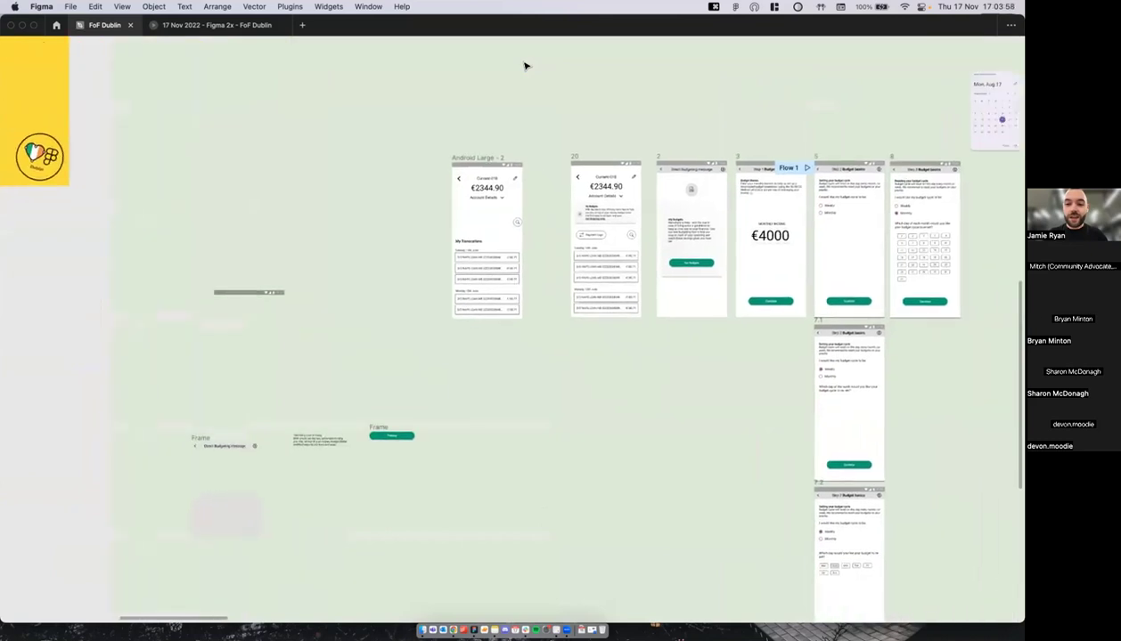
Step: Examine the layout of the low-fi budgeting screens across the canvas, from Android Large - 2 to frame 11
scroll(524, 66, "right", 3)
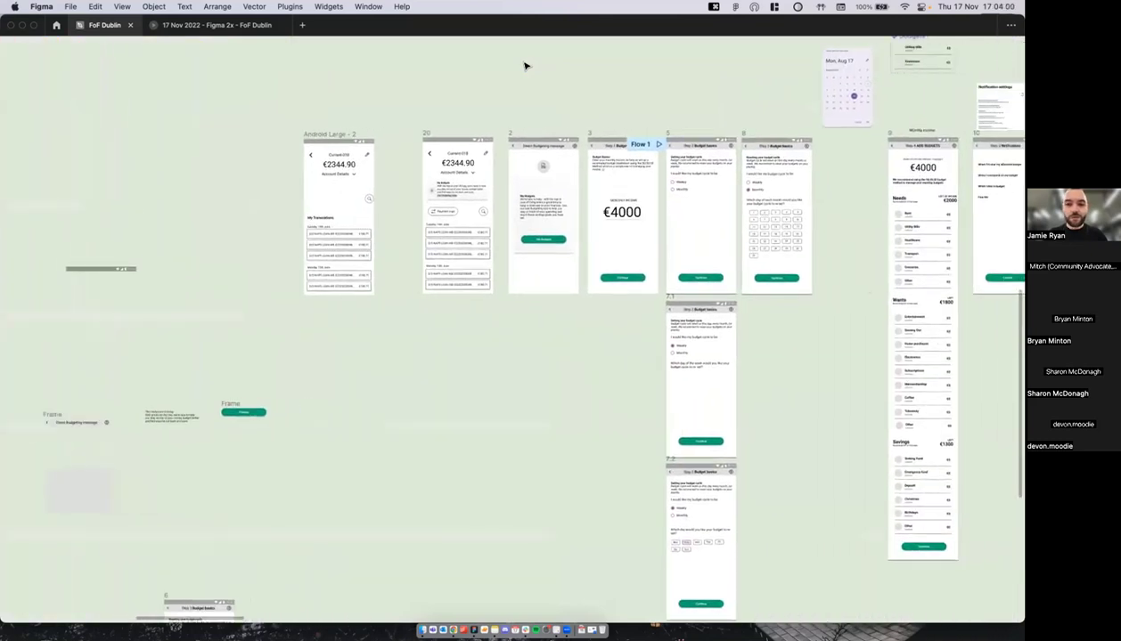
scroll(525, 66, "down", 3)
scroll(525, 66, "right", 1)
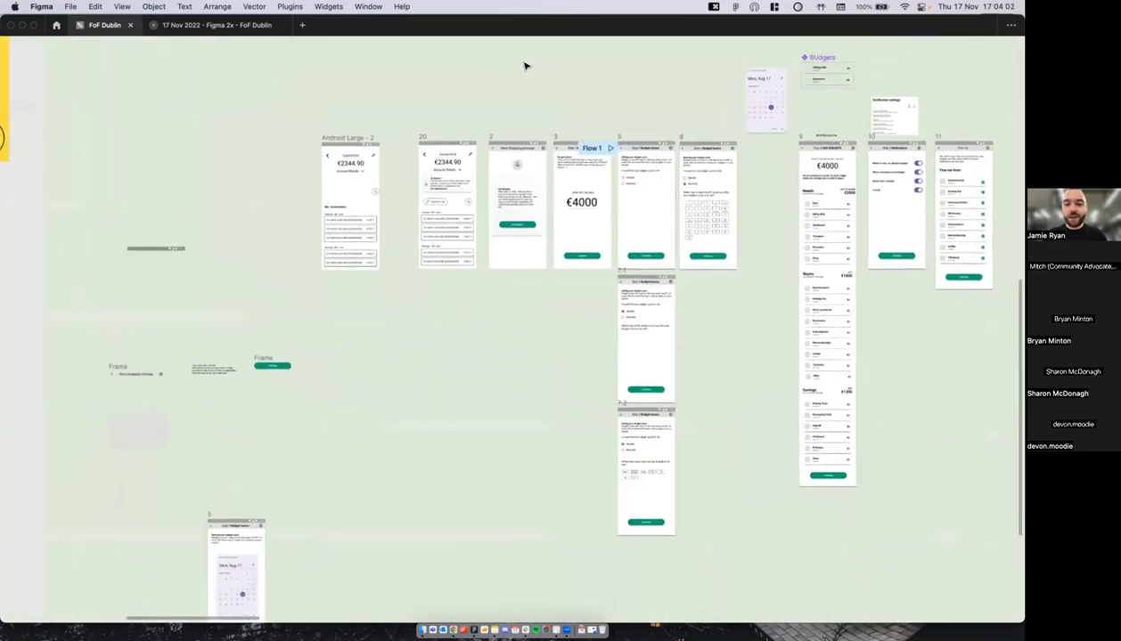
scroll(525, 69, "right", 2)
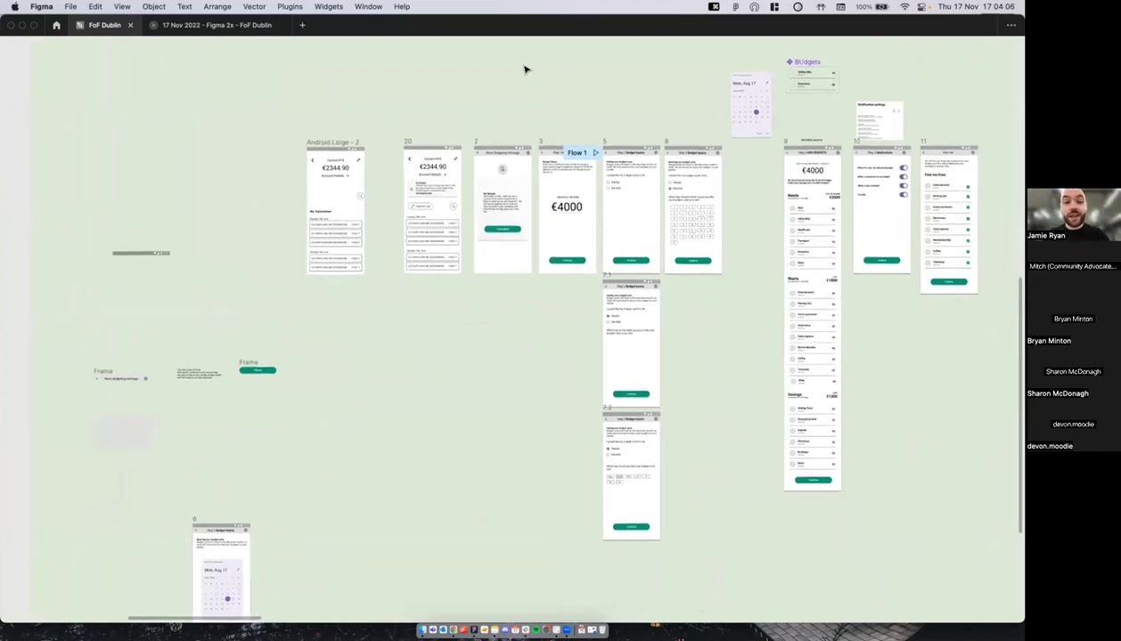
scroll(524, 69, "right", 1)
scroll(478, 80, "right", 1)
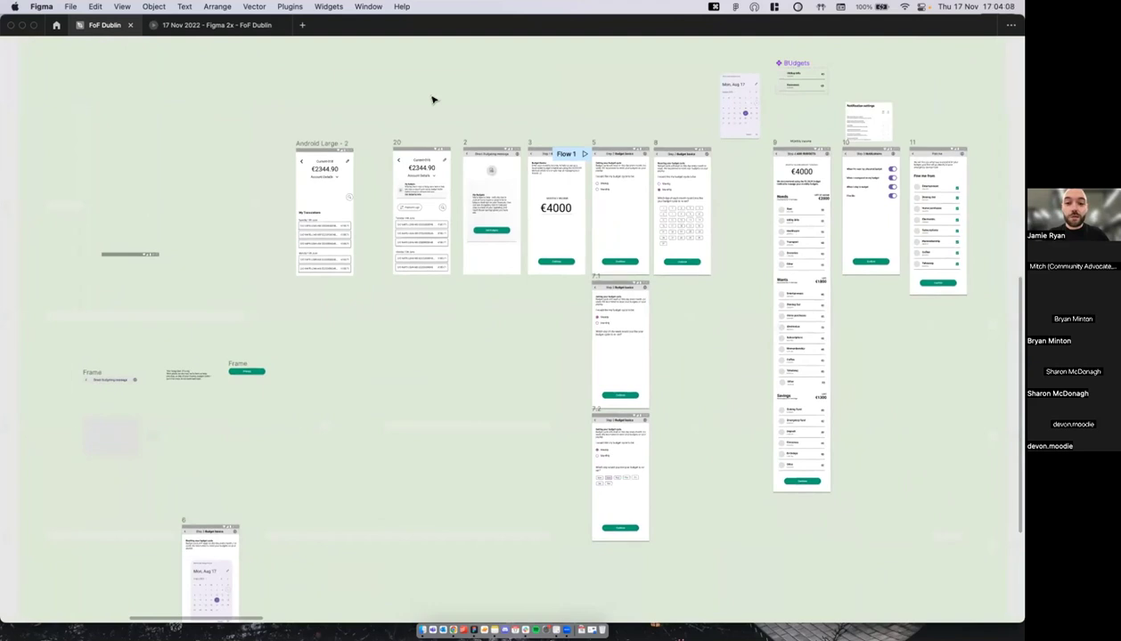
scroll(423, 107, "up", 2)
scroll(422, 107, "down", 5)
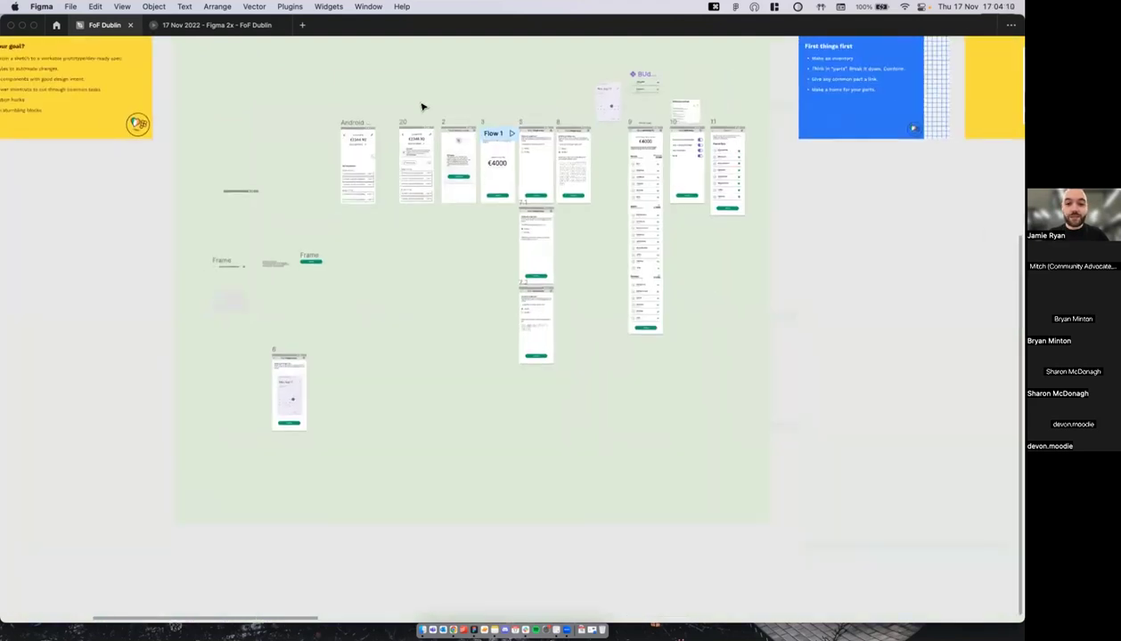
scroll(422, 107, "up", 3)
scroll(422, 107, "left", 3)
scroll(422, 106, "up", 2)
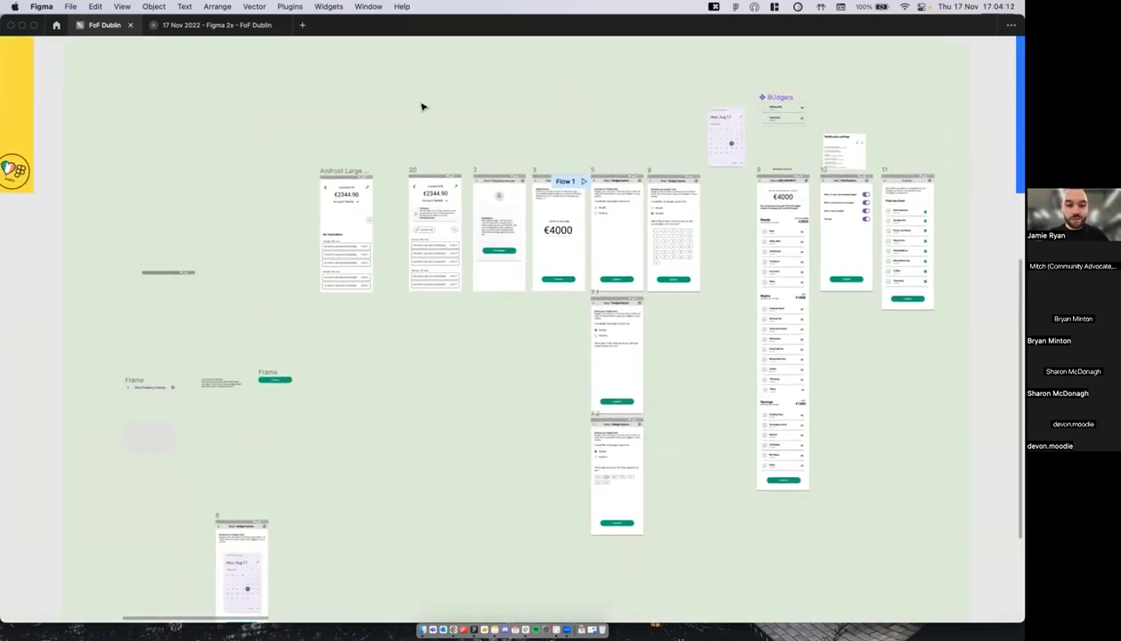
scroll(423, 107, "left", 1)
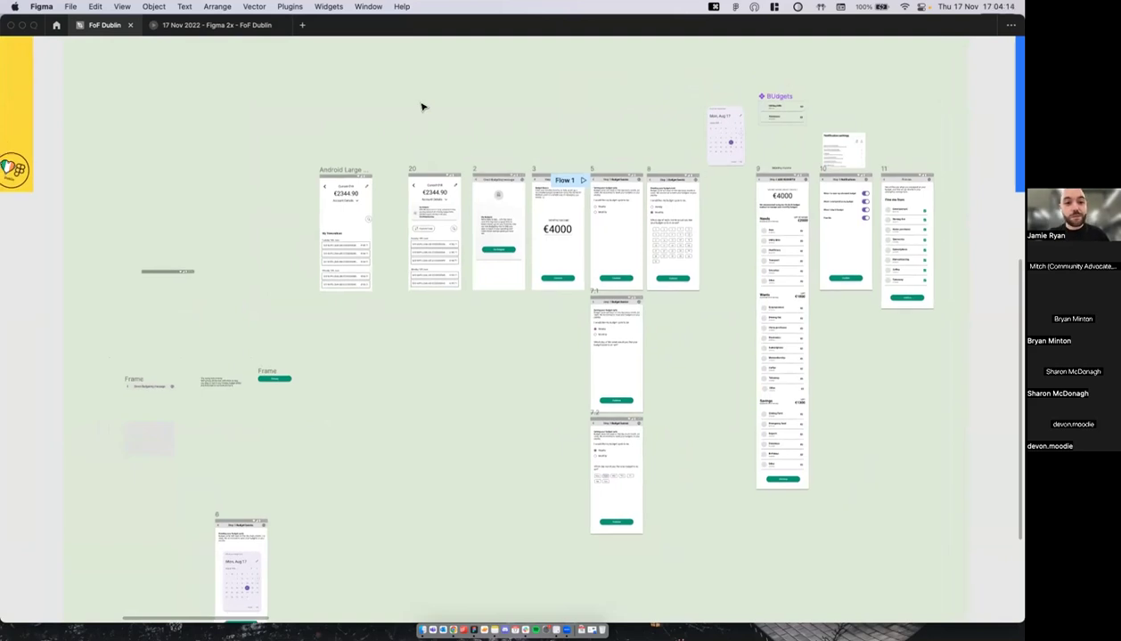
scroll(429, 112, "down", 1)
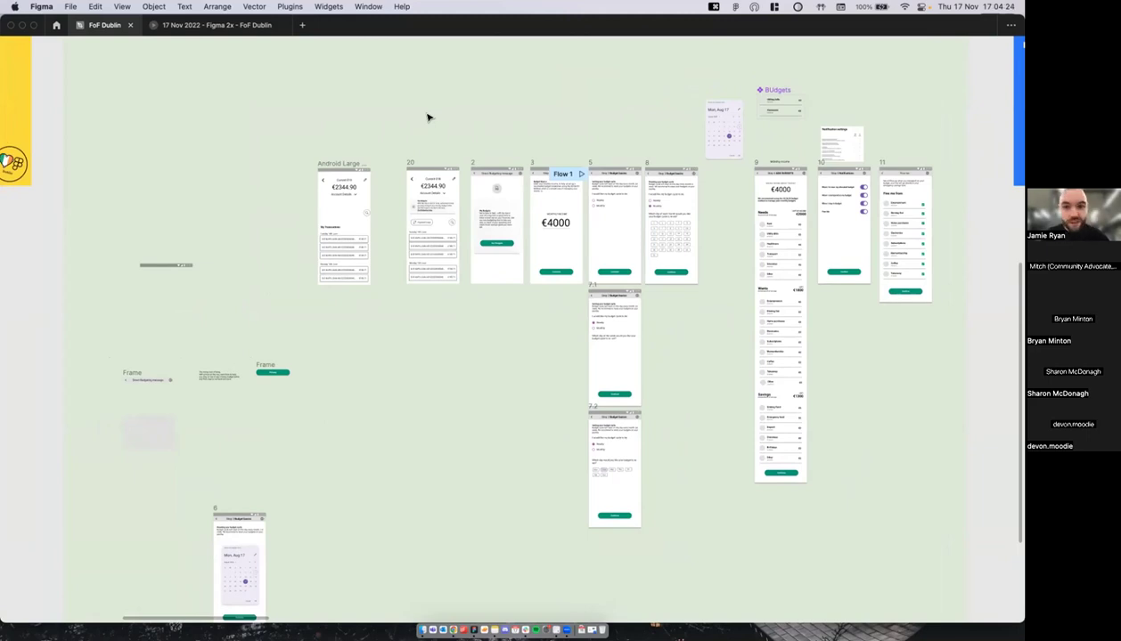
Step: Look closely at the opening screens of the flow, especially the account frames Android Large - 2 and 20
scroll(427, 124, "up", 5)
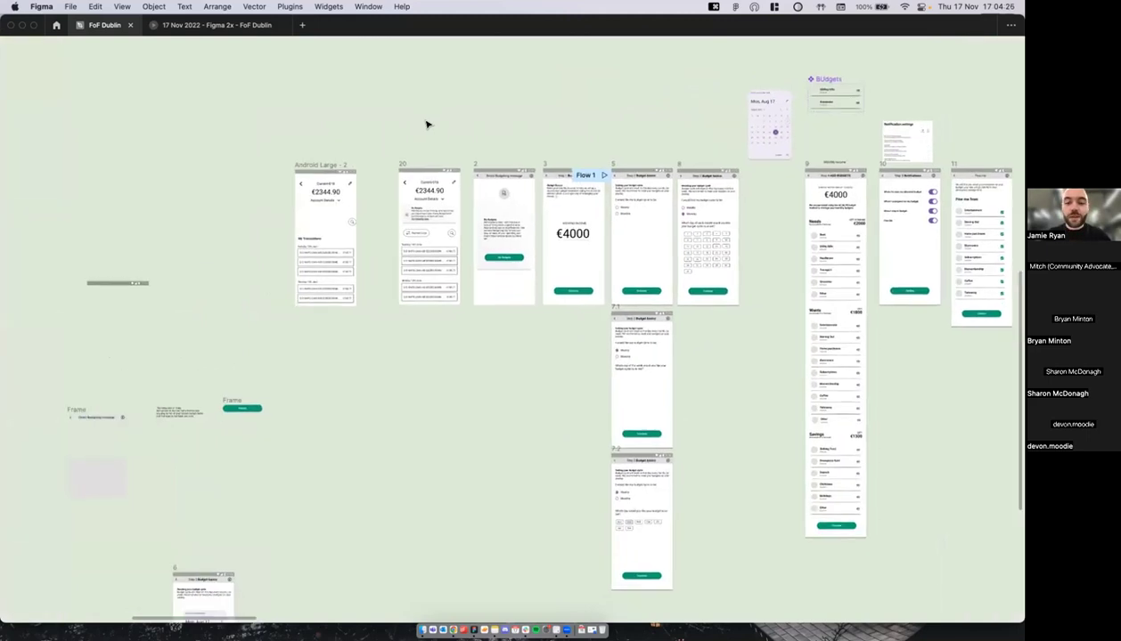
scroll(337, 150, "up", 3)
scroll(287, 280, "down", 4)
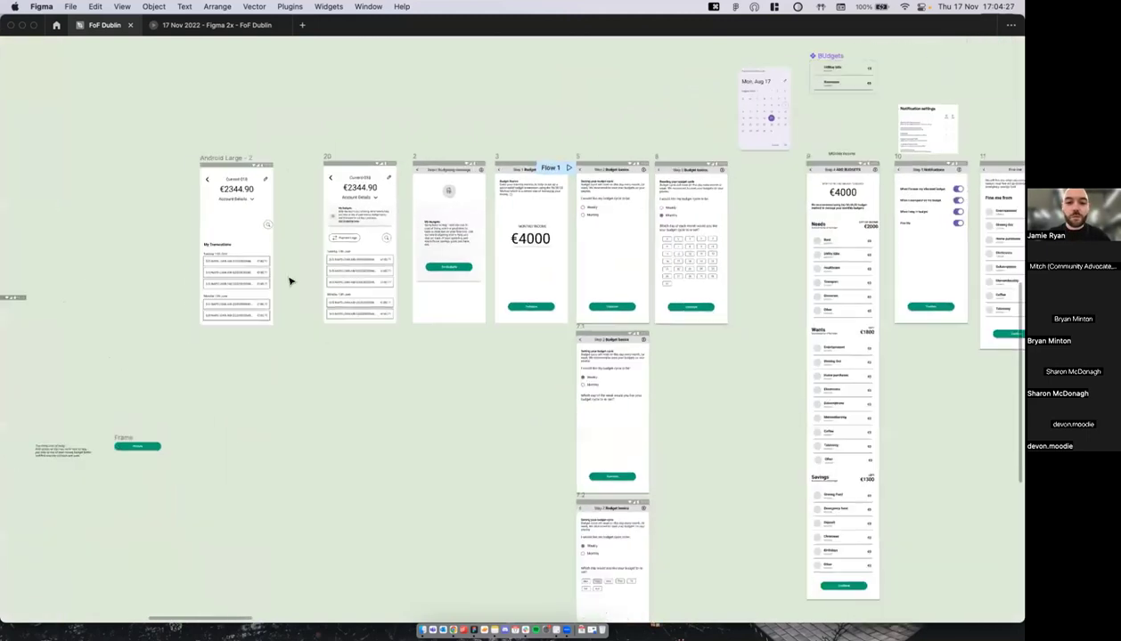
scroll(595, 344, "right", 5)
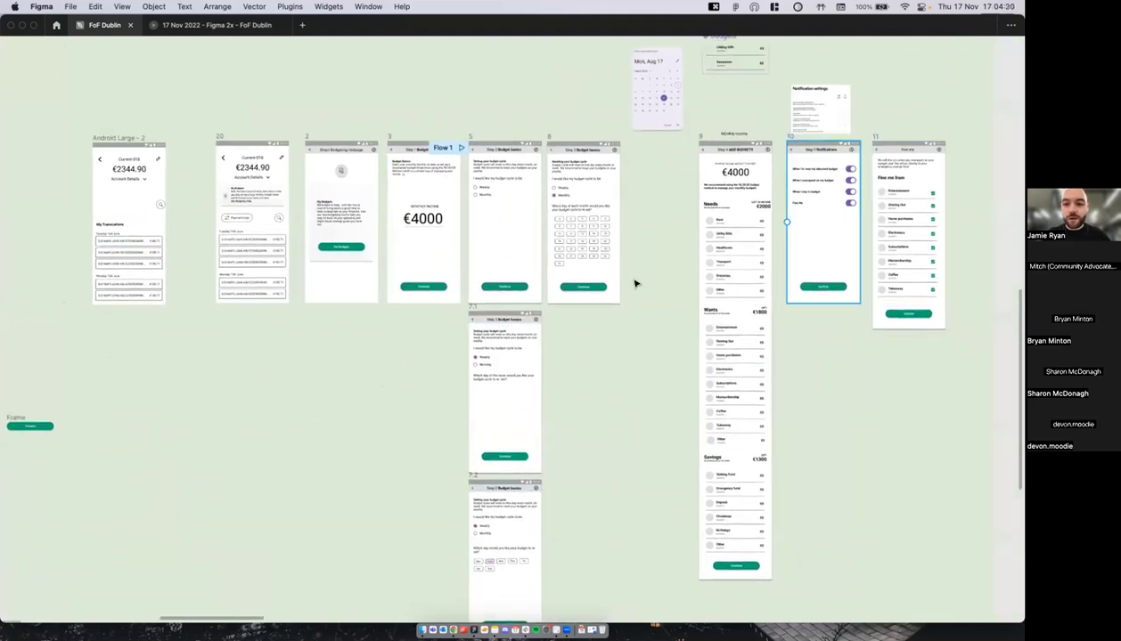
scroll(325, 111, "up", 4)
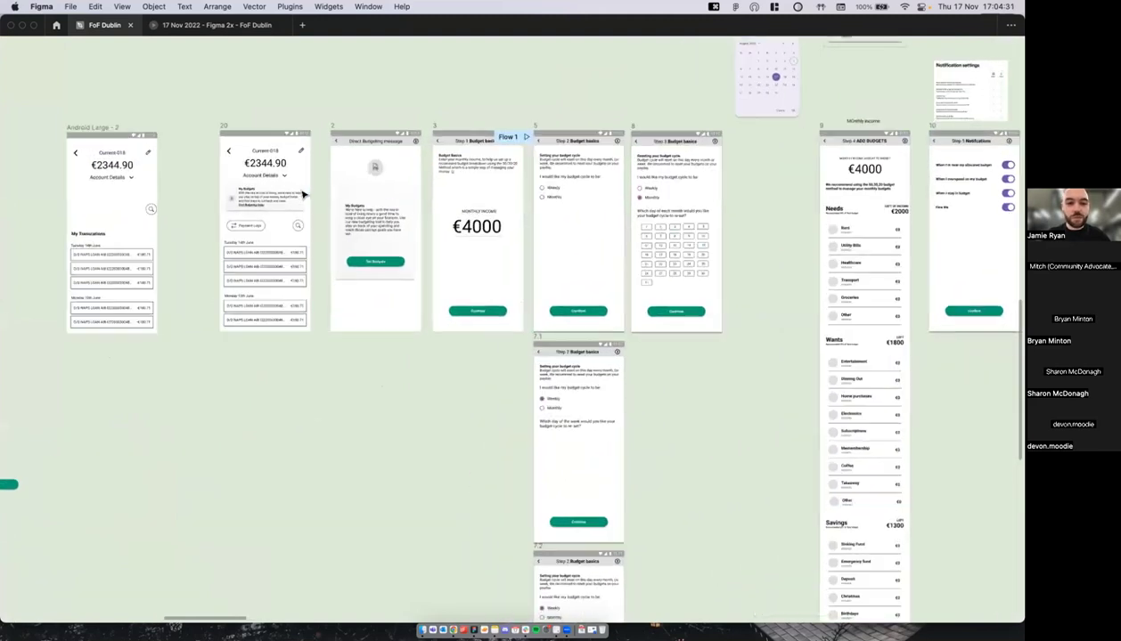
scroll(325, 110, "left", 3)
scroll(325, 110, "up", 1)
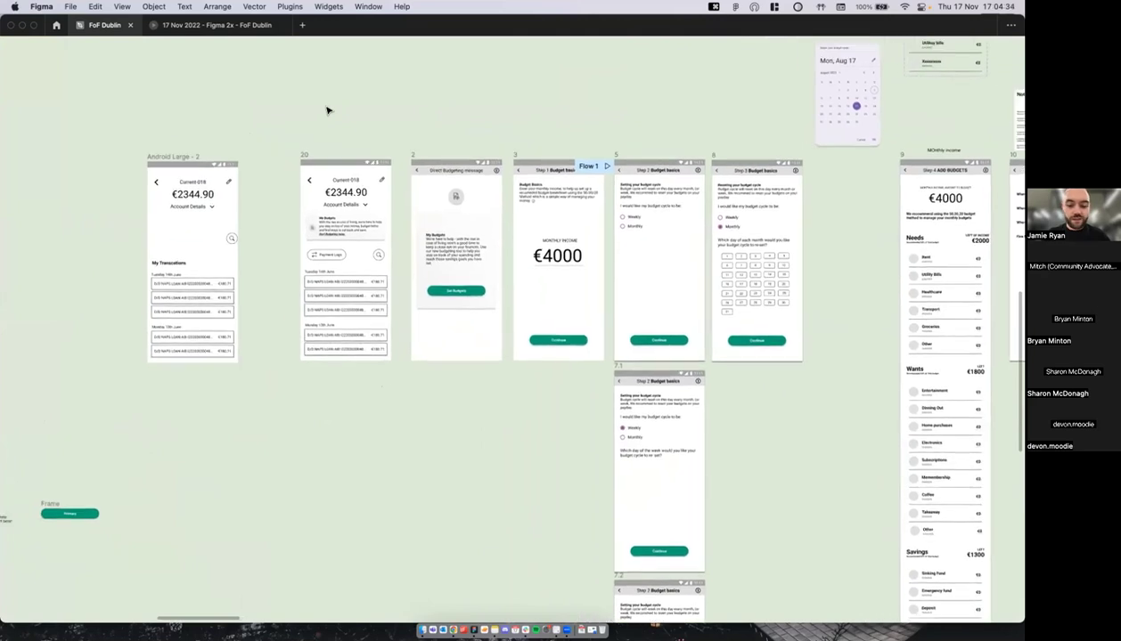
scroll(287, 140, "up", 4)
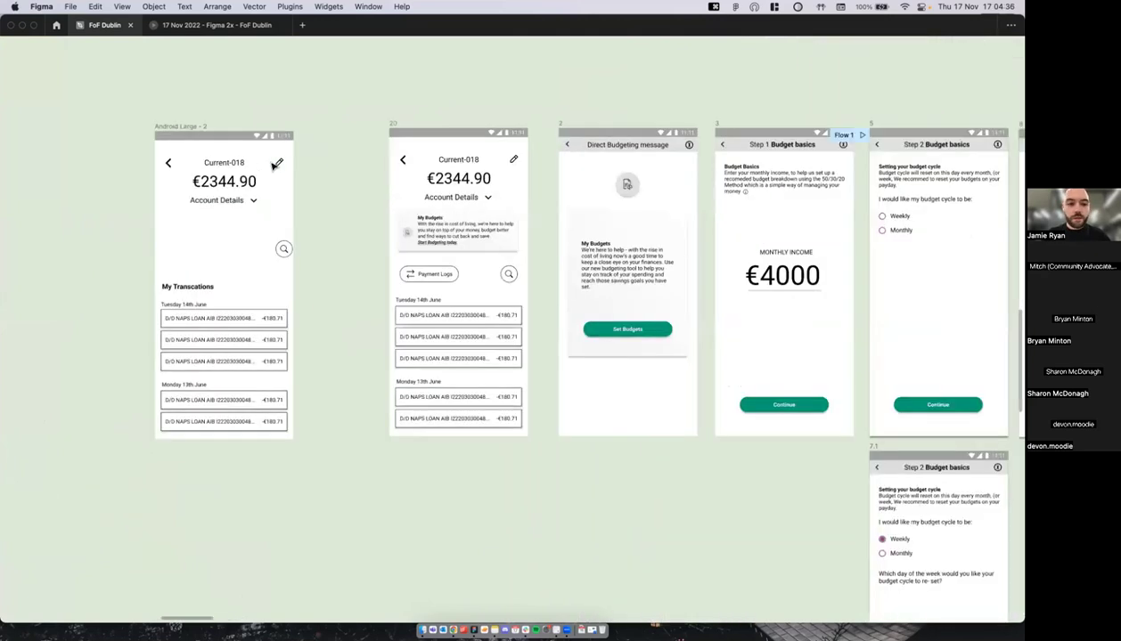
Step: Show the hidden editor interface around the canvas
key("super+backslash")
scroll(277, 165, "left", 3)
scroll(312, 130, "up", 1)
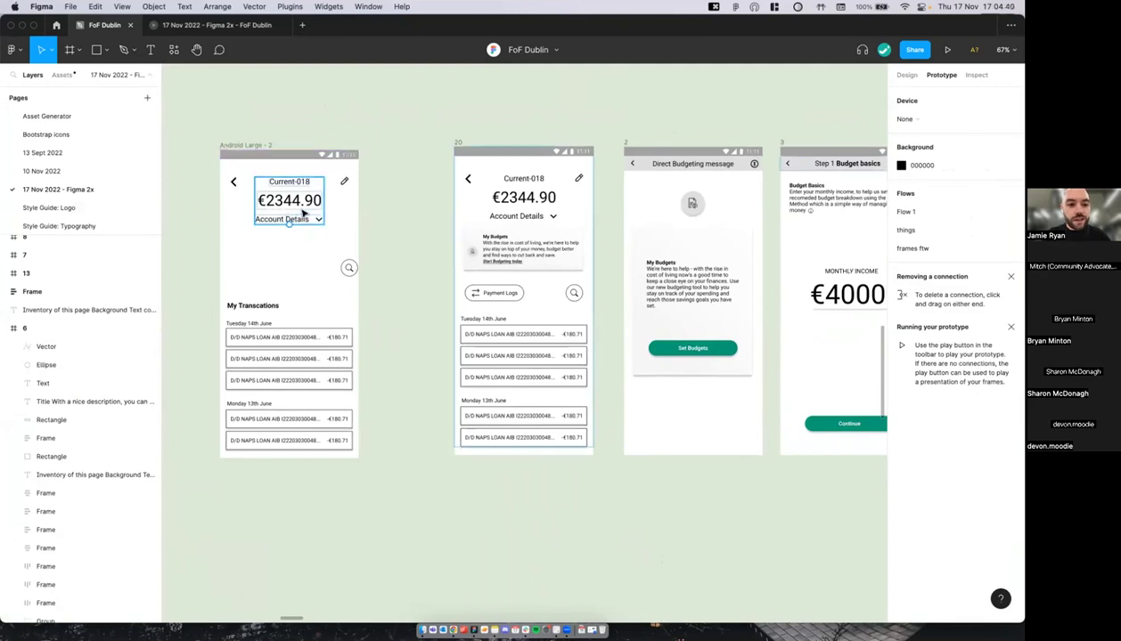
Step: Inspect the first two transaction rows under Tuesday 14th June in the Android Large - 2 frame
scroll(281, 331, "down", 2)
scroll(281, 331, "left", 2)
left_click(279, 322)
scroll(280, 322, "up", 5)
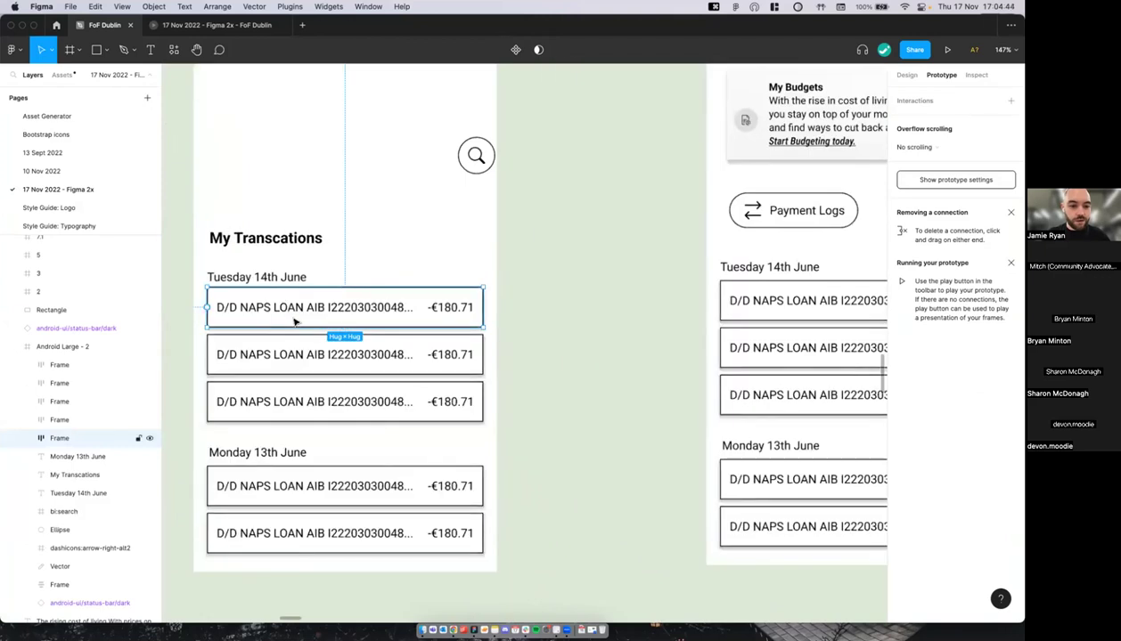
scroll(288, 318, "down", 3)
left_click(286, 345)
left_click(291, 312)
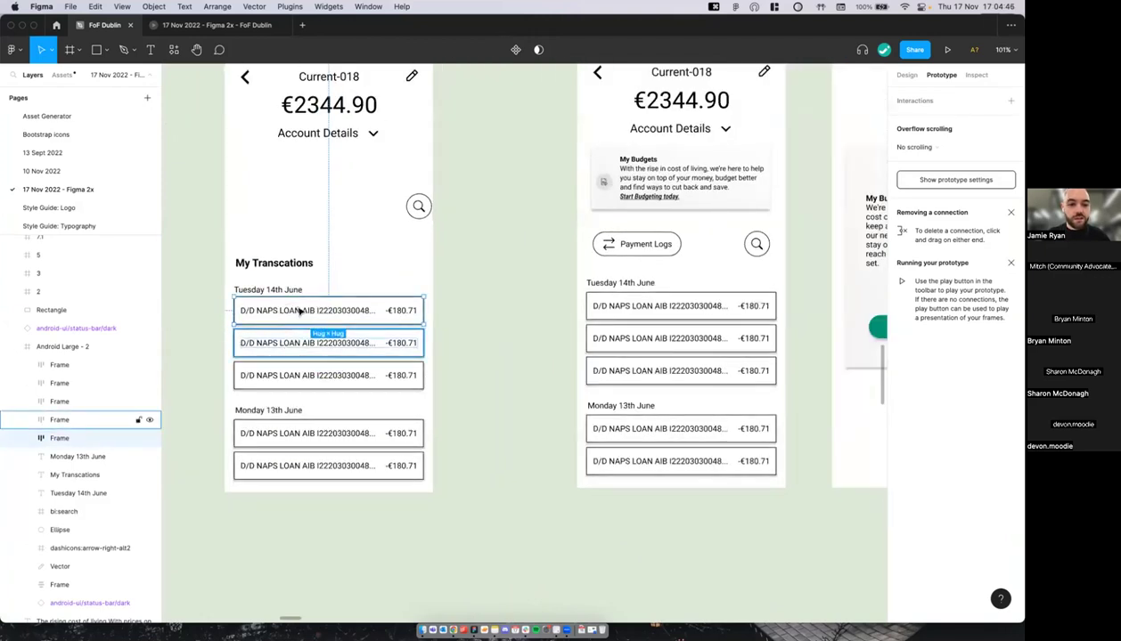
scroll(303, 312, "up", 3)
scroll(317, 311, "up", 3)
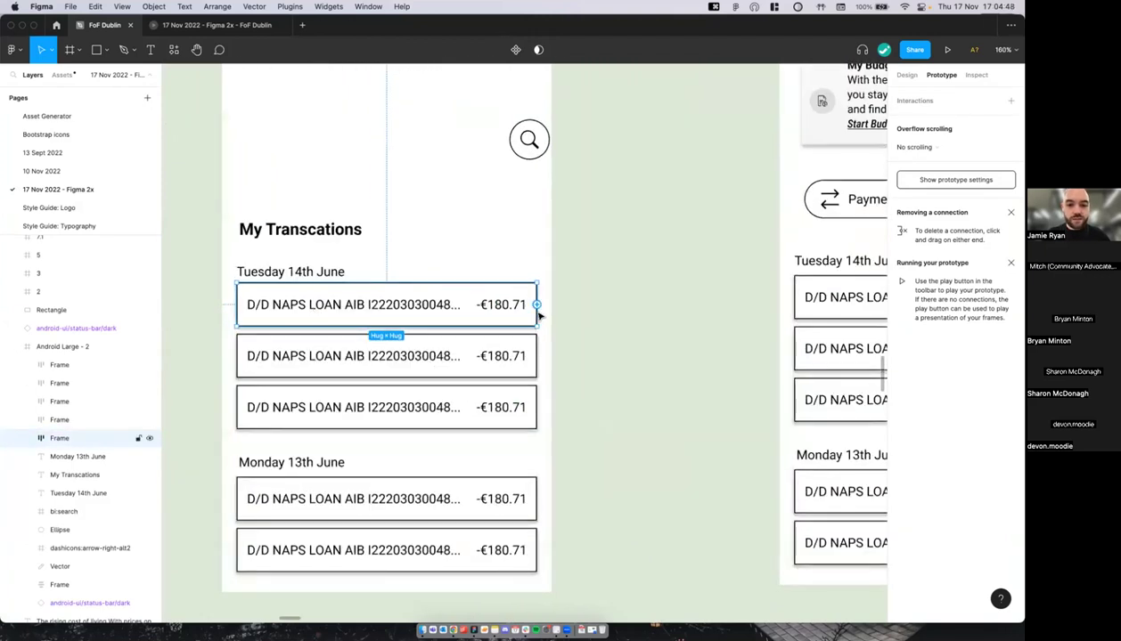
scroll(534, 314, "down", 5)
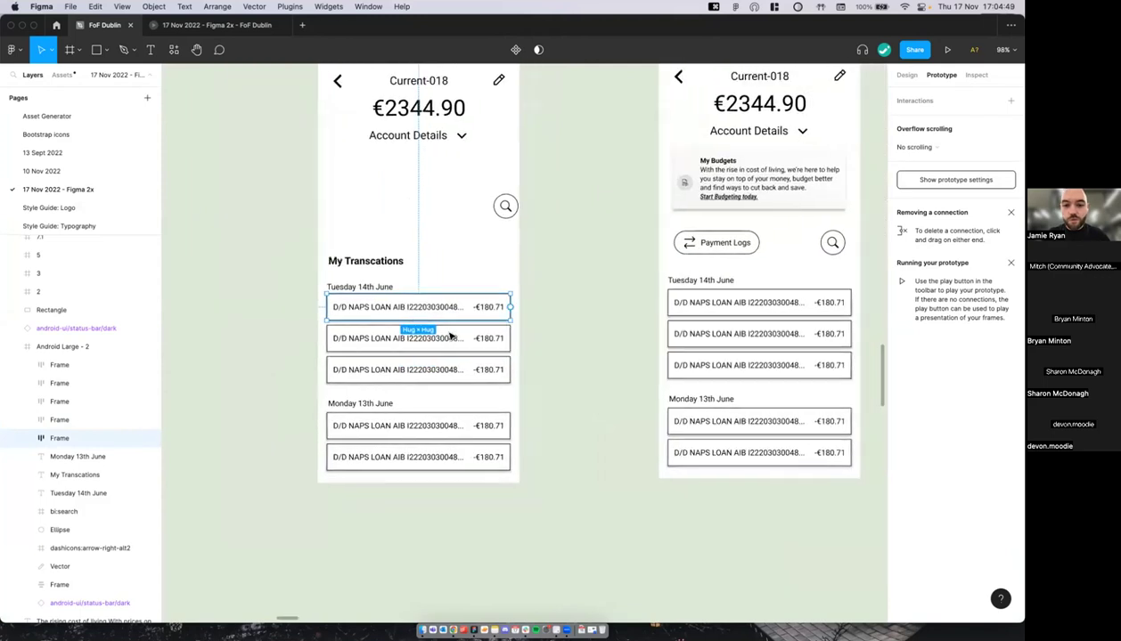
left_click(459, 333)
scroll(464, 303, "up", 3)
scroll(460, 306, "down", 3)
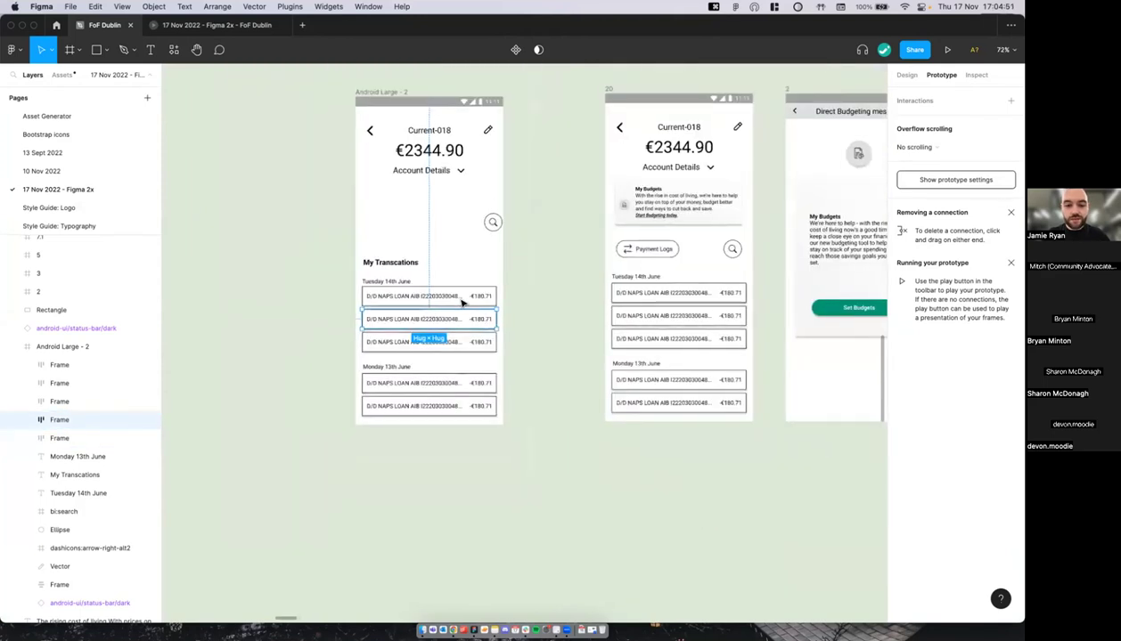
Step: Clear the selection and examine the screens from account frame 20 through the Direct Budgeting message to the Budget basics steps
scroll(418, 240, "right", 3)
scroll(430, 232, "right", 4)
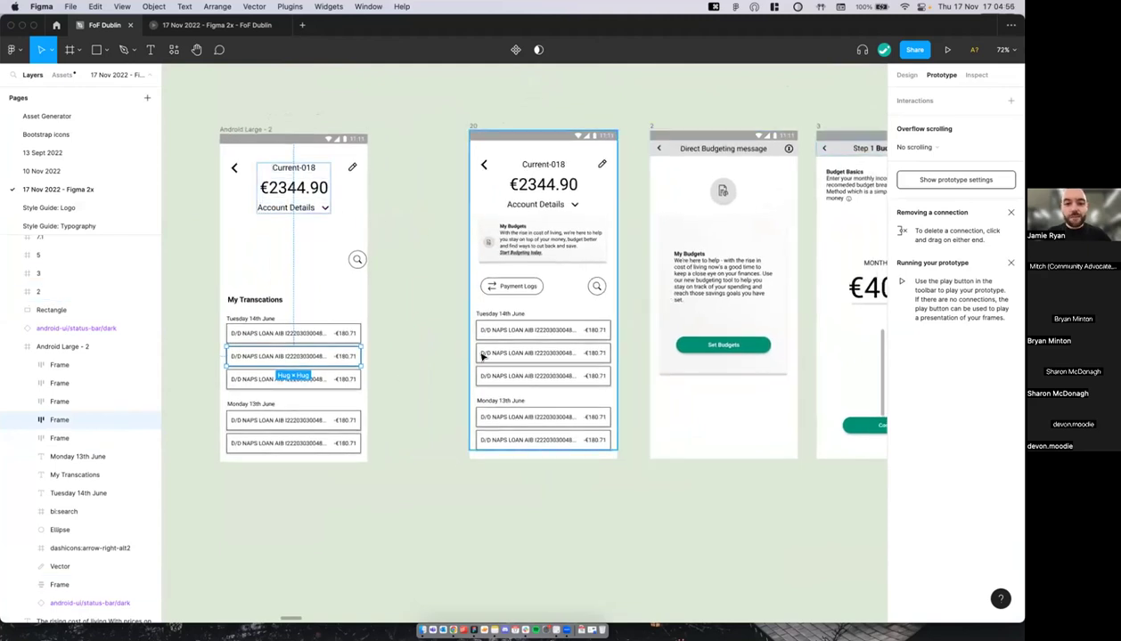
left_click(442, 363)
scroll(442, 362, "right", 3)
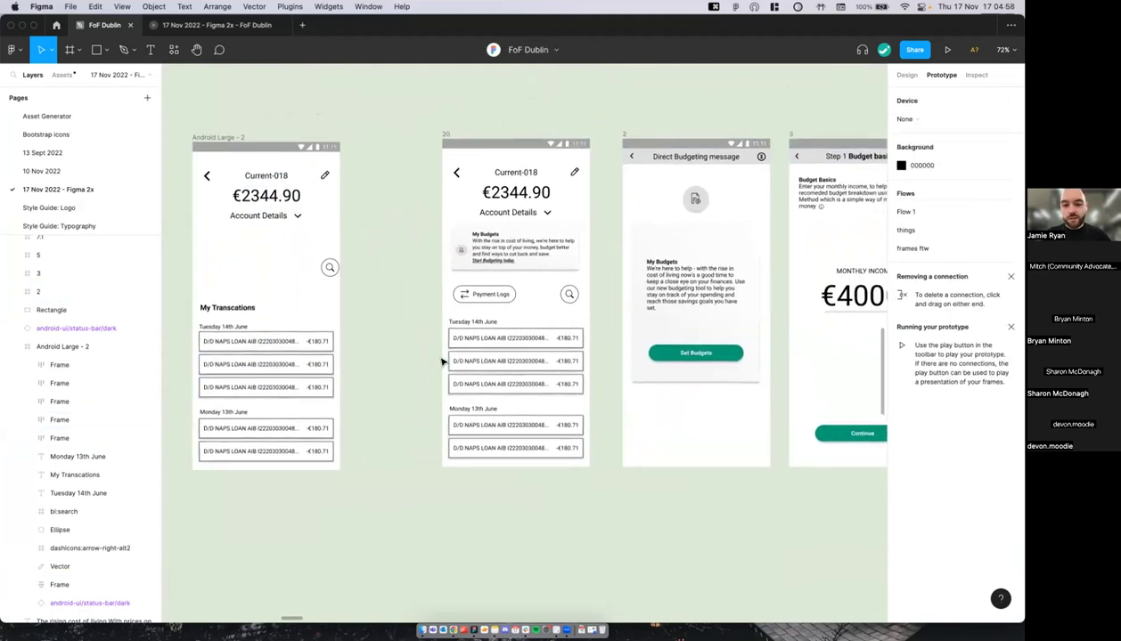
scroll(442, 363, "down", 2)
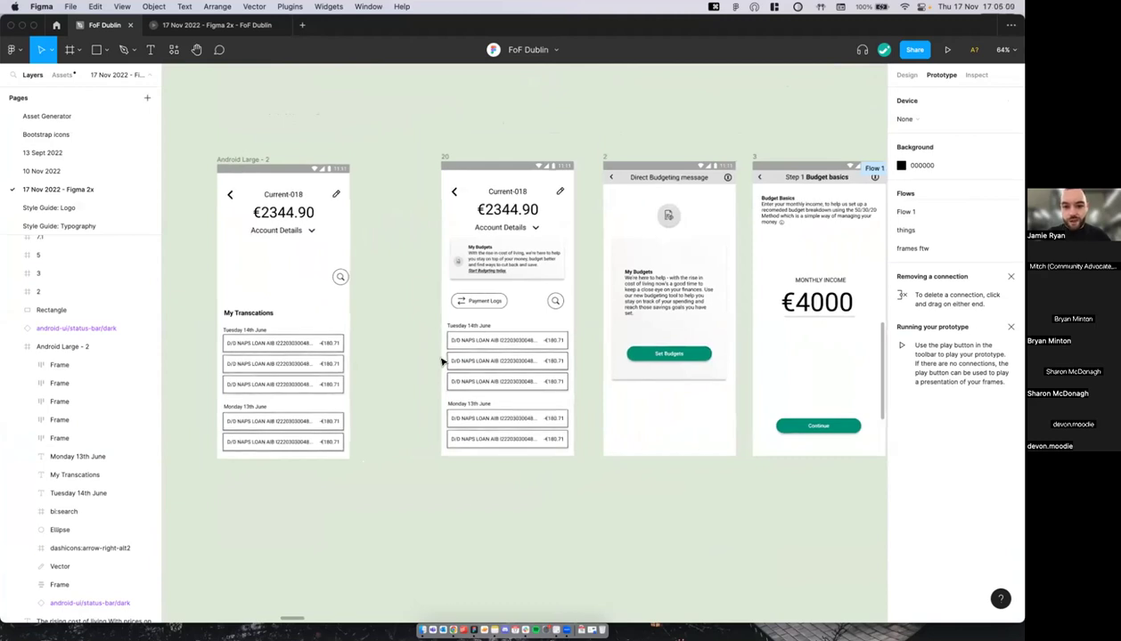
scroll(441, 362, "down", 2)
scroll(442, 363, "right", 2)
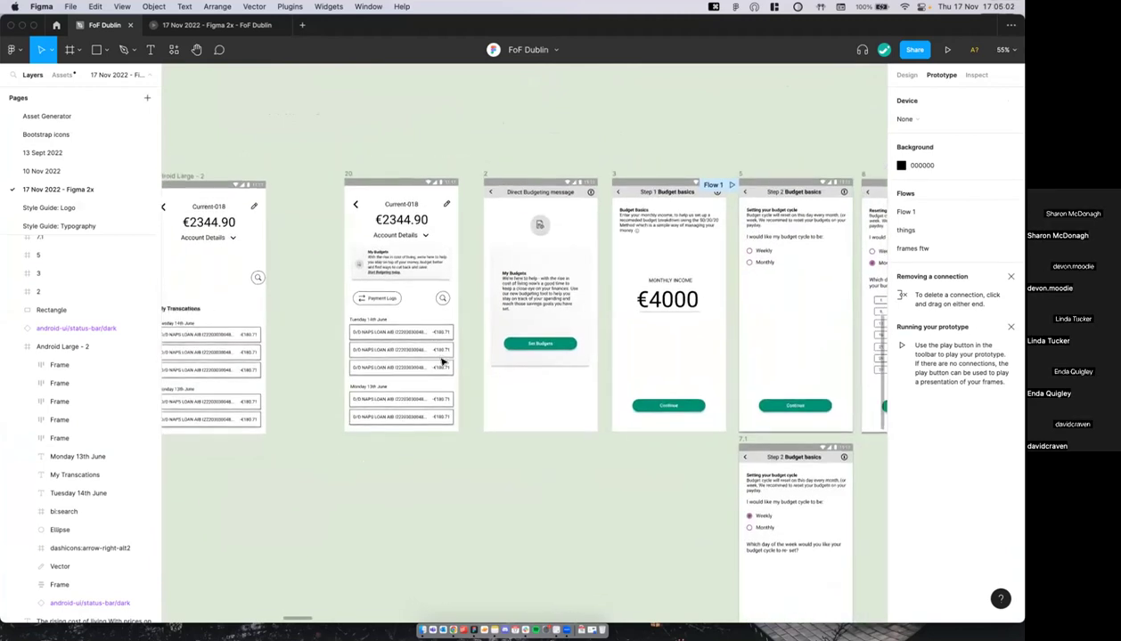
scroll(439, 360, "right", 3)
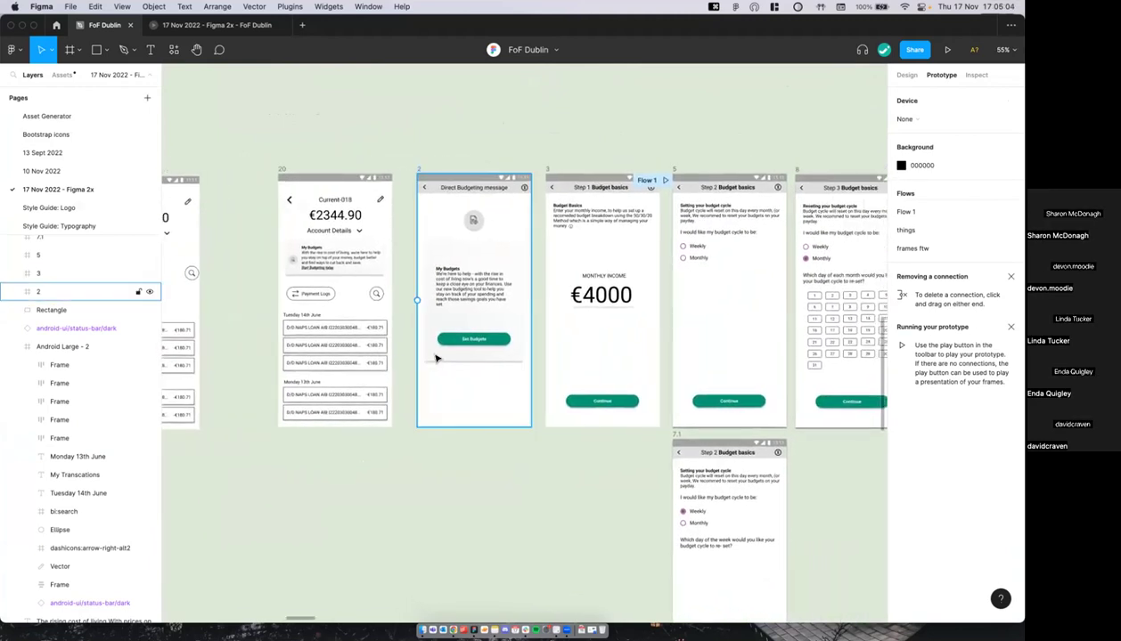
scroll(436, 358, "right", 3)
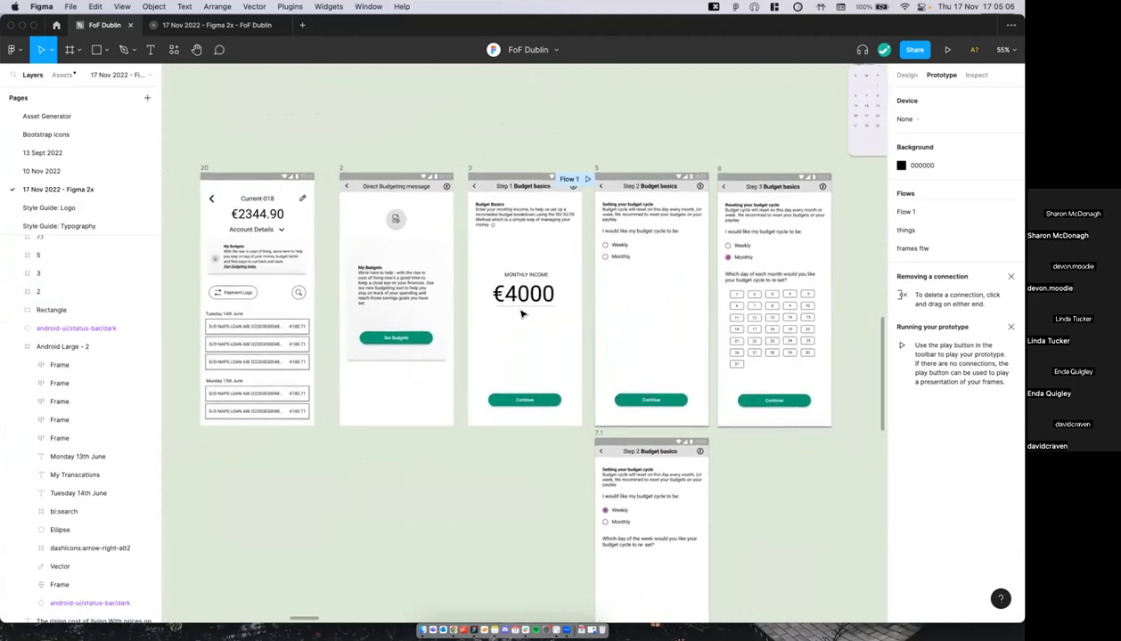
scroll(637, 245, "up", 5)
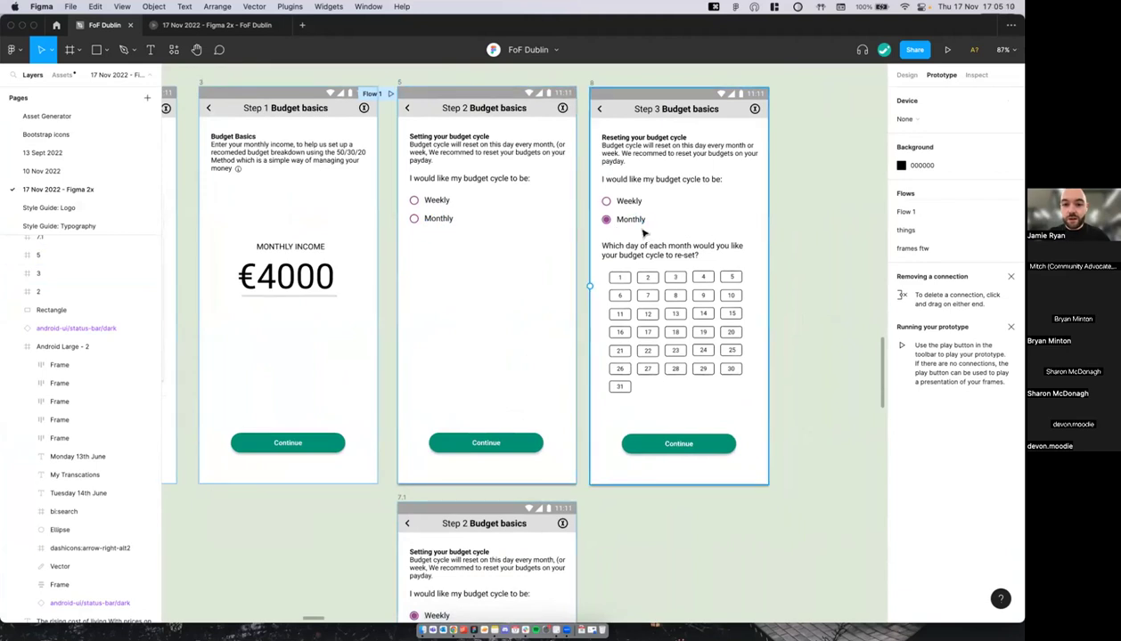
Step: Review the budget cycle variants and the ADD BUDGETS and Notifications screens, ending with an overview of the Working low-fi section
scroll(537, 254, "down", 3)
scroll(614, 318, "down", 2)
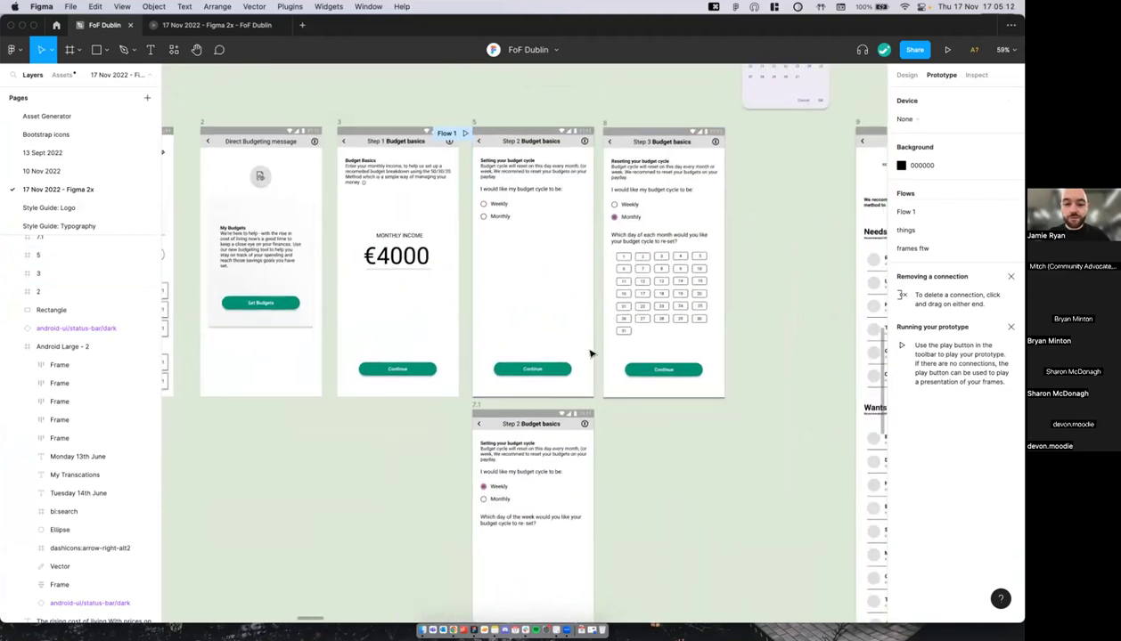
scroll(597, 339, "down", 2)
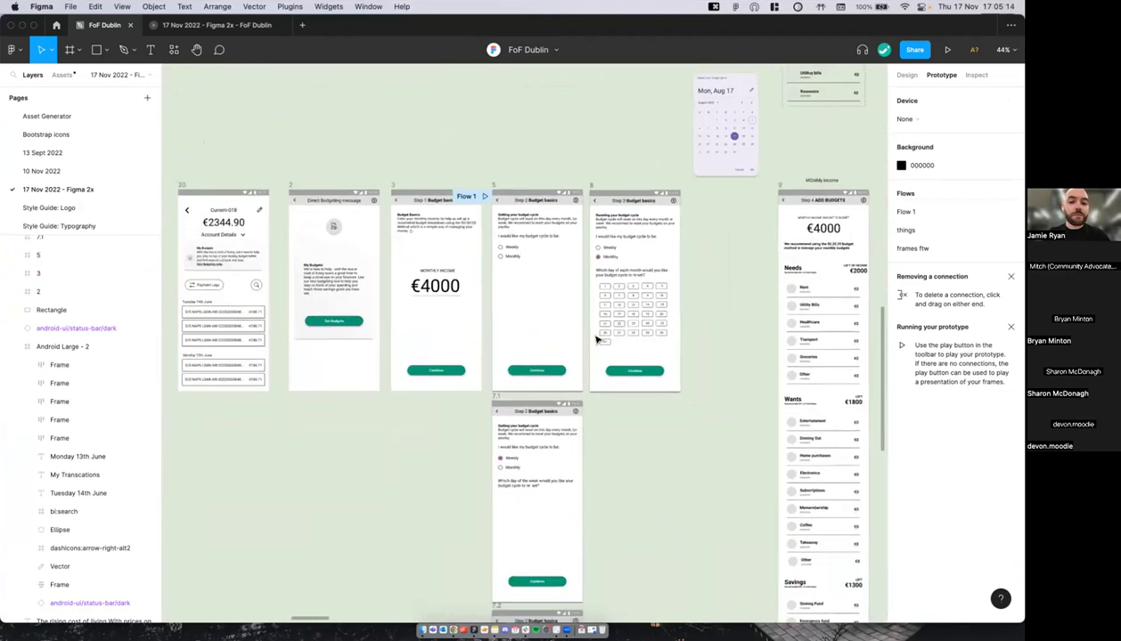
scroll(639, 417, "down", 3)
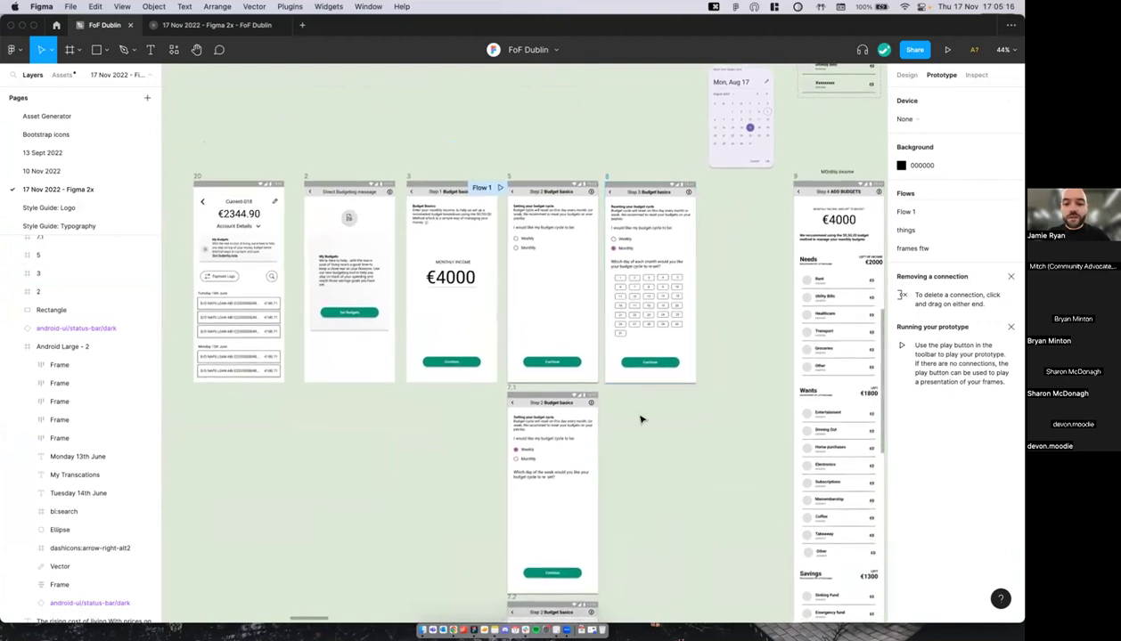
scroll(640, 418, "down", 2)
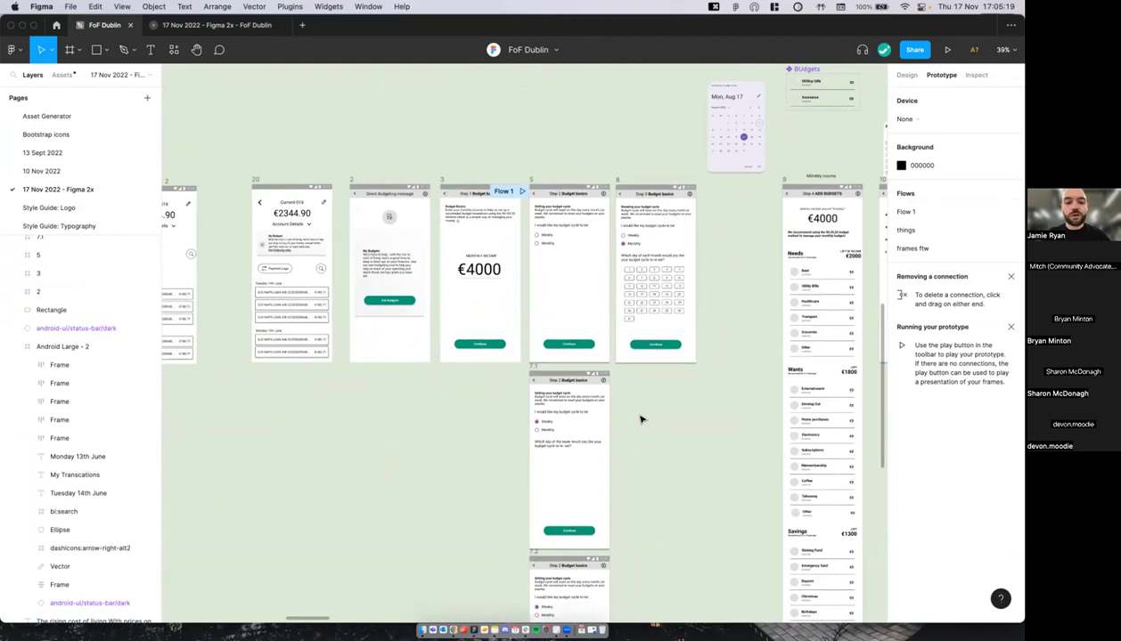
scroll(640, 419, "right", 2)
scroll(581, 267, "right", 2)
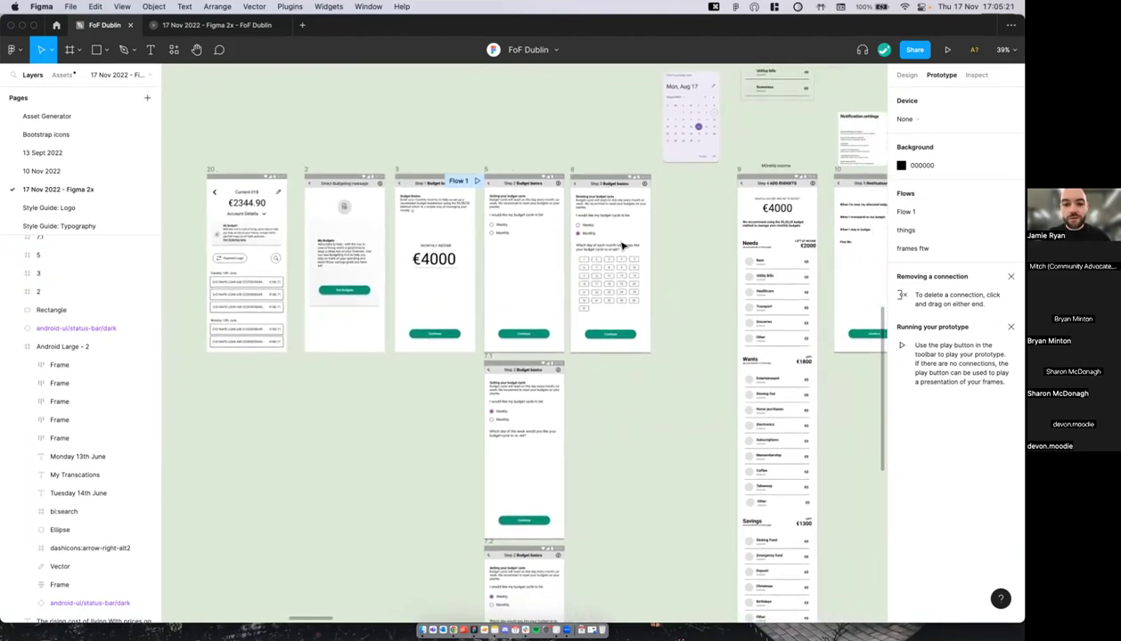
scroll(696, 294, "right", 2)
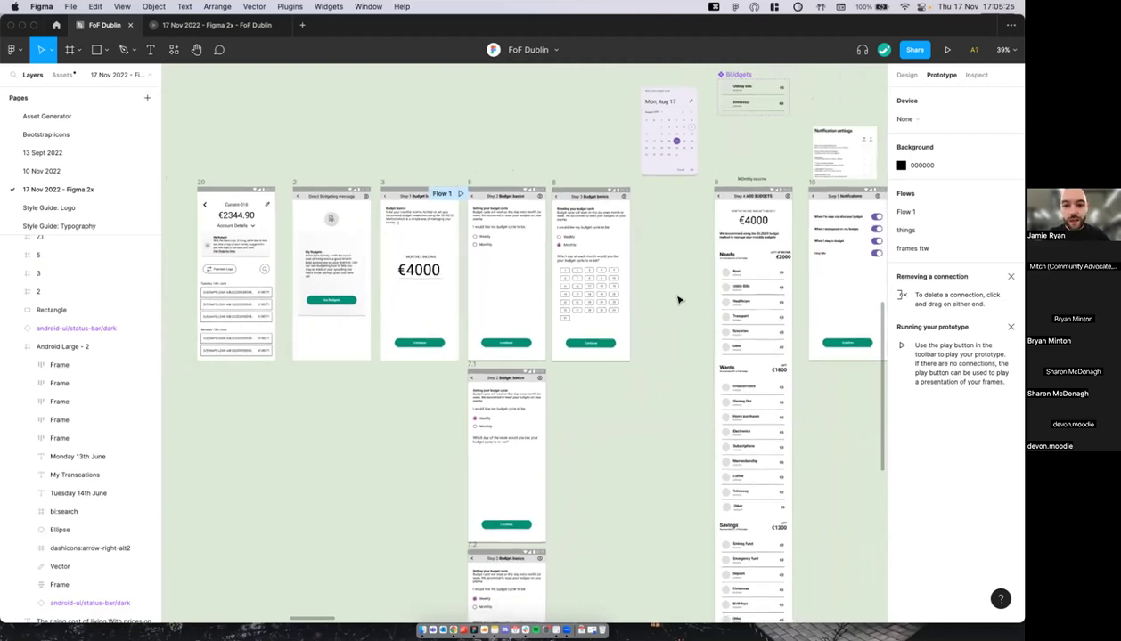
scroll(677, 300, "down", 3)
scroll(677, 300, "left", 2)
scroll(677, 301, "down", 5)
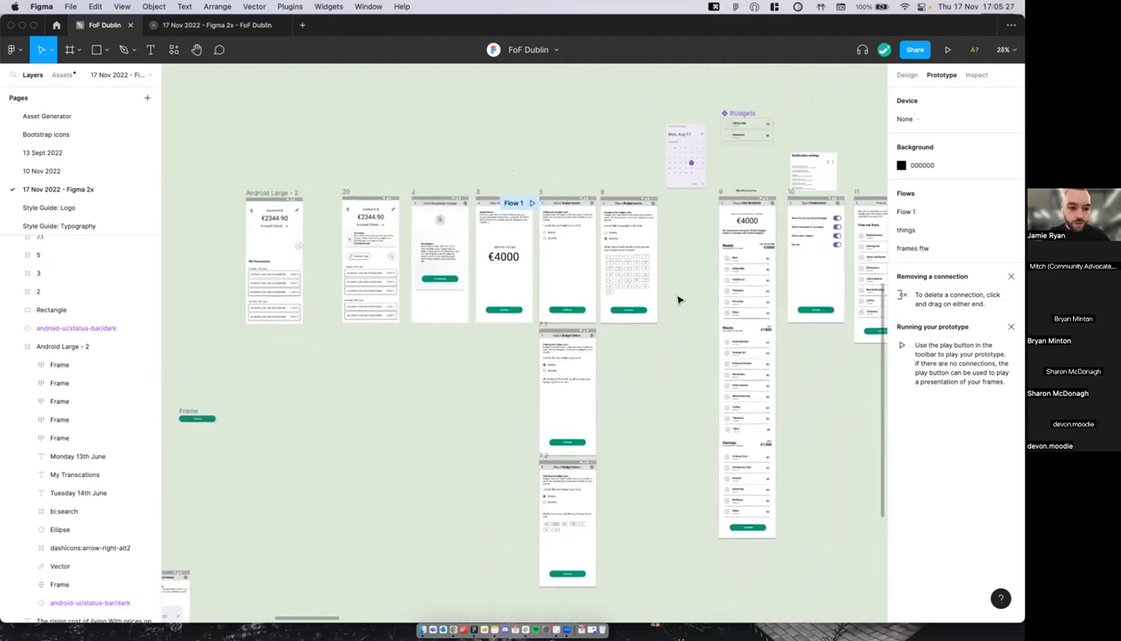
scroll(677, 301, "down", 2)
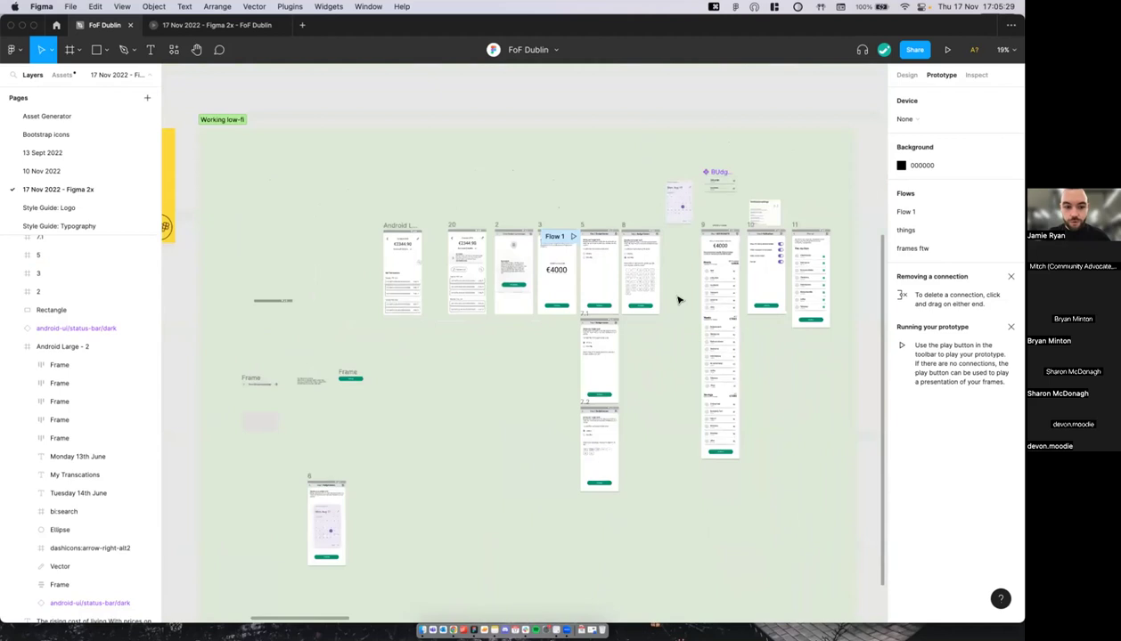
Step: Pass over the remaining low-fi screens and read the bullet points on the First things first slide
scroll(676, 300, "right", 3)
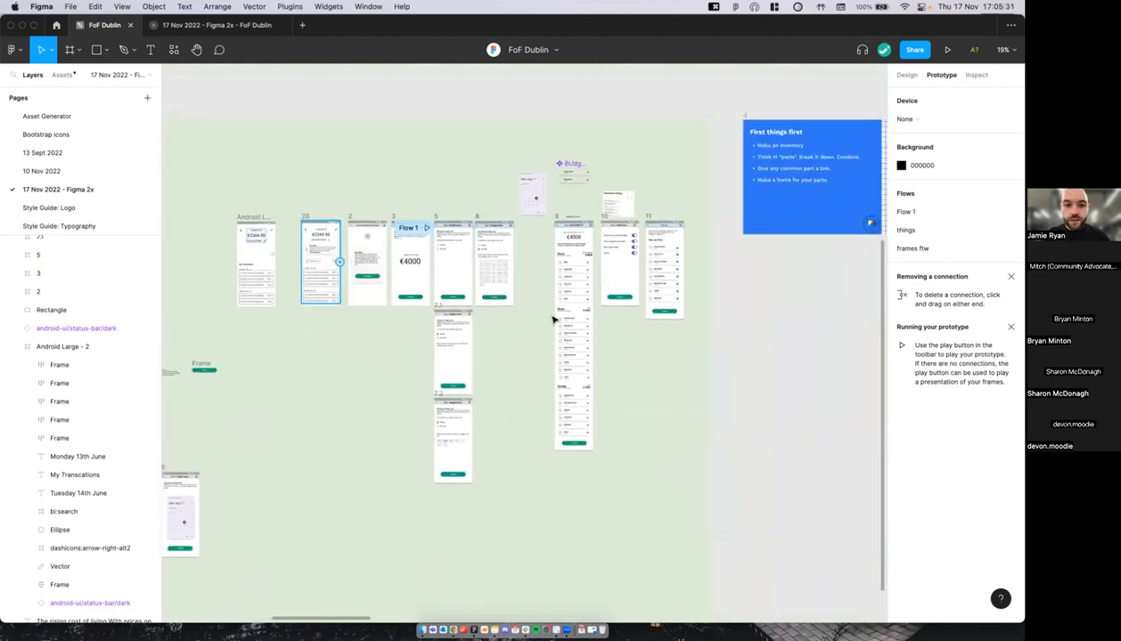
scroll(448, 275, "up", 3)
scroll(551, 325, "up", 2)
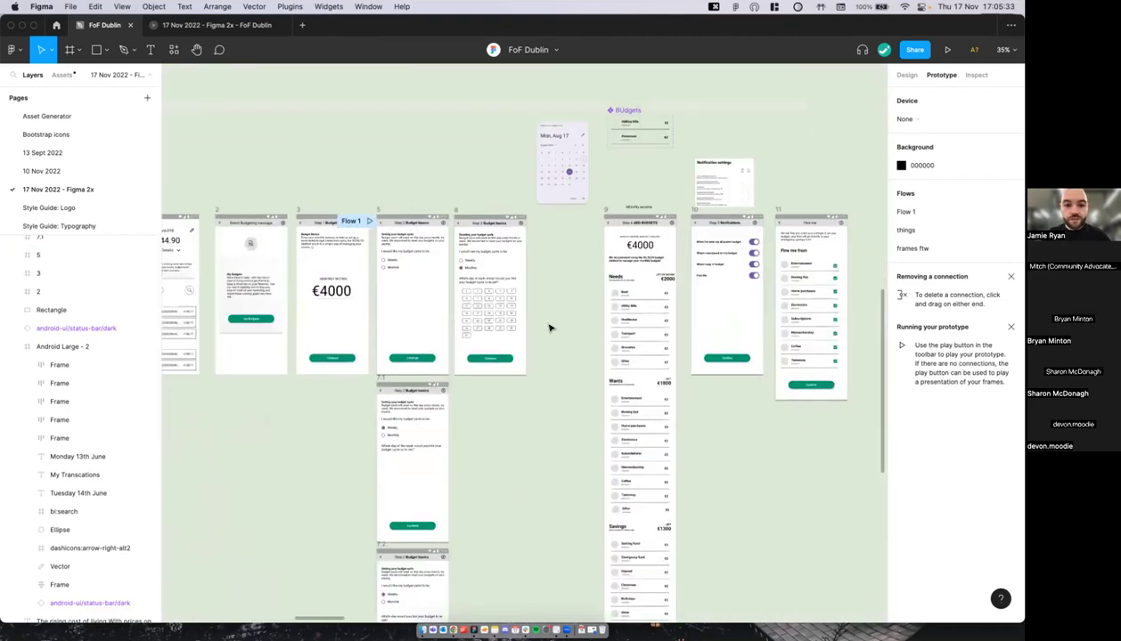
scroll(467, 354, "up", 3)
scroll(466, 354, "right", 10)
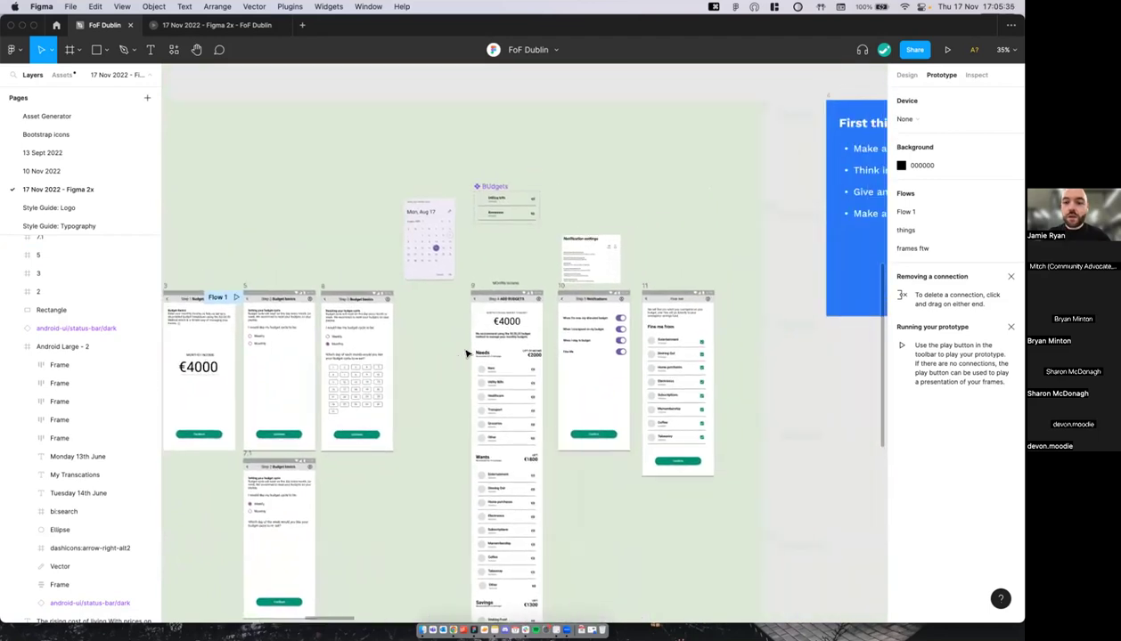
scroll(630, 260, "up", 3)
scroll(630, 262, "right", 5)
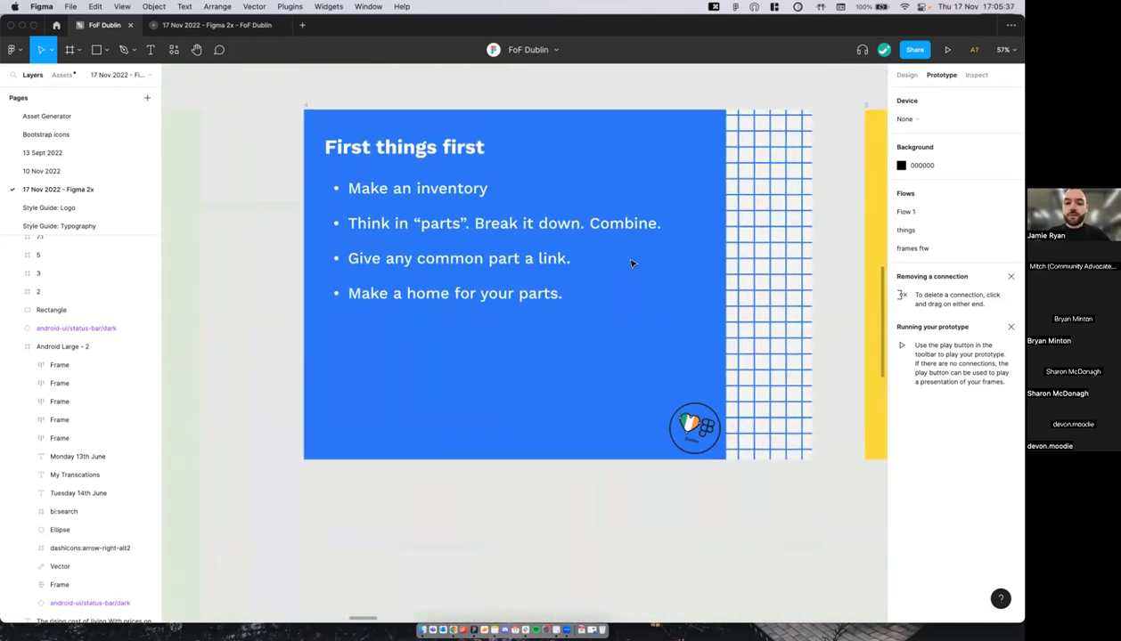
scroll(630, 263, "down", 1)
scroll(540, 265, "left", 3)
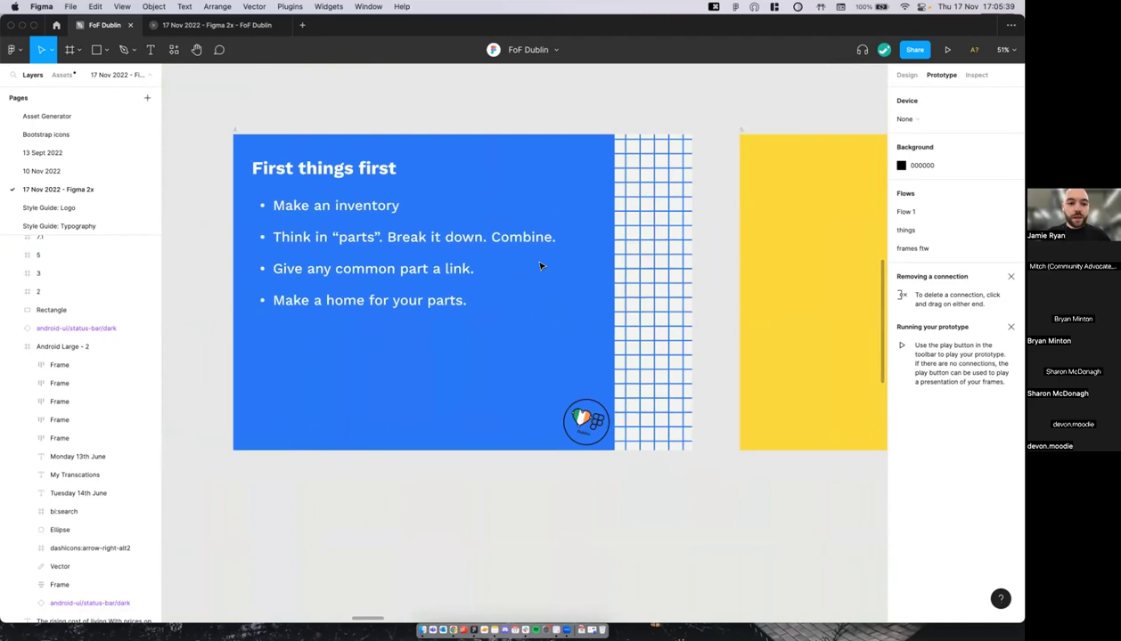
scroll(540, 265, "up", 2)
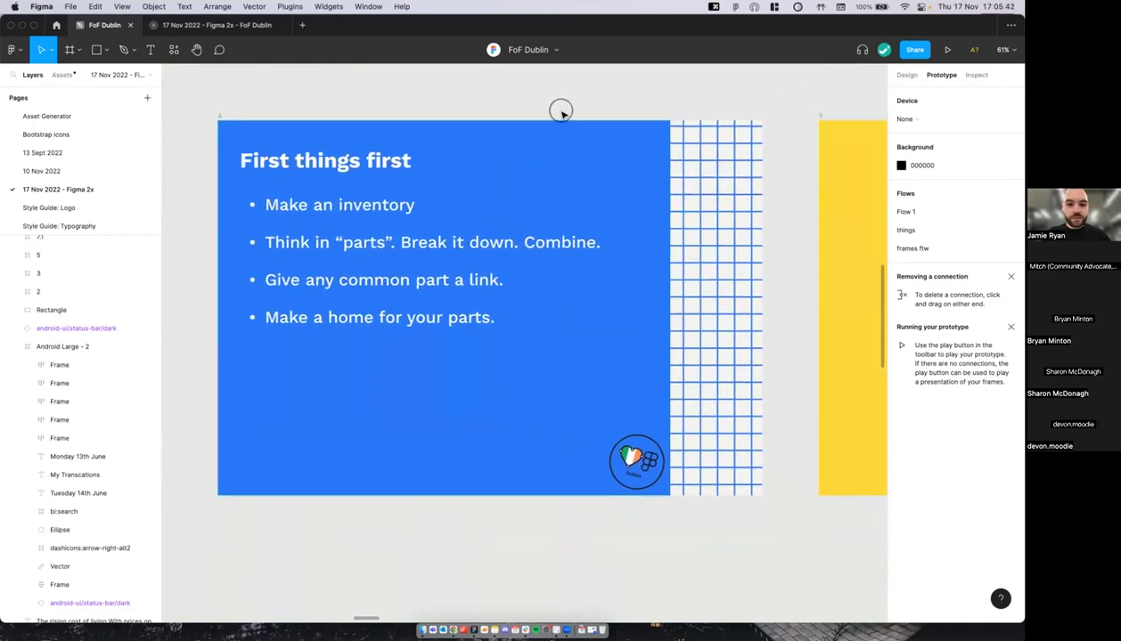
scroll(562, 114, "left", 1)
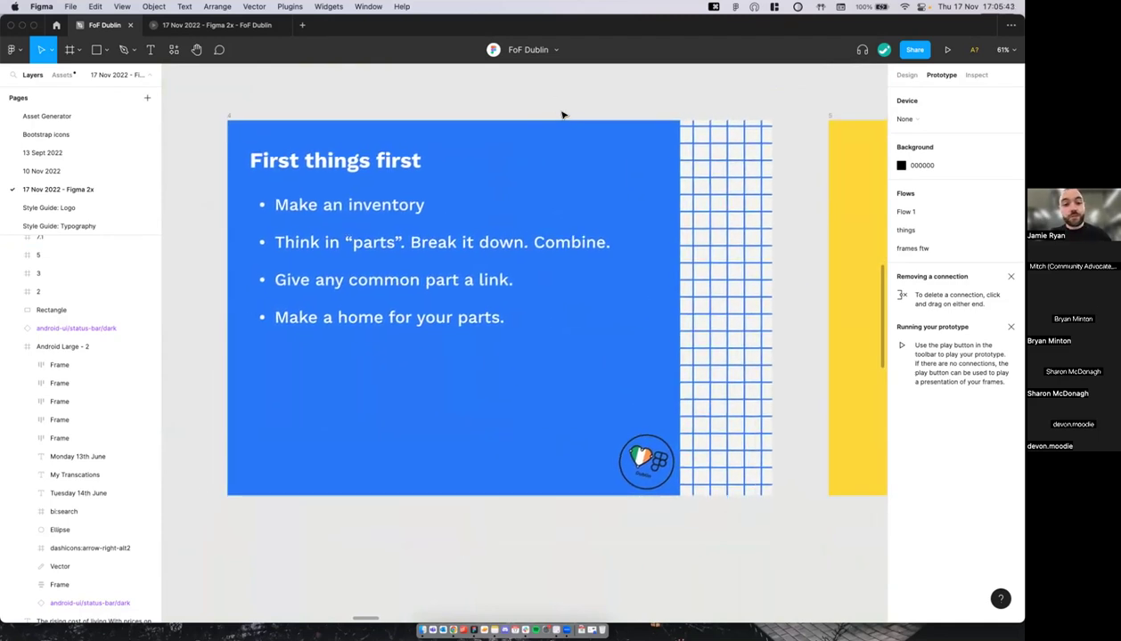
scroll(562, 114, "up", 1)
scroll(562, 114, "left", 1)
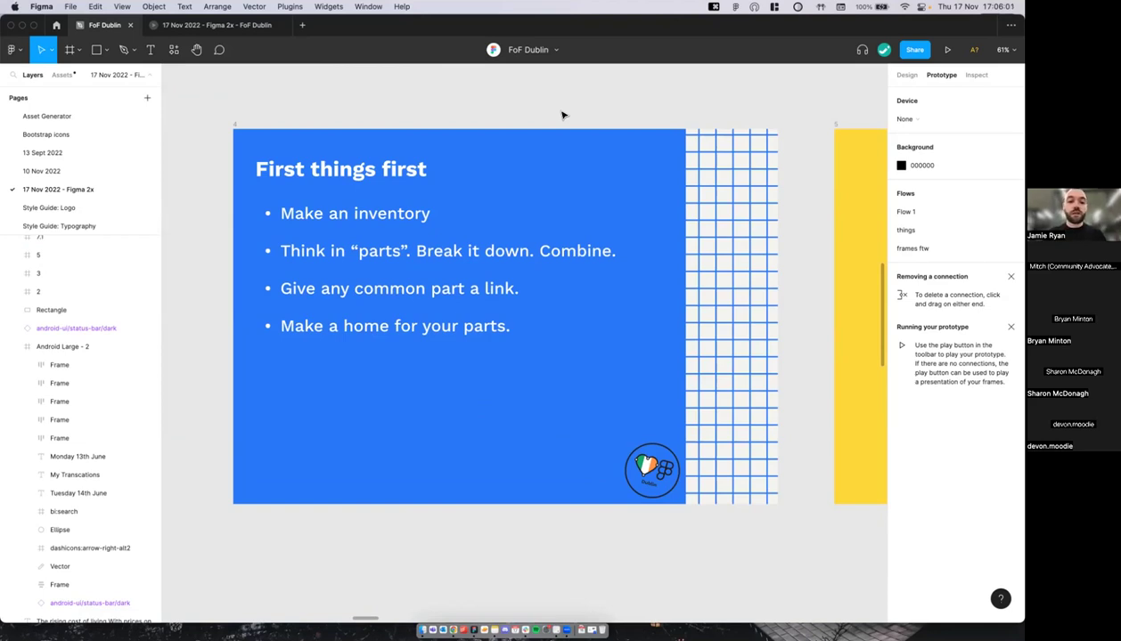
scroll(561, 115, "right", 1)
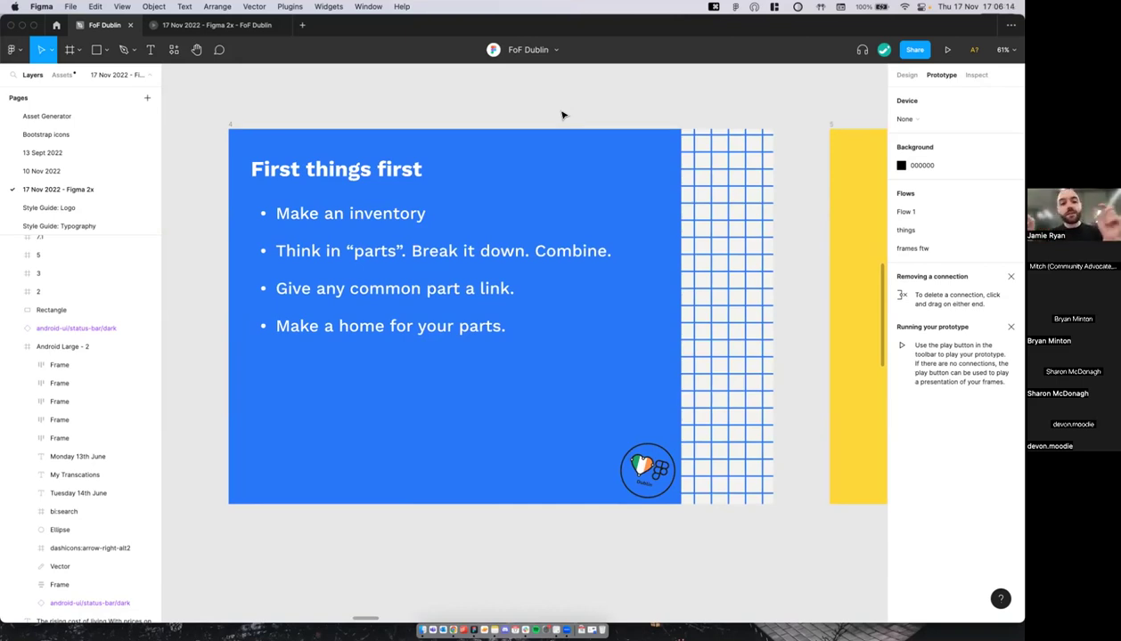
scroll(561, 114, "right", 1)
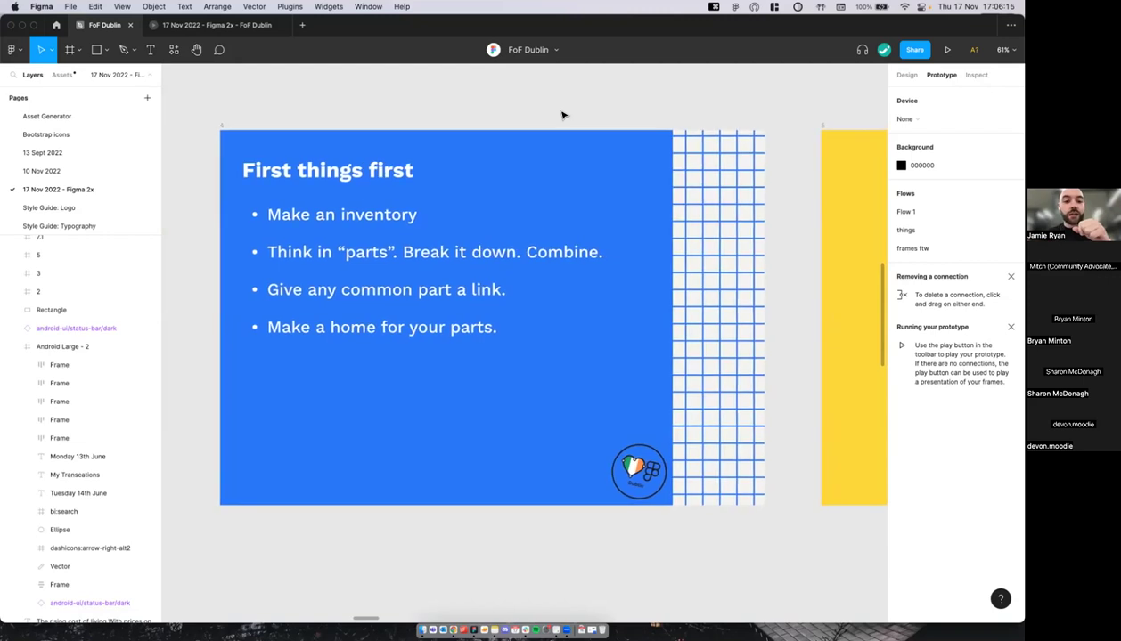
scroll(562, 115, "left", 1)
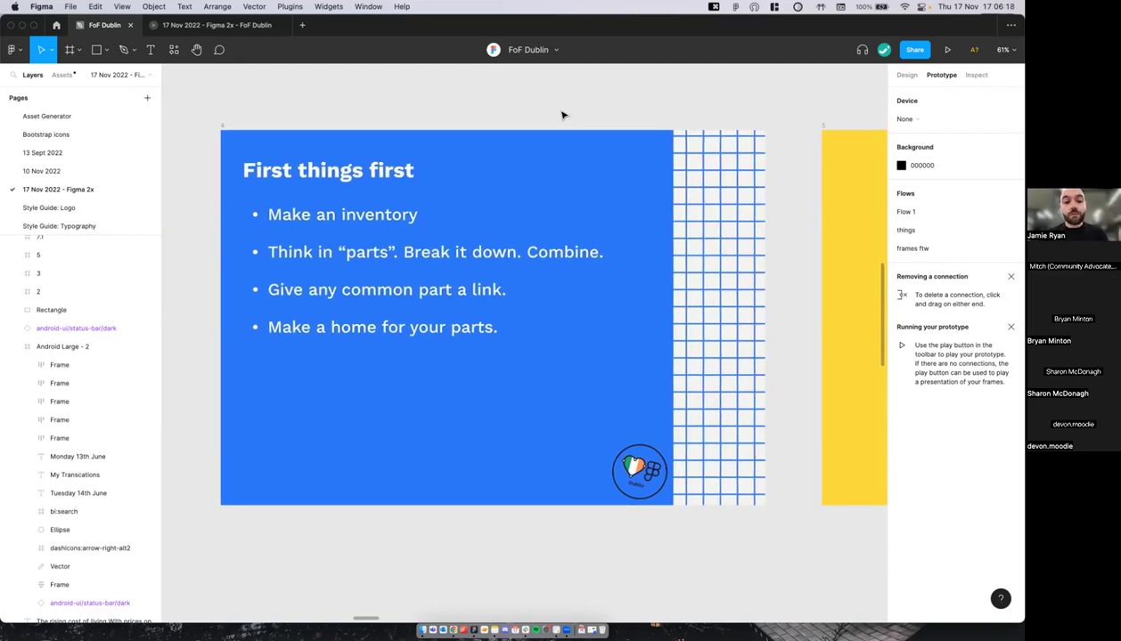
scroll(562, 115, "up", 1)
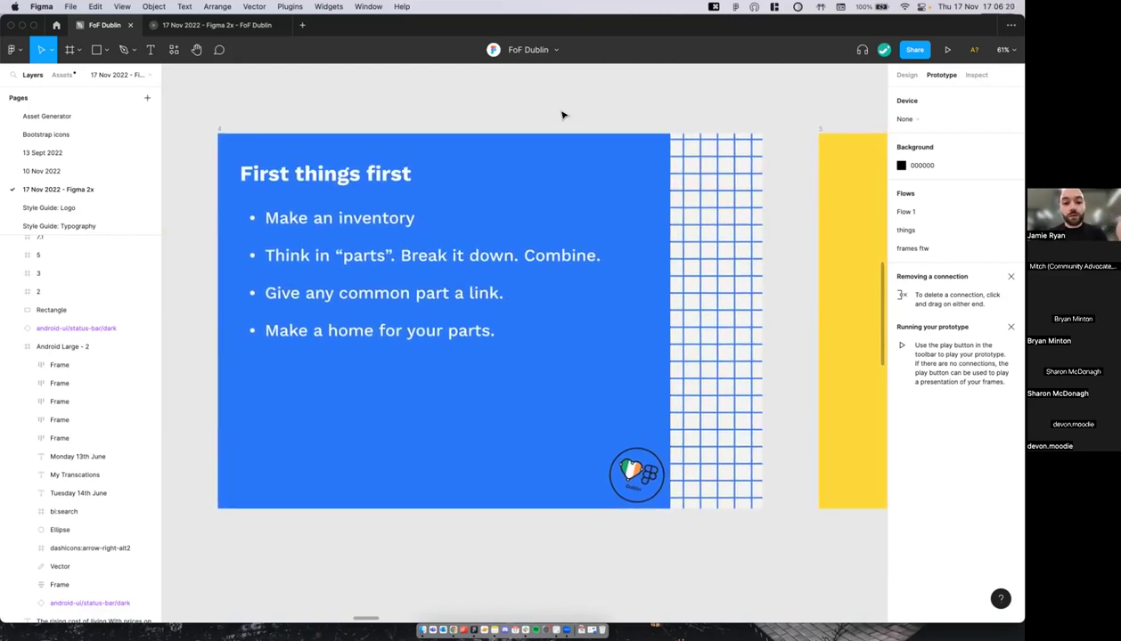
scroll(562, 114, "right", 2)
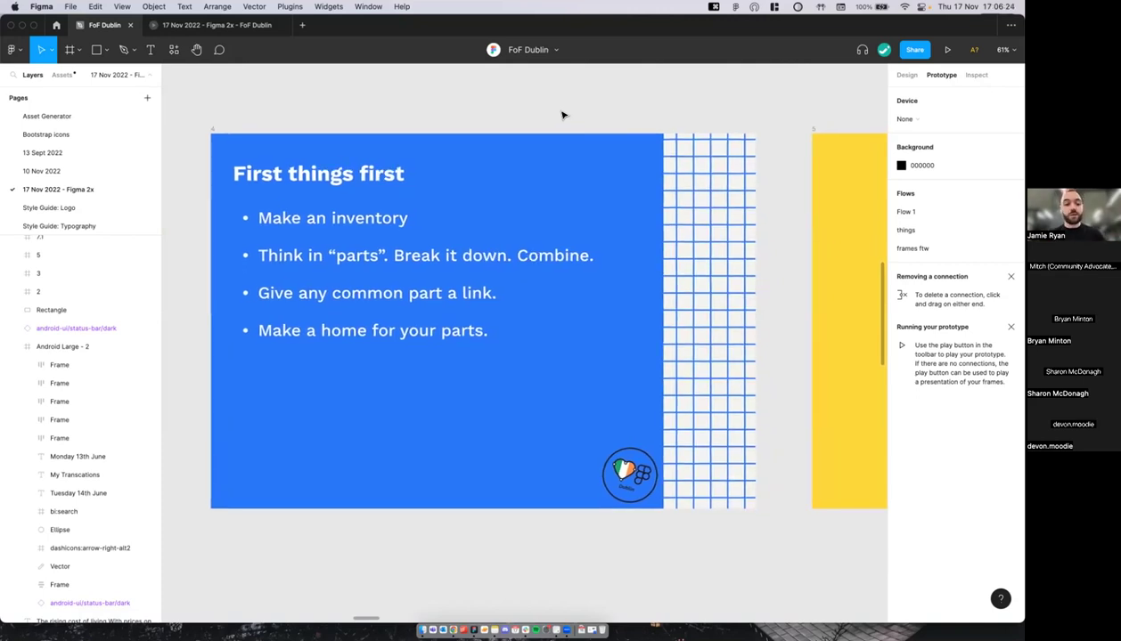
scroll(561, 114, "right", 1)
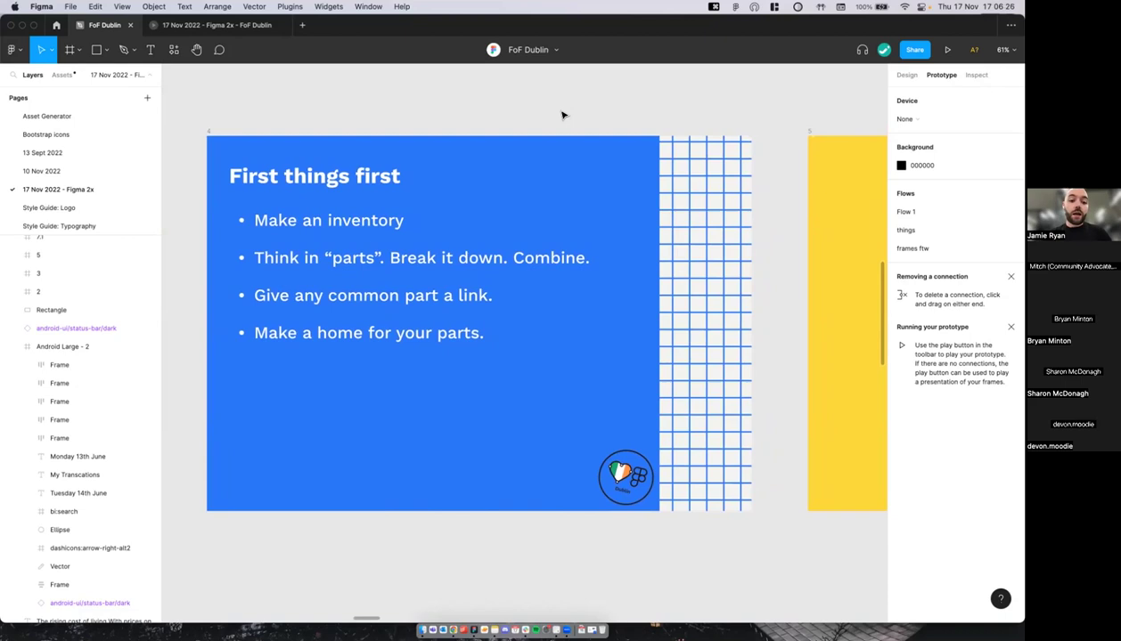
Step: Return to the Working low-fi section and examine its screens and loose frames in an overview
scroll(562, 115, "down", 2)
scroll(562, 115, "left", 1)
scroll(562, 115, "down", 3)
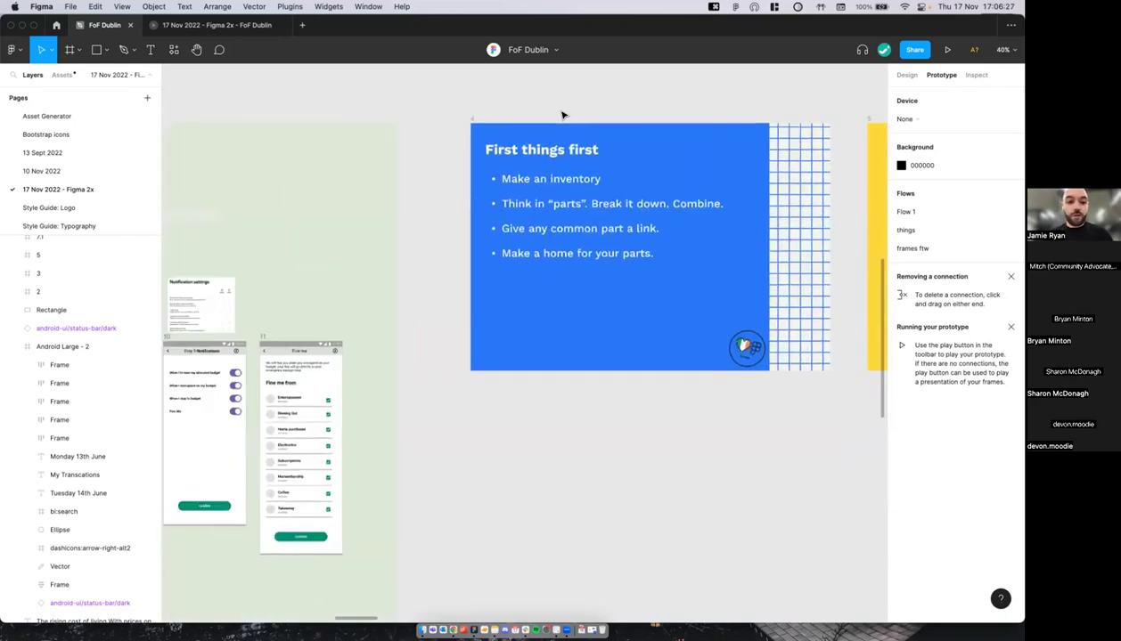
scroll(562, 115, "left", 6)
scroll(561, 114, "down", 3)
scroll(561, 115, "right", 3)
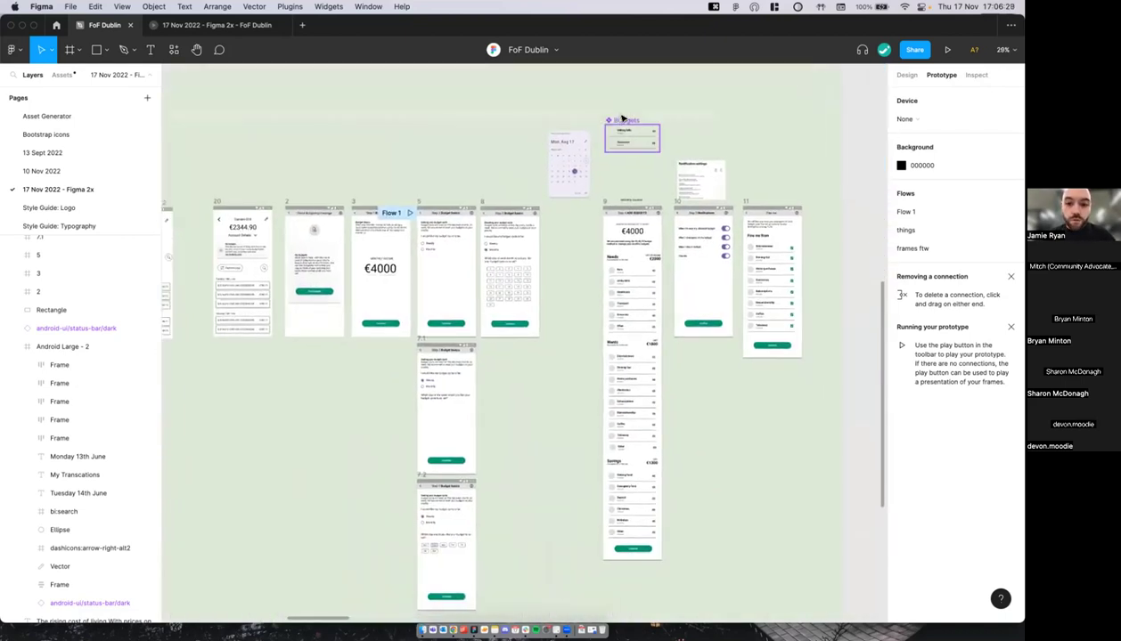
scroll(621, 121, "left", 10)
scroll(621, 120, "down", 3)
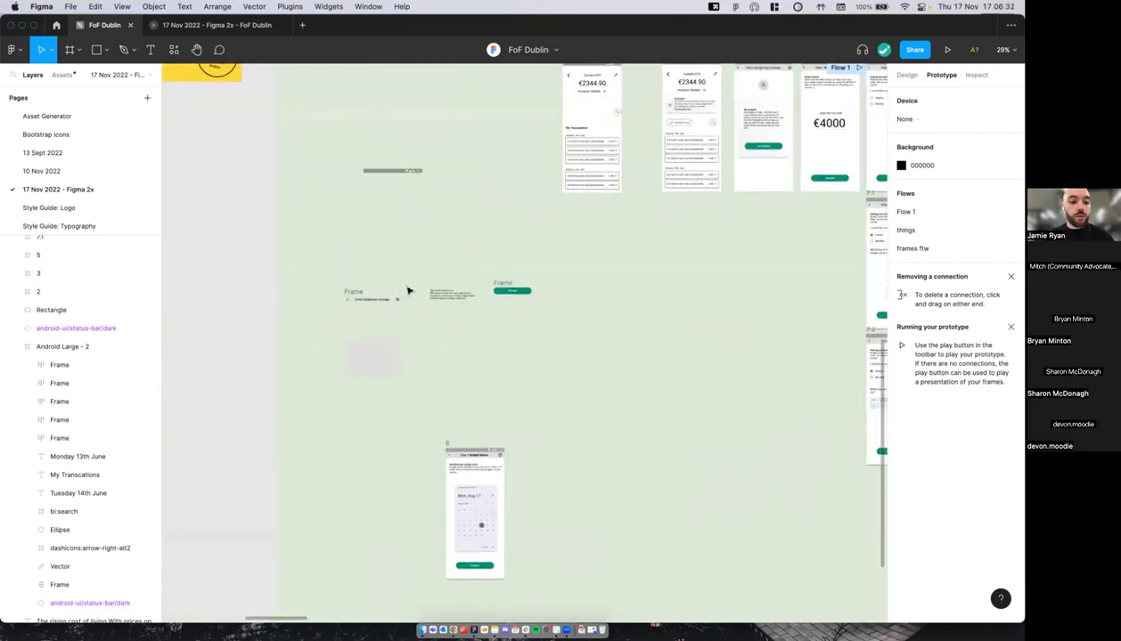
scroll(426, 319, "right", 3)
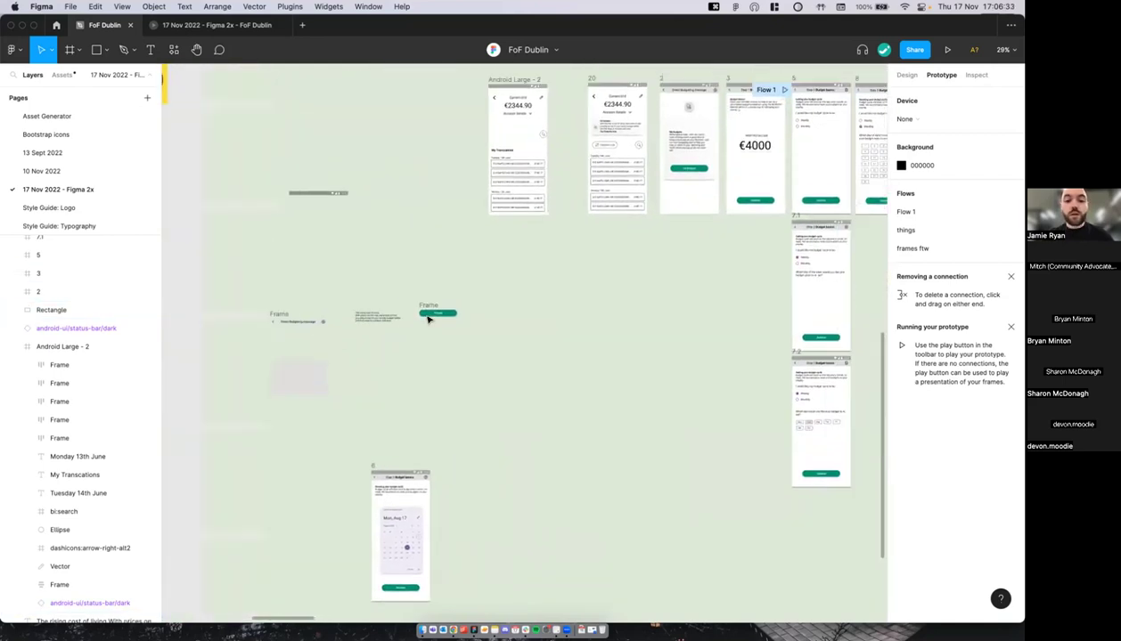
scroll(427, 320, "down", 3)
scroll(427, 320, "down", 3)
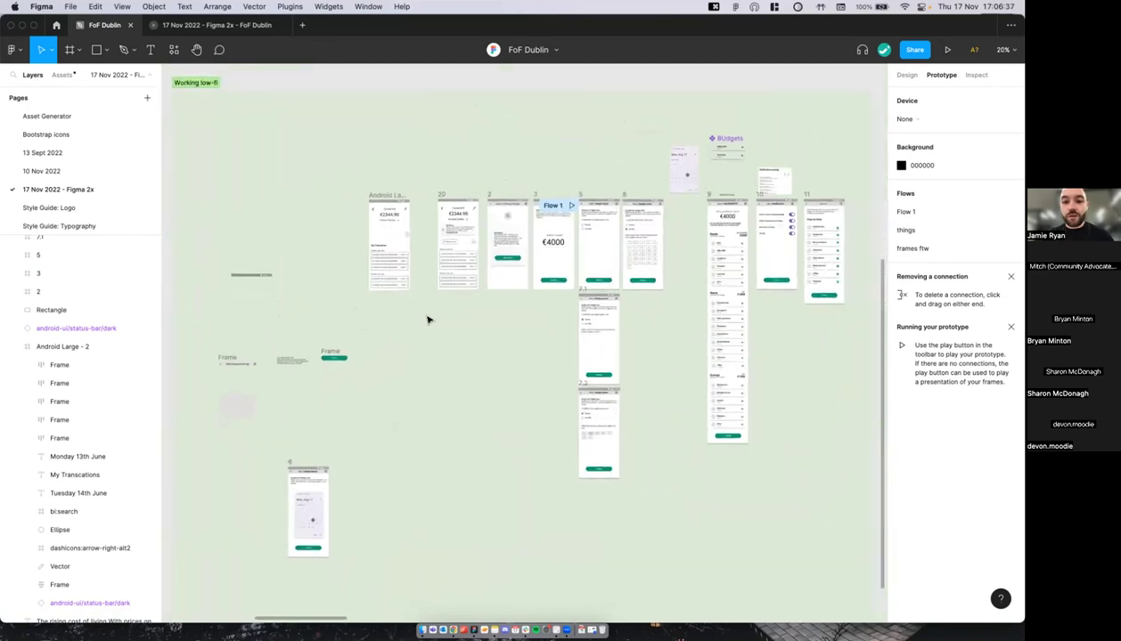
scroll(427, 319, "down", 1)
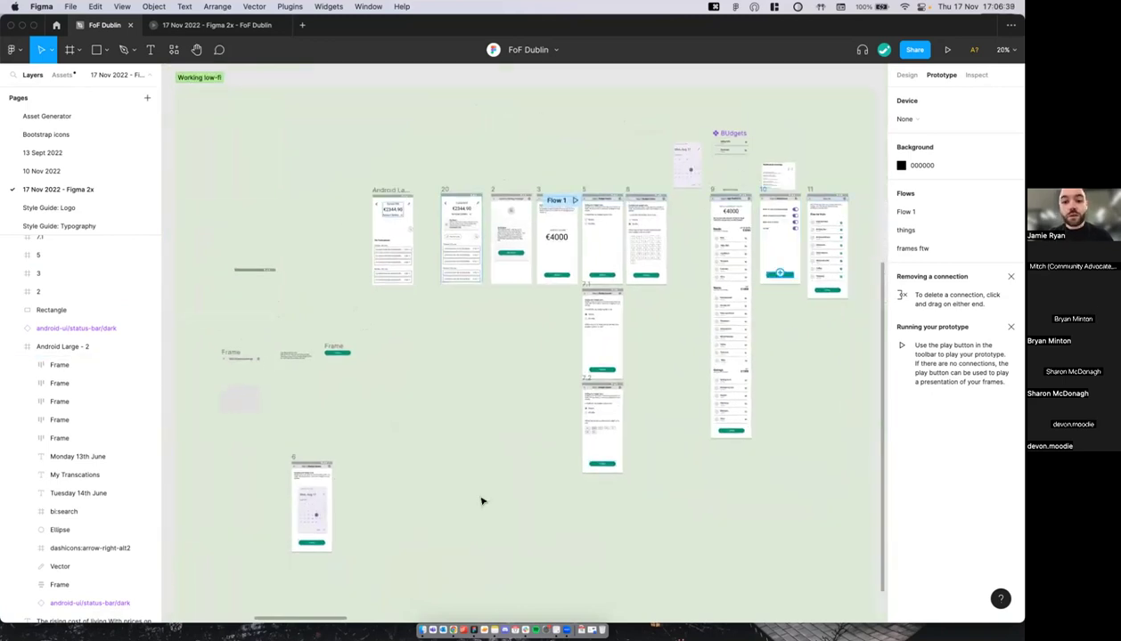
scroll(608, 450, "right", 2)
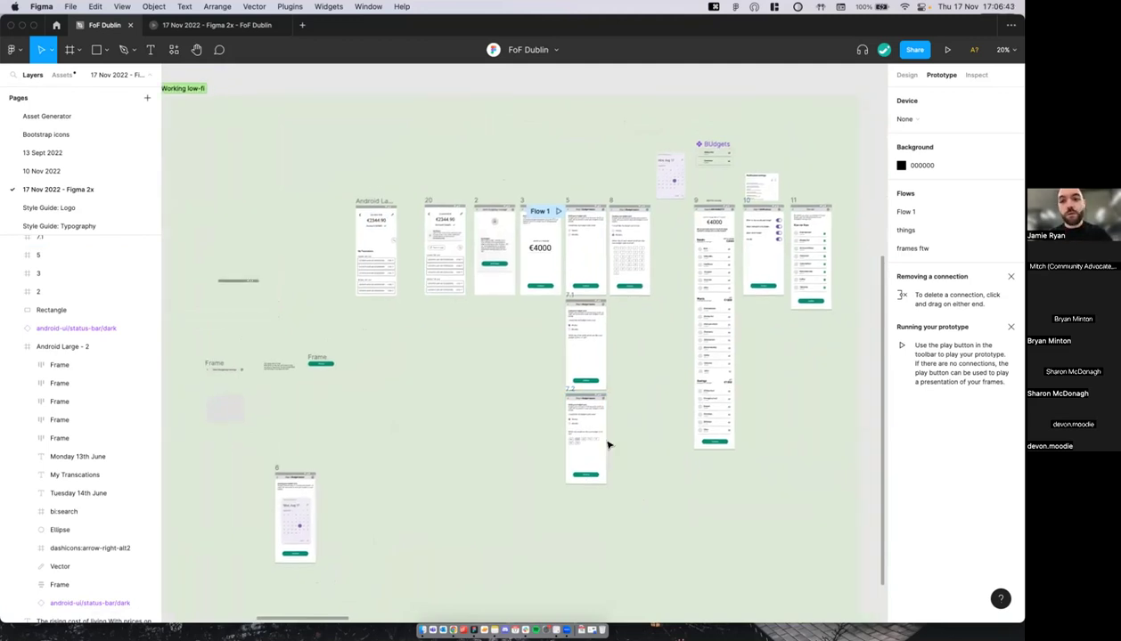
Step: Examine the Current-018 account screen on the yellow slide after First things first
scroll(608, 442, "right", 10)
scroll(607, 250, "up", 5, "ctrl")
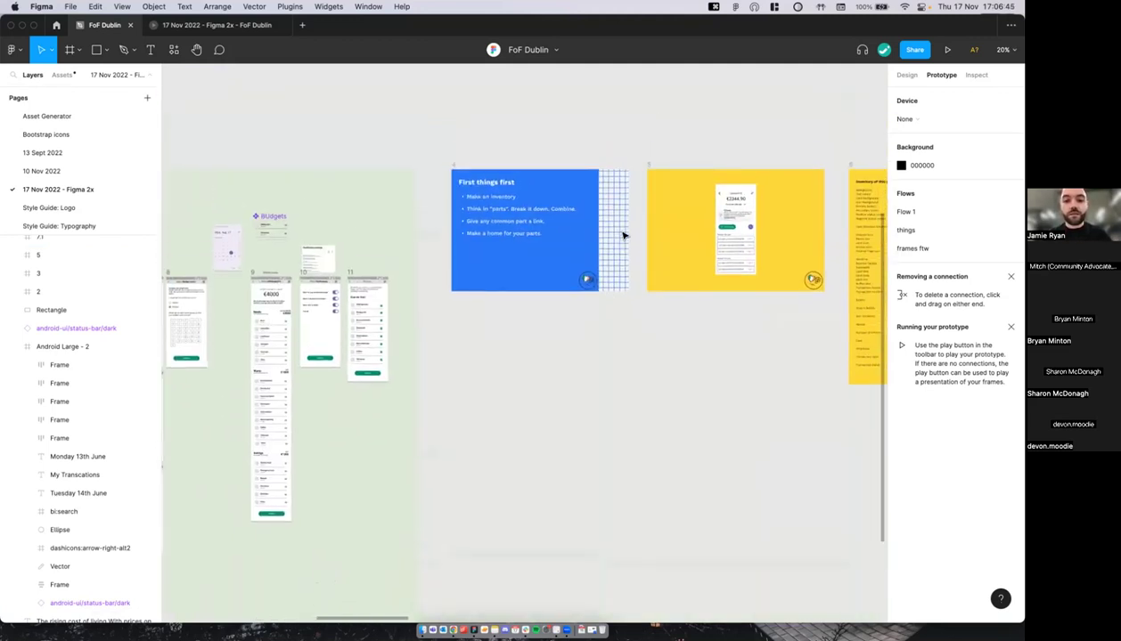
scroll(710, 264, "right", 5)
scroll(677, 265, "up", 10)
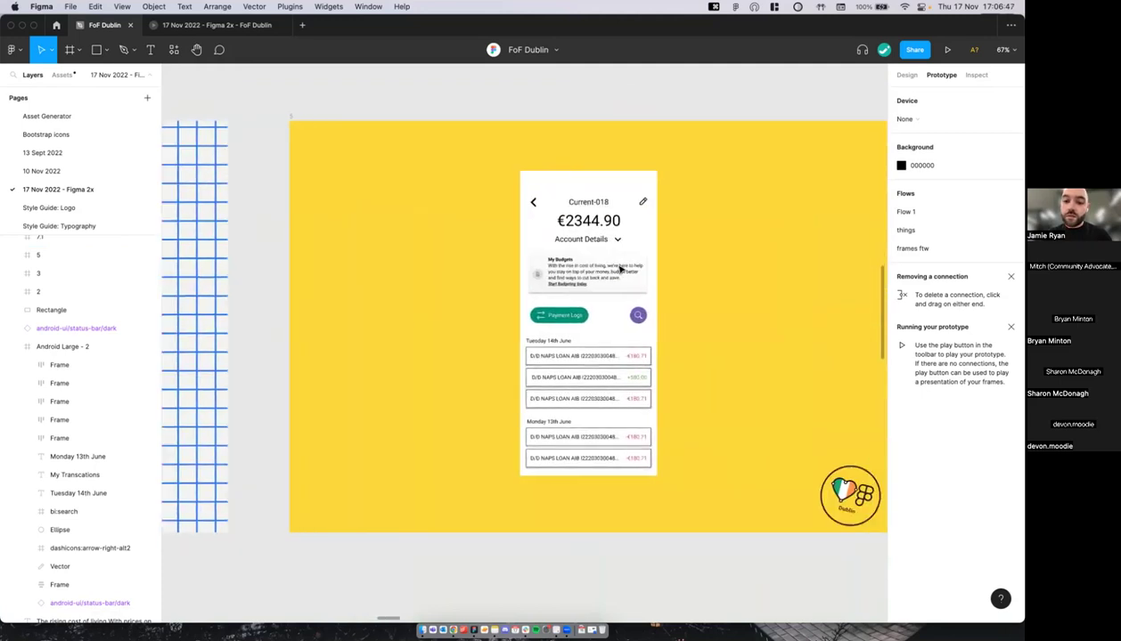
scroll(621, 269, "up", 3)
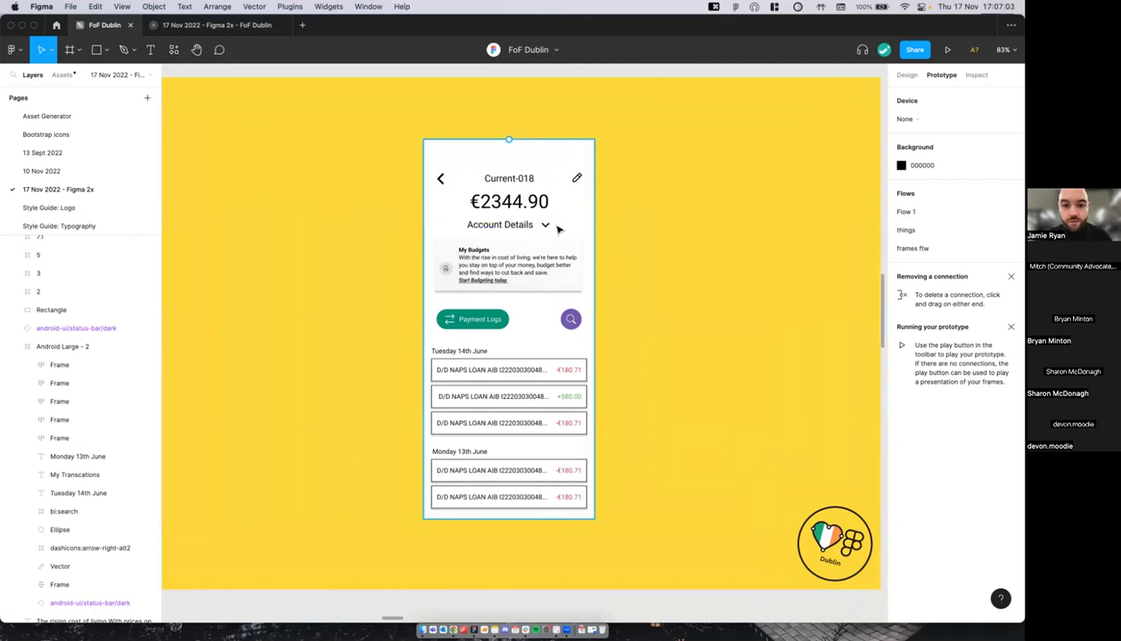
scroll(535, 218, "down", 2)
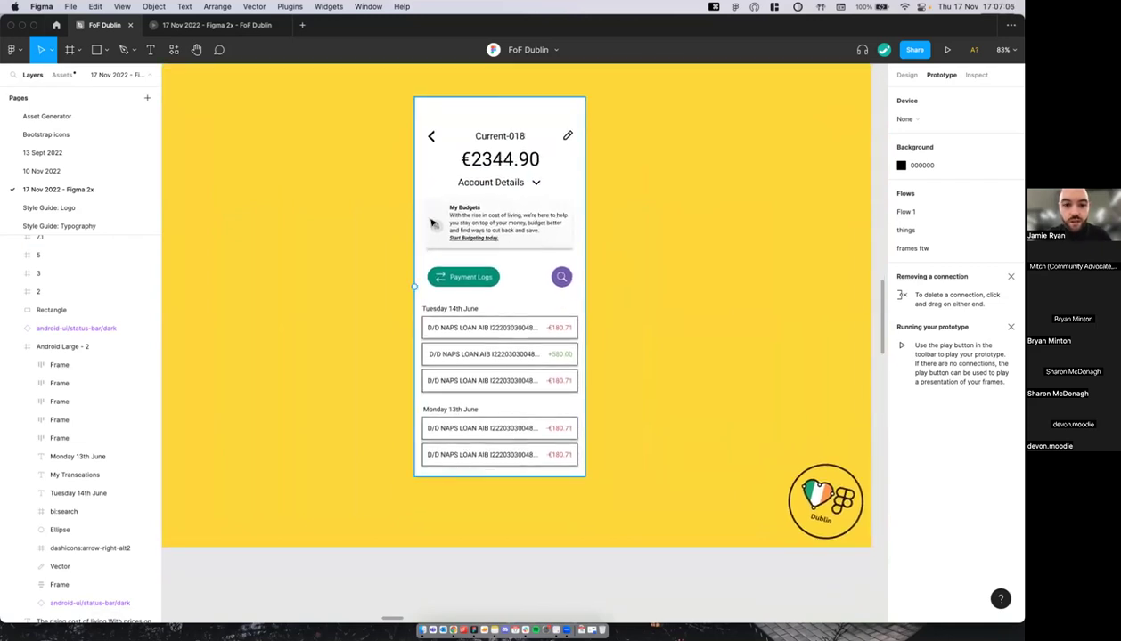
Step: Inspect the My Budgets card, Payment Logs button, search button and transaction rows of the account screen up close
scroll(489, 231, "up", 5)
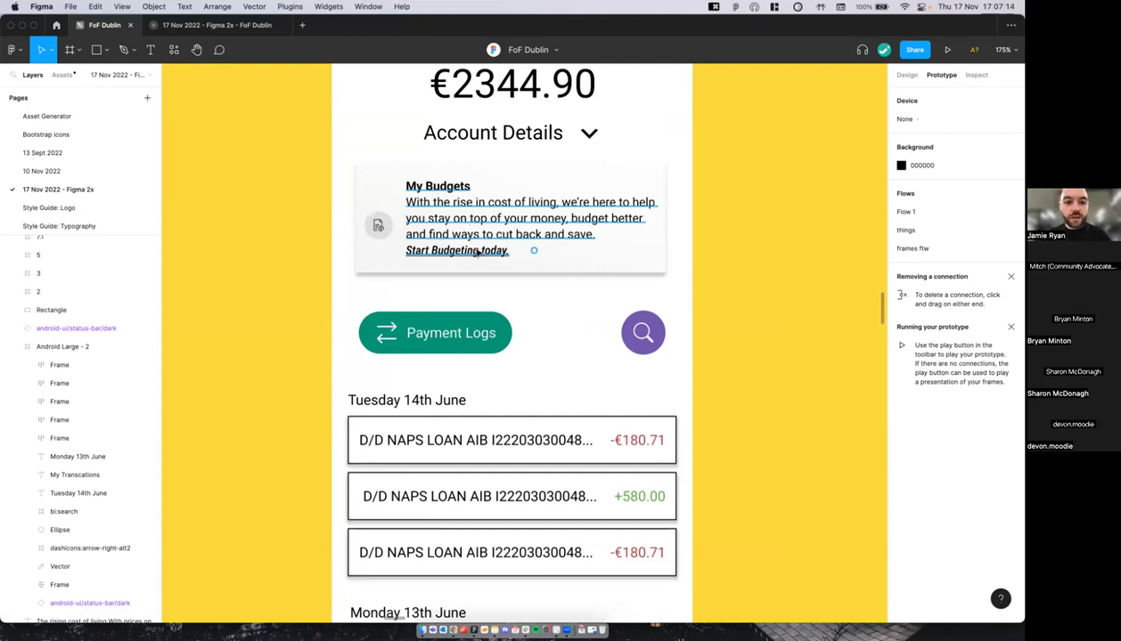
scroll(478, 252, "down", 5)
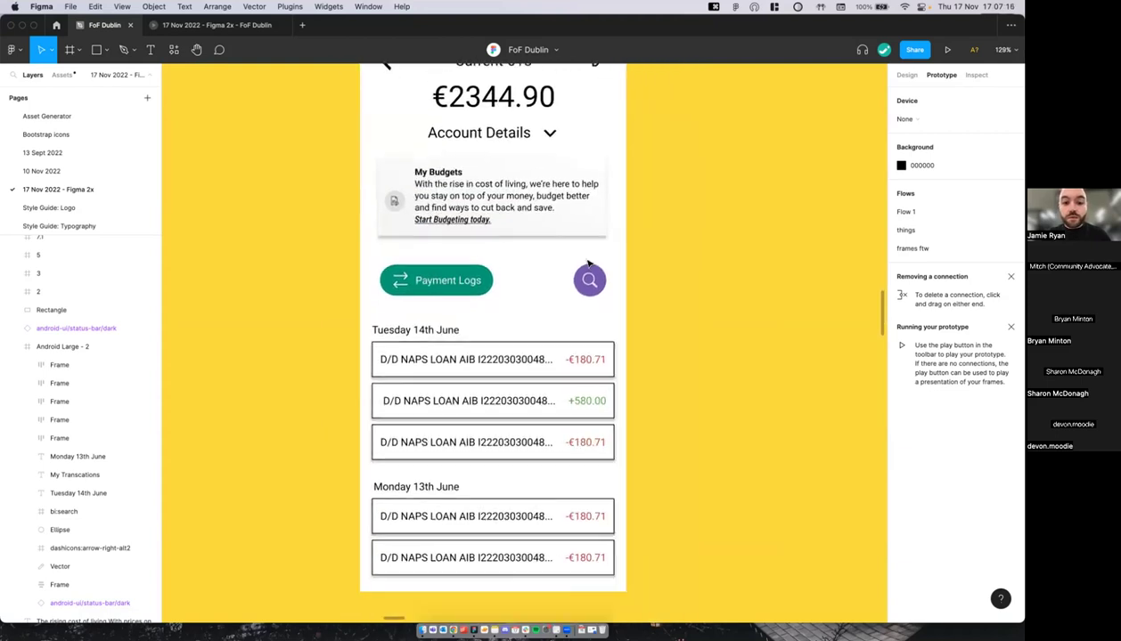
scroll(588, 264, "right", 1)
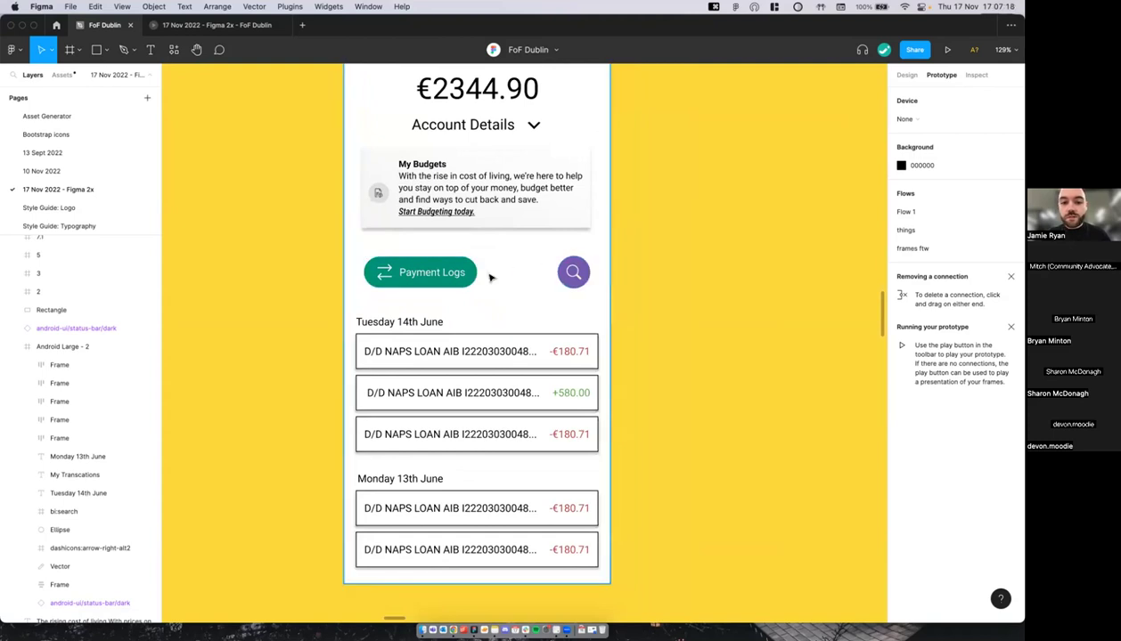
left_click(525, 263)
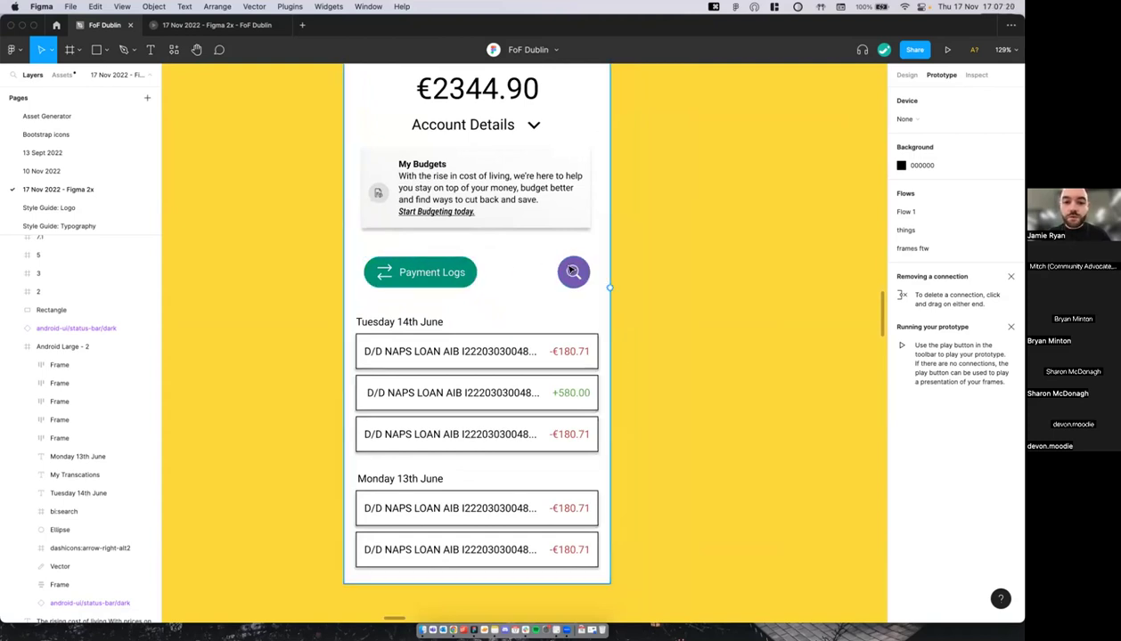
scroll(590, 269, "down", 3)
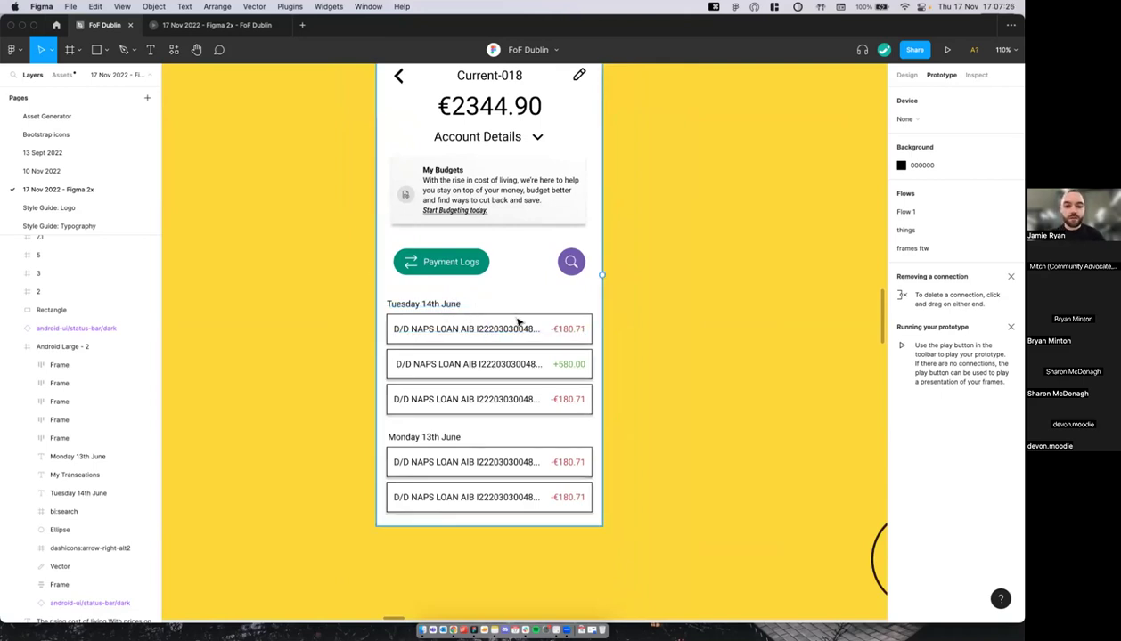
Step: Examine the Inventory of this page slide with its list of parts and outlined account screen
scroll(519, 322, "down", 5)
scroll(512, 327, "down", 3)
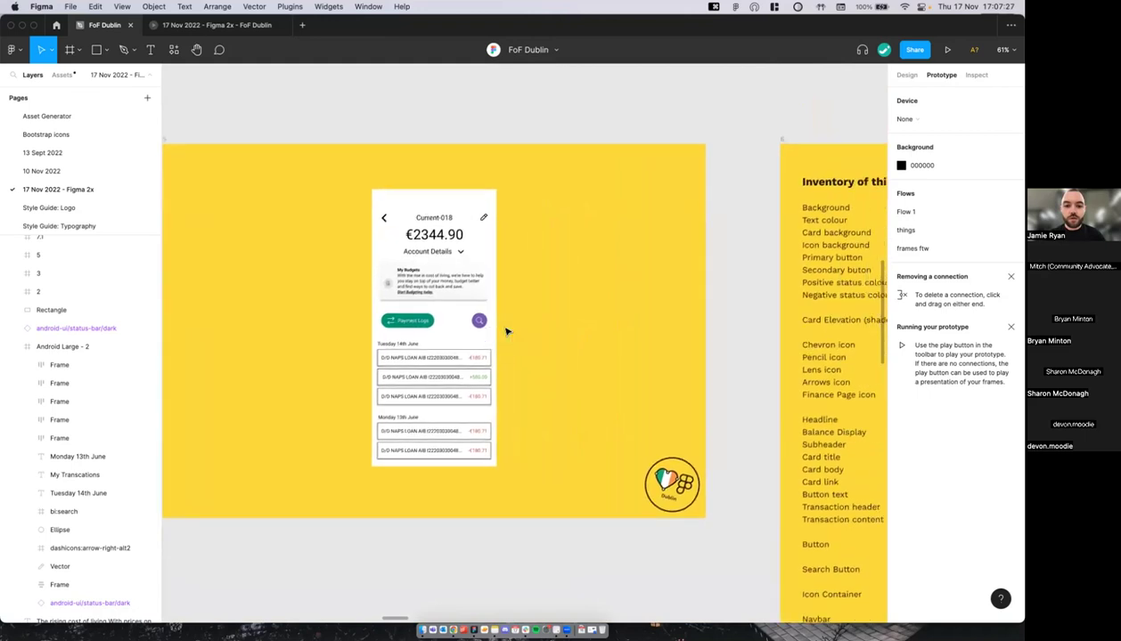
scroll(506, 332, "up", 2)
scroll(506, 332, "right", 10)
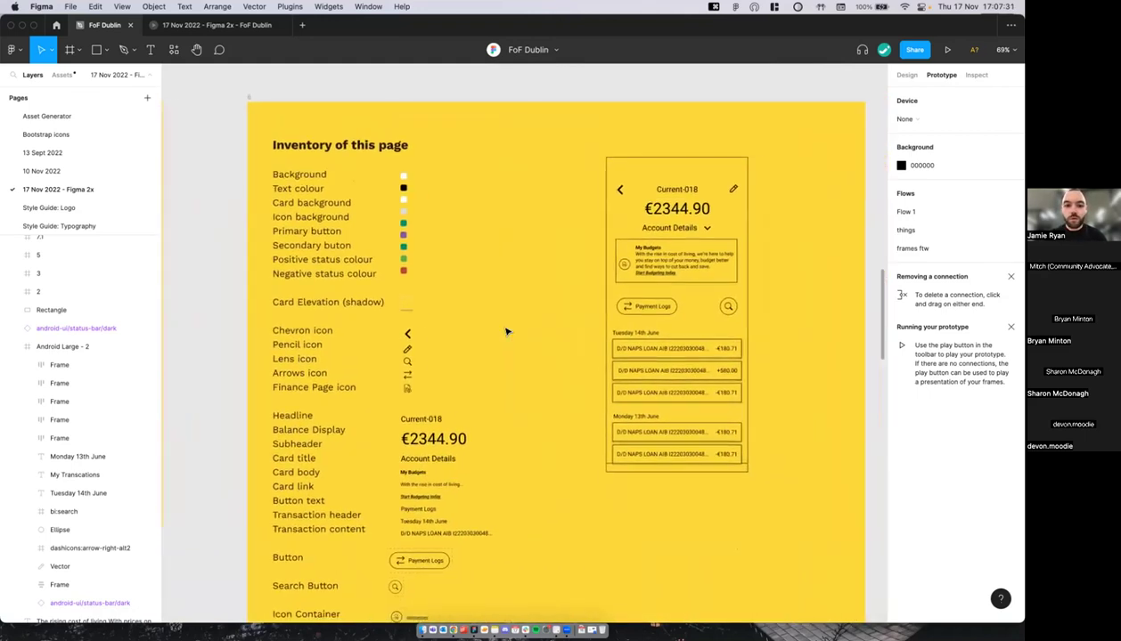
scroll(506, 333, "down", 3)
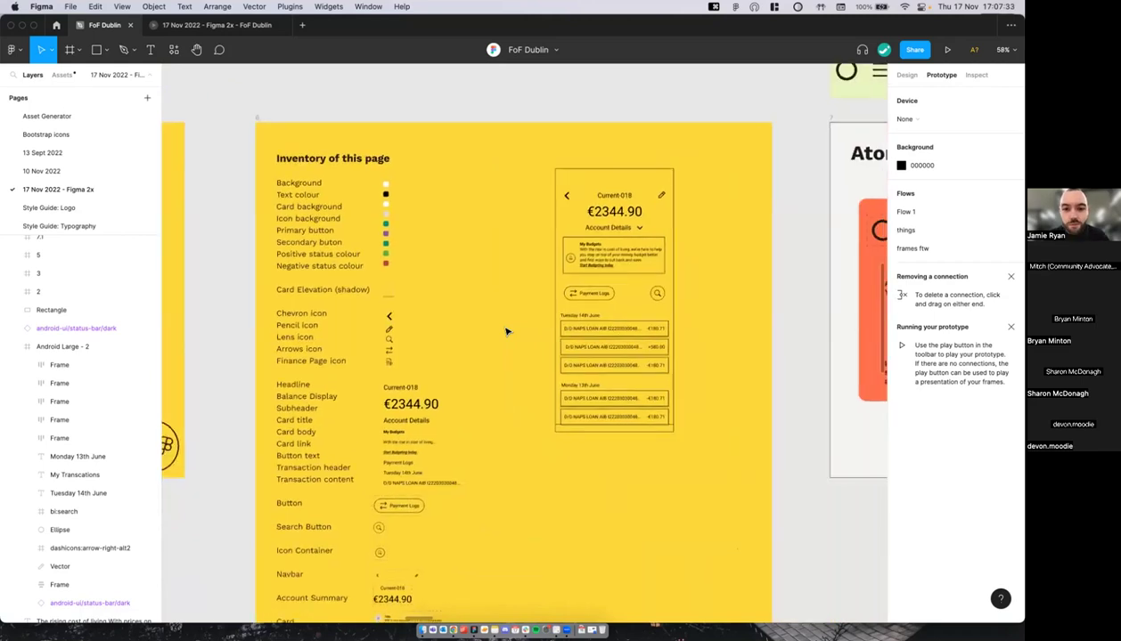
scroll(506, 333, "up", 3)
Step: Hide the editor interface and enlarge the colour, icon and text entries of the page inventory
key("super+backslash")
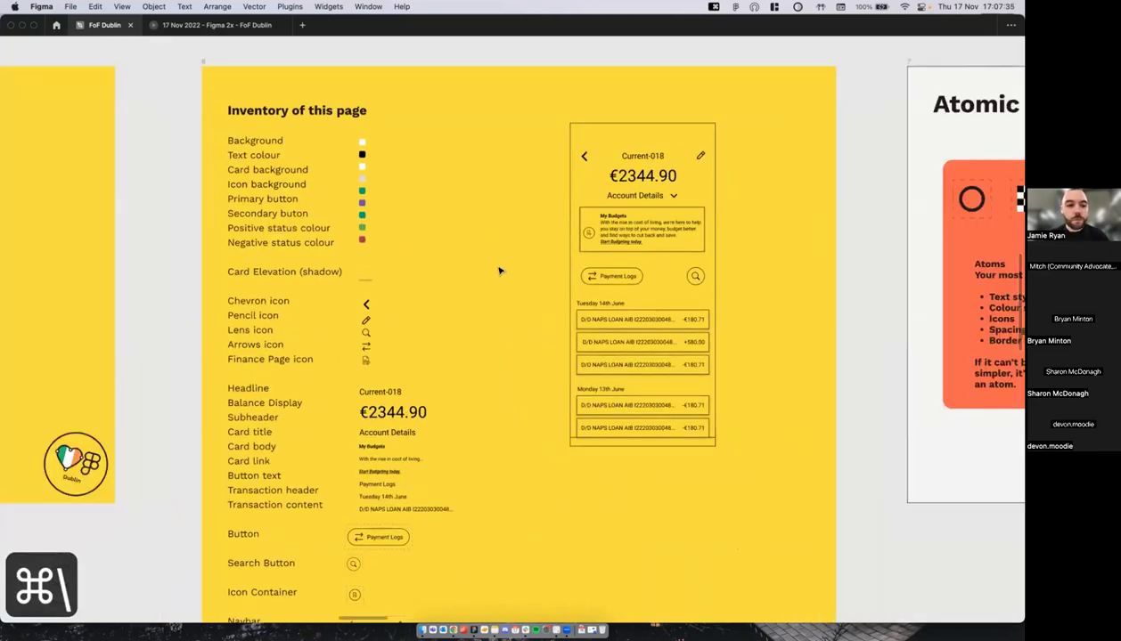
scroll(500, 271, "up", 4)
scroll(499, 270, "down", 2)
scroll(498, 269, "up", 1)
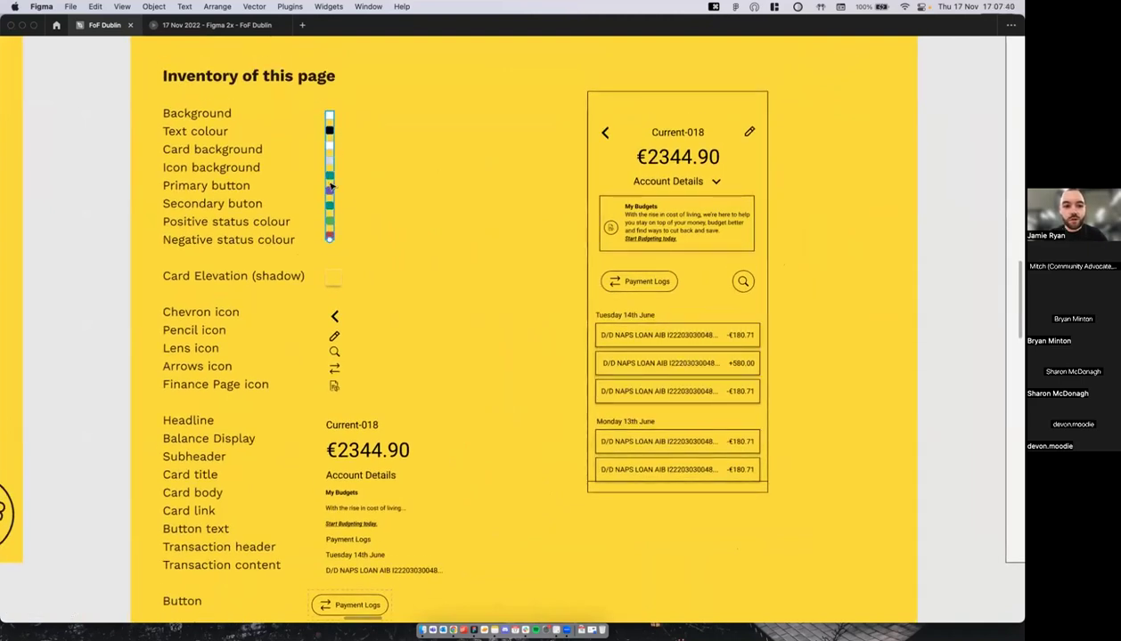
Step: Examine the colour, card elevation and icon entries of the page inventory
scroll(225, 143, "right", 1)
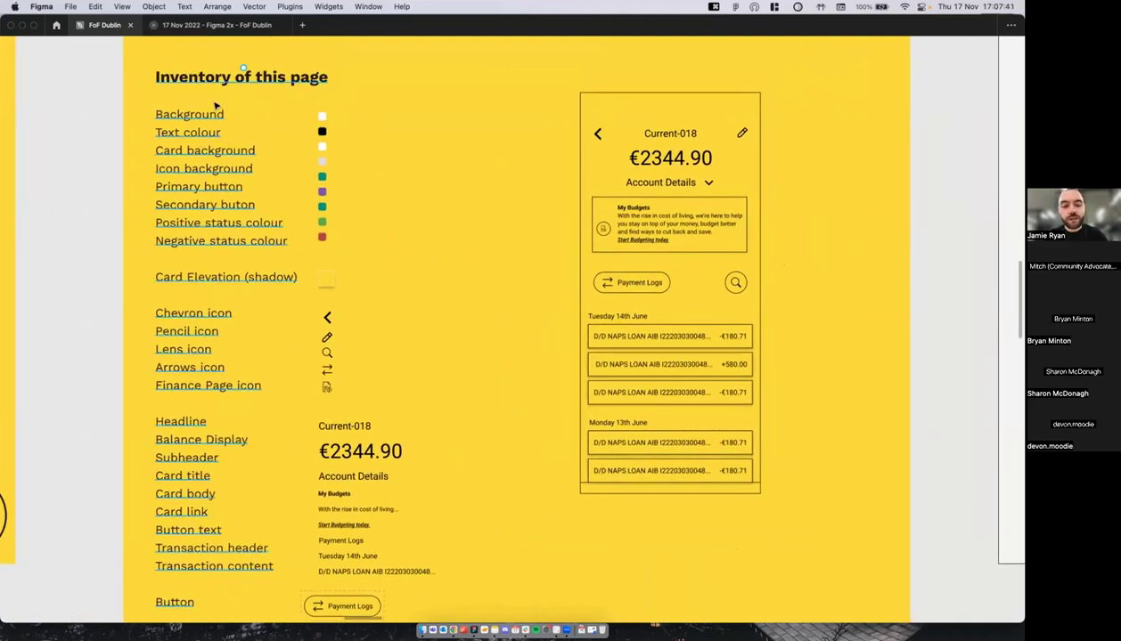
scroll(151, 171, "right", 1)
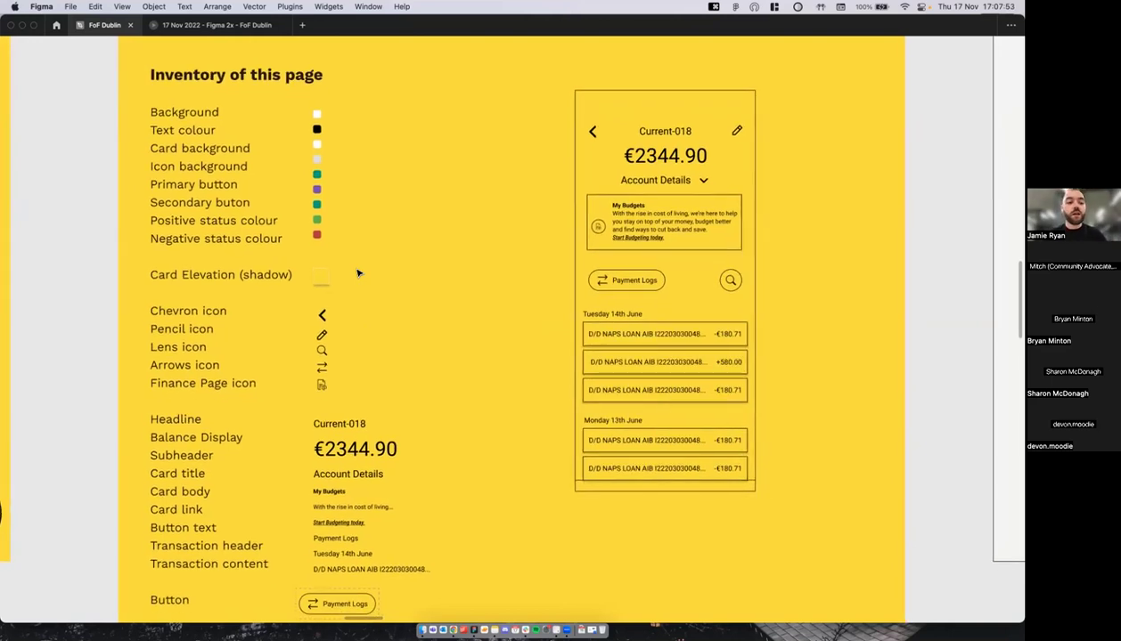
scroll(348, 276, "down", 2)
scroll(337, 285, "down", 2)
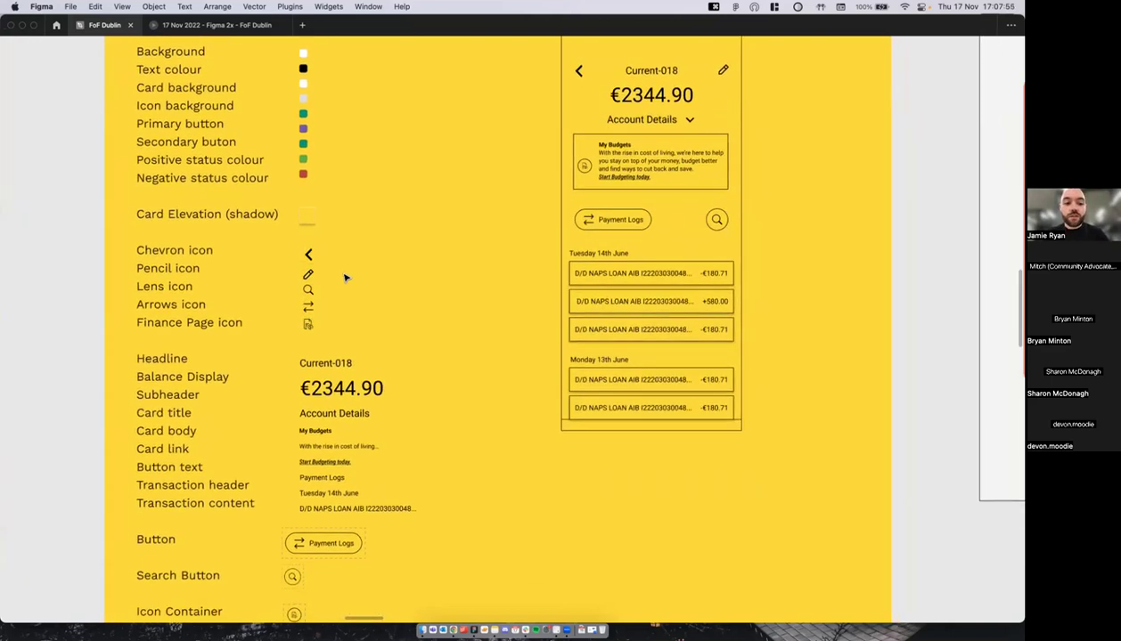
scroll(348, 279, "down", 1)
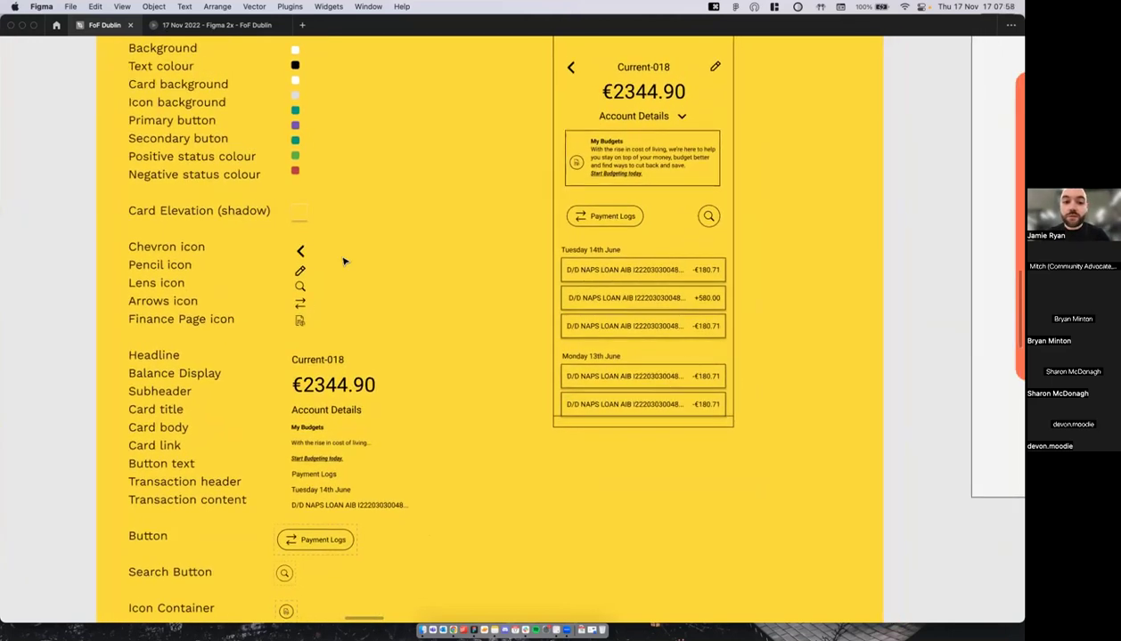
scroll(344, 261, "down", 1)
scroll(344, 261, "down", 4)
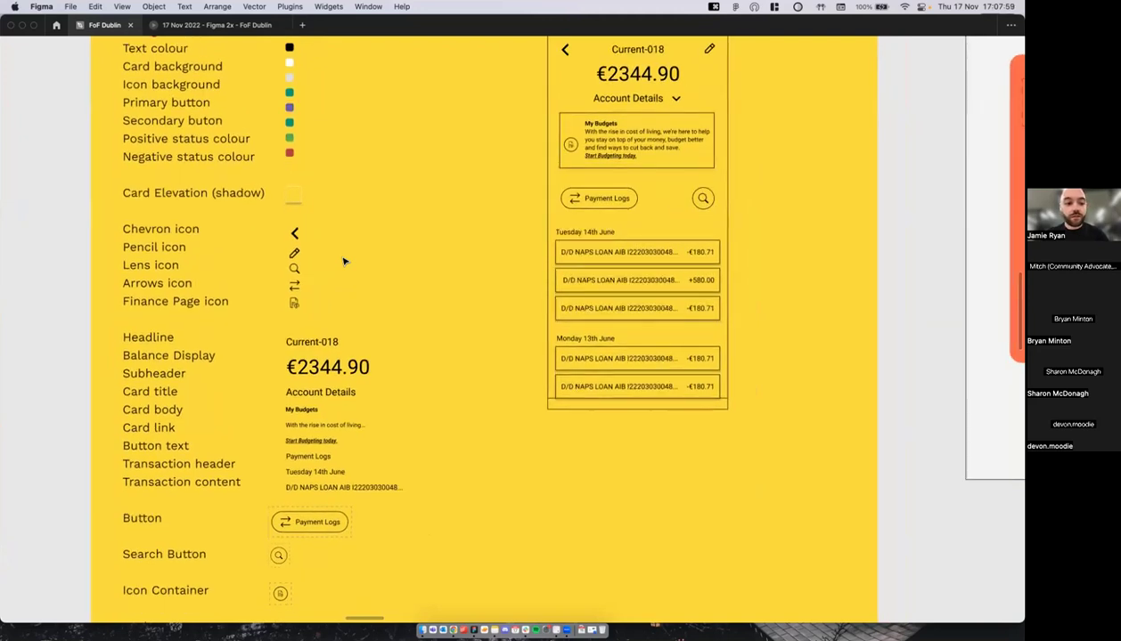
scroll(331, 300, "down", 3)
Step: Inspect the text entries of the page inventory up close, from Headline to Transaction content
scroll(328, 300, "up", 3)
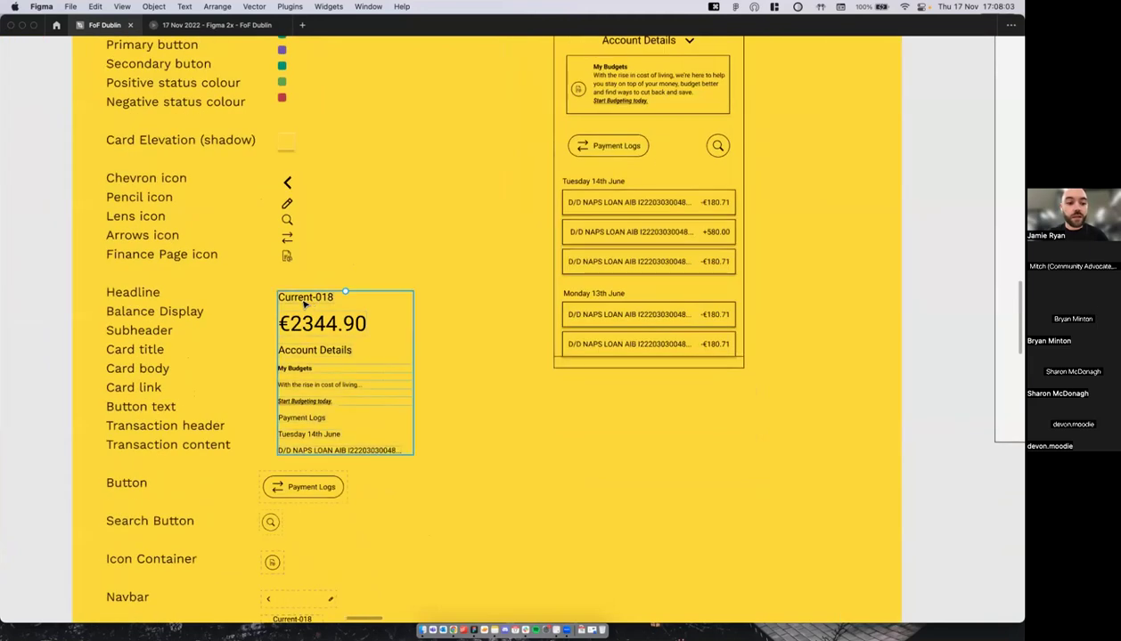
scroll(306, 302, "down", 2)
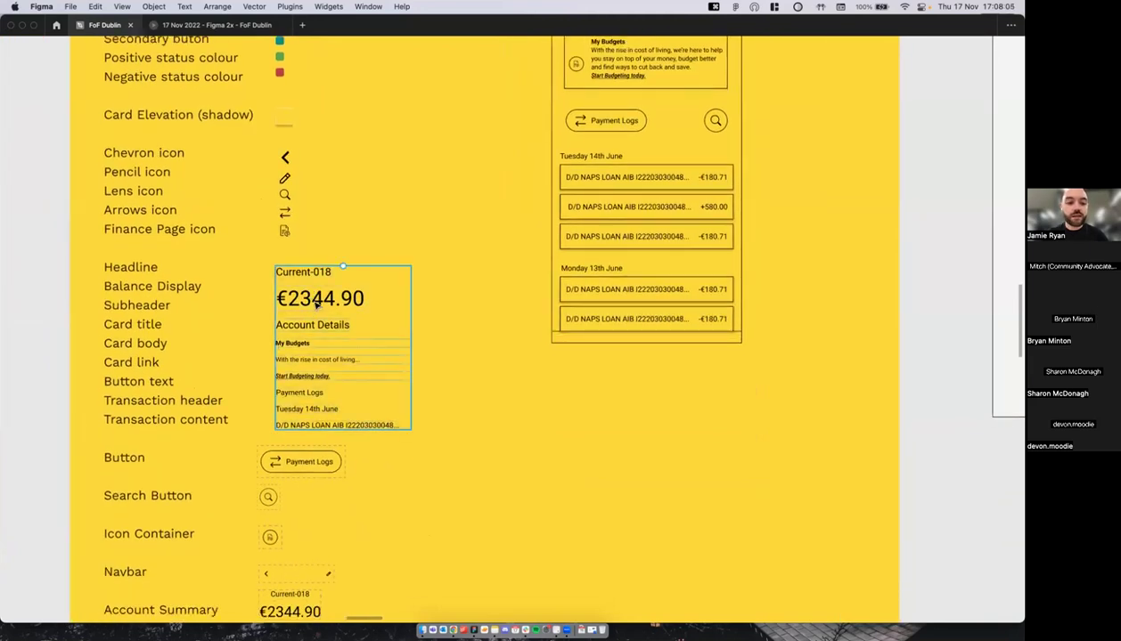
scroll(316, 304, "down", 2)
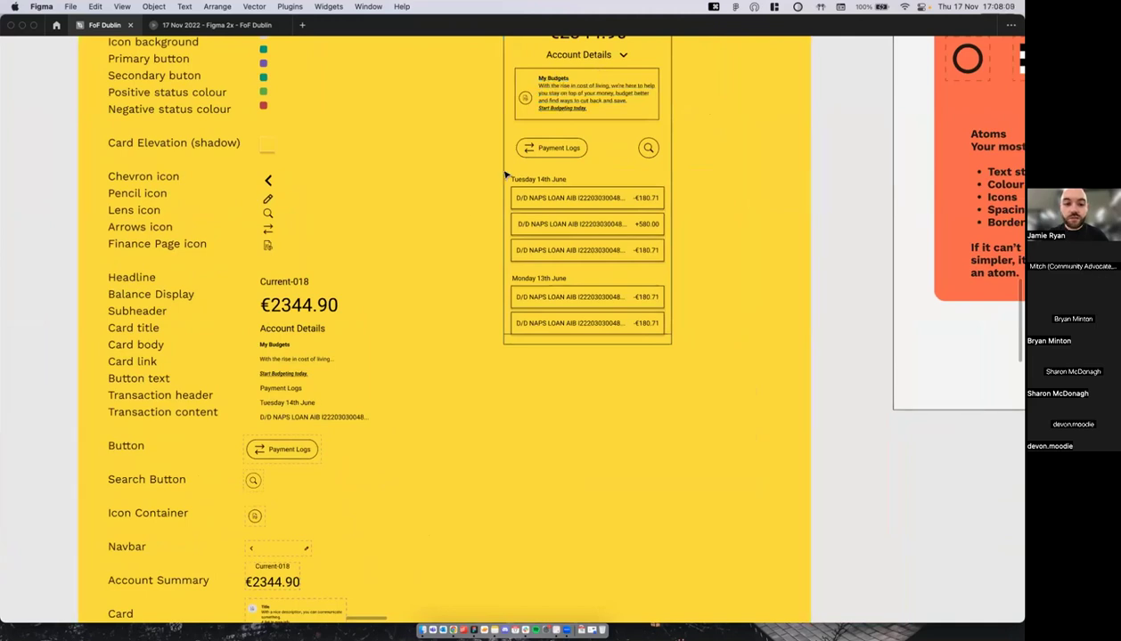
scroll(570, 81, "down", 1)
scroll(522, 125, "down", 5)
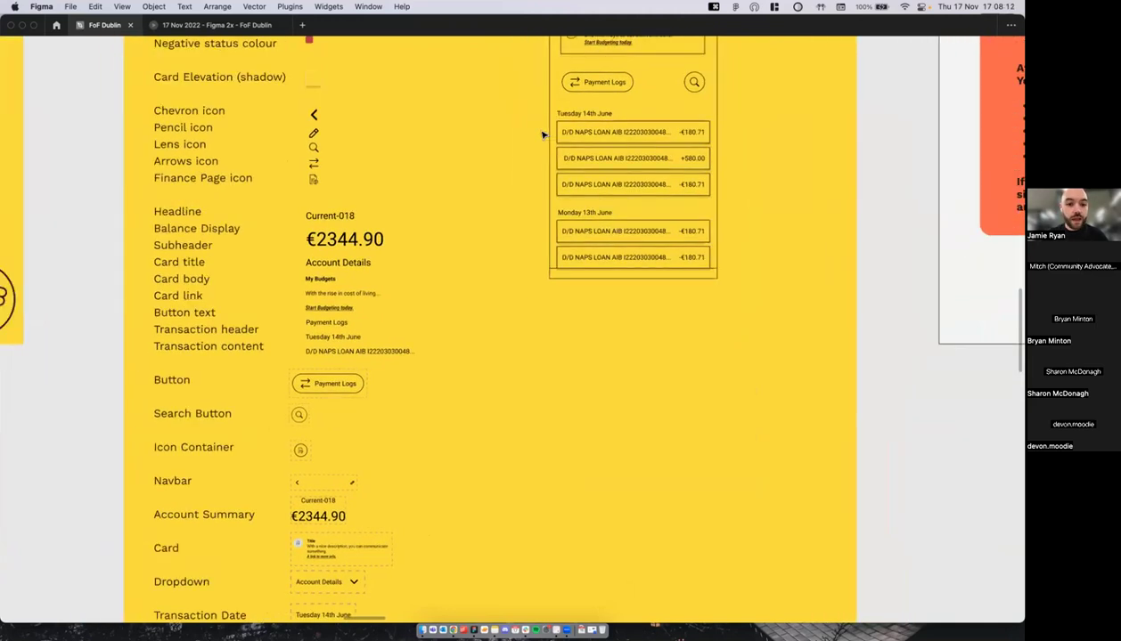
scroll(329, 306, "up", 2)
scroll(331, 306, "up", 3)
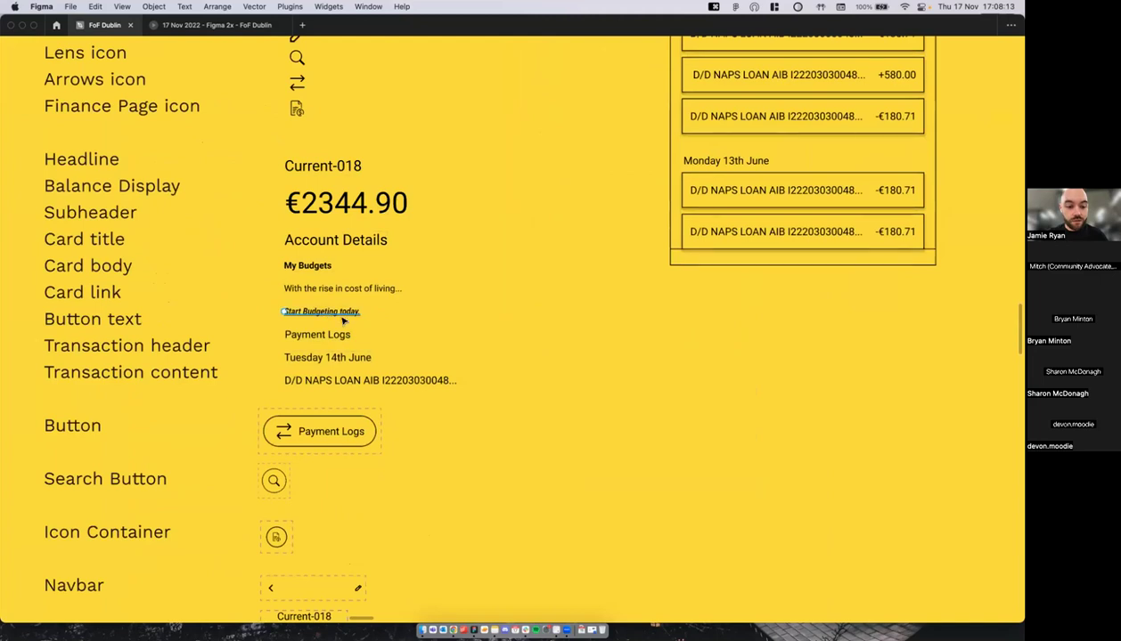
scroll(413, 318, "right", 1)
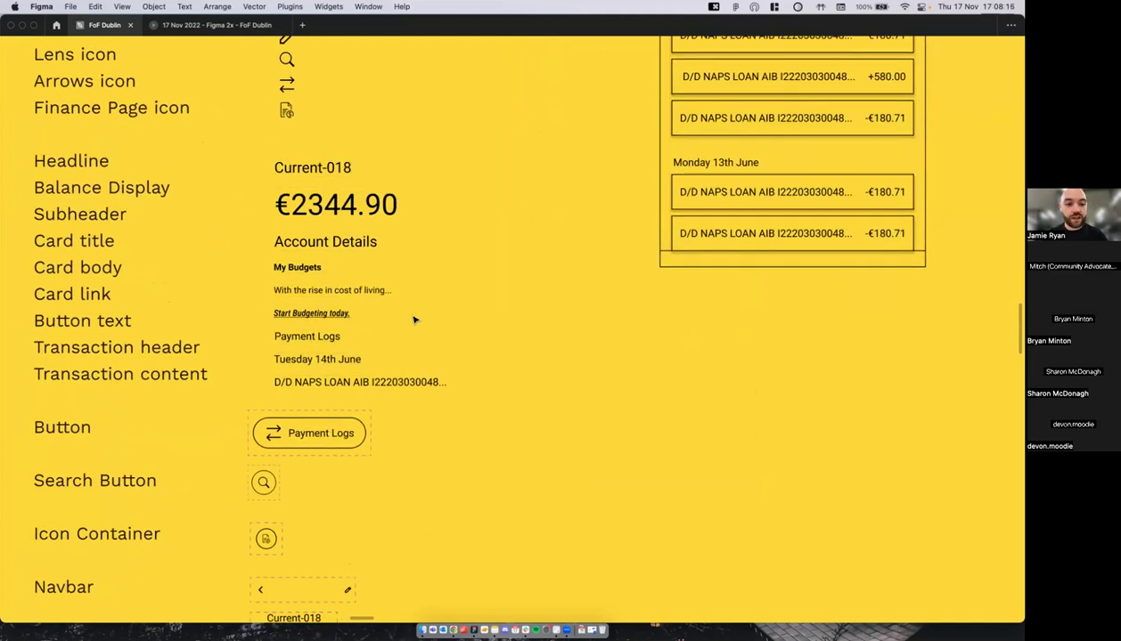
Step: Examine the component entries of the page inventory, from Button and Search Button to Transaction Panel
scroll(412, 319, "down", 4)
scroll(409, 311, "down", 5)
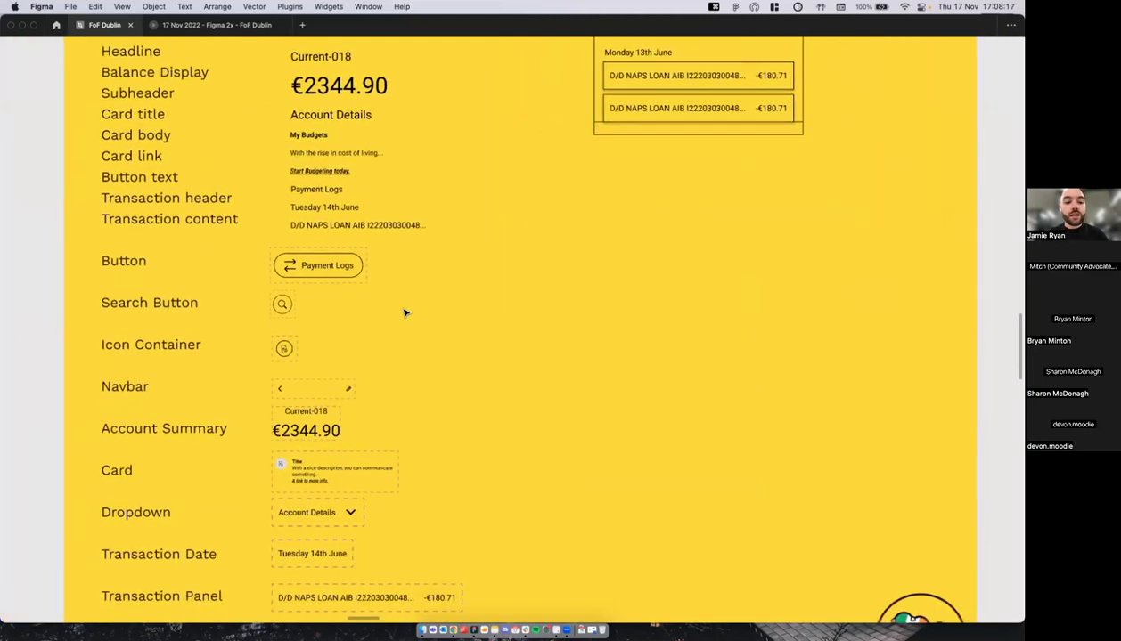
scroll(405, 299, "up", 2)
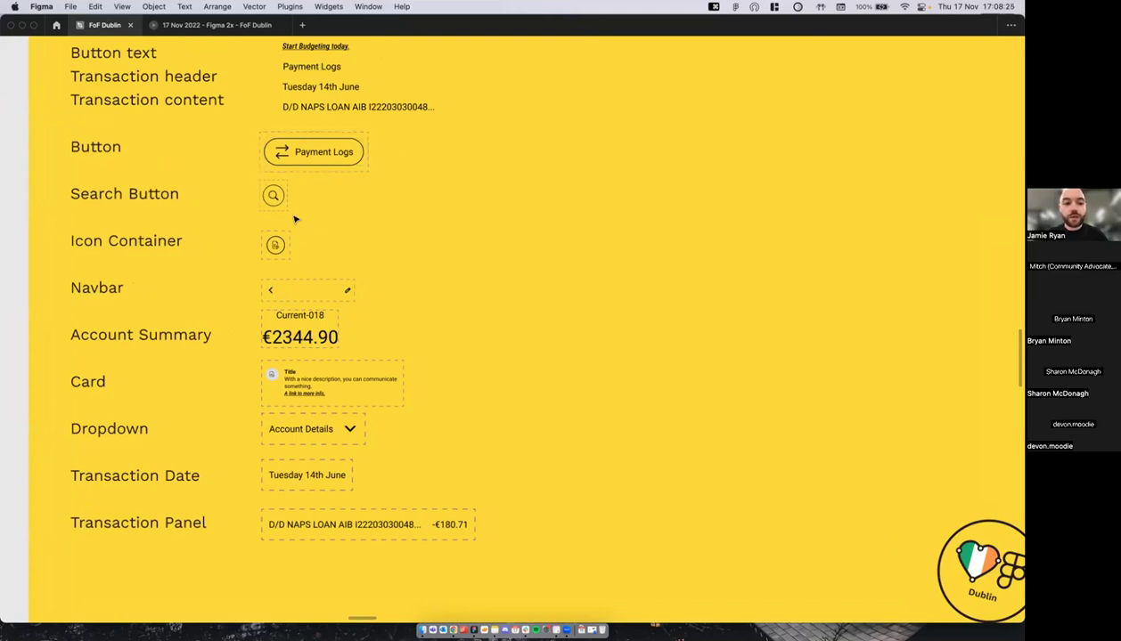
scroll(381, 262, "down", 5)
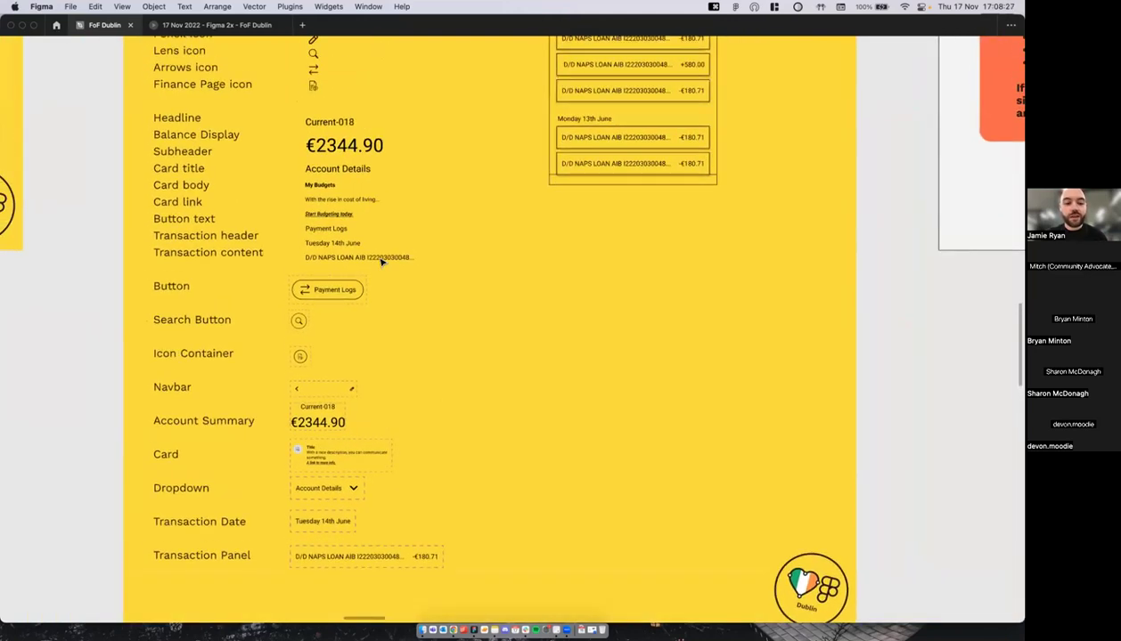
Step: Review the whole page inventory again, from the background colour entry to the Transaction Panel
scroll(381, 263, "up", 3)
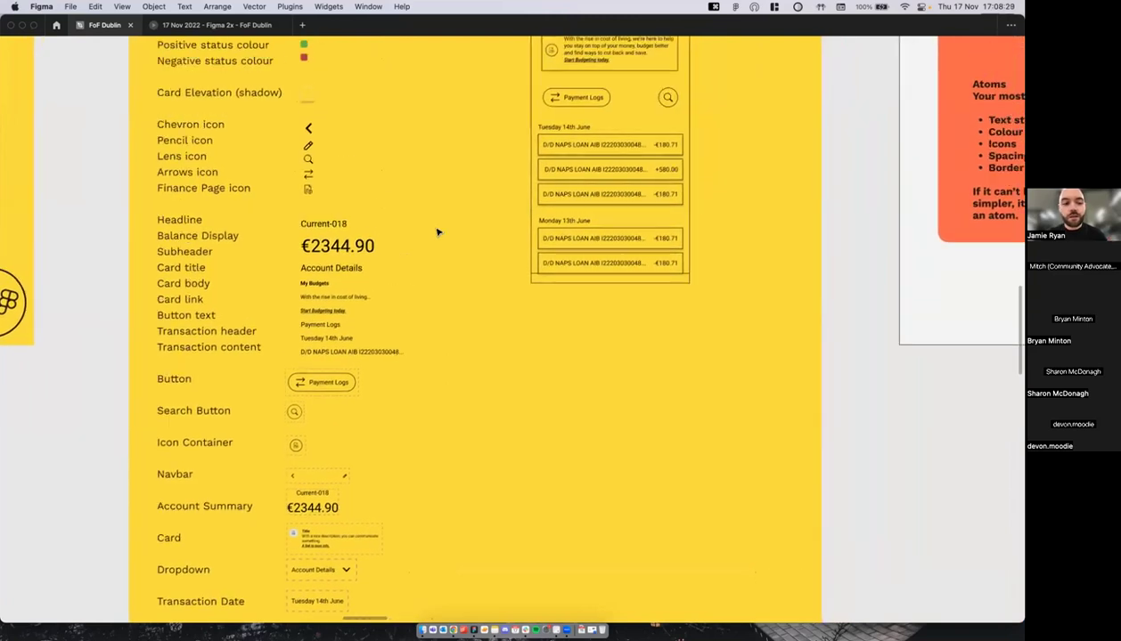
scroll(421, 118, "up", 3)
scroll(420, 118, "down", 3)
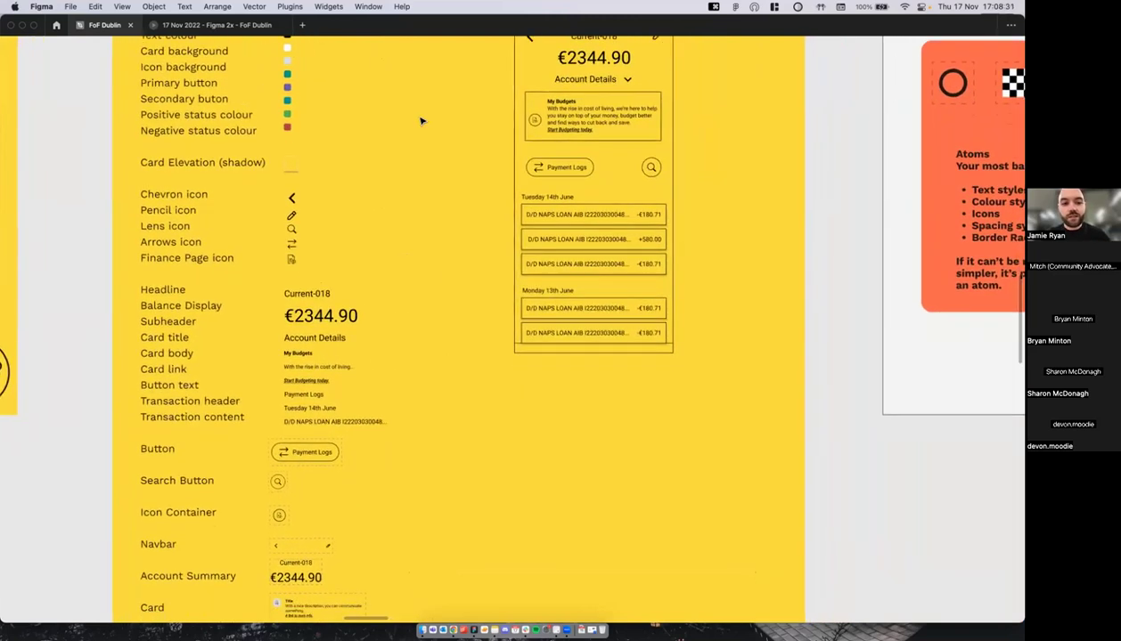
scroll(421, 121, "down", 3)
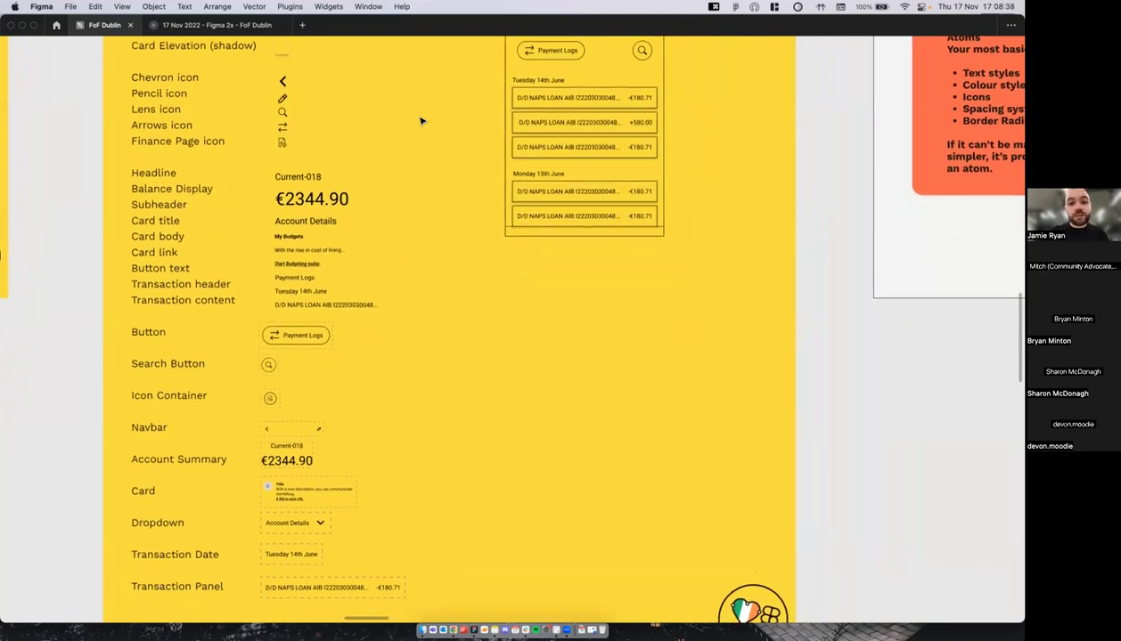
scroll(421, 121, "up", 2)
scroll(420, 120, "down", 3)
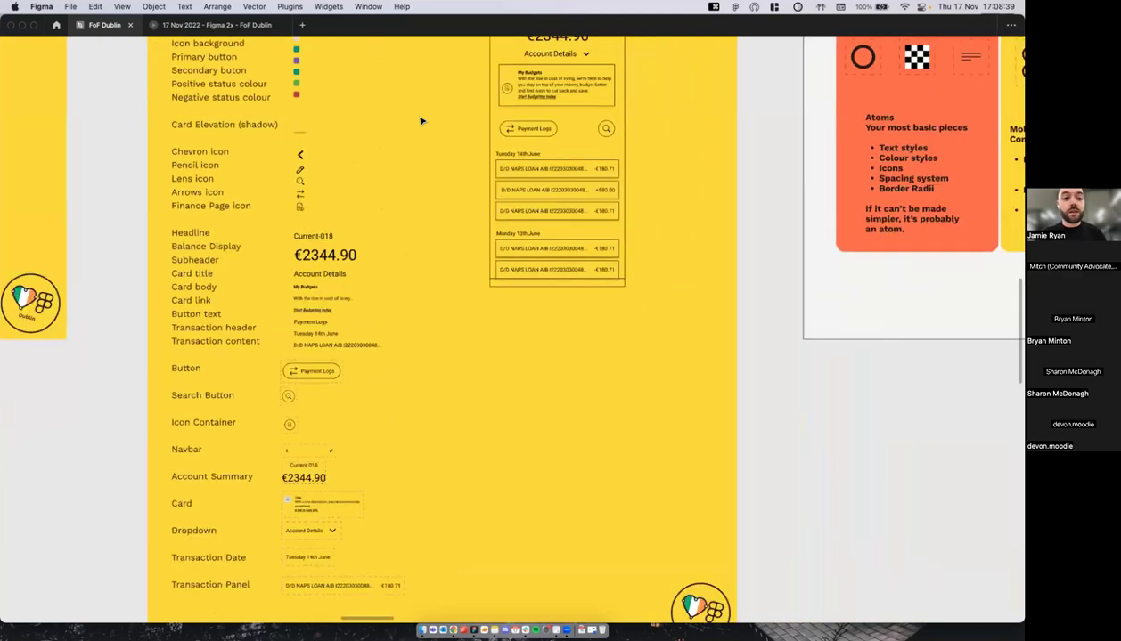
scroll(421, 120, "up", 3)
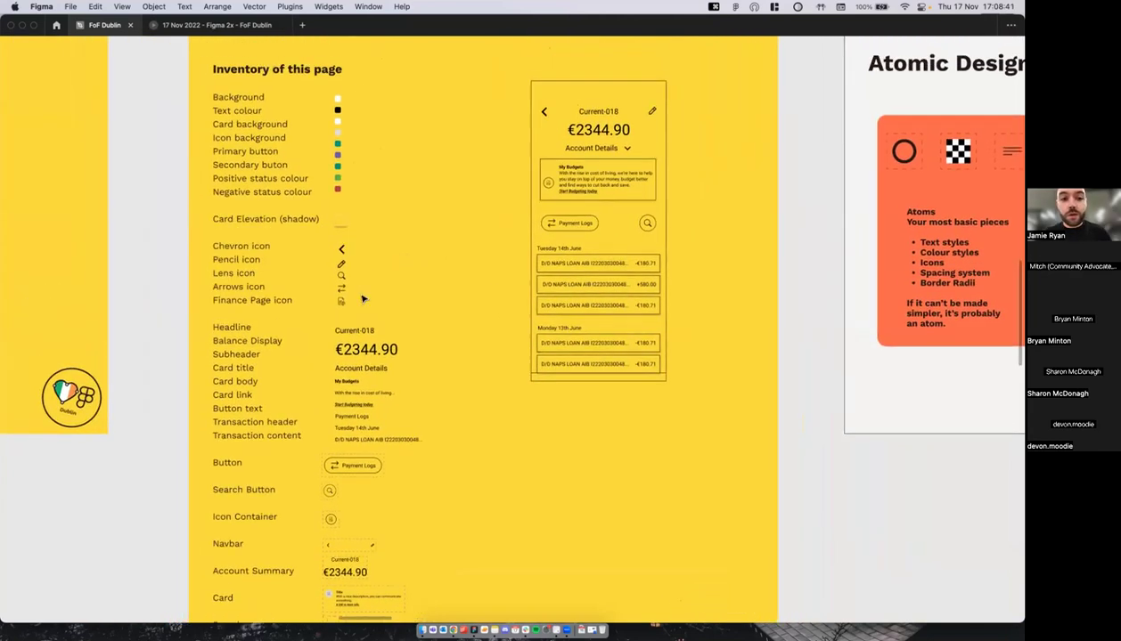
scroll(441, 372, "down", 1)
scroll(440, 371, "up", 2)
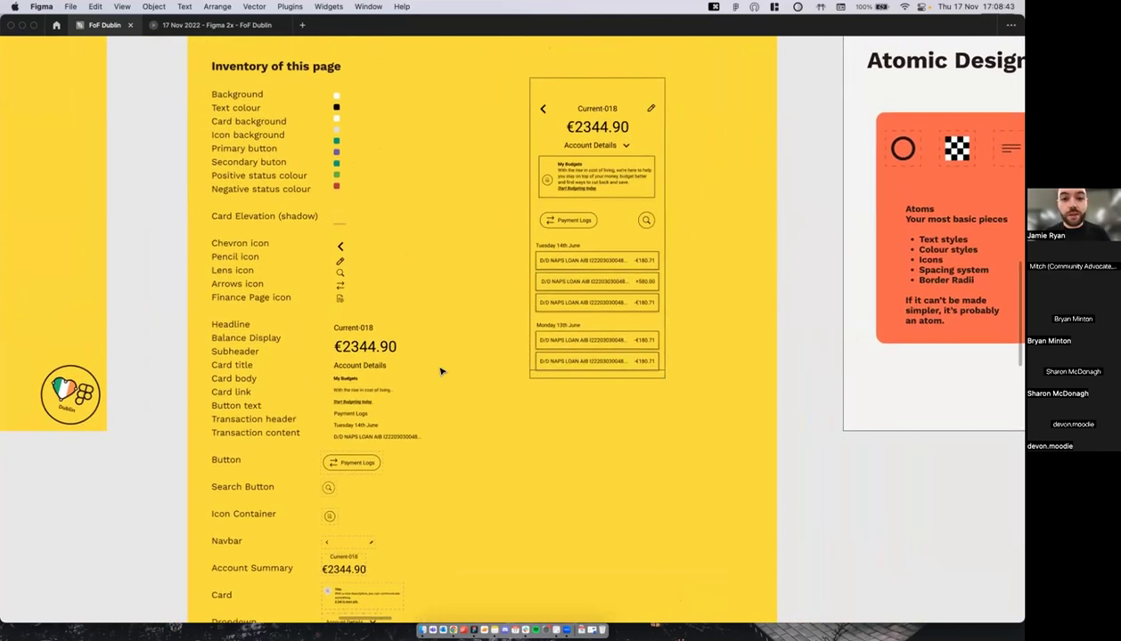
scroll(440, 371, "right", 1)
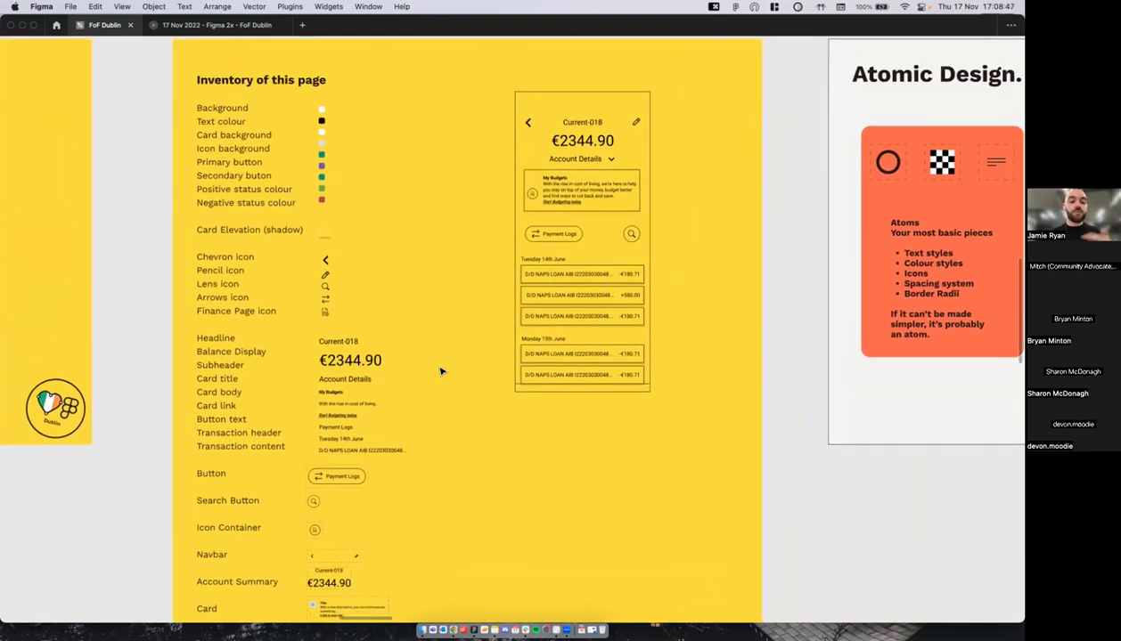
scroll(440, 371, "down", 1)
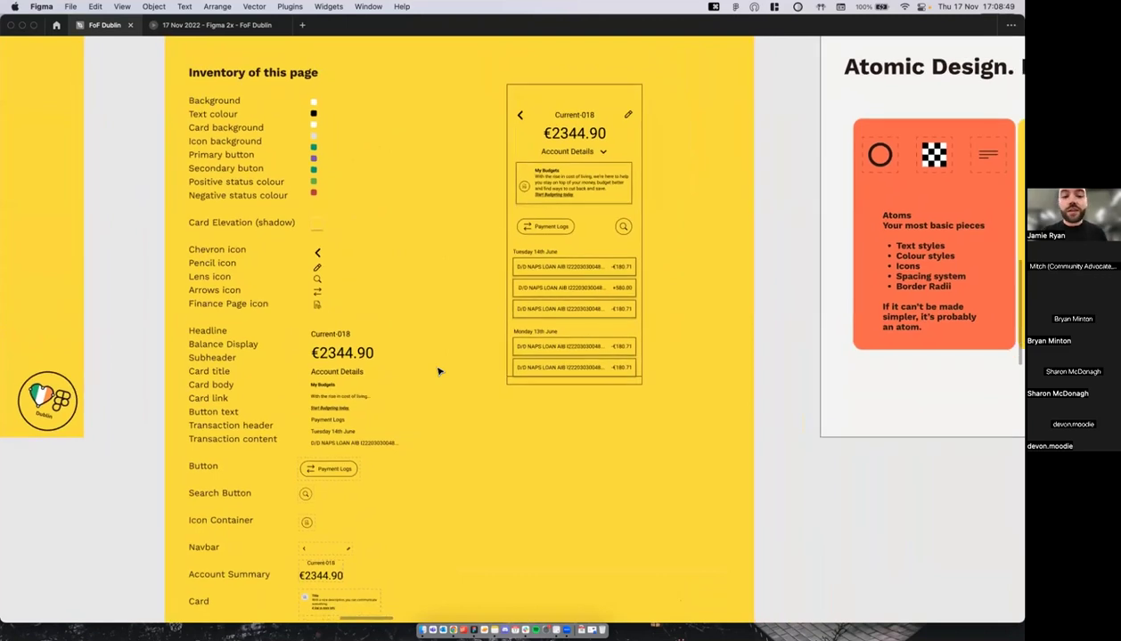
scroll(436, 312, "down", 1)
scroll(436, 312, "up", 3)
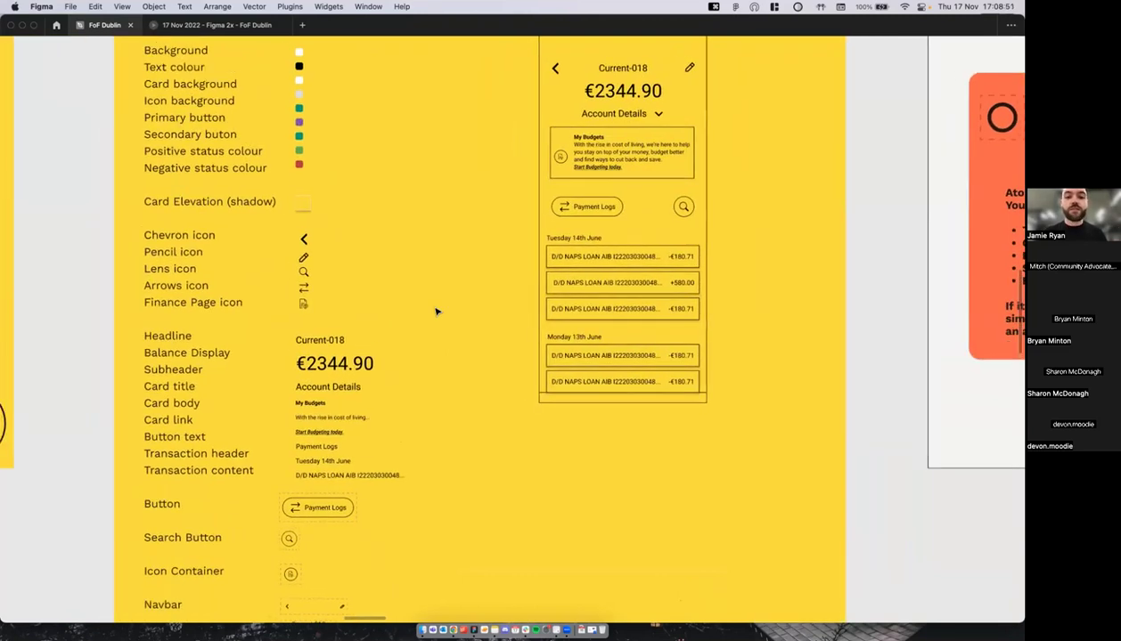
scroll(435, 312, "down", 3)
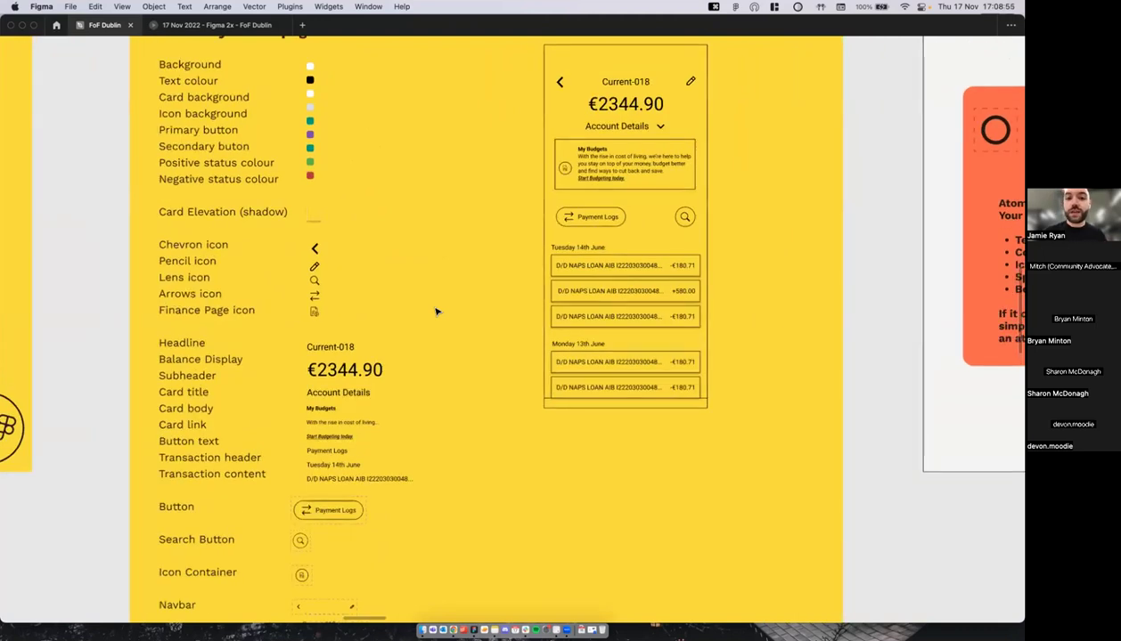
scroll(437, 312, "left", 1)
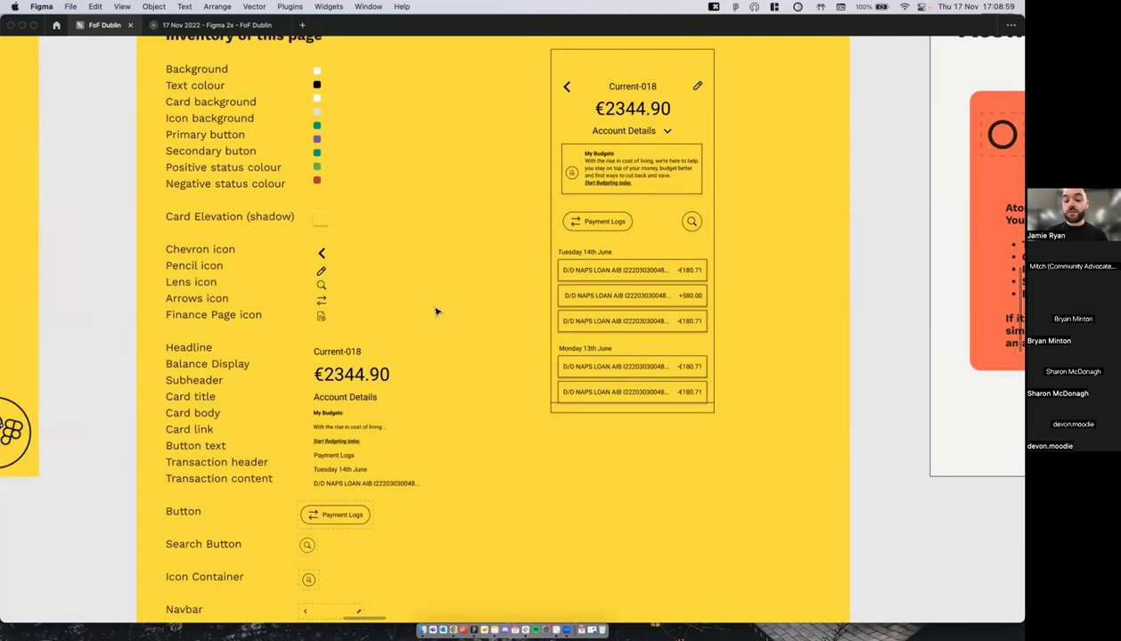
scroll(436, 312, "down", 2)
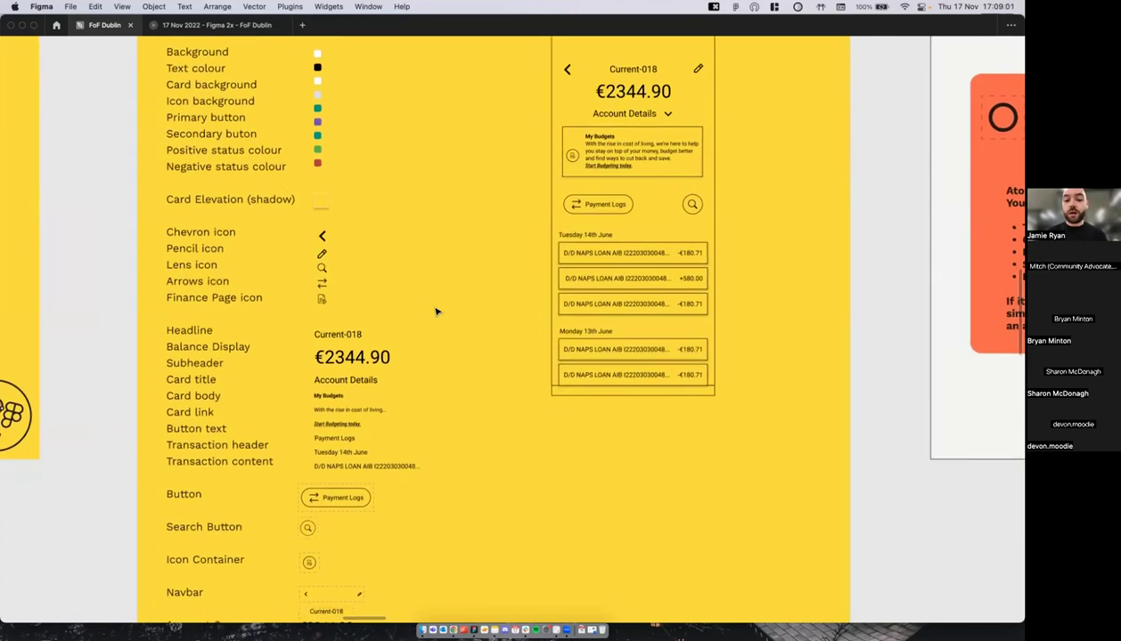
scroll(435, 311, "down", 1)
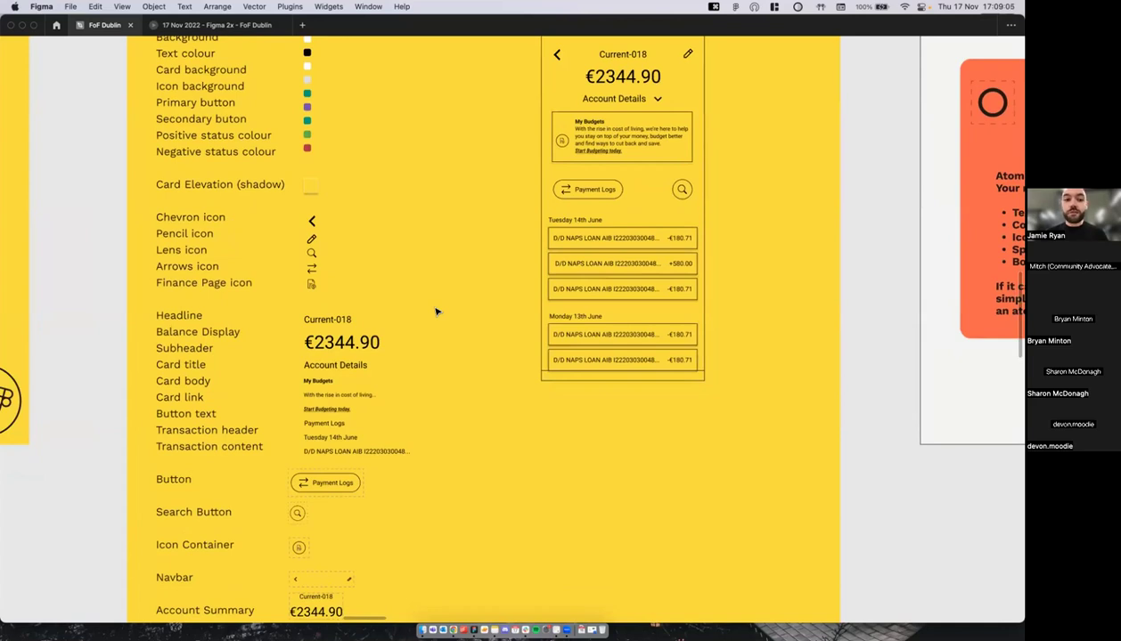
scroll(436, 312, "right", 1)
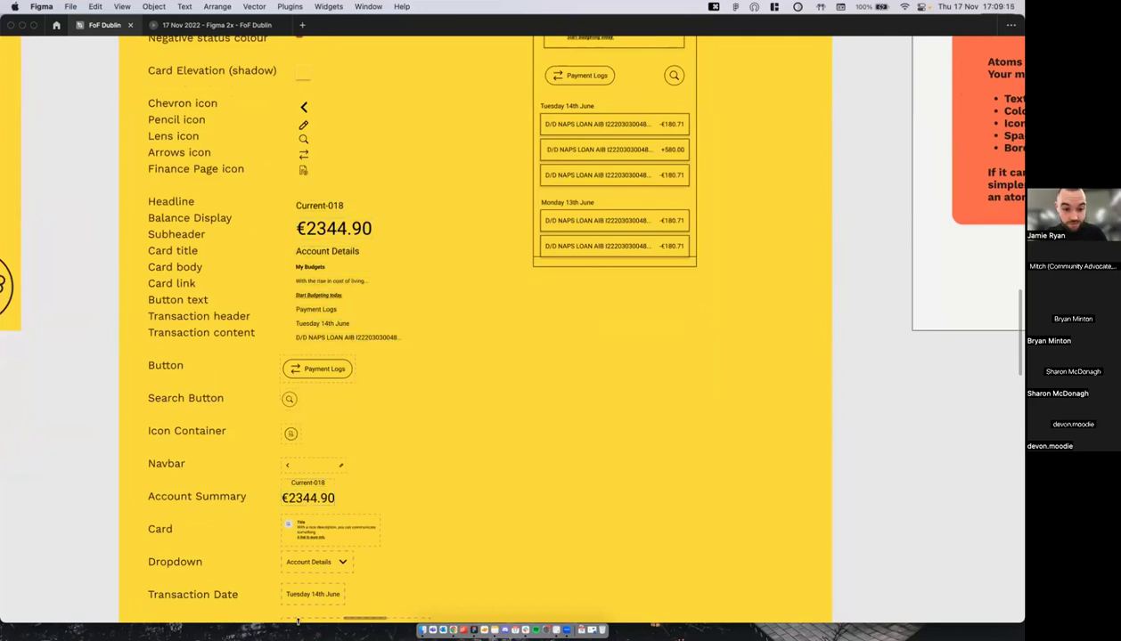
Step: Compare the inventory entries with the outlined Current-018 account screen beside them
scroll(352, 489, "down", 3)
scroll(352, 488, "up", 2)
scroll(352, 489, "up", 5)
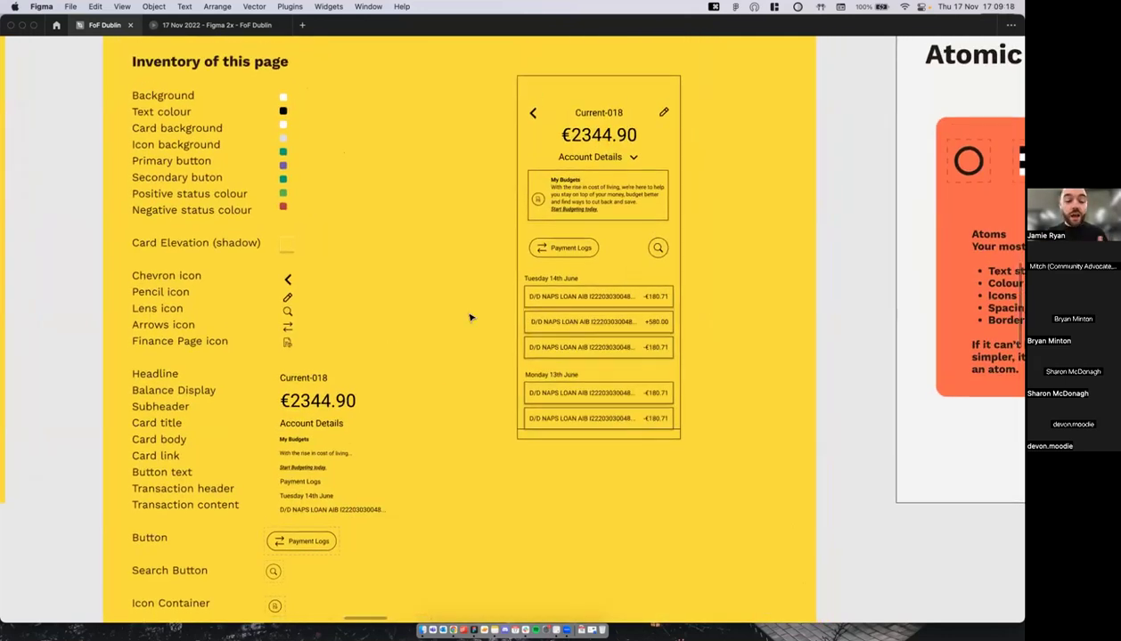
scroll(478, 294, "down", 1)
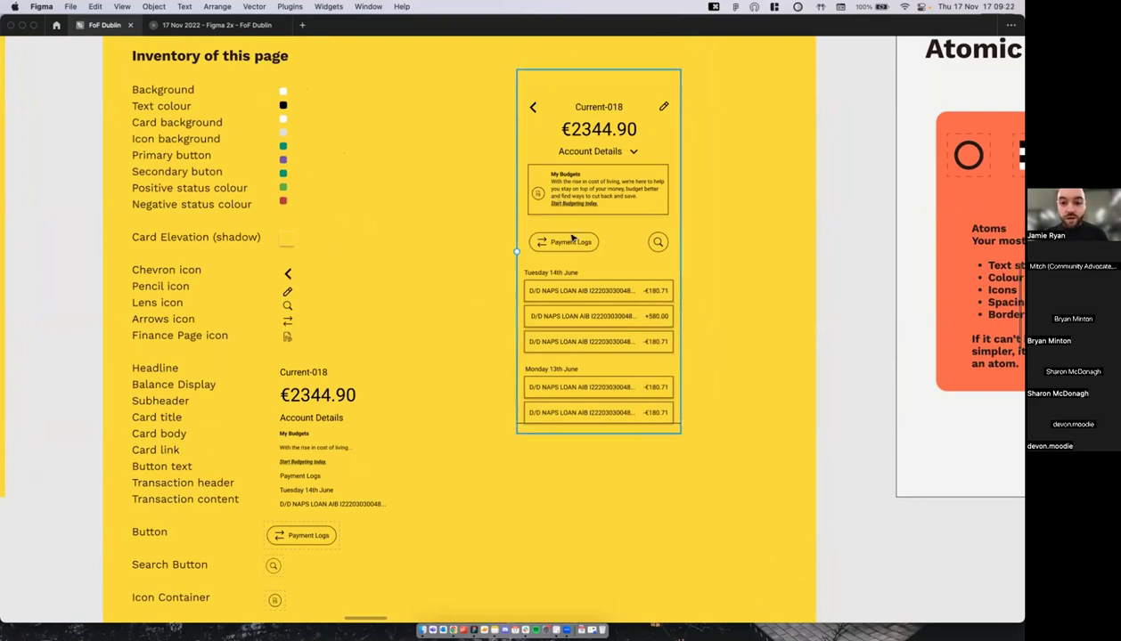
scroll(468, 330, "up", 1)
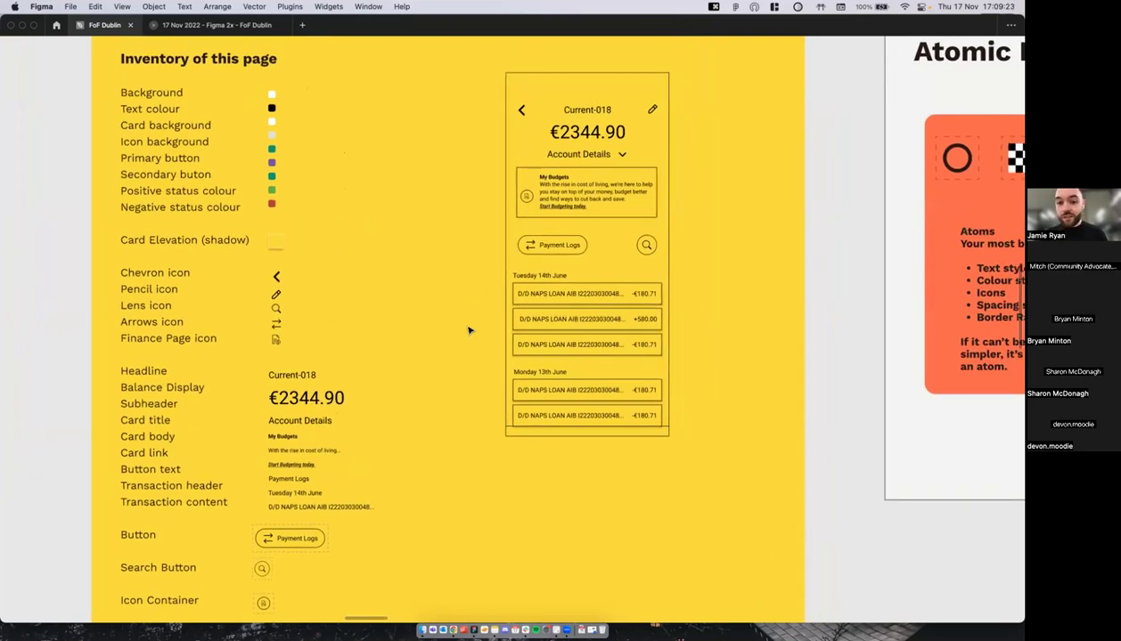
scroll(468, 330, "left", 1)
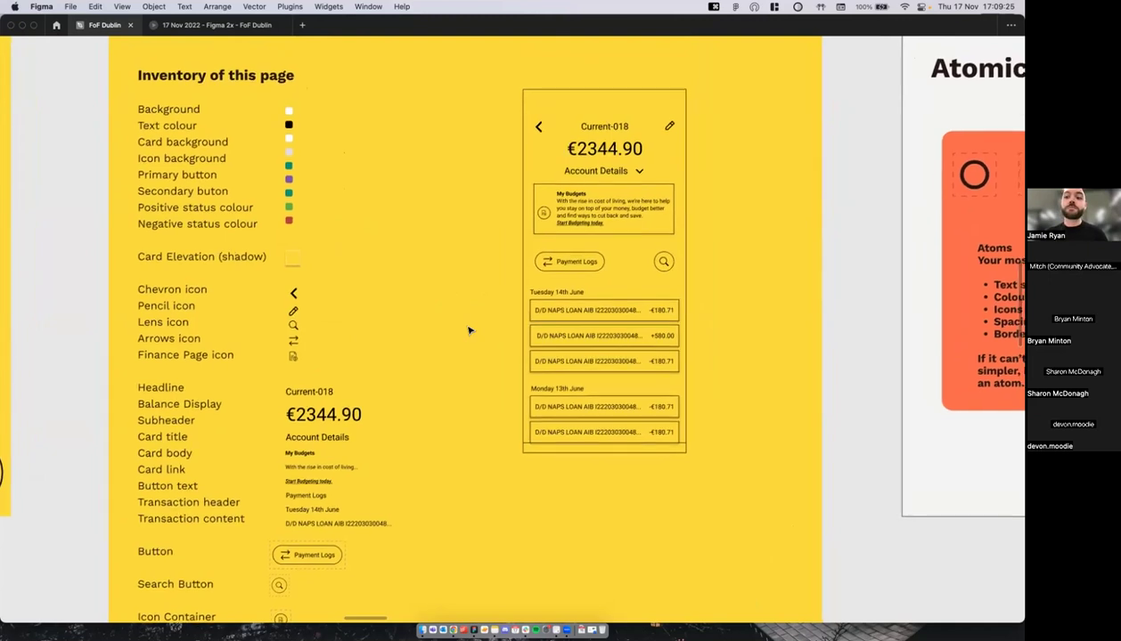
Step: Examine the Atomic Design slide with its Atoms, Molecules and Organisms cards
scroll(469, 331, "down", 3)
scroll(470, 331, "down", 1)
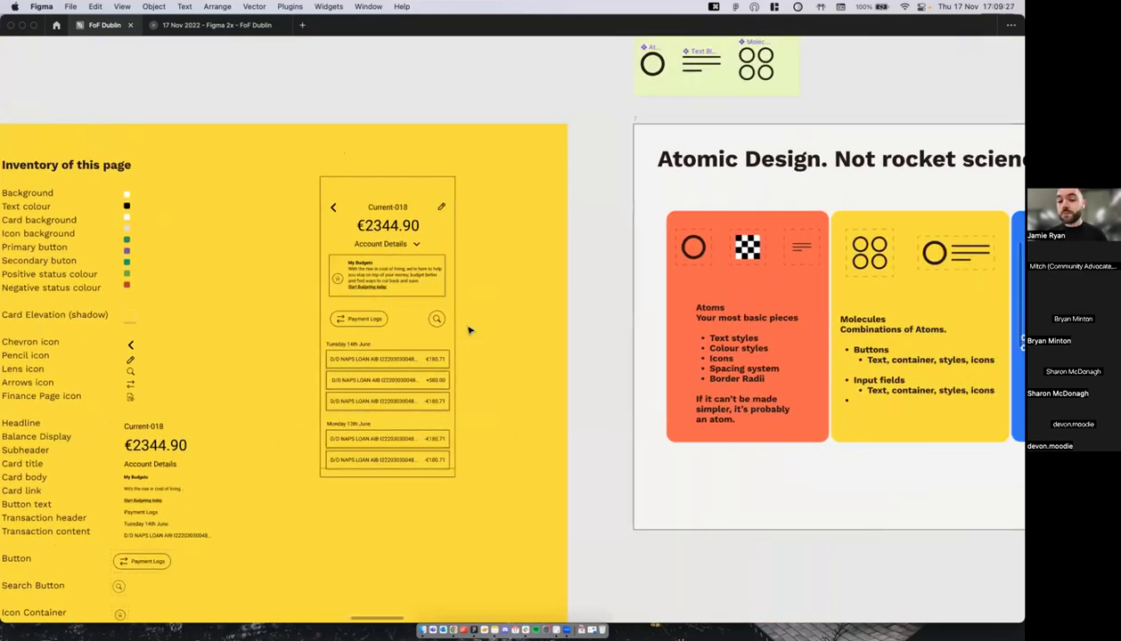
scroll(499, 374, "up", 2)
scroll(535, 409, "right", 3)
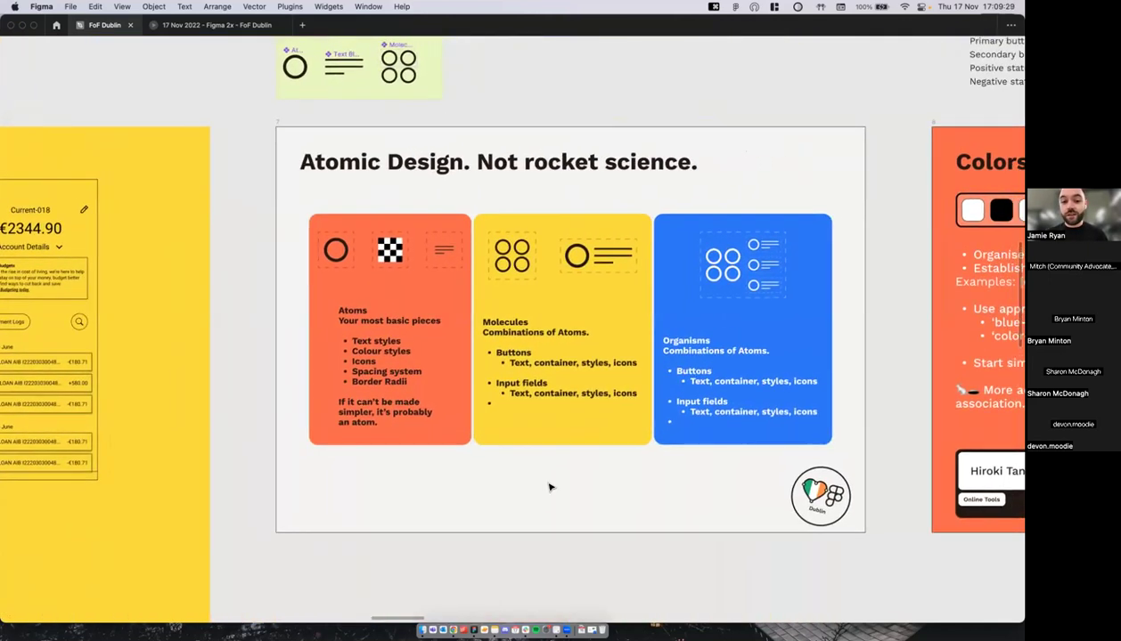
scroll(551, 485, "up", 4)
scroll(550, 487, "up", 4)
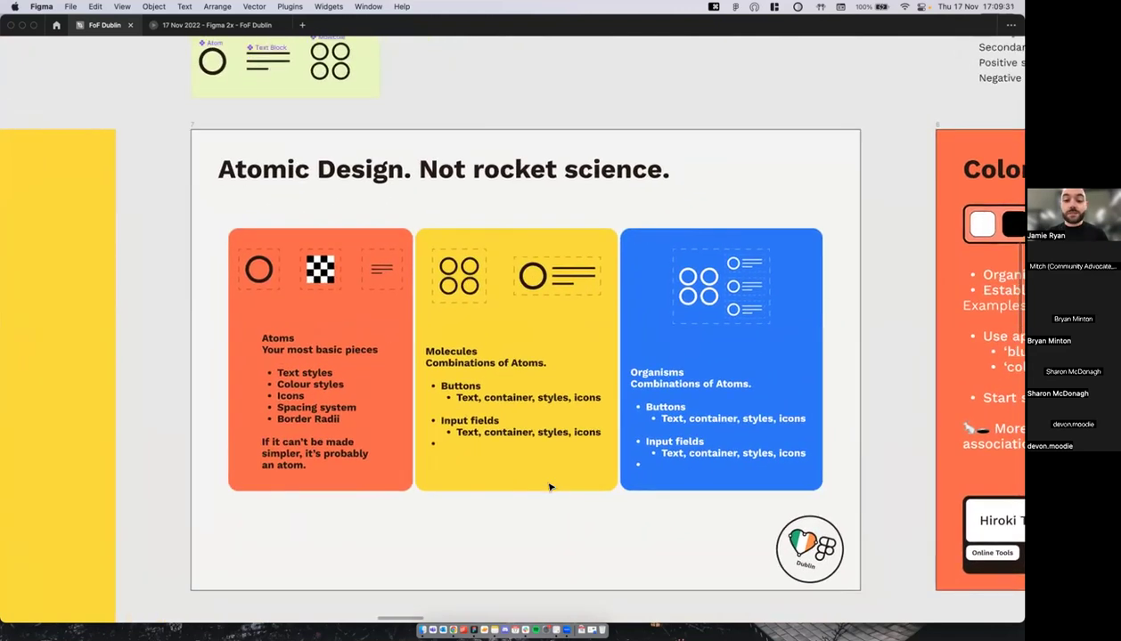
Step: Examine the basic pieces listed on the Atoms card, from text styles to border radii, against the Molecules and Organisms cards
scroll(550, 486, "up", 1)
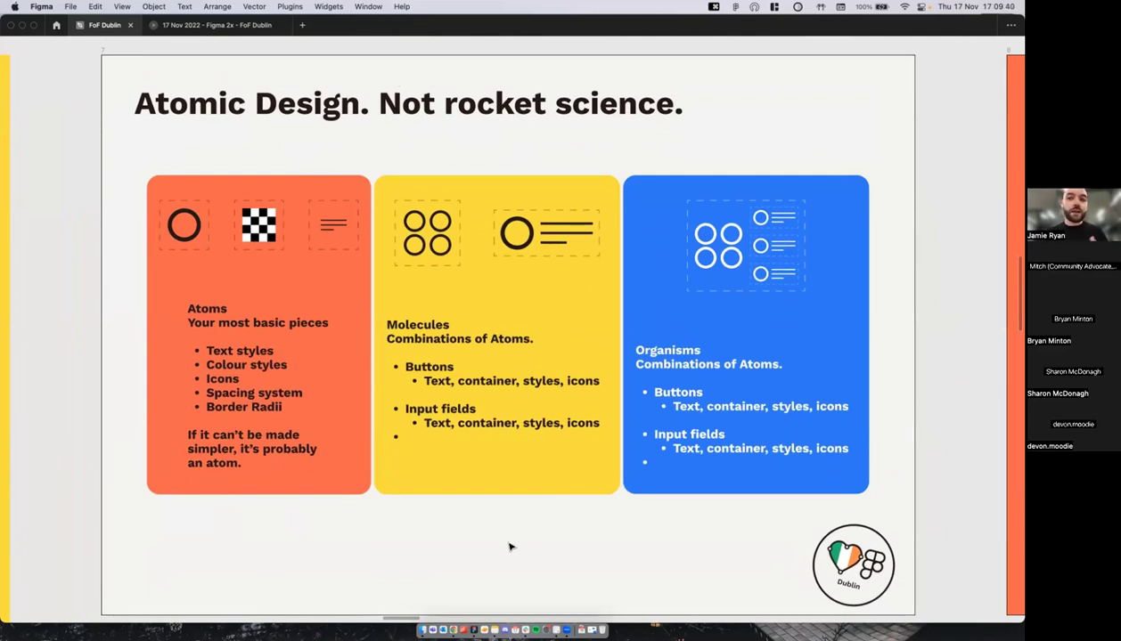
scroll(510, 547, "right", 1)
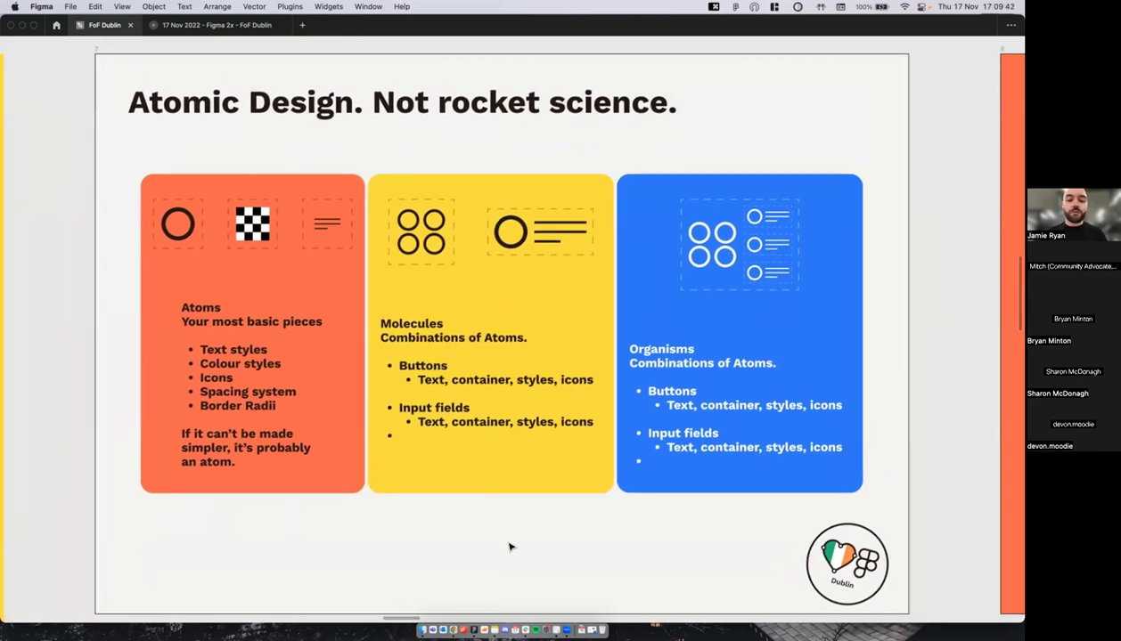
scroll(509, 547, "down", 2)
scroll(510, 547, "left", 1)
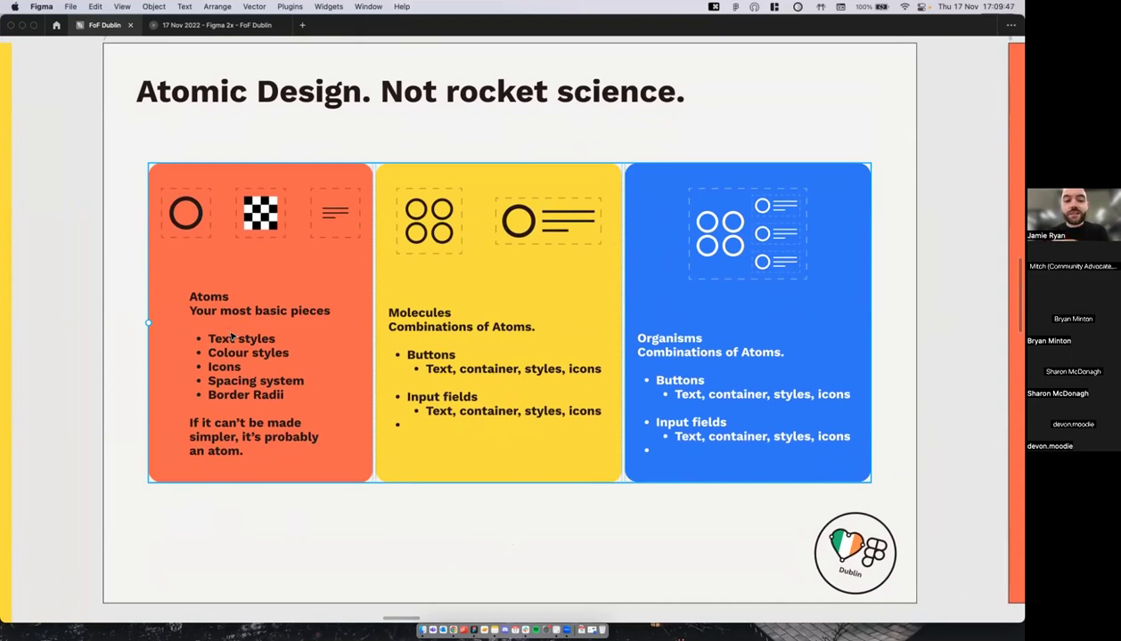
scroll(207, 340, "up", 1)
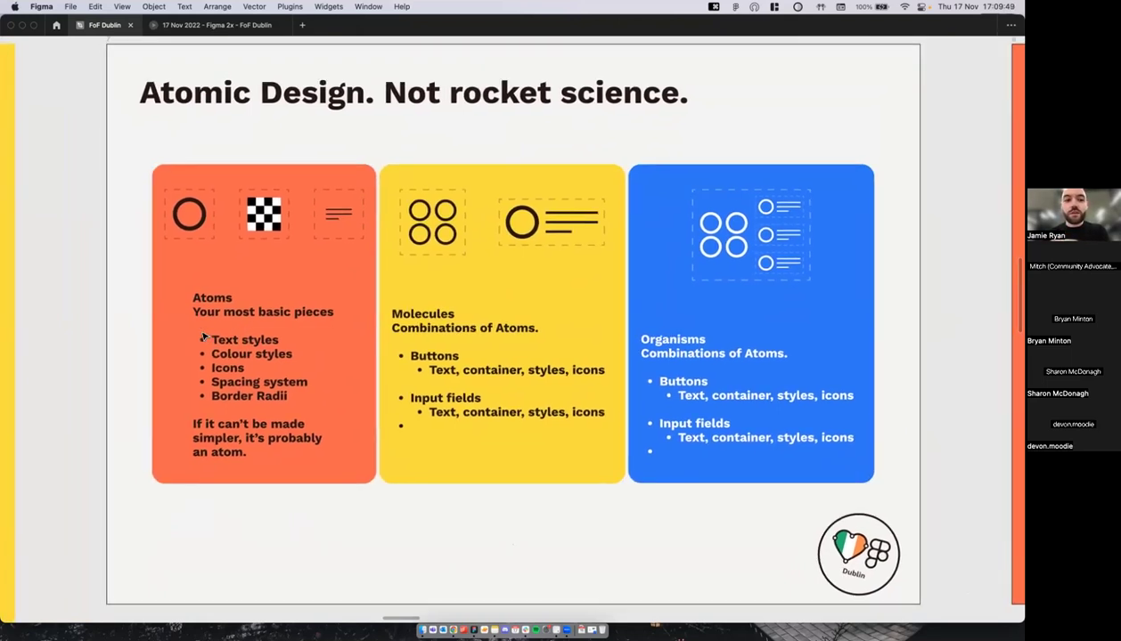
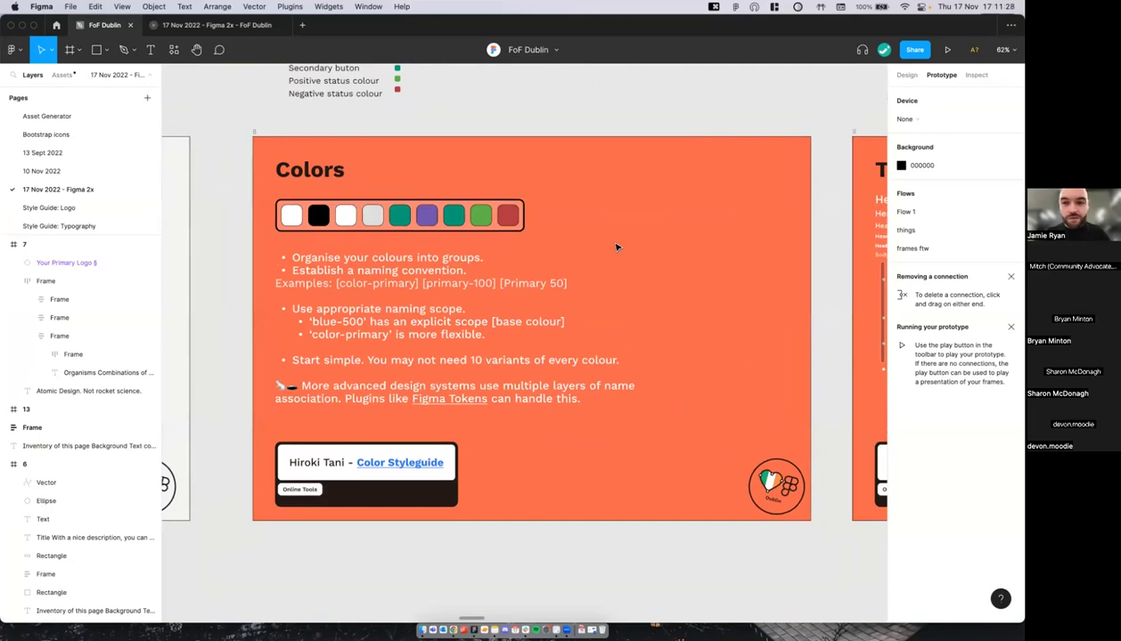
Step: Hide the interface and examine the Colors slide's swatches and its advice on grouping, naming conventions and naming scope
scroll(530, 250, "up", 3)
scroll(530, 251, "down", 3)
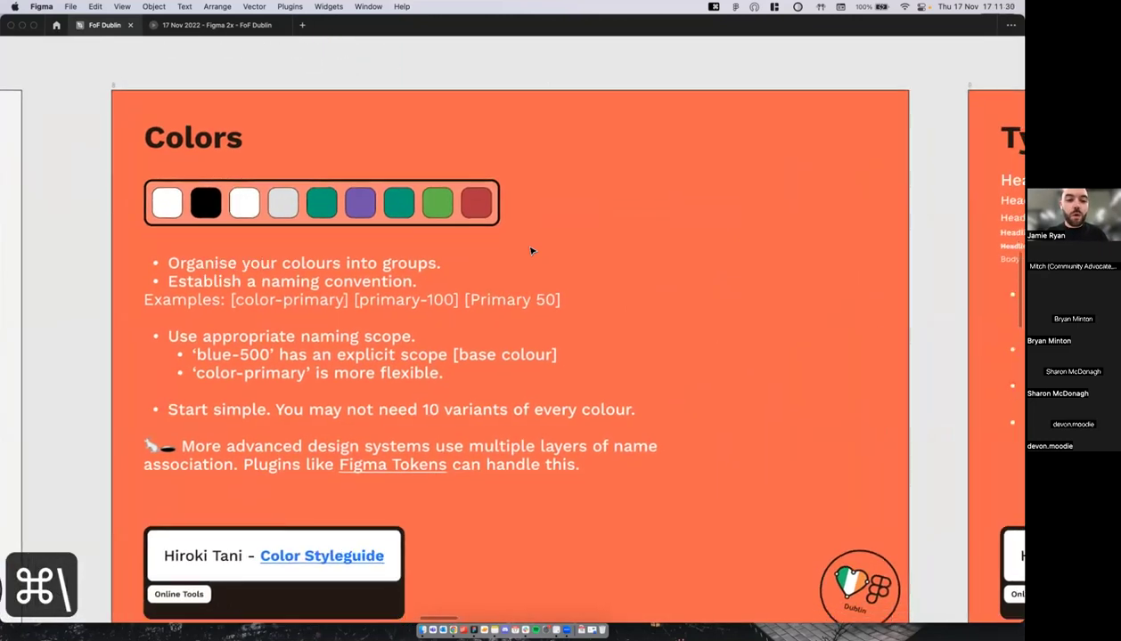
scroll(546, 213, "down", 2)
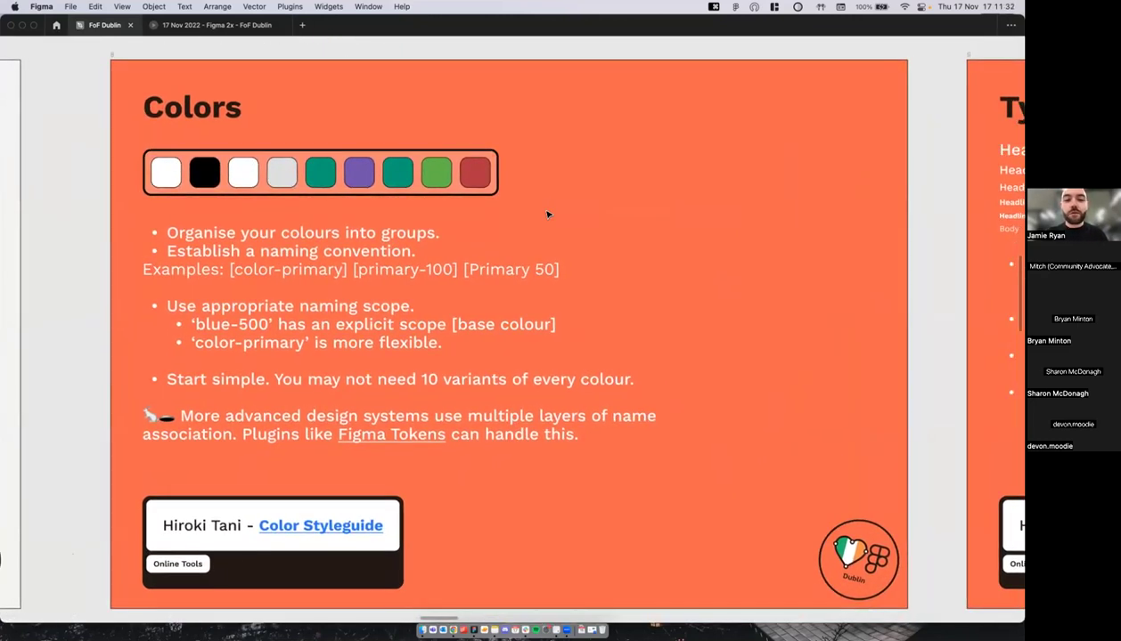
scroll(547, 214, "up", 3)
scroll(547, 213, "down", 2)
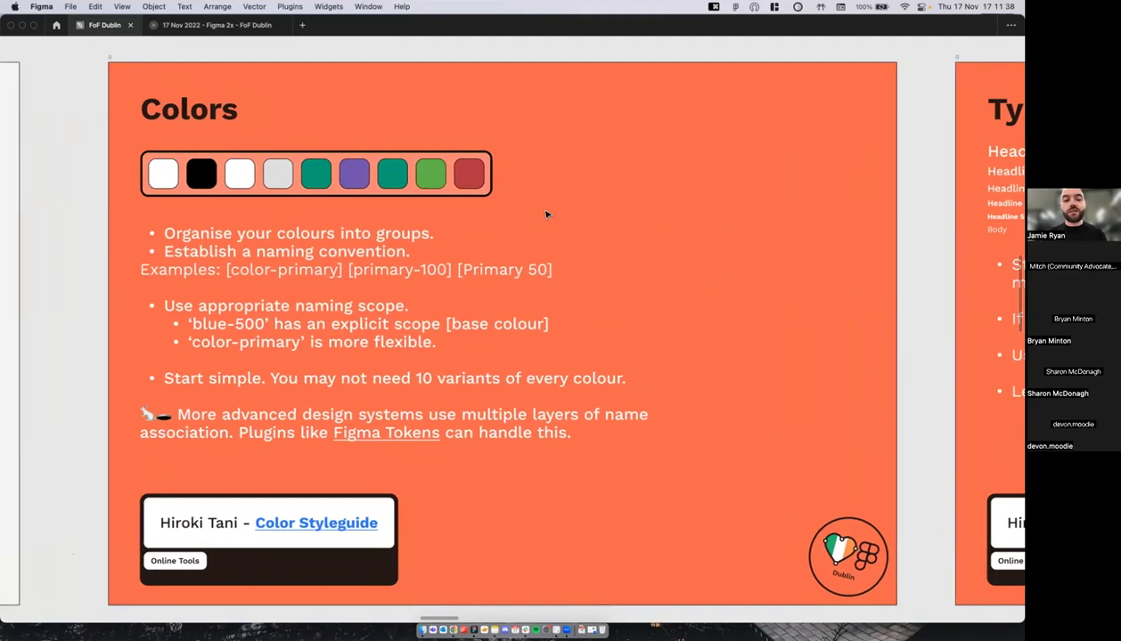
scroll(547, 214, "right", 1)
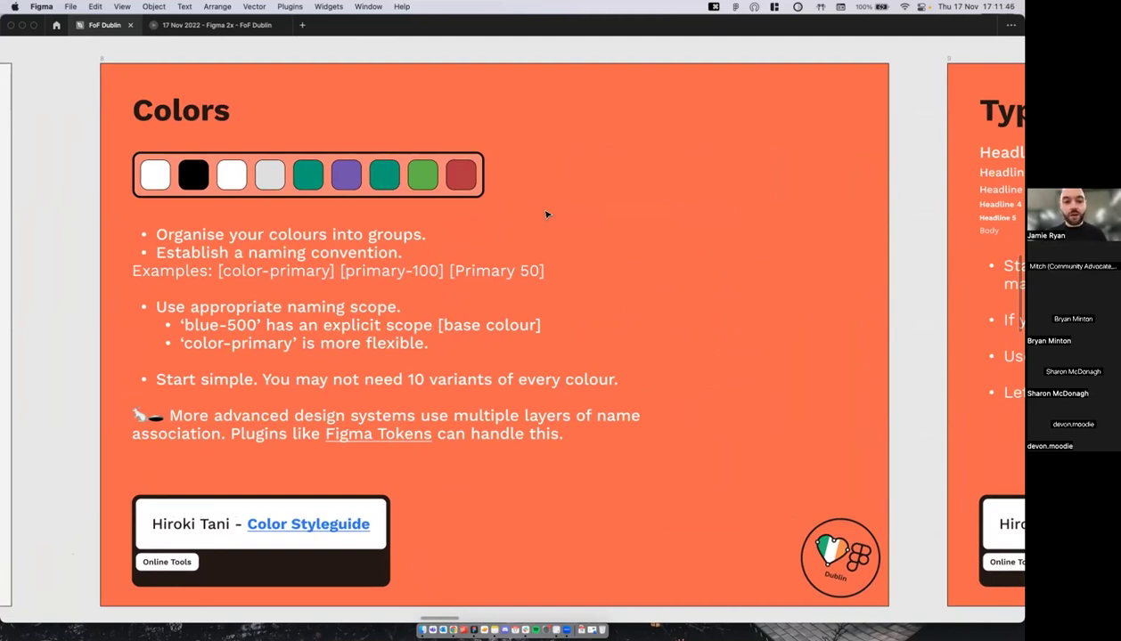
scroll(546, 213, "left", 1)
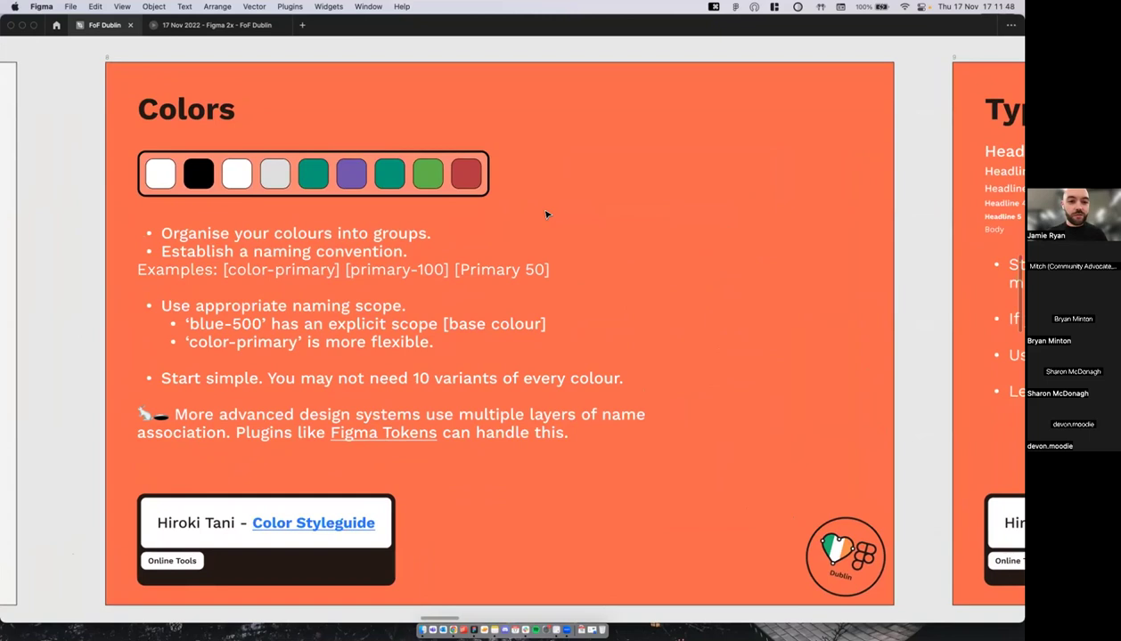
scroll(546, 214, "left", 1)
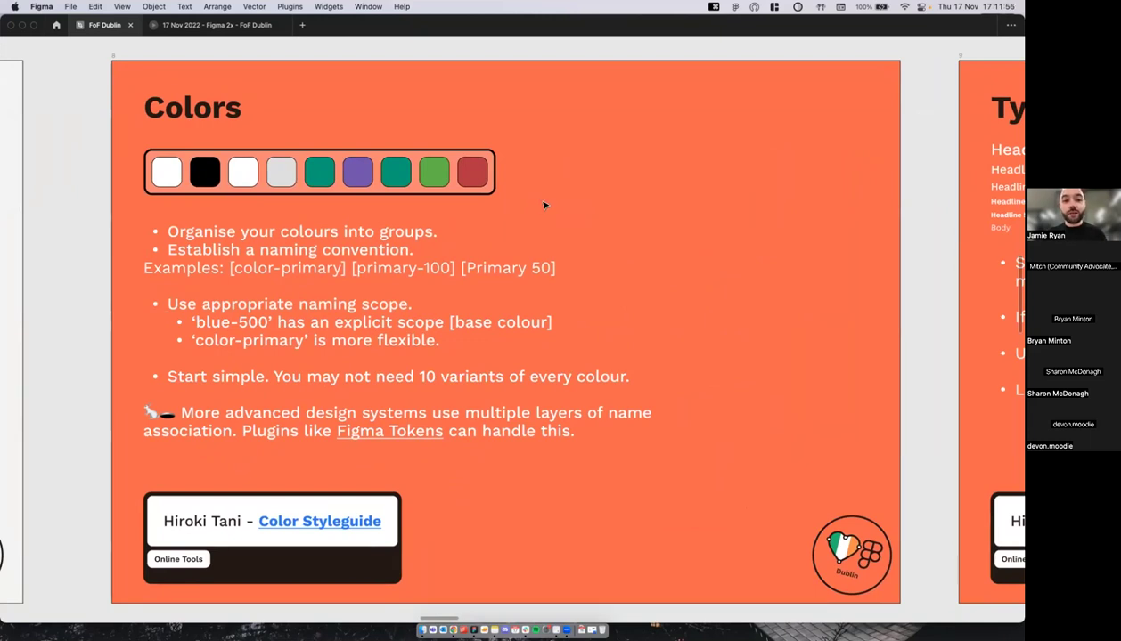
scroll(544, 205, "down", 1)
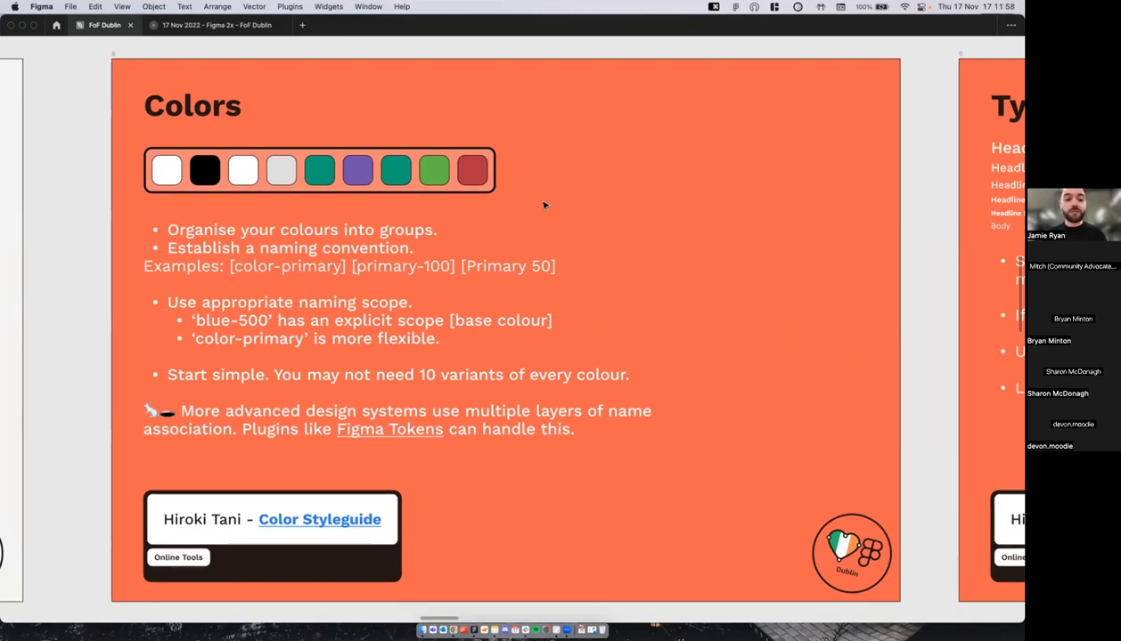
Step: Switch to the (v10) White Theme - Carbon Design System file and show its Core Colors table enlarged with the interface hidden
right_click(540, 196)
left_click(349, 111)
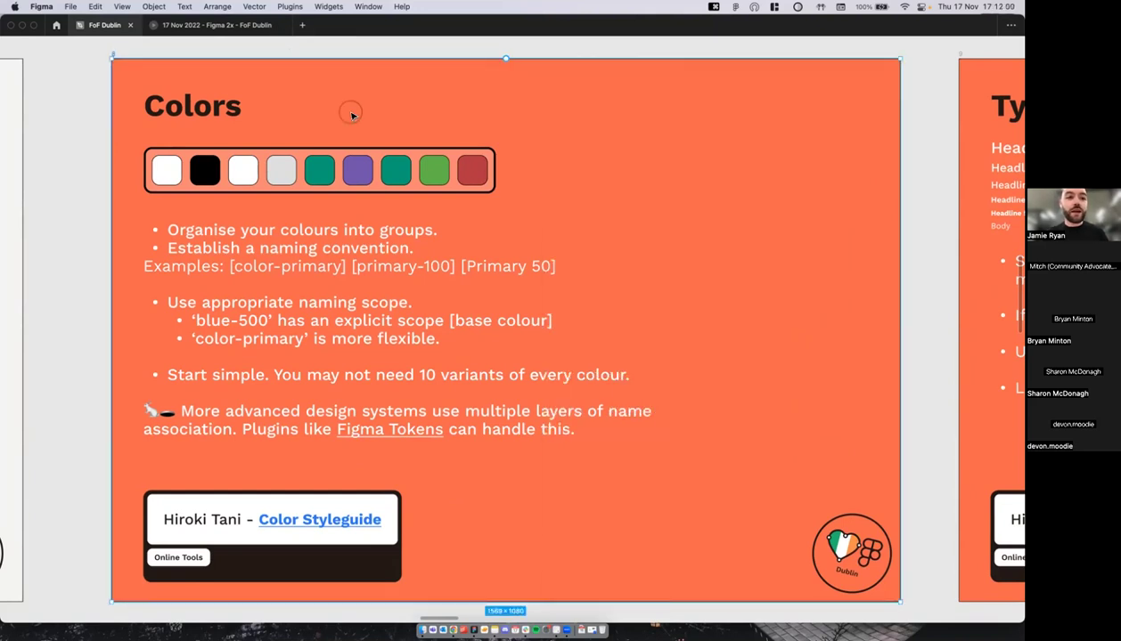
left_click_drag(198, 2, 253, 82)
double_click(253, 83)
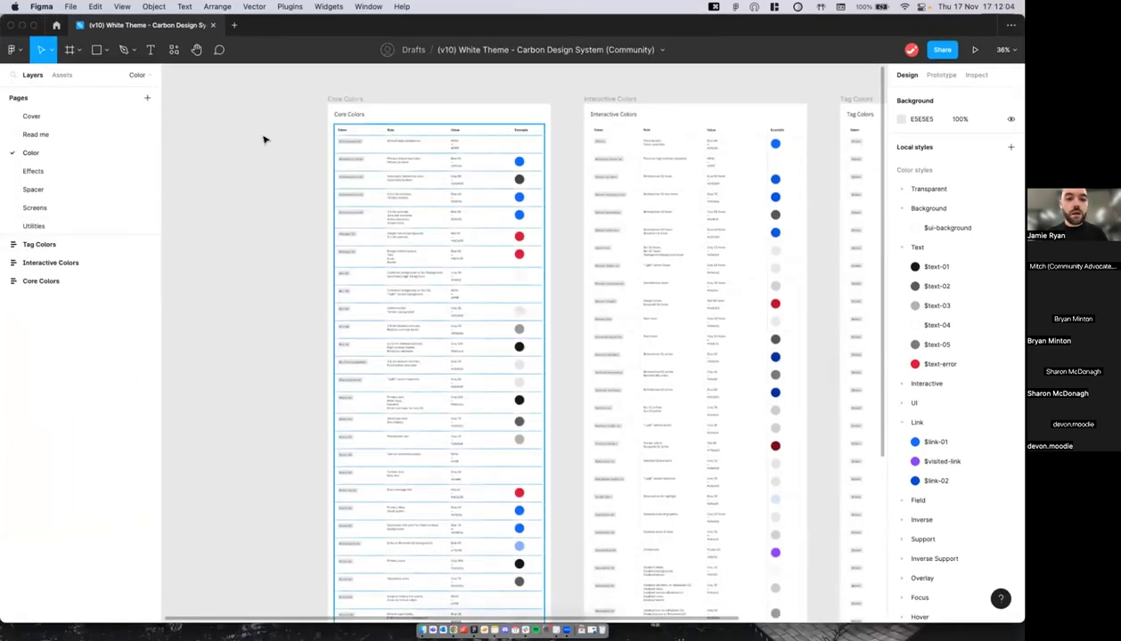
scroll(264, 140, "up", 5)
scroll(226, 161, "down", 1)
scroll(226, 162, "down", 1)
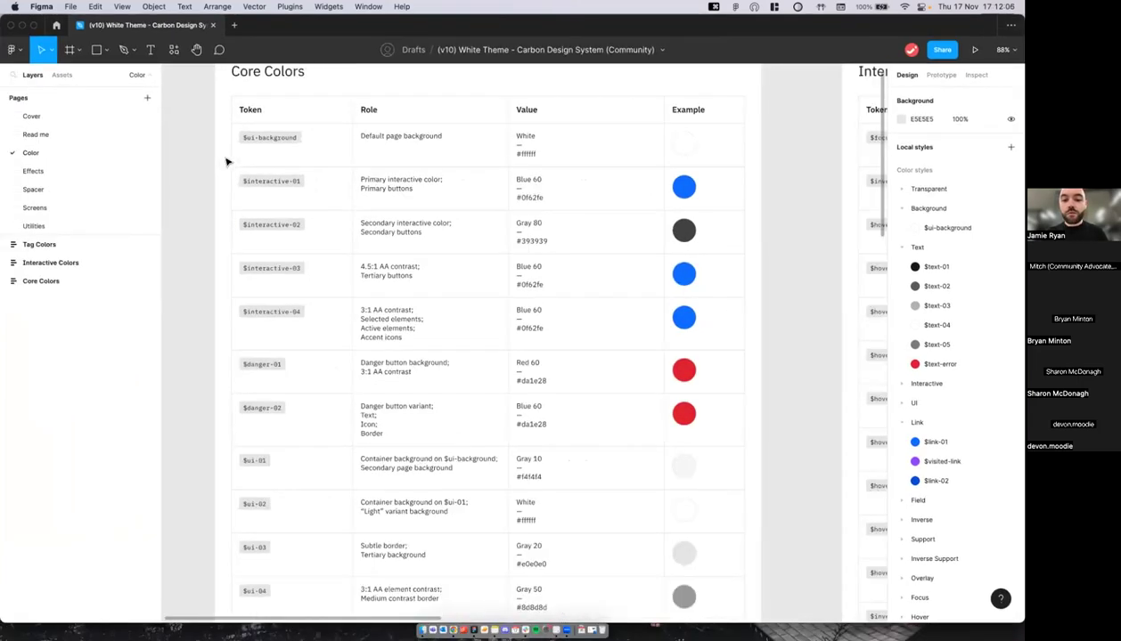
key("super+backslash")
scroll(303, 182, "up", 2)
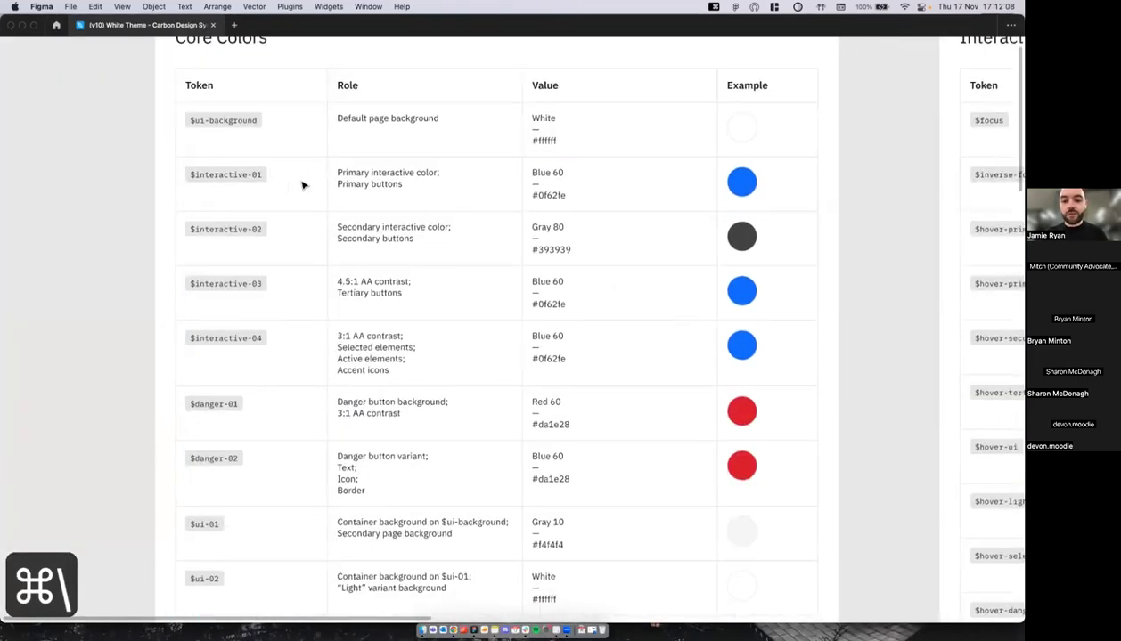
Step: Examine the Core Colors tokens with their roles and values, from $ui-background through the interactive and danger tokens
scroll(303, 185, "right", 5)
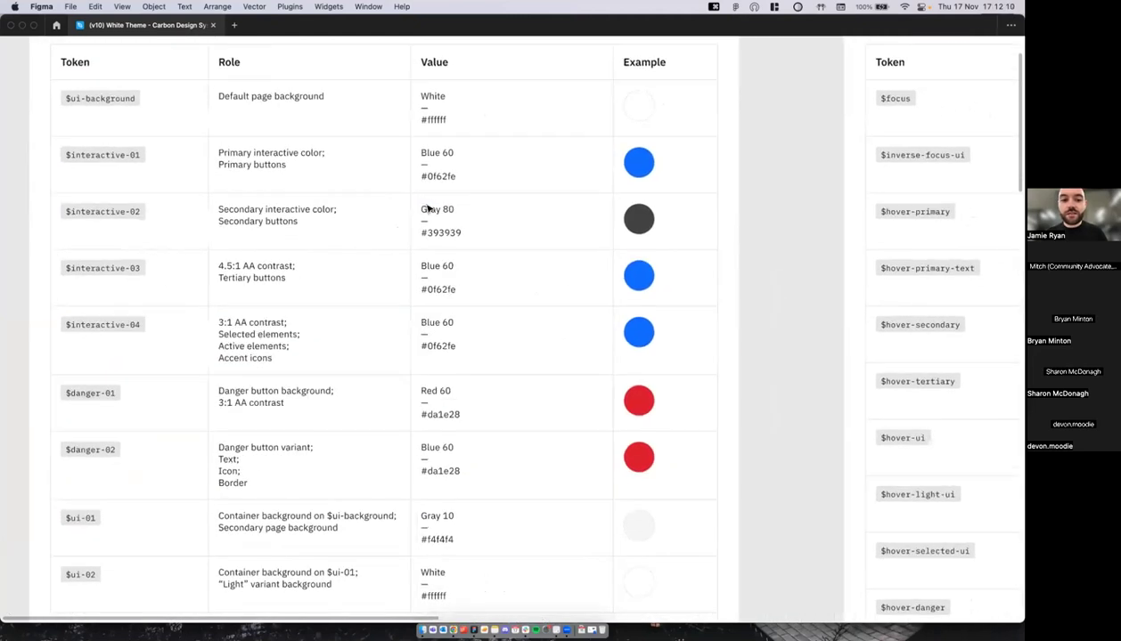
scroll(428, 209, "up", 1)
scroll(461, 323, "down", 1)
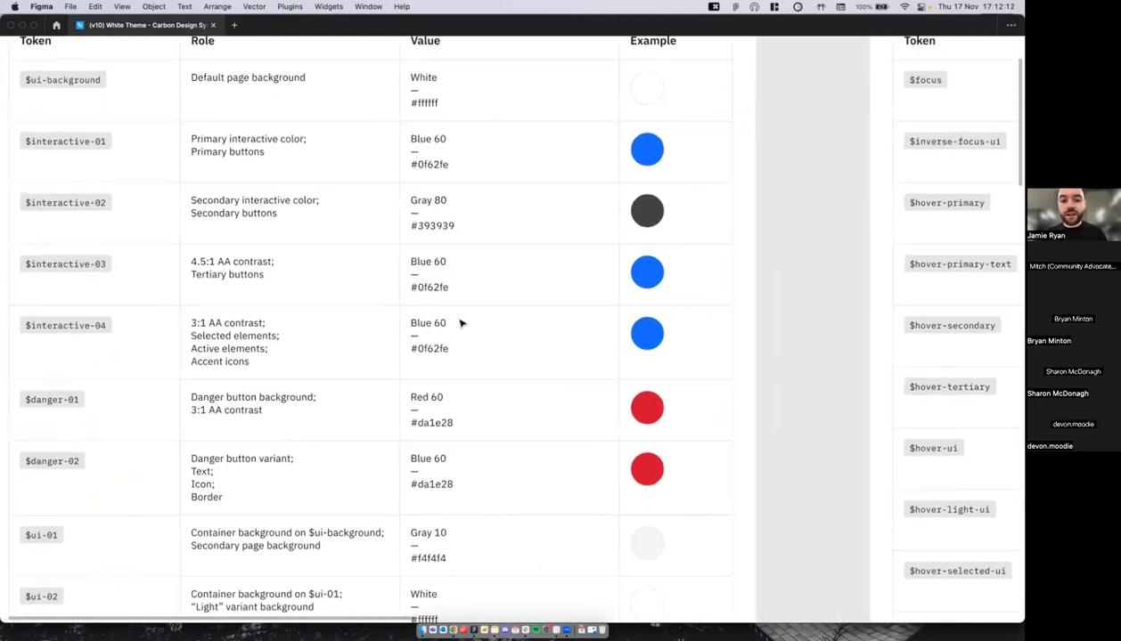
scroll(461, 324, "down", 2)
scroll(461, 324, "down", 2)
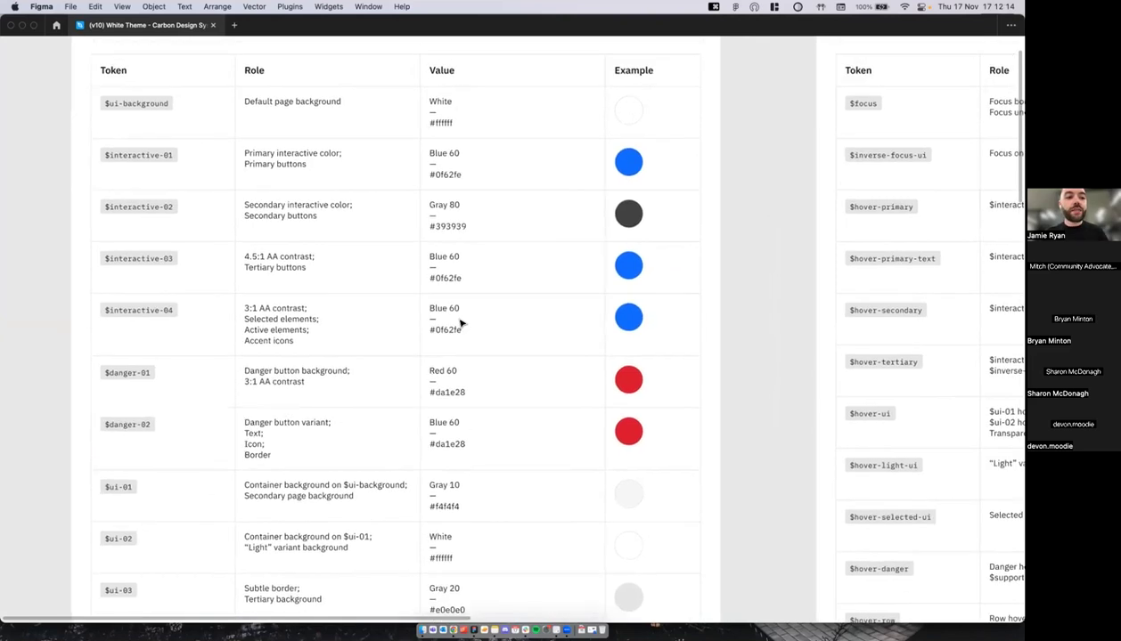
scroll(461, 323, "down", 1)
scroll(167, 295, "down", 1)
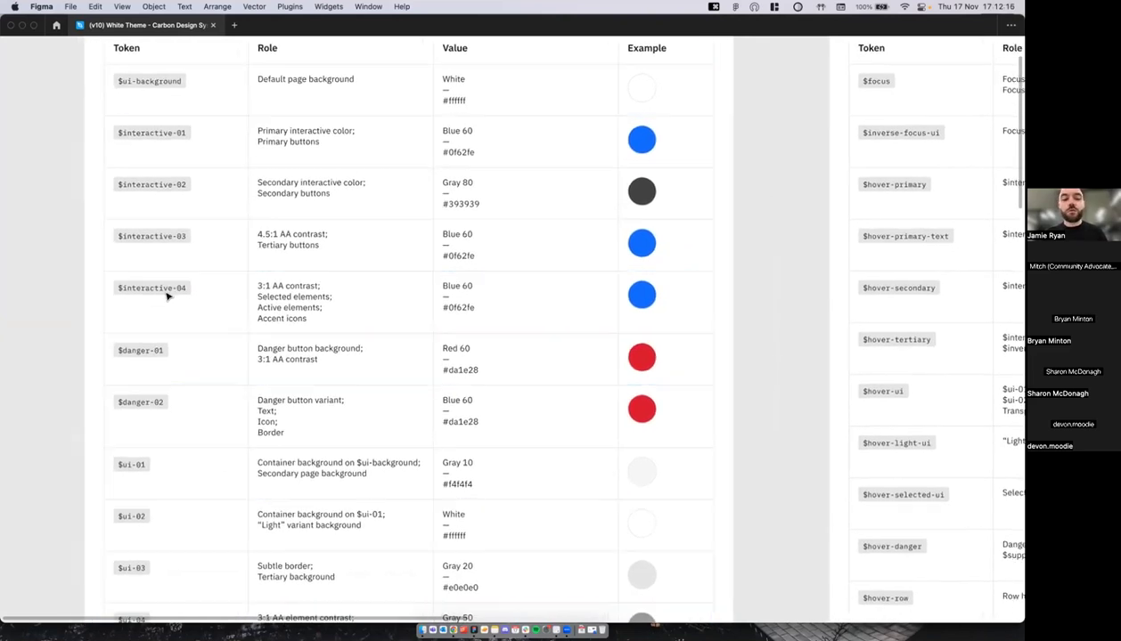
scroll(167, 294, "right", 1)
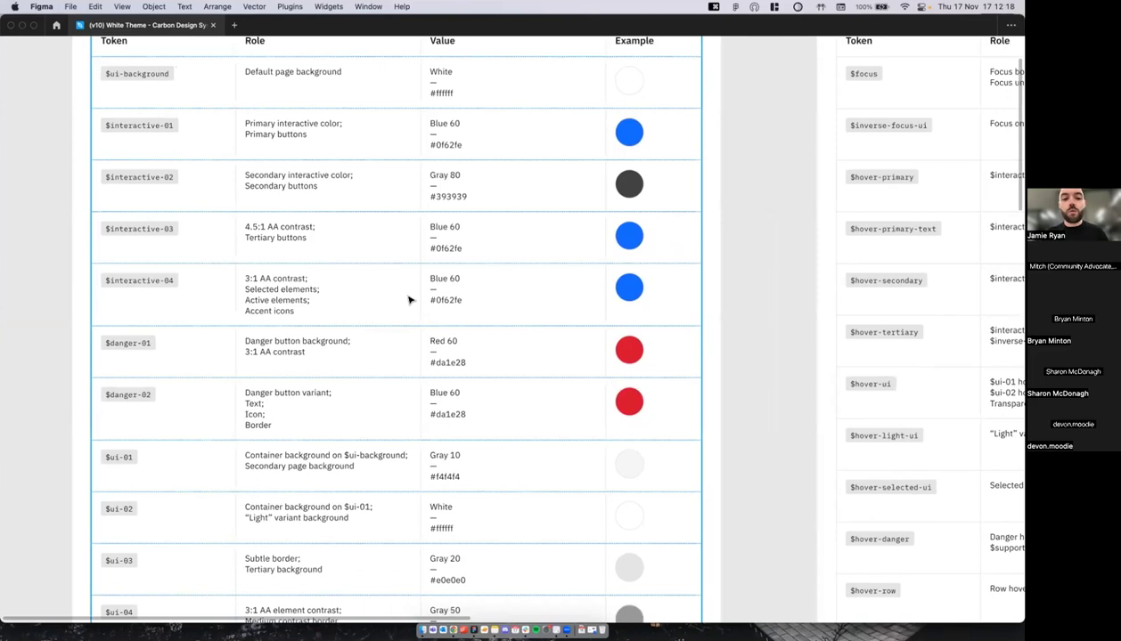
scroll(180, 278, "down", 3)
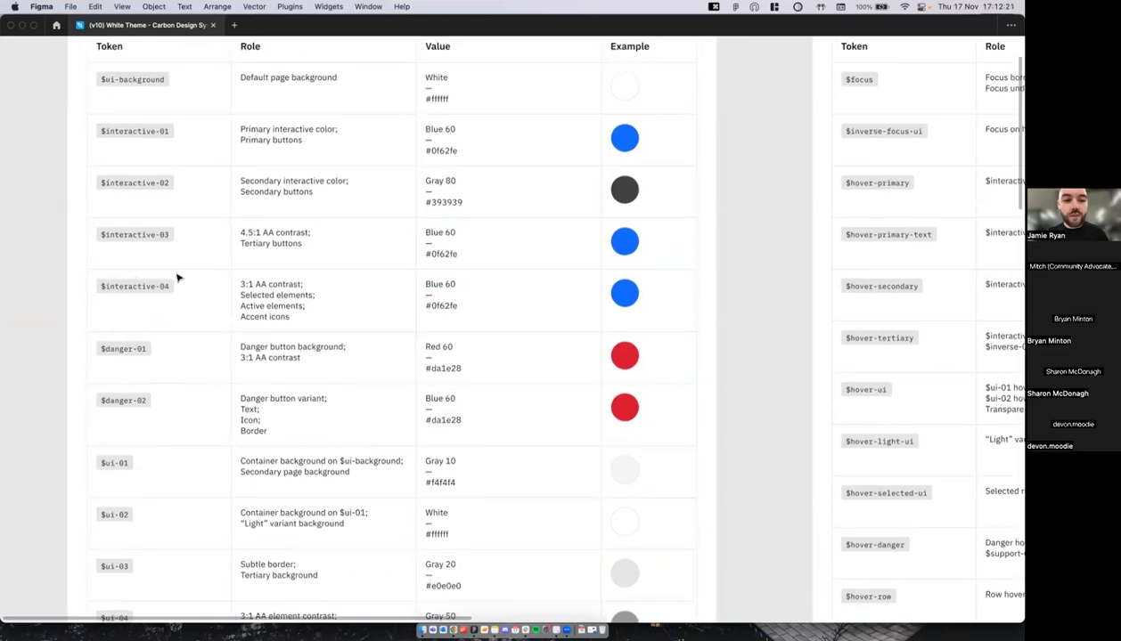
Step: Examine the hover tokens in the neighbouring Interactive Colors table
scroll(42, 61, "right", 5)
scroll(42, 61, "up", 3)
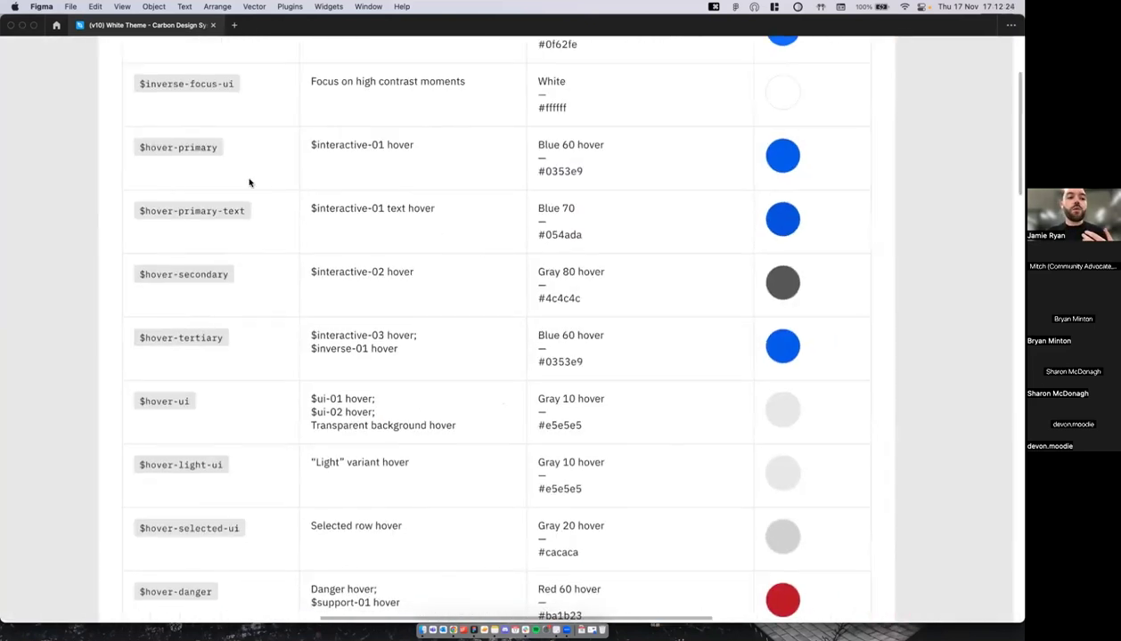
scroll(78, 232, "down", 2)
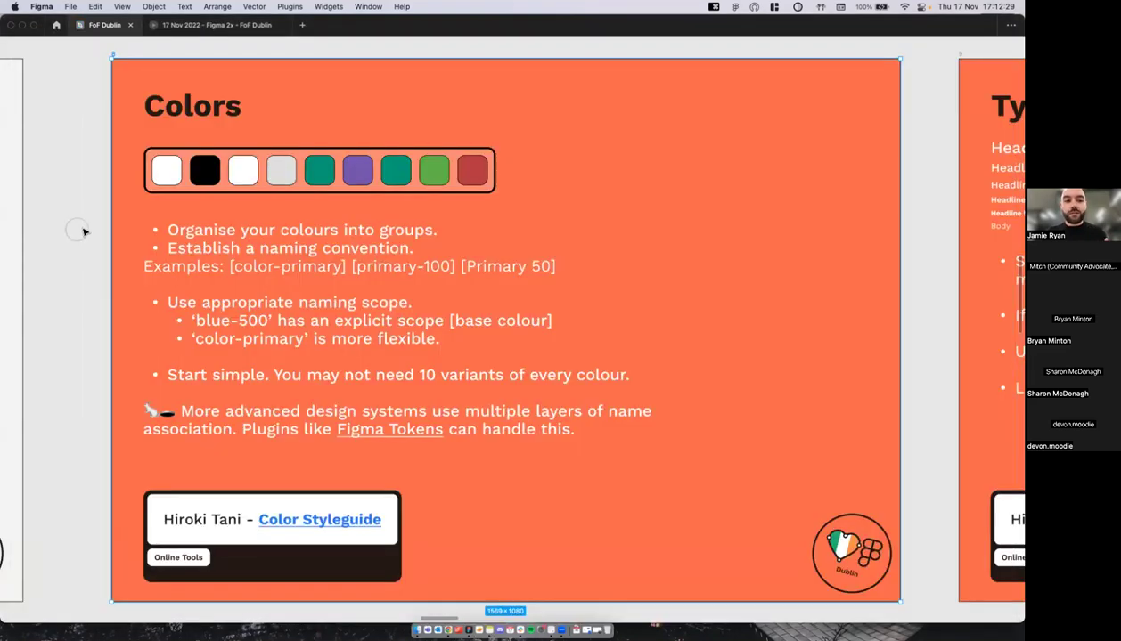
Step: Review the naming scope and start-simple advice on the Colors slide of the FoF Dublin file
scroll(83, 232, "down", 1)
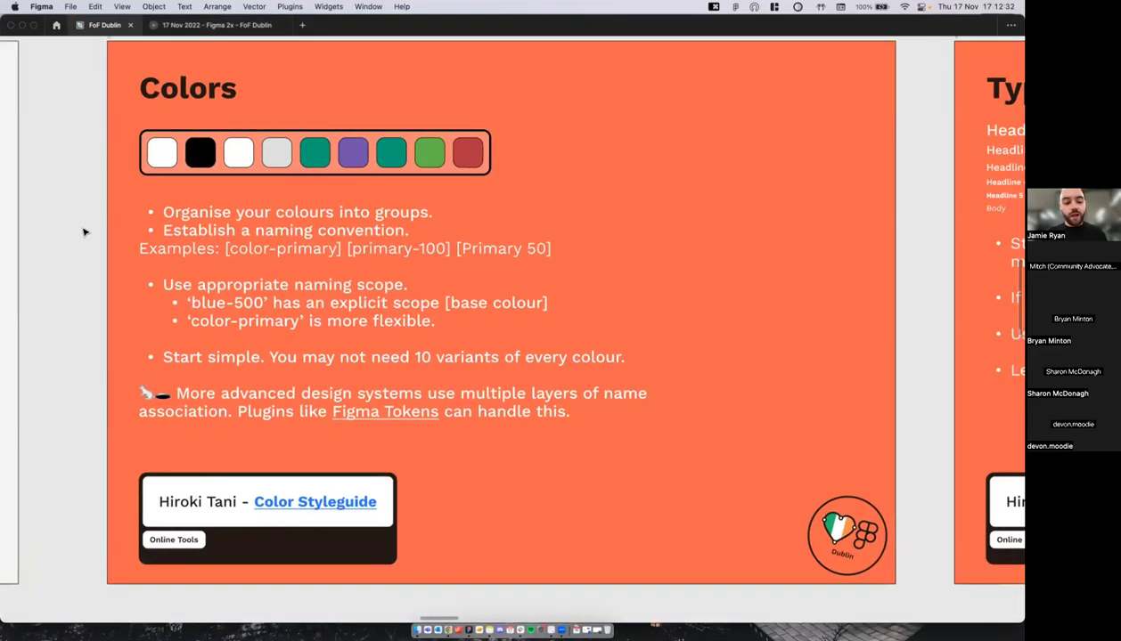
scroll(82, 232, "right", 2)
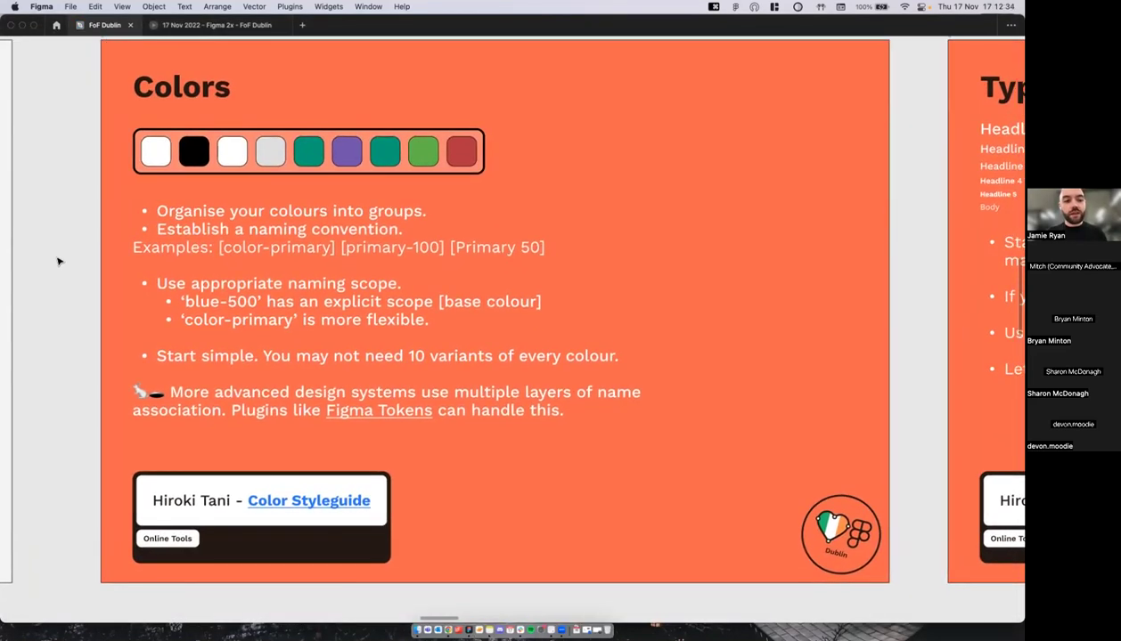
scroll(58, 262, "right", 3)
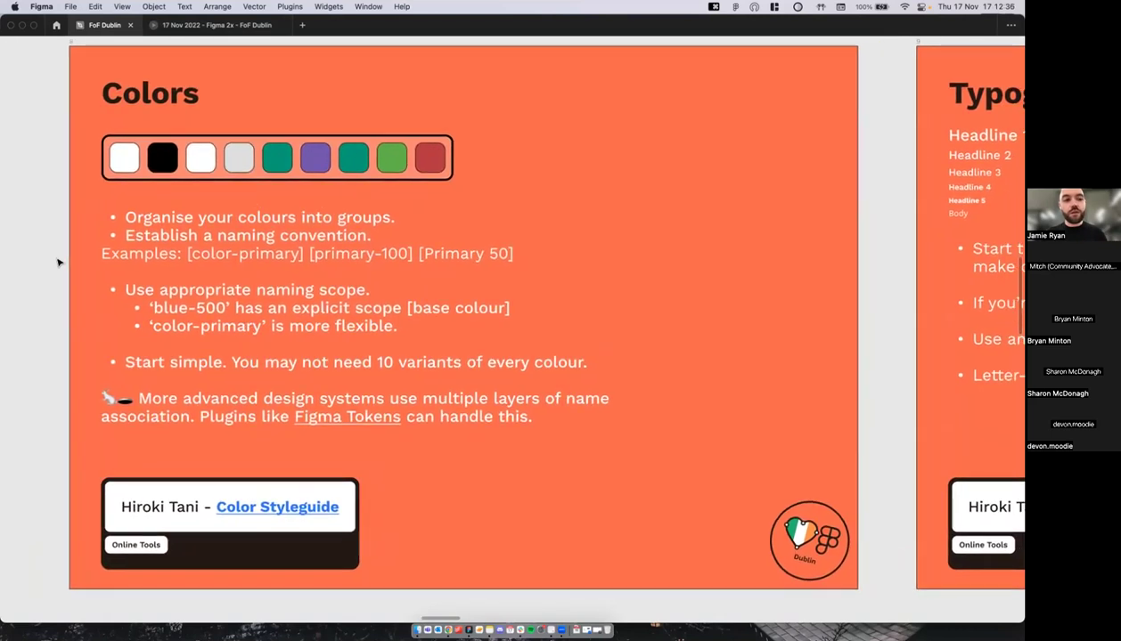
scroll(33, 271, "right", 1)
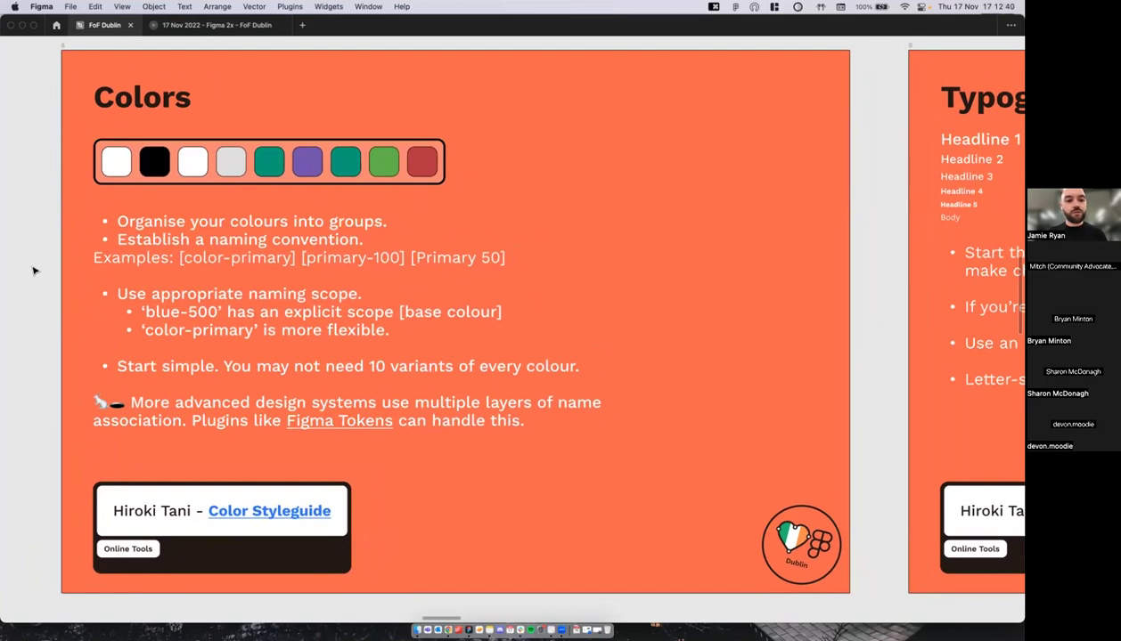
scroll(33, 271, "left", 1)
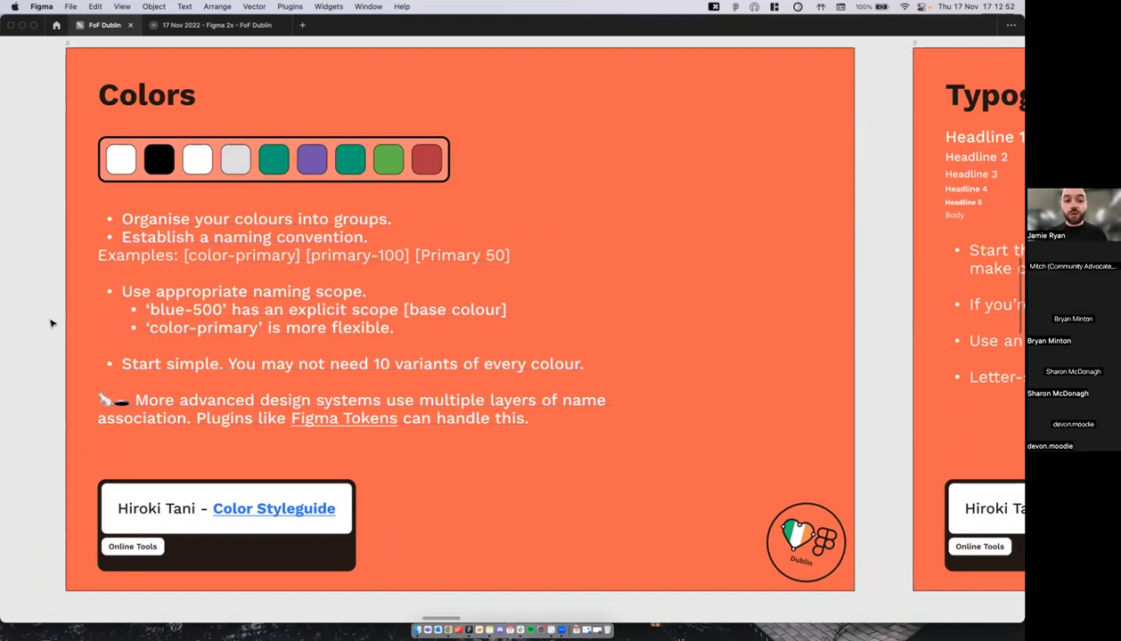
scroll(52, 323, "left", 1)
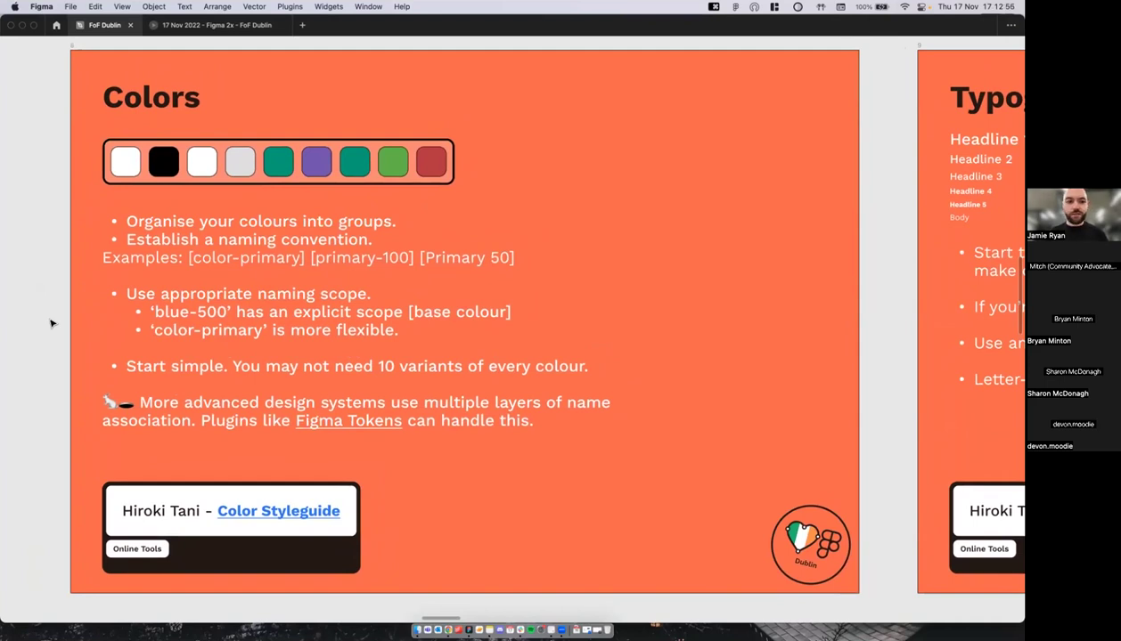
Step: Review the Colors slide's note on Figma Tokens and show the interface panels again
scroll(50, 324, "down", 2)
scroll(51, 323, "left", 5)
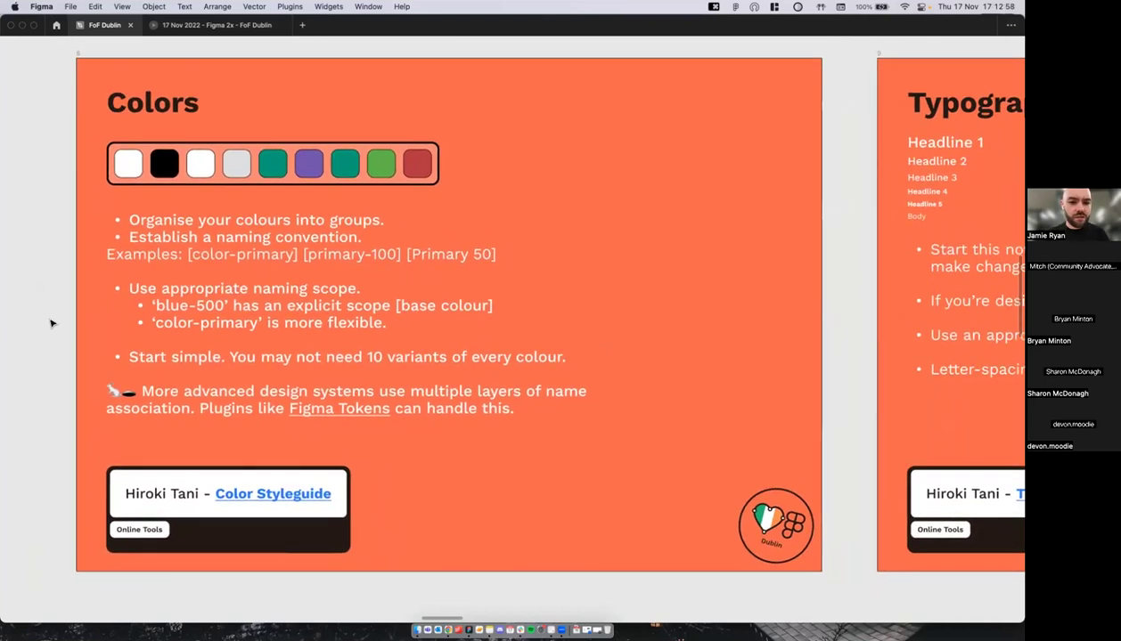
scroll(51, 324, "left", 1)
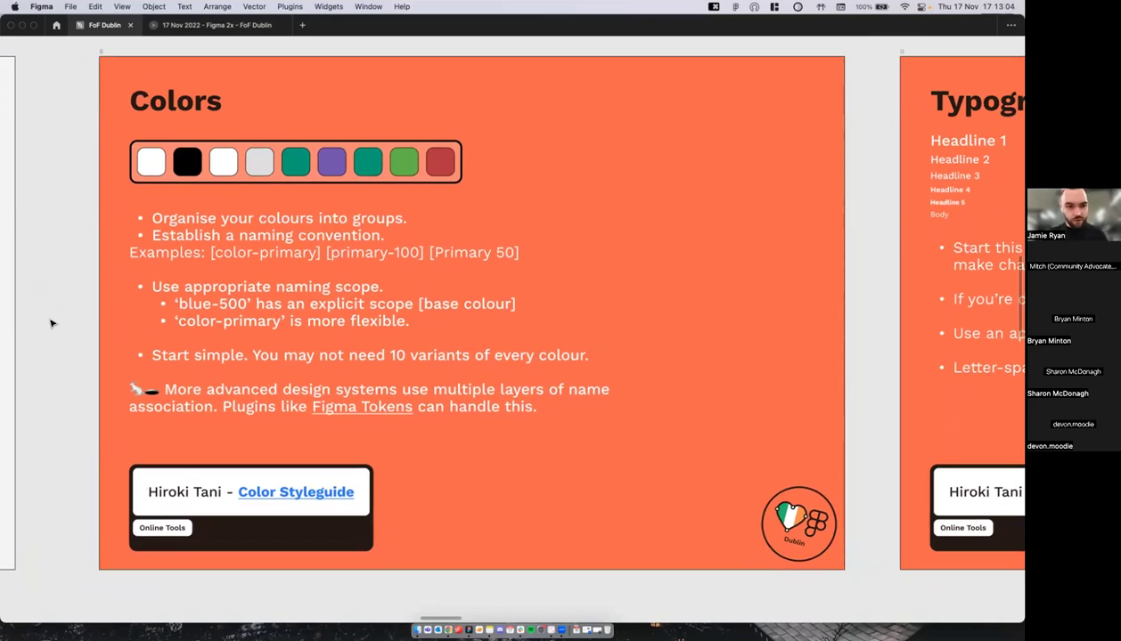
scroll(51, 324, "up", 1)
scroll(51, 323, "down", 1)
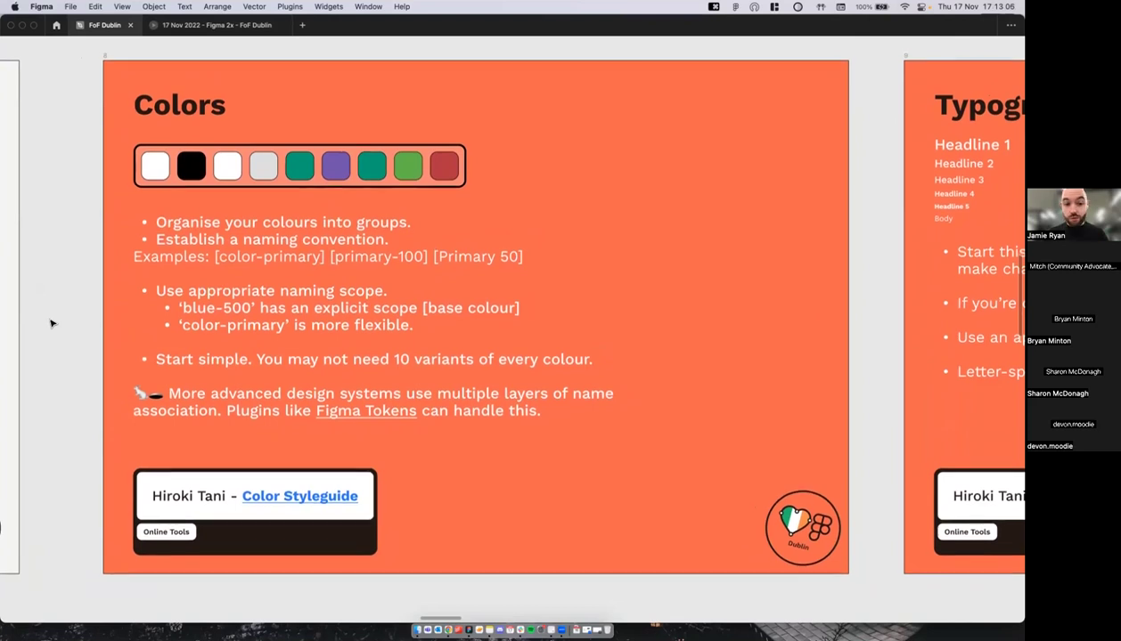
scroll(50, 323, "up", 1)
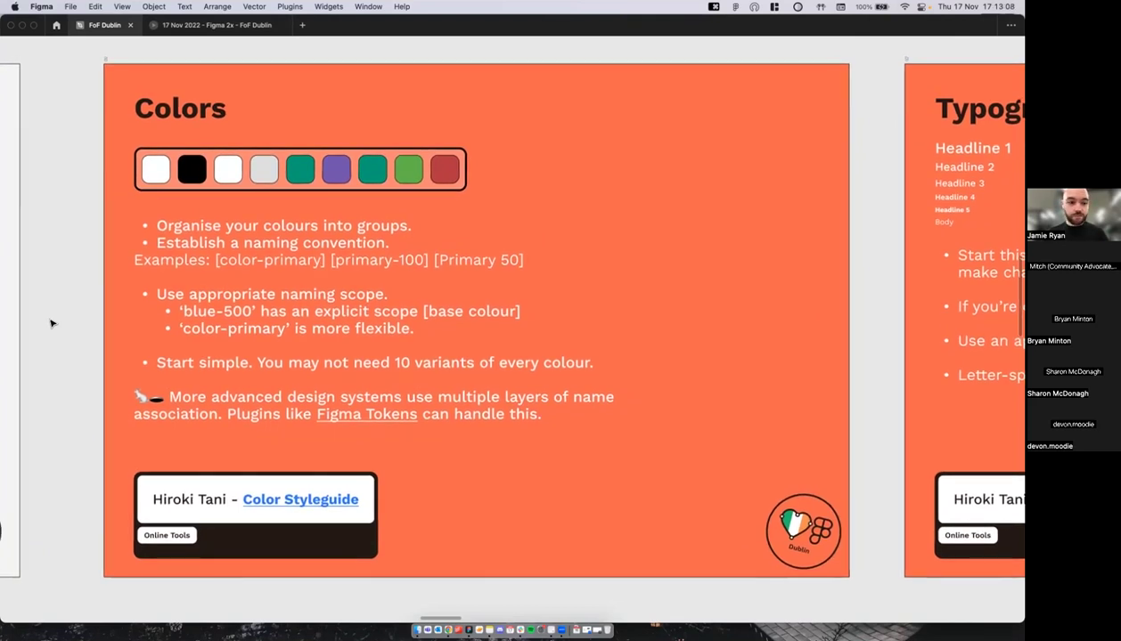
scroll(51, 324, "up", 1)
key("super+backslash")
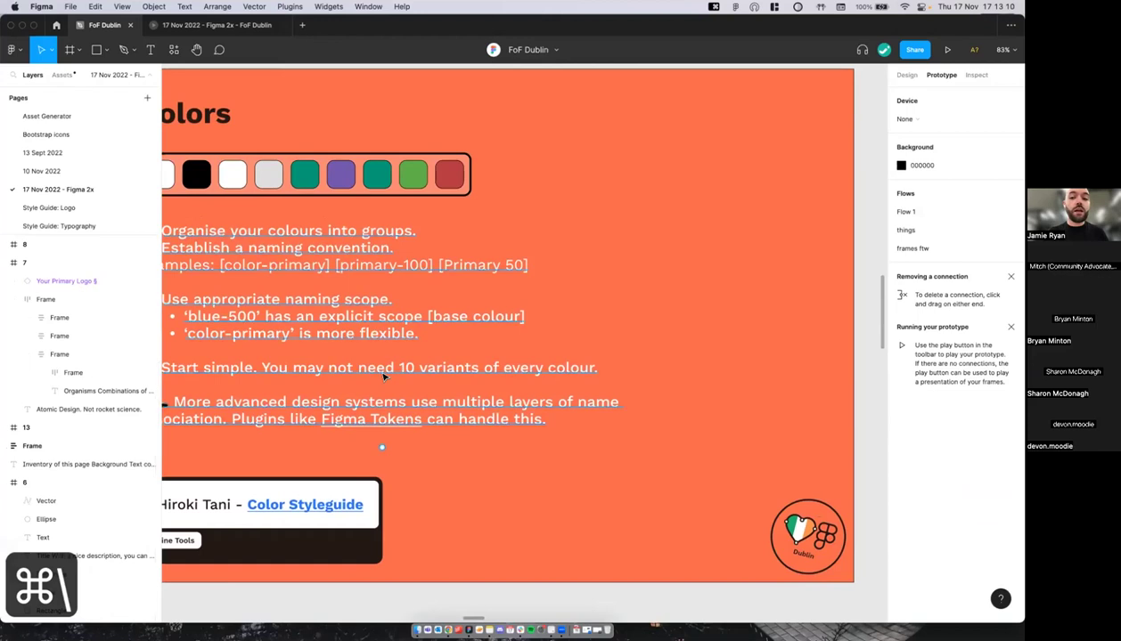
Step: Examine the Inventory of this page list and the colour swatches beside it
scroll(384, 377, "down", 3)
scroll(452, 293, "up", 3)
scroll(387, 281, "up", 5)
scroll(389, 281, "up", 3)
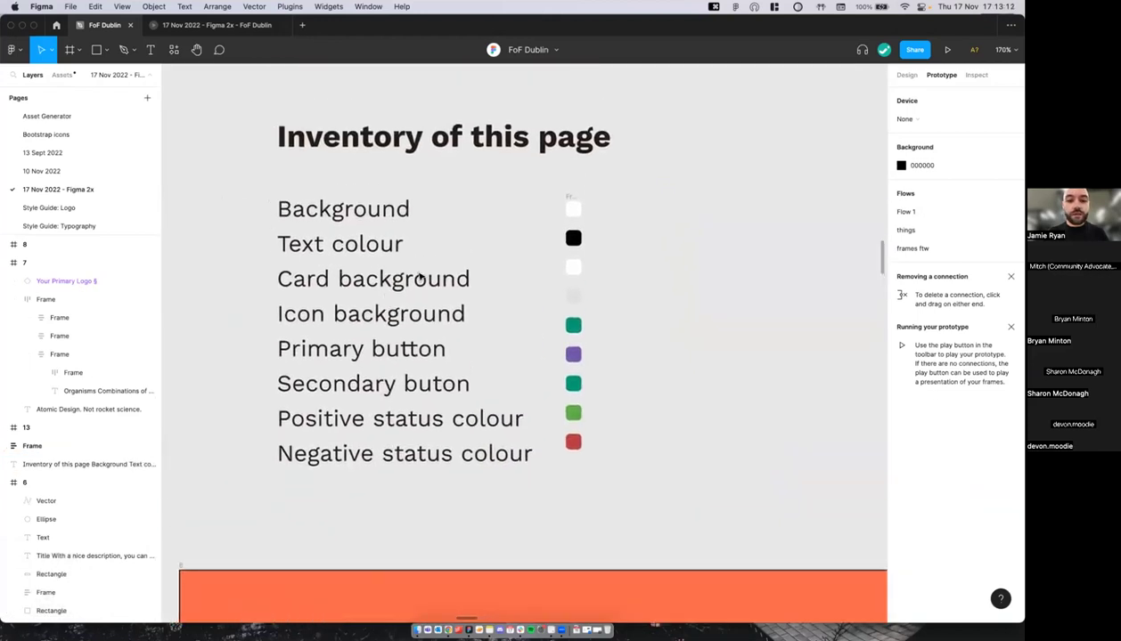
scroll(605, 326, "down", 1)
key("v")
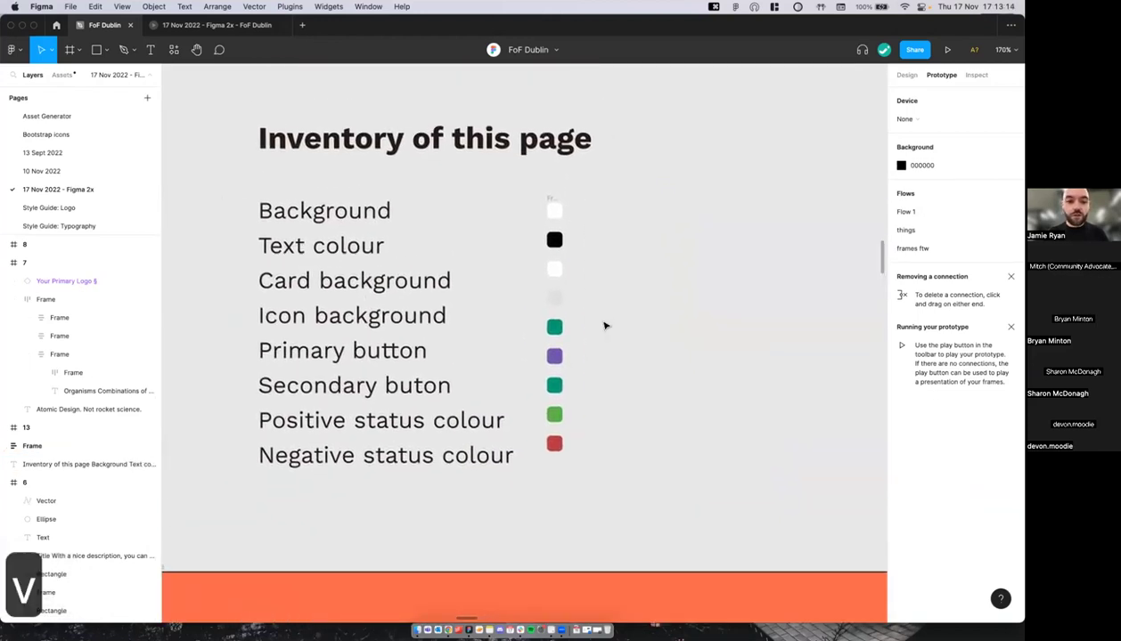
scroll(611, 326, "down", 1)
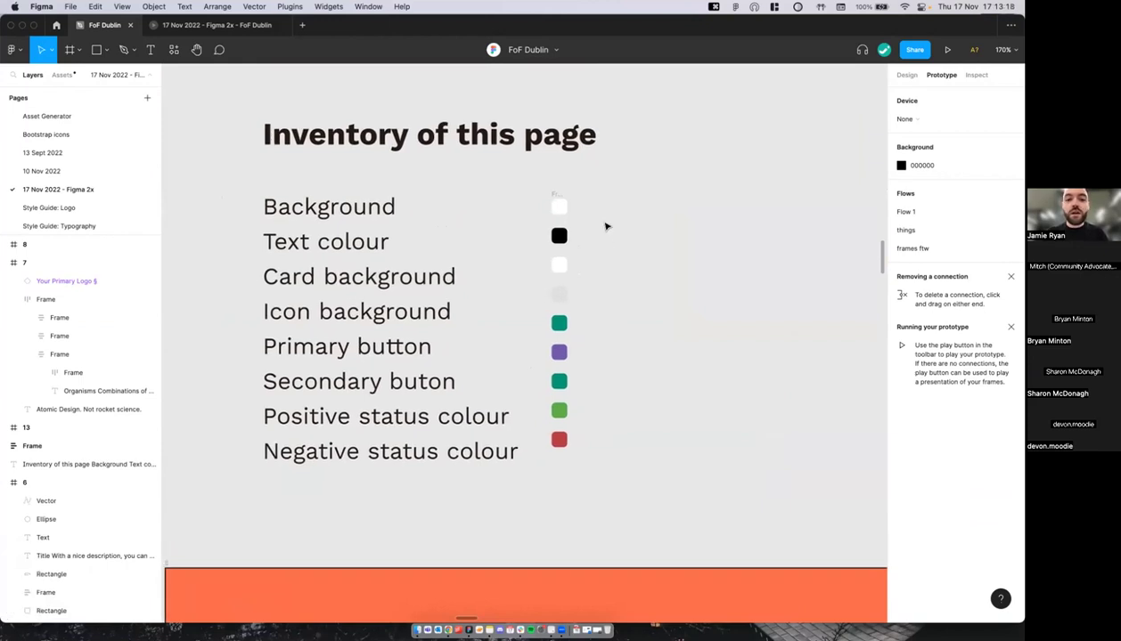
scroll(602, 218, "down", 2)
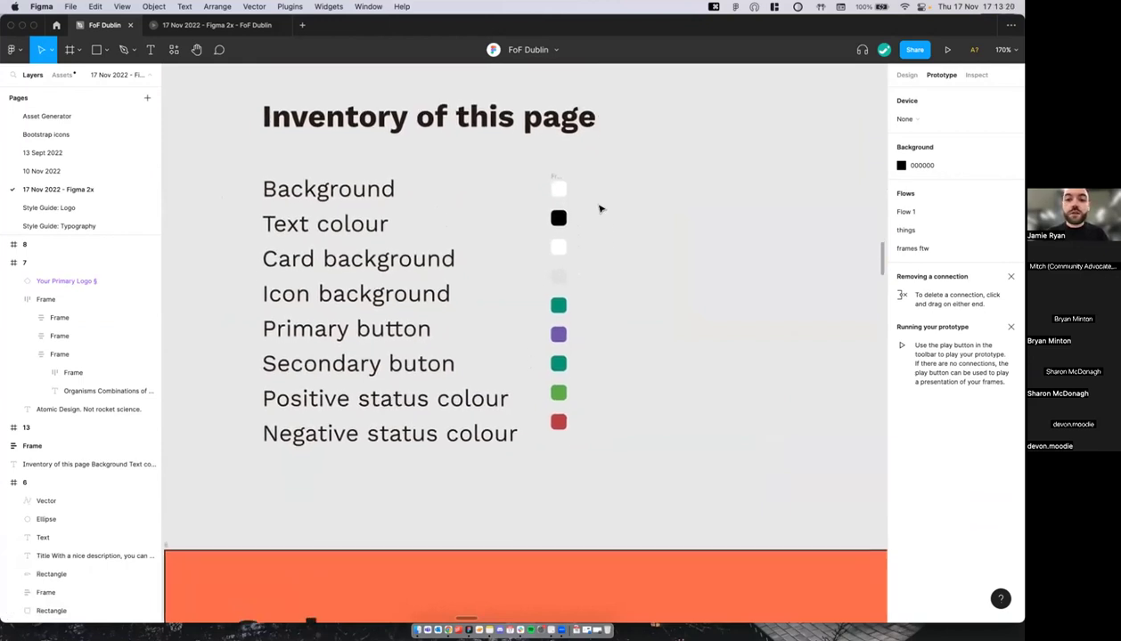
scroll(600, 208, "up", 2)
Step: Create a color style named background from the white swatch at the start of the swatch column
left_click(907, 75)
scroll(695, 147, "up", 3)
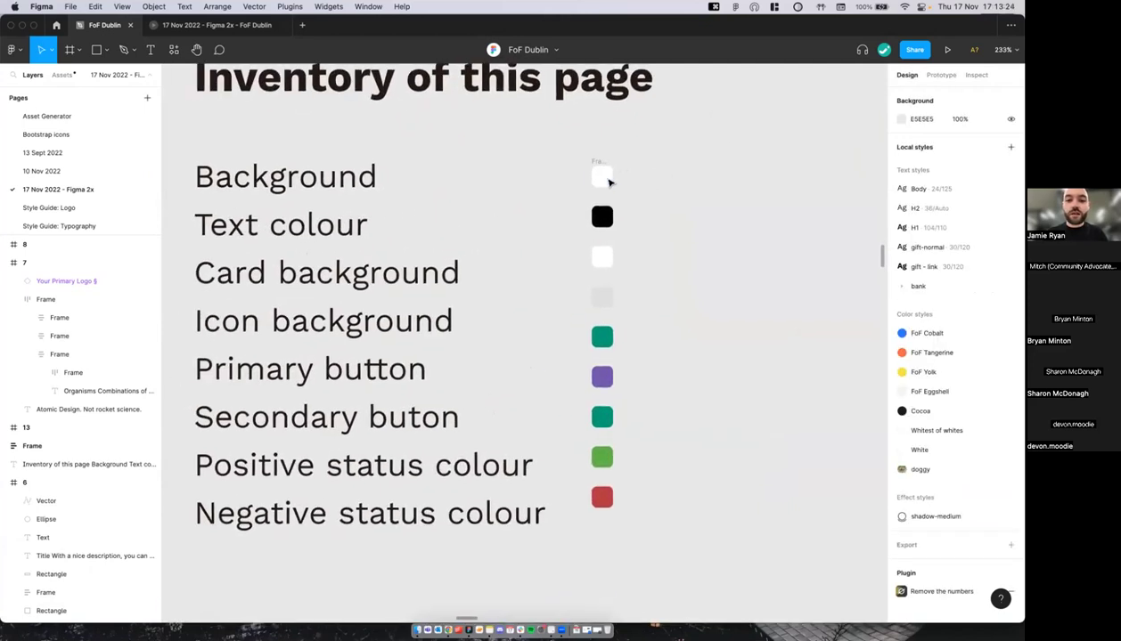
left_click(608, 183)
scroll(606, 178, "left", 1)
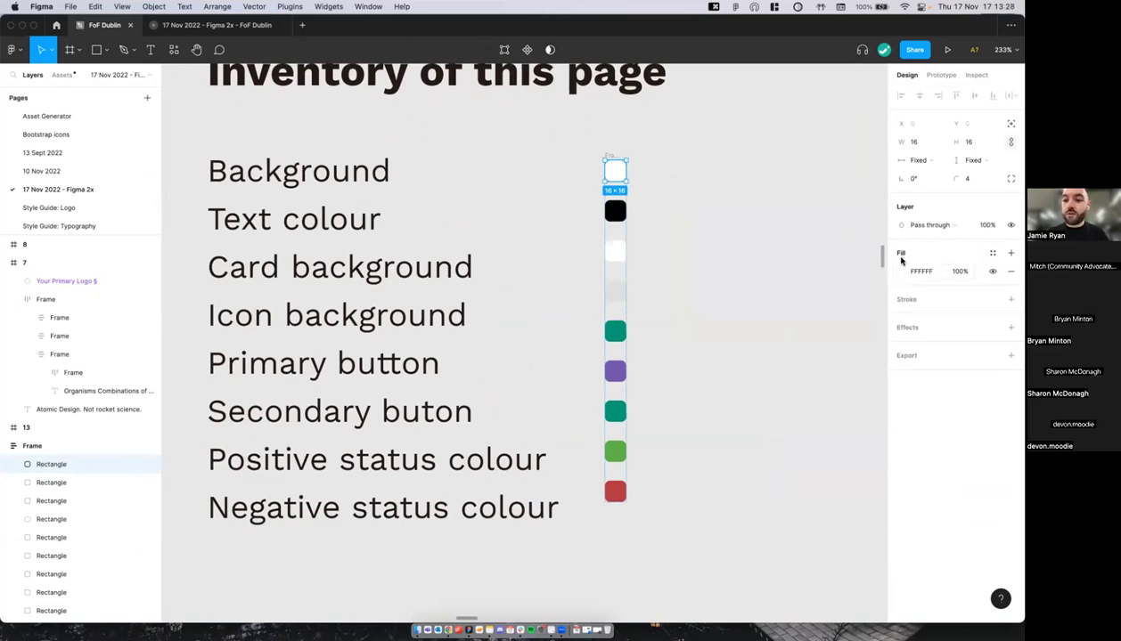
scroll(751, 254, "right", 1)
scroll(751, 254, "up", 1)
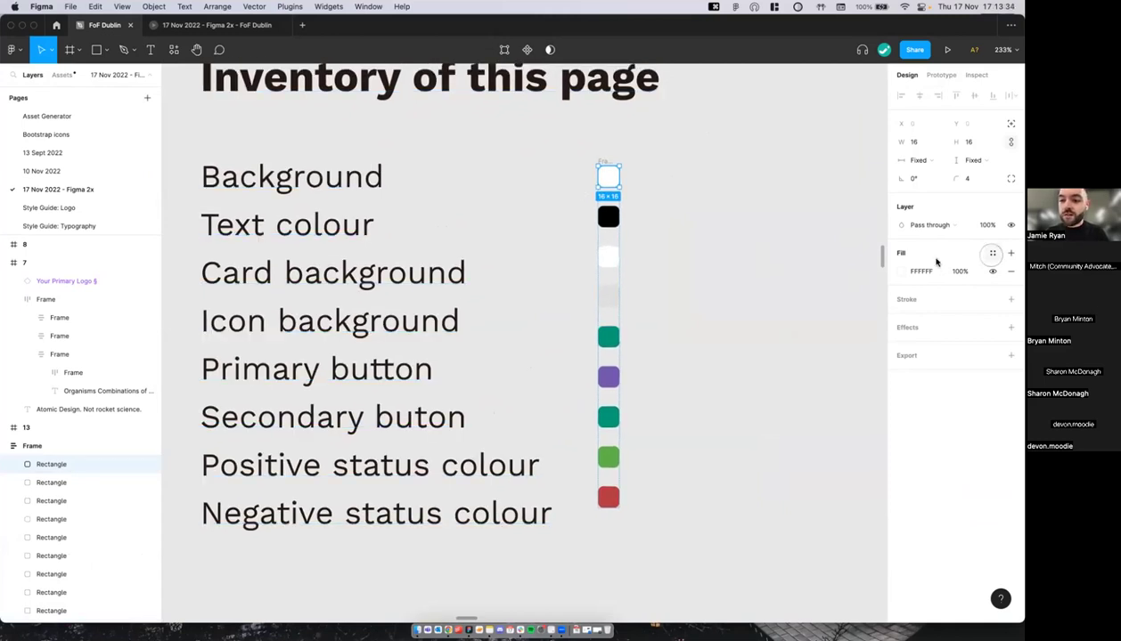
left_click(992, 253)
left_click(1006, 274)
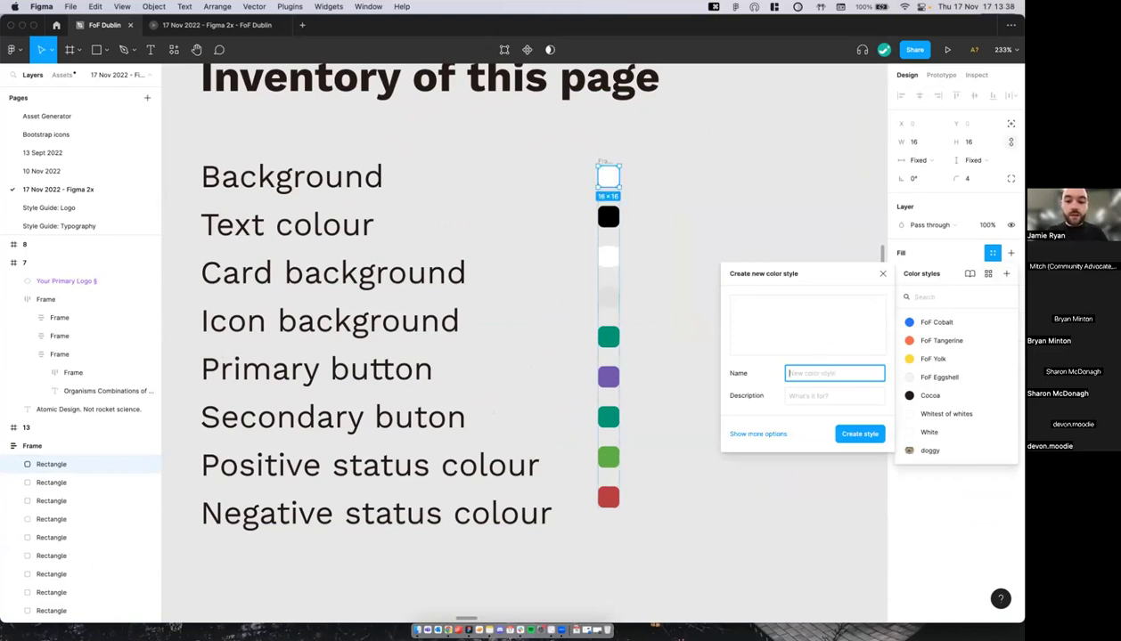
type("background")
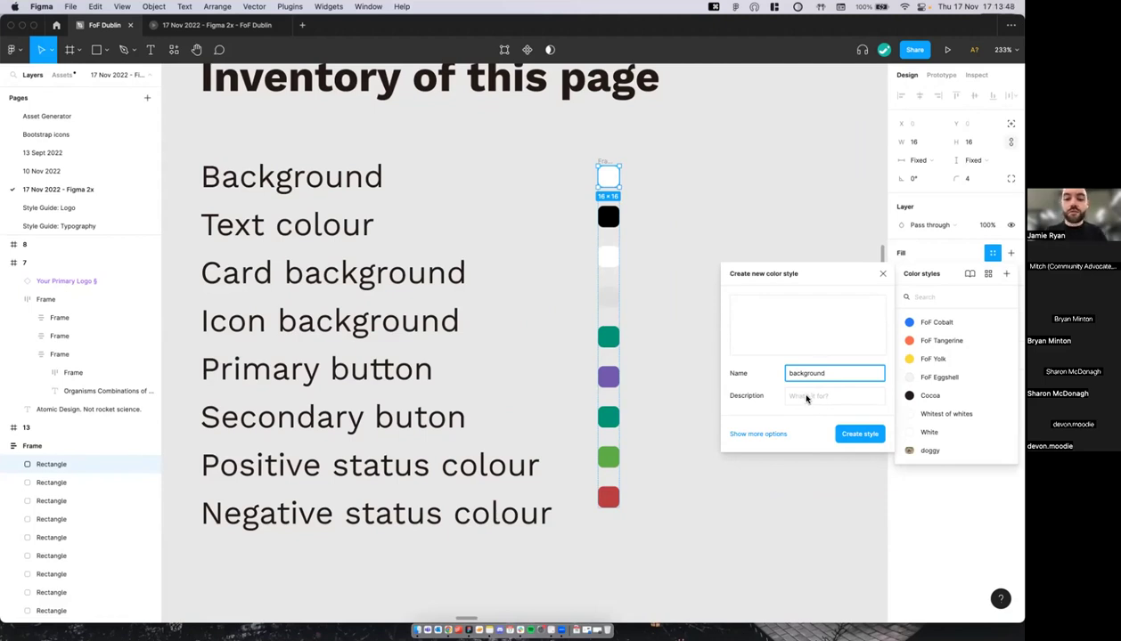
left_click(858, 434)
left_click(732, 318)
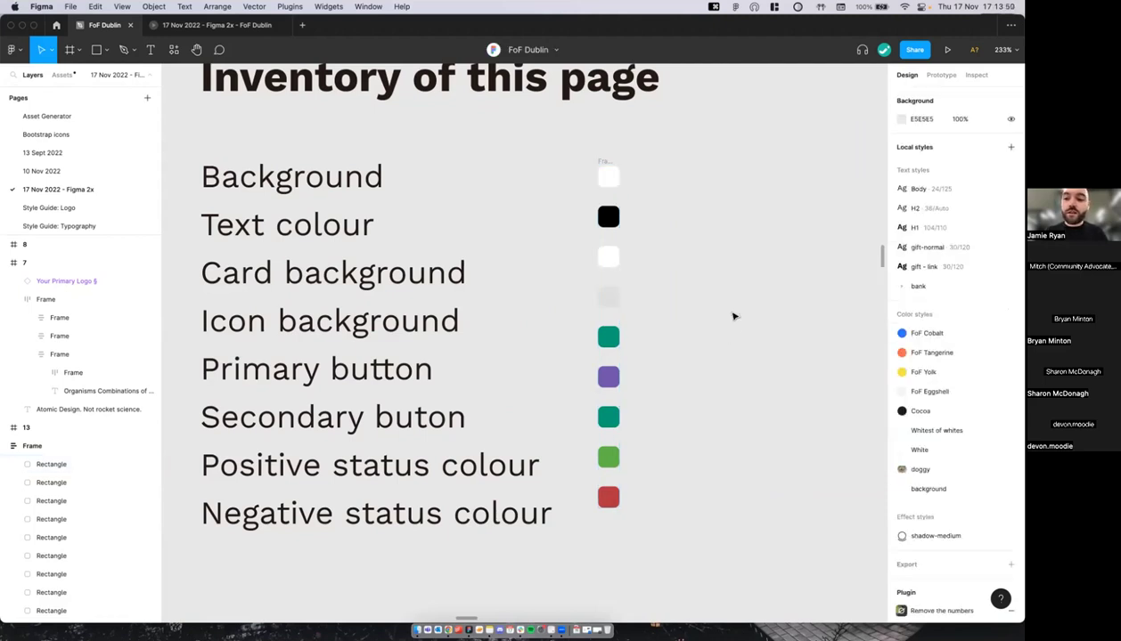
Step: Delete the background color style from the local styles
scroll(761, 270, "down", 1)
scroll(903, 187, "down", 2)
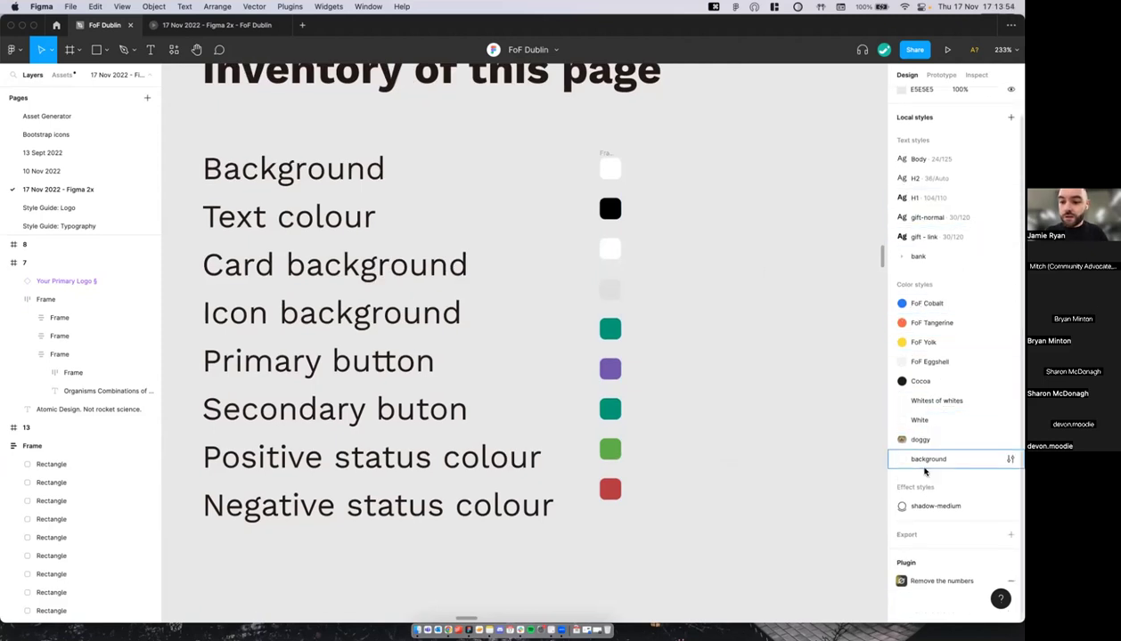
scroll(825, 408, "down", 1)
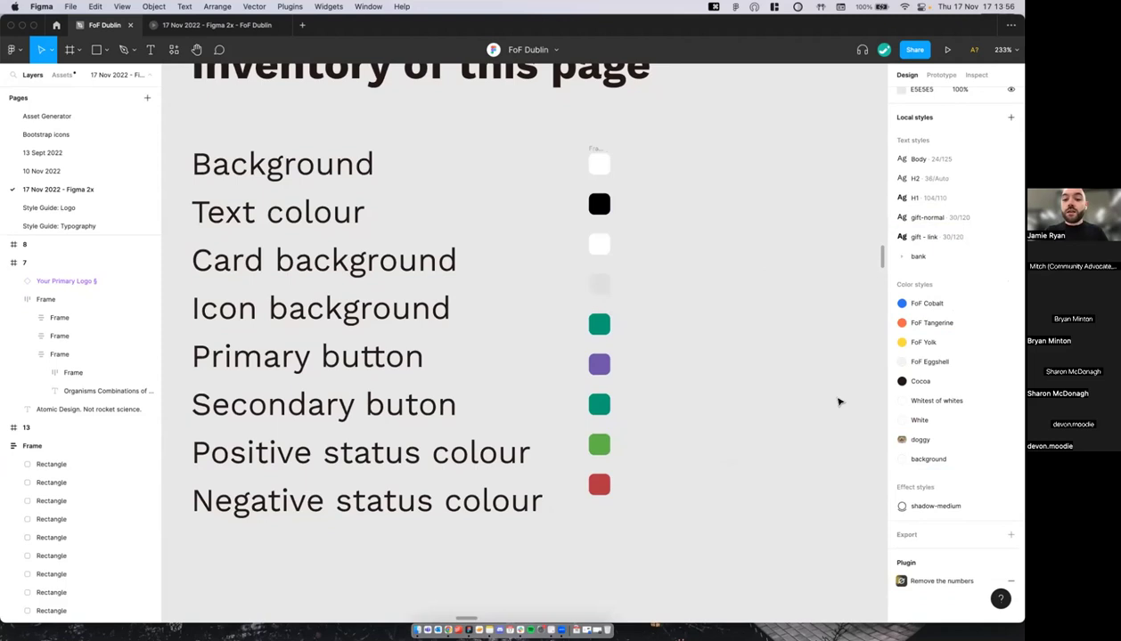
scroll(769, 379, "up", 1)
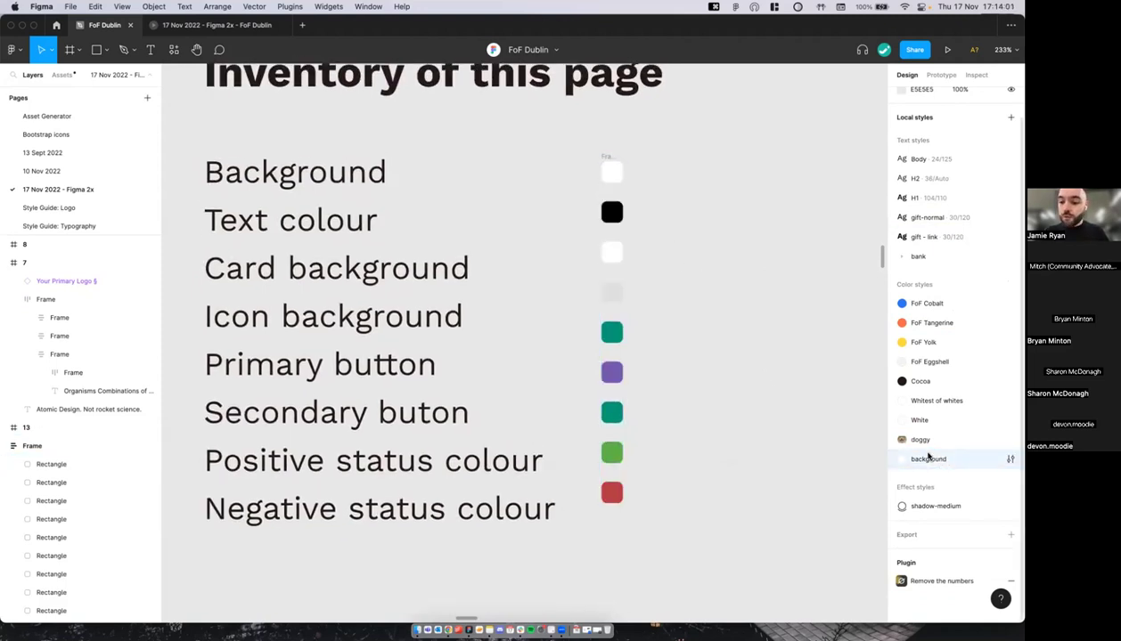
right_click(928, 458)
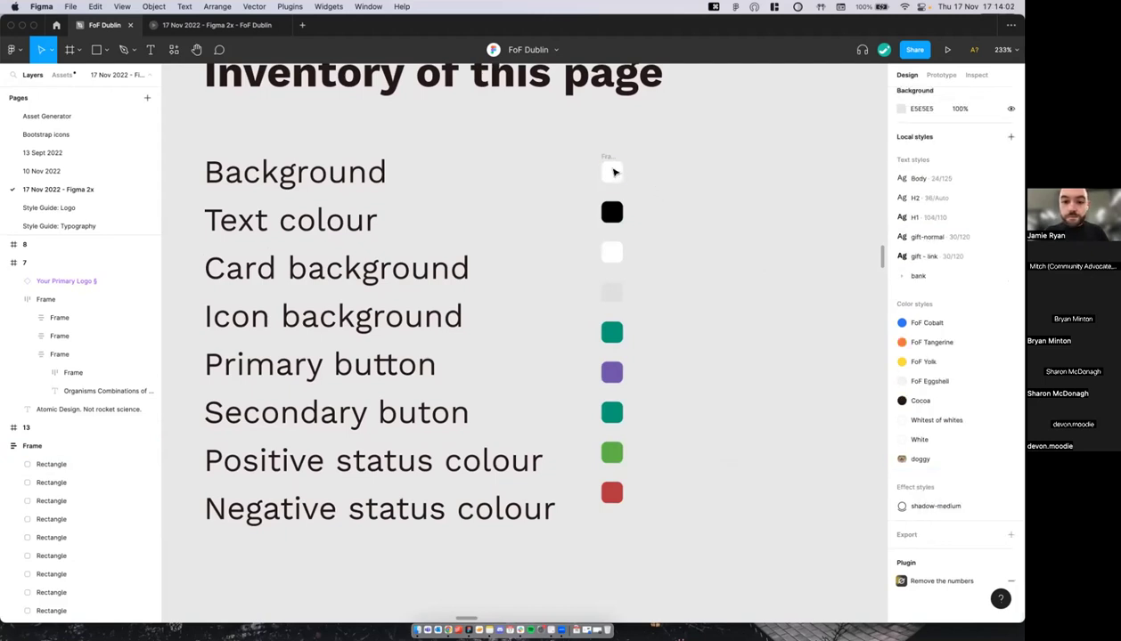
Step: Create a grouped color style named background/primary from the first white swatch's fill
left_click(611, 172)
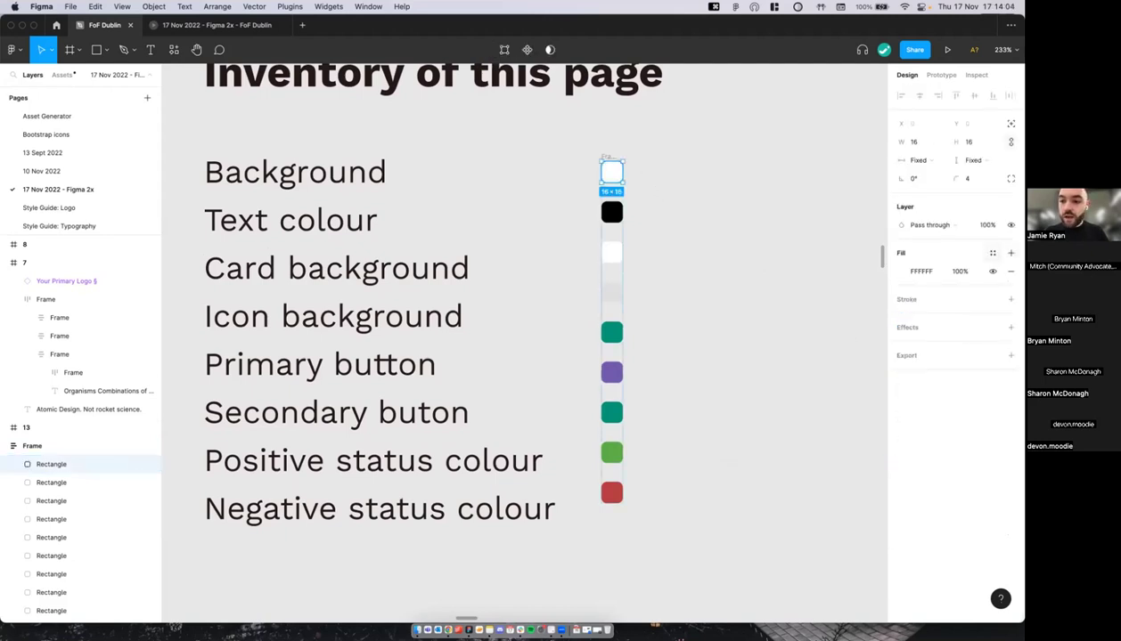
left_click(993, 253)
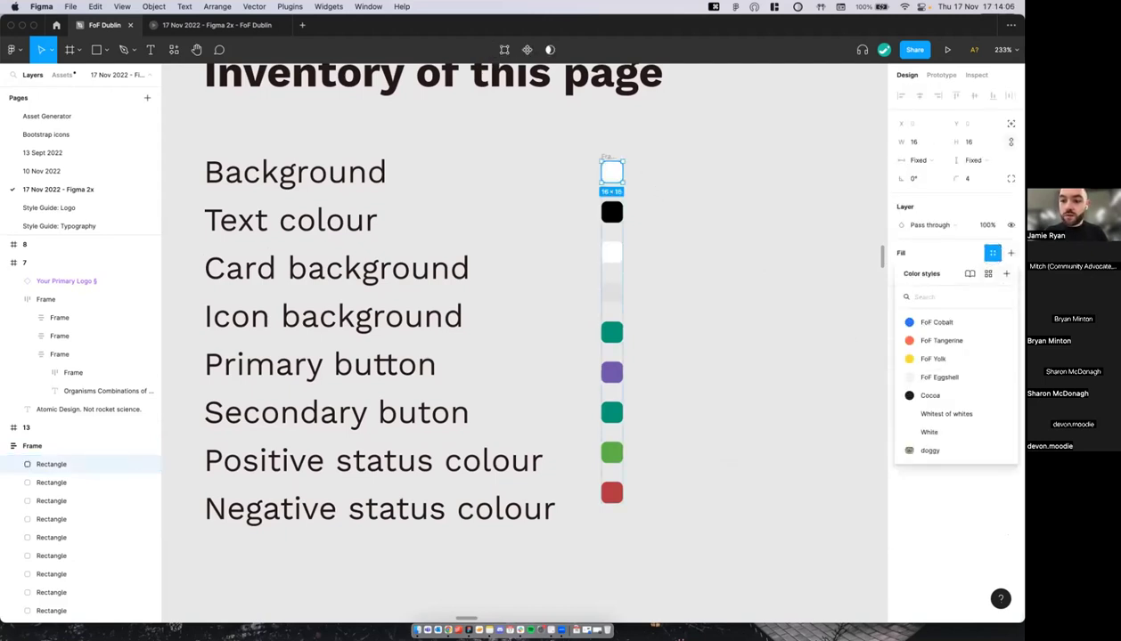
left_click(1006, 273)
type("b")
key("BackSpace")
type("ba")
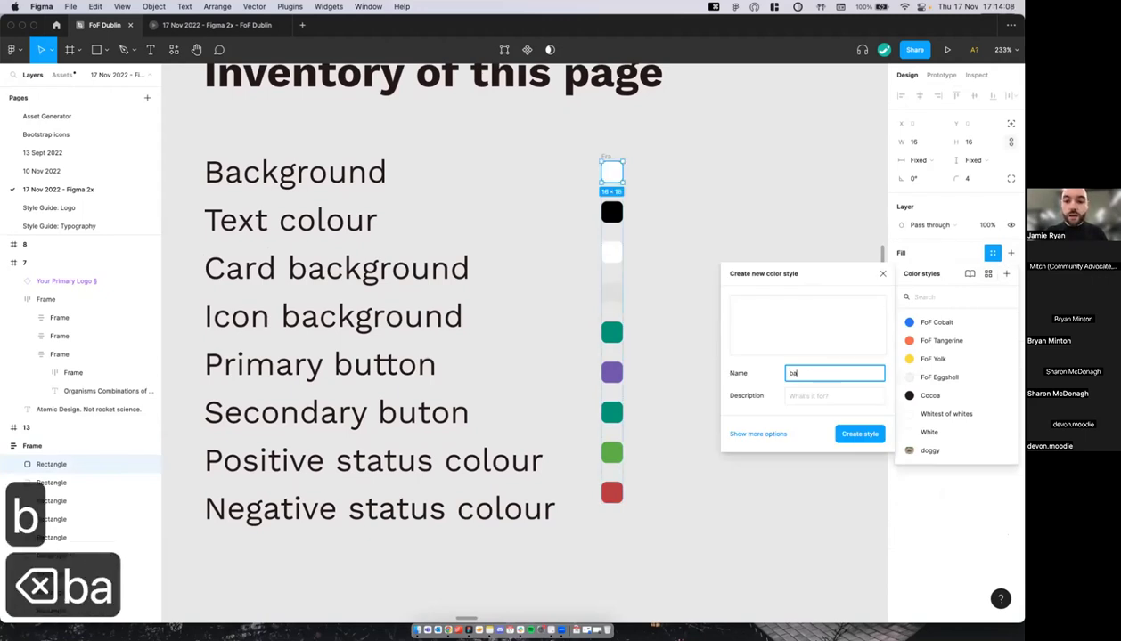
type("ckground/pri")
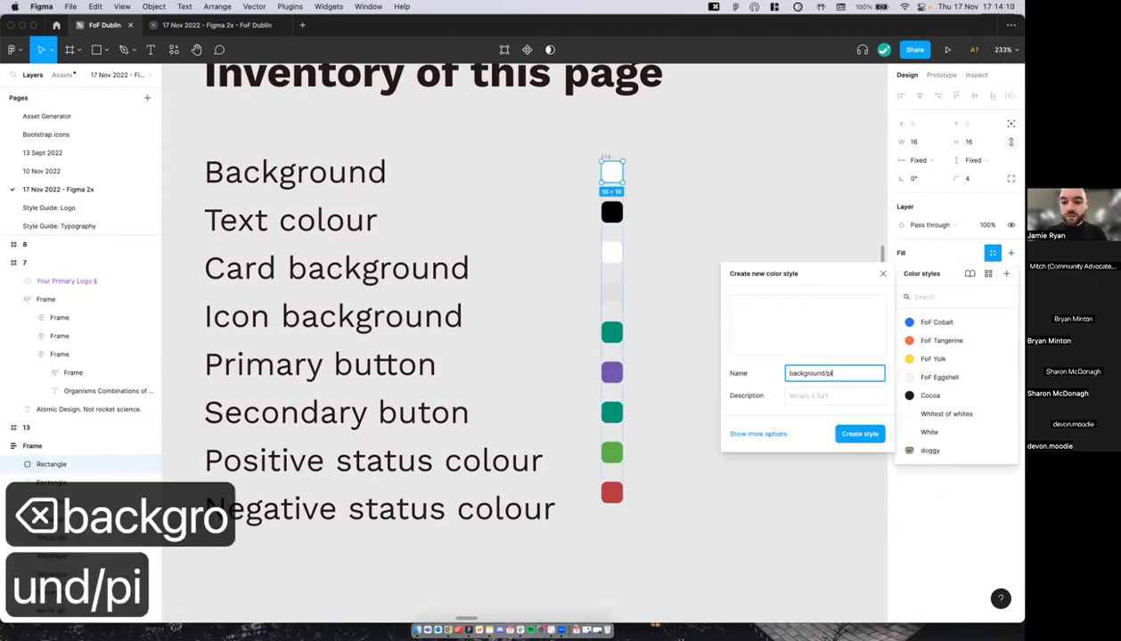
key("BackSpace")
type("rimary")
key("Return")
left_click(639, 197)
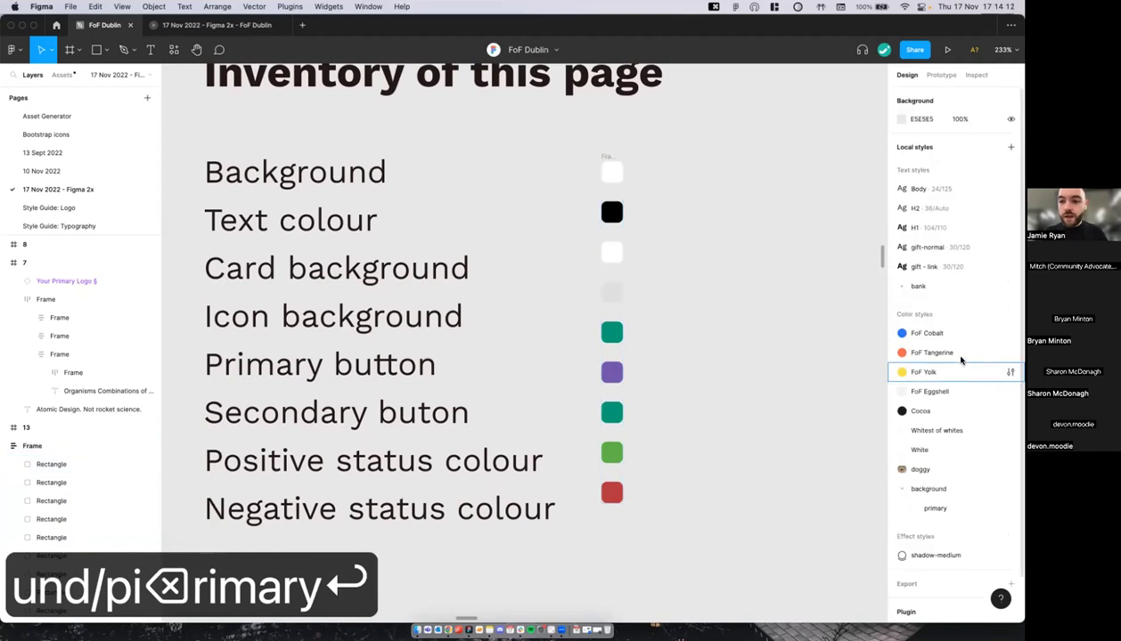
Step: Create a color style named text/primary from the black swatch, with the color styles shown as a grid
scroll(918, 480, "down", 1)
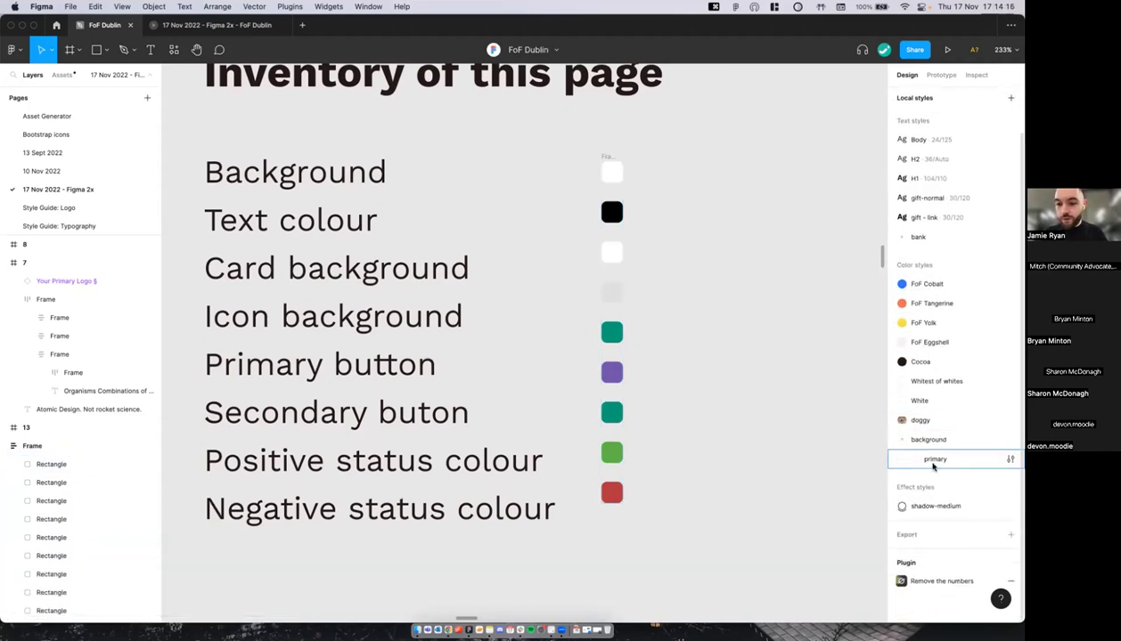
scroll(719, 294, "down", 1)
double_click(612, 205)
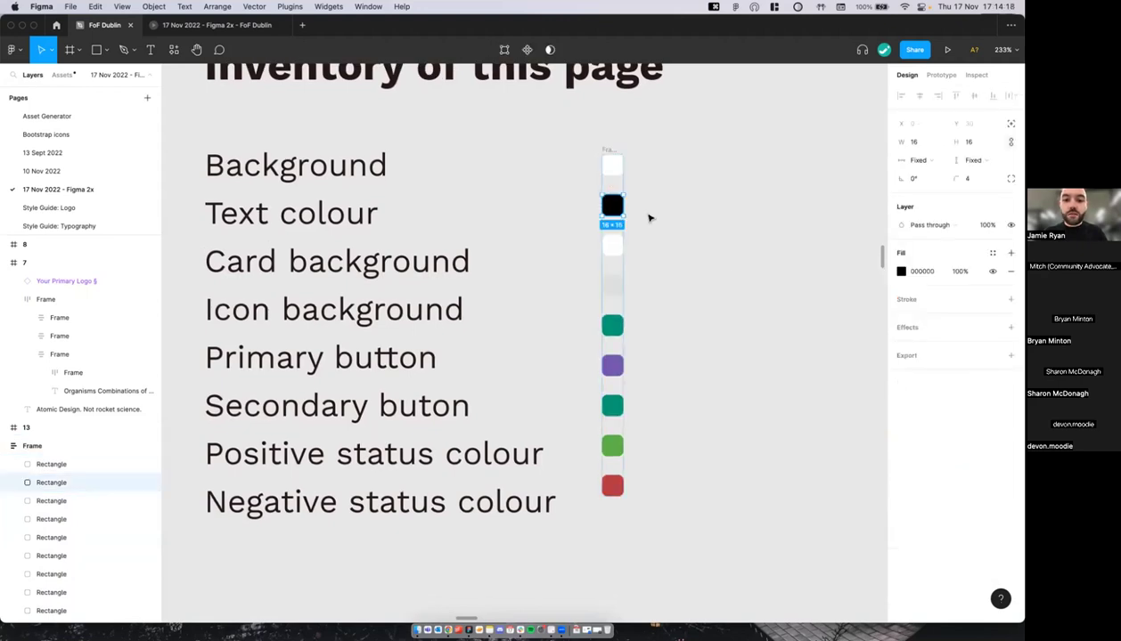
left_click(992, 253)
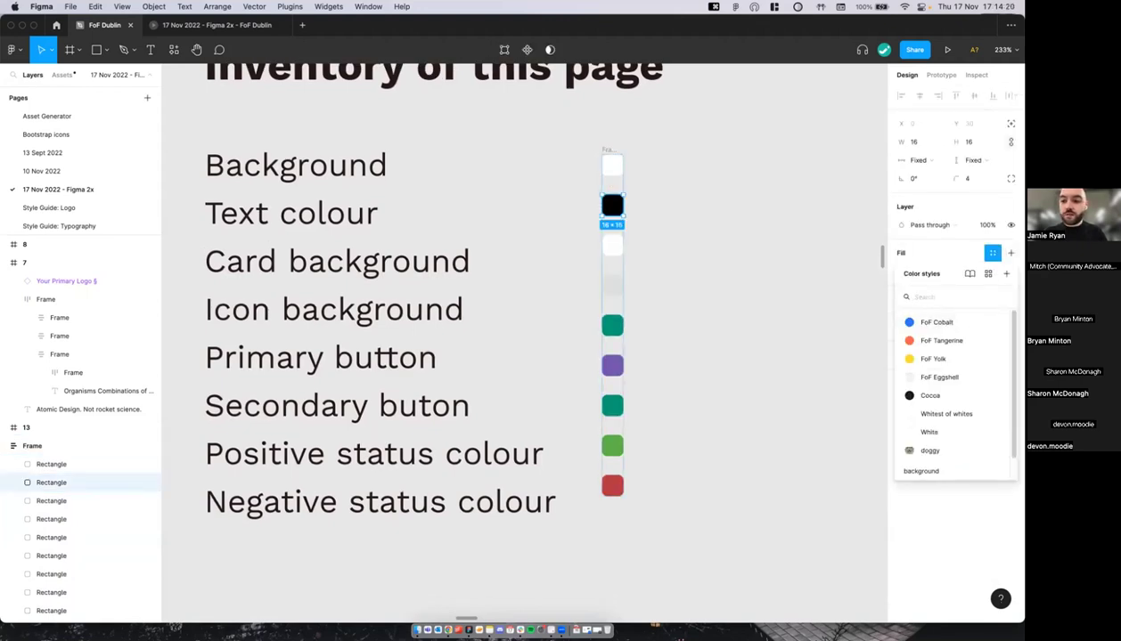
left_click(989, 274)
left_click(1006, 274)
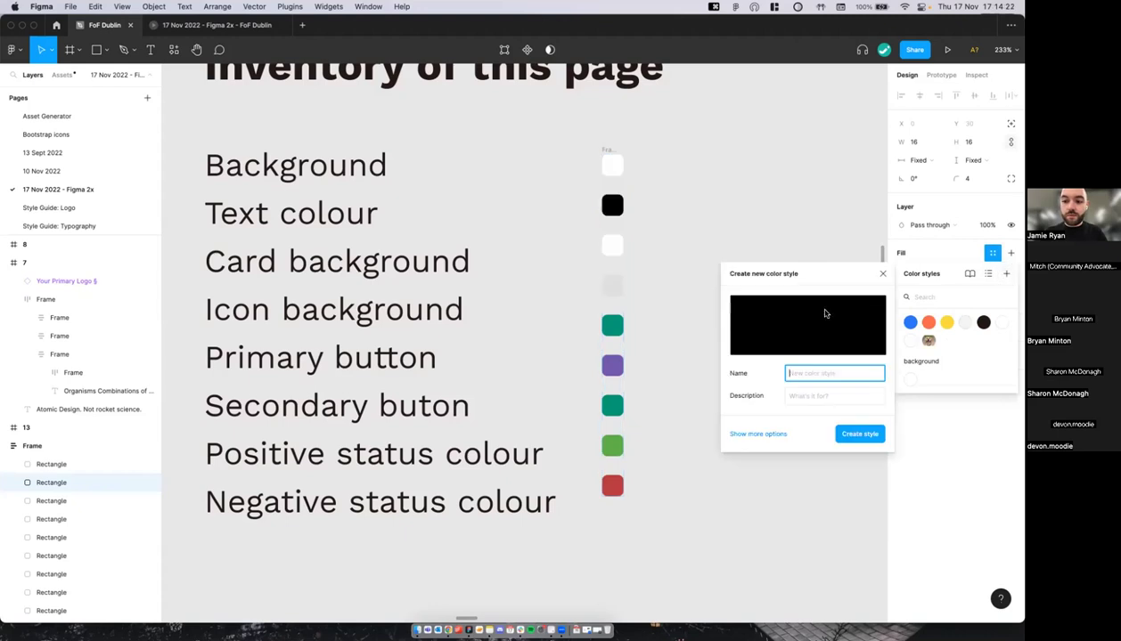
type("text/pr")
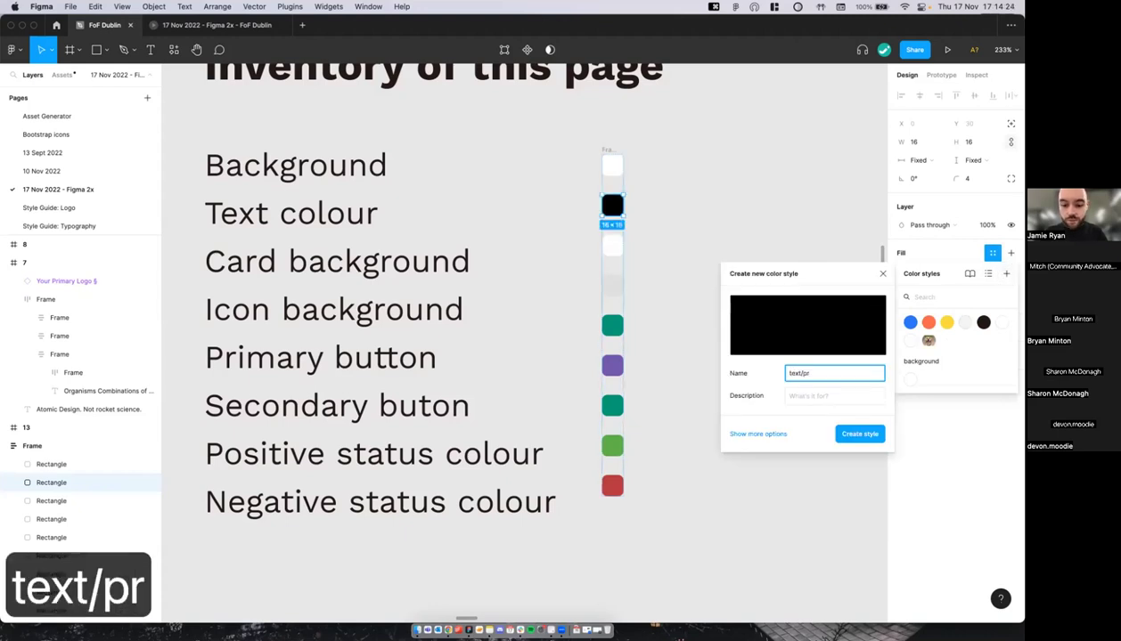
type("imary")
key("Return")
Step: Create a color style named card/background from the white swatch below the black one
left_click(612, 246)
scroll(802, 258, "down", 1)
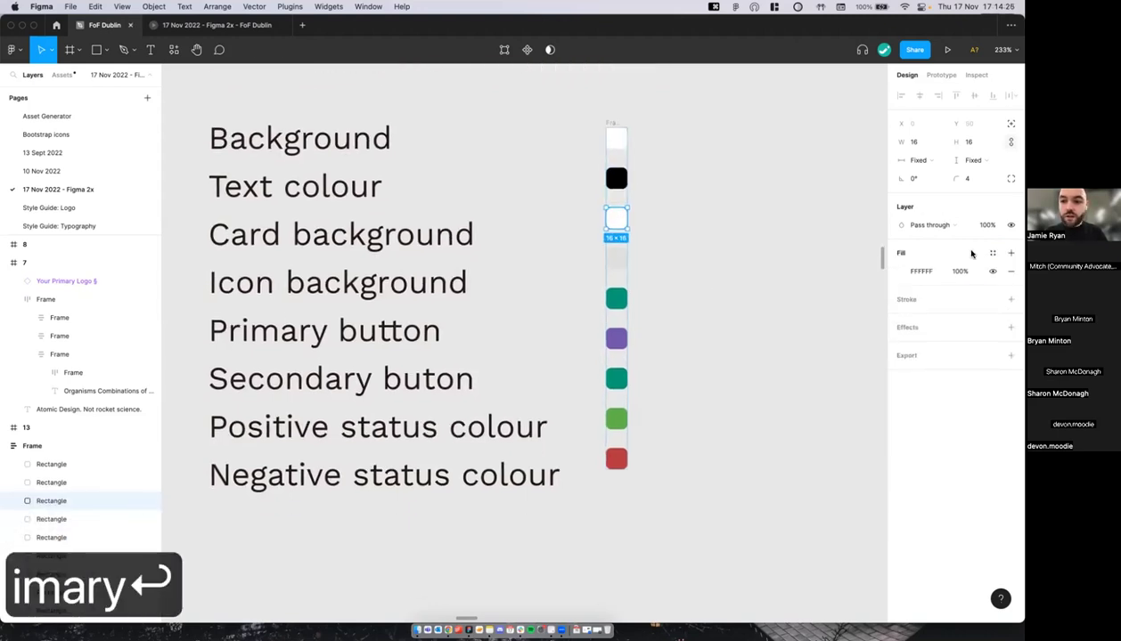
left_click(993, 253)
left_click(1006, 273)
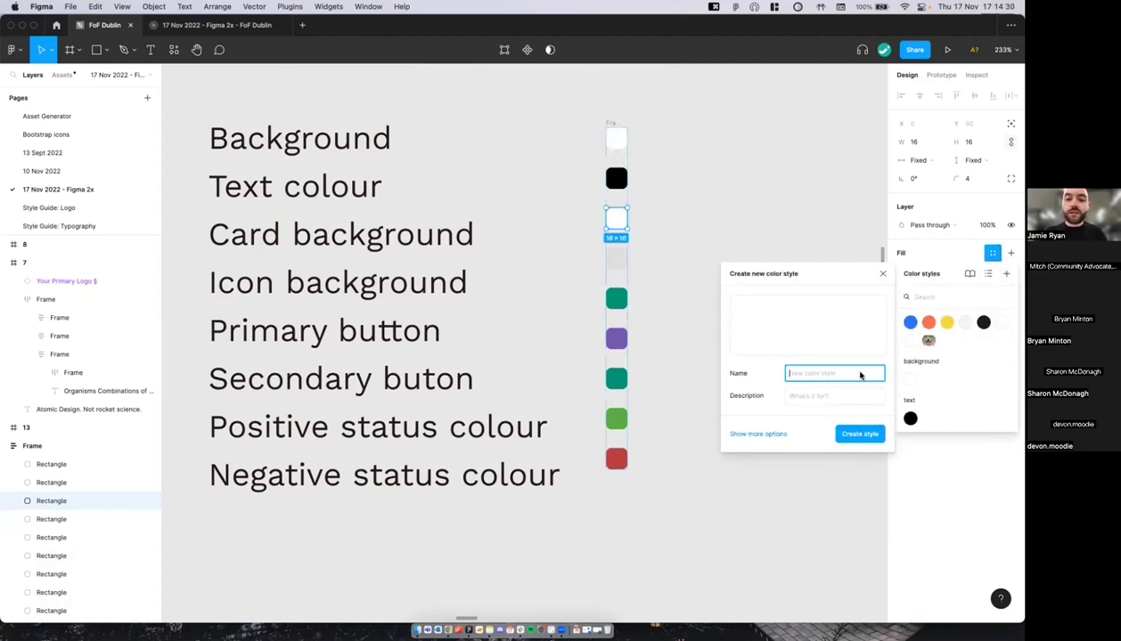
type("card/bac")
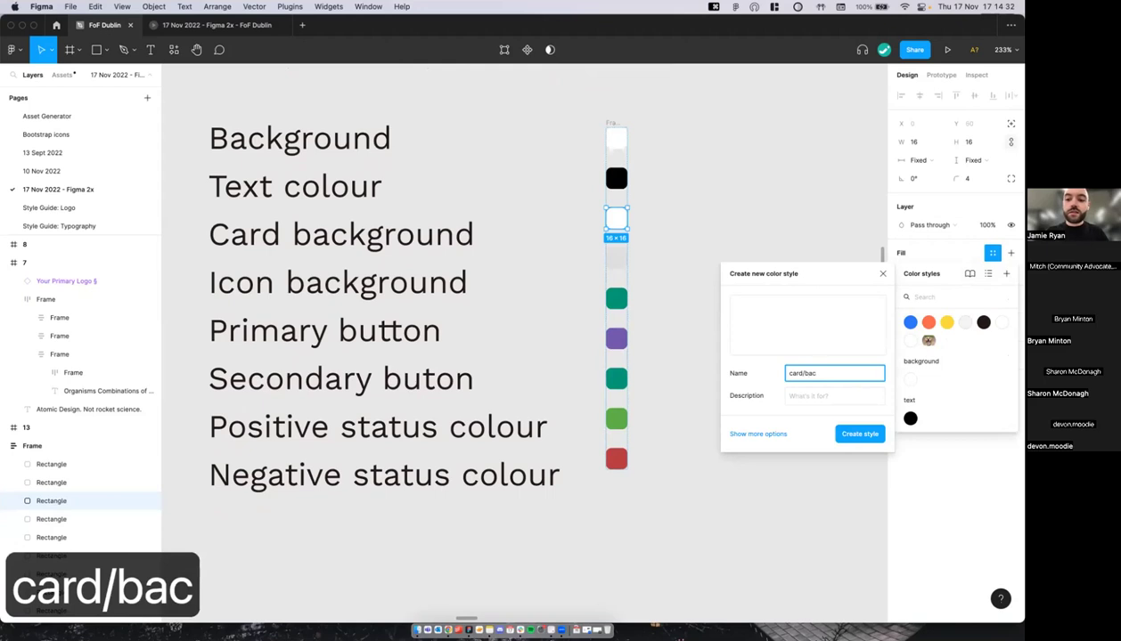
type("kground")
key("Return")
Step: Create a color style named icon/background from the light grey swatch
left_click(616, 257)
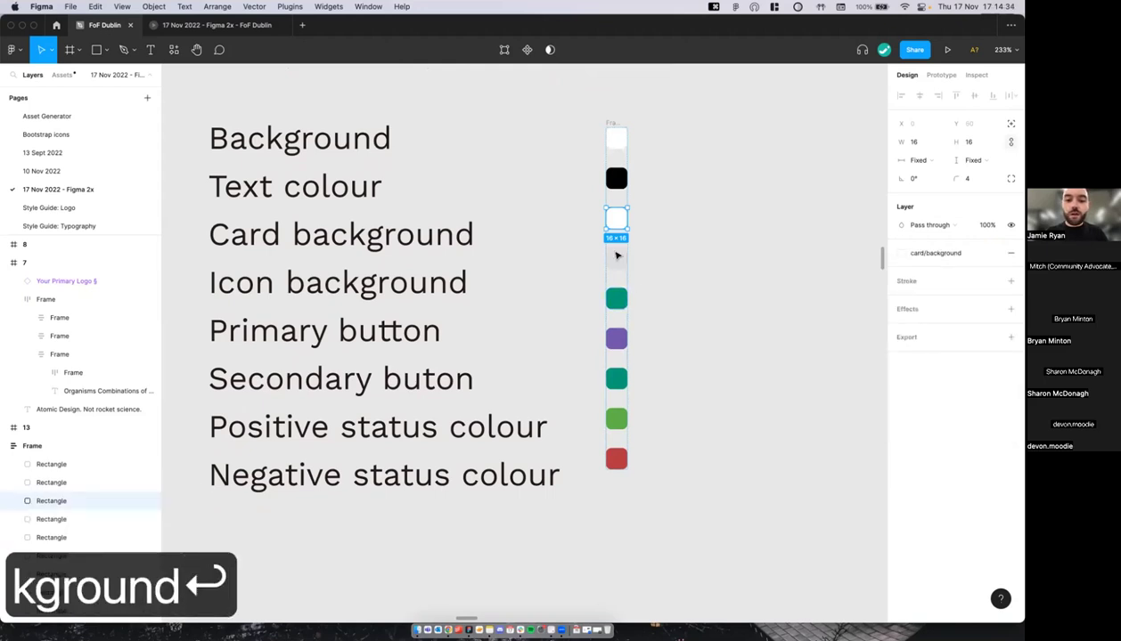
scroll(972, 243, "down", 2)
left_click(992, 253)
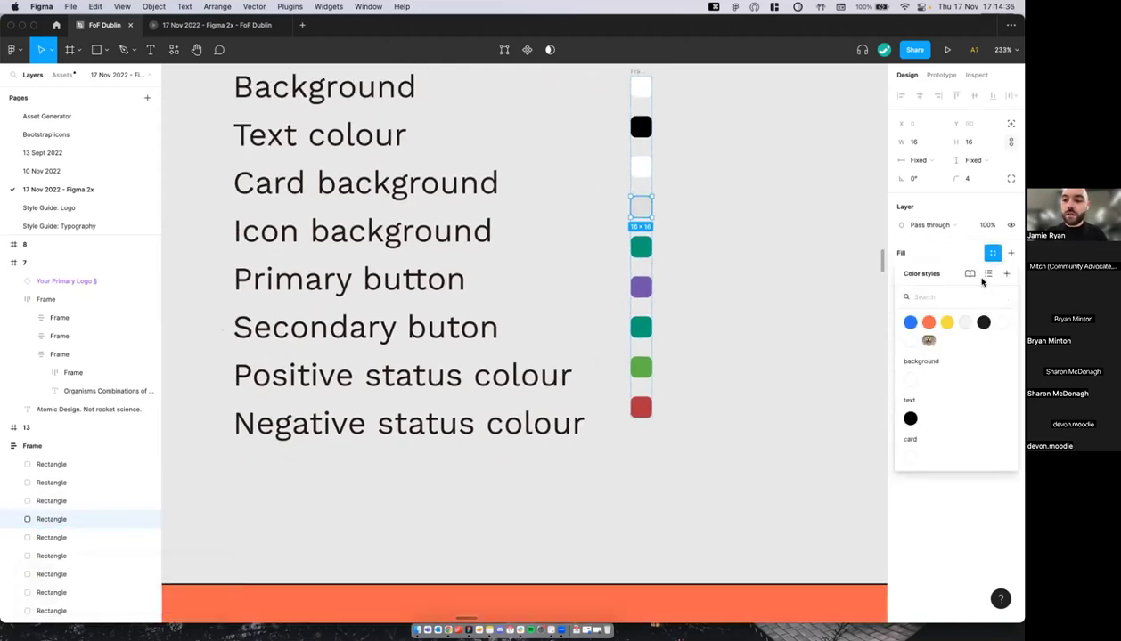
left_click(1005, 274)
type("icon/b")
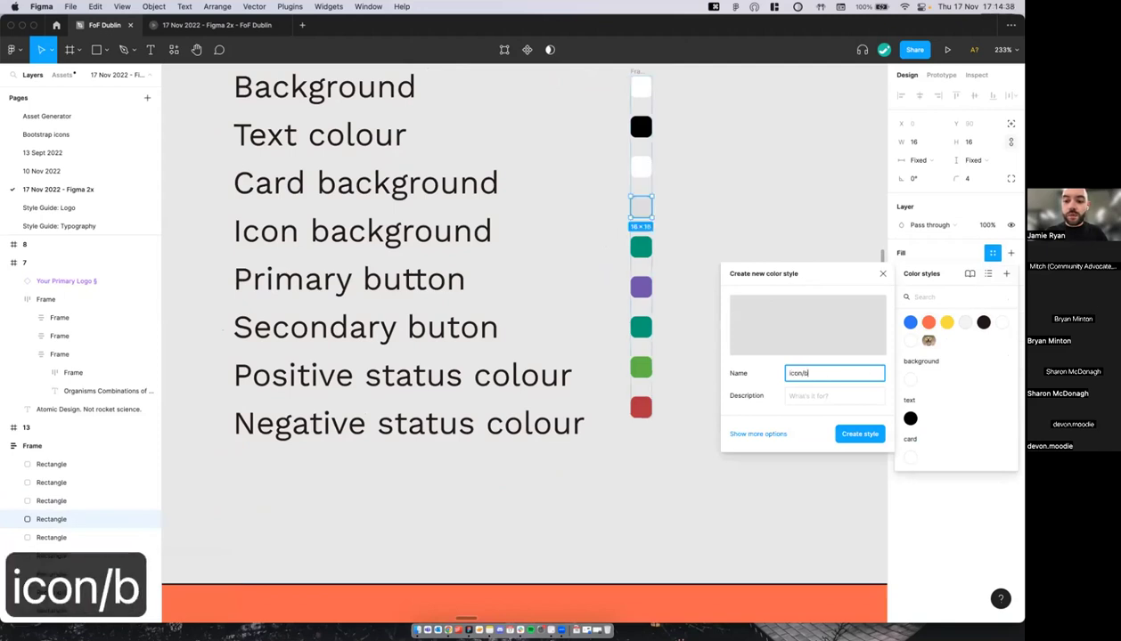
type("ackground")
key("Return")
left_click(656, 250)
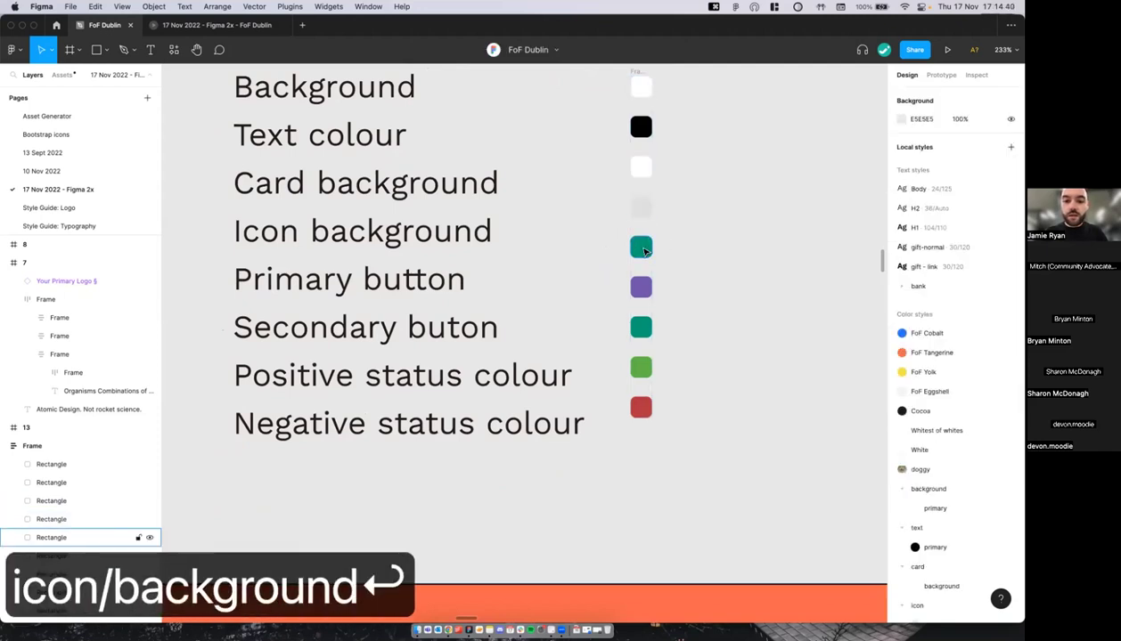
Step: Create a color style named button/primary from the first teal swatch, below the light grey one
left_click(644, 251)
left_click(993, 253)
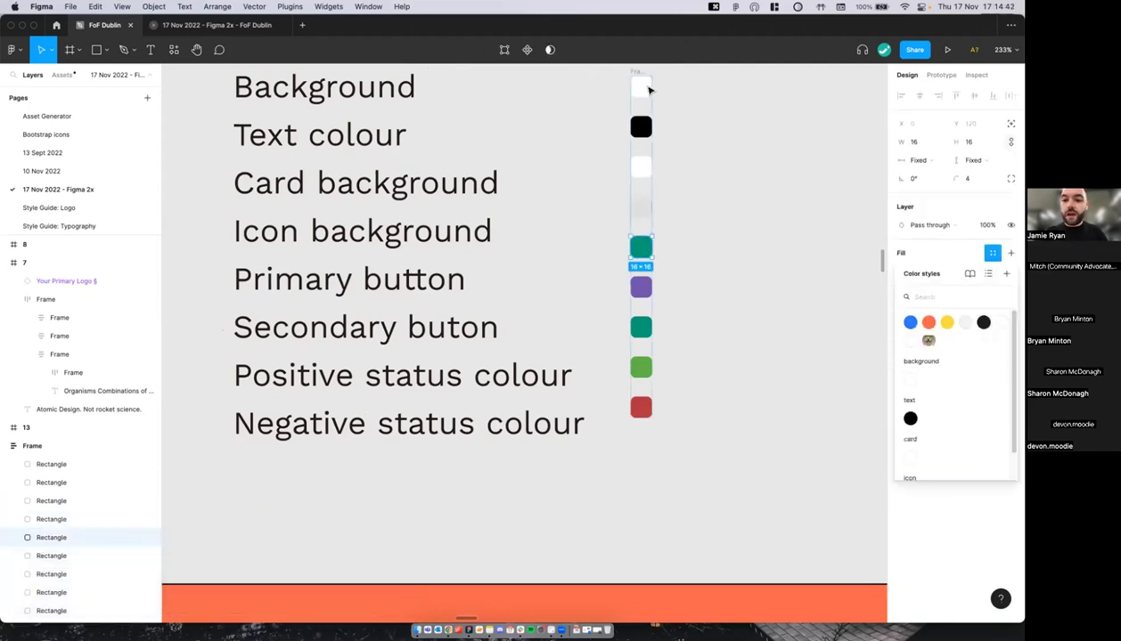
left_click(1006, 274)
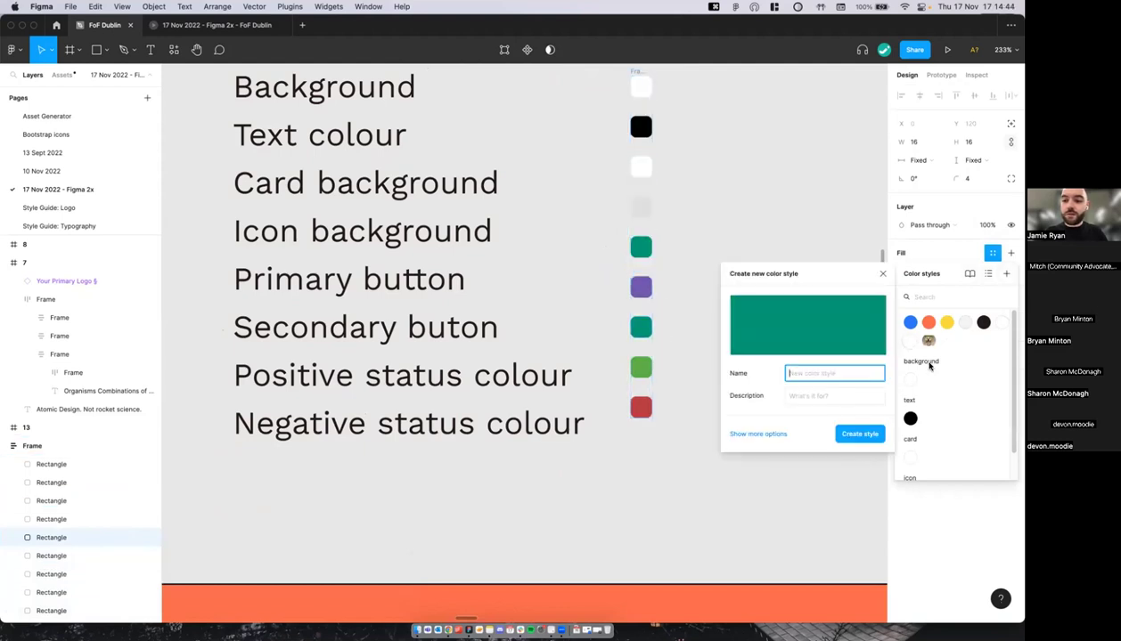
type("priamry/")
key("BackSpace")
key("BackSpace")
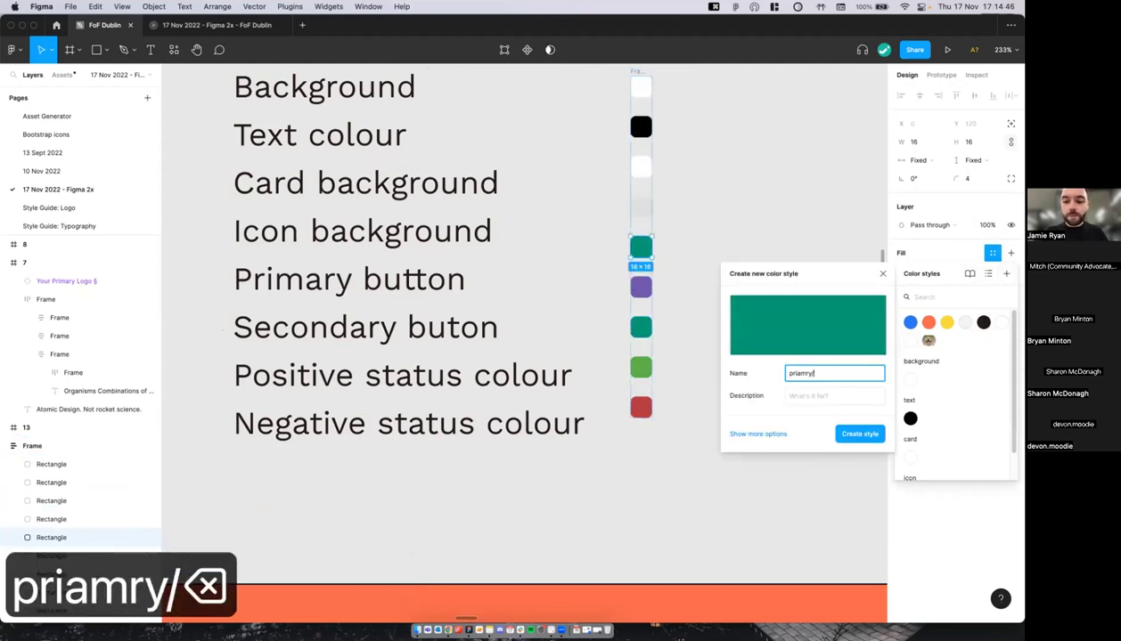
key("alt+BackSpace")
type("but")
key("BackSpace")
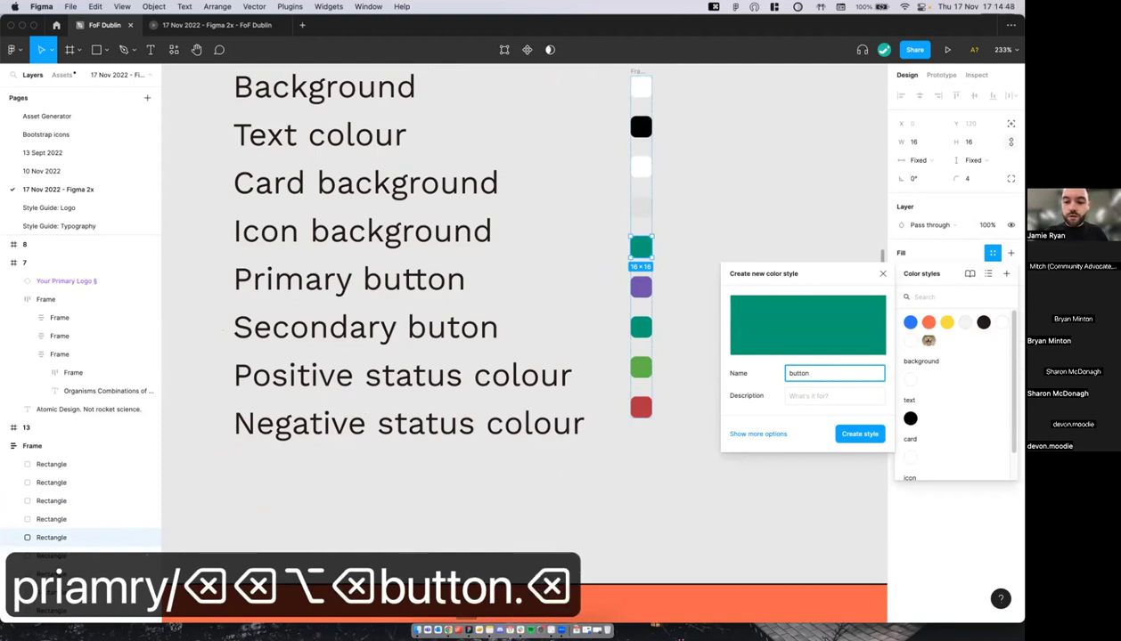
type("/[r")
key("BackSpace")
key("BackSpace")
type("primary")
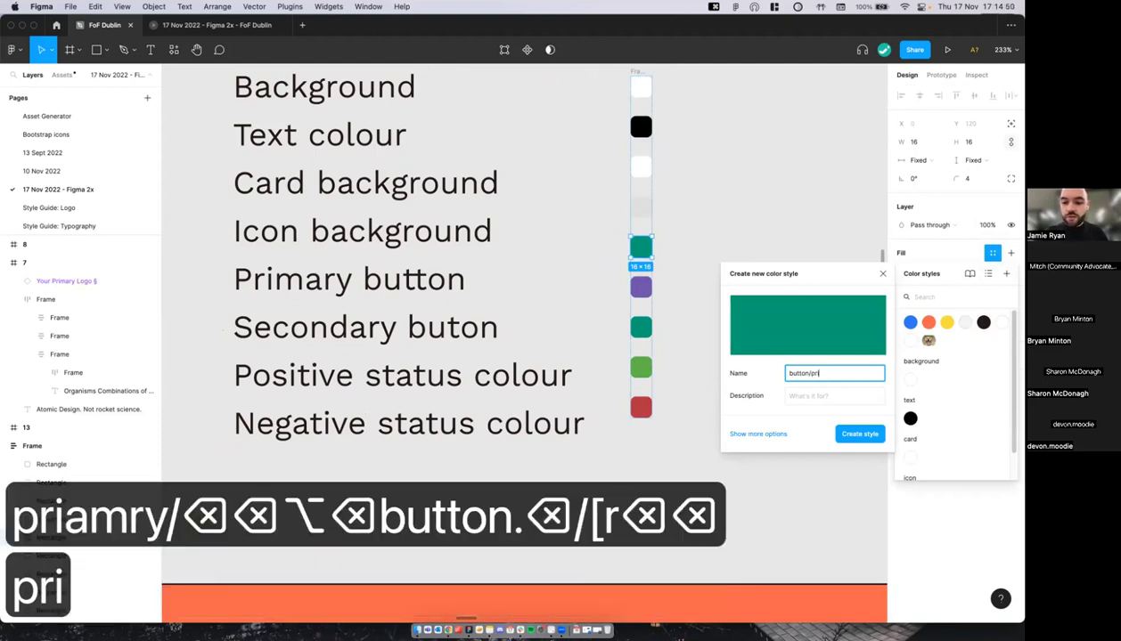
key("Return")
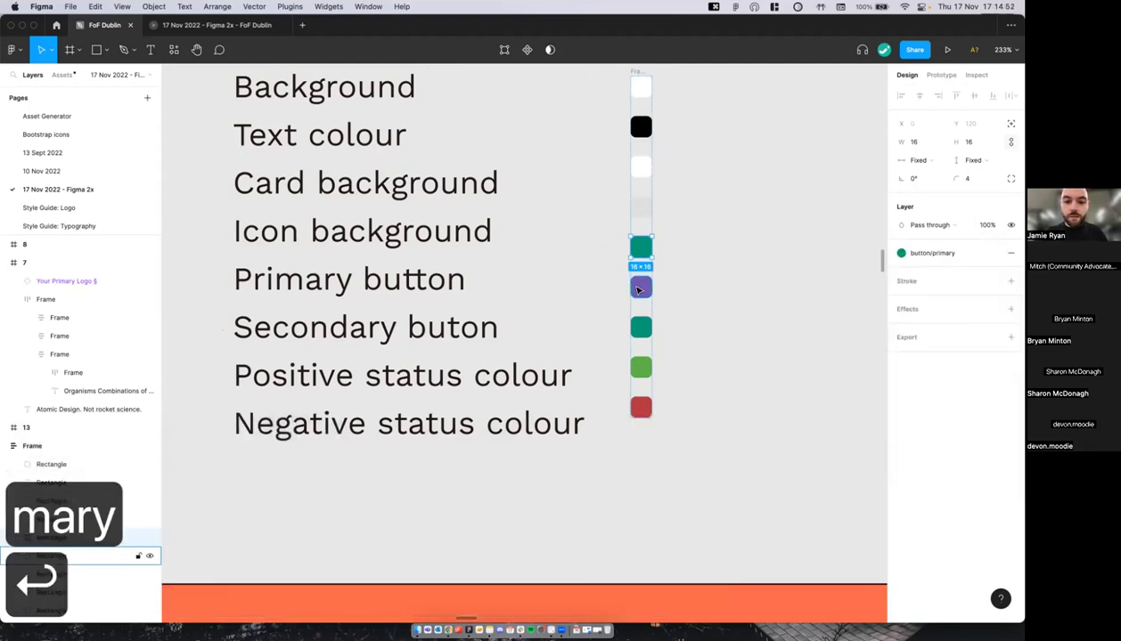
Step: Create a color style named button/secondary from the purple swatch's fill
left_click(640, 286)
left_click(992, 253)
left_click(1006, 273)
type("button/second")
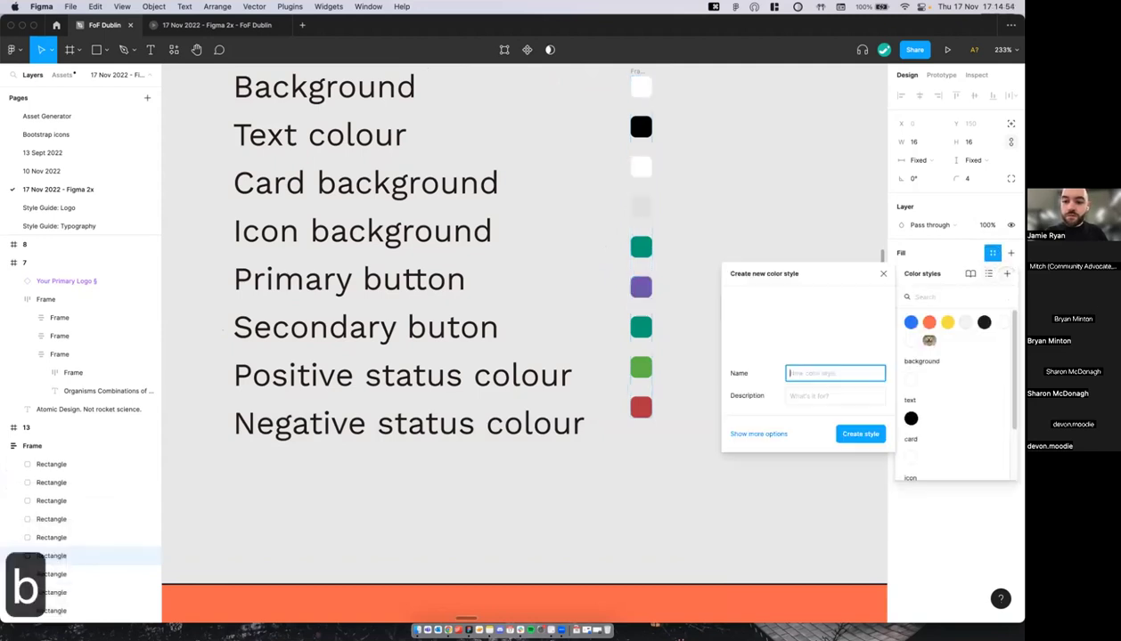
type("ary")
key("Return")
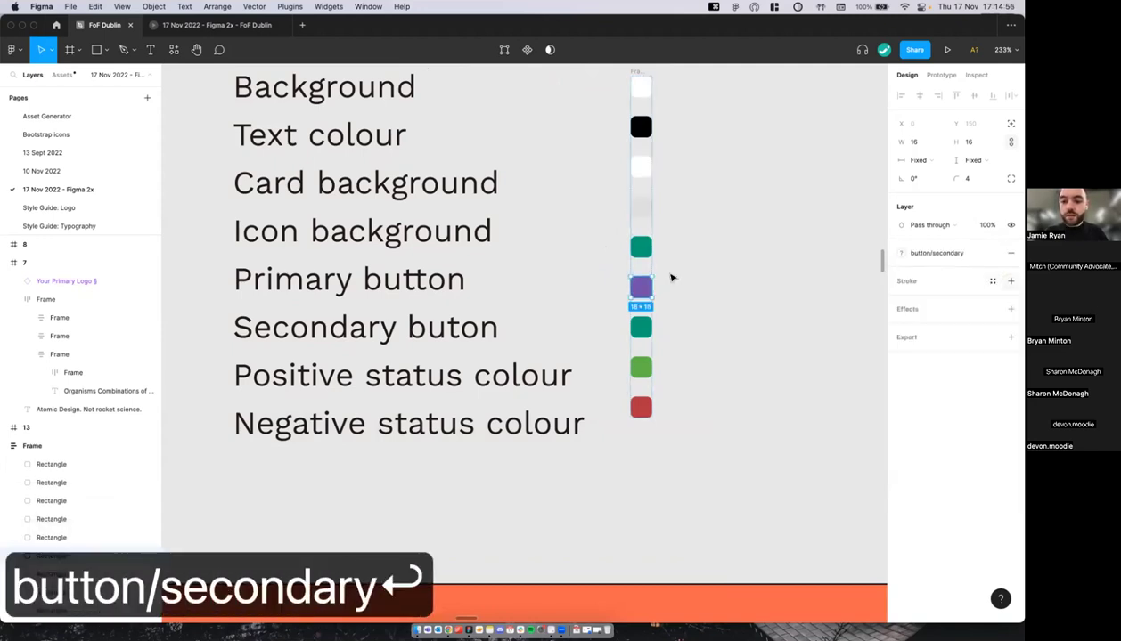
left_click(640, 327)
left_click(992, 253)
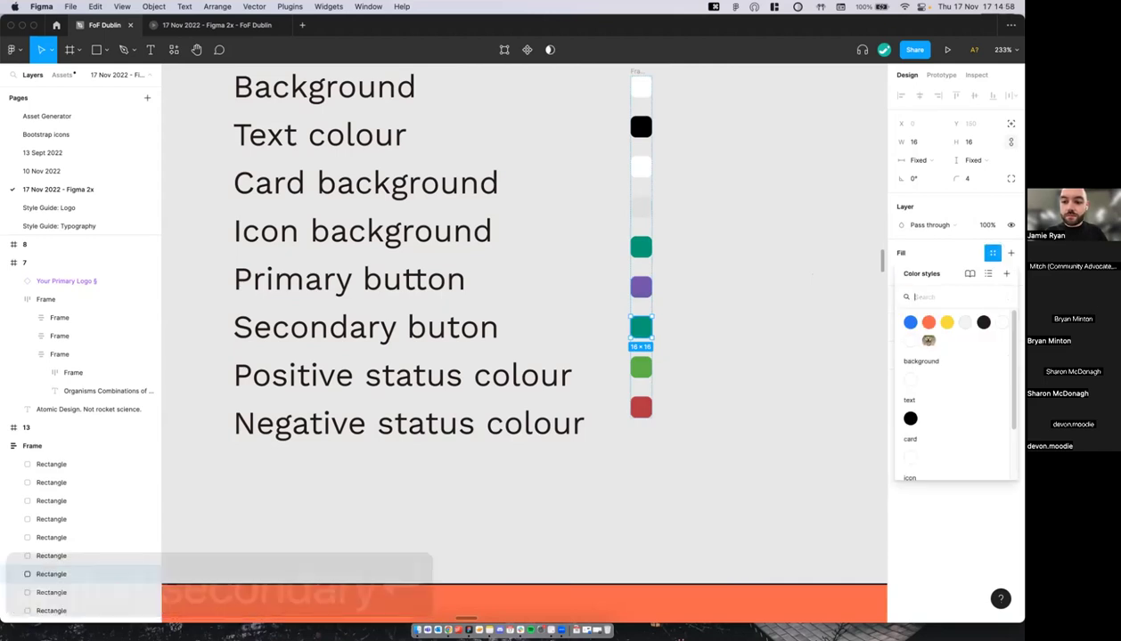
left_click(1006, 274)
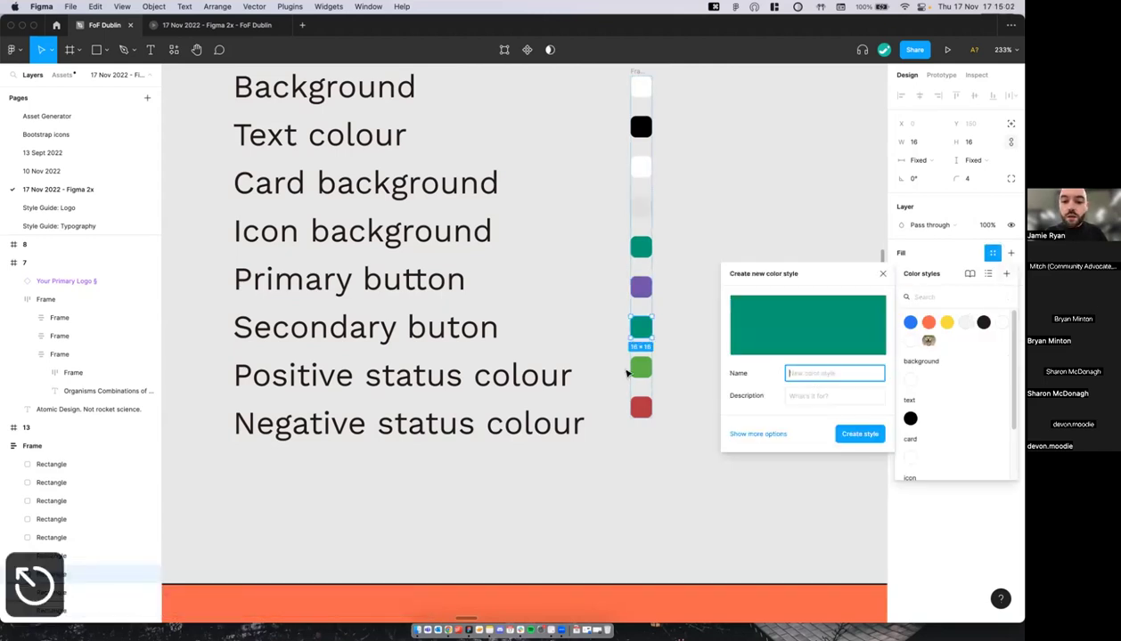
Step: Create a color style named status/positive from the light green swatch's fill
left_click(642, 373)
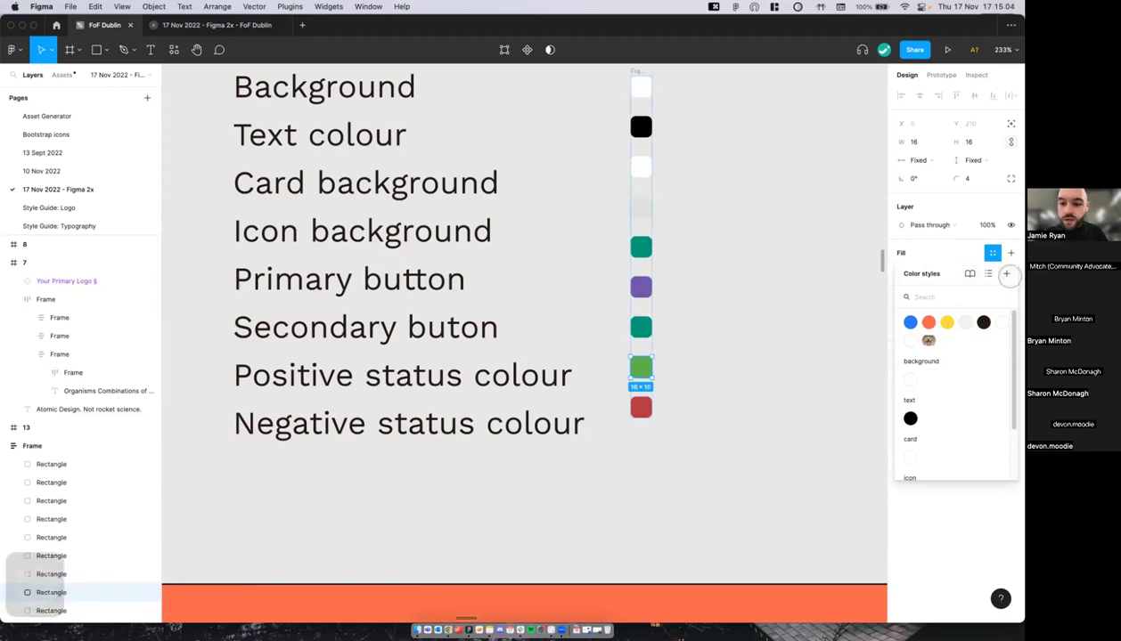
left_click(1006, 274)
type("status/posti")
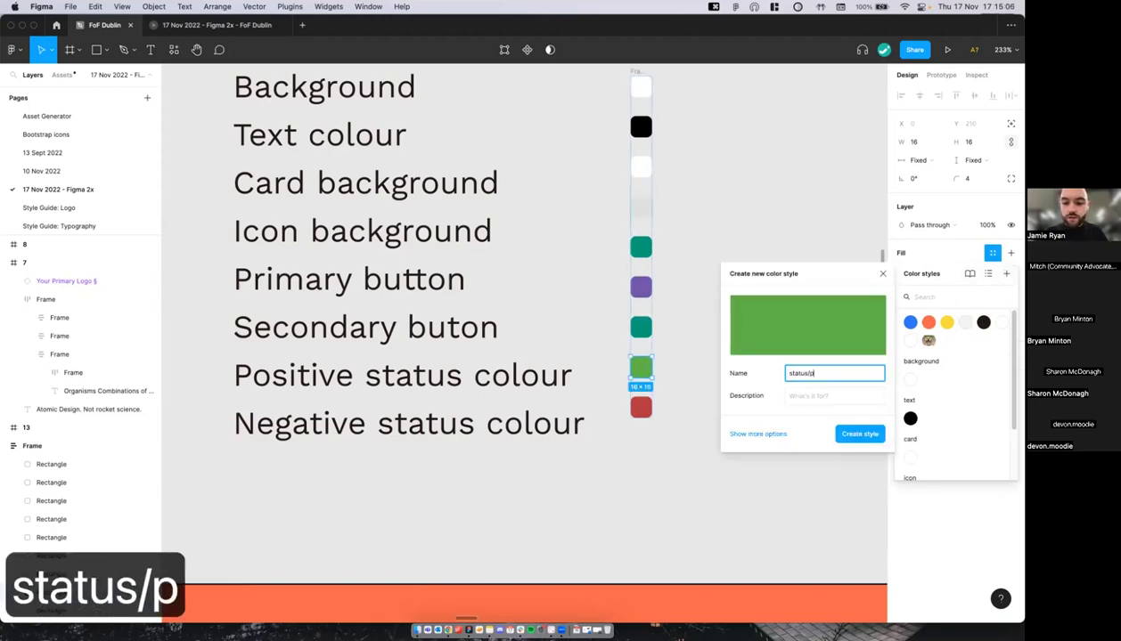
key("BackSpace")
key("BackSpace")
type("itive")
key("Return")
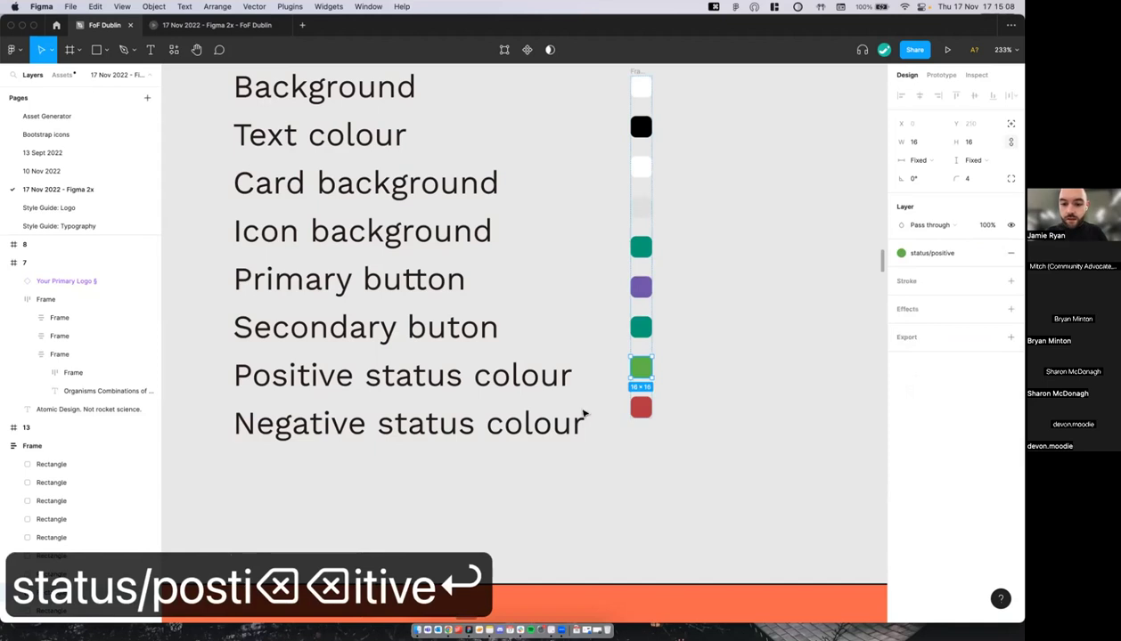
Step: Create a color style named status/negative from the red swatch and close the color style picker
left_click(640, 407)
key("l")
left_click(992, 253)
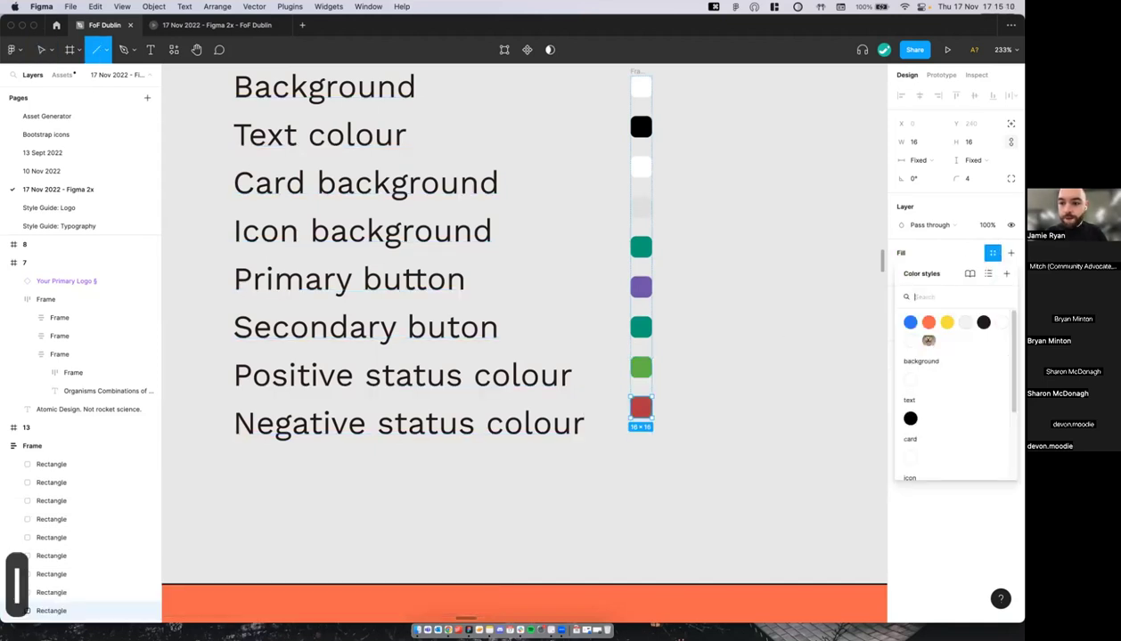
left_click(1006, 274)
type("status")
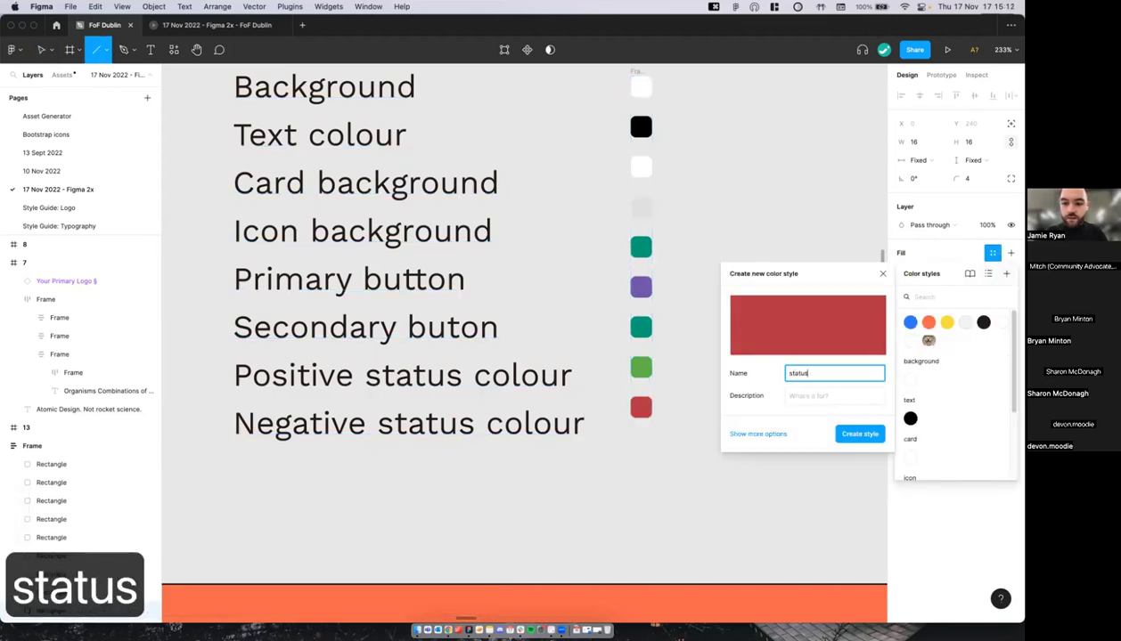
type("/negative")
key("Return")
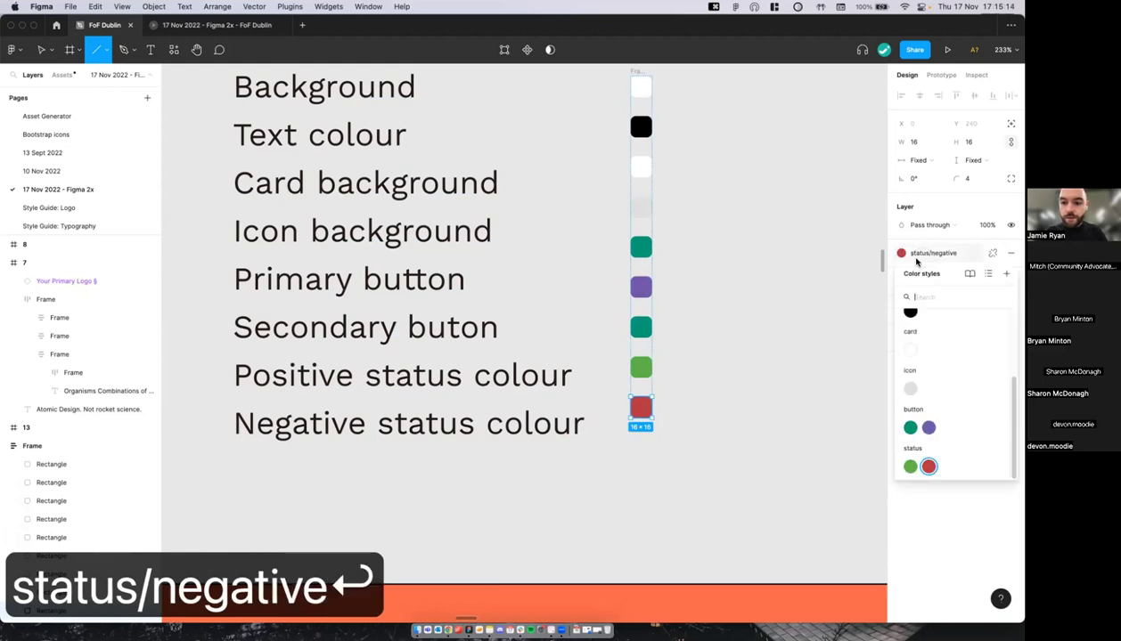
key("Escape")
Step: Review the grouped color styles from background to status in the local styles list against the page inventory
scroll(748, 268, "right", 2)
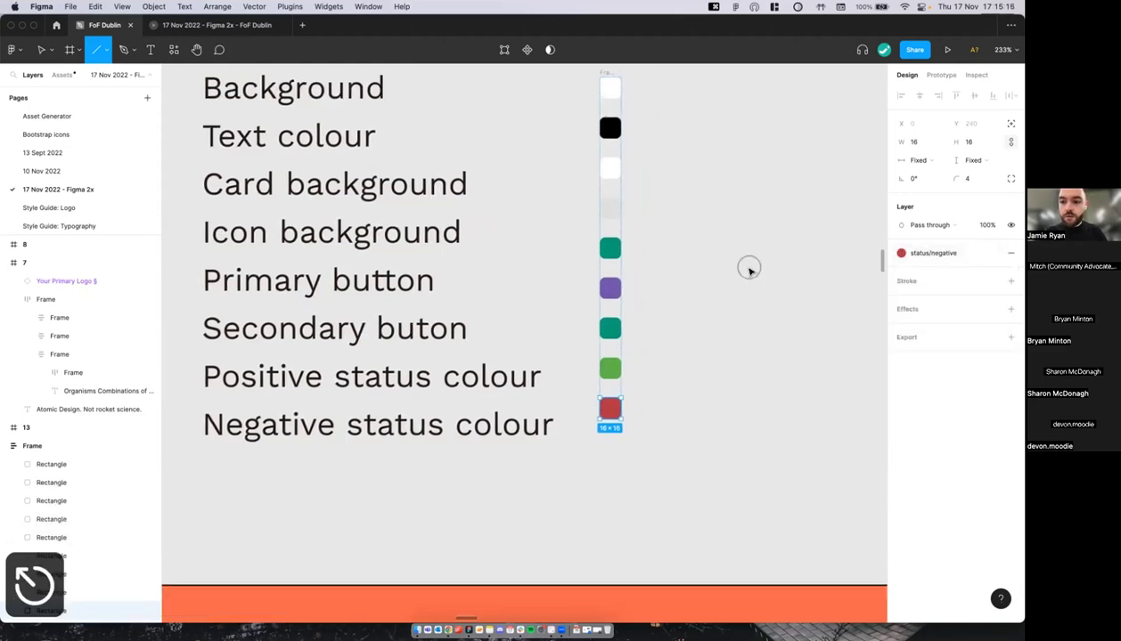
key("Escape")
scroll(944, 366, "down", 6)
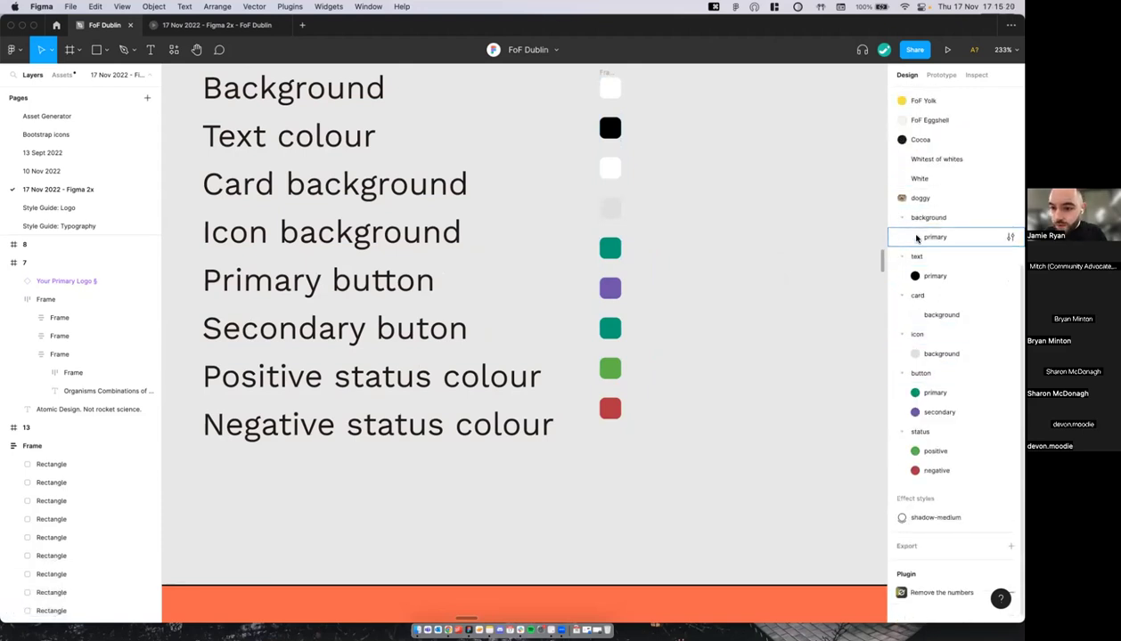
scroll(922, 464, "up", 2)
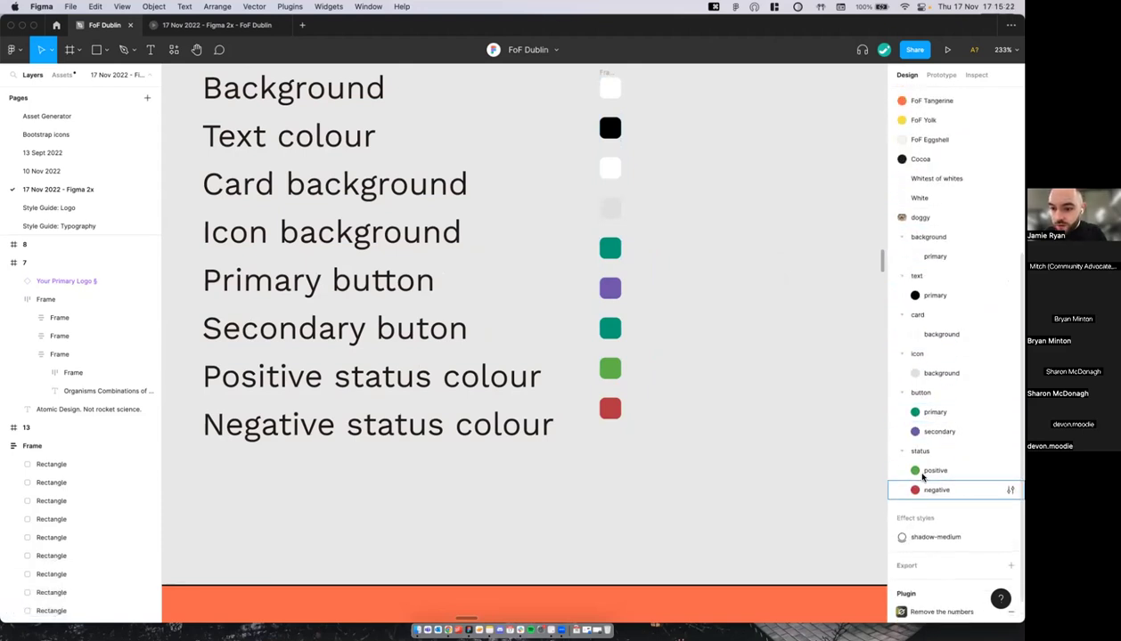
scroll(780, 329, "down", 3)
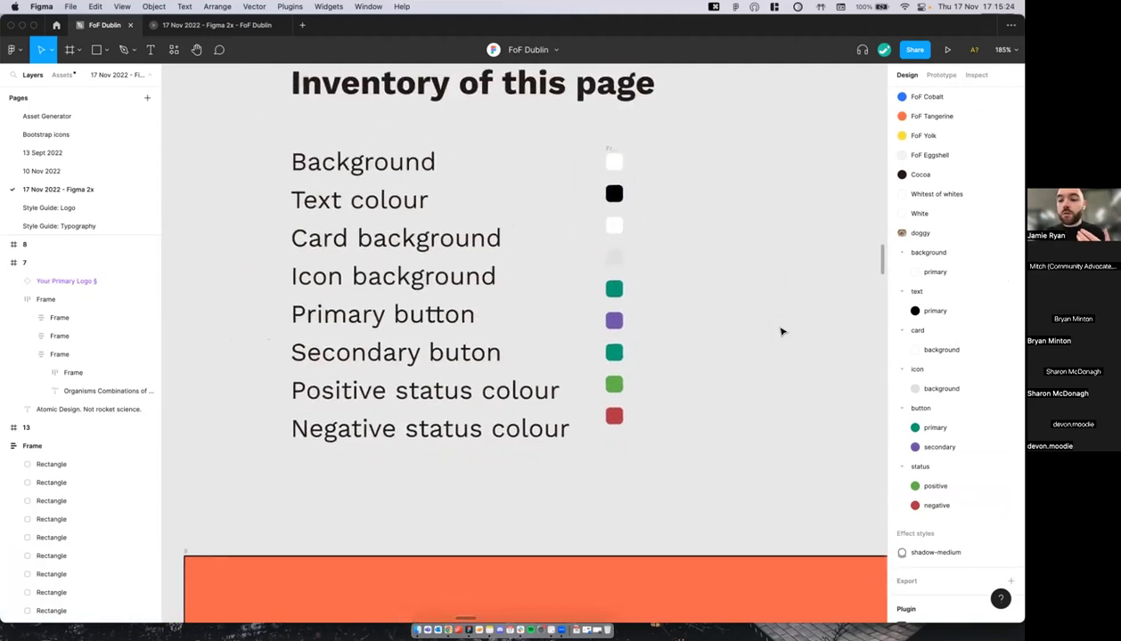
scroll(780, 331, "down", 2)
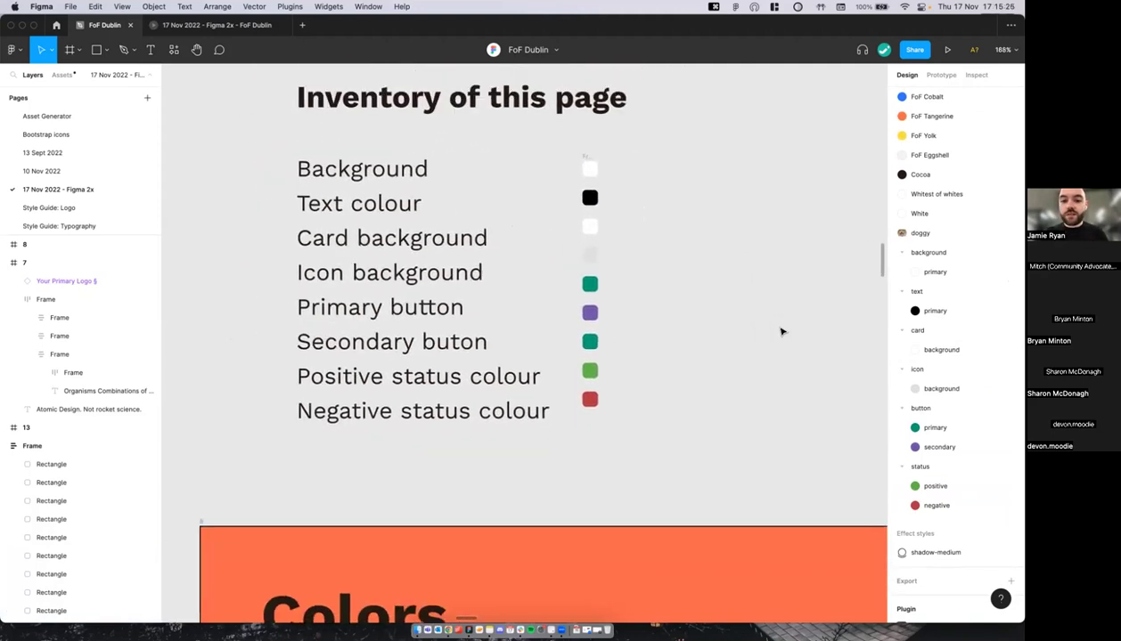
scroll(772, 329, "up", 1)
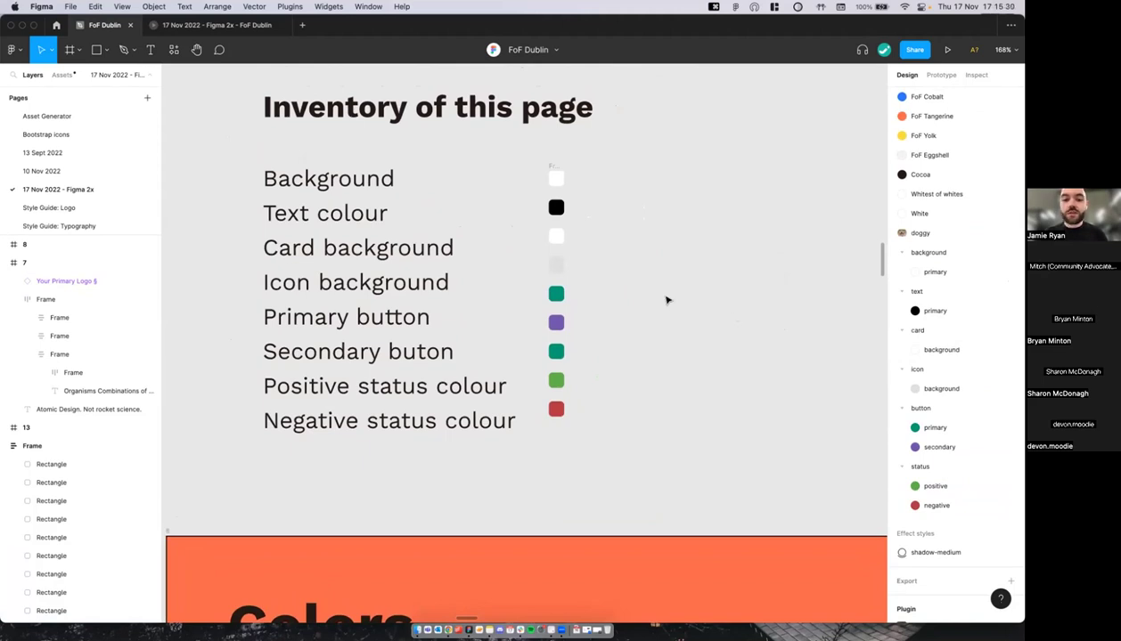
scroll(666, 300, "right", 2)
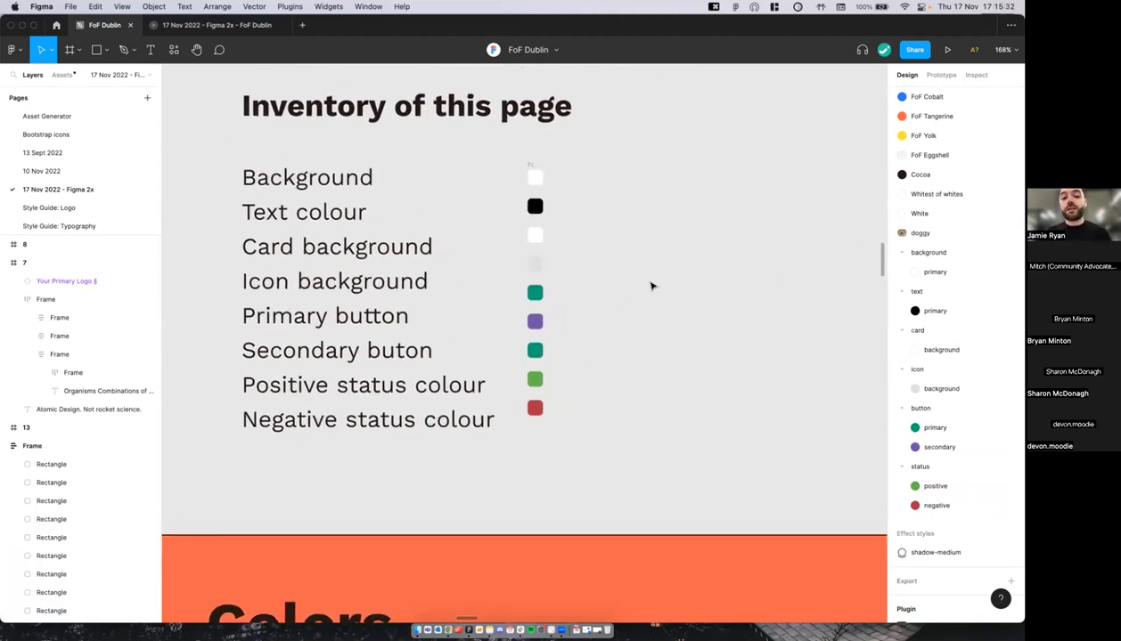
scroll(650, 284, "right", 2)
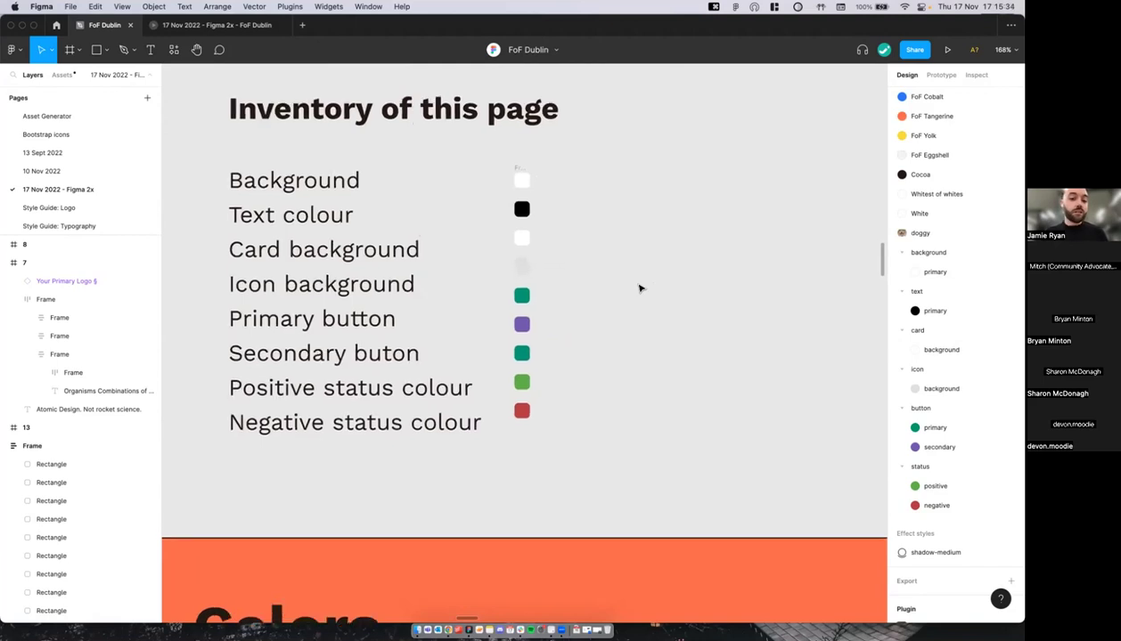
Step: Duplicate the button/primary swatch onto the empty canvas beside the inventory and enlarge the copy into a bigger square
scroll(528, 232, "up", 5)
left_click_drag(468, 360, 681, 227, "alt")
scroll(541, 272, "right", 3)
scroll(532, 310, "up", 5)
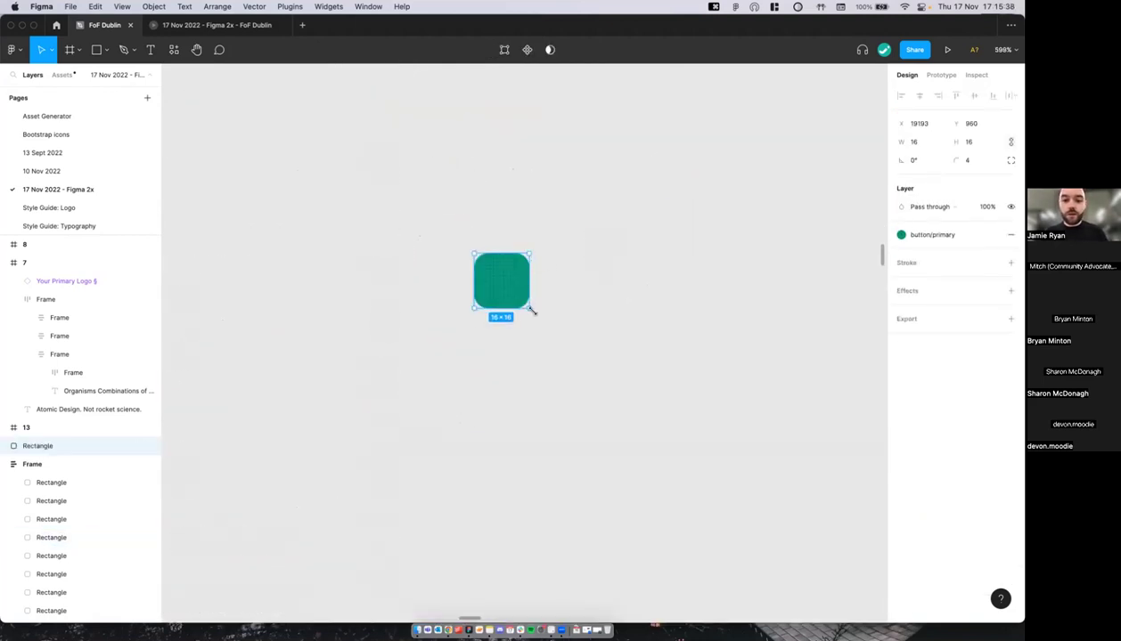
left_click_drag(529, 310, 622, 405)
scroll(614, 337, "down", 5)
left_click(553, 427)
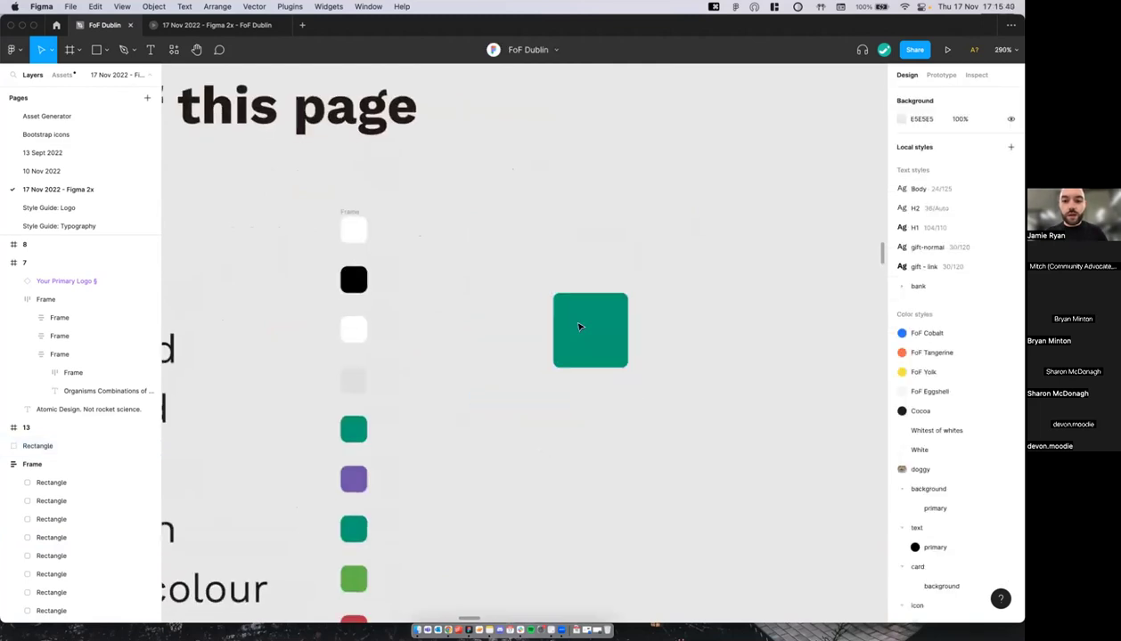
Step: Add a text label reading "button/primary" below the enlarged teal square
left_click(578, 327)
scroll(578, 326, "down", 2)
left_click(552, 354)
key("t")
left_click(554, 365)
type("butto")
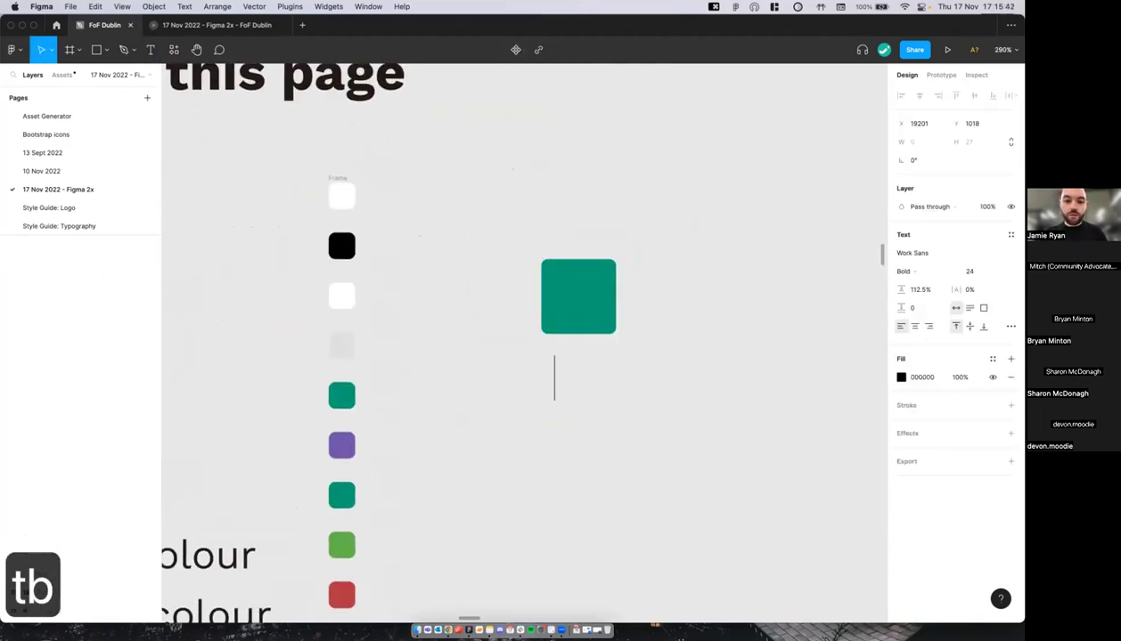
type("n/primary")
Step: Set the font size of the whole button/primary label to 12
key("super+a")
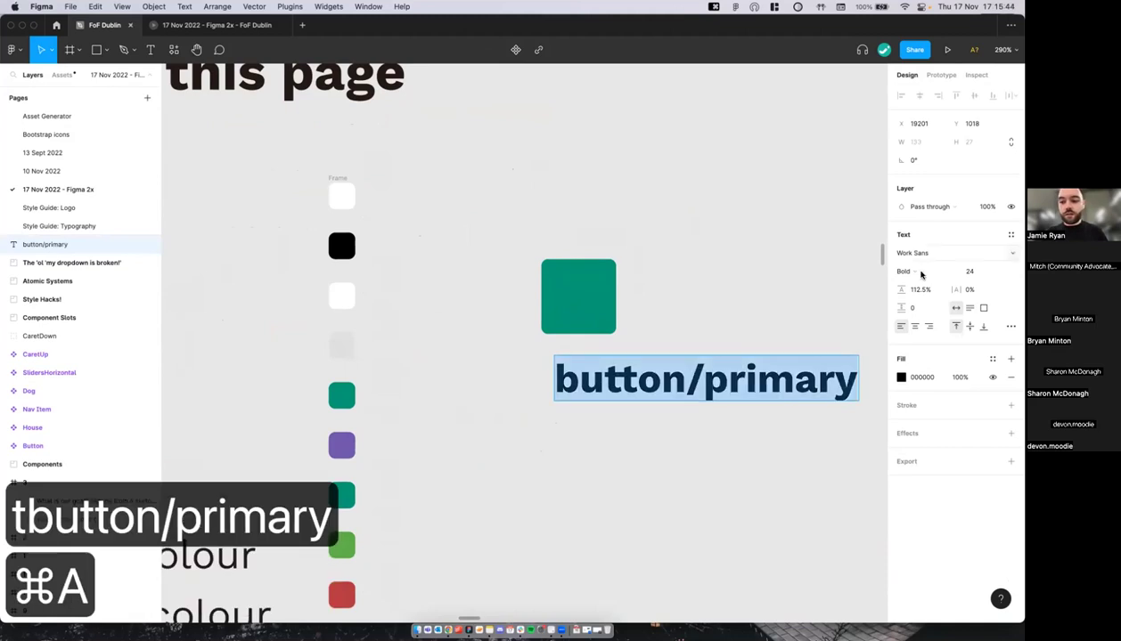
left_click(977, 273)
type("12")
key("Return")
left_click(615, 403)
Step: Move the button/primary label directly beneath the teal square, lined up with the square's left edge, and deselect it
key("i")
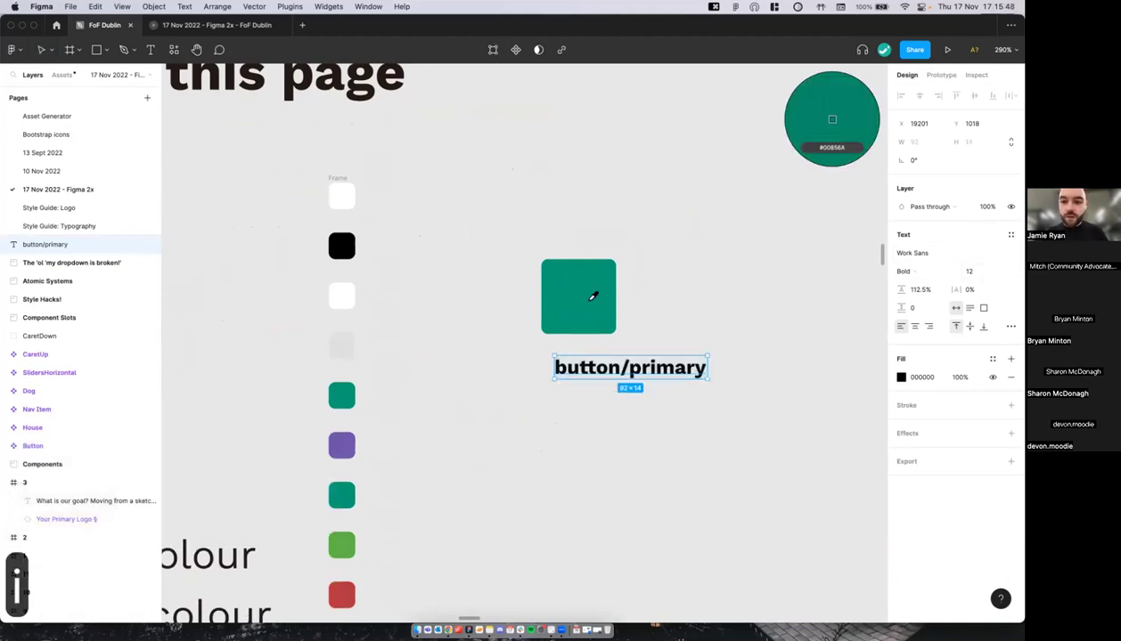
key("Escape")
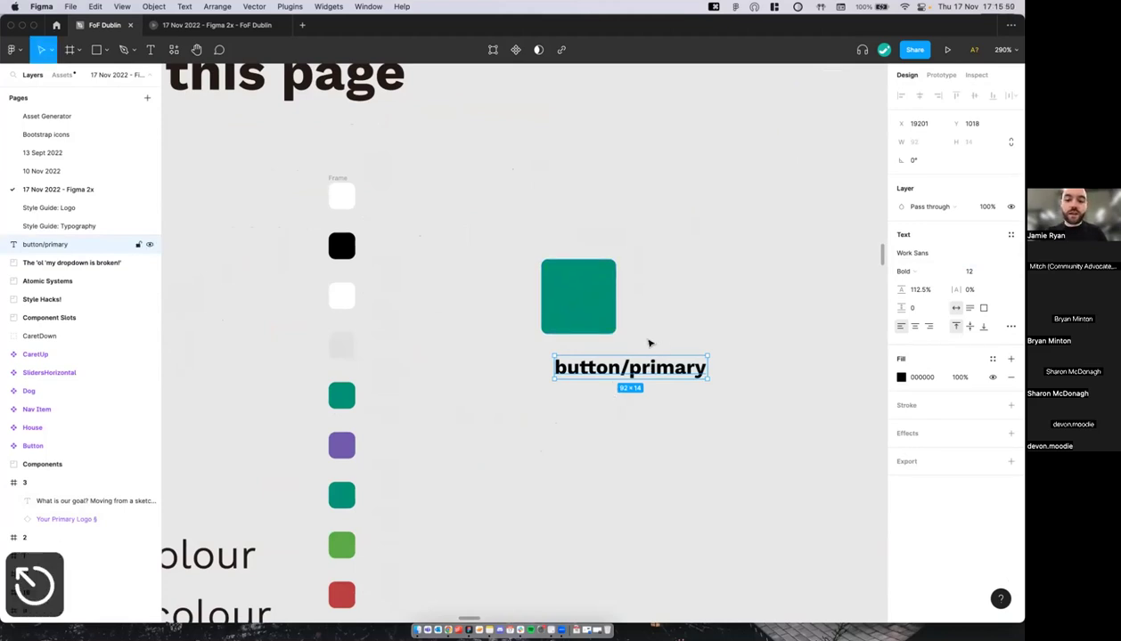
left_click_drag(629, 367, 615, 354)
scroll(583, 375, "down", 3)
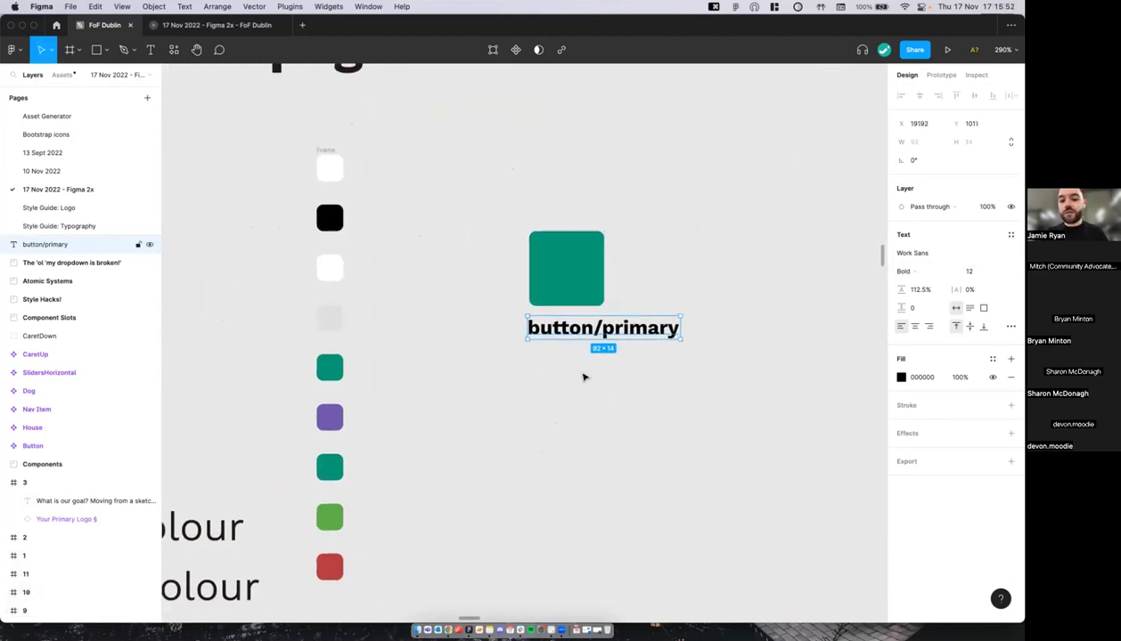
scroll(651, 212, "down", 2)
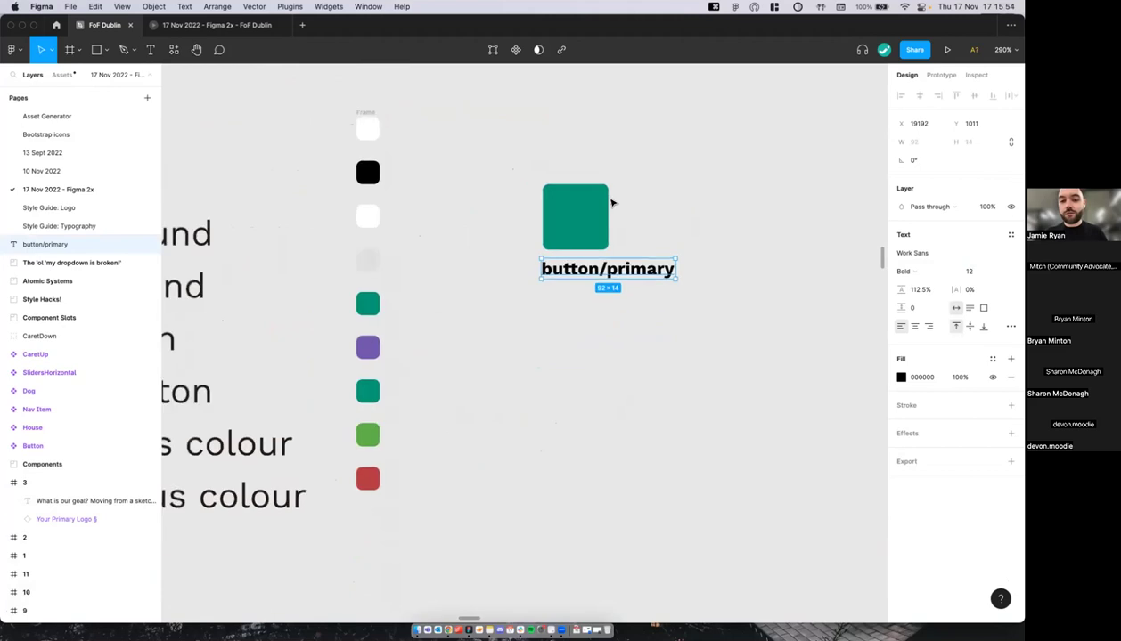
scroll(713, 411, "down", 3)
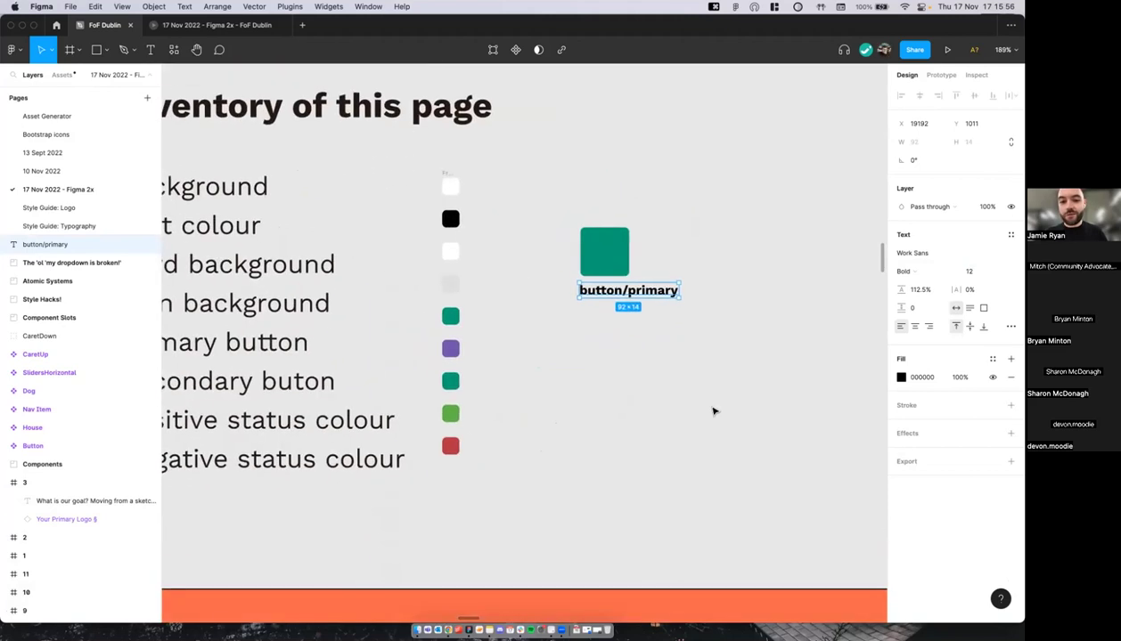
left_click(659, 322)
scroll(697, 329, "up", 4)
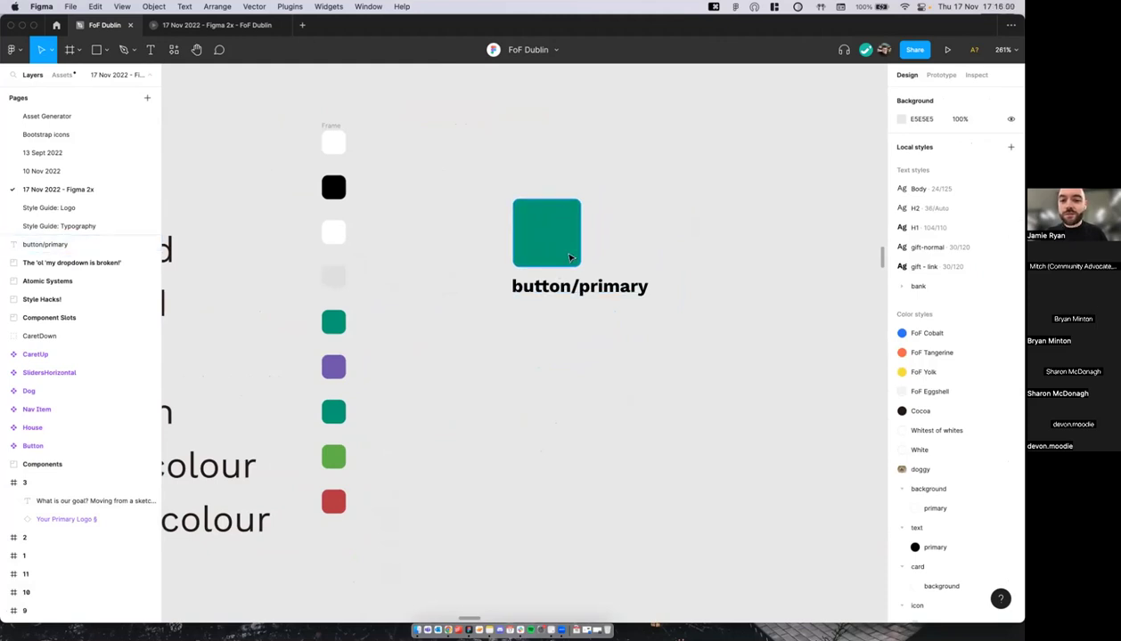
scroll(661, 280, "down", 1)
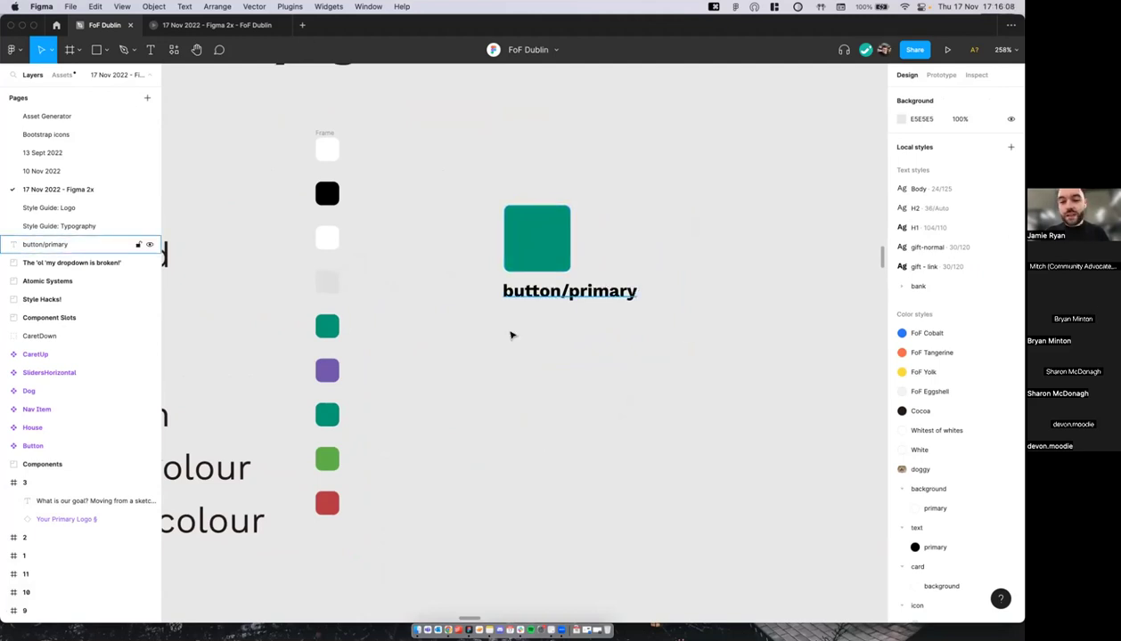
Step: Delete the enlarged teal square together with its button/primary label from the canvas beside the inventory
left_click(533, 239)
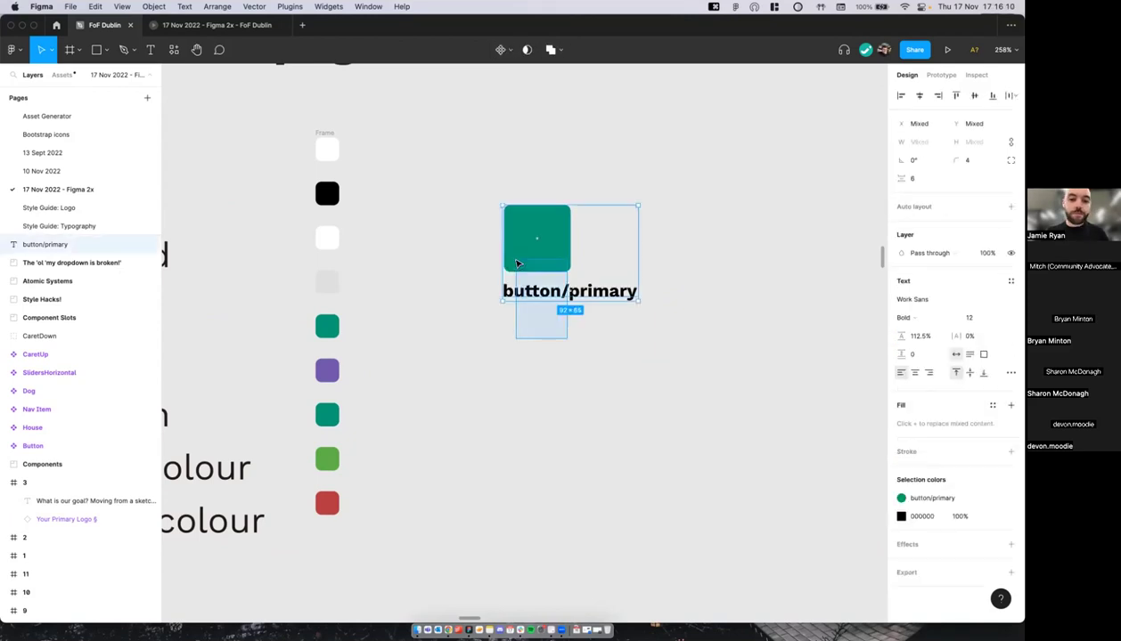
key("BackSpace")
scroll(517, 264, "down", 5)
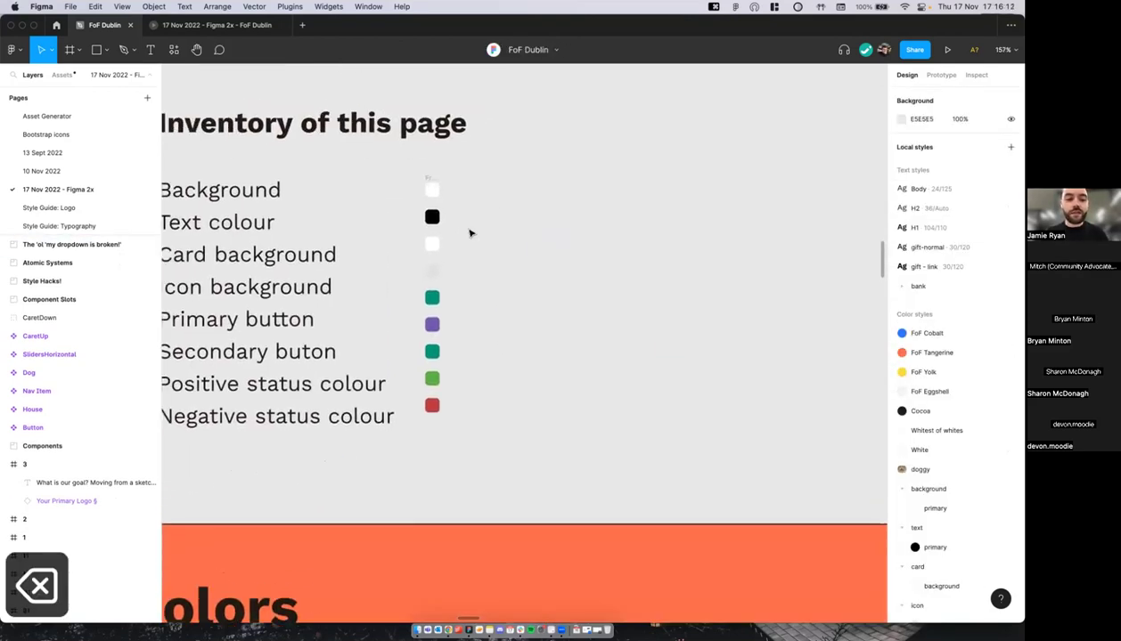
Step: Search the plugins for "color styleguide" and run the Color Styleguide plugin to generate a style guide page
key("shift+i")
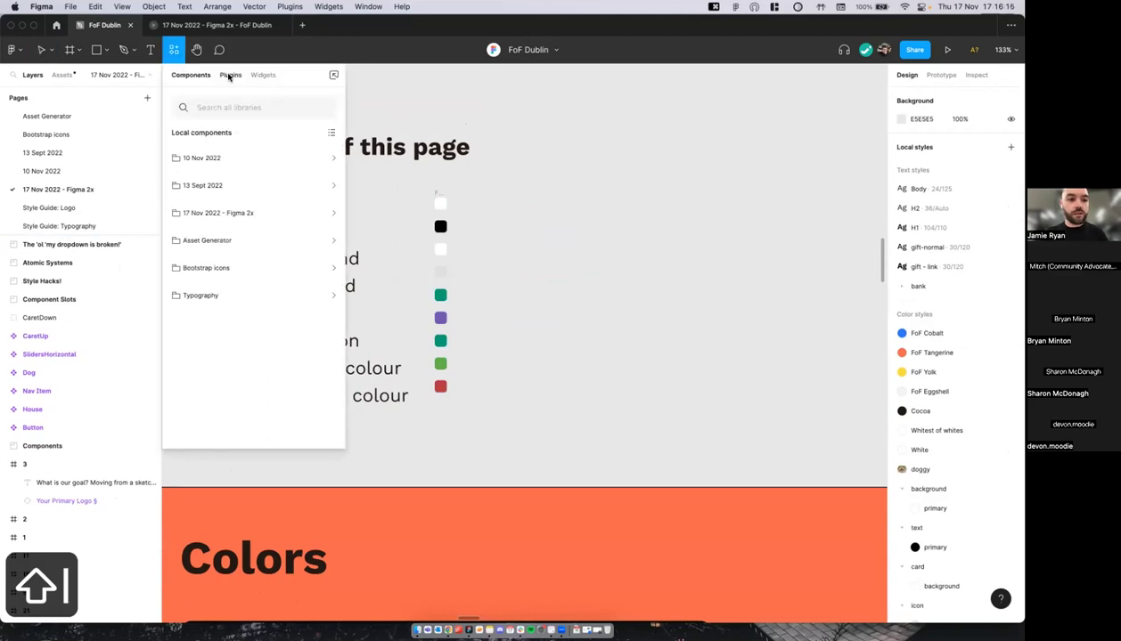
left_click(230, 75)
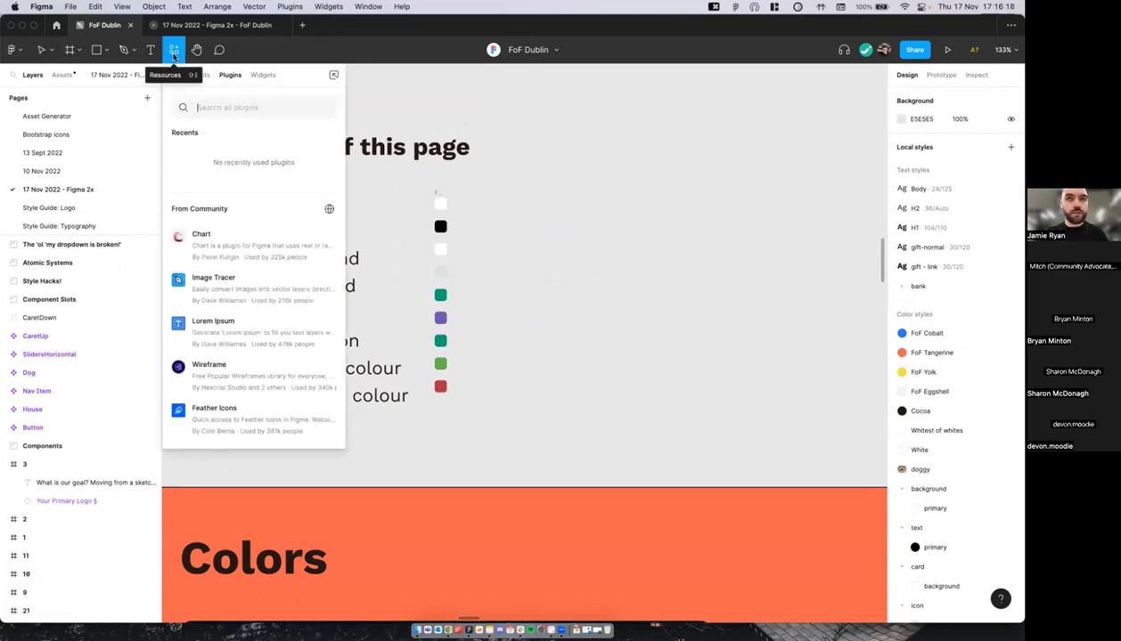
type("col")
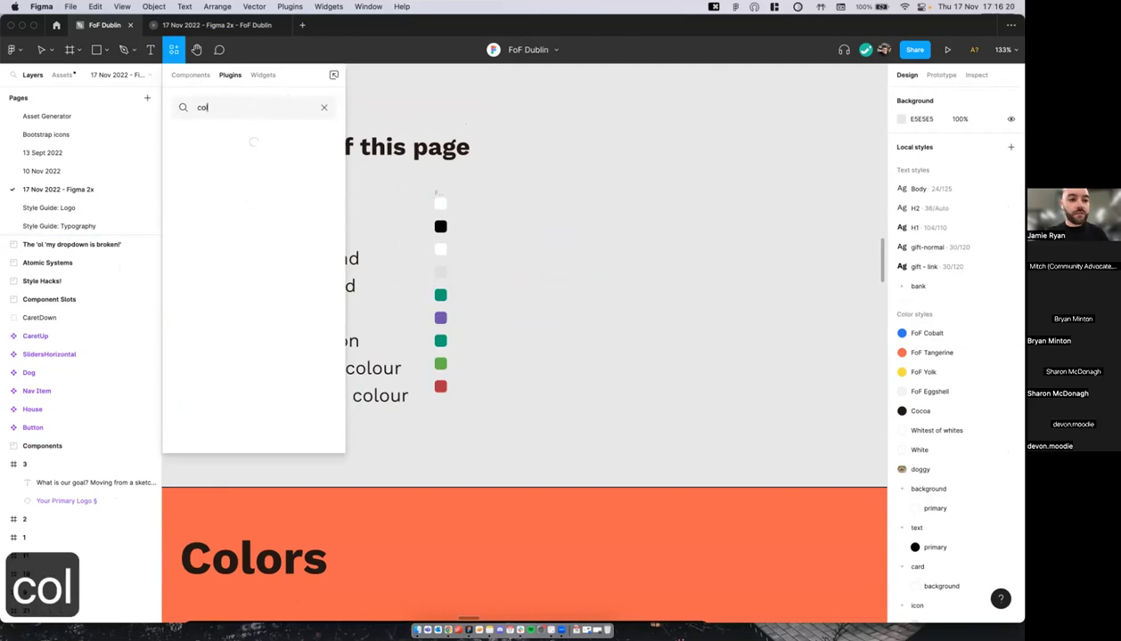
type("or style")
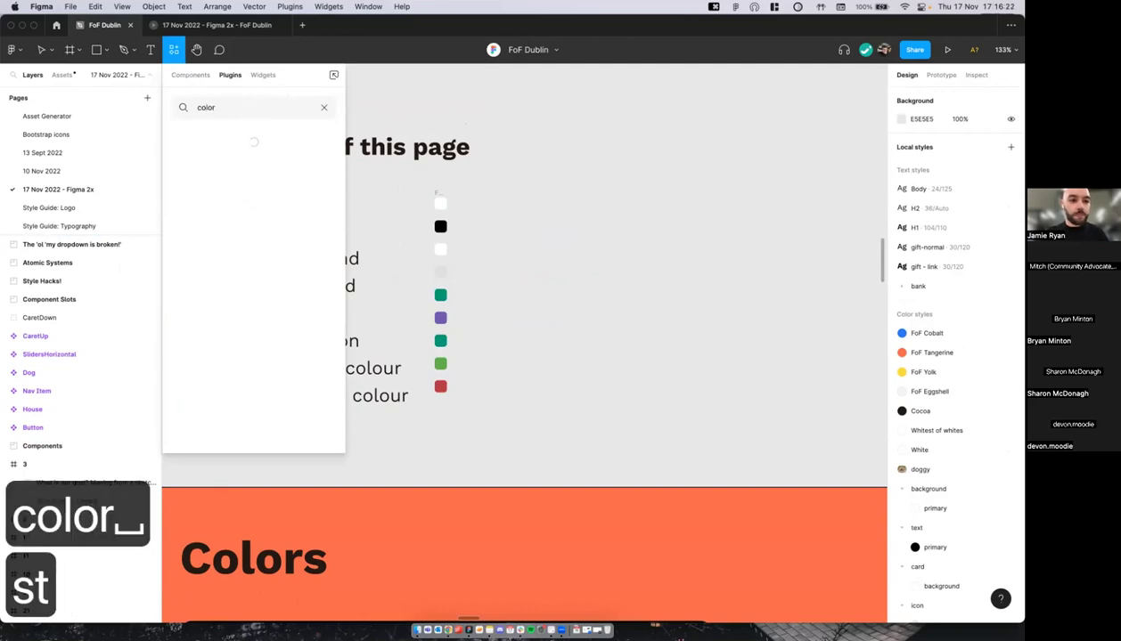
type("guide")
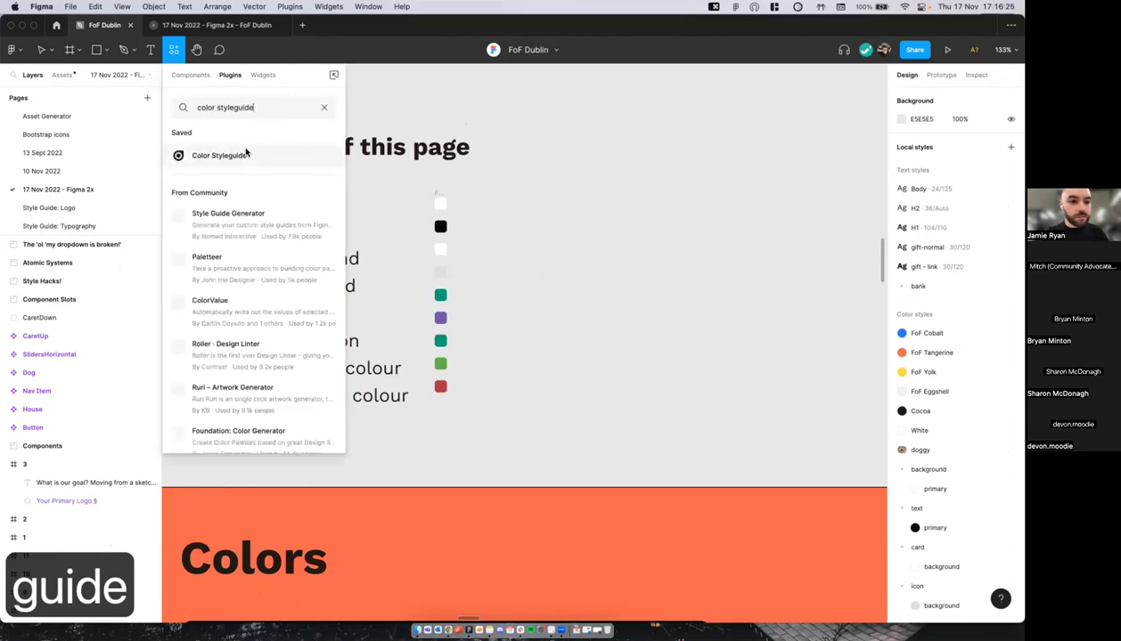
left_click(325, 156)
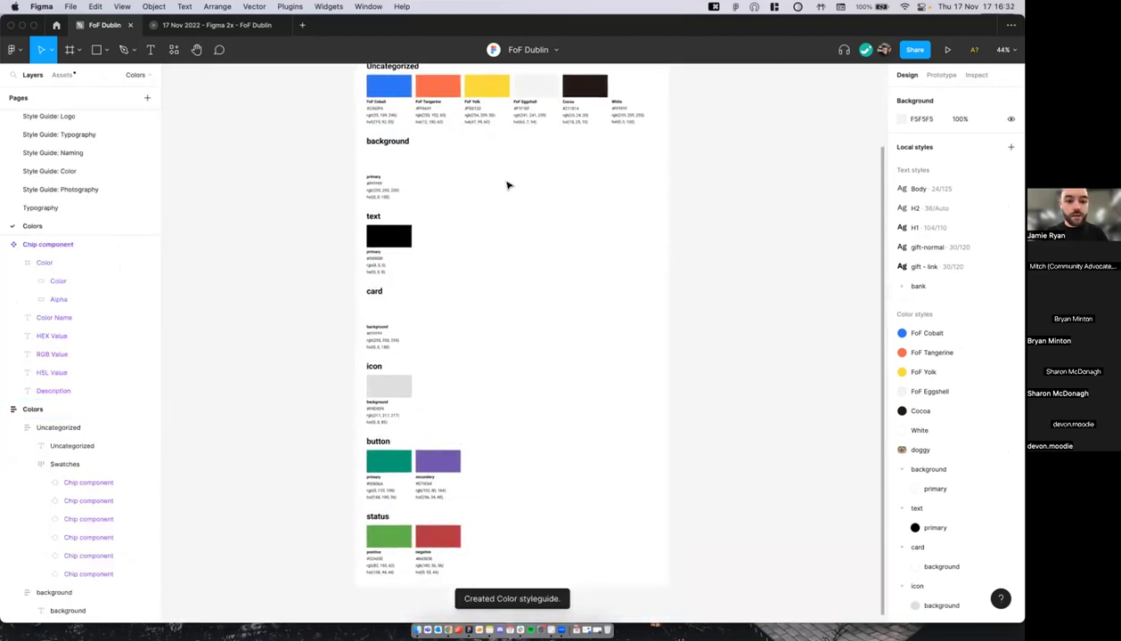
Step: Examine the generated Colors style guide, checking its grouped swatches with their names and HEX, RGB and HSL values
scroll(507, 185, "down", 2)
scroll(464, 272, "up", 3)
scroll(461, 272, "down", 3)
scroll(350, 359, "up", 3)
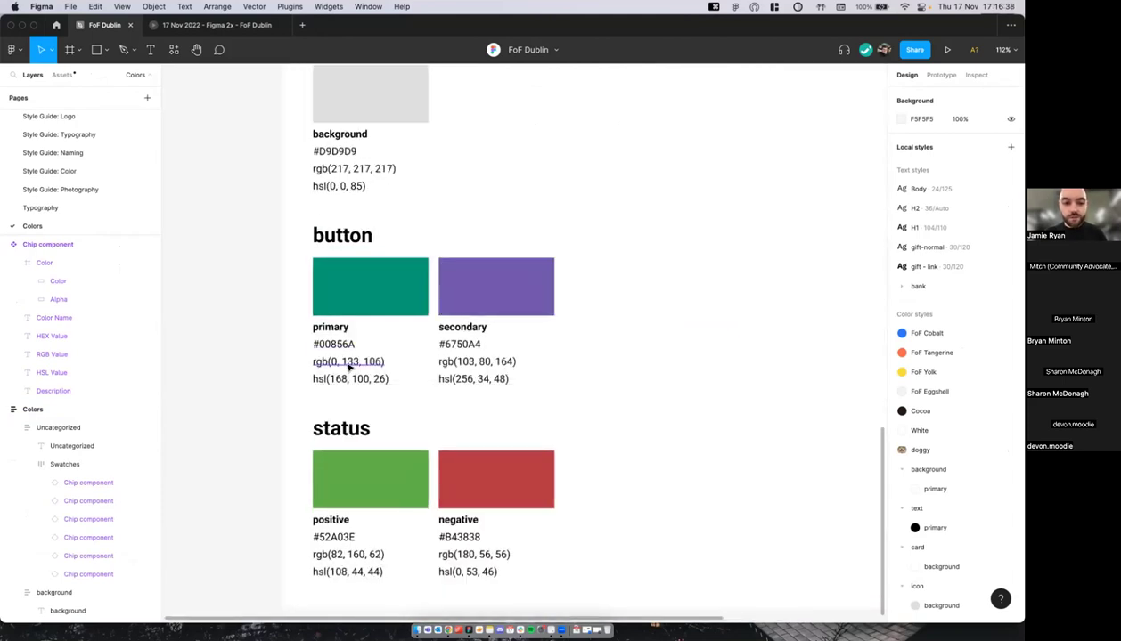
scroll(295, 381, "down", 3)
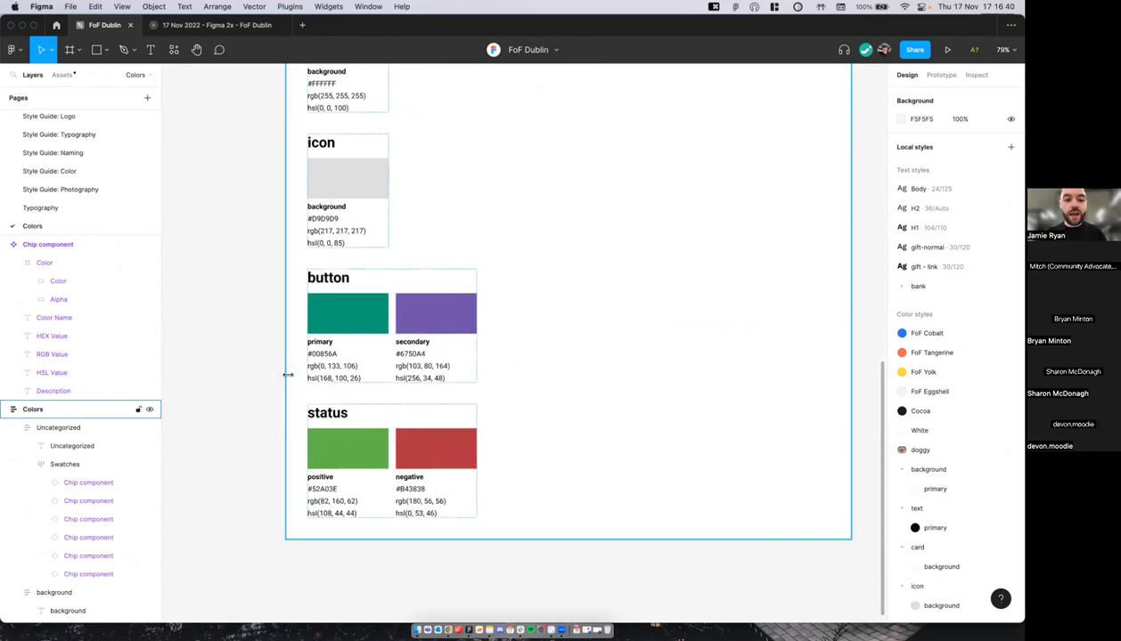
left_click(288, 375)
scroll(326, 392, "up", 1)
scroll(322, 410, "down", 2)
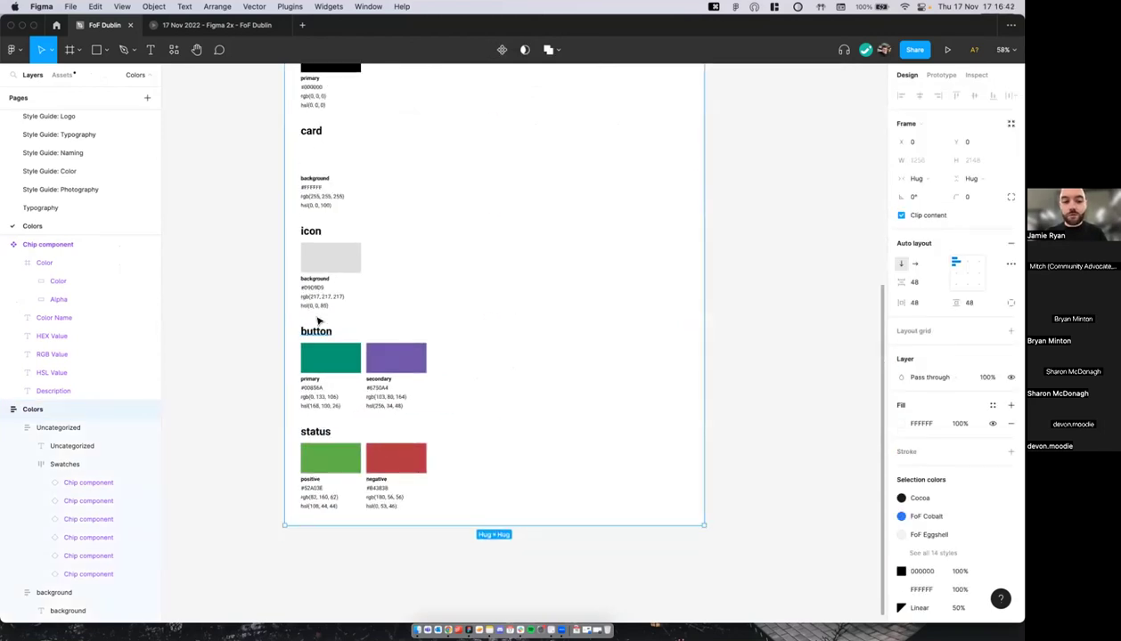
scroll(225, 255, "up", 2)
left_click(225, 256)
scroll(225, 256, "up", 5)
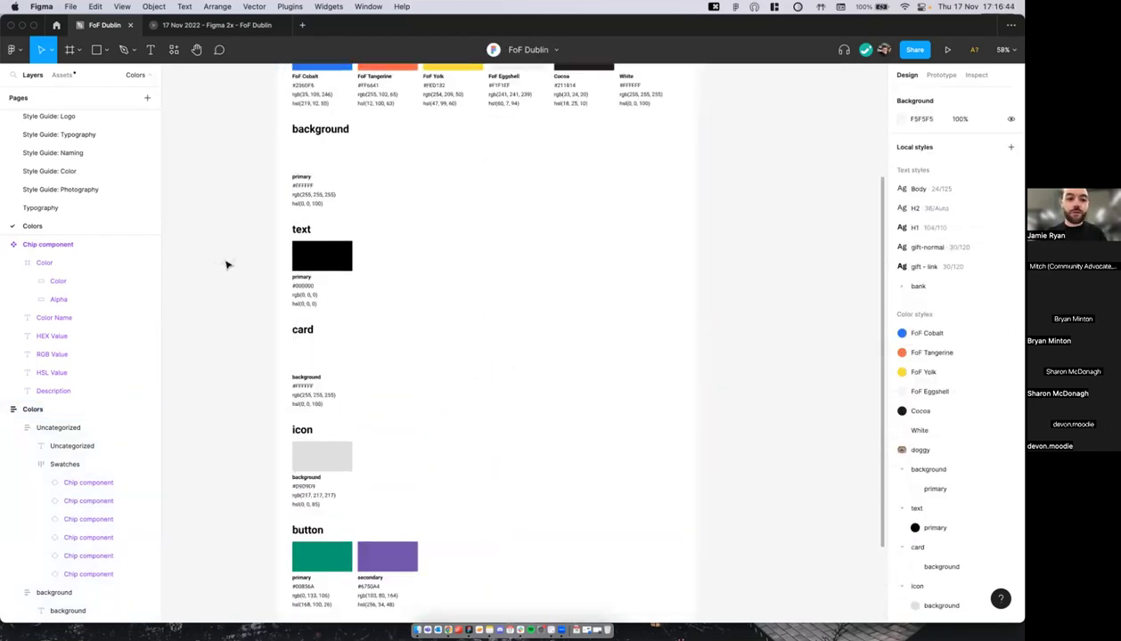
scroll(373, 243, "up", 1)
scroll(372, 243, "down", 5)
scroll(372, 243, "up", 2)
scroll(373, 243, "down", 3)
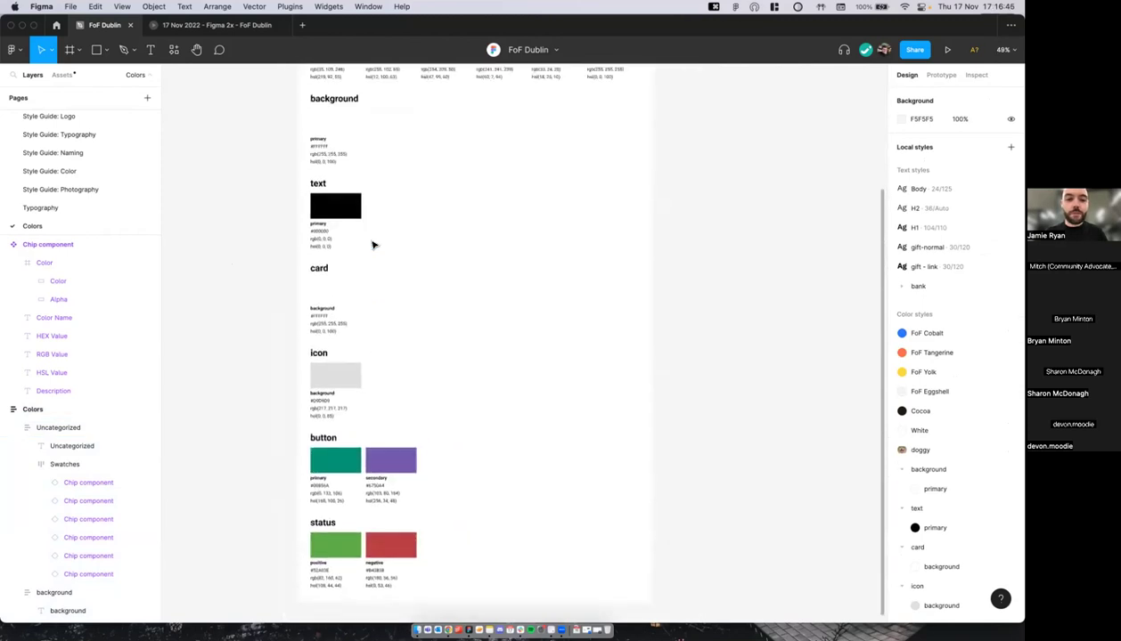
scroll(372, 245, "up", 2)
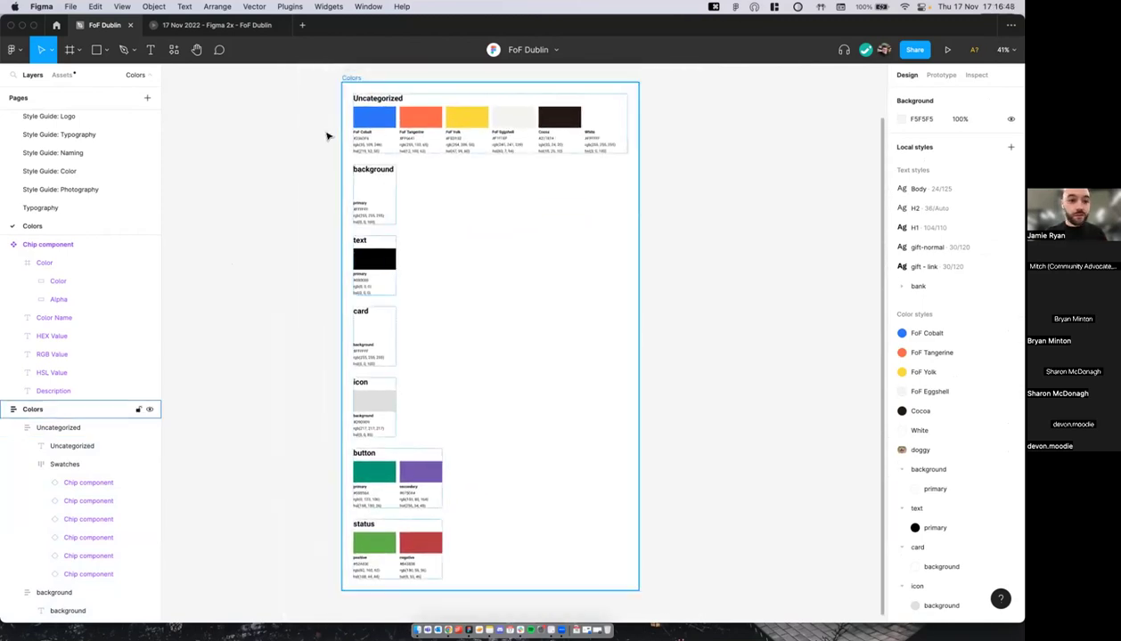
Step: Review the Uncategorized swatches at the start of the style guide and select the whole Colors frame
left_click(140, 78)
left_click(57, 279)
key("shift+2")
scroll(571, 152, "down", 4)
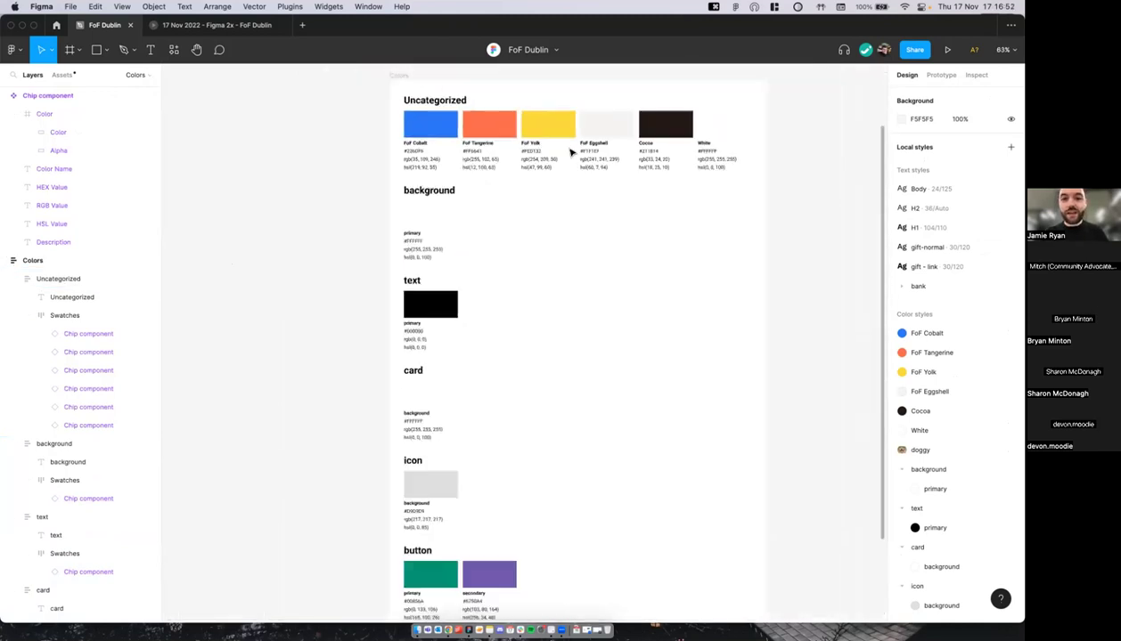
scroll(561, 149, "up", 3)
scroll(515, 135, "down", 1)
scroll(355, 115, "up", 2)
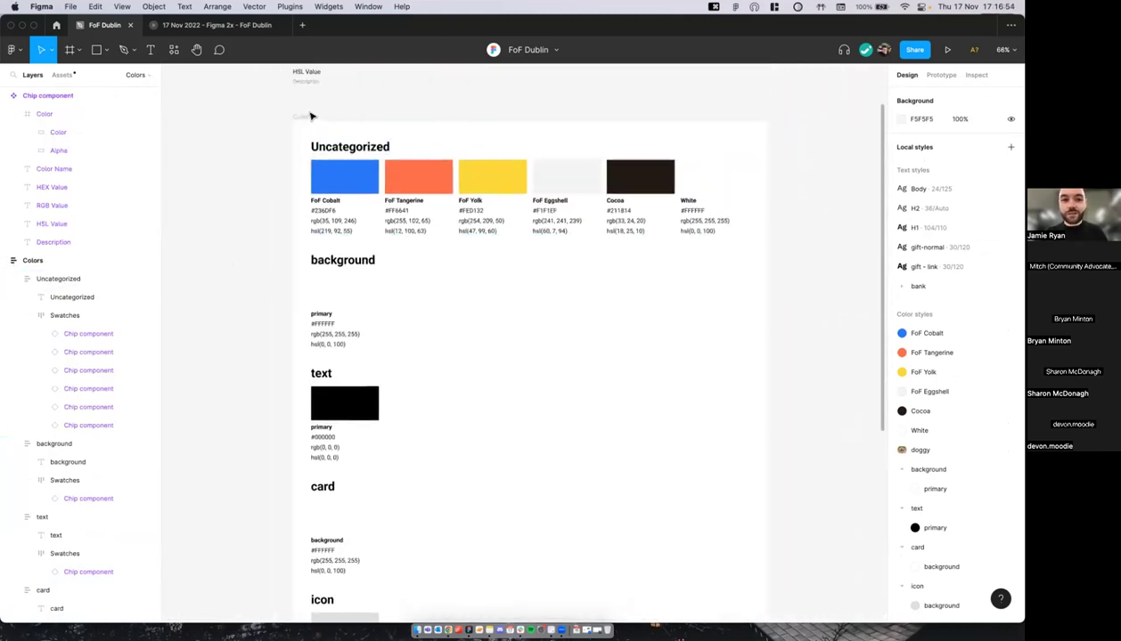
left_click(307, 118)
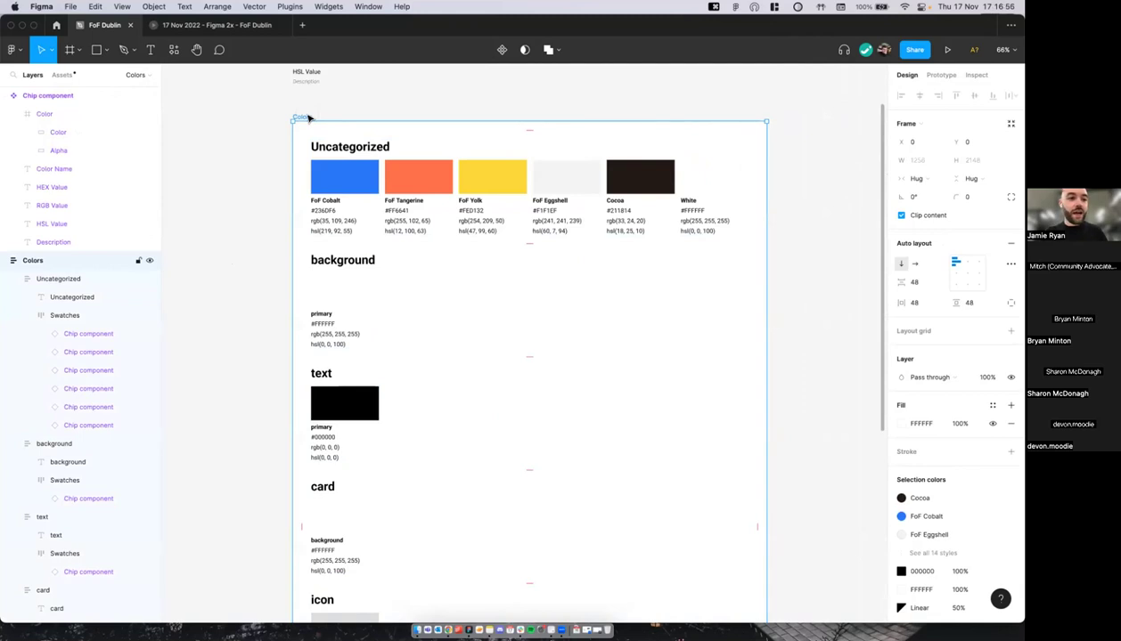
left_click(135, 74)
left_click(147, 76)
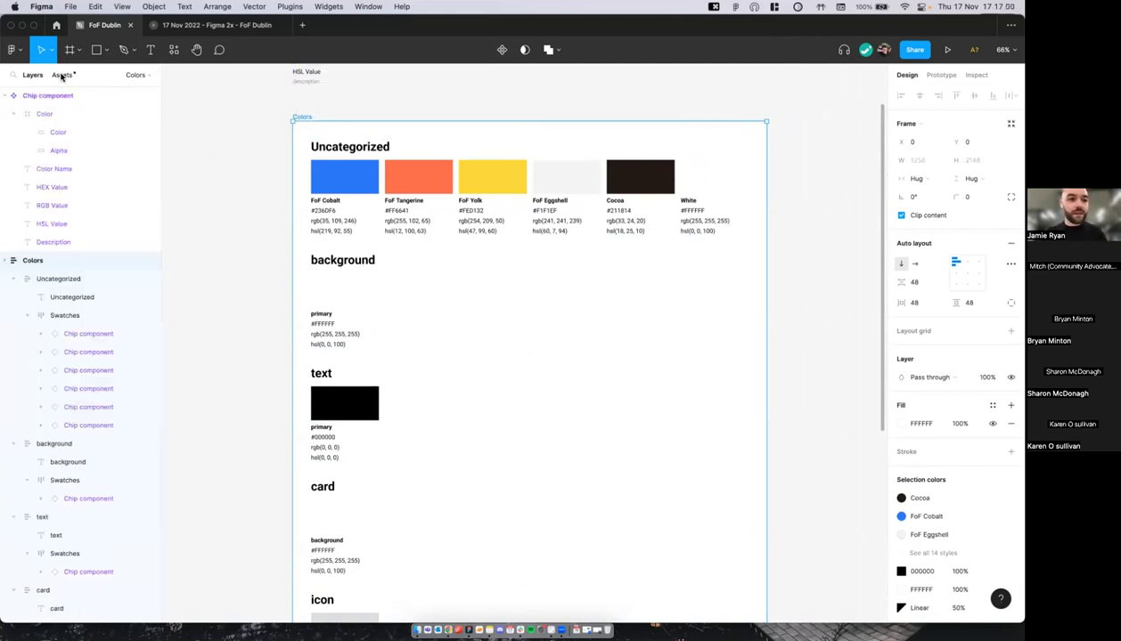
Step: Look at the Typography page and return to the colour inventory on the "17 Nov 2022 - Figma 2x" page
left_click(129, 75)
scroll(145, 163, "down", 3)
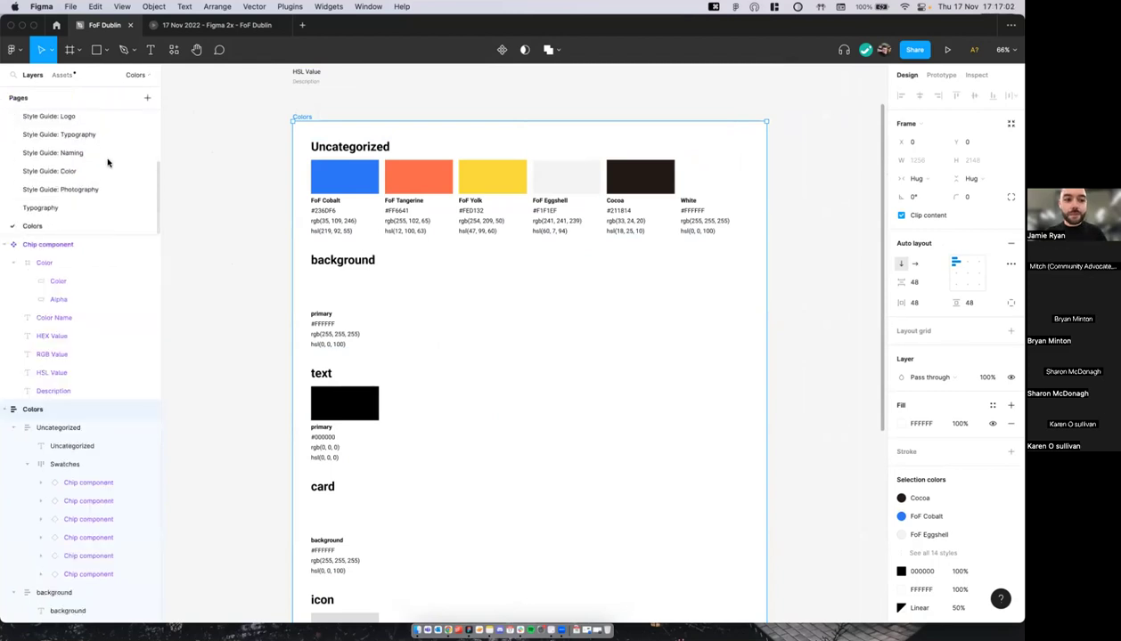
left_click(111, 210)
scroll(89, 156, "up", 3)
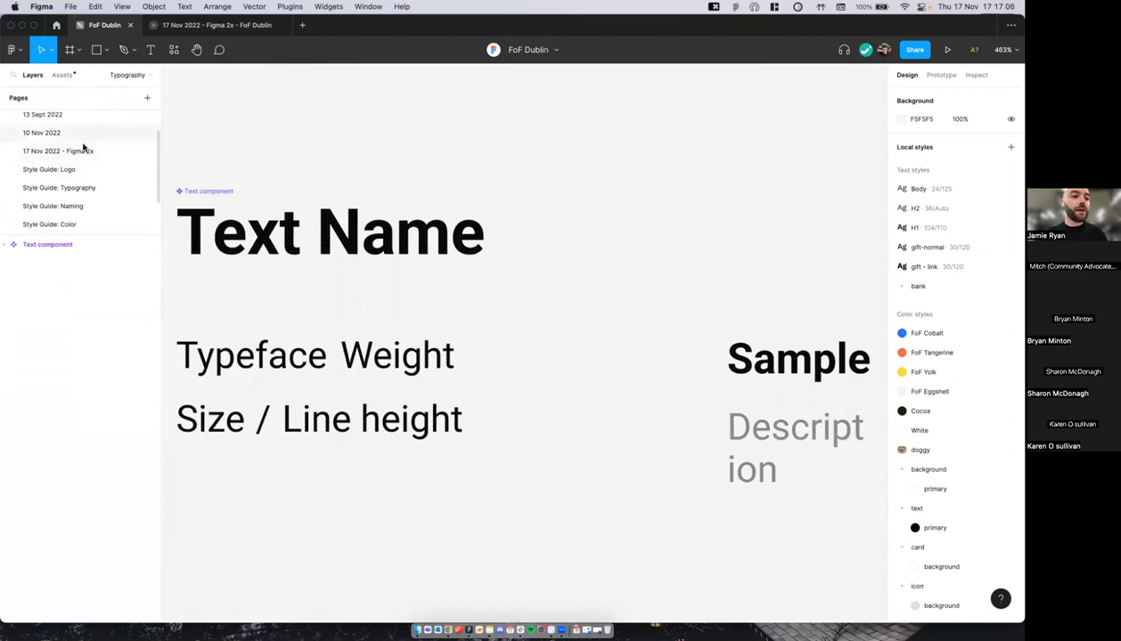
left_click(83, 150)
scroll(493, 237, "down", 5)
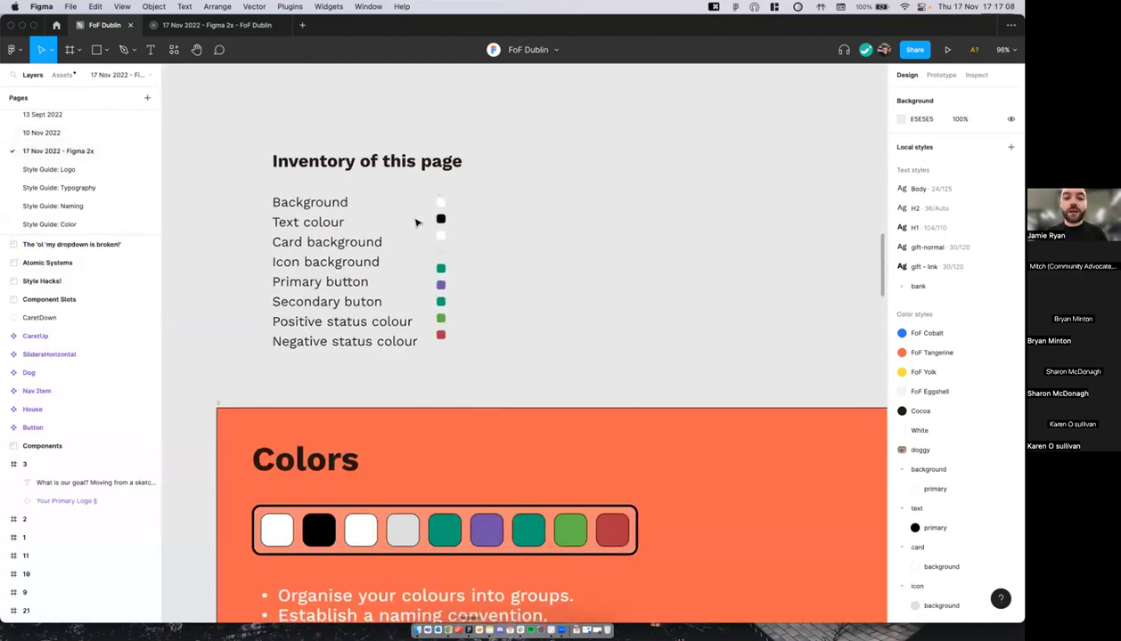
Step: Review the local color styles list and show where the Color Styleguide plugin can be run, without running it
scroll(416, 223, "down", 5)
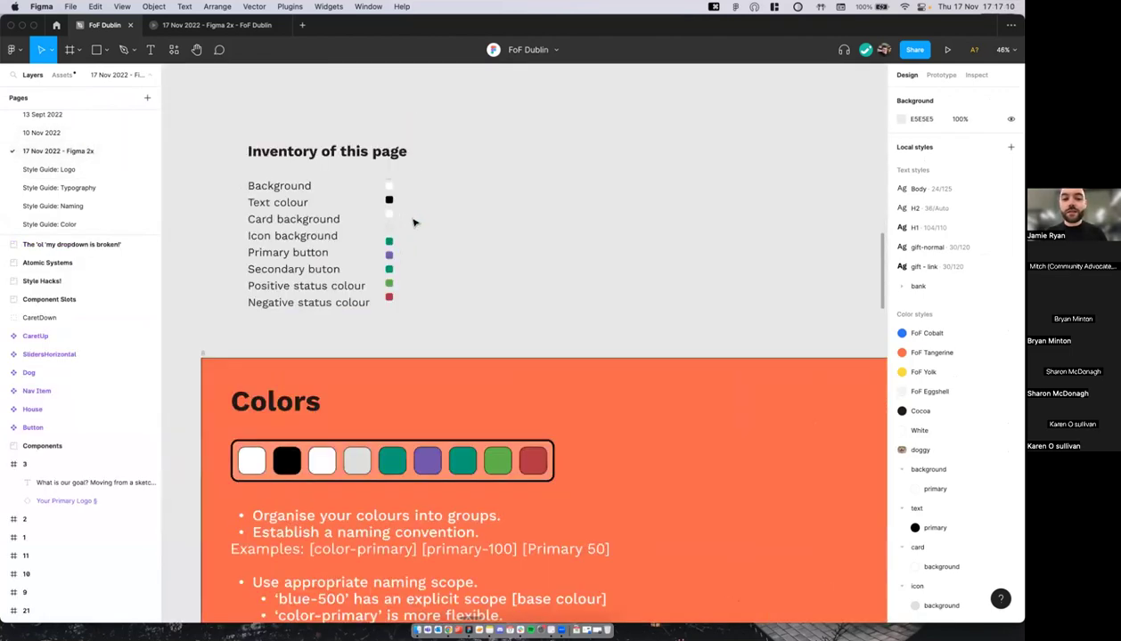
scroll(926, 326, "down", 5)
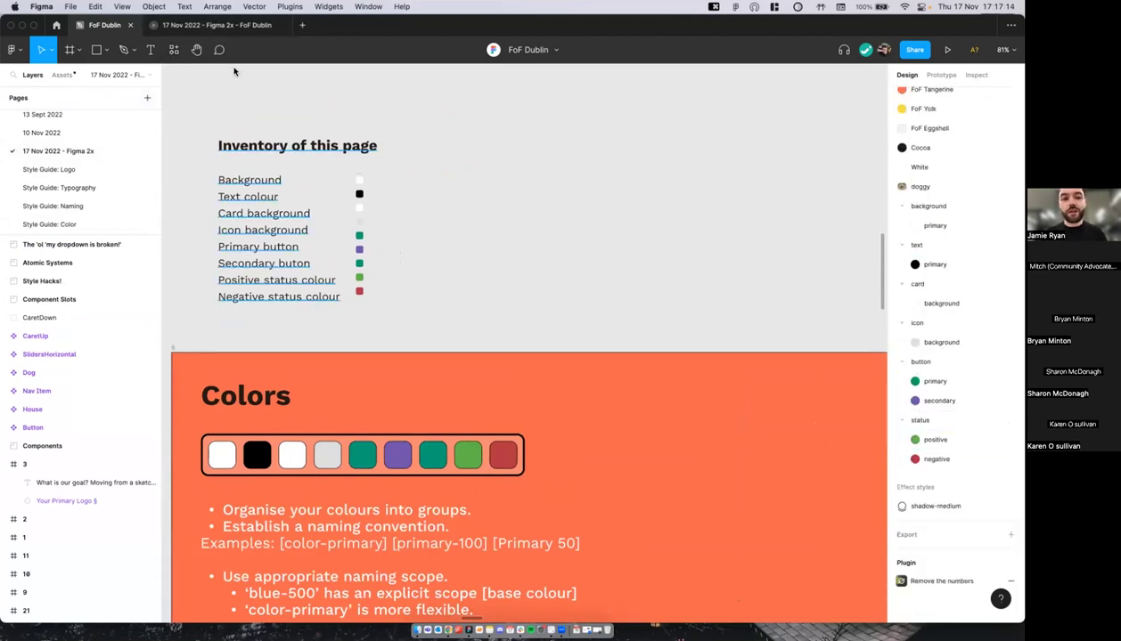
left_click(173, 49)
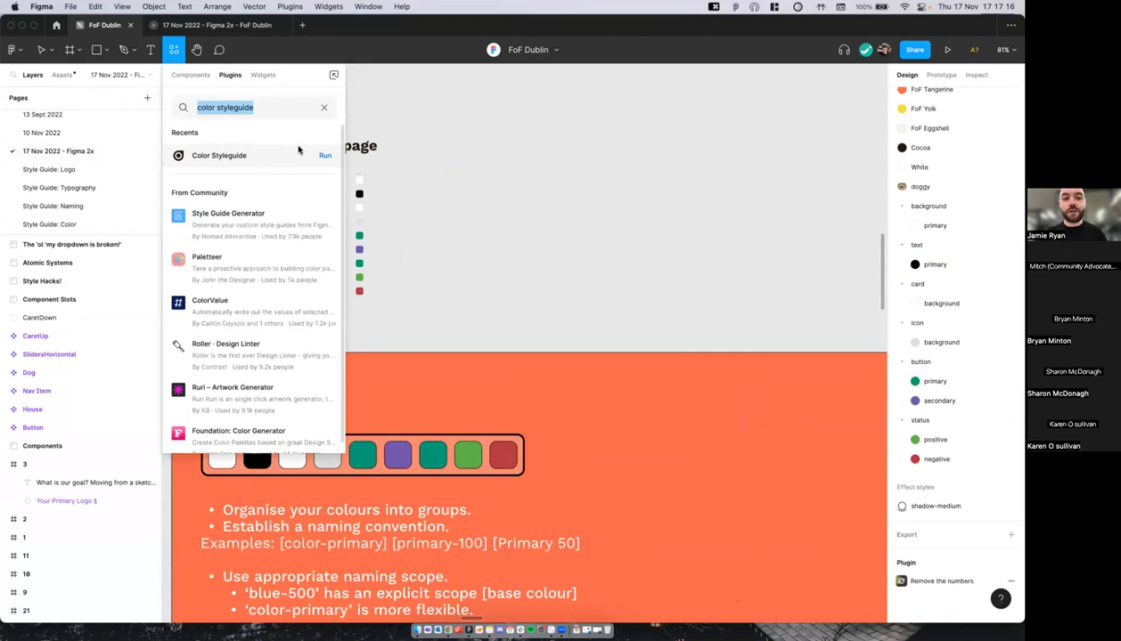
left_click(443, 183)
scroll(432, 182, "down", 3)
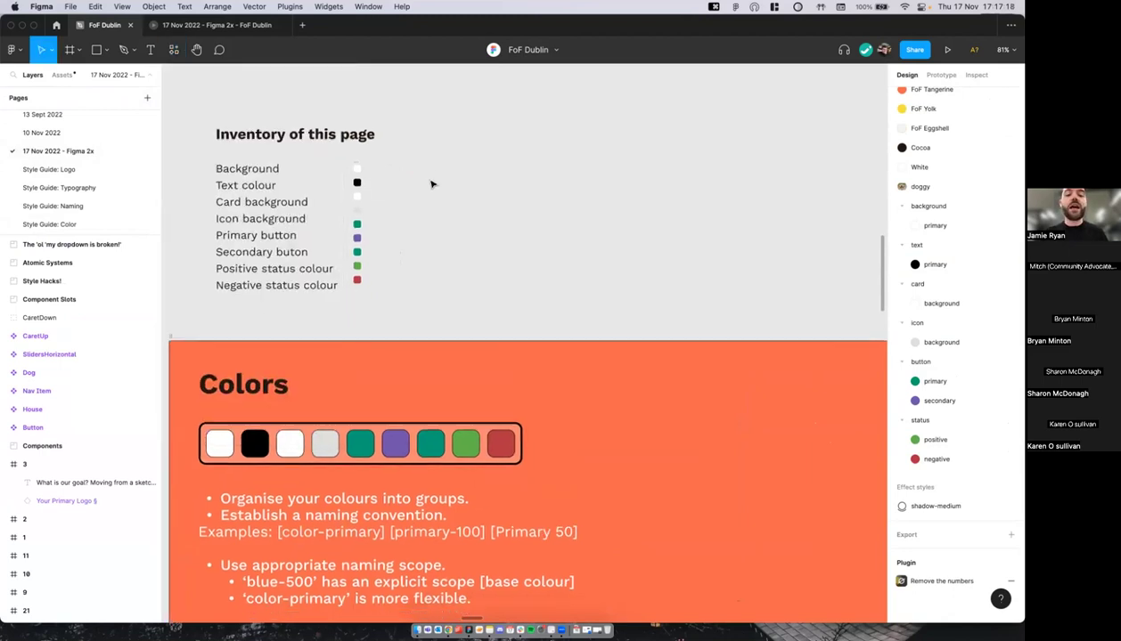
Step: Read through the Colors slide's advice on grouping, naming conventions and naming scope
scroll(419, 238, "down", 5)
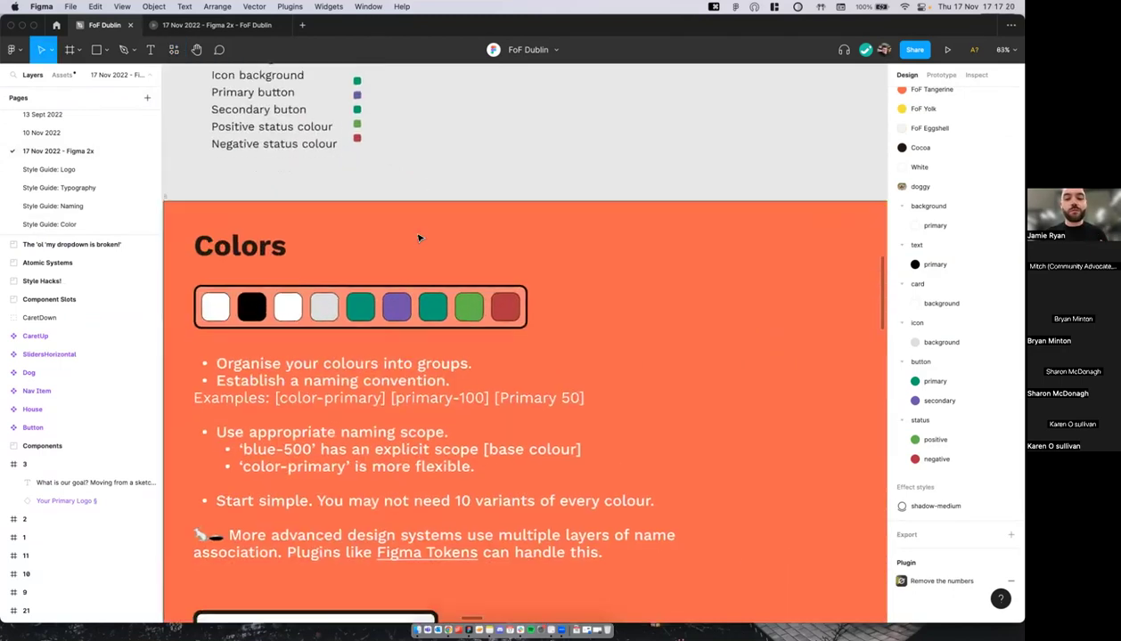
scroll(418, 238, "up", 3)
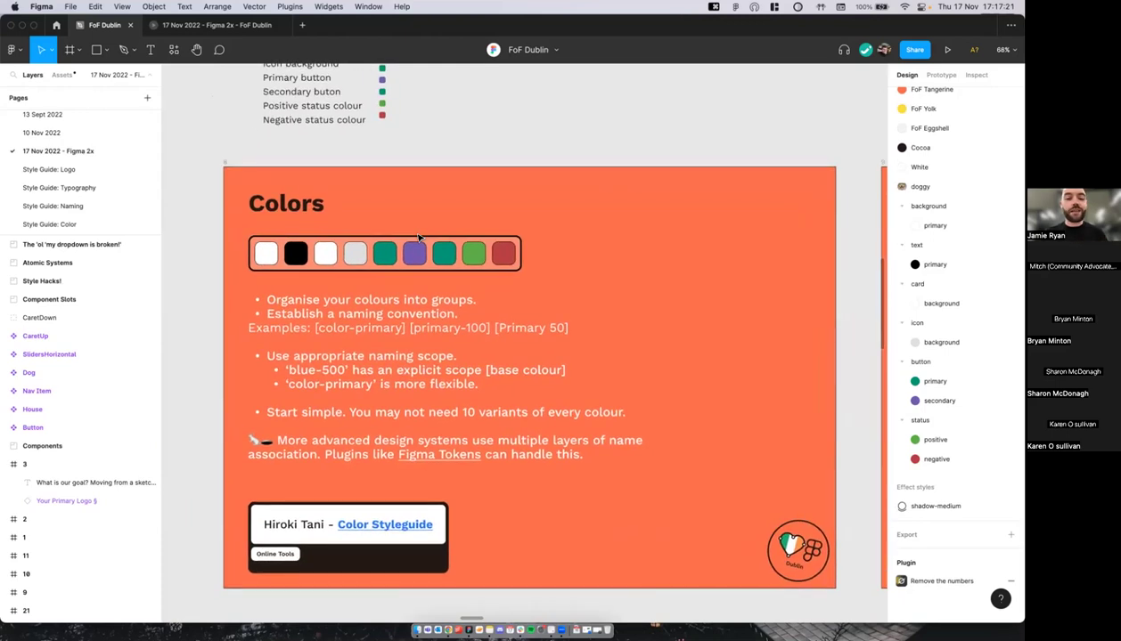
scroll(419, 238, "up", 2)
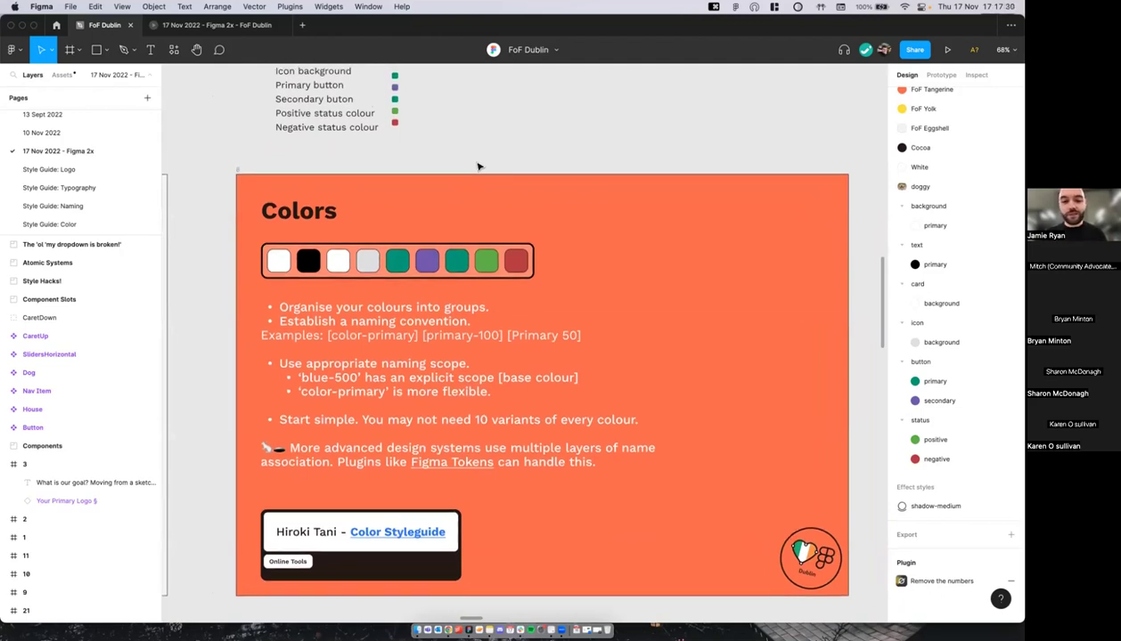
scroll(478, 167, "down", 3)
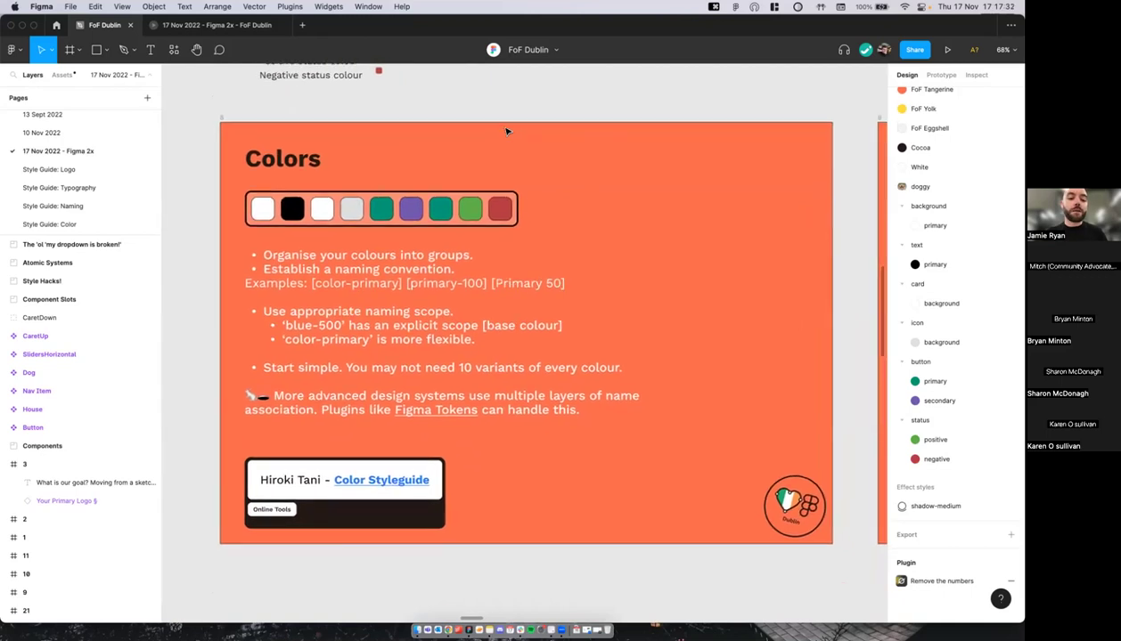
scroll(505, 132, "down", 3)
scroll(505, 132, "up", 3)
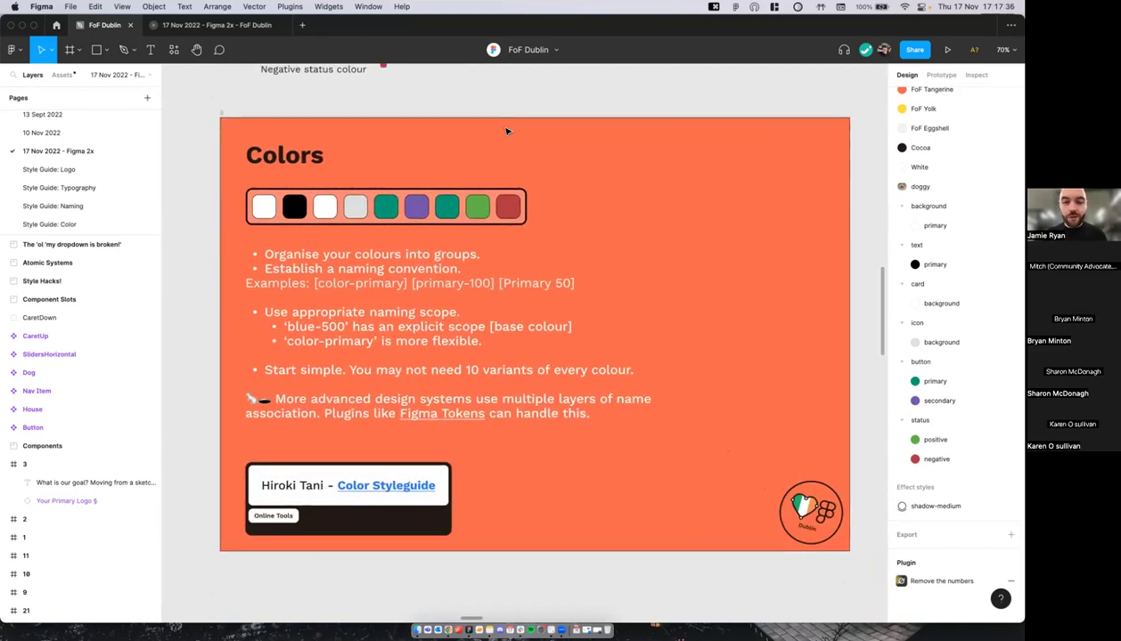
Step: Move on to the Typography slide and read its advice on HTML standards, scale and letter-spacing
scroll(506, 132, "right", 10)
scroll(505, 132, "up", 3)
scroll(505, 132, "down", 1)
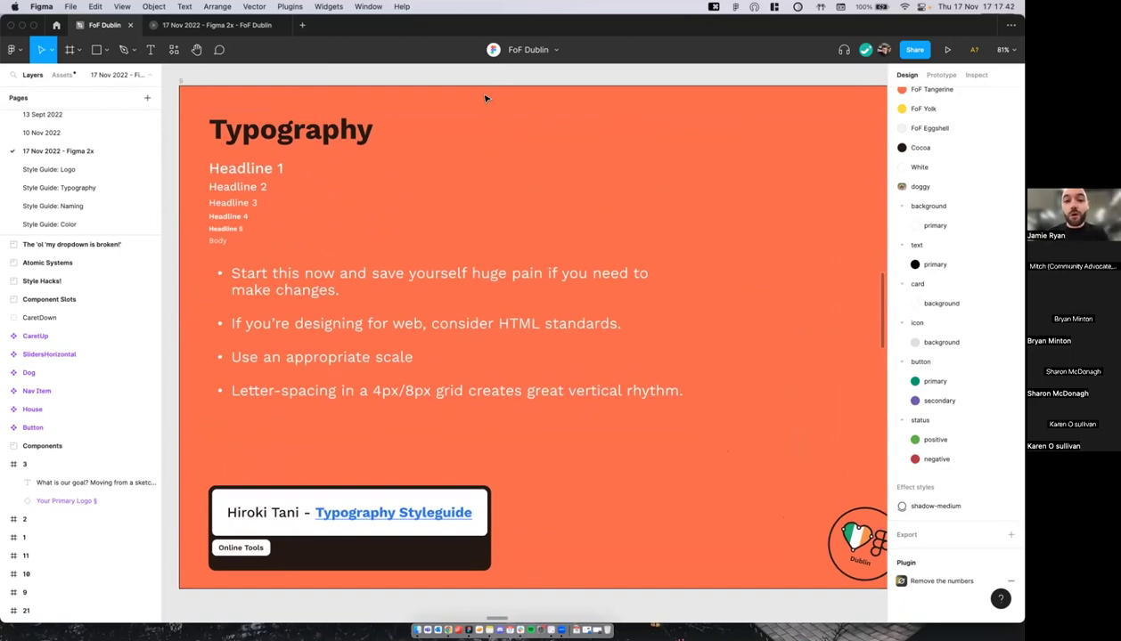
scroll(486, 99, "left", 1)
scroll(496, 80, "right", 1)
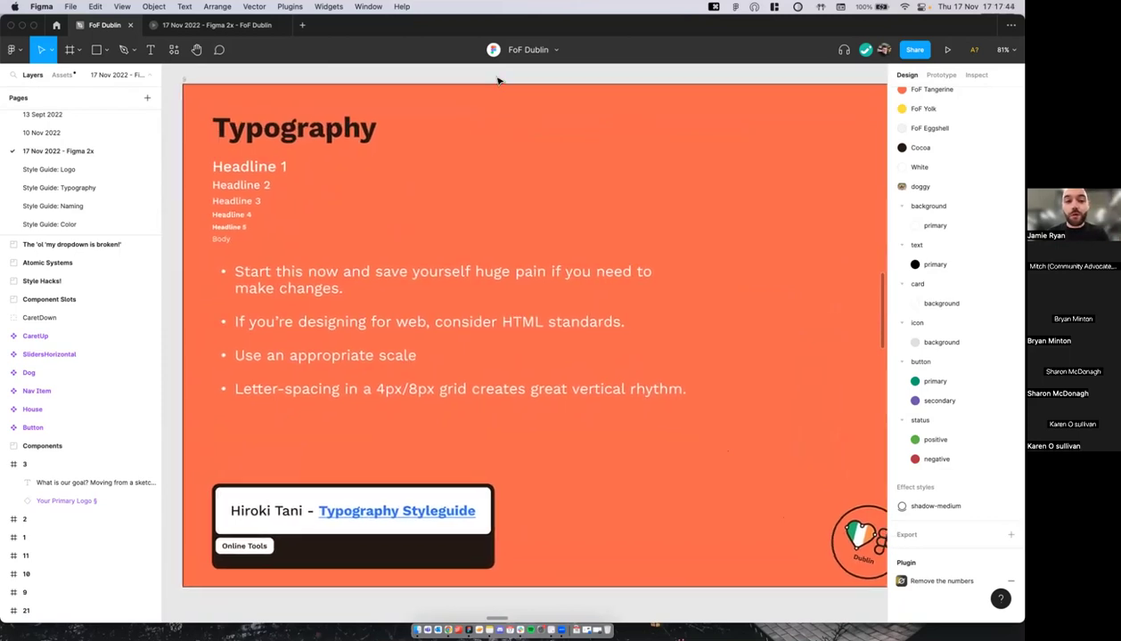
scroll(498, 81, "right", 1)
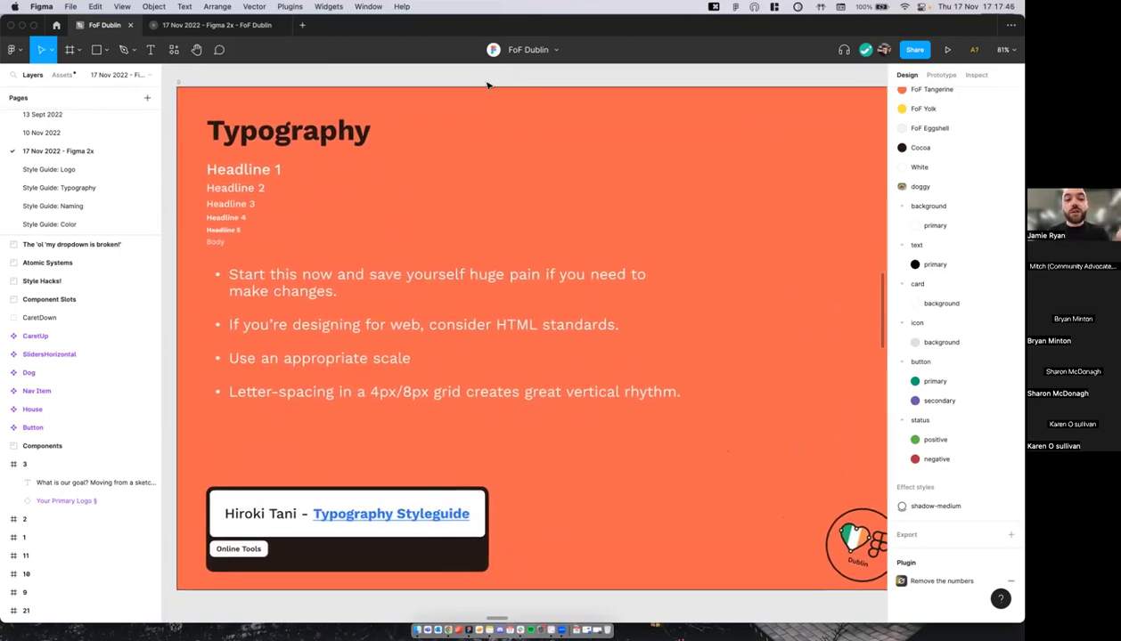
scroll(486, 85, "left", 1)
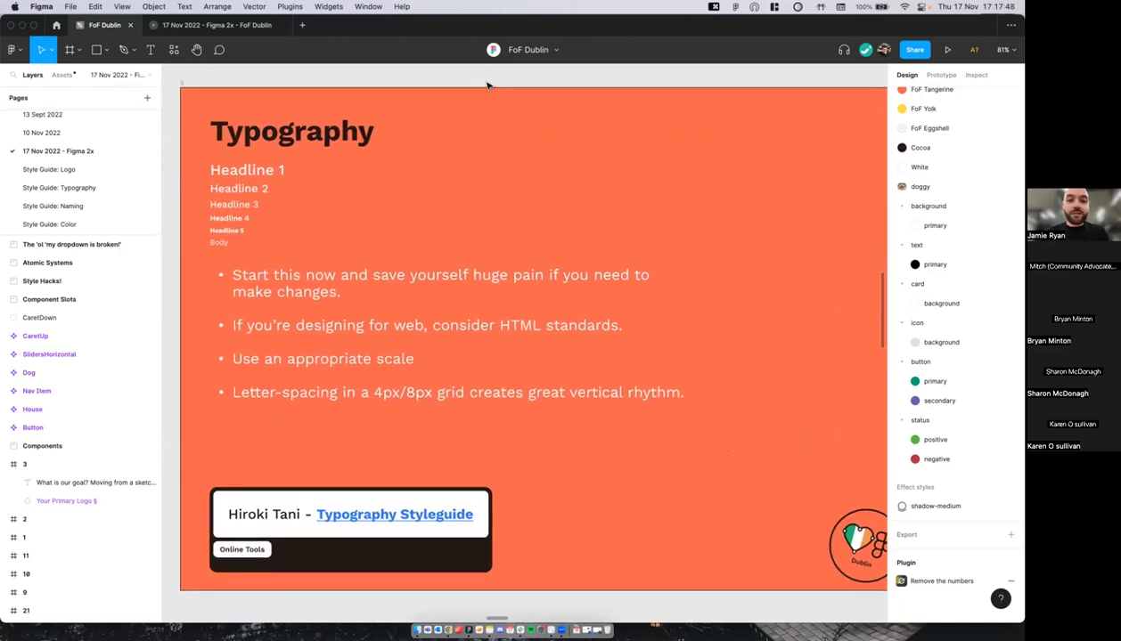
scroll(487, 86, "down", 1)
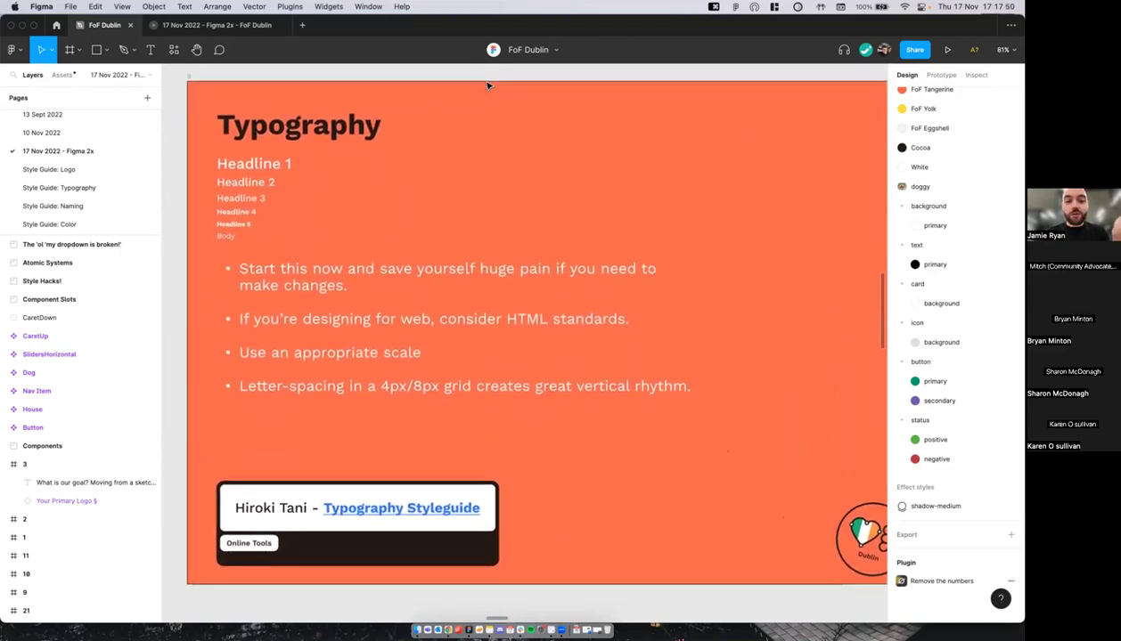
Step: Examine the Typography slide's headline samples and its bullet points on HTML standards, scale and letter-spacing
scroll(487, 85, "left", 1)
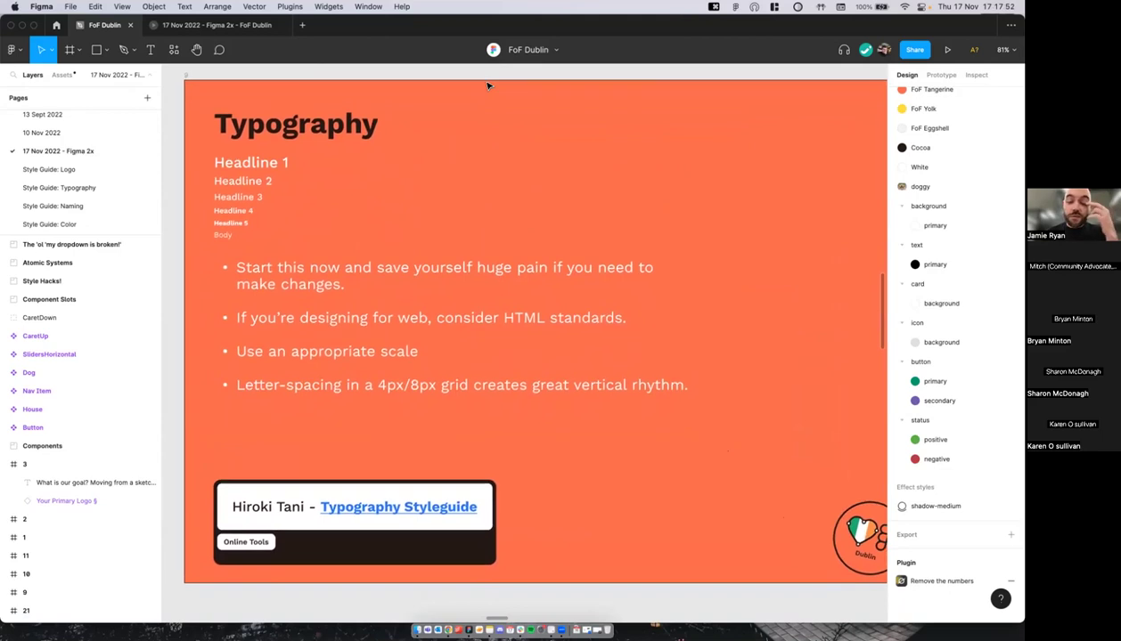
scroll(487, 86, "right", 1)
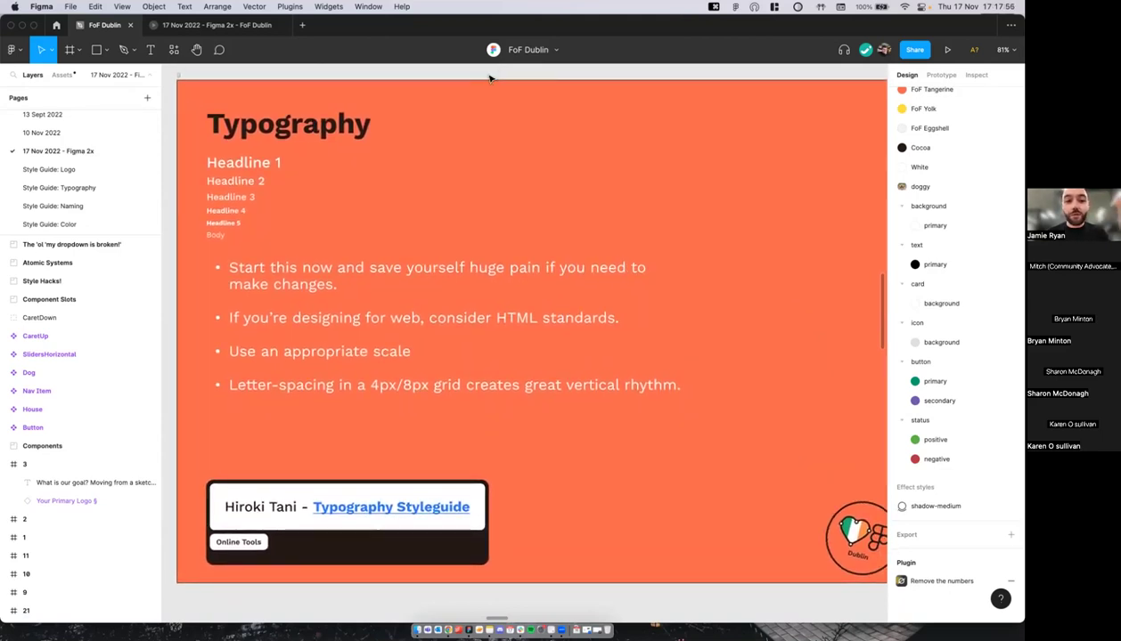
scroll(488, 78, "left", 1)
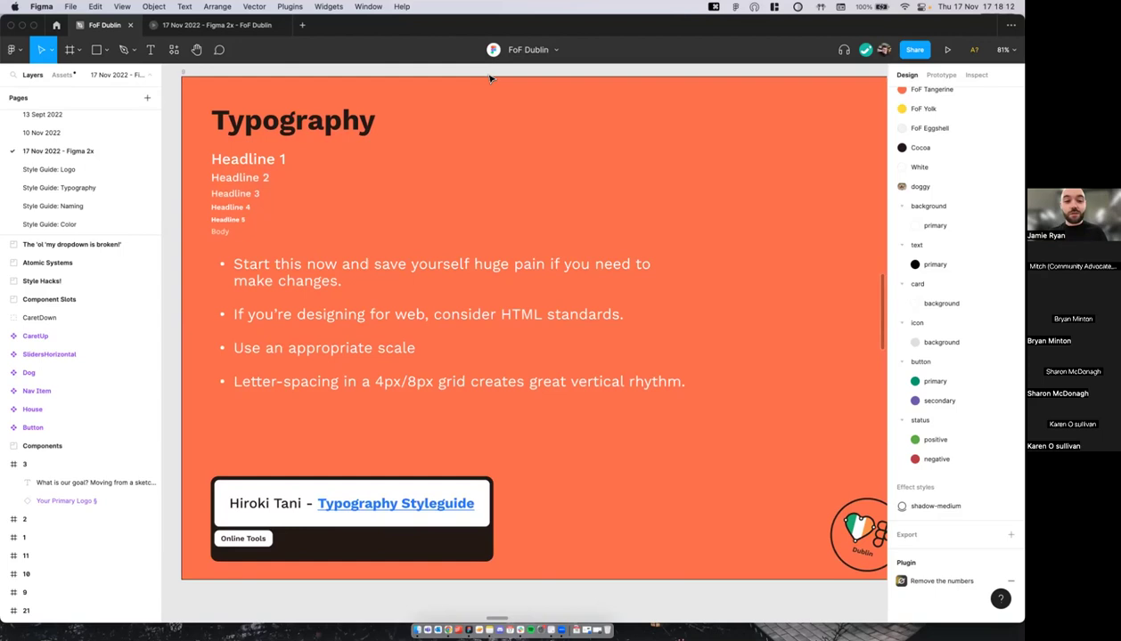
scroll(489, 77, "down", 3)
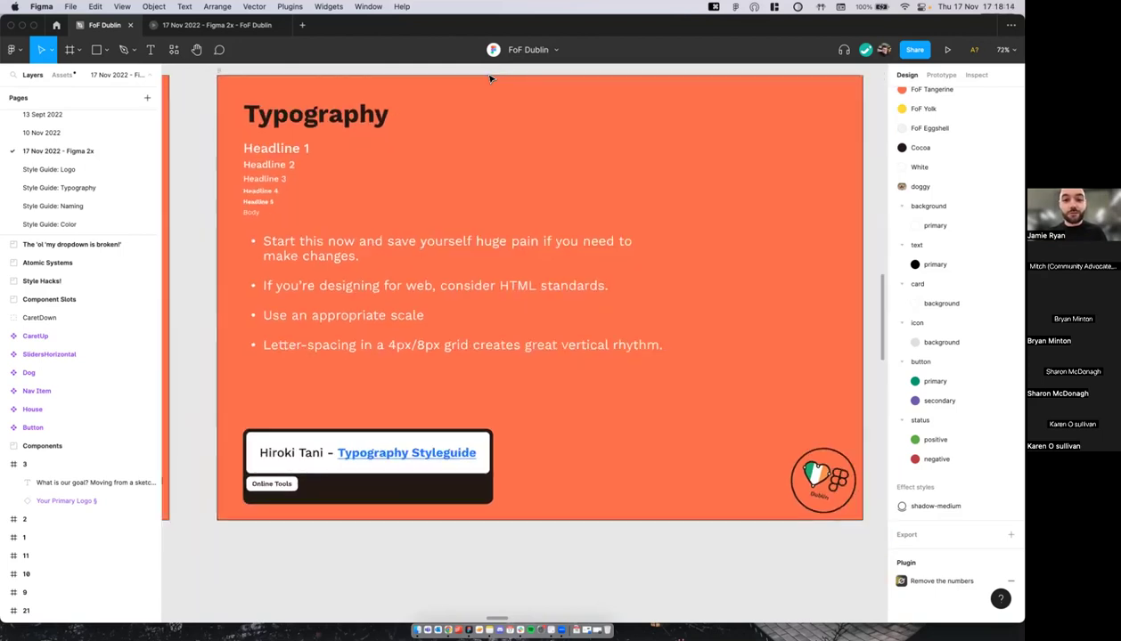
scroll(489, 77, "up", 2)
scroll(483, 83, "down", 1)
scroll(483, 84, "right", 1)
scroll(396, 116, "up", 4)
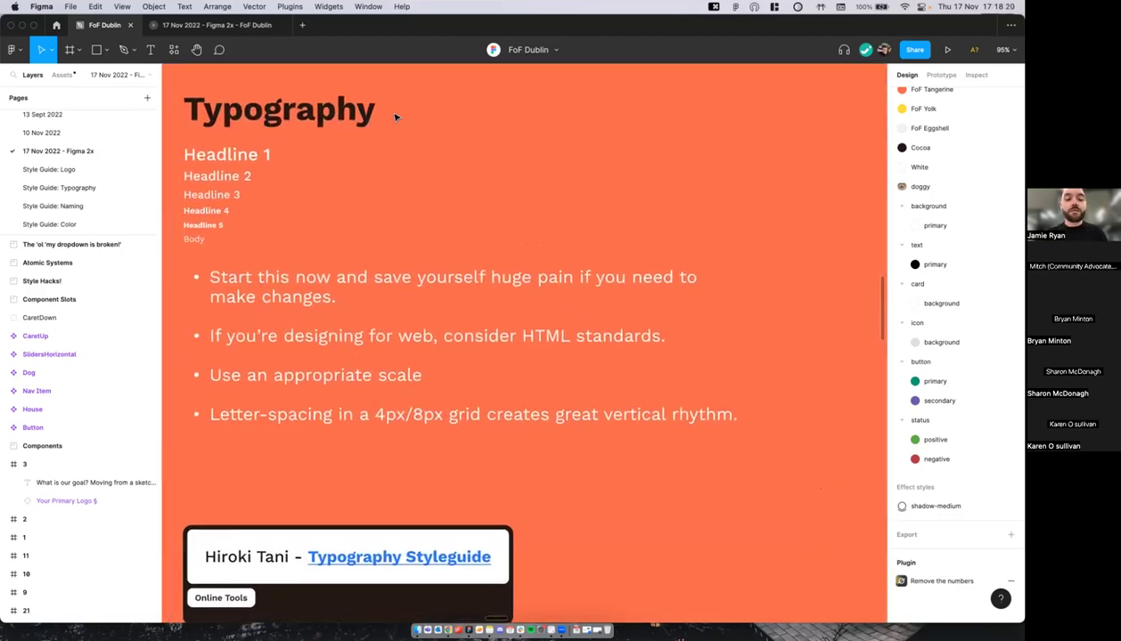
scroll(395, 116, "down", 2)
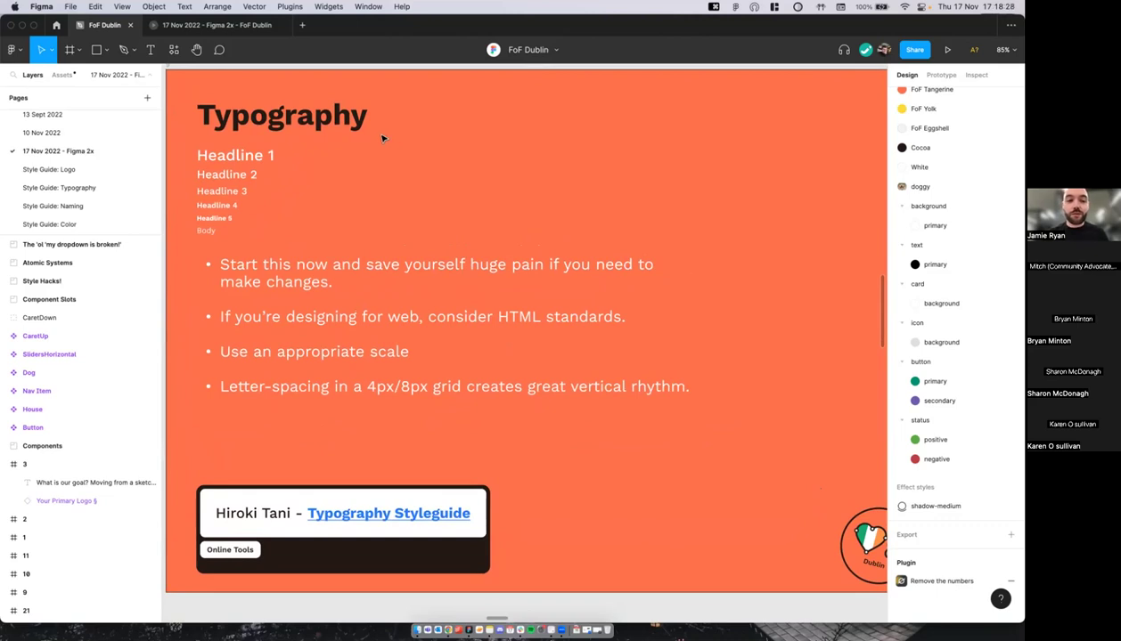
scroll(379, 138, "left", 1)
scroll(276, 153, "up", 2)
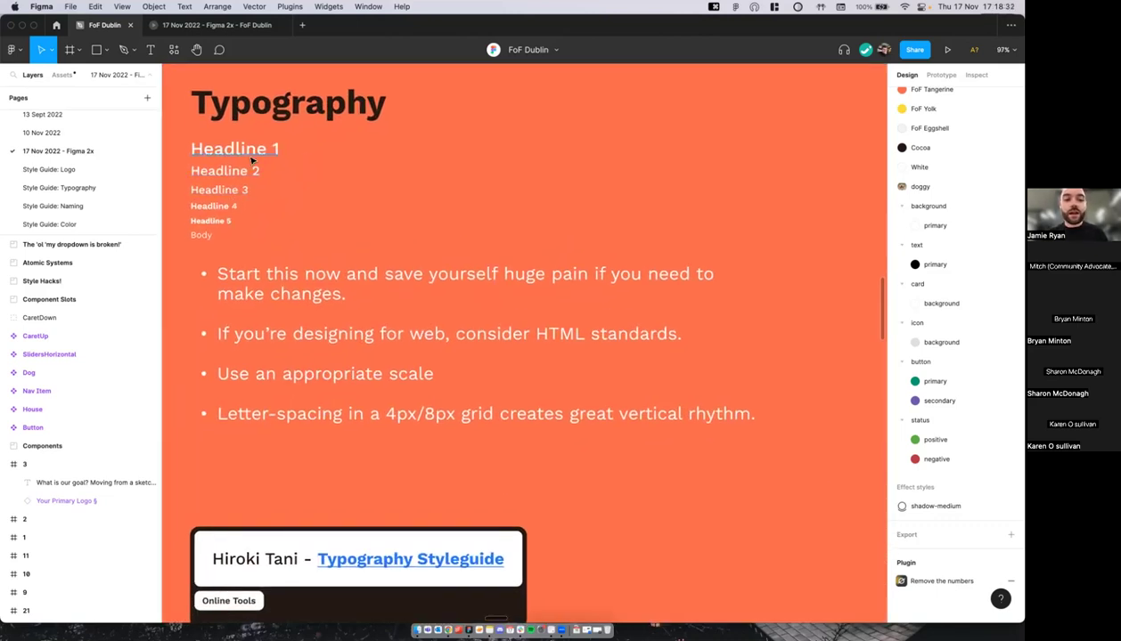
left_click(260, 156)
scroll(384, 177, "left", 1)
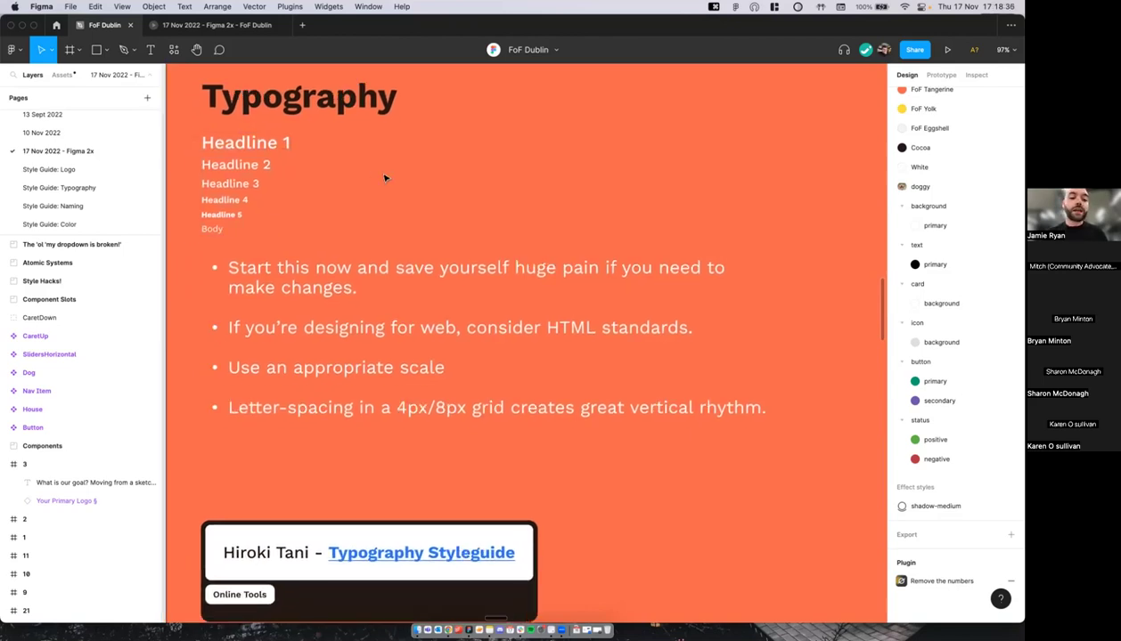
scroll(385, 177, "down", 2)
scroll(385, 177, "up", 1)
scroll(498, 320, "left", 3)
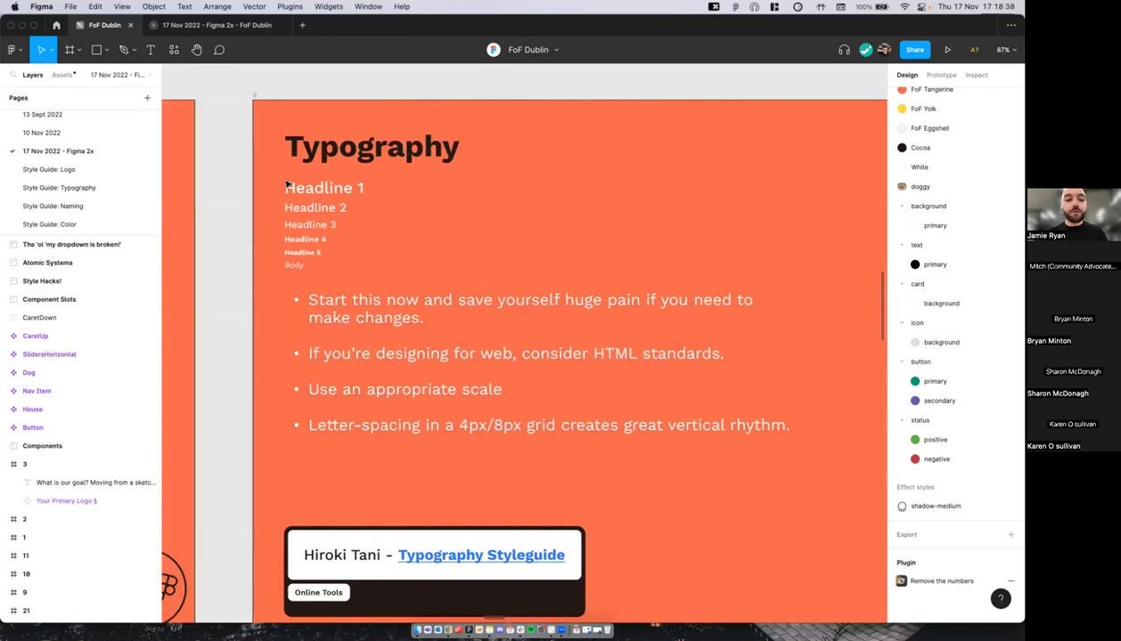
Step: Select the Headline 1 text on the Typography slide and browse the available text styles, including the bank group, without applying one
double_click(307, 188)
scroll(308, 188, "up", 5)
scroll(343, 208, "up", 4)
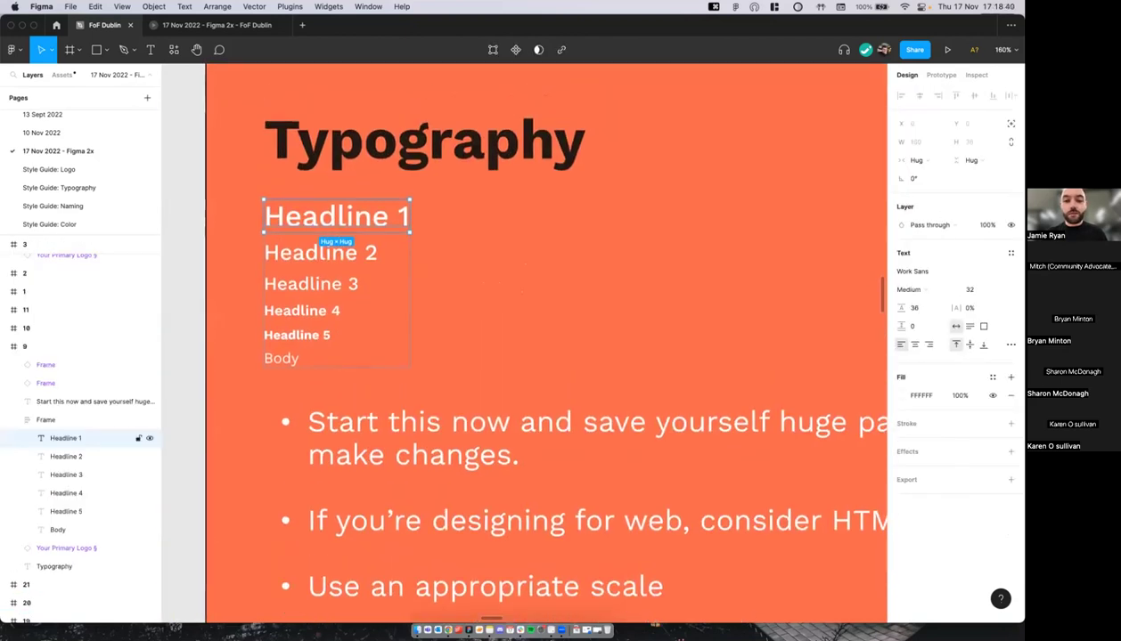
left_click(1011, 252)
scroll(960, 325, "down", 3)
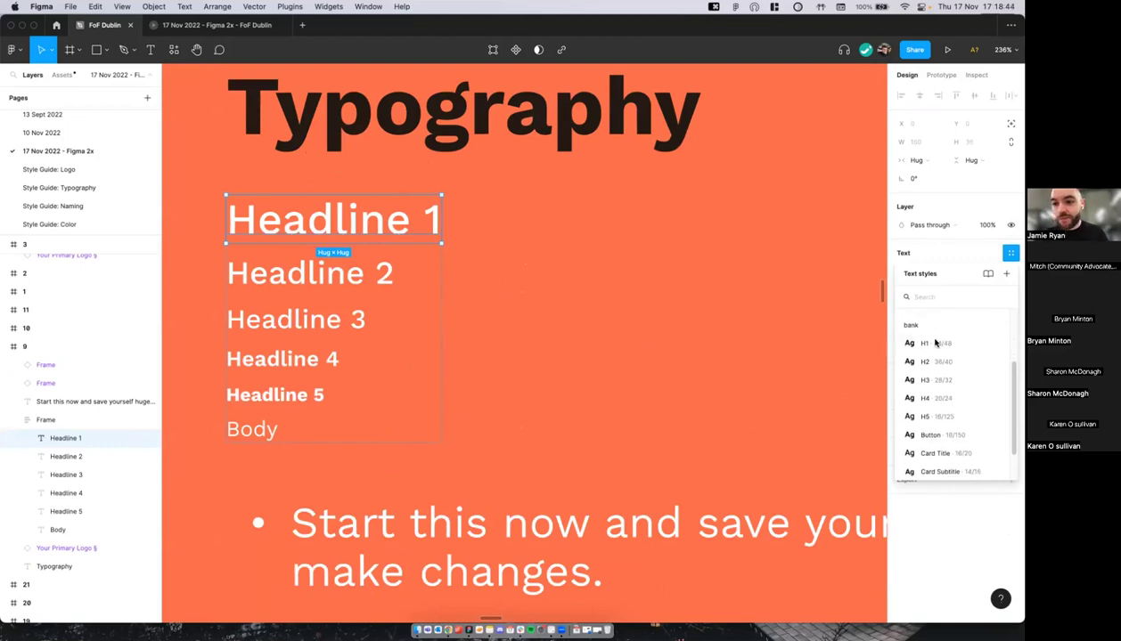
scroll(945, 340, "up", 1)
key("Escape")
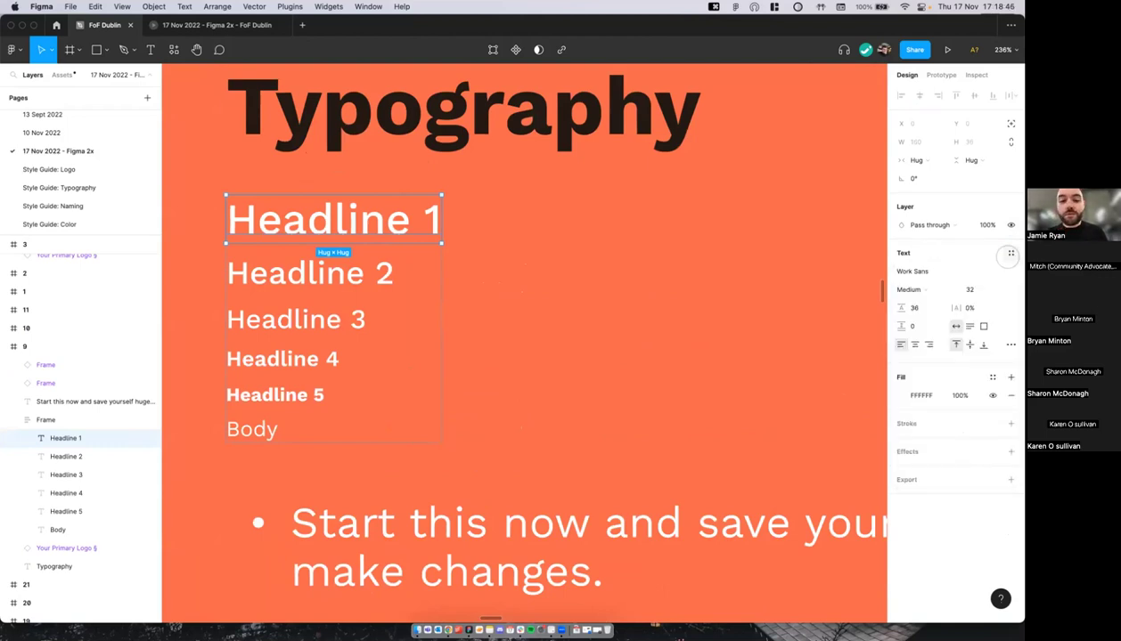
left_click(1010, 254)
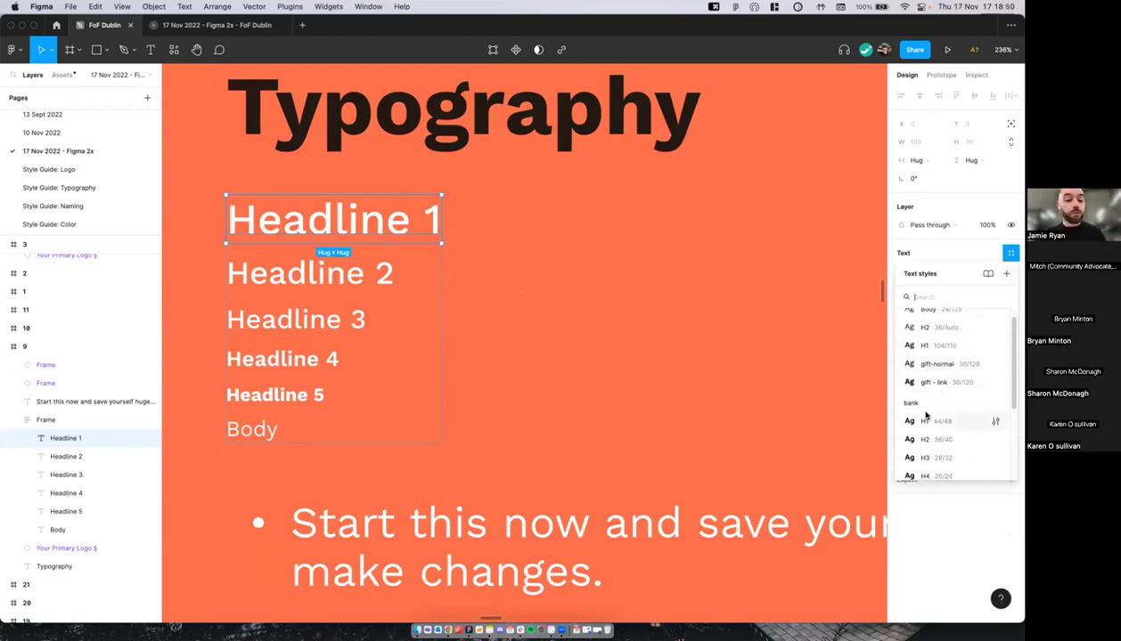
scroll(926, 415, "down", 2)
scroll(926, 415, "down", 2)
left_click(632, 284)
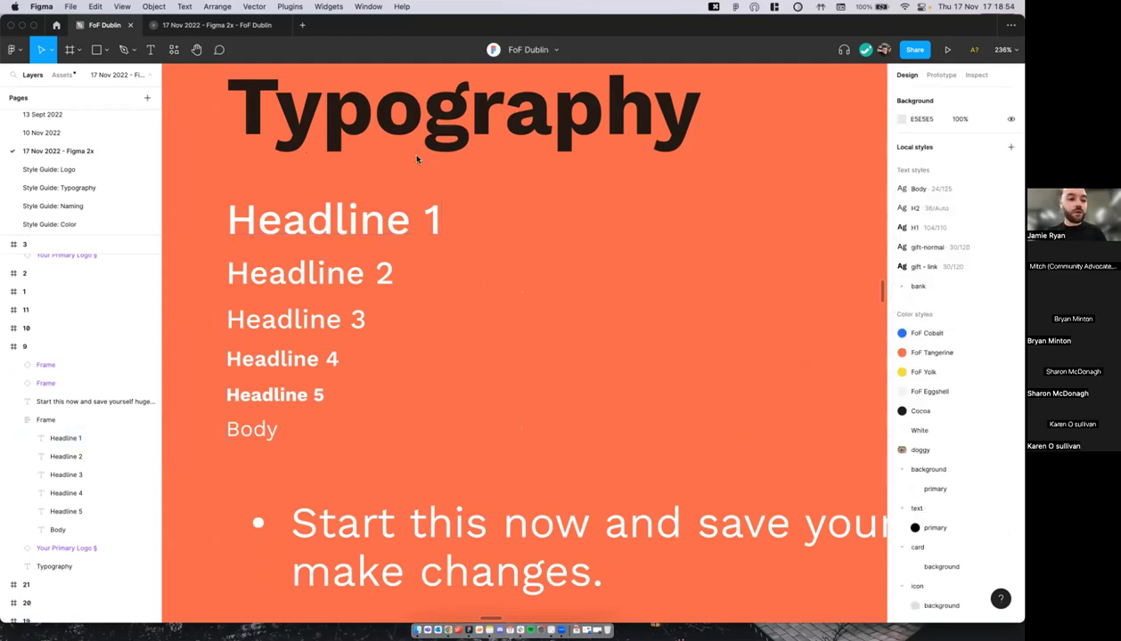
Step: Search the plugins for a typography style guide and generate a Typography page documenting the local text styles
left_click(173, 49)
type("ty")
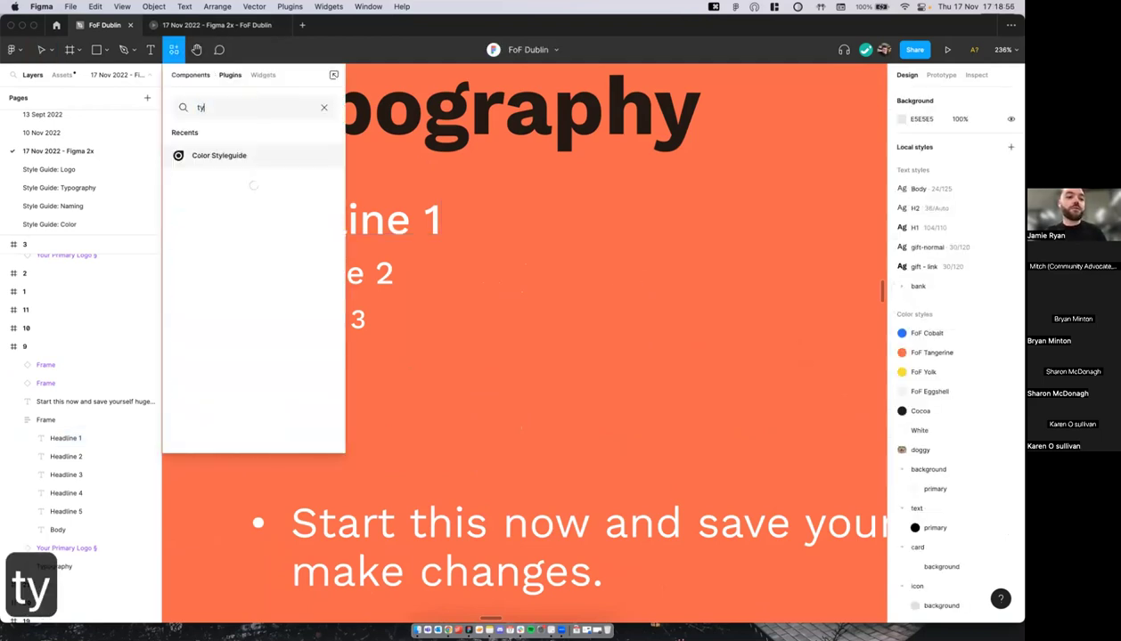
type("pogratp")
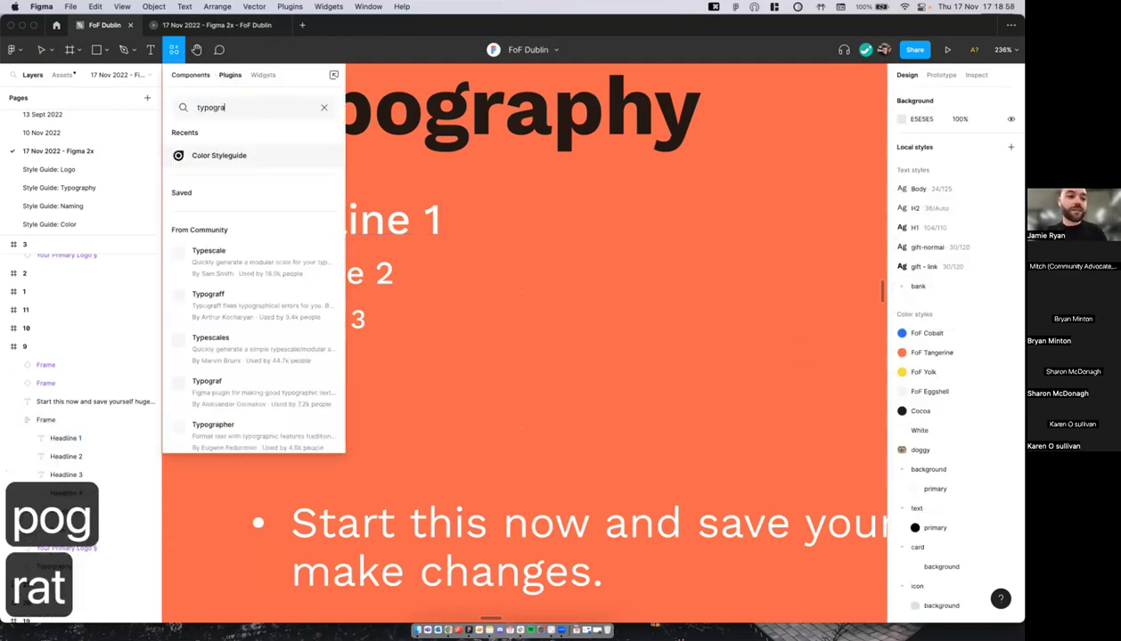
key("BackSpace")
key("BackSpace")
type("phy")
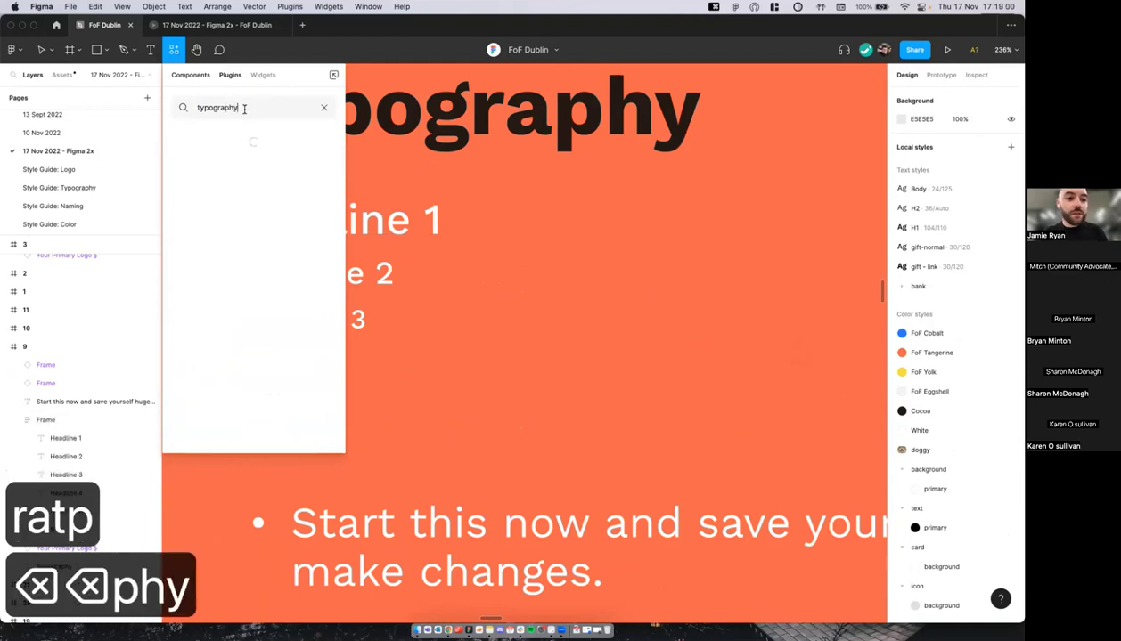
type("s st")
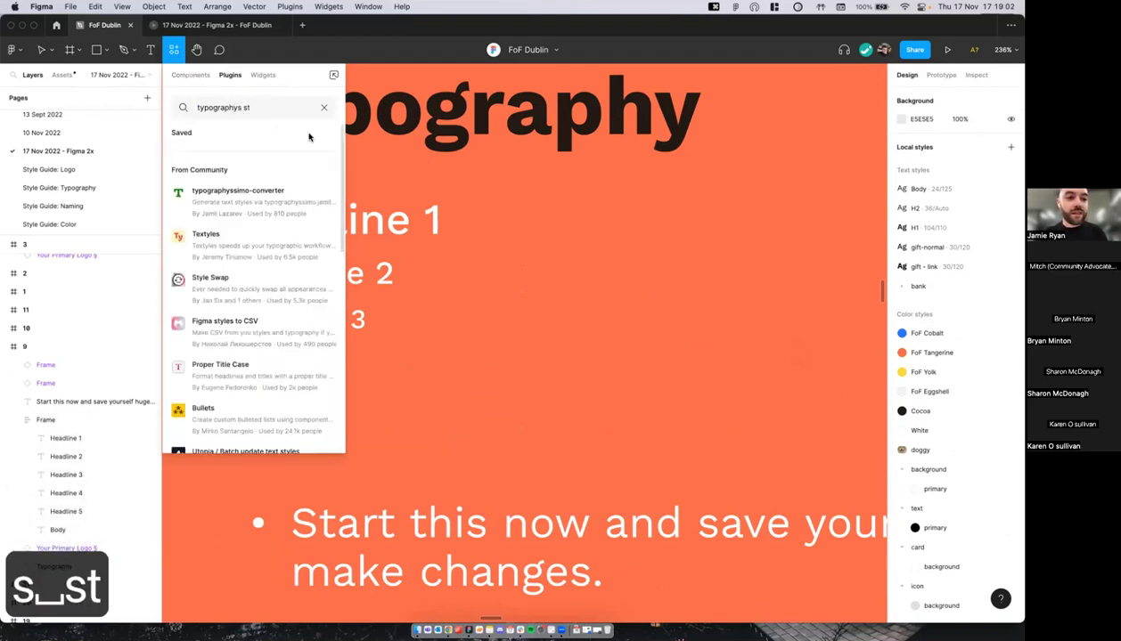
left_click(319, 156)
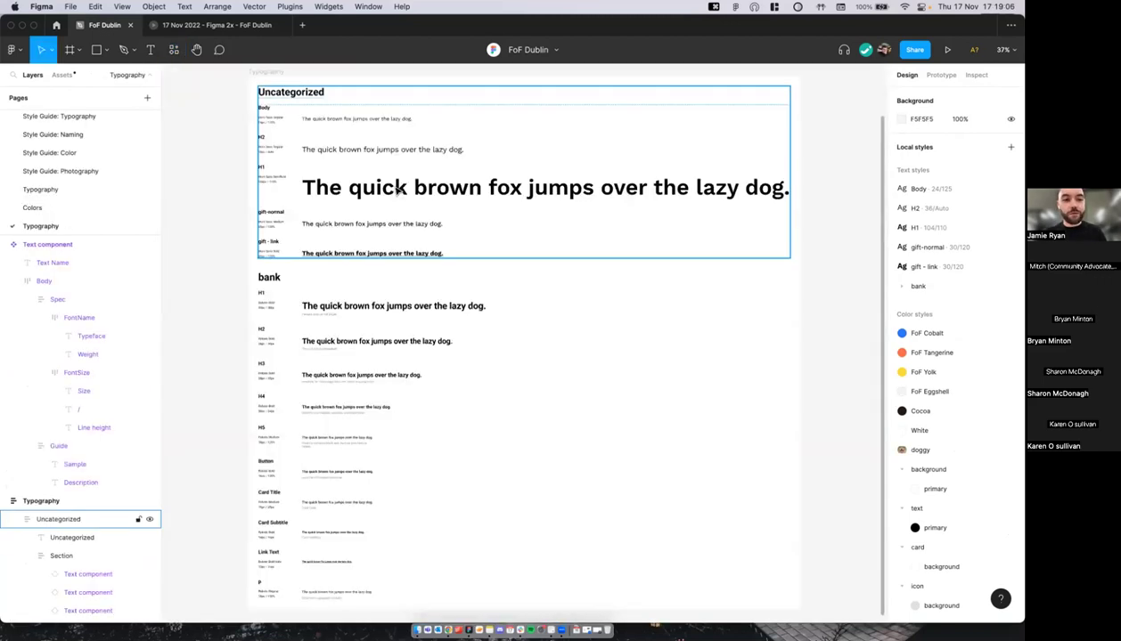
Step: Examine the generated typography sheet, comparing the font, size, line height and description of the bank heading styles
scroll(432, 190, "down", 3)
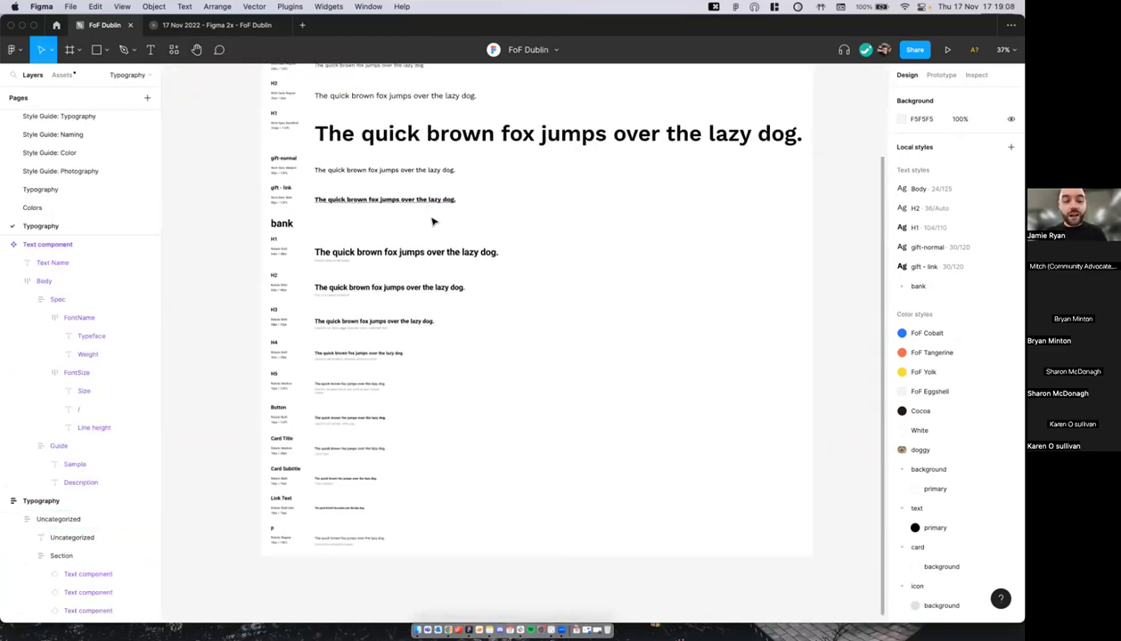
scroll(345, 267, "up", 5)
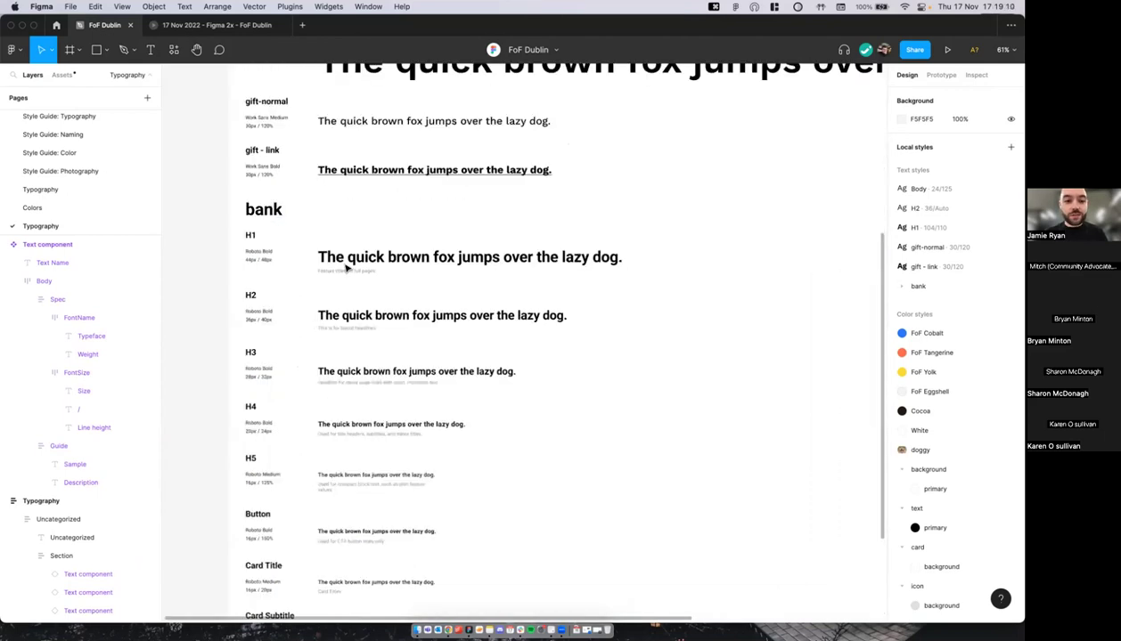
scroll(345, 267, "up", 3)
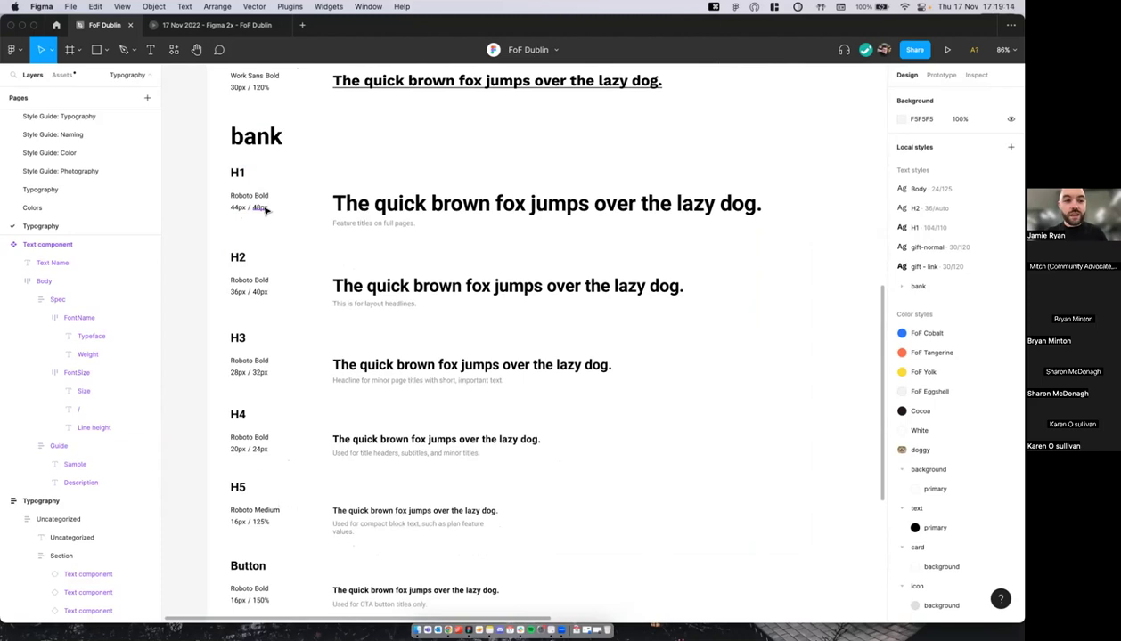
scroll(288, 207, "down", 3)
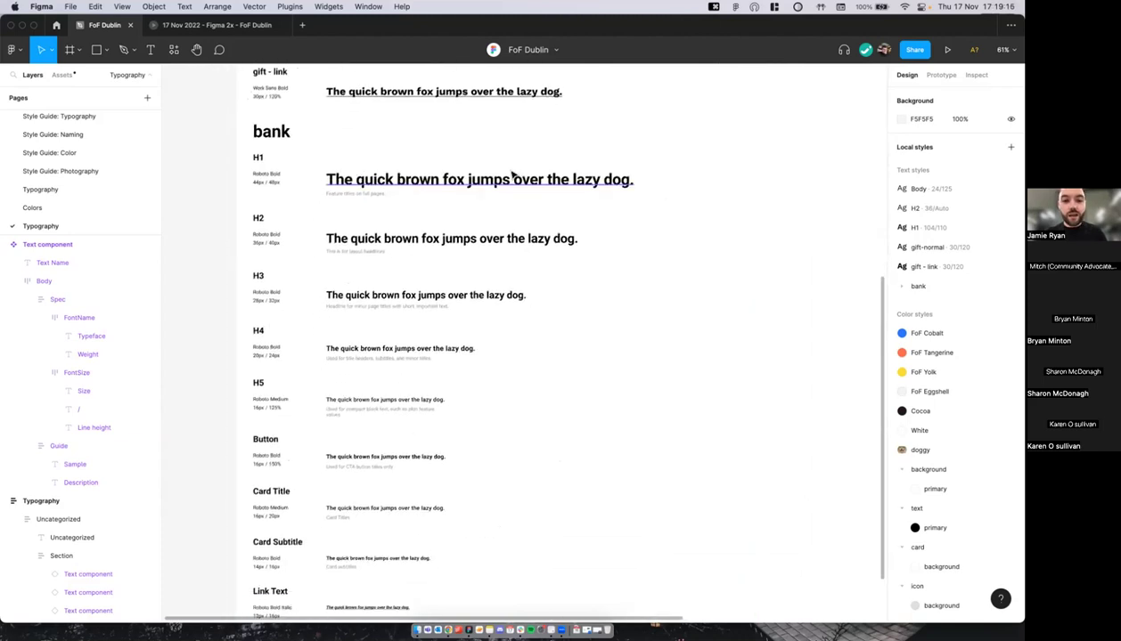
scroll(361, 233, "up", 4)
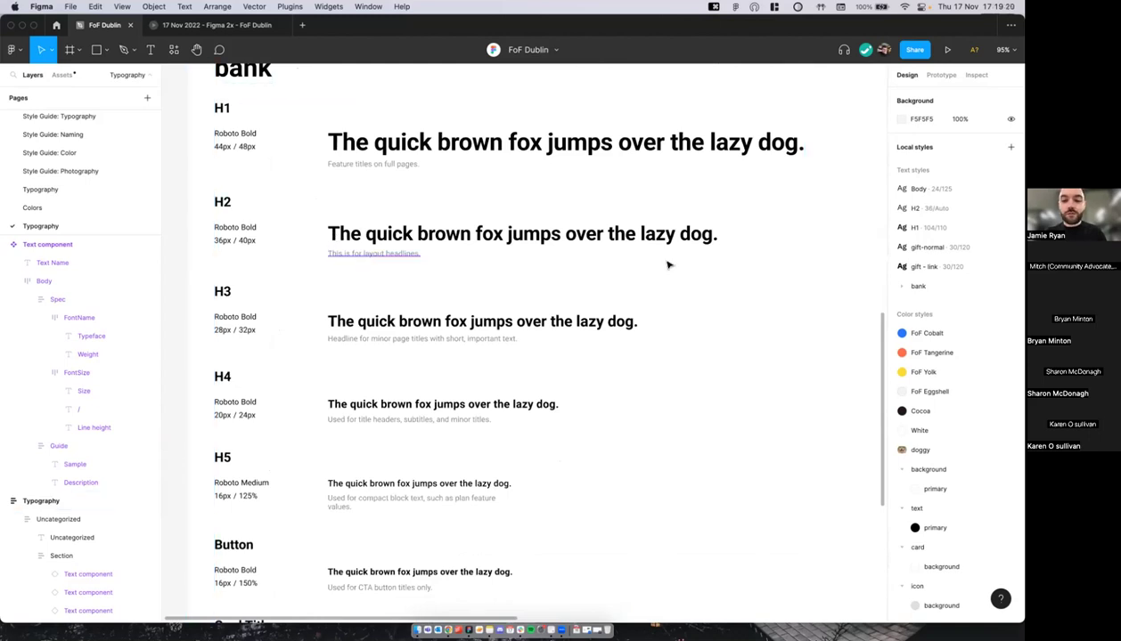
Step: Expand the bank group in the local text styles and inspect the H1 style's description and properties
scroll(917, 196, "down", 3)
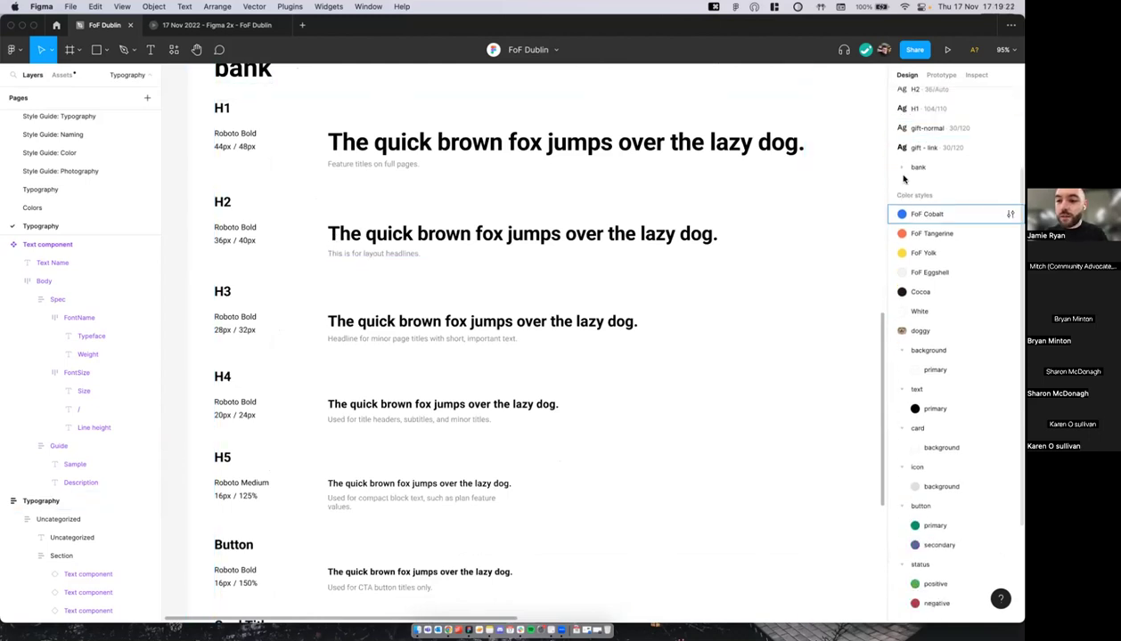
left_click(902, 167)
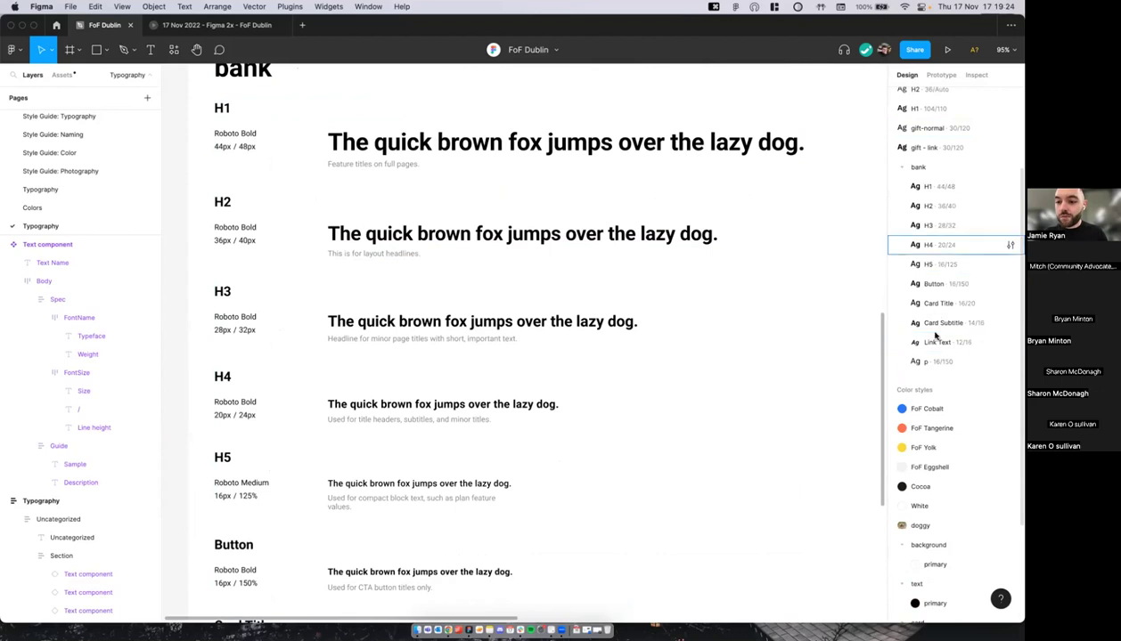
left_click(1010, 186)
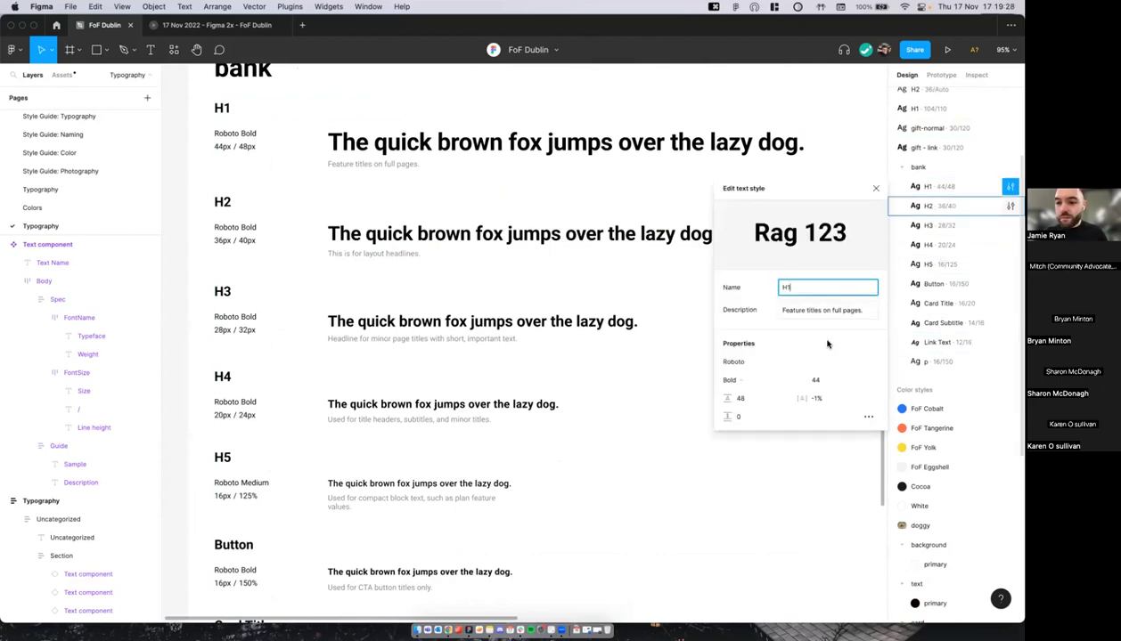
left_click(1010, 206)
left_click(378, 258)
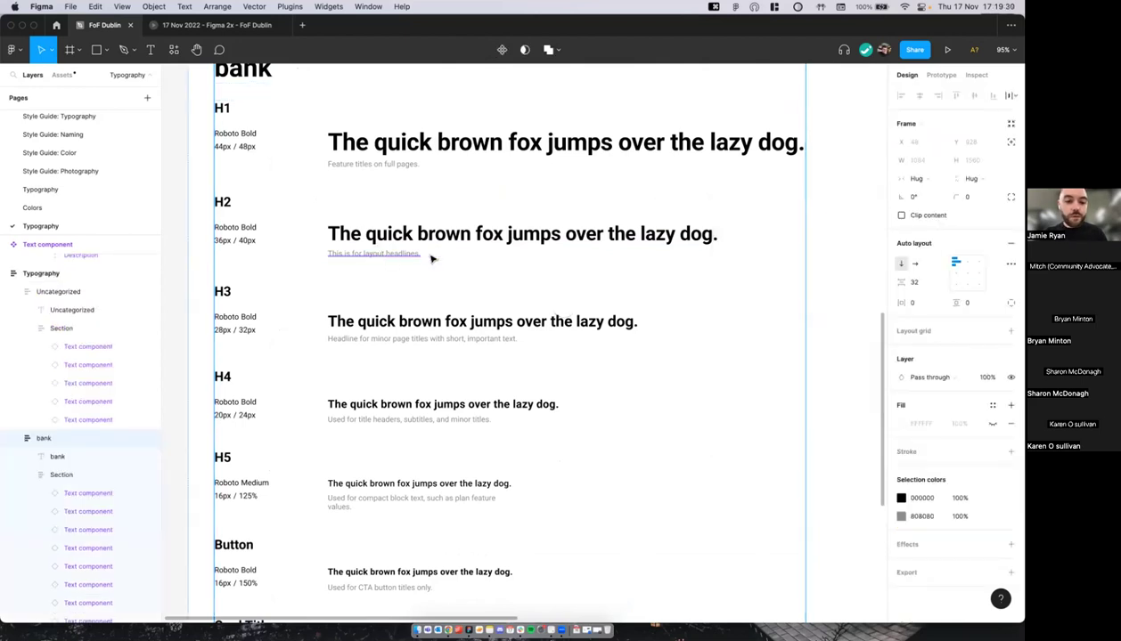
Step: Examine the bank section of the typography sheet from the H1 heading down to the p style
scroll(424, 260, "down", 3)
scroll(422, 261, "down", 3)
scroll(420, 260, "down", 2)
scroll(420, 260, "up", 3)
left_click(227, 248)
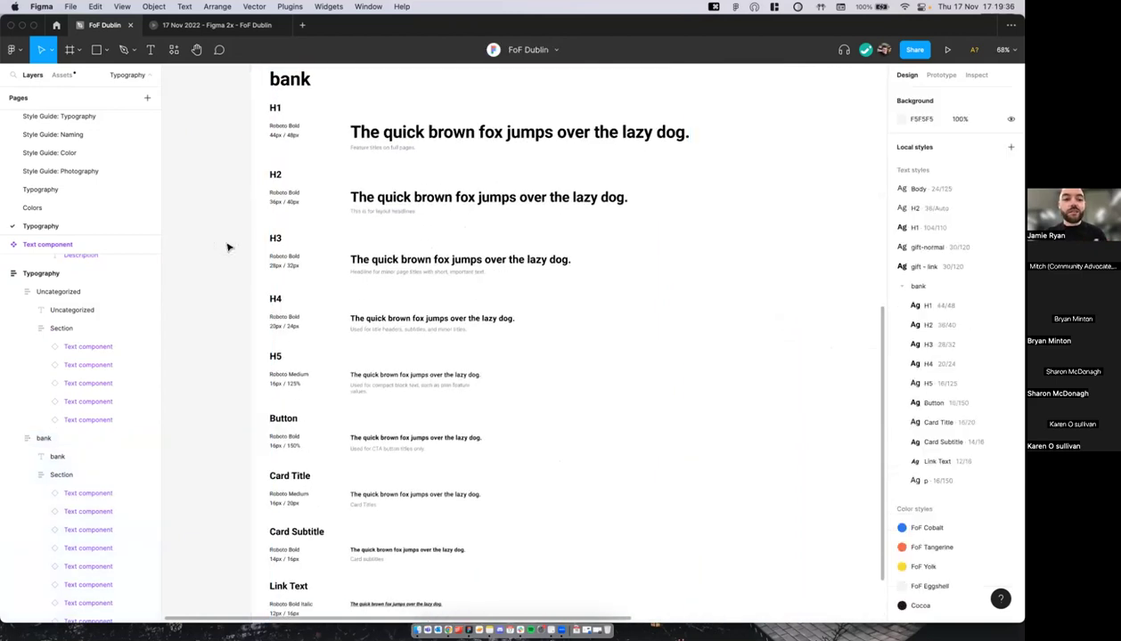
scroll(227, 247, "right", 3)
scroll(214, 250, "down", 4)
scroll(212, 294, "up", 3)
scroll(213, 293, "down", 2)
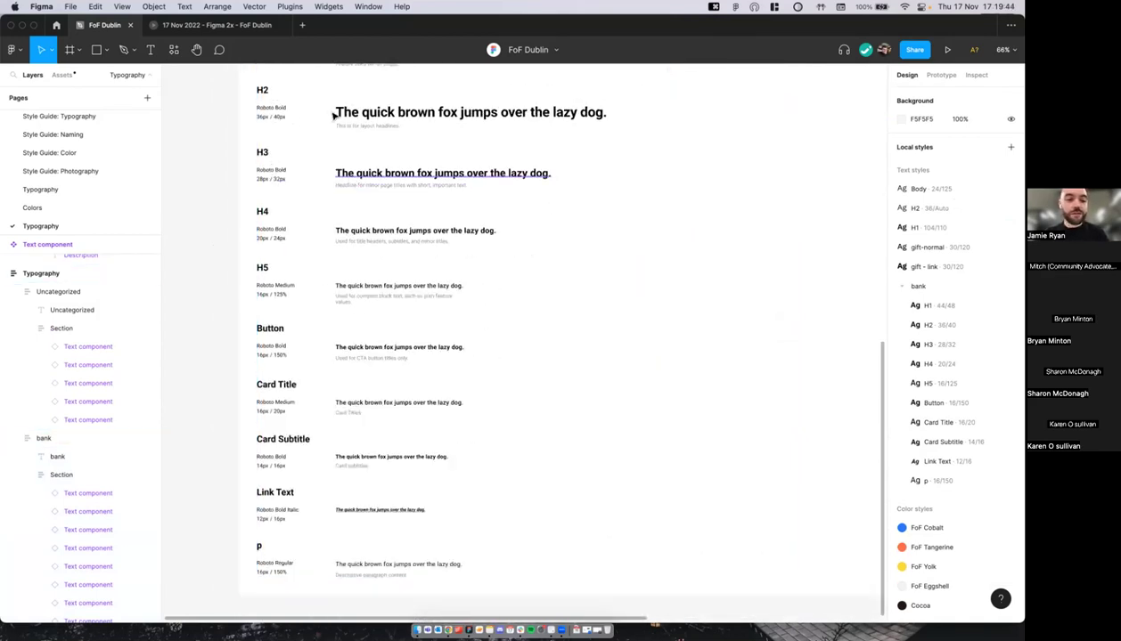
scroll(212, 307, "up", 1)
scroll(214, 308, "down", 1)
scroll(215, 308, "down", 2)
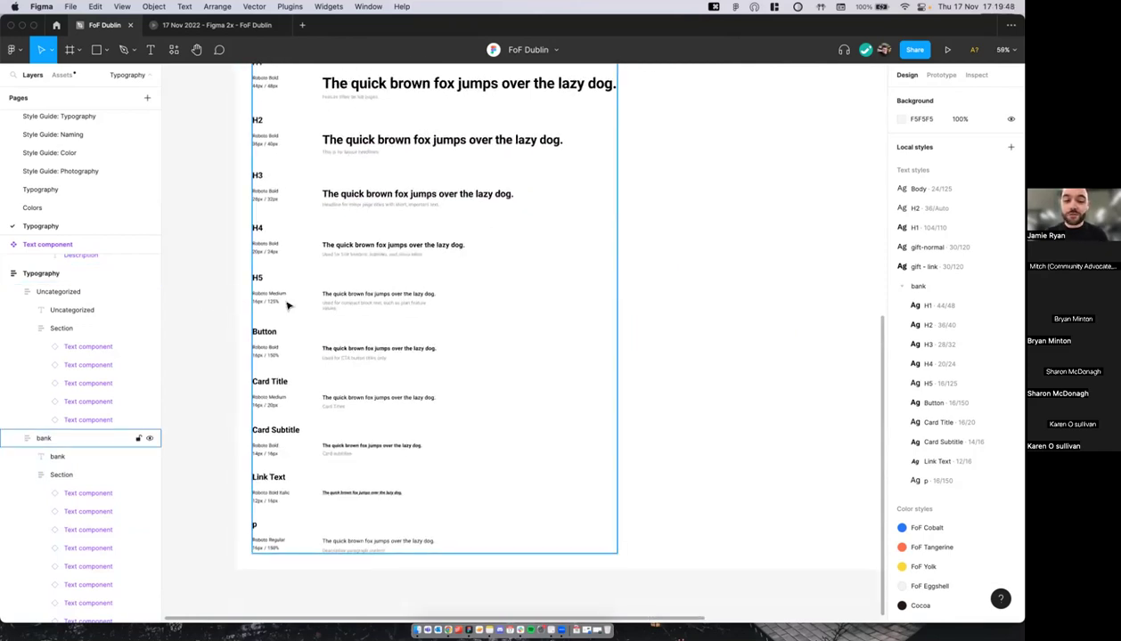
scroll(225, 255, "up", 3)
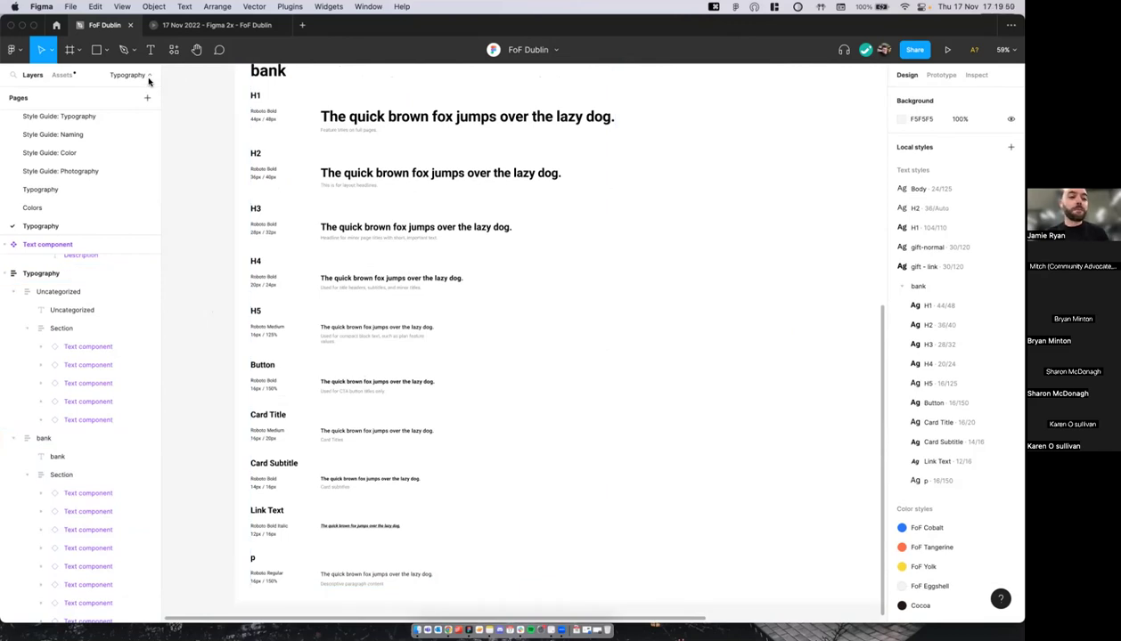
scroll(100, 171, "up", 4)
scroll(99, 205, "down", 4)
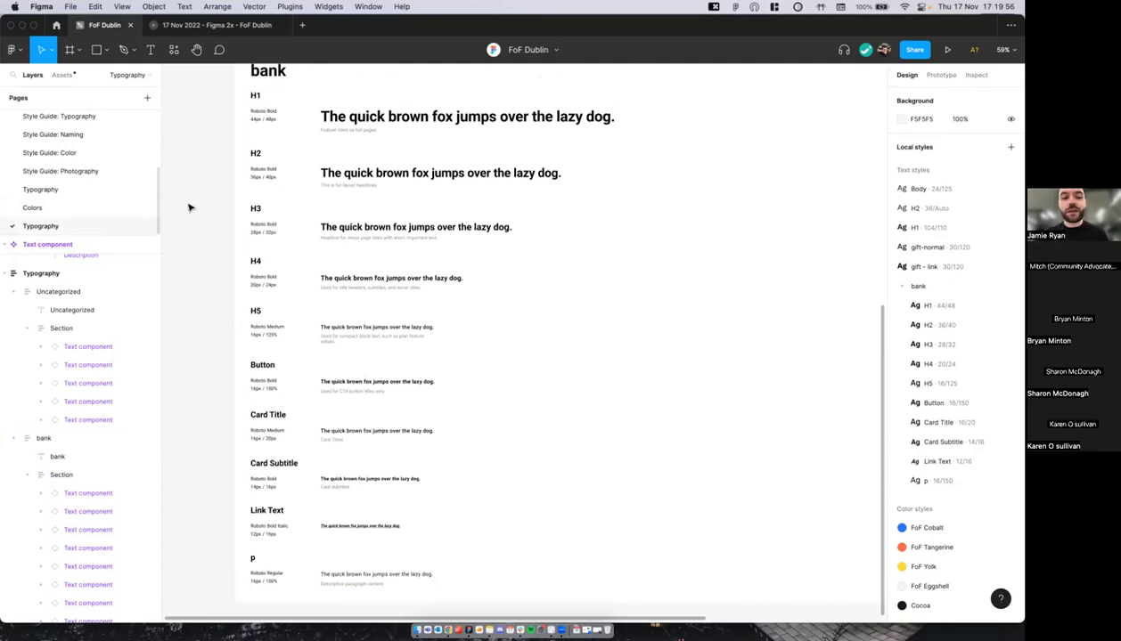
scroll(167, 220, "up", 1)
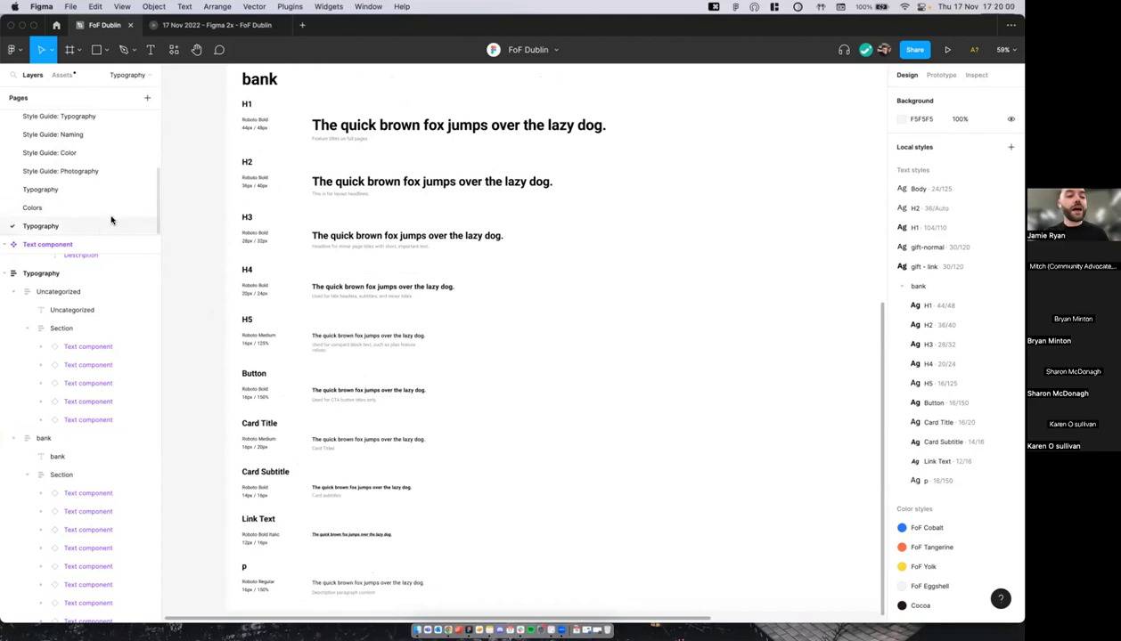
scroll(262, 93, "up", 2)
scroll(177, 148, "down", 2)
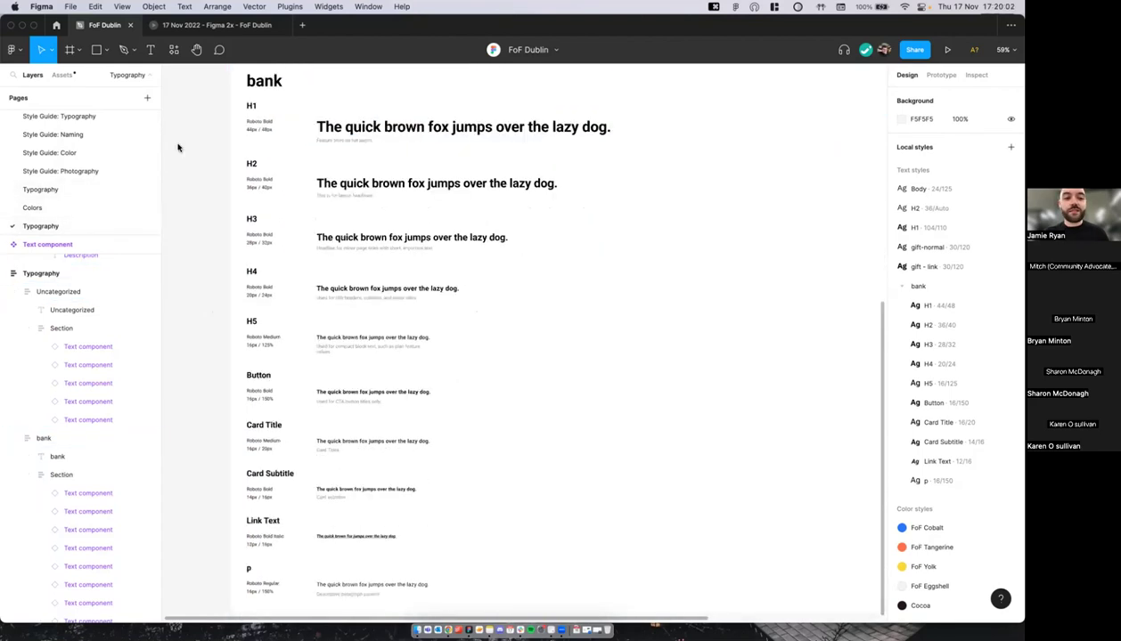
Step: Return to the 17 Nov 2022 - Figma 2x page and review the bullet points on the Typography slide
scroll(178, 148, "down", 1)
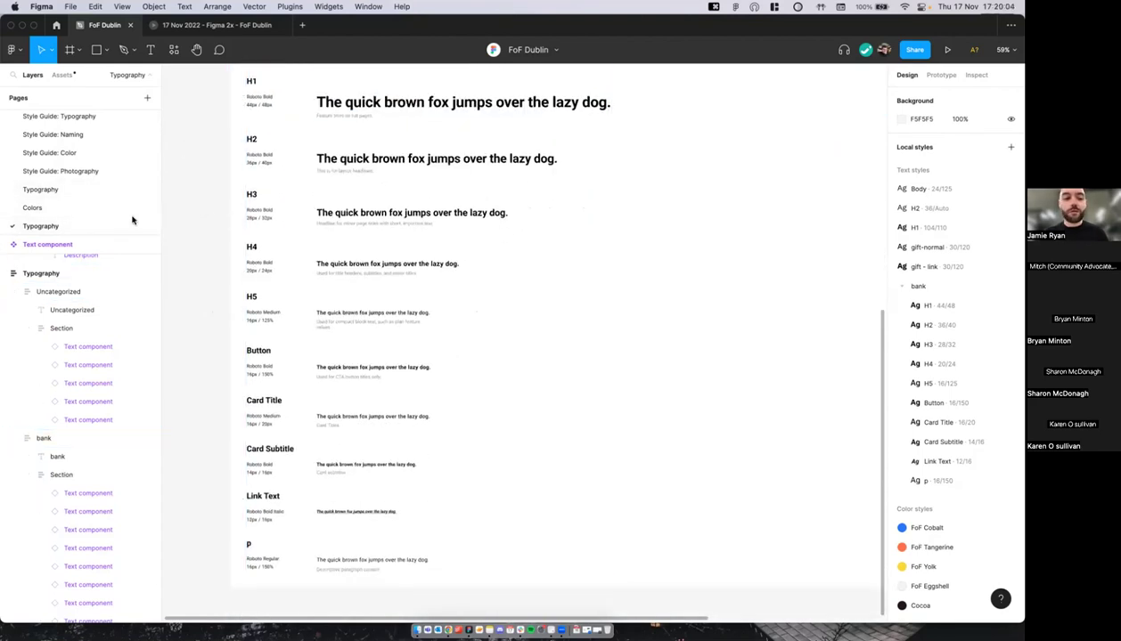
scroll(107, 187, "up", 3)
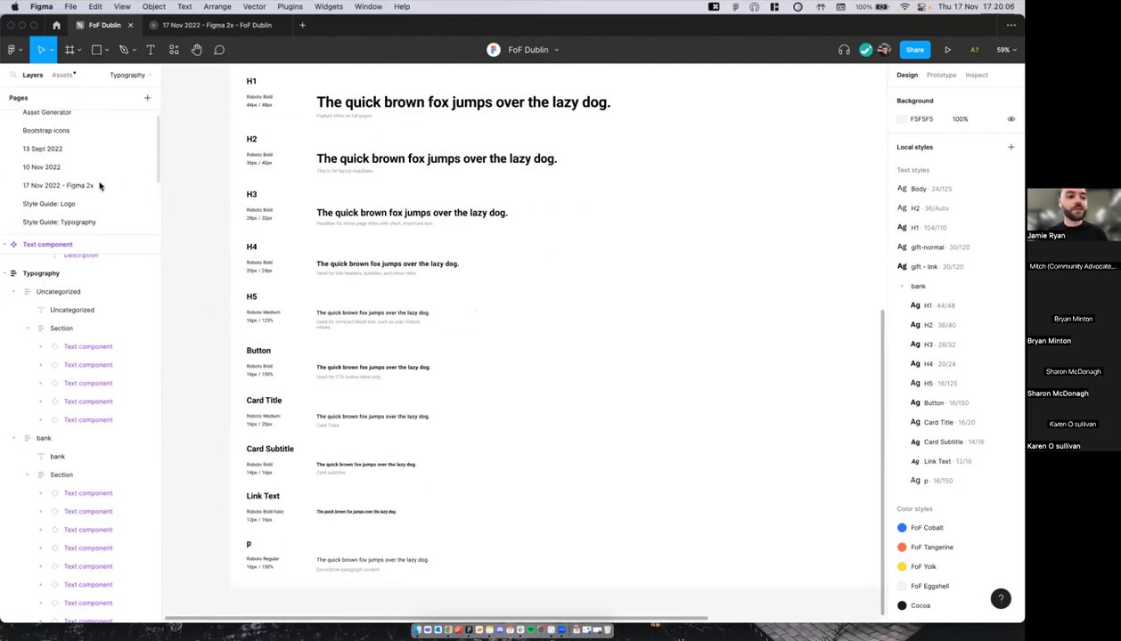
left_click(95, 189)
scroll(276, 213, "down", 5)
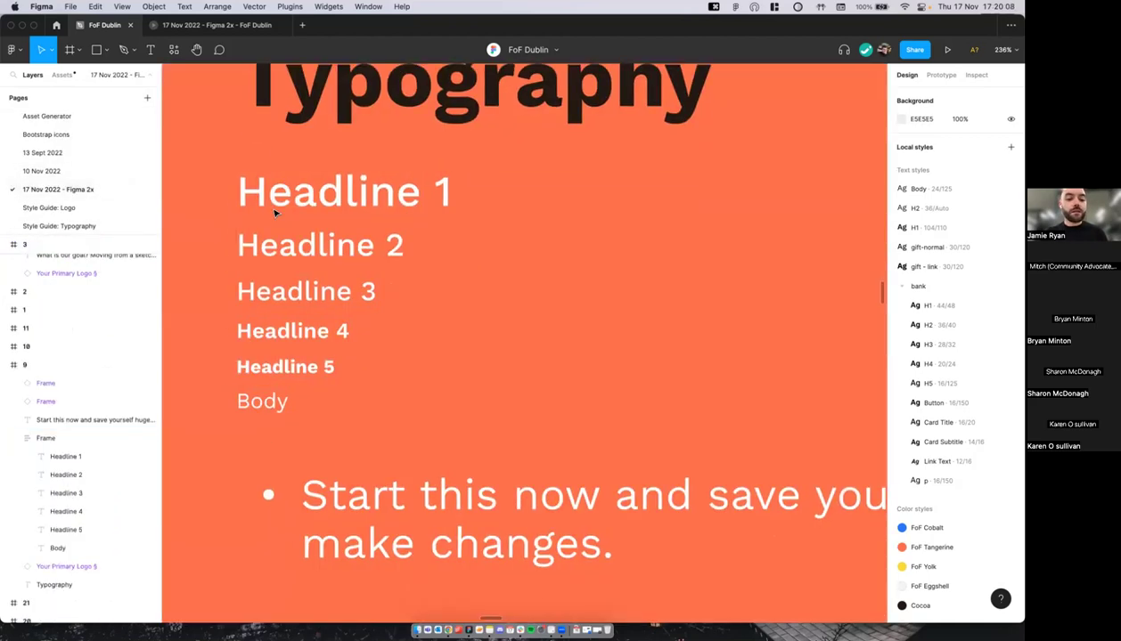
scroll(441, 302, "up", 3)
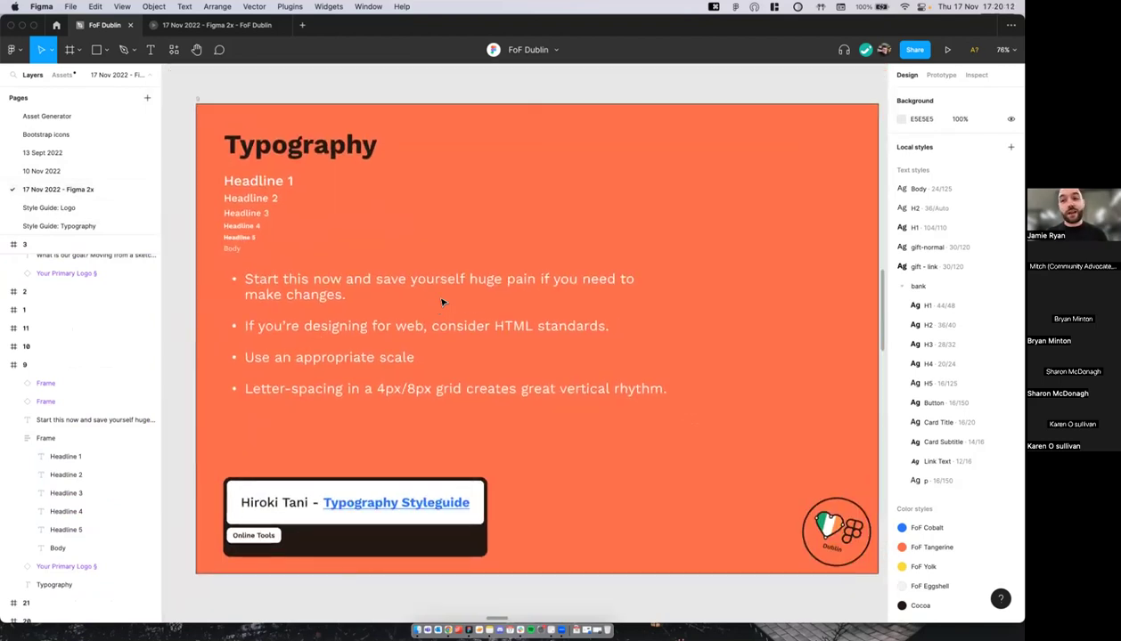
scroll(437, 298, "up", 2)
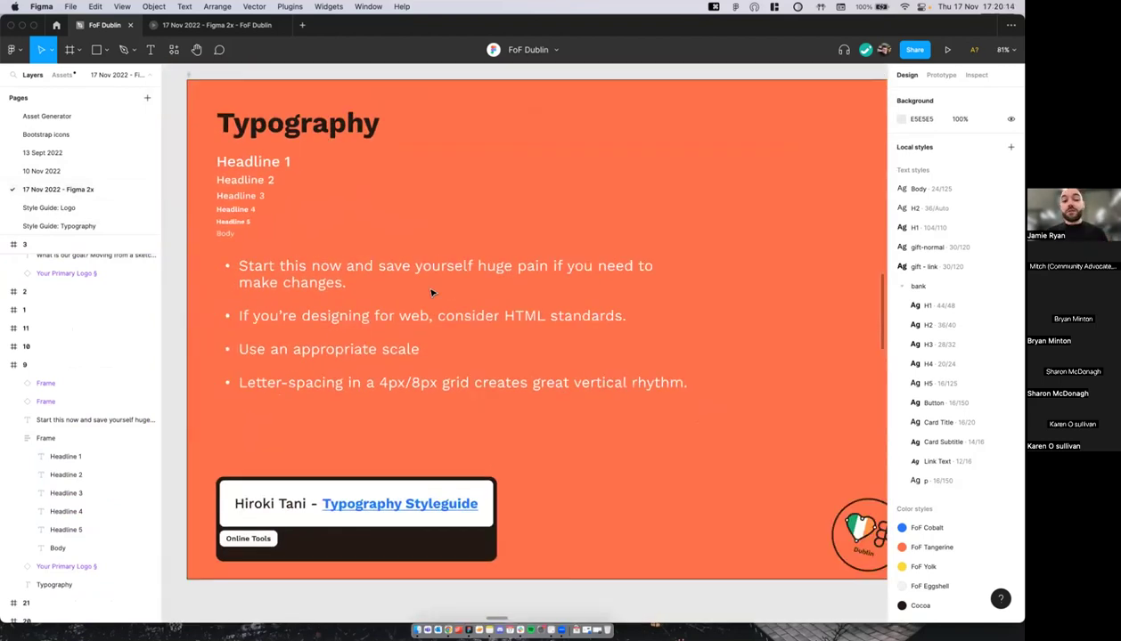
right_click(400, 254)
scroll(395, 255, "down", 1)
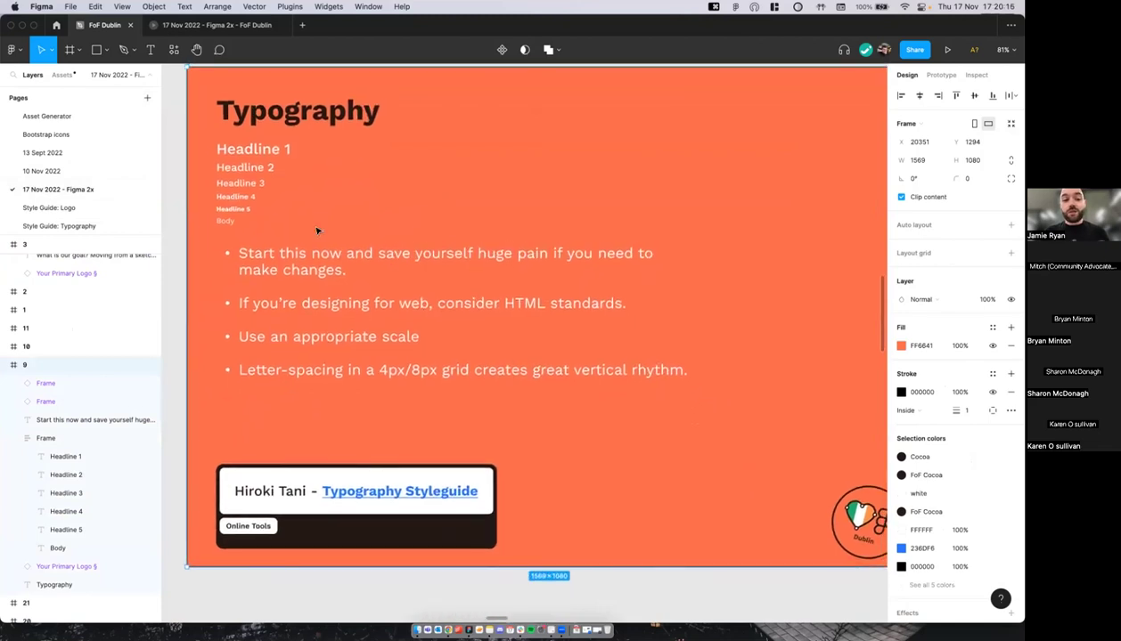
scroll(317, 231, "right", 1)
left_click(332, 67)
scroll(375, 123, "down", 1)
scroll(375, 120, "up", 1)
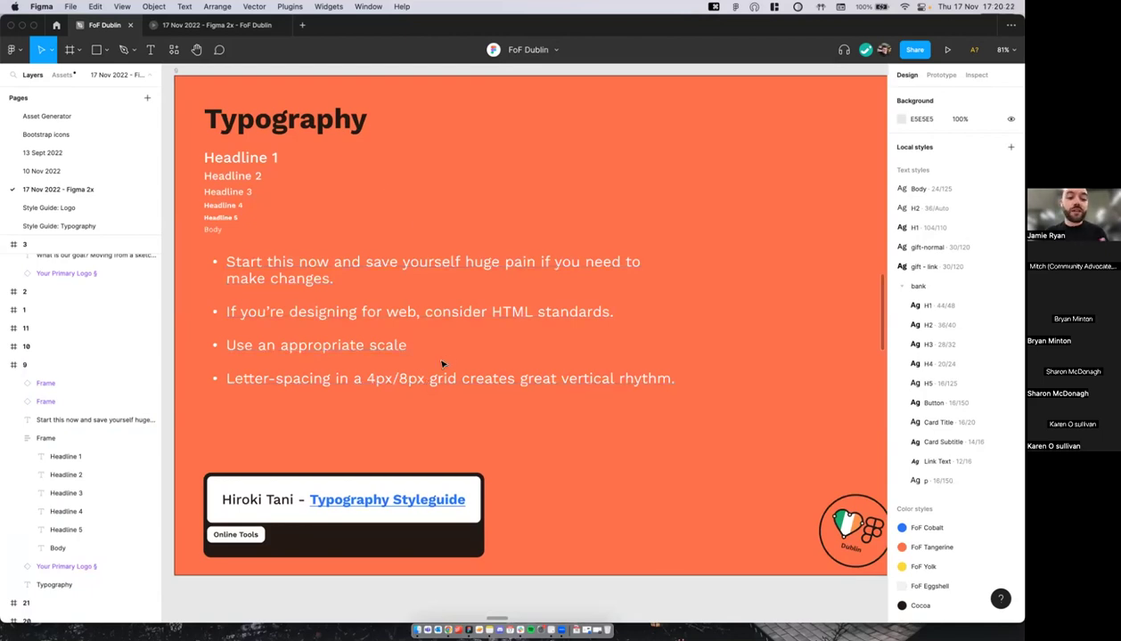
Step: Change "Letter-spacing" to "Line-spacing" in the last bullet of the Typography slide
left_click(285, 378)
double_click(245, 379)
type("Li")
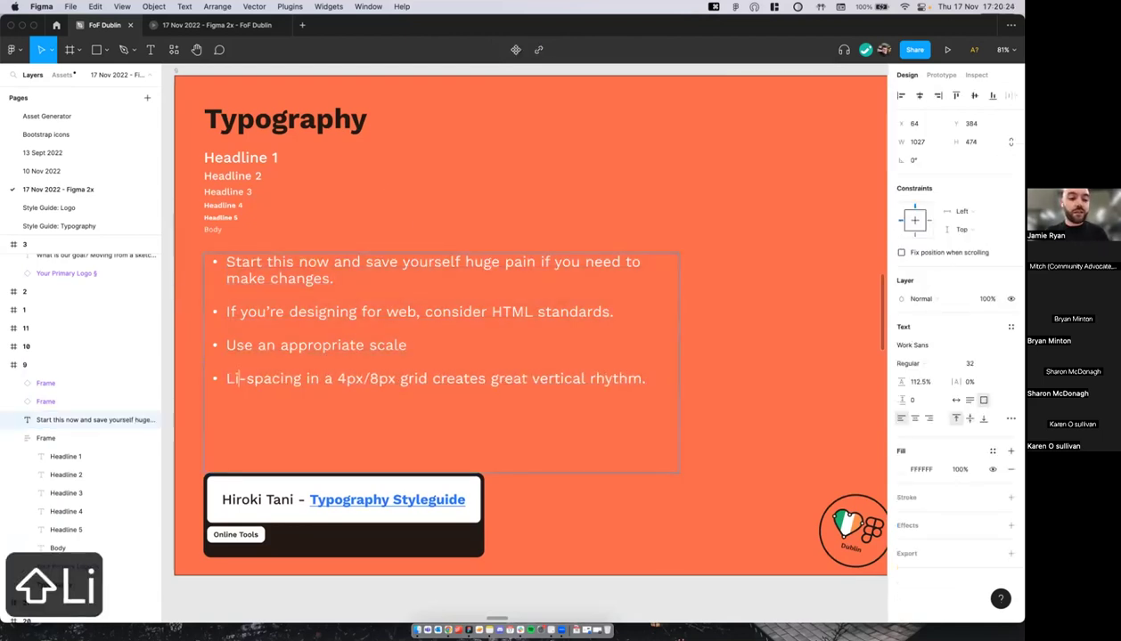
type("ne")
left_click(184, 417)
scroll(184, 417, "down", 1)
scroll(184, 417, "up", 2)
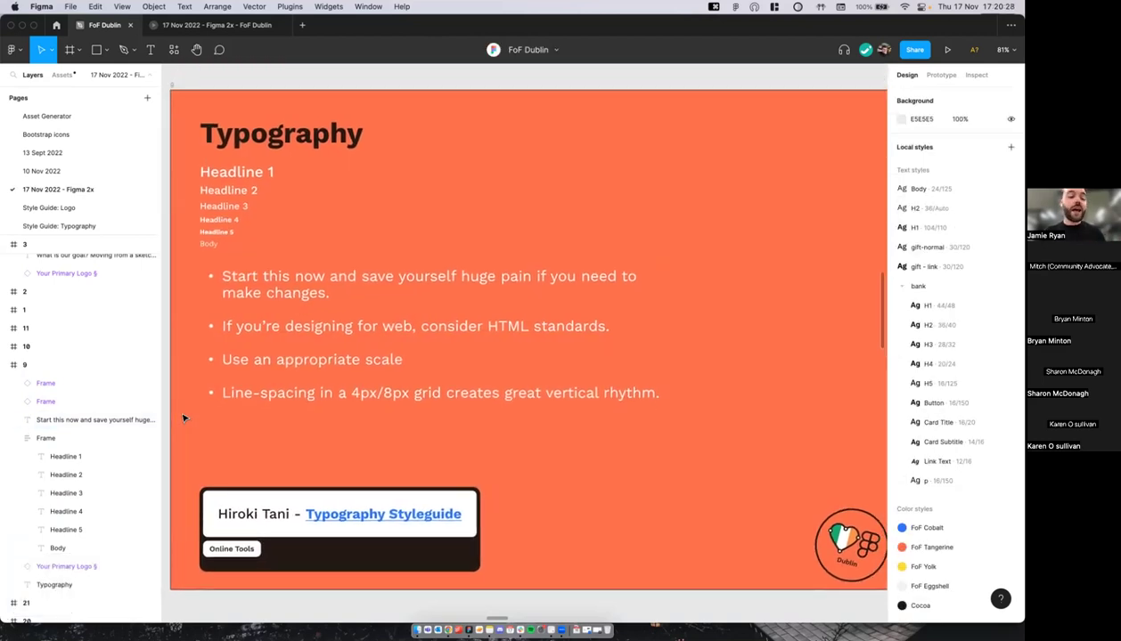
scroll(183, 417, "down", 3)
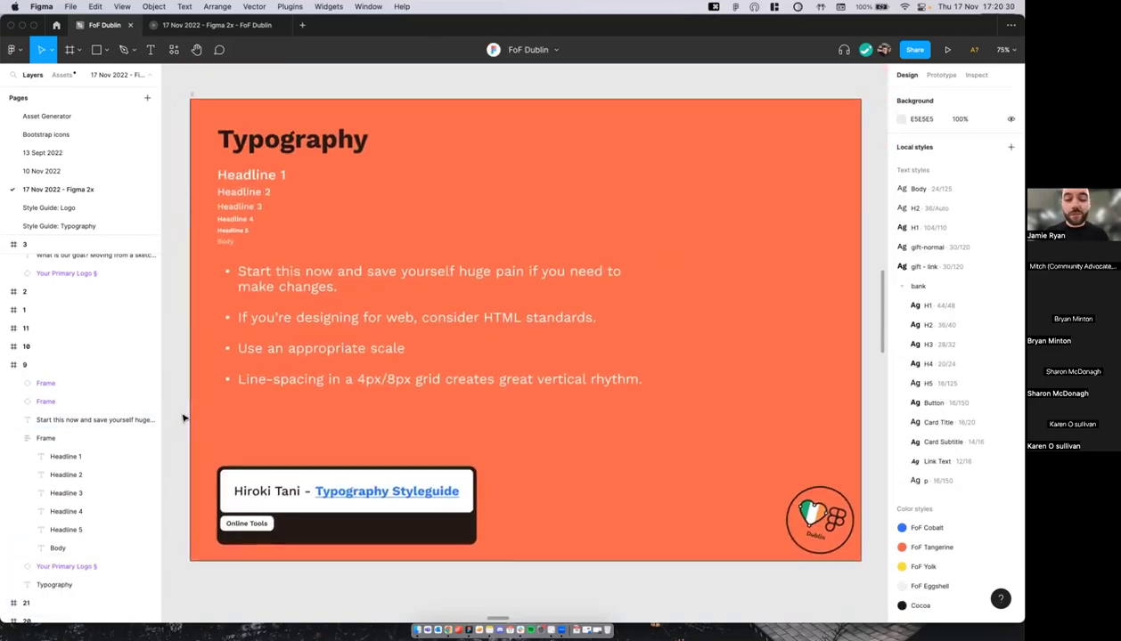
scroll(184, 418, "up", 3)
scroll(184, 416, "down", 3)
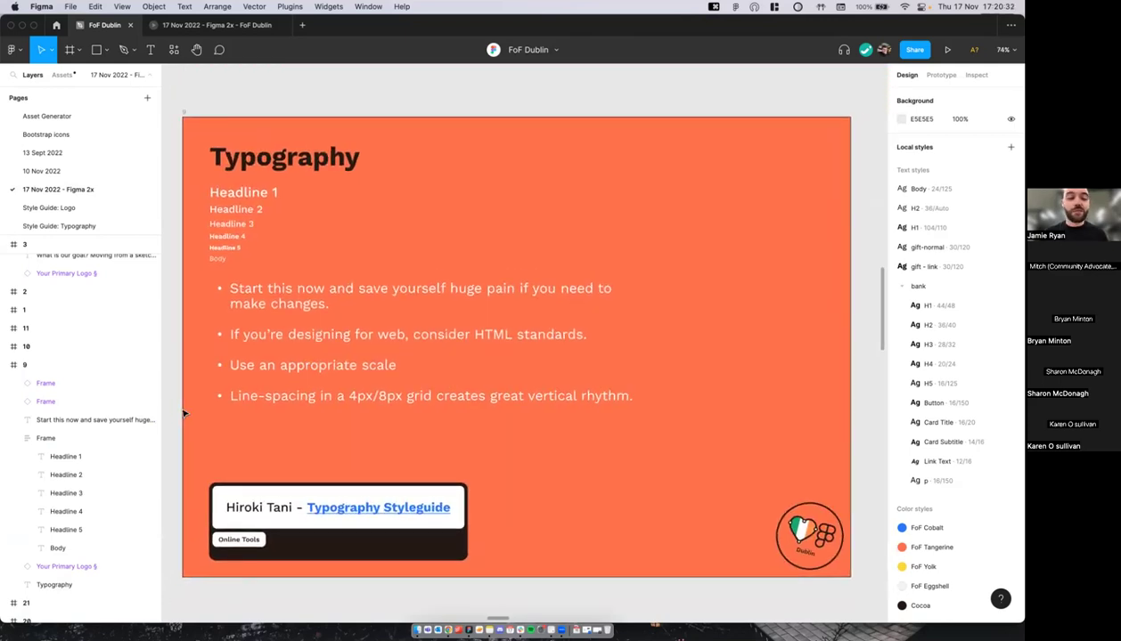
scroll(184, 413, "up", 1)
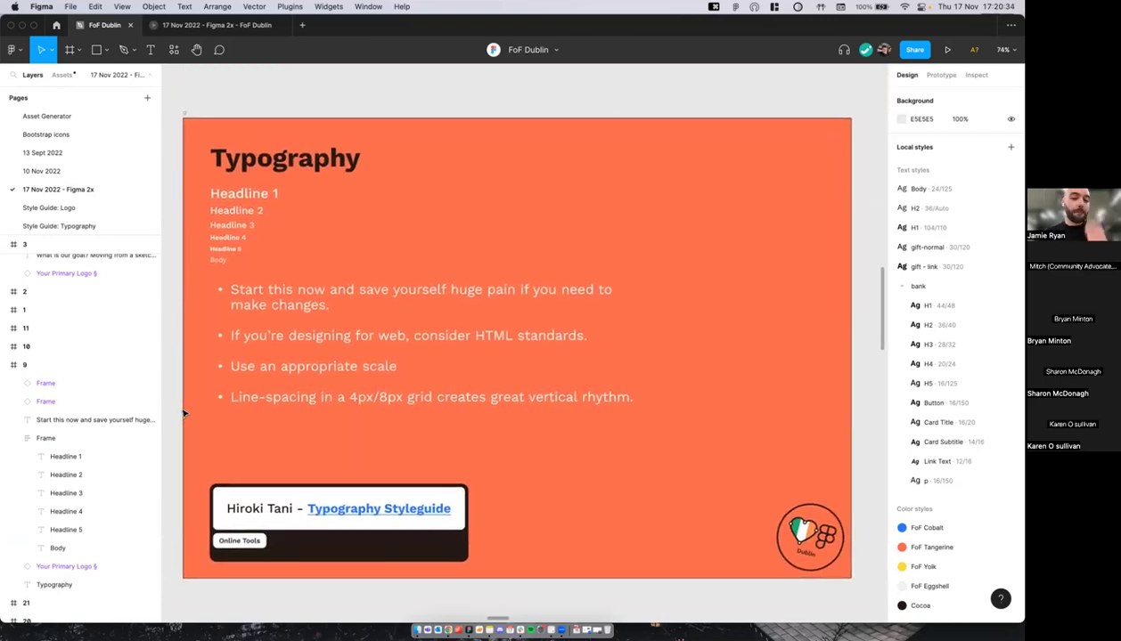
scroll(183, 414, "left", 1)
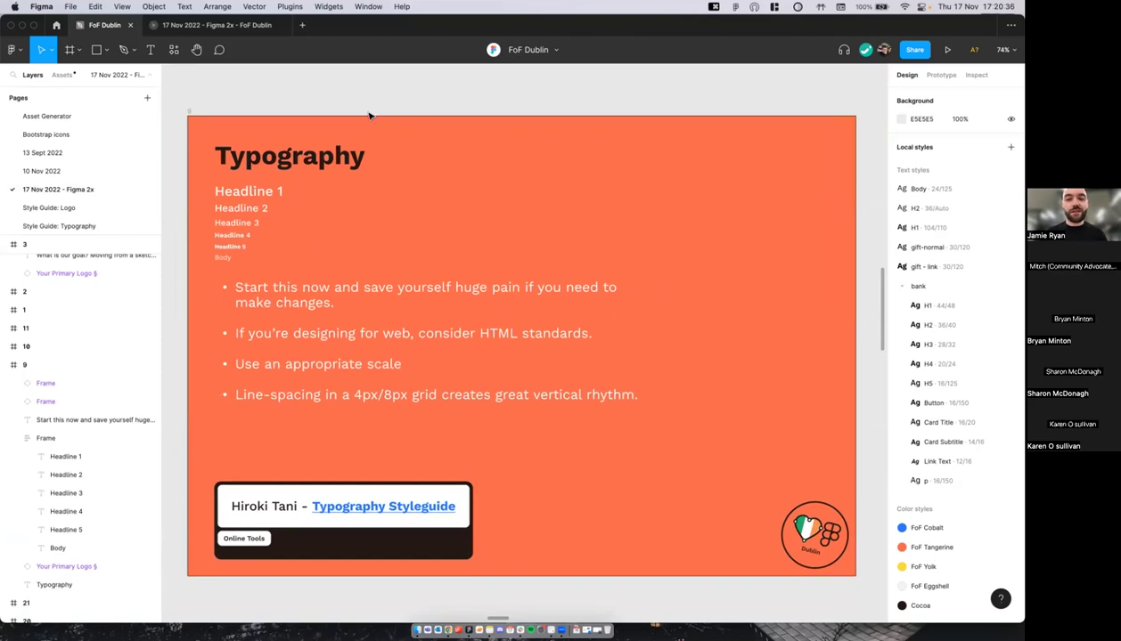
scroll(395, 98, "left", 2)
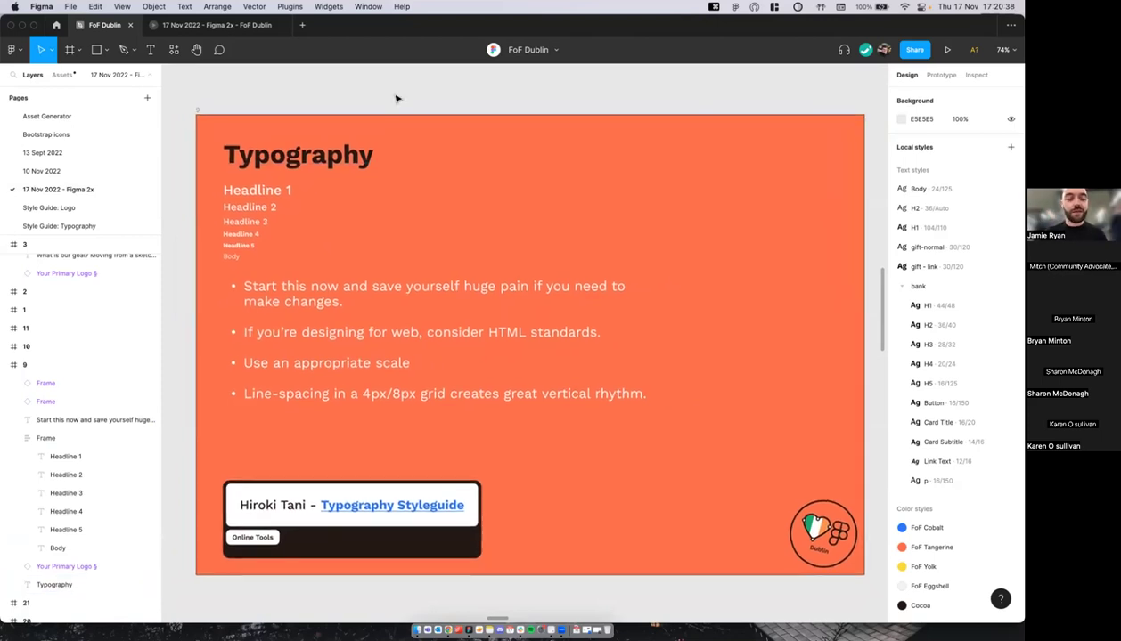
scroll(396, 98, "down", 1)
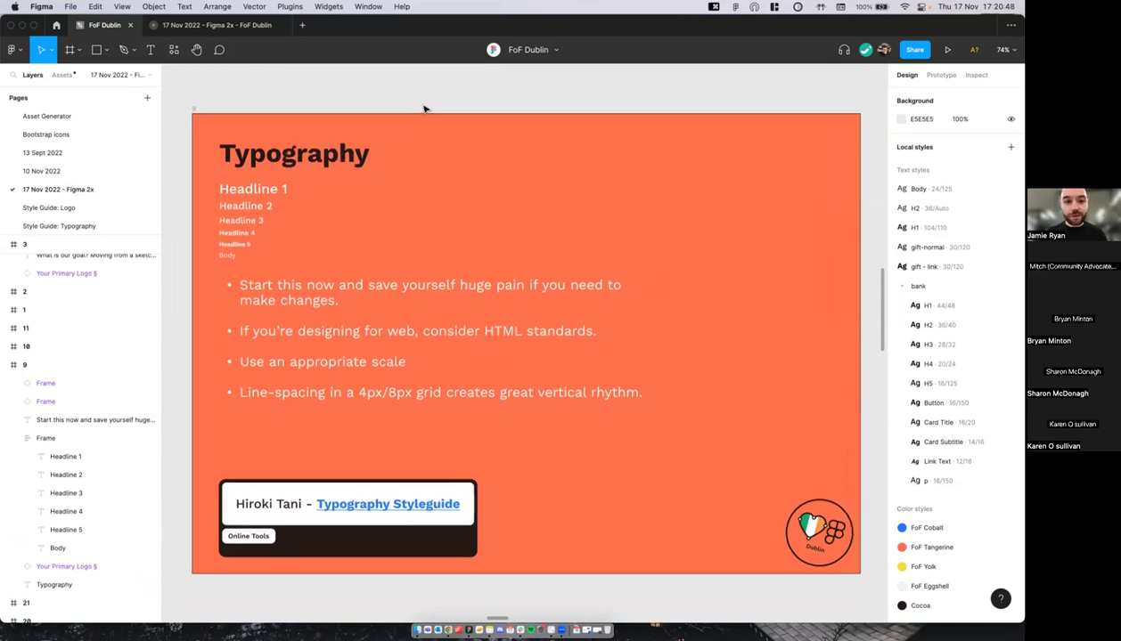
Step: Go to the Style Hacks! slide and view its copy and paste layer styles section with the sample shapes
scroll(425, 108, "down", 2)
scroll(425, 108, "right", 6)
scroll(424, 108, "right", 5)
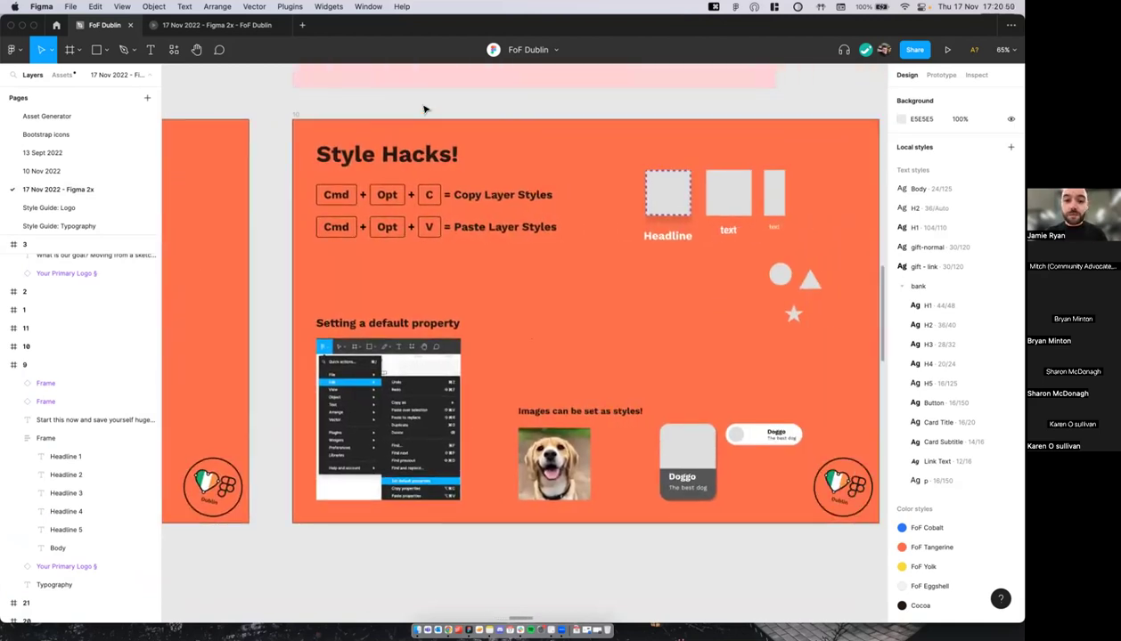
right_click(420, 108)
key("Escape")
scroll(455, 114, "up", 2)
scroll(455, 114, "up", 2)
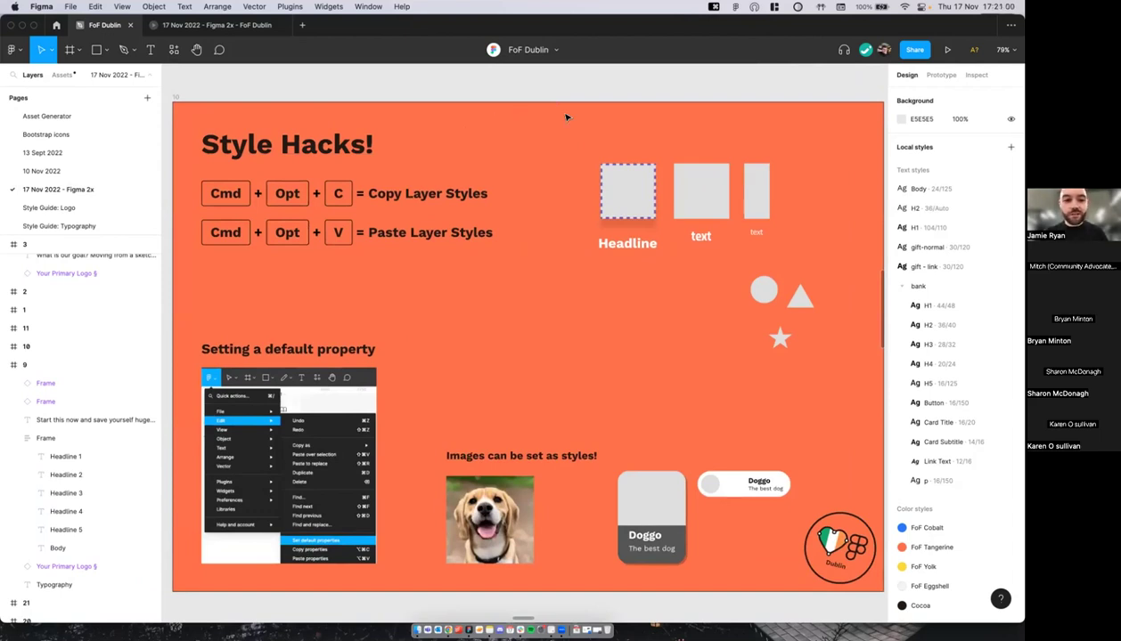
scroll(633, 195, "down", 2)
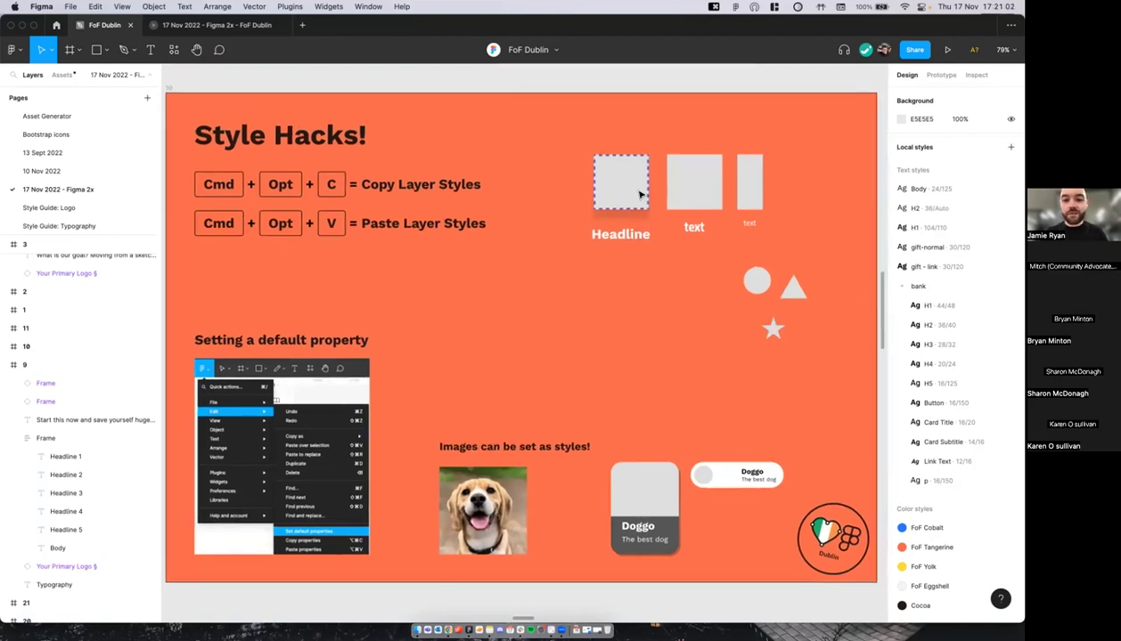
Step: Copy the dashed square's layer styles and paste them onto the middle square, the narrow rectangle and the circle
left_click(632, 178)
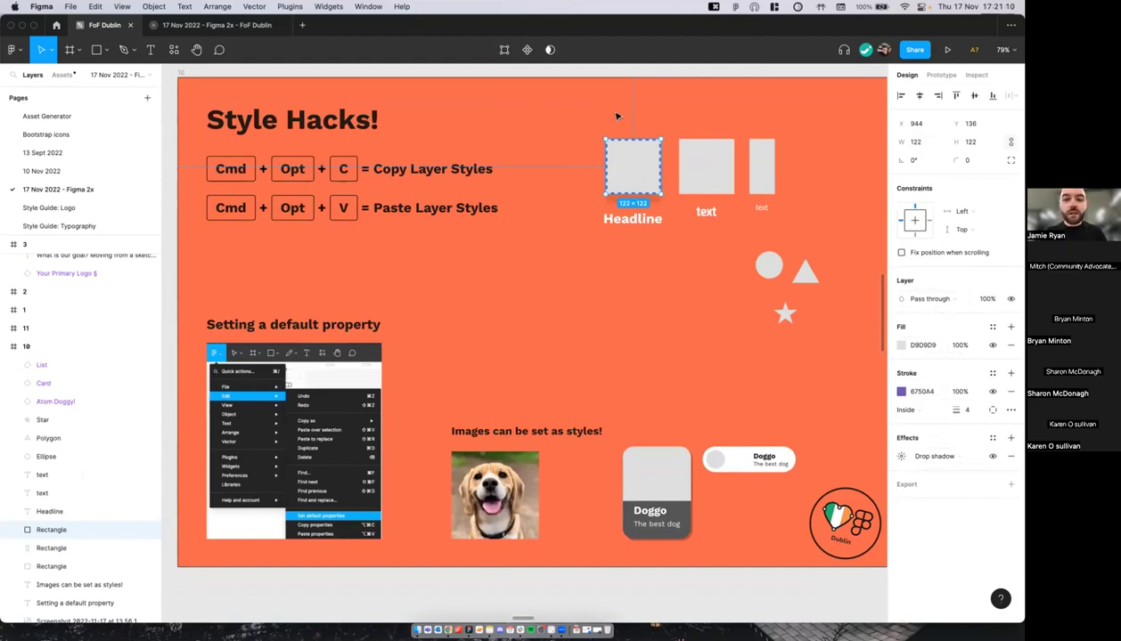
key("alt+super+c")
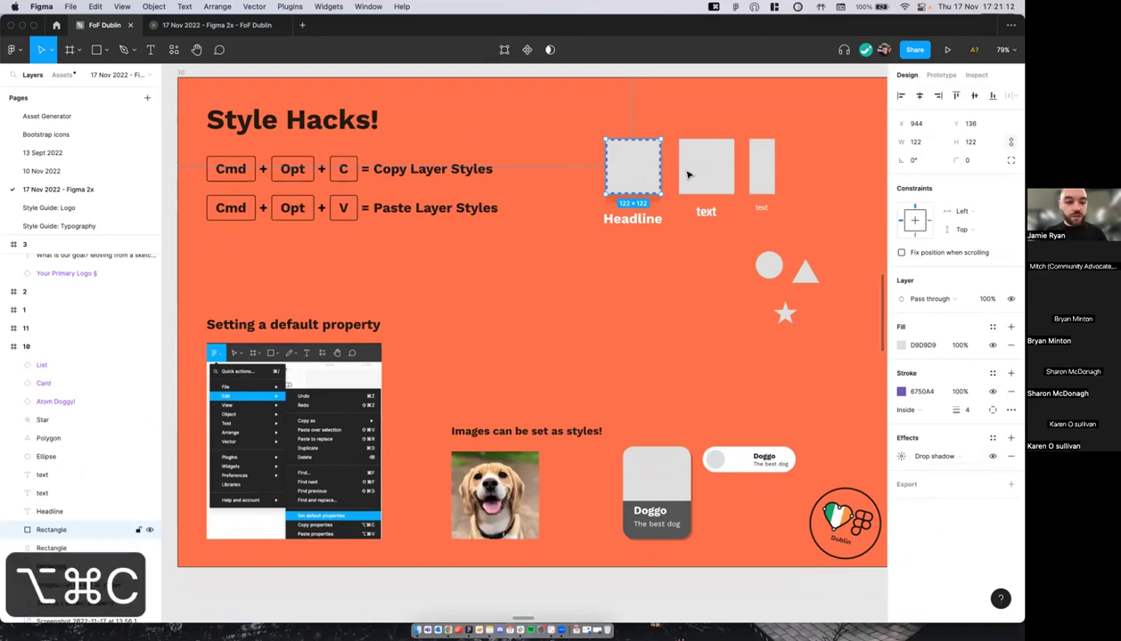
left_click(704, 172)
key("alt+super+v")
left_click(767, 174)
key("alt+super+v")
left_click(768, 265)
key("alt+super+v")
scroll(781, 268, "right", 1)
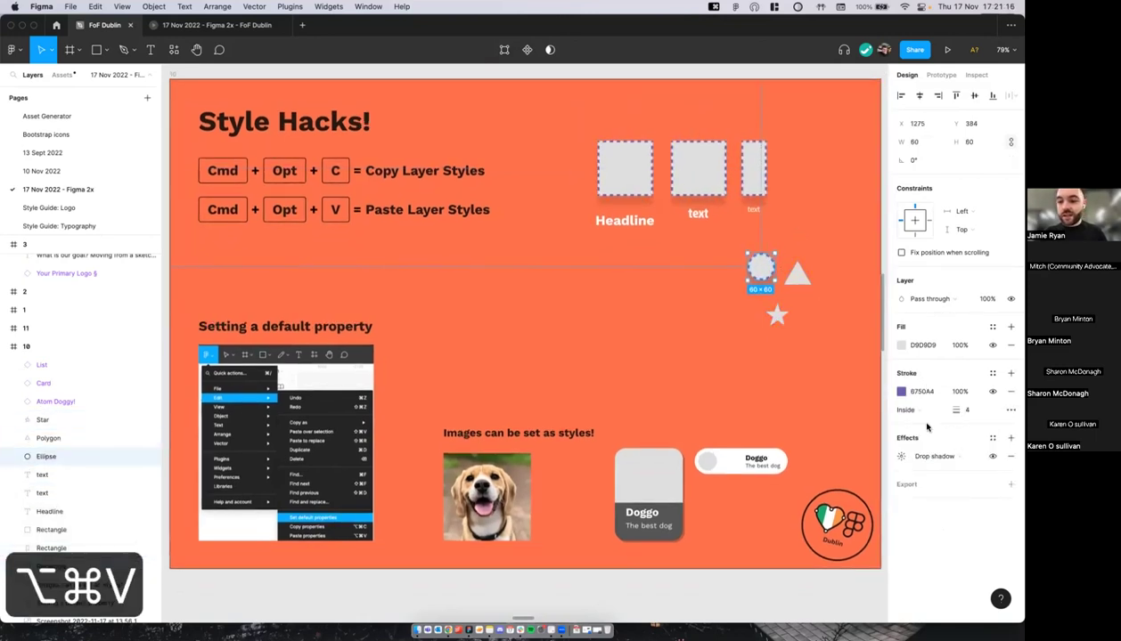
left_click(579, 109)
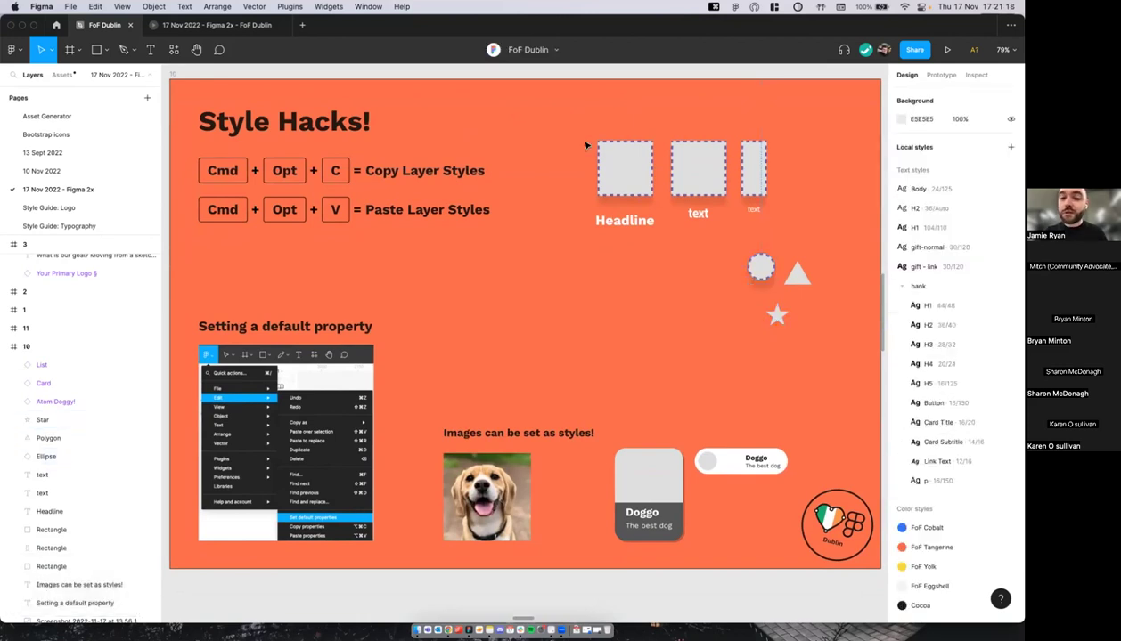
Step: Inspect the dashed stroke and drop shadow on the first and middle squares and compare them with the other shapes
scroll(591, 160, "up", 2)
scroll(581, 155, "right", 2)
scroll(573, 149, "down", 3)
left_click(573, 150)
left_click(573, 149)
scroll(570, 143, "up", 5)
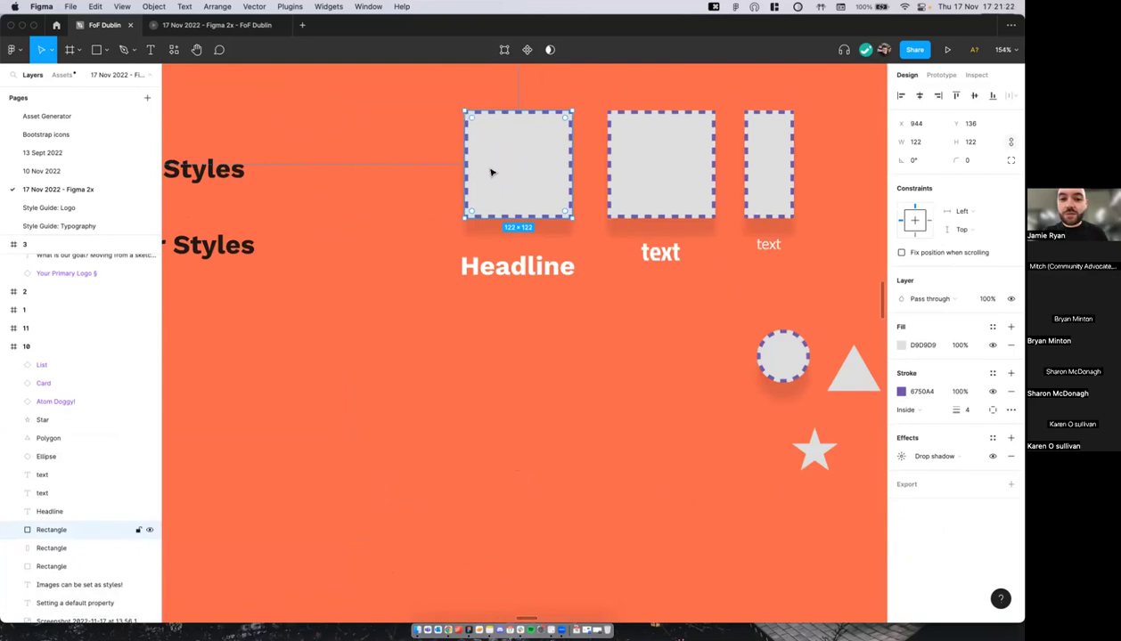
scroll(490, 173, "down", 3)
scroll(801, 357, "left", 1)
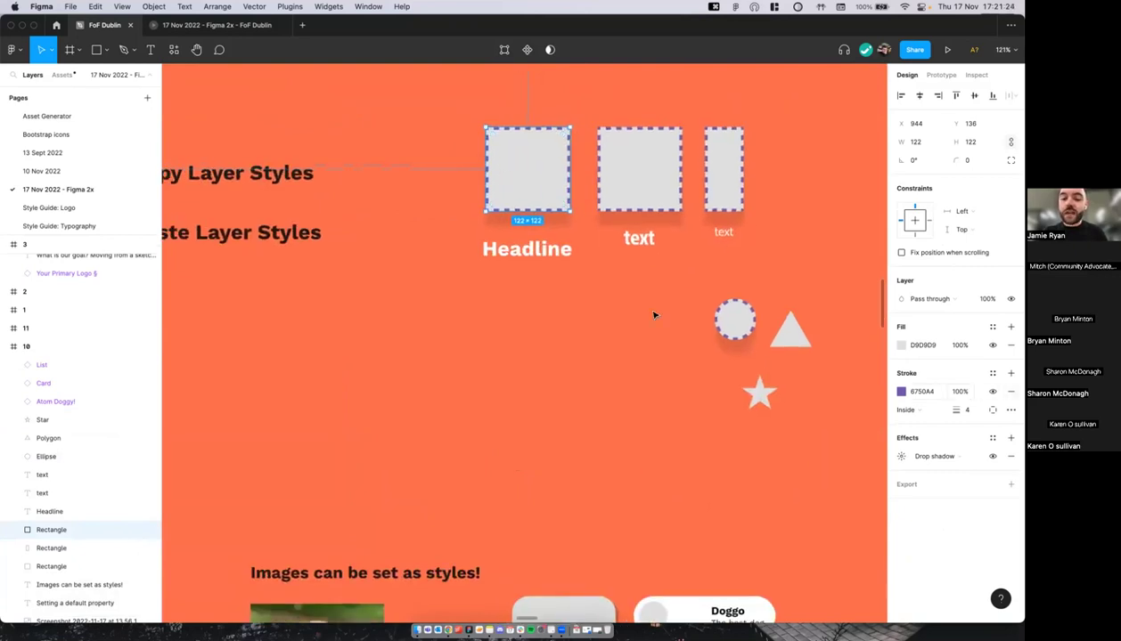
scroll(659, 312, "left", 1)
scroll(668, 308, "down", 4)
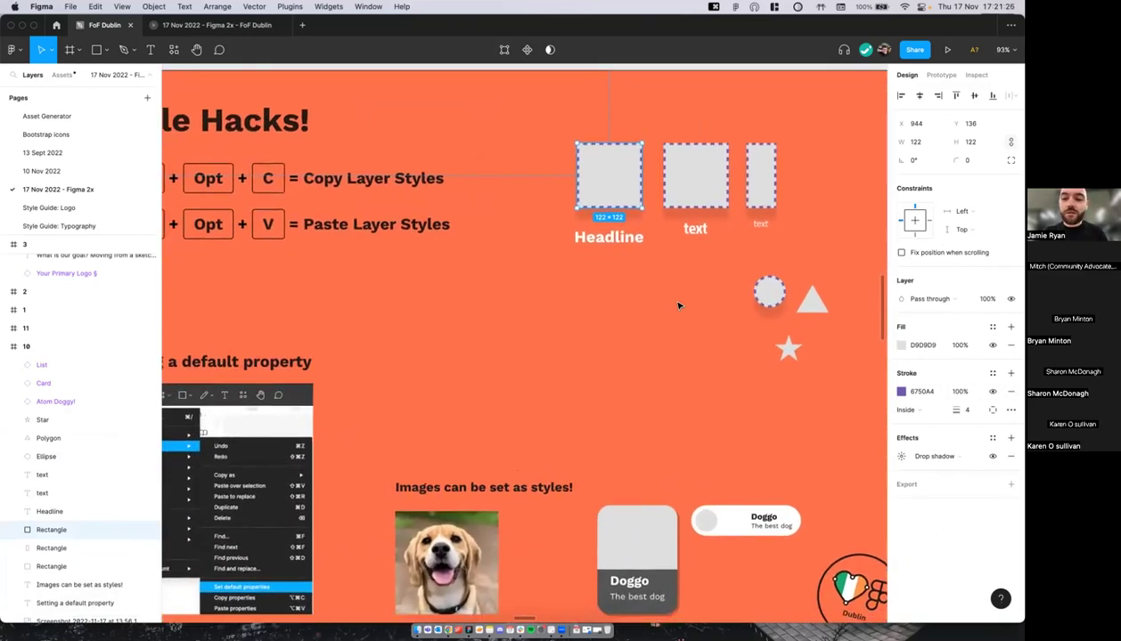
scroll(673, 311, "up", 2)
scroll(661, 324, "right", 1)
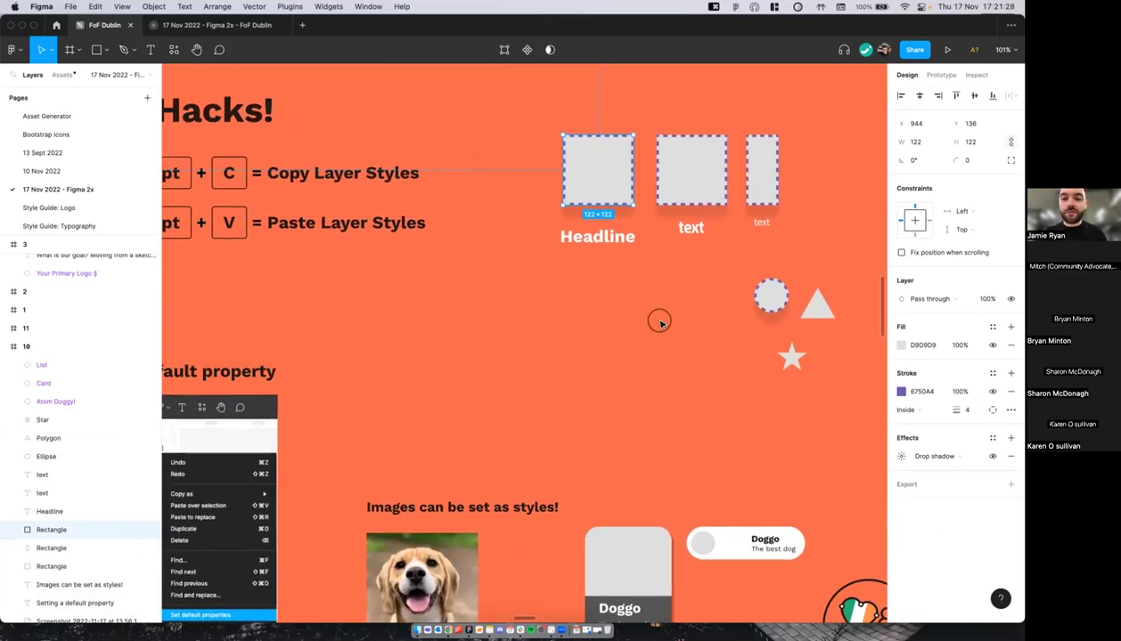
left_click(660, 323)
scroll(578, 183, "right", 1)
left_click(573, 192)
scroll(573, 193, "right", 1)
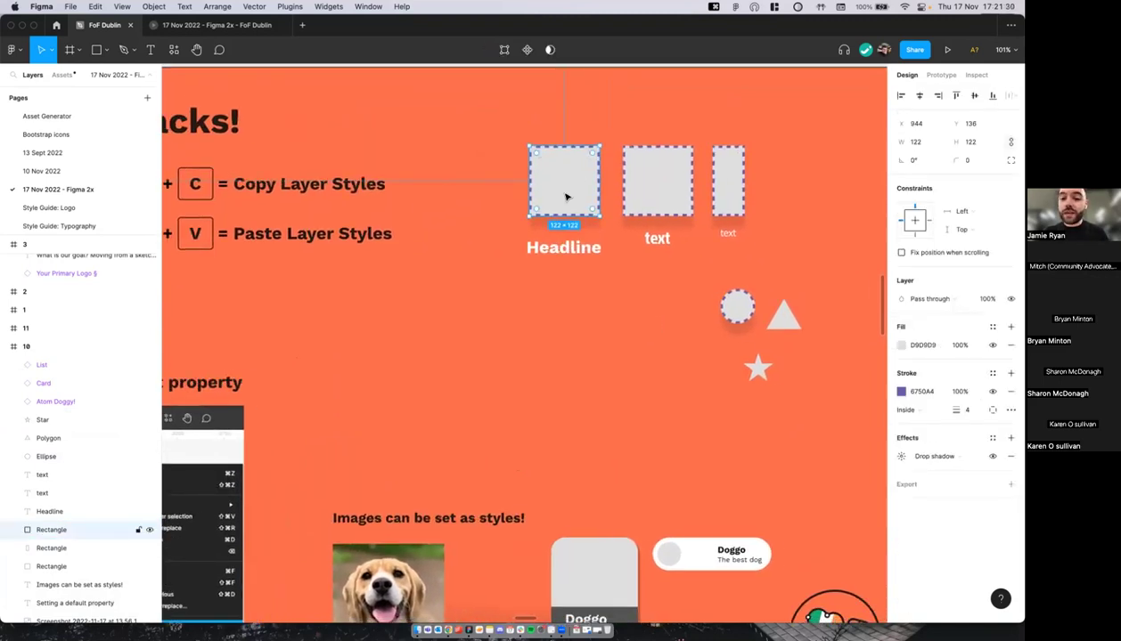
scroll(550, 145, "right", 2)
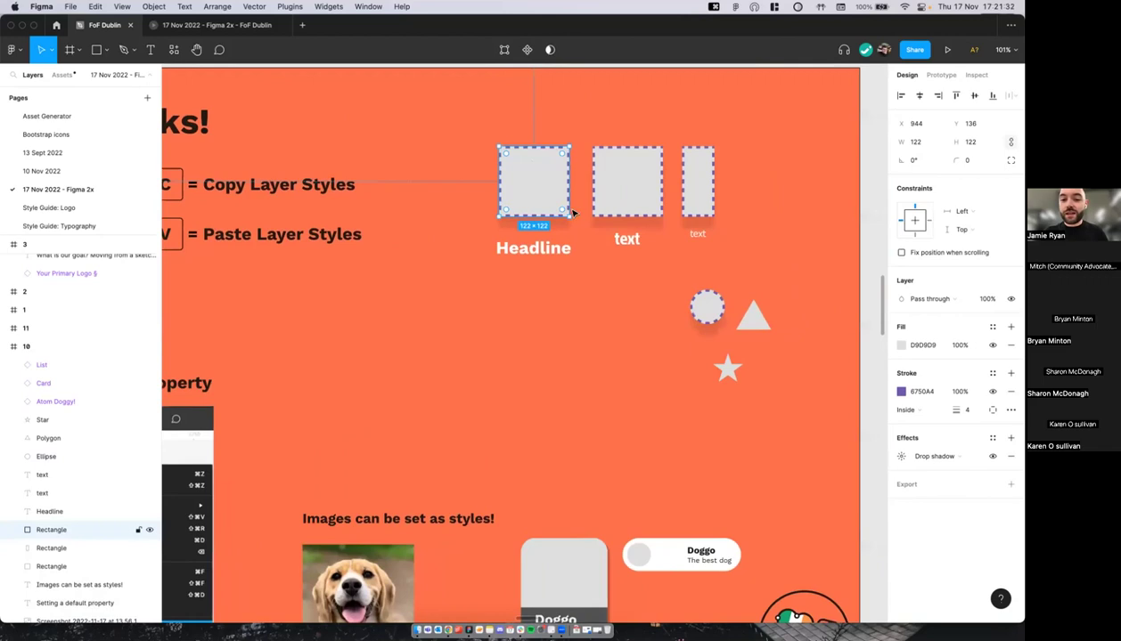
scroll(573, 212, "up", 3)
left_click(619, 177)
scroll(619, 177, "down", 5)
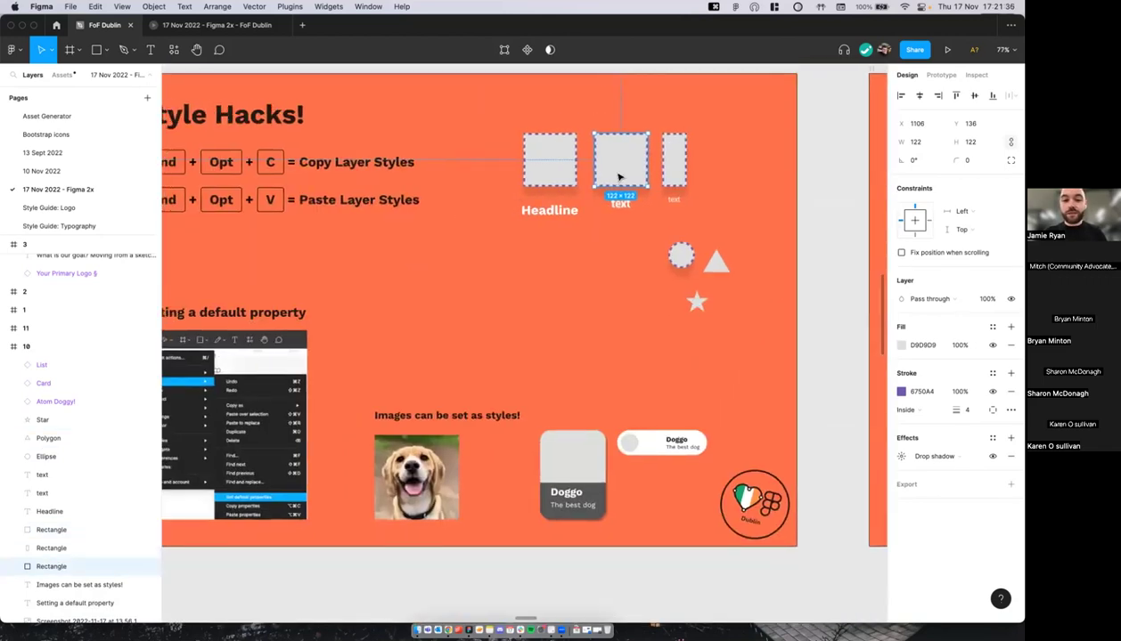
scroll(553, 193, "up", 3)
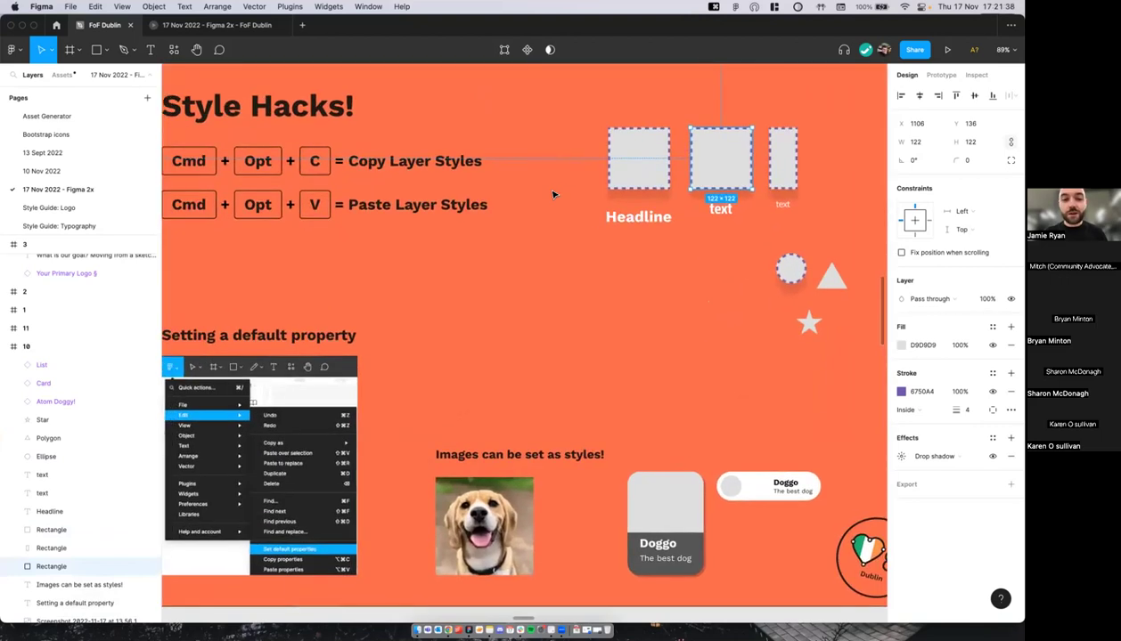
left_click(555, 192)
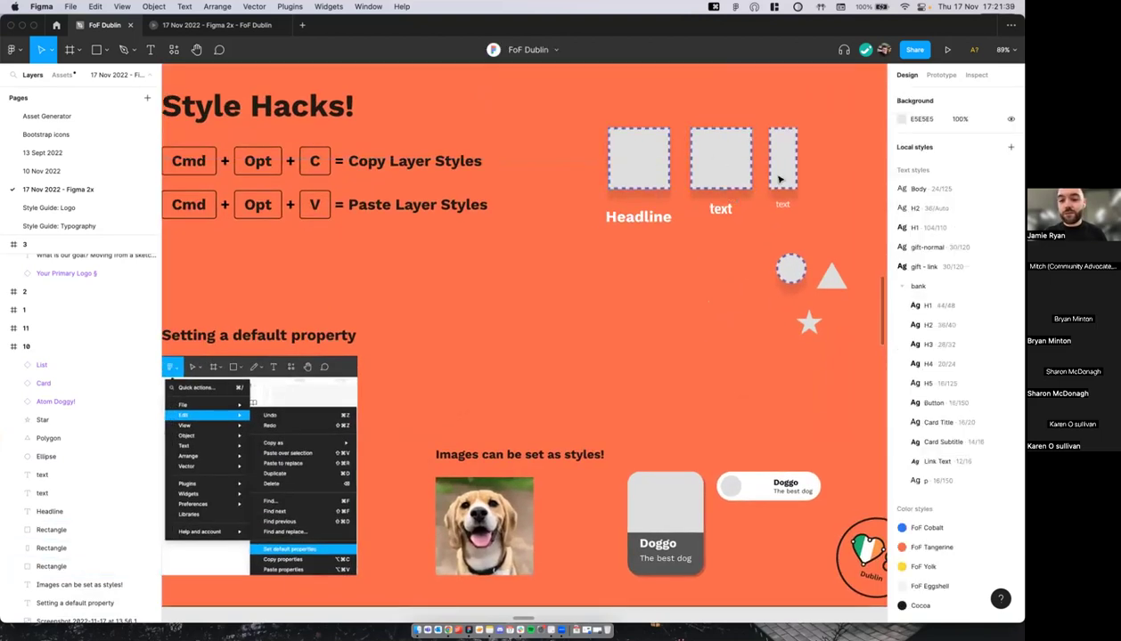
Step: Apply the bank H1 text style to the Headline text and move it left, clear of the neighbouring text
left_click(656, 220)
scroll(657, 222, "right", 2)
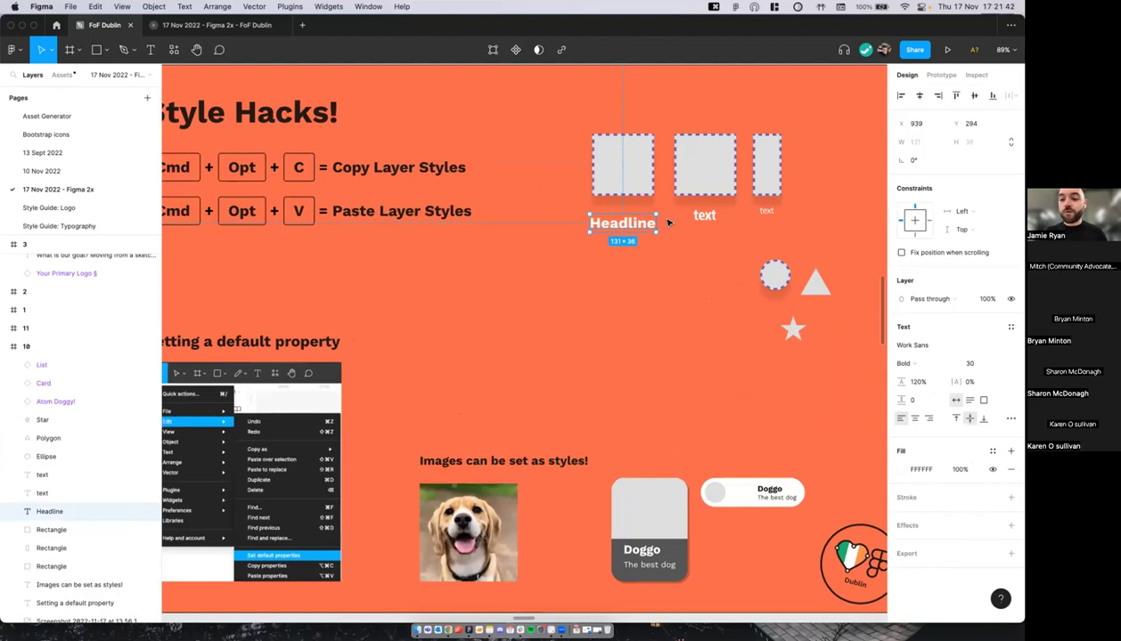
left_click(1011, 327)
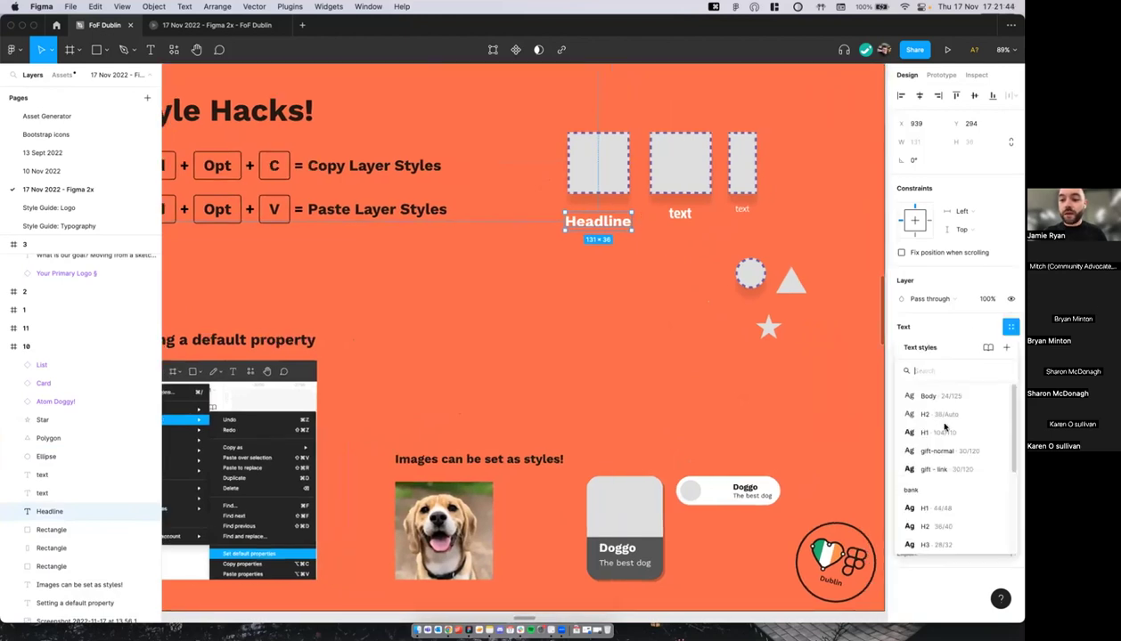
scroll(949, 434, "down", 3)
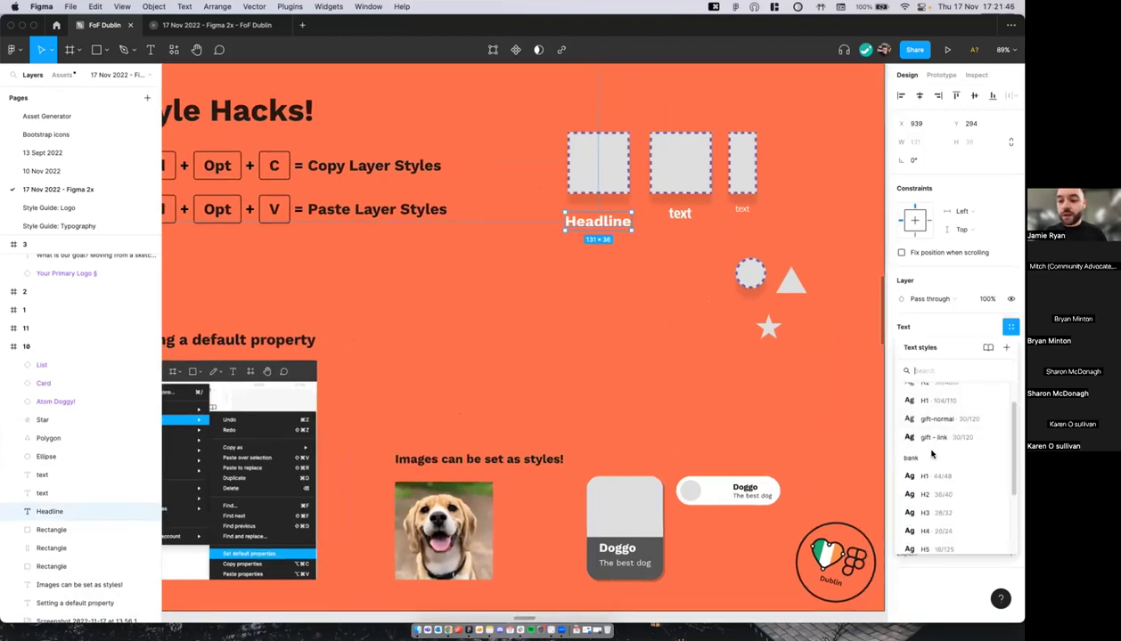
left_click(948, 424)
left_click_drag(598, 224, 536, 222)
Step: Copy the Headline text's layer styles and paste them onto the two smaller "text" layers beside it
scroll(667, 216, "up", 3)
key("alt+super+c")
left_click(633, 233)
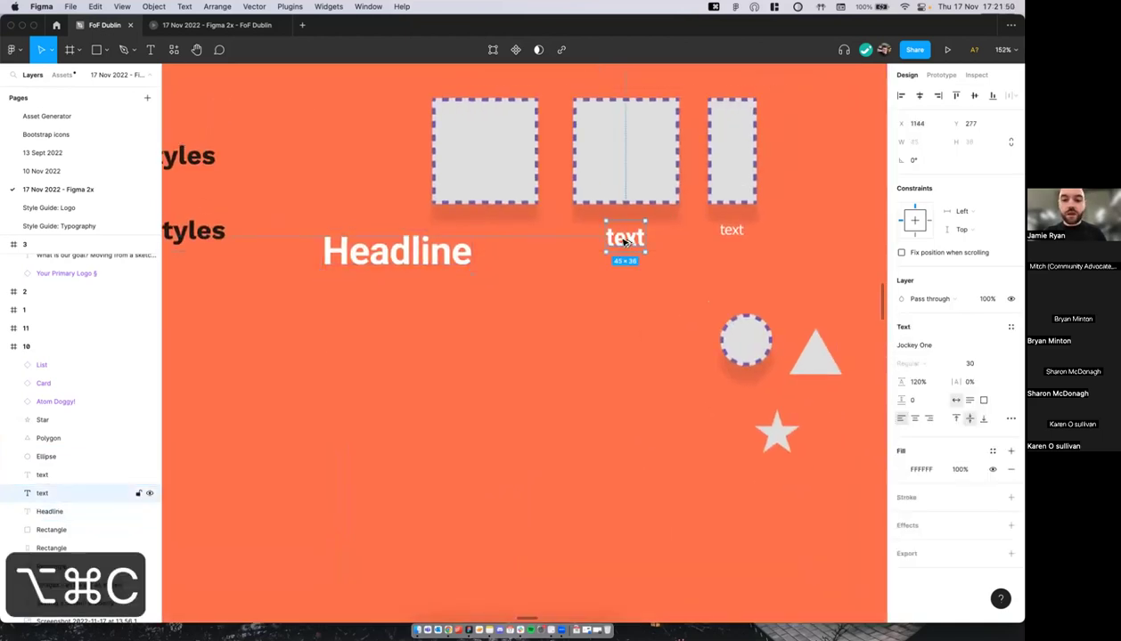
key("alt+super+v")
left_click(724, 231)
key("alt+super+v")
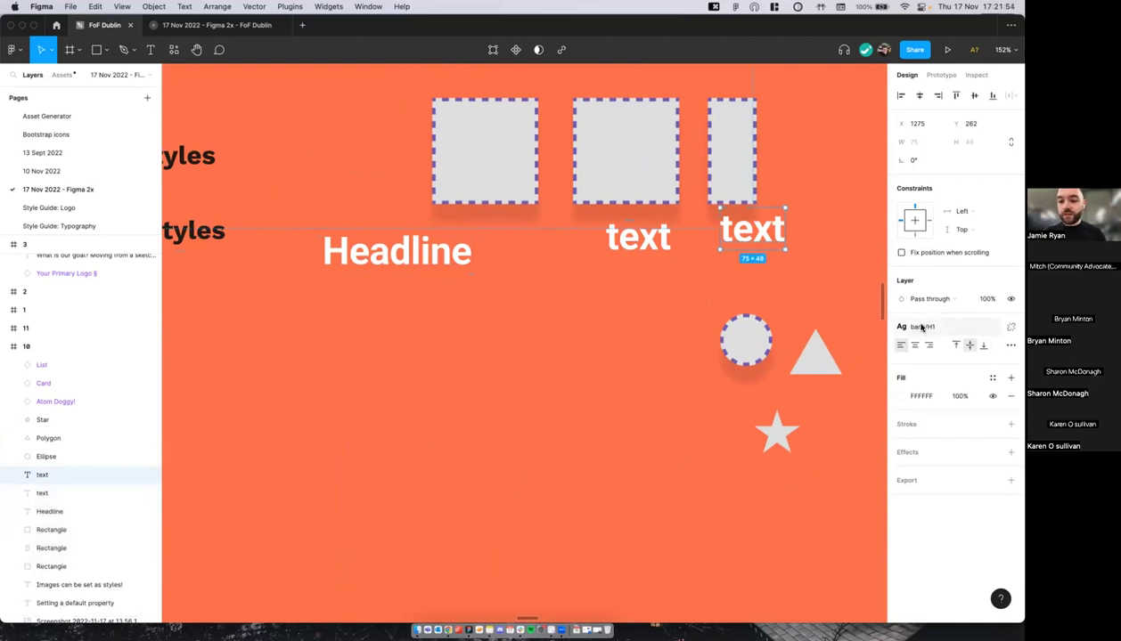
left_click(656, 320)
Step: Review the restyled text samples and examine the Setting a default property section of the slide
scroll(650, 317, "down", 5)
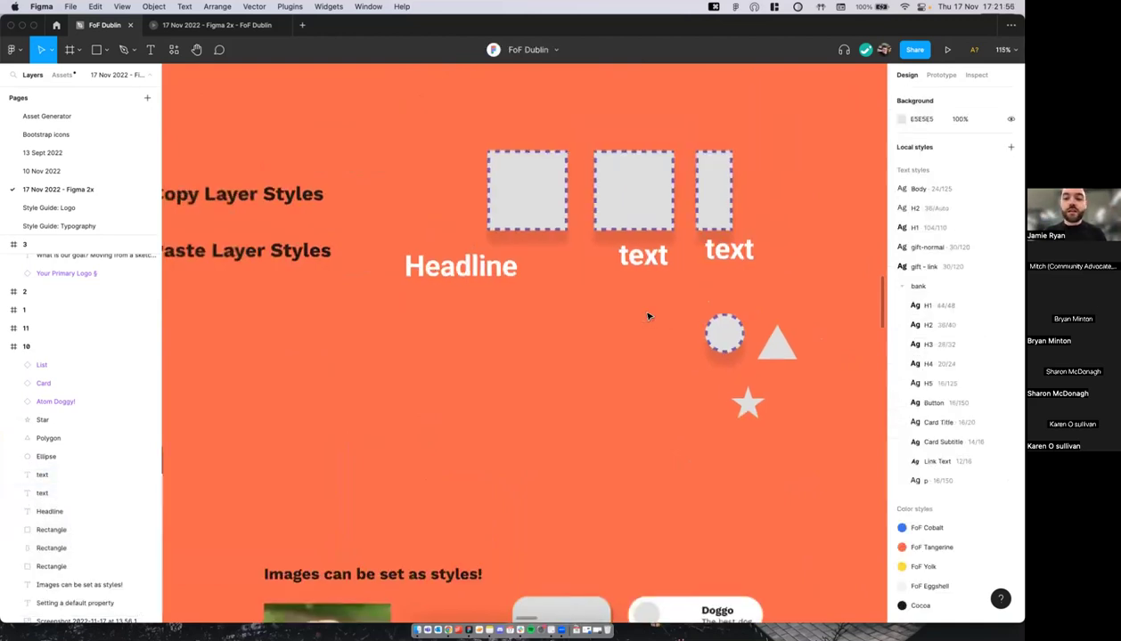
scroll(648, 316, "up", 1)
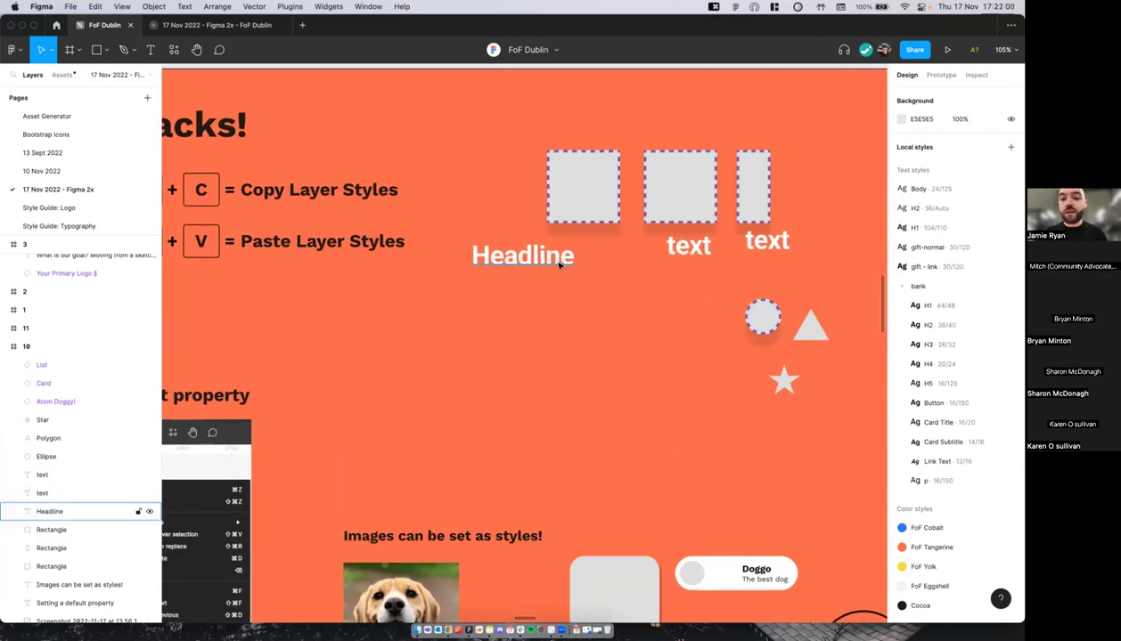
scroll(559, 265, "down", 1)
scroll(547, 258, "left", 1)
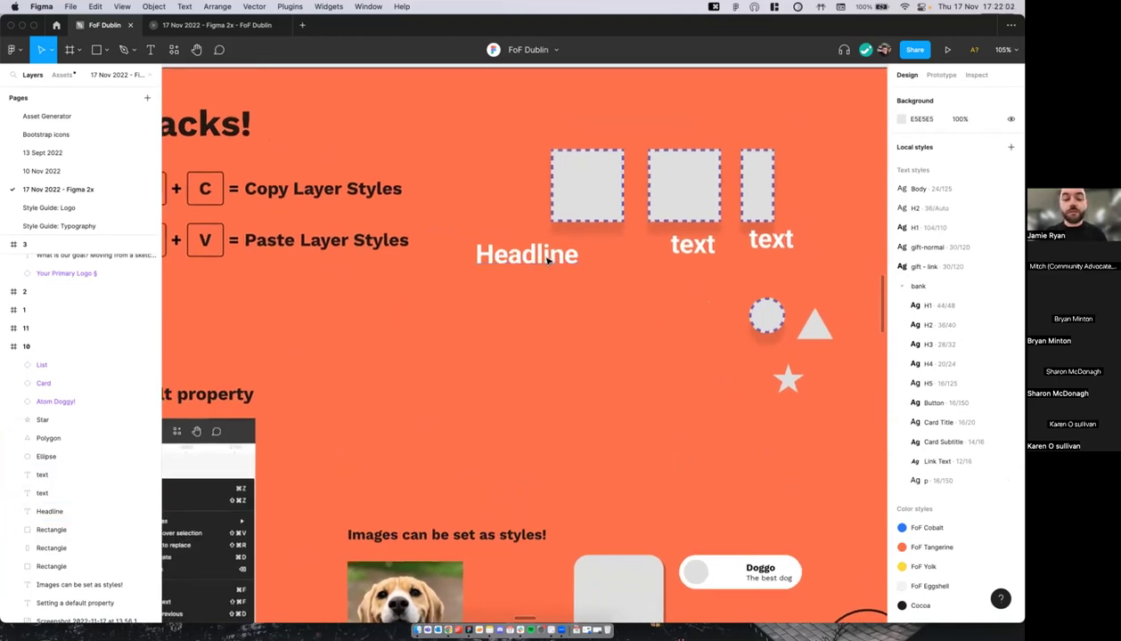
scroll(547, 258, "left", 2)
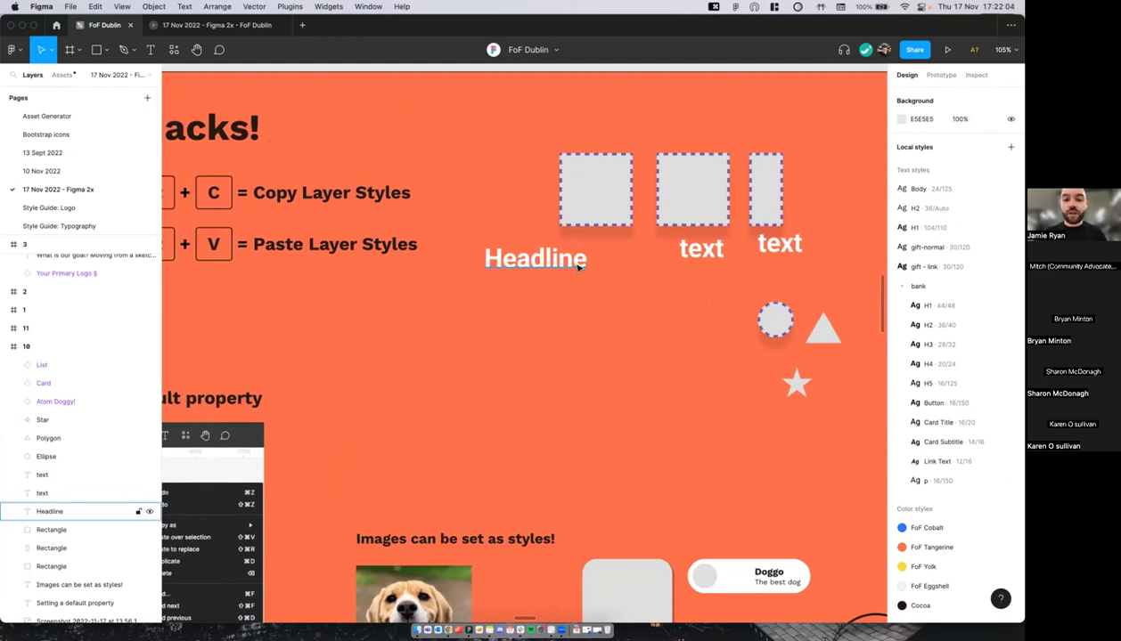
scroll(590, 266, "down", 1)
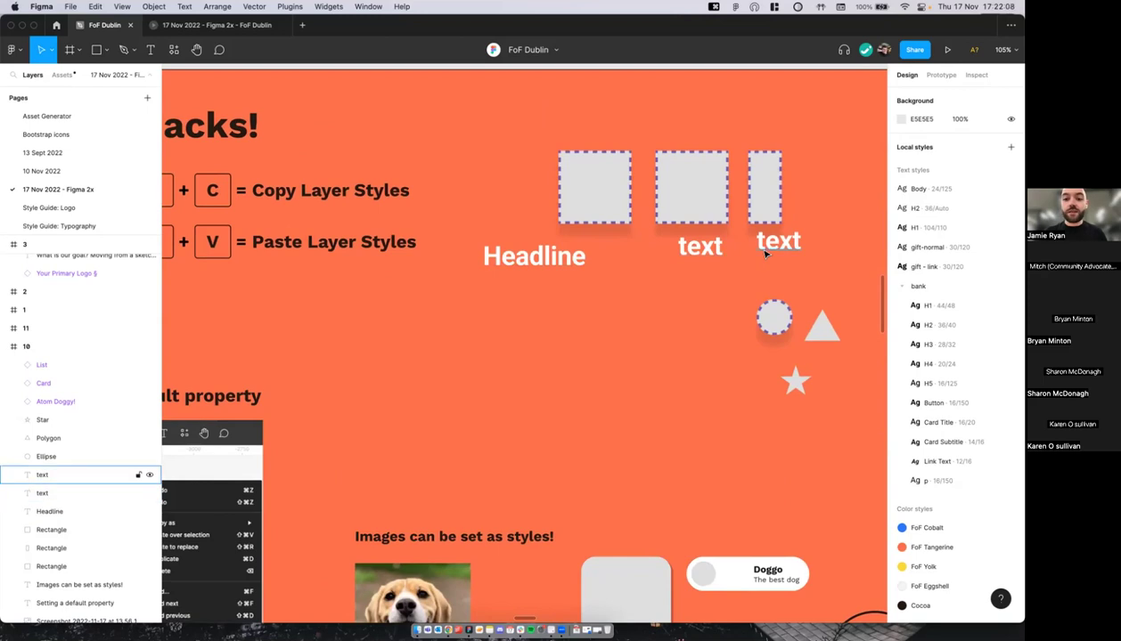
scroll(691, 267, "down", 3)
scroll(692, 277, "down", 3)
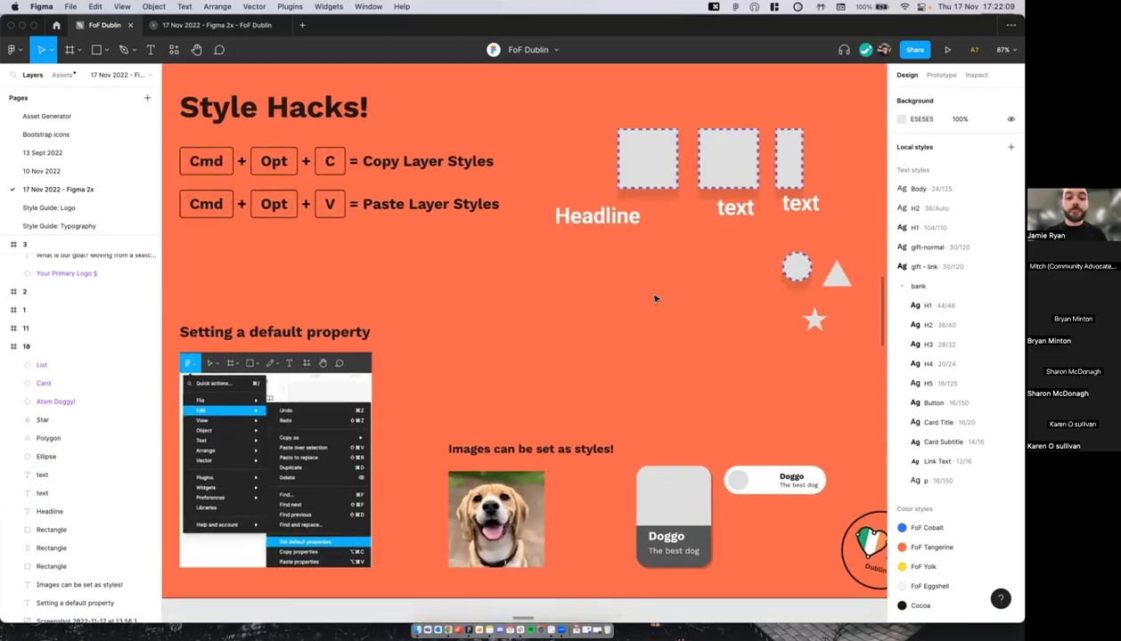
scroll(361, 331, "down", 3)
scroll(356, 331, "up", 5)
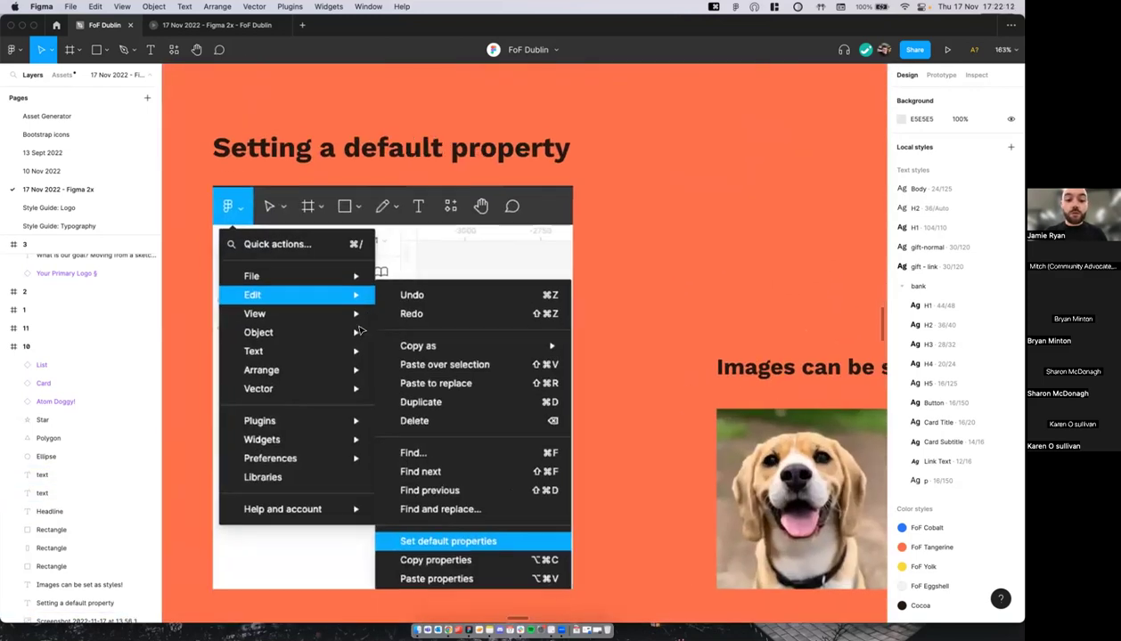
scroll(628, 251, "down", 3)
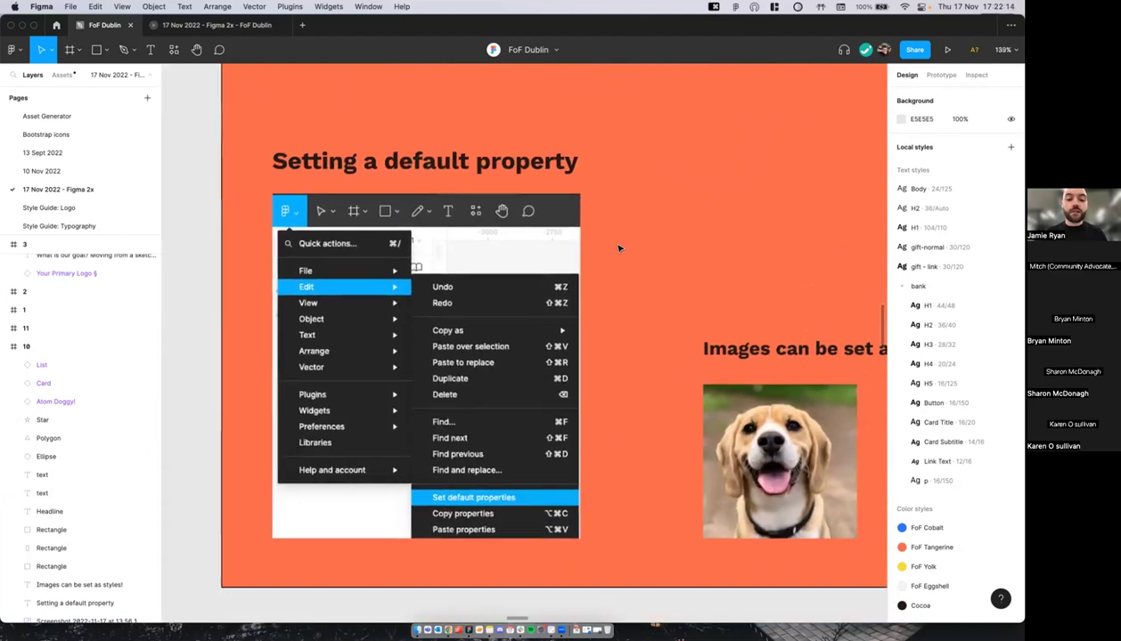
key("t")
left_click(653, 222)
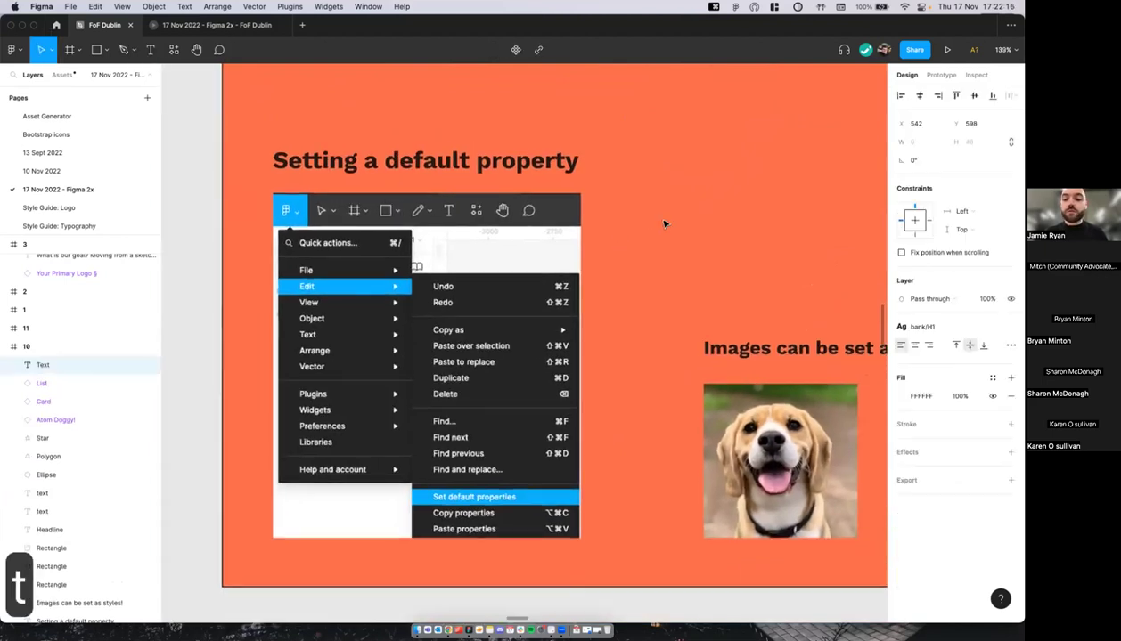
key("Escape")
Step: Add a text layer reading "oweo" beside the Setting a default property screenshot
key("t")
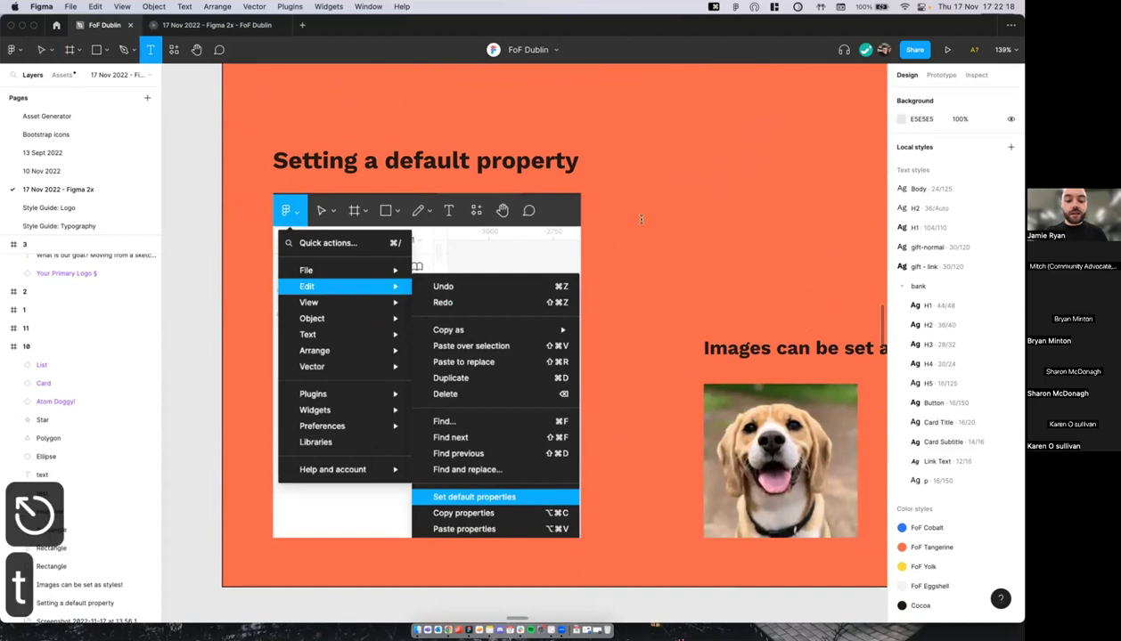
left_click(644, 224)
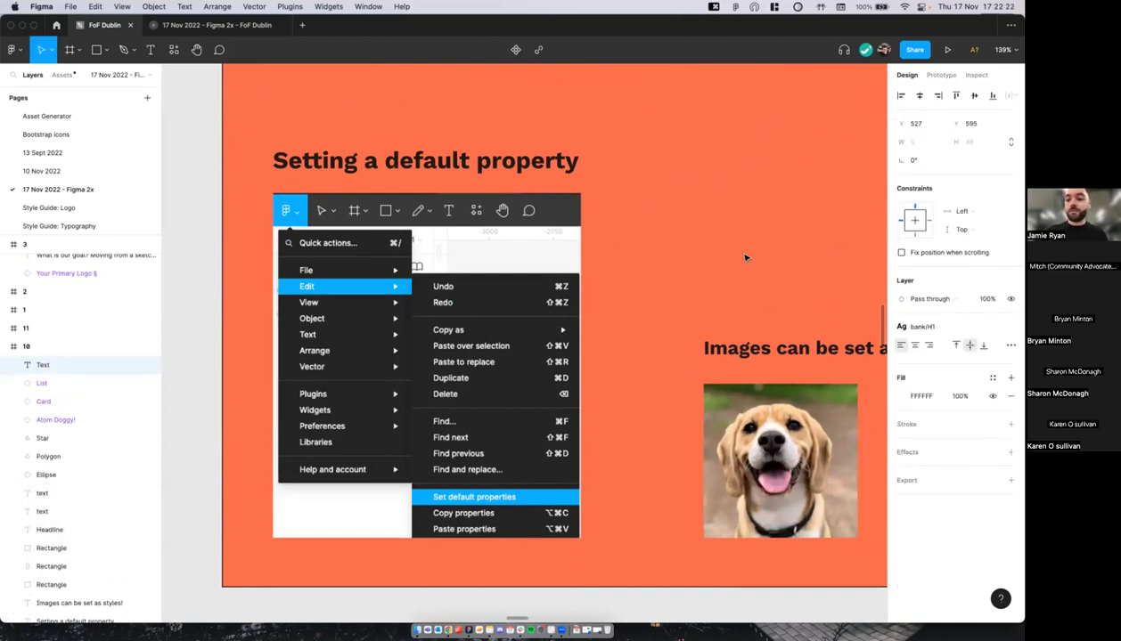
type("oweo")
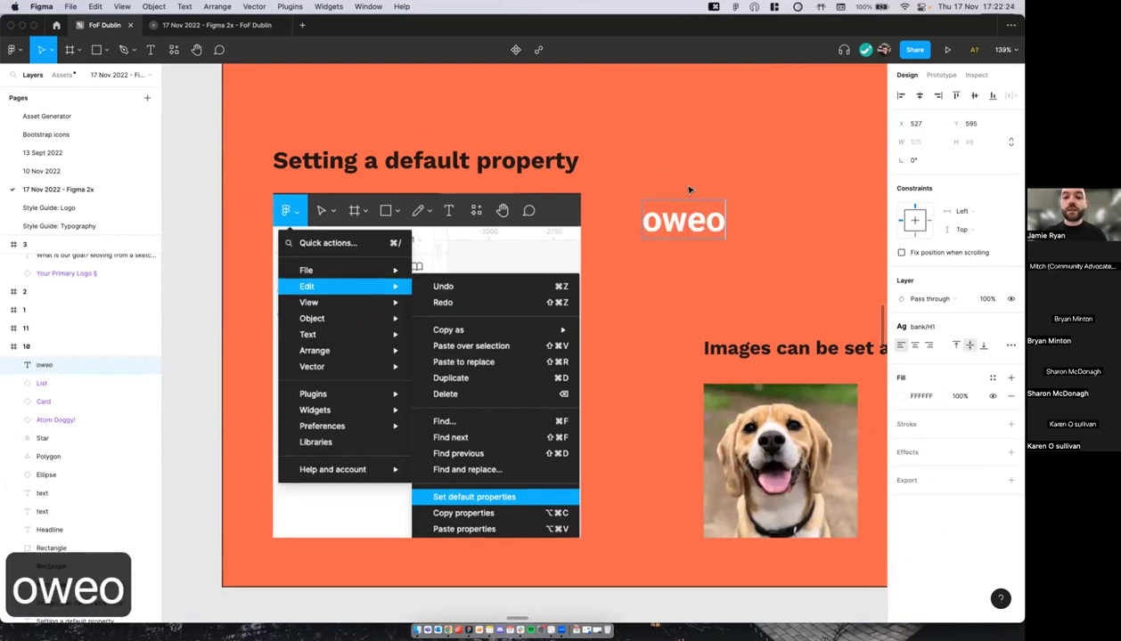
scroll(682, 207, "up", 1)
key("Escape")
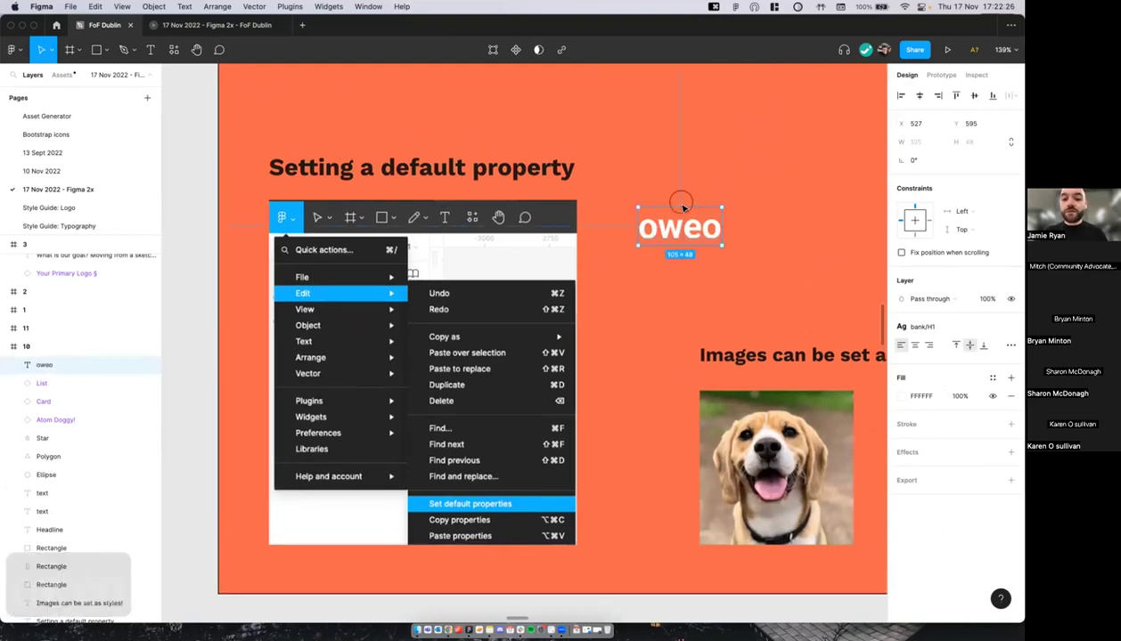
Step: Apply the White color style to the fill of the "oweo" text
scroll(682, 211, "up", 2)
scroll(683, 213, "right", 2)
scroll(684, 214, "down", 1)
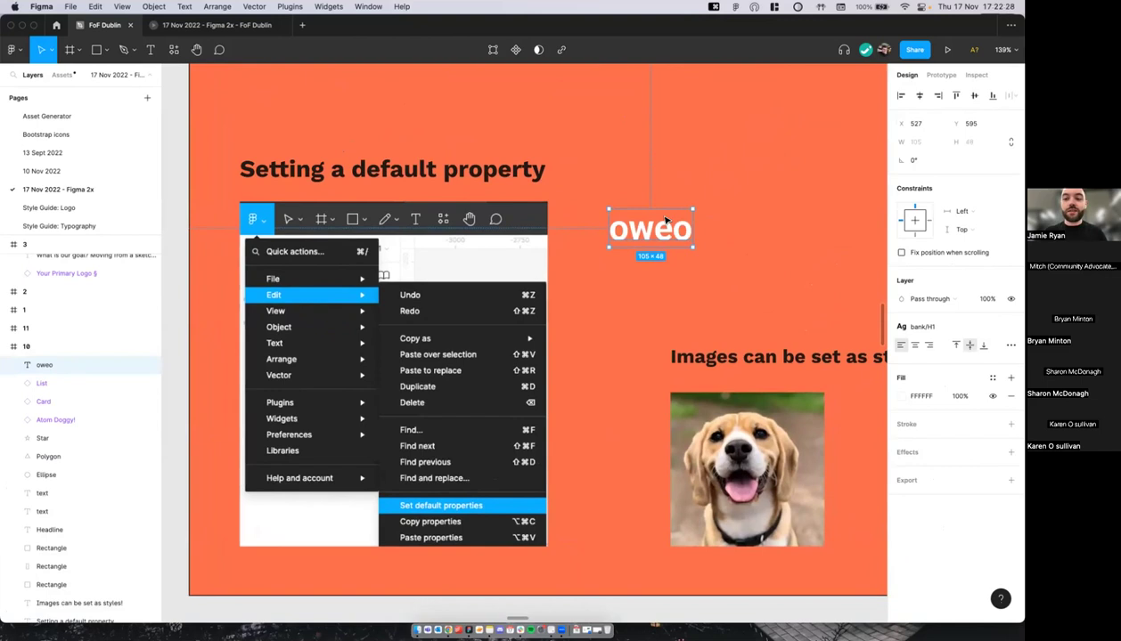
scroll(664, 219, "down", 2)
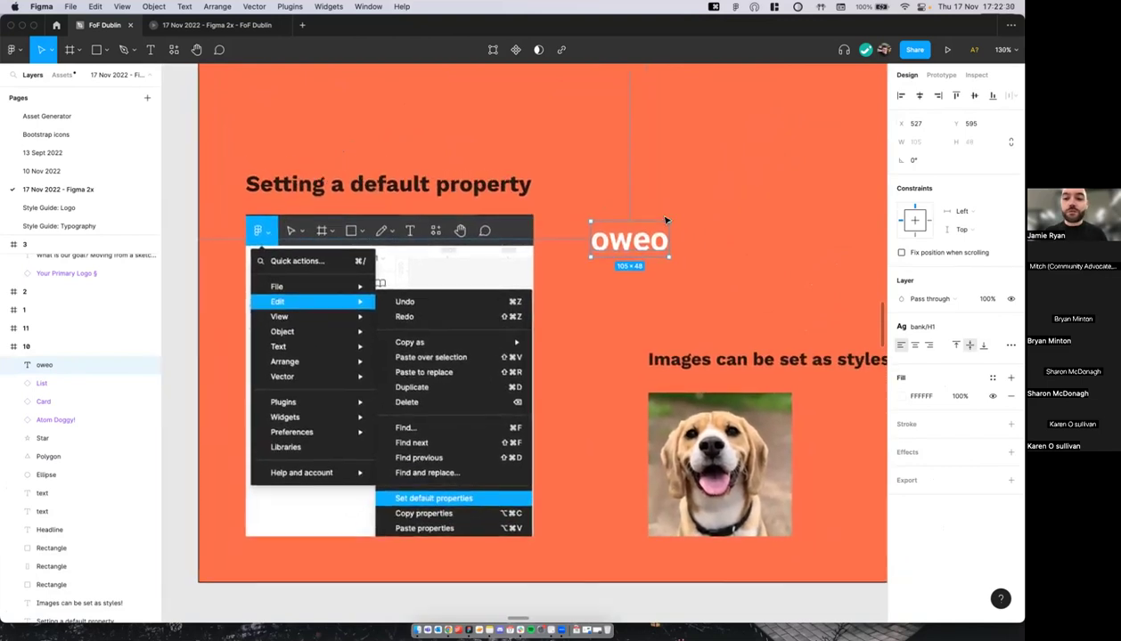
scroll(663, 216, "down", 1)
left_click(657, 207)
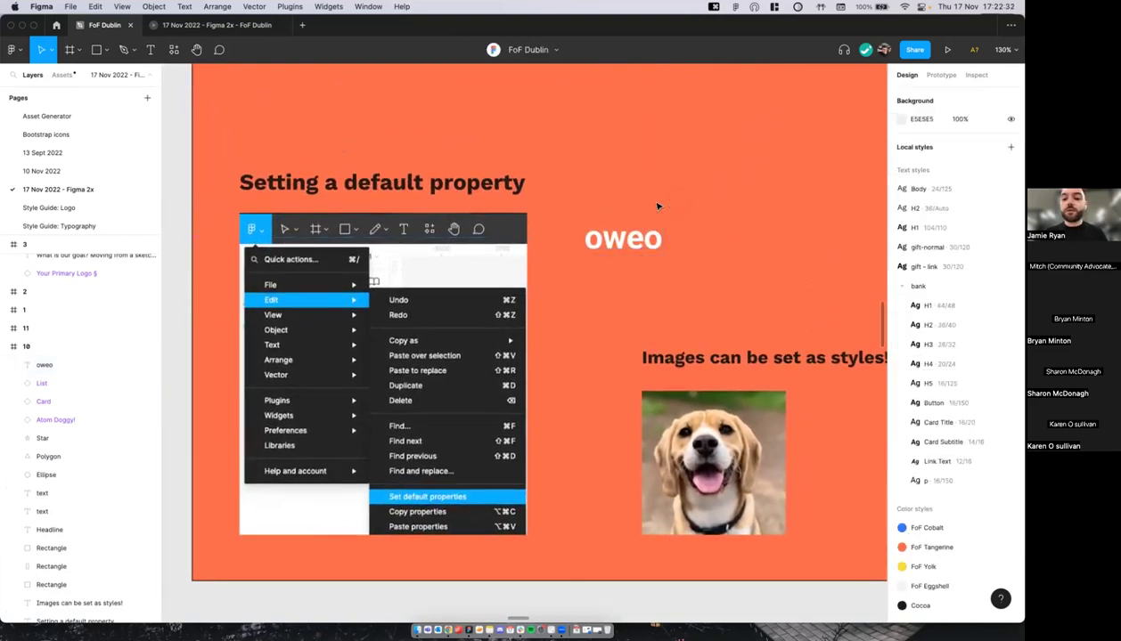
left_click(613, 234)
scroll(619, 245, "right", 1)
scroll(619, 245, "up", 1)
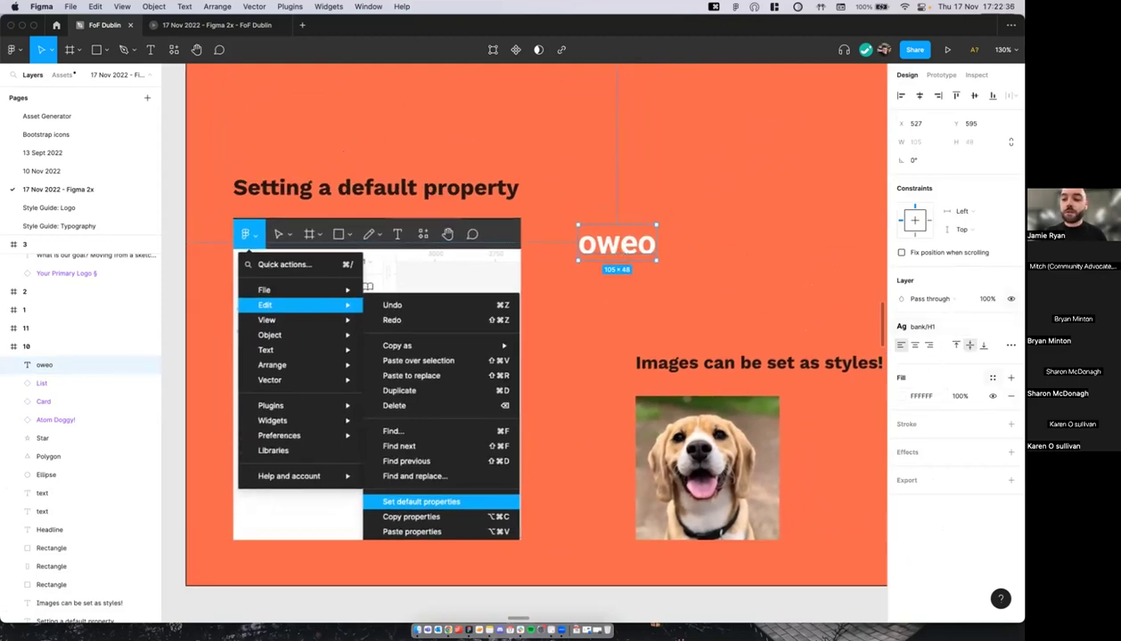
left_click(992, 377)
type("wh")
left_click(944, 443)
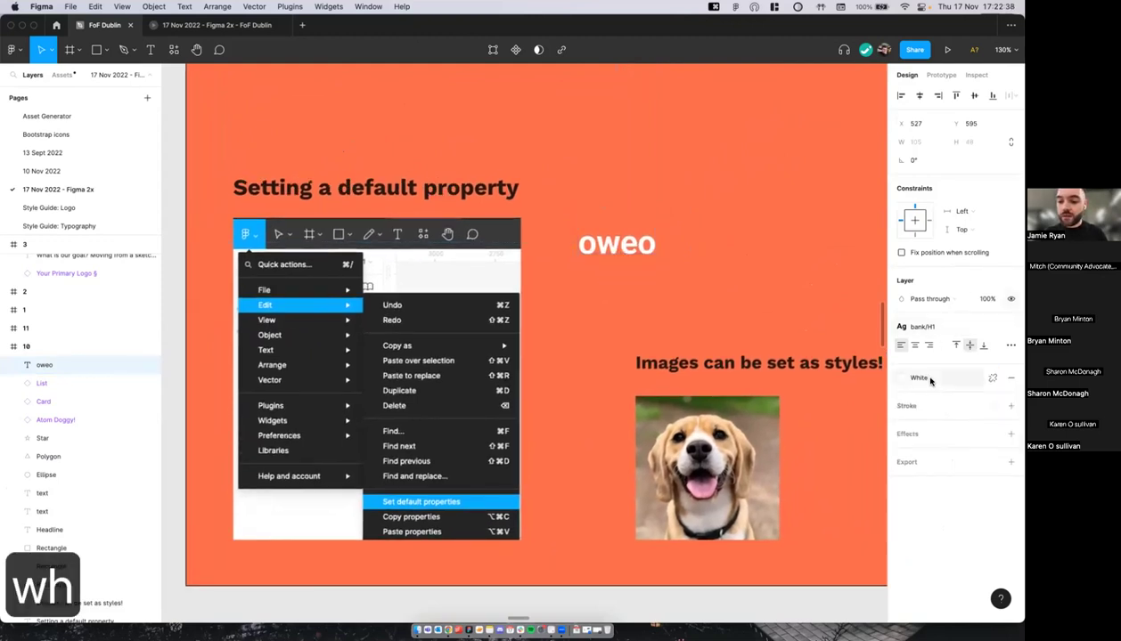
key("Escape")
Step: Set the "oweo" text's properties as the default properties
left_click(621, 246)
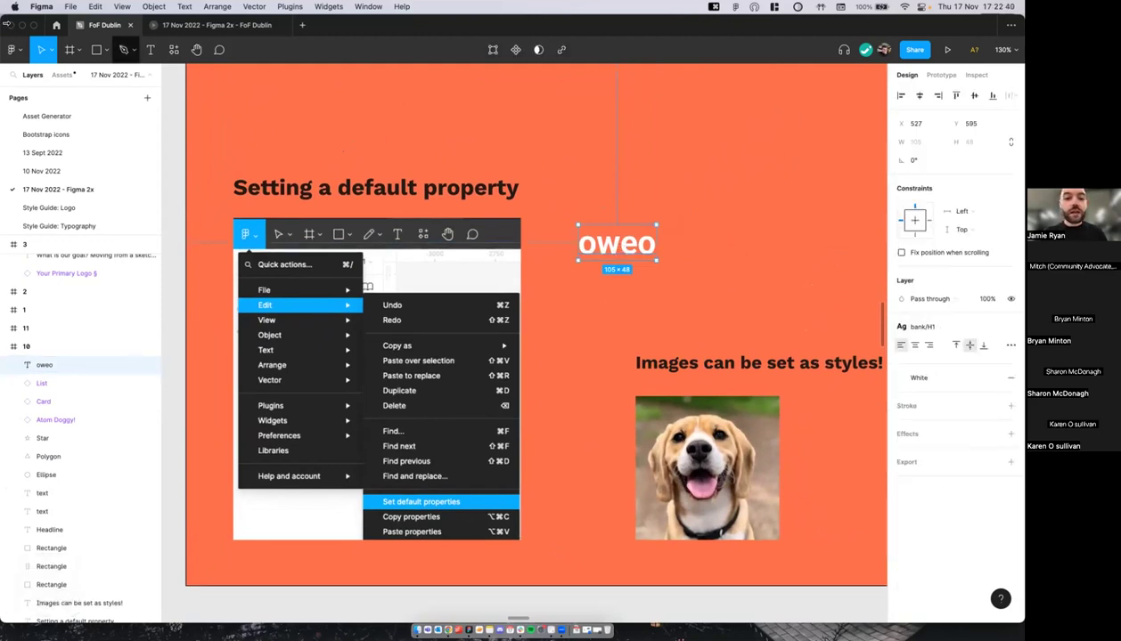
left_click(13, 49)
mouse_move(40, 115)
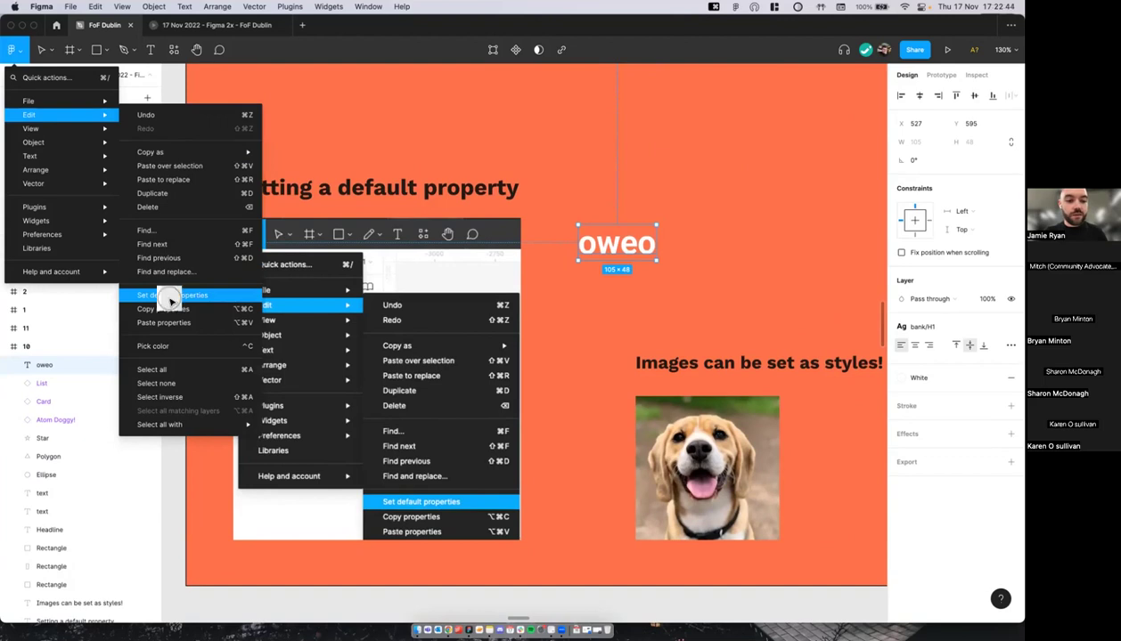
left_click(170, 299)
left_click(745, 211)
Step: Add a text layer reading "dwwdwd" above the "oweo" text to try the new default properties
scroll(745, 210, "up", 2)
key("t")
left_click(573, 187)
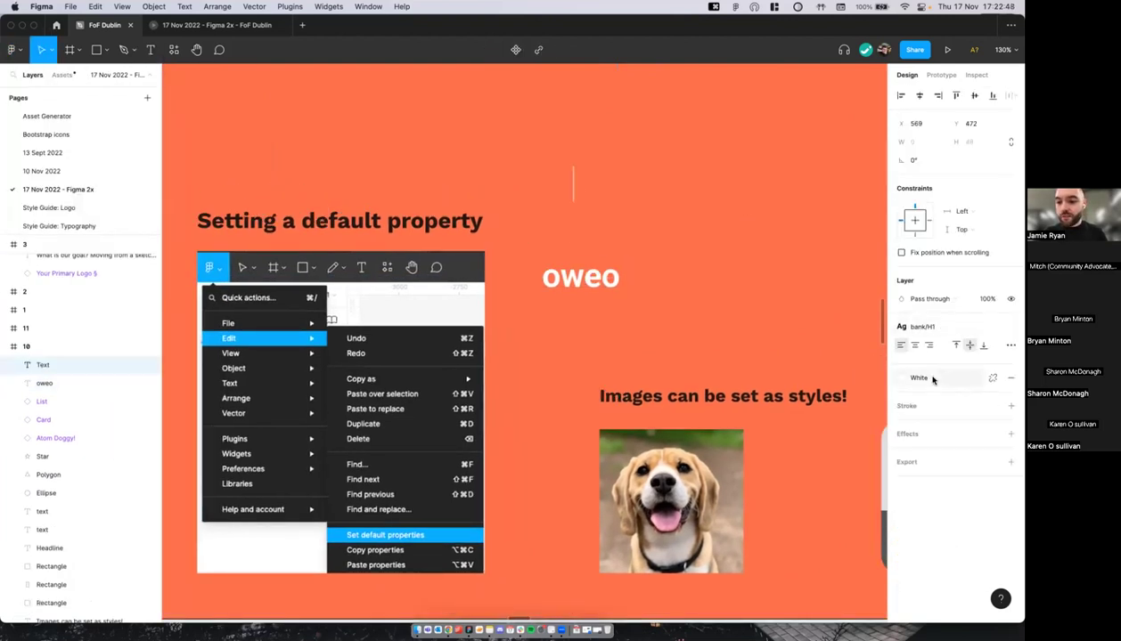
scroll(823, 355, "down", 2)
type("dwwdwd")
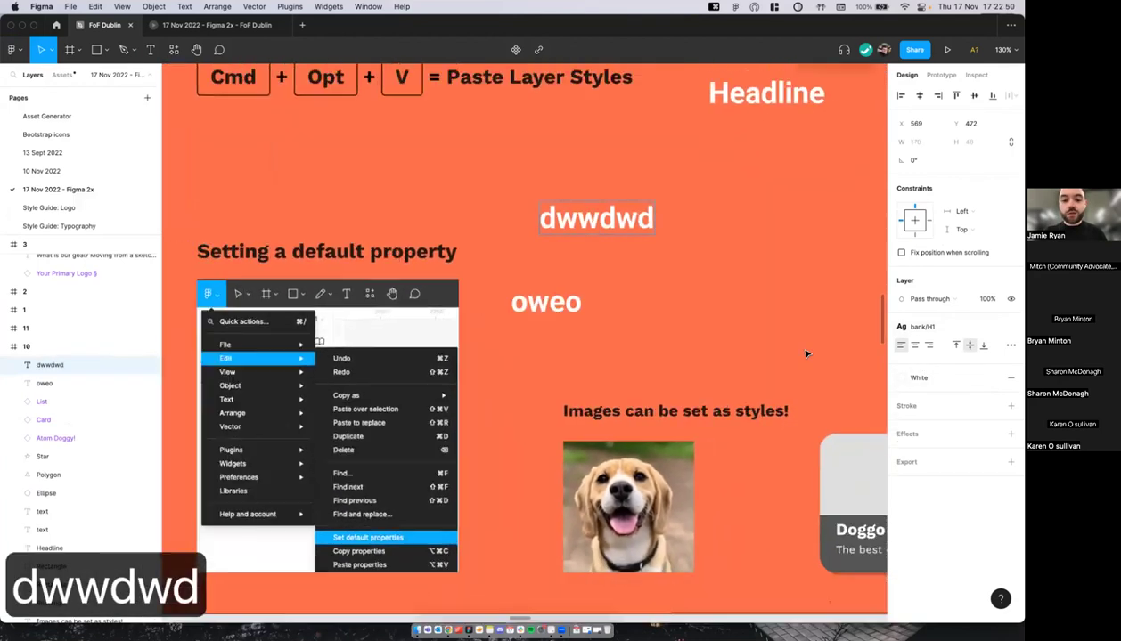
Step: Compare the text style and fill of the "dwwdwd" and "oweo" texts by selecting both
scroll(805, 354, "down", 2)
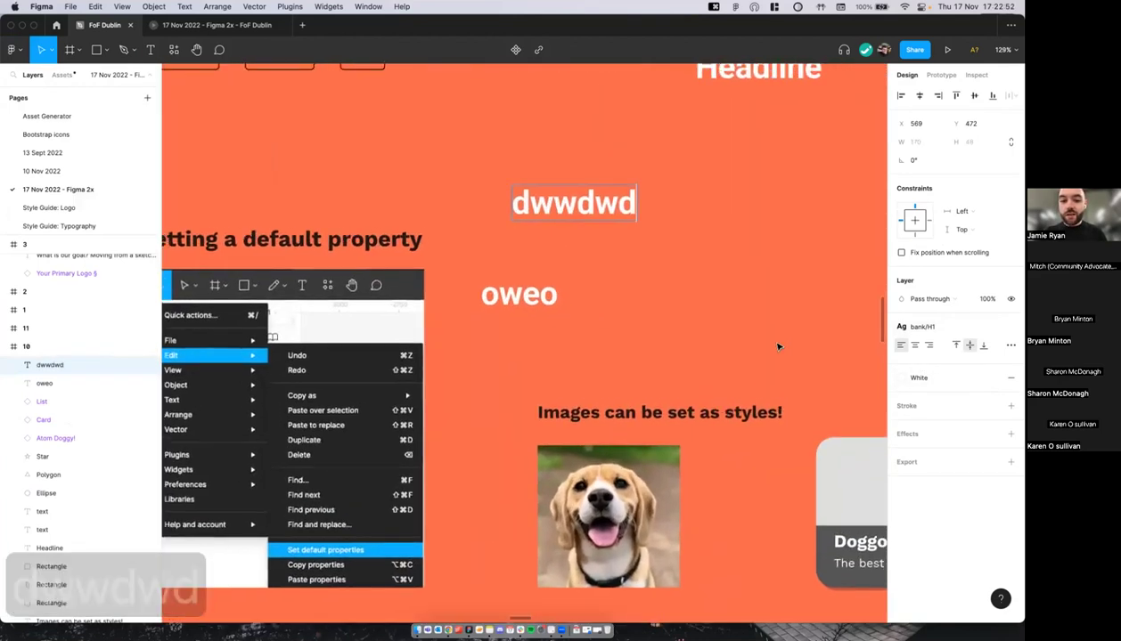
scroll(777, 347, "up", 1)
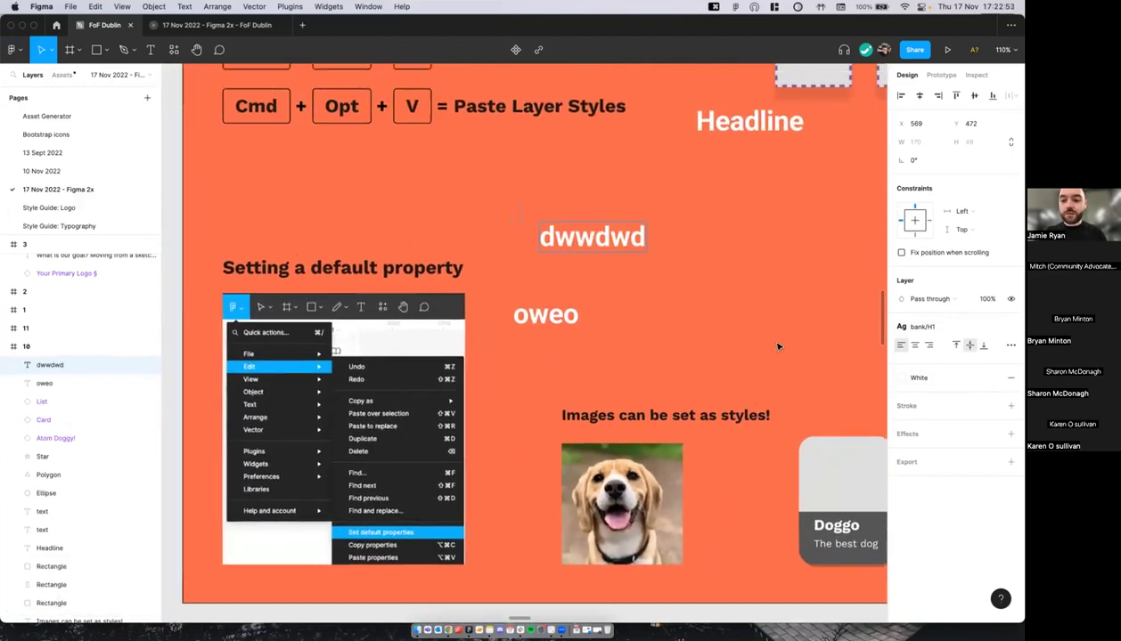
left_click(541, 318, "shift")
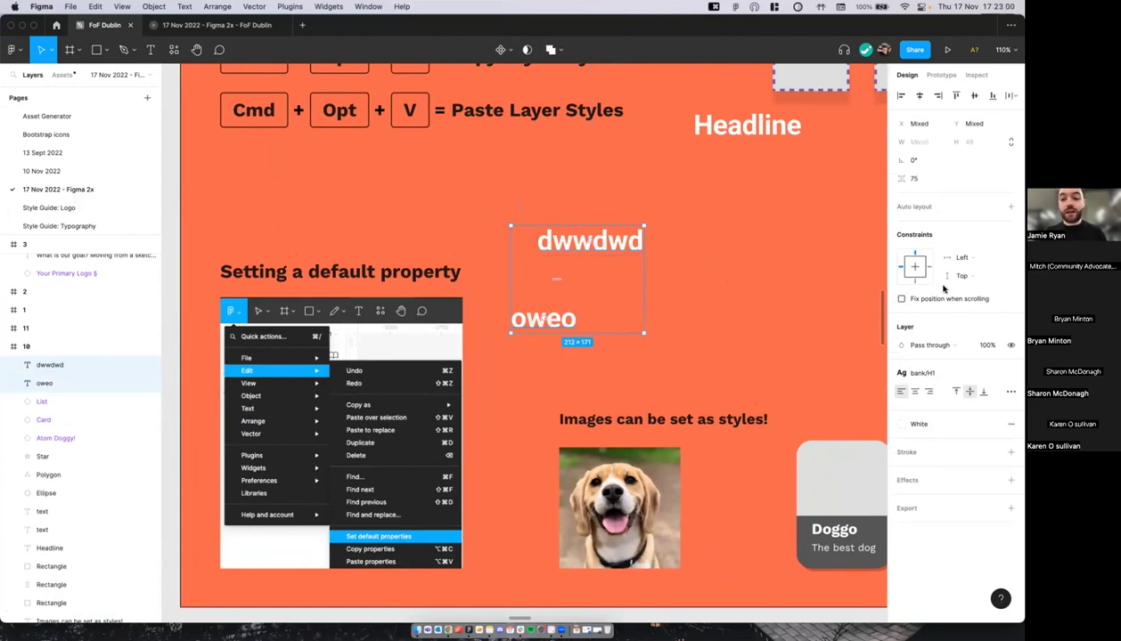
left_click(761, 326)
Step: Wrap the "dwwdwd" text in an auto layout frame and inspect the frame's properties
left_click(618, 254)
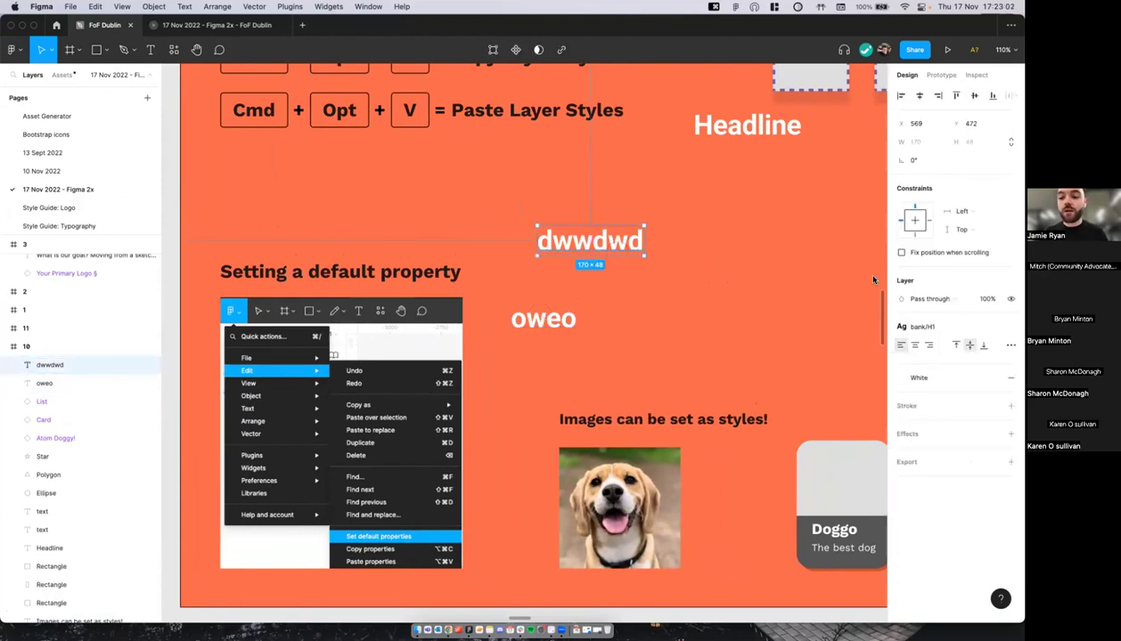
key("shift+a")
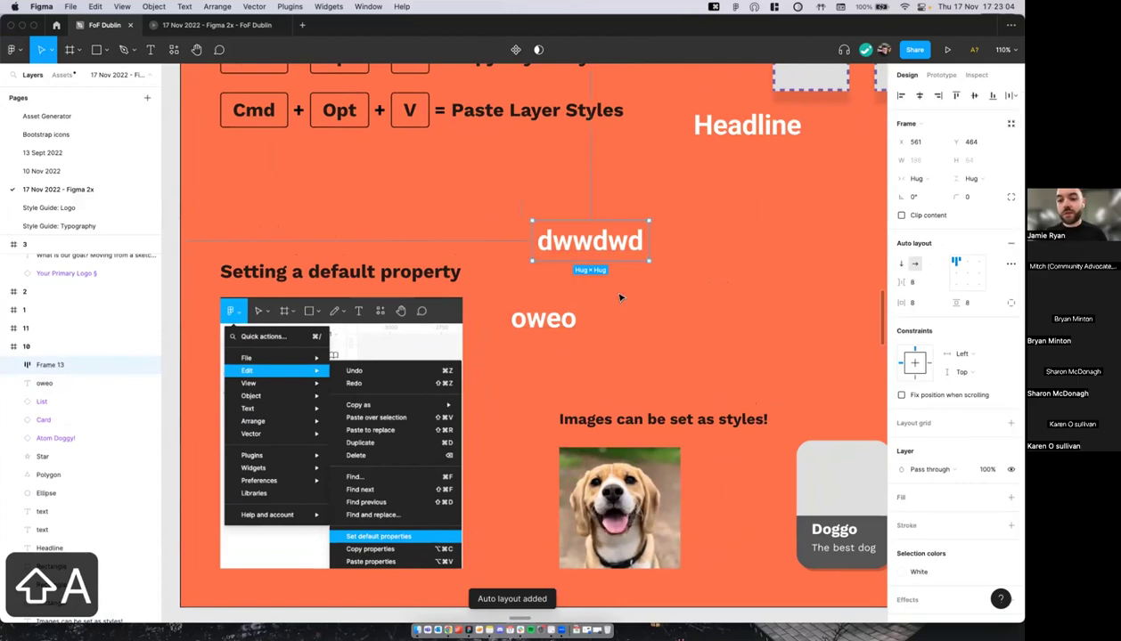
key("Escape")
left_click(628, 245)
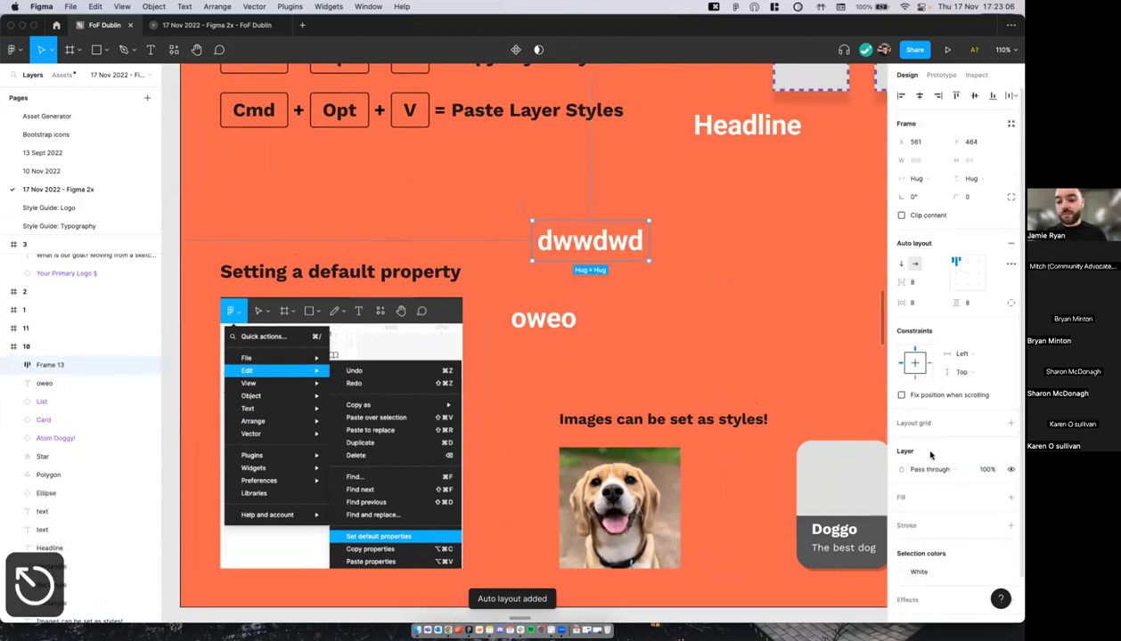
left_click(758, 334)
Step: Delete the "dwwdwd" auto layout frame and the "oweo" text
left_click(625, 247)
key("BackSpace")
left_click(561, 329)
scroll(561, 330, "down", 3)
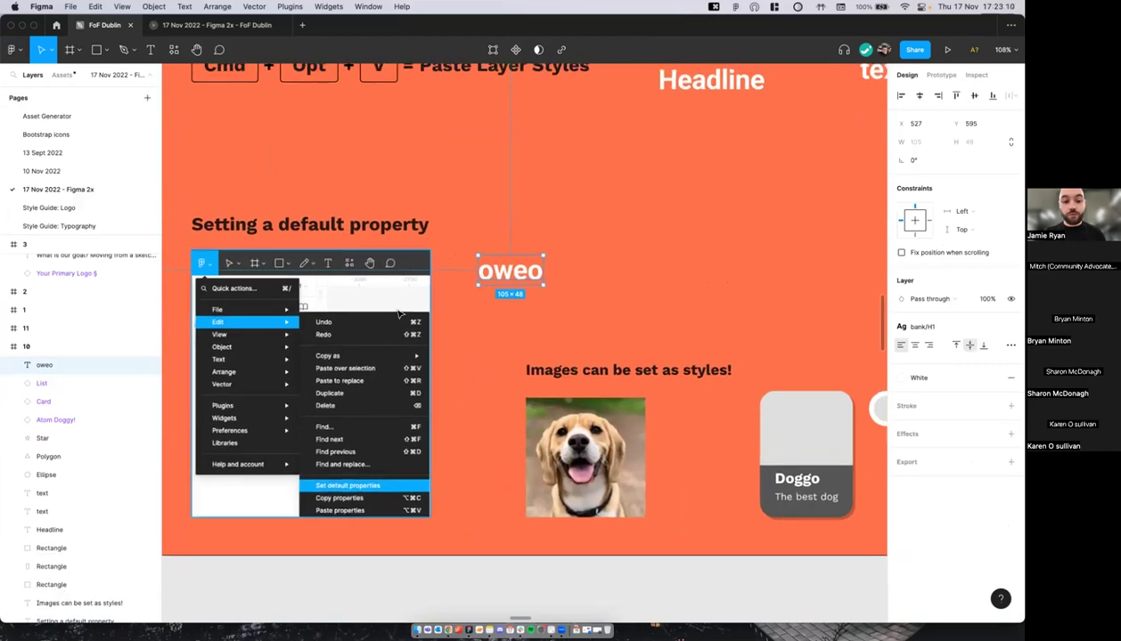
key("BackSpace")
Step: Open the doggy color style used by the dog image, showing styles as a list, and view its image fill settings
scroll(465, 300, "down", 3)
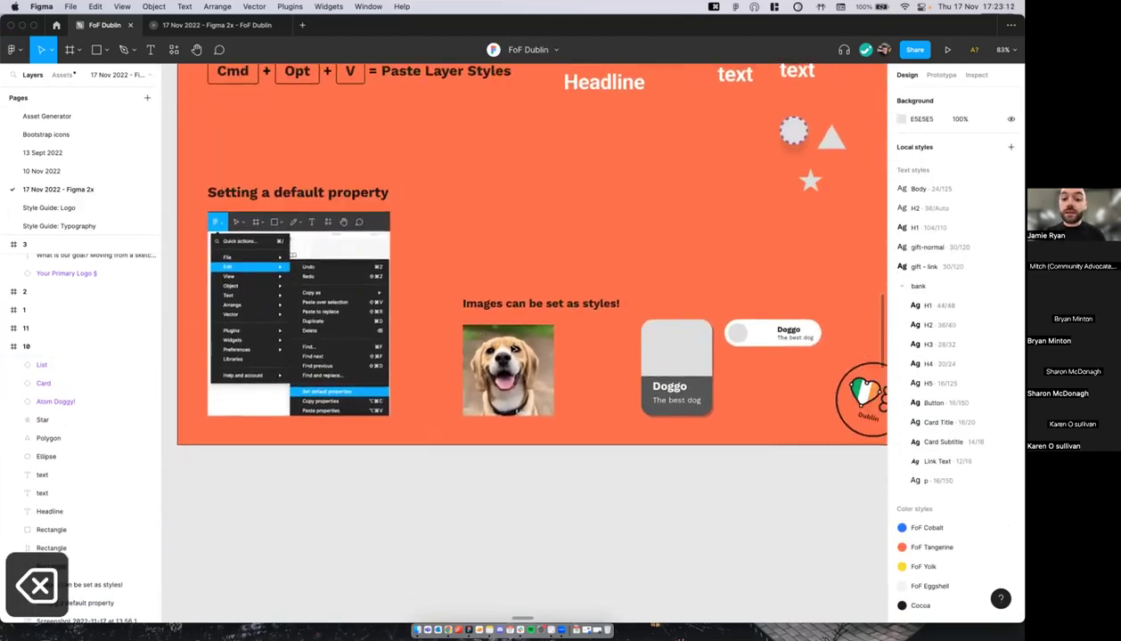
scroll(514, 349, "up", 5)
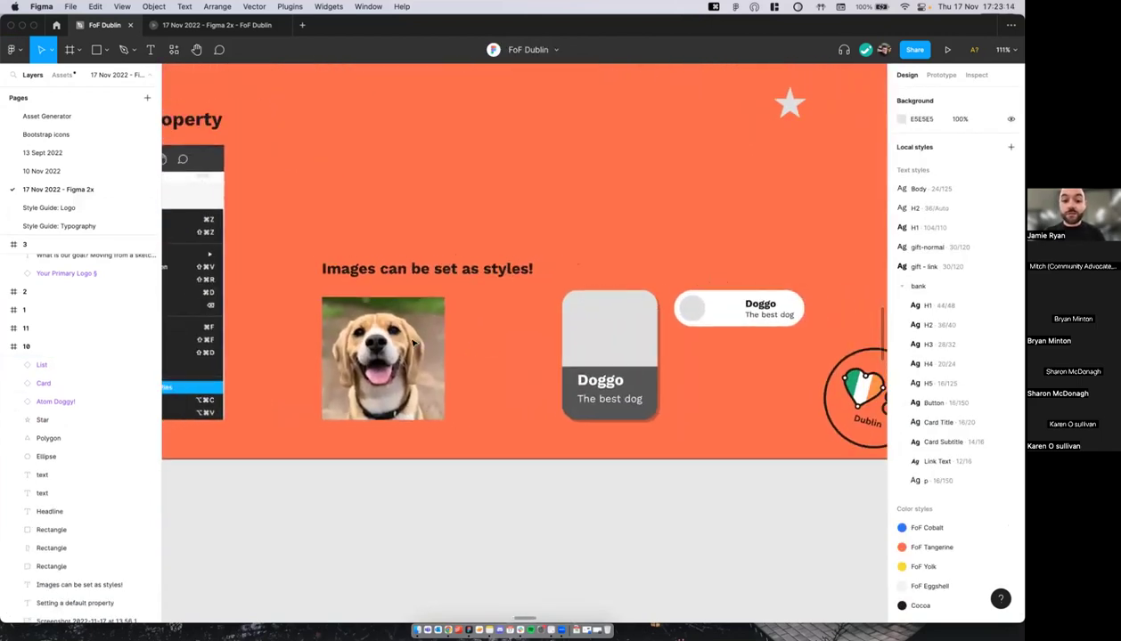
left_click(414, 343)
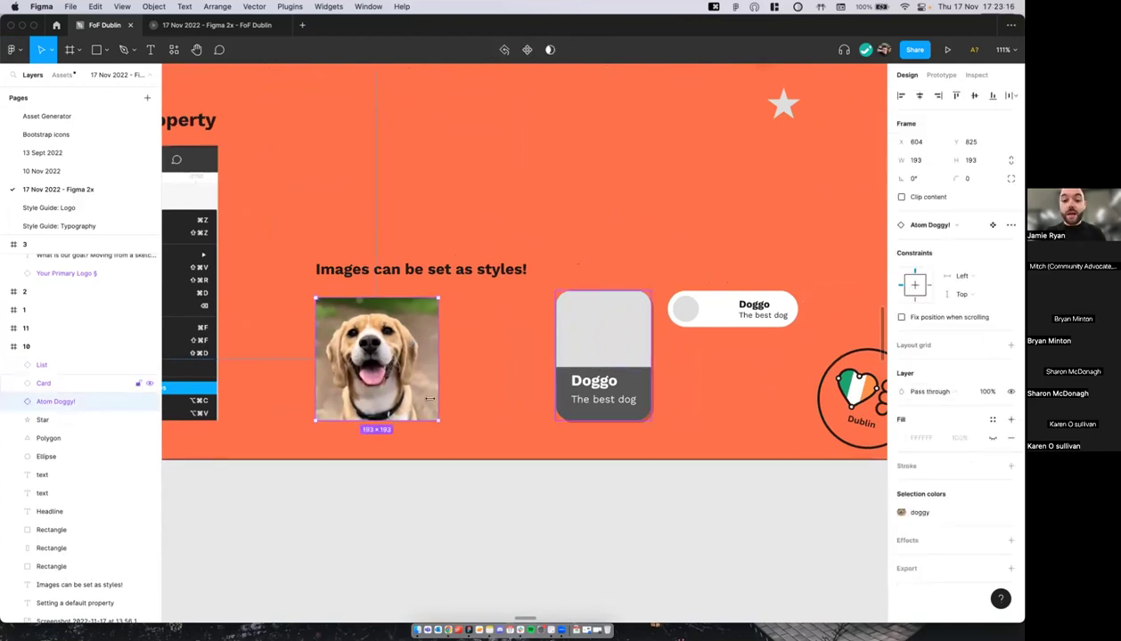
left_click(954, 515)
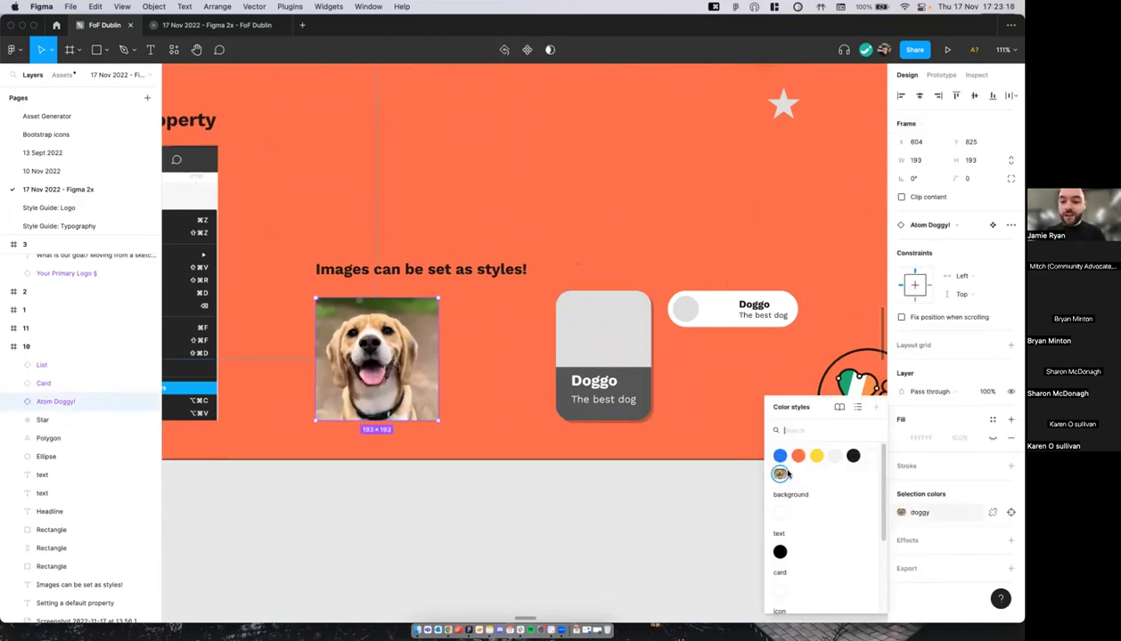
left_click(857, 411)
left_click(866, 520)
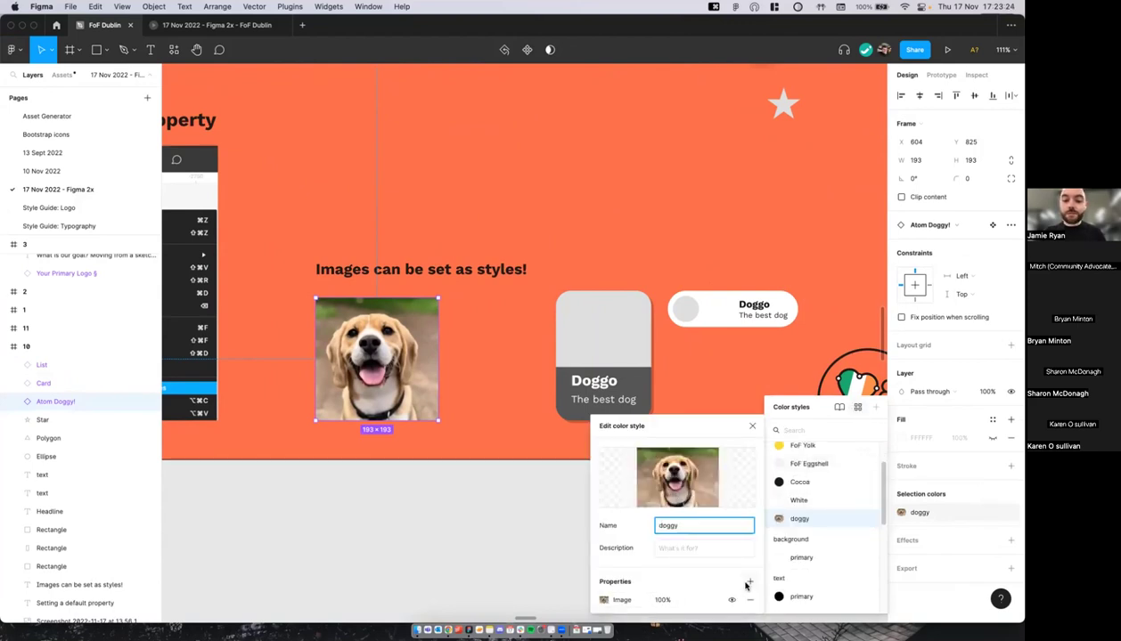
left_click(604, 600)
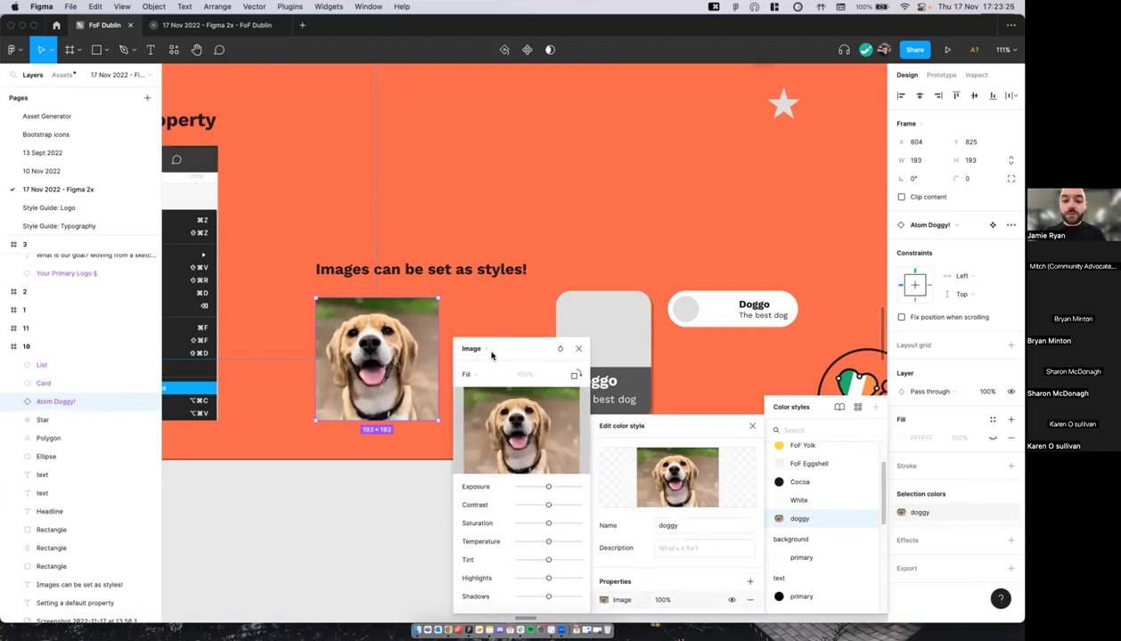
Step: Look through the fill types available for the doggy image style, and close the style editor
left_click(485, 350)
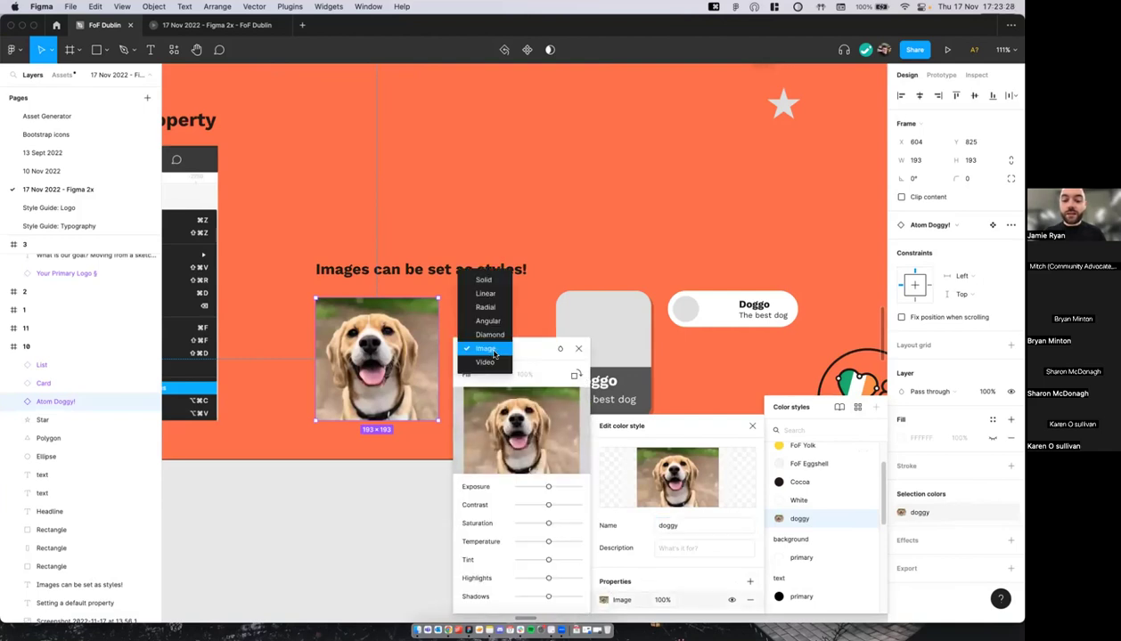
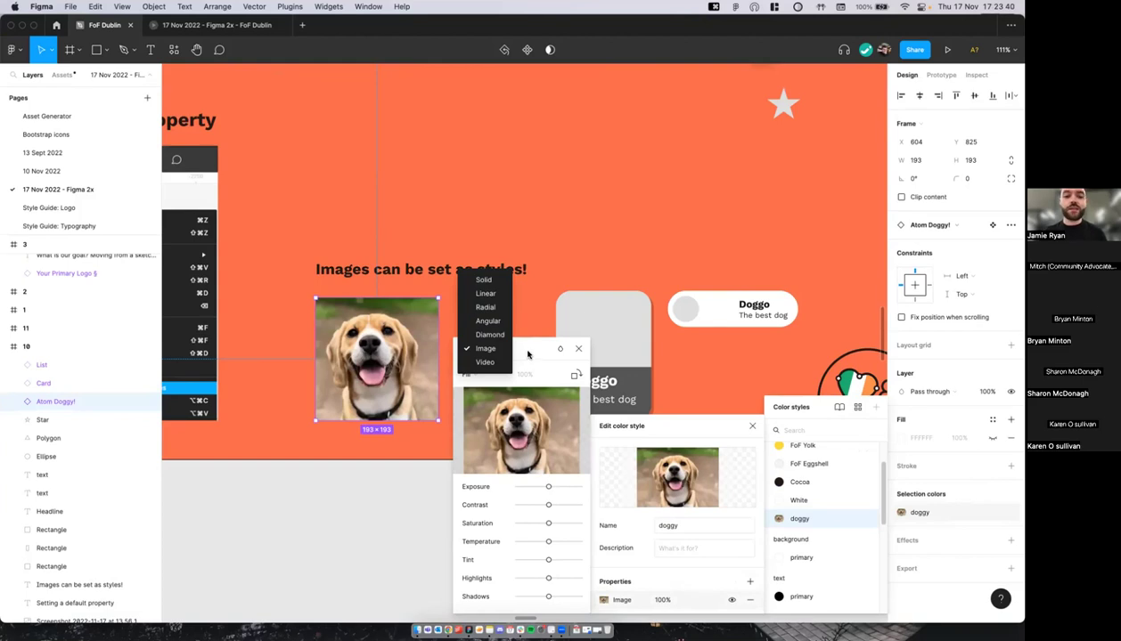
scroll(535, 327, "down", 2)
scroll(535, 327, "right", 2)
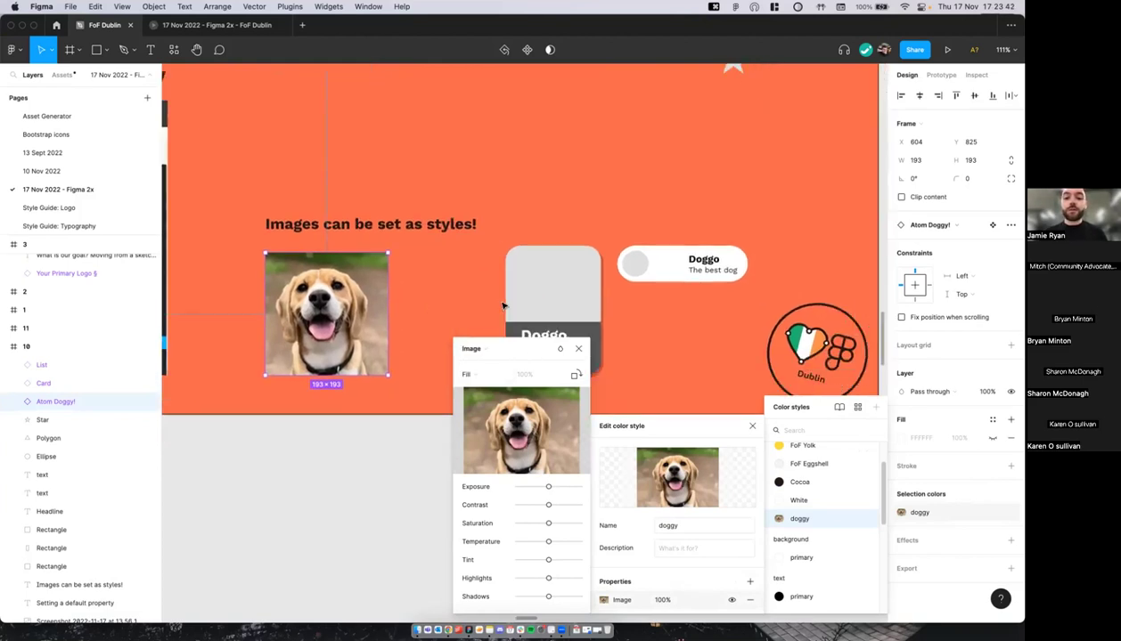
left_click(596, 366)
scroll(496, 326, "up", 1)
scroll(496, 326, "left", 2)
left_click(480, 311)
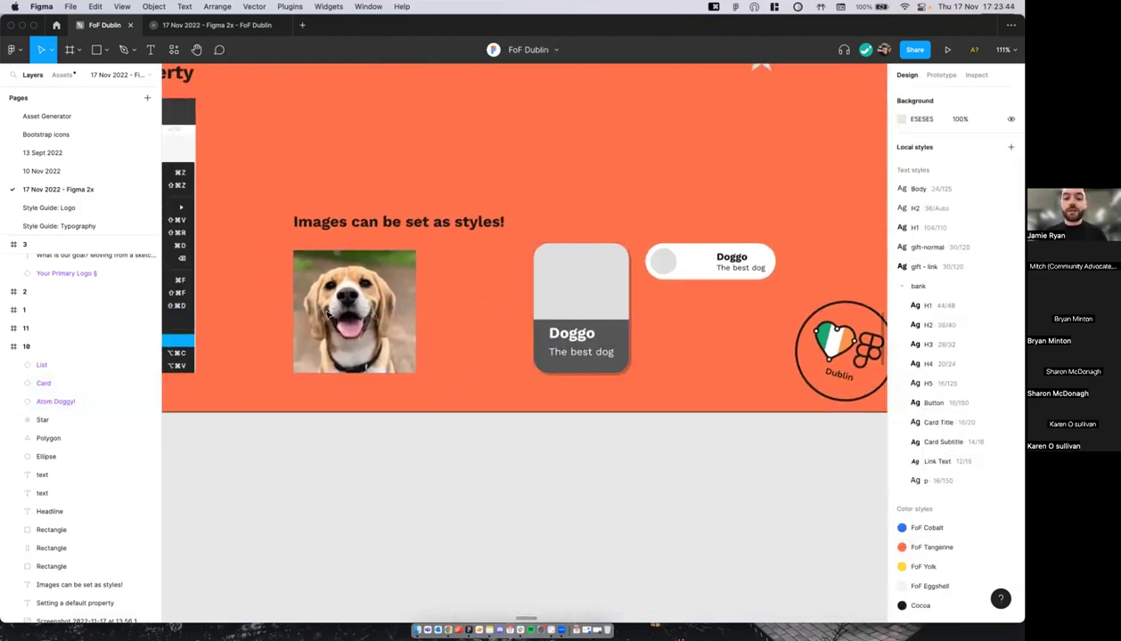
Step: Copy the style properties of the dog image nested inside the large Atom Doggy! instance
left_click(327, 316)
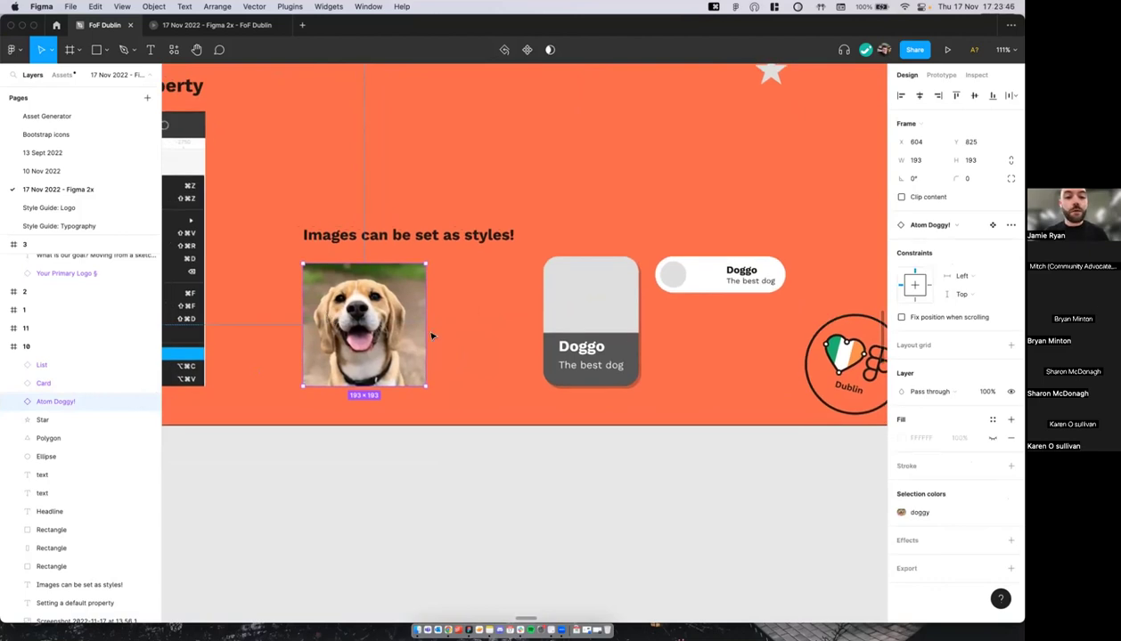
scroll(410, 323, "down", 1)
scroll(410, 323, "right", 1)
scroll(393, 318, "down", 1)
scroll(393, 317, "left", 1)
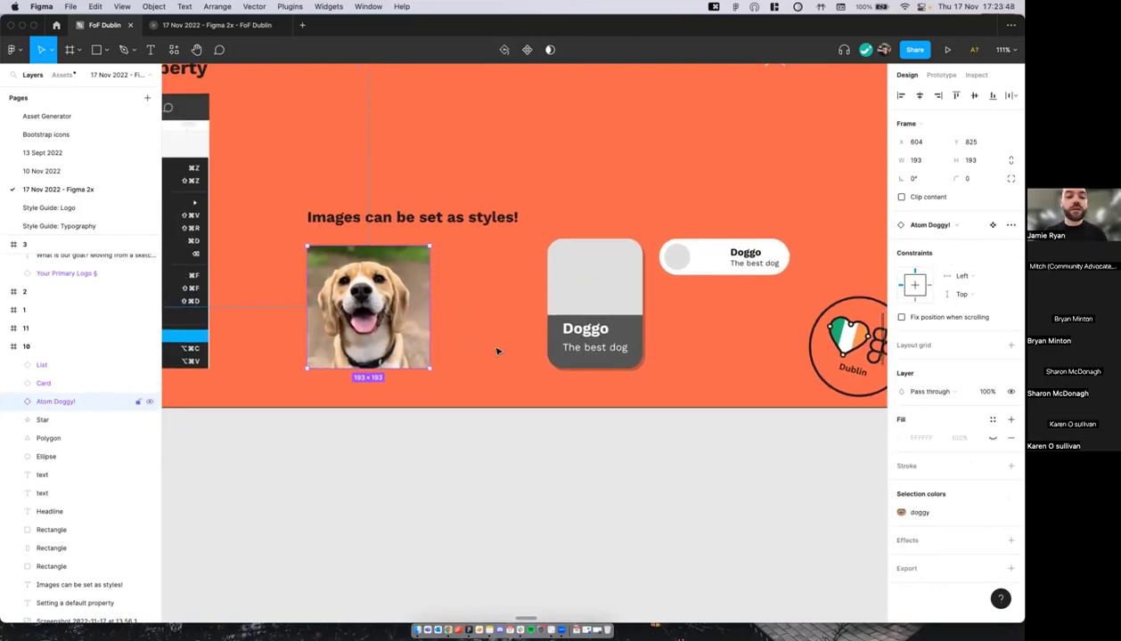
left_click(498, 350)
double_click(389, 316)
scroll(436, 312, "right", 1)
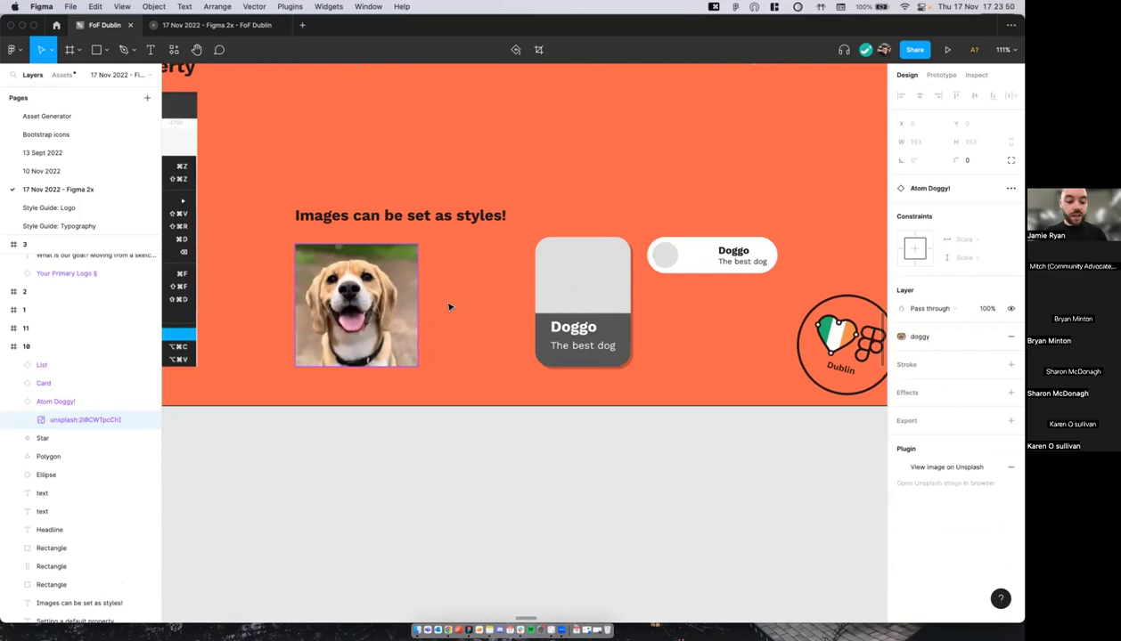
key("alt+super+c")
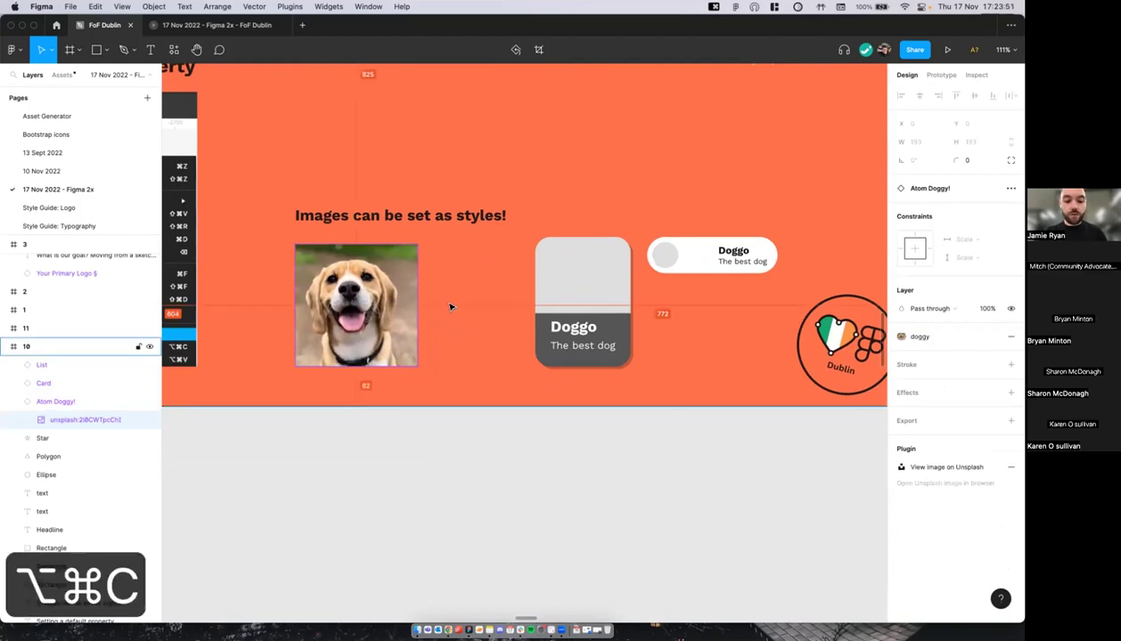
Step: Paste the copied dog image properties onto the List item's avatar ellipse and the Card's image rectangle
double_click(570, 289)
double_click(664, 256)
key("alt+super+v")
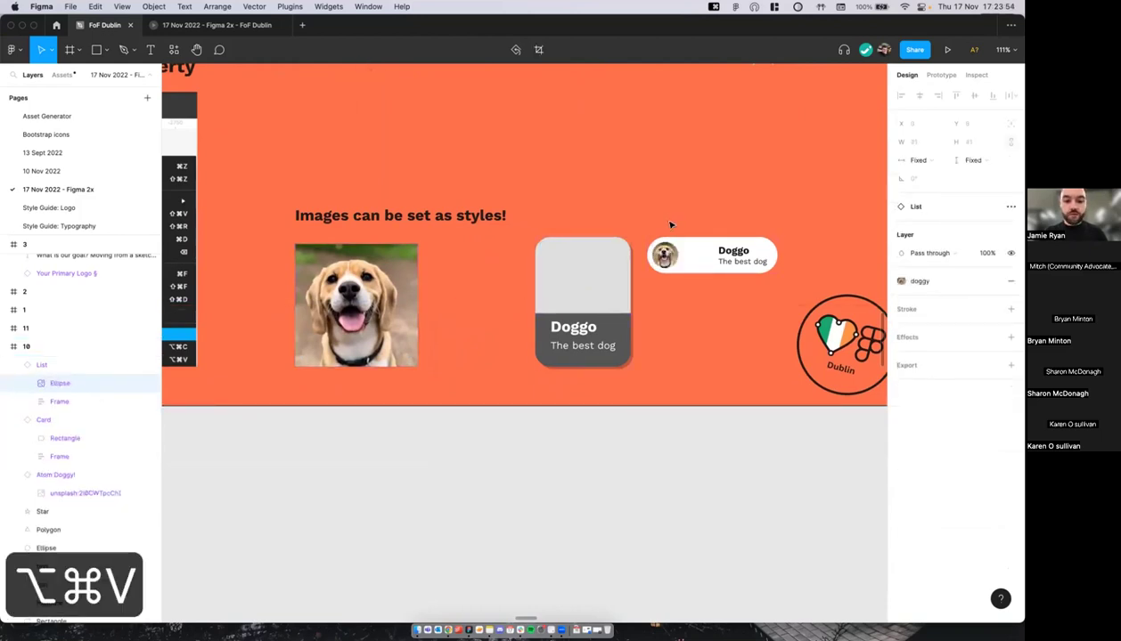
left_click(595, 277, "super")
key("alt+super+v")
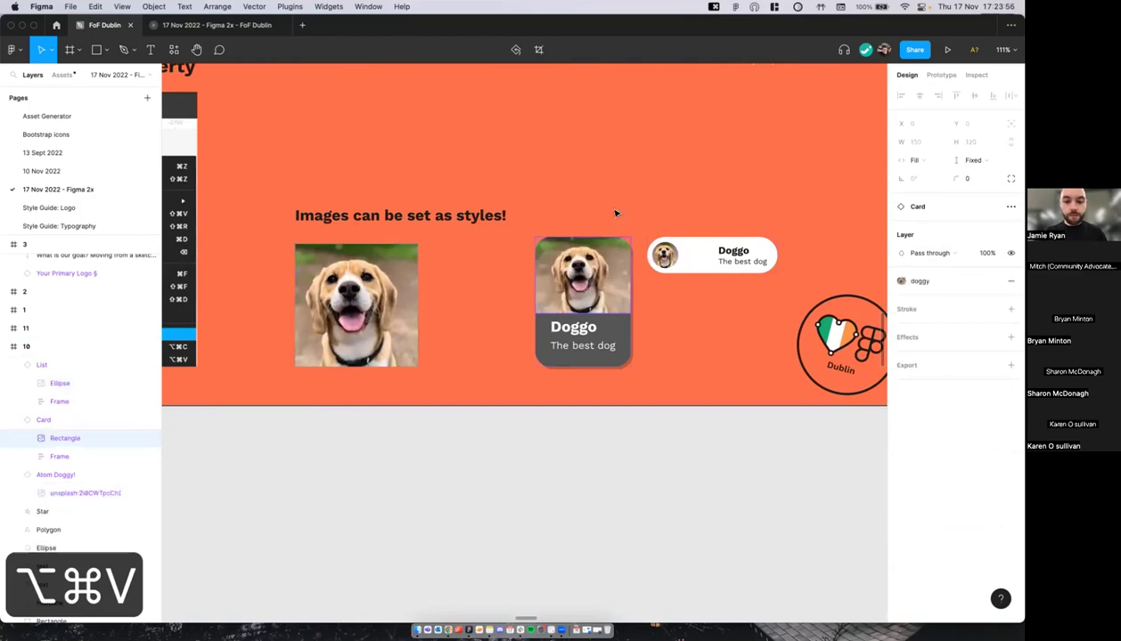
left_click(616, 213)
Step: Examine the fill style applied to the List item's avatar ellipse
scroll(610, 256, "right", 1)
scroll(610, 255, "up", 3)
scroll(577, 223, "down", 3)
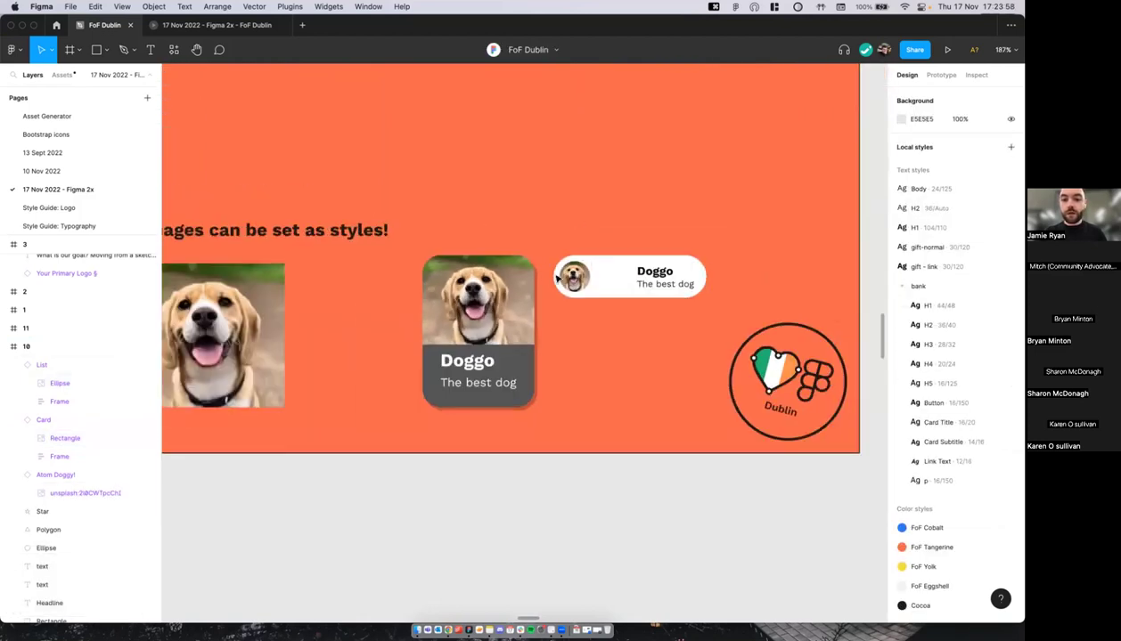
scroll(565, 318, "up", 1)
scroll(529, 286, "up", 2)
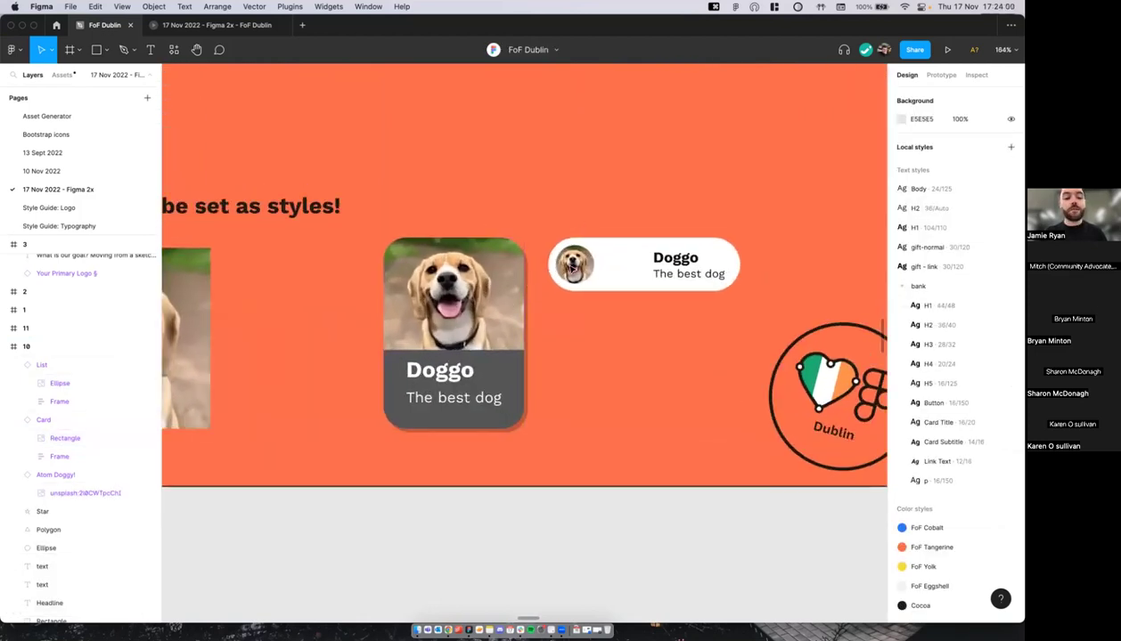
left_click(581, 272, "super")
scroll(428, 330, "left", 4)
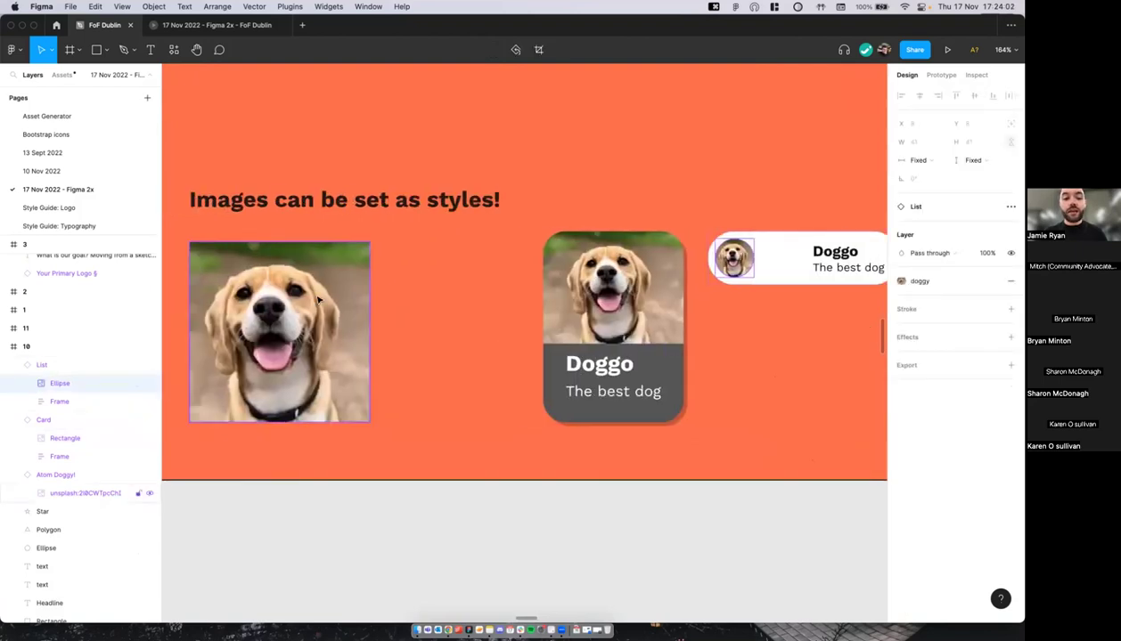
Step: Browse the color styles offered for the large dog image's fill, and close the list
left_click(321, 348, "super")
scroll(326, 392, "down", 2)
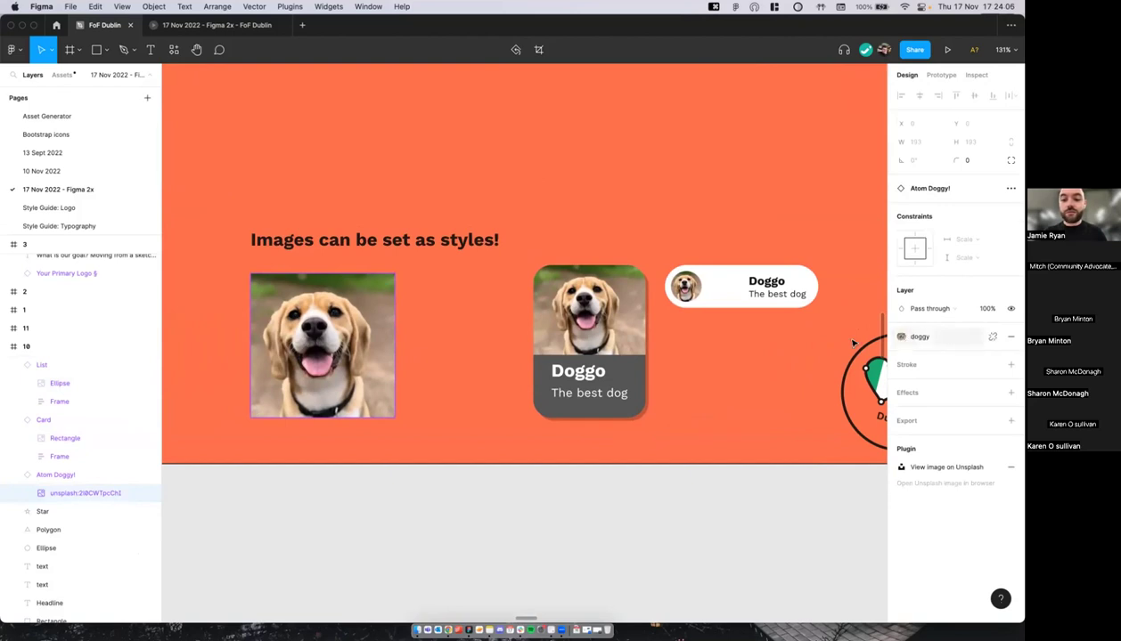
left_click(918, 336)
scroll(937, 450, "up", 2)
scroll(937, 454, "down", 2)
scroll(937, 450, "down", 5)
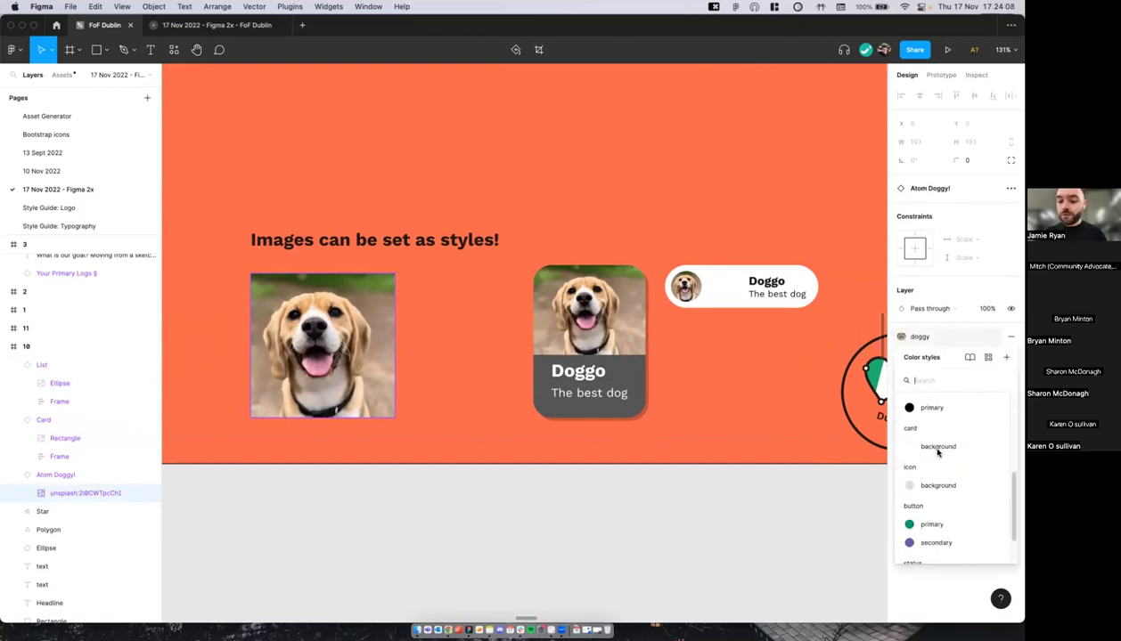
left_click(926, 339)
left_click(921, 337)
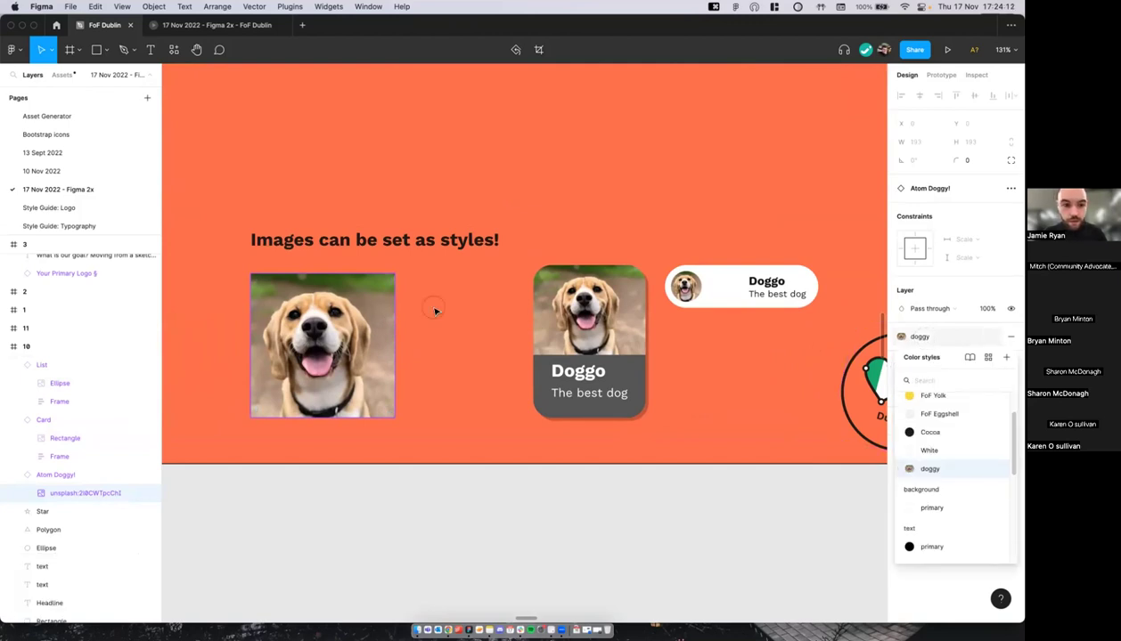
left_click(435, 312)
Step: Go to the main component of the Atom Doggy! instance and move it up above the word "Outcome"
scroll(435, 311, "left", 2)
double_click(428, 311)
scroll(416, 312, "left", 1)
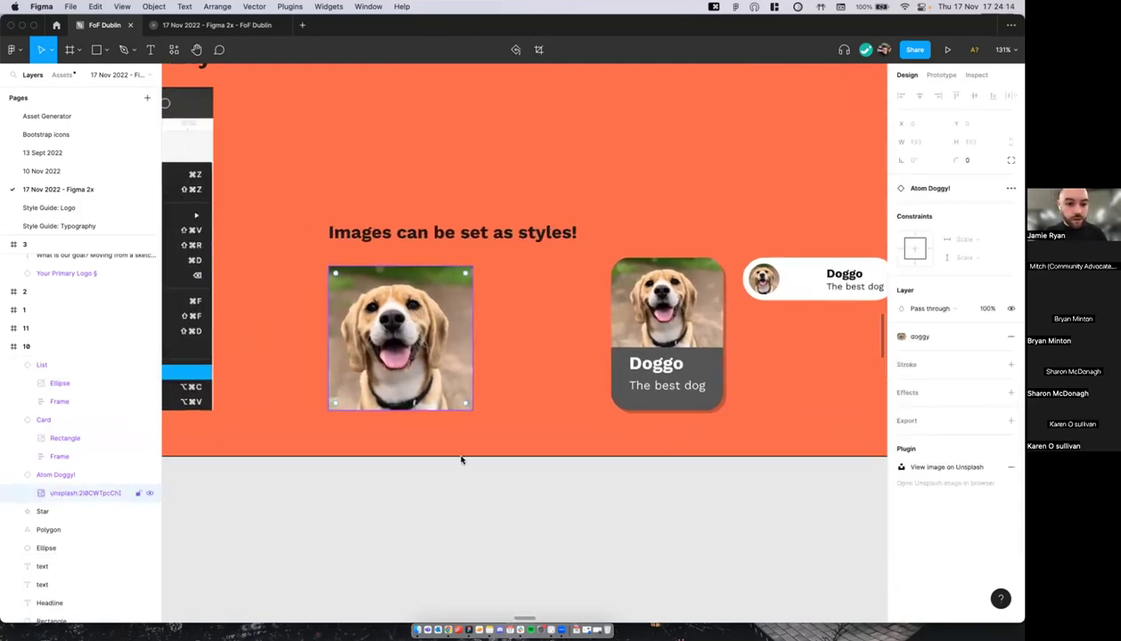
right_click(408, 299)
left_click(463, 486)
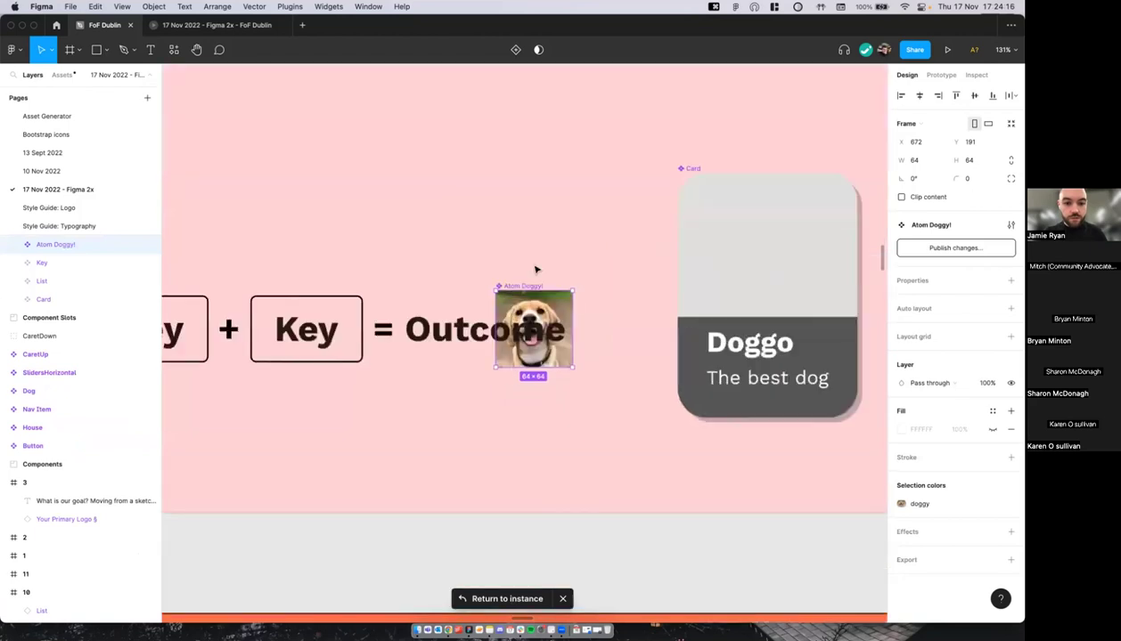
left_click_drag(522, 266, 523, 135)
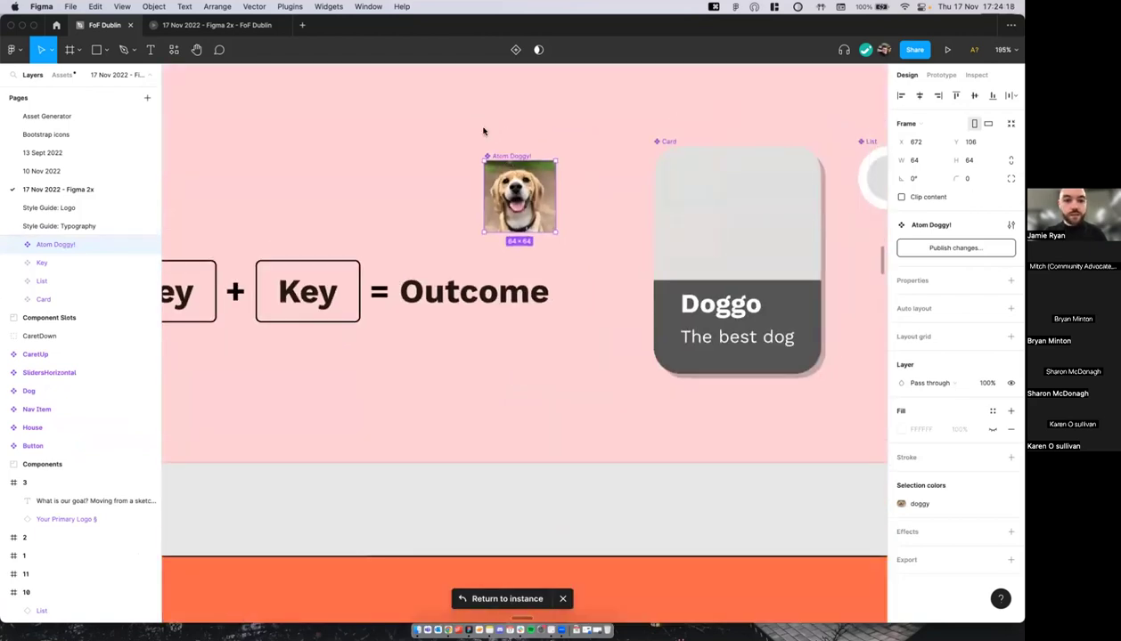
Step: Run the Unsplash plugin and search its photos for "doggy"
key("shift+i")
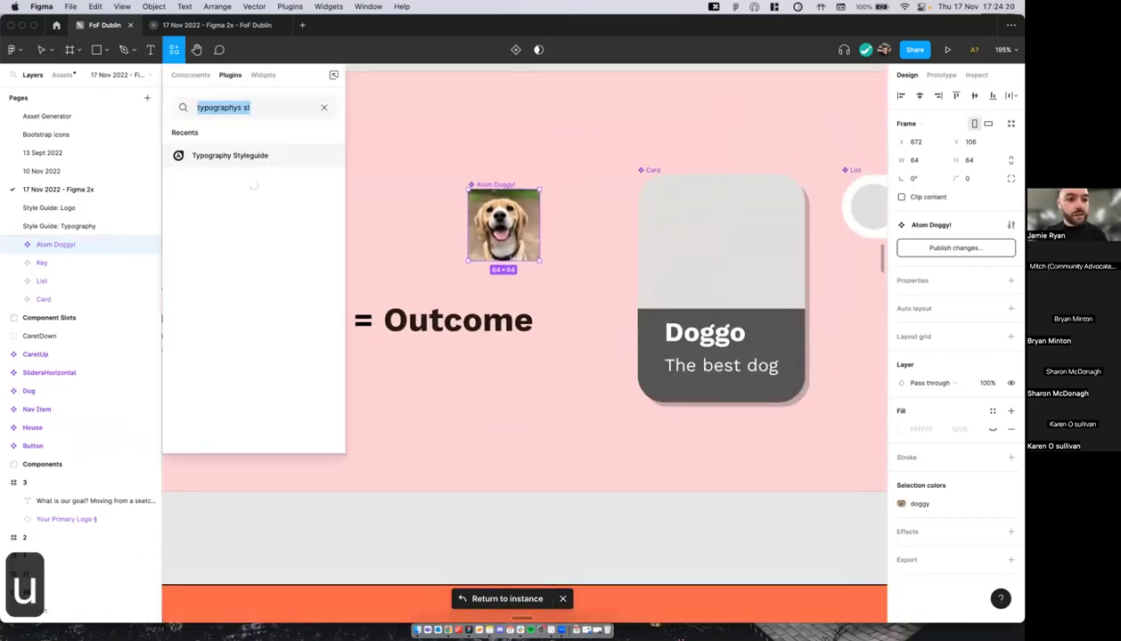
type("unspl")
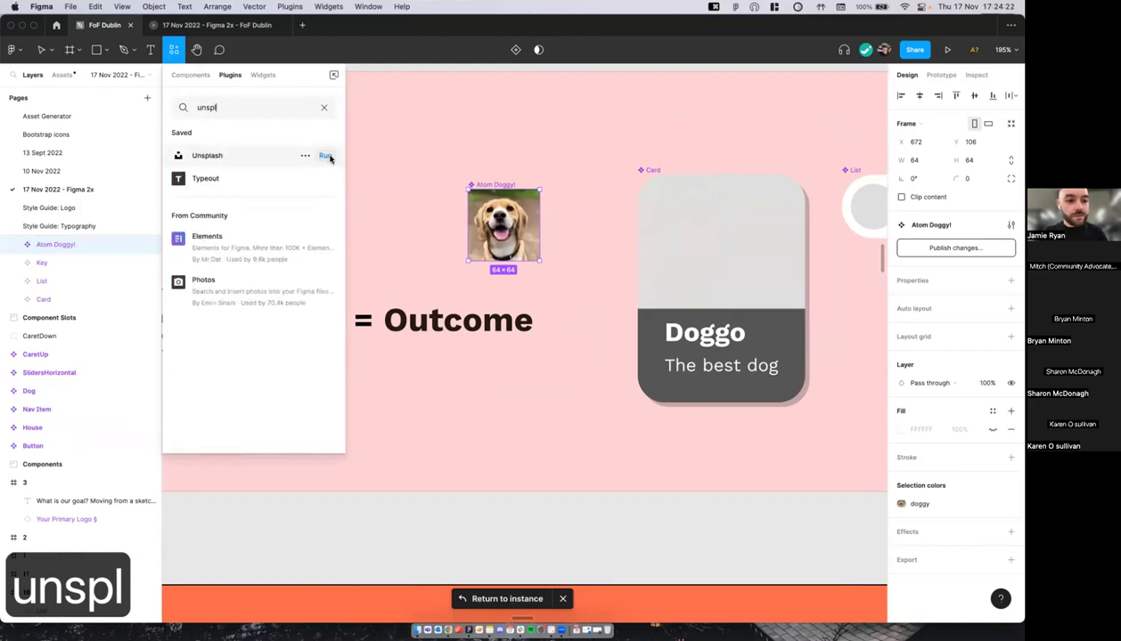
left_click(327, 157)
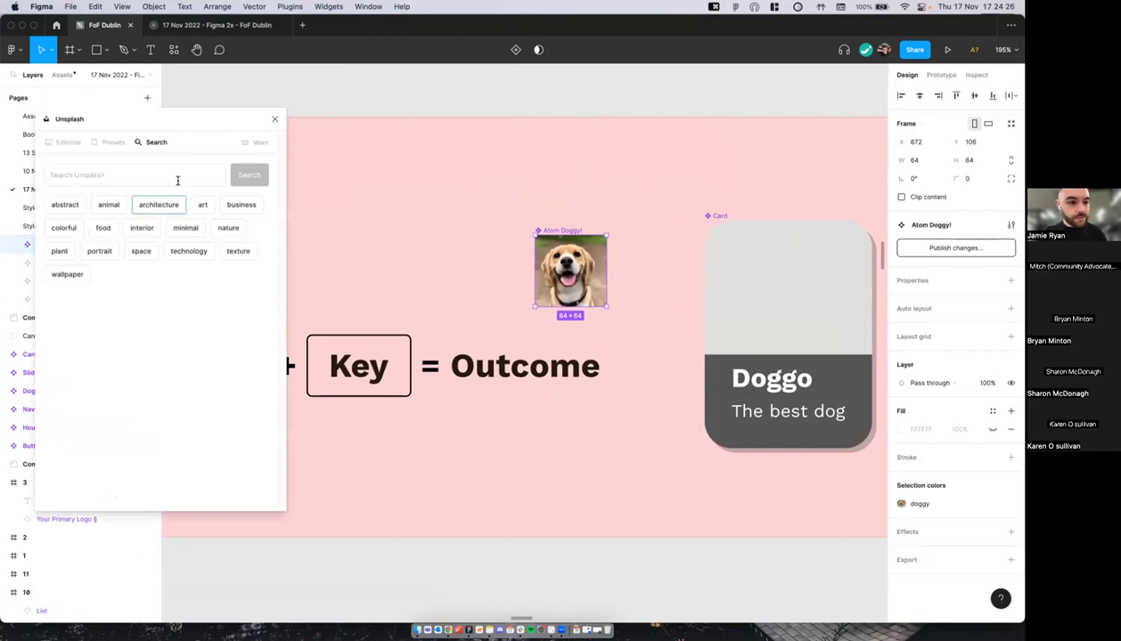
type("doggy")
key("Return")
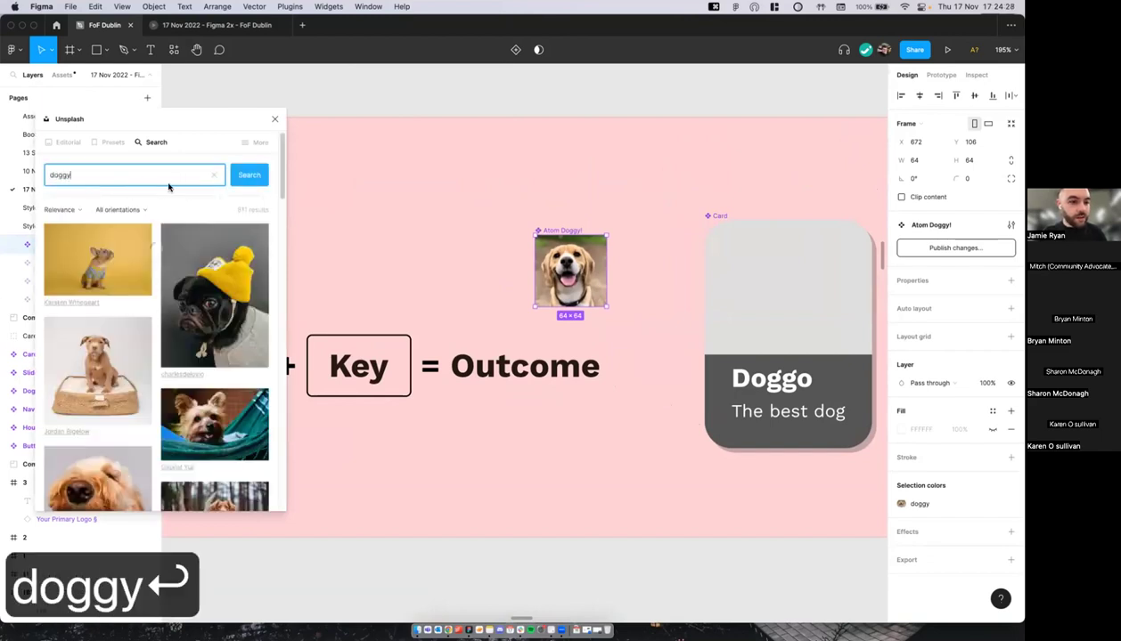
Step: Place the Unsplash photo of the brown puppy on a dog bed, cut it, and try pasting its properties onto the Atom Doggy! image
left_click_drag(98, 357, 562, 266)
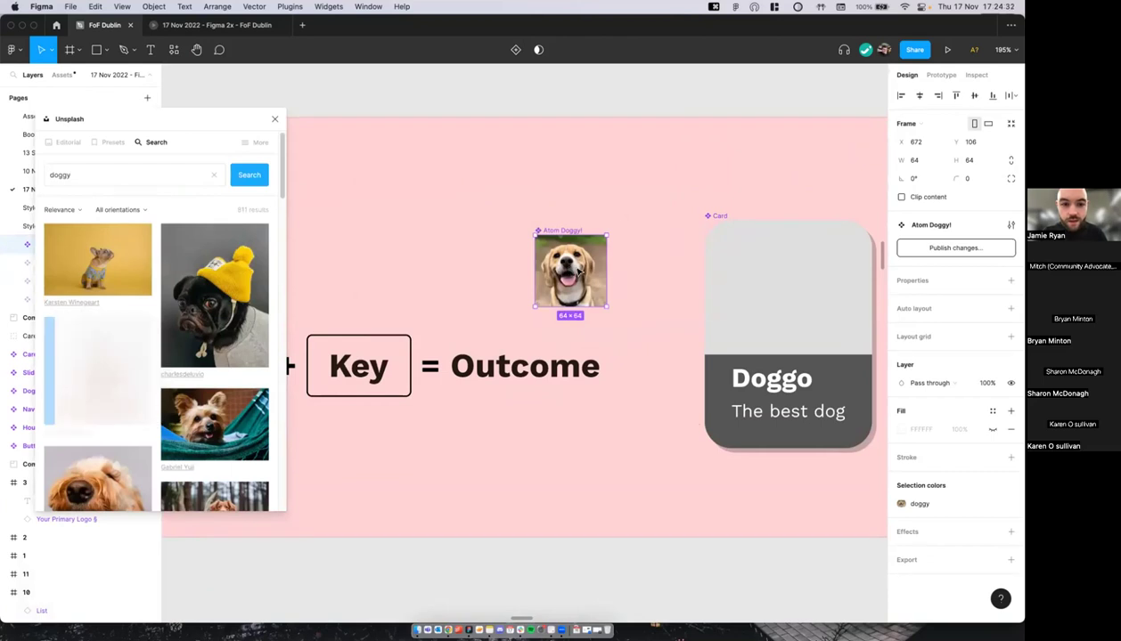
scroll(602, 275, "down", 3)
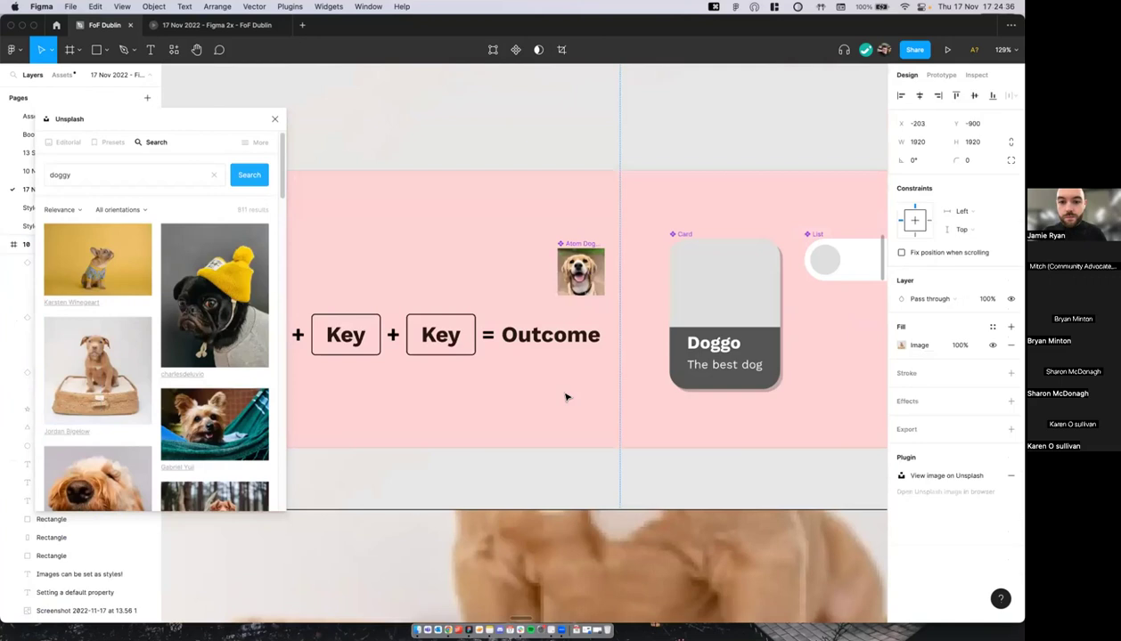
key("super+x")
left_click(579, 284)
key("alt+super+v")
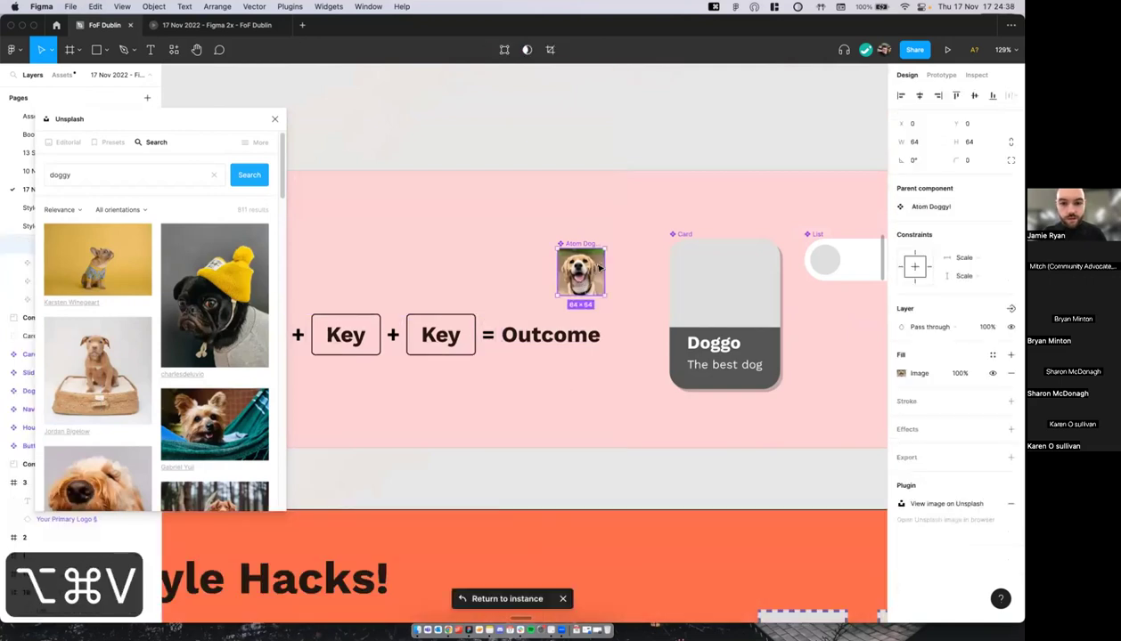
Step: Paste the cut puppy photo into the Atom Doggy! component and undo the paste
key("super+v")
scroll(563, 270, "up", 3)
key("super+z")
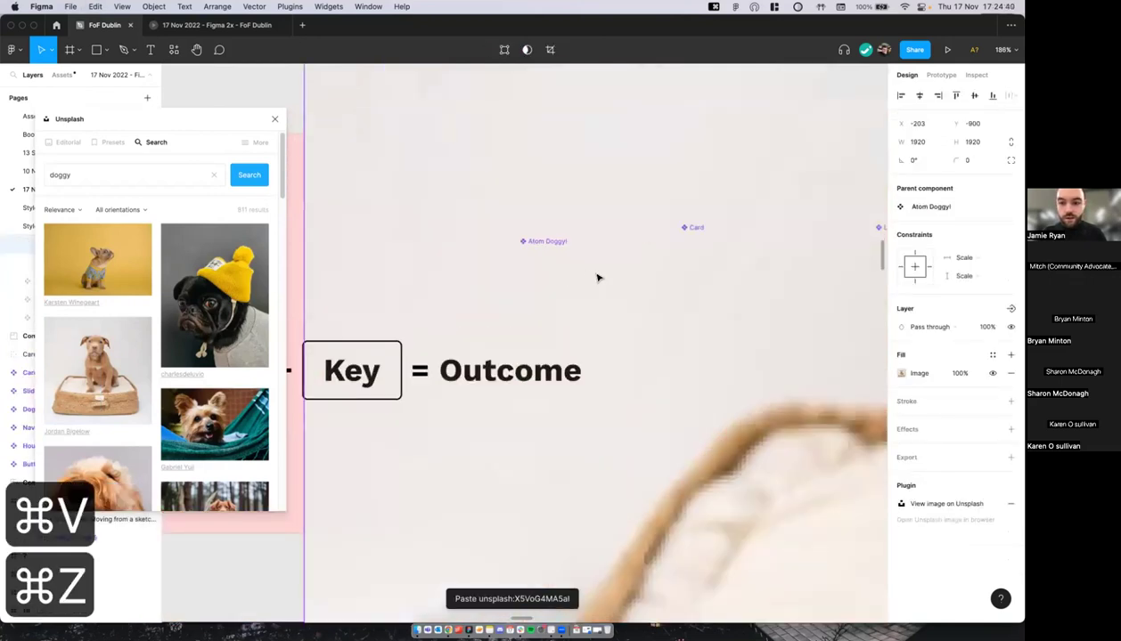
Step: Change the fill type of the image inside the Atom Doggy! main component to a linear gradient
scroll(565, 274, "down", 4)
scroll(563, 275, "up", 4)
scroll(543, 271, "right", 1)
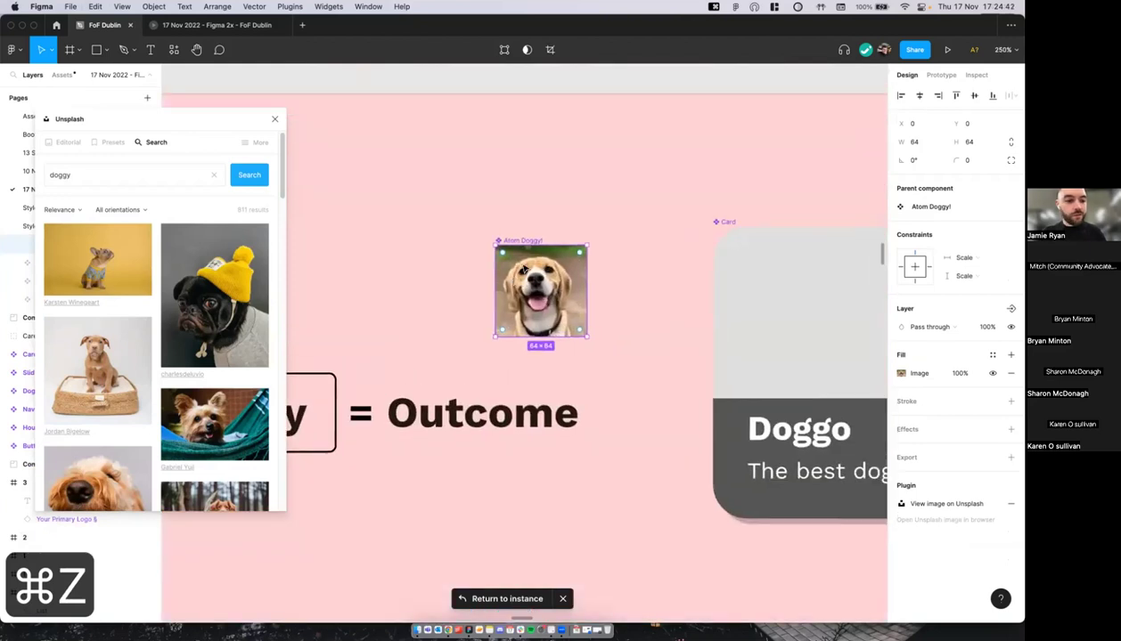
scroll(499, 274, "down", 1)
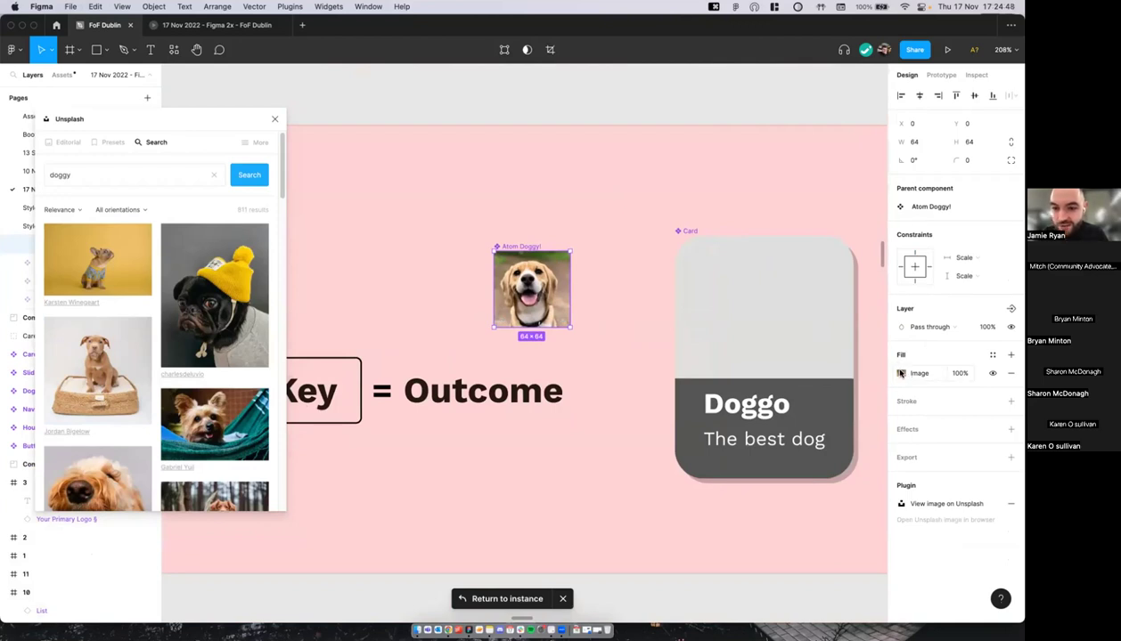
left_click(900, 374)
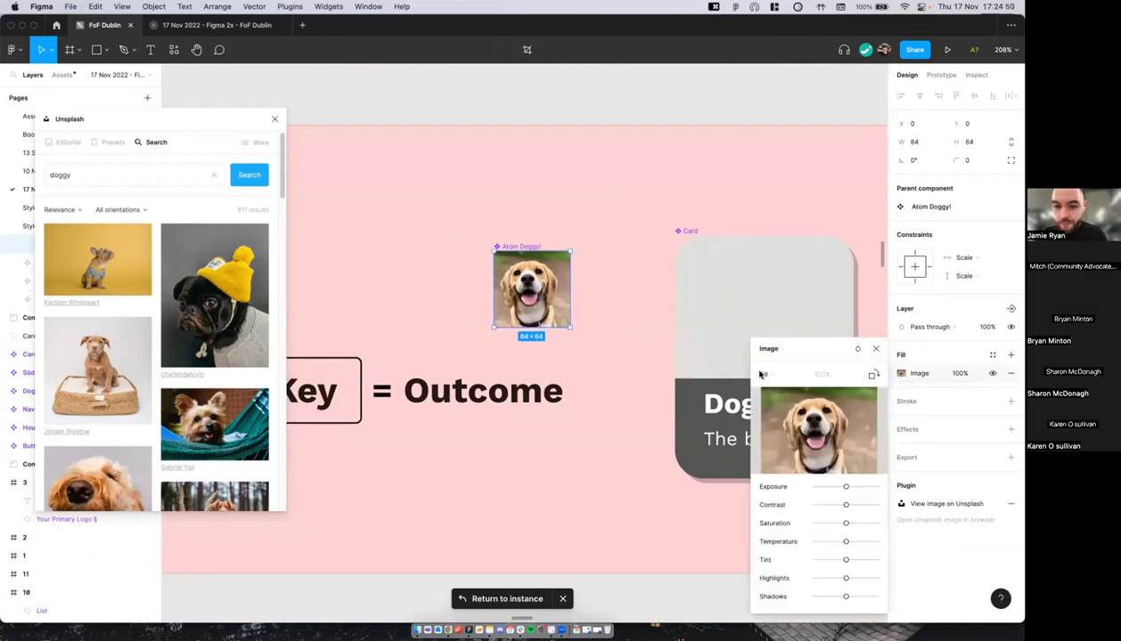
left_click(770, 353)
left_click(772, 290)
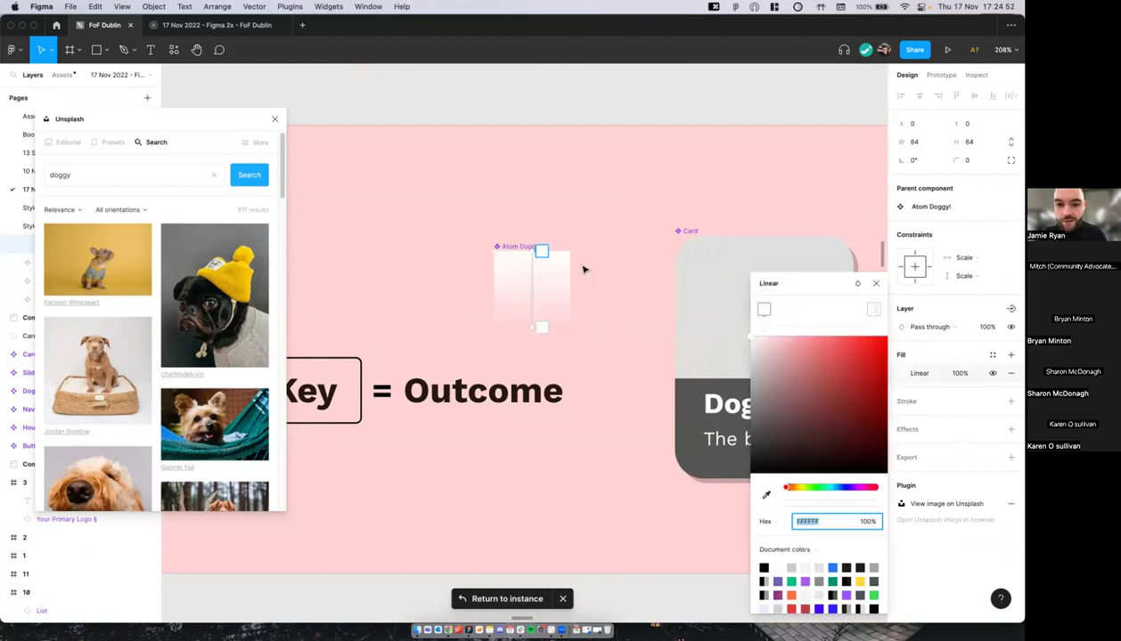
Step: Set the gradient's end stop to red BF2B2B at 100% opacity
left_click(856, 353)
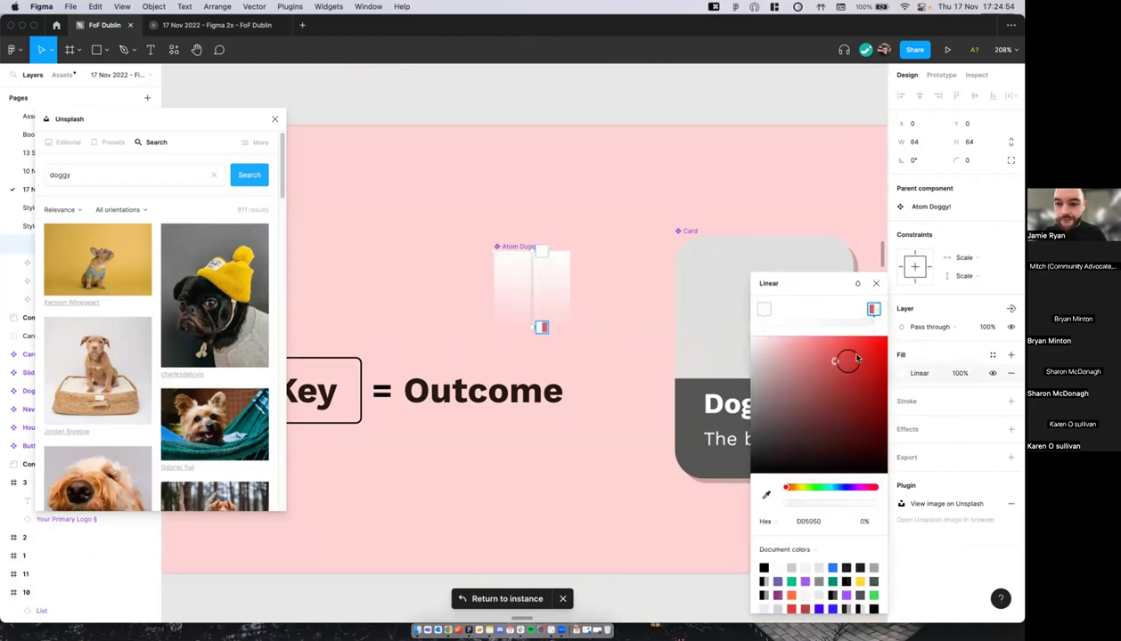
left_click(866, 522)
type("100")
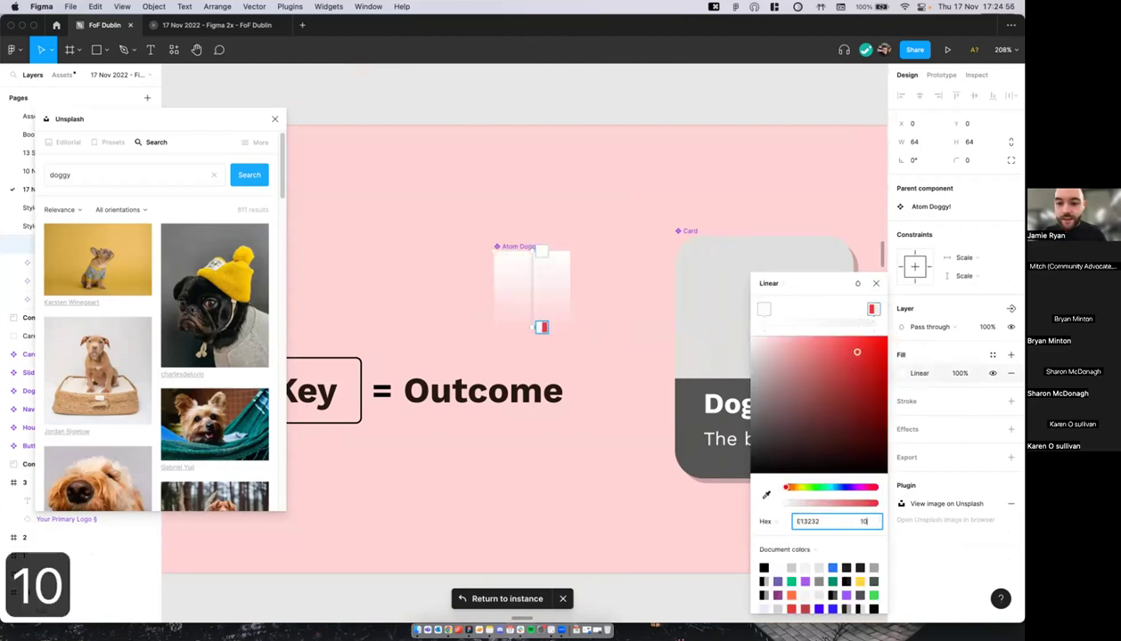
key("Return")
left_click(856, 371)
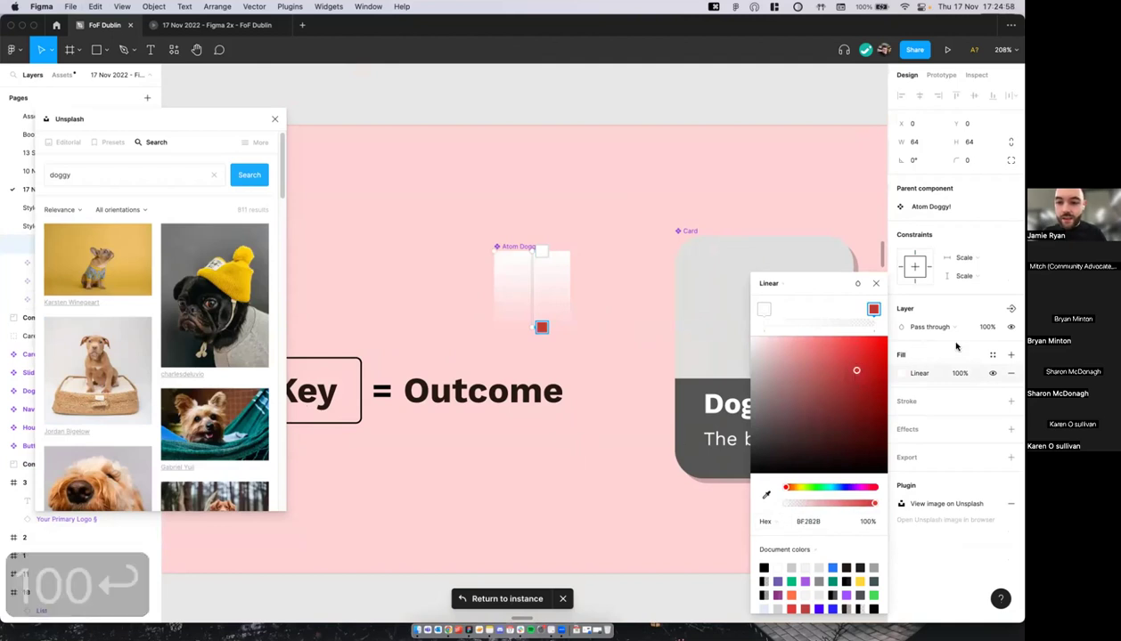
scroll(599, 300, "down", 10)
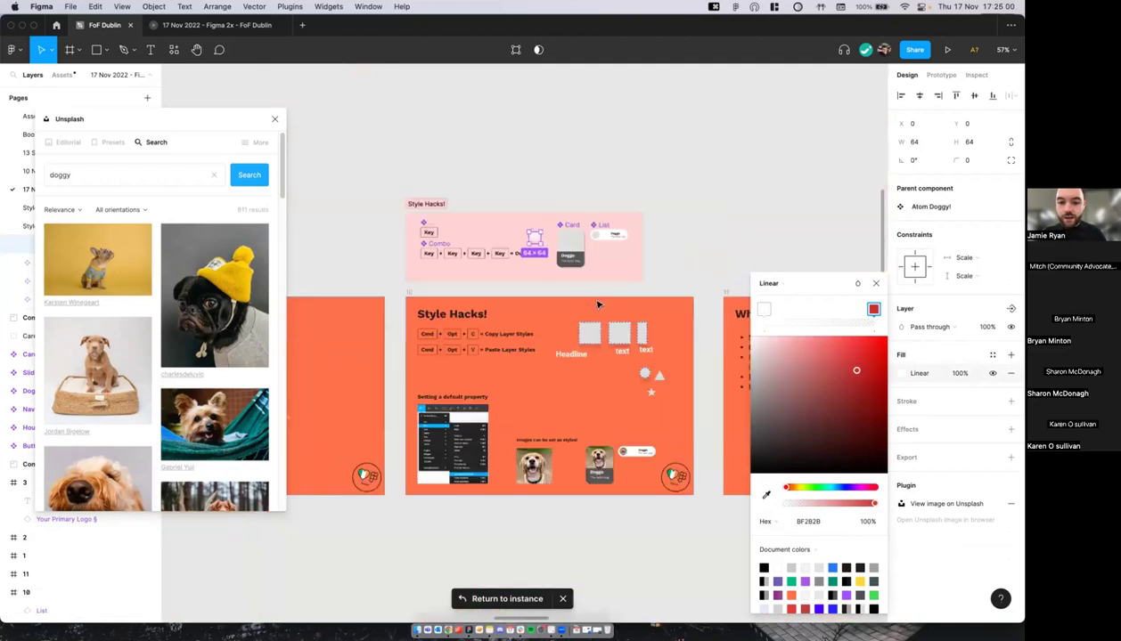
Step: Reset the image in the Atom Doggy! instance on the Style Hacks! slide to its main component's gradient fill
left_click(545, 426)
scroll(540, 422, "down", 2)
scroll(525, 429, "up", 5)
left_click(508, 430)
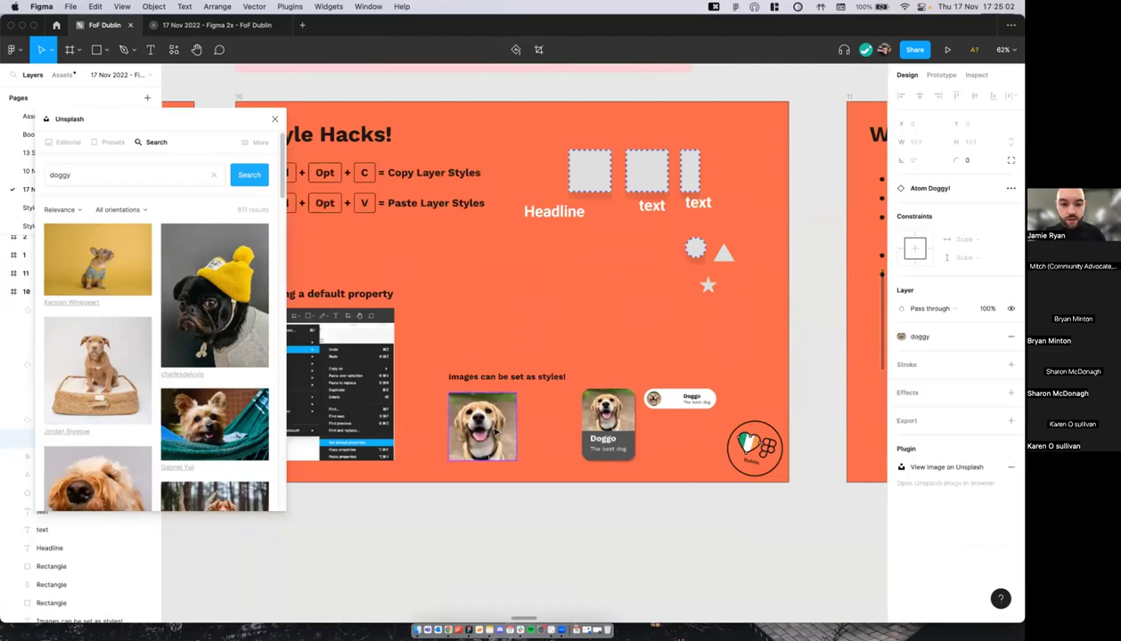
scroll(508, 429, "up", 3)
right_click(495, 430)
left_click(540, 528)
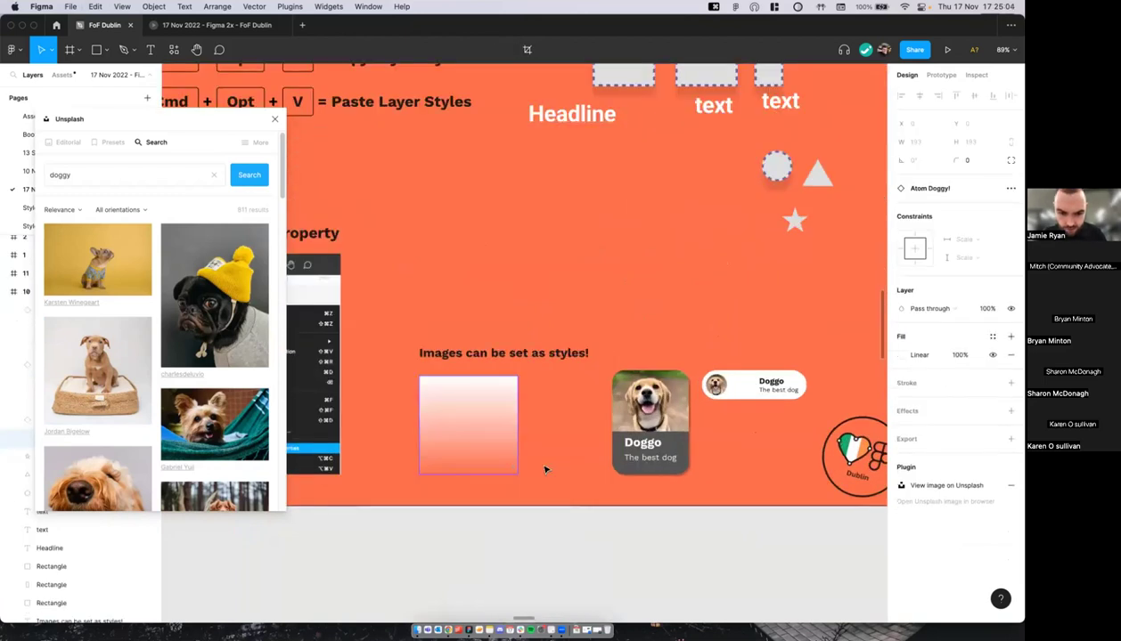
Step: Reset the dog images in the Card and List instances to their main components' fills
scroll(545, 466, "down", 2)
scroll(599, 352, "down", 2)
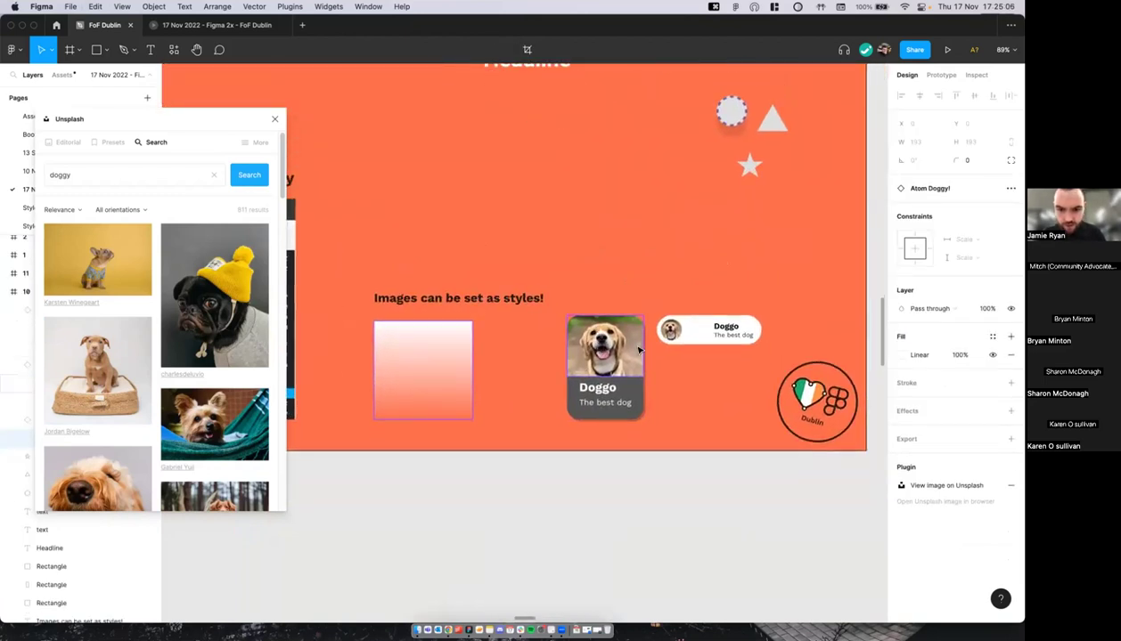
left_click(670, 331, "shift")
right_click(669, 331)
left_click(700, 505)
left_click(647, 476)
Step: Copy the gradient image's properties from the Atom Doggy! instance and paste them onto the round image in the List instance
scroll(534, 419, "left", 1)
left_click(420, 365)
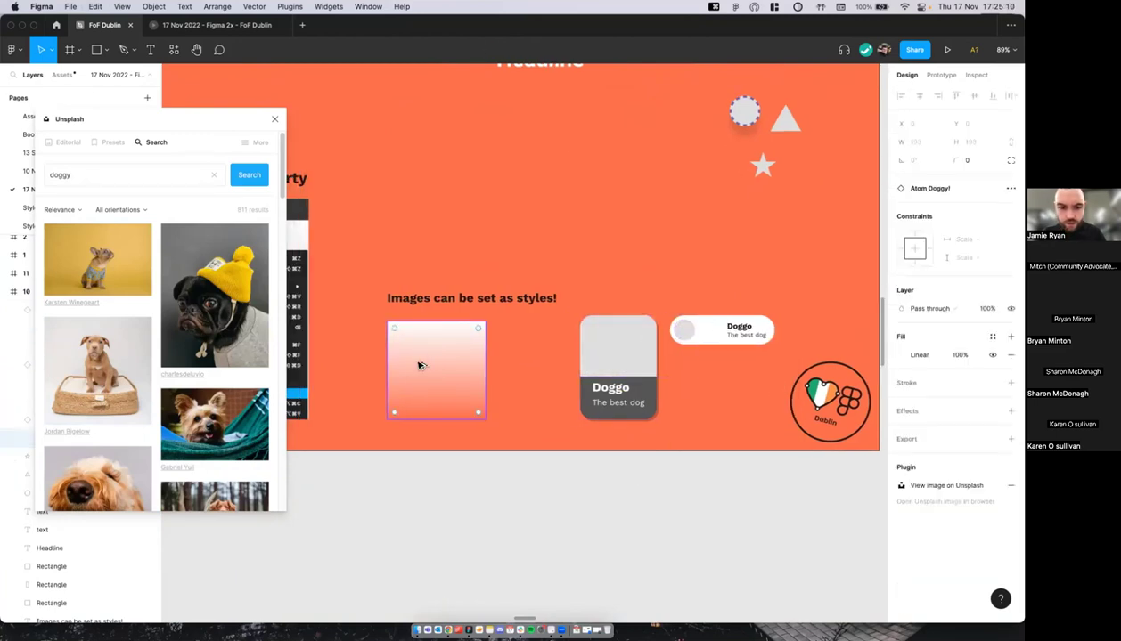
key("alt+super+c")
left_click(609, 331)
left_click(683, 329)
key("alt+super+v")
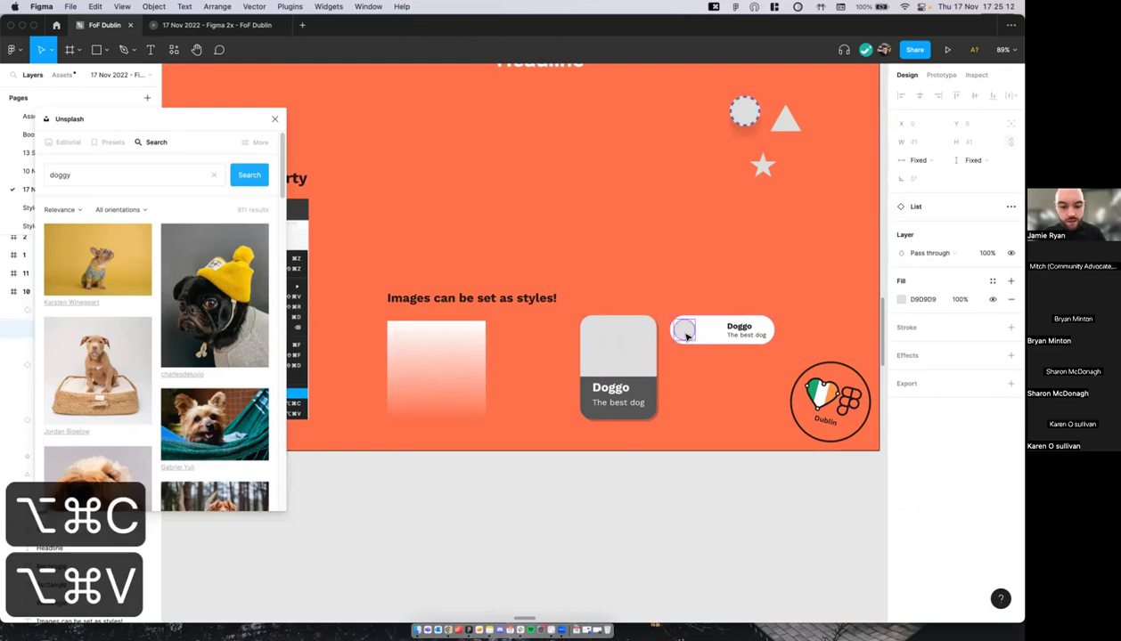
left_click(624, 280)
scroll(565, 311, "down", 1)
scroll(568, 310, "up", 3)
key("super+z")
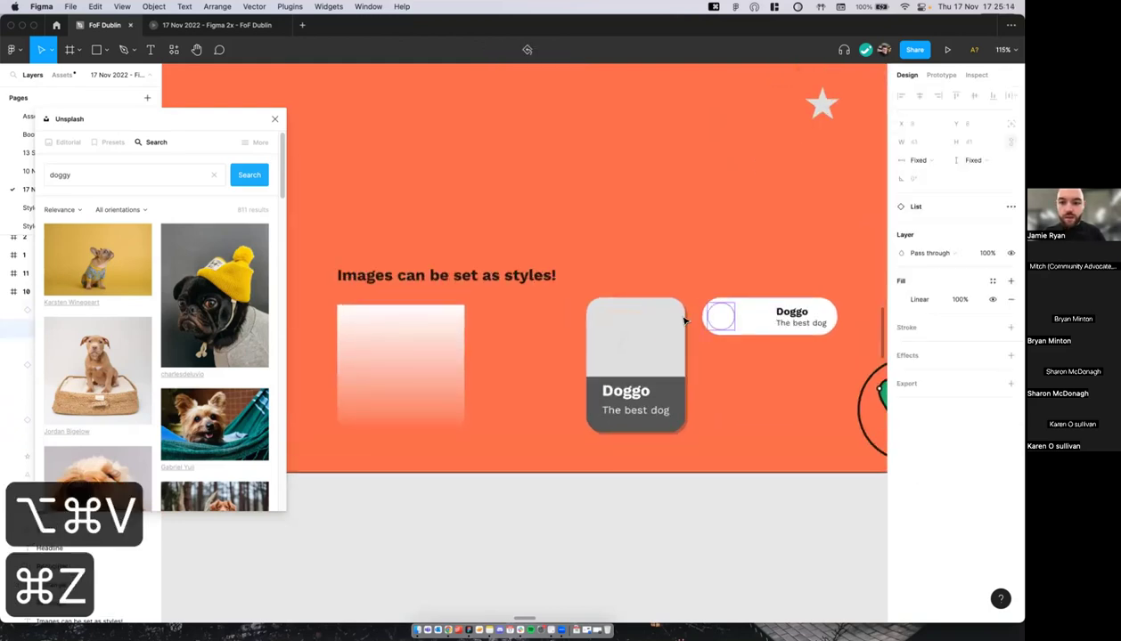
Step: Try again to copy the Atom Doggy! instance's properties and paste them onto the List instance's round image
left_click(435, 343)
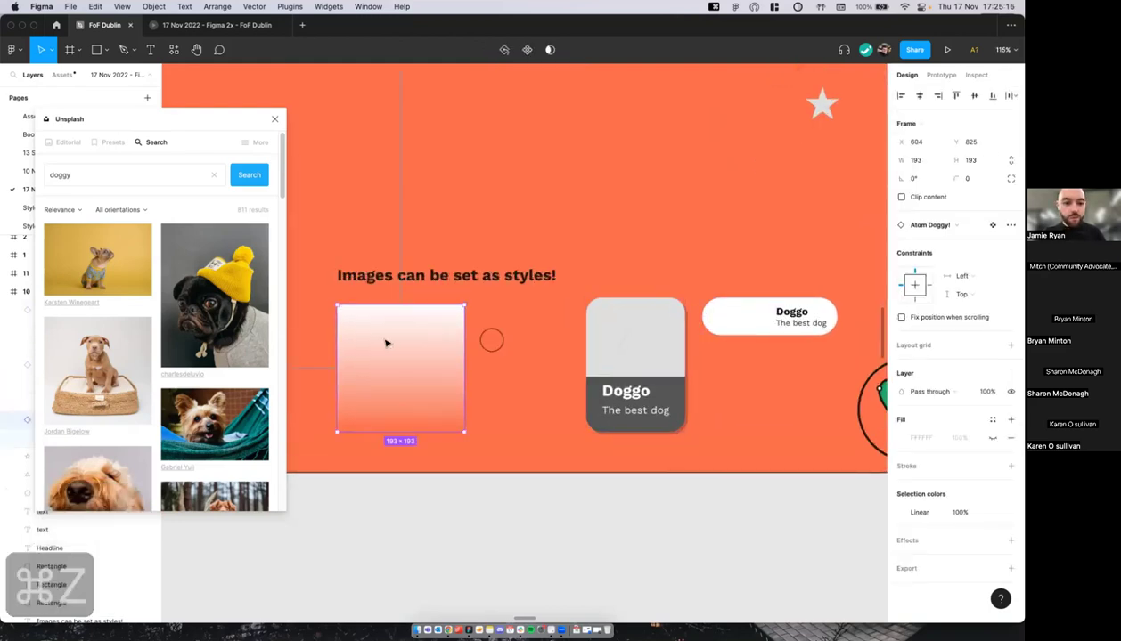
key("alt+super+c")
left_click(651, 319)
left_click(726, 327)
key("alt+super+v")
Step: Undo the pasted properties and instance resets back to the dog photo in all three instances, and close the Unsplash plugin
scroll(702, 260, "down", 3)
key("super+z")
key("super+z")
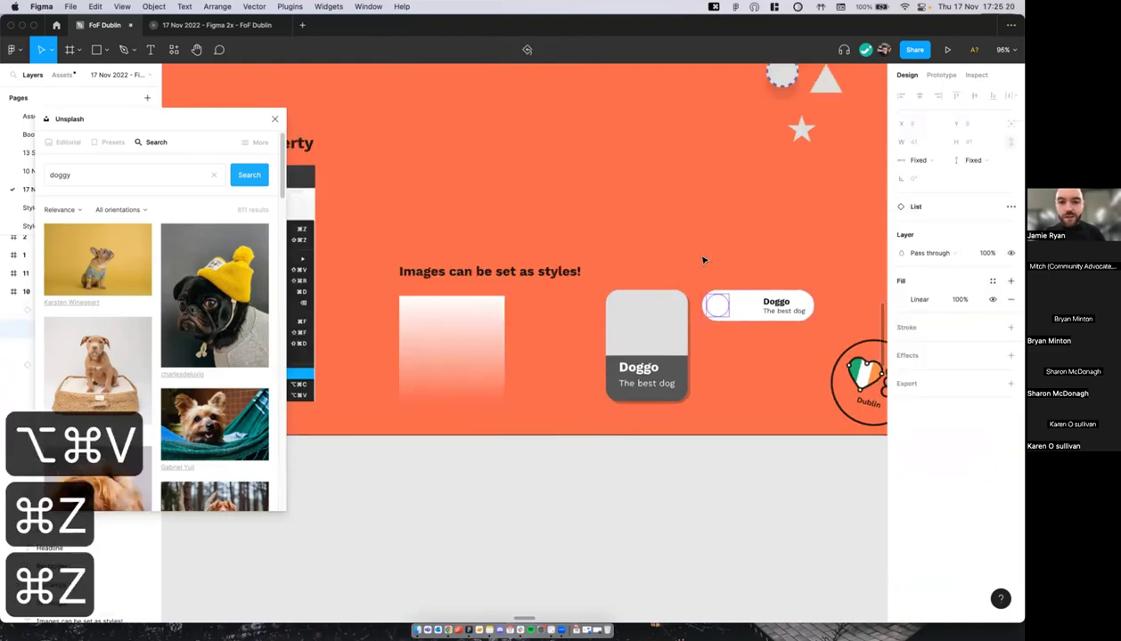
key("super+z")
key("super+z")
key("super+z")
key("super+z")
key("super+z")
left_click(274, 119)
key("super+z")
key("super+z")
key("super+z")
key("super+z")
key("super+z")
key("super+z")
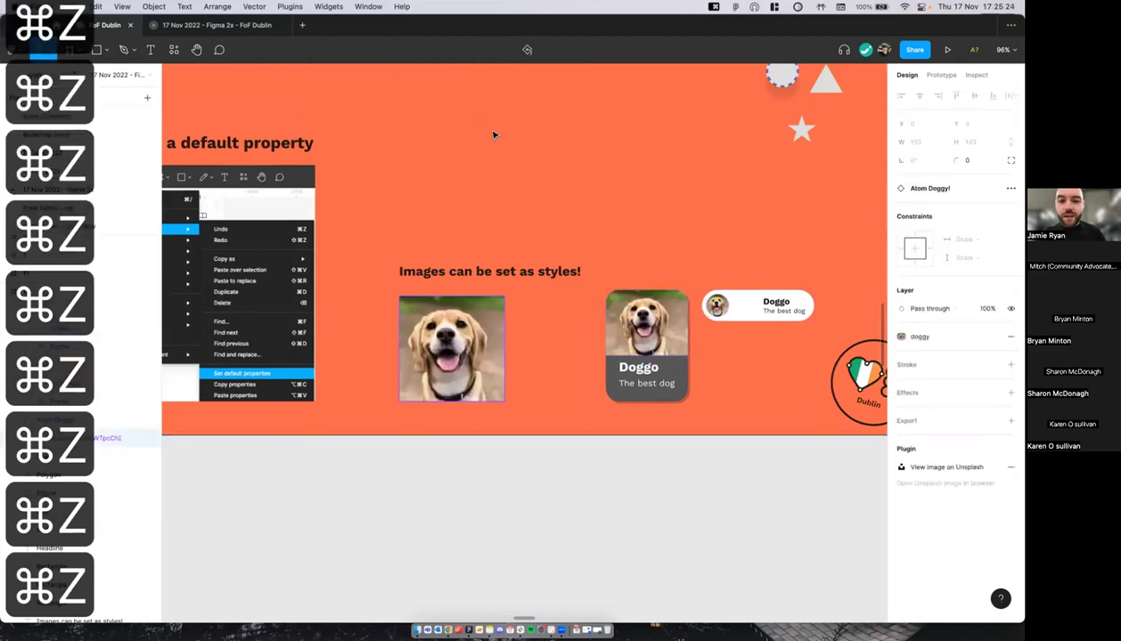
key("super+z")
Step: Edit the doggy color style used by the Atom Doggy! image and set its image fill mode to Fit
scroll(494, 135, "right", 2)
scroll(452, 343, "up", 3)
double_click(405, 341)
scroll(788, 339, "right", 1)
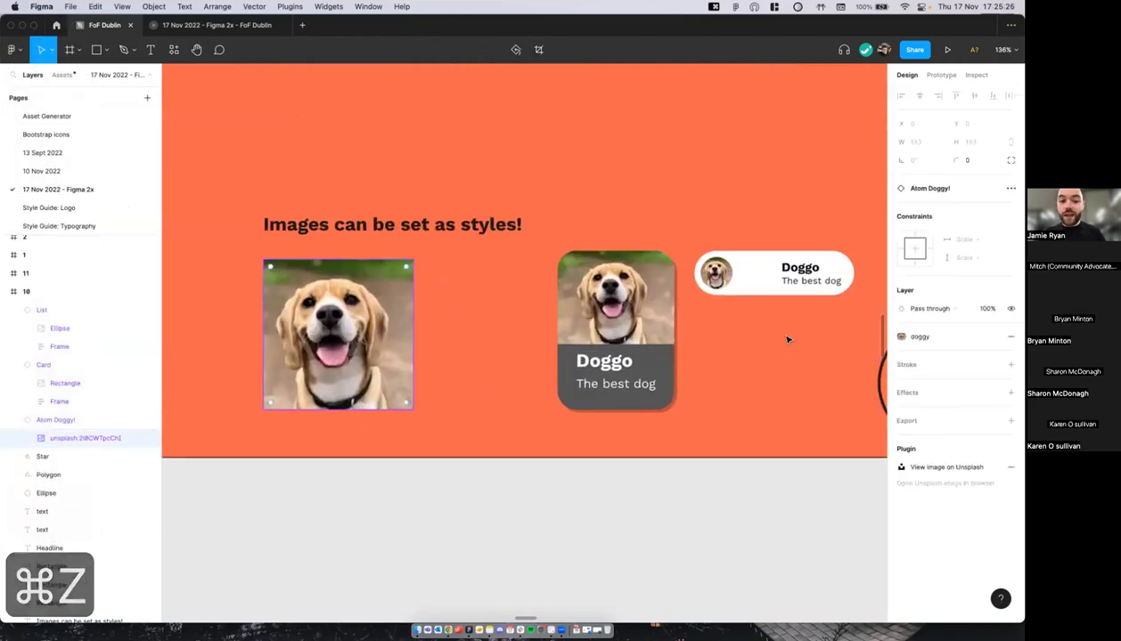
scroll(786, 339, "down", 1)
left_click(916, 337)
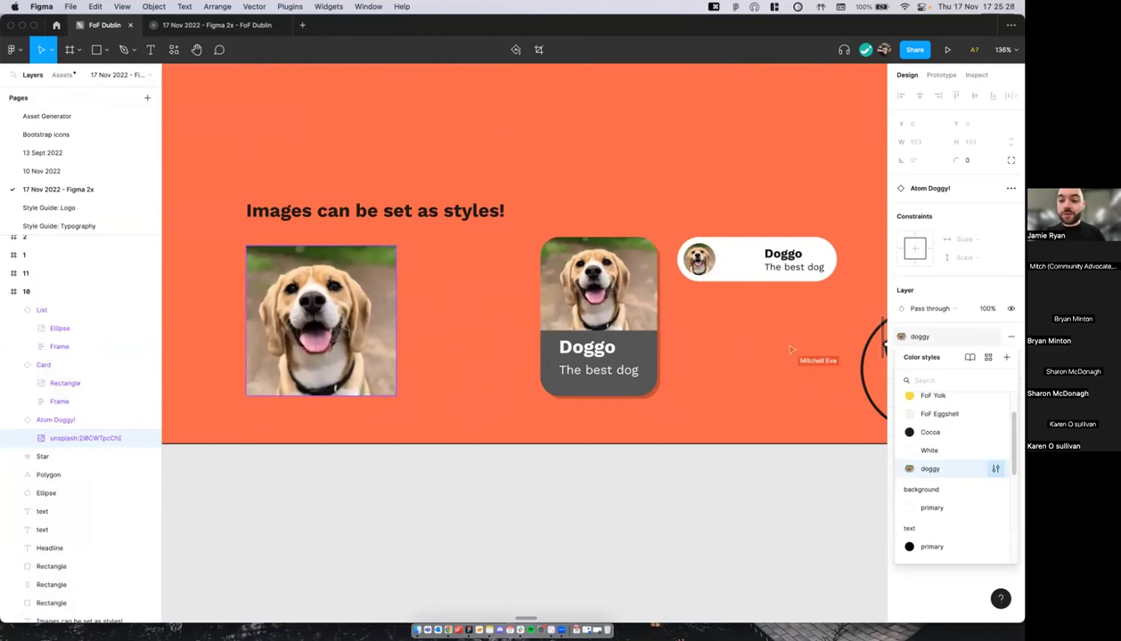
left_click(995, 469)
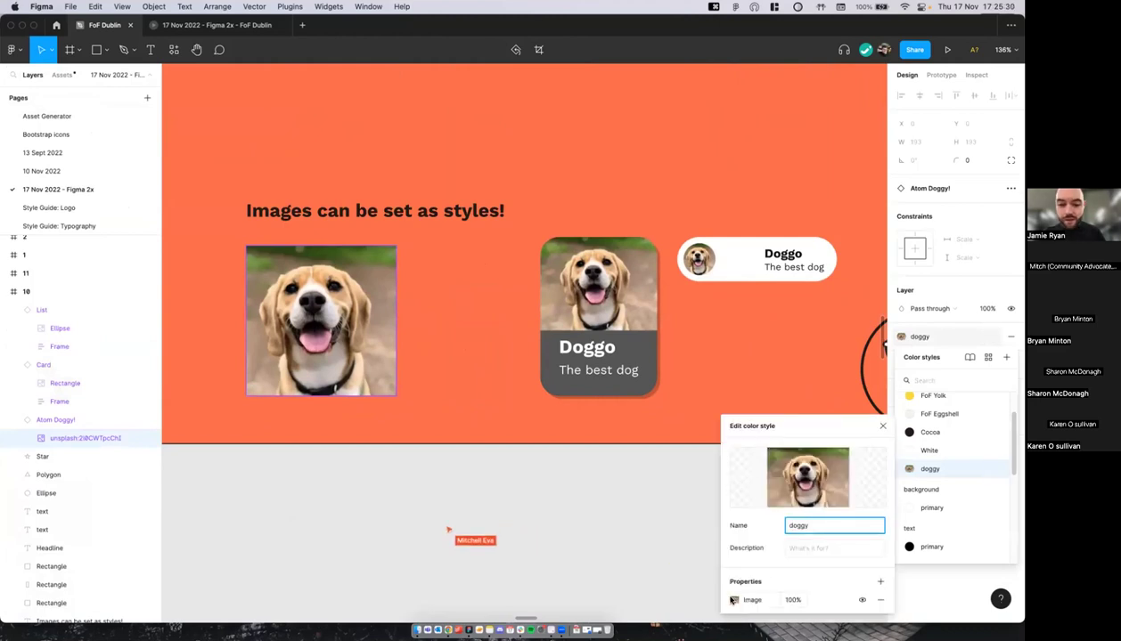
left_click(732, 601)
left_click(613, 376)
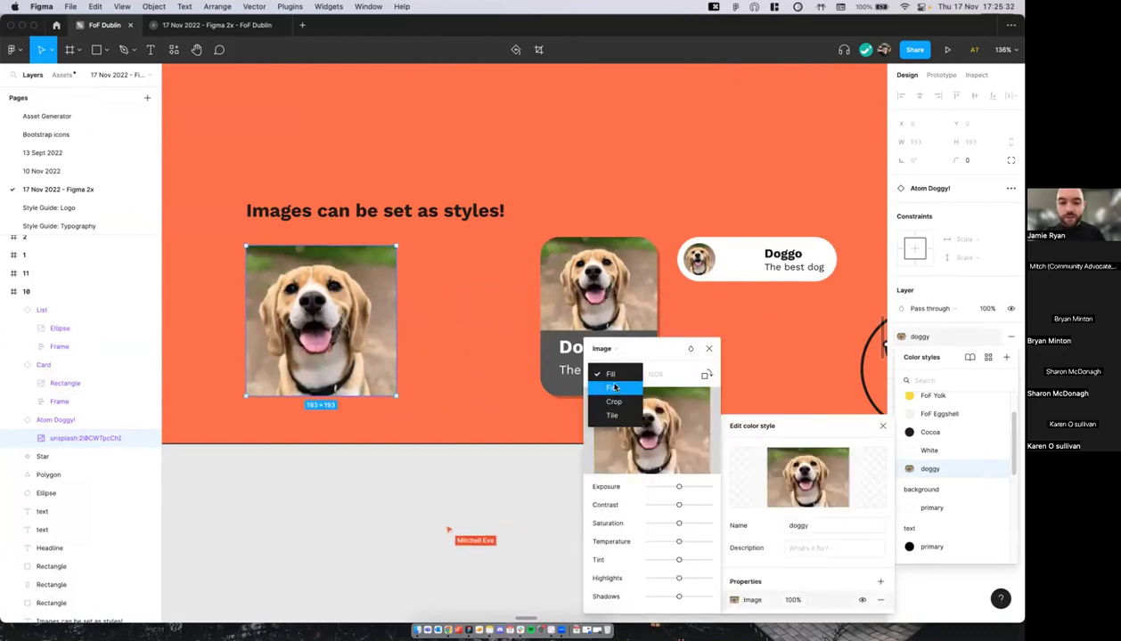
left_click(616, 389)
Step: Switch the doggy style's image to Crop, enlarge the photo beyond its frame and reposition it around the dog's face
left_click(623, 377)
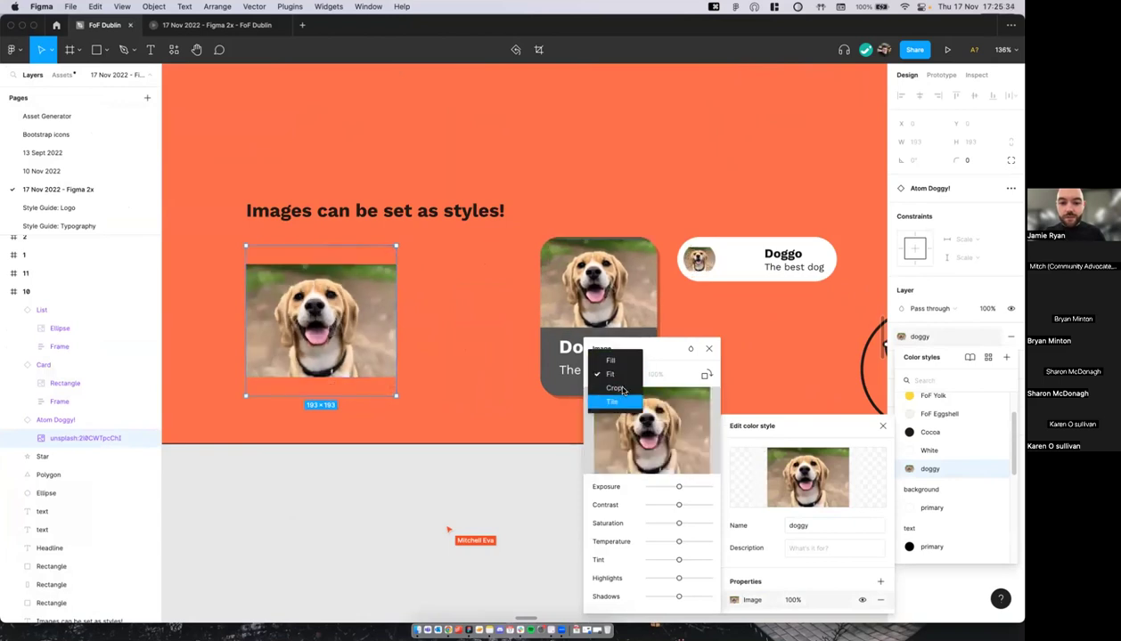
left_click(624, 391)
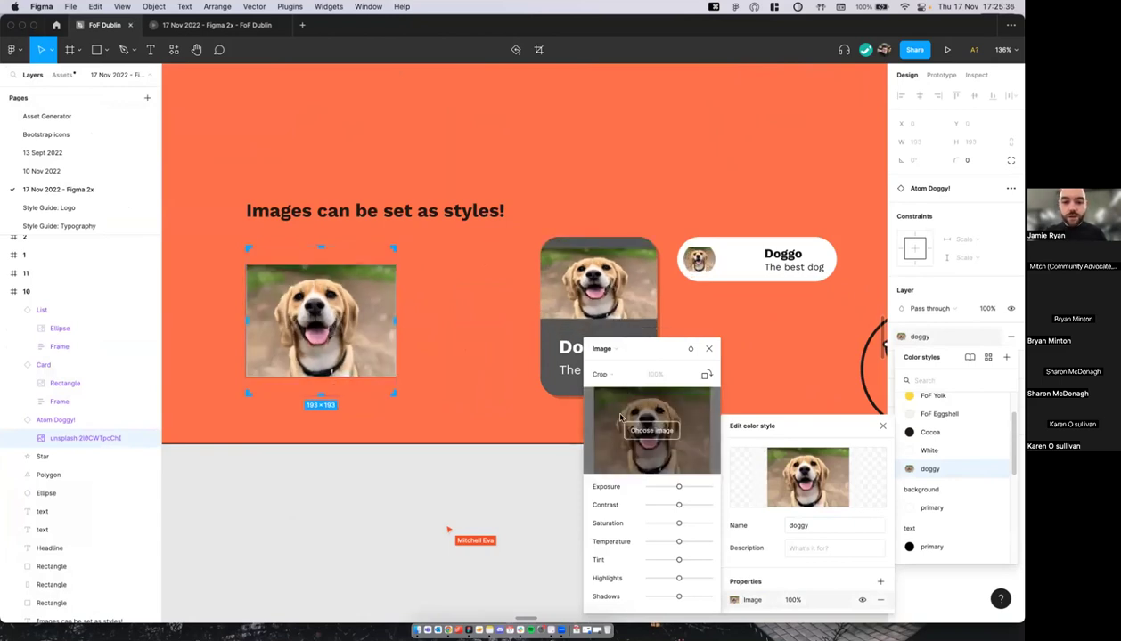
key("shift+Right")
left_click_drag(322, 310, 317, 277)
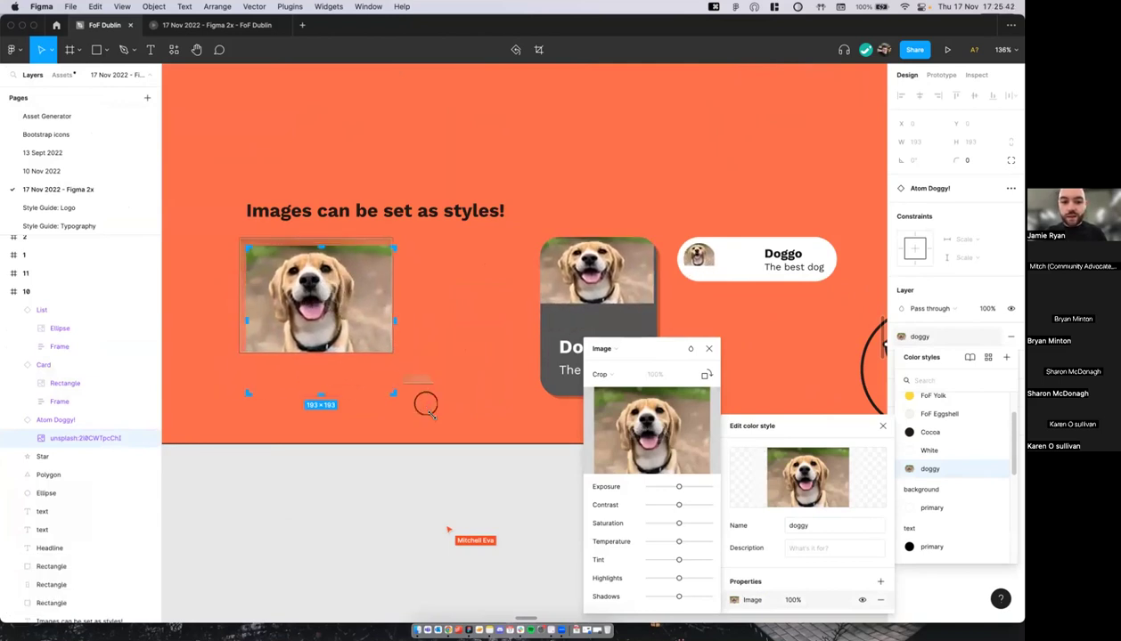
left_click_drag(390, 350, 475, 410)
left_click_drag(361, 346, 337, 343)
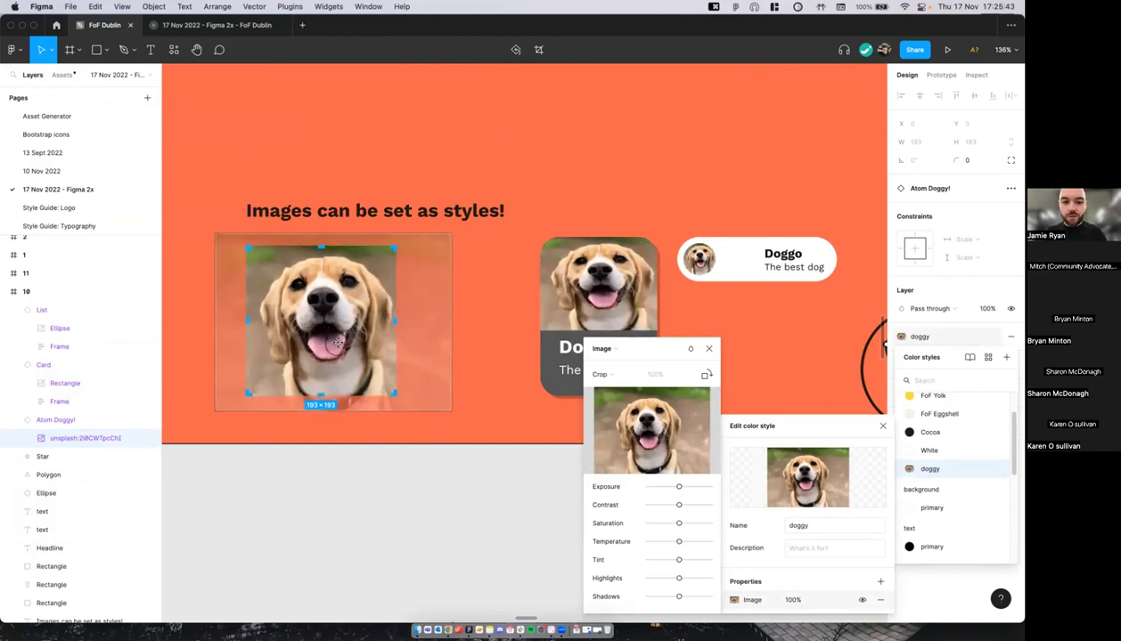
Step: Set the doggy style's image mode back to Fill and close the color style editor
left_click(603, 375)
left_click(617, 341)
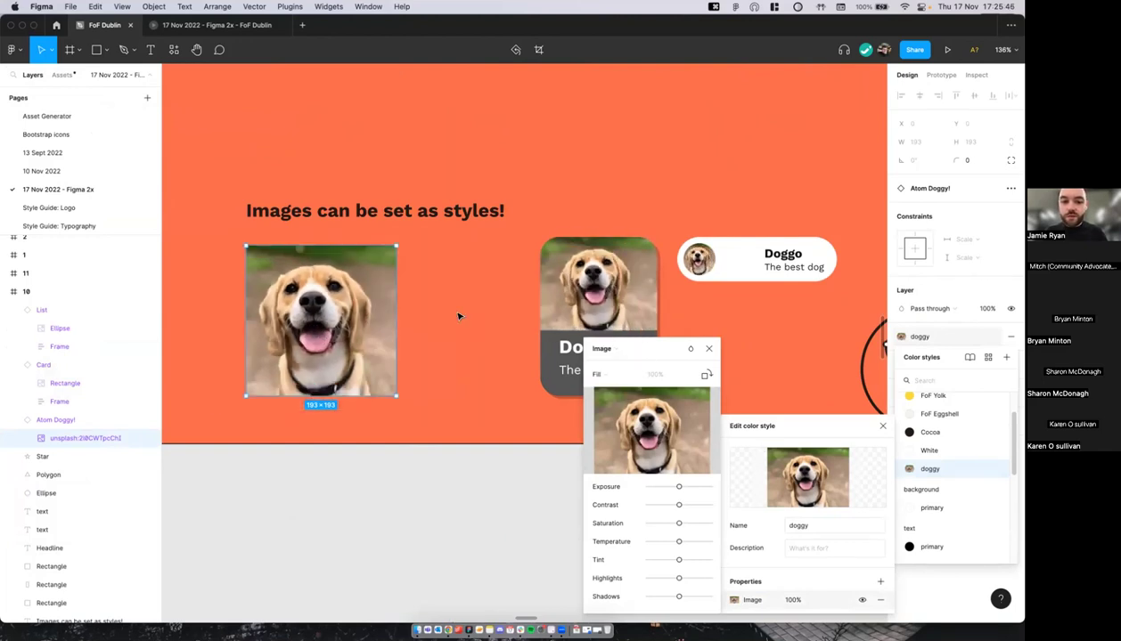
scroll(458, 316, "right", 3)
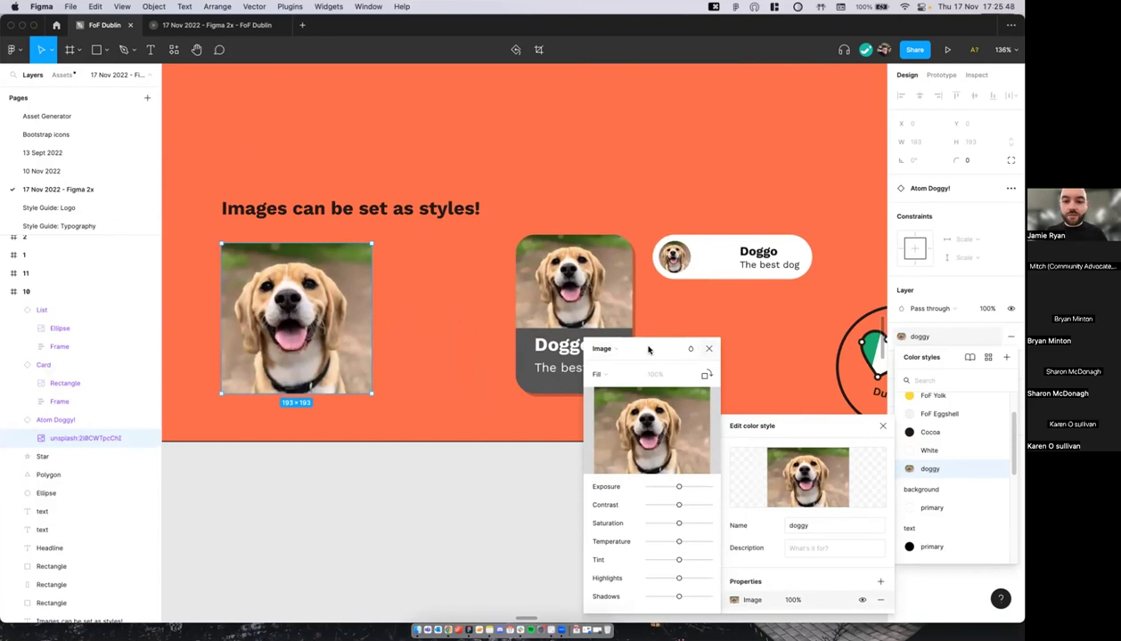
left_click(708, 348)
left_click(472, 359)
scroll(469, 360, "down", 3)
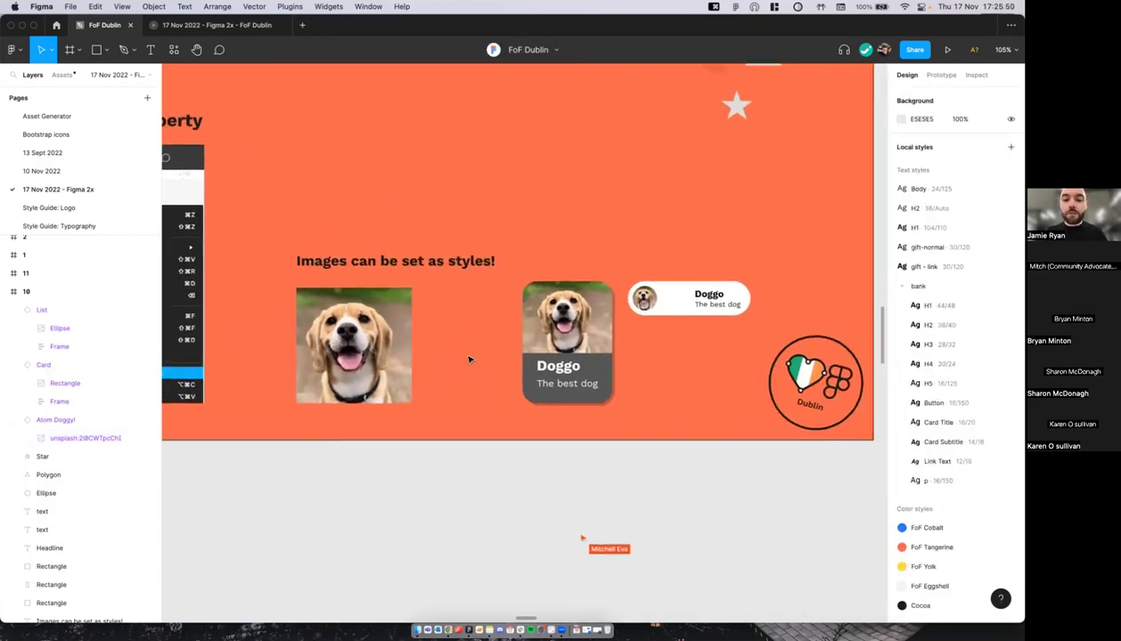
Step: Examine the "When you need to fix a mess." slide for its advice on replacing problem colours through Selection Colors
scroll(469, 360, "down", 2)
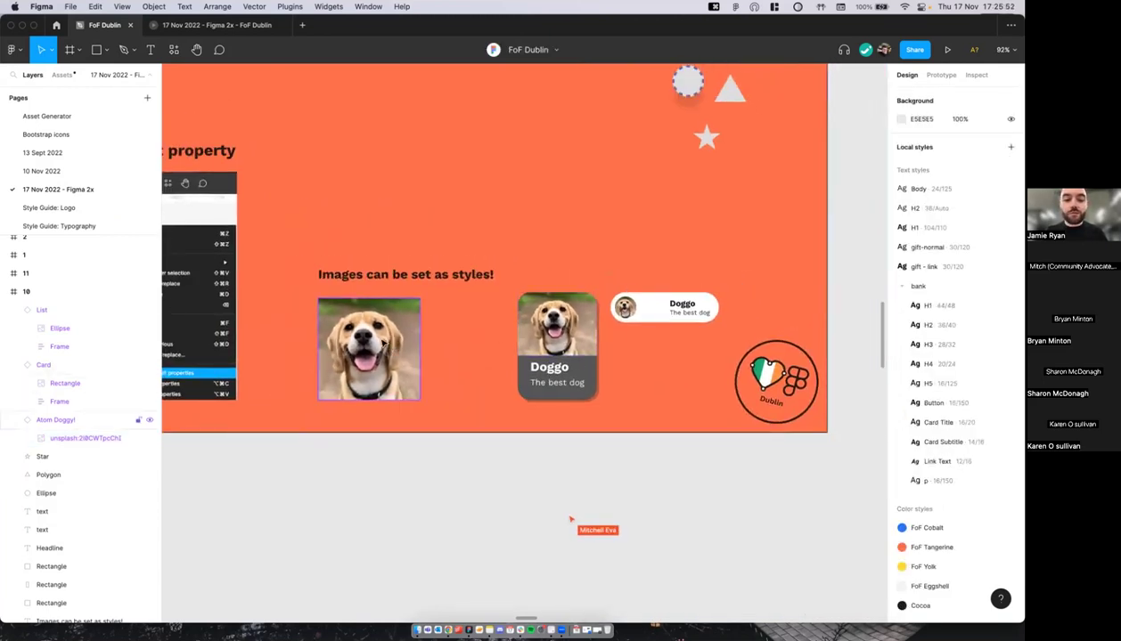
scroll(412, 330, "up", 3)
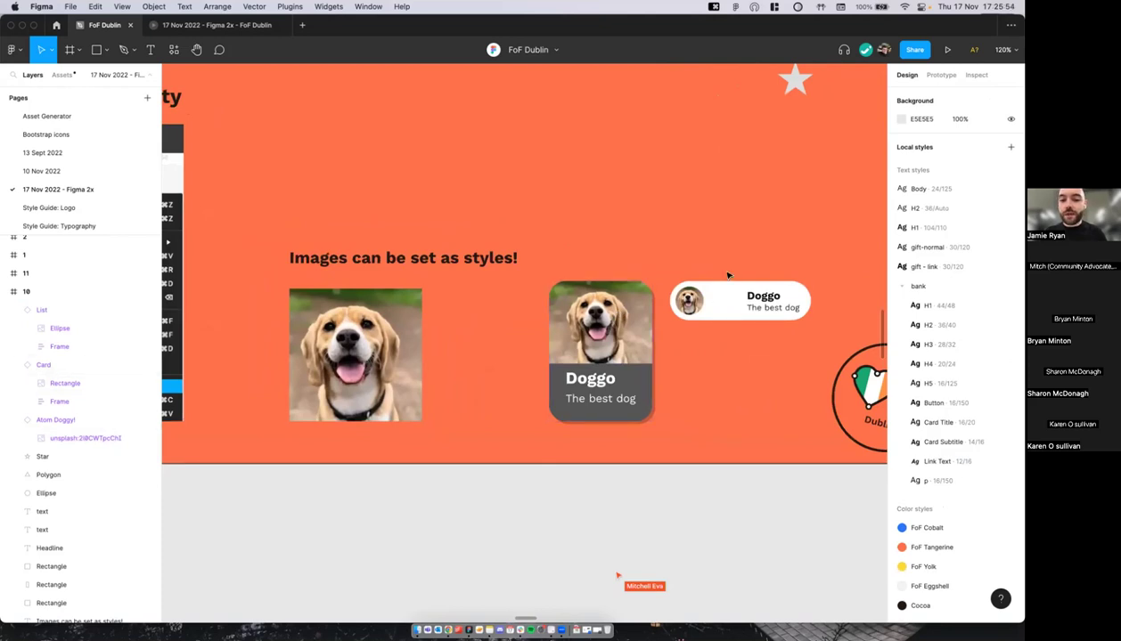
scroll(522, 298, "down", 2)
scroll(521, 298, "down", 5)
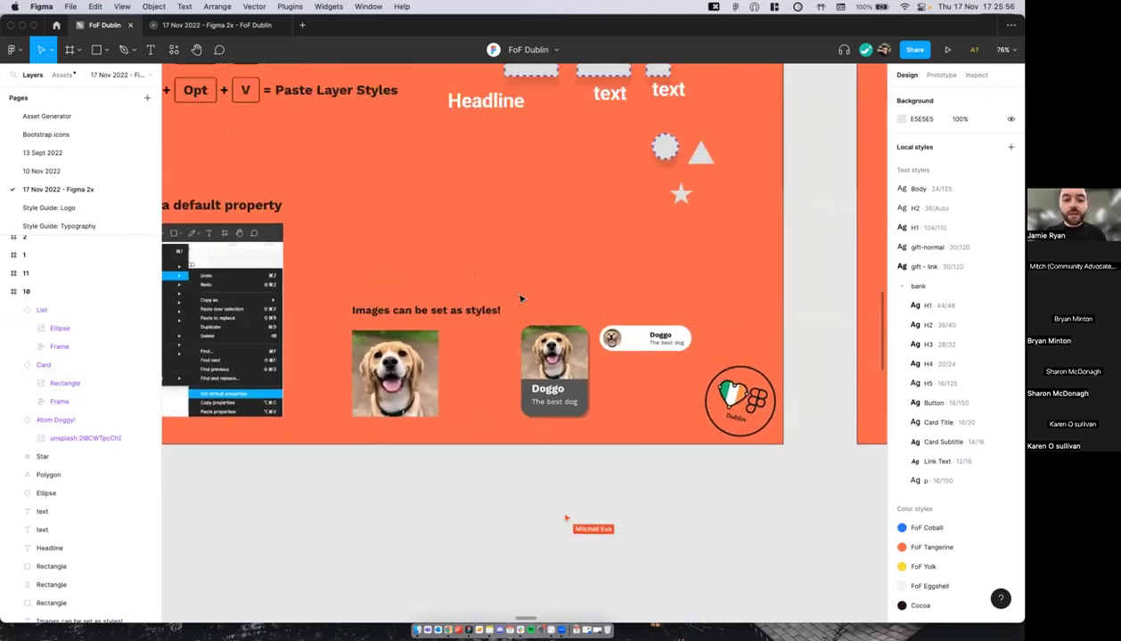
scroll(521, 298, "right", 10)
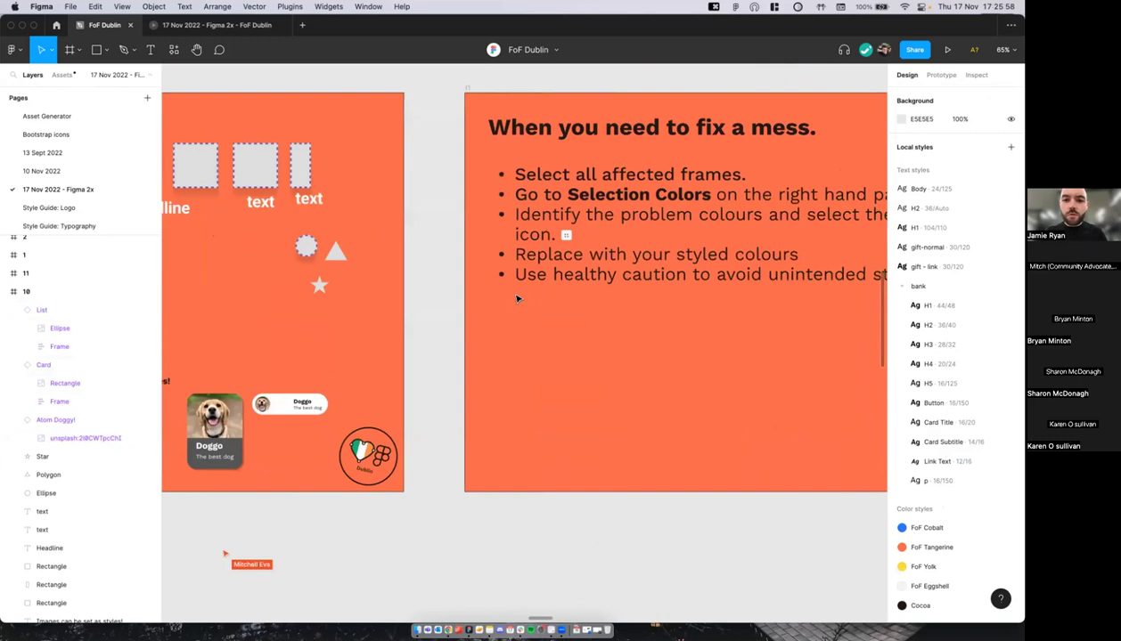
scroll(516, 300, "down", 1)
scroll(517, 299, "right", 5)
scroll(517, 299, "up", 3)
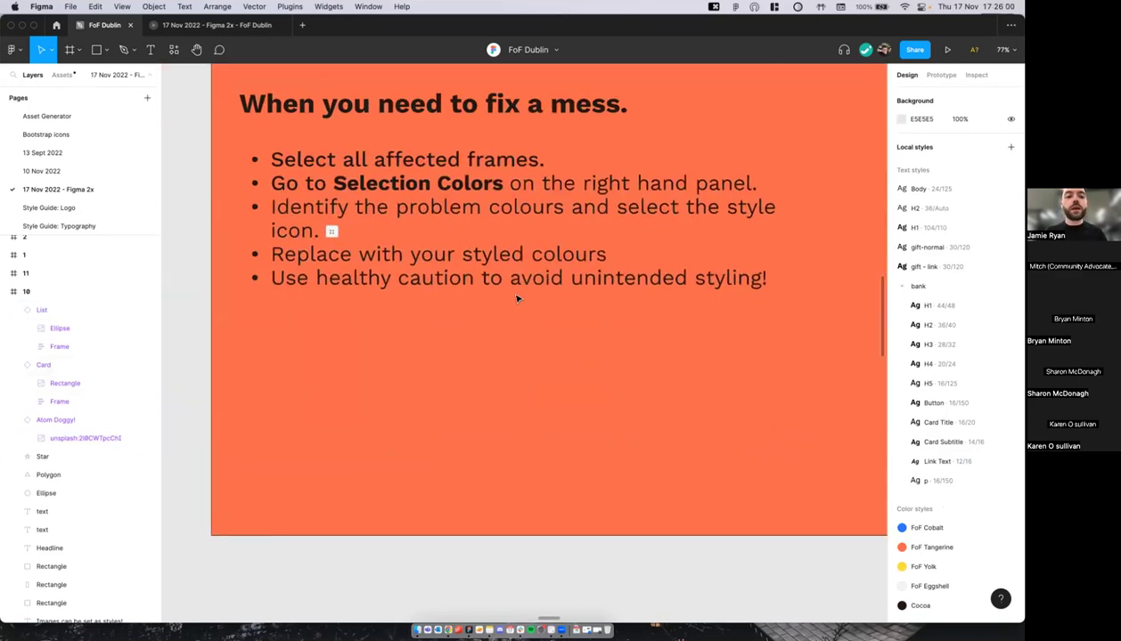
left_click(517, 300)
scroll(503, 339, "right", 2)
scroll(504, 339, "up", 2)
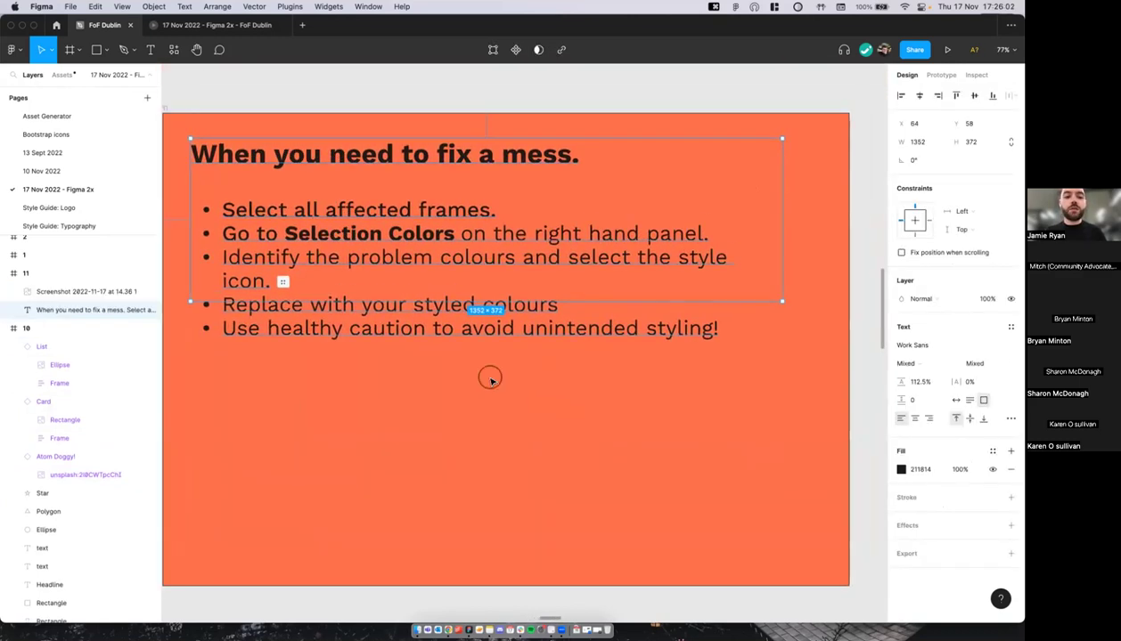
left_click(489, 380)
scroll(490, 381, "down", 2)
scroll(490, 381, "up", 1)
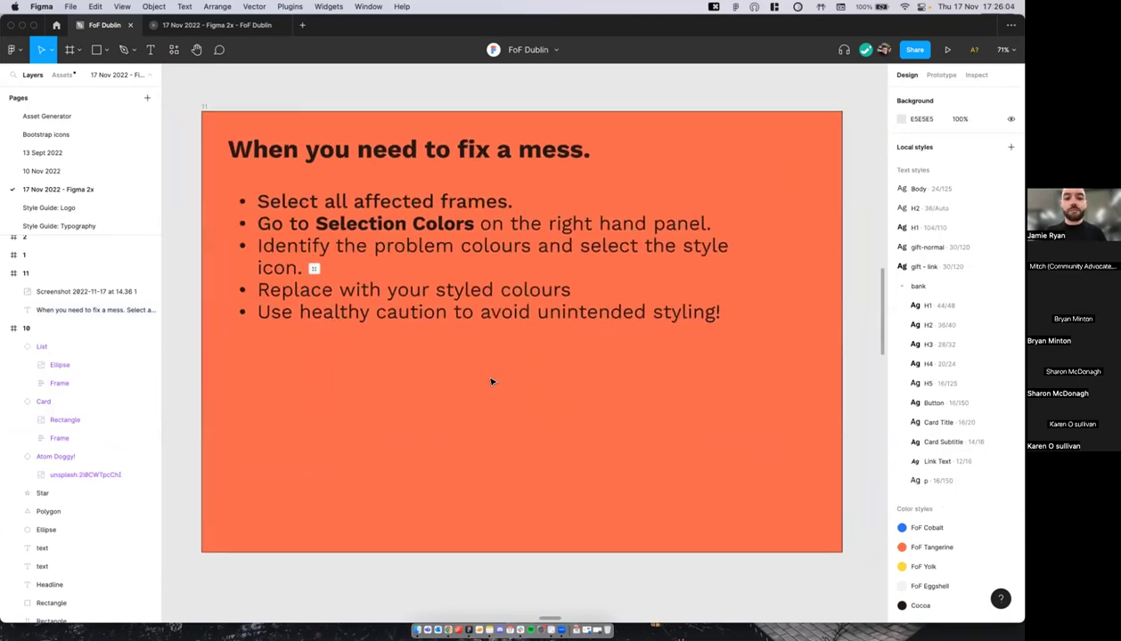
scroll(490, 381, "down", 2)
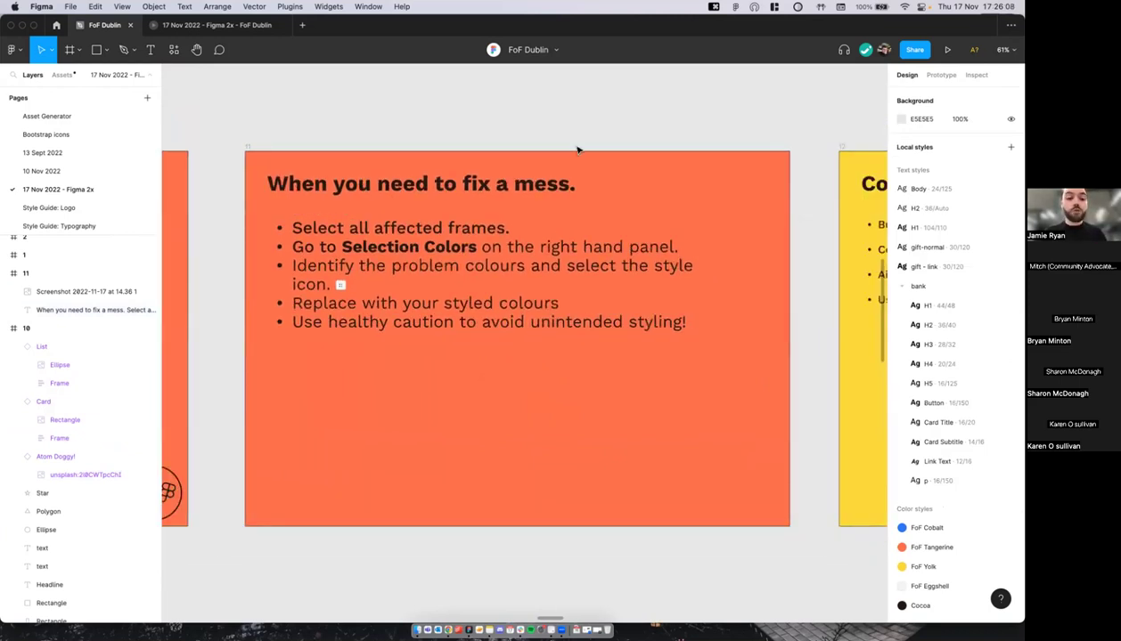
scroll(588, 111, "down", 1)
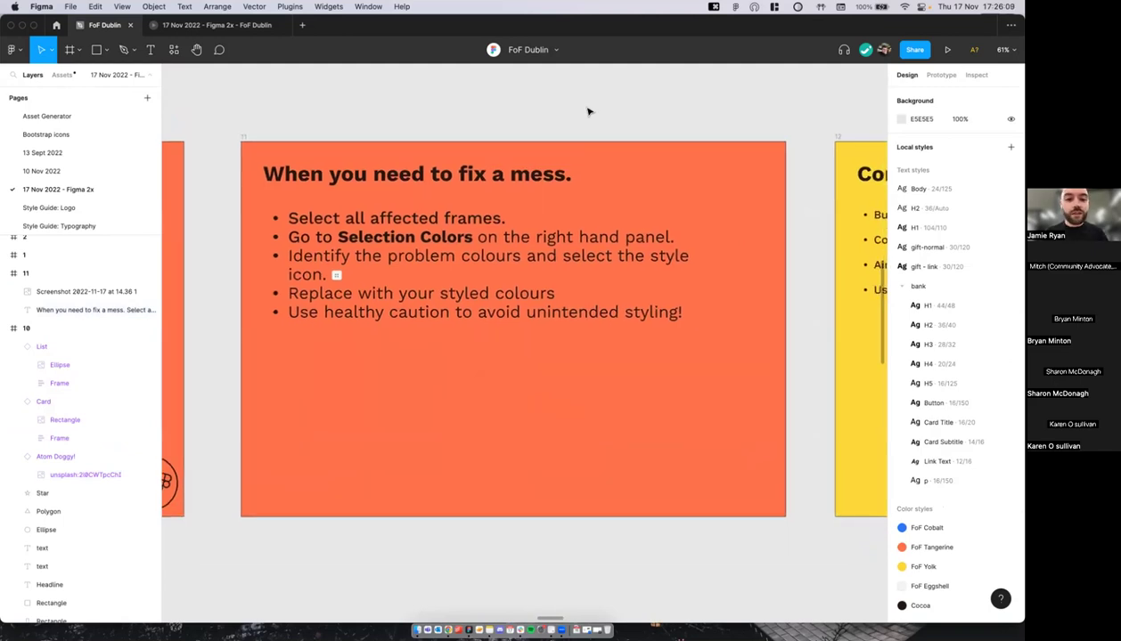
scroll(588, 111, "down", 1)
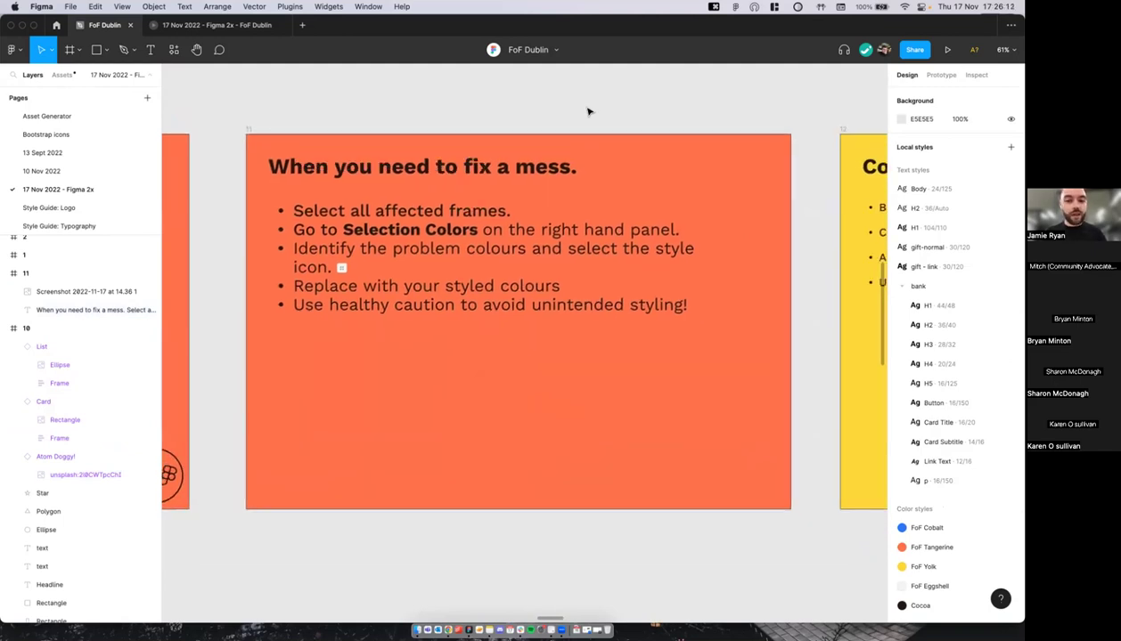
scroll(588, 112, "left", 1)
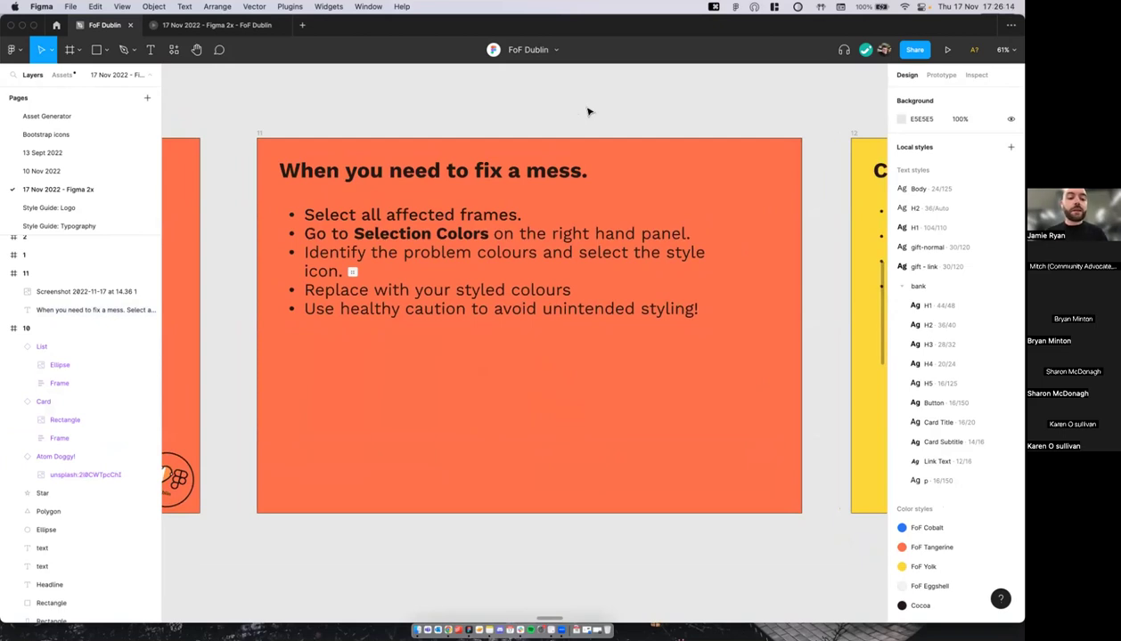
Step: Select all frames on the 17 Nov 2022 - Figma 2x page
scroll(588, 112, "down", 5)
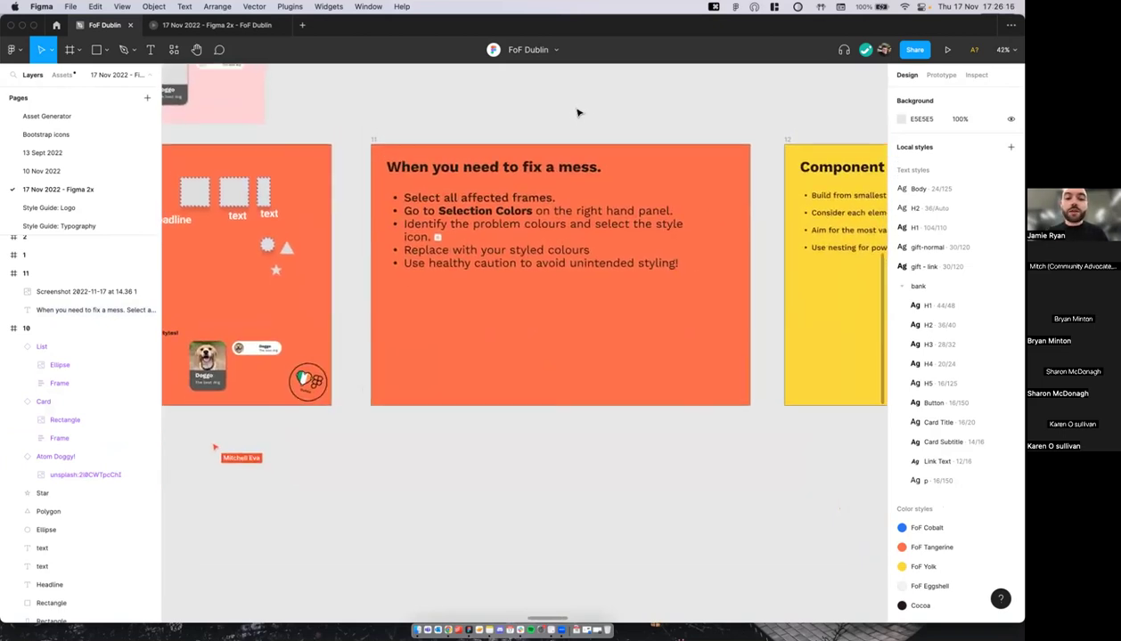
scroll(500, 113, "up", 2)
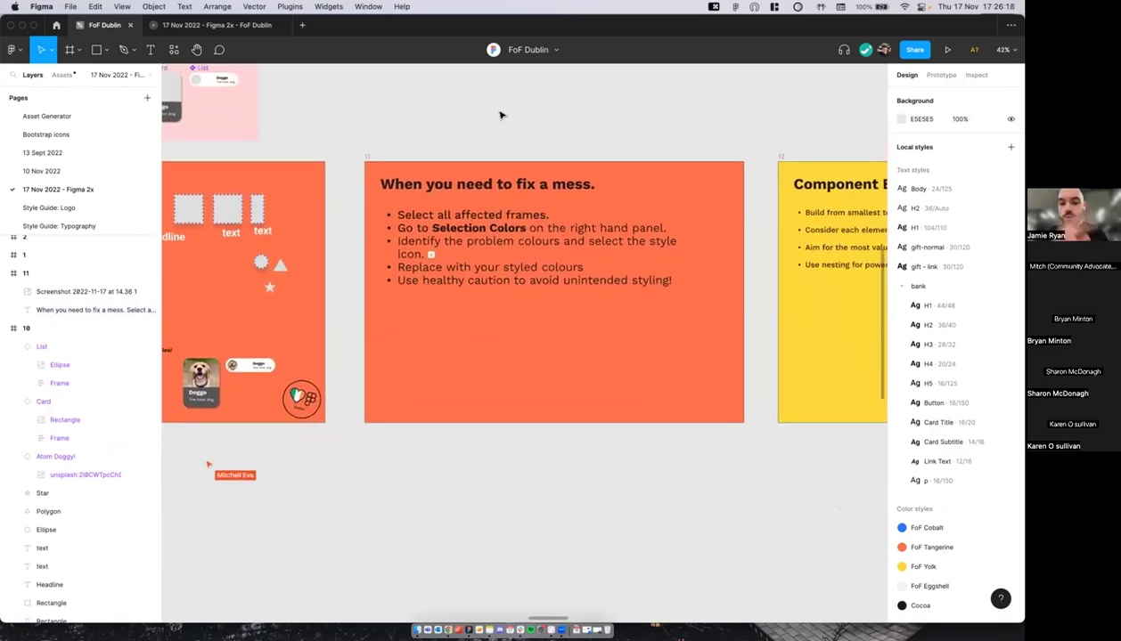
scroll(501, 114, "down", 2)
key("super+a")
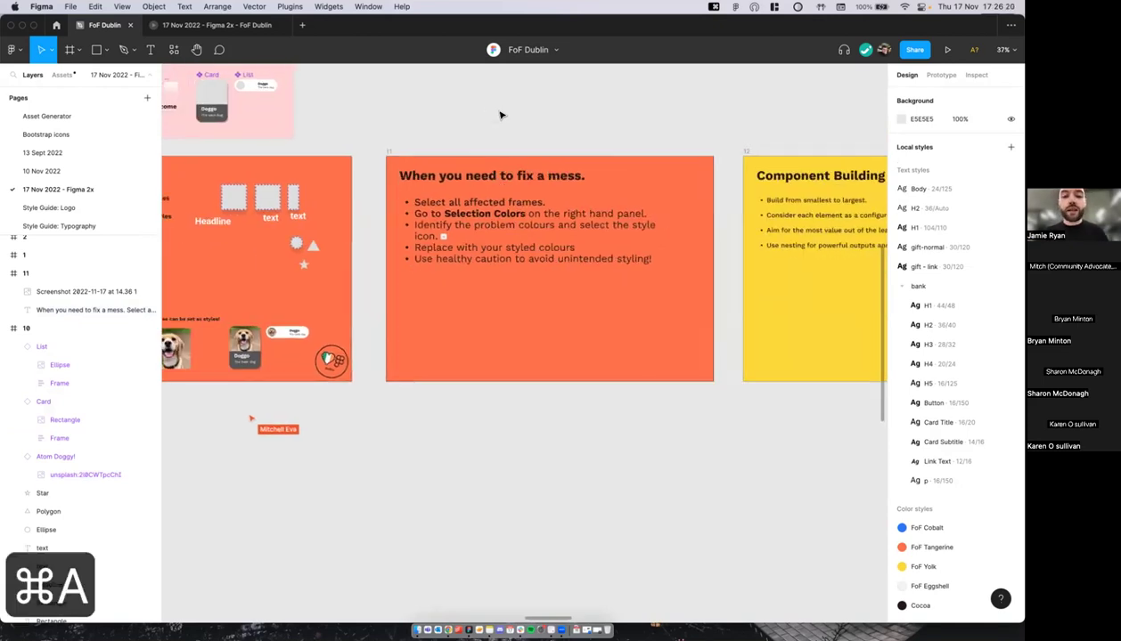
scroll(500, 114, "up", 1)
scroll(500, 145, "up", 2)
scroll(496, 147, "up", 1)
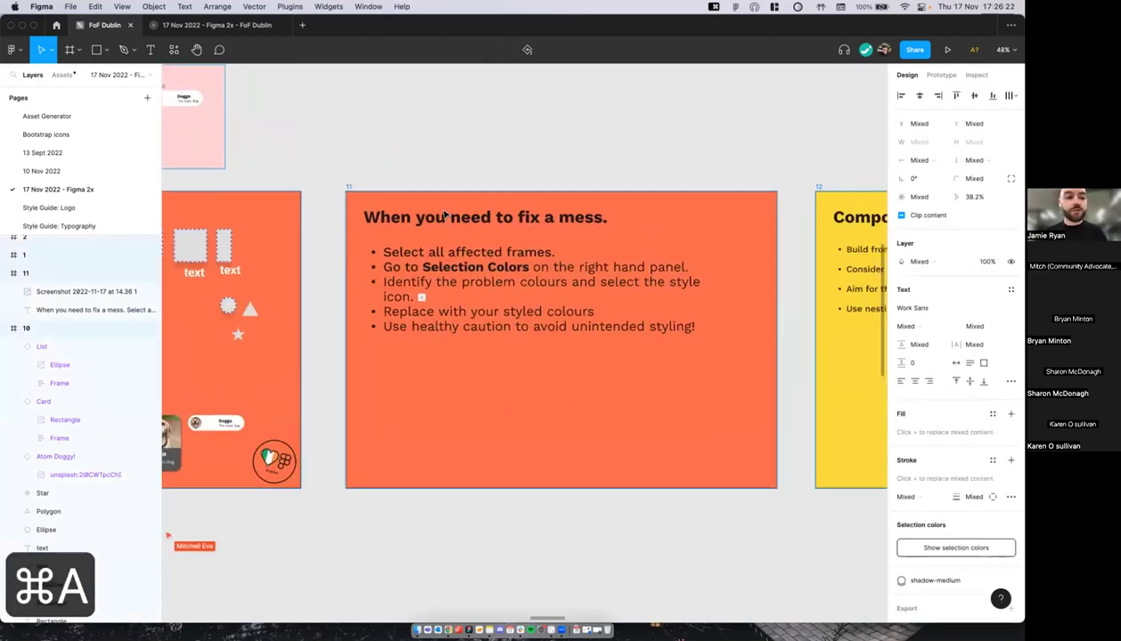
Step: Show the selection colors of all selected frames, expand the complete list of color styles and look through it
scroll(430, 163, "right", 1)
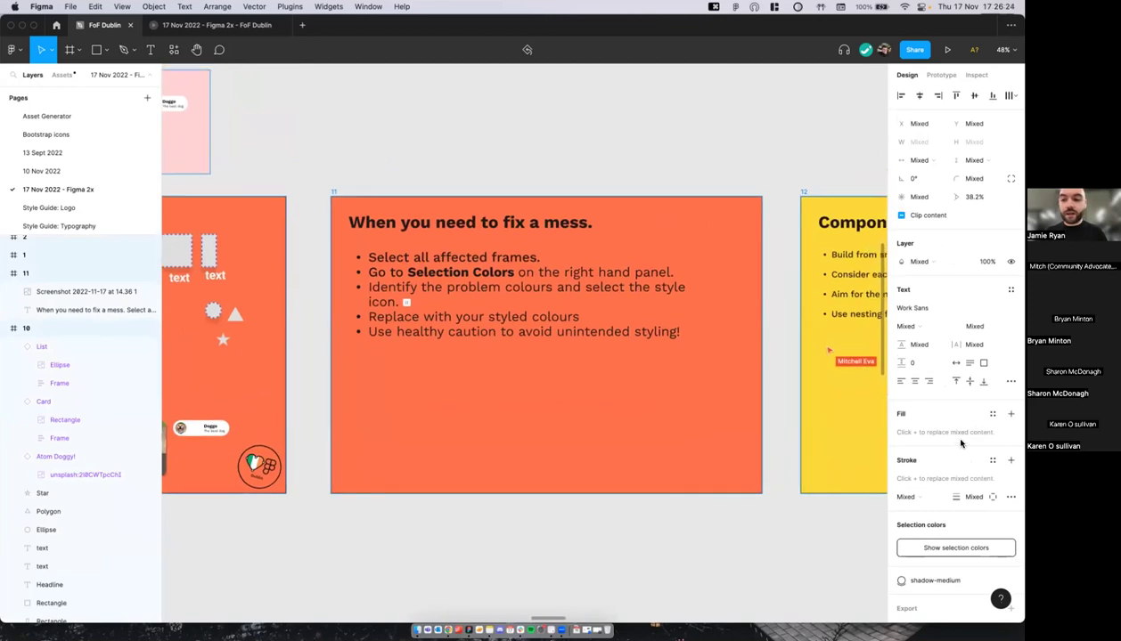
scroll(944, 450, "down", 2)
left_click(942, 521)
scroll(949, 503, "down", 3)
left_click(946, 453)
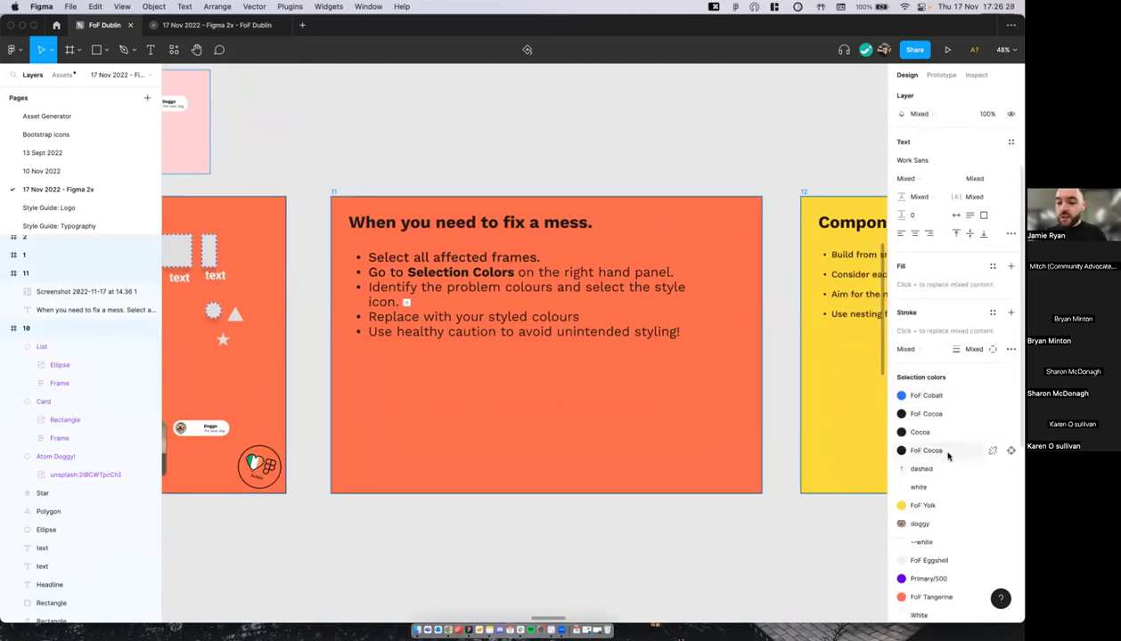
scroll(948, 446, "down", 4)
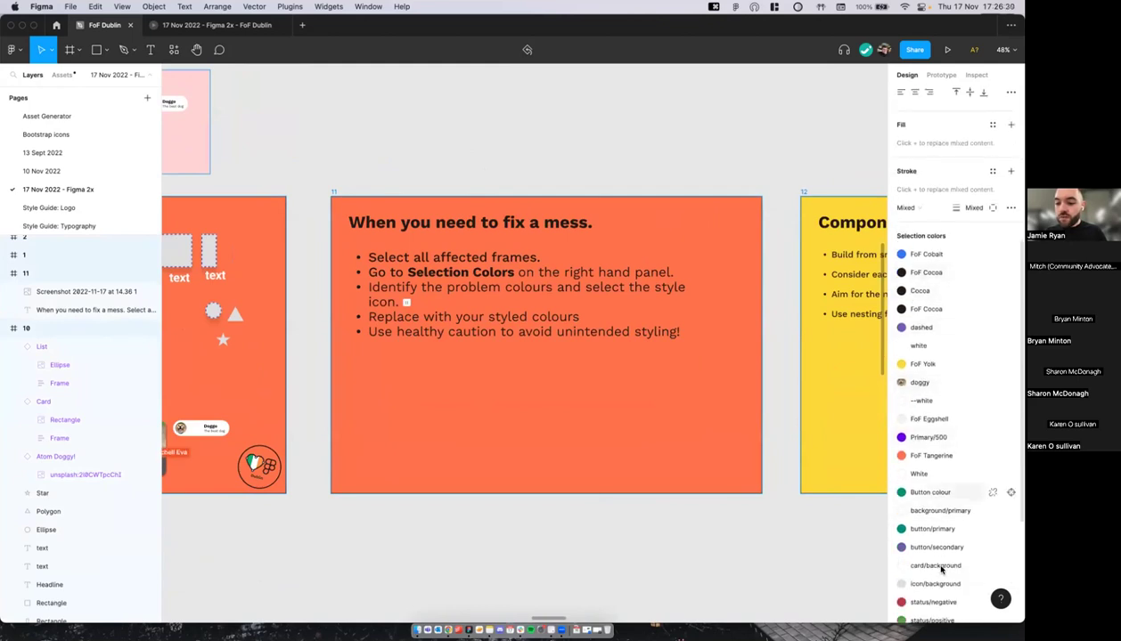
scroll(940, 561, "down", 5)
scroll(918, 202, "up", 3)
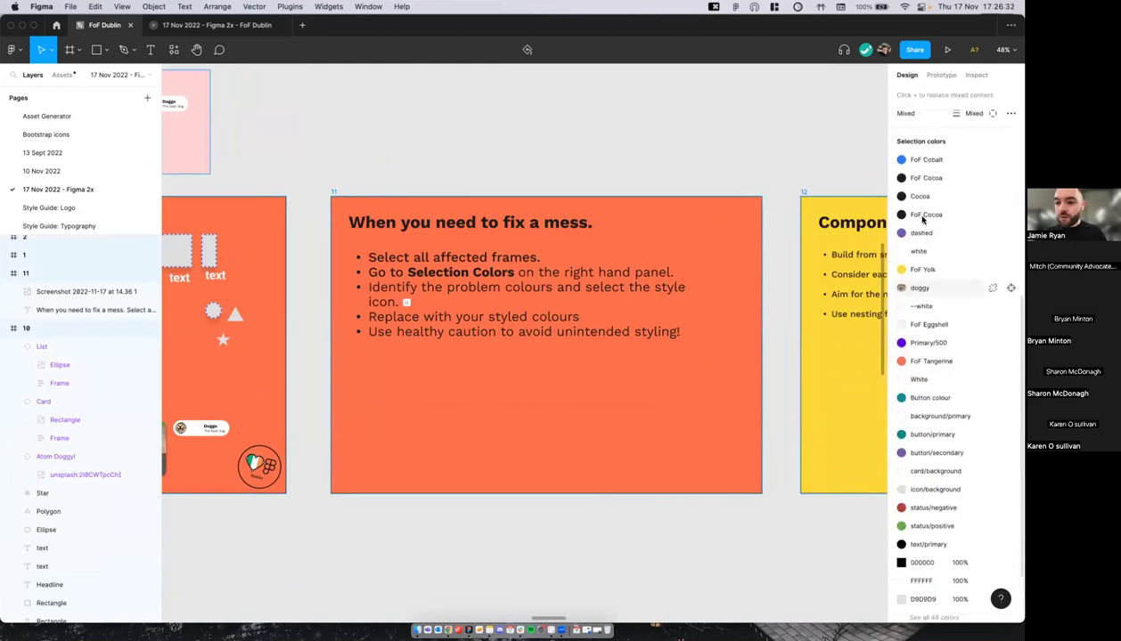
Step: Expand the full list of unstyled selection colors, replace FED132 with the FoF Yolk style and deselect the frames
scroll(931, 401, "down", 3)
left_click(934, 524)
scroll(938, 498, "down", 6)
scroll(939, 472, "up", 1)
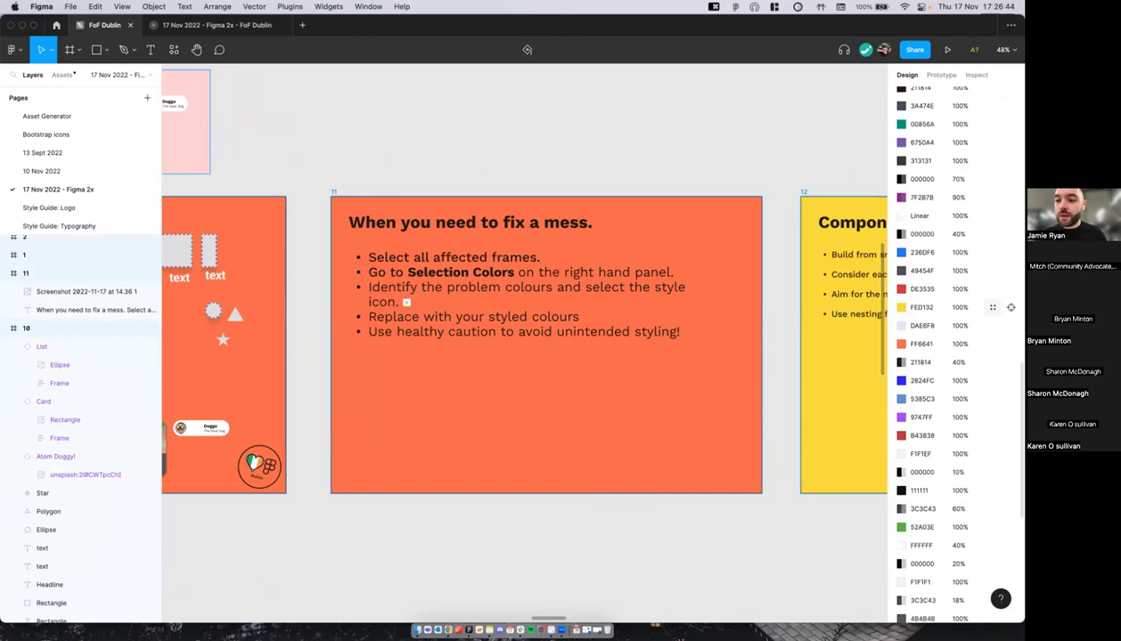
left_click(992, 307)
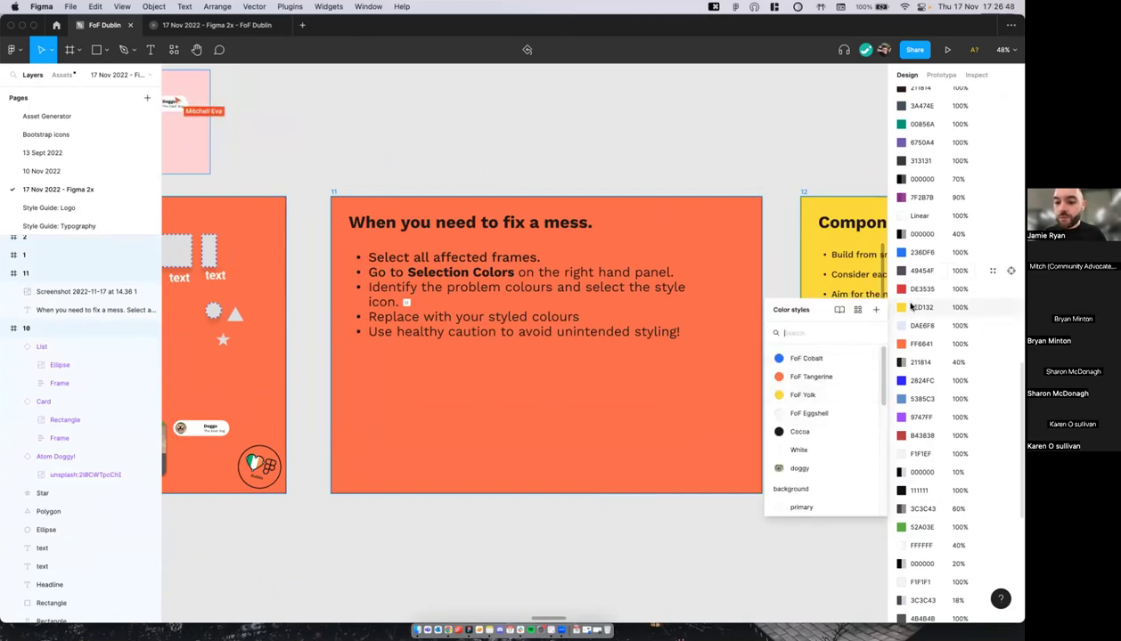
left_click(829, 401)
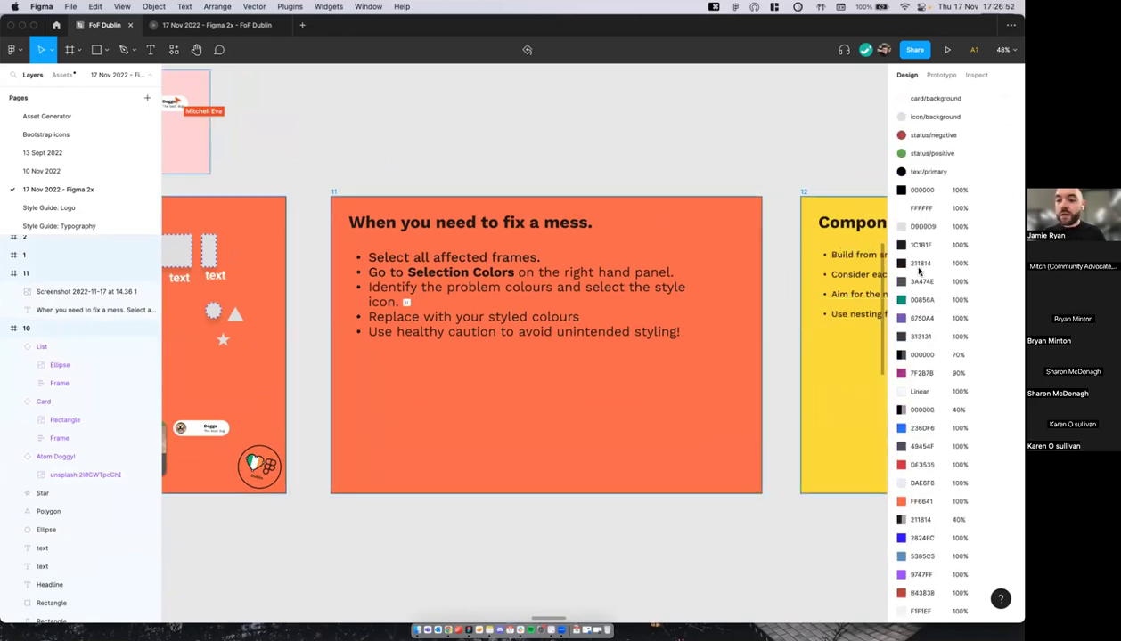
scroll(934, 281, "up", 7)
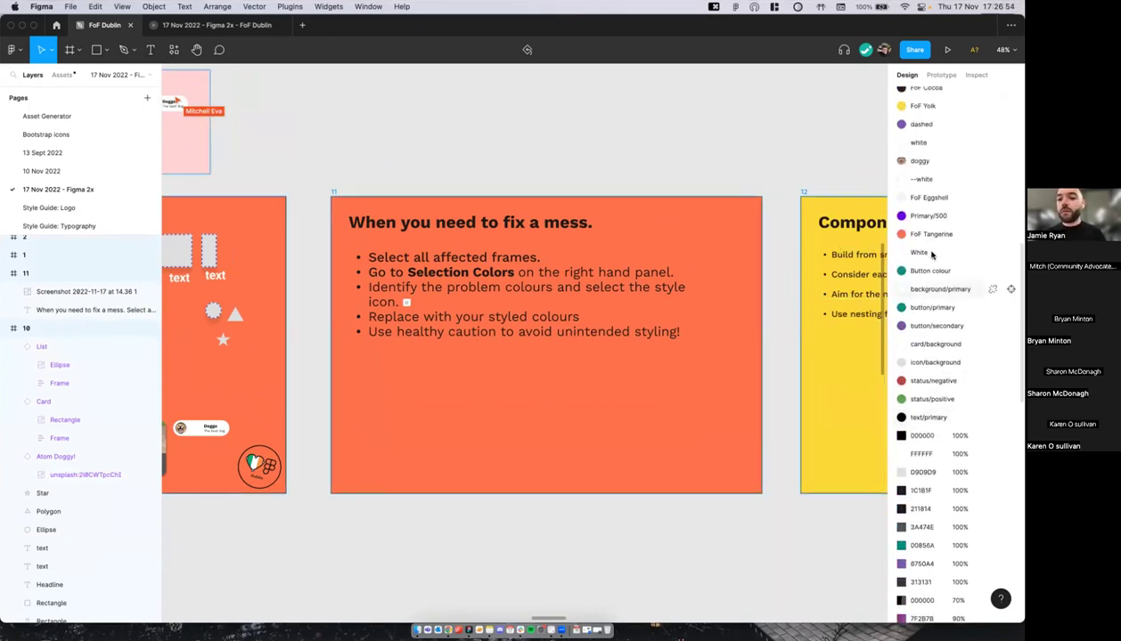
left_click(772, 173)
scroll(771, 173, "down", 3)
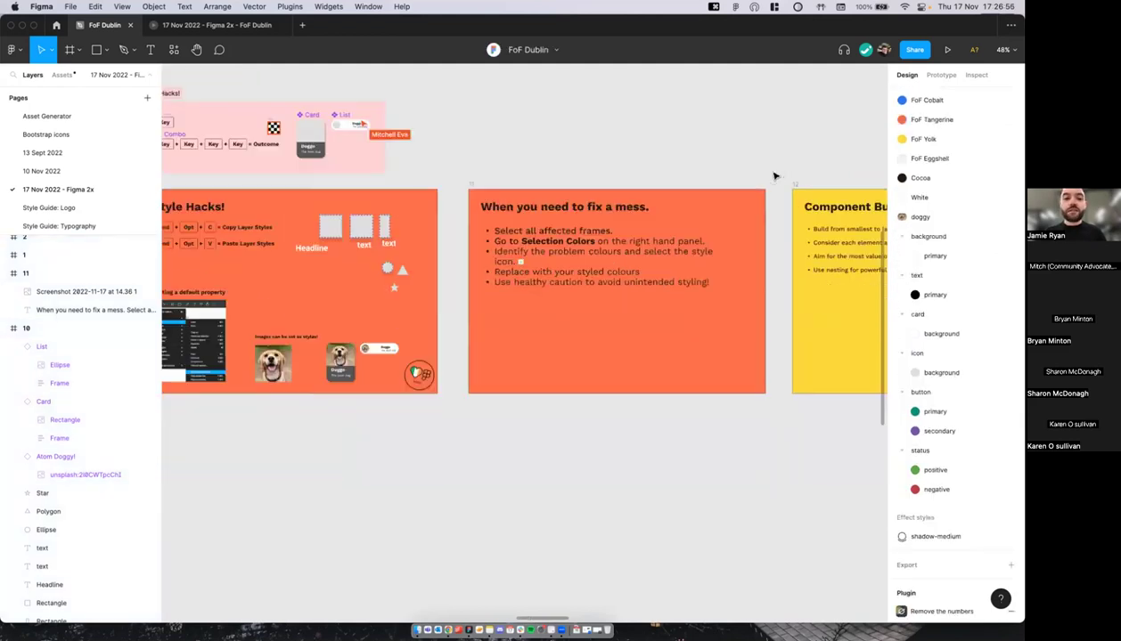
scroll(759, 186, "right", 2)
scroll(692, 233, "up", 3)
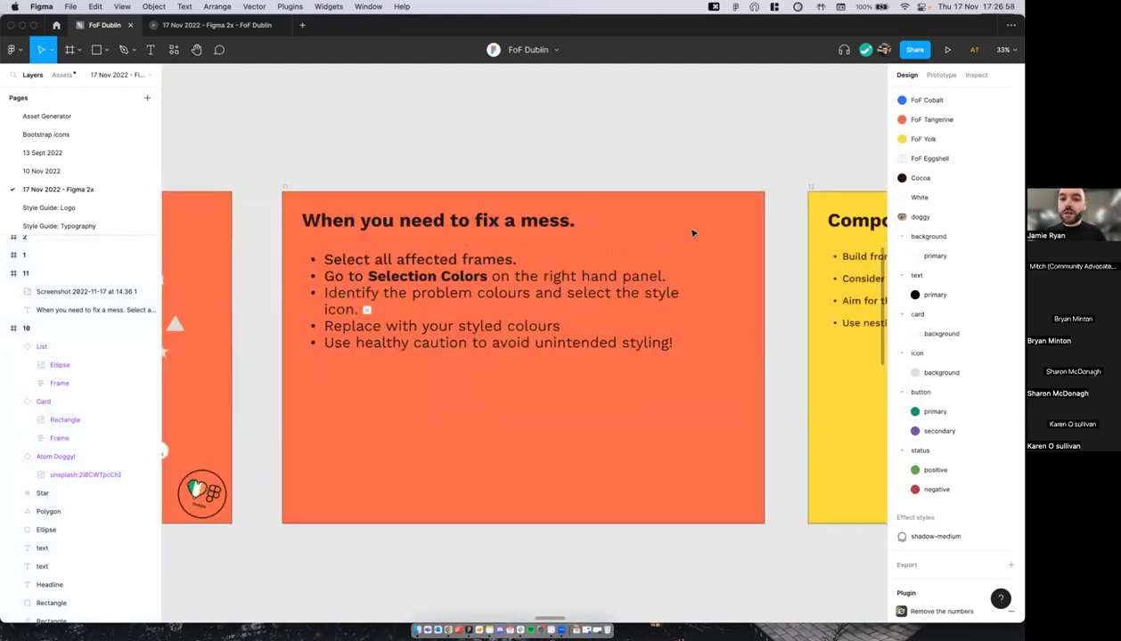
scroll(694, 233, "right", 3)
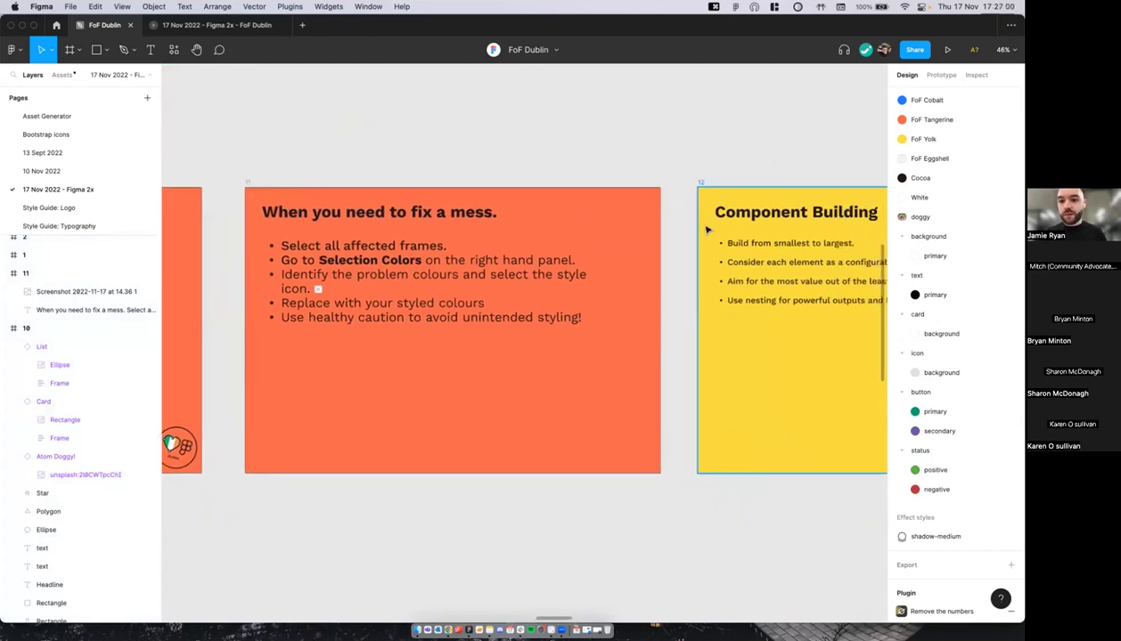
left_click(671, 185)
left_click(646, 164)
scroll(648, 166, "up", 1)
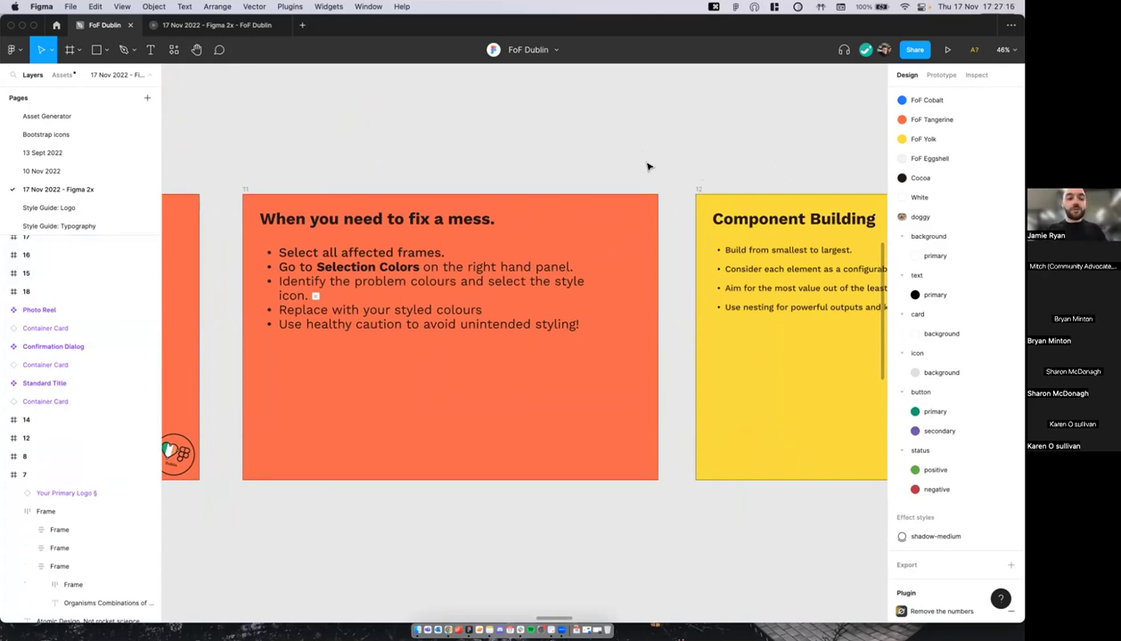
Step: Select all frames on the page again and look through their unstyled selection colors
key("super+a")
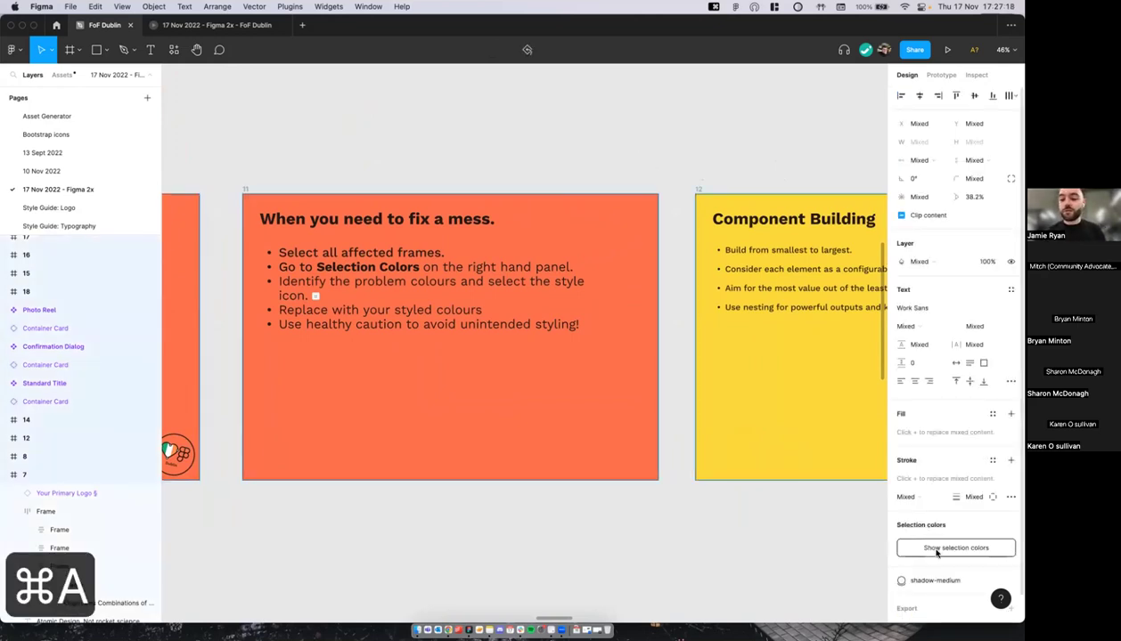
left_click(935, 549)
scroll(930, 534, "down", 3)
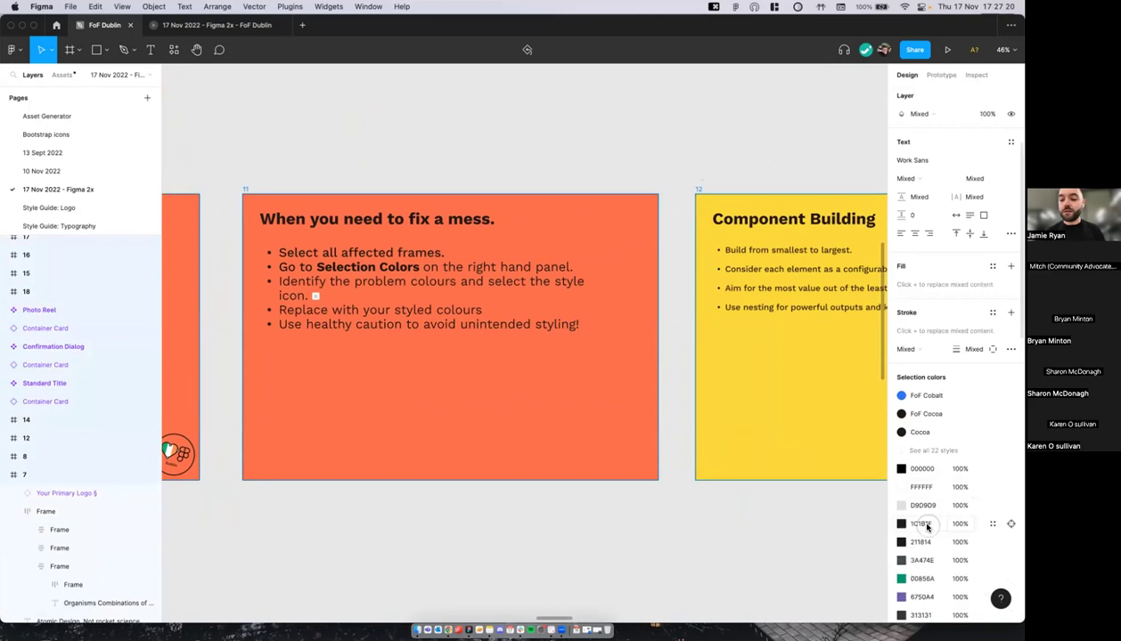
scroll(945, 454, "down", 10)
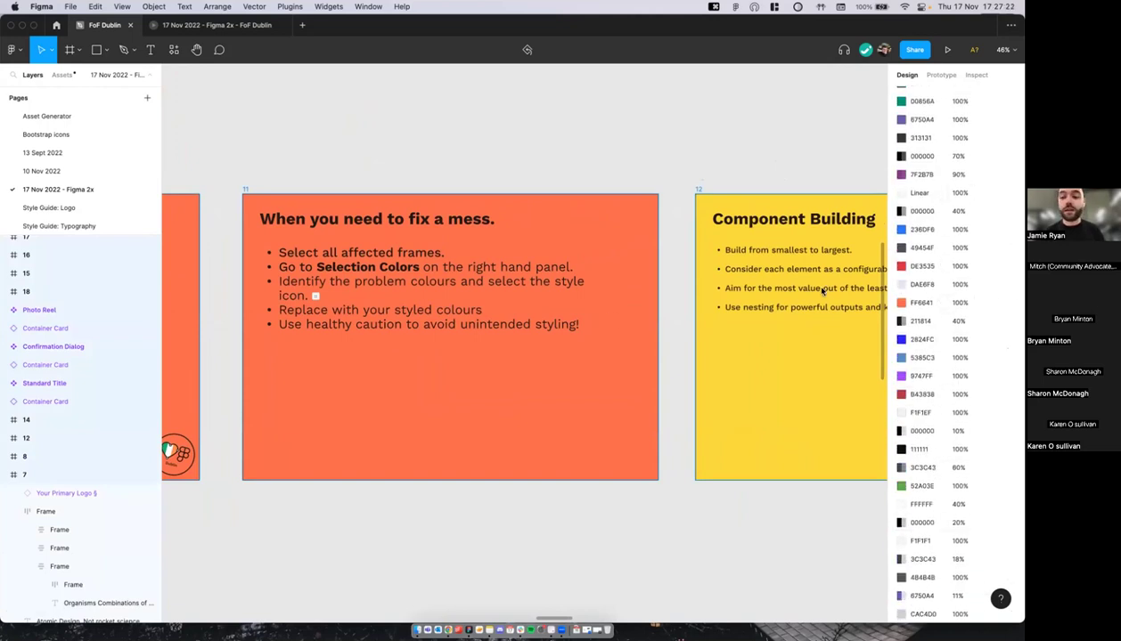
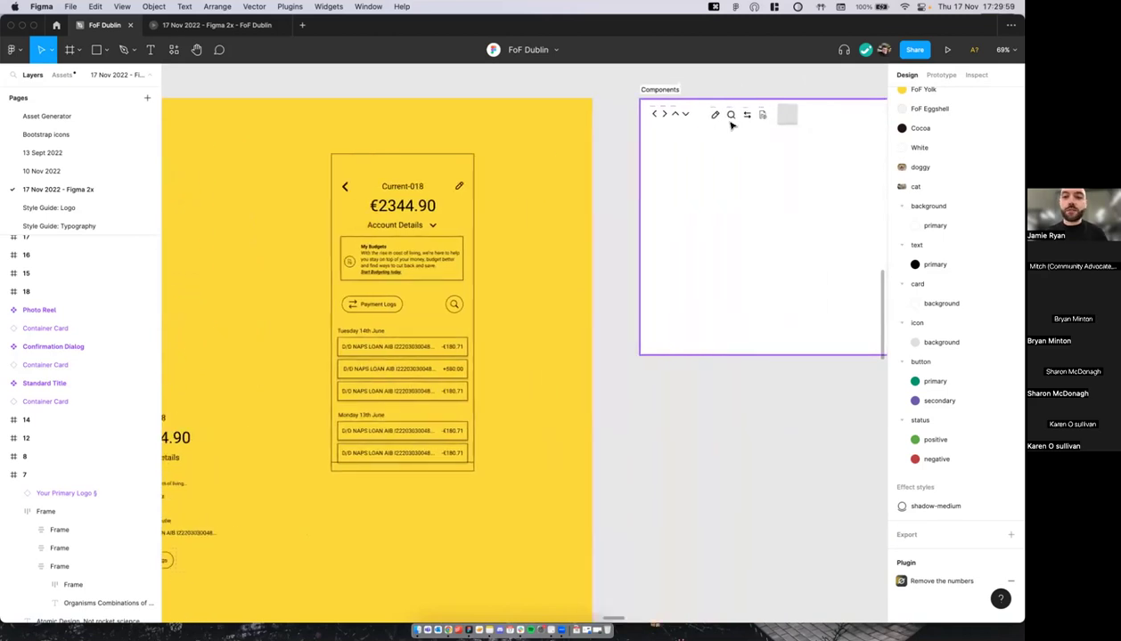
Step: Examine the caret, pencil, magnifying glass, arrows and balance icon components in the Components frame
scroll(703, 141, "up", 5)
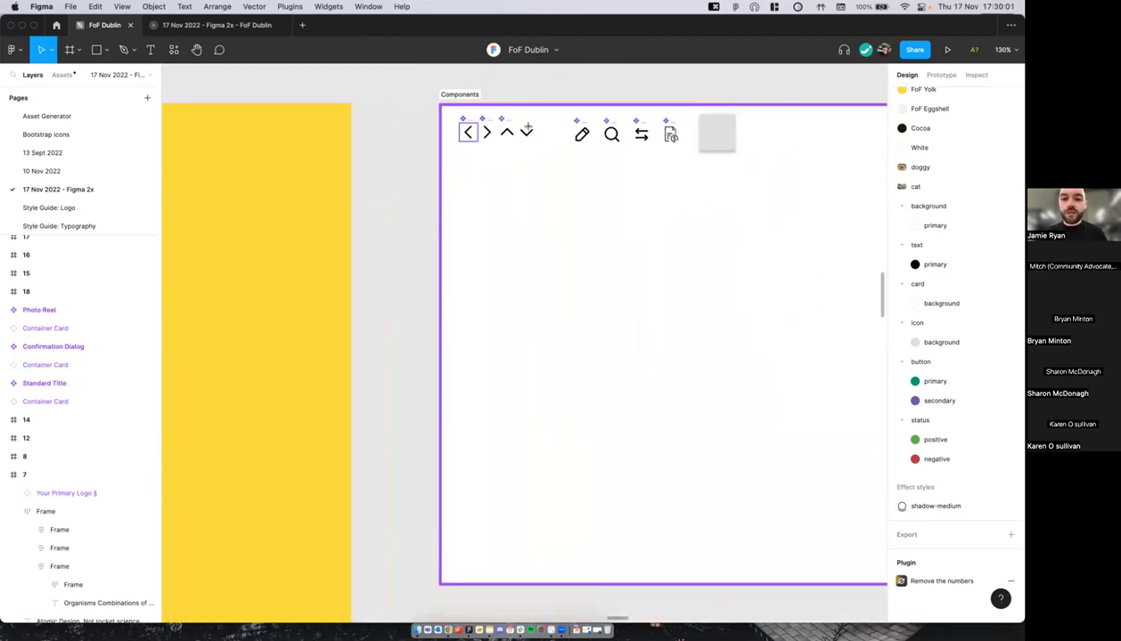
key("a")
key("Escape")
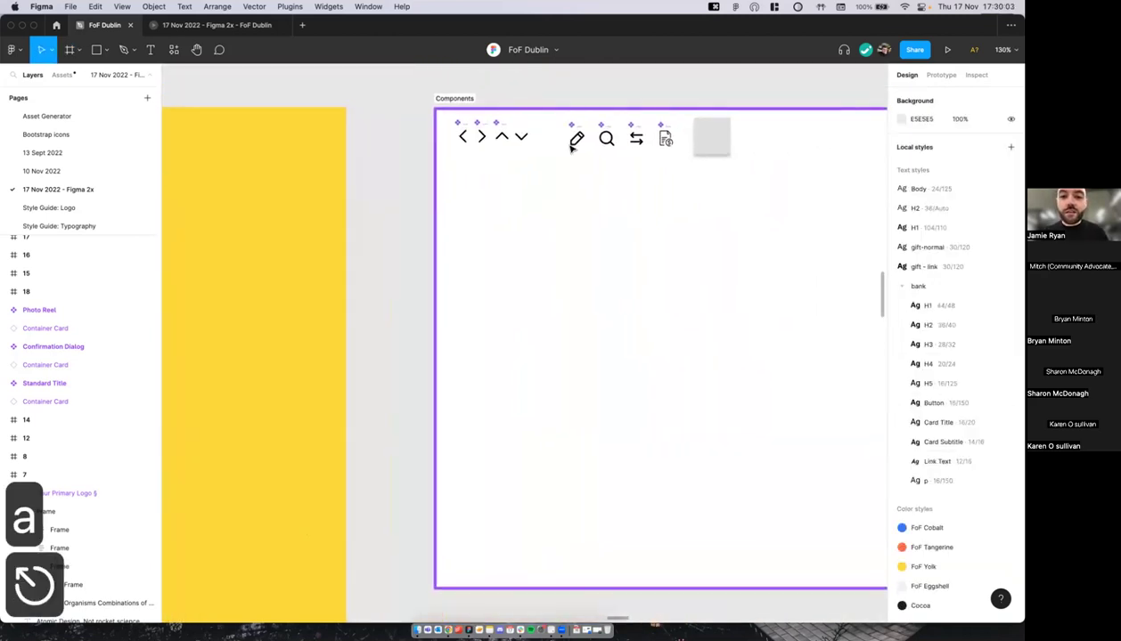
scroll(531, 111, "up", 5)
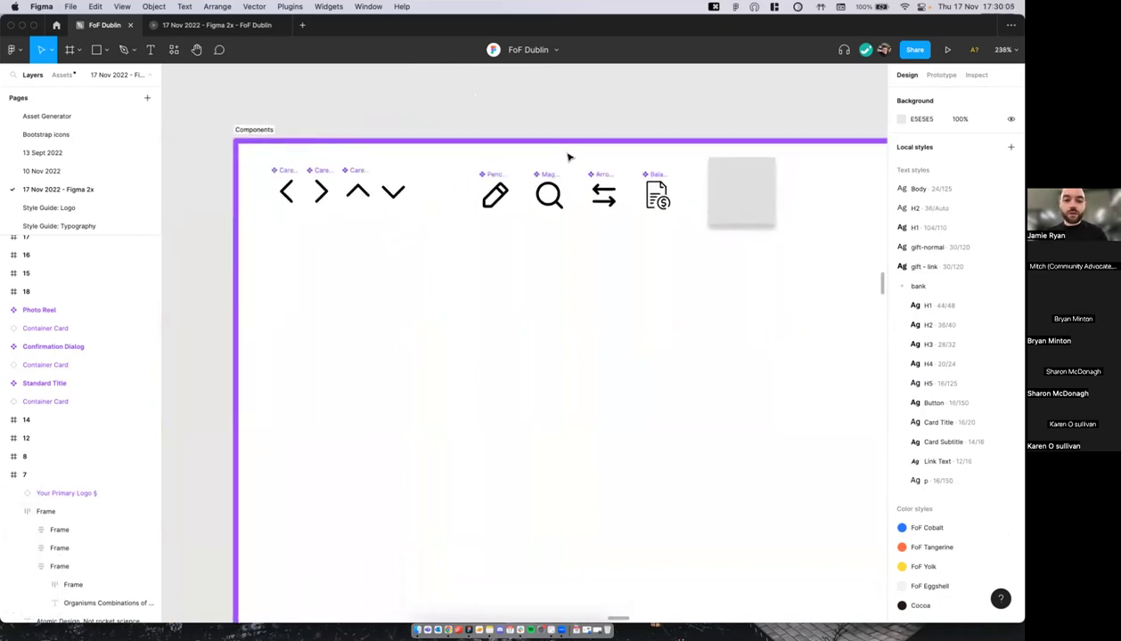
scroll(568, 158, "down", 4)
scroll(567, 157, "down", 2)
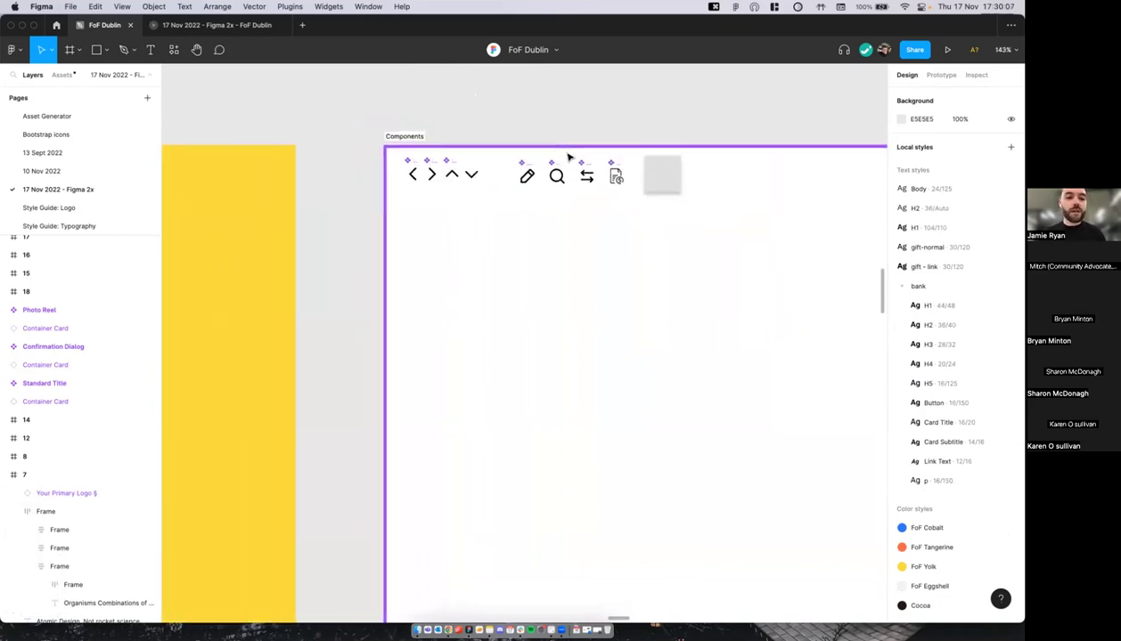
scroll(581, 140, "up", 5)
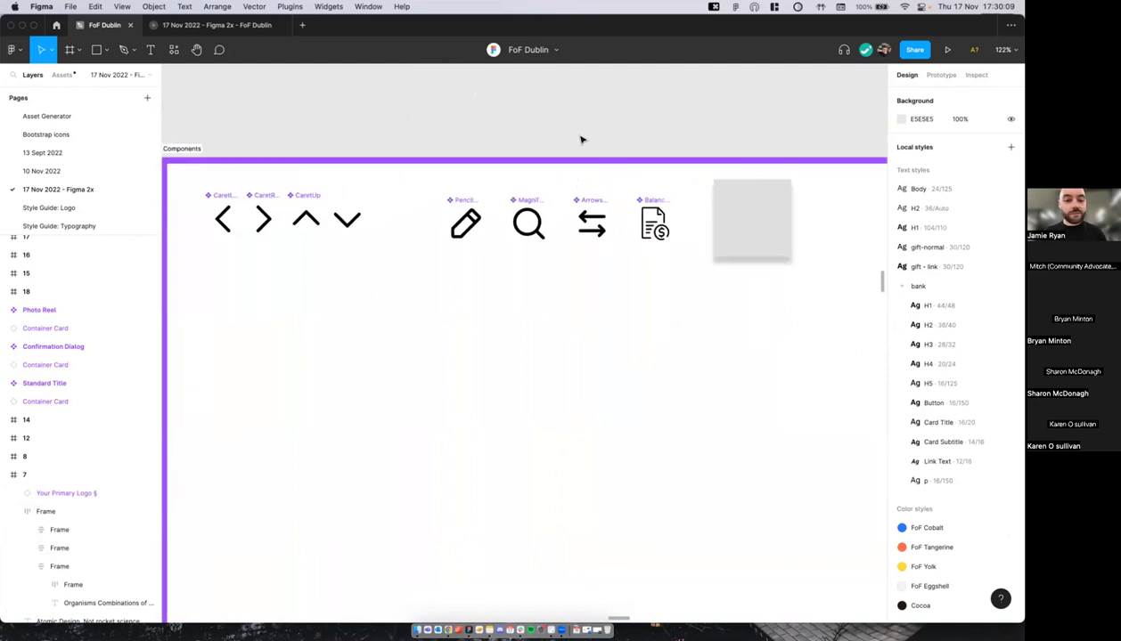
scroll(580, 140, "down", 1)
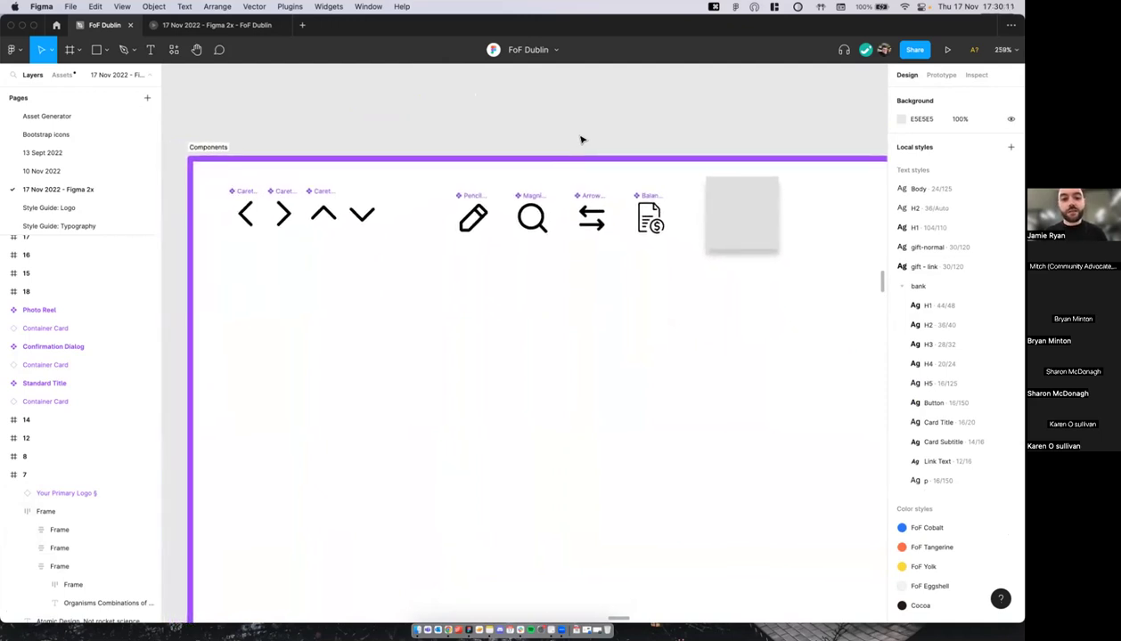
scroll(581, 140, "down", 2)
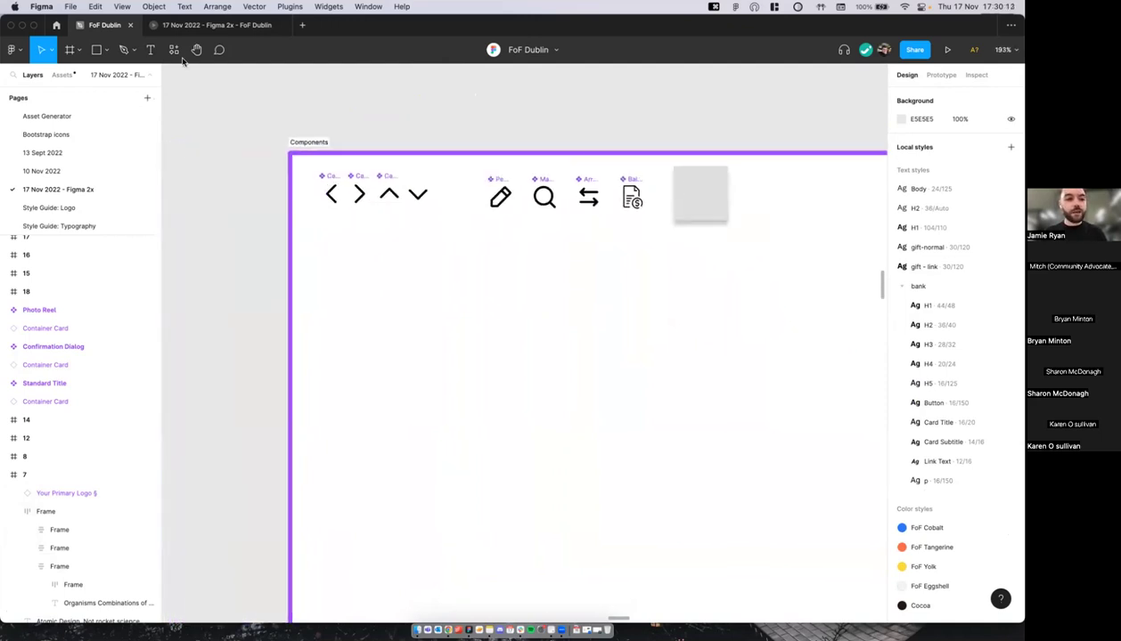
Step: Search the plugins for "phosph" and launch the Phosphor Icons plugin
left_click(178, 54)
type("phor")
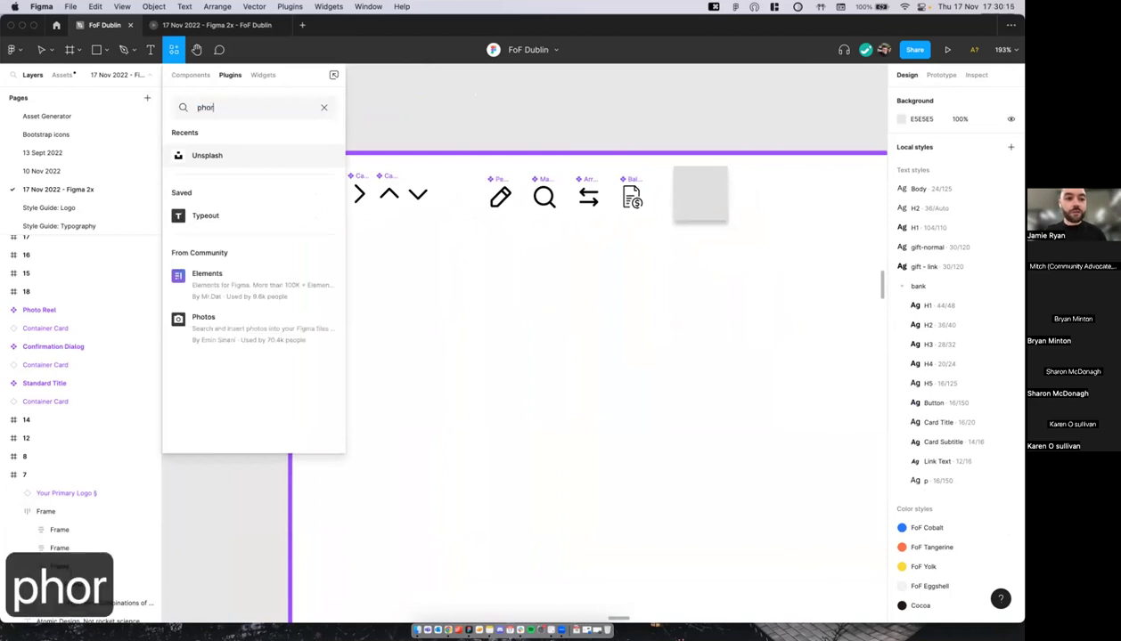
key("BackSpace")
type("sph")
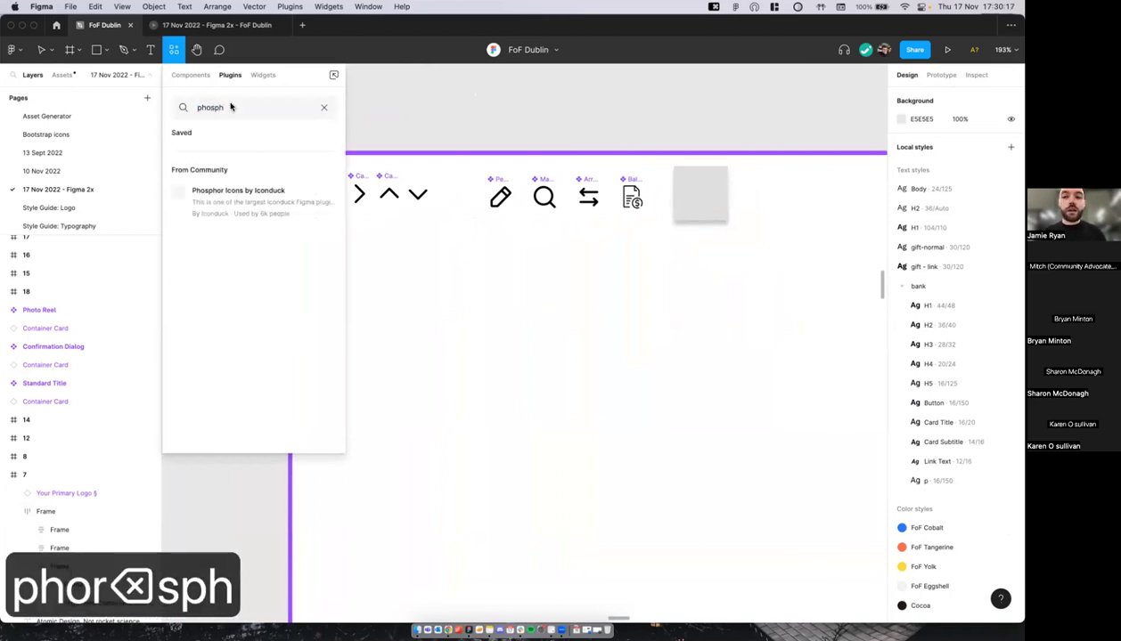
left_click(320, 155)
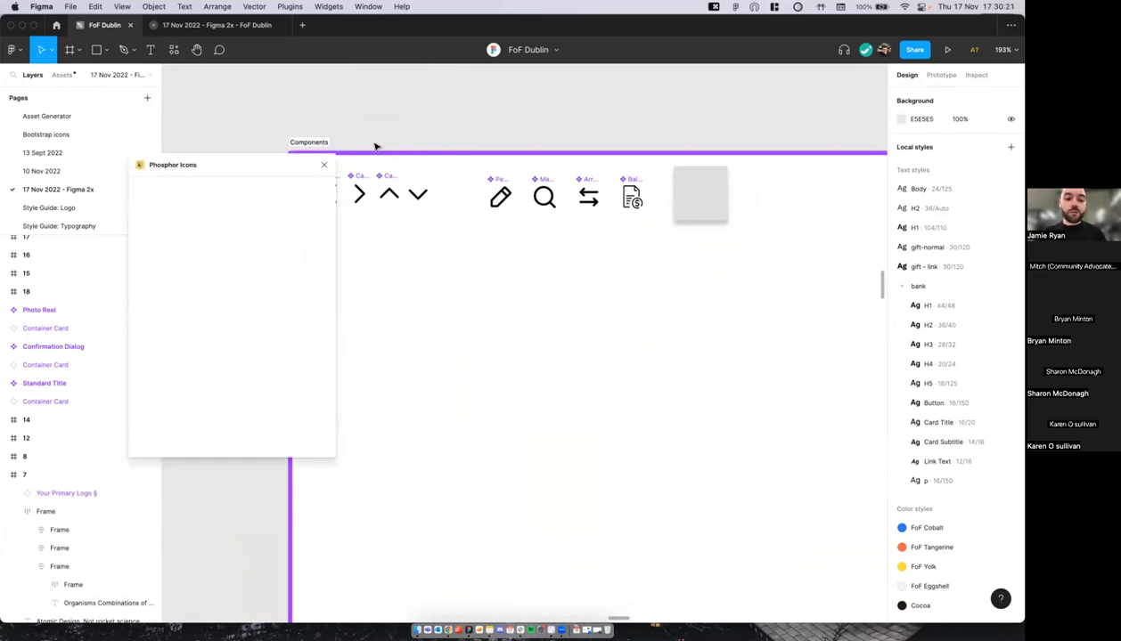
Step: Check the weight options in Phosphor Icons, browse the Regular icons and close the plugin
scroll(375, 146, "left", 2)
left_click(187, 192)
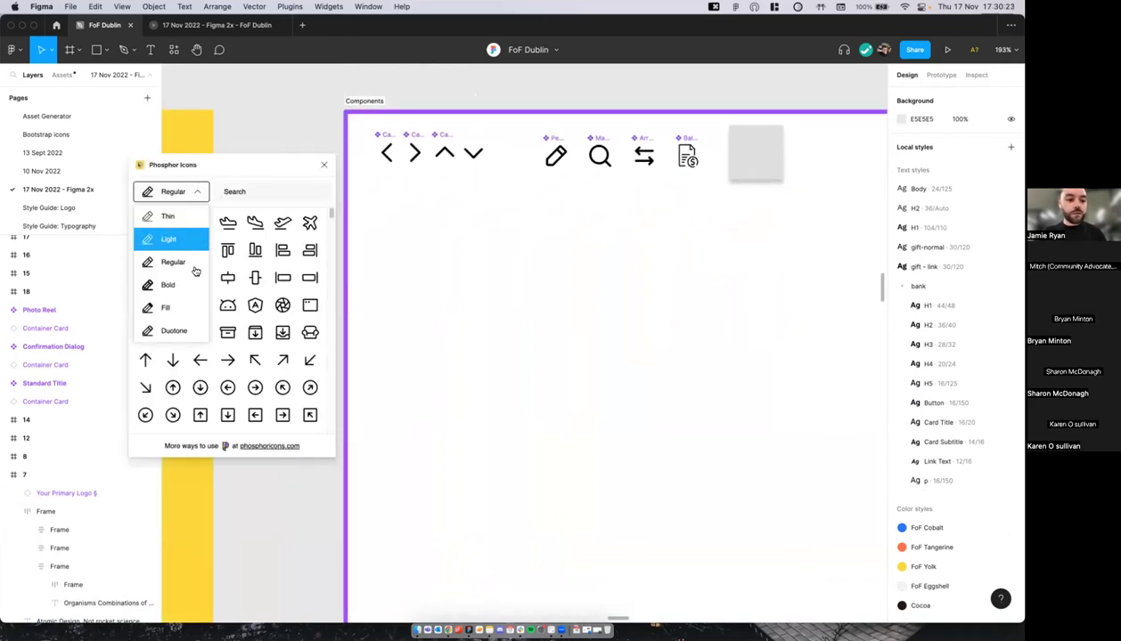
left_click(200, 192)
scroll(209, 282, "down", 10)
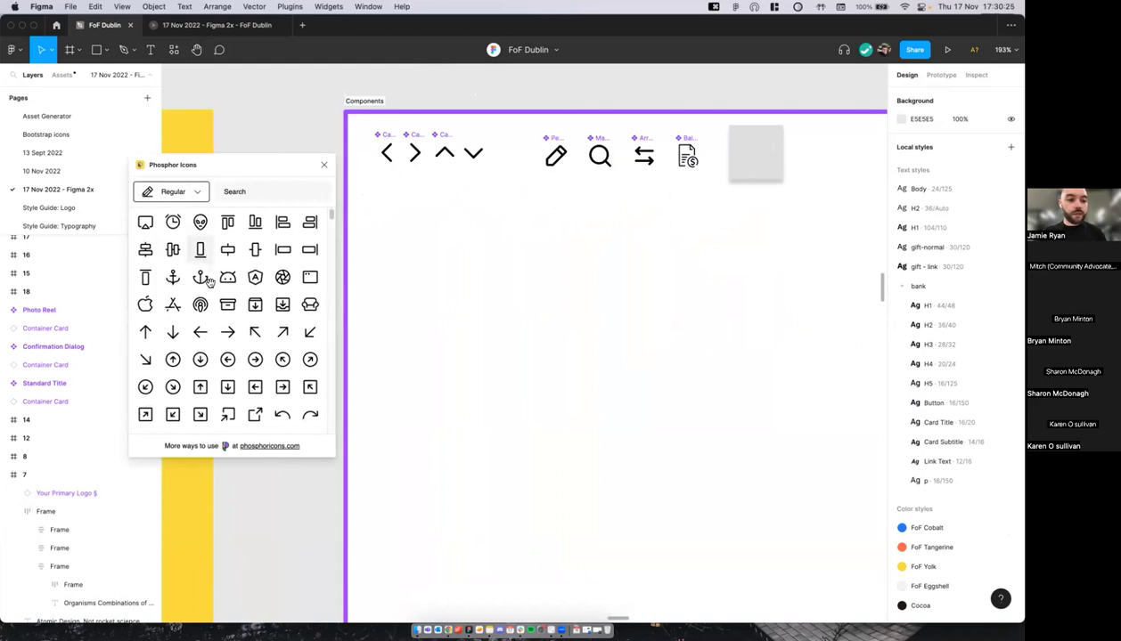
scroll(209, 281, "down", 10)
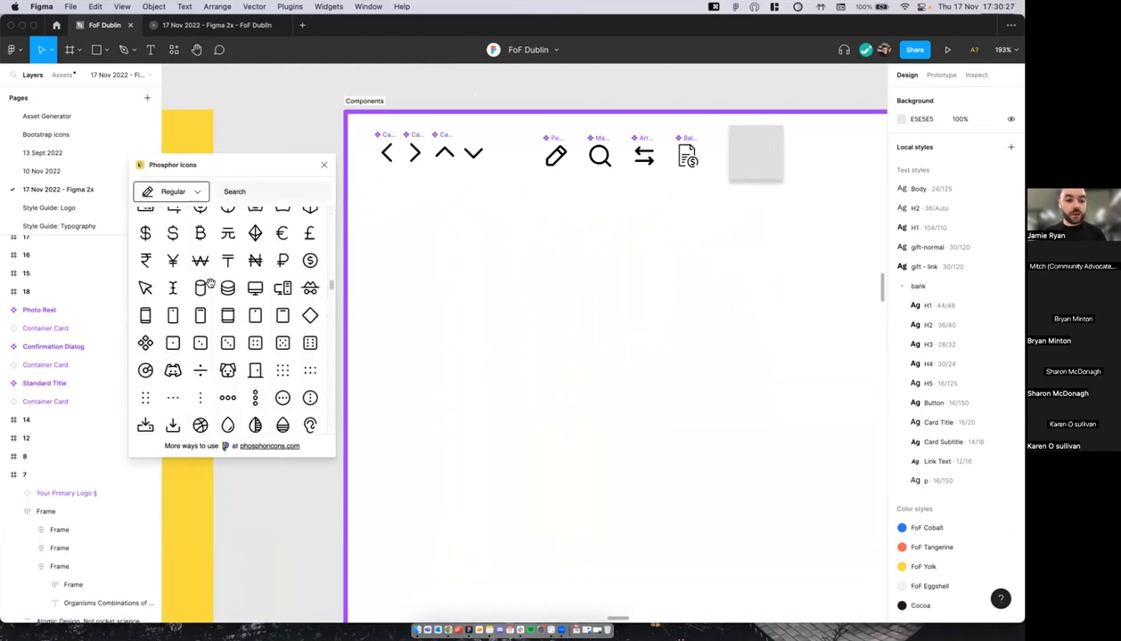
left_click(325, 167)
Step: Narrow the yellow frame 13 around the bank account mockup to about 1400 px wide by moving its right edge inward
scroll(322, 168, "down", 5)
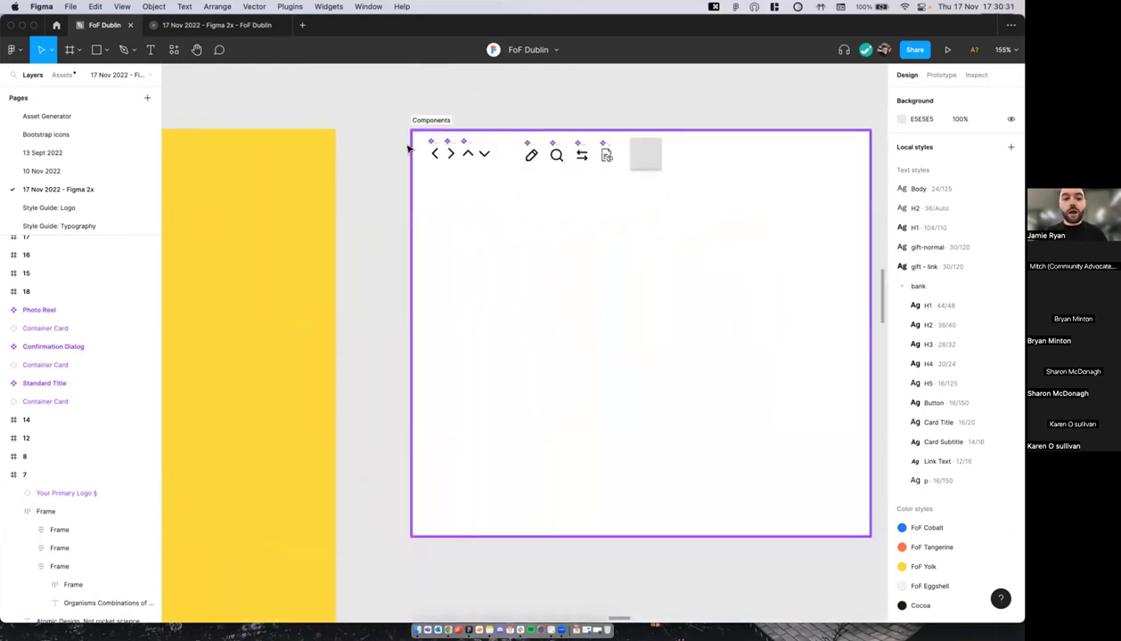
scroll(628, 180, "down", 5)
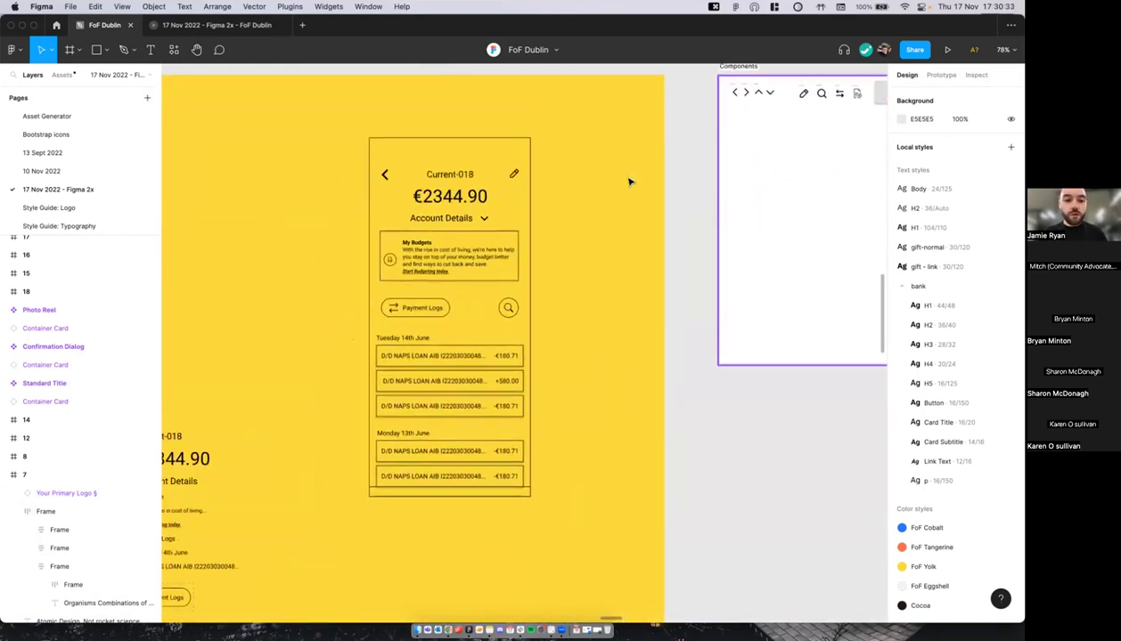
scroll(613, 183, "right", 2)
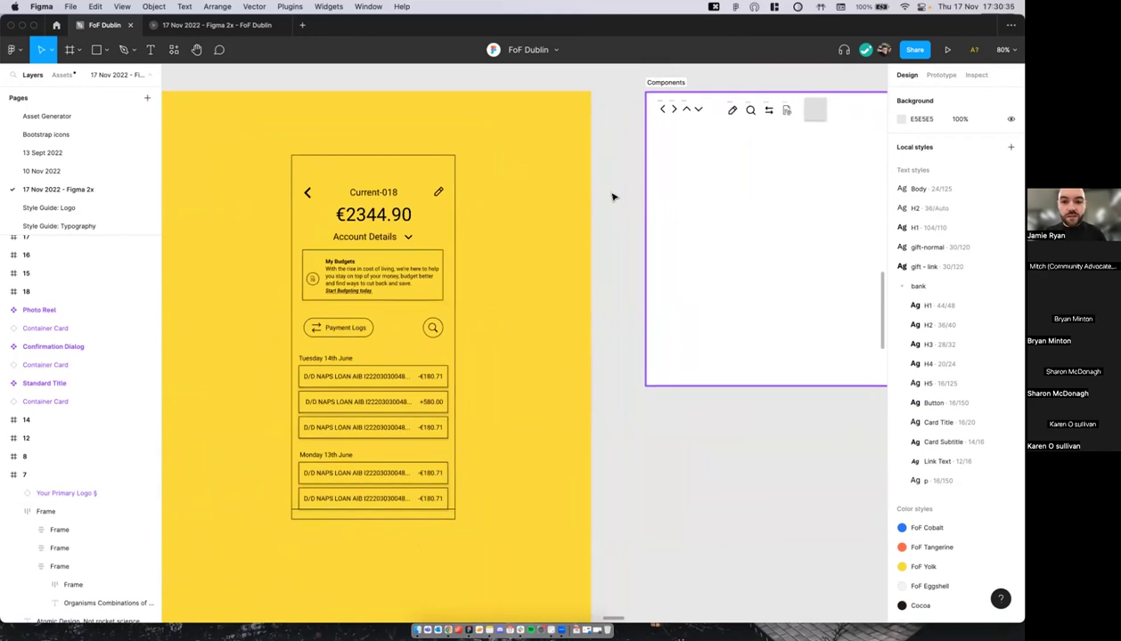
scroll(613, 197, "right", 3)
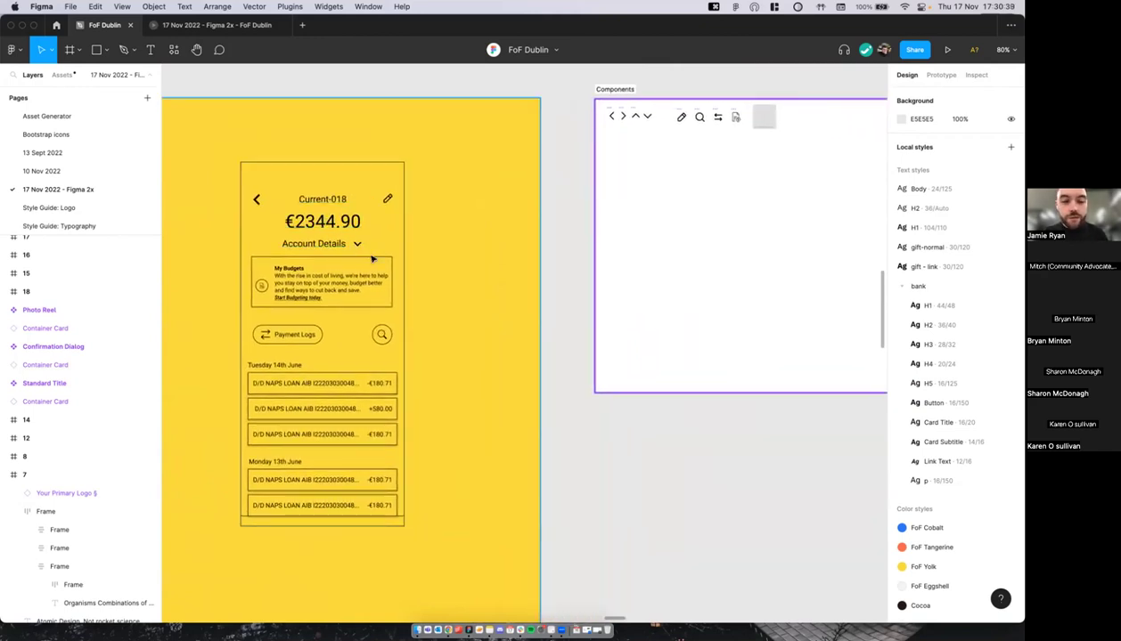
scroll(477, 260, "right", 2)
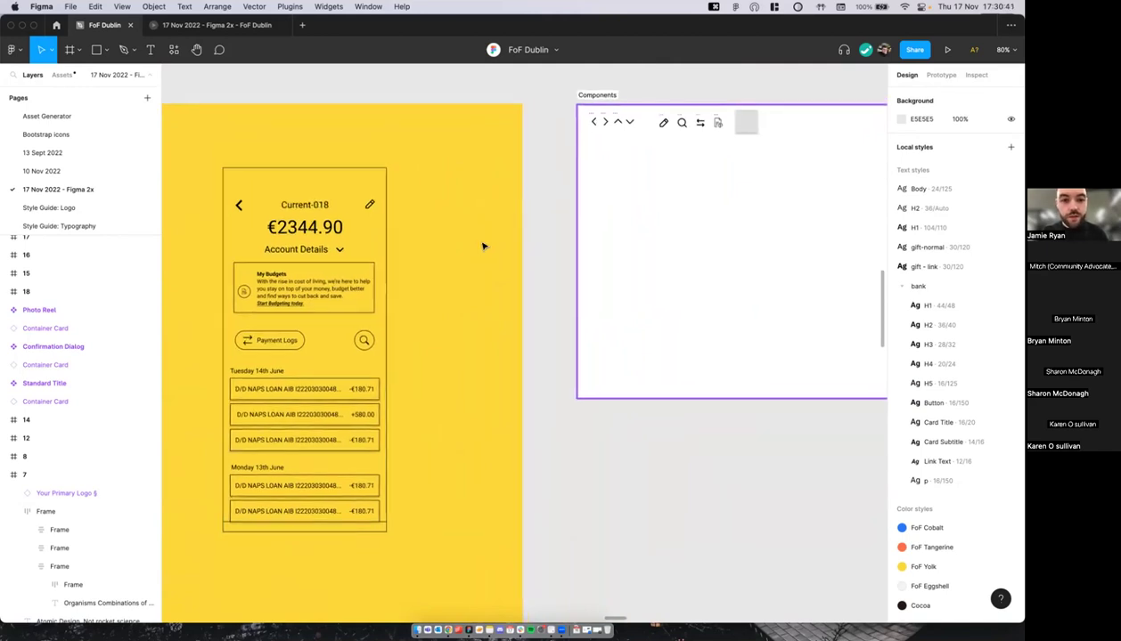
left_click_drag(515, 241, 442, 242)
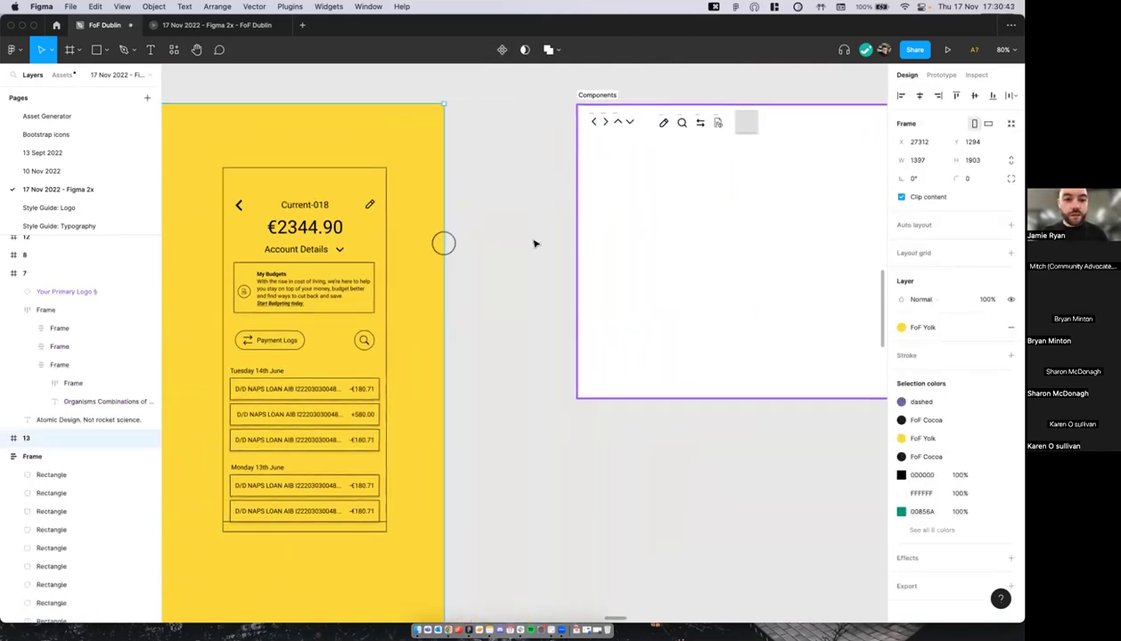
Step: Move the Components section horizontally so it sits closer to the yellow bank account frame
left_click(605, 79)
left_click_drag(591, 95, 478, 93)
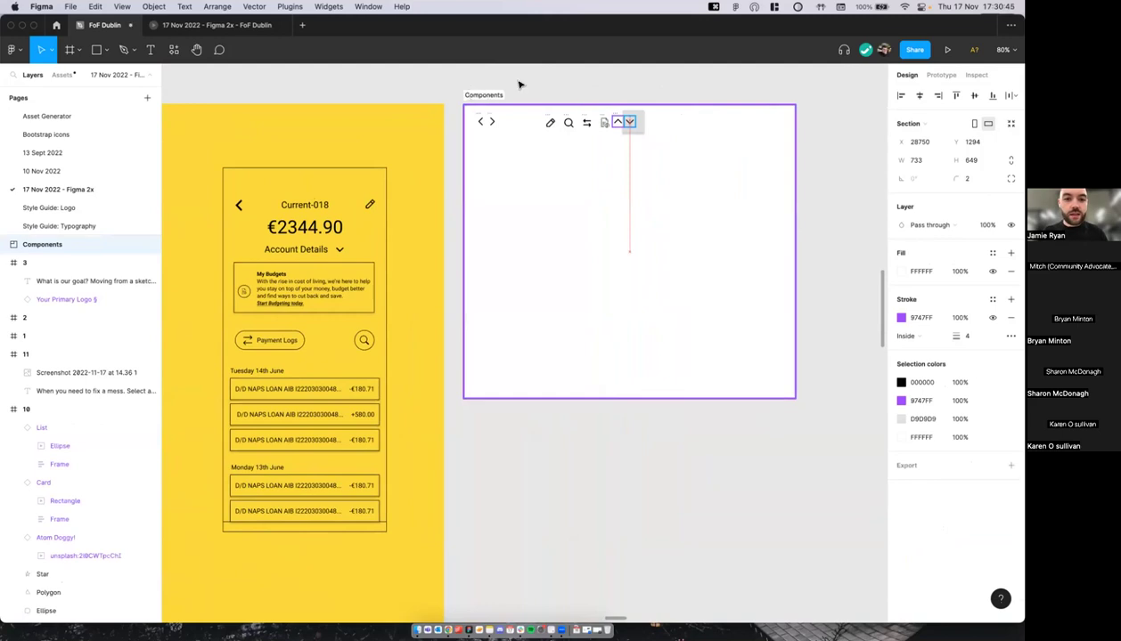
left_click(519, 85)
scroll(470, 249, "up", 5)
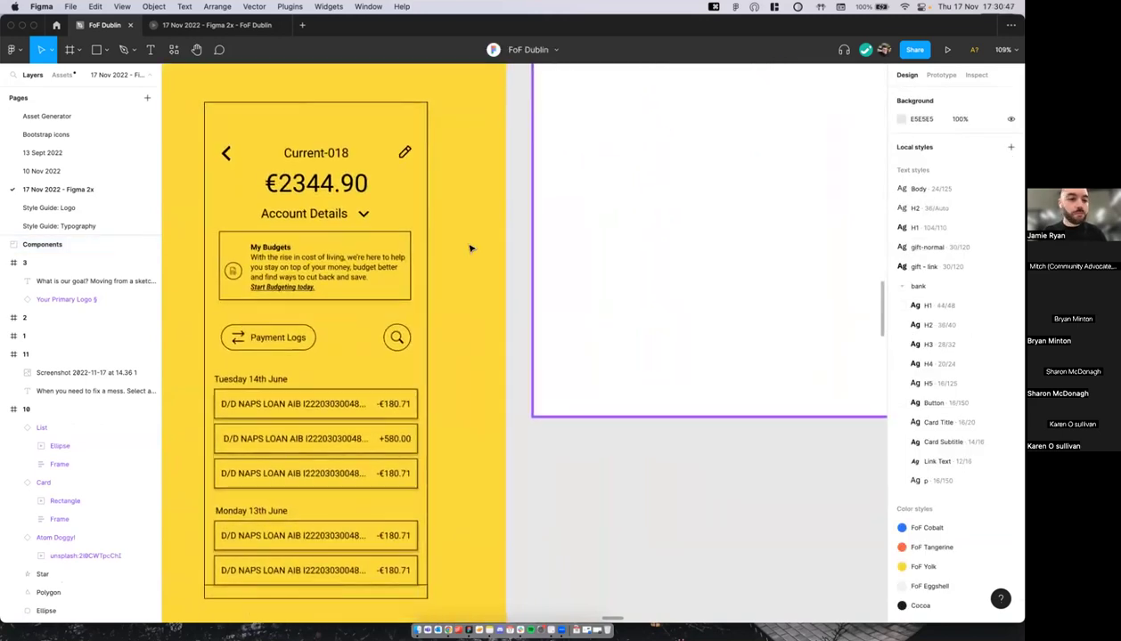
scroll(470, 249, "down", 5)
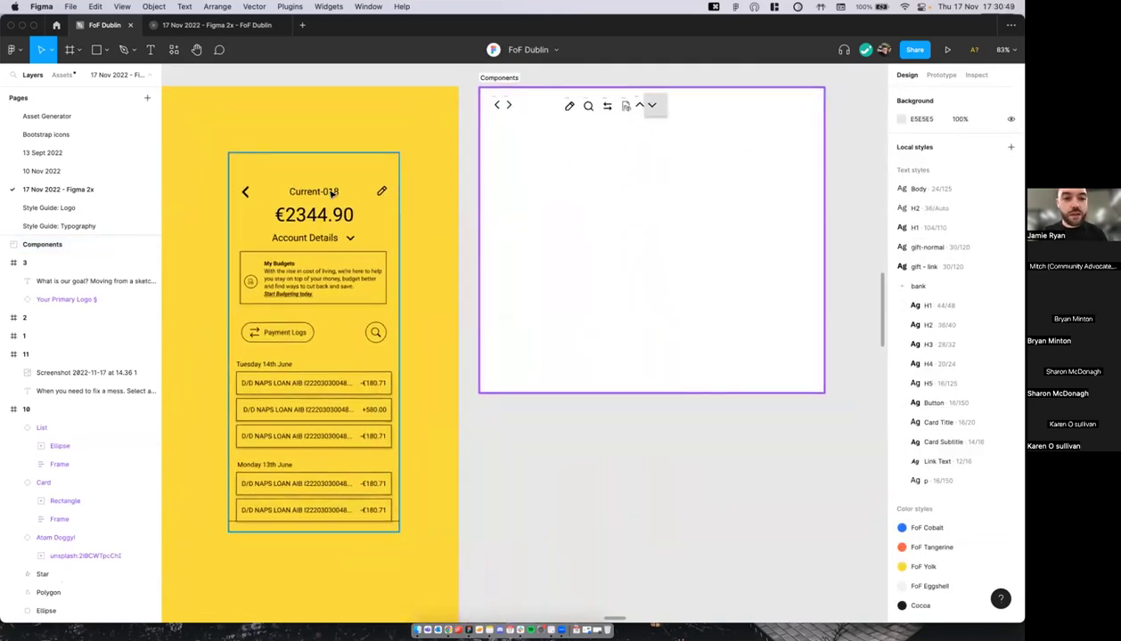
key("t")
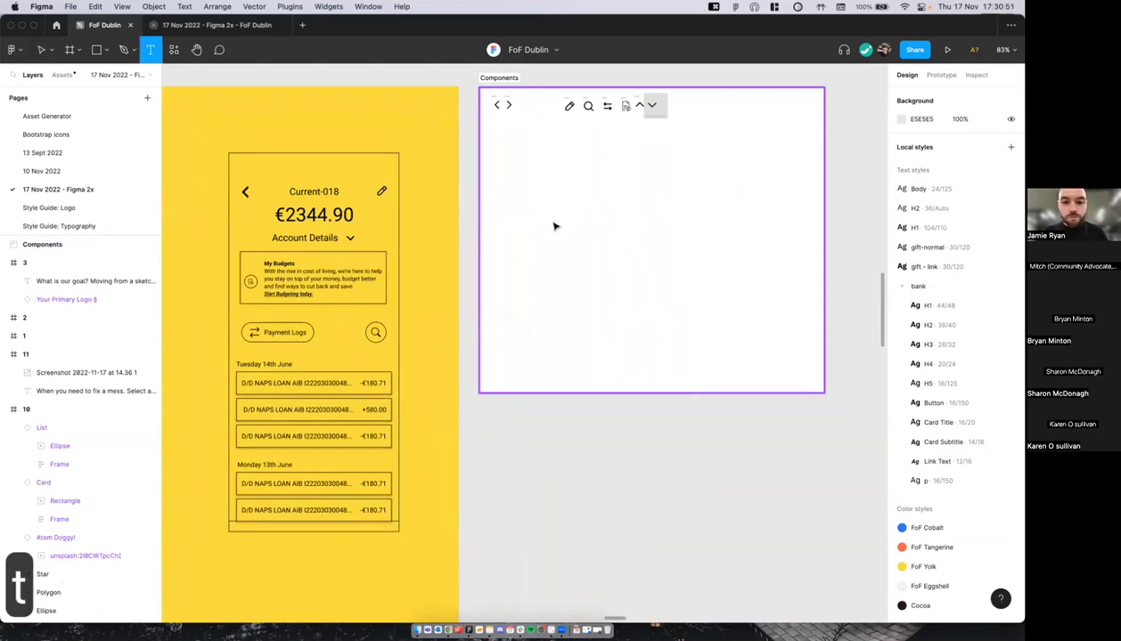
left_click(554, 226)
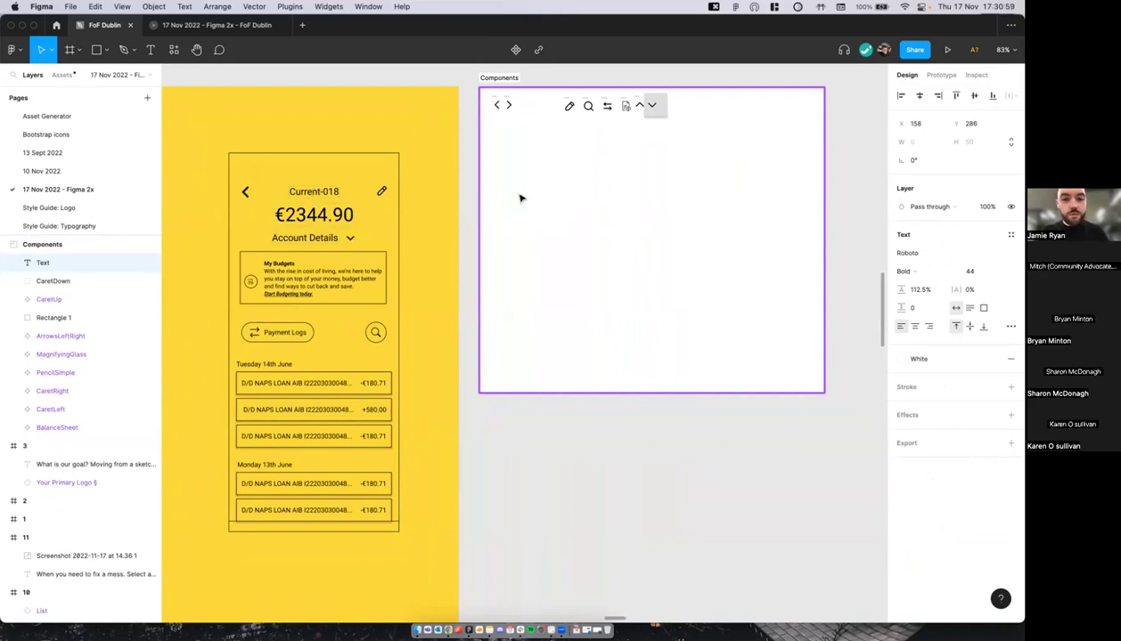
key("Escape")
Step: Add the text "€2344.90" on the canvas below the Components section and colour it with the Cocoa style
key("t")
scroll(538, 356, "down", 2)
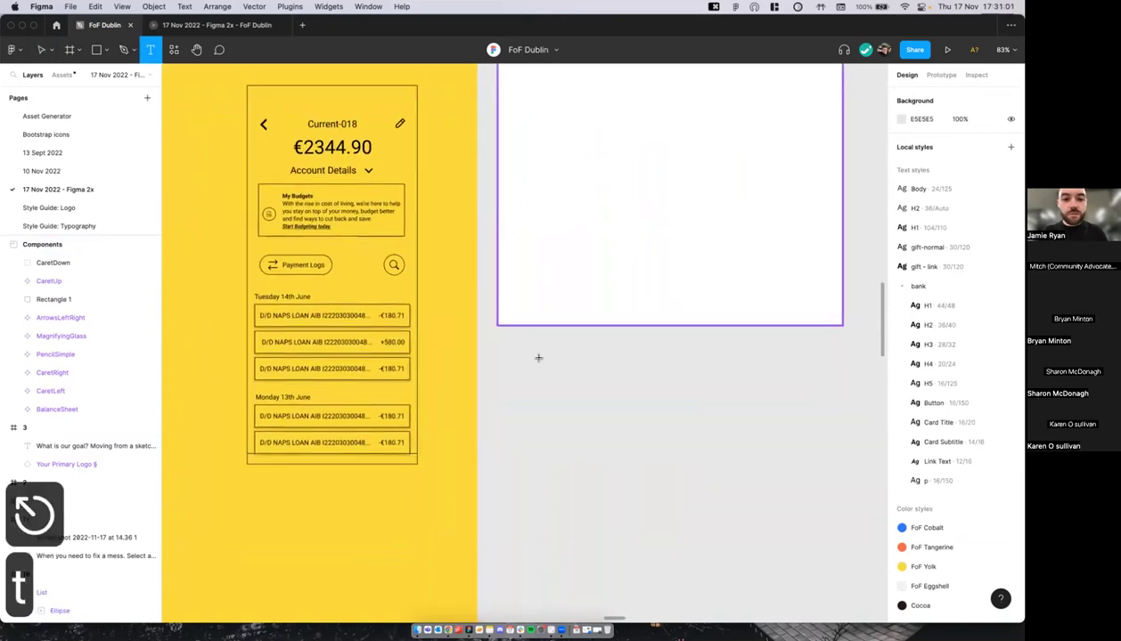
scroll(538, 357, "down", 2)
left_click(529, 406)
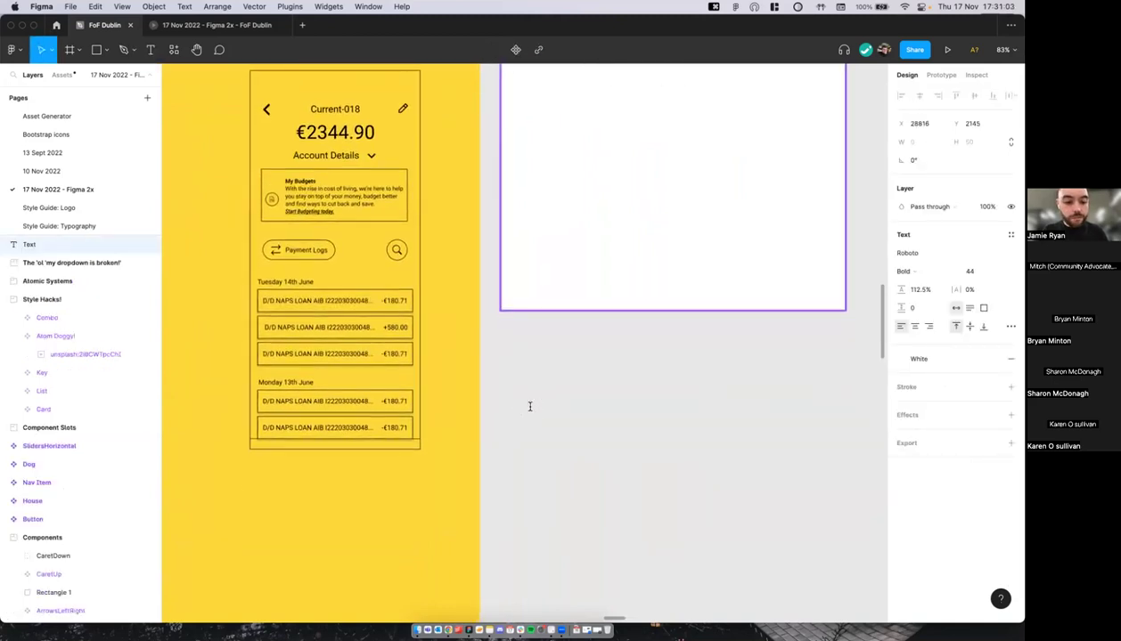
key("alt+2")
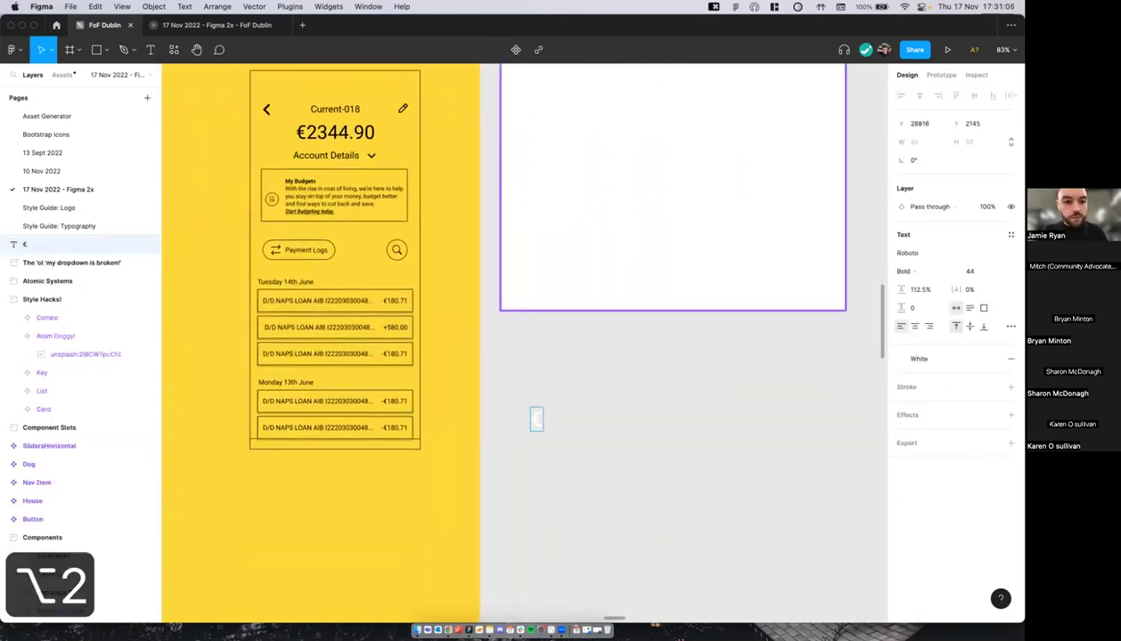
key("super+a")
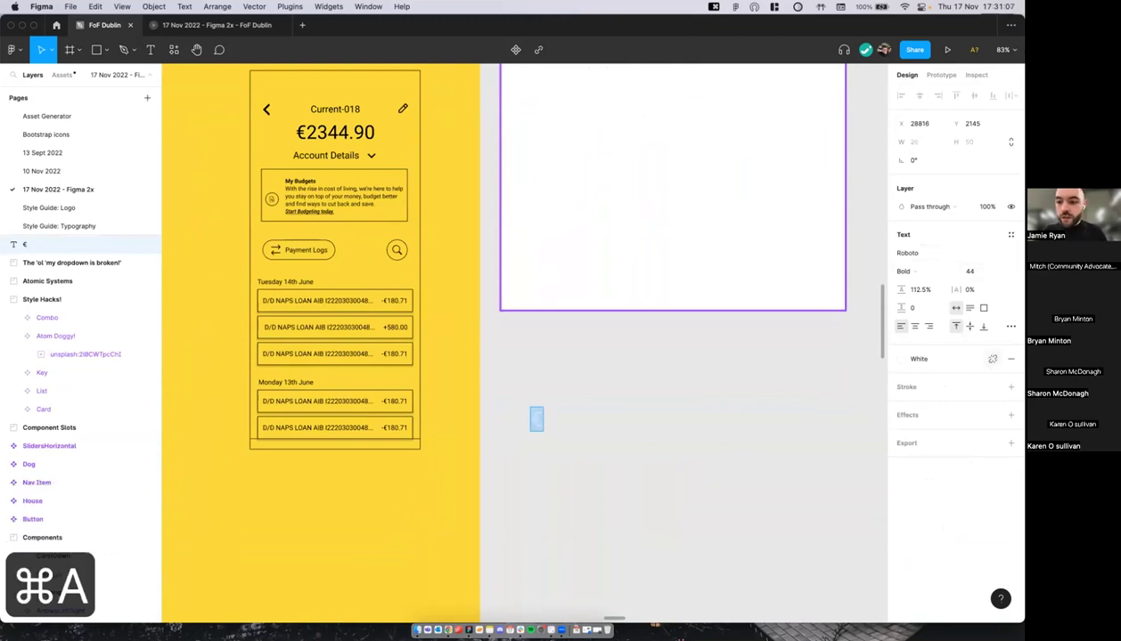
left_click(963, 366)
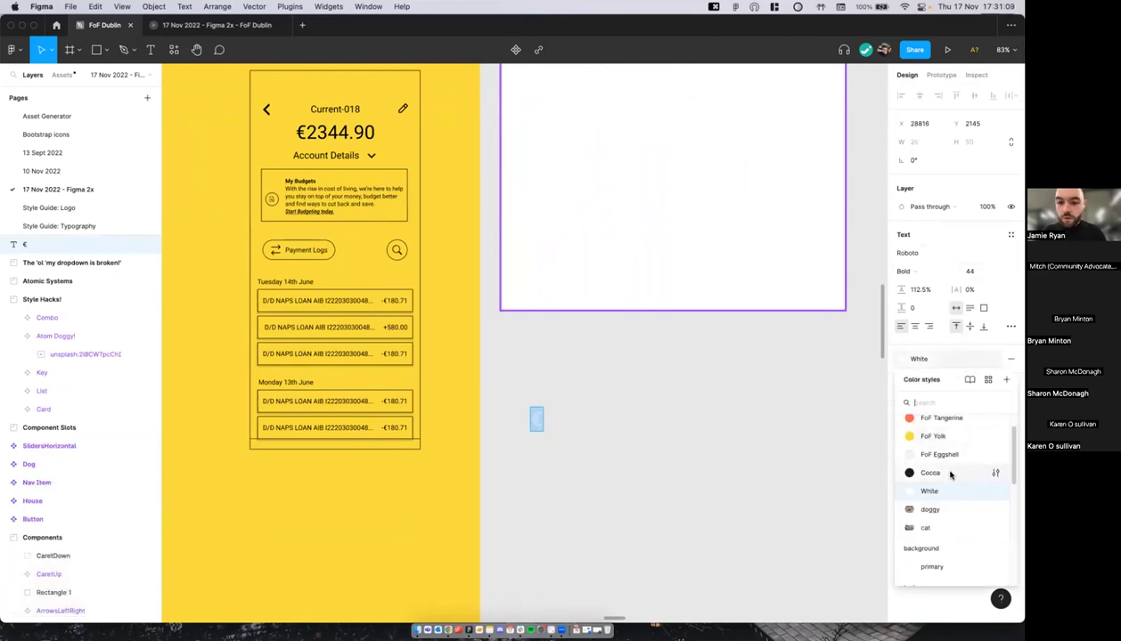
left_click(930, 473)
type("2344.90")
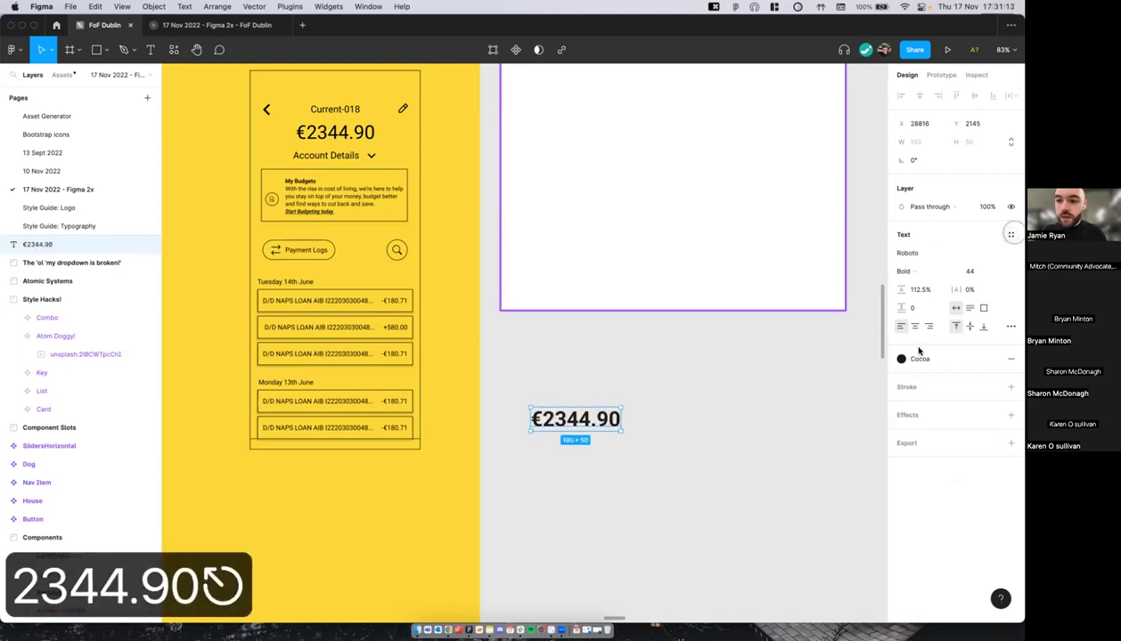
Step: Try the bank H3 and H2 text styles on the €2344.90 text and finish with bank/H1
left_click(1010, 235)
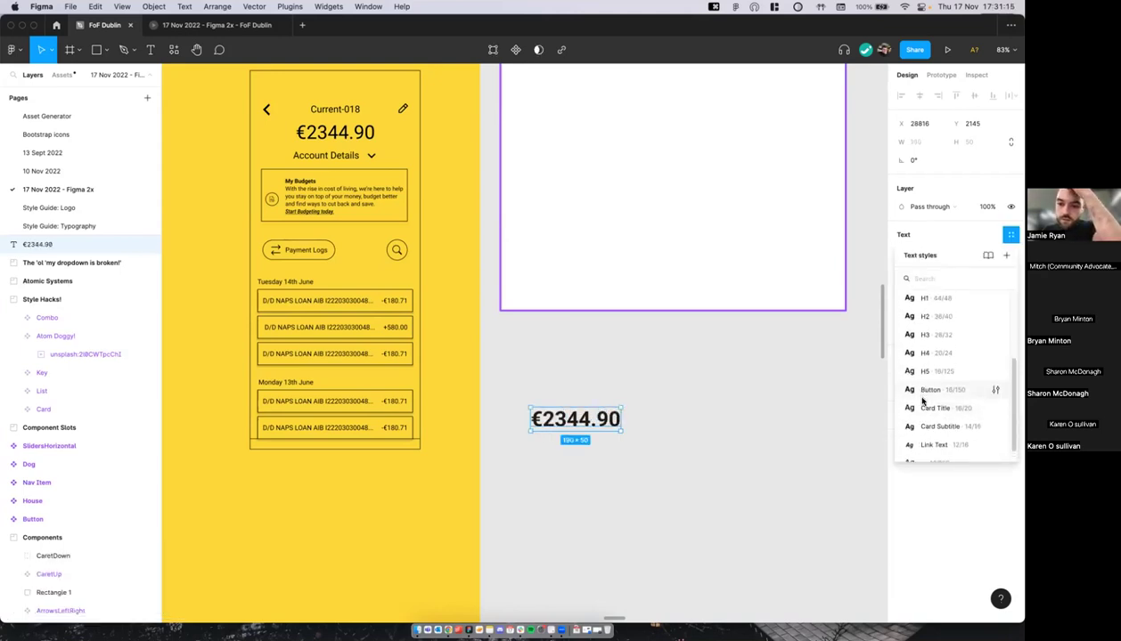
scroll(925, 392, "up", 1)
left_click(930, 344)
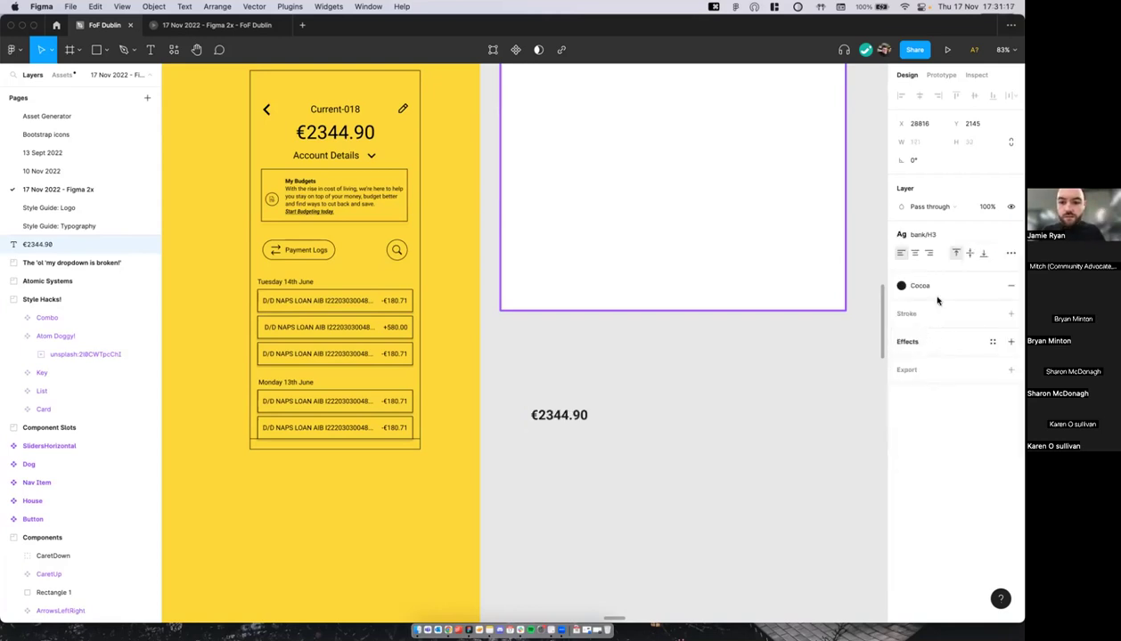
left_click(931, 233)
left_click(917, 345)
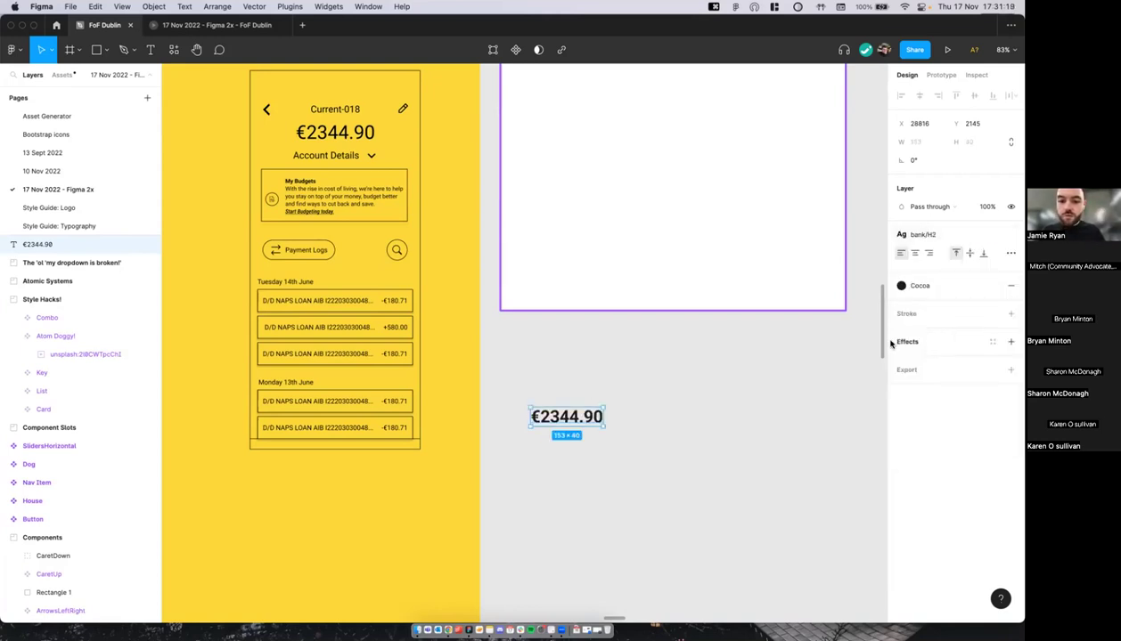
left_click(929, 234)
left_click(927, 336)
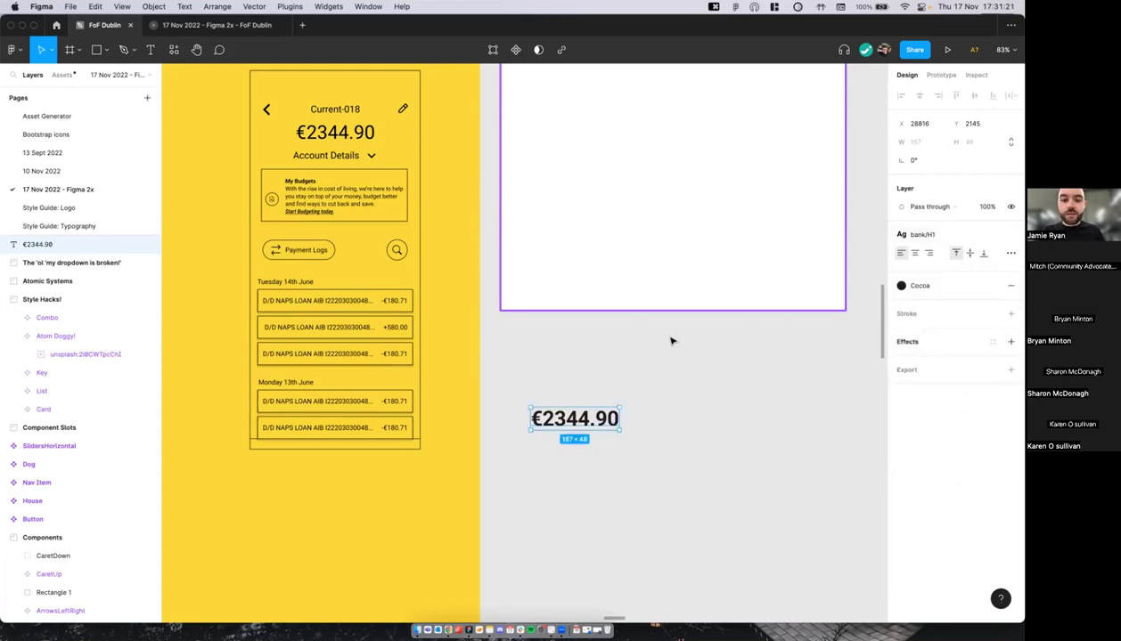
scroll(523, 275, "left", 2)
left_click(607, 376)
key("g")
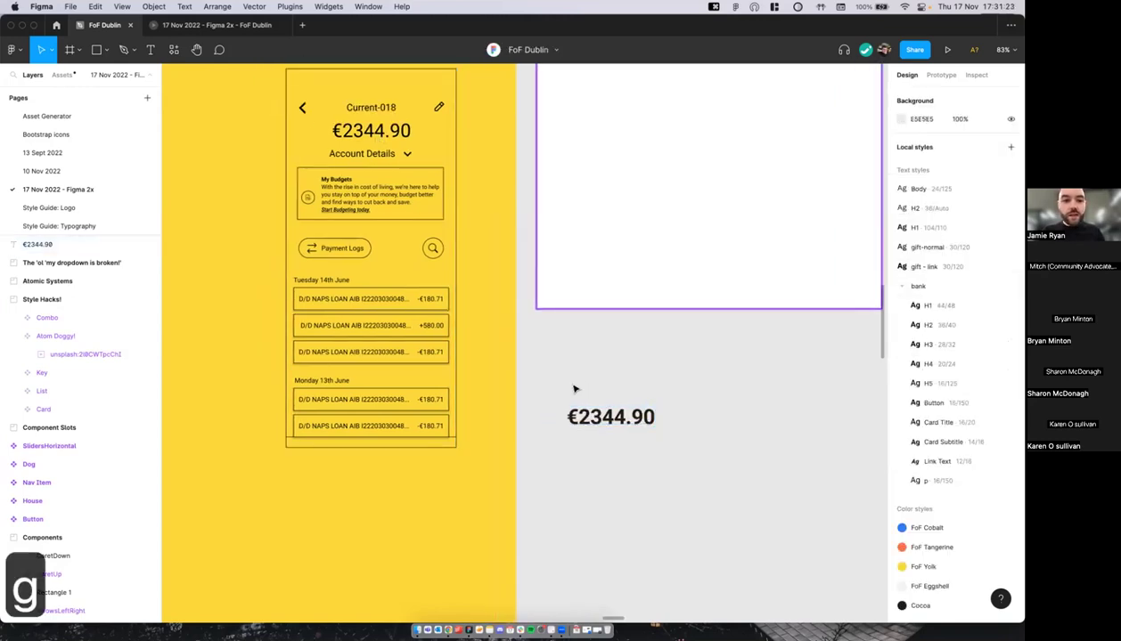
key("shift+c")
key("u")
key("r")
key("r")
key("e")
key("n")
key("t")
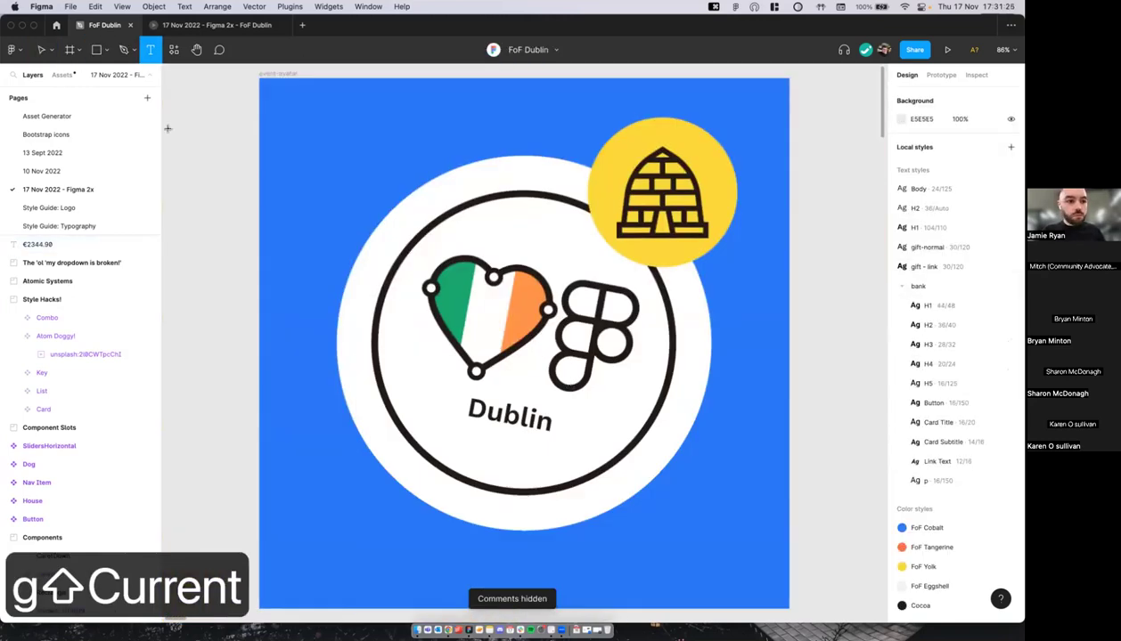
key("Escape")
key("Escape")
scroll(469, 178, "down", 5)
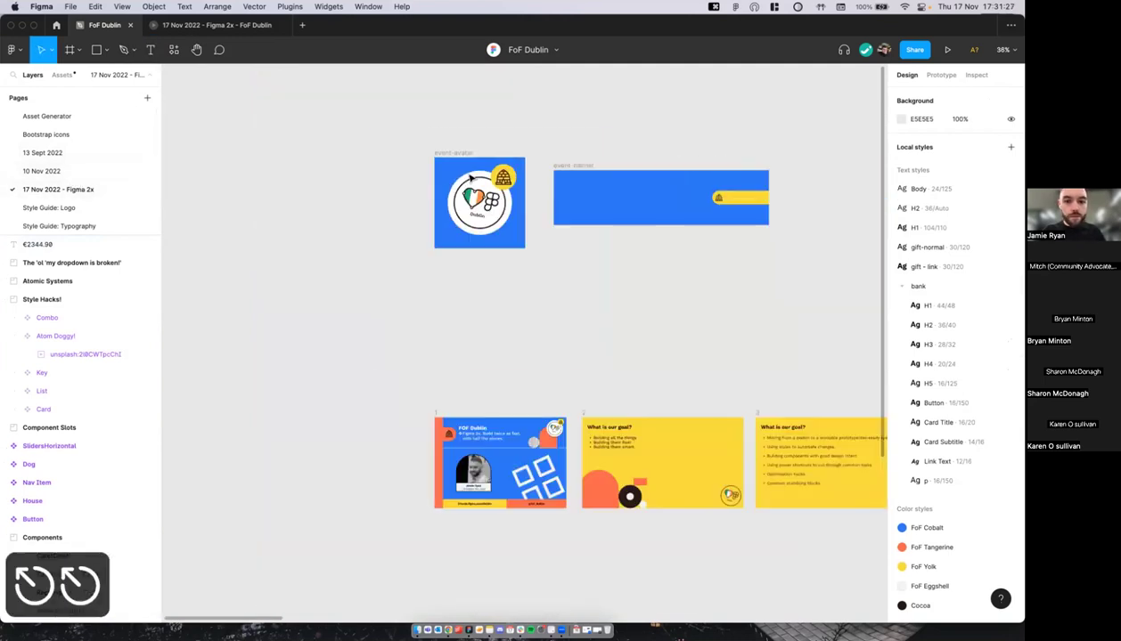
scroll(471, 178, "right", 15)
scroll(470, 179, "down", 3)
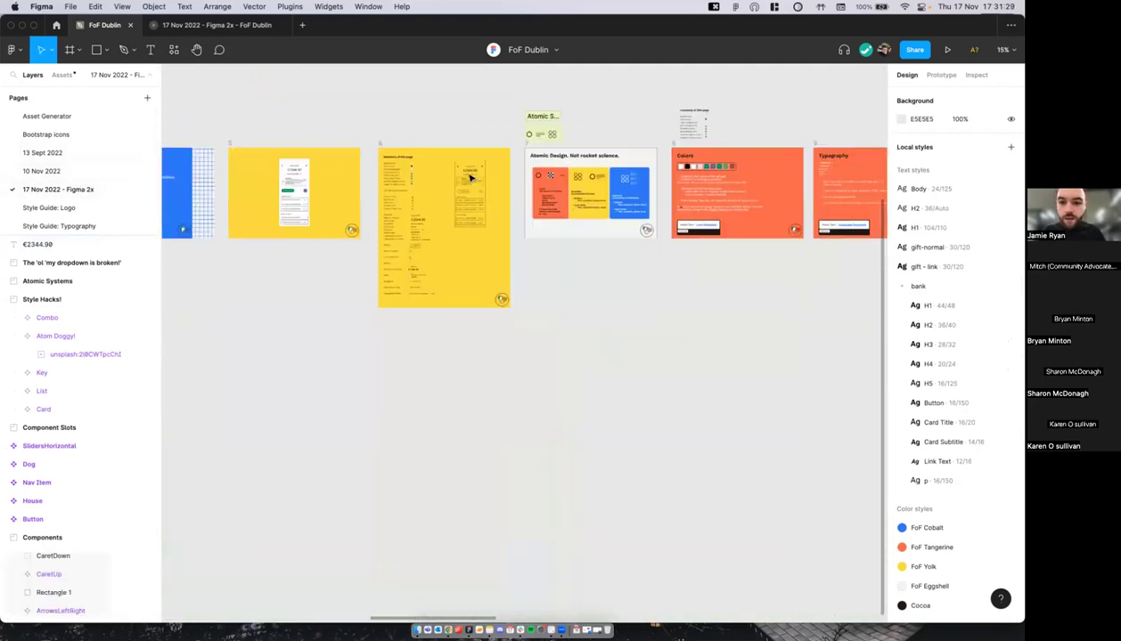
scroll(469, 178, "right", 12)
scroll(499, 223, "down", 2)
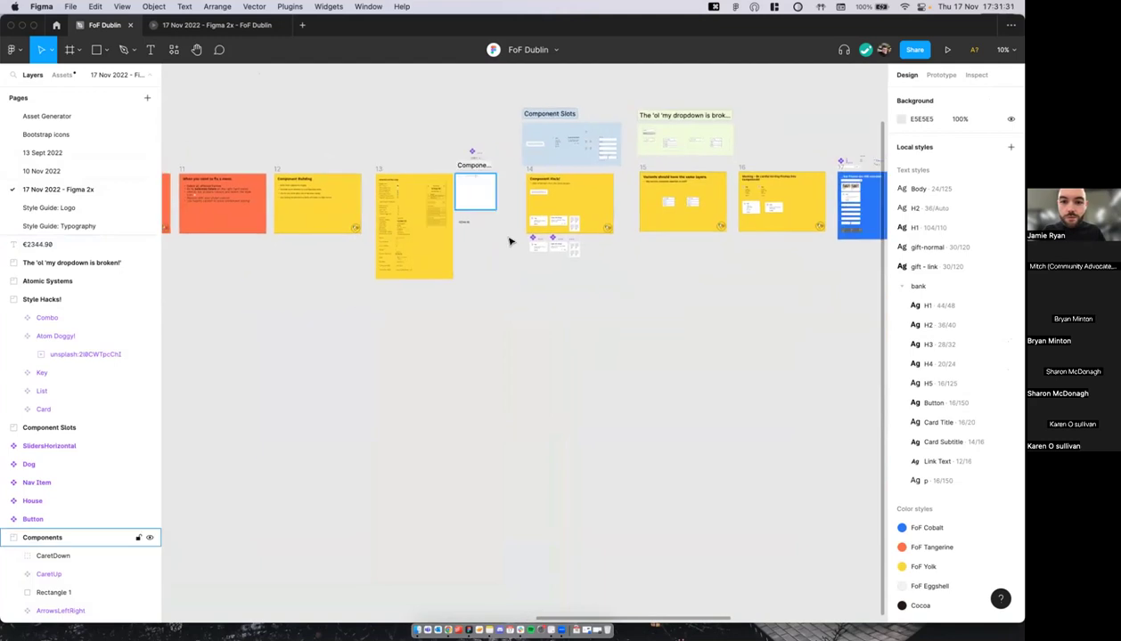
Step: Add the text "Current-018" directly above the €2344.90 text below the Components section
left_click(510, 241)
scroll(503, 239, "up", 10)
key("t")
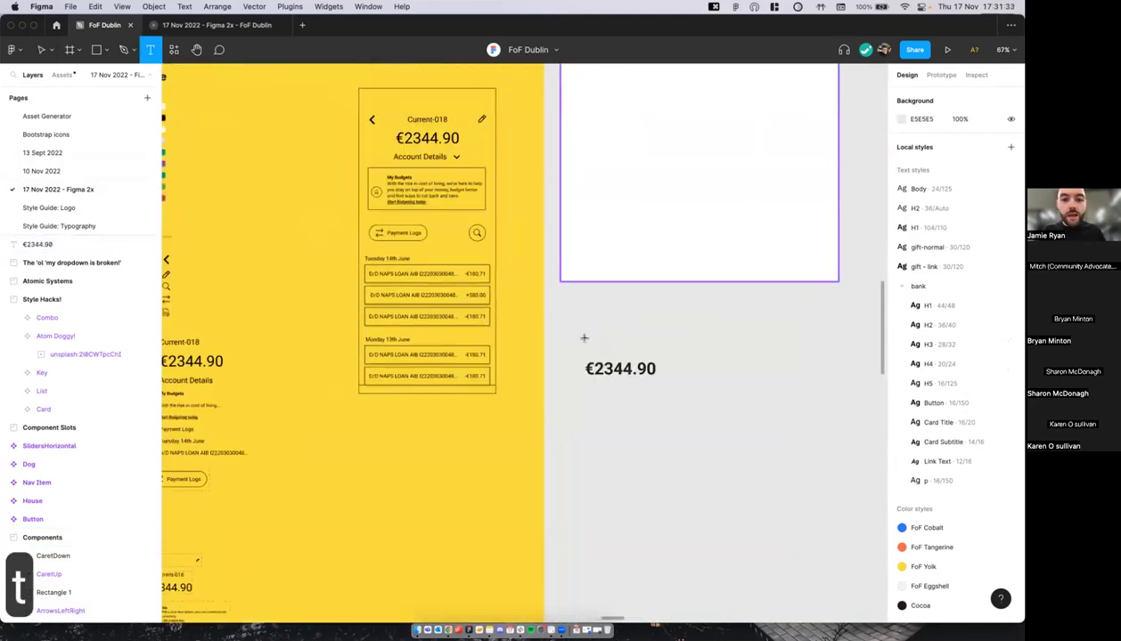
left_click(584, 338)
type("Current")
key("super+a")
type("-")
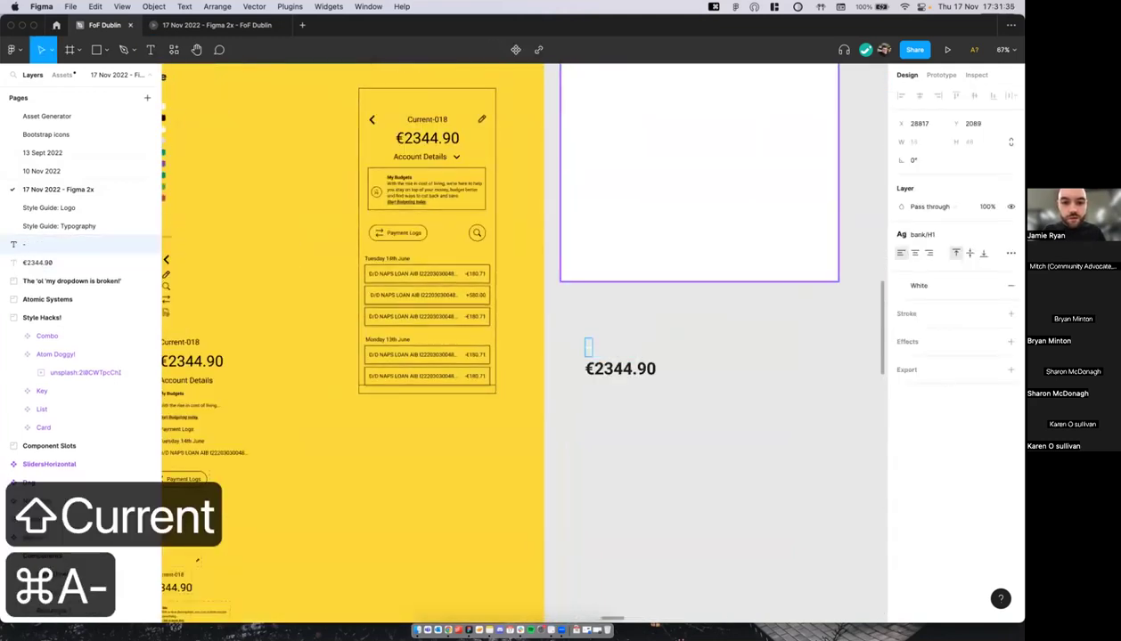
key("BackSpace")
key("super+a")
type("Cur")
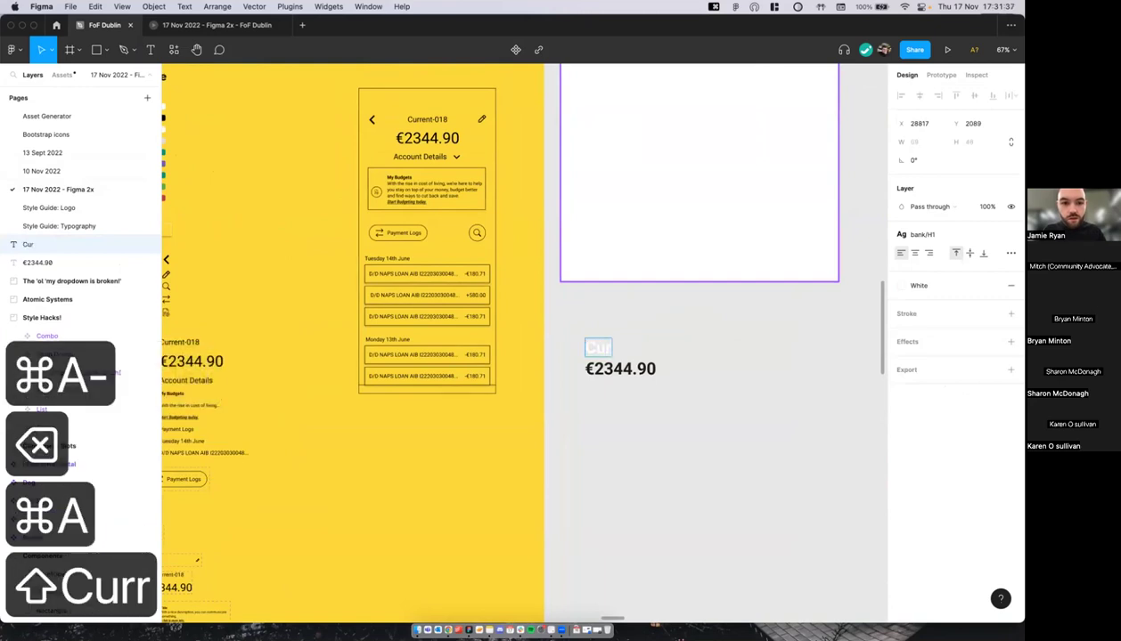
type("rent-012")
key("BackSpace")
type("8")
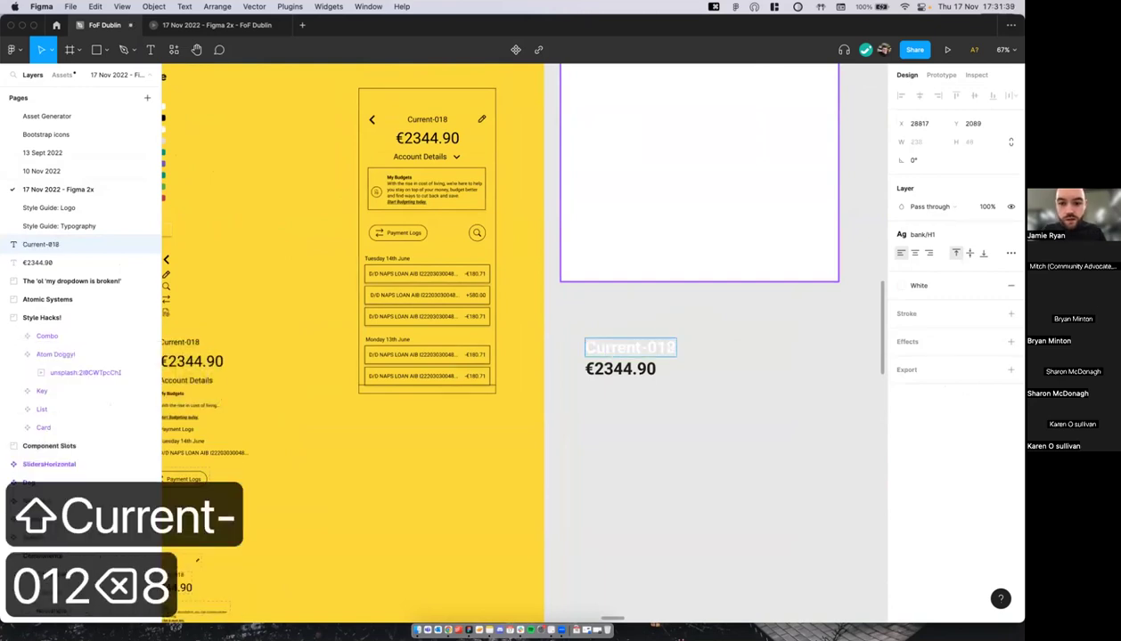
Step: Apply the bank/H3 text style and the Cocoa colour style to the new Current-018 text
key("super+a")
left_click(924, 235)
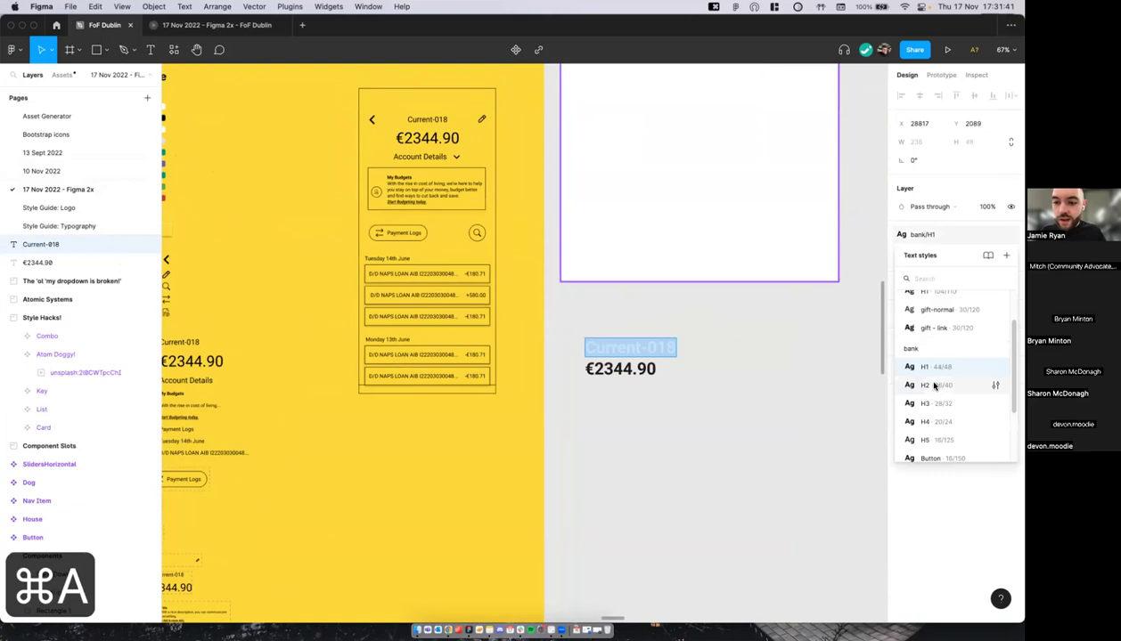
left_click(933, 402)
left_click(950, 287)
type("t")
key("BackSpace")
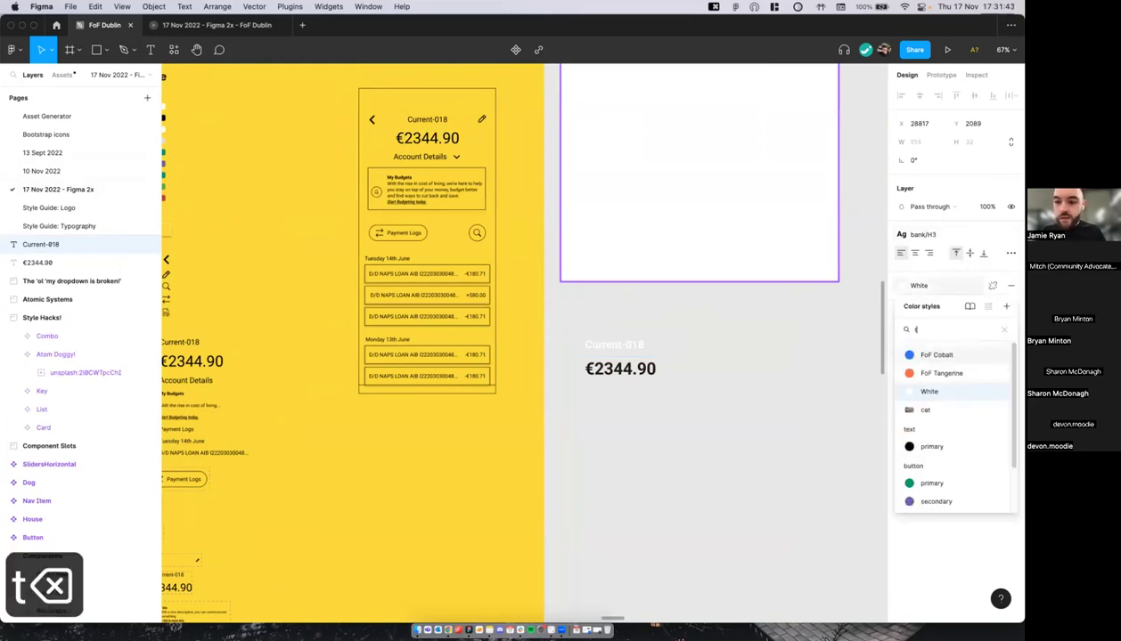
type("coc")
key("Return")
key("Escape")
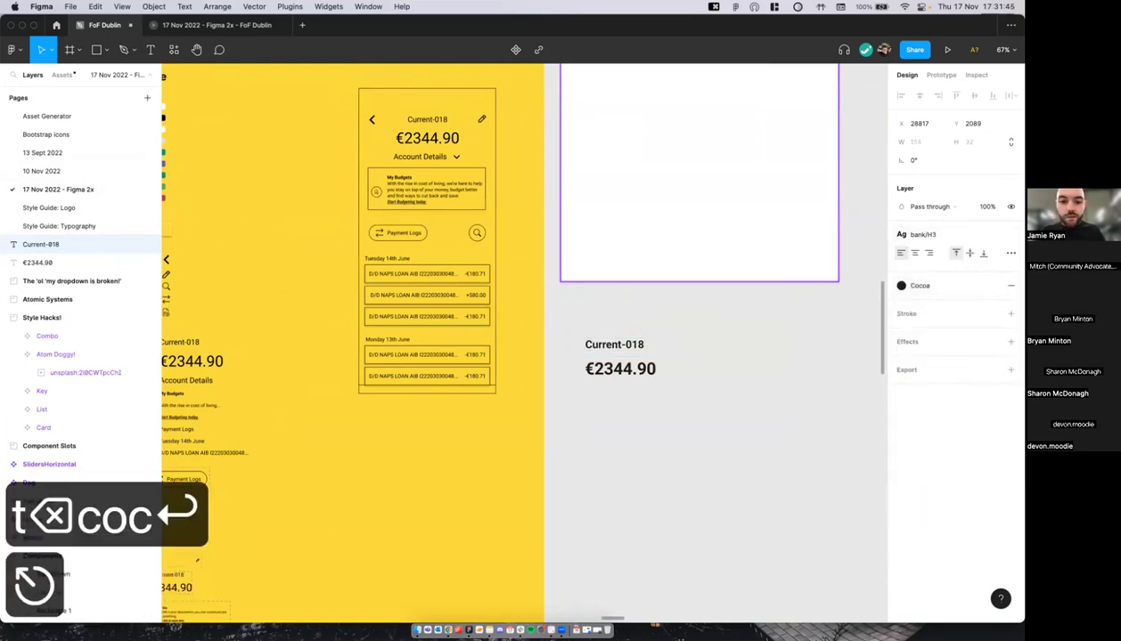
Step: Make the Current-018 text's properties the defaults for new objects and deselect it
left_click(11, 50)
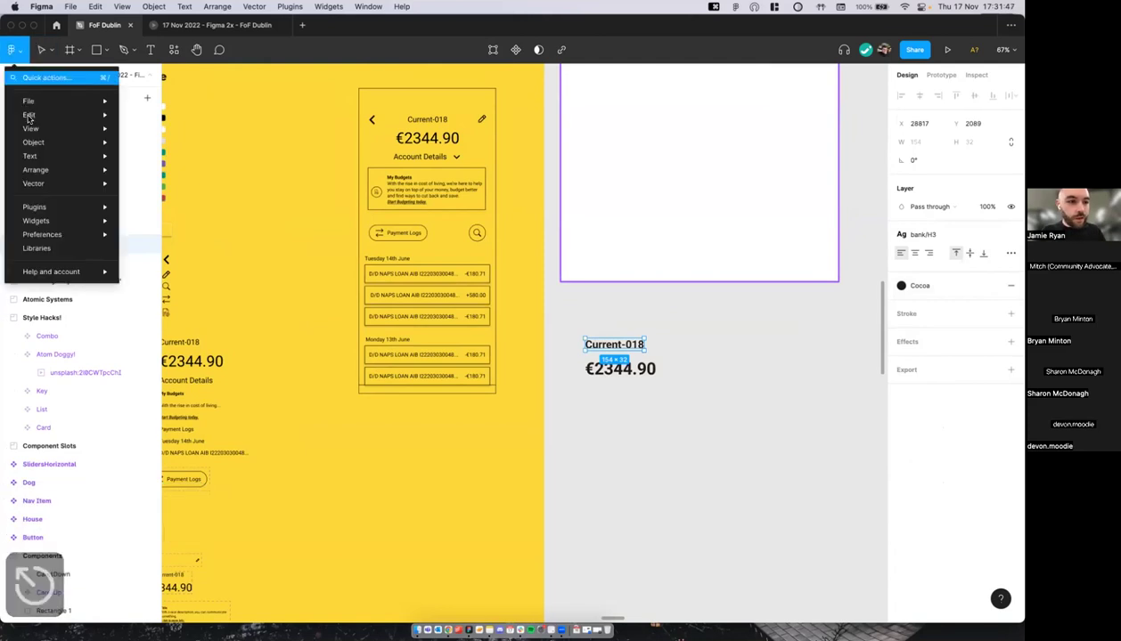
mouse_move(98, 116)
left_click(169, 295)
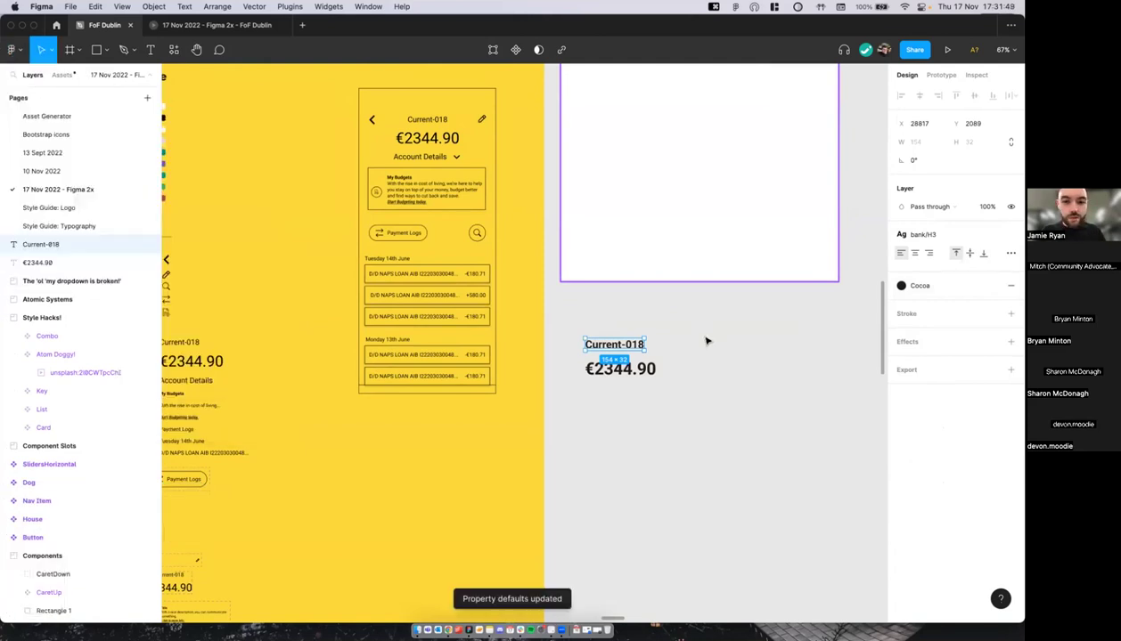
key("Escape")
Step: Duplicate the Current-018 text and place the copy directly below the €2344.90 text
scroll(603, 356, "up", 3)
left_click_drag(603, 357, 599, 416)
scroll(591, 428, "down", 2)
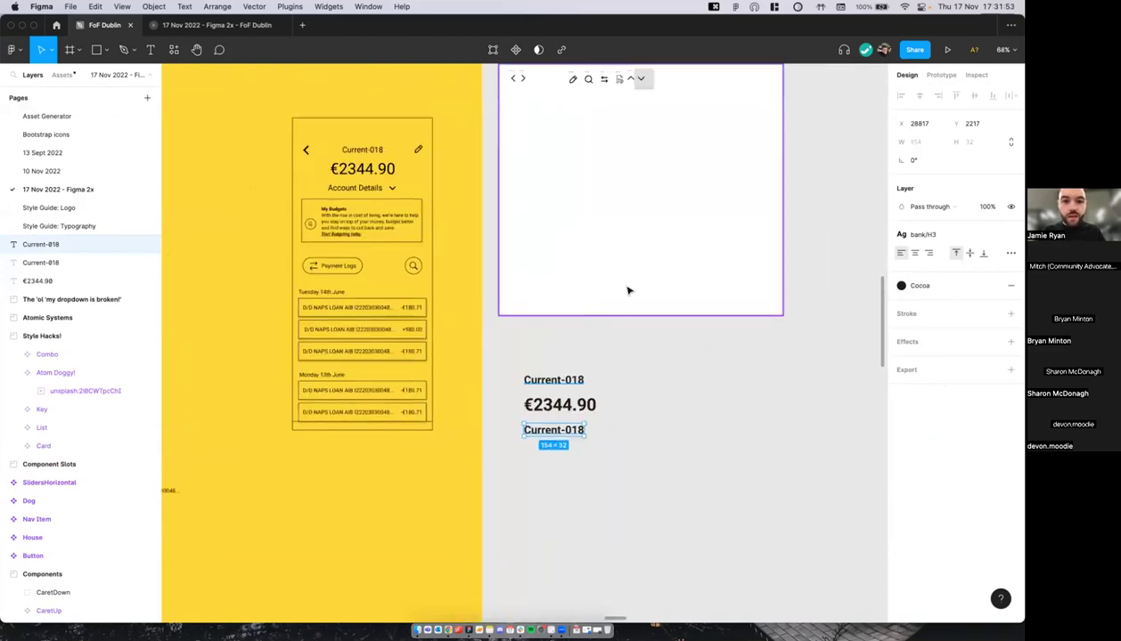
scroll(624, 298, "down", 1)
left_click(643, 406)
scroll(647, 412, "down", 1)
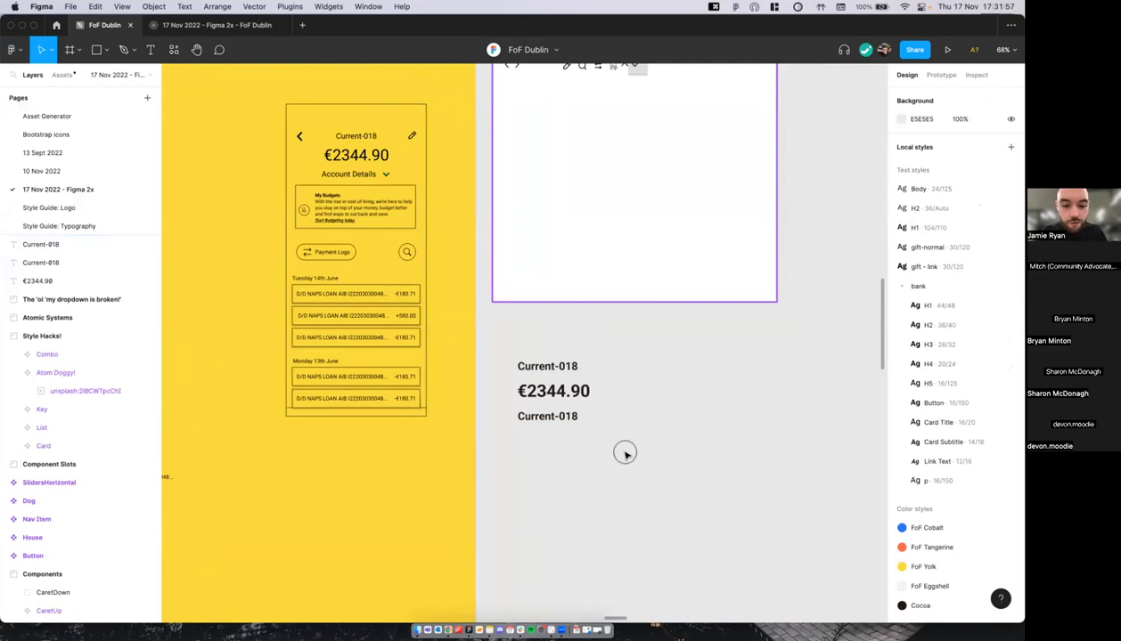
Step: Search the local components for "caretdo" and examine the caret icons in the Components section
key("shift+i")
left_click(193, 76)
type("caret")
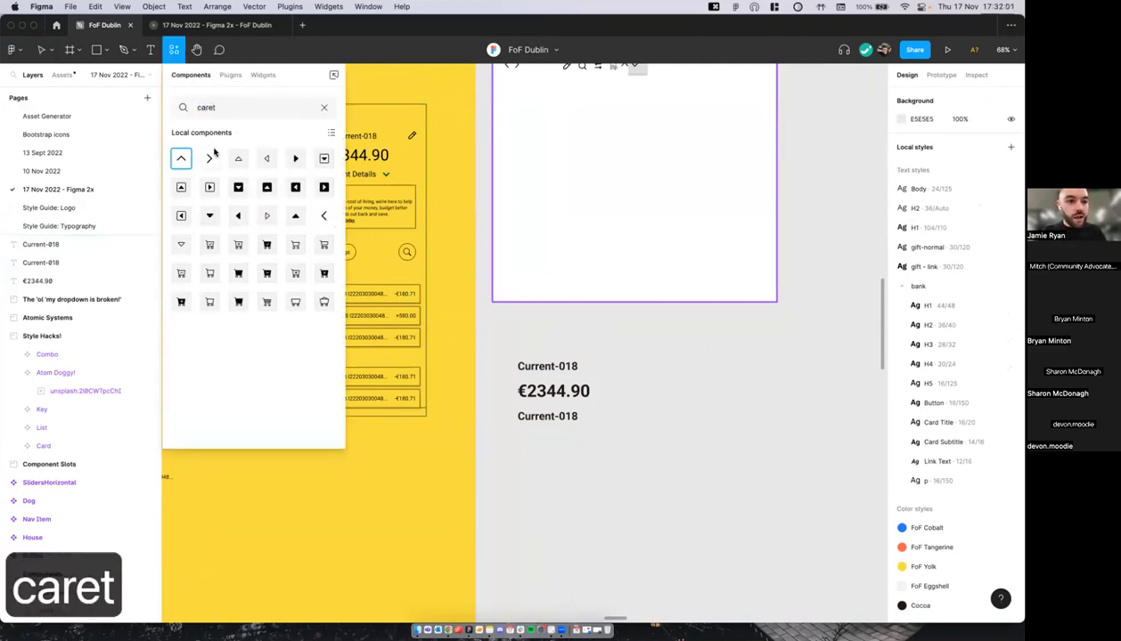
type("do")
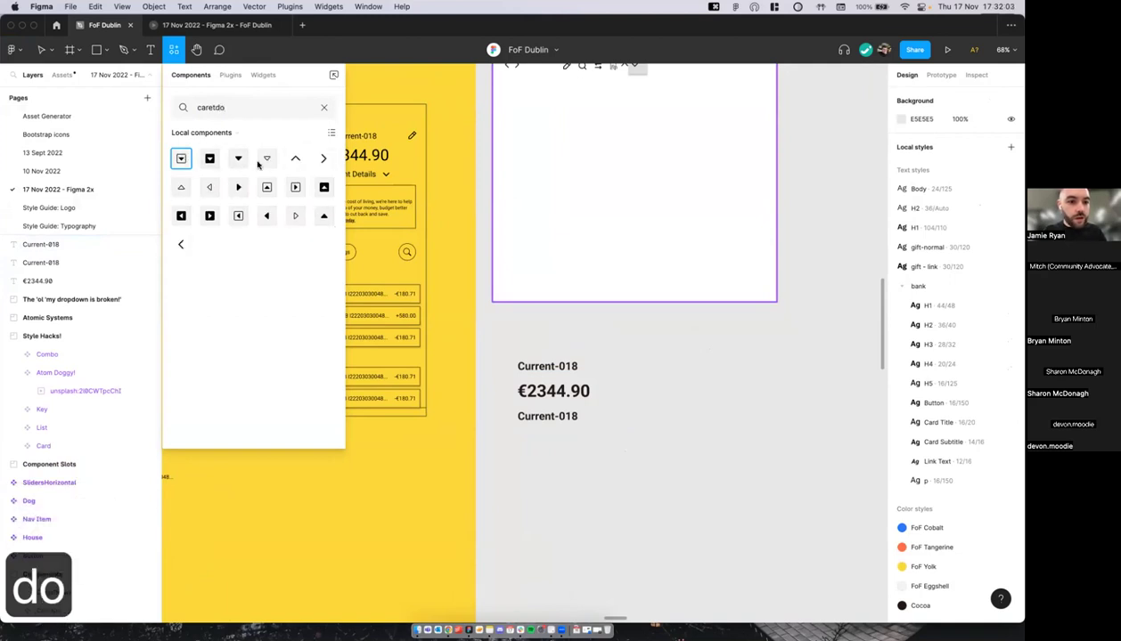
key("BackSpace")
scroll(545, 203, "up", 3)
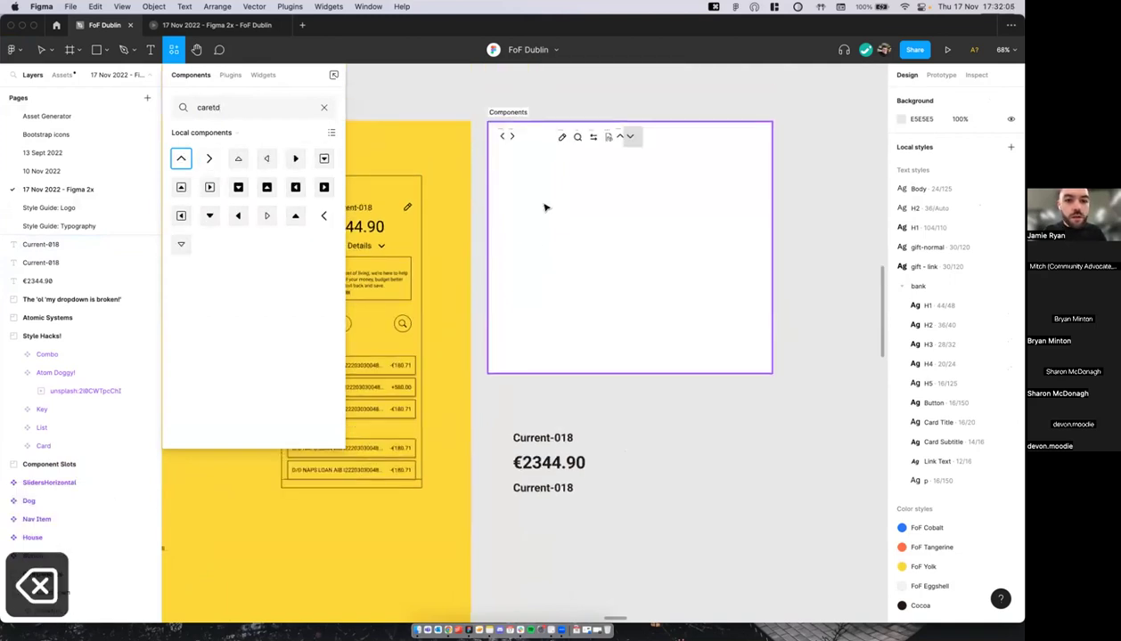
left_click(541, 190)
scroll(587, 133, "up", 3)
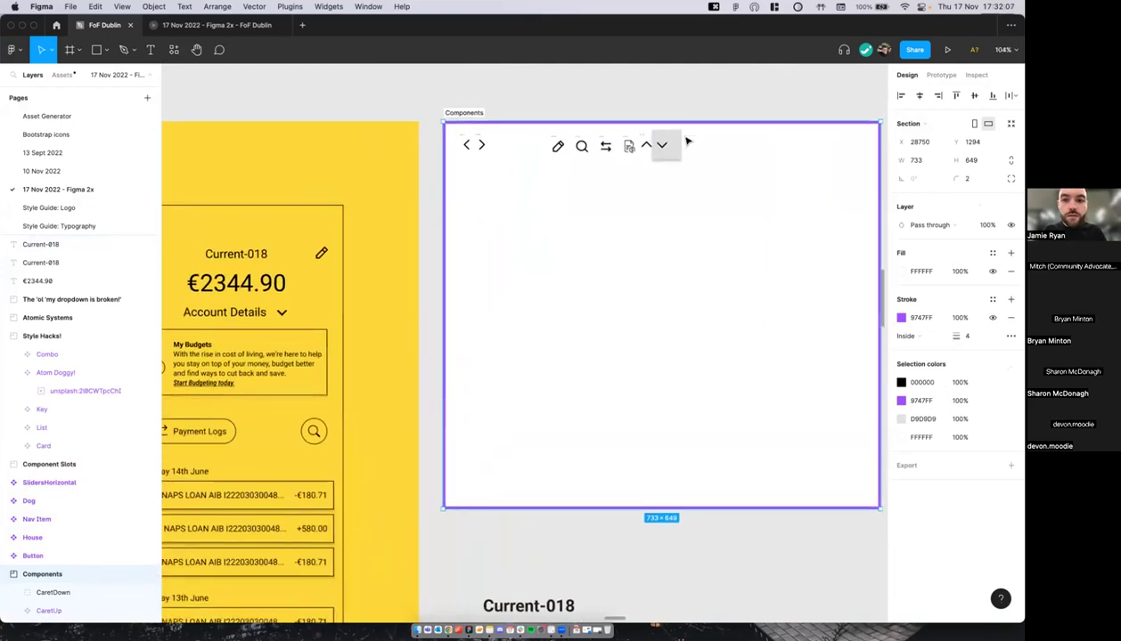
Step: Move the CaretDown icon into the gap between the right caret and the pencil icons and turn it into a component
left_click(665, 147)
scroll(666, 147, "up", 2)
left_click_drag(663, 146, 472, 147)
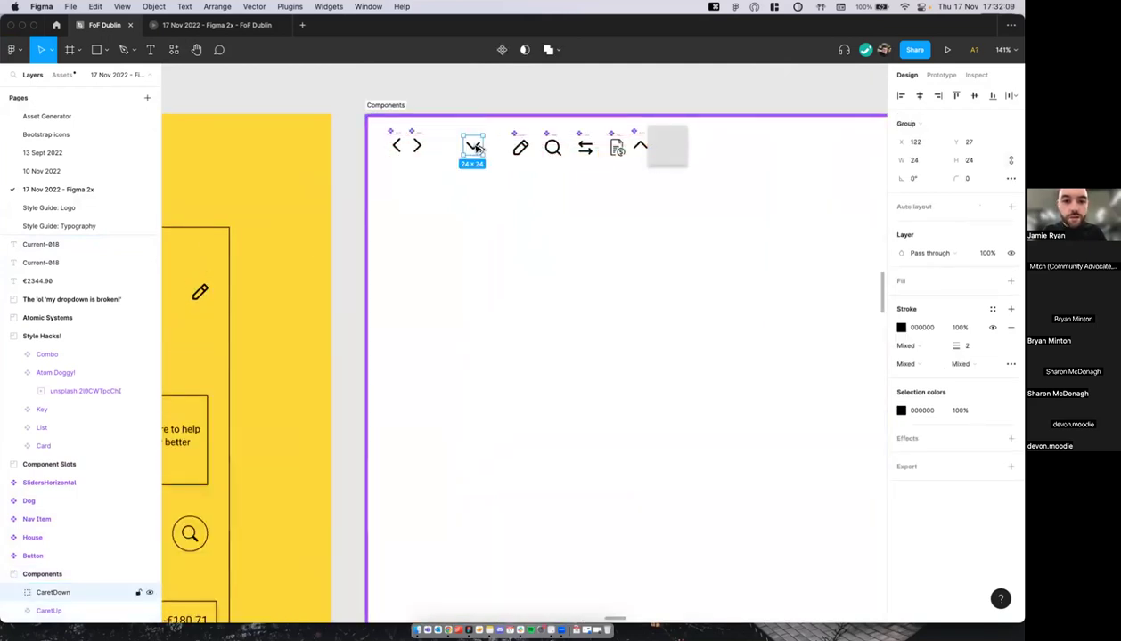
key("alt+super+k")
scroll(475, 147, "down", 2)
scroll(475, 147, "up", 5)
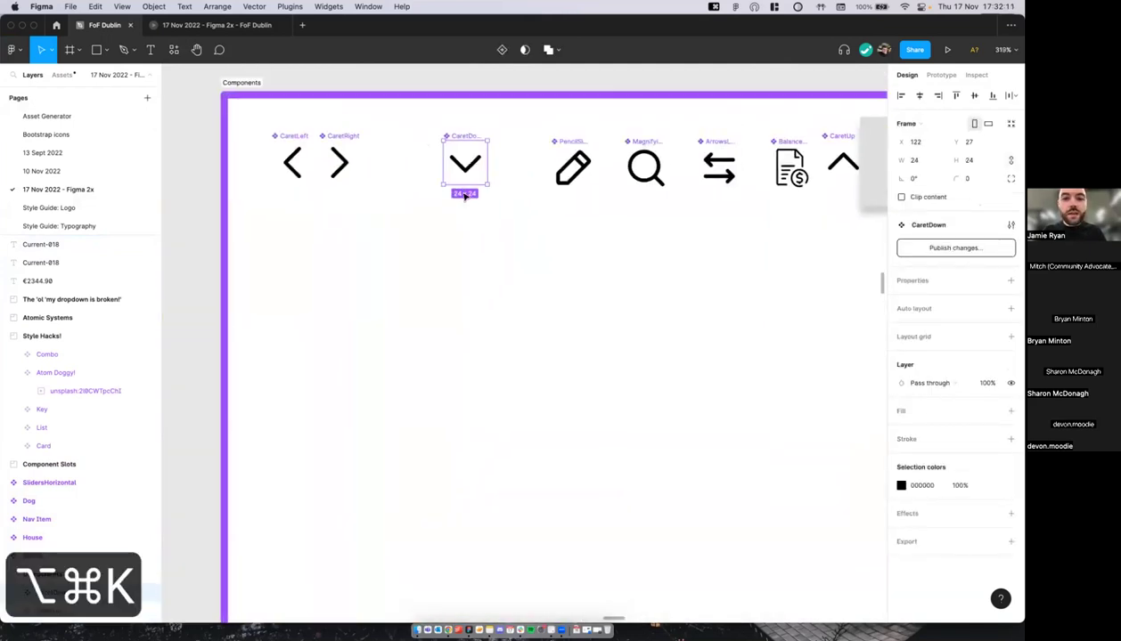
scroll(452, 201, "down", 2)
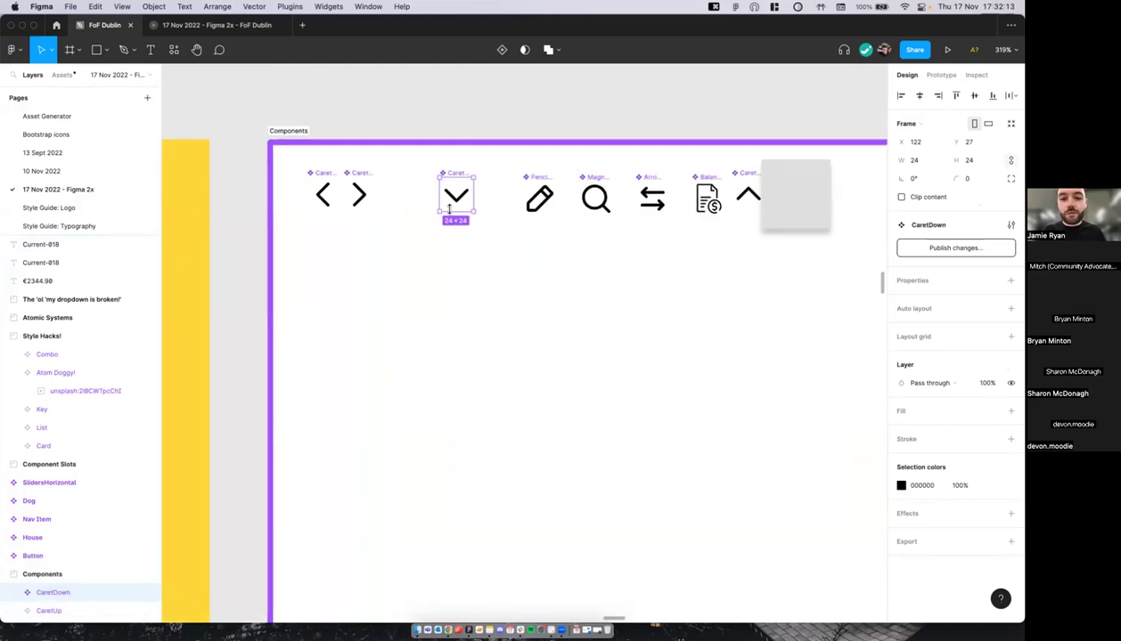
scroll(448, 206, "down", 4)
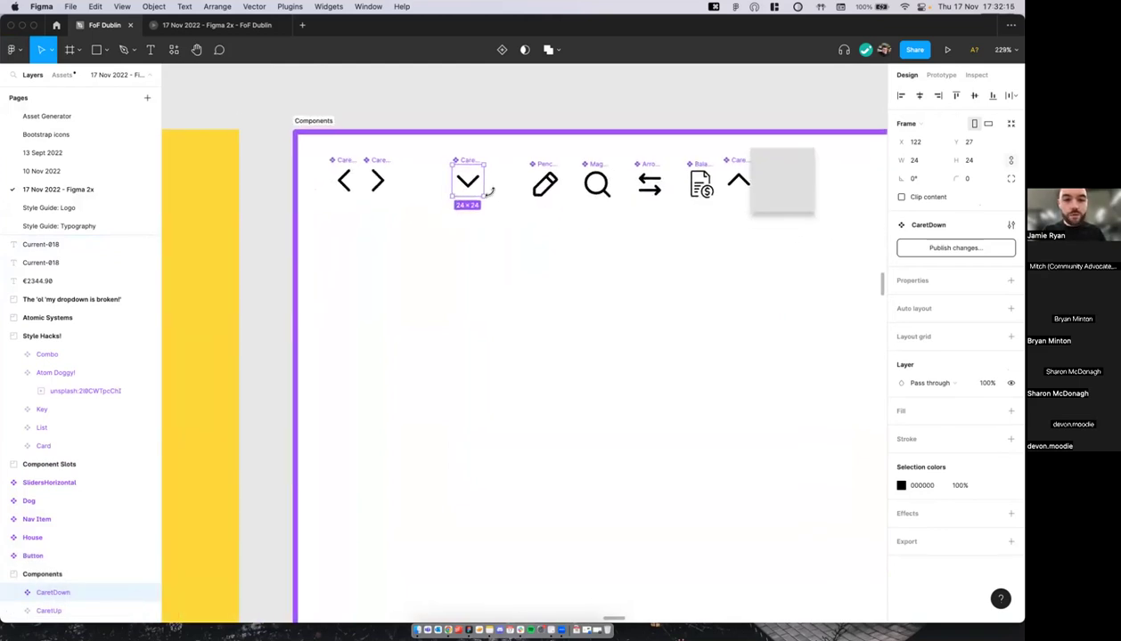
scroll(491, 192, "up", 1)
scroll(493, 193, "right", 1)
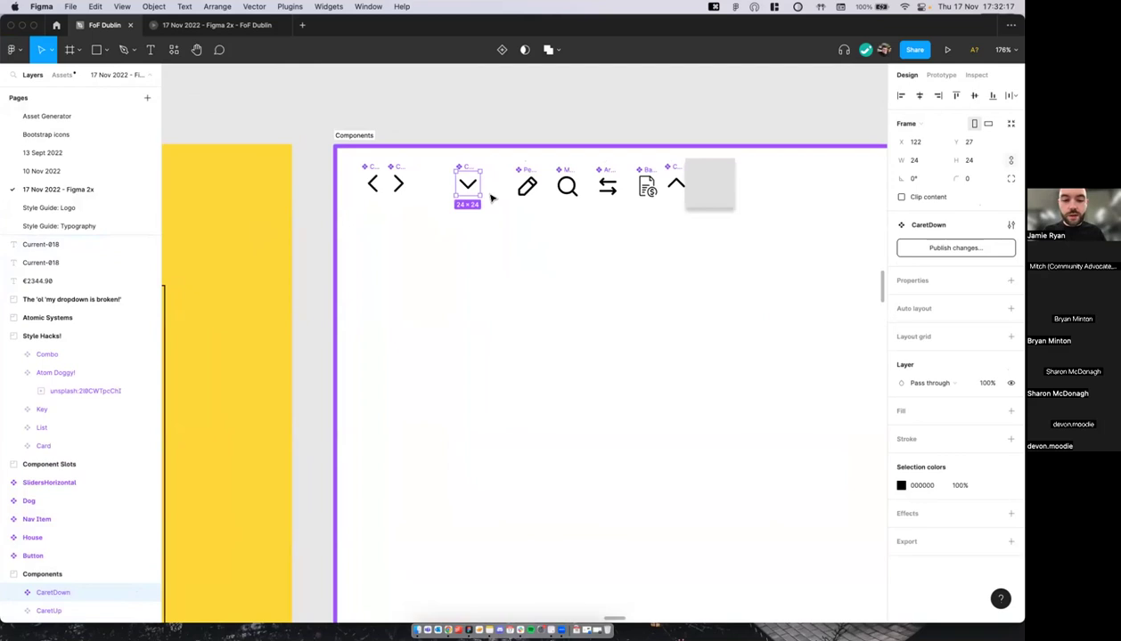
Step: Place an instance of the CaretDown component beside the upper Current-018 text
left_click(512, 90)
key("alt+super+k")
scroll(513, 114, "down", 2)
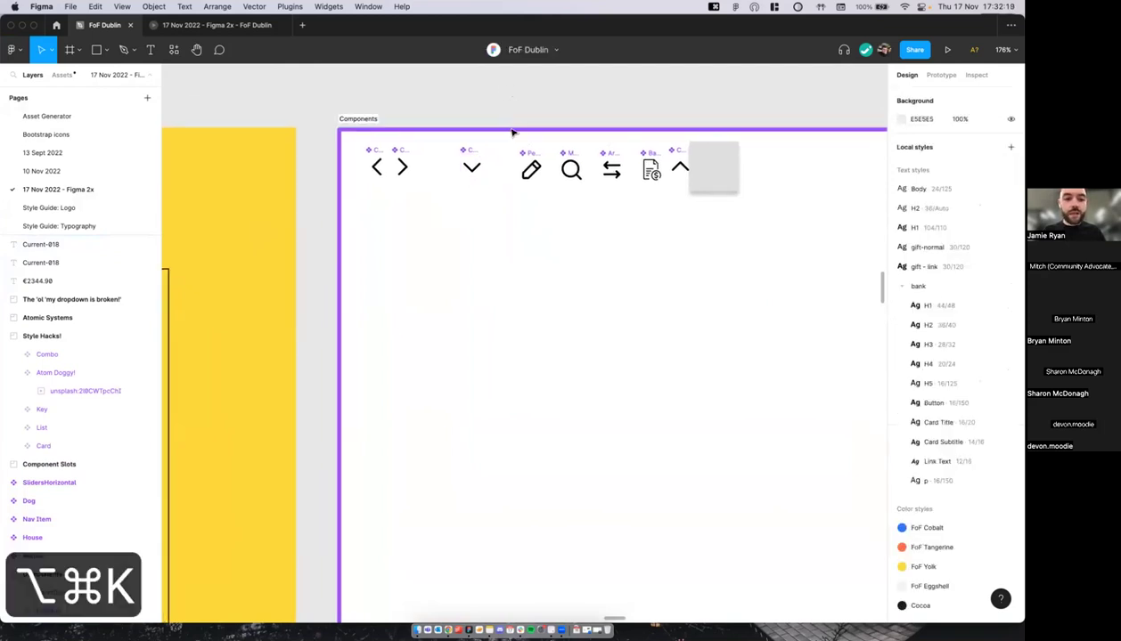
left_click(481, 127)
scroll(510, 134, "up", 3)
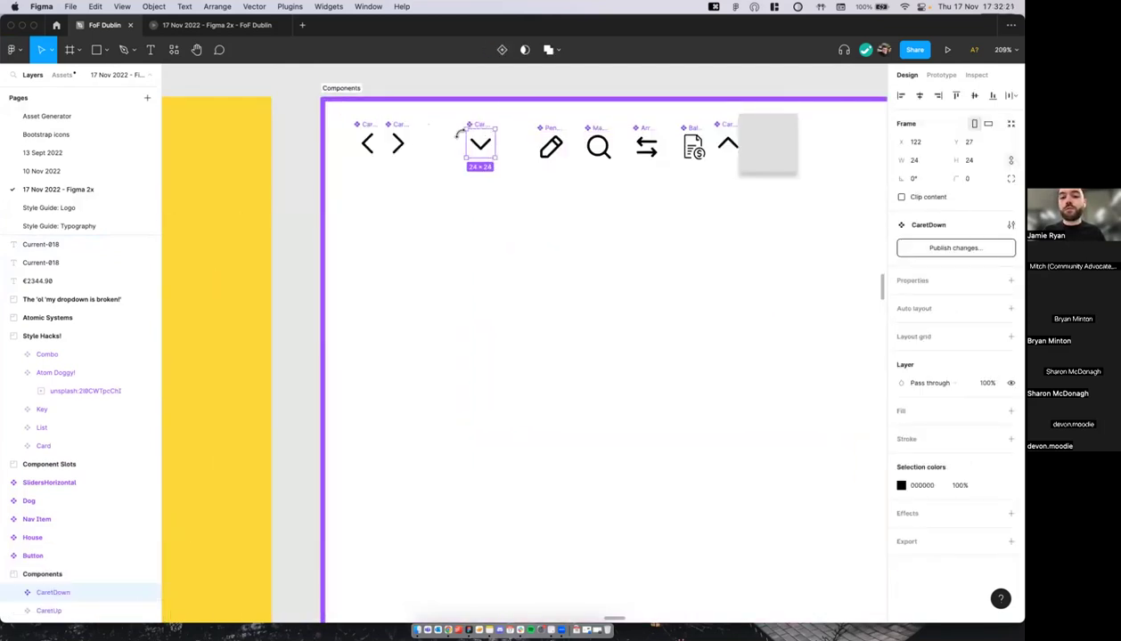
scroll(461, 138, "down", 2)
scroll(478, 142, "down", 2)
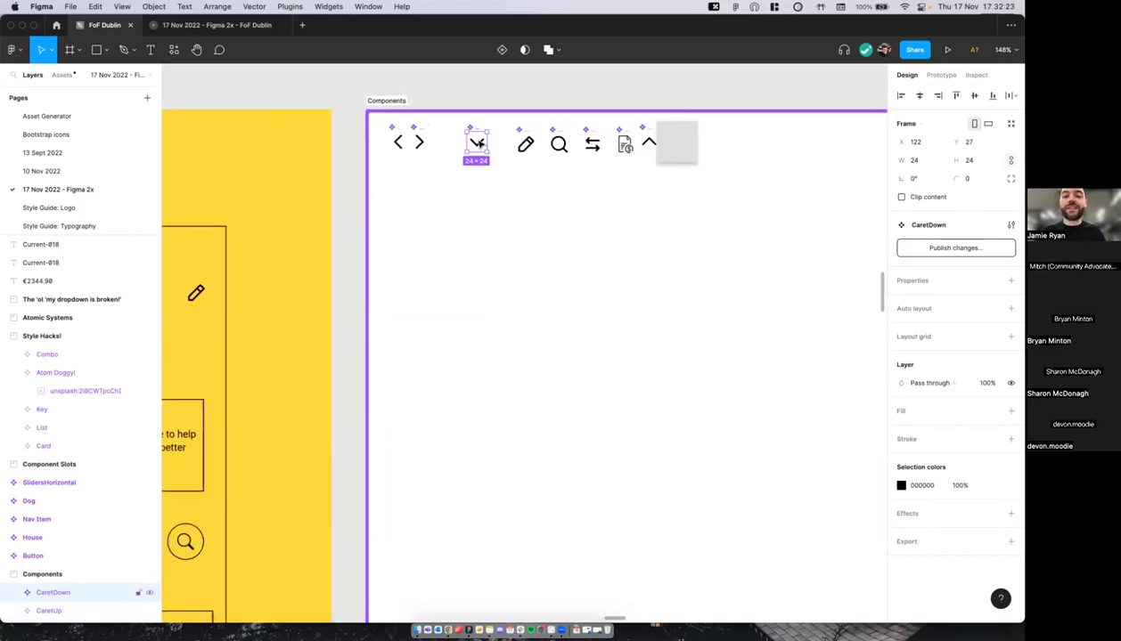
scroll(478, 143, "down", 5)
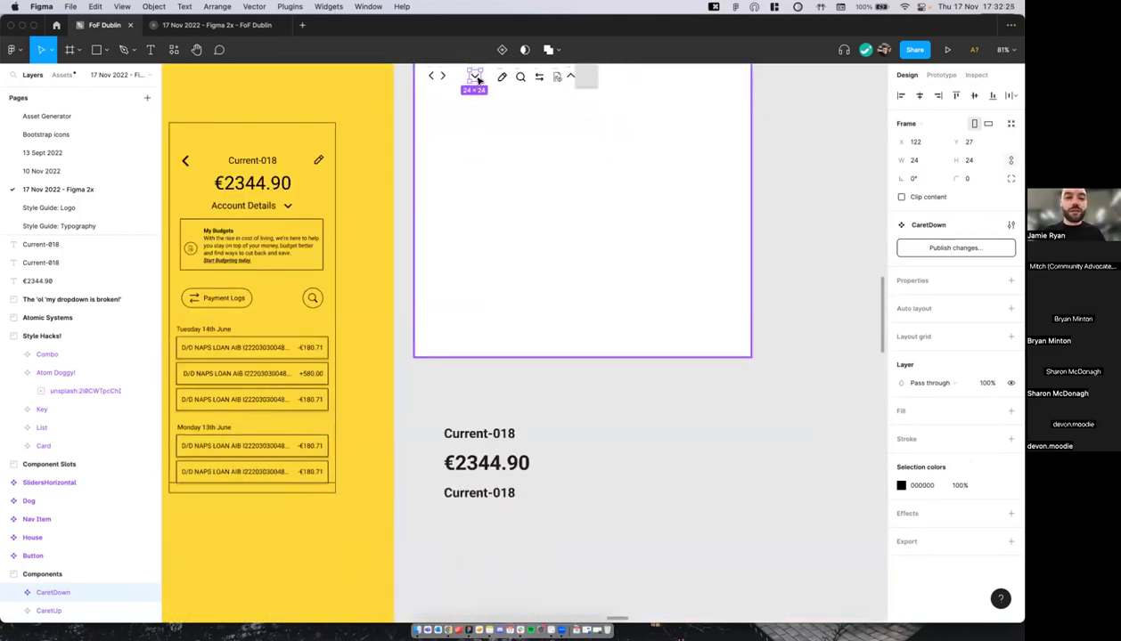
left_click_drag(474, 75, 546, 436)
scroll(546, 425, "down", 1)
Step: Search the local components for "caretdo" and place a CaretDown instance just below the end of the lower Current-018 text
key("shift+i")
key("shift+i")
type("care")
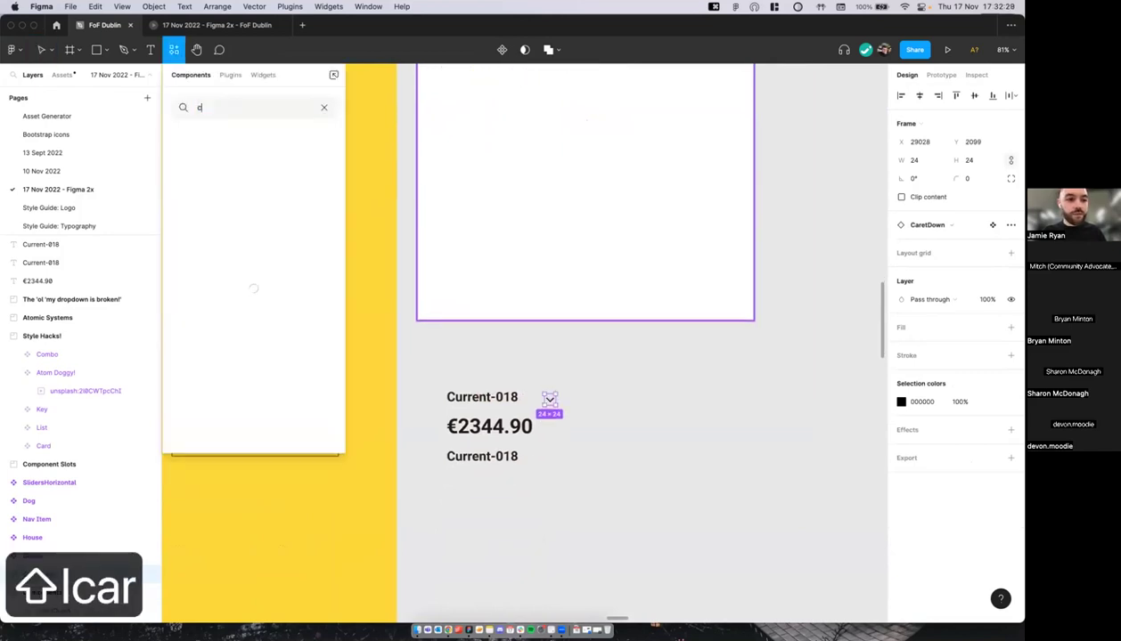
key("BackSpace")
key("BackSpace")
key("BackSpace")
key("BackSpace")
key("BackSpace")
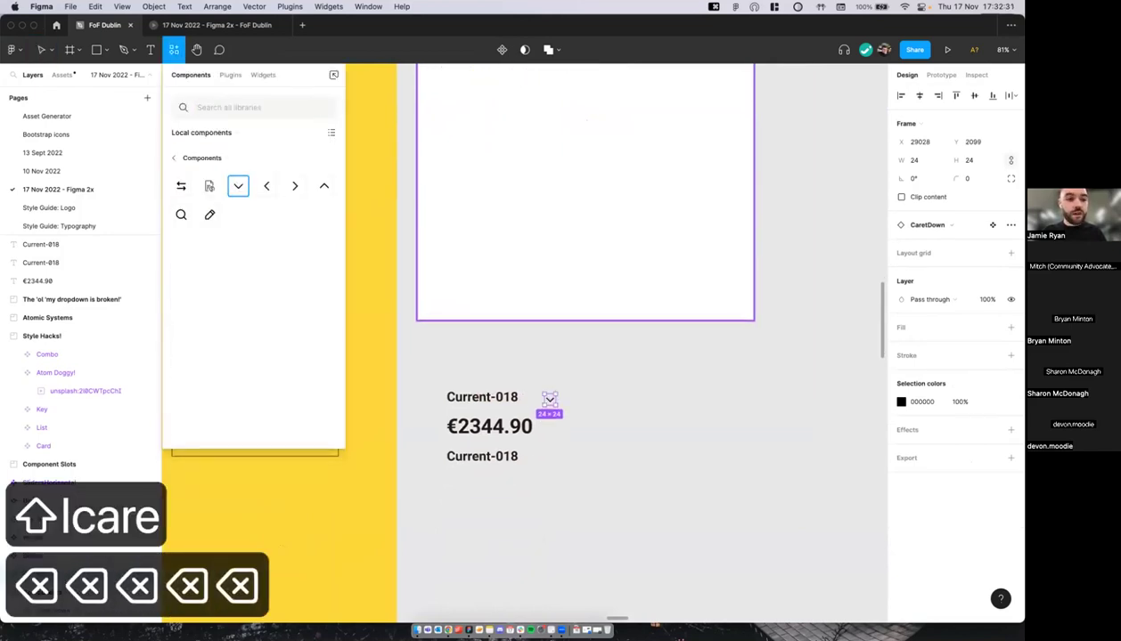
type("caretdo")
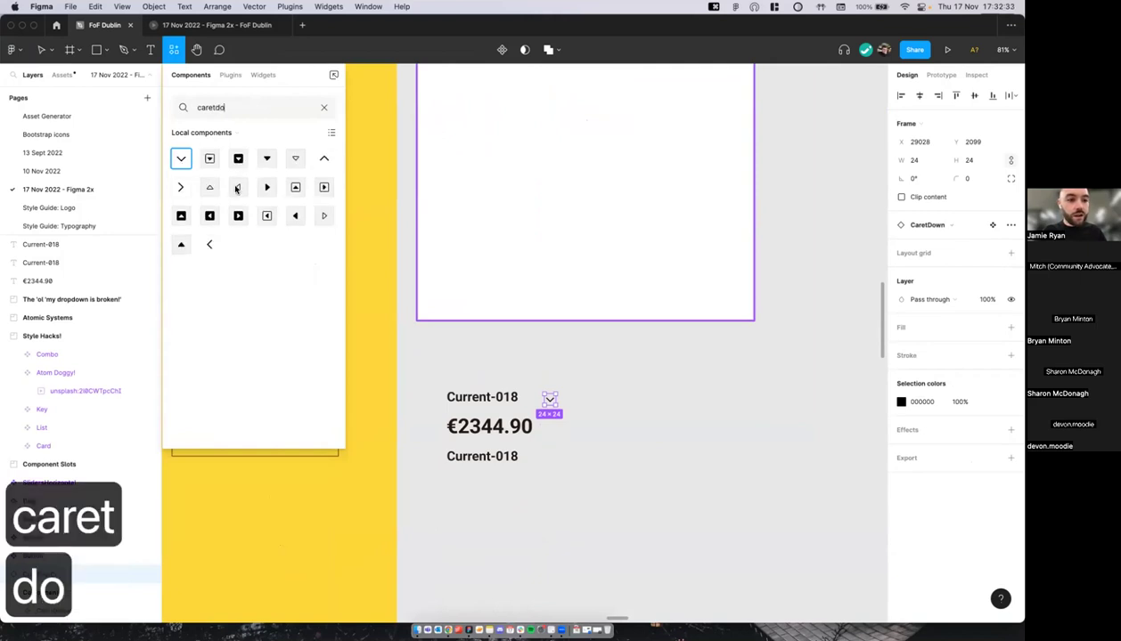
left_click_drag(180, 160, 515, 472)
scroll(588, 419, "up", 5)
scroll(606, 383, "down", 4)
scroll(515, 473, "left", 2)
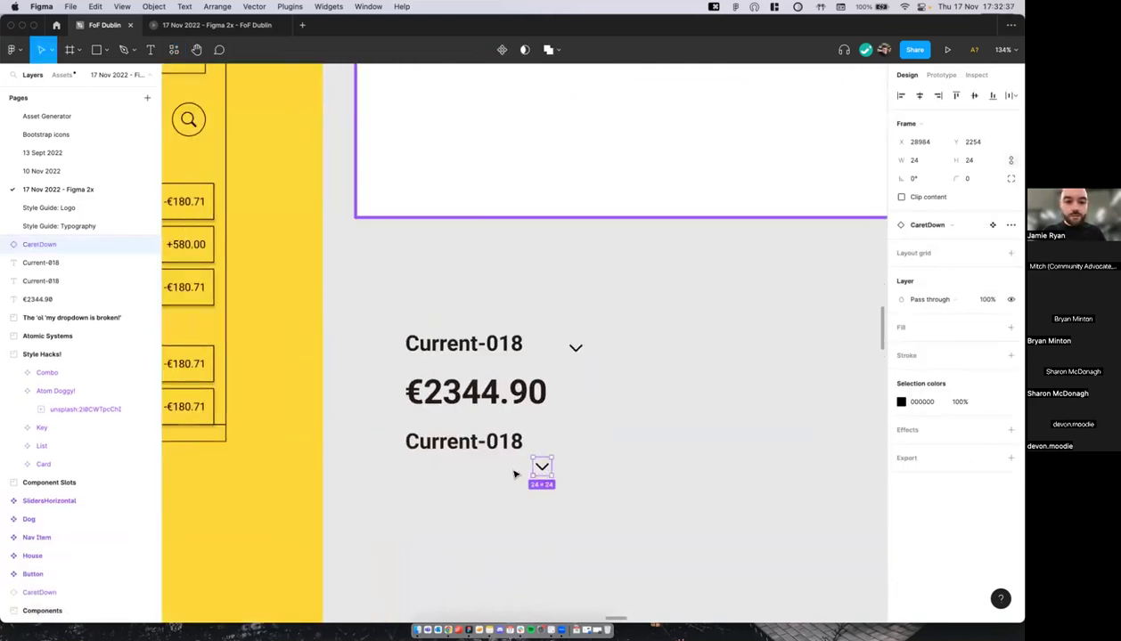
Step: Wrap the lower Current-018 text and its caret in a horizontal auto layout frame, centre-aligned with Auto spacing
scroll(515, 474, "down", 3)
scroll(514, 475, "left", 3)
left_click(605, 470, "shift")
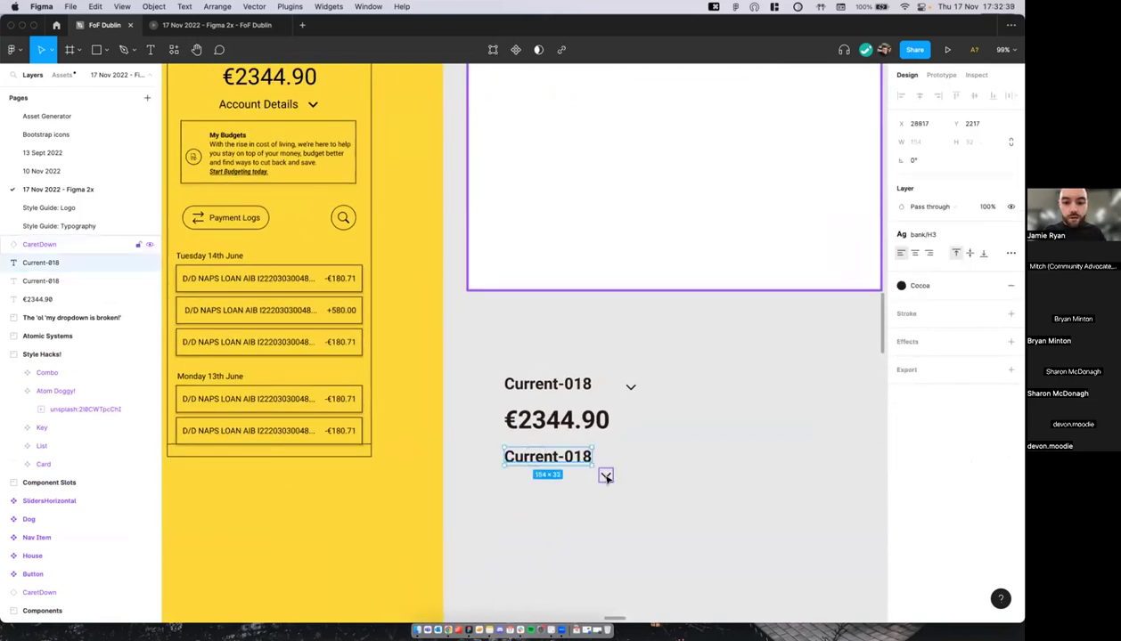
key("shift+a")
scroll(712, 418, "up", 1)
scroll(712, 418, "right", 1)
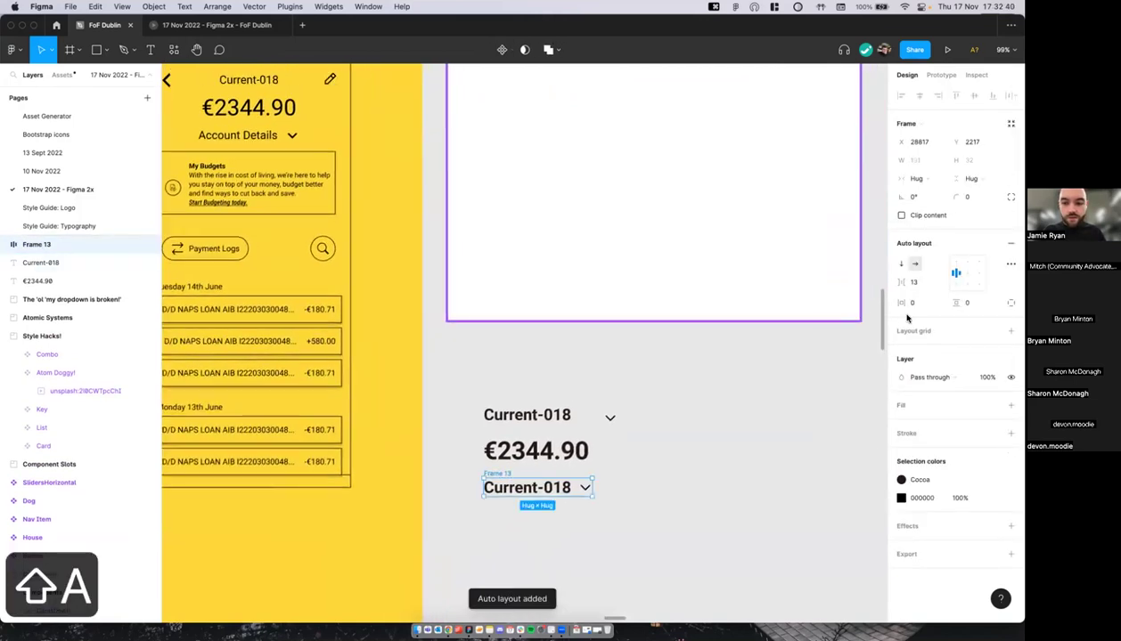
left_click(966, 275)
key("x")
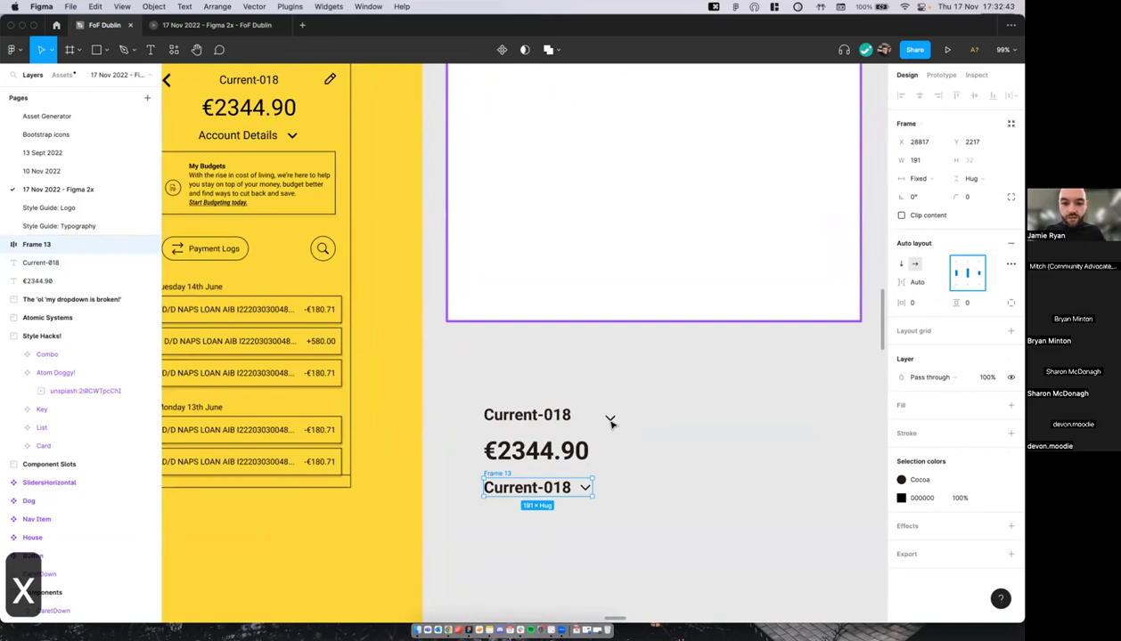
Step: Delete the spare CaretDown instance beside the upper Current-018 text
scroll(610, 424, "left", 2)
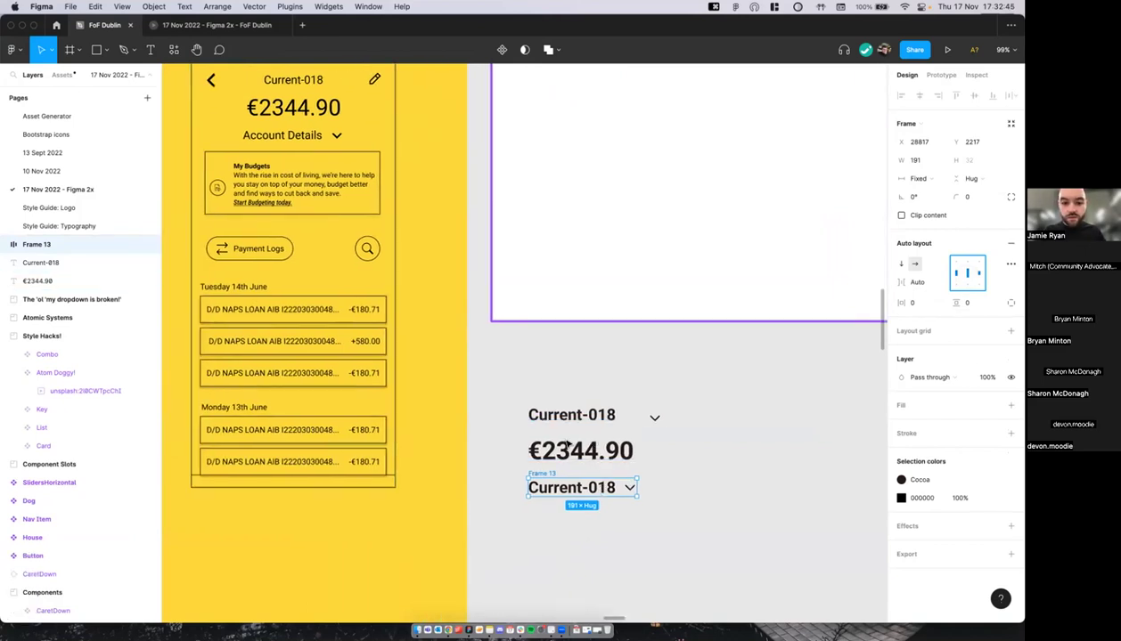
left_click(654, 417)
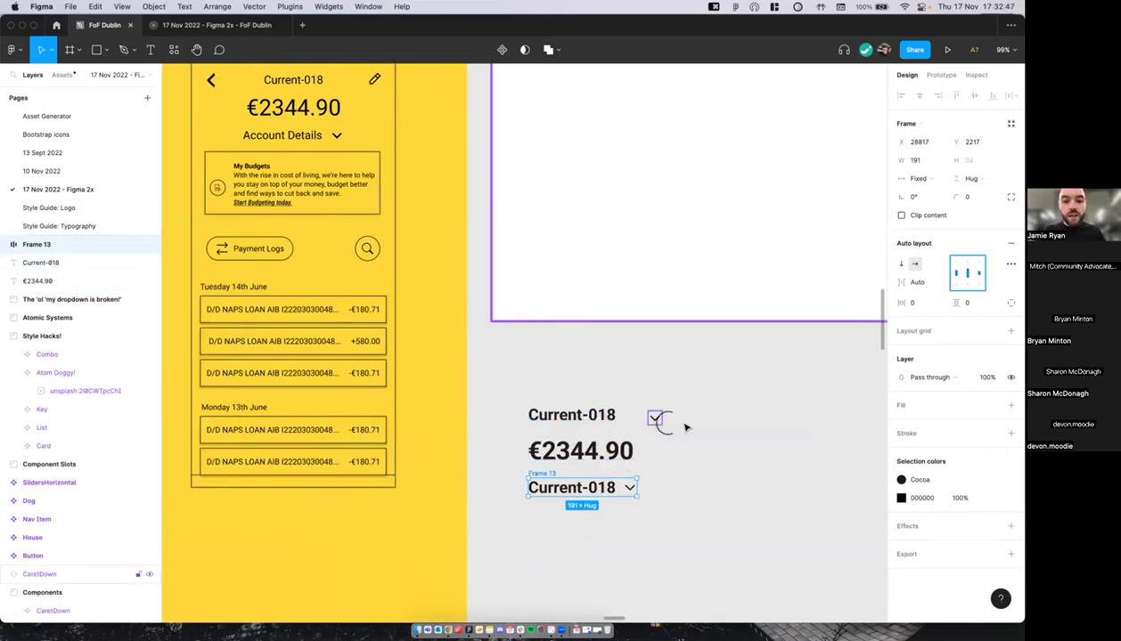
key("BackSpace")
Step: Wrap the upper Current-018 text, the €2344.90 text and the caret row in a vertical auto layout frame with centred items
left_click(588, 418)
left_click(567, 450, "shift")
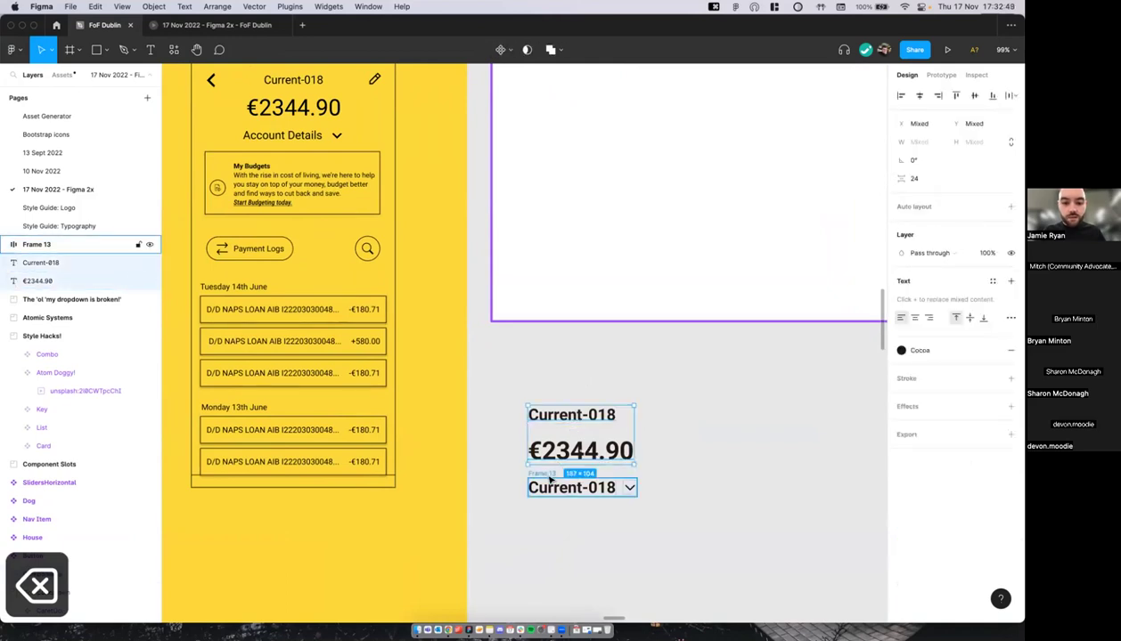
left_click(551, 483, "shift")
key("shift+a")
scroll(621, 413, "down", 1)
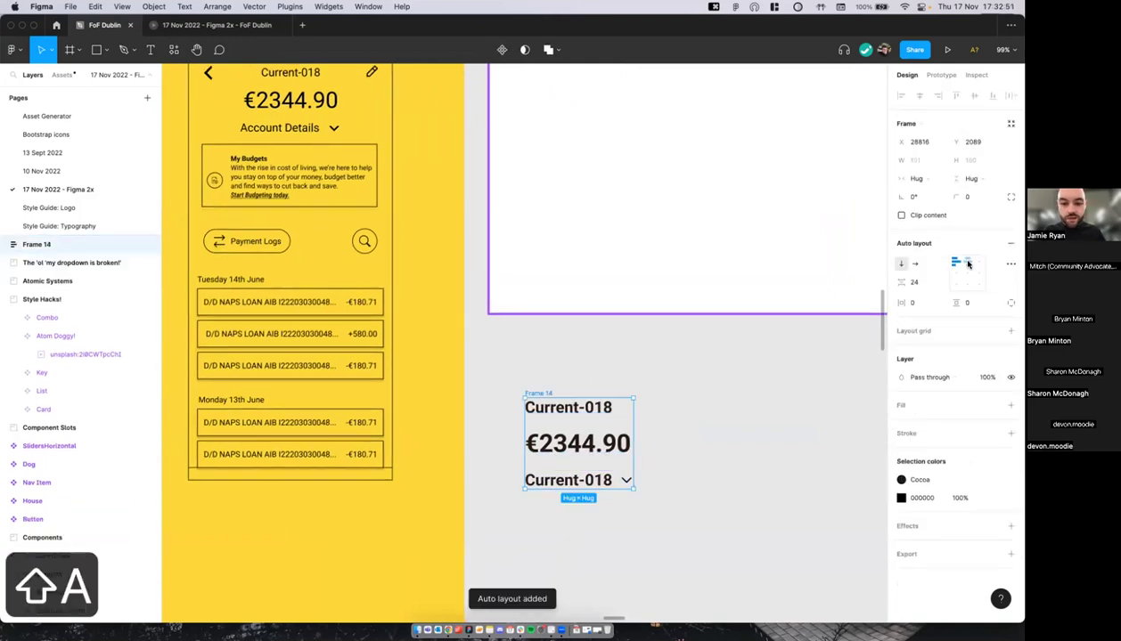
key("alt+h")
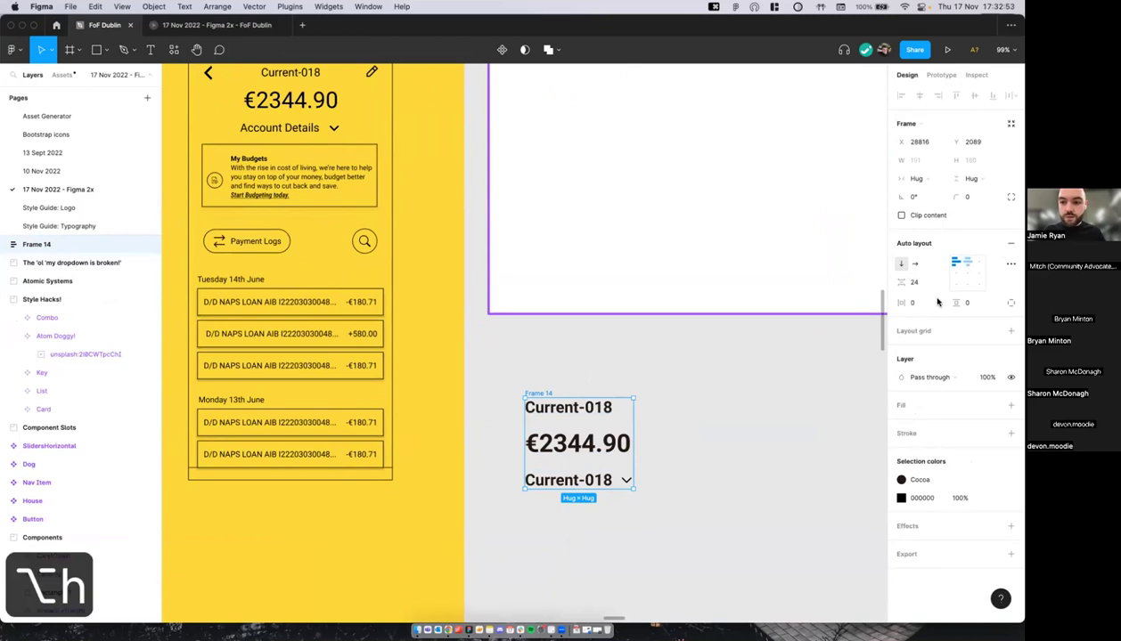
scroll(766, 372, "down", 3)
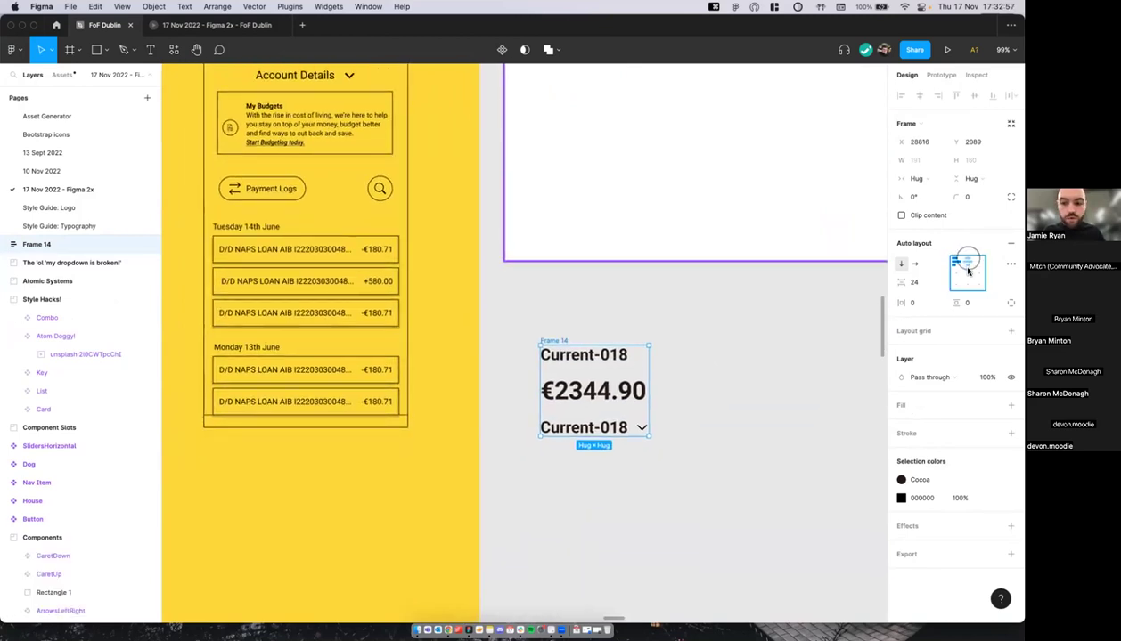
left_click(968, 272)
scroll(700, 320, "down", 2)
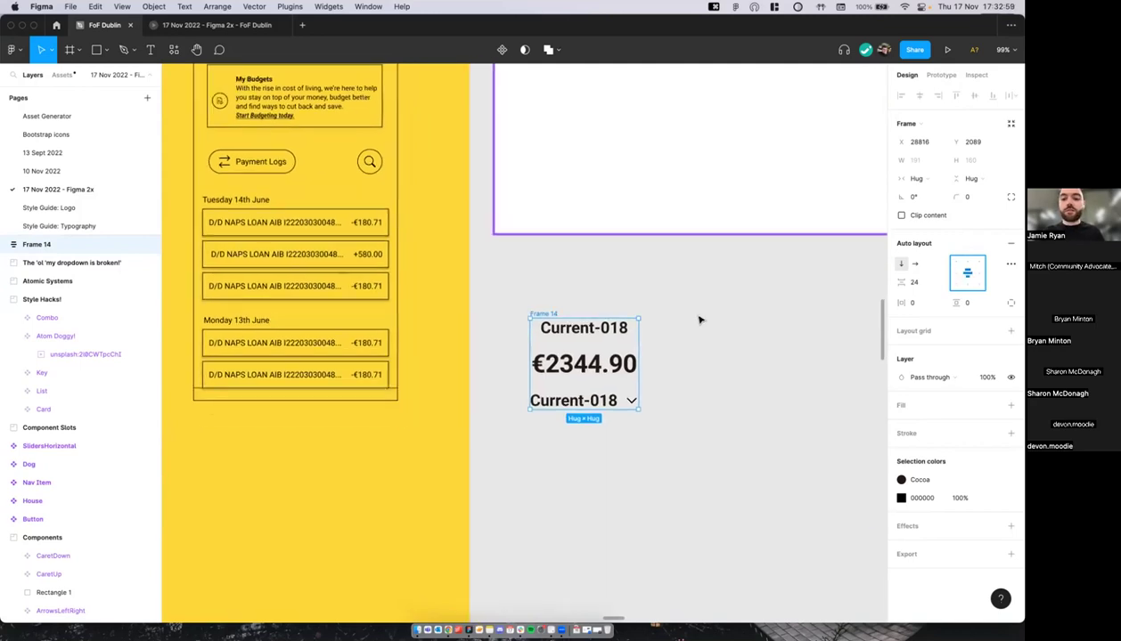
Step: Turn the centred account text frame into a component
scroll(694, 323, "up", 2)
scroll(609, 381, "up", 2)
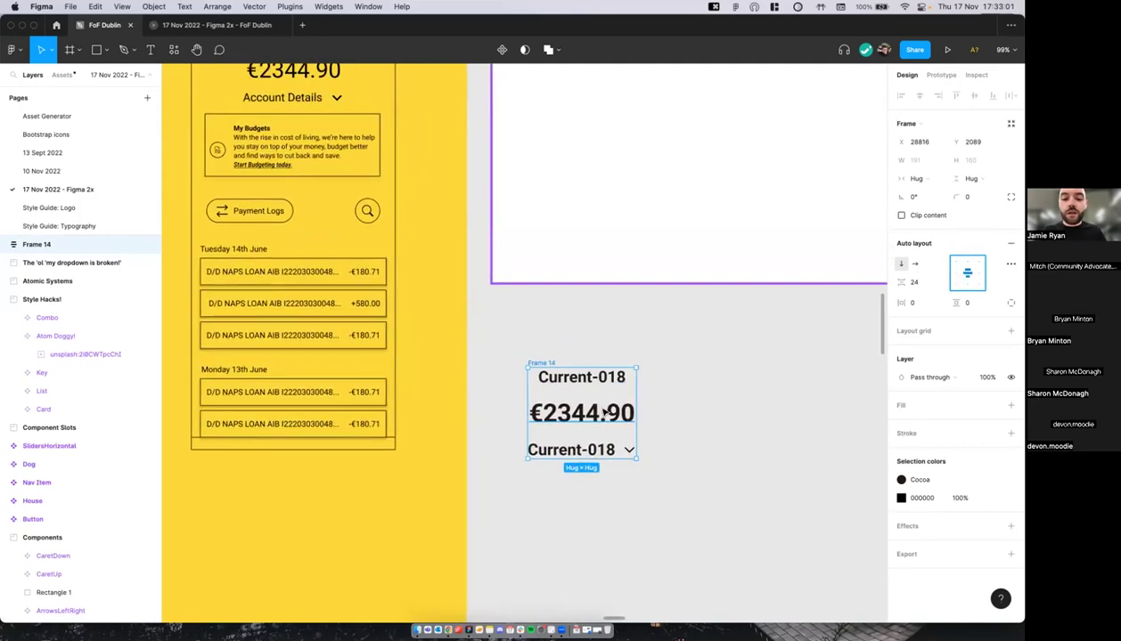
scroll(588, 401, "down", 3, "ctrl")
scroll(575, 418, "up", 1)
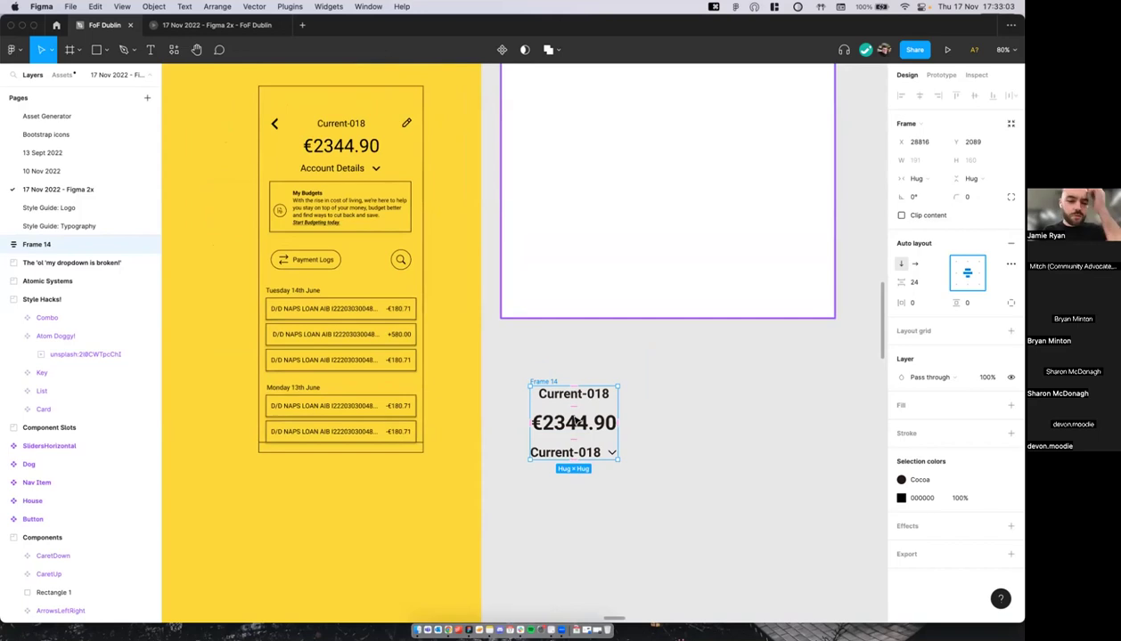
scroll(575, 420, "right", 1)
key("alt+super+k")
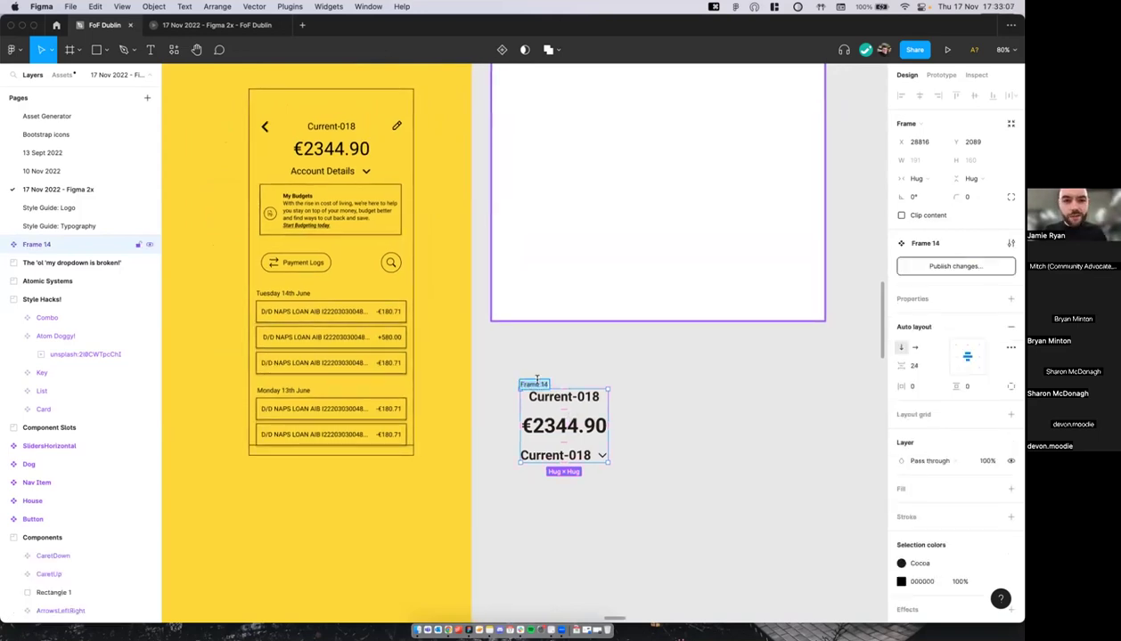
Step: Rename the new component as Account Details and deselect it
type("C")
key("BackSpace")
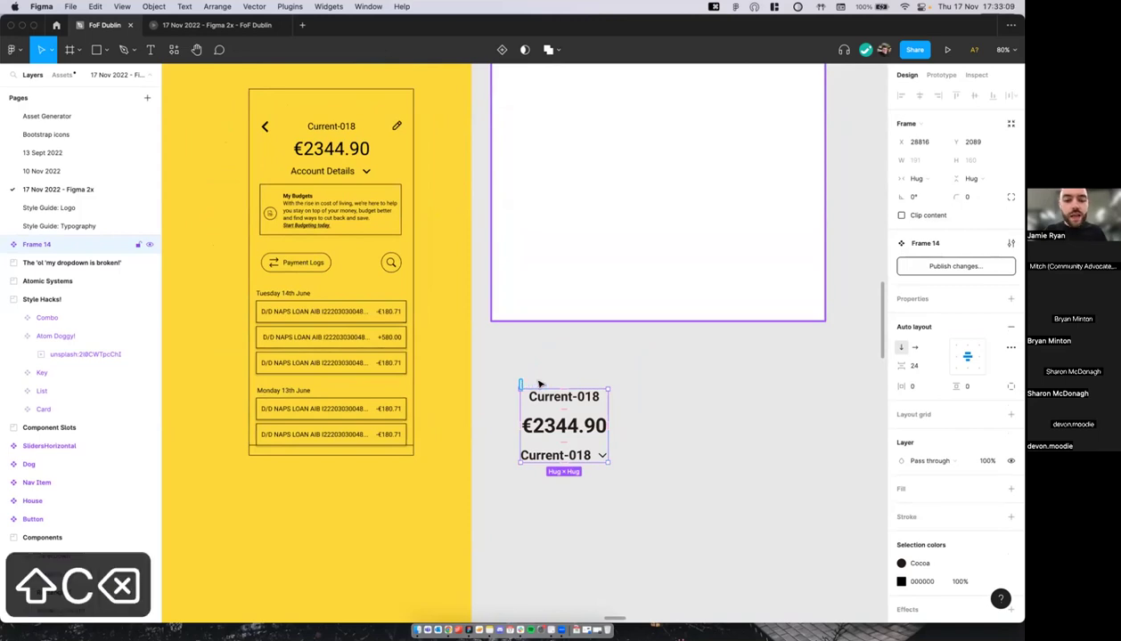
type("Cu")
key("BackSpace")
key("BackSpace")
type("ACcount Details")
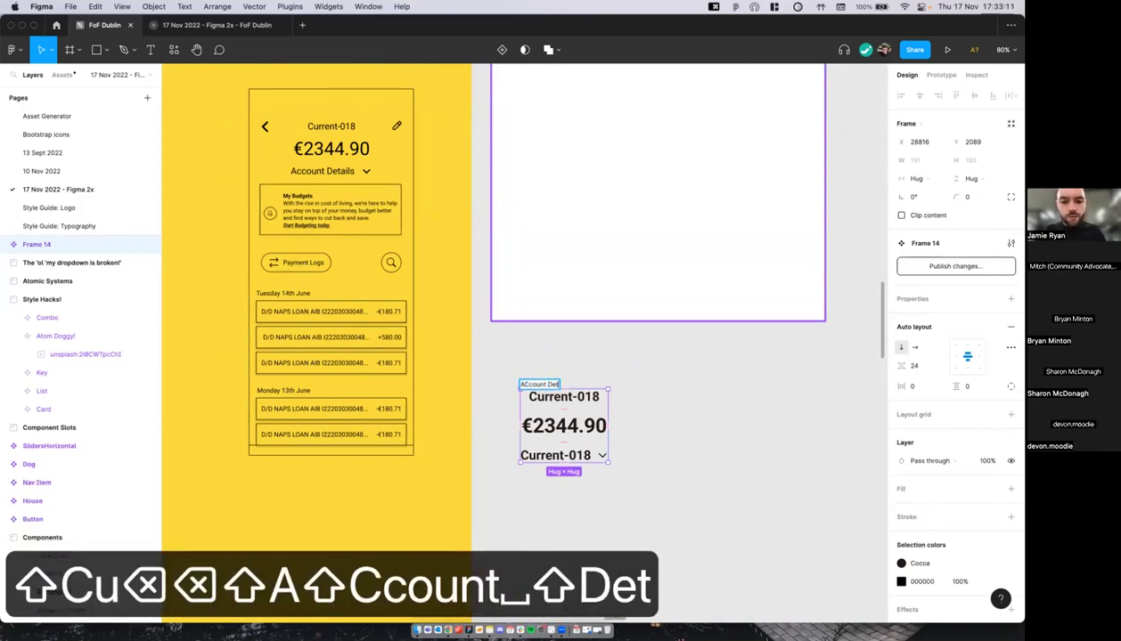
left_click(542, 381)
left_click(535, 385)
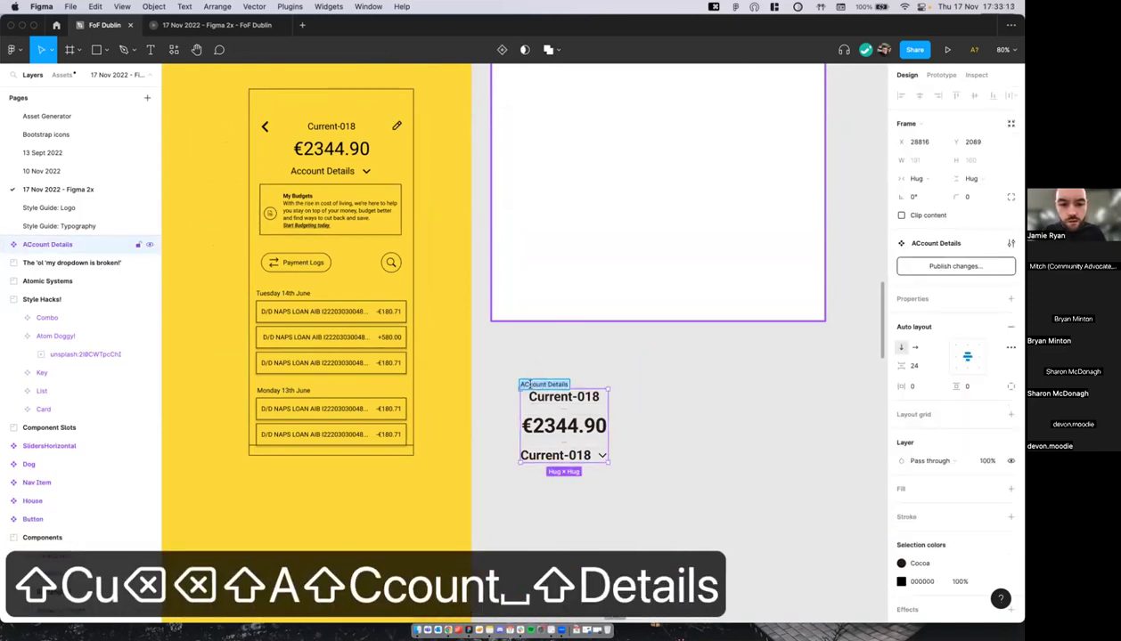
left_click(527, 385)
key("BackSpace")
type("c")
left_click(553, 367)
scroll(551, 391, "down", 3)
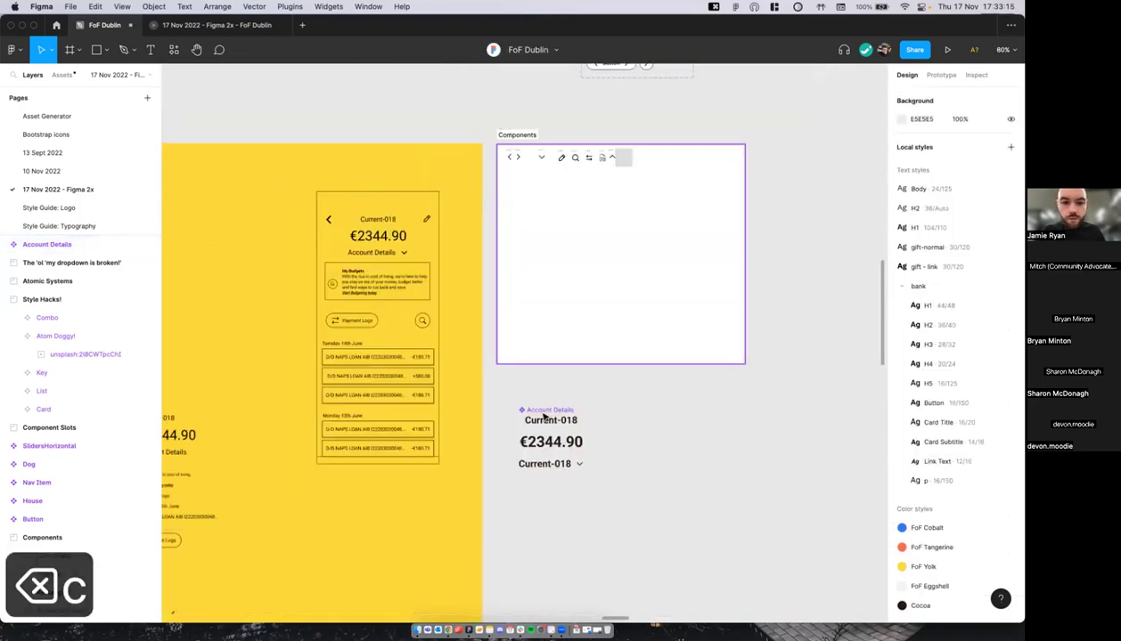
left_click(539, 407)
scroll(535, 404, "up", 2)
scroll(535, 403, "down", 2)
left_click(592, 418)
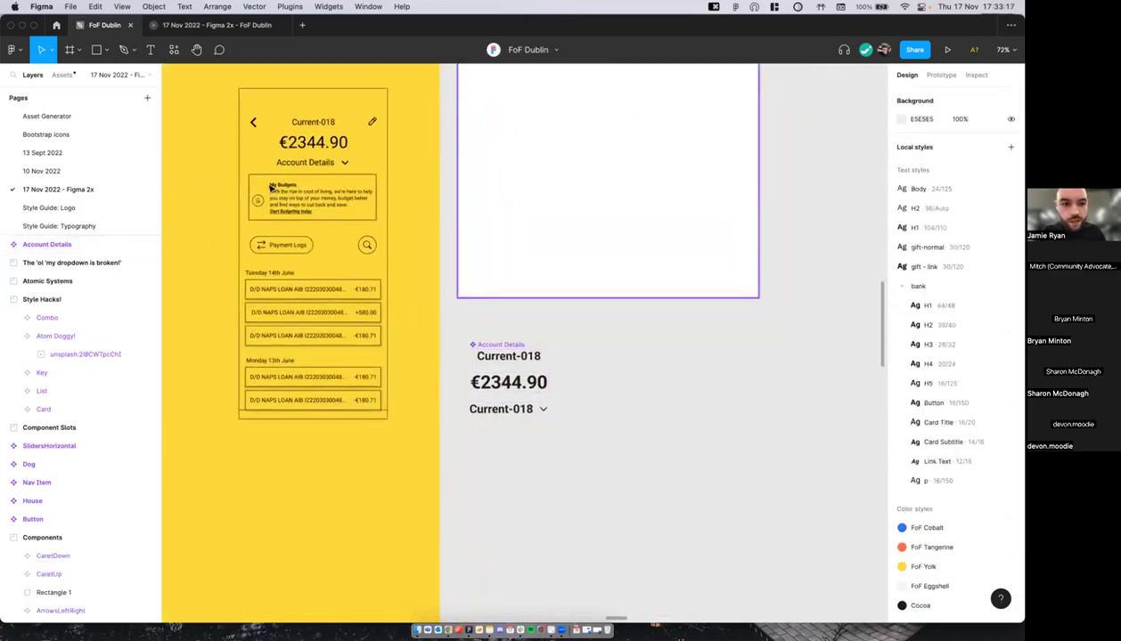
key("t")
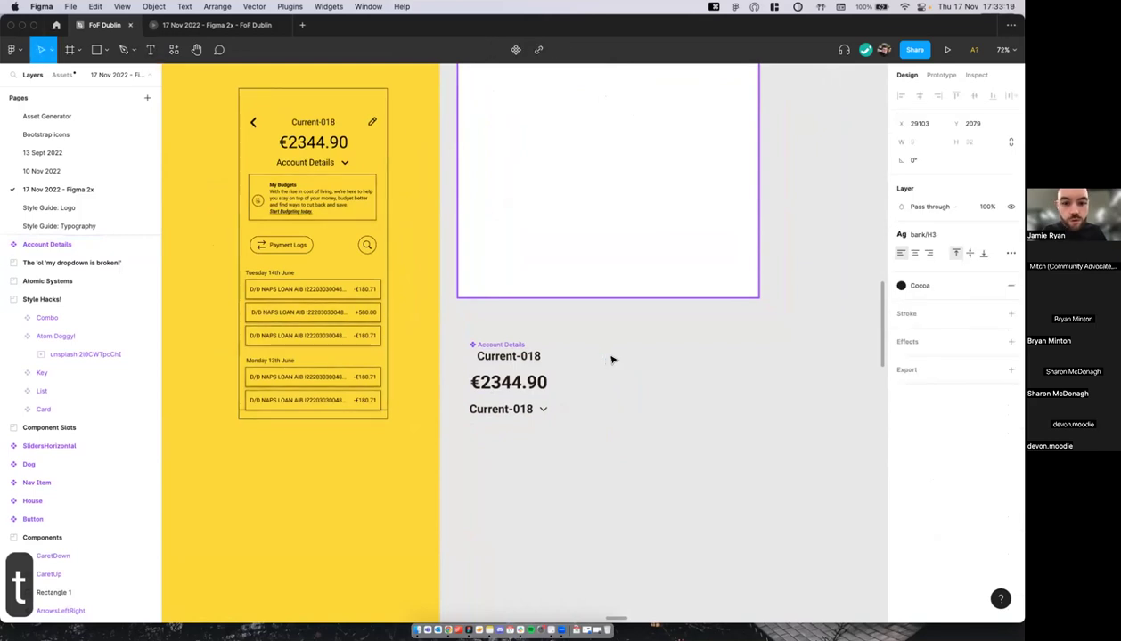
left_click(570, 323)
scroll(263, 187, "up", 3)
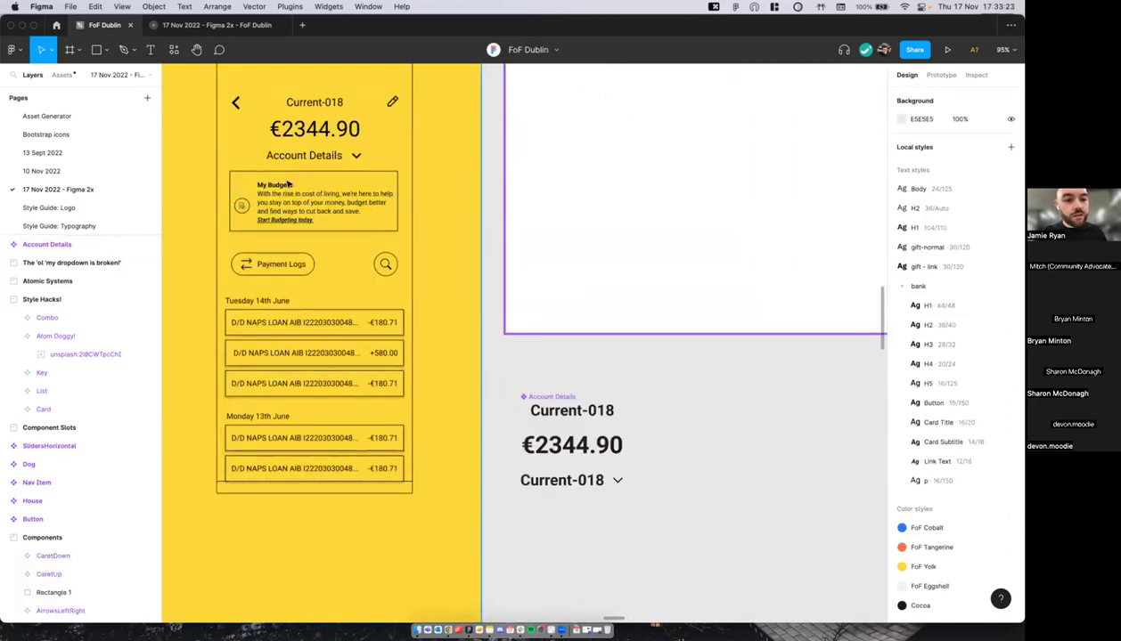
scroll(282, 180, "down", 3)
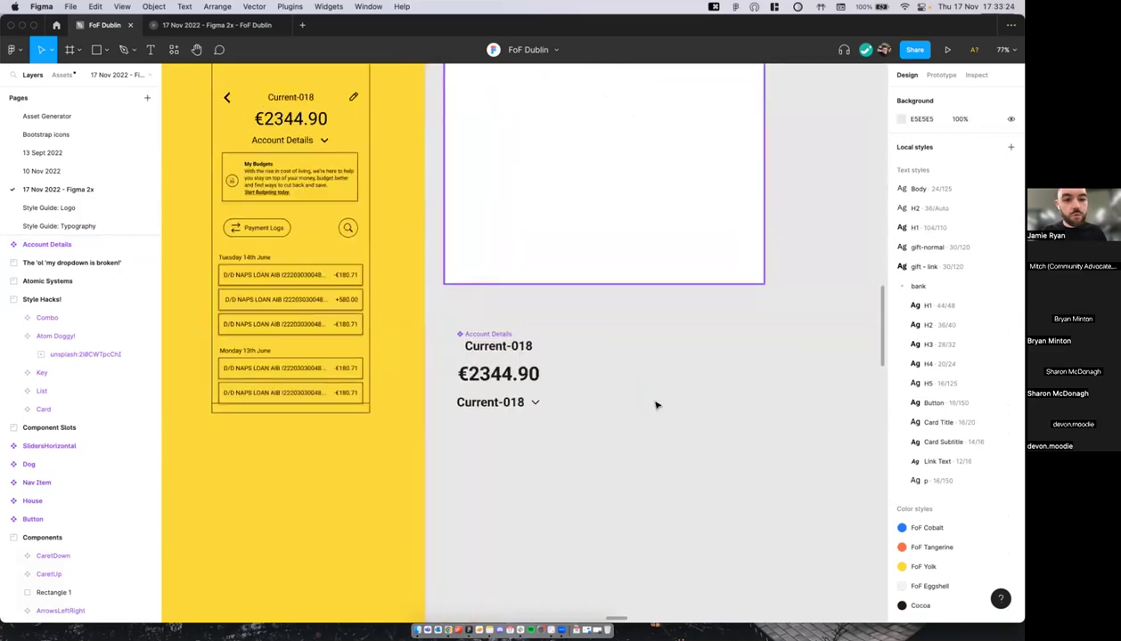
Step: Add a text reading "Title" on the empty canvas beside the Account Details component
key("t")
left_click(618, 359)
type("Title")
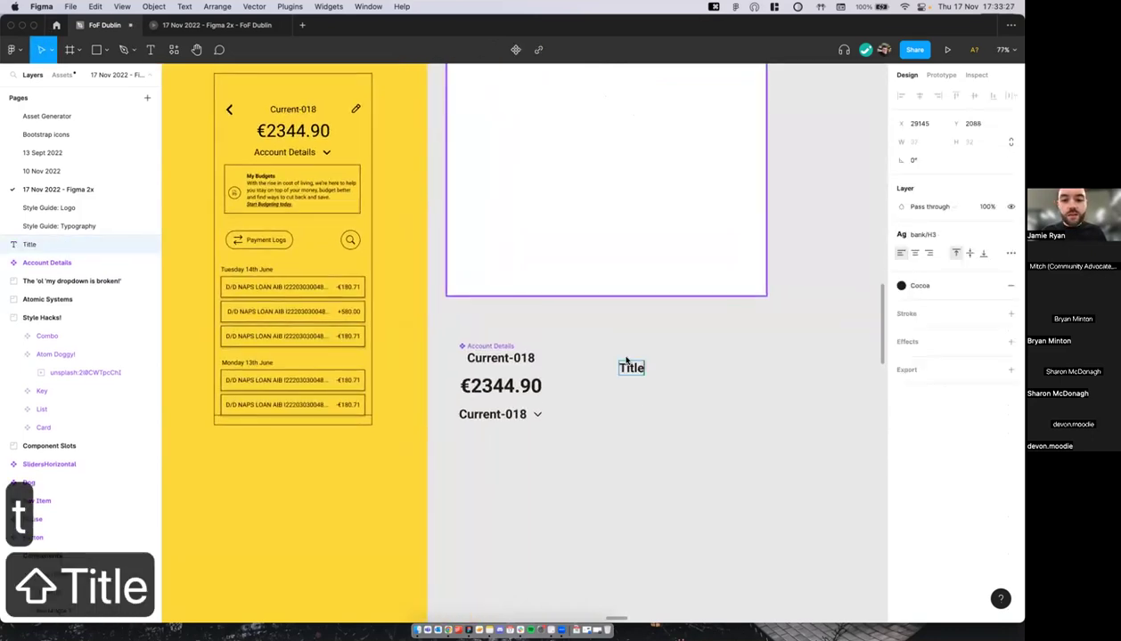
Step: Apply the bank/Card Title text style to the "Title" text
left_click(952, 233)
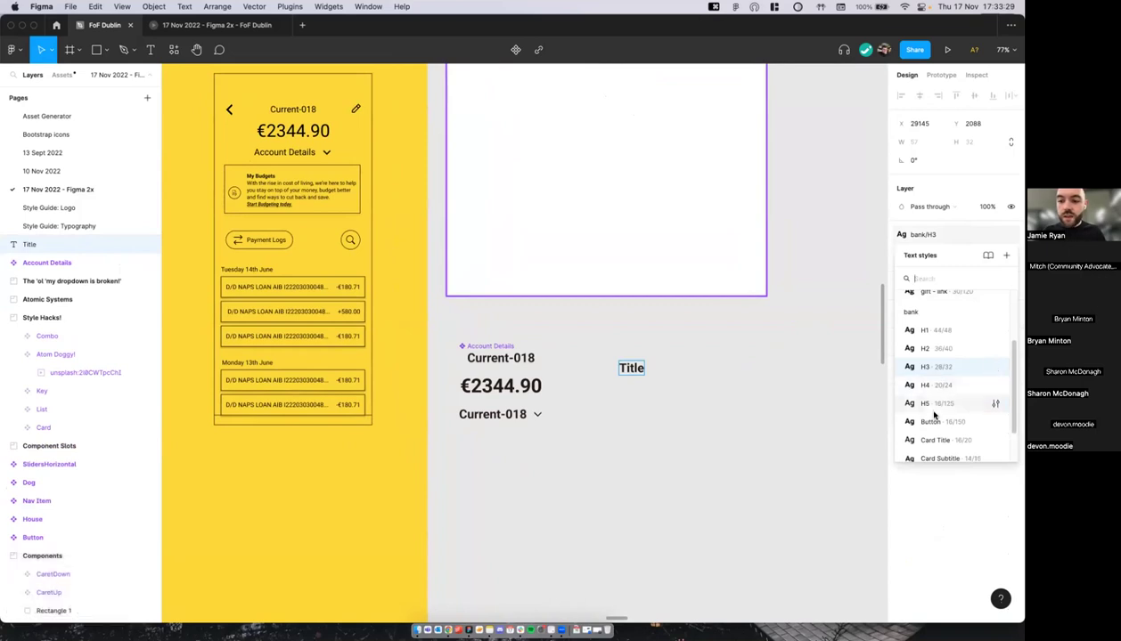
left_click(939, 442)
key("super+a")
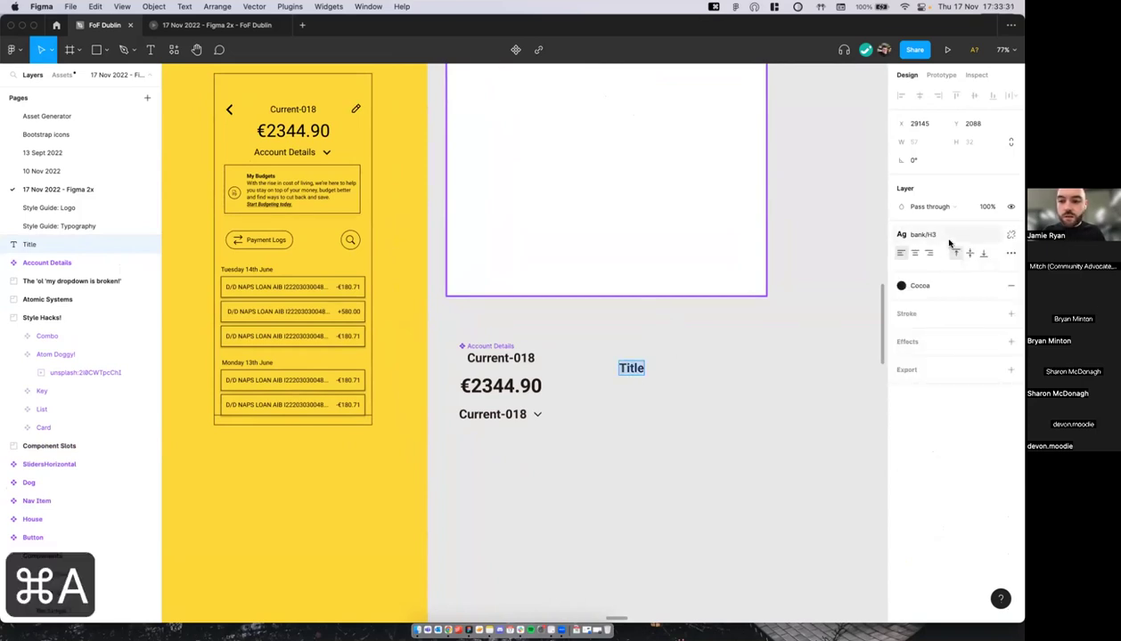
left_click(935, 234)
left_click(933, 439)
Step: Add a text reading "Subtitle" below the Title text and give it the bank/Card Subtitle style
key("t")
left_click(626, 391)
type("Subtitle")
key("super+a")
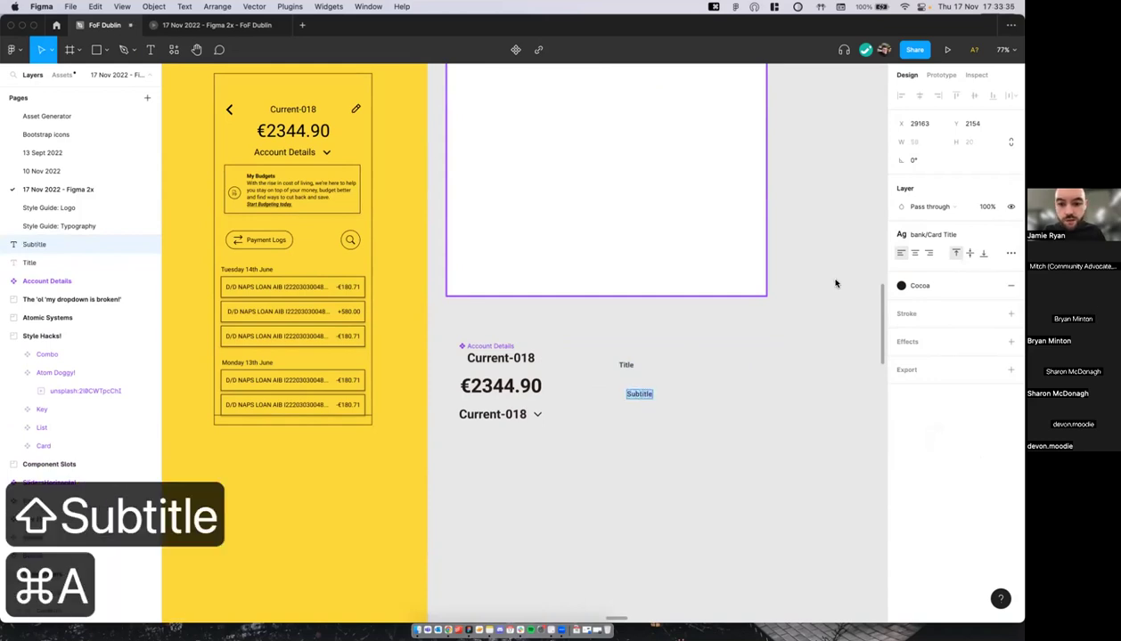
left_click(935, 283)
left_click(933, 235)
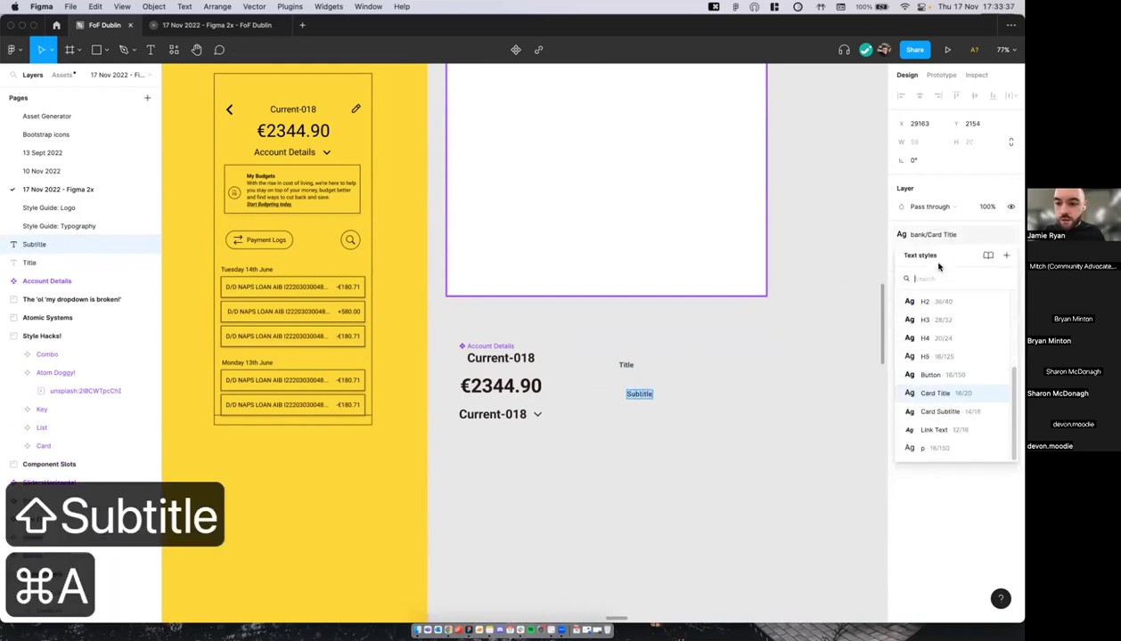
left_click(932, 406)
Step: Add a text reading "Link text" below the Subtitle and give it the bank/Link Text style
key("t")
left_click(630, 433)
type("Link ")
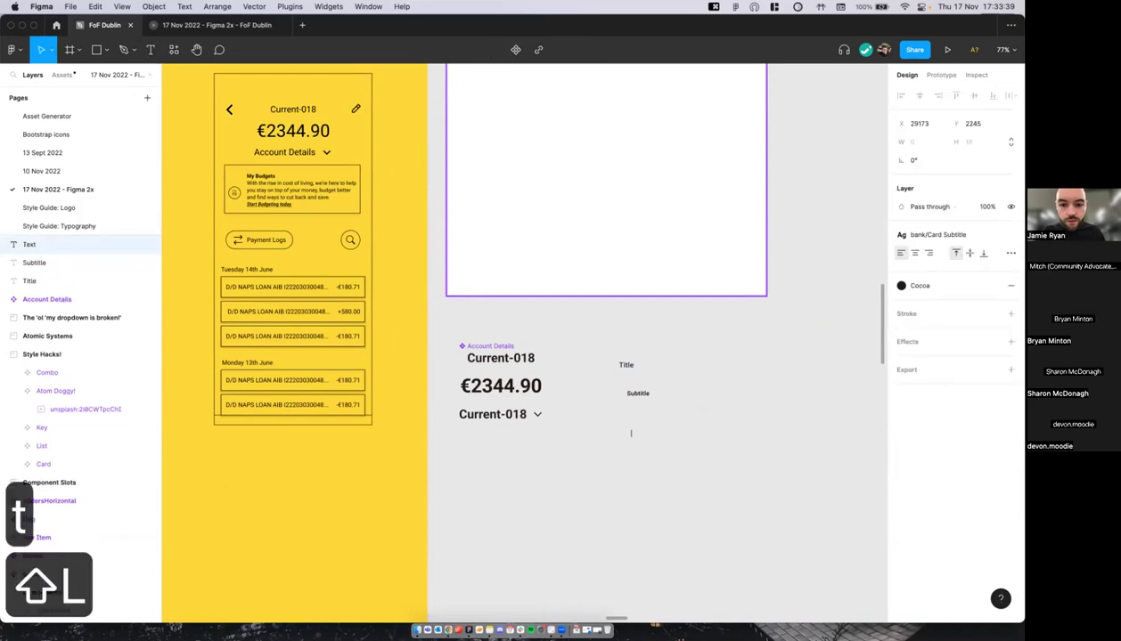
type("text")
key("super+a")
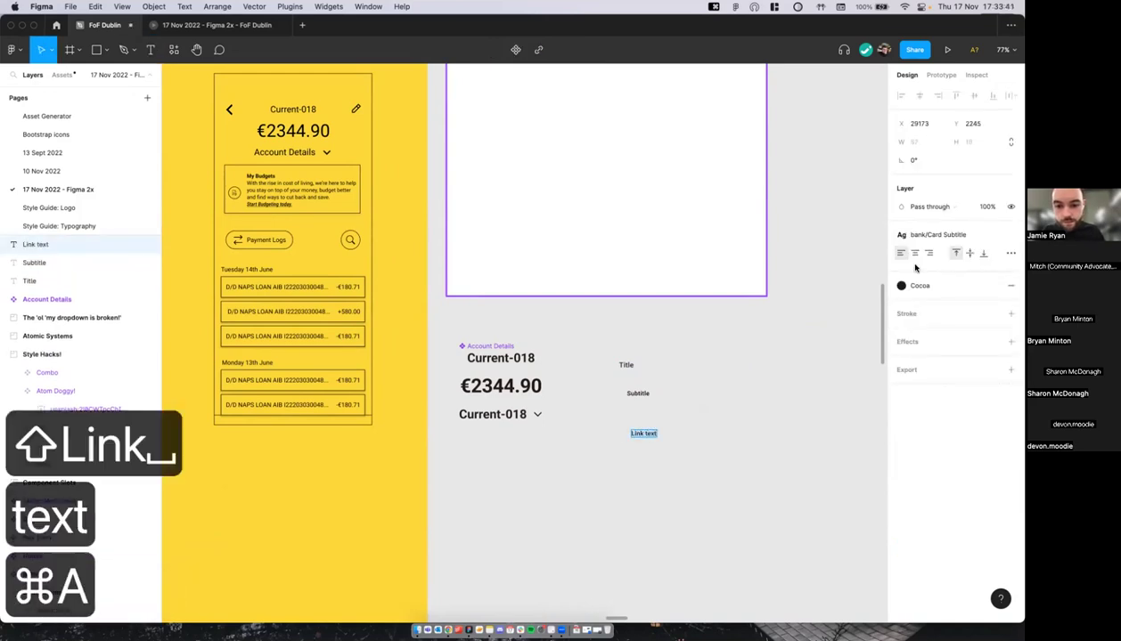
left_click(932, 234)
left_click(926, 428)
Step: Wrap the Title, Subtitle and Link text layers in a vertical auto layout frame
left_click(620, 413)
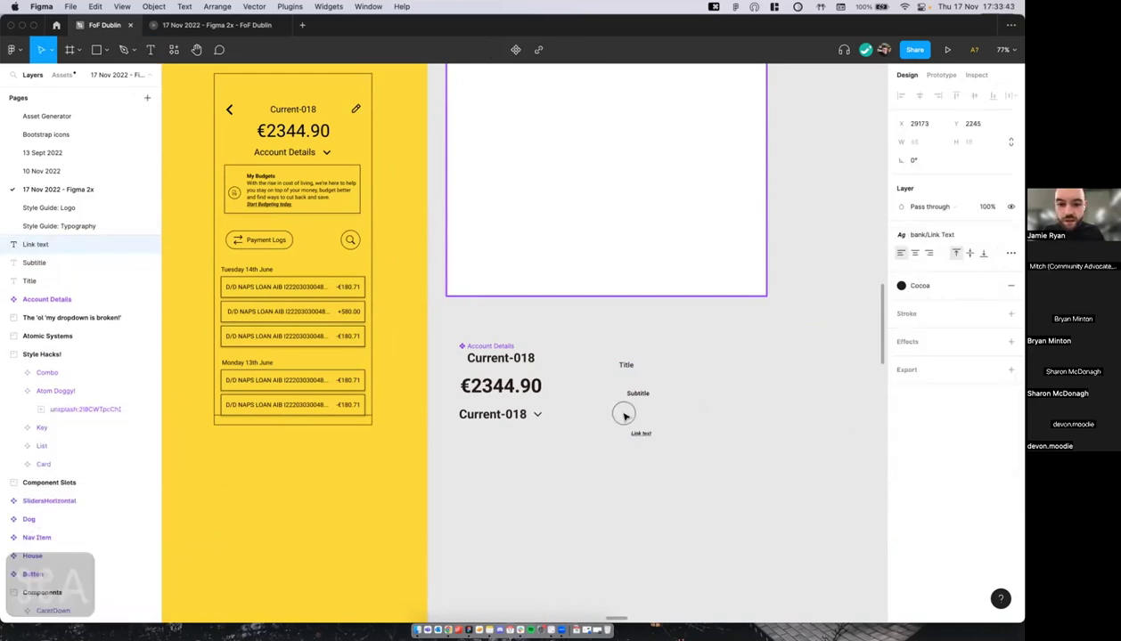
left_click(629, 387)
left_click(627, 365)
left_click(616, 339)
left_click(623, 365)
left_click(629, 393, "shift")
key("shift+a")
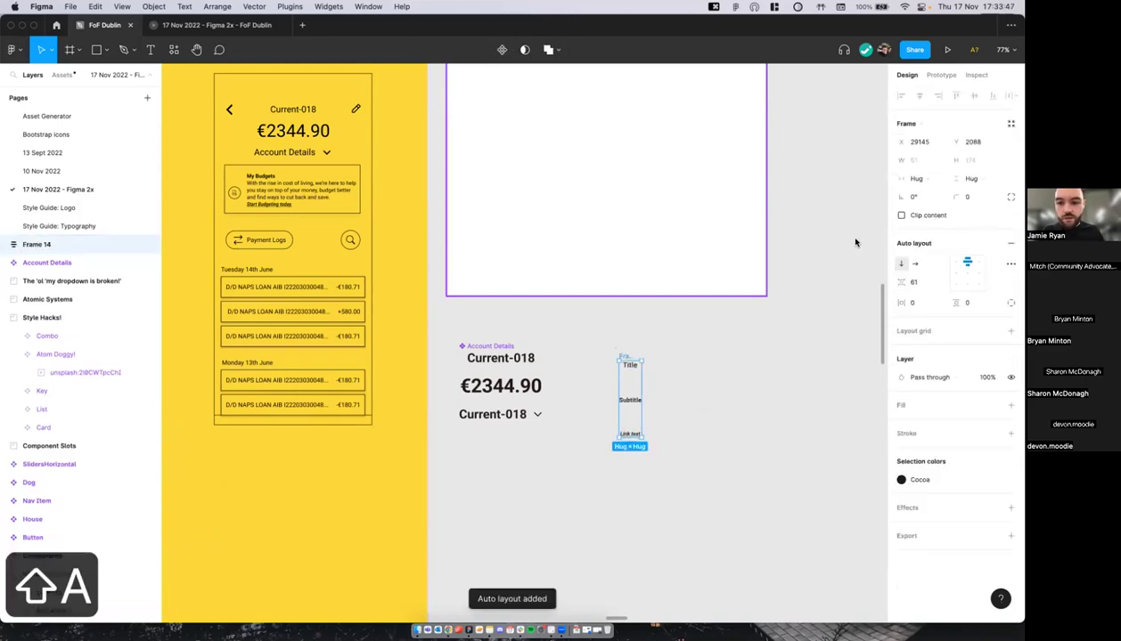
Step: Set the text frame's item spacing to 0, align its contents to the top left and deselect it
scroll(746, 334, "down", 2)
left_click(912, 281)
type("0")
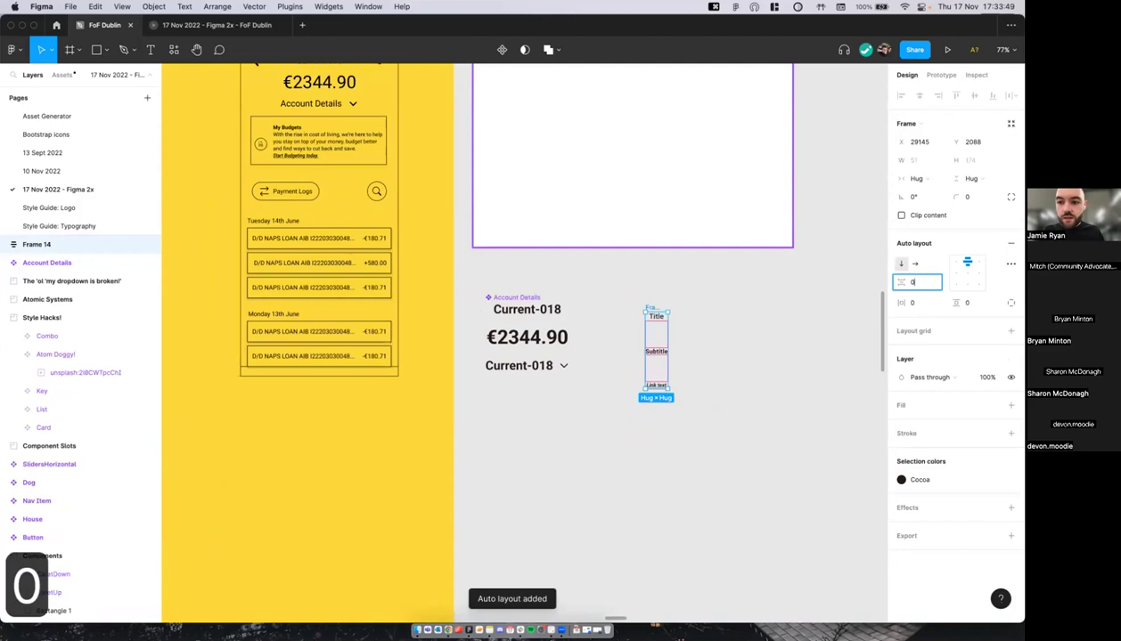
key("Return")
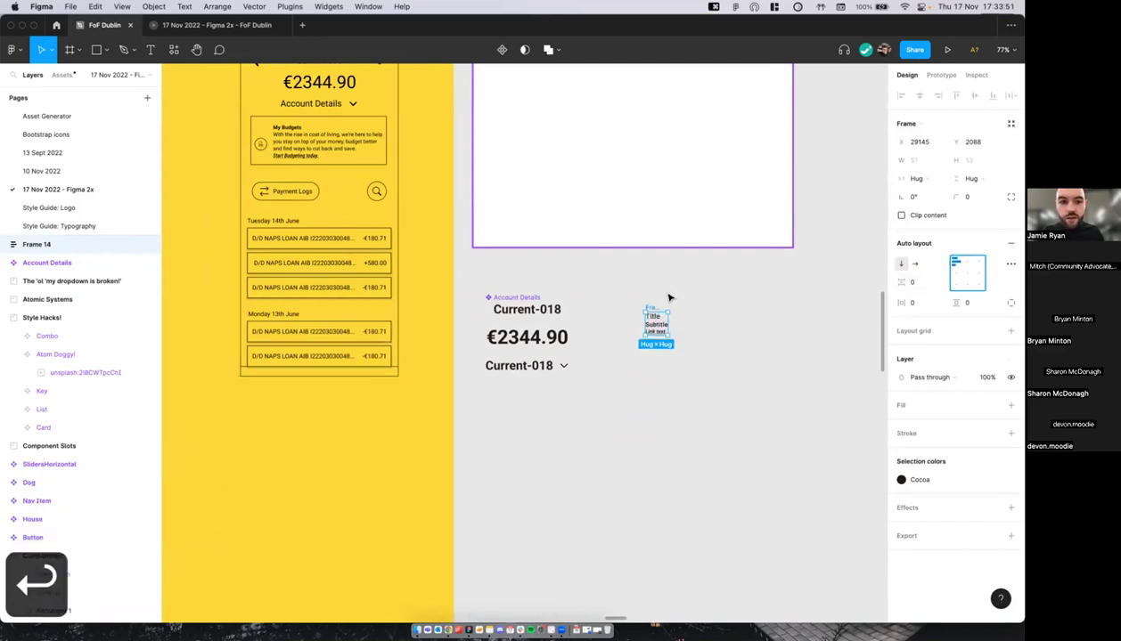
left_click(691, 298)
Step: Find the BalanceSheet icon among the local components with "balan" and place an instance just left of the Title text frame
scroll(691, 299, "up", 2)
scroll(425, 242, "left", 2)
scroll(249, 216, "up", 2)
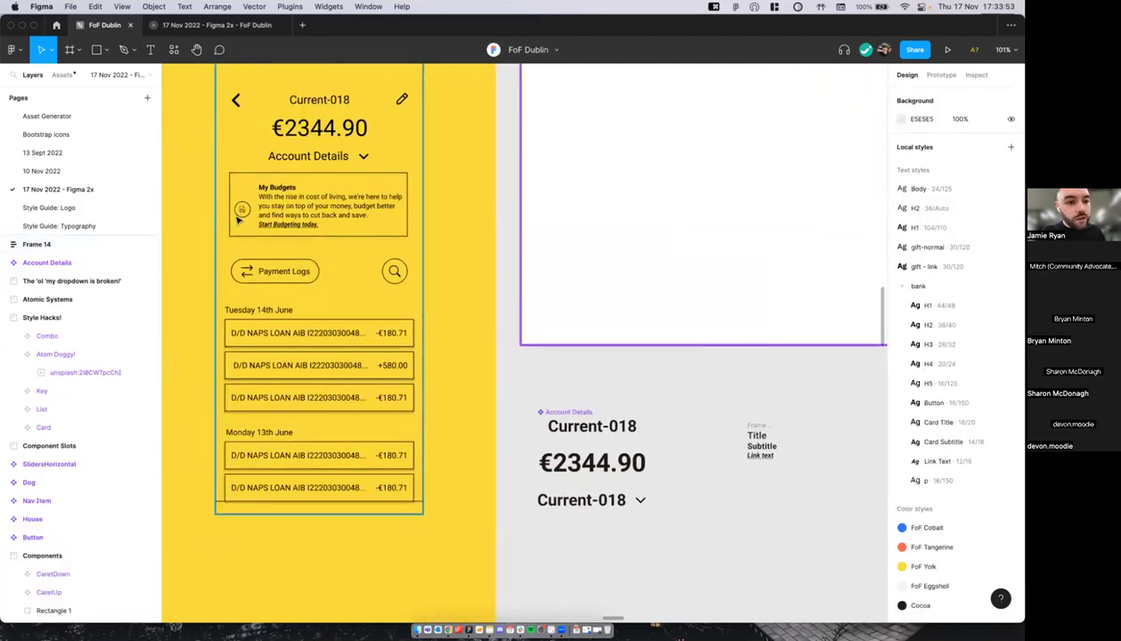
scroll(243, 211, "down", 5)
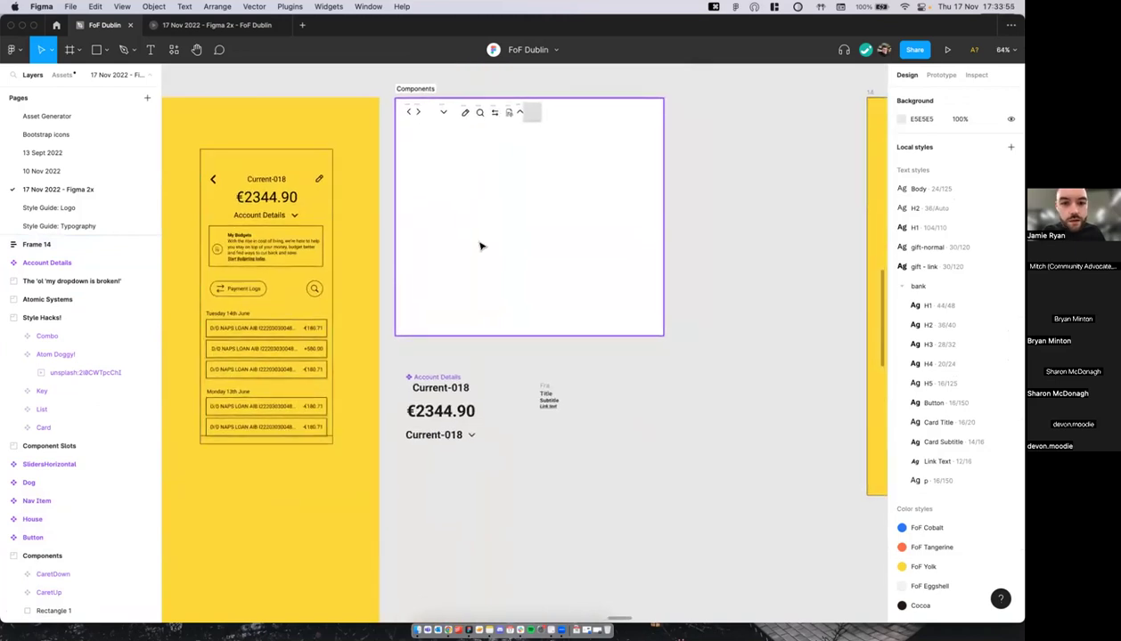
scroll(534, 326, "up", 5)
key("shift+i")
type("budg")
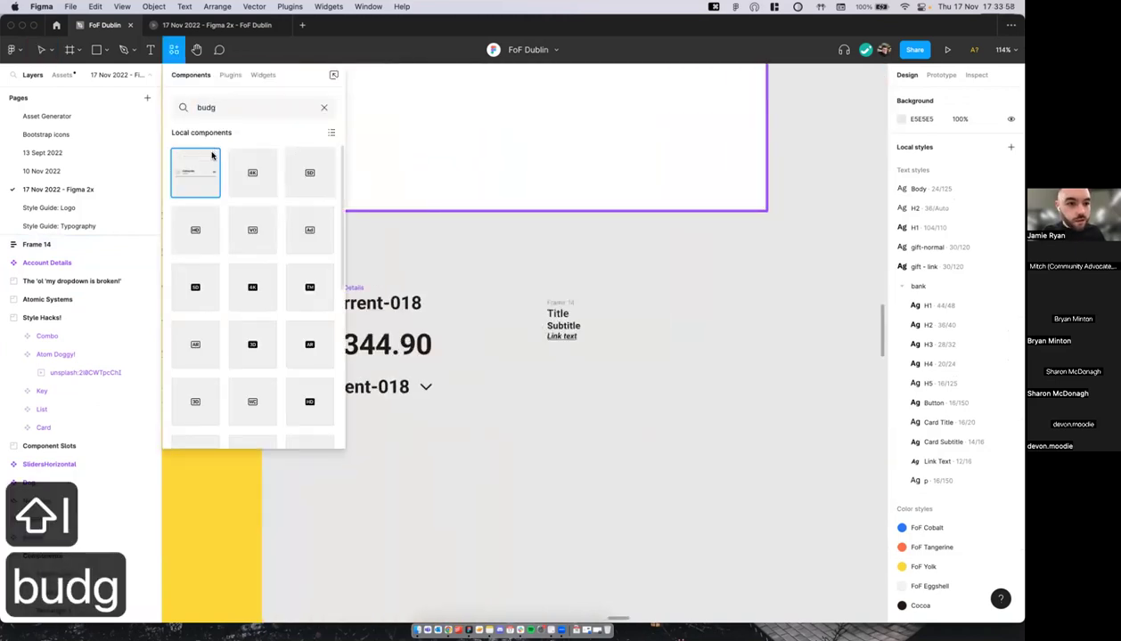
key("super+a")
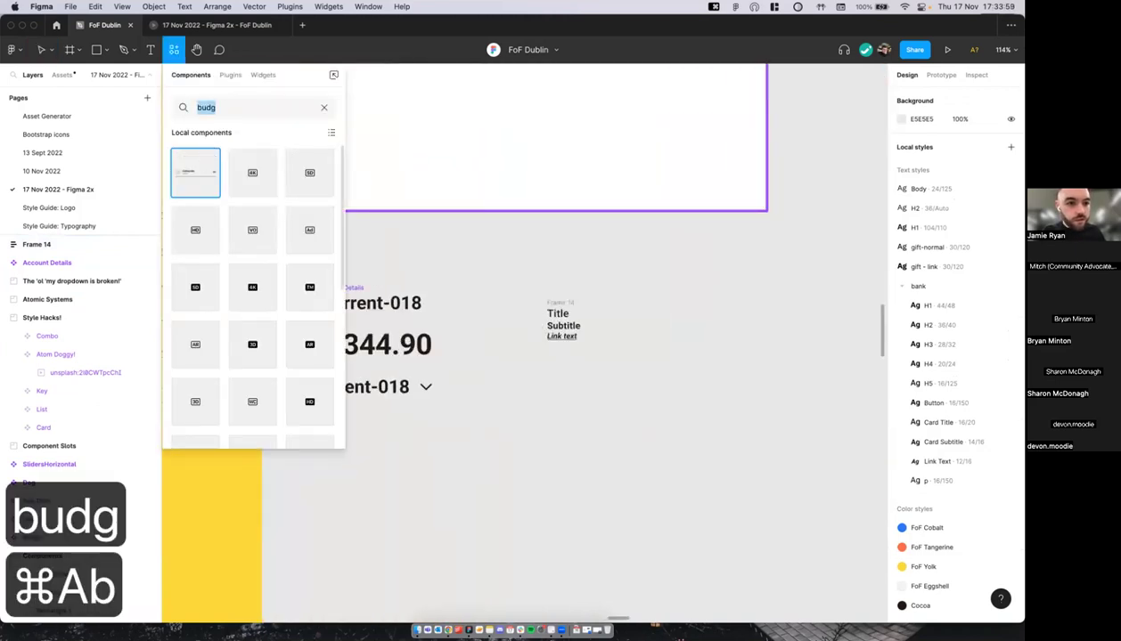
type("balan")
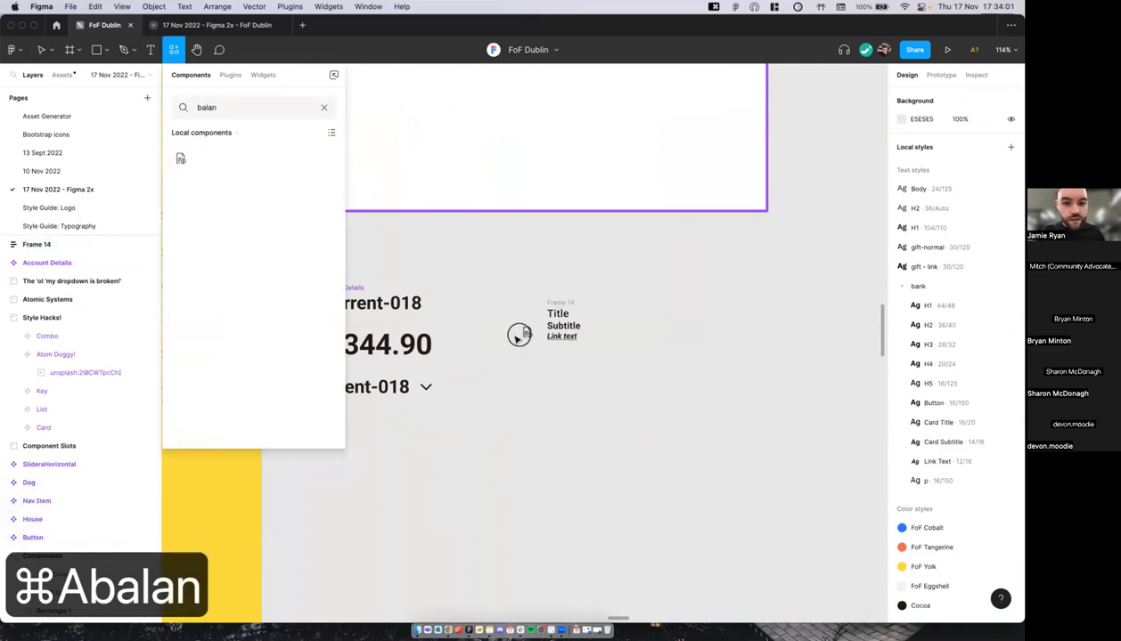
left_click_drag(519, 334, 518, 334)
Step: Wrap the BalanceSheet icon in its own auto layout frame
scroll(499, 330, "left", 5)
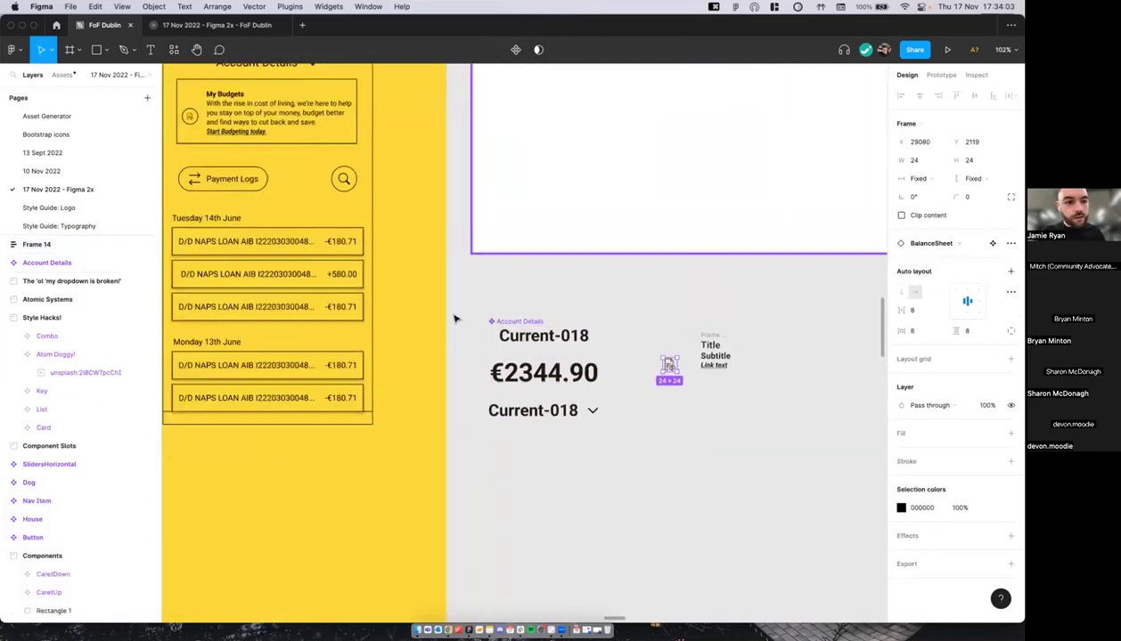
scroll(453, 318, "down", 3)
scroll(628, 356, "up", 3)
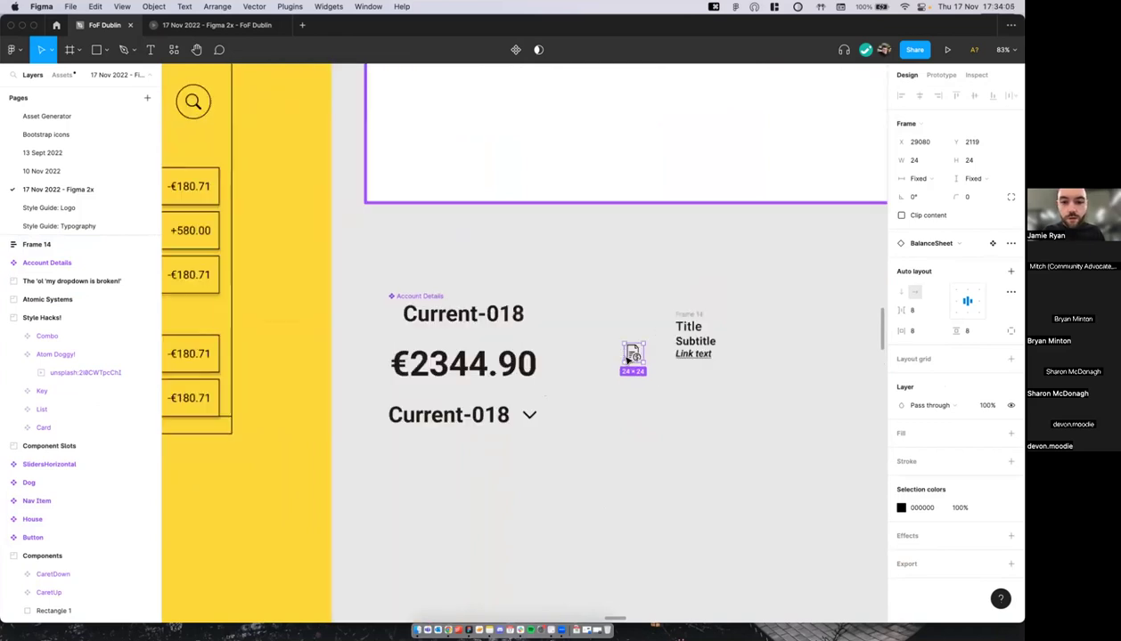
key("shift+a")
scroll(606, 338, "up", 3)
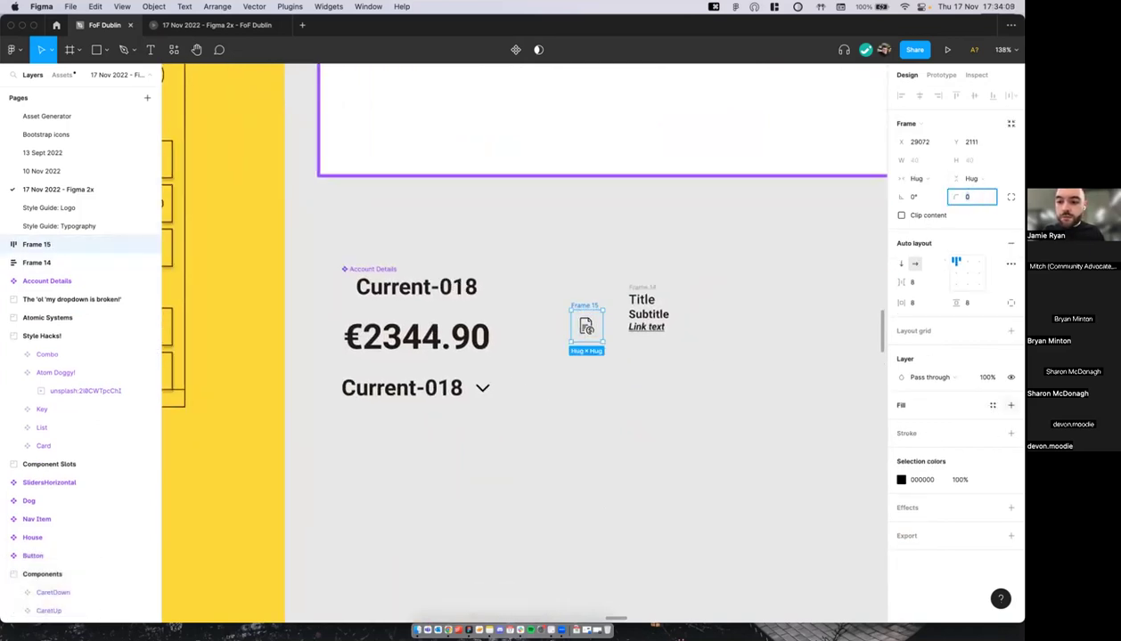
Step: Fill the icon's auto layout frame with the icon/background color style
left_click(988, 405)
left_click(988, 413)
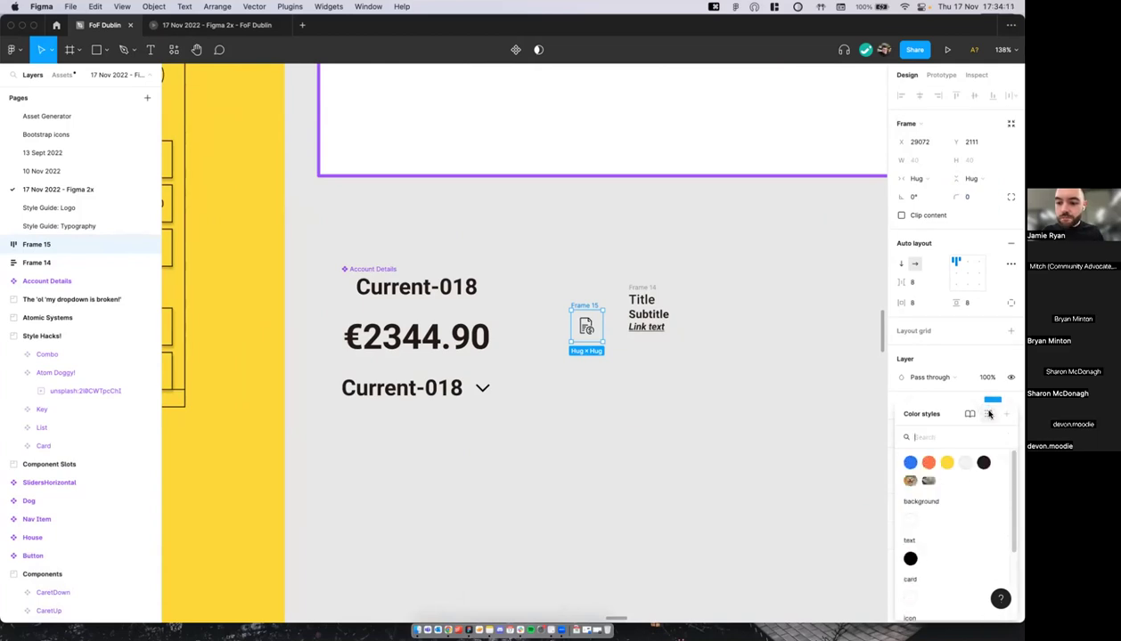
scroll(913, 530, "down", 2)
scroll(910, 527, "up", 1)
scroll(910, 527, "down", 1)
left_click(910, 527)
left_click(620, 325)
left_click(591, 312)
scroll(593, 311, "up", 5)
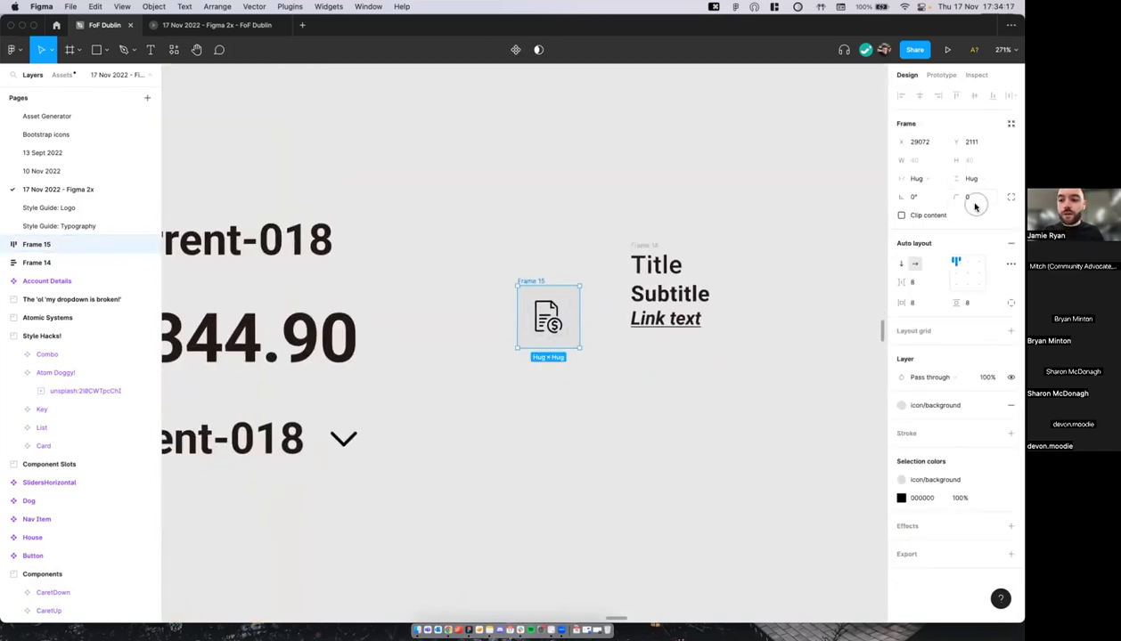
Step: Round the icon frame into a circle with a corner radius of 999 and deselect it
left_click(971, 197)
type("999")
key("Return")
left_click(677, 371)
scroll(624, 357, "down", 2)
scroll(580, 343, "up", 5)
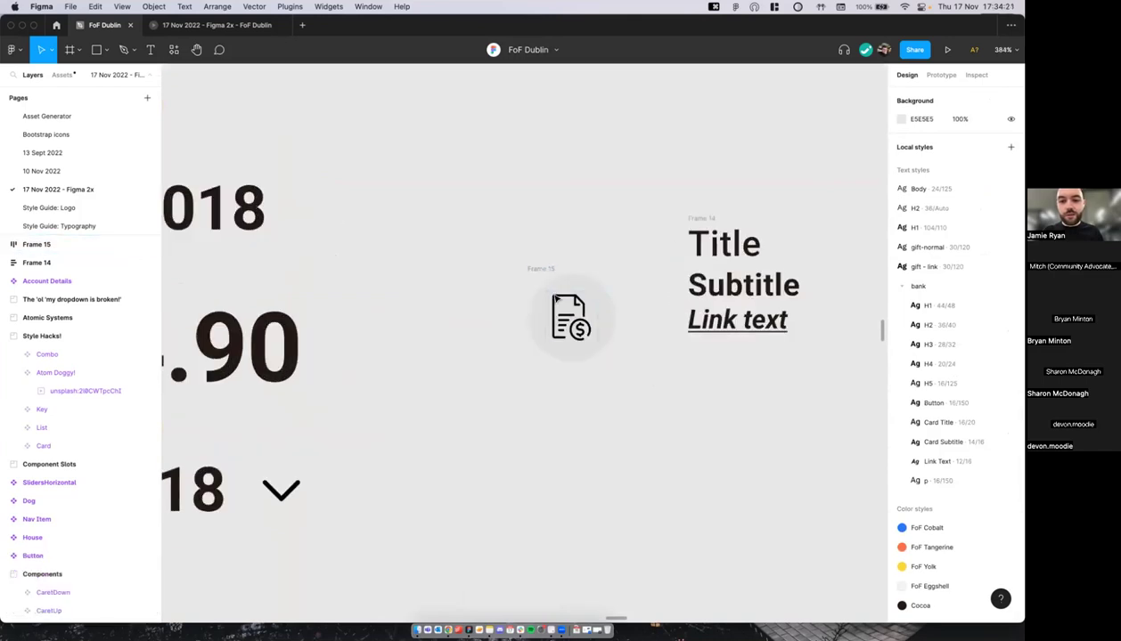
Step: Combine the icon frame and the text frame in a horizontal auto layout with a spacing of 8
scroll(561, 307, "down", 3)
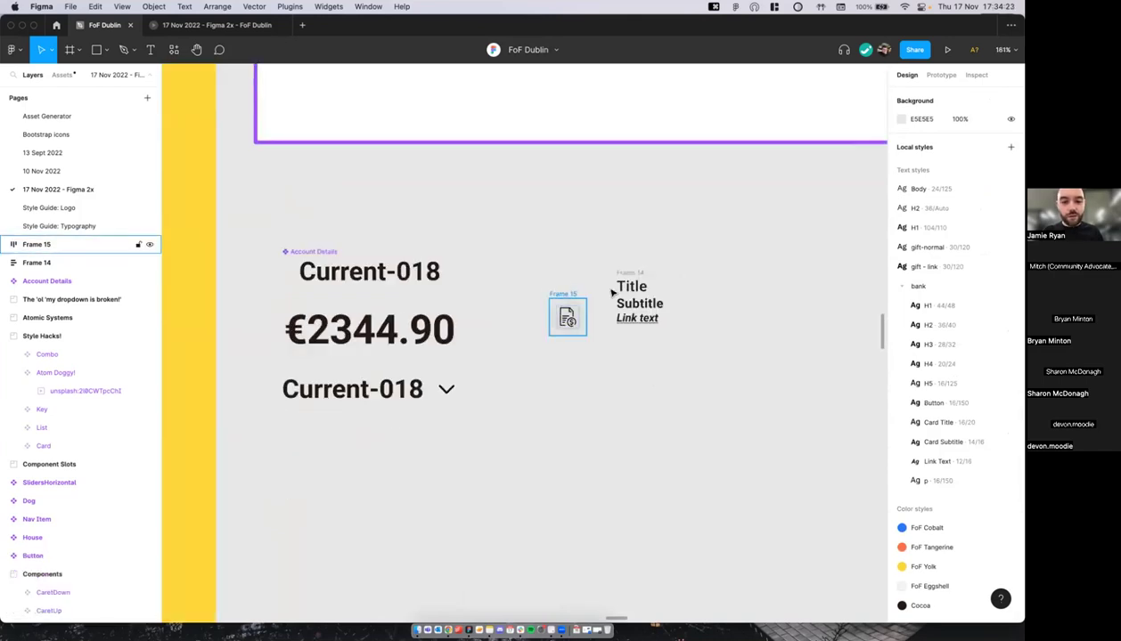
left_click(573, 307)
left_click(634, 277, "shift")
key("shift+a")
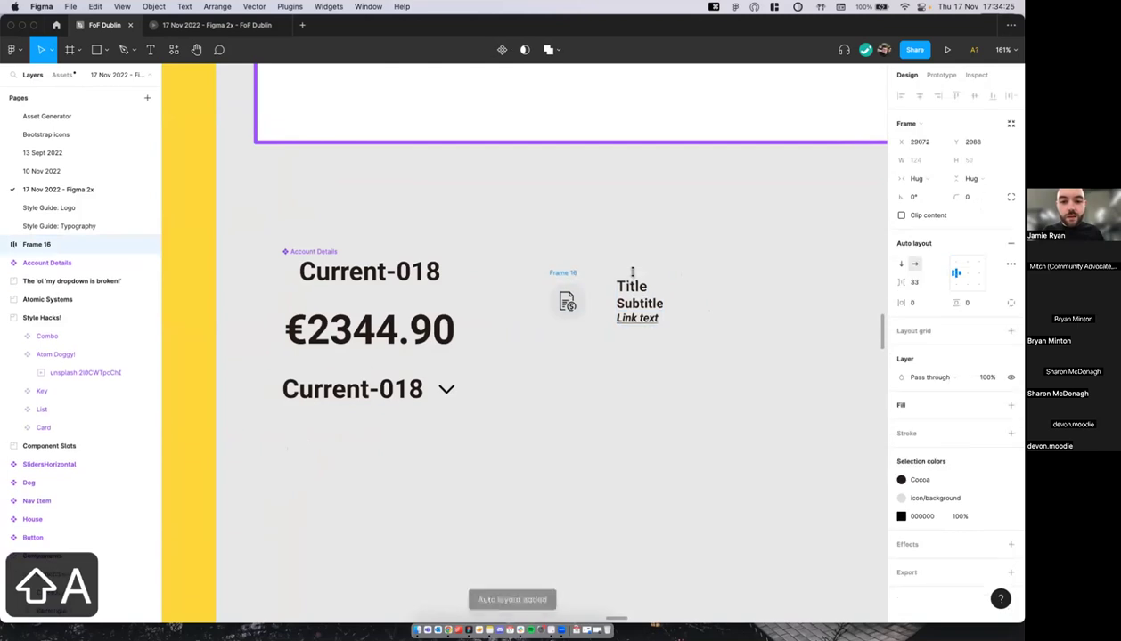
scroll(677, 265, "up", 3)
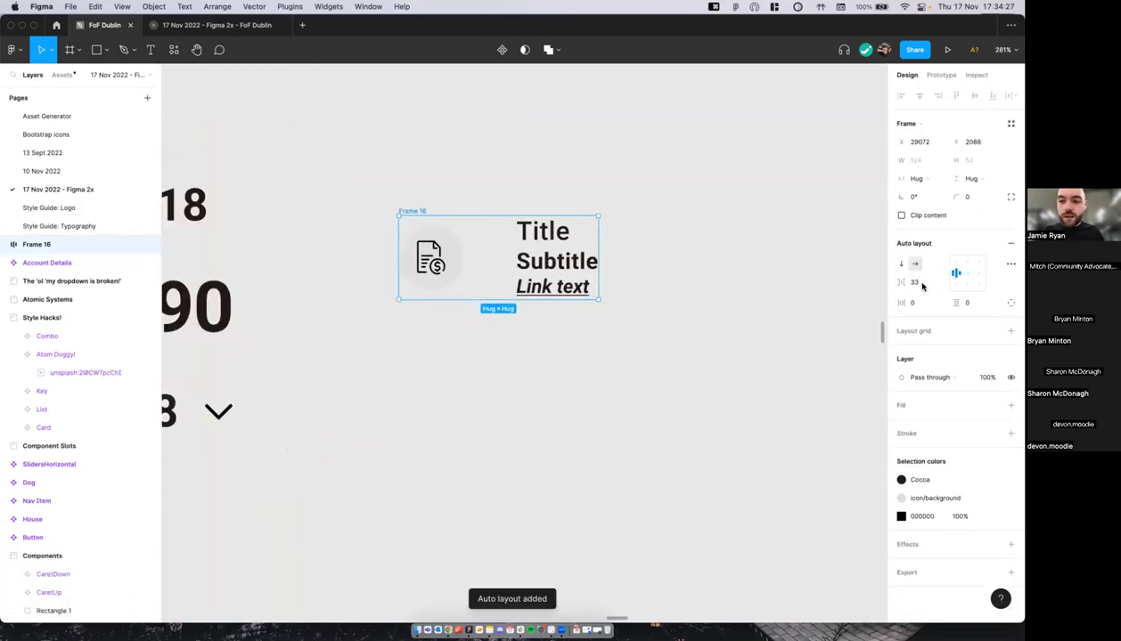
type("8")
key("Return")
scroll(625, 364, "down", 5)
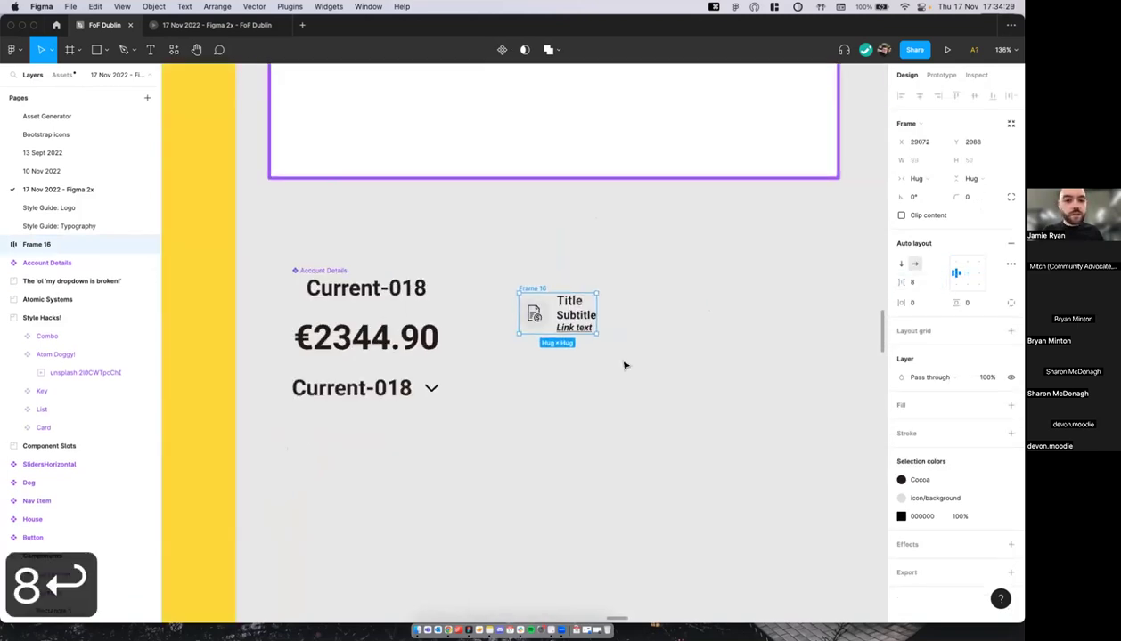
Step: Scale the circular icon frame inside the combined auto layout by a factor of 0.5
scroll(625, 363, "left", 5)
scroll(621, 364, "right", 5)
scroll(618, 363, "left", 4)
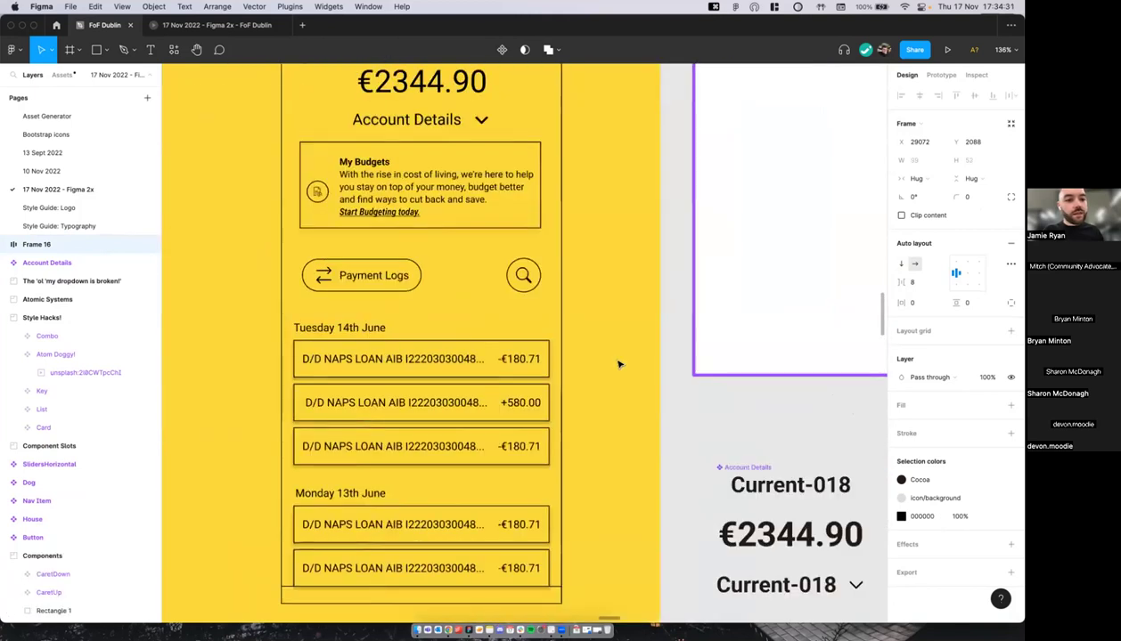
scroll(618, 363, "right", 4)
scroll(656, 419, "up", 3)
double_click(575, 408)
scroll(572, 419, "up", 6)
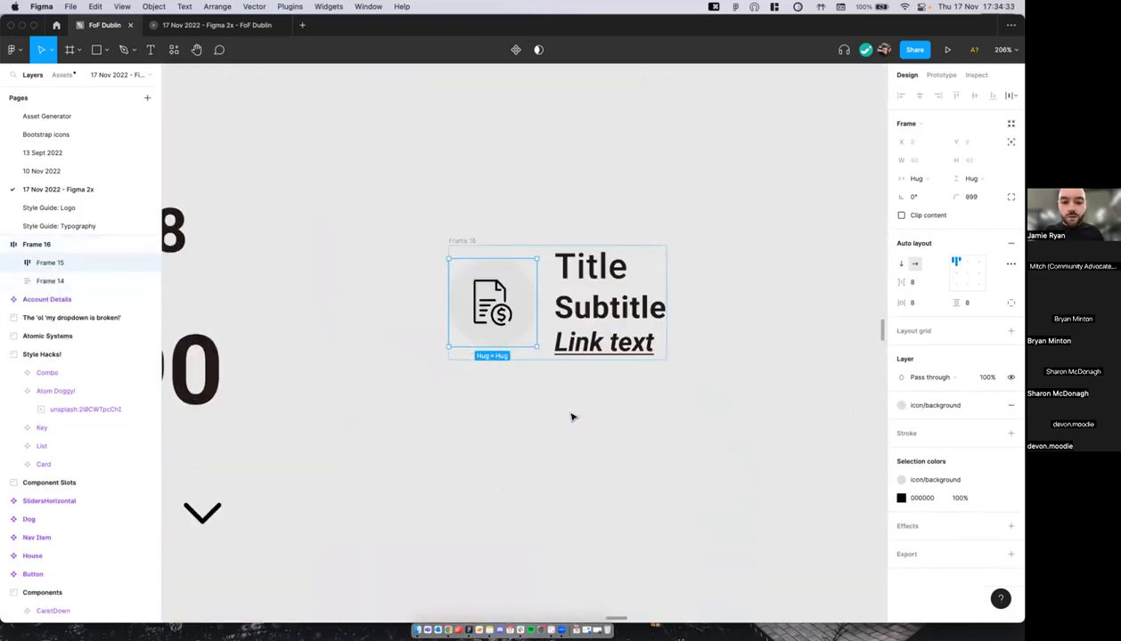
key("k")
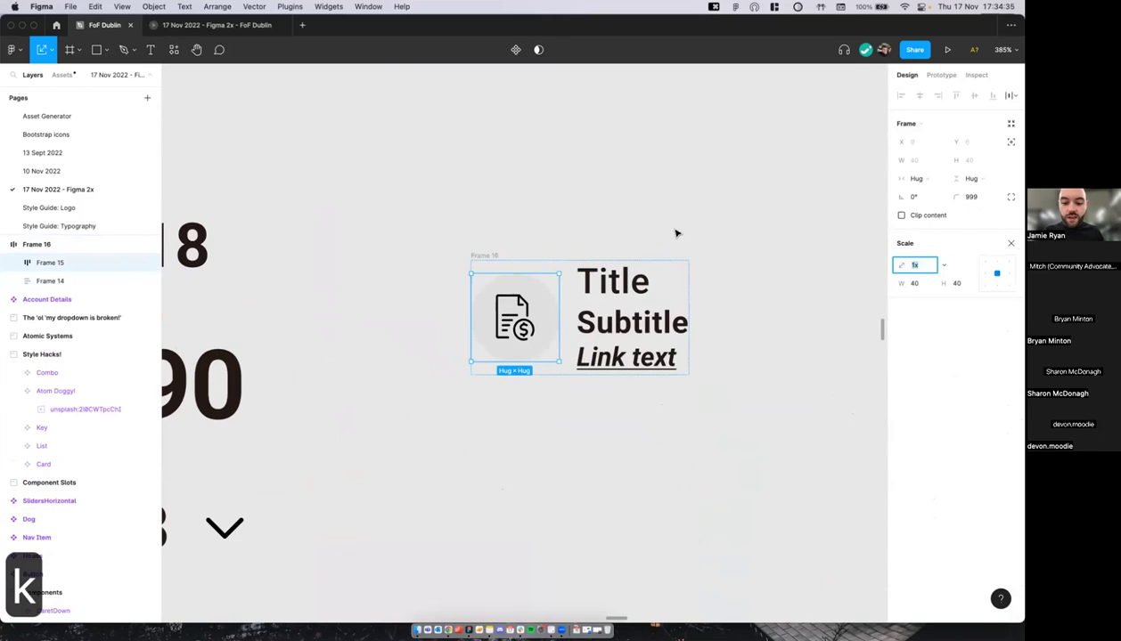
type("0.4")
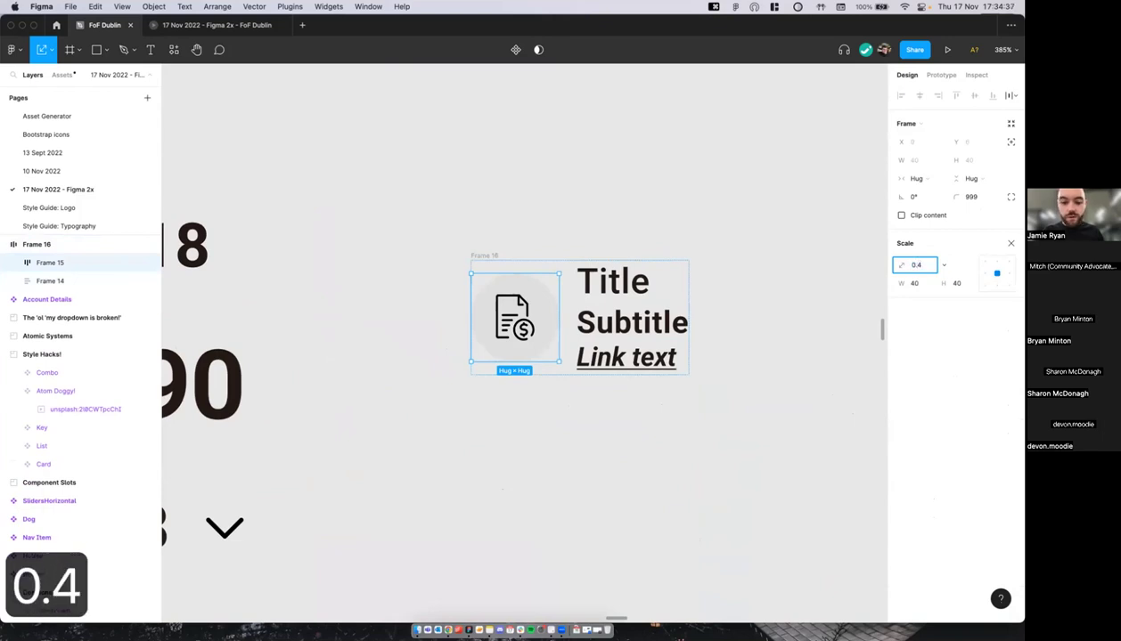
key("BackSpace")
type("5")
key("Return")
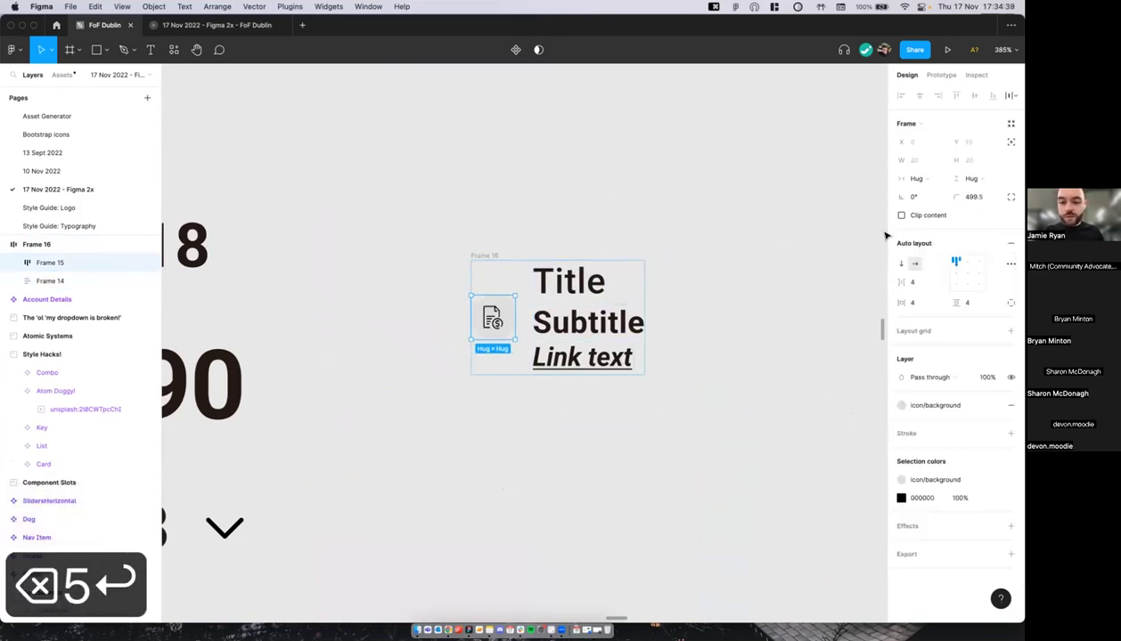
key("k")
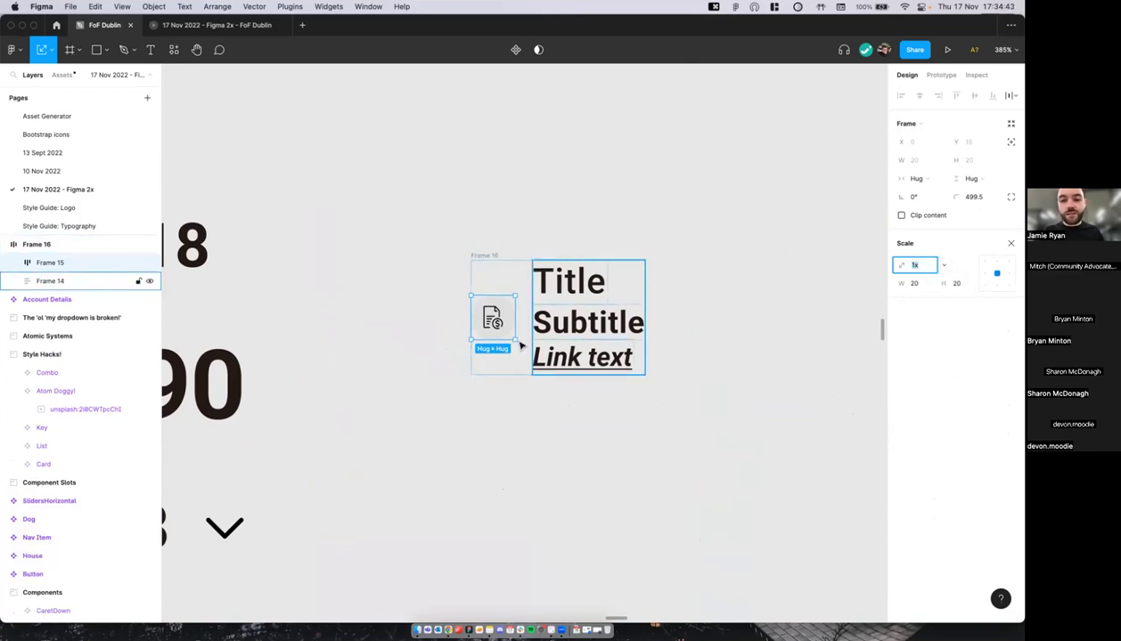
scroll(521, 328, "left", 1)
scroll(521, 328, "left", 1)
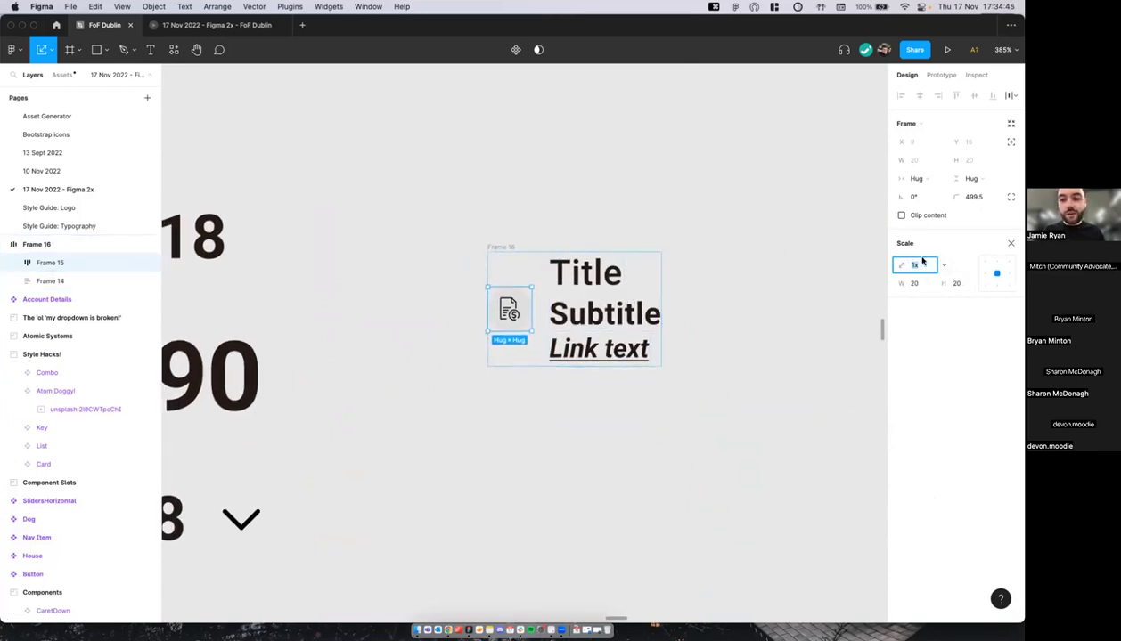
scroll(698, 229, "down", 5)
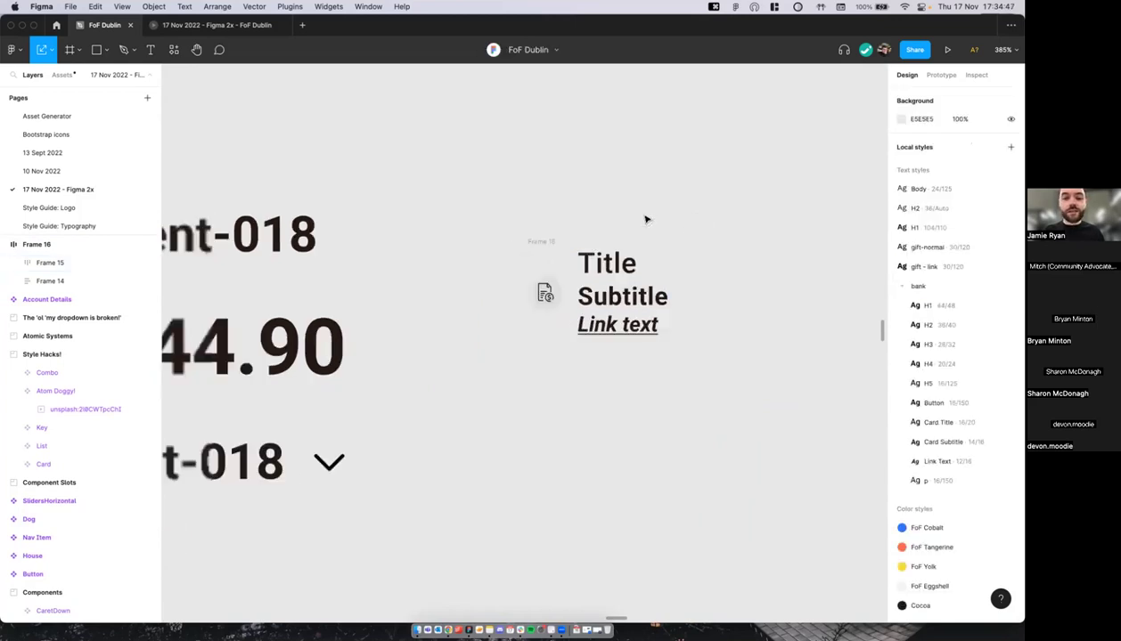
key("Escape")
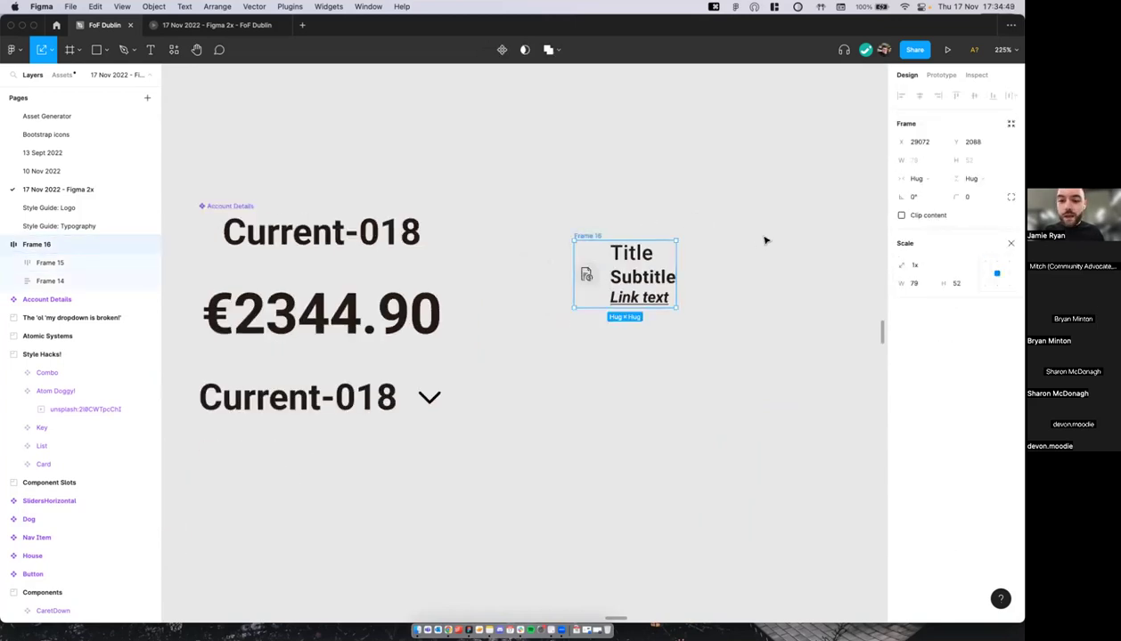
Step: Turn the combined icon and text auto layout frame into a component
key("v")
left_click(681, 192)
left_click(593, 237)
key("alt+super+k")
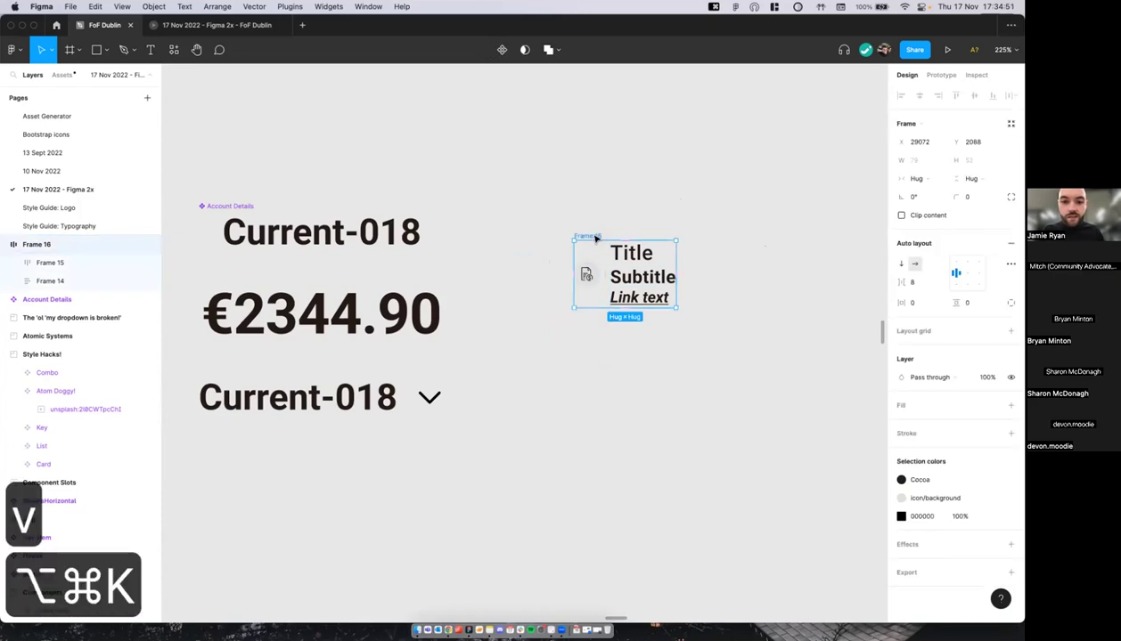
Step: Rename the combined icon and text component as Card
double_click(593, 237)
type("Card")
left_click(582, 239)
Step: Try a horizontal padding of 8 and a vertical padding of 16 on the Card component
scroll(585, 237, "down", 5)
scroll(716, 399, "up", 3)
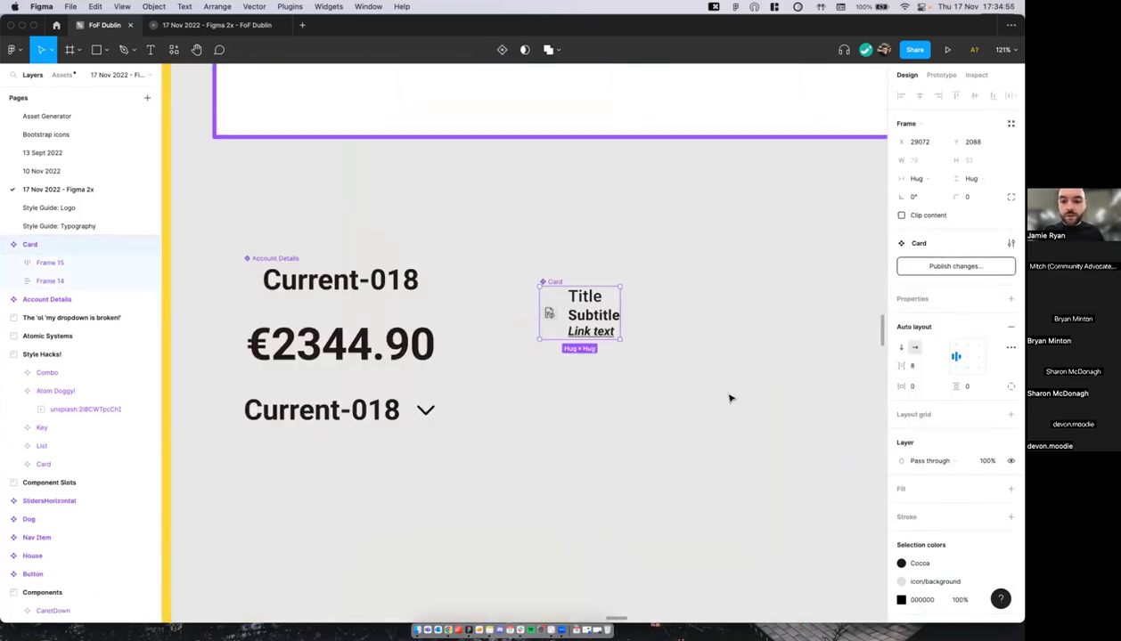
type("8")
key("Return")
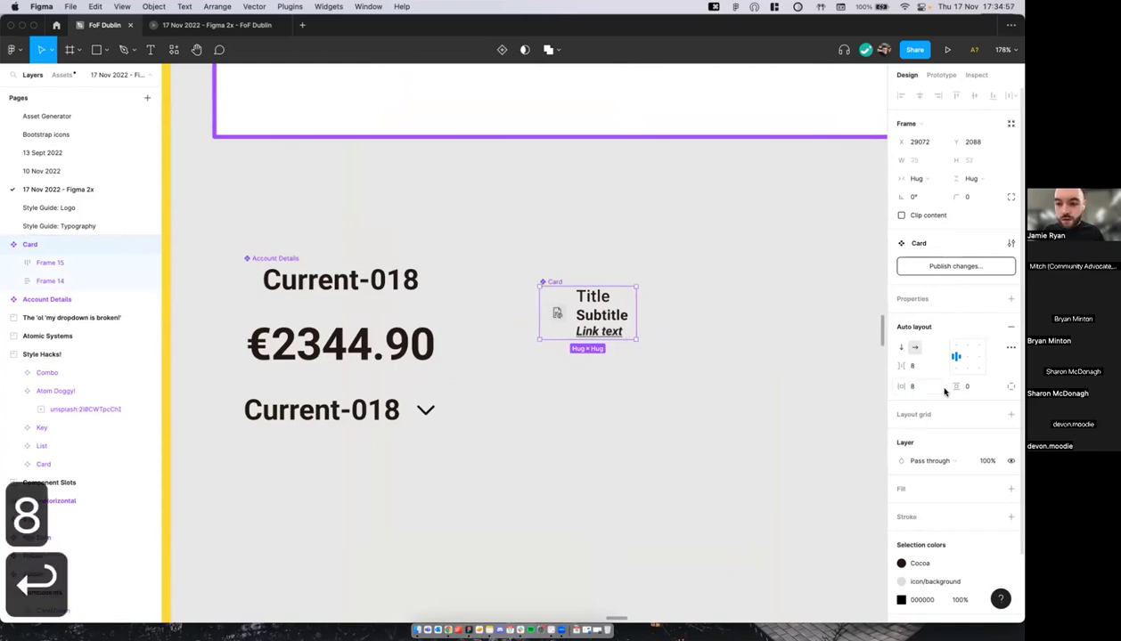
left_click(968, 387)
type("16")
key("Return")
Step: Set the Card component's horizontal padding to 16 and its vertical padding to 8
left_click(915, 387)
type("16")
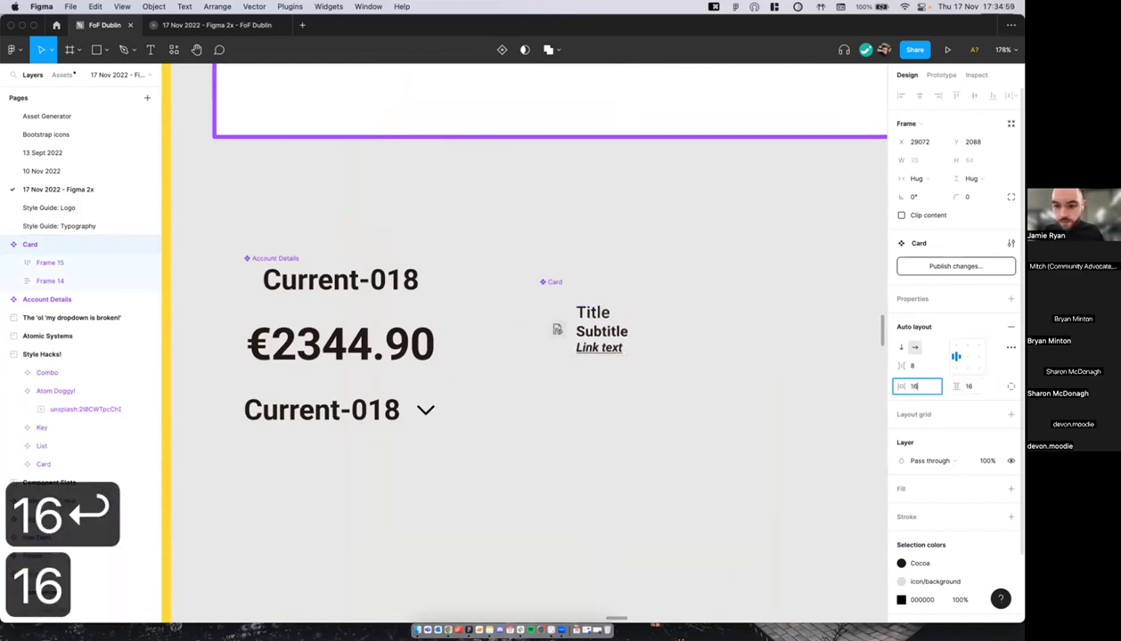
key("Return")
left_click(967, 387)
type("8")
key("Return")
Step: Add a stroke to the Card component and browse the colour styles available for it
left_click(1010, 516)
scroll(960, 523, "down", 1)
left_click(992, 493)
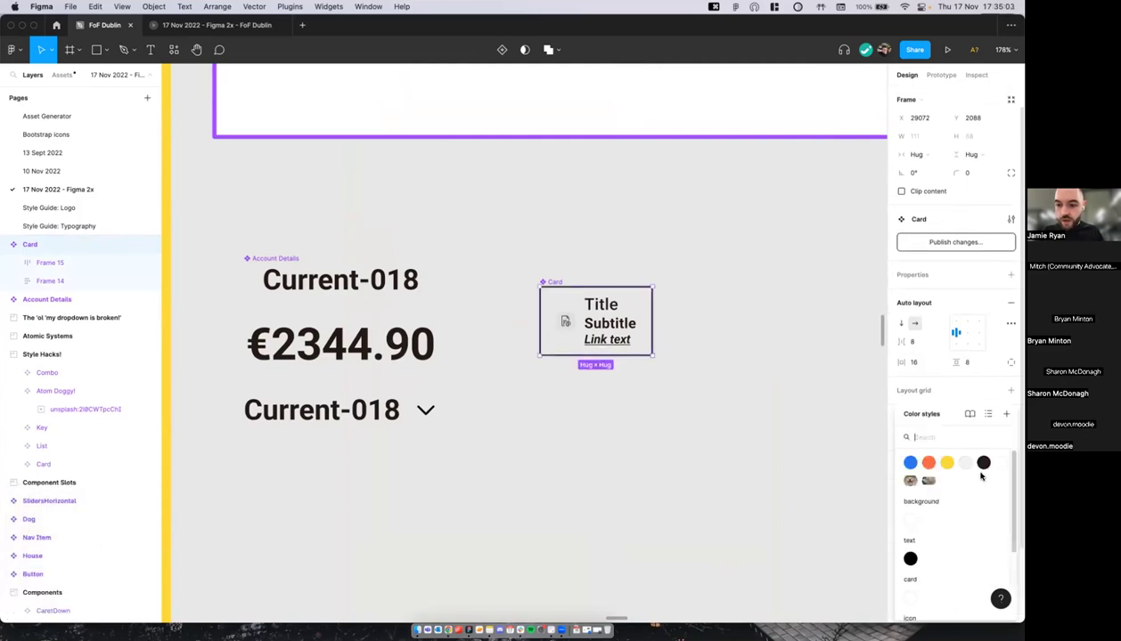
scroll(958, 523, "down", 1)
scroll(958, 524, "up", 1)
scroll(958, 524, "down", 2)
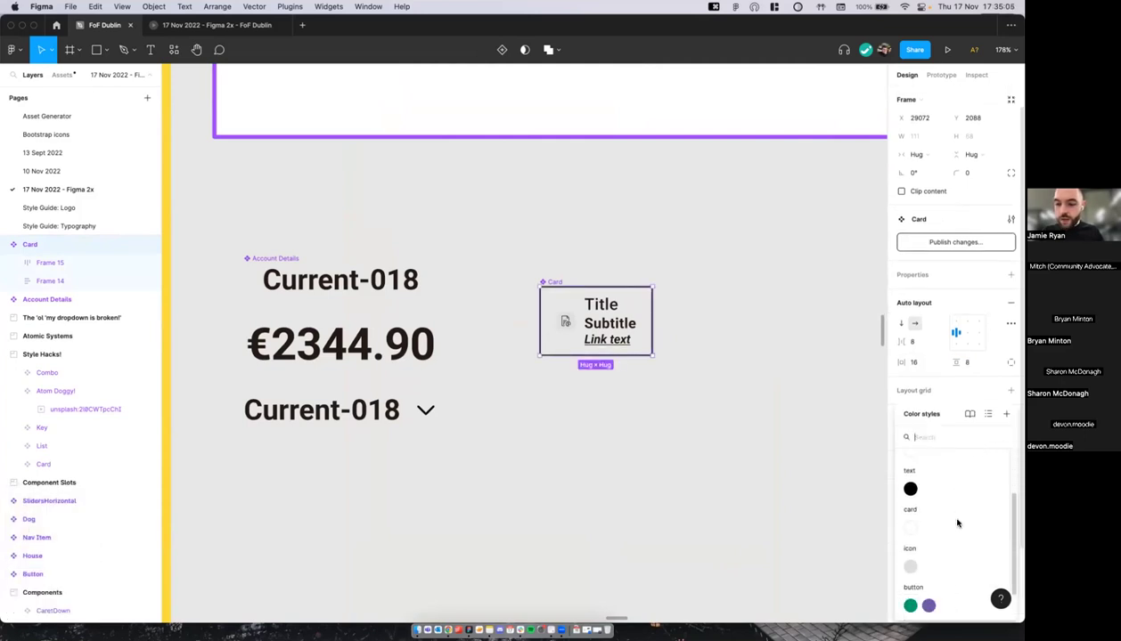
scroll(958, 523, "up", 3)
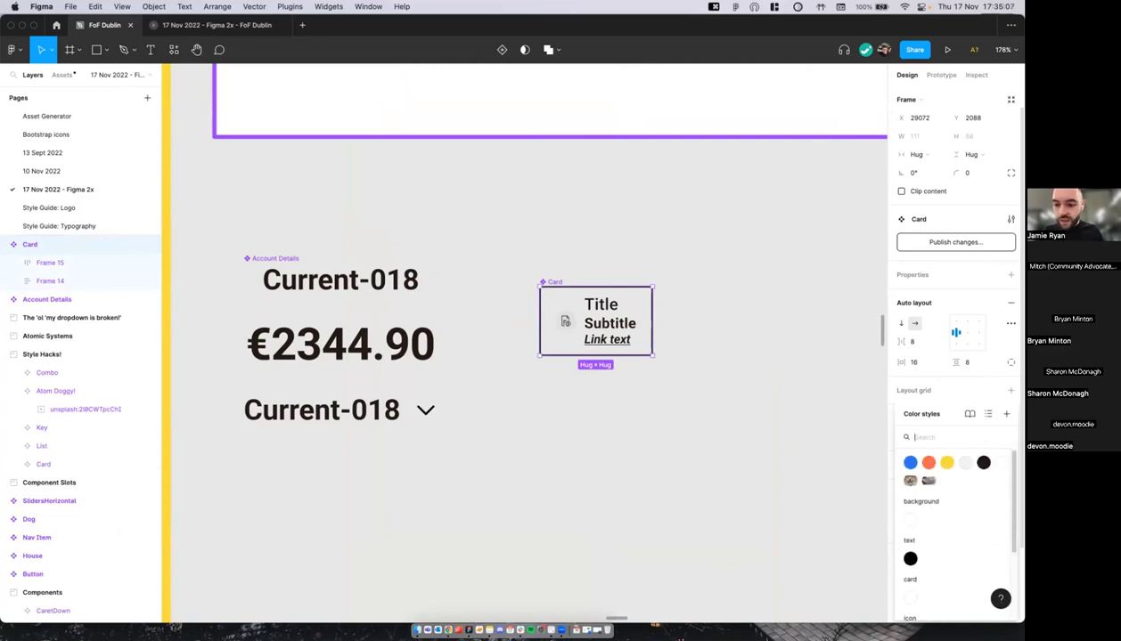
key("Escape")
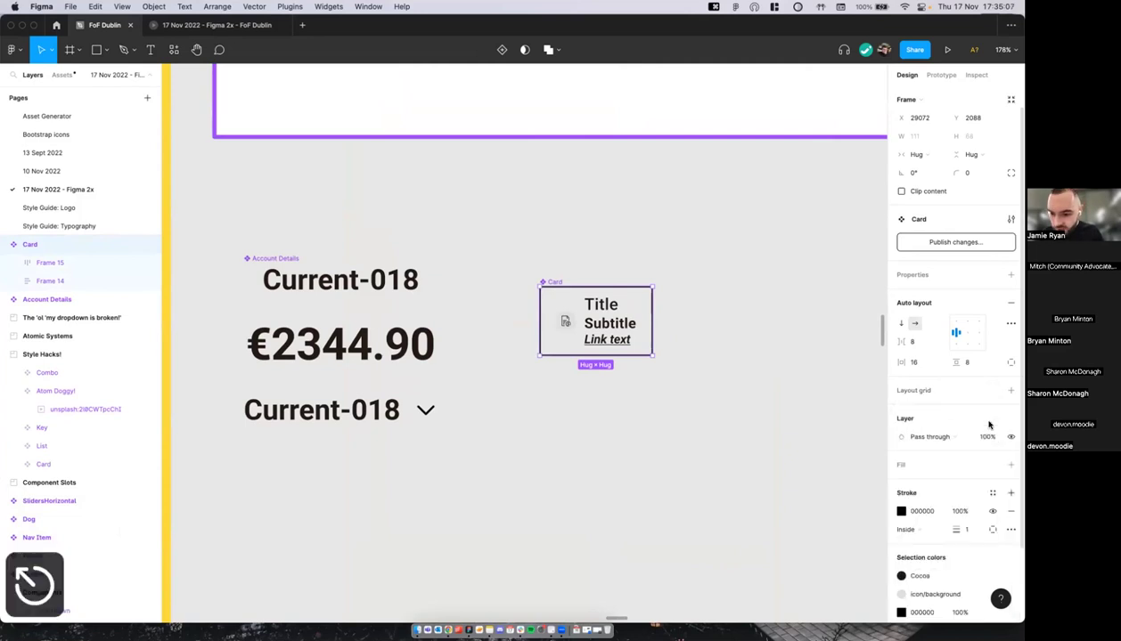
Step: Create a colour style named bank/black from the Card's stroke colour and deselect the component
left_click(989, 492)
left_click(1006, 414)
type("b")
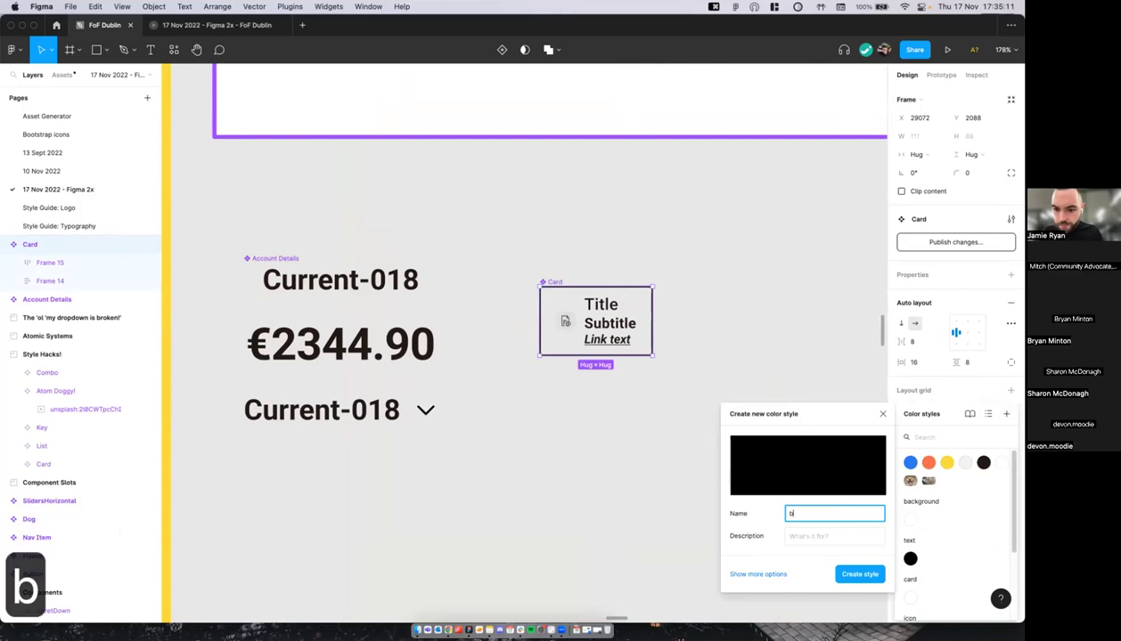
type("ank/lack")
key("BackSpace")
key("BackSpace")
key("BackSpace")
key("BackSpace")
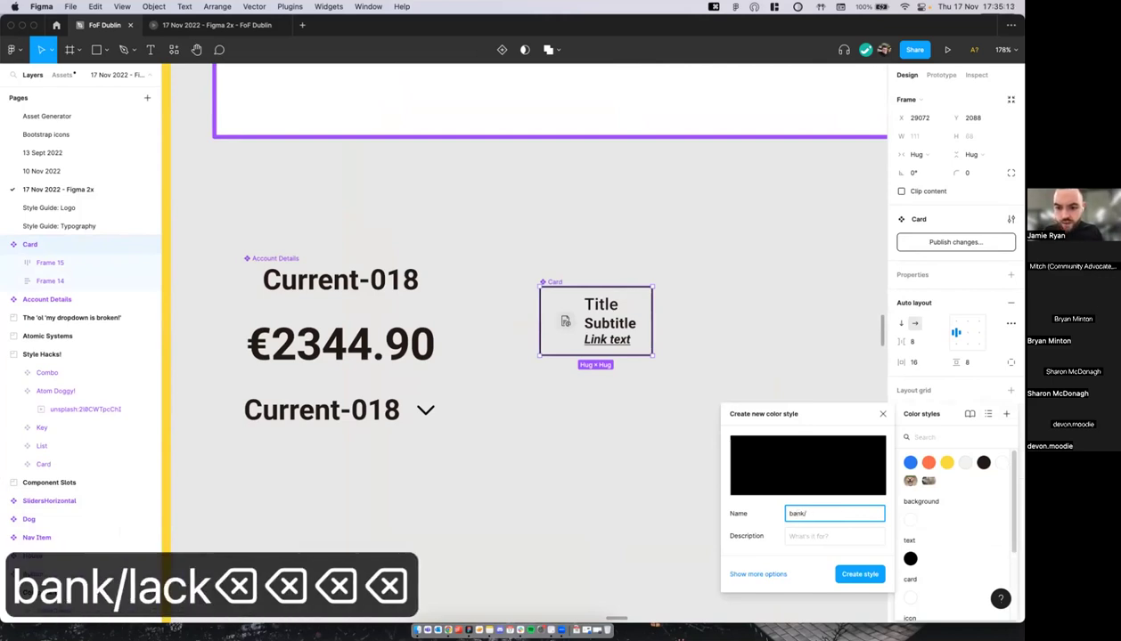
type("black")
key("Return")
left_click(721, 350)
Step: Select the Card component and check the colour style applied to its stroke
scroll(600, 333, "up", 3)
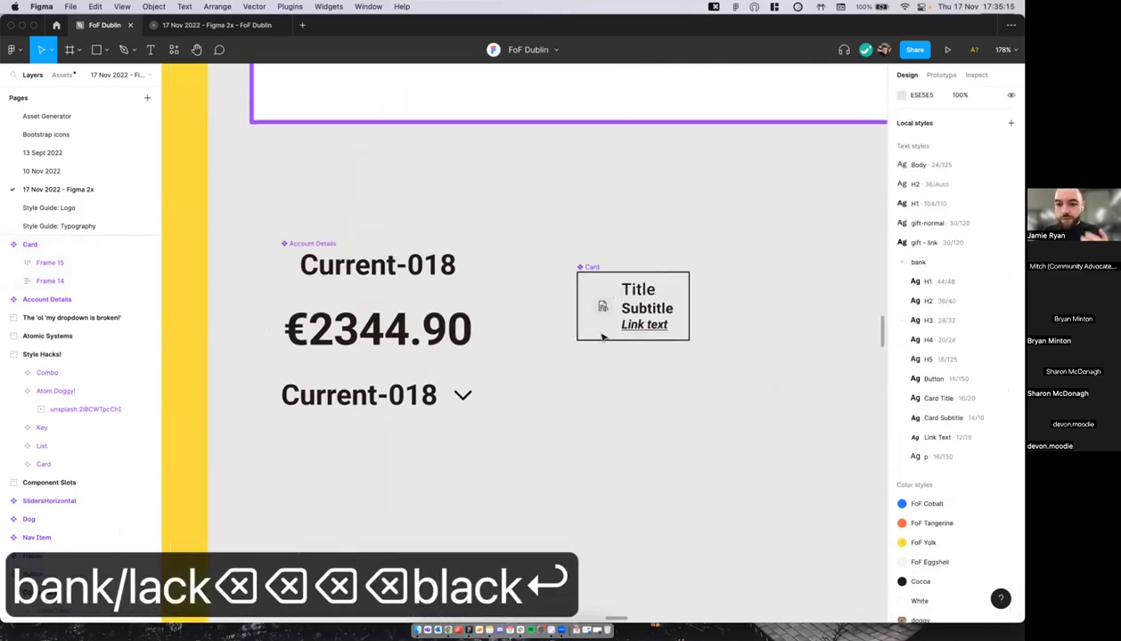
scroll(600, 257, "up", 5)
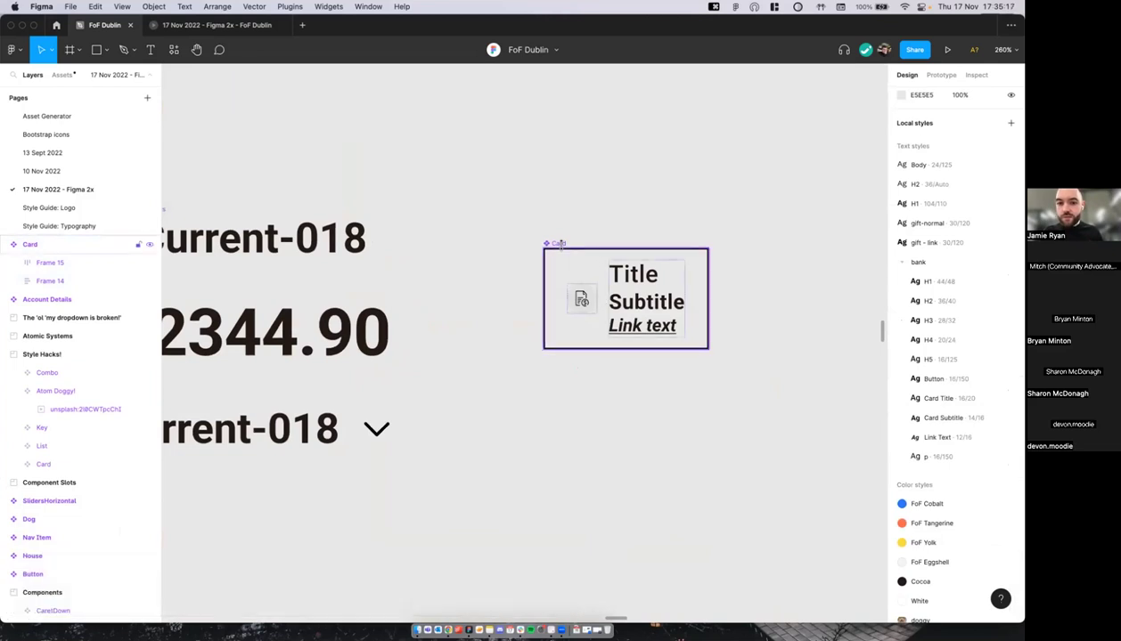
left_click(561, 249)
scroll(622, 297, "right", 1)
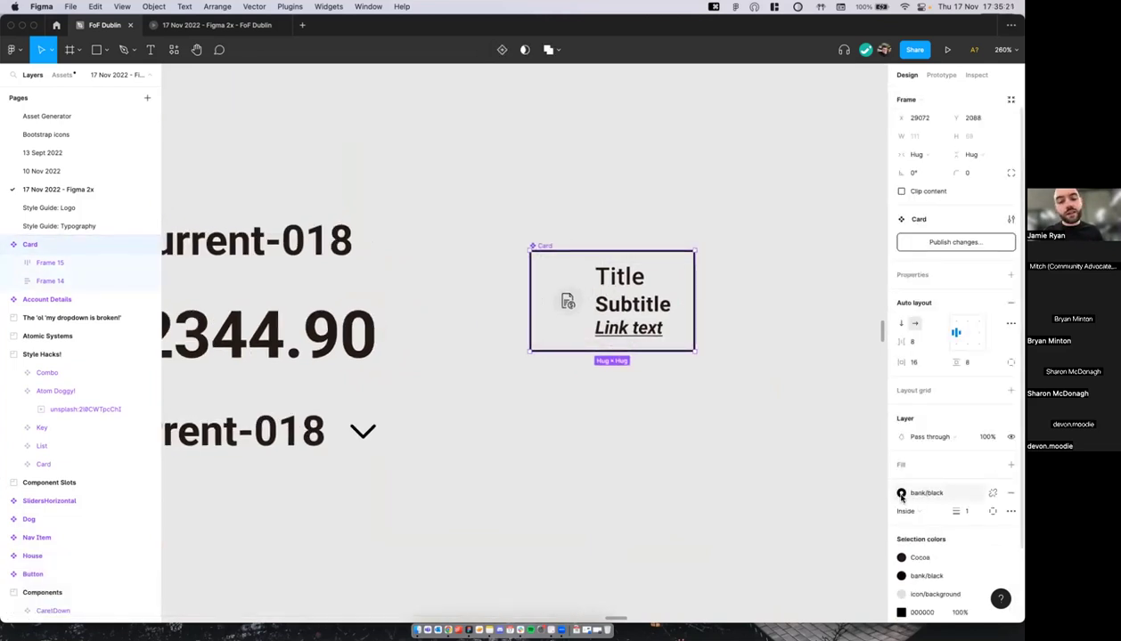
scroll(739, 419, "right", 1)
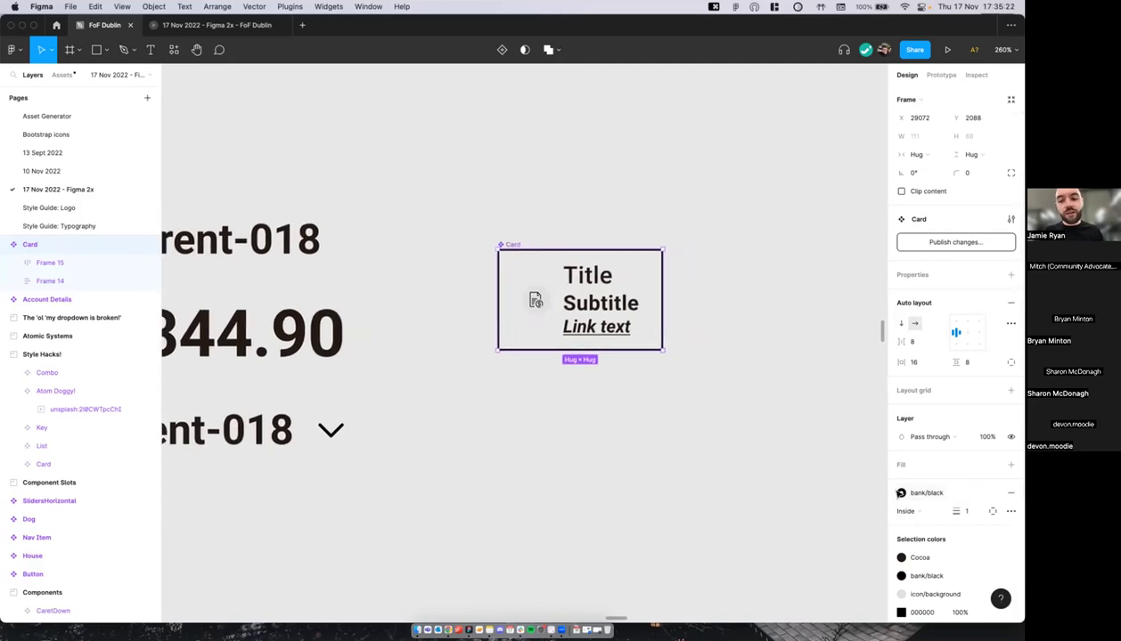
double_click(596, 284)
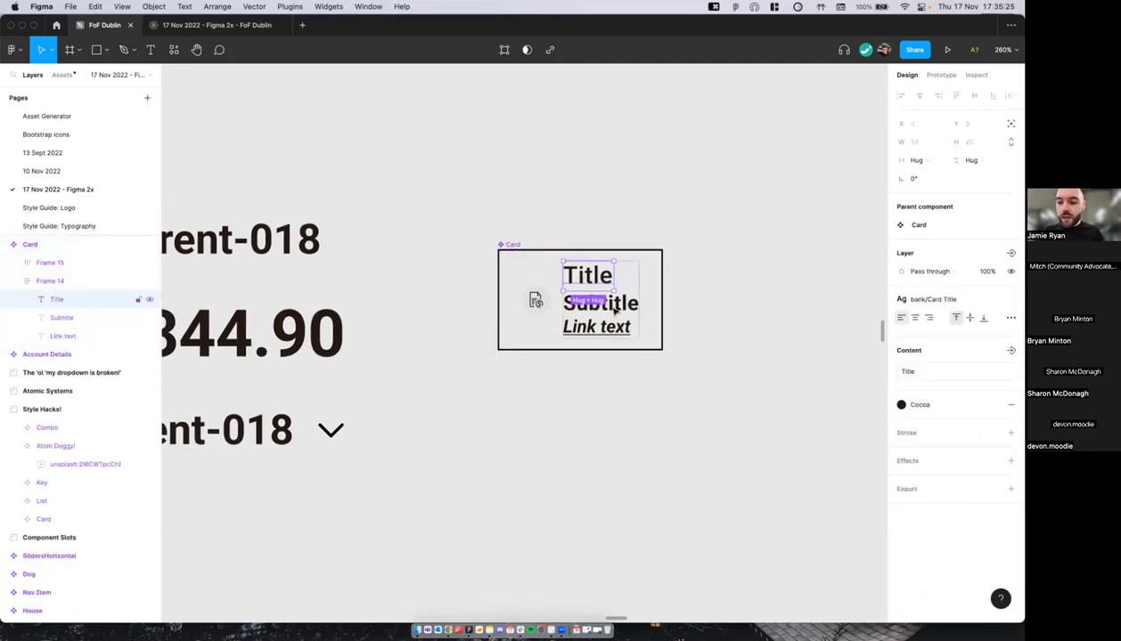
scroll(611, 305, "up", 1)
left_click(610, 308, "shift")
left_click(602, 311, "shift")
left_click(608, 322, "shift")
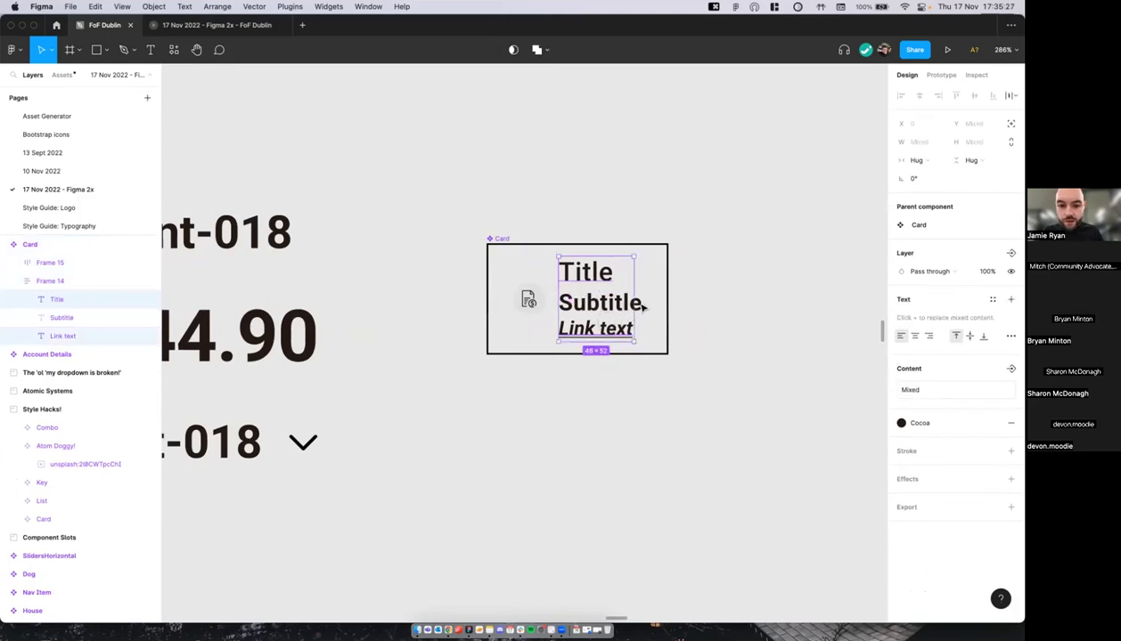
key("Escape")
Step: Apply the text/primary colour style to the Card's title, subtitle and link text together
left_click(499, 239)
key("Return")
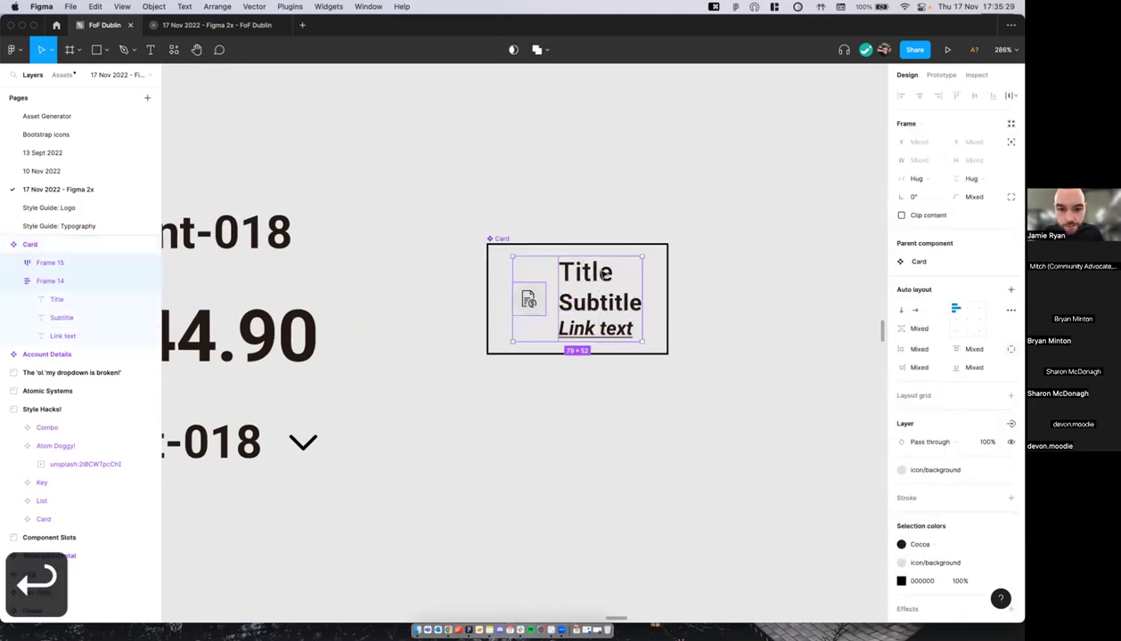
double_click(590, 284)
left_click(599, 303, "shift")
left_click(589, 330, "shift")
left_click(991, 423)
type("bank")
key("BackSpace")
key("BackSpace")
key("BackSpace")
key("BackSpace")
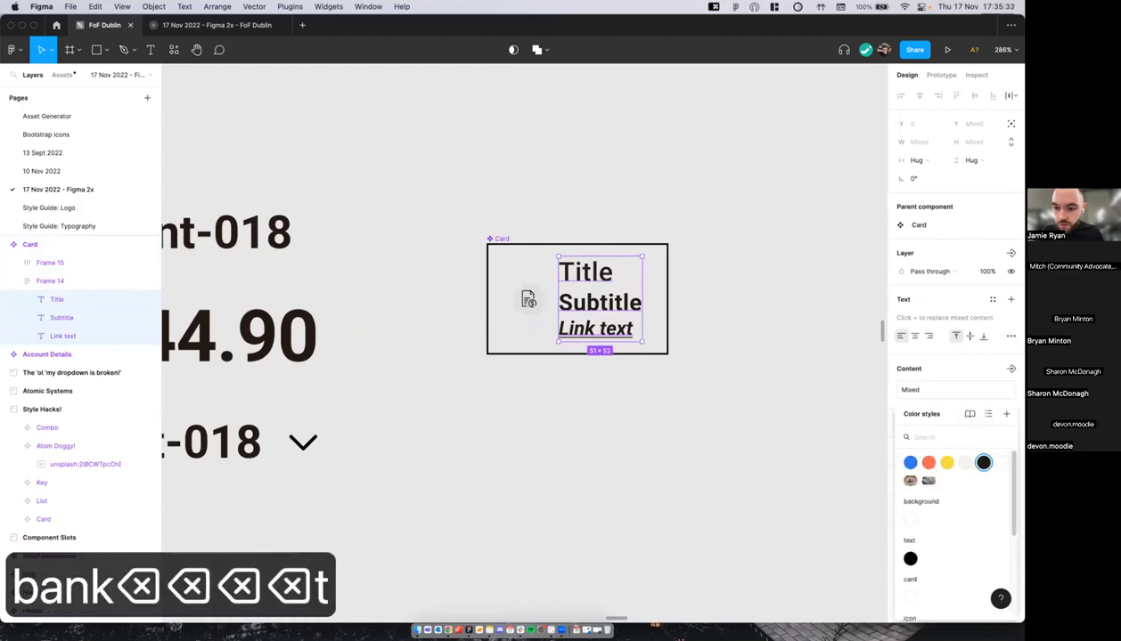
type("text")
key("Return")
left_click(725, 438)
Step: Compare the Card and Account Details components with the matching parts of the banking screen mockup
scroll(725, 438, "down", 3)
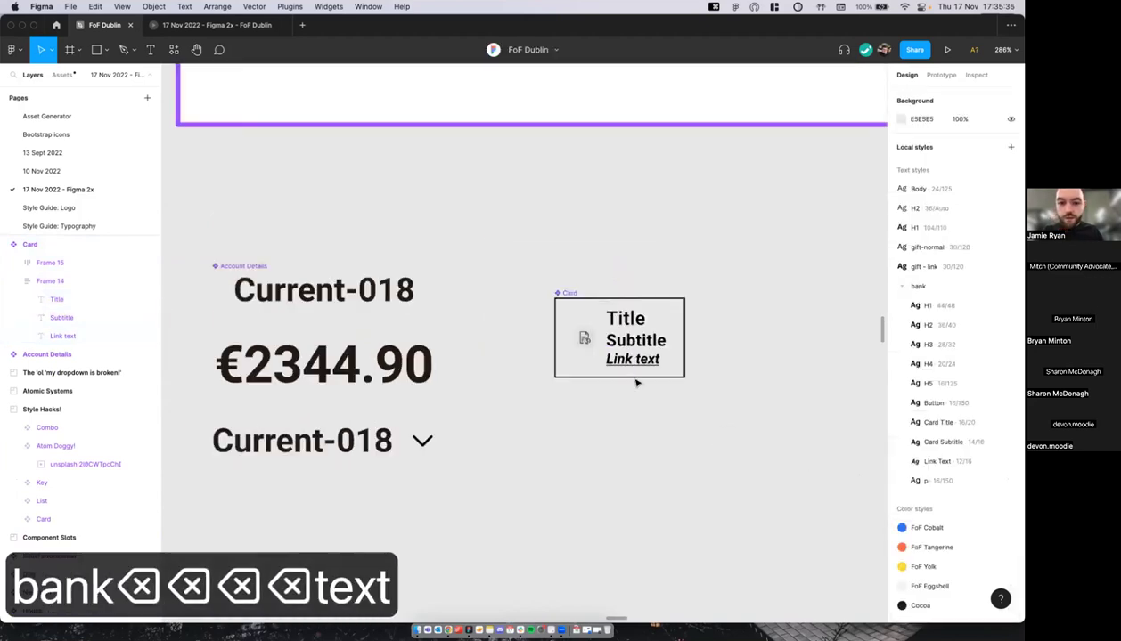
left_click(564, 292)
scroll(564, 292, "down", 6)
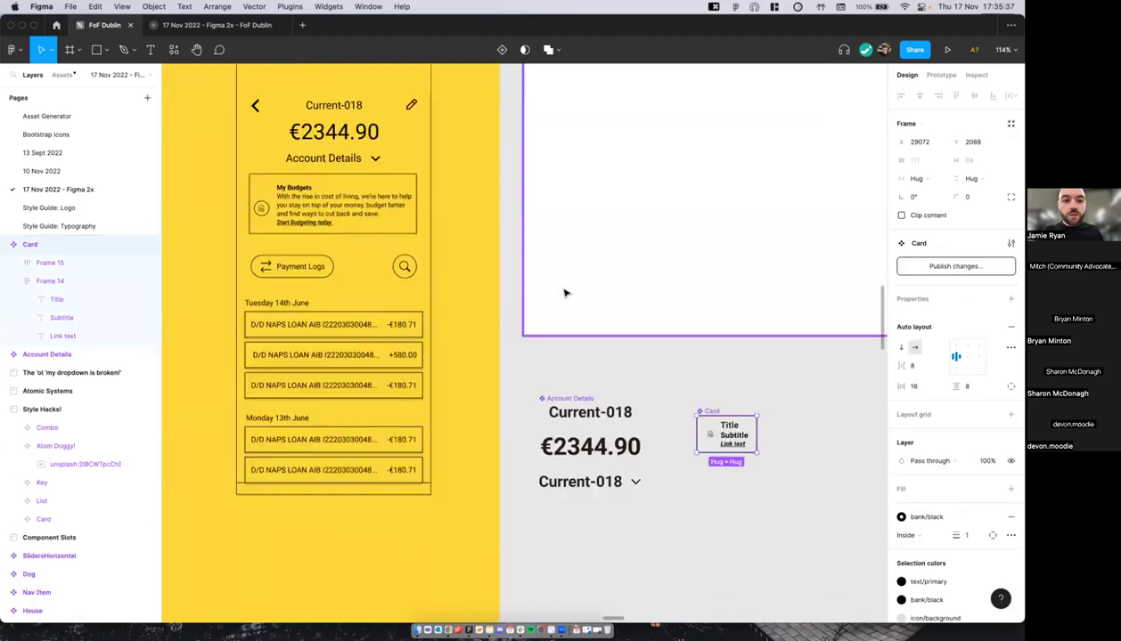
left_click(621, 363)
scroll(659, 365, "left", 3)
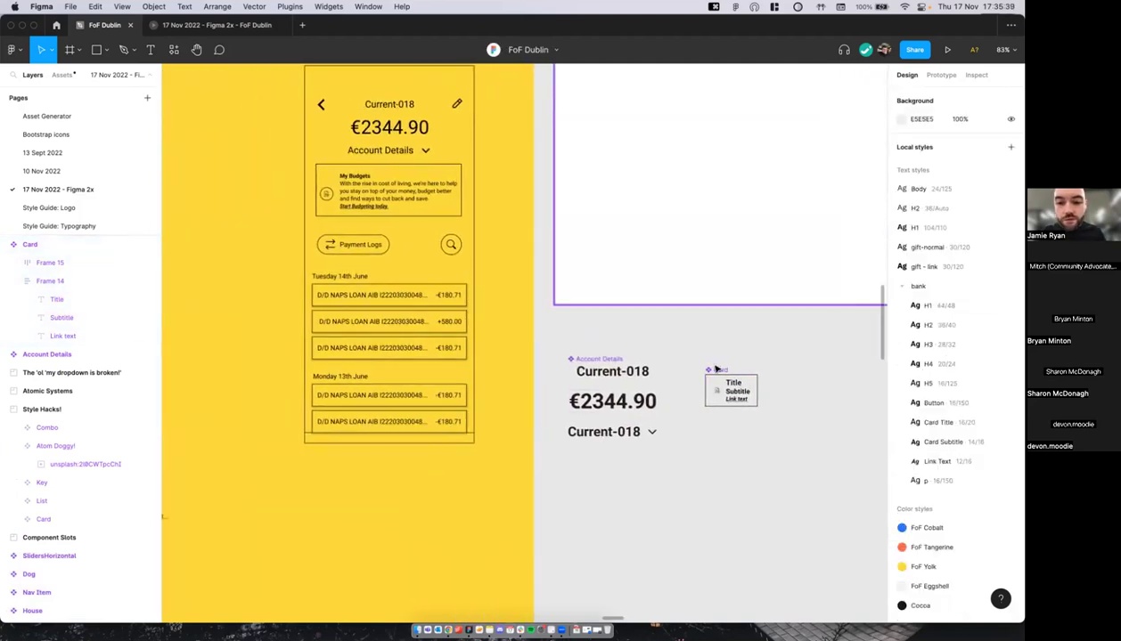
left_click(718, 361)
scroll(761, 348, "right", 3)
left_click(761, 348)
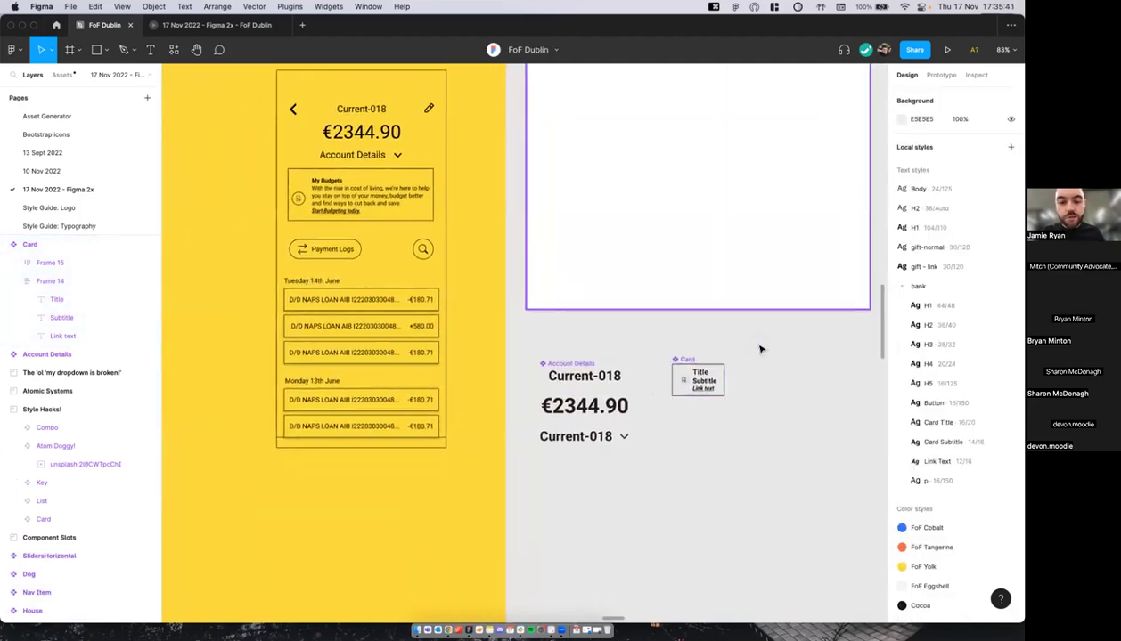
scroll(704, 412, "up", 3)
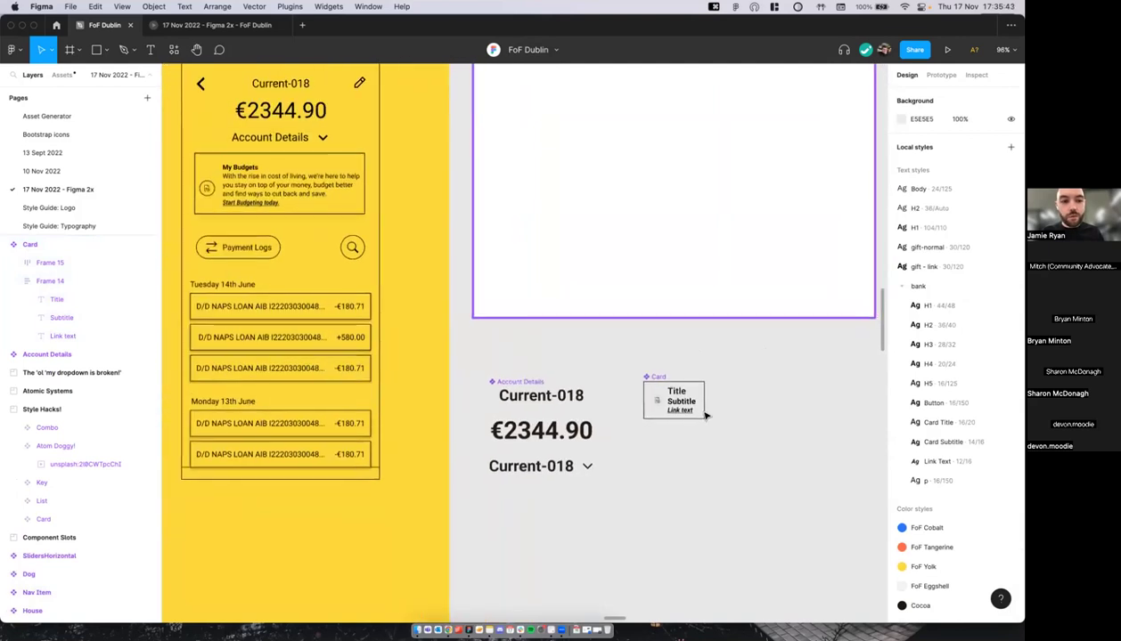
scroll(704, 416, "down", 1)
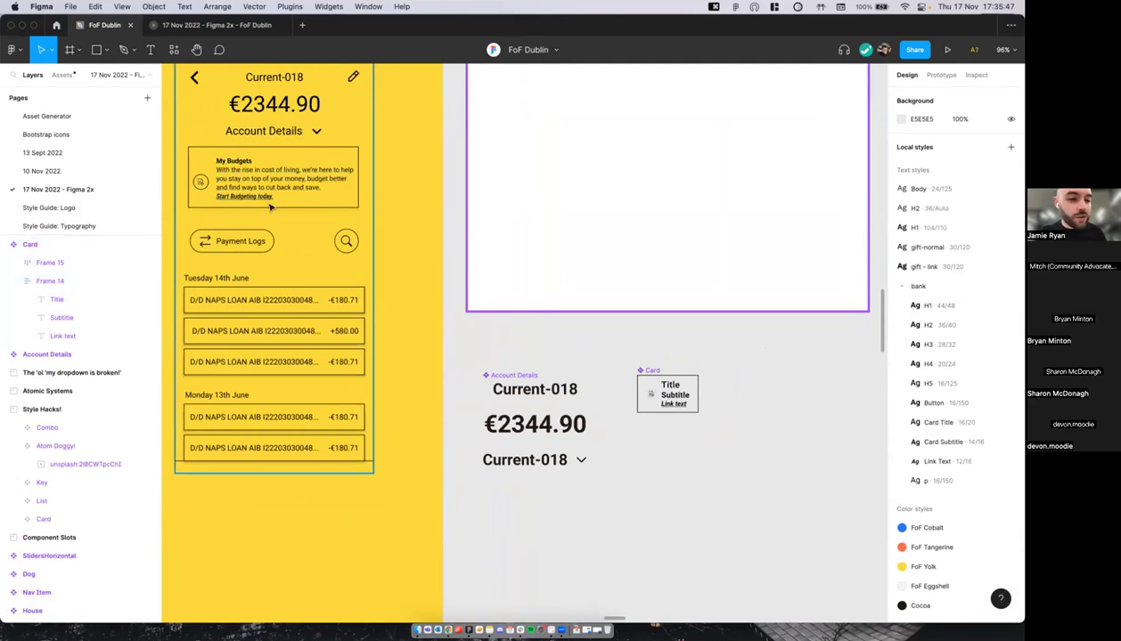
scroll(526, 294, "down", 1)
scroll(525, 295, "up", 1)
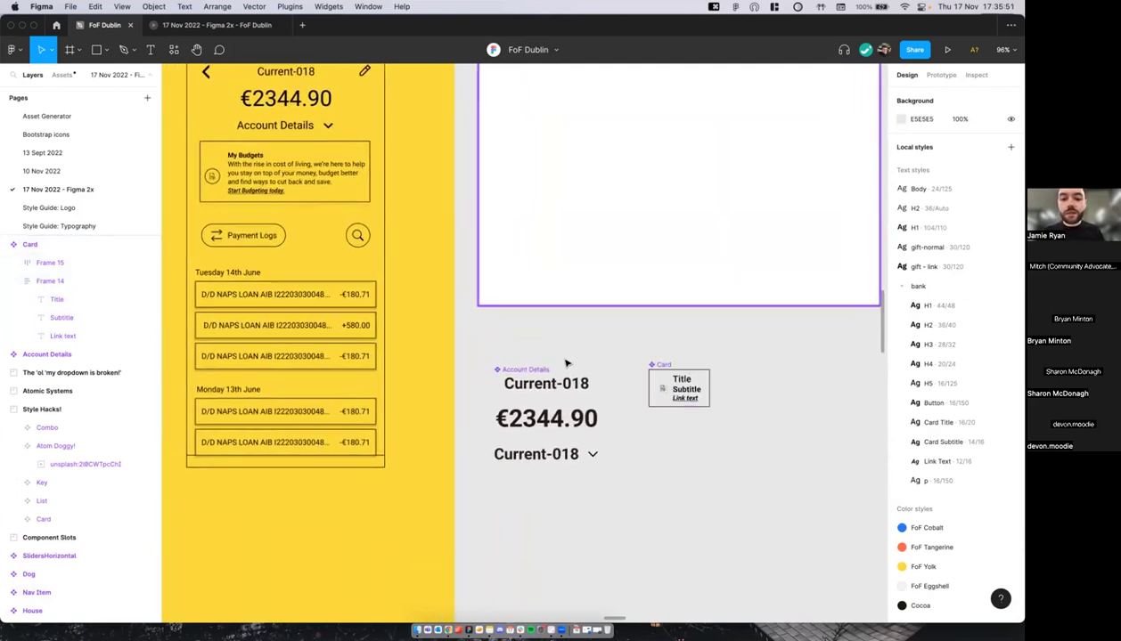
scroll(623, 392, "down", 3)
scroll(617, 398, "right", 1)
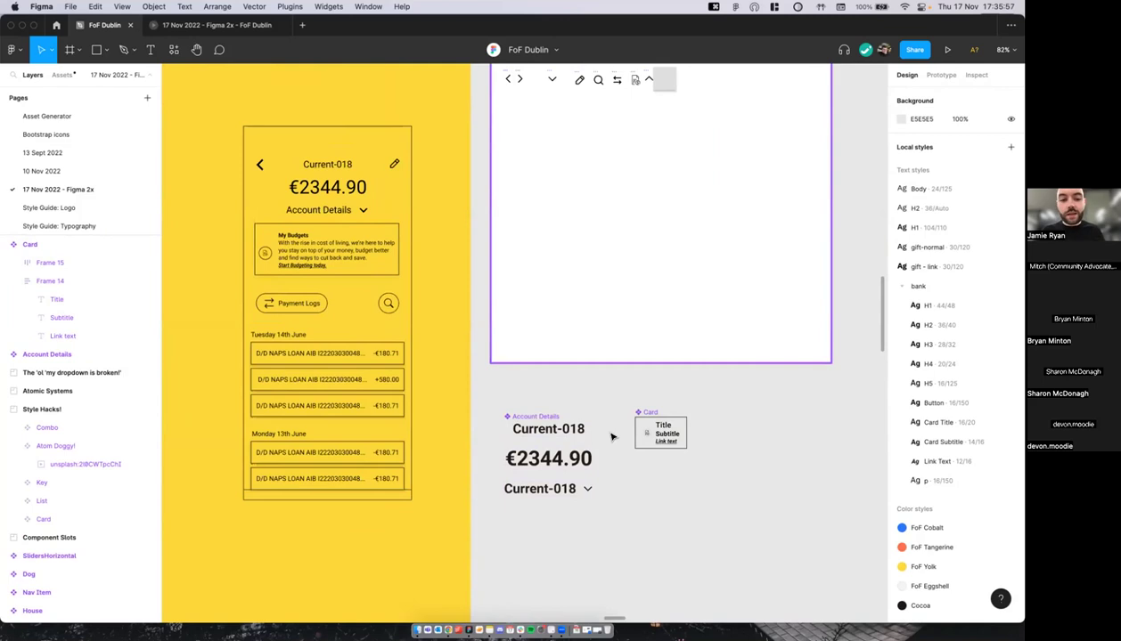
Step: Examine the Payment Logs and search buttons in the mockup and the existing Button component set above the Components frame
scroll(628, 483, "up", 2)
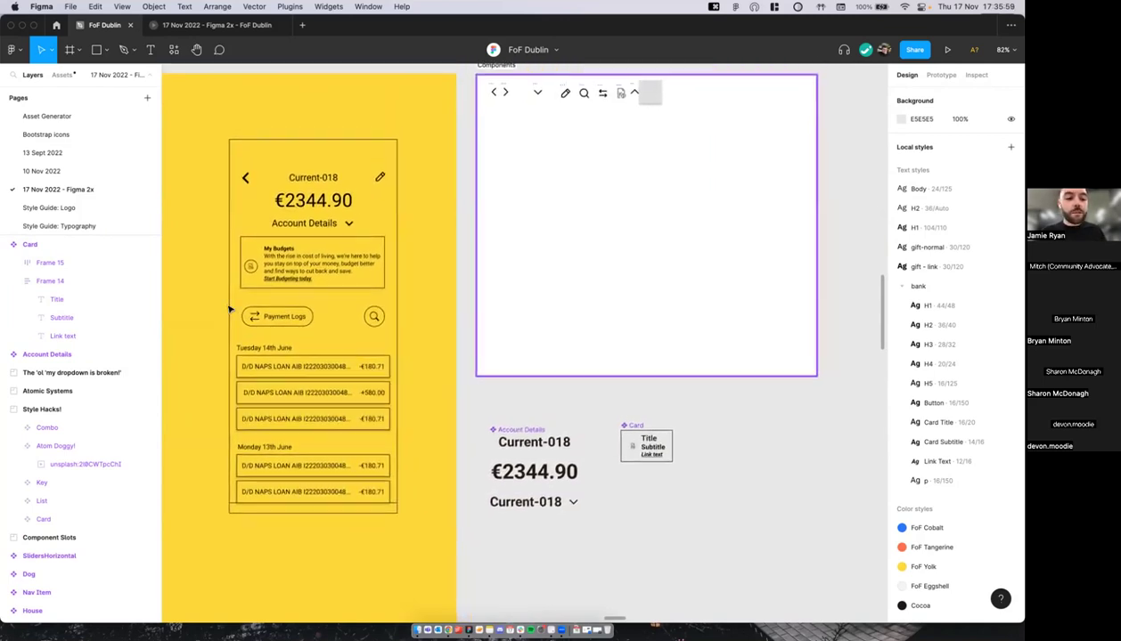
scroll(255, 305, "up", 5)
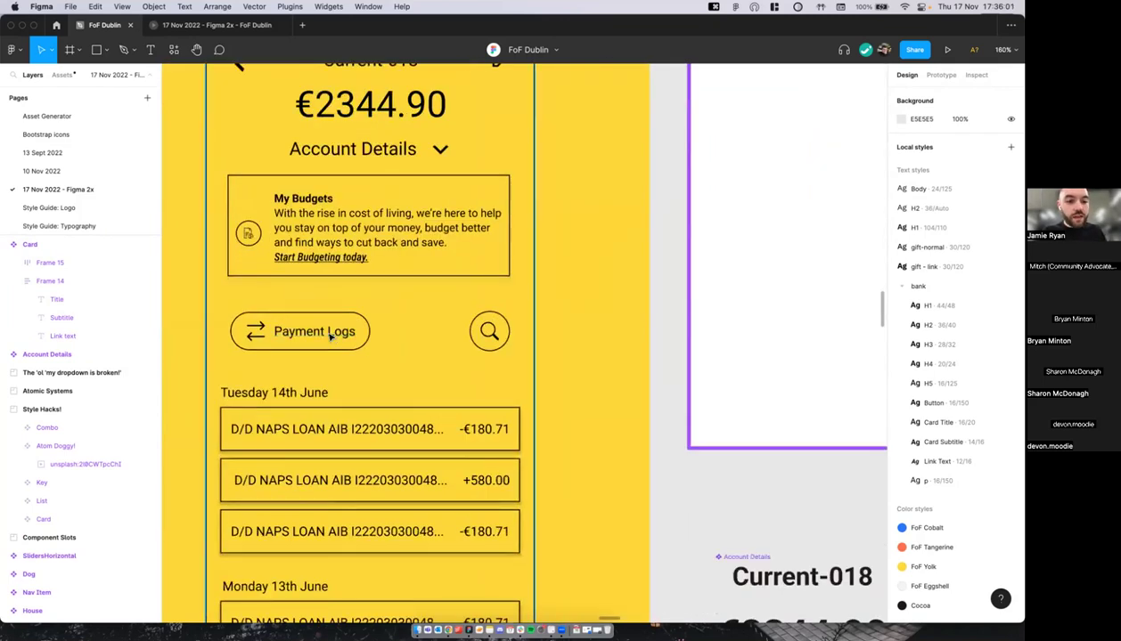
scroll(329, 336, "down", 2)
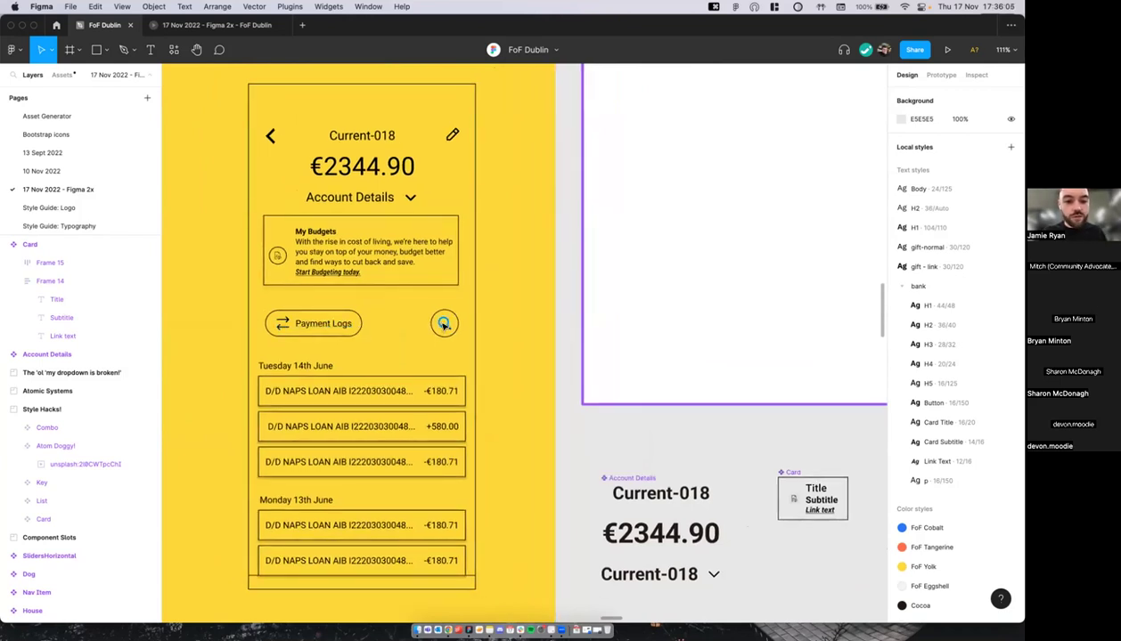
scroll(444, 325, "down", 5)
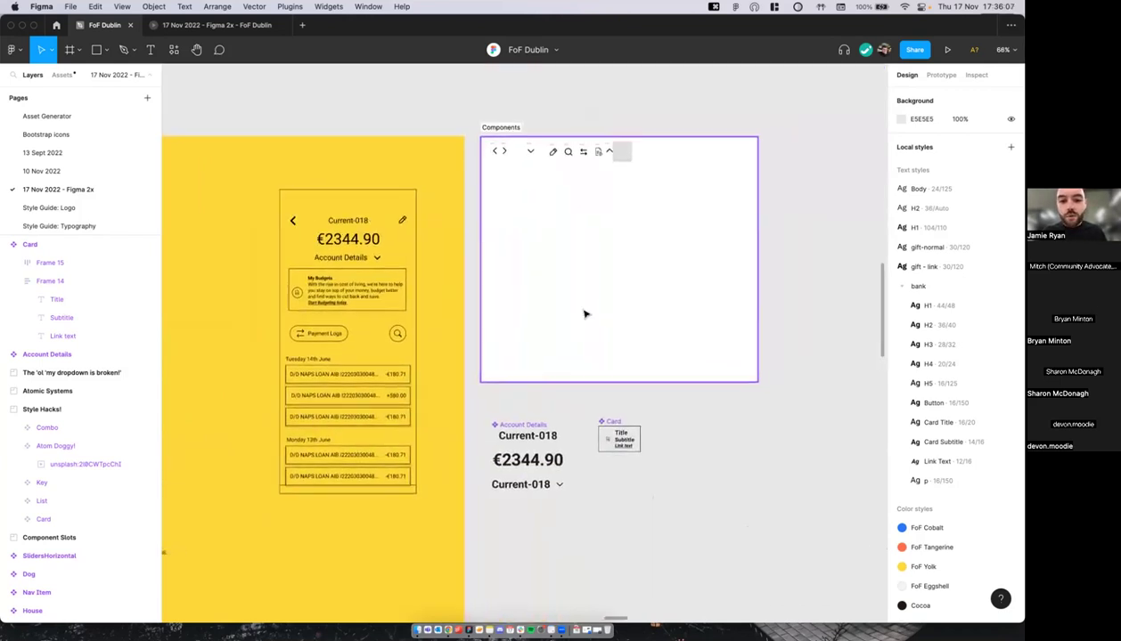
scroll(584, 314, "down", 2)
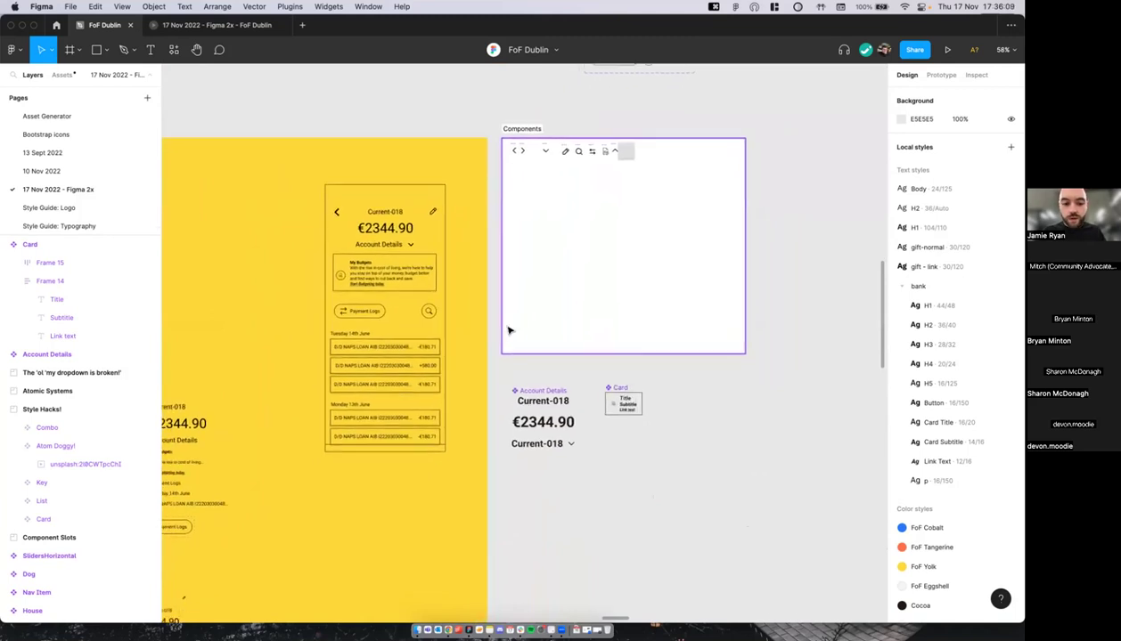
scroll(573, 287, "up", 4)
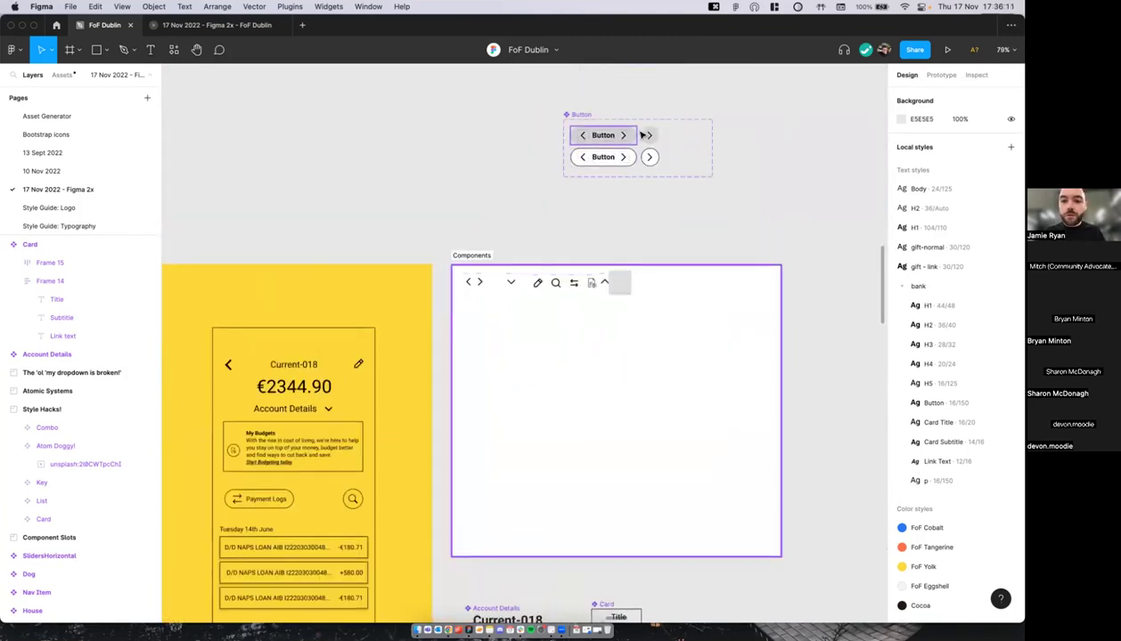
Step: Move the existing Button component set beside the Card component and rename it xx
scroll(594, 125, "down", 2)
scroll(588, 98, "down", 3)
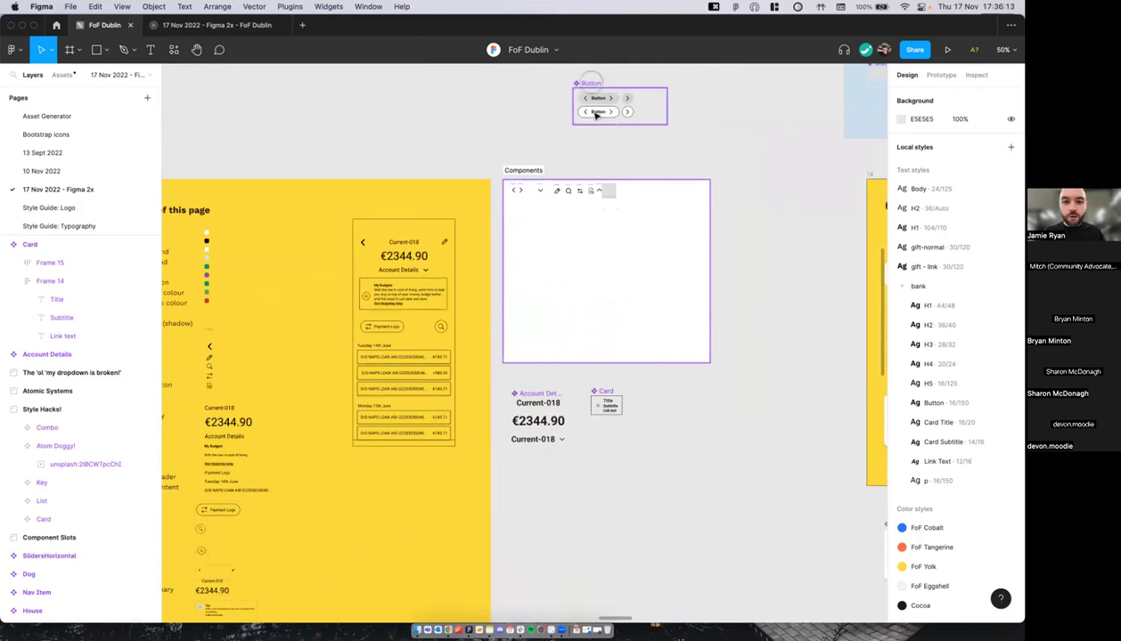
scroll(652, 405, "up", 5)
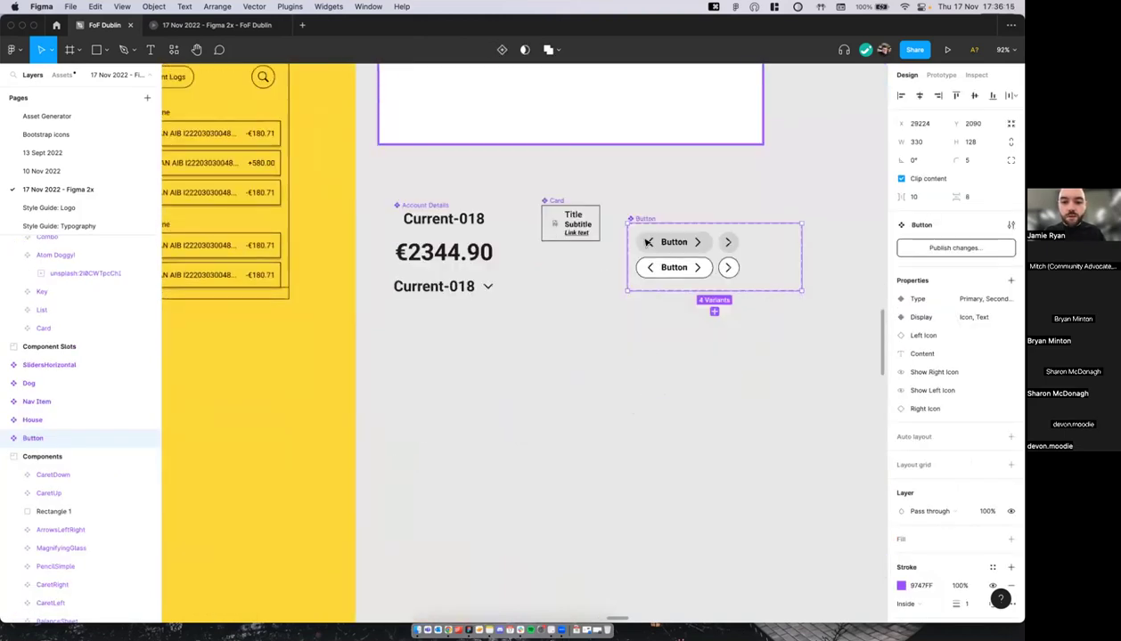
type("xx")
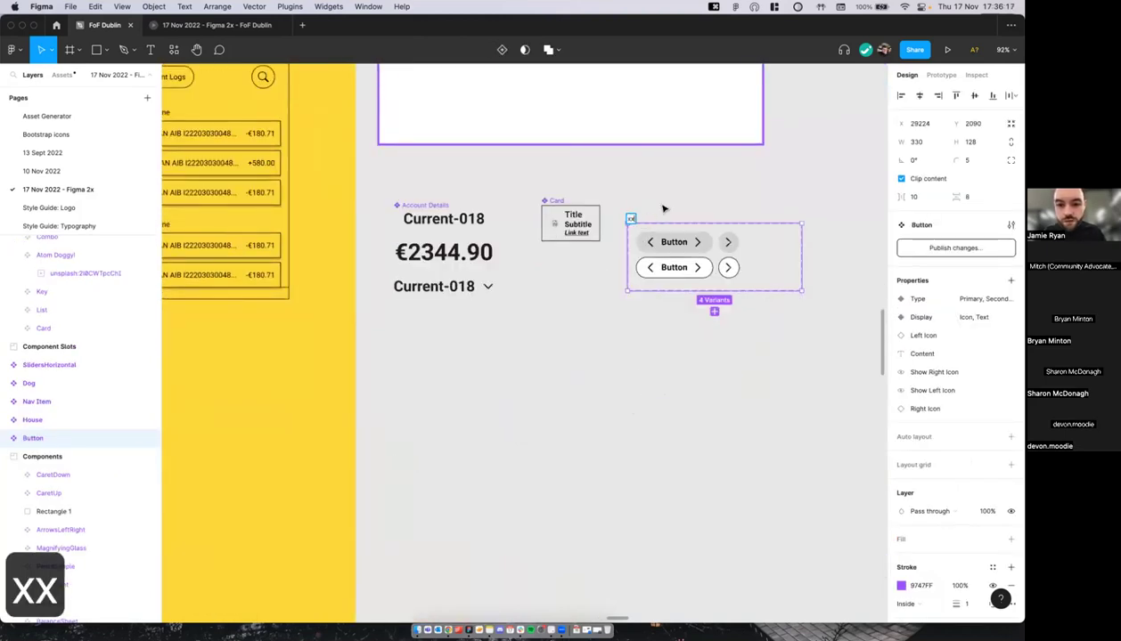
left_click(637, 215)
left_click_drag(633, 216, 666, 188)
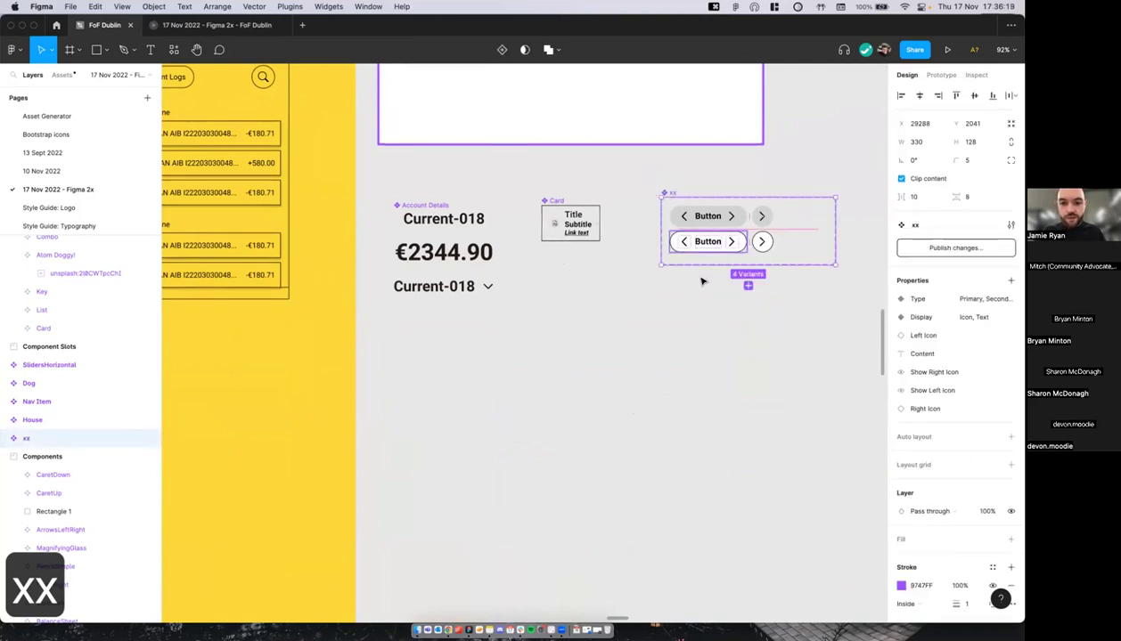
Step: Examine the button variants in the xx component set beside the Card and Account Details components
left_click(702, 281)
scroll(668, 299, "right", 2)
scroll(615, 317, "up", 3)
scroll(607, 319, "down", 3)
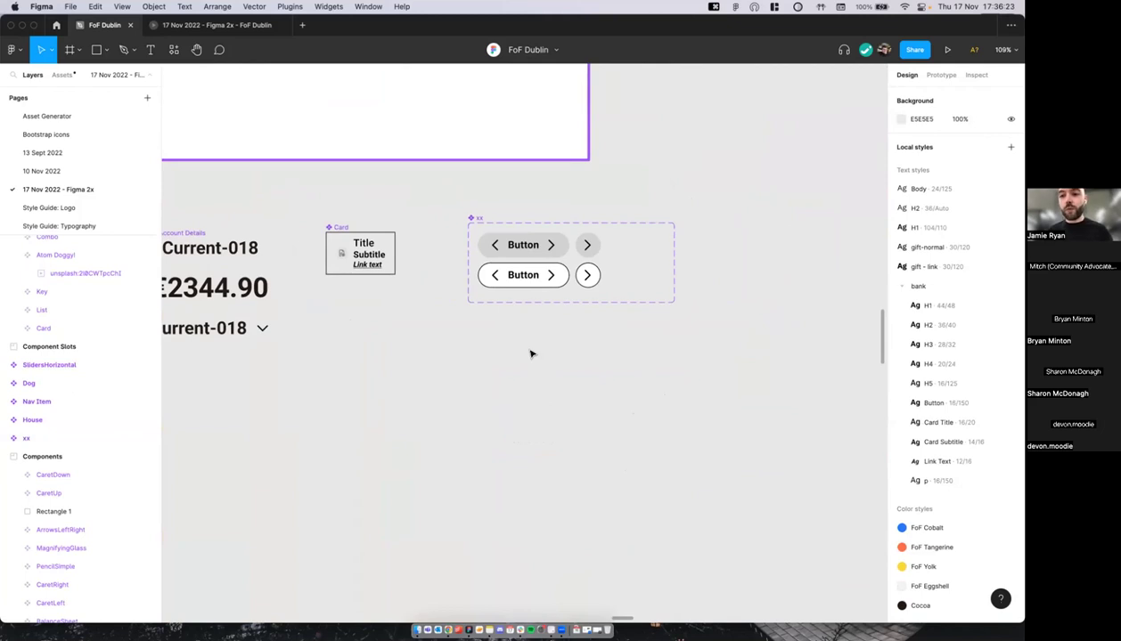
scroll(530, 355, "right", 1)
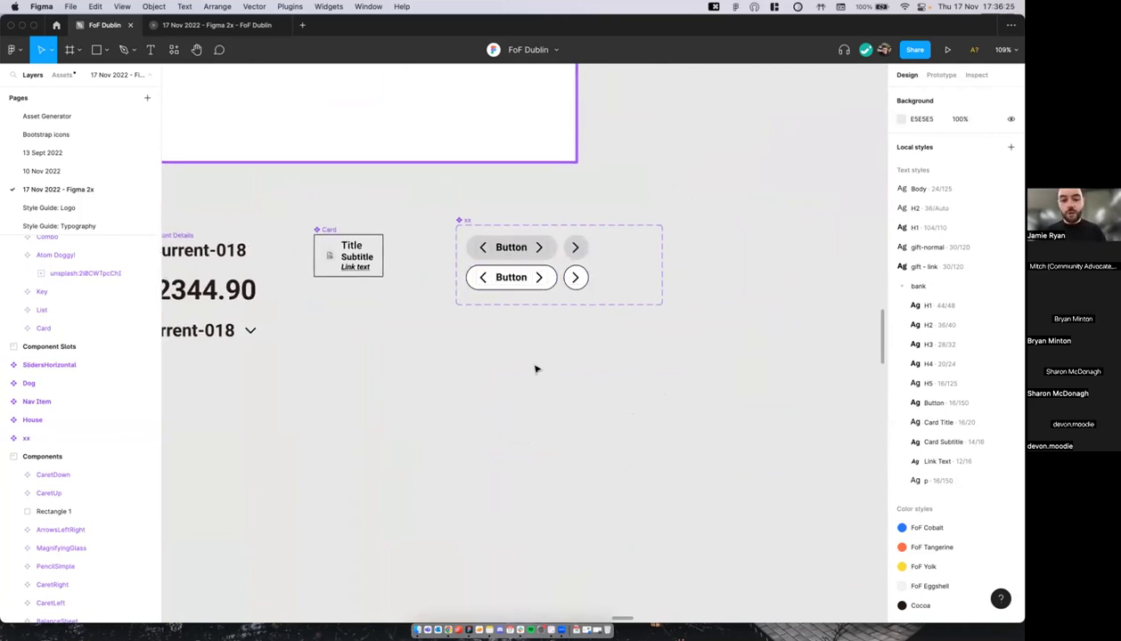
scroll(525, 454, "down", 1)
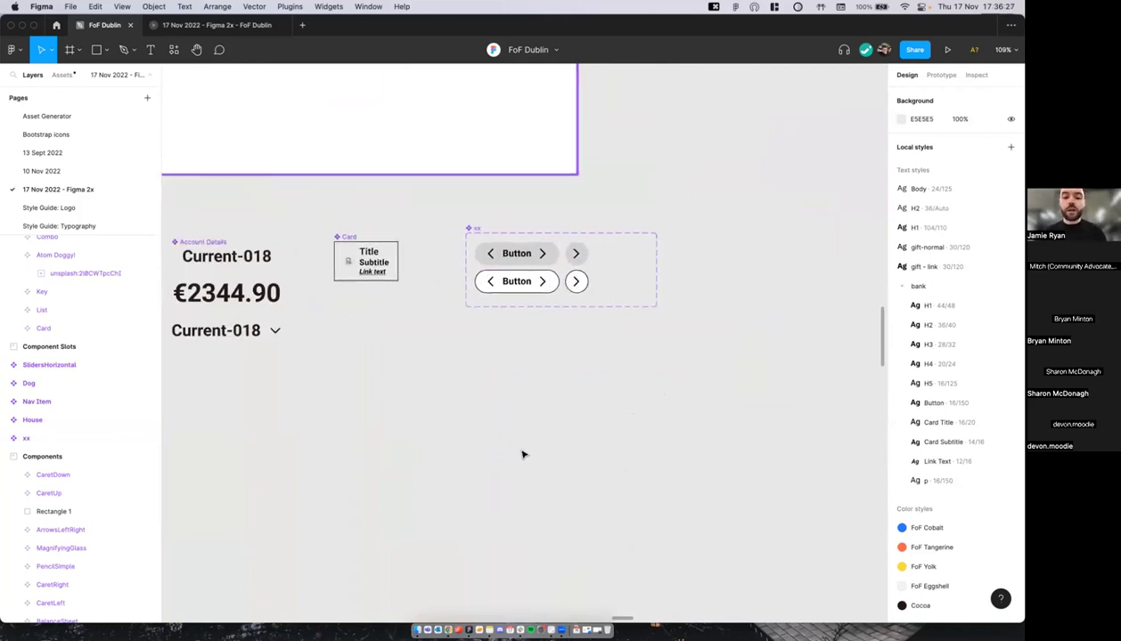
scroll(523, 454, "right", 2)
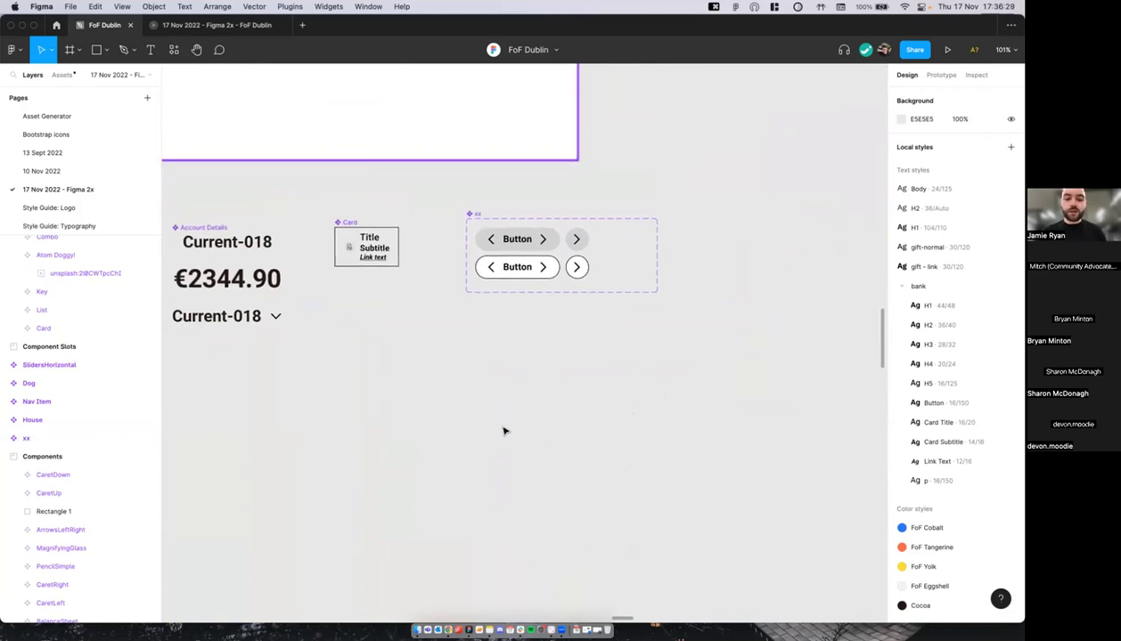
scroll(576, 182, "up", 3)
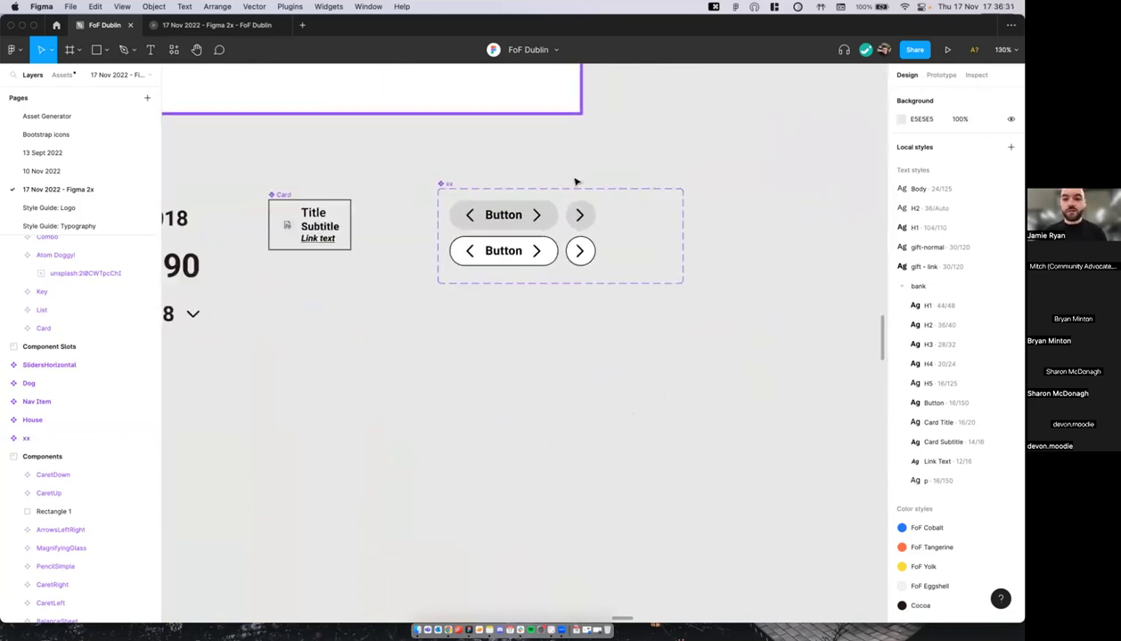
scroll(523, 165, "down", 1)
scroll(523, 165, "right", 1)
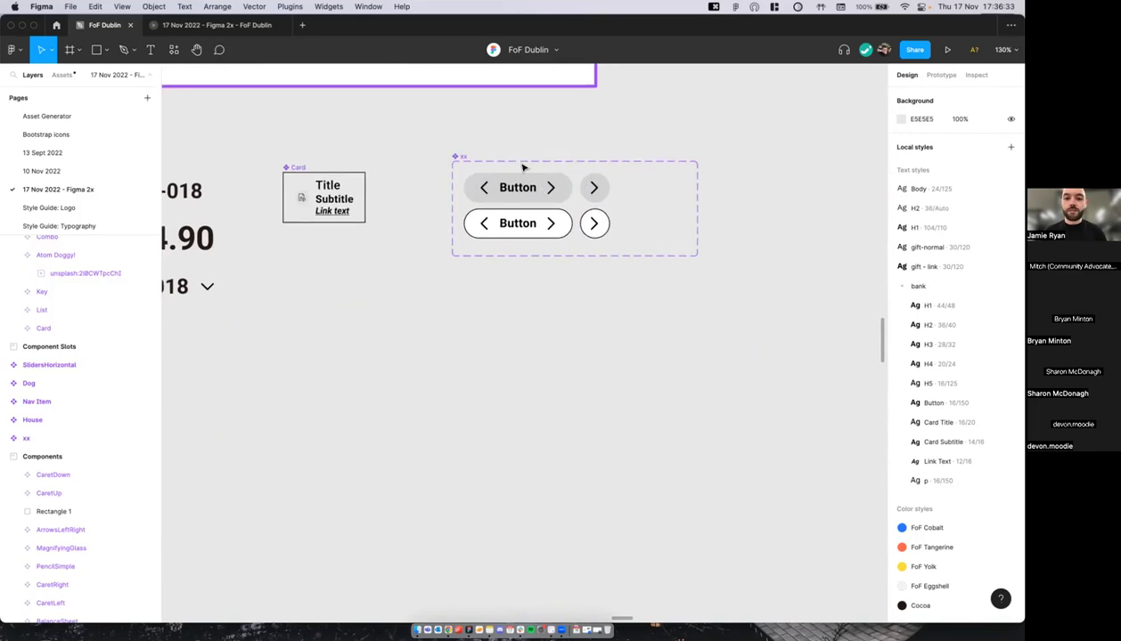
Step: Add a text layer reading Button in the empty space below the xx component set
scroll(485, 314, "up", 3)
key("t")
left_click(473, 330)
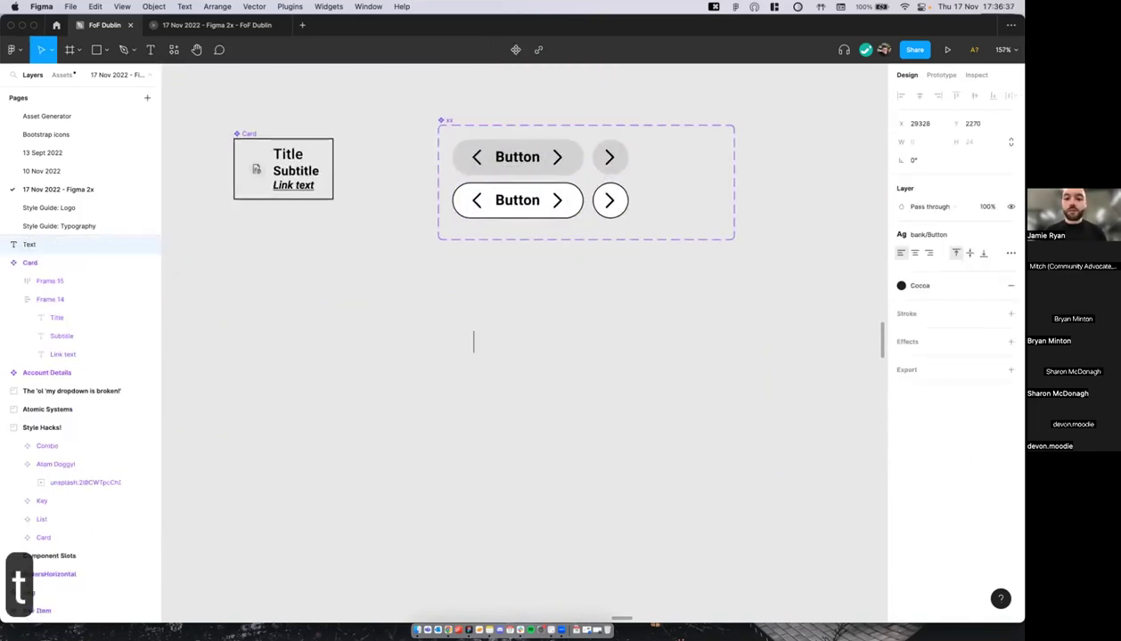
type("Button")
Step: Apply the text/primary colour style and the bank/Button text style to the new Button text
key("super+a")
left_click(944, 286)
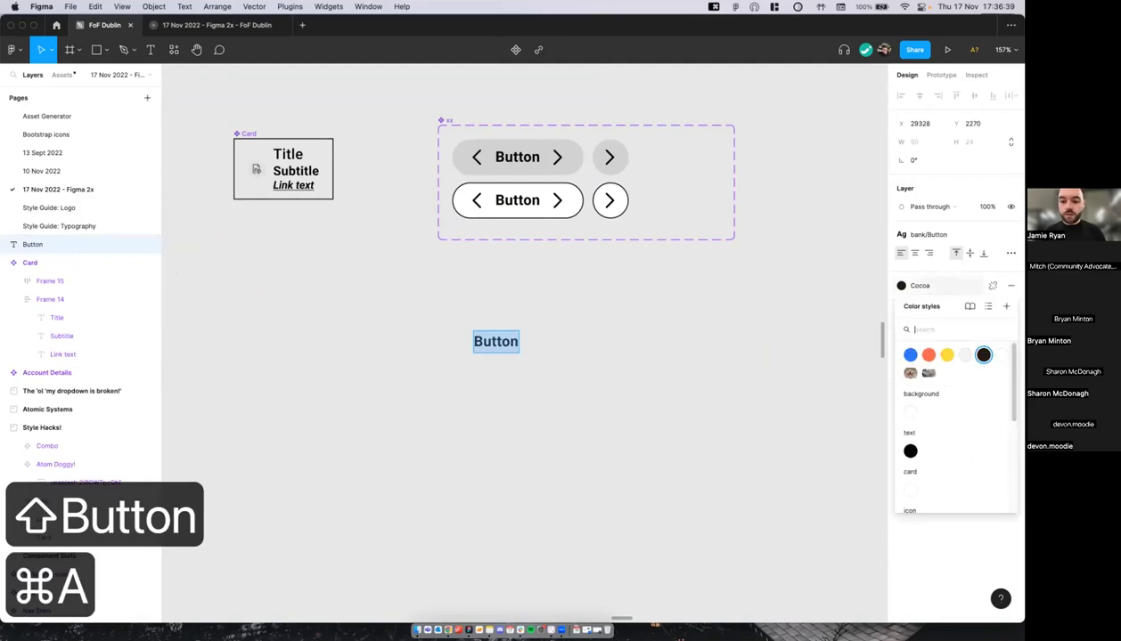
type("pri")
left_click(931, 414)
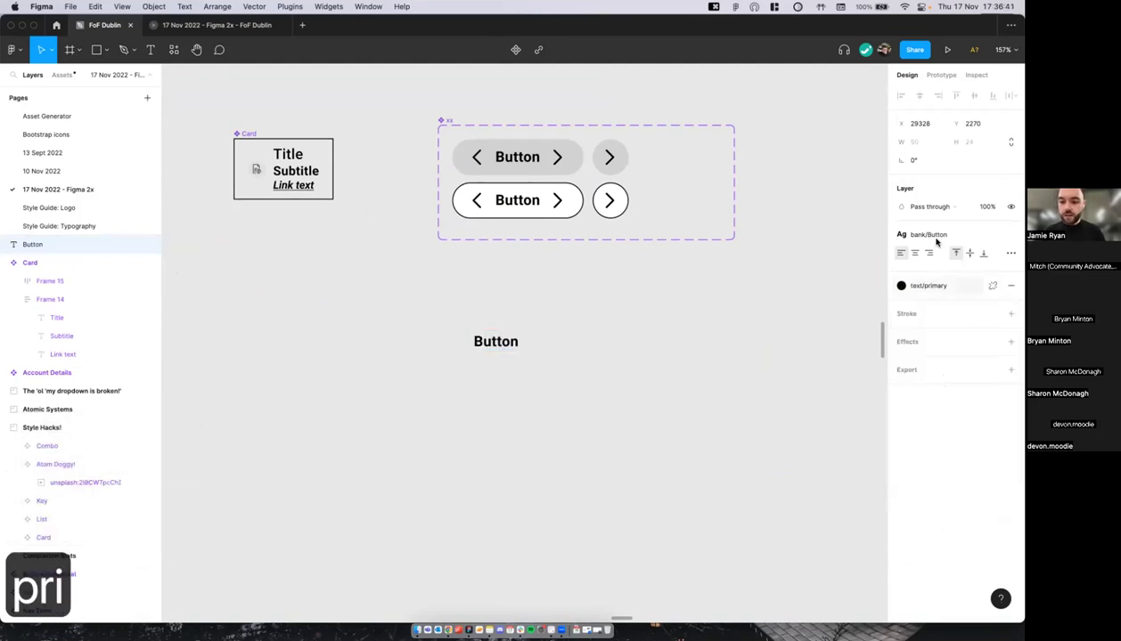
left_click(940, 235)
left_click(925, 374)
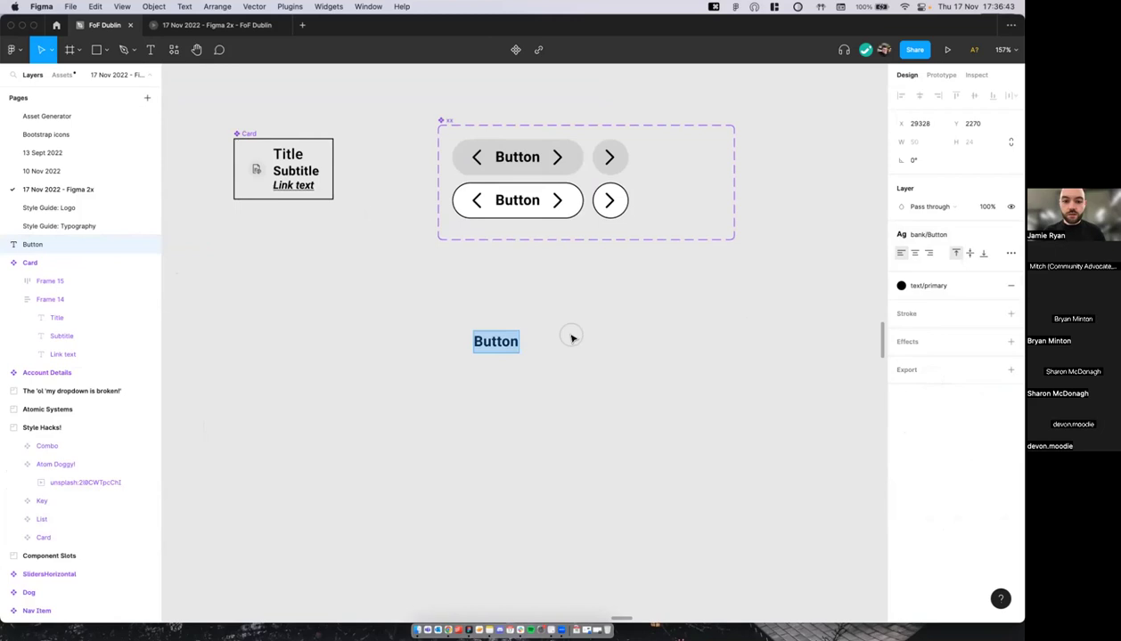
key("Escape")
Step: Wrap the Button text in an auto layout frame with horizontal padding 24 and vertical padding 8
scroll(572, 337, "left", 2)
key("shift+a")
left_click(913, 303)
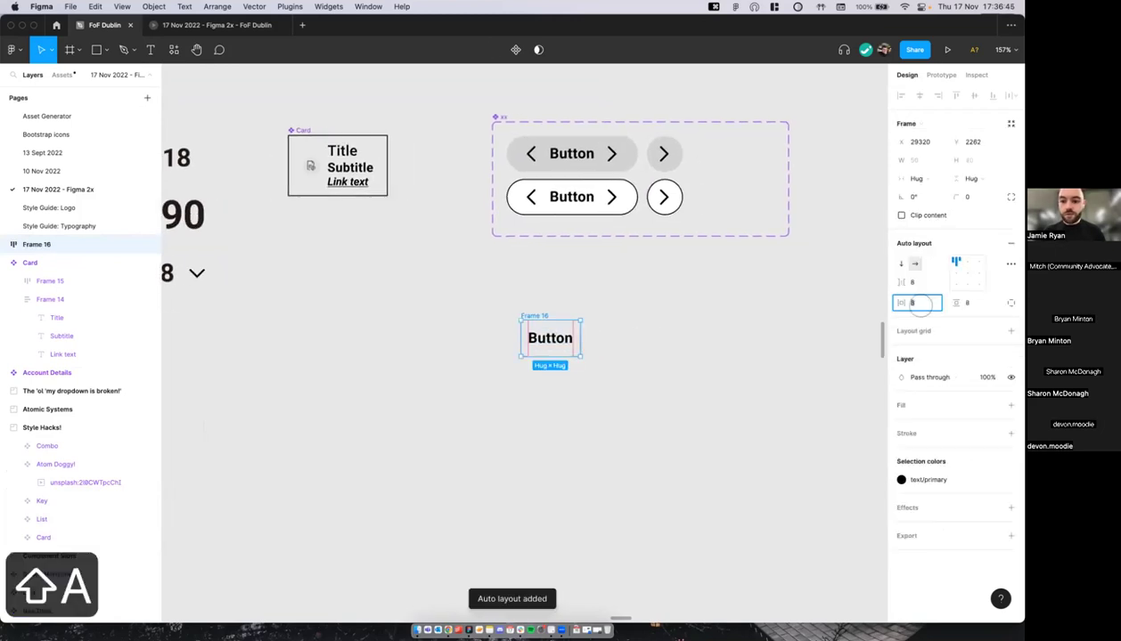
type("24")
key("Return")
left_click(966, 302)
type("1")
key("BackSpace")
type("8")
key("Return")
left_click(640, 326)
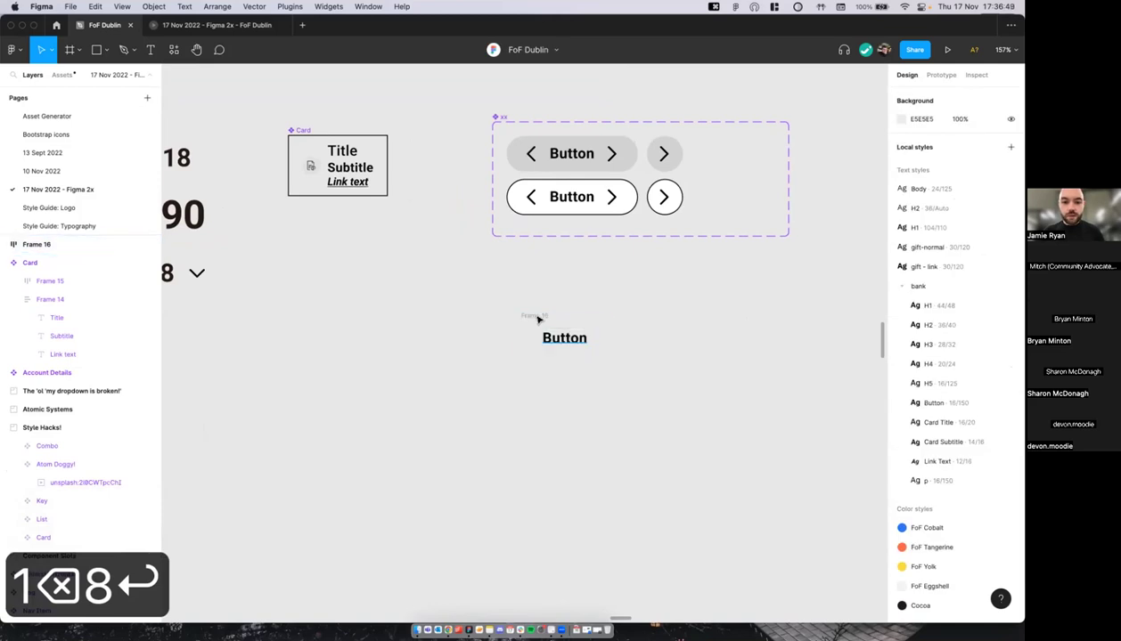
Step: Rename the new auto layout frame as Button
double_click(533, 317)
type("Button")
key("Return")
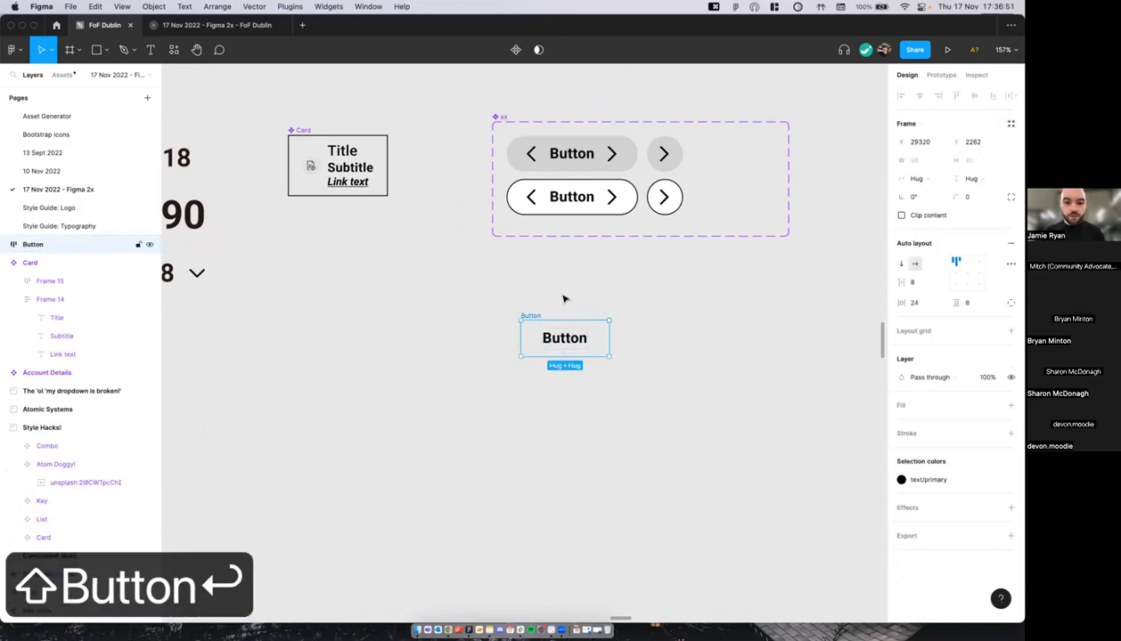
Step: Turn the Button frame into a component and move it below the Card component
left_click(563, 299)
scroll(509, 298, "down", 1)
scroll(509, 298, "right", 1)
left_click(504, 297)
key("alt+super+k")
left_click_drag(521, 301, 269, 289)
scroll(433, 318, "left", 3)
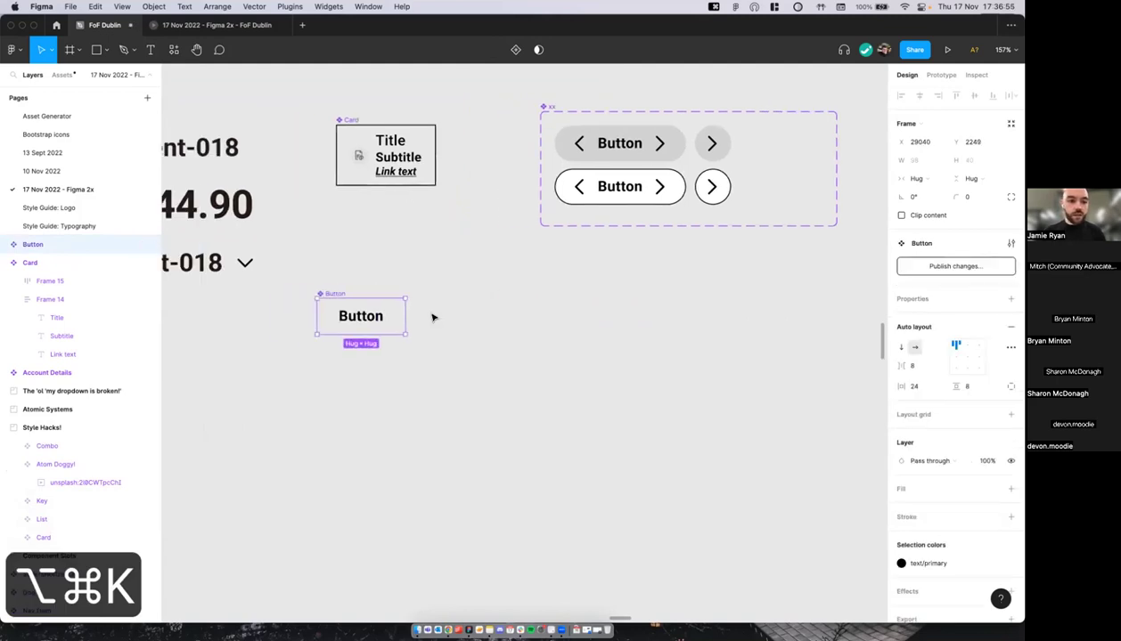
Step: Fill the Button component with the button/primary colour style
left_click(991, 489)
type("pri")
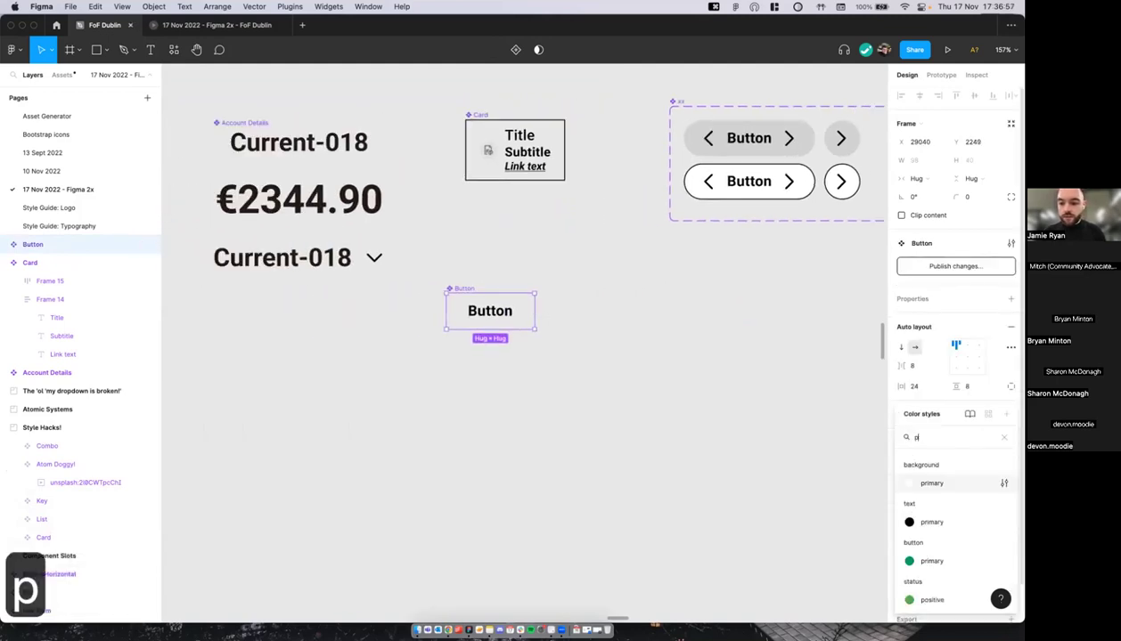
left_click(922, 561)
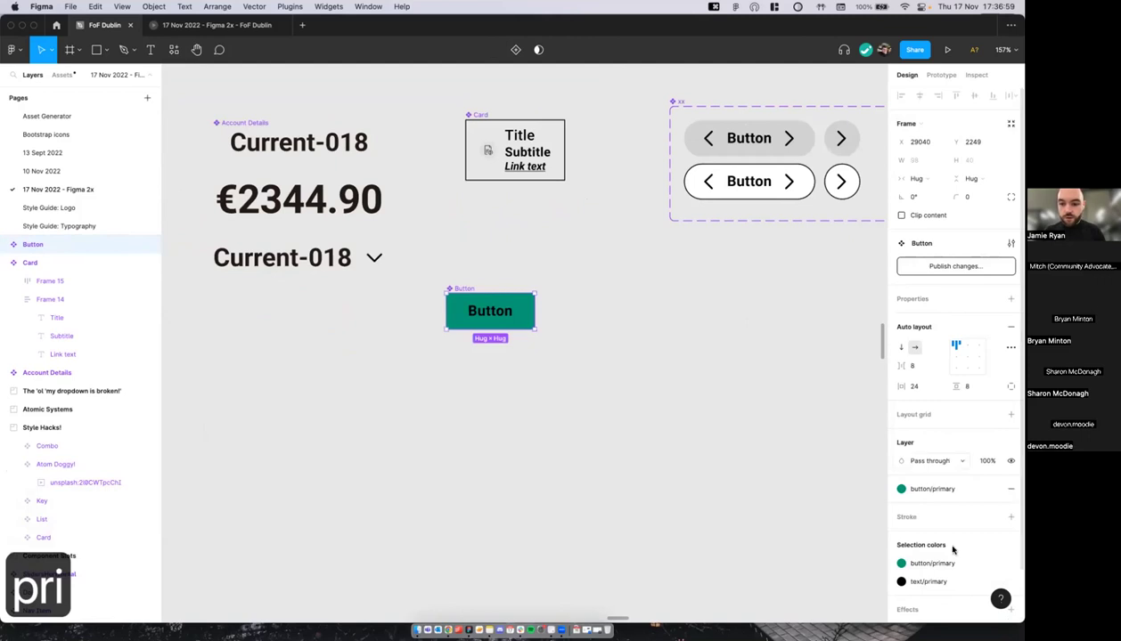
Step: Look through the available colour styles for a replacement for the Button component's text colour
left_click(901, 582)
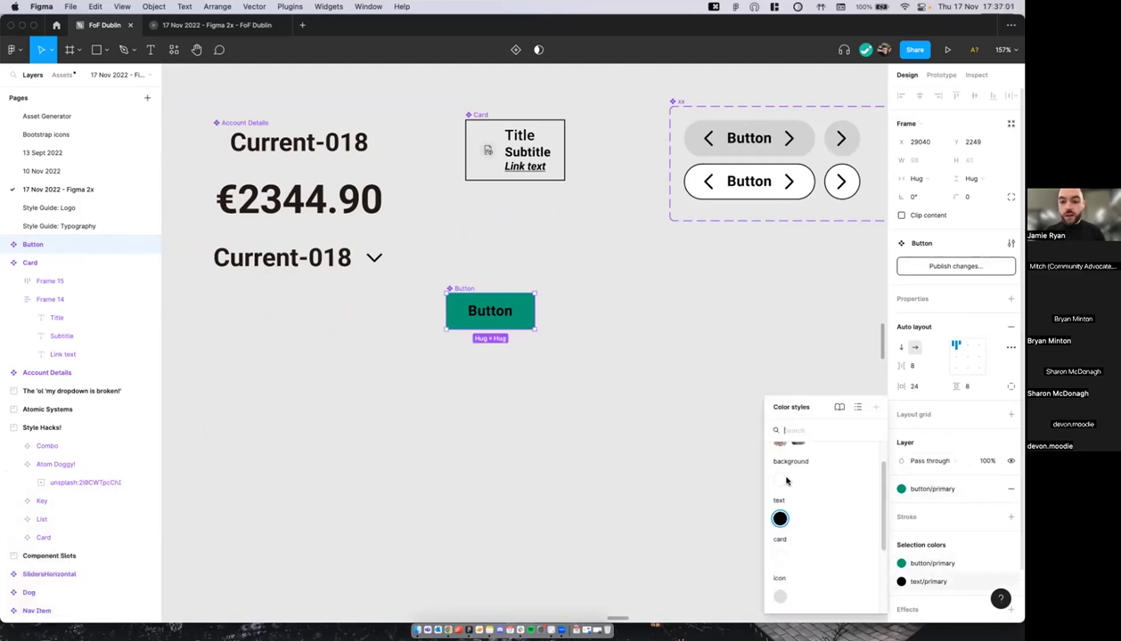
scroll(788, 530, "down", 3)
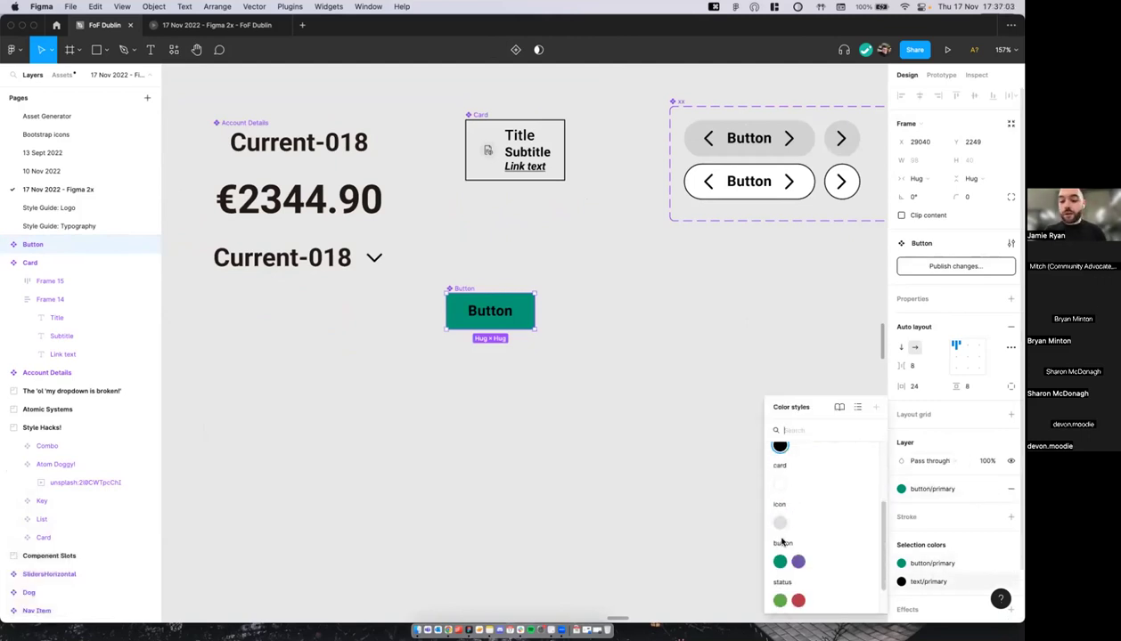
scroll(811, 521, "up", 1)
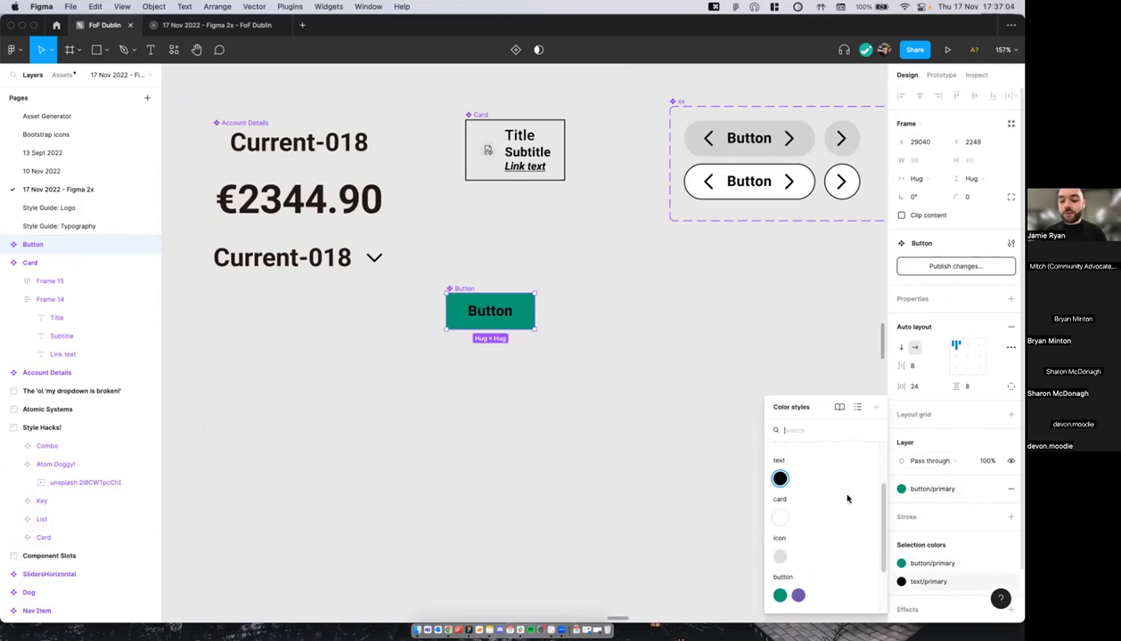
Step: Detach the colour style from the Button component's fill and set the fill to FFFFFF
left_click(991, 489)
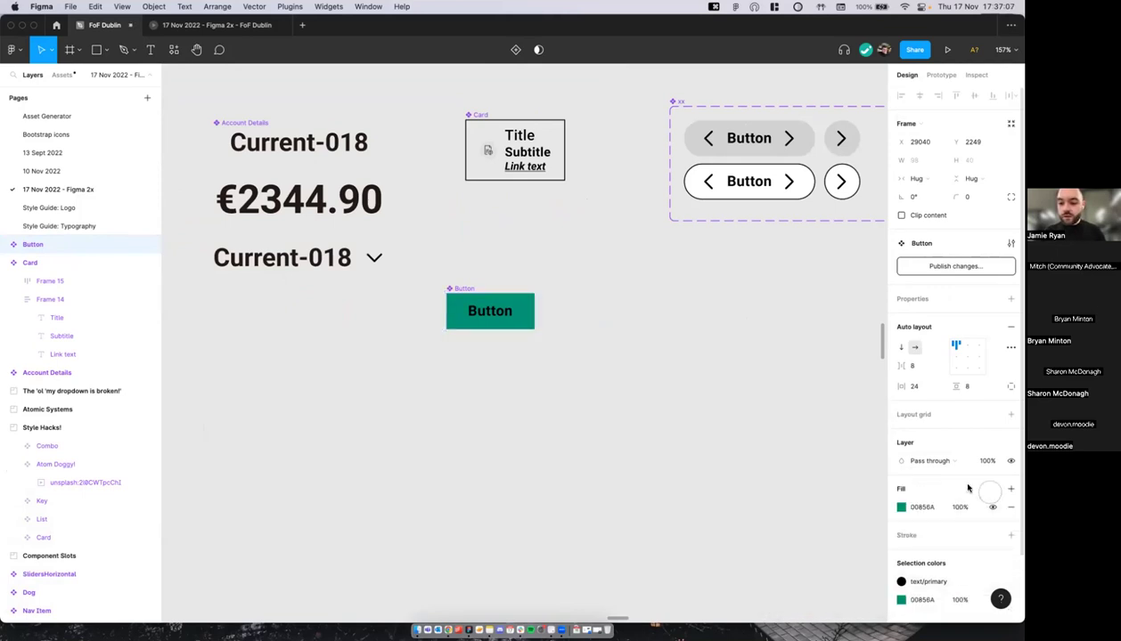
left_click(990, 489)
key("Escape")
left_click(923, 506)
type("fff")
key("Return")
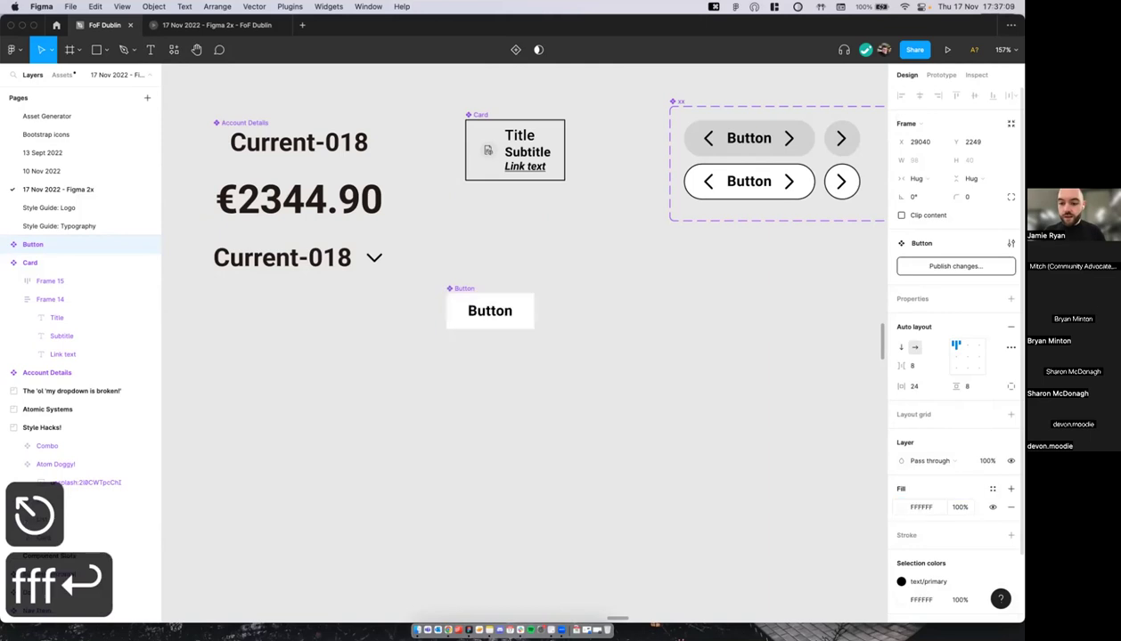
Step: Save the Button component's white fill as a new colour style named bank/white
left_click(991, 489)
left_click(1005, 413)
type("bank/white")
key("Return")
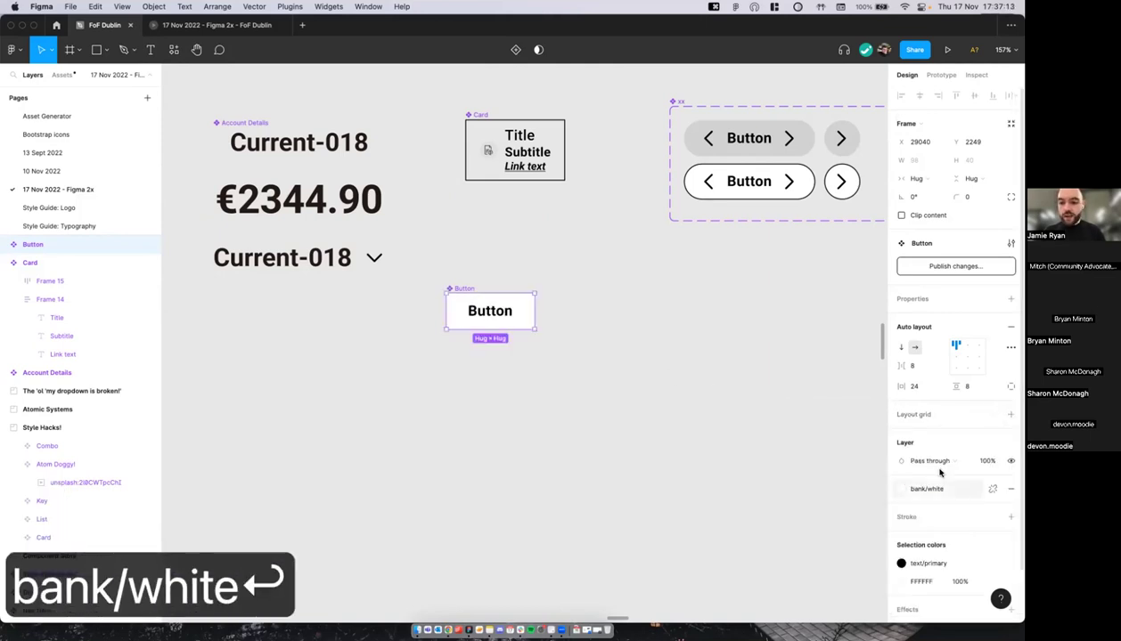
Step: Change the Button component's fill from the bank/white style to the button/primary colour style
scroll(784, 450, "left", 2)
scroll(783, 450, "up", 1)
left_click(732, 430)
key("super+z")
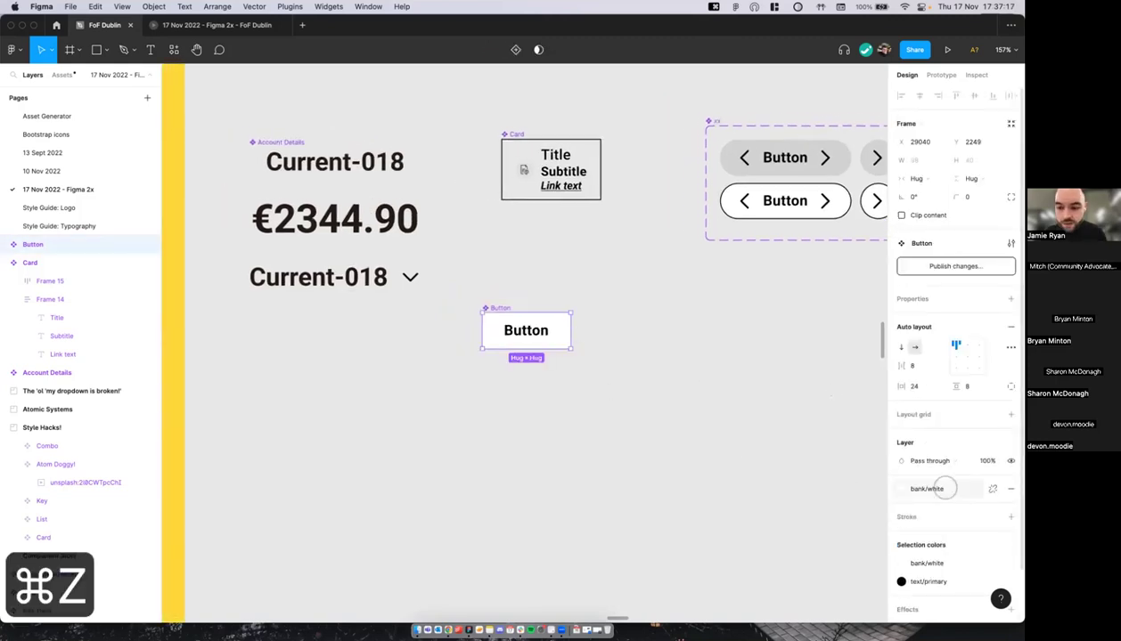
left_click(935, 488)
type("pri")
left_click(924, 561)
Step: Apply the bank/white colour style to the text inside the Button component
key("Return")
left_click(927, 405)
type("tex")
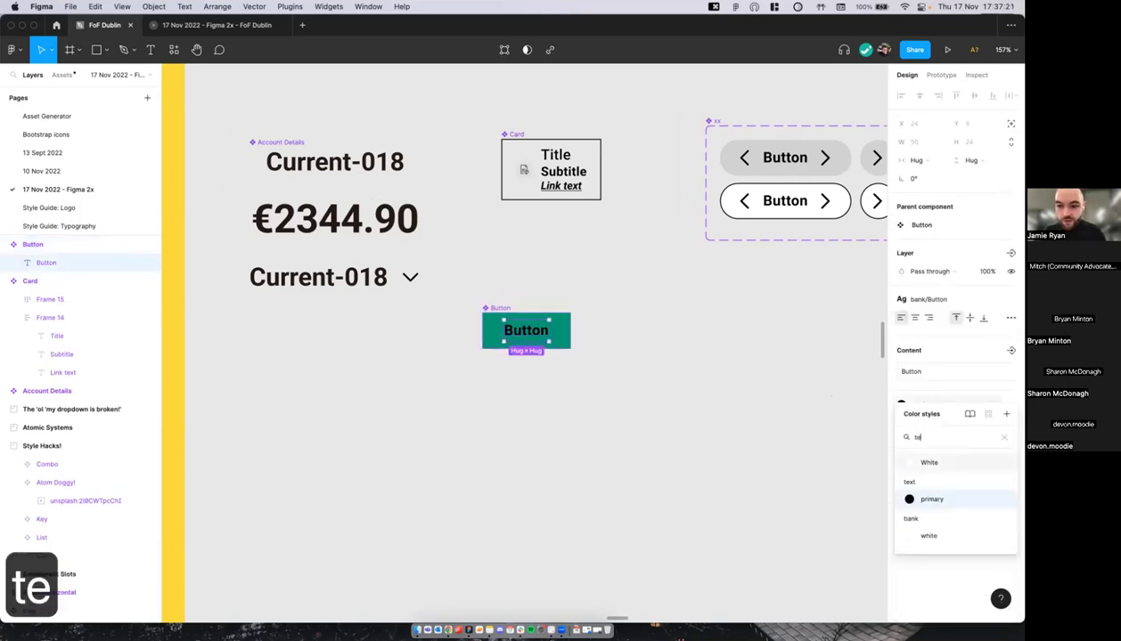
key("BackSpace")
key("BackSpace")
key("BackSpace")
type("bam")
key("BackSpace")
type("nk/w")
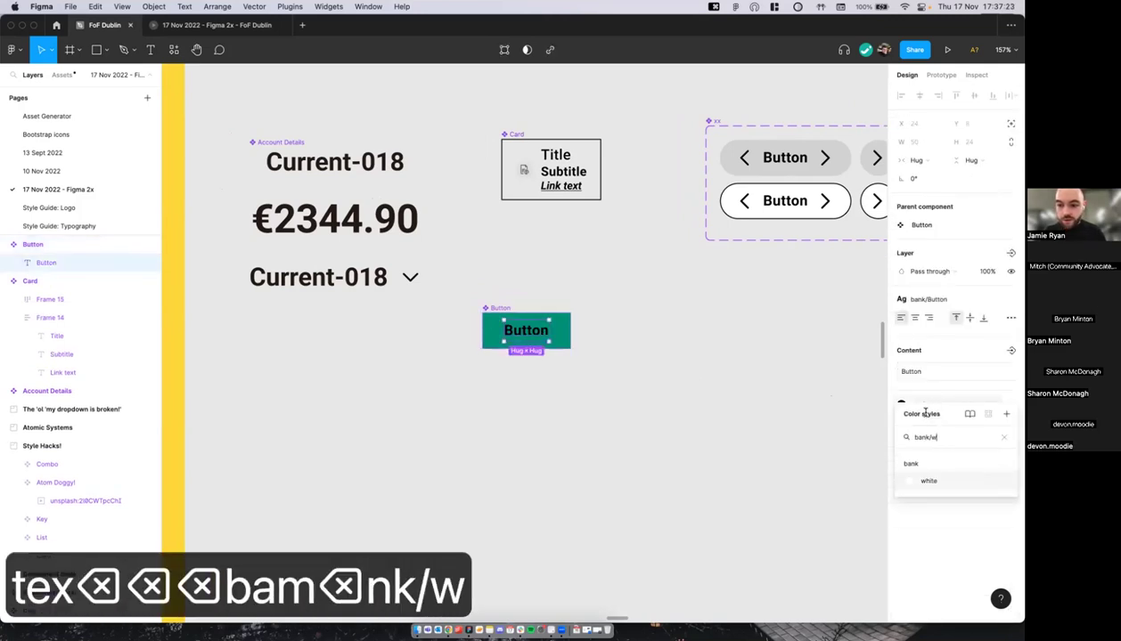
left_click(922, 481)
left_click(658, 386)
Step: Set the Button component's corner radius to 99
left_click(499, 316)
left_click(968, 196)
type("99")
key("Return")
left_click(655, 306)
scroll(657, 303, "up", 1)
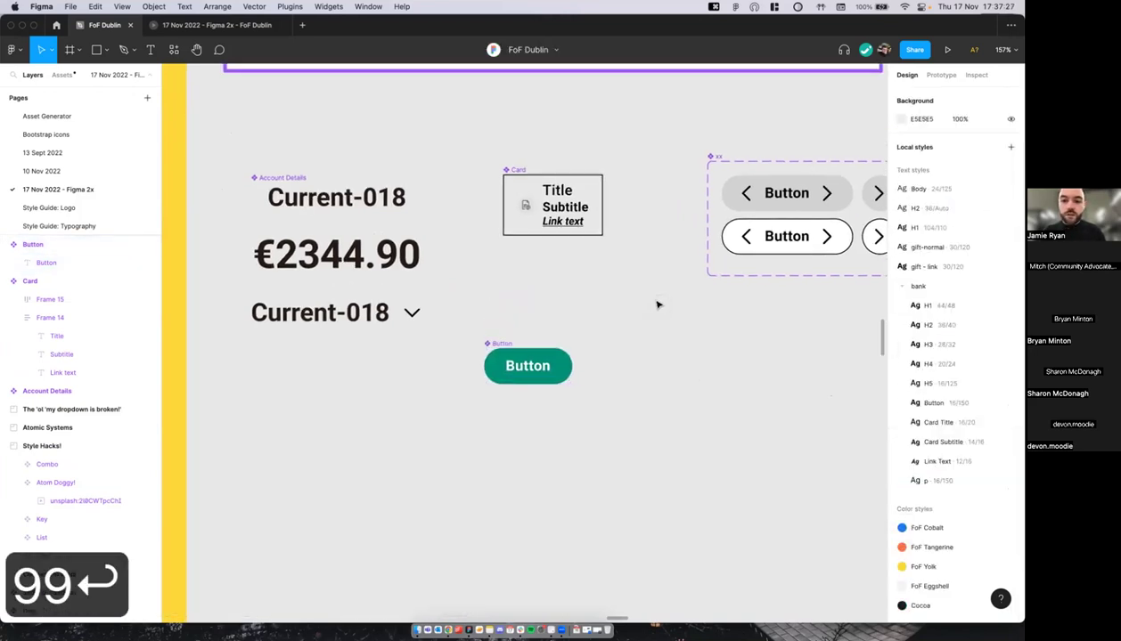
Step: Compare the Button component with the Payment Logs and search buttons in the banking screen mockup
scroll(657, 303, "down", 3)
scroll(657, 303, "left", 5)
scroll(567, 203, "up", 1)
scroll(567, 204, "up", 5, "ctrl")
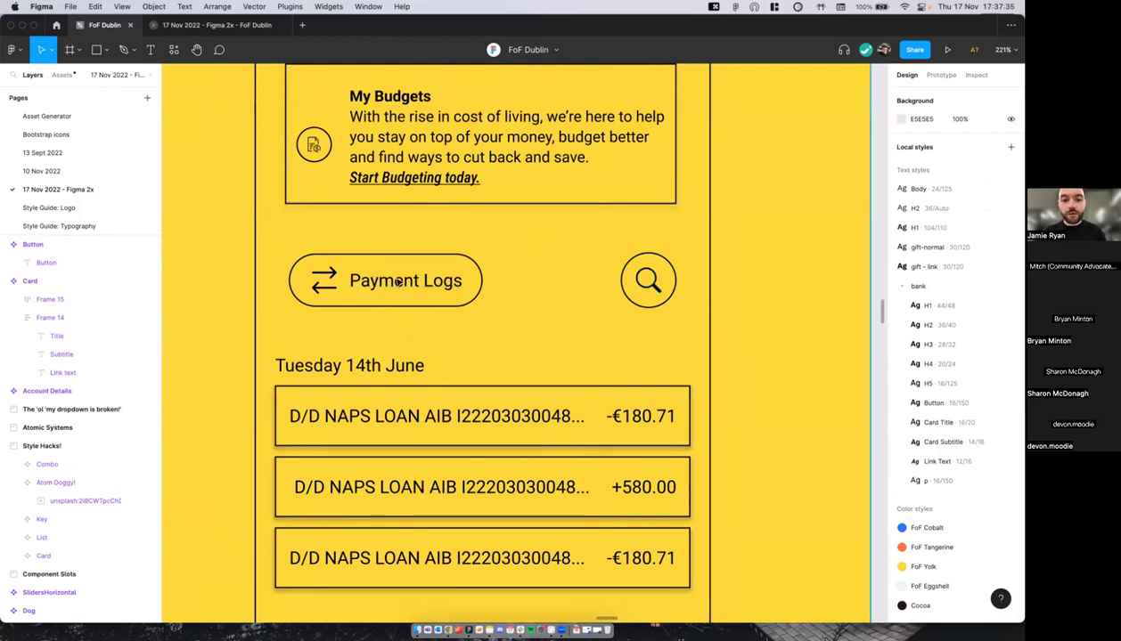
scroll(395, 269, "down", 10)
scroll(479, 365, "up", 10)
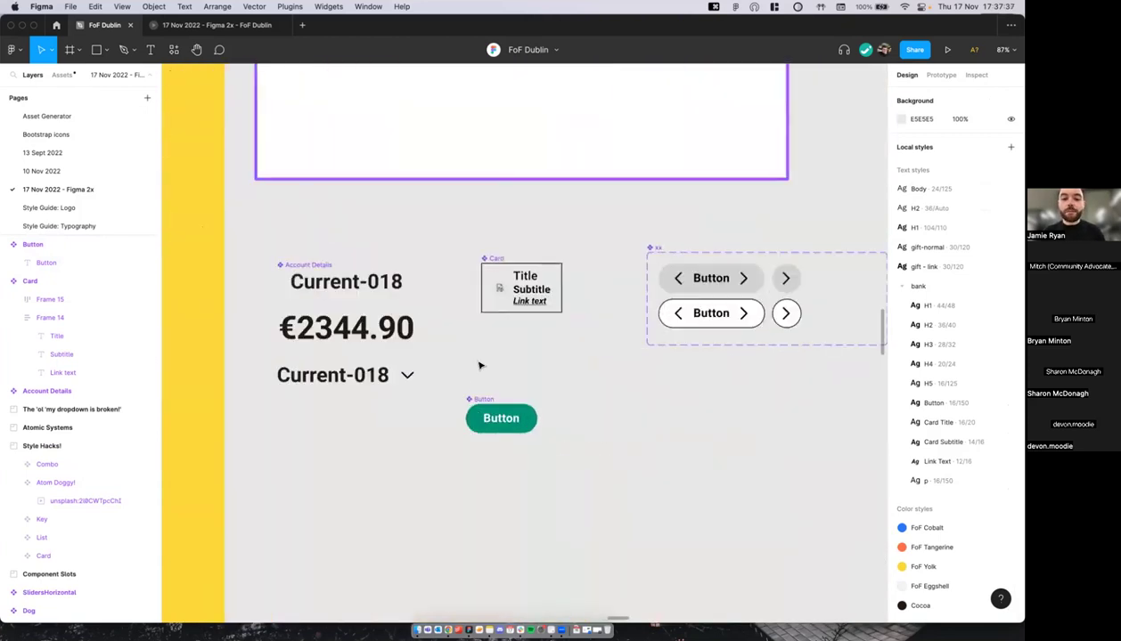
scroll(425, 363, "down", 3)
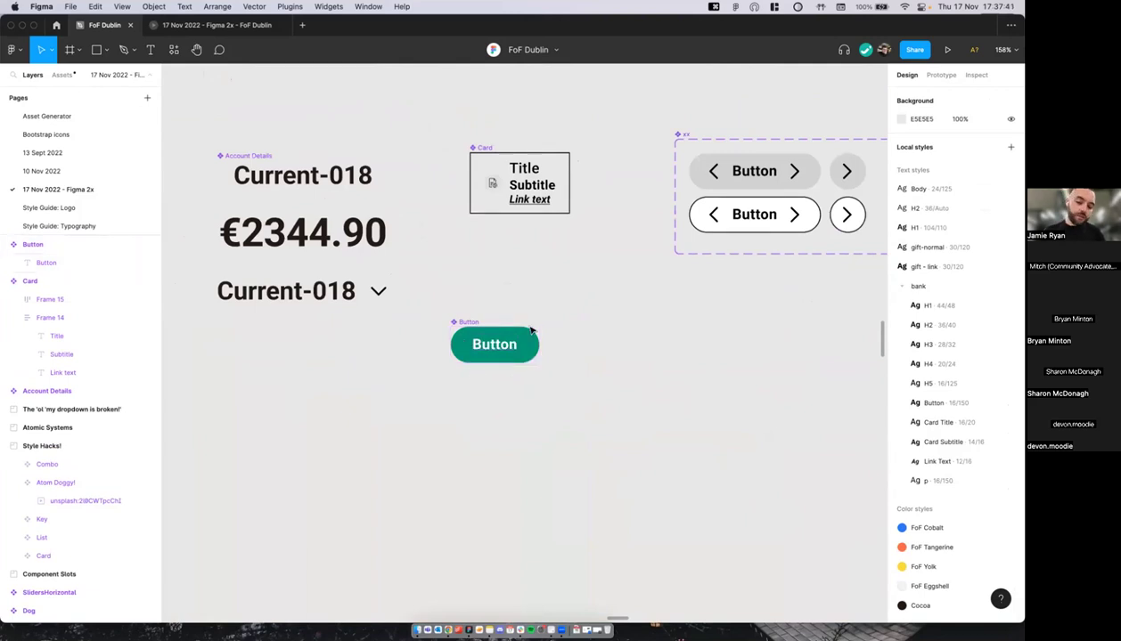
scroll(675, 381, "down", 2)
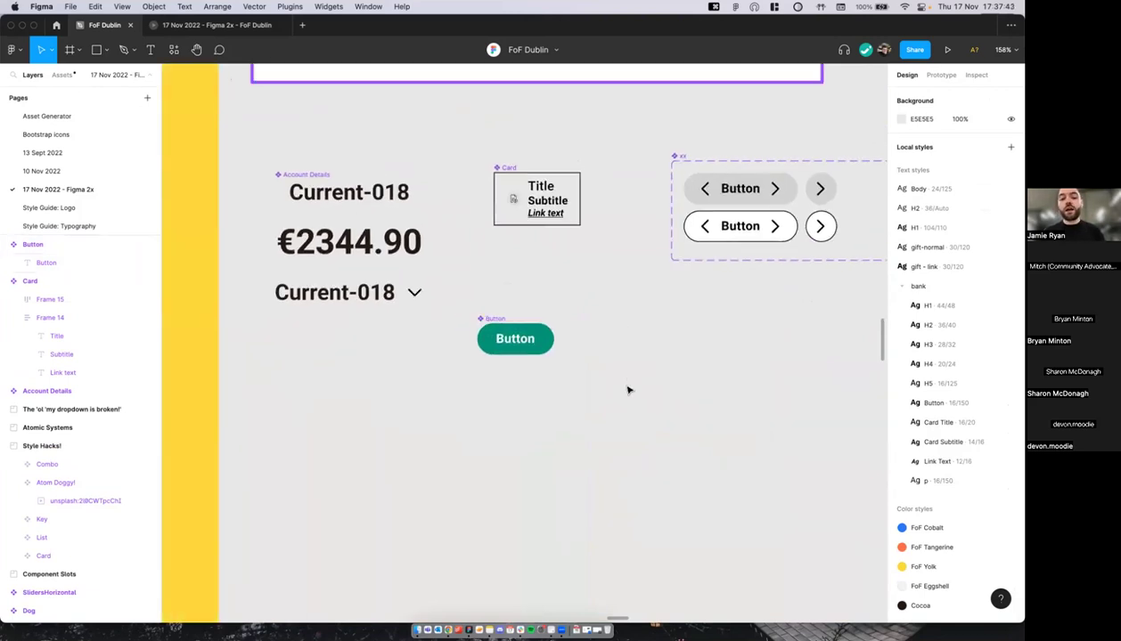
scroll(615, 385, "down", 3)
Step: Shift the Button component slightly below the Card, to X 29055 and Y 2253
left_click(513, 330)
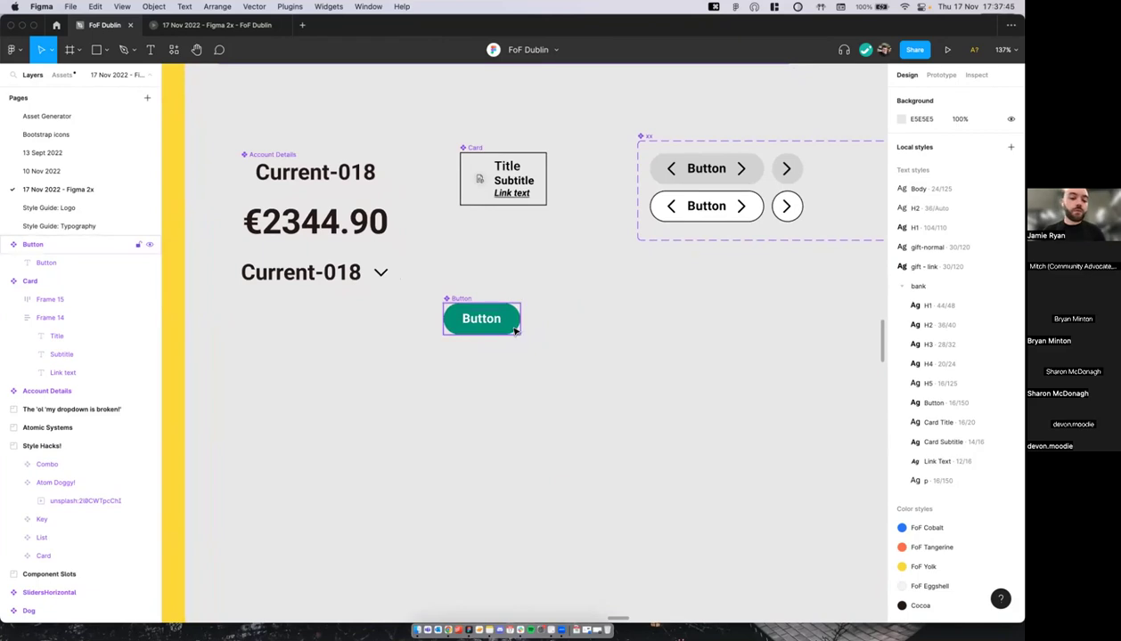
scroll(514, 331, "right", 1)
left_click(514, 330)
left_click_drag(461, 304, 472, 307)
scroll(474, 318, "down", 2)
scroll(474, 319, "left", 1)
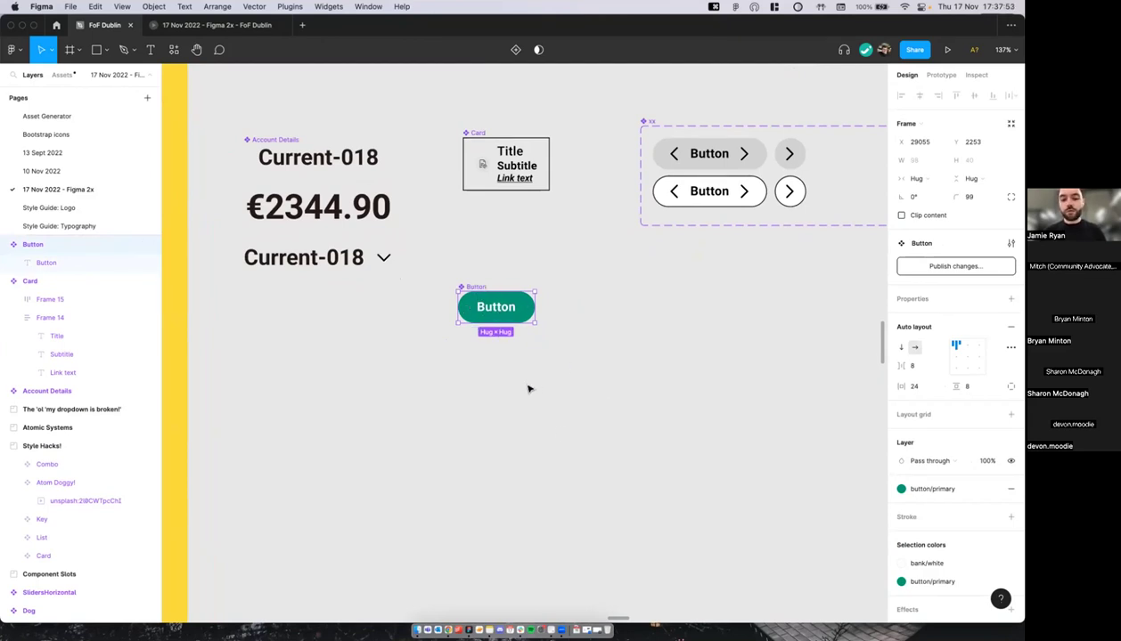
scroll(509, 307, "right", 1)
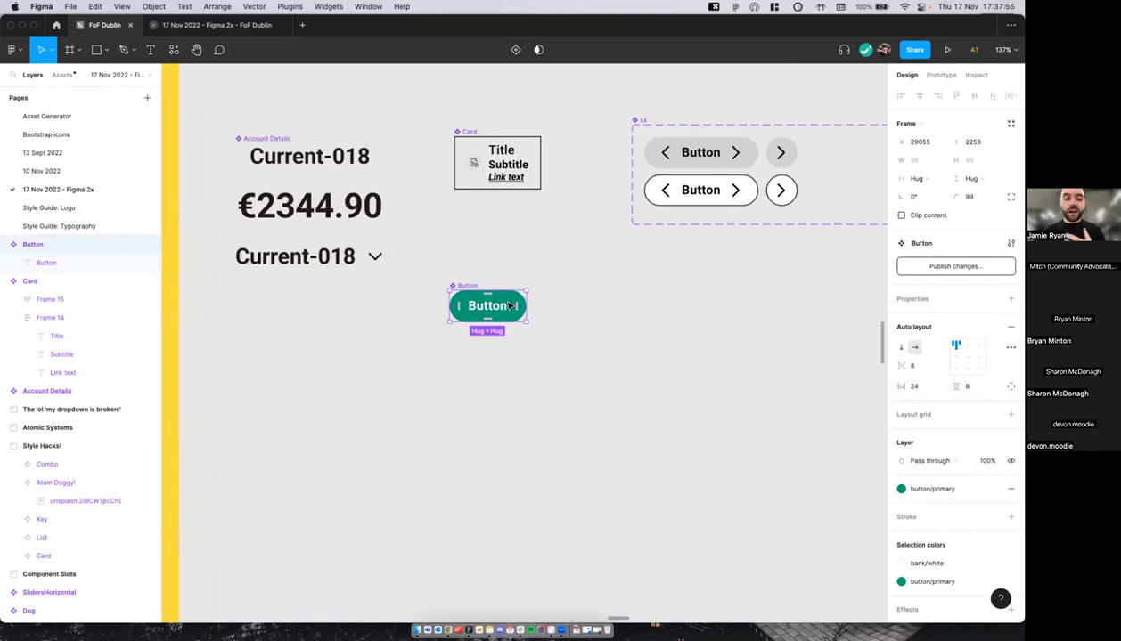
left_click(538, 320)
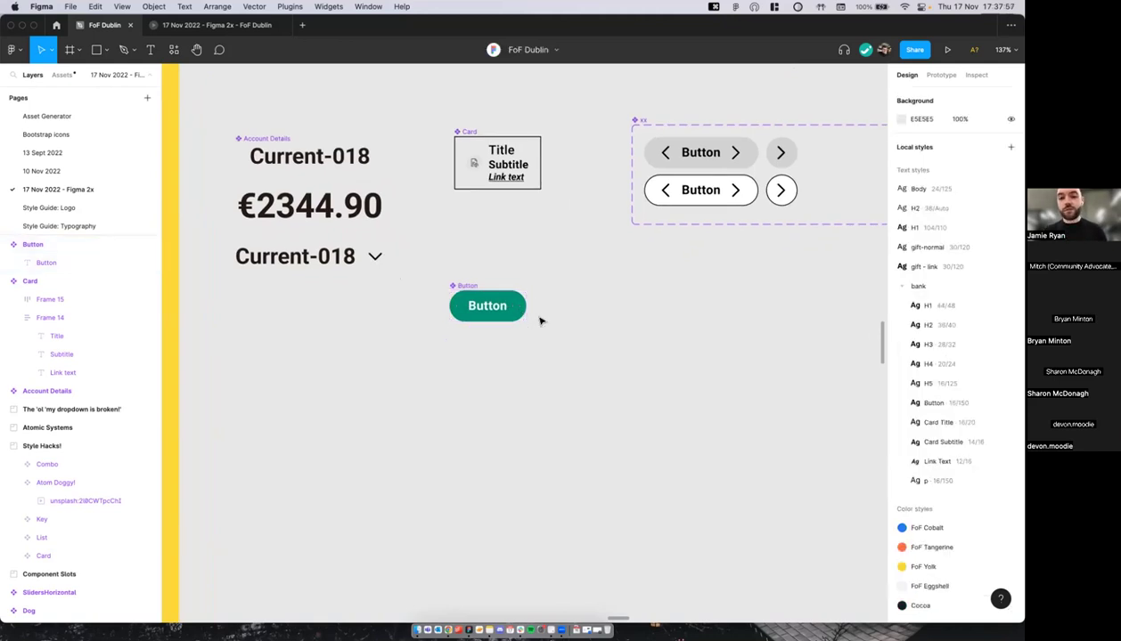
scroll(539, 321, "up", 2)
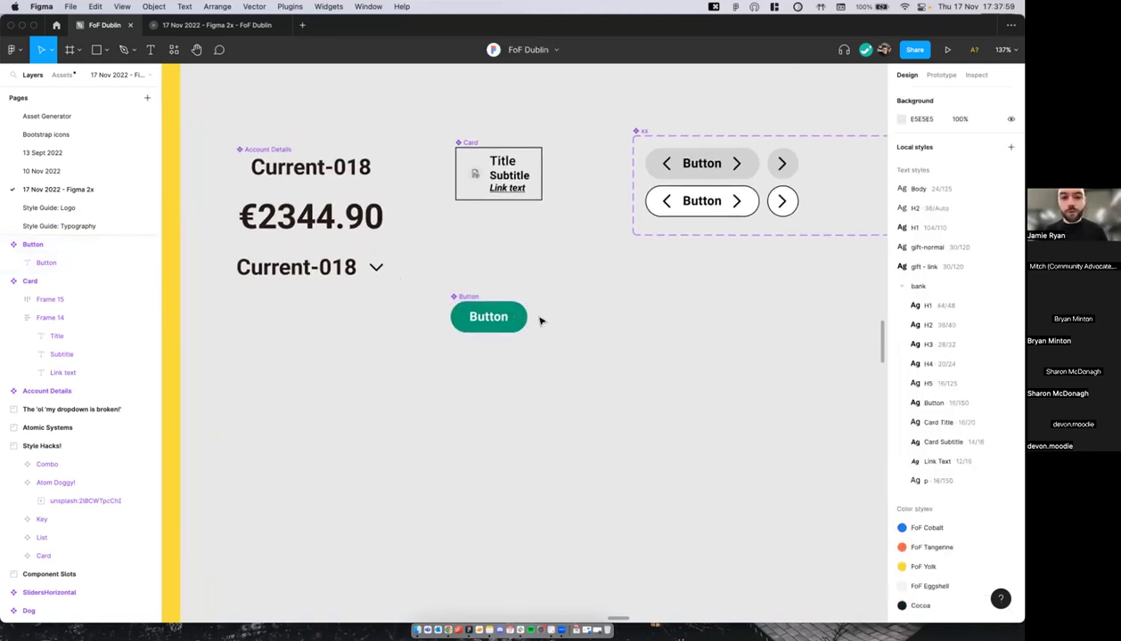
Step: Find the caret icons among the local components and place a CaretRight instance beside the green Button component
scroll(540, 322, "down", 3)
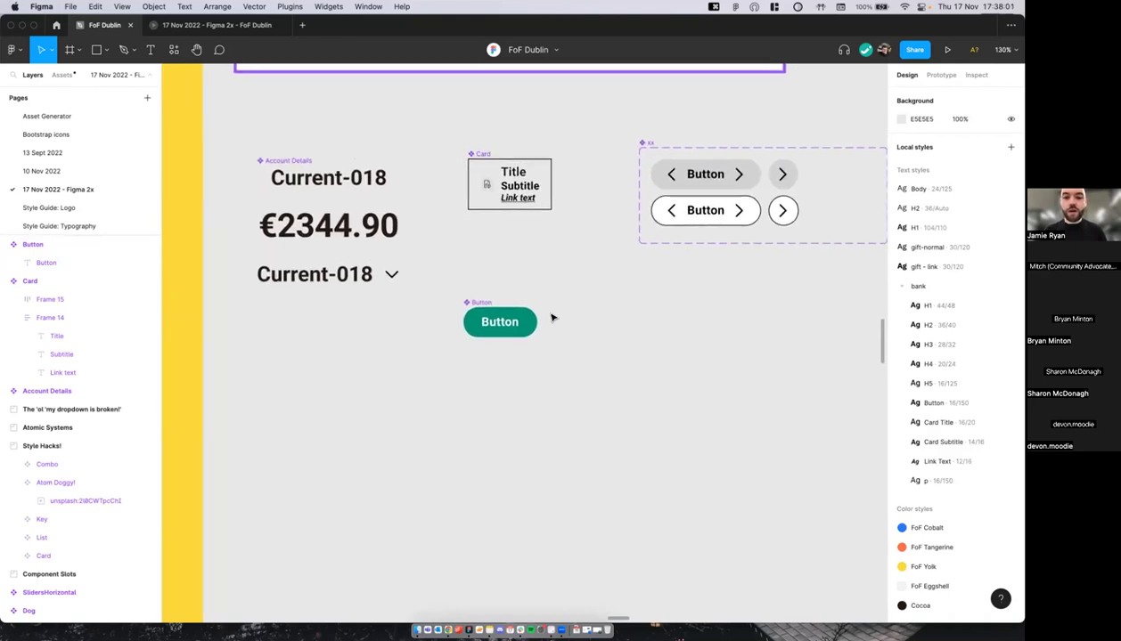
scroll(552, 318, "right", 2)
scroll(550, 315, "up", 1)
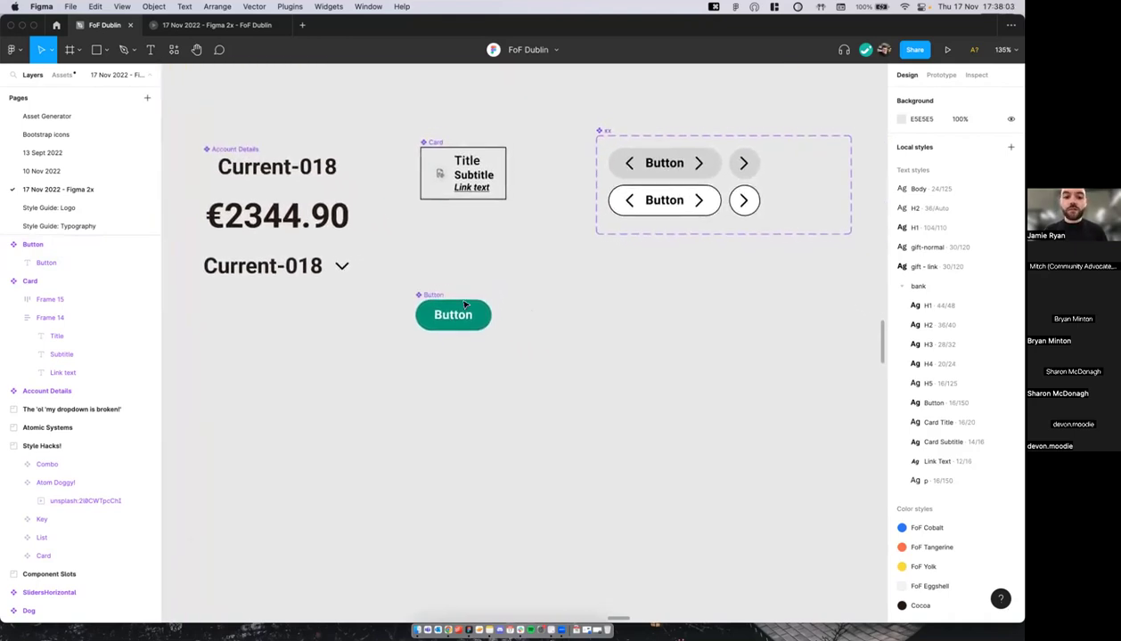
scroll(523, 323, "up", 1)
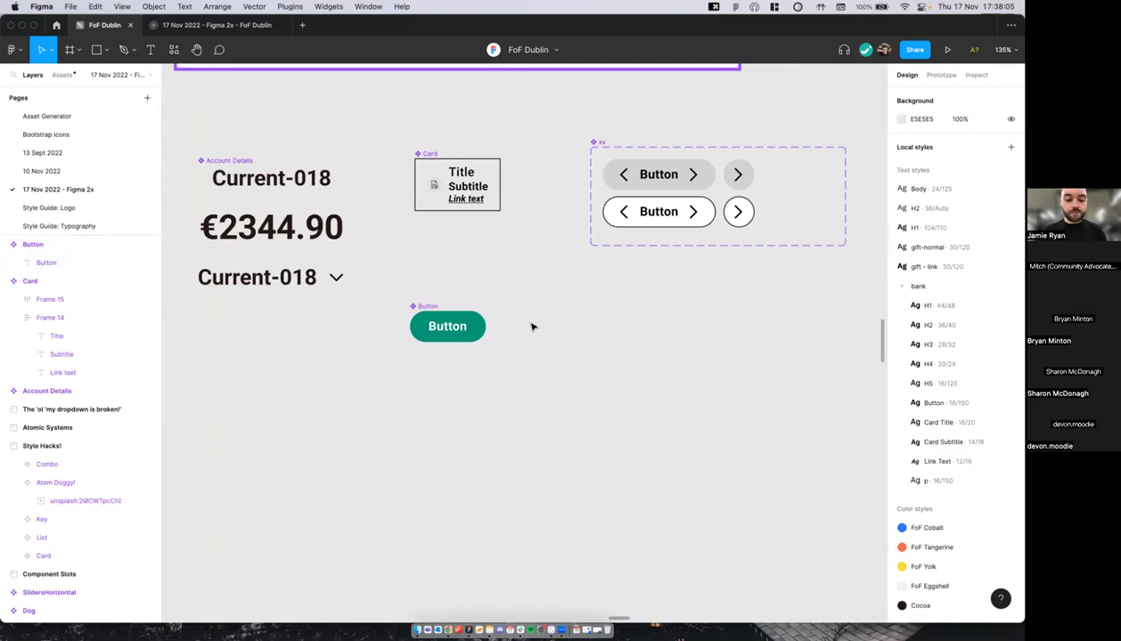
key("shift+i")
type("care")
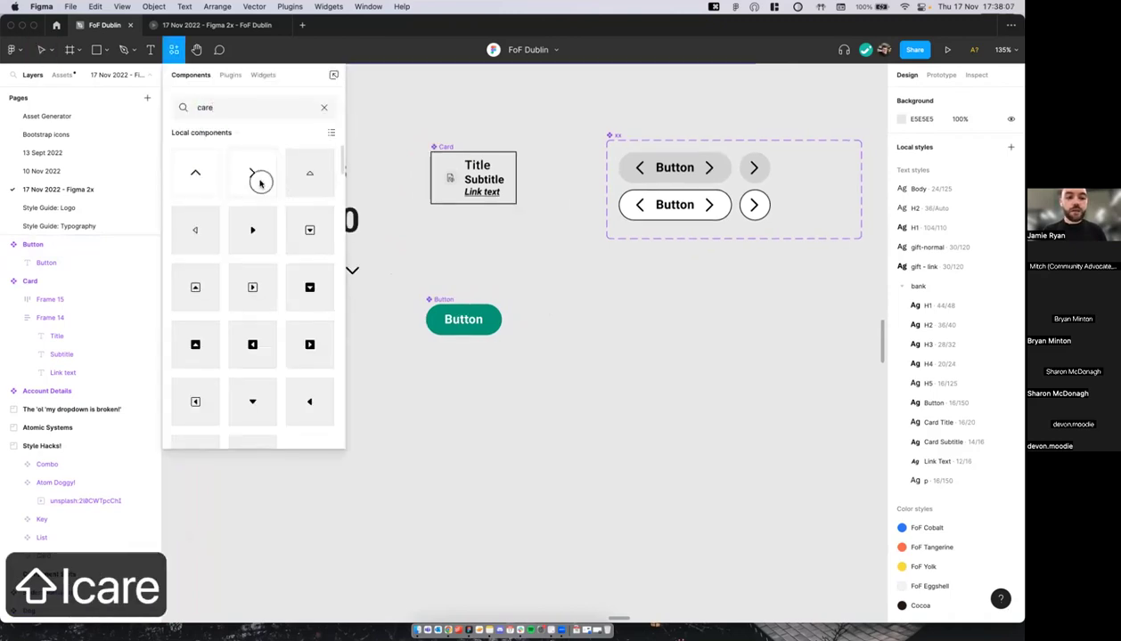
left_click_drag(565, 358, 545, 351)
Step: Insert a CaretLeft icon and place both carets inside the Button component, one on each side of its text
key("shift+i")
type("c")
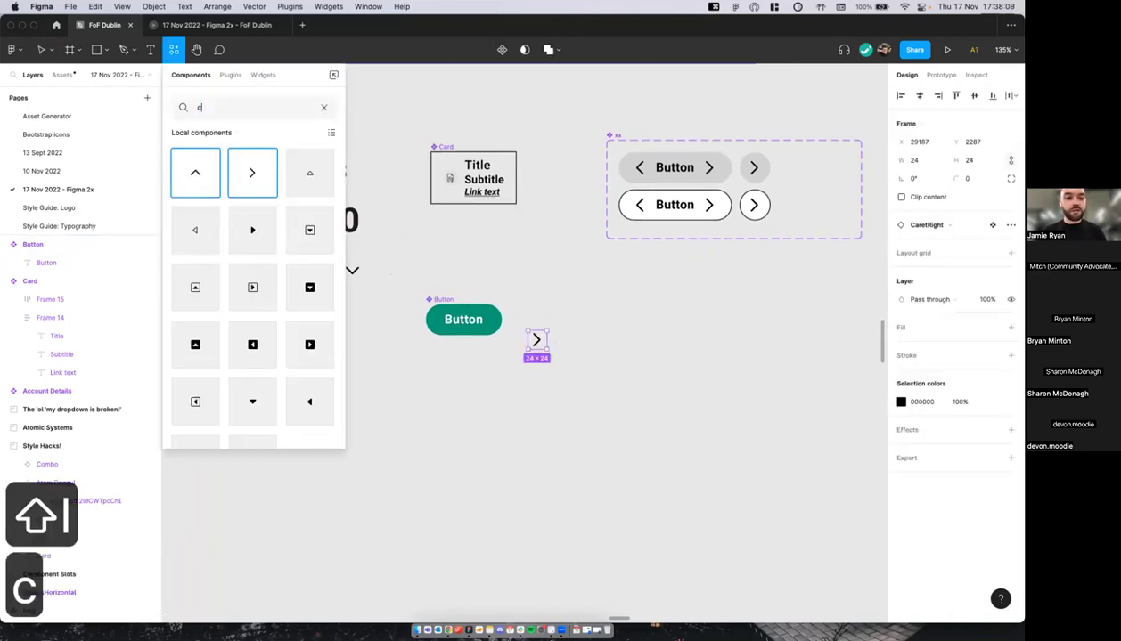
type("aretl")
left_click_drag(237, 155, 434, 381)
scroll(453, 257, "up", 5)
left_click_drag(598, 401, 558, 365)
scroll(393, 281, "down", 2)
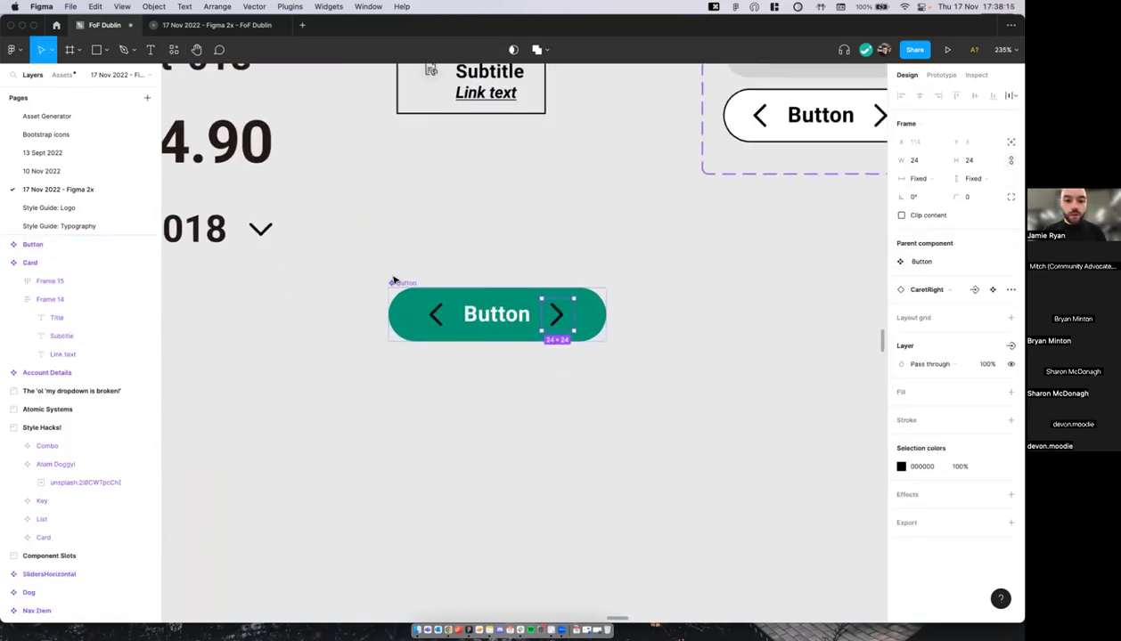
Step: Recolour the black caret icons inside the Button component with the bank/white colour style
left_click(406, 283)
scroll(944, 499, "down", 2)
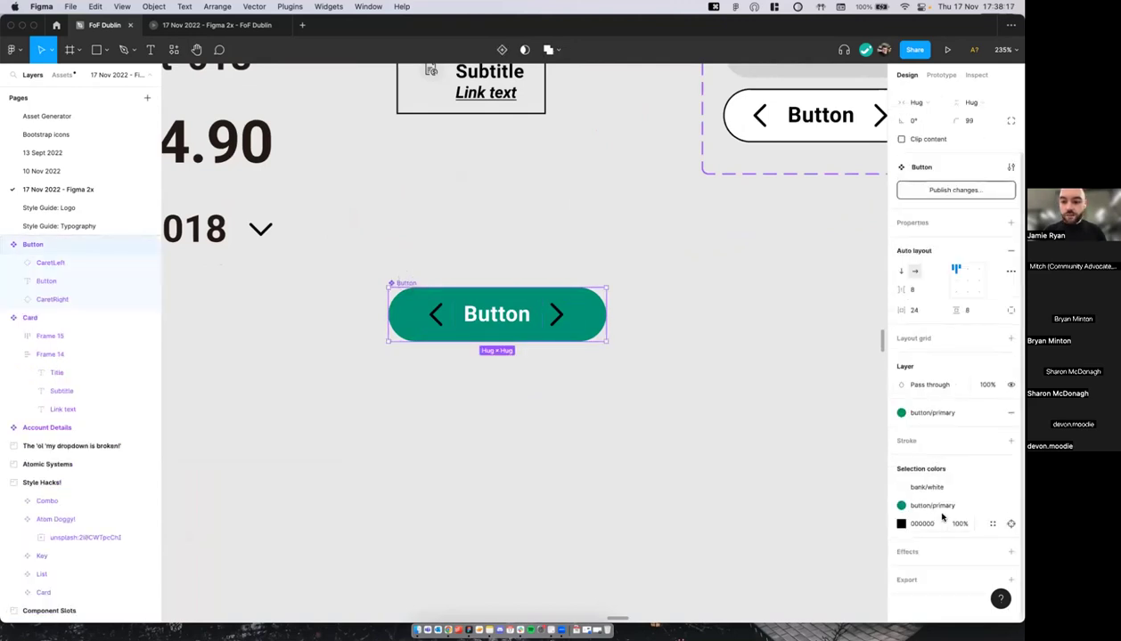
left_click(987, 522)
type("wh")
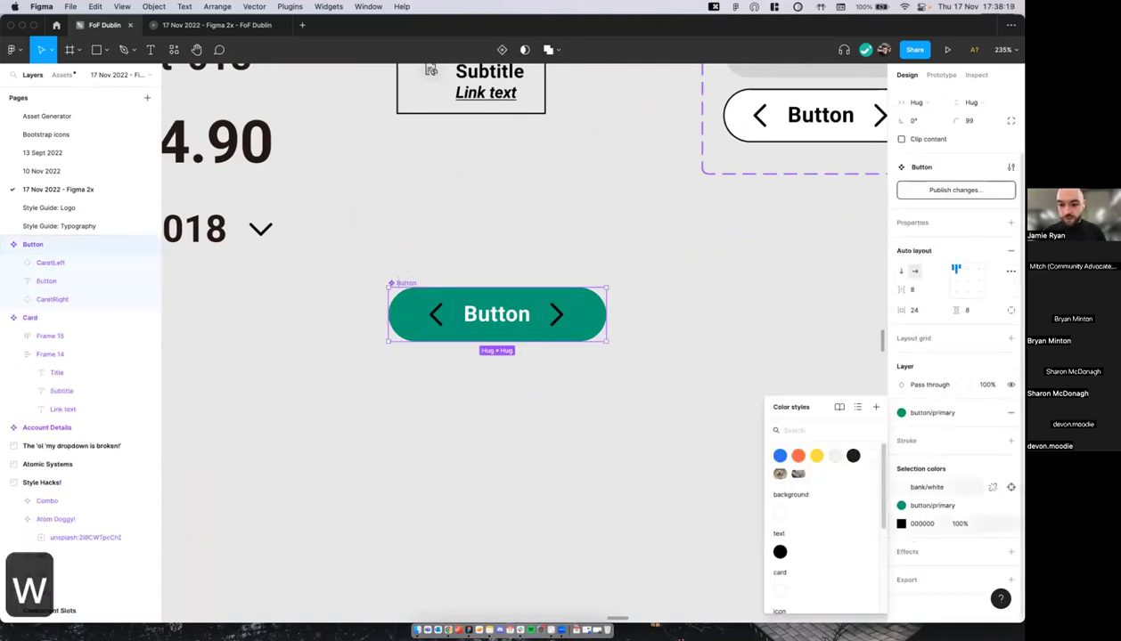
left_click(679, 436)
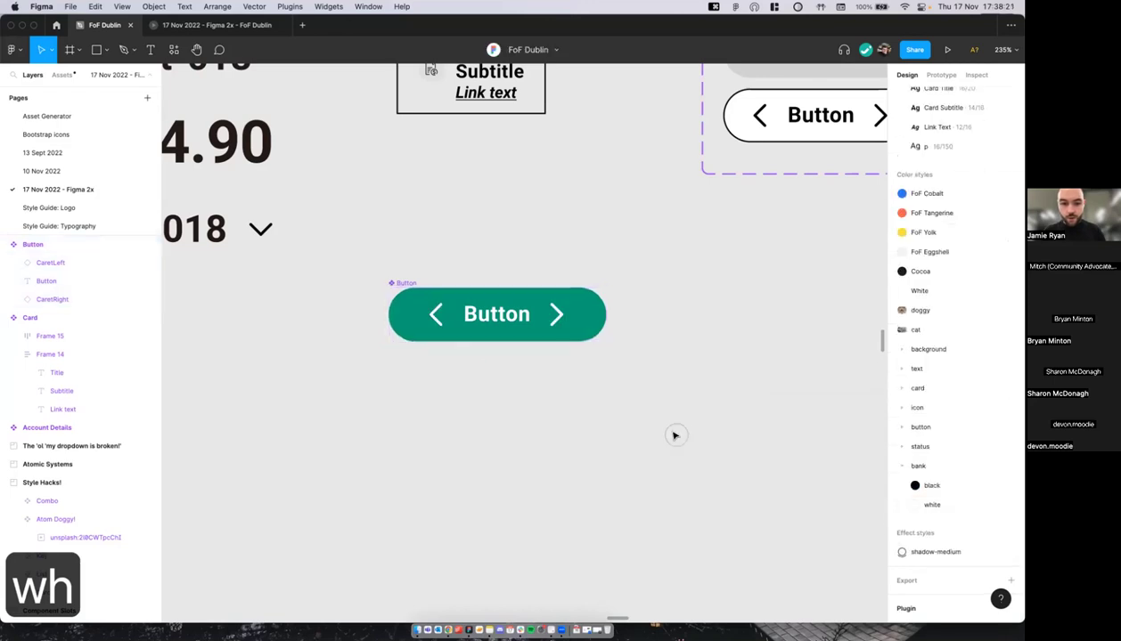
Step: Set the Button component's horizontal auto layout padding to 16
scroll(673, 436, "down", 2)
left_click(432, 304)
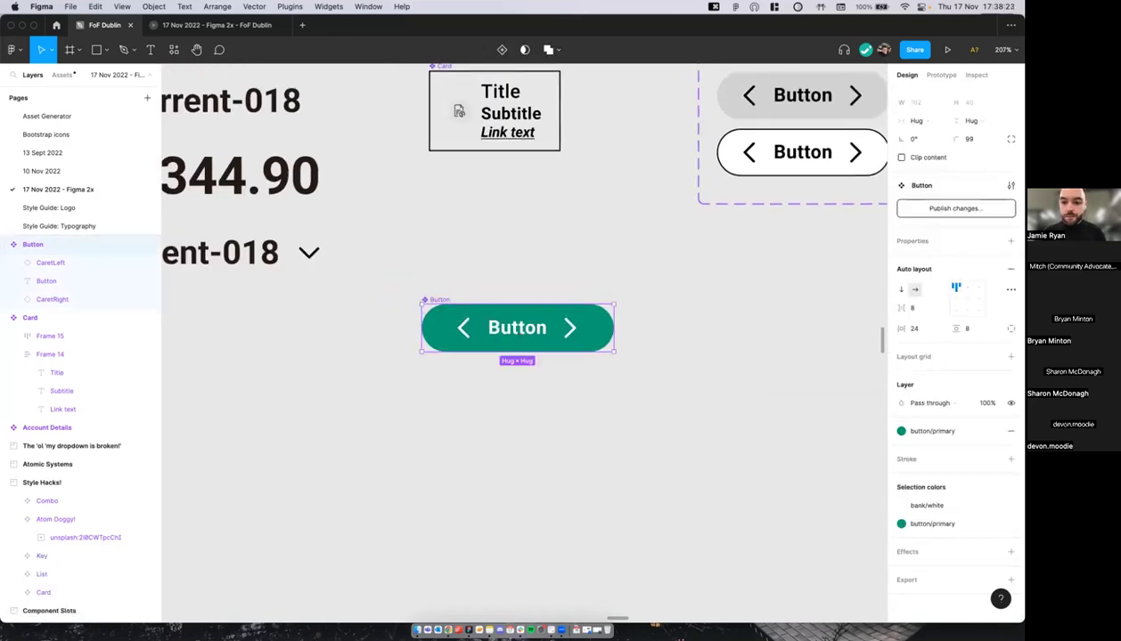
left_click(924, 332)
type("16")
key("F3")
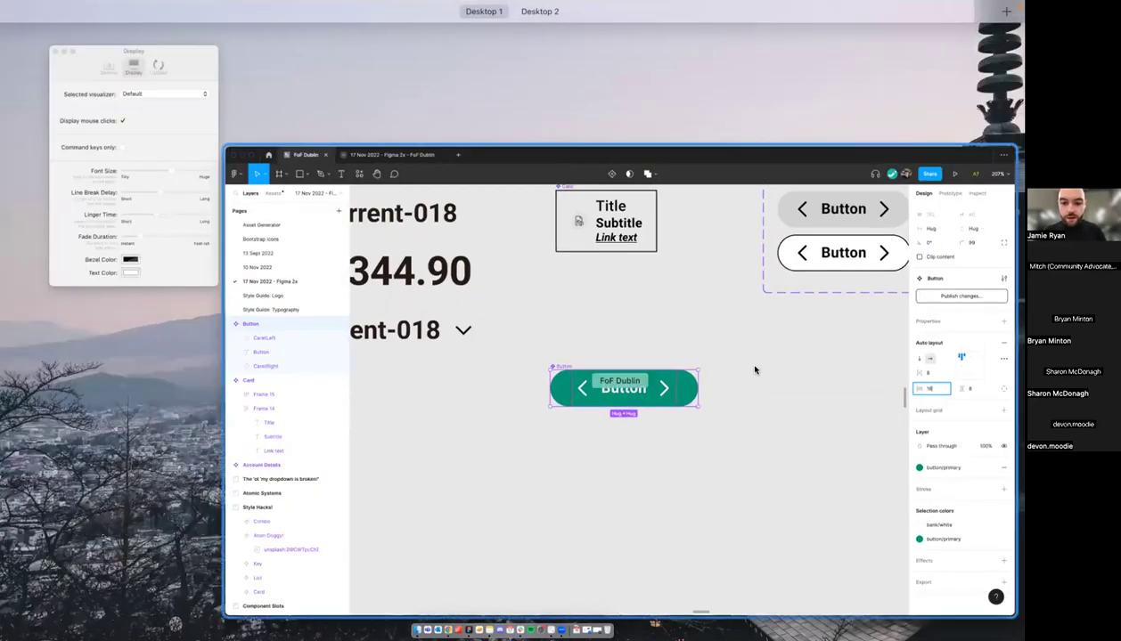
key("Return")
key("Return")
left_click(733, 343)
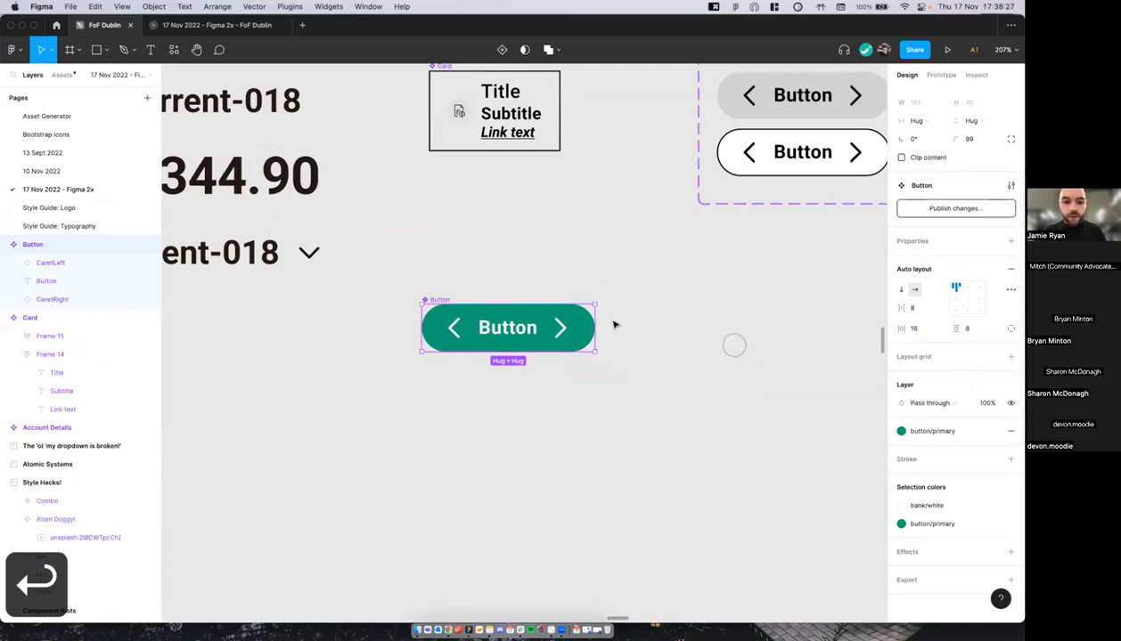
Step: Examine the Button component and its auto layout settings alongside the existing button variants in the xx component set
scroll(613, 322, "down", 3)
left_click(560, 321)
scroll(560, 321, "down", 2)
scroll(501, 294, "right", 1)
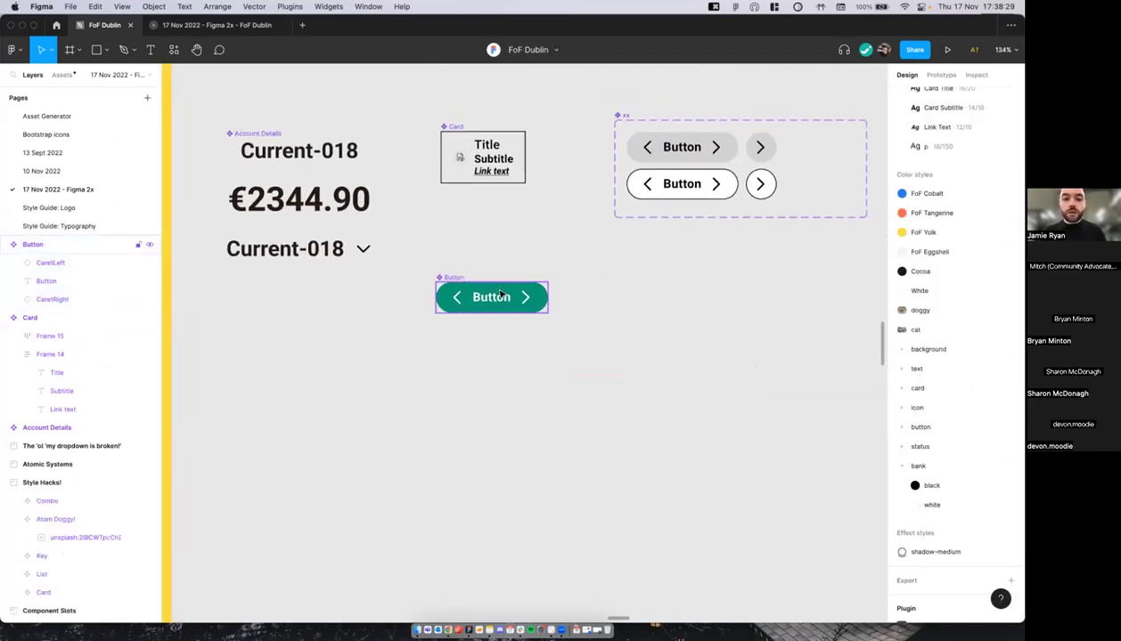
scroll(497, 292, "up", 5)
left_click(472, 300)
scroll(498, 268, "right", 1)
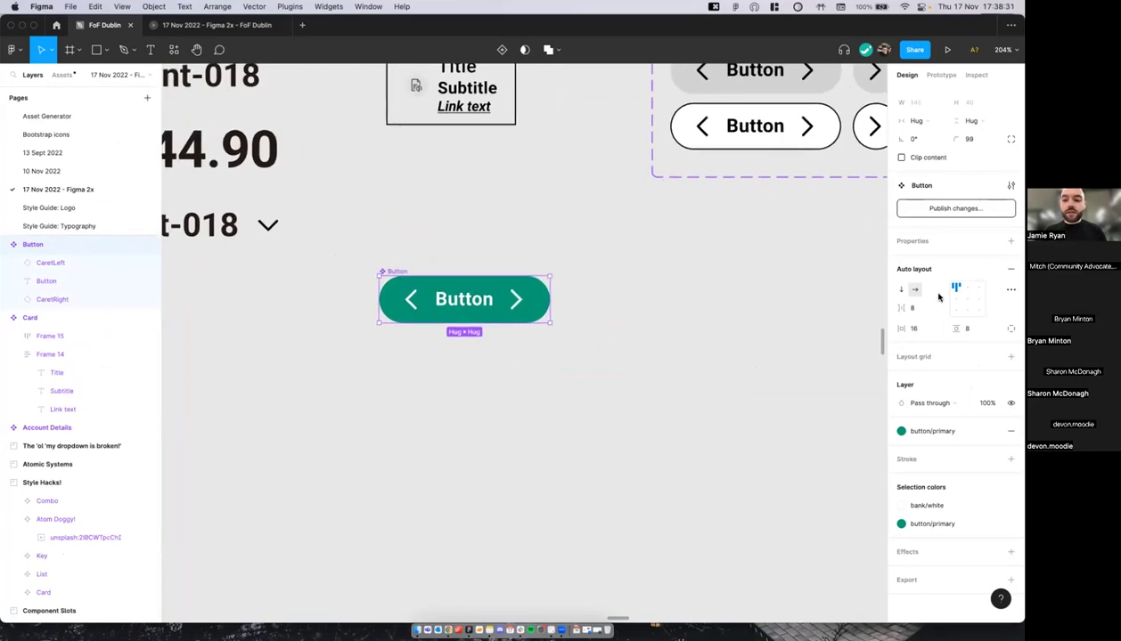
scroll(526, 276, "left", 2)
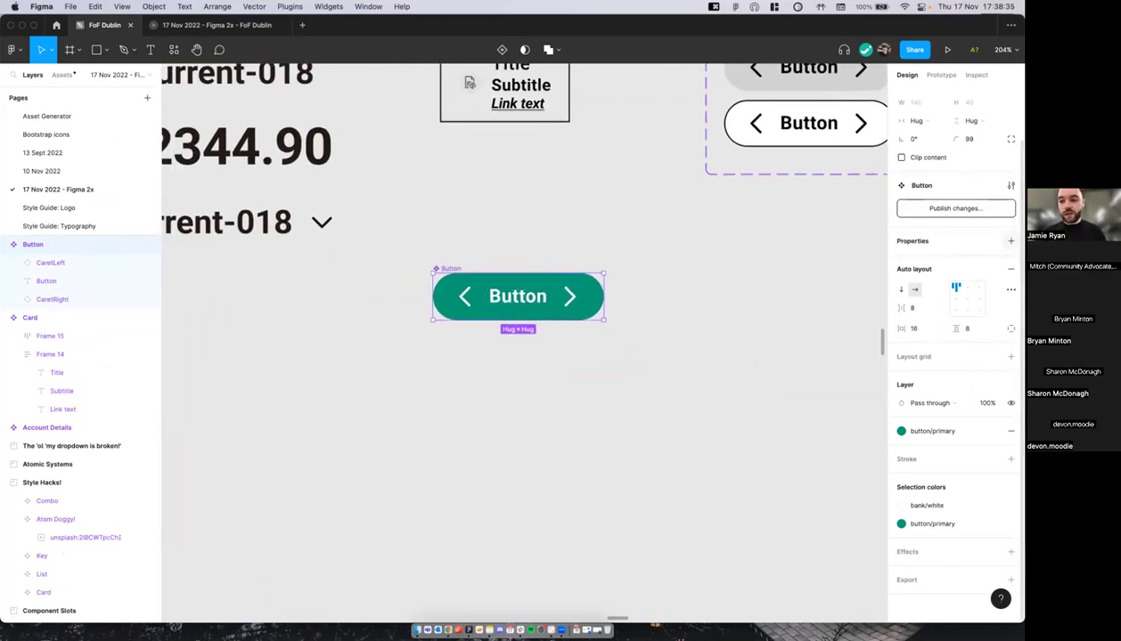
scroll(666, 353, "down", 1)
left_click(661, 350)
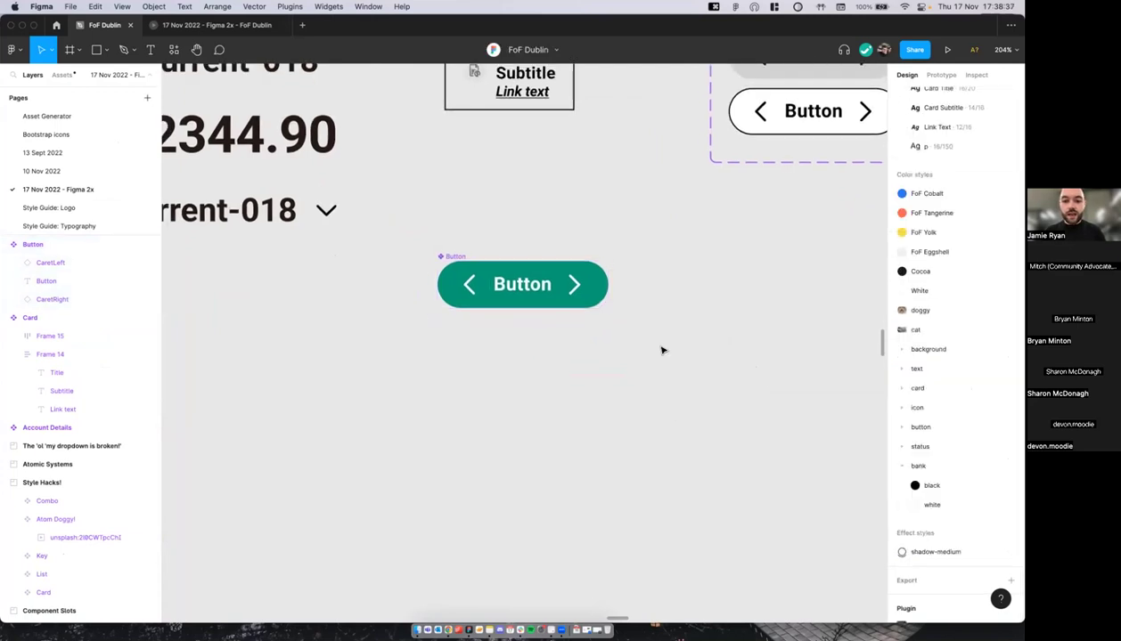
scroll(637, 313, "down", 3)
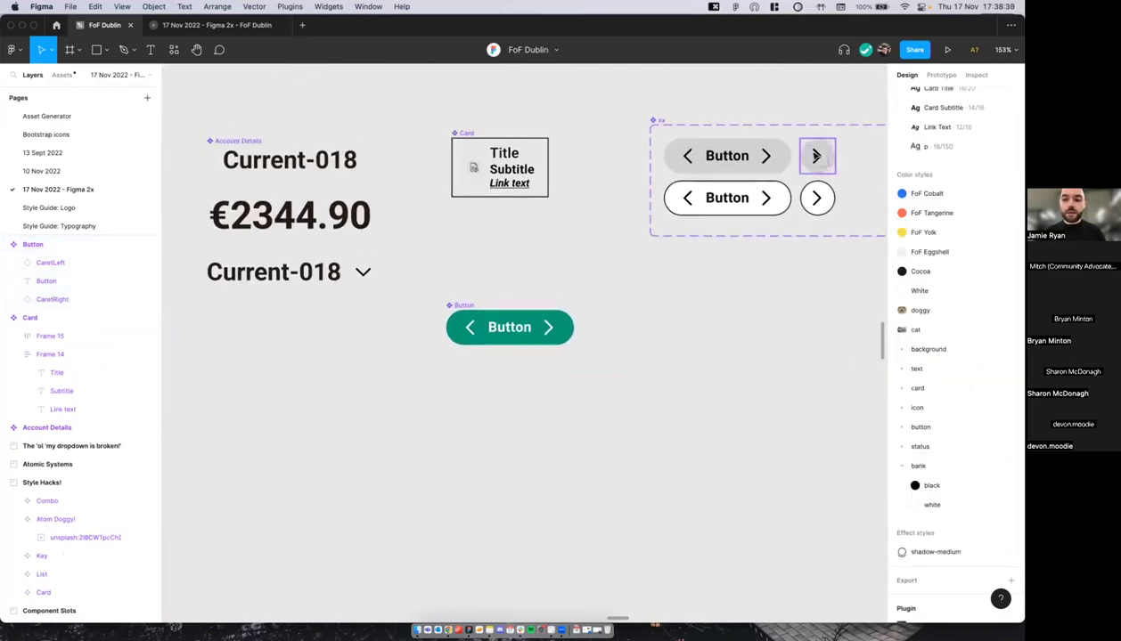
left_click(534, 334)
scroll(495, 314, "up", 3)
scroll(495, 313, "up", 4)
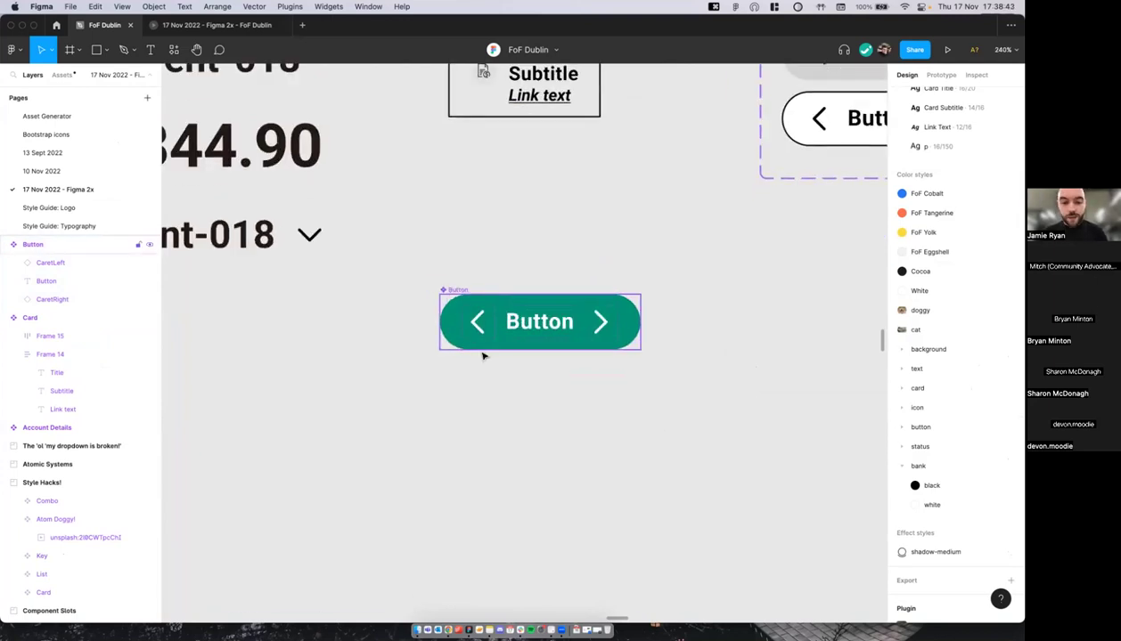
left_click(485, 318)
double_click(481, 310)
scroll(476, 303, "right", 1)
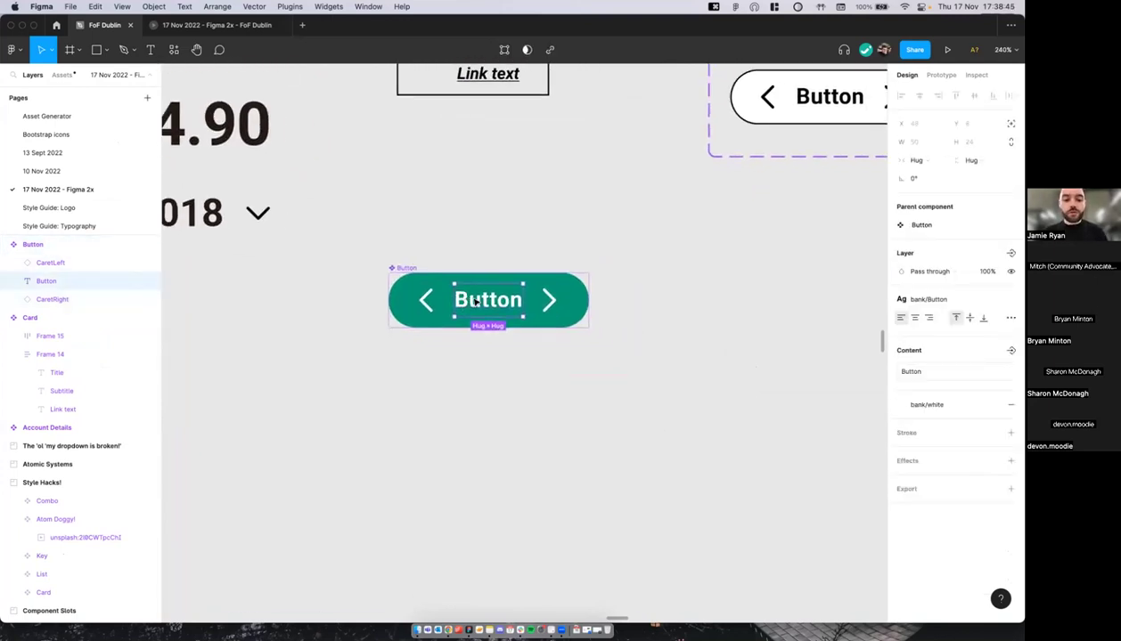
scroll(468, 312, "up", 2)
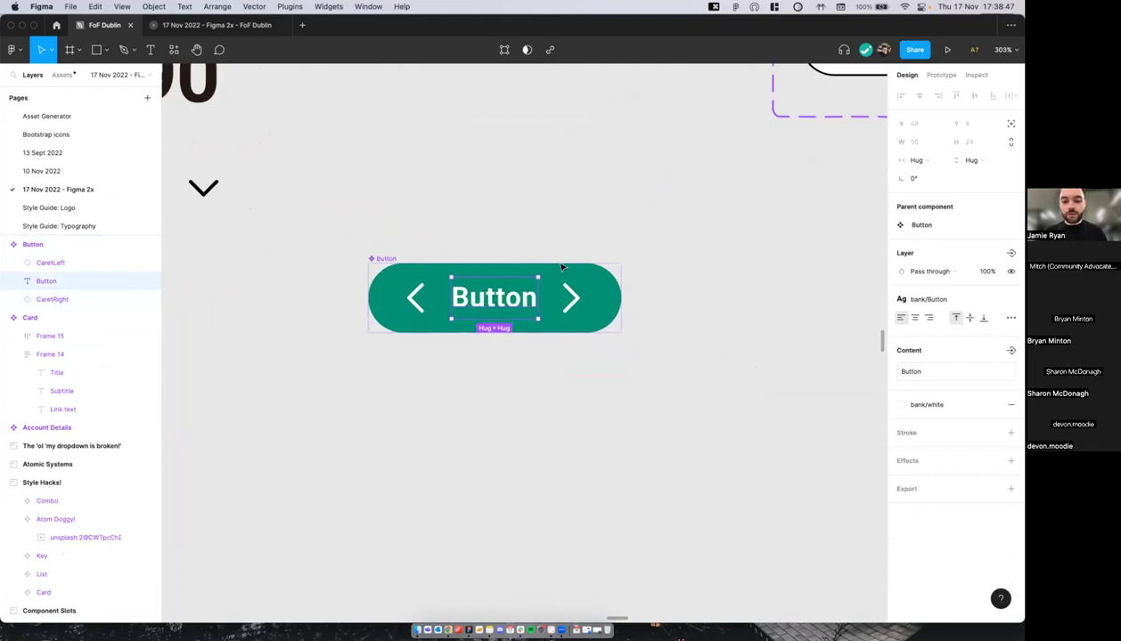
left_click(564, 383)
left_click(427, 274)
key("super+z")
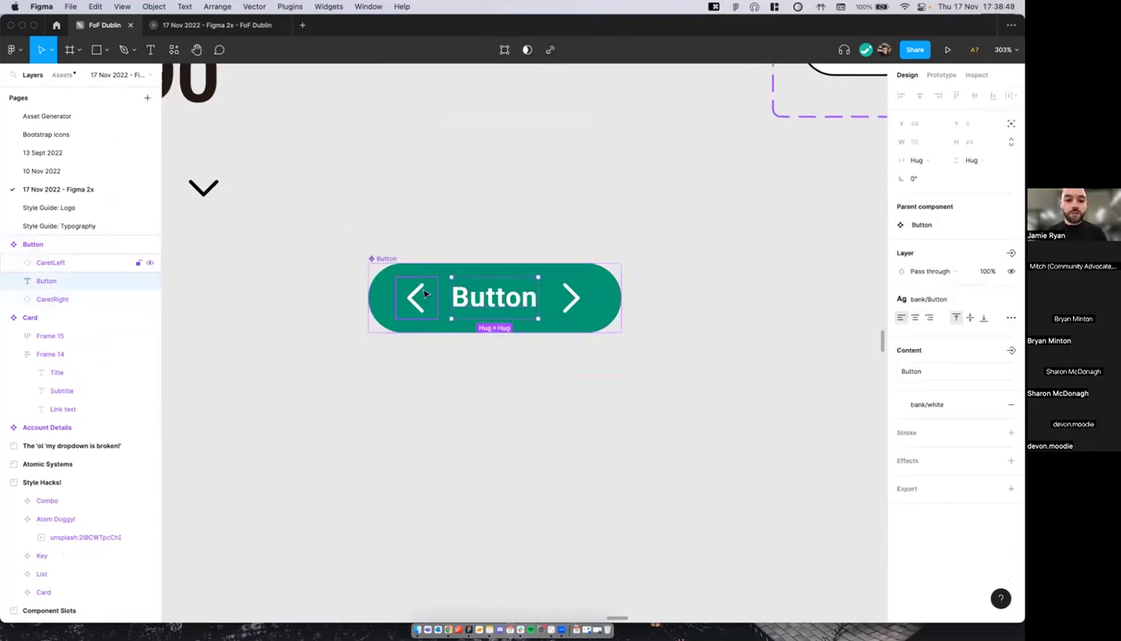
left_click(425, 294)
scroll(453, 302, "left", 1)
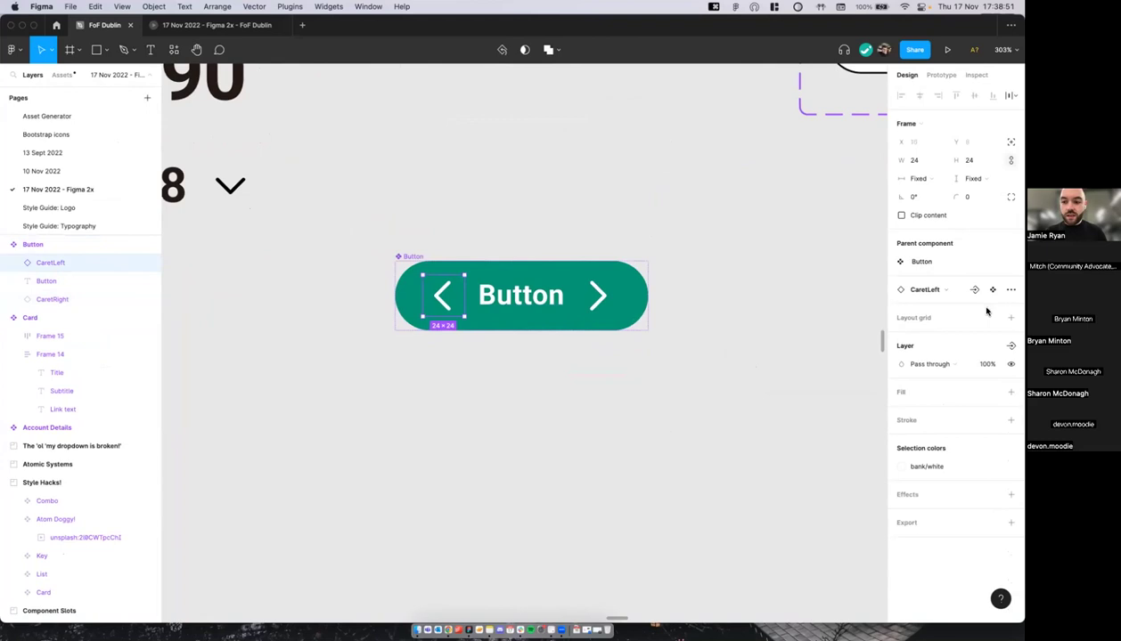
left_click(974, 290)
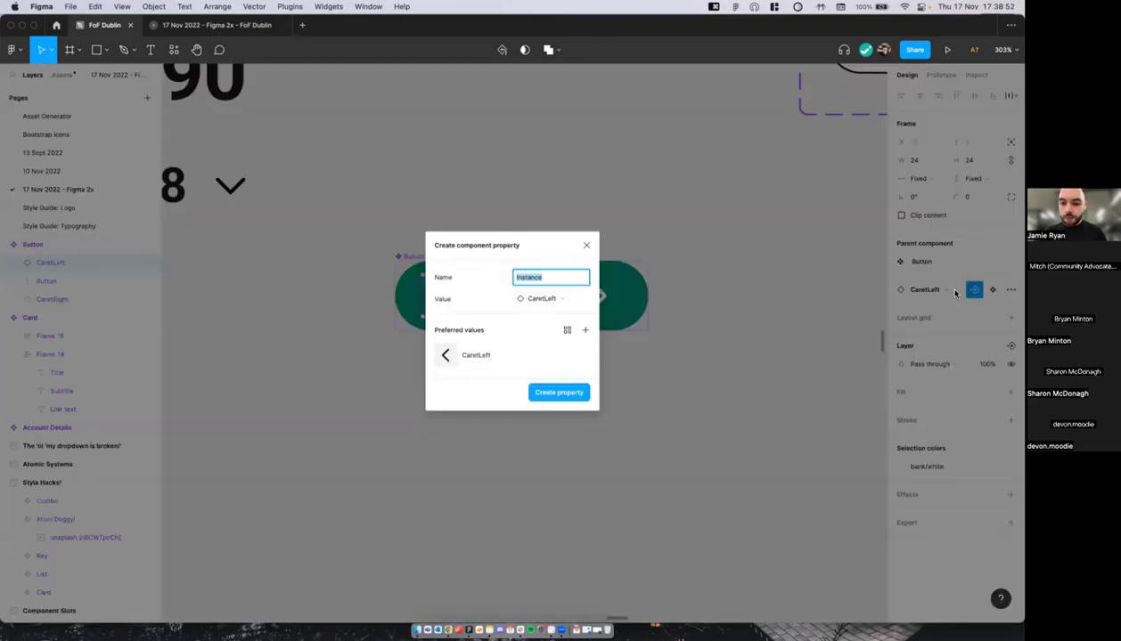
left_click(588, 245)
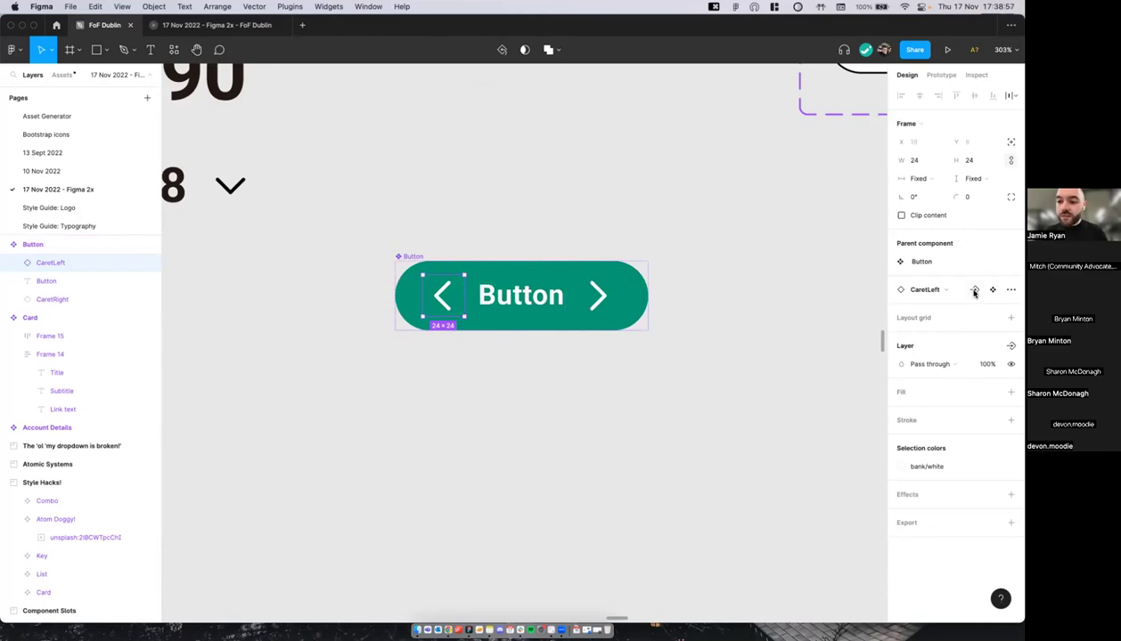
Step: Create an instance swap property named Left Icon for the CaretLeft icon in the Button component
left_click(593, 295)
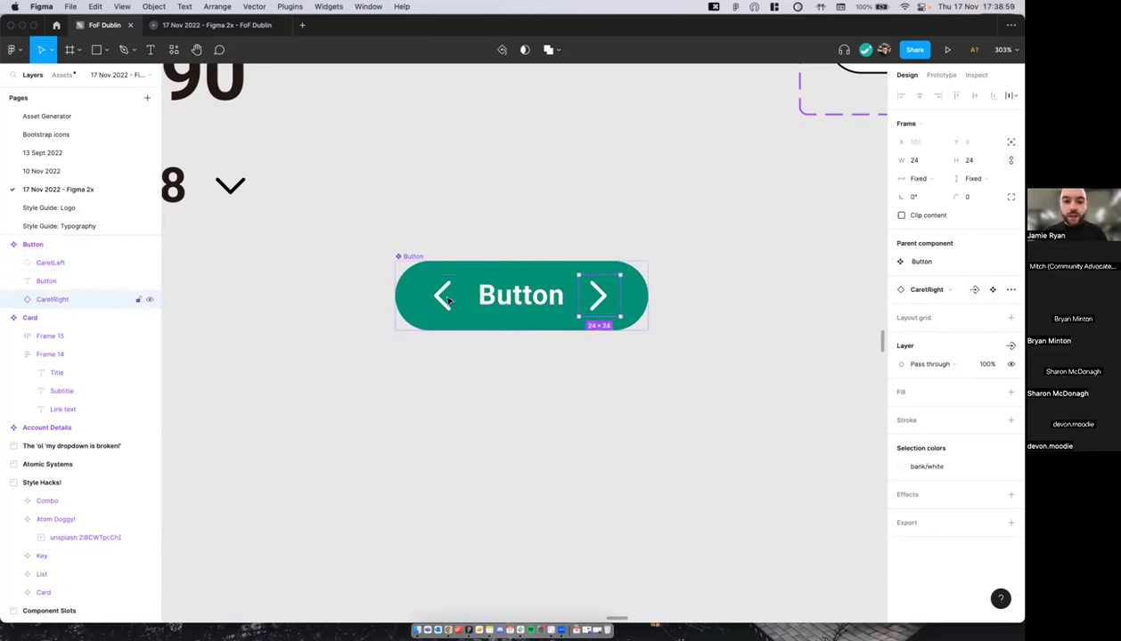
left_click(457, 295)
scroll(448, 317, "right", 1)
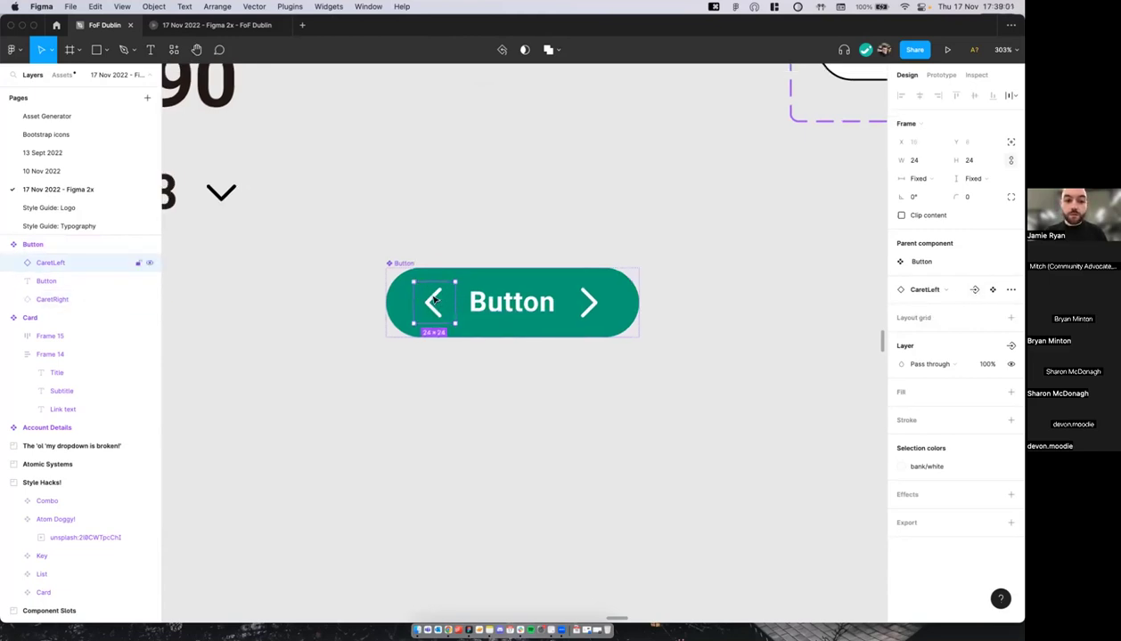
left_click(974, 292)
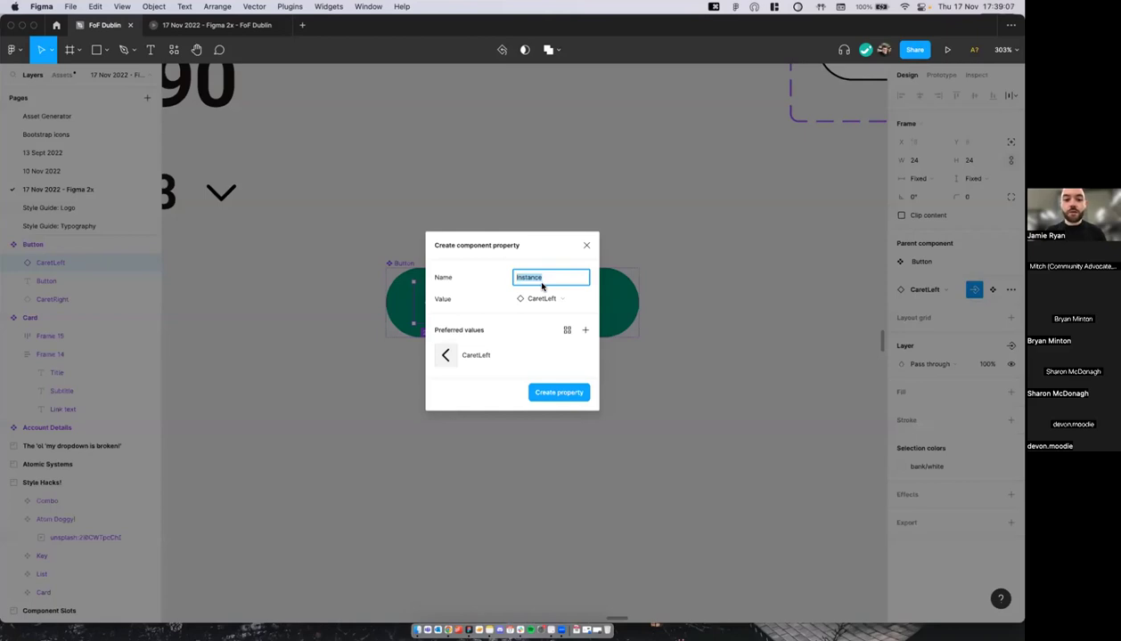
type("Left Icon")
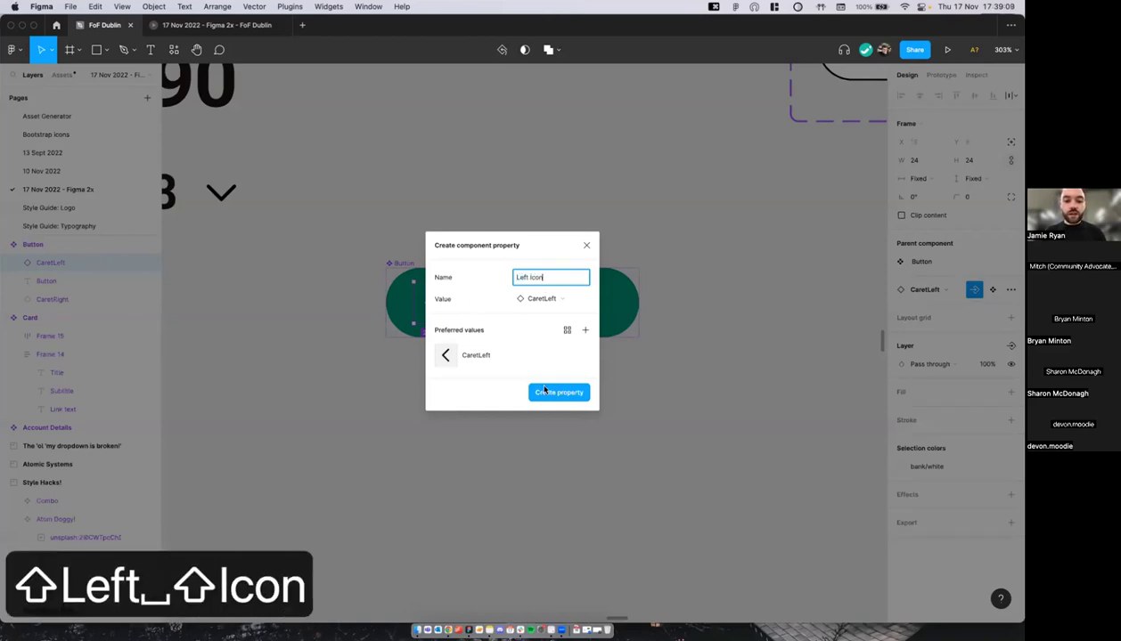
left_click(565, 393)
Step: Create an instance swap property named Right Icon for the CaretRight icon in the Button component
left_click(603, 308)
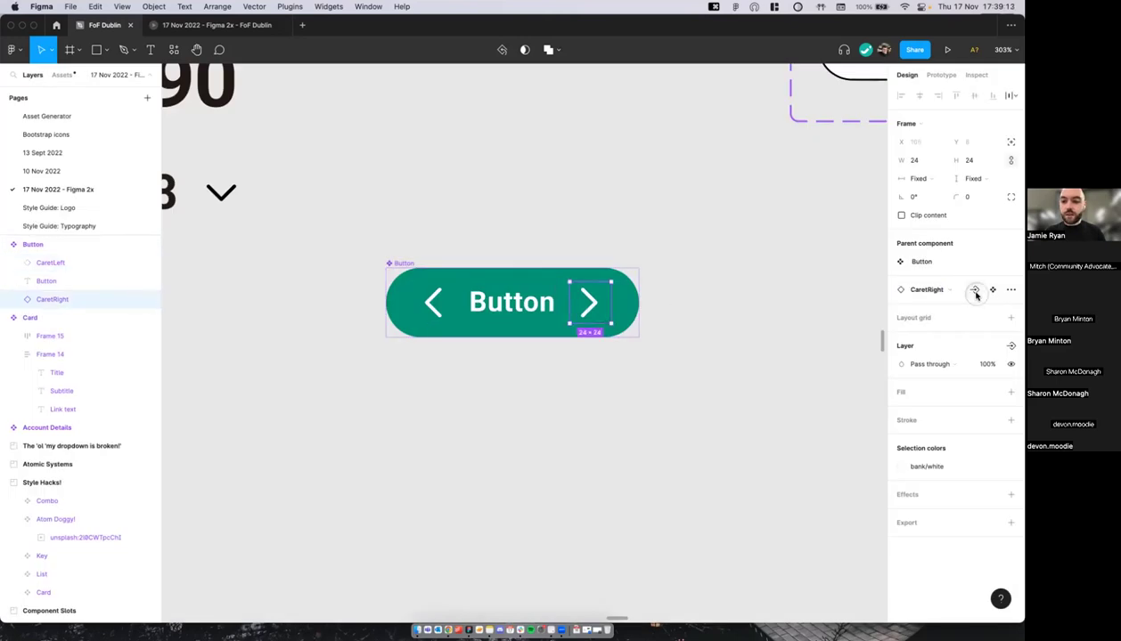
left_click(975, 291)
left_click(946, 336)
type("Right Icon")
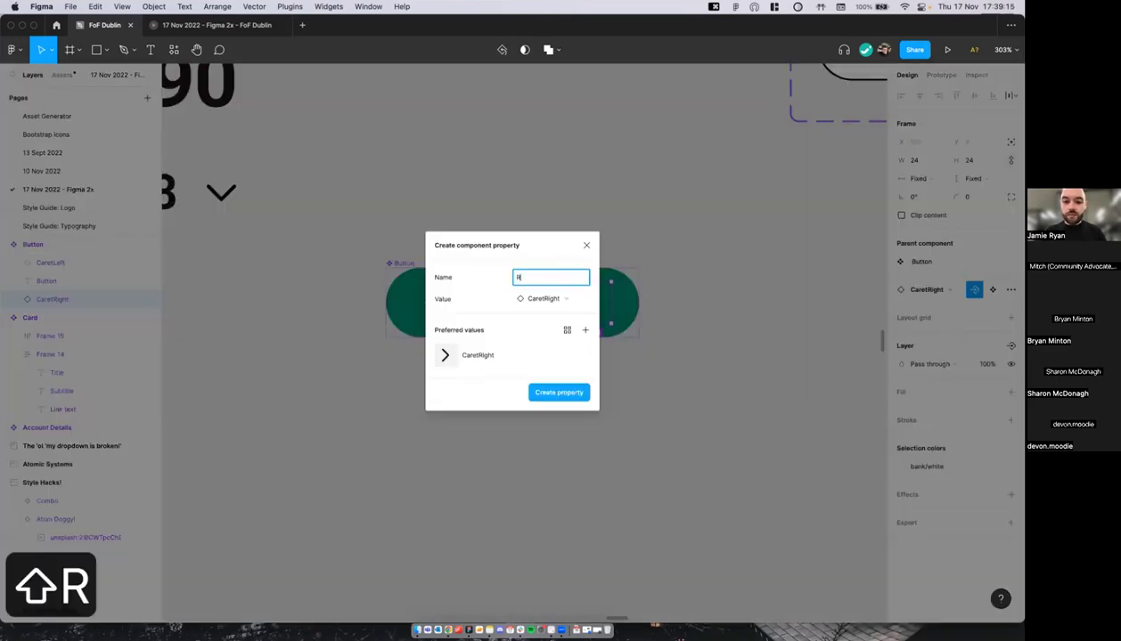
key("Return")
Step: Create a boolean visibility property named Show Right Icon, with value True, for the CaretRight icon
scroll(712, 321, "up", 2)
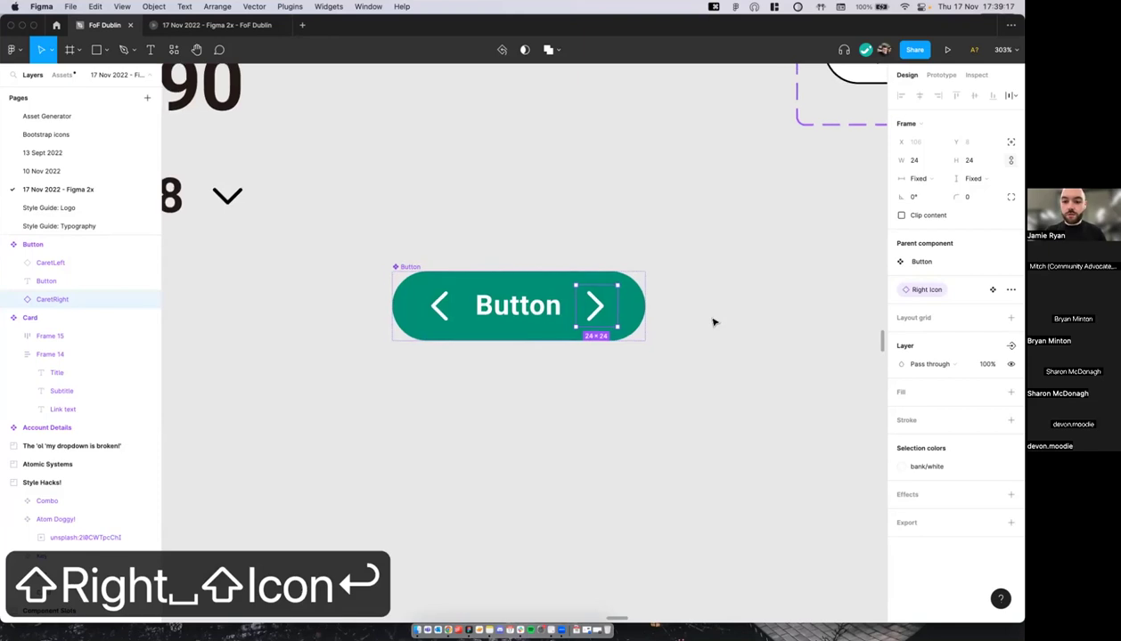
scroll(819, 330, "right", 1)
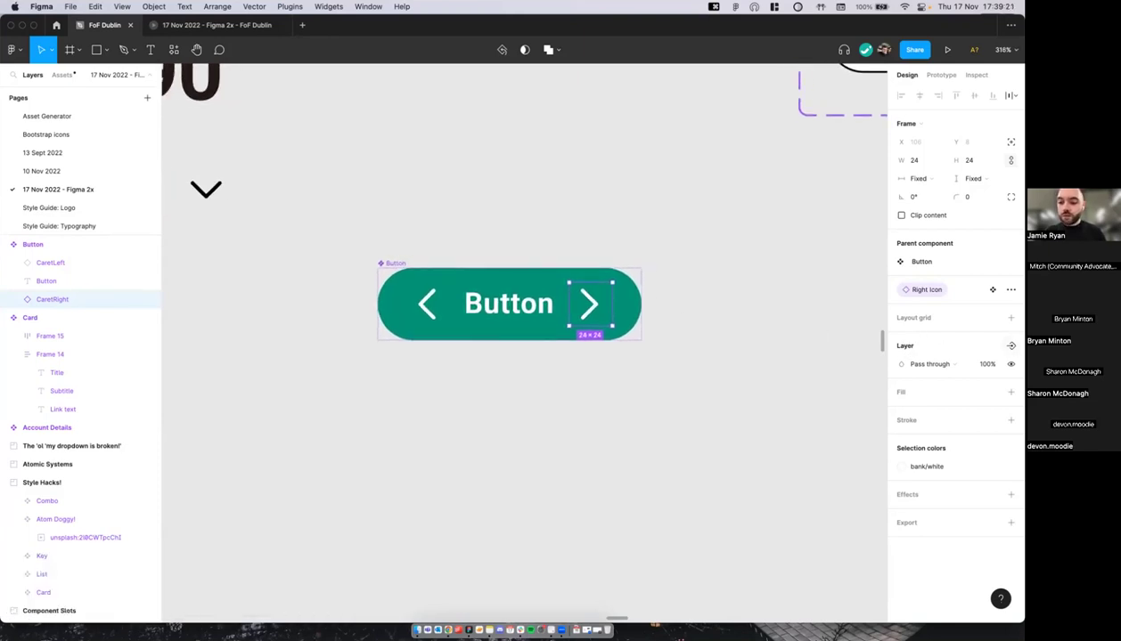
left_click(1010, 346)
type("Show ")
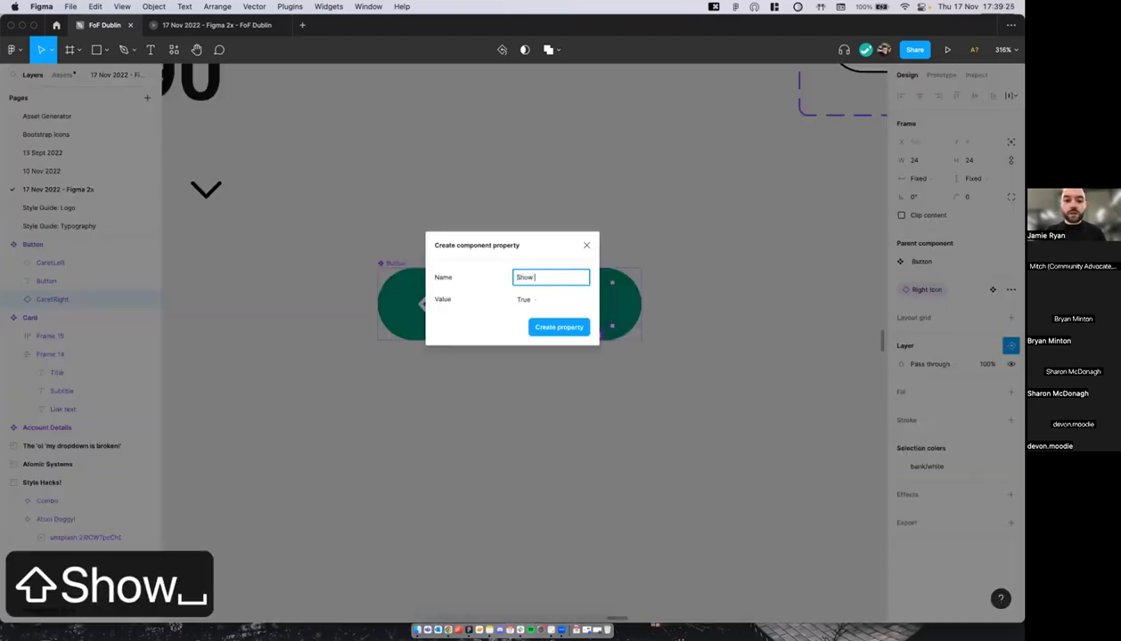
type("Right Icon")
left_click(540, 326)
Step: Create a boolean visibility property named Show Left Icon, with value True, for the CaretLeft icon
left_click(428, 303)
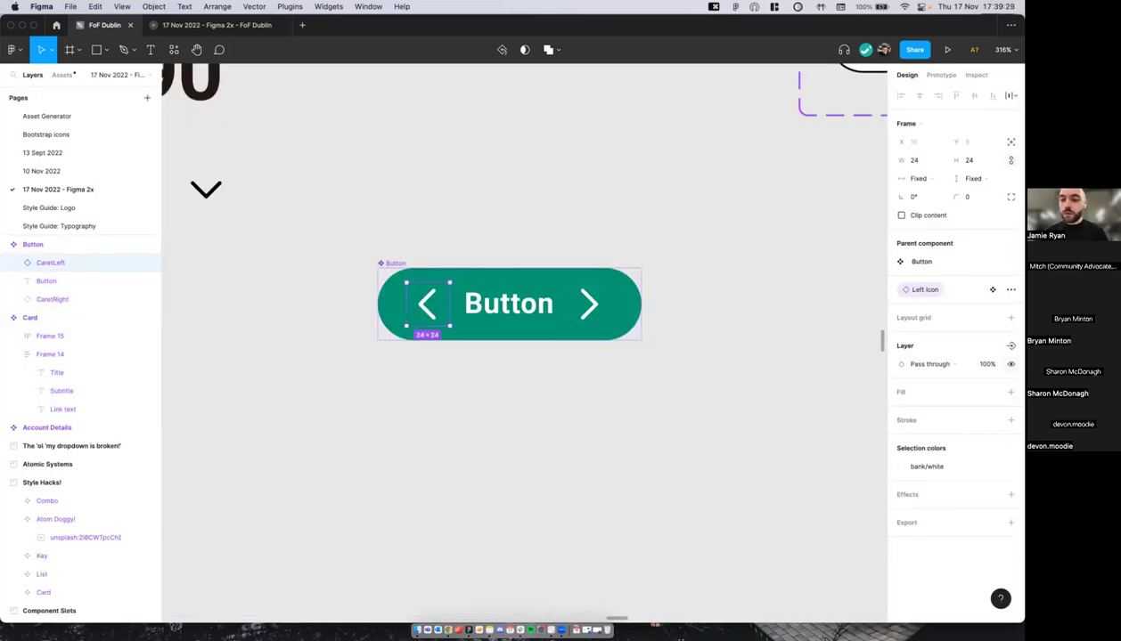
left_click(1010, 346)
left_click(971, 388)
type("Ri")
key("BackSpace")
key("BackSpace")
type("Show Left")
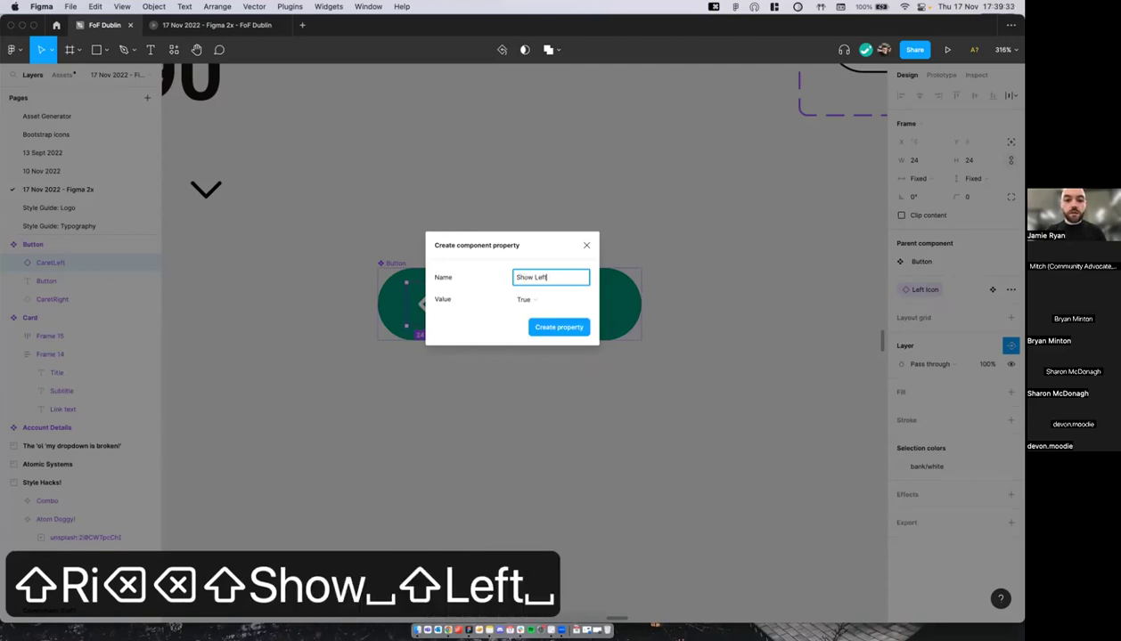
type(" Icon")
left_click(559, 331)
left_click(519, 363)
Step: Set the default values of the Button component's Show Right Icon and Show Left Icon properties to False
scroll(475, 253, "down", 2)
left_click(475, 243)
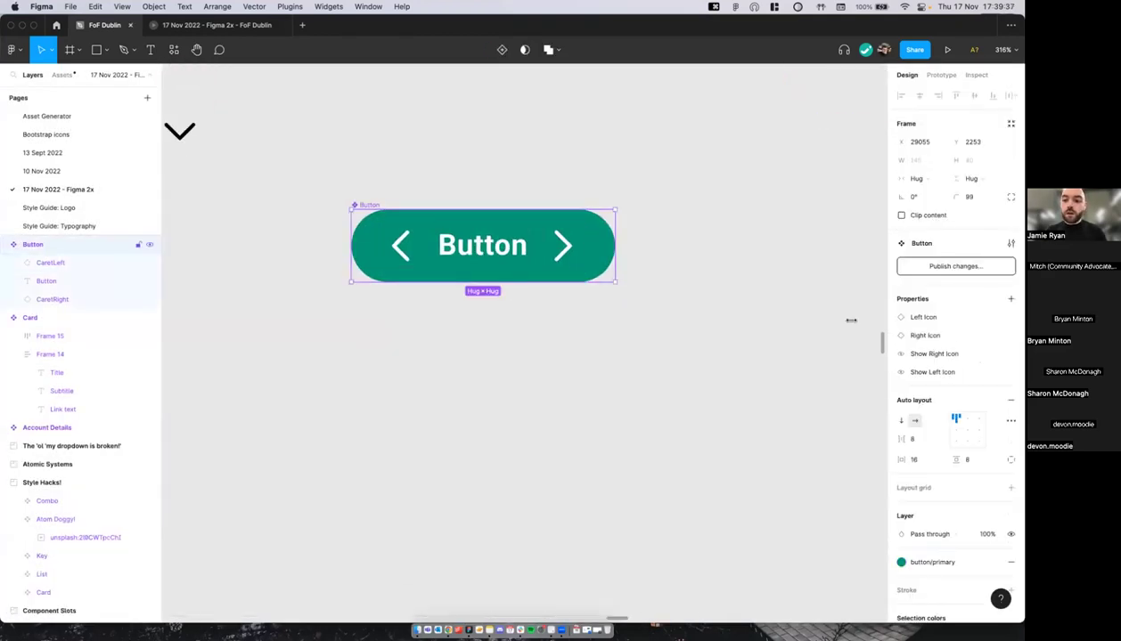
scroll(851, 320, "up", 1)
left_click(989, 355)
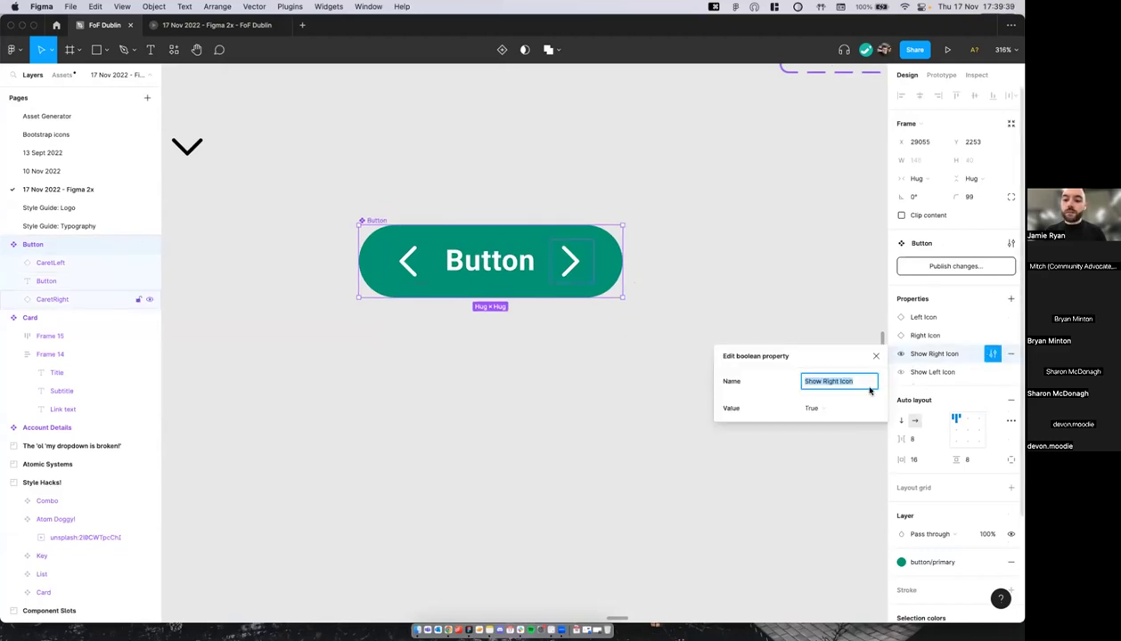
left_click(818, 411)
left_click(825, 421)
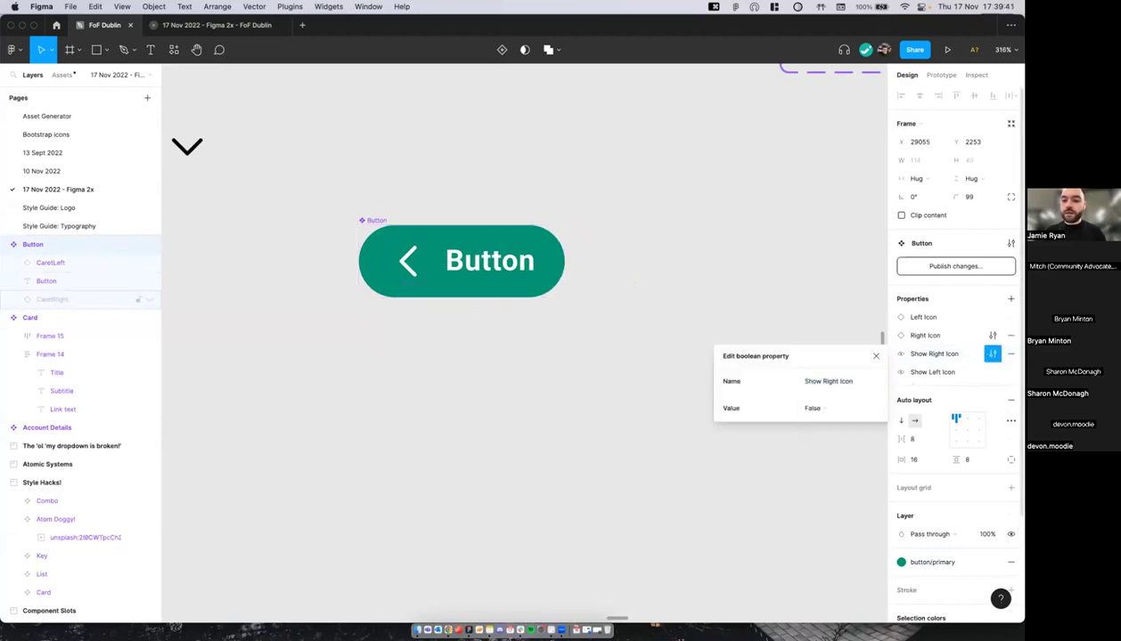
left_click(992, 372)
left_click(825, 428)
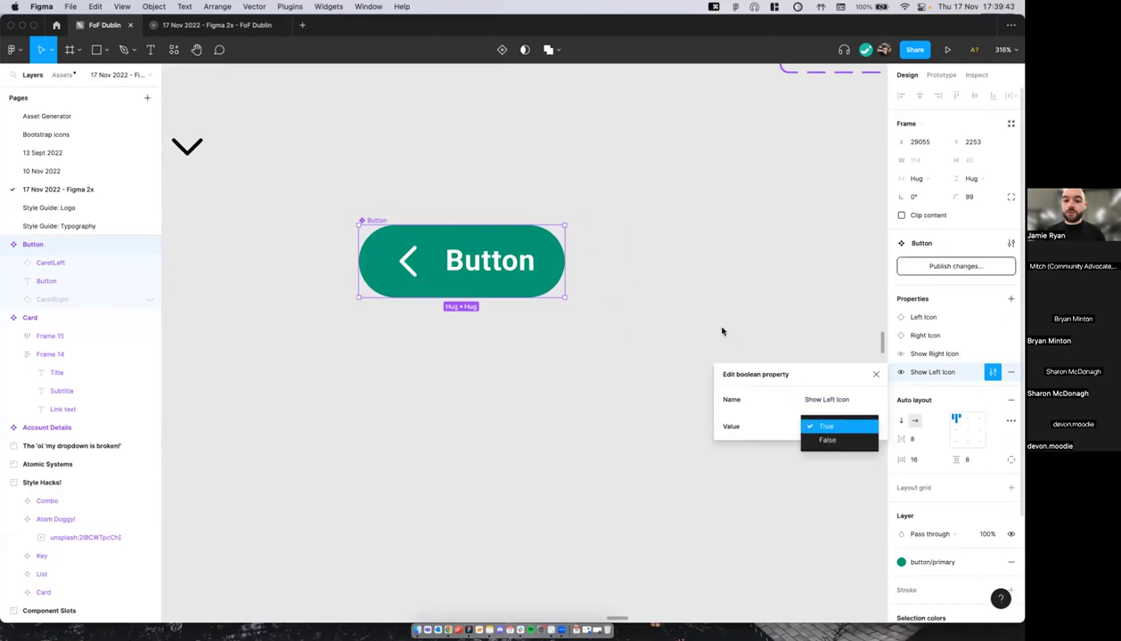
left_click(815, 433)
scroll(710, 290, "down", 3)
Step: Place an instance of the Button component just below the main component
left_click(517, 270)
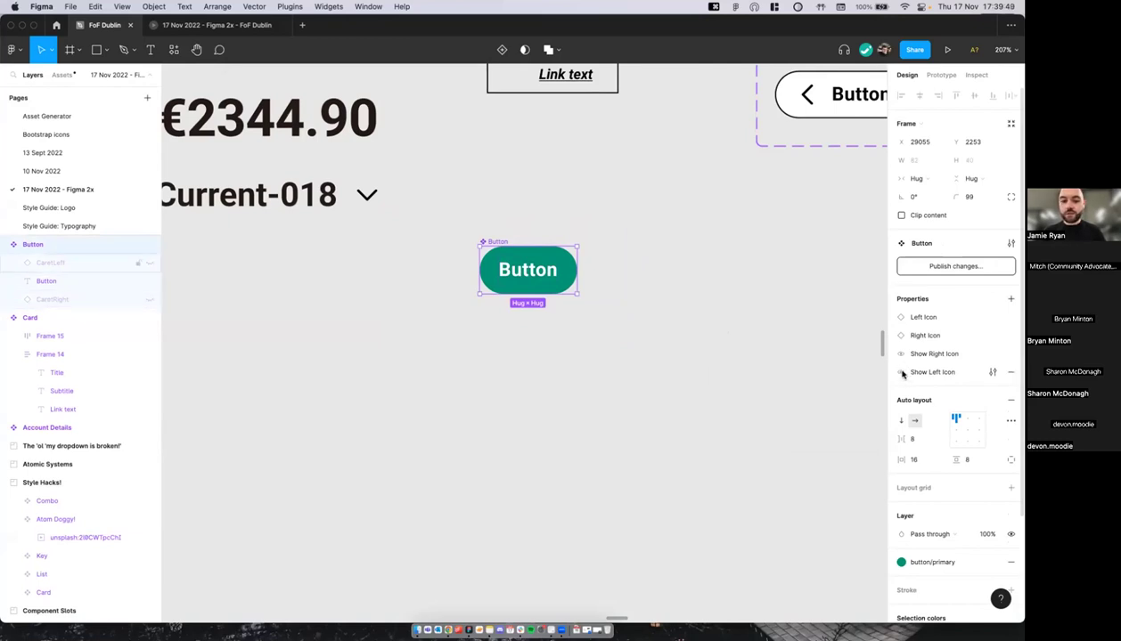
scroll(775, 341, "right", 1)
left_click(448, 180)
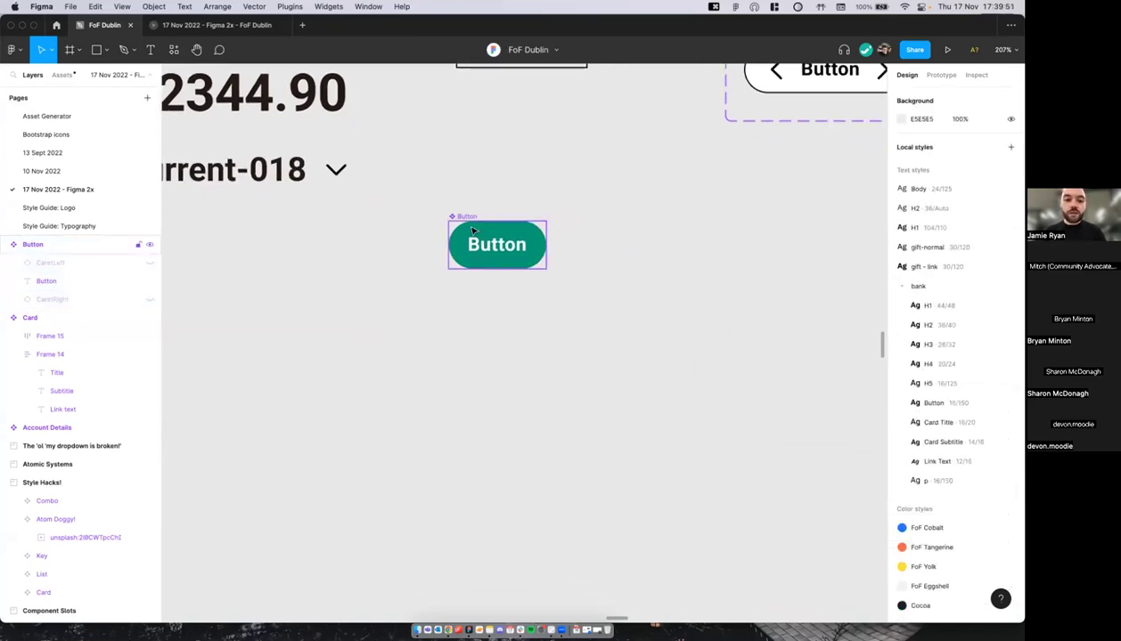
left_click_drag(468, 222, 480, 332)
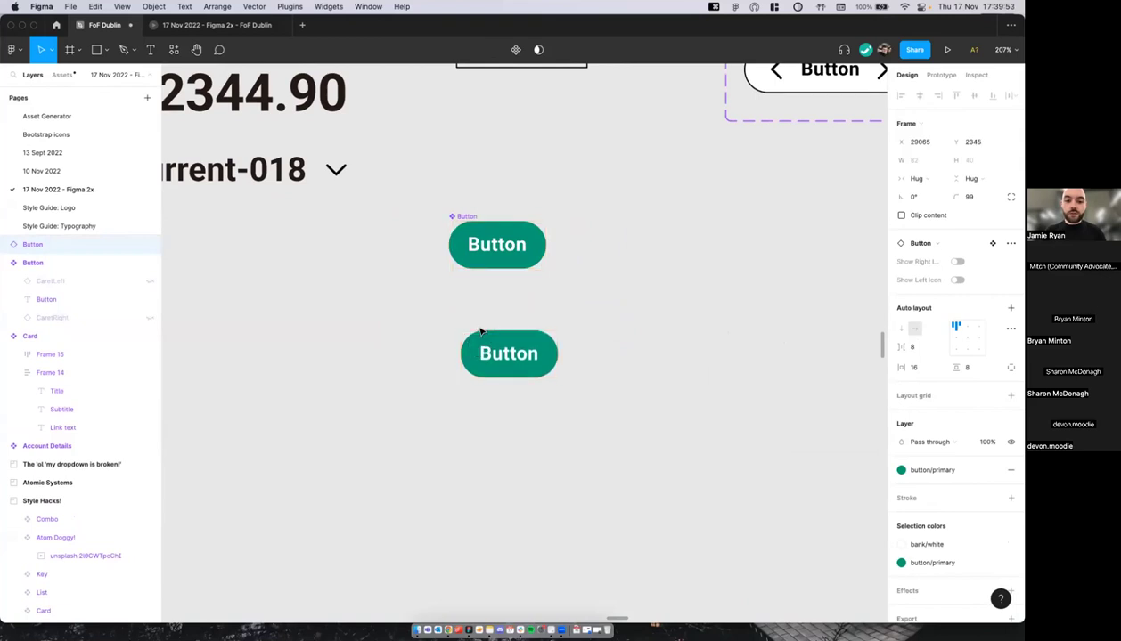
scroll(499, 321, "down", 1)
scroll(499, 321, "right", 1)
scroll(515, 301, "up", 3)
scroll(576, 319, "down", 2)
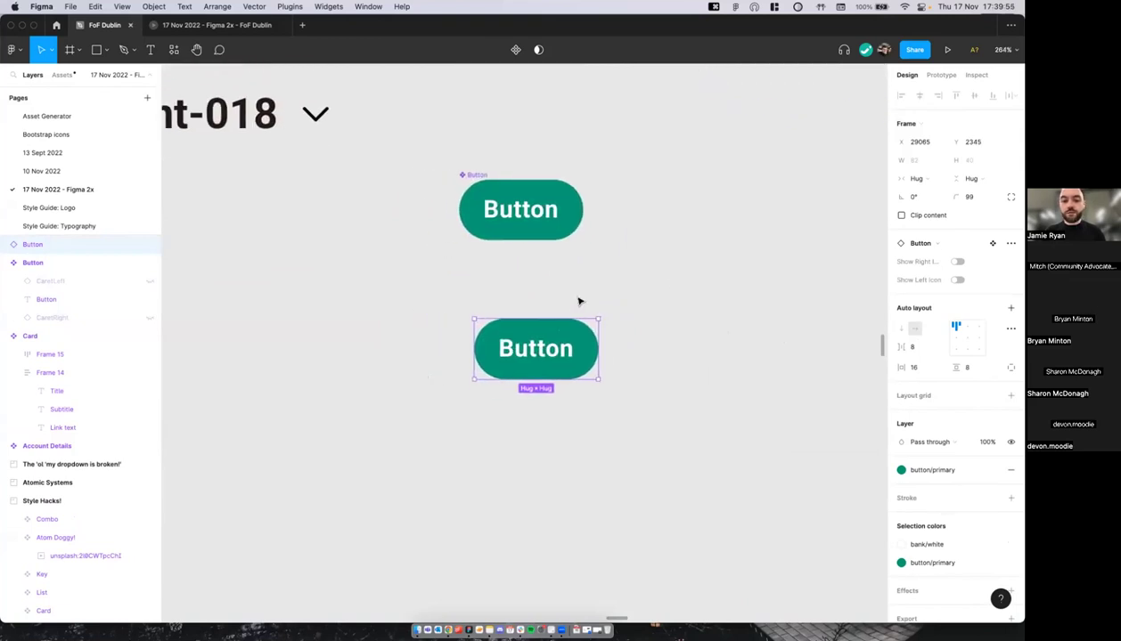
scroll(578, 312, "up", 1)
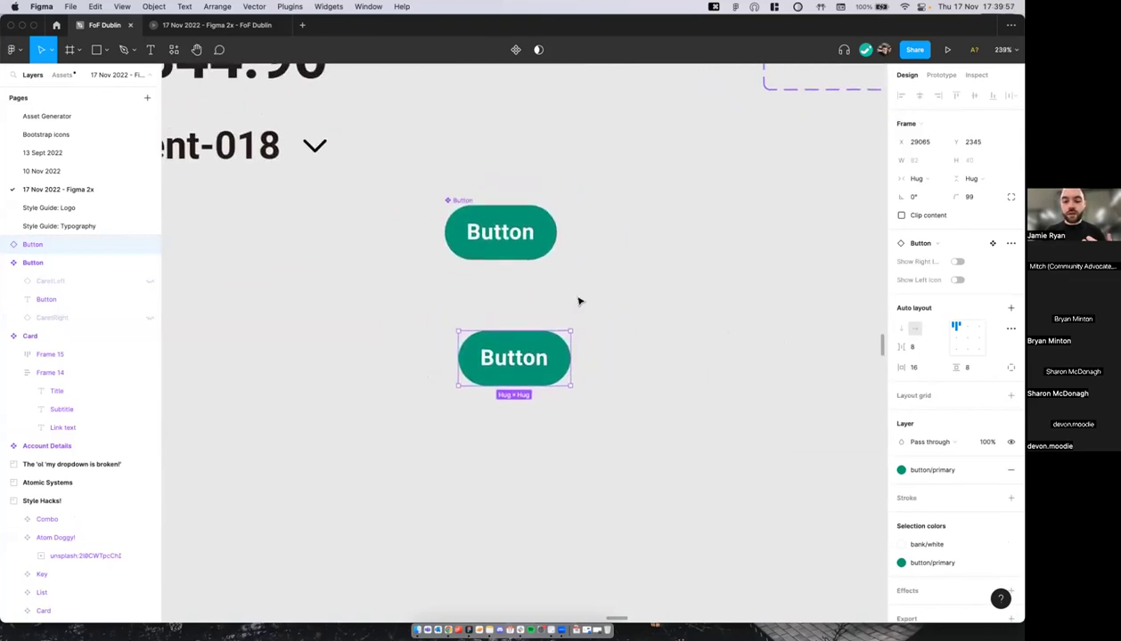
scroll(578, 301, "right", 1)
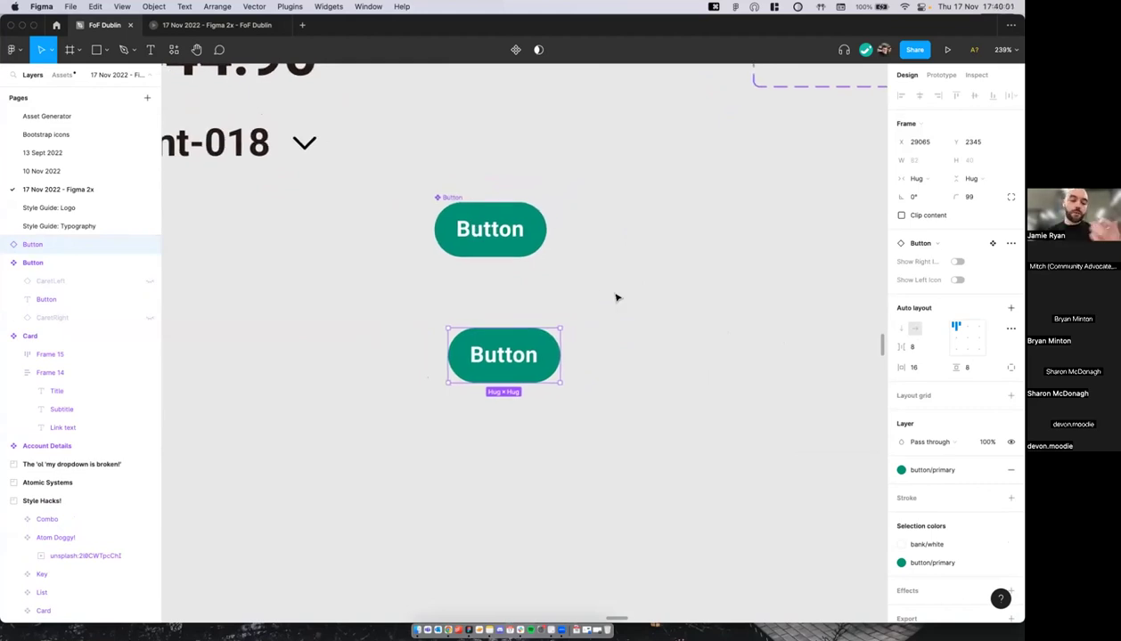
Step: Search the local components for "butt"
key("shift+i")
type("butt")
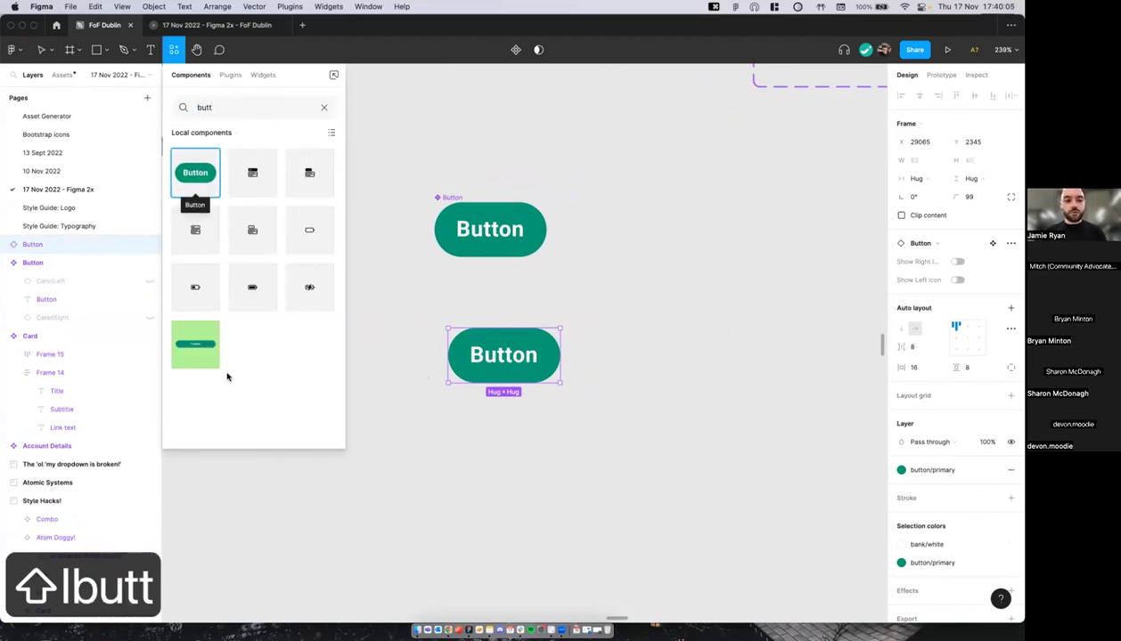
left_click(640, 302)
Step: Move the Button instance to about X 29046, Y 2358 and turn on its Show Right Icon property
scroll(514, 324, "left", 1)
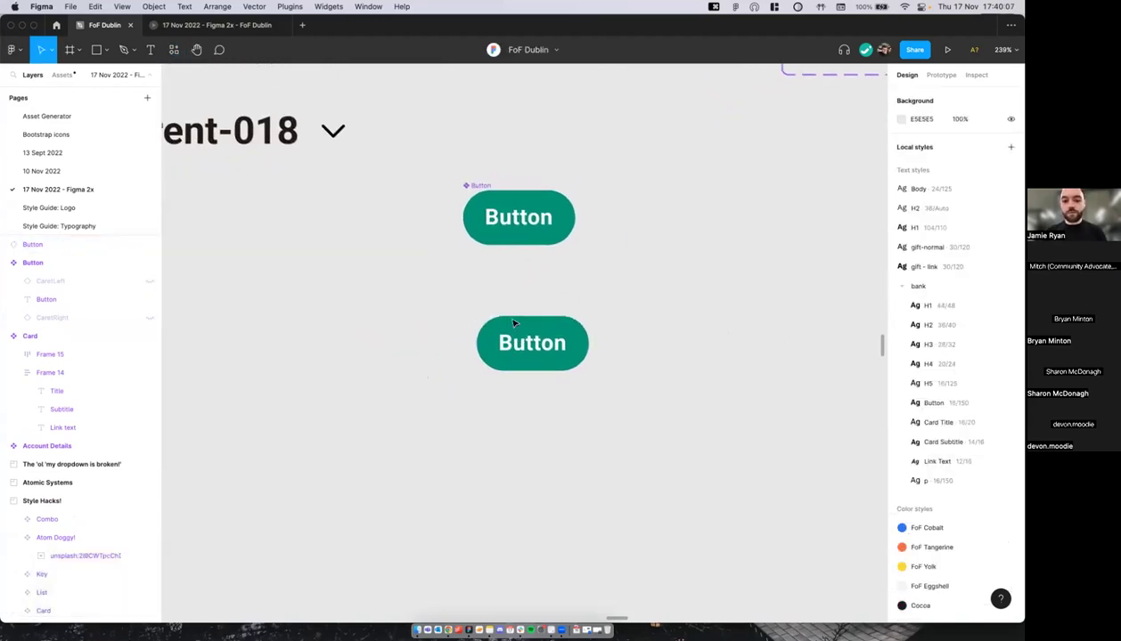
left_click_drag(516, 333, 492, 351)
scroll(491, 351, "up", 1)
scroll(491, 352, "right", 1)
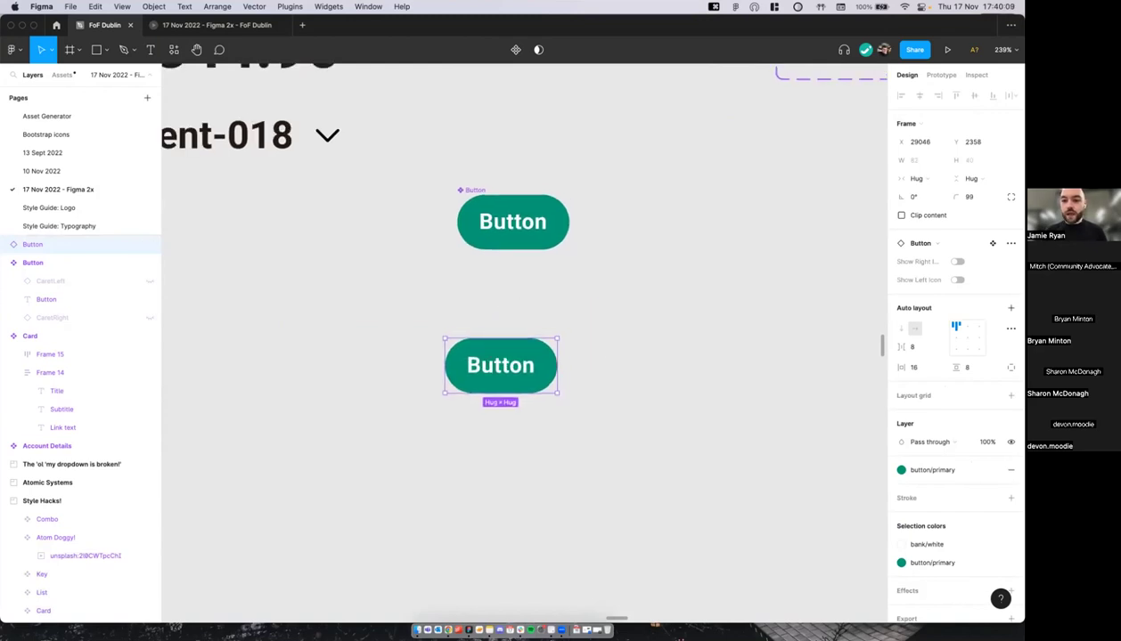
left_click(960, 263)
scroll(775, 321, "left", 1)
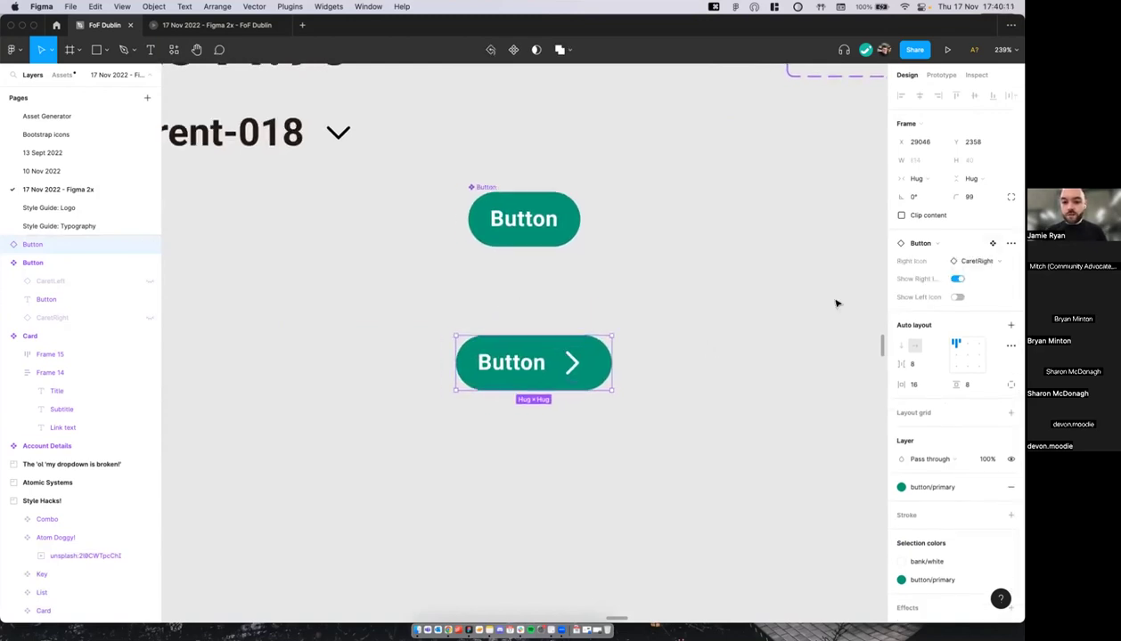
Step: Create a text property named Content, with value Button, for the label in the main Button component
left_click(762, 299)
double_click(548, 223)
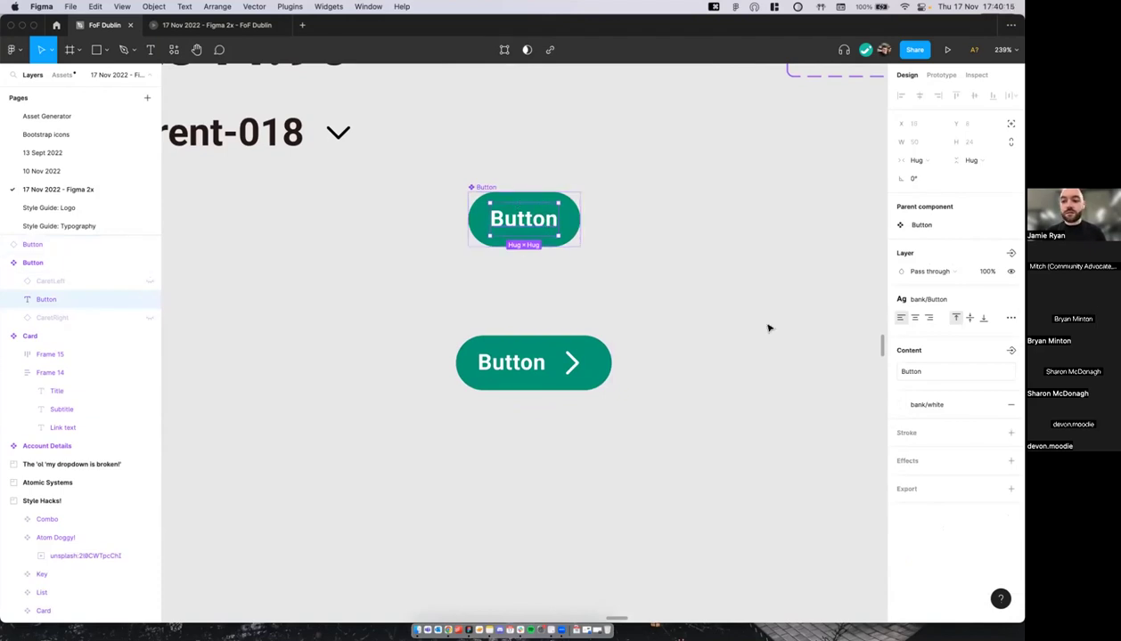
left_click(538, 190)
double_click(543, 223)
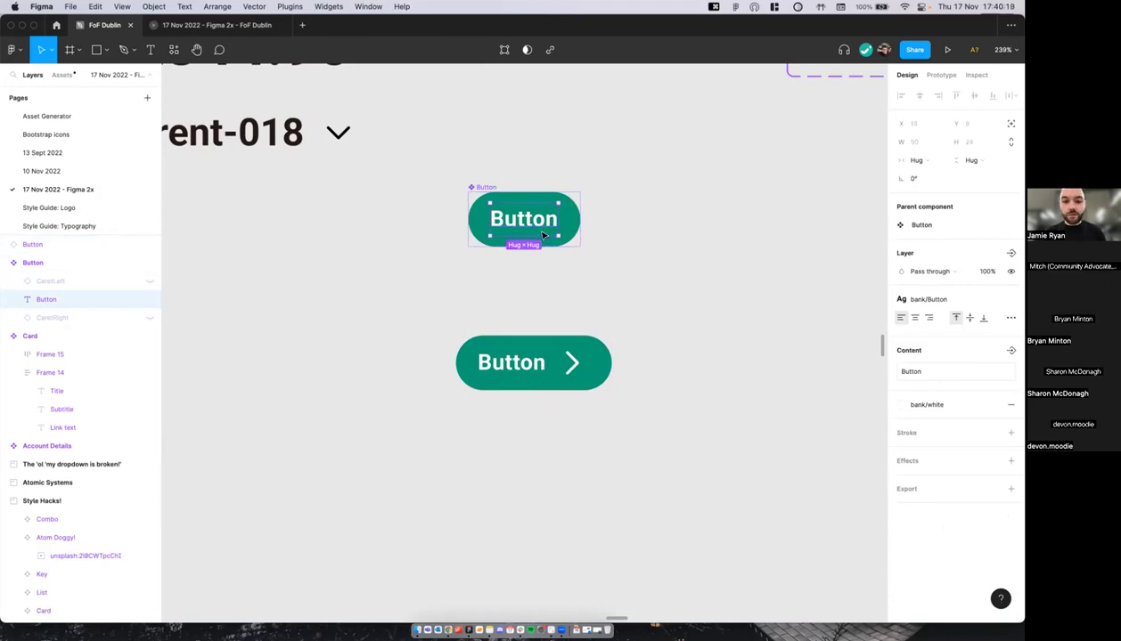
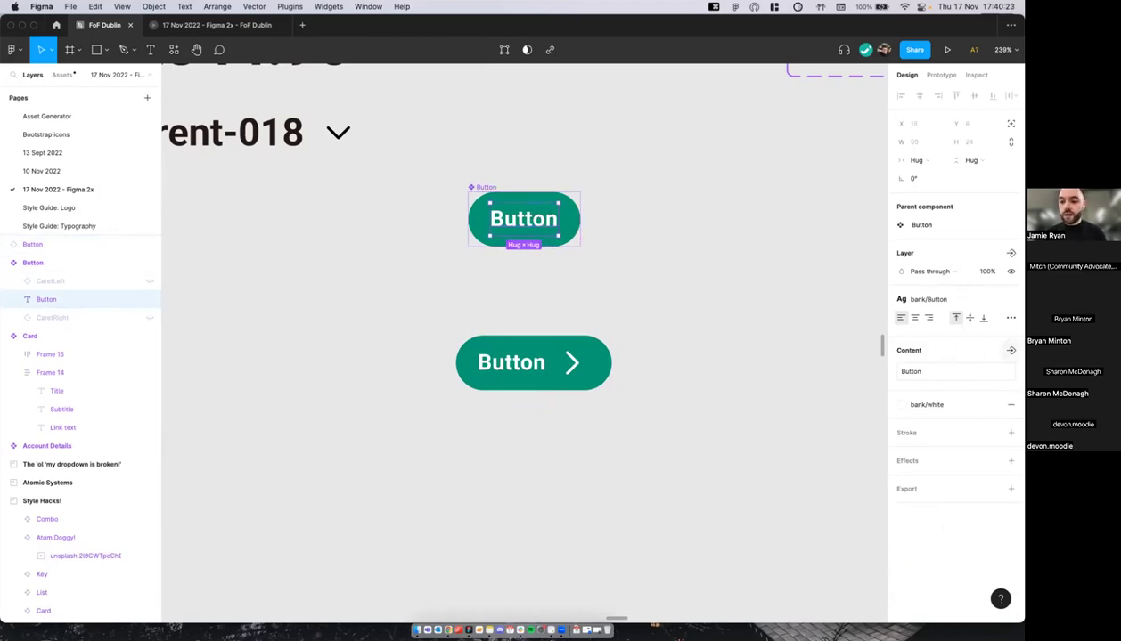
left_click(1010, 350)
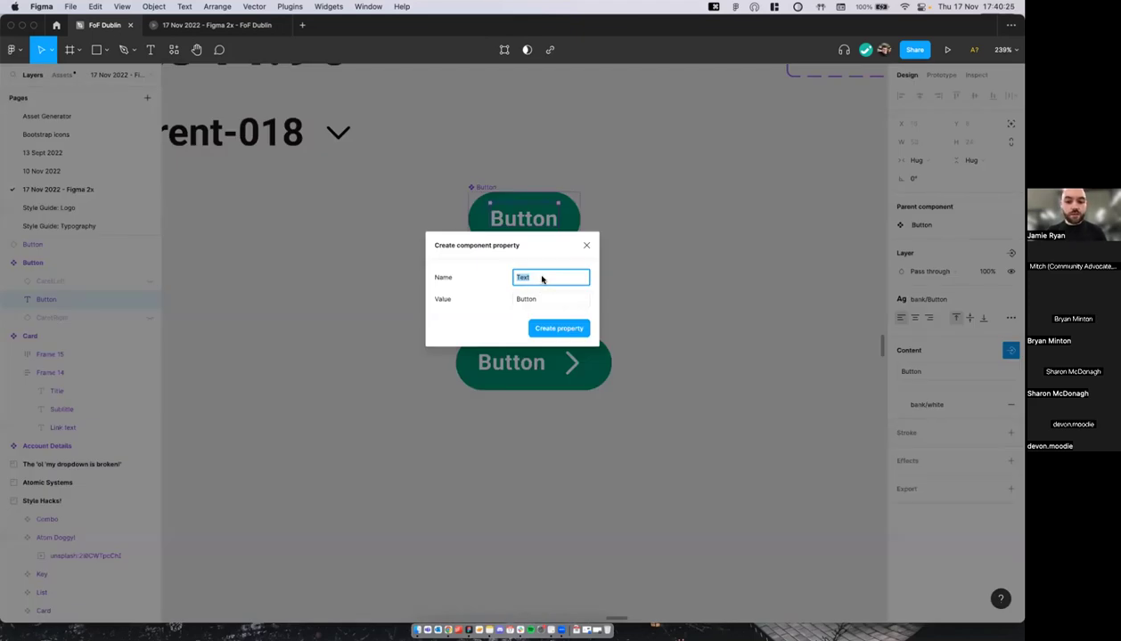
type("Content")
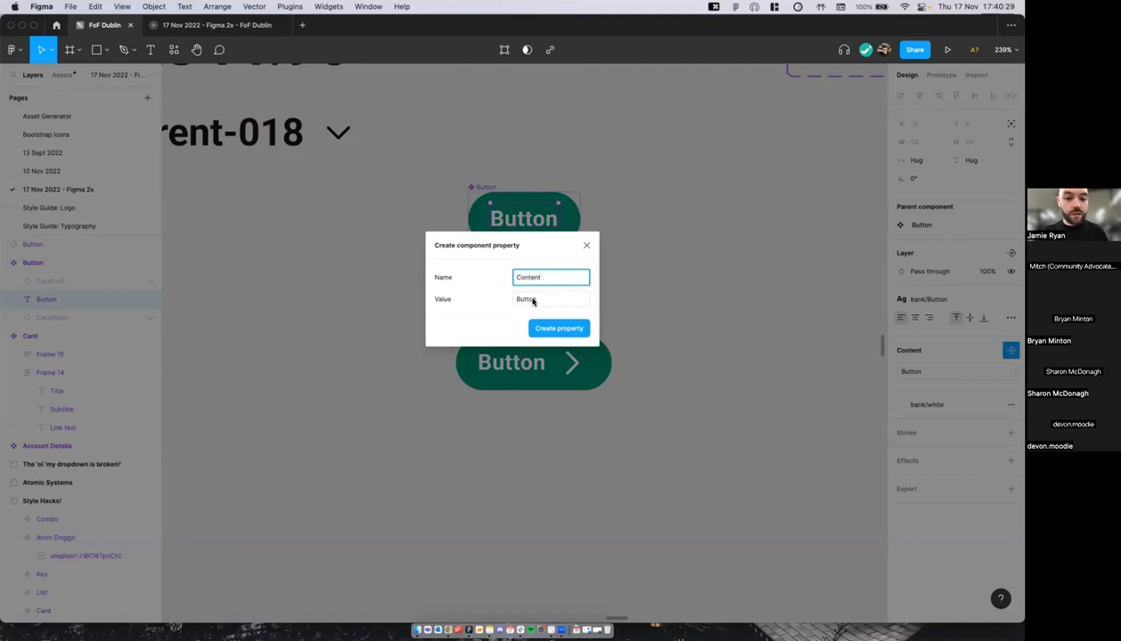
left_click(569, 327)
left_click(673, 280)
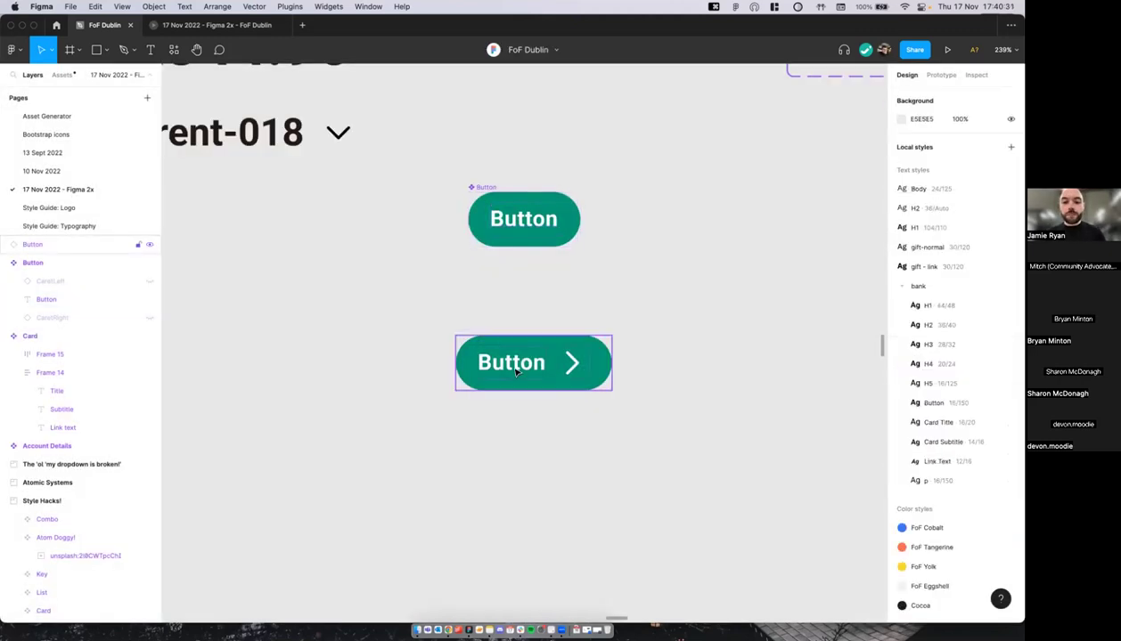
Step: Examine the Button instance's component properties and open its Content value for editing
left_click(515, 371)
scroll(499, 356, "right", 3)
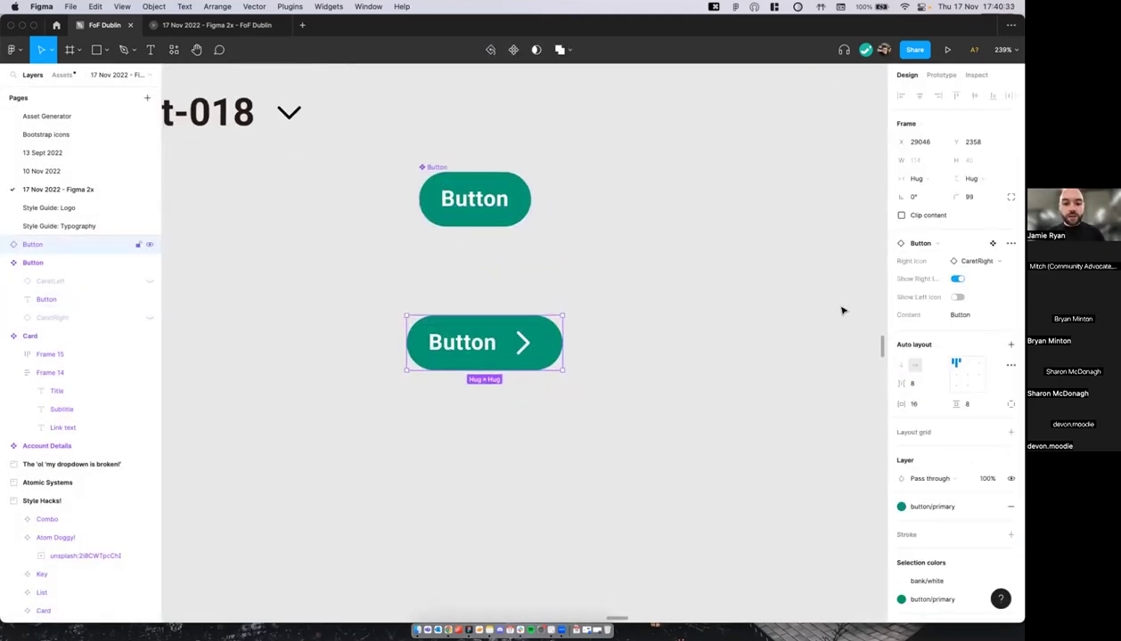
left_click(967, 317)
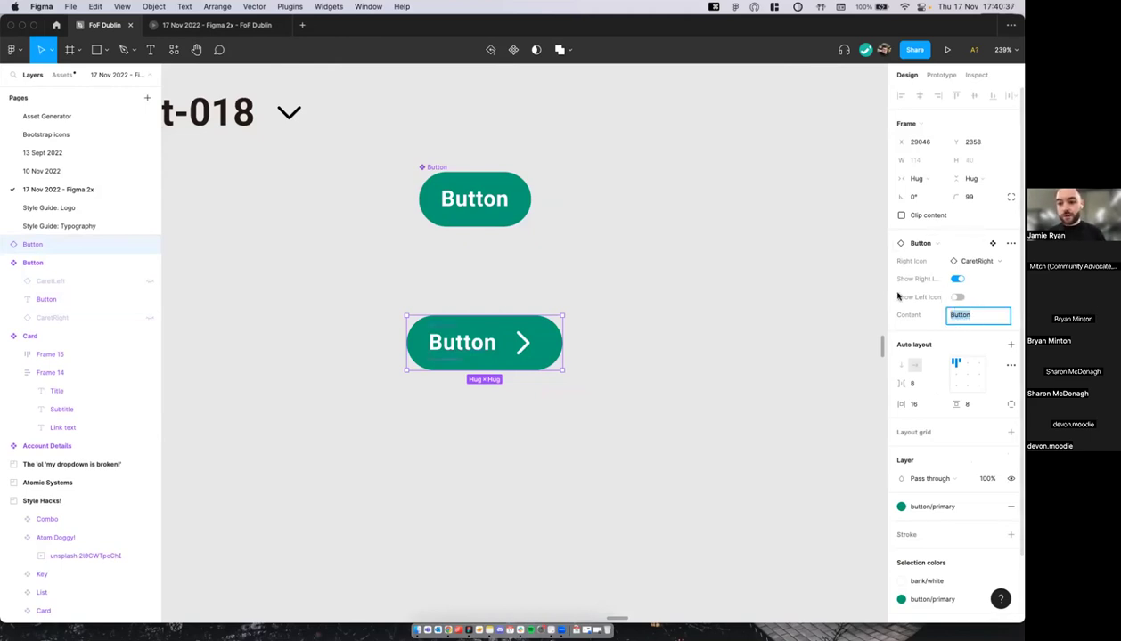
left_click(714, 267)
scroll(714, 267, "down", 3)
scroll(649, 266, "right", 3)
scroll(623, 265, "up", 1)
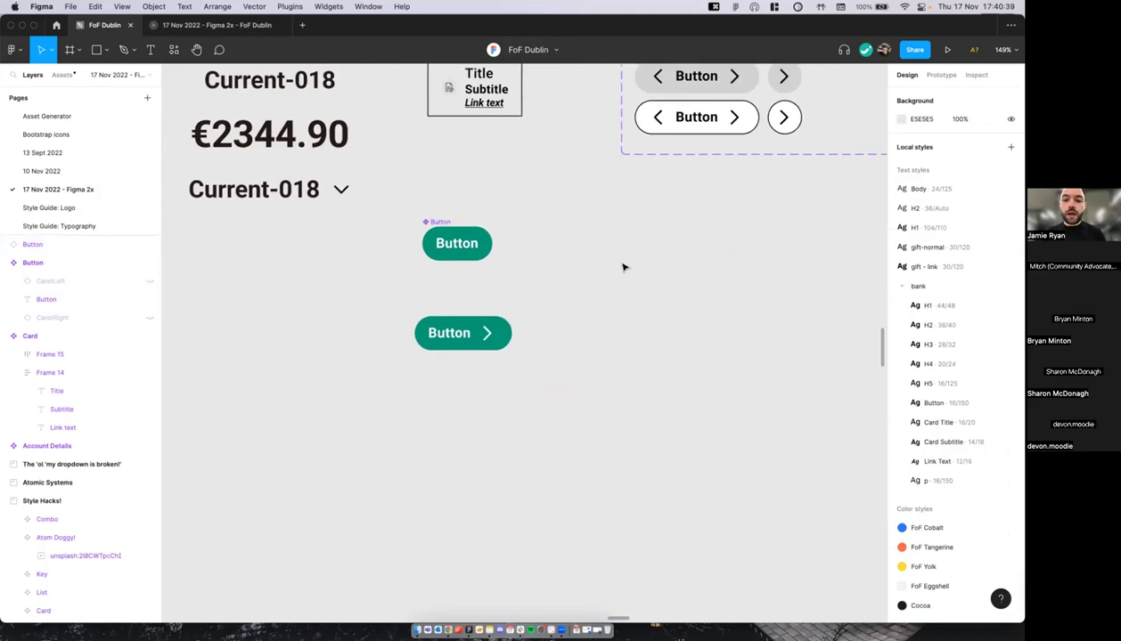
Step: Add a variant property to the Button component and move the Button instance below the component set, to about Y 2434
scroll(623, 267, "down", 2)
left_click(449, 205)
scroll(454, 196, "up", 3)
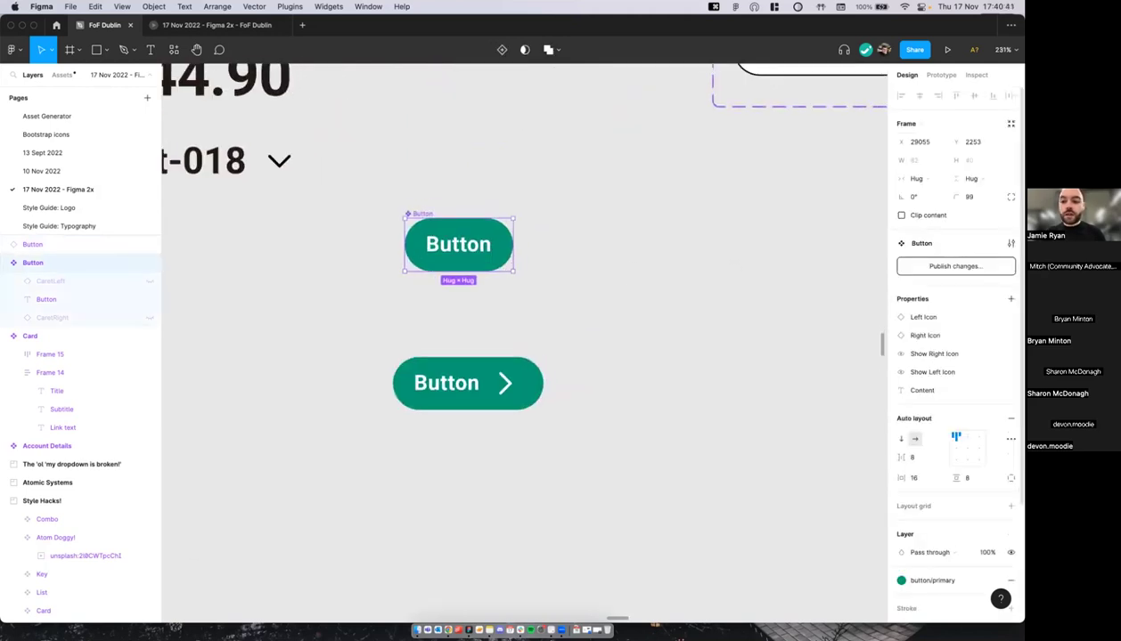
left_click(1010, 300)
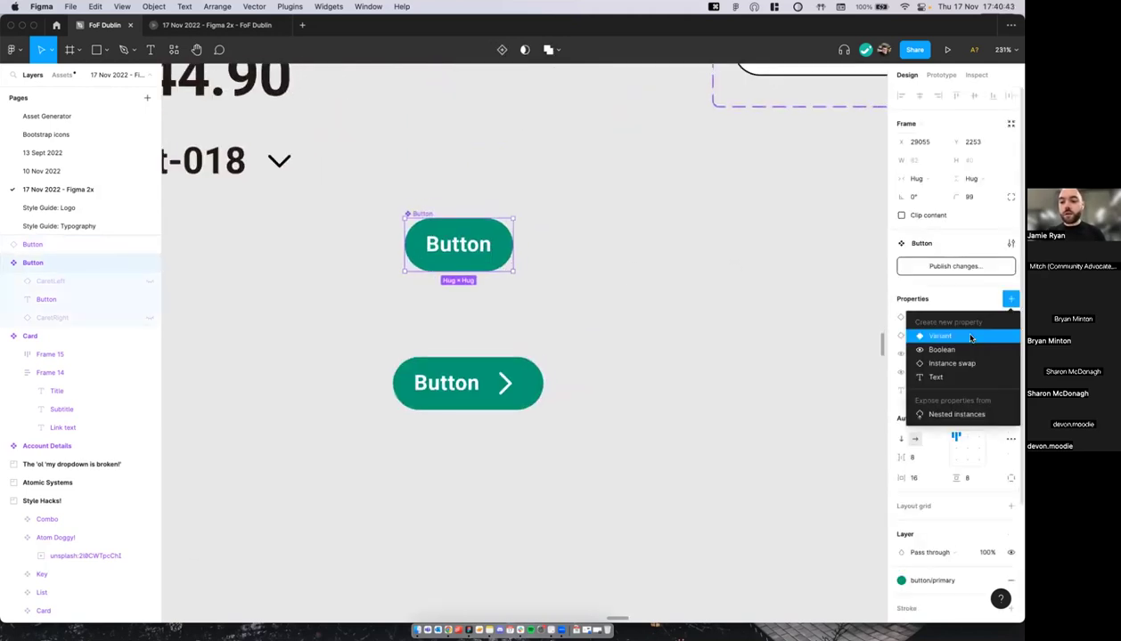
key("Return")
left_click(458, 313)
left_click_drag(455, 385, 458, 485)
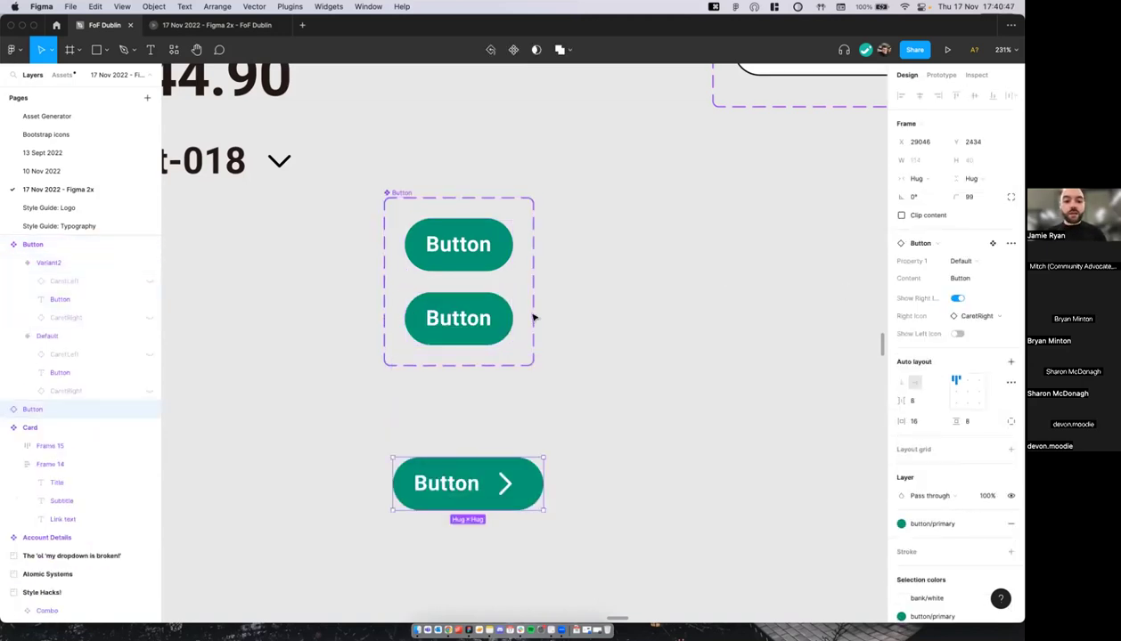
Step: Try making the hidden CaretRight layer visible in Variant2 of the Button component set and undo the change
scroll(532, 317, "down", 3)
scroll(460, 333, "up", 5)
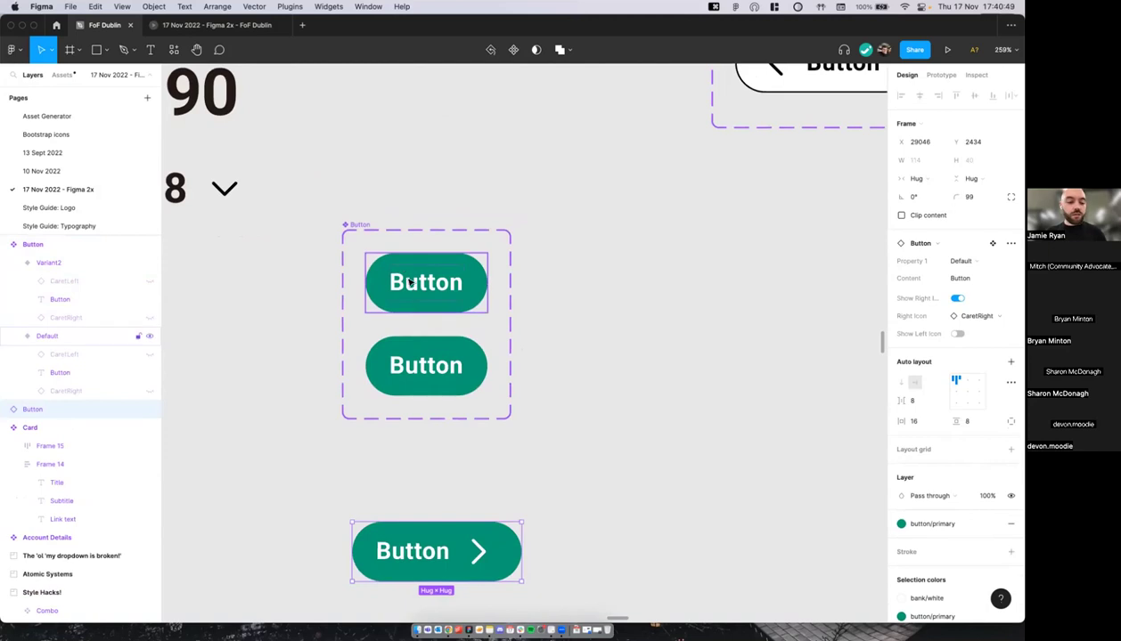
scroll(410, 281, "left", 2)
scroll(410, 282, "down", 2)
scroll(445, 268, "down", 3)
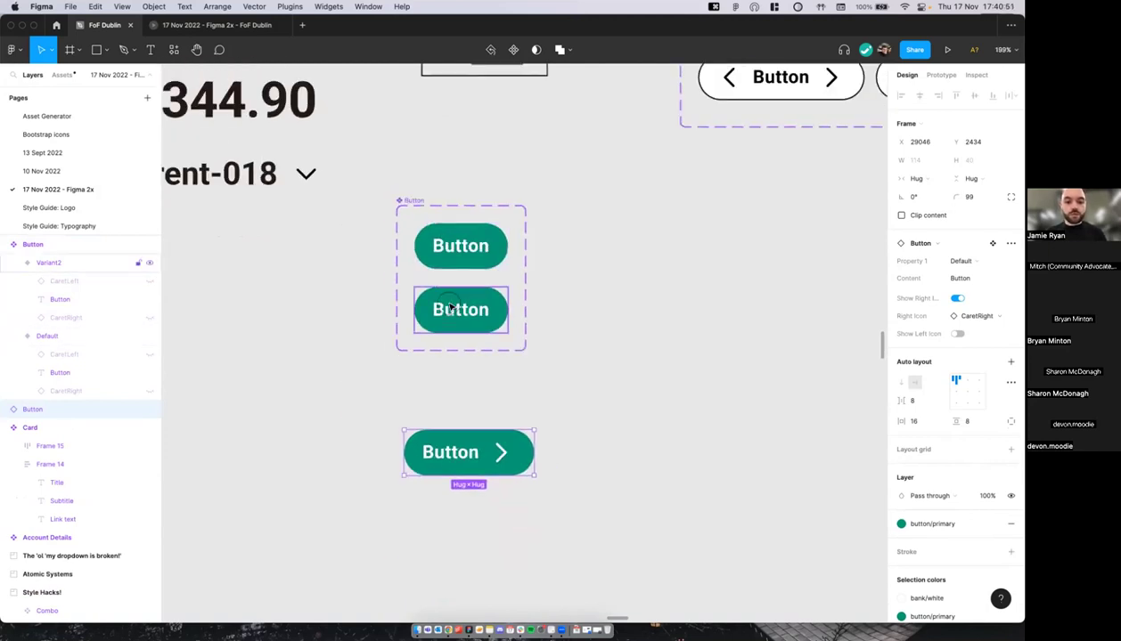
left_click(449, 307)
scroll(451, 303, "left", 1)
scroll(481, 305, "up", 3)
scroll(656, 280, "down", 3)
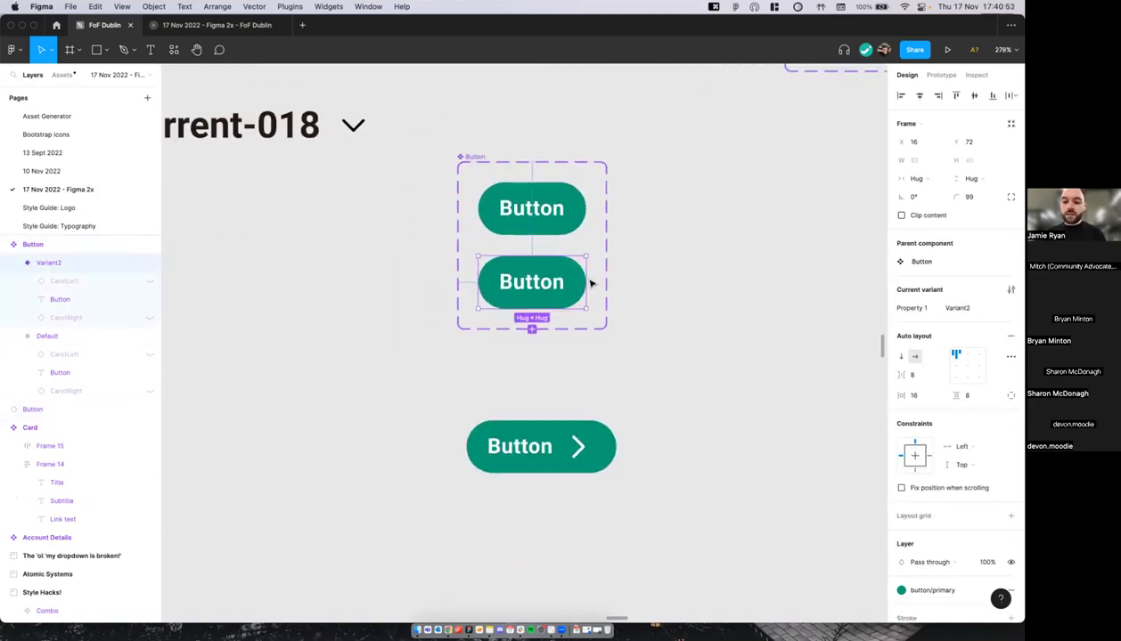
left_click(150, 317)
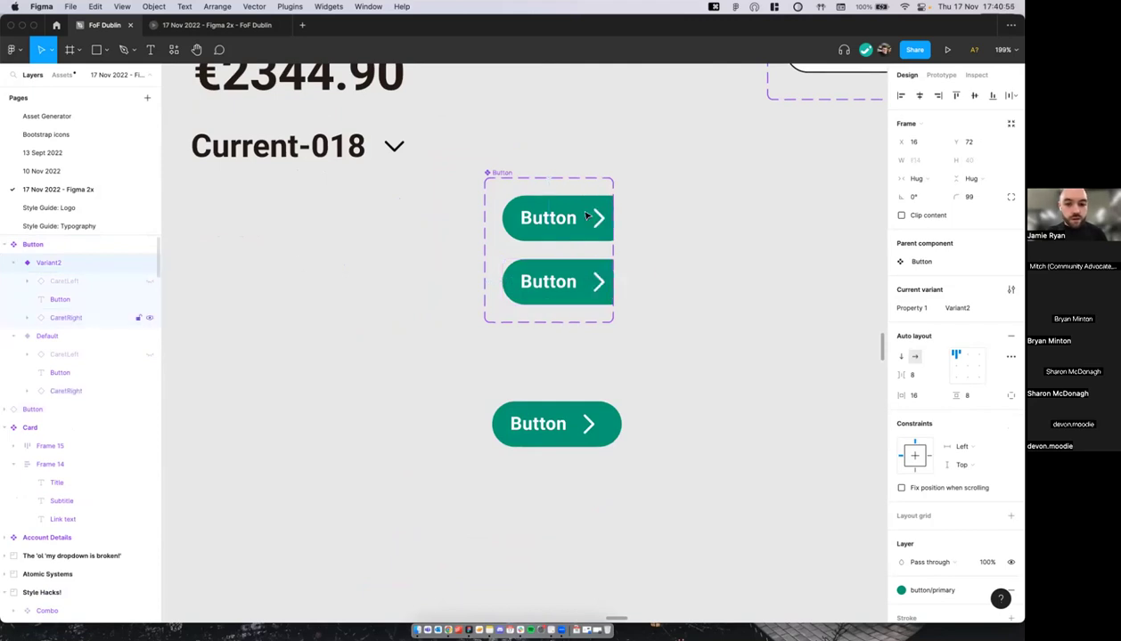
scroll(538, 294, "right", 2)
scroll(538, 294, "up", 2)
key("super+z")
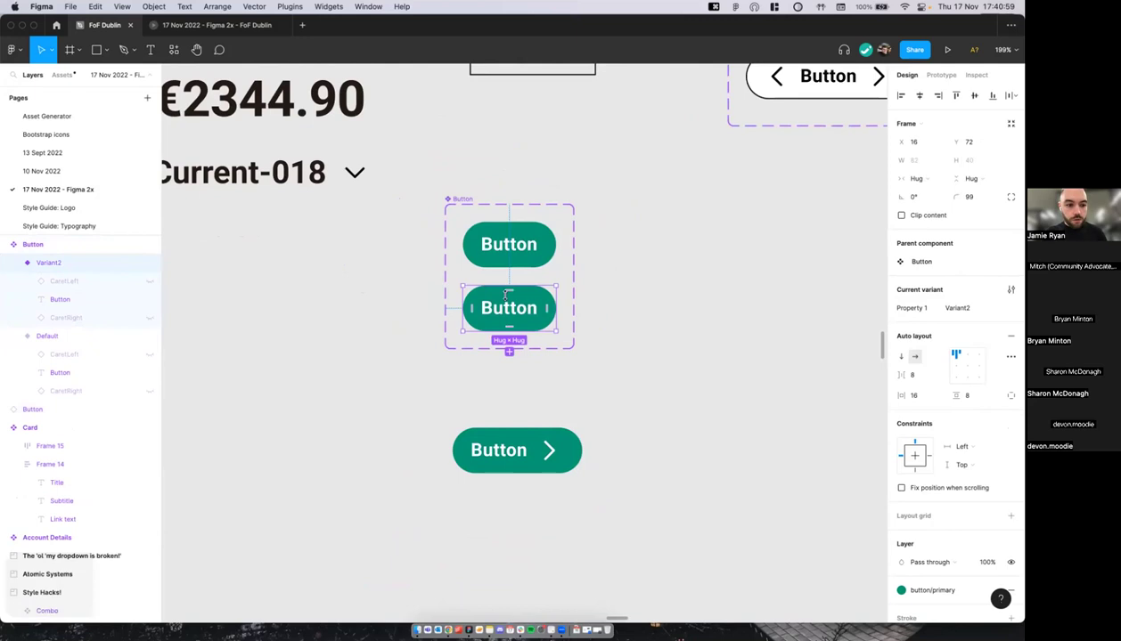
Step: Make the hidden CaretRight layer visible in Variant2 and select the Default variant
left_click(149, 317)
double_click(559, 246)
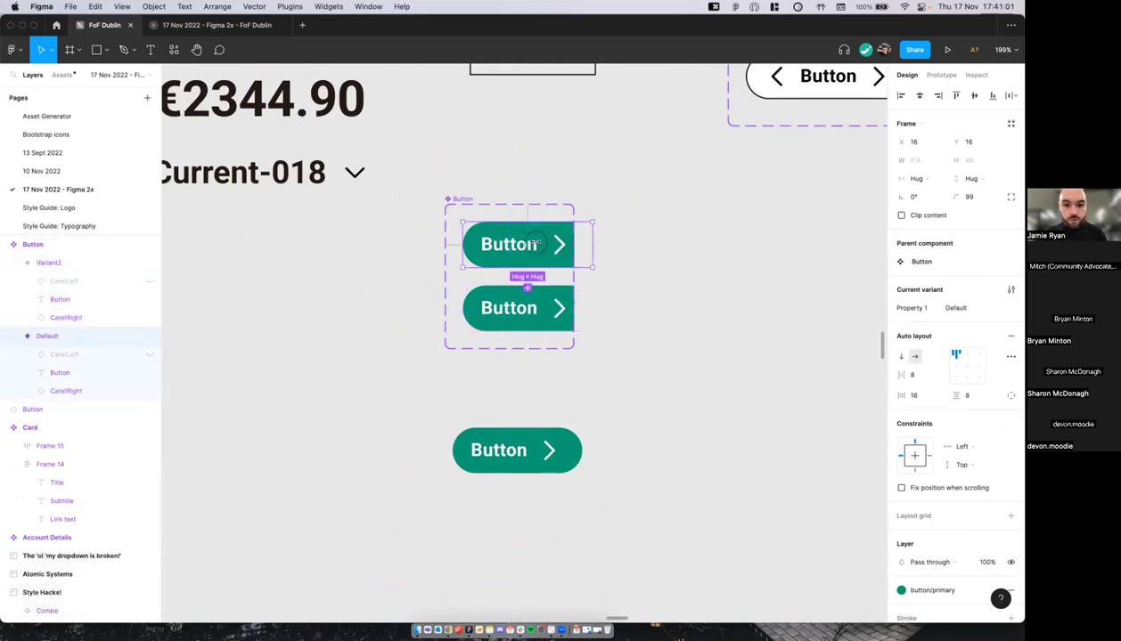
Step: Hide the right carets in both Button variants, and undo the last five changes
key("shift+super+h")
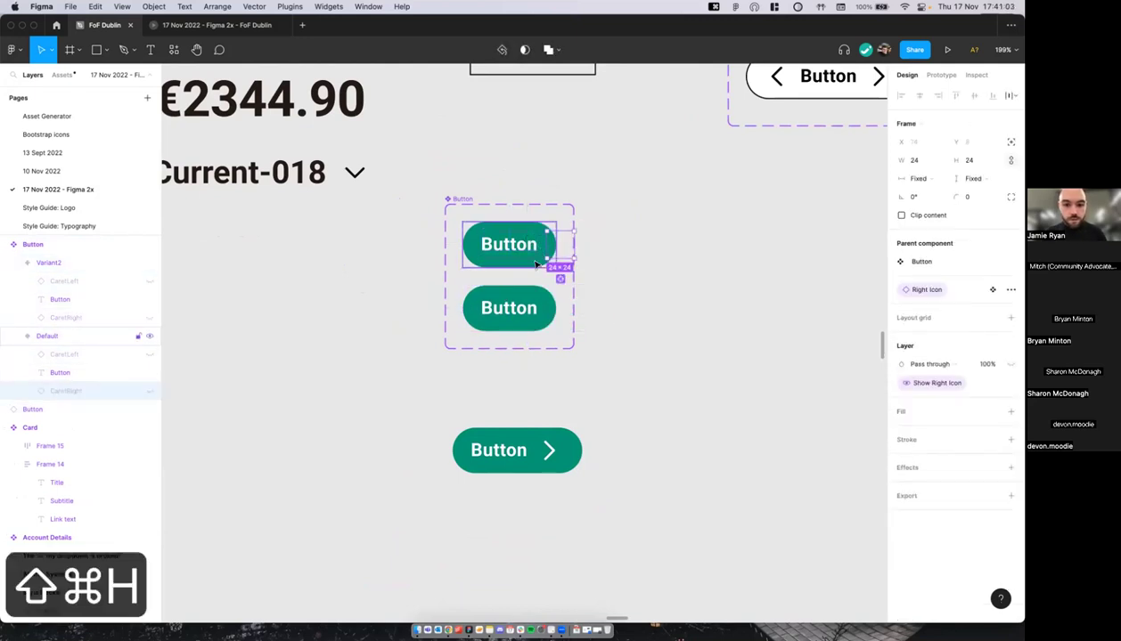
key("super+z")
key("super+z")
key("super+z")
key("super+z")
key("super+z")
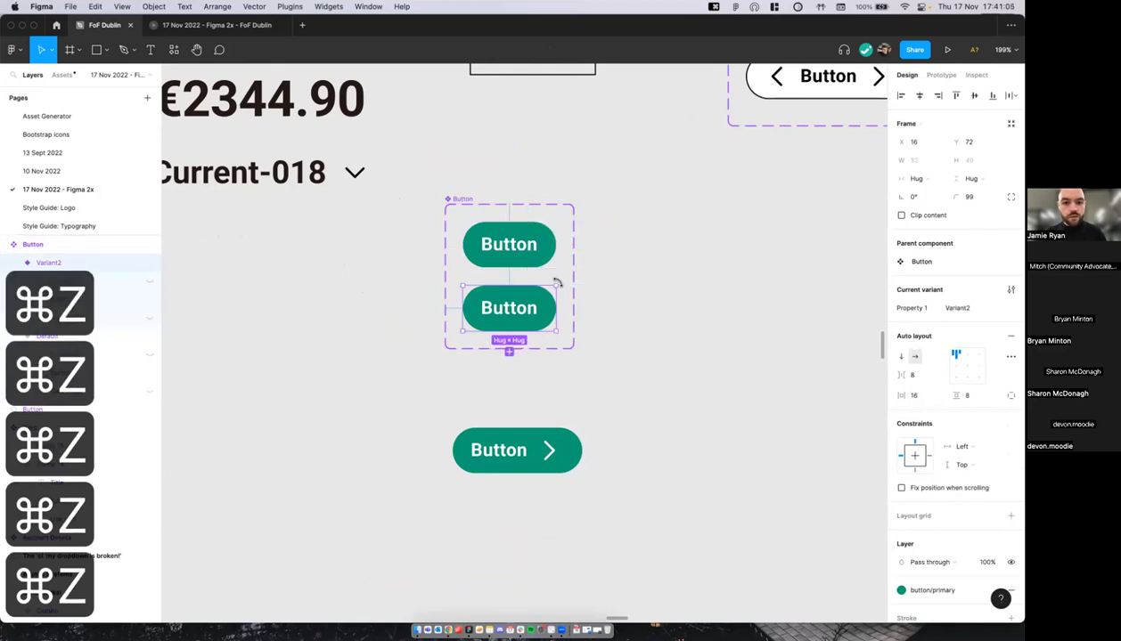
Step: Insert a CaretRight icon from the local components and move it into the Default variant of the green Button set
double_click(512, 308)
scroll(510, 229, "up", 1)
scroll(776, 335, "down", 2)
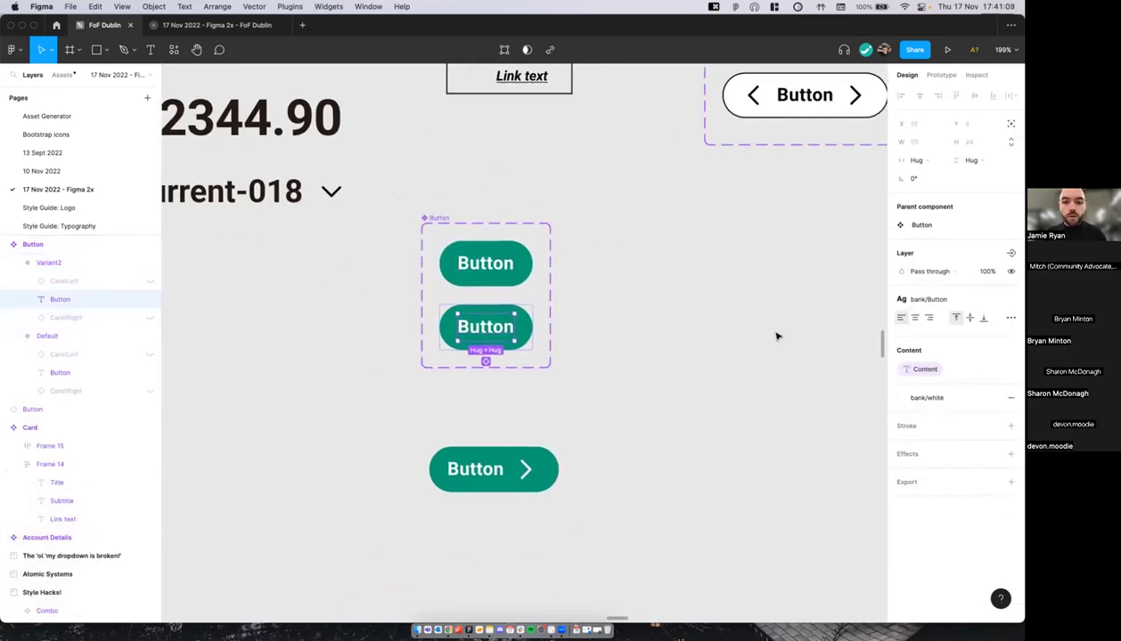
key("shift+i")
type("caret")
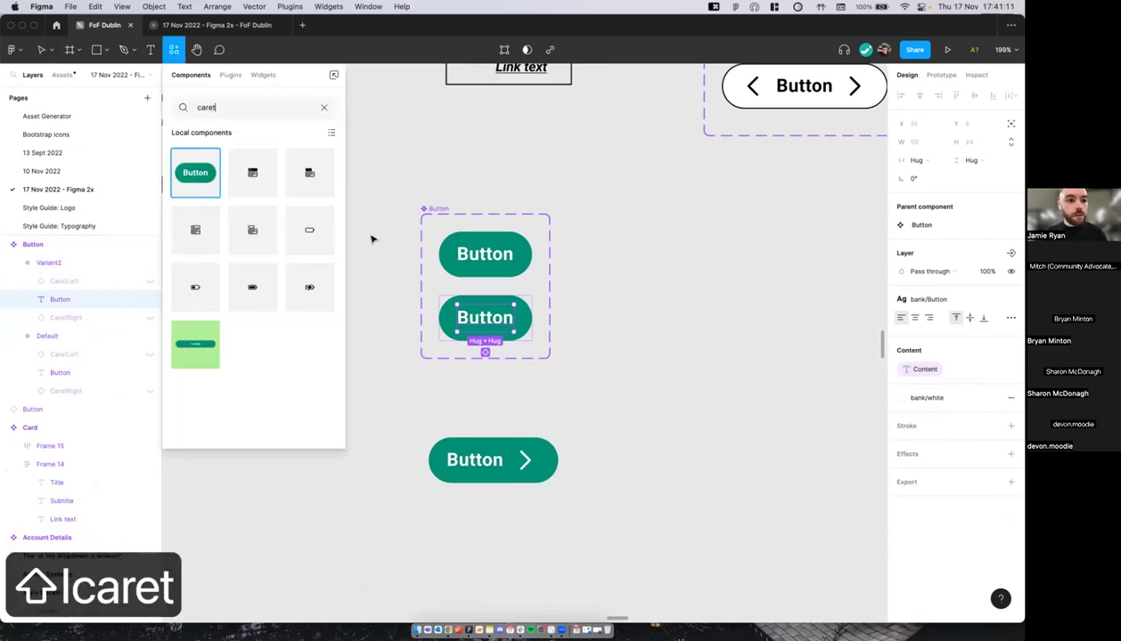
left_click_drag(581, 311, 616, 267)
key("super+x")
left_click(514, 253)
key("super+v")
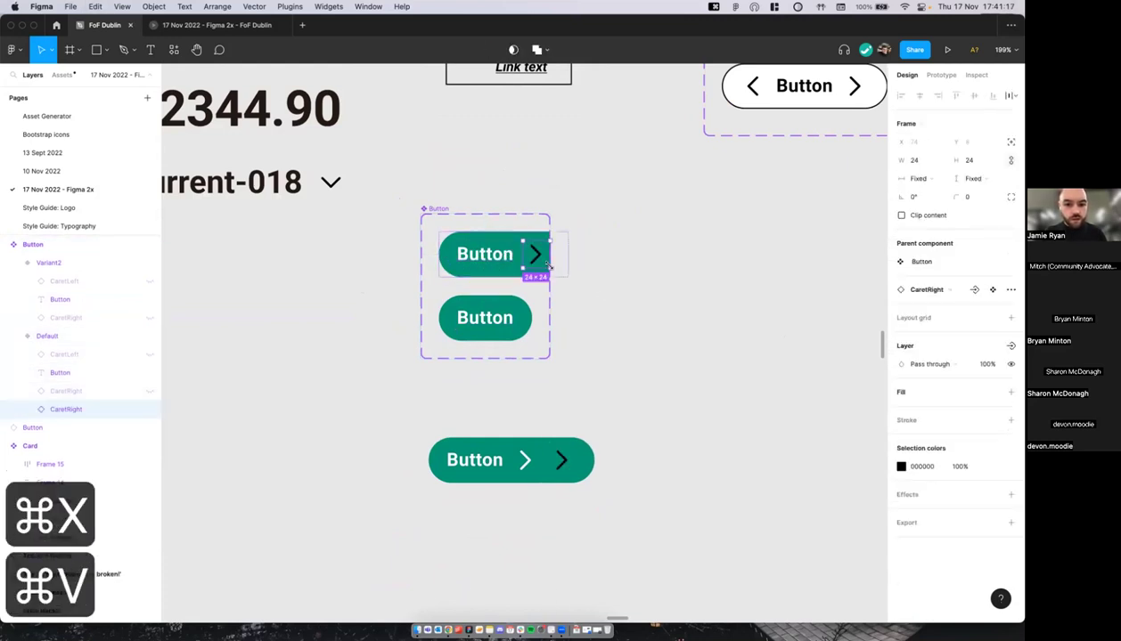
Step: Apply the White color style to the new CaretRight icon in the Default variant and hide the icon
left_click(991, 466)
type("white")
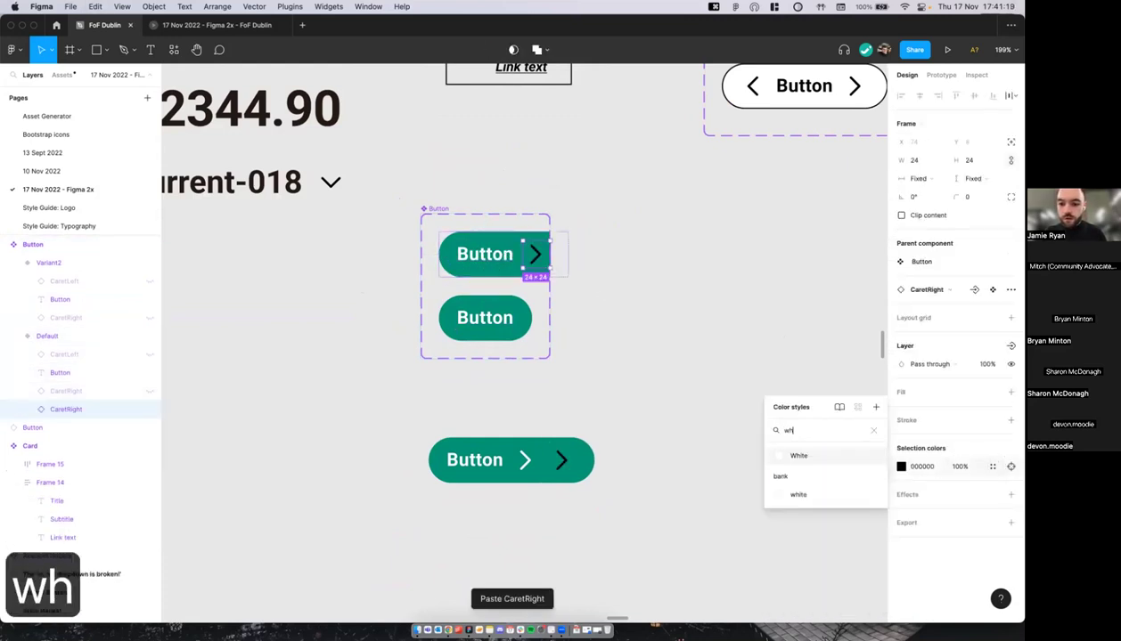
key("Return")
key("super+shift+h")
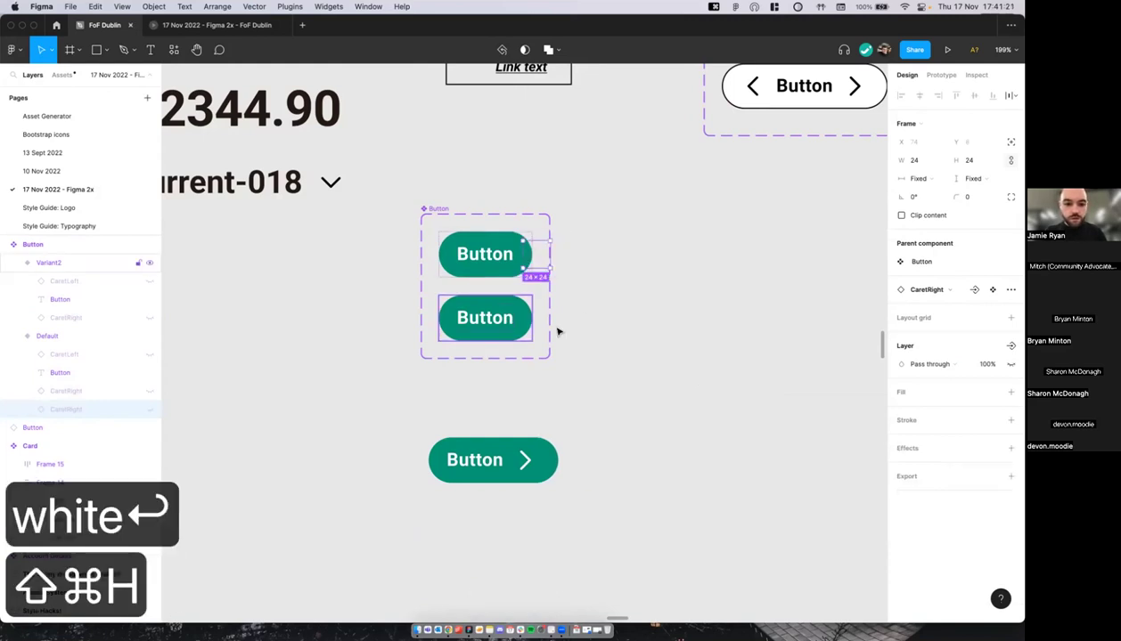
Step: Delete Variant2 from the green Button component set
left_click(581, 335)
left_click(510, 327)
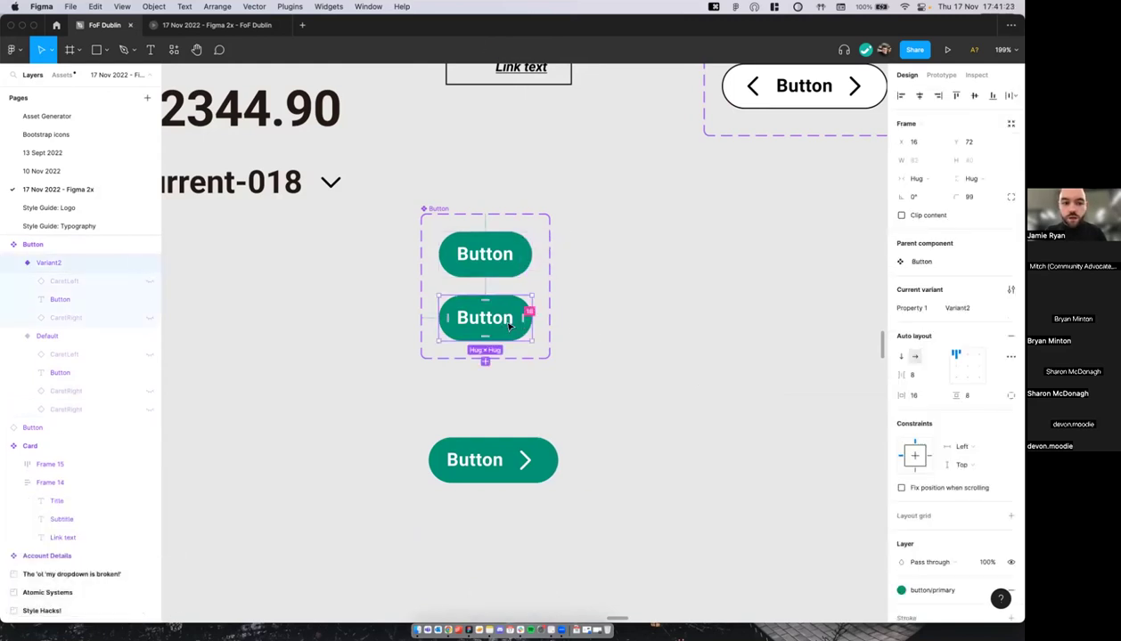
left_click(149, 318)
left_click(149, 318)
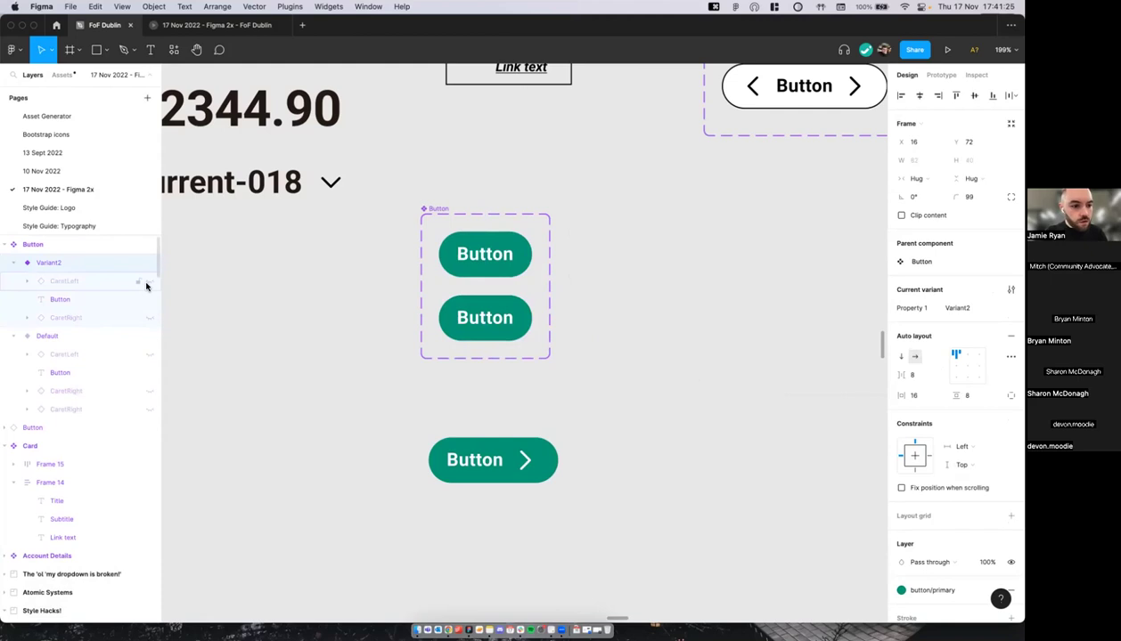
left_click(296, 292)
left_click(484, 318)
key("BackSpace")
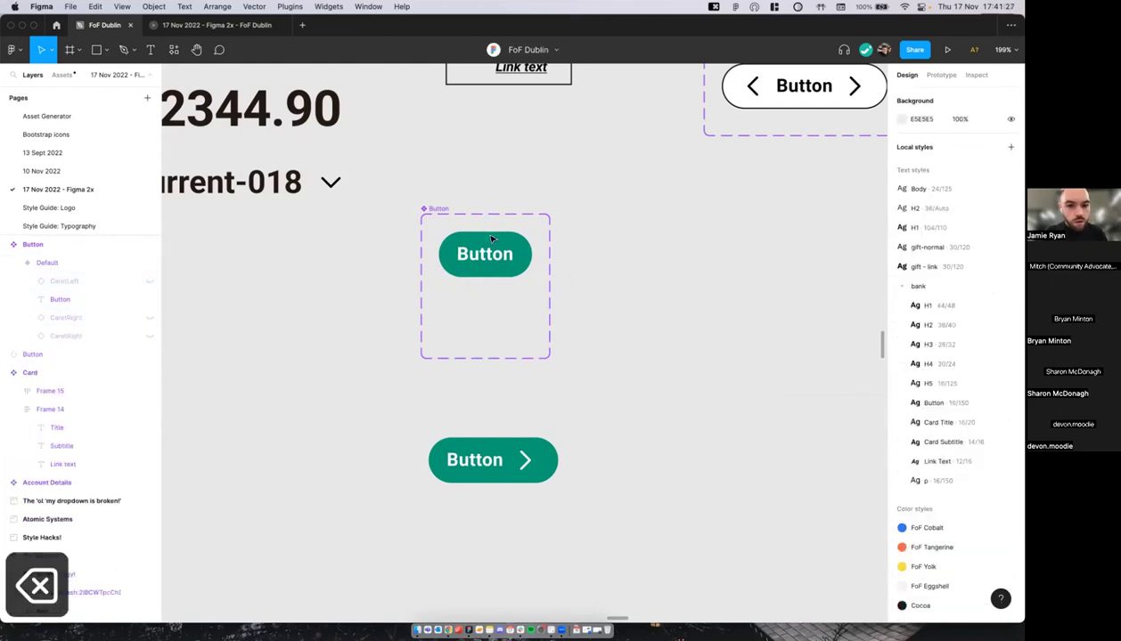
Step: Add a new variant to the Button set, set its Property 1 value to icon, and place it below the Default variant
left_click(485, 299)
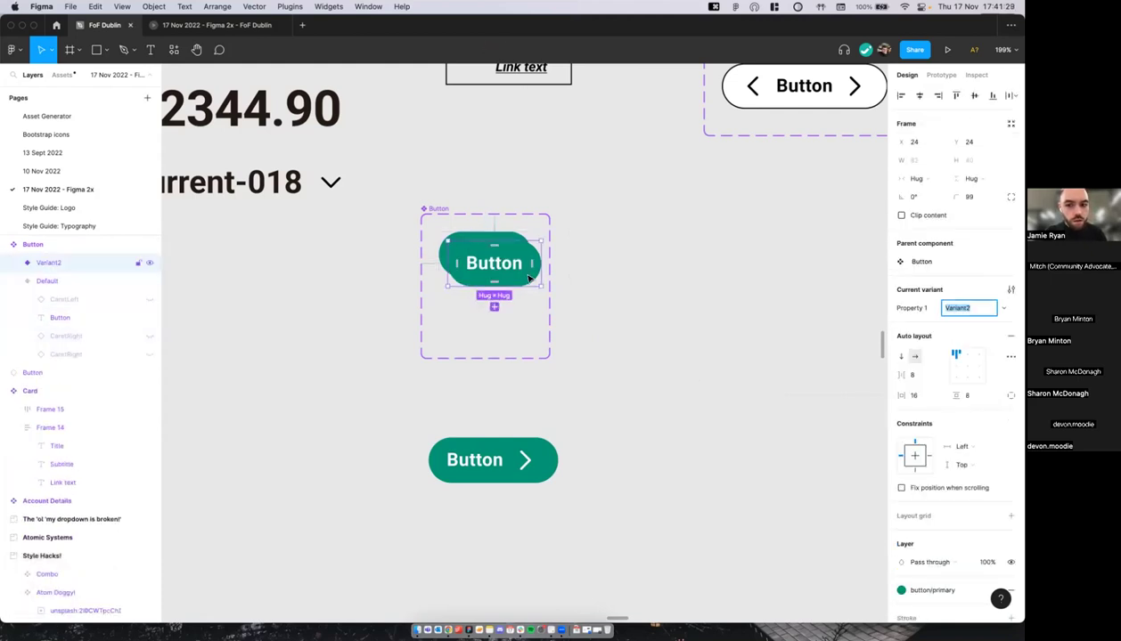
type("icon")
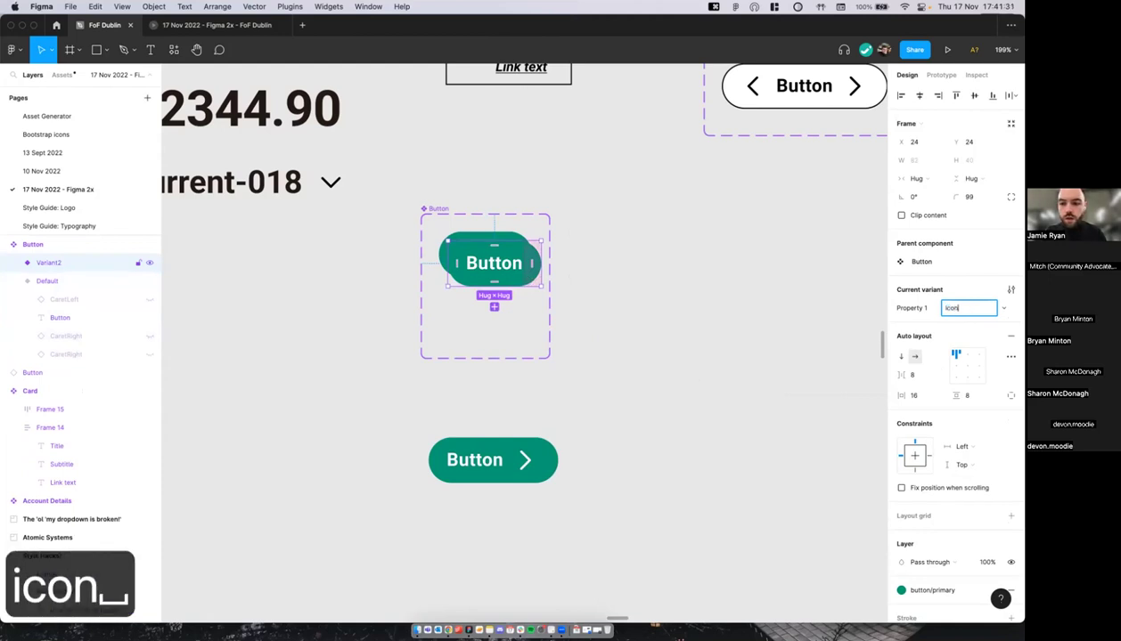
key("BackSpace")
key("Return")
left_click_drag(481, 275, 497, 320)
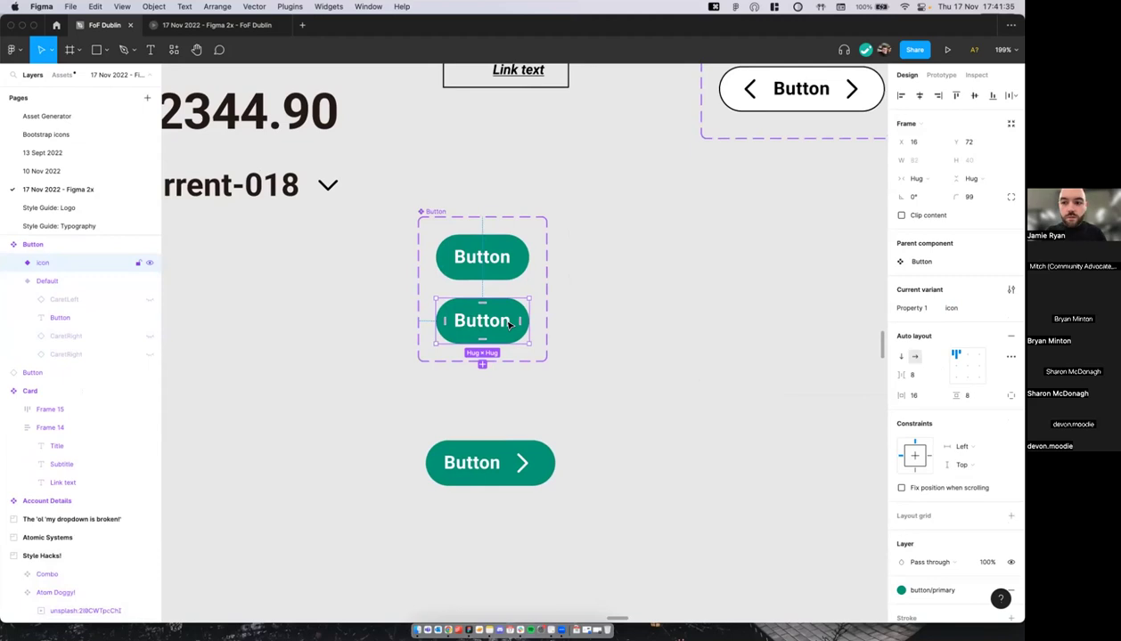
Step: Try showing each hidden CaretRight layer in the Default variant, undoing each visibility change
scroll(510, 326, "up", 3)
left_click(150, 354)
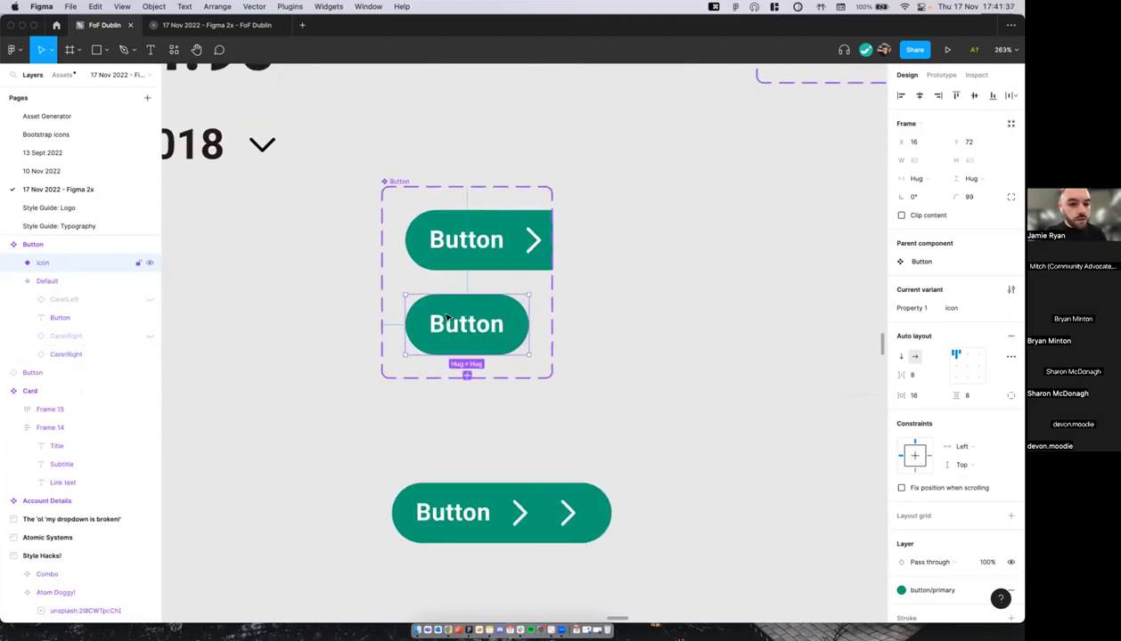
key("super+z")
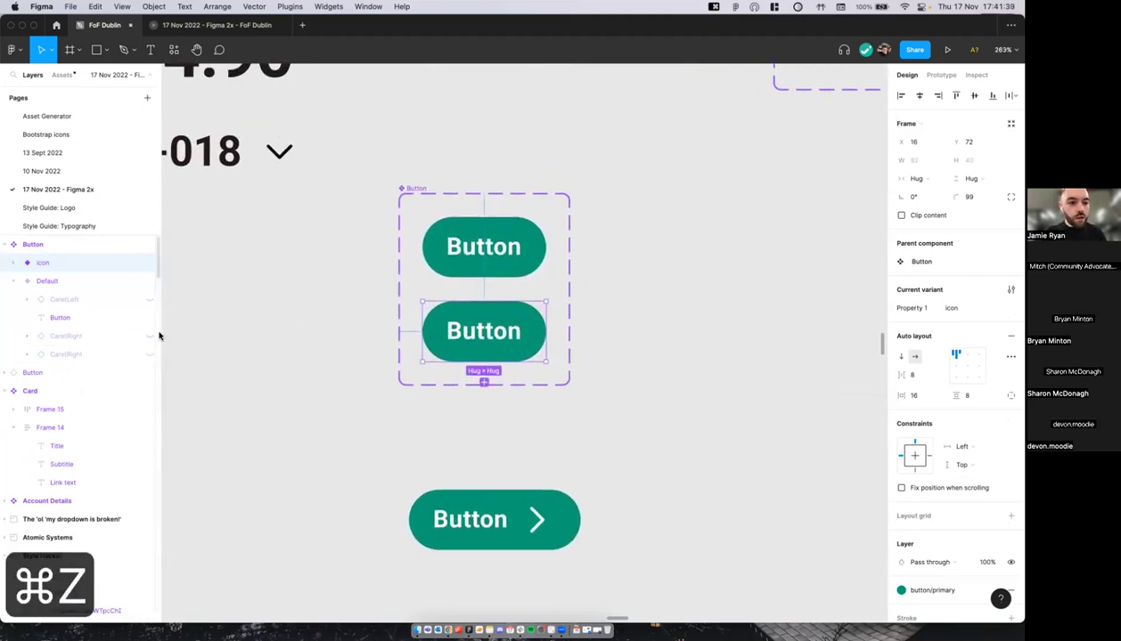
left_click(150, 336)
key("super+z")
scroll(303, 325, "down", 2)
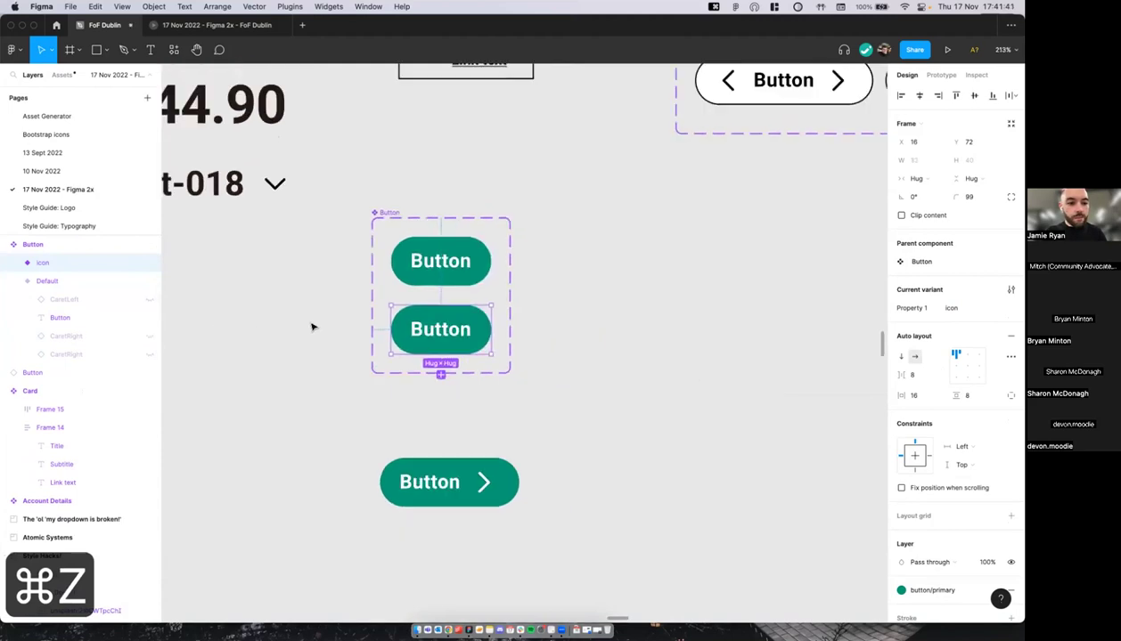
scroll(346, 324, "down", 2)
scroll(299, 357, "up", 3)
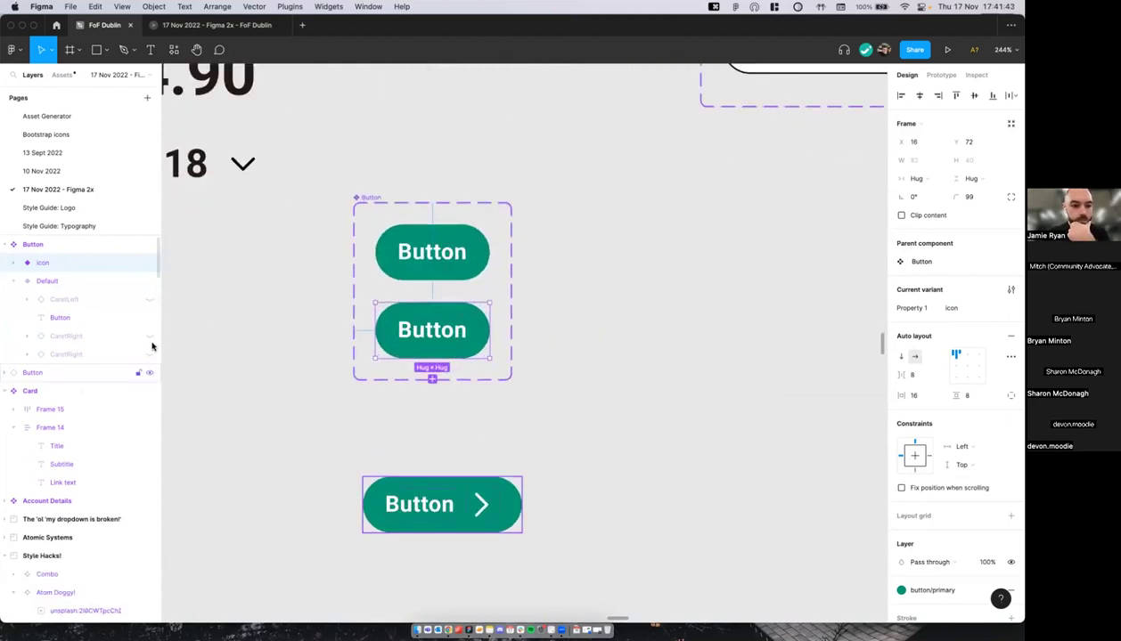
scroll(386, 327, "down", 3)
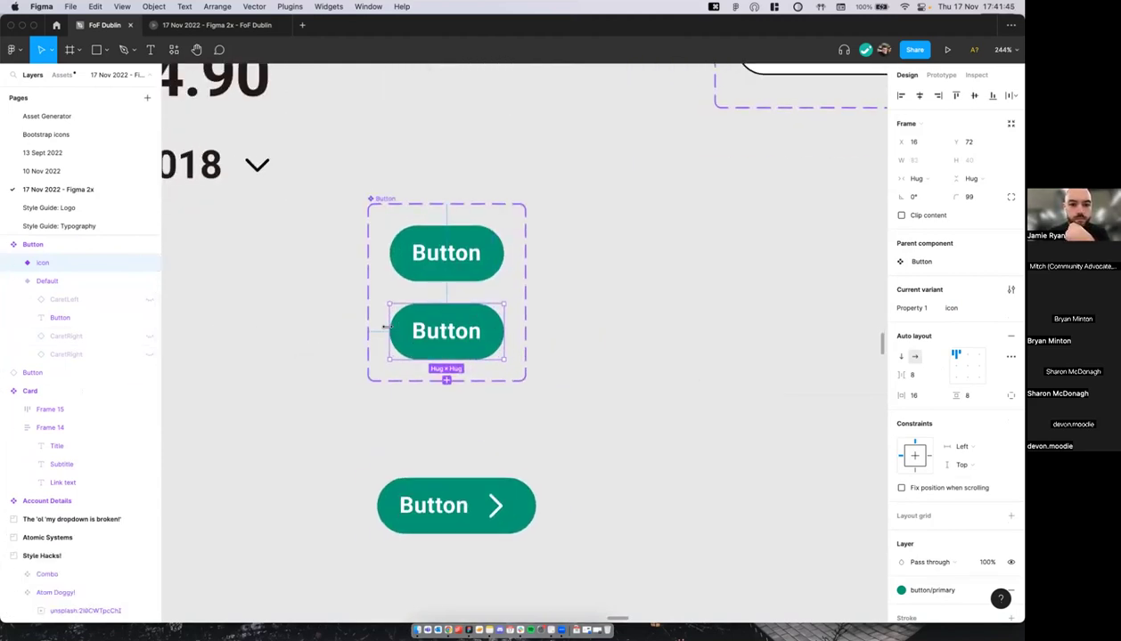
Step: Check the icon variant's CaretRight layers and delete the icon variant from the Button set
left_click(15, 263)
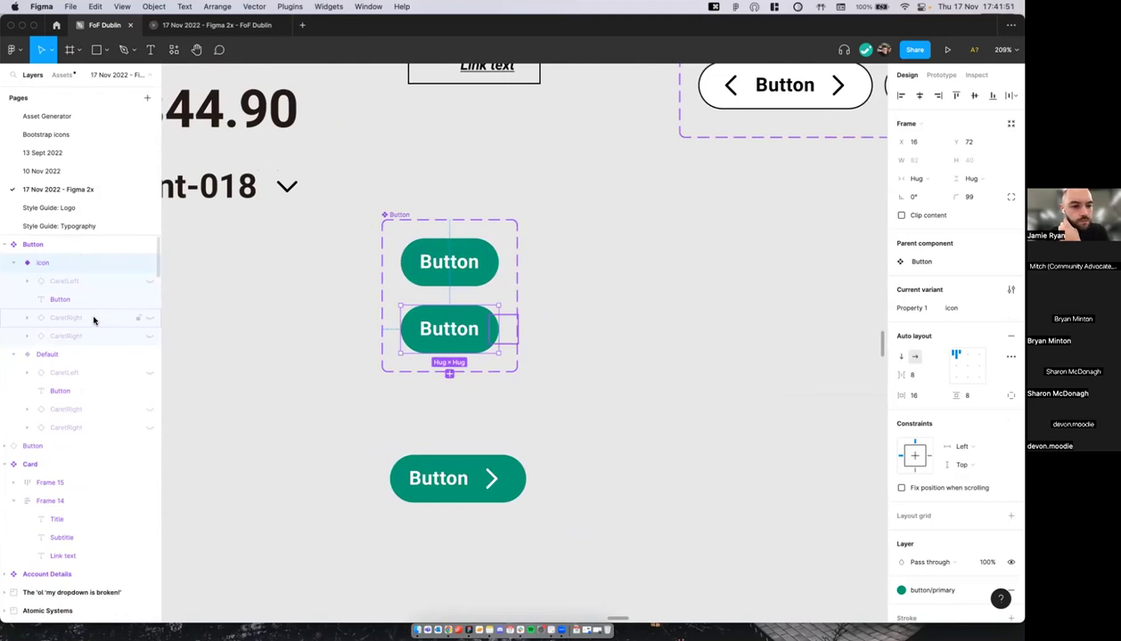
left_click(80, 335)
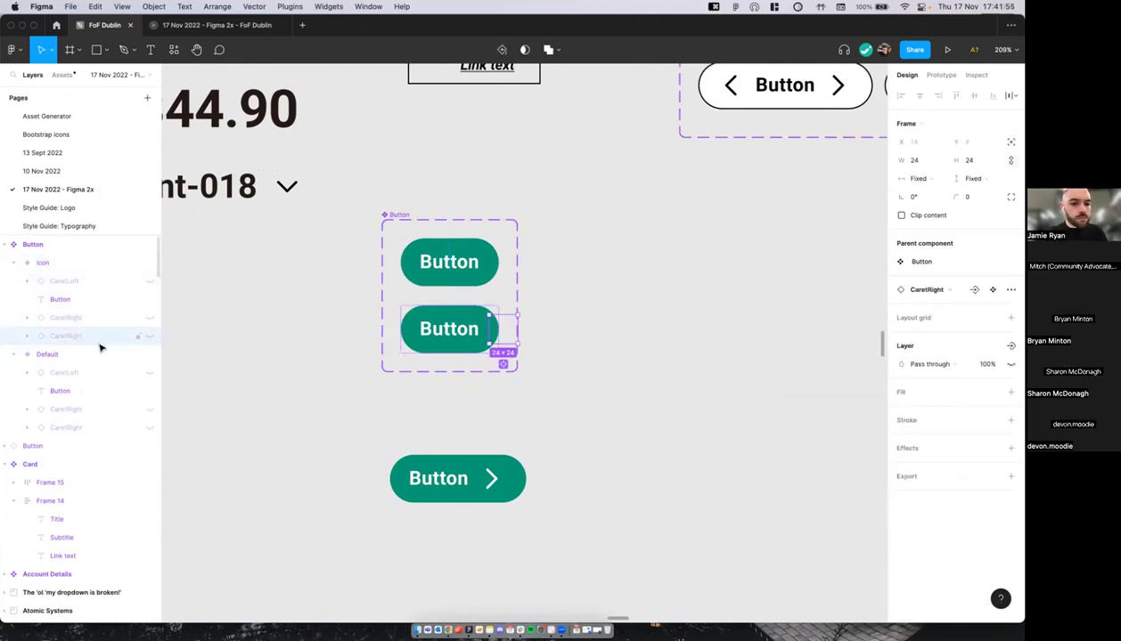
left_click(346, 368)
left_click(497, 330)
key("BackSpace")
Step: Place a copy of the Default button beside the Button set and detach it from its component
left_click(458, 279)
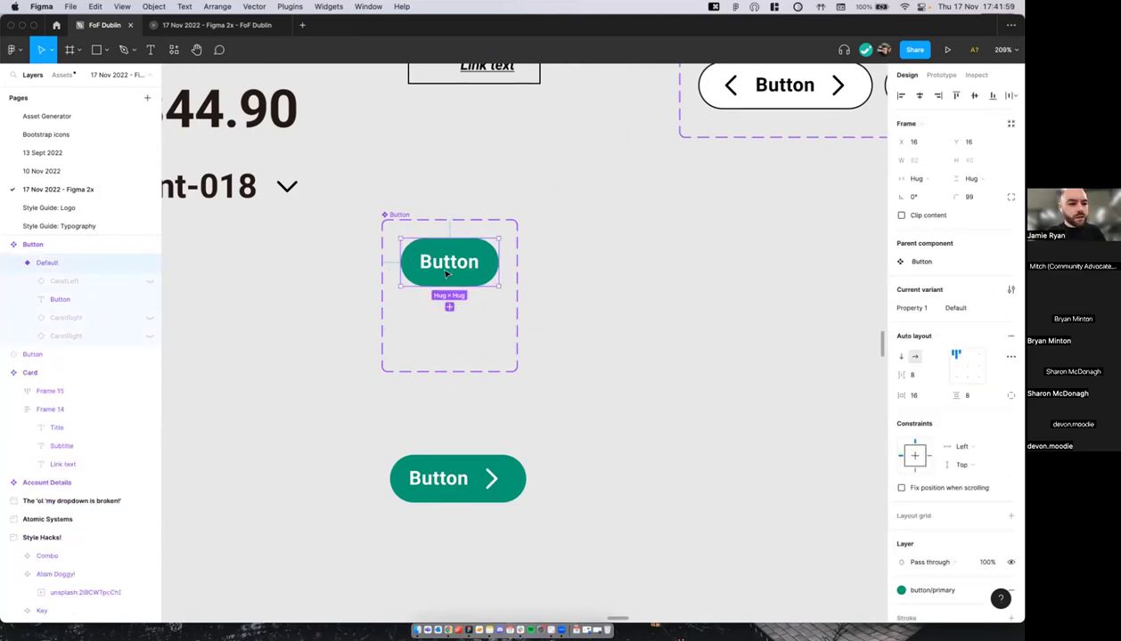
left_click_drag(472, 272, 620, 300)
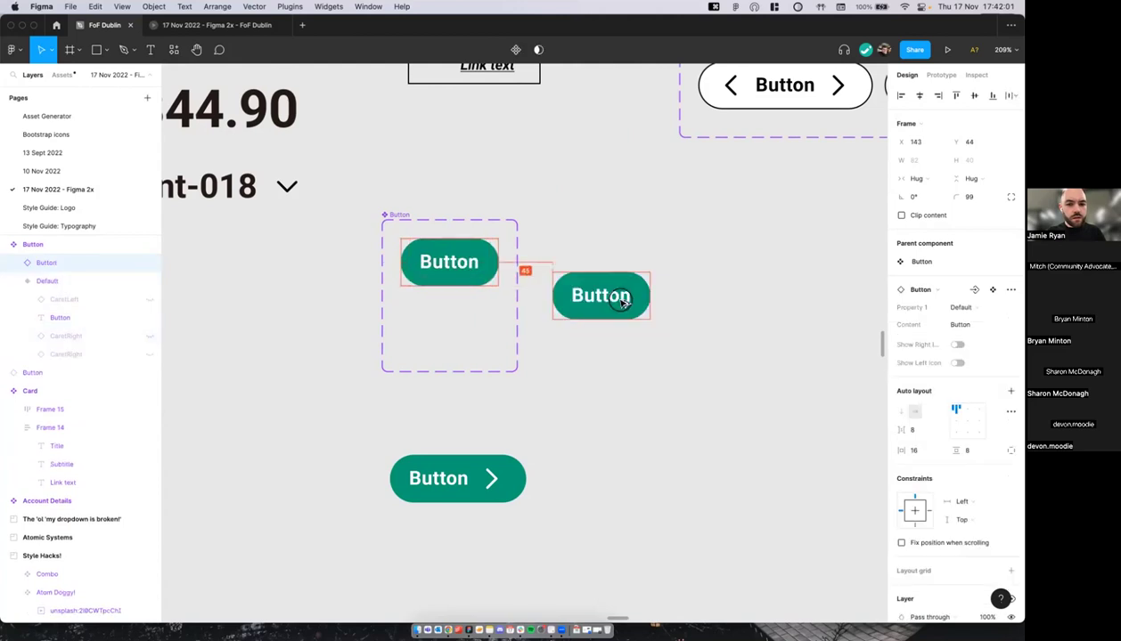
scroll(620, 283, "up", 1)
left_click(621, 283)
scroll(606, 289, "down", 1)
scroll(605, 289, "right", 1)
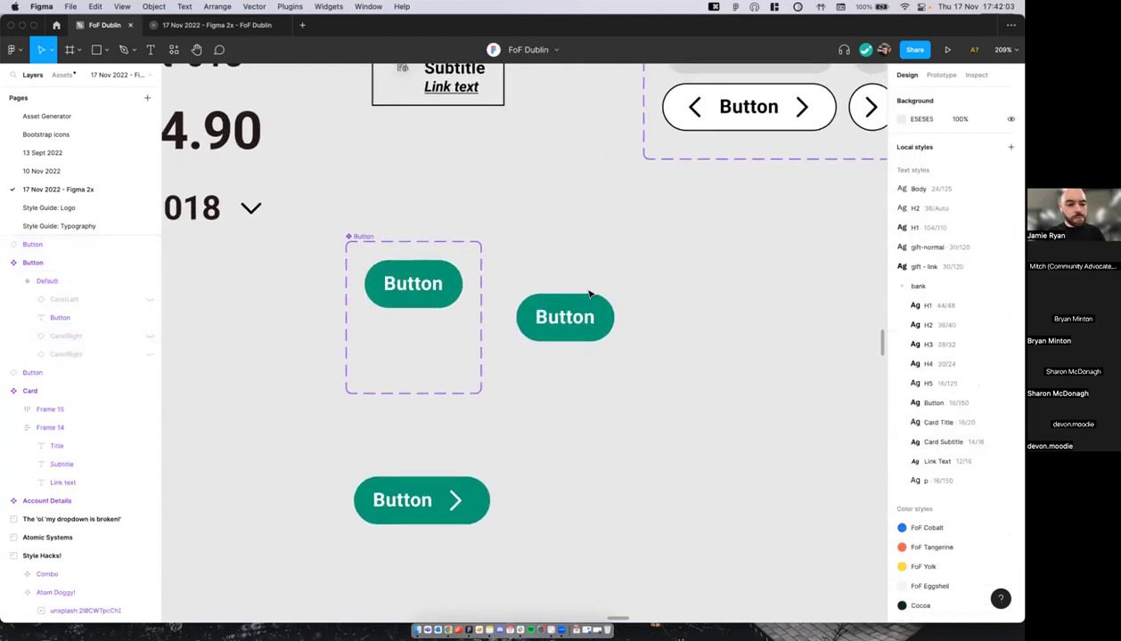
left_click(559, 310)
scroll(555, 306, "down", 2)
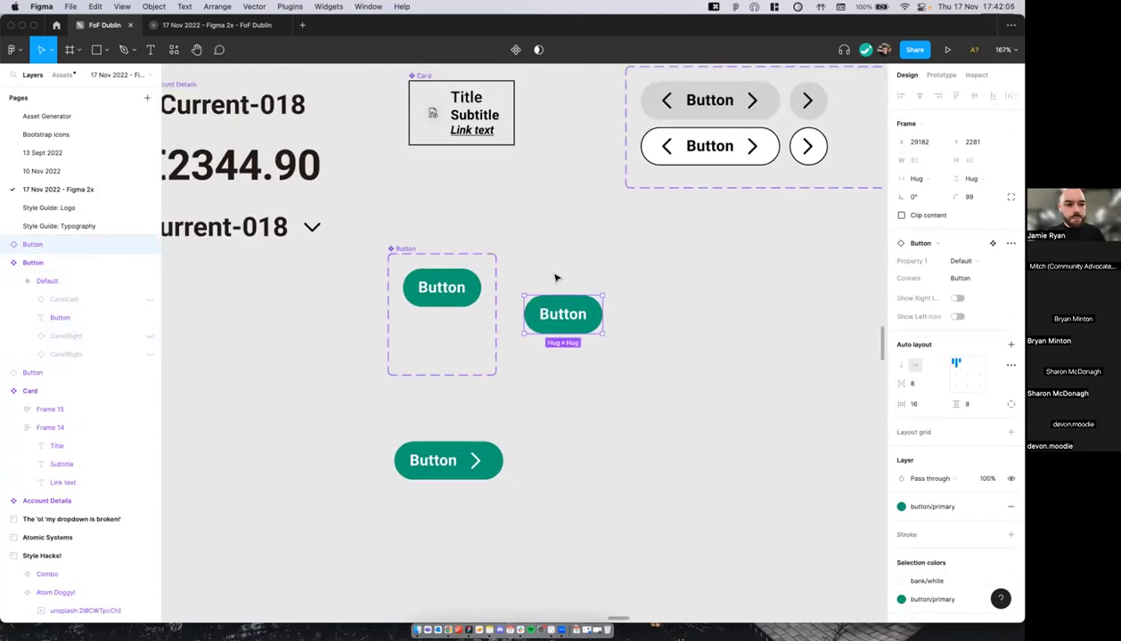
key("alt+super+b")
scroll(554, 283, "up", 3)
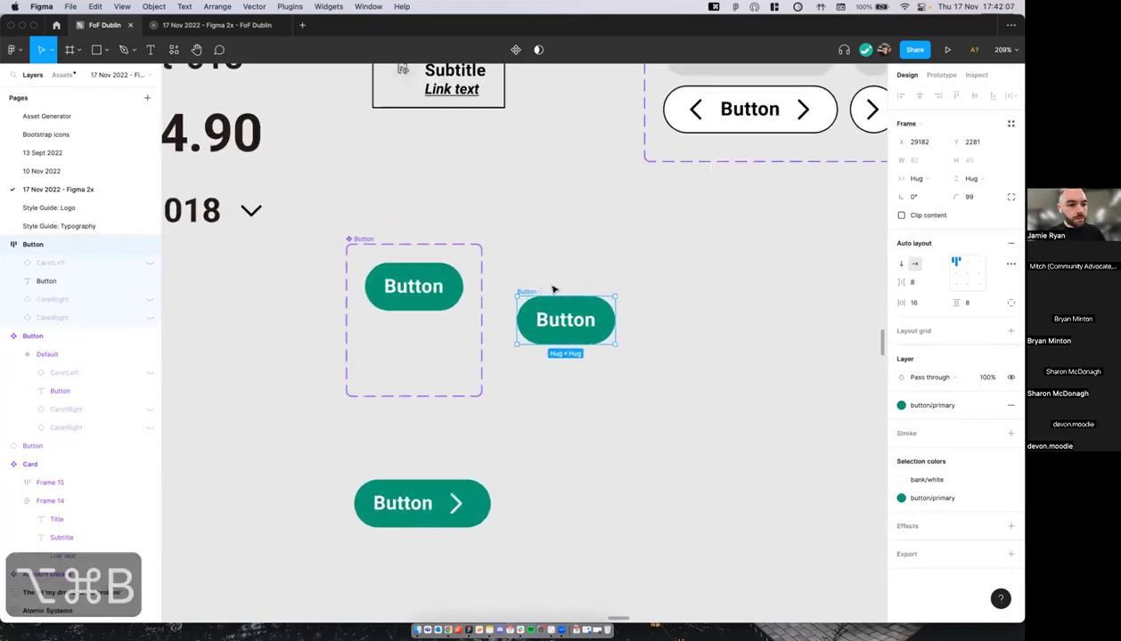
Step: Convert the detached button into a component and place it inside the Button set below the Default variant
scroll(553, 290, "right", 1)
scroll(553, 290, "down", 1)
left_click_drag(550, 306, 403, 345)
left_click_drag(553, 334, 410, 344)
key("alt+super+k")
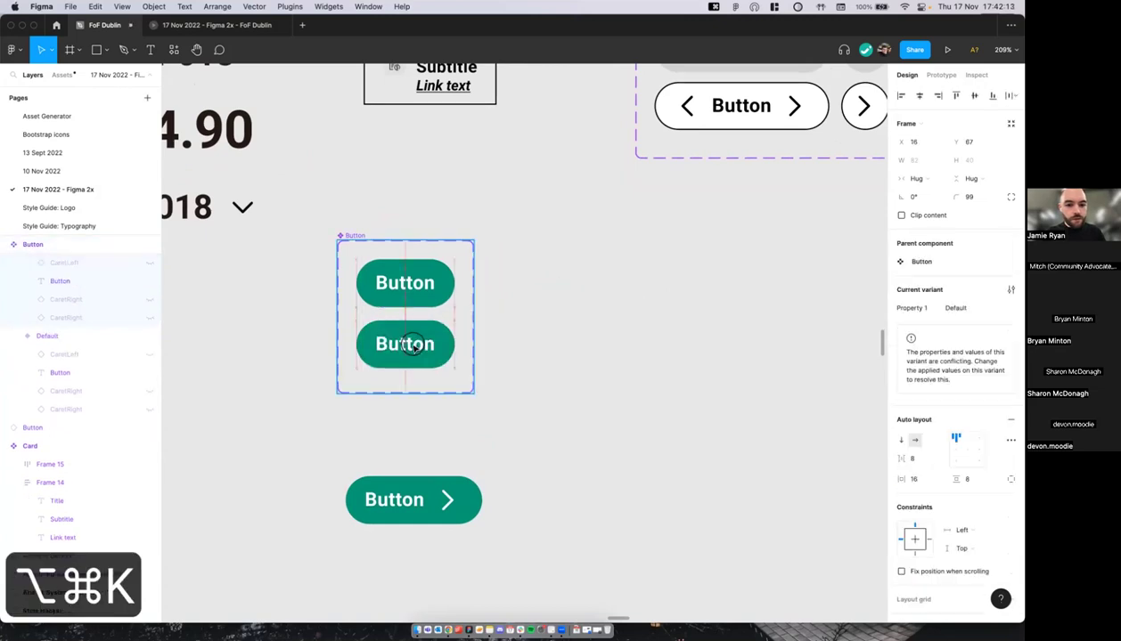
Step: Show the last CaretRight icon in the lower variant and hide its Button text to make an icon-only button
scroll(410, 345, "up", 2)
left_click(148, 313)
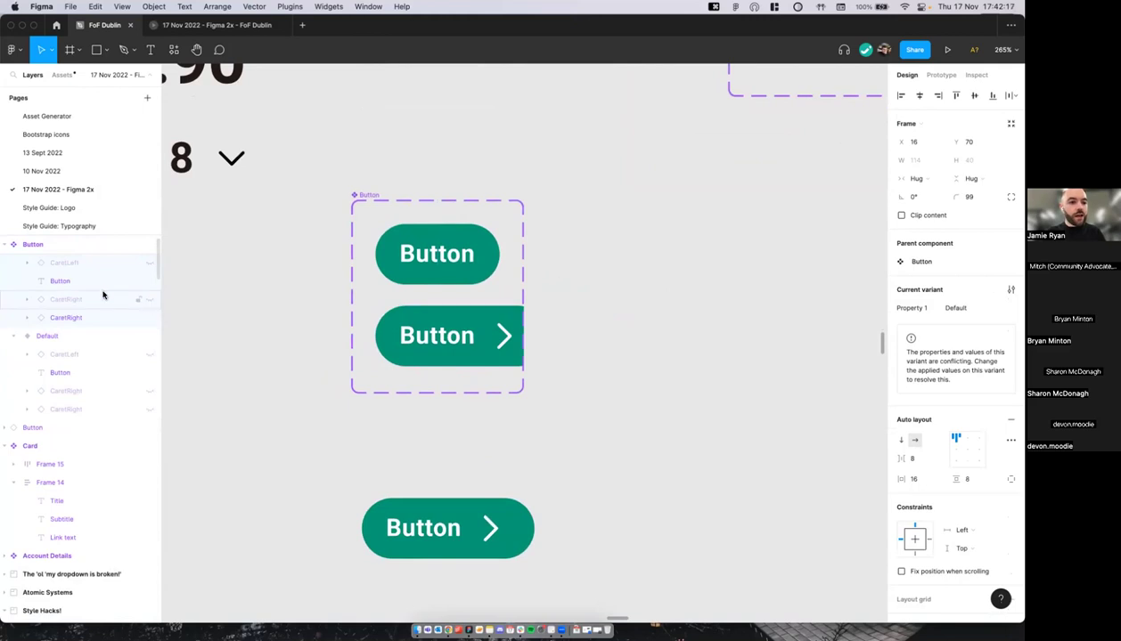
left_click(148, 281)
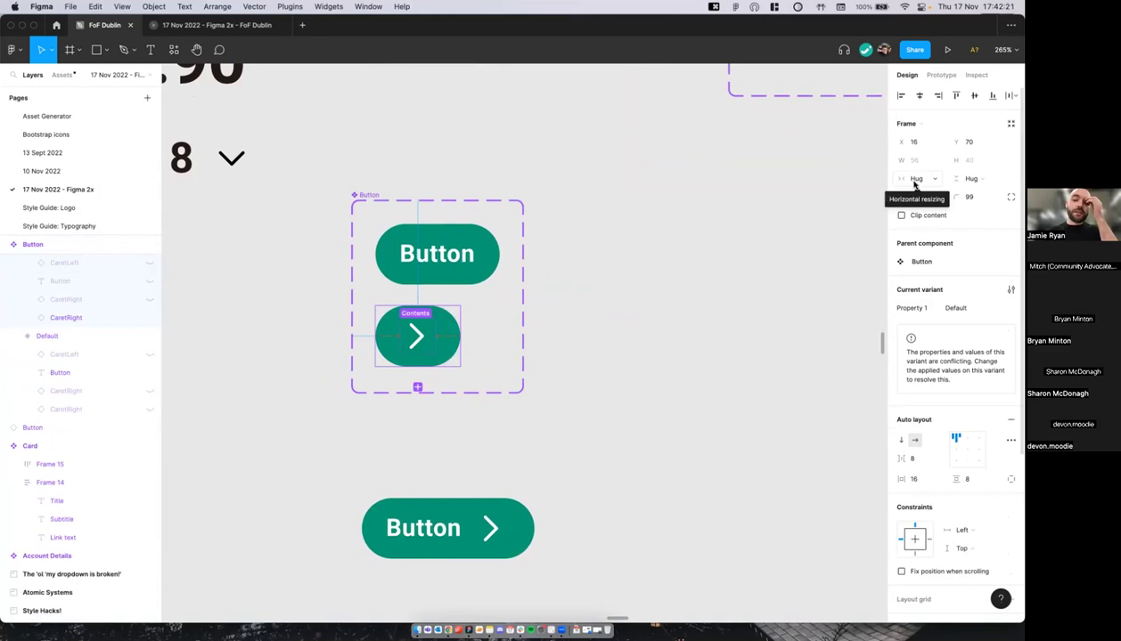
left_click(578, 290)
scroll(578, 291, "down", 3)
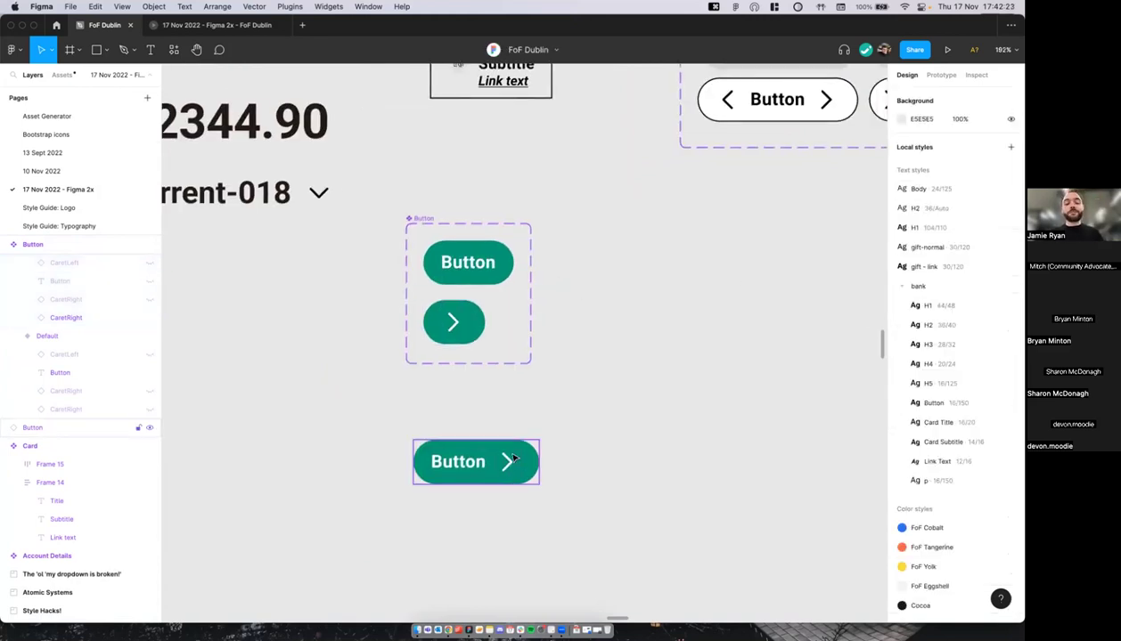
left_click(505, 449)
left_click(530, 432)
scroll(460, 281, "down", 3)
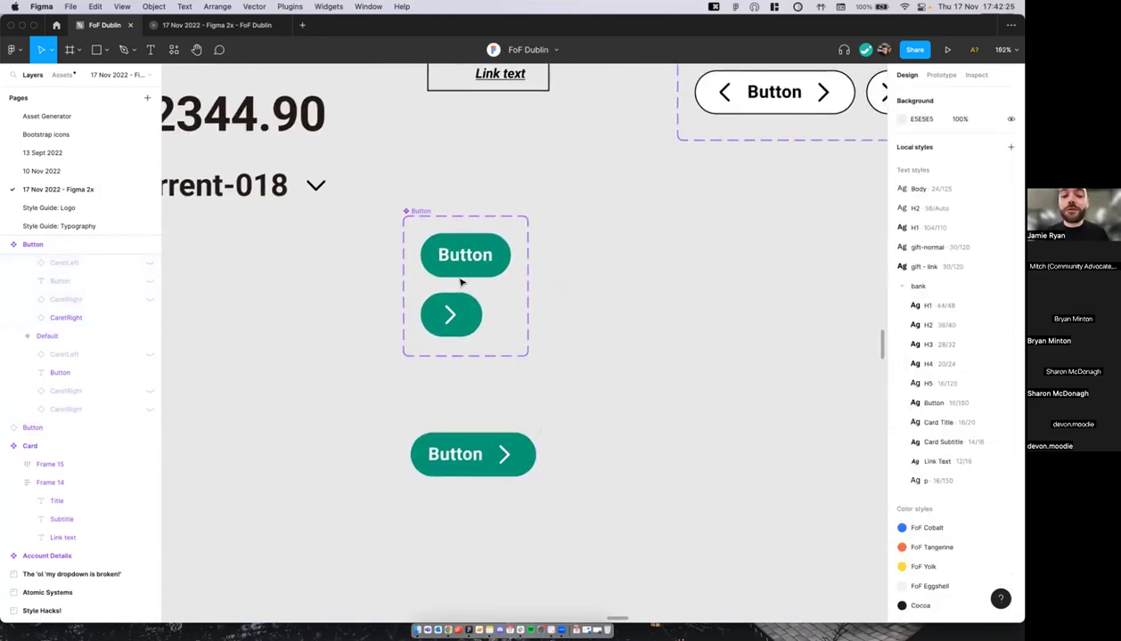
scroll(513, 305, "up", 1)
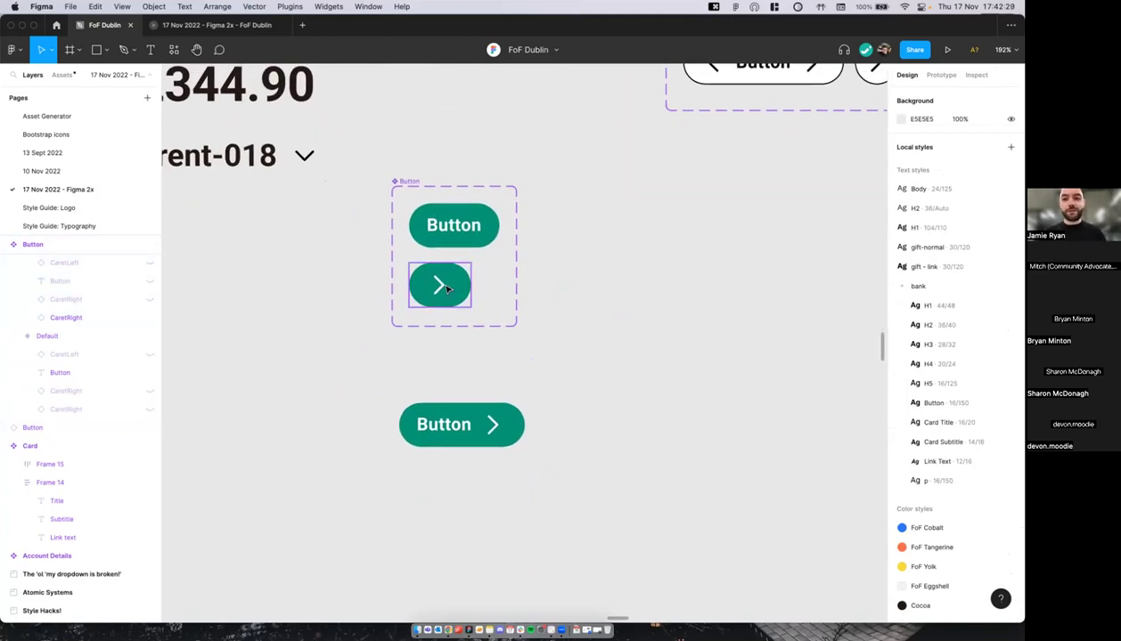
Step: Place a copy of the icon-only button beside the Button instance below the set, and detach both from their component
left_click_drag(454, 289, 598, 368)
scroll(598, 383, "up", 2)
scroll(598, 360, "down", 3)
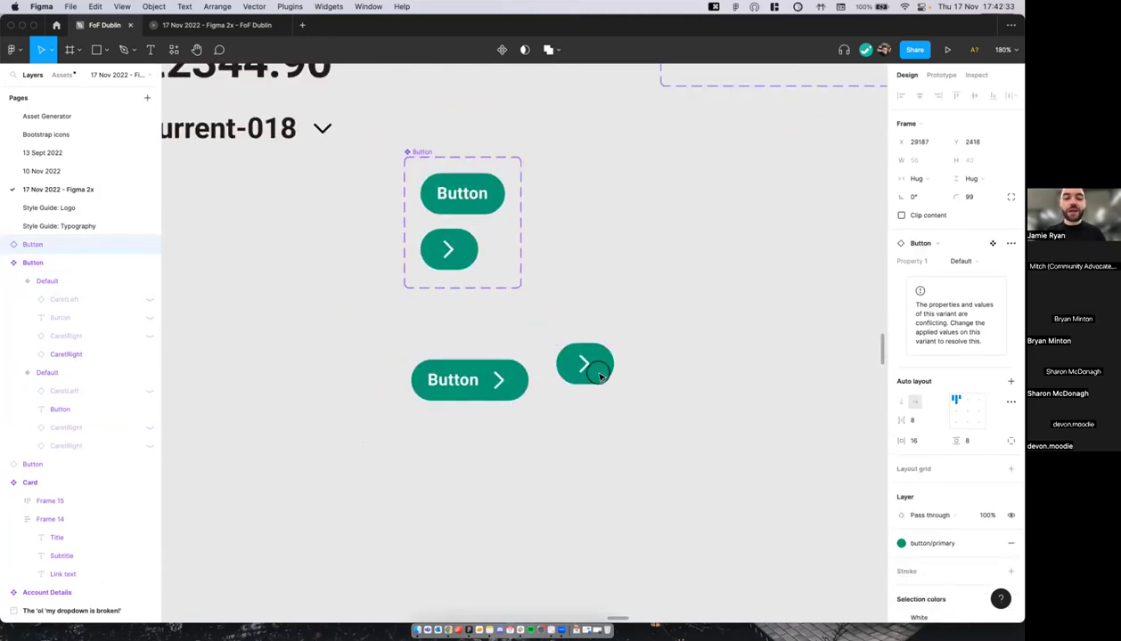
left_click(454, 379, "shift")
key("alt+super+b")
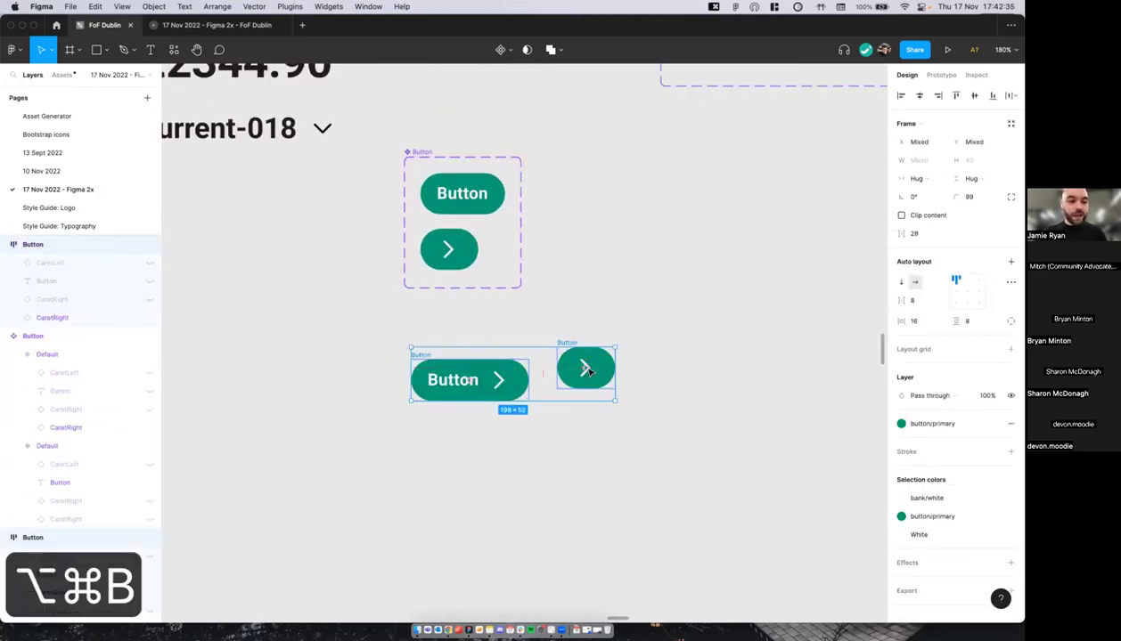
Step: Move the detached icon-only button level with the detached text-and-caret button
left_click(595, 297)
left_click_drag(565, 341, 563, 356)
scroll(562, 354, "up", 5)
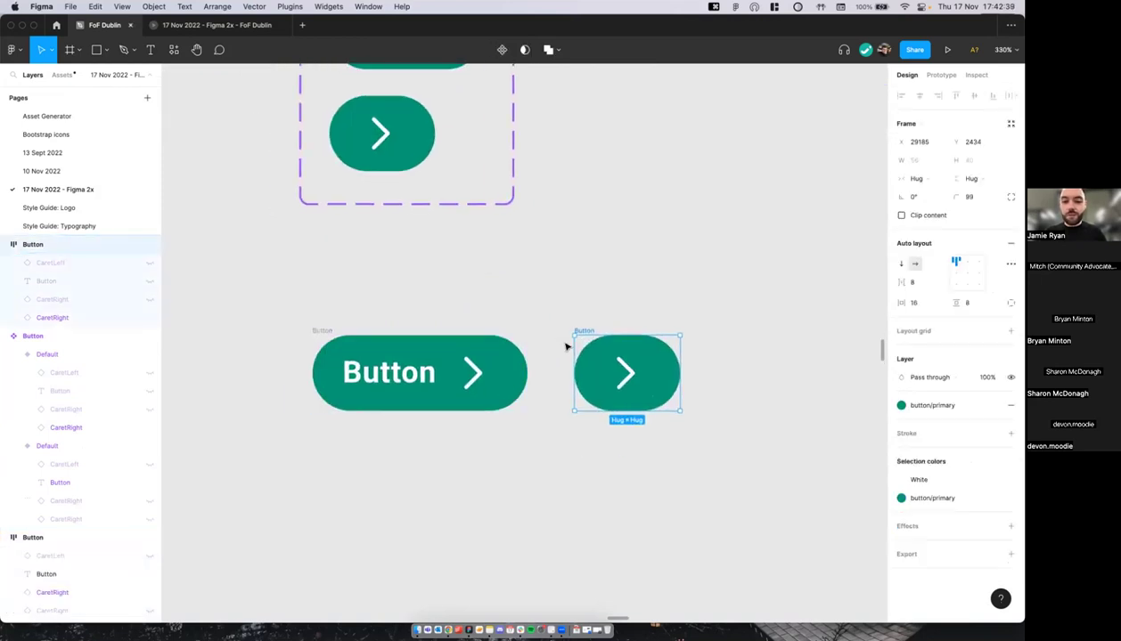
Step: Set the detached icon-only button's item spacing to 0 and its horizontal padding to 8
scroll(566, 346, "down", 1)
left_click(923, 283)
type("0")
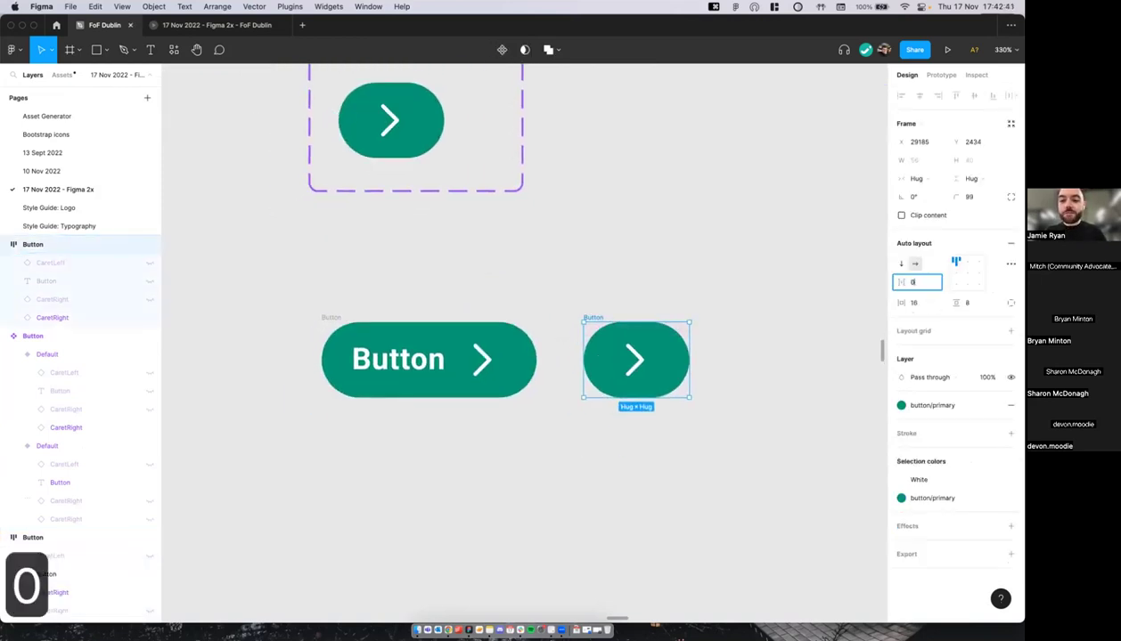
double_click(657, 354)
left_click(762, 258)
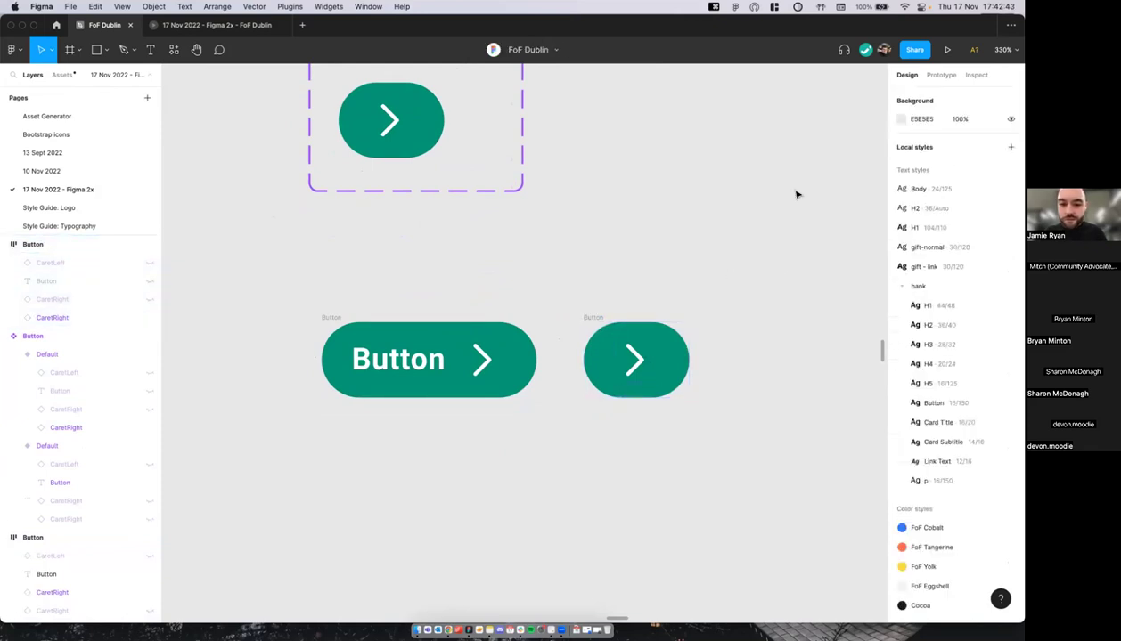
key("super+z")
key("super+z")
left_click(913, 303)
type("8")
key("Return")
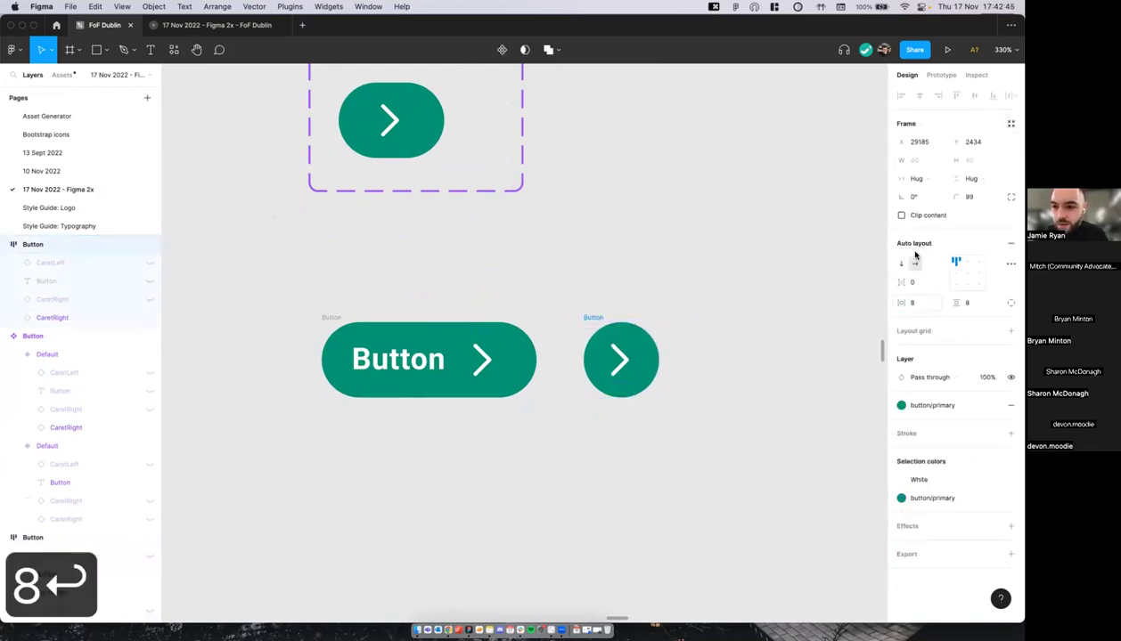
left_click(749, 287)
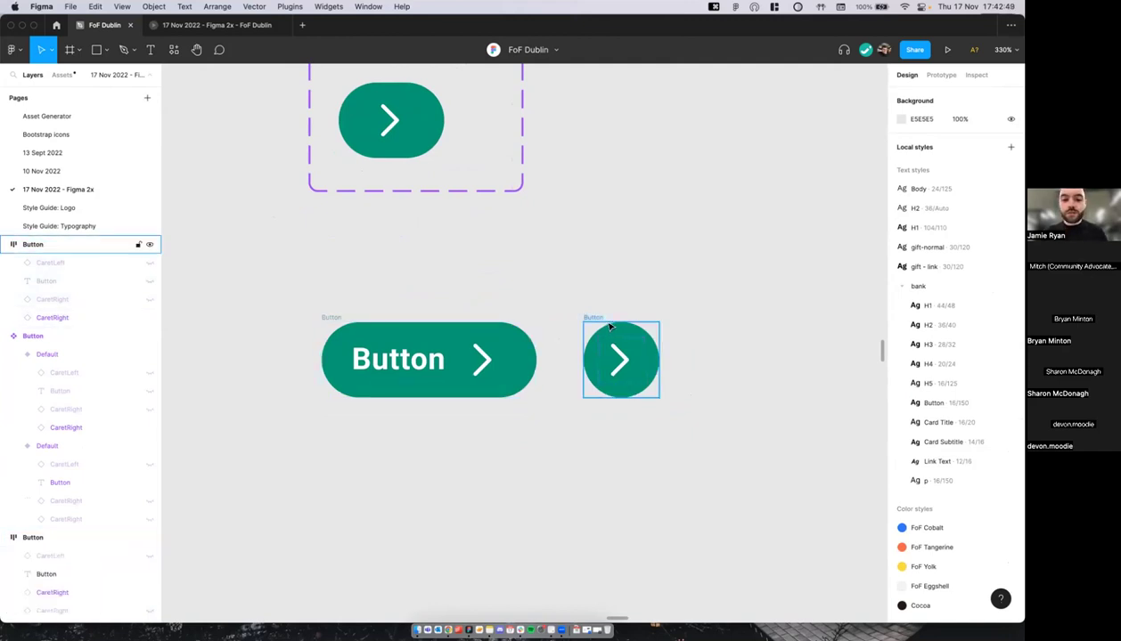
Step: Show the CaretLeft icon in the detached text button and move that button clear of the round icon-only button
scroll(370, 345, "down", 5)
left_click(355, 322)
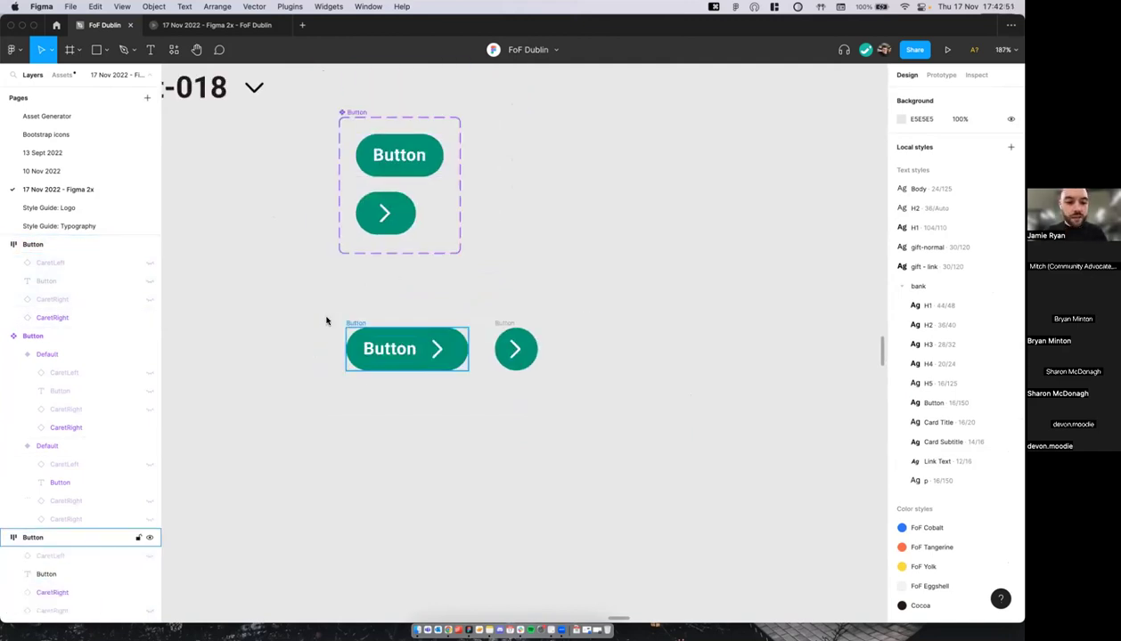
left_click(391, 349)
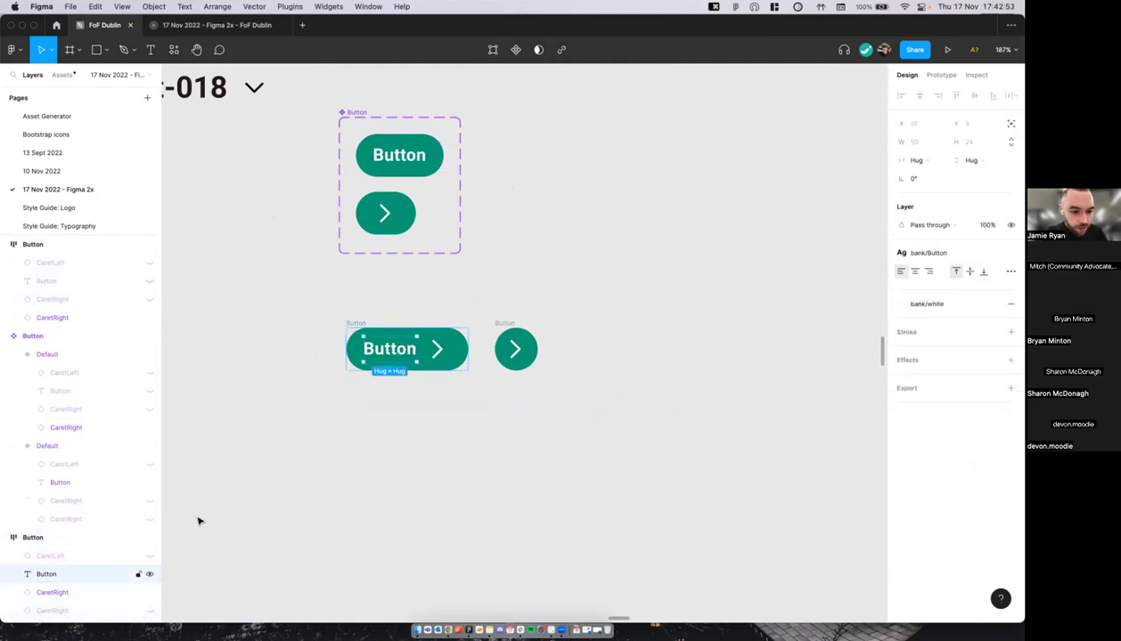
scroll(196, 517, "down", 1)
left_click(396, 297)
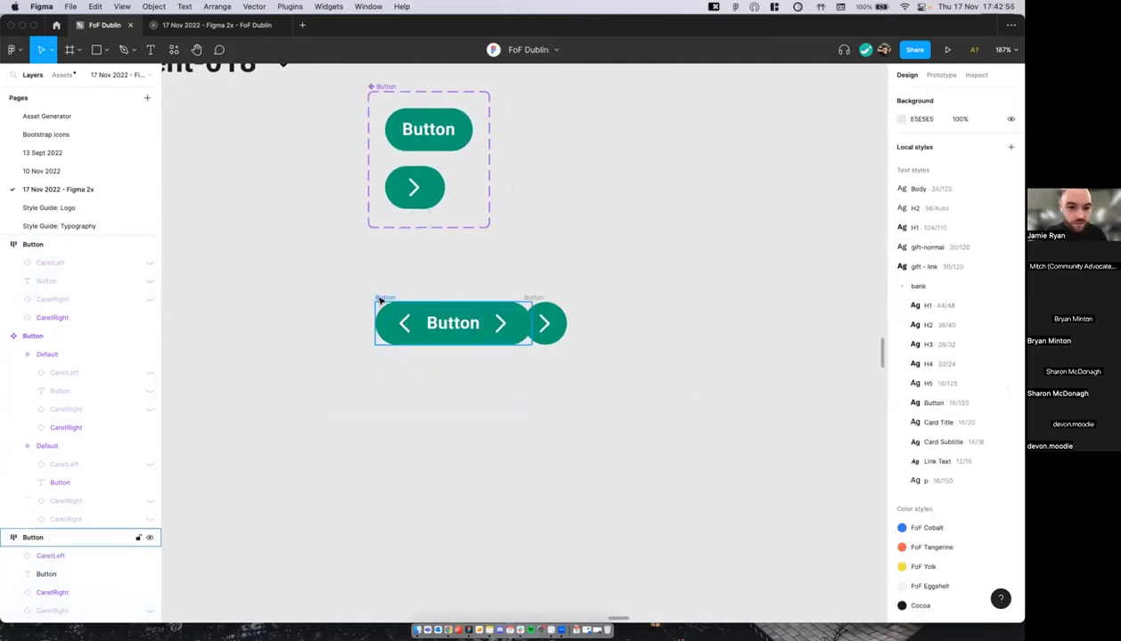
left_click_drag(381, 296, 329, 295)
scroll(405, 322, "up", 3)
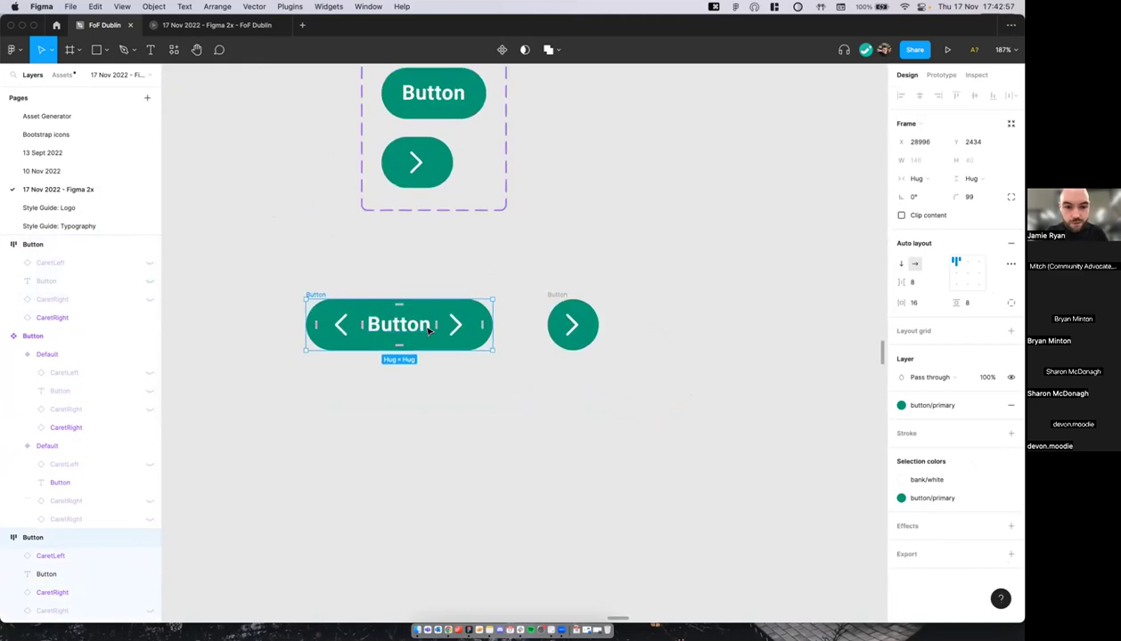
Step: Combine the detached text button and the round icon-only button into a new component set
left_click(575, 306)
left_click(547, 283)
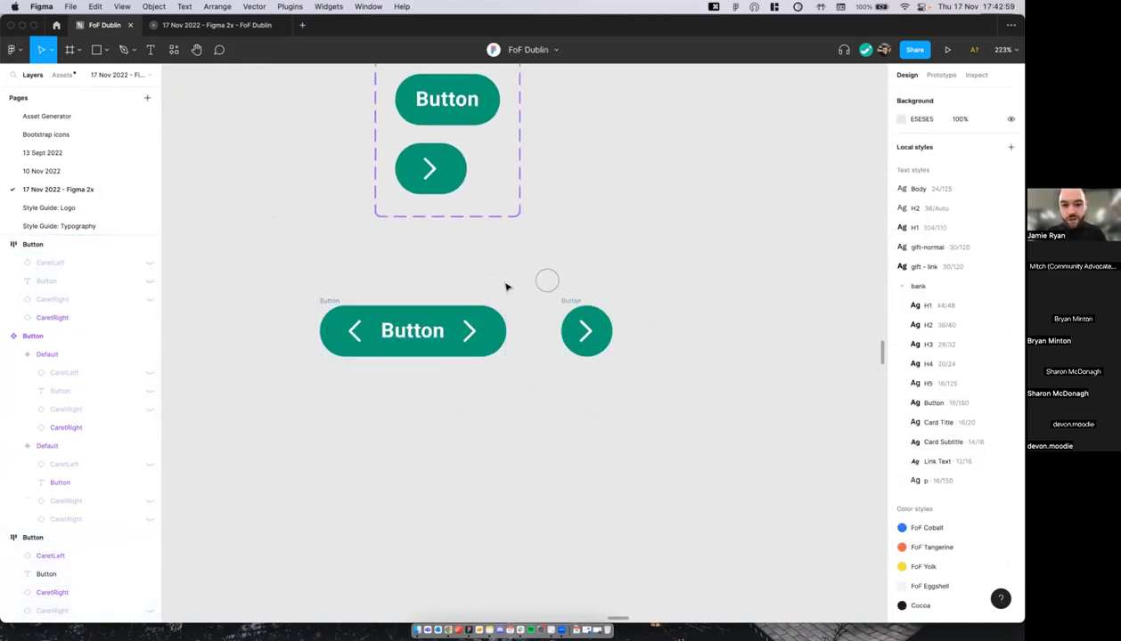
scroll(493, 308, "down", 2)
scroll(492, 309, "up", 2)
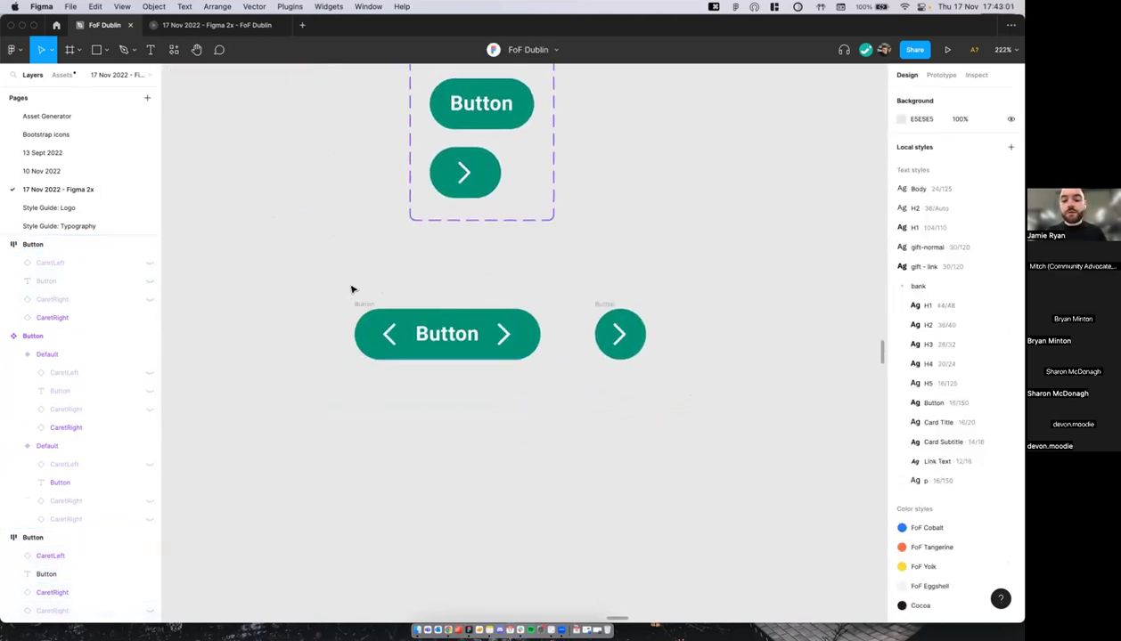
left_click_drag(348, 276, 718, 403)
left_click(504, 50)
left_click(512, 104)
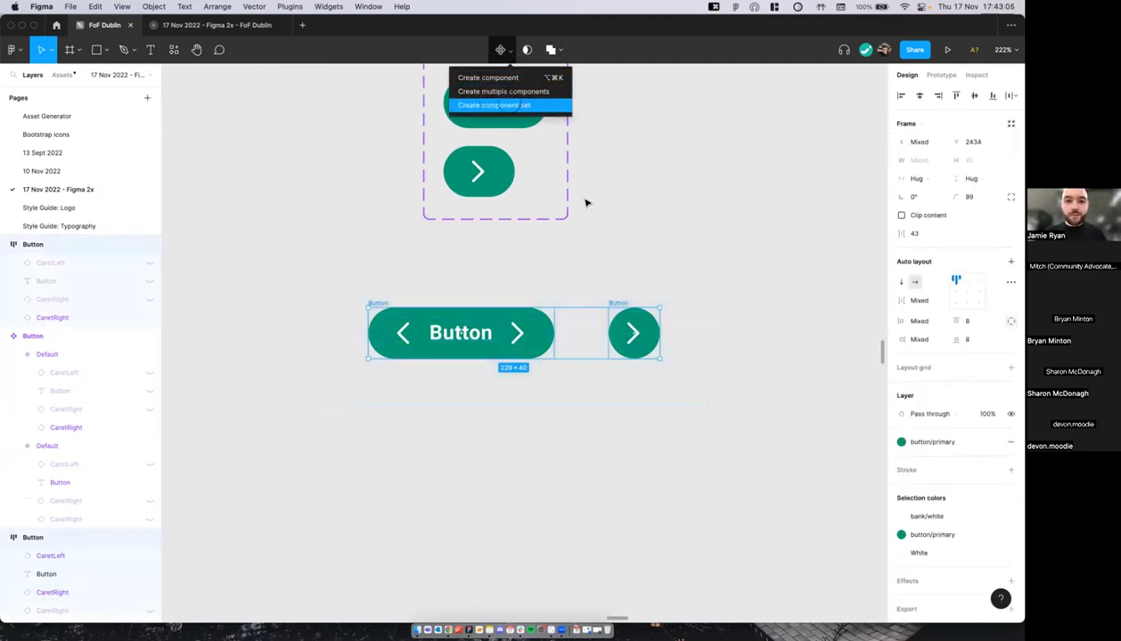
Step: Delete the old Button component set and move the new set up into its place
scroll(588, 269, "down", 2)
scroll(585, 269, "up", 2)
left_click(474, 155)
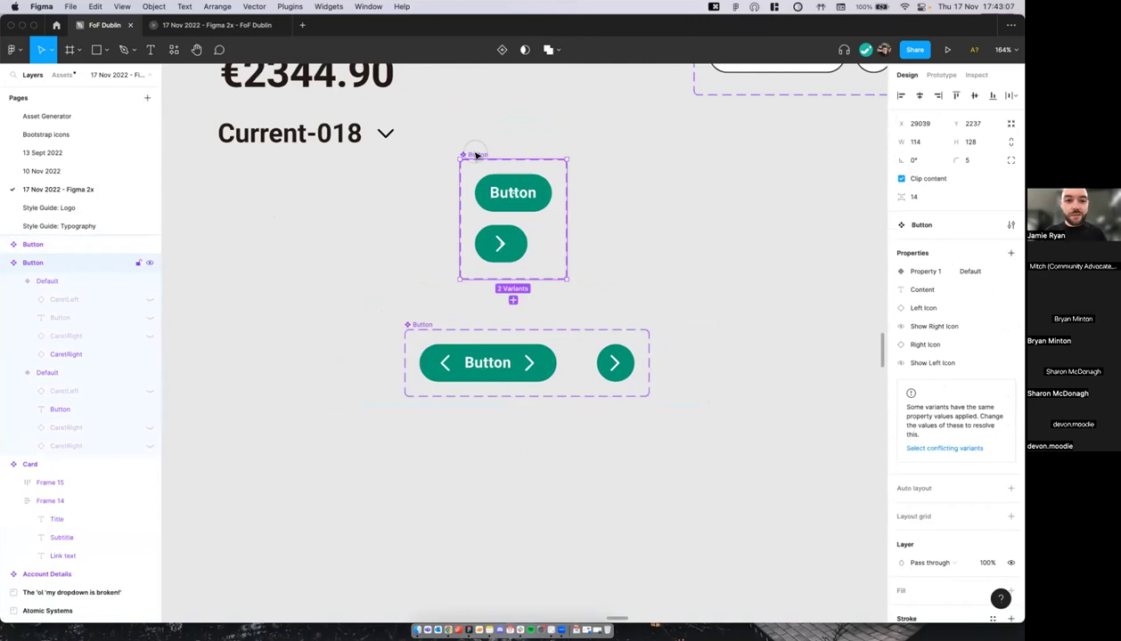
key("BackSpace")
left_click_drag(415, 323, 432, 238)
scroll(614, 285, "up", 3)
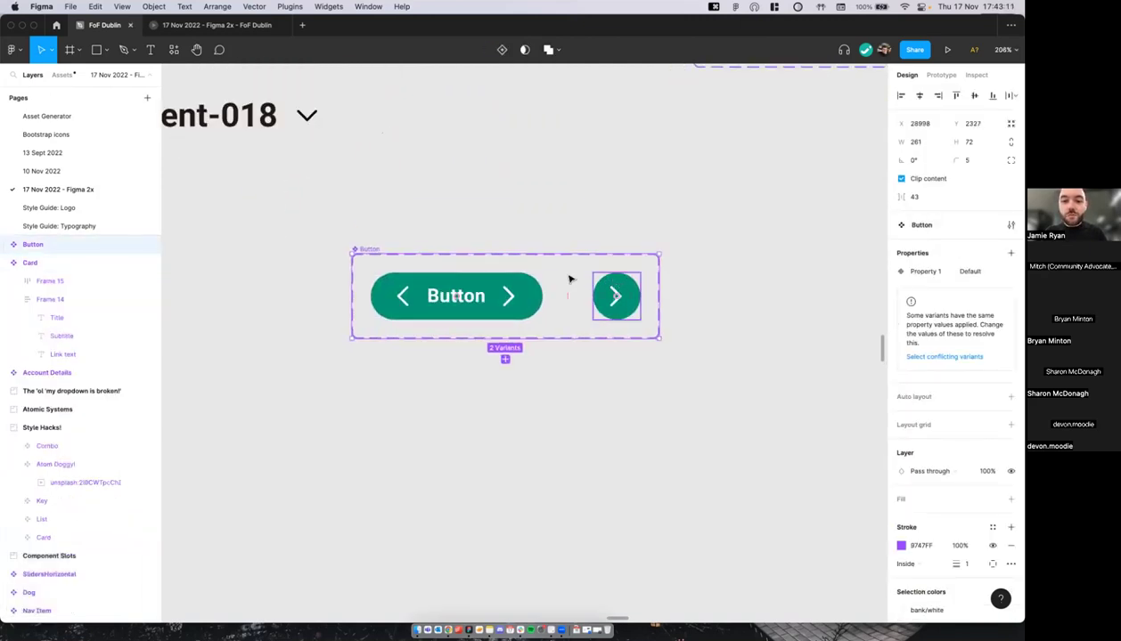
Step: Rename the Button set's variant property to "type"
left_click(481, 296)
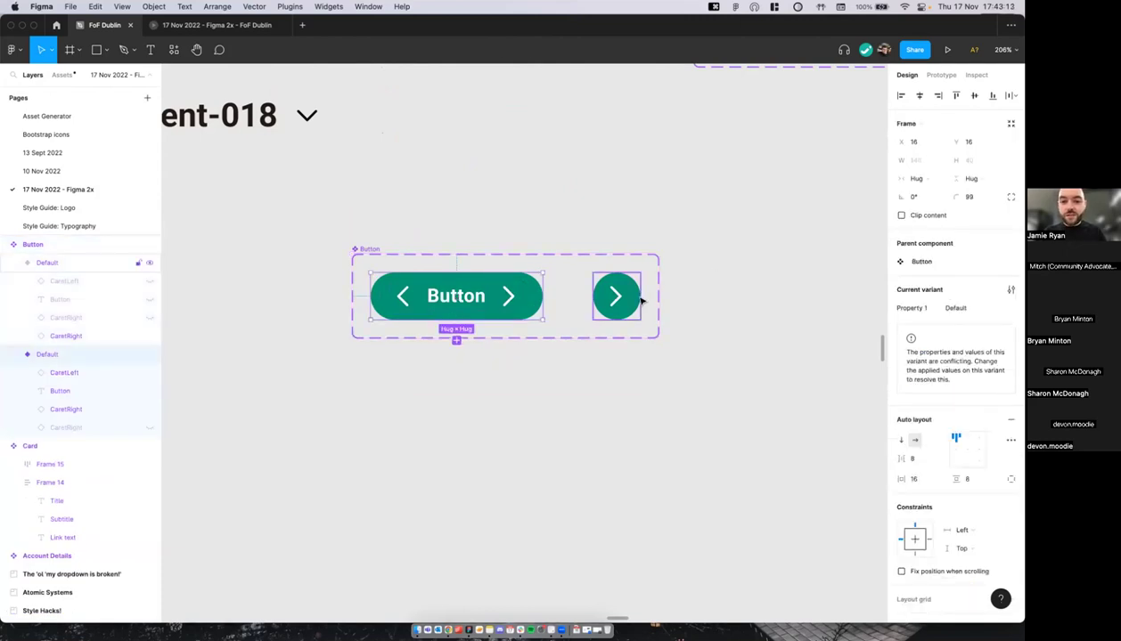
double_click(913, 309)
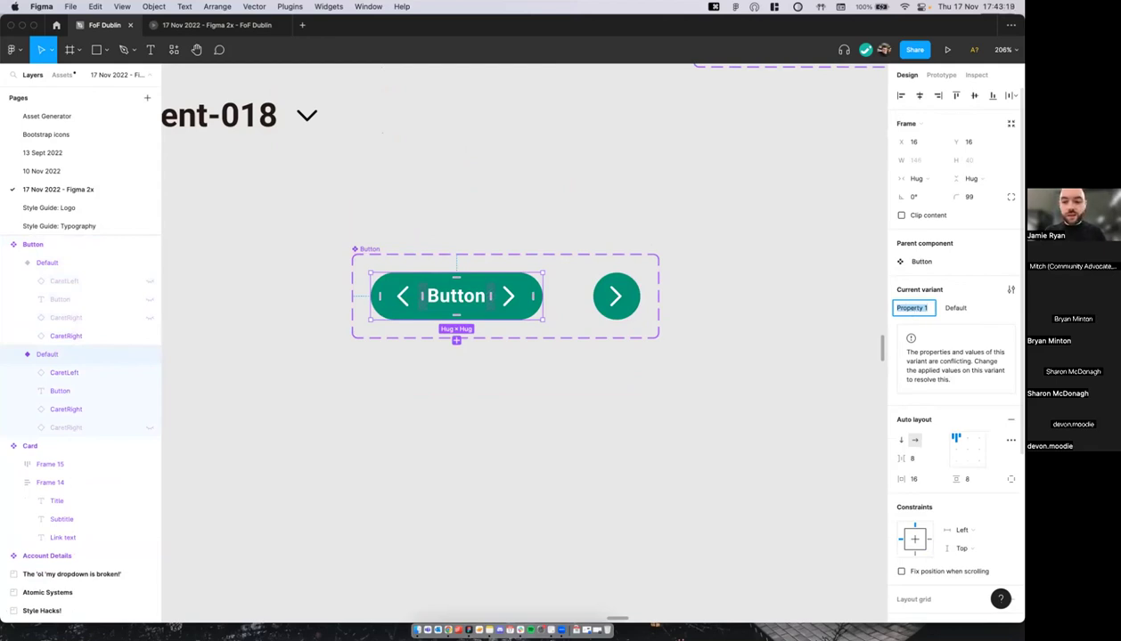
type("type")
key("Return")
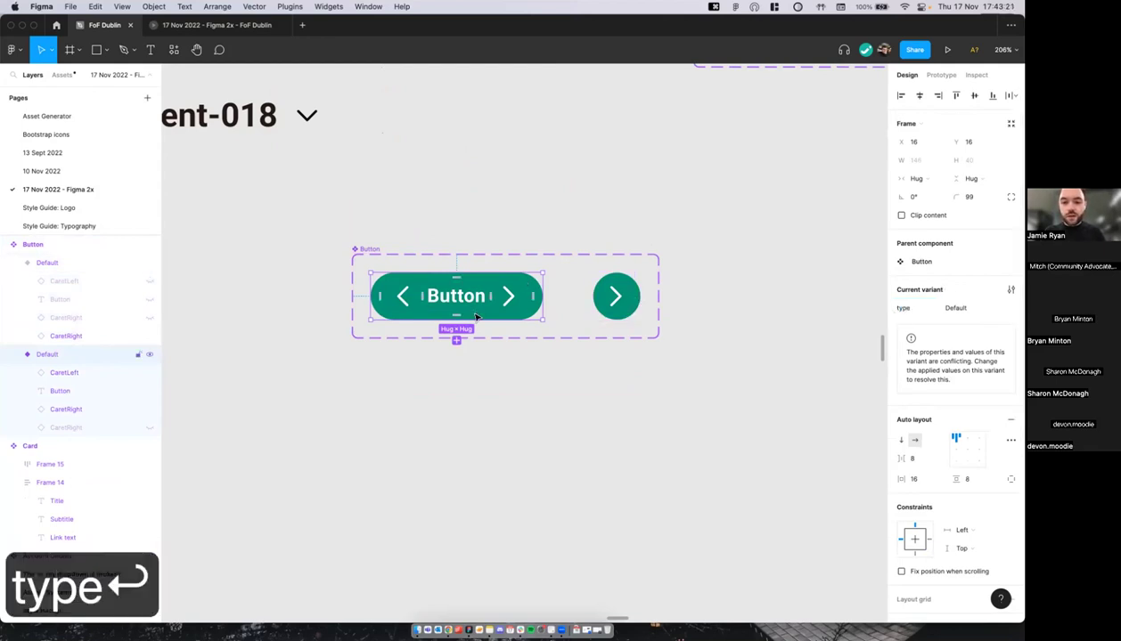
Step: Set the type value of the round icon-only variant to "icon"
left_click(615, 296)
left_click(955, 308)
type("i")
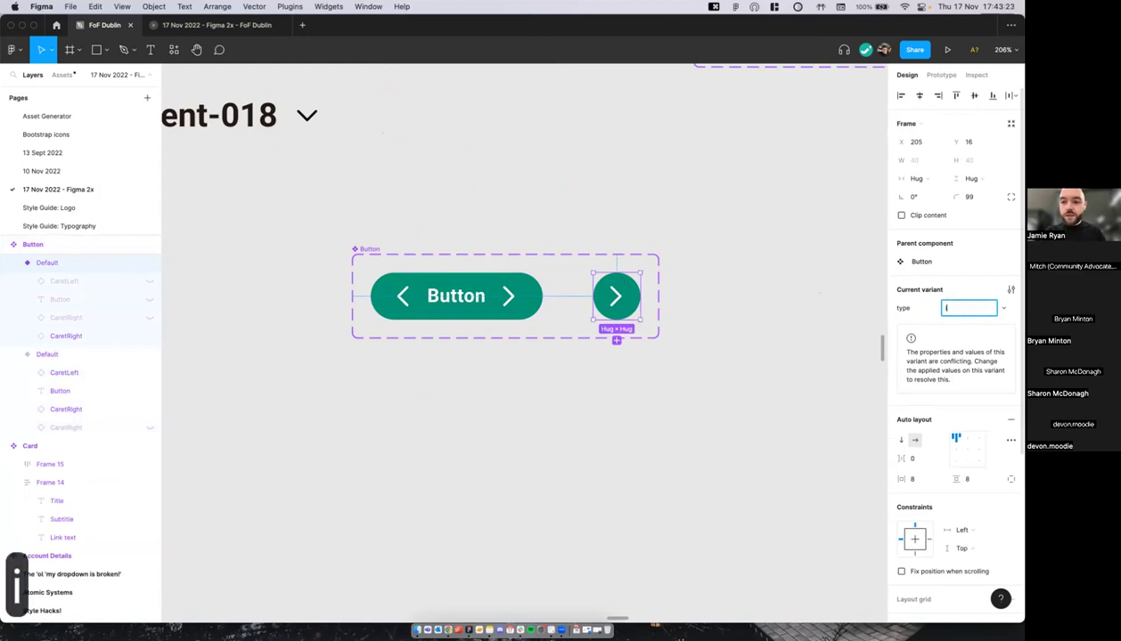
type("con")
key("Return")
left_click(773, 317)
Step: Create a boolean property "Show Icon Left" with value False for the CaretLeft layer's visibility in the Default variant
scroll(512, 305, "down", 3)
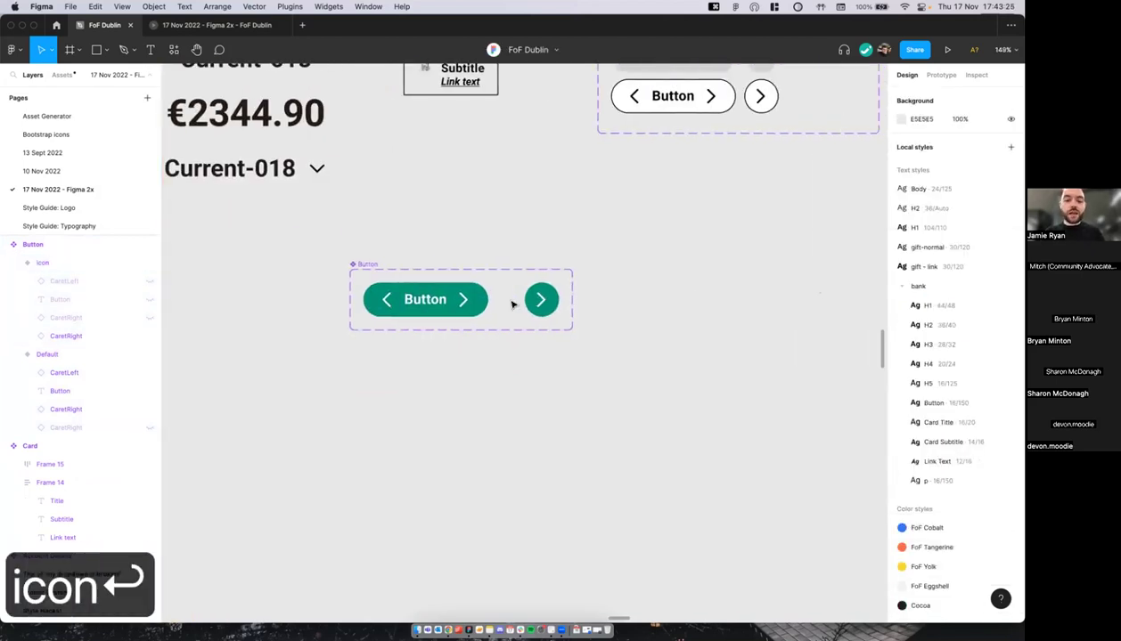
scroll(514, 304, "up", 4)
scroll(603, 307, "down", 3)
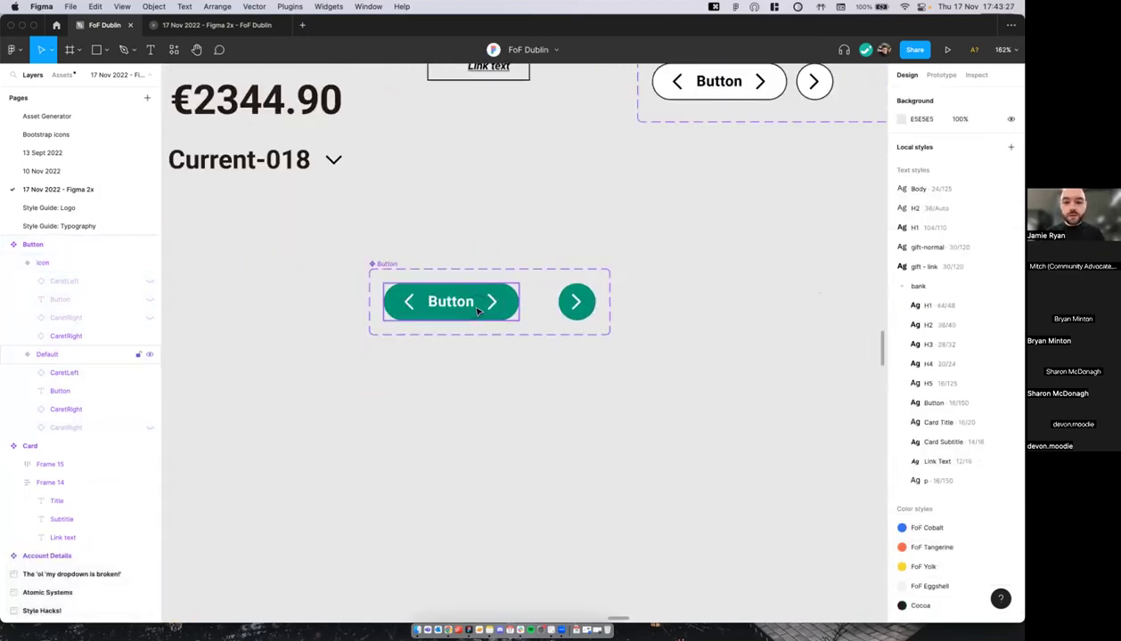
left_click(478, 311)
scroll(481, 309, "up", 1)
scroll(501, 292, "up", 2)
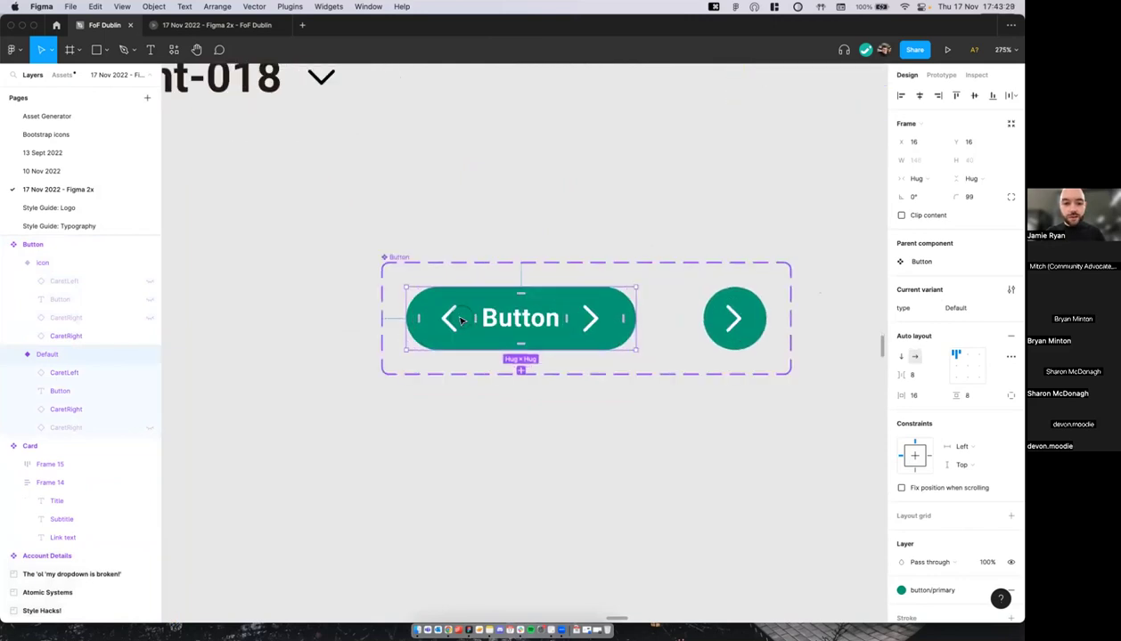
double_click(460, 321)
left_click(1010, 346)
type("Show")
key("BackSpace")
type("w I")
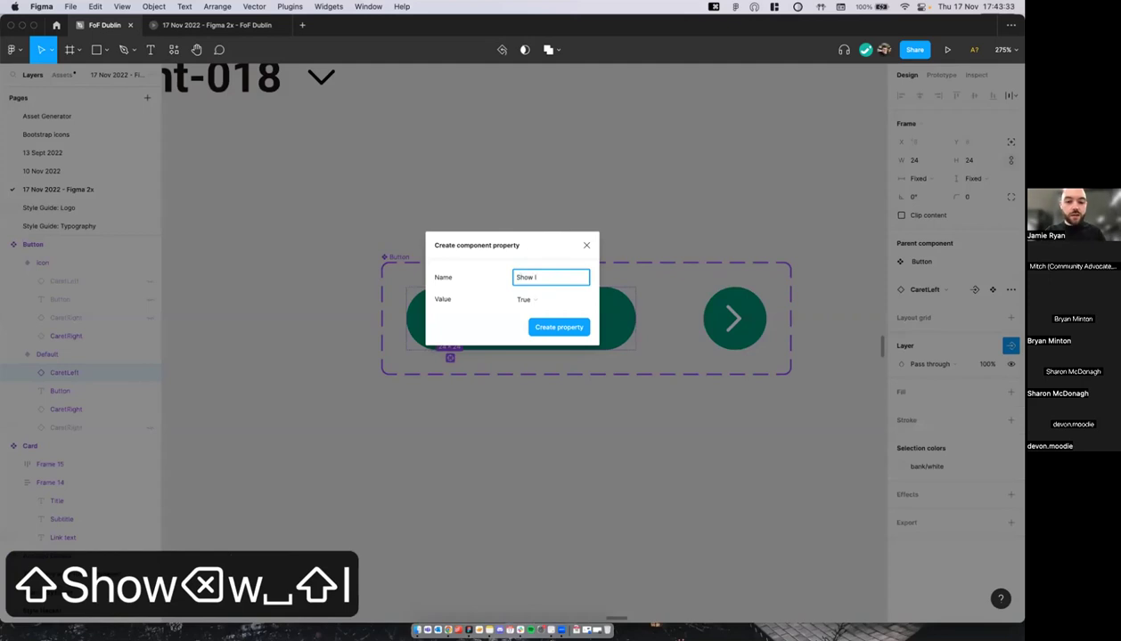
type("con Left")
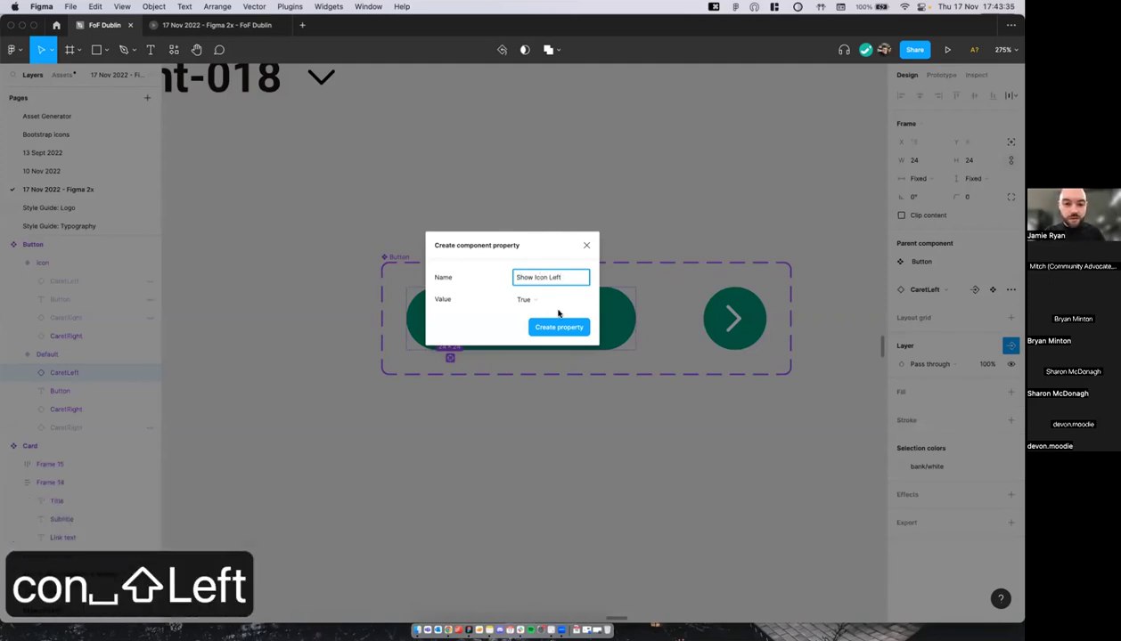
left_click(535, 304)
left_click(538, 316)
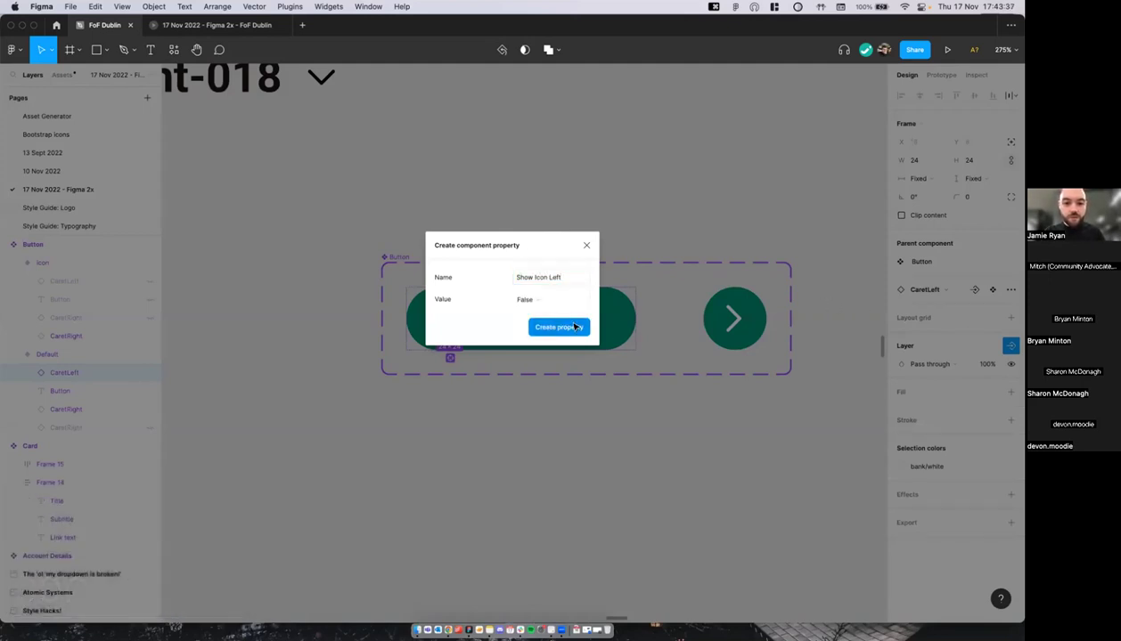
left_click(558, 327)
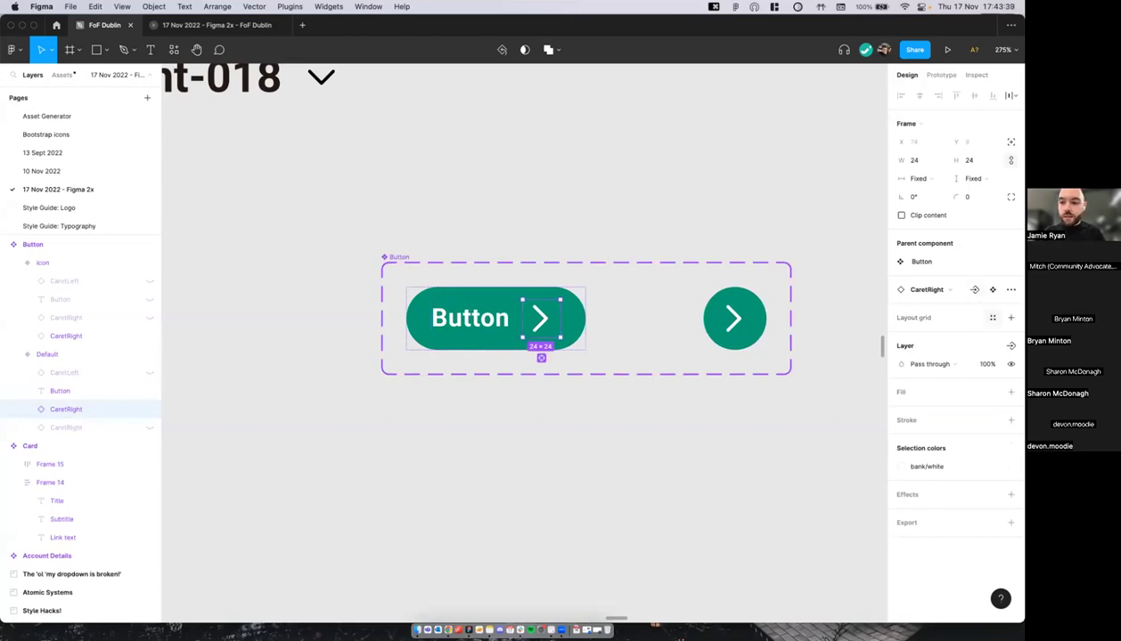
Step: Create a boolean property "Show Icon Right" with value False for the visibility of the Default variant's CaretRight layer
left_click(1010, 346)
left_click(948, 391)
type("Show Icon Right")
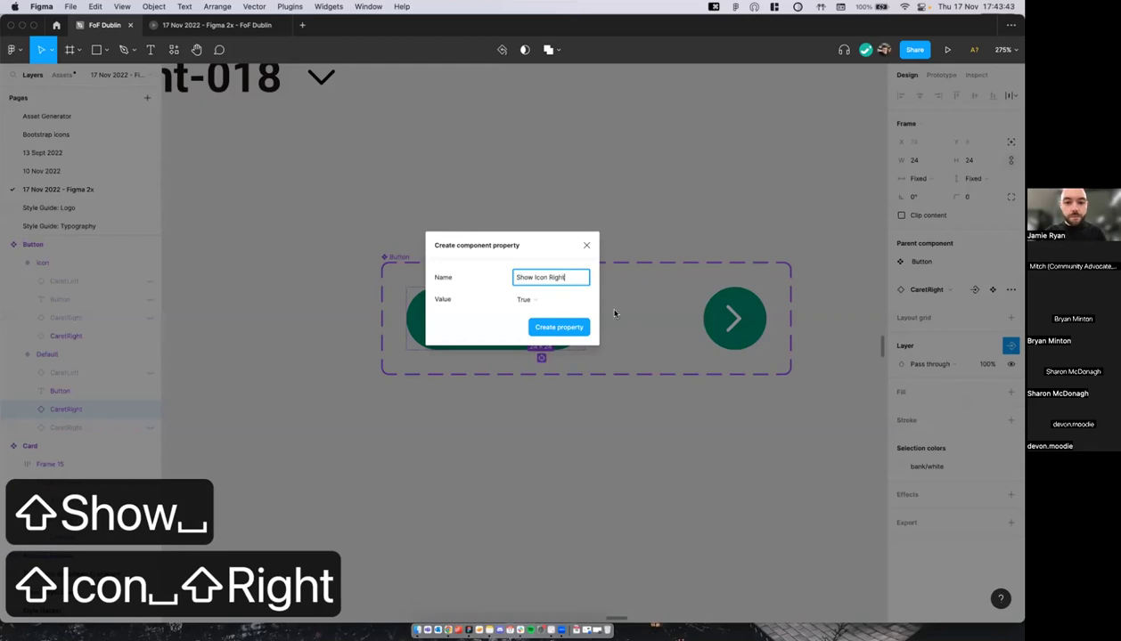
left_click(527, 299)
left_click(534, 315)
left_click(558, 327)
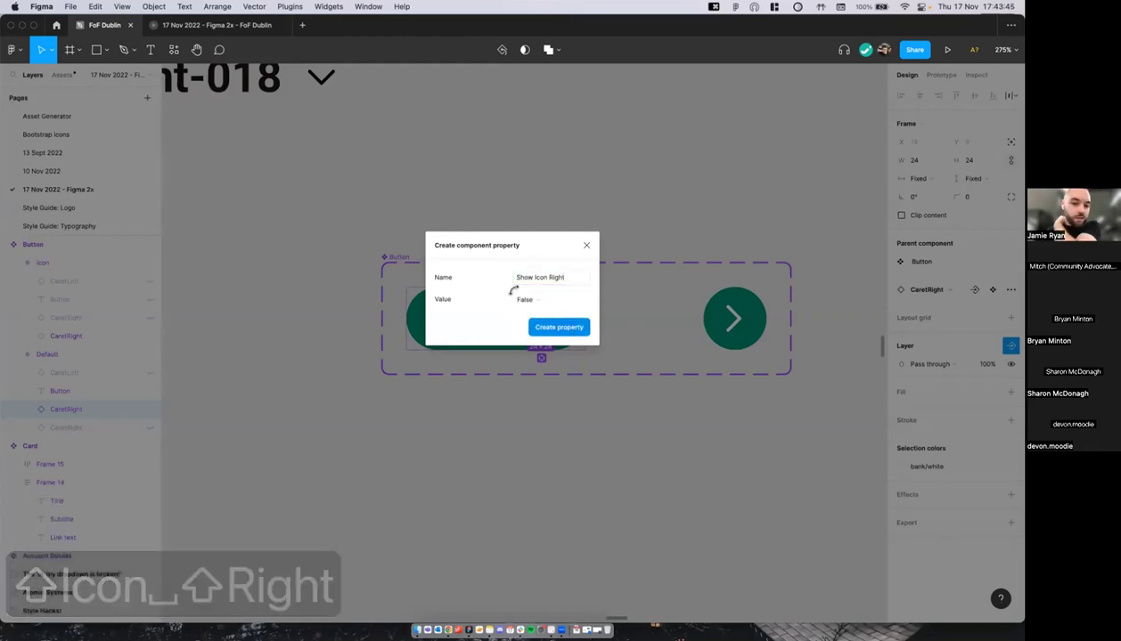
Step: Create a text property named "Content" for the Default variant's Button label
left_click(476, 324)
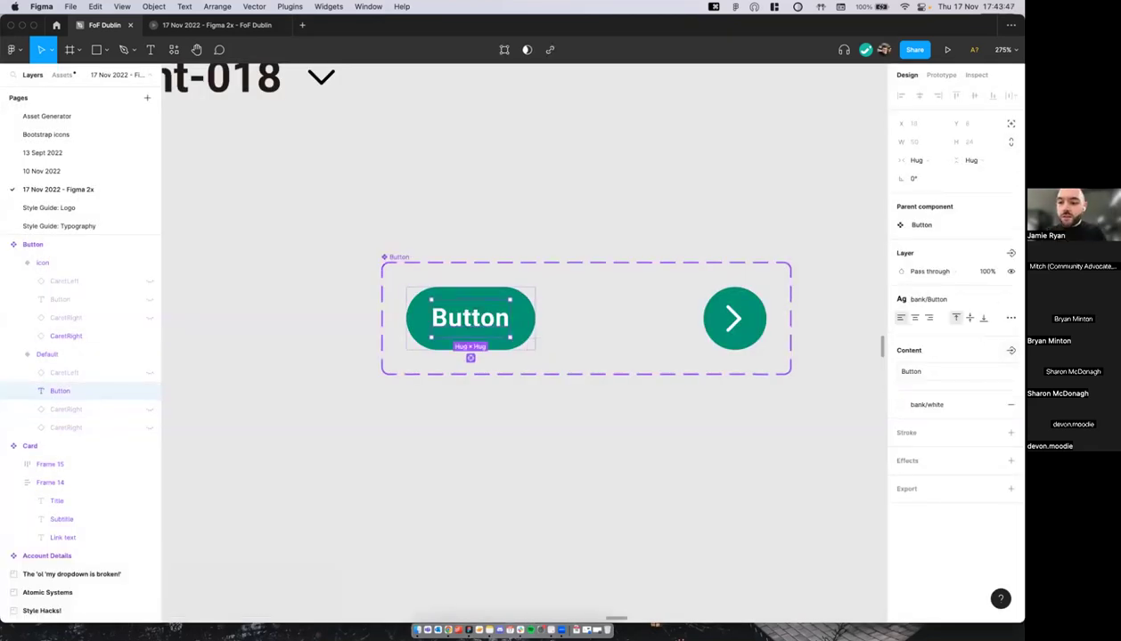
left_click(1010, 350)
type("Content")
key("Return")
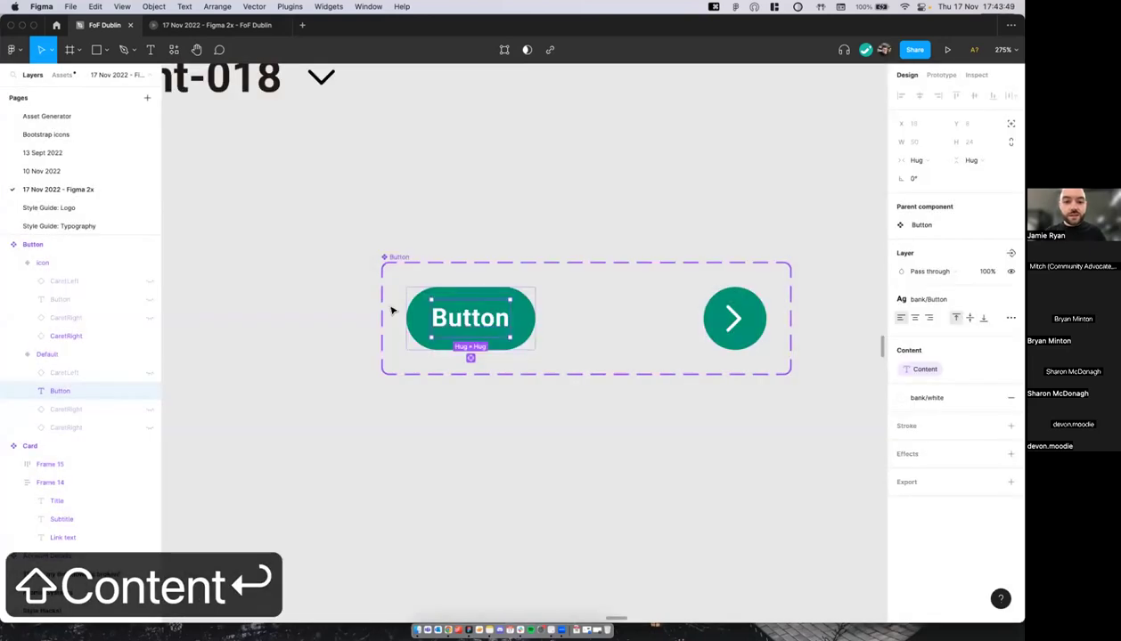
Step: Set the default values of the Button set's Show Icon Left and Show Icon Right properties to True
scroll(479, 315, "down", 3)
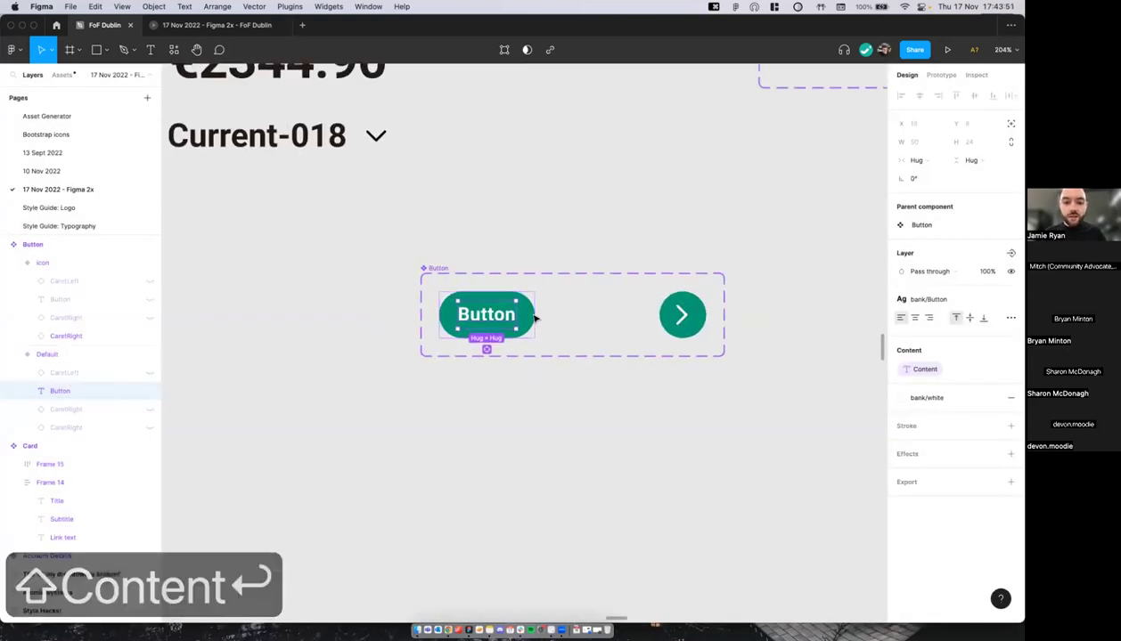
key("Escape")
scroll(589, 296, "left", 1)
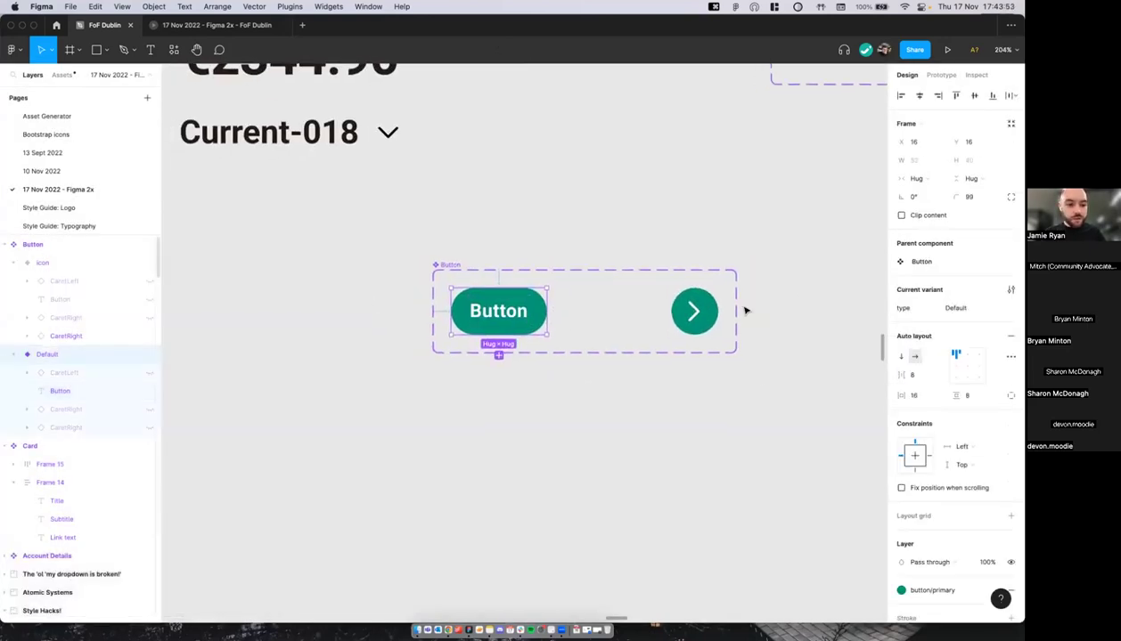
left_click(420, 263)
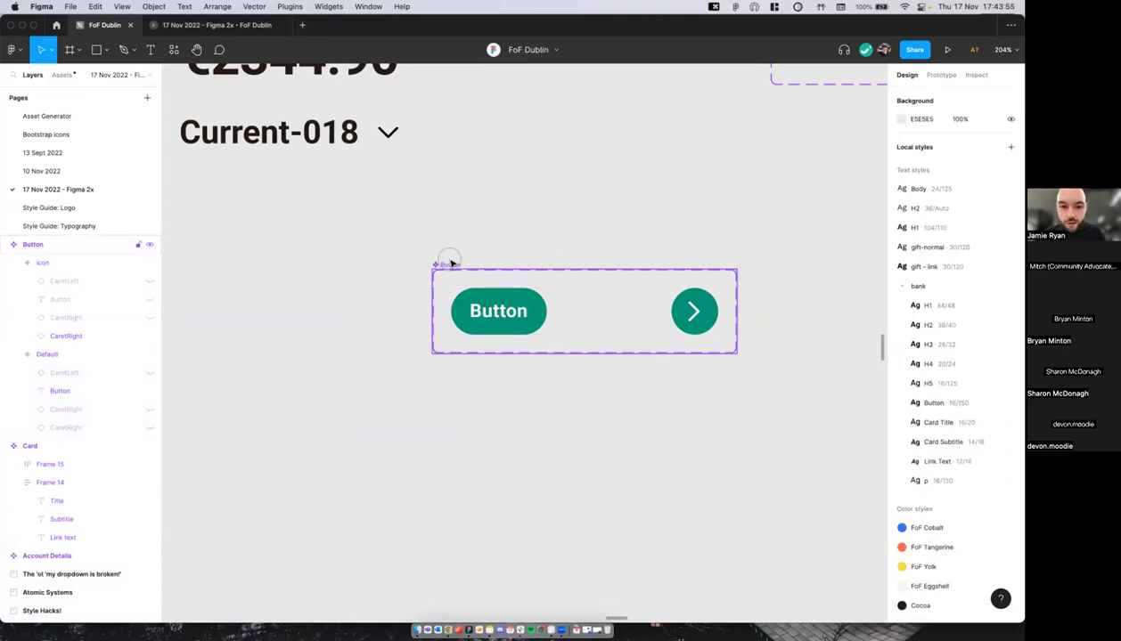
left_click(448, 264)
left_click(992, 317)
left_click(815, 372)
left_click(815, 355)
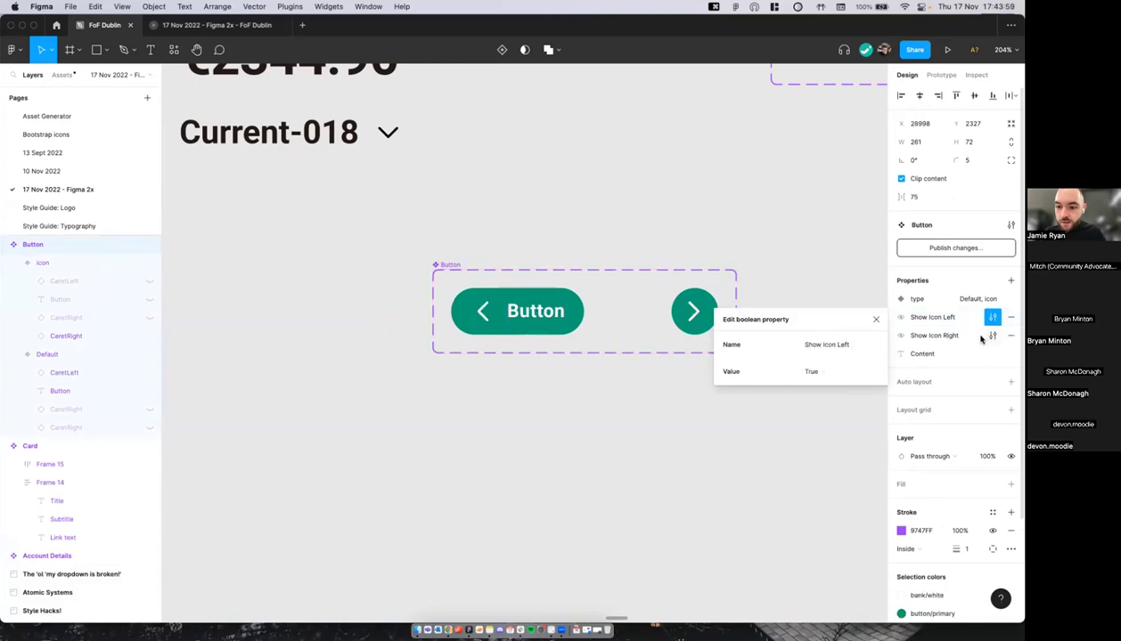
left_click(992, 335)
left_click(815, 389)
left_click(818, 373)
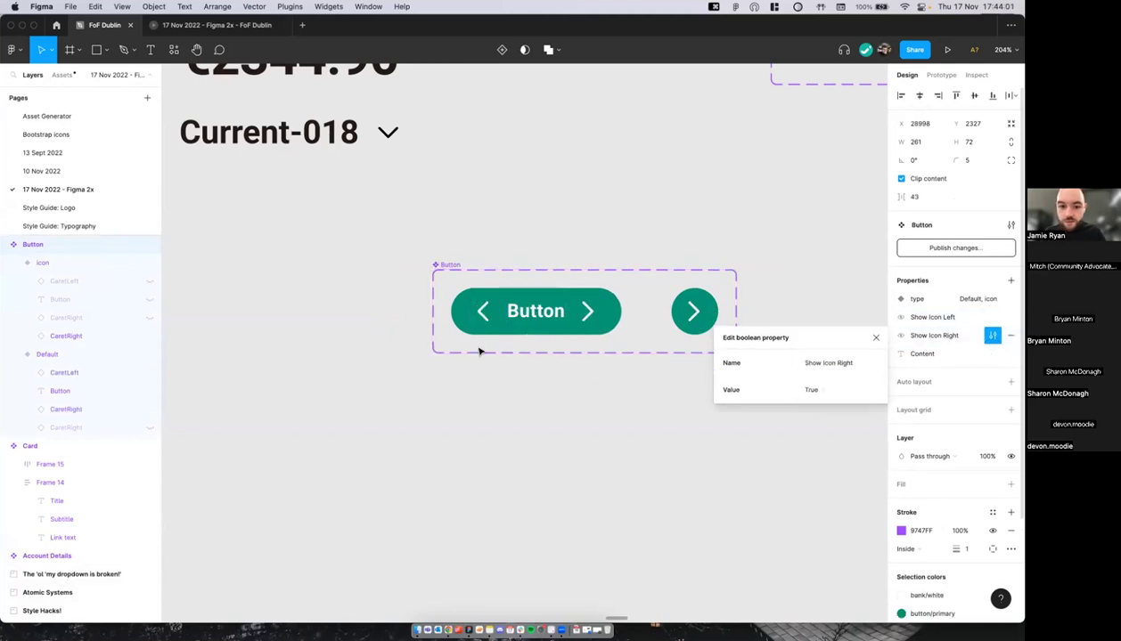
Step: Create an instance swap property named "Icon Left" for the CaretLeft layer in the Default variant
left_click(487, 317)
left_click(487, 317)
scroll(485, 313, "up", 2)
scroll(487, 317, "right", 1)
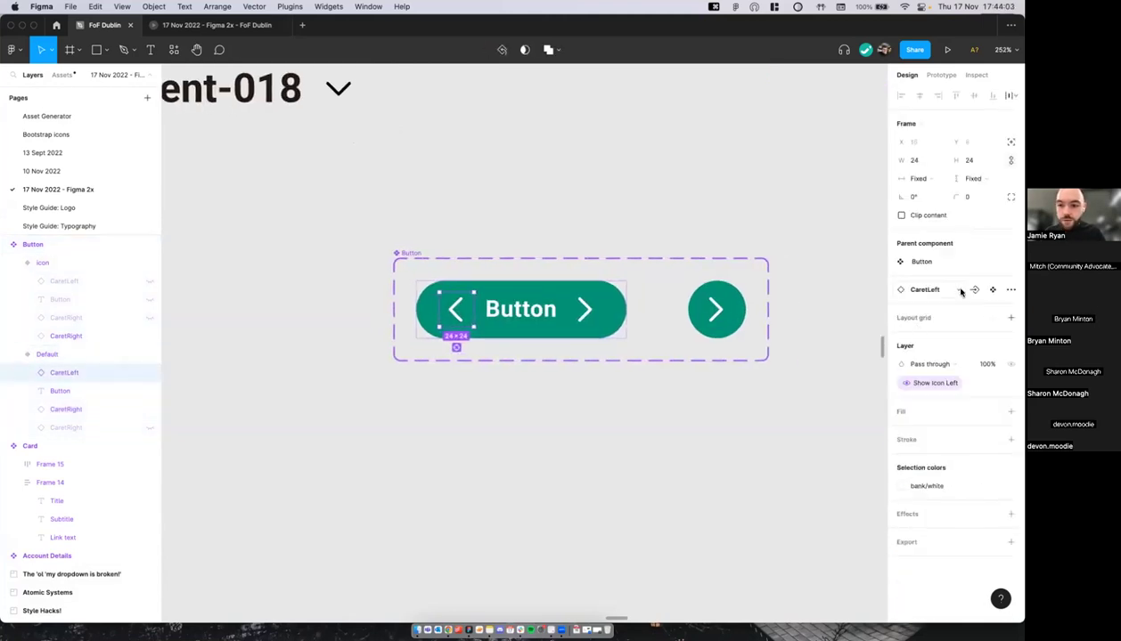
scroll(606, 312, "up", 3)
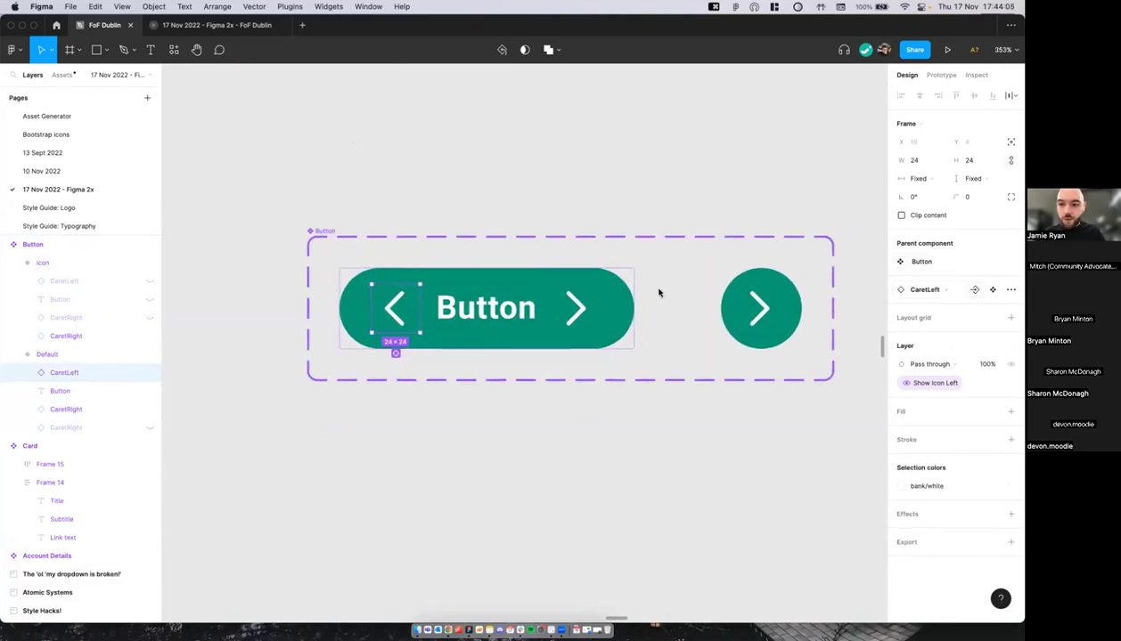
left_click(973, 290)
type("Icon Left")
key("Return")
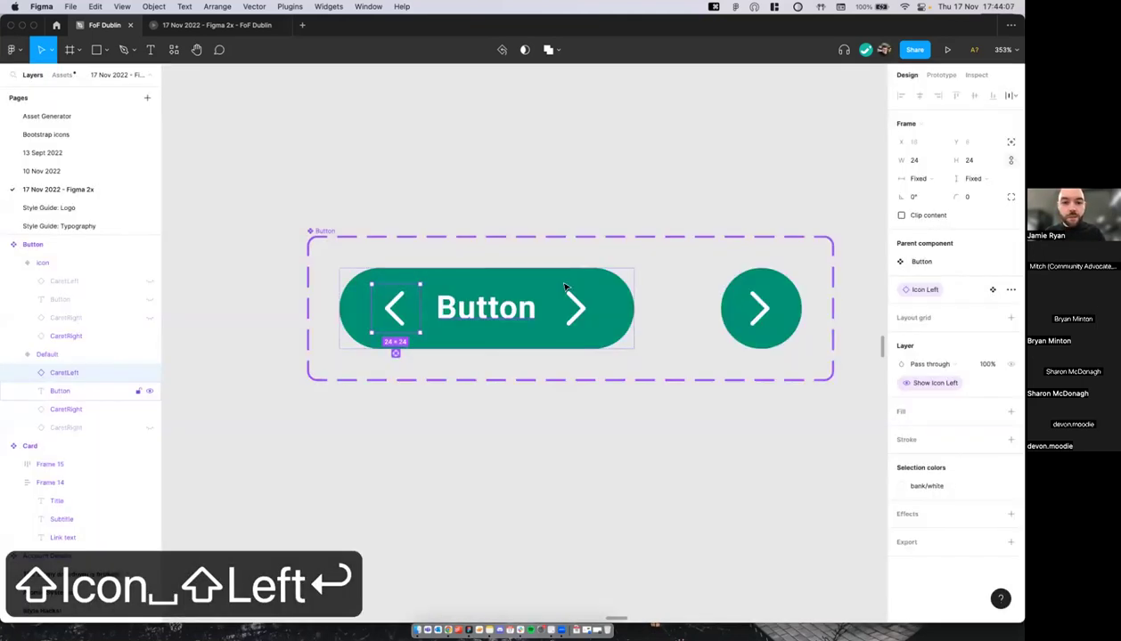
Step: Create an instance swap property named "Icon Right" for the Default variant's CaretRight layer
left_click(571, 301)
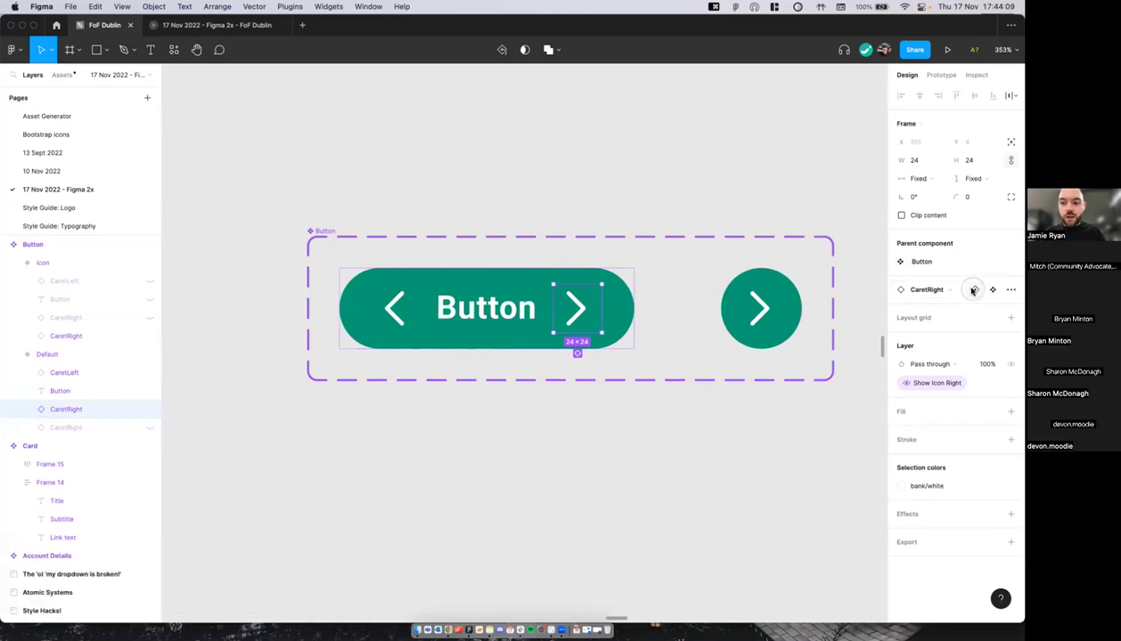
left_click(974, 289)
left_click(941, 336)
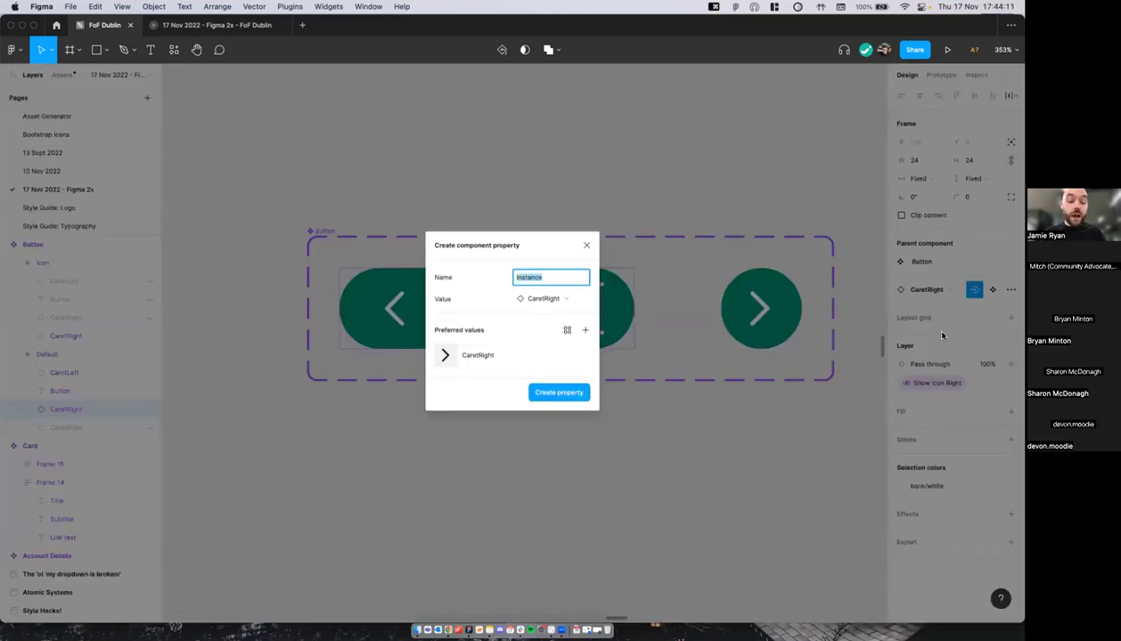
type("Icon Rght")
key("BackSpace")
key("BackSpace")
key("BackSpace")
type("ight")
key("Return")
left_click(662, 228)
scroll(665, 229, "down", 3)
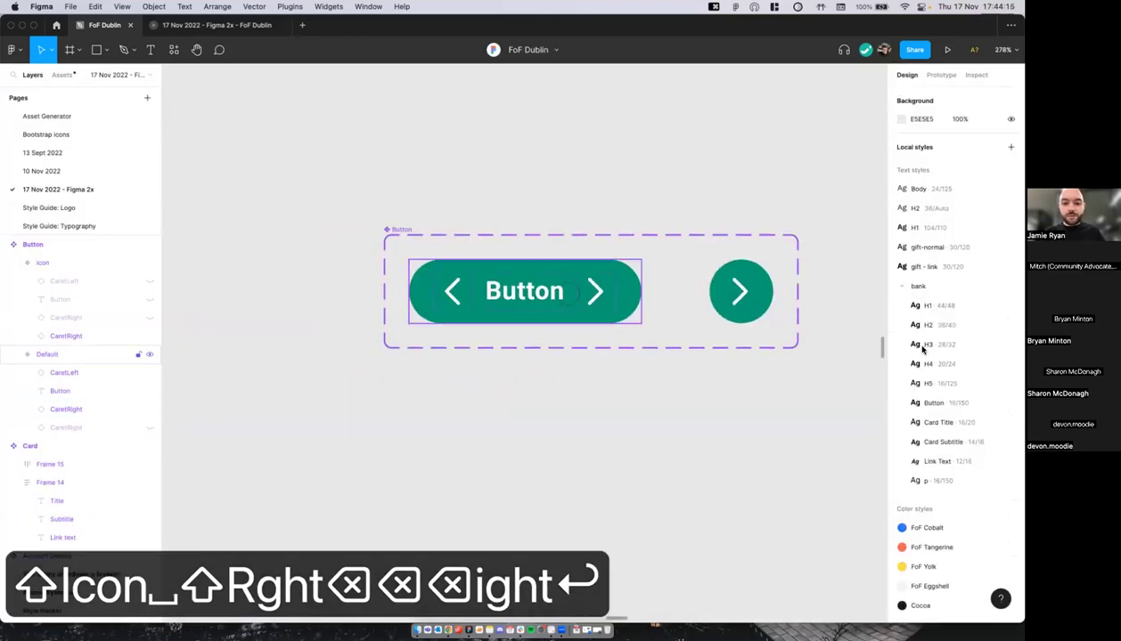
Step: Set the default values of the Button set's Show Icon Left and Show Icon Right properties to False
left_click(570, 267)
left_click(392, 229)
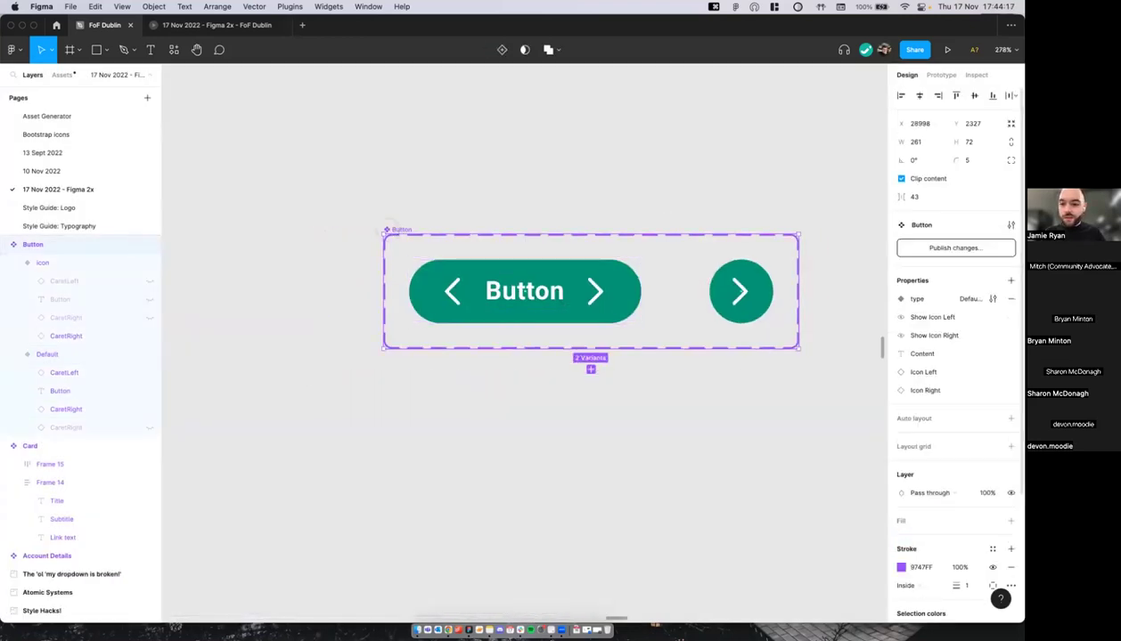
left_click(992, 317)
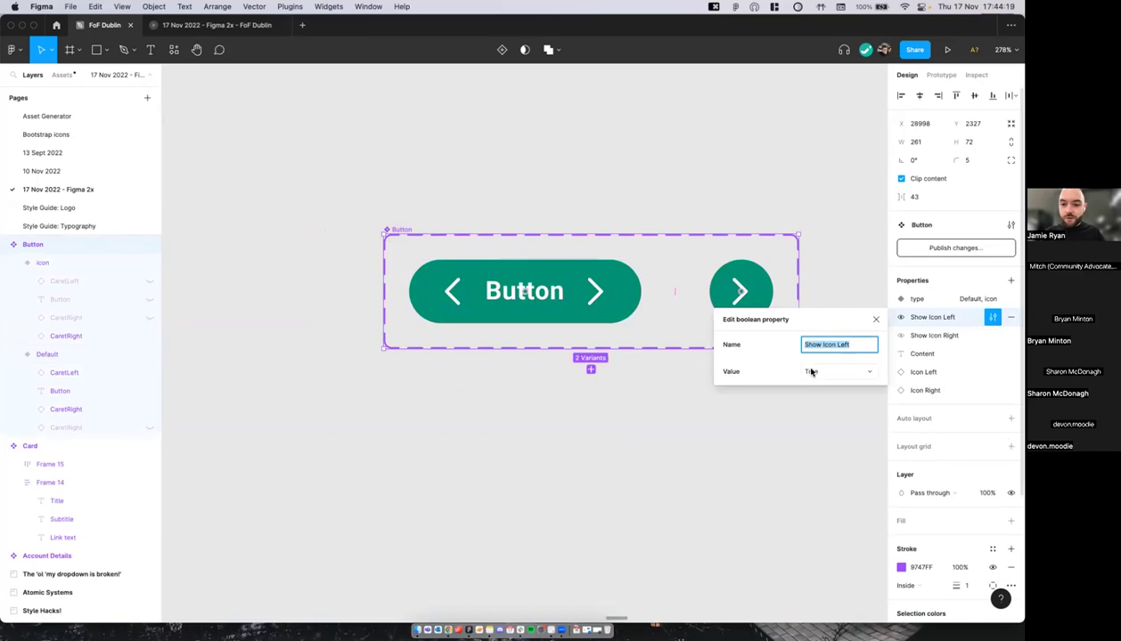
left_click(811, 371)
left_click(812, 385)
left_click(993, 335)
left_click(808, 392)
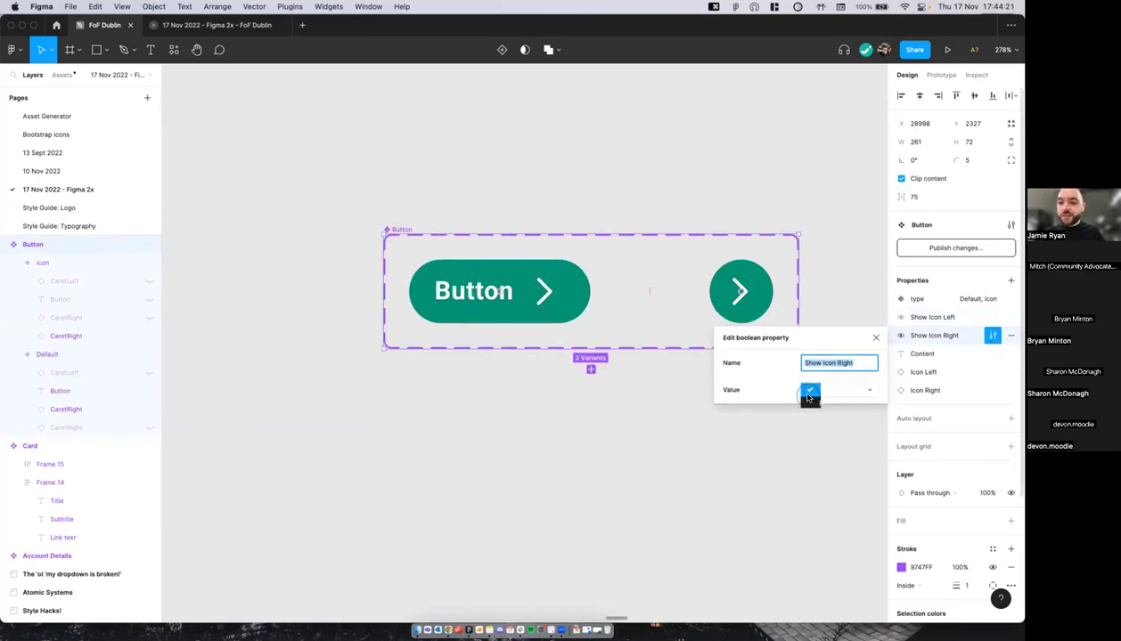
left_click(827, 404)
left_click(568, 213)
scroll(564, 214, "down", 3)
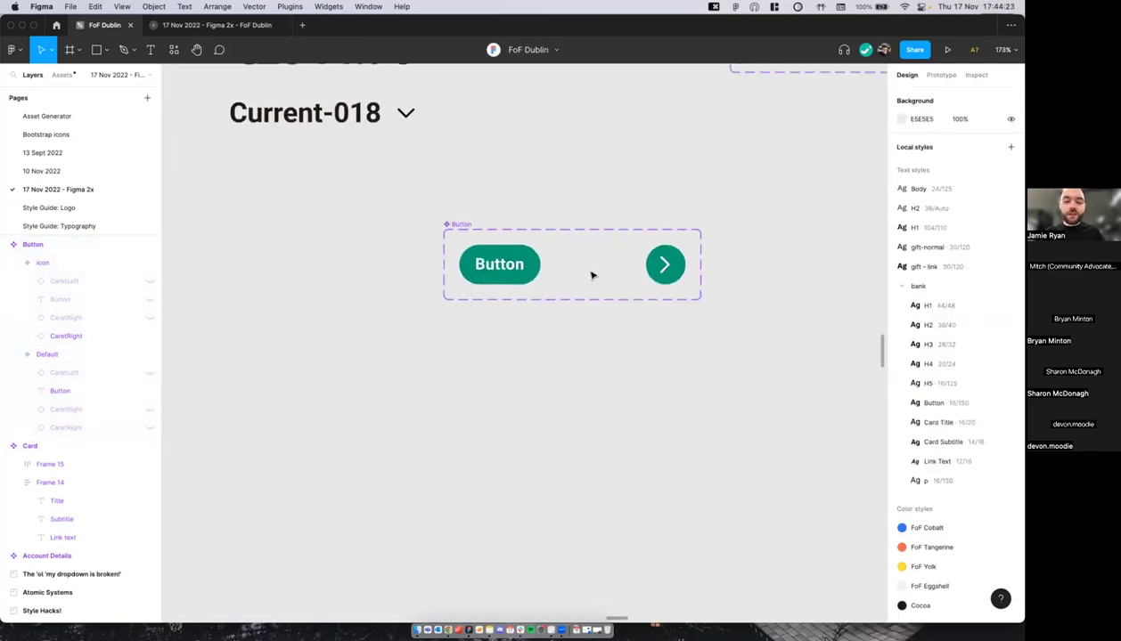
Step: Move the icon variant to about 23 px from the Default variant and extend the Button set's height downward to about 142
scroll(591, 272, "right", 1)
left_click_drag(617, 279, 532, 278)
left_click(423, 243)
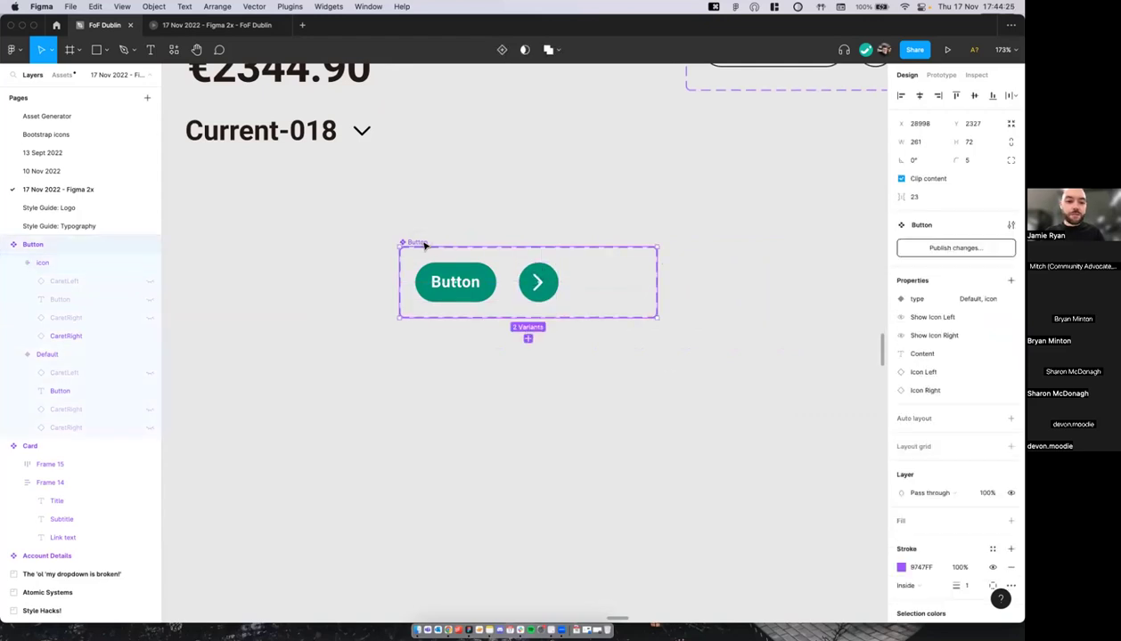
left_click_drag(595, 319, 586, 383)
Step: Duplicate the Default and icon variants together inside the Button set, 10 px below the originals
left_click(472, 271)
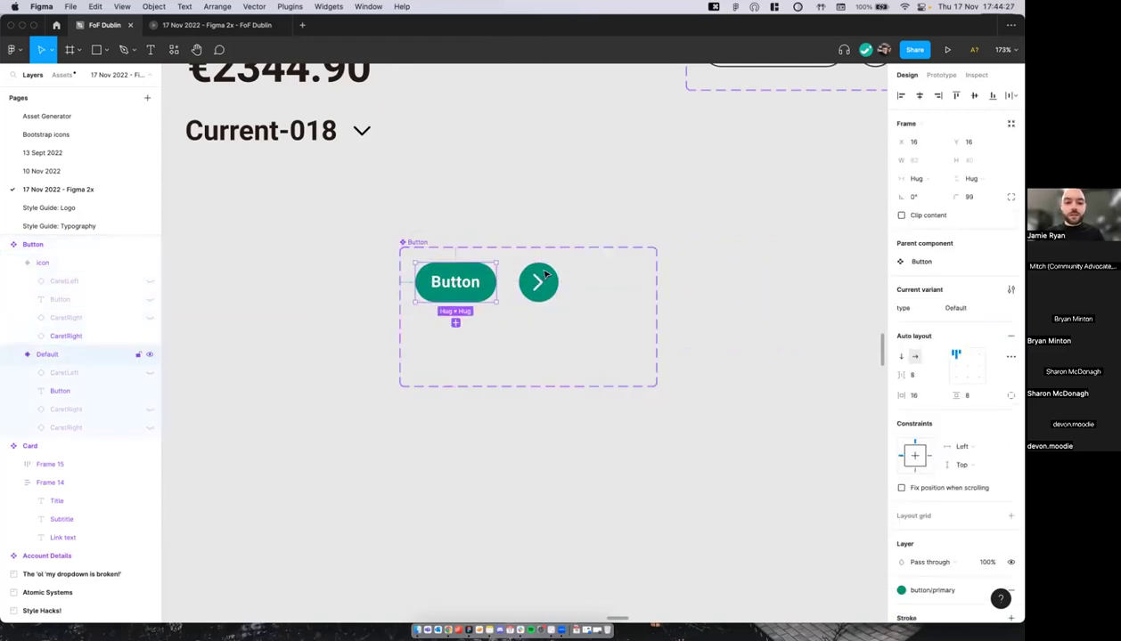
left_click(537, 271, "shift")
scroll(538, 270, "up", 3)
scroll(536, 269, "down", 1)
scroll(481, 274, "down", 2)
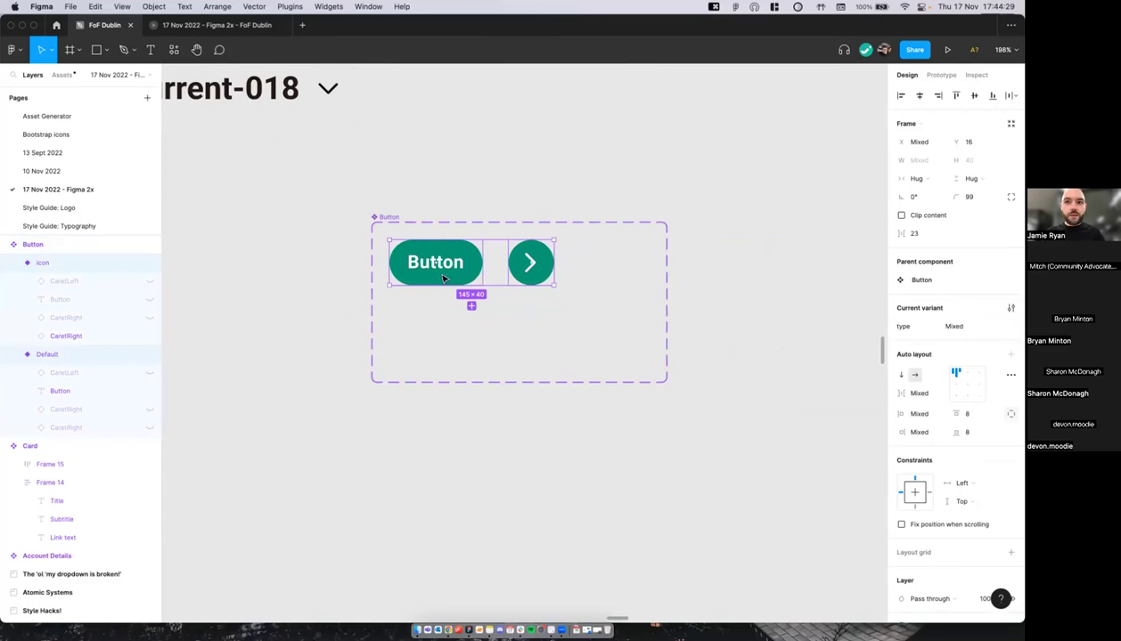
scroll(444, 270, "up", 1)
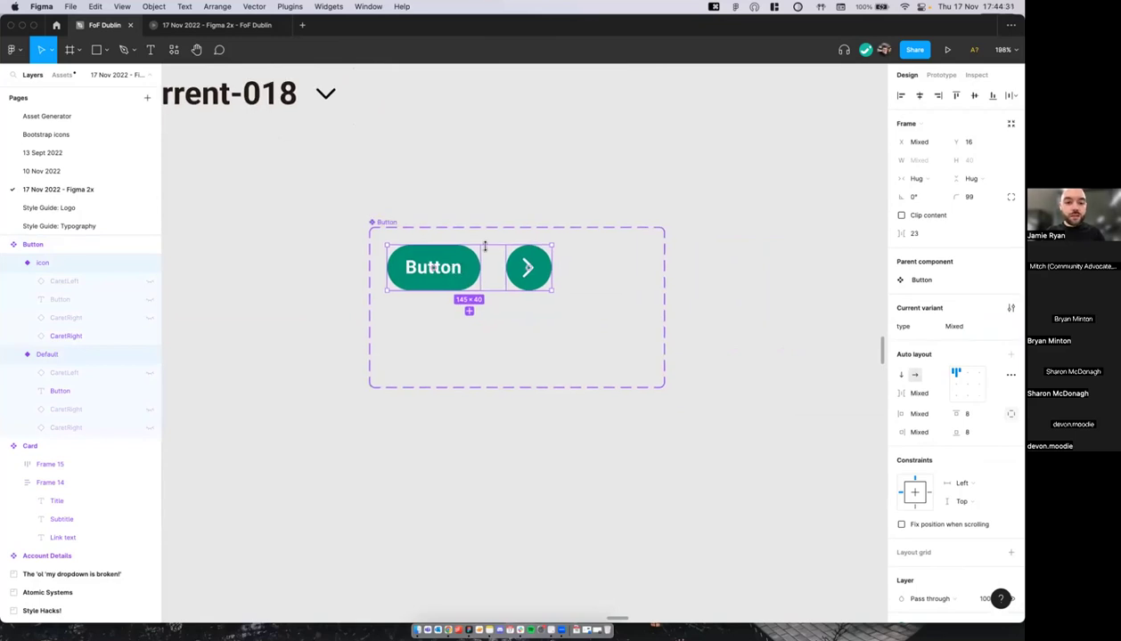
left_click_drag(461, 272, 460, 327)
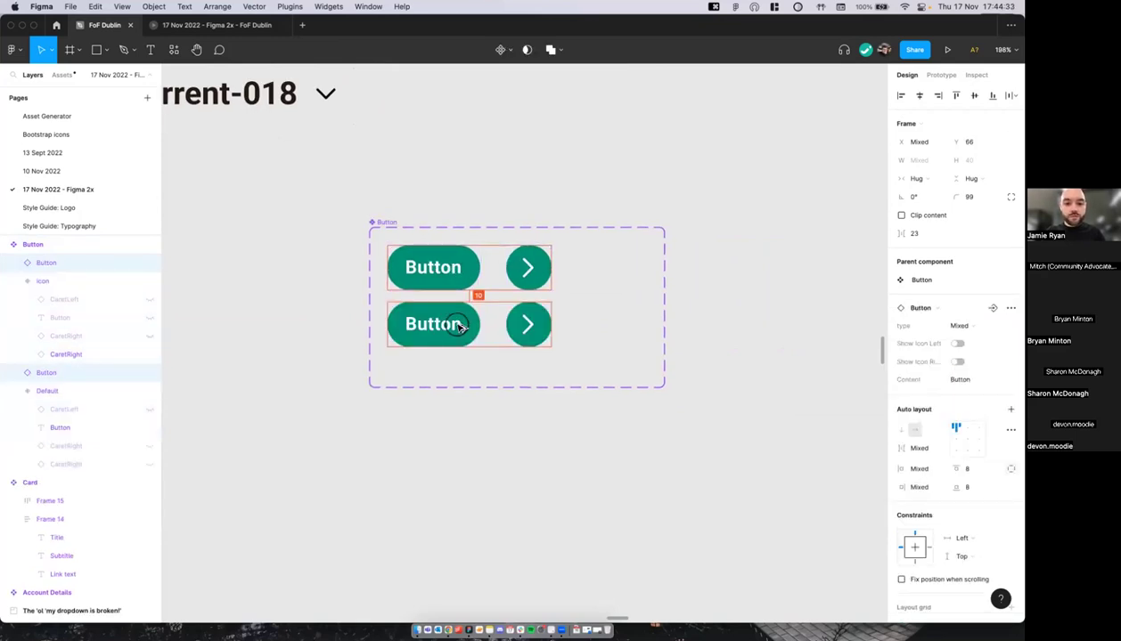
left_click(598, 307)
Step: Add a variant property named "Button Class" with value Default to the Button set
left_click(386, 223)
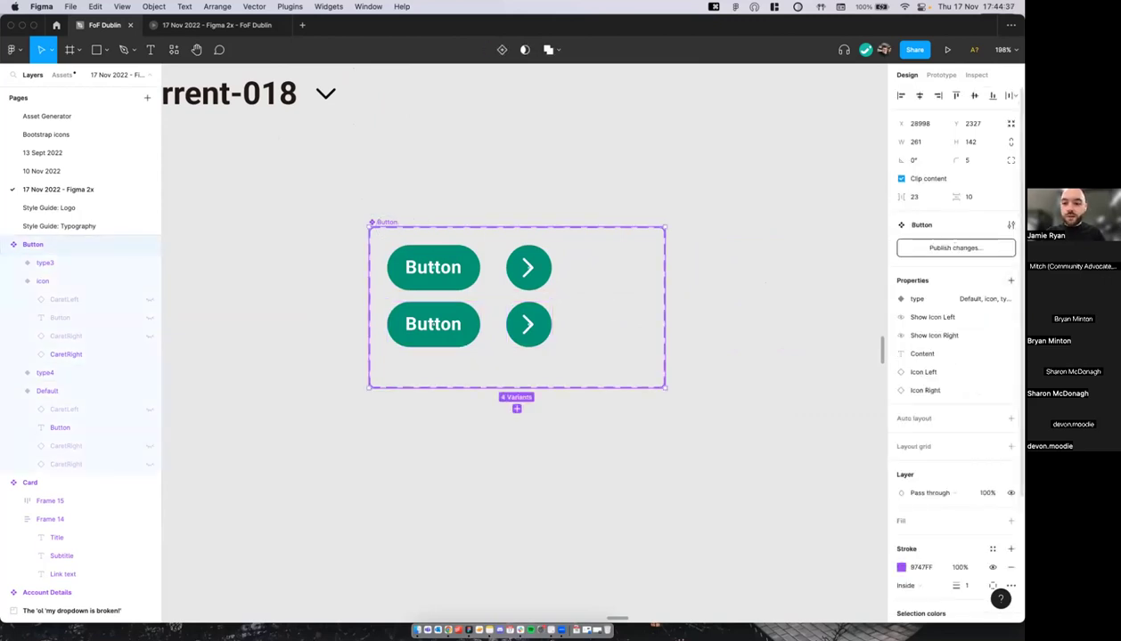
left_click(1010, 280)
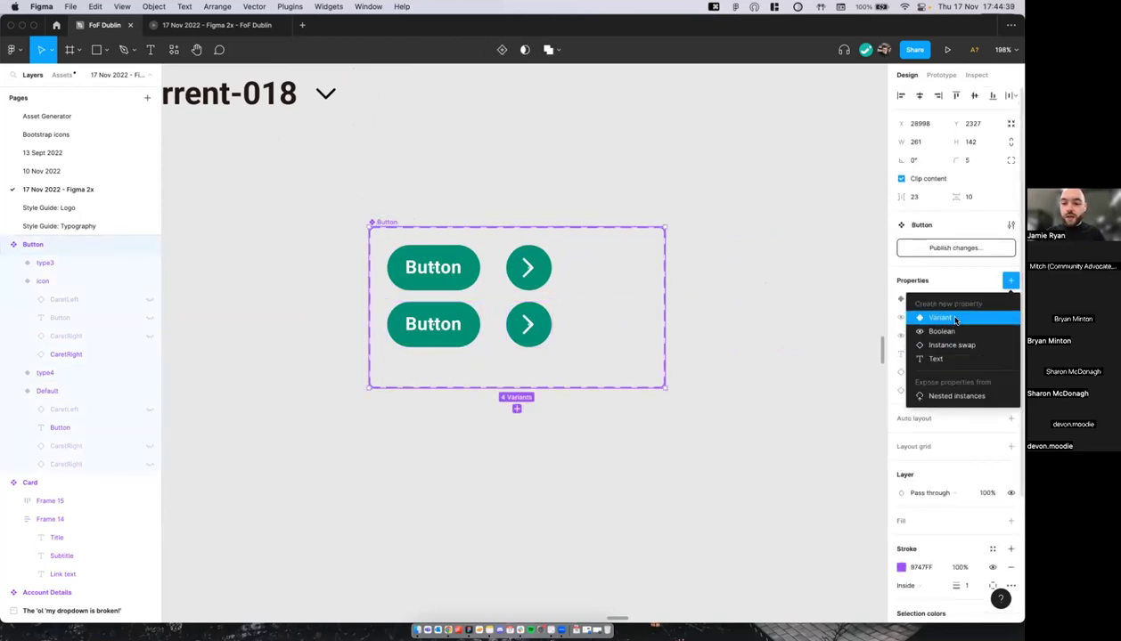
left_click(939, 318)
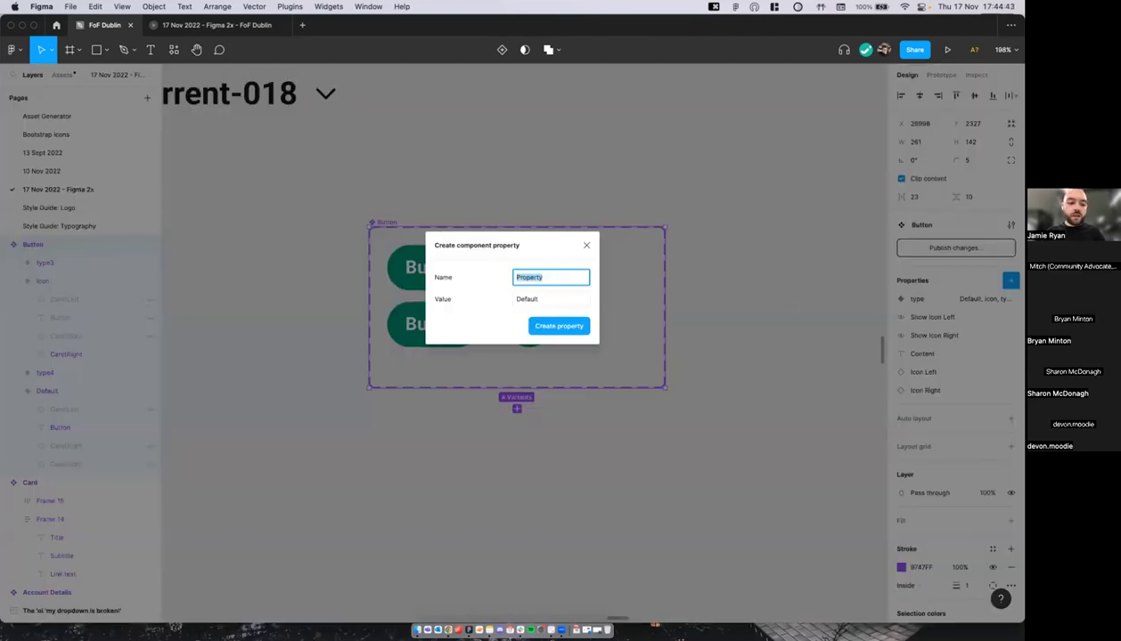
type("Button Class")
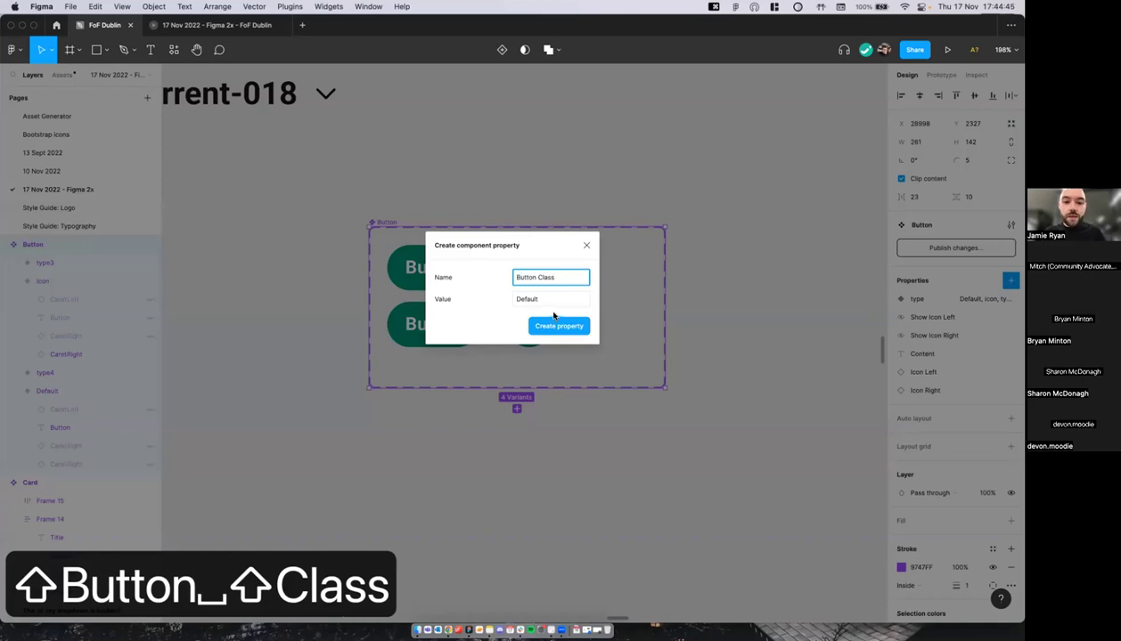
left_click(557, 326)
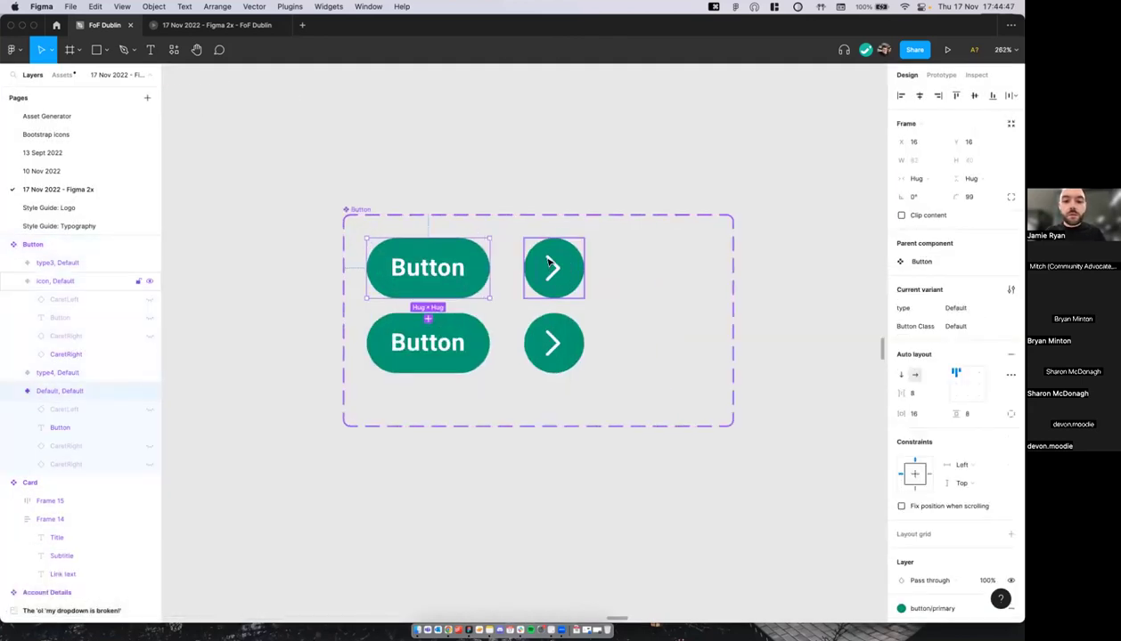
Step: Set Button Class to Primary for both variants in the upper row
left_click(963, 344)
type("Prum")
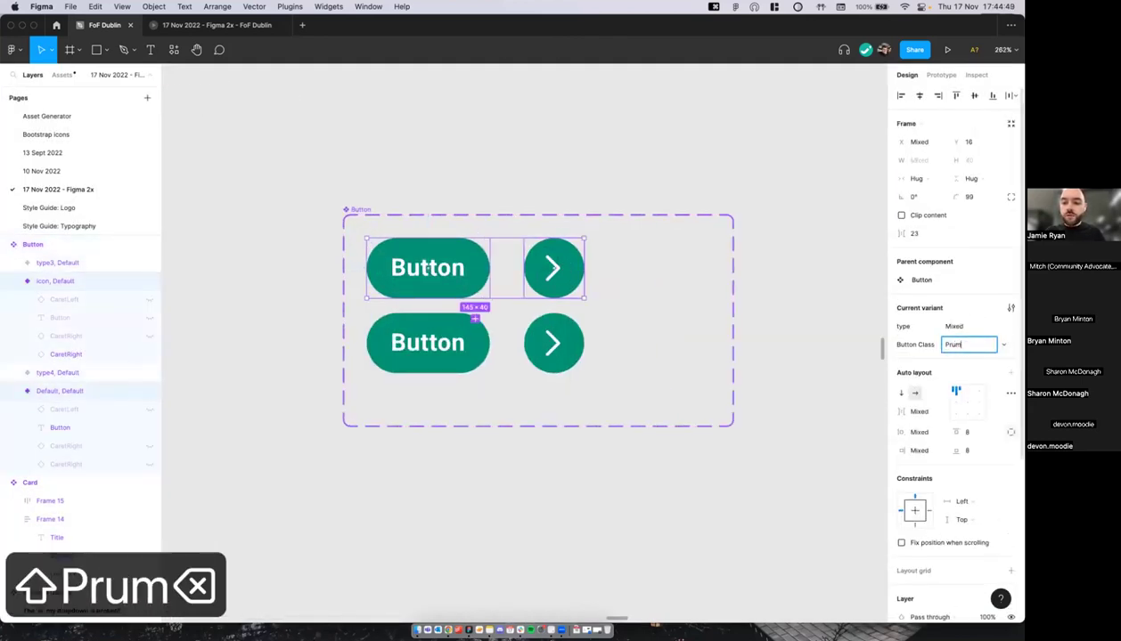
key("BackSpace")
key("BackSpace")
type("imary")
key("Return")
Step: Set Button Class to Secondary for both variants in the lower row
left_click(580, 338)
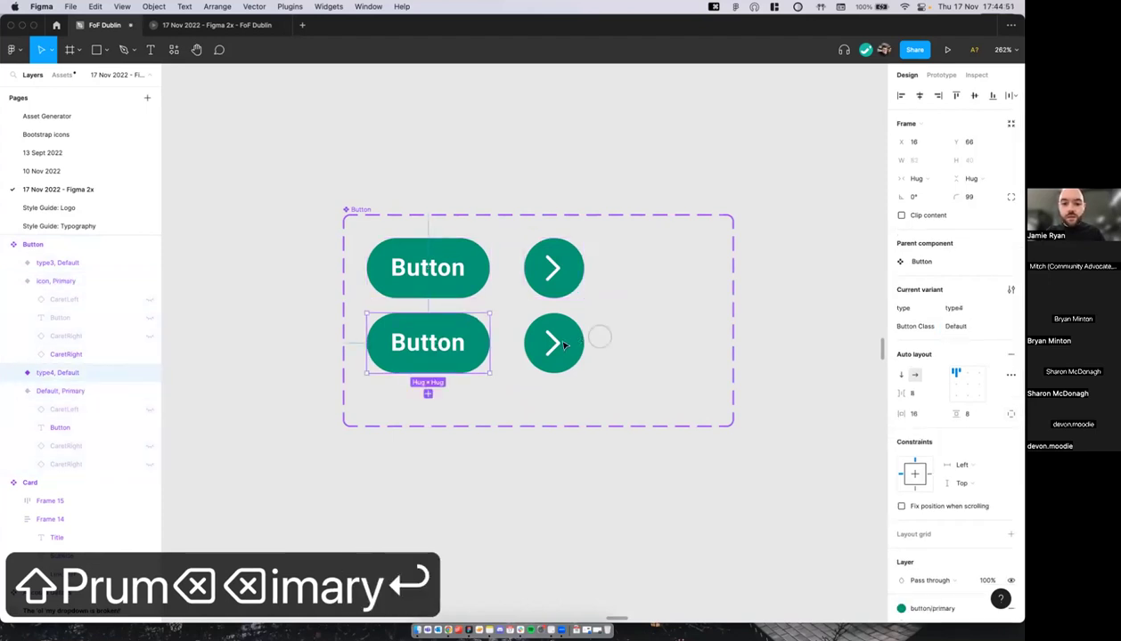
left_click(958, 344)
type("Secondary")
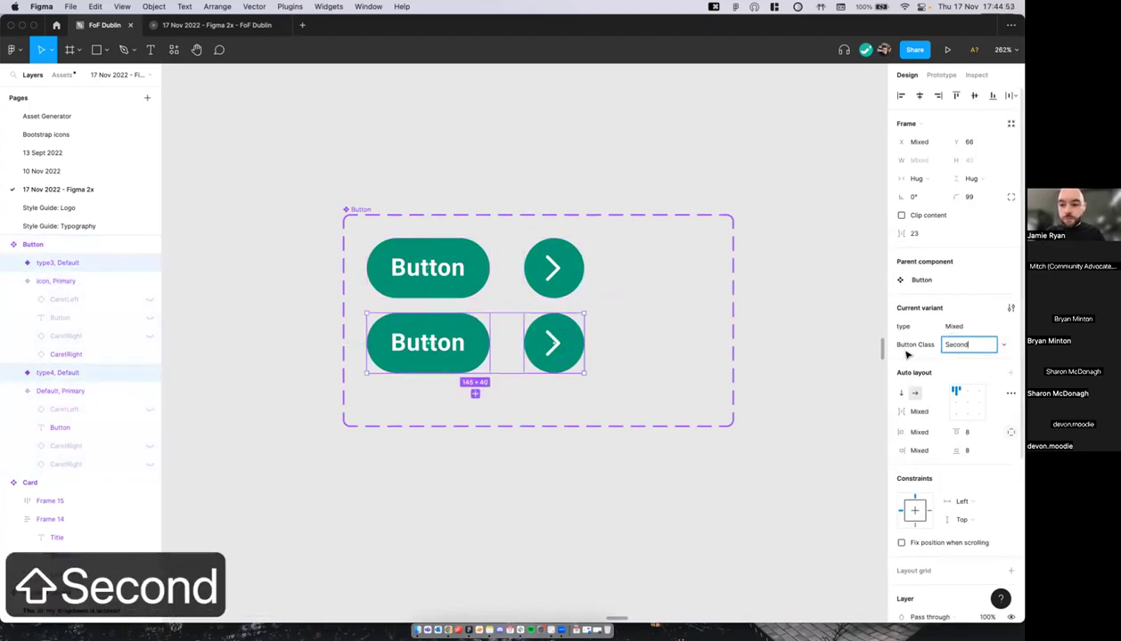
key("Return")
Step: Give the two Secondary variants a button/primary stroke and remove their fill
scroll(799, 425, "down", 2)
scroll(974, 450, "down", 5)
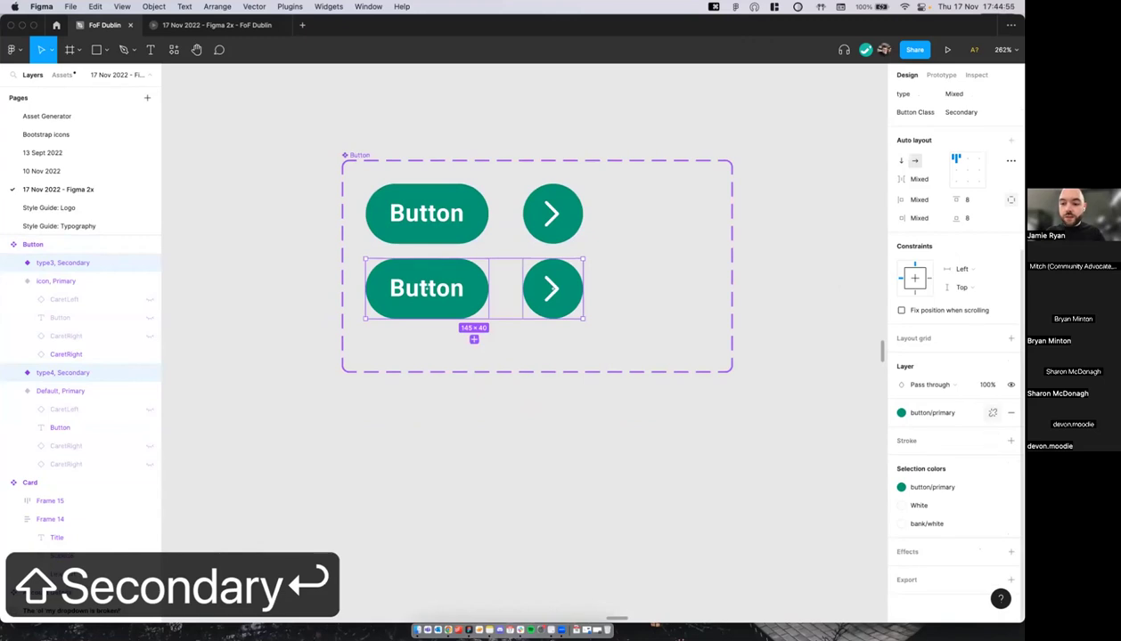
left_click(1010, 440)
left_click(993, 440)
type("pri")
left_click(951, 561)
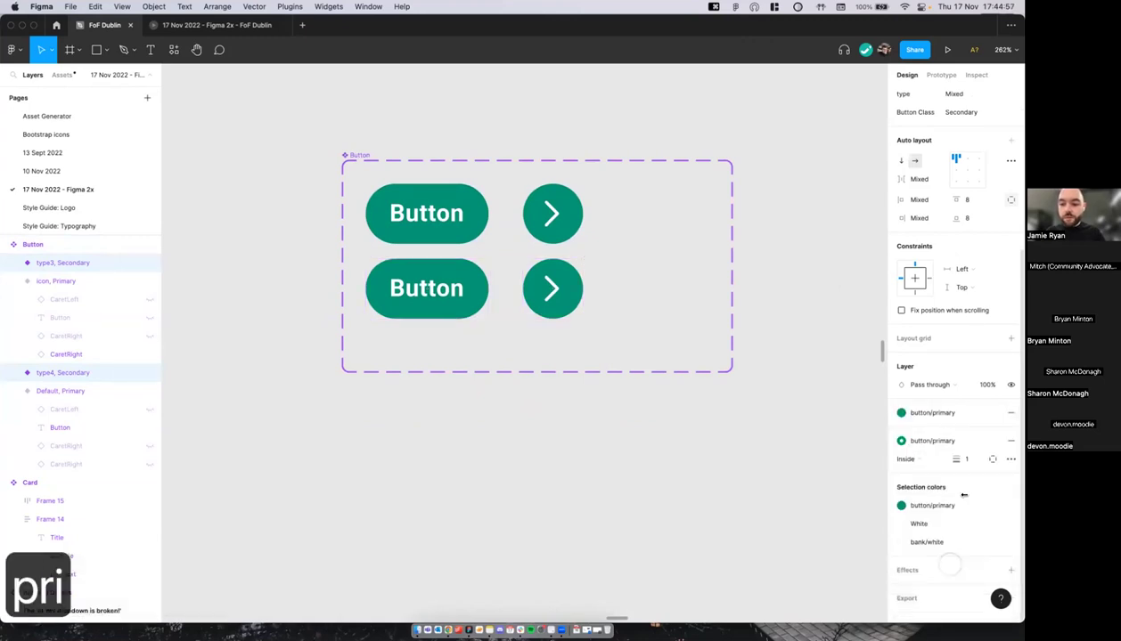
left_click(1010, 413)
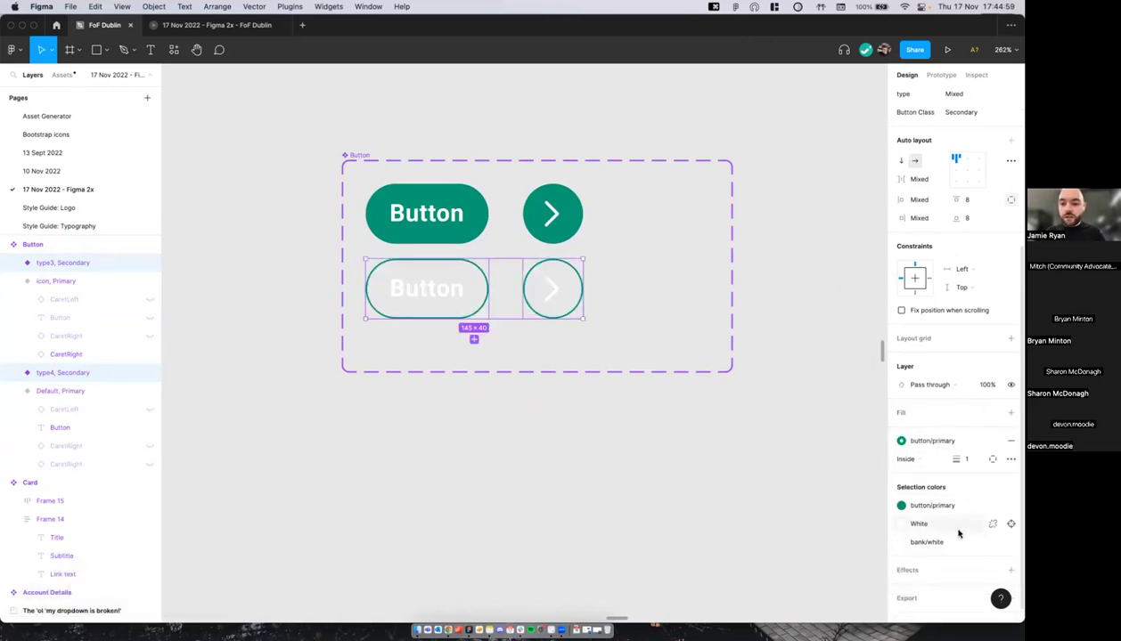
Step: Replace the White and bank/white colors of the Secondary variants' labels and icons with the button/primary style
left_click(952, 530)
type("pri")
left_click(818, 554)
left_click(917, 523)
type("pri")
left_click(803, 557)
left_click(655, 458)
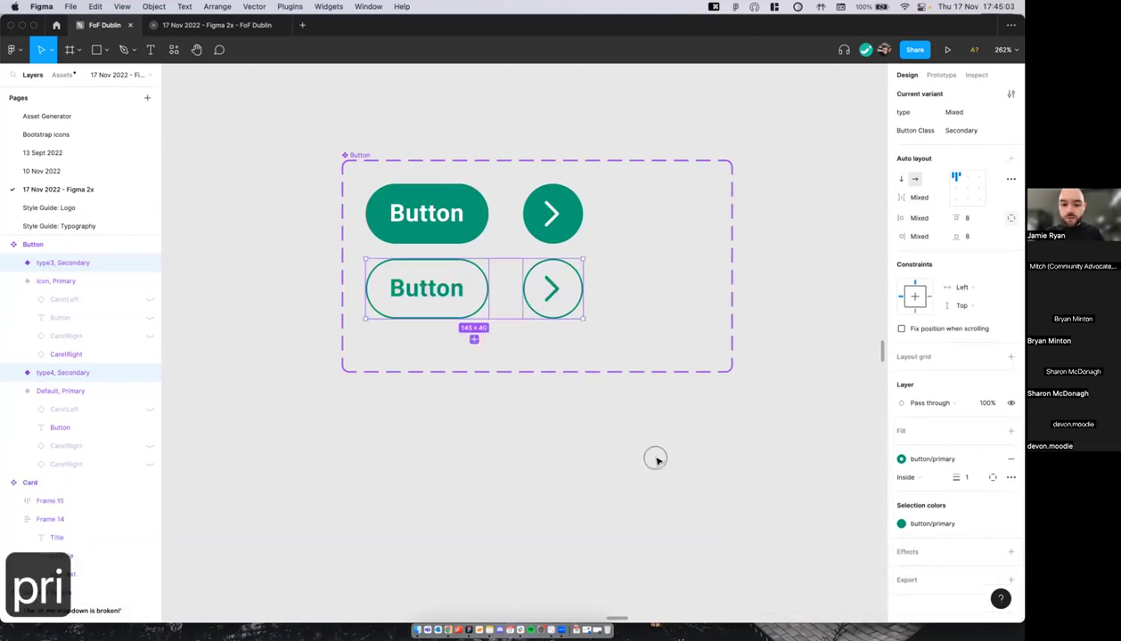
Step: Shrink the Button set's frame to fit more closely around its four variants
scroll(655, 458, "down", 4)
left_click(478, 272)
scroll(508, 277, "down", 2)
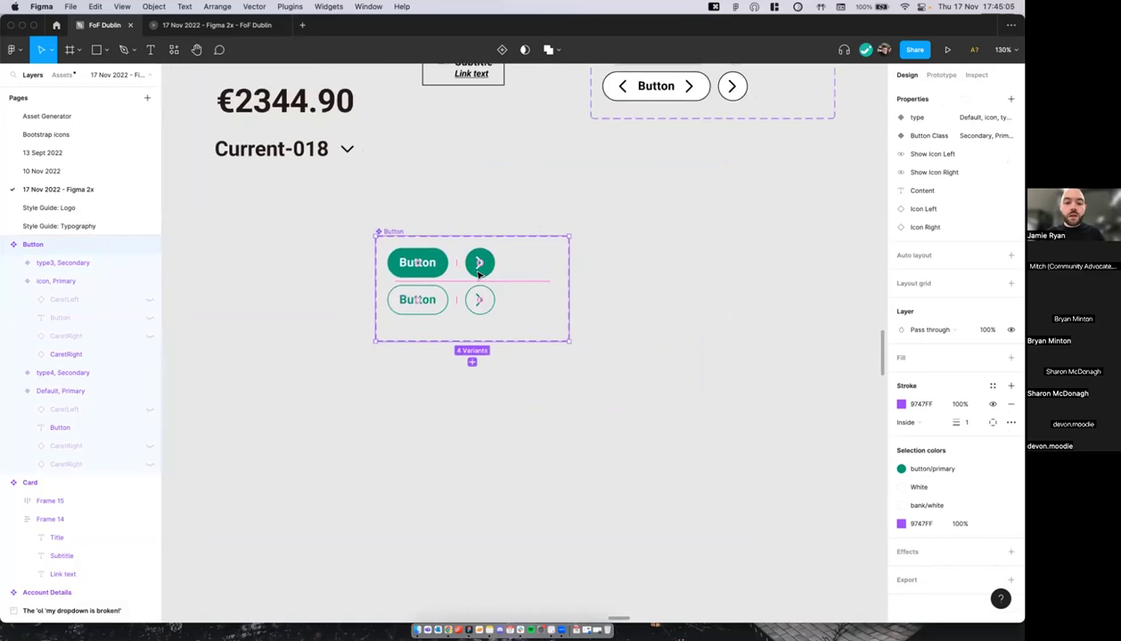
scroll(503, 267, "up", 4)
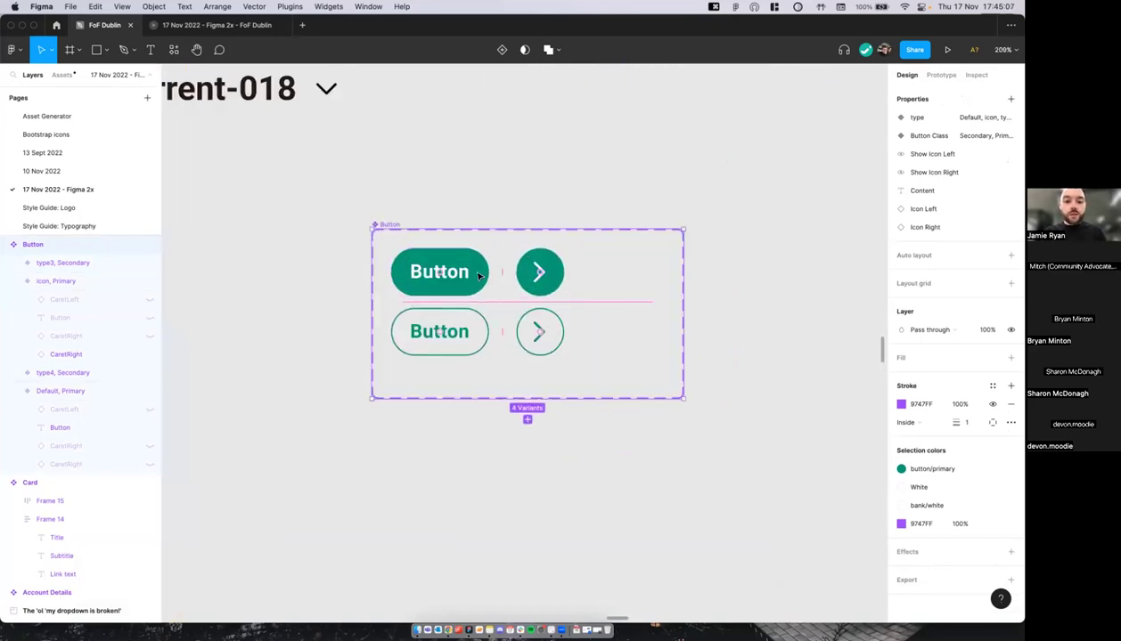
left_click_drag(683, 398, 610, 386)
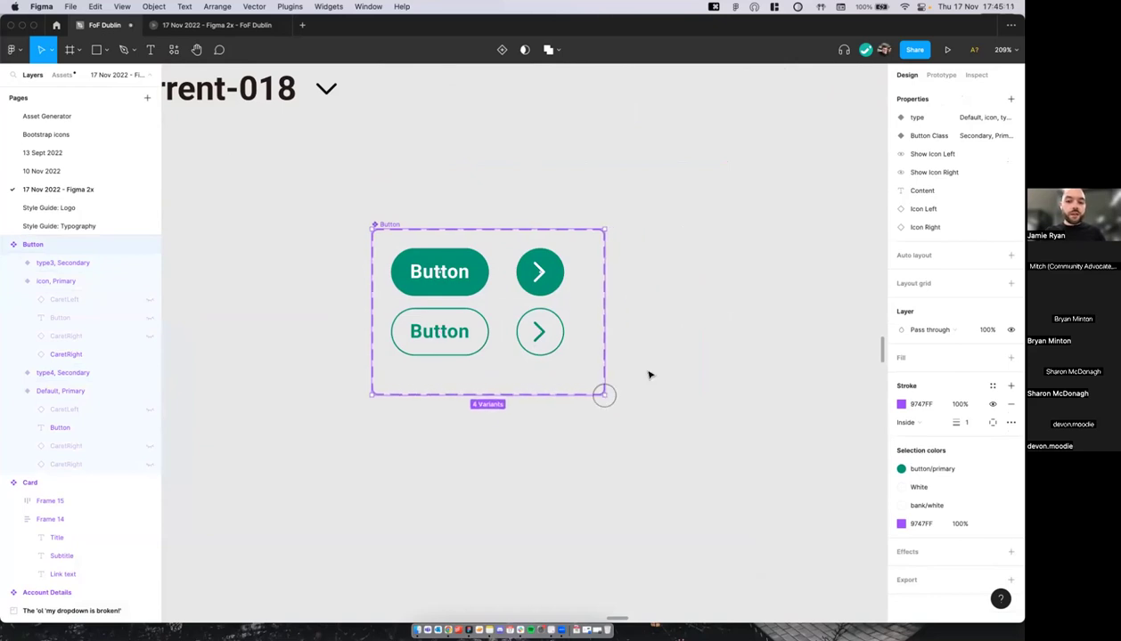
left_click(647, 375)
Step: Test Primary Button instances beside the set, one with only the left icon shown and one with only the right, and delete them
scroll(648, 375, "down", 5)
scroll(648, 375, "right", 3)
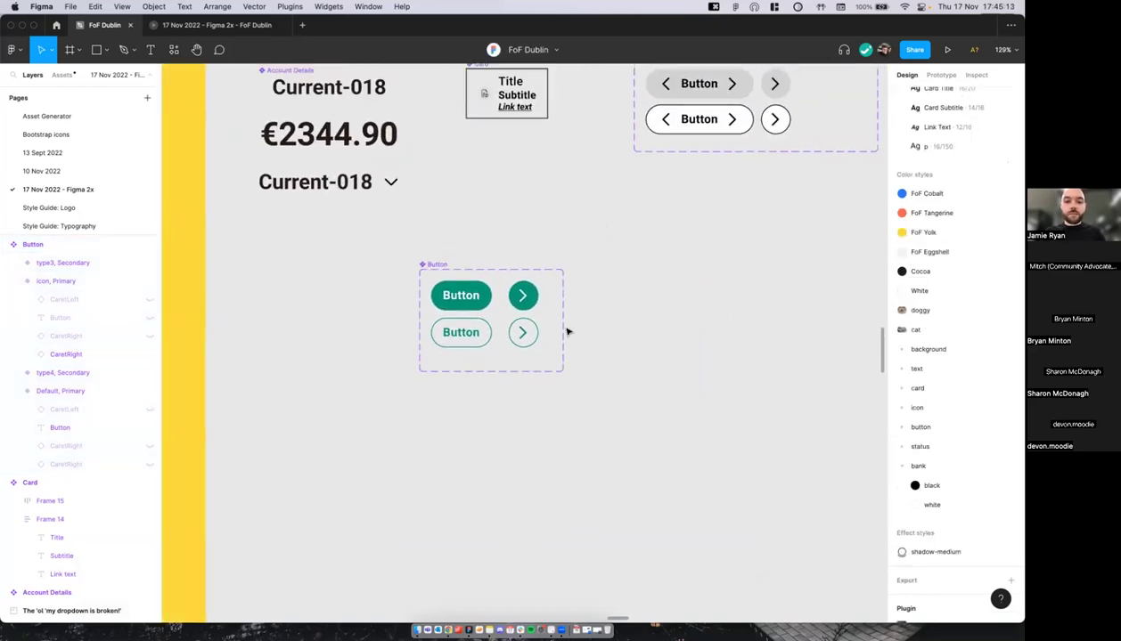
scroll(467, 266, "right", 2)
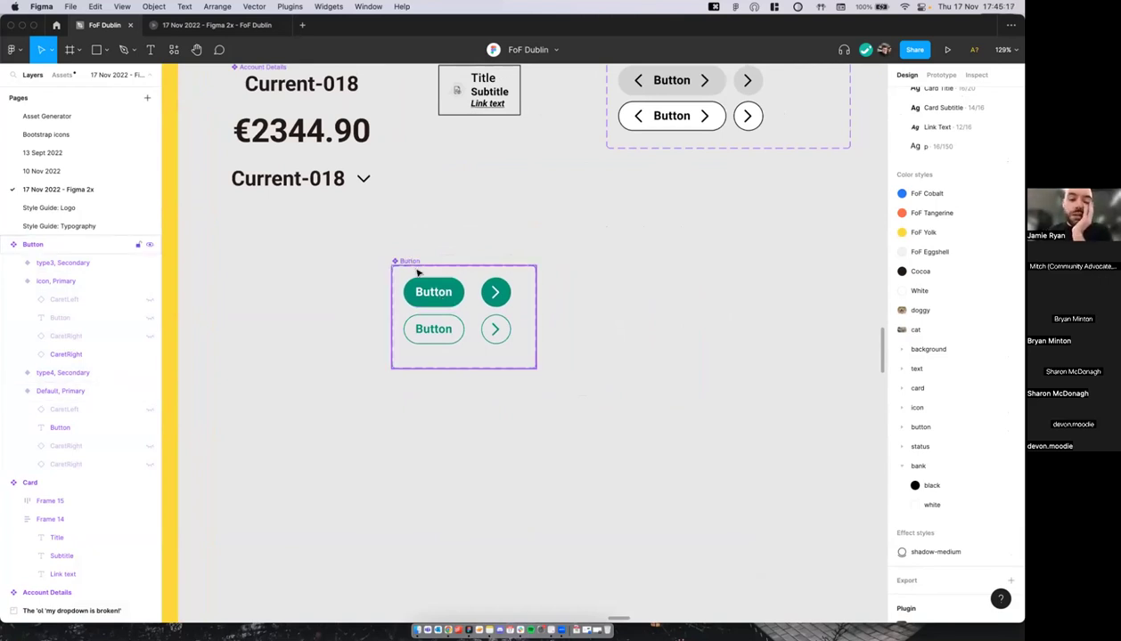
left_click_drag(433, 294, 645, 353)
left_click(957, 203)
left_click(958, 222)
left_click(958, 203)
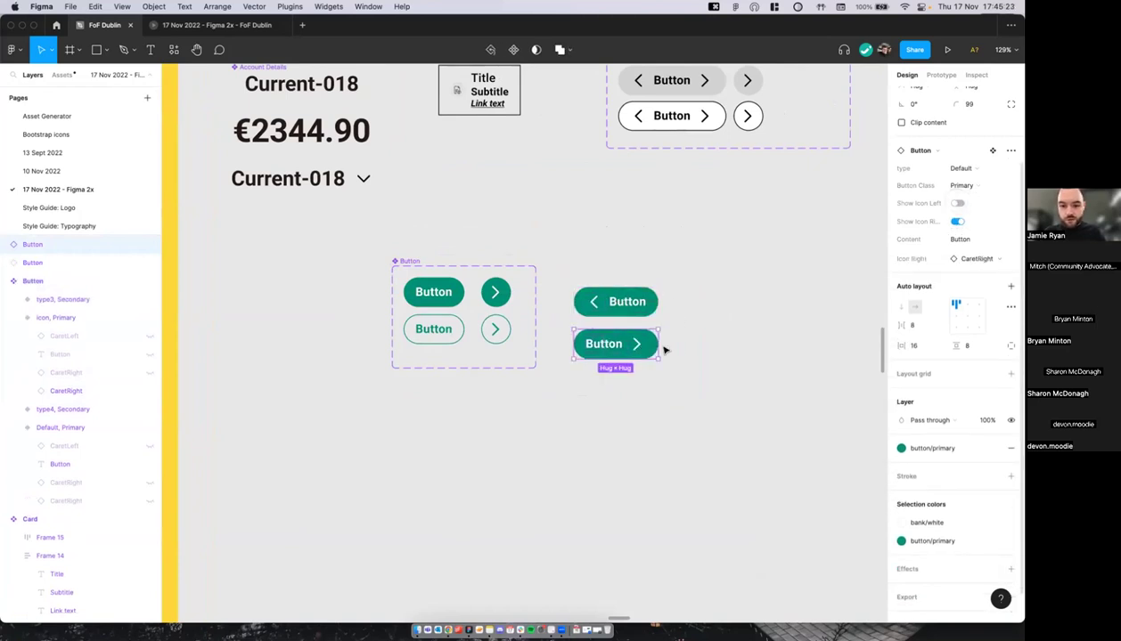
left_click_drag(668, 273, 564, 378)
key("BackSpace")
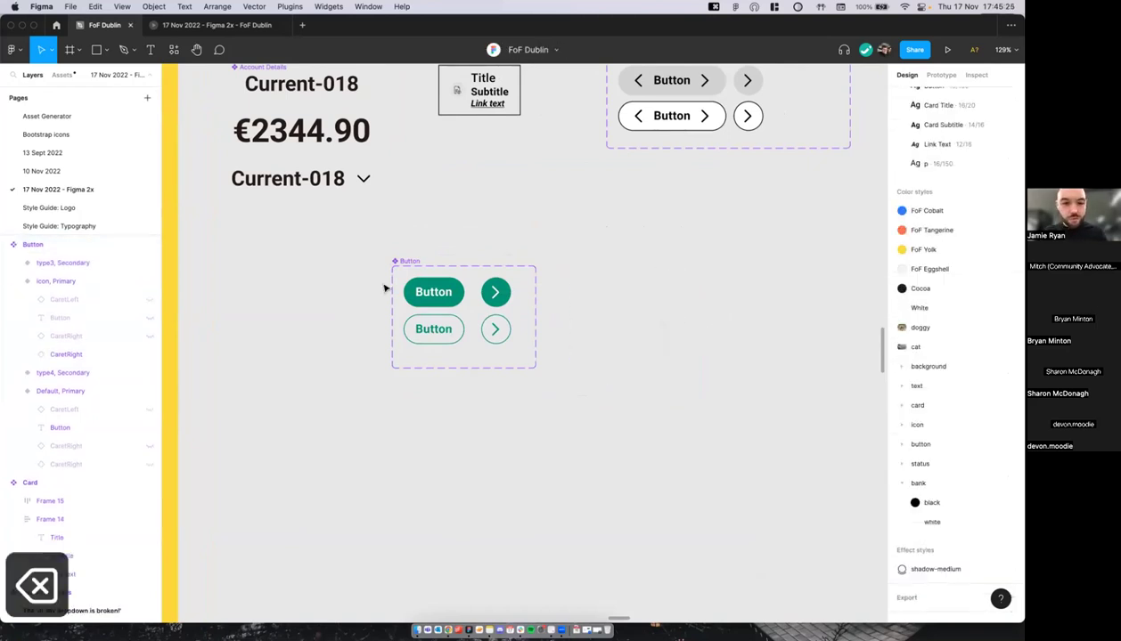
Step: Run the Propstar plugin on the Button component set to create an embedded property table
left_click(401, 262)
scroll(401, 268, "right", 2)
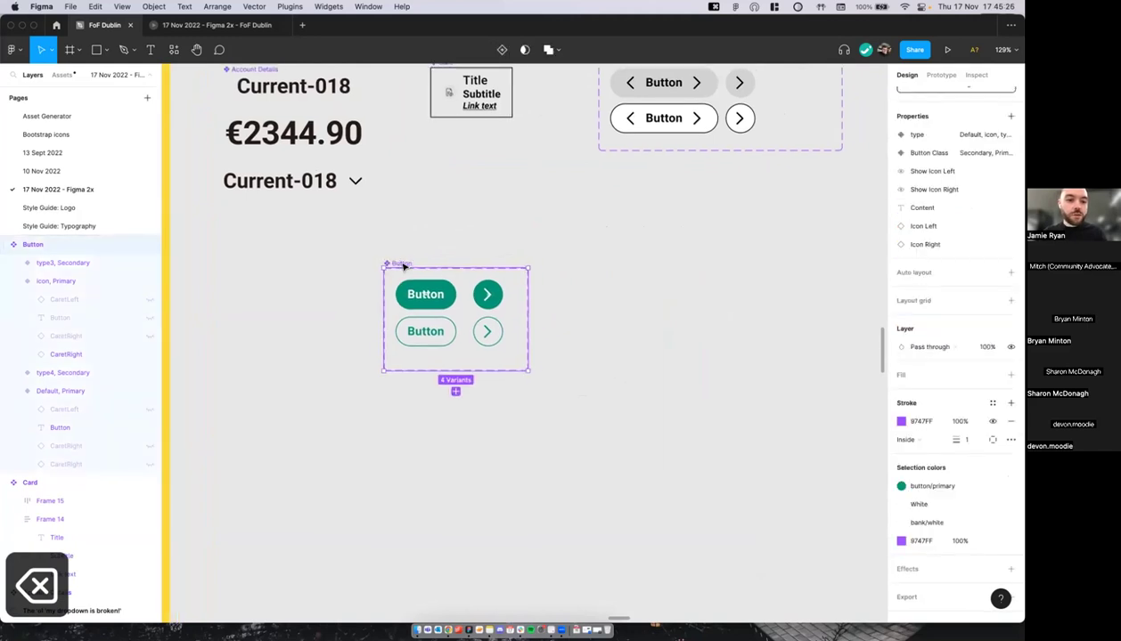
left_click(173, 49)
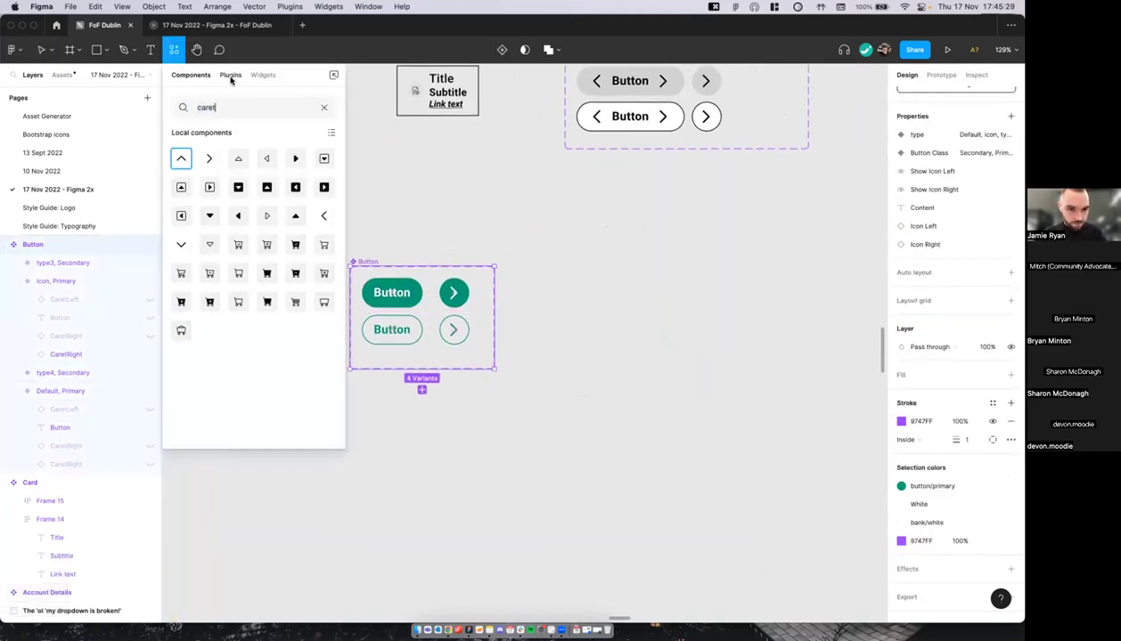
left_click(229, 80)
key("super+a")
type("prop")
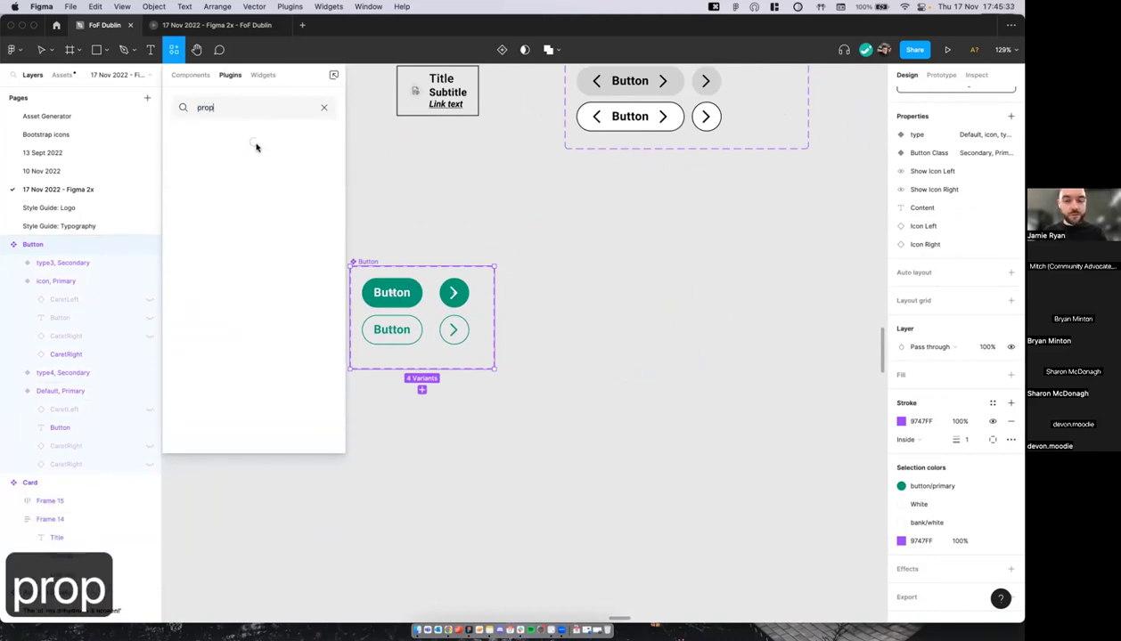
left_click(321, 156)
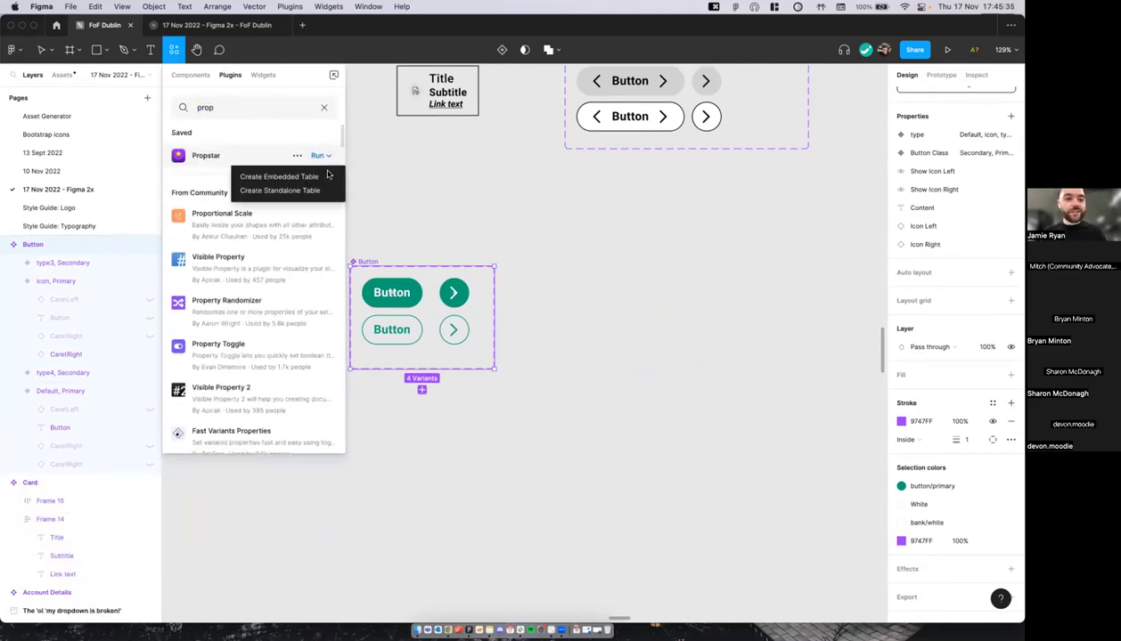
left_click(327, 177)
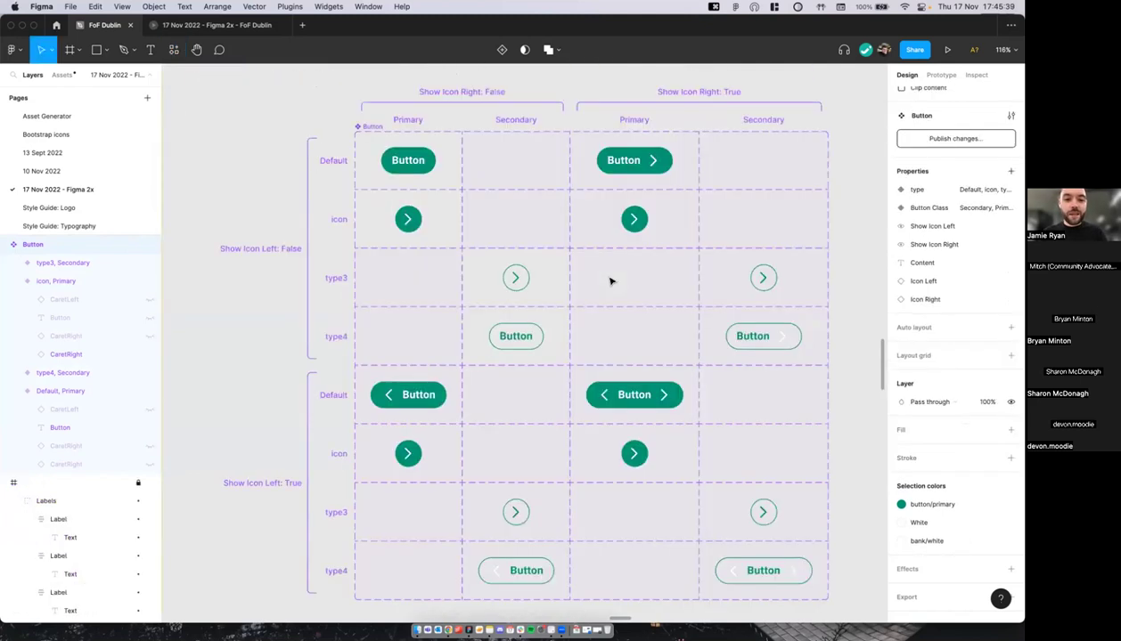
Step: Examine the embedded table's layout of Button variants across the Show Icon Left and Show Icon Right states
scroll(611, 281, "up", 2)
scroll(611, 280, "down", 2)
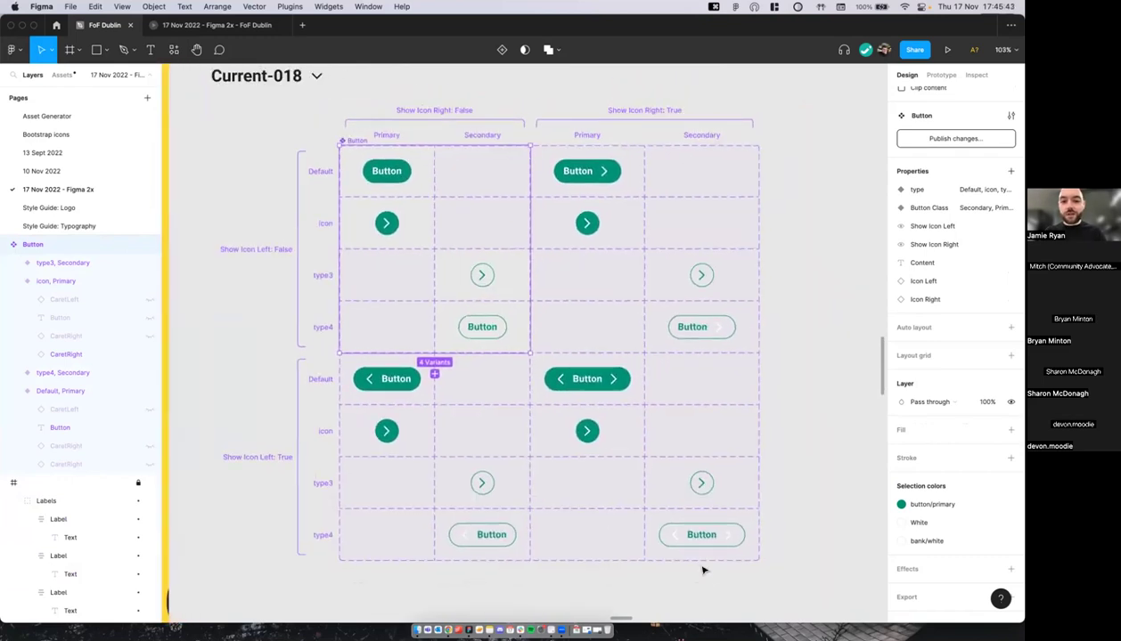
scroll(749, 499, "right", 2)
left_click(784, 433)
scroll(766, 418, "right", 1)
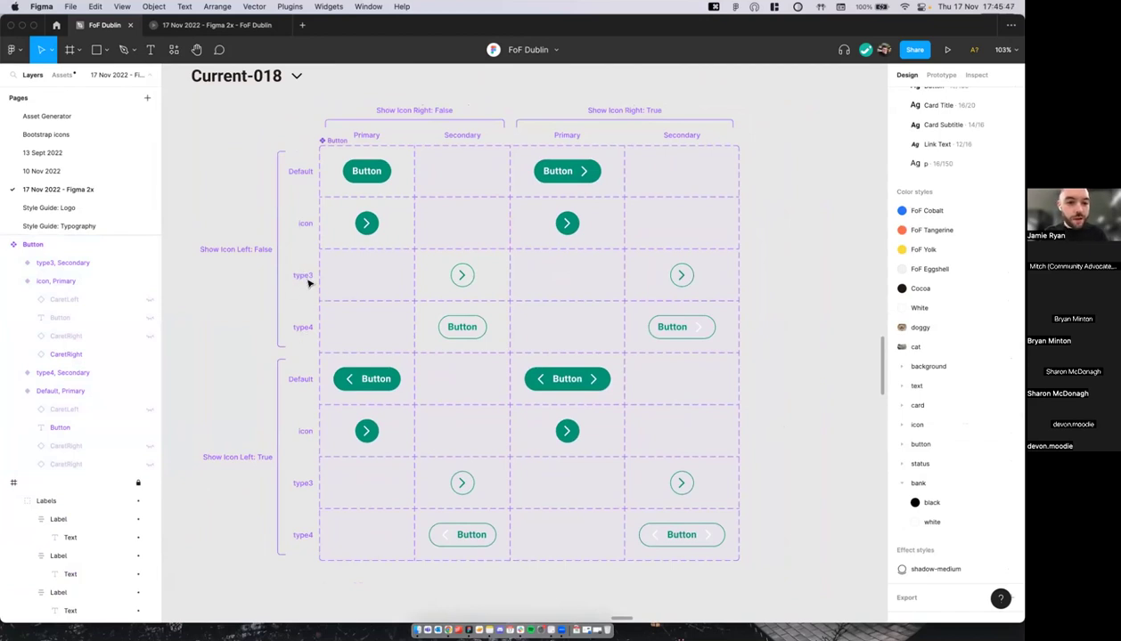
scroll(306, 303, "down", 3)
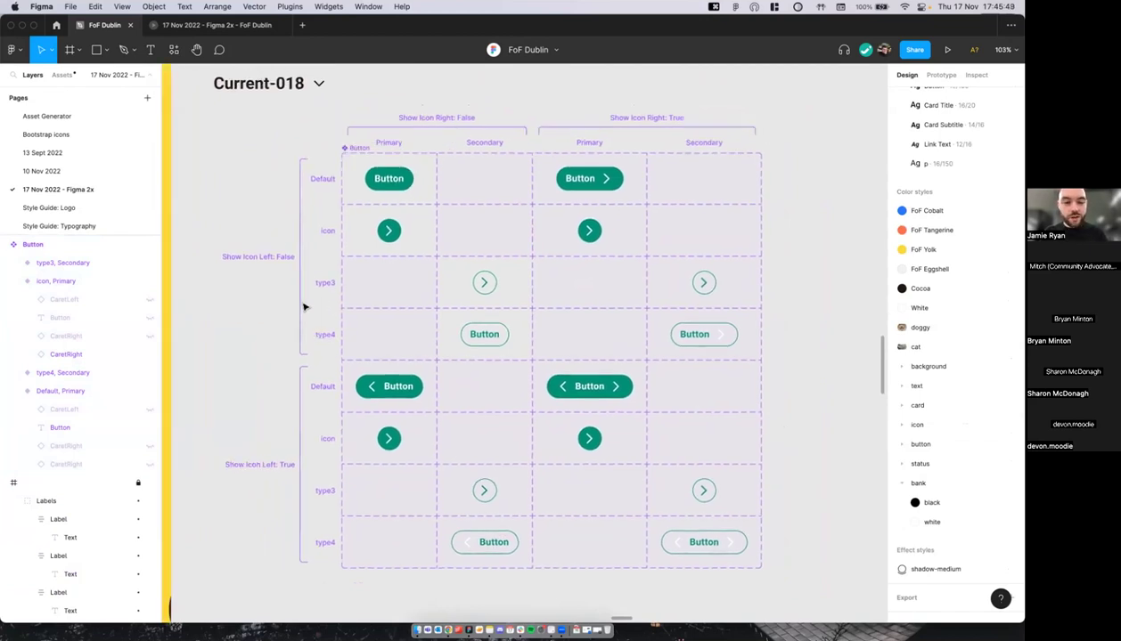
scroll(361, 301, "up", 3)
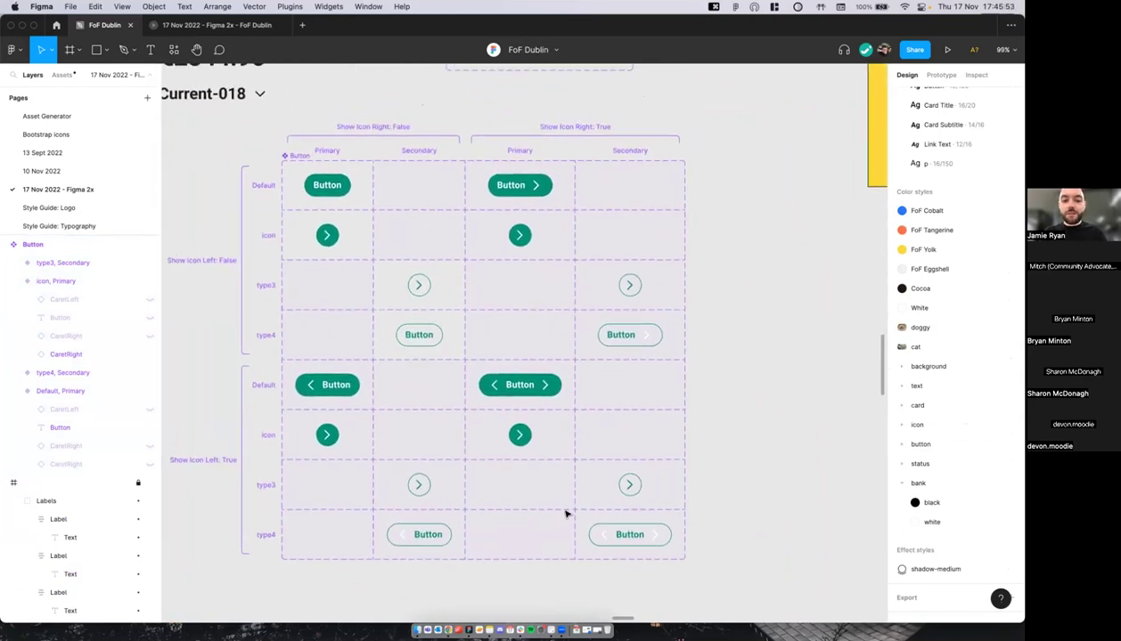
scroll(565, 514, "down", 3)
scroll(568, 510, "up", 3)
scroll(568, 512, "down", 2)
scroll(401, 348, "up", 1)
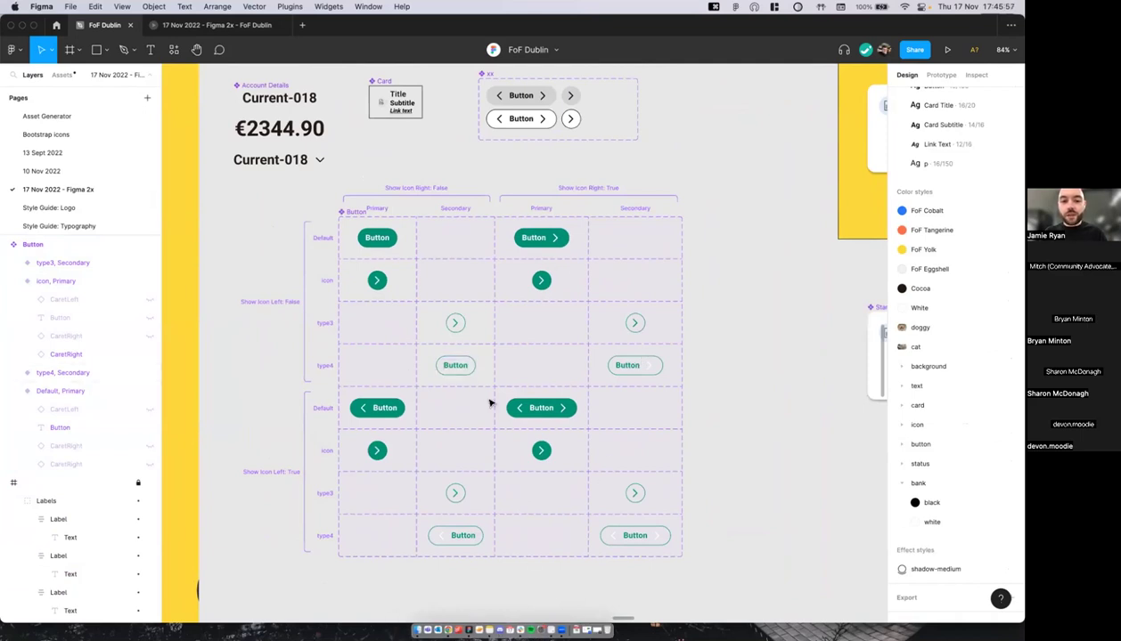
Step: Inspect the icon colors of the type4 Secondary buttons in the table and compare them with the other rows
scroll(613, 474, "right", 1)
scroll(570, 482, "up", 1)
scroll(523, 490, "up", 2)
scroll(523, 490, "down", 3)
scroll(453, 507, "up", 3)
scroll(437, 470, "down", 1)
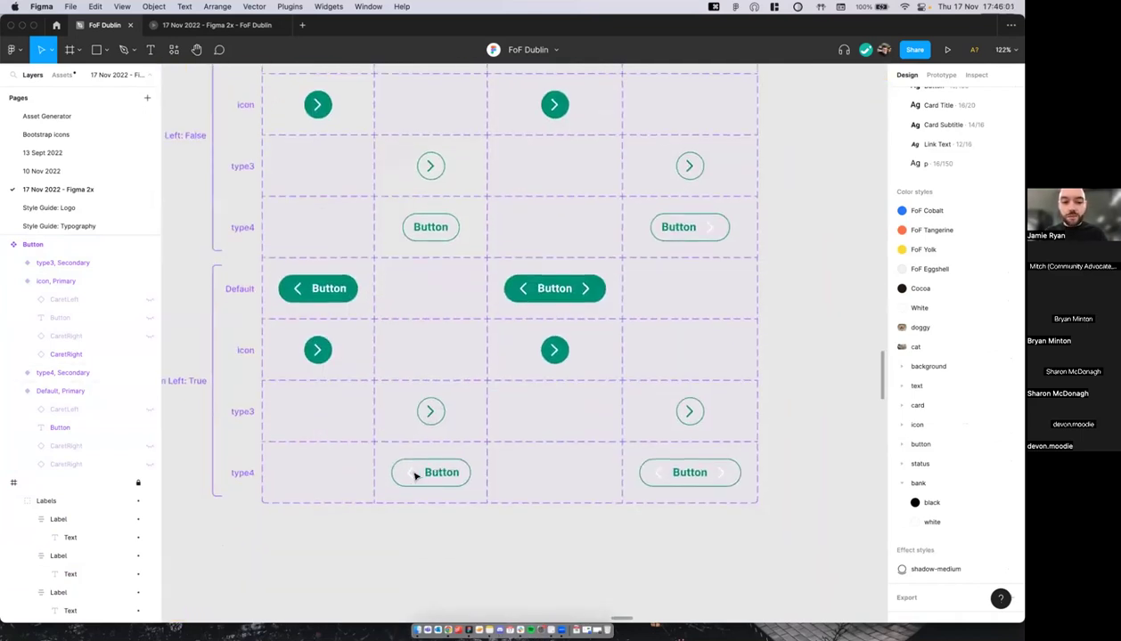
scroll(413, 465, "down", 3)
scroll(413, 465, "up", 2)
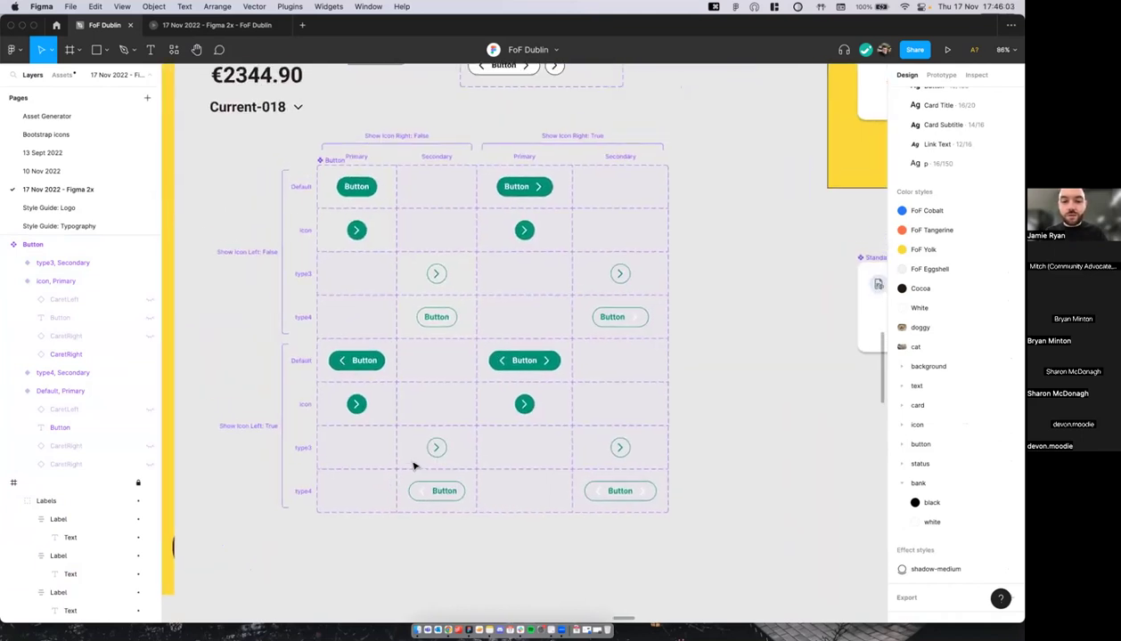
scroll(431, 188, "left", 1)
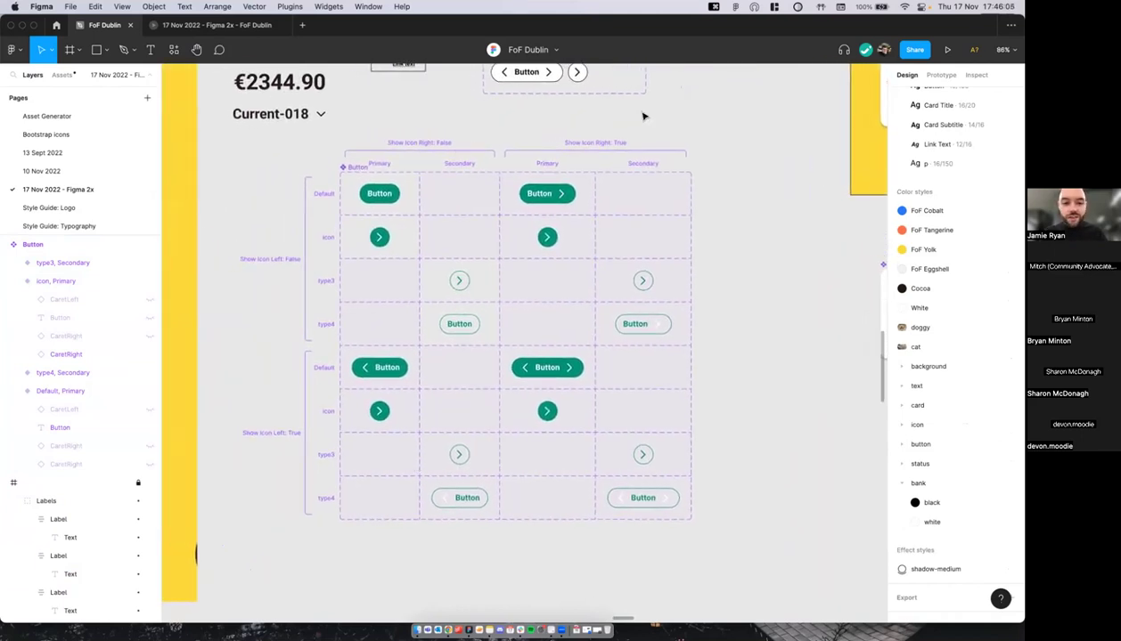
scroll(477, 381, "down", 2)
scroll(477, 380, "up", 4)
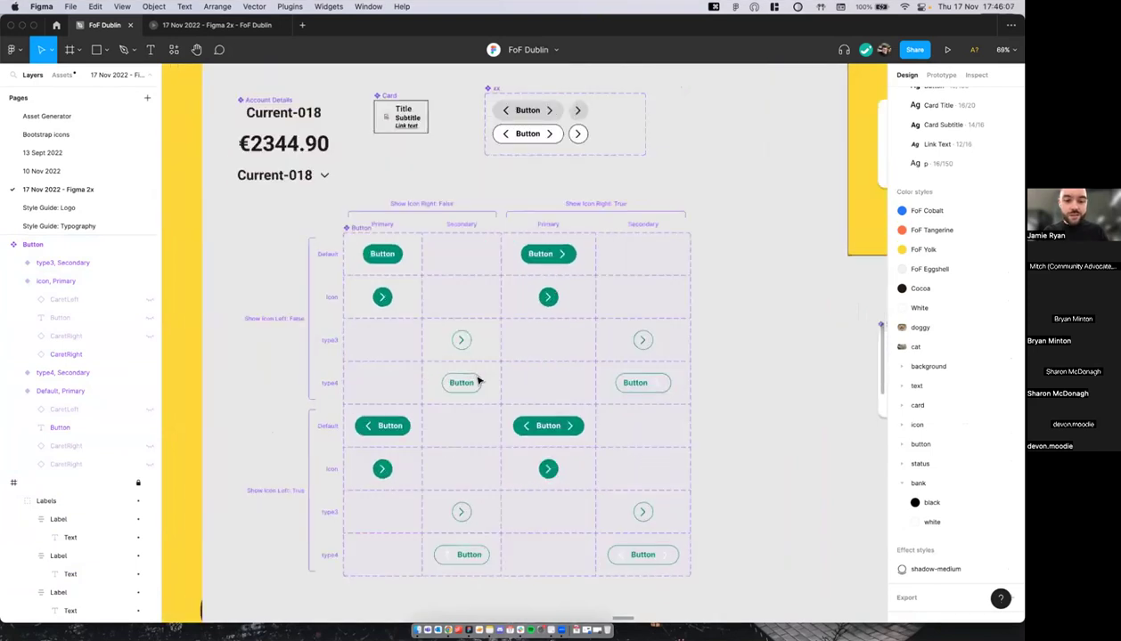
scroll(478, 381, "down", 1)
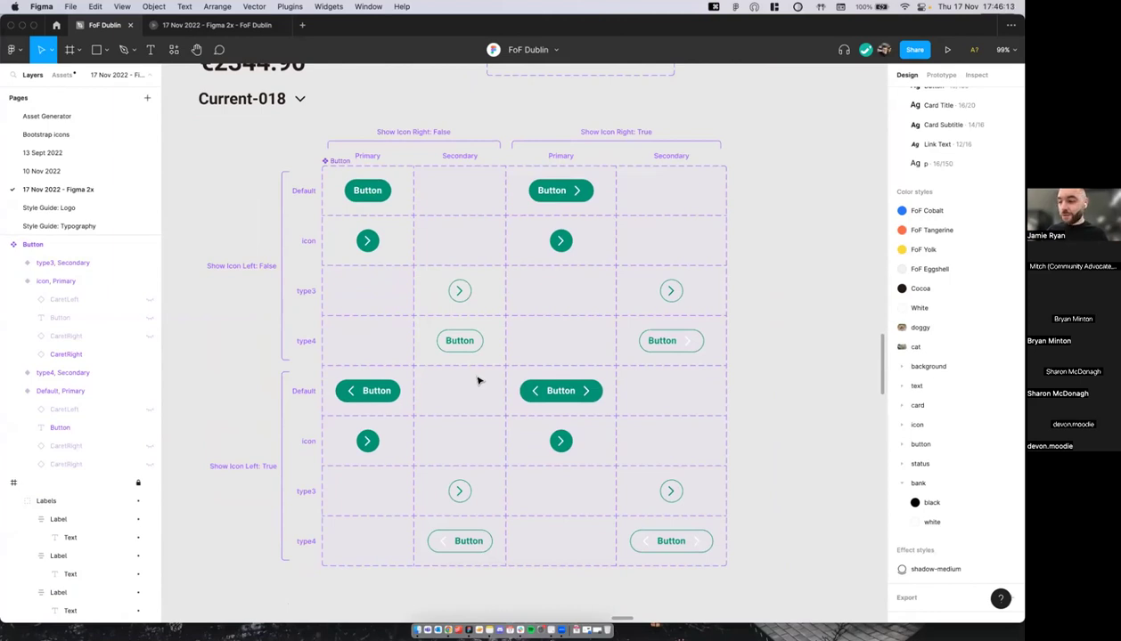
scroll(478, 380, "down", 2)
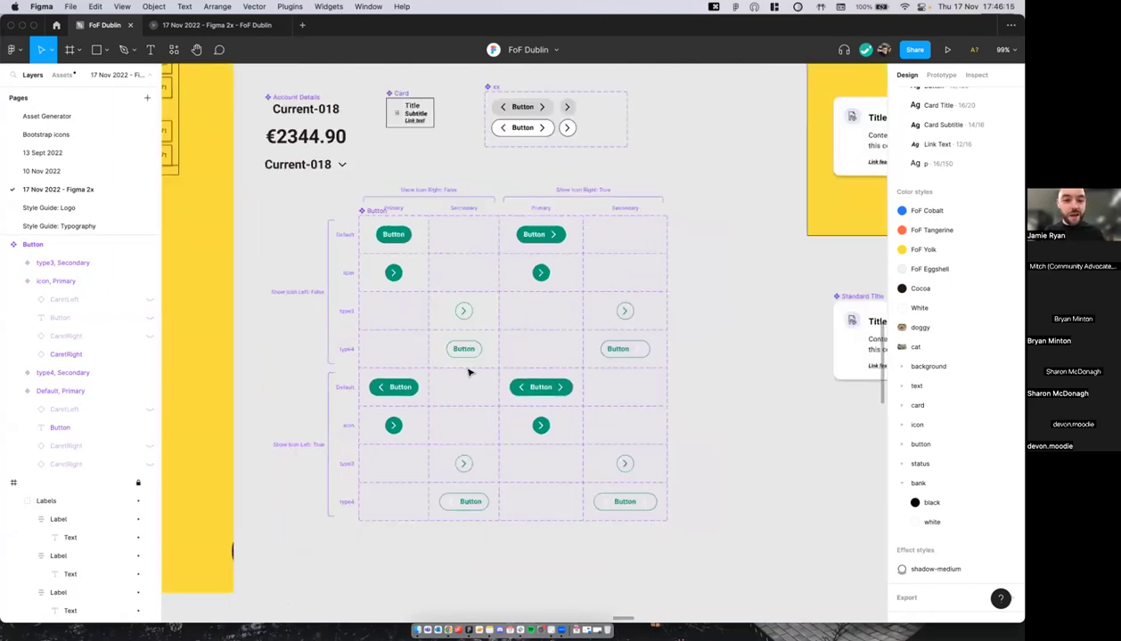
scroll(414, 324, "up", 3)
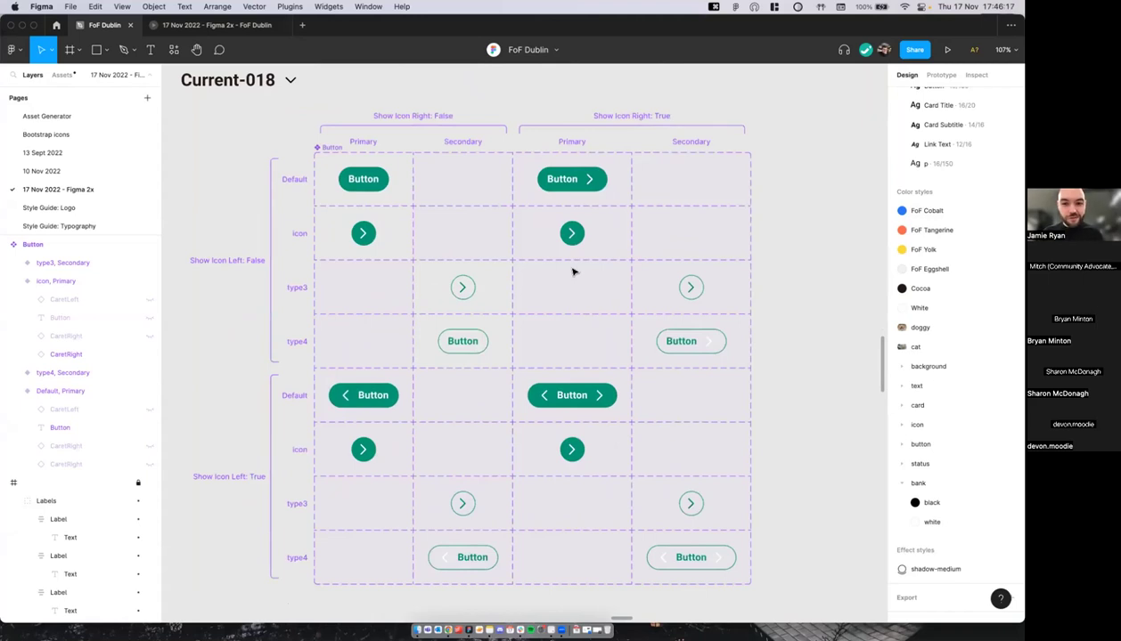
scroll(532, 233, "down", 3)
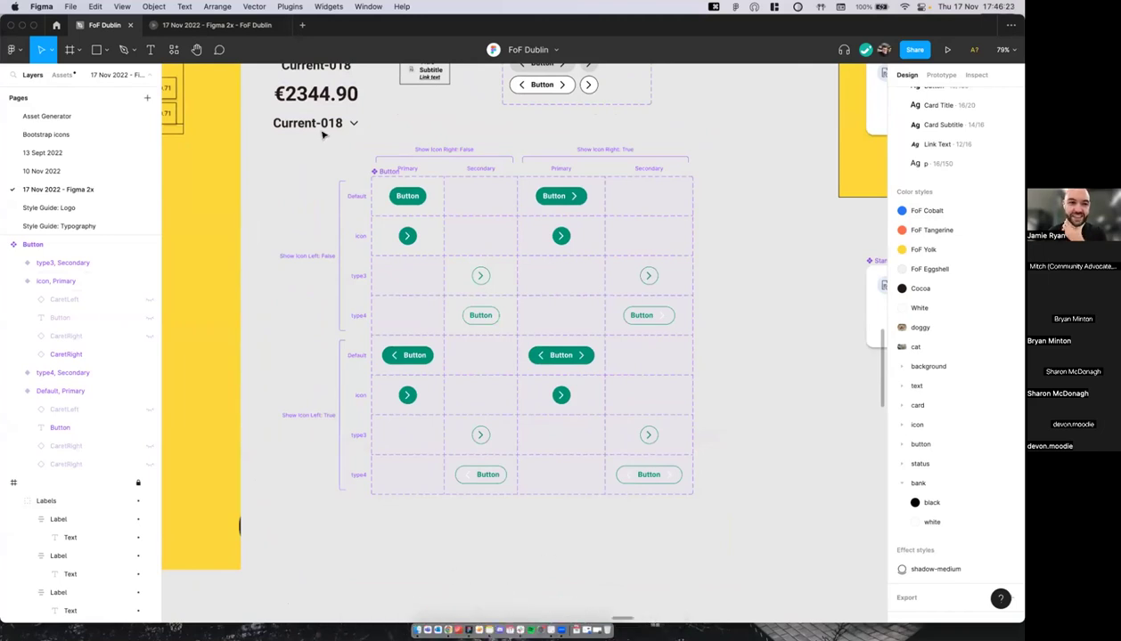
Step: Separate the "17 Nov 2022 - Figma 2x" presentation into its own window and return to the FoF Dublin file
left_click(304, 26)
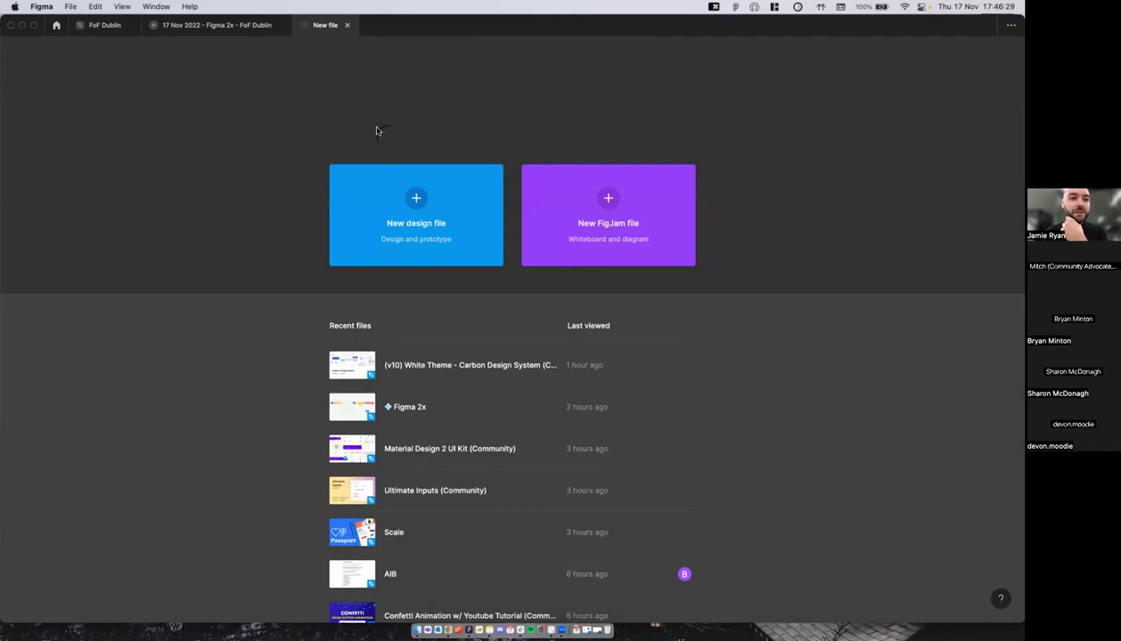
left_click(198, 26)
left_click(105, 28)
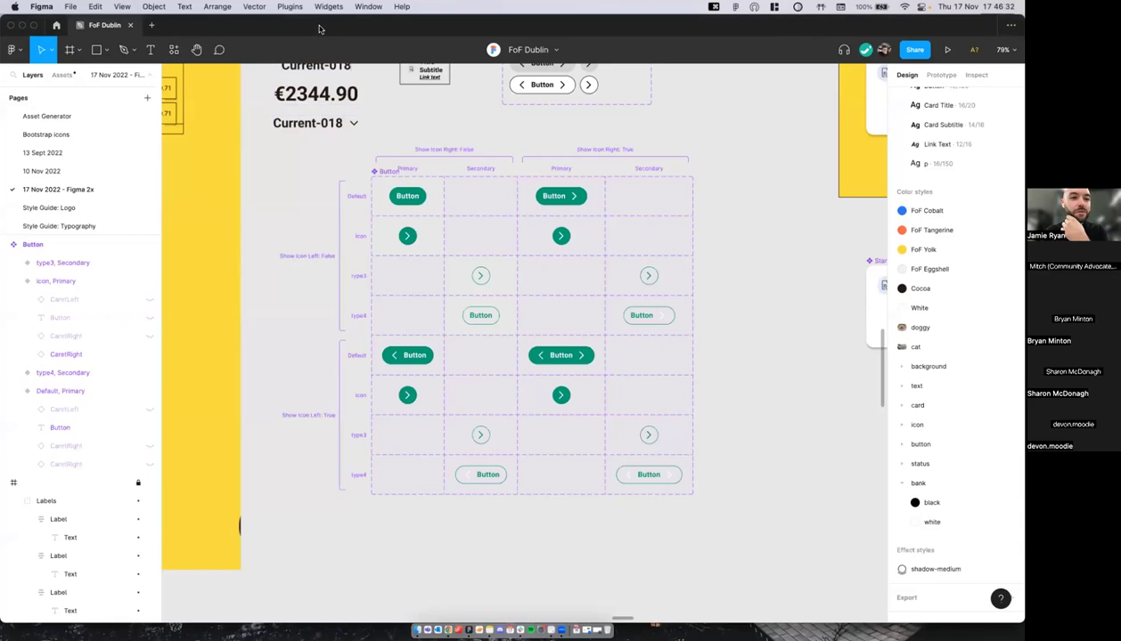
left_click_drag(316, 28, 317, 640)
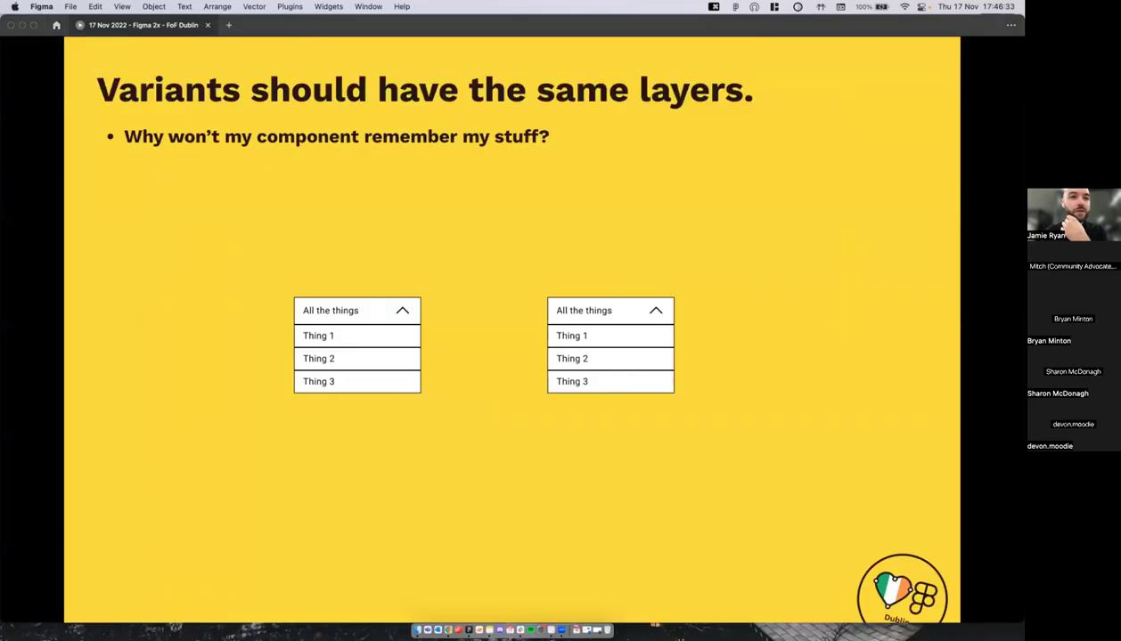
left_click_drag(259, 24, 258, 640)
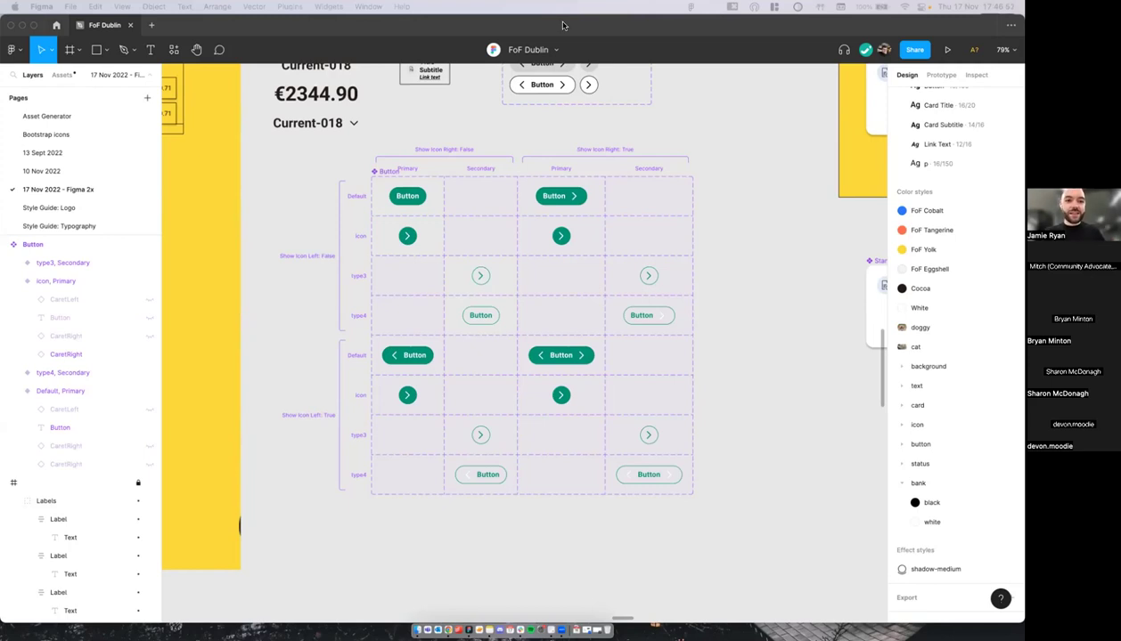
Step: Undo the embedded property table around the Button component set
left_click(744, 196)
key("super+z")
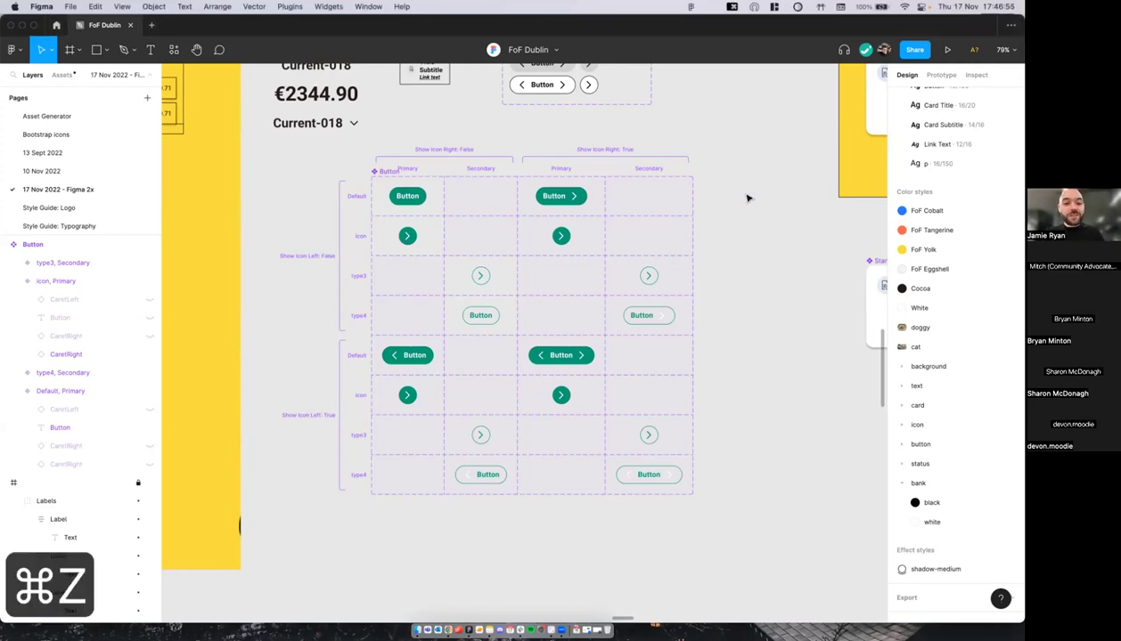
key("super+z")
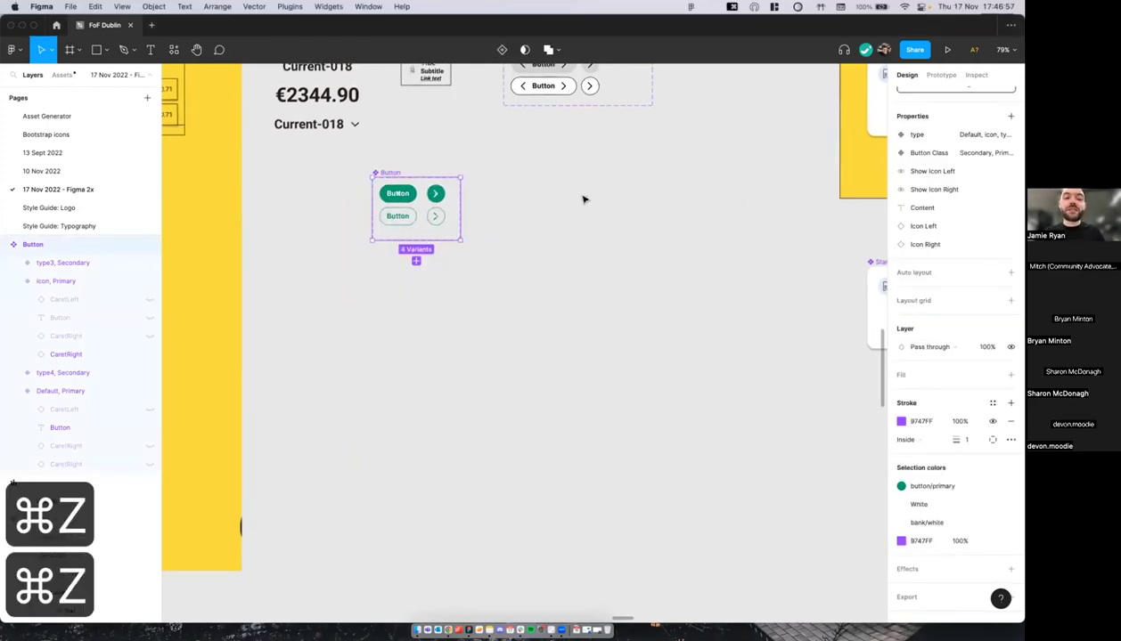
Step: Run Propstar on the Button component set to create a standalone table of its instances
scroll(585, 200, "up", 1)
left_click(422, 202)
left_click_drag(411, 201, 408, 219)
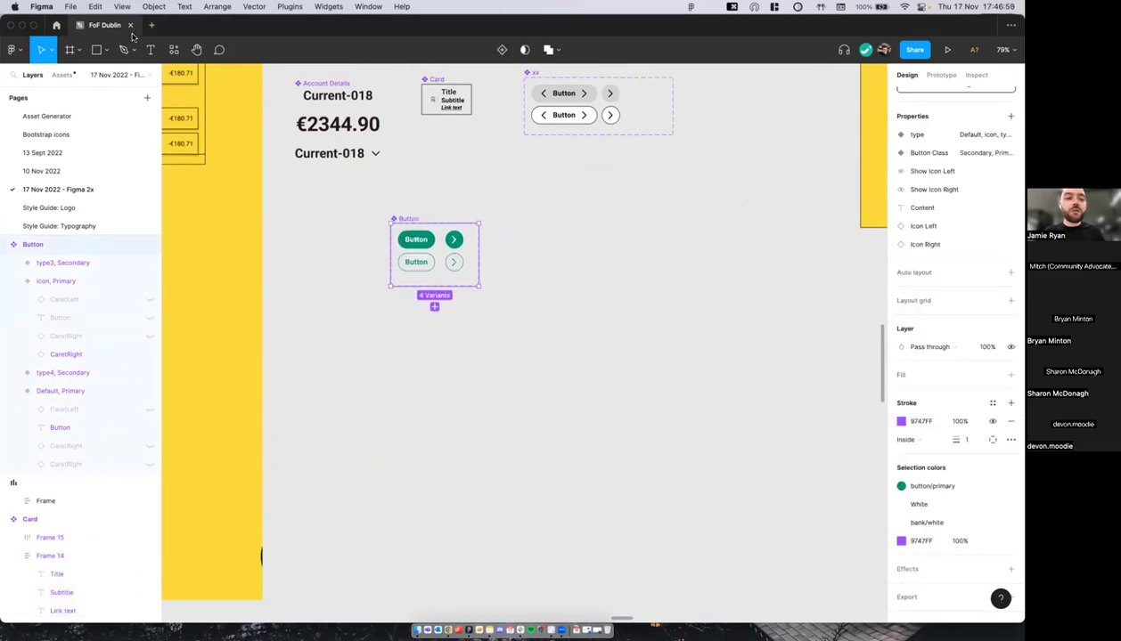
left_click(175, 50)
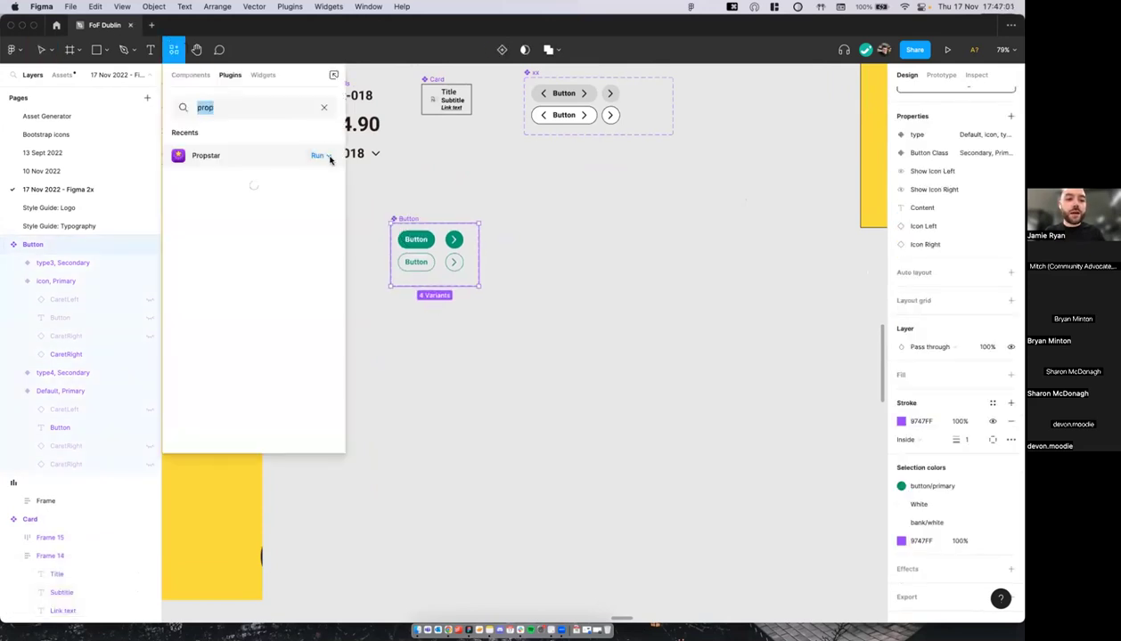
left_click(327, 156)
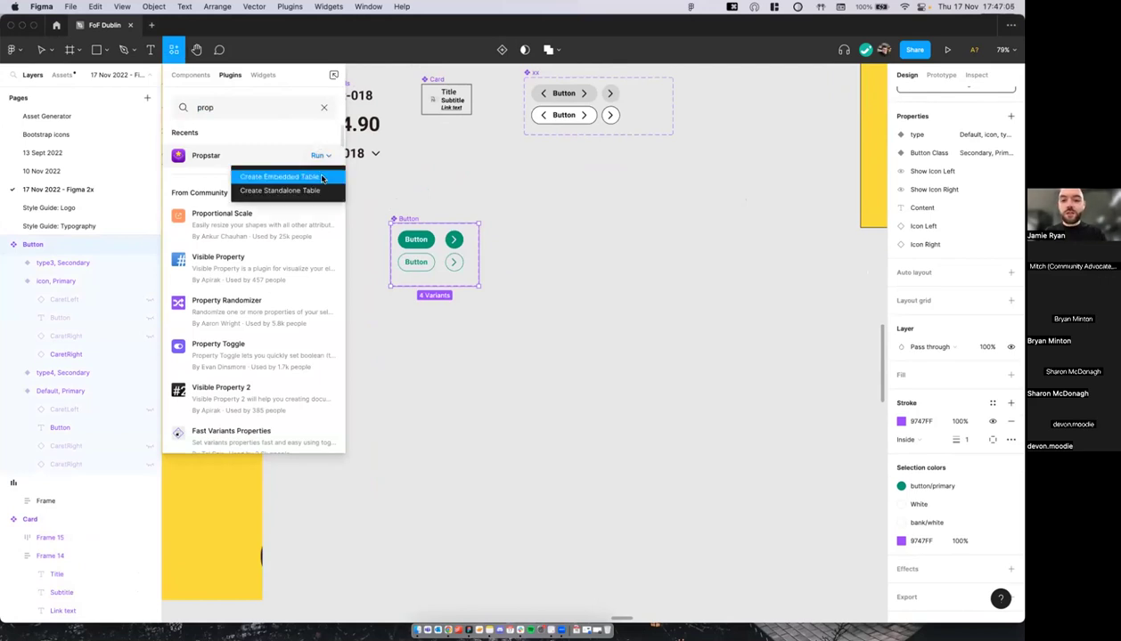
left_click(323, 191)
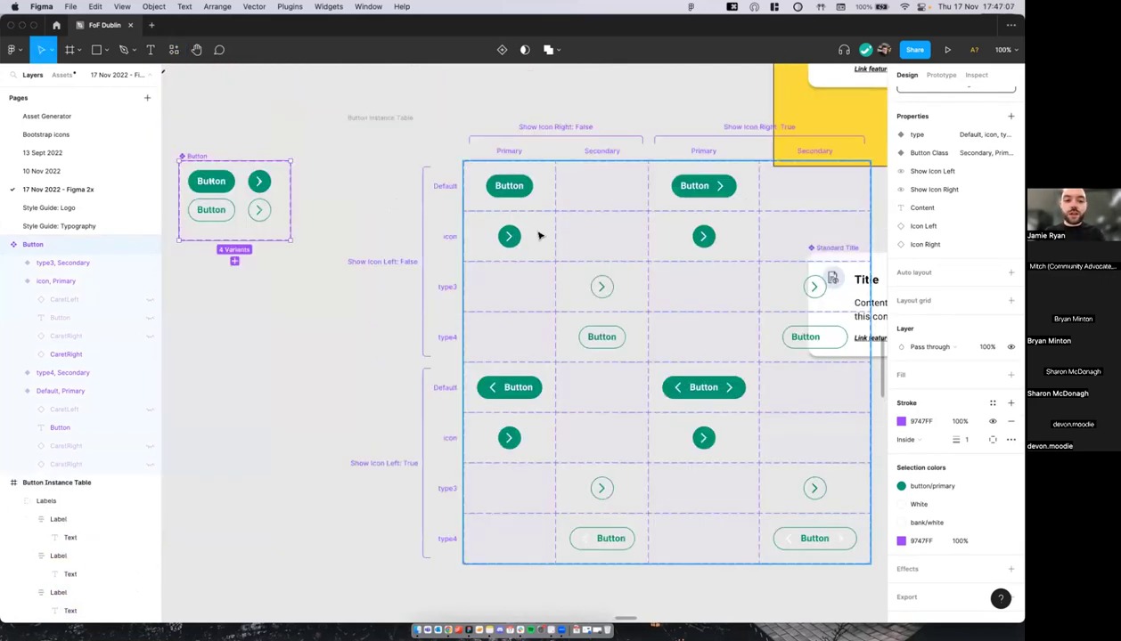
Step: Try repositioning the Button Instance Table, and undo the move and the table's creation
left_click_drag(499, 239, 455, 298)
key("super+z")
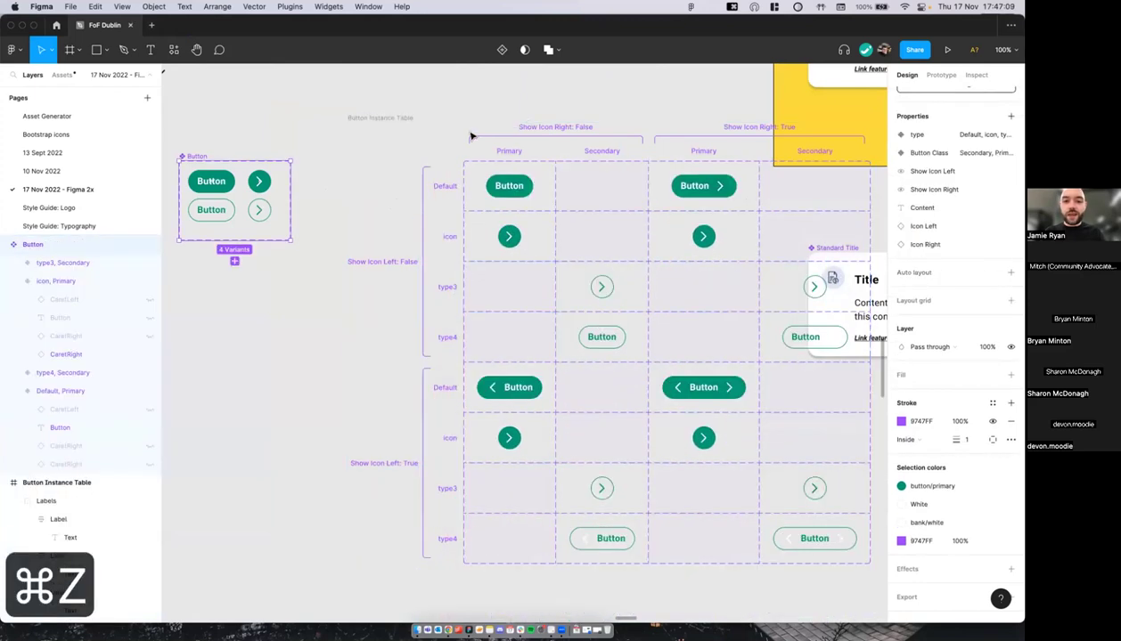
scroll(371, 228, "down", 5)
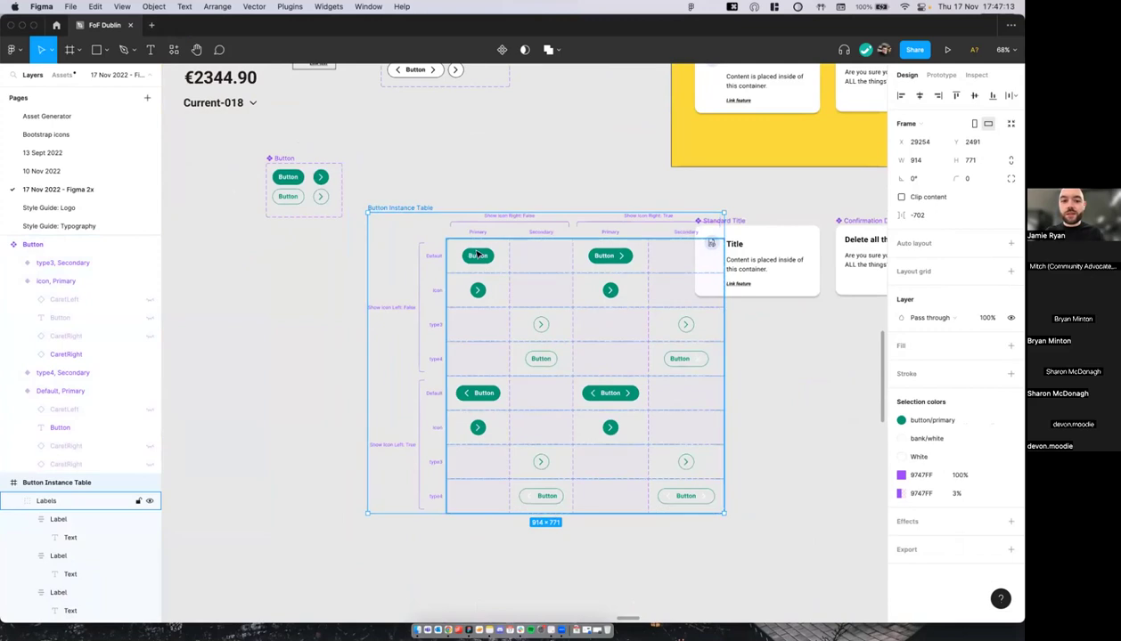
key("super+z")
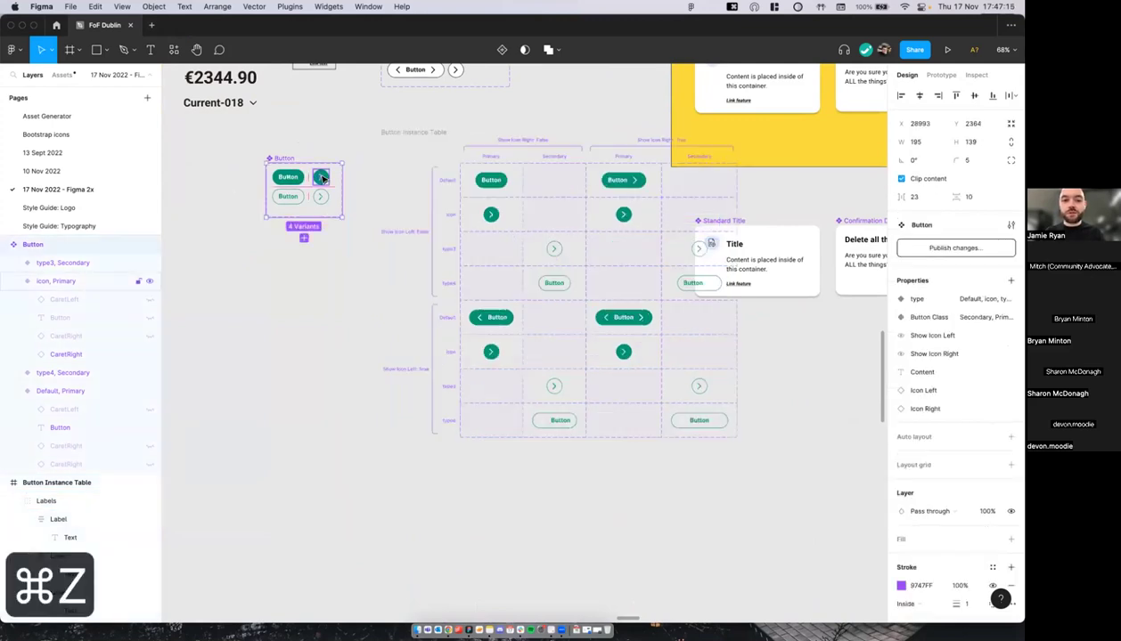
key("super+z")
key("super+z")
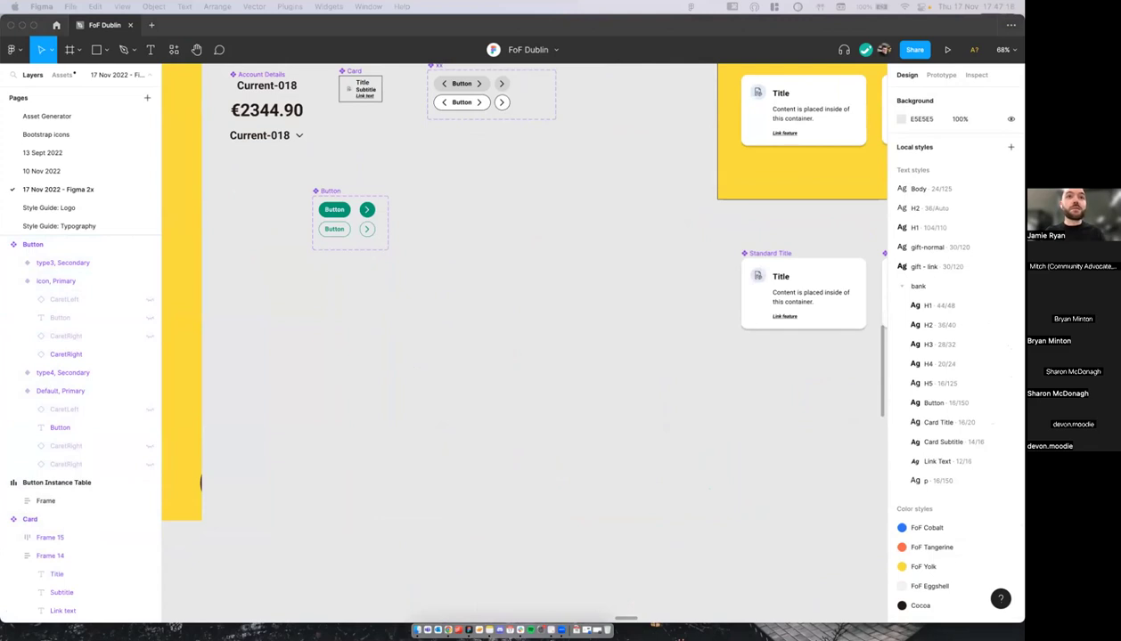
Step: Paste the copied Buttons frame below the Button component set and look over its hover, focus and inactive states
key("super+c")
key("super+c")
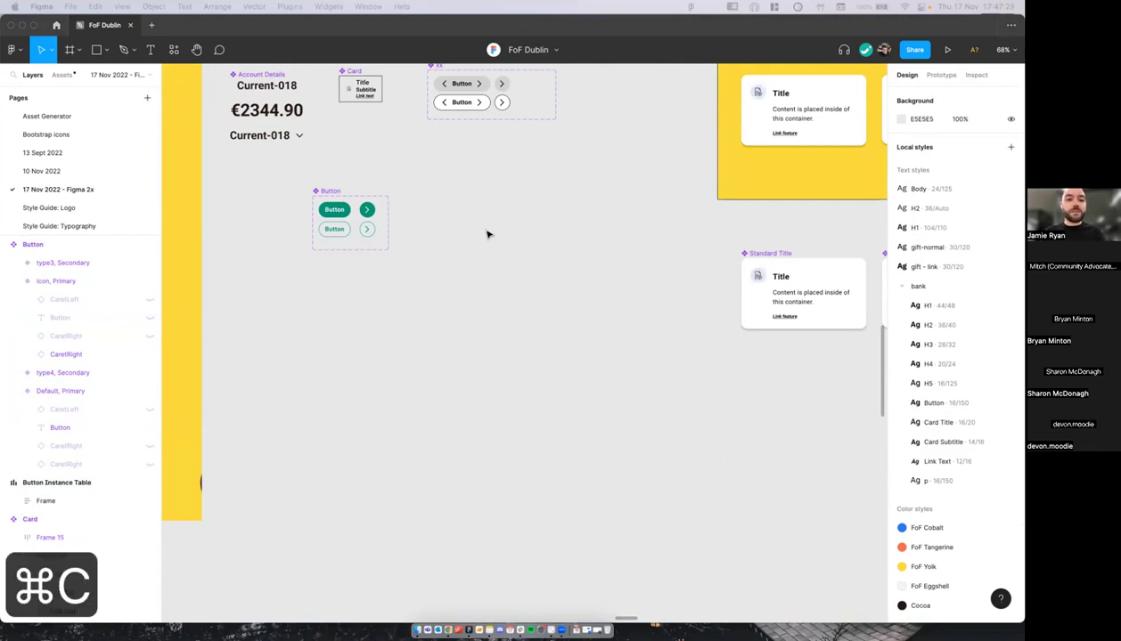
scroll(488, 234, "down", 3)
scroll(510, 346, "right", 1)
key("super+v")
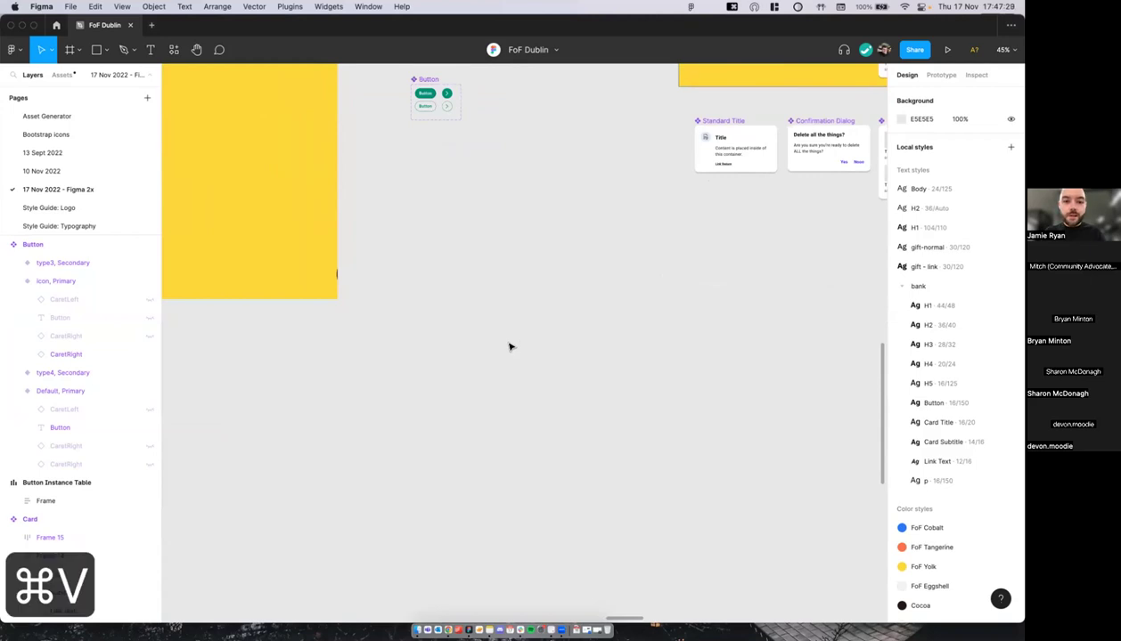
scroll(472, 328, "up", 5)
scroll(470, 330, "up", 2)
scroll(471, 330, "down", 2)
scroll(471, 330, "up", 1)
scroll(470, 330, "right", 3)
scroll(470, 330, "down", 2)
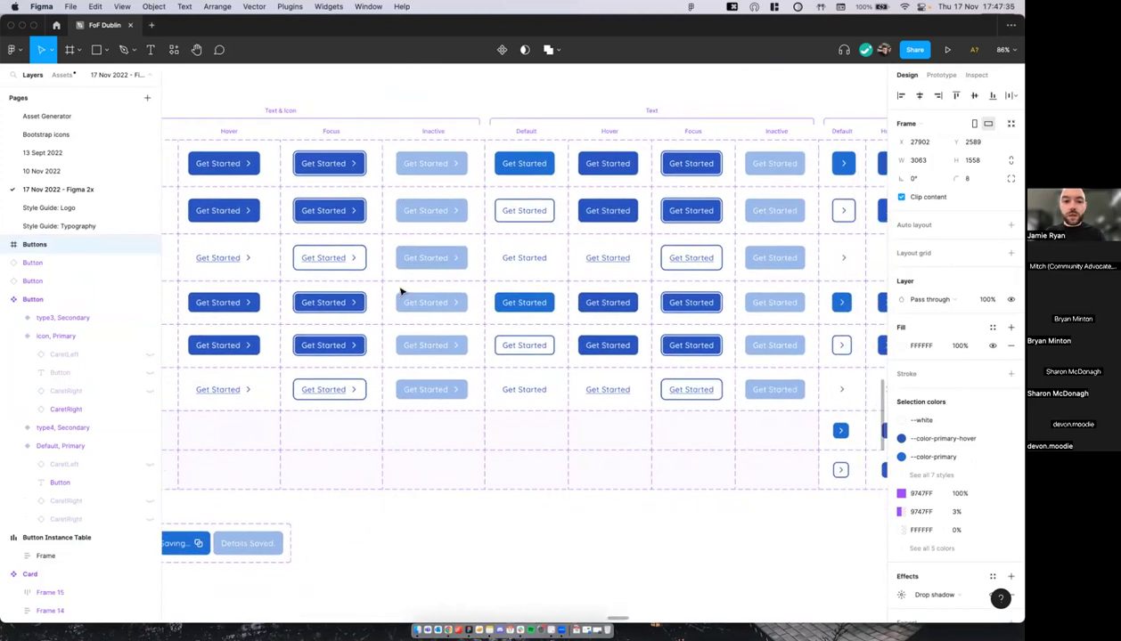
Step: Examine the Buttons table's Text & Icon, Text and Icon variants across their default, hover, focus and inactive states
scroll(491, 281, "right", 2)
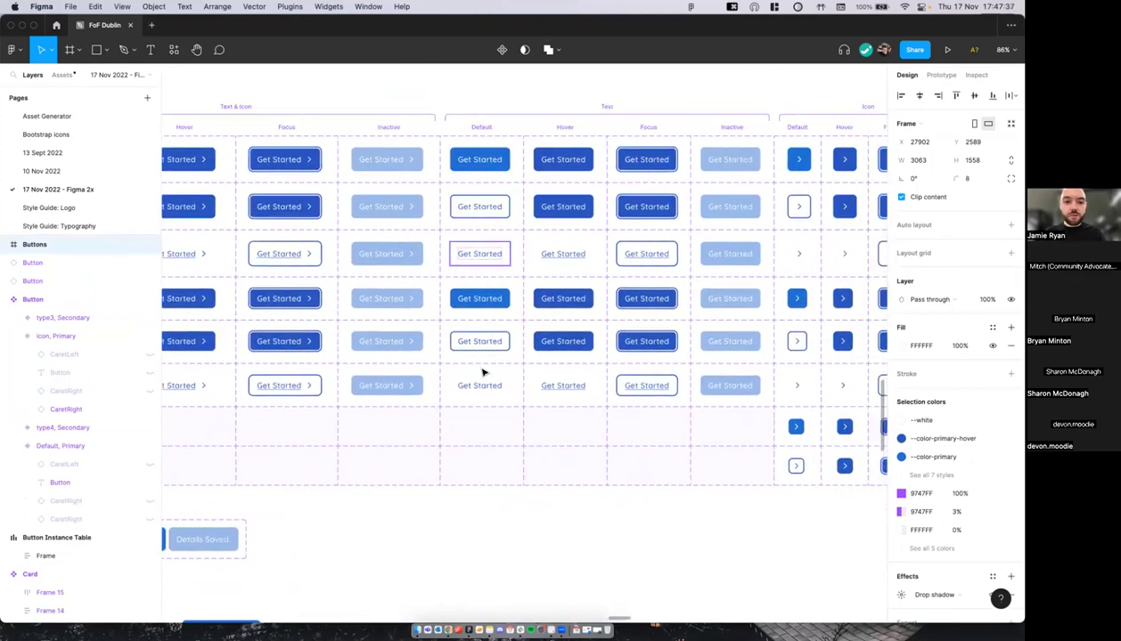
scroll(494, 339, "right", 2)
scroll(494, 339, "up", 1)
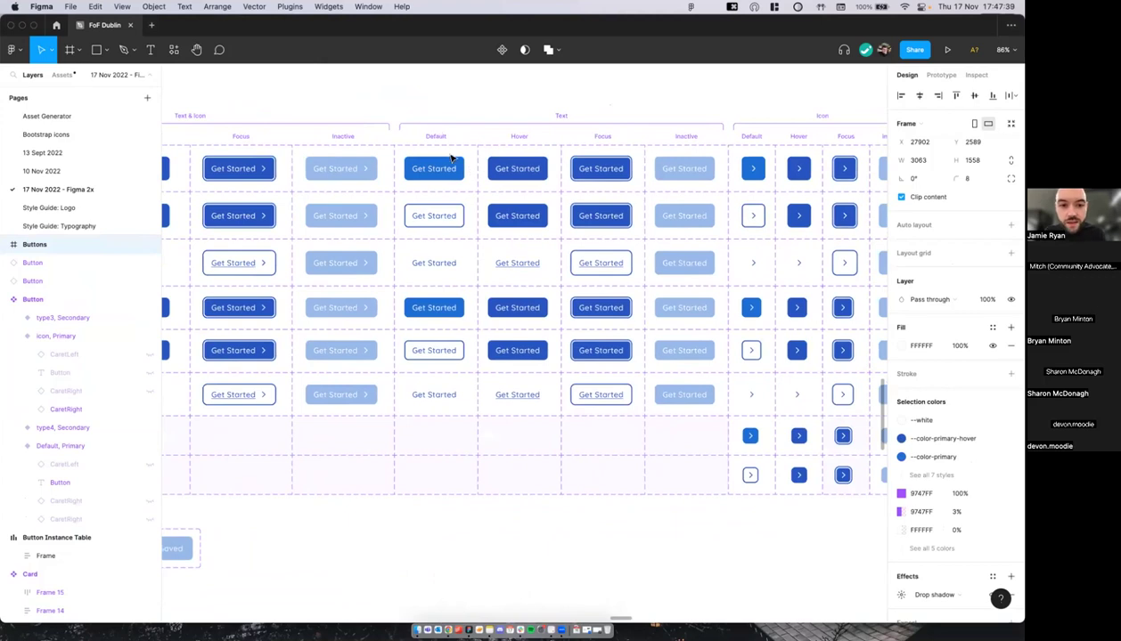
scroll(452, 158, "left", 4)
scroll(451, 158, "down", 1)
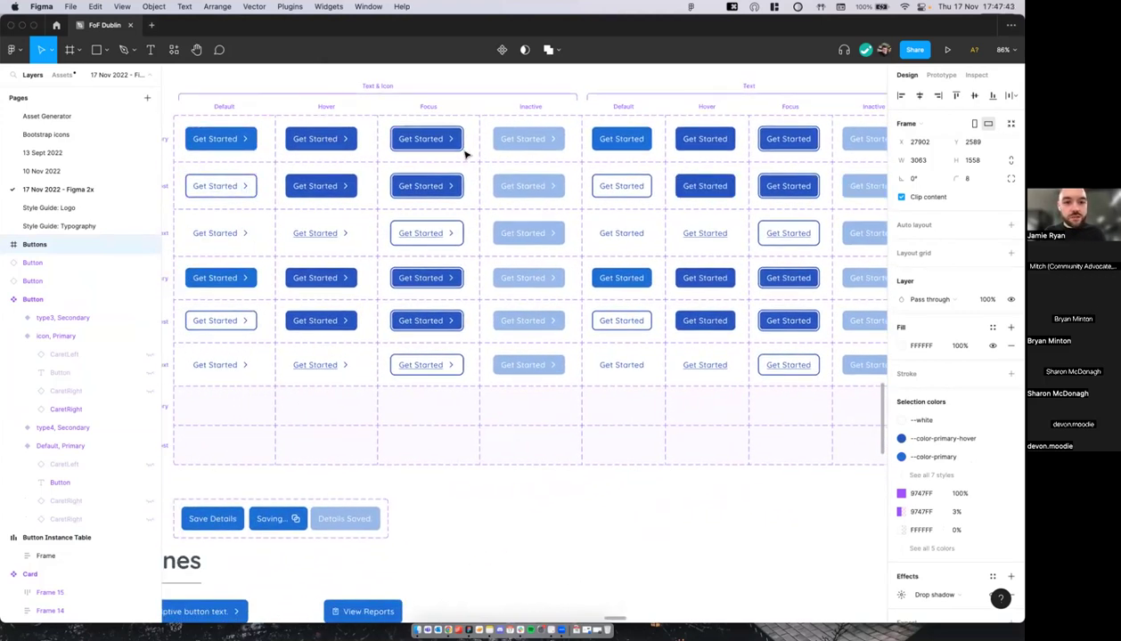
scroll(506, 181, "right", 7)
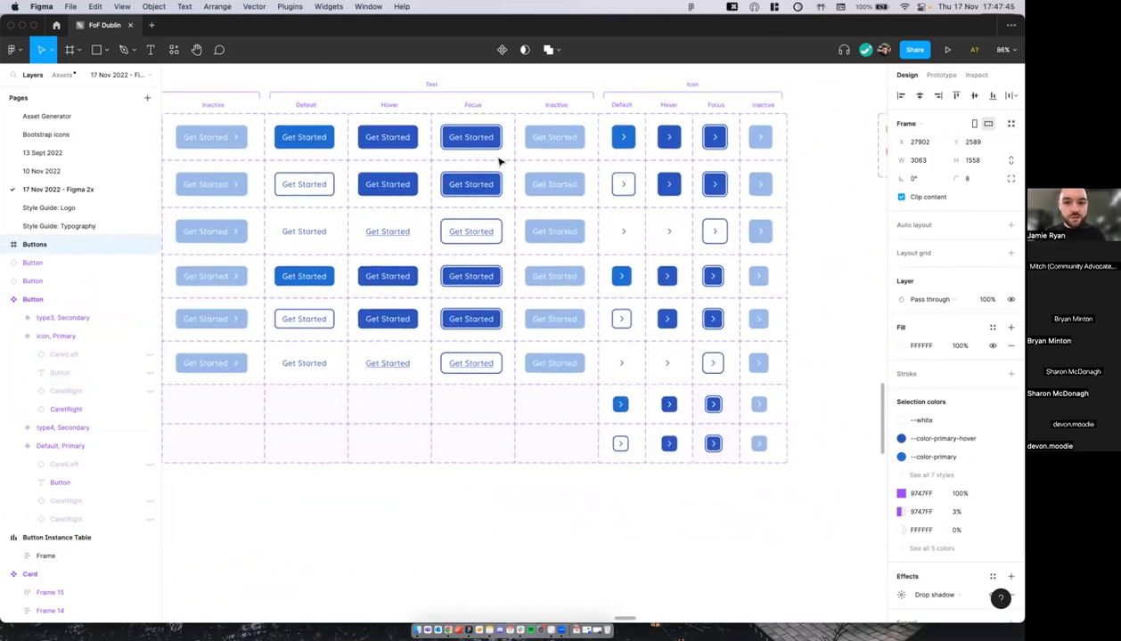
scroll(650, 199, "left", 2)
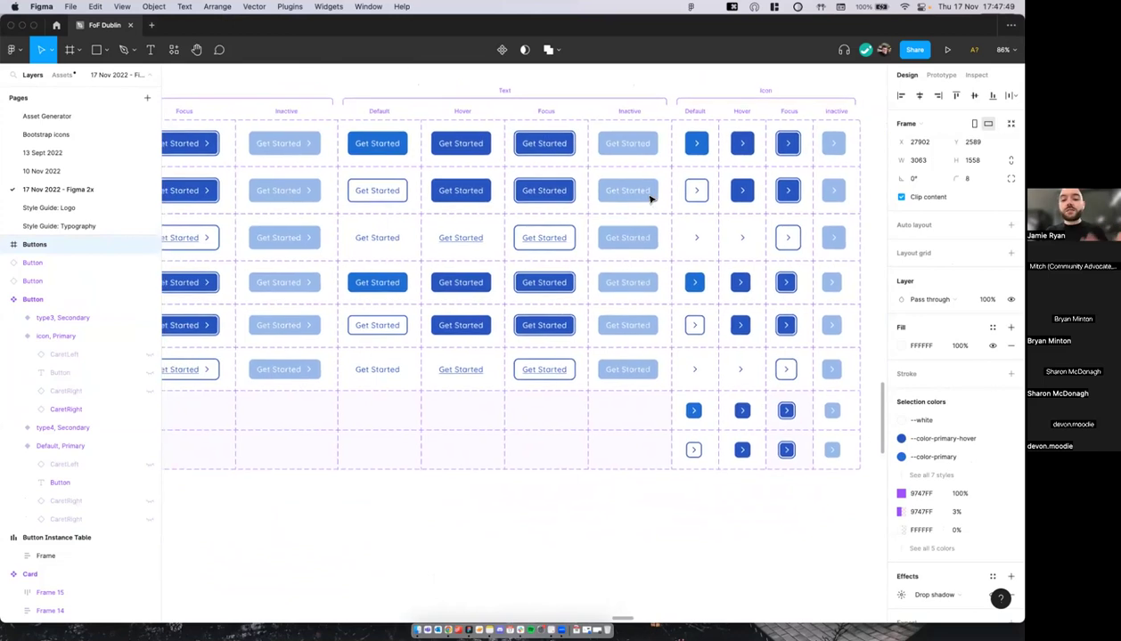
scroll(650, 198, "left", 1)
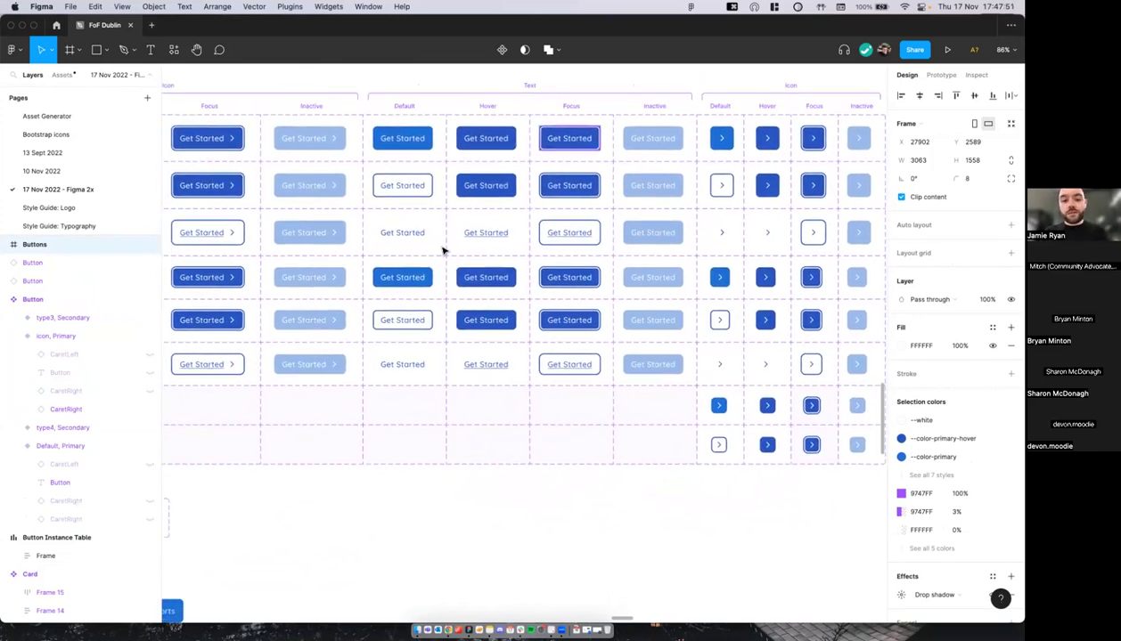
scroll(693, 325, "left", 1)
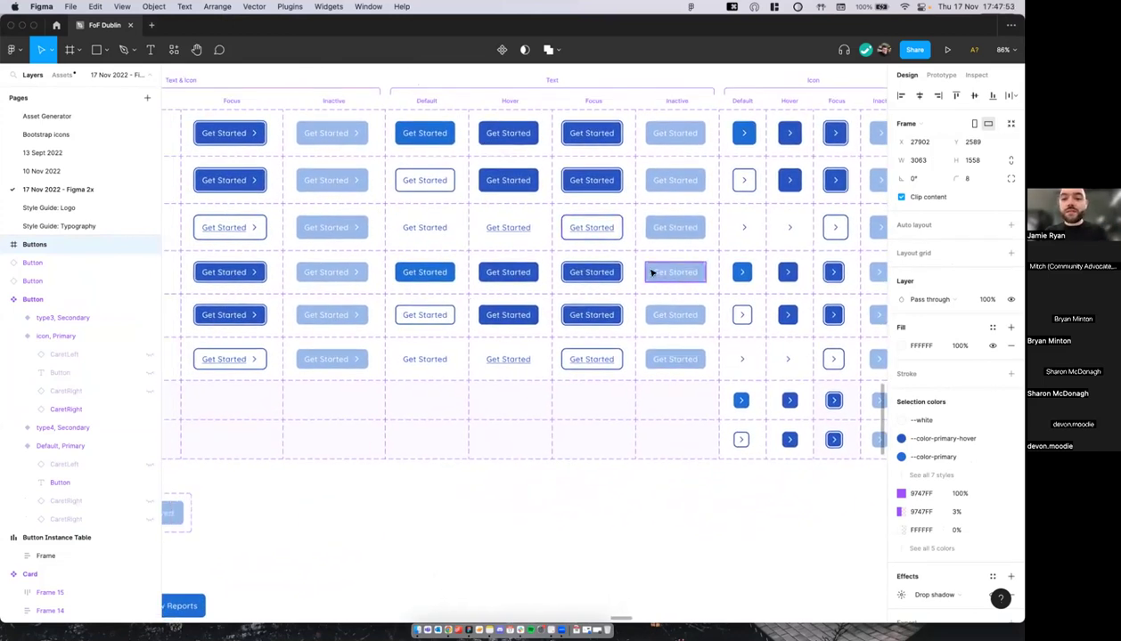
Step: Delete the pasted Buttons frame below the green Button component set and return to the component sets
key("BackSpace")
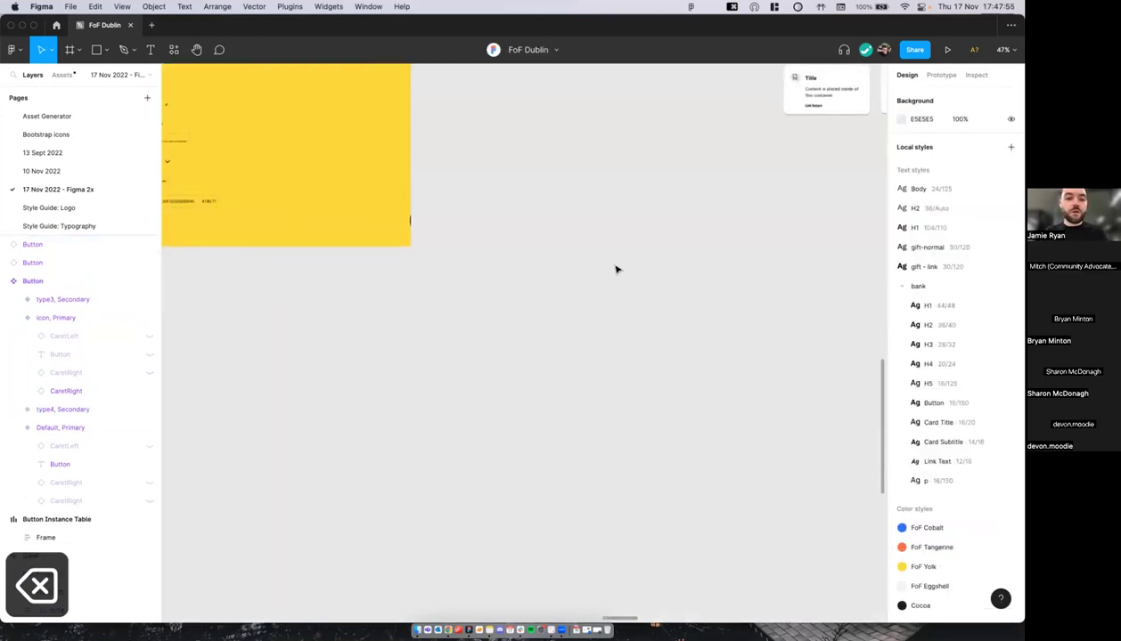
scroll(615, 269, "down", 3)
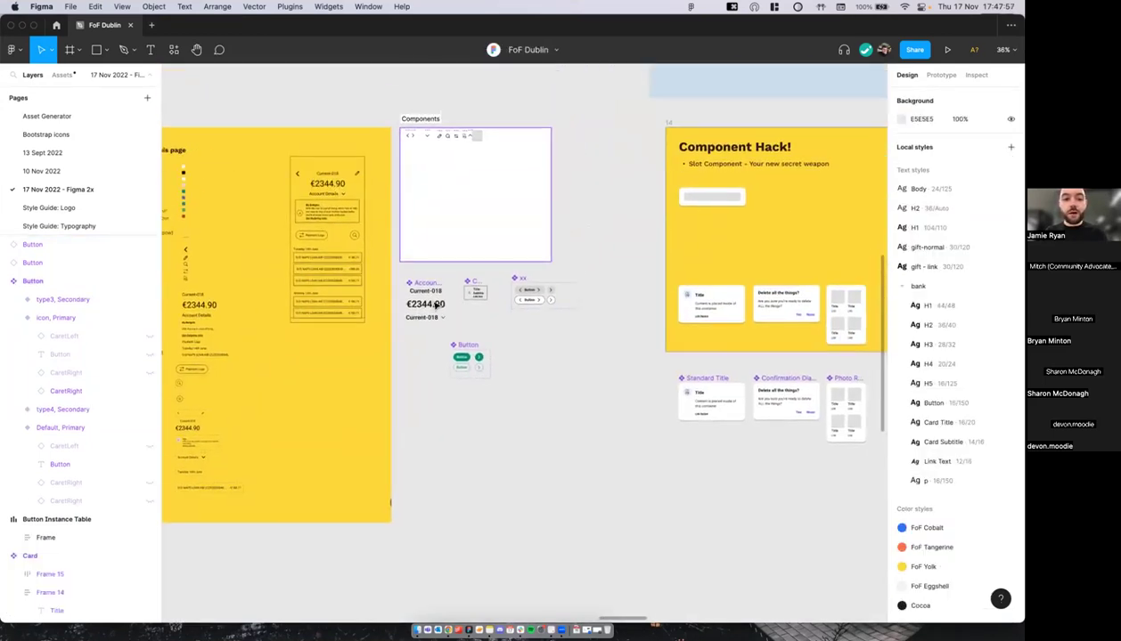
scroll(436, 305, "up", 5)
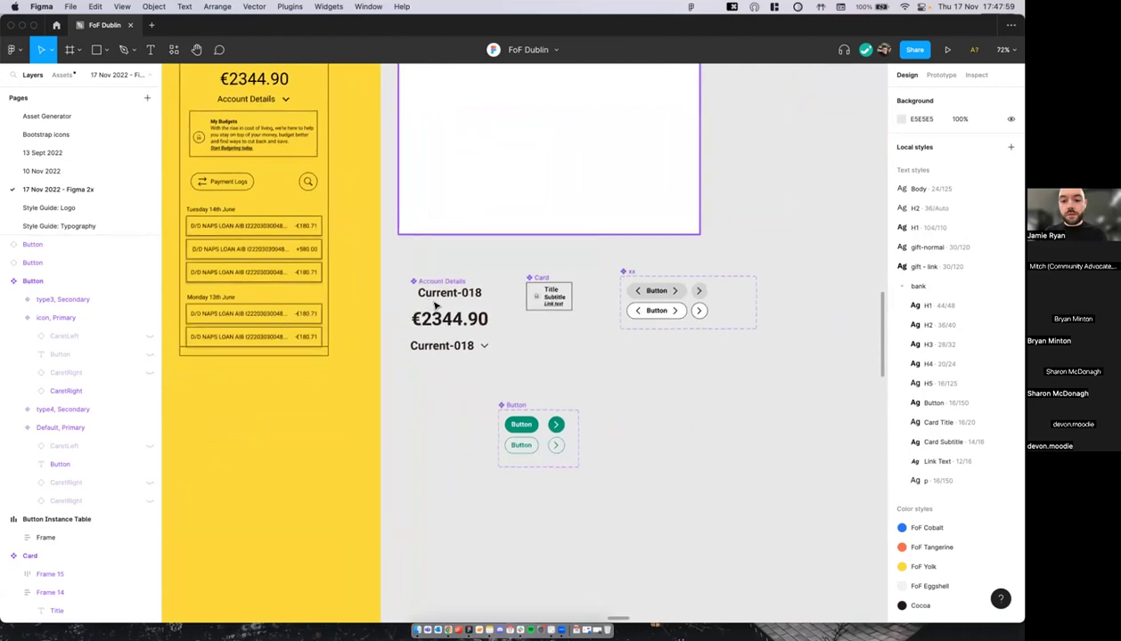
scroll(470, 386, "right", 2)
key("super+z")
left_click(524, 343)
scroll(525, 344, "left", 2)
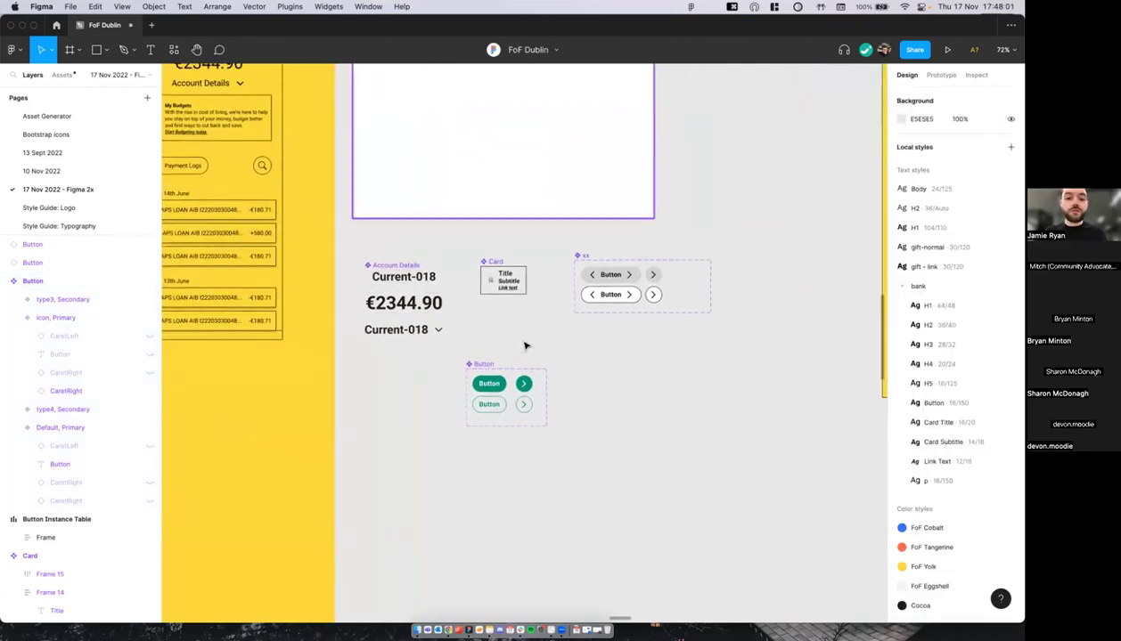
Step: Look over the account screen mock-up and the "Component Hack!" slide with its title card, confirmation dialog and photo reel card
scroll(409, 376, "down", 1)
scroll(657, 382, "up", 3)
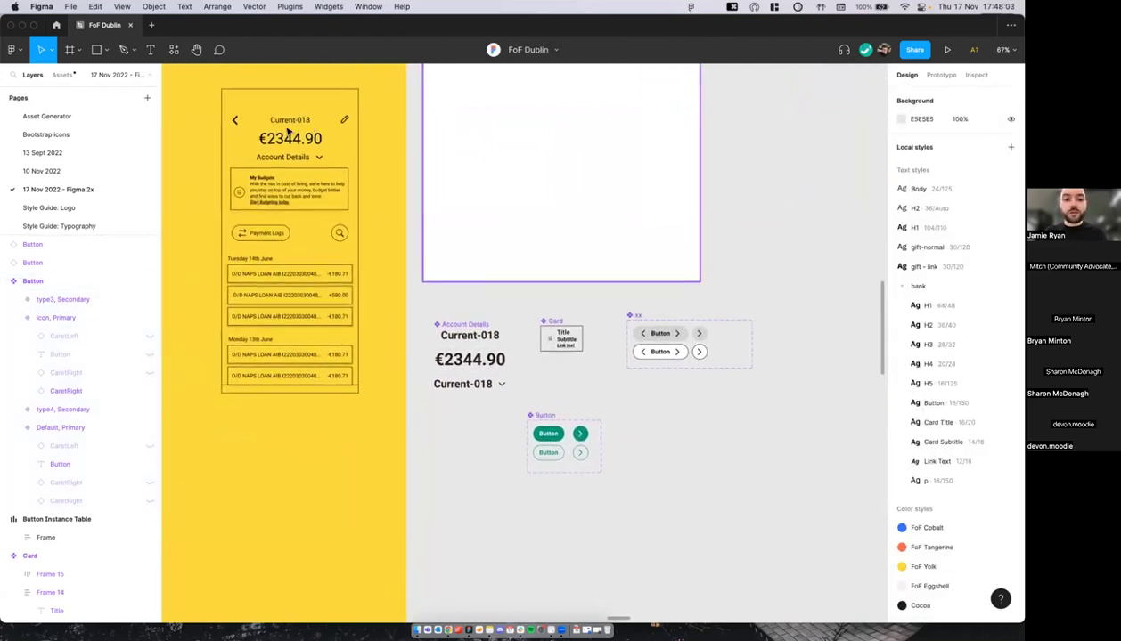
scroll(305, 149, "up", 3)
scroll(366, 300, "down", 2)
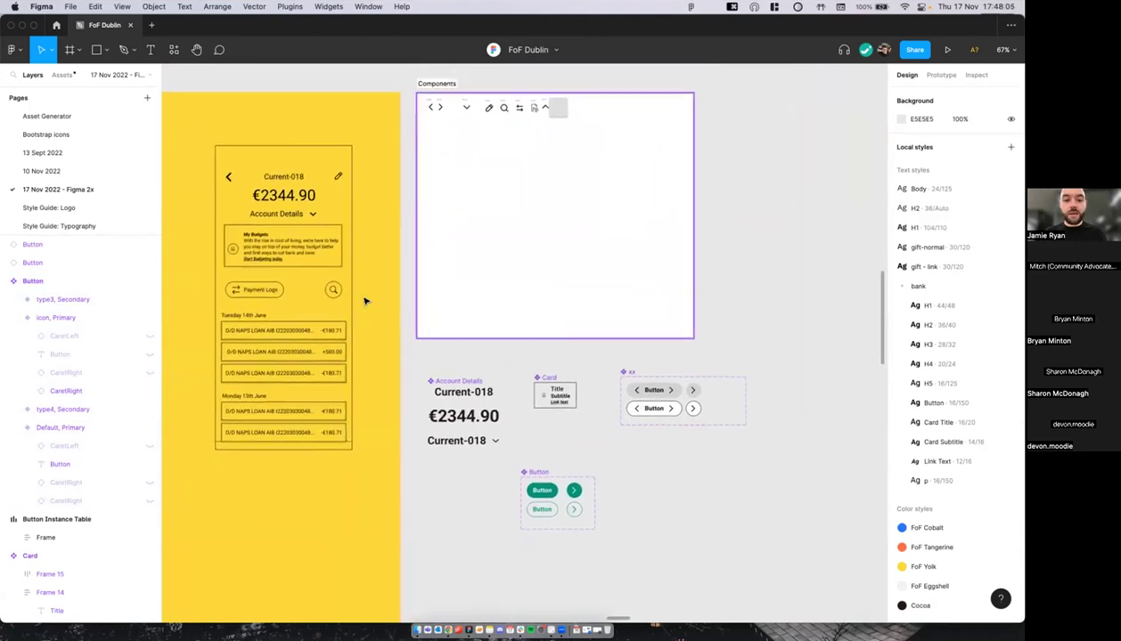
scroll(364, 301, "left", 5)
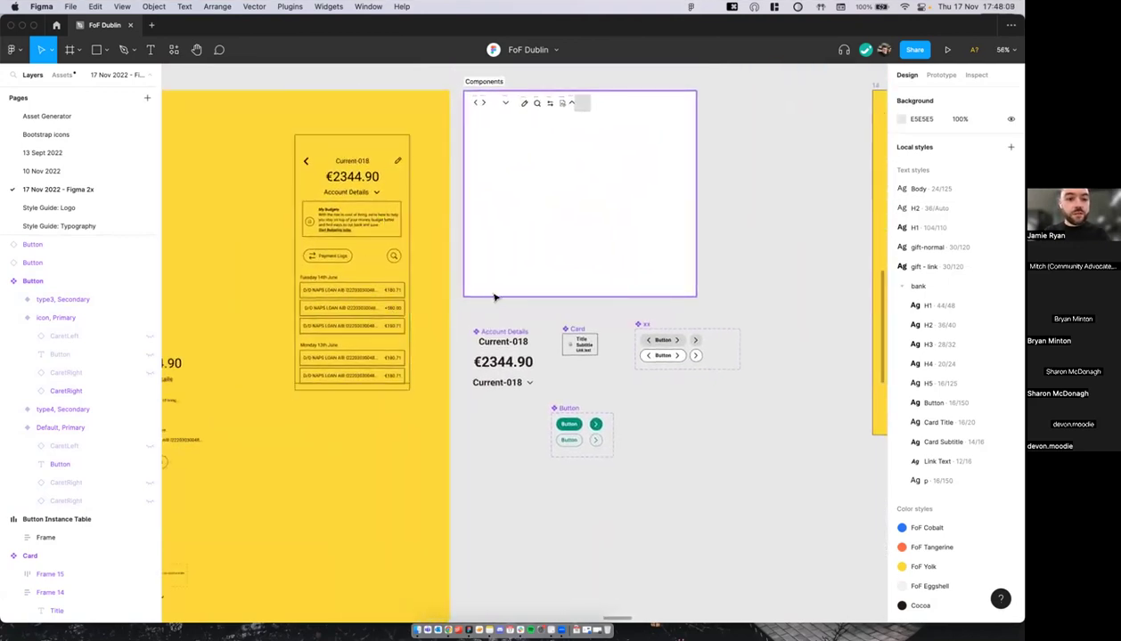
scroll(492, 297, "right", 10)
scroll(494, 297, "right", 8)
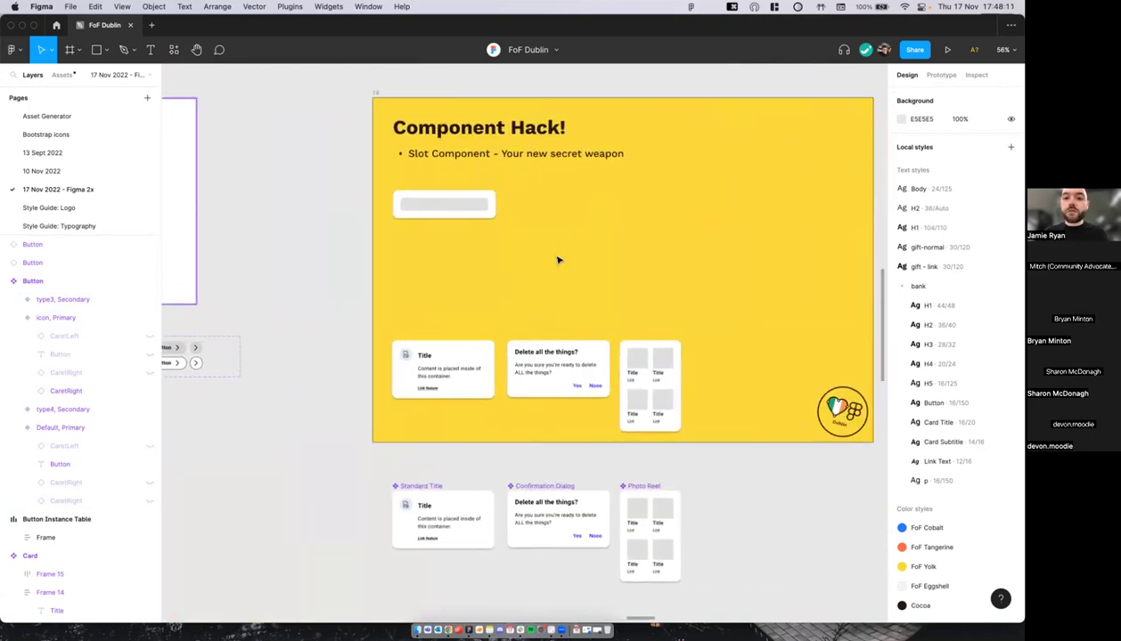
scroll(541, 207, "up", 5)
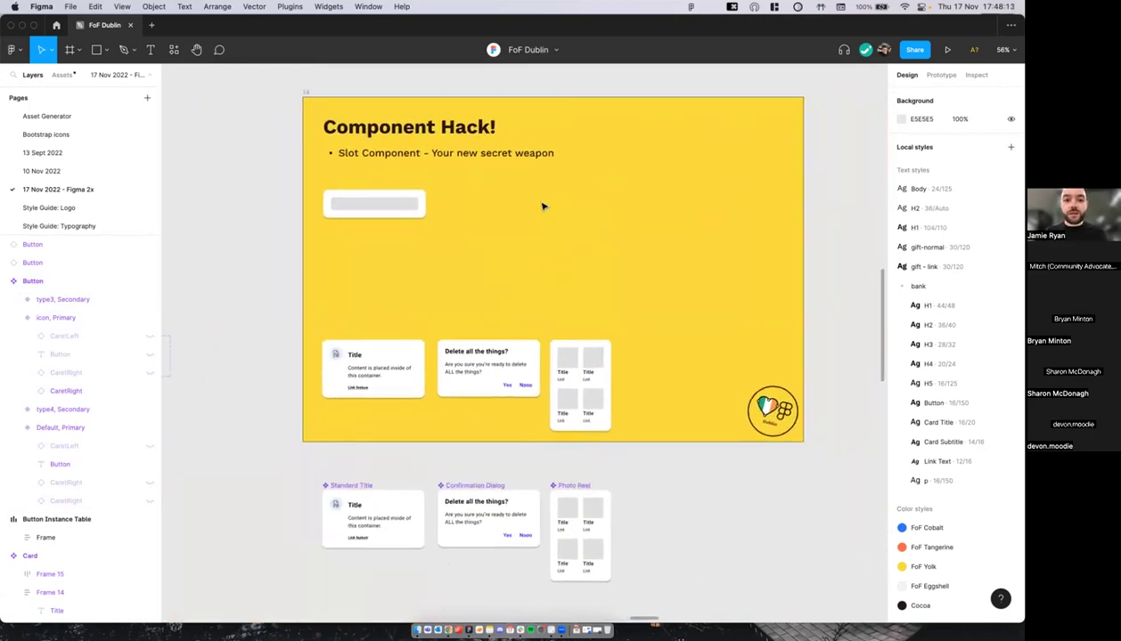
scroll(542, 207, "up", 4)
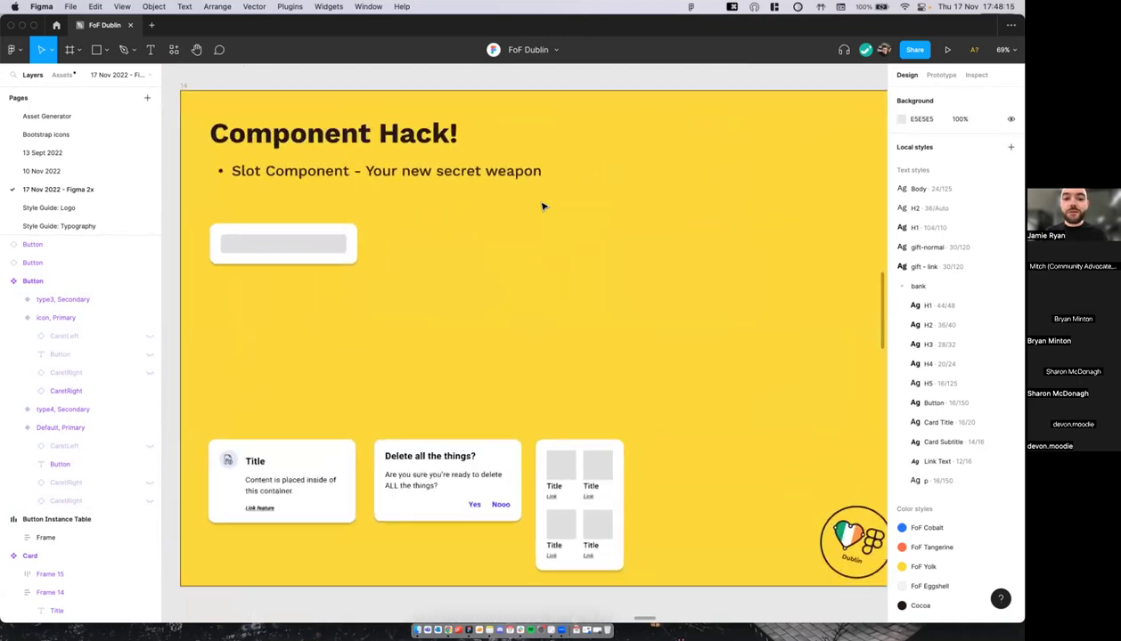
scroll(544, 207, "right", 1)
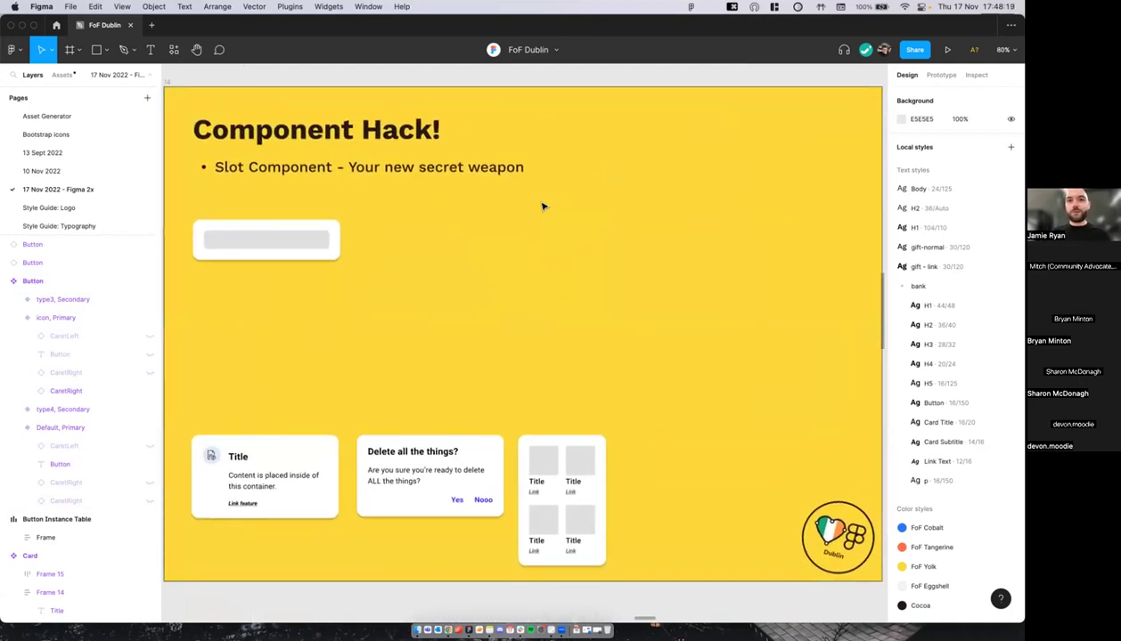
scroll(561, 114, "down", 1)
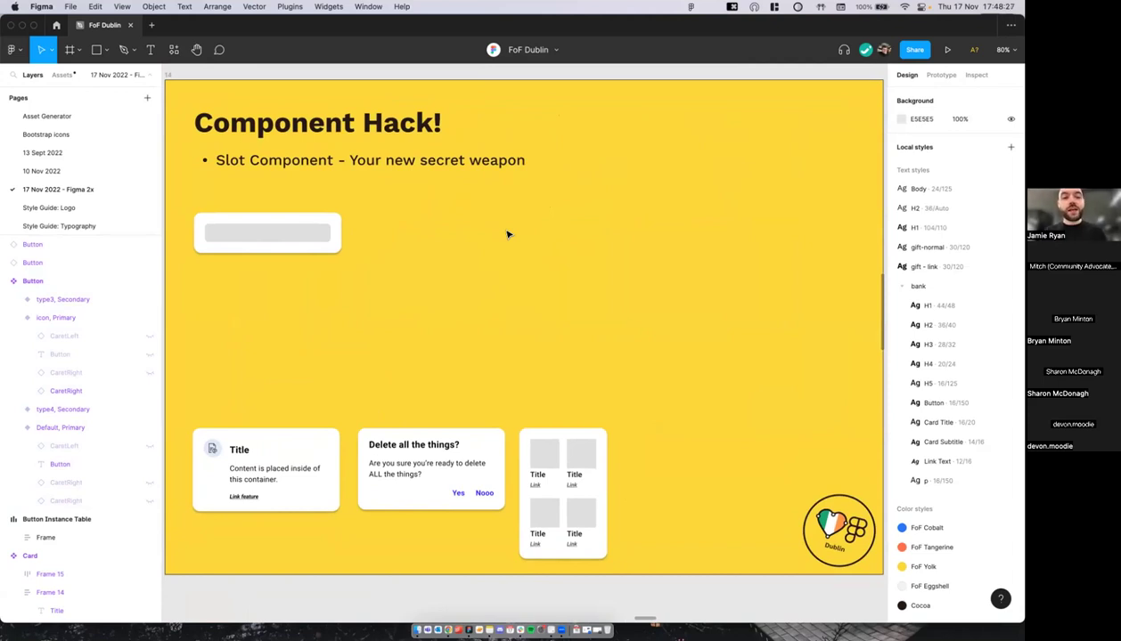
scroll(508, 234, "up", 2)
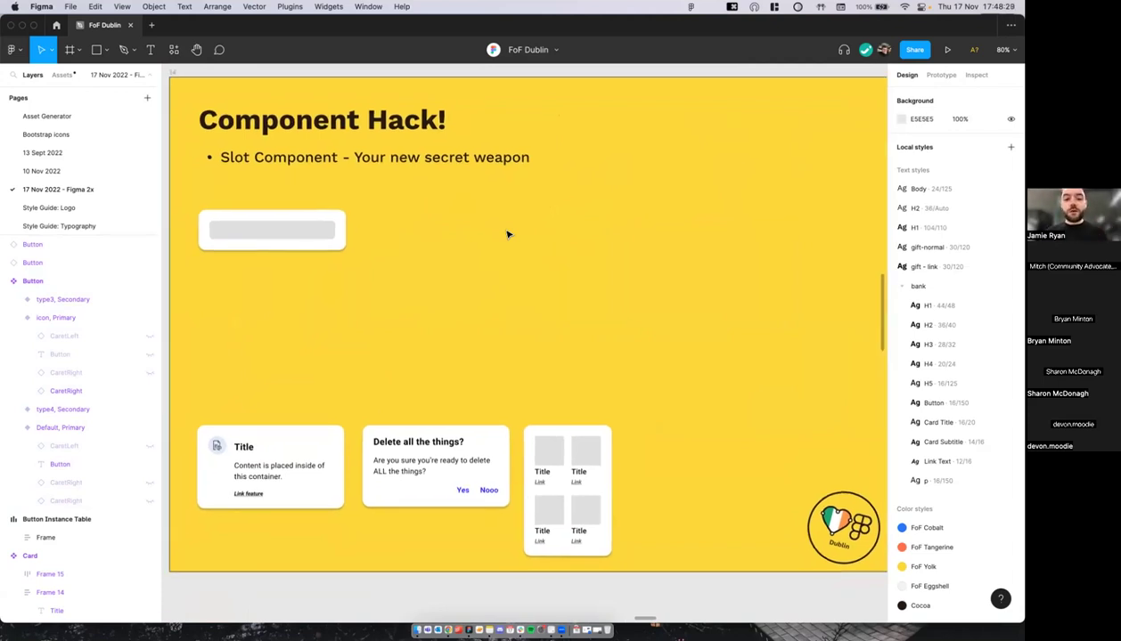
scroll(438, 245, "down", 5)
scroll(347, 349, "up", 5)
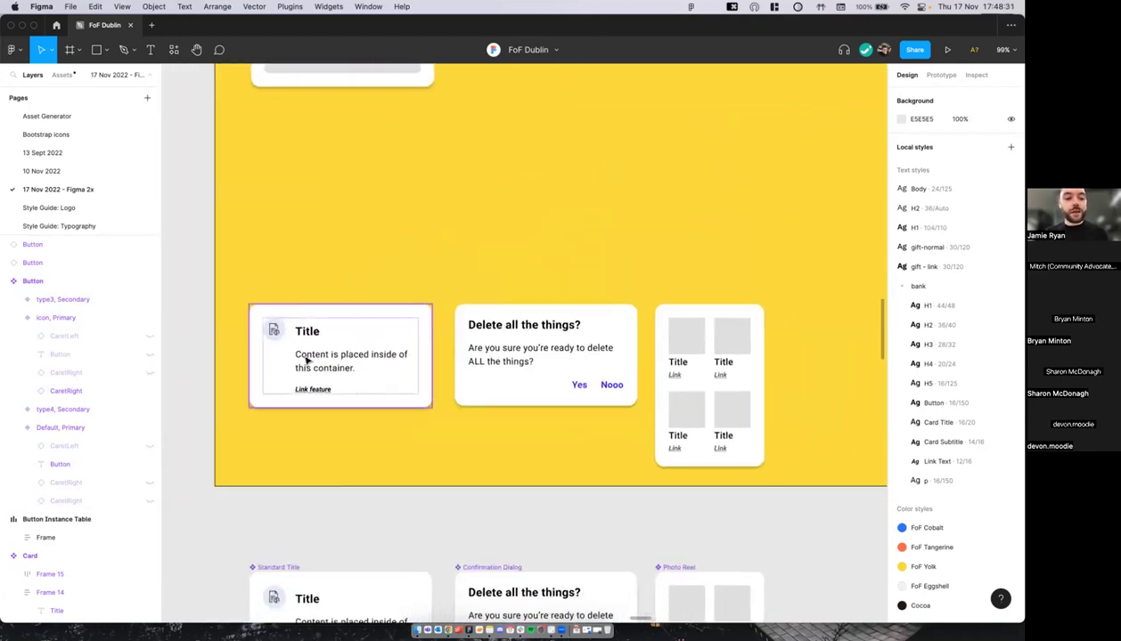
scroll(372, 400, "up", 2)
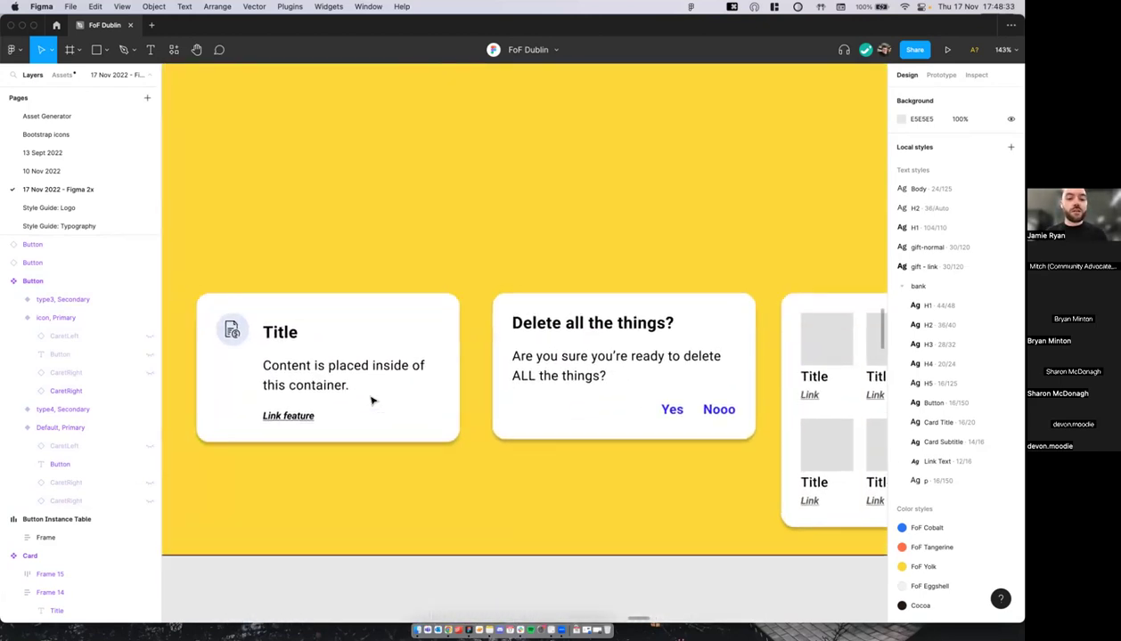
scroll(365, 402, "right", 3)
scroll(597, 375, "right", 4)
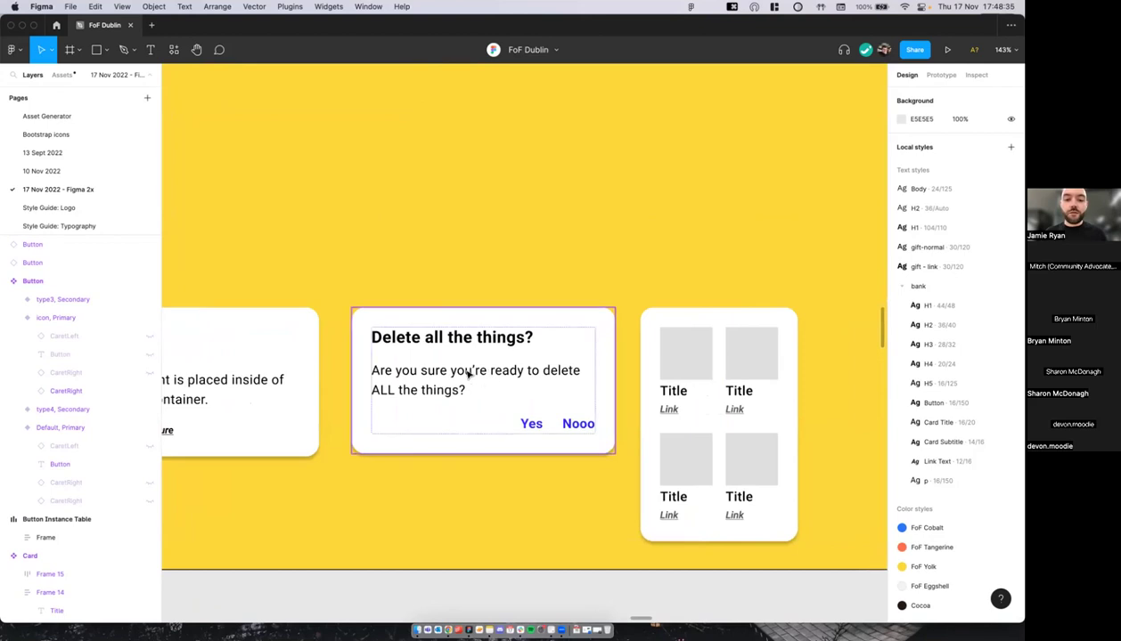
scroll(454, 375, "right", 7)
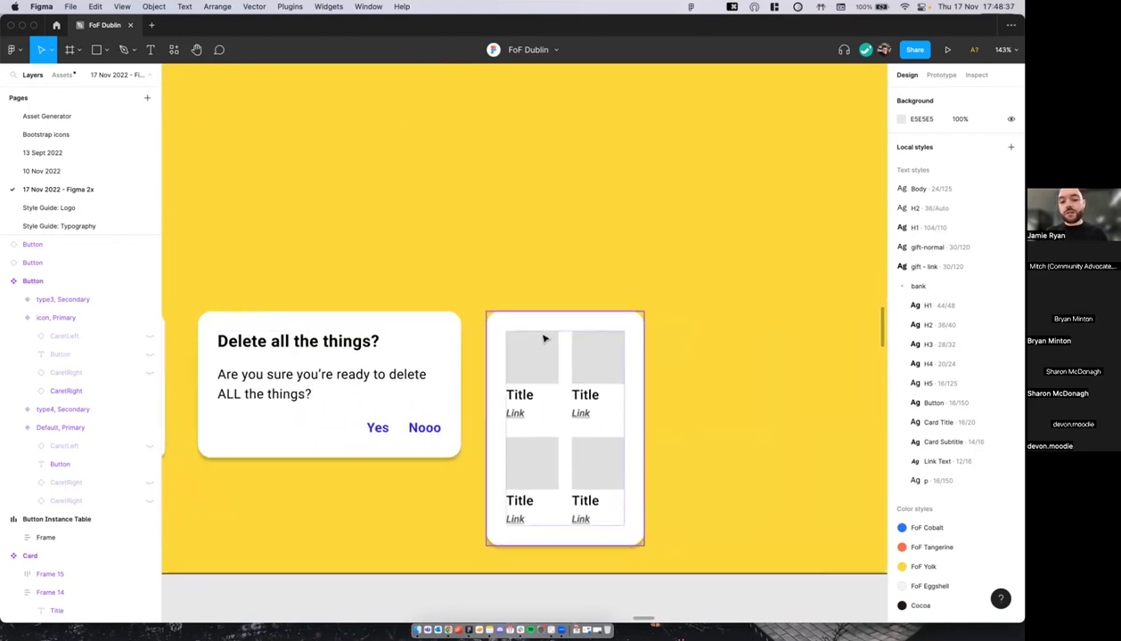
Step: Apply the doggy color style to all four grey image placeholders in the slide's photo reel card
left_click(542, 366, "super")
left_click(608, 365, "shift+super")
left_click(545, 473, "shift+super")
left_click(613, 459, "shift+super")
left_click(992, 281)
type("do")
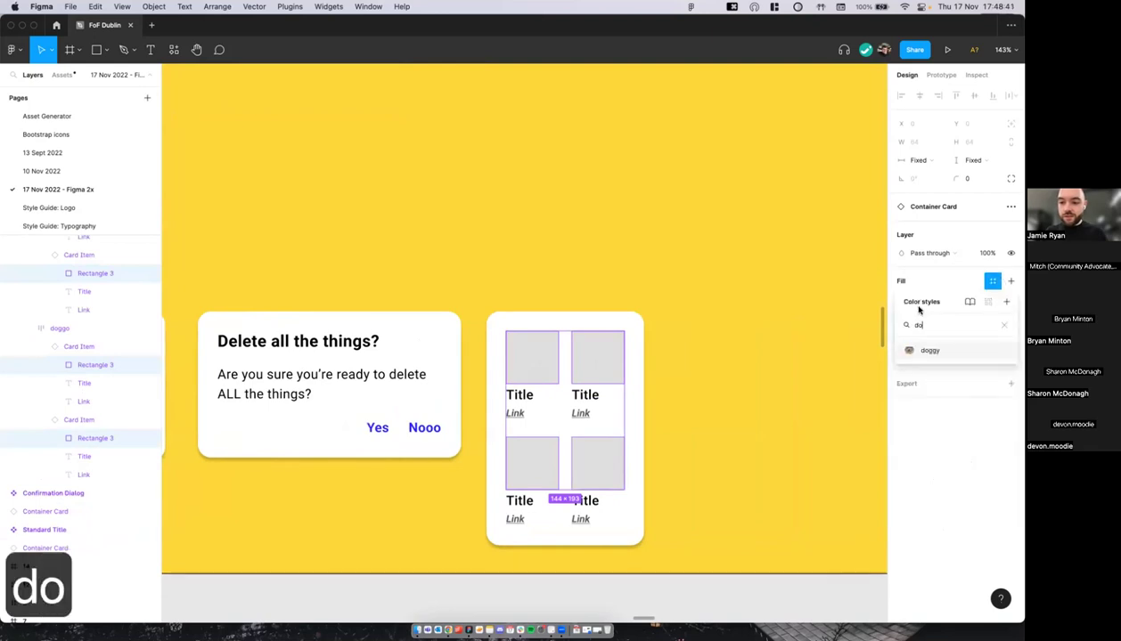
key("Return")
left_click(701, 282)
scroll(701, 282, "down", 3)
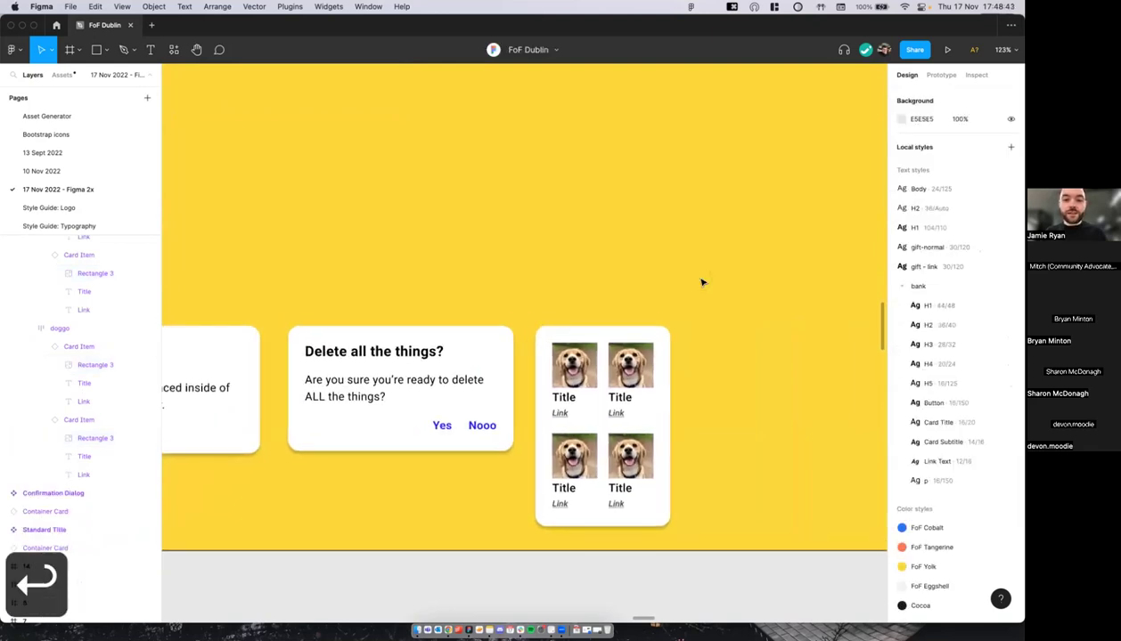
scroll(629, 368, "down", 3)
scroll(630, 370, "up", 5)
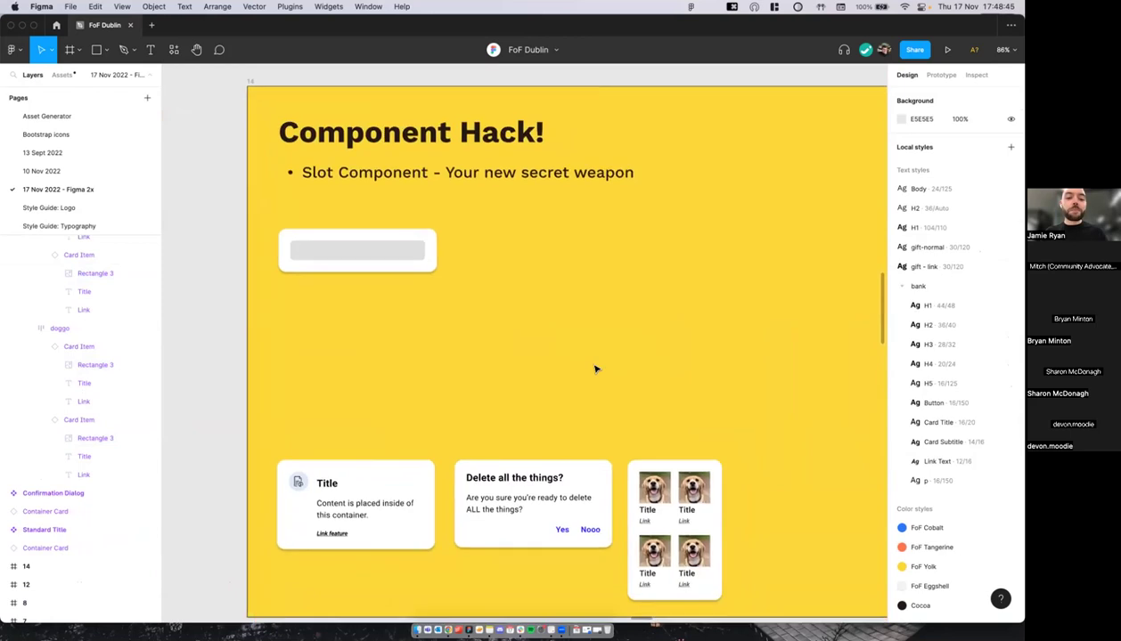
Step: Inspect the slide's Title card instance and the Standard Title main component below the slide, alongside the Confirmation Dialog
scroll(377, 394, "down", 5)
scroll(377, 394, "left", 3)
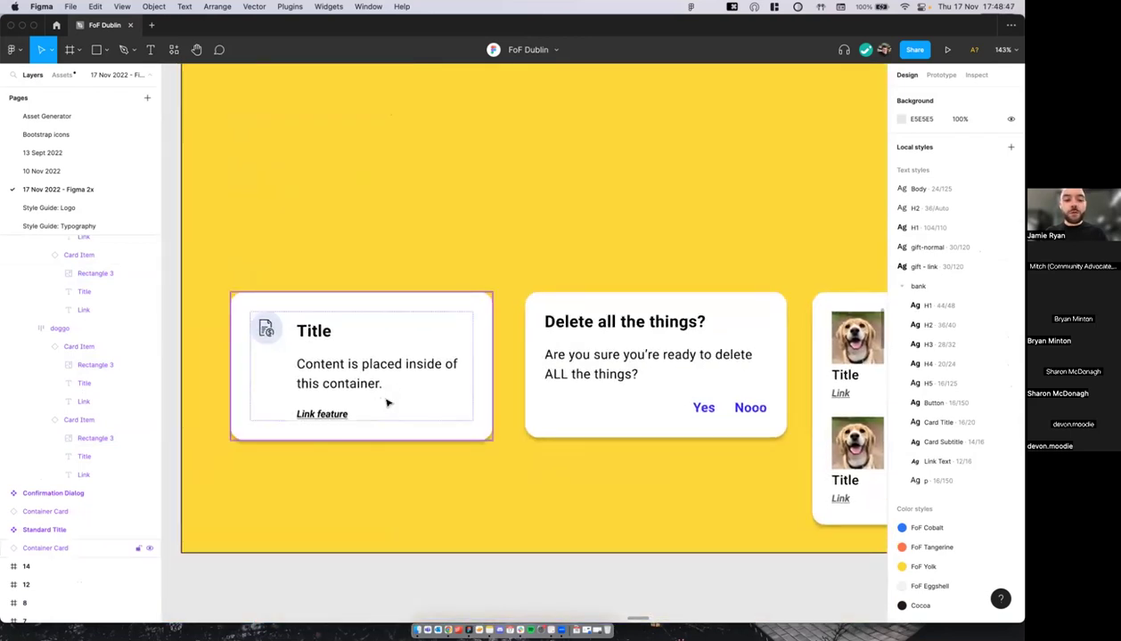
left_click(373, 318)
scroll(374, 318, "down", 2)
scroll(375, 318, "down", 5)
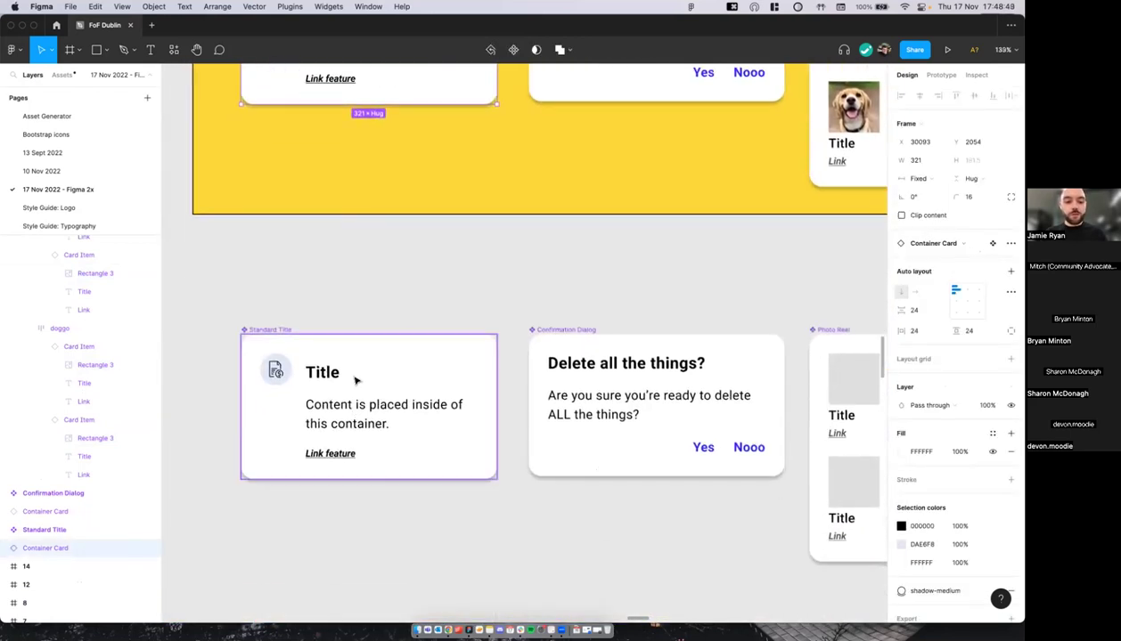
left_click(355, 380)
scroll(359, 348, "down", 3)
scroll(383, 311, "up", 2)
scroll(383, 311, "right", 3)
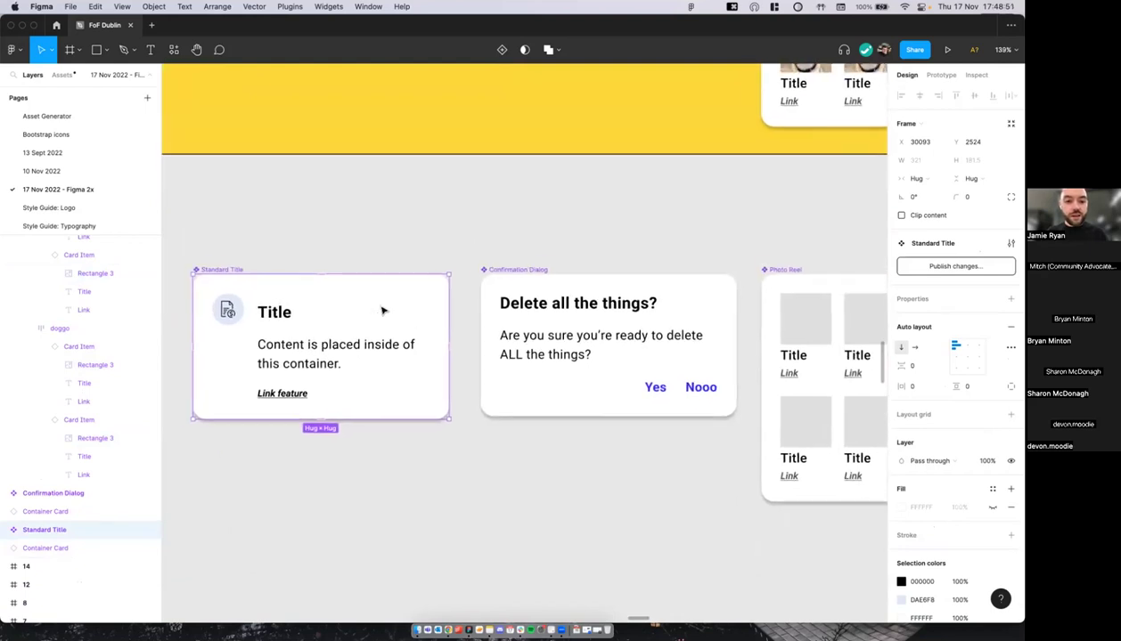
scroll(555, 343, "right", 2)
scroll(553, 353, "down", 3)
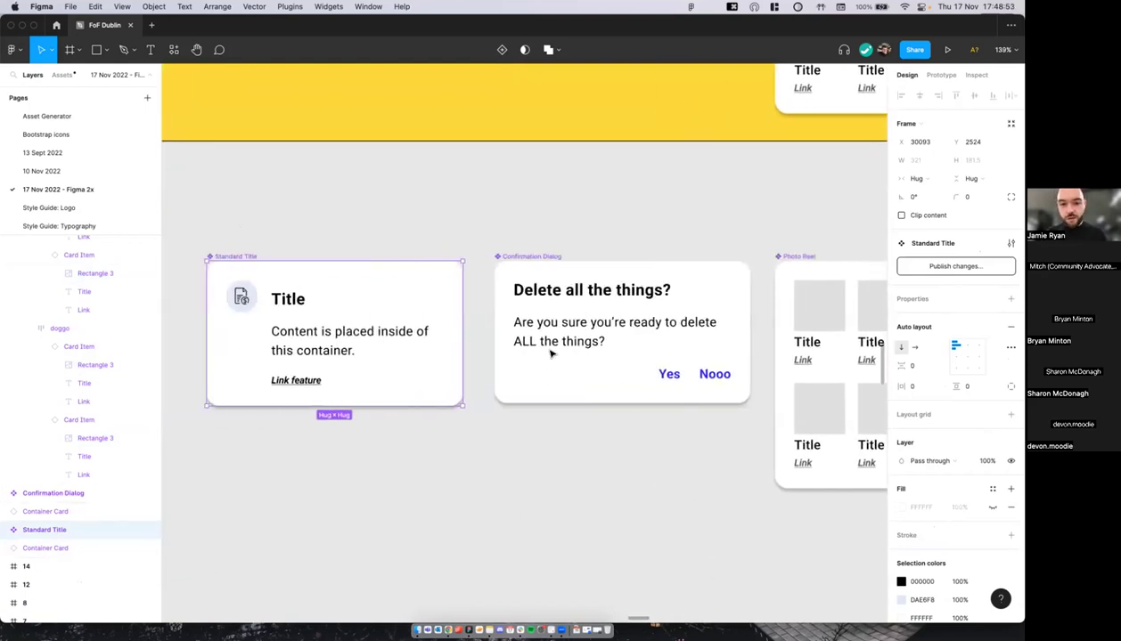
scroll(444, 317, "up", 4)
scroll(446, 318, "left", 2)
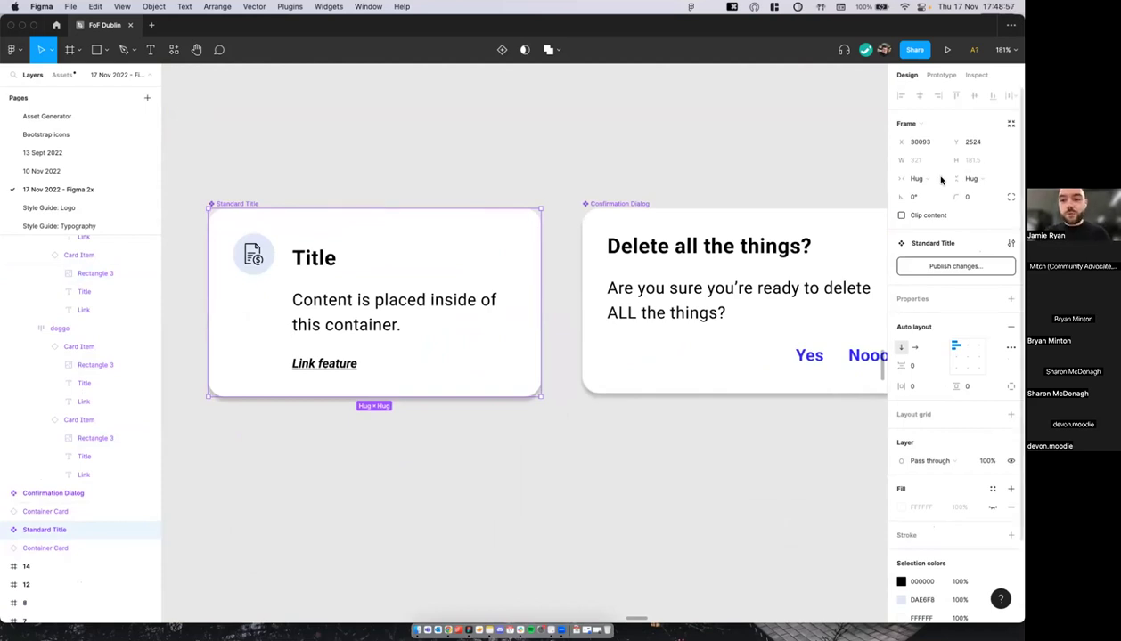
Step: Reduce the corner radius of the Container Card nested in the Standard Title component until its corners are square
double_click(530, 211)
scroll(530, 210, "left", 2)
left_click_drag(959, 197, 956, 197)
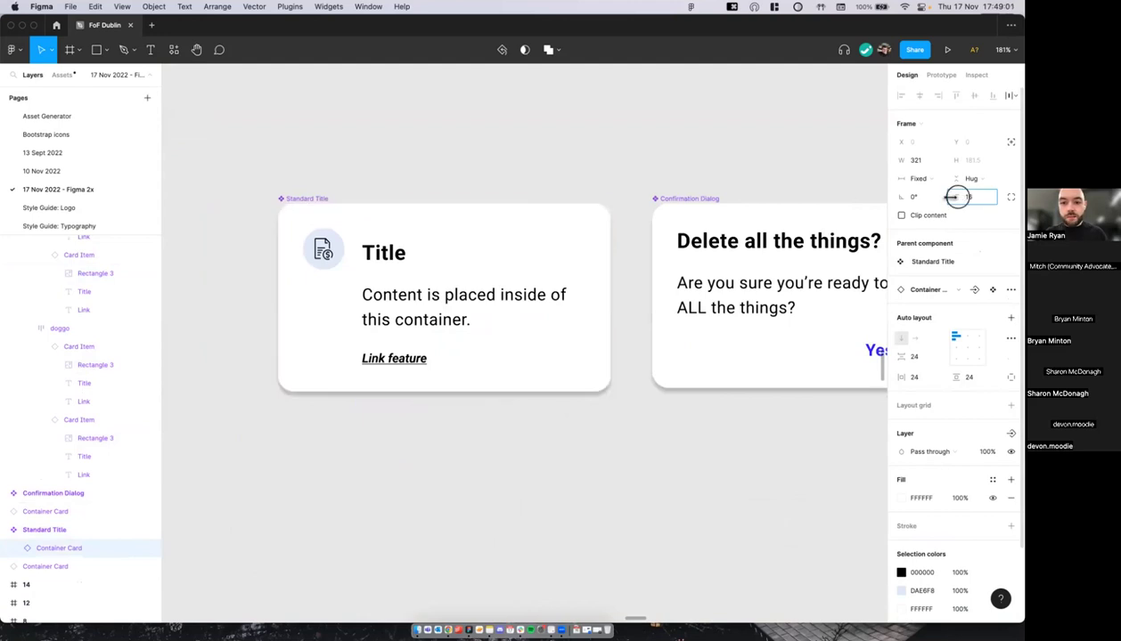
left_click_drag(802, 193, 796, 194)
scroll(585, 182, "left", 1)
left_click(585, 183)
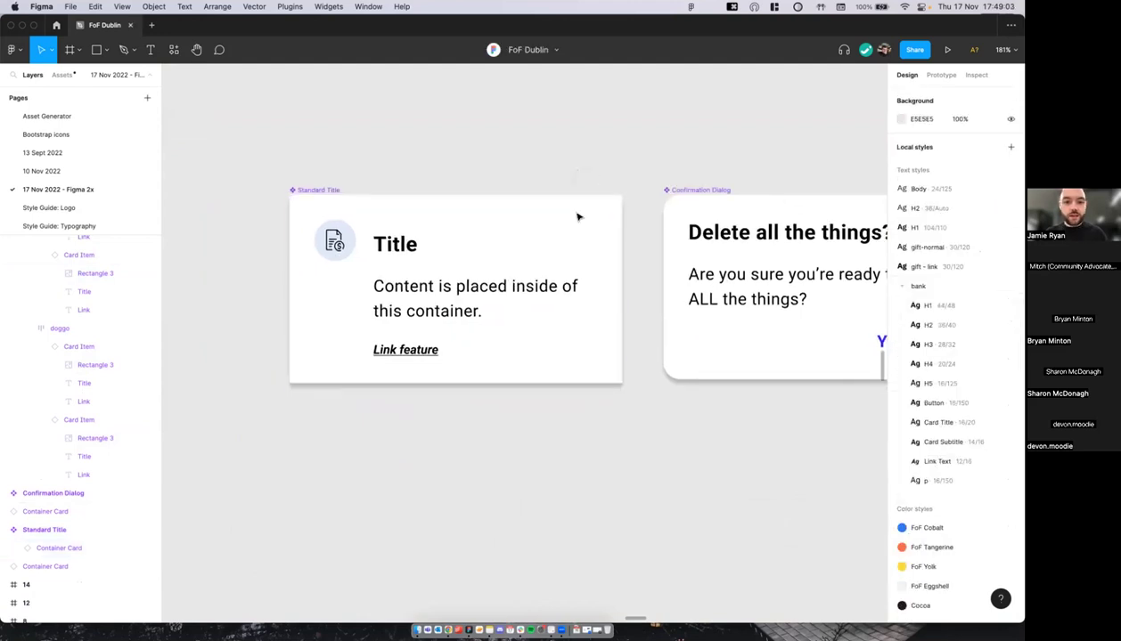
scroll(575, 214, "up", 2)
scroll(638, 192, "right", 5)
scroll(534, 209, "up", 2)
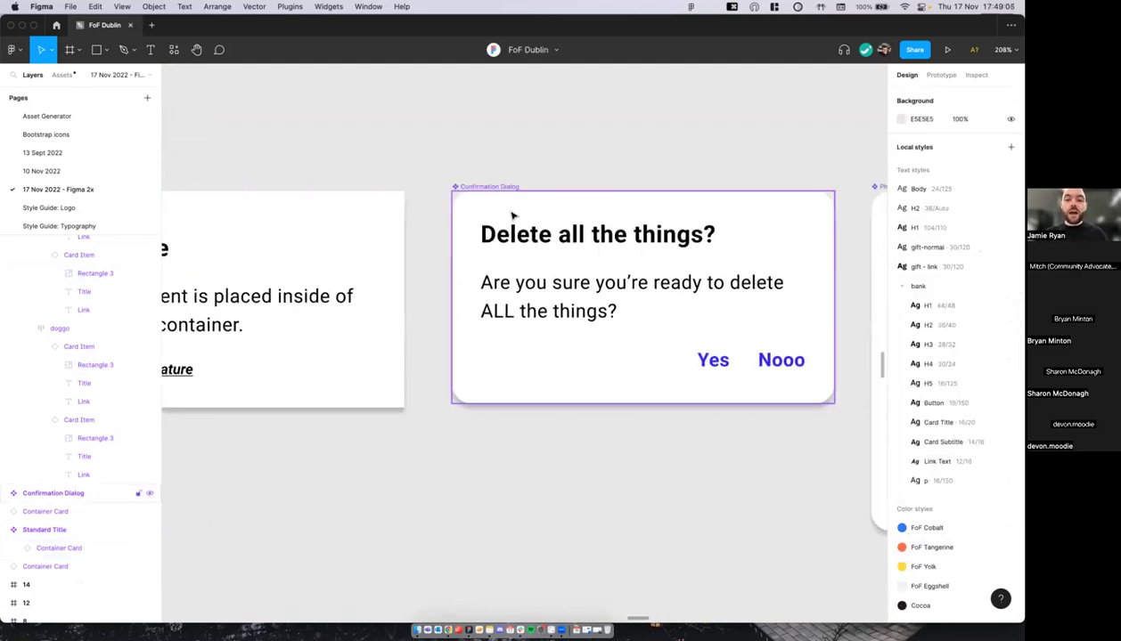
Step: Undo the corner radius reduction on the Container Card nested in the Standard Title component
scroll(458, 209, "right", 5)
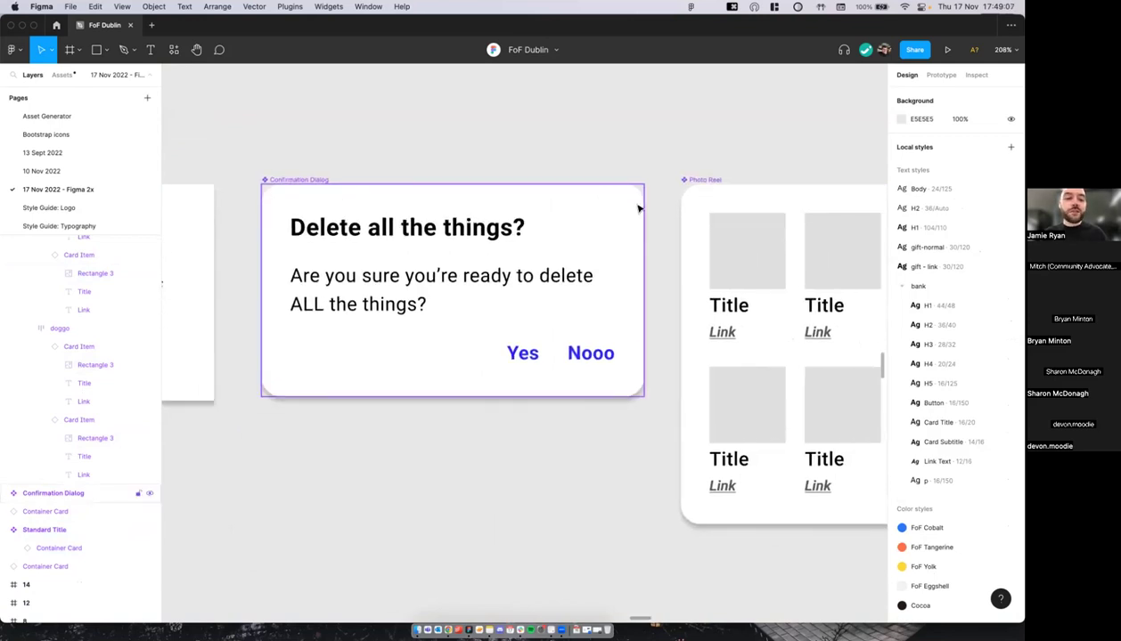
scroll(598, 170, "down", 3)
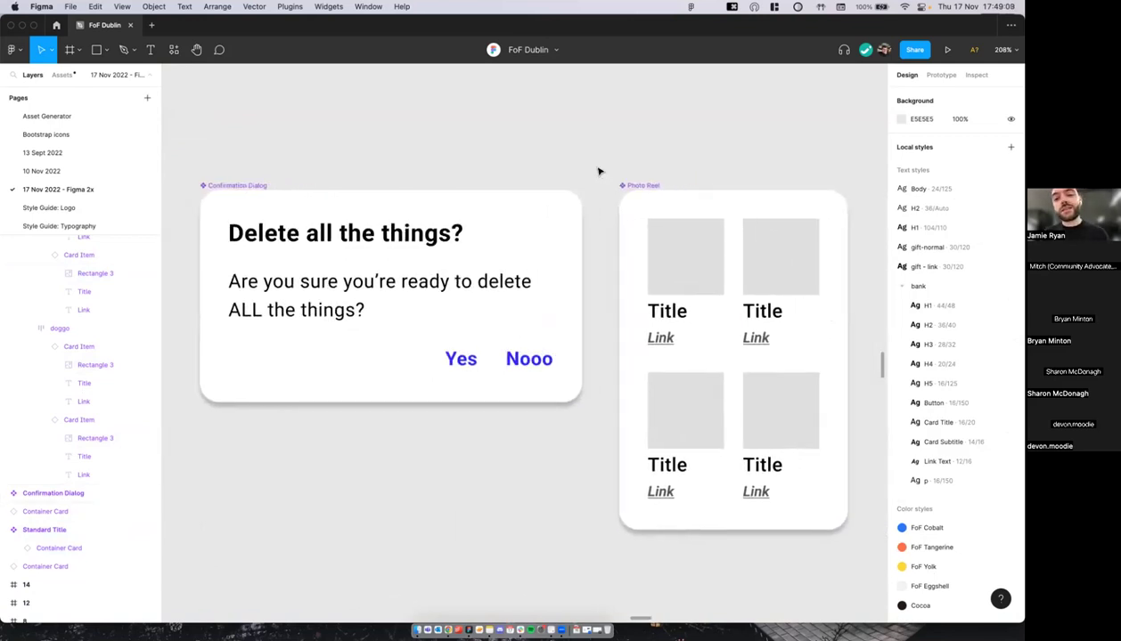
scroll(597, 170, "down", 2)
scroll(598, 170, "left", 3)
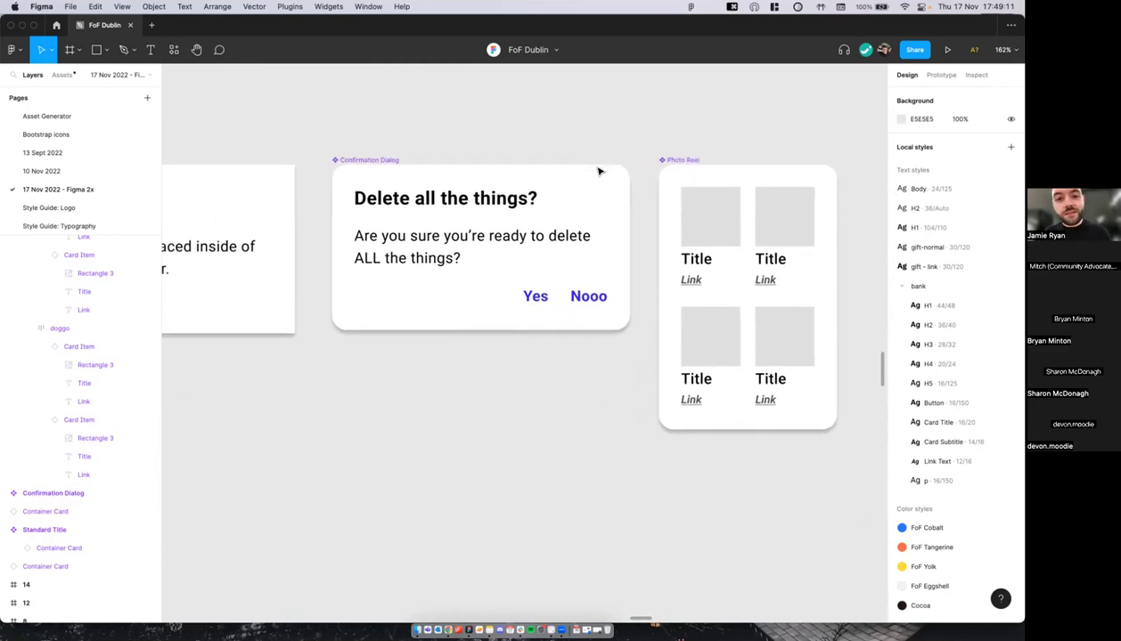
scroll(598, 171, "left", 2)
scroll(598, 170, "up", 1)
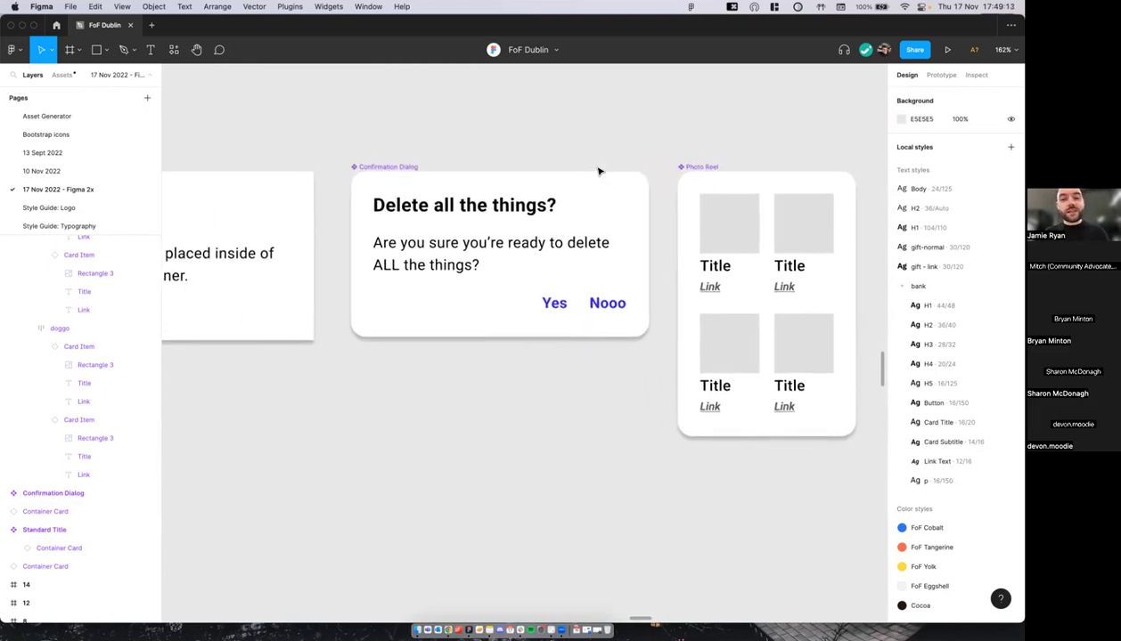
key("super+z")
key("super+z")
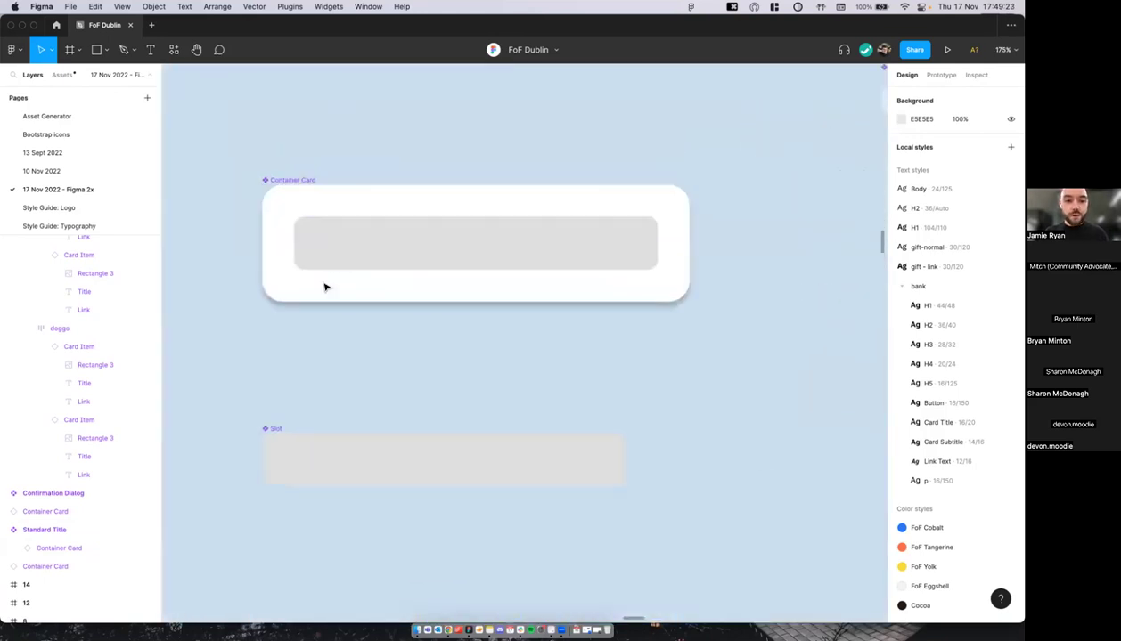
Step: Inspect the Container Card and Slot main components on the light blue frame
left_click(314, 155)
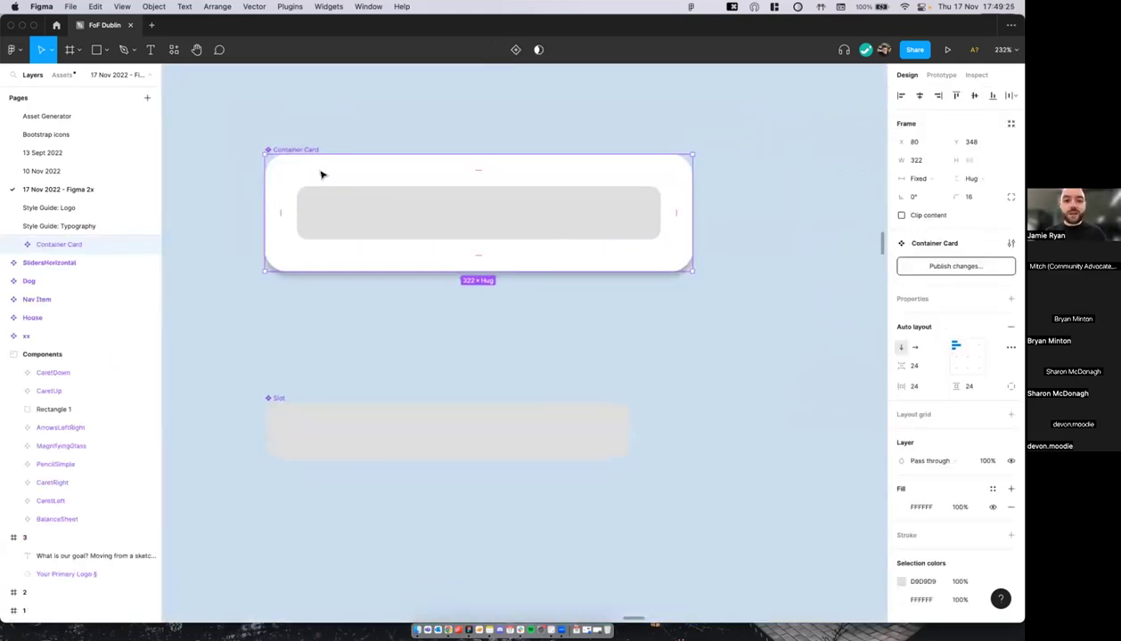
left_click(287, 358)
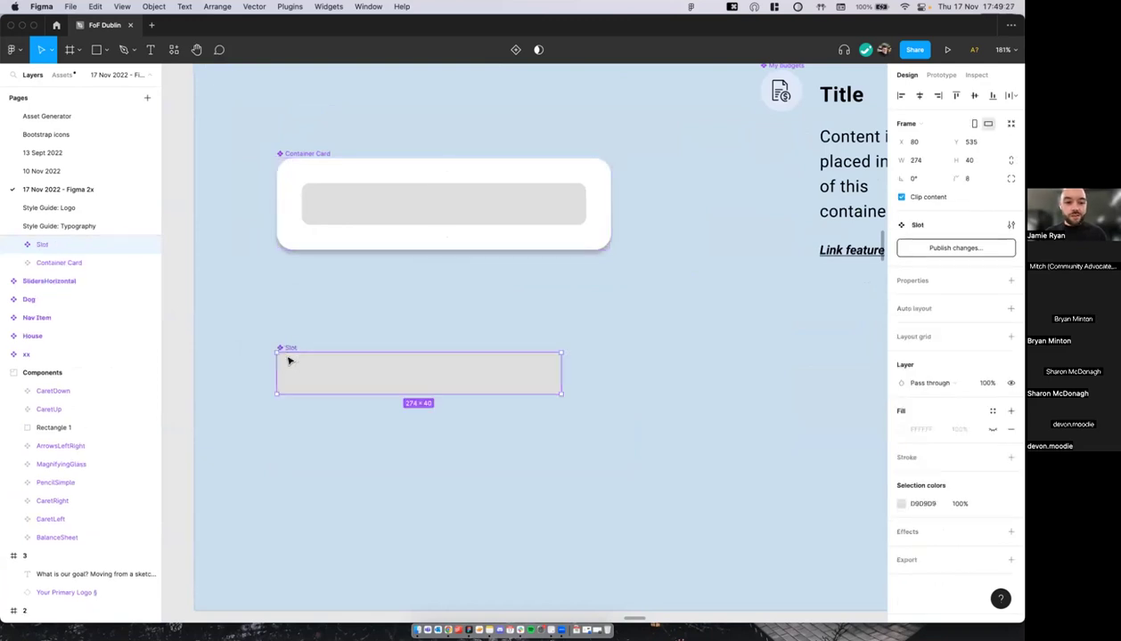
scroll(294, 385, "up", 3)
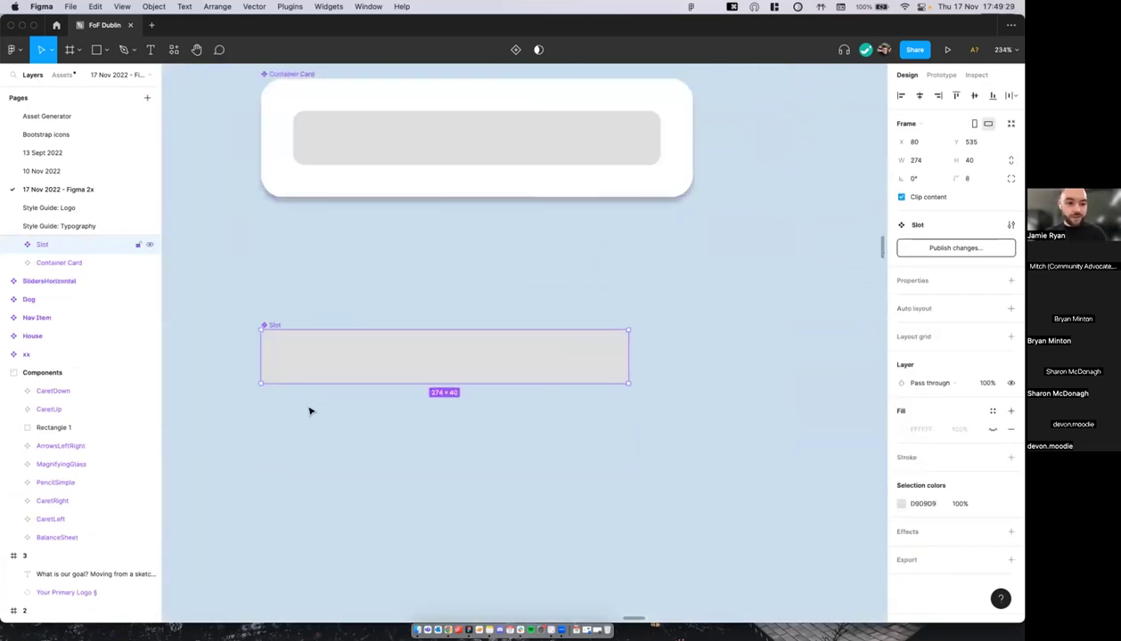
key("Escape")
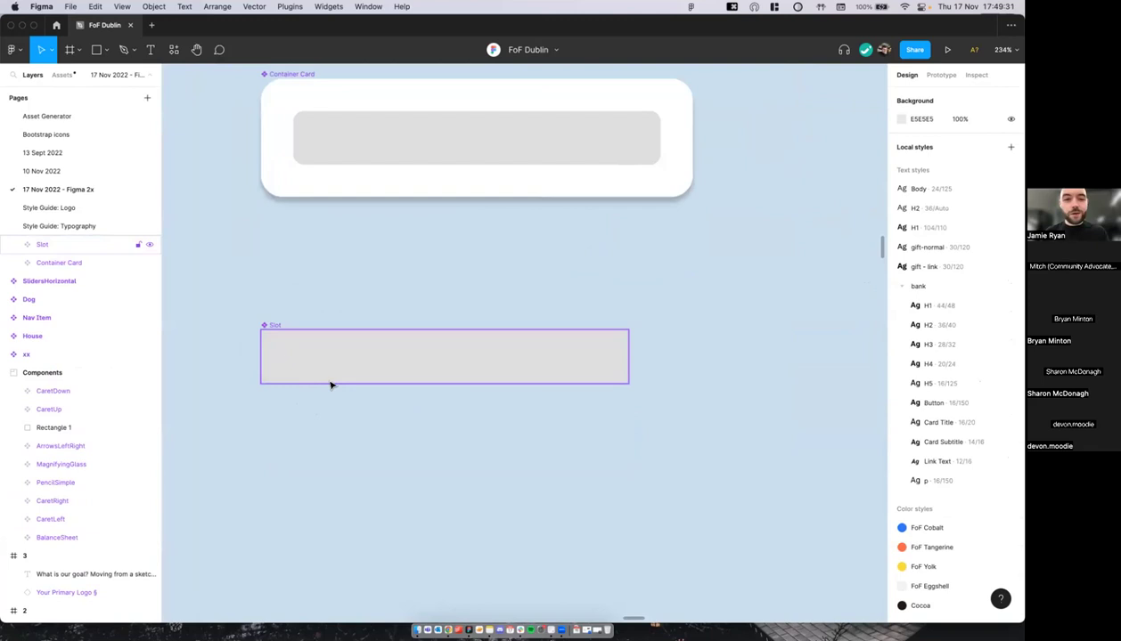
scroll(401, 365, "down", 3)
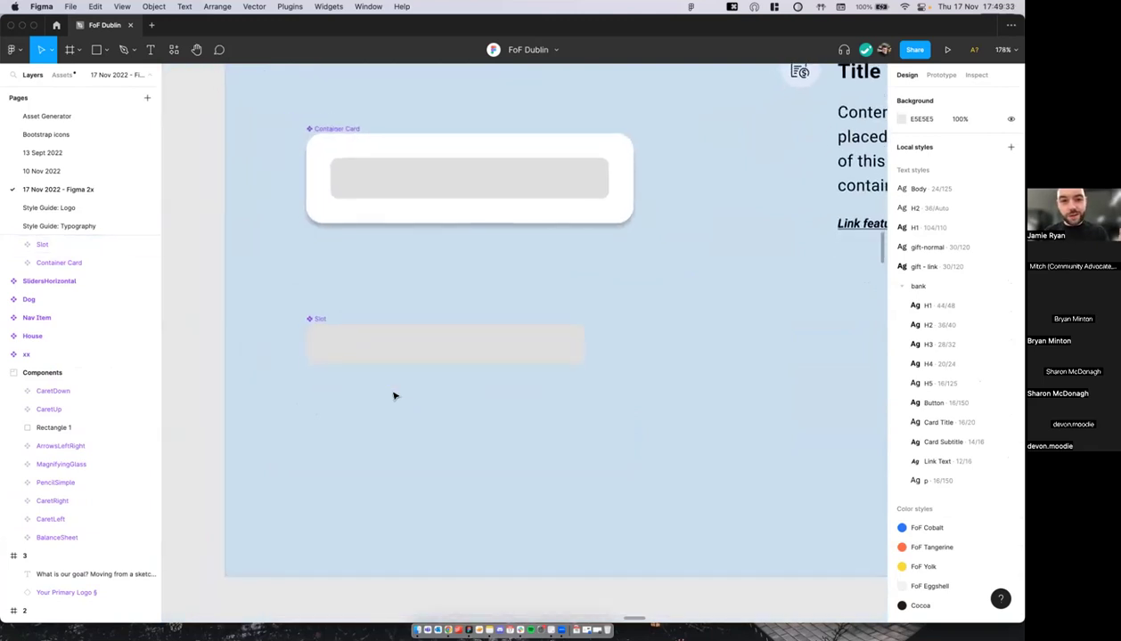
scroll(392, 393, "down", 3)
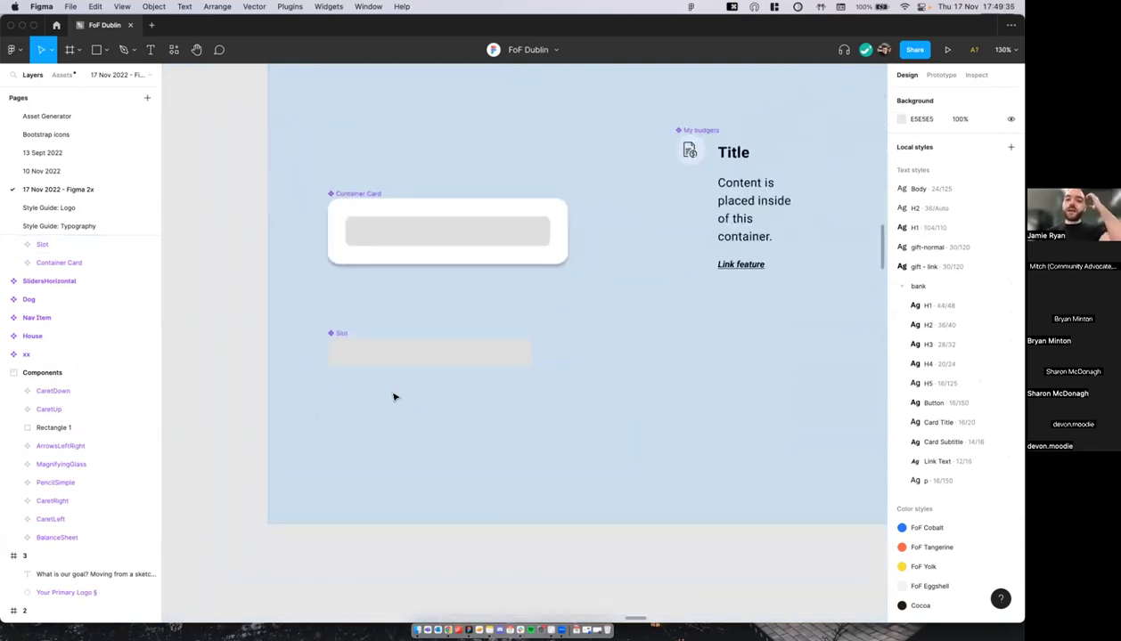
Step: Examine the My budgets, Confirmation Prompt, Photo Reel and Signup Form components made to fill the slot
scroll(436, 287, "right", 6)
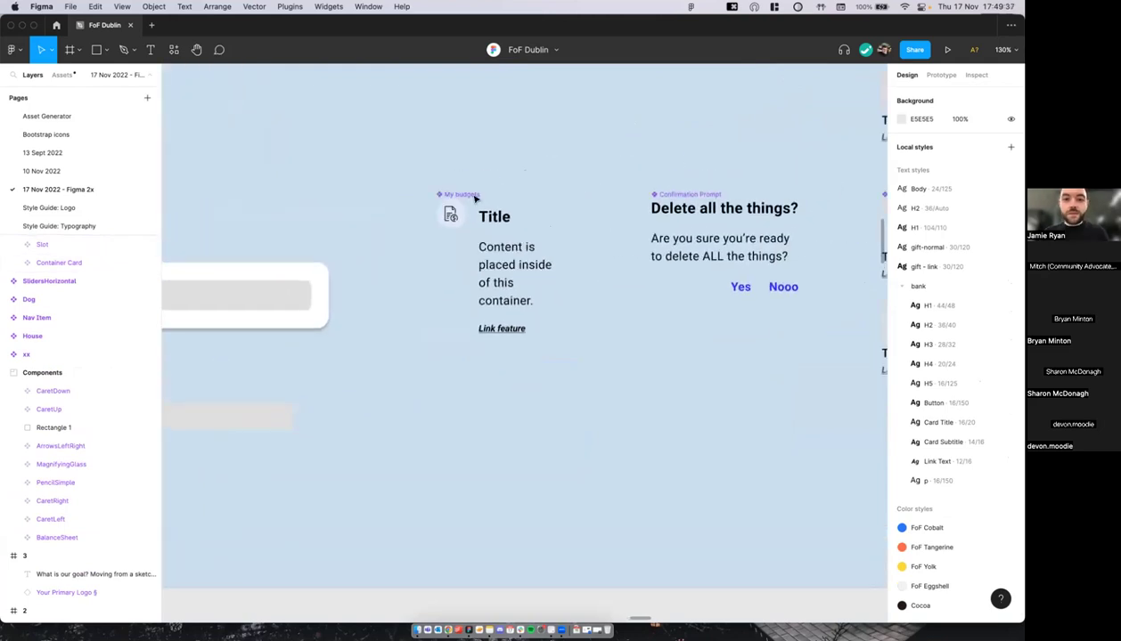
scroll(392, 256, "right", 3)
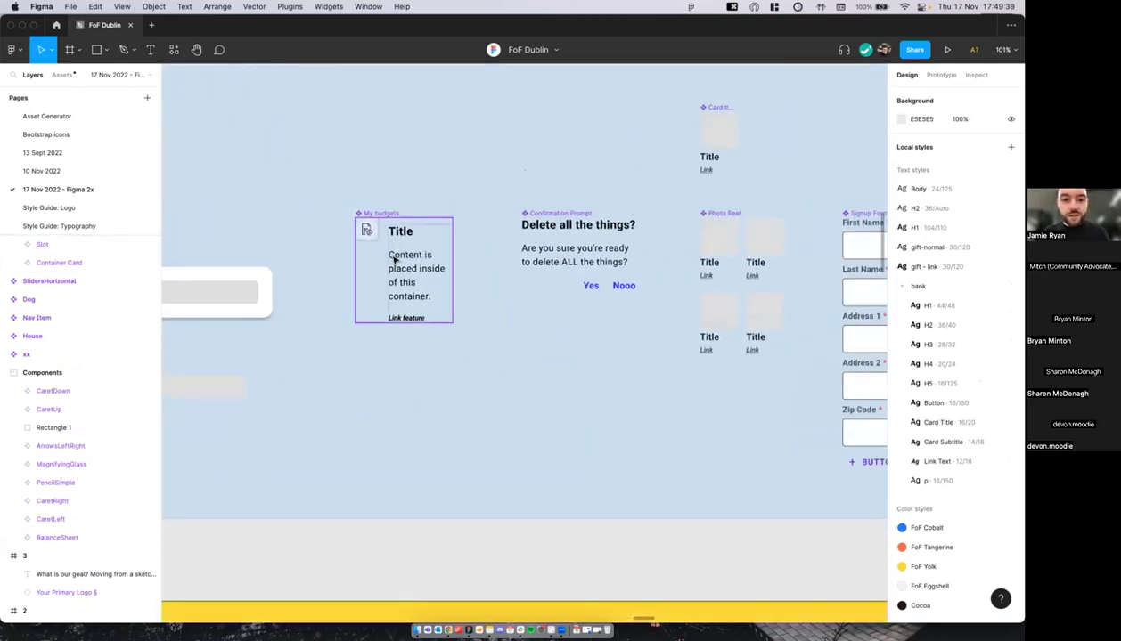
left_click(391, 259)
scroll(396, 258, "right", 3)
scroll(398, 258, "up", 3)
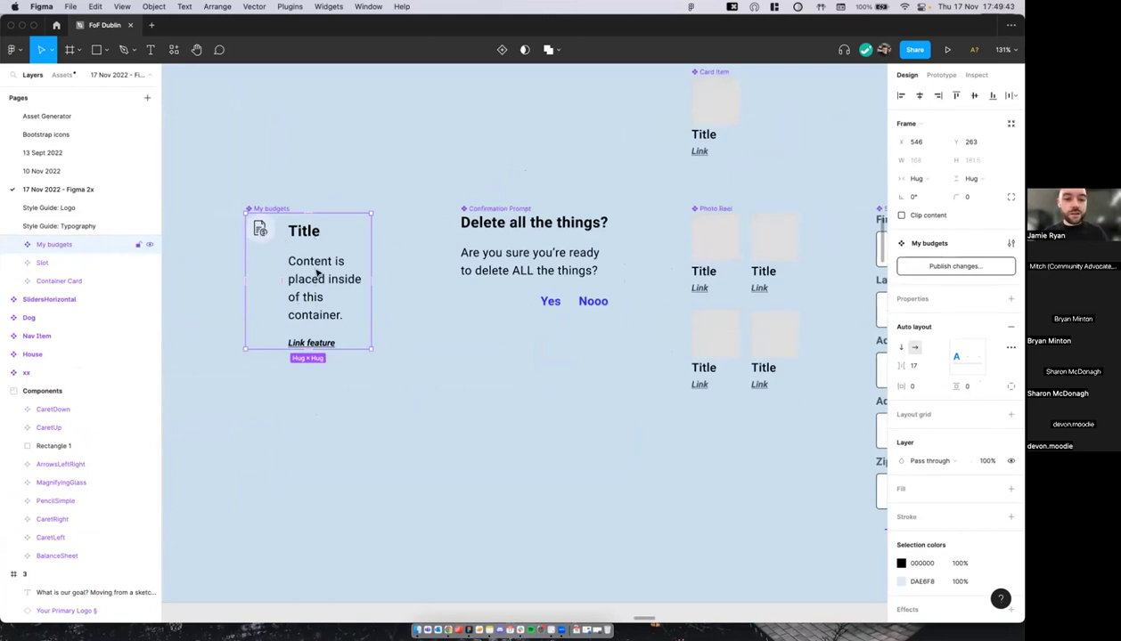
scroll(307, 291, "right", 2)
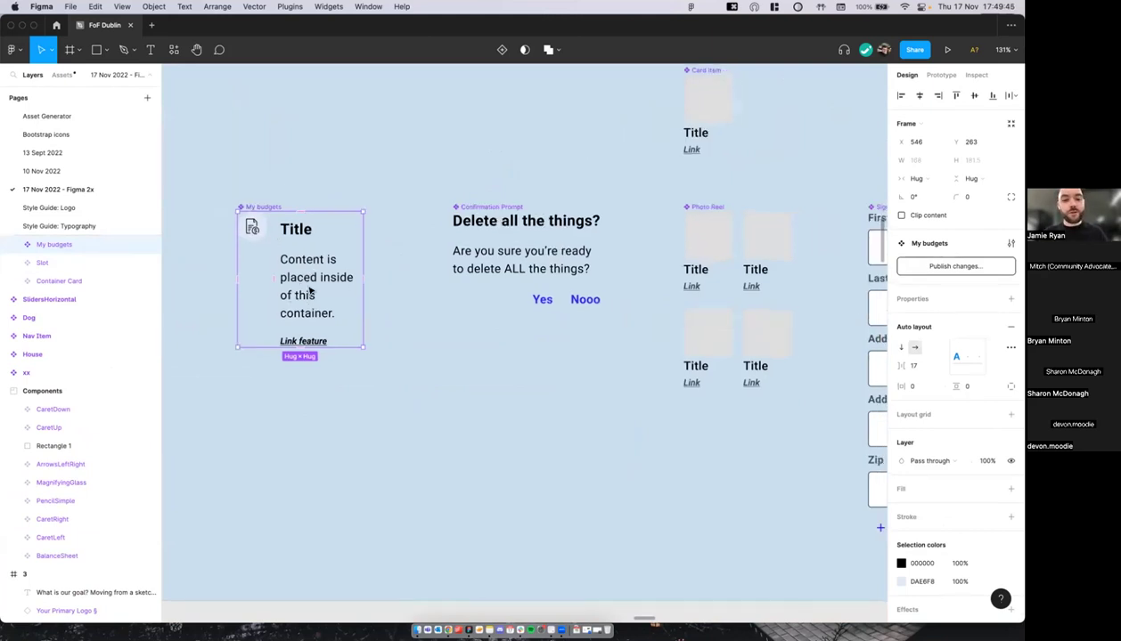
scroll(472, 263, "right", 3)
scroll(461, 258, "right", 5)
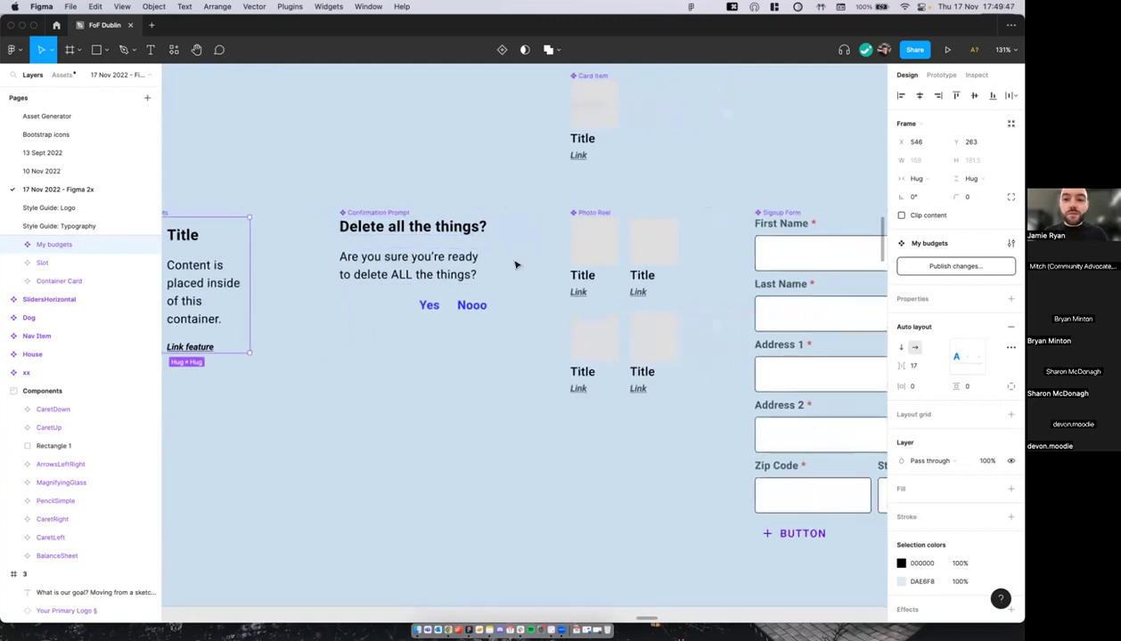
scroll(588, 282, "right", 2)
scroll(595, 294, "down", 2)
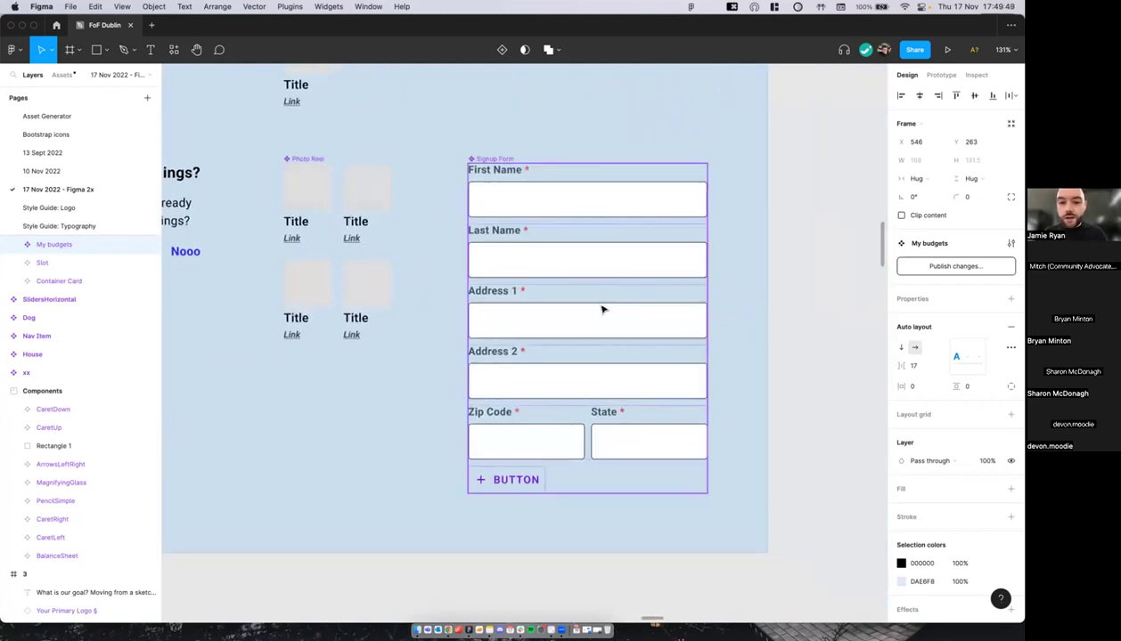
scroll(612, 323, "down", 5)
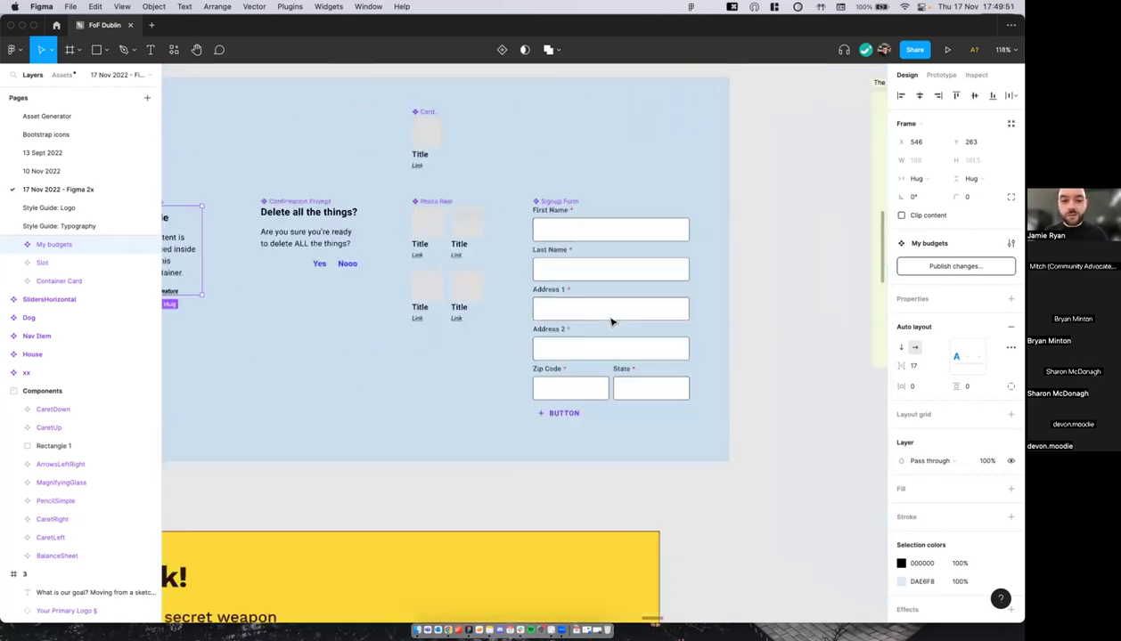
Step: Swap the Slot nested in the "Component Hack!" slide's Container Card for the My budgets component
scroll(524, 410, "down", 5)
scroll(519, 405, "up", 5)
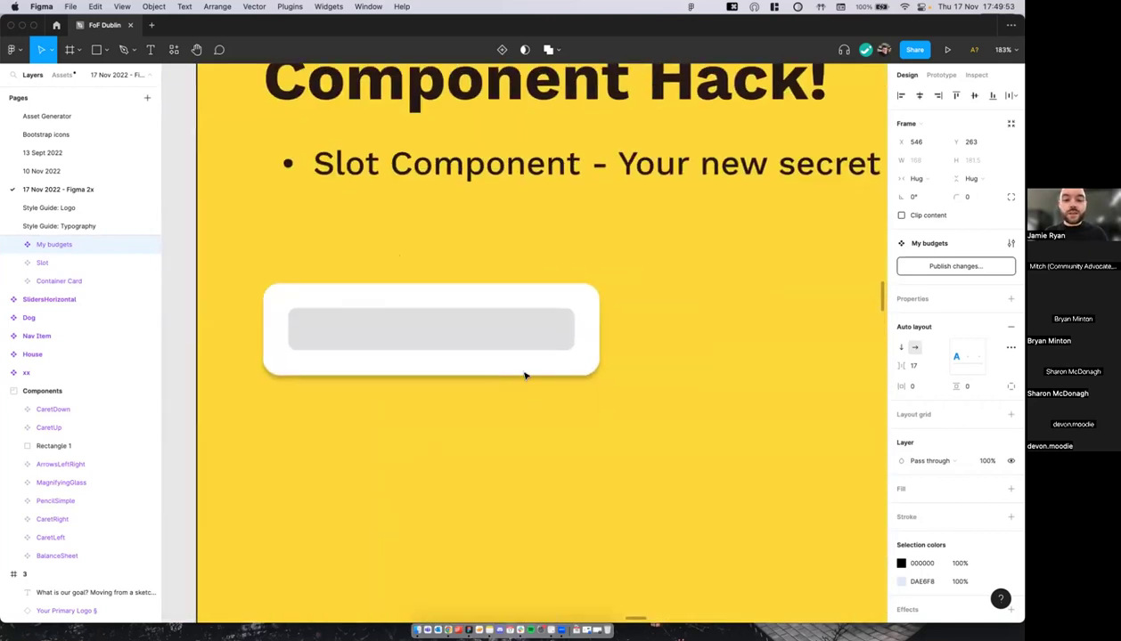
scroll(526, 370, "down", 2)
scroll(507, 343, "right", 2)
scroll(498, 334, "down", 1)
left_click(488, 323)
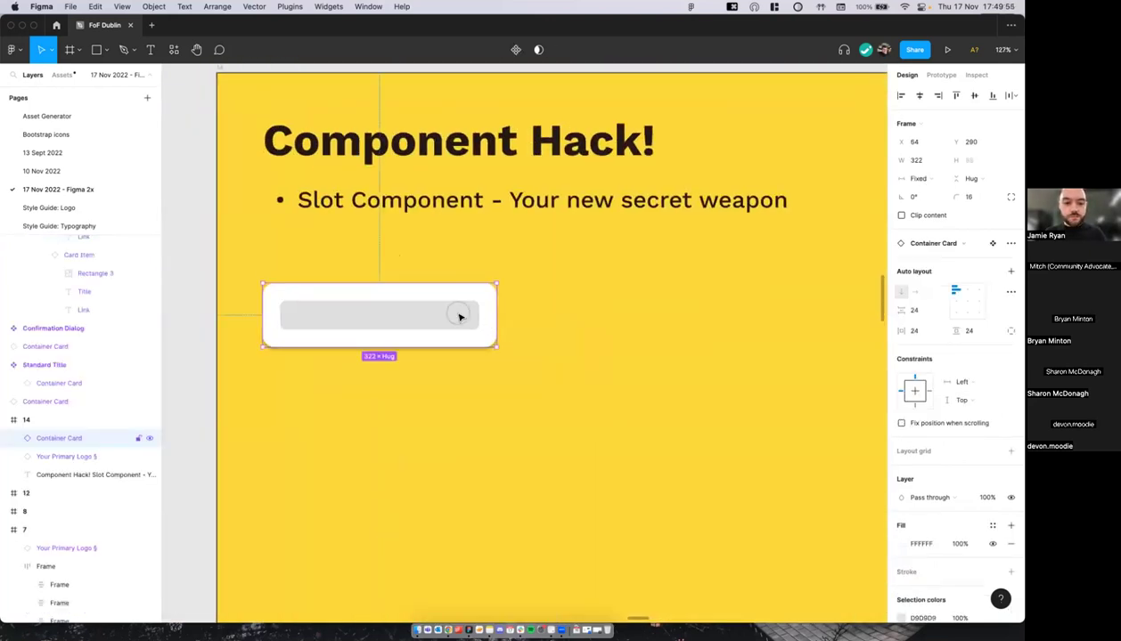
double_click(460, 317)
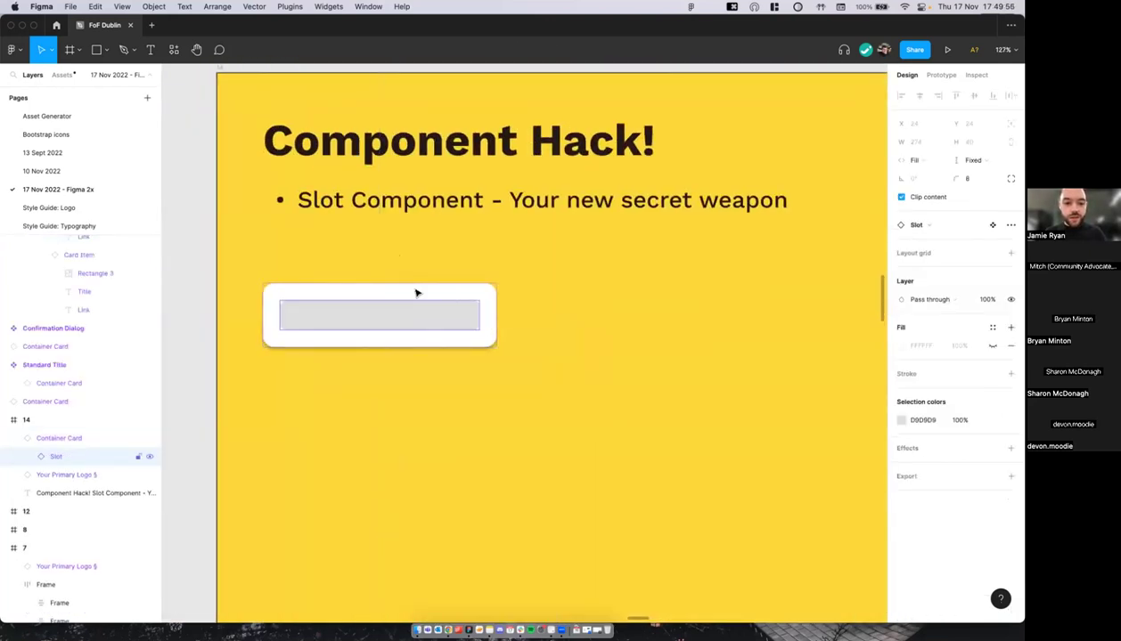
left_click(908, 226)
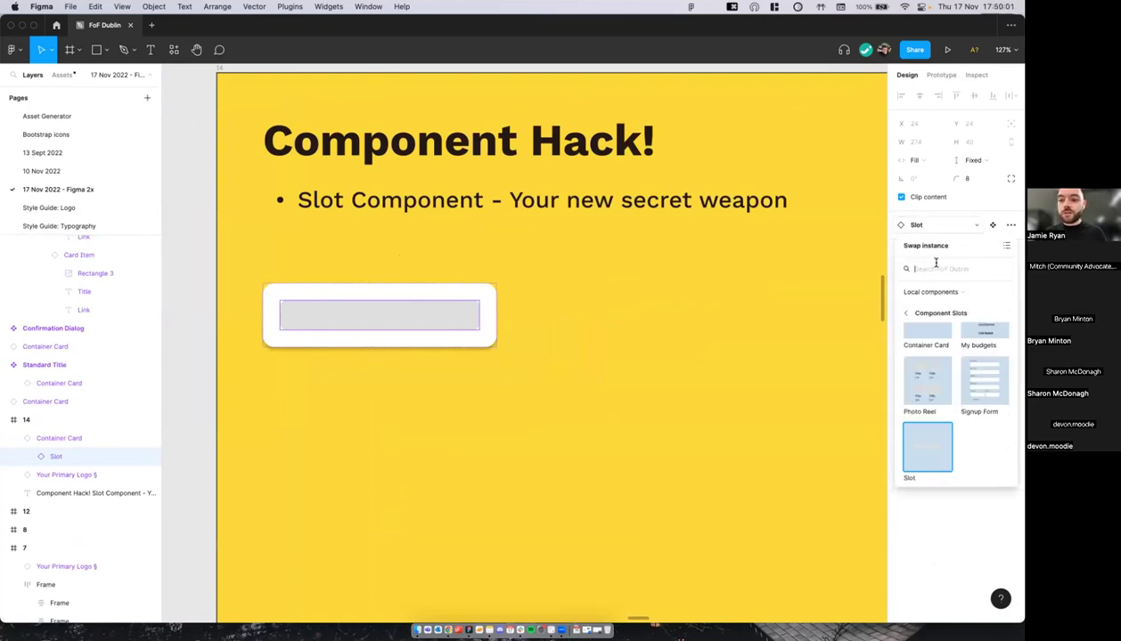
scroll(955, 395, "up", 1)
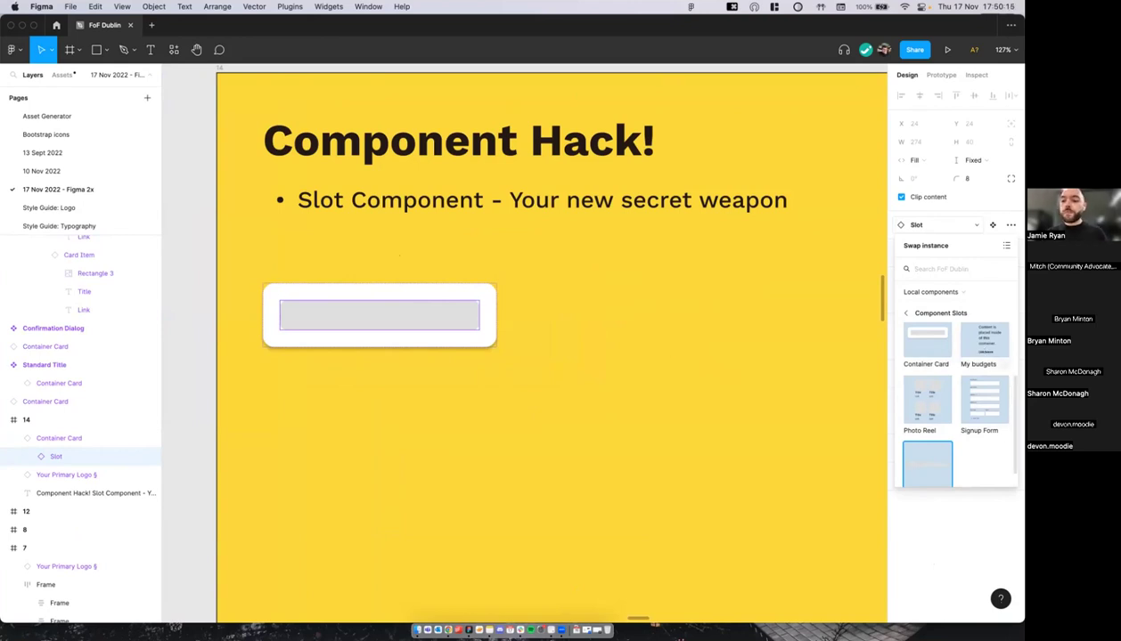
left_click(985, 340)
scroll(546, 339, "down", 3)
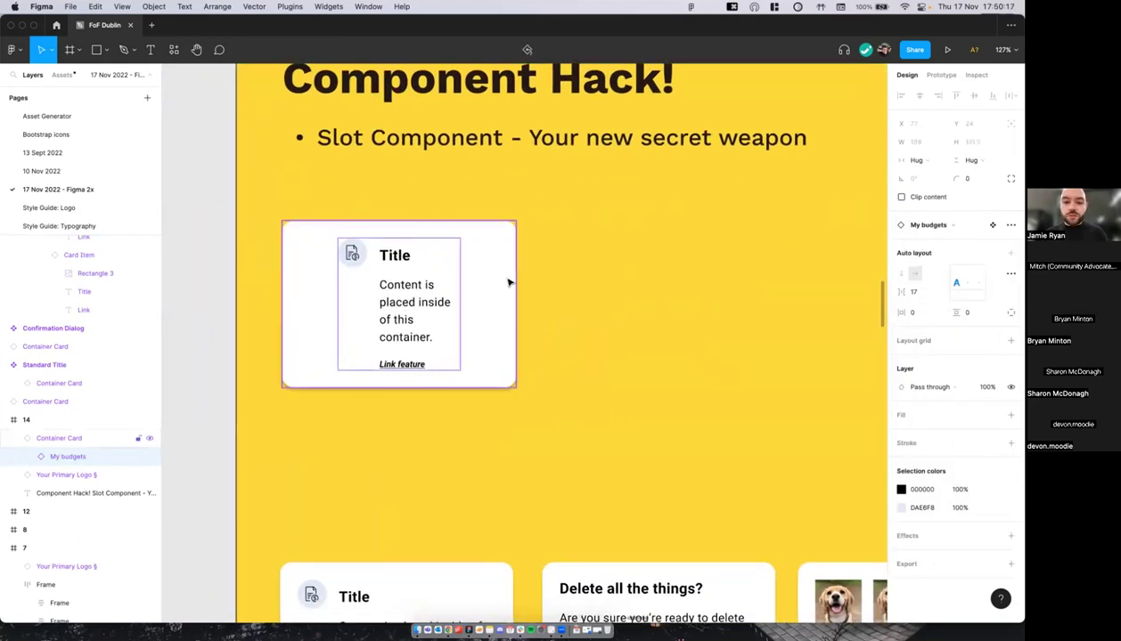
Step: Set the slide's Container Card to hug its contents horizontally
left_click(508, 282)
left_click(916, 178)
left_click(936, 188)
Step: Set the nested My budgets instance to fill the container's width and stretch the Container Card wider
scroll(464, 267, "left", 3)
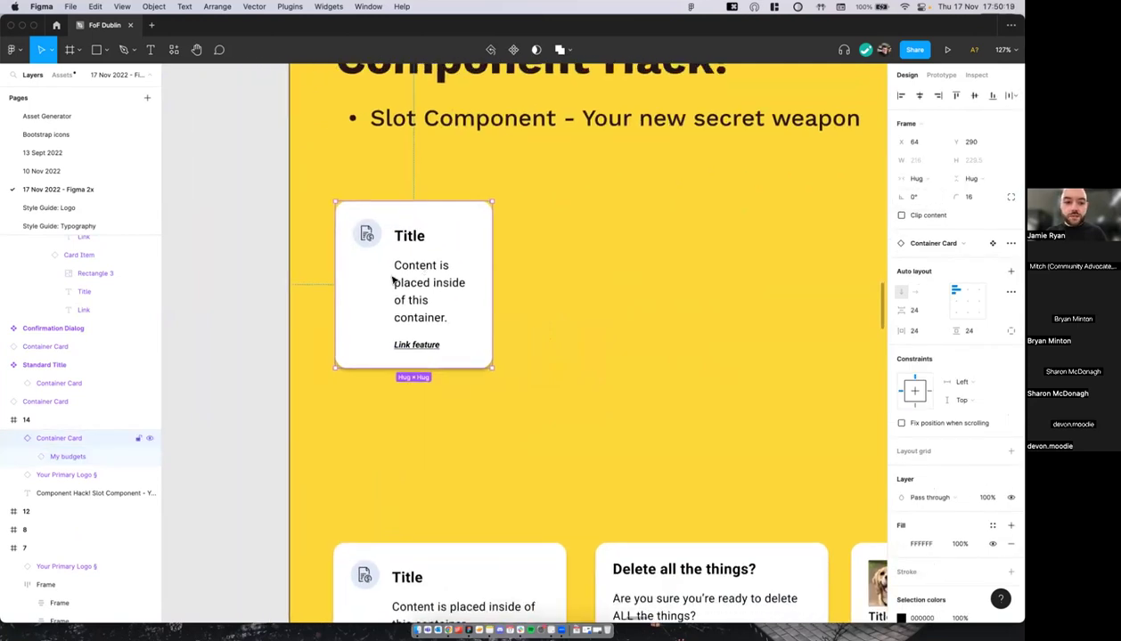
key("Return")
left_click(920, 163)
left_click(921, 174)
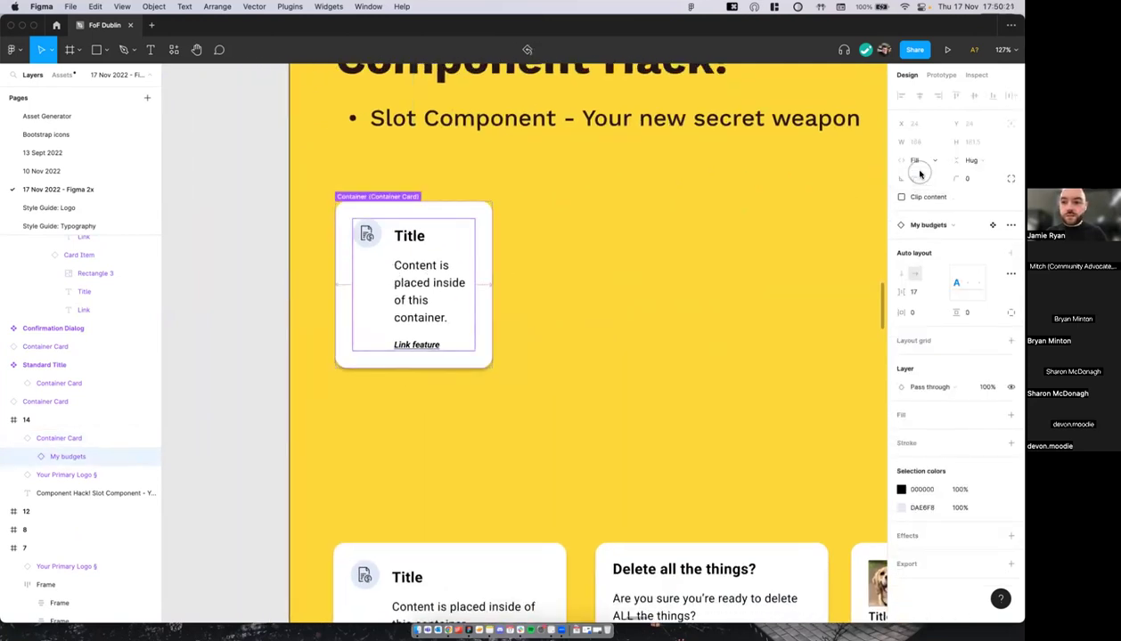
left_click(482, 289)
left_click_drag(493, 289, 598, 290)
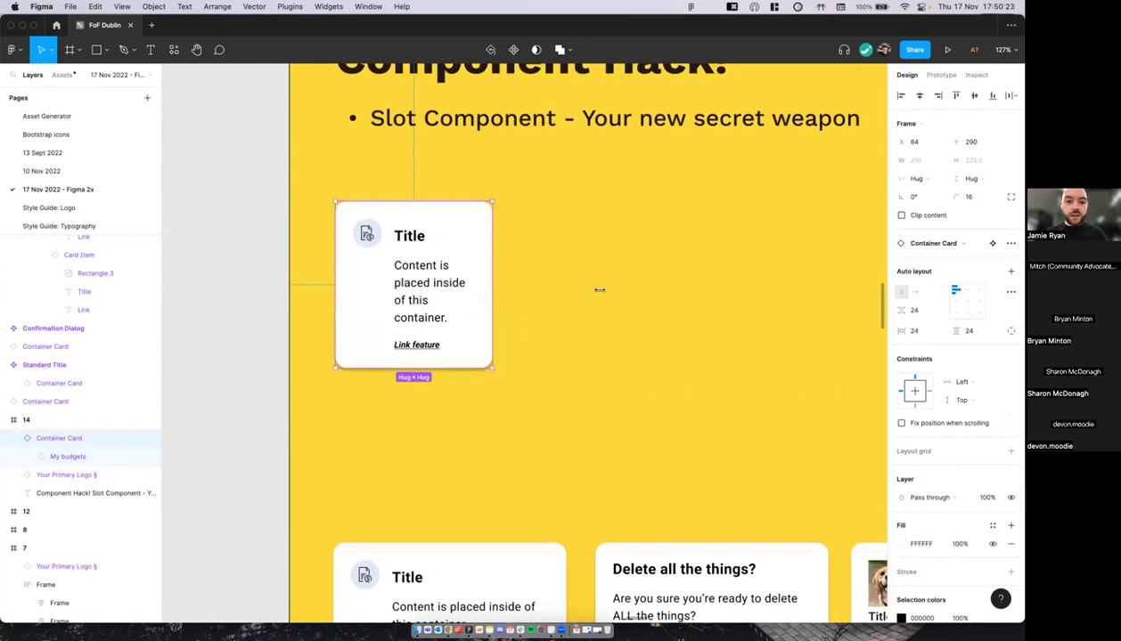
Step: Try to set both inner frames of My budgets, Frame 2 and Frame 3, to fill the container's width
double_click(421, 286)
key("Return")
left_click(910, 164)
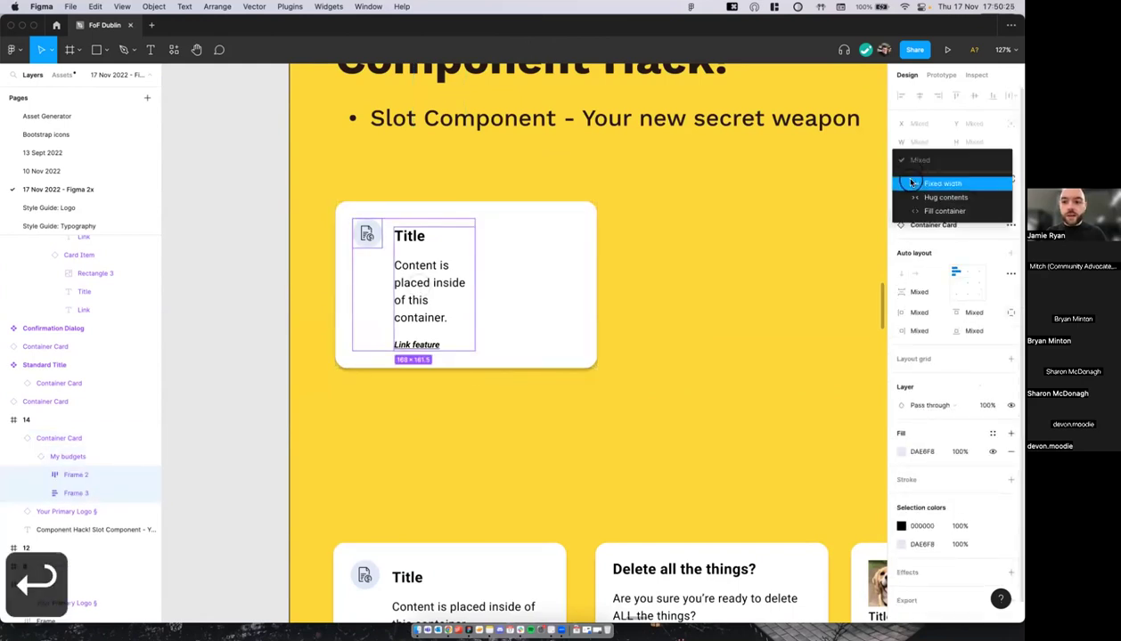
left_click(927, 206)
scroll(598, 229, "up", 3)
key("super+z")
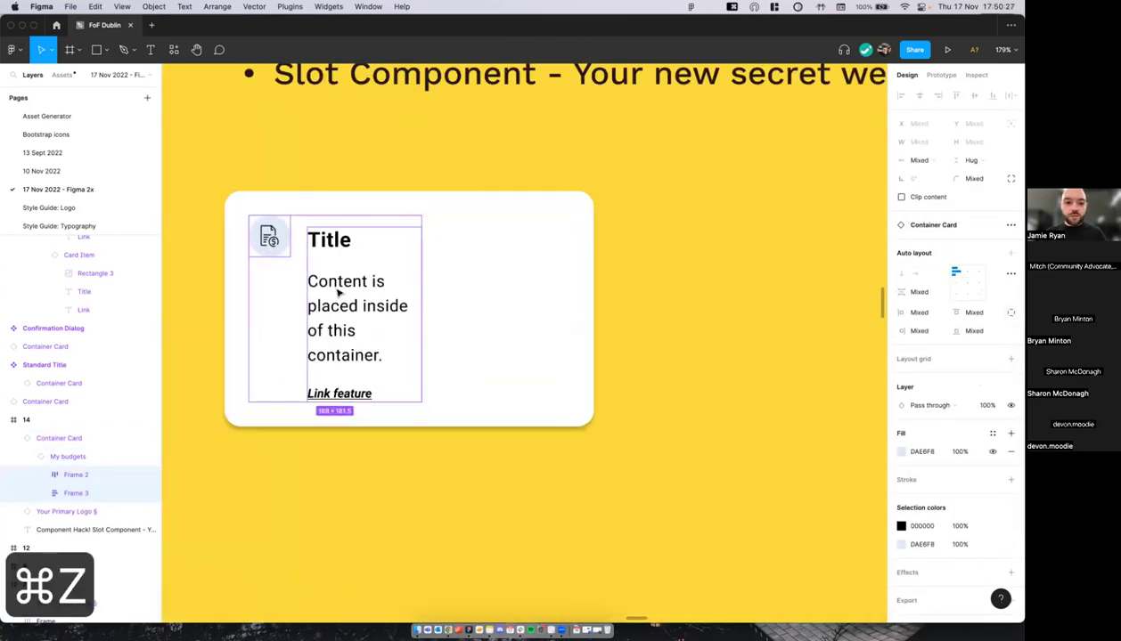
Step: Set the title, body and link texts and their parent Frame 3 to fill container width, and make the Container Card narrower
key("shift+Return")
key("Return")
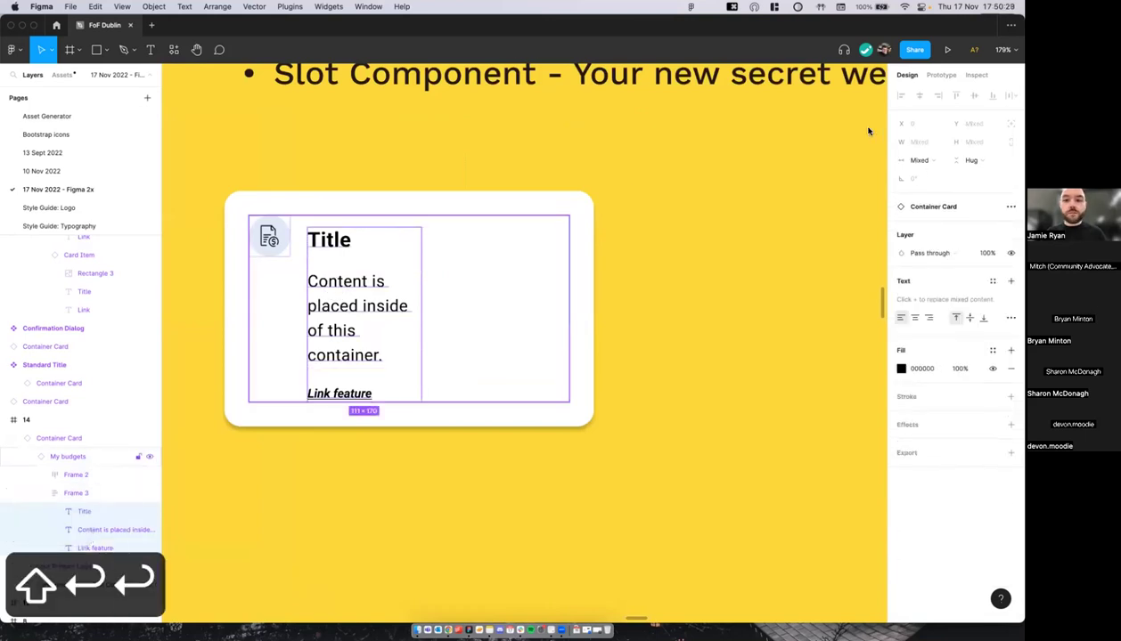
left_click(917, 160)
left_click(929, 191)
key("shift+Return")
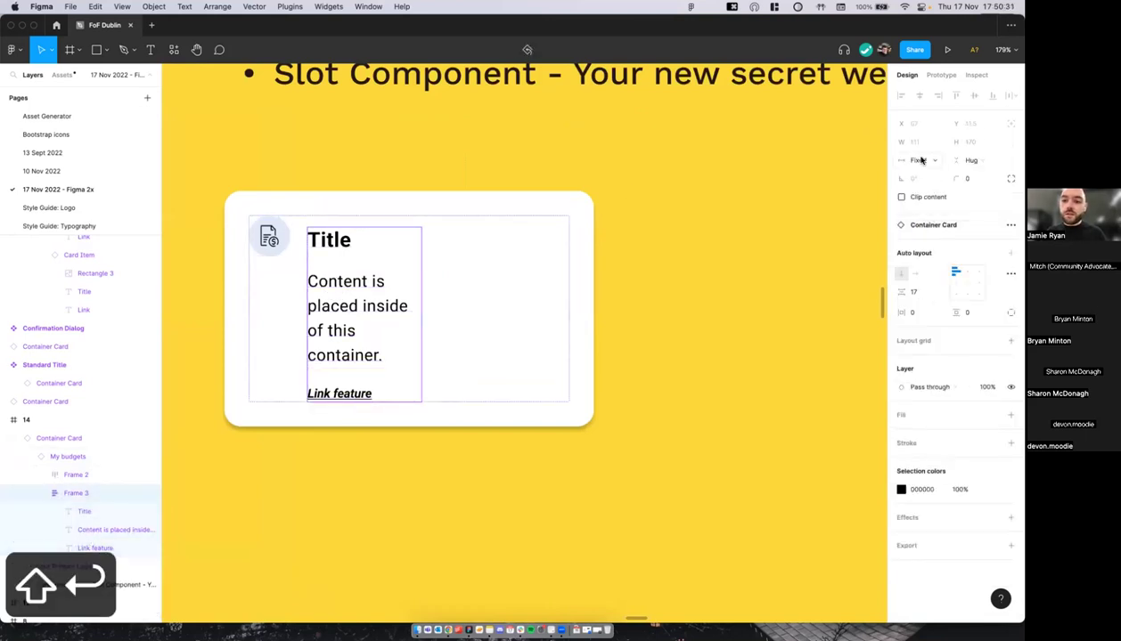
left_click(917, 161)
left_click(927, 190)
left_click(591, 256)
left_click_drag(587, 254, 541, 280)
Step: Swap the My budgets instance nested in the slide's Container Card for the Signup Form component
left_click(383, 295)
scroll(383, 295, "down", 2)
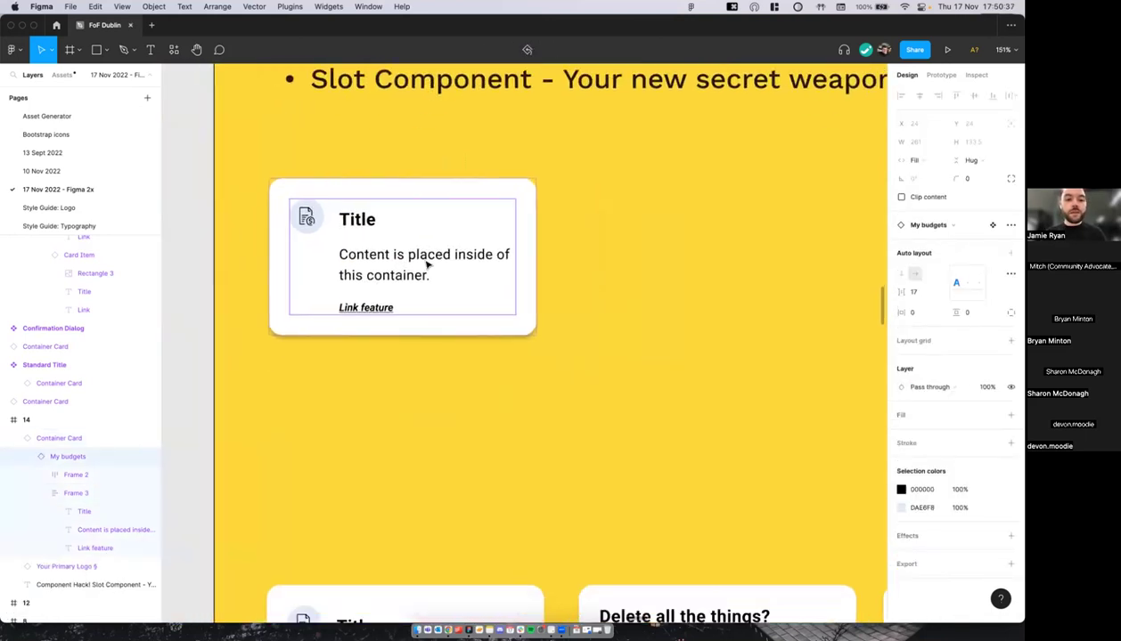
scroll(425, 260, "up", 4)
left_click(941, 228)
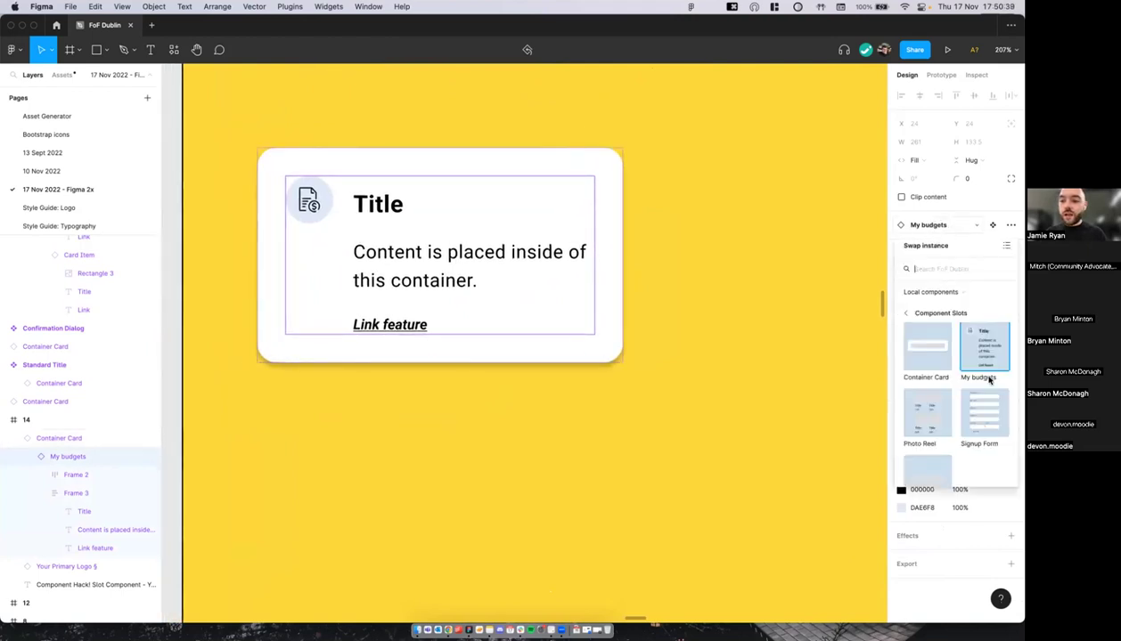
left_click(985, 420)
scroll(725, 303, "down", 3)
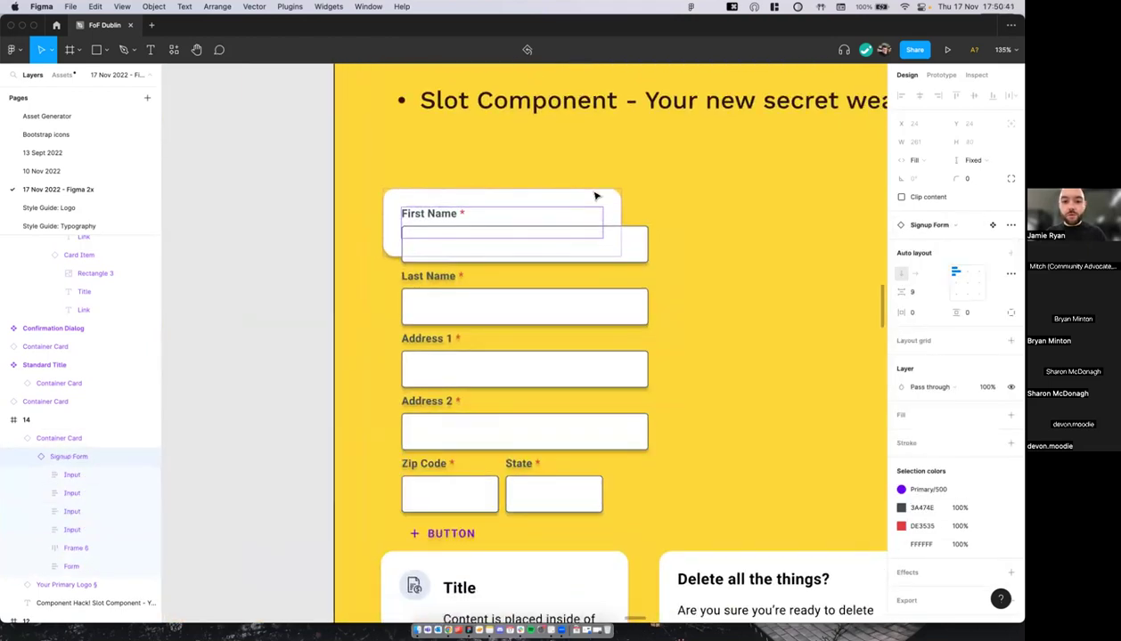
Step: Make the Container Card hug the nested Signup Form horizontally
left_click(595, 195)
left_click(927, 179)
left_click(931, 190)
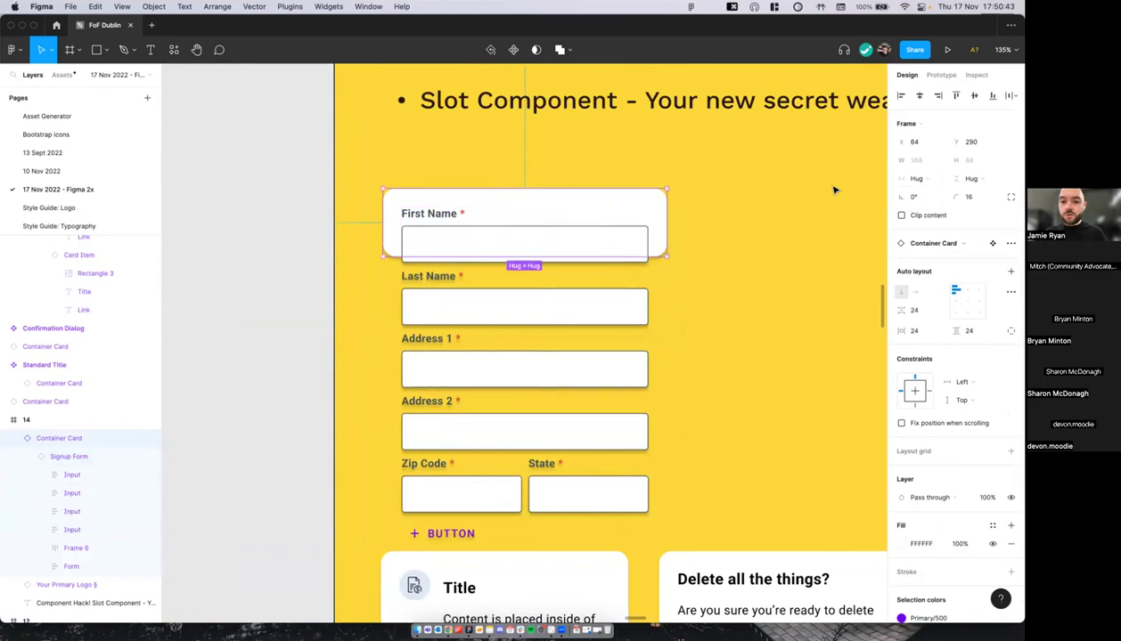
Step: Make the Signup Form nested in the slide's Container Card hug its contents vertically
key("shift+Return")
key("Return")
key("Return")
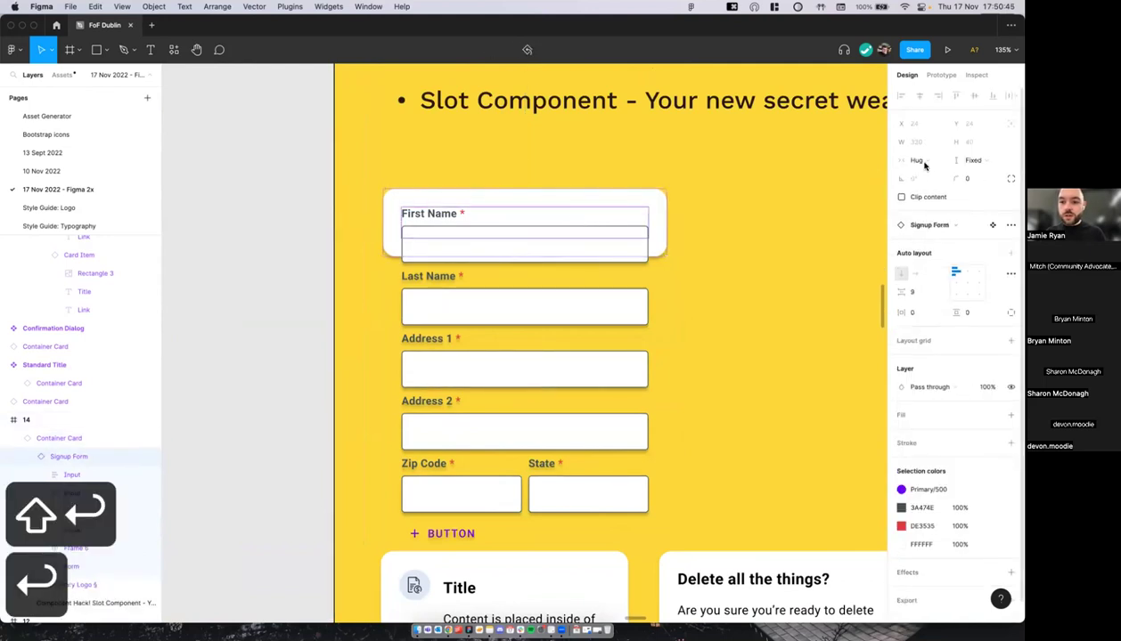
left_click(926, 160)
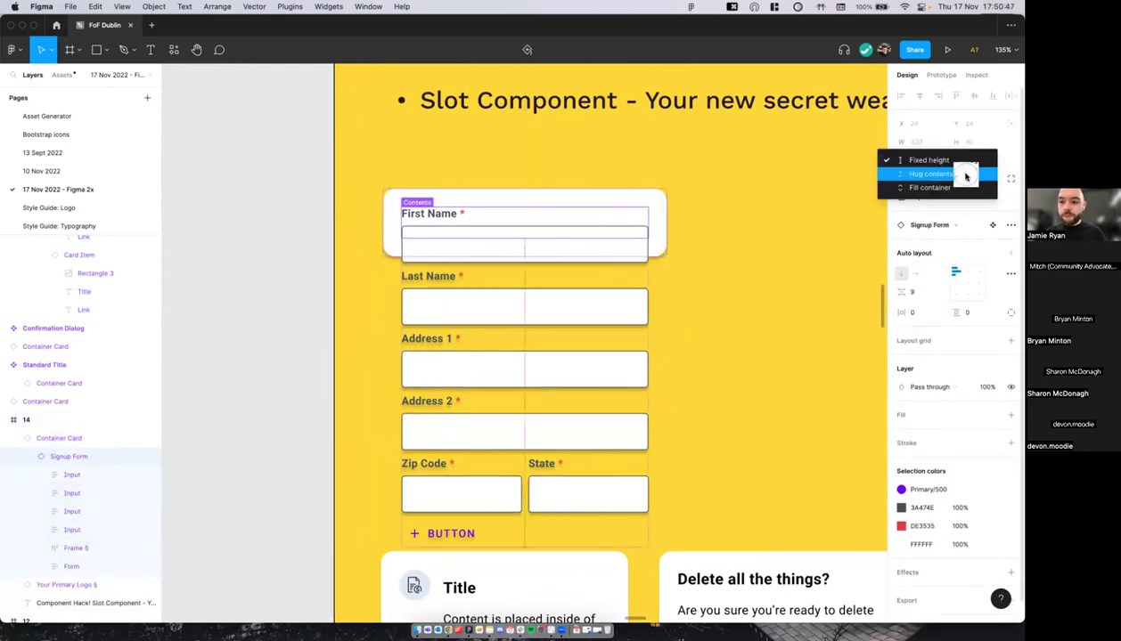
left_click(928, 162)
scroll(724, 190, "down", 3)
Step: Move the slide's Container Card with the signup form to X 180, Y 222, below the slide's bullet text
left_click(723, 191)
left_click_drag(681, 220, 752, 174)
scroll(670, 211, "up", 4)
scroll(627, 239, "down", 3)
scroll(623, 227, "right", 2)
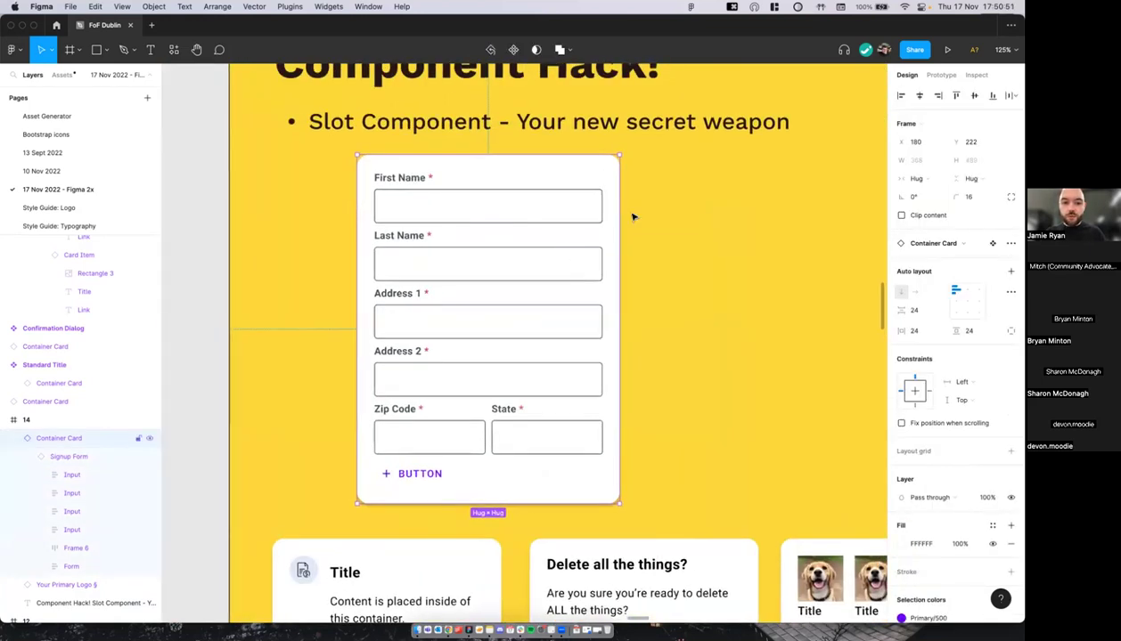
Step: Set the main Container Card component's corner radius to 6
scroll(577, 195, "down", 5)
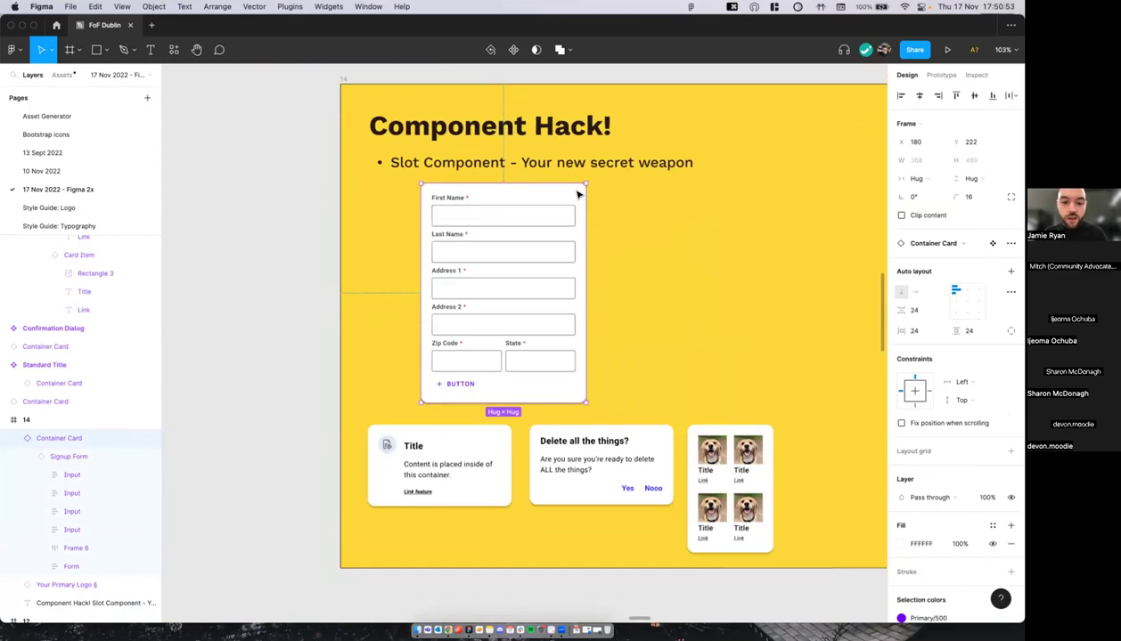
scroll(557, 210, "down", 4)
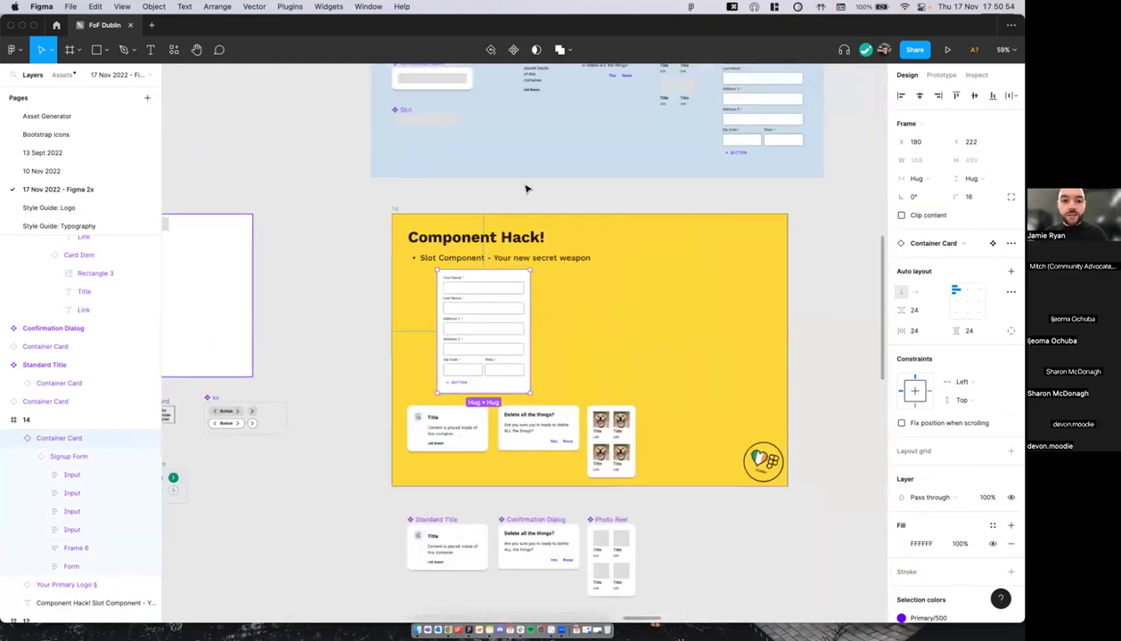
left_click(463, 92)
scroll(463, 92, "up", 3)
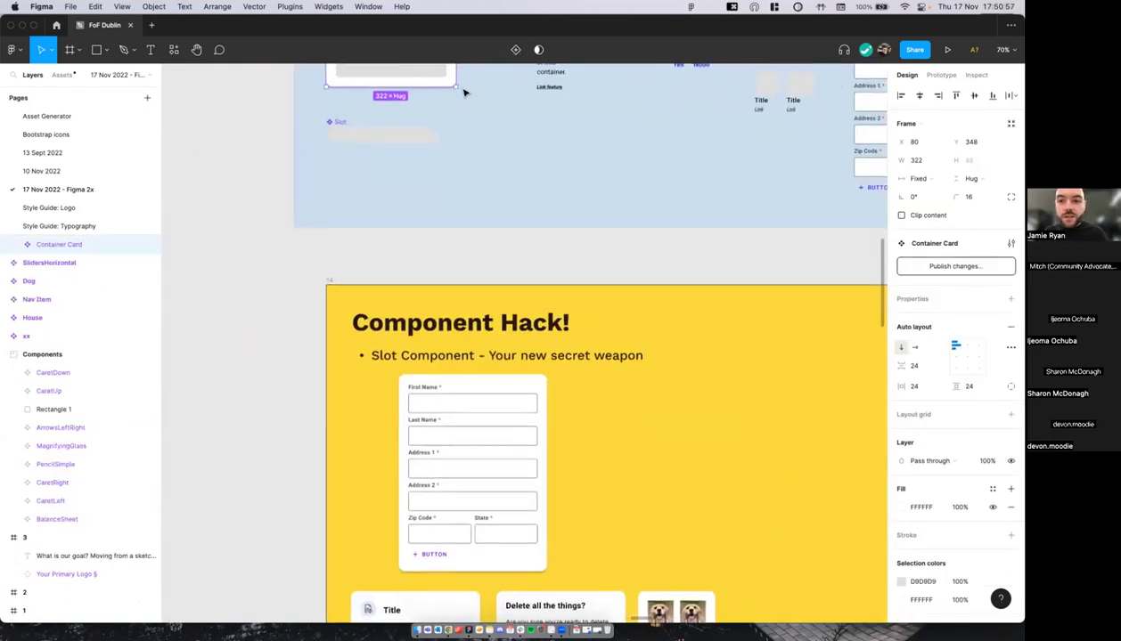
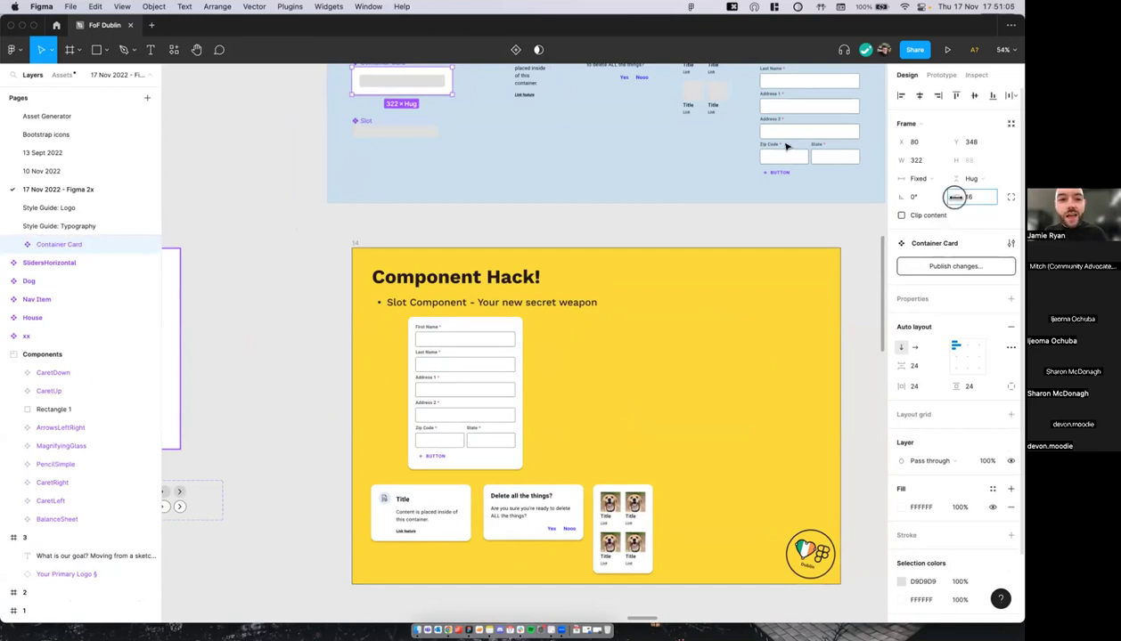
scroll(449, 104, "up", 3)
scroll(449, 105, "down", 5)
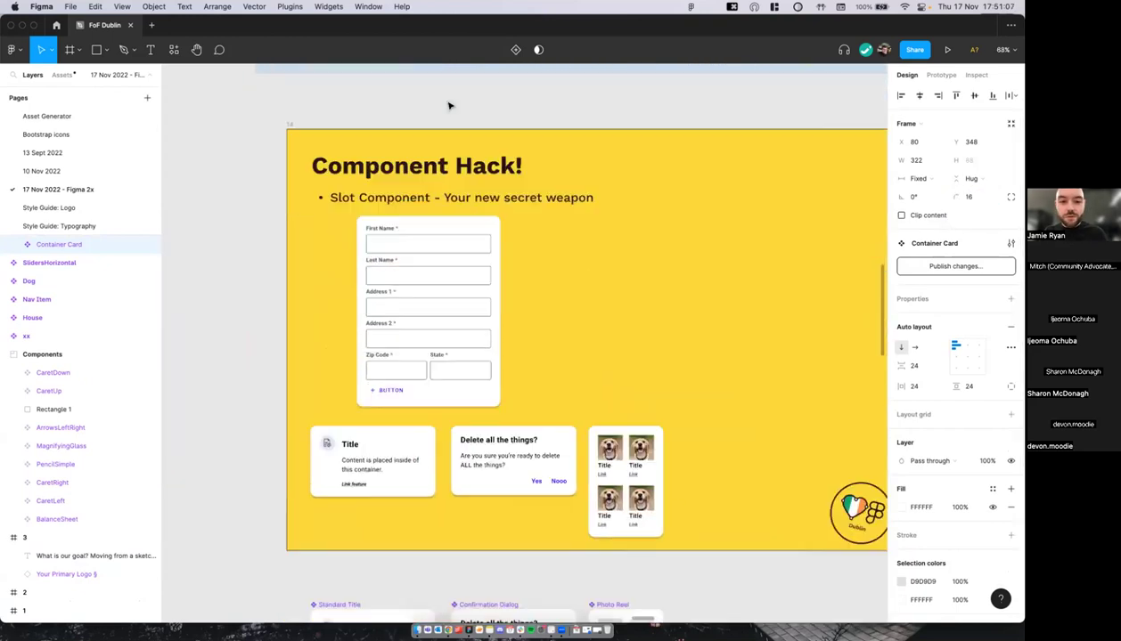
scroll(401, 136, "up", 2)
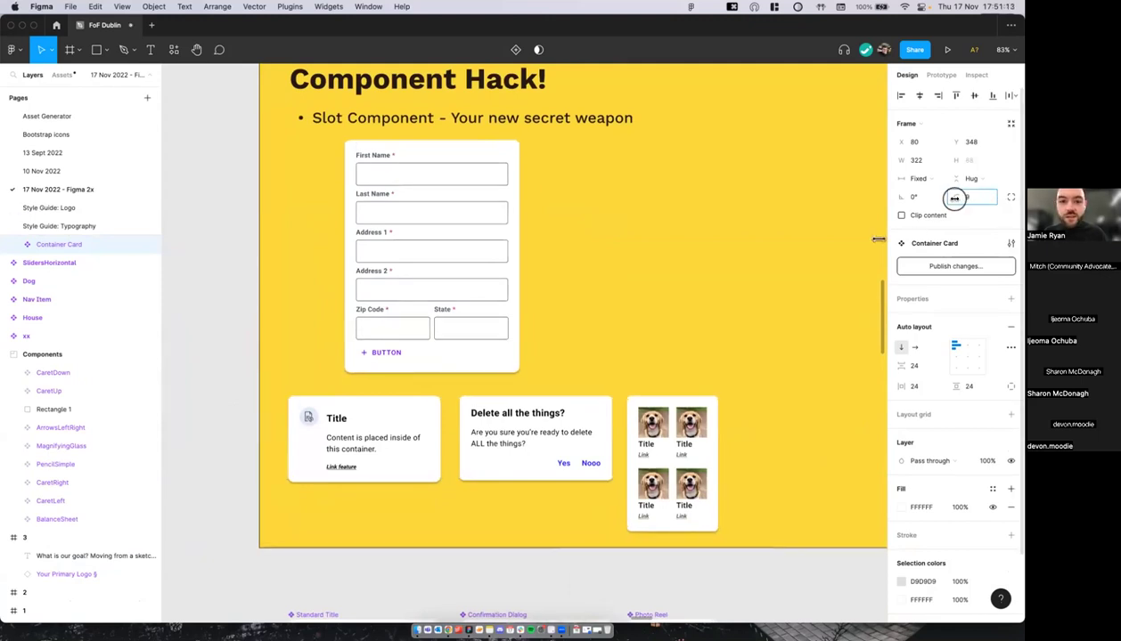
Step: Apply the FoF Tangerine color style to the main Container Card component's fill
scroll(957, 410, "down", 2)
left_click(988, 442)
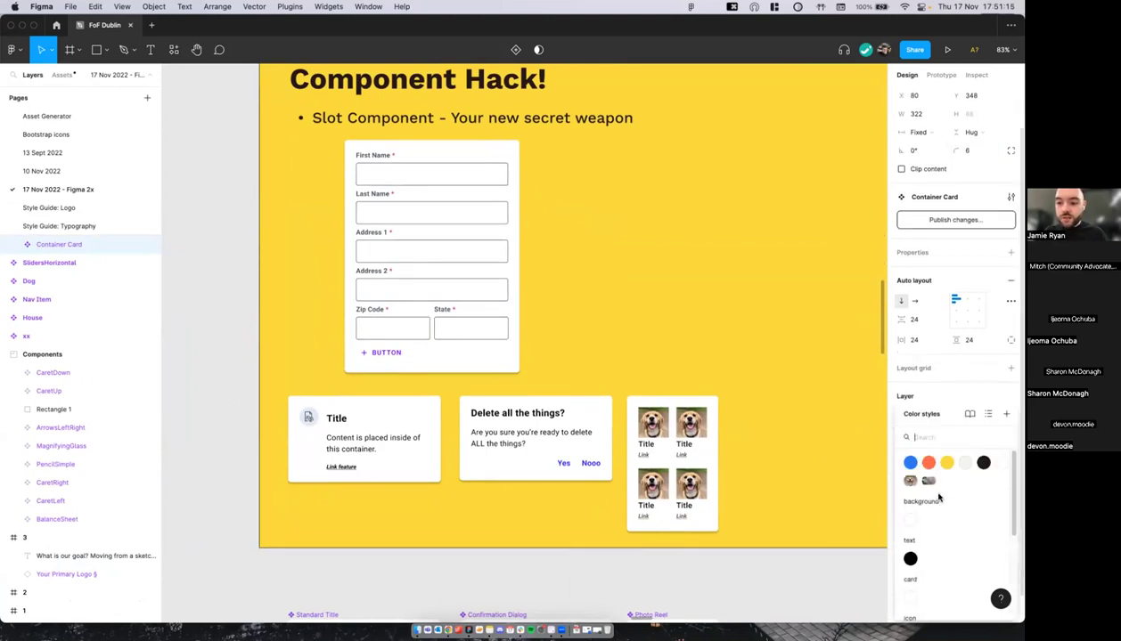
left_click(928, 459)
scroll(775, 376, "down", 3)
scroll(774, 375, "right", 2)
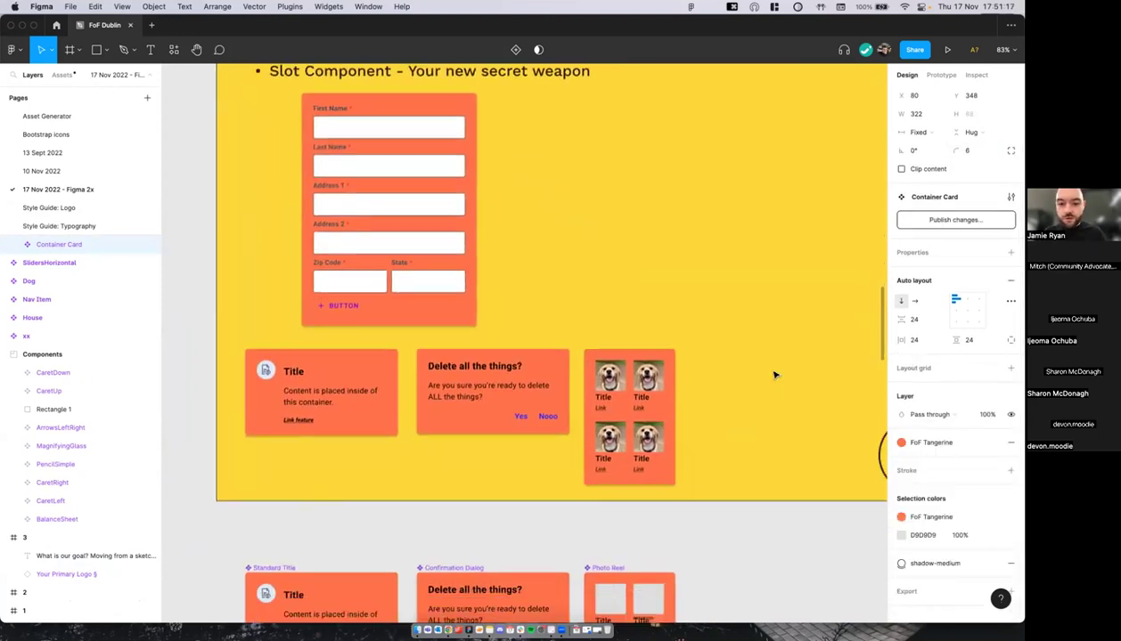
Step: Examine how the main component's tangerine fill carries over to the card instances on slide 14 and the components below it
scroll(775, 376, "up", 3)
scroll(772, 375, "down", 3)
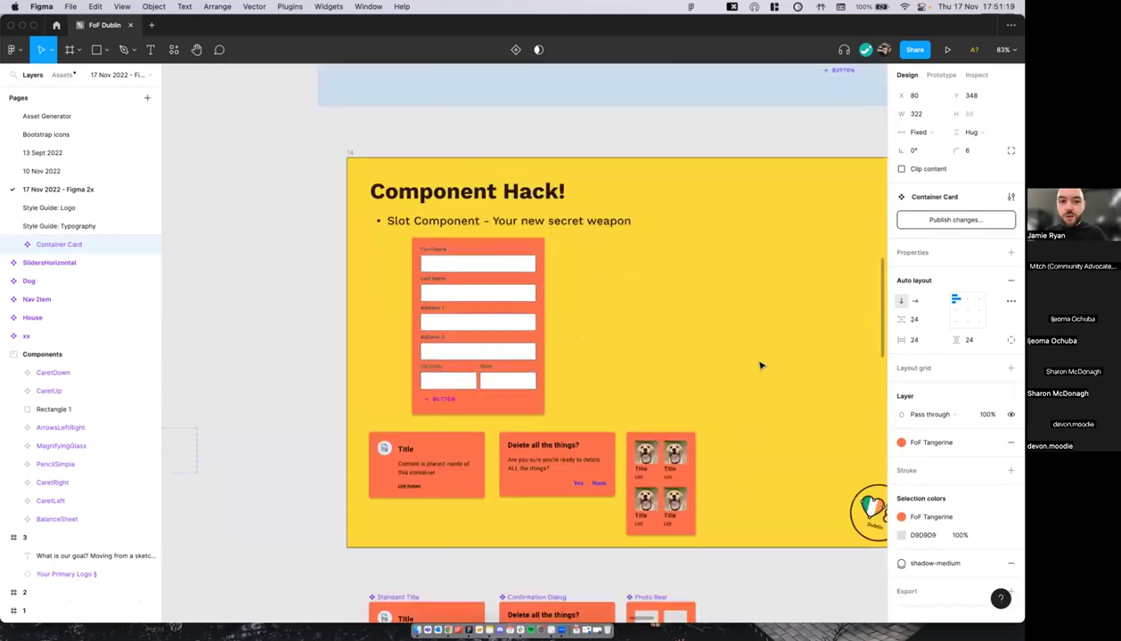
scroll(760, 365, "up", 3)
scroll(398, 120, "up", 1)
scroll(415, 123, "down", 2)
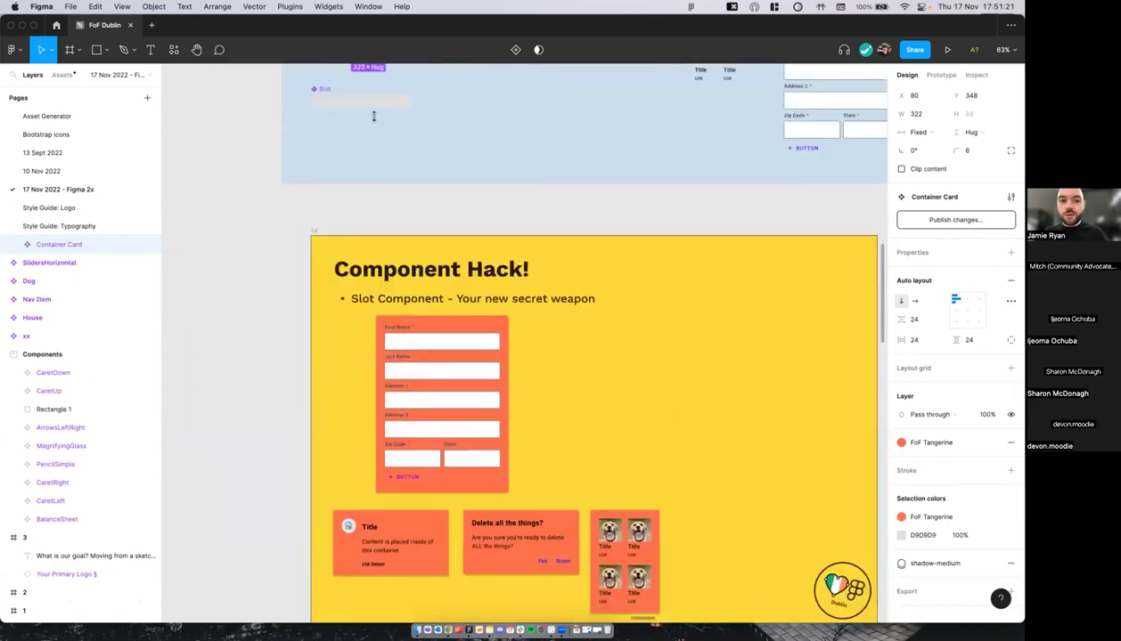
scroll(374, 112, "up", 3)
scroll(395, 217, "down", 6)
scroll(445, 294, "down", 2)
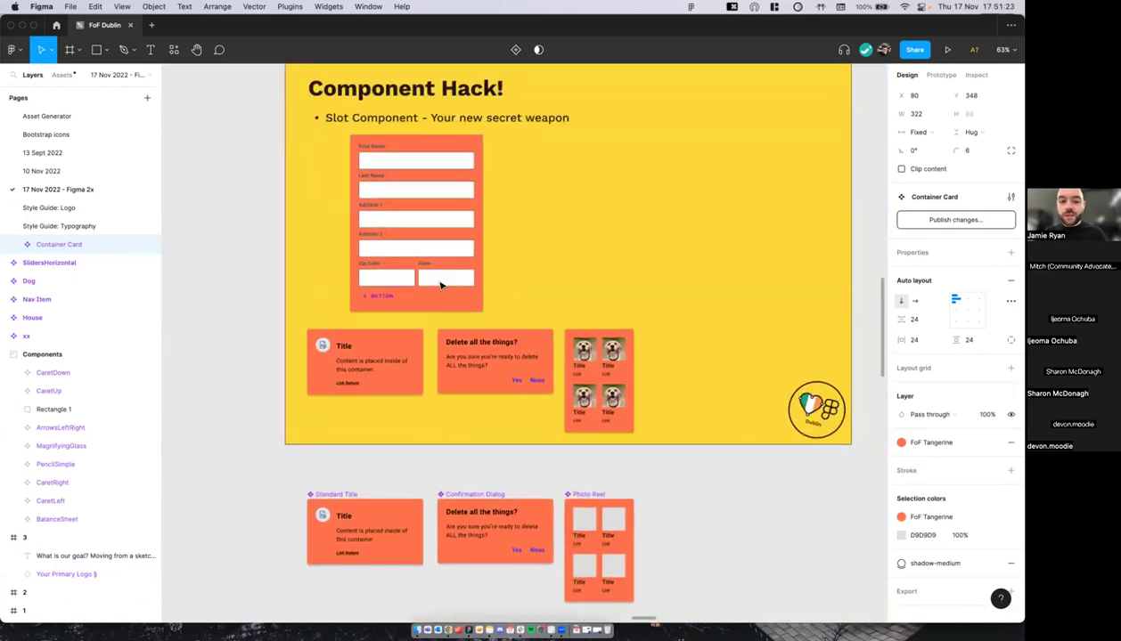
Step: Undo the FoF Tangerine fill on the main Container Card component
scroll(443, 291, "up", 4)
key("super+z")
scroll(415, 224, "up", 2)
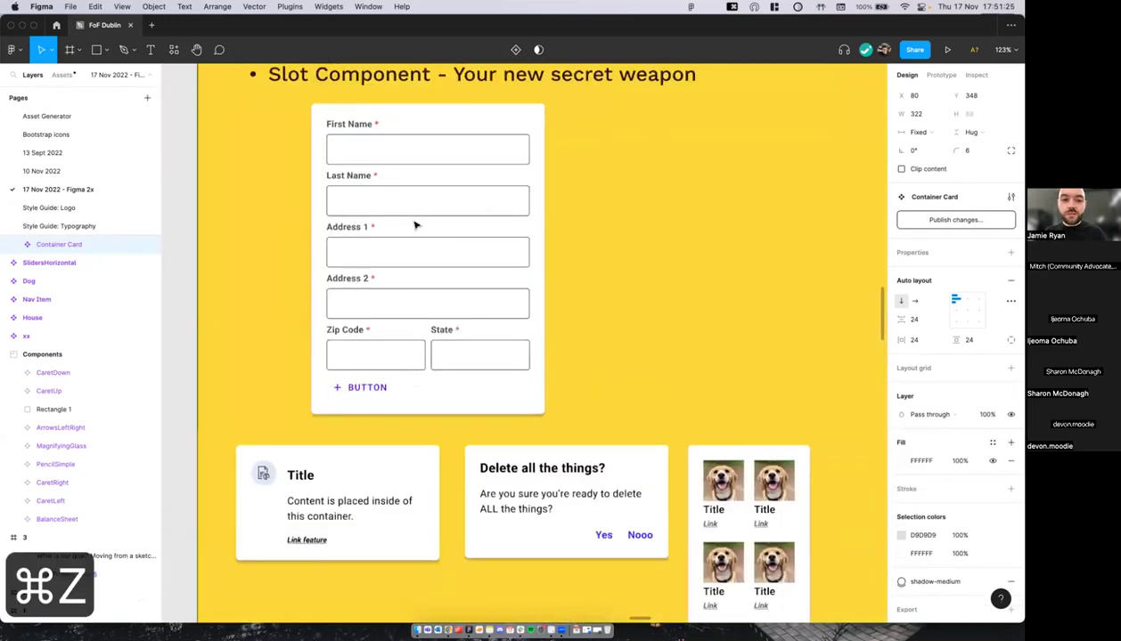
Step: Select the signup-form Container Card on slide 14 and examine it alongside the other card instances
scroll(415, 224, "down", 2)
left_click(417, 225)
left_click(577, 226)
left_click(486, 224)
scroll(476, 223, "down", 2)
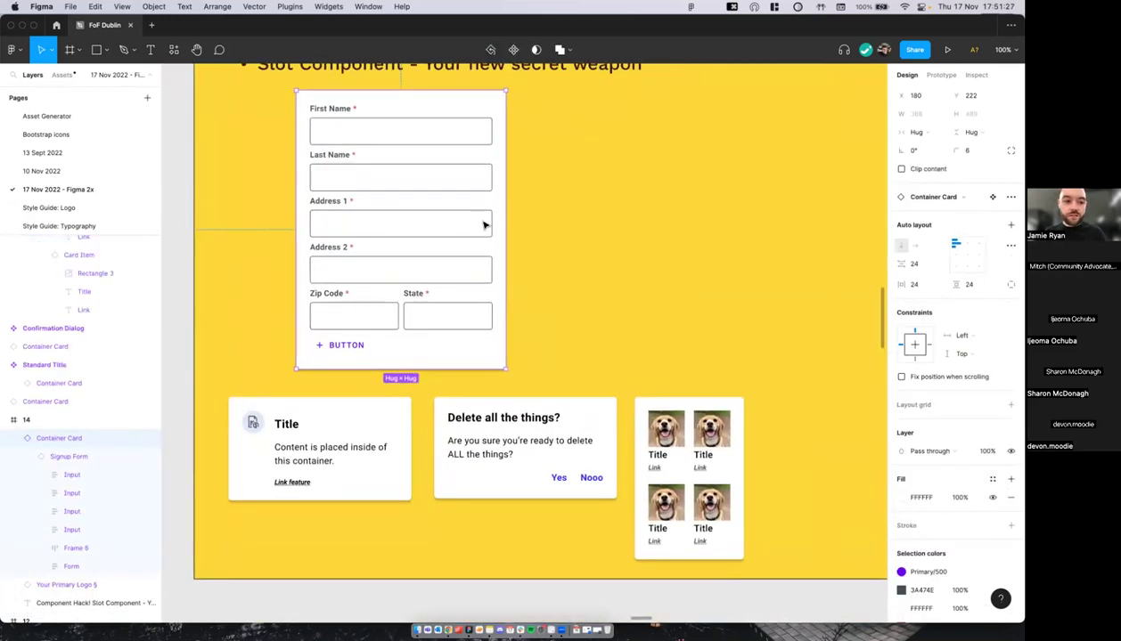
scroll(465, 217, "up", 2)
scroll(459, 218, "up", 2)
scroll(454, 217, "down", 3)
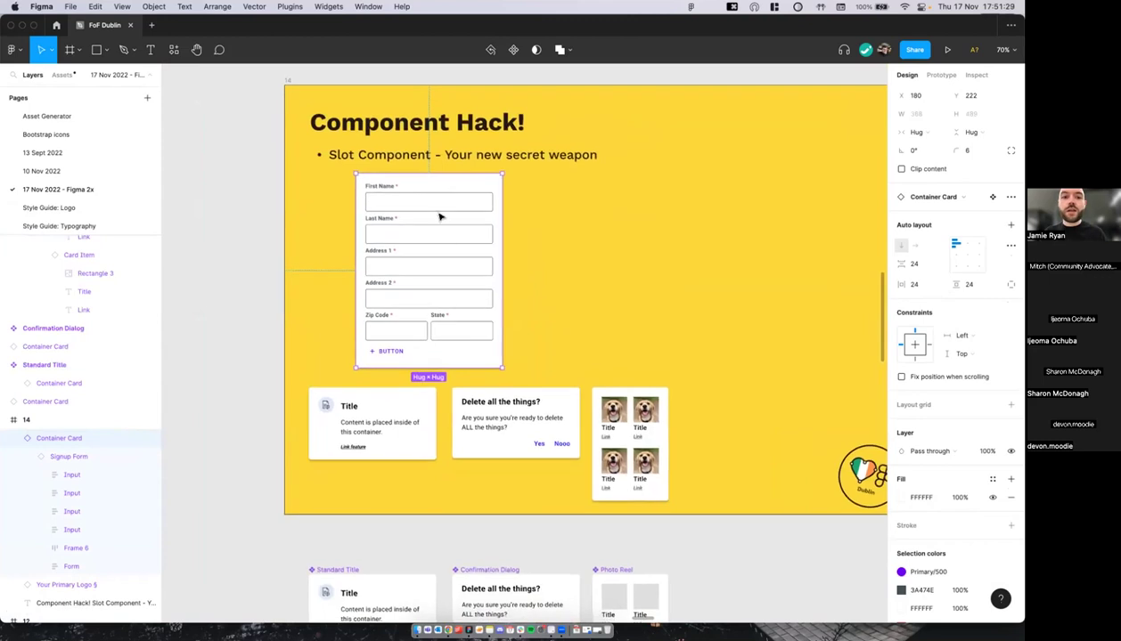
scroll(437, 226, "down", 3)
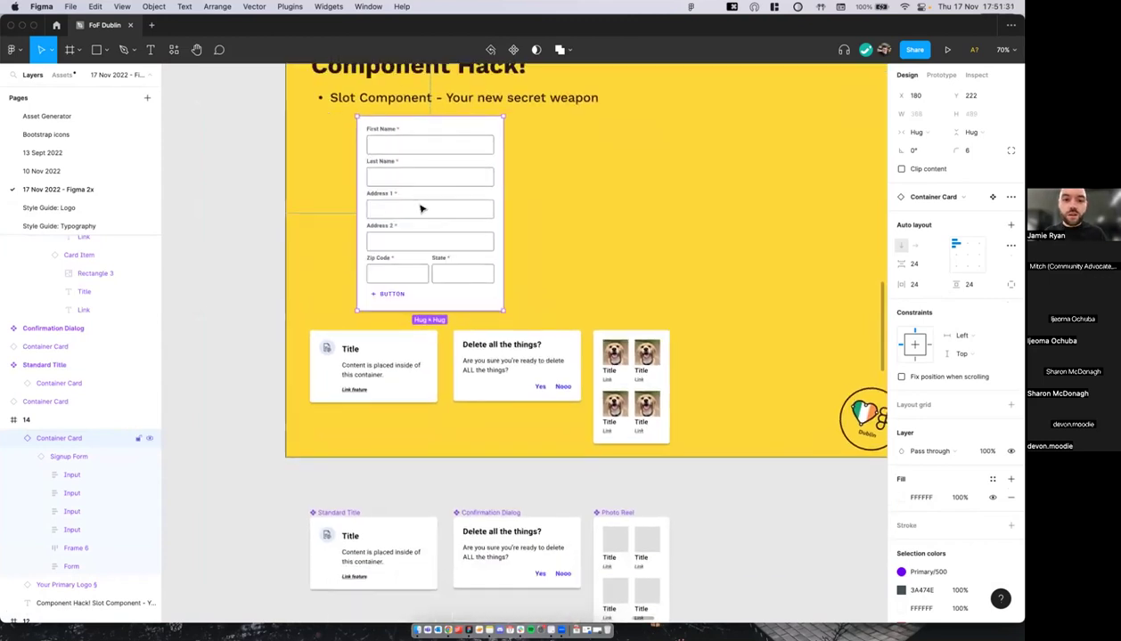
scroll(422, 208, "down", 2)
scroll(420, 208, "up", 2)
scroll(420, 193, "up", 3)
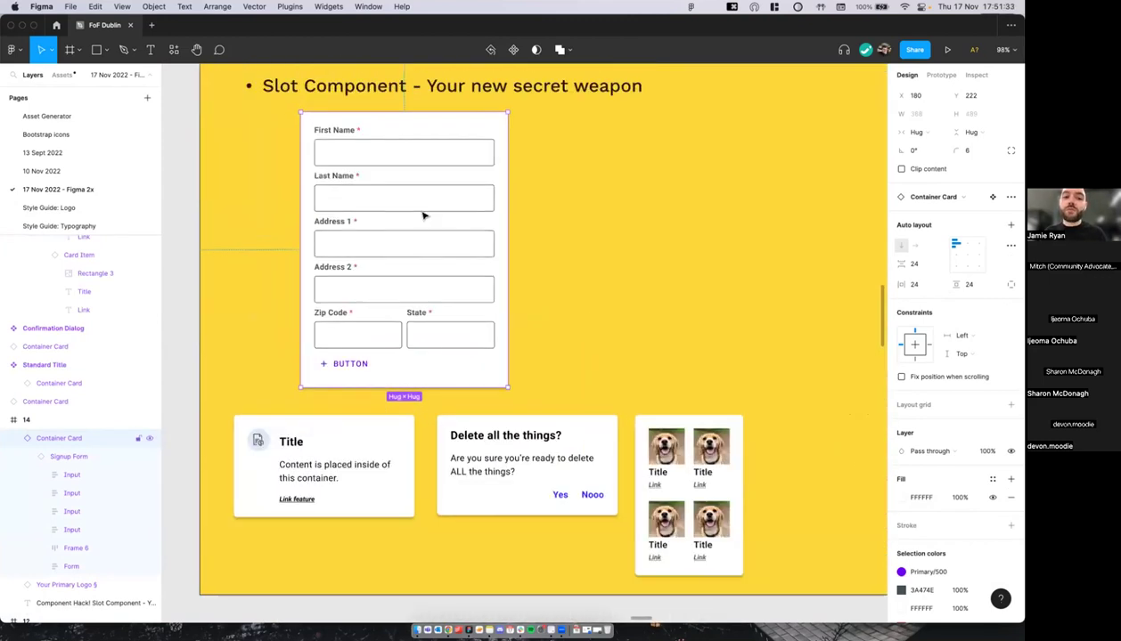
scroll(396, 251, "down", 3)
Step: Duplicate the First Name input in the main Signup Form component and delete the copy
scroll(396, 251, "up", 5)
scroll(665, 411, "right", 3)
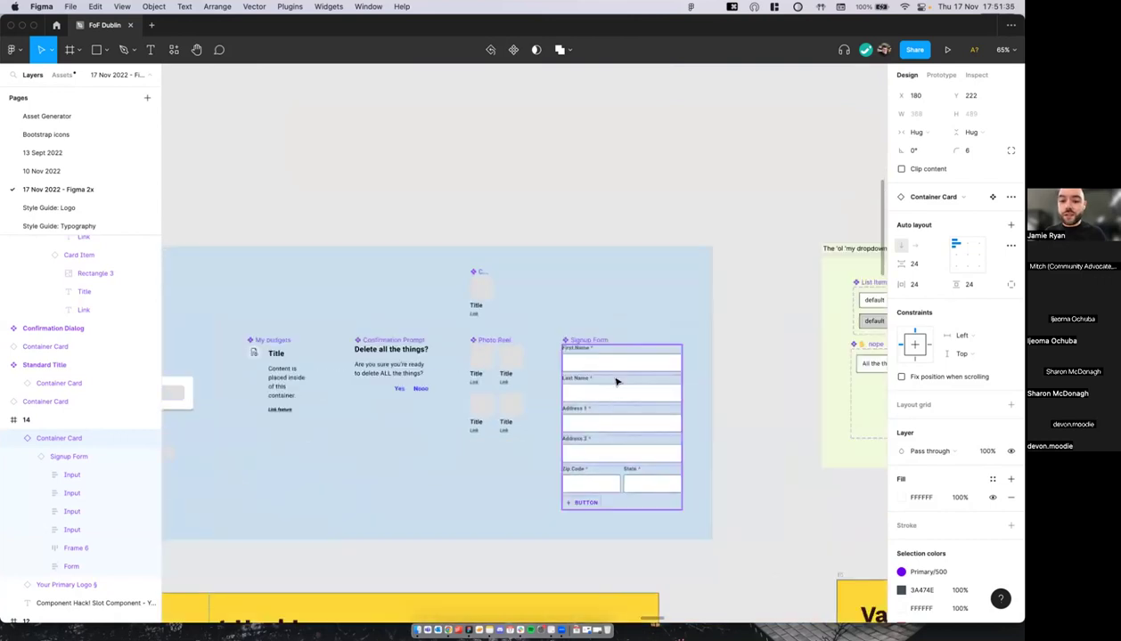
left_click(611, 368)
left_click(610, 367)
scroll(610, 367, "up", 5)
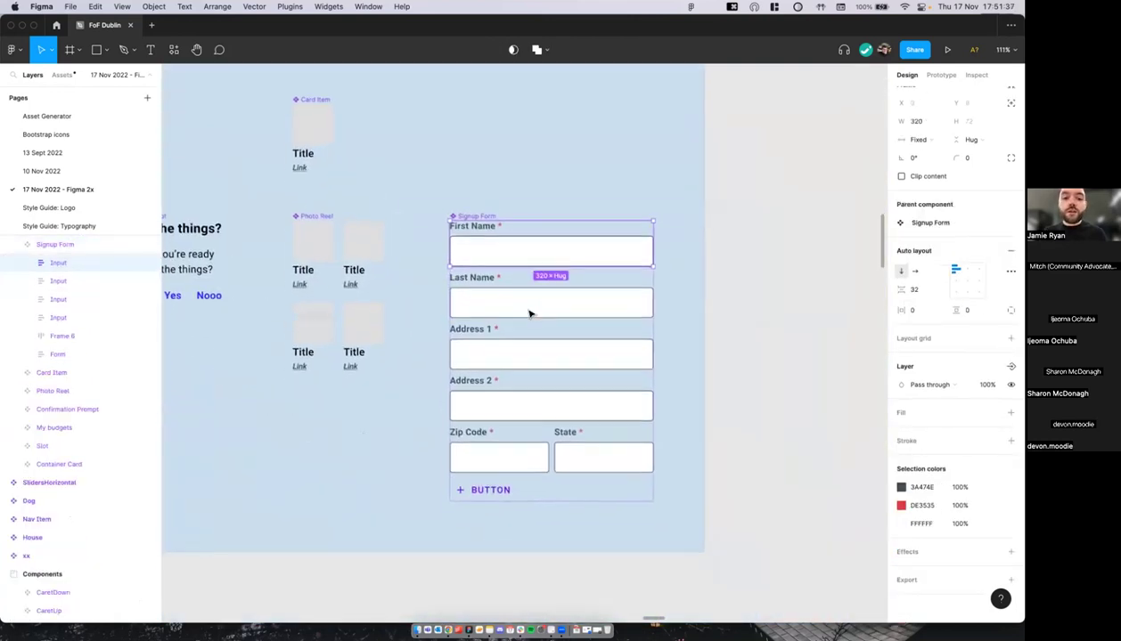
key("super+d")
key("BackSpace")
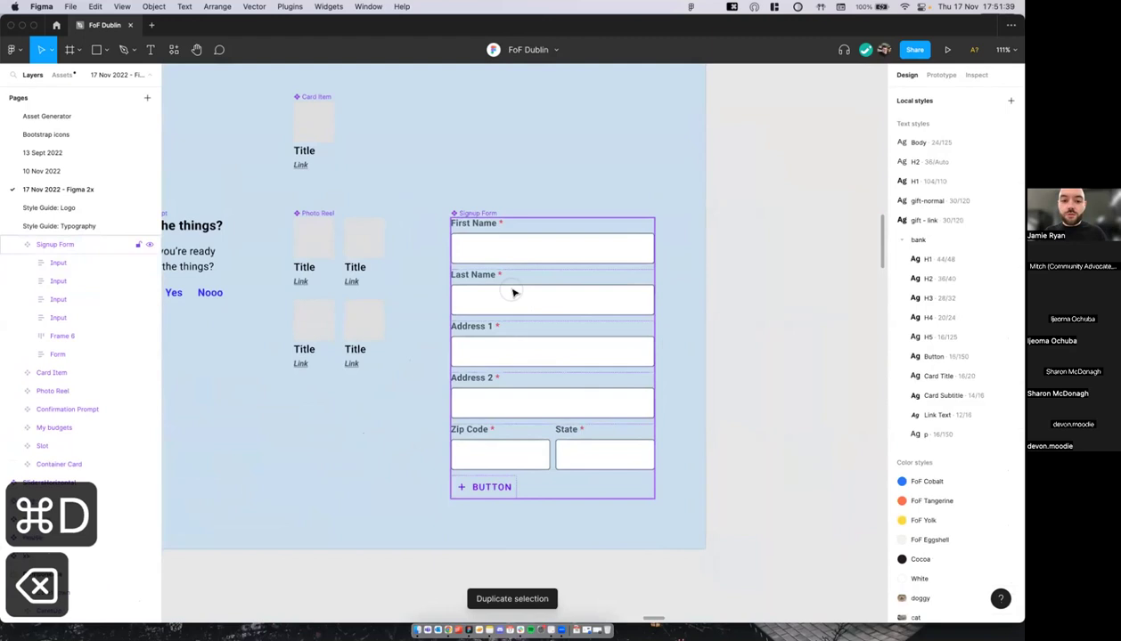
Step: Duplicate the Last Name input in the main Signup Form component, check the slide's instance, and undo the duplication
double_click(513, 293)
scroll(513, 292, "down", 3)
scroll(513, 292, "down", 5)
scroll(513, 292, "left", 4)
key("super+d")
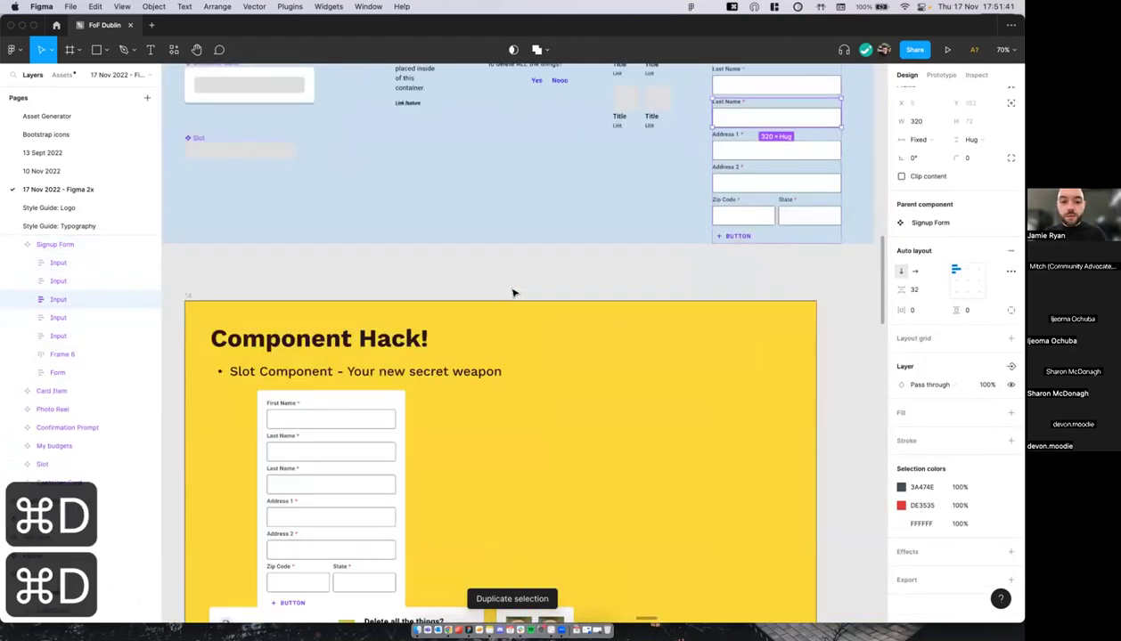
key("super+z")
key("super+z")
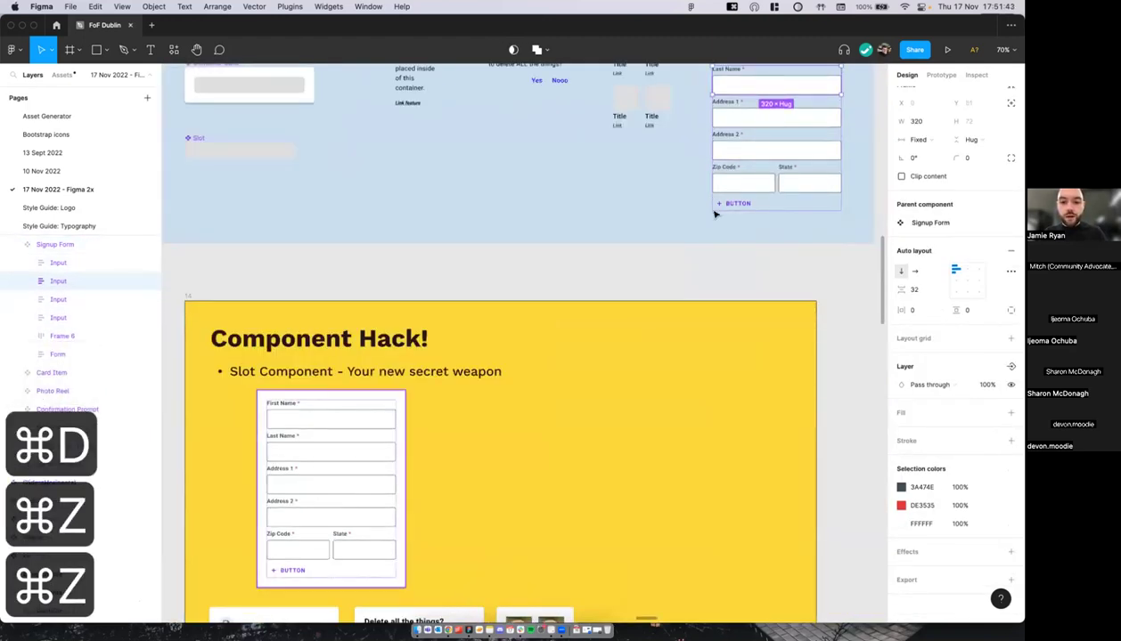
Step: Duplicate the Zip Code and State row in the main Signup Form component and undo the duplication
left_click(730, 181)
key("super+d")
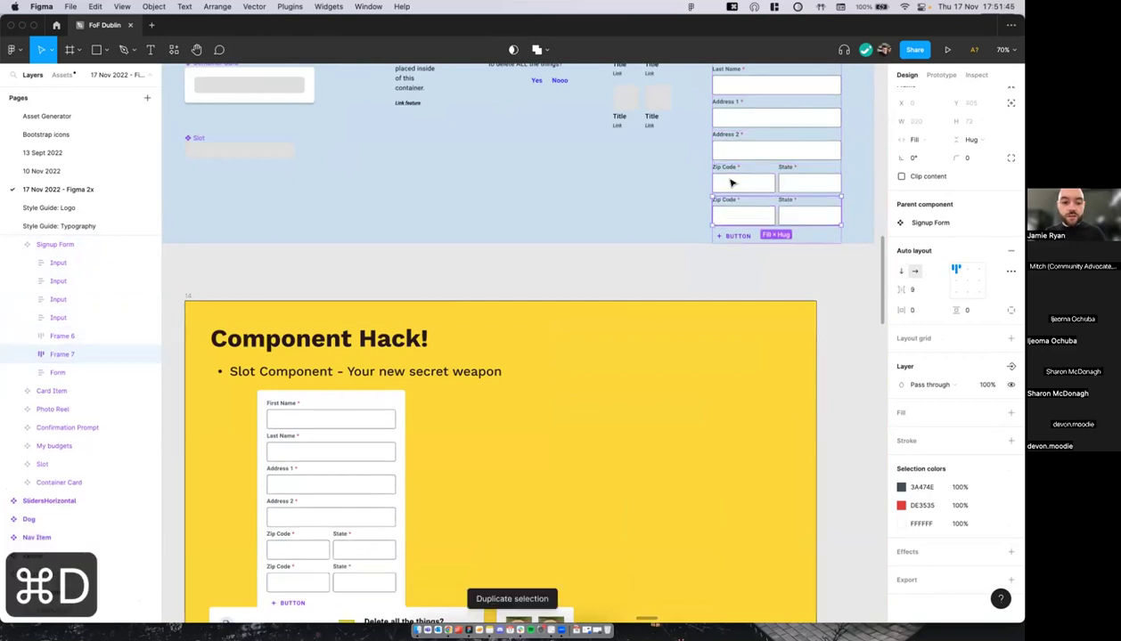
key("super+z")
scroll(583, 286, "down", 2)
left_click(581, 289)
scroll(621, 246, "up", 1)
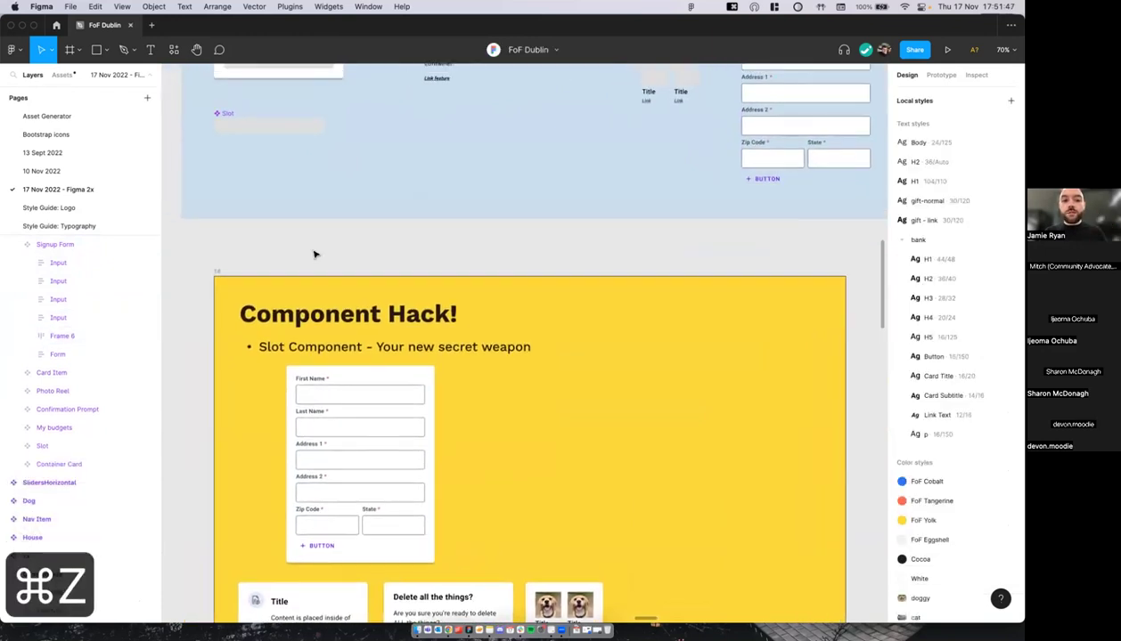
Step: Move the main Container Card component up to Y 295, farther above the Slot component
scroll(303, 255, "up", 3)
scroll(298, 250, "up", 3, "ctrl")
scroll(301, 214, "up", 3)
left_click(303, 182)
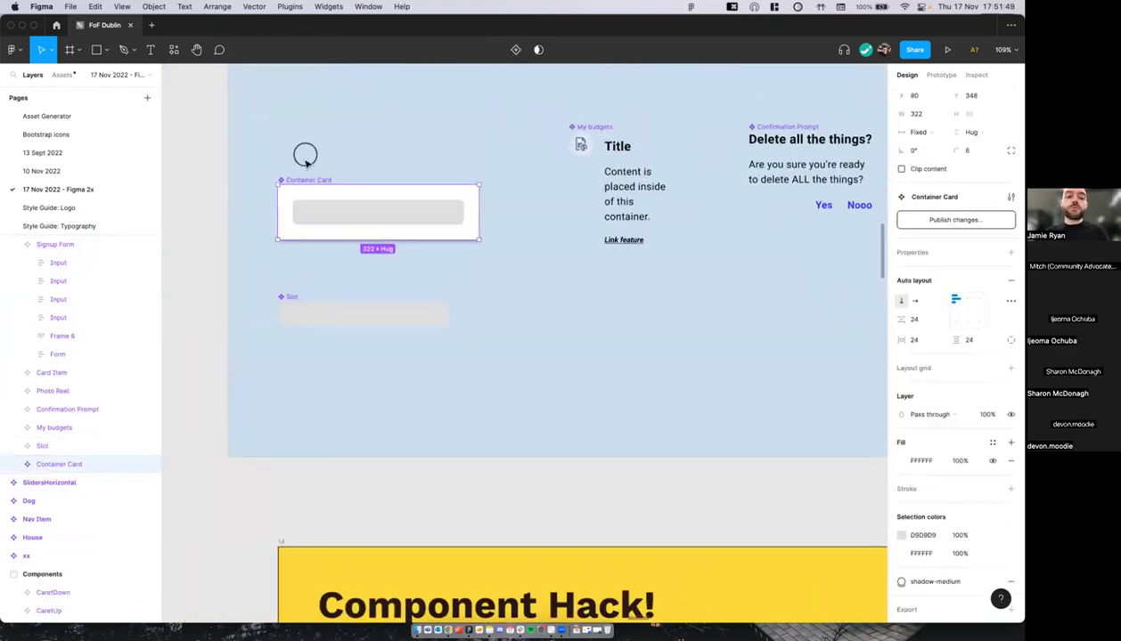
left_click_drag(305, 183, 305, 150)
scroll(295, 160, "up", 2, "ctrl")
scroll(297, 161, "down", 4, "ctrl")
scroll(305, 151, "up", 4, "ctrl")
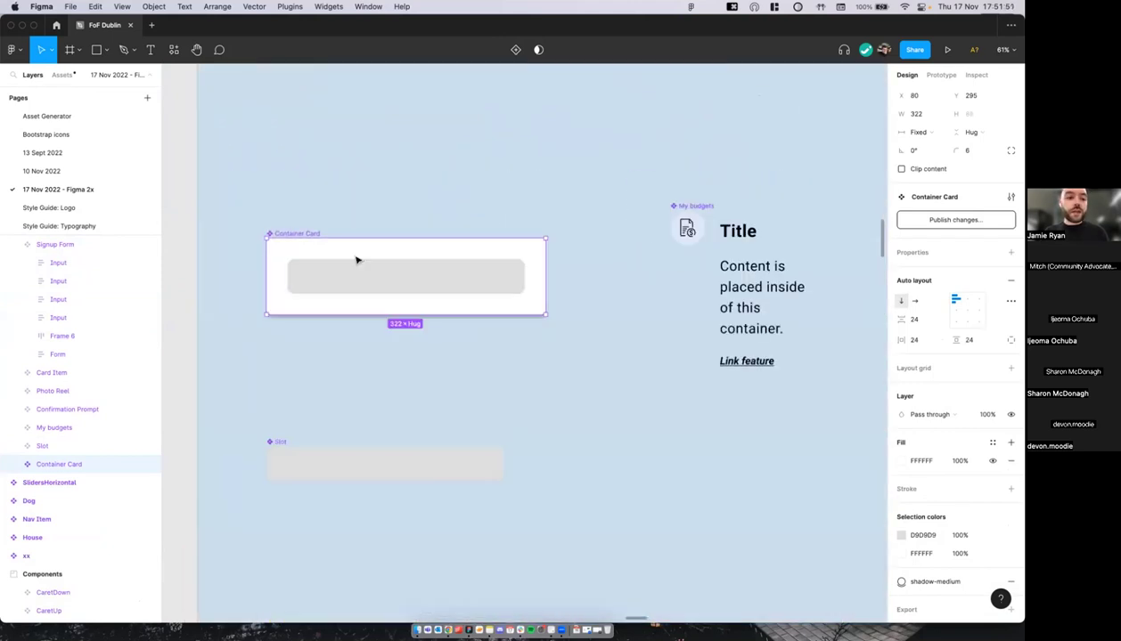
Step: Duplicate the slot inside the main Container Card component three times
double_click(355, 274)
scroll(330, 274, "left", 3)
scroll(330, 273, "down", 2)
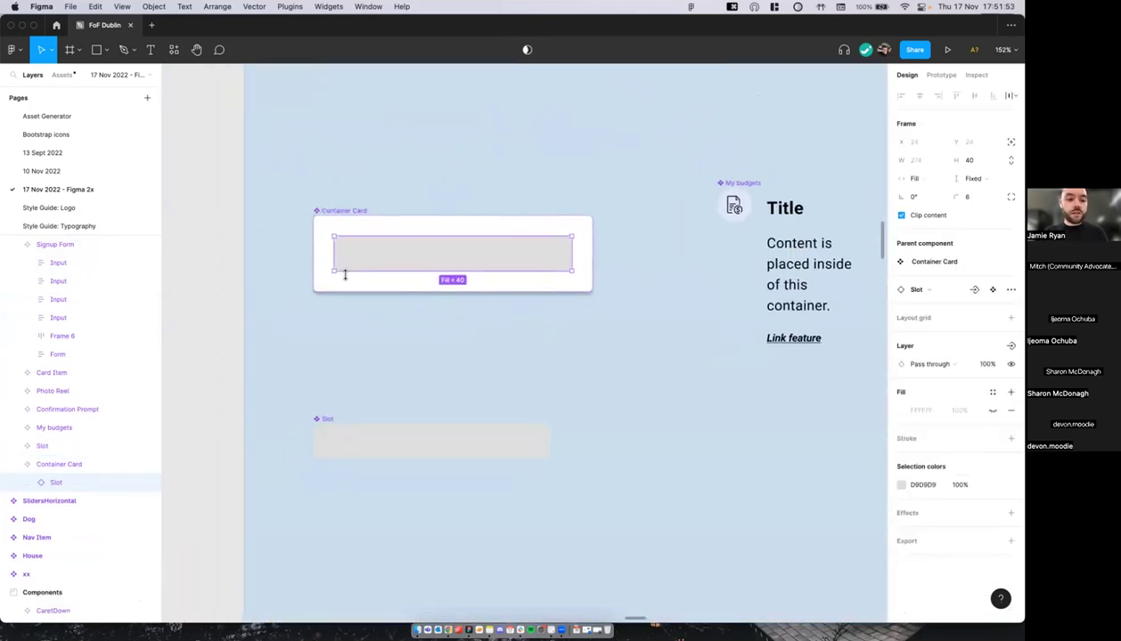
key("super+d")
key("super+d")
key("super+d")
key("super+d")
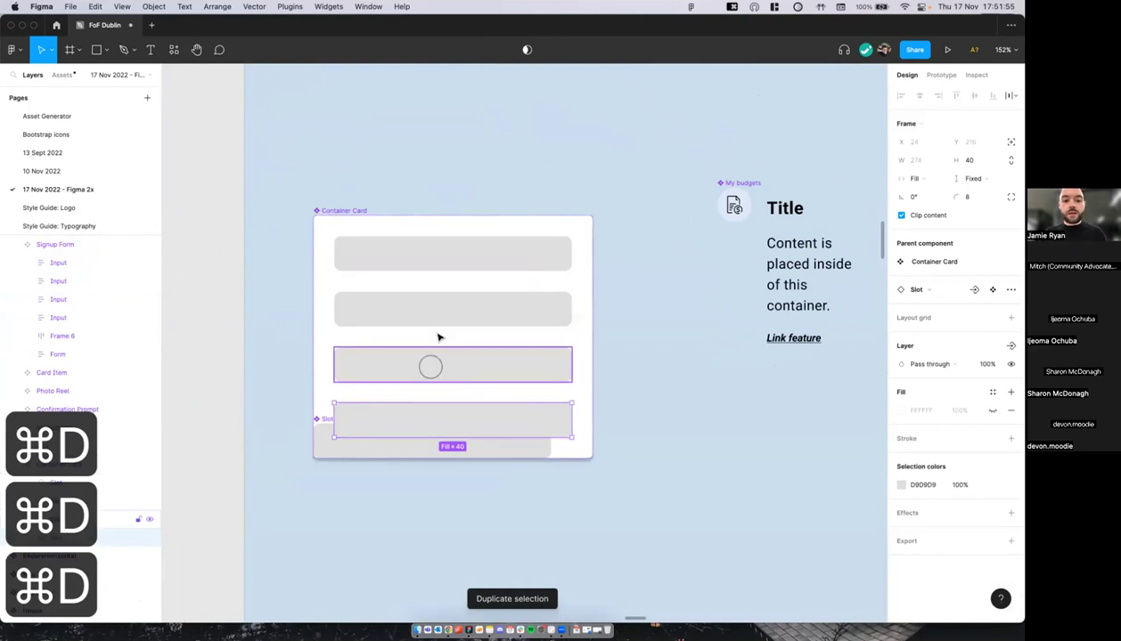
Step: Hide the three duplicated slots in the main Container Card component, leaving only the first slot visible
left_click(430, 366, "shift")
left_click(446, 325, "shift")
scroll(446, 327, "right", 1)
key("super+shift+h")
scroll(472, 294, "right", 2)
scroll(472, 294, "up", 1)
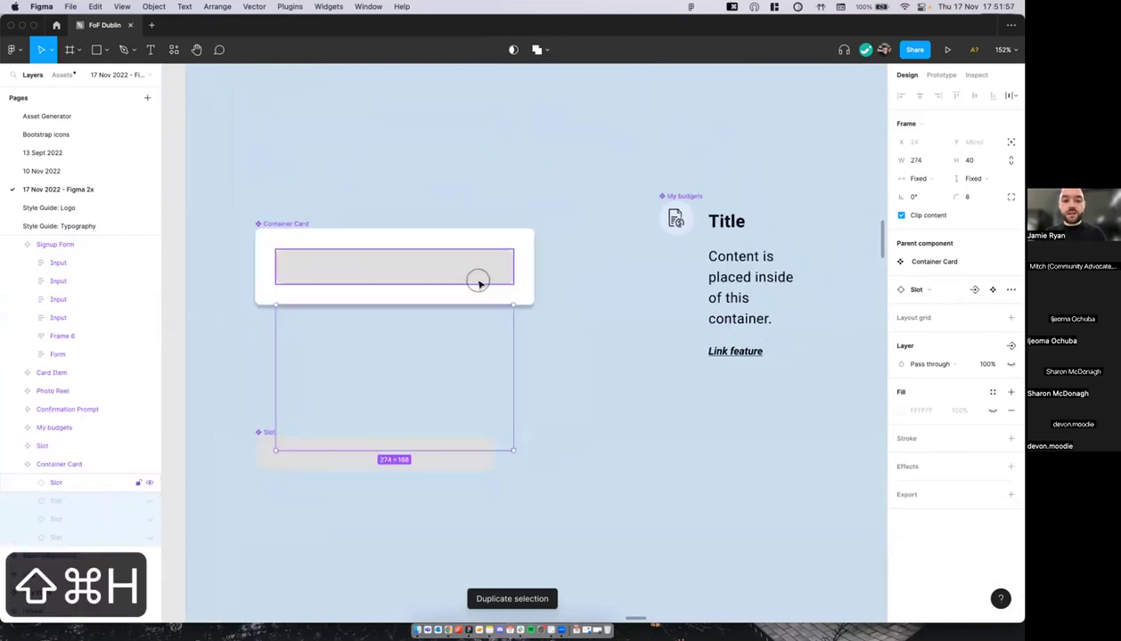
Step: Select the first slot in the main Container Card component and search its swap options for "form" and "inpu"
left_click(478, 282)
scroll(480, 283, "down", 3)
scroll(374, 287, "right", 3)
scroll(267, 293, "left", 1)
scroll(274, 294, "up", 3)
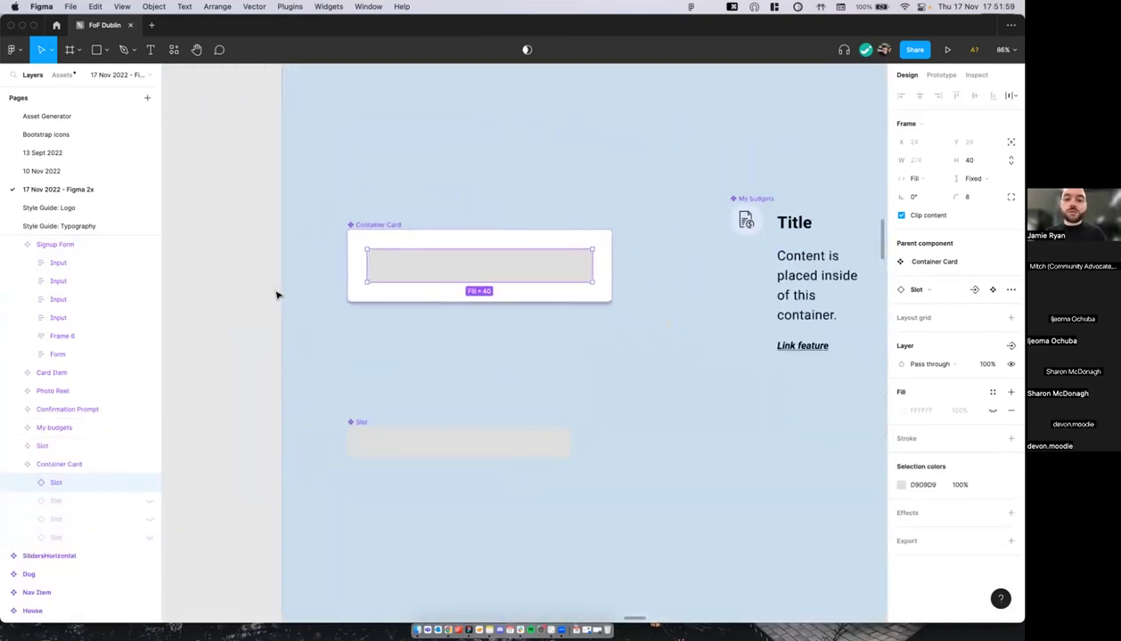
scroll(277, 295, "right", 2)
left_click(929, 293)
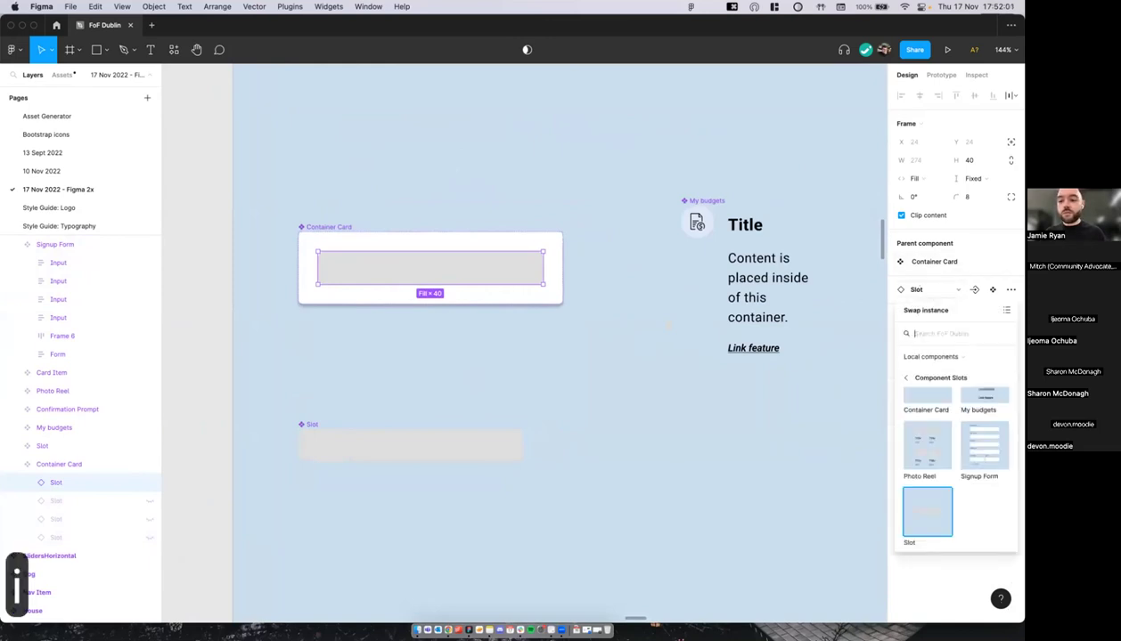
type("in")
key("BackSpace")
key("BackSpace")
type("form")
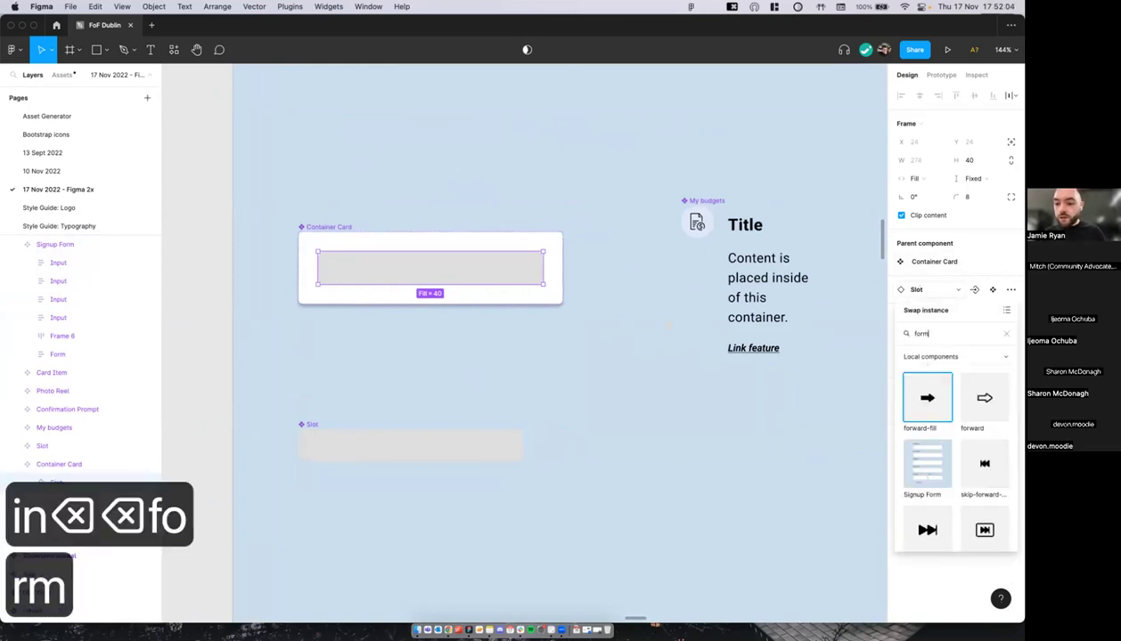
key("cmd+a")
type("inpu")
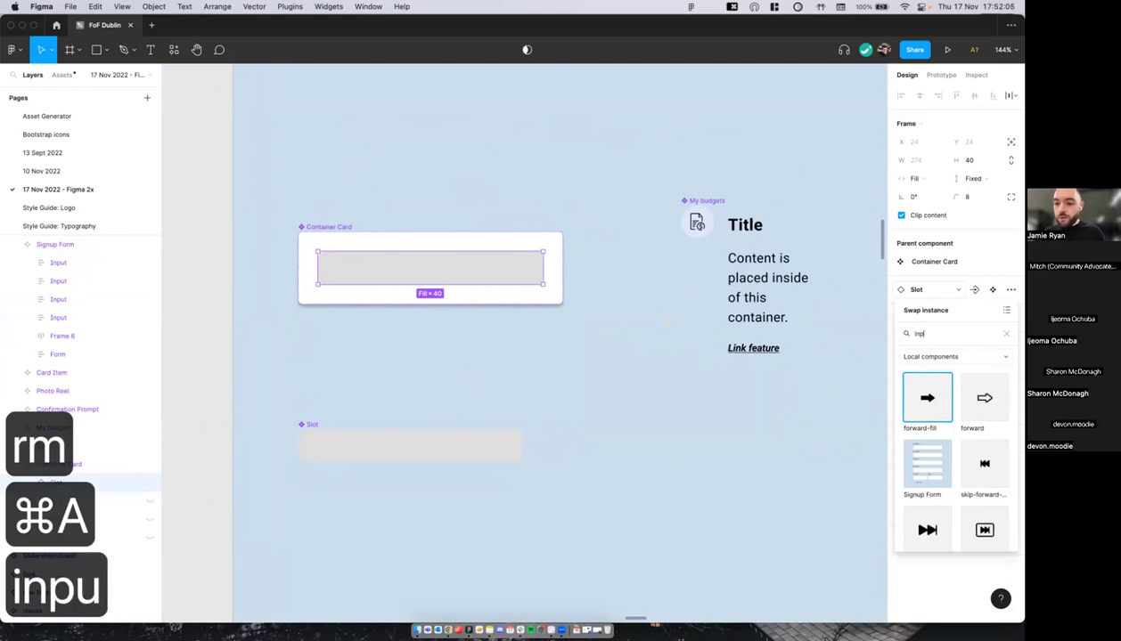
key("BackSpace")
key("BackSpace")
key("BackSpace")
key("BackSpace")
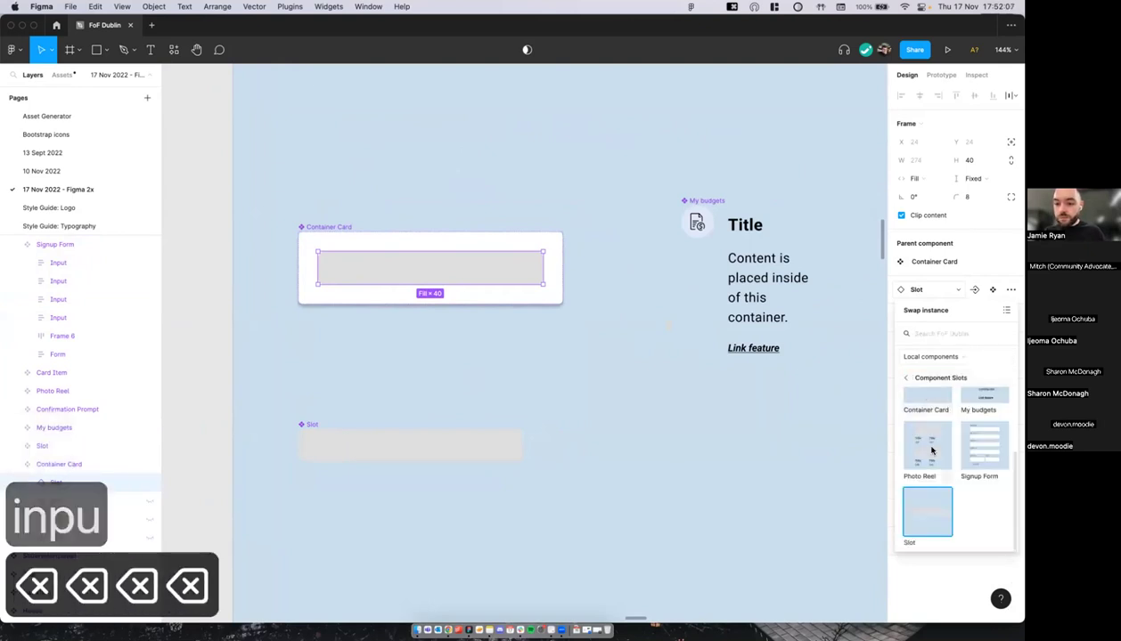
Step: Swap the first slot in the main Container Card component for the Confirmation Prompt component
scroll(933, 448, "up", 3)
scroll(949, 433, "down", 1)
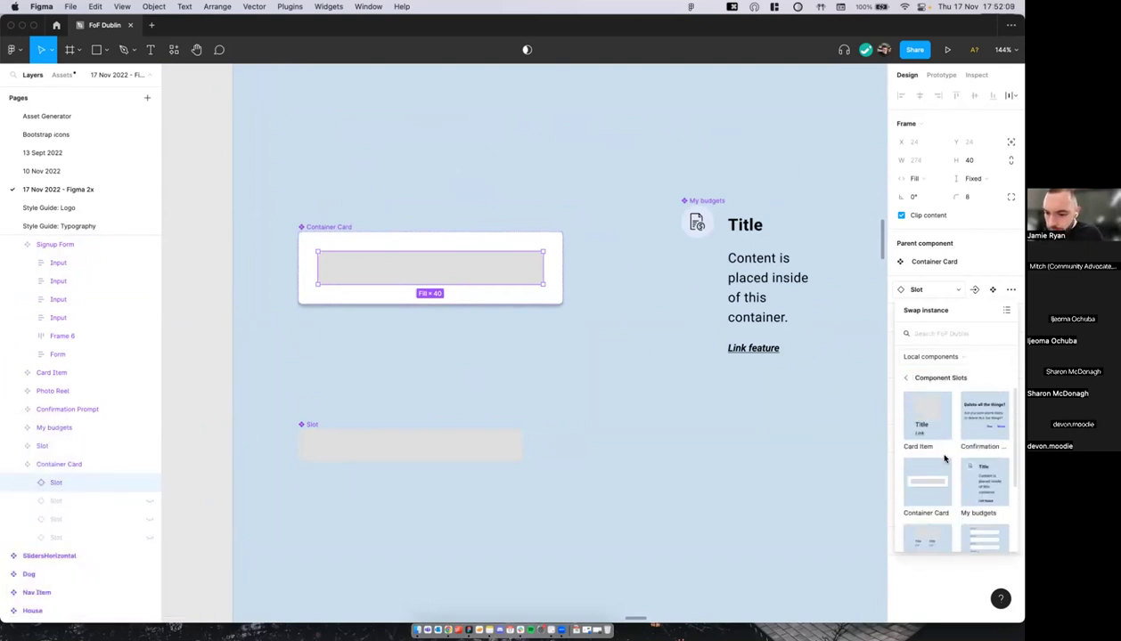
scroll(358, 256, "down", 4)
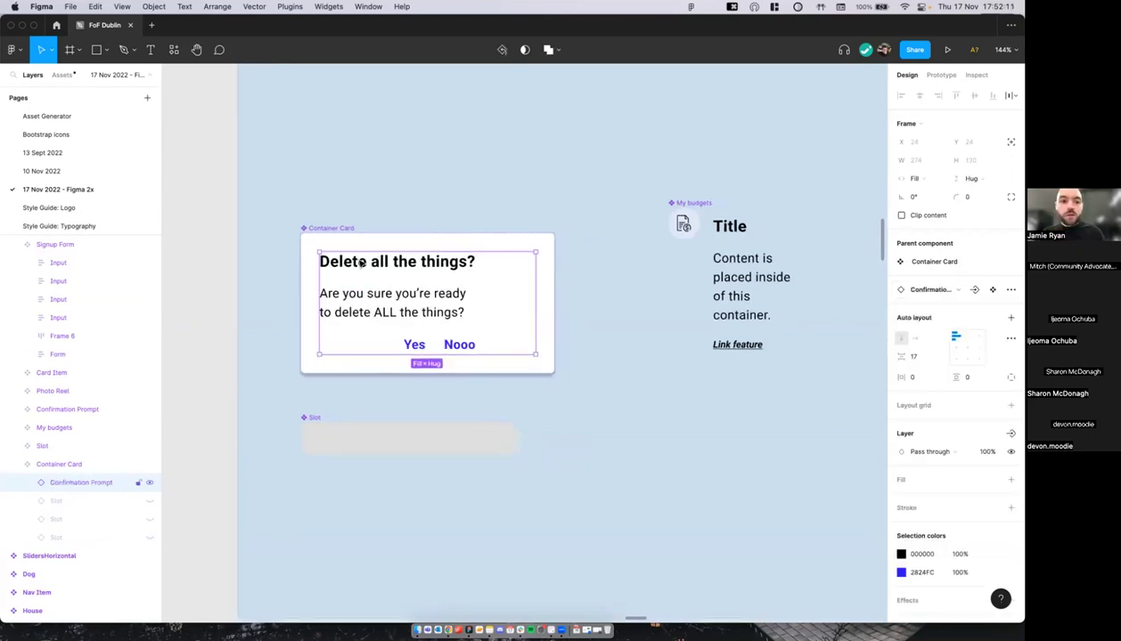
Step: Show the second slot of the main Container Card component and swap it for the Signup Form component
scroll(338, 139, "down", 2)
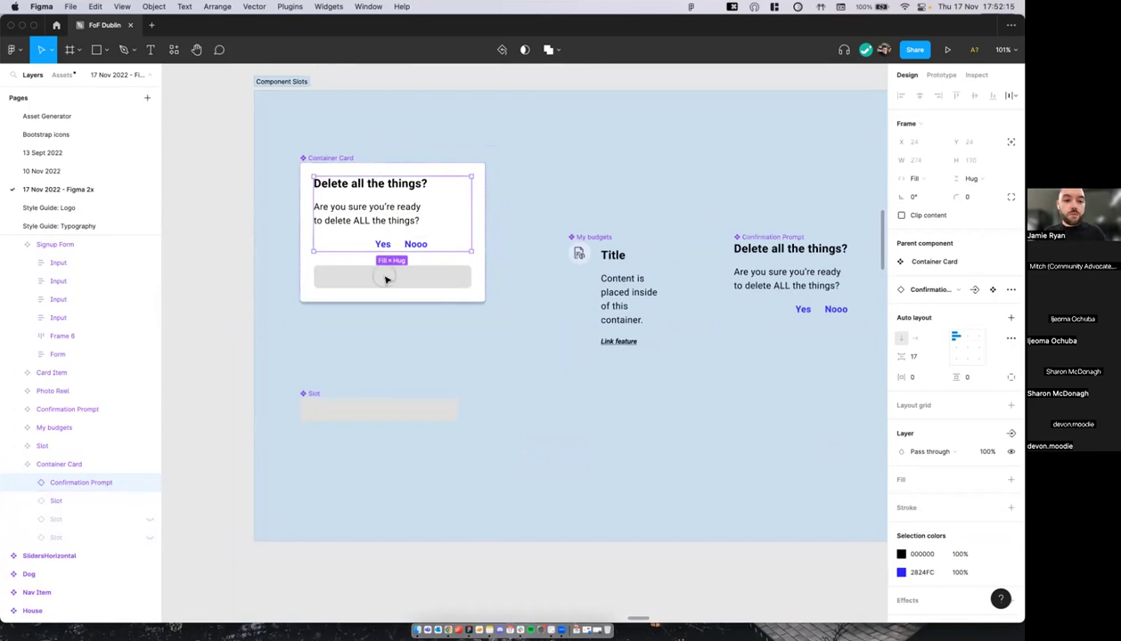
double_click(374, 278)
left_click(396, 222)
left_click(395, 286)
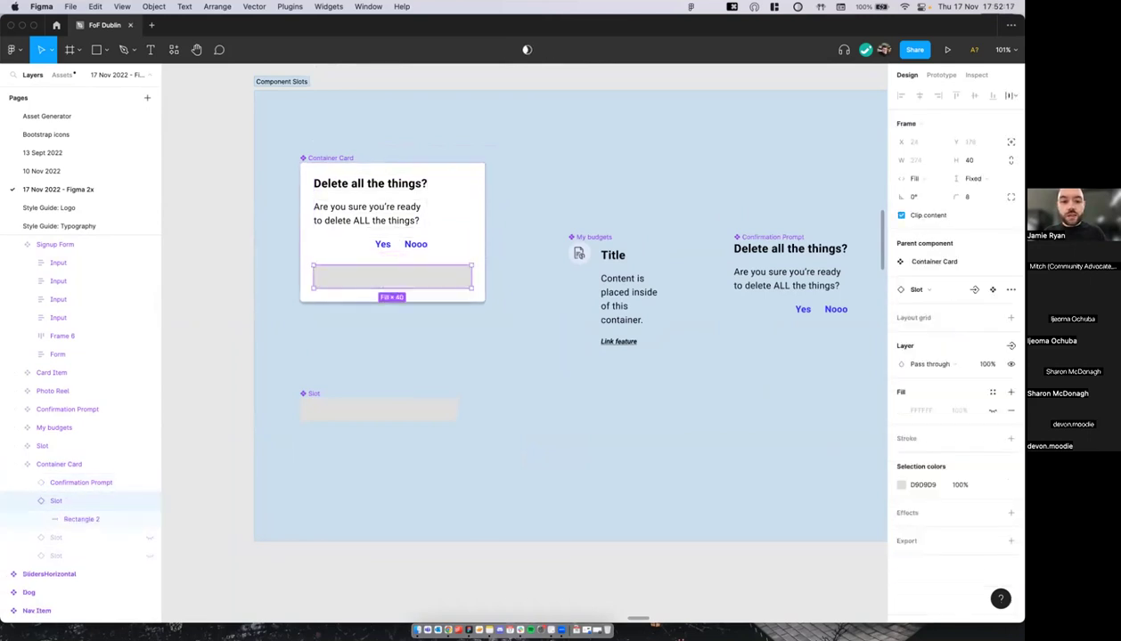
left_click(919, 291)
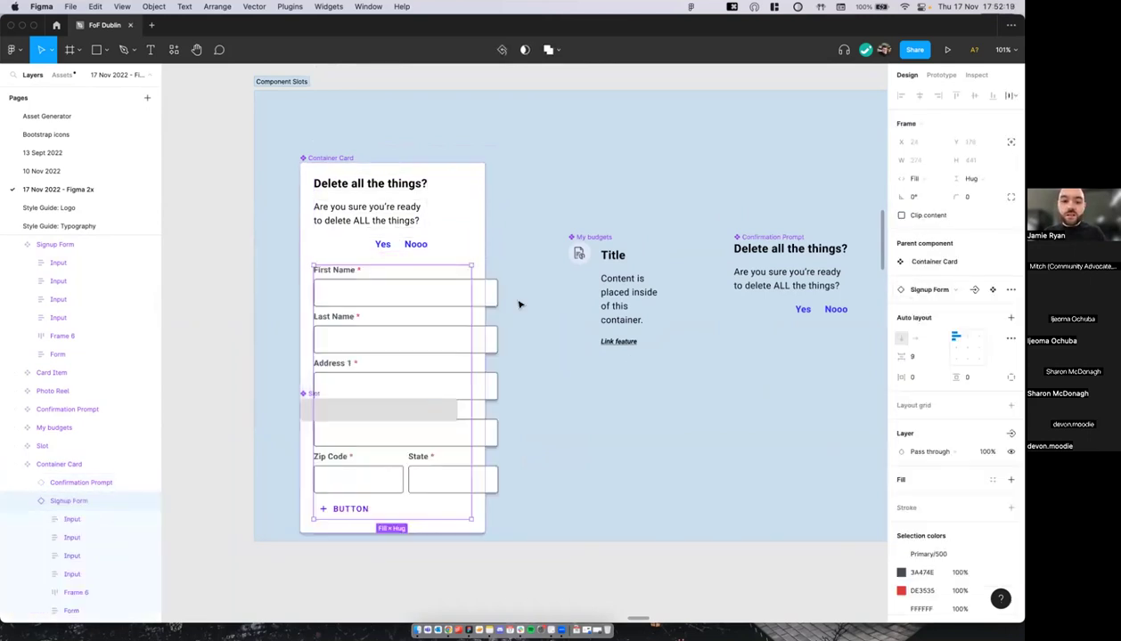
scroll(518, 303, "down", 3)
Step: Undo the Signup Form swap in the second slot of the main Container Card component
left_click(533, 304)
key("super+z")
key("super+z")
key("super+z")
key("super+z")
key("super+z")
key("super+z")
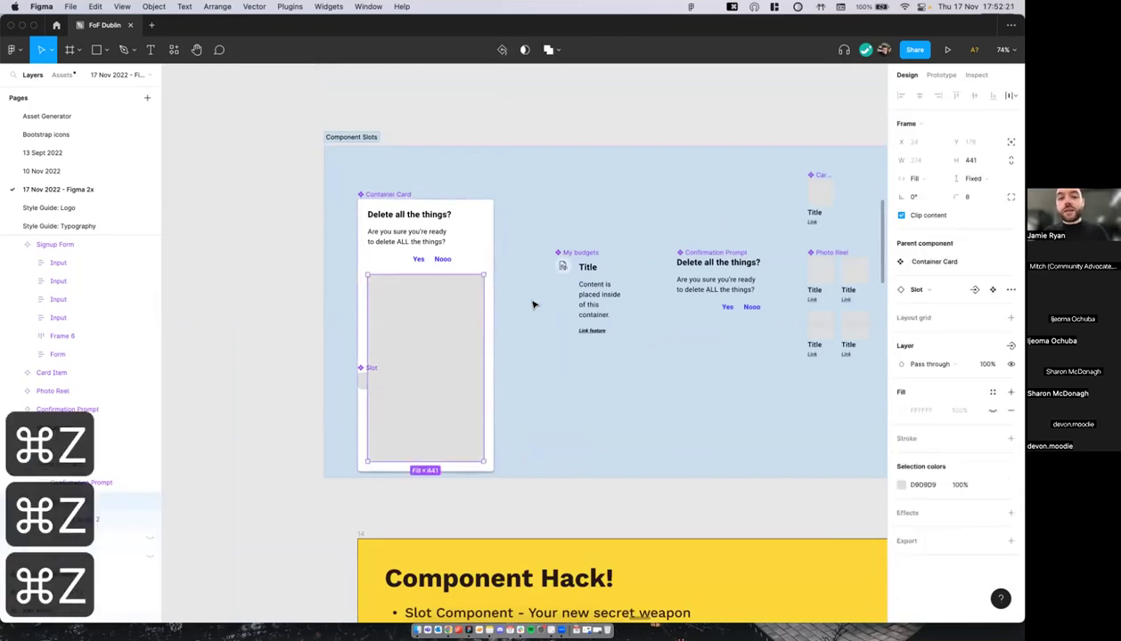
key("super+z")
key("super+z")
key("super+z")
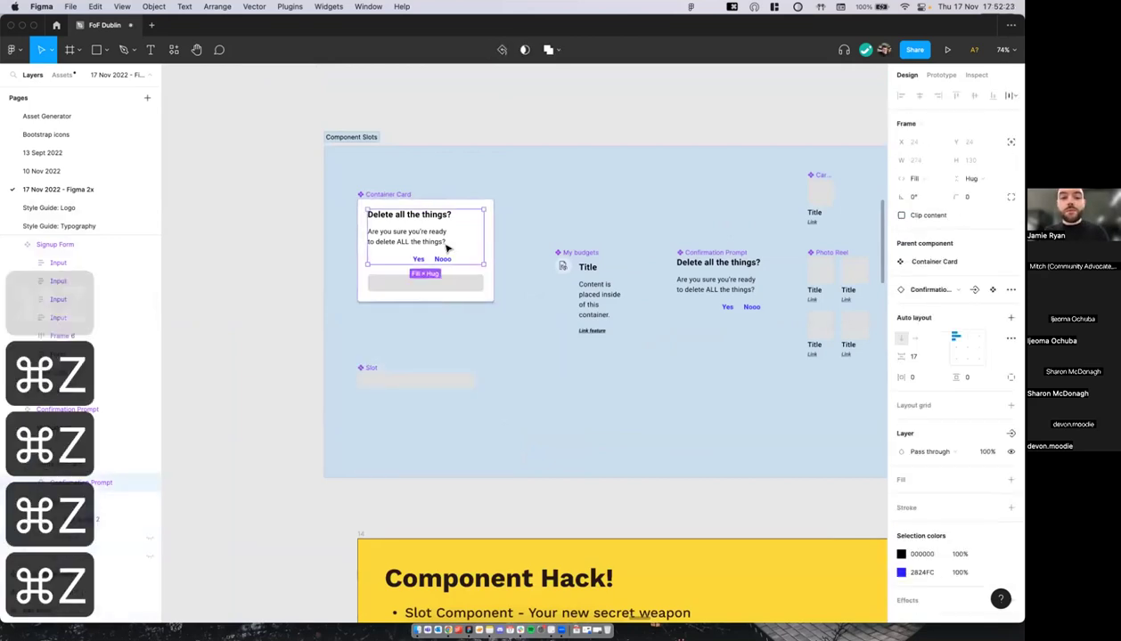
Step: Undo the Confirmation Prompt swap and the hiding of the duplicated slots in the main Container Card component
key("super+z")
key("super+z")
key("super+z")
key("super+z")
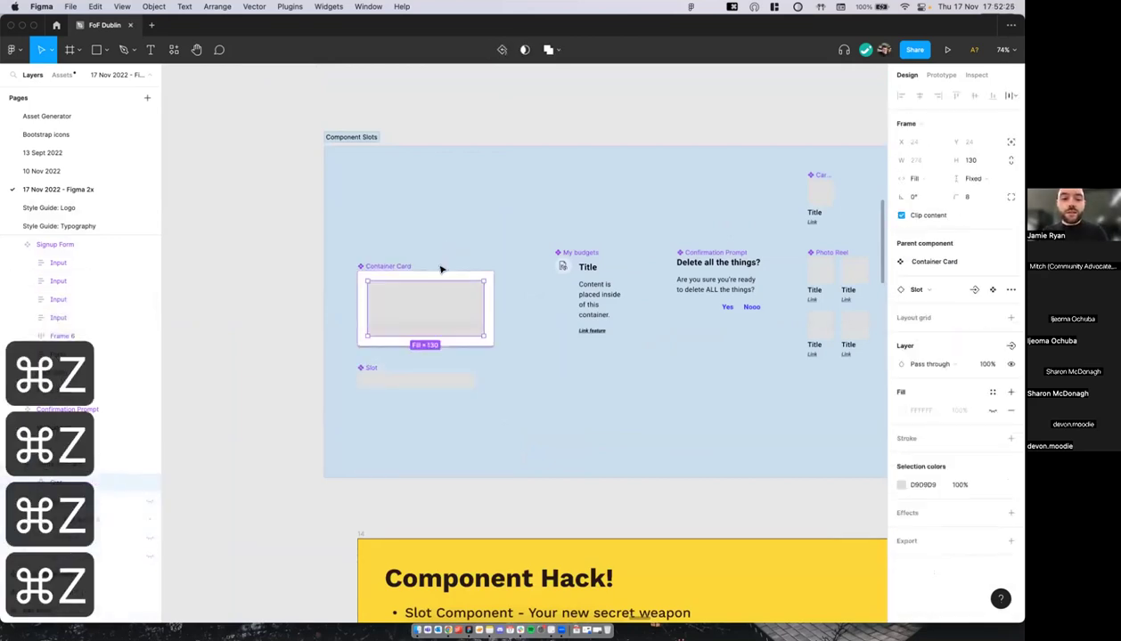
key("super+z")
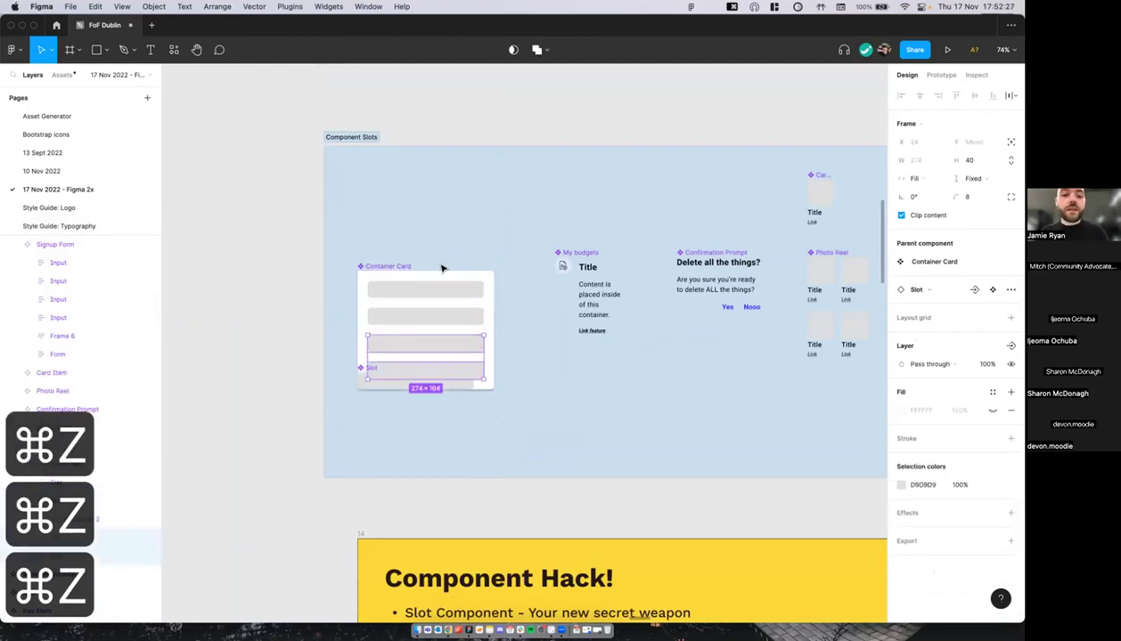
Step: Undo the duplication of the bottom slots in the main Container Card component
scroll(428, 306, "up", 5)
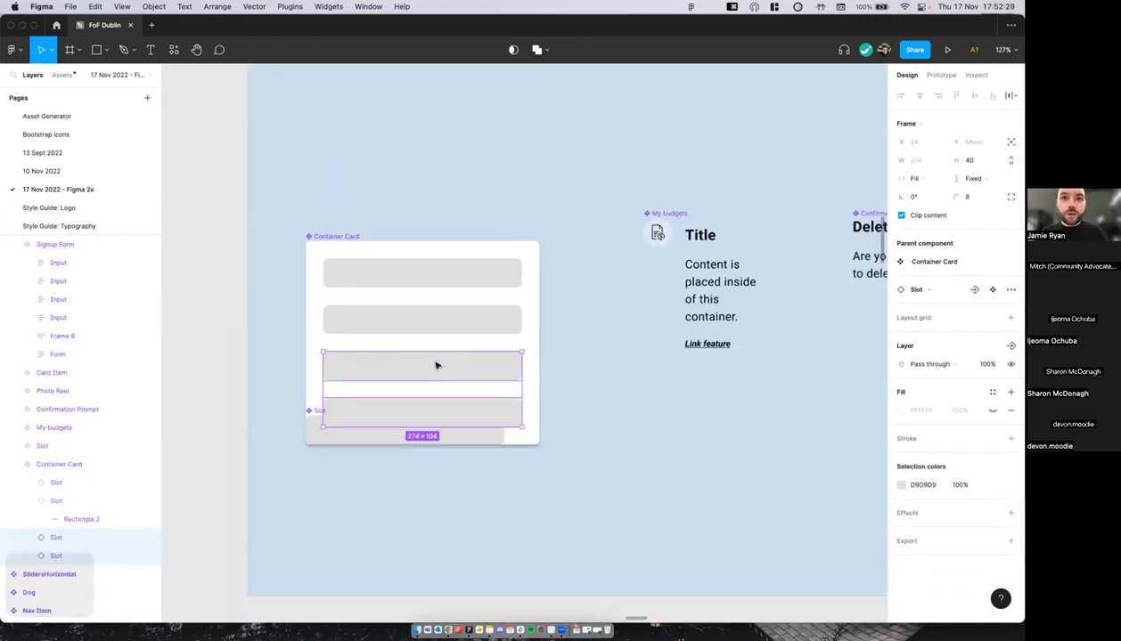
scroll(435, 365, "down", 1)
key("super+z")
key("super+z")
key("super+z")
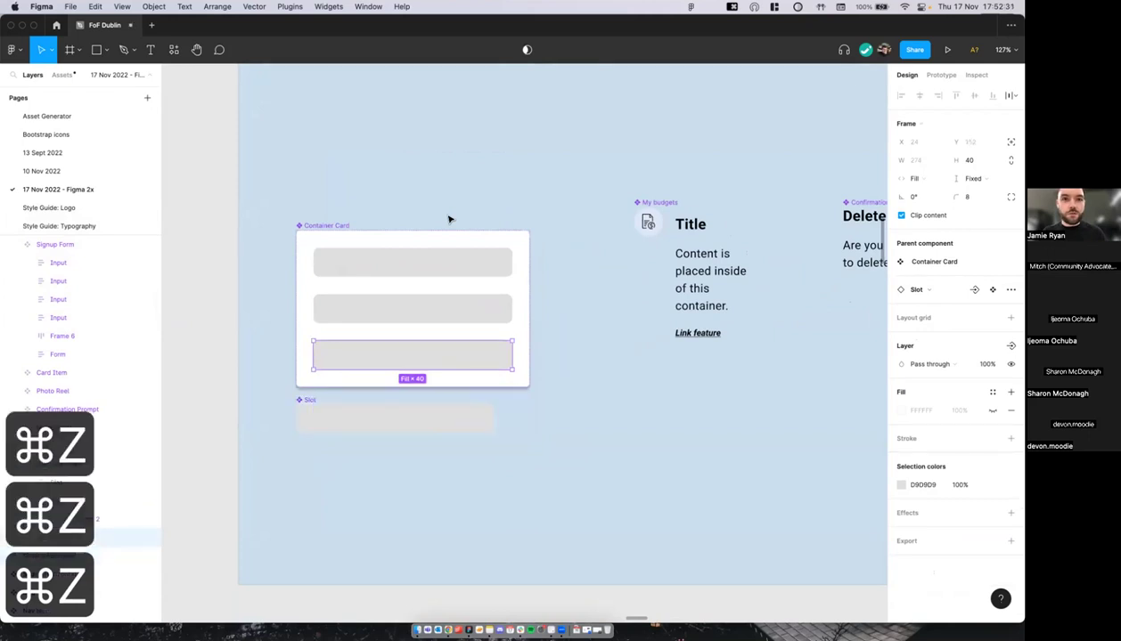
Step: Move the main Signup Form component up to Y 197
scroll(441, 214, "down", 4)
scroll(434, 211, "right", 5)
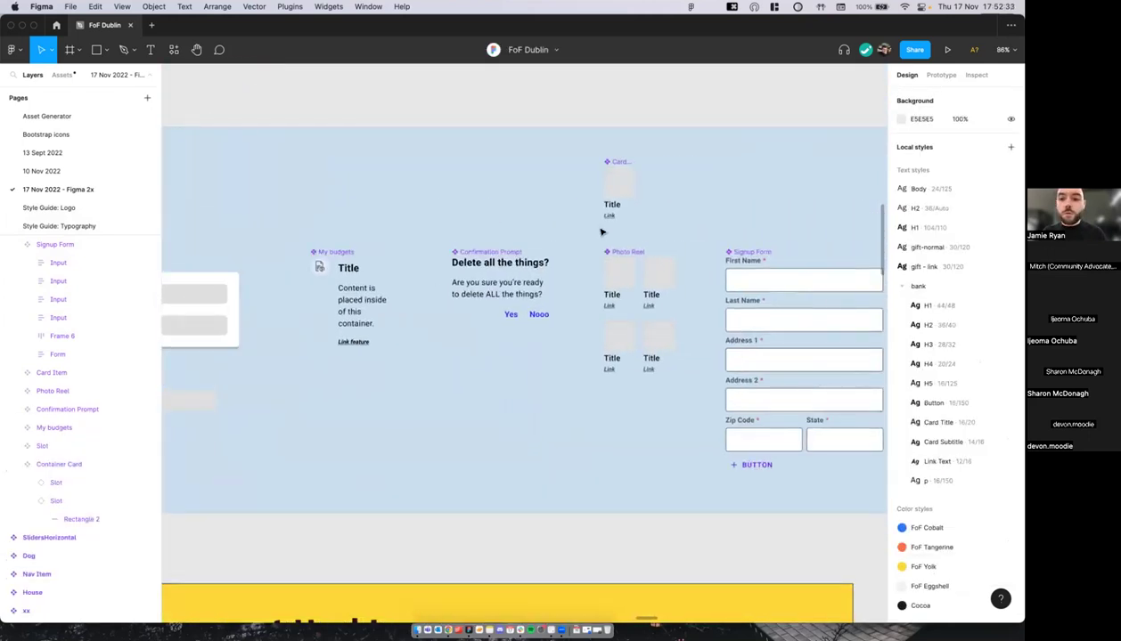
scroll(677, 325, "right", 3)
scroll(677, 325, "down", 2)
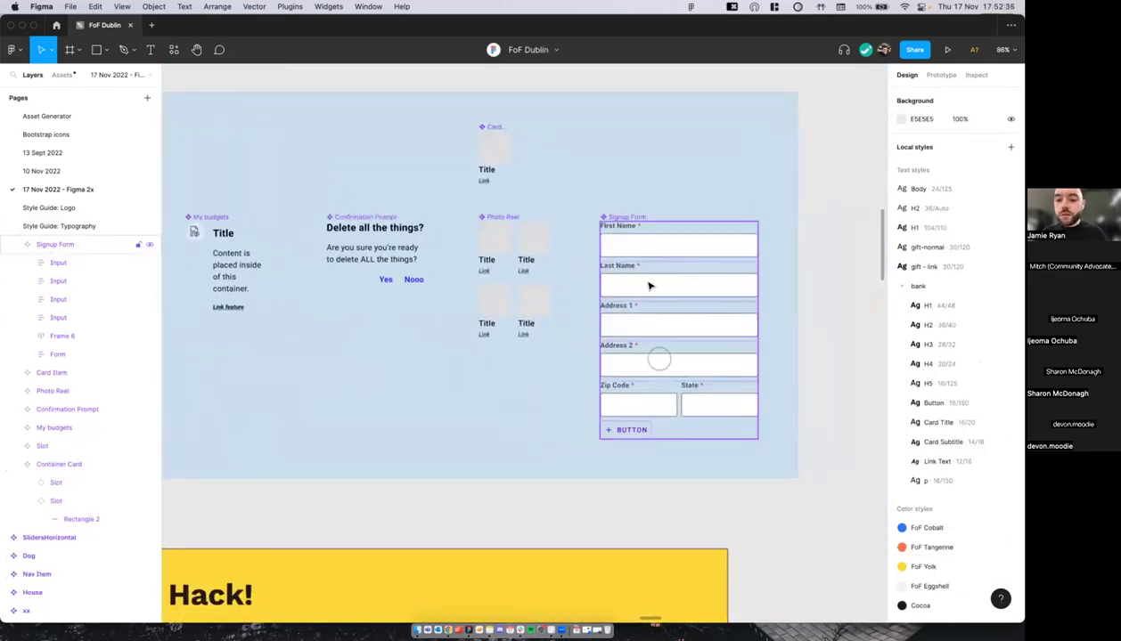
key("super+z")
scroll(627, 316, "up", 5)
scroll(659, 206, "down", 2)
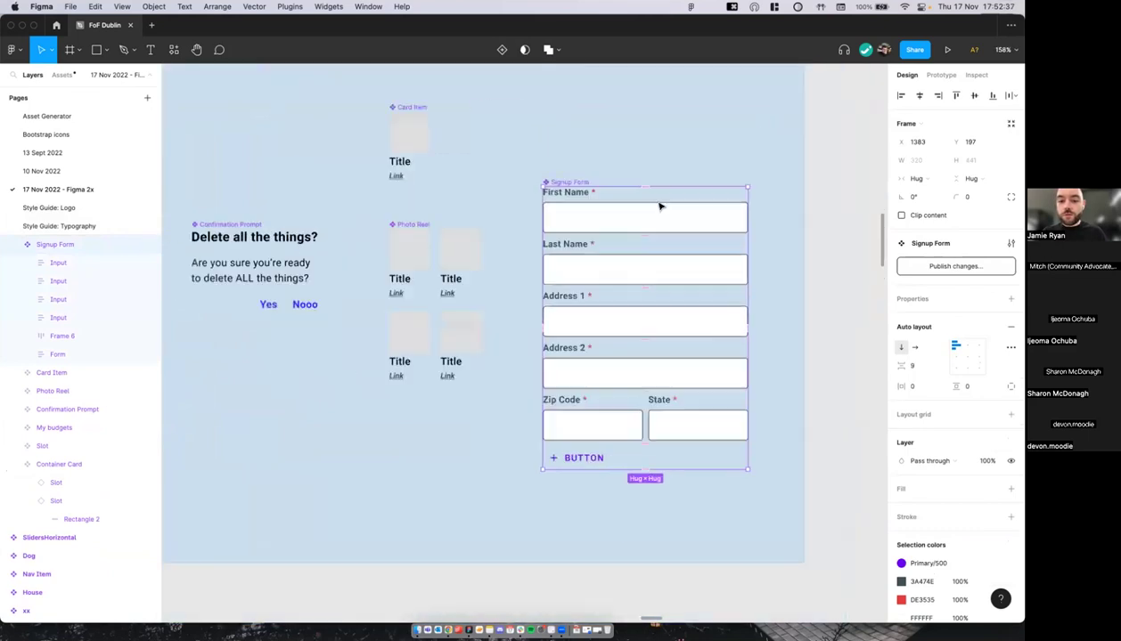
Step: Undo the Signup Form move and the remaining slot duplication, leaving a single slot in the main Container Card component
scroll(622, 327, "down", 2)
scroll(488, 283, "left", 10)
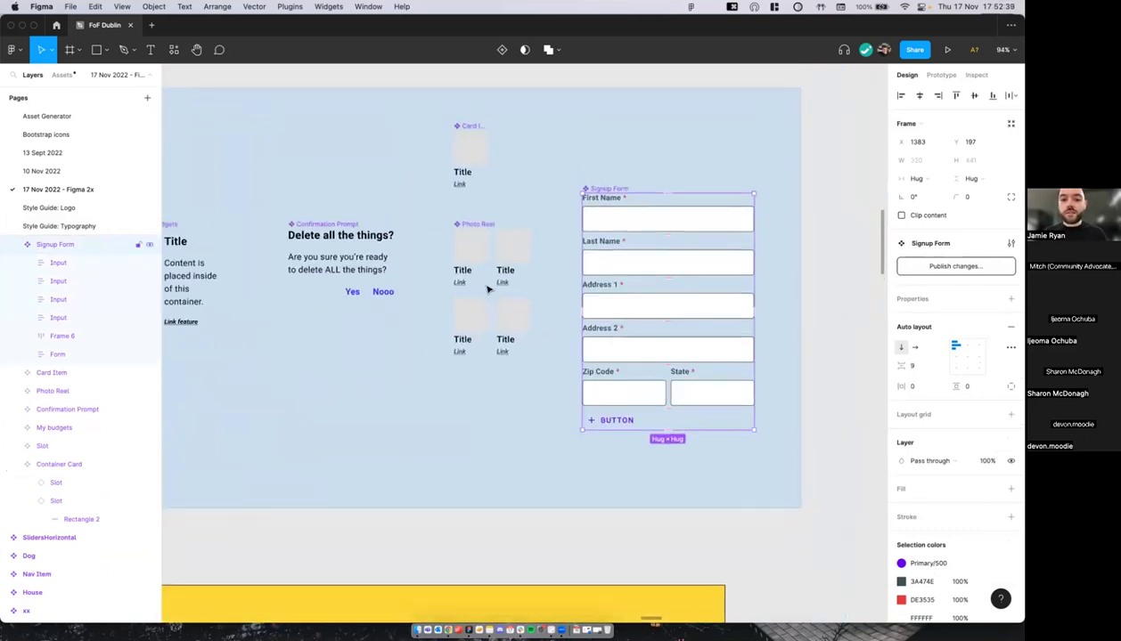
key("super+z")
key("super+z")
key("super+z")
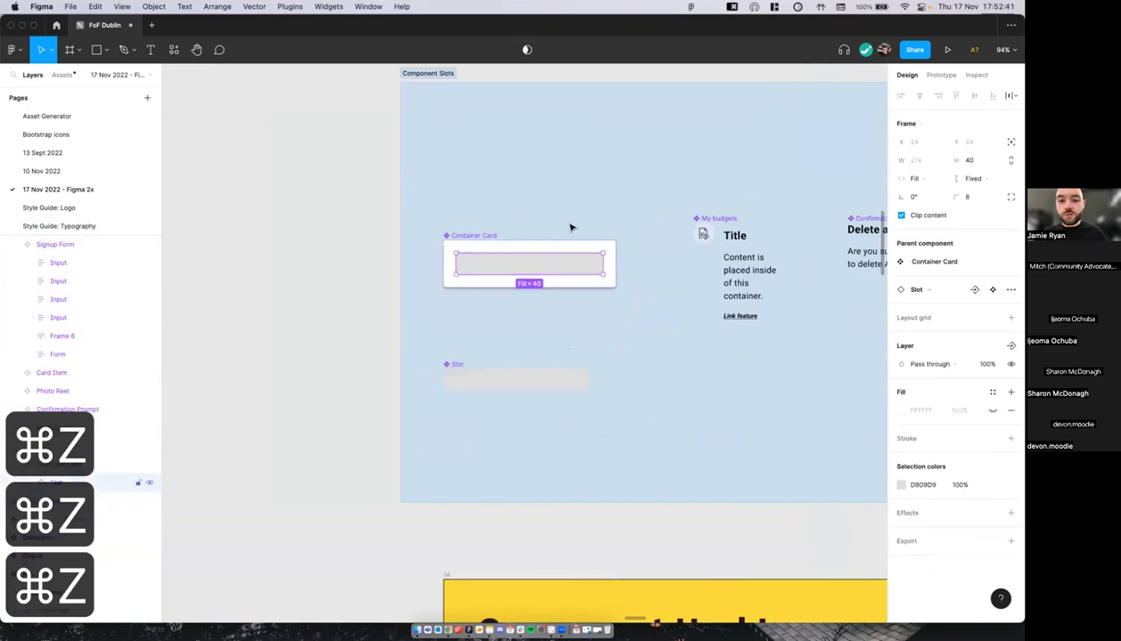
Step: Examine the signup form, title, confirmation and photo card examples on the Component Hack! slide
scroll(560, 223, "right", 5)
scroll(559, 223, "down", 3)
scroll(551, 219, "down", 8)
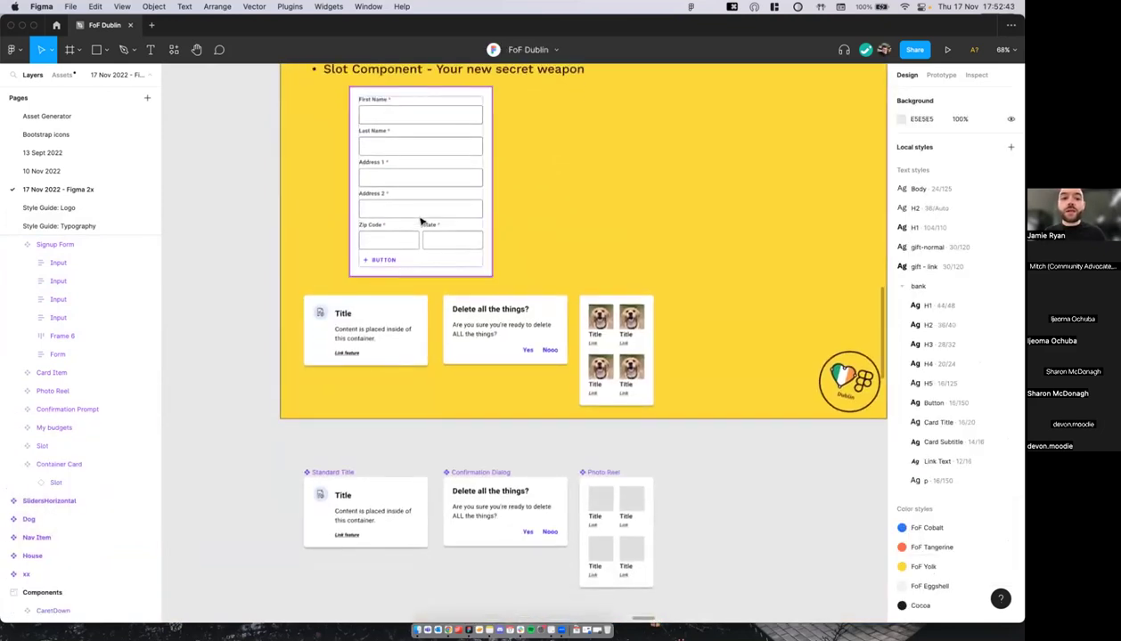
scroll(364, 223, "up", 1)
scroll(363, 223, "up", 5)
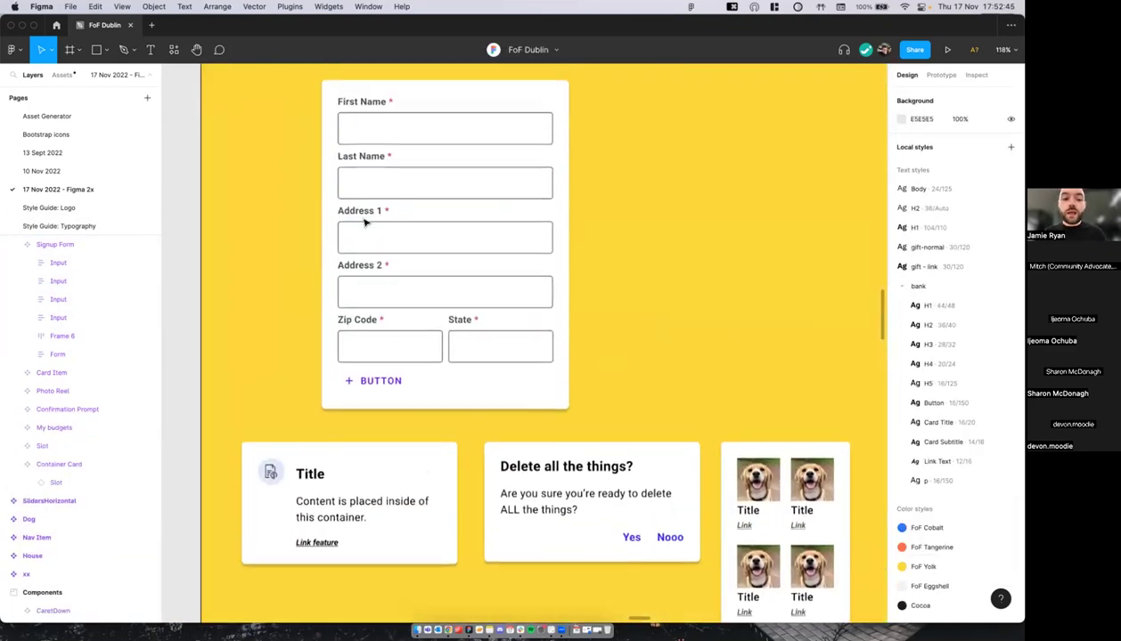
scroll(350, 110, "down", 4)
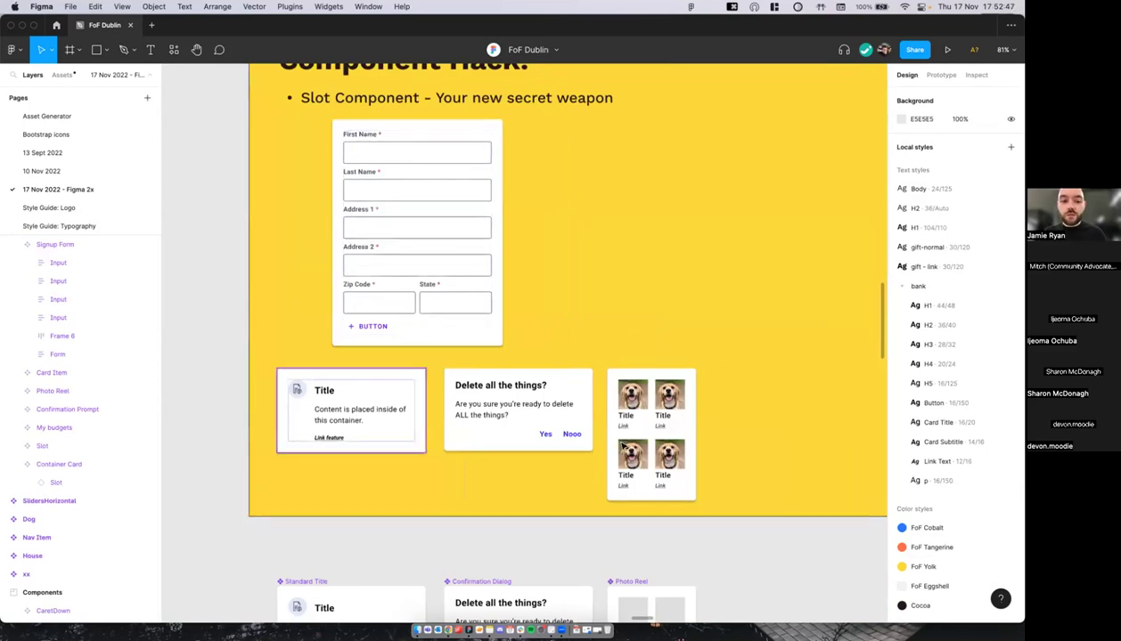
scroll(587, 392, "down", 5)
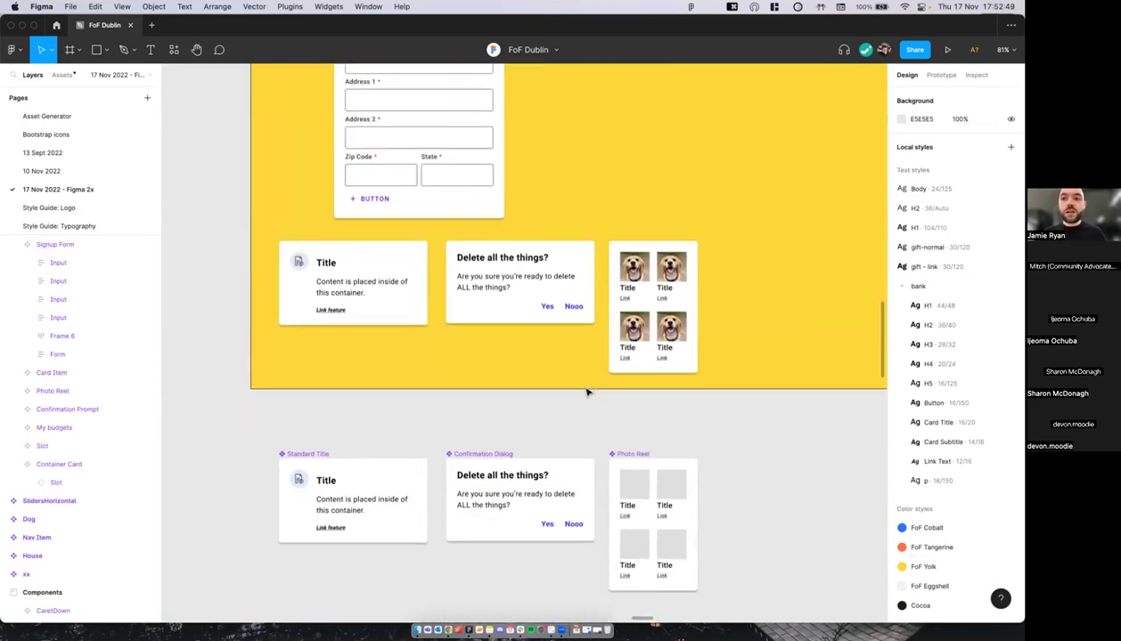
Step: Inspect the Standard Title, Confirmation Dialog and Photo Reel components below the slide, including the Confirmation Prompt nested in the dialog's Container Card
scroll(341, 378, "down", 5)
scroll(327, 363, "up", 5)
scroll(320, 300, "down", 2)
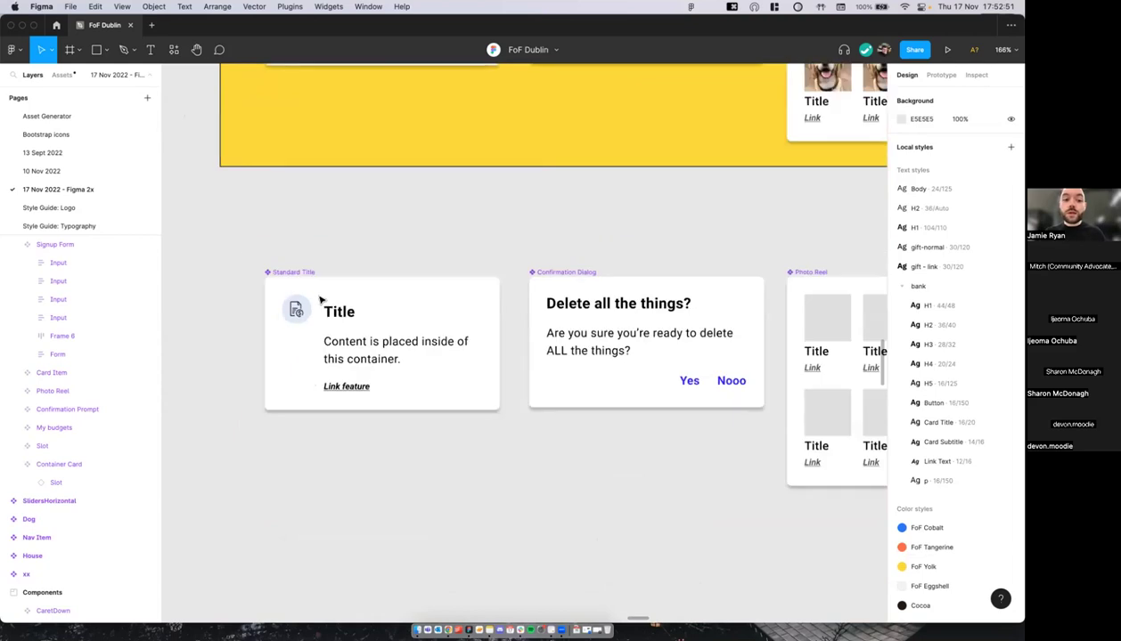
left_click(305, 272)
scroll(307, 268, "down", 3)
scroll(306, 266, "up", 2)
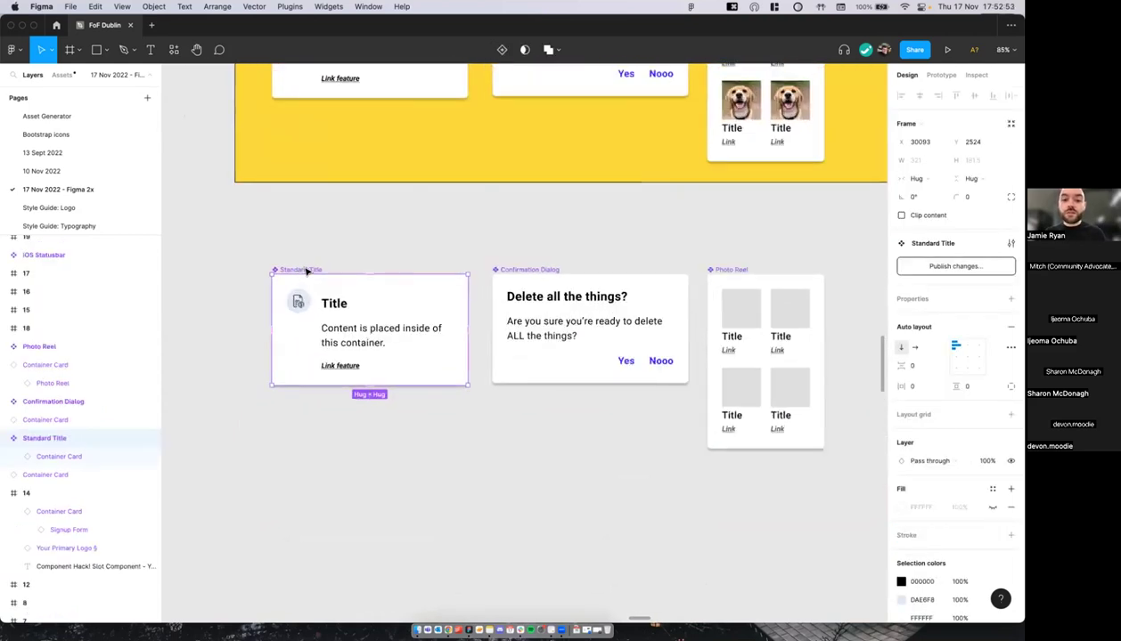
left_click(479, 217)
scroll(478, 216, "up", 4)
scroll(478, 210, "down", 2)
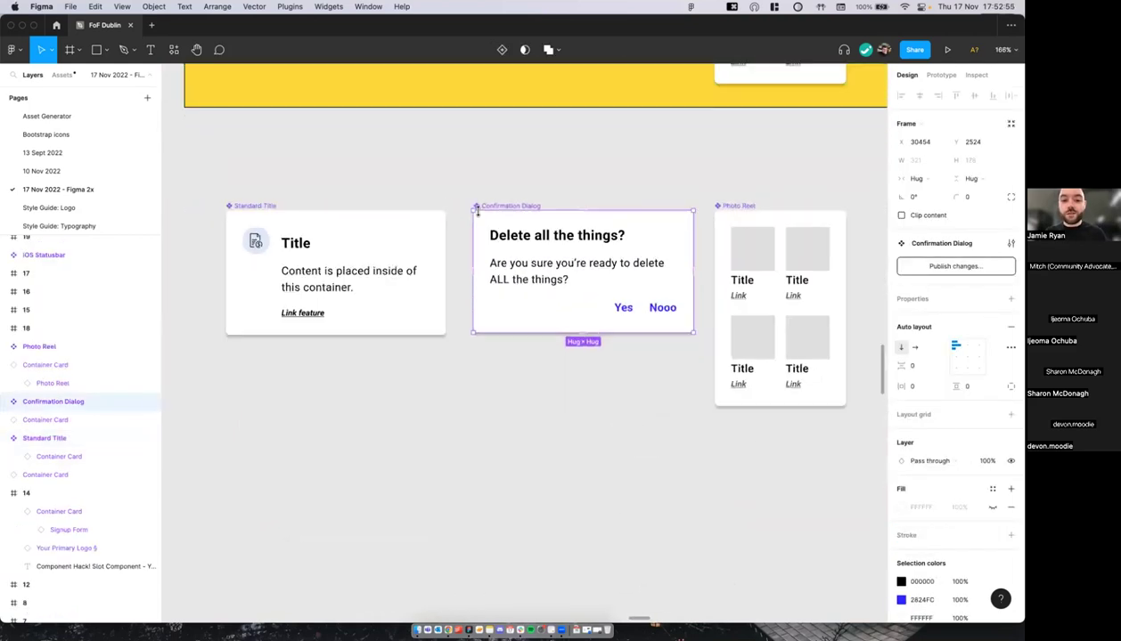
left_click(512, 228)
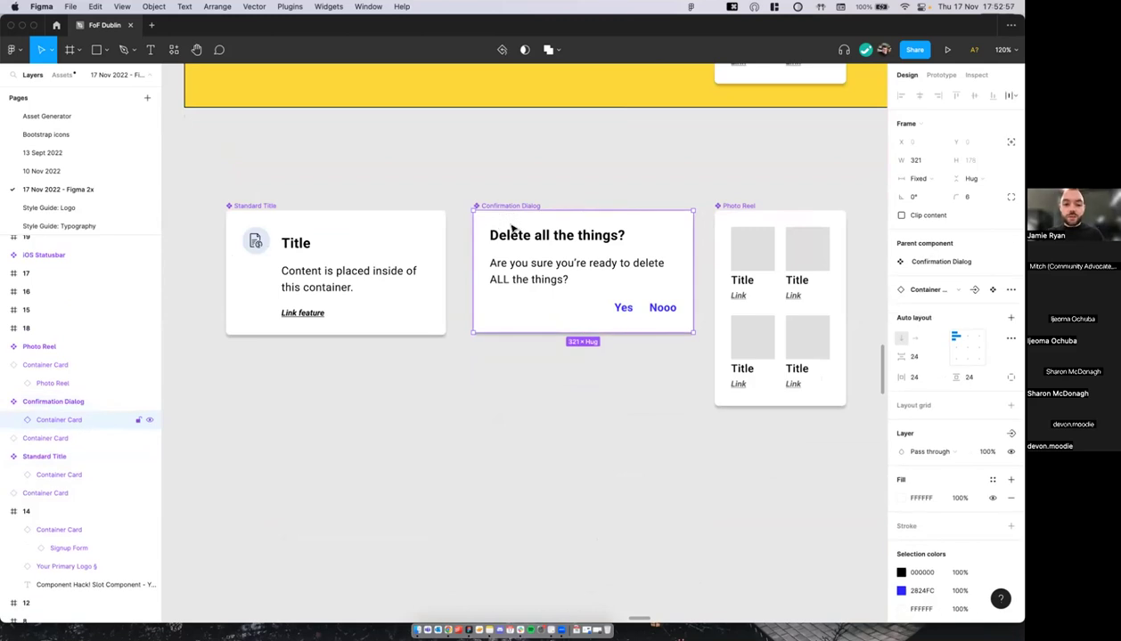
key("Return")
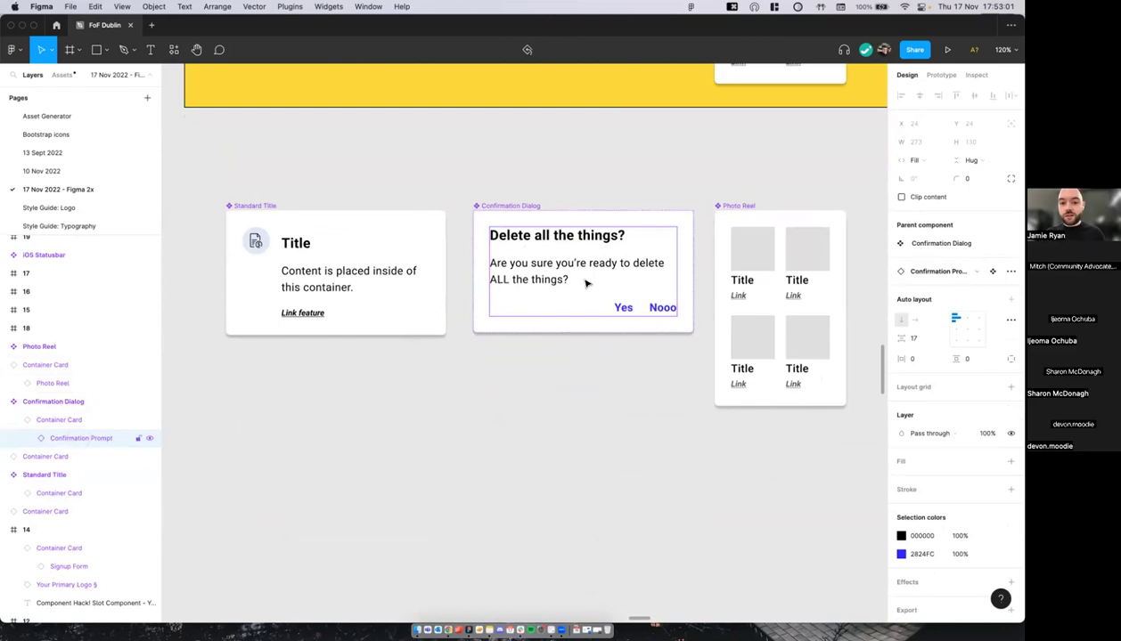
scroll(608, 256, "right", 1)
left_click(709, 214)
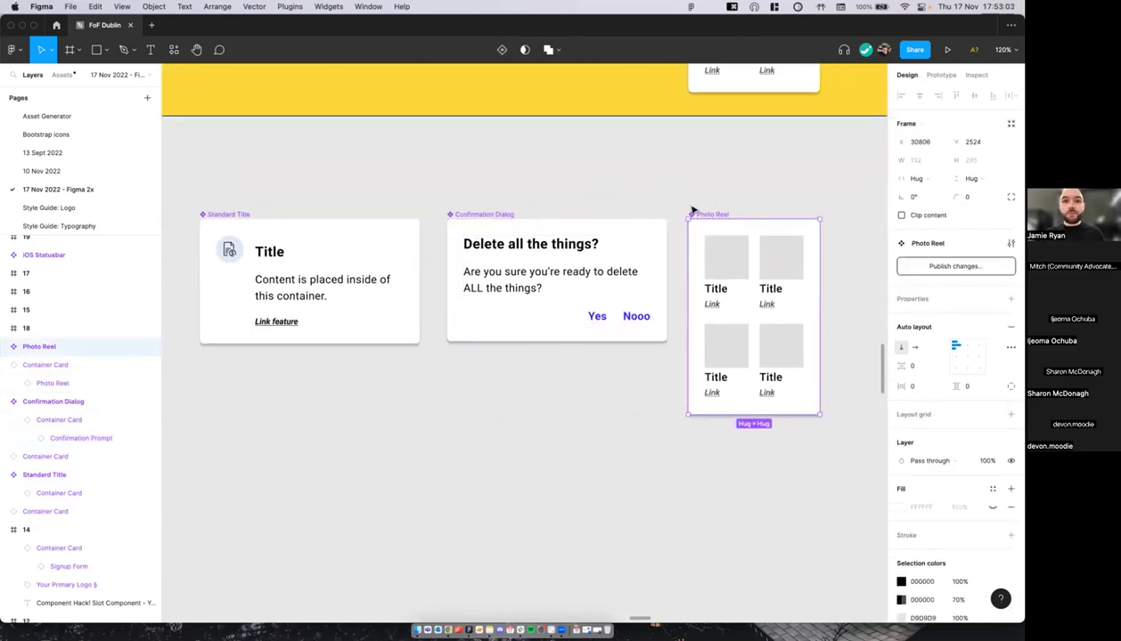
left_click(676, 196)
Step: Review the card examples on the Component Hack! slide alongside the main components below it
scroll(693, 210, "down", 3)
scroll(693, 209, "up", 3)
scroll(693, 210, "down", 3)
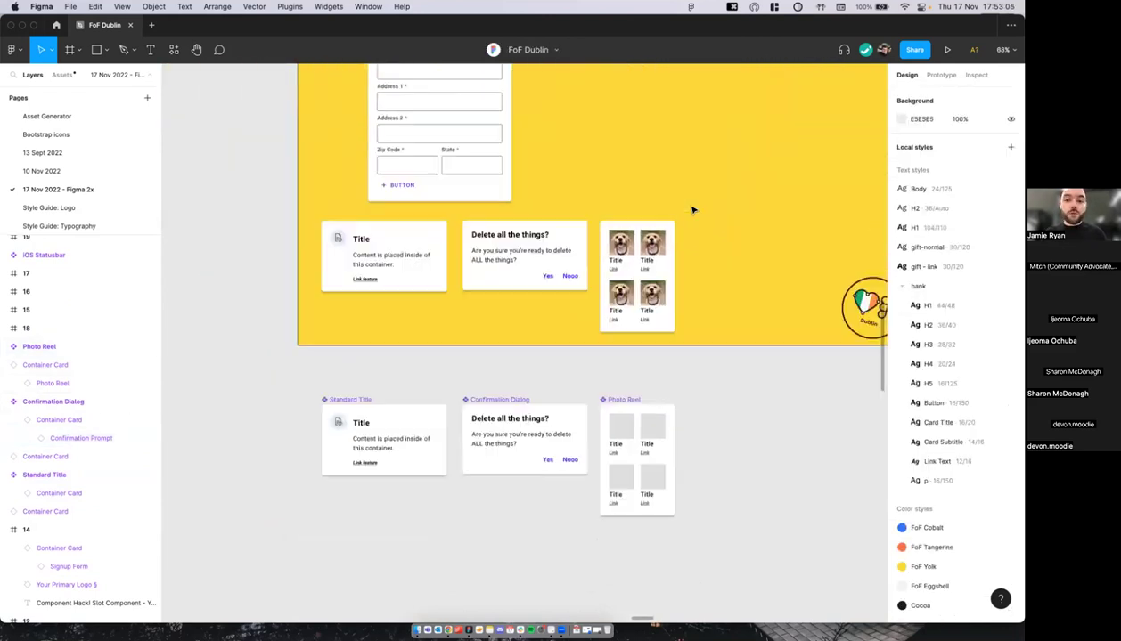
scroll(693, 210, "up", 3)
scroll(693, 210, "right", 2)
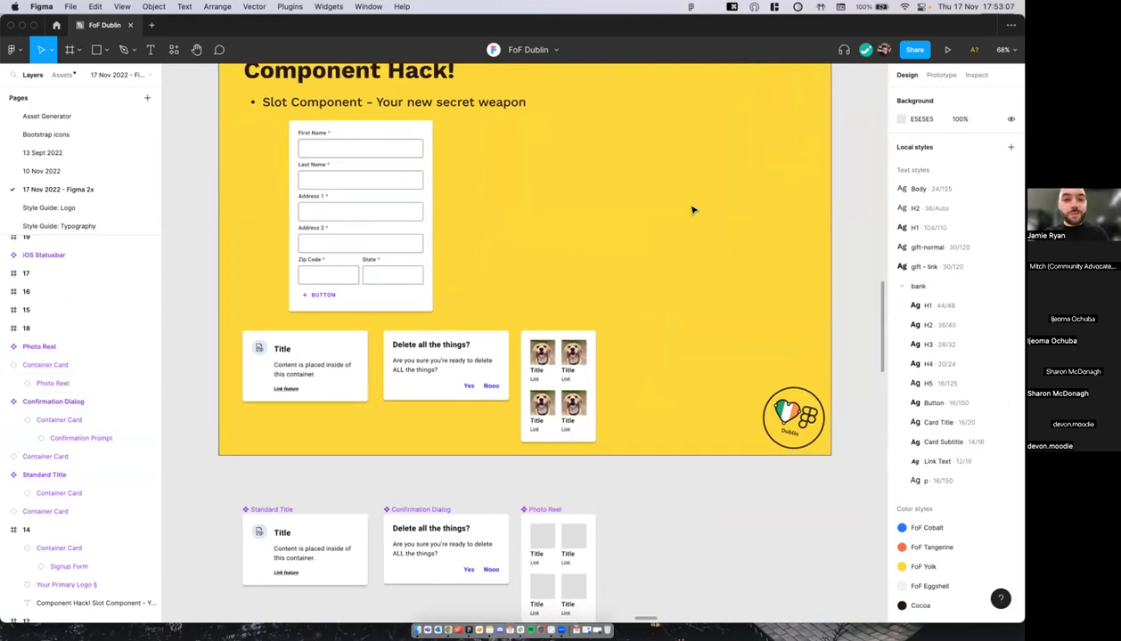
scroll(693, 210, "up", 2)
scroll(693, 211, "left", 1)
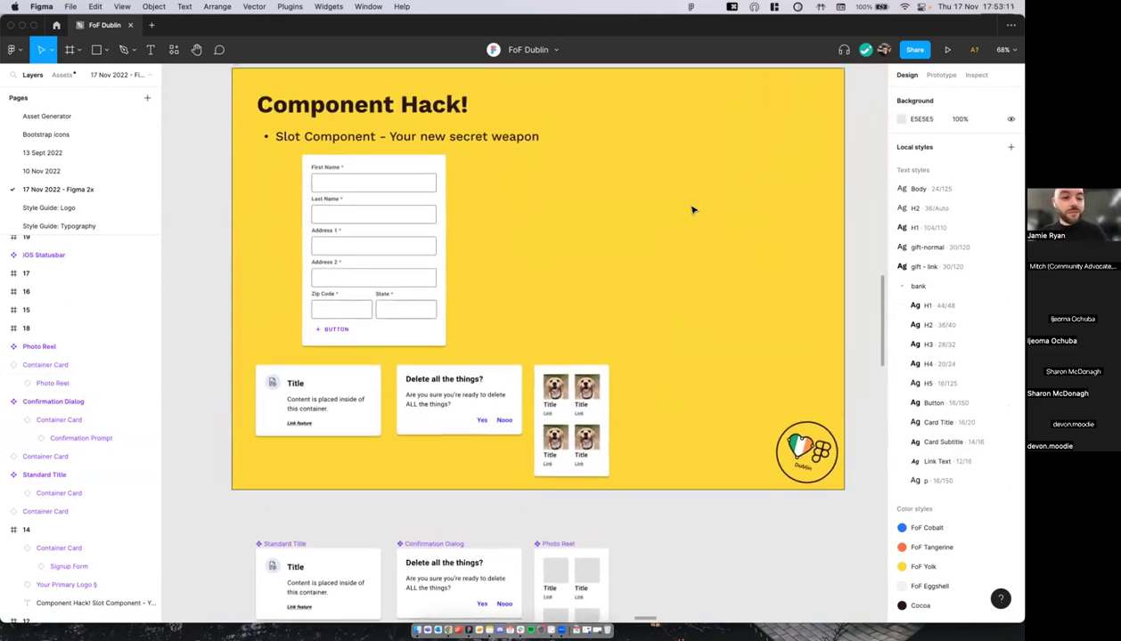
scroll(693, 210, "down", 1)
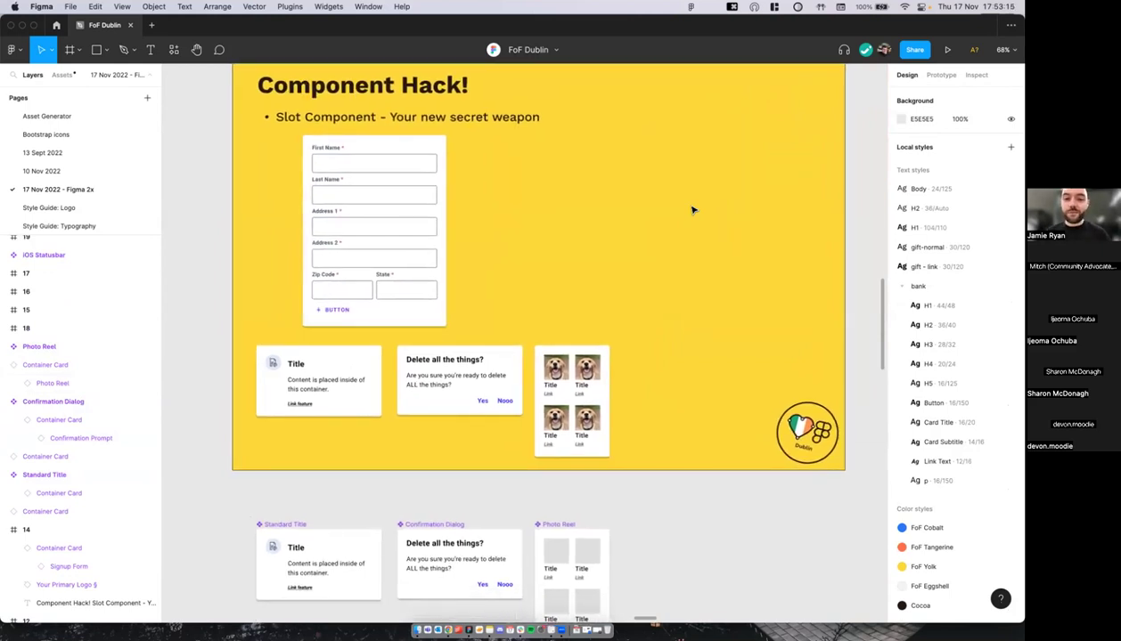
scroll(693, 210, "up", 2)
scroll(693, 210, "right", 1)
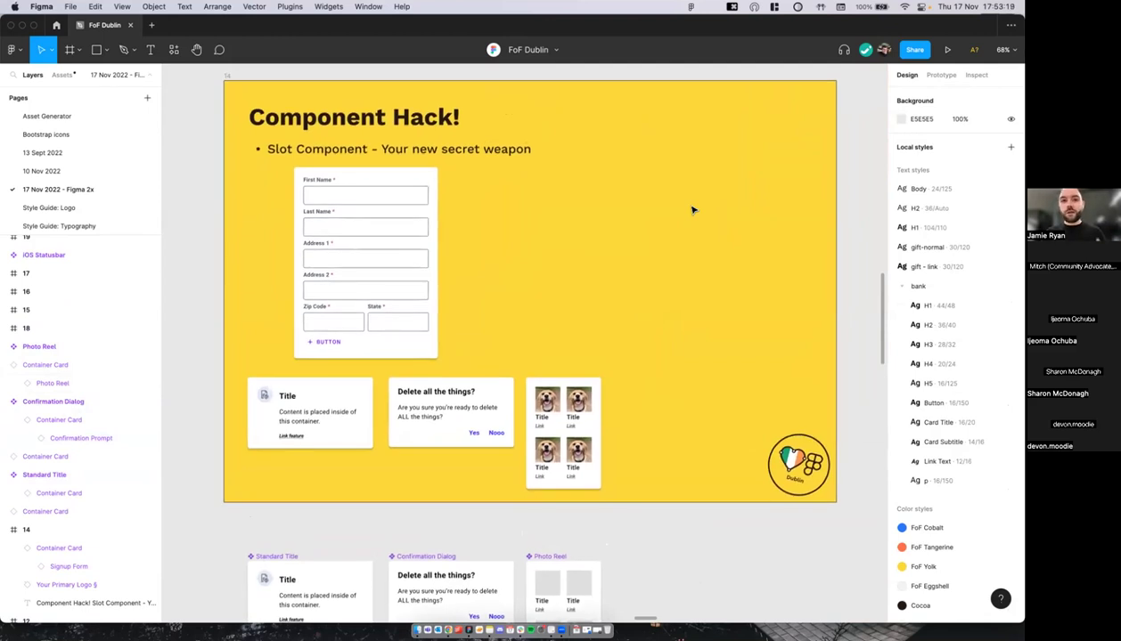
scroll(692, 210, "down", 5)
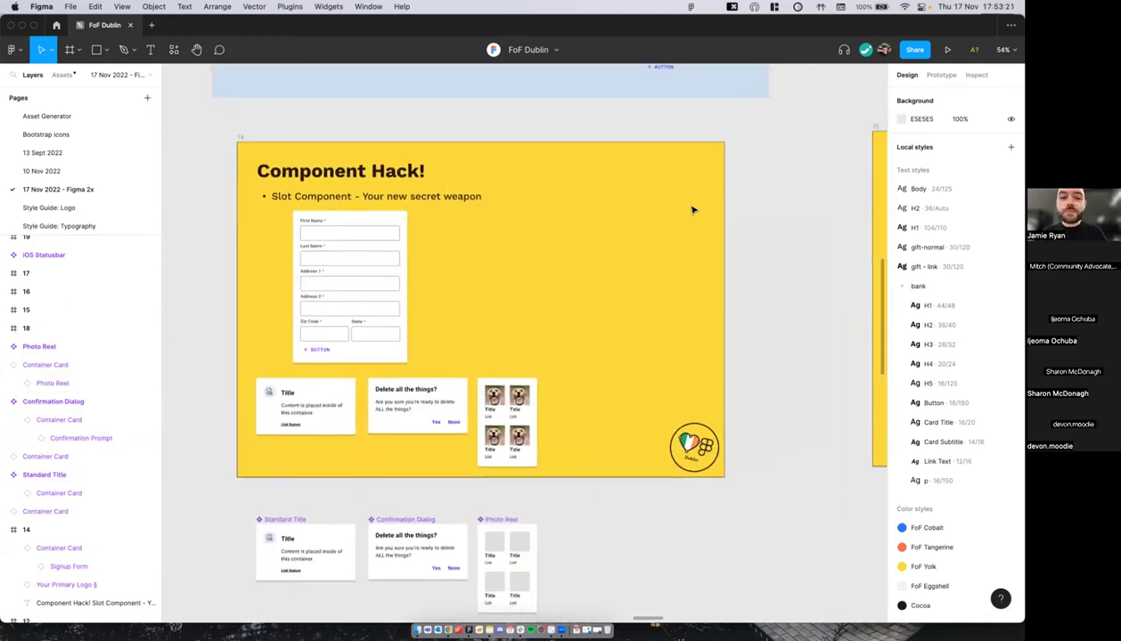
scroll(672, 233, "up", 5)
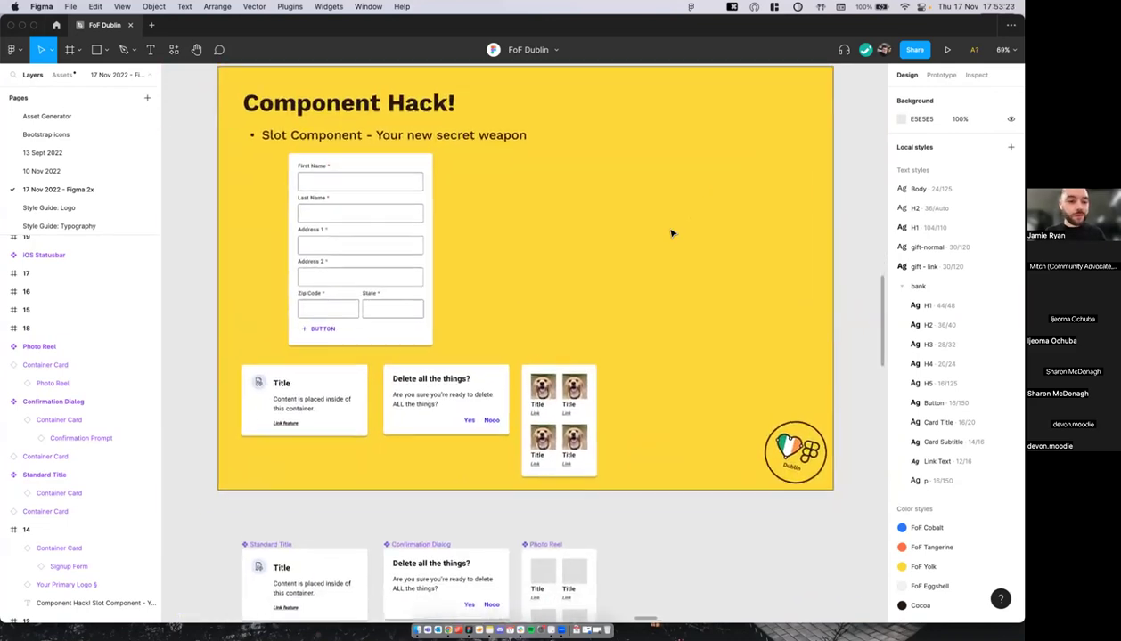
scroll(672, 233, "down", 3)
scroll(672, 234, "right", 5)
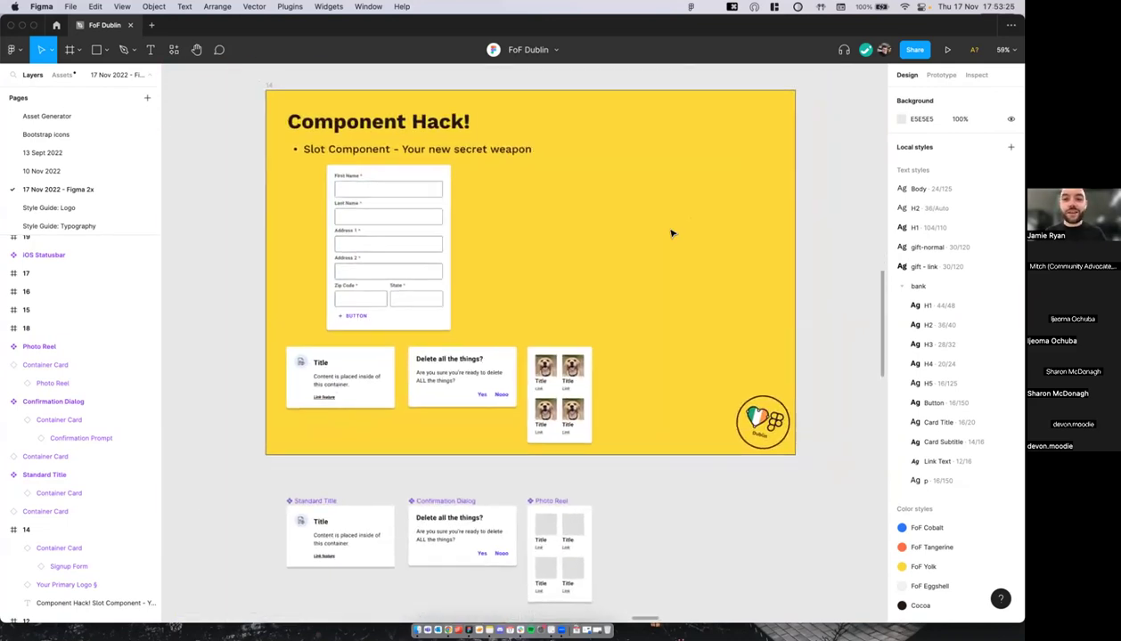
Step: Examine the "Variants should have the same layers." slide, its two dropdown examples and the dropdown components above it
scroll(672, 234, "right", 10)
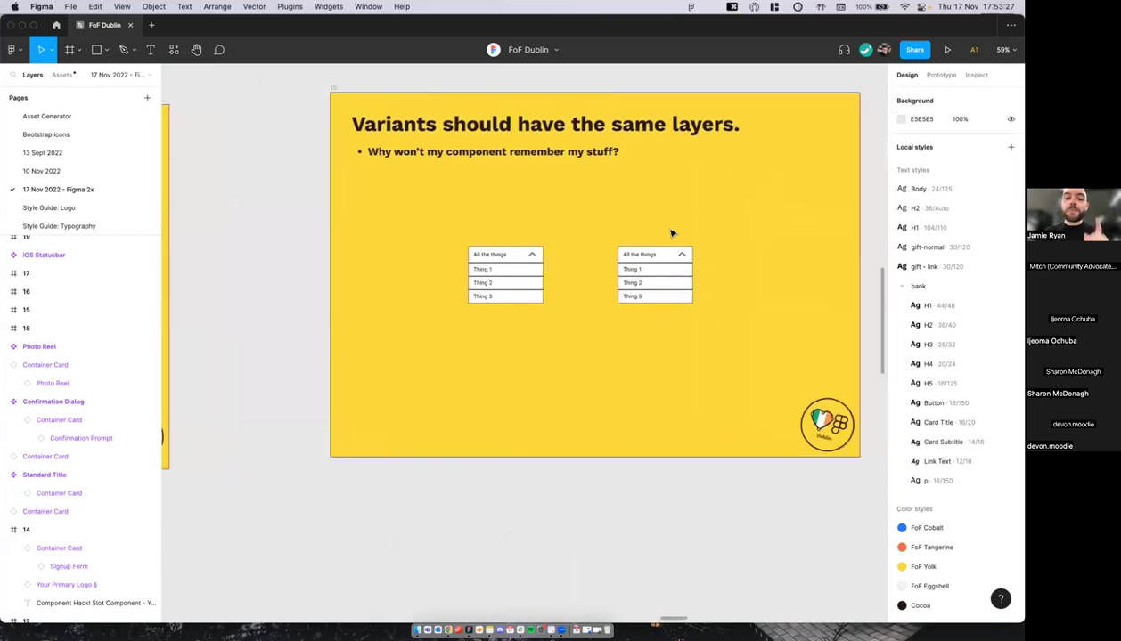
scroll(671, 234, "up", 3)
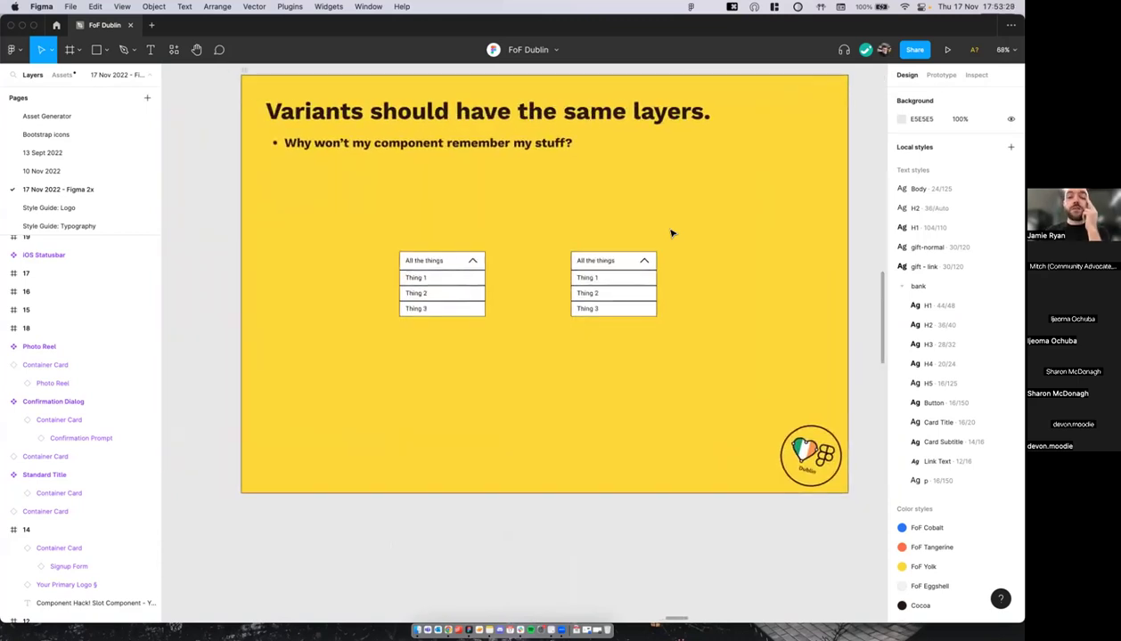
scroll(671, 234, "up", 1)
scroll(671, 233, "down", 3)
scroll(672, 234, "up", 4)
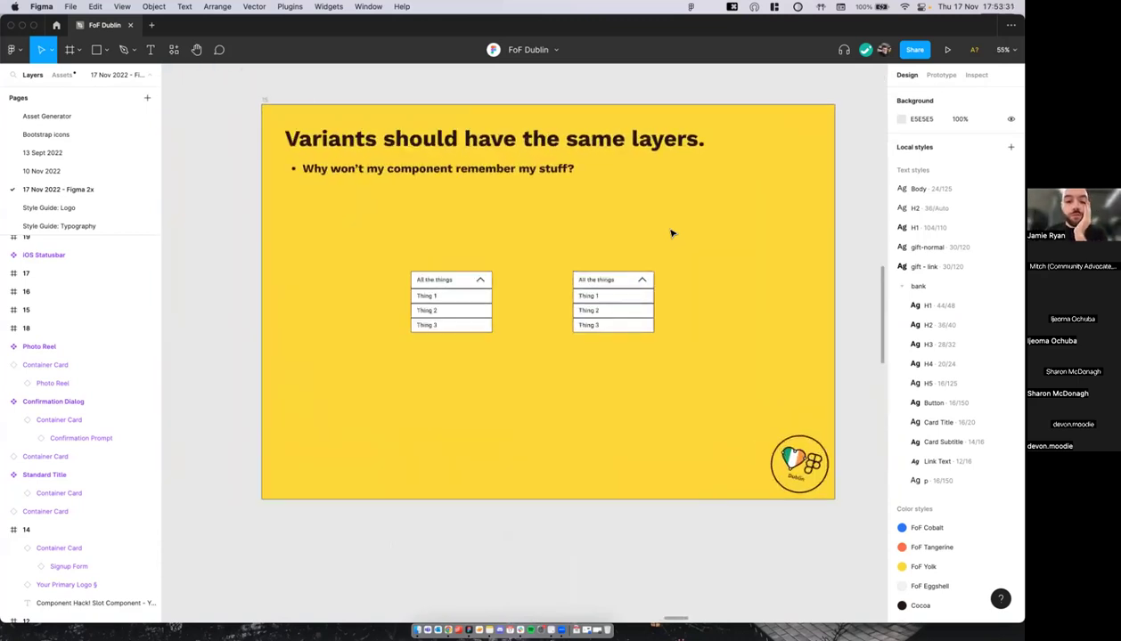
scroll(672, 233, "down", 2)
scroll(650, 245, "up", 1)
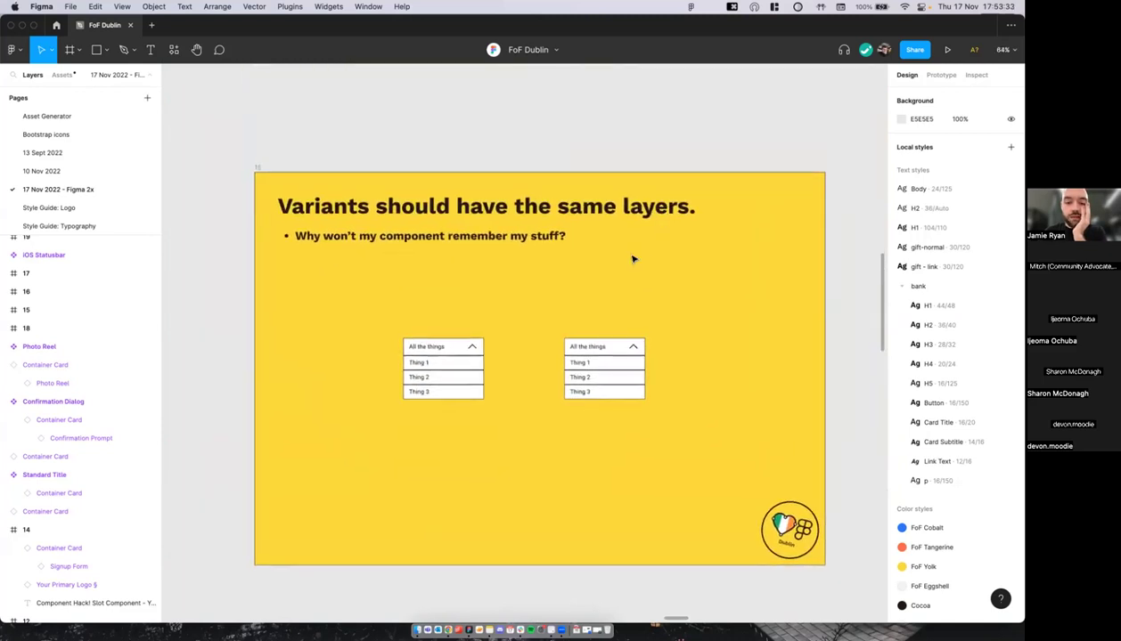
scroll(632, 259, "down", 2)
scroll(632, 259, "down", 3)
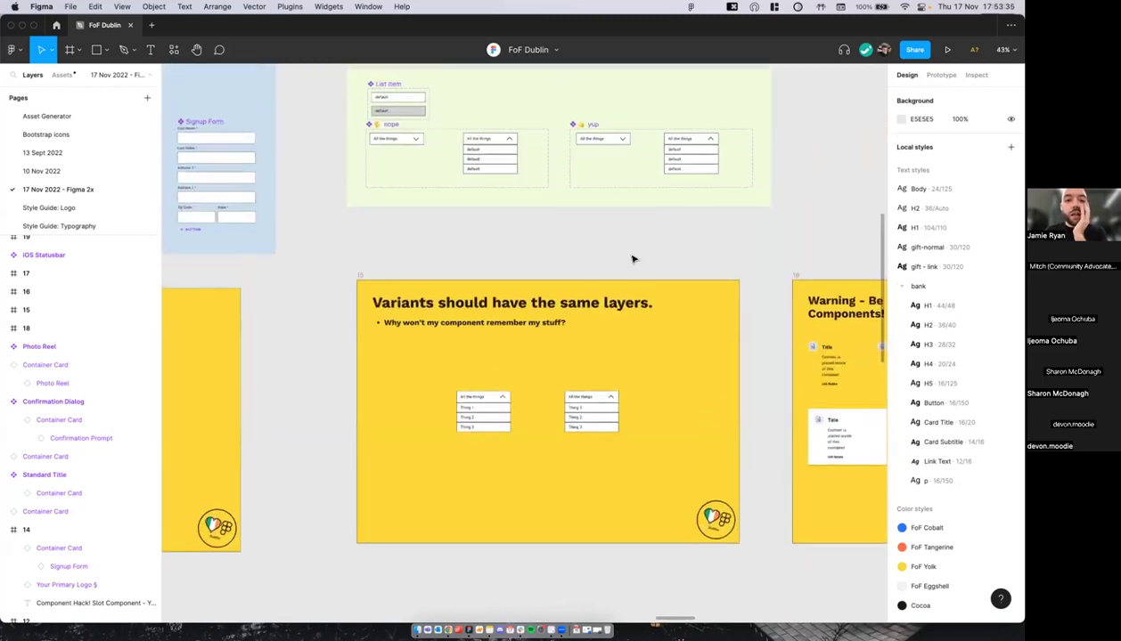
scroll(593, 270, "up", 1)
scroll(525, 355, "down", 3)
scroll(525, 357, "up", 5)
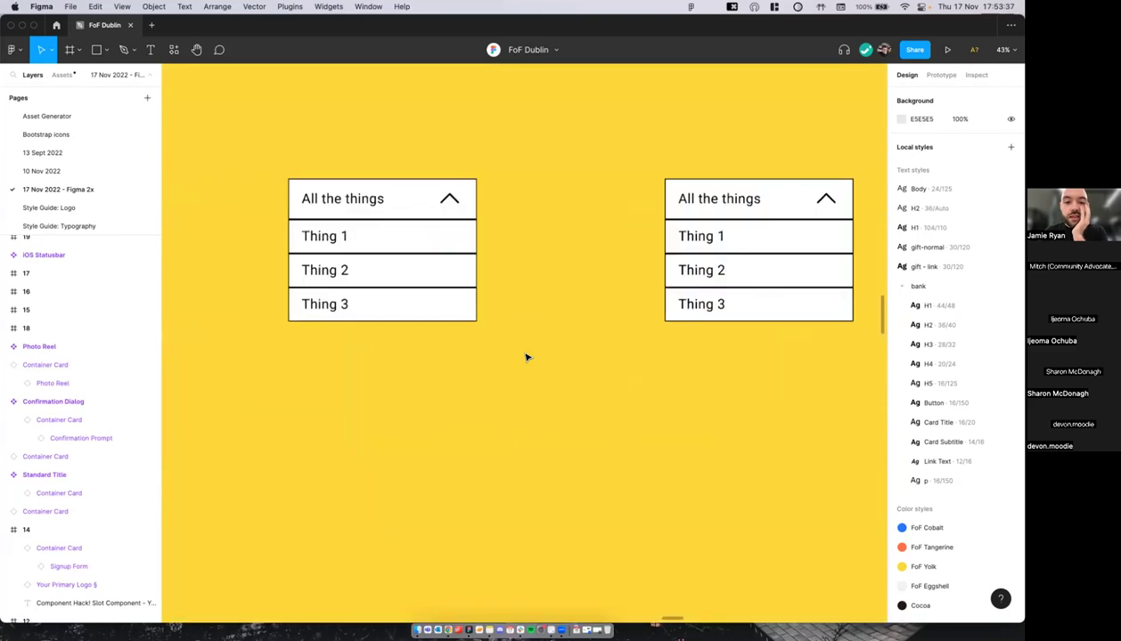
Step: Inspect the nope dropdown instance on the slide and its "All the things" header frame
scroll(525, 358, "down", 2)
left_click(430, 299)
scroll(396, 308, "right", 1)
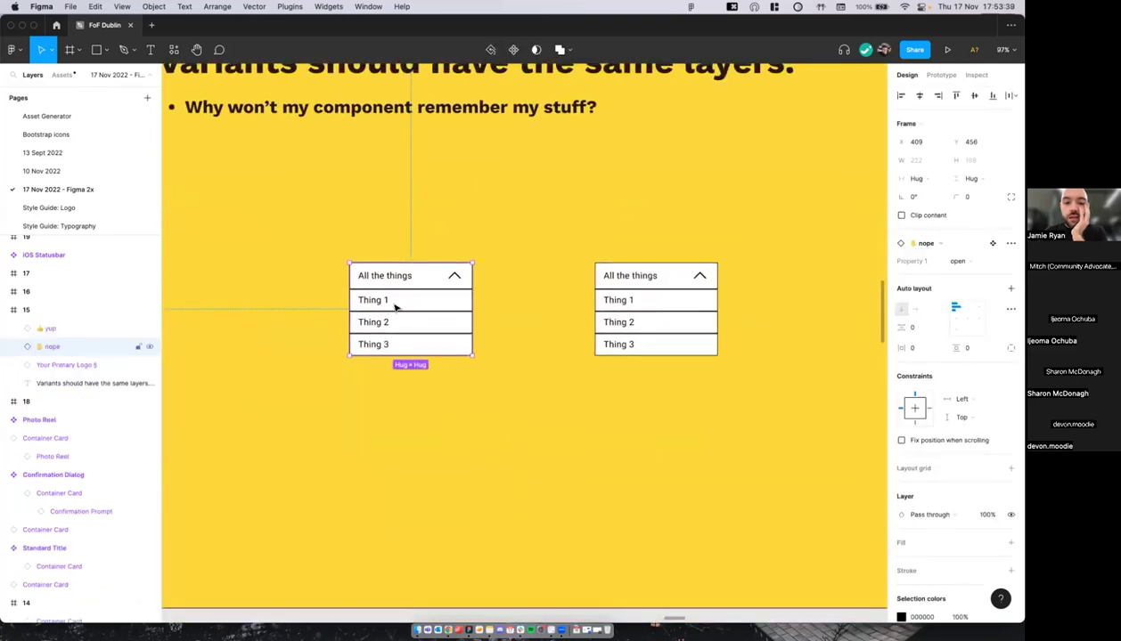
scroll(397, 307, "up", 3)
scroll(423, 298, "up", 1)
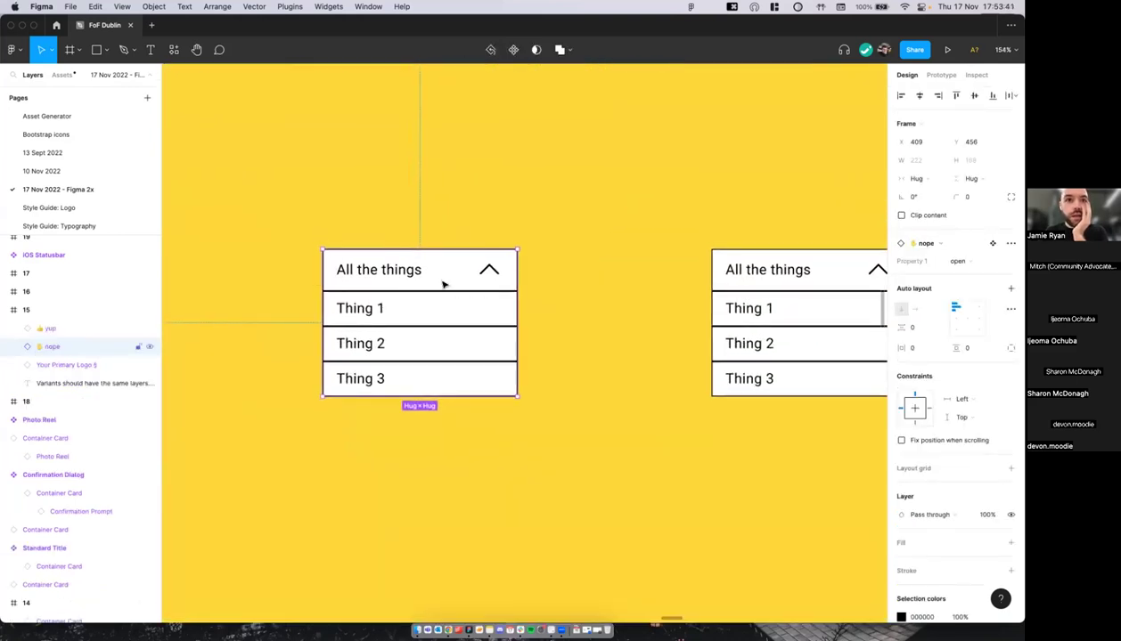
left_click(442, 280)
scroll(443, 280, "down", 2)
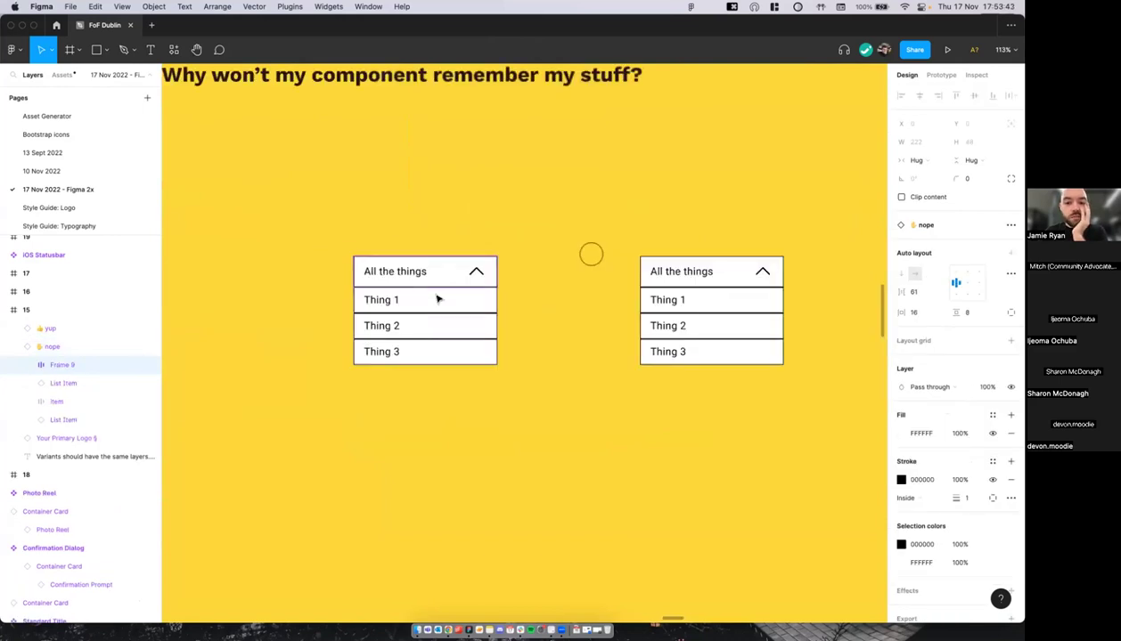
key("shift+Return")
Step: Compare the closed variant in the nope component set with the open variant and its first List Item
scroll(437, 299, "down", 1)
scroll(438, 298, "up", 7)
scroll(437, 298, "left", 3)
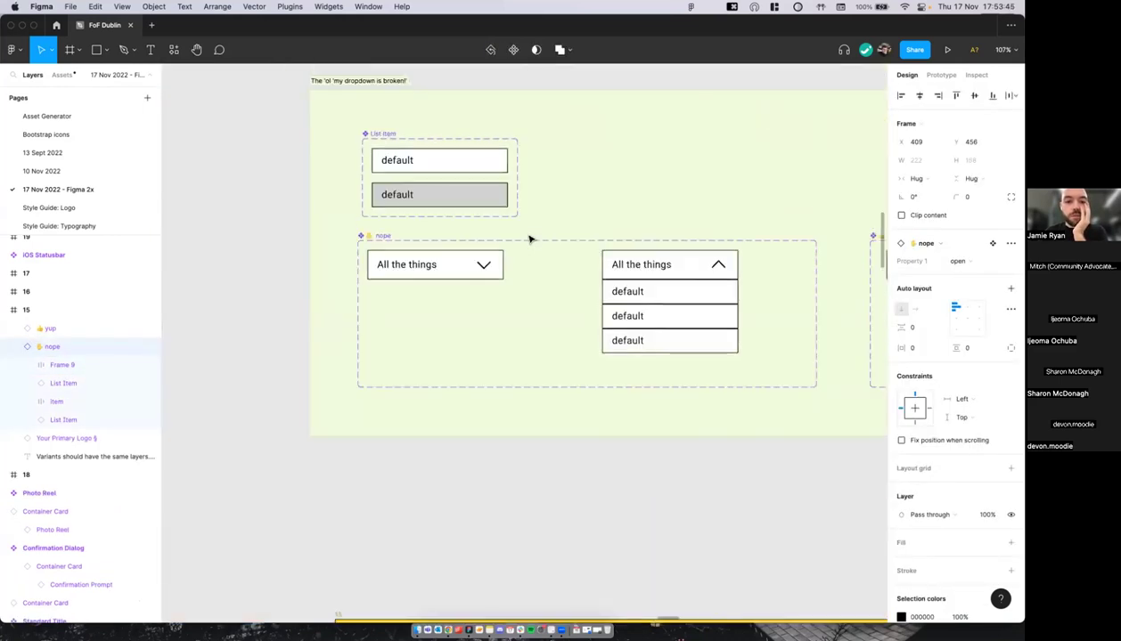
scroll(530, 238, "up", 5)
left_click(368, 214)
scroll(325, 210, "right", 2)
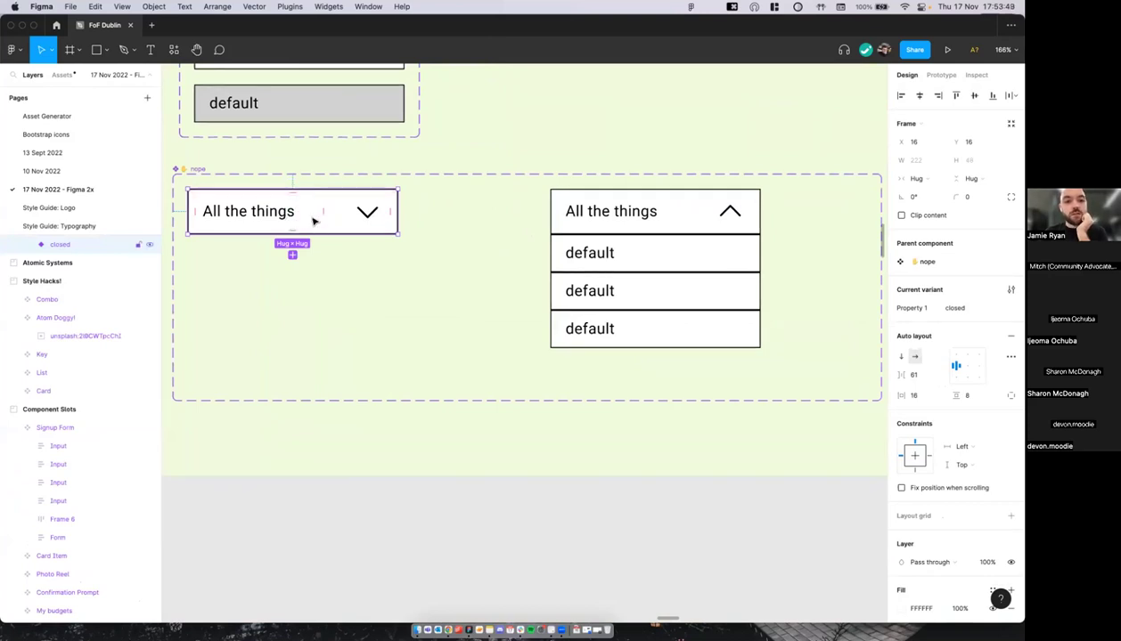
scroll(422, 278, "right", 1)
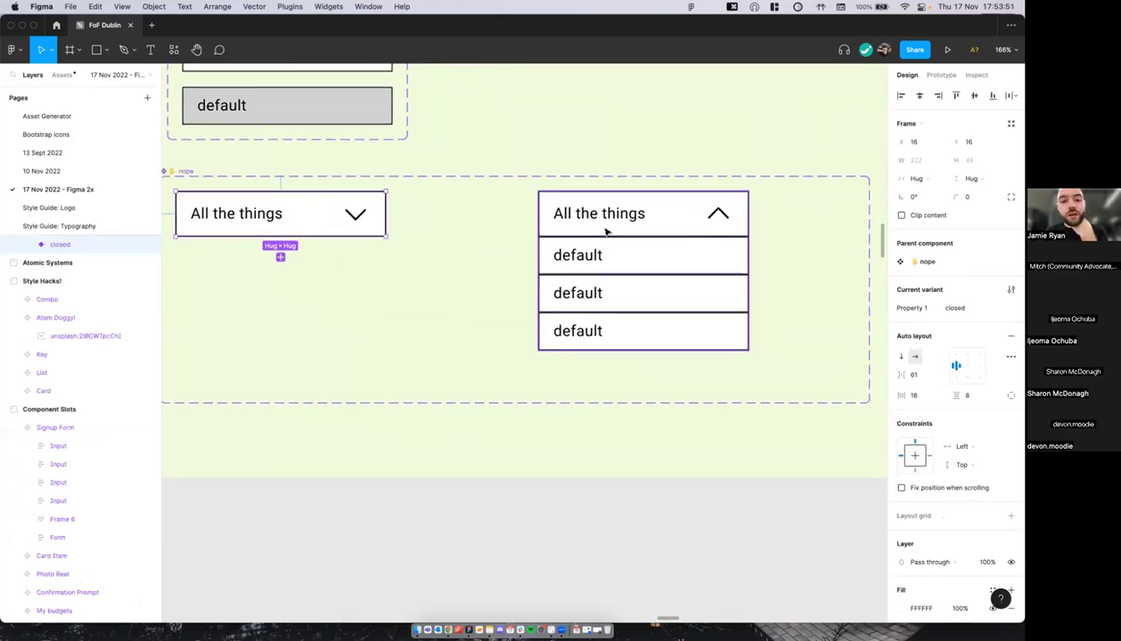
double_click(615, 253)
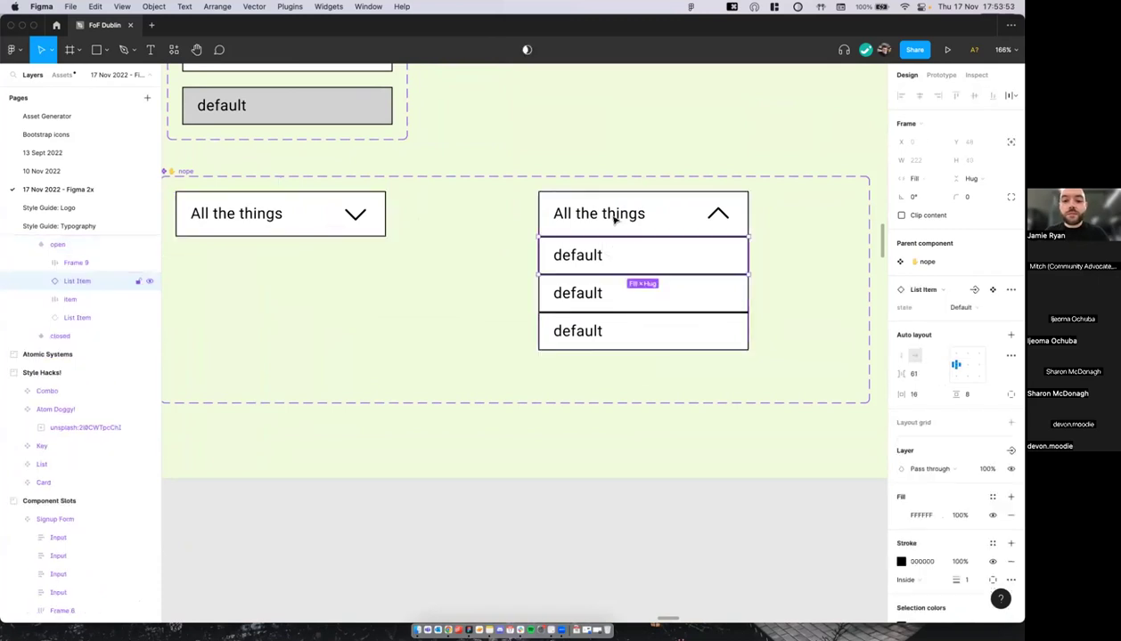
scroll(606, 328, "down", 1)
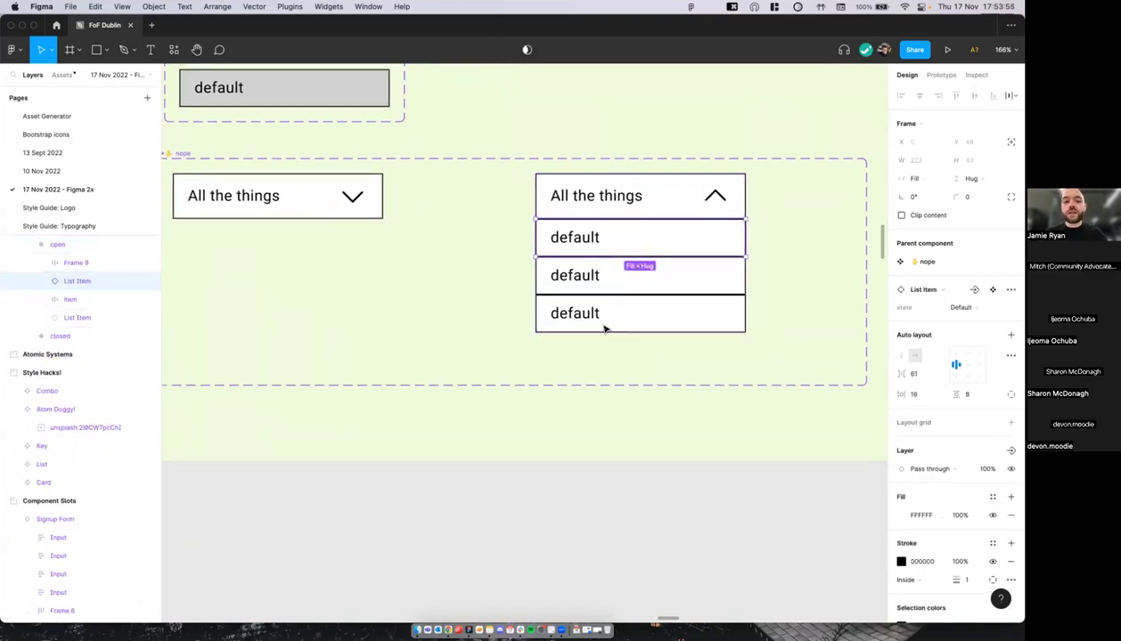
Step: Delete the nope dropdown instance from the "Variants should have the same layers." slide
key("shift+0")
scroll(604, 329, "down", 5)
scroll(570, 325, "right", 1)
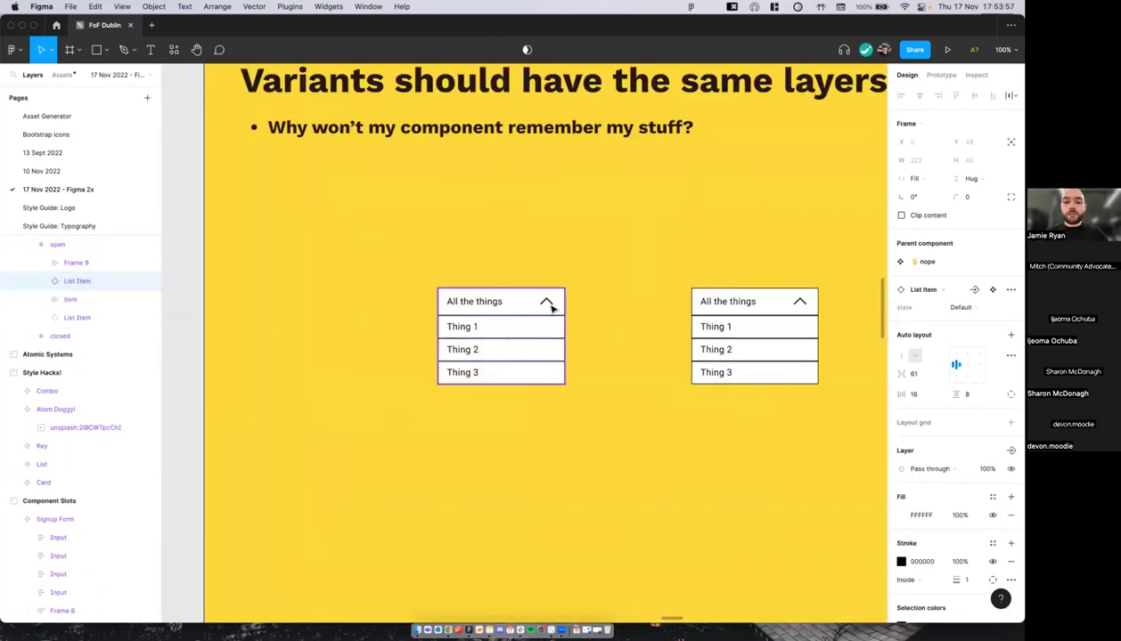
scroll(550, 300, "right", 1)
left_click(364, 285)
scroll(364, 285, "up", 5)
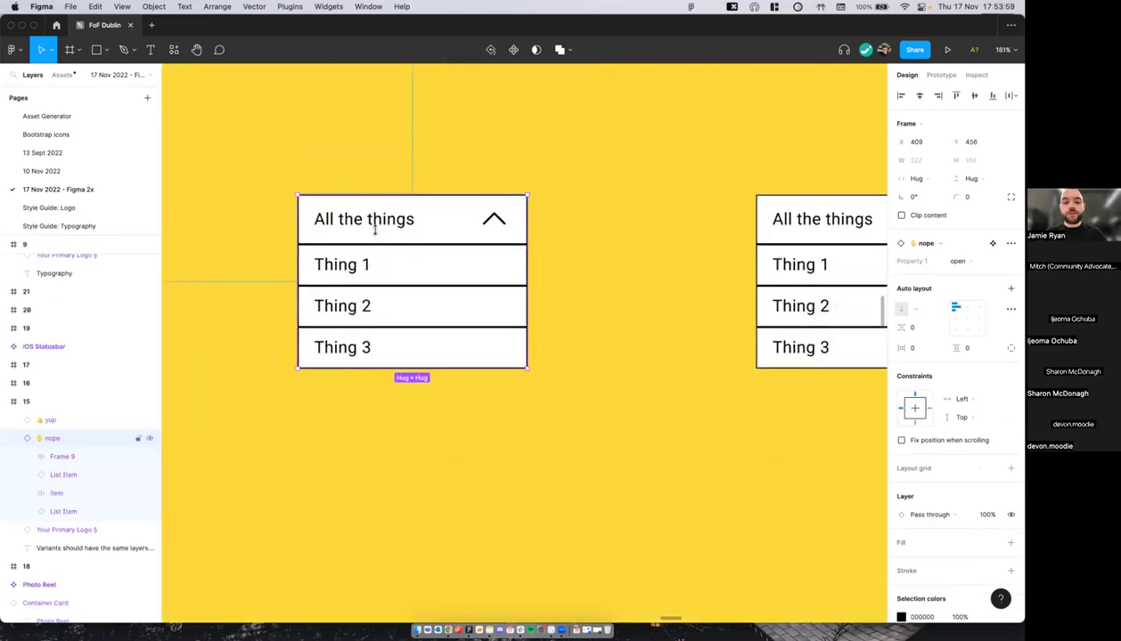
scroll(374, 230, "down", 6)
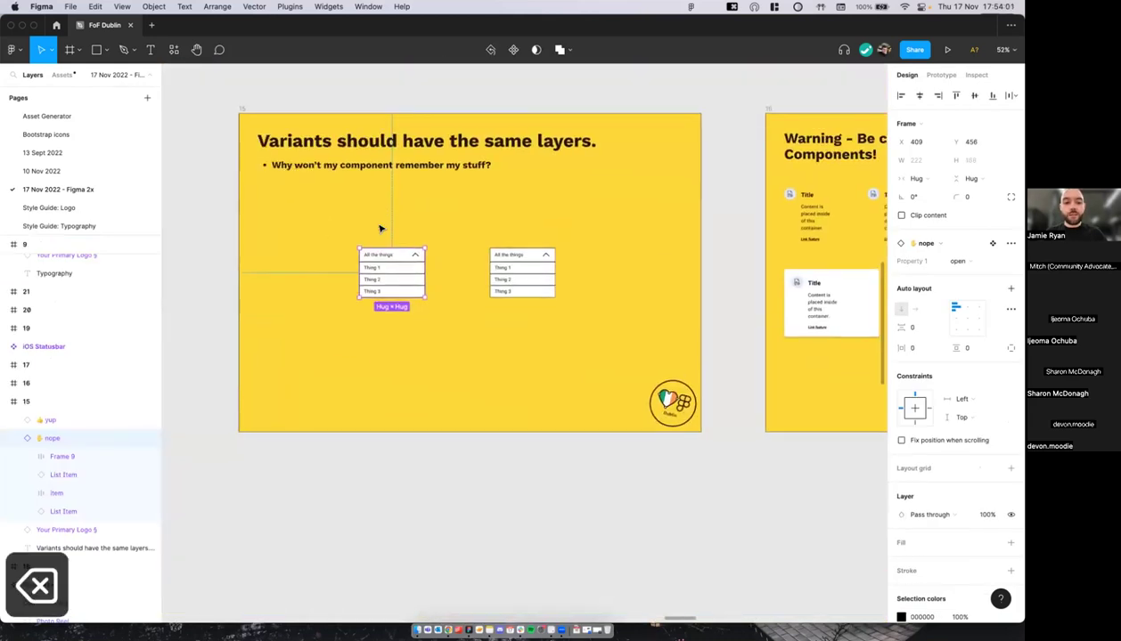
left_click(379, 230)
Step: Place a fresh open nope dropdown instance beside the yup dropdown on the slide, at about X 485, Y 452
scroll(419, 178, "up", 4)
scroll(458, 123, "left", 1)
left_click_drag(457, 419, 463, 430)
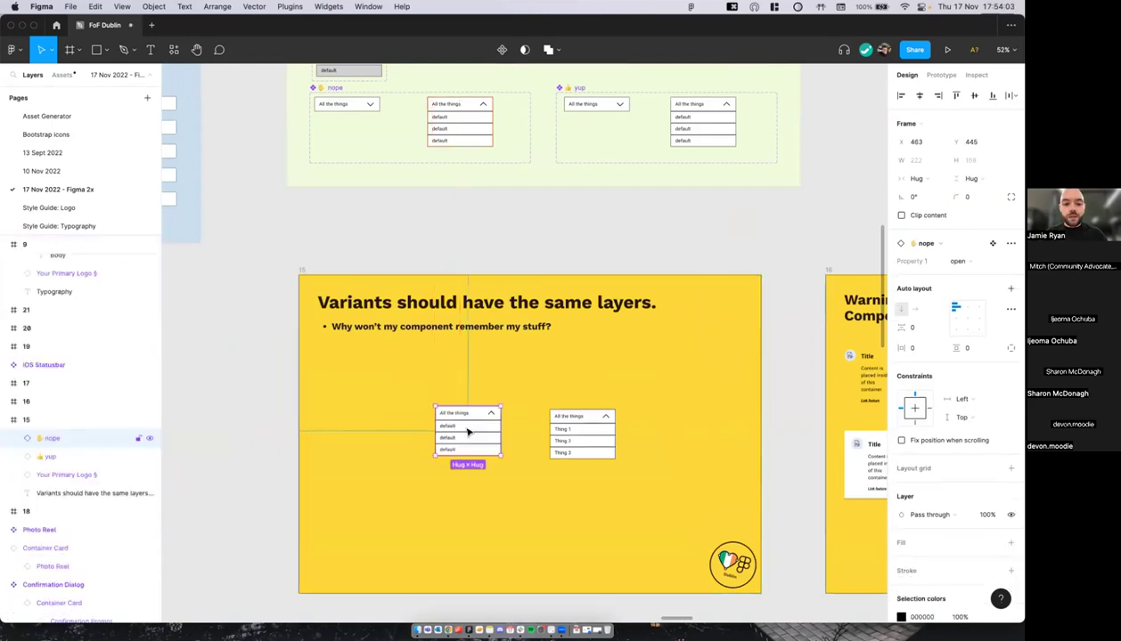
scroll(468, 430, "up", 5)
scroll(435, 381, "down", 3)
left_click_drag(433, 375, 448, 378)
Step: Change the nope instance's three list item labels to "Thing 1", "babababa" and "roiwoiowe"
double_click(395, 337)
type("Thing 2")
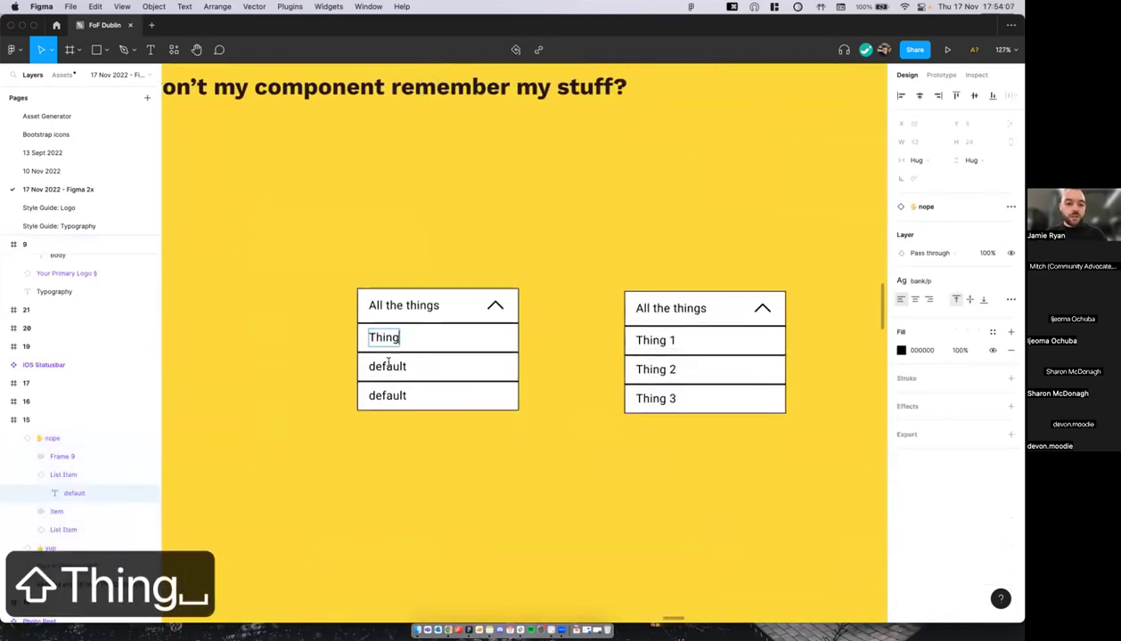
key("BackSpace")
type("1")
double_click(389, 366)
key("cmd+a")
type("bababab")
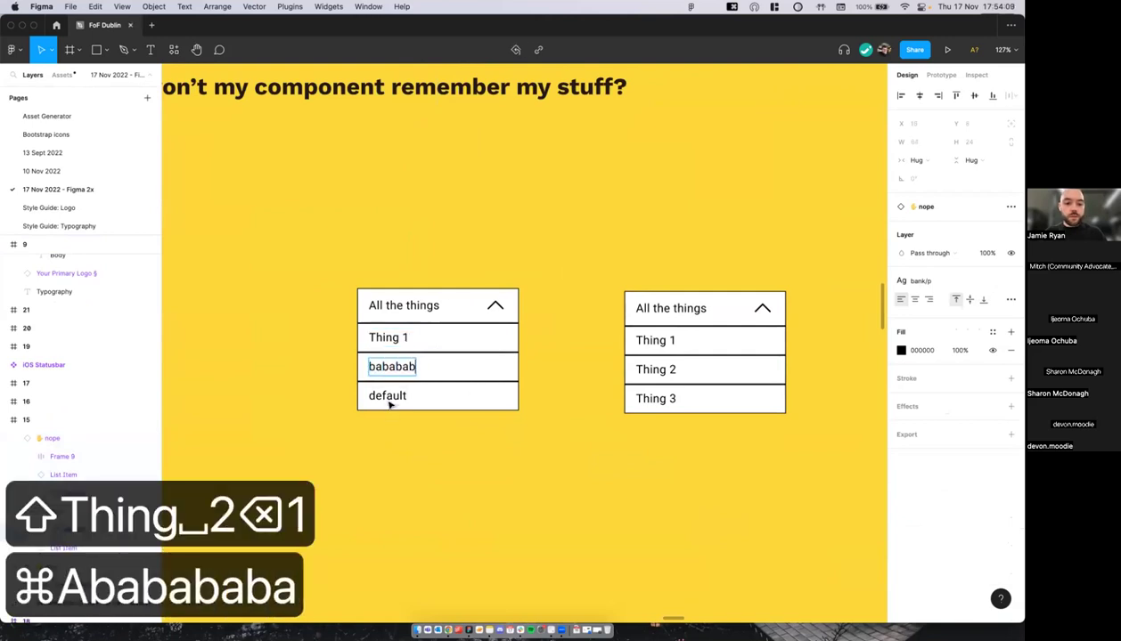
double_click(387, 395)
key("cmd+a")
type("roiwoiowe")
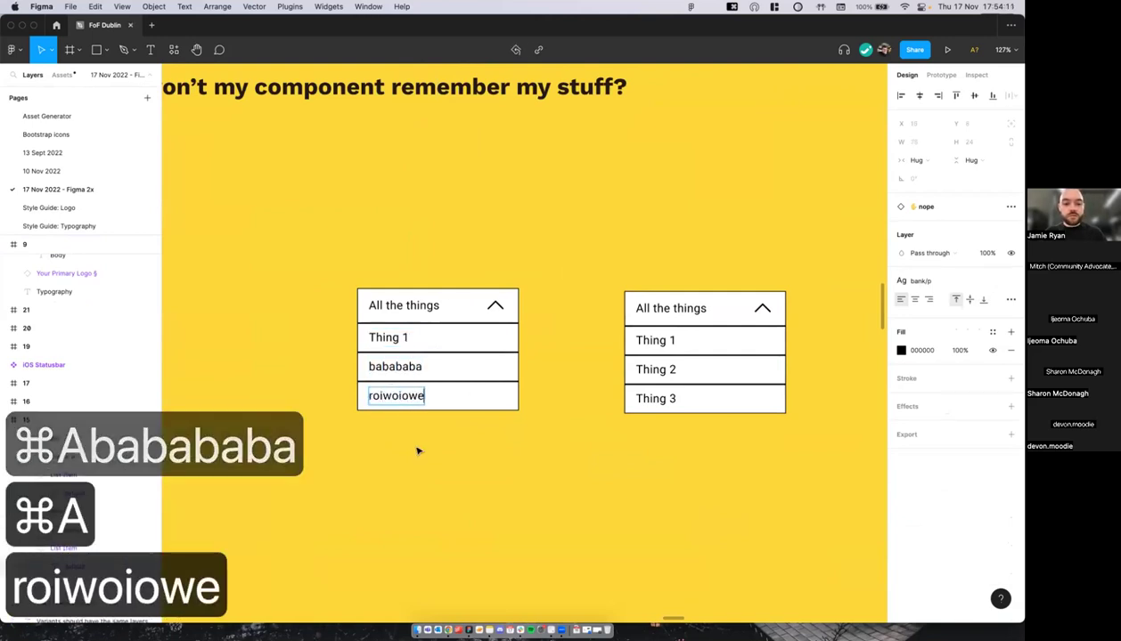
left_click(417, 451)
Step: Set Property 1 to closed on both the nope and yup dropdown instances on the slide
scroll(417, 451, "down", 5)
left_click(426, 321)
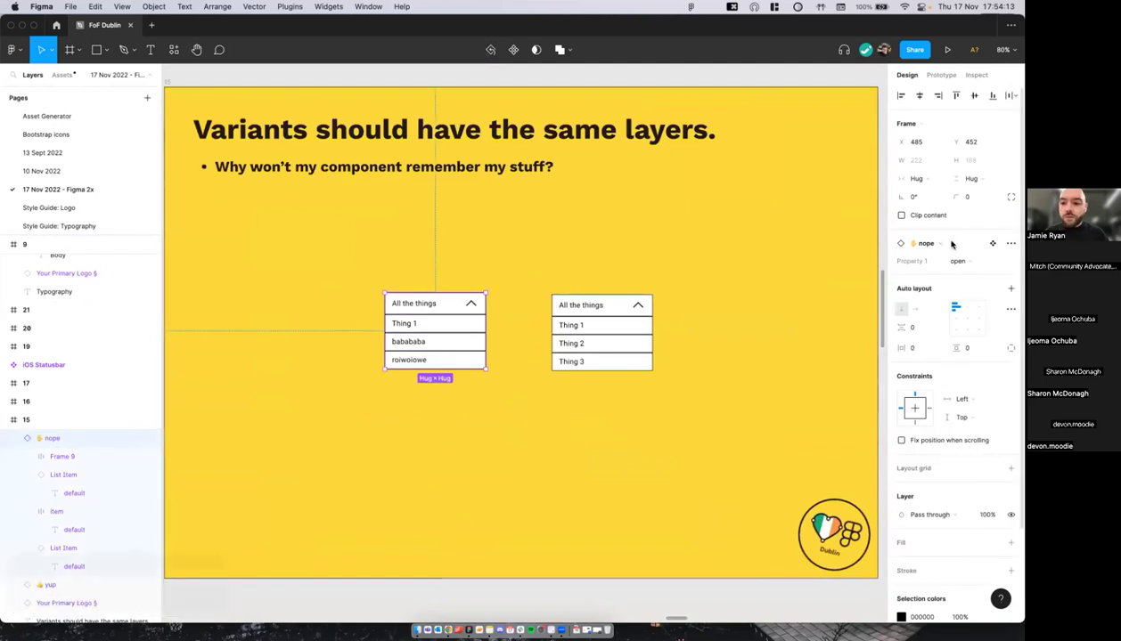
left_click(959, 260)
left_click(958, 273)
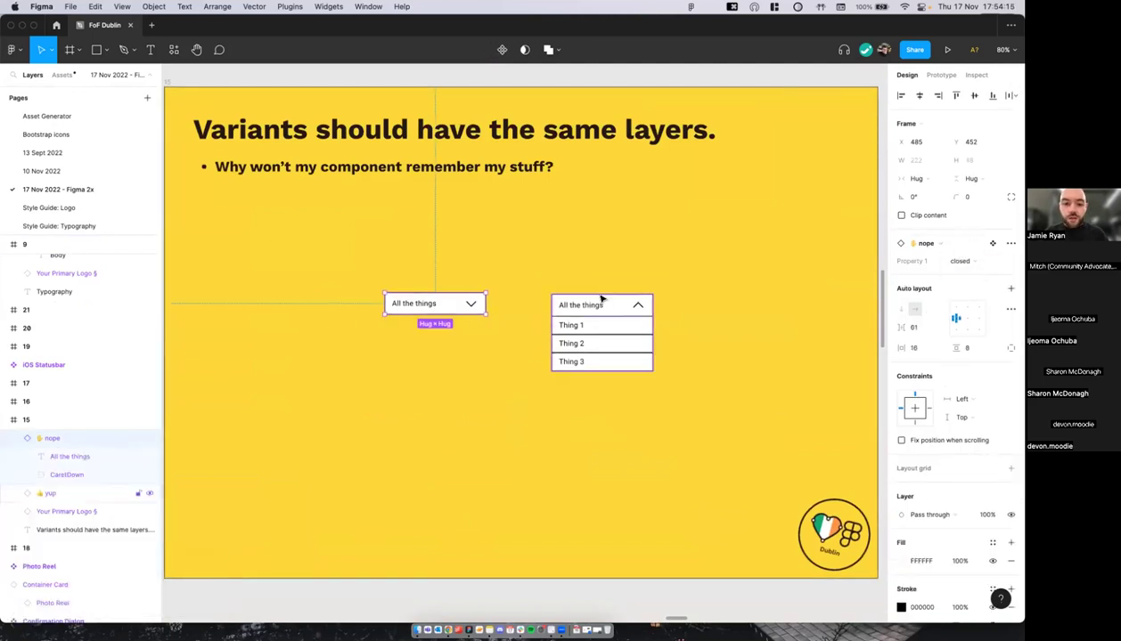
left_click(595, 316)
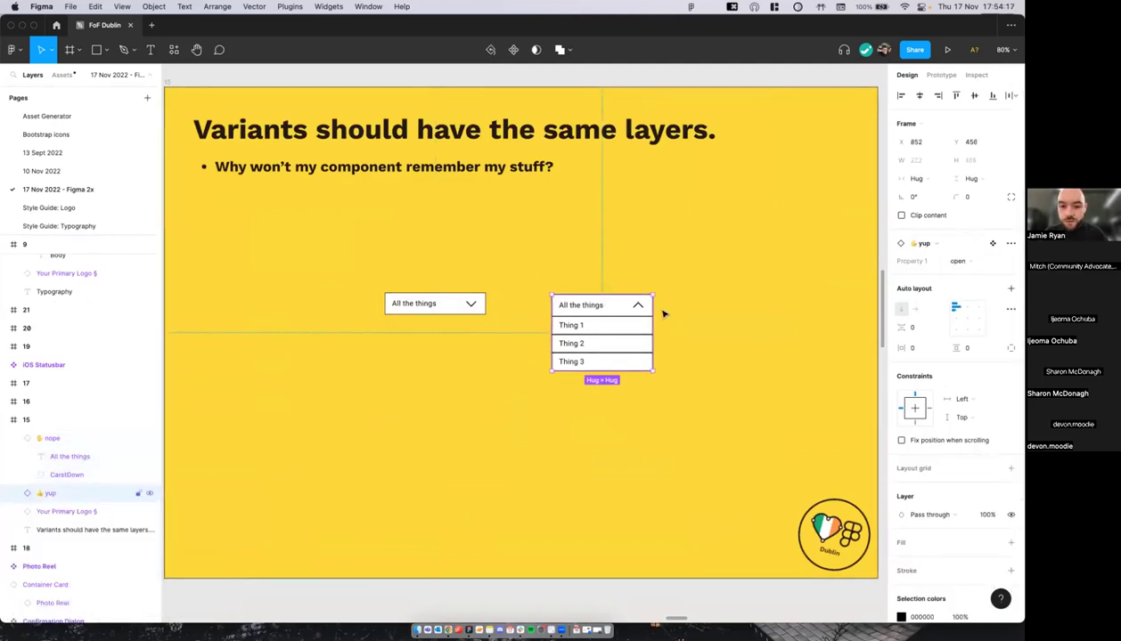
left_click(960, 261)
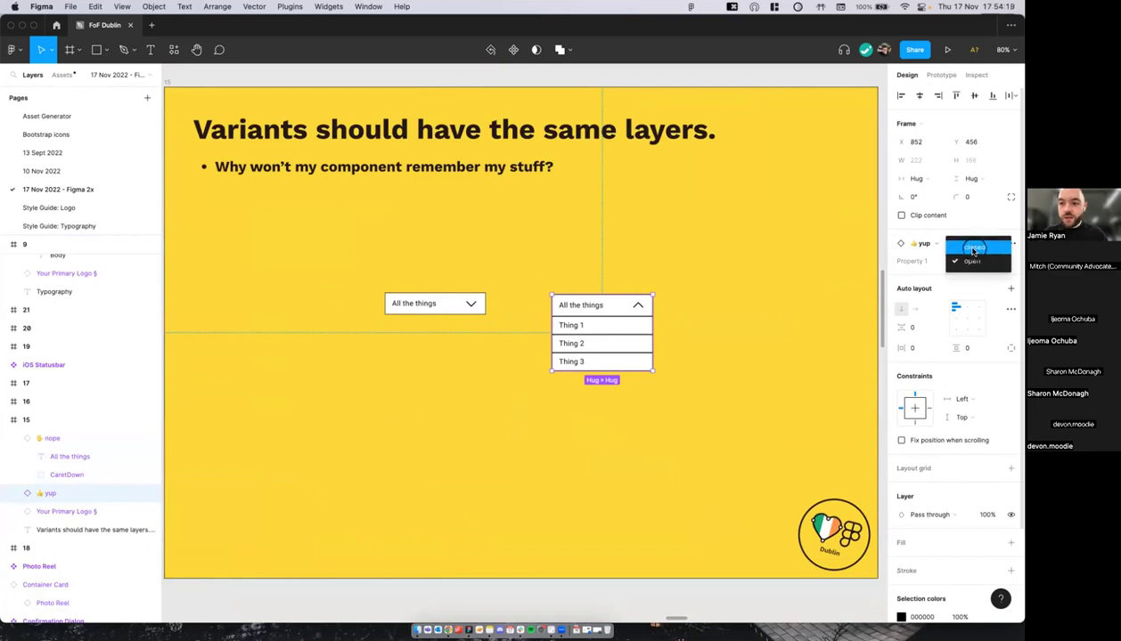
left_click(687, 250)
scroll(303, 134, "left", 2)
Step: Preview the slide as a prototype and expand both dropdowns to compare their list item labels
left_click(682, 152)
left_click(947, 49)
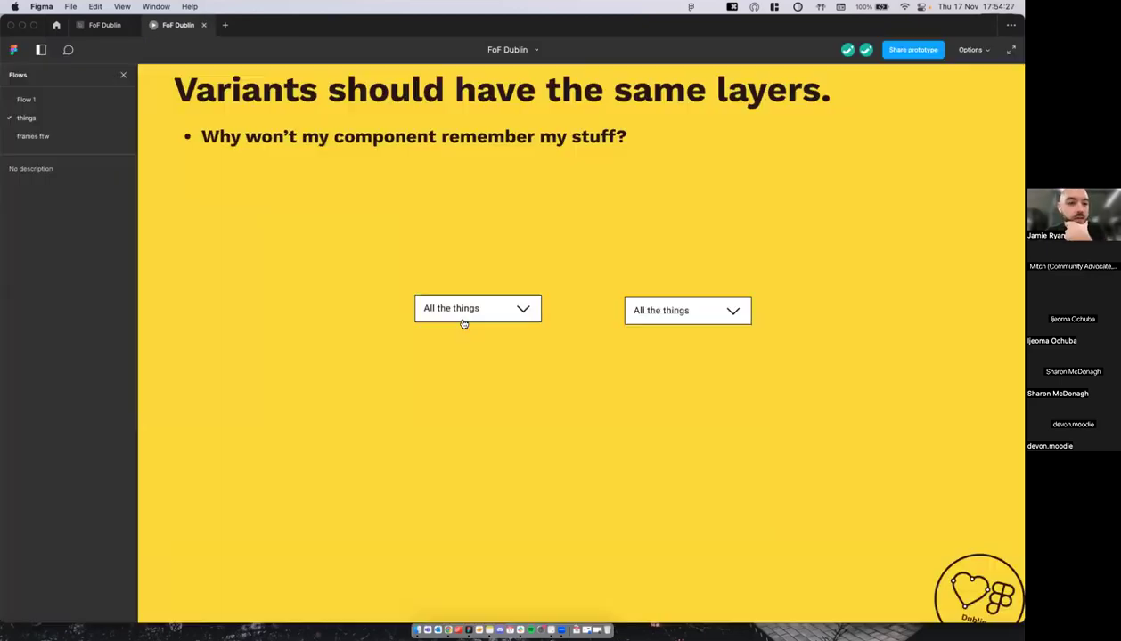
left_click(465, 316)
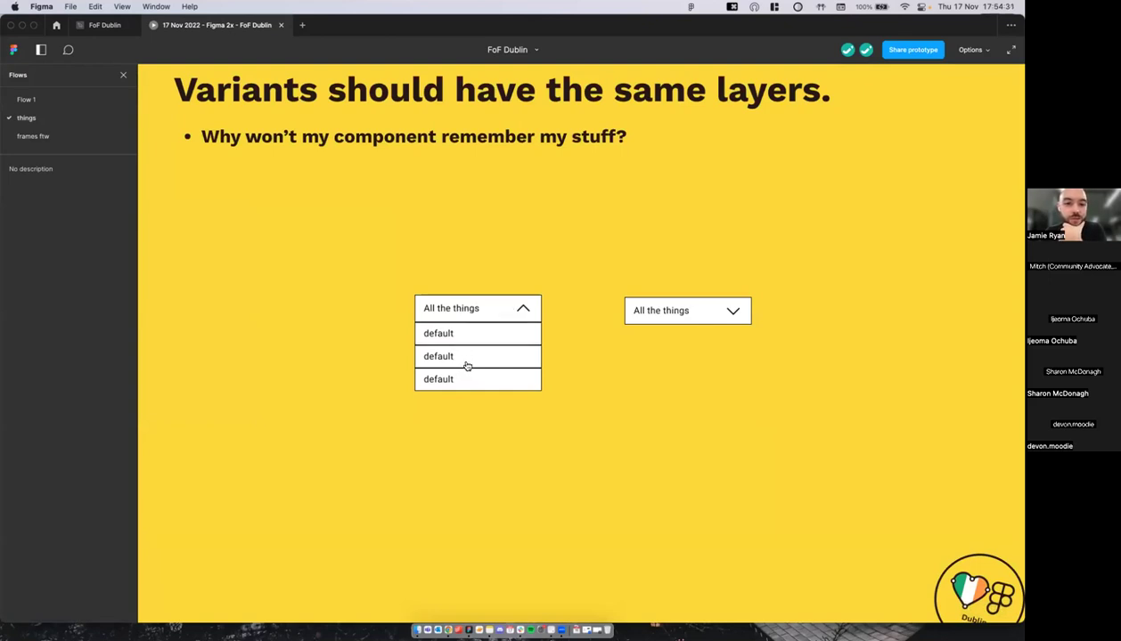
left_click(686, 311)
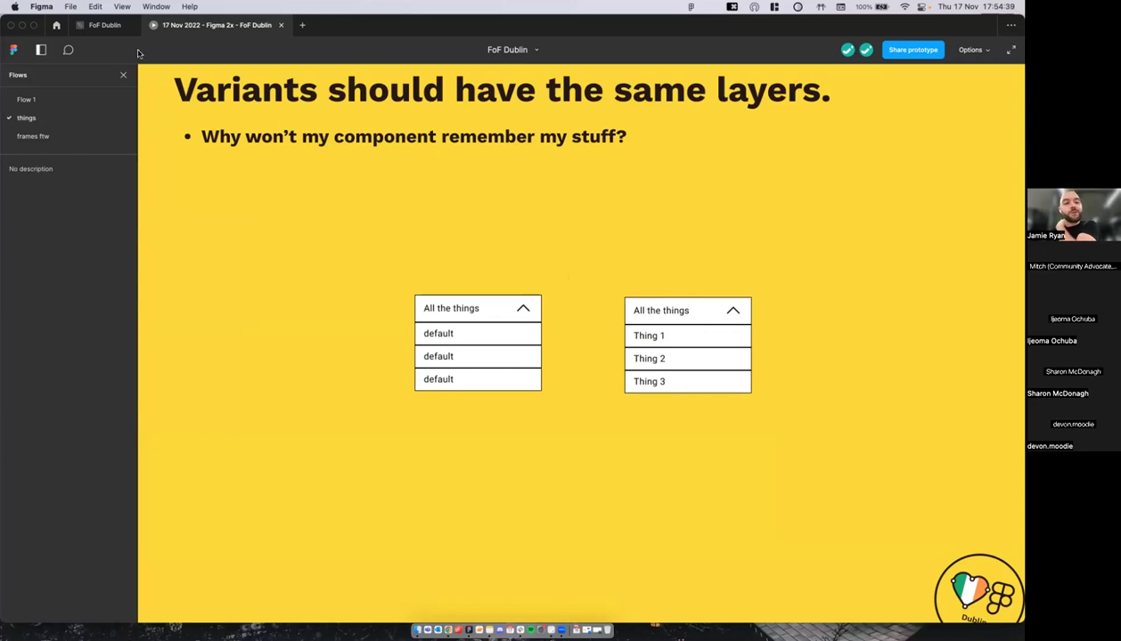
Step: Return to the FoF Dublin design file and inspect the closed variant in the nope component set
left_click(105, 29)
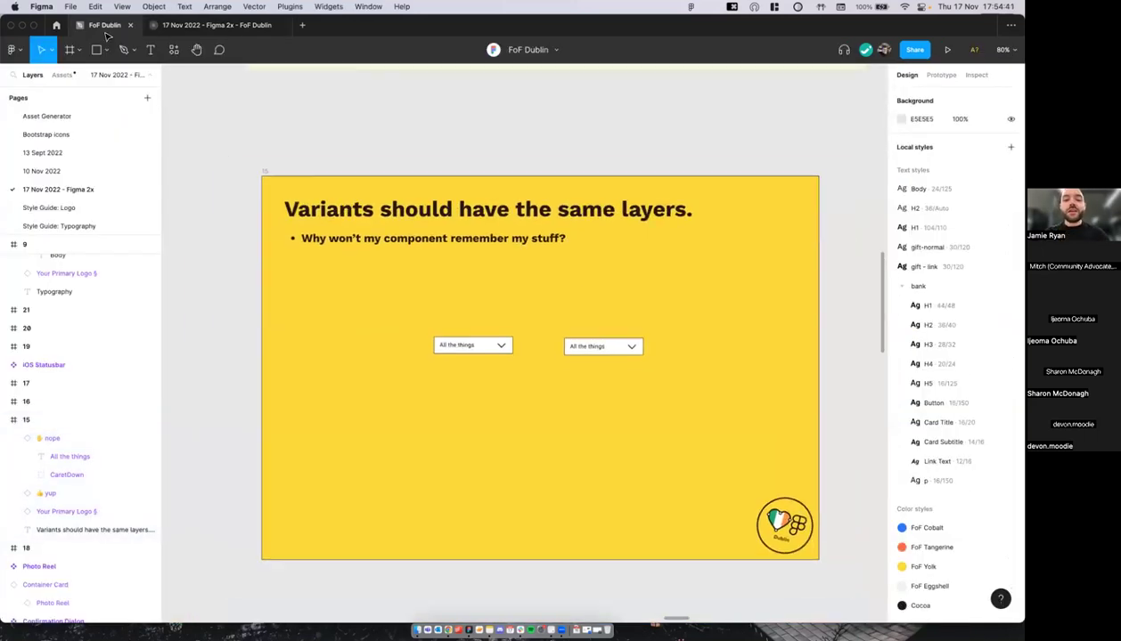
scroll(560, 295, "up", 5)
scroll(561, 299, "up", 5)
scroll(433, 285, "up", 5)
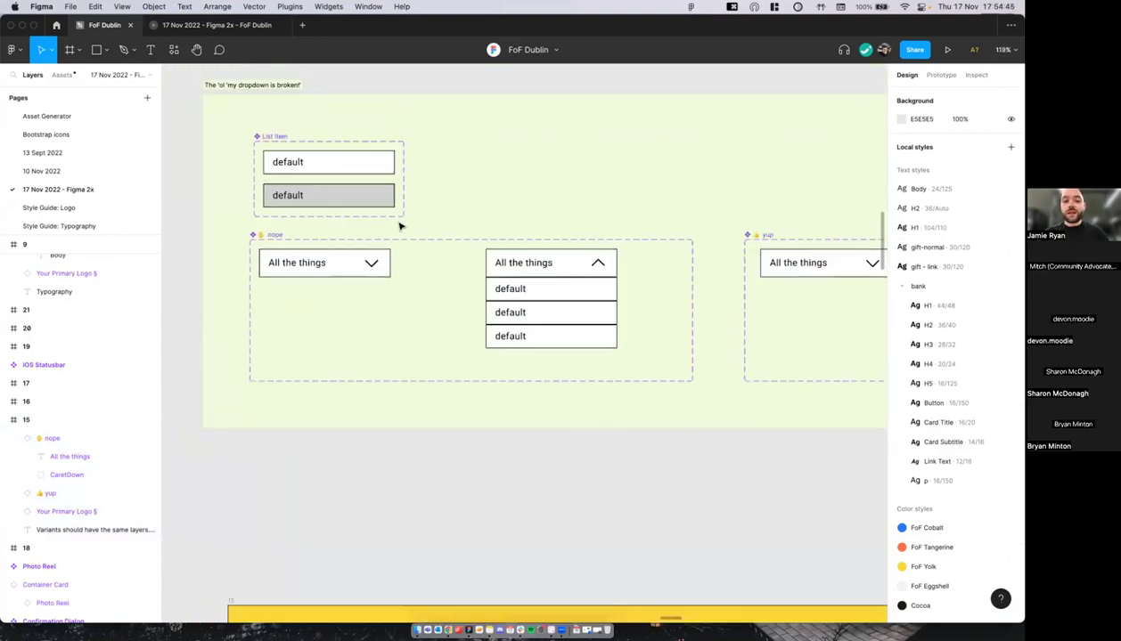
left_click(378, 275)
scroll(378, 276, "up", 3)
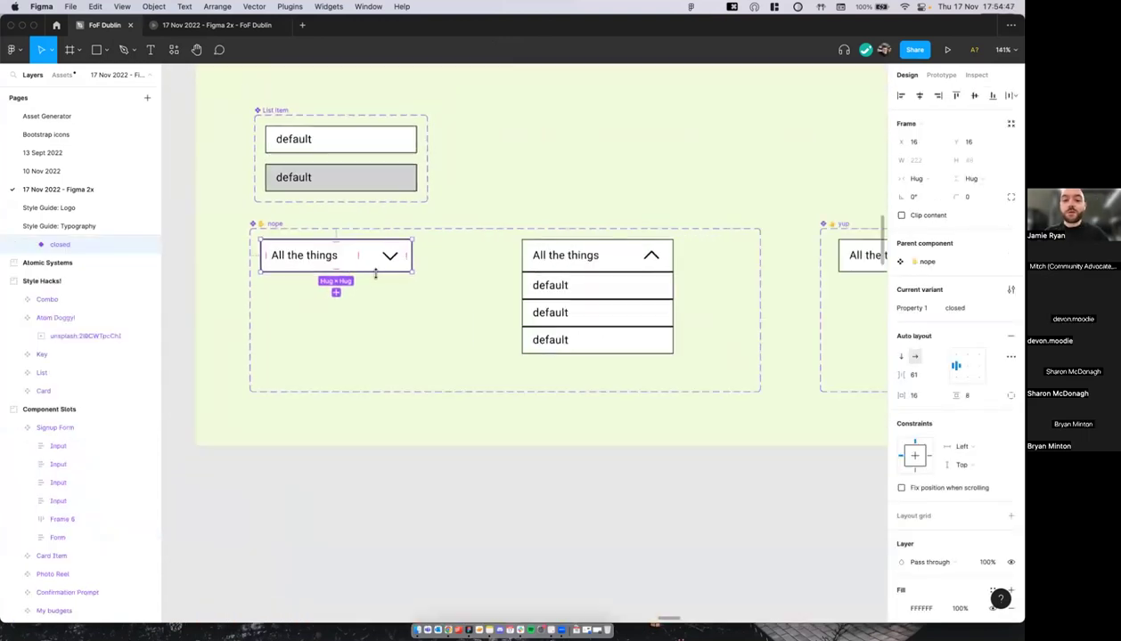
Step: Examine the closed variant of the nope component set, including its All the things text and CaretDown layers
scroll(376, 276, "up", 2)
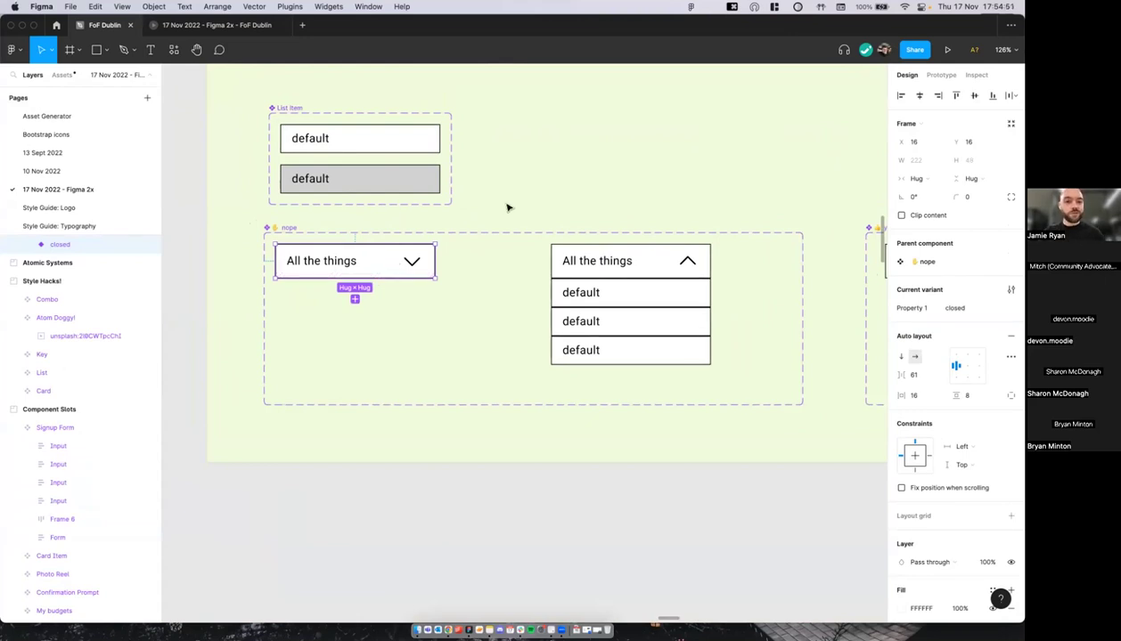
key("Escape")
scroll(419, 255, "right", 1)
left_click(405, 253)
scroll(390, 233, "right", 2)
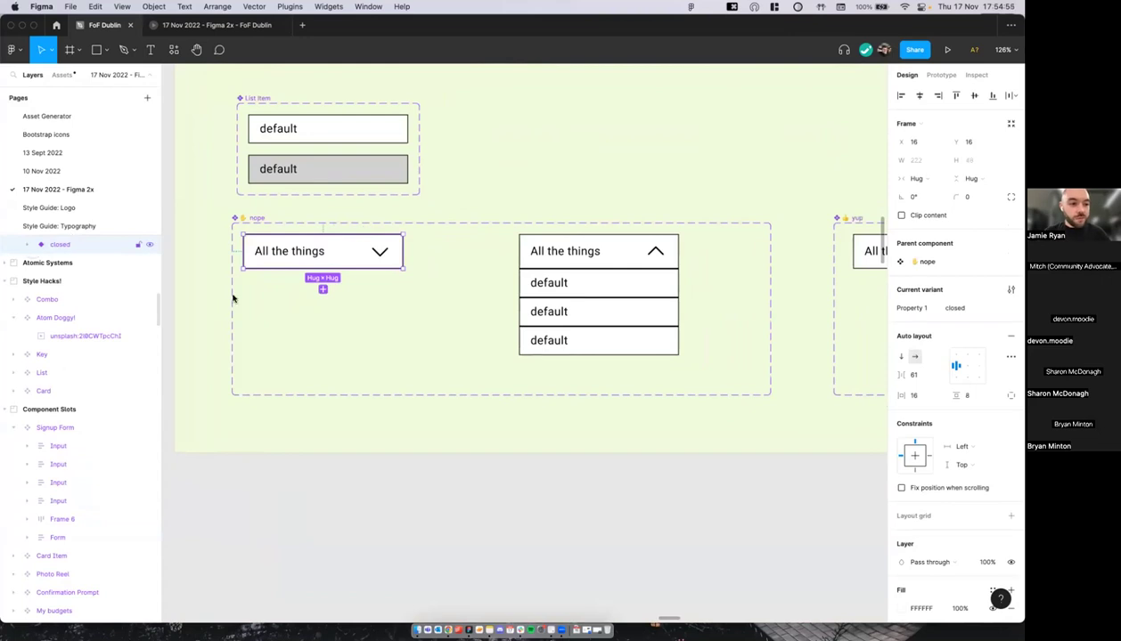
scroll(282, 306, "up", 3)
left_click(87, 264)
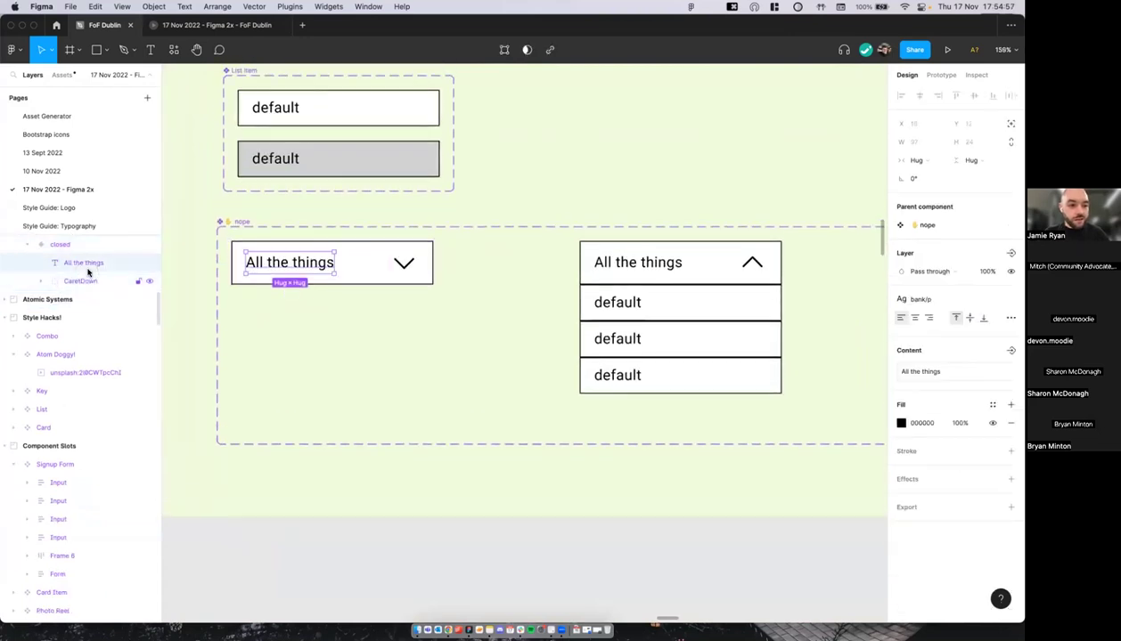
left_click(85, 281)
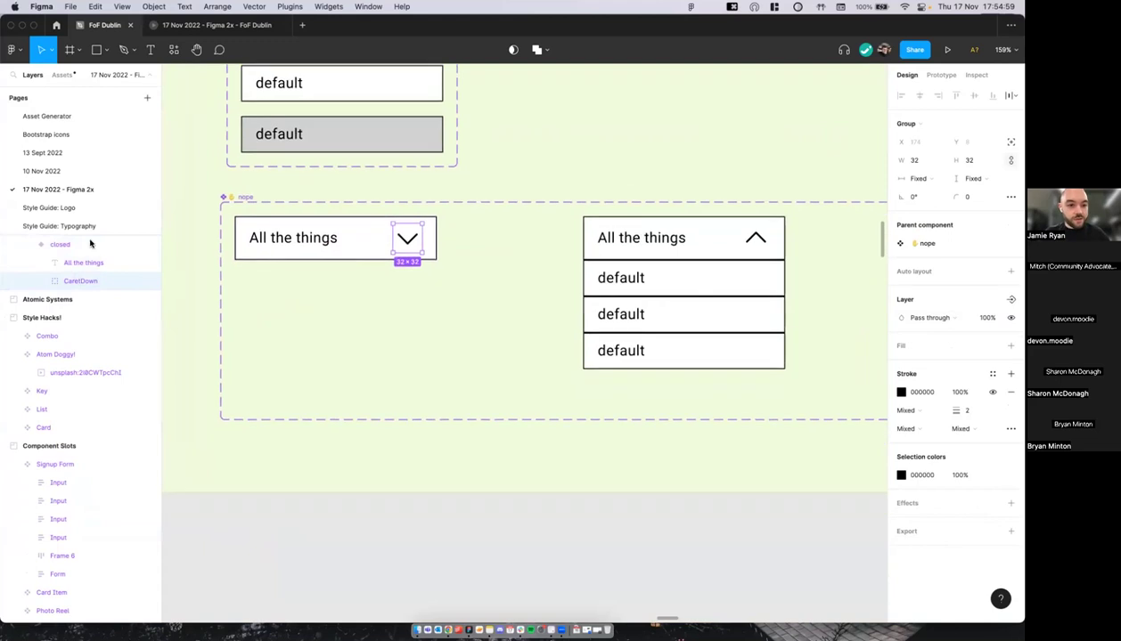
Step: Examine the layers of the nope set's open variant: Frame 9, the two List Item instances and the item frame
left_click(374, 247)
scroll(562, 266, "right", 2)
left_click(552, 262)
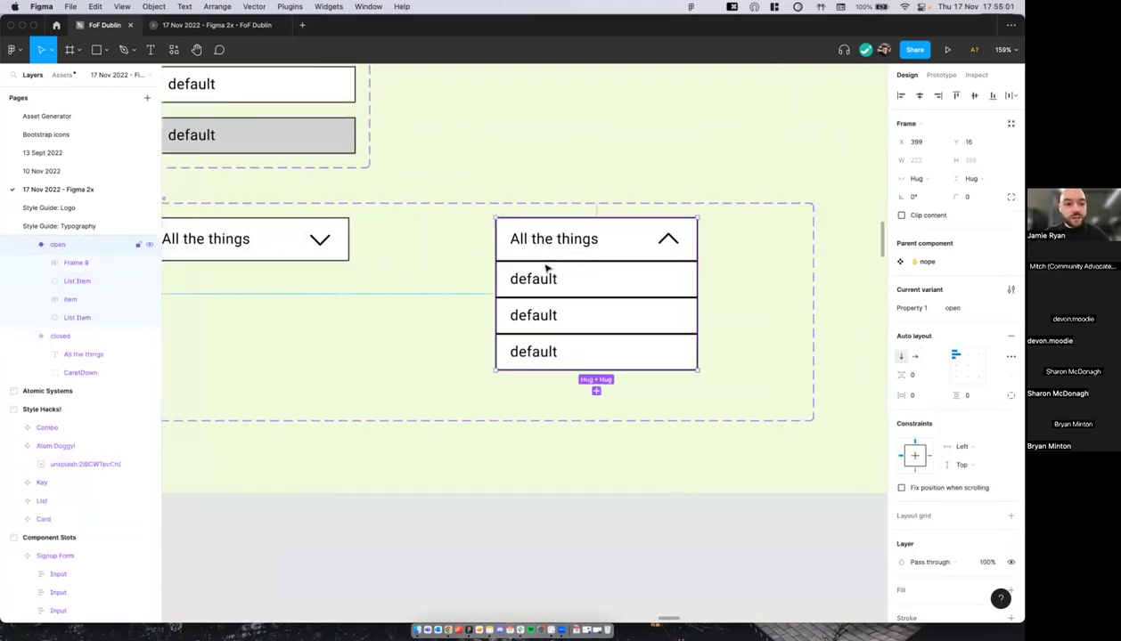
scroll(554, 265, "up", 3)
left_click(74, 261)
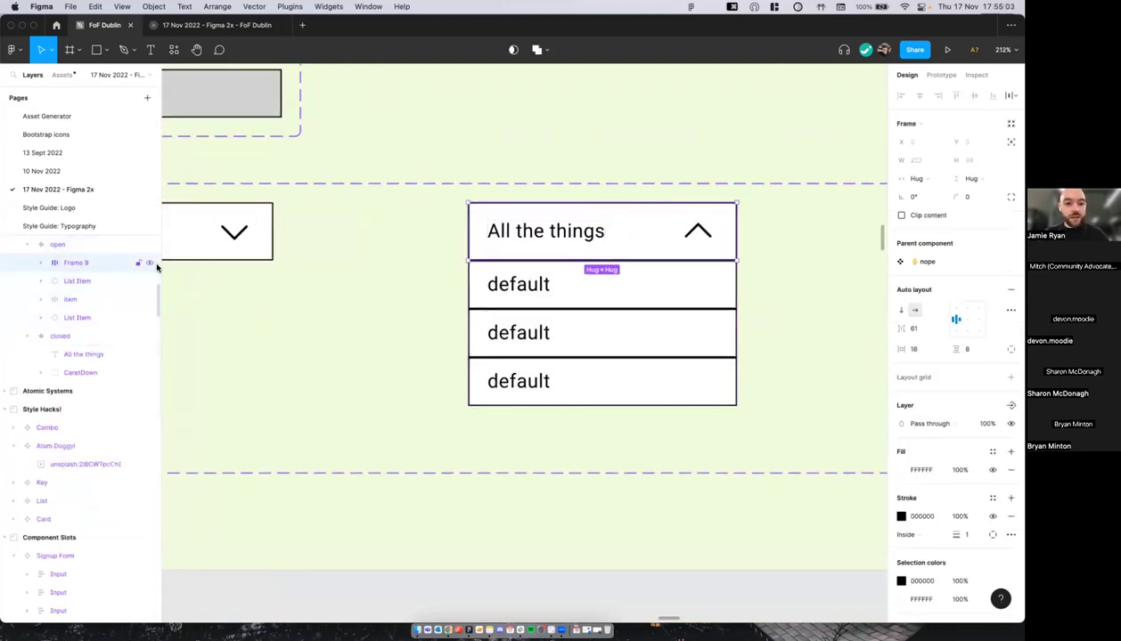
scroll(176, 272, "left", 2)
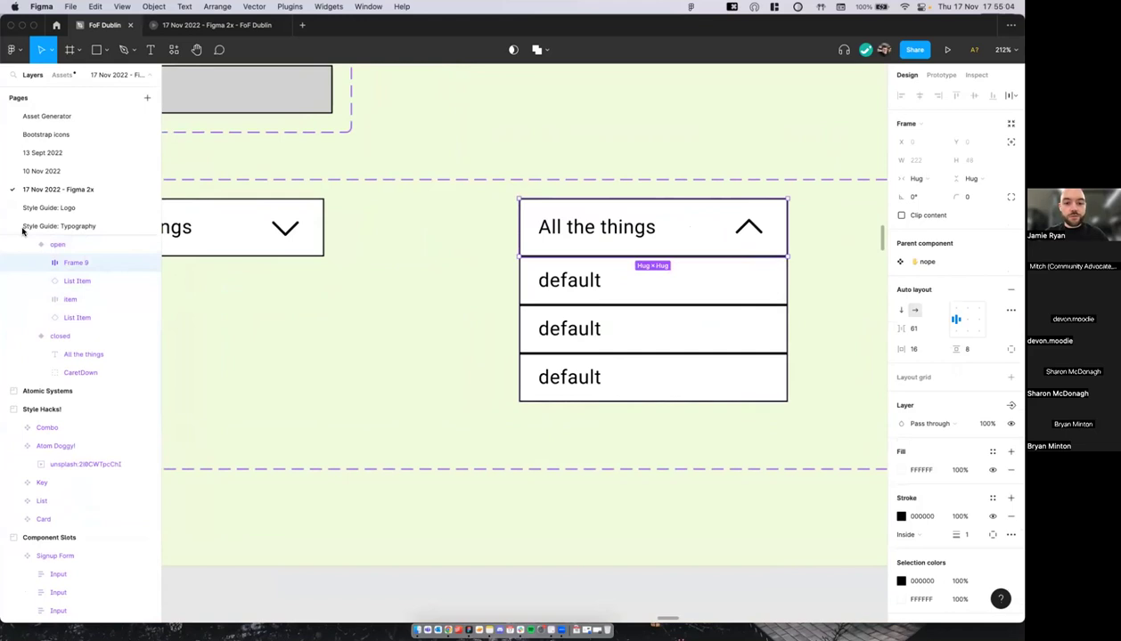
left_click(80, 281)
left_click(75, 300)
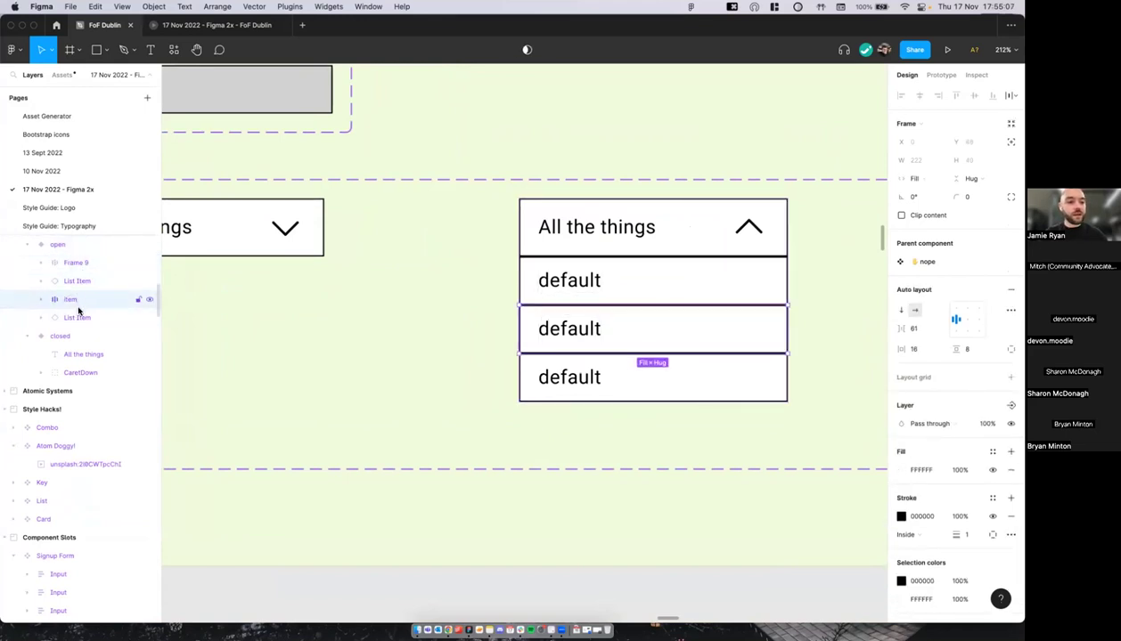
left_click(77, 318)
left_click(83, 300)
left_click(83, 283)
left_click(78, 301)
left_click(83, 318)
left_click(107, 300)
left_click(105, 282)
Step: Compare the nope set's closed variant with its open variant and their layer structures
left_click(263, 250)
scroll(263, 254, "left", 2)
scroll(263, 254, "down", 5)
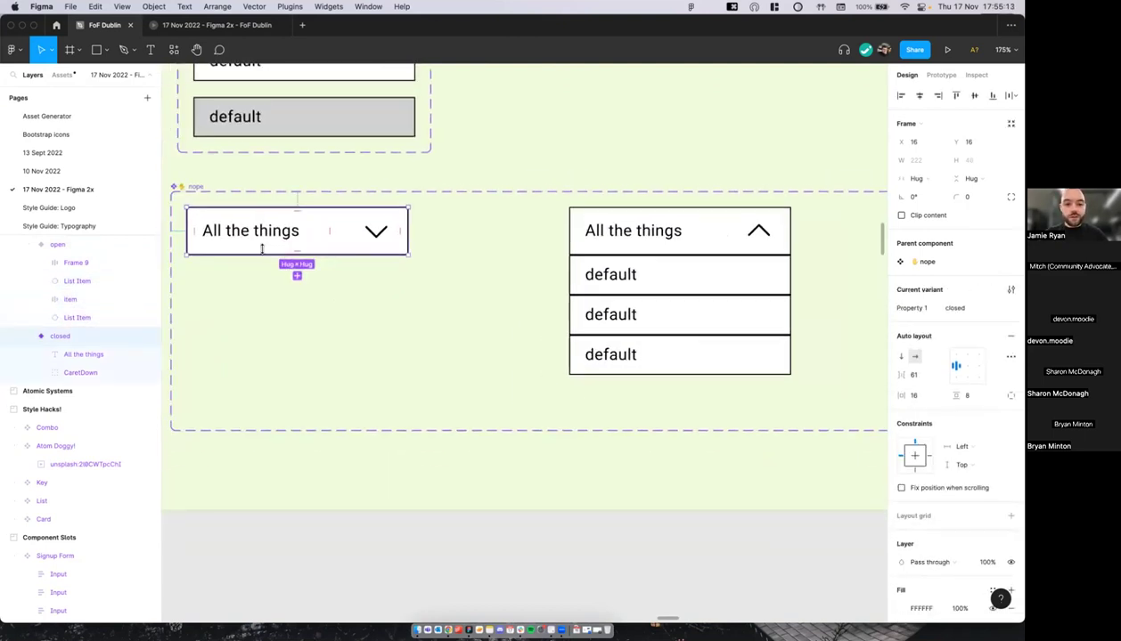
scroll(263, 254, "up", 3)
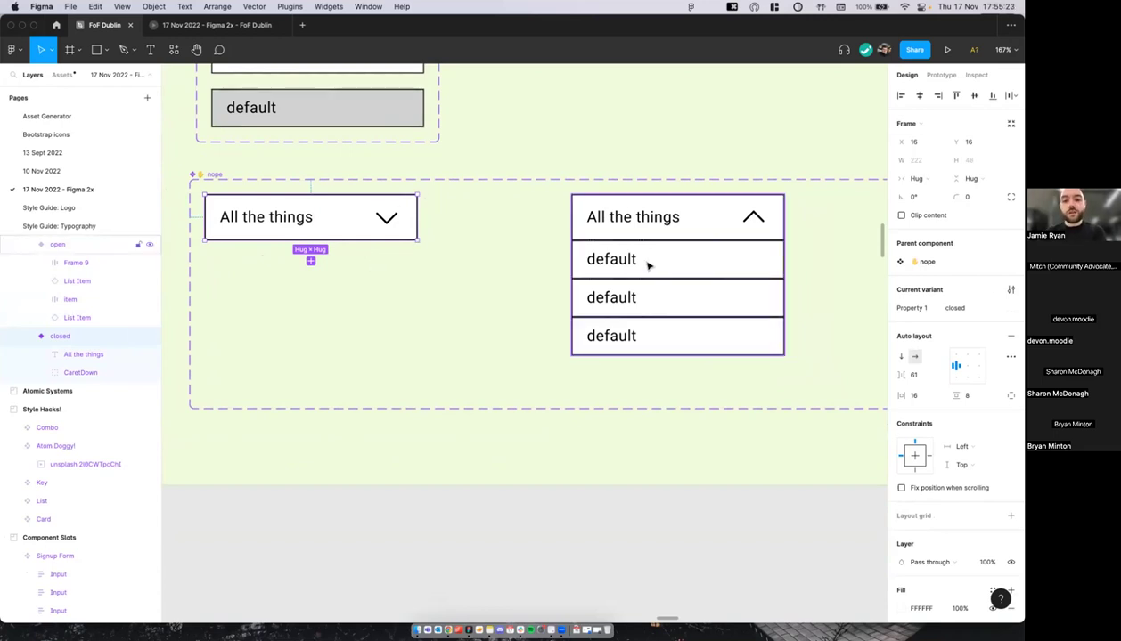
scroll(631, 257, "up", 1)
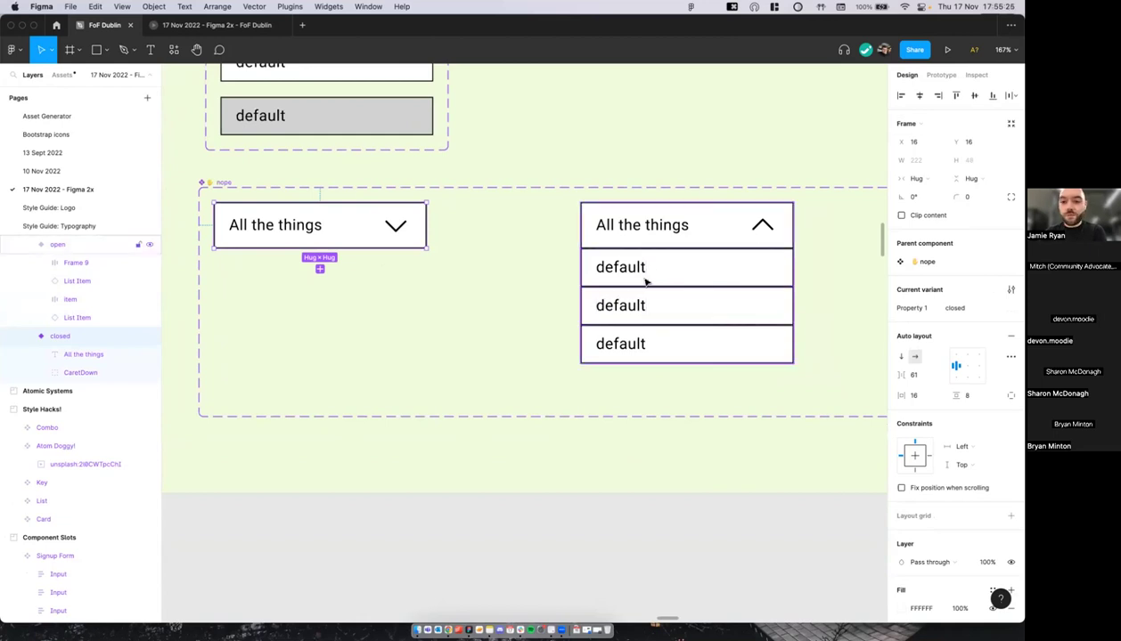
Step: Examine the closed variant of the yup component set, including its Frame 9 and hidden List layers
scroll(649, 285, "down", 2)
scroll(648, 285, "right", 5)
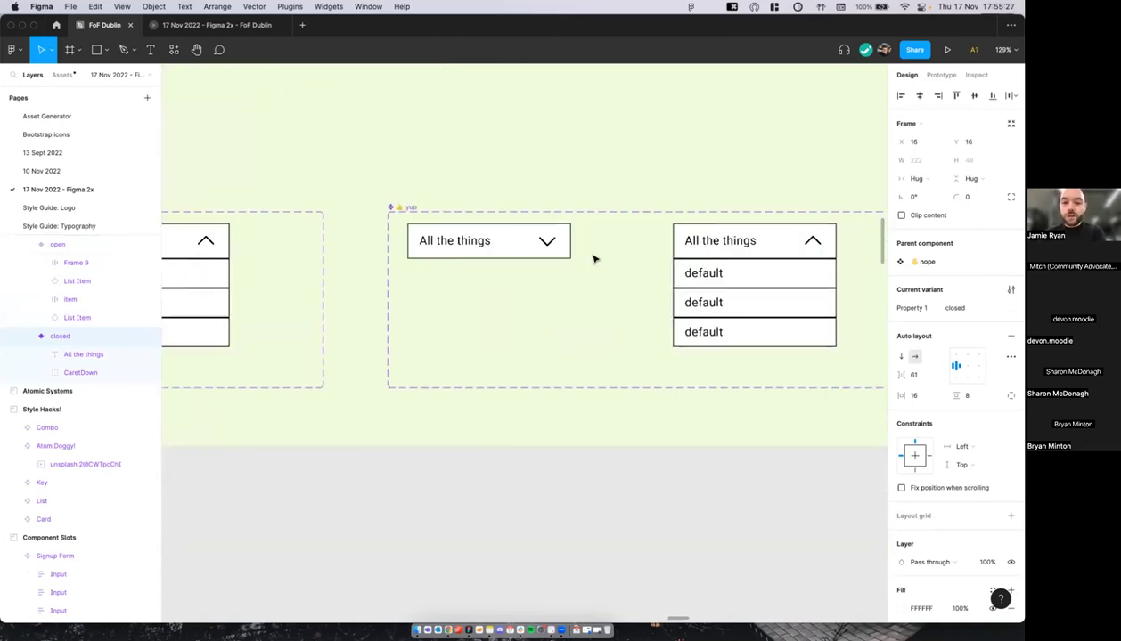
left_click(540, 250)
scroll(526, 245, "right", 2)
scroll(486, 235, "up", 2)
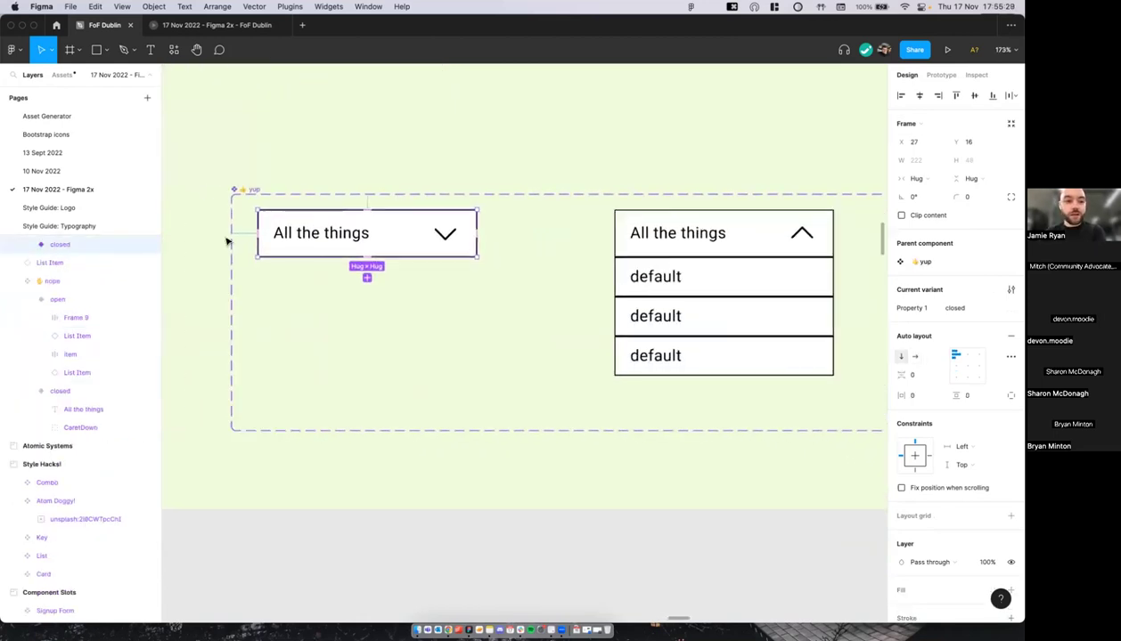
left_click(29, 246)
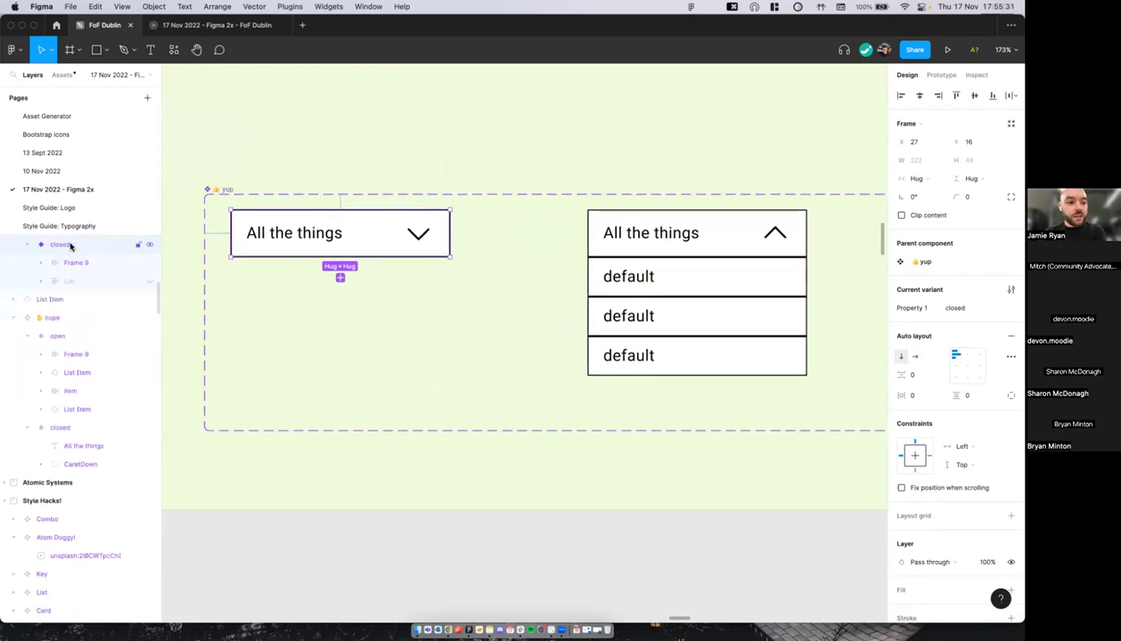
left_click(70, 264)
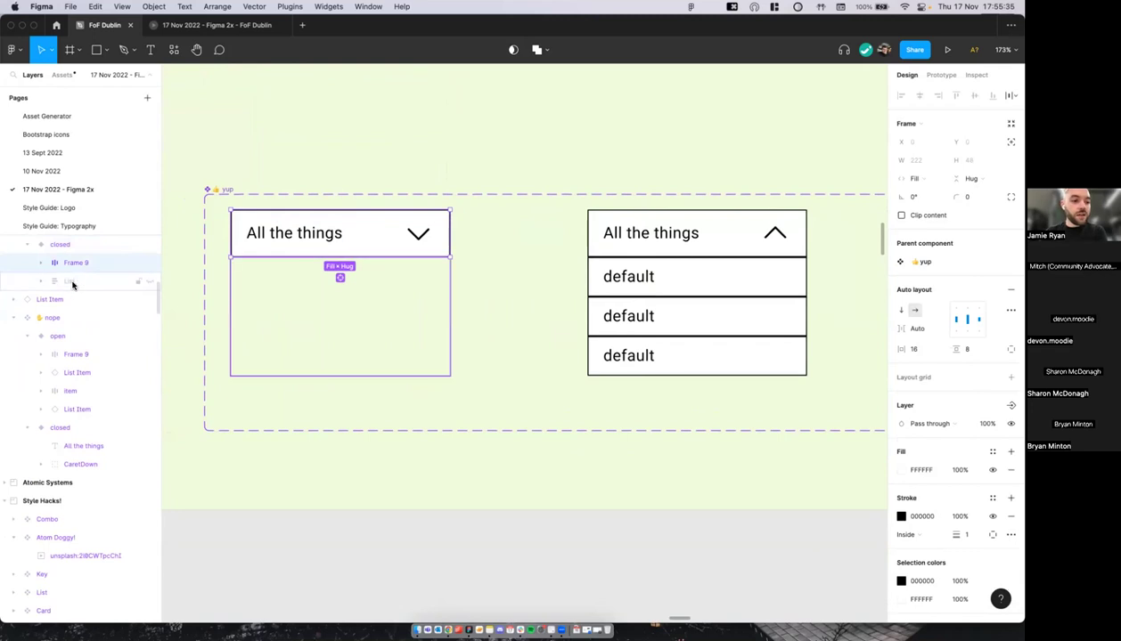
left_click(61, 284)
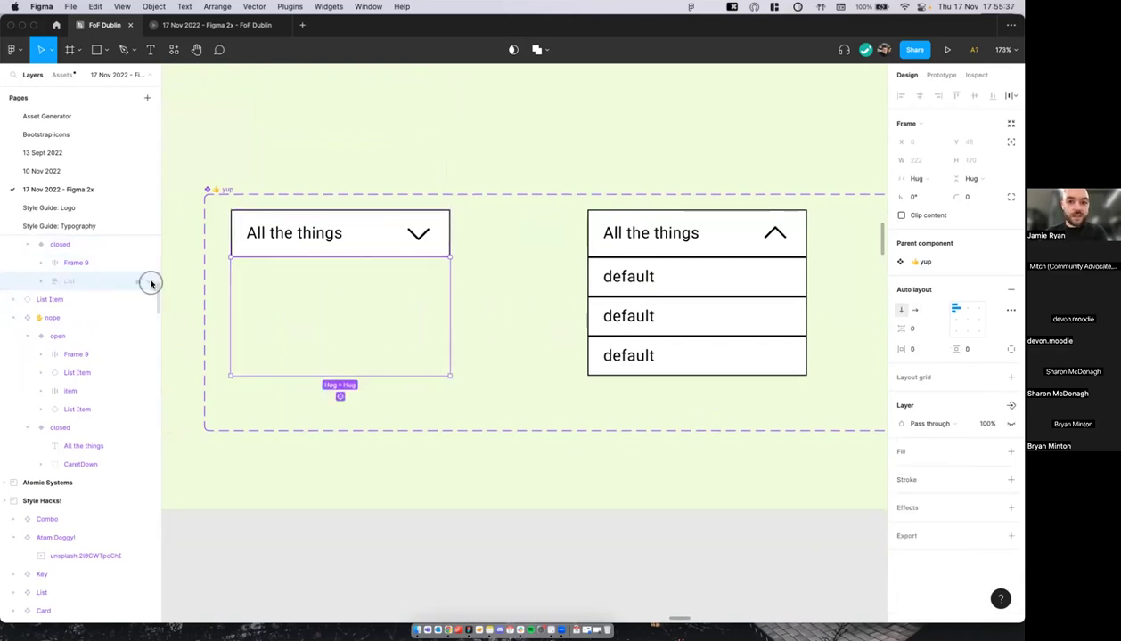
Step: Make the hidden List layer in the yup set's closed variant visible, and undo that change
left_click(150, 283)
scroll(342, 332, "right", 1)
key("super+z")
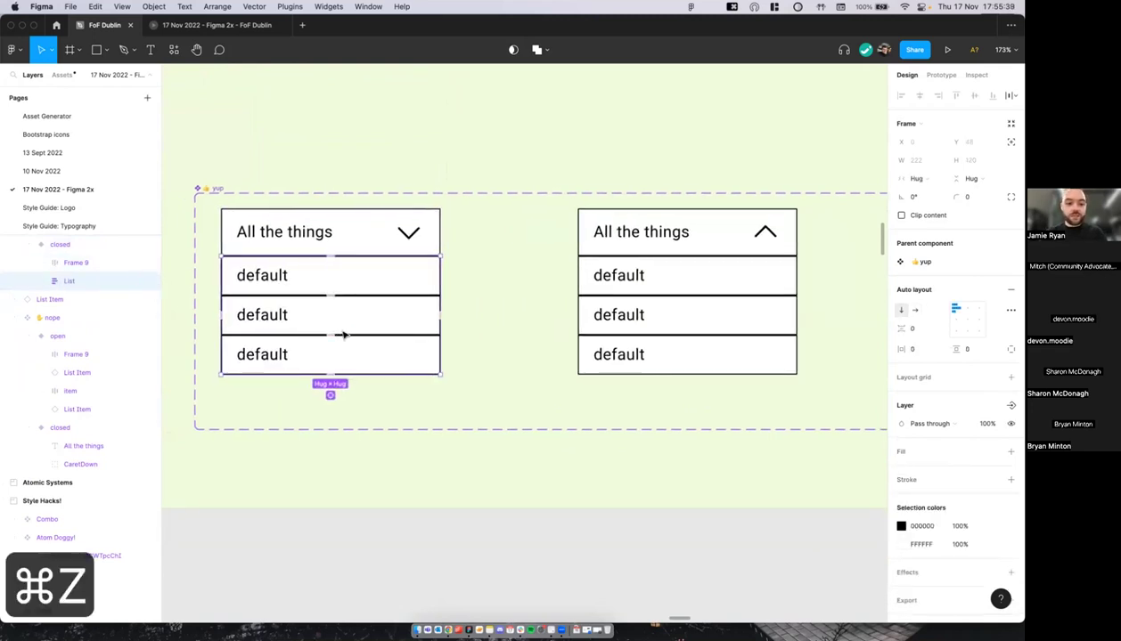
scroll(446, 308, "right", 1)
key("super+z")
Step: Examine the Frame 9 and List layers in the yup set's open variant and compare them with its closed variant
left_click(453, 299)
left_click(590, 286)
scroll(590, 286, "right", 1)
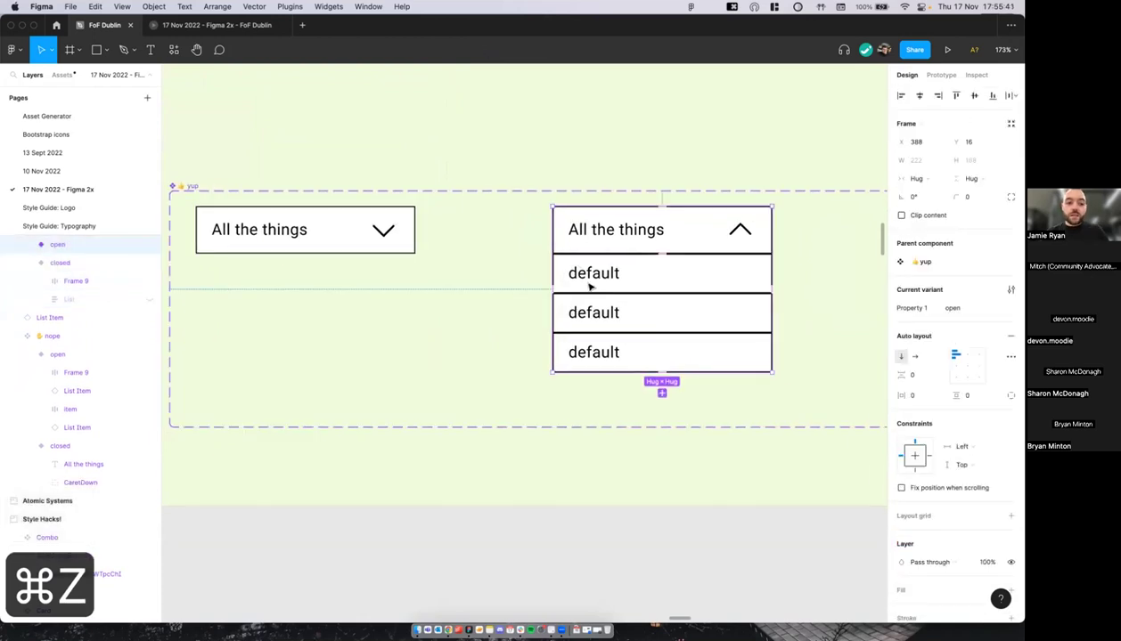
left_click(73, 281)
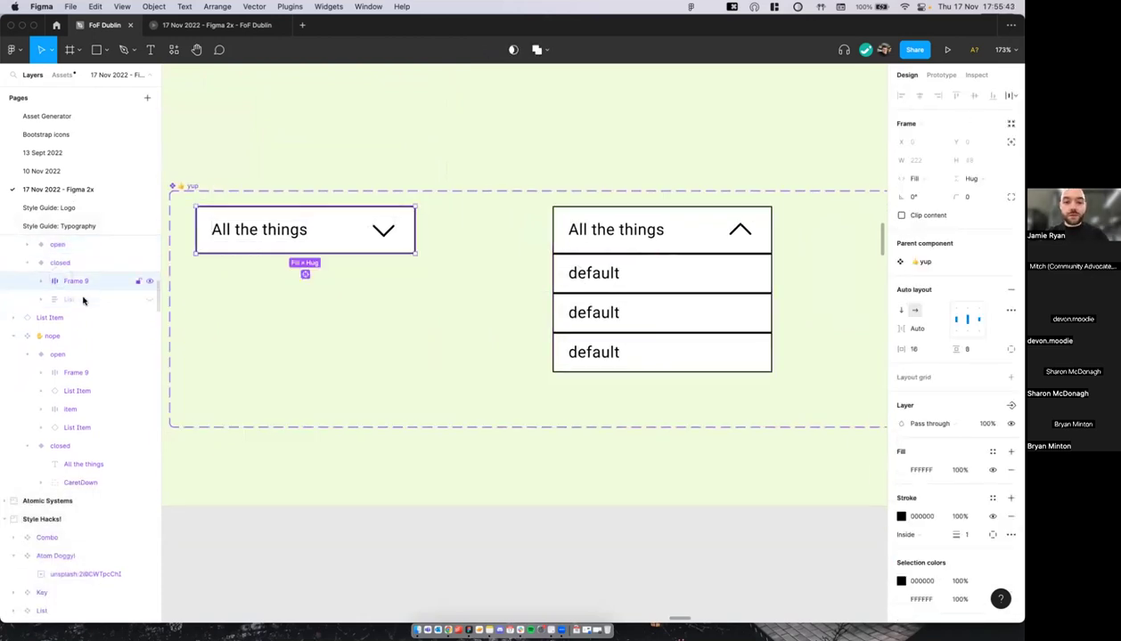
left_click(627, 294)
scroll(623, 295, "right", 1)
scroll(624, 295, "right", 1)
left_click(30, 247)
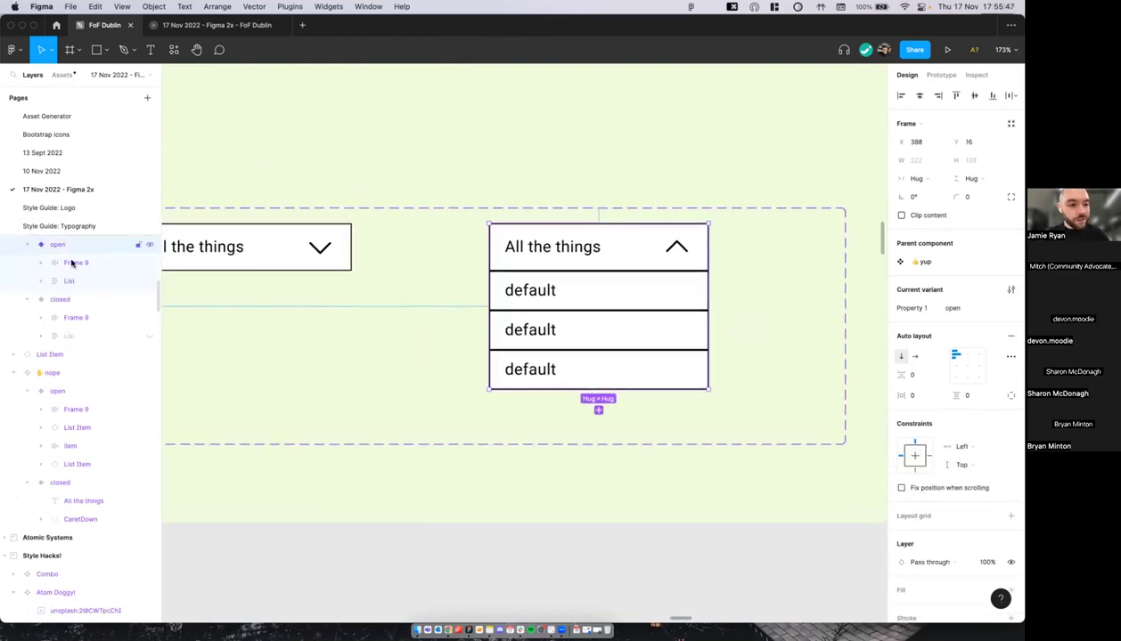
left_click(76, 264)
left_click(81, 282)
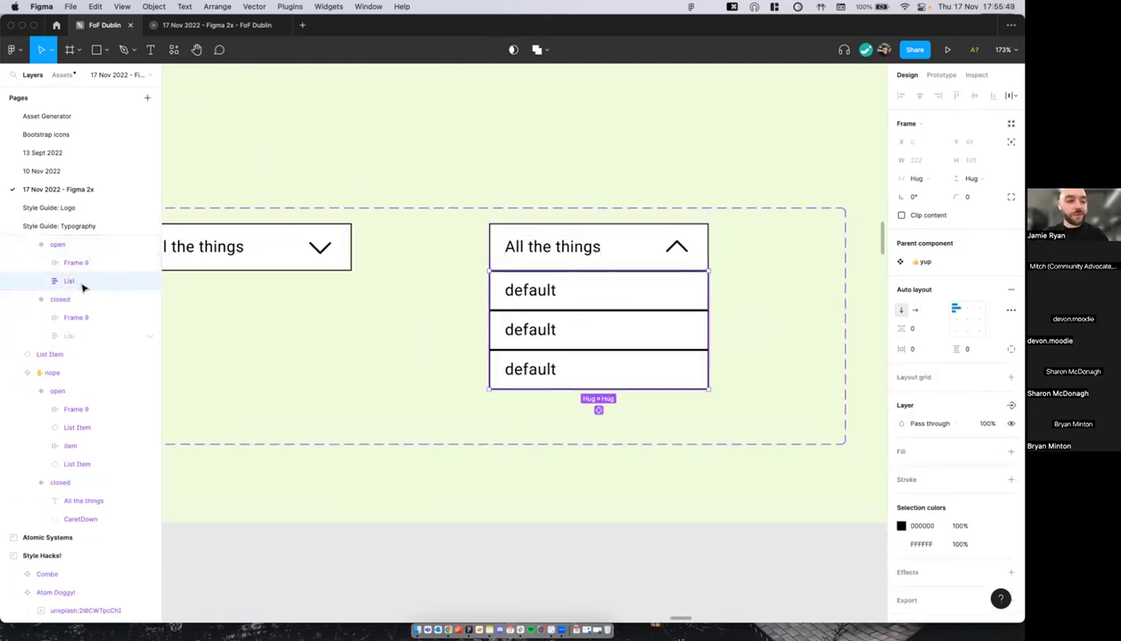
left_click(94, 269)
left_click(74, 279)
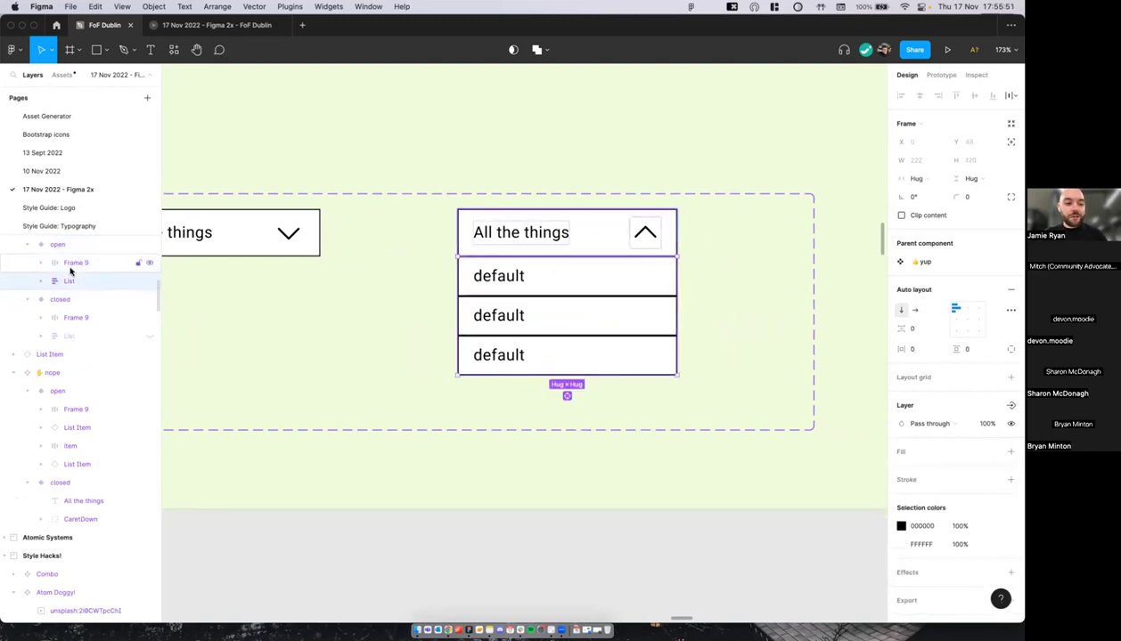
Step: Clear the selection and review both dropdown component sets alongside the "Variants should have the same layers." slide
scroll(403, 314, "down", 3)
scroll(445, 304, "left", 2)
scroll(472, 302, "up", 1)
scroll(465, 305, "right", 1)
left_click(434, 432)
left_click(418, 504)
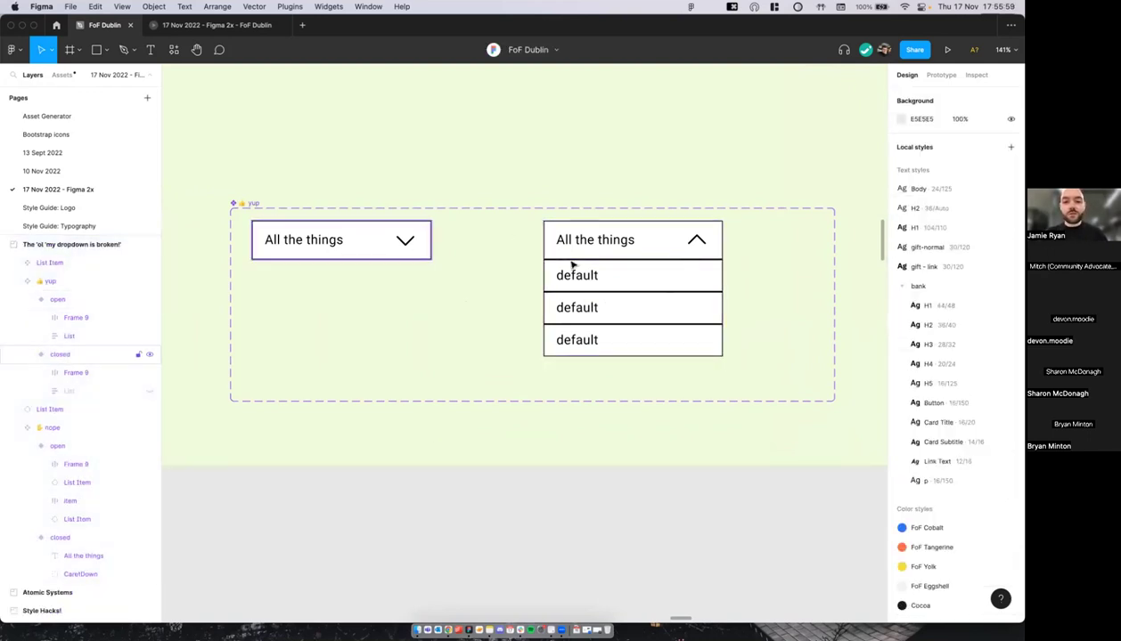
scroll(513, 253, "down", 10)
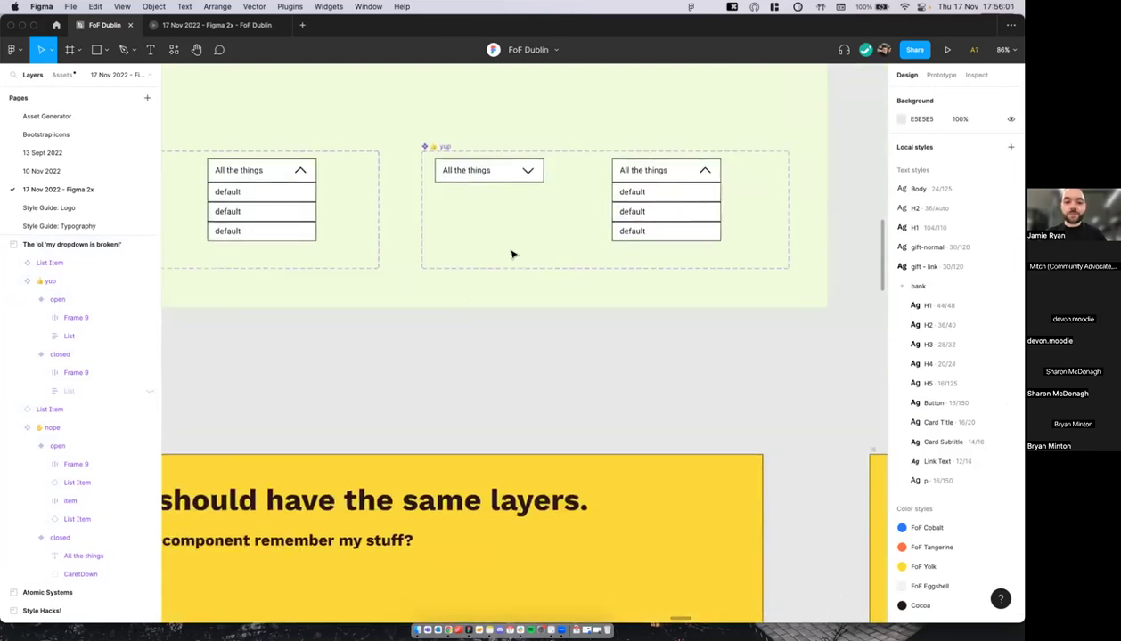
scroll(505, 258, "down", 5)
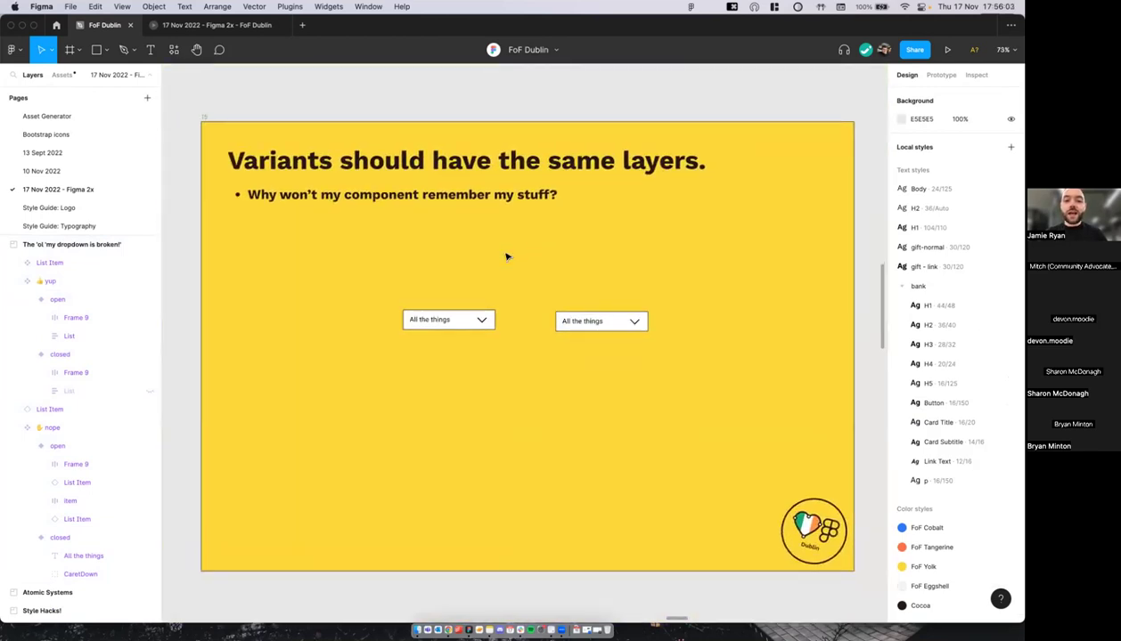
scroll(529, 275, "down", 1)
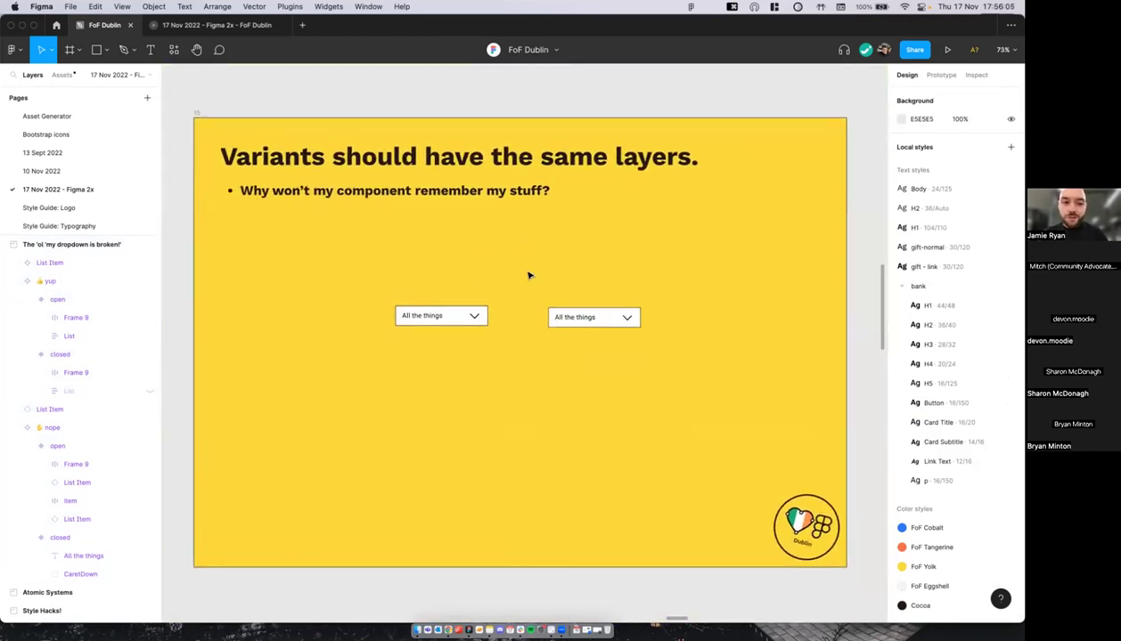
scroll(510, 330, "up", 3)
scroll(509, 335, "down", 1)
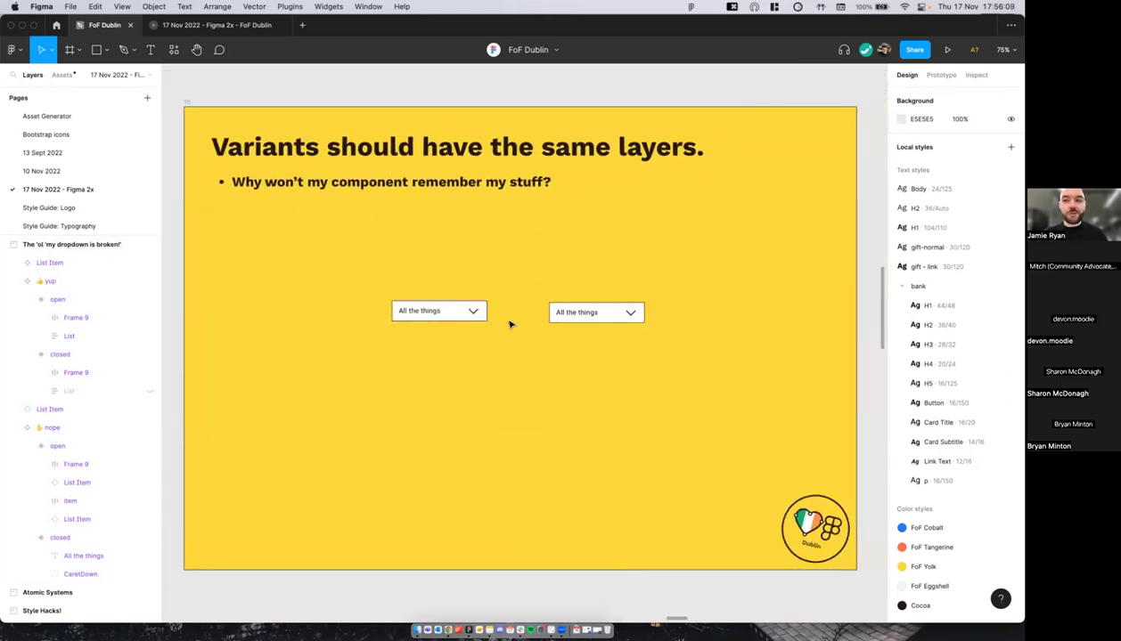
scroll(509, 324, "down", 1)
scroll(509, 324, "up", 8)
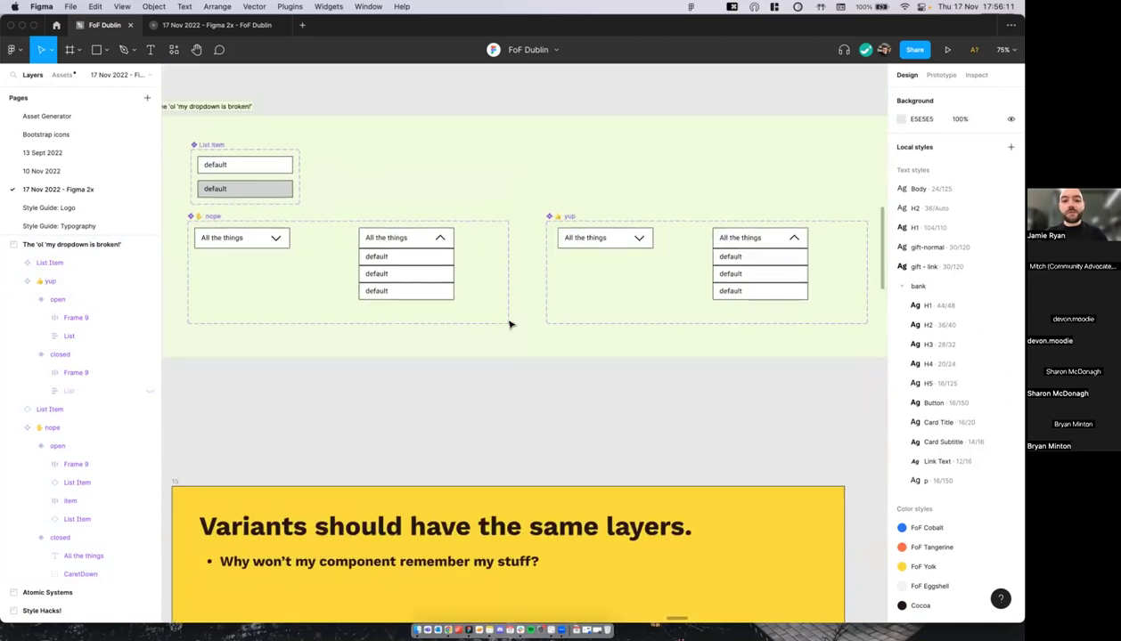
scroll(510, 324, "down", 2)
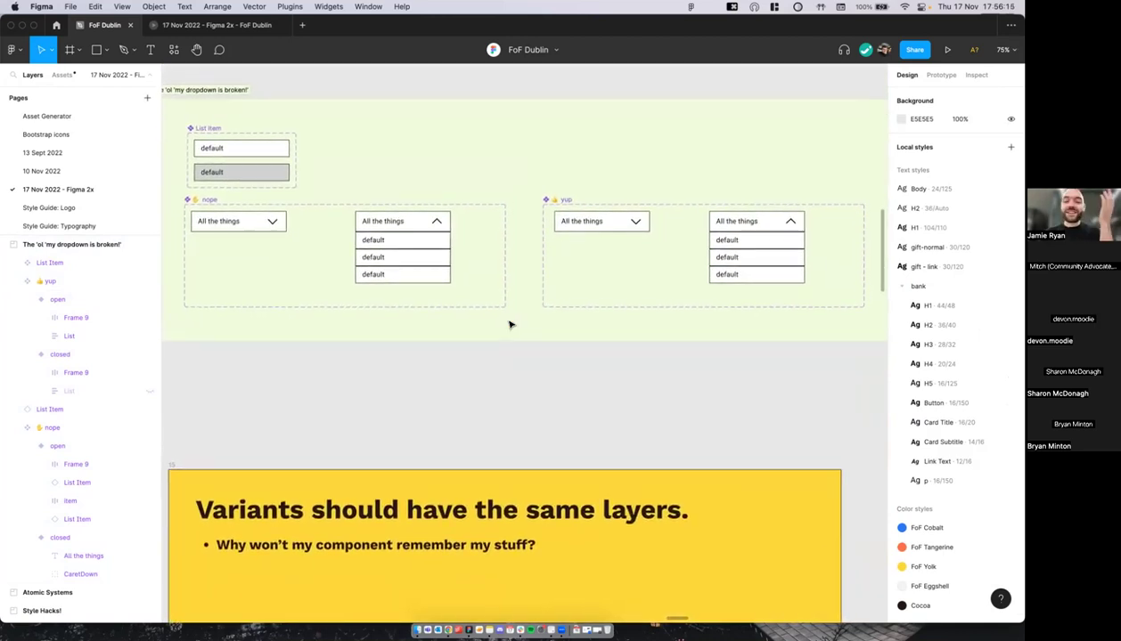
scroll(510, 324, "up", 1)
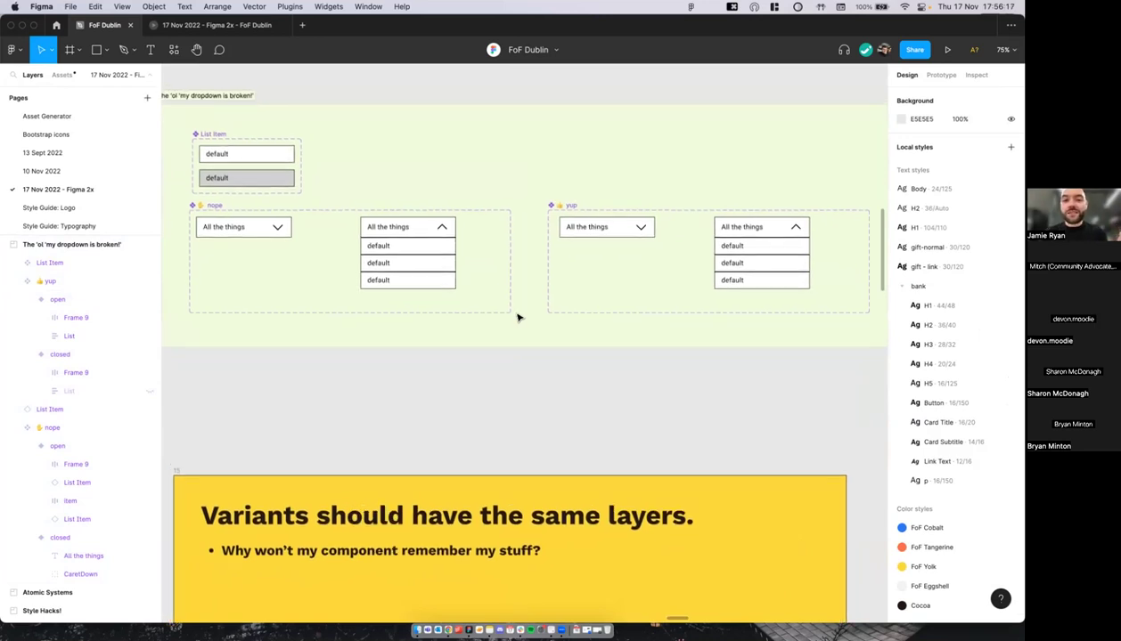
scroll(414, 258, "up", 2)
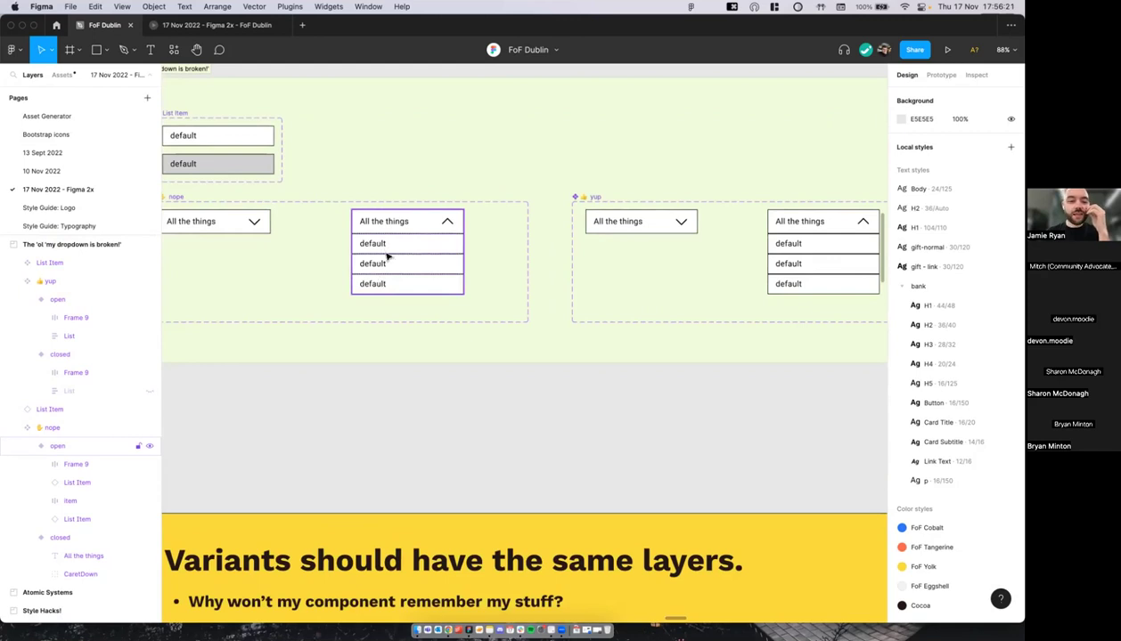
scroll(499, 410, "down", 1)
scroll(502, 402, "down", 1)
scroll(637, 232, "down", 1)
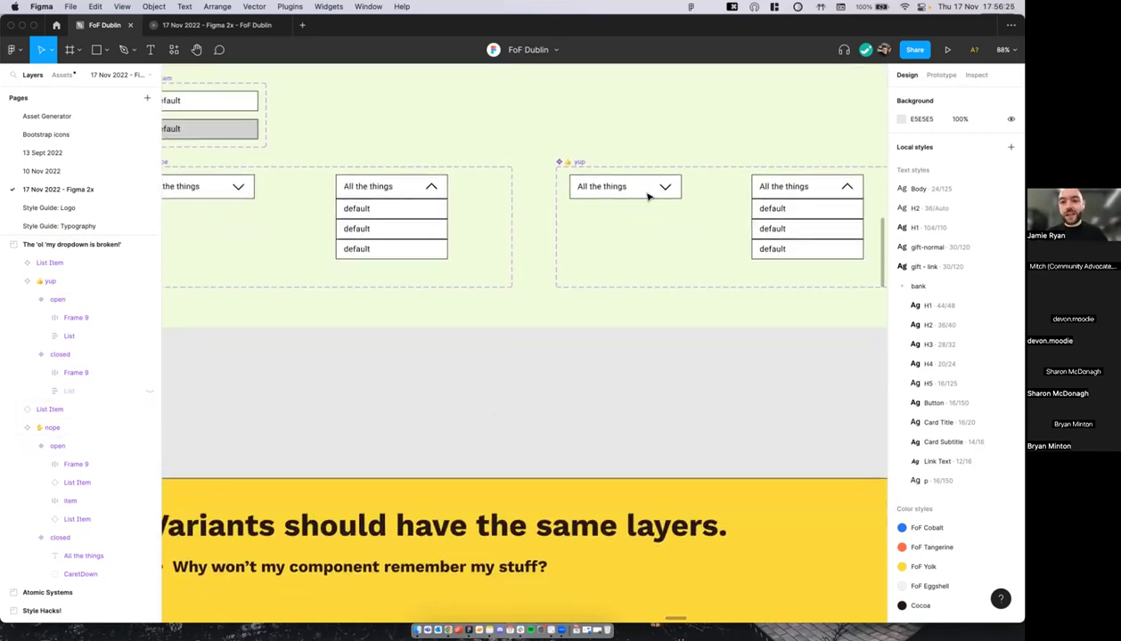
Step: Recheck the closed variant in the yup set, clear the selection and return to the "Variants should have the same layers." slide
scroll(662, 193, "up", 3)
scroll(579, 237, "right", 3)
scroll(579, 237, "up", 2)
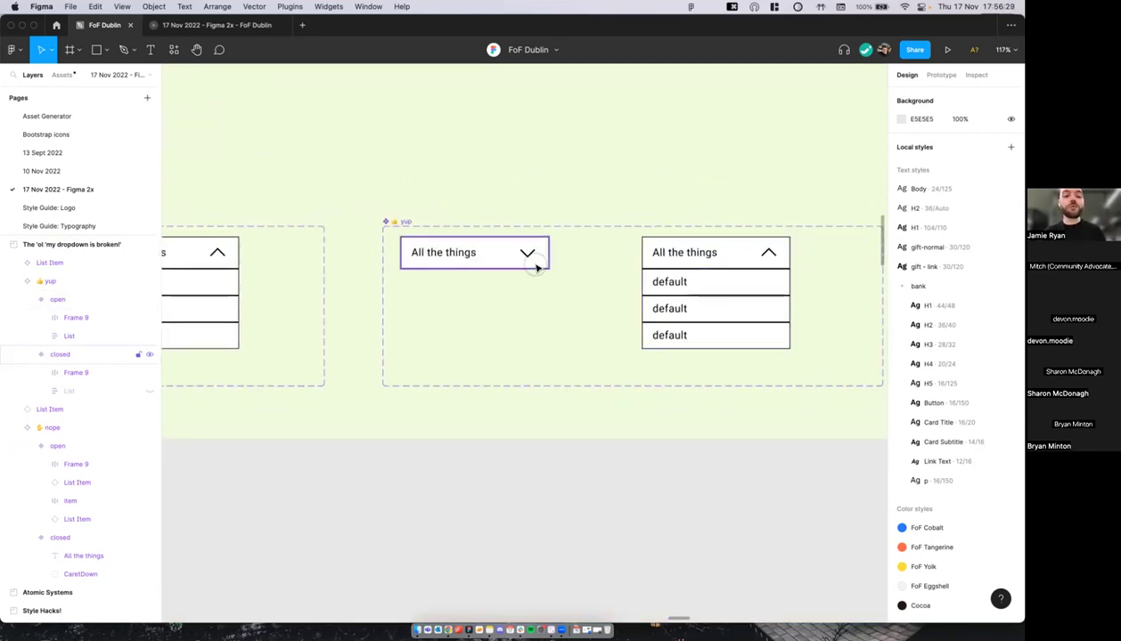
left_click(526, 257)
scroll(463, 271, "down", 2)
scroll(460, 272, "down", 3)
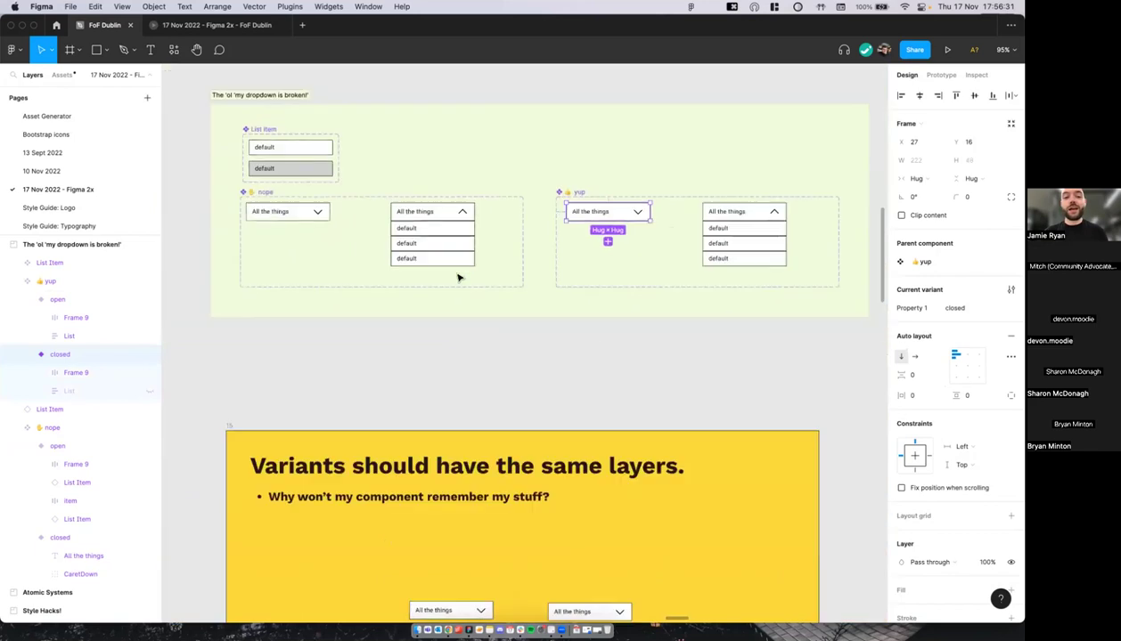
scroll(441, 303, "down", 1)
left_click(438, 331)
scroll(439, 333, "down", 5)
scroll(439, 336, "down", 1)
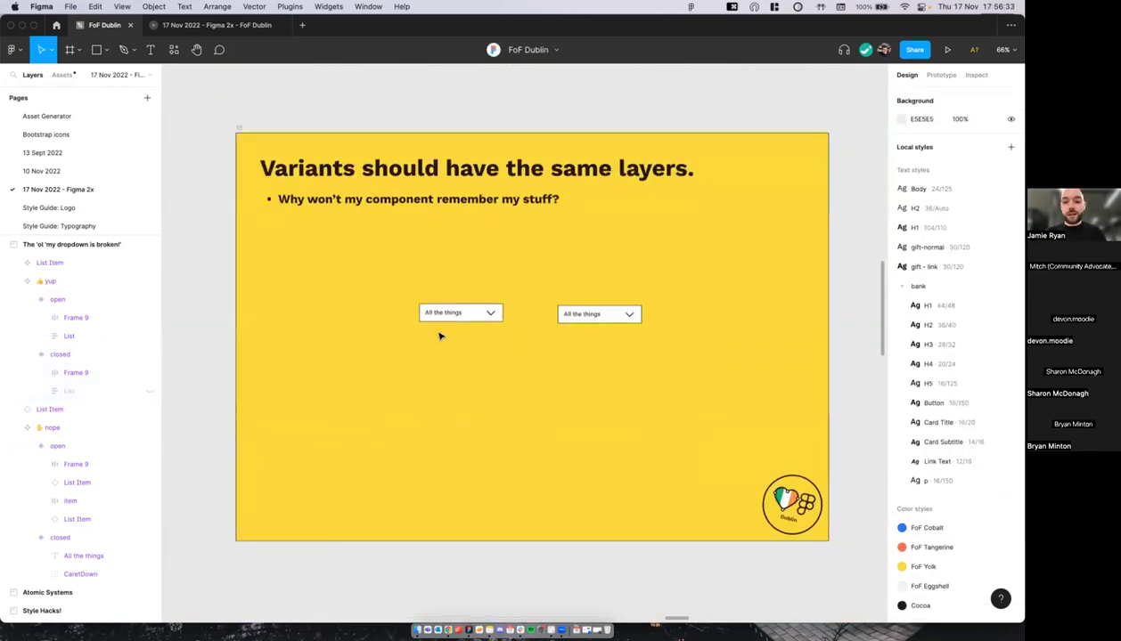
scroll(439, 335, "right", 1)
scroll(439, 336, "down", 1)
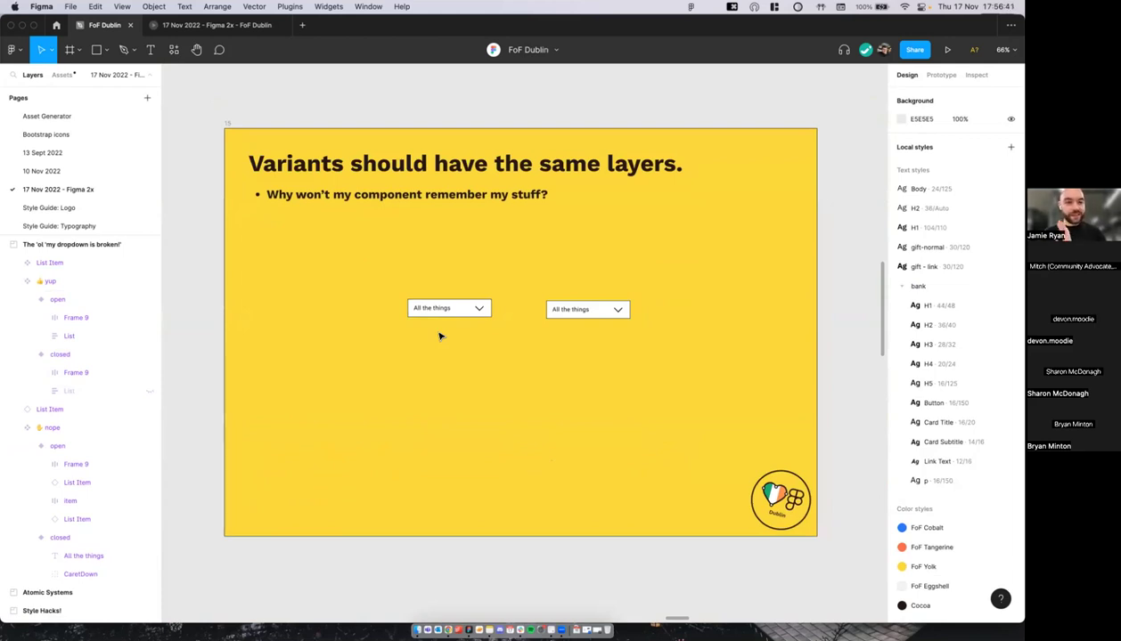
Step: Advance to the "Warning - Be careful turning Frames into Components!" slide and look over its card examples
key("n")
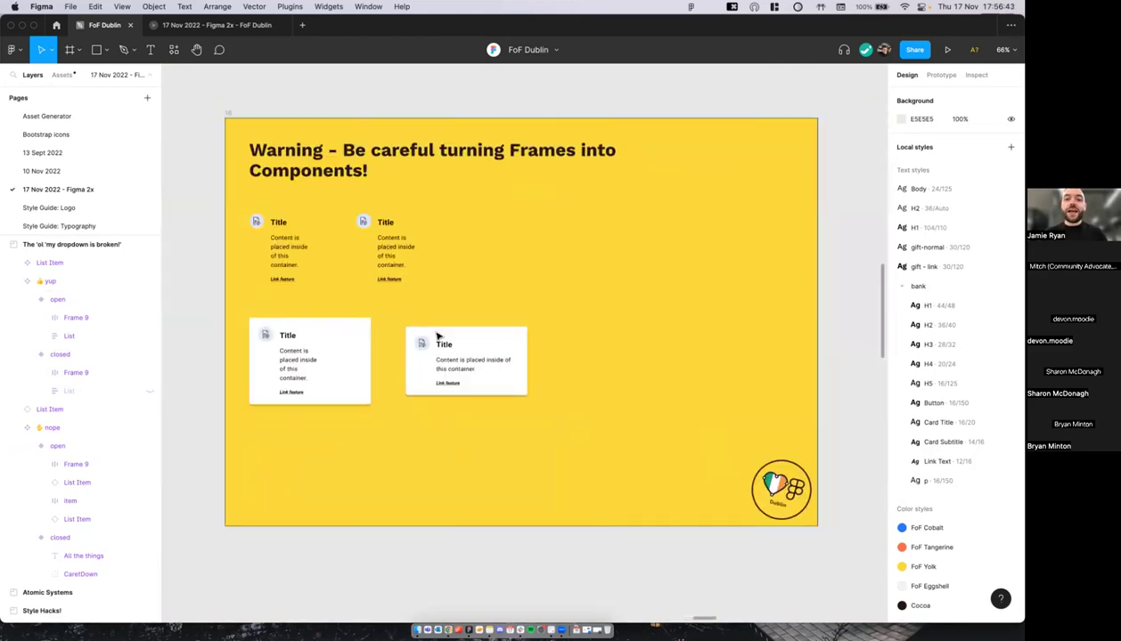
scroll(437, 336, "up", 5)
scroll(437, 336, "down", 4)
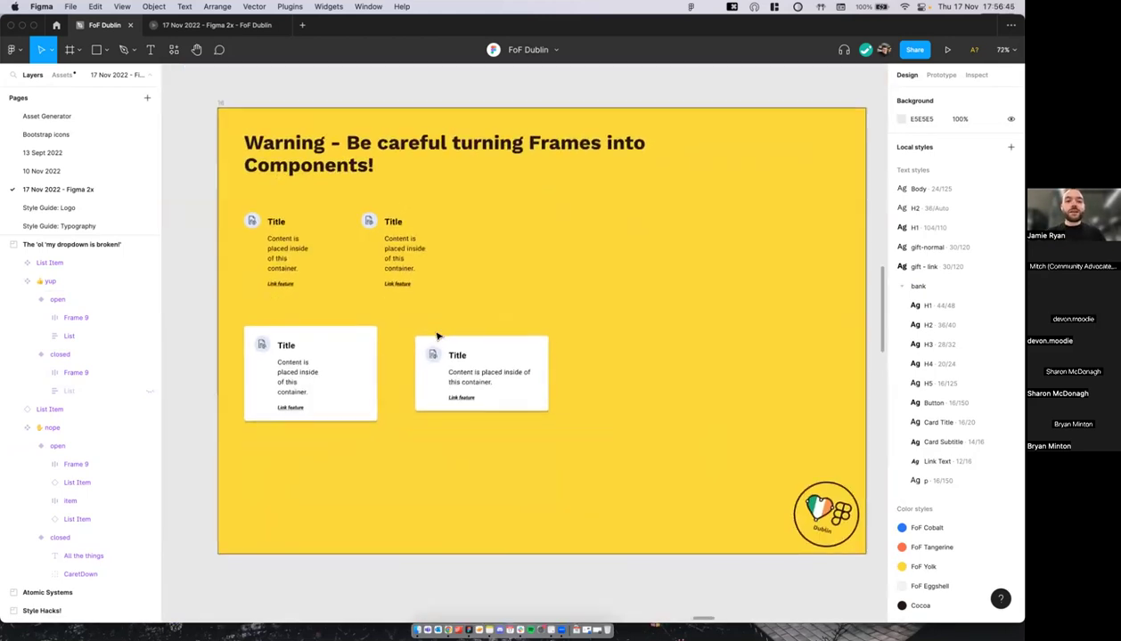
scroll(436, 335, "up", 2)
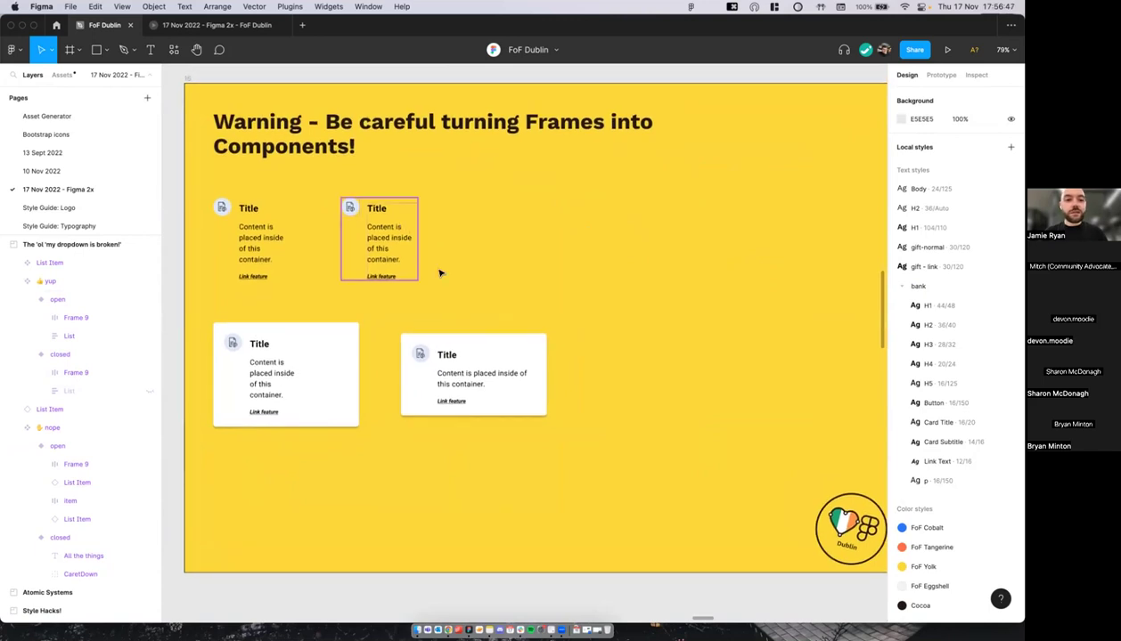
scroll(474, 276, "left", 1)
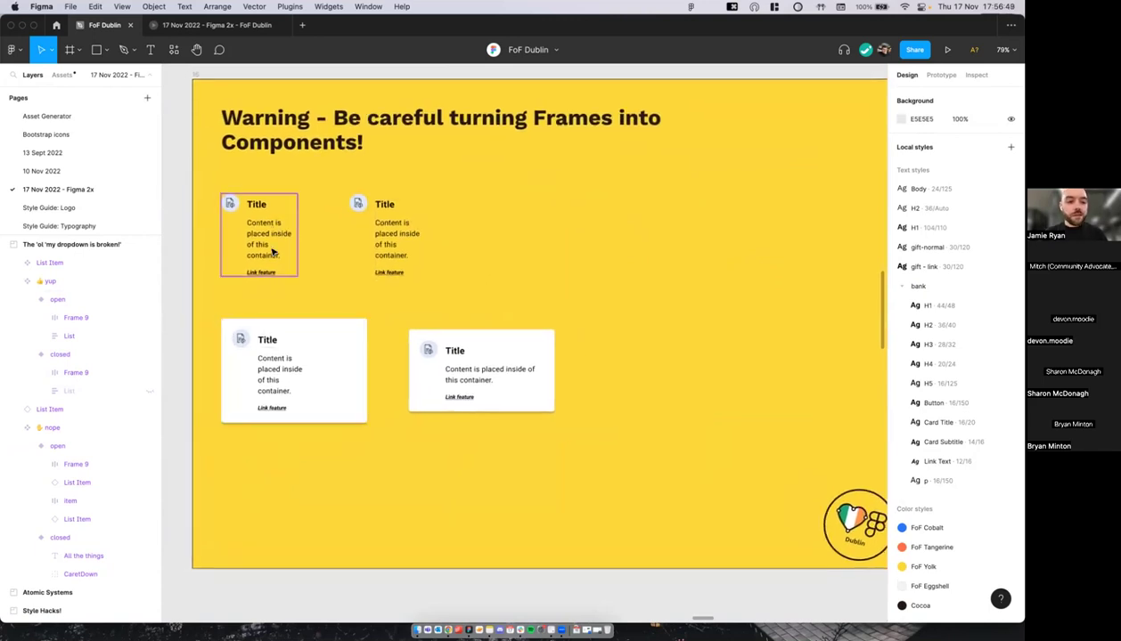
Step: Compare the layout settings of the frame component and the autolayout component on the warning slide
left_click(268, 249)
left_click(398, 232)
left_click(504, 243)
left_click(270, 239)
left_click(397, 239)
left_click(484, 242)
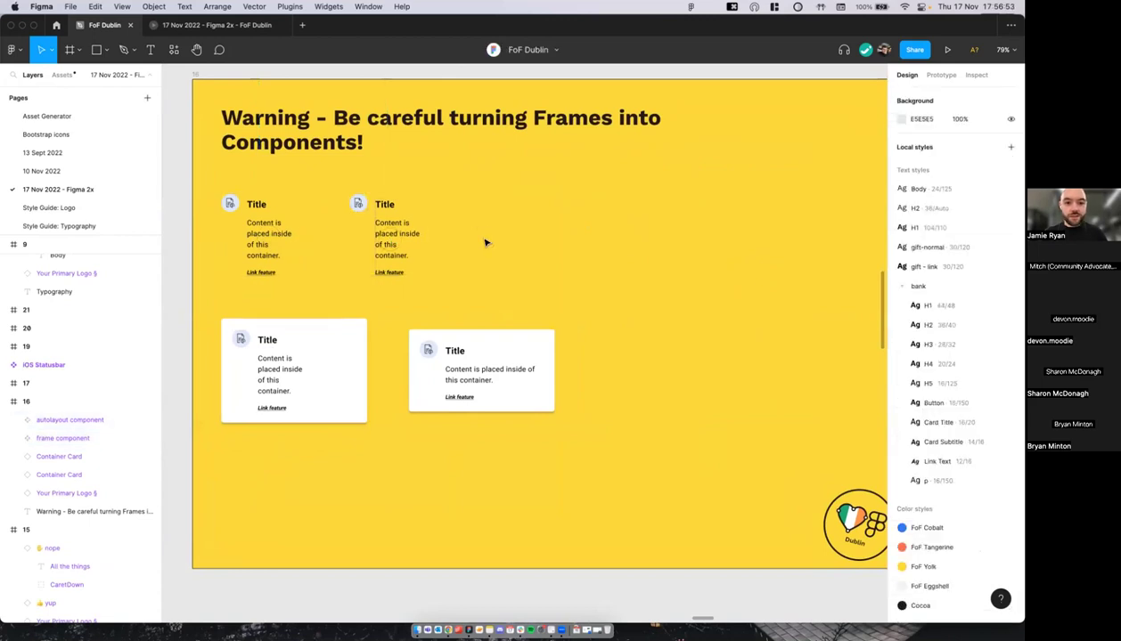
left_click(306, 236)
scroll(318, 237, "up", 4)
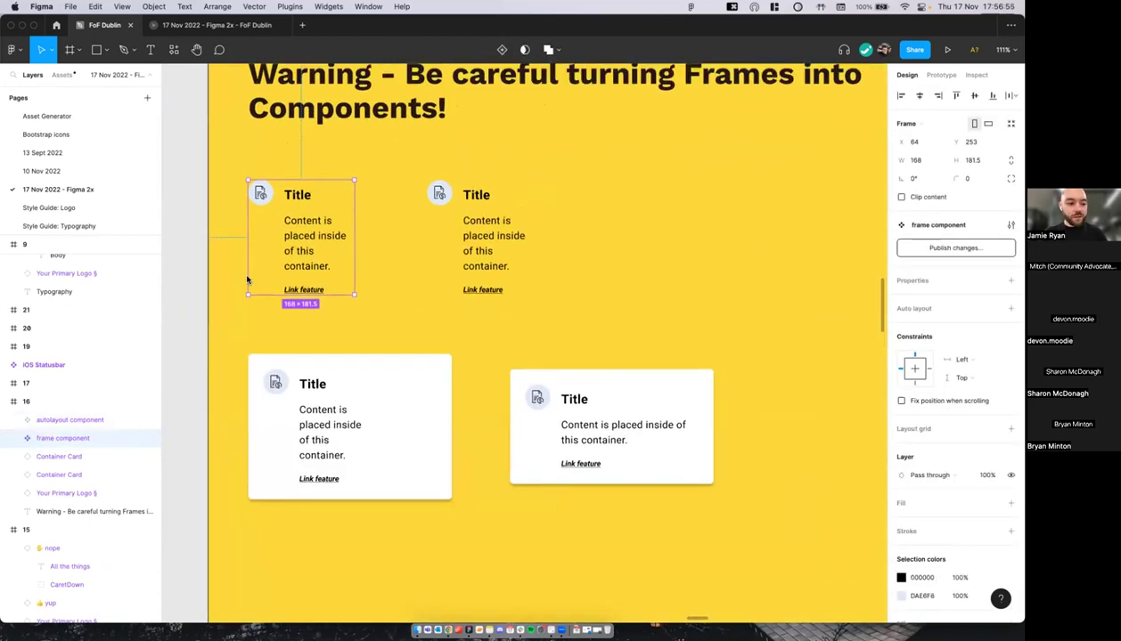
scroll(247, 280, "up", 1)
scroll(247, 281, "right", 1)
left_click(458, 249)
scroll(458, 250, "down", 2)
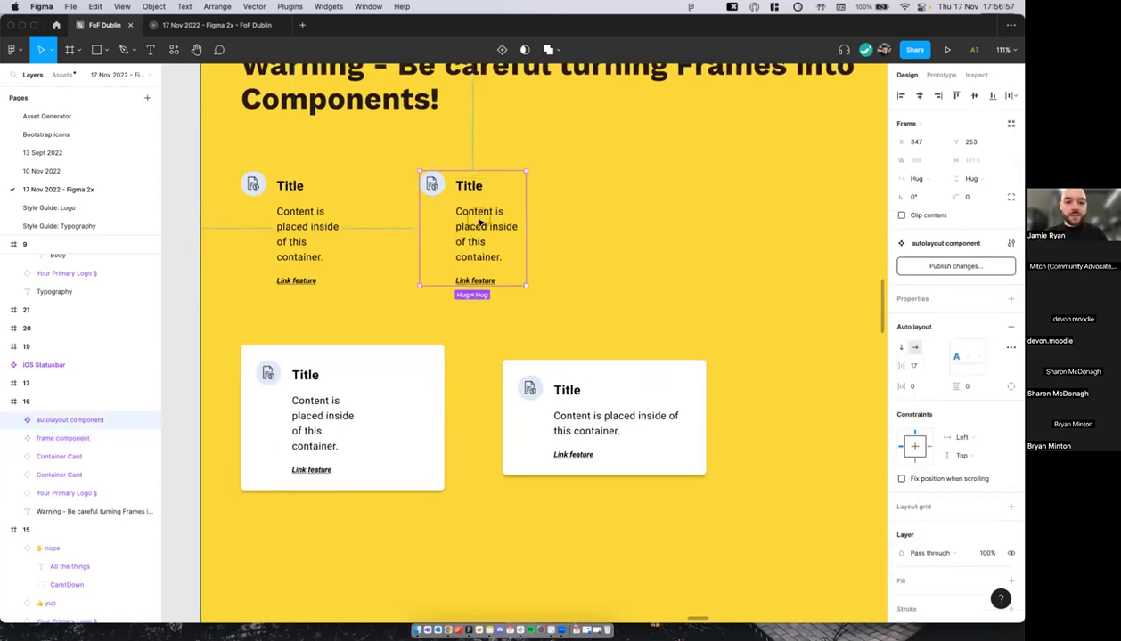
scroll(352, 229, "up", 1)
scroll(353, 229, "up", 1)
scroll(353, 229, "left", 1)
Step: Duplicate the frame component and the autolayout component together into the empty canvas below the yellow slide
left_click(353, 229)
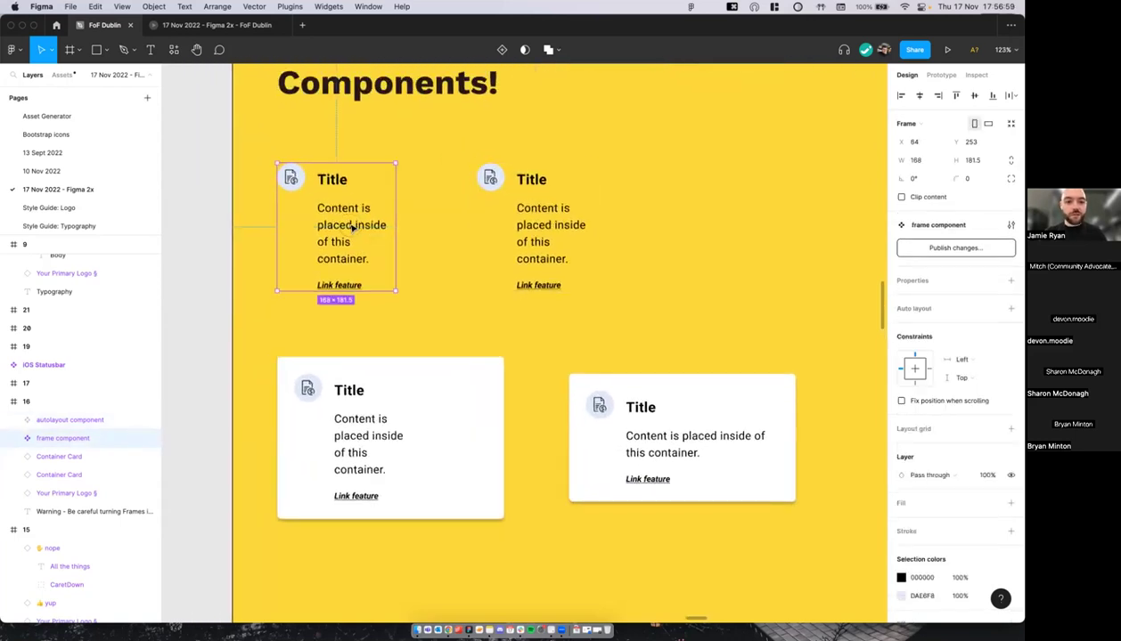
left_click(513, 216, "shift")
scroll(514, 216, "down", 3)
scroll(516, 221, "down", 1)
left_click_drag(514, 233, 527, 544)
scroll(527, 540, "down", 2)
scroll(494, 271, "up", 1)
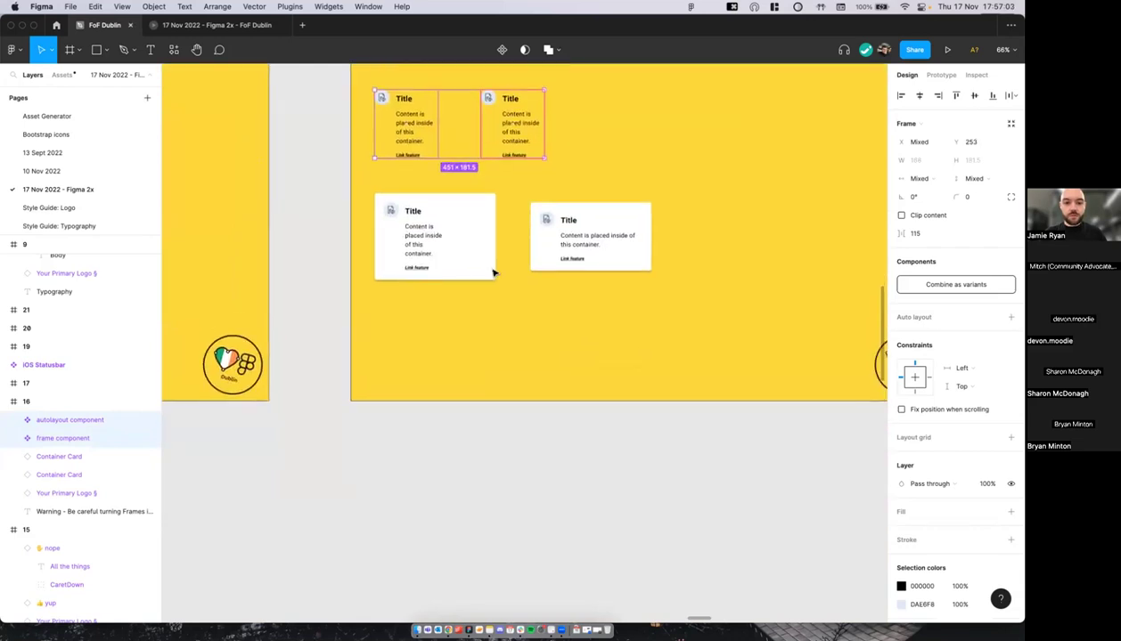
left_click(490, 158)
left_click(459, 150)
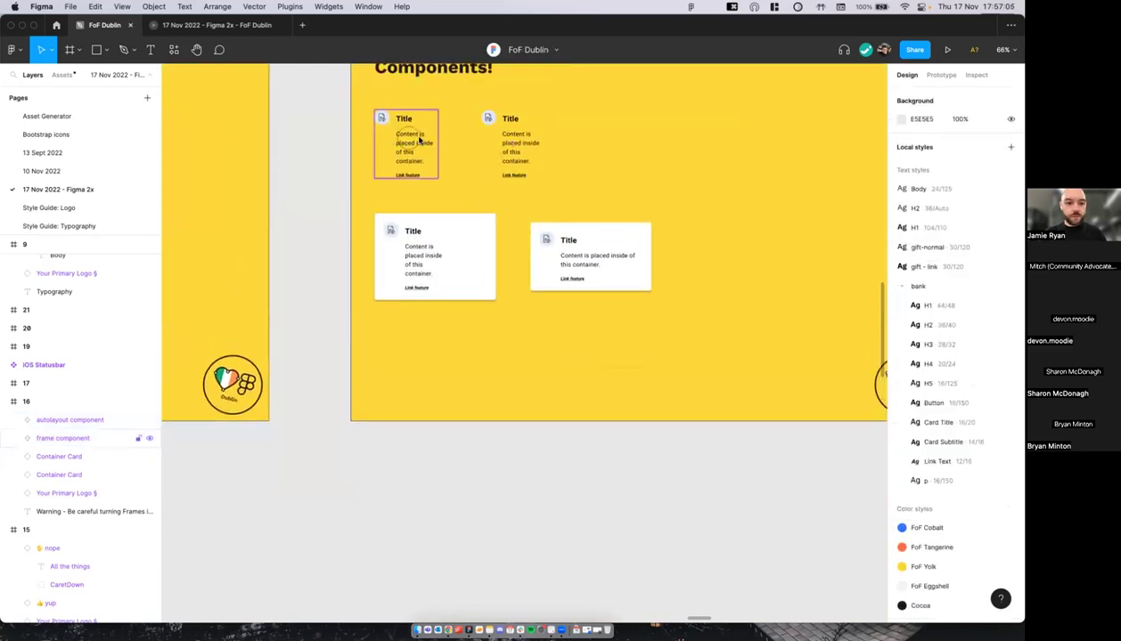
left_click(421, 139)
left_click(493, 163, "shift")
left_click_drag(504, 526, 502, 508)
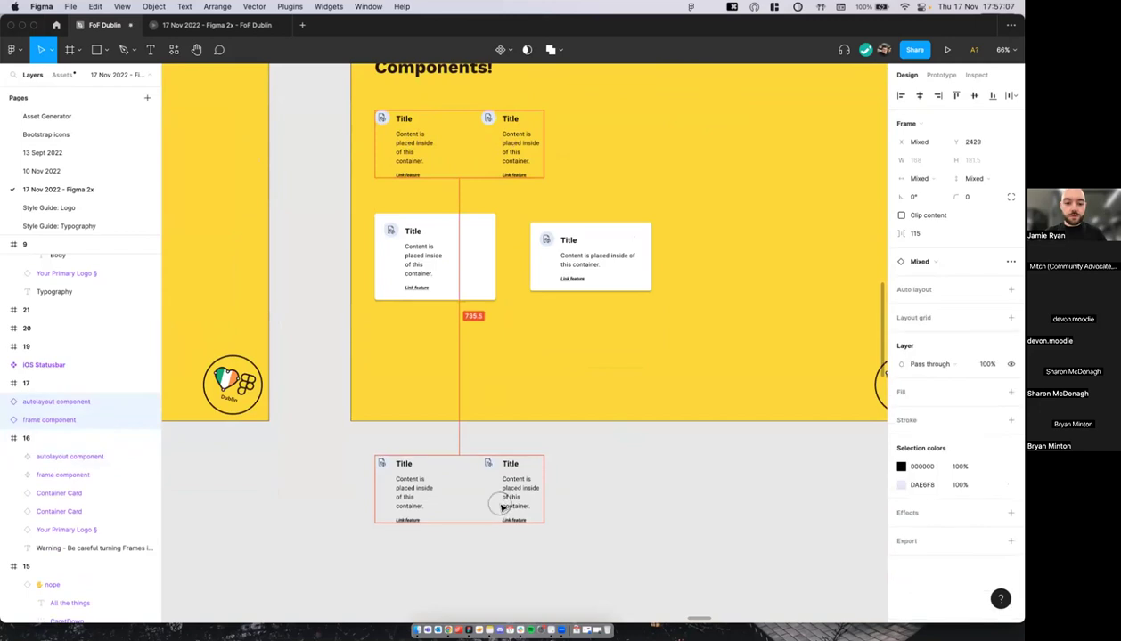
Step: Detach both copies from their components and inspect the layout of each detached frame
scroll(502, 509, "up", 3)
scroll(503, 511, "down", 2)
key("alt+super+b")
scroll(464, 403, "up", 5)
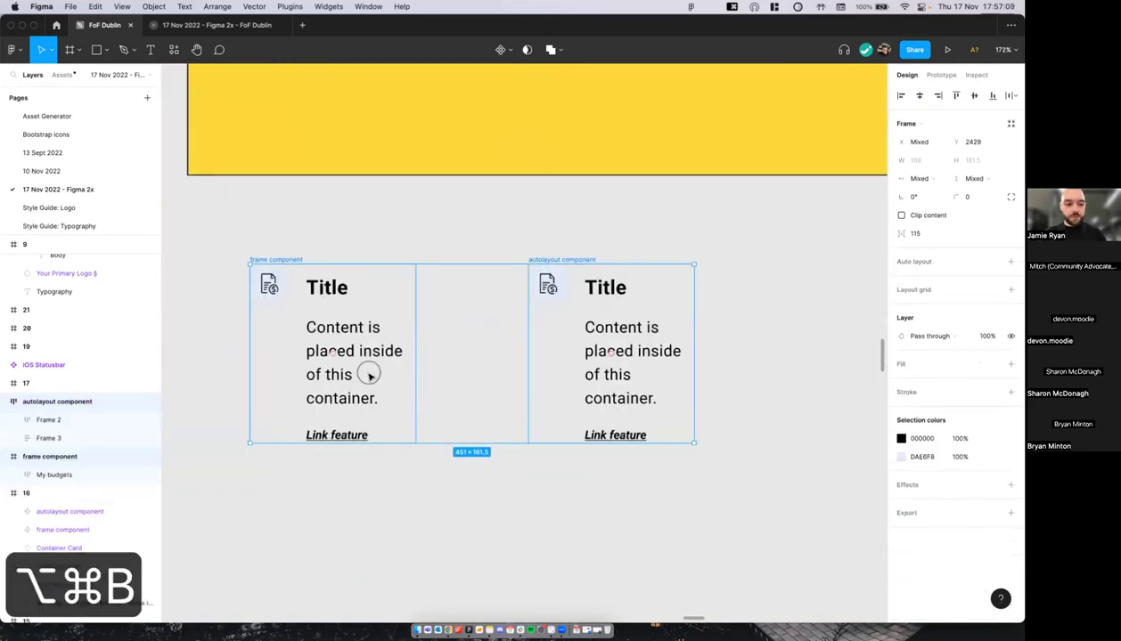
left_click(580, 356)
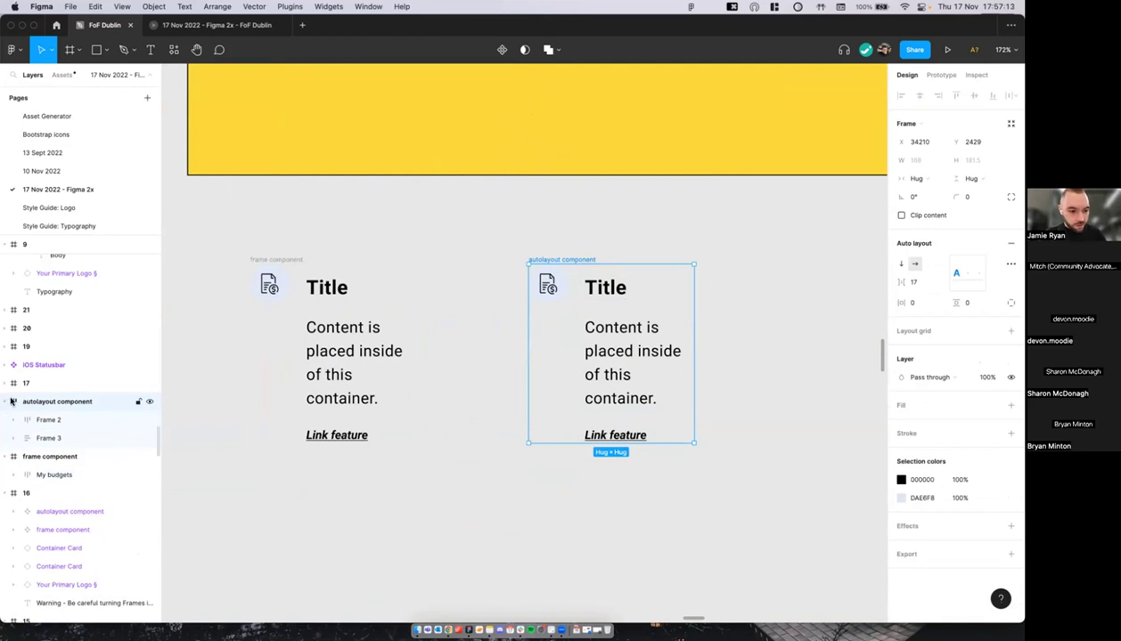
left_click(275, 338)
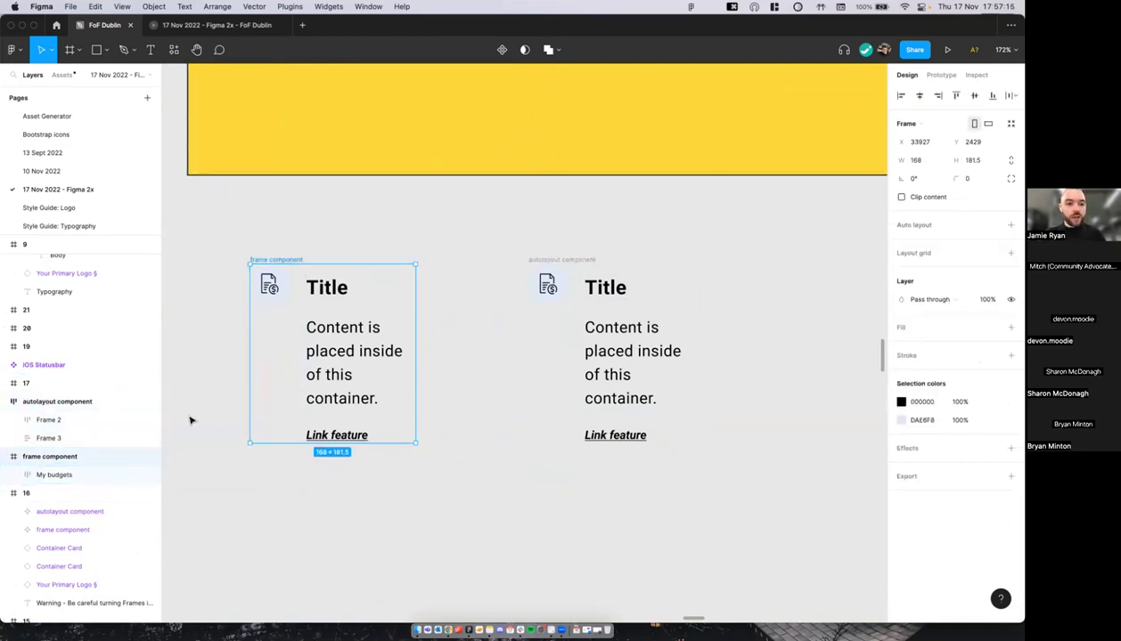
Step: Narrow the Container Card with the auto layout content to 263 wide and widen the one holding the frame component to 376
scroll(371, 301, "down", 3)
scroll(371, 301, "up", 3)
scroll(371, 301, "up", 5)
left_click(750, 263)
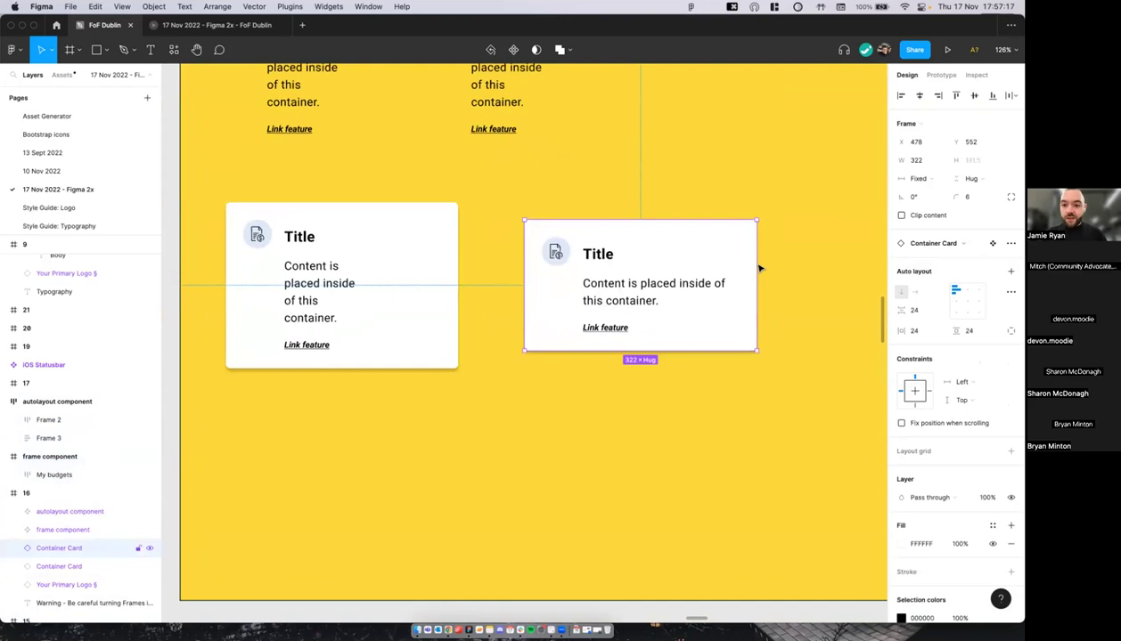
left_click_drag(758, 264, 679, 307)
scroll(463, 279, "left", 2)
left_click(335, 286)
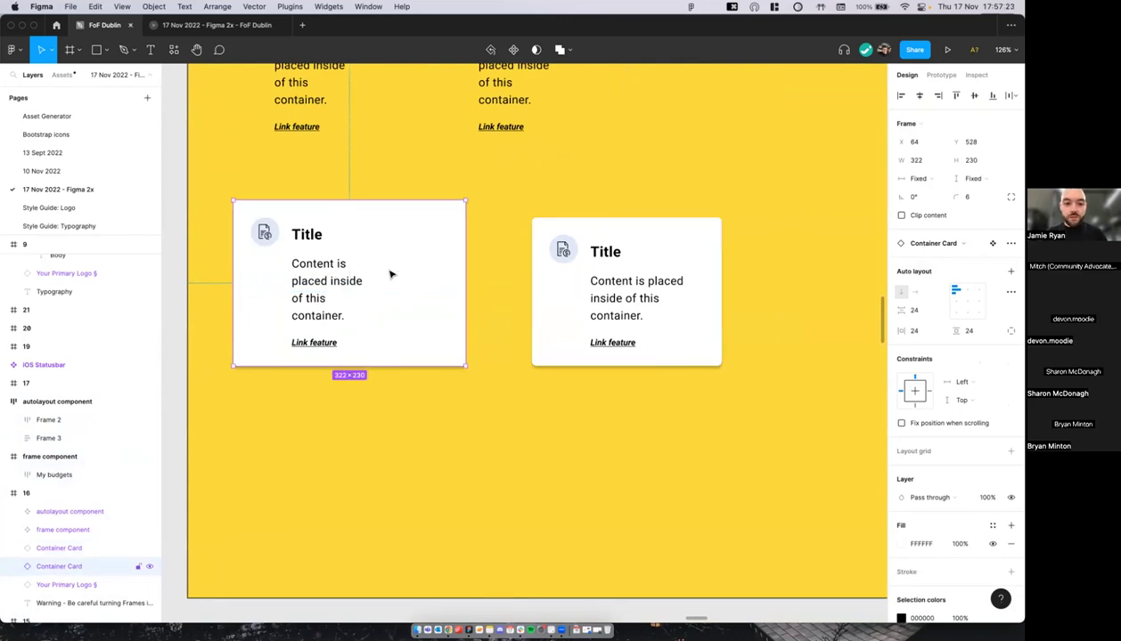
left_click_drag(465, 256, 505, 257)
Step: Try the fixed width and hug contents options on the My budgets frame nested in the wider card
double_click(301, 257)
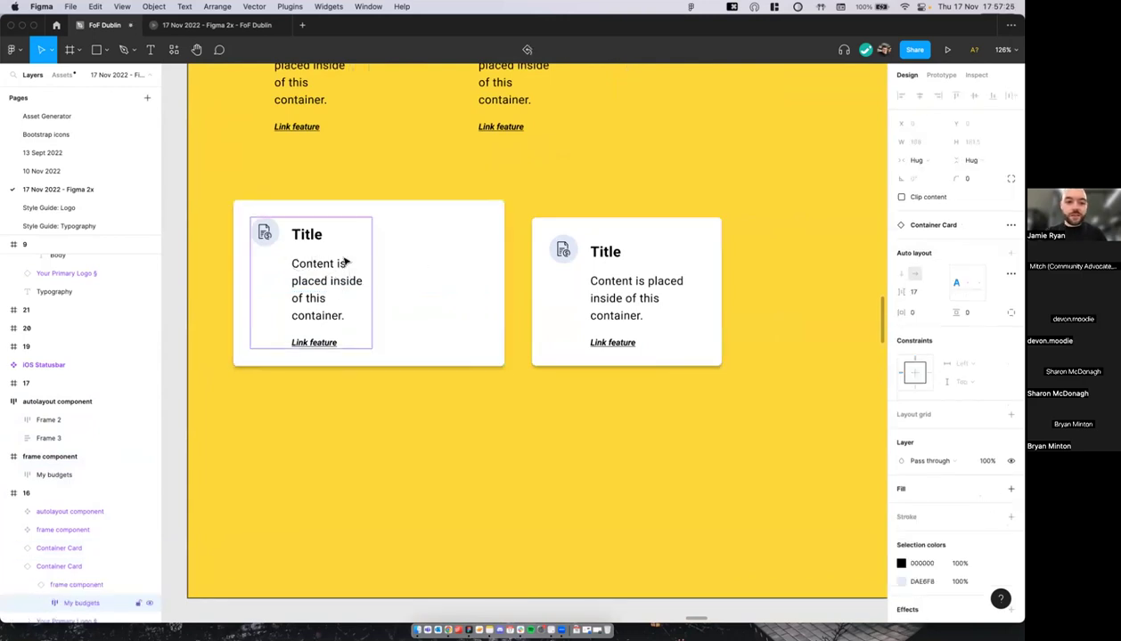
scroll(345, 260, "left", 3)
scroll(345, 260, "up", 2)
left_click(917, 160)
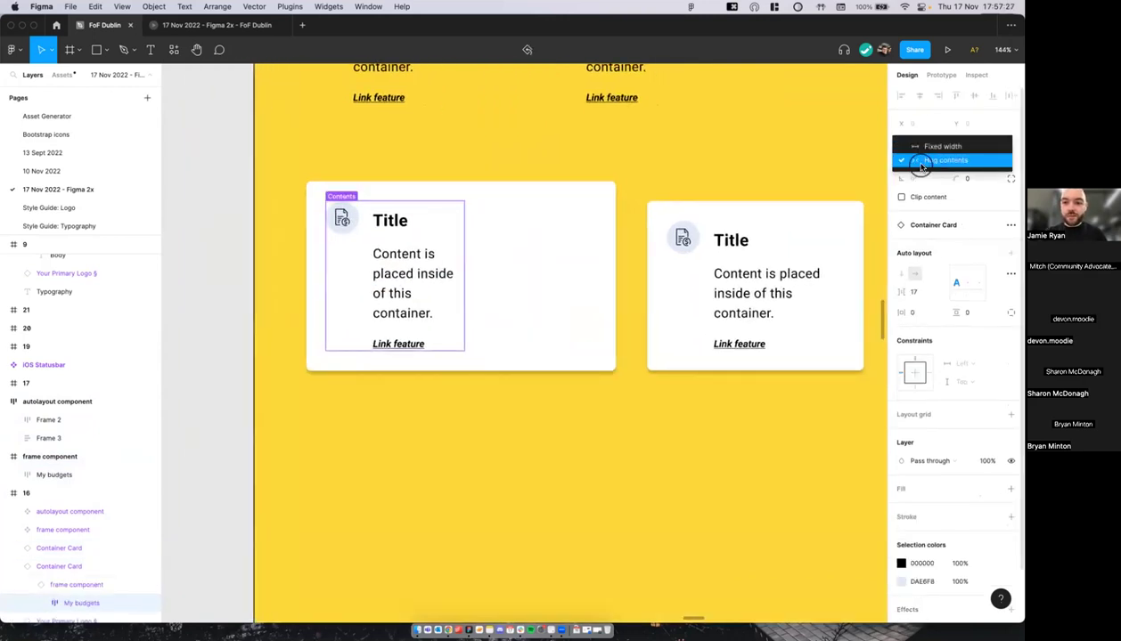
left_click(918, 160)
left_click(918, 159)
left_click(919, 145)
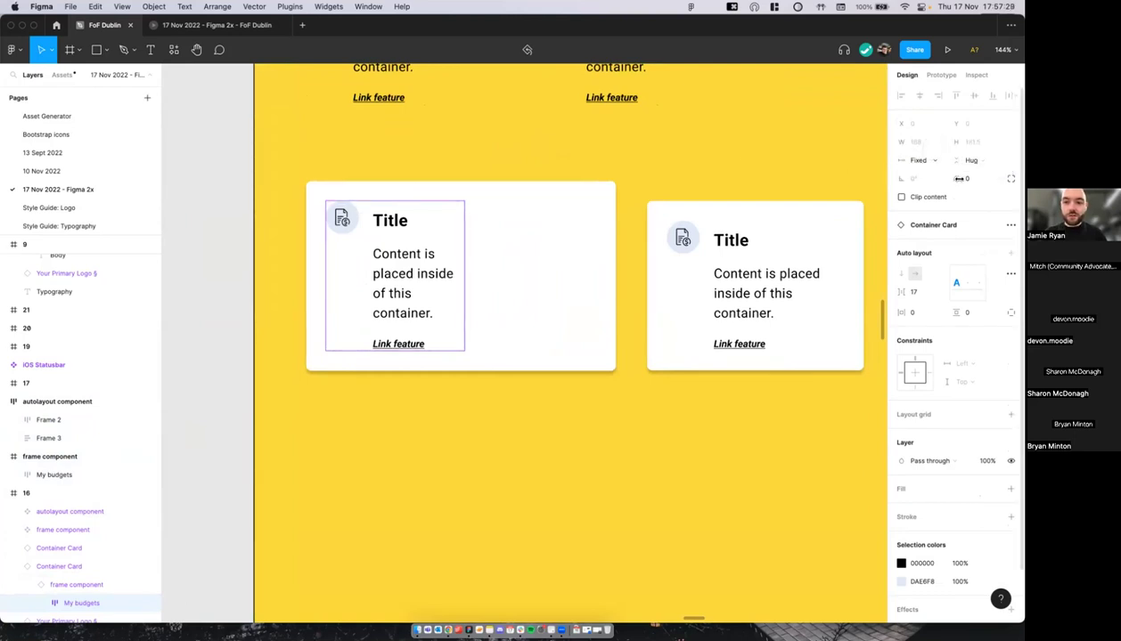
left_click(931, 162)
left_click(923, 172)
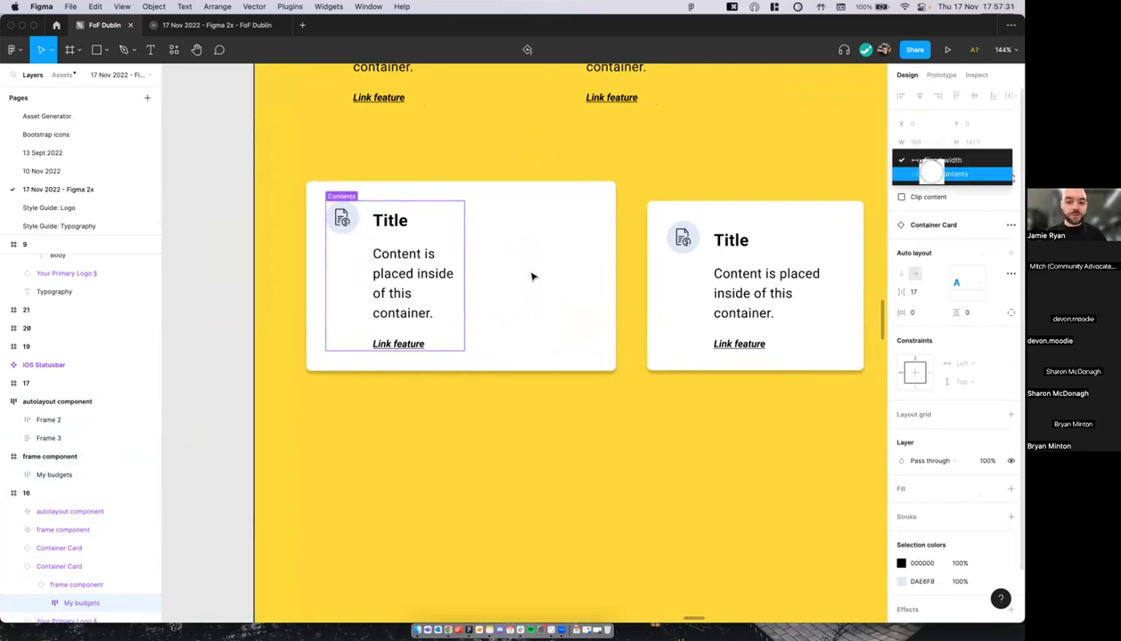
Step: Try a fixed width on Frame 3, the text stack nested inside the wider card's My budgets frame
double_click(443, 274)
left_click(919, 160)
left_click(929, 176)
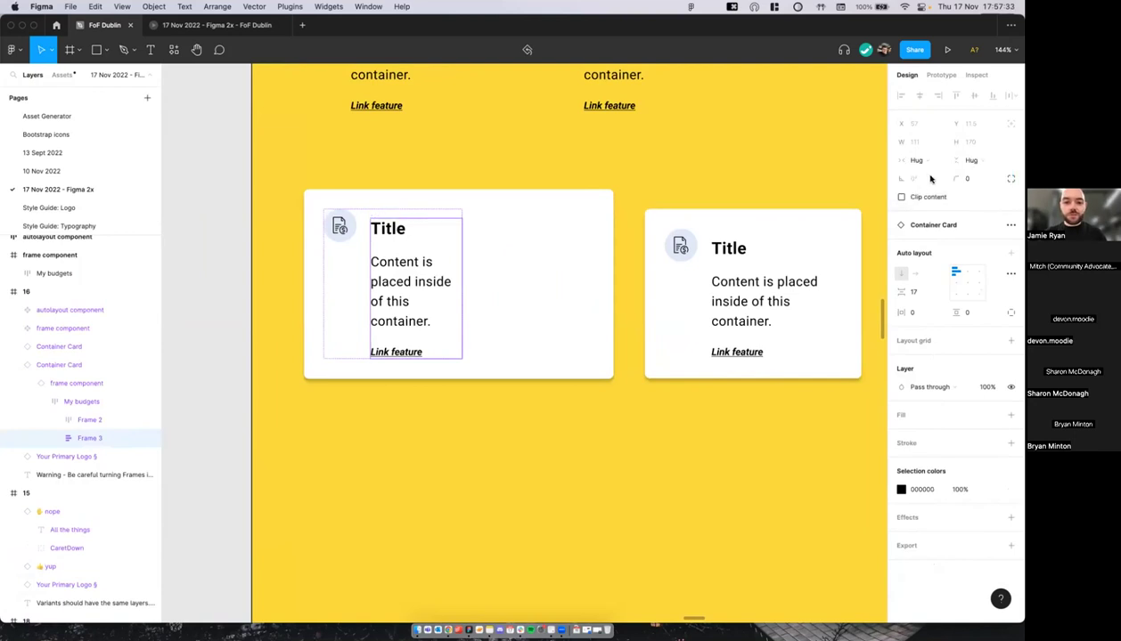
left_click(930, 169)
left_click(919, 146)
Step: Try setting the content paragraph in the wider card to hug its width
key("Return")
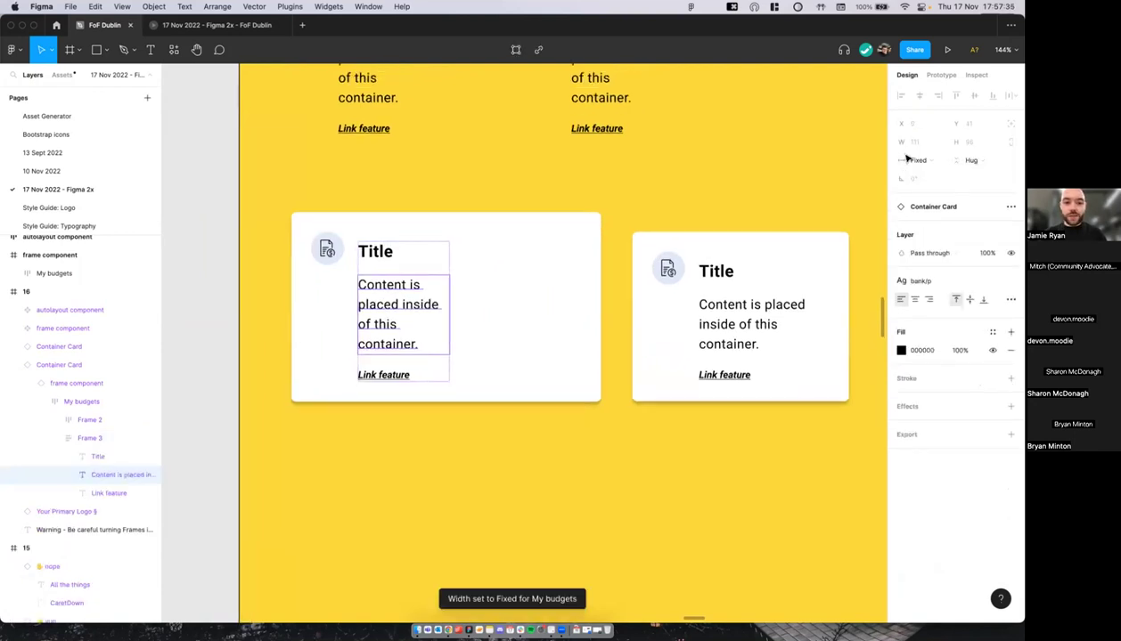
left_click(933, 159)
left_click(930, 175)
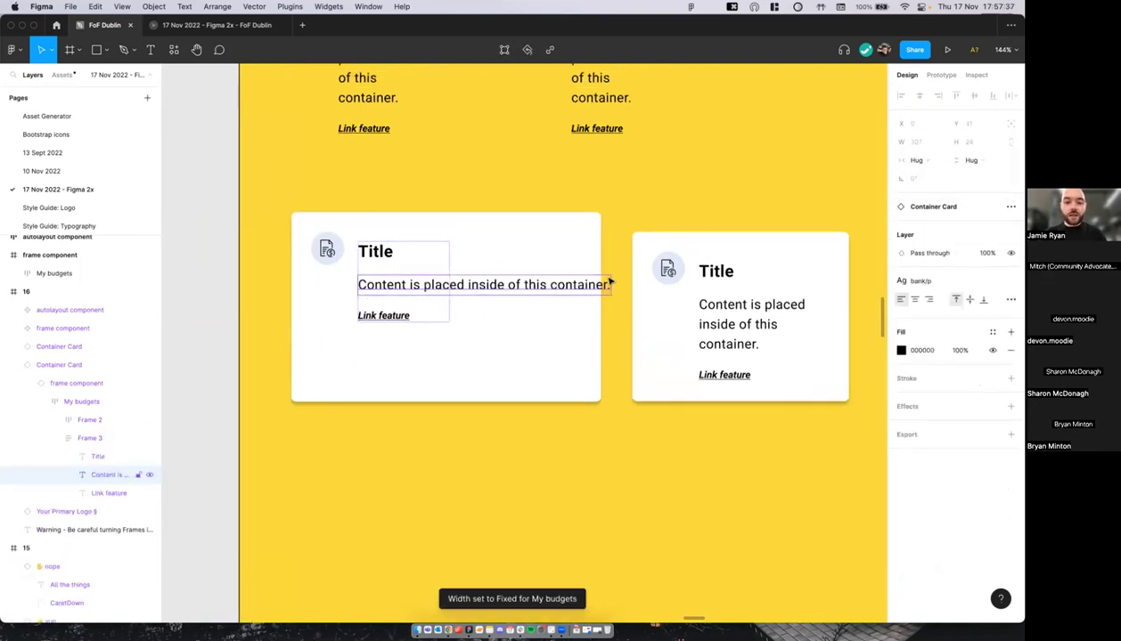
scroll(507, 266, "left", 2)
scroll(617, 263, "down", 1)
scroll(623, 260, "up", 2)
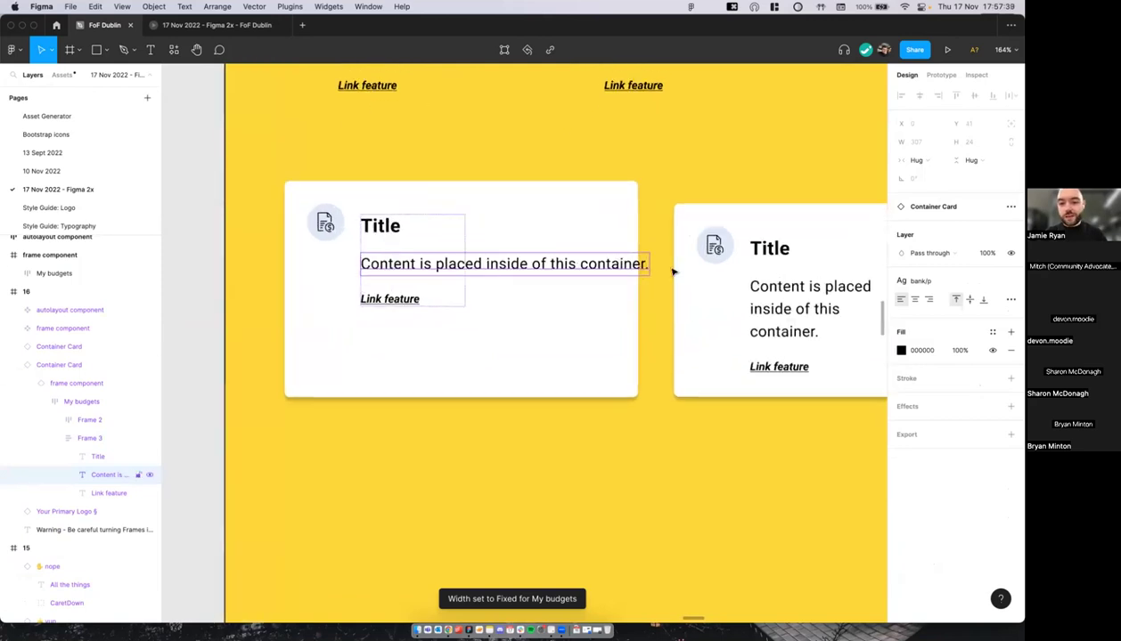
Step: Undo the nested width sizing changes in the wider Container Card and clear the selection
left_click(629, 222)
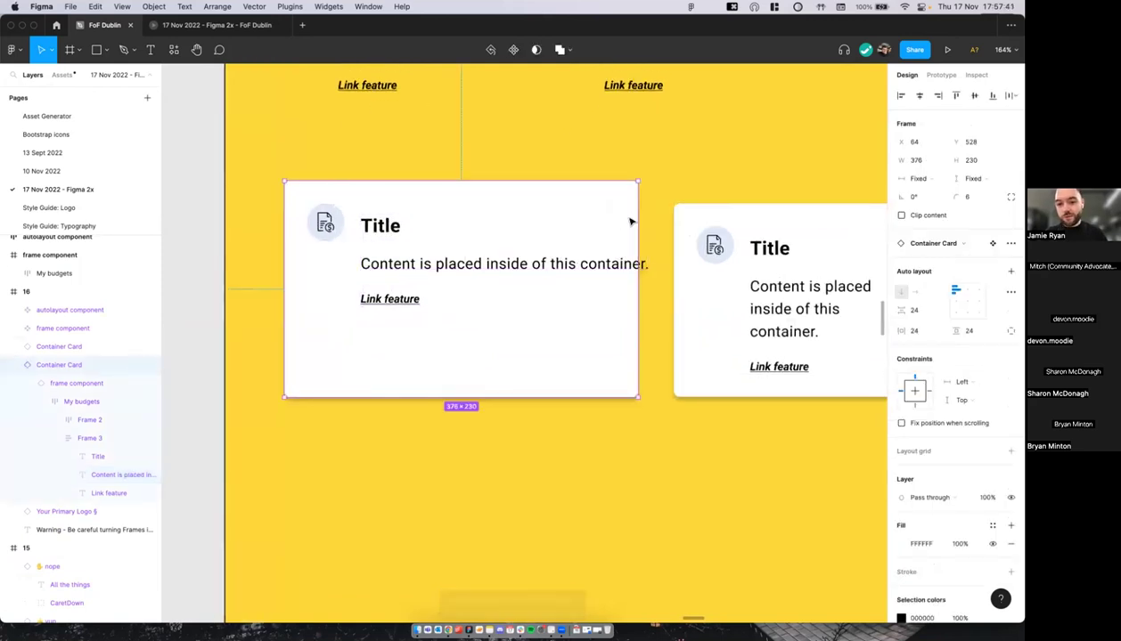
left_click_drag(534, 242, 535, 241)
key("super+z")
key("super+z")
key("super+z")
key("super+z")
key("super+z")
left_click(537, 259)
left_click(548, 199)
Step: Compare the wider card's text wrapping with the narrower Container Card and its auto layout settings
scroll(548, 203, "right", 2)
scroll(480, 280, "up", 2)
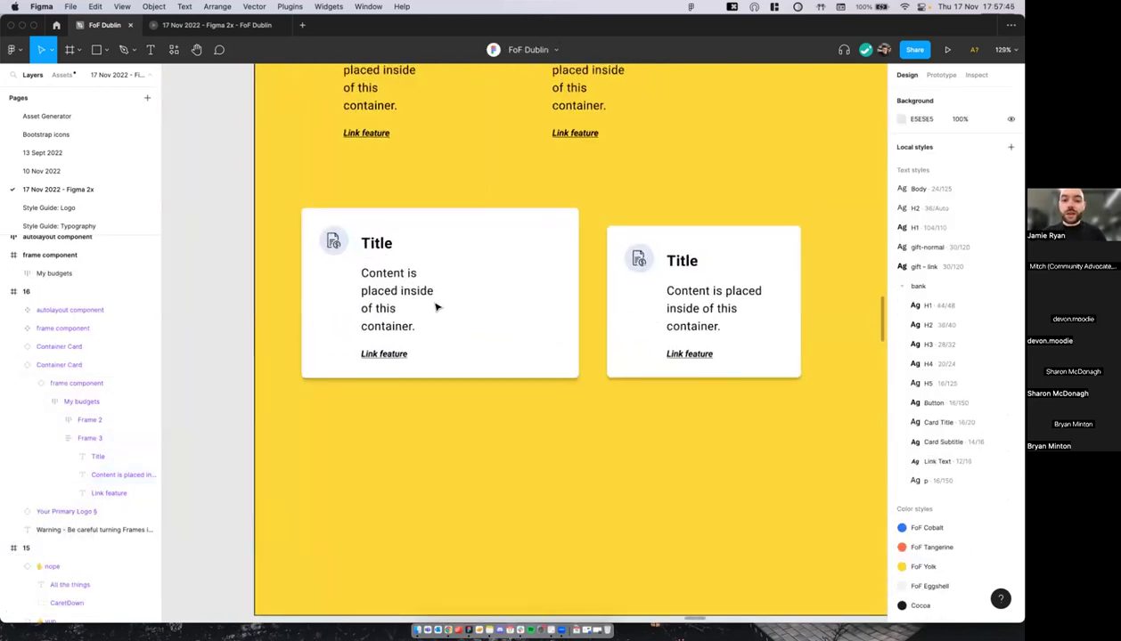
scroll(498, 316, "right", 2)
scroll(637, 321, "down", 2)
left_click(646, 321)
scroll(643, 321, "up", 4)
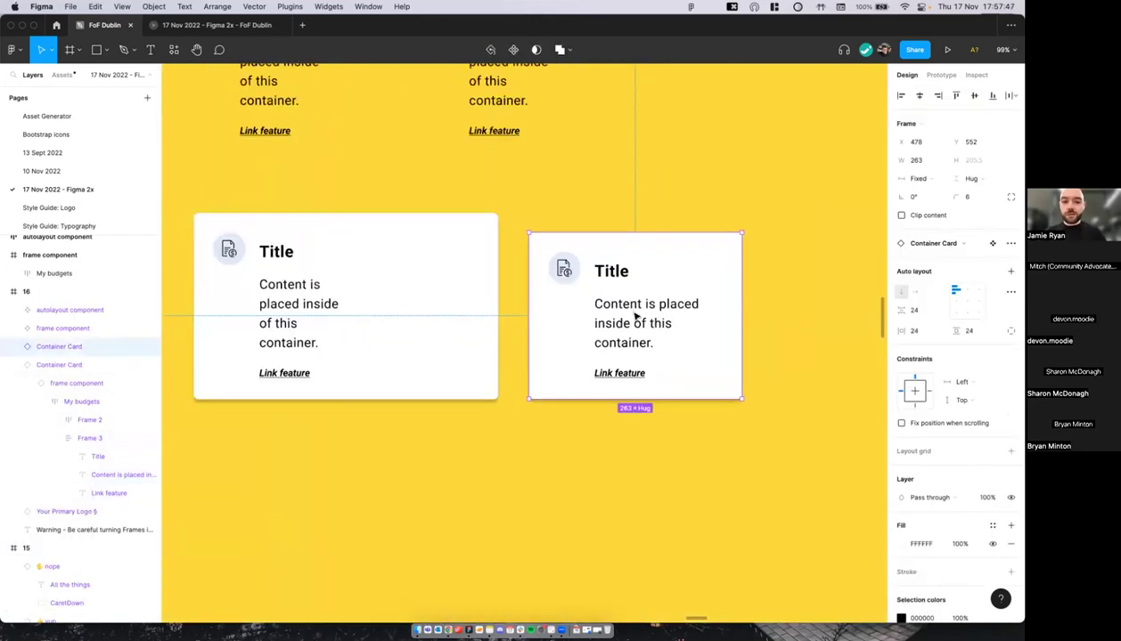
scroll(593, 318, "down", 5)
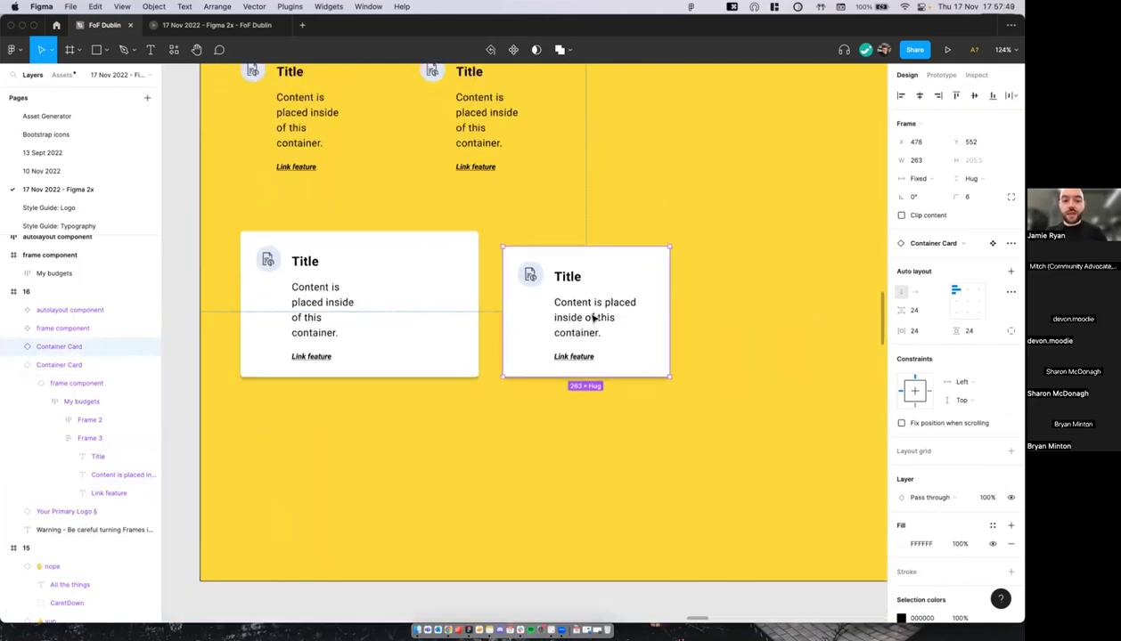
Step: Examine the "...but frames are still essential" slide and its empty iPhone 13 mini - 1 frame
scroll(590, 312, "down", 2)
scroll(590, 316, "right", 10)
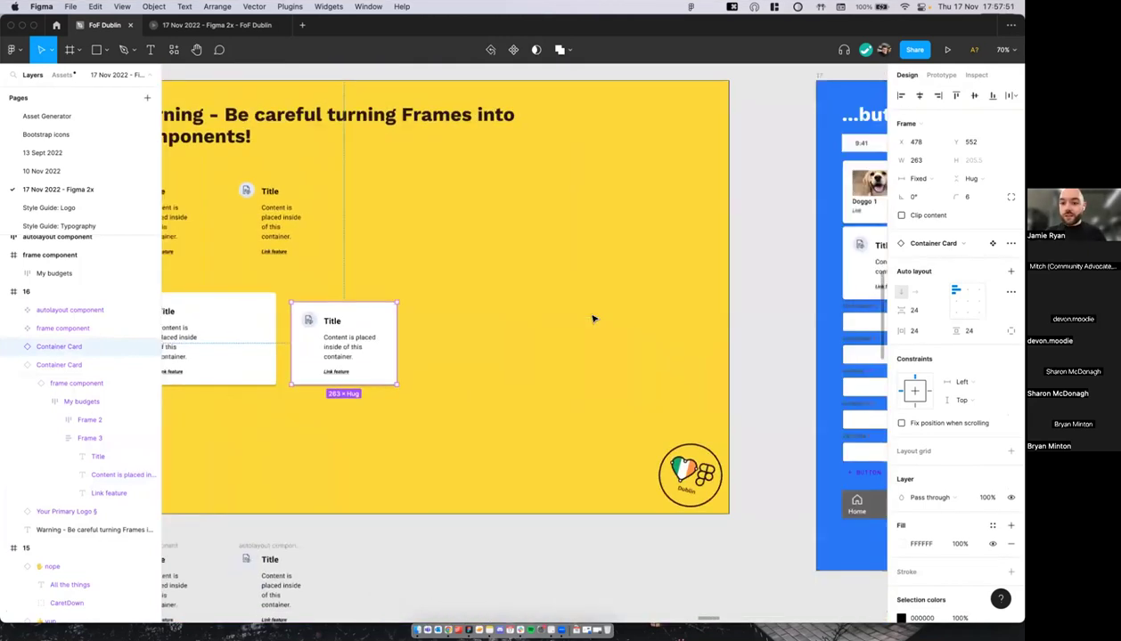
scroll(592, 318, "up", 2)
left_click(475, 315)
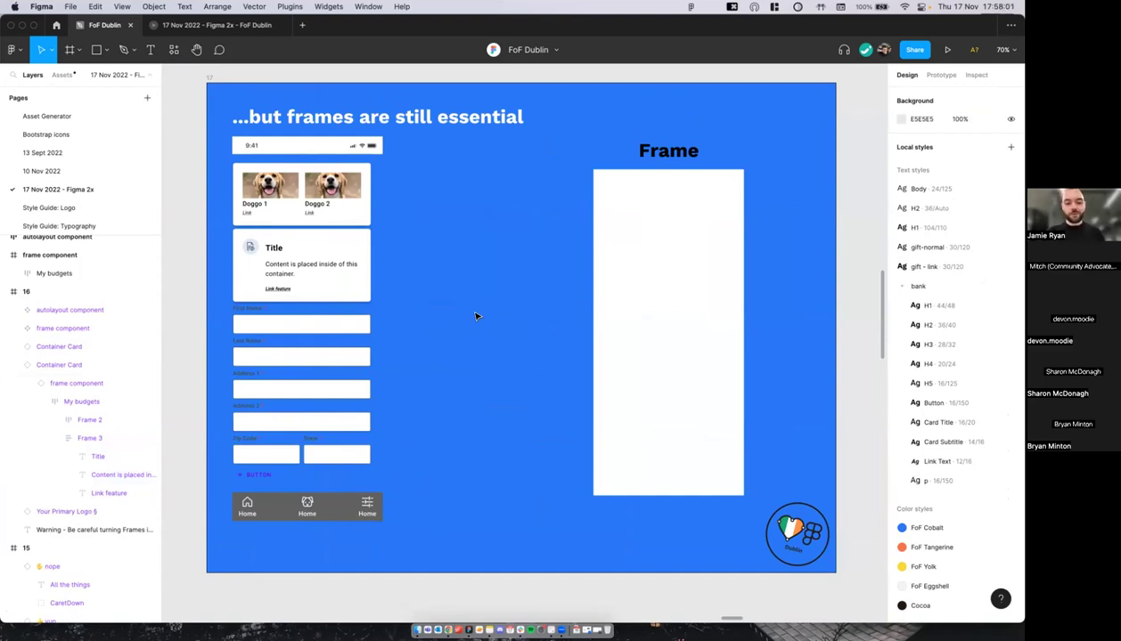
scroll(475, 316, "down", 4, "ctrl")
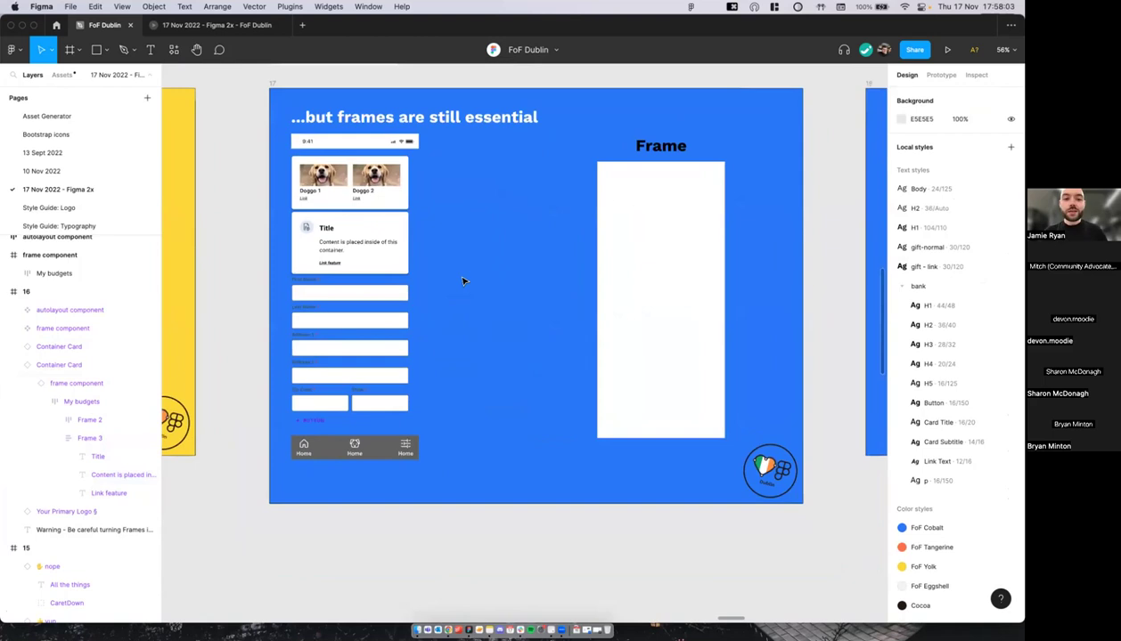
left_click(631, 245)
scroll(634, 239, "up", 5, "ctrl")
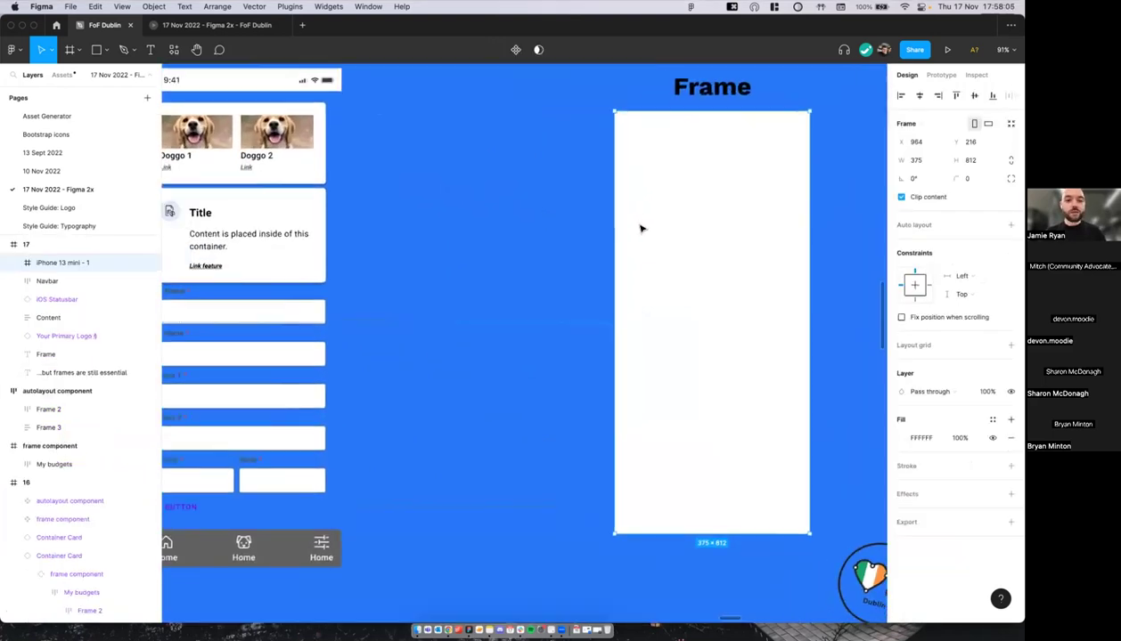
left_click(553, 244)
scroll(553, 244, "down", 3, "ctrl")
scroll(555, 242, "left", 2)
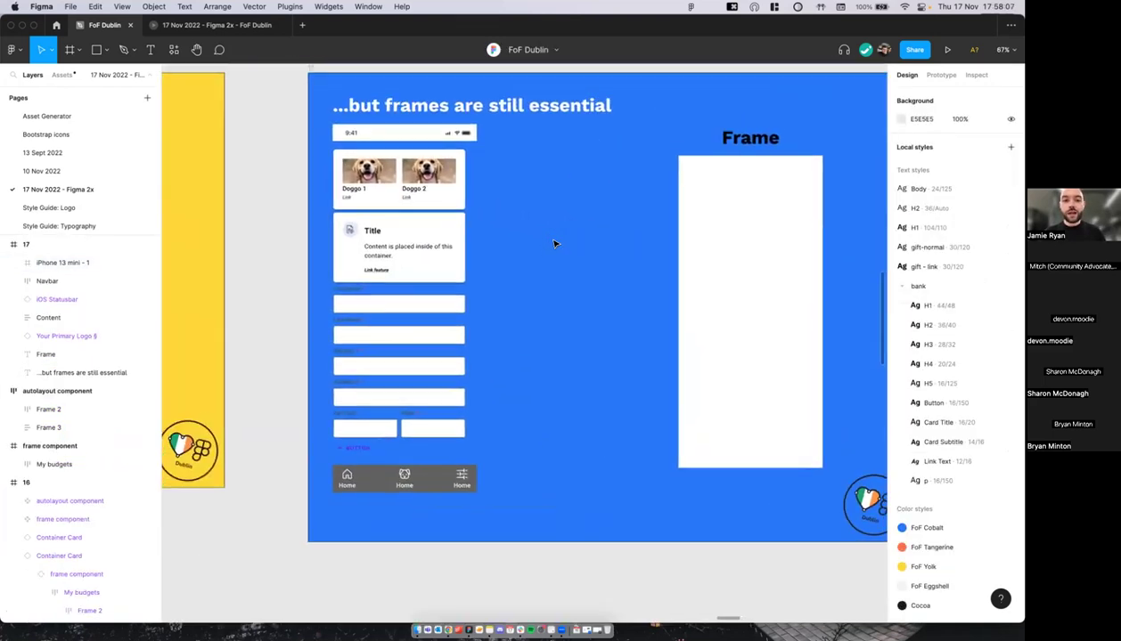
Step: Wrap the iOS Statusbar, Content and Navbar on the blue slide in one vertical auto layout frame
left_click(436, 137)
left_click(394, 211, "shift")
left_click(393, 469, "shift")
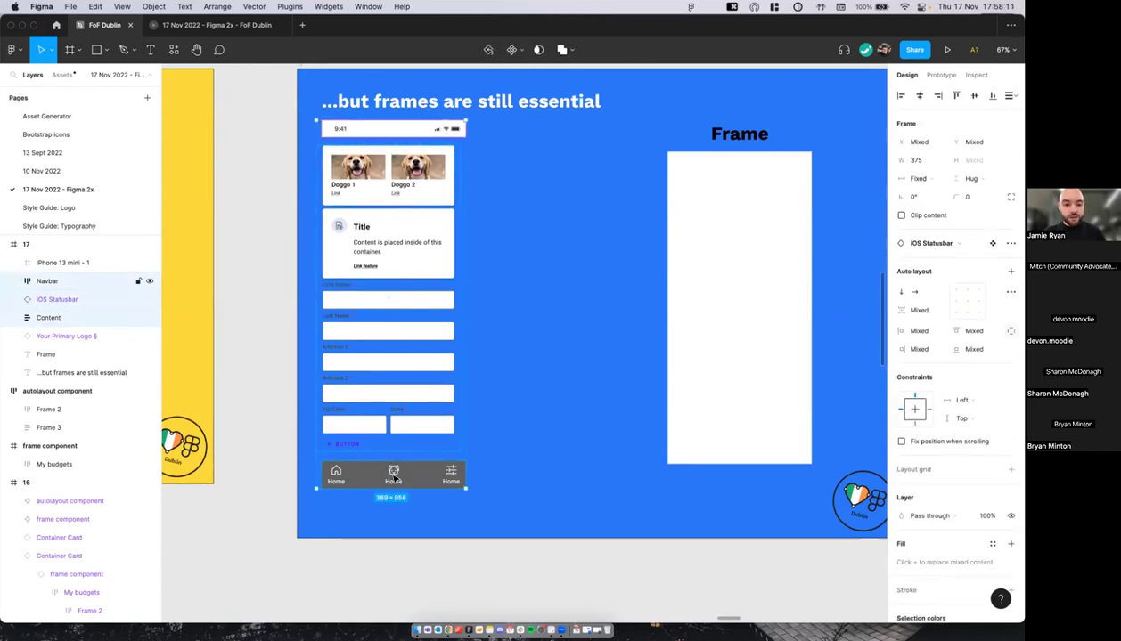
key("shift+a")
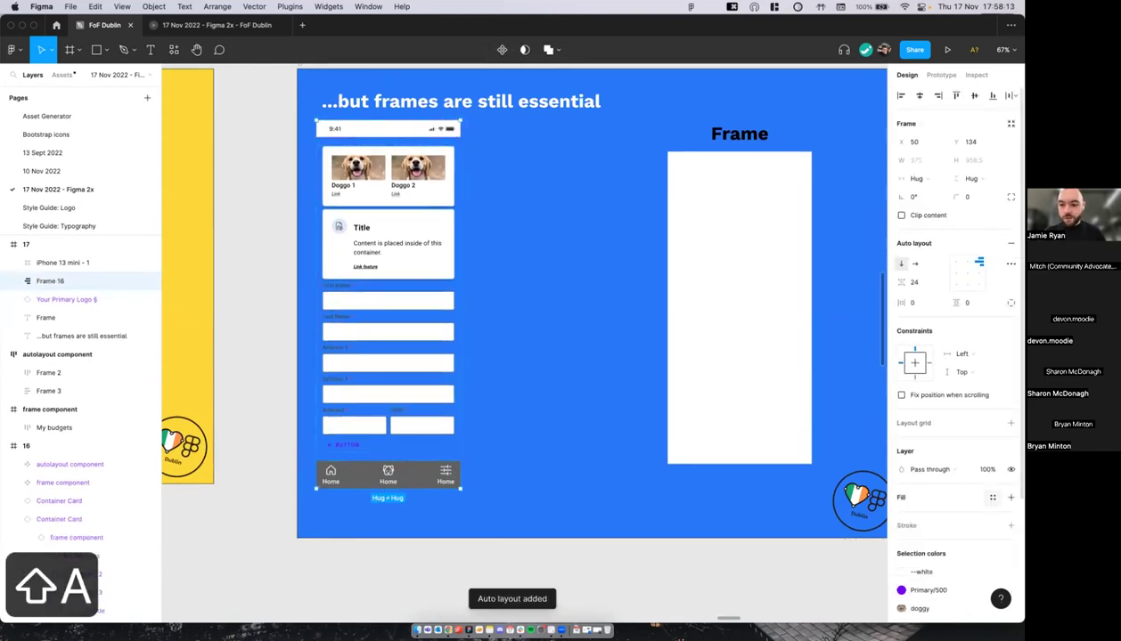
Step: Fill the new auto layout frame with the background/primary colour style
left_click(992, 497)
type("wh")
key("BackSpace")
key("BackSpace")
type("back")
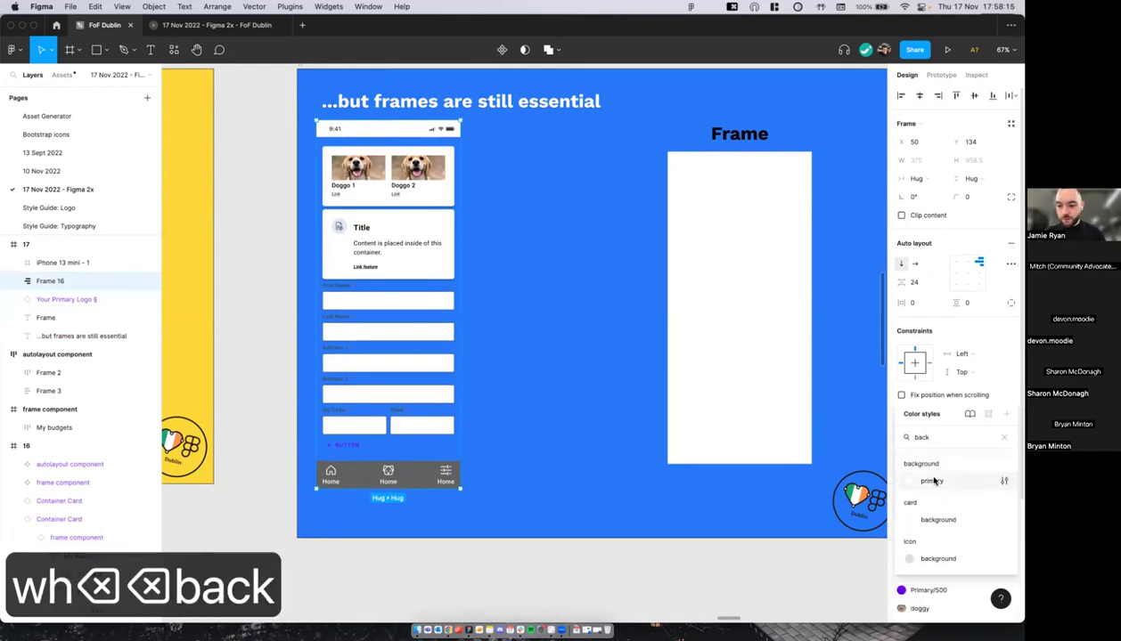
left_click(933, 481)
scroll(515, 231, "up", 1)
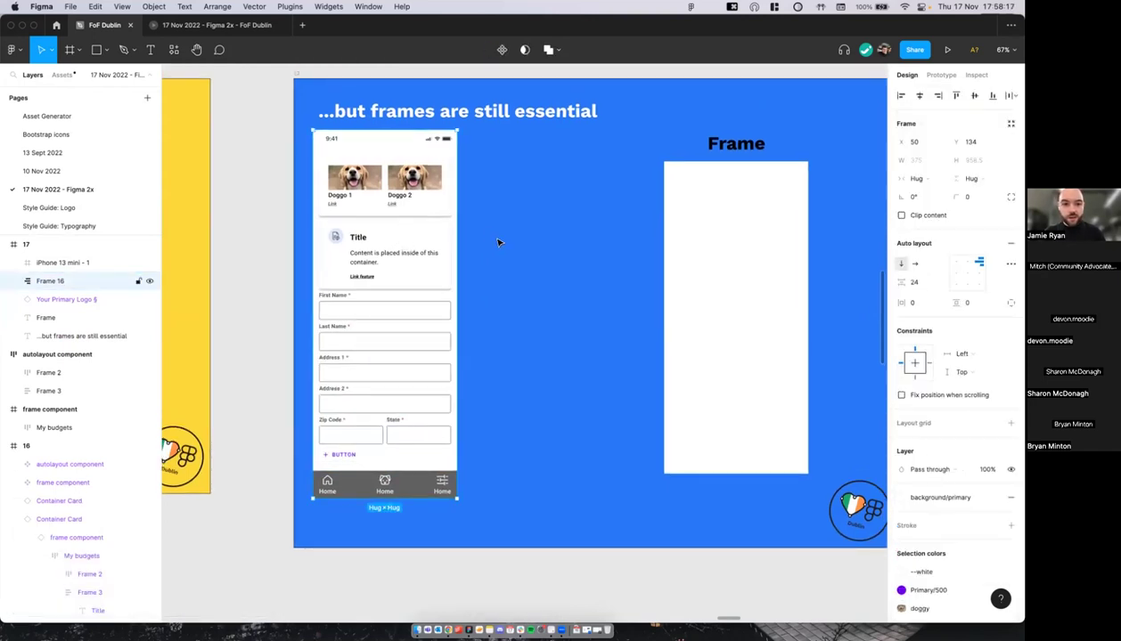
Step: Move the auto layout screen to X 171, Y 216, level with the empty phone frame, and deselect it
left_click_drag(452, 249, 461, 281)
scroll(530, 261, "right", 1)
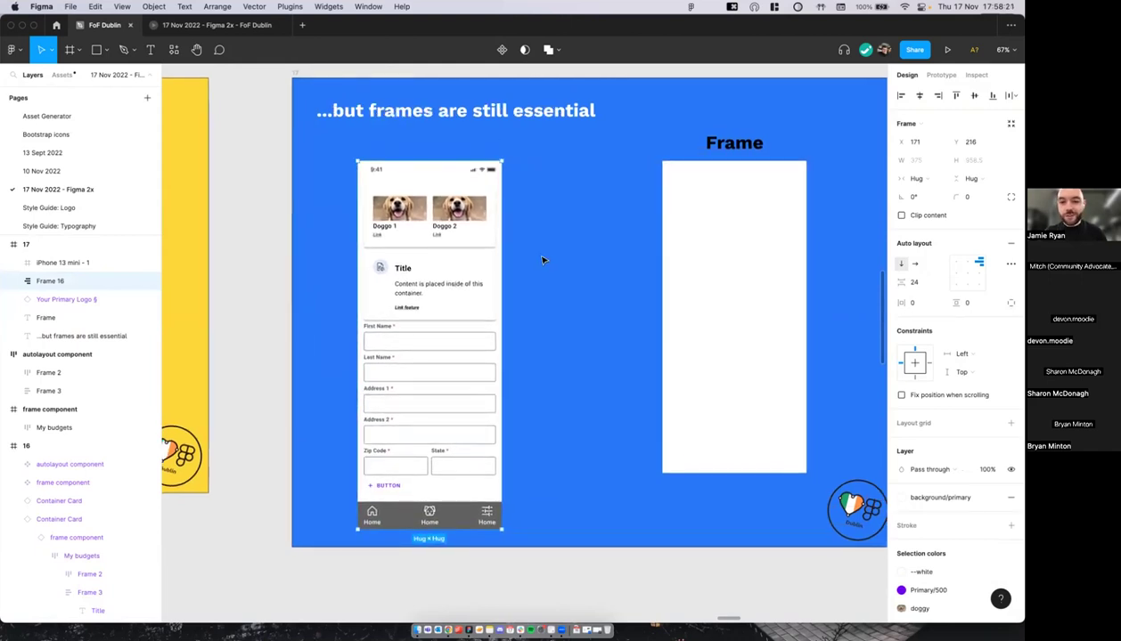
left_click(512, 249)
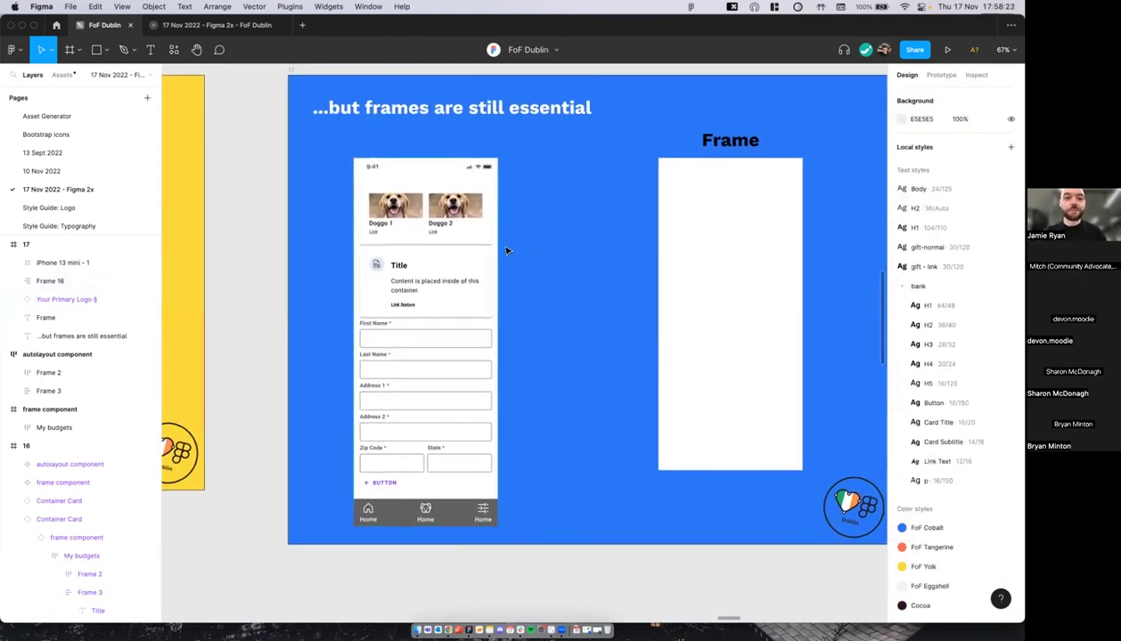
Step: Try shortening the auto layout phone screen on the blue slide to a fixed height of 827
scroll(488, 253, "right", 2)
scroll(498, 265, "down", 2)
scroll(488, 253, "up", 2)
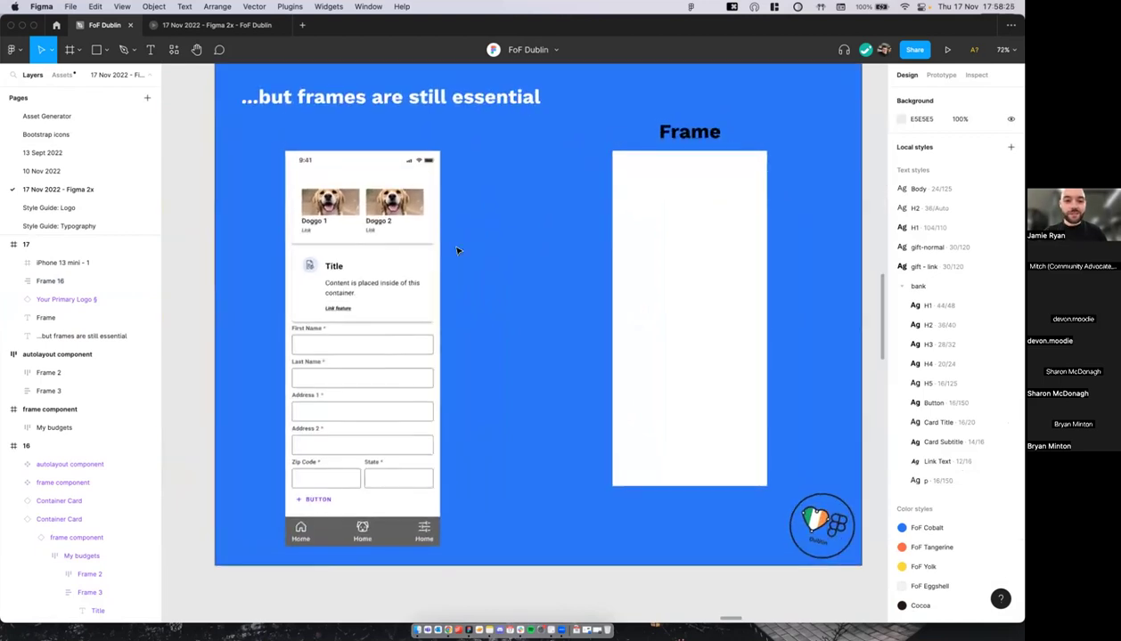
scroll(440, 281, "down", 2)
left_click(398, 305)
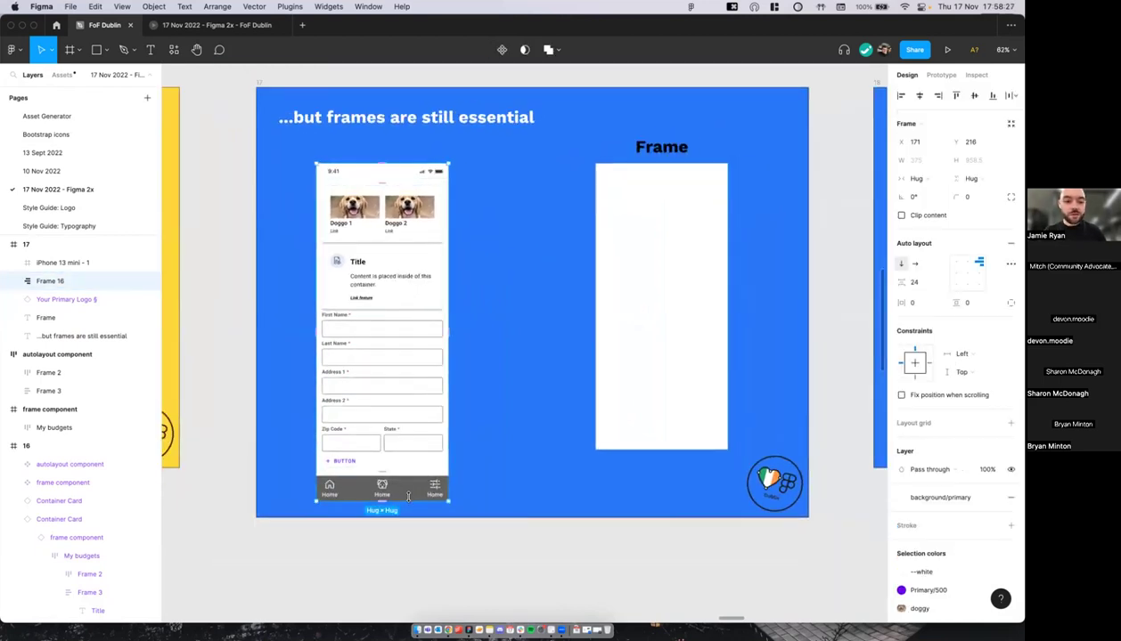
left_click_drag(409, 499, 415, 456)
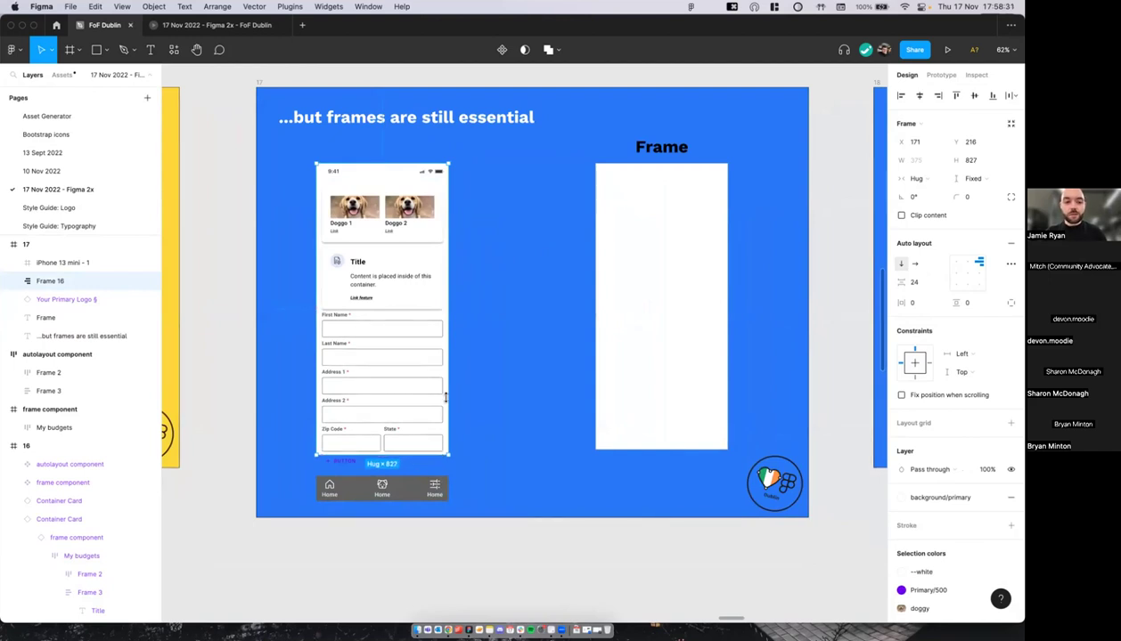
Step: Undo the height change on the auto layout phone screen and deselect it
scroll(445, 398, "down", 3)
scroll(445, 398, "left", 2)
left_click(440, 433)
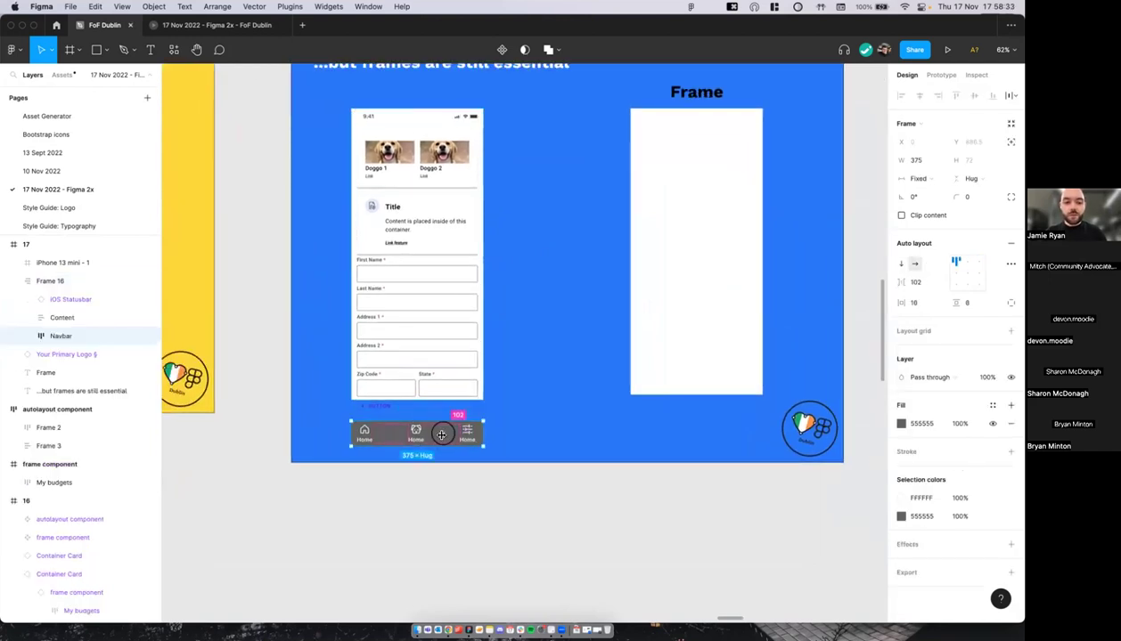
key("super+z")
key("super+z")
key("super+z")
key("super+z")
key("super+z")
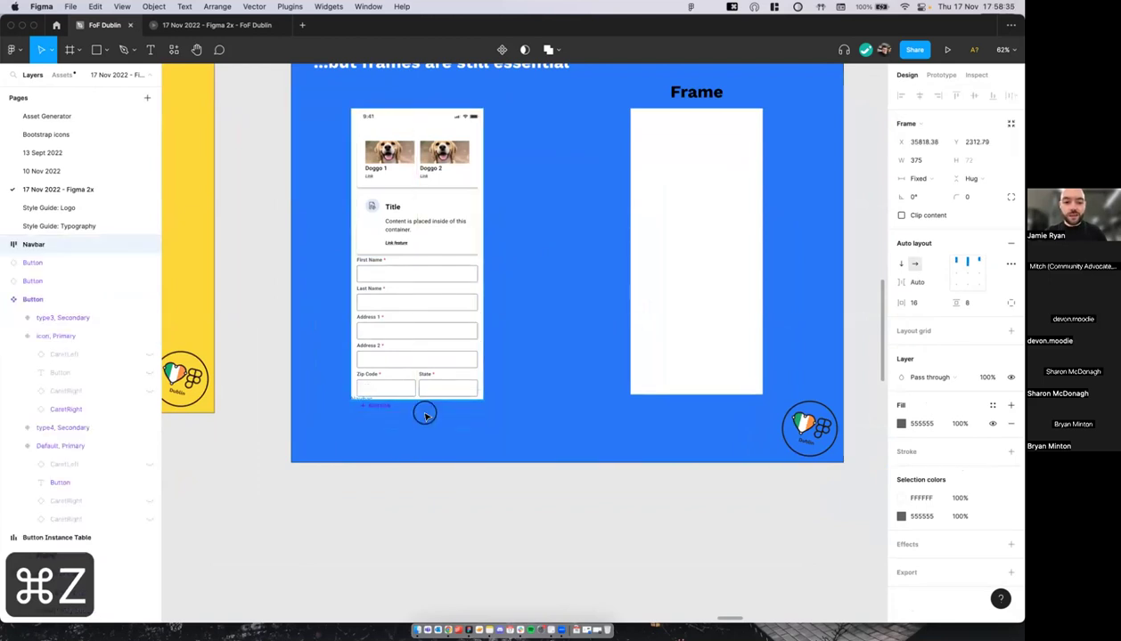
key("super+z")
key("super+z")
key("super+z")
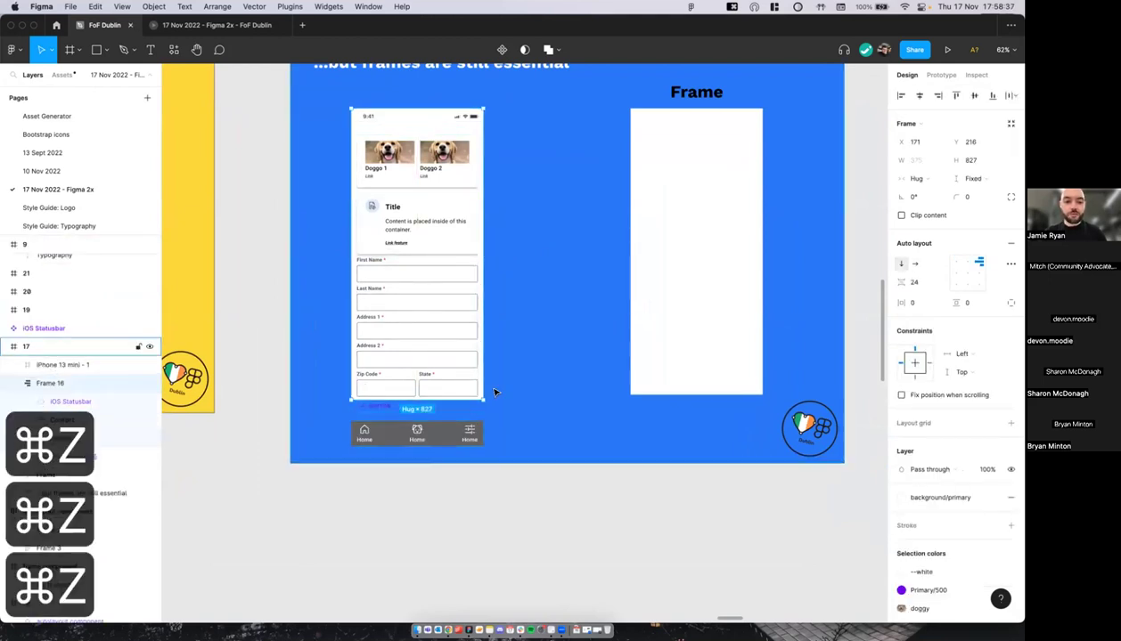
left_click(439, 442)
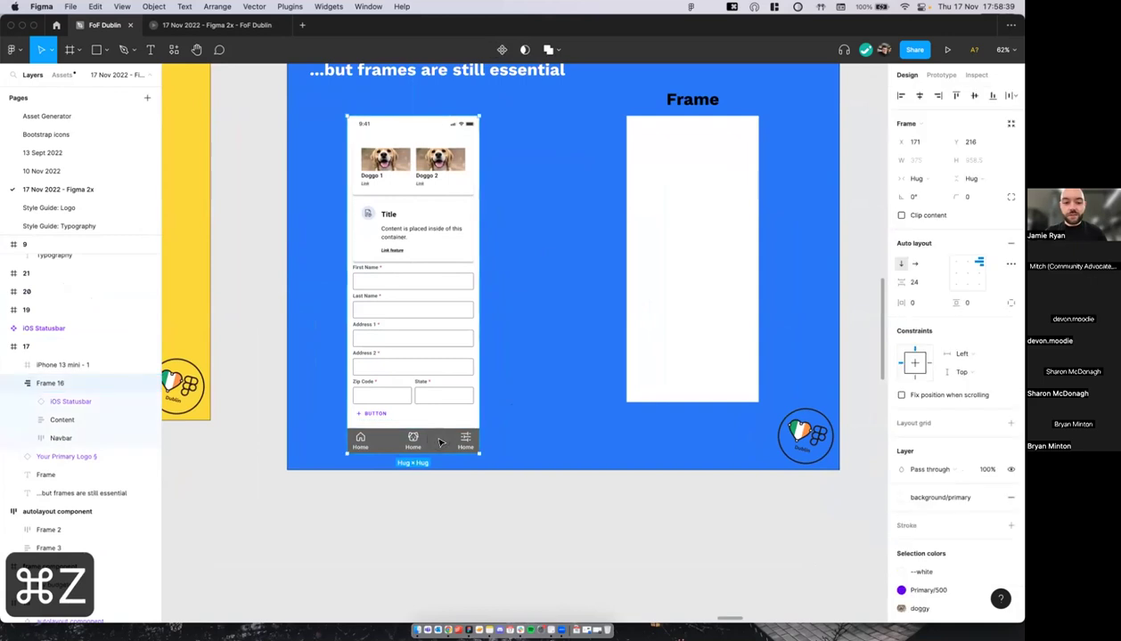
scroll(402, 190, "up", 2)
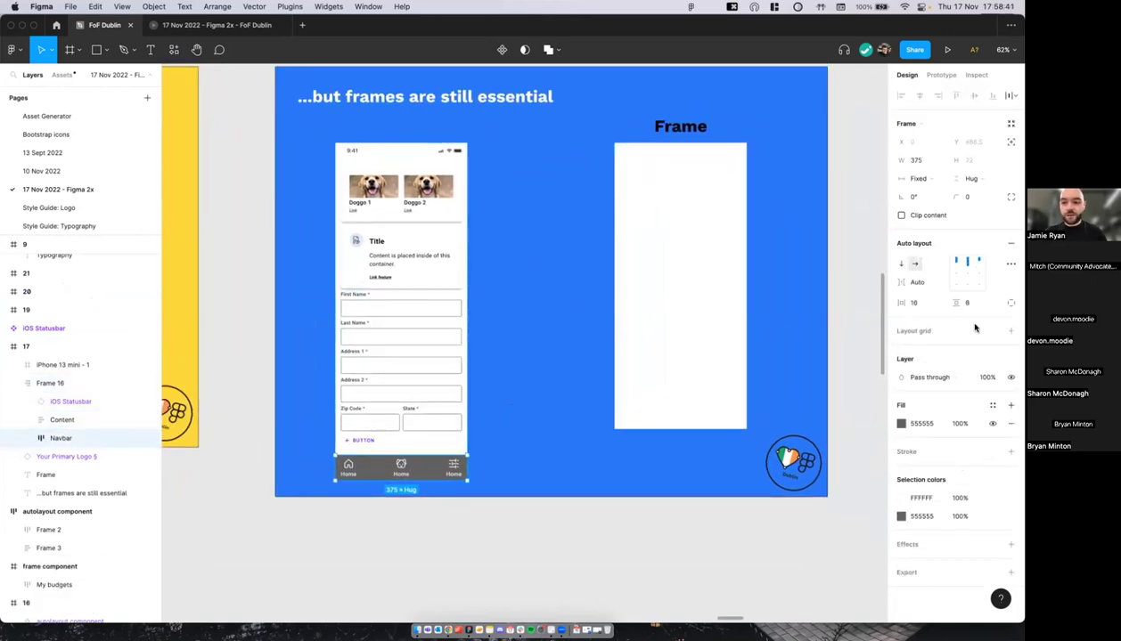
left_click(551, 360)
scroll(552, 362, "up", 3)
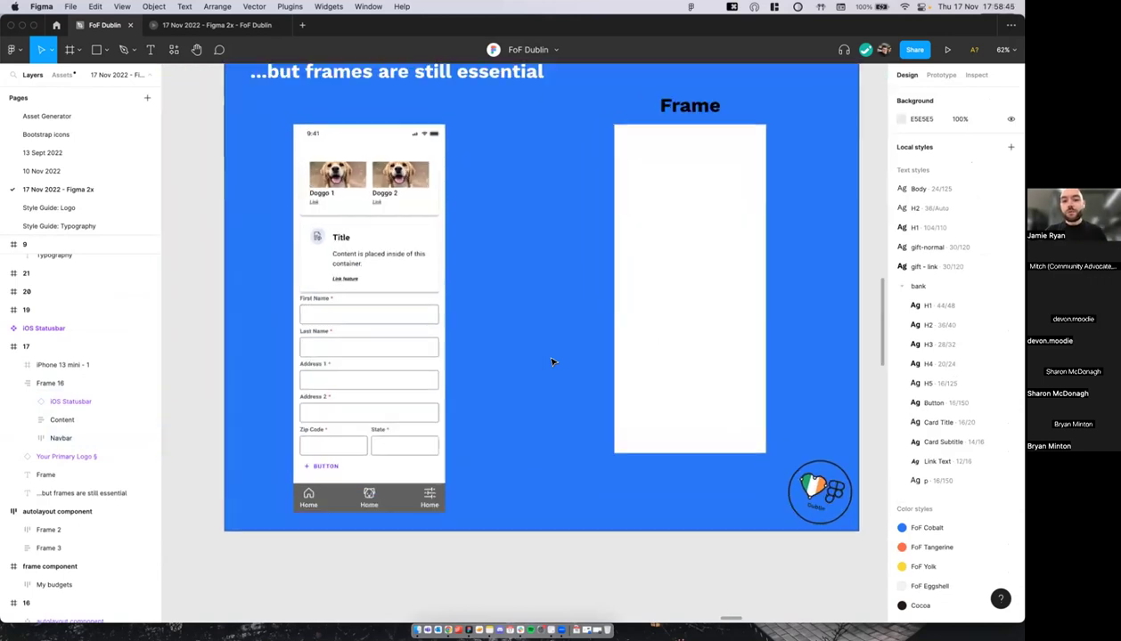
scroll(550, 362, "up", 3)
scroll(541, 363, "down", 1)
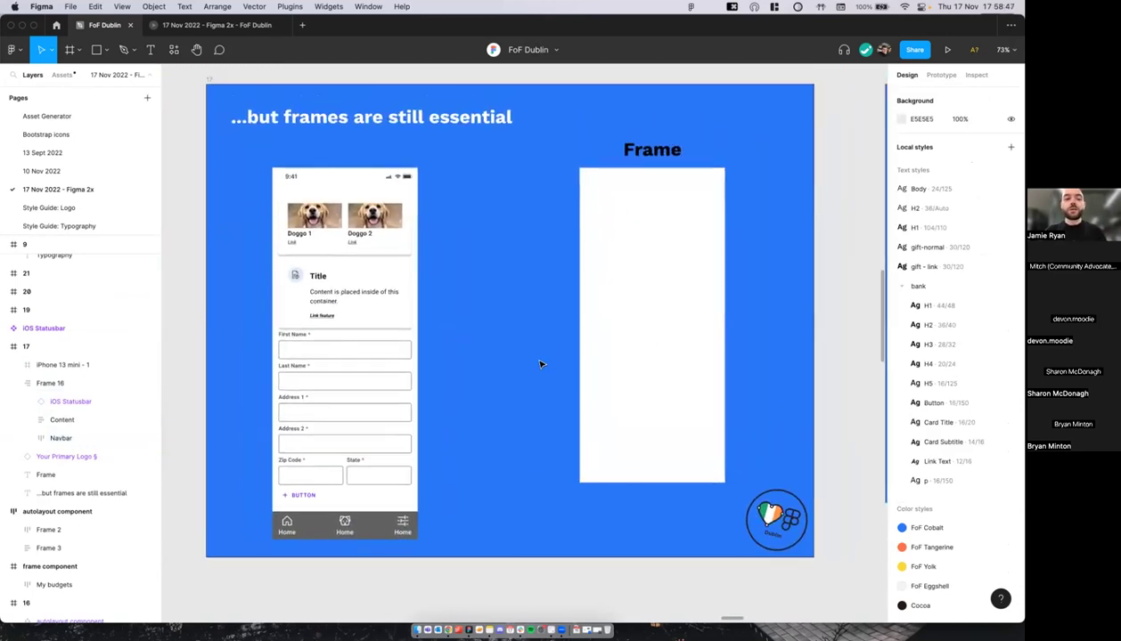
scroll(541, 363, "up", 2)
scroll(517, 363, "down", 1)
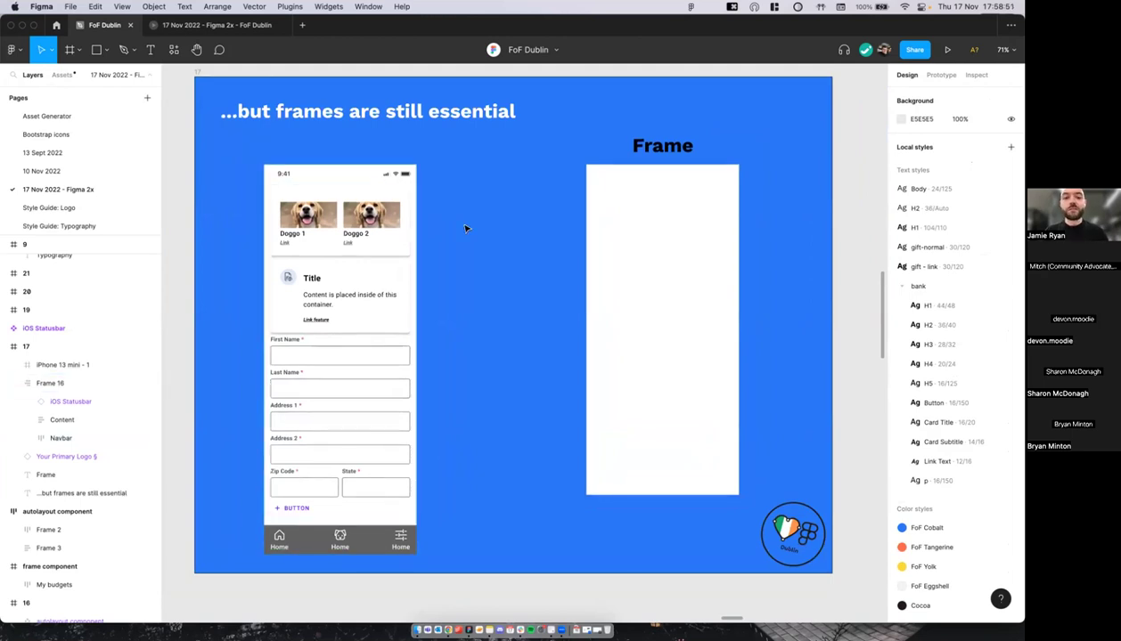
scroll(546, 231, "right", 2)
scroll(517, 219, "left", 2)
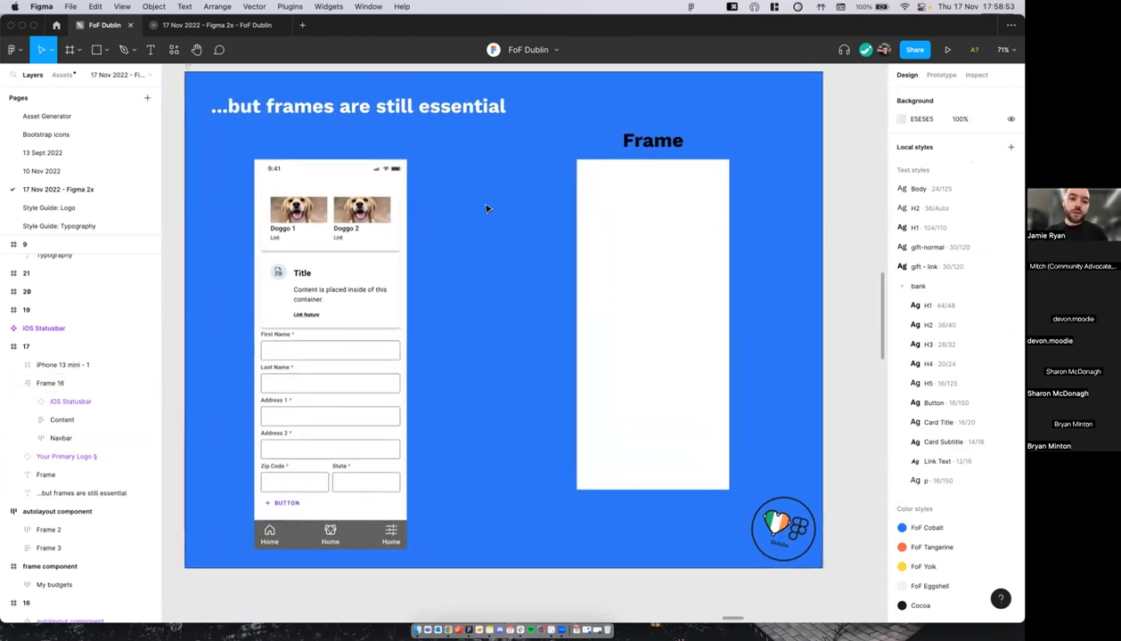
scroll(506, 200, "right", 1)
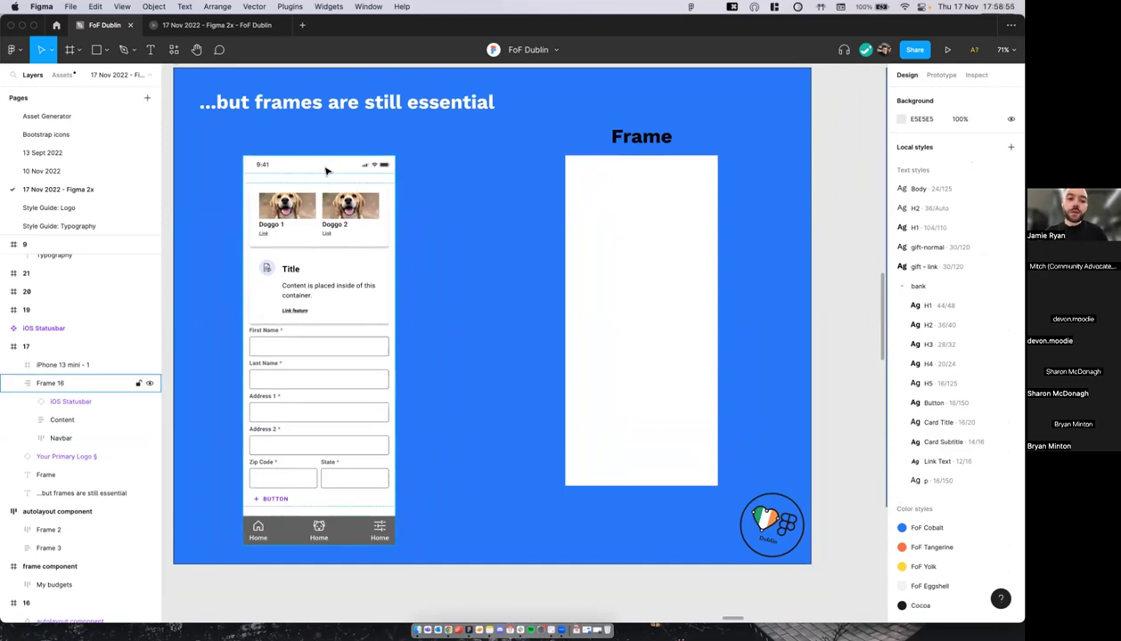
Step: Duplicate the iOS Statusbar into the iPhone 13 mini - 1 frame, aligned to its top edge and centred horizontally
left_click(316, 169)
left_click_drag(316, 166, 629, 185)
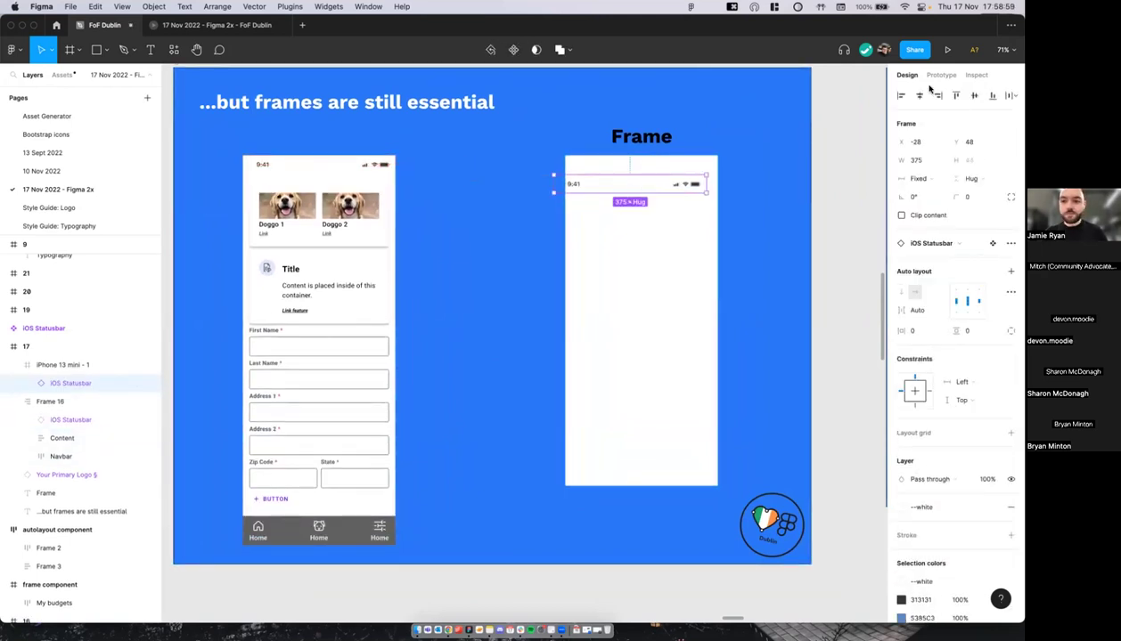
key("alt+w")
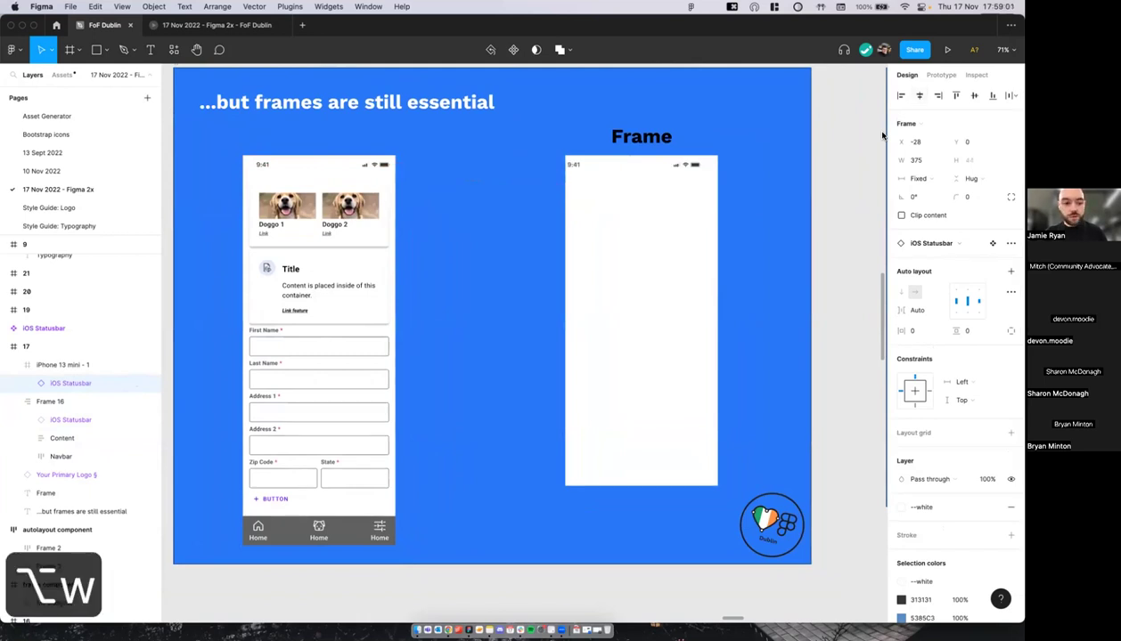
key("alt+h")
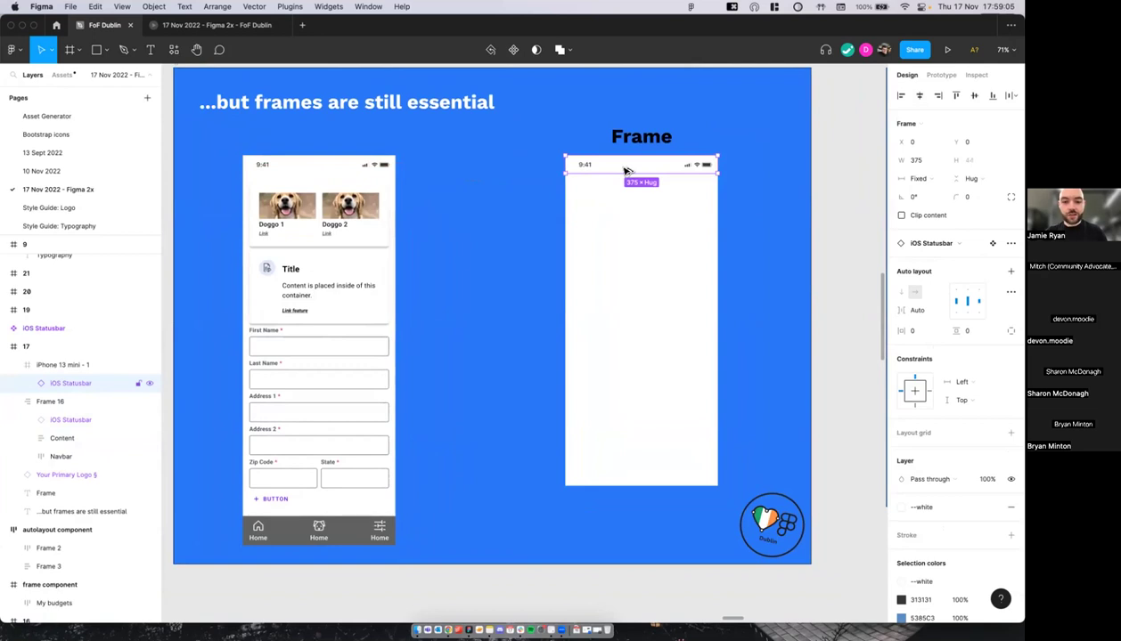
Step: Duplicate the Navbar into the iPhone 13 mini - 1 frame, centred horizontally and aligned to its bottom edge, and deselect it
scroll(646, 167, "down", 3)
scroll(646, 167, "left", 2)
left_click(387, 479)
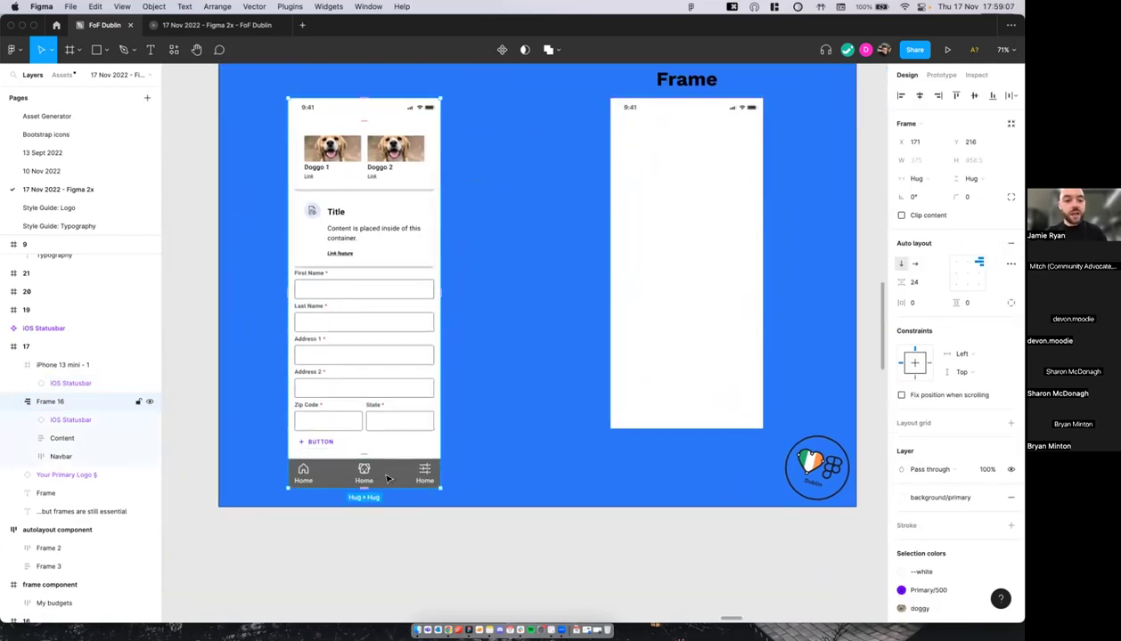
left_click(387, 479)
left_click_drag(475, 404, 536, 353, "alt")
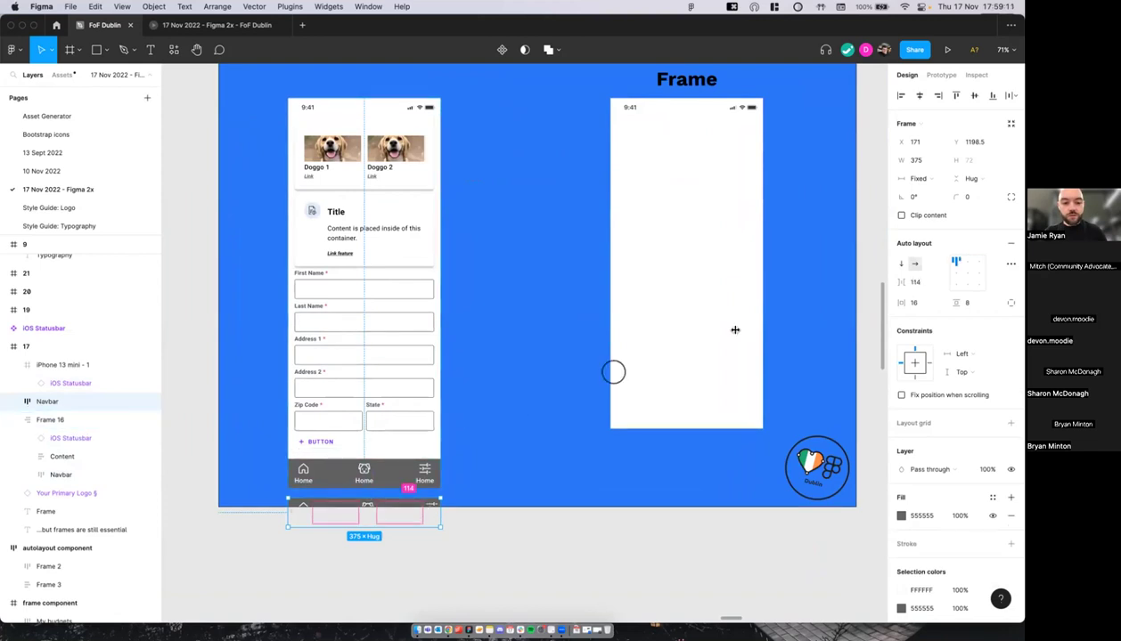
key("super+z")
left_click_drag(359, 504, 677, 369)
key("alt+h")
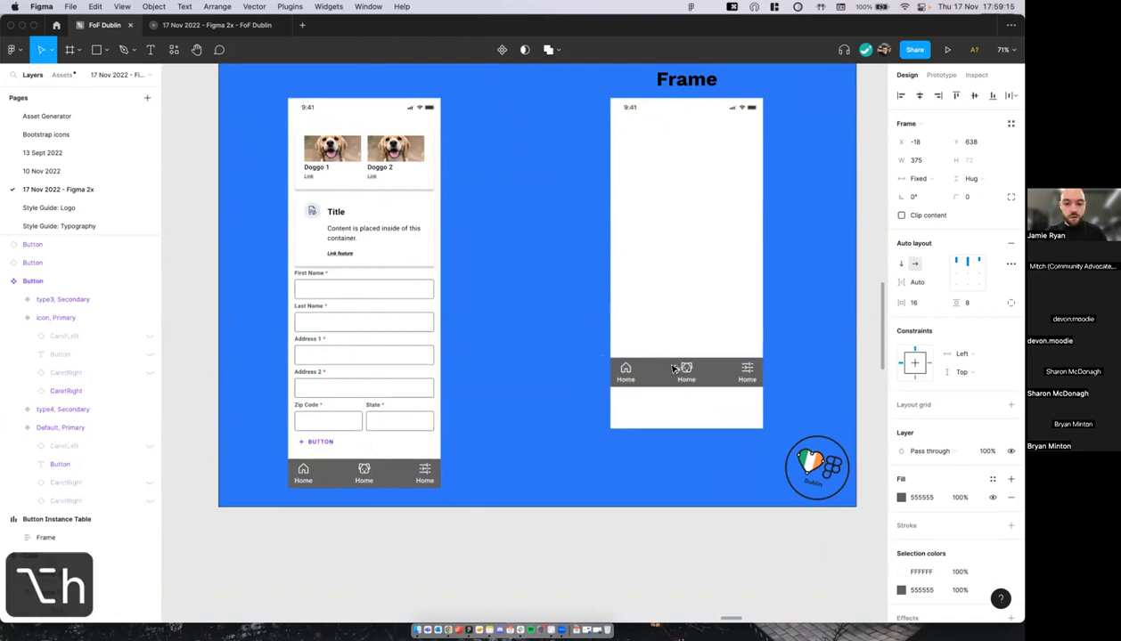
key("alt+s")
scroll(664, 400, "up", 2)
scroll(663, 401, "right", 2)
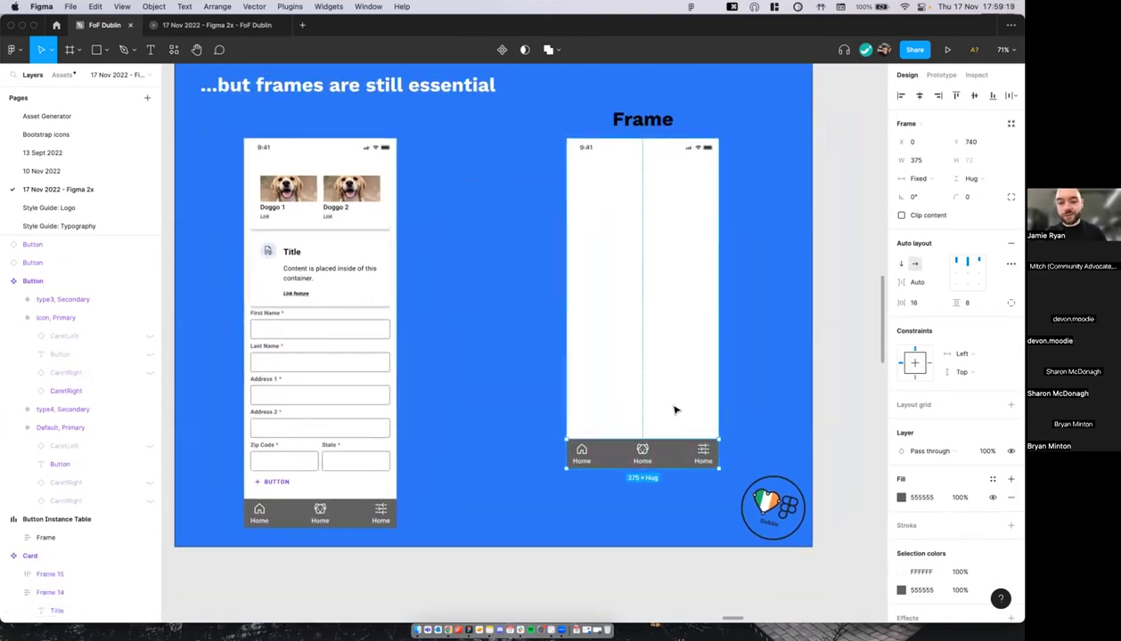
scroll(538, 312, "up", 1)
scroll(538, 312, "left", 1)
left_click(537, 259)
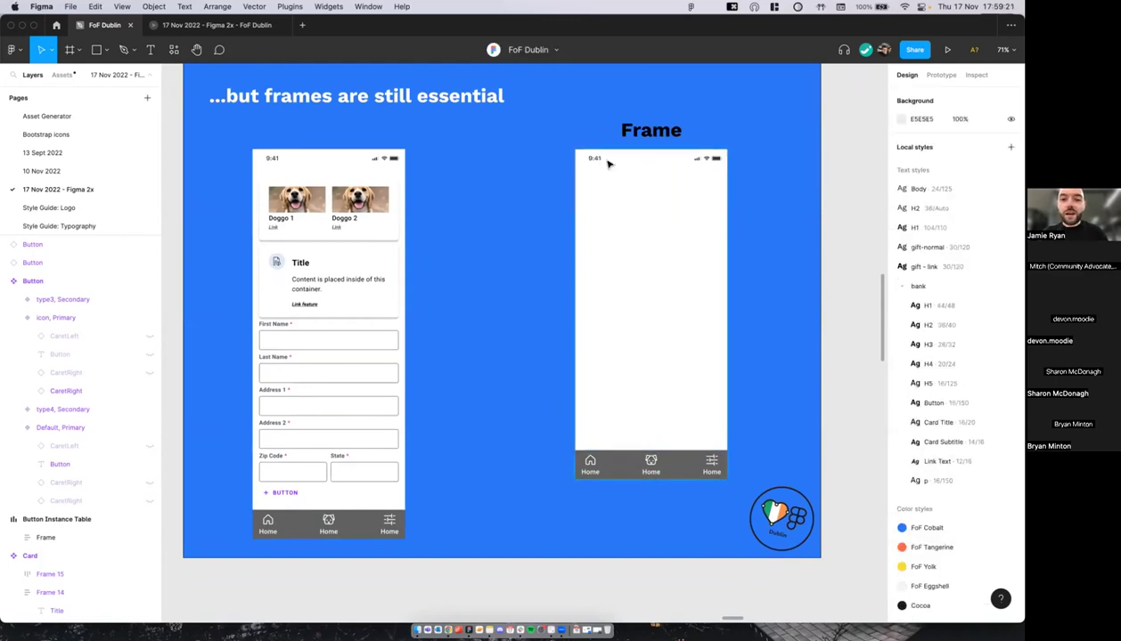
Step: Examine the properties of the iOS Statusbar and Navbar inside the iPhone 13 mini - 1 frame
left_click(625, 167)
left_click(626, 163)
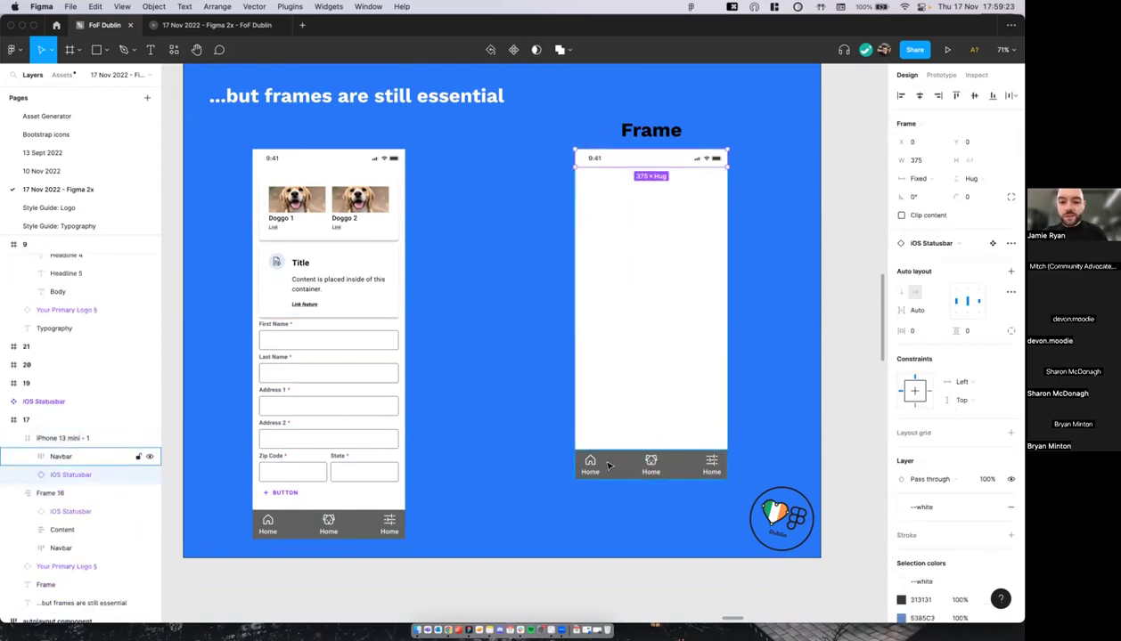
left_click(611, 465, "shift")
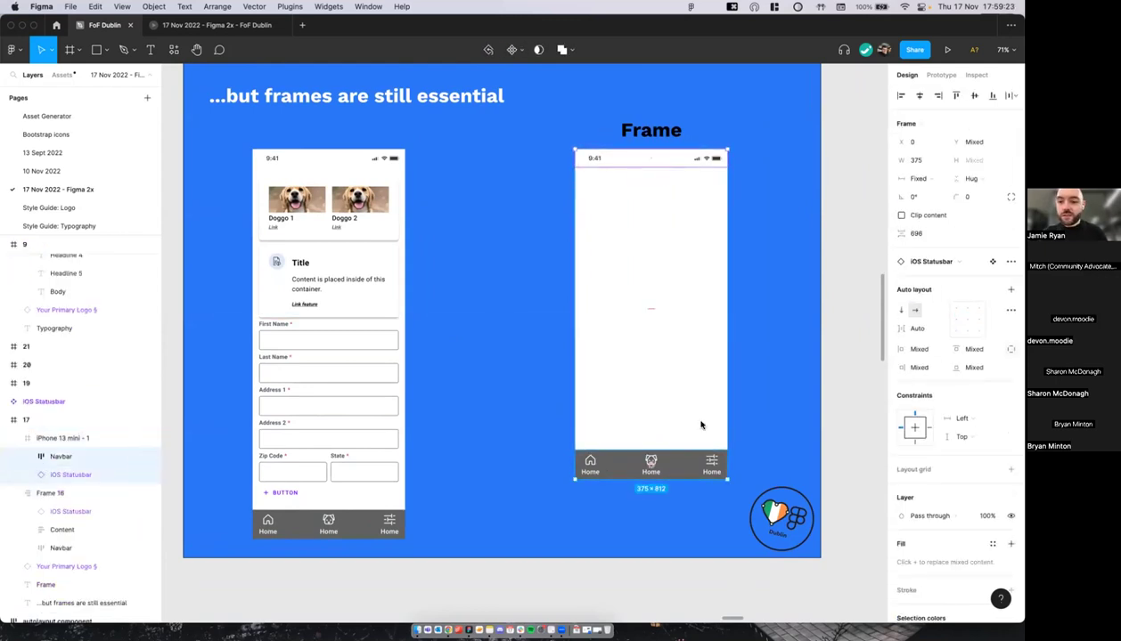
left_click(655, 161)
scroll(677, 183, "right", 2)
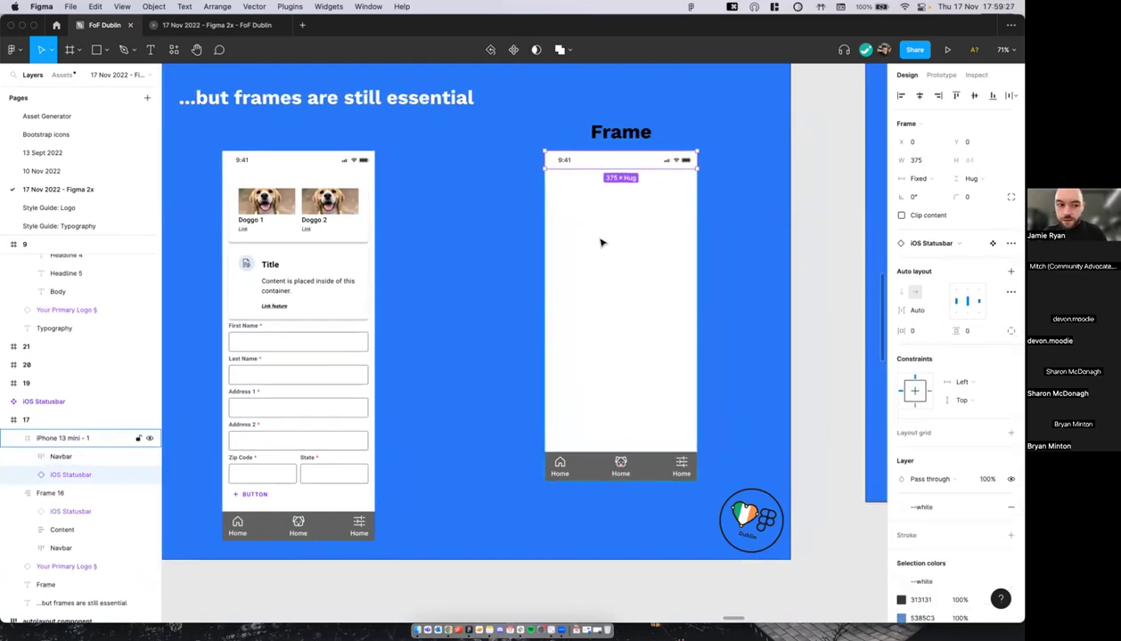
left_click(600, 177)
left_click(597, 161)
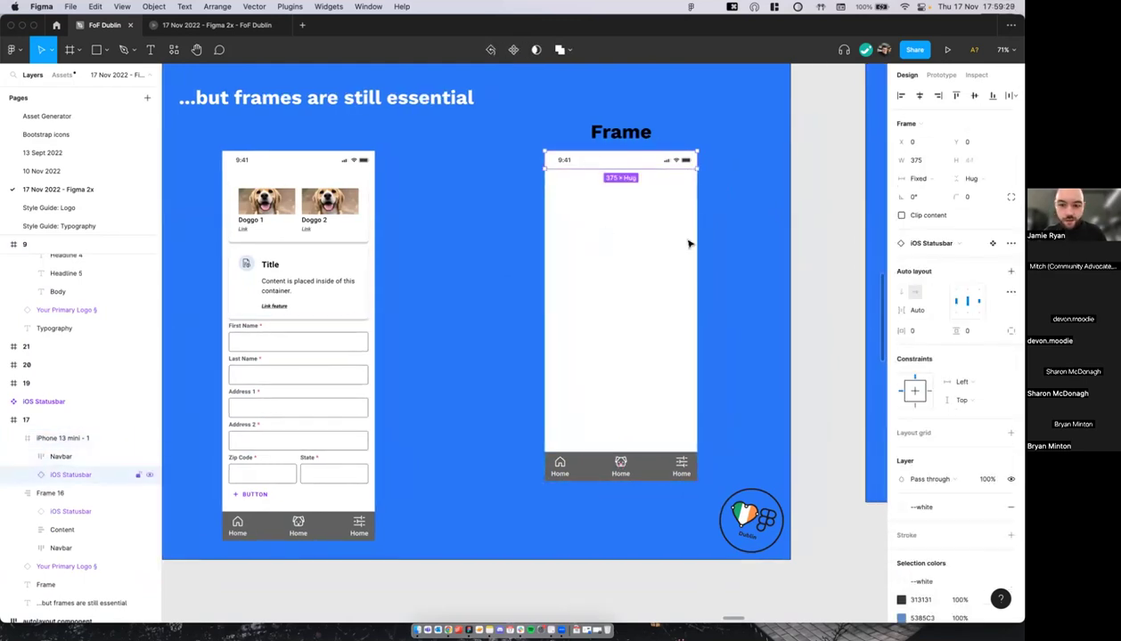
scroll(624, 258, "up", 1)
scroll(624, 258, "right", 1)
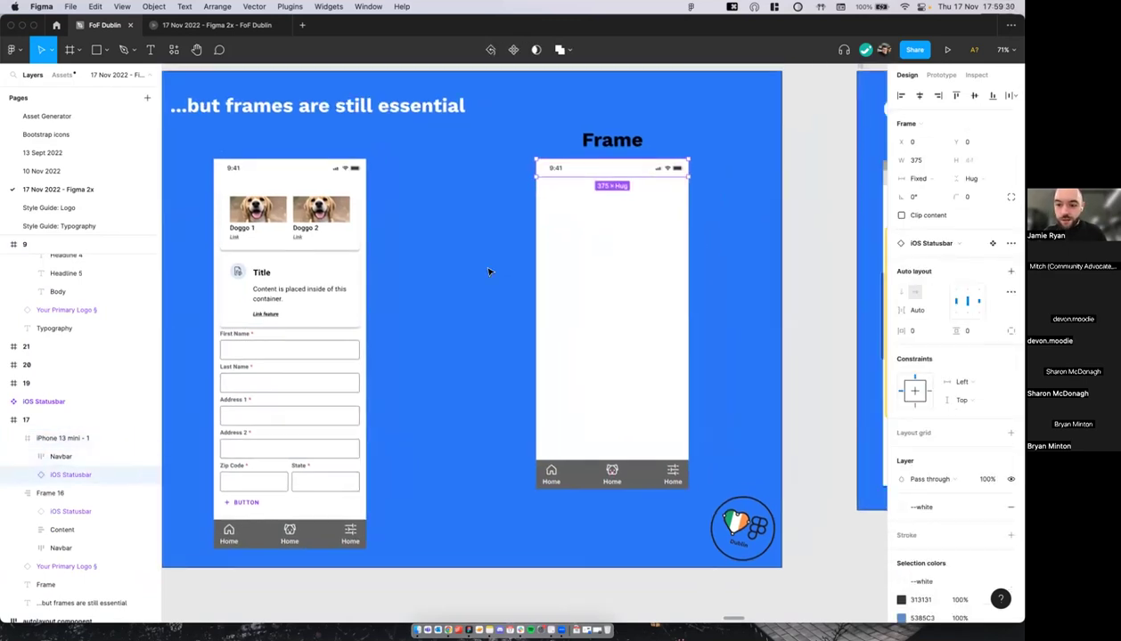
left_click(55, 437)
scroll(566, 489, "right", 1)
left_click(570, 491)
scroll(751, 368, "right", 1)
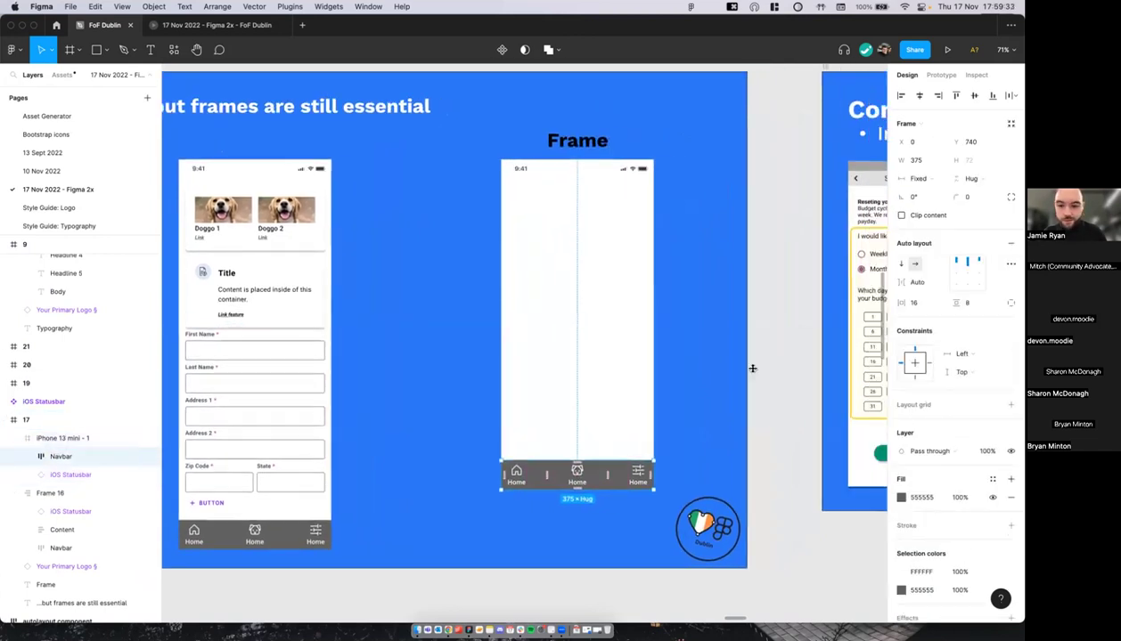
scroll(683, 358, "up", 2)
scroll(618, 300, "down", 1)
scroll(619, 300, "left", 1)
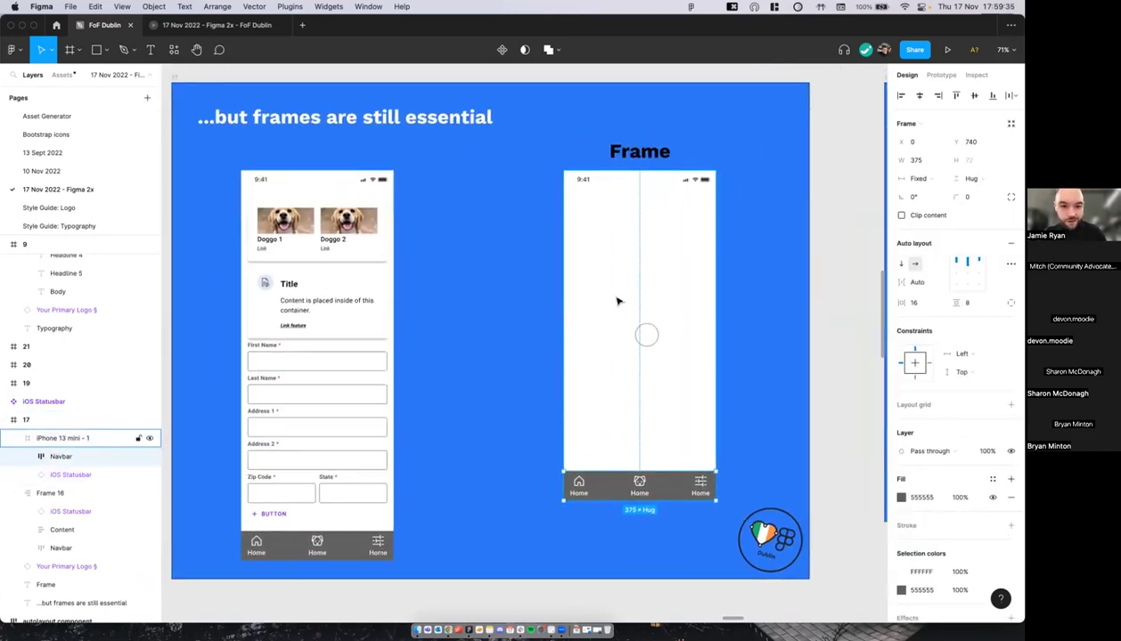
Step: Move the iPhone 13 mini - 1 frame out of the slide onto the canvas below, at X 36413, Y 2567
left_click(618, 300)
scroll(597, 211, "down", 1)
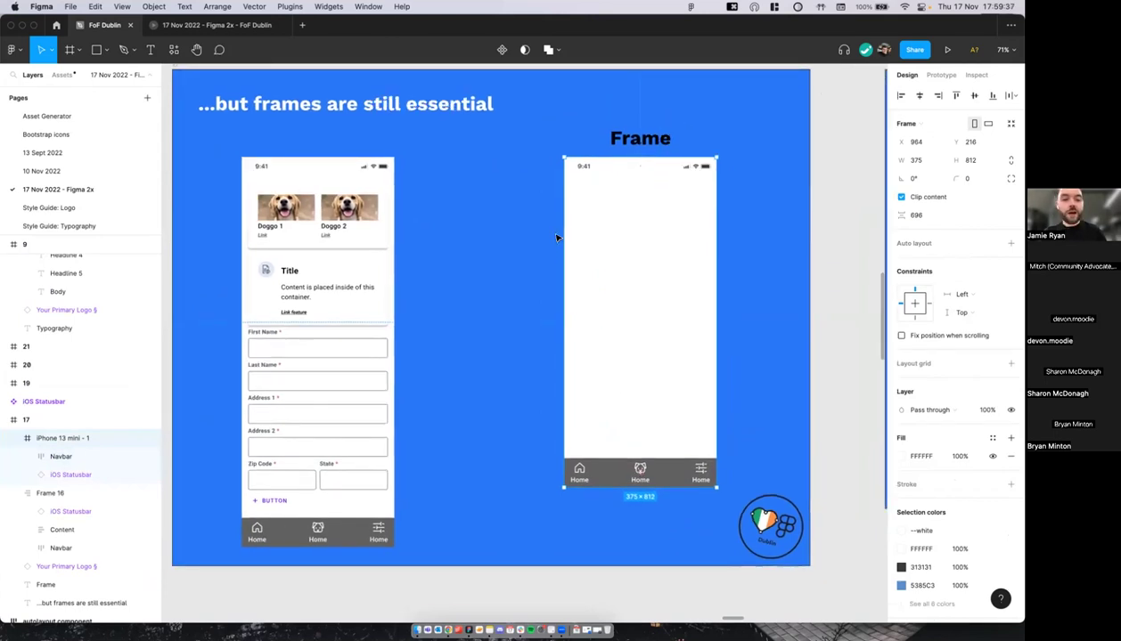
scroll(624, 250, "down", 5)
left_click_drag(628, 247, 576, 538)
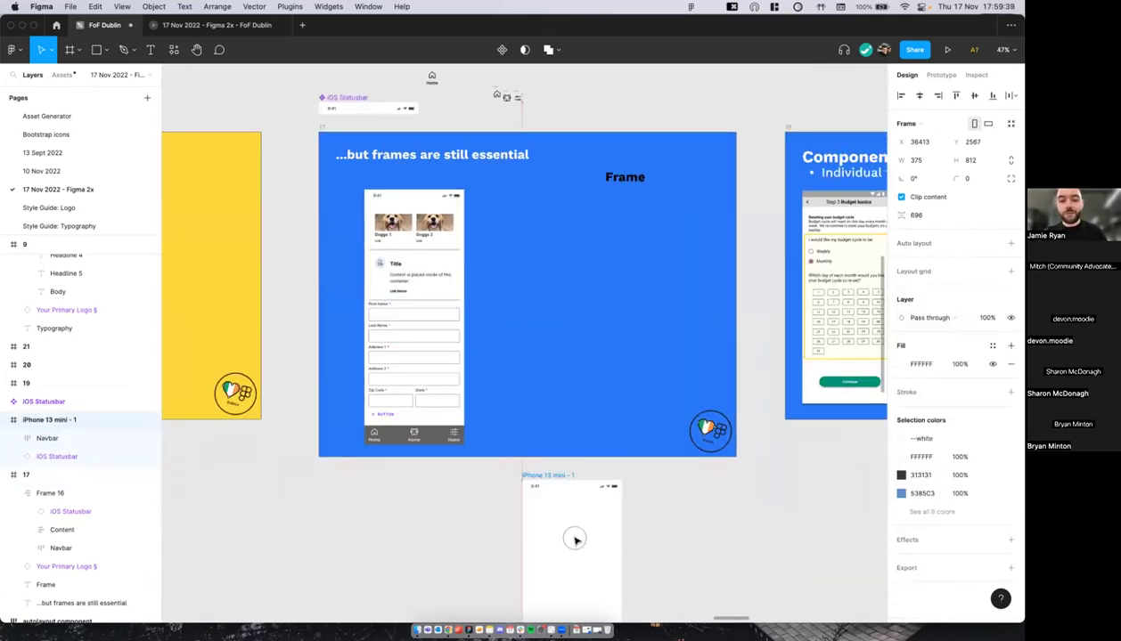
Step: Fix the position of the iOS Statusbar when scrolling in the iPhone 13 mini - 1 frame
scroll(573, 517, "down", 3)
scroll(524, 250, "up", 5)
left_click(526, 271)
scroll(730, 356, "down", 2)
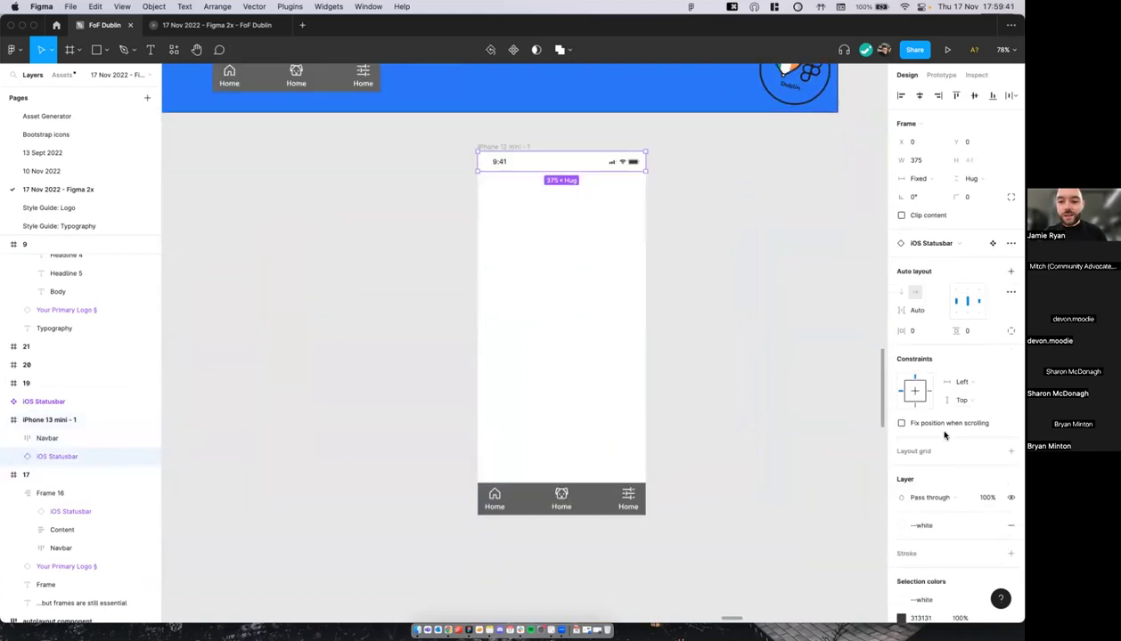
left_click(902, 423)
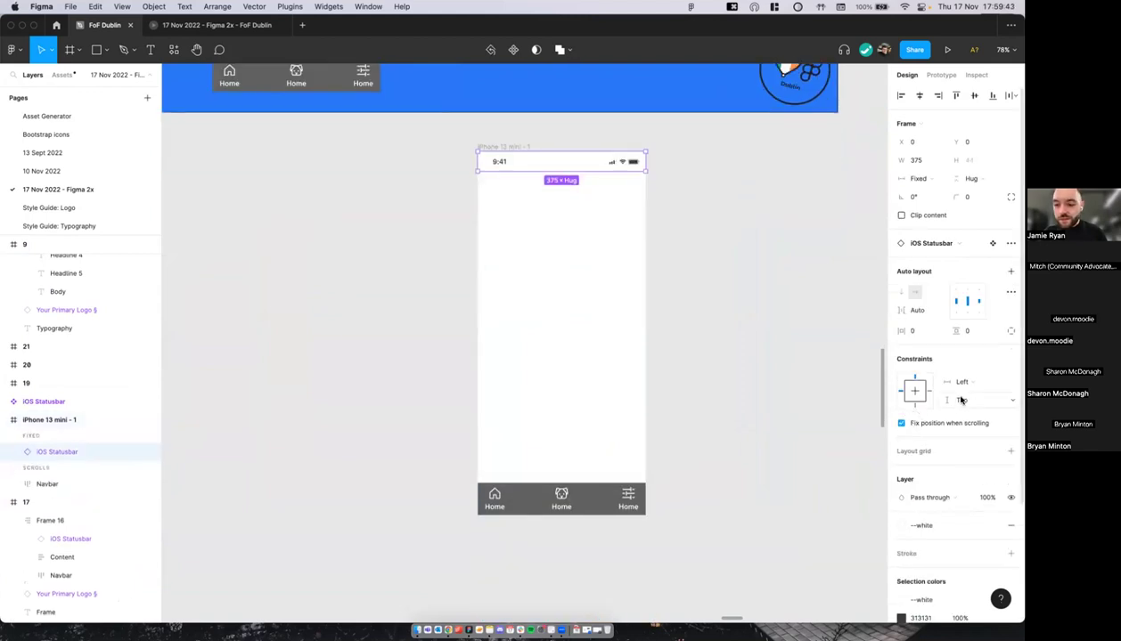
Step: Fix the Navbar's position when scrolling in the iPhone 13 mini - 1 frame and change its vertical constraint
left_click(588, 500)
left_click(945, 394)
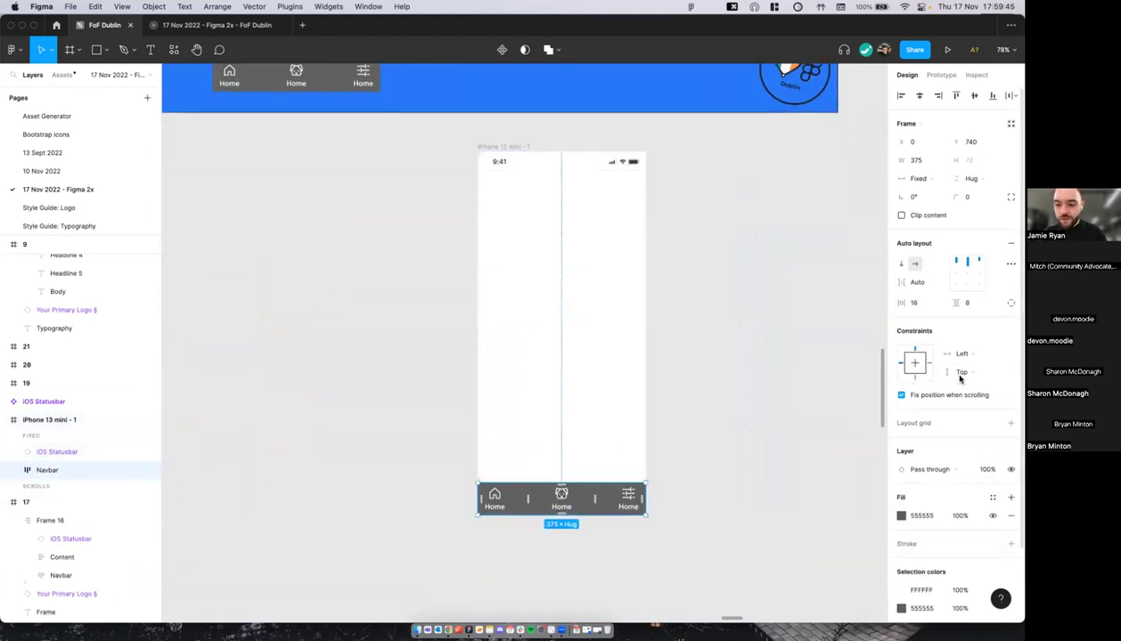
left_click(947, 372)
left_click(965, 386)
Step: Copy Frame 16's Content frame into the iPhone 13 mini - 1 frame and place it below the status bar at X 0, Y 44
scroll(765, 383, "down", 5)
left_click(762, 363)
double_click(499, 113)
scroll(497, 117, "up", 3)
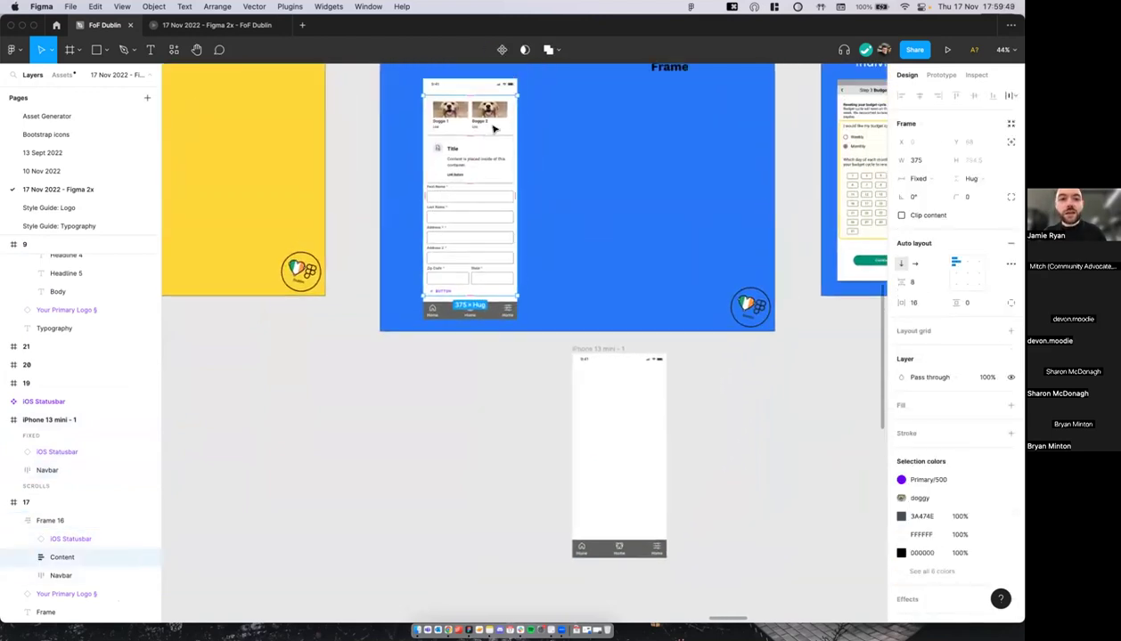
key("super+c")
left_click(581, 357)
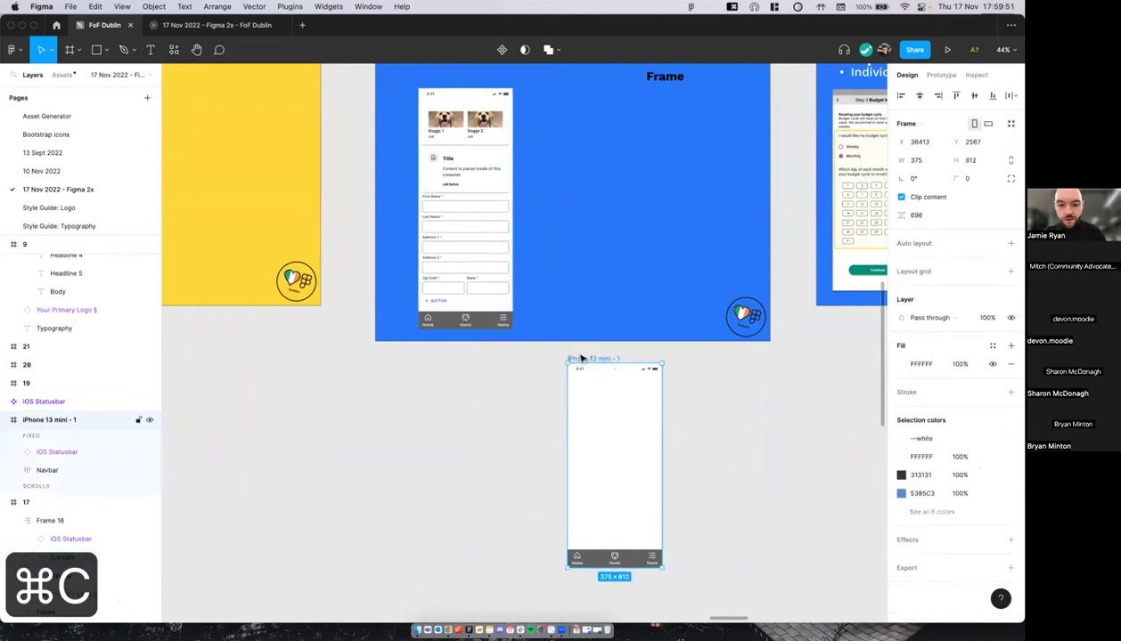
key("super+v")
scroll(596, 356, "up", 3)
left_click_drag(606, 381, 606, 371)
scroll(605, 374, "down", 2)
Step: Move Frame 16 out of the slide onto the canvas below, at X 35820, Y 2531
left_click(543, 229)
scroll(627, 209, "up", 3)
scroll(472, 210, "down", 4)
left_click_drag(438, 177, 482, 436)
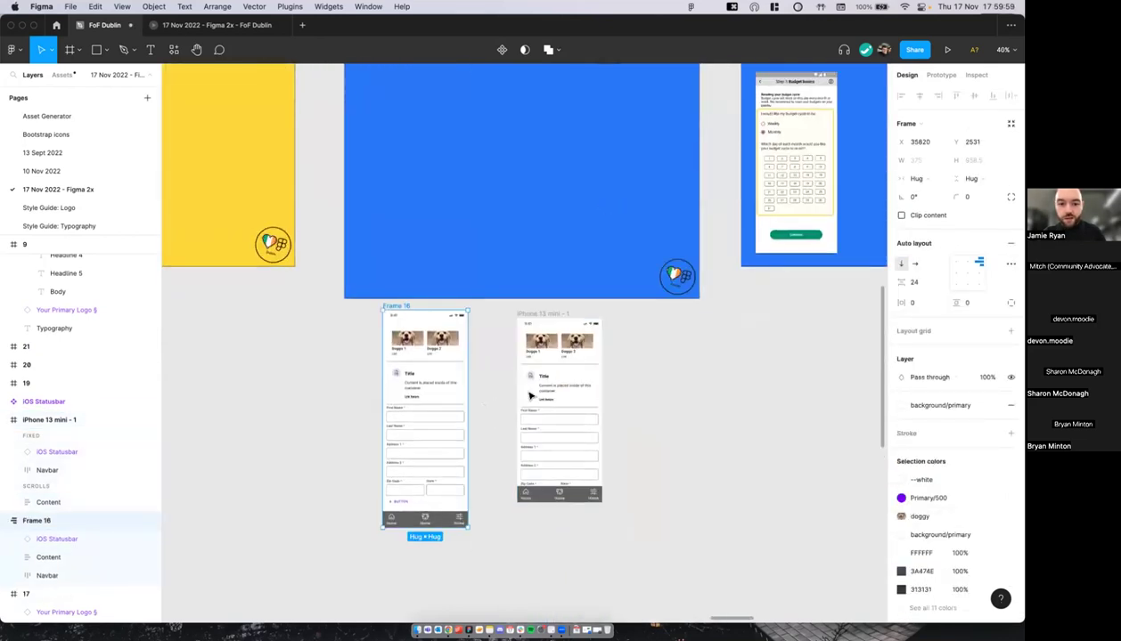
Step: Preview Frame 16 and the iPhone 13 mini - 1 frame as prototypes to compare their screen behaviour
scroll(415, 202, "up", 5)
key("super+alt+Return")
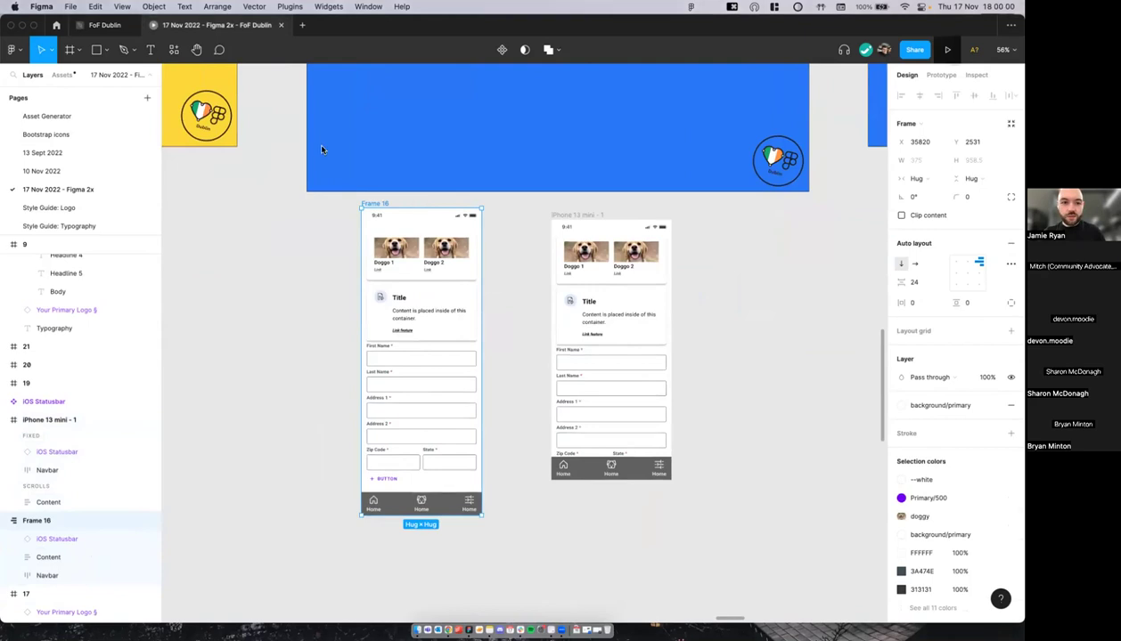
key("z")
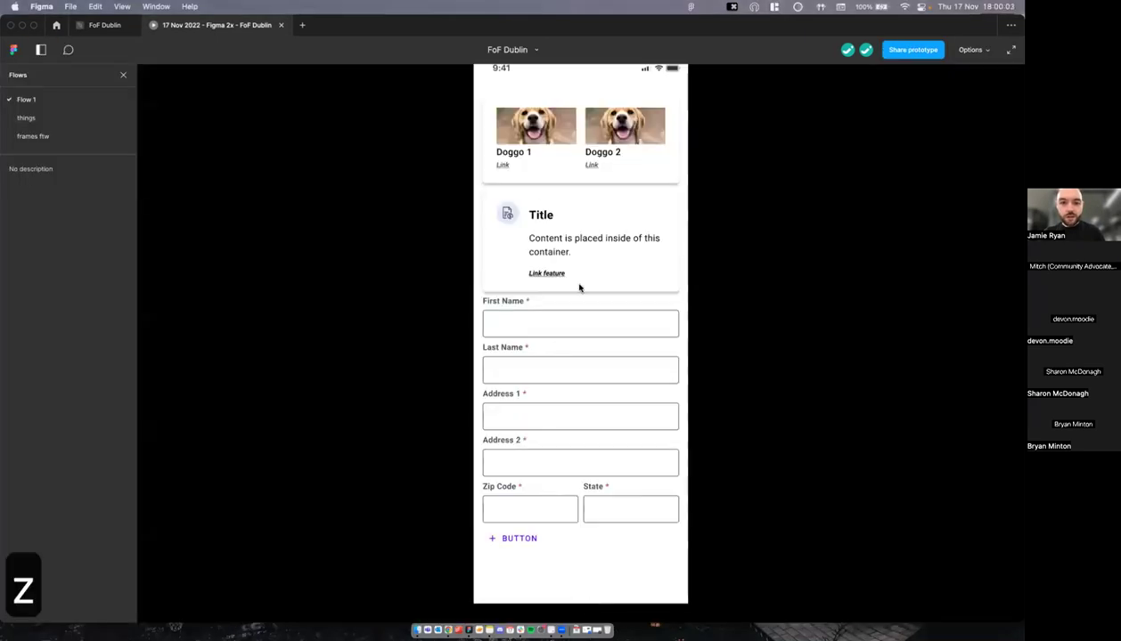
key("z")
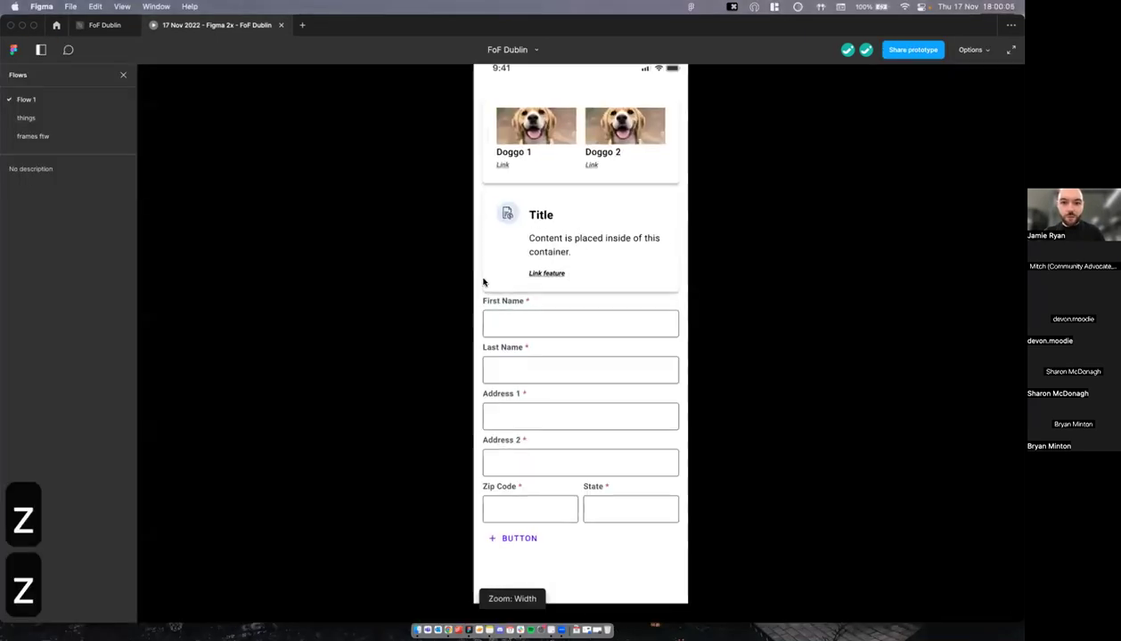
left_click(105, 25)
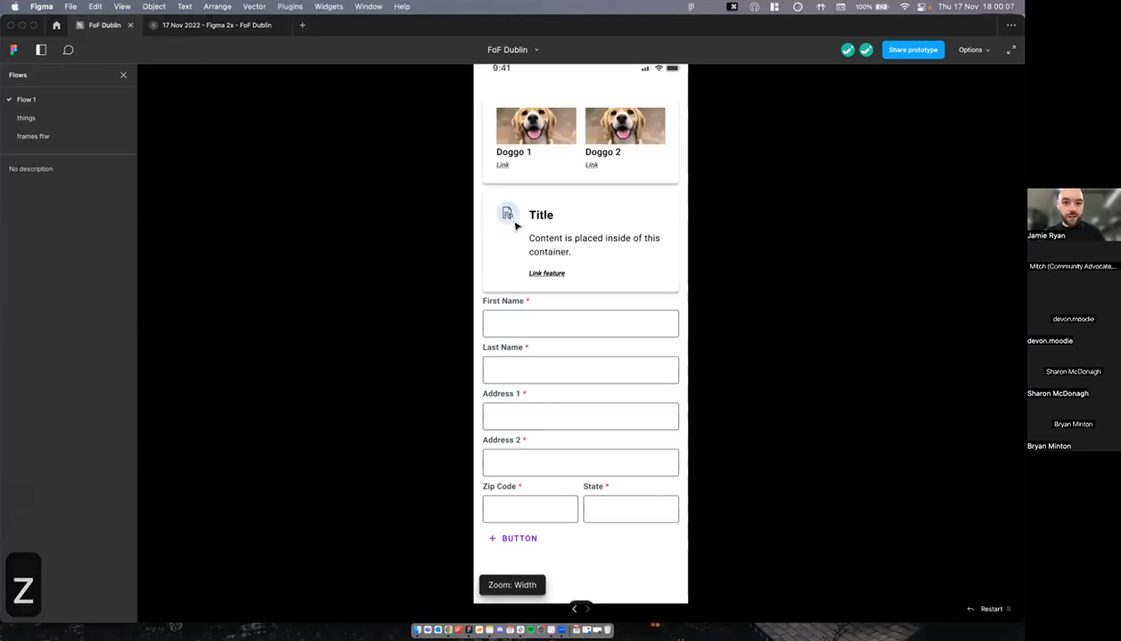
left_click(946, 50)
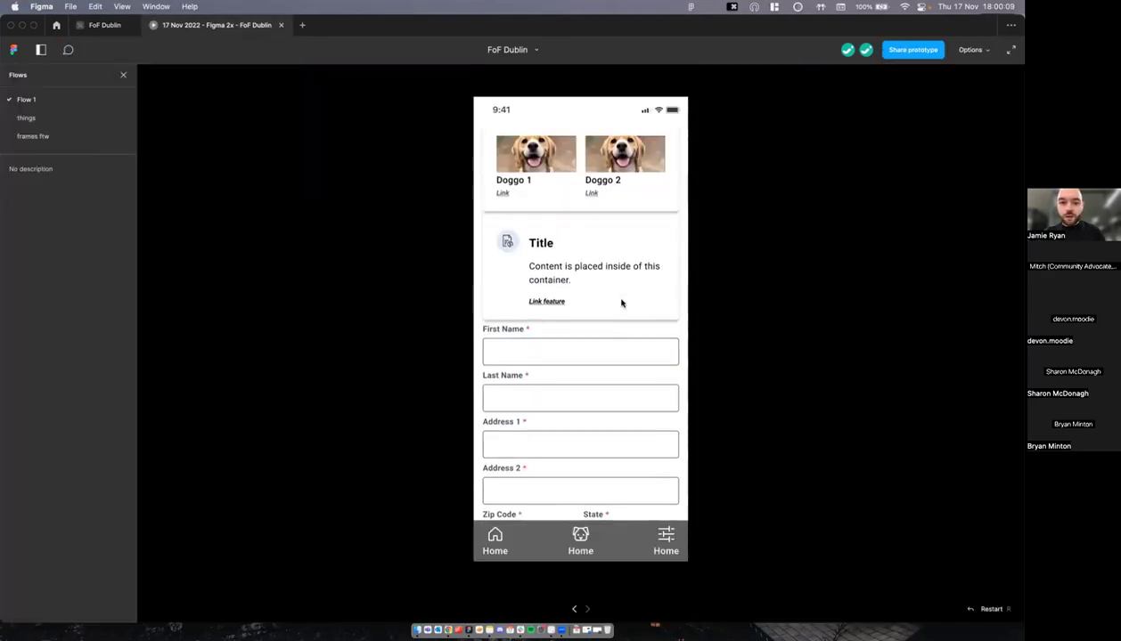
left_click(104, 25)
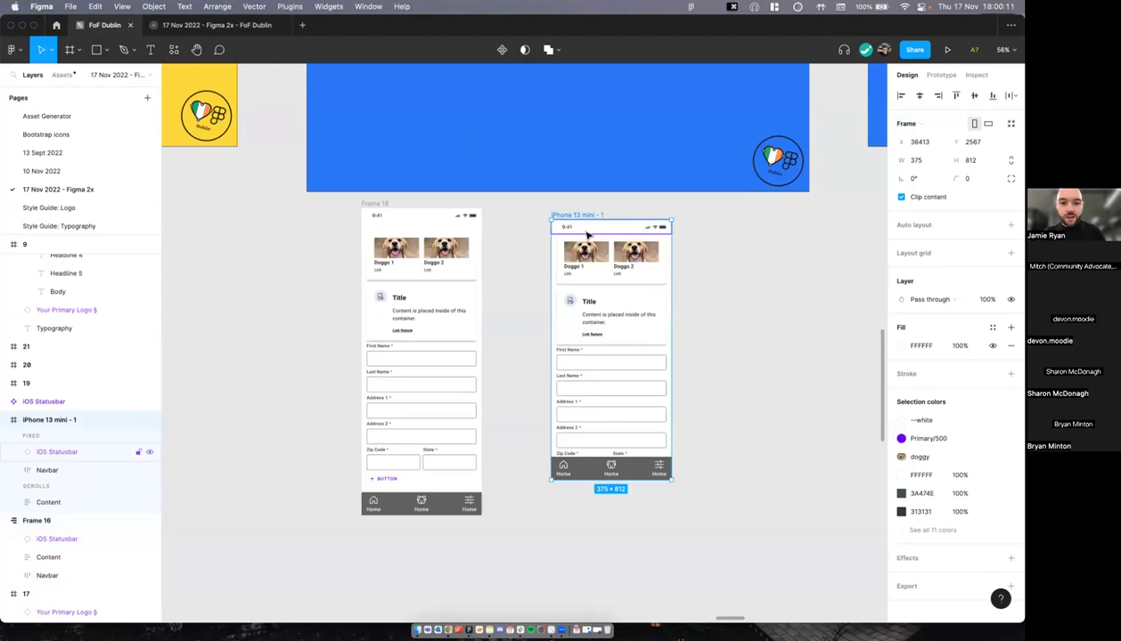
Step: Set the overflow of the iPhone 13 mini - 1 frame's Content to Vertical scrolling and check the prototype
double_click(587, 263)
key("shift+Return")
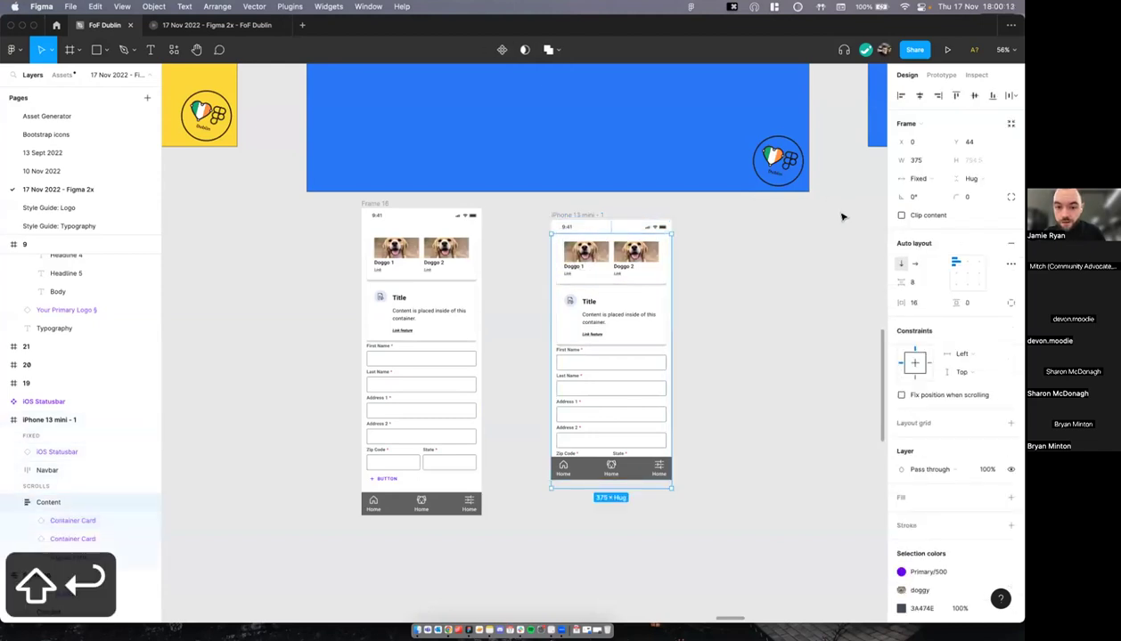
left_click(941, 75)
left_click(926, 147)
left_click(936, 170)
left_click(178, 27)
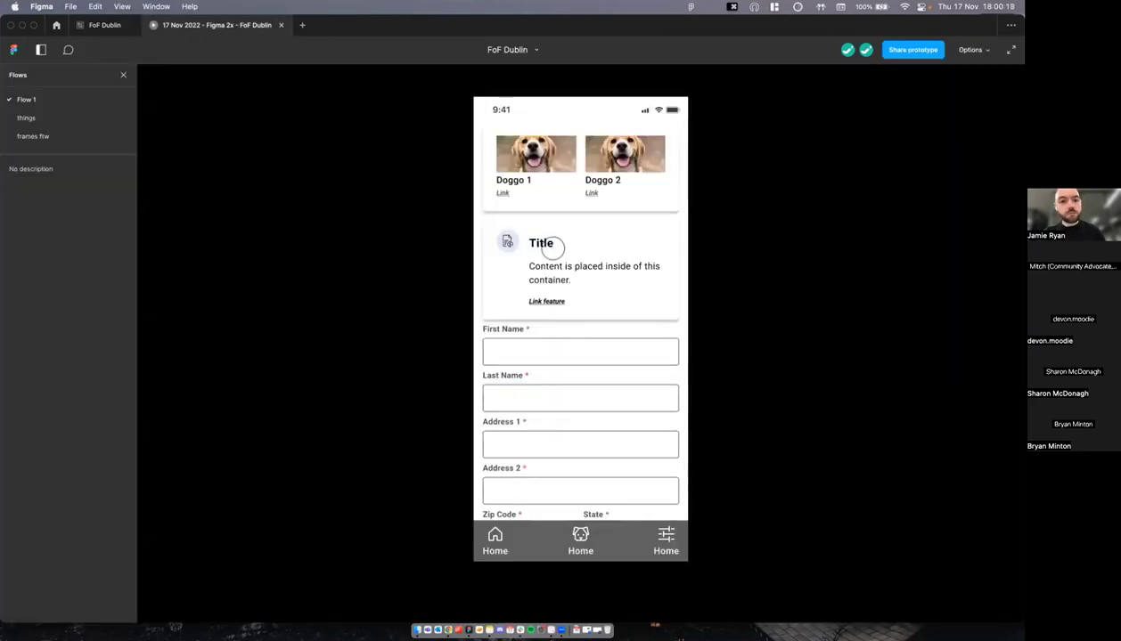
left_click(73, 25)
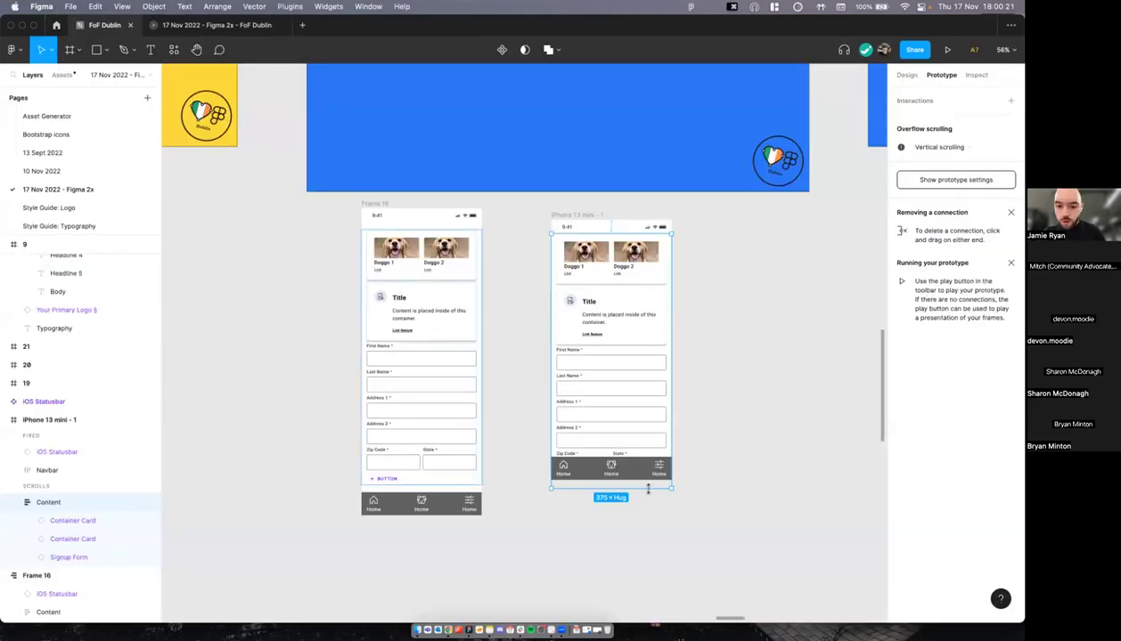
Step: Shorten the Content frame to end near the Navbar's top edge and test scrolling in the iPhone 13 mini - 1 prototype
left_click_drag(648, 488, 648, 460)
left_click(581, 214)
left_click(947, 49)
scroll(599, 319, "down", 4)
scroll(599, 319, "up", 2)
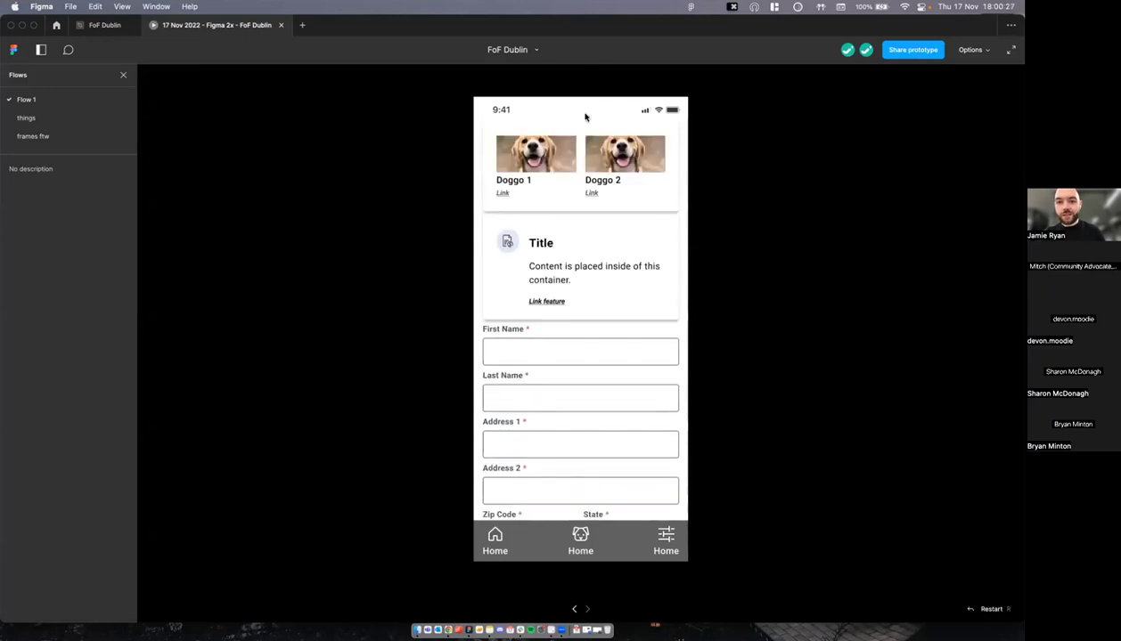
left_click(103, 25)
Step: Move Frame 16 and the iPhone 13 mini - 1 frame back onto the blue slide, placing Frame 16 at X 171, Y 209
scroll(521, 281, "up", 5)
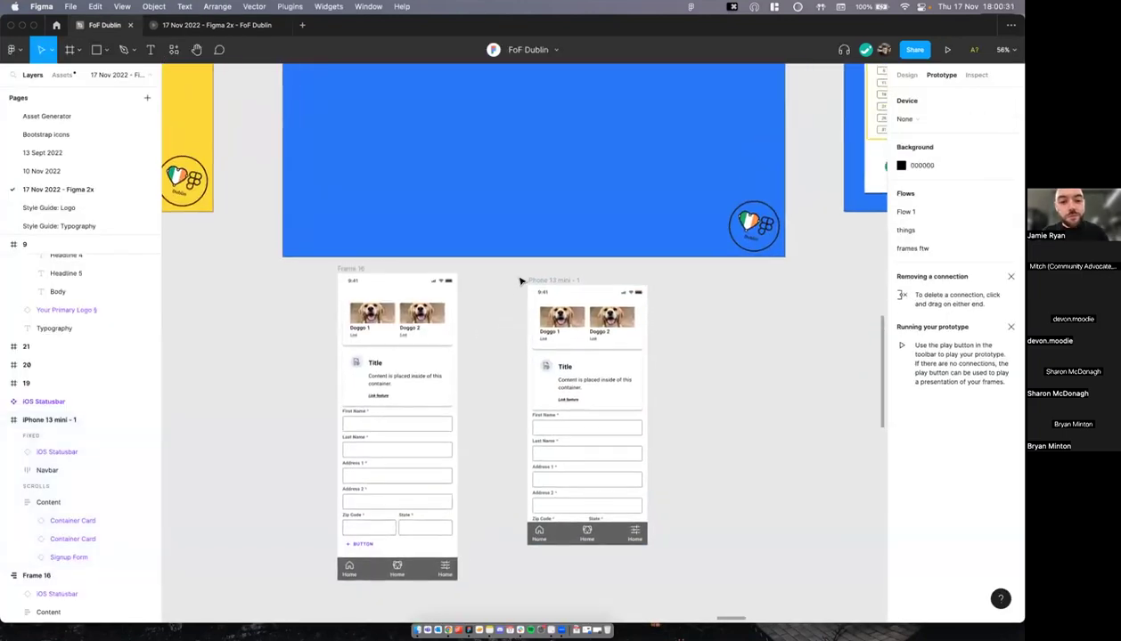
left_click(355, 373)
left_click(558, 382, "shift")
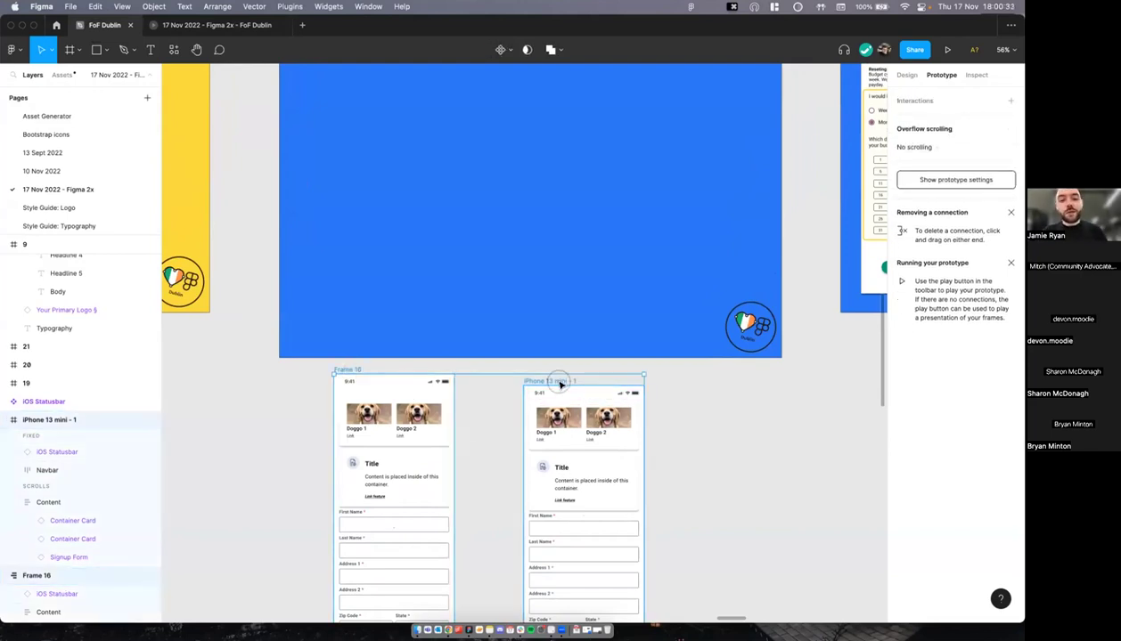
scroll(561, 383, "down", 3)
left_click_drag(558, 431, 557, 179)
left_click(685, 165)
scroll(547, 229, "up", 1)
scroll(547, 230, "up", 3)
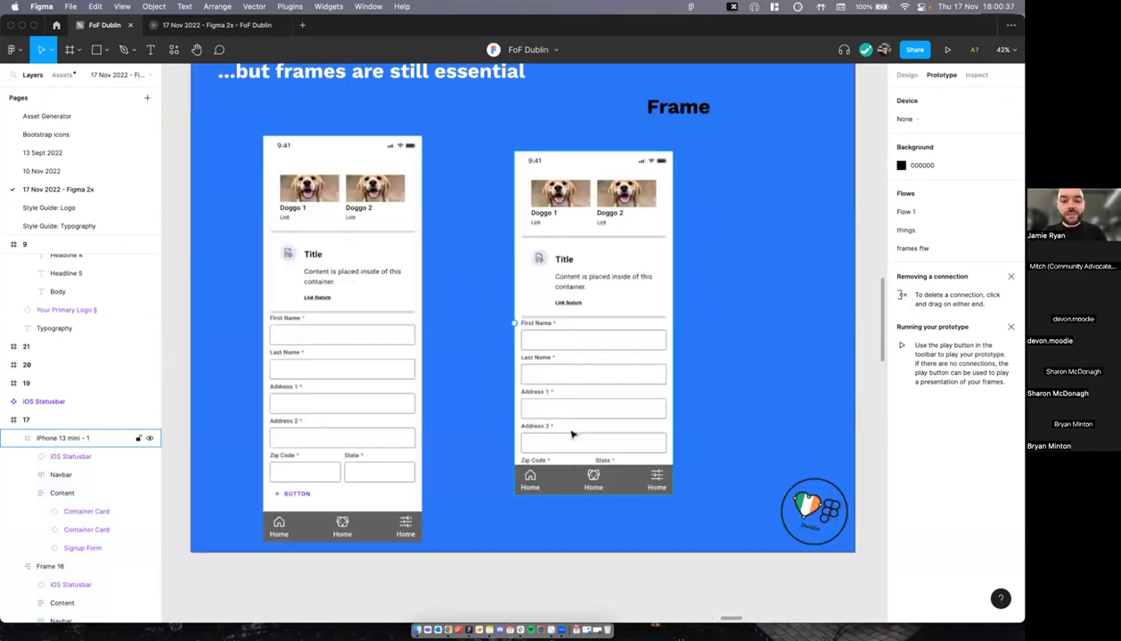
left_click_drag(347, 286, 413, 271)
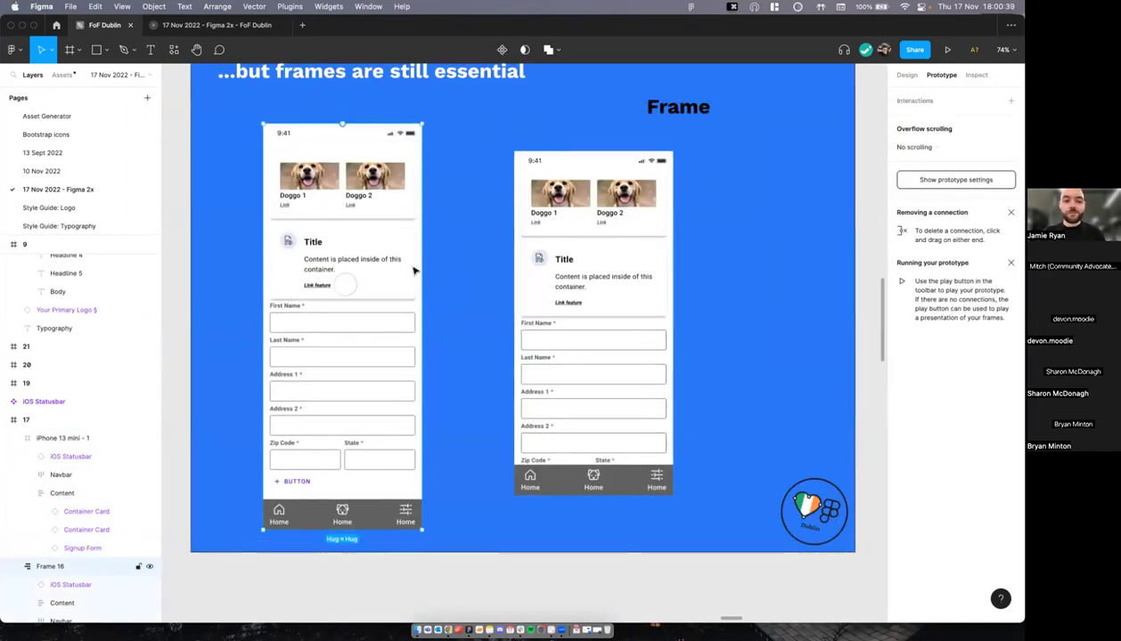
left_click(900, 75)
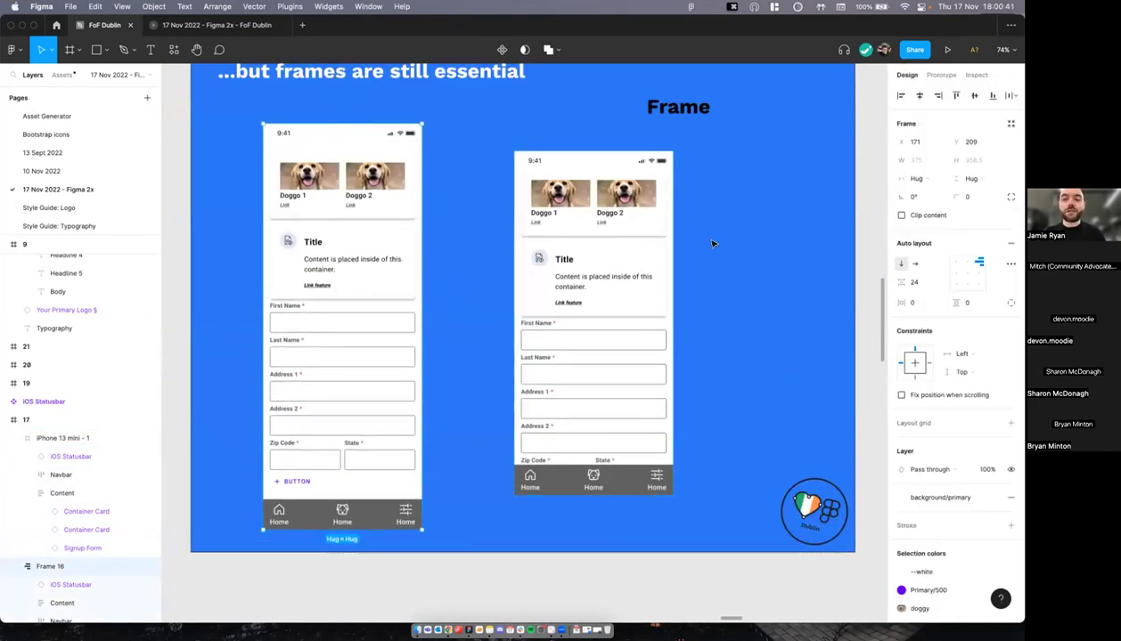
Step: Move the Frame heading so it sits centred above the iPhone 13 mini - 1 frame
left_click(716, 239)
scroll(721, 228, "down", 1)
left_click_drag(681, 114, 604, 125)
scroll(614, 130, "down", 1)
scroll(617, 131, "left", 1)
left_click(696, 130)
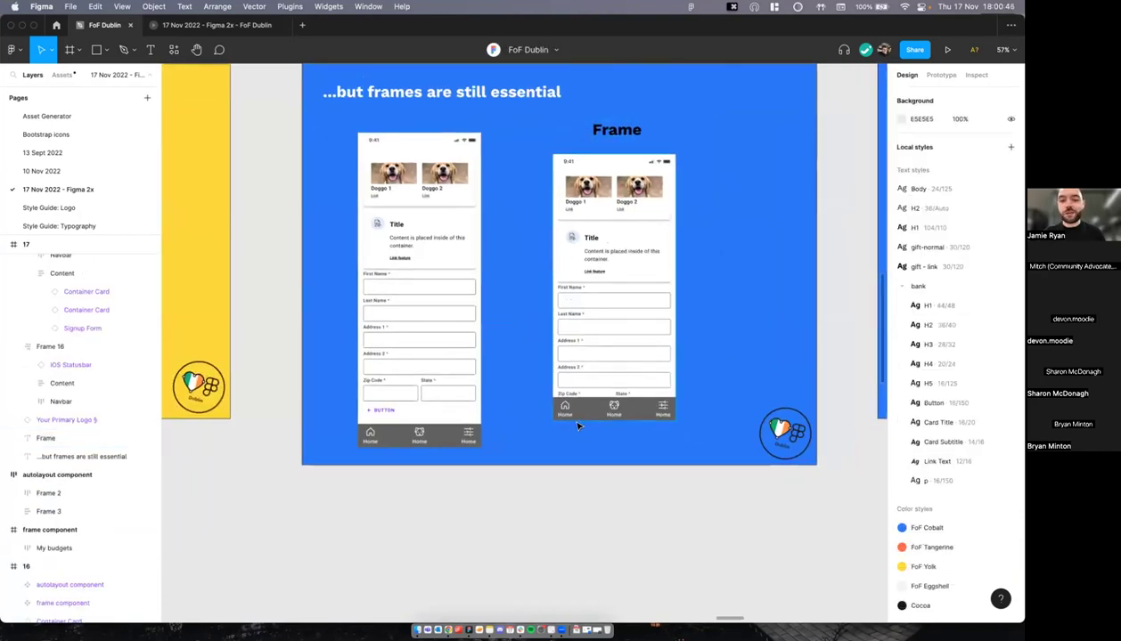
Step: Compare the auto layout Container Card in Frame 16 with the properties of the fixed-size iPhone 13 mini - 1 frame
scroll(751, 342, "up", 5)
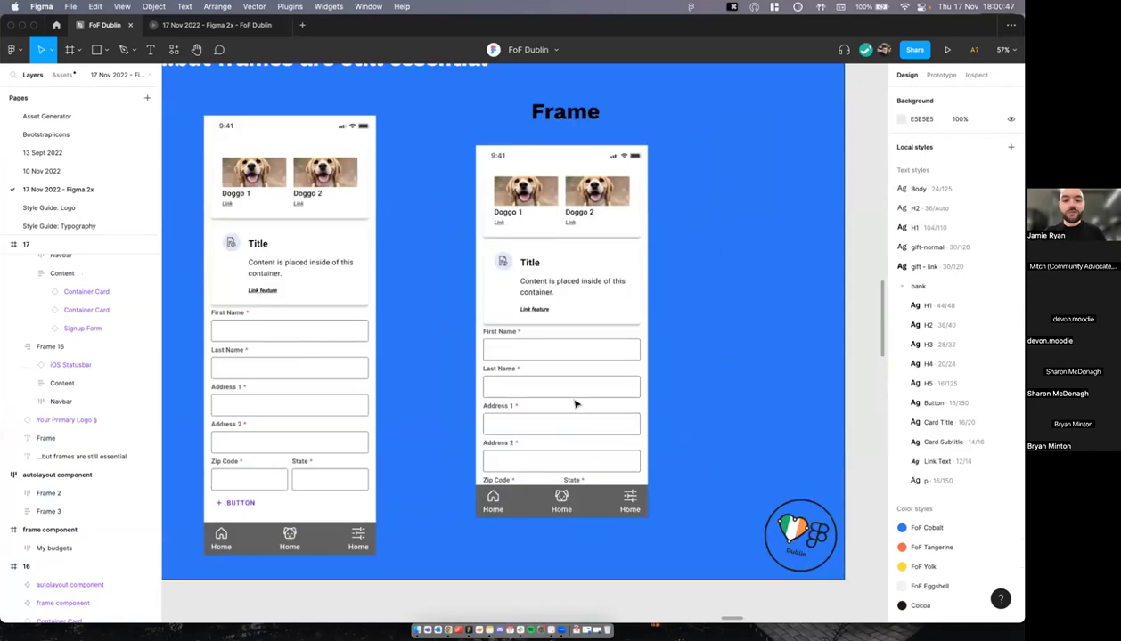
scroll(574, 404, "down", 3)
scroll(563, 391, "up", 4)
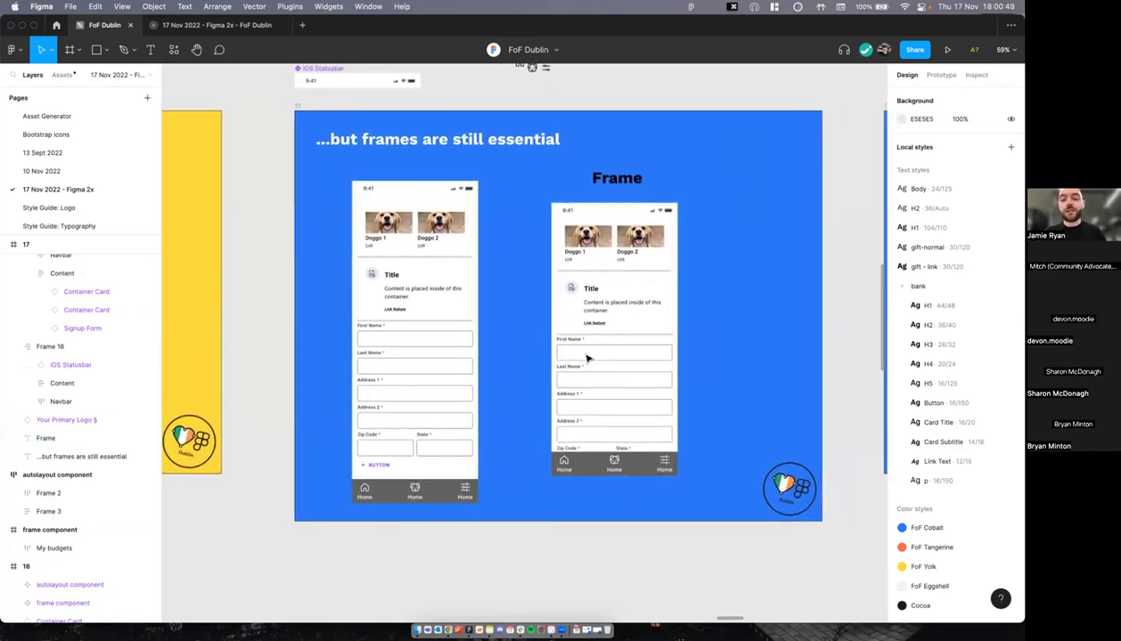
scroll(593, 357, "down", 2)
scroll(602, 212, "right", 2)
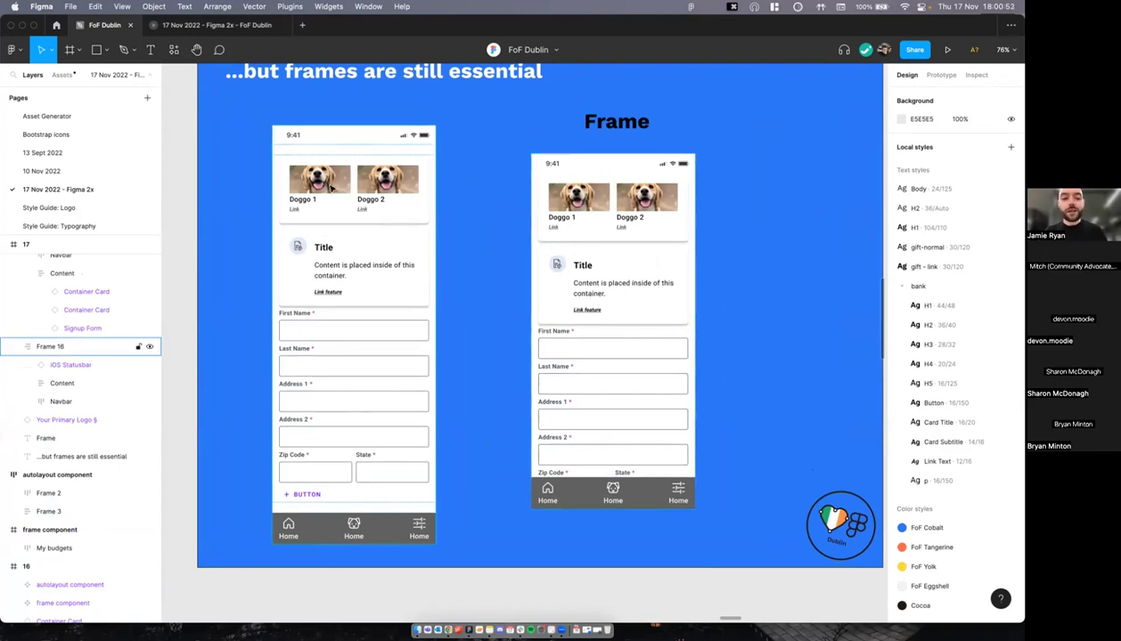
left_click(330, 279)
scroll(329, 259, "up", 2)
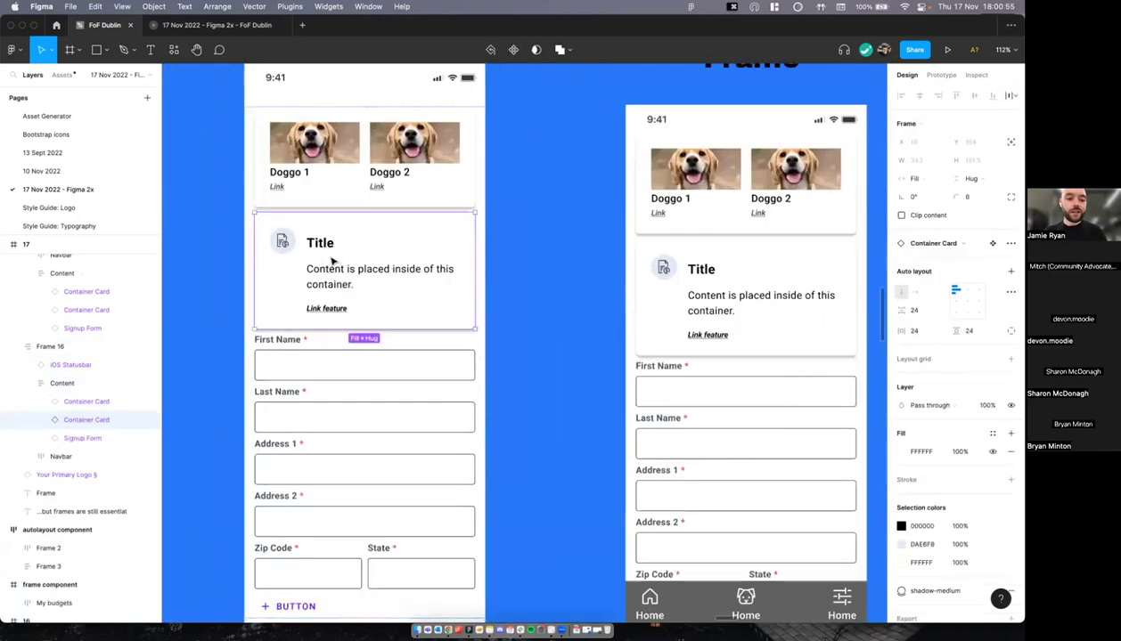
double_click(331, 259)
key("Down")
key("Up")
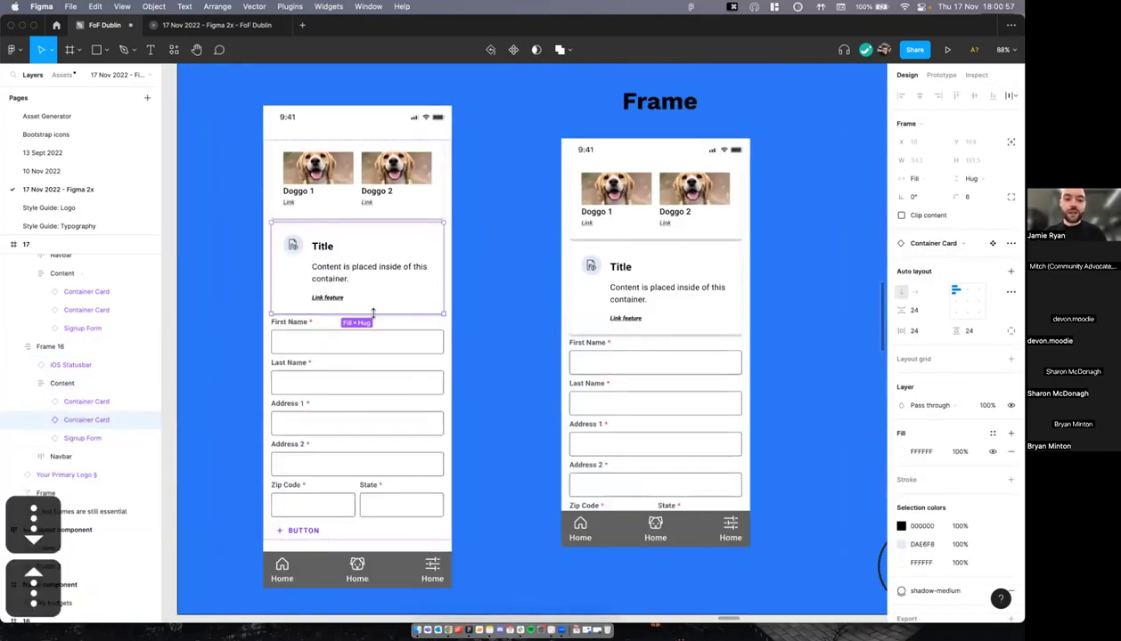
left_click(514, 276)
scroll(645, 145, "left", 1)
left_click(646, 146)
scroll(646, 146, "right", 2)
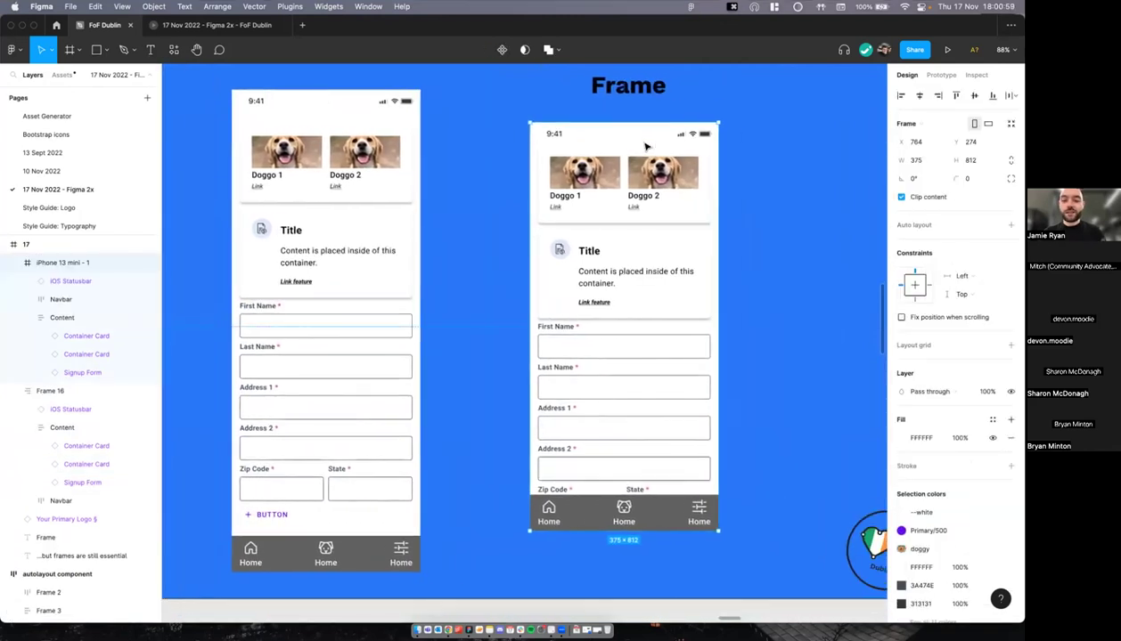
left_click(706, 176)
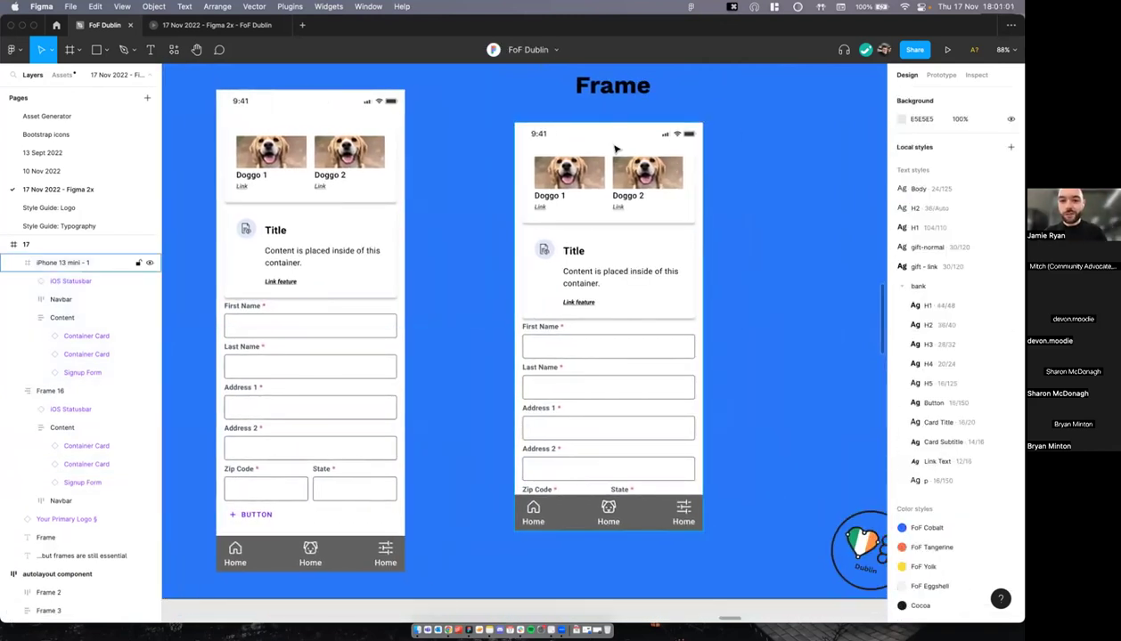
scroll(736, 173, "down", 5)
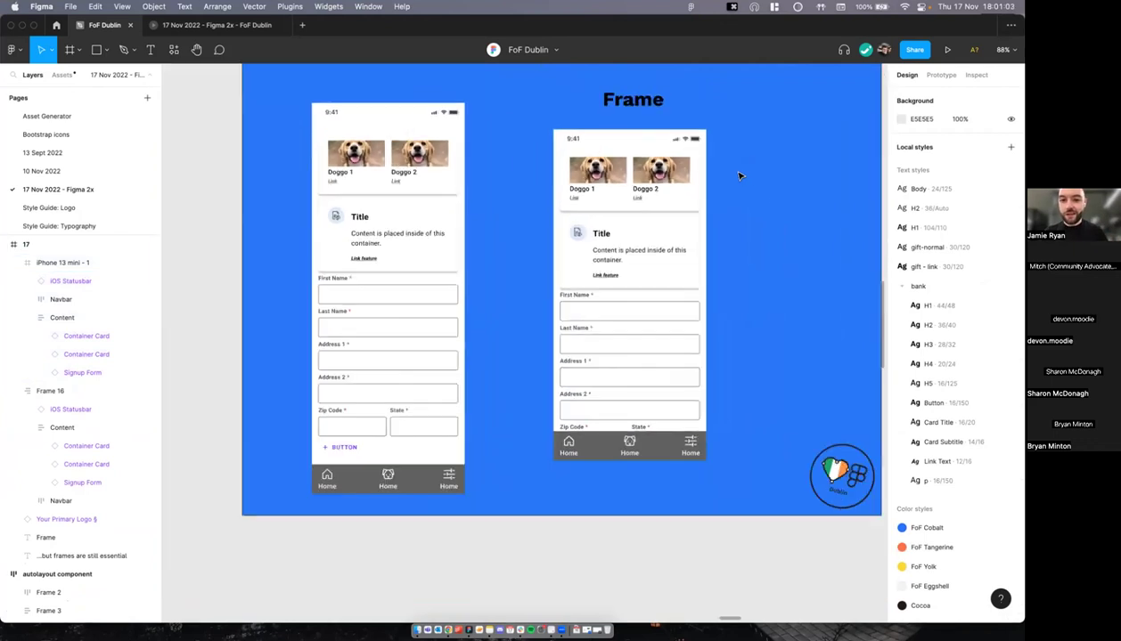
scroll(738, 176, "down", 3)
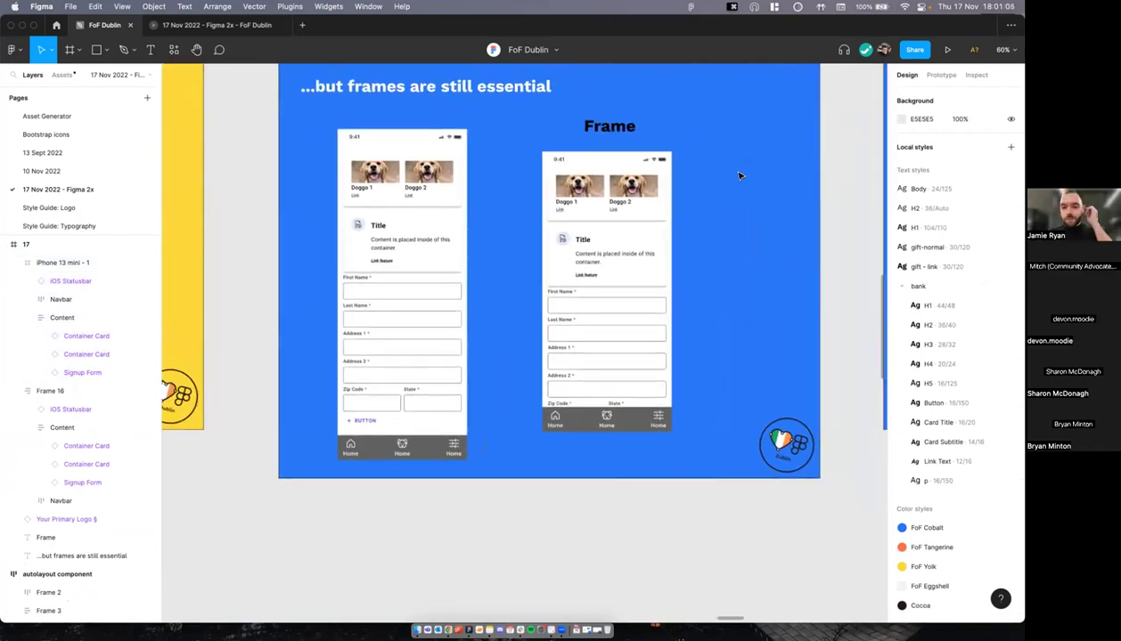
scroll(730, 192, "down", 2)
scroll(437, 216, "left", 10)
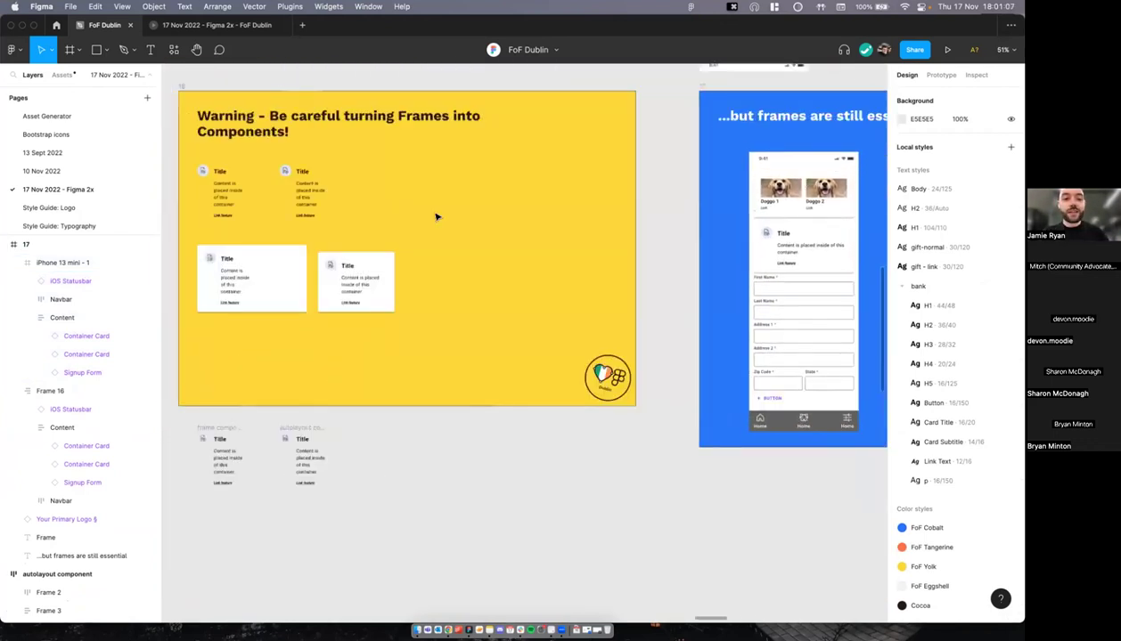
scroll(418, 315, "right", 10)
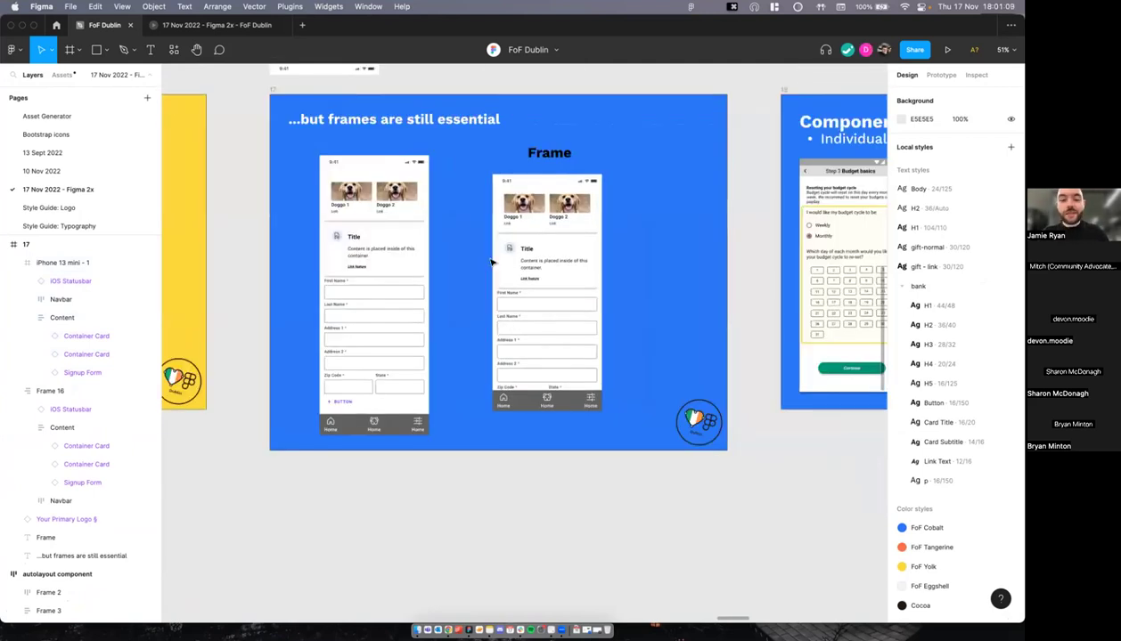
Step: Set the vertical constraint of the iPhone 13 mini - 1 frame to Bottom
scroll(626, 292, "up", 3)
left_click(638, 290)
scroll(643, 291, "down", 3)
scroll(641, 292, "up", 2)
scroll(642, 292, "down", 1)
scroll(598, 432, "up", 1)
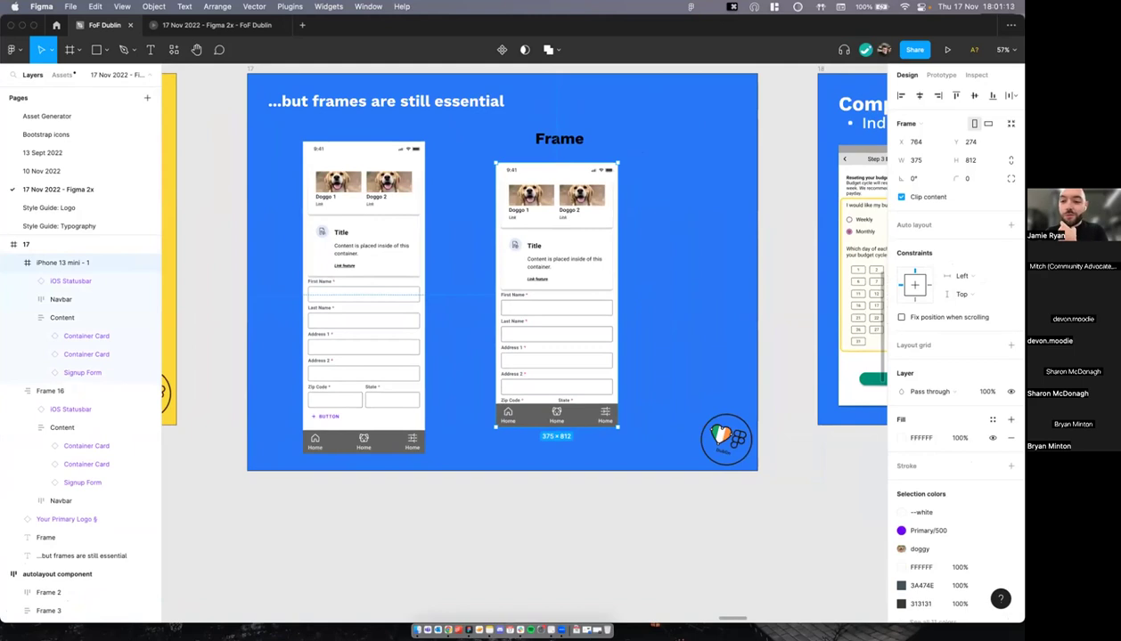
left_click(966, 294)
left_click(970, 307)
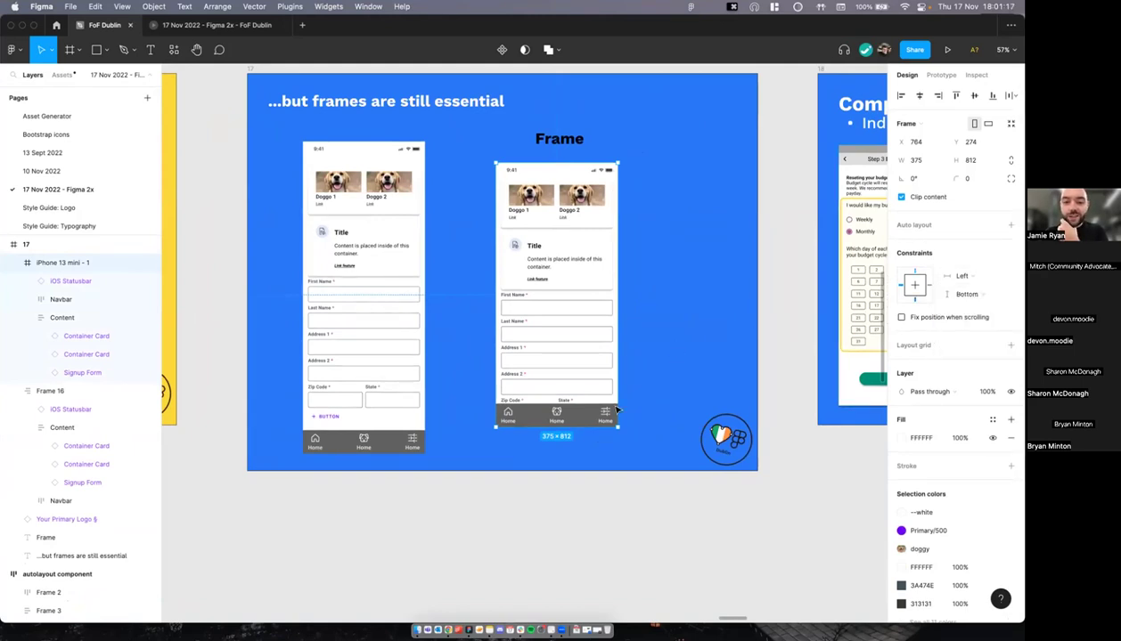
Step: Move the iPhone 13 mini - 1 frame to X 772, Y 247 under the Frame heading and select its Navbar
scroll(617, 409, "down", 2)
scroll(622, 402, "up", 1)
left_click_drag(619, 341, 622, 332)
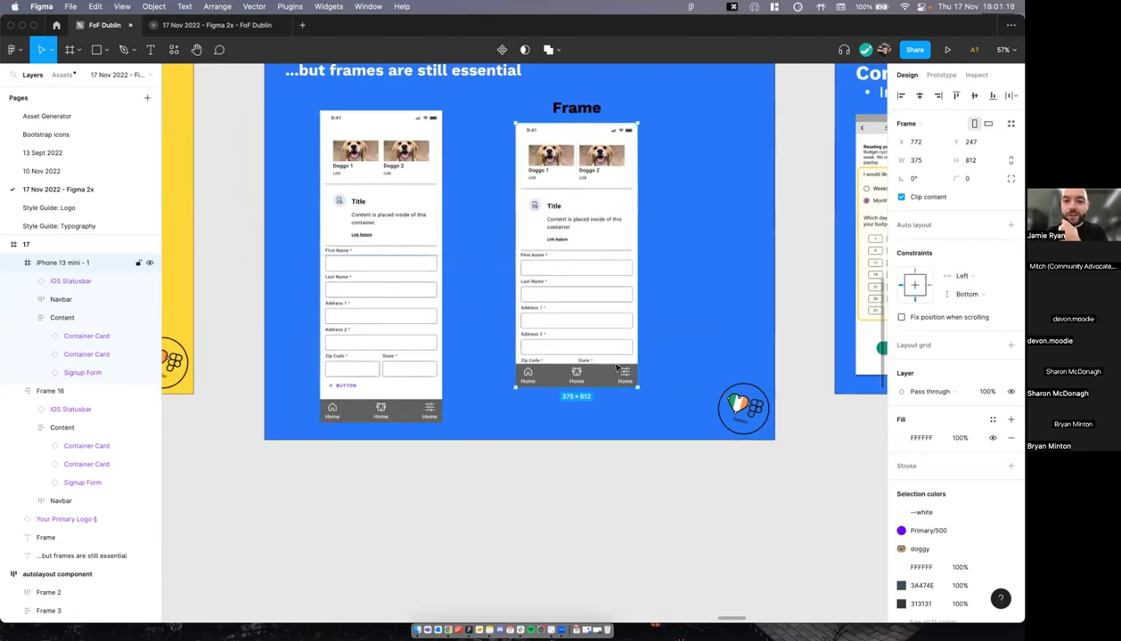
left_click(611, 383)
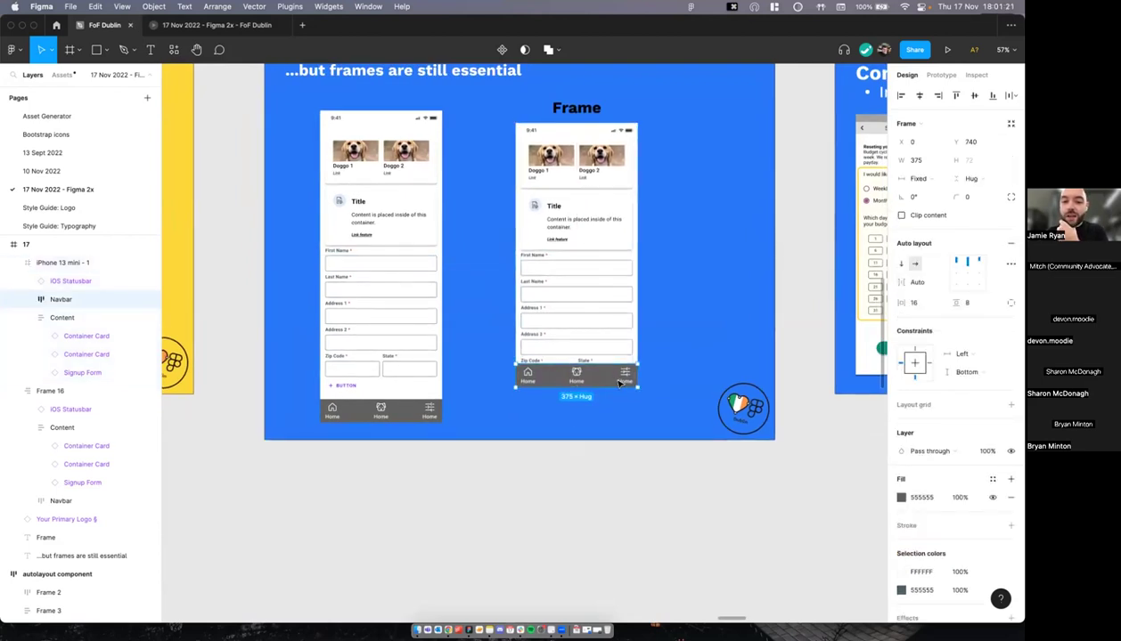
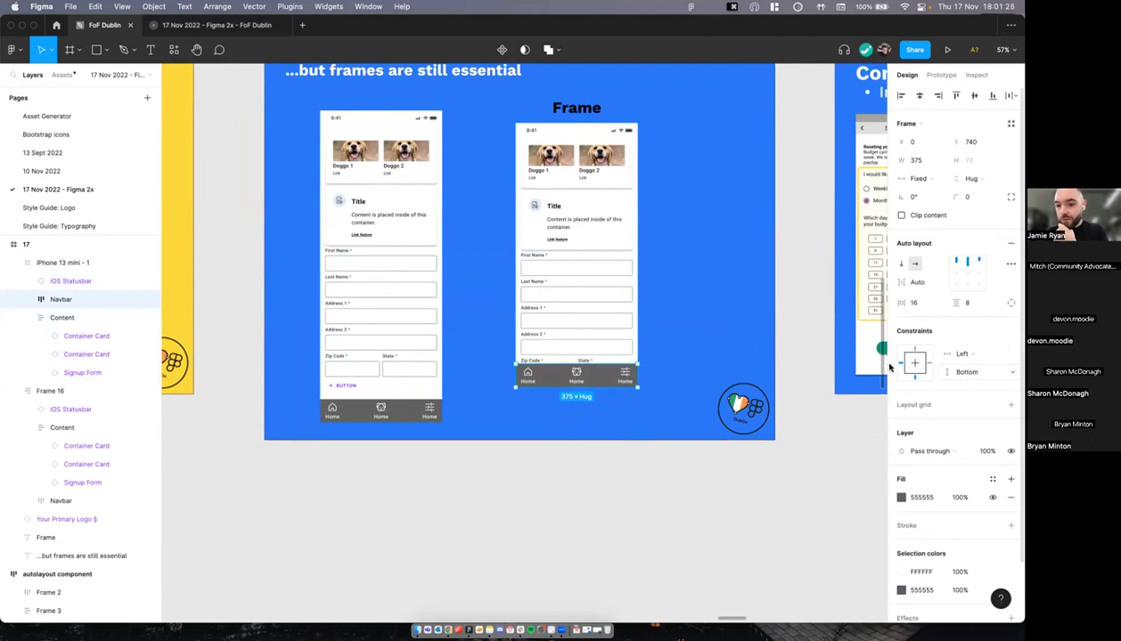
Step: Move the iPhone 13 mini - 1 frame off the blue slide onto the empty canvas below it and select its Navbar
left_click(718, 368)
left_click(578, 276)
left_click_drag(578, 274, 578, 586)
scroll(570, 530, "down", 4)
left_click_drag(540, 303, 541, 332)
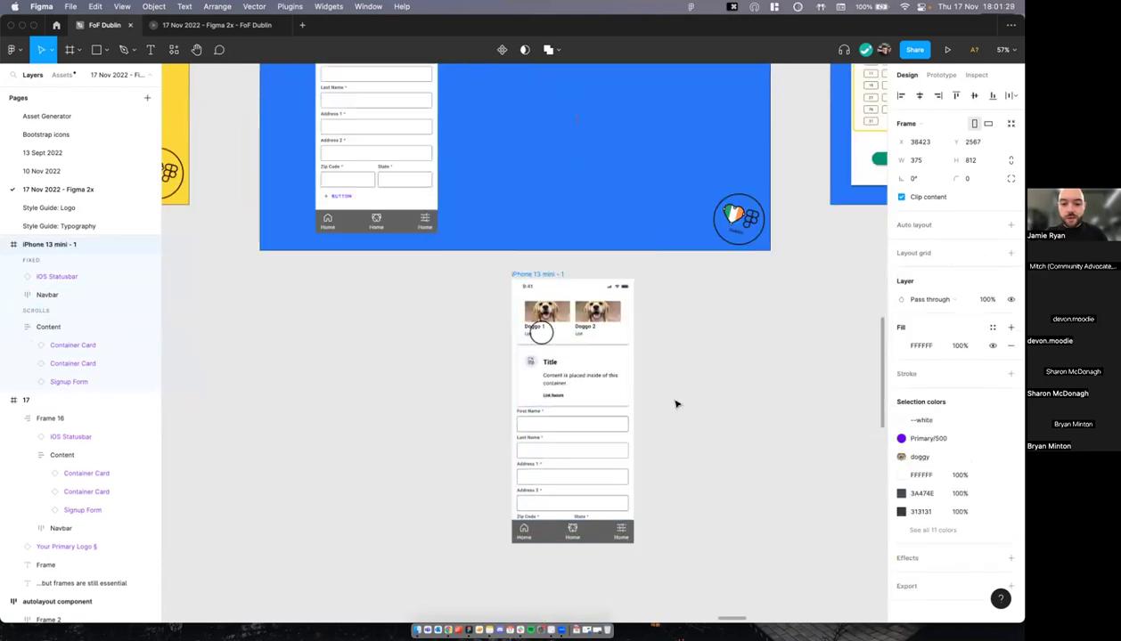
scroll(623, 448, "down", 3)
left_click(609, 448)
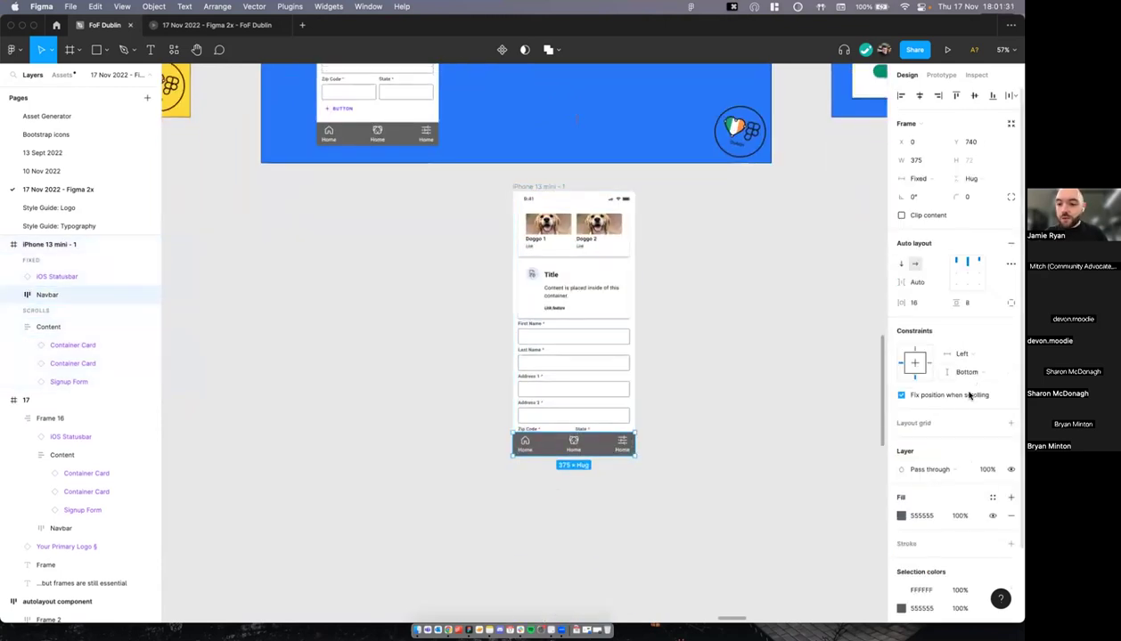
Step: Stretch the height of the iPhone 13 mini - 1 frame to about 1474 and keep the frame selected
left_click(550, 186)
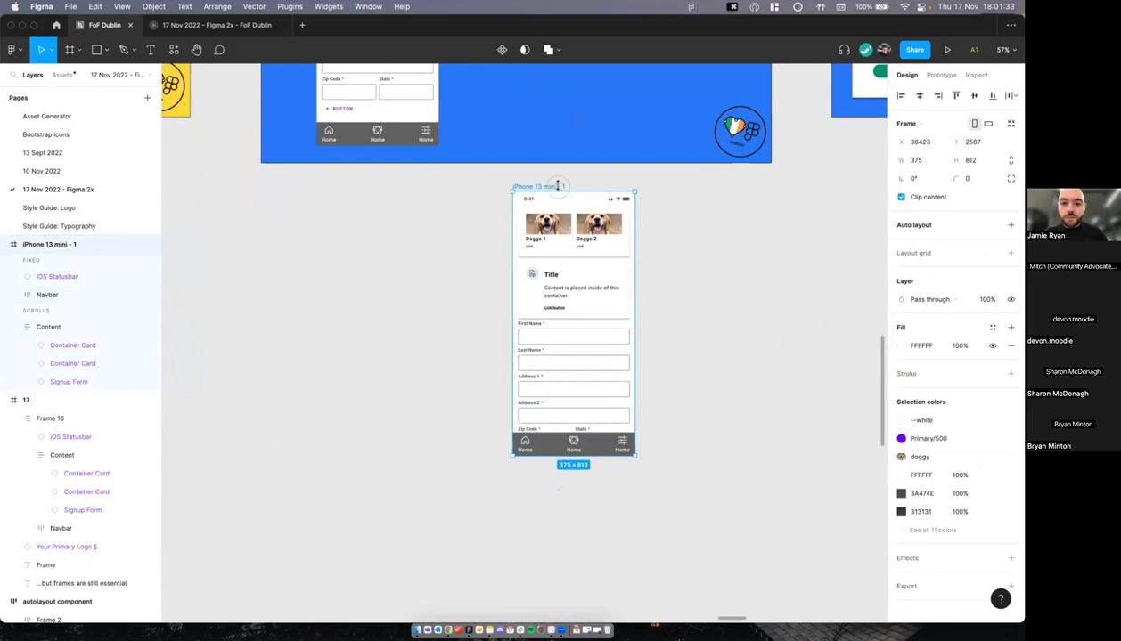
scroll(579, 267, "down", 3)
left_click_drag(586, 301, 593, 443)
left_click_drag(606, 517, 602, 463)
scroll(520, 294, "right", 1)
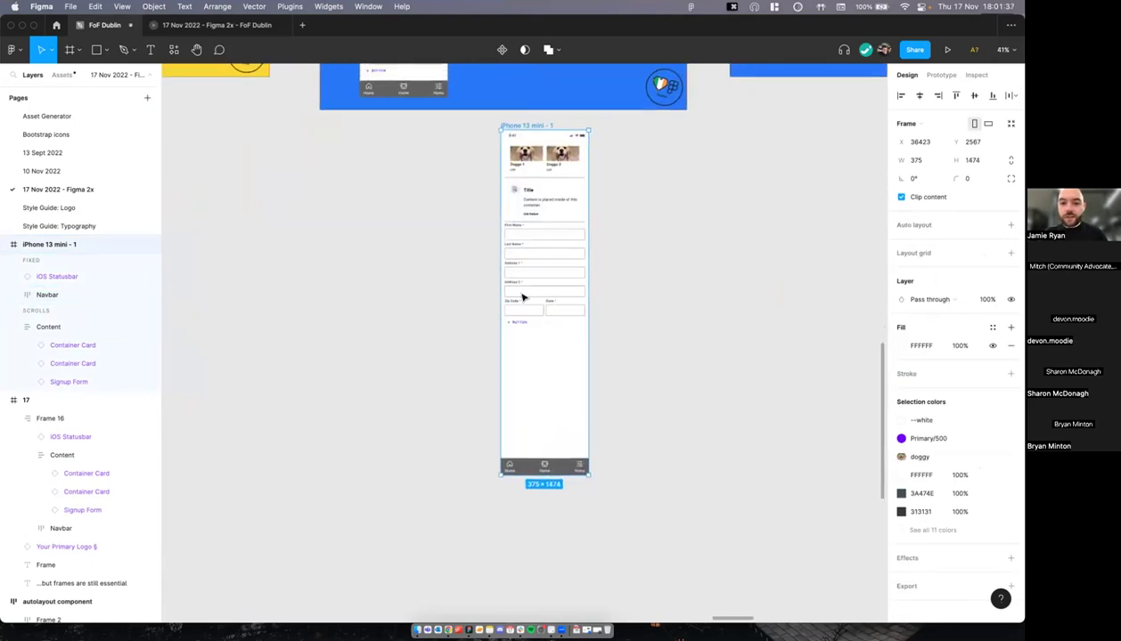
key("Escape")
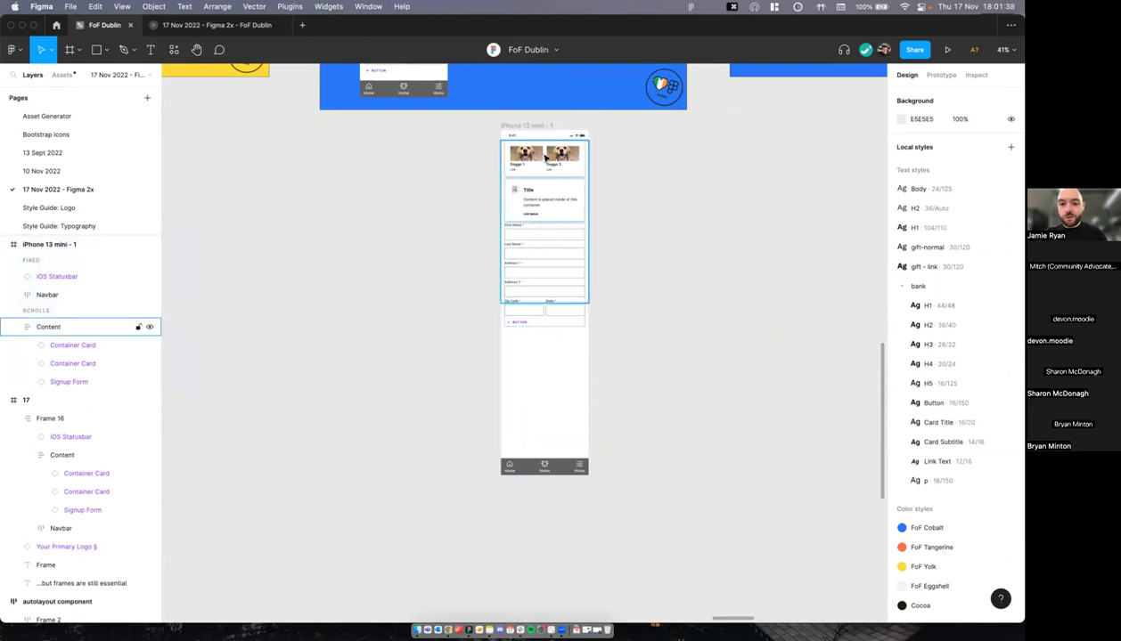
left_click(544, 131)
left_click(543, 124)
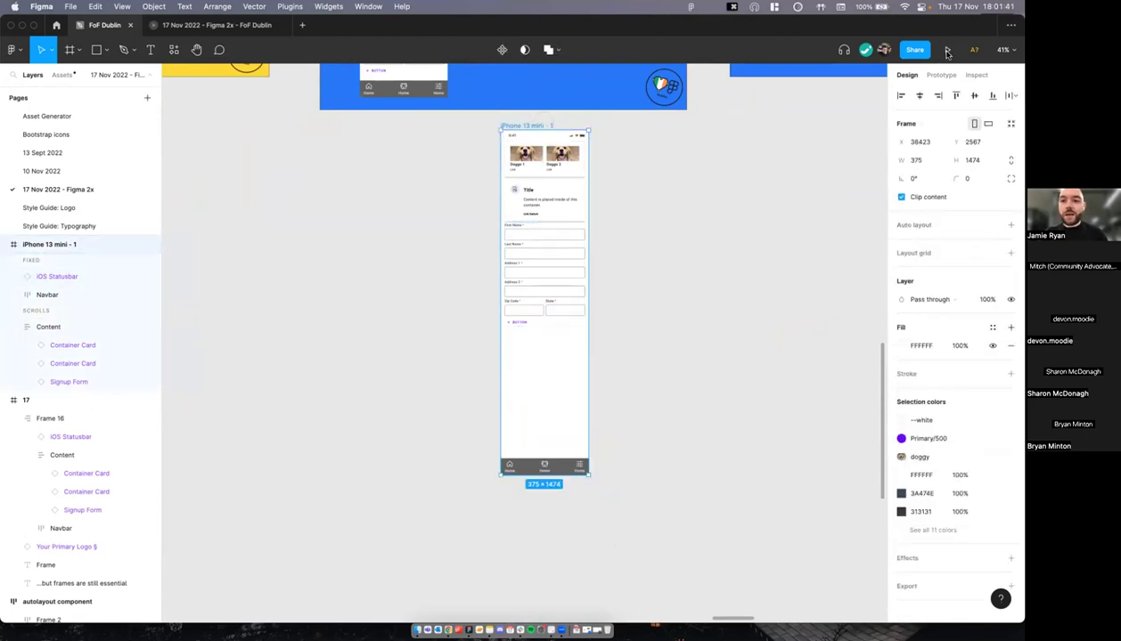
Step: Close the outdated prototype preview, present the stretched iPhone 13 mini - 1 frame afresh, scroll through its content and return to the design file
left_click(947, 51)
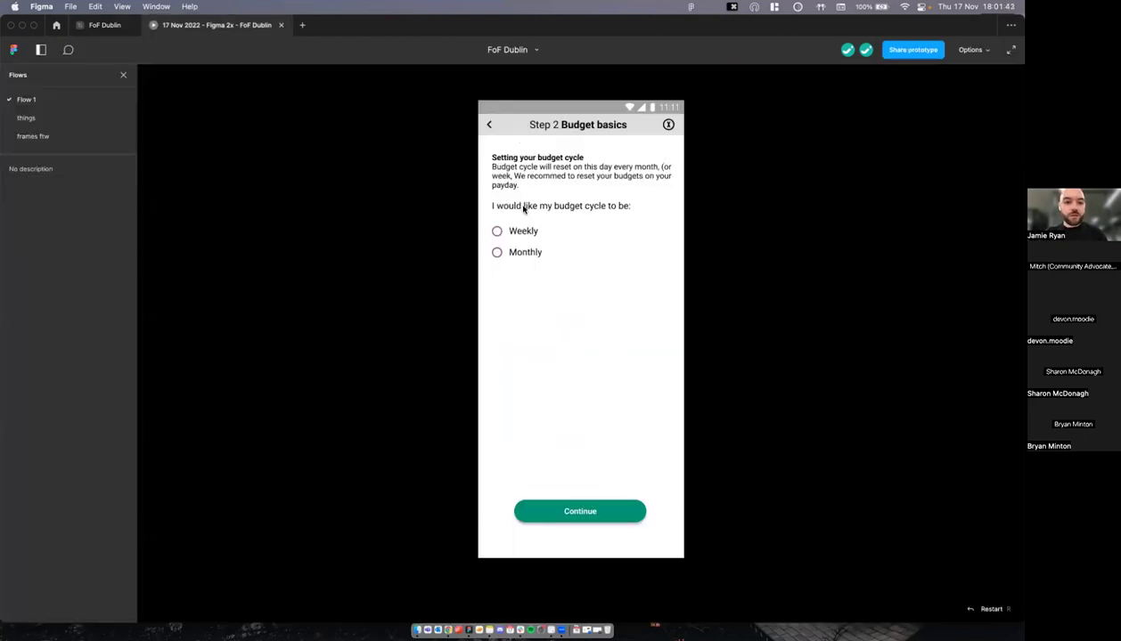
left_click(281, 26)
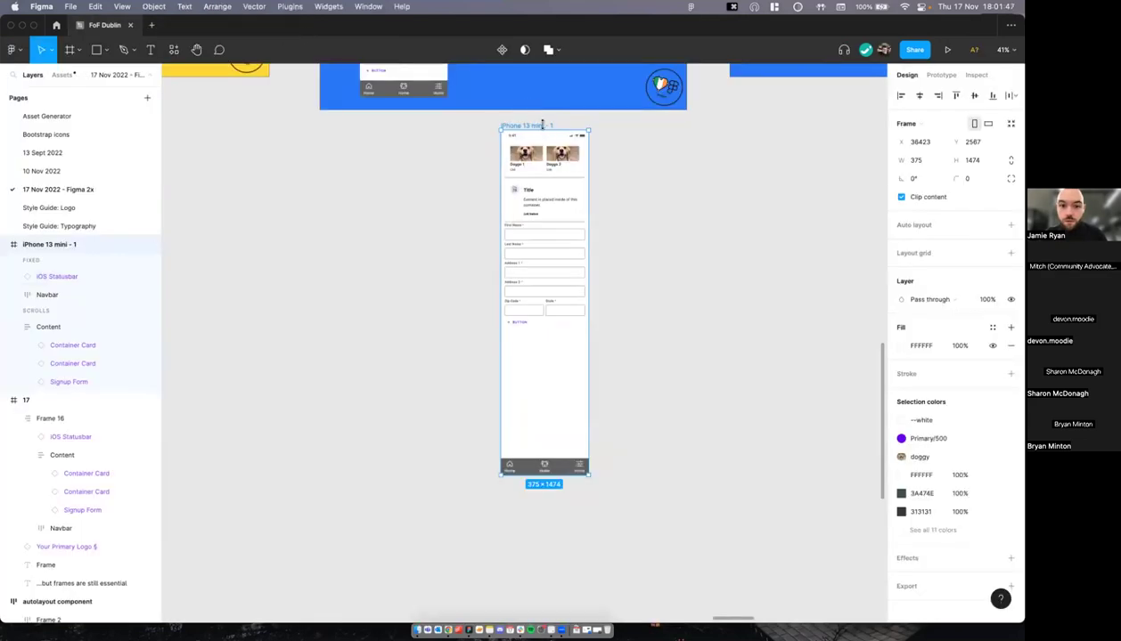
left_click(947, 49)
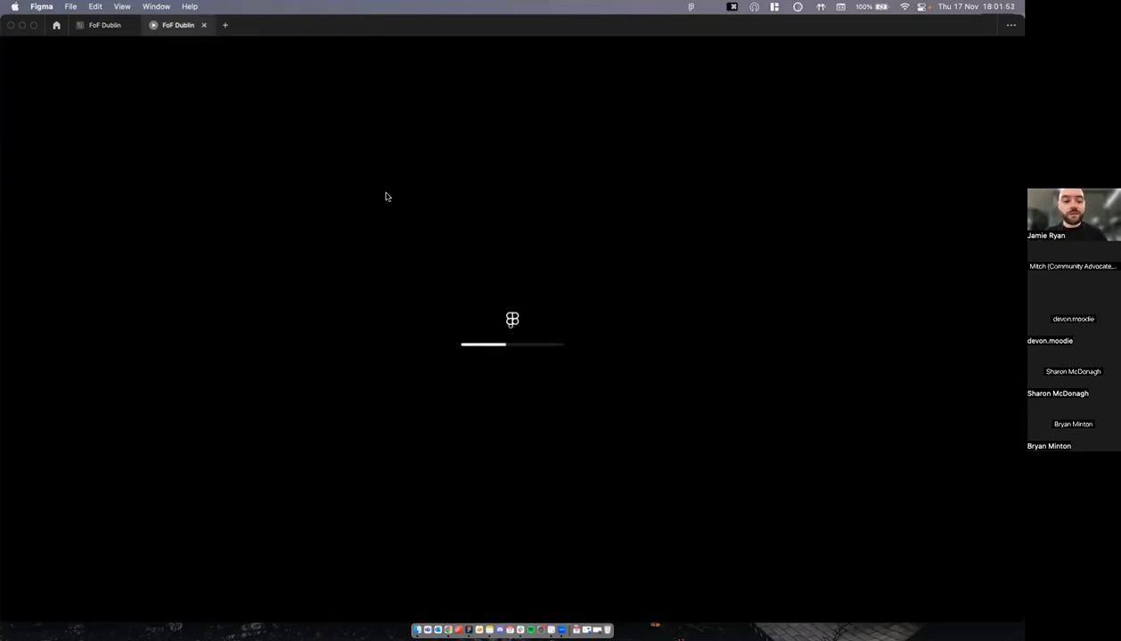
scroll(554, 272, "down", 2)
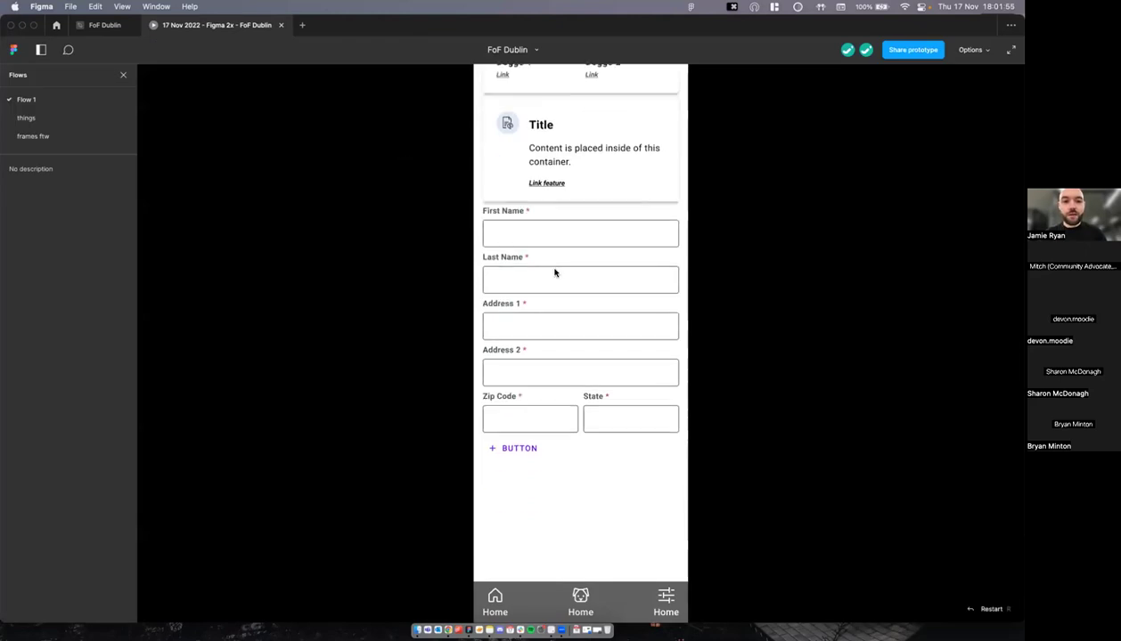
scroll(274, 79, "up", 2)
left_click(104, 25)
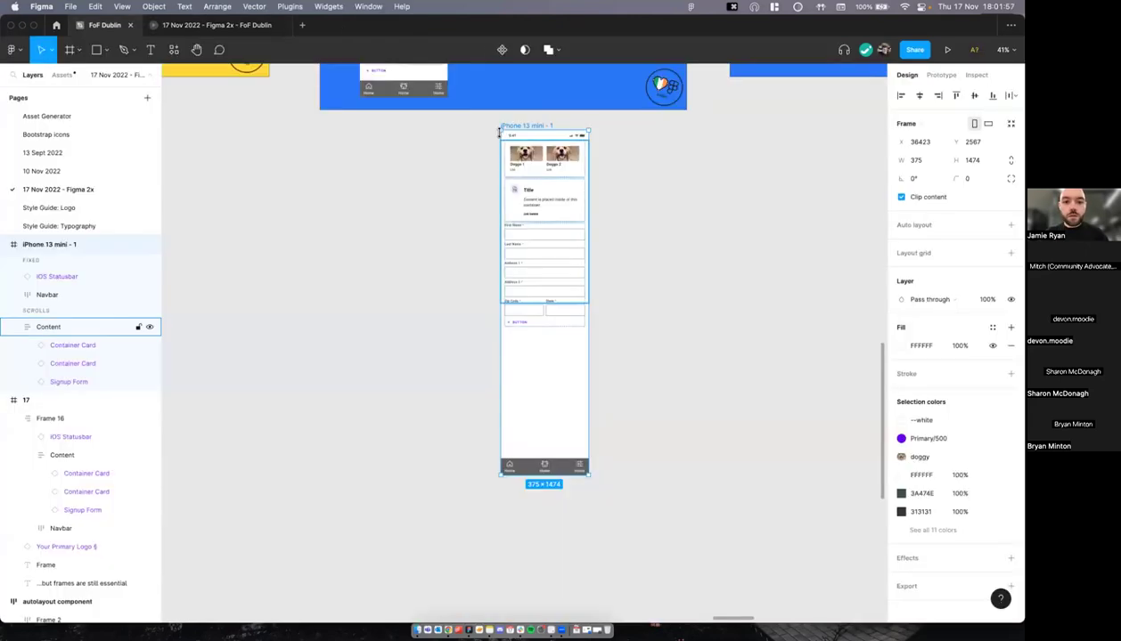
Step: Set the iPhone 13 mini - 1 frame's height to 812, stretch it back out to about 1285 and deselect it
type("812")
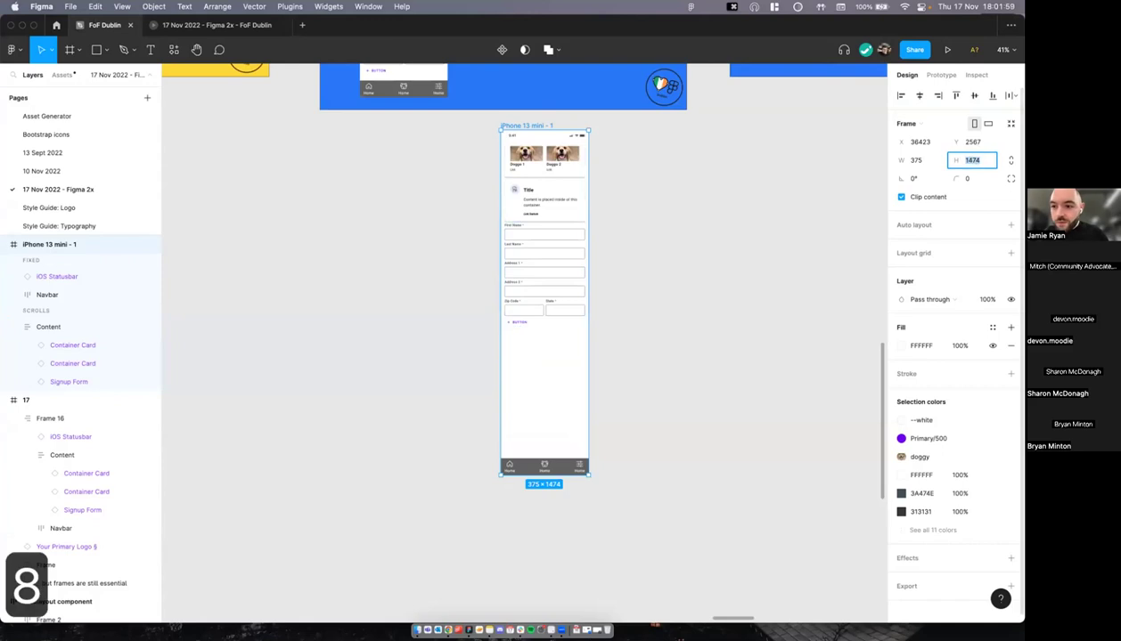
key("Return")
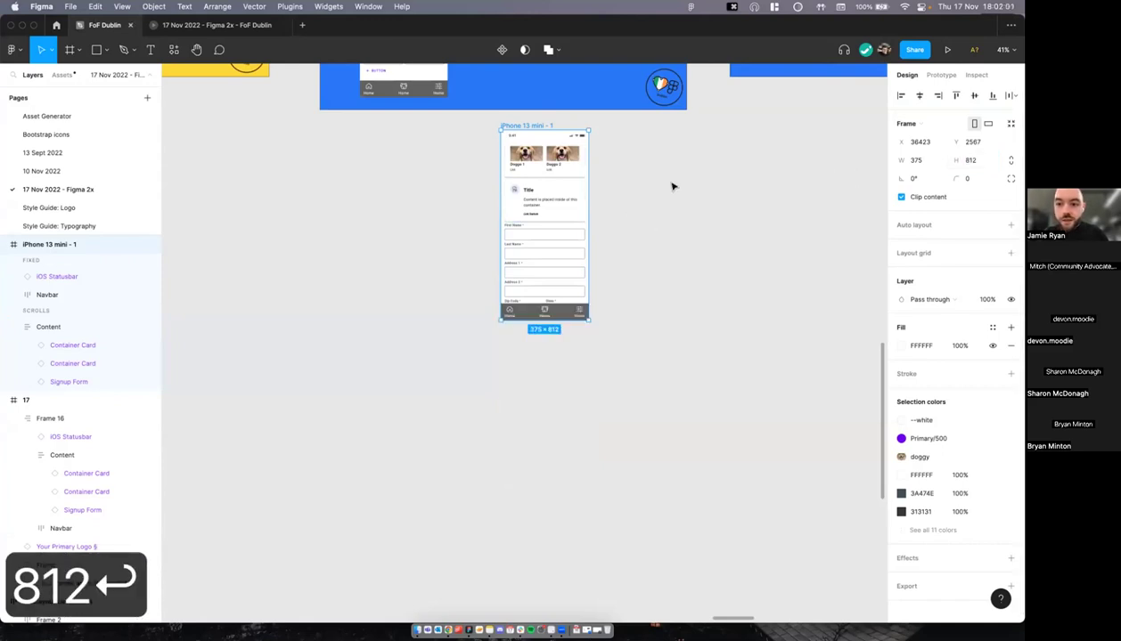
scroll(535, 168, "up", 2)
scroll(540, 223, "down", 1)
left_click_drag(540, 327, 544, 423)
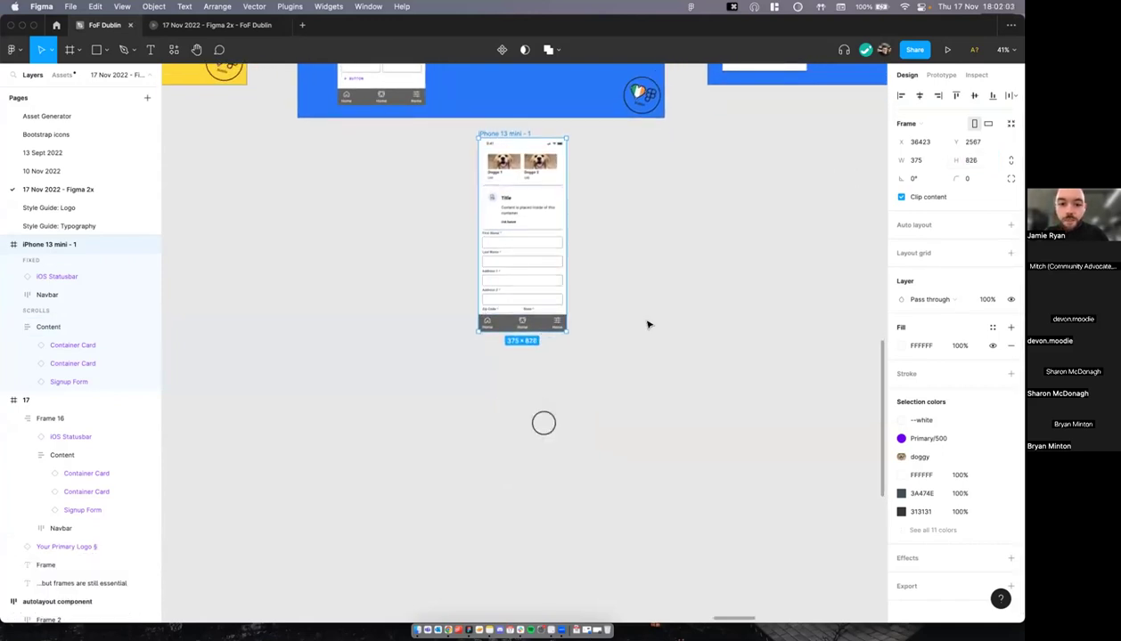
left_click(648, 324)
Step: Set the prototype device to iPhone 13 mini
left_click(942, 75)
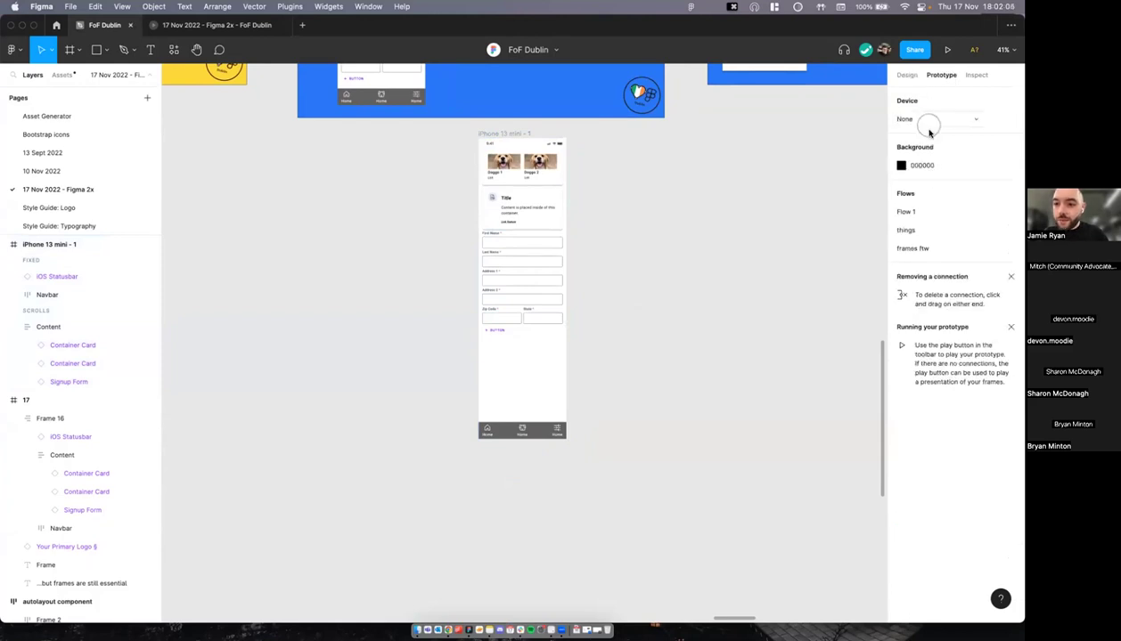
left_click(926, 119)
left_click(932, 238)
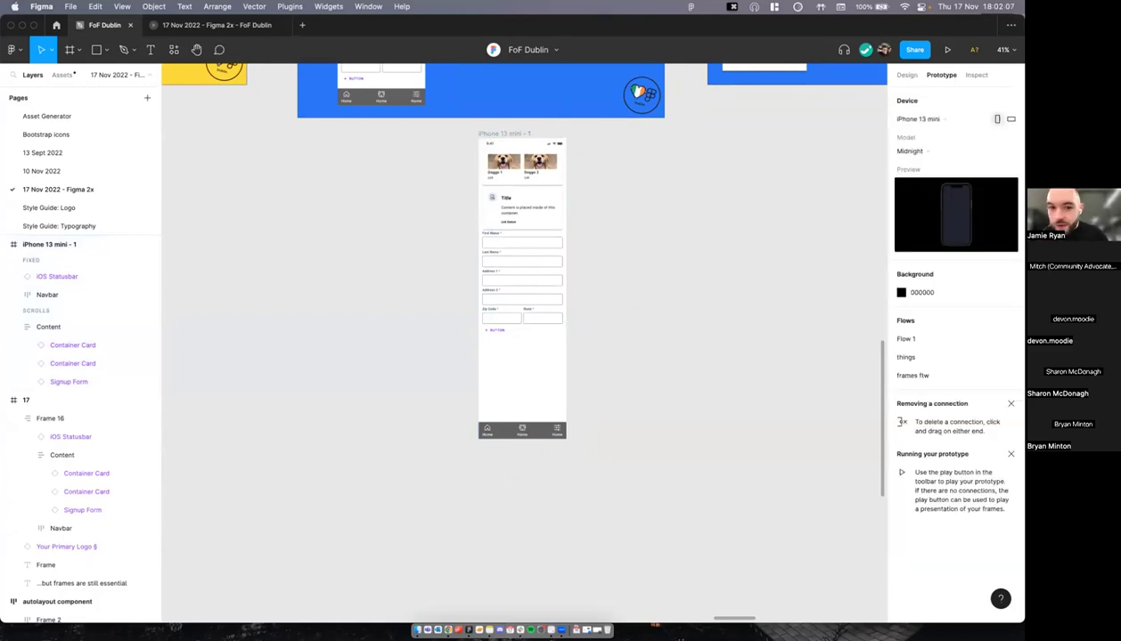
Step: Preview the prototype in the device mockup, scroll the content down and back up, and return to the design file
key("super+alt+Return")
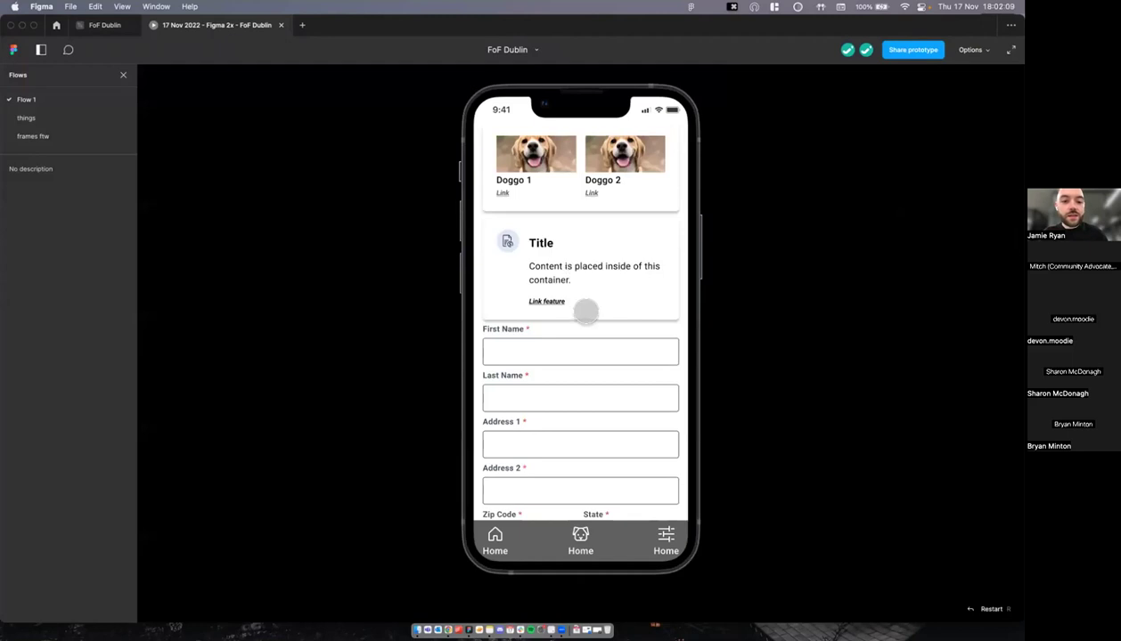
scroll(583, 310, "down", 4)
scroll(574, 215, "up", 4)
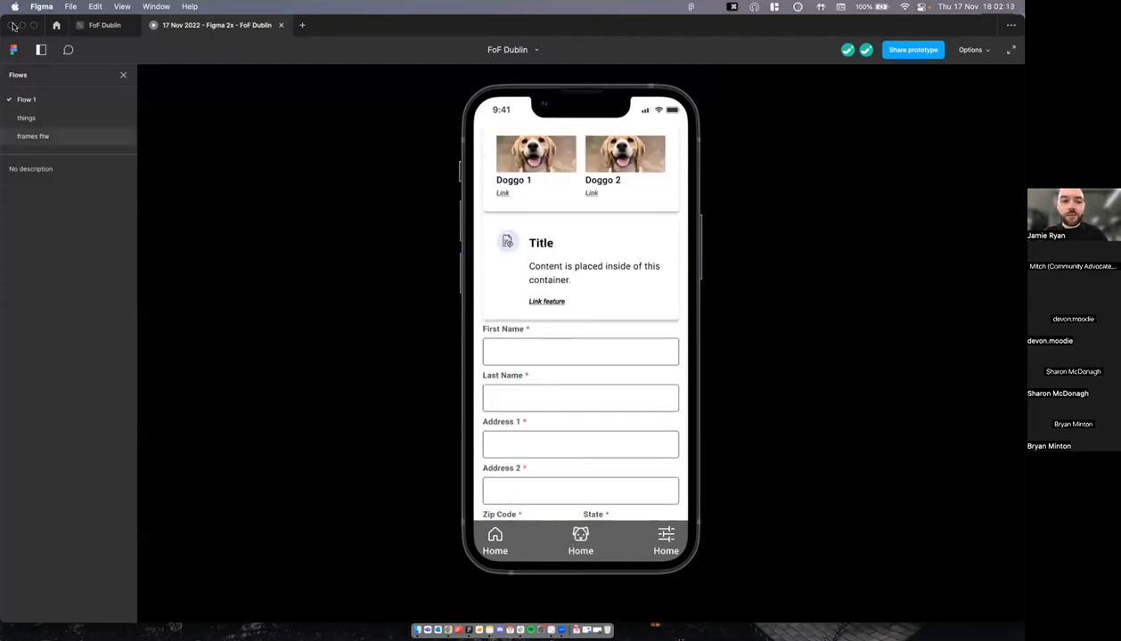
left_click(104, 25)
Step: Duplicate the iPhone 13 mini - 1 frame to the right of the original at the same vertical position
scroll(422, 129, "up", 5)
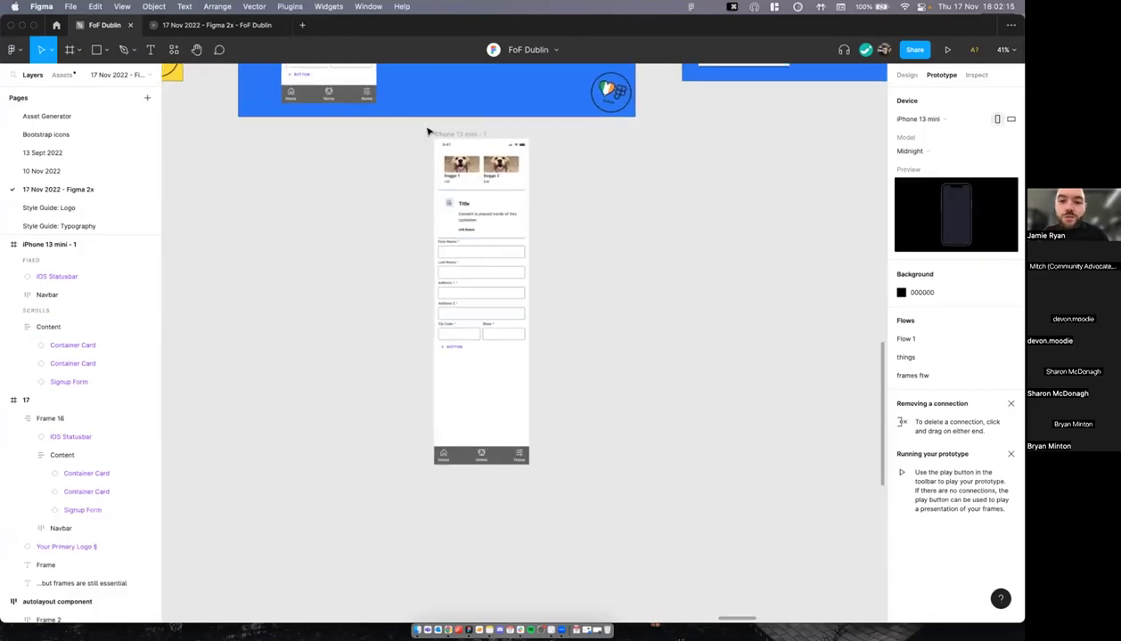
left_click(447, 154)
left_click_drag(447, 156, 638, 156)
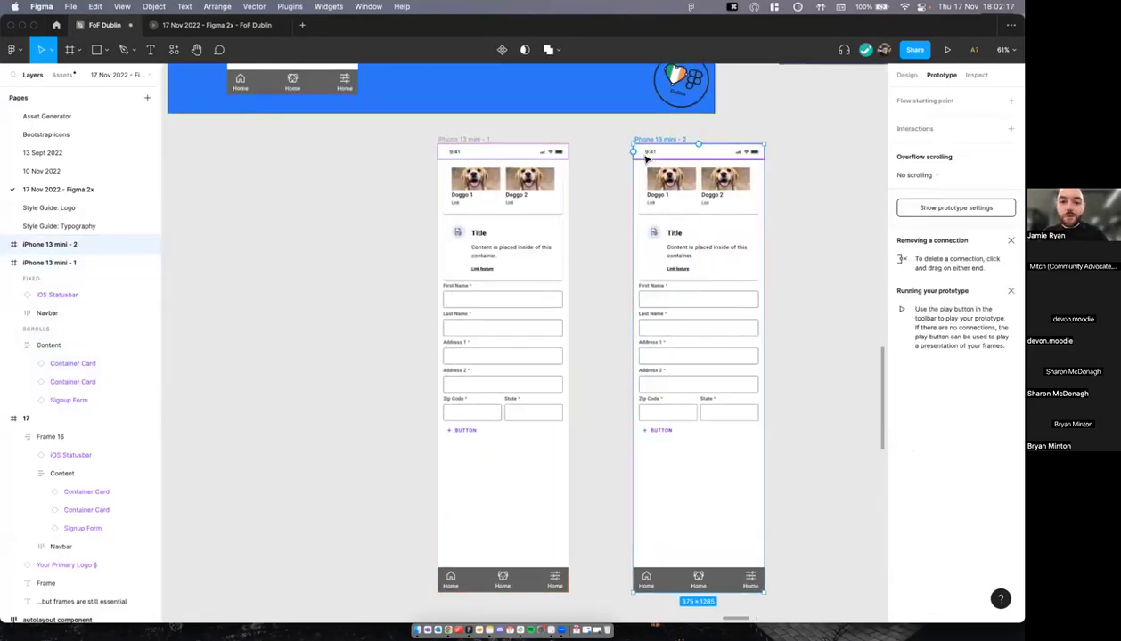
scroll(624, 267, "down", 2)
Step: Set the height of the duplicated iPhone 13 mini - 2 frame to 812
left_click(454, 100)
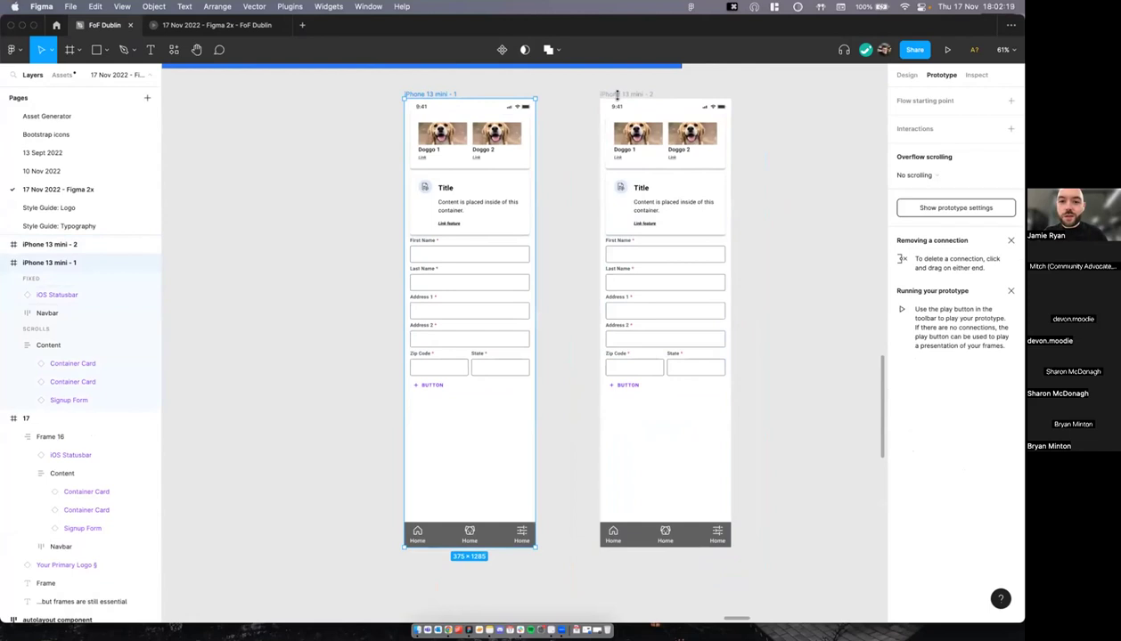
left_click(619, 94)
left_click(906, 75)
left_click(972, 160)
type("812")
key("Return")
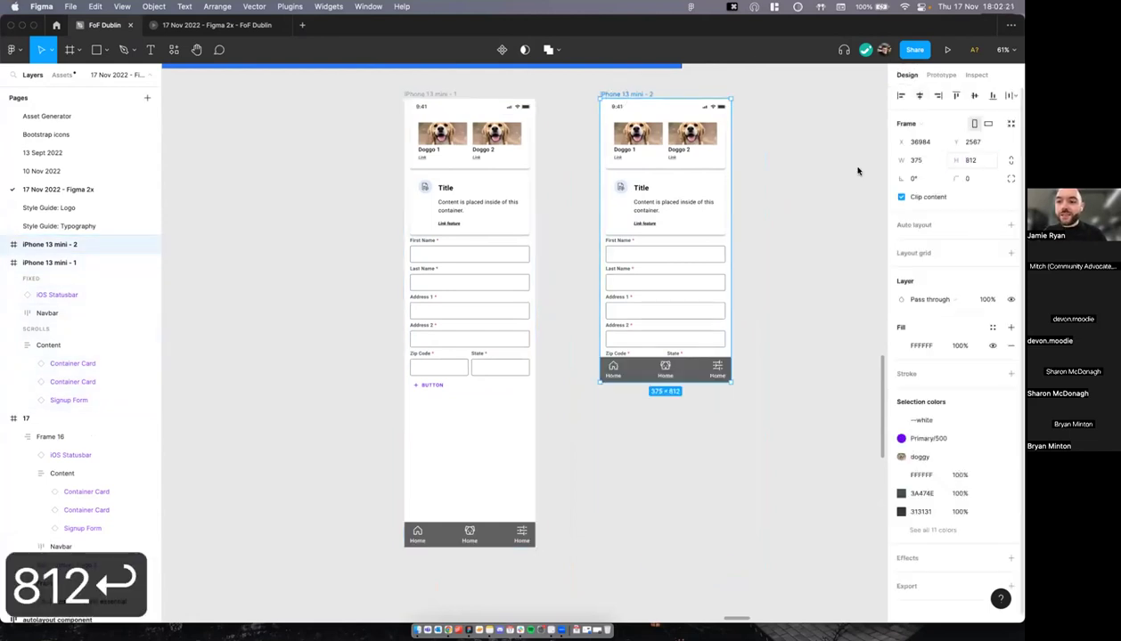
Step: Adjust the height of the iPhone 13 mini - 1 frame to about 1304, preview it as a prototype and return to the design file
scroll(693, 322, "down", 1)
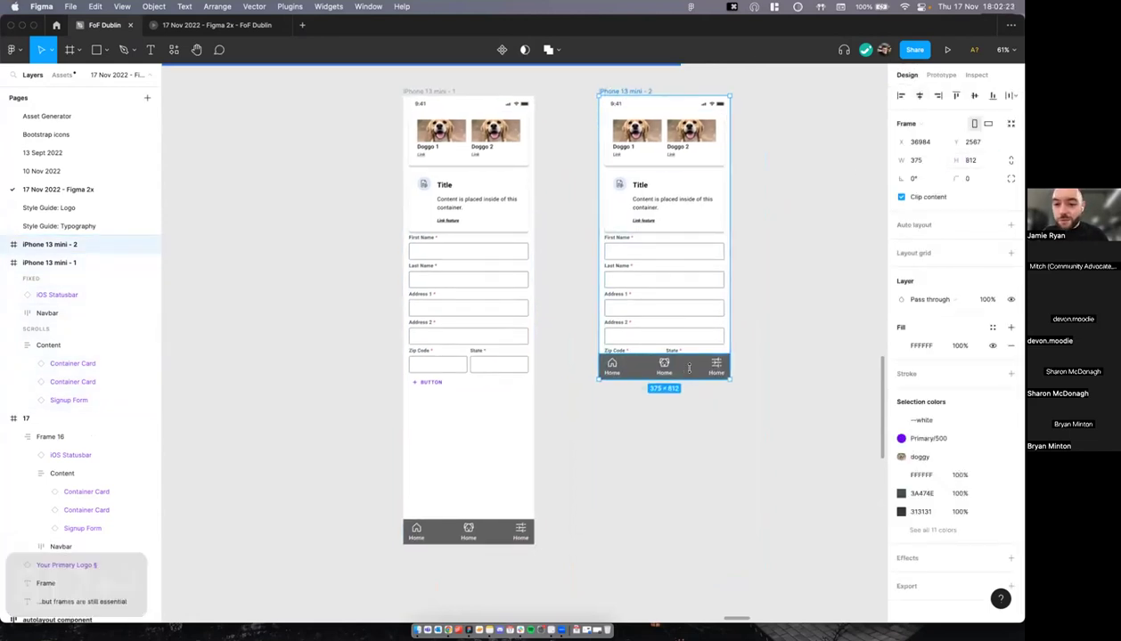
scroll(597, 355, "down", 3)
left_click(485, 163)
scroll(503, 401, "up", 1)
left_click_drag(519, 572, 519, 513)
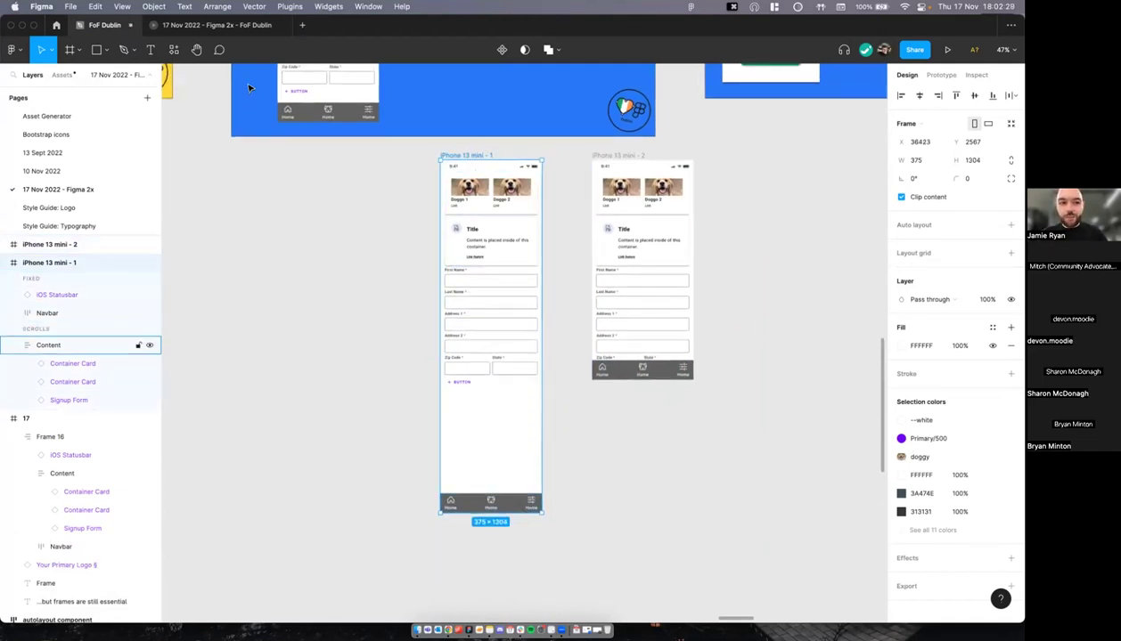
key("super+alt+Return")
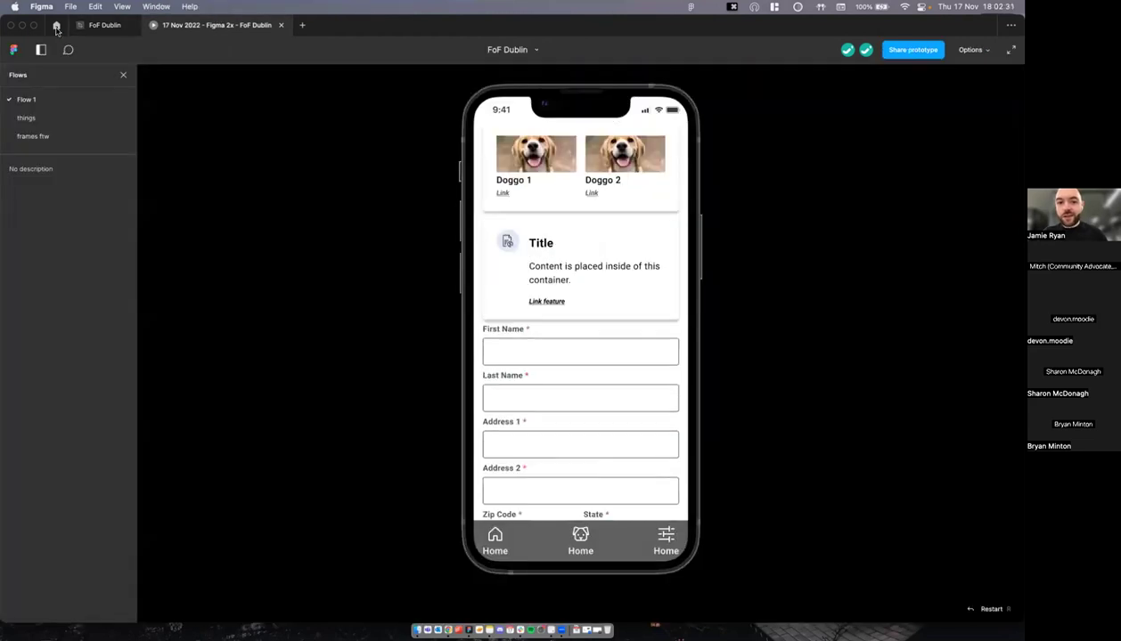
left_click(93, 28)
Step: Move the iPhone 13 mini - 2 frame closer to iPhone 13 mini - 1, at X 36843, Y 2567
scroll(577, 232, "up", 1)
left_click(575, 230)
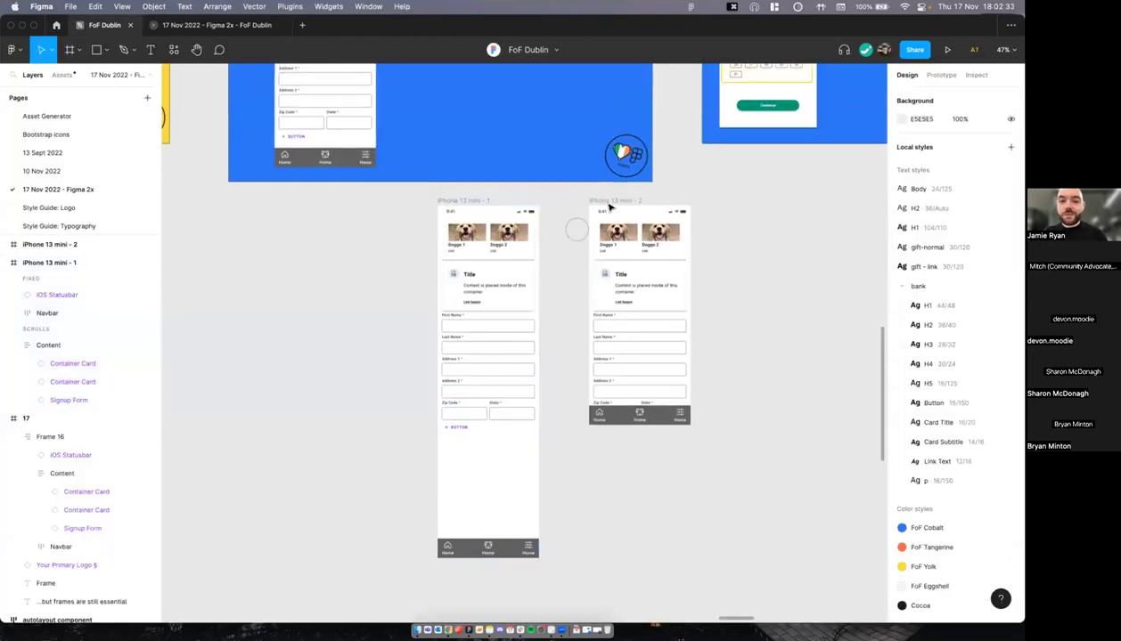
left_click(590, 201)
scroll(534, 267, "up", 2)
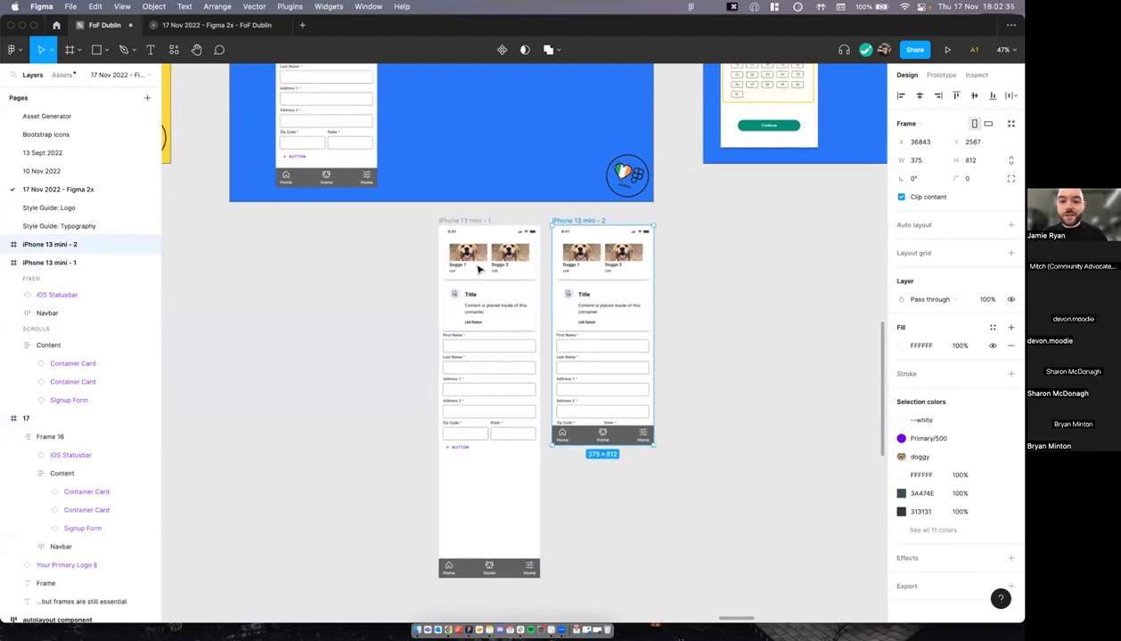
Step: Look over the frames and components slides, find the budgeting app screens on the green canvas area, and examine the account screen in frame 20
scroll(492, 299, "up", 5)
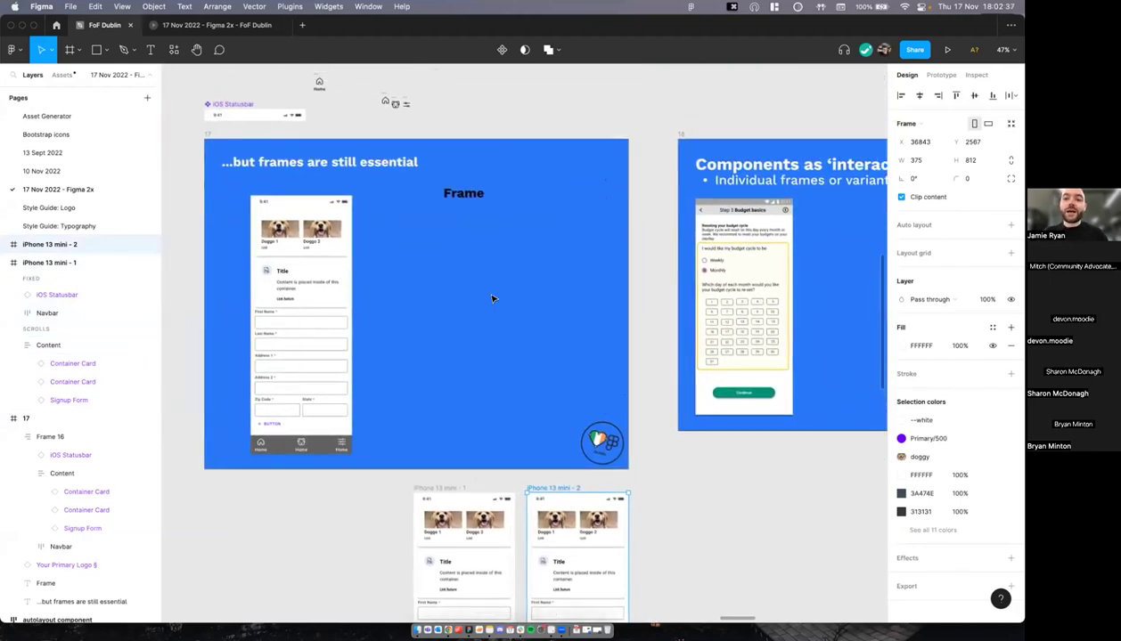
scroll(491, 298, "right", 2)
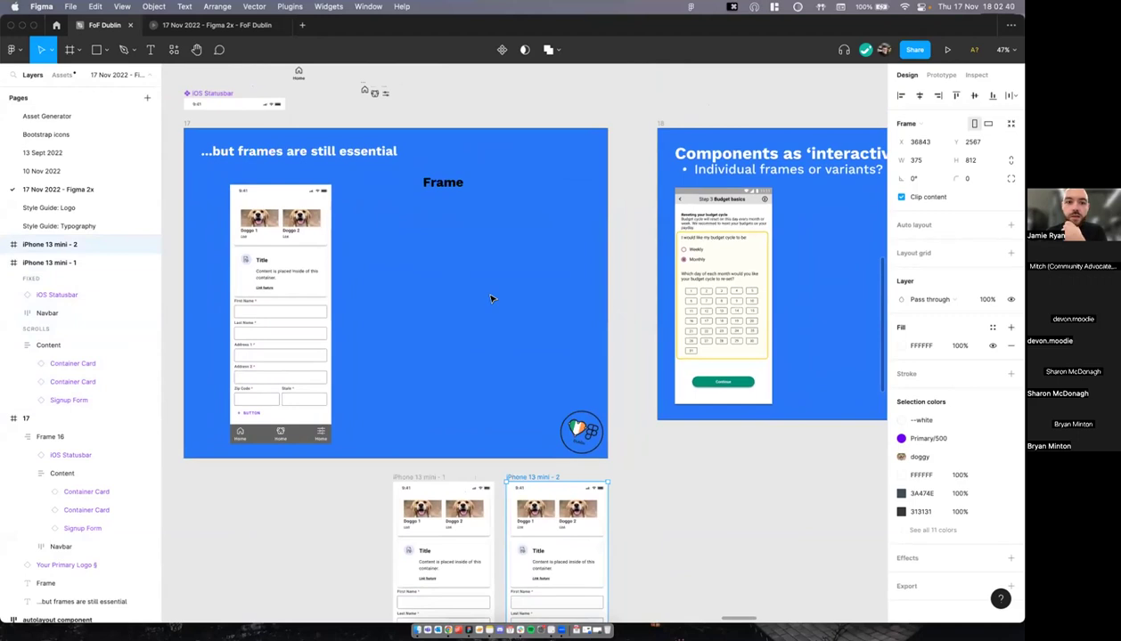
scroll(491, 299, "right", 6)
scroll(491, 299, "down", 1)
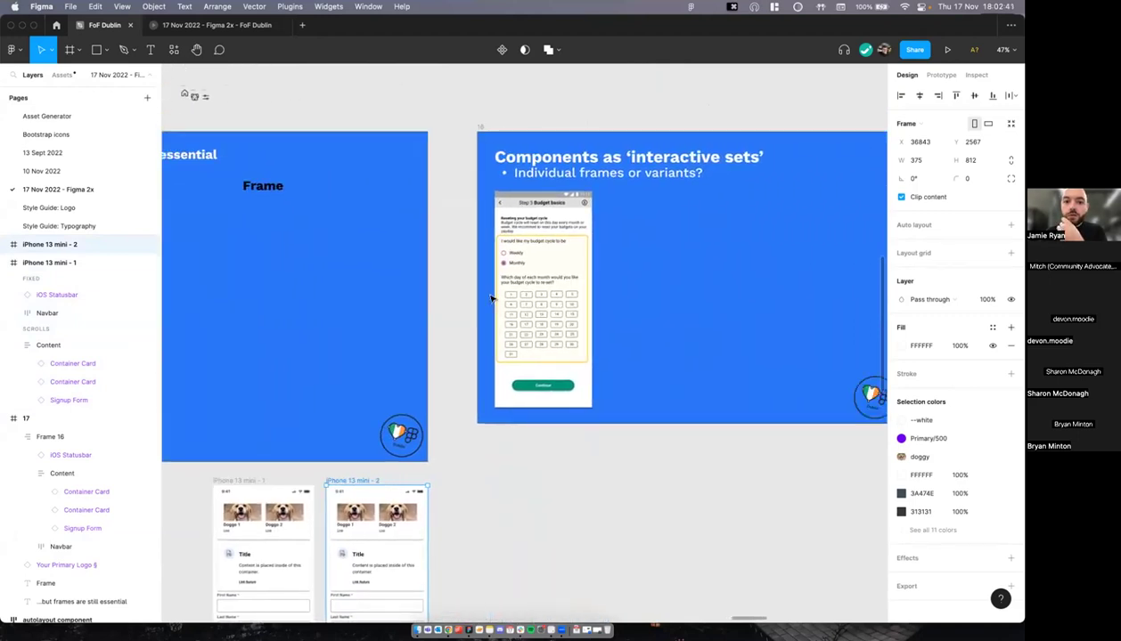
scroll(545, 288, "up", 3)
scroll(546, 290, "down", 6)
scroll(546, 289, "left", 20)
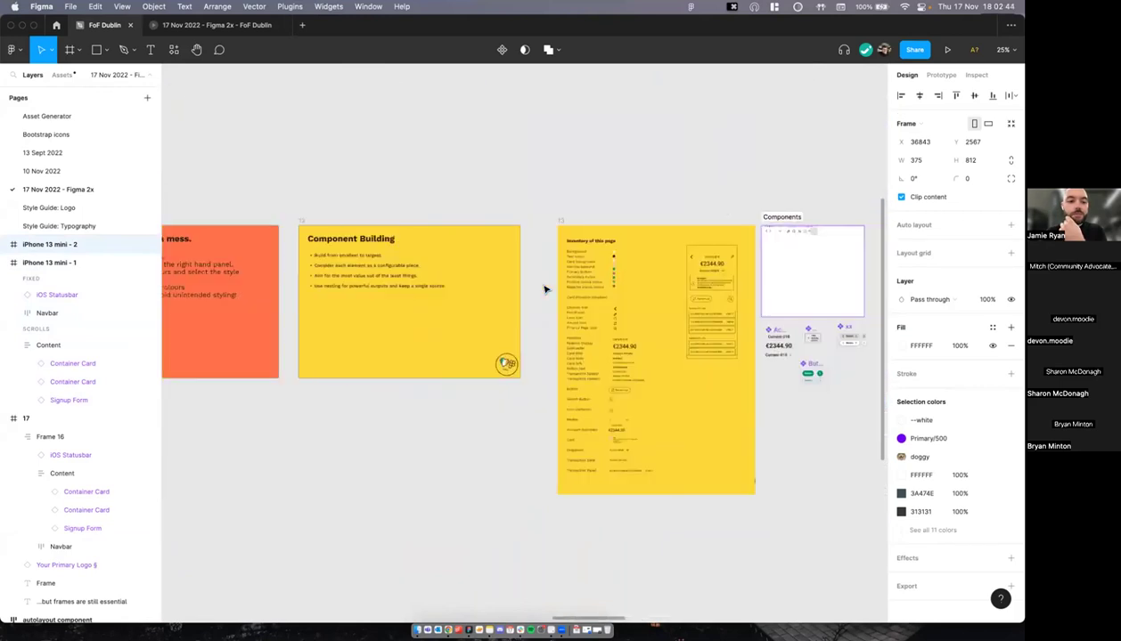
scroll(492, 298, "down", 5)
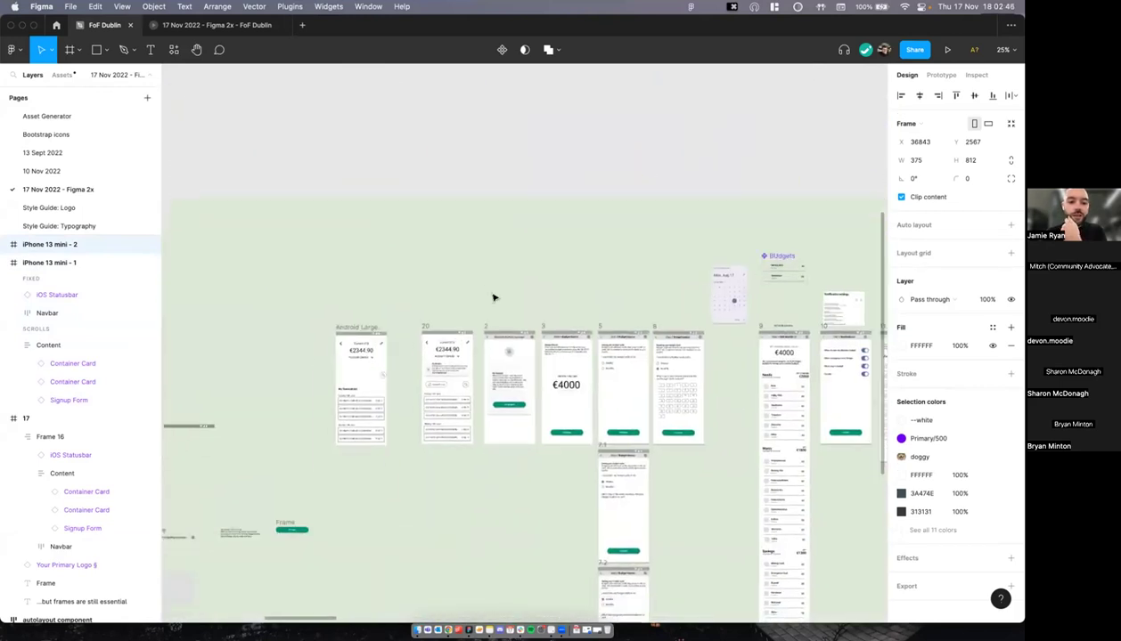
scroll(427, 270, "up", 3)
scroll(410, 268, "up", 5)
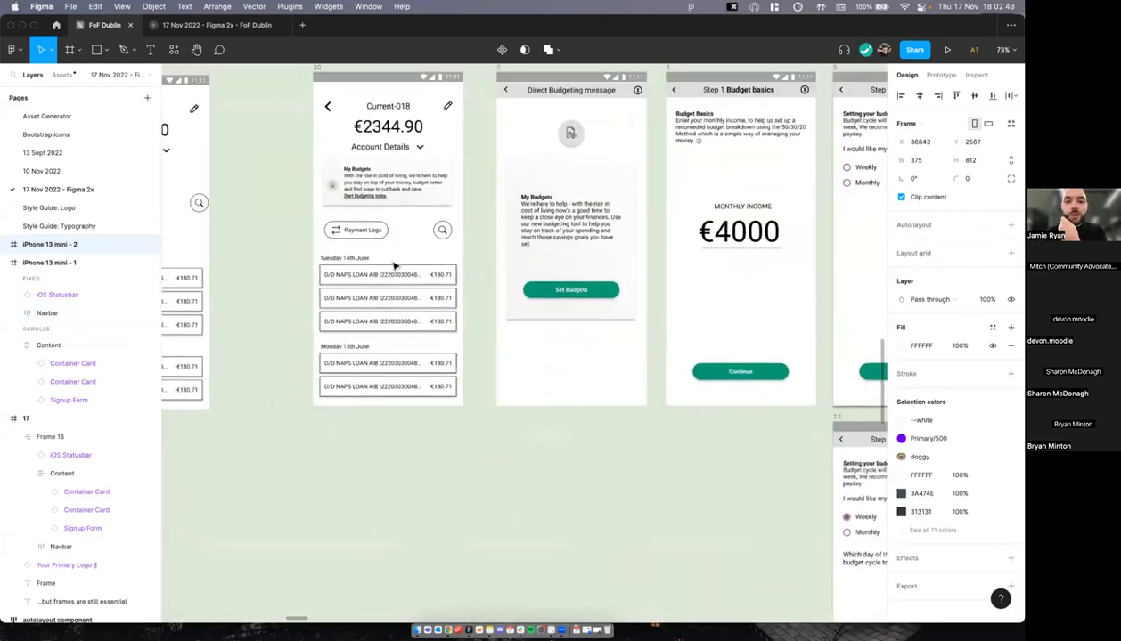
scroll(393, 263, "down", 4)
scroll(428, 262, "right", 2)
scroll(447, 222, "up", 6)
scroll(447, 165, "up", 3)
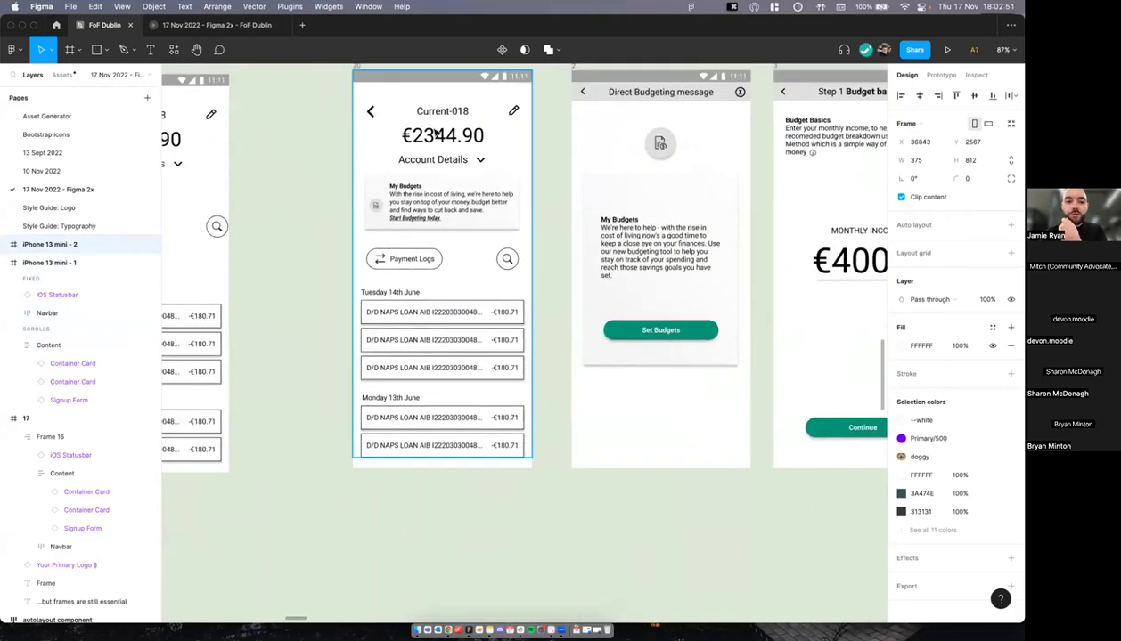
scroll(463, 159, "up", 4)
scroll(475, 151, "down", 4)
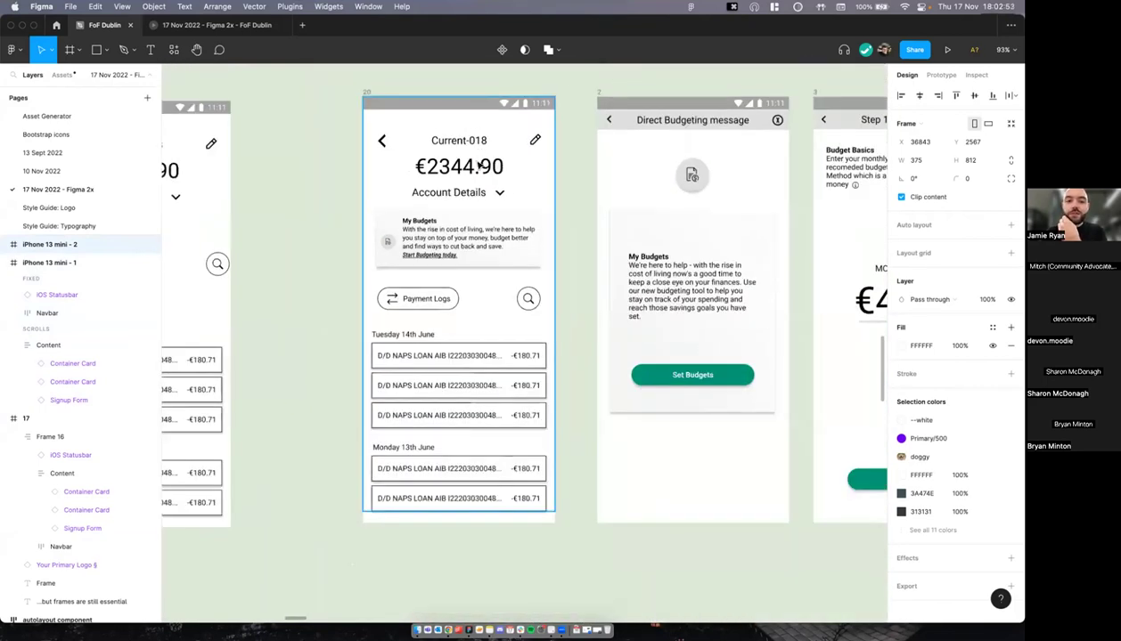
Step: Examine the account, Direct Budgeting message and Budget basics screens in order, up to the Step 3 monthly reset-day grid
scroll(481, 178, "down", 1)
scroll(481, 178, "left", 1)
scroll(517, 293, "up", 2)
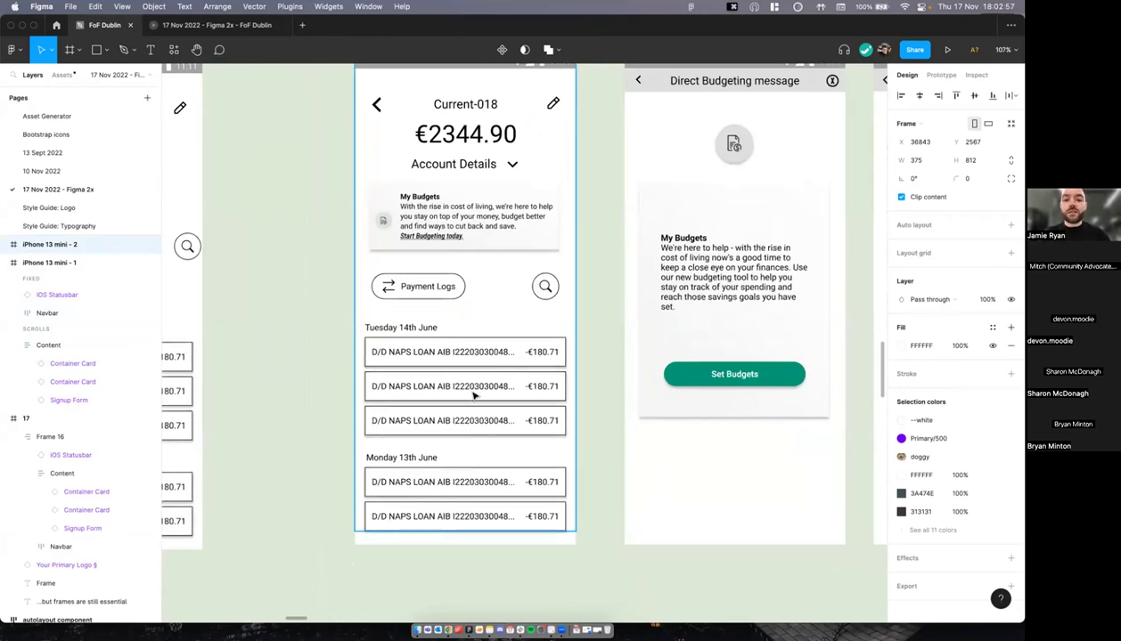
scroll(518, 360, "down", 1)
scroll(533, 350, "up", 3)
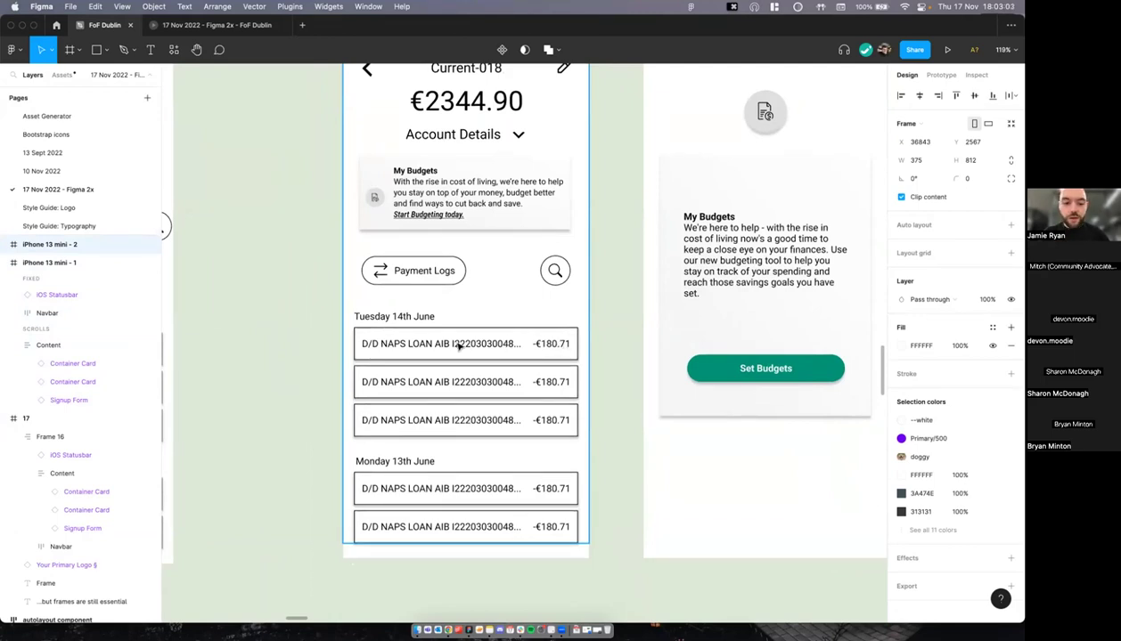
scroll(457, 344, "down", 4)
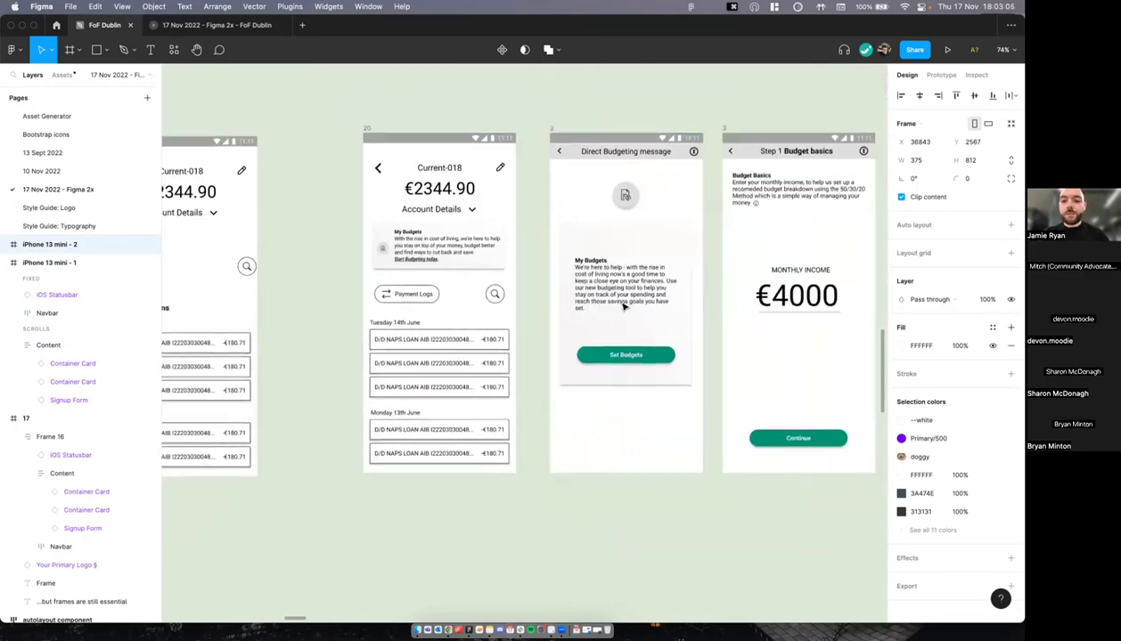
scroll(495, 335, "down", 1)
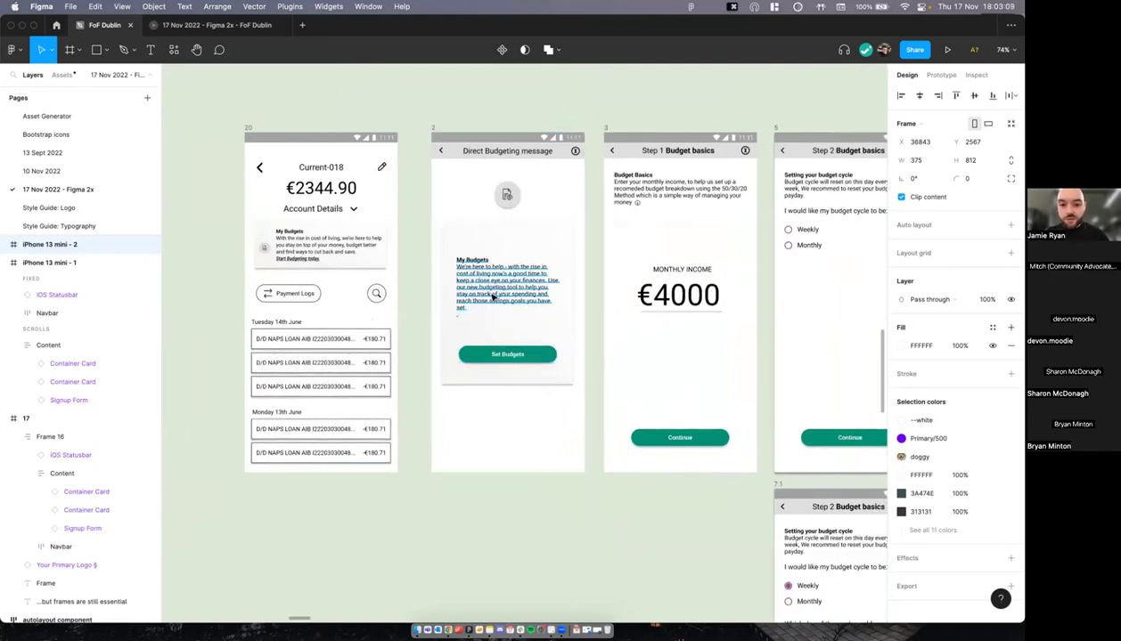
scroll(493, 296, "down", 5)
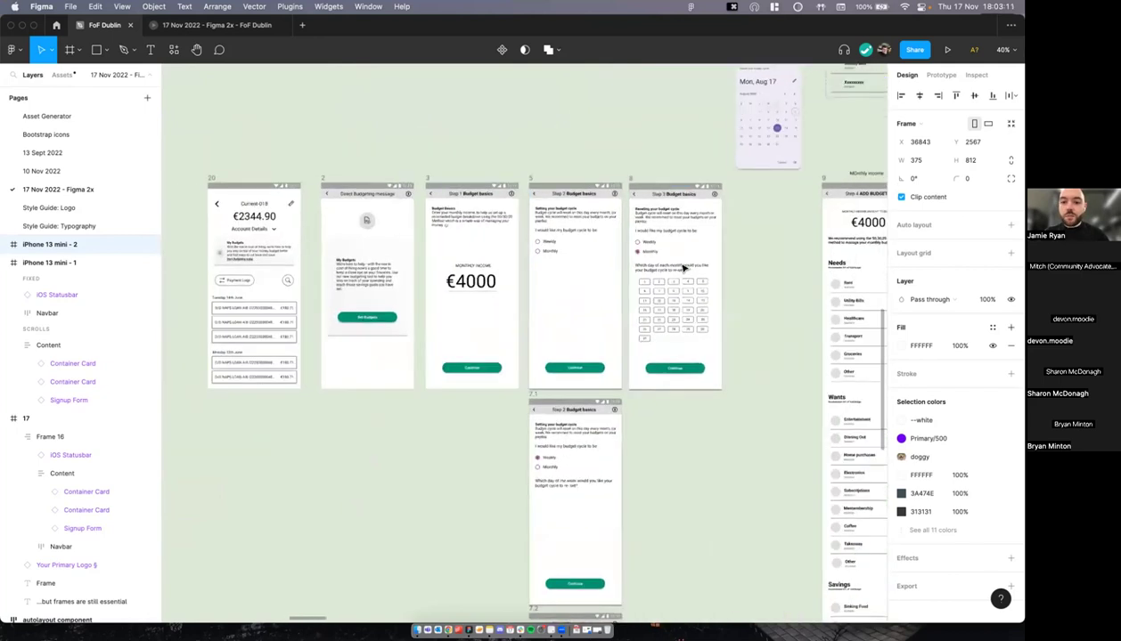
scroll(683, 268, "up", 8)
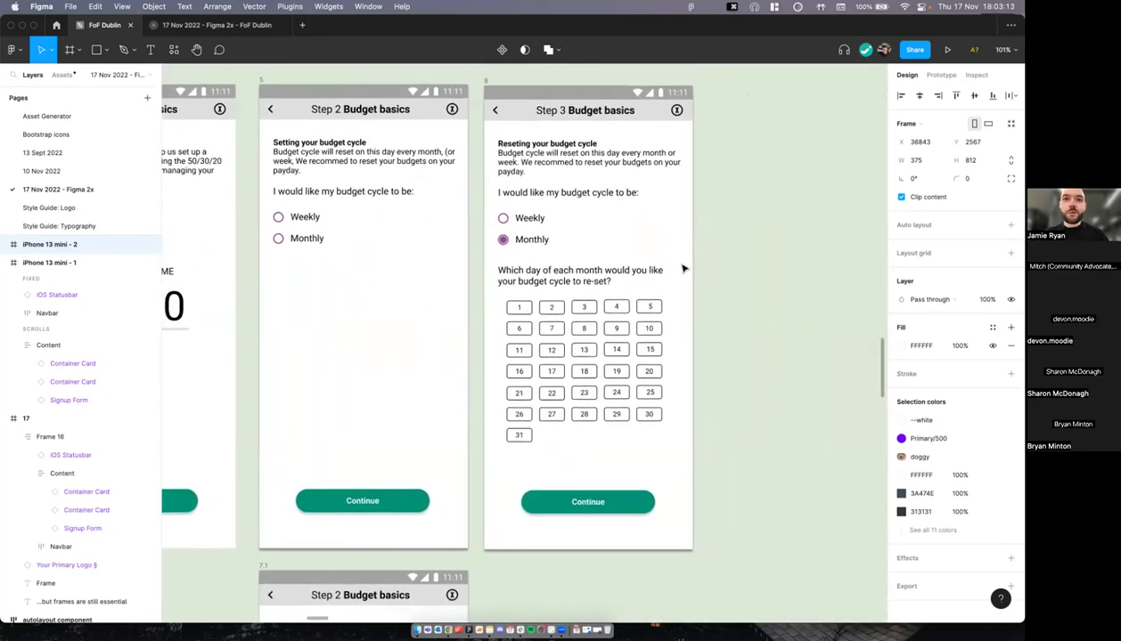
Step: Compare the Step 2 and Step 3 Budget basics screens, including the weekly variants in frames 7.1 and 7.2
scroll(683, 268, "down", 3)
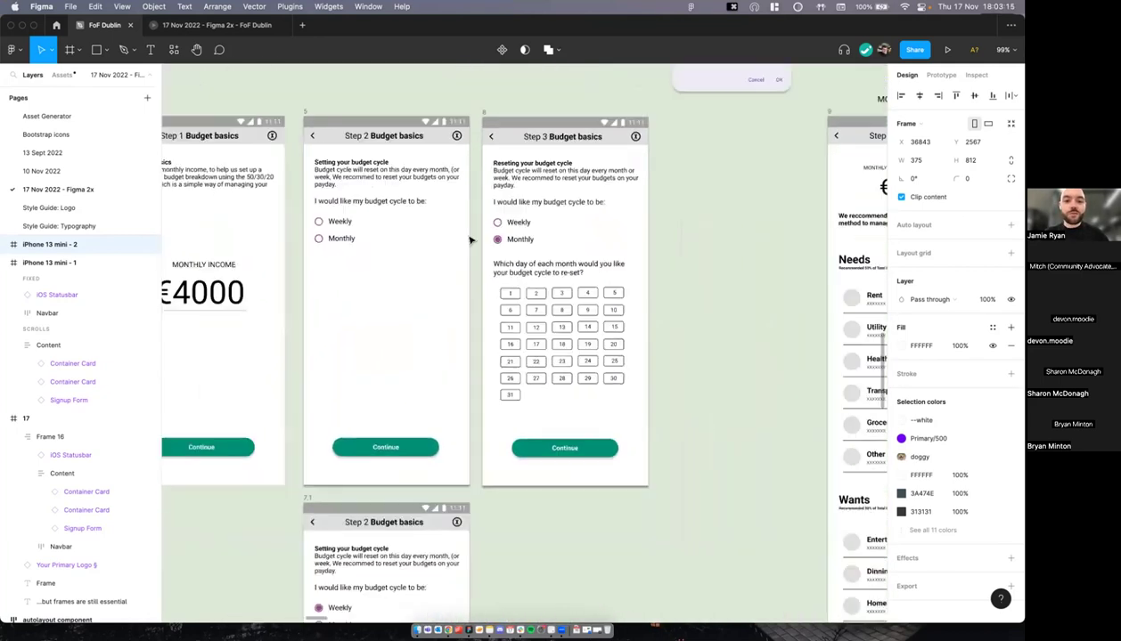
scroll(471, 240, "down", 1)
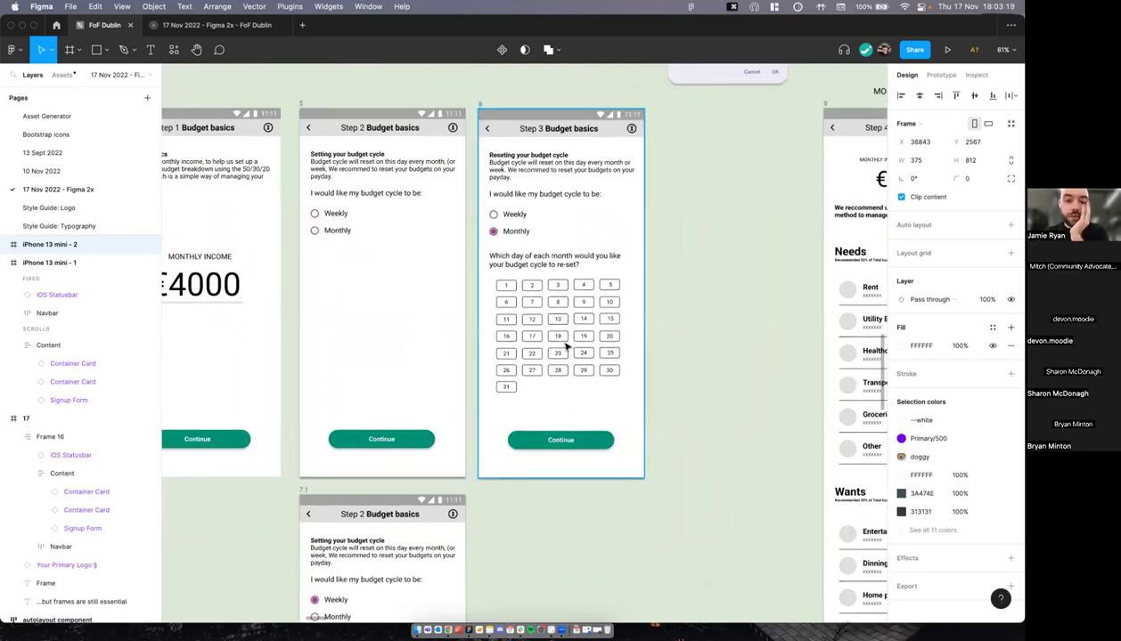
scroll(565, 347, "down", 1)
scroll(566, 346, "down", 3)
scroll(461, 391, "down", 4)
scroll(460, 391, "up", 2)
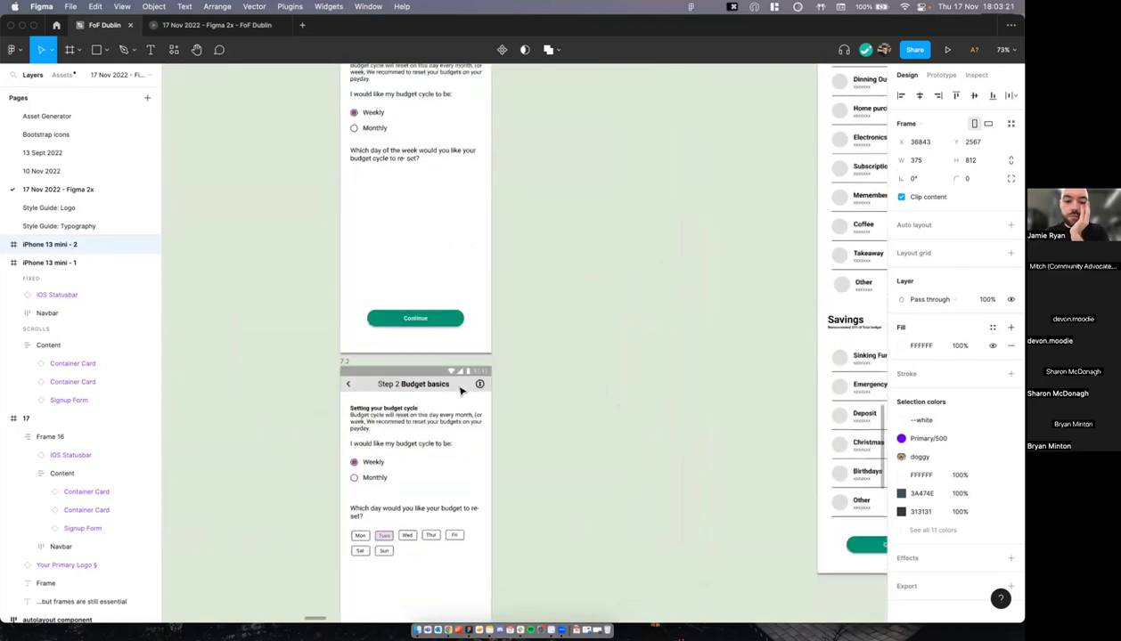
scroll(461, 390, "down", 4)
scroll(411, 386, "down", 6, "ctrl")
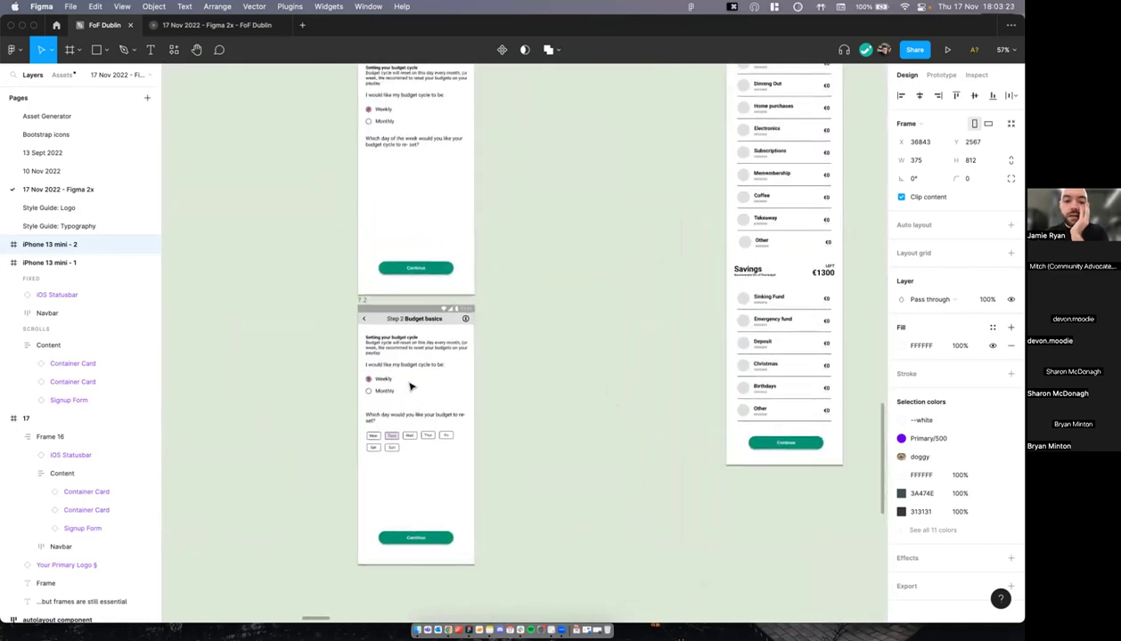
scroll(411, 390, "up", 3)
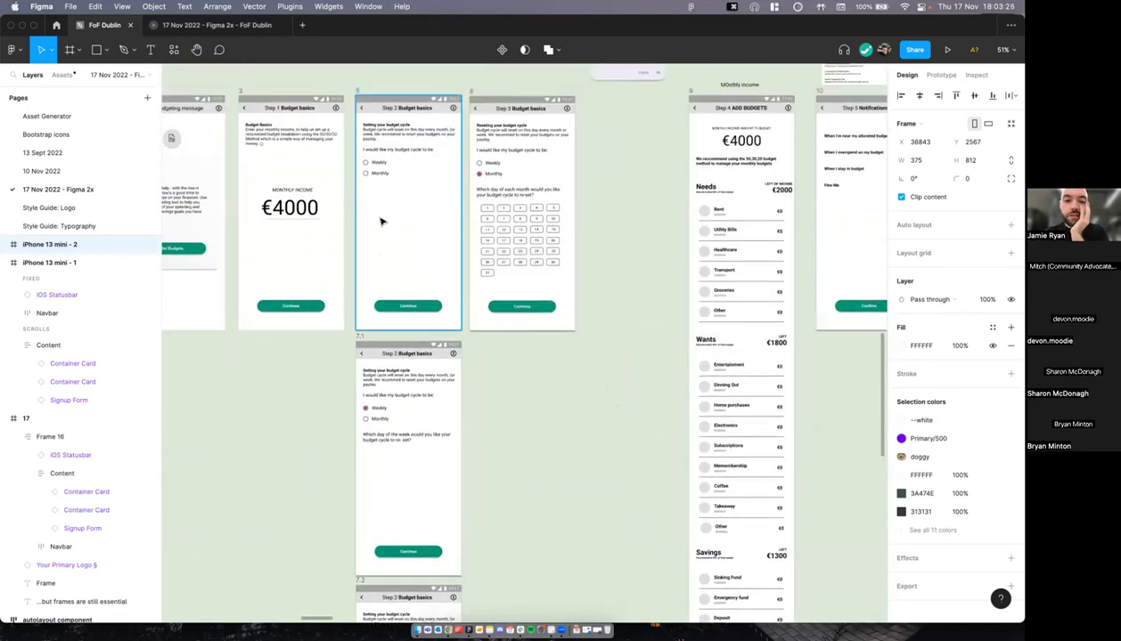
scroll(414, 156, "up", 5, "ctrl")
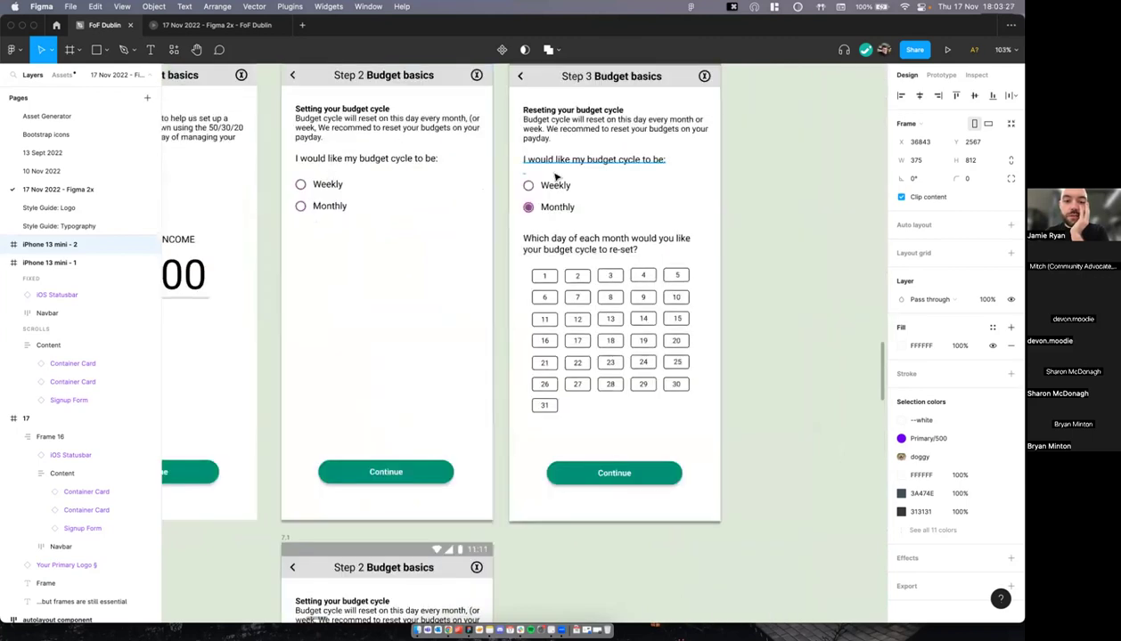
scroll(557, 191, "down", 2, "ctrl")
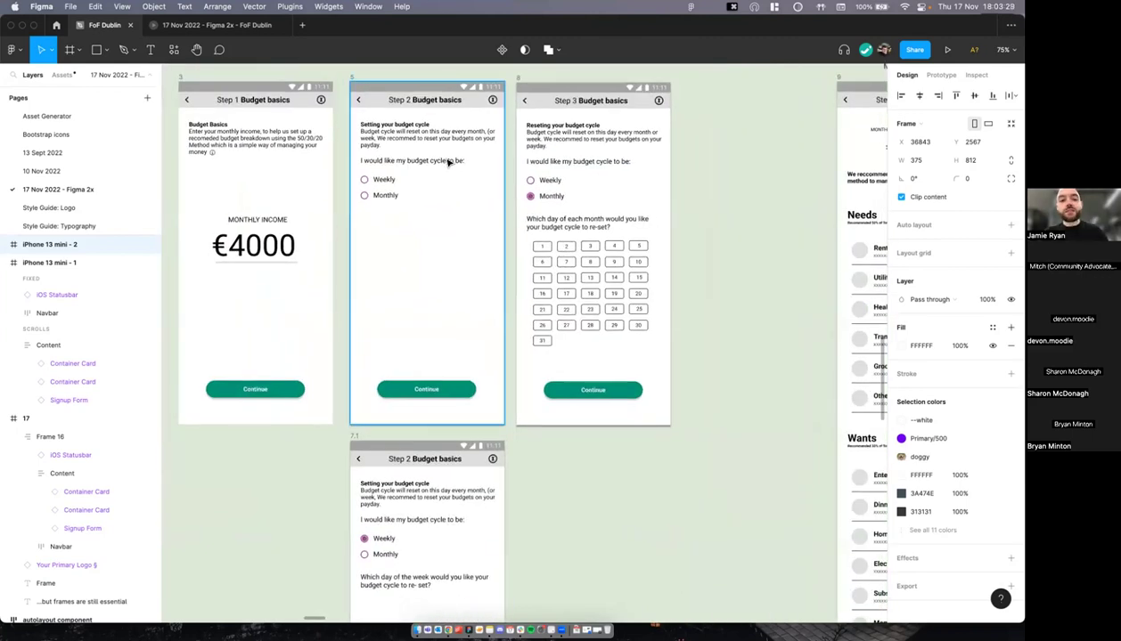
Step: Change the word "cycle" to "schedule" in frame 5's line "I would like my budget cycle to be:"
scroll(445, 158, "up", 3, "ctrl")
scroll(401, 188, "down", 3, "ctrl")
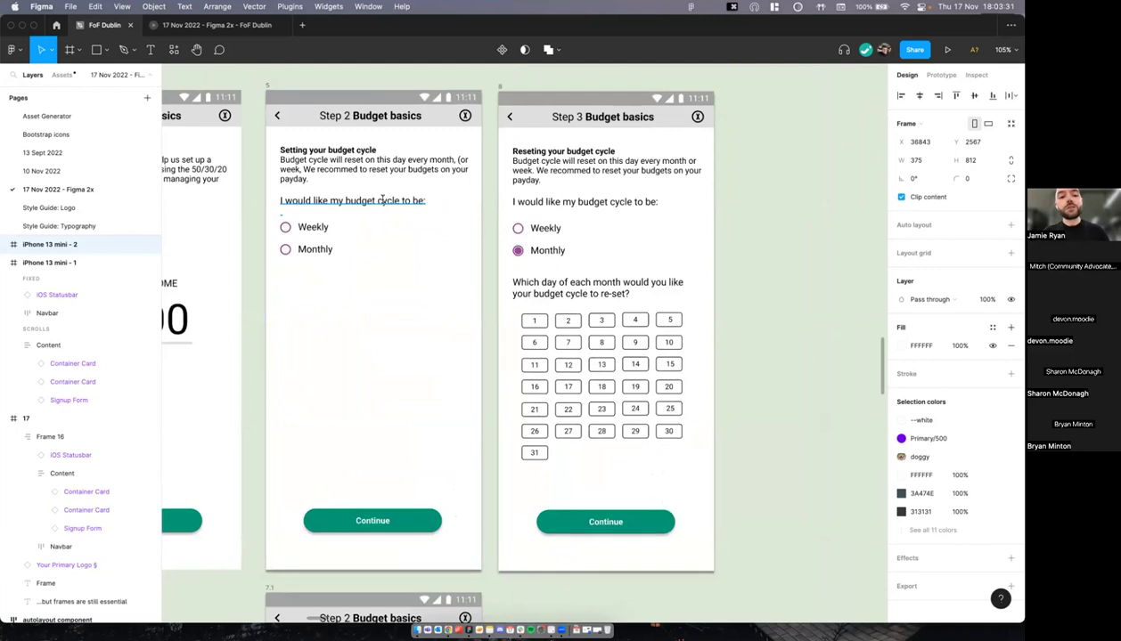
left_click(395, 200)
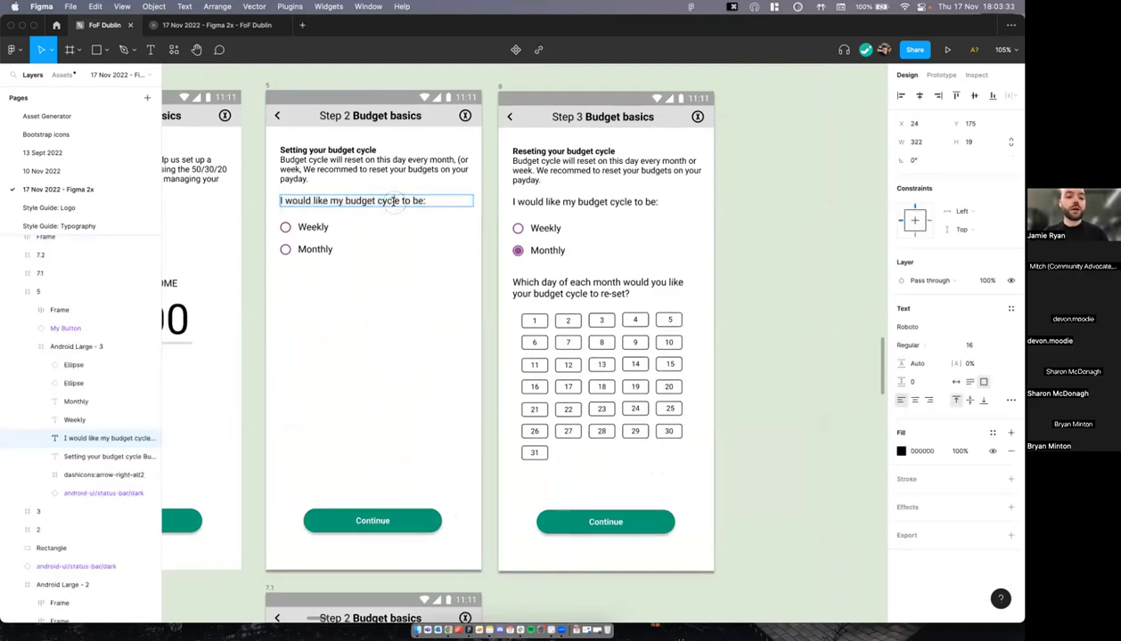
type("schedul")
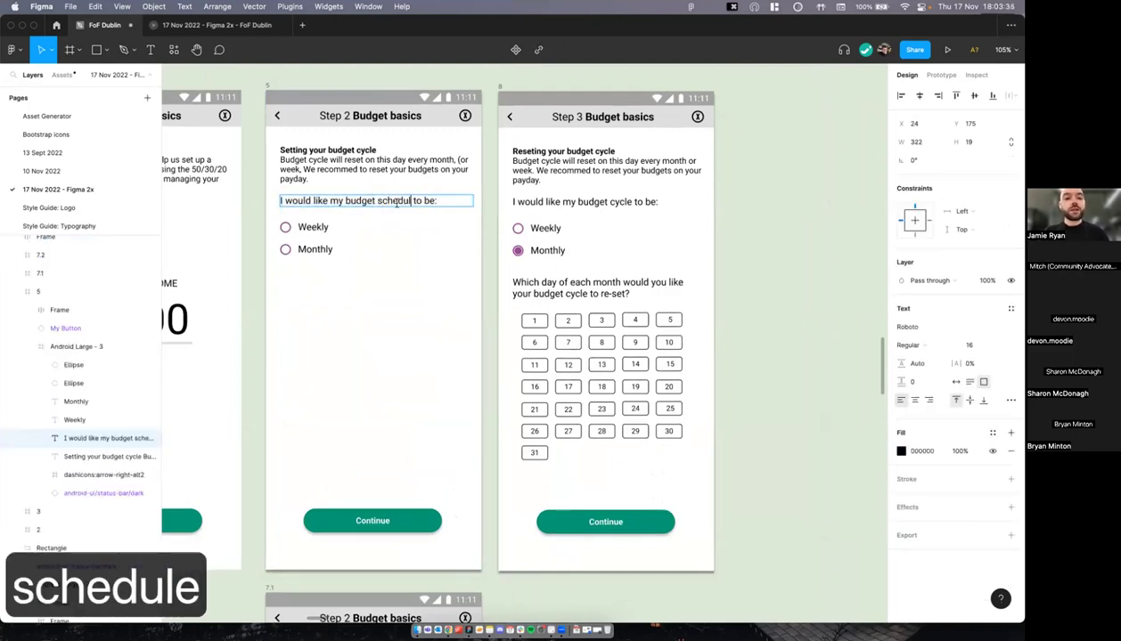
scroll(400, 196, "right", 1)
scroll(408, 198, "down", 2, "ctrl")
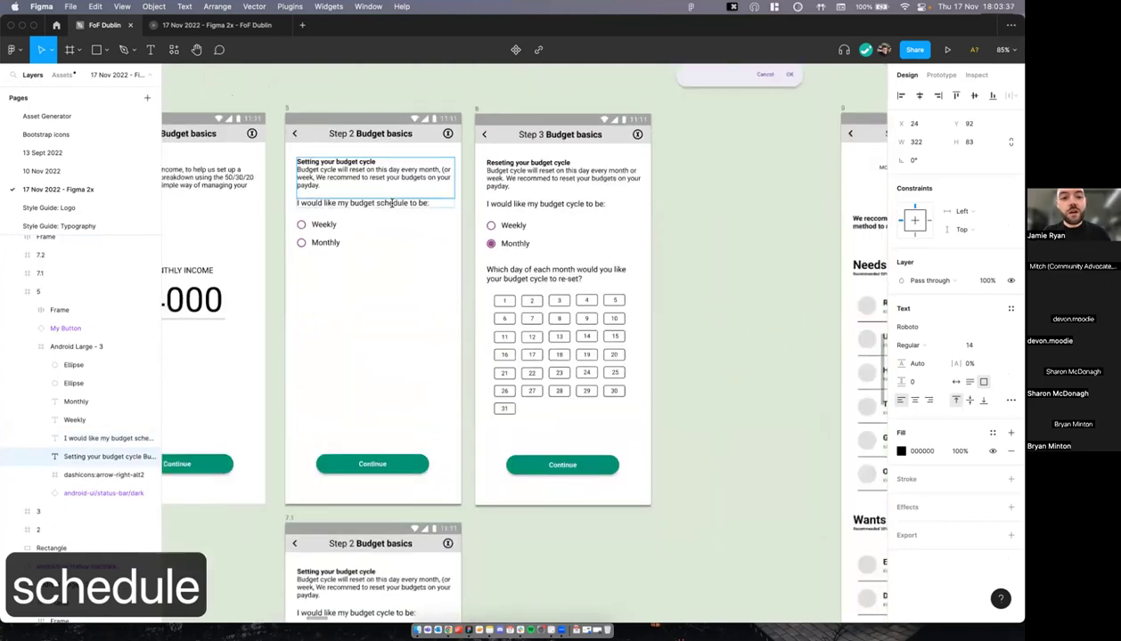
Step: Copy the word "schedule" from frame 5 and replace "cycle" with it in the Step 3 screen's "I would like my budget" line
double_click(393, 203)
key("super+c")
double_click(568, 203)
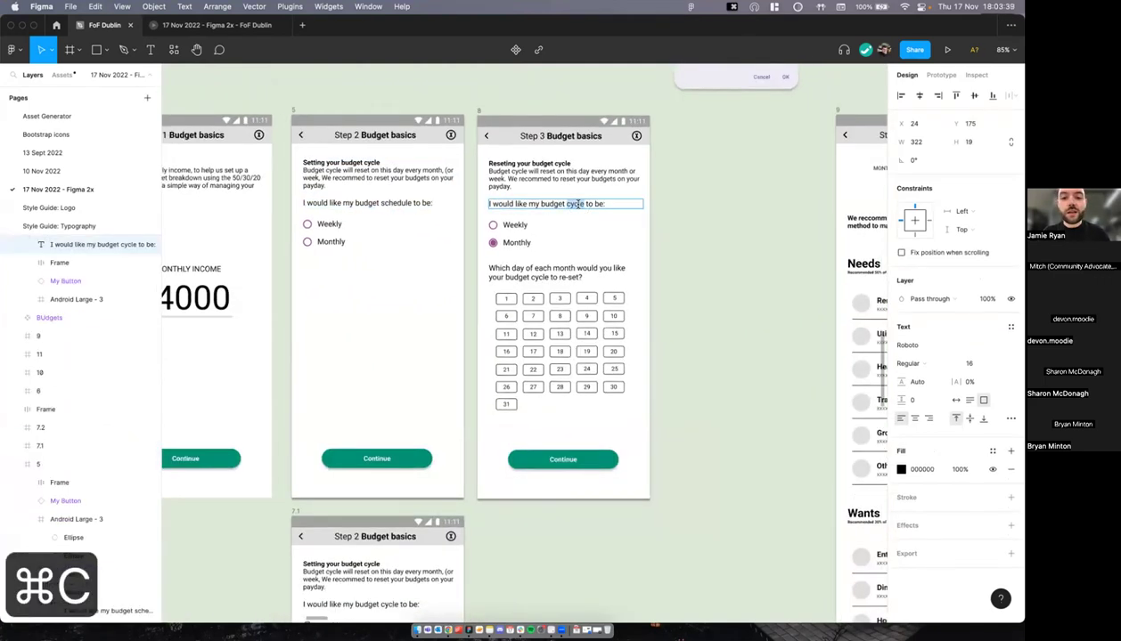
key("super+v")
Step: Paste "schedule" over "cycle" in the "I would like my budget" line of frame 7.1
scroll(538, 246, "down", 5, "ctrl")
scroll(538, 245, "down", 2)
scroll(525, 312, "up", 5, "ctrl")
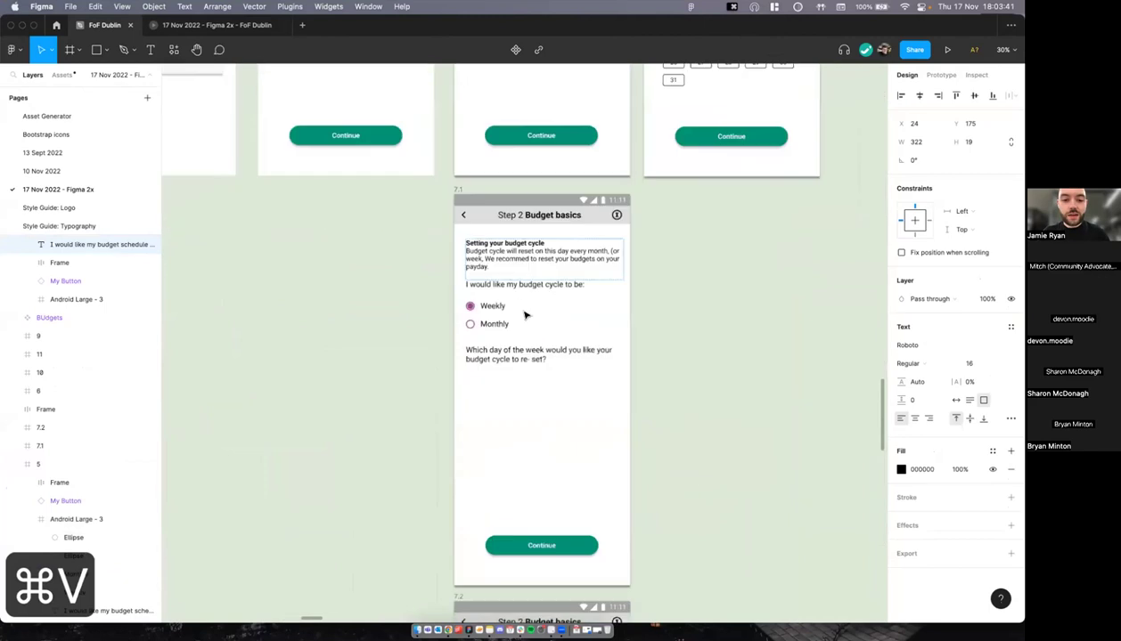
scroll(535, 213, "down", 2)
double_click(547, 237)
key("super+v")
scroll(676, 259, "down", 1)
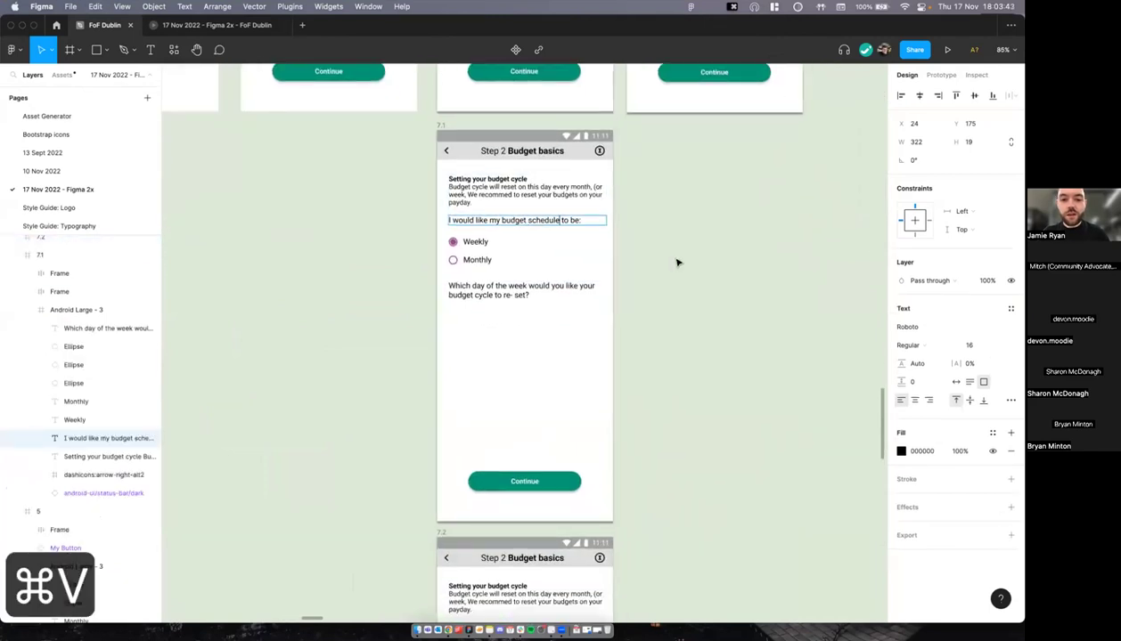
Step: Review the reworded budget schedule lines across the Step 2 and Step 3 Budget basics screens
scroll(676, 258, "down", 3, "ctrl")
scroll(603, 254, "up", 5)
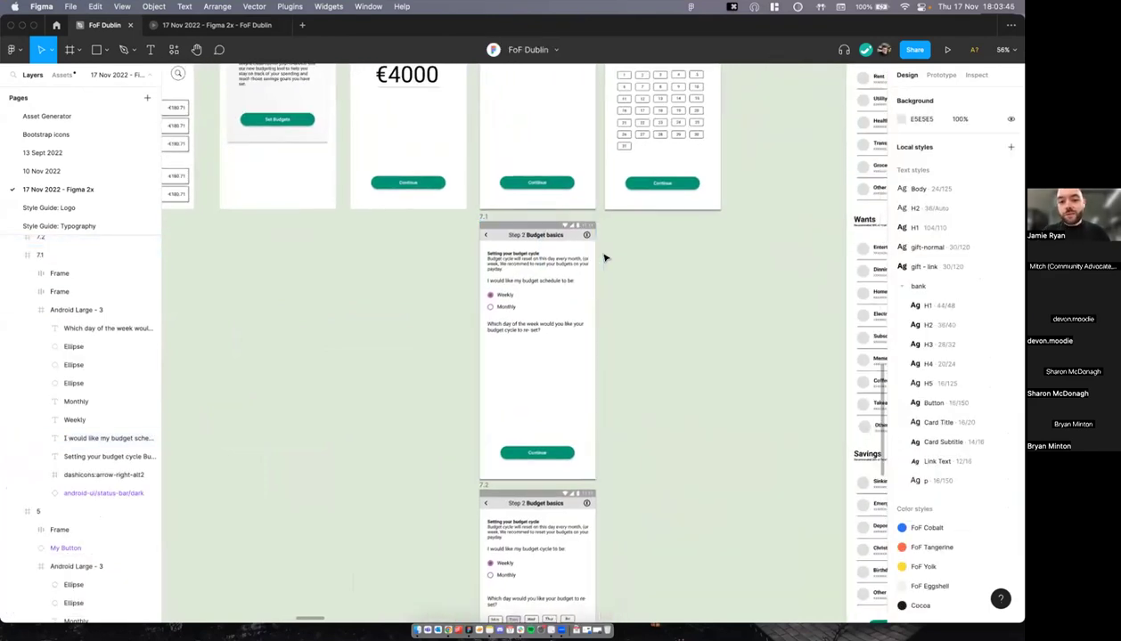
scroll(603, 255, "down", 1, "ctrl")
scroll(520, 170, "up", 3, "ctrl")
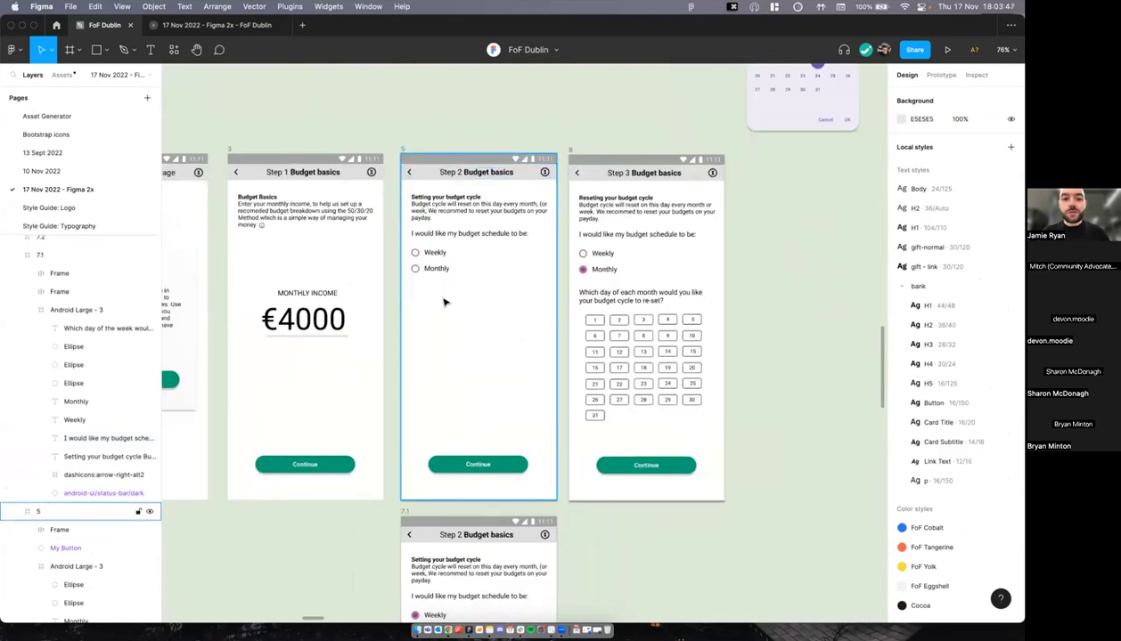
scroll(534, 294, "right", 5)
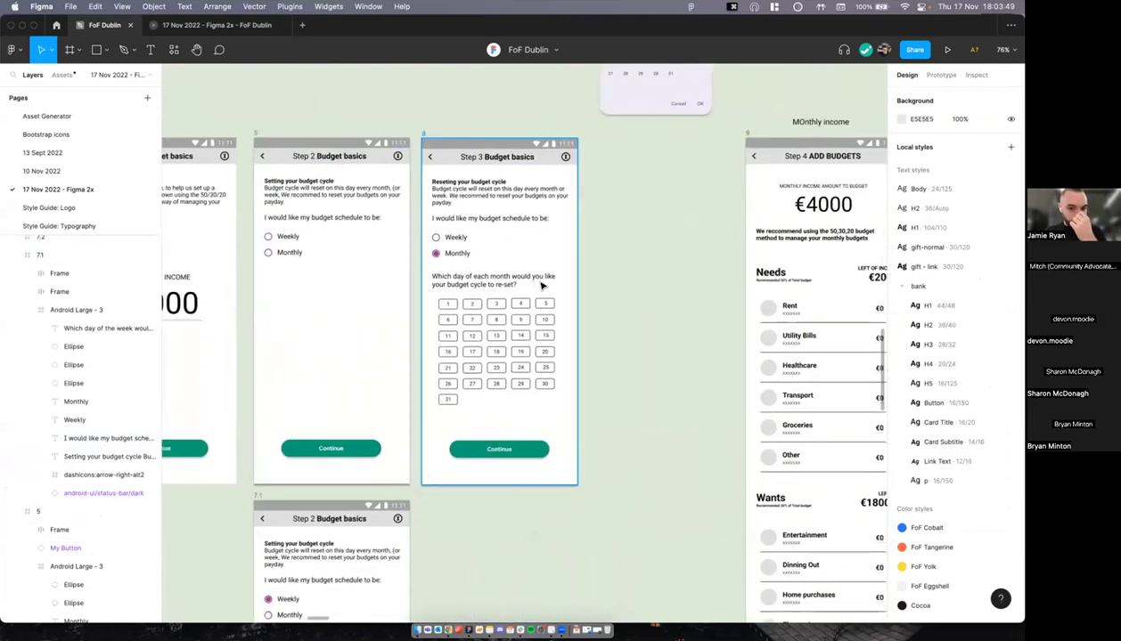
scroll(540, 287, "down", 2)
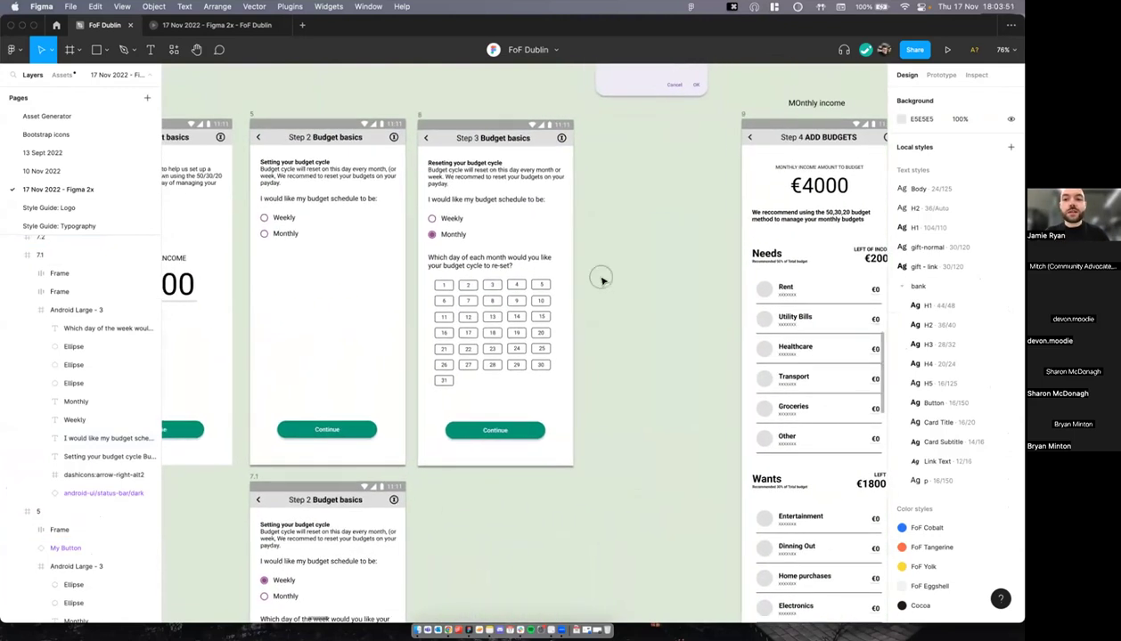
scroll(601, 281, "down", 1)
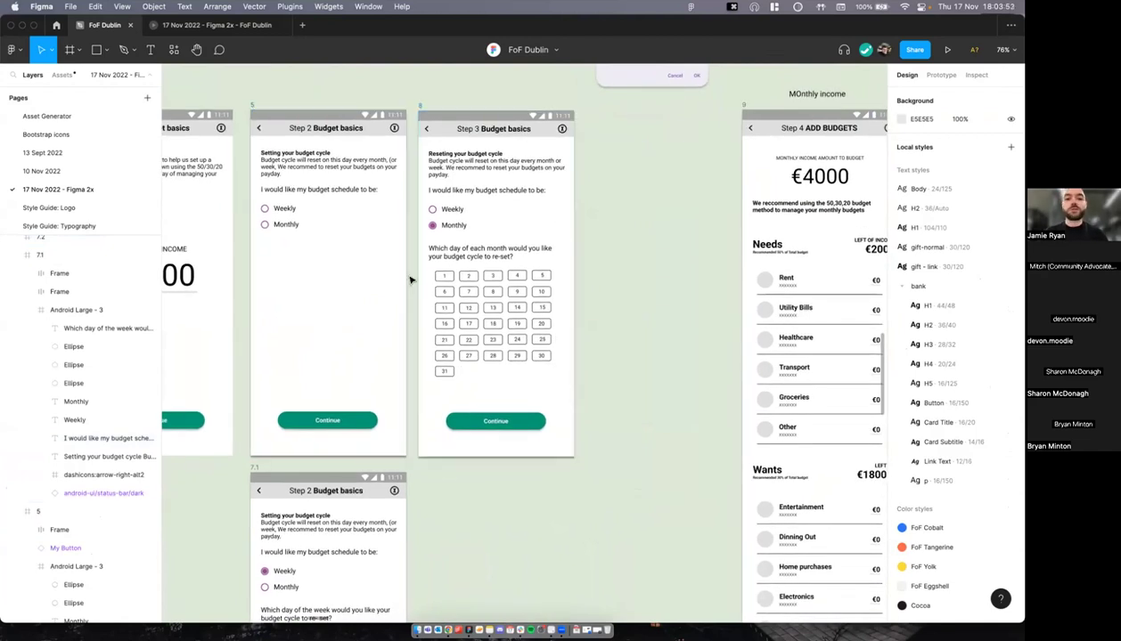
scroll(659, 318, "right", 2)
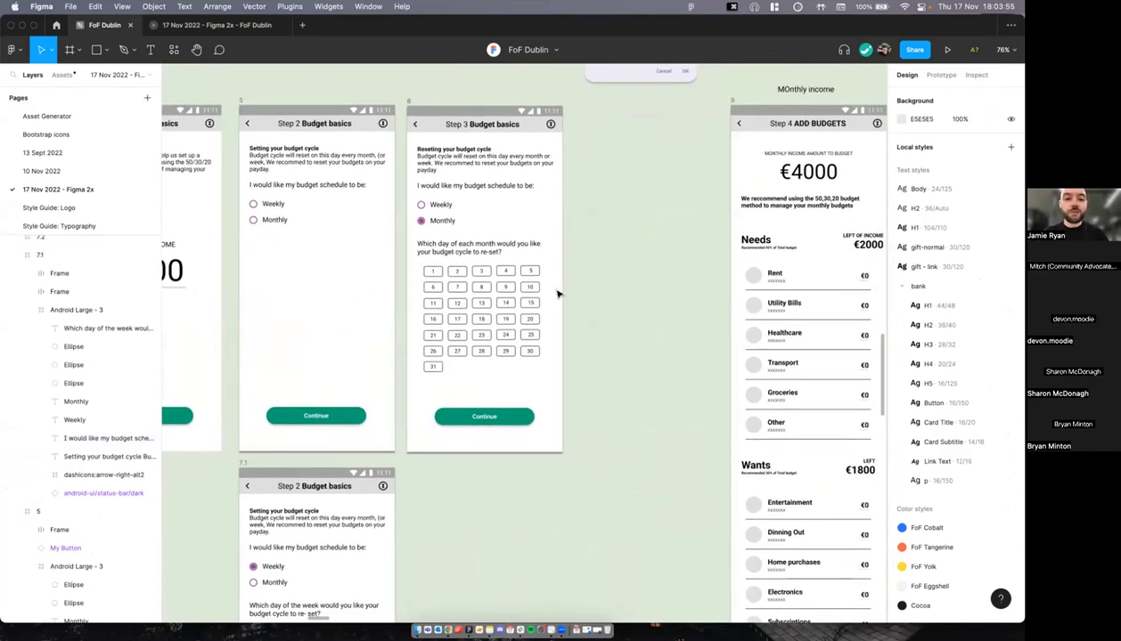
Step: Duplicate the Step 3 Budget basics screen from the 'interactive sets' slide onto the canvas below it and delete the copy's yellow highlight rectangle
scroll(508, 258, "down", 5)
left_click(475, 227)
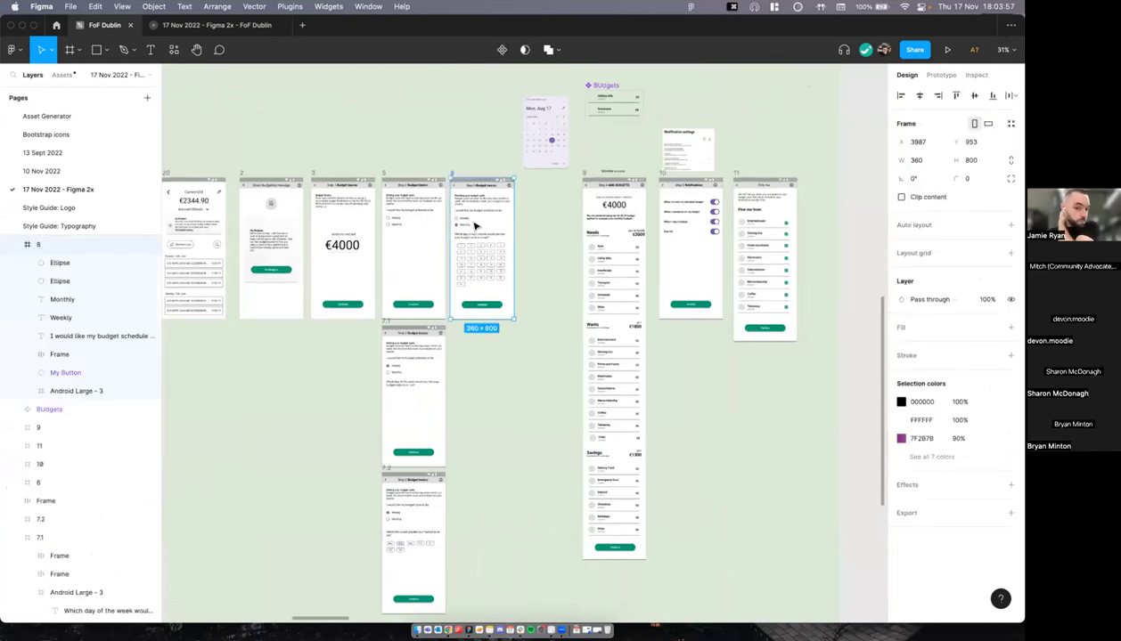
scroll(475, 226, "down", 3)
scroll(474, 227, "right", 15)
scroll(475, 226, "up", 2)
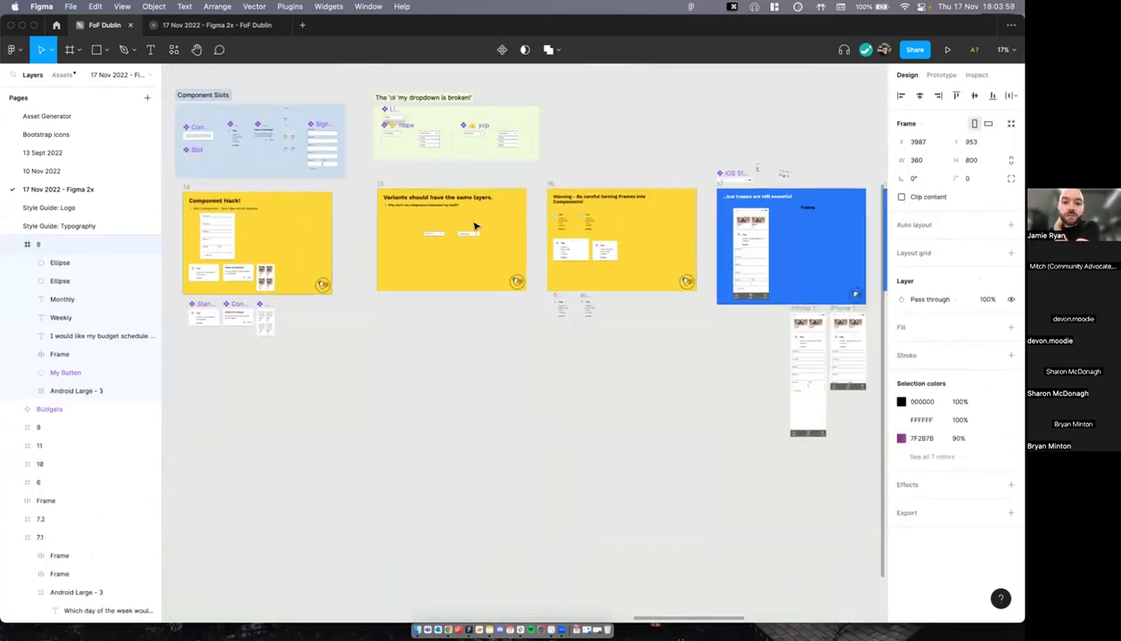
scroll(475, 226, "right", 10)
scroll(542, 256, "up", 8)
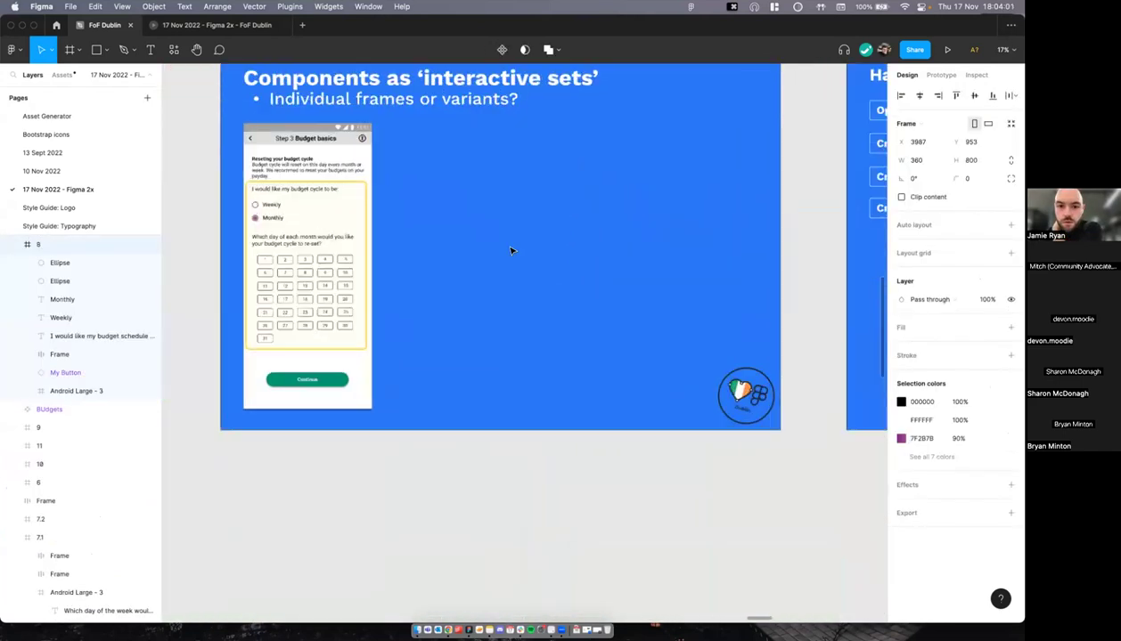
left_click_drag(354, 178, 383, 532)
scroll(396, 428, "down", 4)
left_click(423, 304)
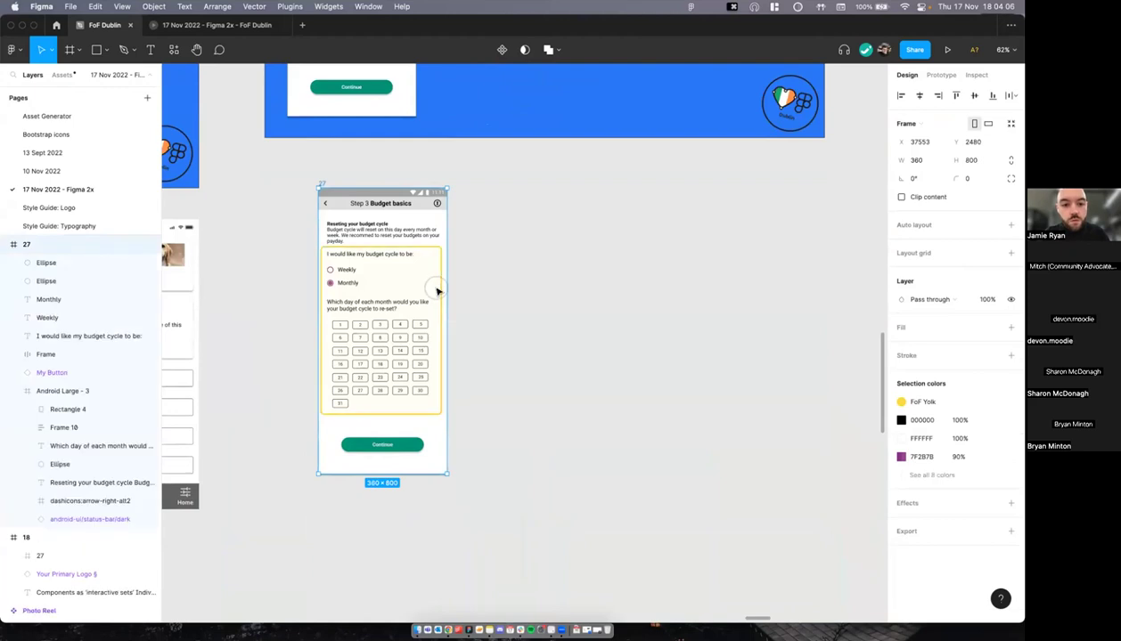
key("BackSpace")
scroll(375, 300, "up", 3)
scroll(375, 303, "up", 5)
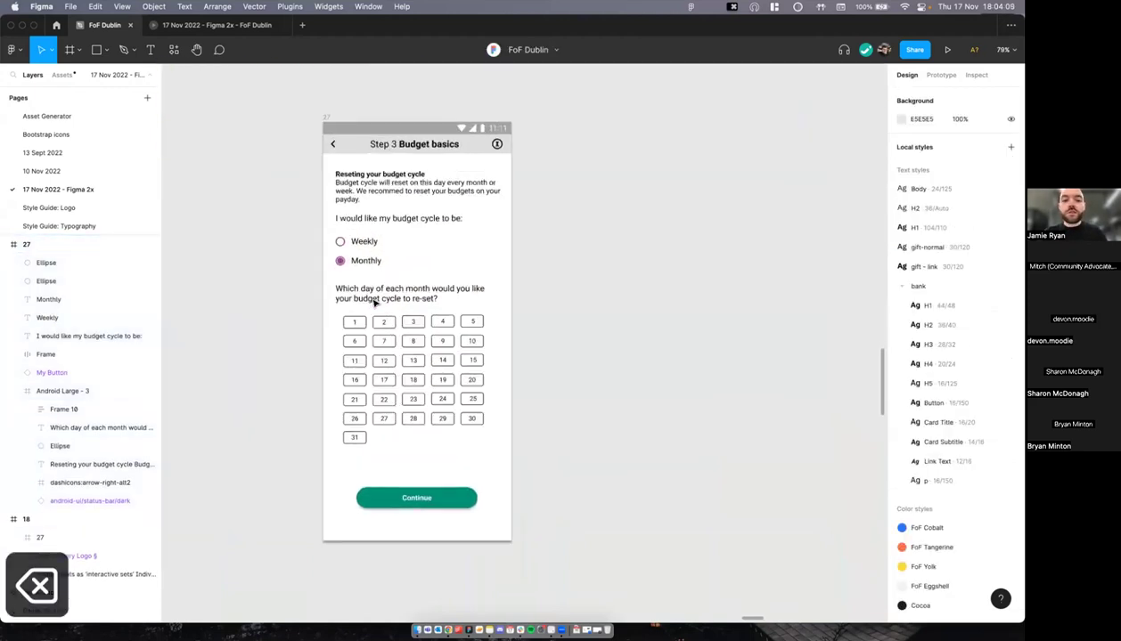
Step: Examine the duplicated Step 3 screen, the card examples on the yellow component slide, and the handy component shortcuts slide
scroll(354, 318, "up", 4)
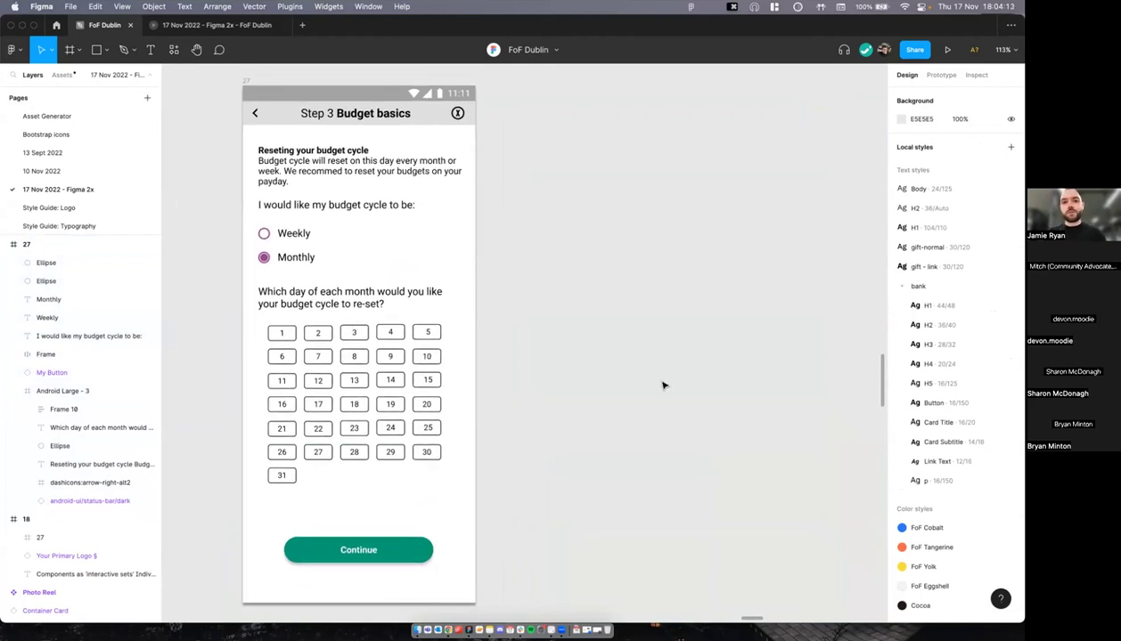
scroll(626, 381, "down", 5)
scroll(593, 360, "left", 5)
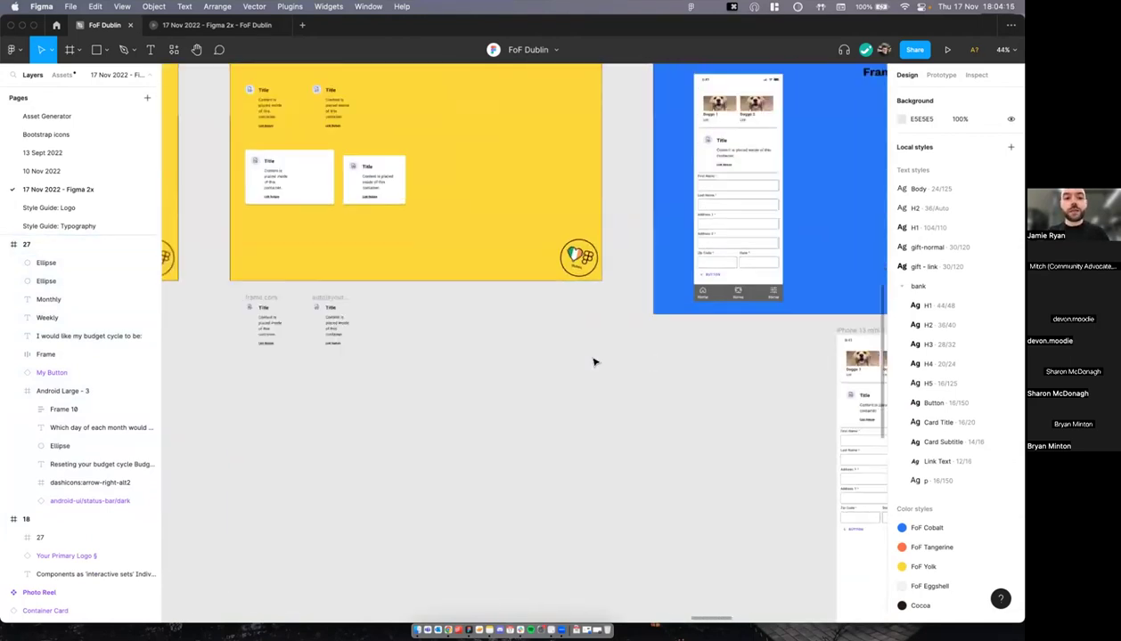
scroll(481, 239, "up", 5)
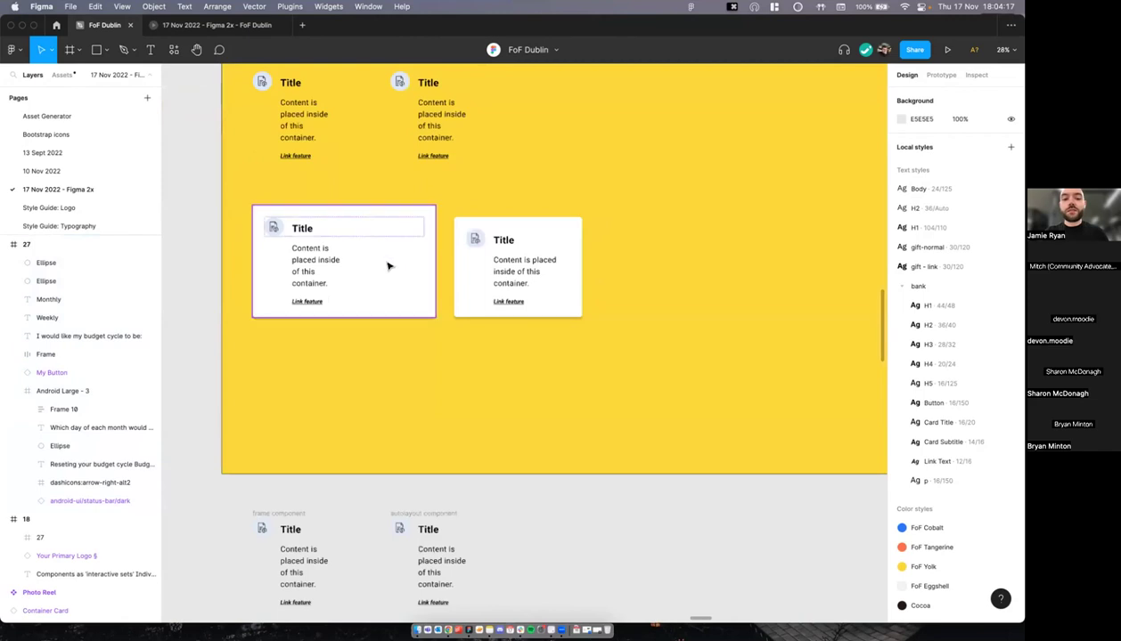
scroll(400, 271, "down", 5)
scroll(400, 269, "right", 5)
scroll(400, 269, "up", 2)
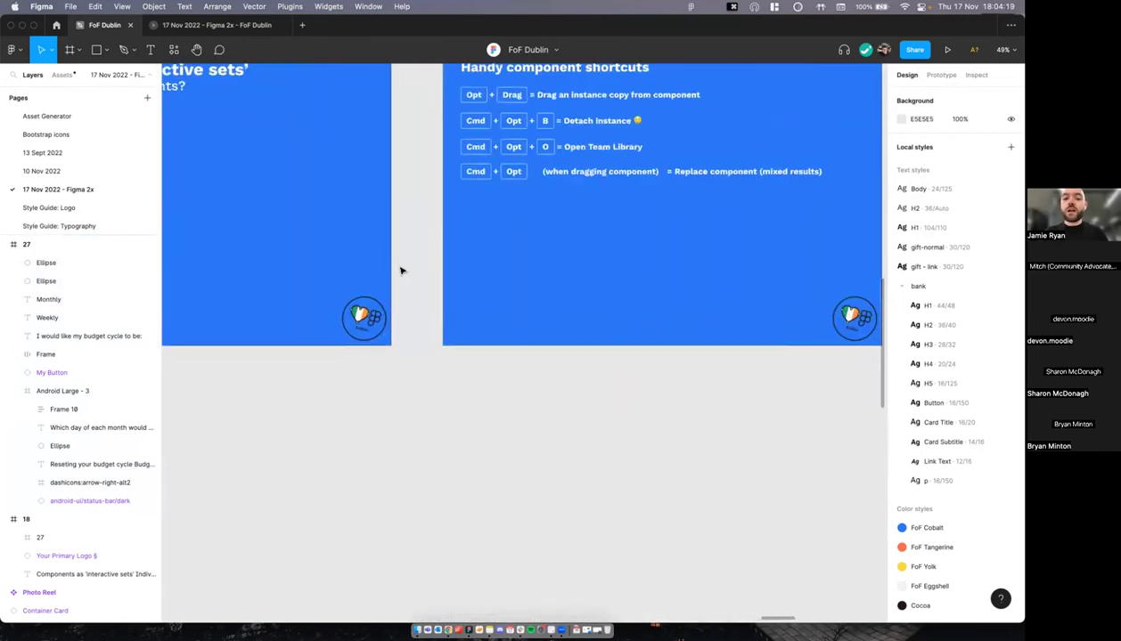
Step: Examine the Weekly and Monthly radio options on the duplicated Step 3 Budget basics screen
scroll(401, 271, "left", 4)
scroll(401, 276, "down", 3)
scroll(402, 275, "left", 2)
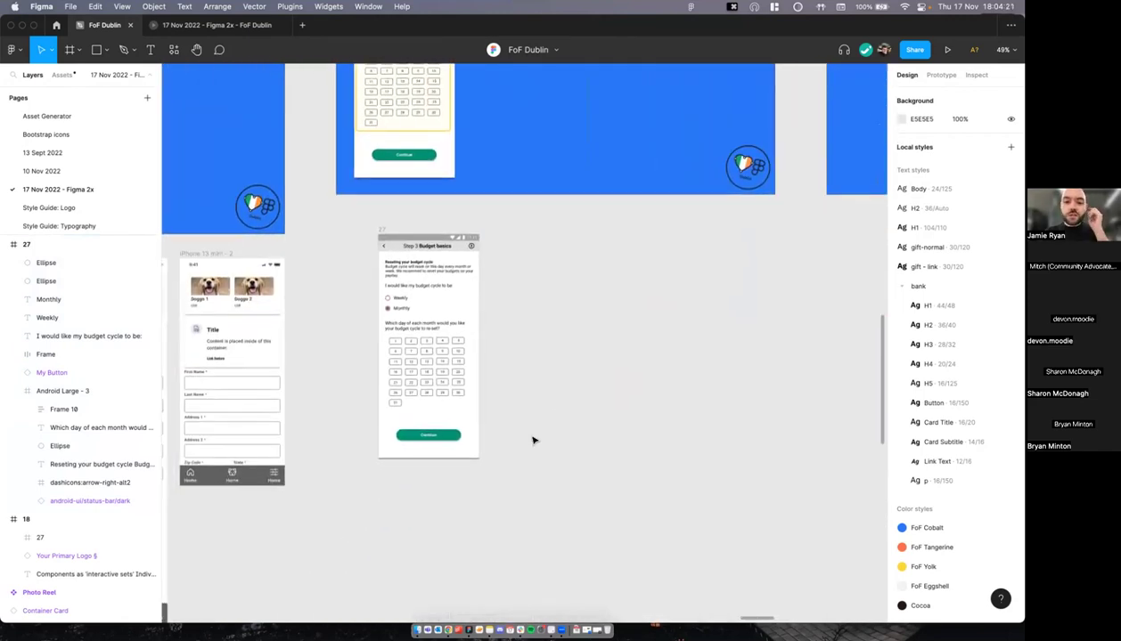
scroll(498, 404, "up", 3)
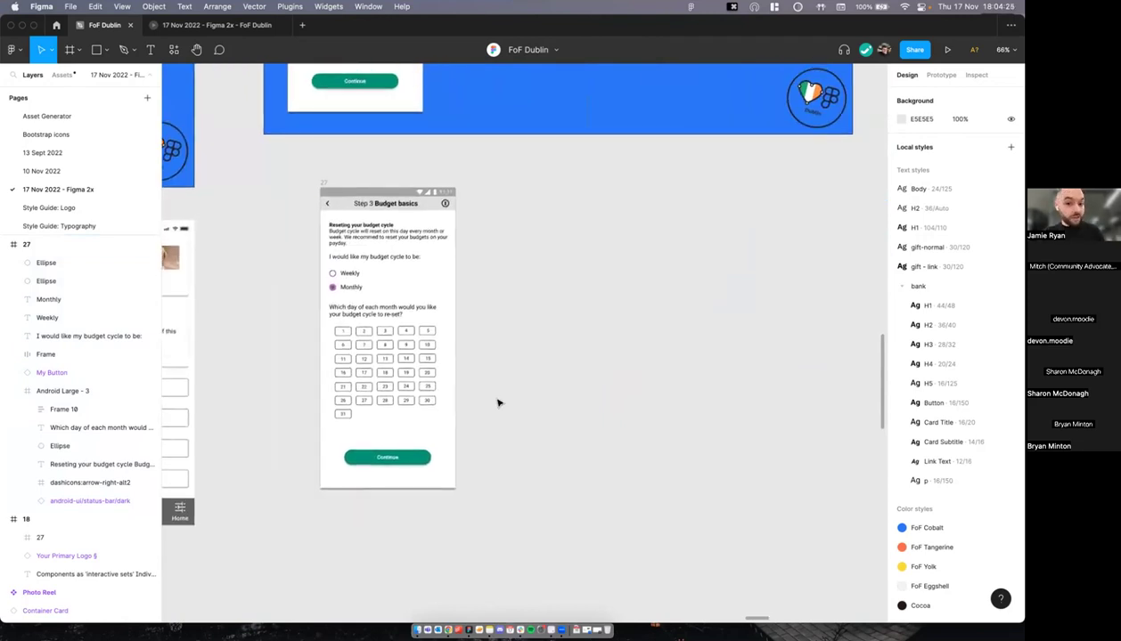
scroll(498, 403, "down", 1)
scroll(498, 403, "right", 1)
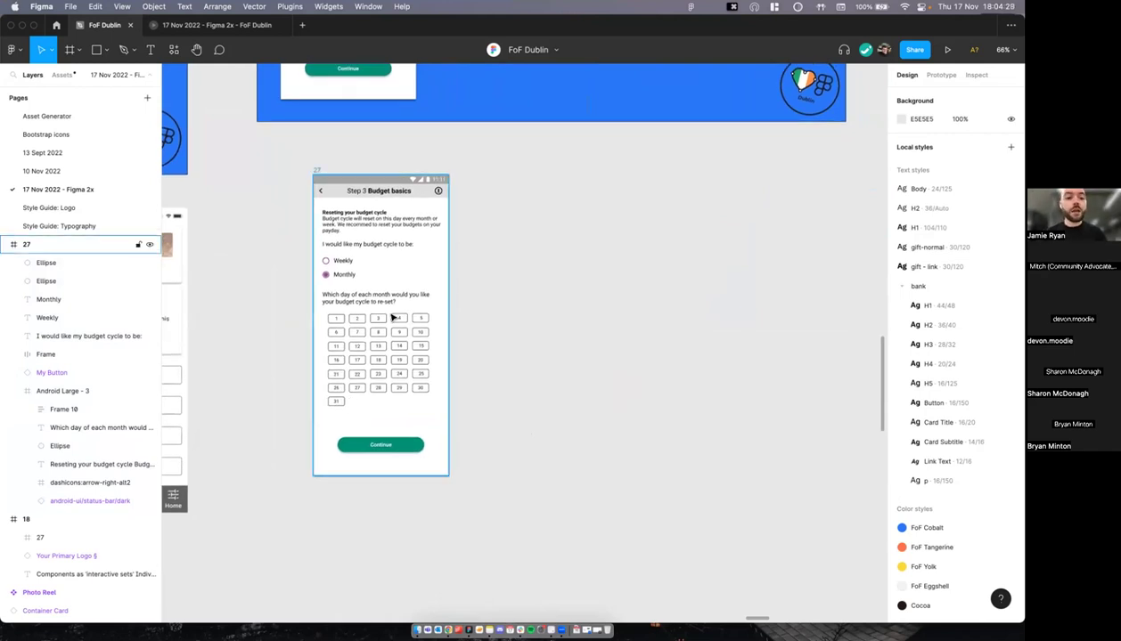
scroll(443, 232, "up", 5)
scroll(440, 234, "down", 2)
left_click(286, 247)
left_click(293, 268)
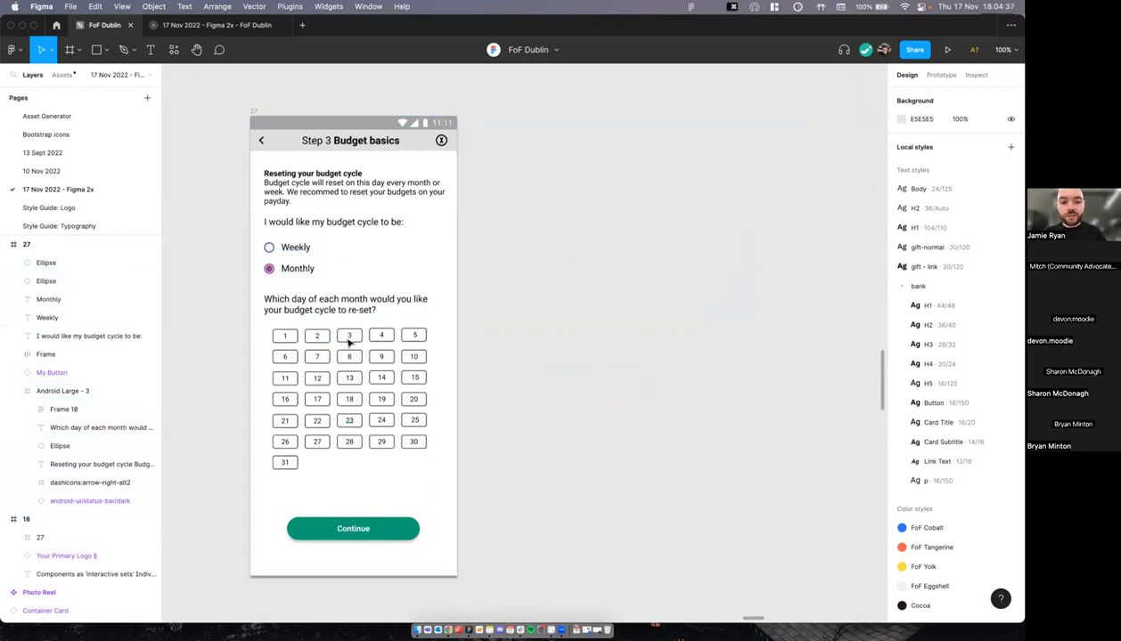
Step: Add a "Weekly" text label on the empty canvas beside the duplicated Step 3 screen
key("t")
left_click(524, 259)
type("Weel")
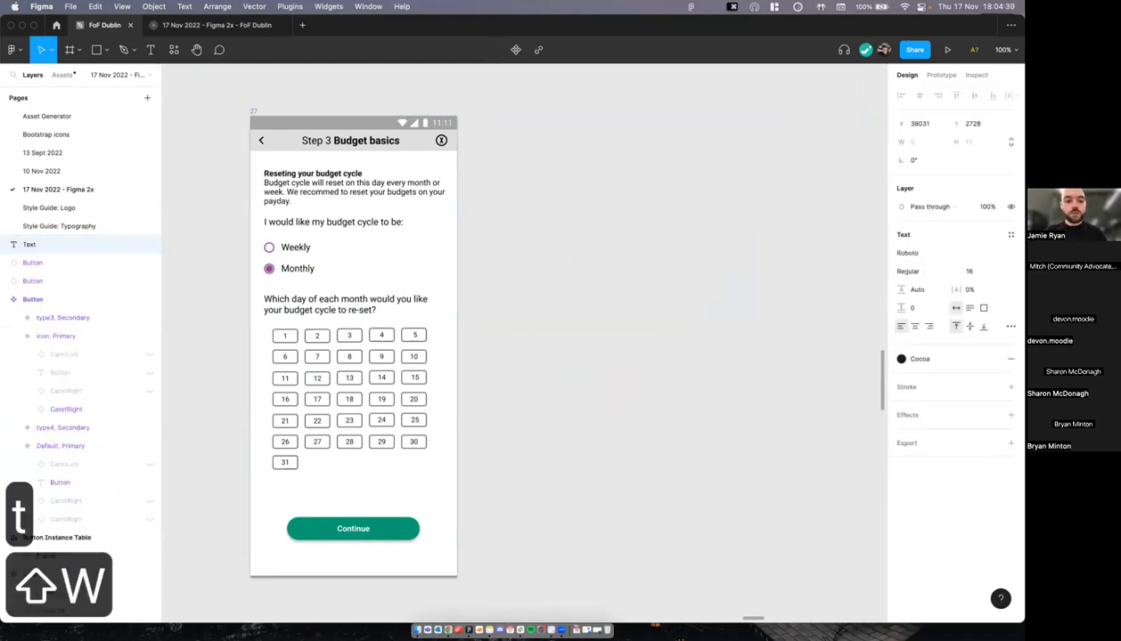
key("BackSpace")
type("kly")
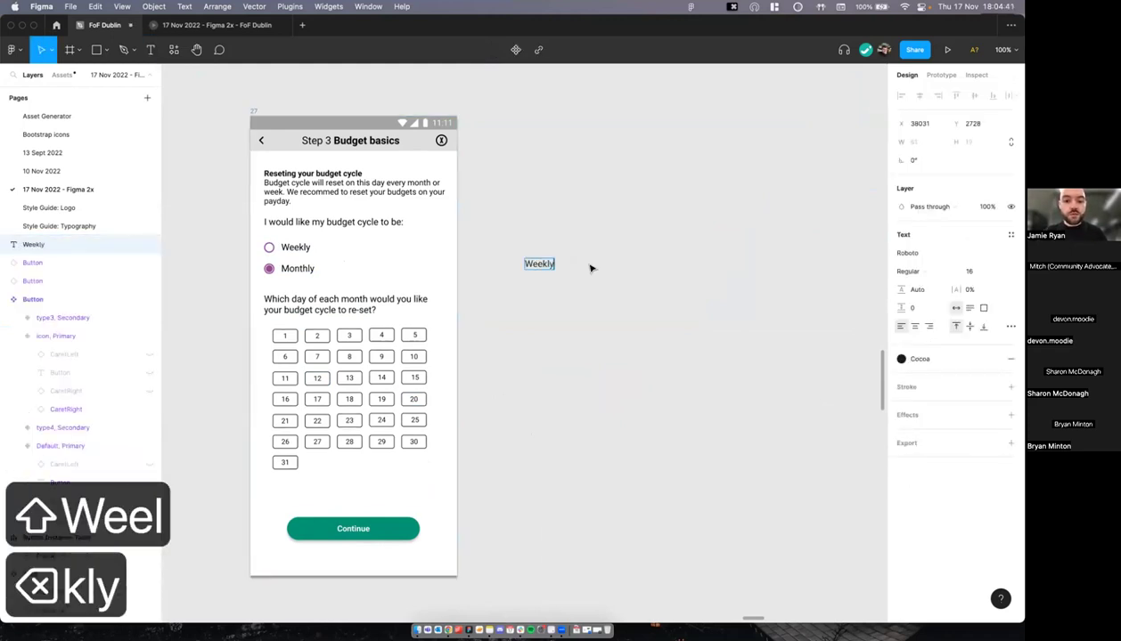
key("Escape")
Step: Draw a circle about 42 px wide just before the Weekly label and set its size to 24
scroll(501, 261, "up", 2)
key("o")
key("i")
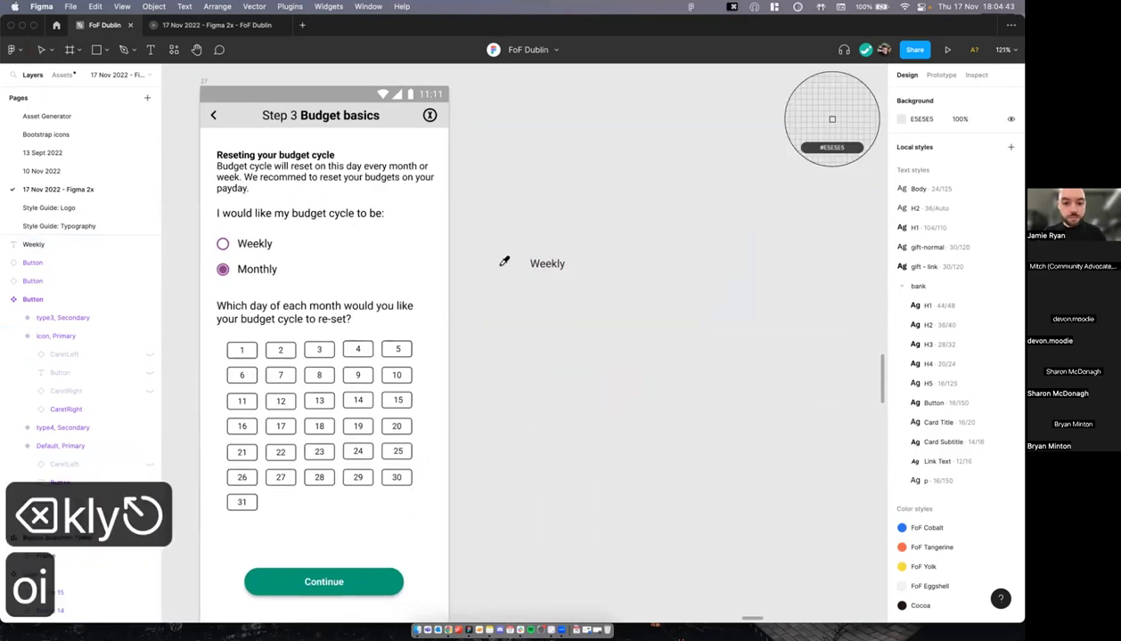
key("Escape")
key("o")
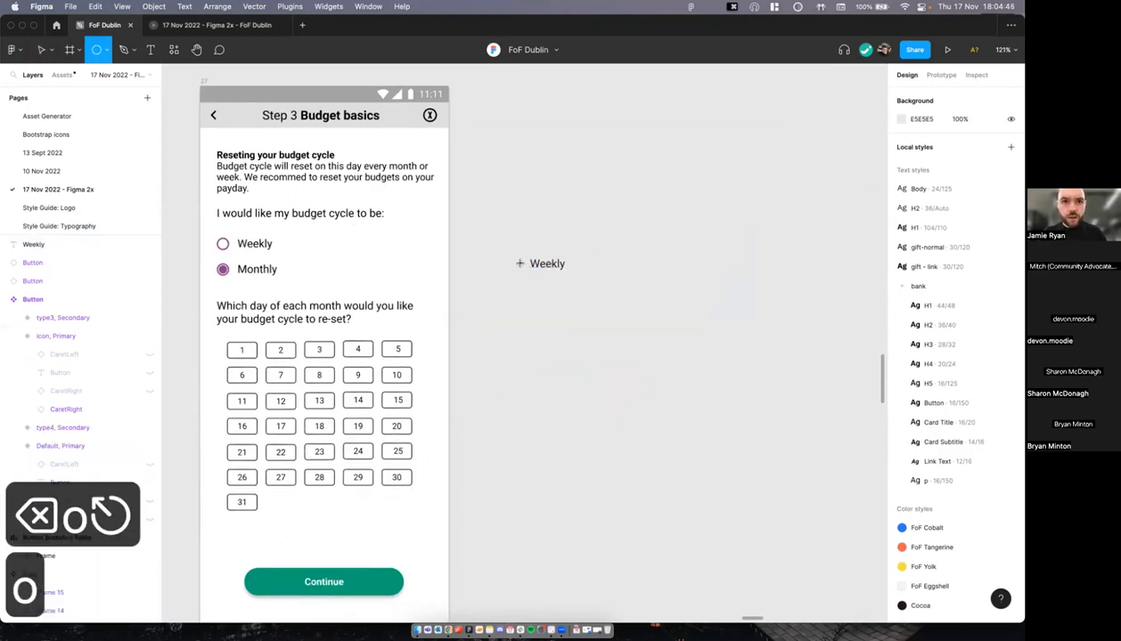
left_click_drag(529, 254, 500, 283)
left_click(925, 142)
type("24")
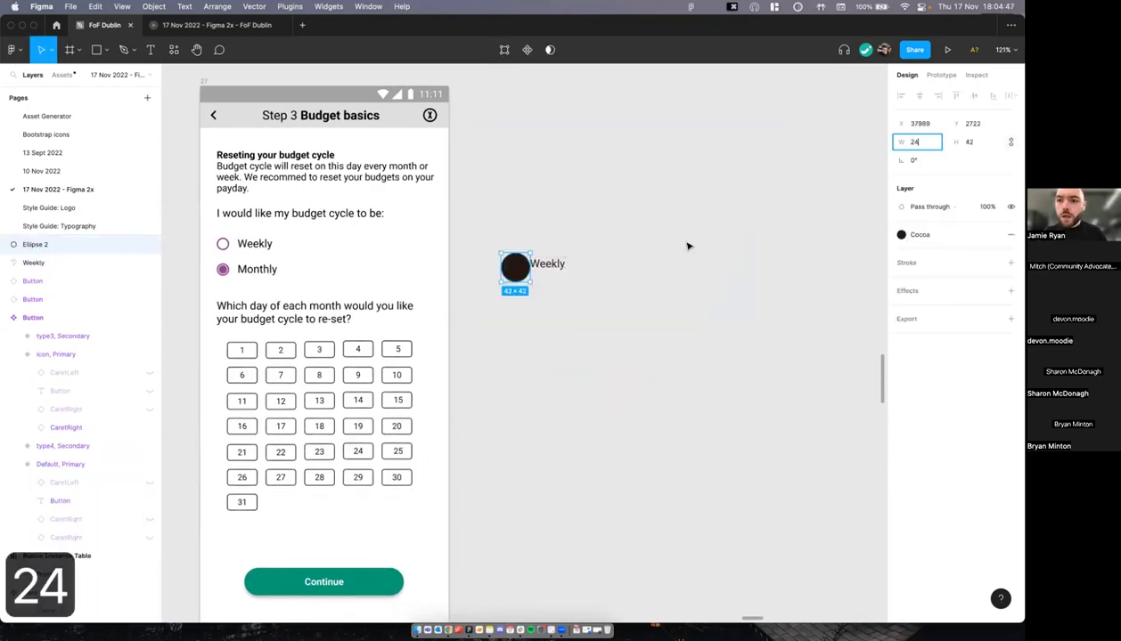
key("Return")
Step: Wrap the circle and Weekly label in a horizontal auto layout frame and swap the circle's fill for a stroke
left_click(548, 265, "shift")
key("shift+a")
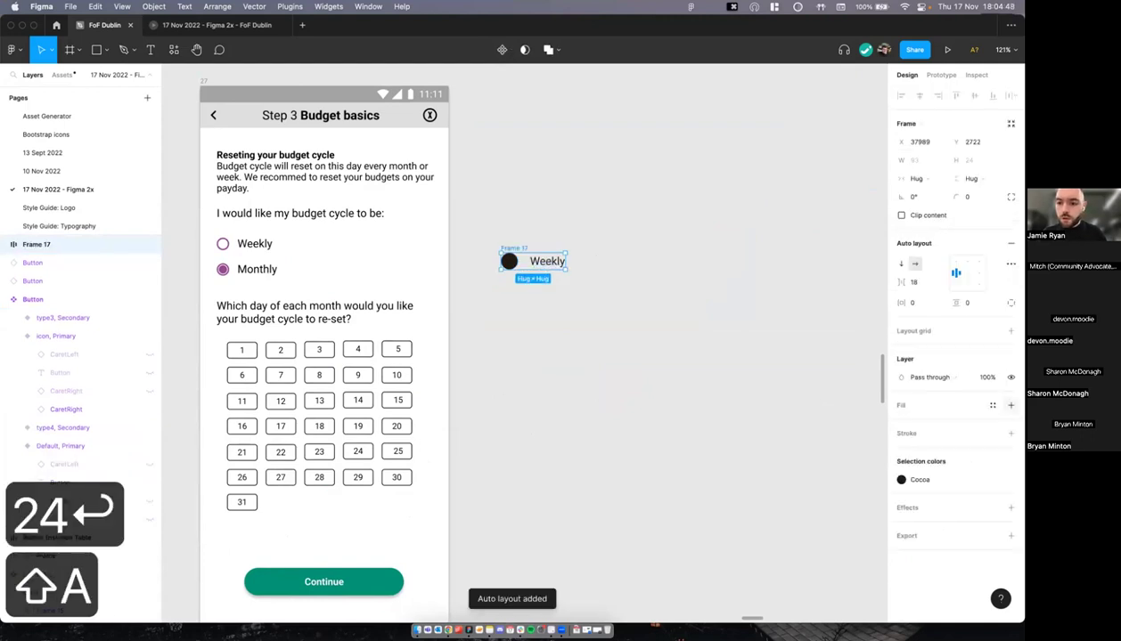
left_click(1011, 433)
key("super+z")
key("super+z")
scroll(511, 262, "up", 3)
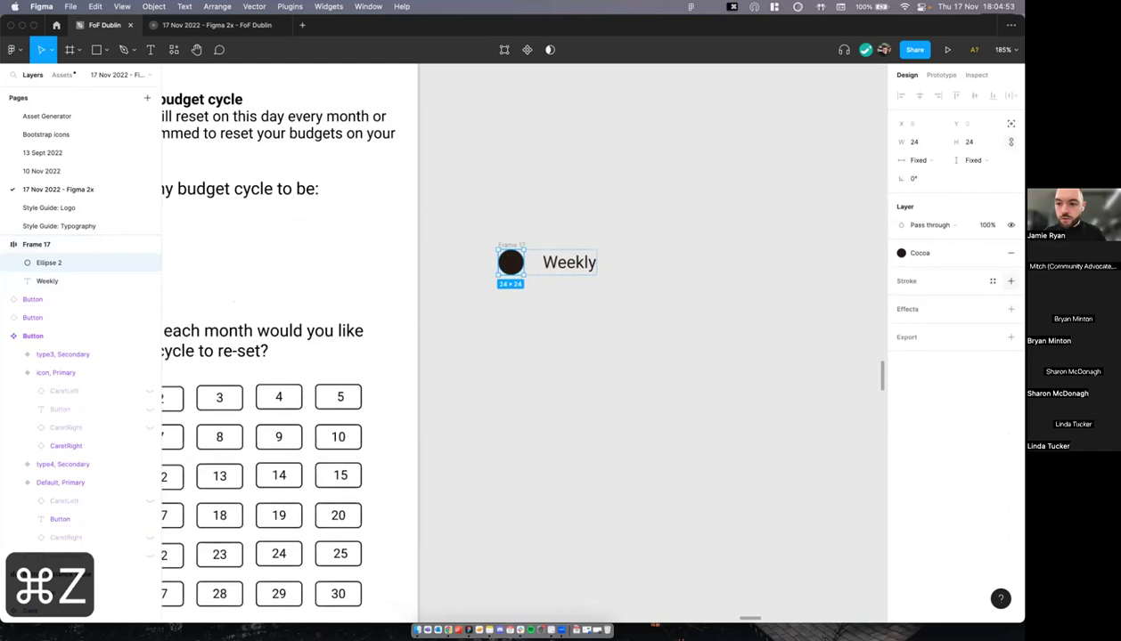
left_click(1010, 281)
left_click(1010, 253)
Step: Duplicate the Weekly row below itself and give the copy's circle a bank/black fill without a stroke
left_click_drag(514, 243, 515, 316)
left_click(521, 321)
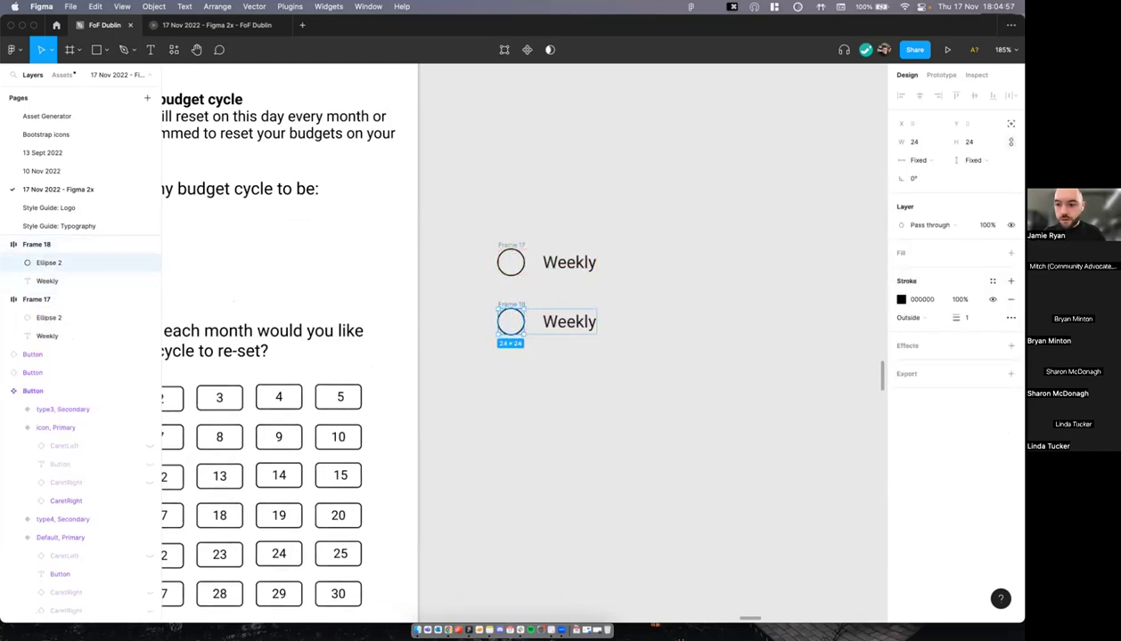
left_click(1011, 253)
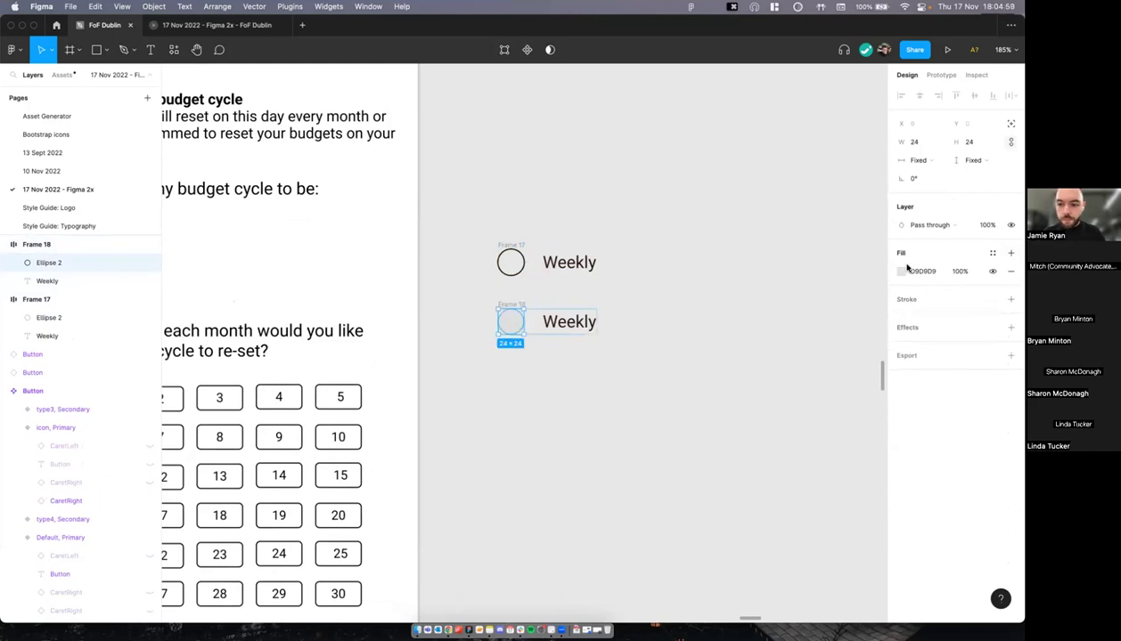
left_click(990, 254)
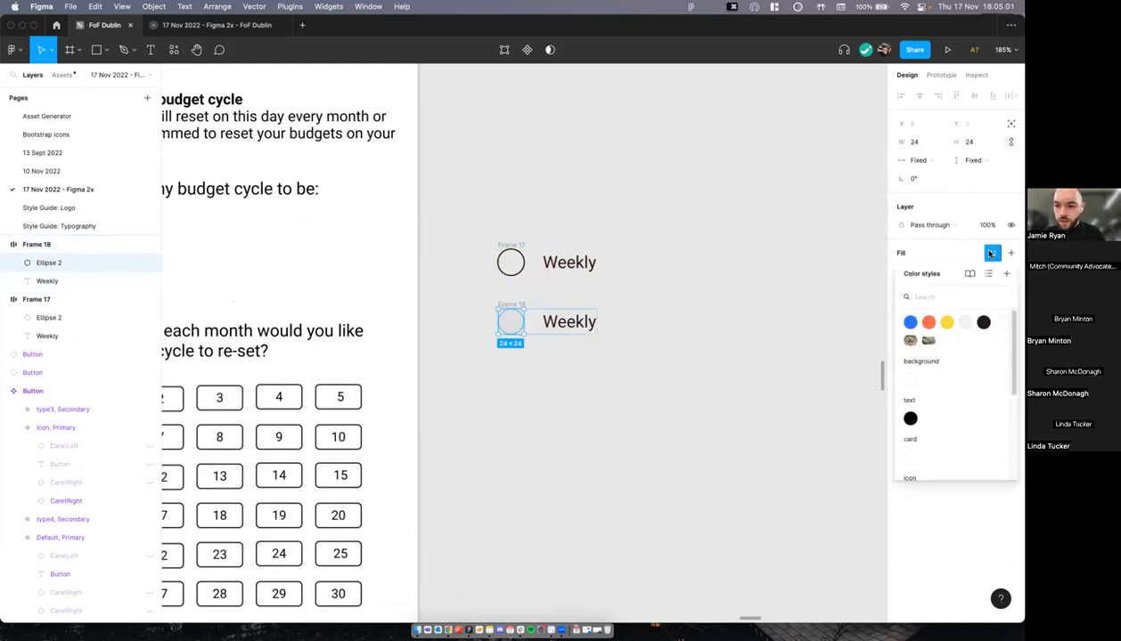
type("b la")
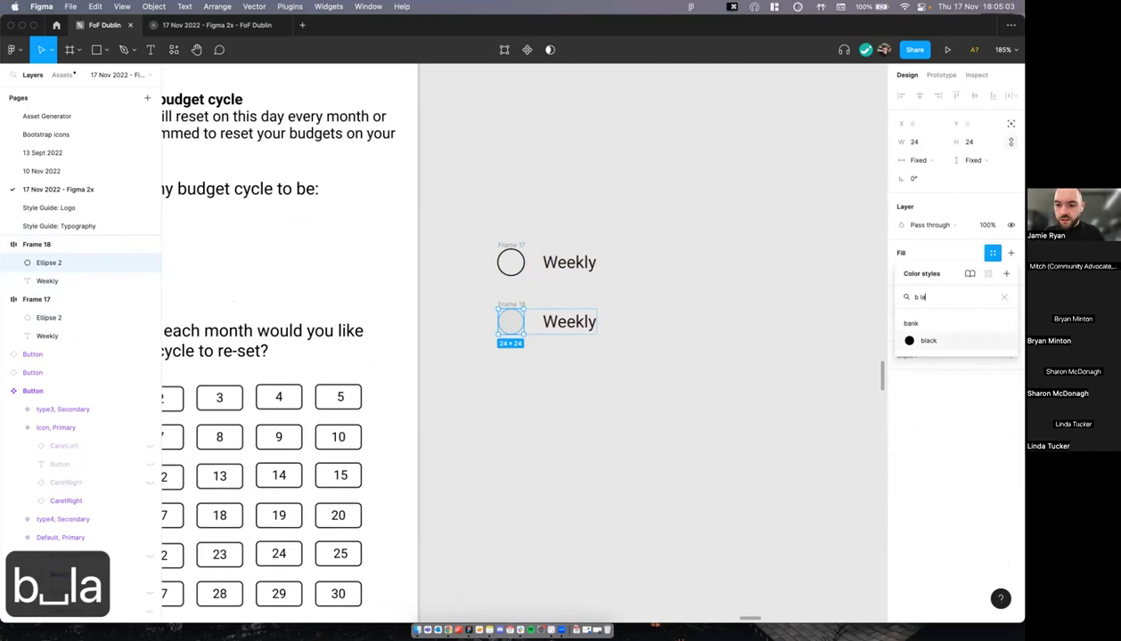
left_click(933, 342)
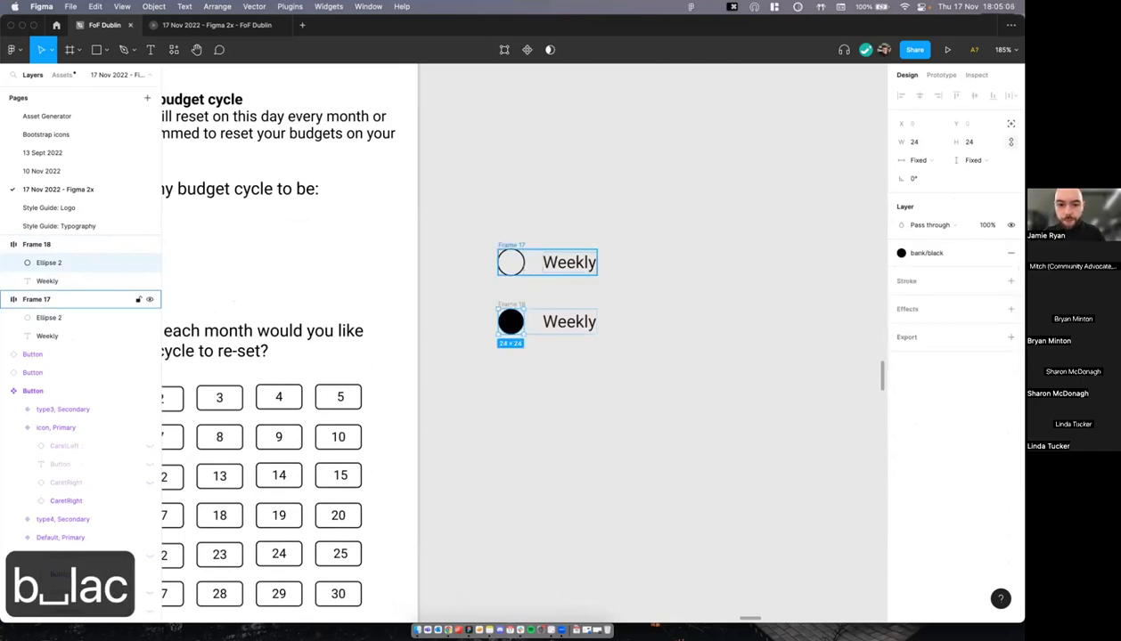
Step: Apply the bank/black color style to the stroke of the upper row's outlined circle
left_click(510, 262)
left_click(635, 239)
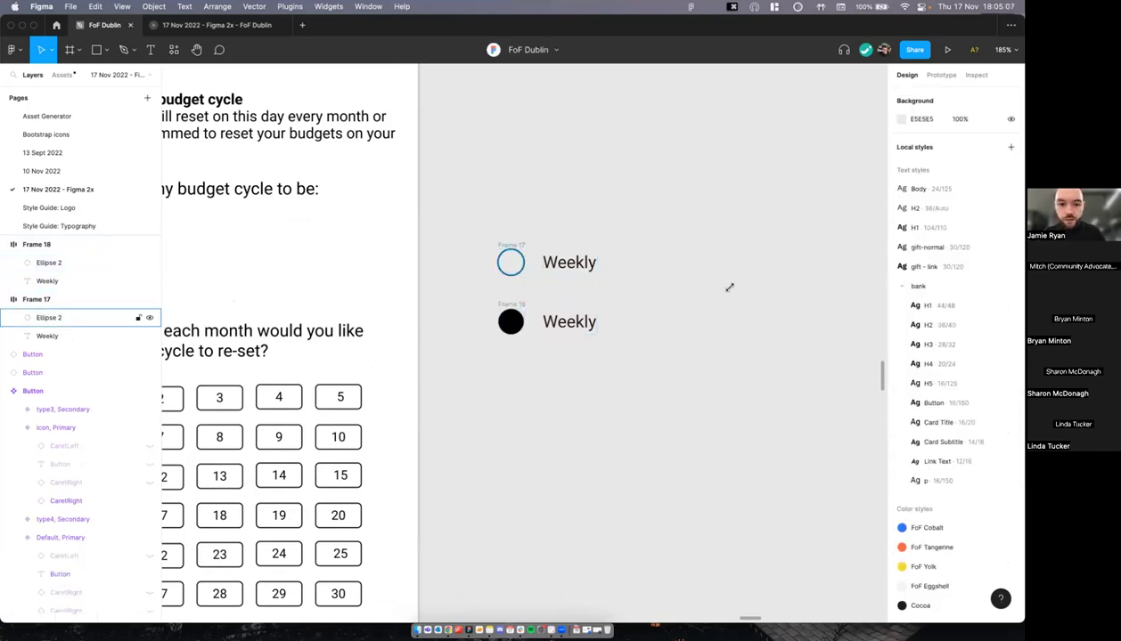
left_click(511, 262)
left_click(991, 281)
type("black")
key("Return")
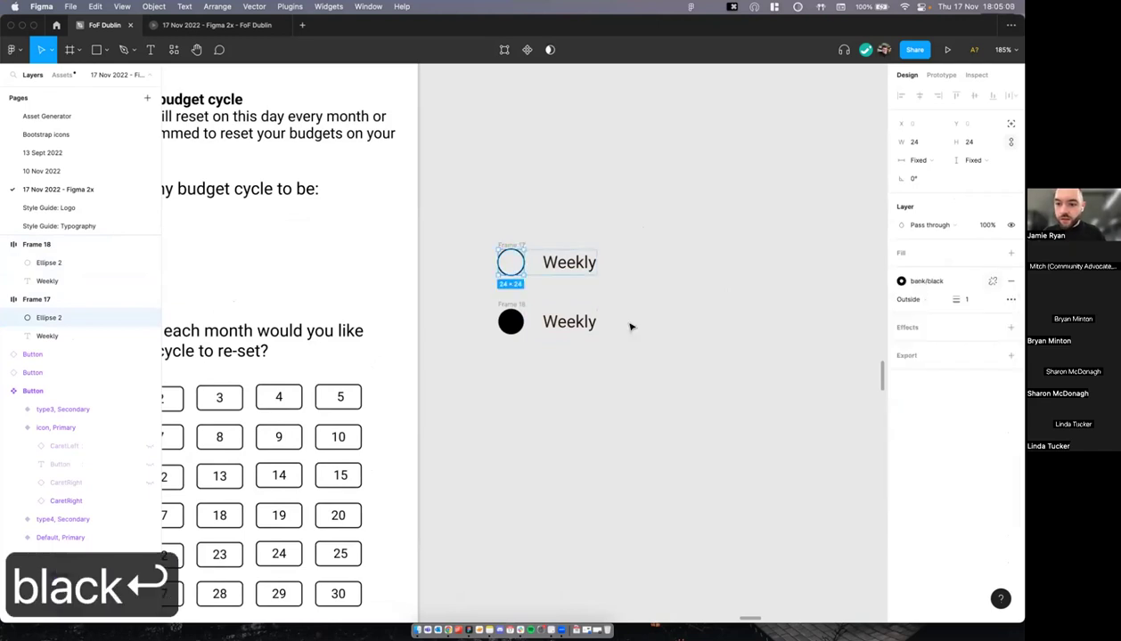
Step: Apply the text/primary color style to both Weekly labels
left_click(569, 264)
left_click(570, 320, "shift")
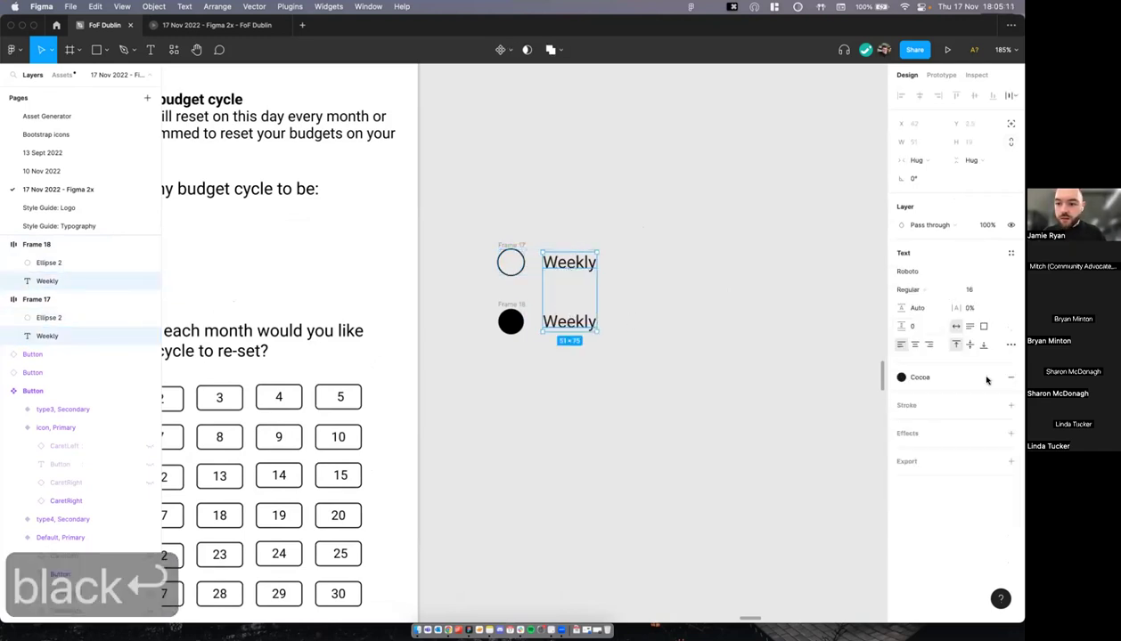
left_click(932, 376)
type("fon")
key("BackSpace")
key("BackSpace")
key("BackSpace")
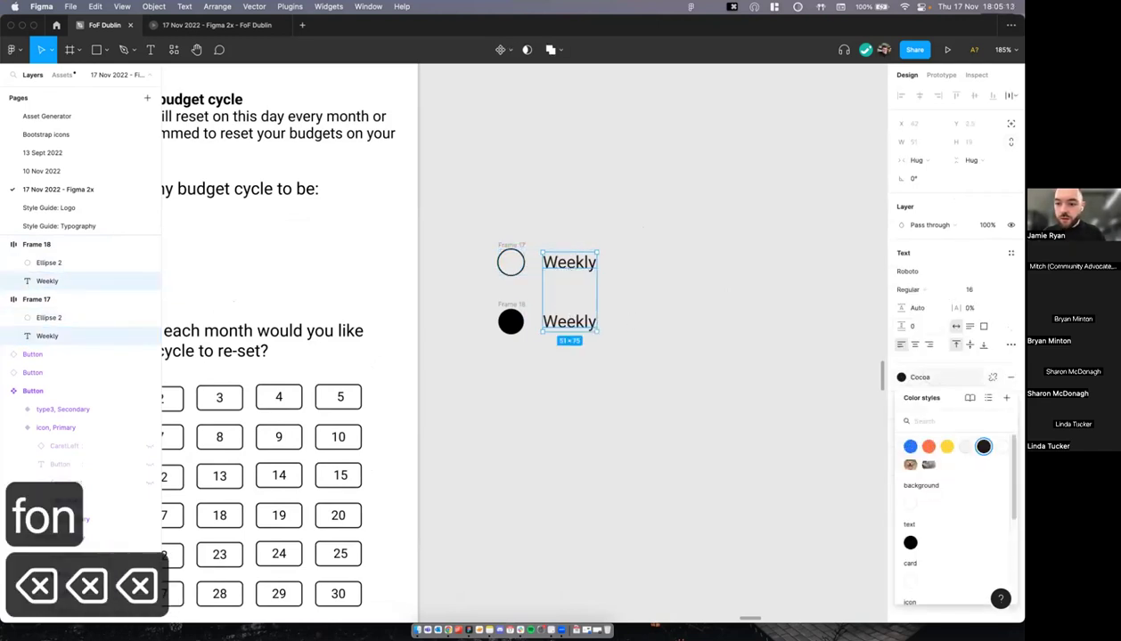
type("pri")
left_click(931, 506)
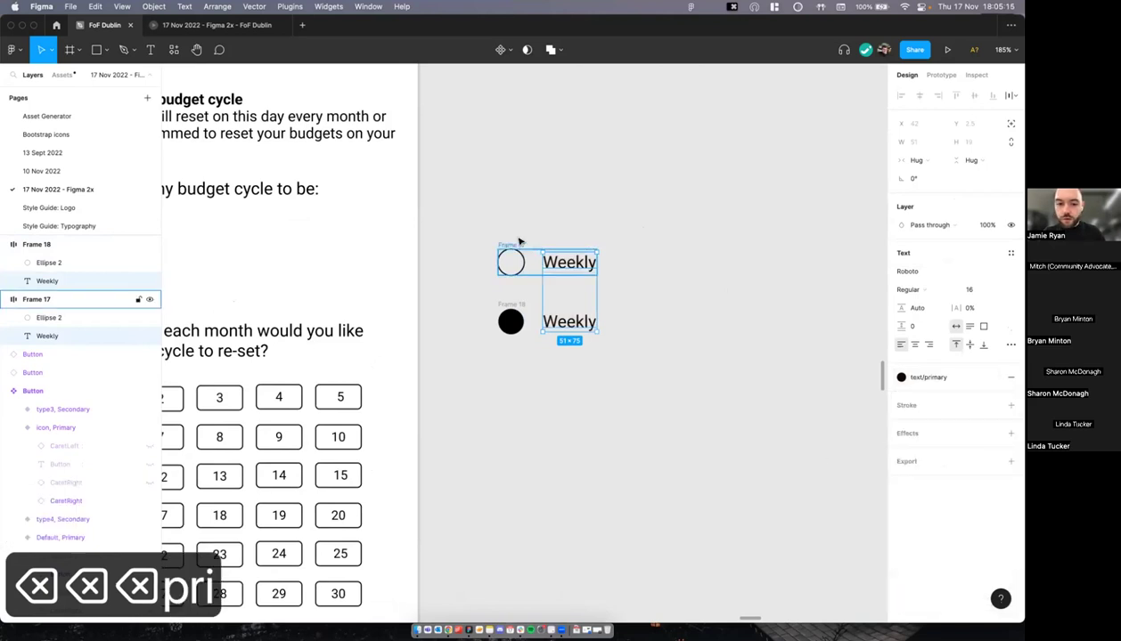
Step: Apply the bank/p text style to both Weekly labels
left_click(1011, 253)
type("b")
key("BackSpace")
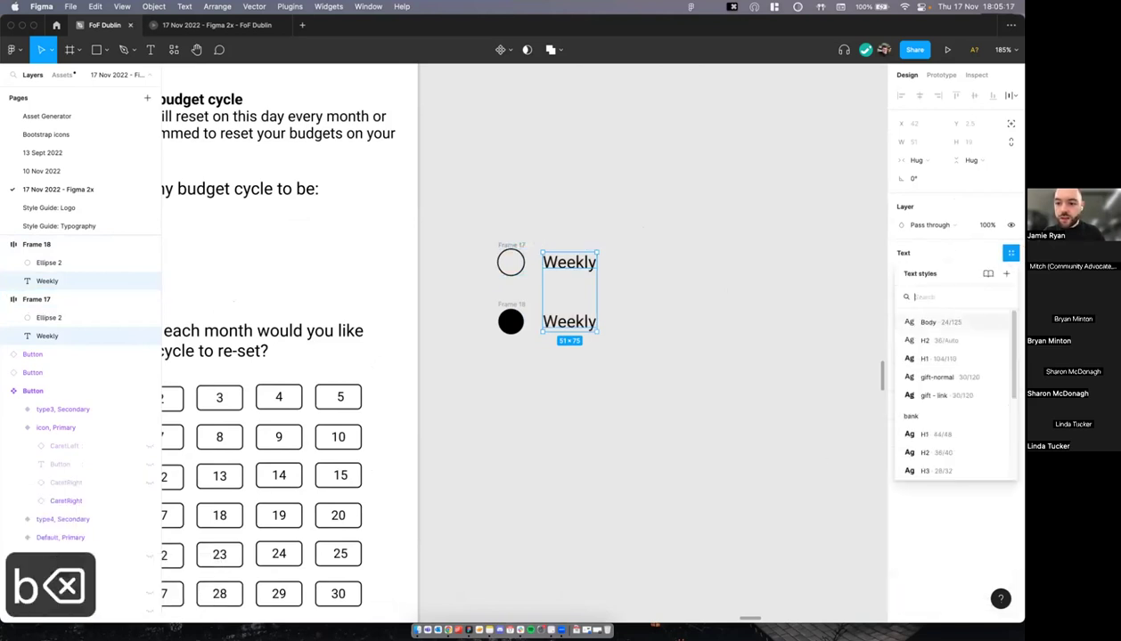
type("p")
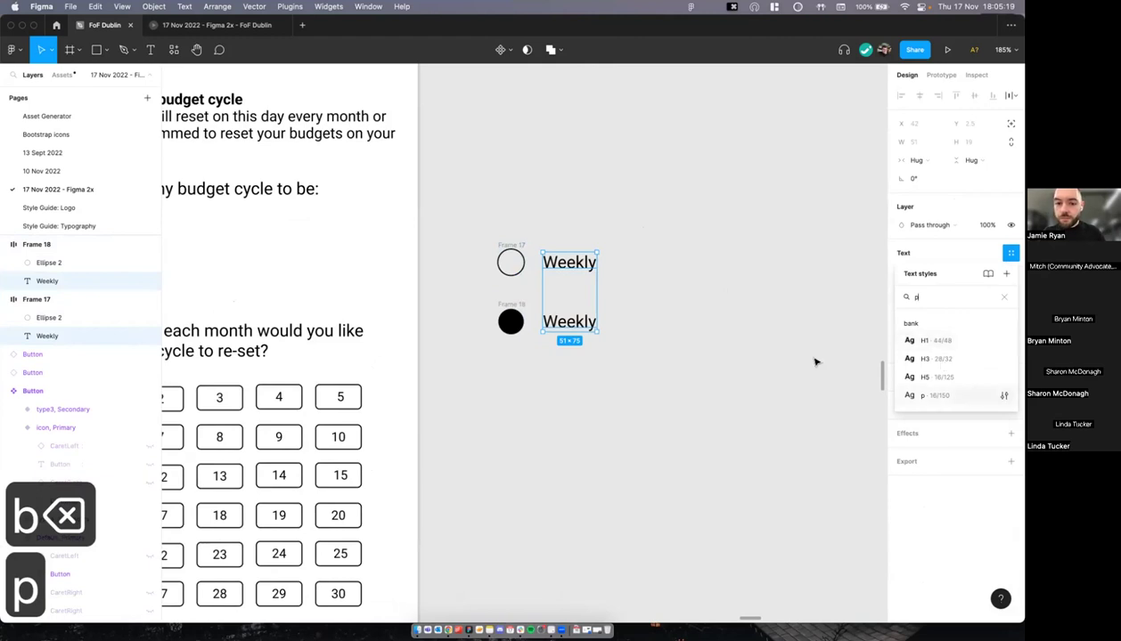
left_click(814, 362)
left_click(672, 291)
Step: Set the auto layout spacing of the outlined Weekly row to 16
scroll(534, 249, "up", 2)
scroll(534, 249, "right", 2)
left_click(479, 283)
left_click(496, 340, "shift")
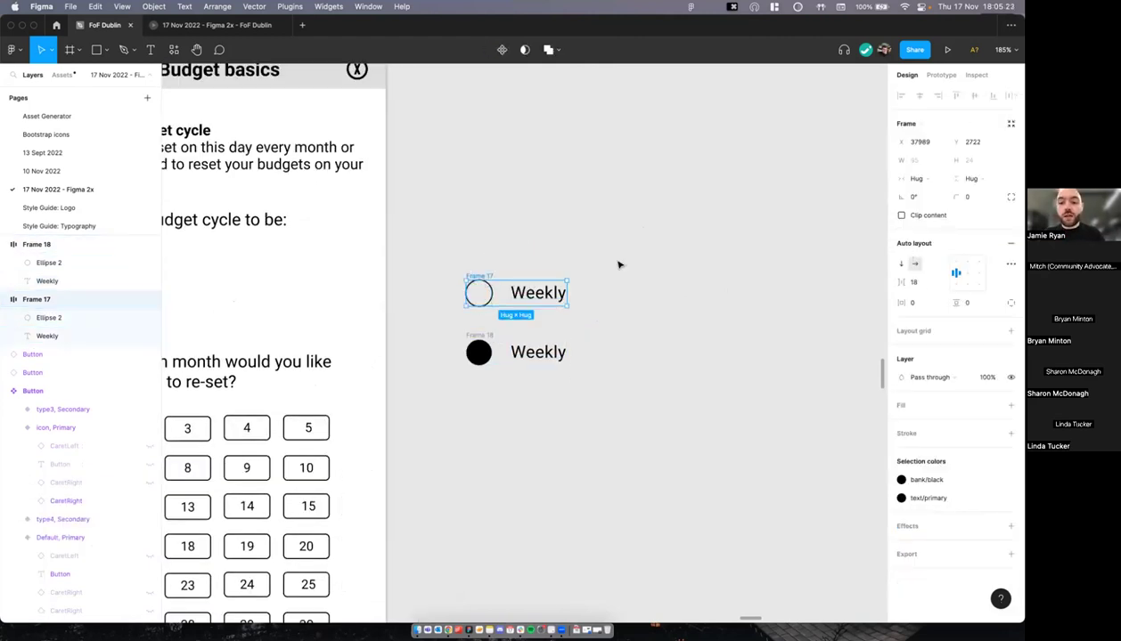
scroll(619, 265, "down", 2)
scroll(619, 265, "left", 3)
left_click(914, 282)
type("16")
key("Return")
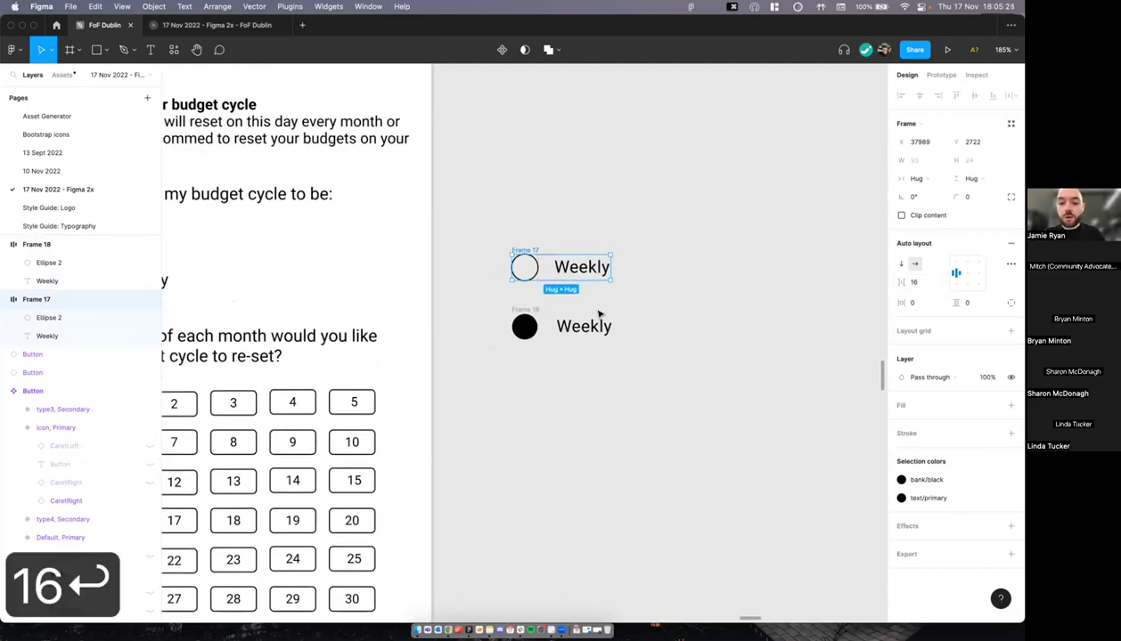
Step: Set the item spacing of the row with the filled circle to 16
left_click(514, 312)
left_click(935, 284)
type("16")
key("Return")
left_click(724, 328)
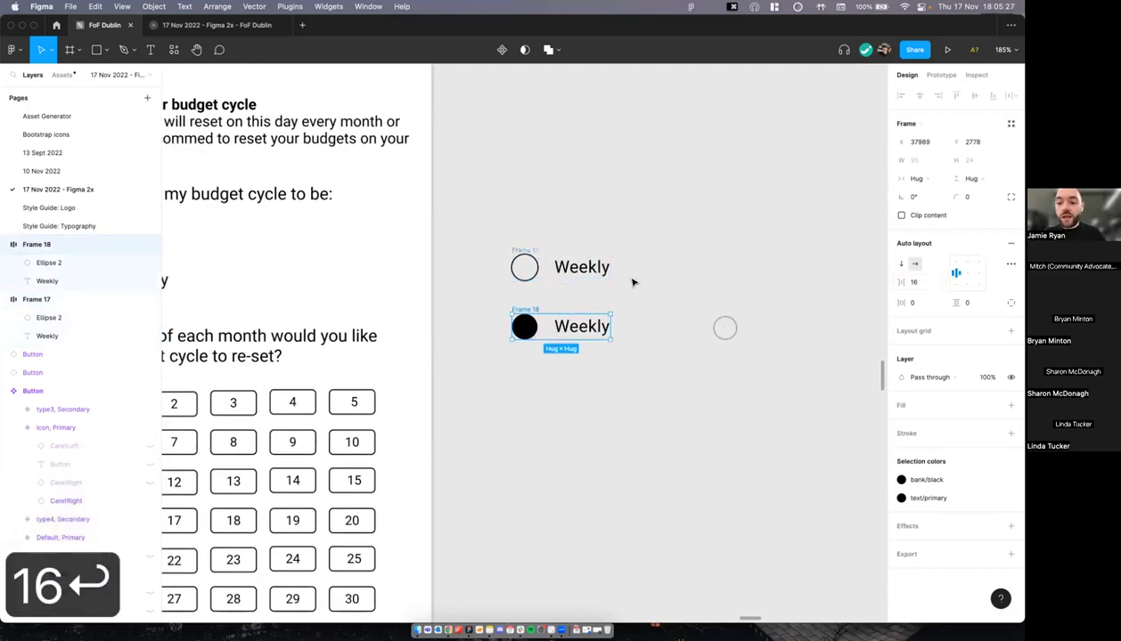
Step: Turn the outlined and filled Weekly rows into one component set
left_click(533, 254)
left_click_drag(486, 223, 656, 383)
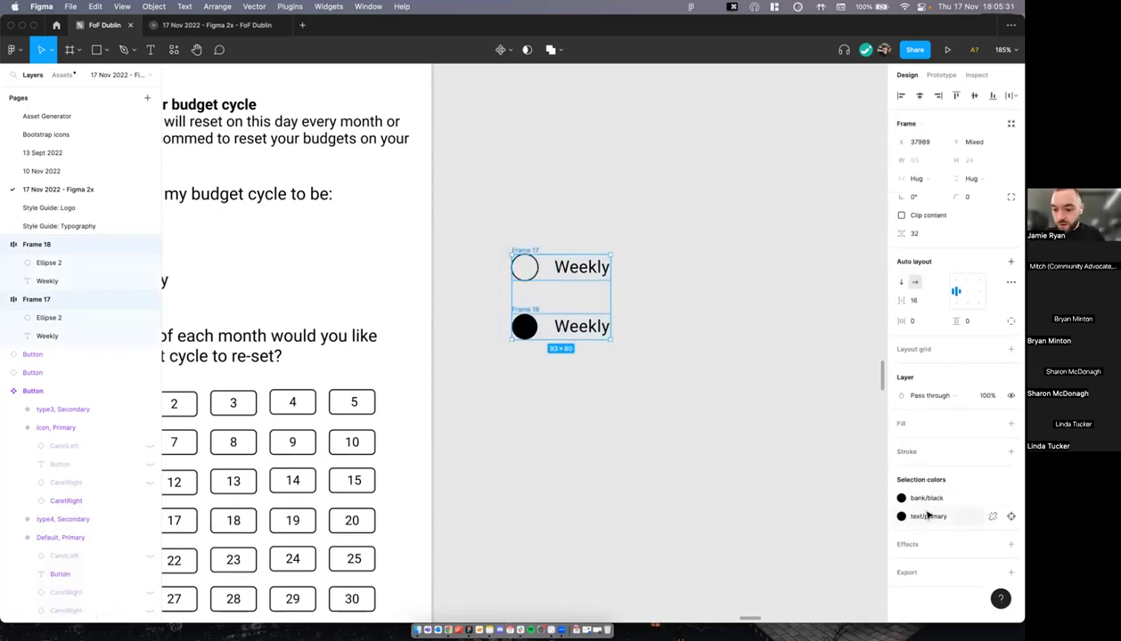
left_click(660, 425)
left_click(599, 333)
left_click(638, 267)
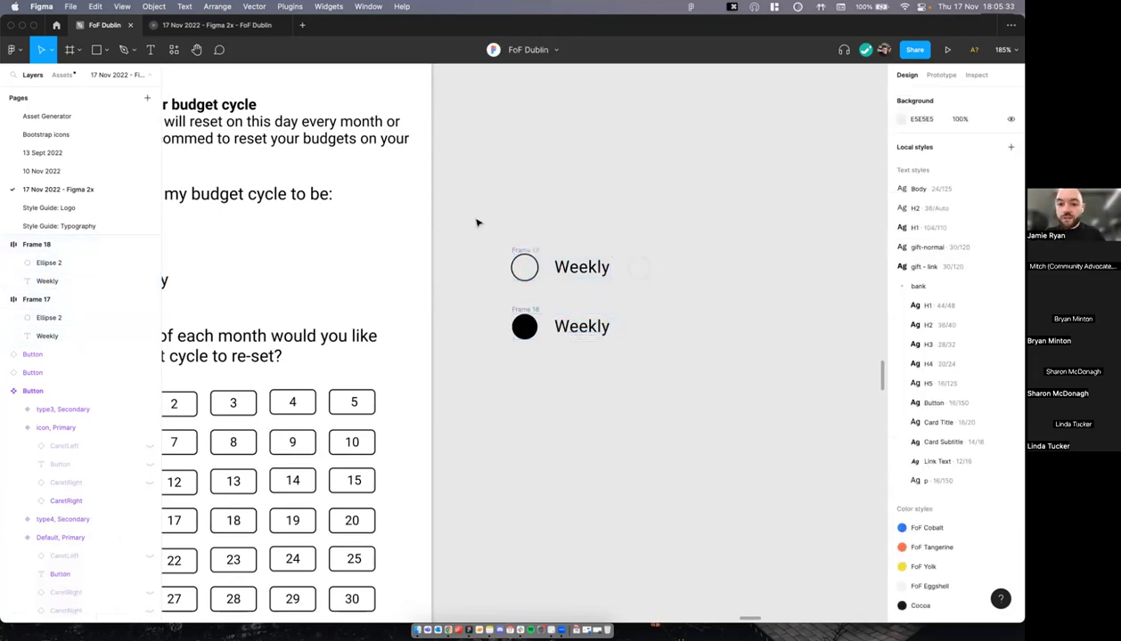
left_click_drag(478, 221, 561, 80)
left_click(580, 238)
left_click(503, 49)
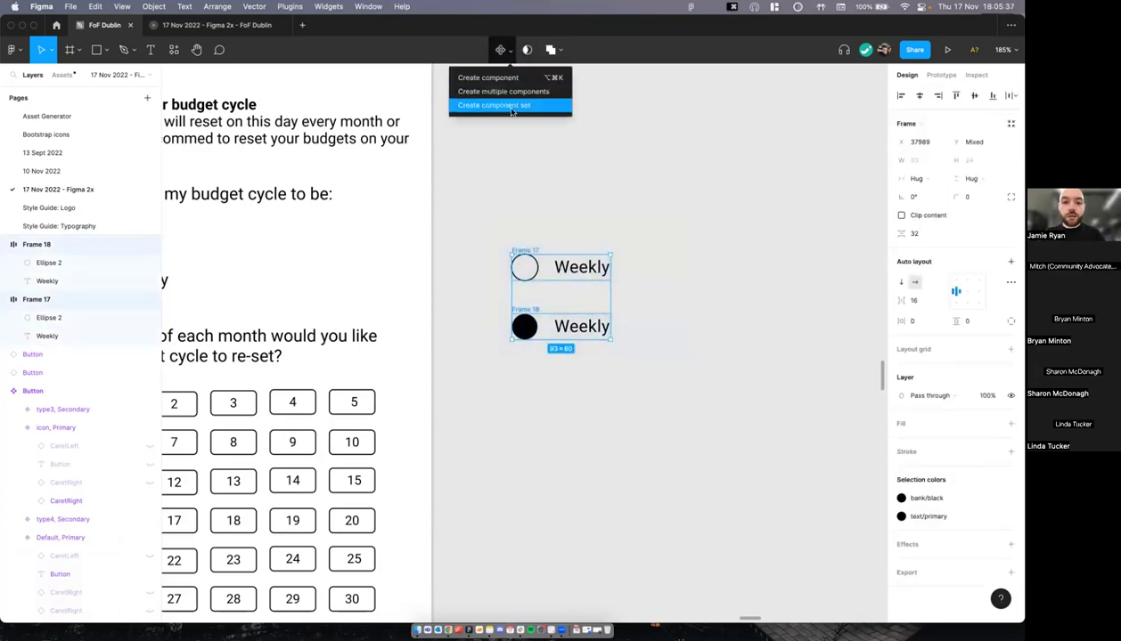
Step: Rename the new component set as "Radio Buttn"
scroll(612, 200, "down", 4)
double_click(563, 217)
type("Radio B")
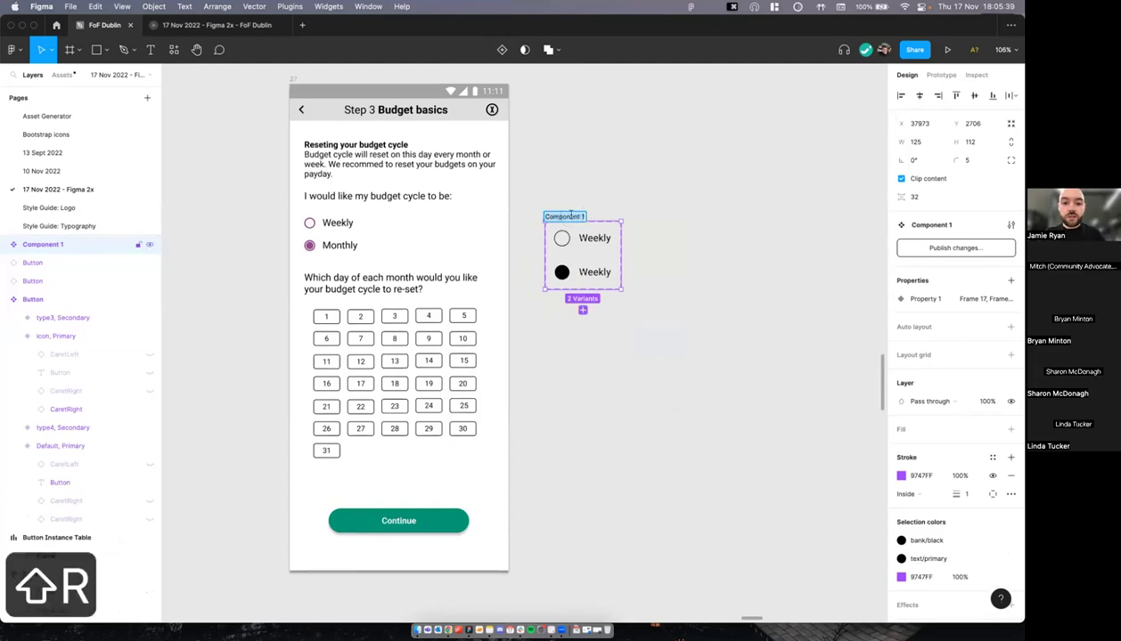
type("uttn")
key("Return")
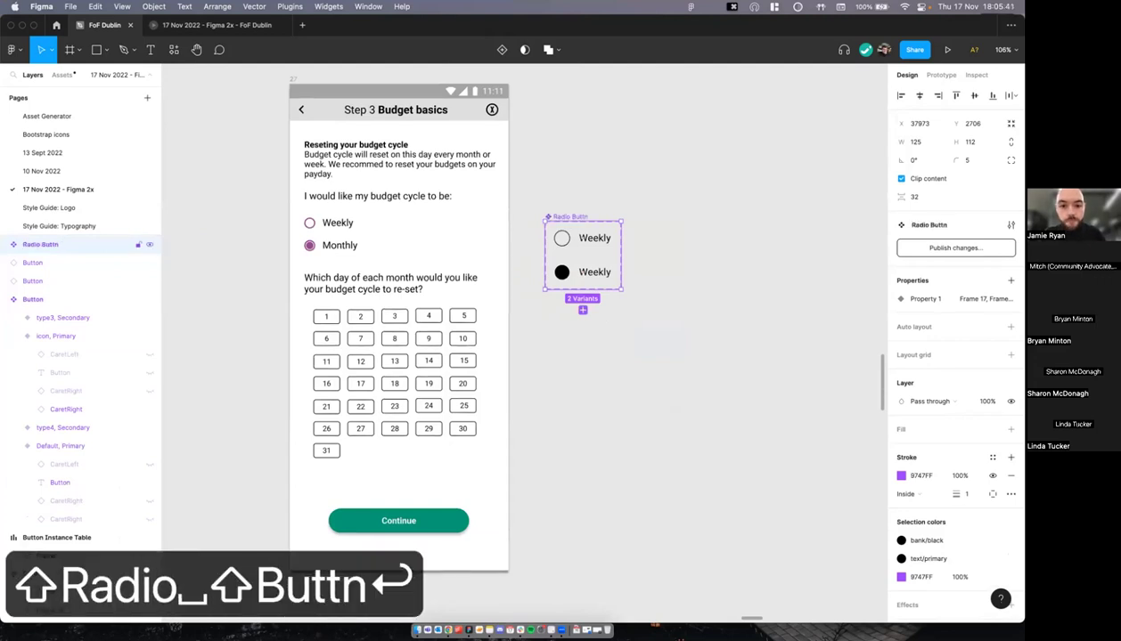
Step: Place an instance of the outlined radio variant above the component set and duplicate it directly below
left_click(579, 236)
left_click_drag(579, 237, 671, 150)
key("super+d")
Step: Change the label of the lower radio button instance to "Monthly"
double_click(683, 180)
type("Mo")
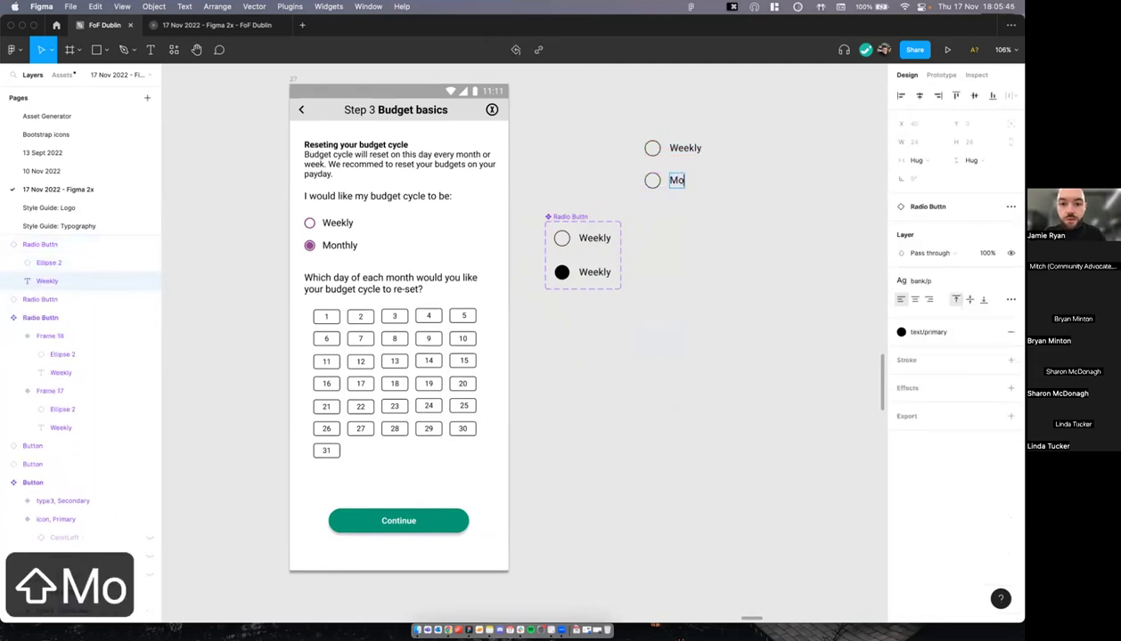
type("nthl")
key("BackSpace")
type("jluy")
key("BackSpace")
key("BackSpace")
key("BackSpace")
key("BackSpace")
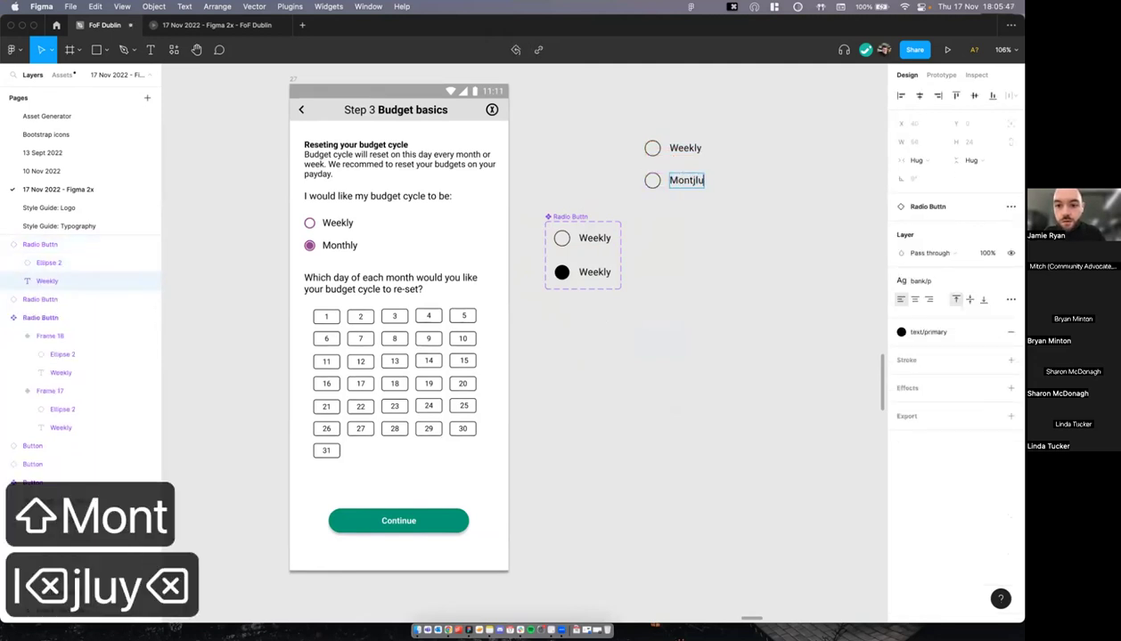
type("hly")
key("Escape")
Step: Inspect the prototype settings of the outlined radio variant and return to the design settings
left_click(941, 75)
left_click(588, 238)
scroll(615, 242, "up", 3)
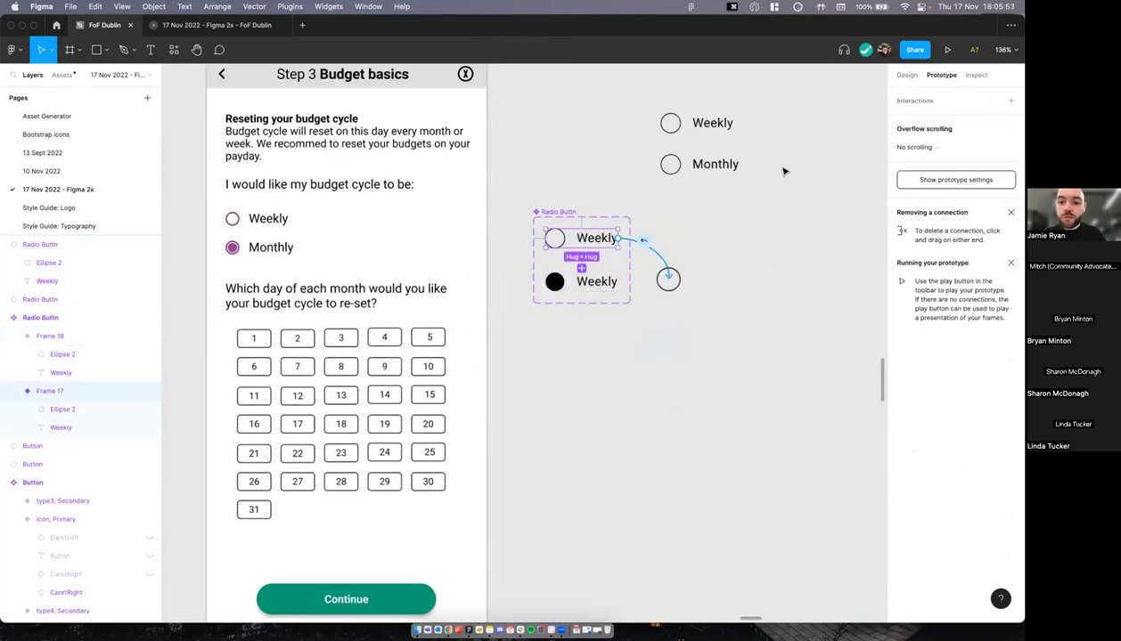
left_click(905, 77)
left_click(750, 243)
Step: Move the Radio Buttn component set up above the Weekly and Monthly instances
scroll(601, 262, "down", 2)
left_click_drag(571, 252, 563, 116)
scroll(581, 131, "down", 2)
scroll(599, 152, "down", 2)
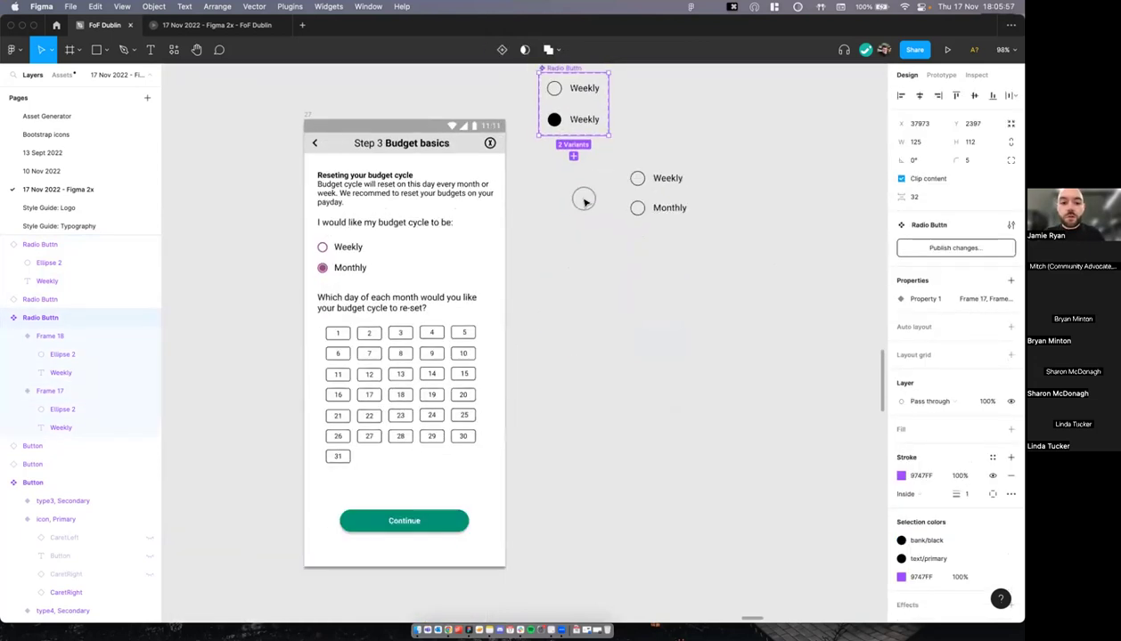
Step: Wrap the Weekly and Monthly radio instances in a vertical auto layout frame with 16 spacing
left_click(584, 200)
scroll(561, 168, "right", 2)
left_click_drag(677, 233, 579, 169)
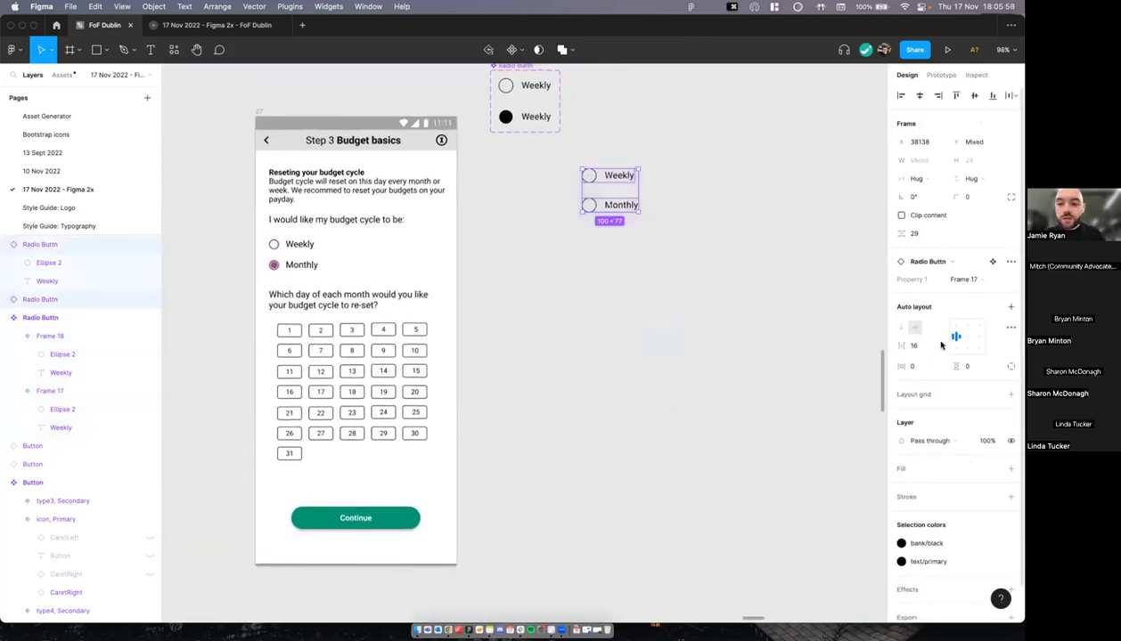
key("shift+a")
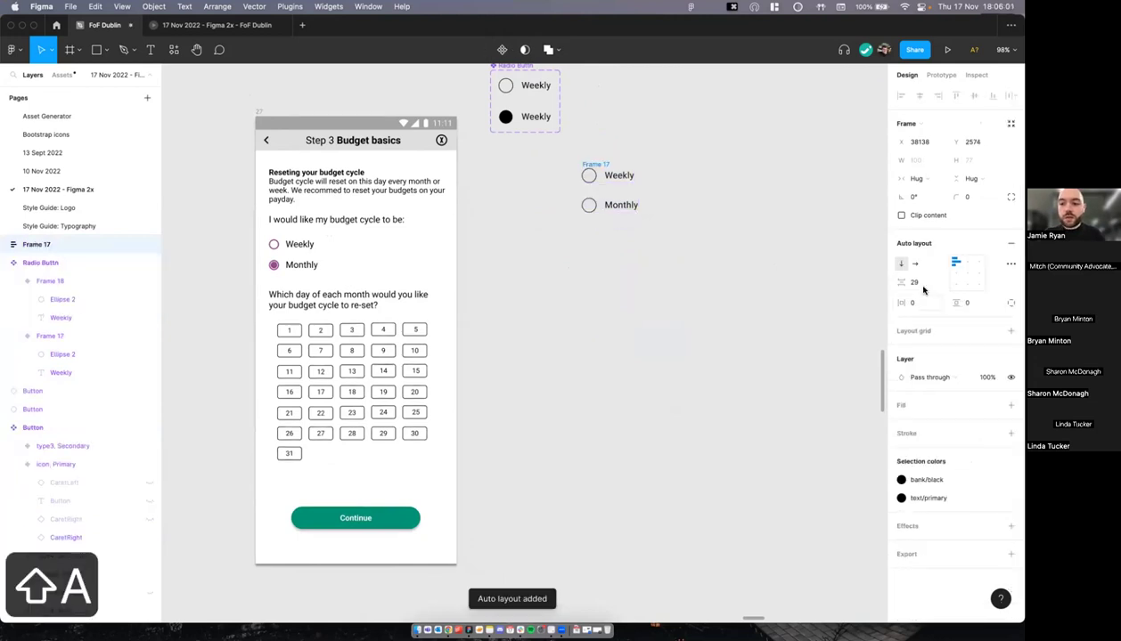
left_click(914, 282)
type("16")
key("Return")
left_click(573, 141)
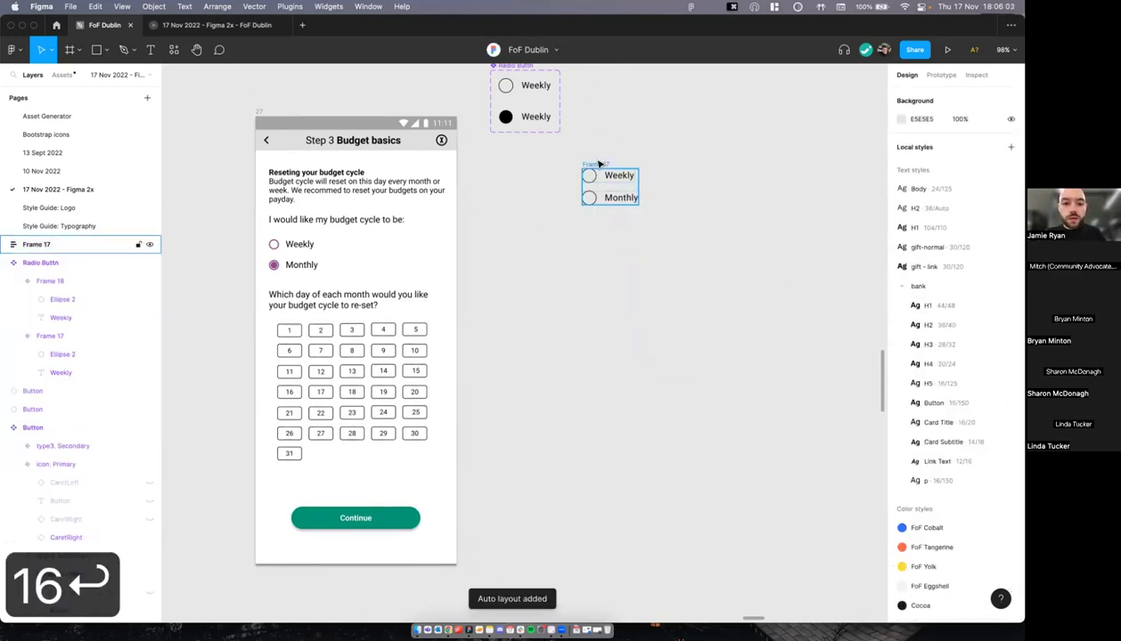
Step: Move the radio button frame below the component set and copy the Step 3 screen's intro text and budget cycle question above it
left_click_drag(591, 165, 561, 217)
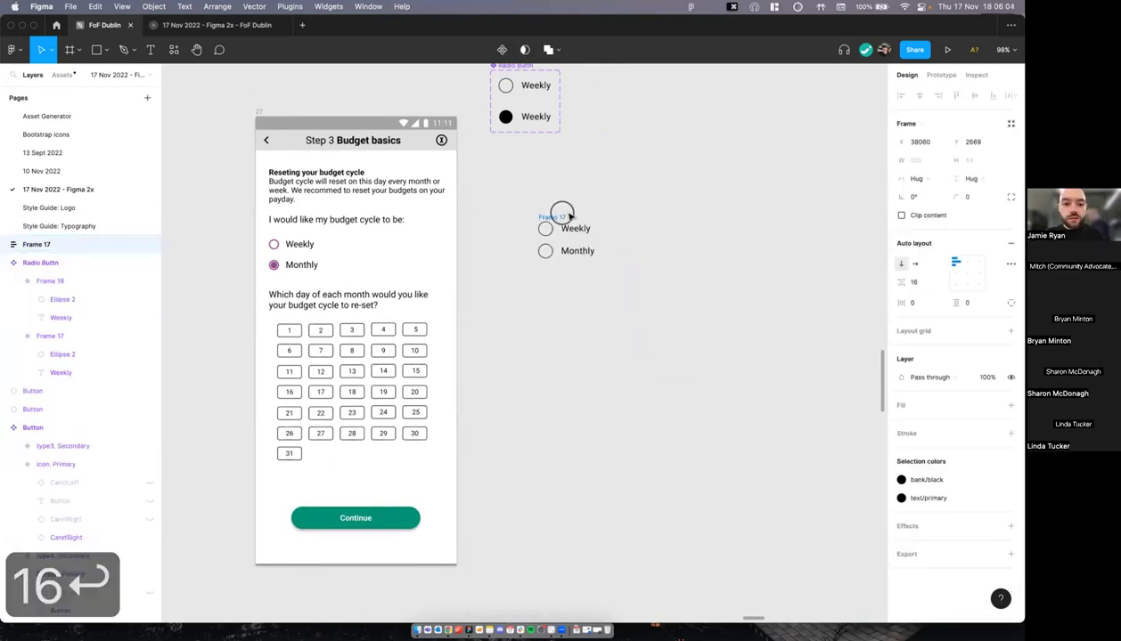
left_click(328, 188)
left_click(339, 224, "shift")
left_click_drag(327, 183, 601, 148)
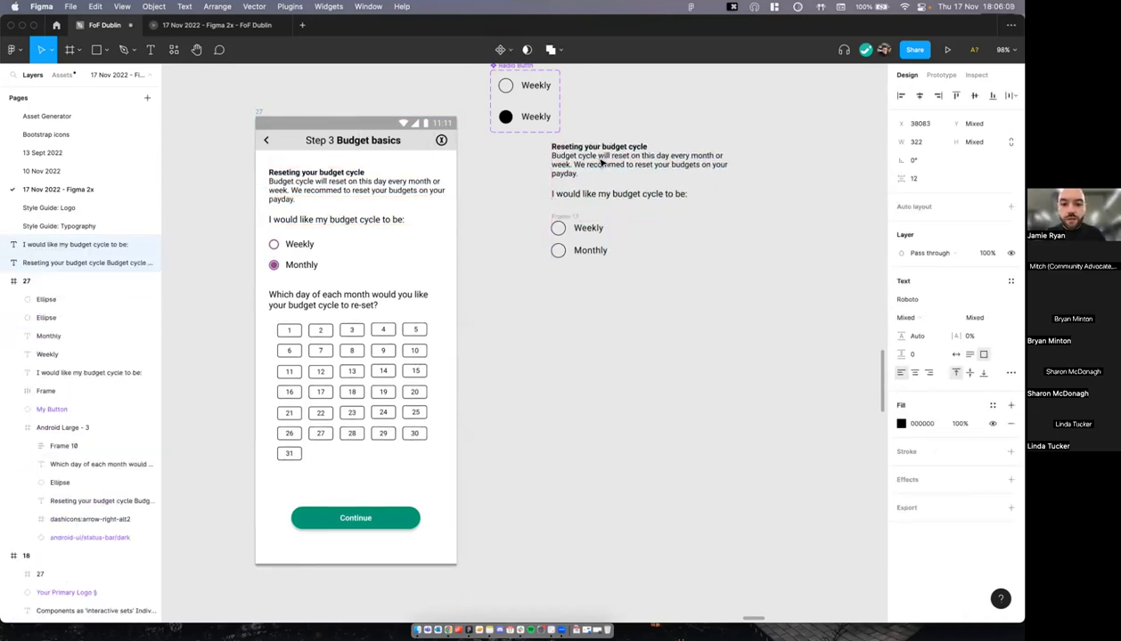
Step: Apply the bank/p text style to the description paragraph under the copied "Reseting your budget cycle" heading
scroll(602, 156, "up", 3)
left_click(602, 162)
double_click(575, 173)
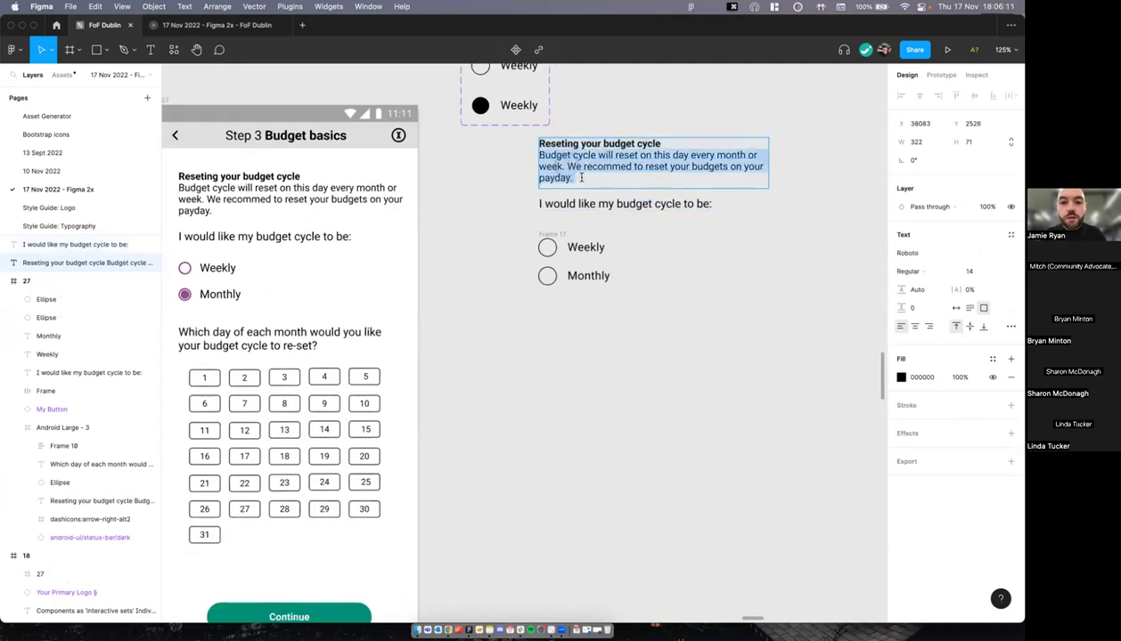
left_click(1011, 234)
type("p")
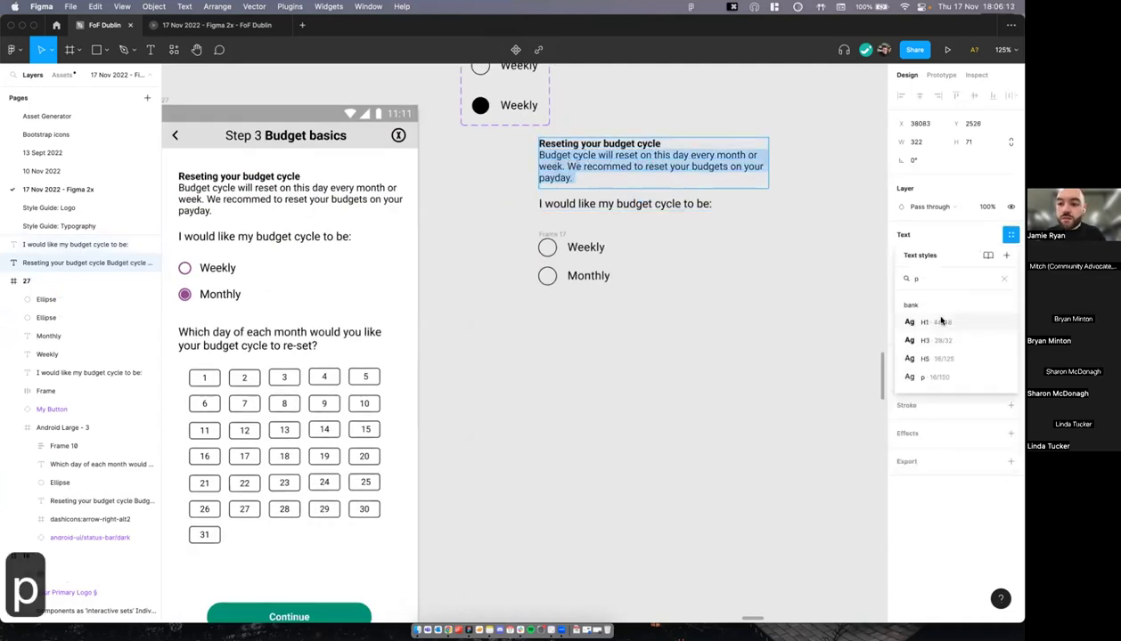
left_click(940, 377)
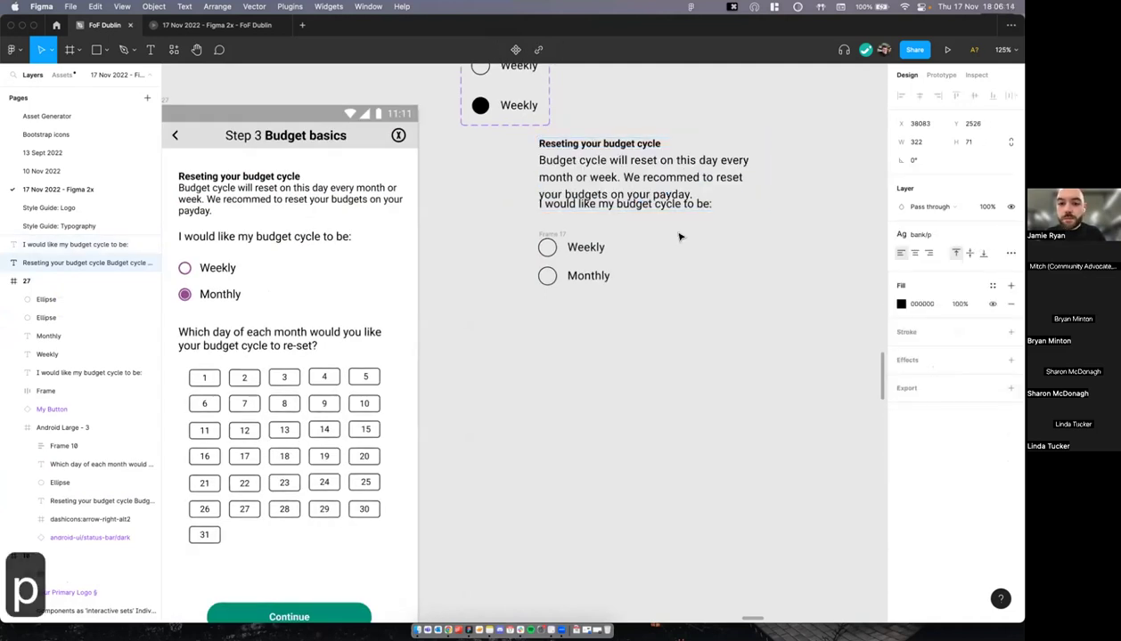
Step: Apply the bank/p text style to the copied "I would like my budget cycle to be:" question
left_click(637, 210)
key("super+z")
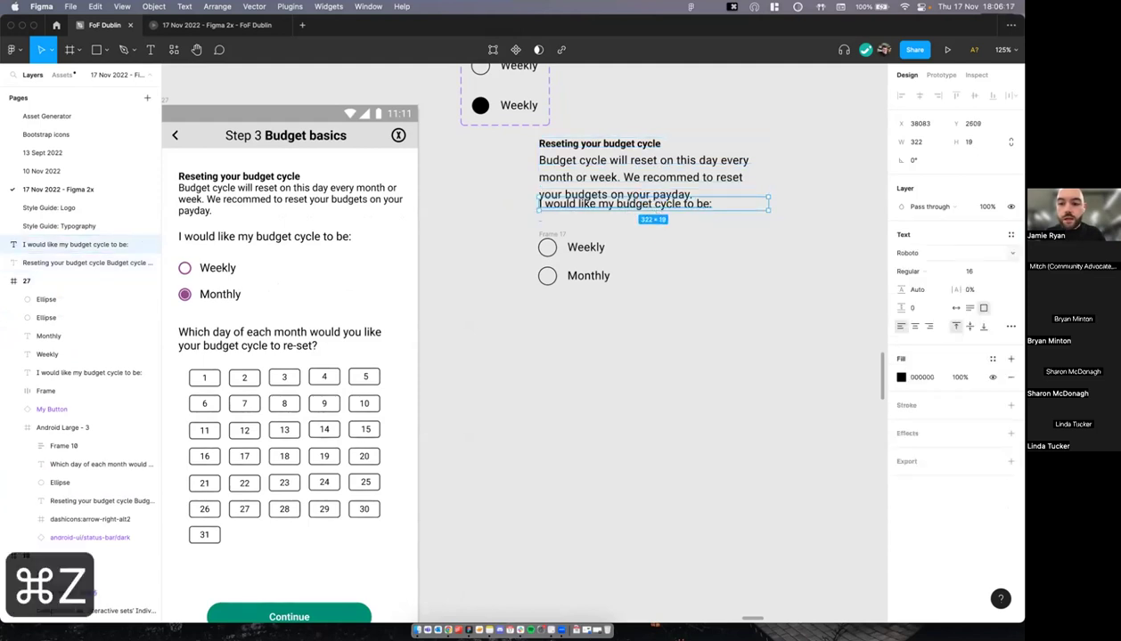
left_click(1011, 235)
type("p")
left_click(940, 383)
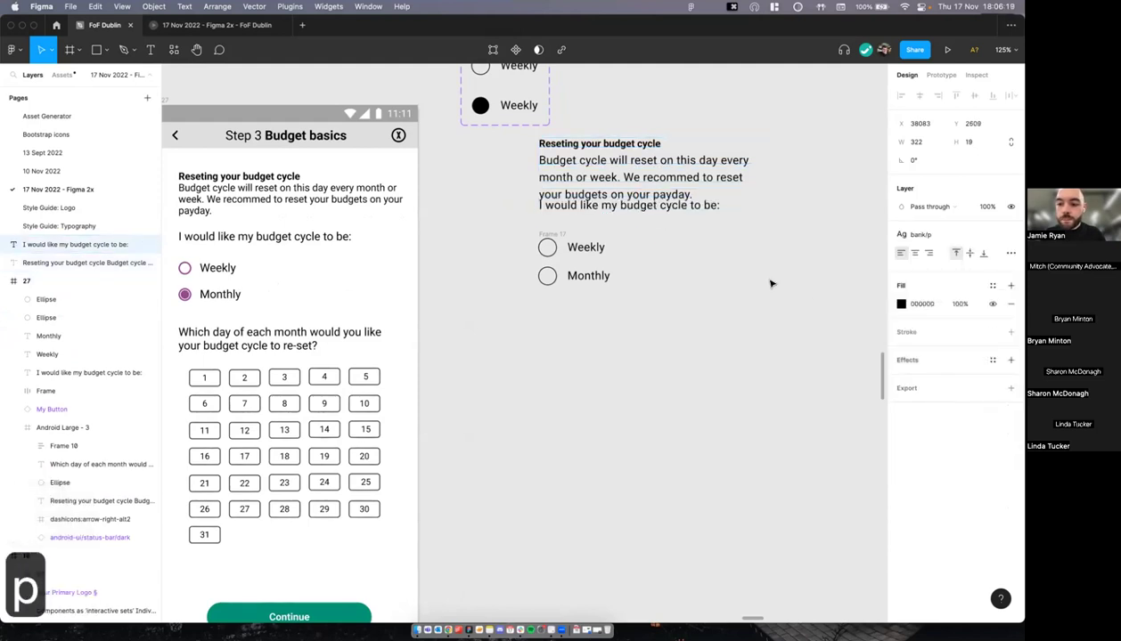
Step: Replace the 000000 color of the copied texts with the text/primary color style
left_click_drag(653, 106, 563, 370)
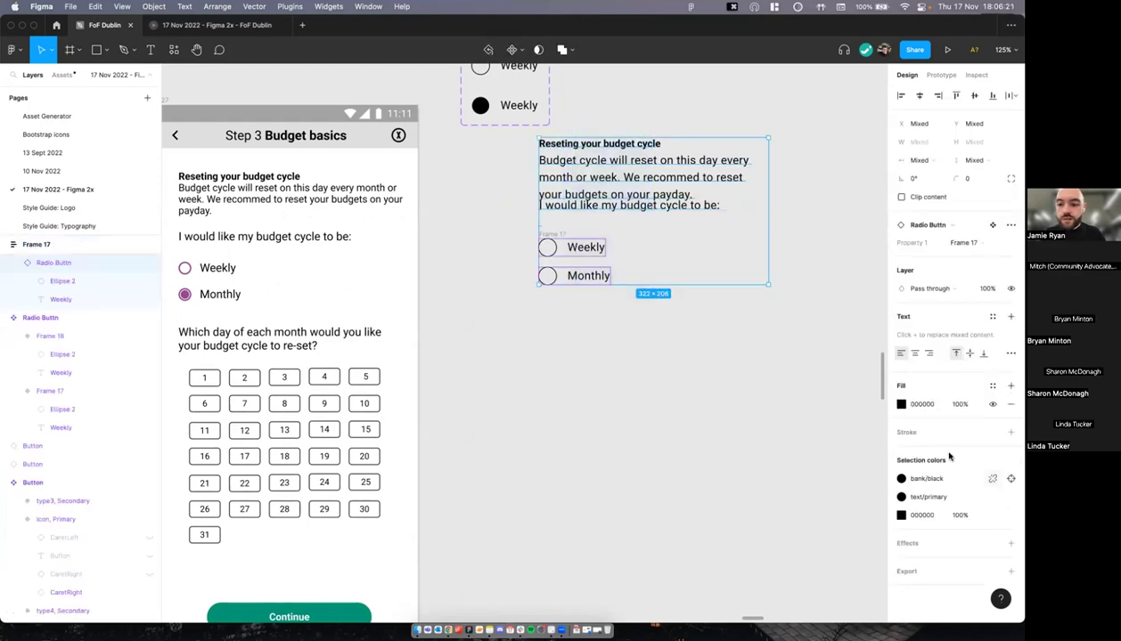
left_click(992, 515)
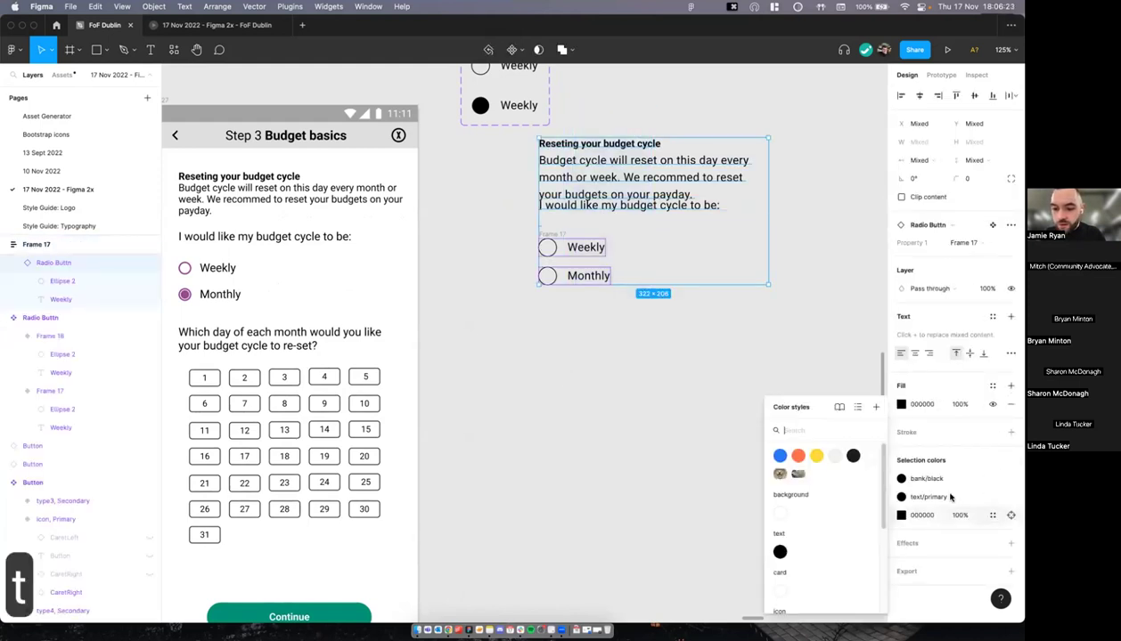
type("tex")
left_click(820, 473)
left_click(777, 452)
Step: Move the radio button frame further down and combine it with both texts in a vertical auto layout frame with 24 spacing
scroll(567, 310, "up", 2)
left_click(567, 304)
left_click_drag(560, 336, 560, 384)
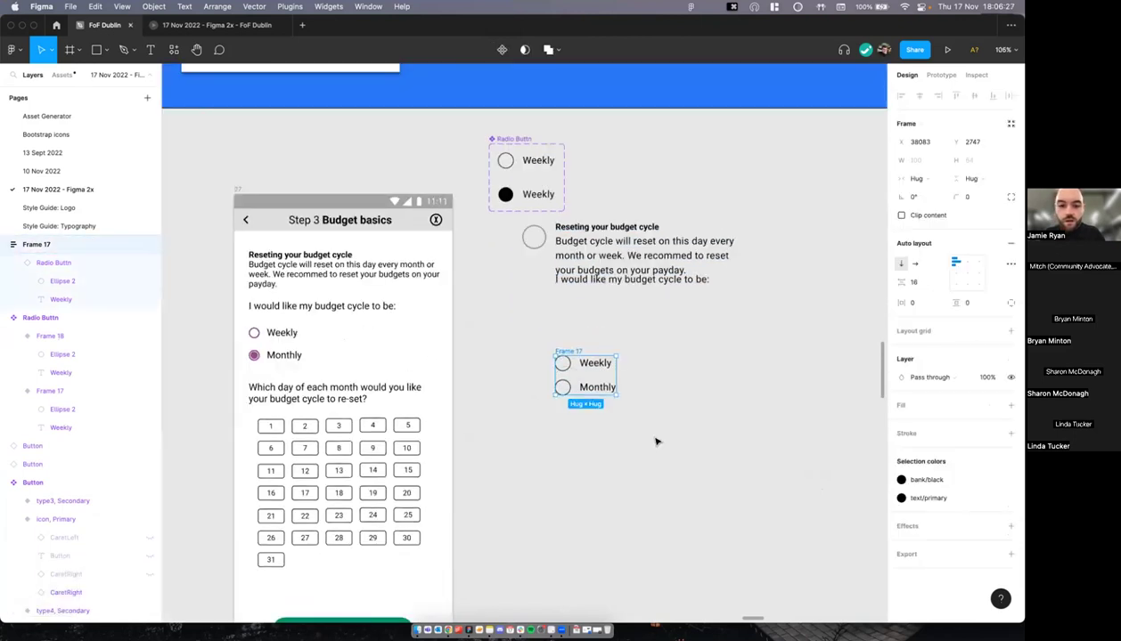
left_click_drag(534, 237, 655, 441)
key("shift+a")
scroll(840, 300, "down", 1)
left_click(917, 282)
type("0")
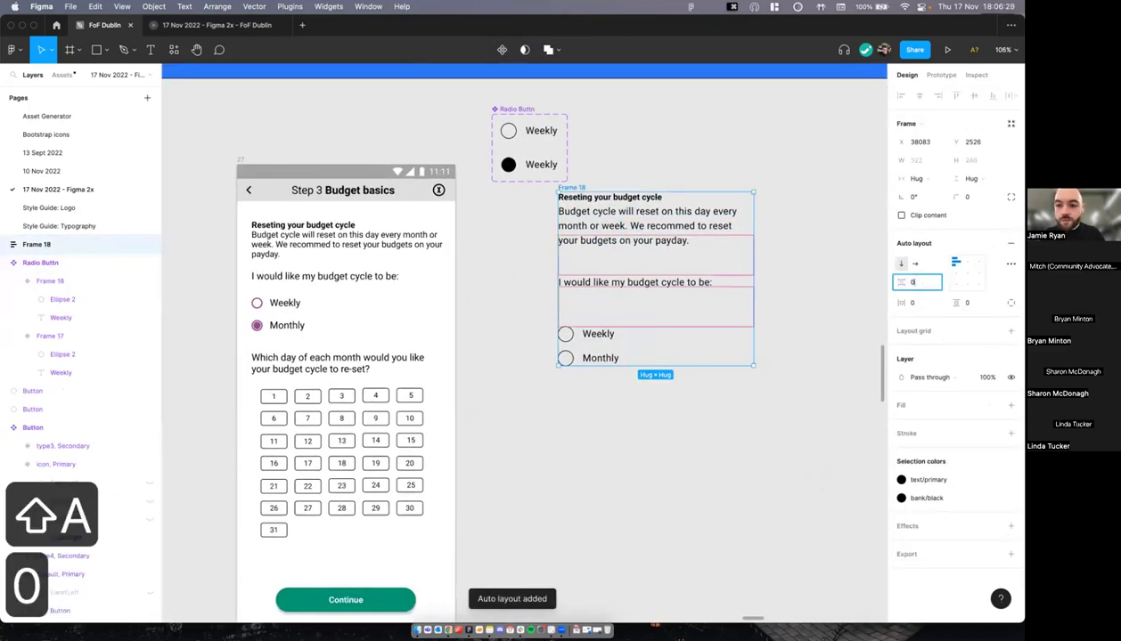
key("Return")
type("24")
key("Return")
Step: Set the "Reseting your budget cycle" text block to fill the container width and hug its contents in height
left_click(645, 246)
left_click(647, 257)
left_click(648, 213)
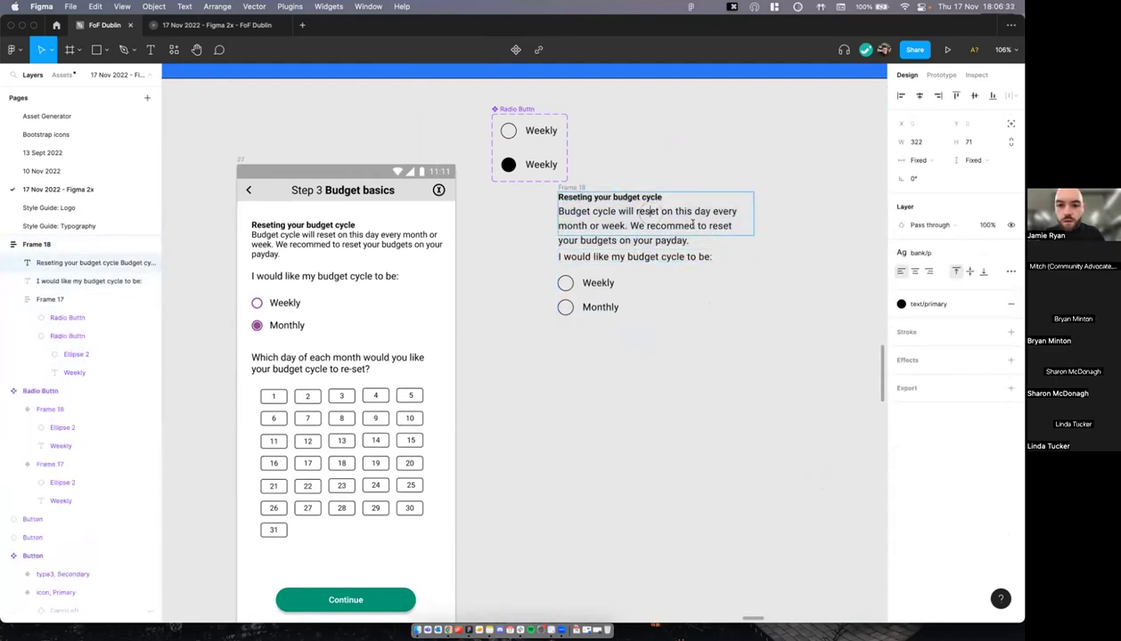
key("Escape")
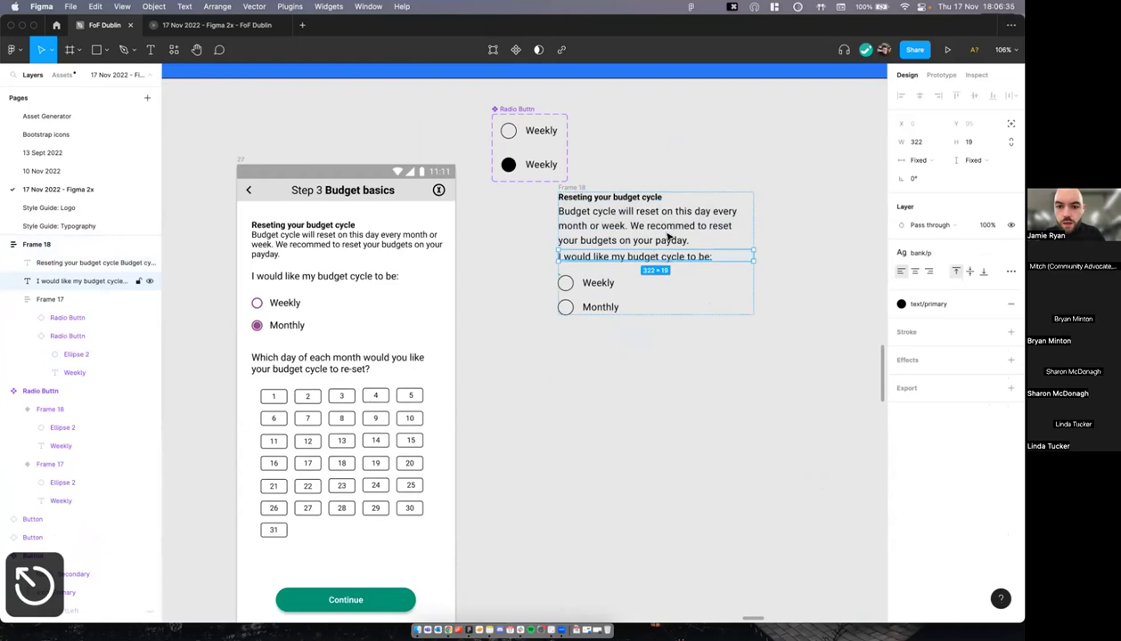
scroll(724, 209, "up", 3)
left_click(972, 160)
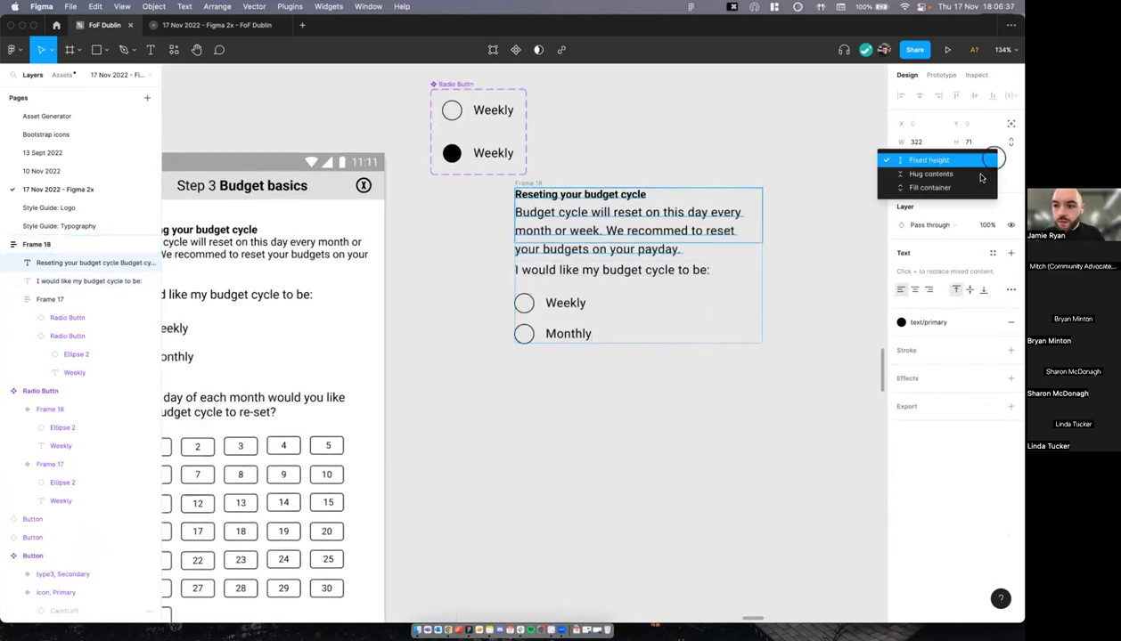
left_click(913, 178)
left_click(942, 174)
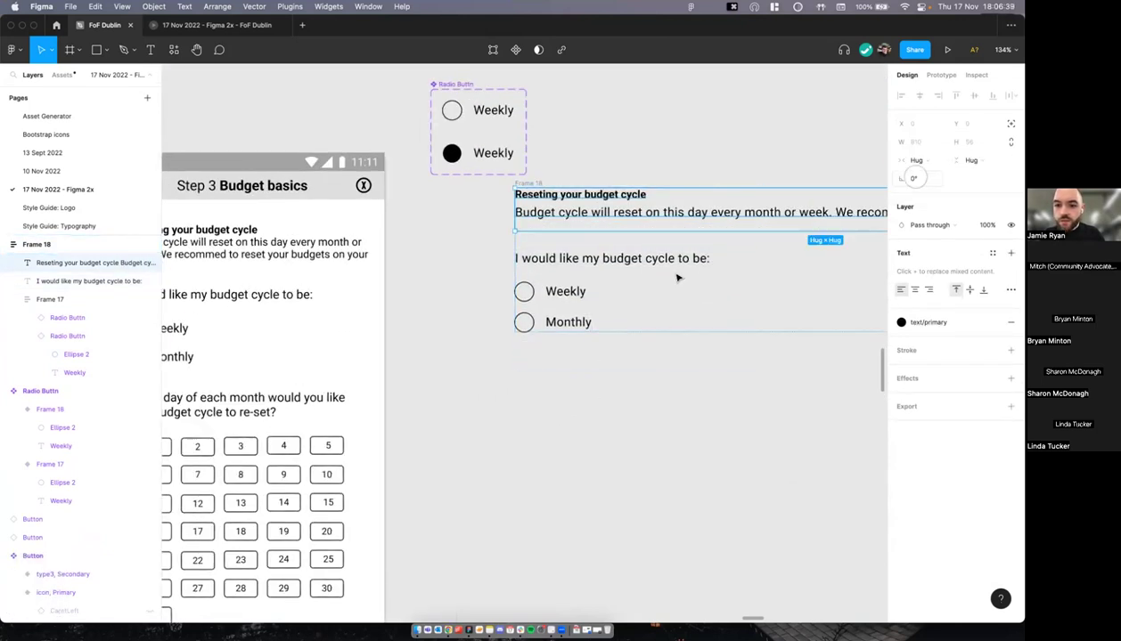
left_click(923, 161)
left_click(941, 174)
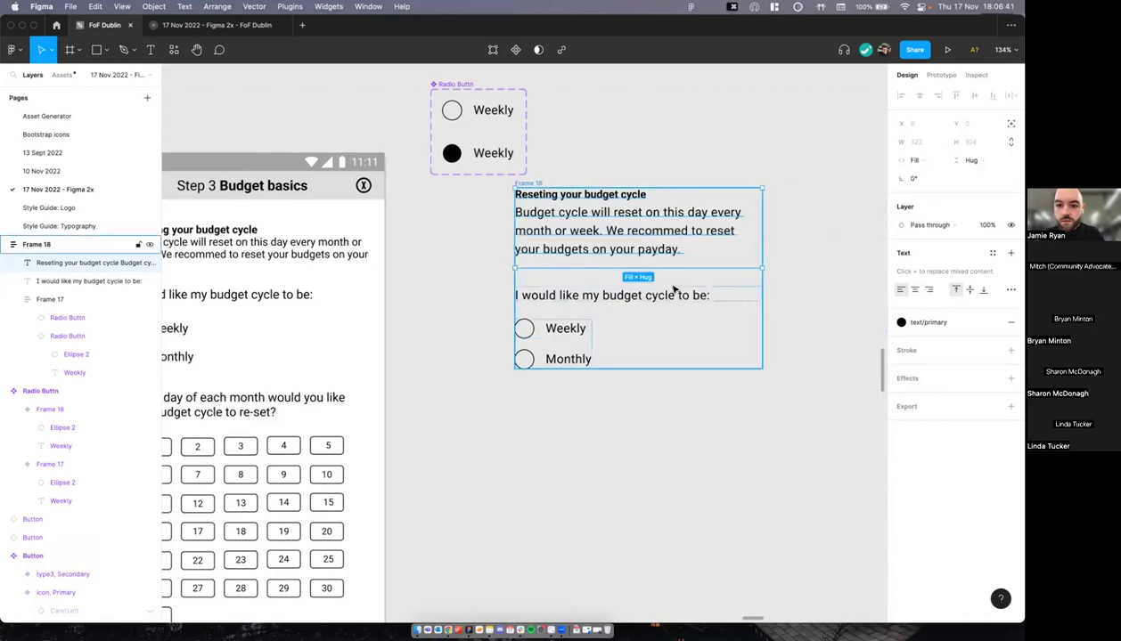
Step: Set the budget cycle question text to fill the container width and hug its contents in height
scroll(743, 228, "down", 3)
left_click(677, 280)
left_click(964, 160)
left_click(961, 174)
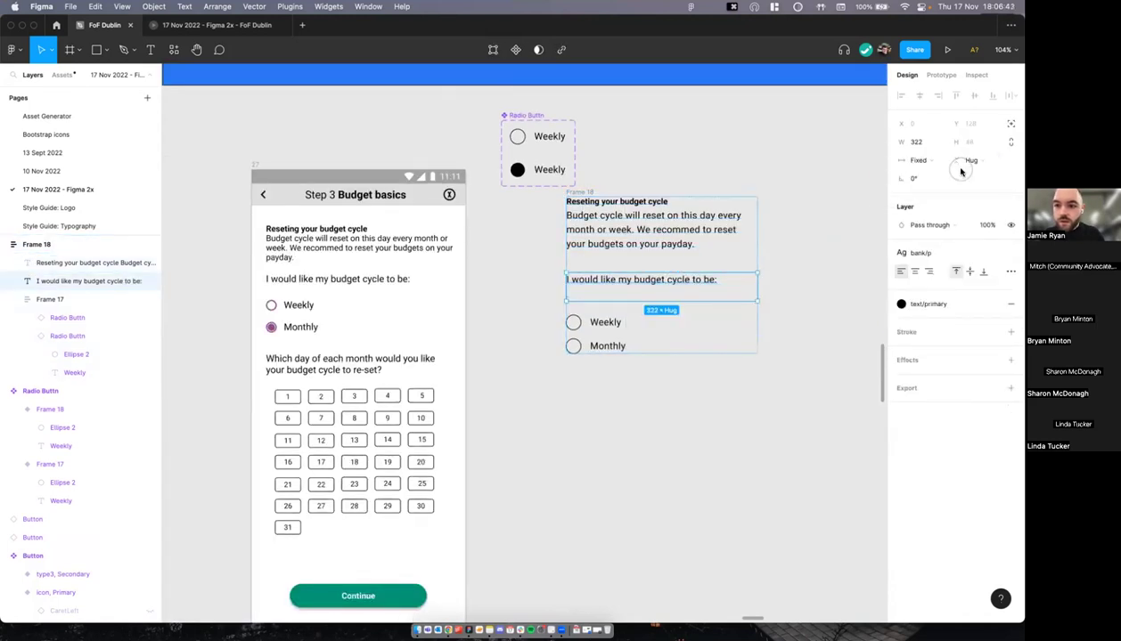
left_click(925, 161)
left_click(926, 175)
left_click(971, 161)
left_click(927, 160)
left_click(931, 175)
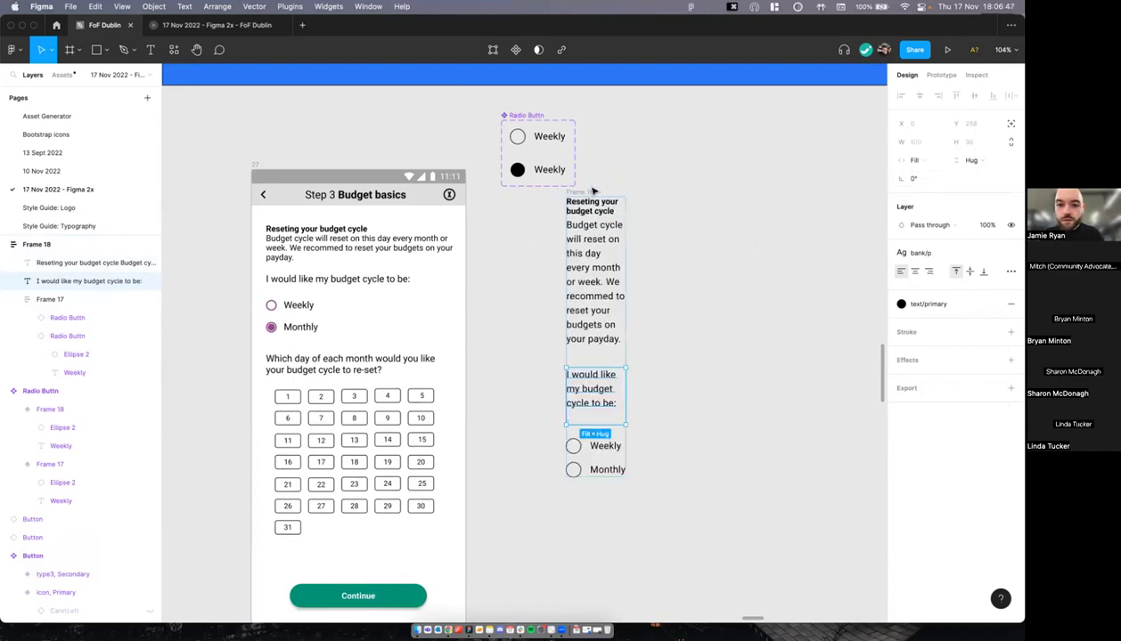
Step: Widen the auto layout frame holding the texts and radio buttons to 297, keeping its height set to hug
left_click(588, 193)
left_click_drag(627, 214, 743, 218)
scroll(650, 199, "down", 1)
scroll(651, 202, "down", 3)
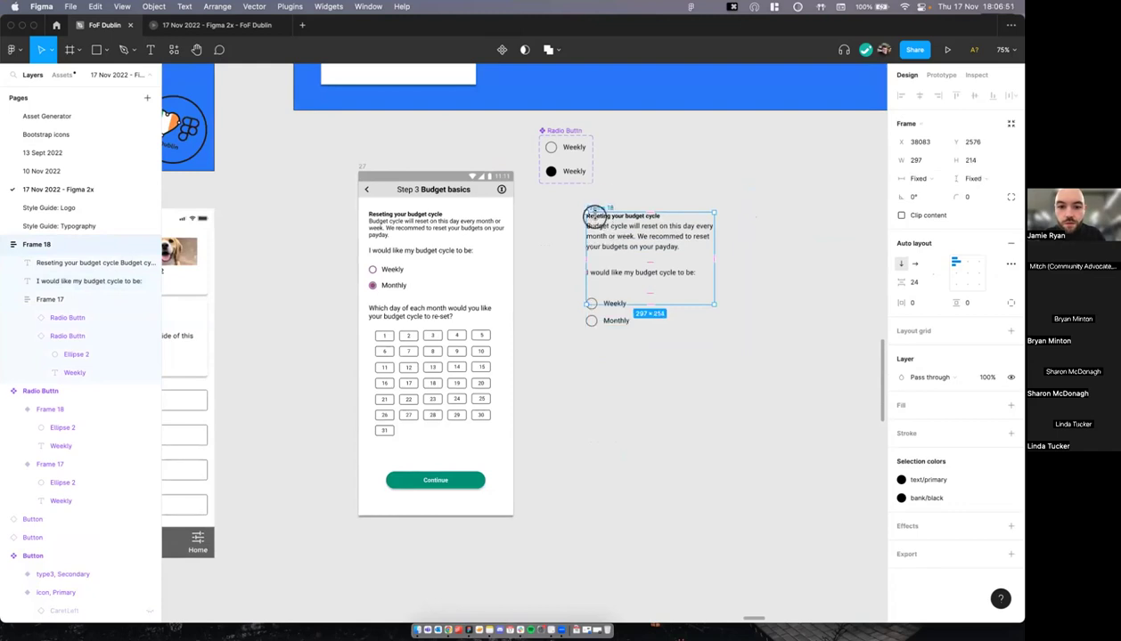
key("super+z")
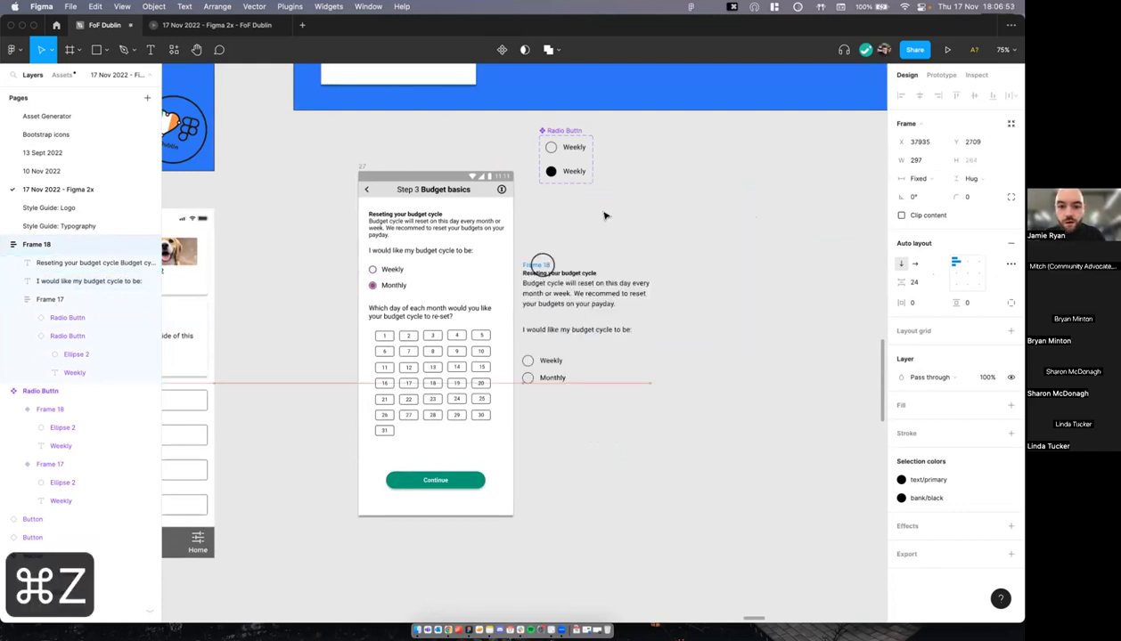
Step: Turn the auto layout frame into a component and name it "Budget Cycle"
key("alt+super+k")
scroll(581, 205, "up", 2)
double_click(570, 201)
type("Budget Cycle")
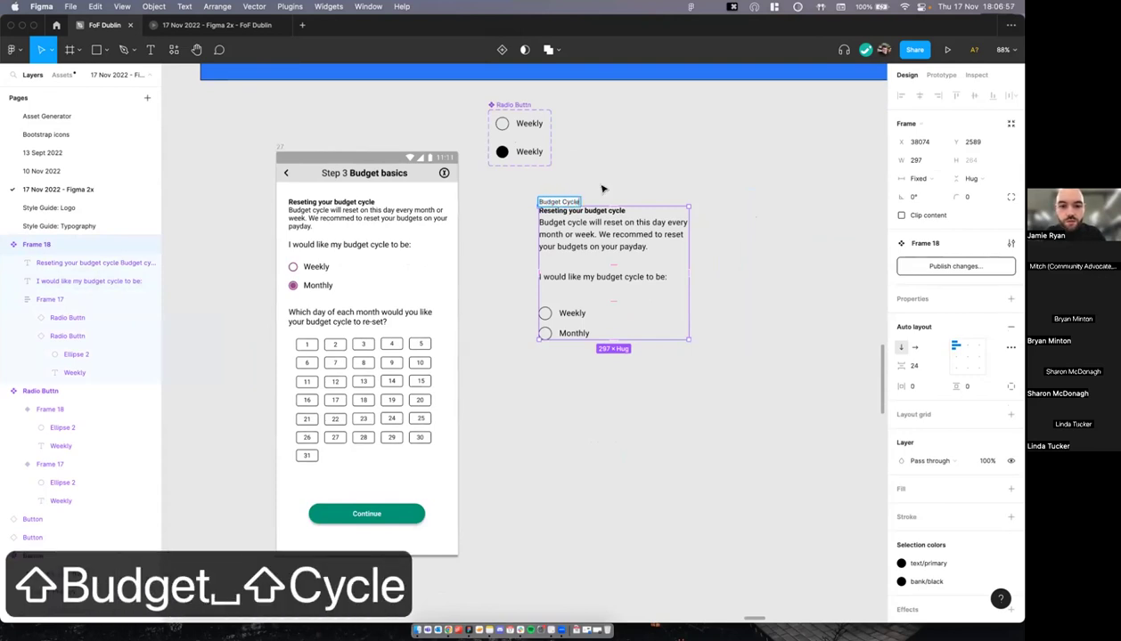
left_click(602, 188)
scroll(563, 189, "down", 2)
left_click(541, 196)
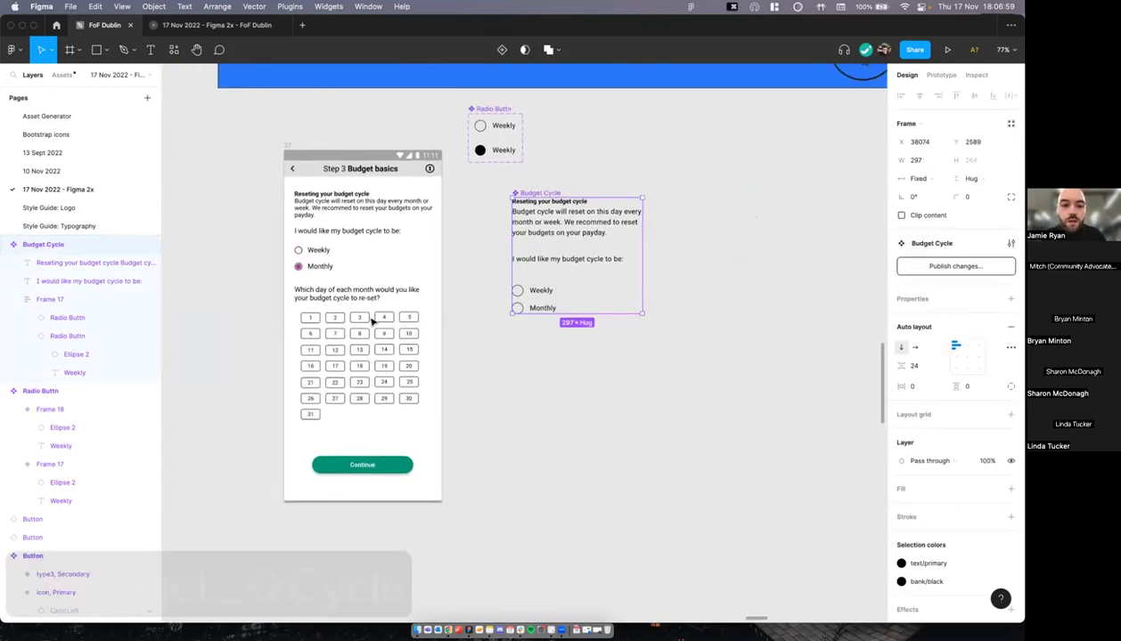
Step: Copy the 1–31 day grid from the Step 3 screen into the Budget Cycle component below Monthly, as a group
scroll(372, 320, "down", 2)
left_click_drag(252, 267, 408, 373)
left_click_drag(622, 401, 572, 267)
key("super+g")
left_click(492, 335)
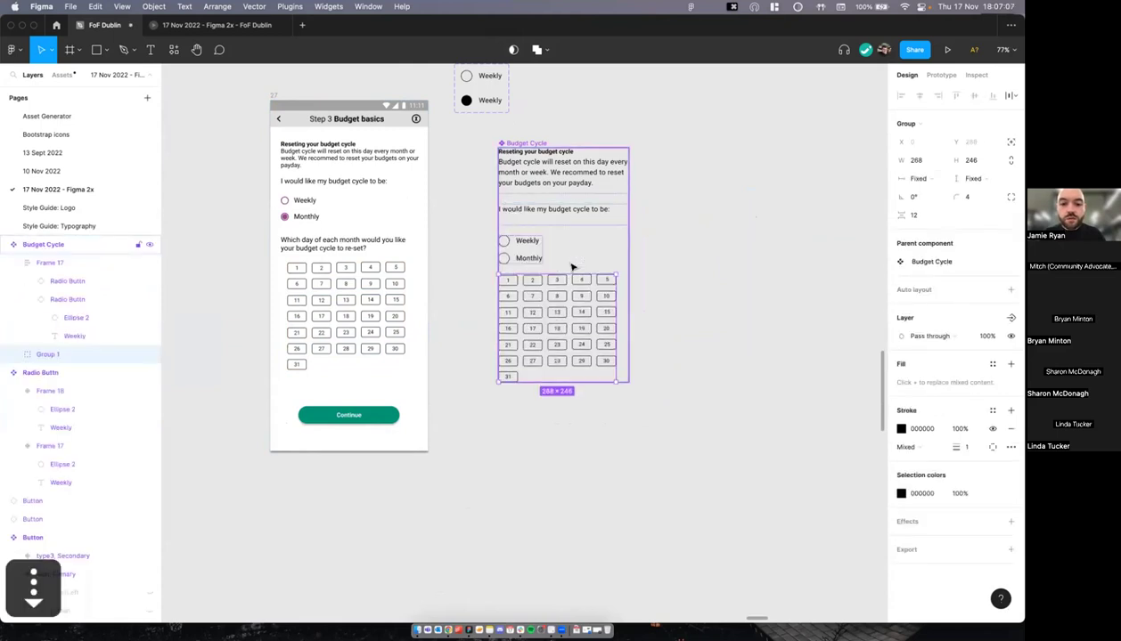
Step: Copy the Mon to Sun weekday buttons from the Step 2 Budget basics screen 7.2 in the Working low-fi section
left_click(721, 266)
scroll(721, 269, "down", 5)
scroll(721, 269, "left", 15)
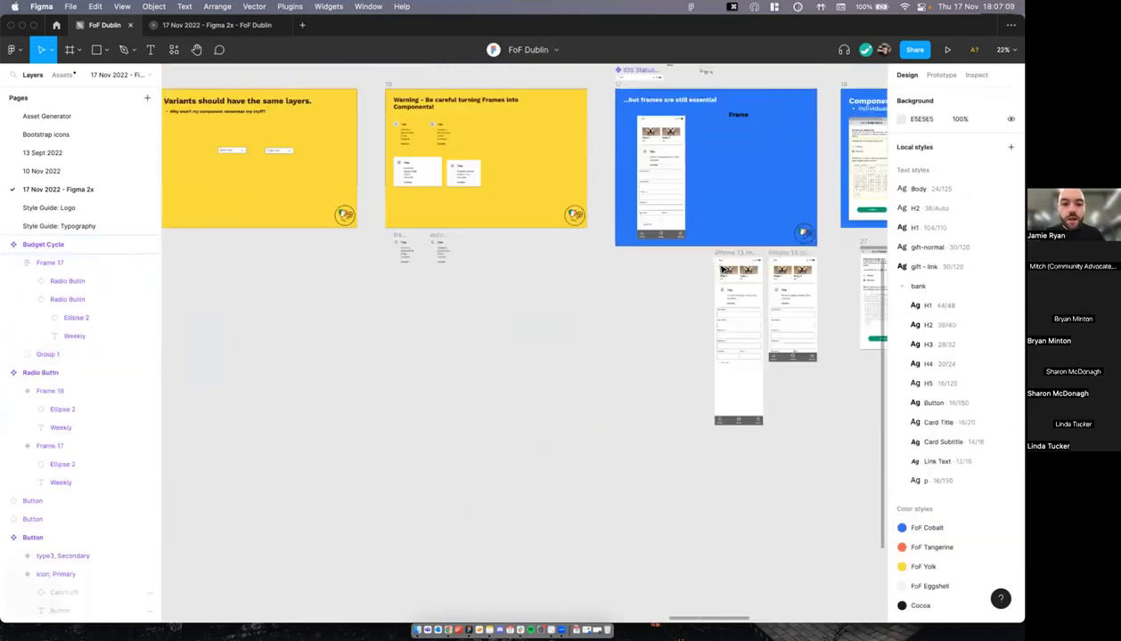
scroll(720, 268, "left", 5)
scroll(720, 268, "down", 6)
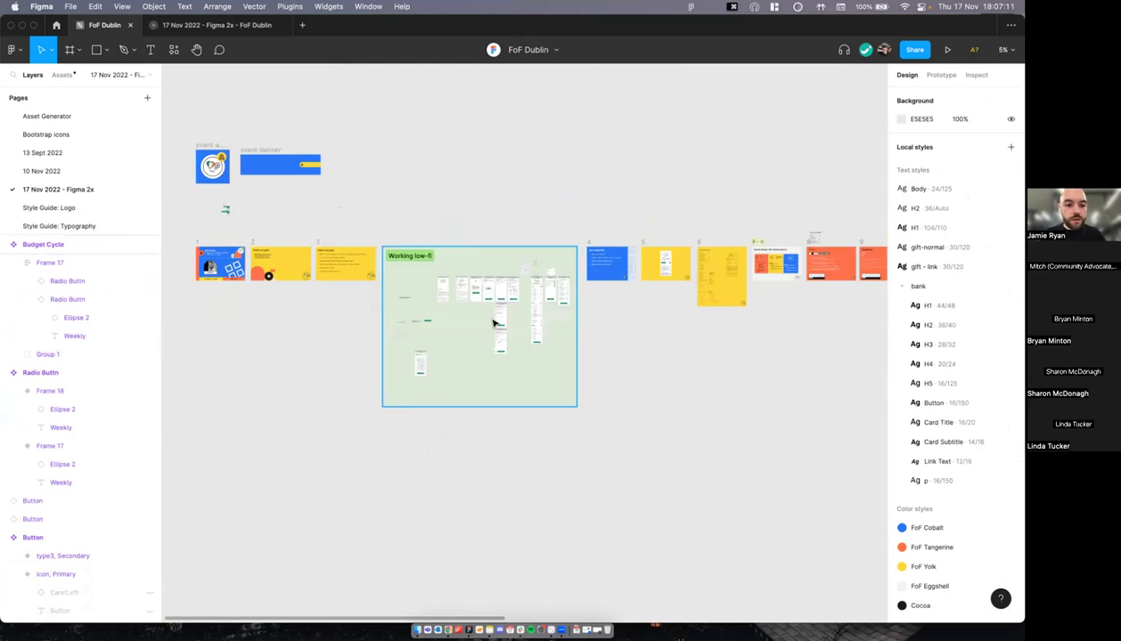
scroll(493, 322, "up", 6)
scroll(475, 358, "right", 1)
scroll(476, 358, "right", 2)
scroll(392, 301, "up", 5)
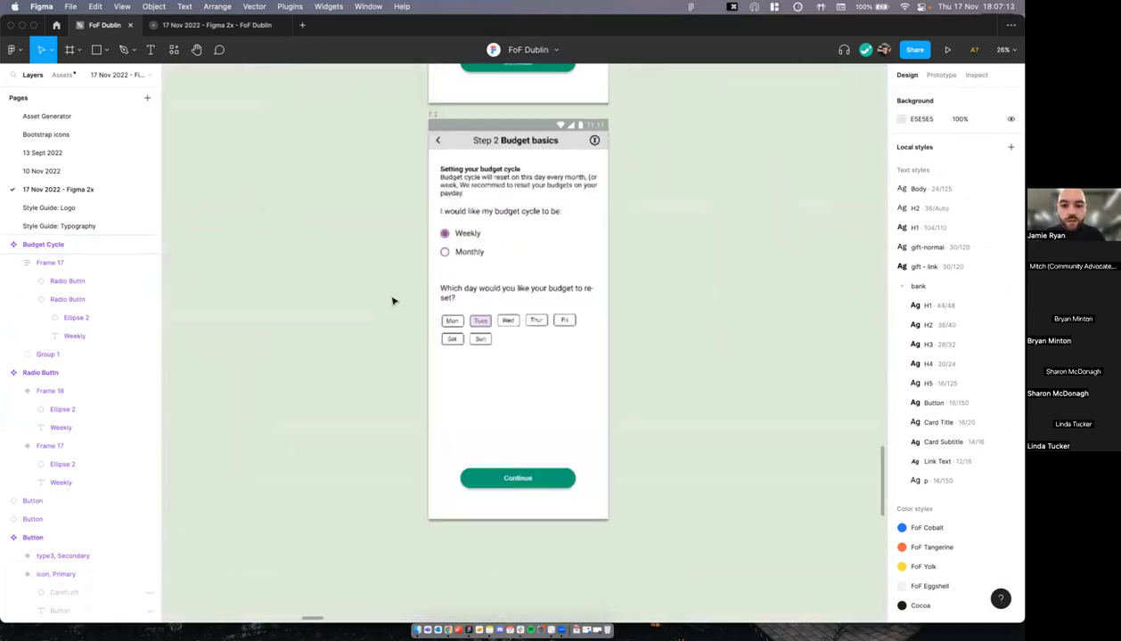
left_click_drag(415, 327, 590, 343)
left_click(463, 323)
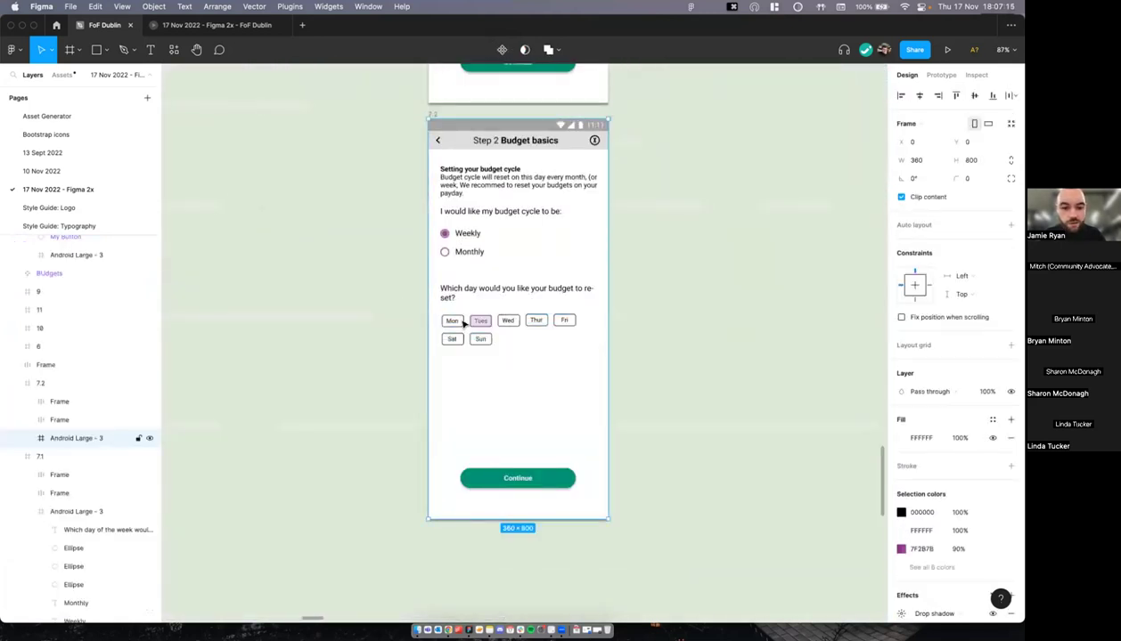
left_click_drag(420, 324, 585, 353)
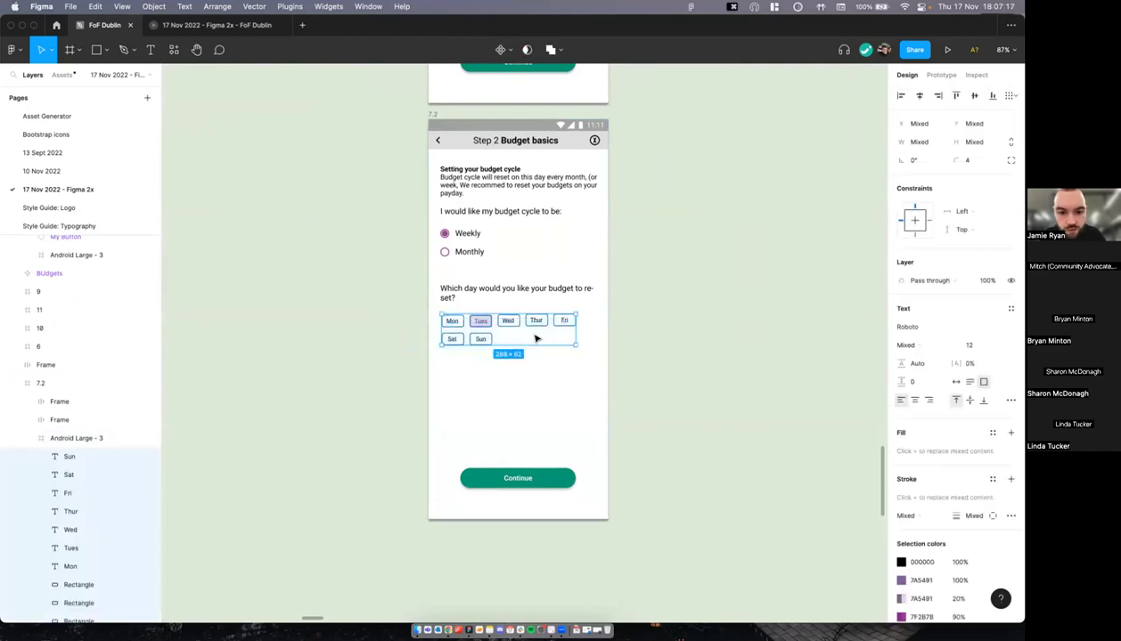
key("super+c")
Step: Paste the copied weekday buttons onto the canvas near the Budget Cycle component
scroll(571, 335, "down", 4)
scroll(571, 335, "right", 8)
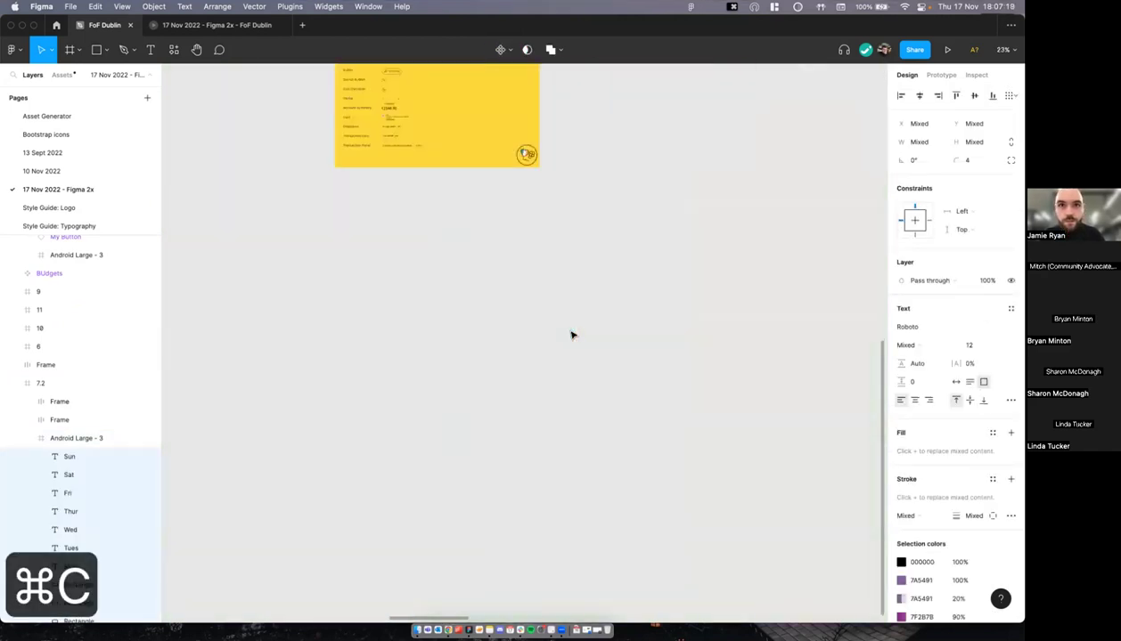
scroll(571, 335, "down", 4)
scroll(571, 335, "down", 3)
scroll(606, 293, "right", 8)
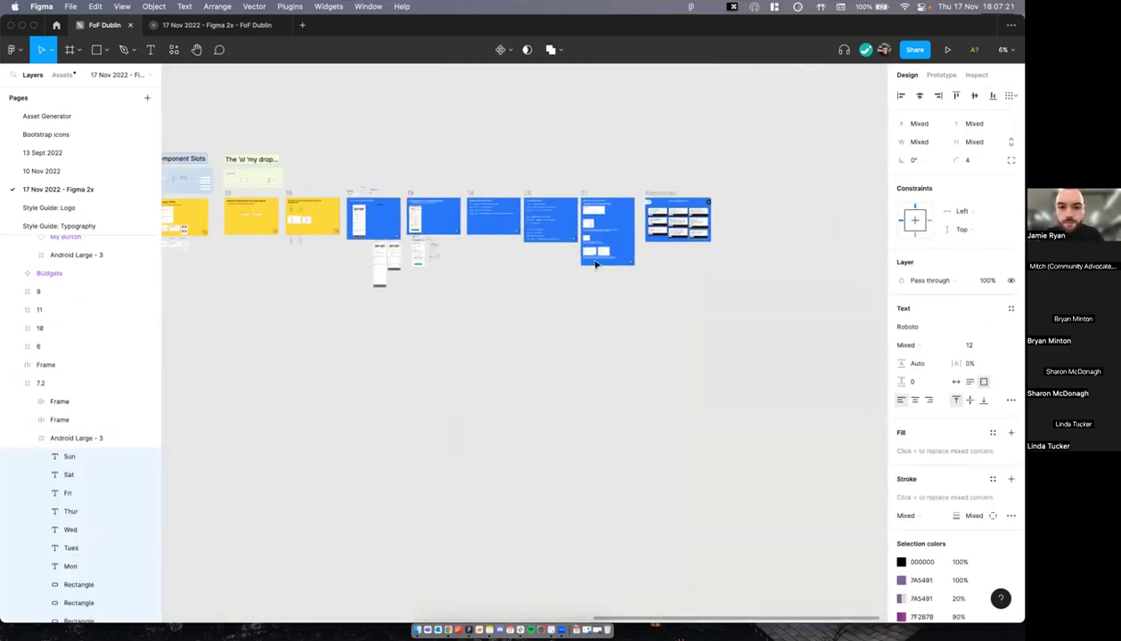
scroll(430, 258, "up", 8)
left_click(496, 250)
key("super+v")
scroll(515, 320, "up", 3)
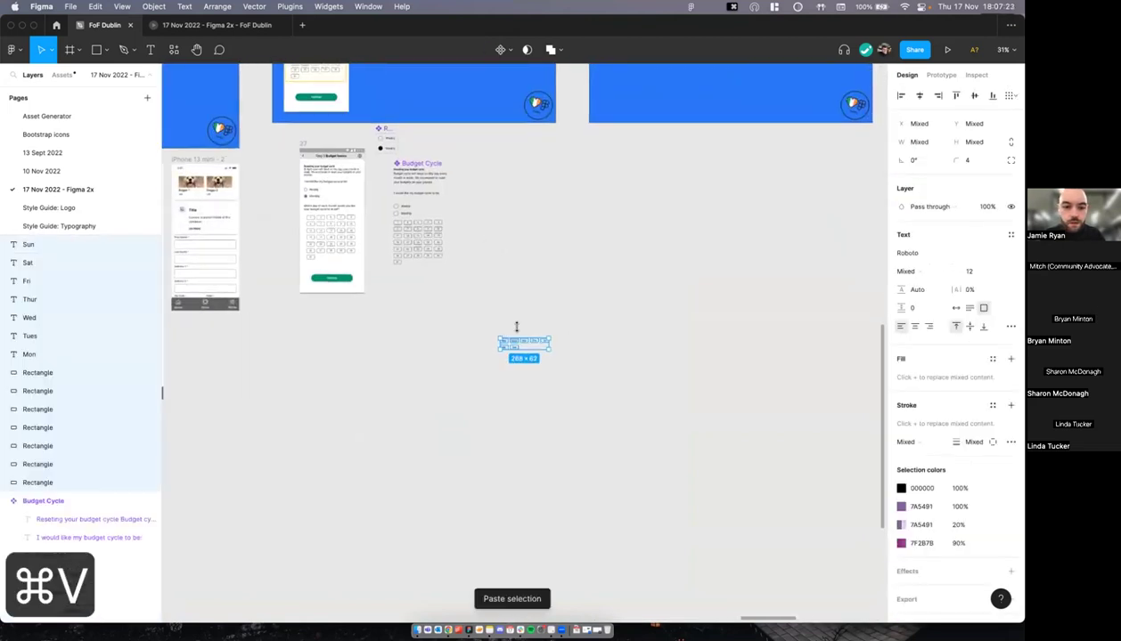
left_click(403, 265)
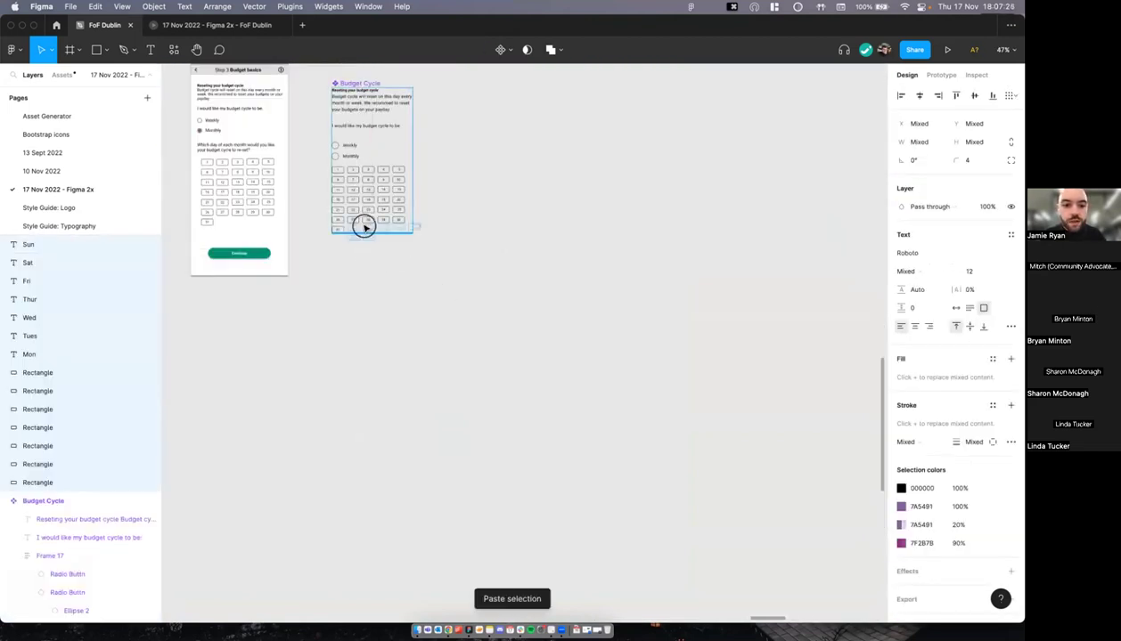
left_click_drag(365, 232, 367, 232)
scroll(408, 238, "up", 2)
scroll(408, 238, "left", 2)
key("super+z")
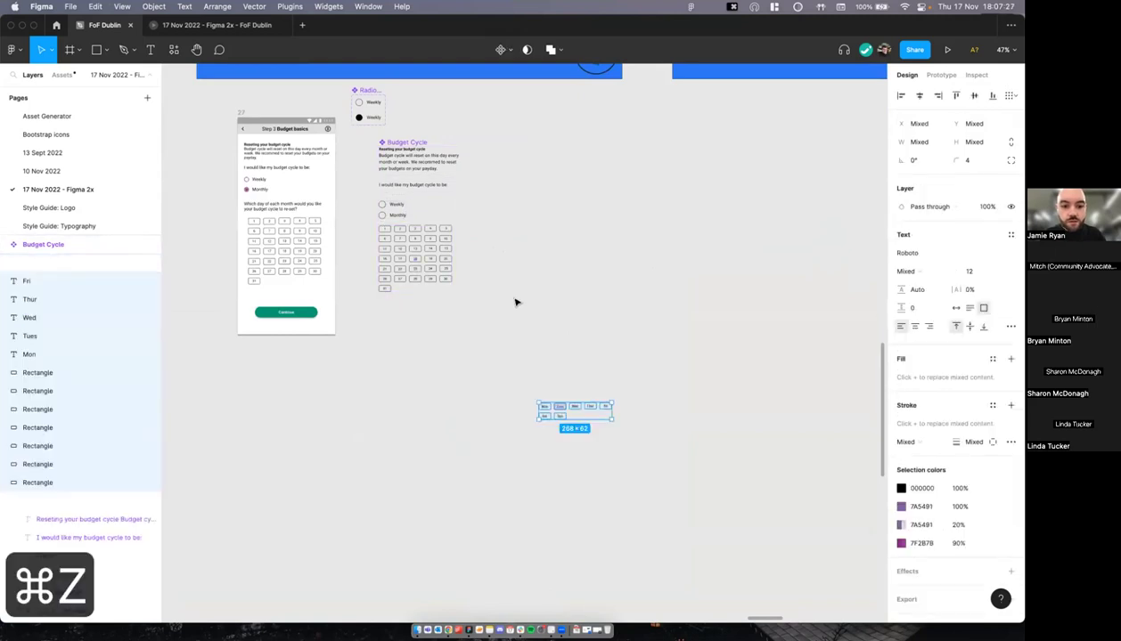
Step: Group the Mon to Sun buttons and place the group inside the Budget Cycle component, below the 1–31 day grid
scroll(608, 390, "left", 3)
key("super+g")
left_click_drag(615, 414, 465, 287)
scroll(465, 286, "up", 4)
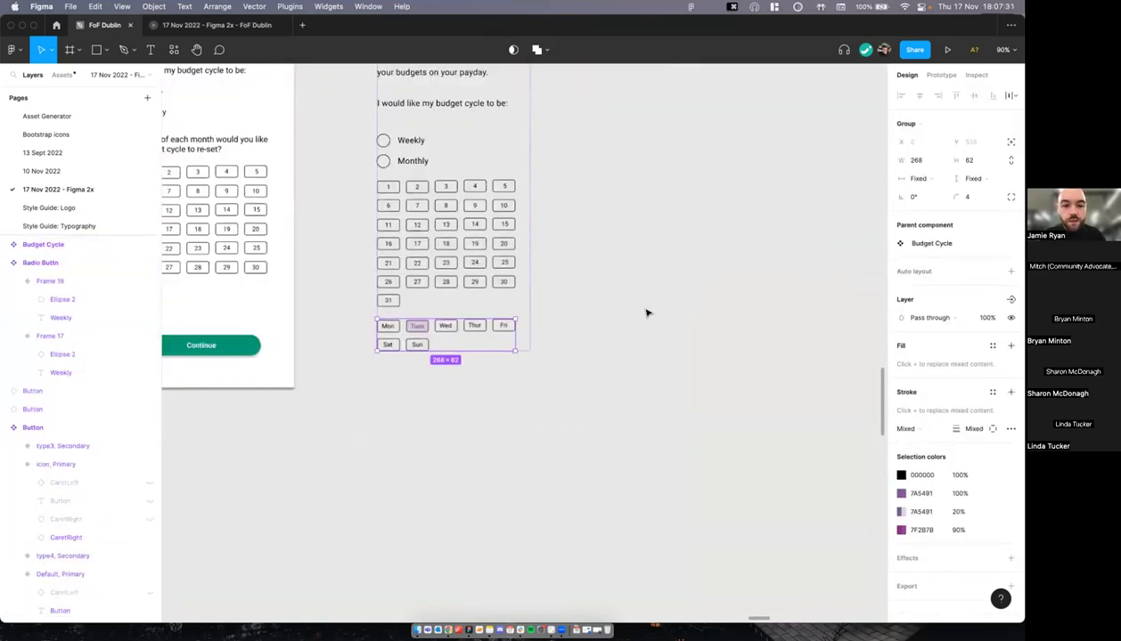
left_click(646, 312)
Step: Add a variant property to the Budget Cycle component and create a second variant
scroll(649, 303, "up", 2)
scroll(649, 304, "left", 2)
left_click(522, 127)
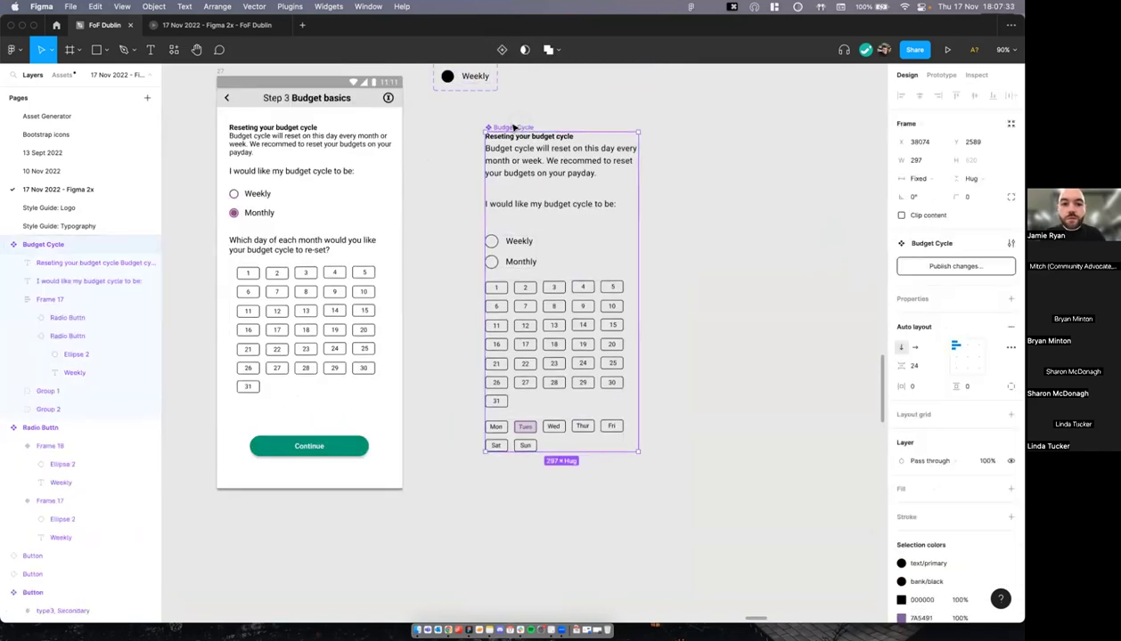
scroll(524, 196, "right", 2)
scroll(285, 221, "up", 1)
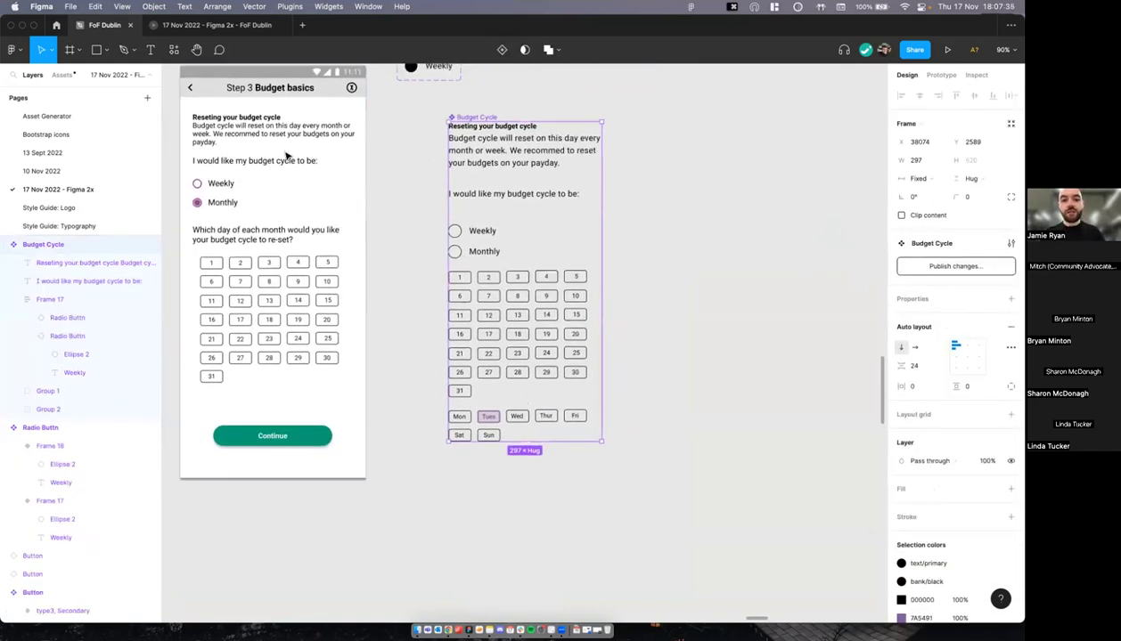
scroll(481, 207, "left", 3)
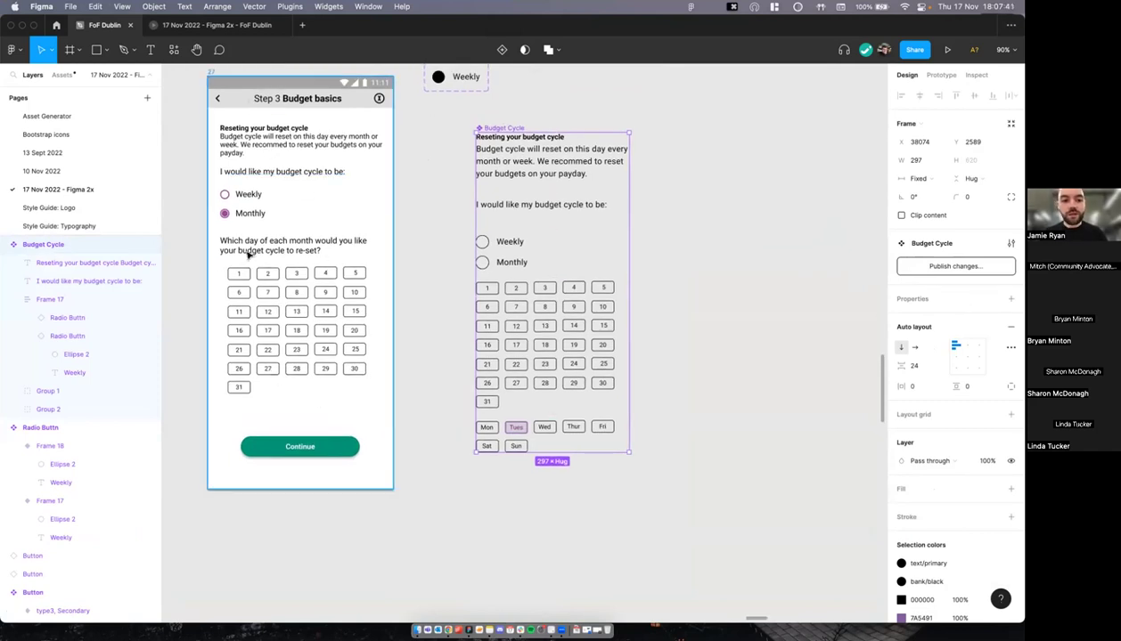
scroll(622, 215, "right", 3)
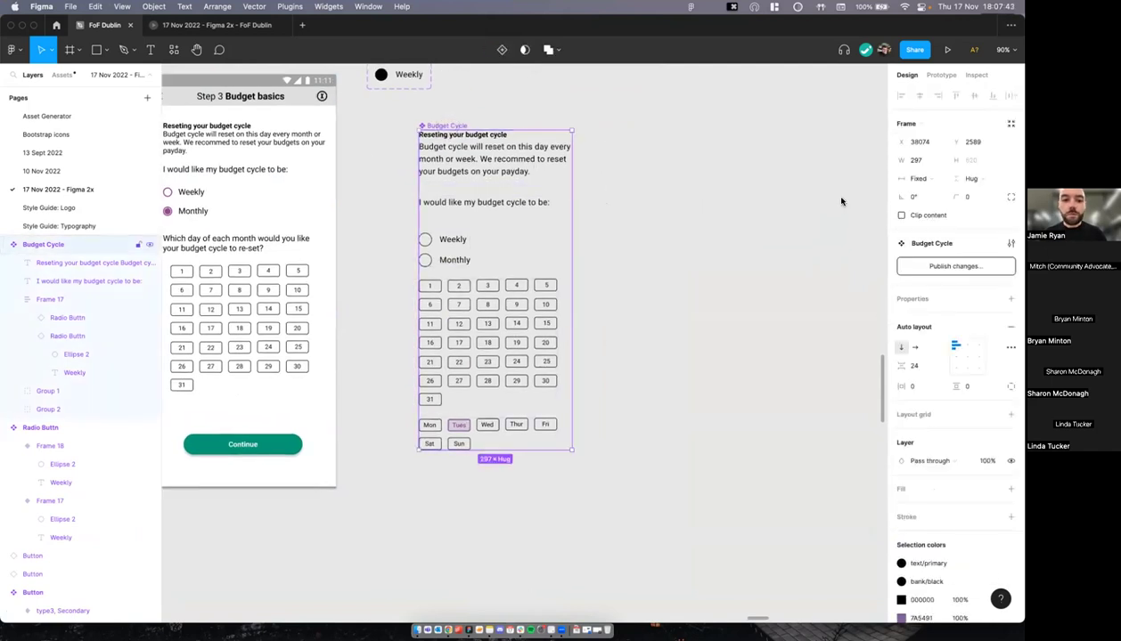
left_click(1013, 302)
left_click(938, 326)
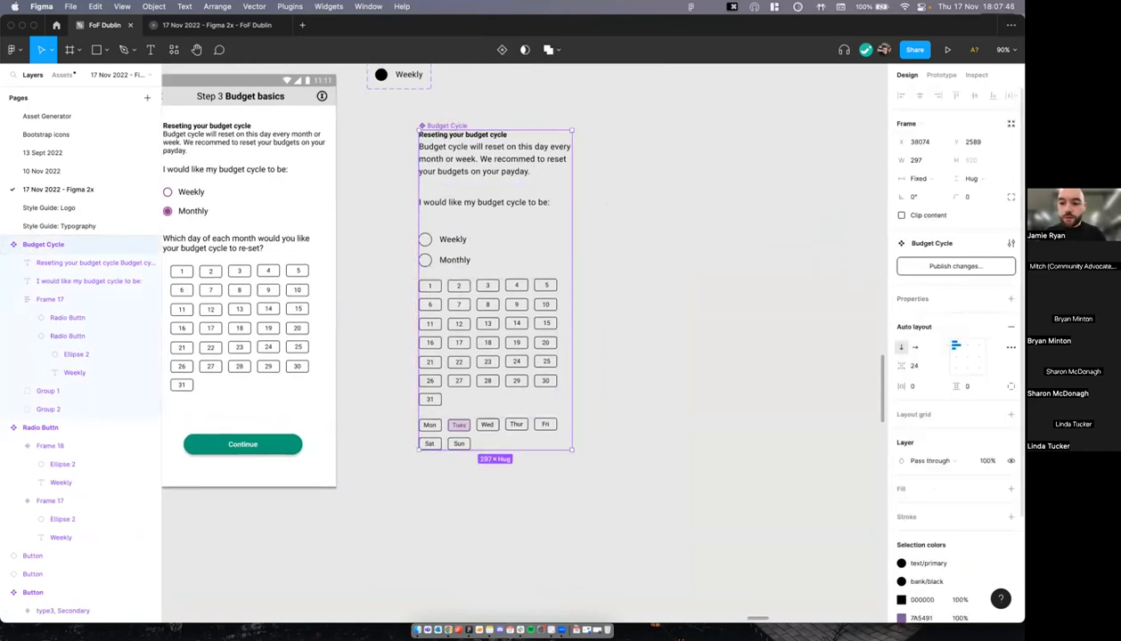
left_click(1010, 298)
left_click(931, 333)
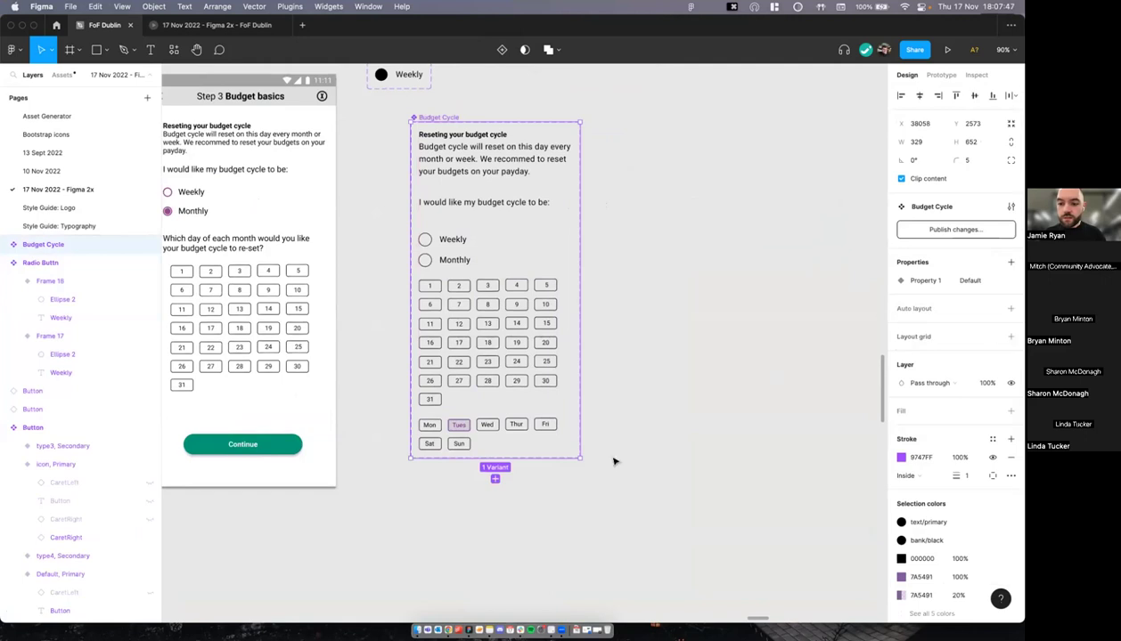
left_click(495, 480)
scroll(603, 389, "down", 3)
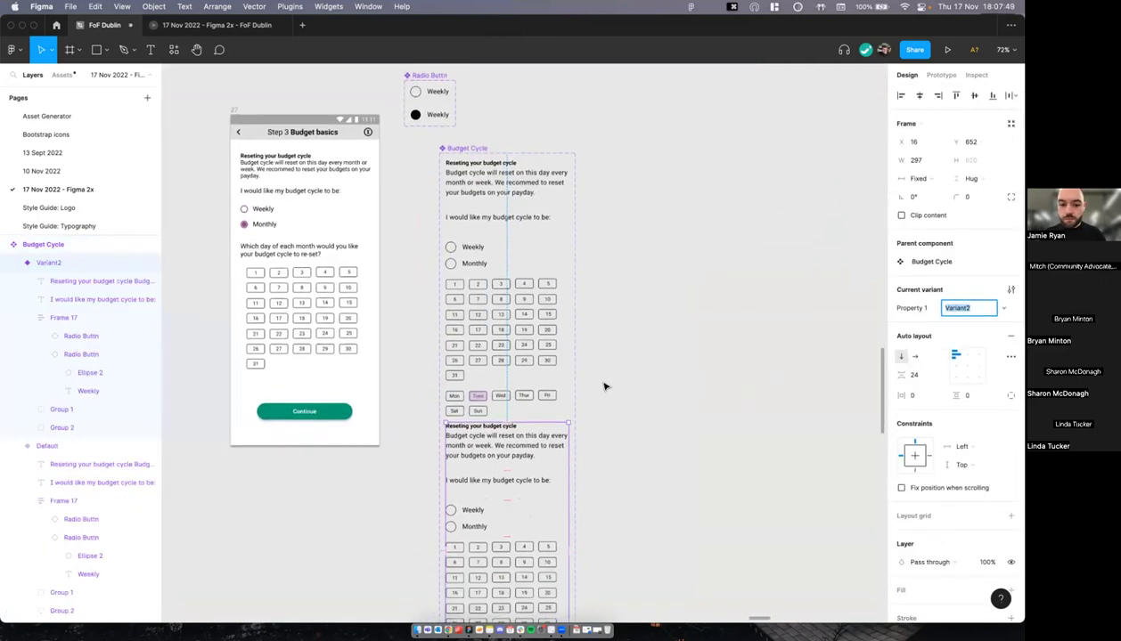
Step: Widen the Budget Cycle component set to 1028 and place the second variant beside the first at the same height
left_click(432, 135)
scroll(539, 218, "down", 2)
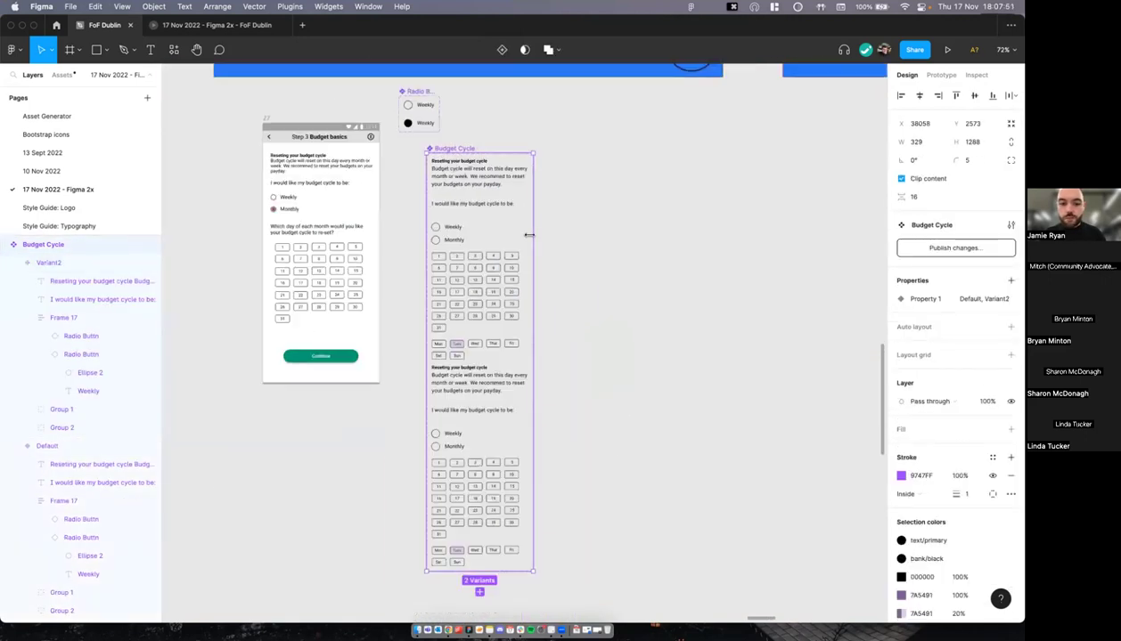
left_click_drag(531, 233, 760, 233)
left_click(487, 392)
left_click_drag(481, 401, 588, 193)
key("super+z")
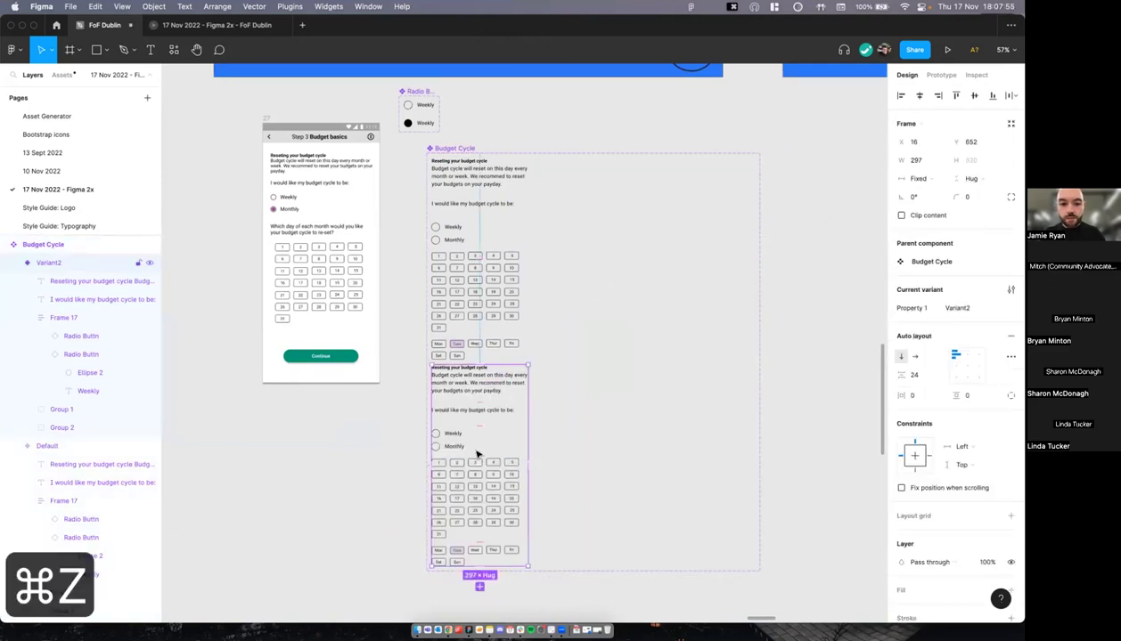
left_click_drag(475, 482, 581, 275)
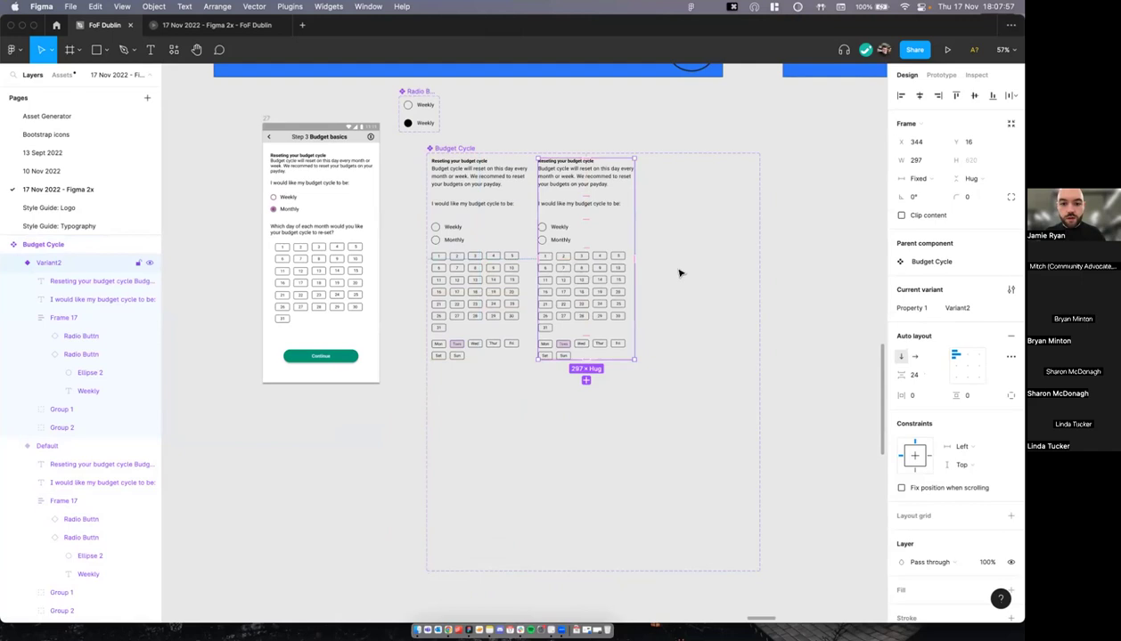
Step: Duplicate the second variant as a third one beside it and shorten the Budget Cycle component set to a height of 738
key("super+d")
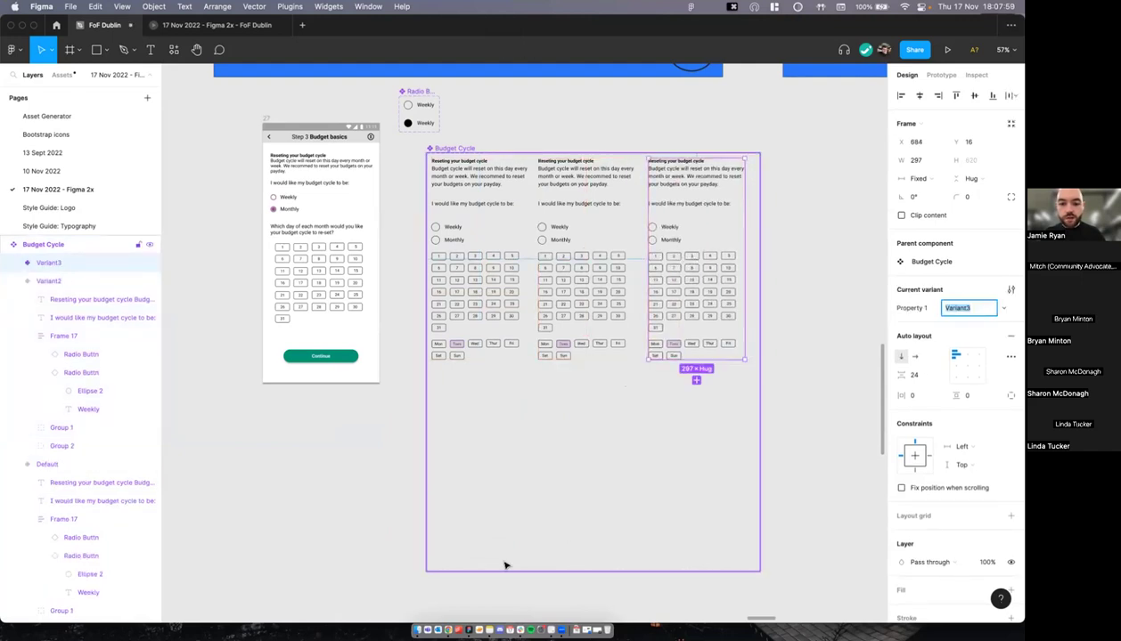
left_click(484, 563)
left_click_drag(484, 571, 499, 393)
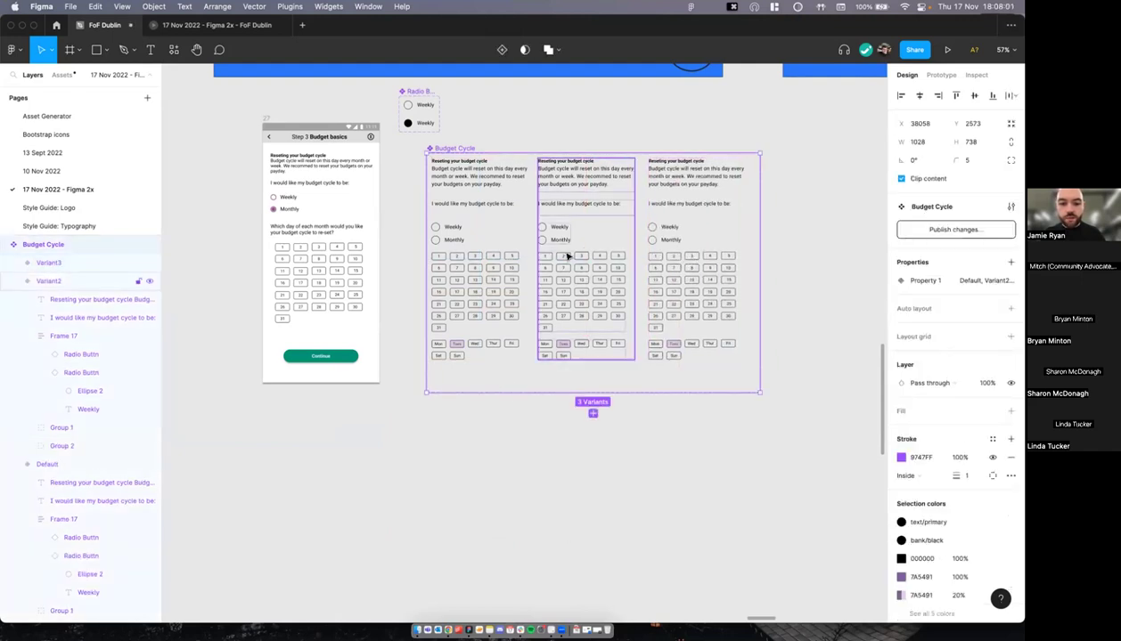
scroll(567, 257, "up", 5)
left_click(540, 251)
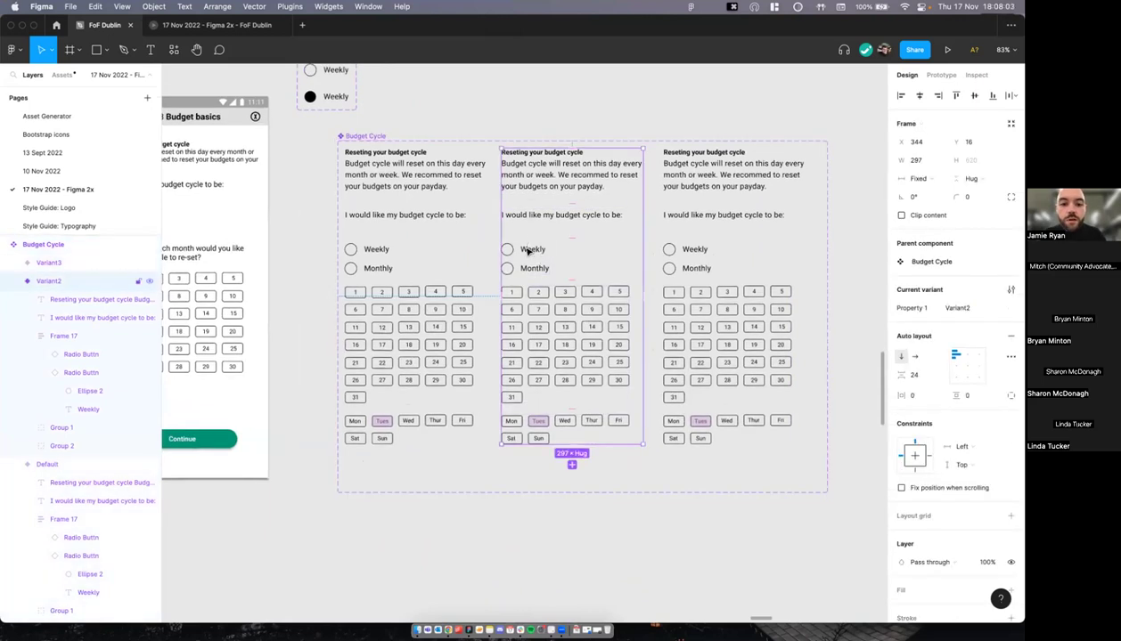
left_click(533, 218)
left_click(526, 243)
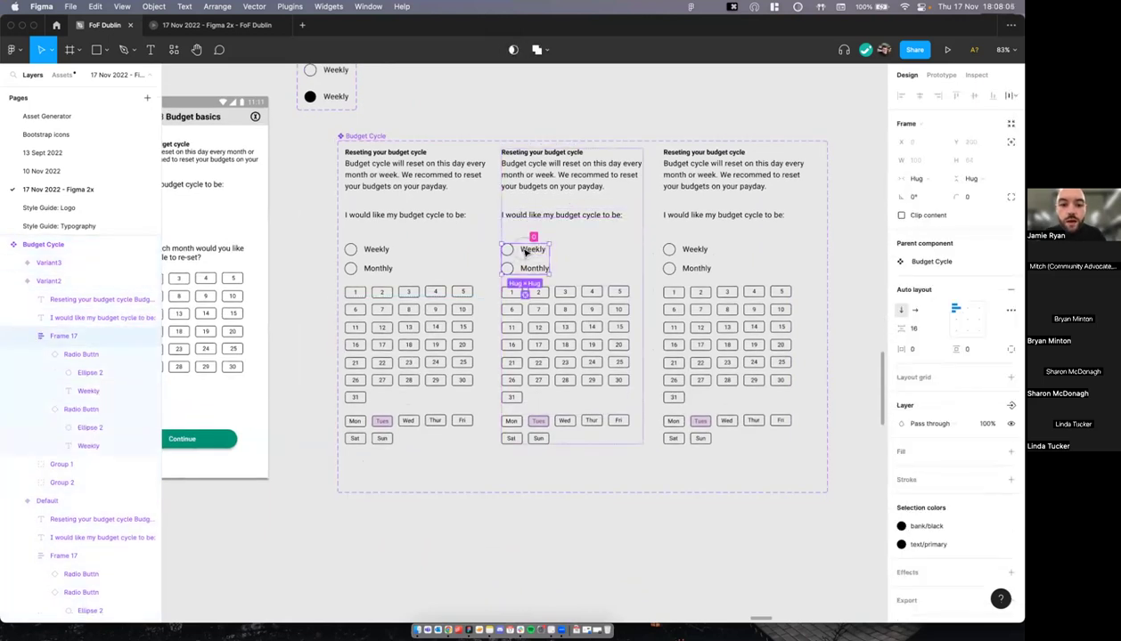
double_click(532, 253)
scroll(533, 250, "up", 7)
scroll(540, 247, "down", 3)
scroll(650, 290, "right", 1)
scroll(624, 293, "down", 4)
left_click(561, 179)
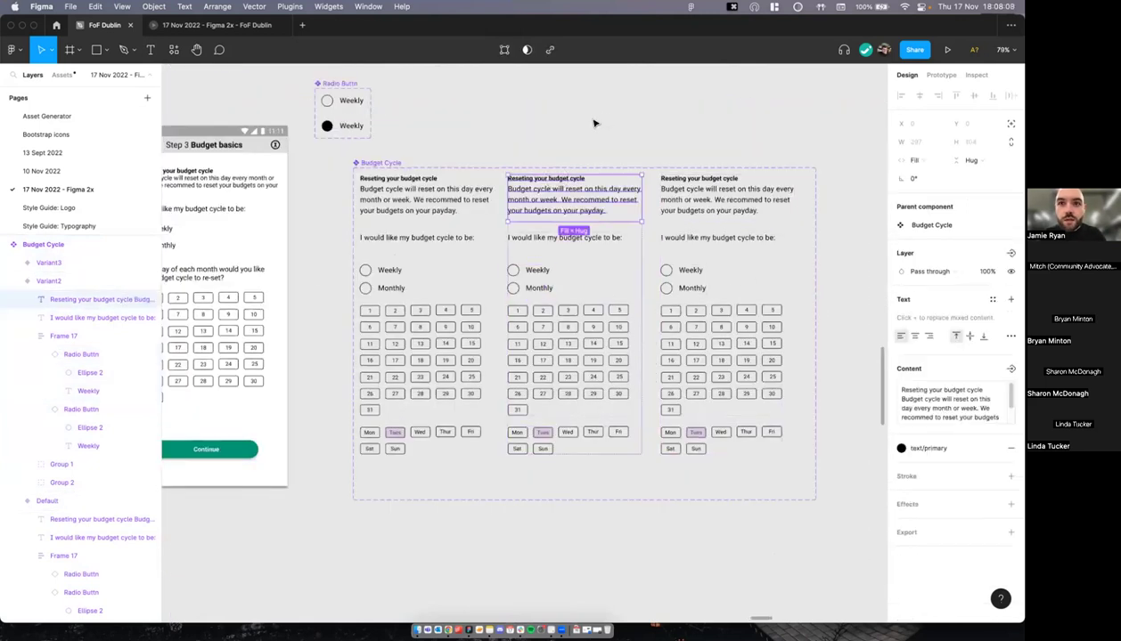
left_click(595, 123)
Step: Switch the Weekly radio button in the second variant and the Monthly one in the third variant to the filled state, Frame 18
scroll(521, 235, "right", 1)
scroll(520, 235, "up", 4)
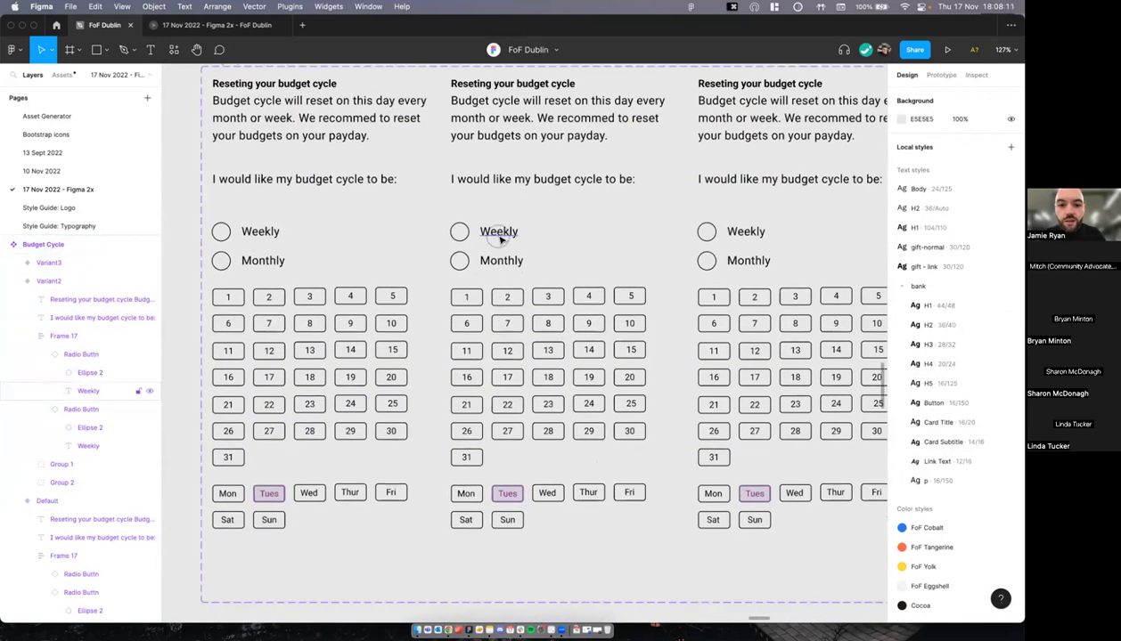
left_click(499, 237)
scroll(606, 249, "right", 3)
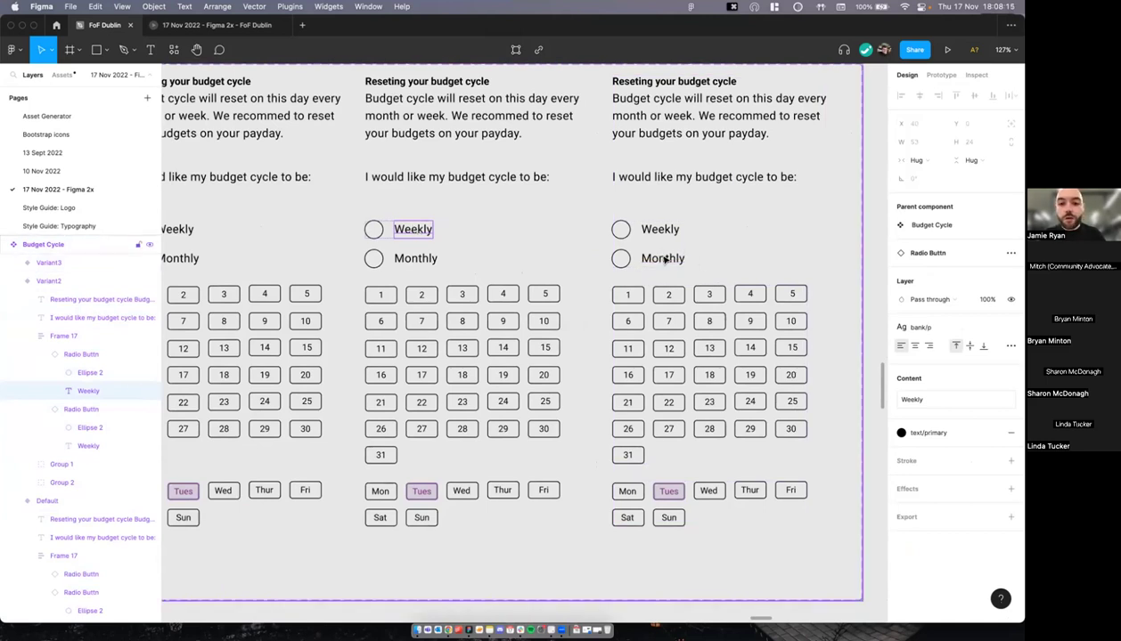
left_click(660, 258, "shift")
scroll(663, 256, "down", 3)
key("shift+Return")
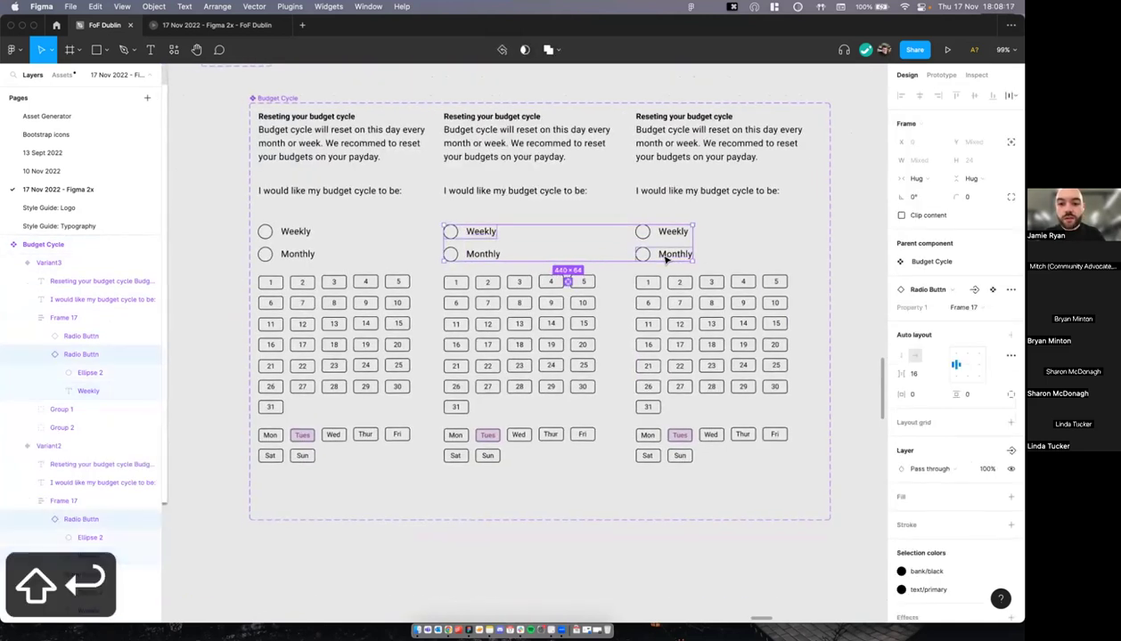
left_click(970, 308)
left_click(966, 323)
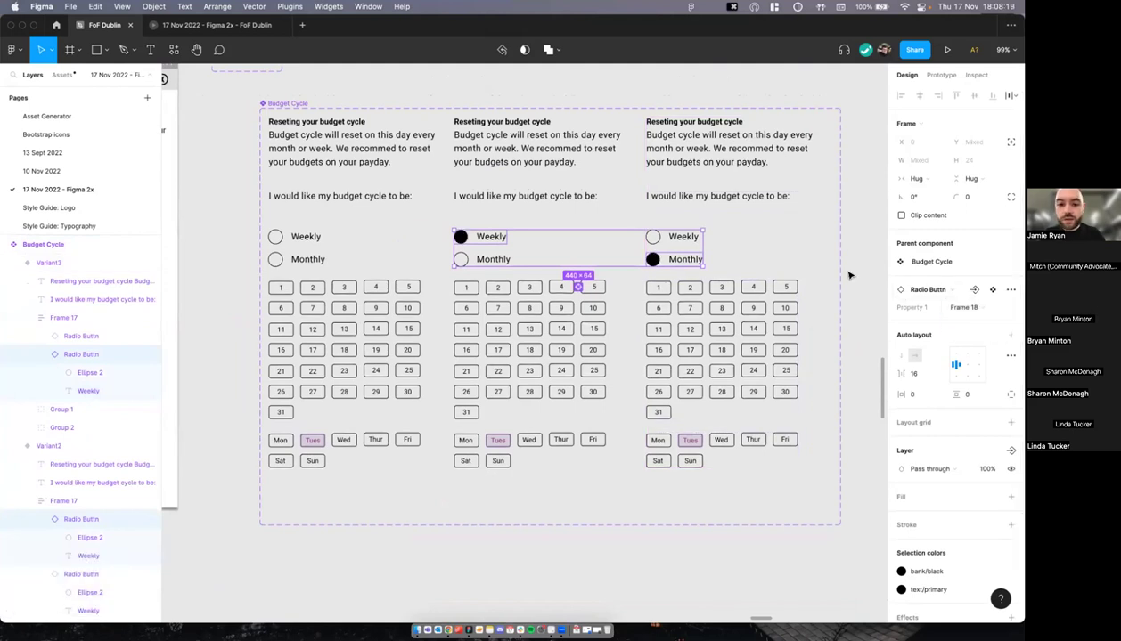
left_click(855, 265)
Step: Hide the 1–31 day grid group in the second Budget Cycle variant
scroll(802, 254, "down", 2)
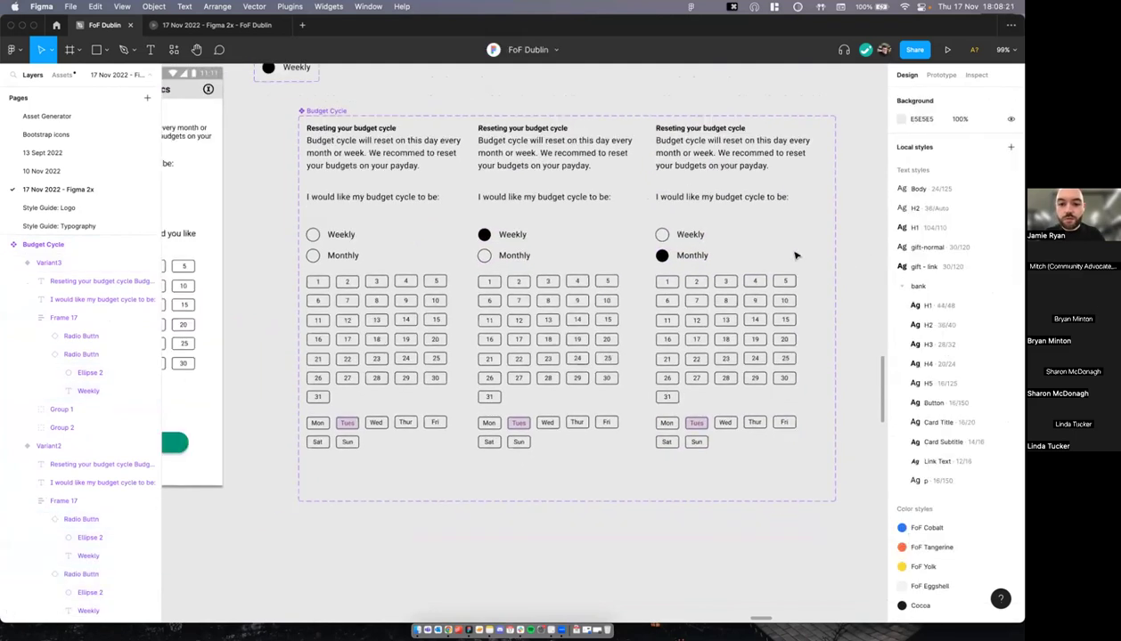
scroll(623, 303, "right", 1)
left_click(563, 348)
double_click(550, 336)
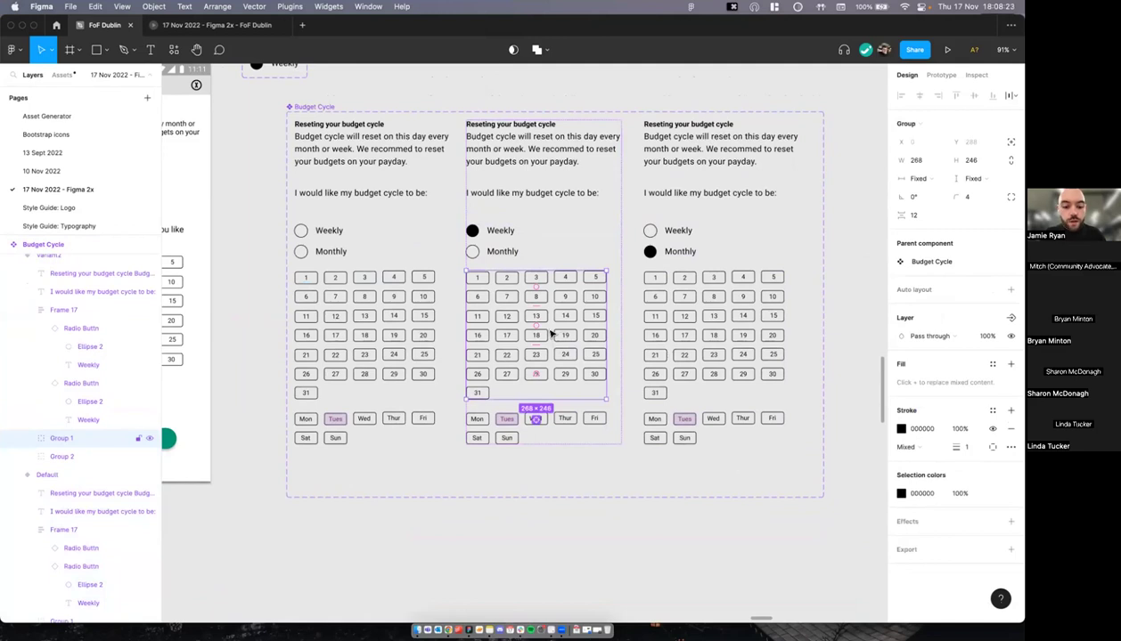
key("shift+super+h")
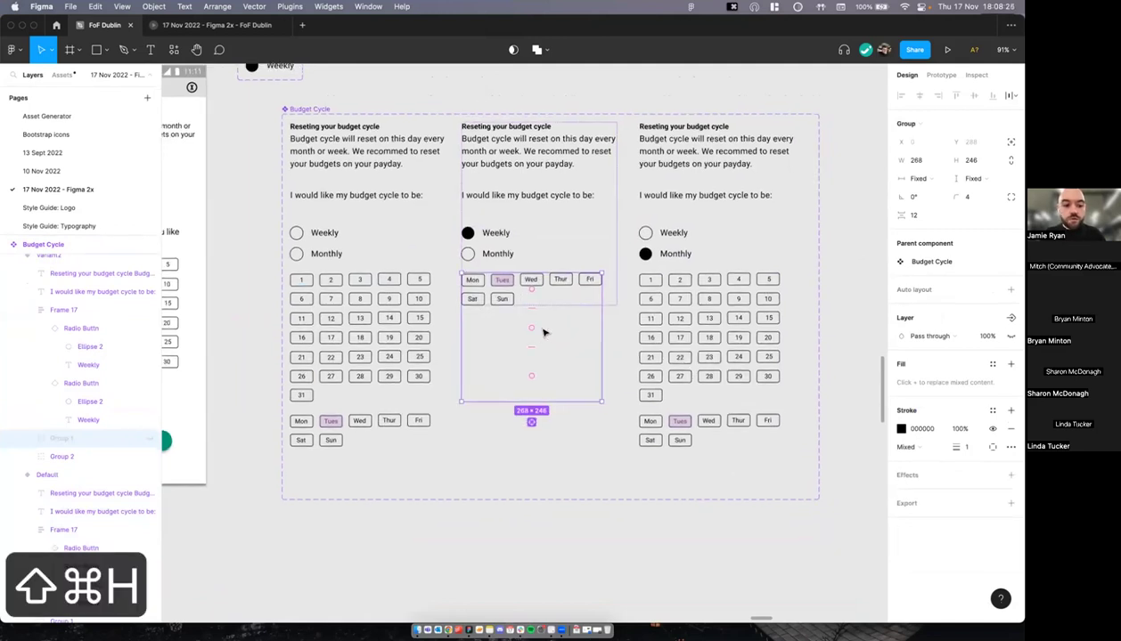
Step: Hide the Mon to Sun weekday group in the third Budget Cycle variant
scroll(641, 316, "right", 2)
scroll(641, 316, "down", 1)
double_click(684, 412)
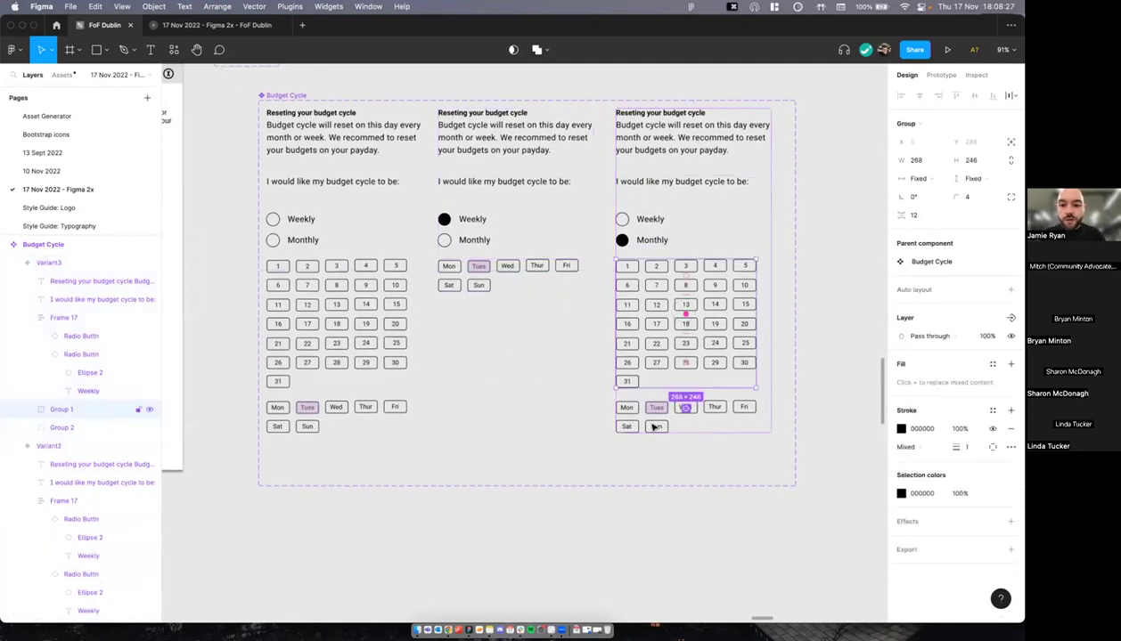
key("shift+super+h")
scroll(713, 400, "right", 1)
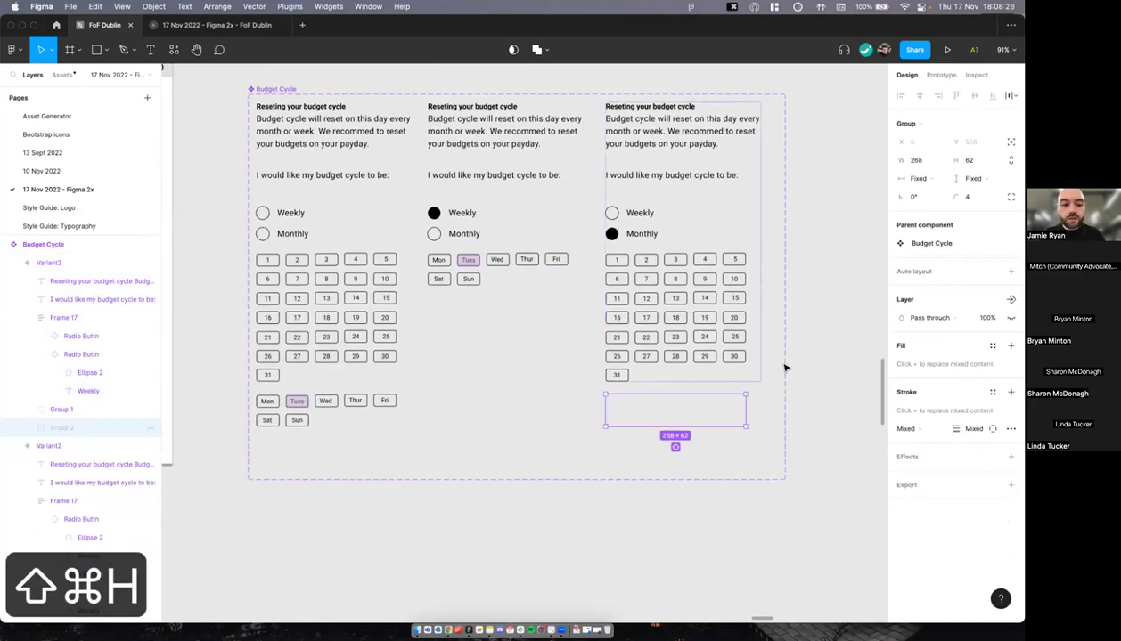
left_click(824, 357)
Step: Switch to prototyping and try to link the Weekly radio button of the default Budget Cycle variant to the second variant
scroll(824, 357, "down", 2)
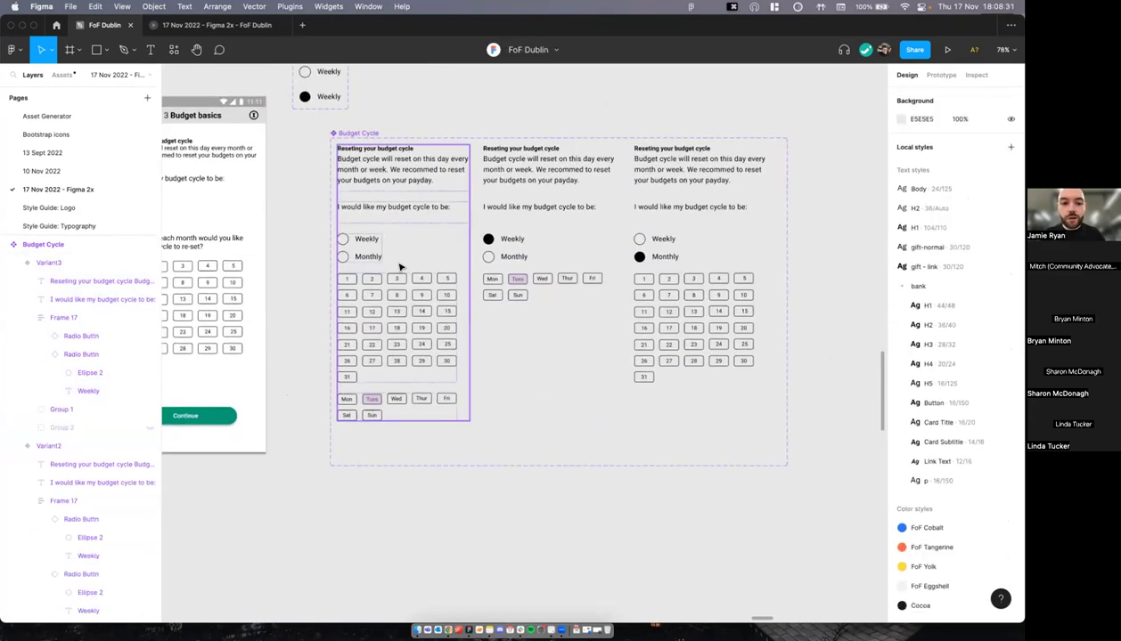
scroll(398, 263, "up", 1)
left_click(362, 237, "super")
key("shift+Return")
left_click(942, 75)
left_click(284, 227)
double_click(368, 241)
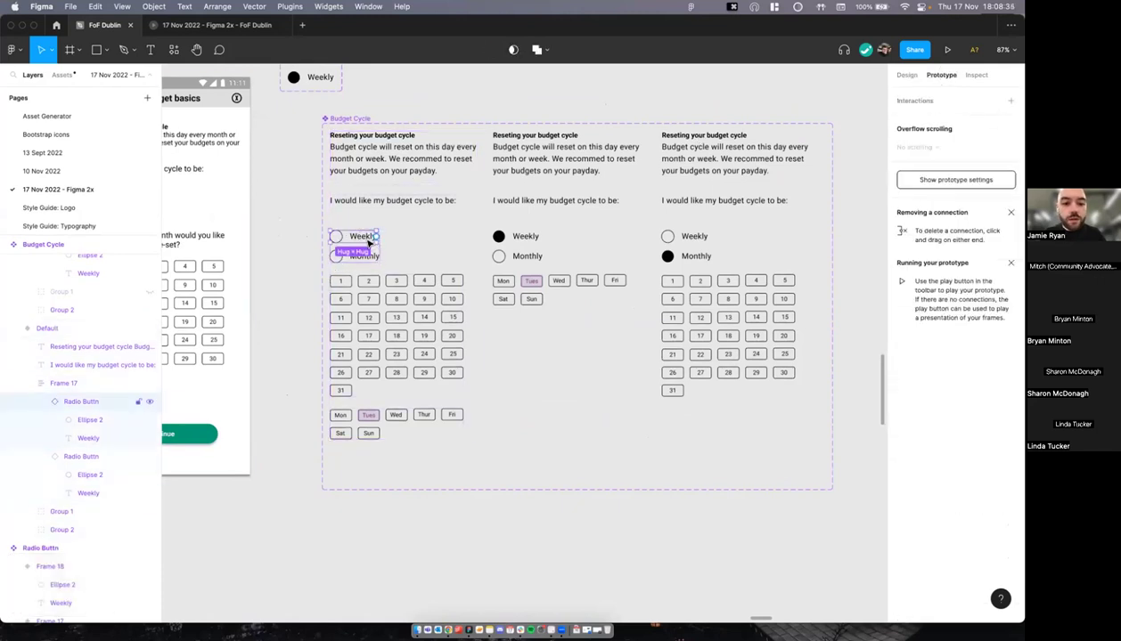
left_click(292, 212)
double_click(355, 237)
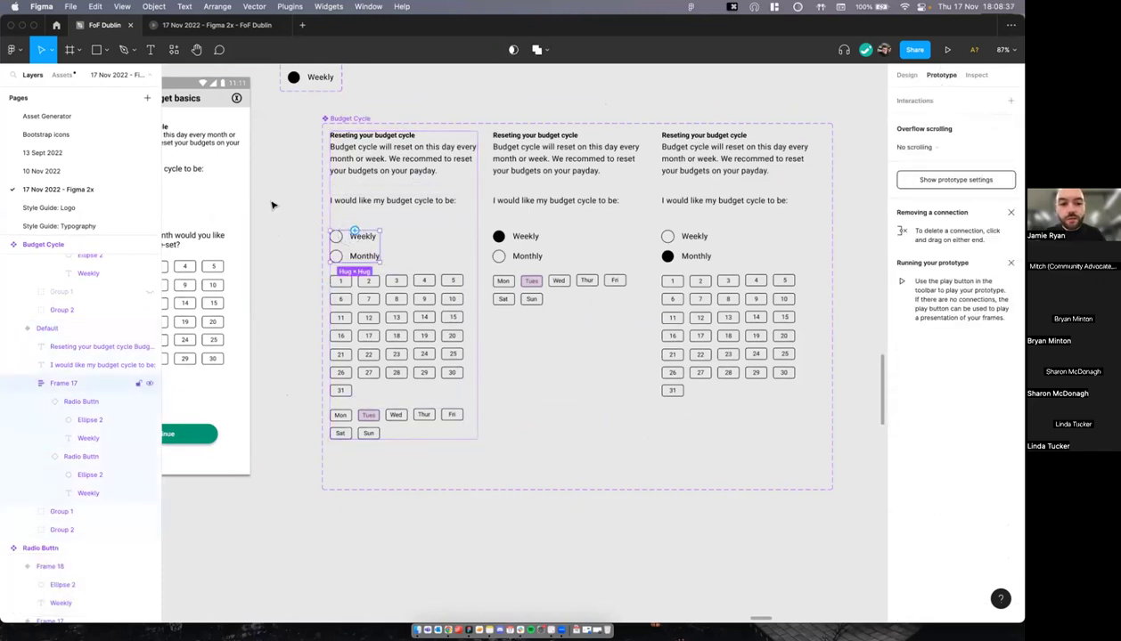
left_click(268, 199)
double_click(363, 242)
key("shift+Return")
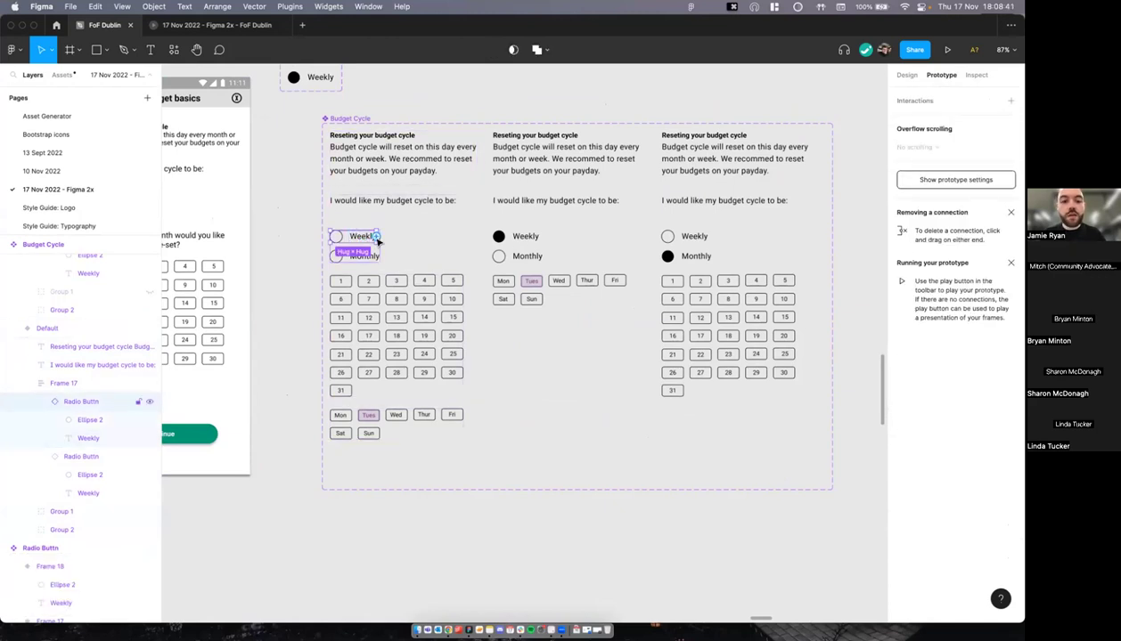
mouse_move(522, 238)
left_mouse_down()
mouse_move(716, 259)
mouse_move(698, 238)
mouse_move(538, 247)
left_mouse_up()
Step: Link the second variant's Monthly radio button to the third variant, and the third variant's Weekly radio button to the second
double_click(526, 238)
key("shift+Return")
double_click(699, 238)
key("shift+Return")
double_click(529, 258)
key("shift+Return")
left_click(531, 238)
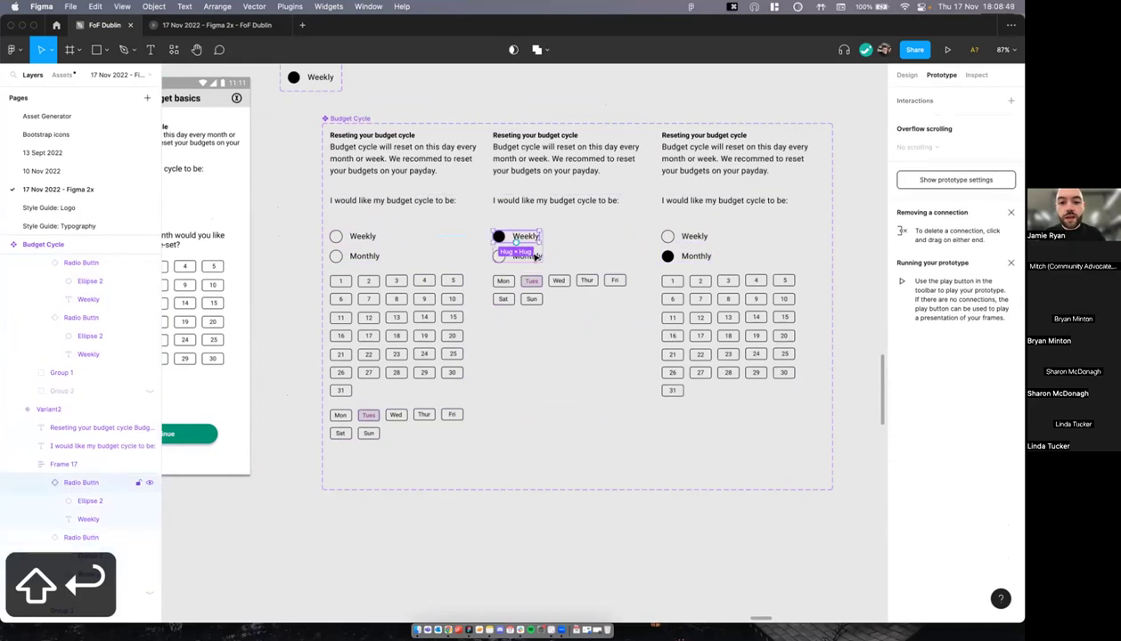
scroll(530, 501, "down", 4)
left_click(538, 514)
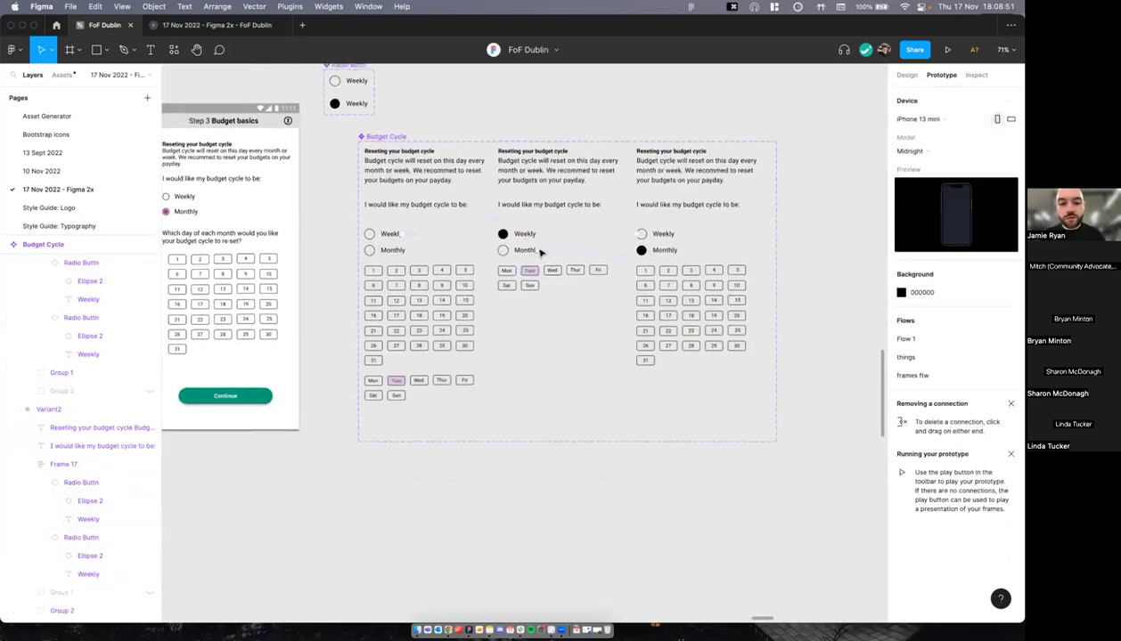
Step: Link the Monthly radio button of the default Budget Cycle variant to the third variant
scroll(541, 253, "right", 1)
scroll(526, 281, "down", 1)
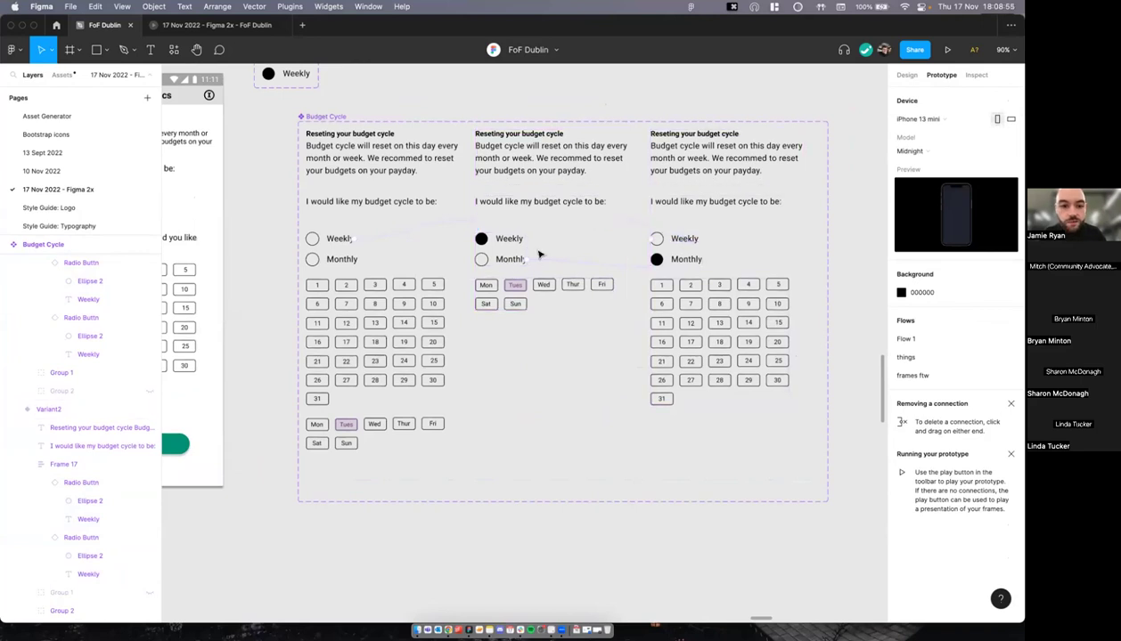
scroll(538, 255, "down", 2)
left_click(389, 256)
key("shift+Return")
left_click_drag(638, 259, 649, 253)
left_click(499, 116)
Step: Delete the budget cycle text, radio buttons and day grid from the Step 3 Budget basics screen, keeping its header and Continue button
scroll(501, 119, "down", 3)
scroll(501, 119, "left", 2)
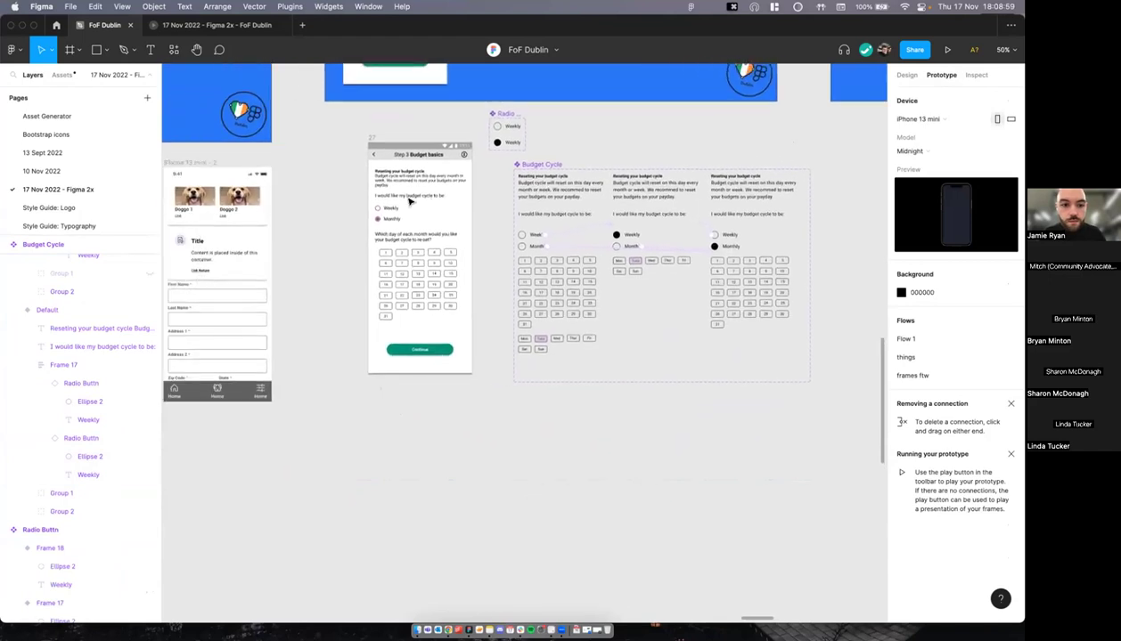
scroll(410, 201, "left", 1)
left_click(409, 197)
left_click(371, 173)
scroll(373, 173, "up", 3)
scroll(371, 173, "up", 3)
left_click_drag(367, 168, 583, 492)
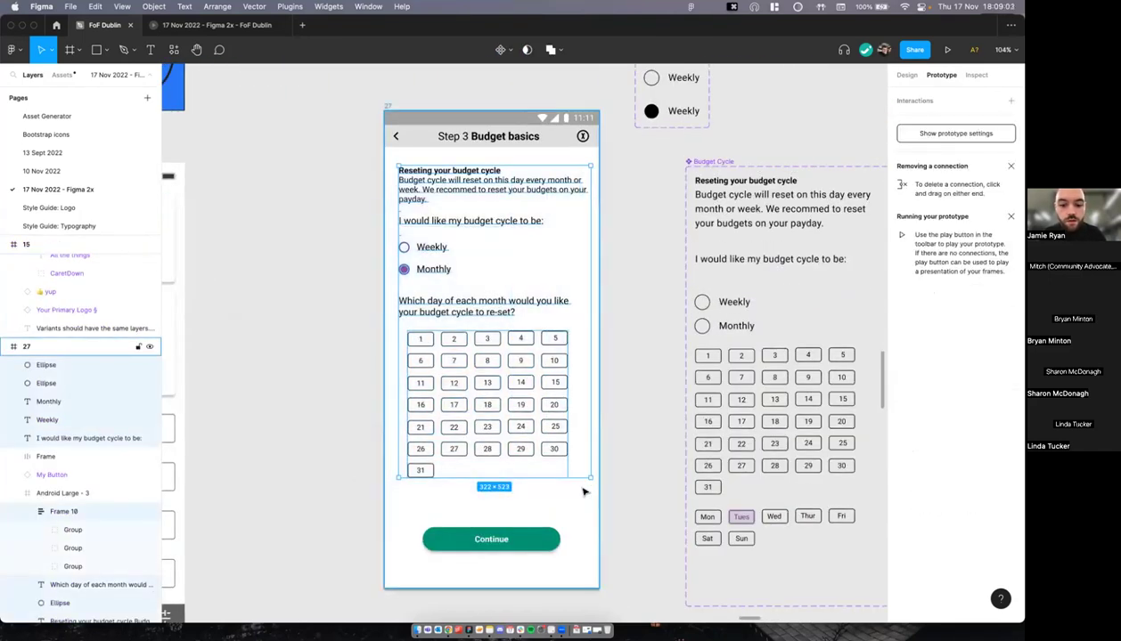
key("BackSpace")
scroll(652, 276, "down", 3)
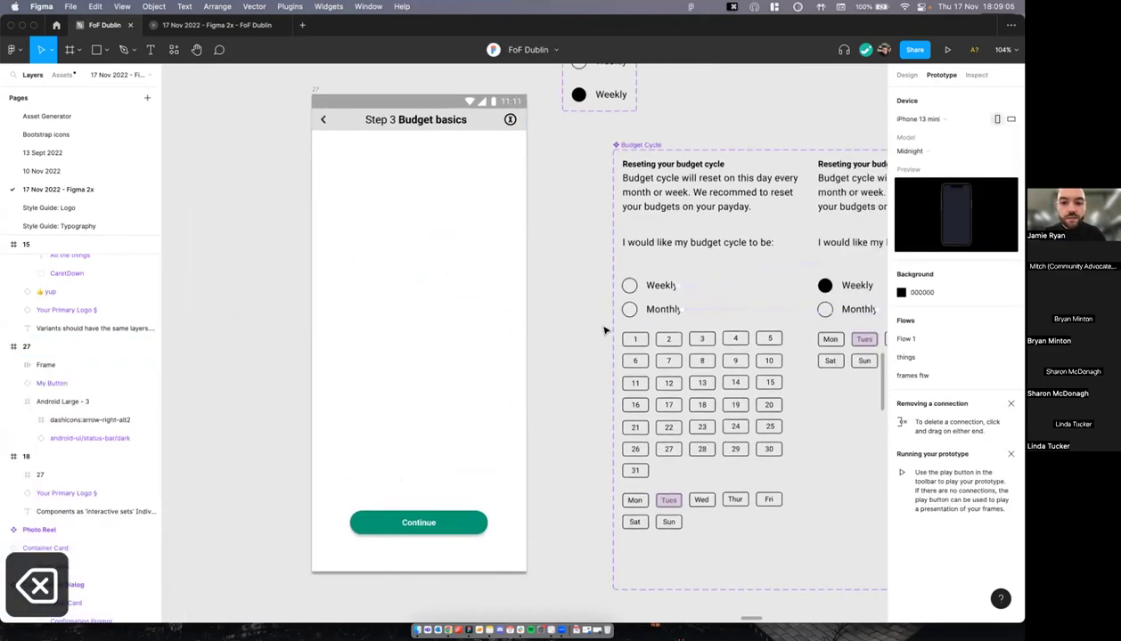
Step: Hide the 1–31 day grid group and the Mon to Sun weekday group in the default Budget Cycle variant
left_click_drag(653, 276, 547, 277)
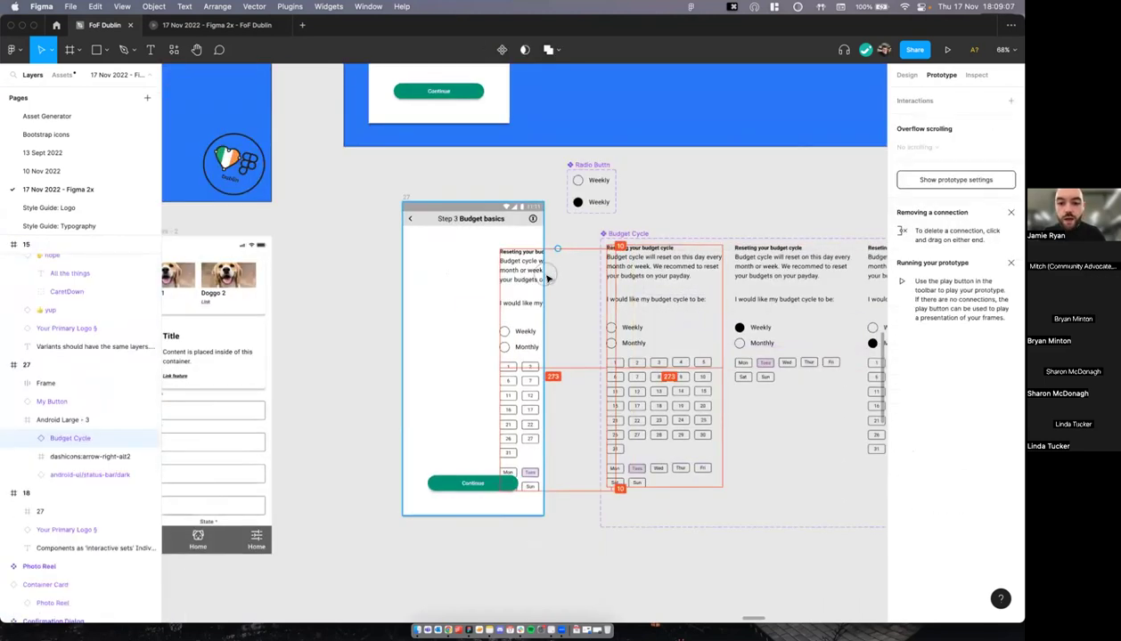
key("super+z")
scroll(572, 287, "right", 2)
scroll(571, 287, "right", 3)
scroll(571, 287, "down", 2)
left_click(485, 442)
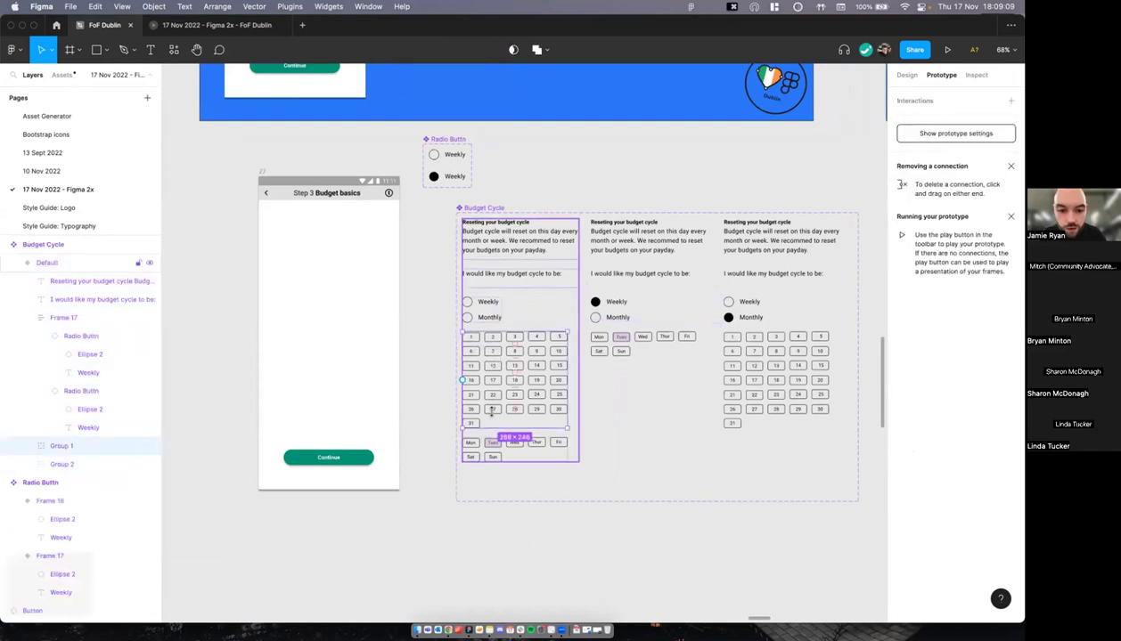
key("shift+super+h")
scroll(427, 405, "right", 2)
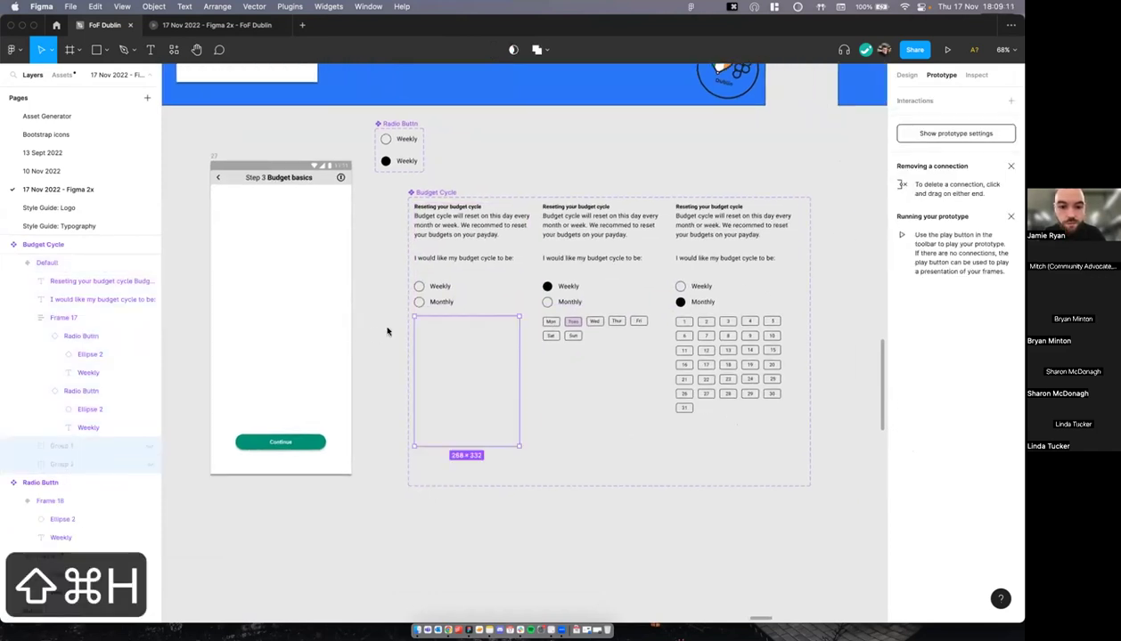
key("Escape")
Step: Place an instance of the default Budget Cycle variant in the Step 3 Budget basics screen, below the header
scroll(460, 291, "right", 2)
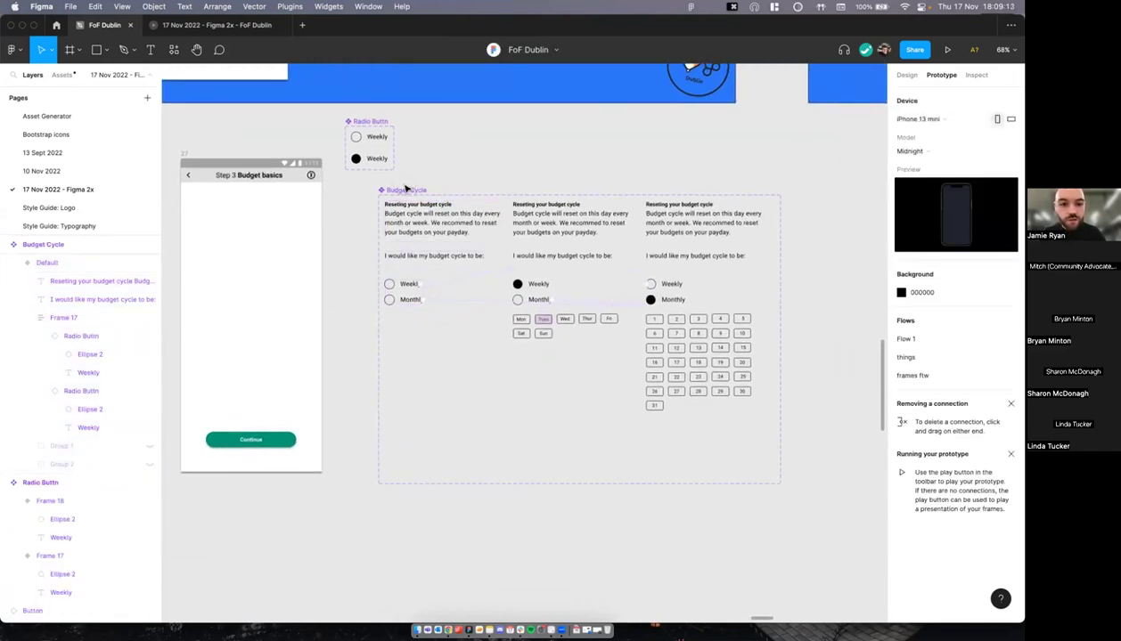
left_click(405, 189)
scroll(481, 234, "left", 2)
left_click_drag(477, 229, 282, 221)
key("super+z")
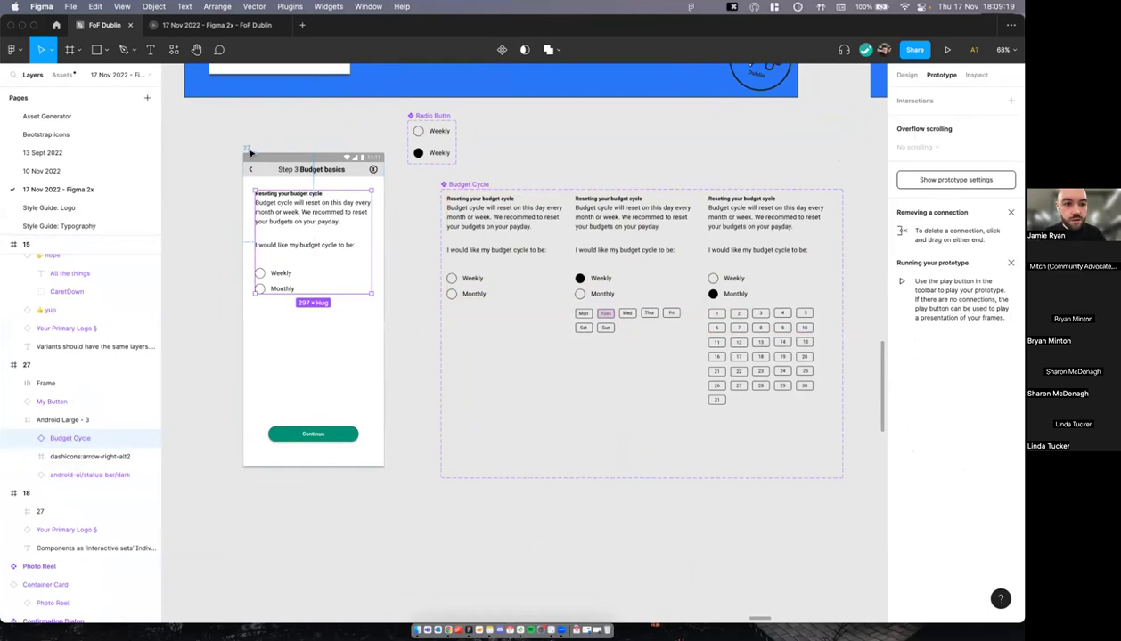
Step: Preview the Step 3 Budget basics frame and test switching between Weekly and Monthly
left_click(248, 151)
left_click(946, 51)
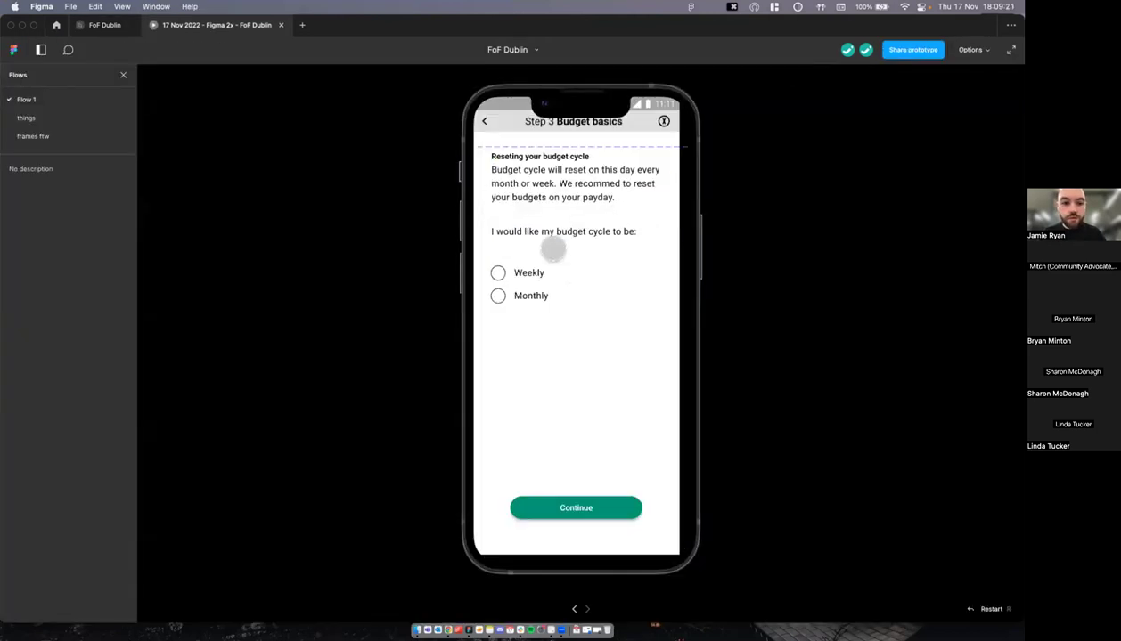
left_click(498, 272)
left_click(498, 295)
left_click(498, 273)
left_click(498, 295)
left_click(498, 273)
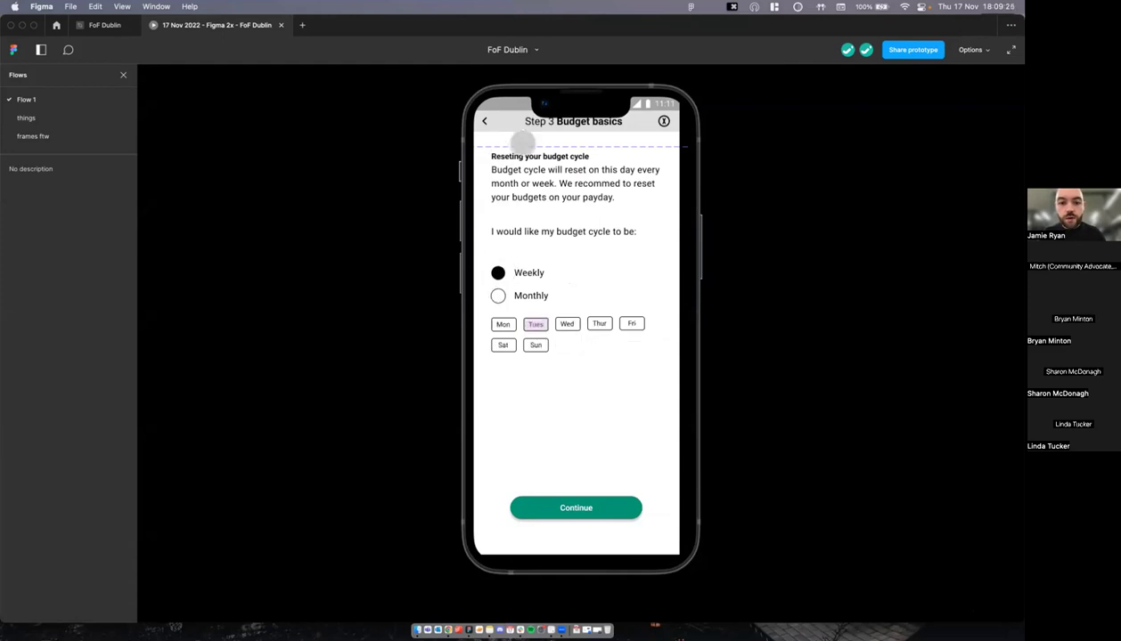
Step: Review the Step 3 frame and Budget Cycle variants in the design file, and retest the Monthly and Weekly options in the preview
left_click(88, 28)
scroll(356, 174, "up", 2)
scroll(266, 127, "left", 1)
scroll(276, 127, "down", 4)
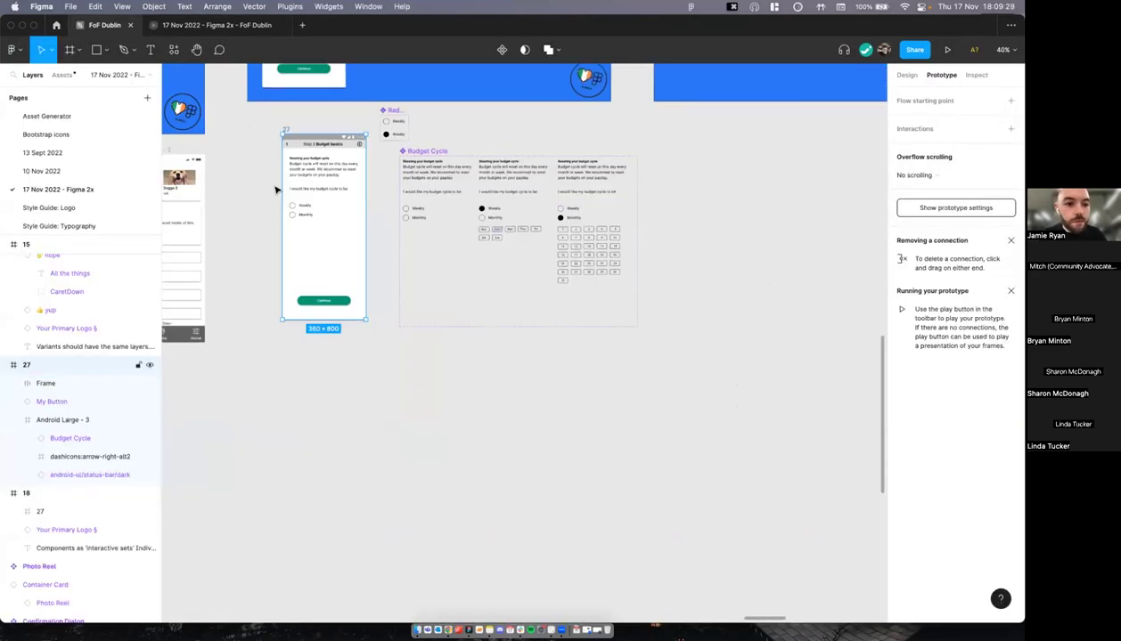
scroll(276, 190, "up", 3)
left_click(214, 25)
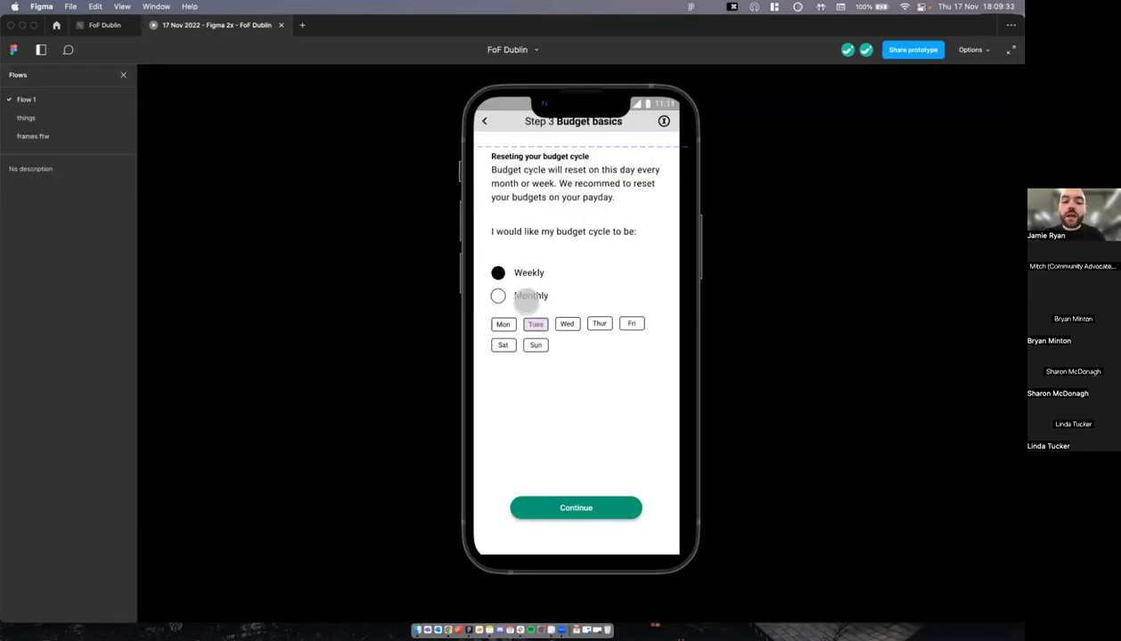
left_click(521, 294)
left_click(513, 273)
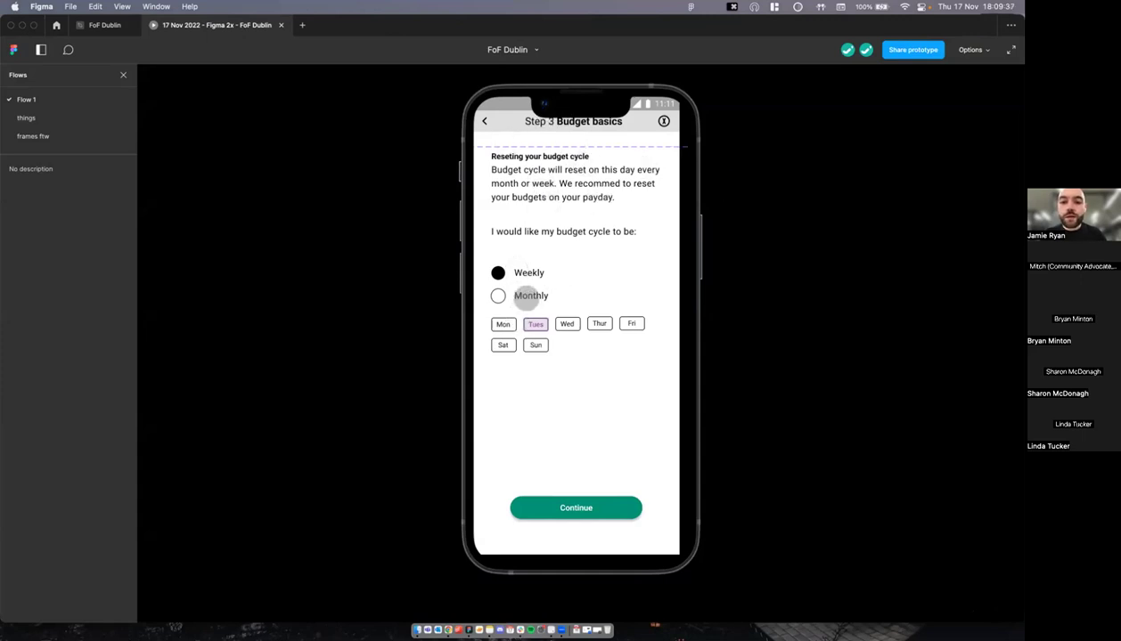
left_click(526, 297)
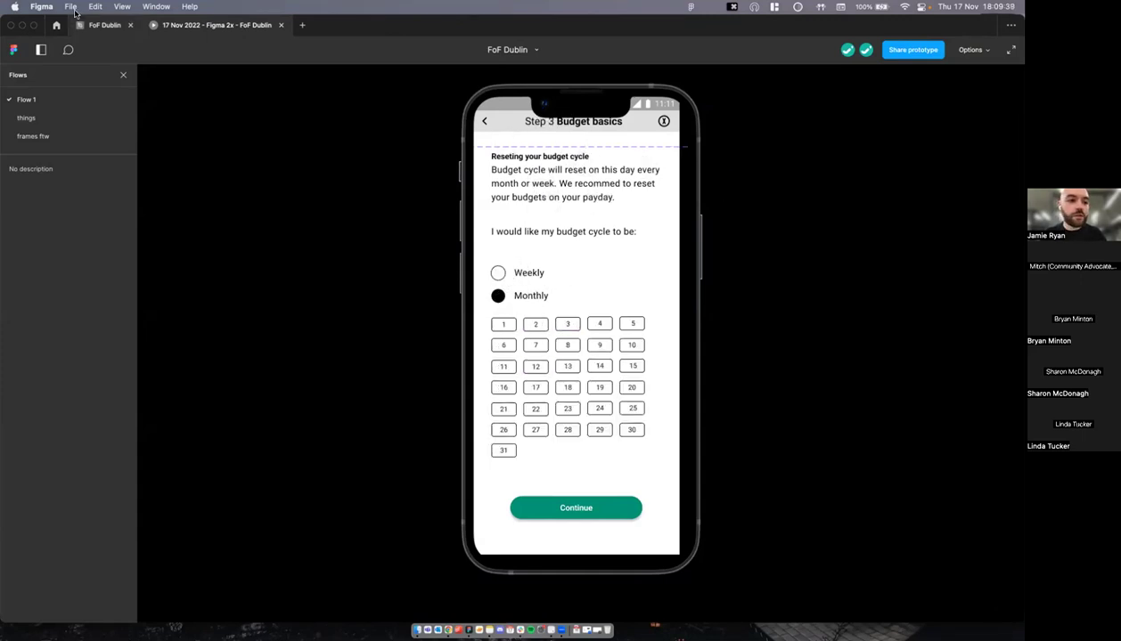
Step: Copy the Continue button from the Step 3 screen into the default Budget Cycle variant, below the Monthly radio button
left_click(100, 25)
scroll(349, 422, "up", 3)
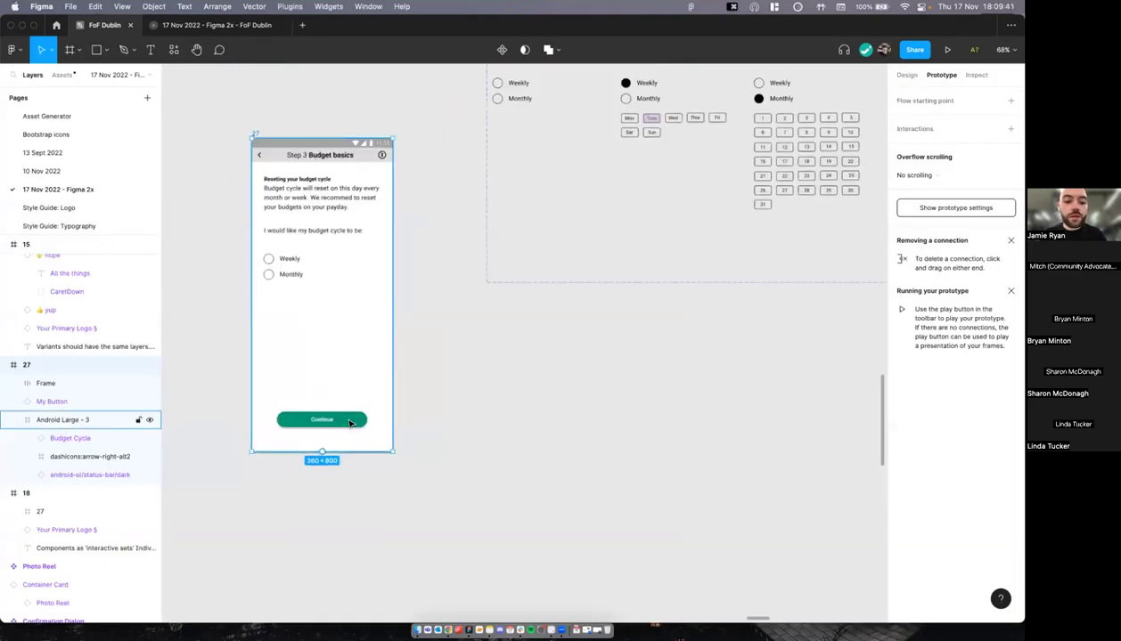
left_click(351, 423)
scroll(396, 435, "down", 1)
scroll(388, 429, "left", 1)
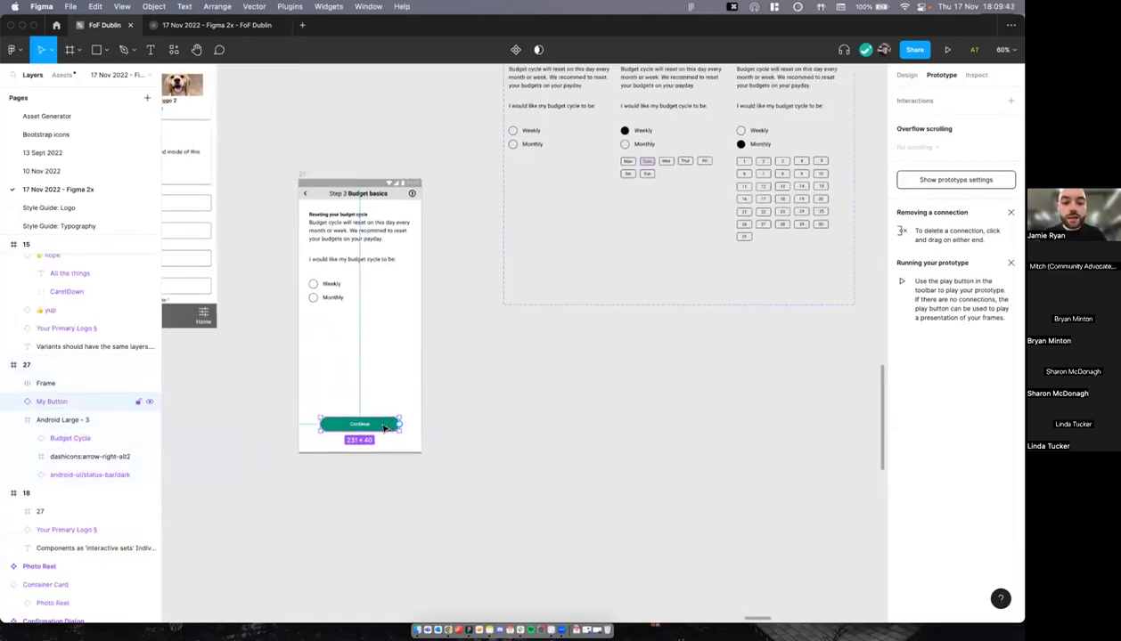
scroll(414, 427, "left", 3)
left_click_drag(405, 422, 621, 135)
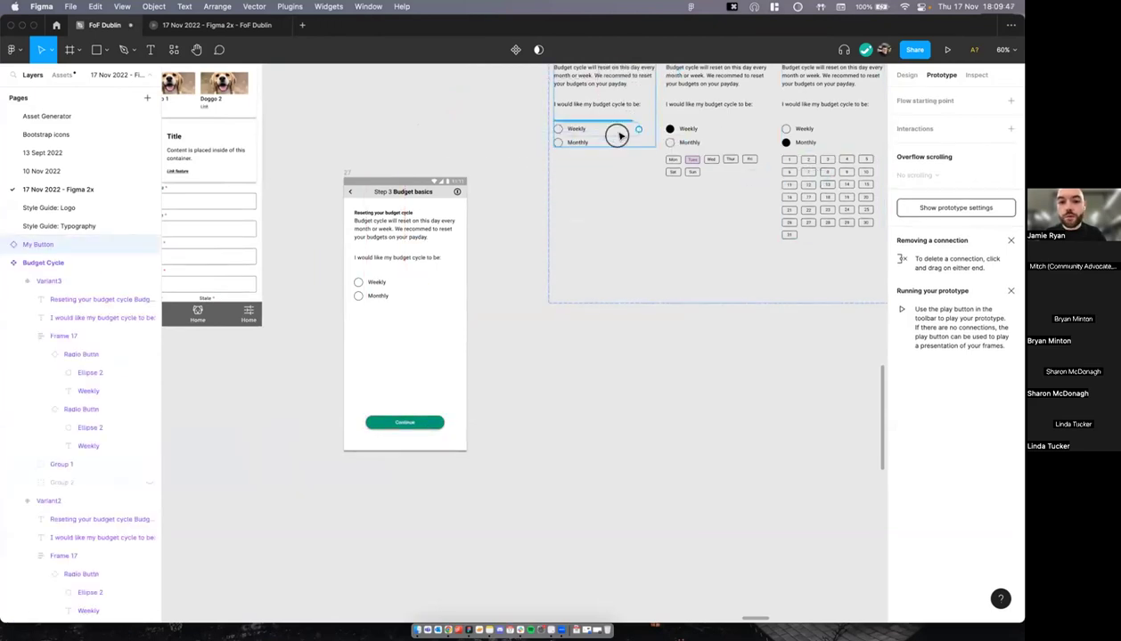
key("super+v")
scroll(517, 216, "right", 3)
scroll(517, 216, "up", 2)
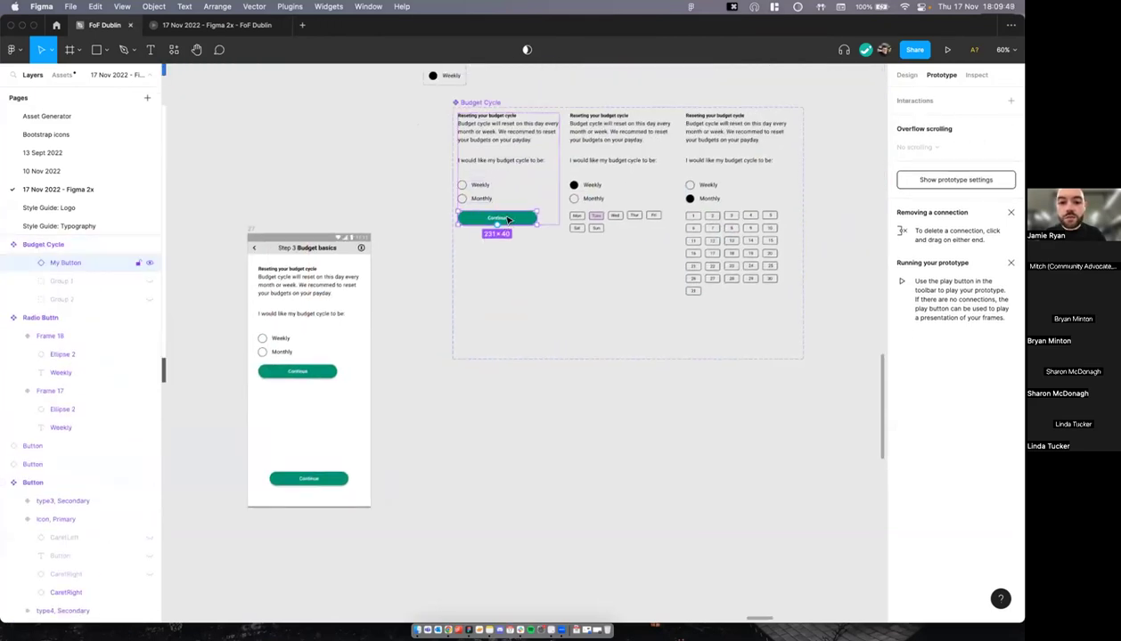
Step: Add the Continue button below the weekday group in the second variant and below the day grid in the third variant
left_click_drag(592, 227, 631, 255)
scroll(606, 190, "up", 3)
left_click_drag(796, 251, 791, 233)
key("Down")
key("Down")
Step: Set the default variant's Continue button to 50% opacity and delete the separate Continue button at the bottom of the Step 3 screen
left_click(462, 236)
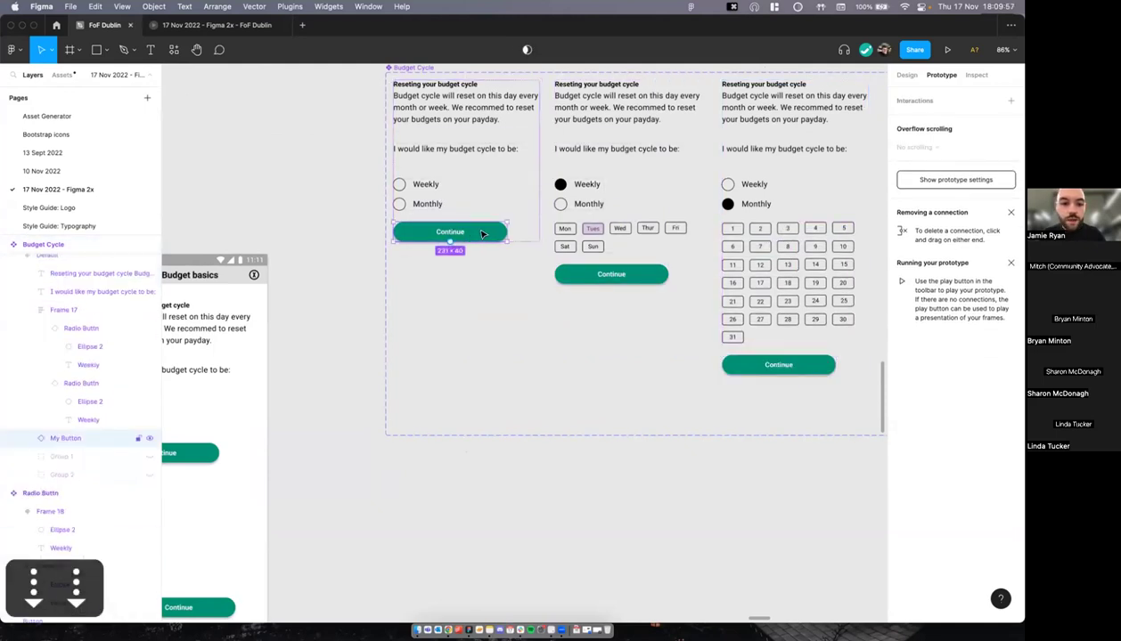
key("5")
scroll(291, 246, "down", 3)
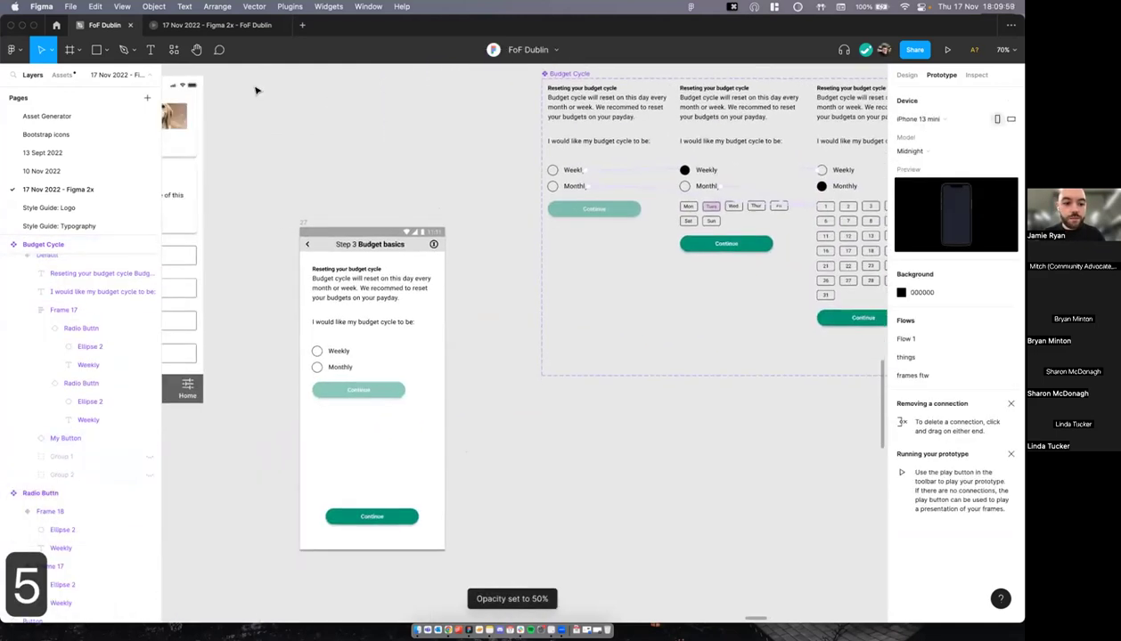
left_click(403, 519)
key("BackSpace")
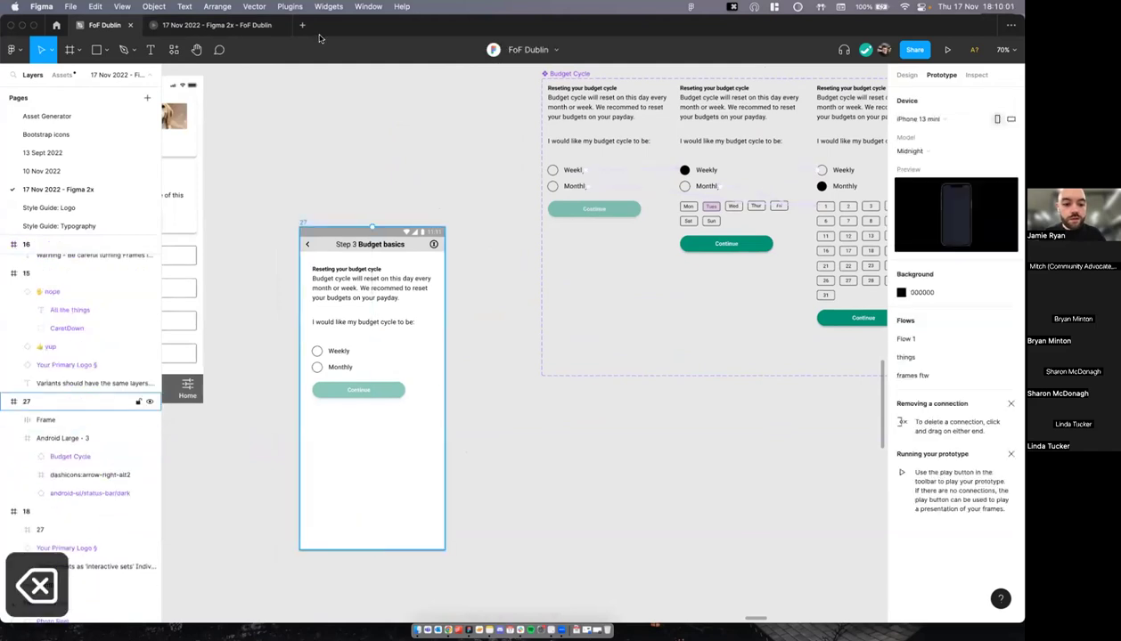
Step: Check the Continue button in the running prototype, restart it, and reopen the preview from the Step 3 frame
left_click(218, 25)
left_click(497, 272)
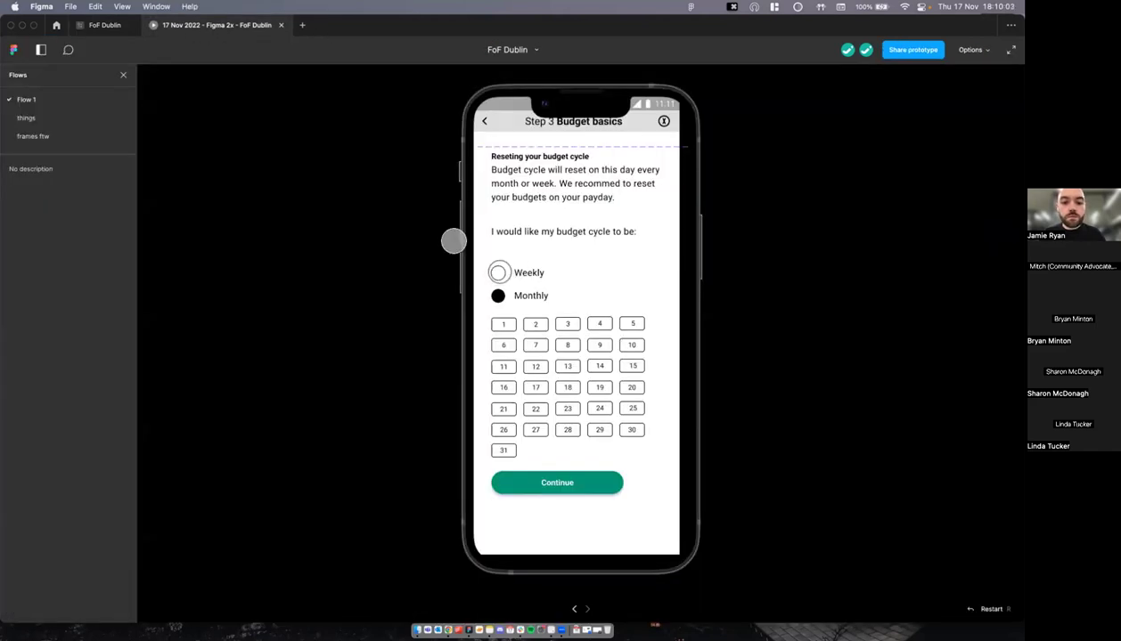
key("r")
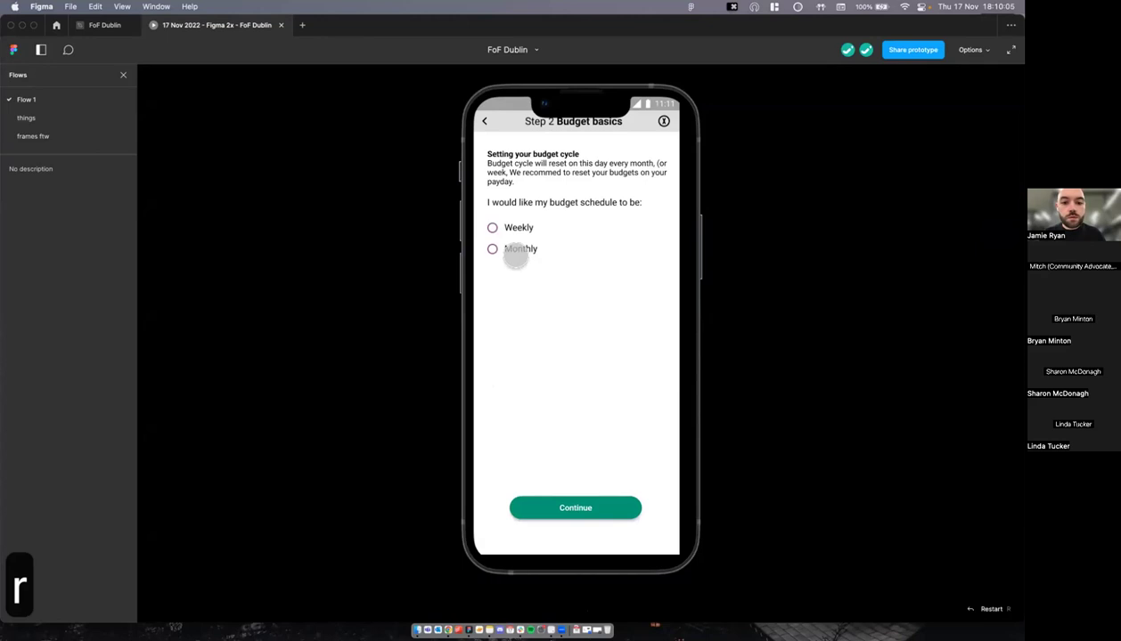
left_click(281, 26)
left_click(311, 221)
left_click(945, 51)
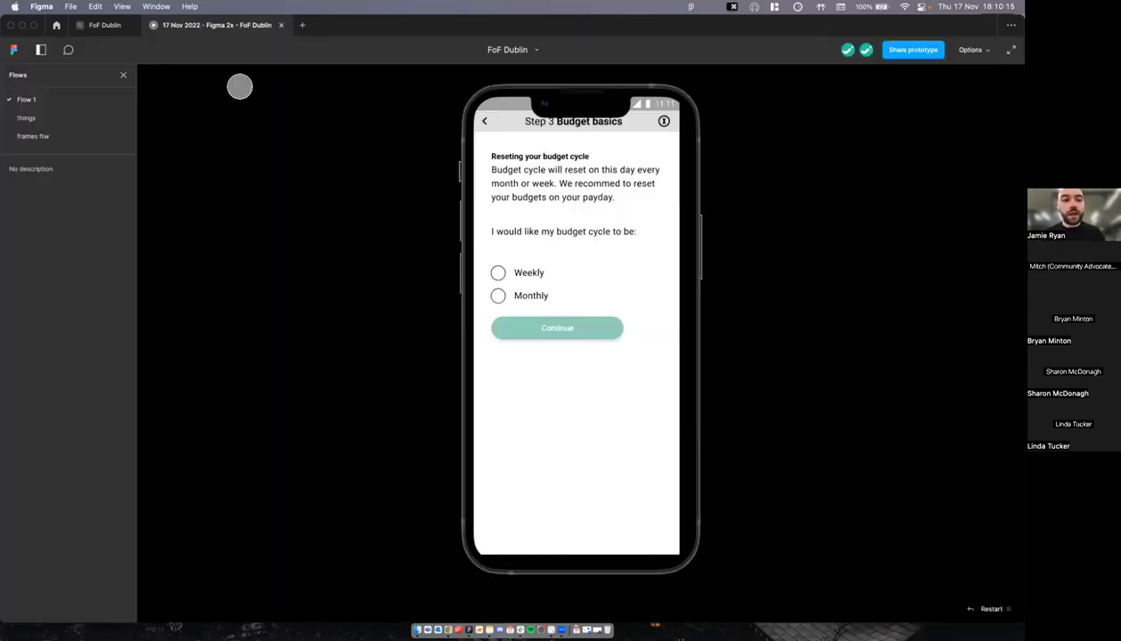
Step: Return to the design file and examine the faded Continue button in the default variant and in the Step 3 frame's instance
left_click(97, 25)
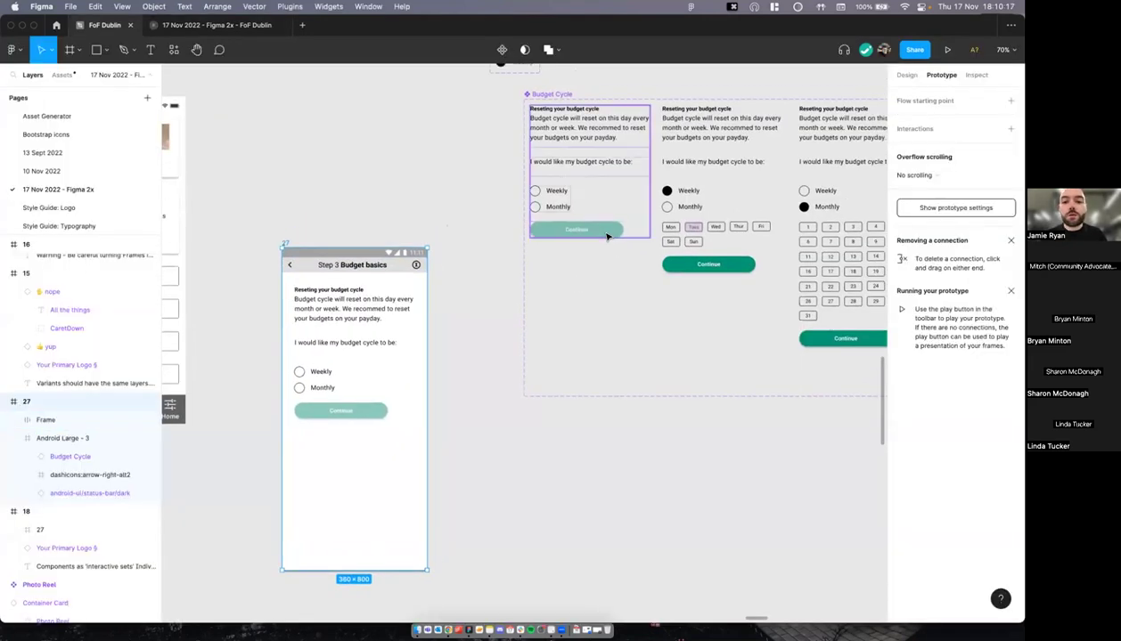
scroll(608, 236, "up", 1)
scroll(508, 265, "left", 2)
scroll(411, 296, "down", 2)
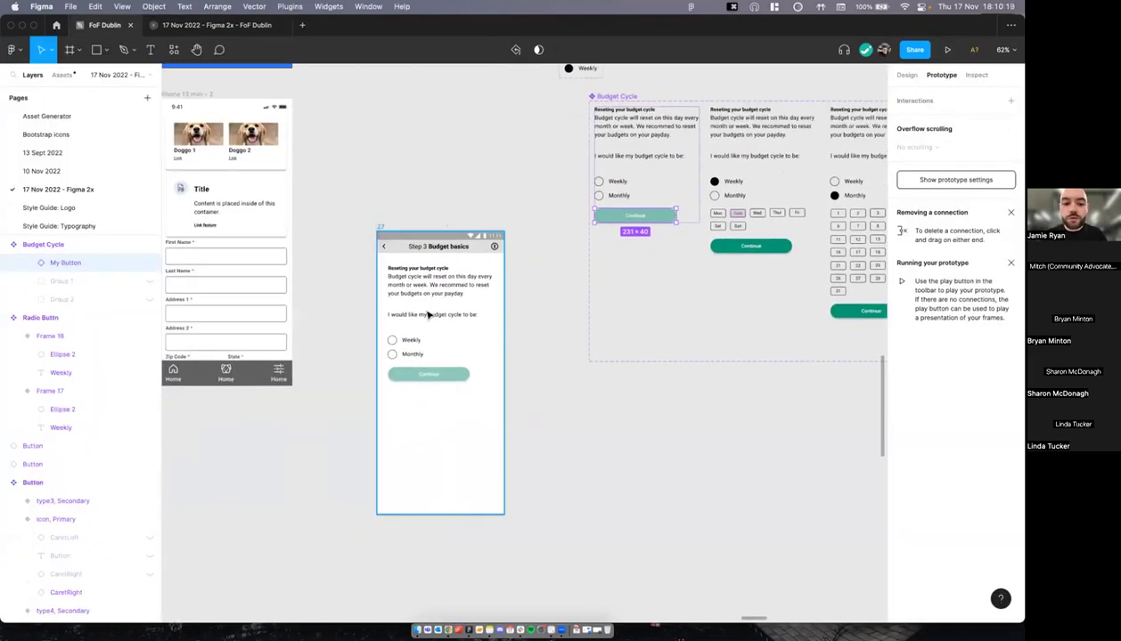
scroll(426, 369, "down", 1)
scroll(425, 368, "up", 5, "ctrl")
scroll(396, 132, "down", 5, "ctrl")
left_click(383, 184)
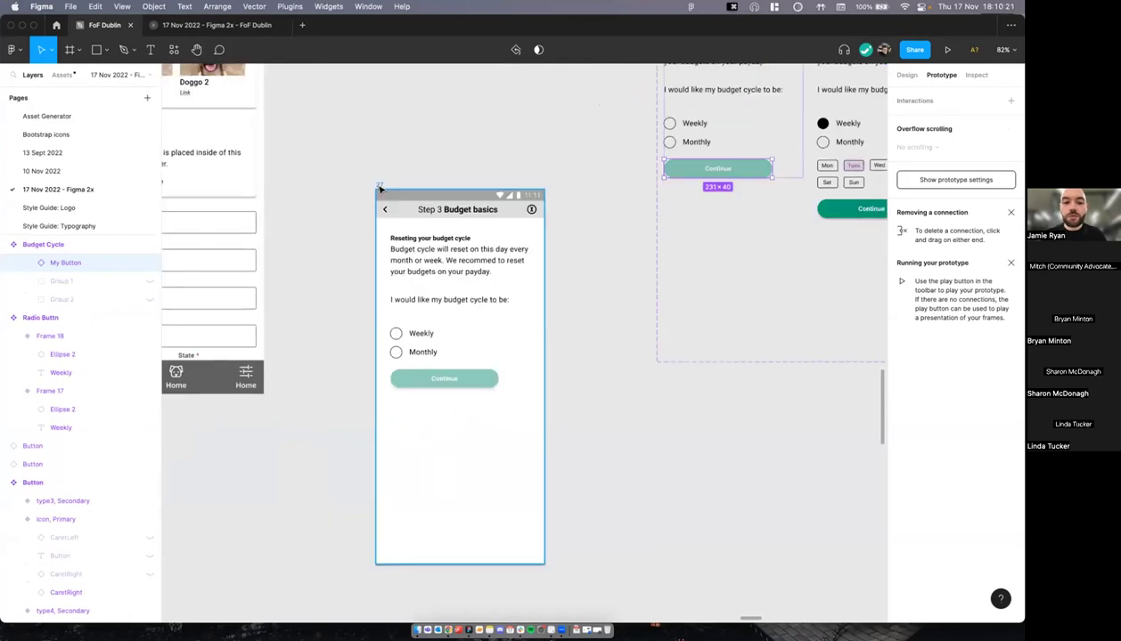
scroll(424, 360, "right", 2)
scroll(395, 360, "up", 3, "ctrl")
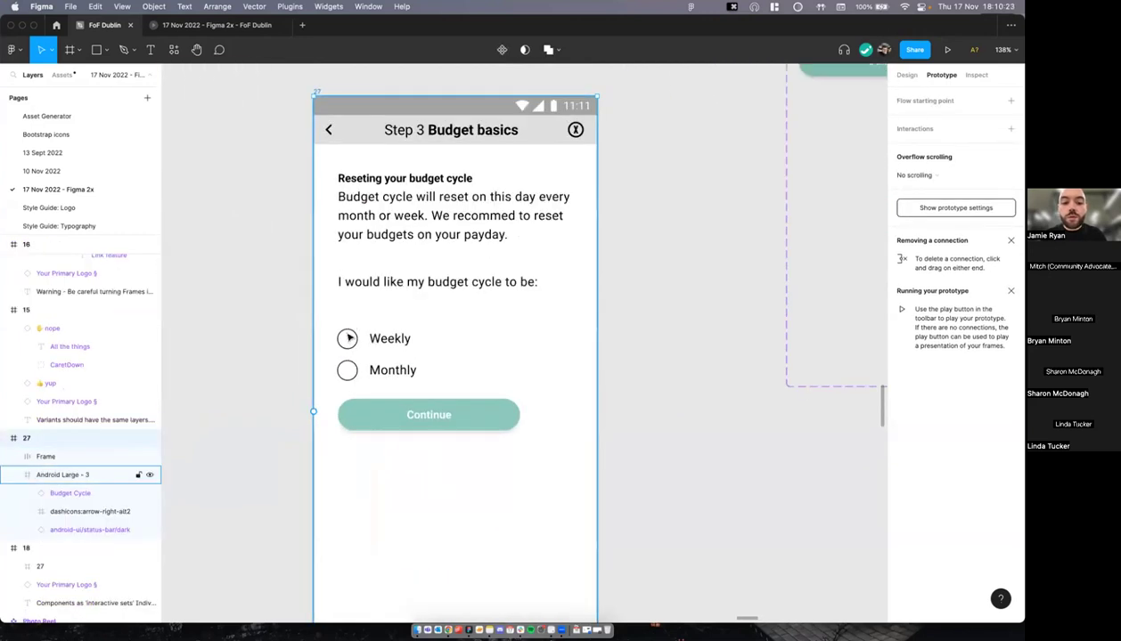
scroll(389, 343, "down", 3, "ctrl")
Step: Insert a Button component instance on the empty canvas beside the Budget Cycle set and show its design properties
scroll(401, 343, "right", 3)
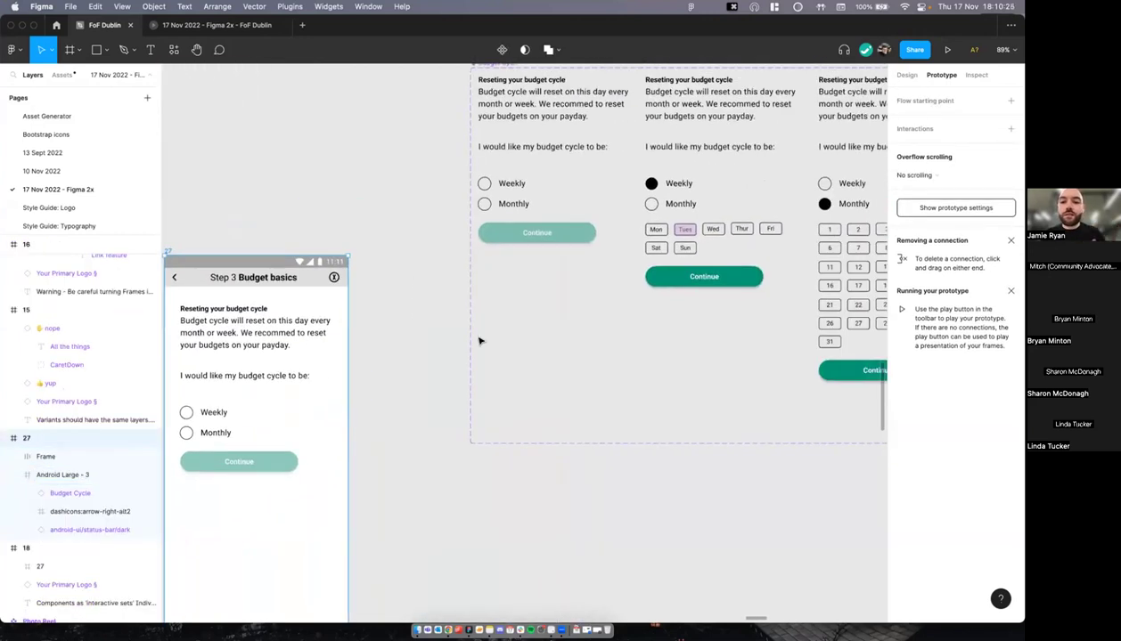
scroll(496, 258, "down", 2, "ctrl")
key("shift+i")
type("butt")
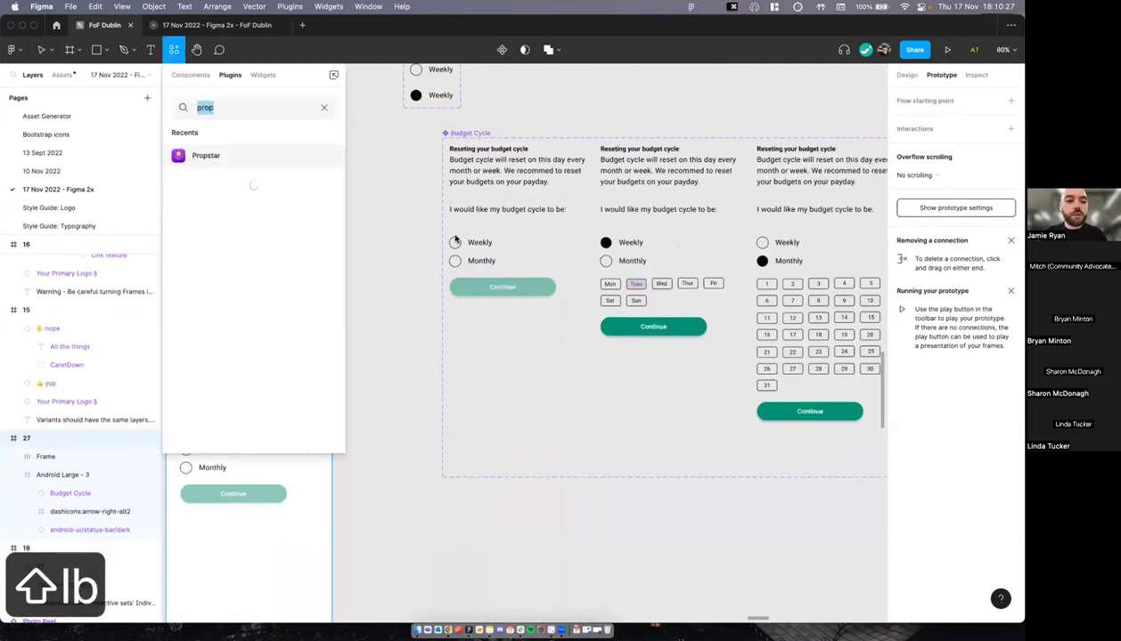
left_click(190, 74)
left_click_drag(195, 172, 438, 275)
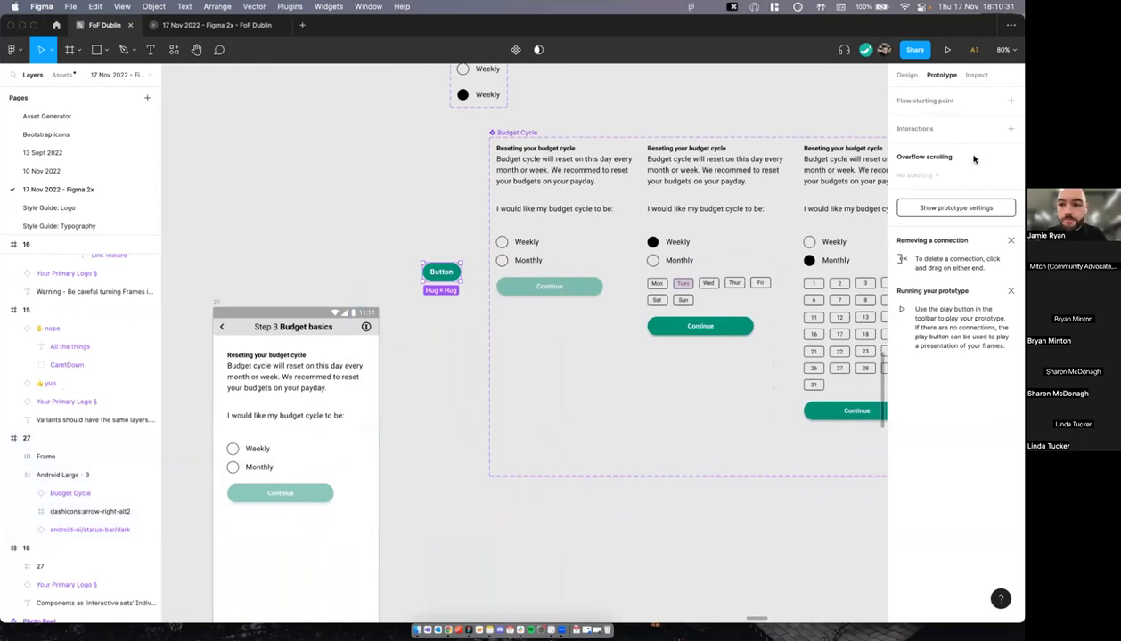
left_click(907, 77)
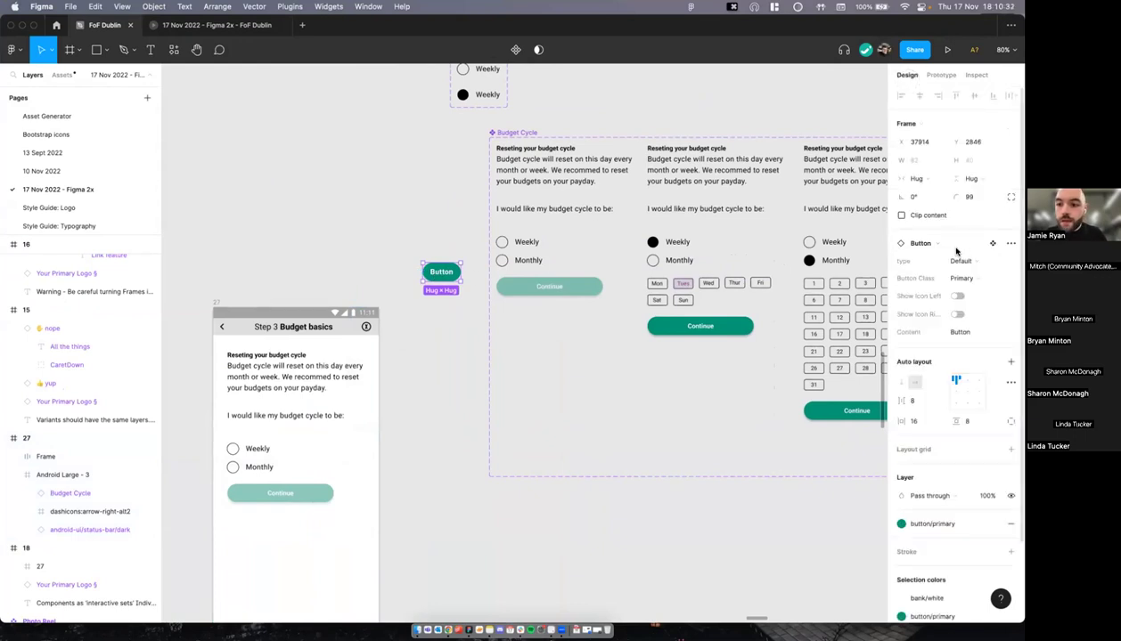
Step: Turn on the Button instance's right icon and place it in the default variant above the faded Continue button
left_click(956, 313)
left_click_drag(464, 267, 538, 278)
scroll(559, 291, "right", 3)
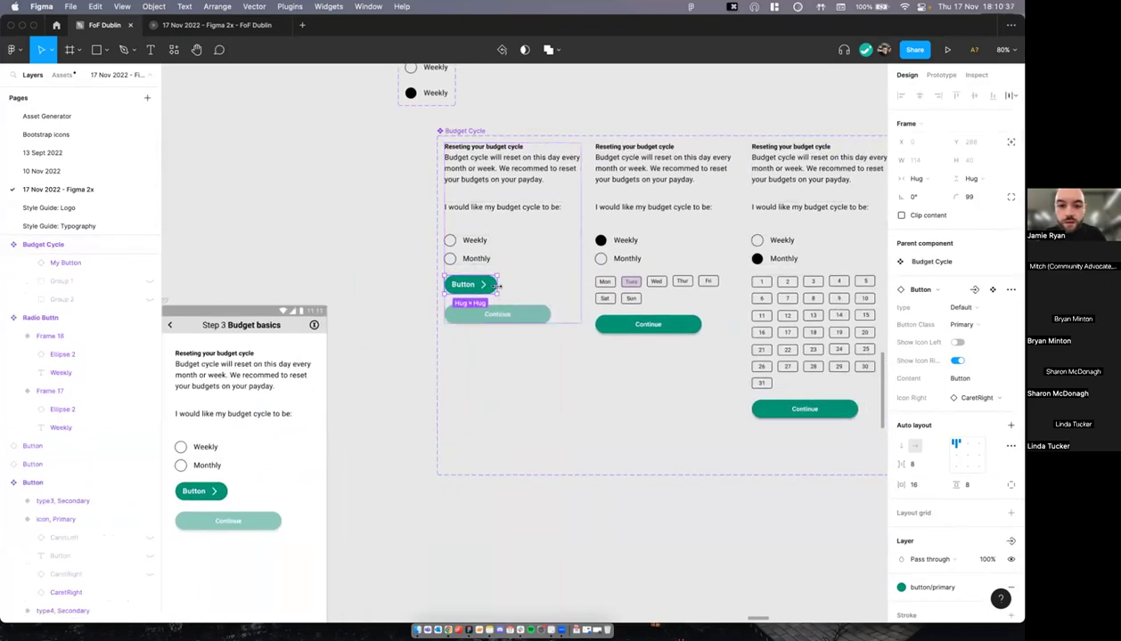
Step: Make the new button fill the default variant's width and align its label and icon to the top centre
double_click(499, 291, "alt")
scroll(498, 291, "up", 3)
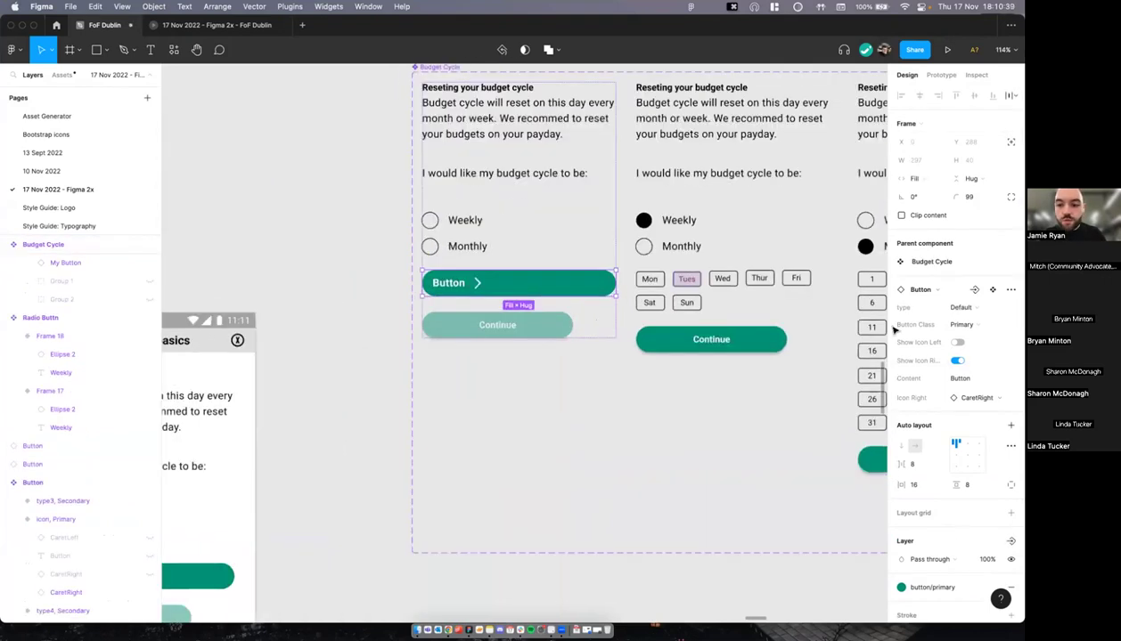
scroll(499, 292, "down", 1)
left_click(967, 446)
double_click(968, 446)
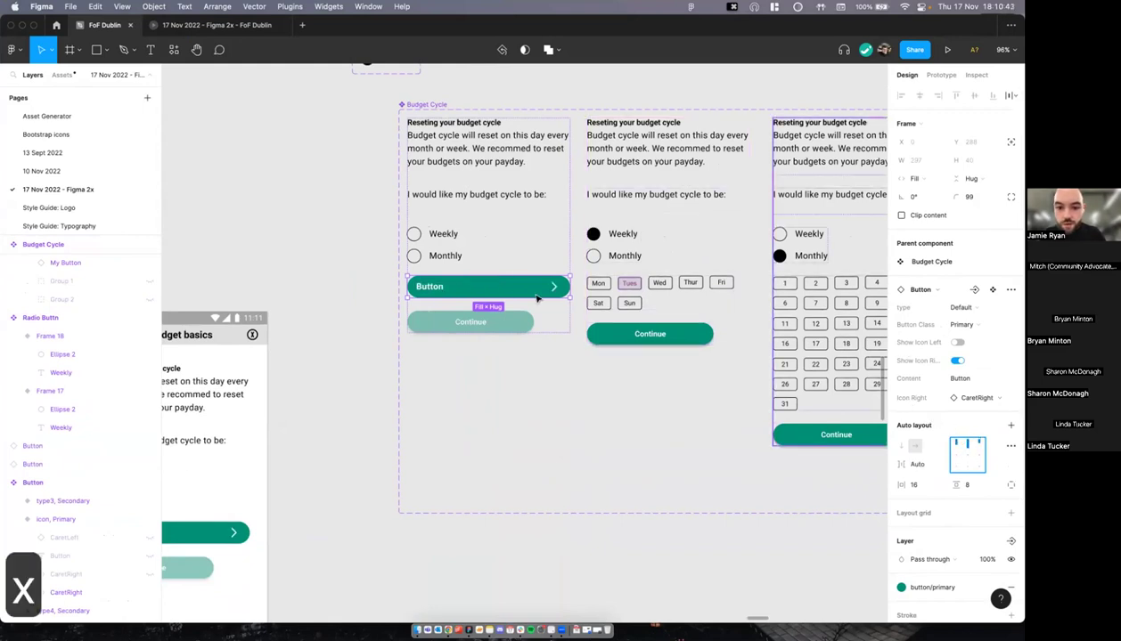
double_click(967, 446)
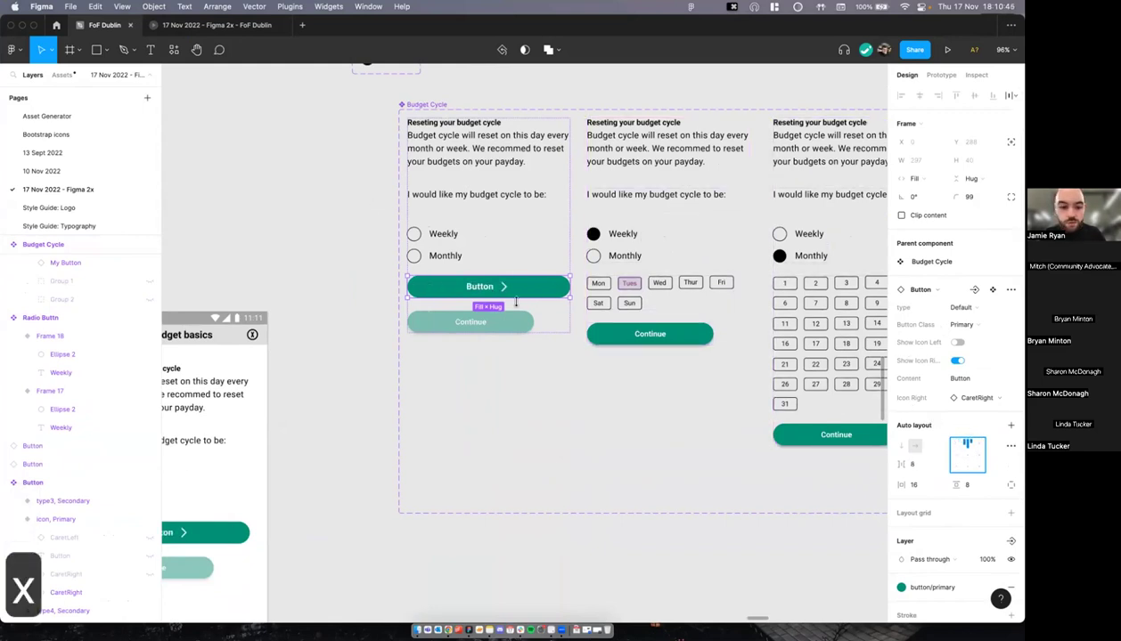
Step: Try to replace the monthly variant's Continue button with a copied button
left_click(610, 334)
key("cmd+c")
scroll(615, 343, "right", 5)
left_click(654, 427)
scroll(654, 427, "right", 1)
scroll(655, 427, "down", 1)
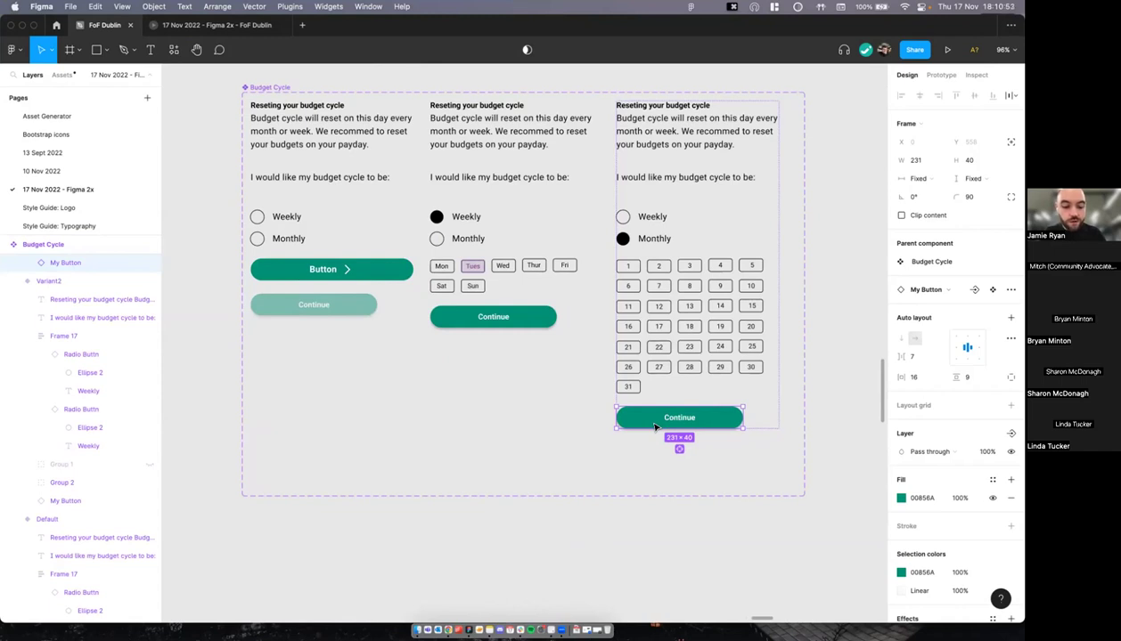
key("alt+shift+cmd+v")
key("cmd+z")
scroll(655, 427, "down", 3)
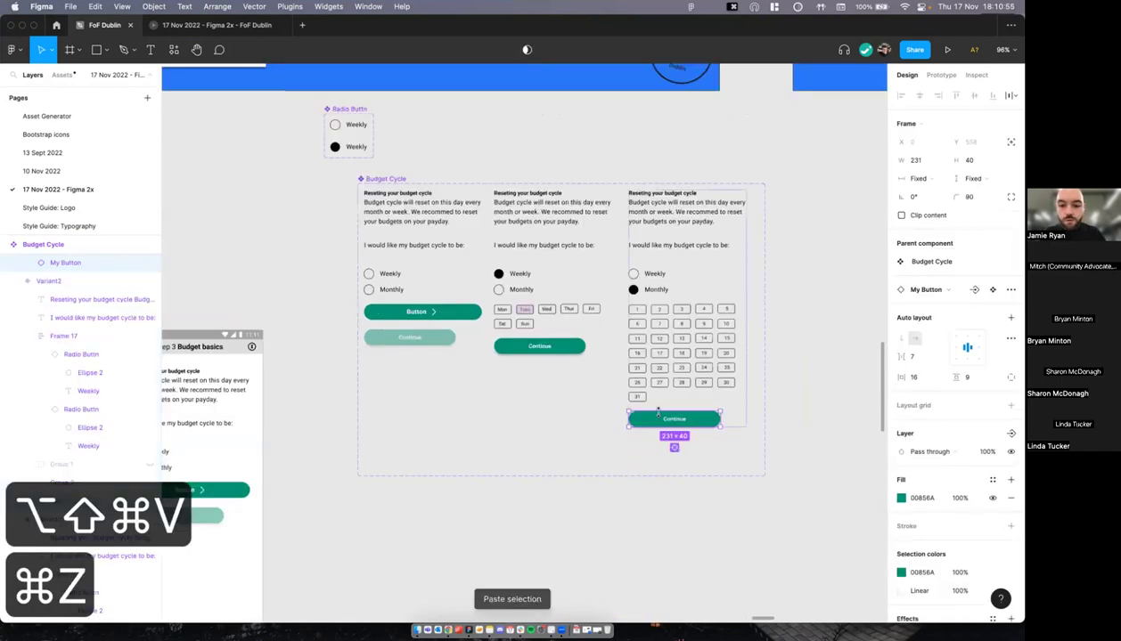
scroll(653, 419, "up", 5)
key("alt+shift+cmd+v")
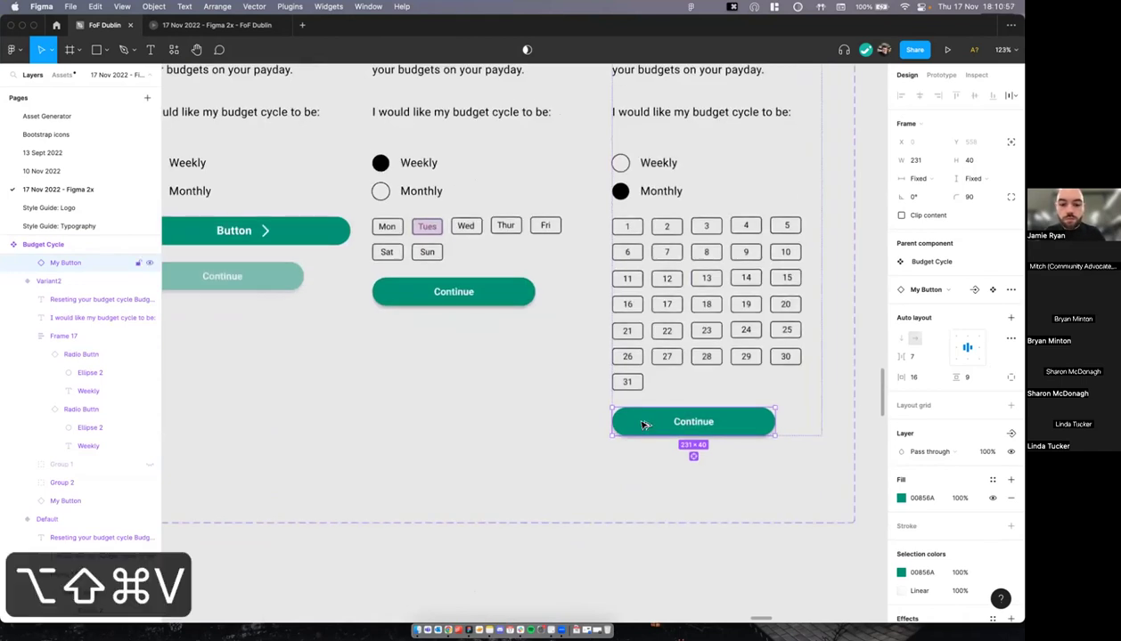
key("super+z")
Step: Copy the default variant's new button and replace the Continue buttons in the monthly and weekly variants with it
left_click(302, 220)
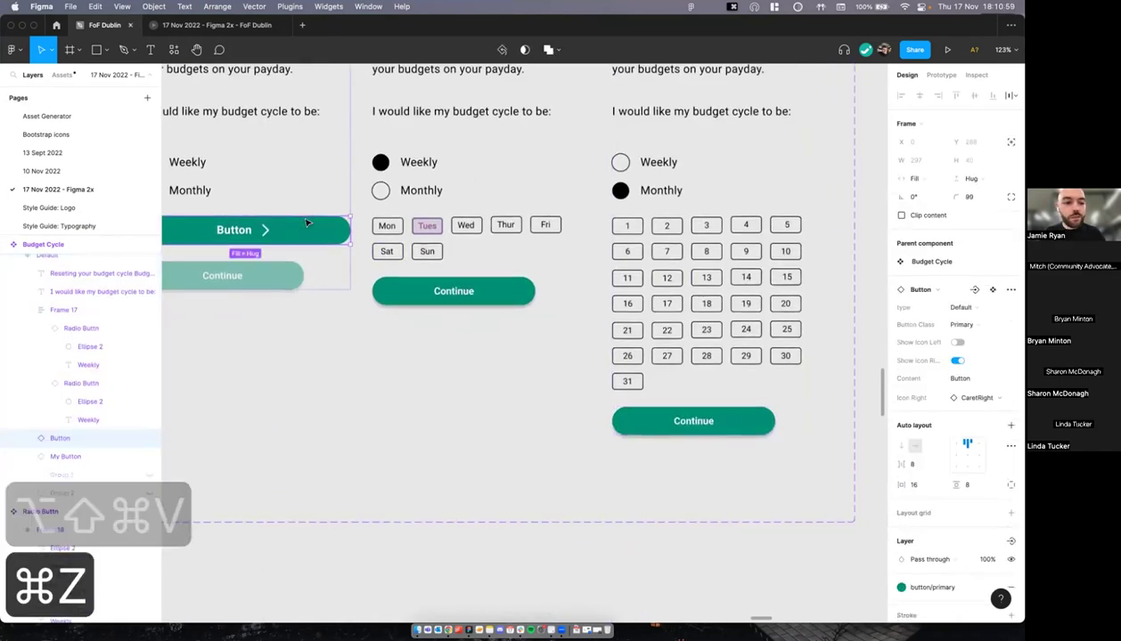
scroll(584, 372, "down", 1)
key("super+c")
left_click(657, 414)
key("alt+shift+super+v")
scroll(656, 415, "down", 4)
left_click(592, 343)
left_click(594, 341)
key("alt+shift+super+v")
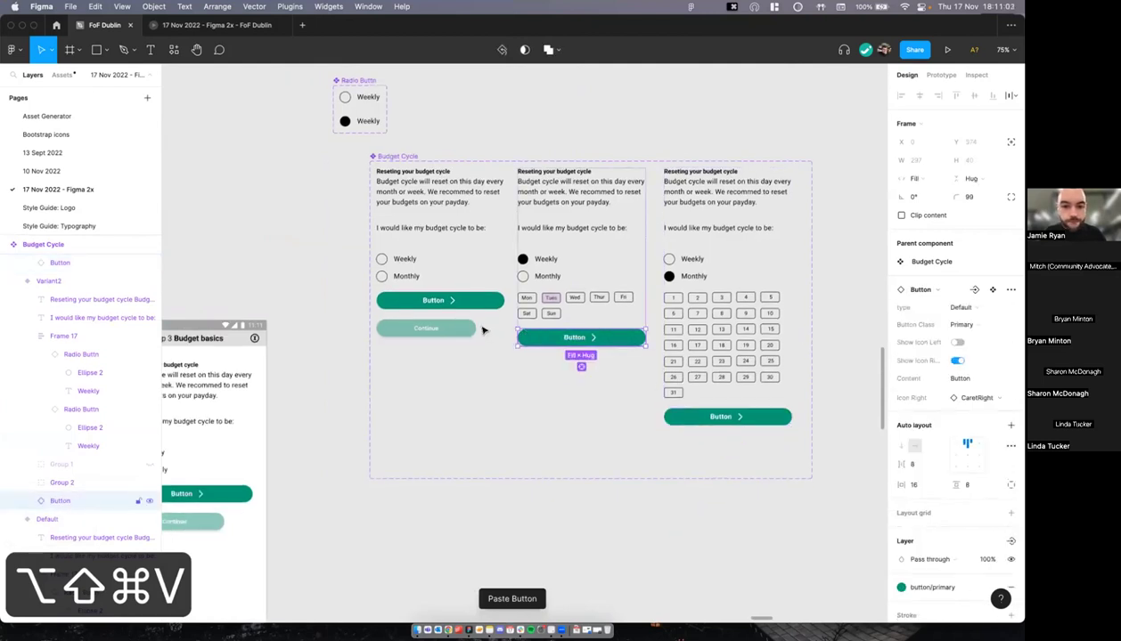
Step: Delete the faded Continue button from the default variant and set the remaining button to 50% opacity
left_click(459, 328)
key("BackSpace")
scroll(463, 328, "left", 3)
scroll(464, 328, "down", 3)
left_click(548, 269)
key("5")
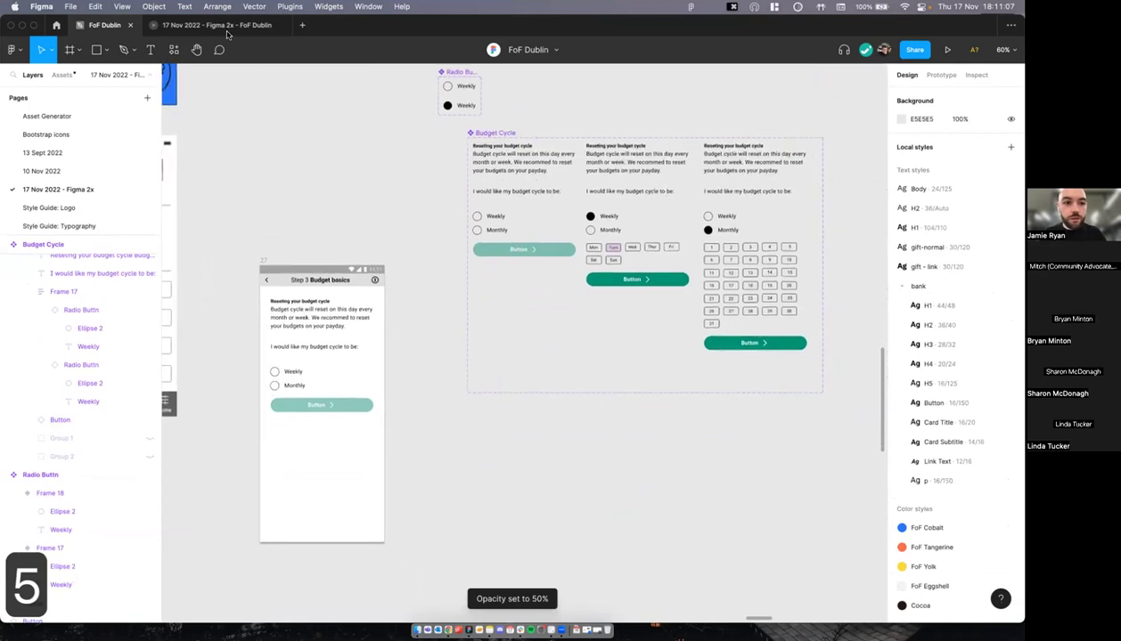
Step: Choose Weekly in the running prototype to check the new button, and return to the design file
left_click(216, 24)
left_click(497, 272)
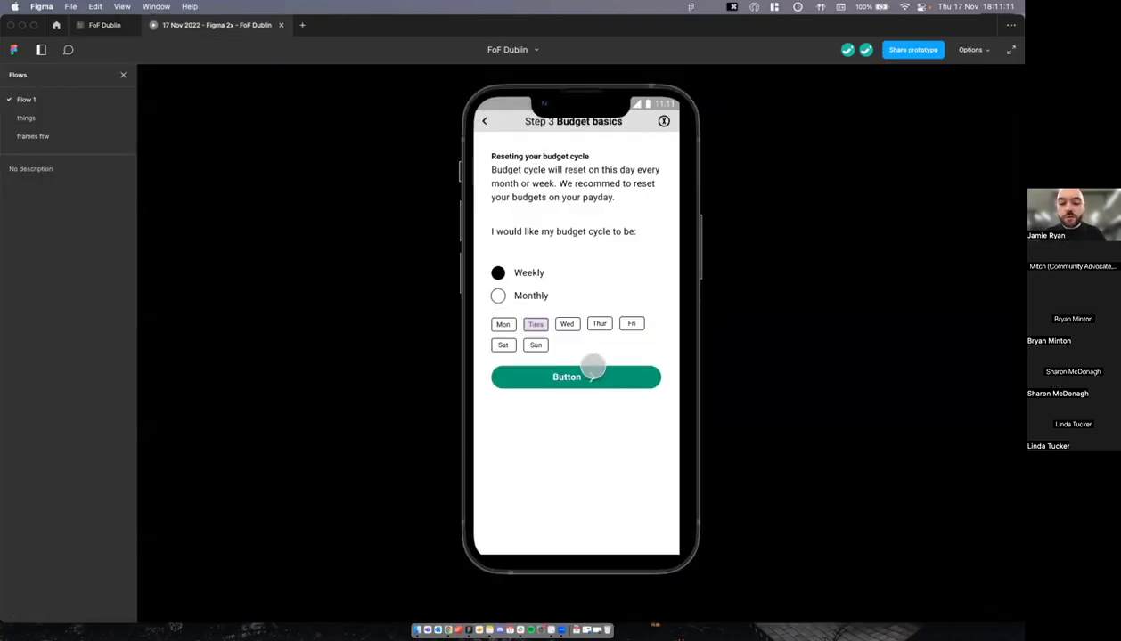
left_click(104, 27)
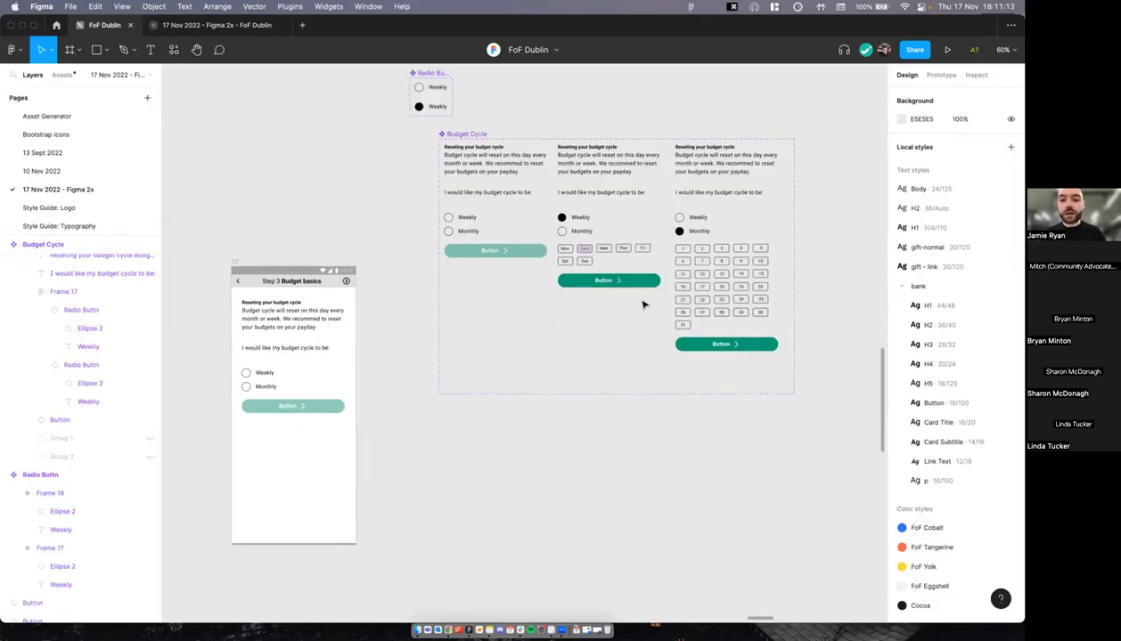
scroll(679, 261, "up", 1)
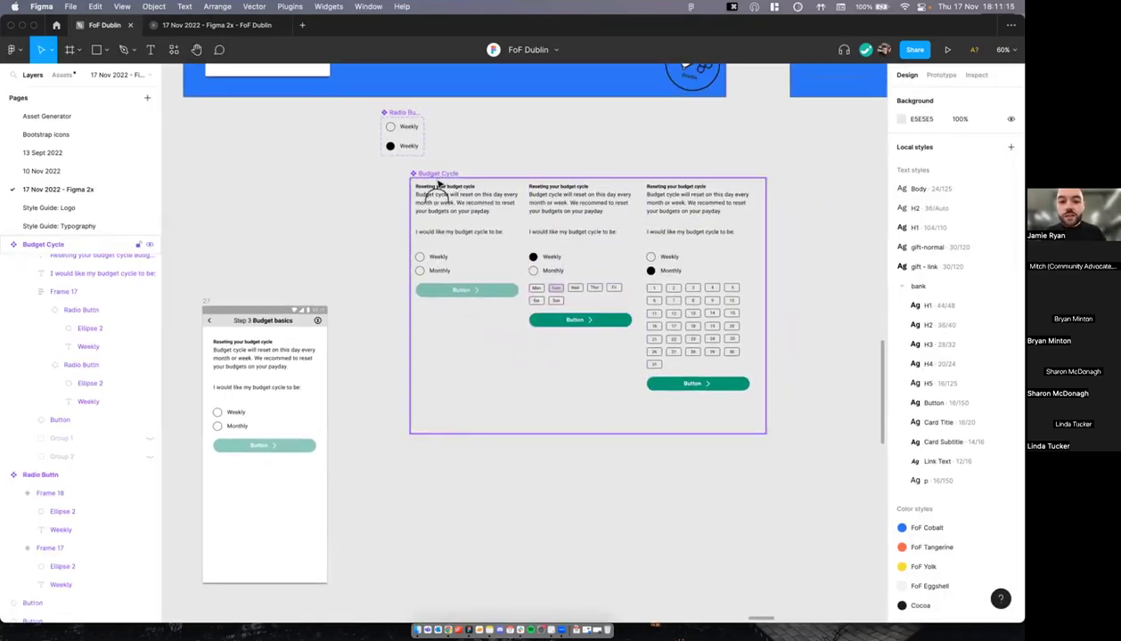
Step: Move the Budget Cycle component set further down, away from the Radio Buttn set, to Y 2800
left_click_drag(437, 174, 449, 253)
scroll(493, 212, "down", 1)
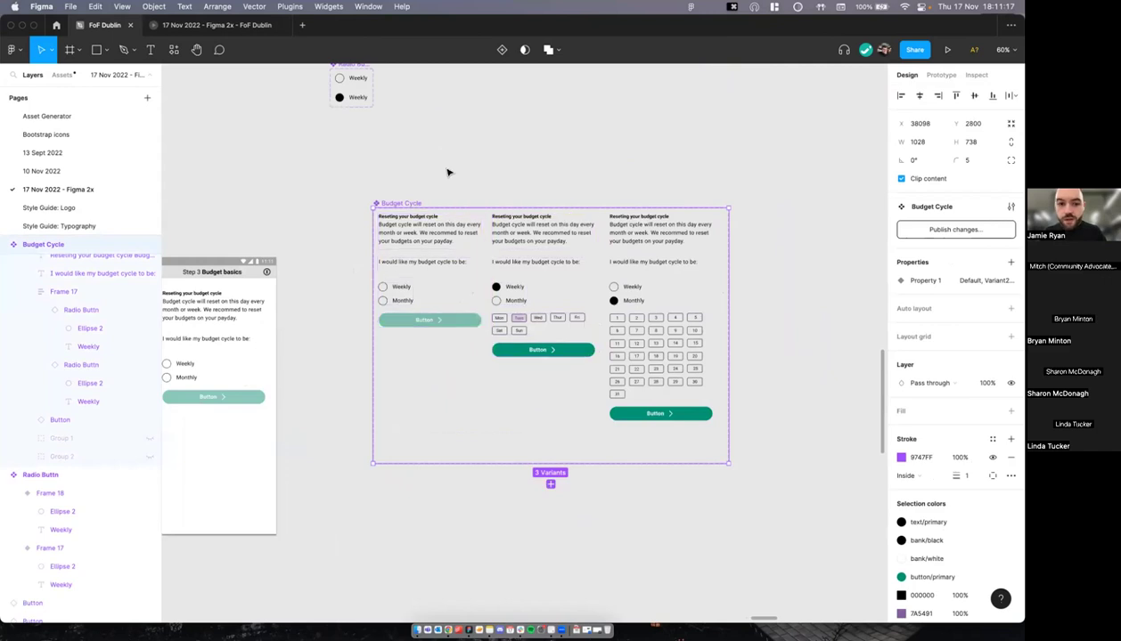
scroll(448, 170, "left", 2)
scroll(493, 302, "right", 1)
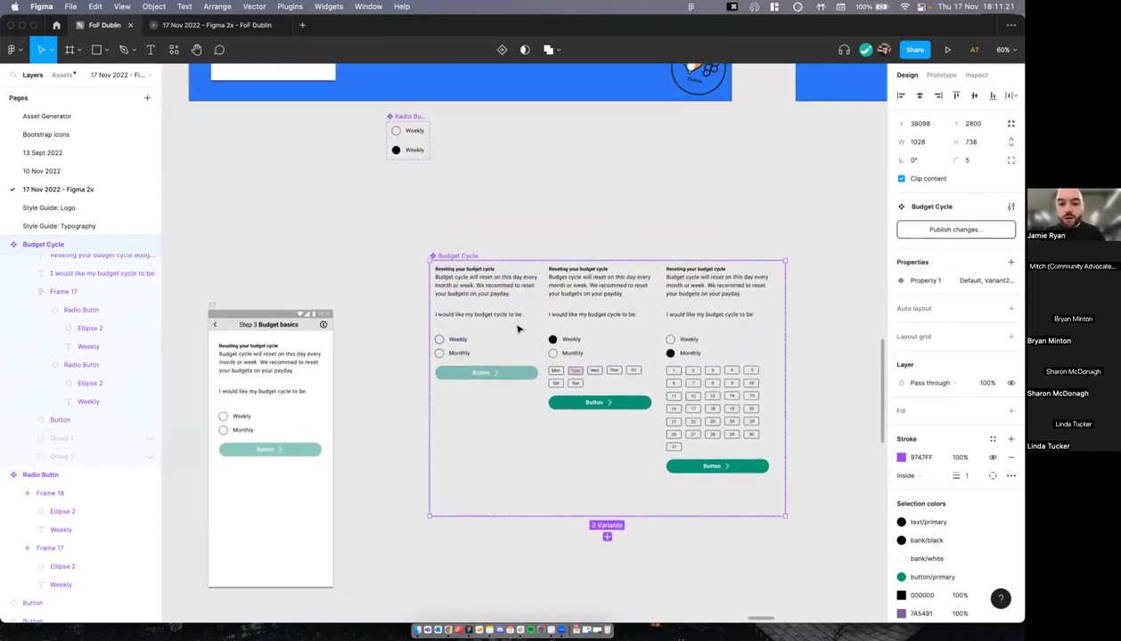
scroll(547, 271, "right", 1)
left_click(561, 201)
Step: Review the Budget Cycle set, the Step 3 screen and slide 18, "Components as 'interactive sets'"
scroll(532, 271, "down", 1)
scroll(533, 271, "left", 1)
scroll(533, 268, "up", 1)
scroll(531, 268, "down", 1)
scroll(514, 190, "left", 1)
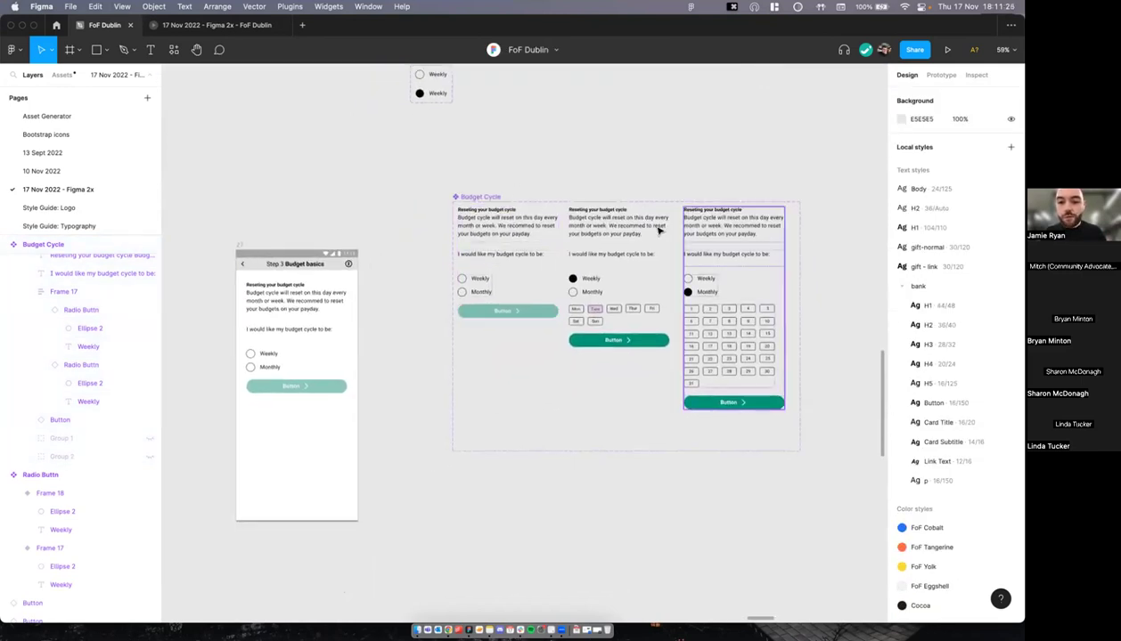
scroll(549, 334, "up", 2)
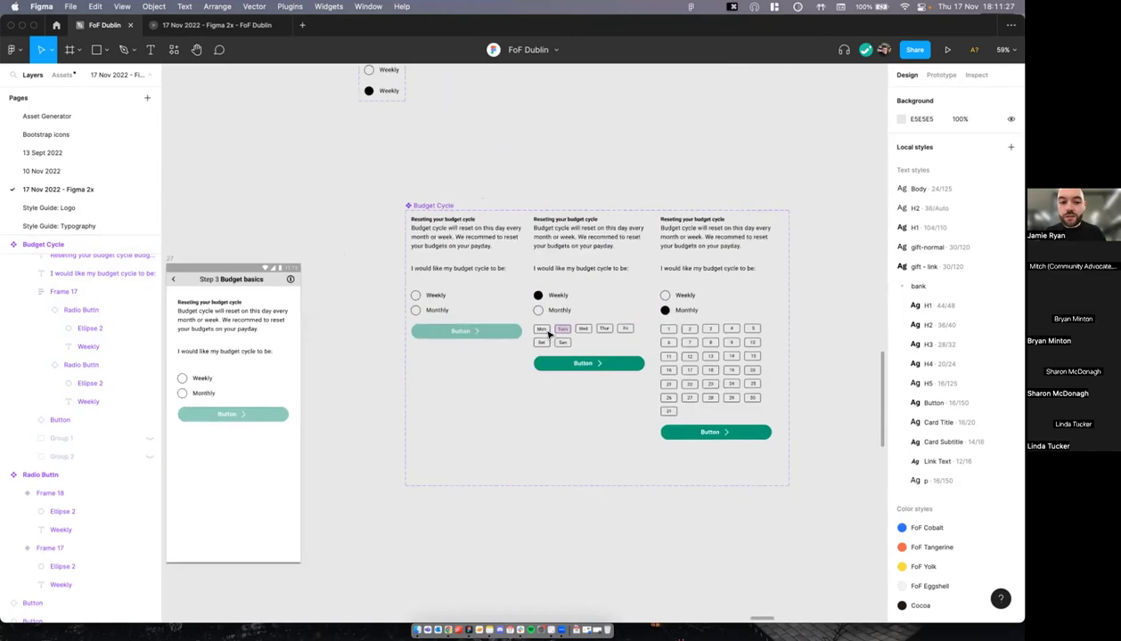
scroll(550, 334, "down", 5)
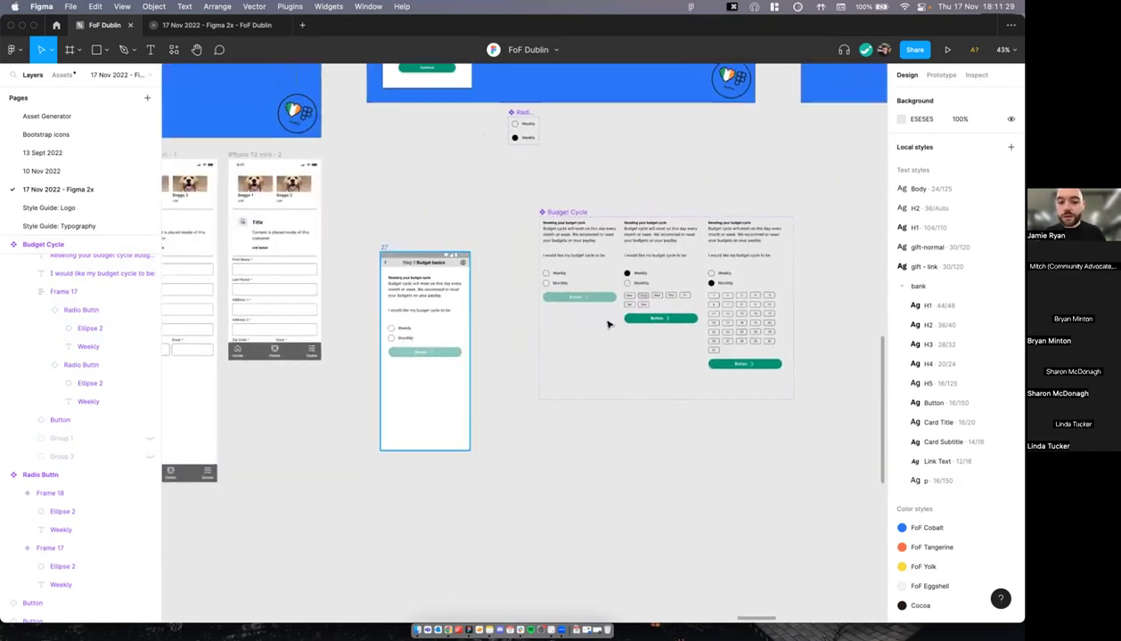
scroll(419, 266, "up", 2)
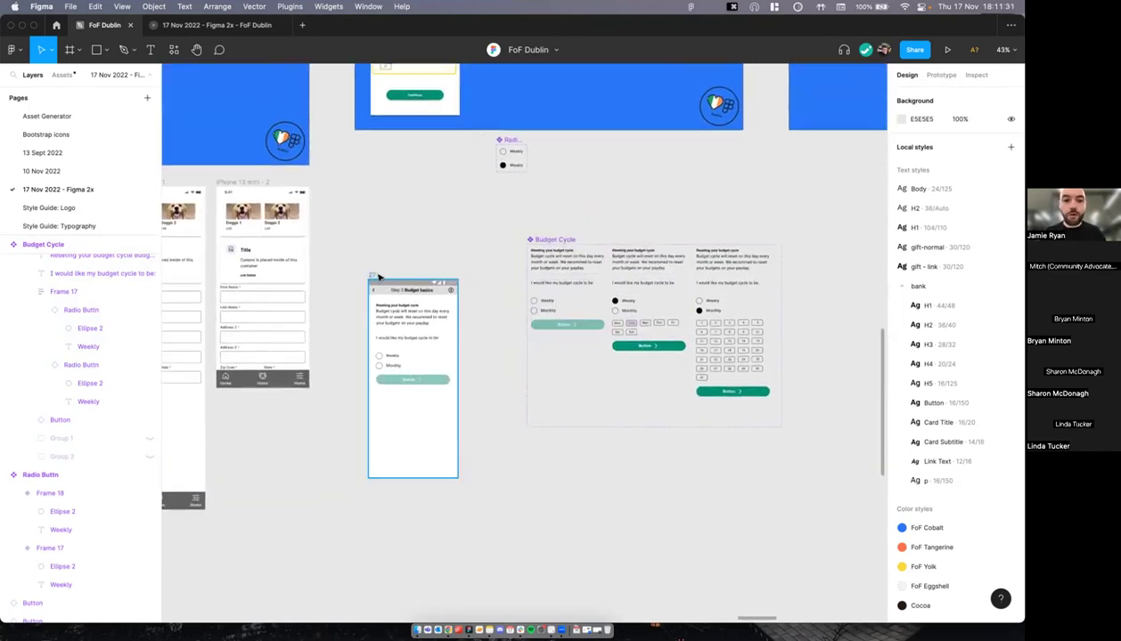
scroll(378, 278, "up", 5)
scroll(378, 278, "right", 5)
scroll(473, 245, "left", 4)
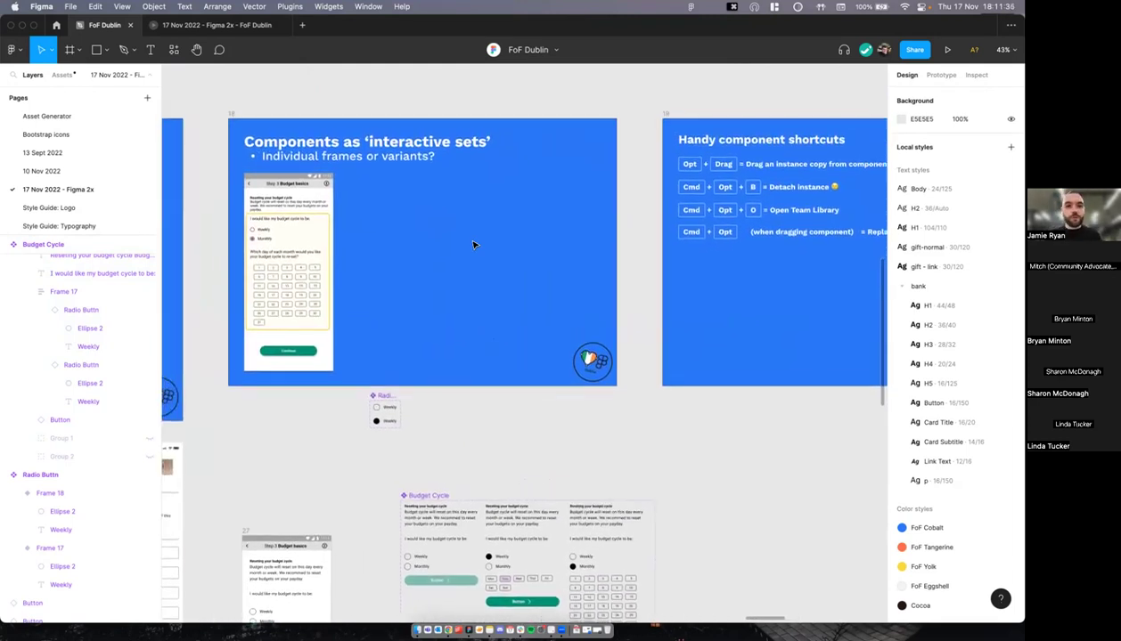
scroll(473, 245, "up", 1)
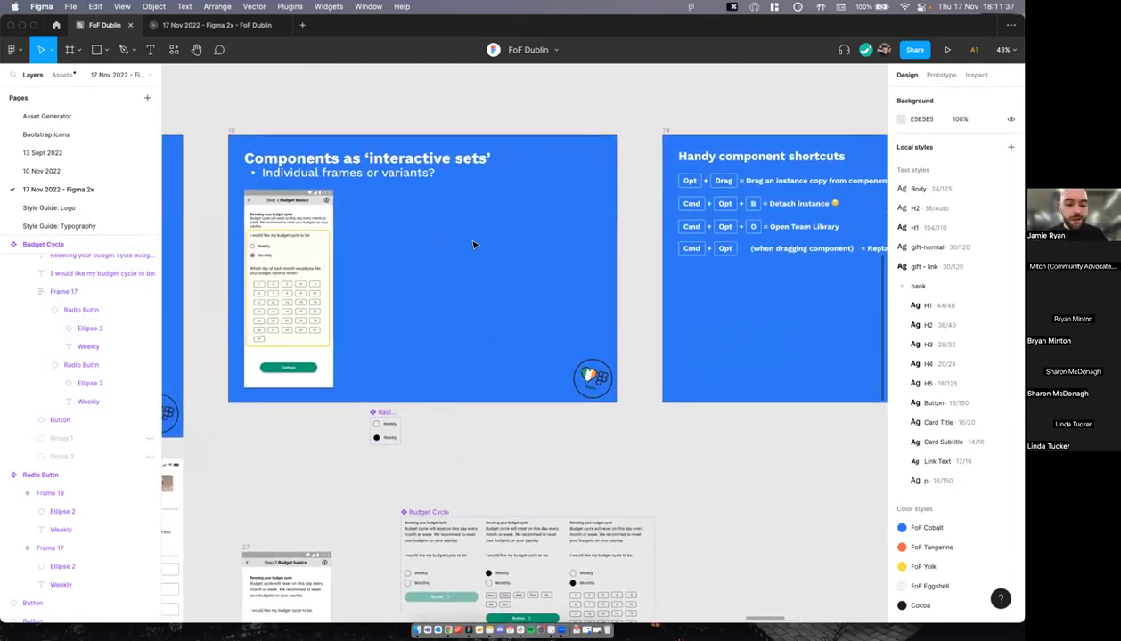
scroll(473, 245, "right", 1)
scroll(540, 131, "left", 2)
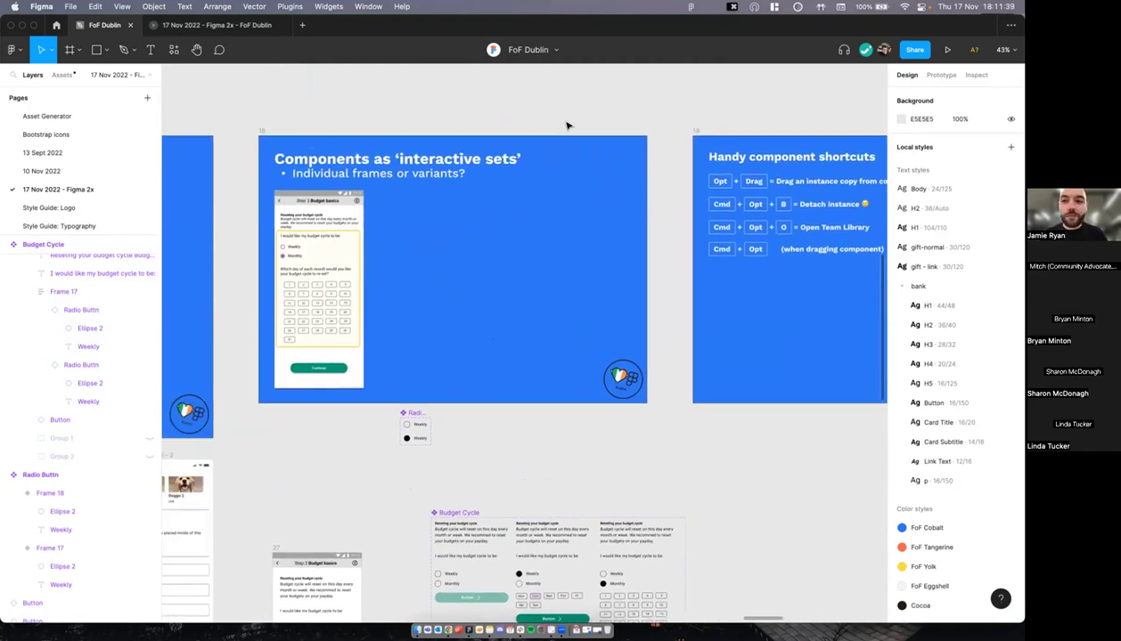
scroll(562, 126, "down", 2)
scroll(562, 125, "right", 1)
scroll(563, 124, "right", 1)
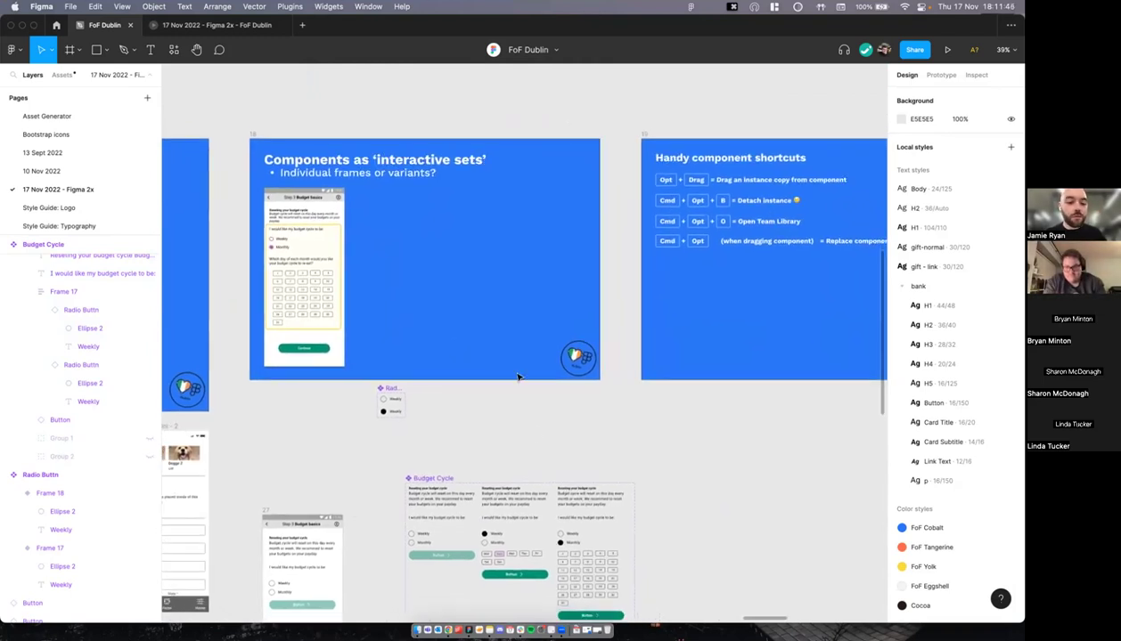
scroll(535, 223, "left", 2)
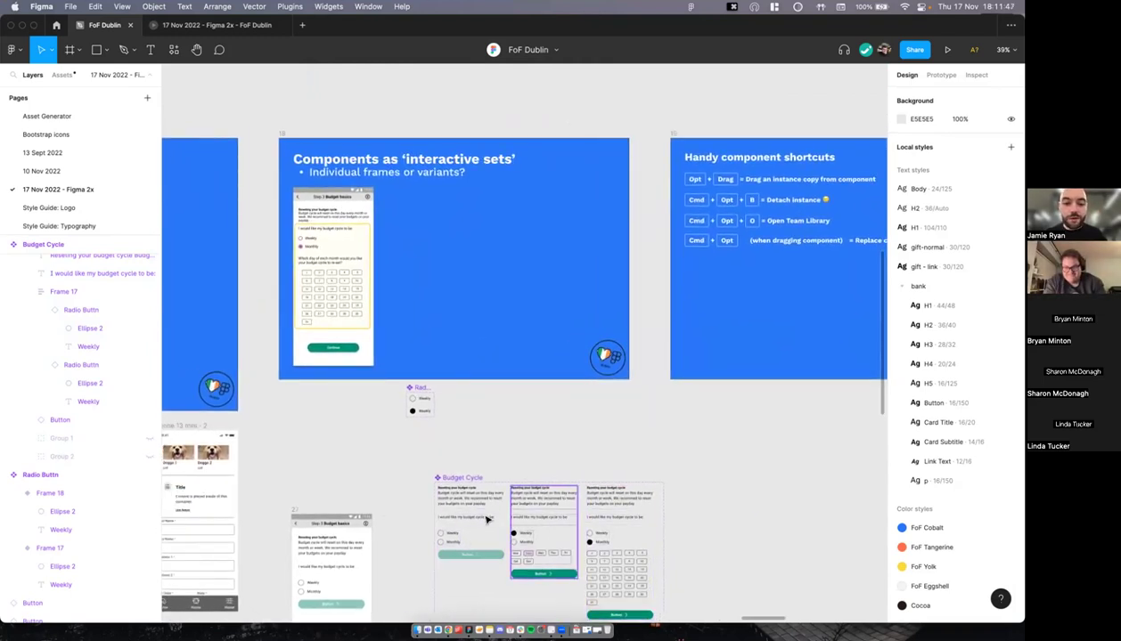
scroll(485, 526, "right", 1)
scroll(466, 519, "up", 1)
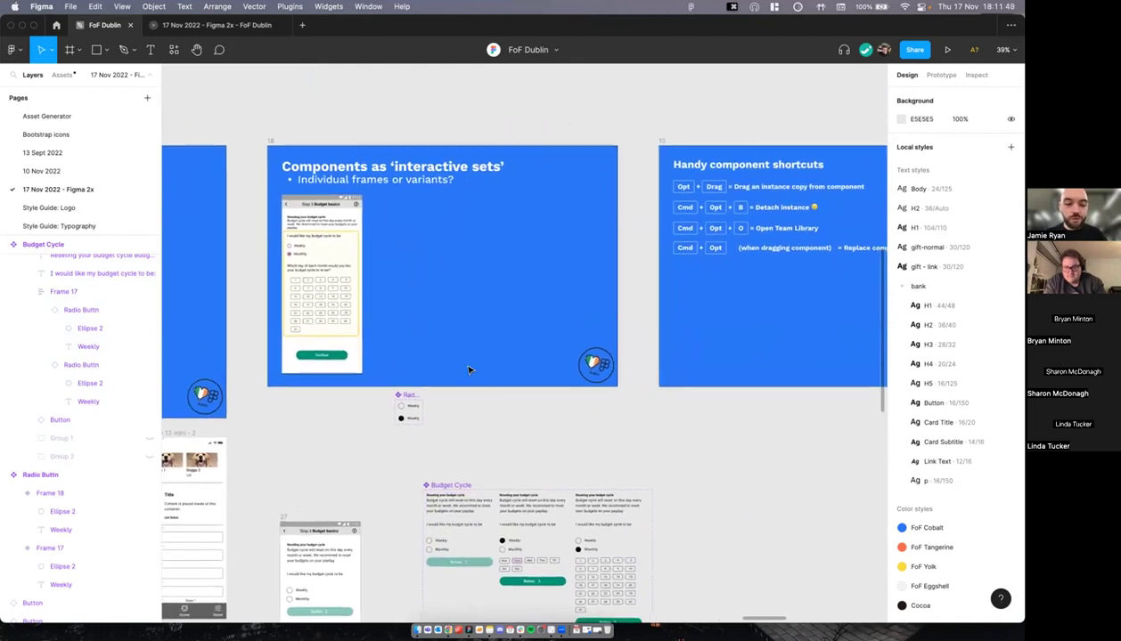
Step: Go to slide 19 and read the "Handy component shortcuts" list
scroll(469, 369, "up", 3, "ctrl")
scroll(469, 370, "up", 2, "ctrl")
scroll(469, 370, "right", 5)
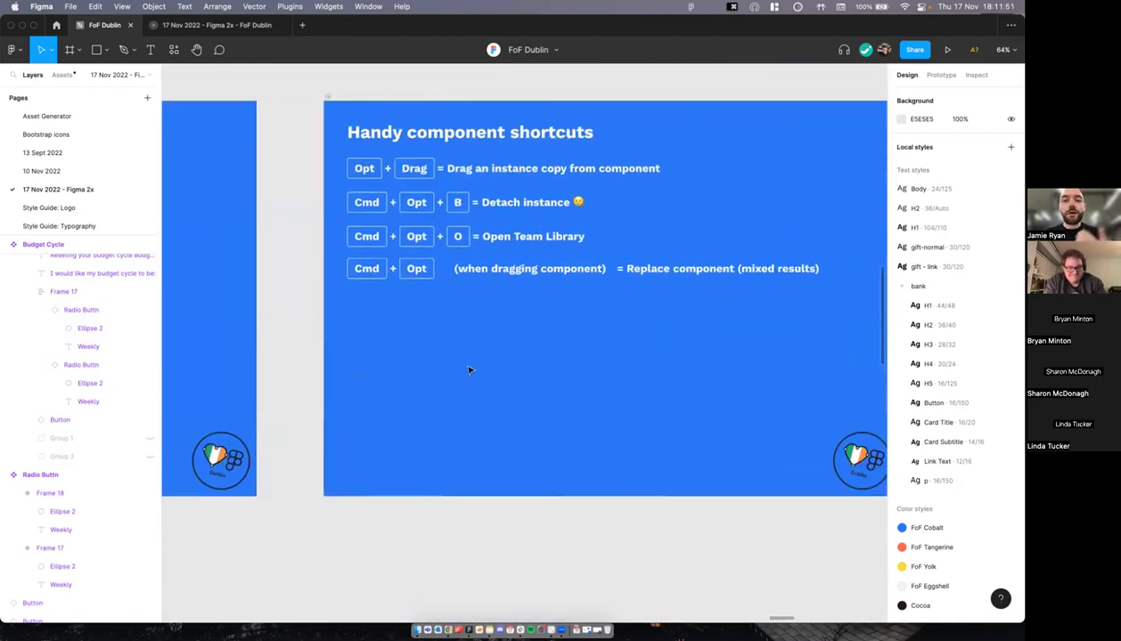
scroll(470, 370, "up", 1)
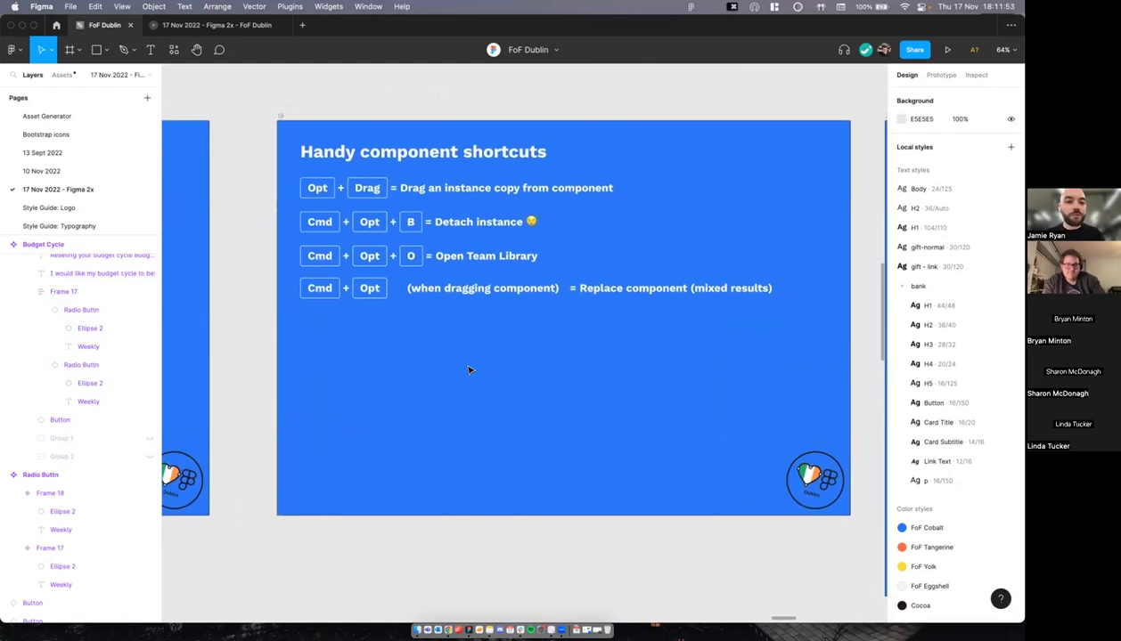
scroll(470, 370, "right", 1)
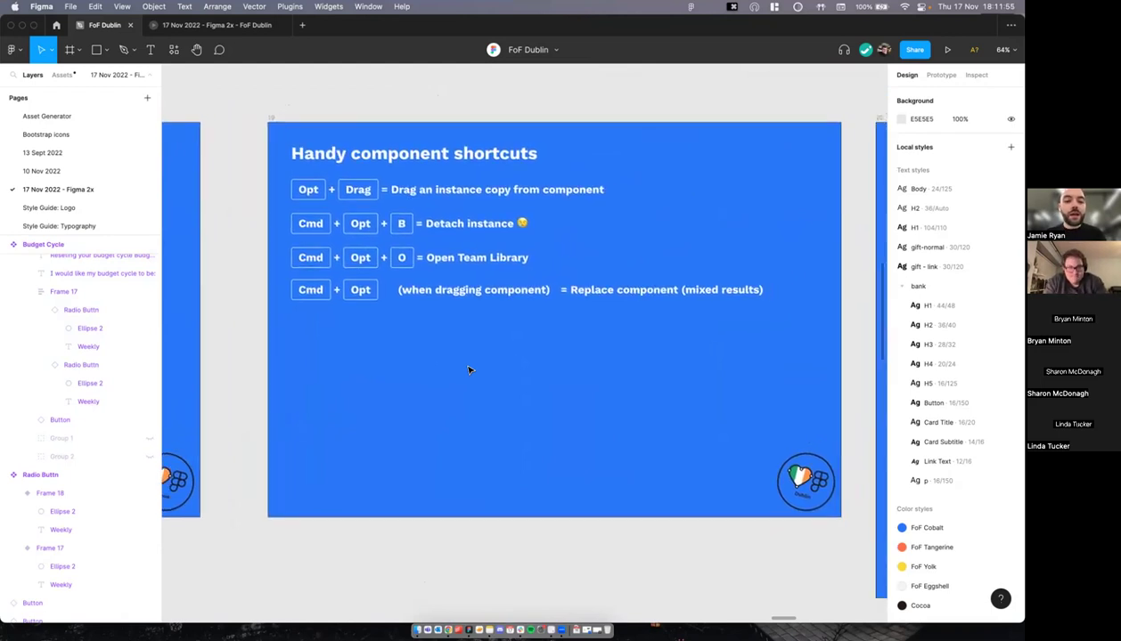
scroll(469, 369, "up", 2, "ctrl")
scroll(470, 370, "up", 1)
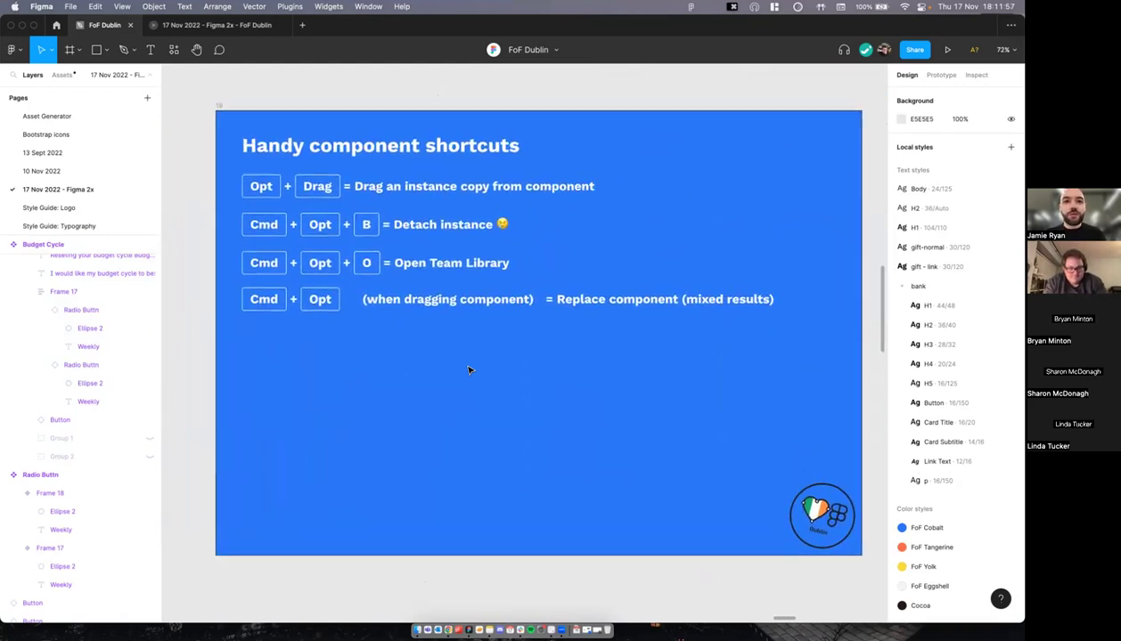
scroll(469, 369, "right", 1)
scroll(469, 370, "up", 1)
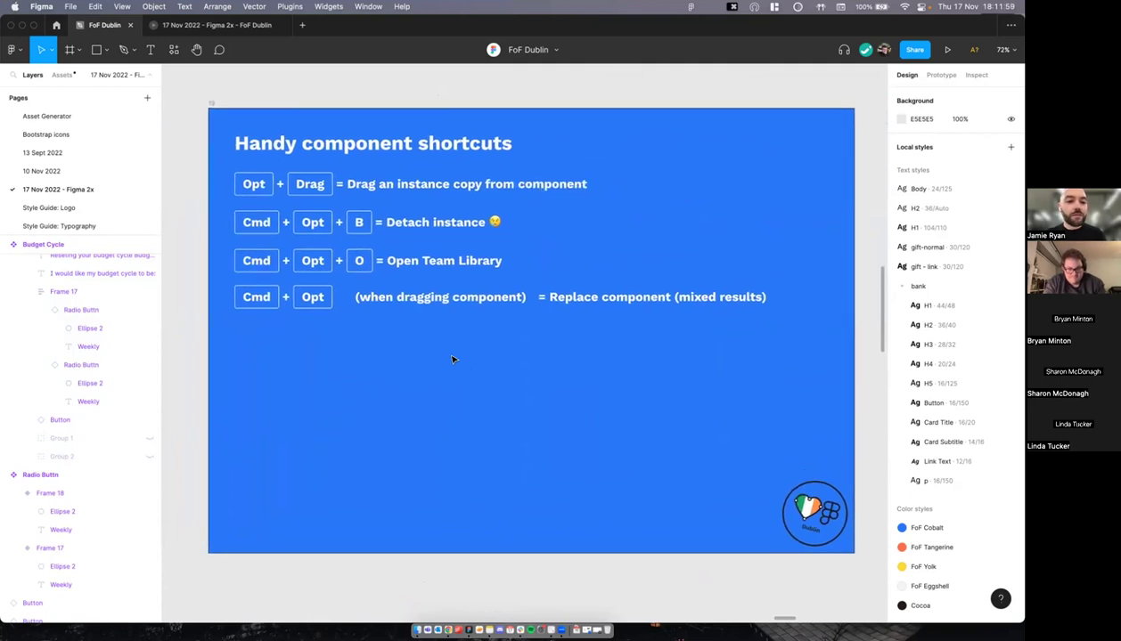
scroll(381, 143, "up", 1)
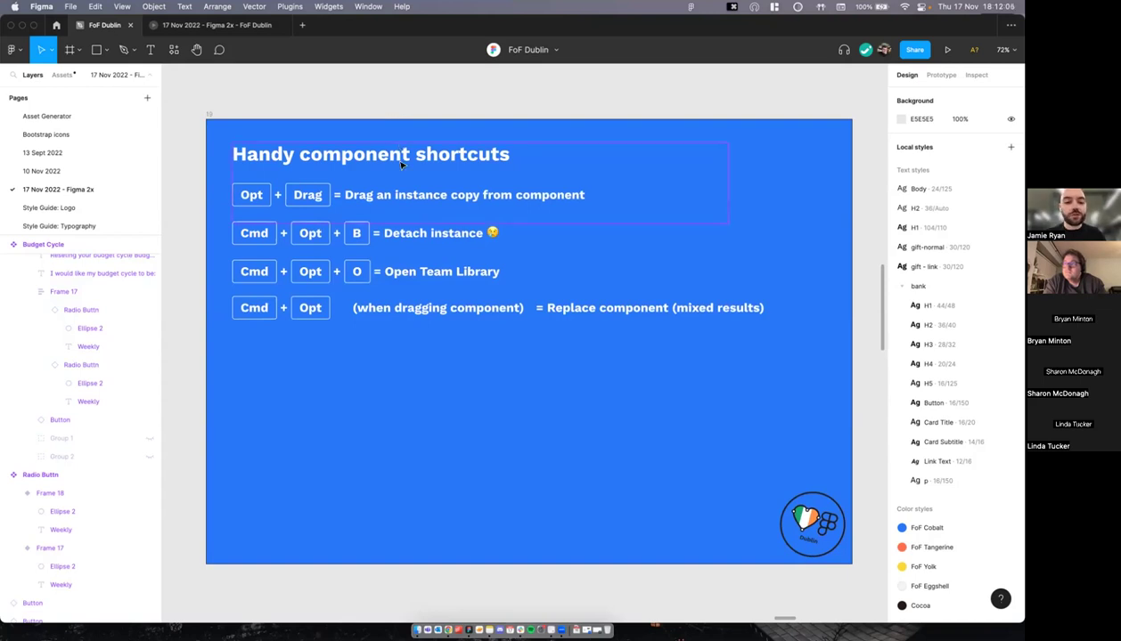
Step: Try pulling an instance copy of the "Handy component shortcuts" title above slide 19, and undo it
scroll(326, 180, "right", 1)
scroll(326, 180, "down", 1)
double_click(359, 155)
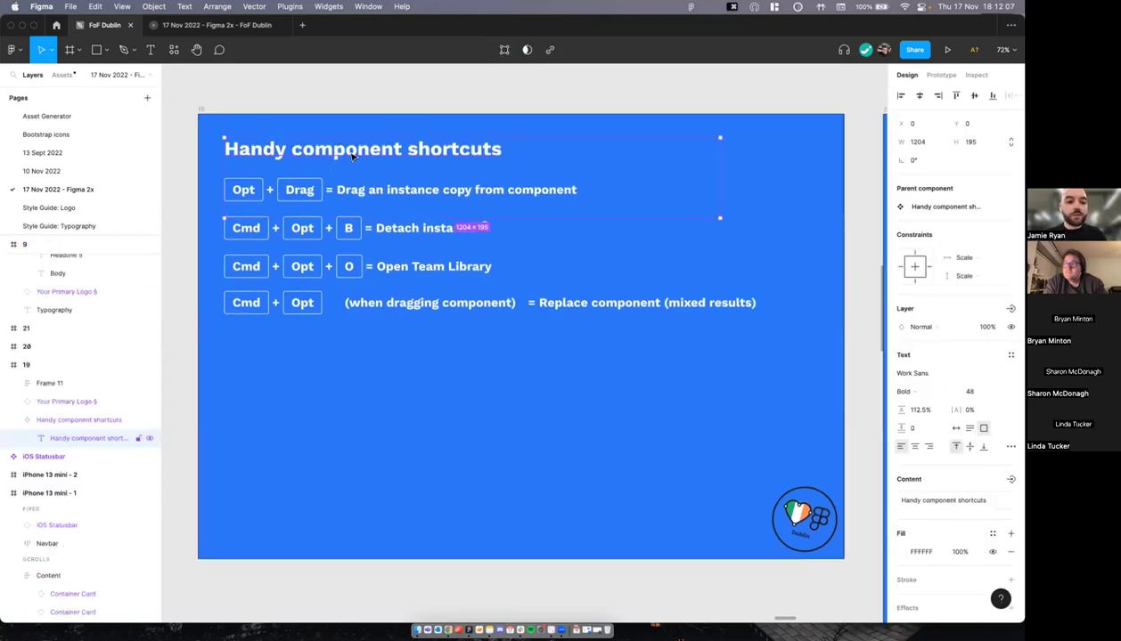
scroll(352, 198, "down", 2)
left_click_drag(360, 202, 351, 115)
key("super+z")
left_click_drag(385, 168, 401, 102)
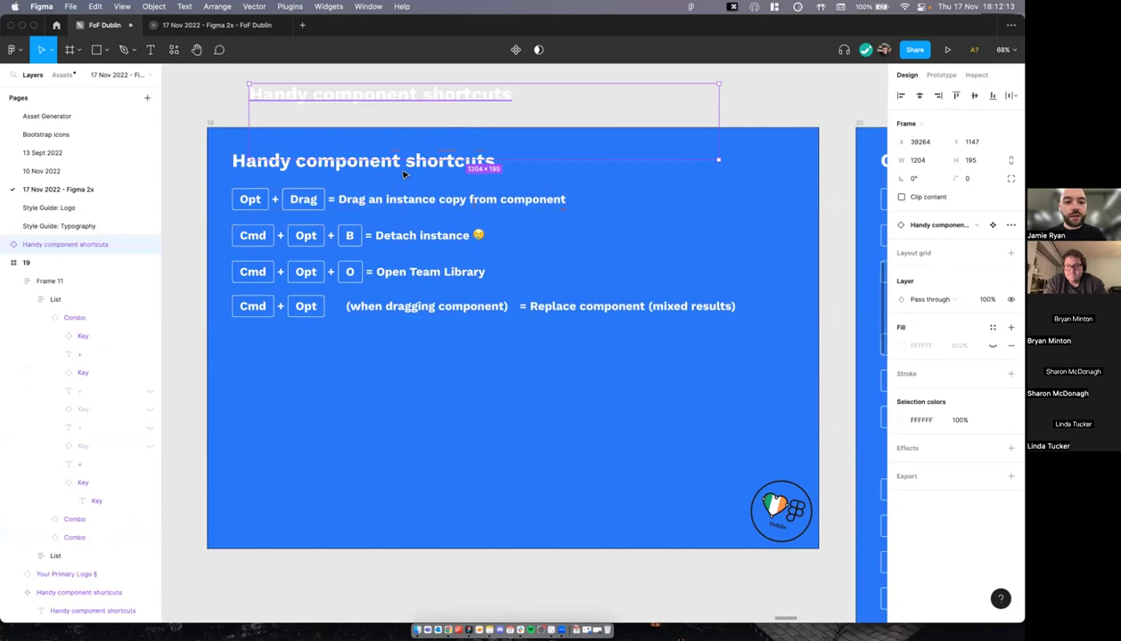
key("super+z")
scroll(387, 178, "up", 3)
scroll(320, 208, "down", 3)
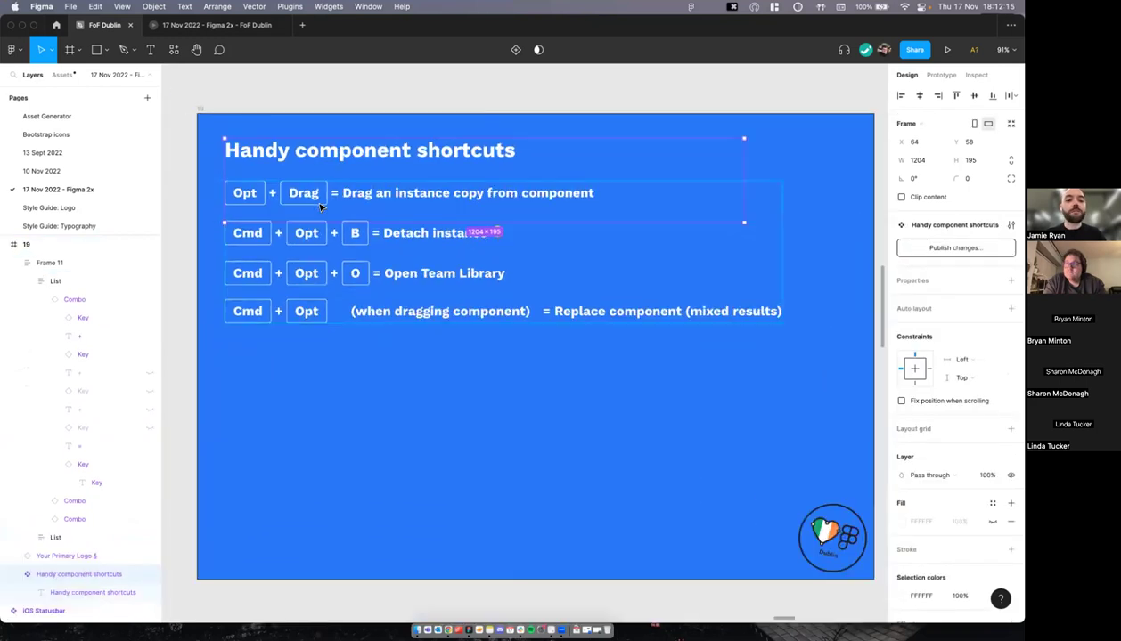
left_click(472, 110)
Step: Inspect the "Detach instance" shortcut row's Combo properties on slide 19, then clear the selection
scroll(440, 177, "right", 1)
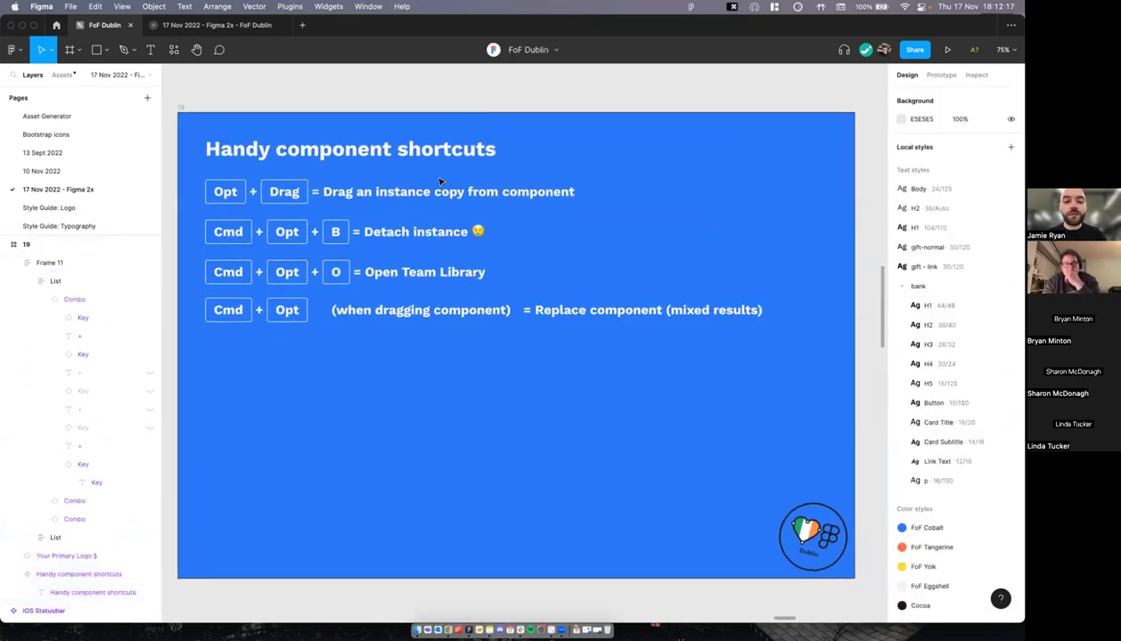
left_click(390, 222, "super")
left_click(371, 191)
left_click(357, 232)
scroll(357, 234, "up", 2)
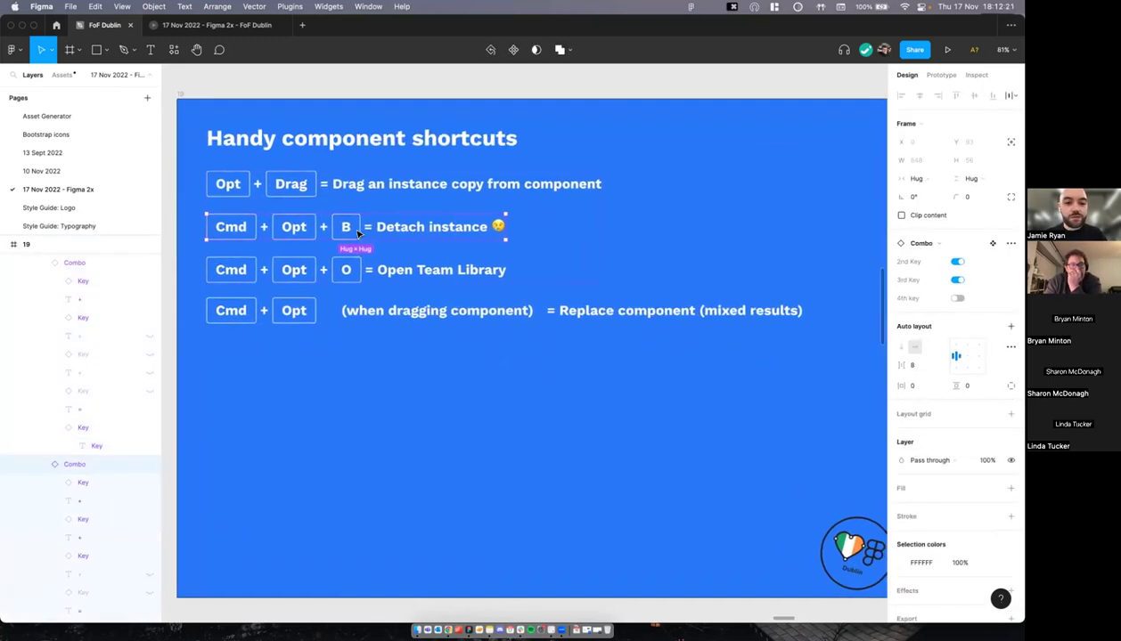
scroll(357, 234, "down", 2)
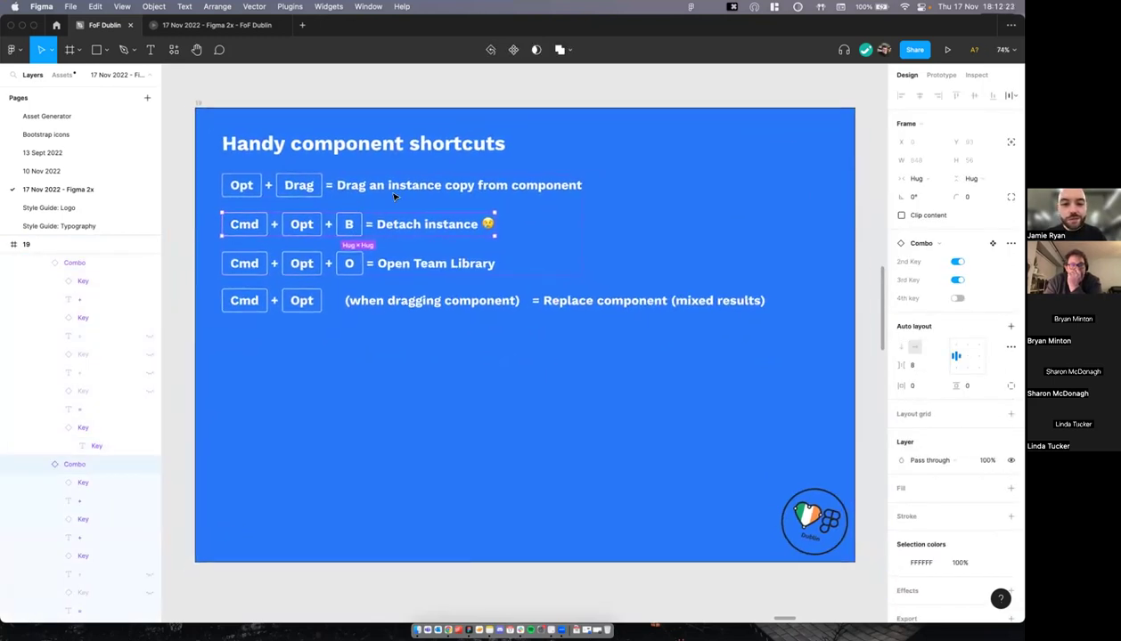
left_click(439, 92)
scroll(440, 93, "right", 1)
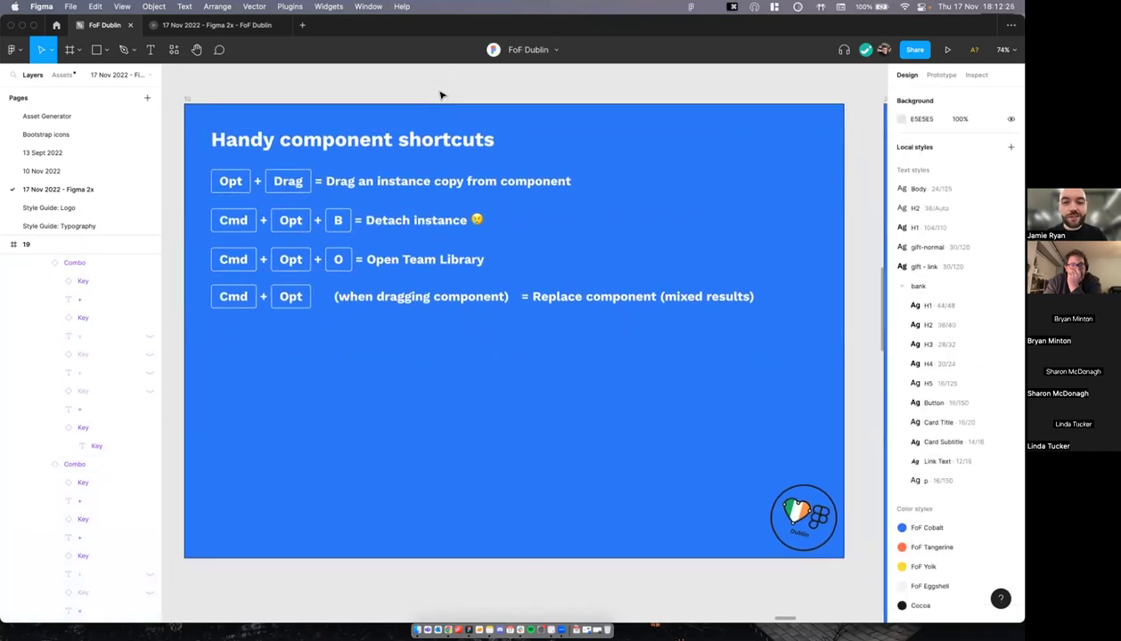
scroll(425, 243, "right", 1)
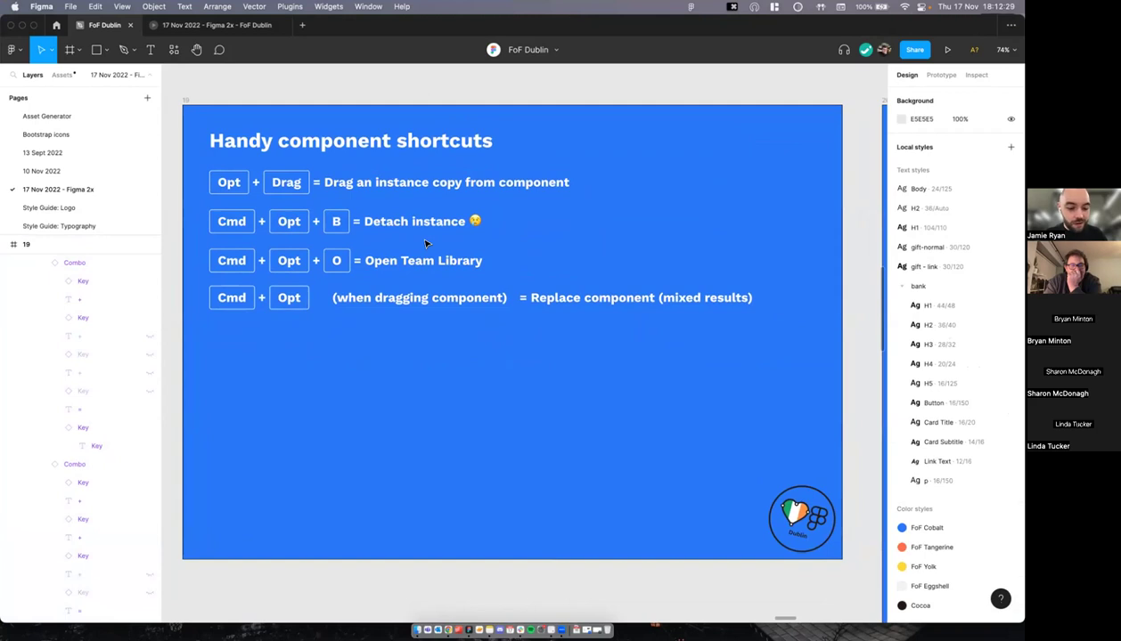
Step: Show the file's assets, open the team libraries dialog and close it again
key("alt+super+o")
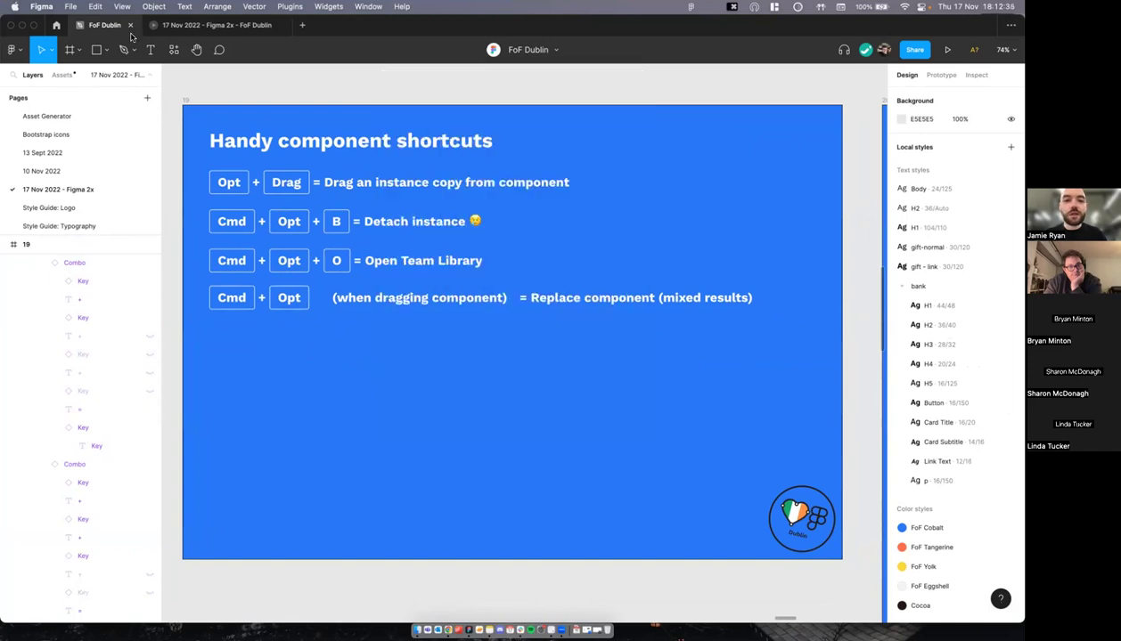
left_click(62, 74)
left_click(147, 101)
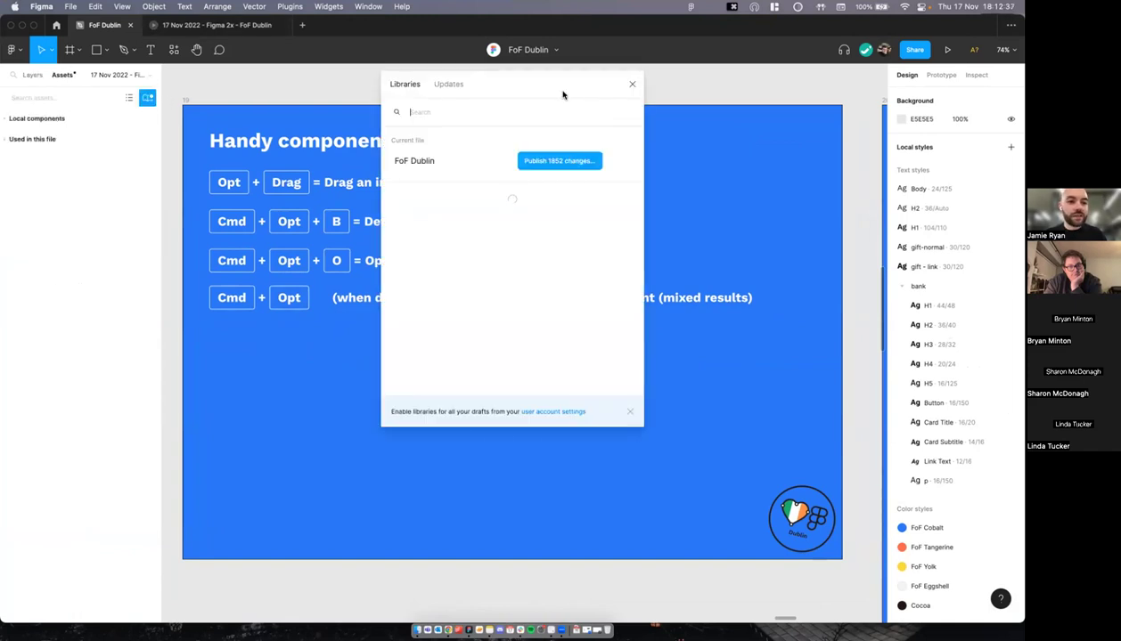
left_click(631, 87)
Step: Replace the Drag key in the first shortcut row with the Button component from the quick components list
scroll(331, 269, "down", 2)
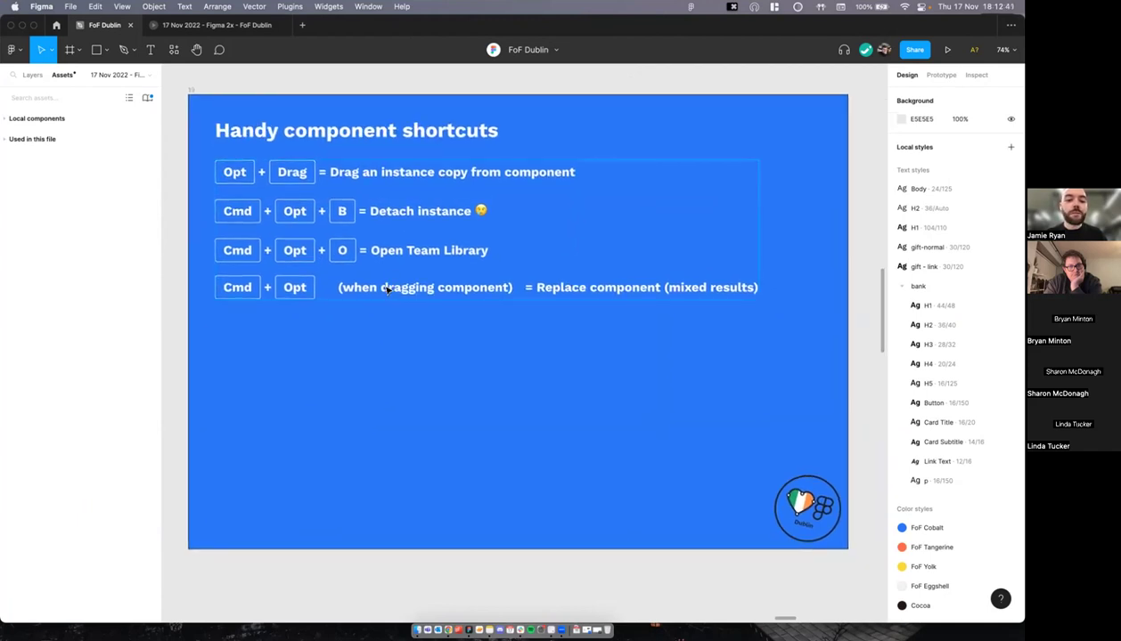
key("shift+i")
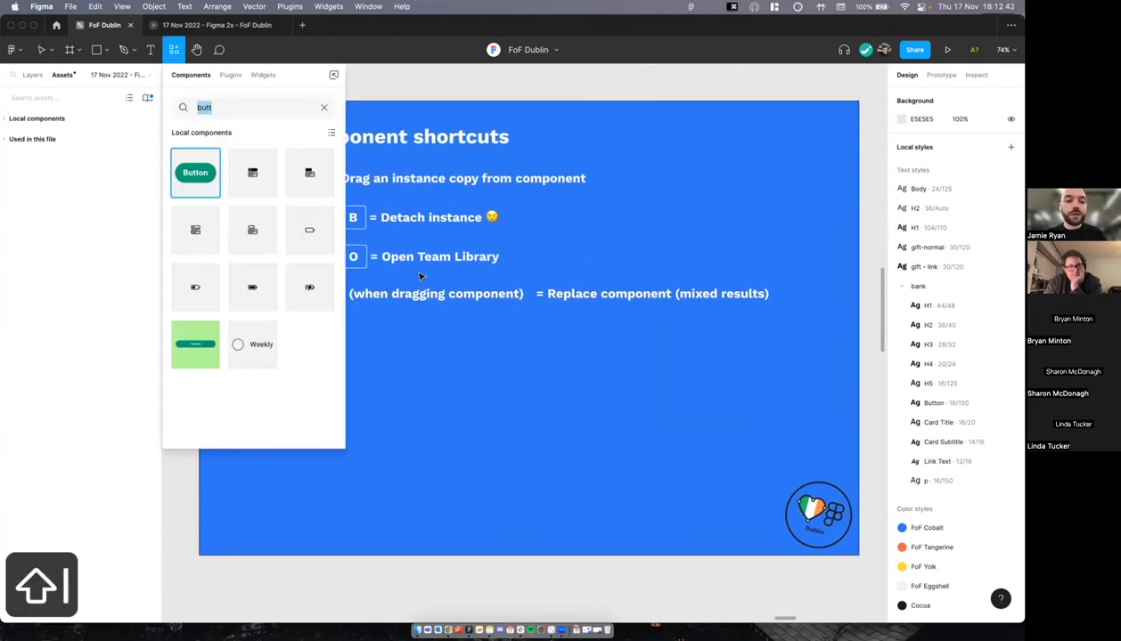
scroll(421, 276, "left", 3)
scroll(420, 276, "left", 3)
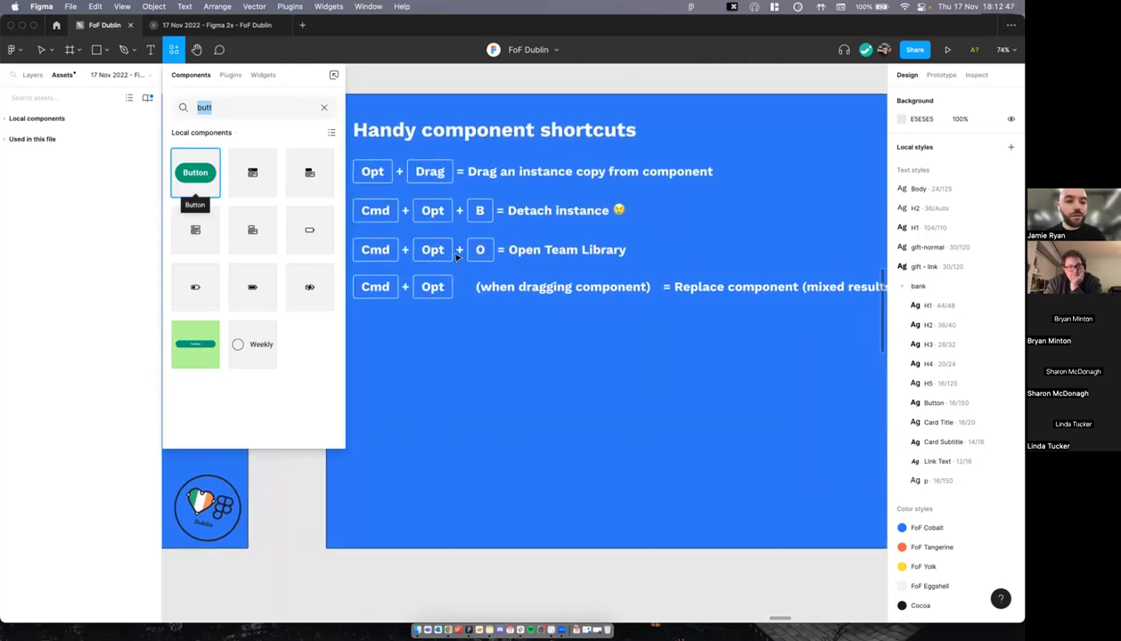
scroll(456, 257, "down", 5)
scroll(471, 250, "up", 4)
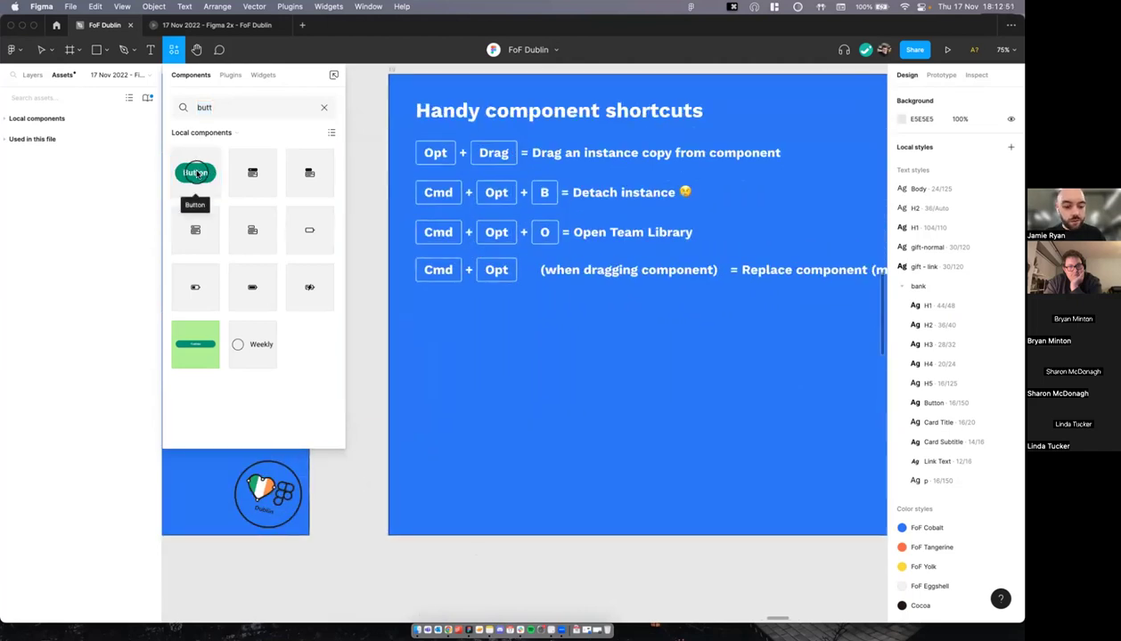
left_click_drag(201, 176, 477, 238)
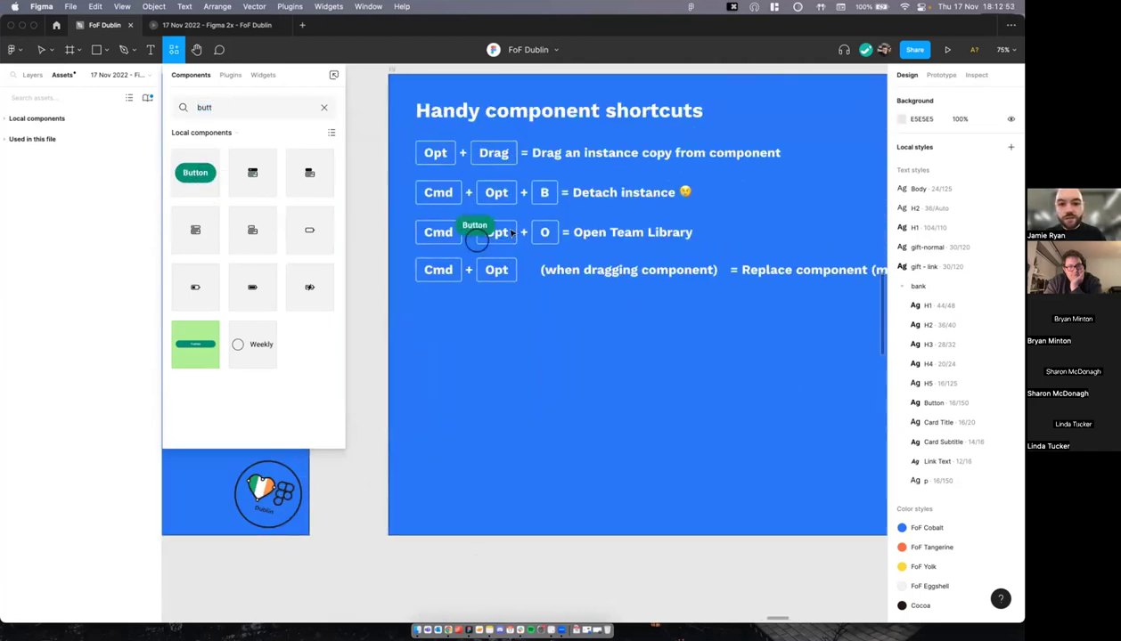
mouse_move(486, 154)
left_mouse_down()
mouse_move(450, 144)
mouse_move(474, 175)
mouse_move(495, 155)
left_mouse_up()
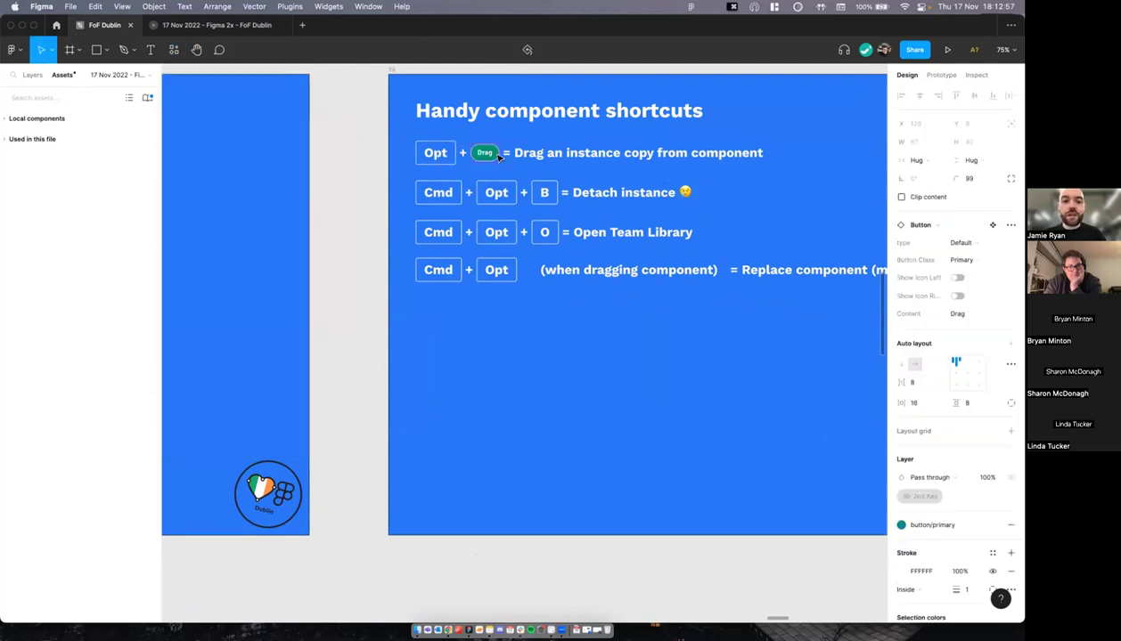
scroll(495, 154, "up", 5)
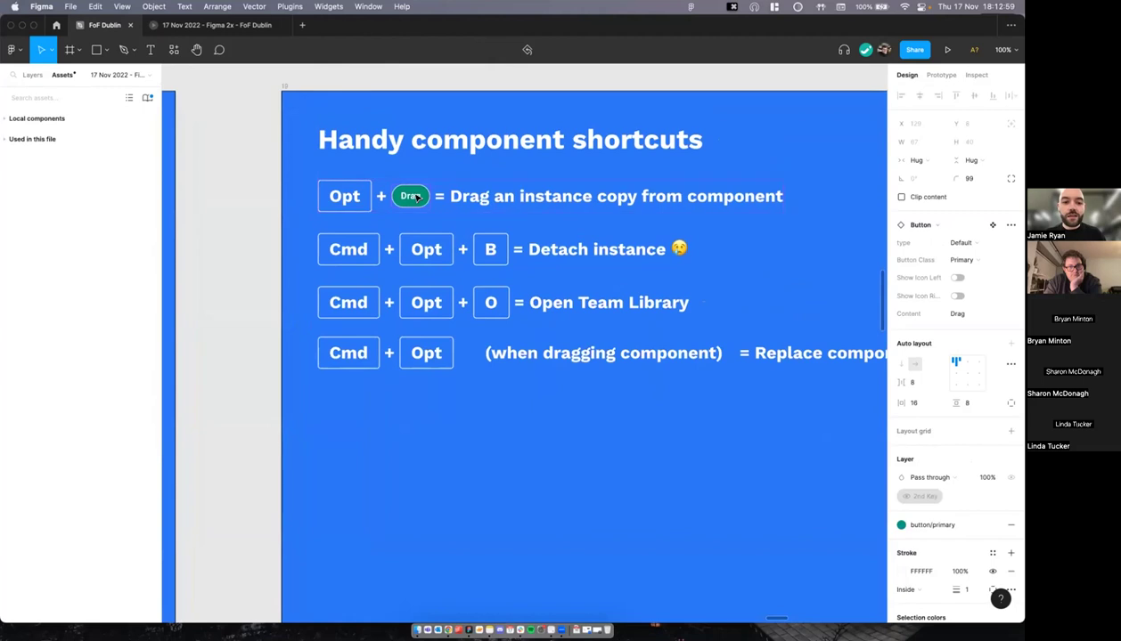
scroll(417, 198, "up", 1)
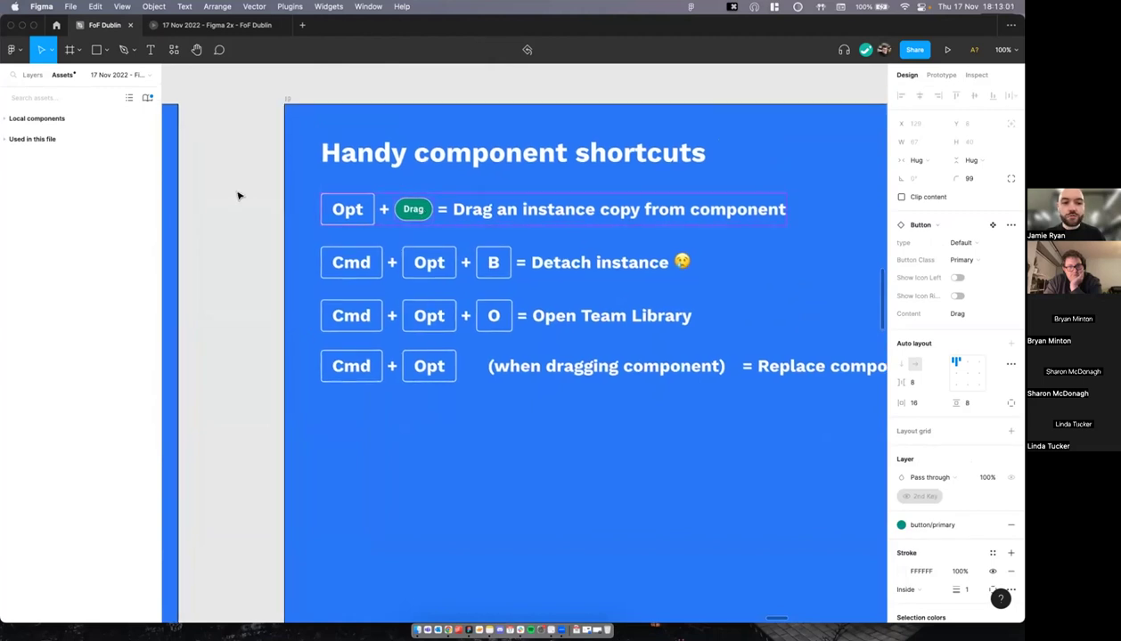
Step: Replace the Opt key in the Detach instance row with the Button component from the quick components list
key("shift+i")
left_click_drag(253, 174, 440, 263)
scroll(442, 263, "up", 3)
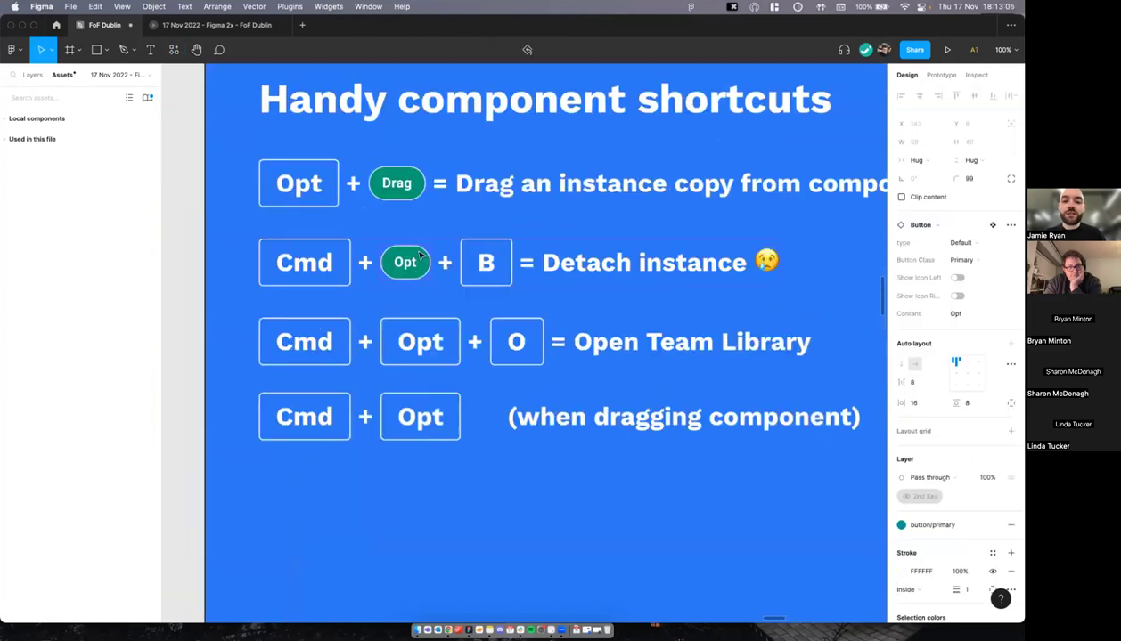
scroll(403, 197, "down", 2)
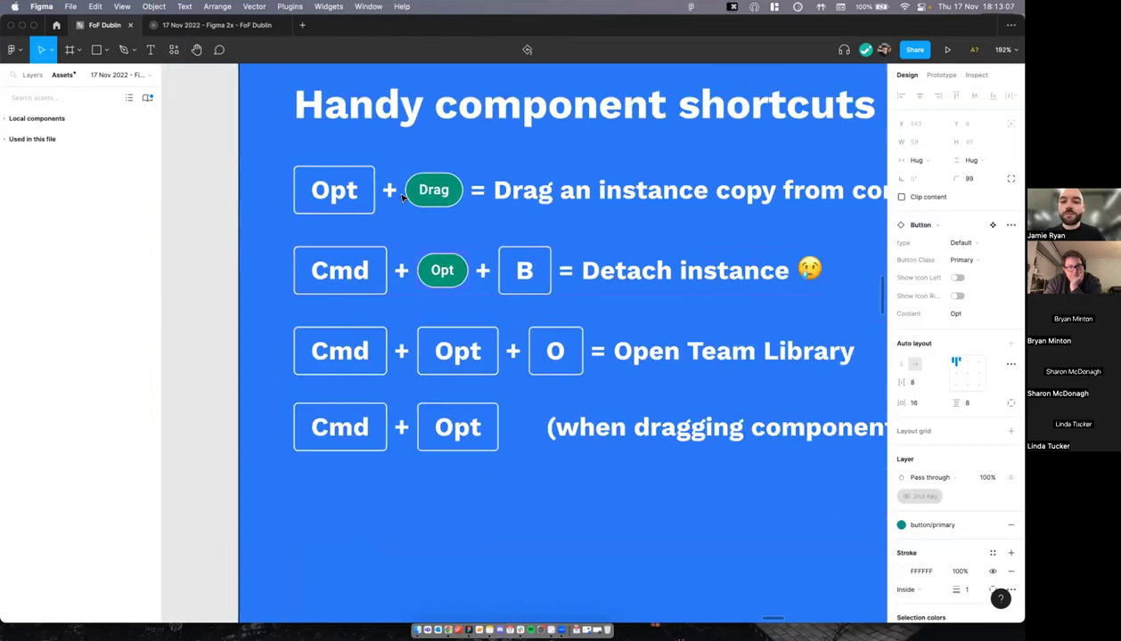
Step: Undo both Button replacements on the Handy component shortcuts slide
key("super+z")
key("super+z")
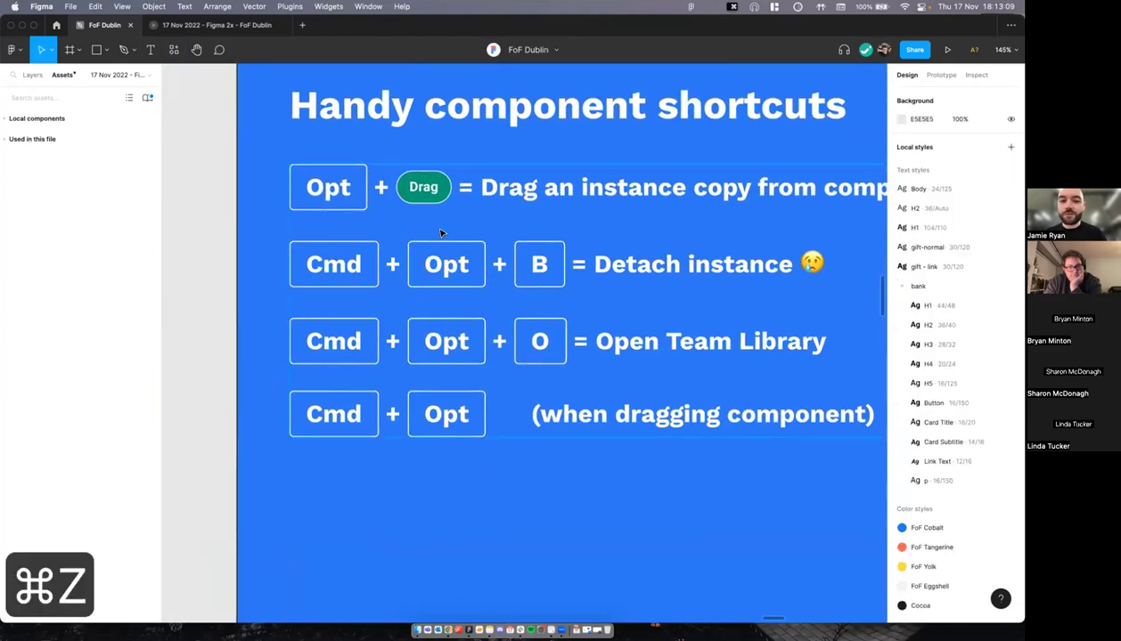
scroll(459, 196, "down", 3)
key("super+z")
scroll(445, 198, "down", 5)
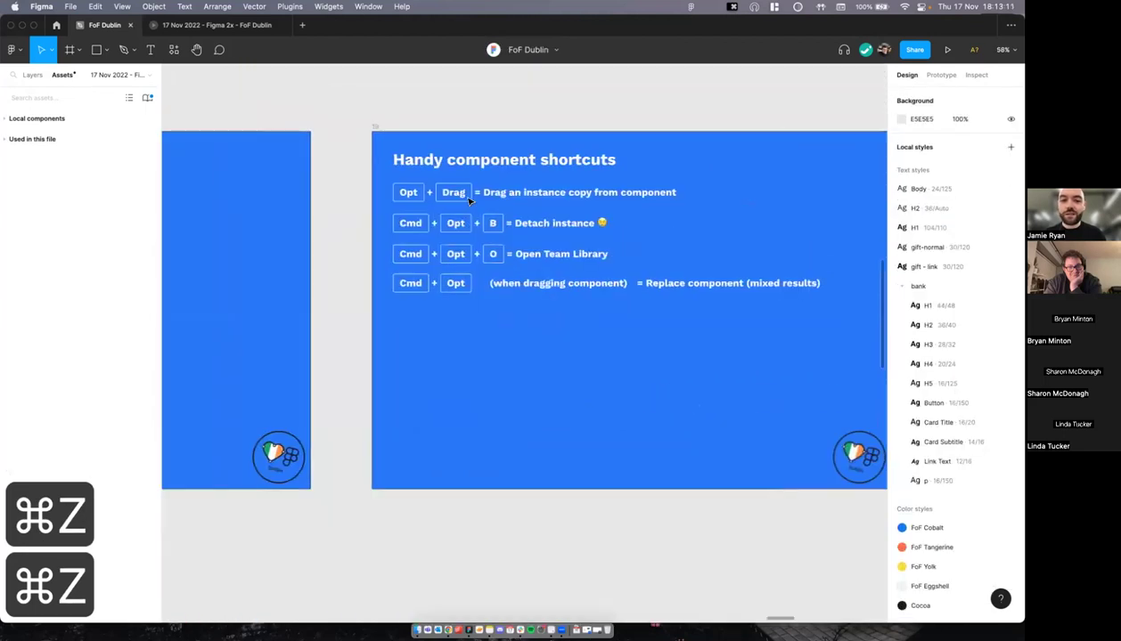
Step: Go to the God-tier Shortcuts slide and open the quick components list
scroll(458, 260, "right", 10)
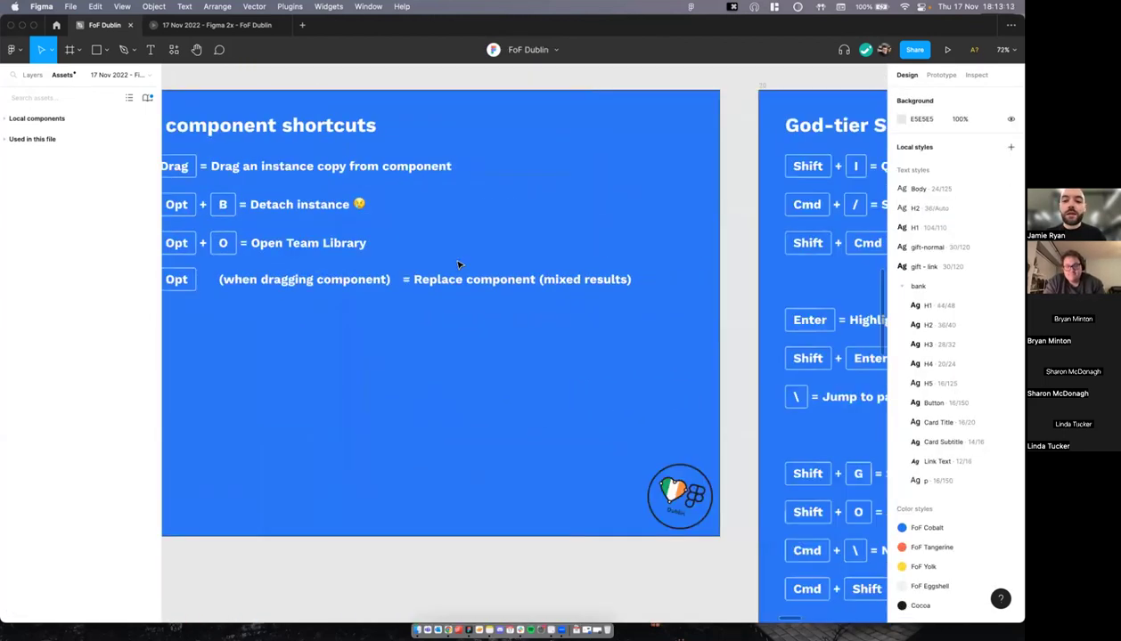
scroll(529, 260, "up", 3)
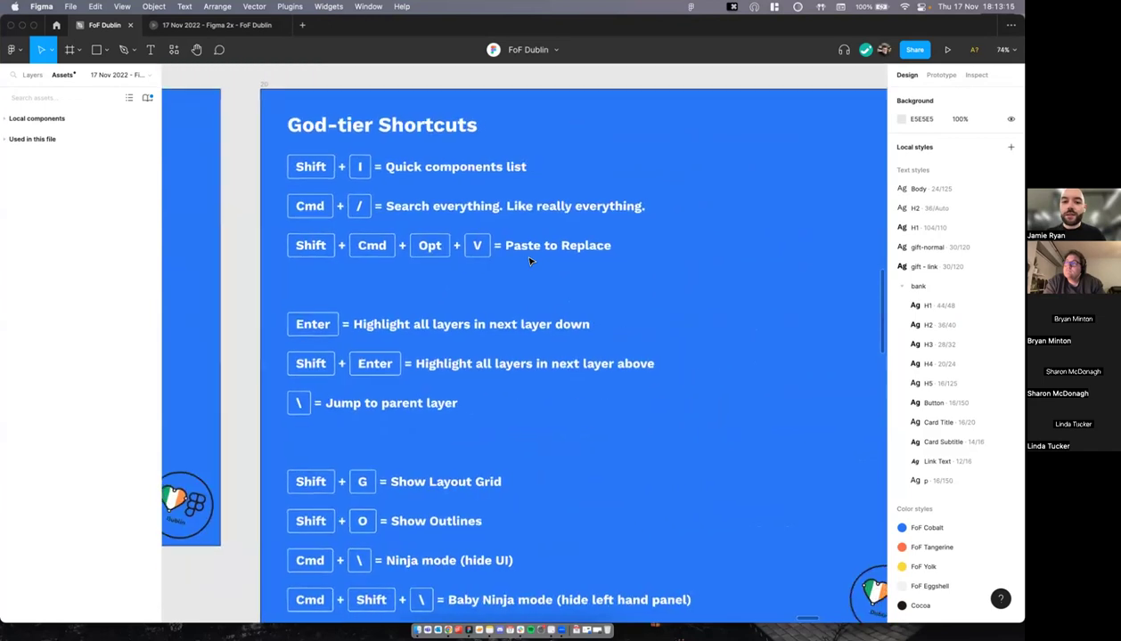
scroll(529, 260, "right", 2)
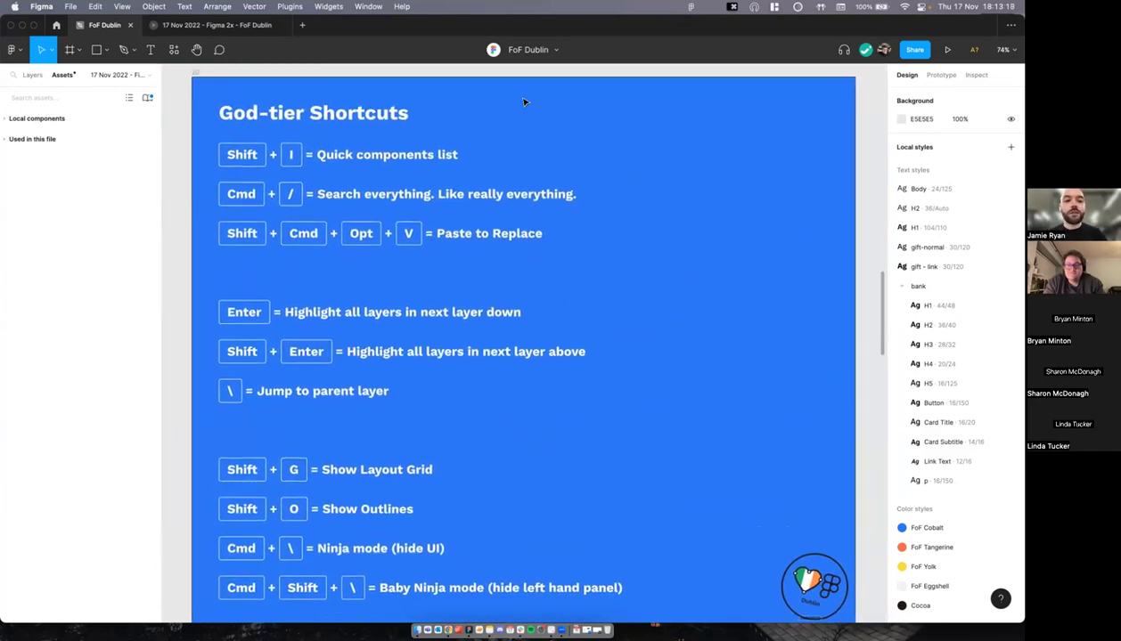
scroll(533, 125, "left", 2)
key("shift+i")
left_click(518, 149)
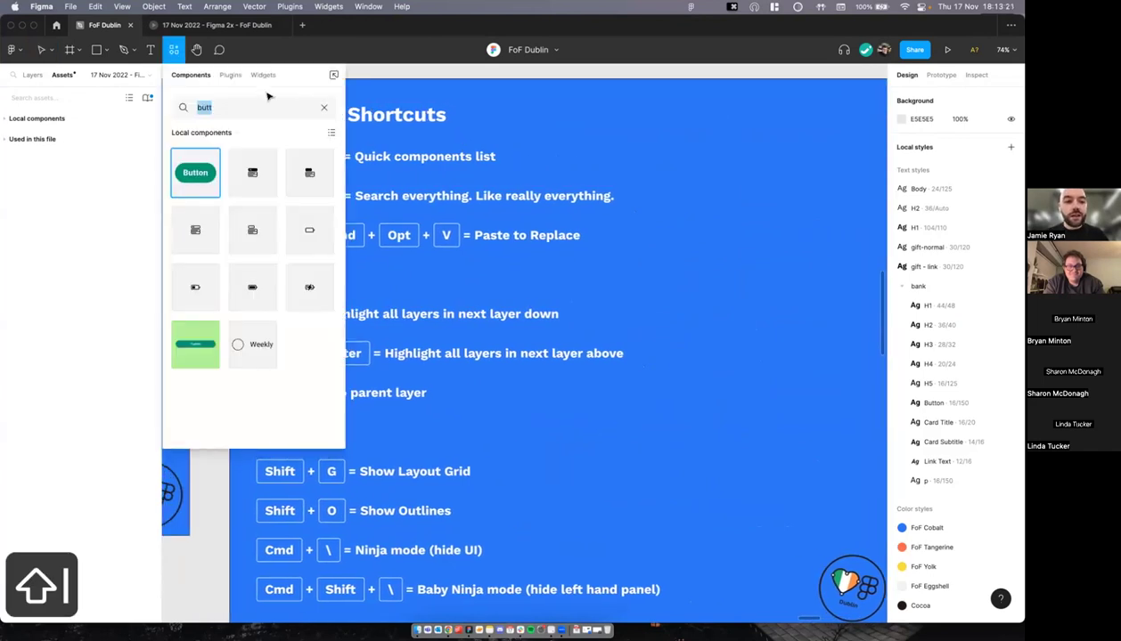
key("shift+i")
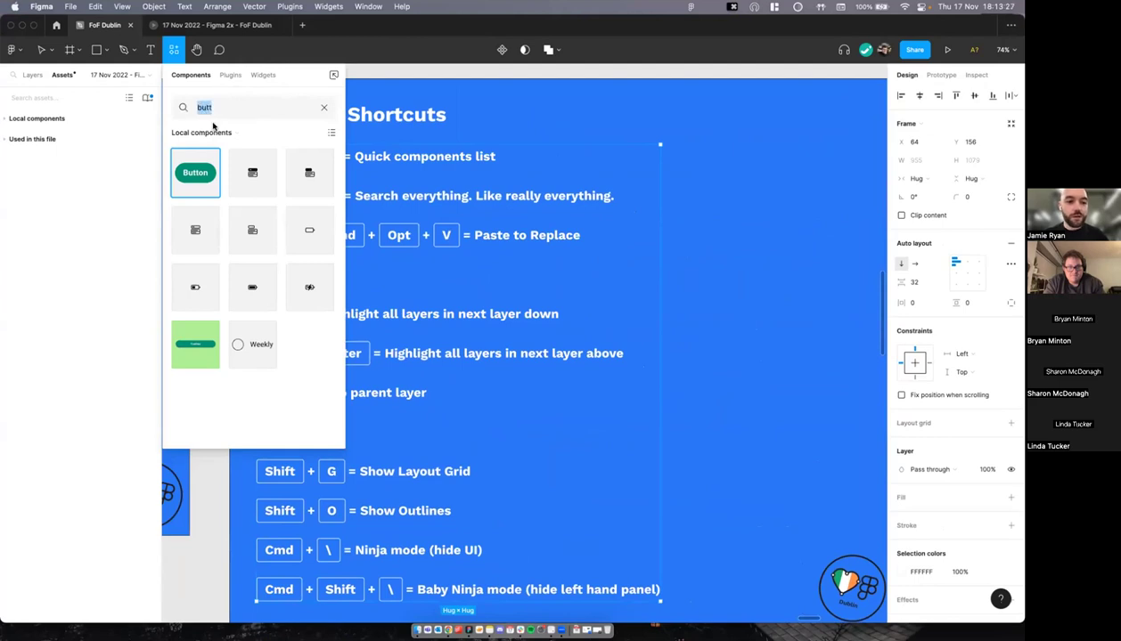
Step: Clear the previous component search, search the quick components list for "butt" and close the list
key("BackSpace")
key("Escape")
left_click(519, 122)
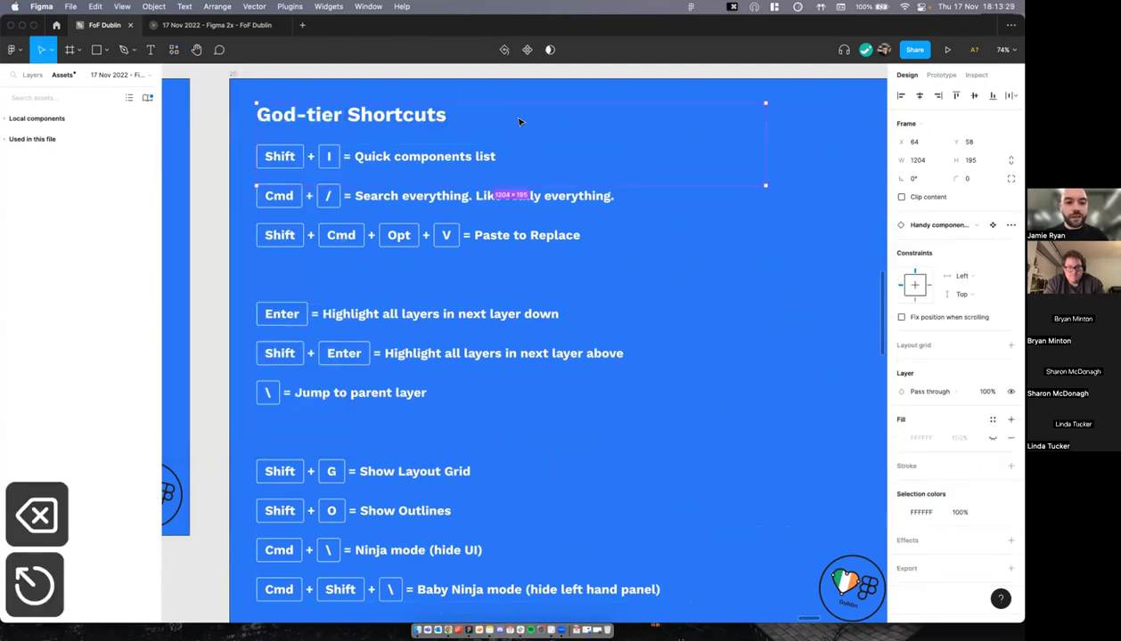
key("shift+i")
type("butt")
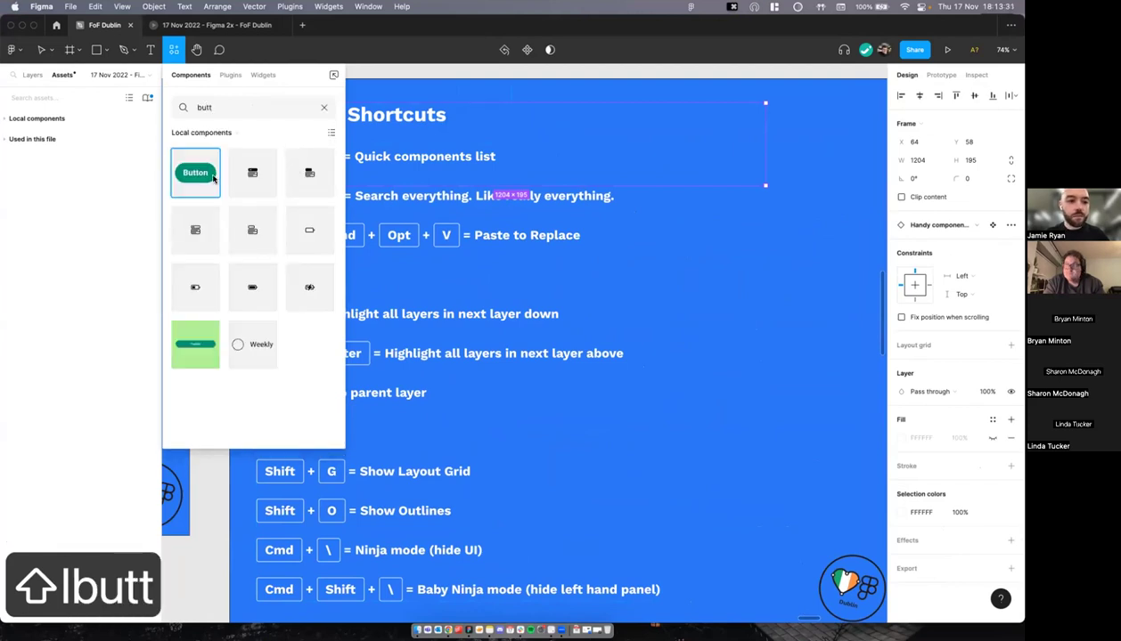
left_click(581, 142)
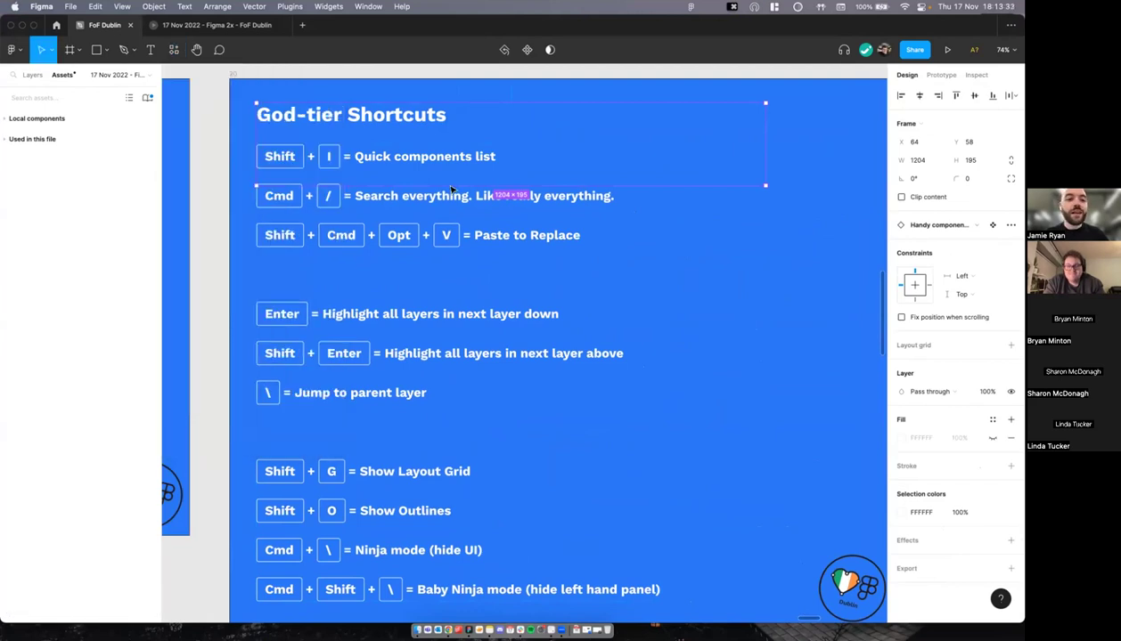
Step: Open the quick actions search, look for "nudg", shorten the query to "n" and dismiss the search
scroll(499, 178, "down", 1)
left_click(208, 193)
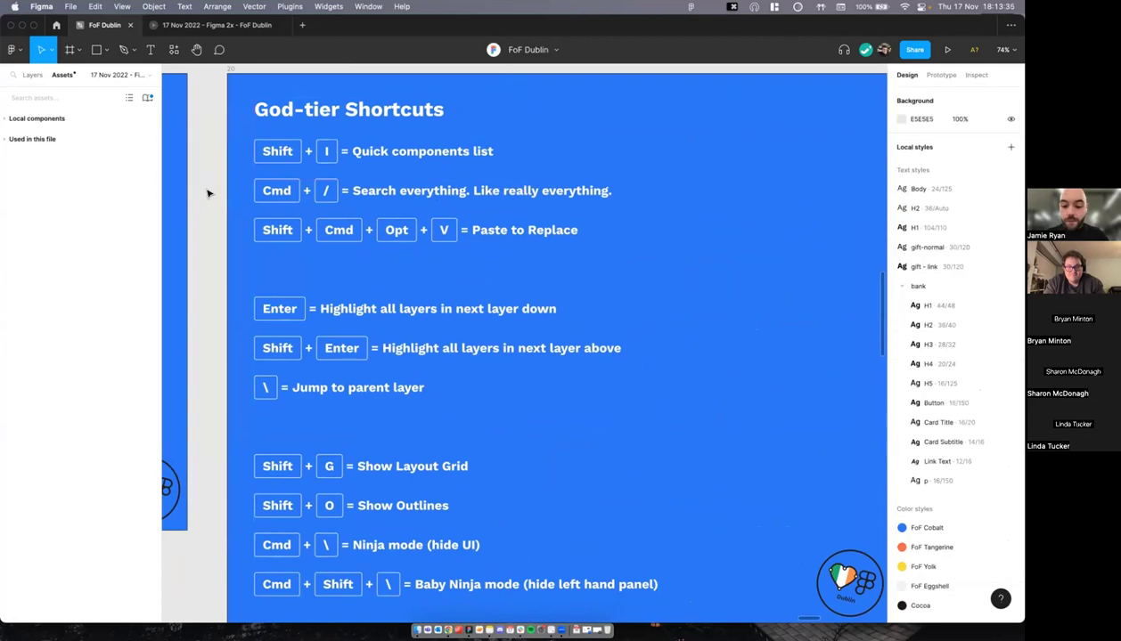
key("super+slash")
type("nudg")
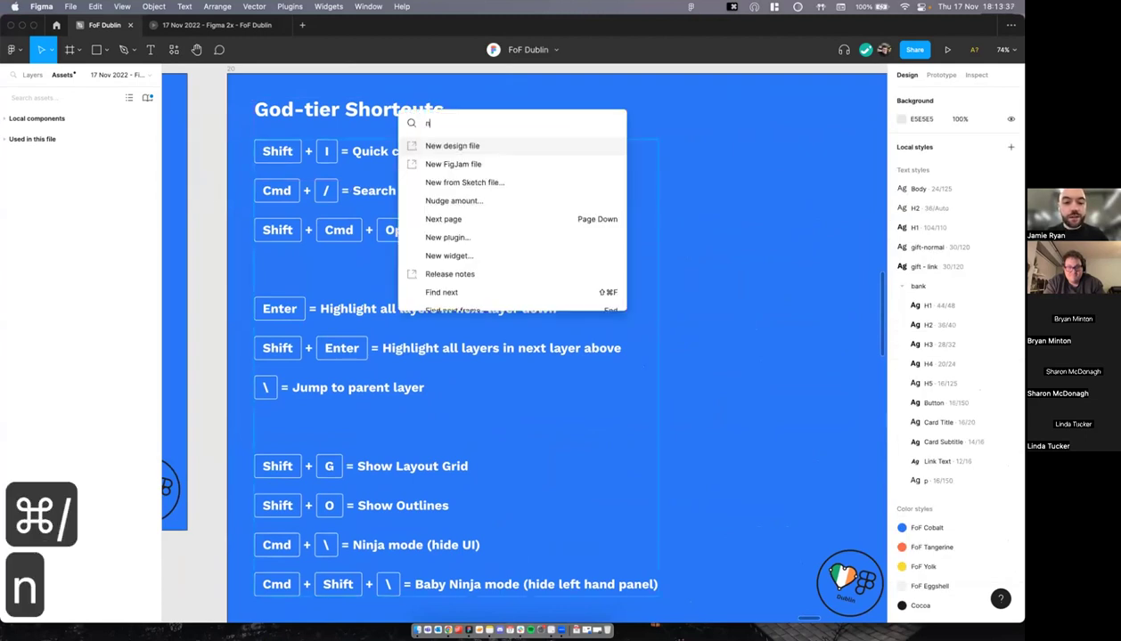
key("BackSpace")
key("BackSpace")
key("BackSpace")
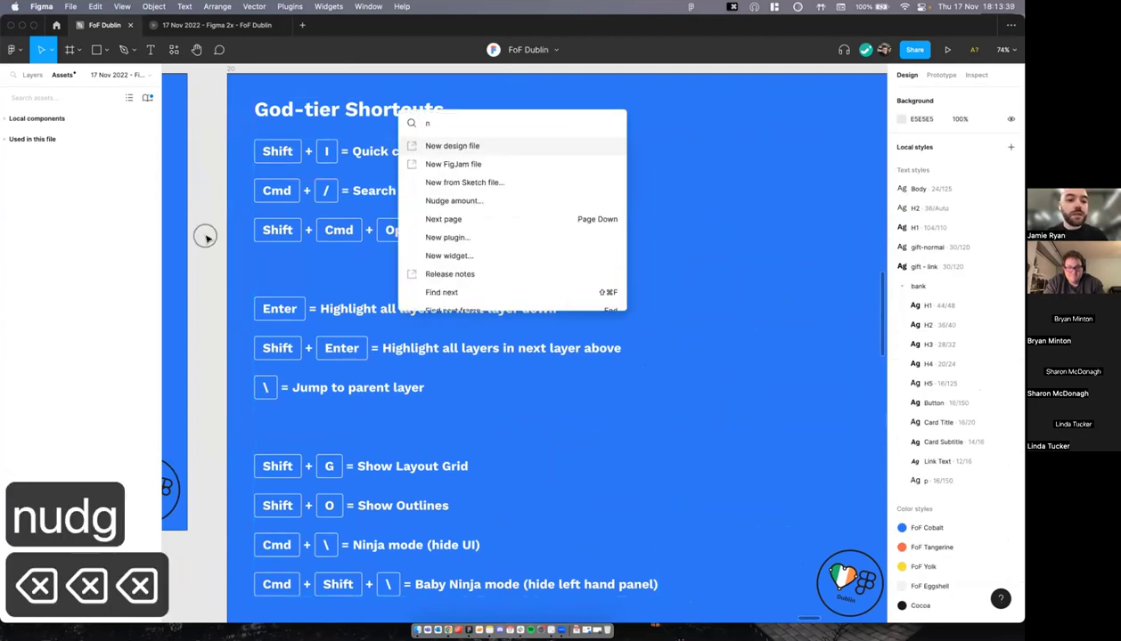
left_click(205, 237)
scroll(212, 238, "down", 1)
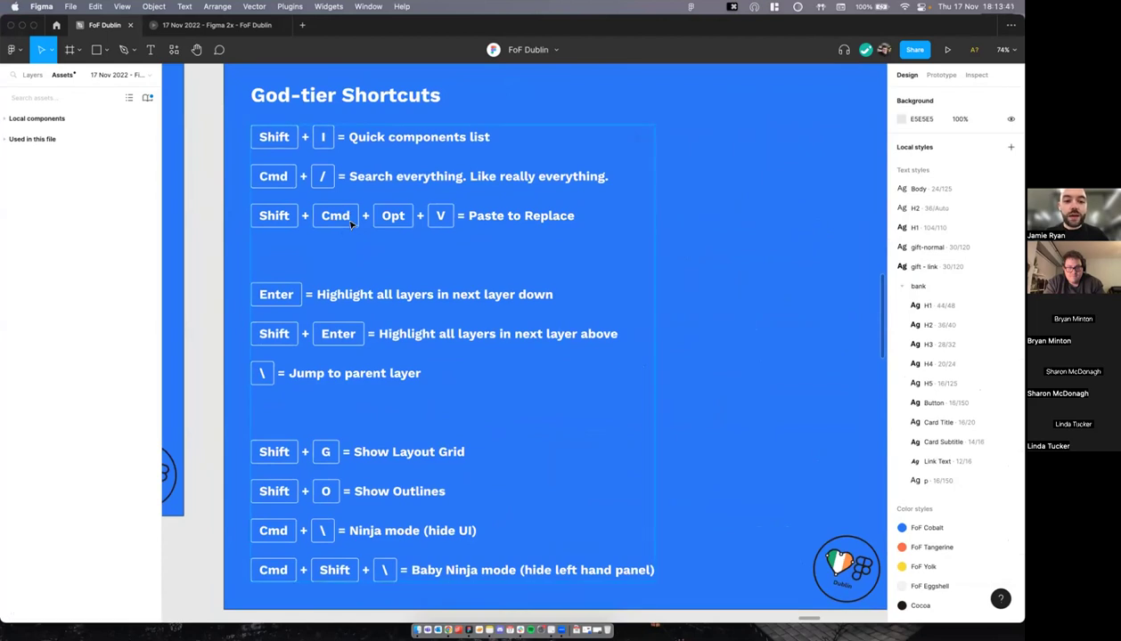
left_click(392, 218)
scroll(396, 218, "left", 2)
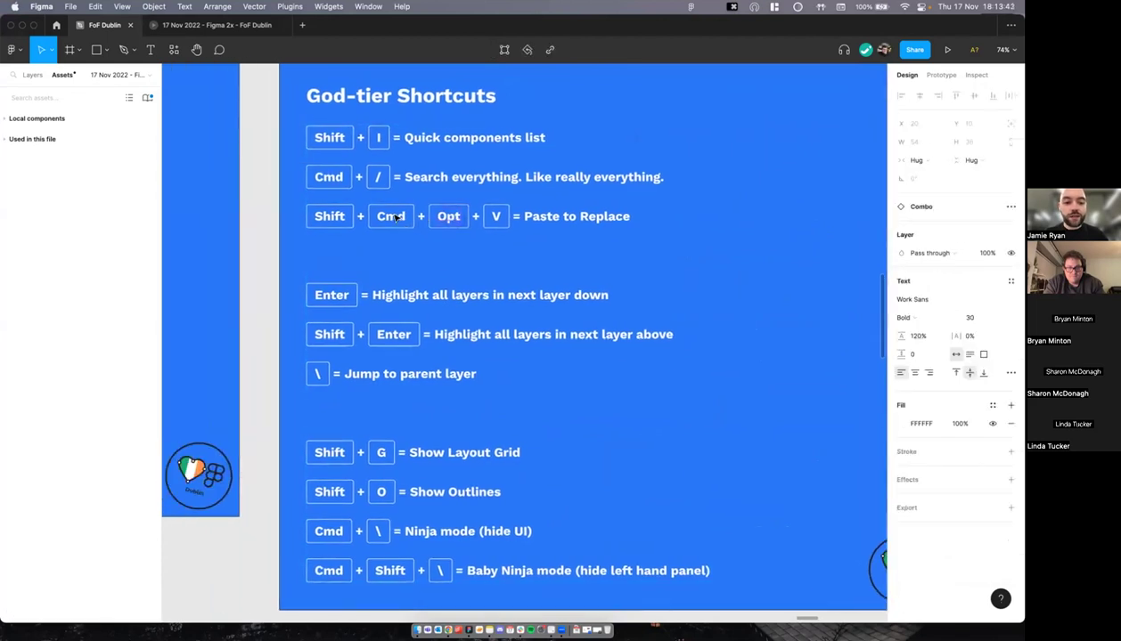
scroll(434, 224, "down", 2)
scroll(437, 226, "up", 4)
scroll(427, 228, "down", 2)
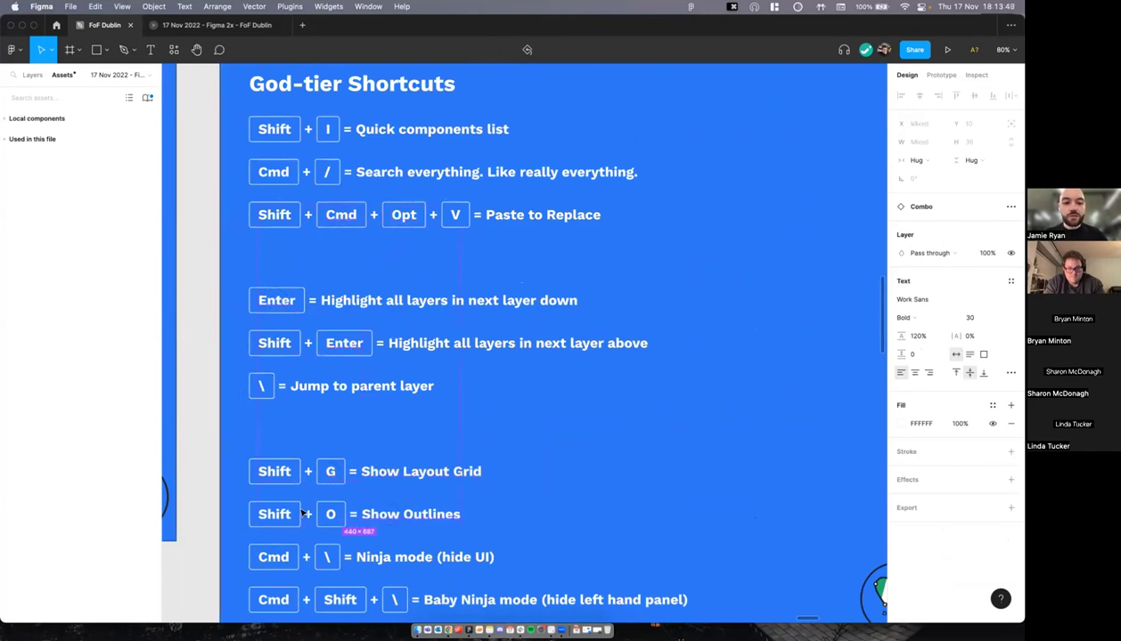
key("Escape")
Step: Show the page's layers and select Frame 11, which holds the shortcut rows on the God-tier Shortcuts slide
scroll(459, 280, "down", 2)
scroll(458, 281, "right", 1)
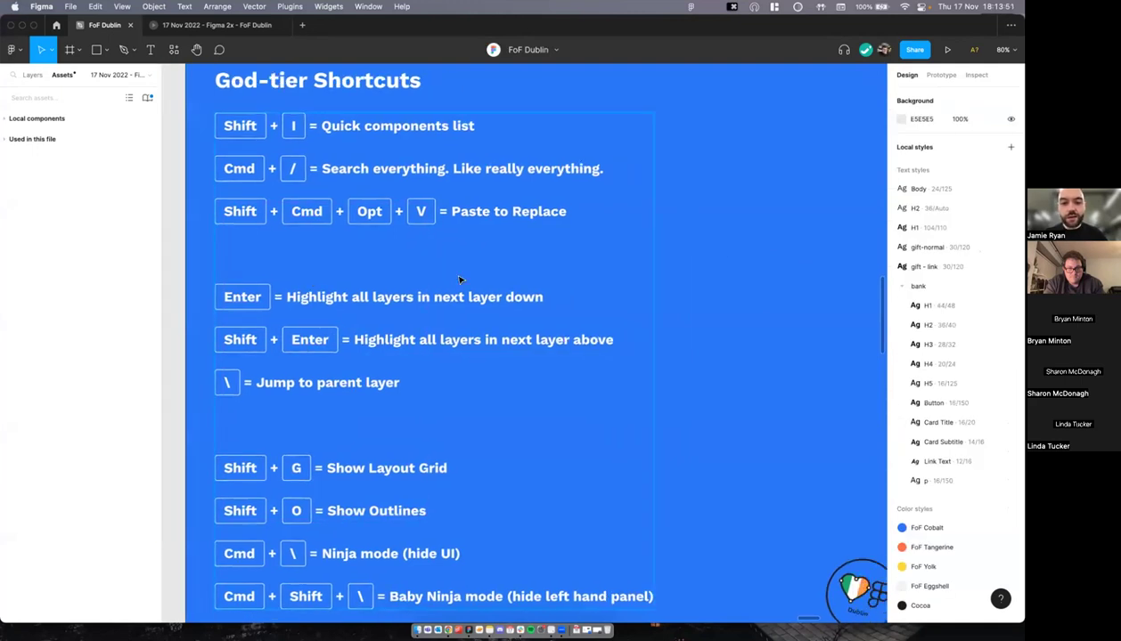
scroll(436, 268, "down", 3)
scroll(436, 267, "right", 1)
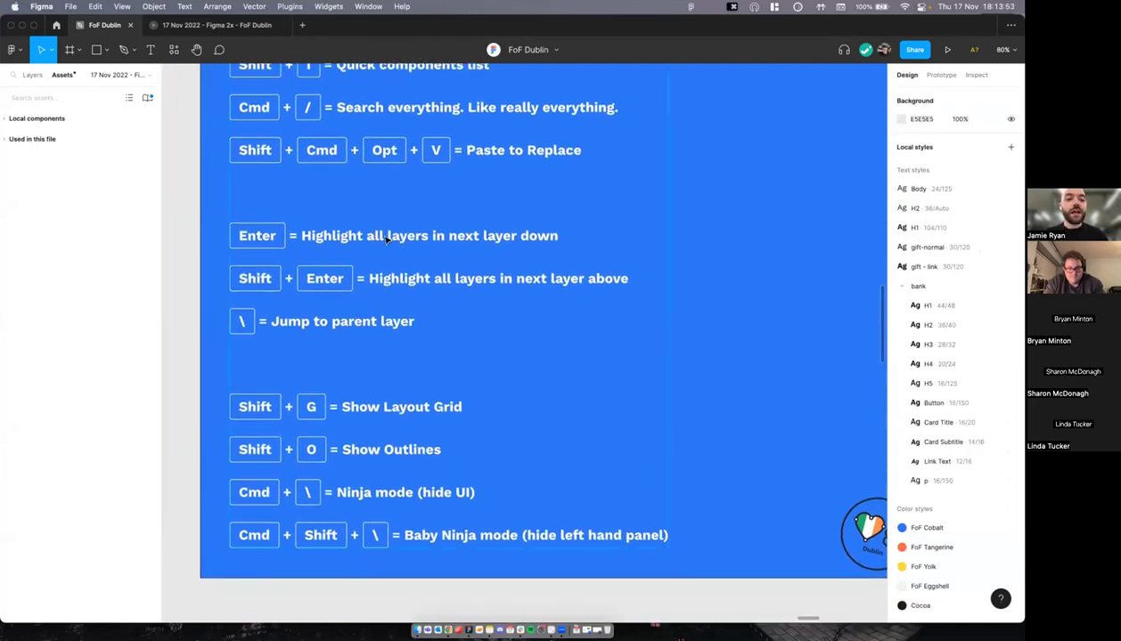
left_click(386, 239)
scroll(271, 209, "left", 1)
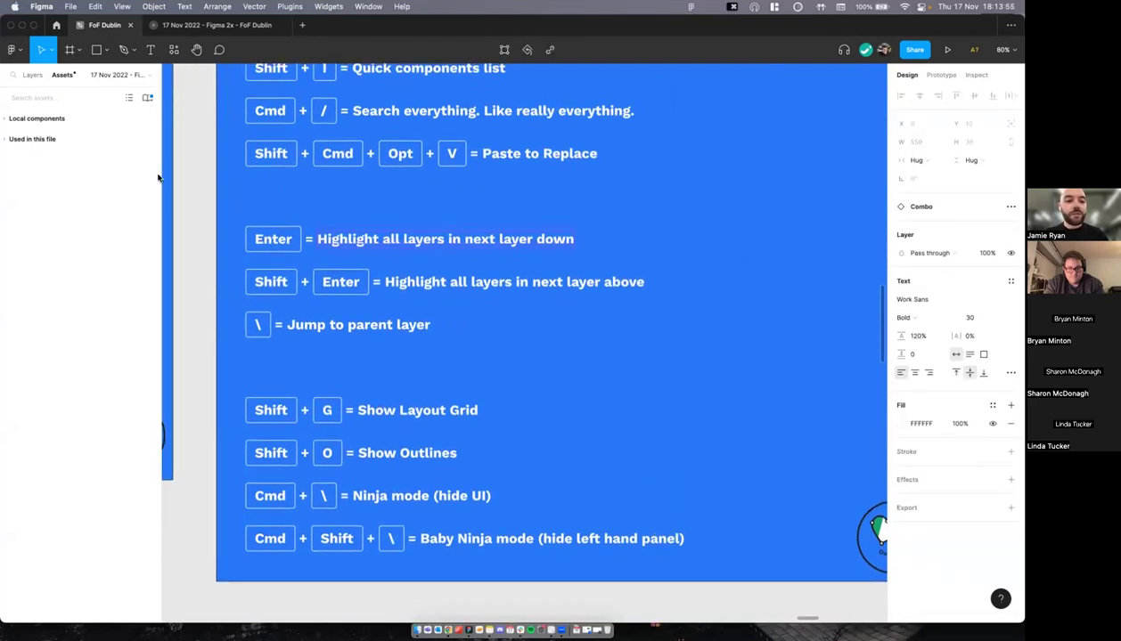
left_click(29, 77)
left_click(411, 190)
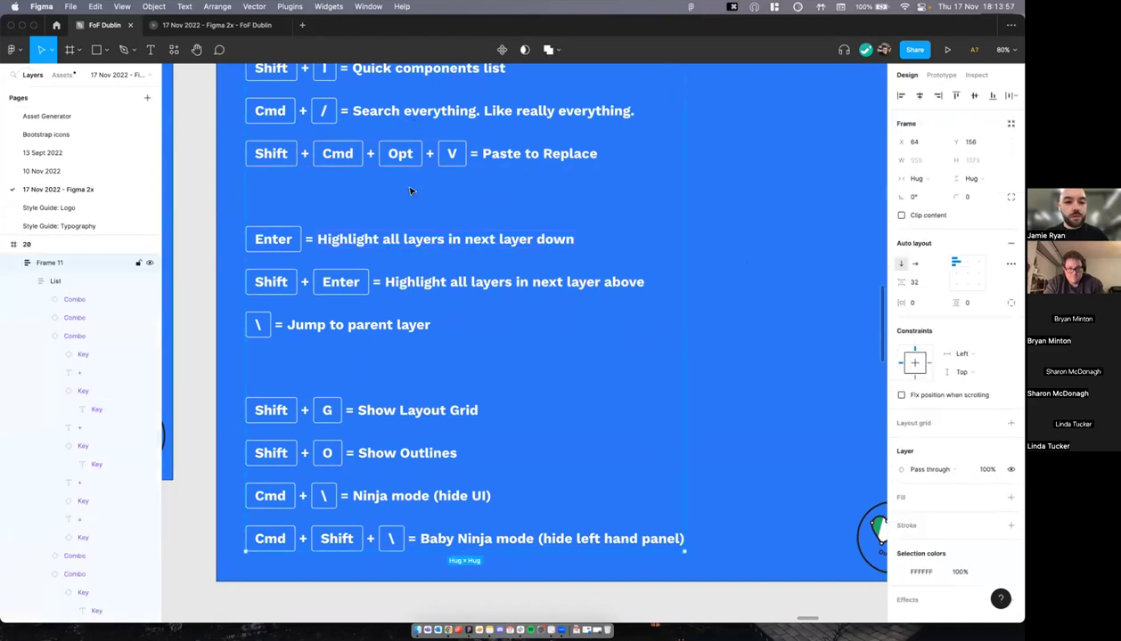
Step: Move the selection from Frame 11 down to its child List layer and collapse the layer tree
scroll(410, 189, "down", 3)
scroll(374, 172, "up", 3)
scroll(400, 172, "right", 1)
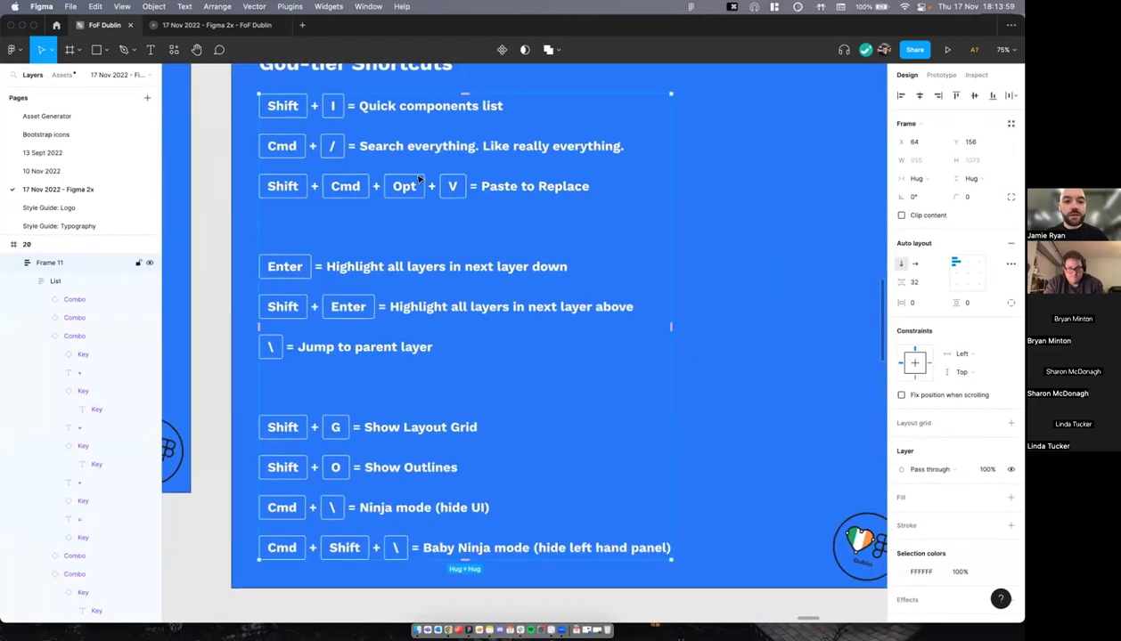
scroll(414, 161, "up", 1)
key("Return")
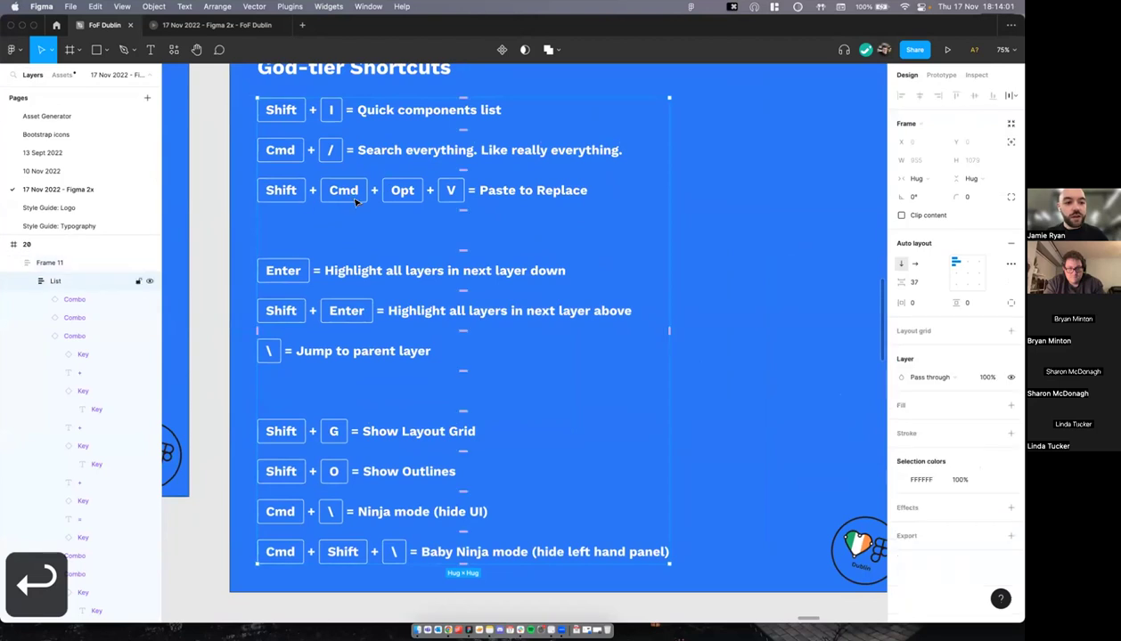
left_click(32, 280, "alt")
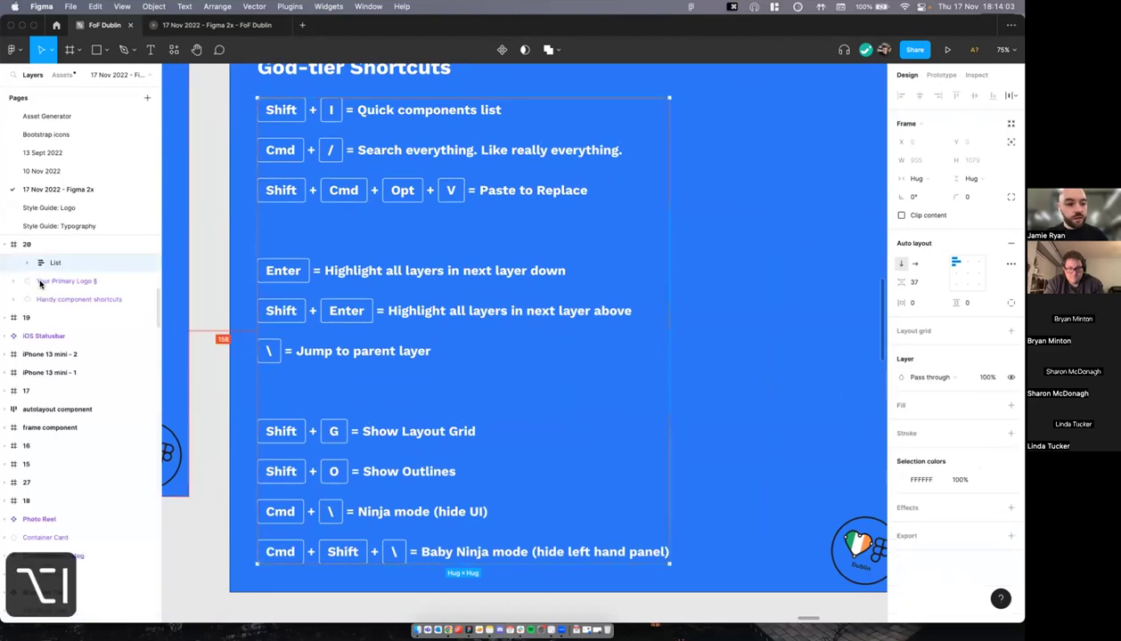
Step: Move the selection from the List layer down through its Combo rows and Key instances to their text layers, and clear the selection
key("Return")
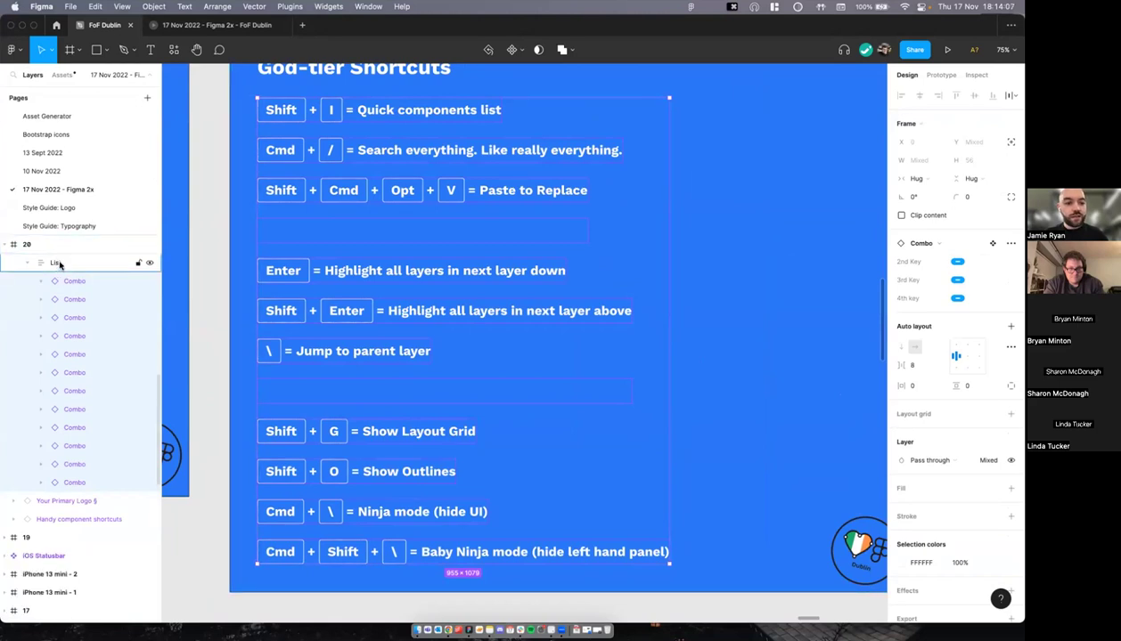
key("Return")
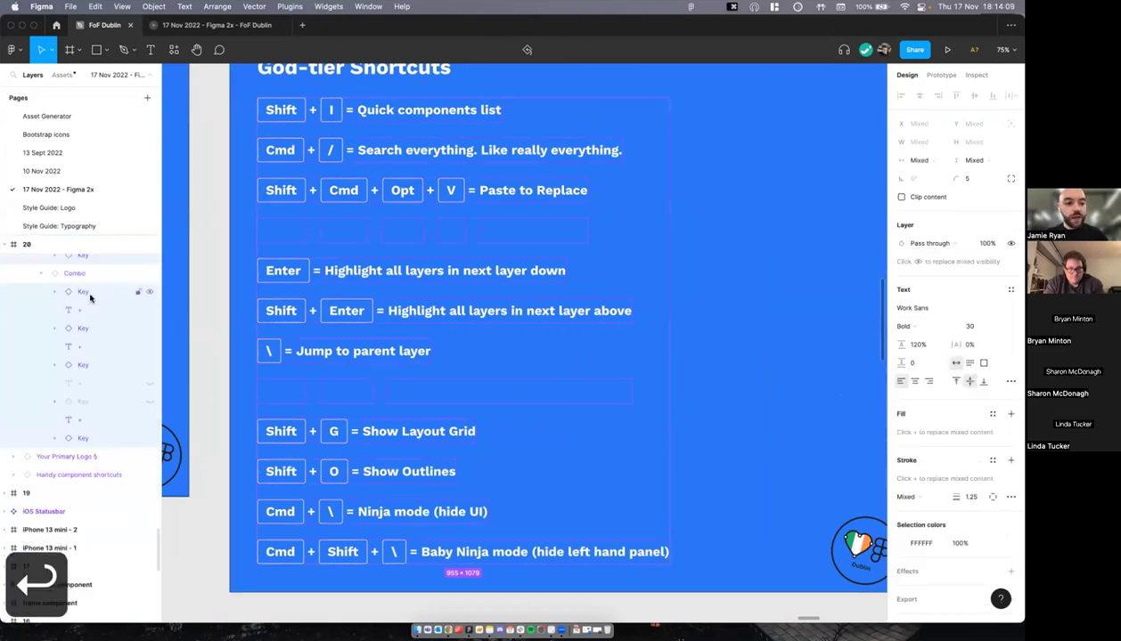
scroll(98, 307, "up", 4)
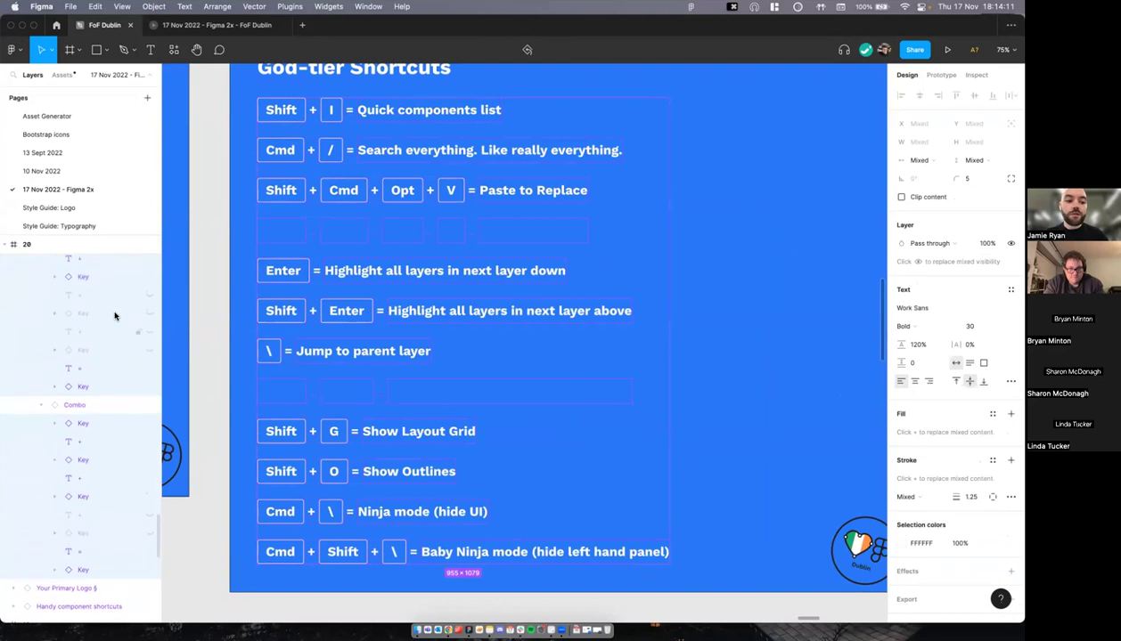
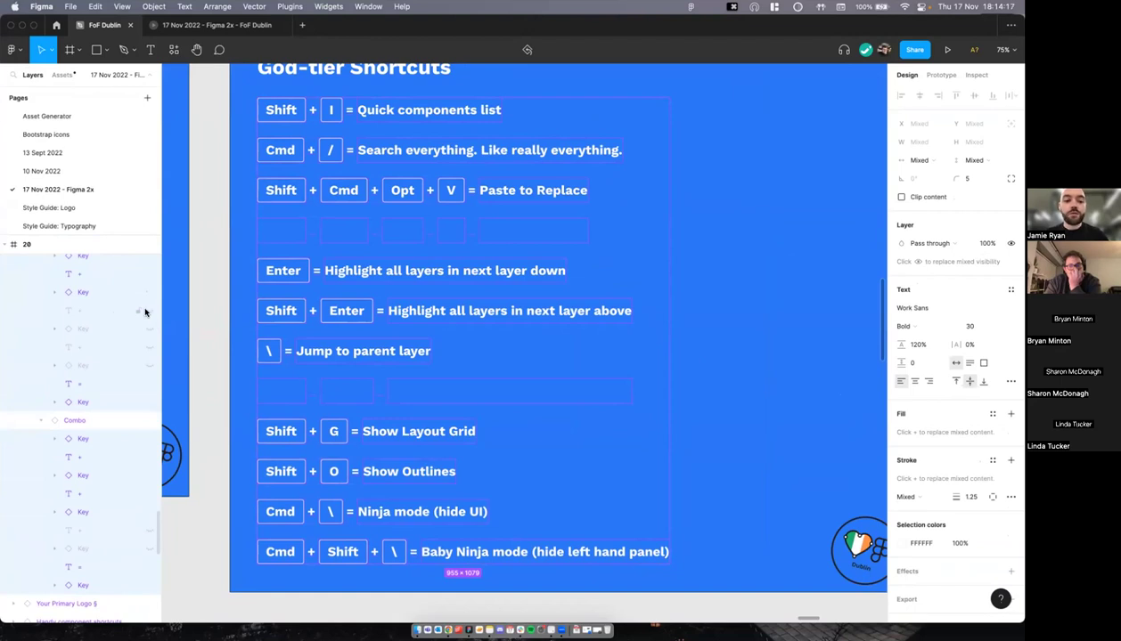
scroll(244, 314, "up", 2)
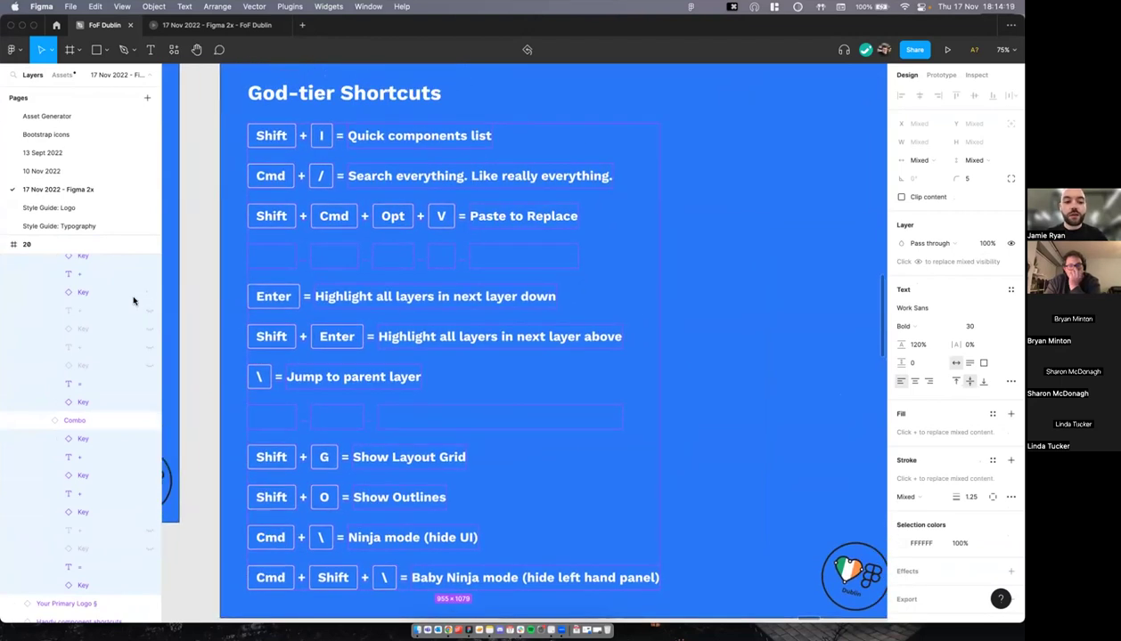
key("Return")
key("Return")
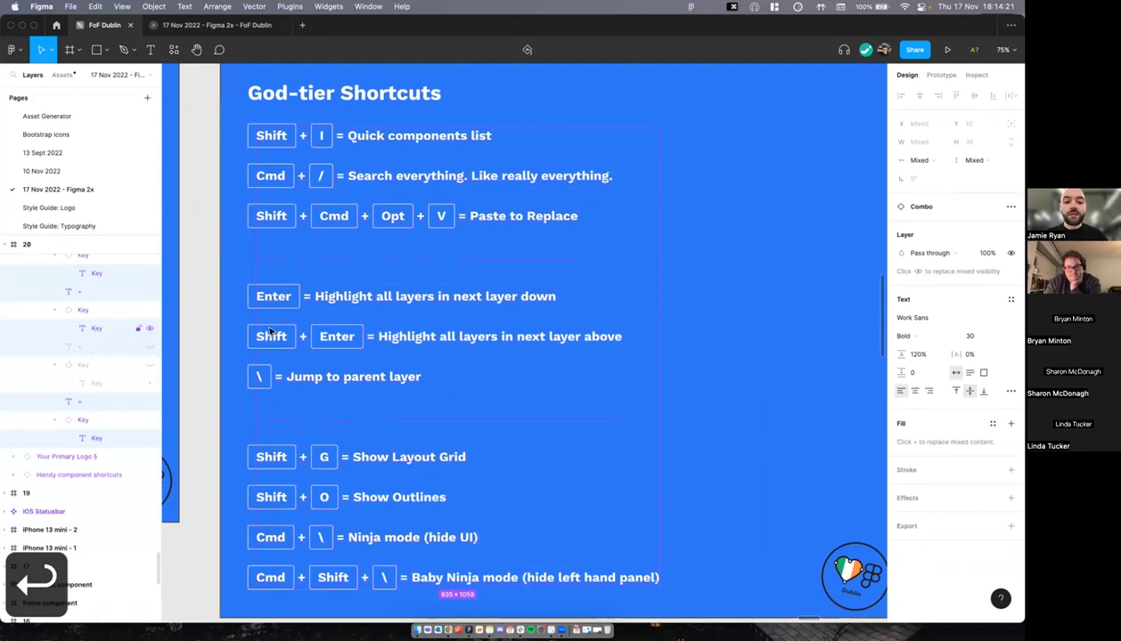
scroll(270, 331, "up", 2)
scroll(314, 316, "left", 2)
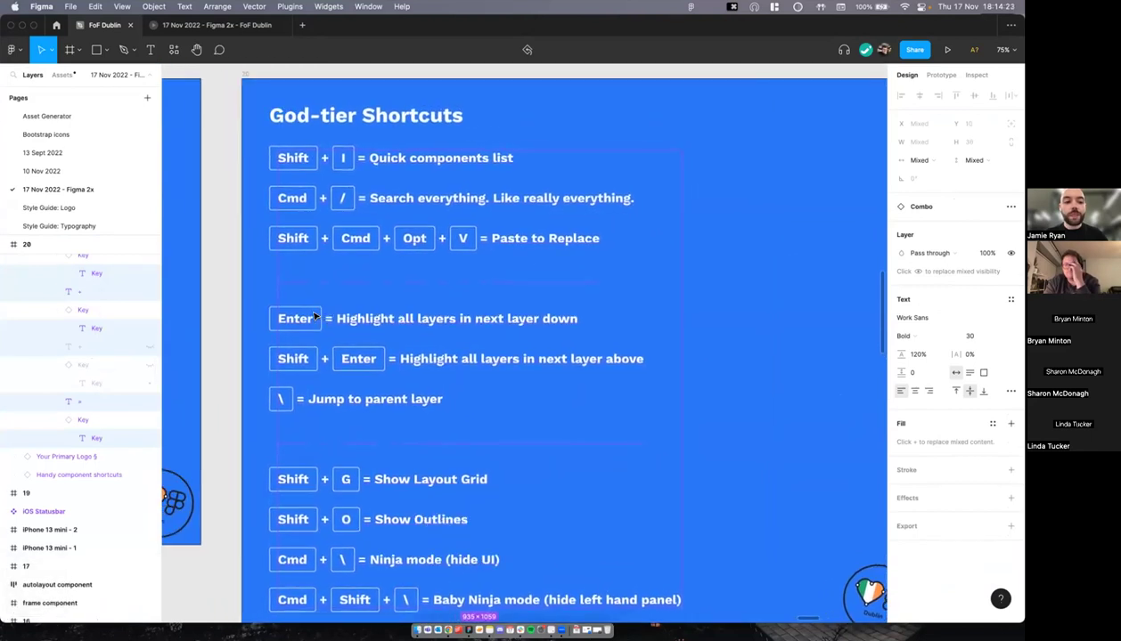
scroll(226, 277, "right", 2)
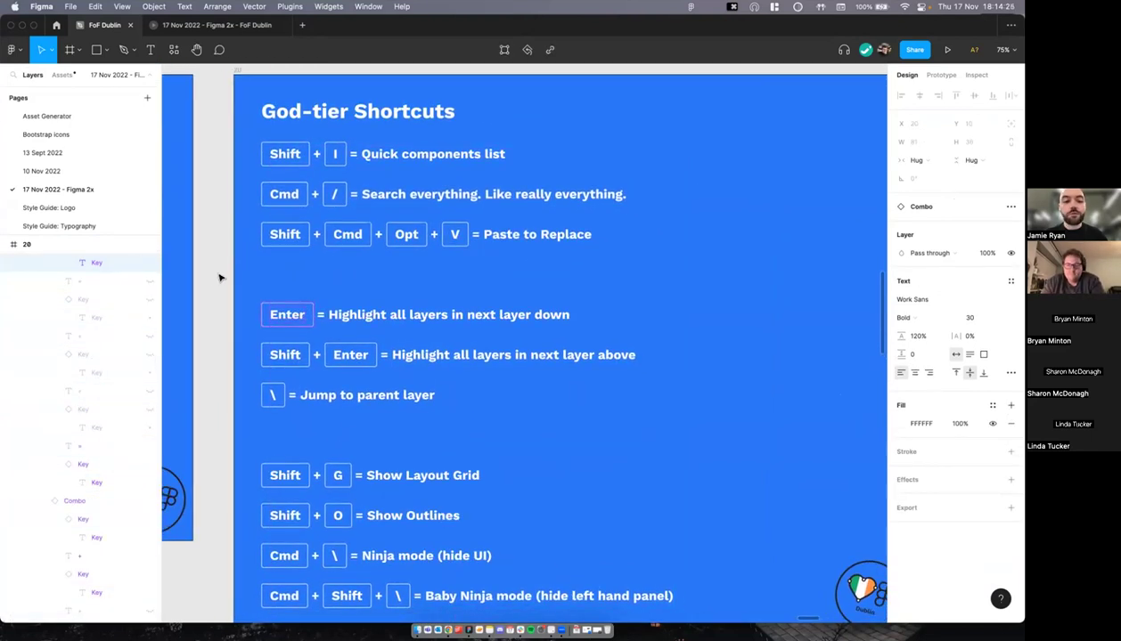
left_click(220, 276)
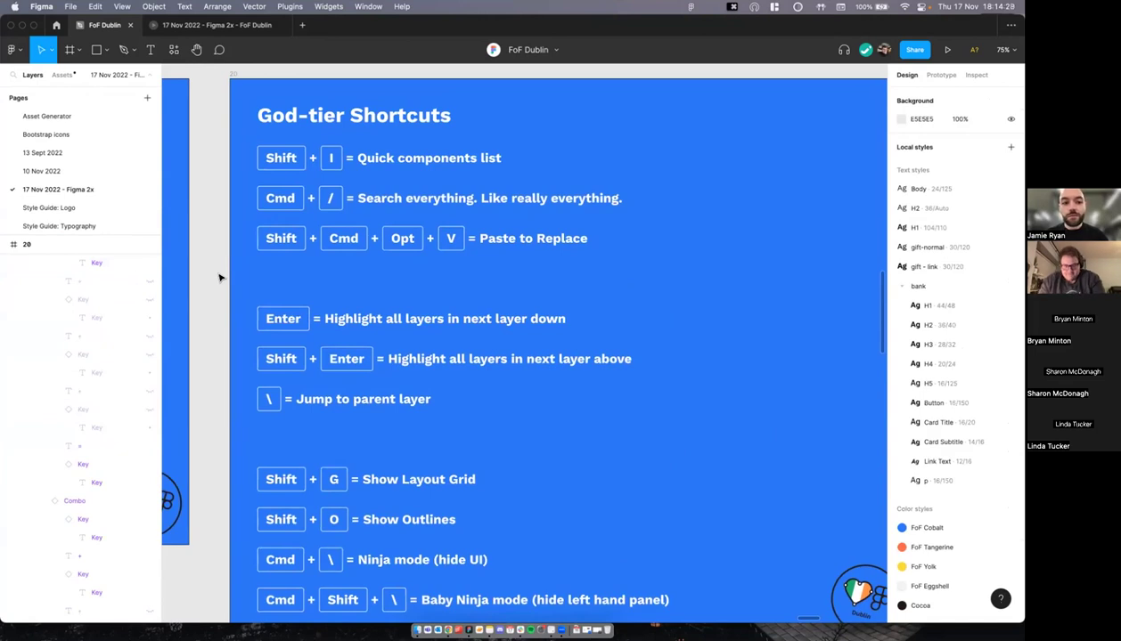
Step: Select the "Enter" key label in the "Highlight all layers in next layer above" row and move up through its parents to List
scroll(332, 232, "down", 1)
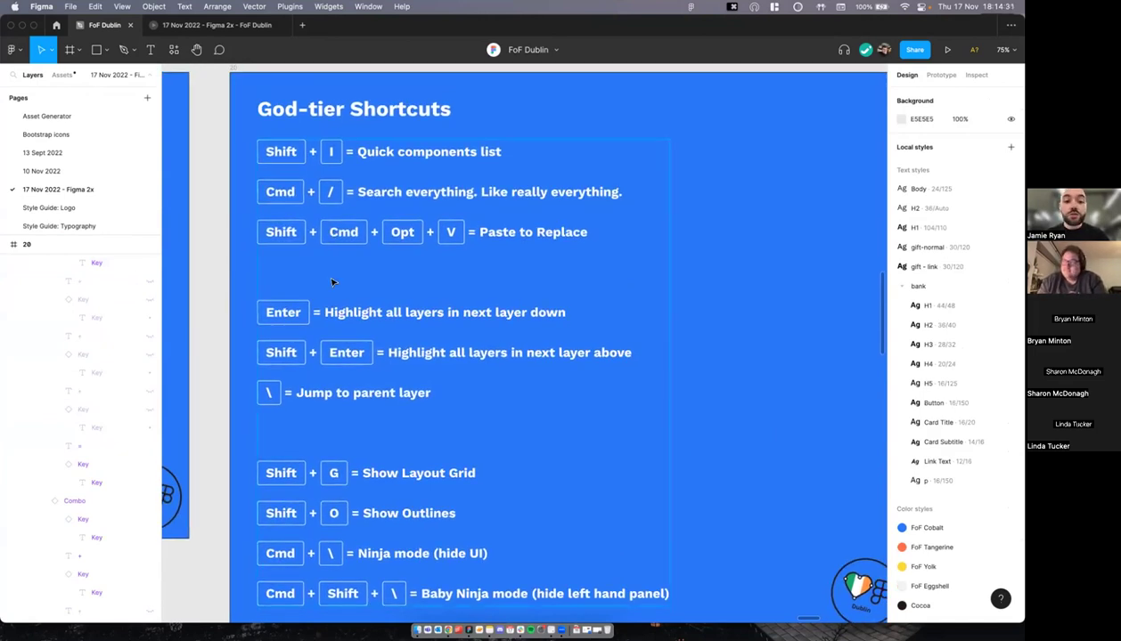
scroll(356, 267, "down", 3)
scroll(364, 252, "up", 2)
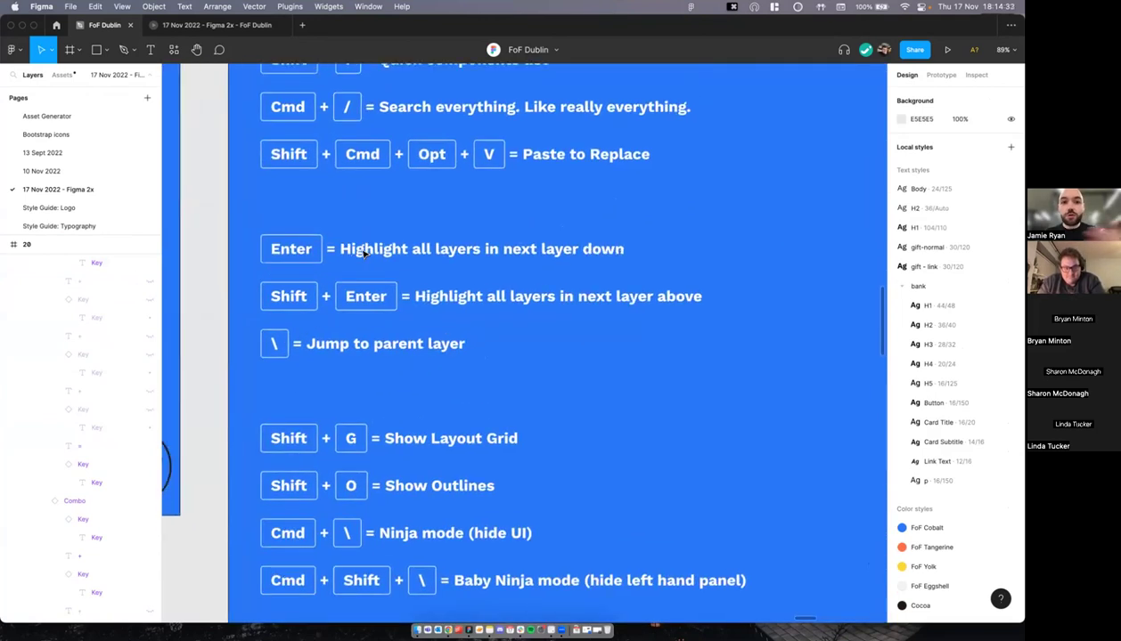
scroll(363, 253, "right", 3)
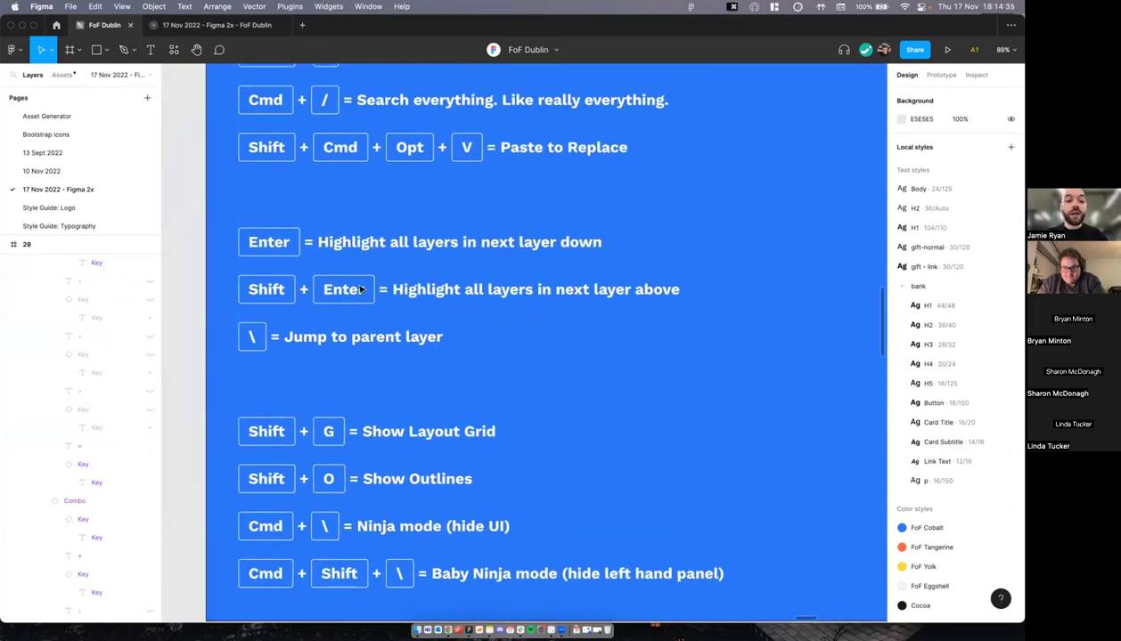
left_click(360, 291)
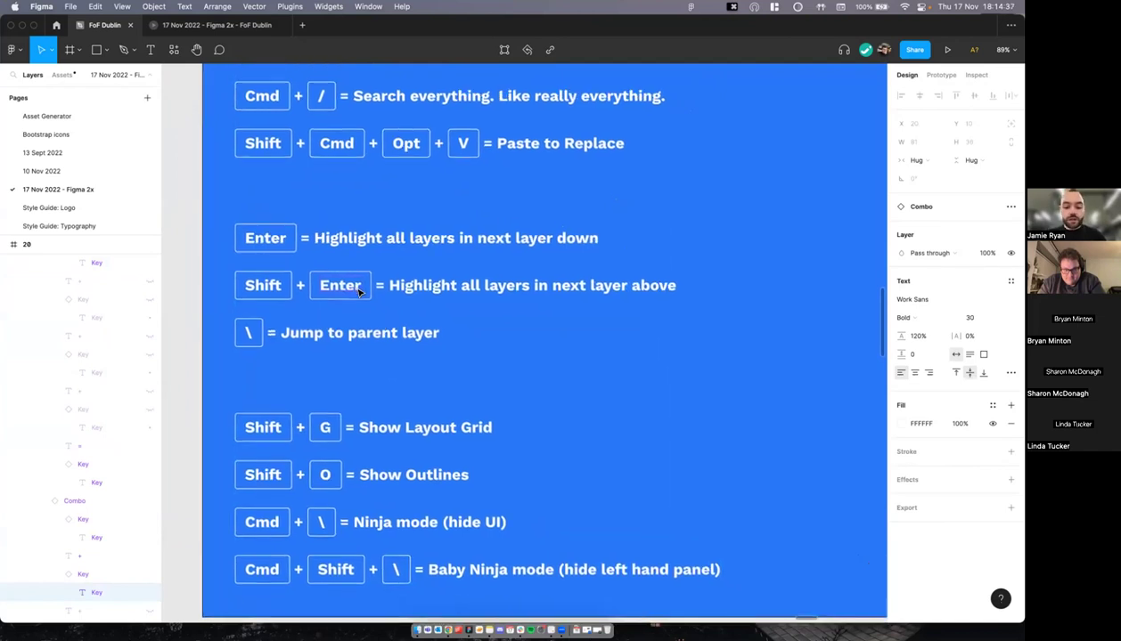
key("backslash")
scroll(358, 291, "down", 1)
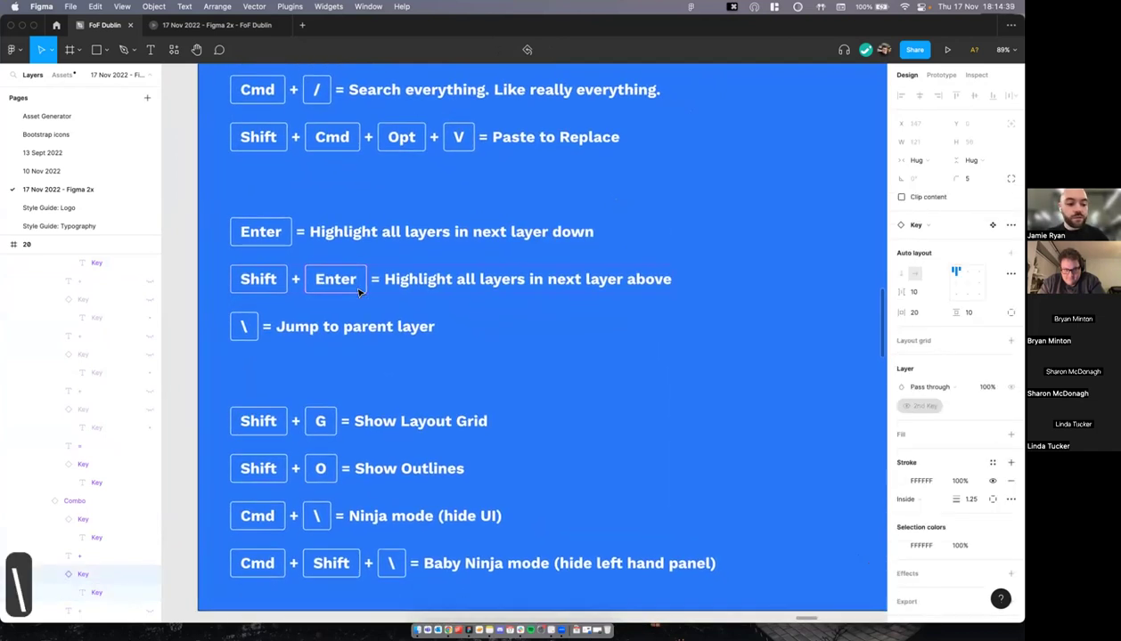
key("slash")
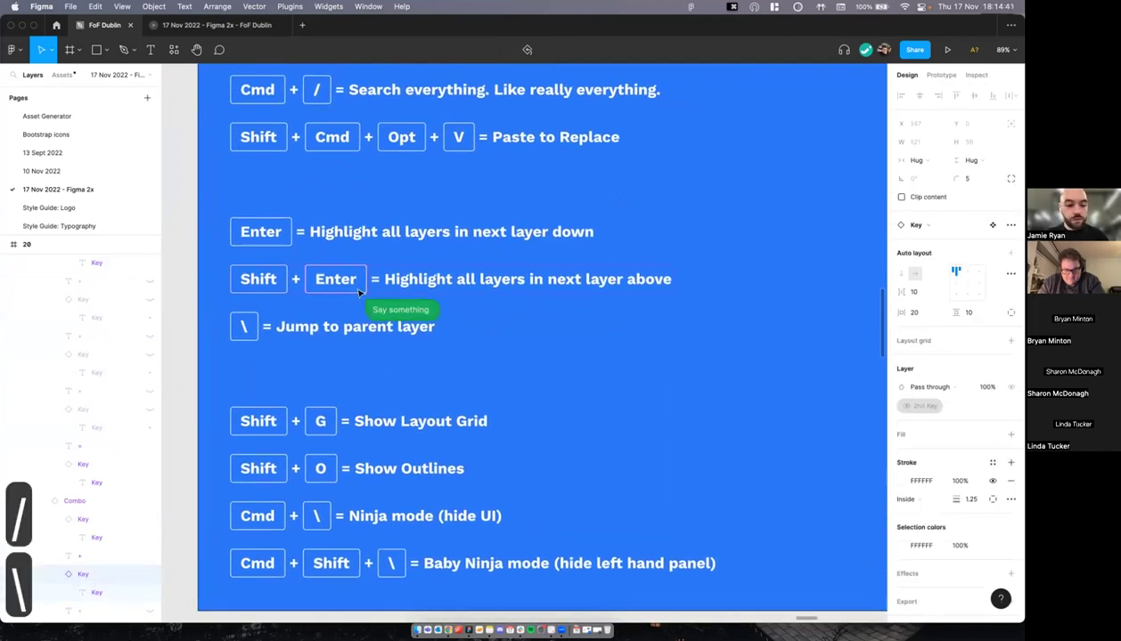
key("Escape")
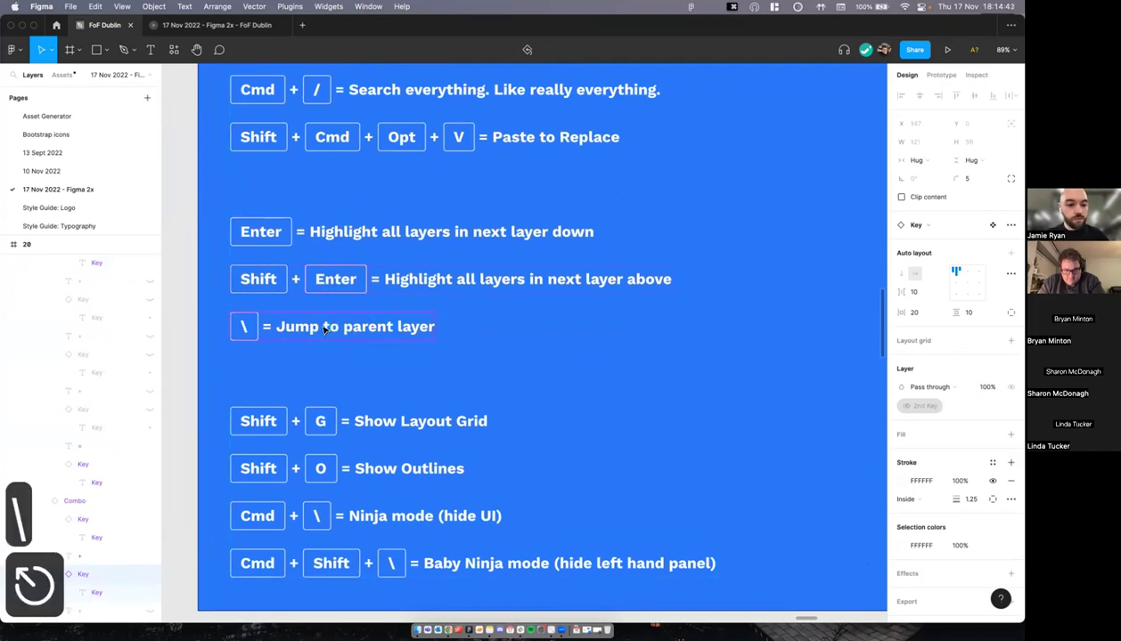
key("backslash")
key("backslash")
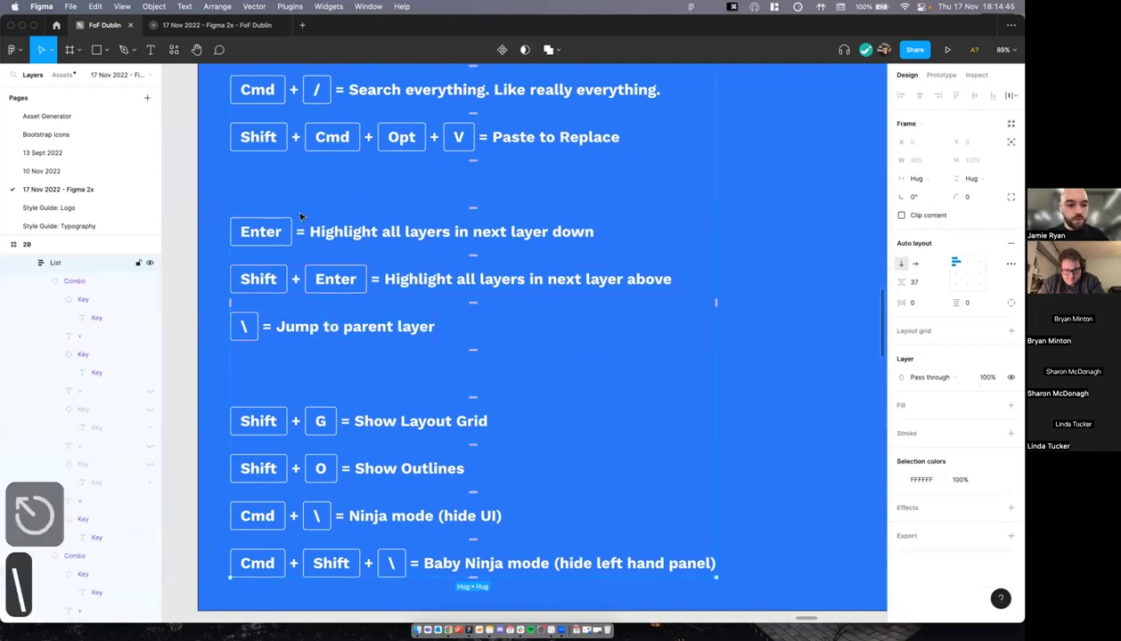
Step: Select the "Jump to parent layer" text and move the selection up through each parent layer to Frame 11
left_click(318, 334, "super")
key("backslash")
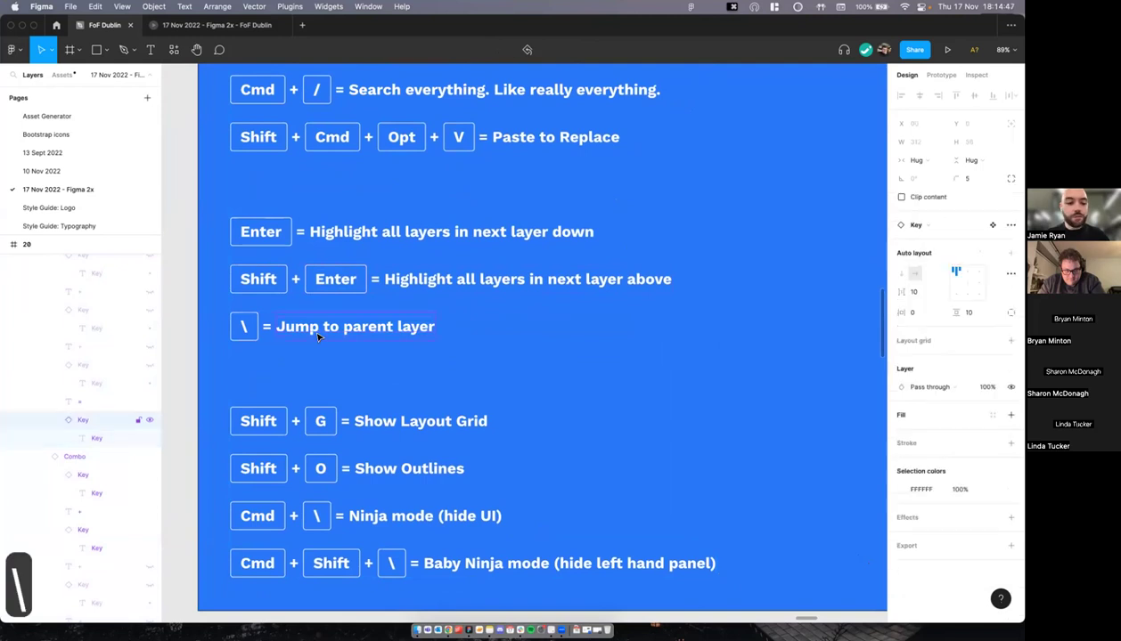
scroll(318, 337, "up", 1)
key("backslash")
key("backslash")
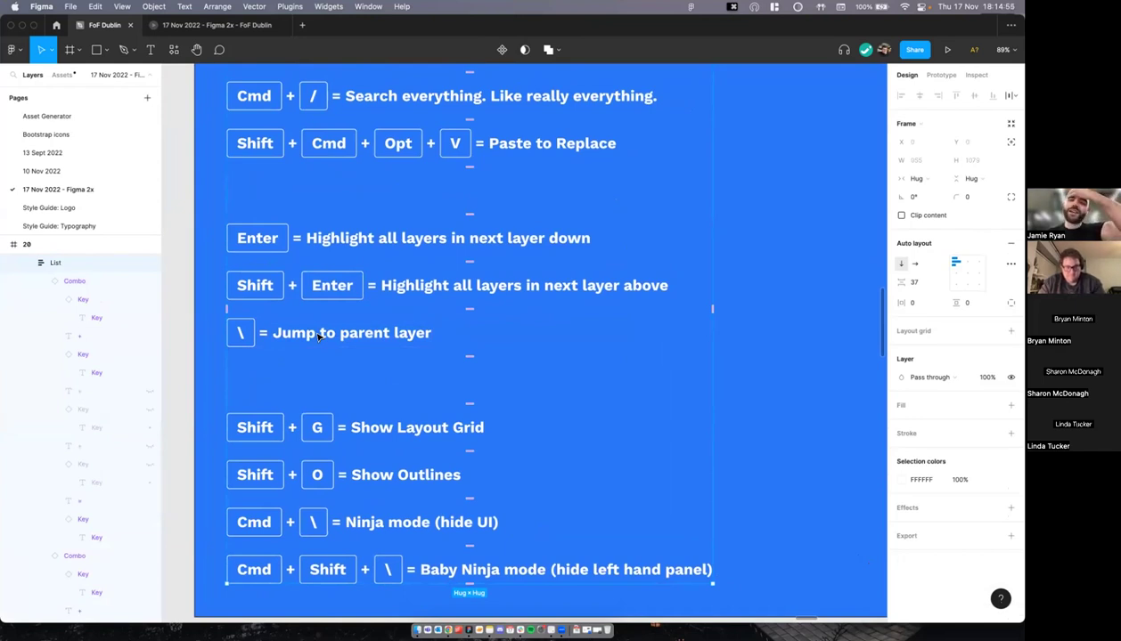
key("backslash")
key("backslash")
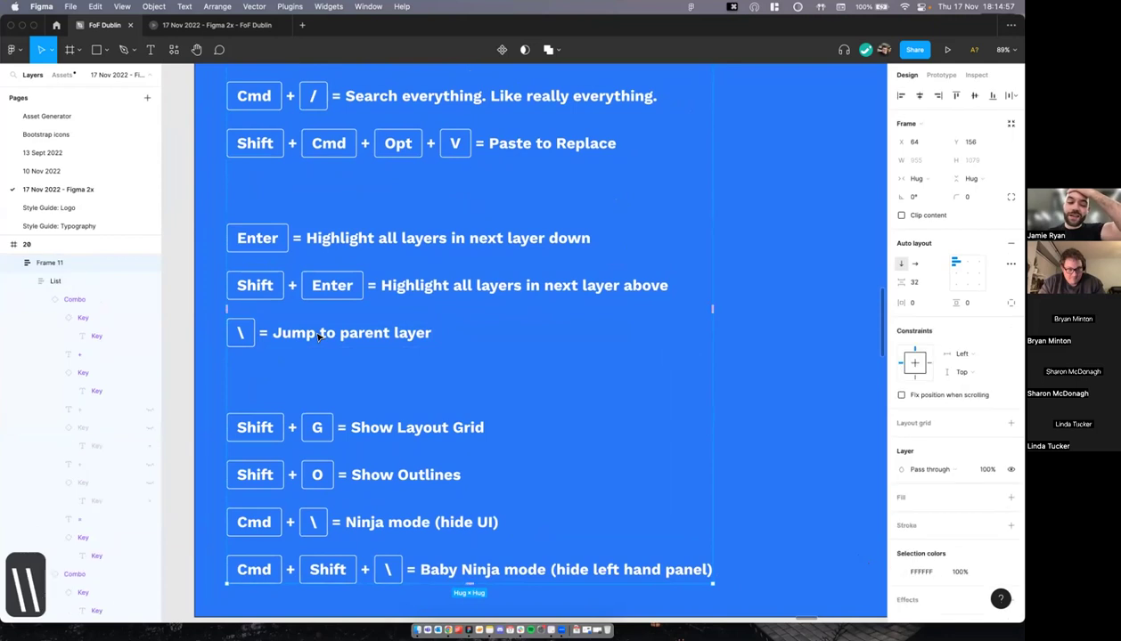
left_click(348, 285, "super")
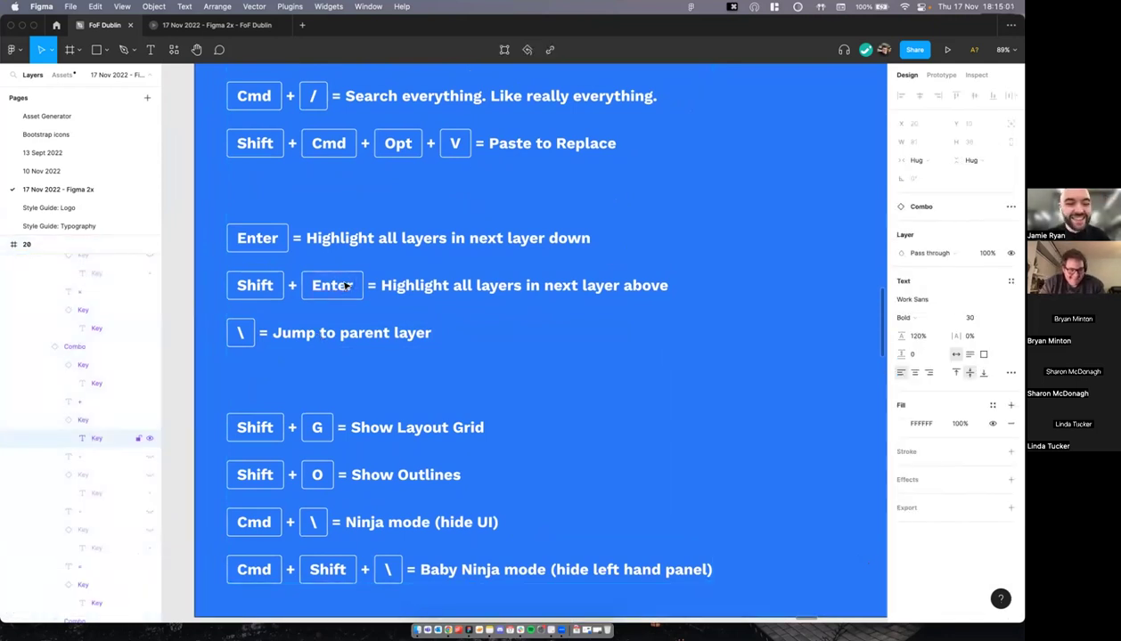
key("Return")
key("Return")
key("Return")
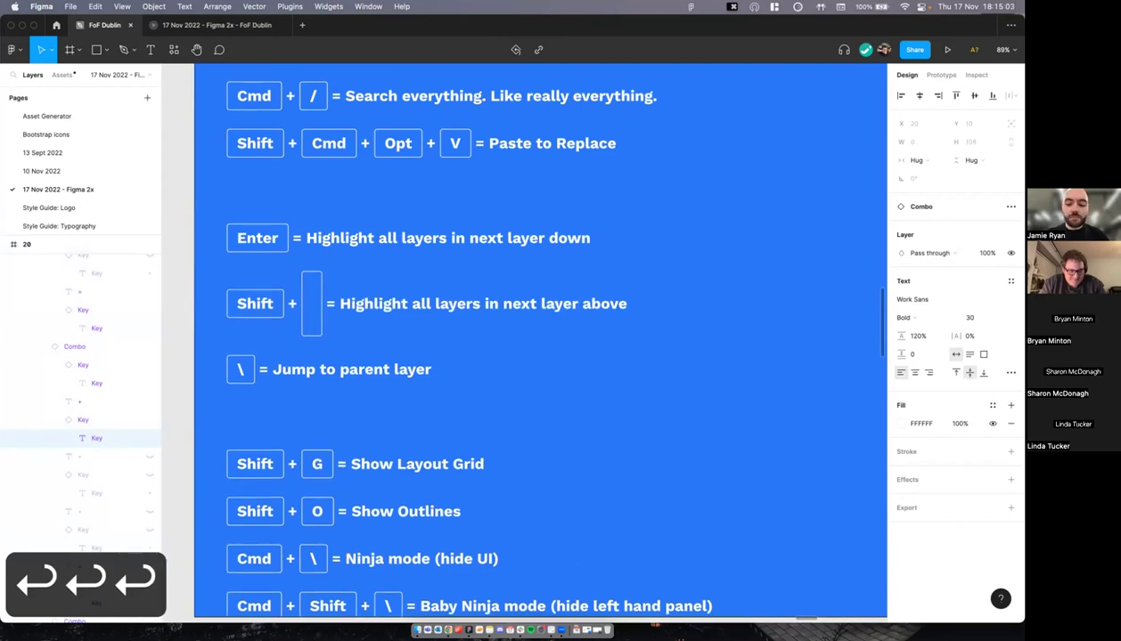
type("\\")
key("super+z")
key("super+z")
key("super+z")
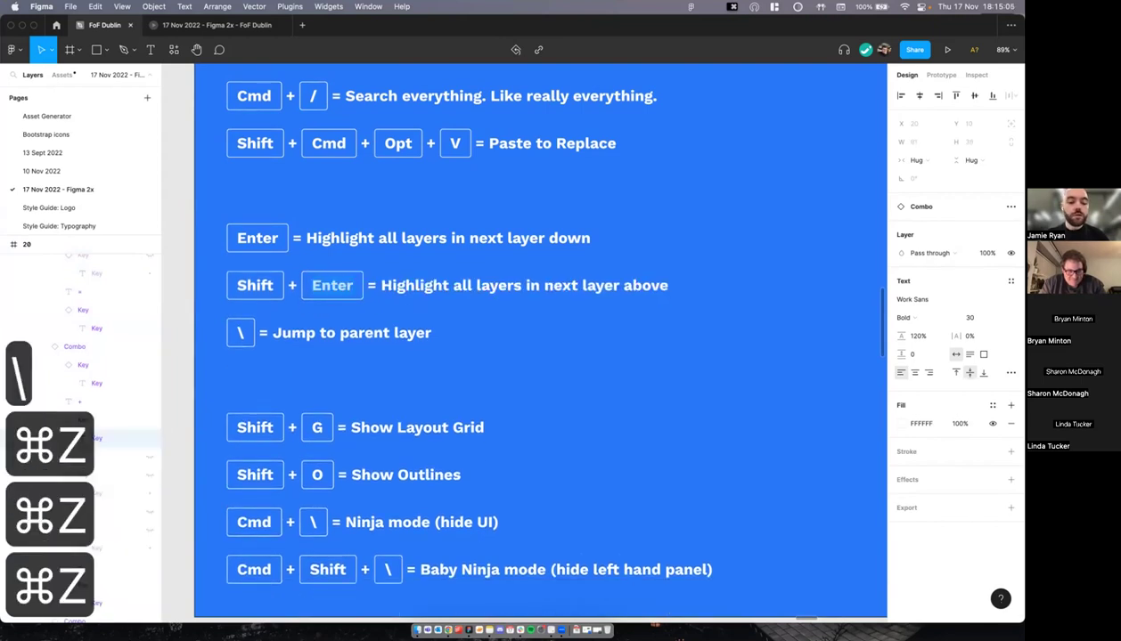
Step: Leave text editing of the "Enter" key label and move the selection up its parent layers to Frame 11
key("Escape")
key("Escape")
key("Escape")
key("Escape")
key("Escape")
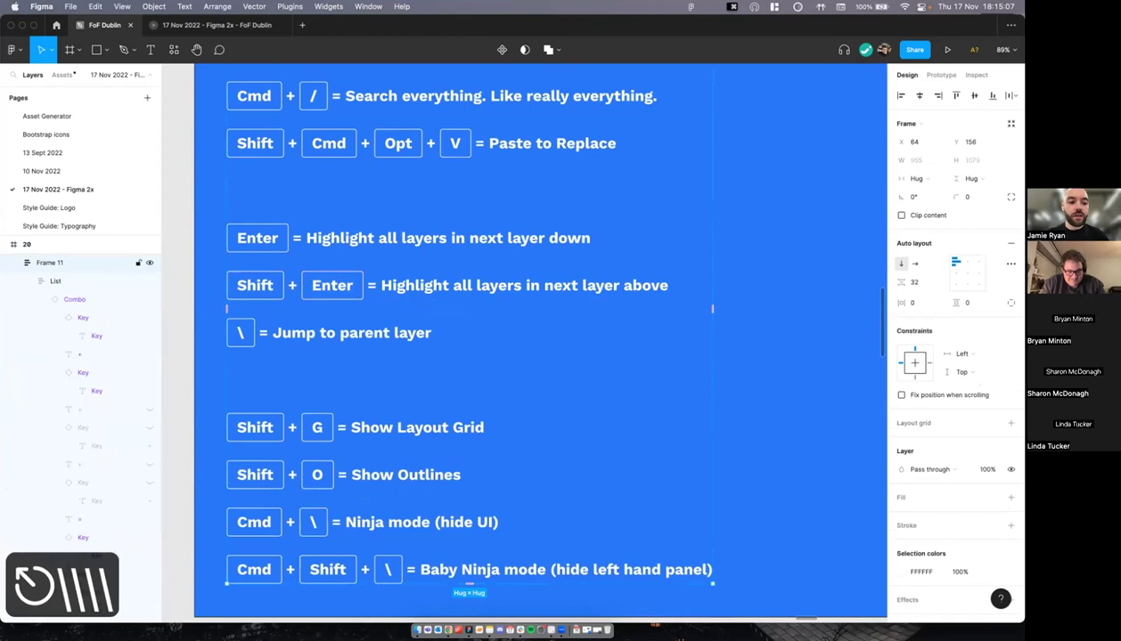
key("shift+backslash")
key("shift+backslash")
Step: Select the "Enter" key label in the "next layer above" row again, jump up to its parent Combo and clear the selection
left_click(334, 282, "super")
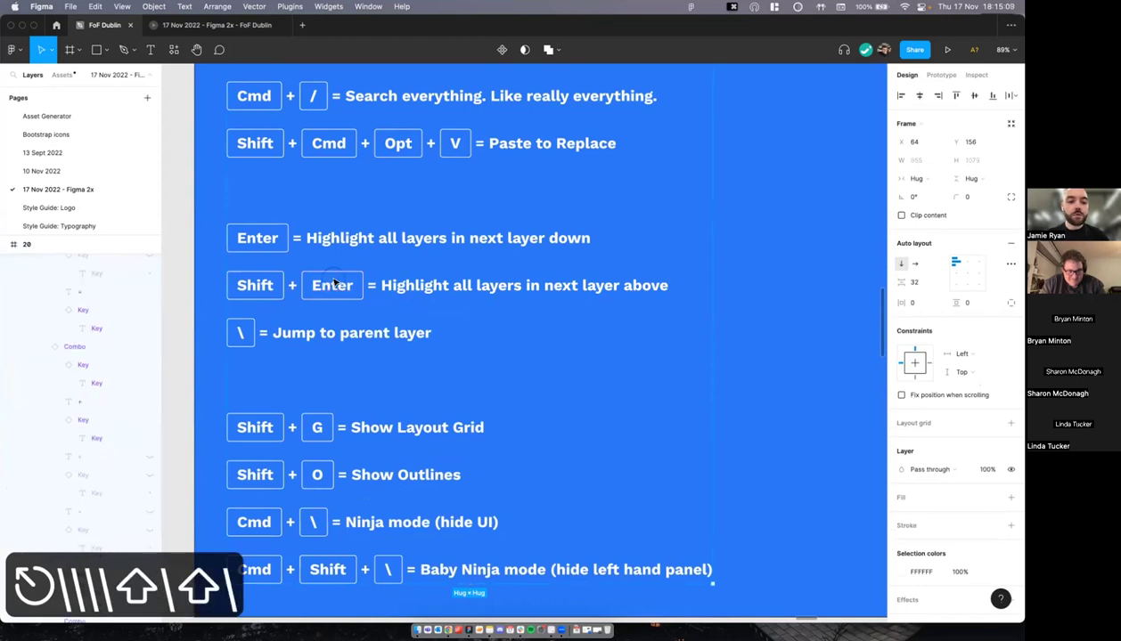
key("shift+Return")
key("shift+Return")
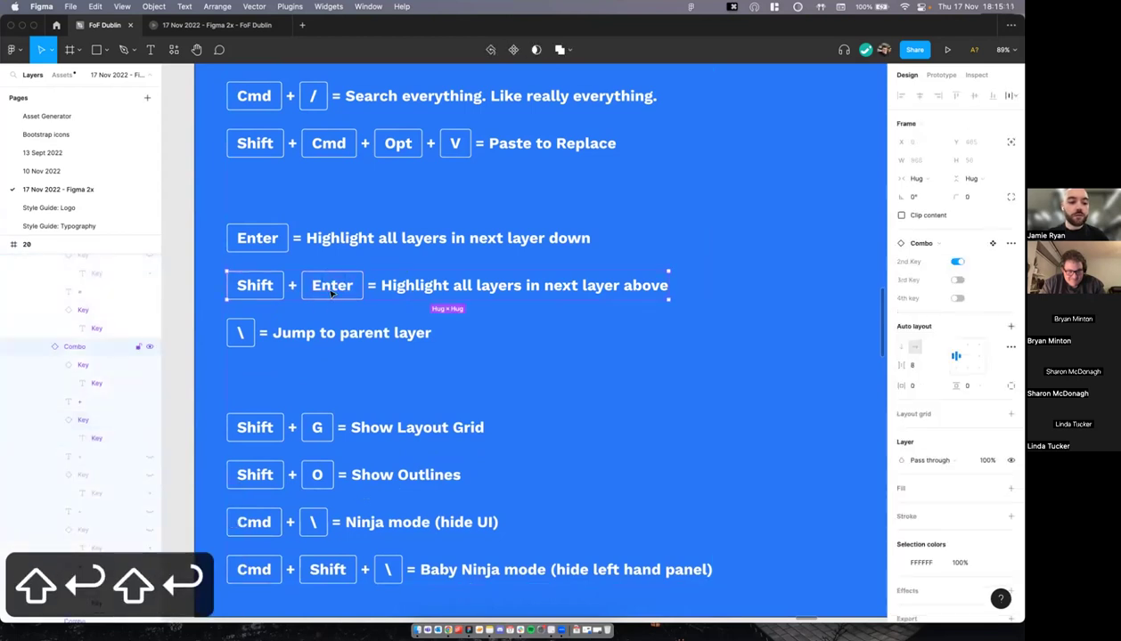
key("backslash")
key("backslash")
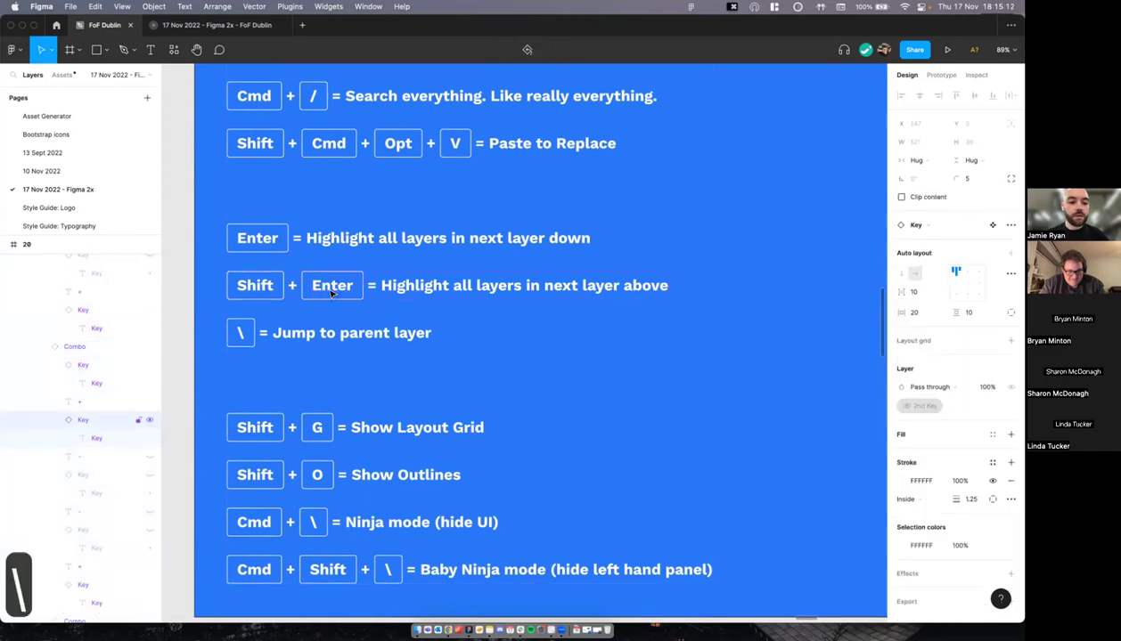
scroll(230, 297, "left", 2)
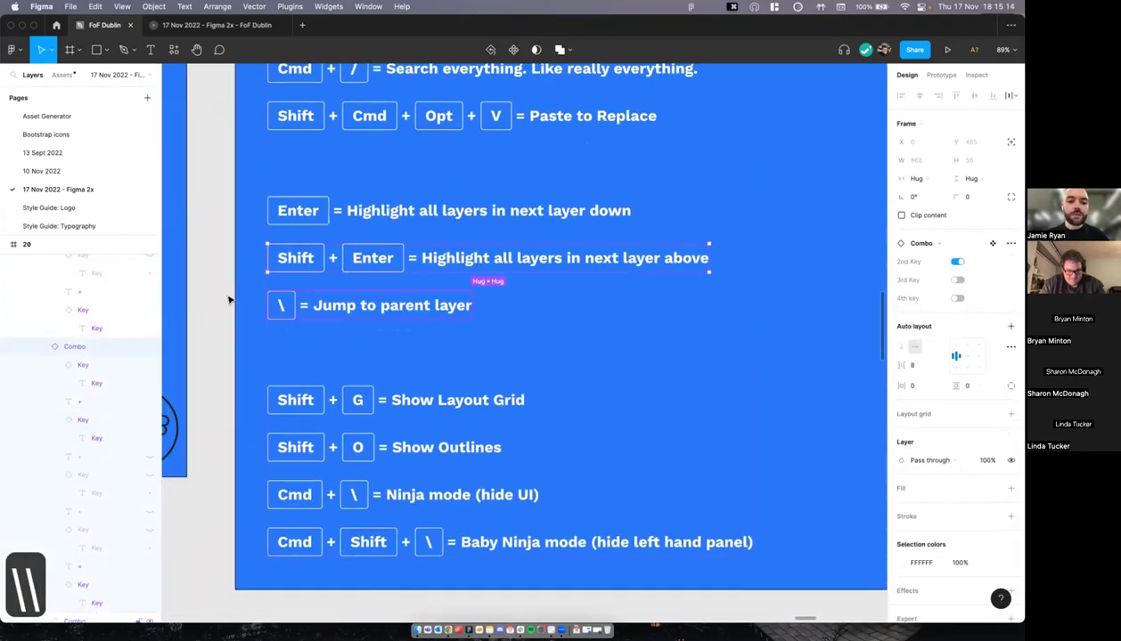
left_click(227, 296)
Step: Show the page's layout grids and hide them again
scroll(293, 294, "down", 2)
scroll(294, 293, "down", 3)
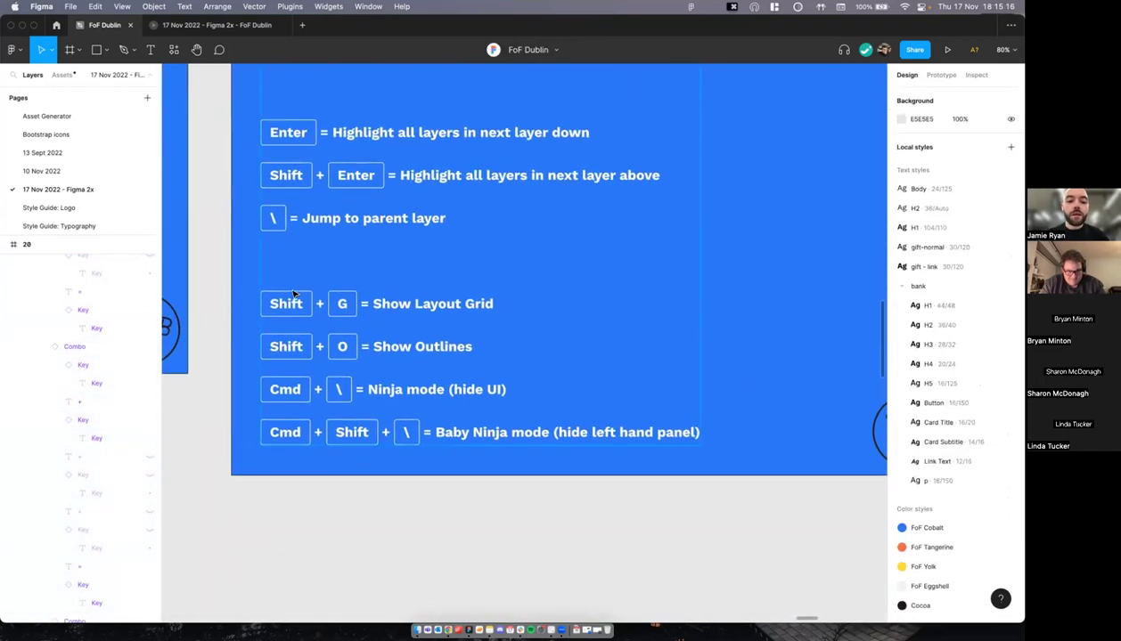
key("shift+g")
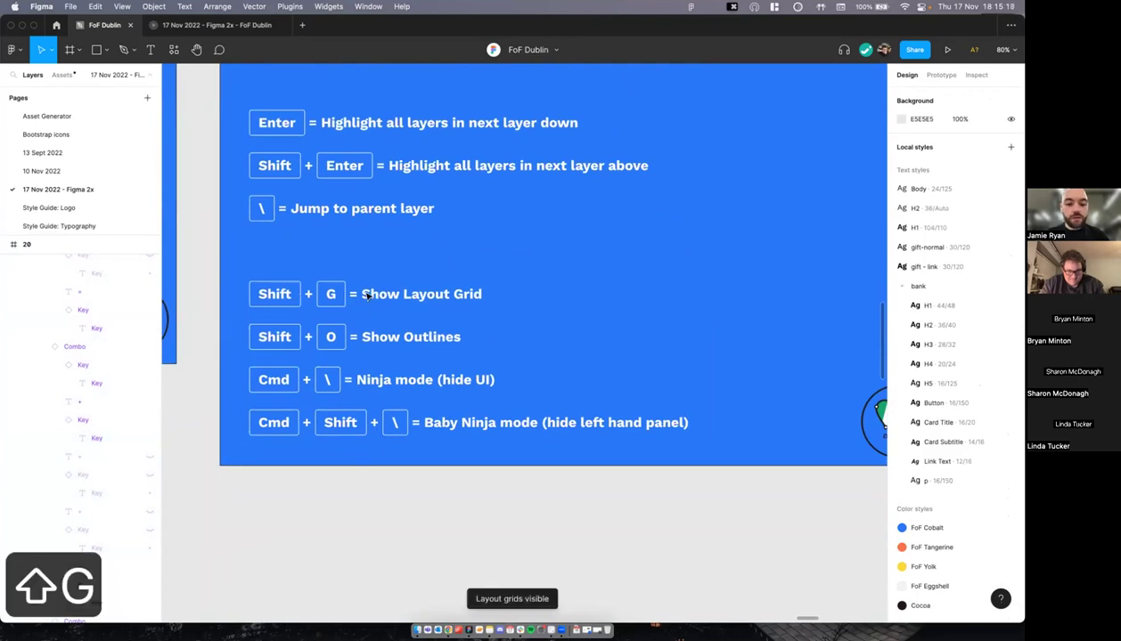
scroll(756, 258, "up", 1)
key("shift+g")
scroll(753, 246, "up", 2)
Step: Select the God-tier Shortcuts slide's frame 20 and add an 8px layout grid to it
left_click(753, 246)
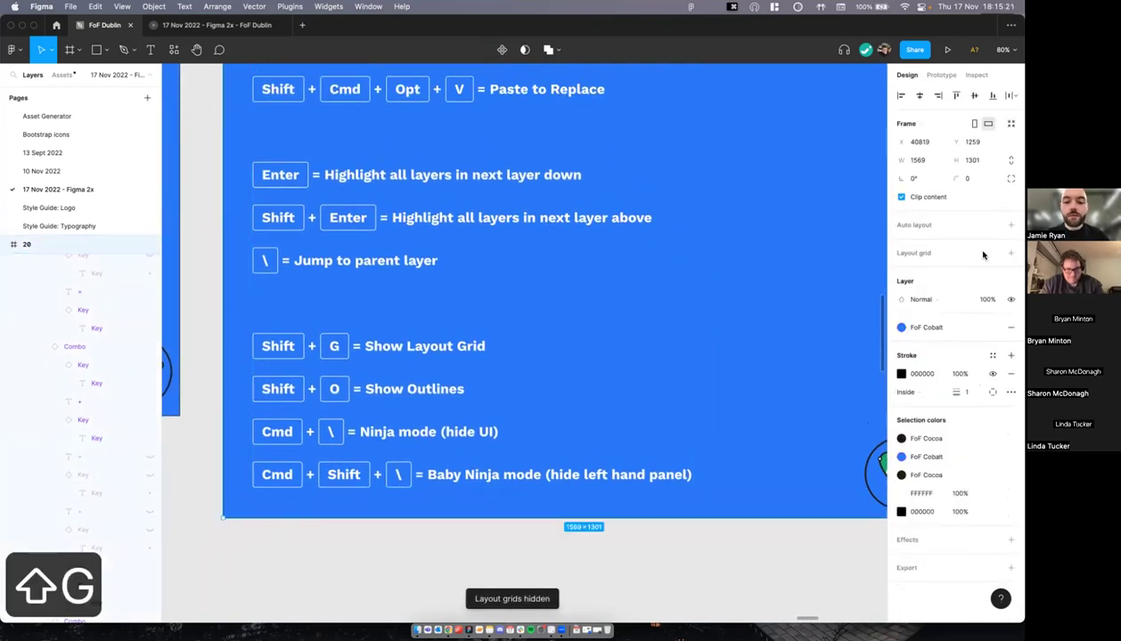
left_click(1010, 253)
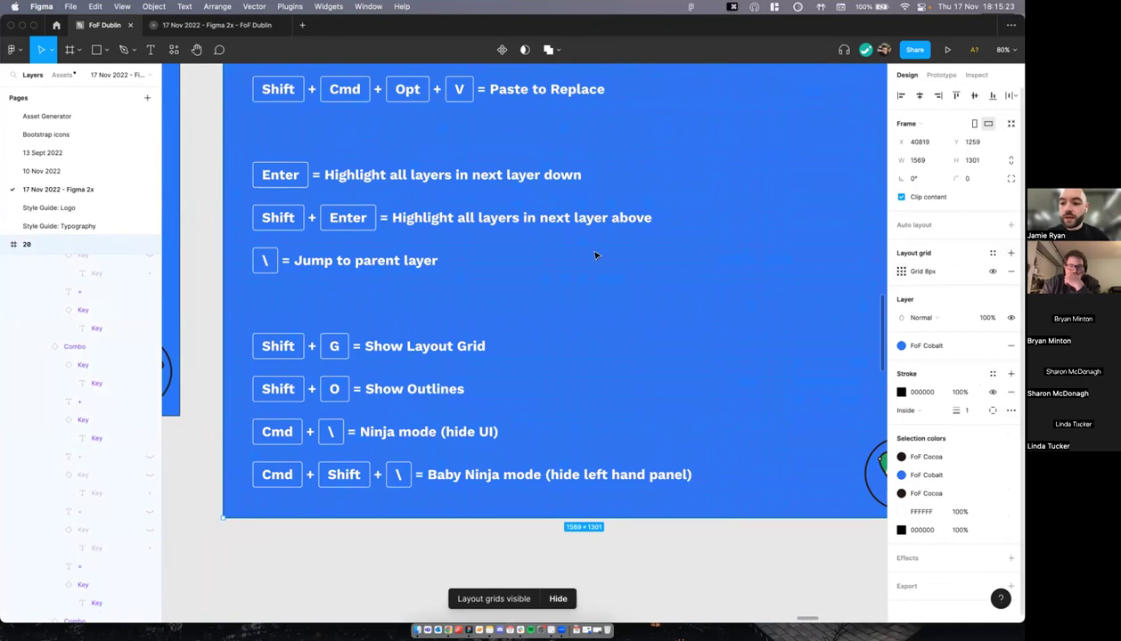
scroll(698, 495, "down", 1)
scroll(699, 494, "right", 1)
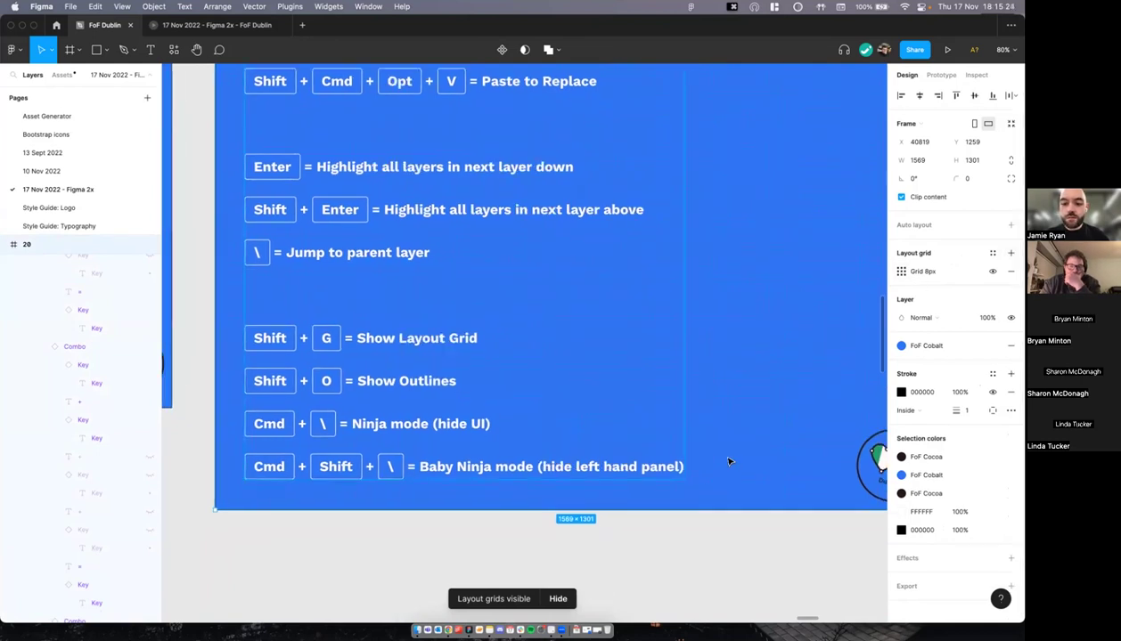
scroll(727, 461, "right", 1)
scroll(746, 429, "up", 1)
scroll(746, 430, "left", 1)
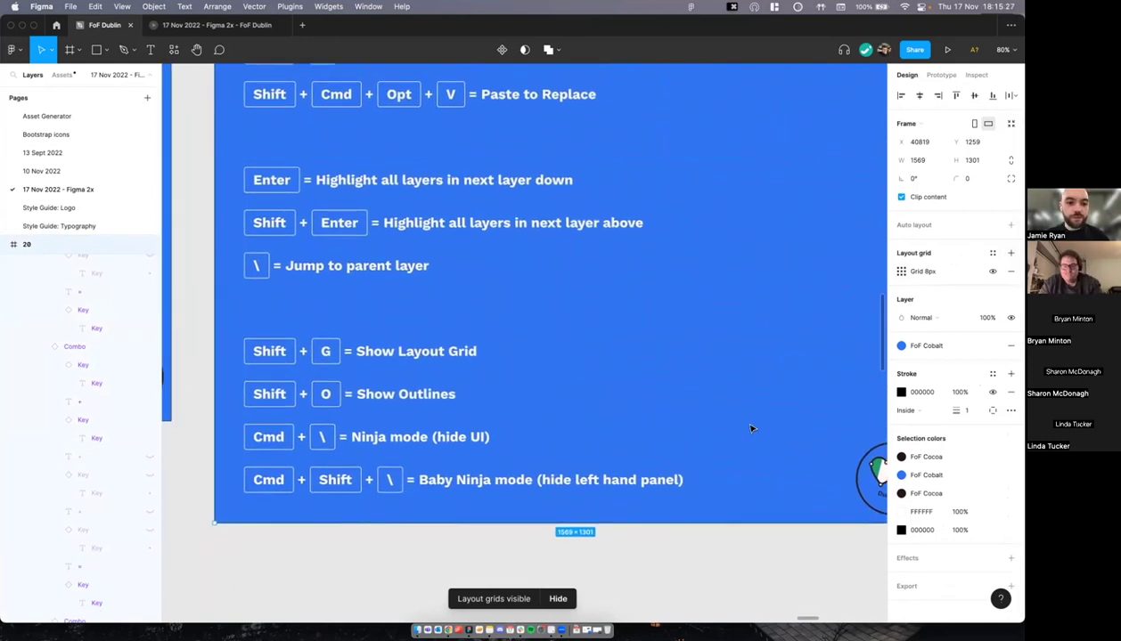
Step: Clear the frame selection and toggle the layout grids off and on twice, leaving them visible
left_click(750, 426)
key("shift+g")
key("shift+g")
key("shift+g")
key("shift+g")
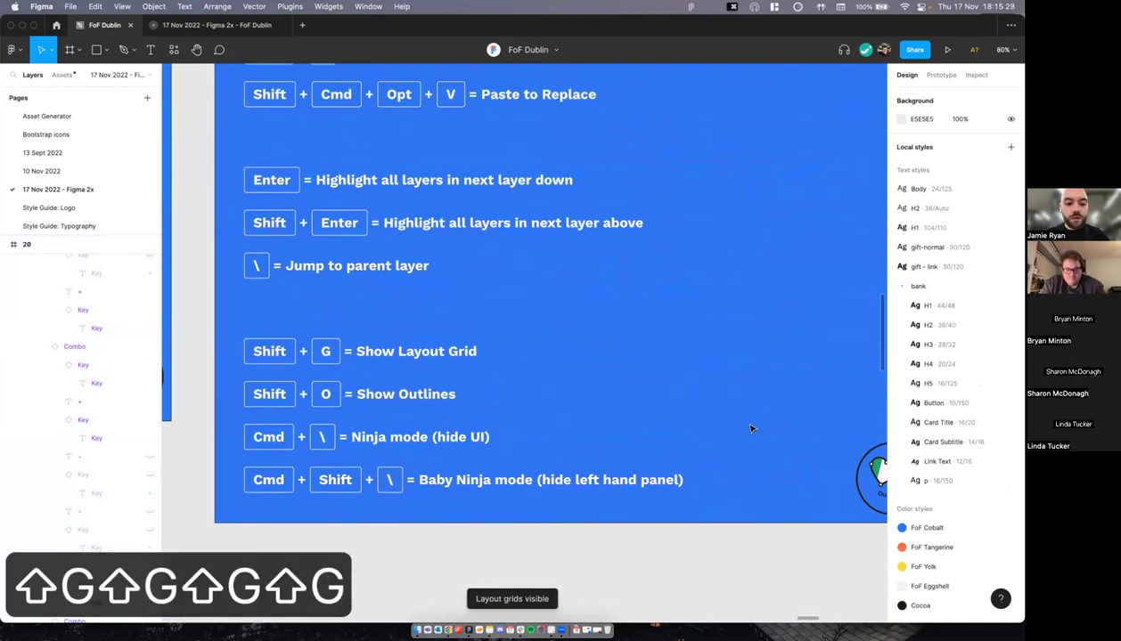
Step: Show layer outlines across the page and inspect the shortcut rows on the God-tier Shortcuts slide
scroll(677, 405, "down", 1)
scroll(677, 406, "left", 1)
key("shift+o")
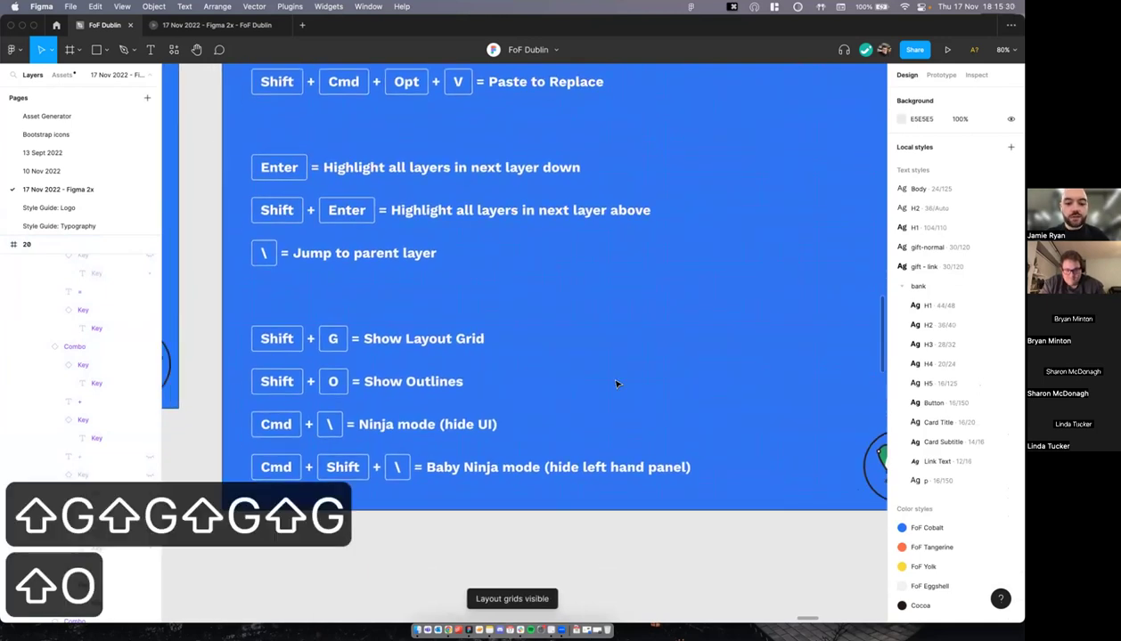
scroll(553, 376, "down", 3)
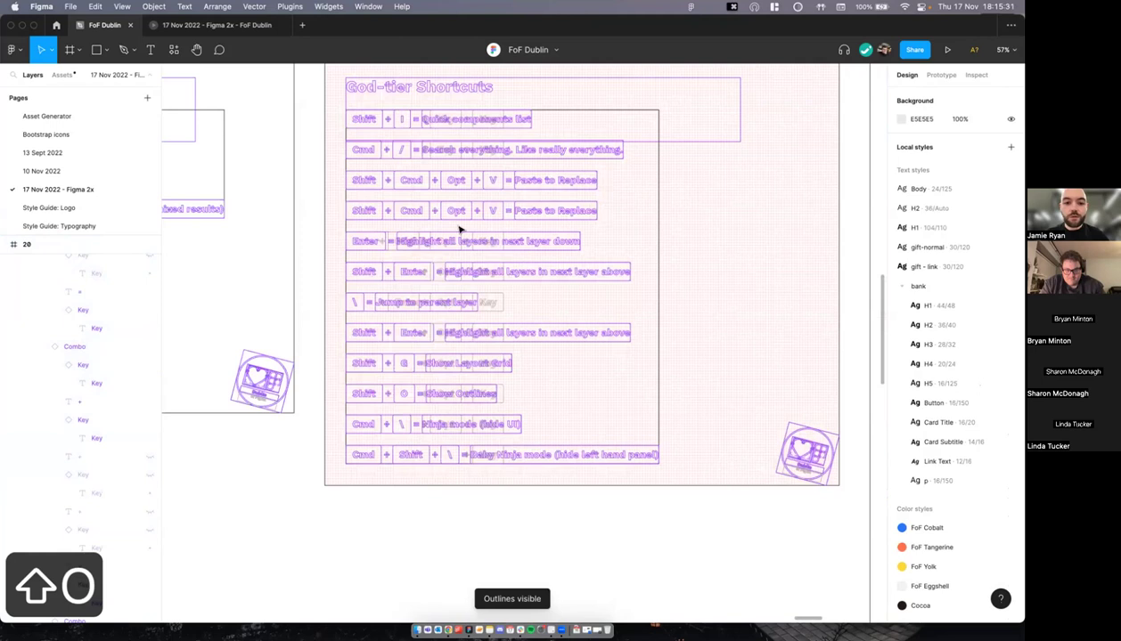
scroll(448, 326, "up", 3)
scroll(427, 326, "down", 2)
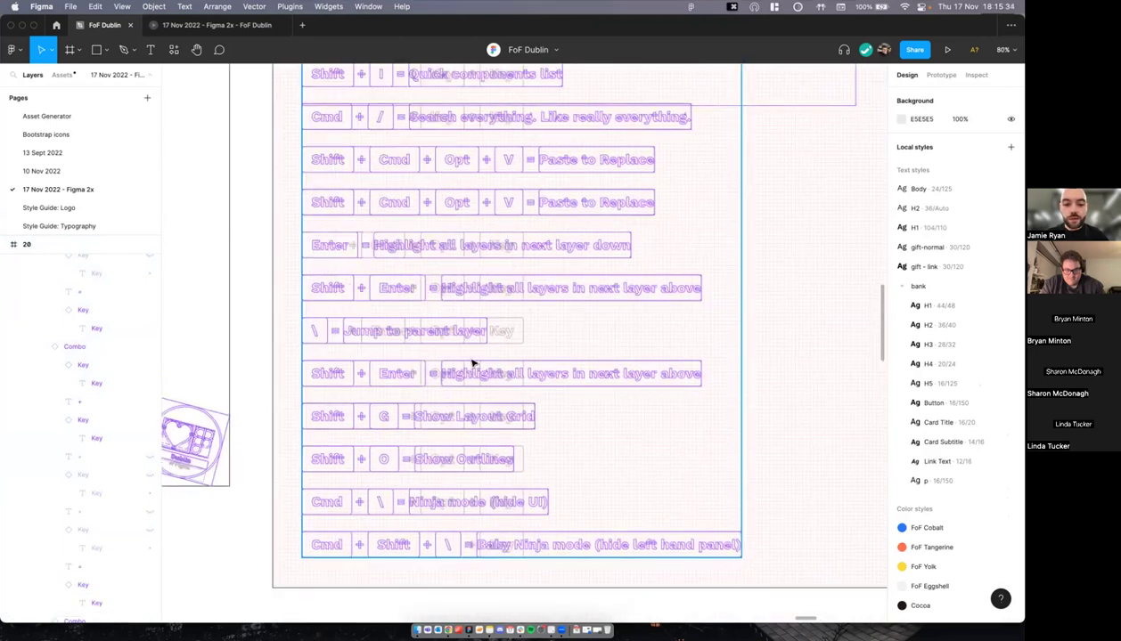
scroll(412, 333, "up", 5)
scroll(389, 314, "down", 3)
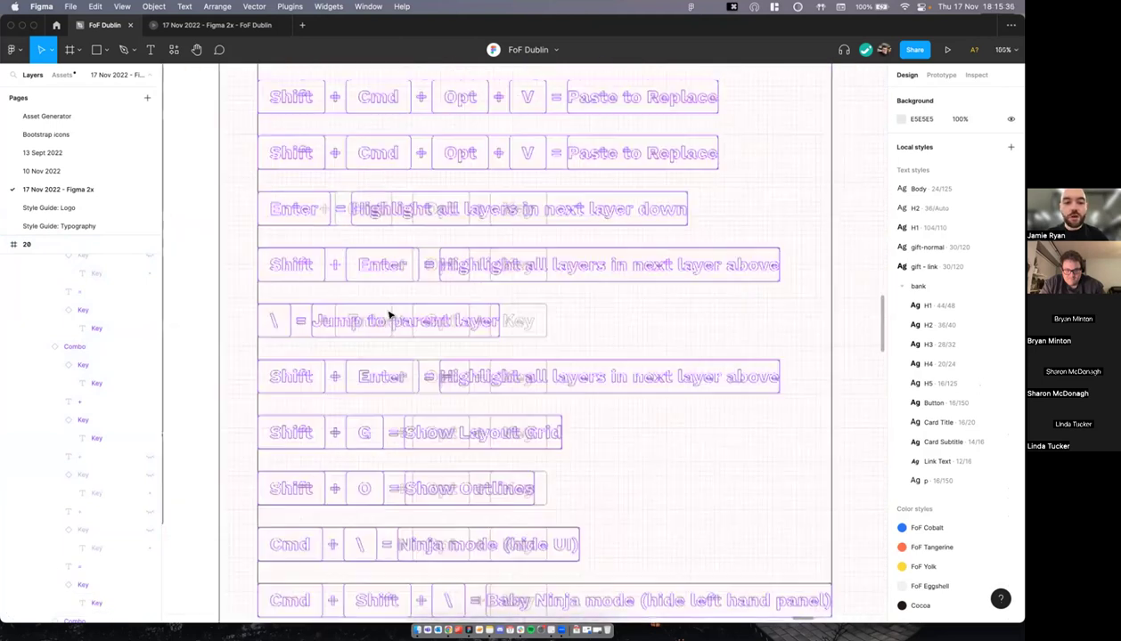
Step: Inspect the neighbouring component slides and phone mockups in outline view, and hide the outlines again
scroll(389, 314, "down", 2)
scroll(389, 315, "down", 3)
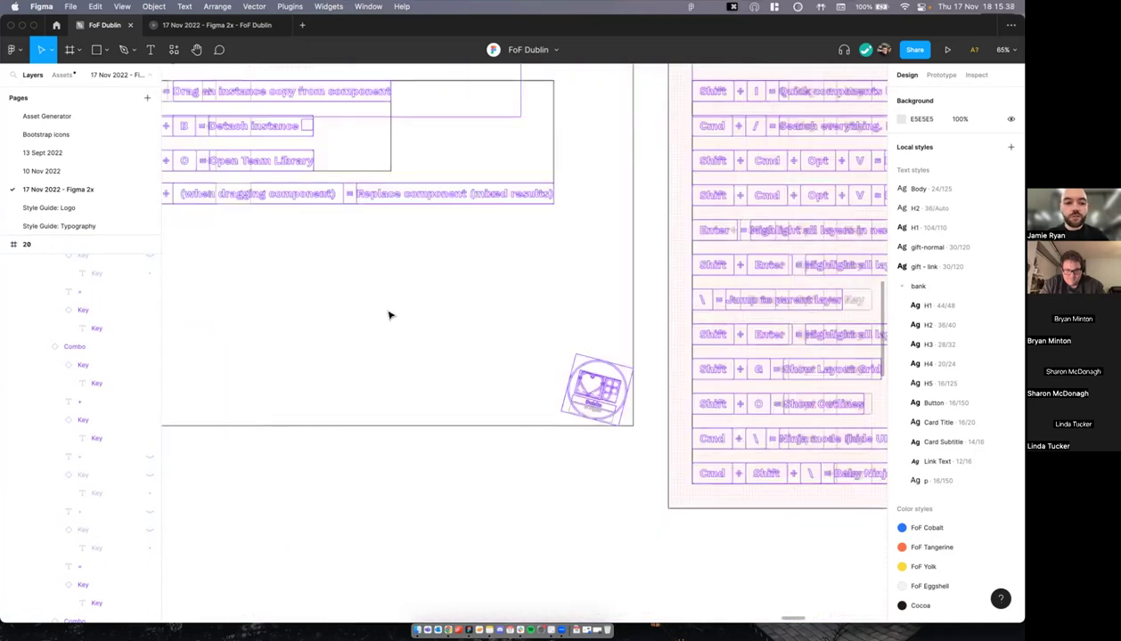
scroll(389, 315, "left", 5)
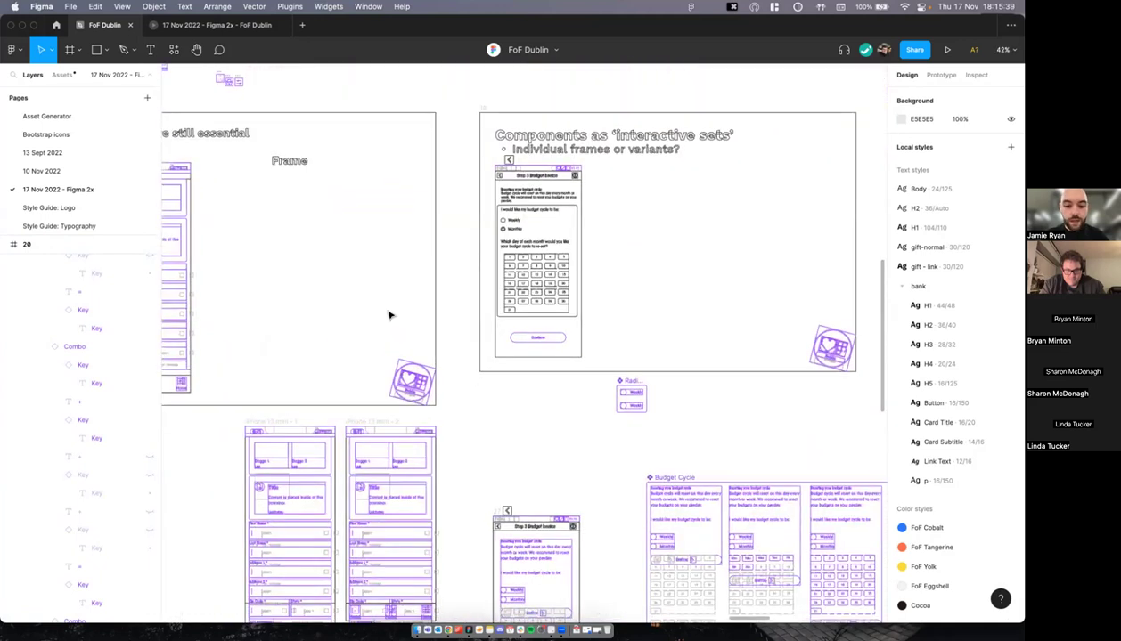
scroll(389, 315, "down", 2)
key("shift+o")
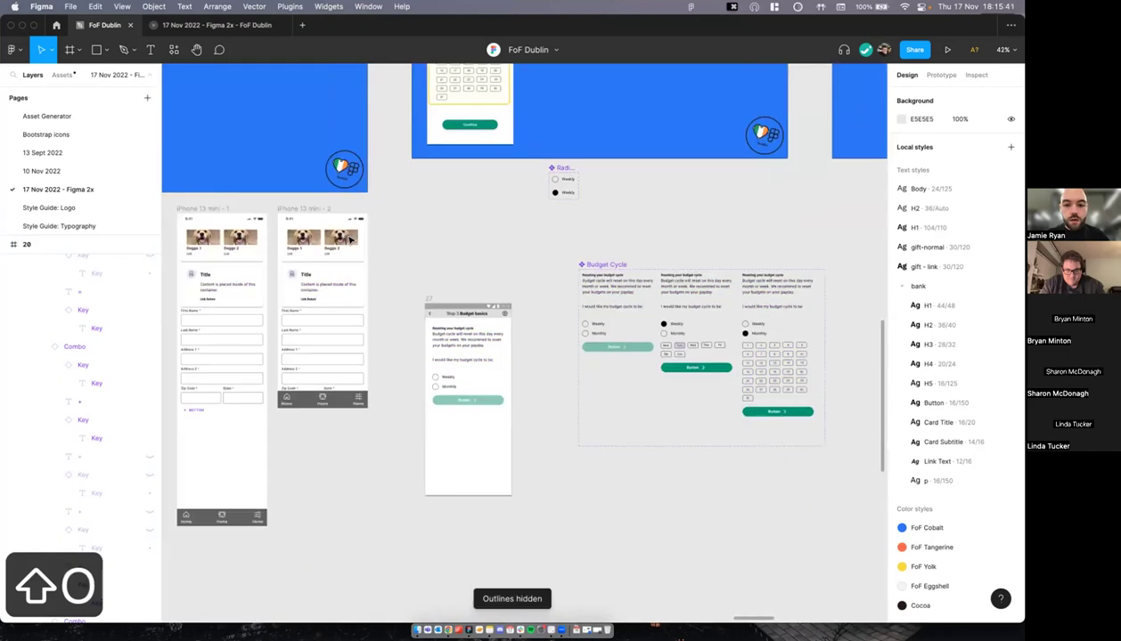
Step: Select the Content frame in the iPhone 13 mini - 1 screen, show the layer outlines and hide them again
scroll(358, 236, "left", 5)
scroll(374, 214, "up", 2)
scroll(375, 216, "up", 6)
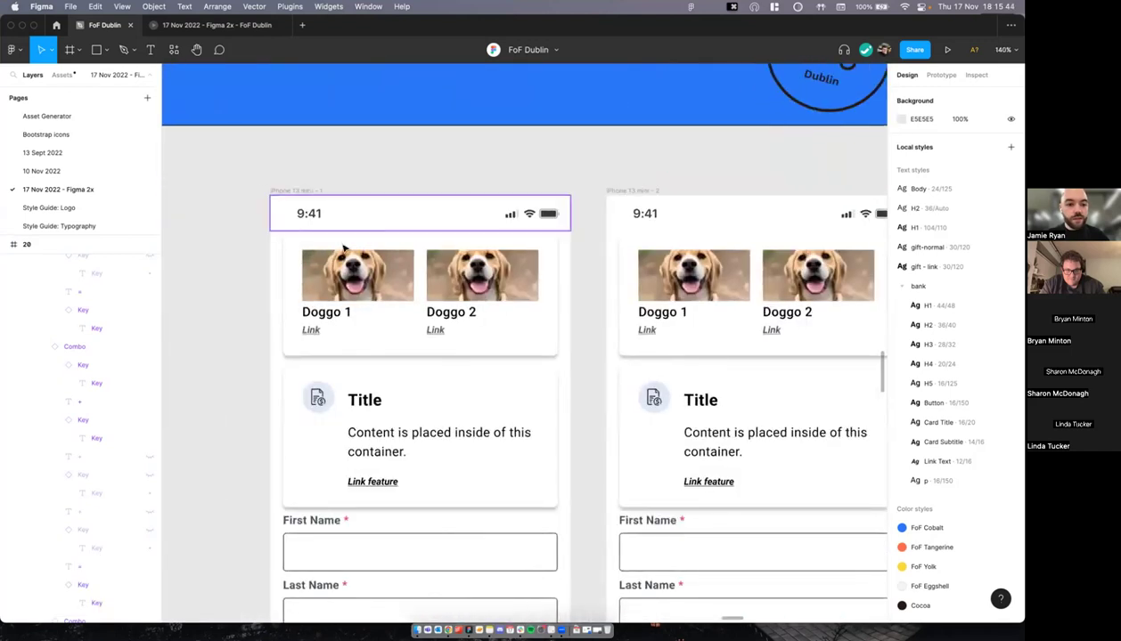
left_click(344, 226)
scroll(375, 249, "left", 2)
left_click(422, 230)
left_click_drag(423, 252, 423, 258)
left_click_drag(367, 209, 367, 217)
key("shift+o")
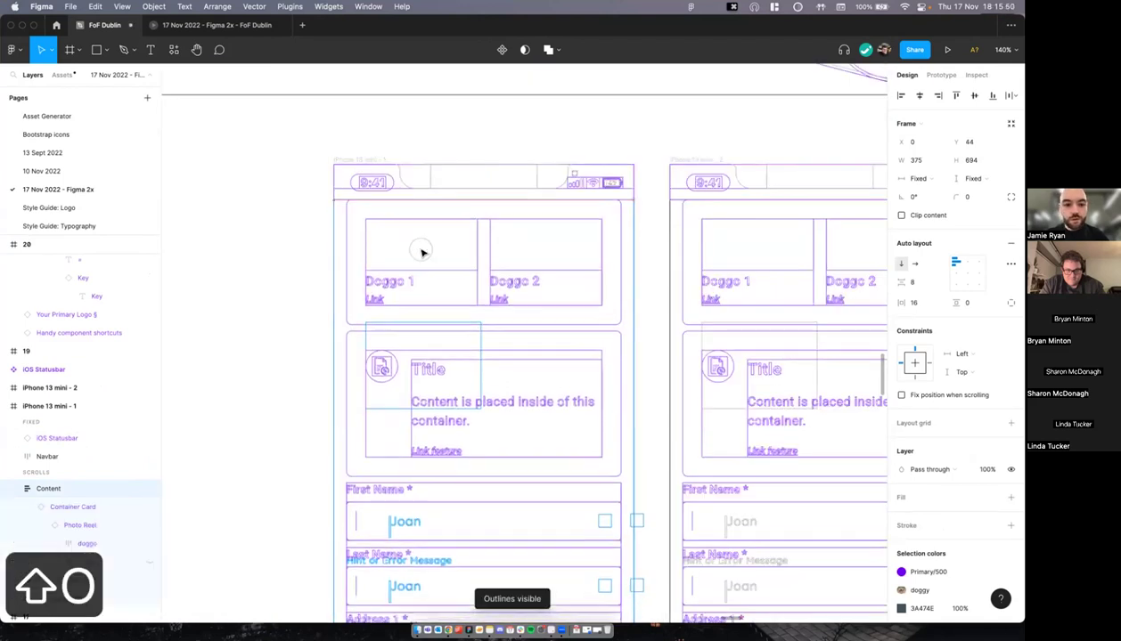
key("shift+o")
Step: Return to the God-tier Shortcuts slide, hide the whole interface, bring it back and hide it once more
scroll(421, 257, "down", 5)
scroll(422, 254, "up", 5)
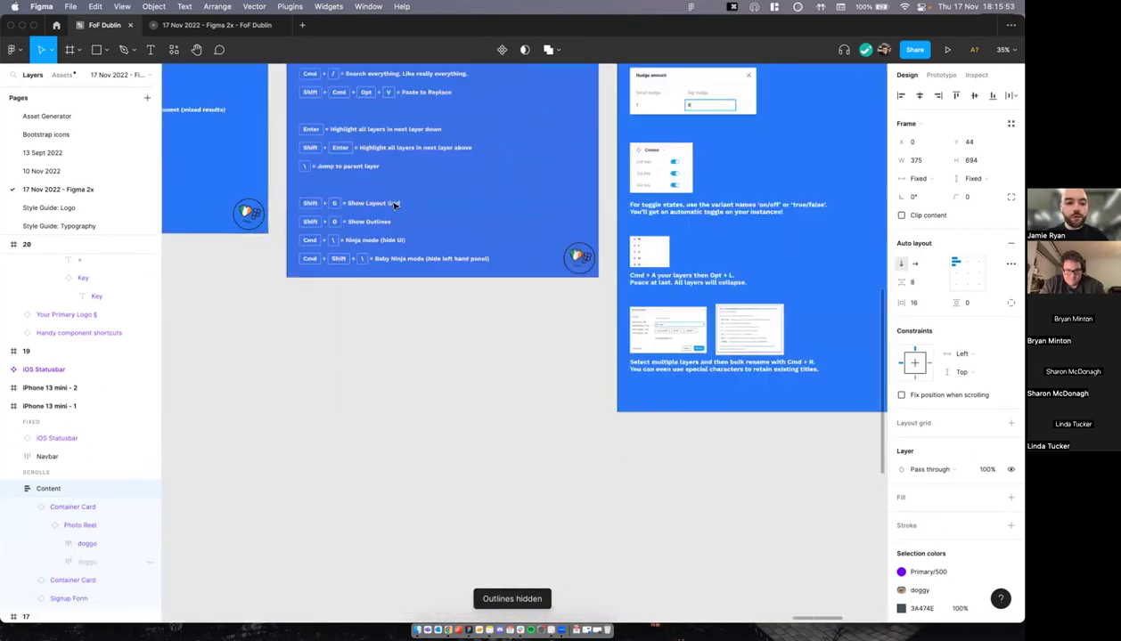
scroll(400, 256, "up", 4)
scroll(399, 255, "up", 3)
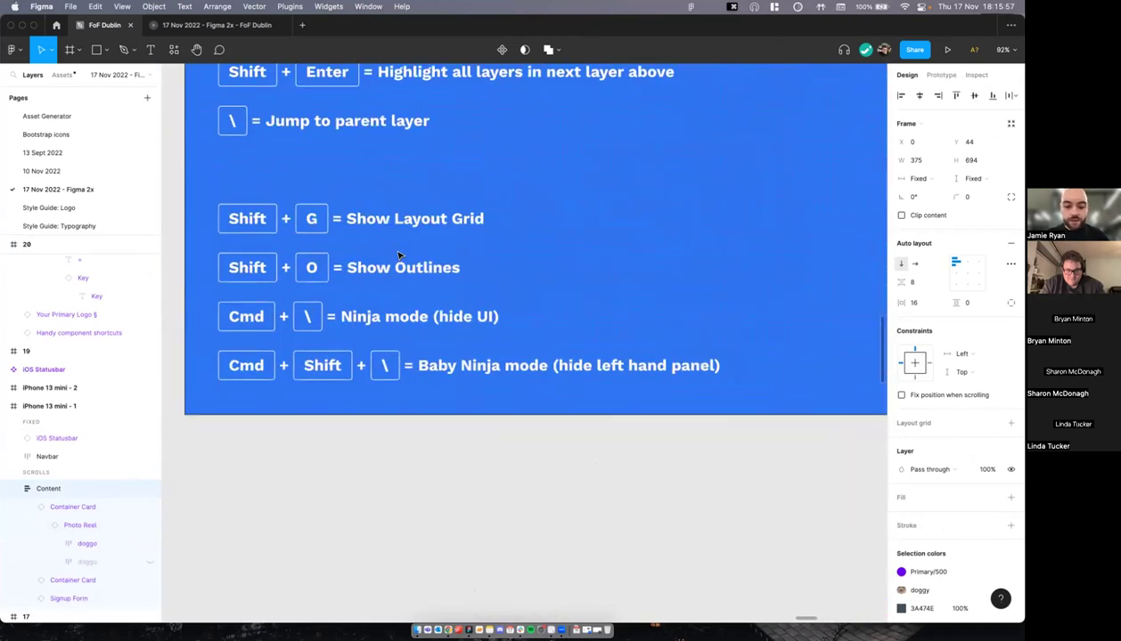
key("super+slash")
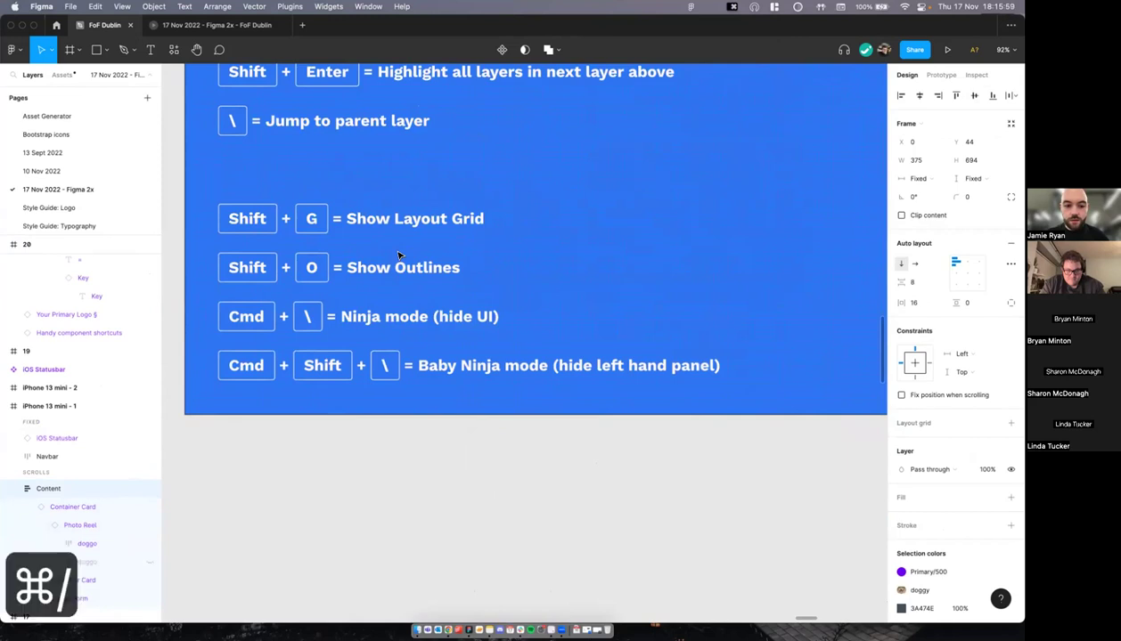
key("super+backslash")
scroll(397, 539, "up", 1)
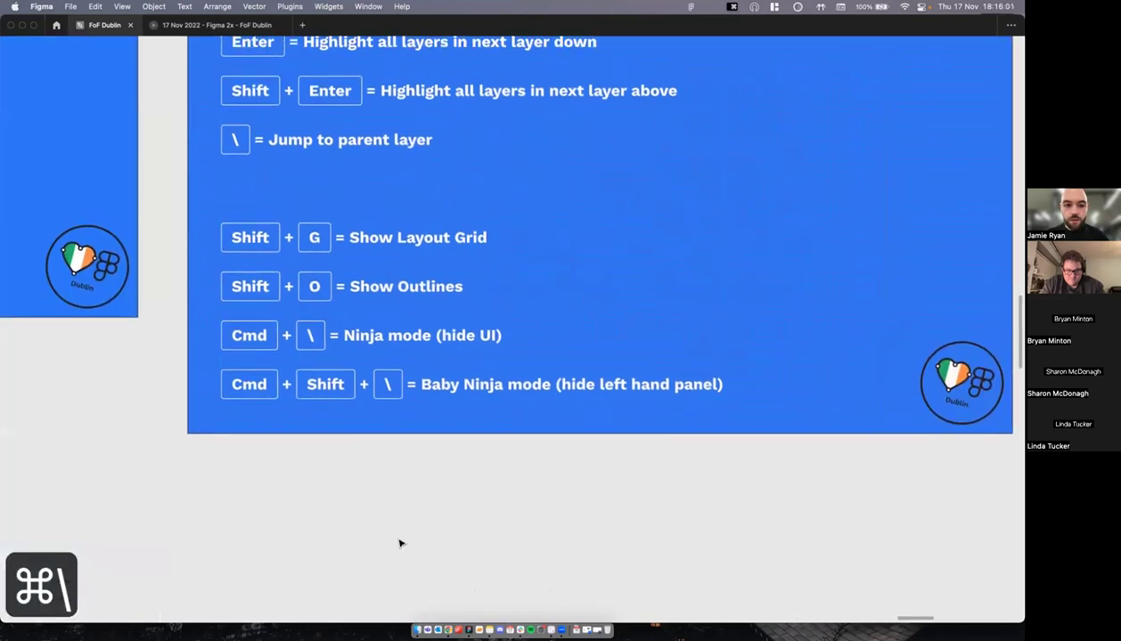
key("super+backslash")
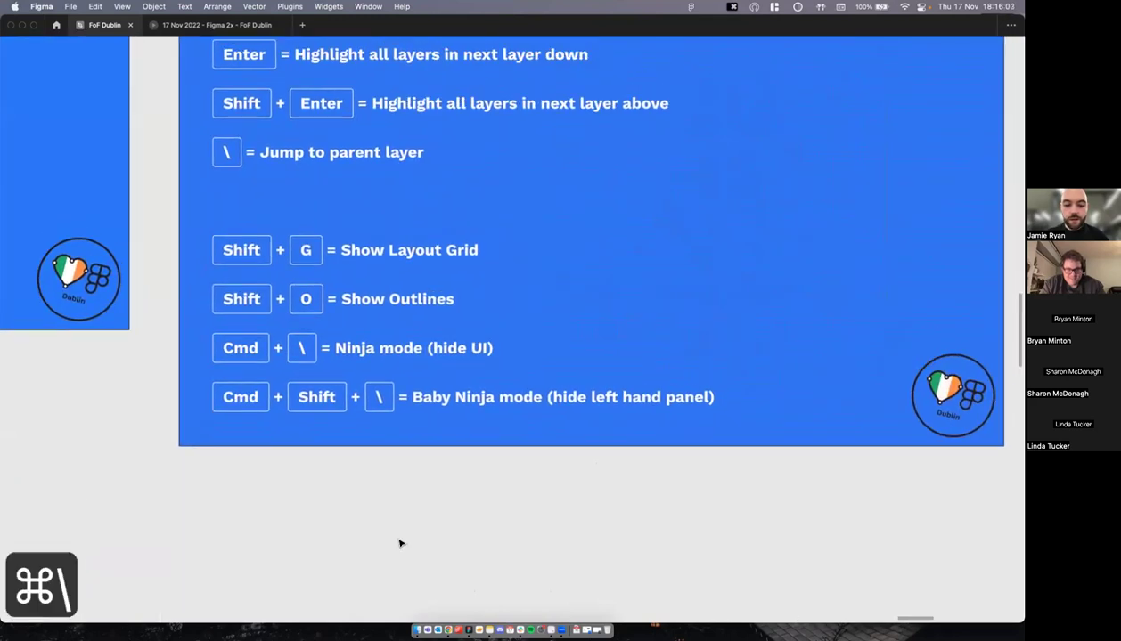
key("super+backslash")
scroll(395, 545, "up", 1)
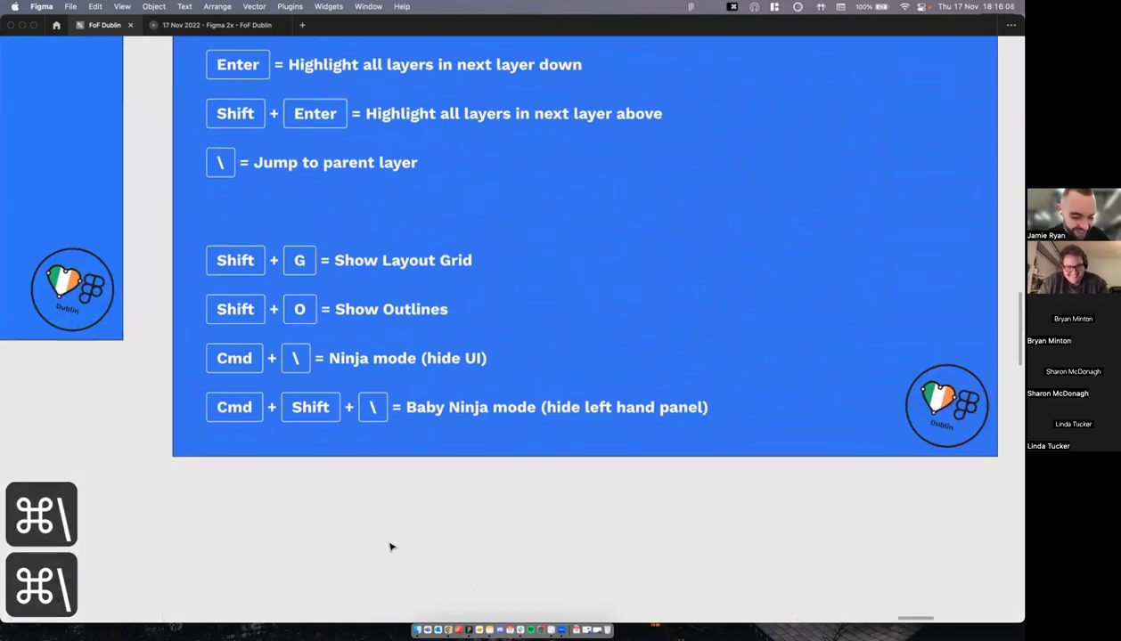
scroll(390, 547, "up", 1)
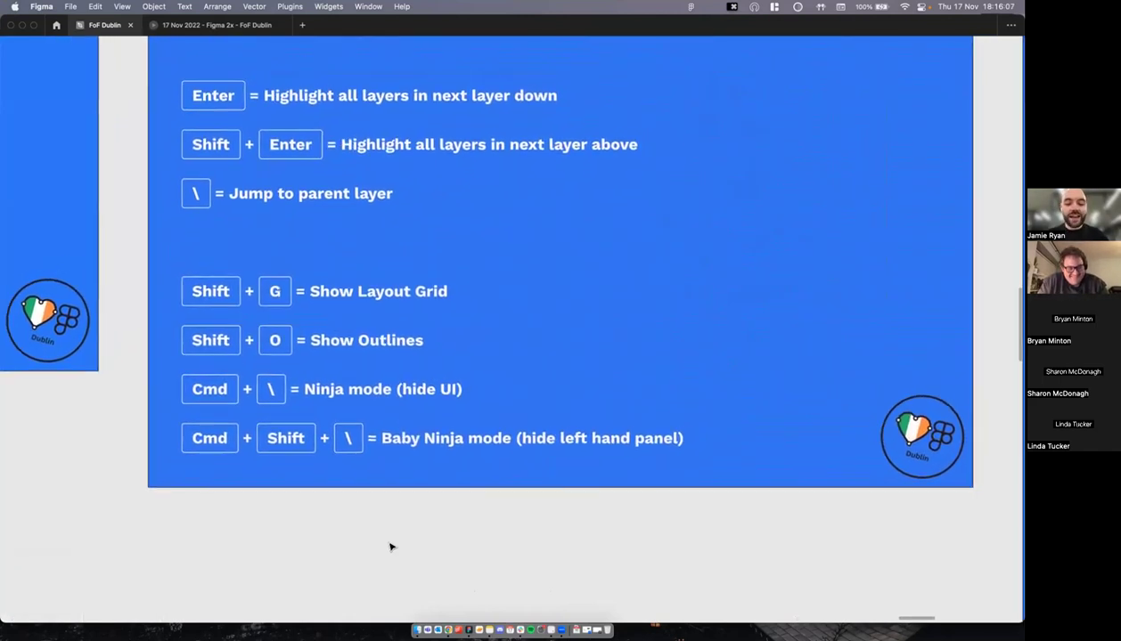
scroll(390, 547, "up", 2)
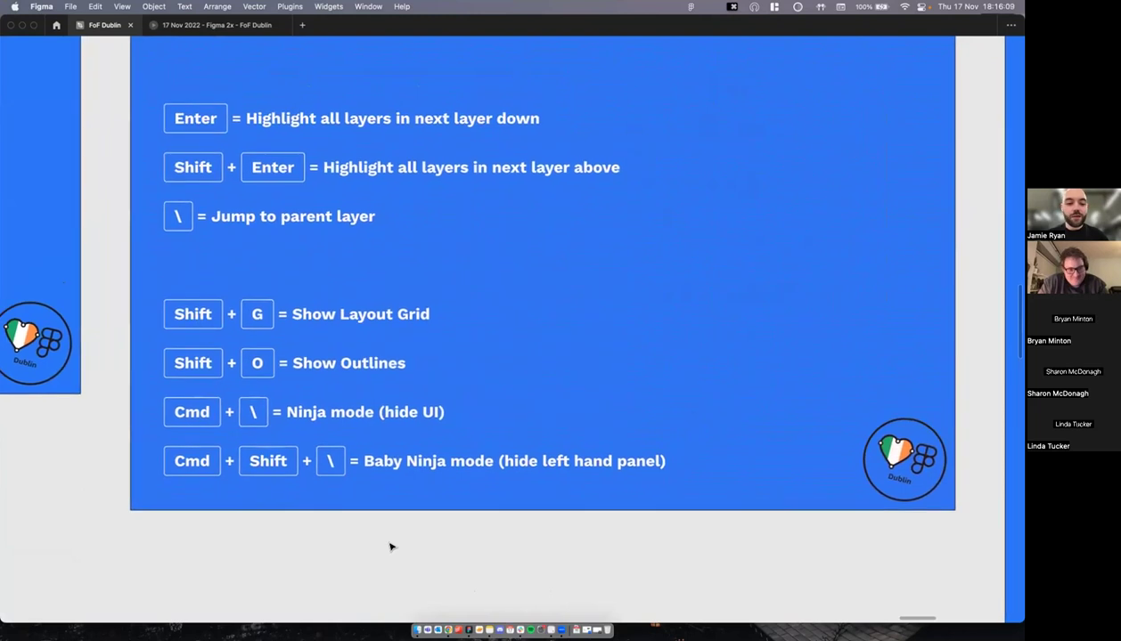
Step: Restore the hidden interface and toggle the left-hand panel, leaving only that panel hidden
key("shift+super+backslash")
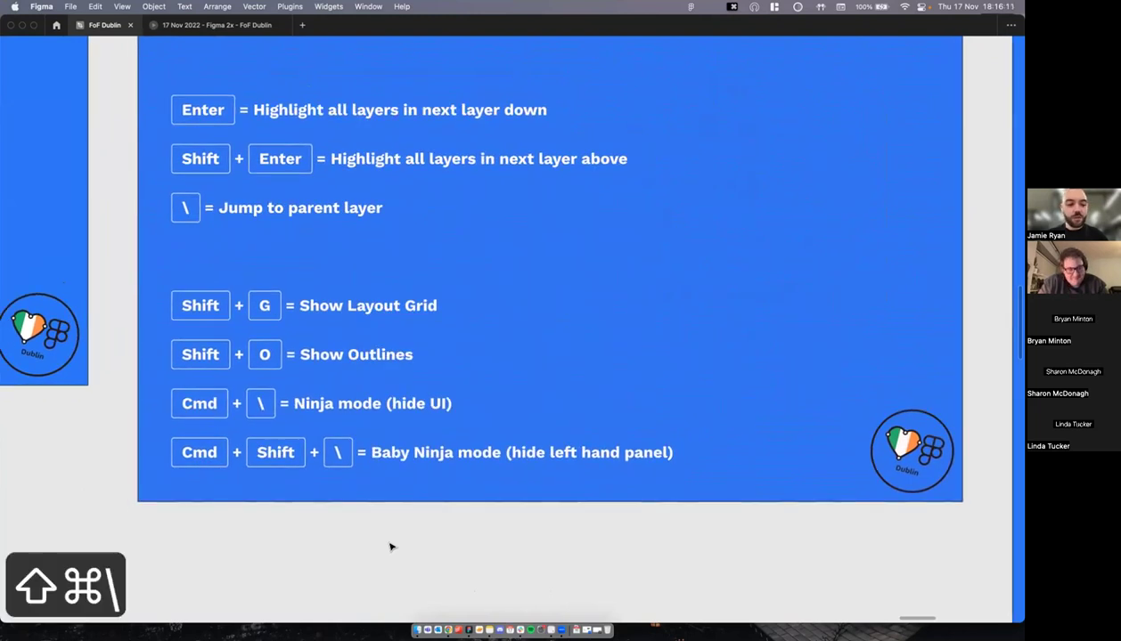
key("backslash")
key("super+backslash")
key("shift+super+backslash")
key("shift+super+backslash")
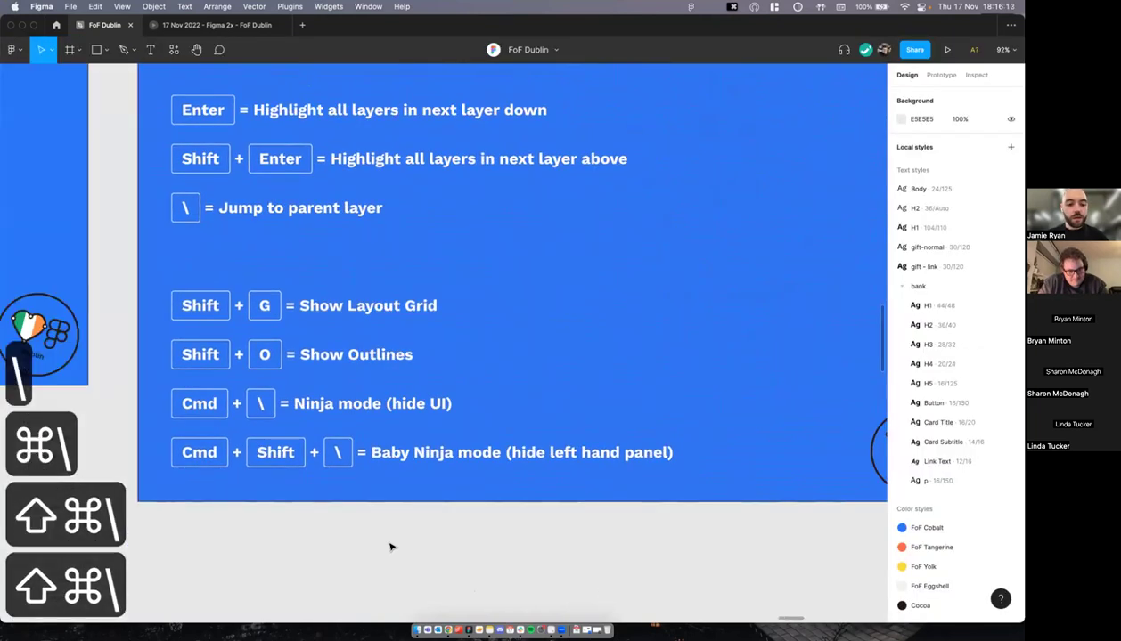
Step: Show and hide the left-hand panel twice at the God-tier Shortcuts slide, leaving the panel hidden
scroll(390, 547, "down", 3)
scroll(390, 547, "right", 2)
key("shift+super+backslash")
key("shift+super+backslash")
scroll(390, 545, "down", 2)
scroll(390, 545, "right", 3)
scroll(396, 530, "up", 1)
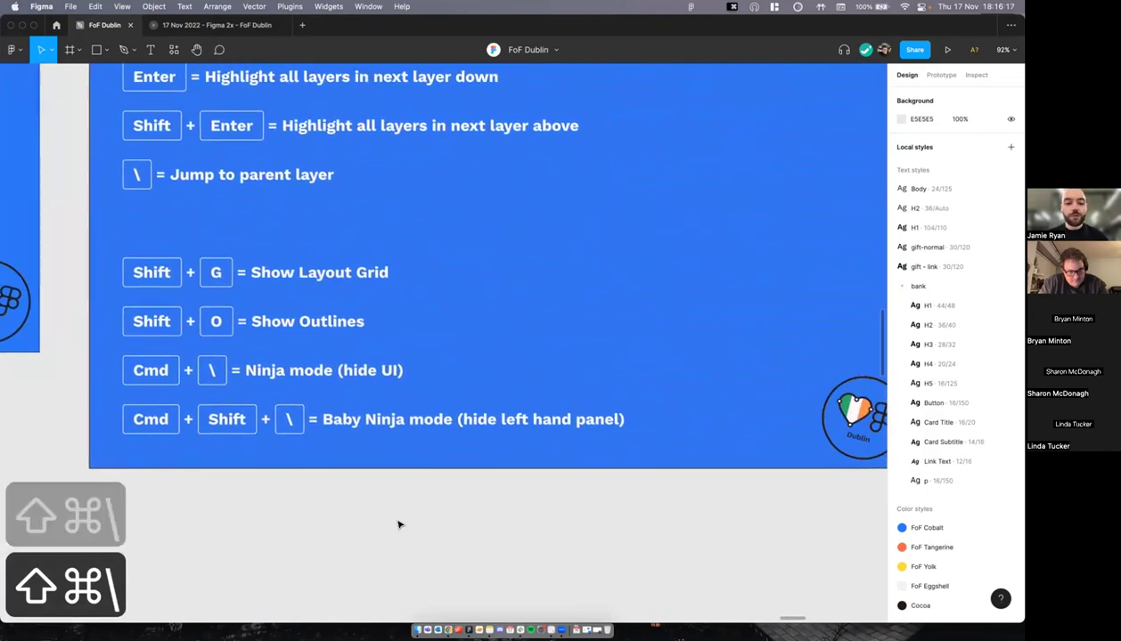
scroll(398, 525, "left", 1)
key("shift+super+backslash")
scroll(383, 499, "down", 2)
scroll(367, 471, "up", 1)
scroll(367, 471, "left", 1)
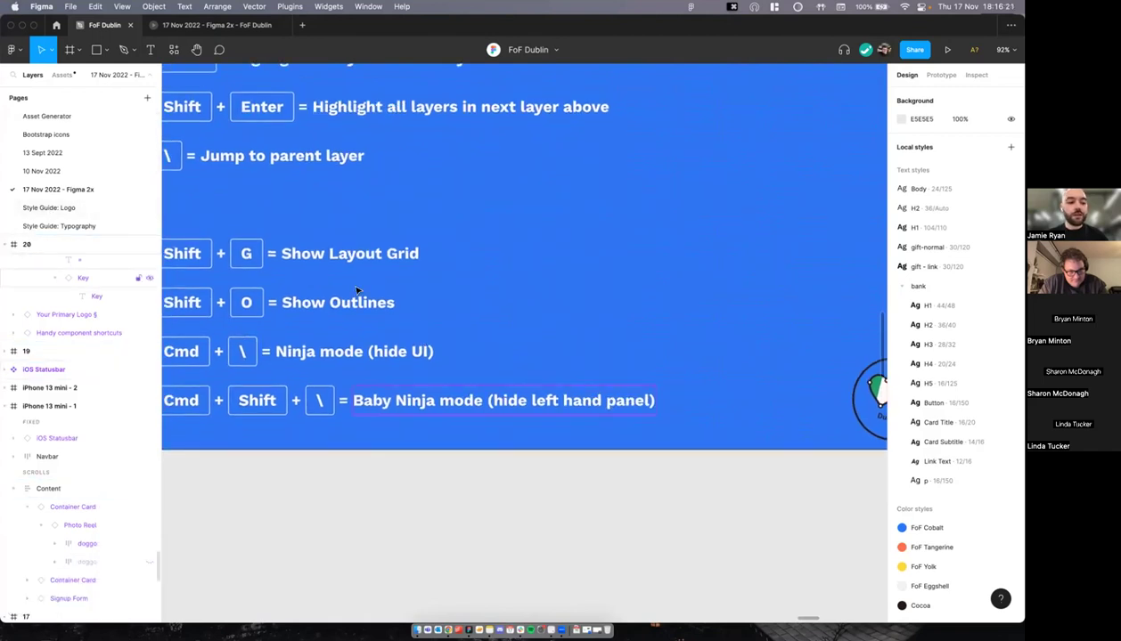
key("shift+super+backslash")
scroll(260, 488, "up", 2)
scroll(259, 487, "right", 2)
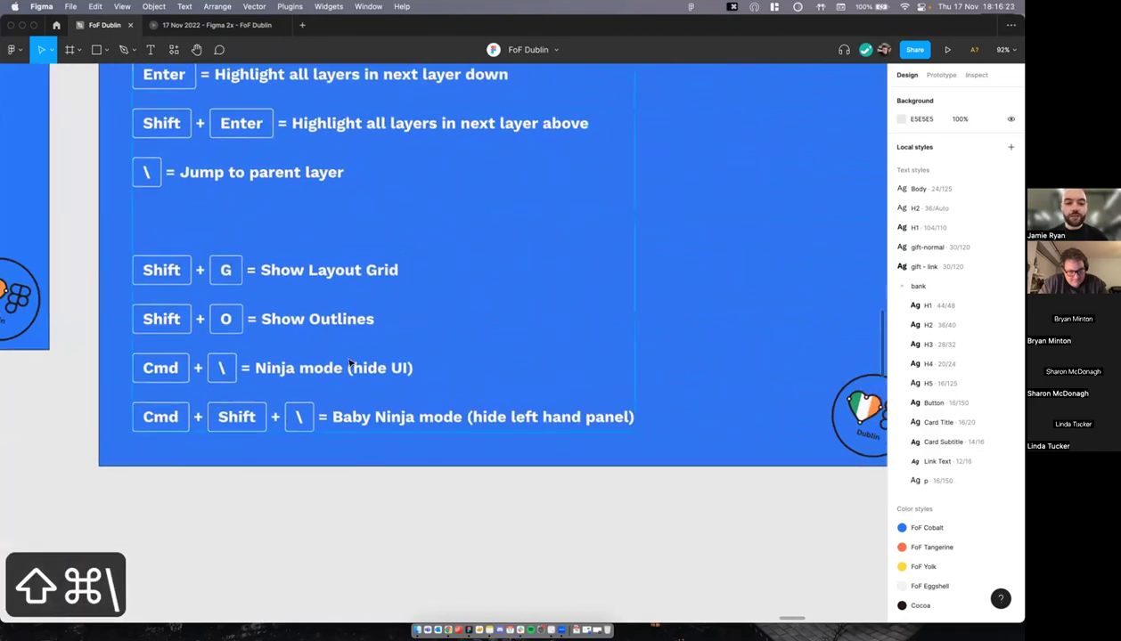
scroll(354, 283, "left", 3)
scroll(354, 283, "up", 1)
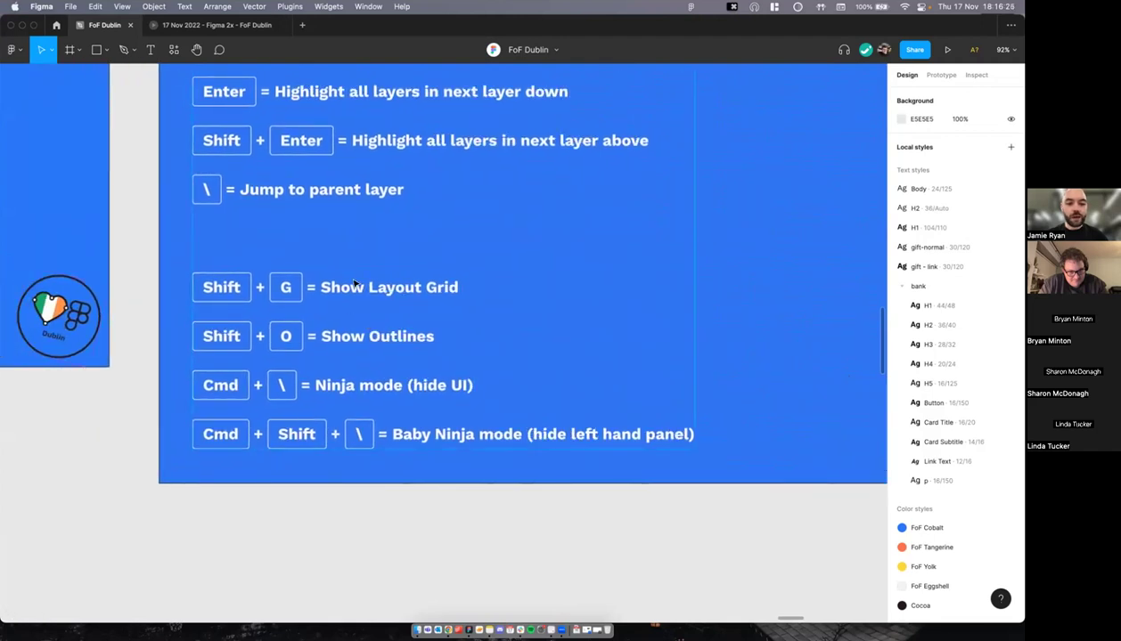
Step: Go to the Ultra-deluxe-god-tier Stuff slide, clear the selection and examine the Nudge Amount tip and its sample dialog
scroll(720, 256, "right", 3)
scroll(513, 242, "down", 4)
scroll(514, 243, "down", 3)
scroll(513, 243, "right", 5)
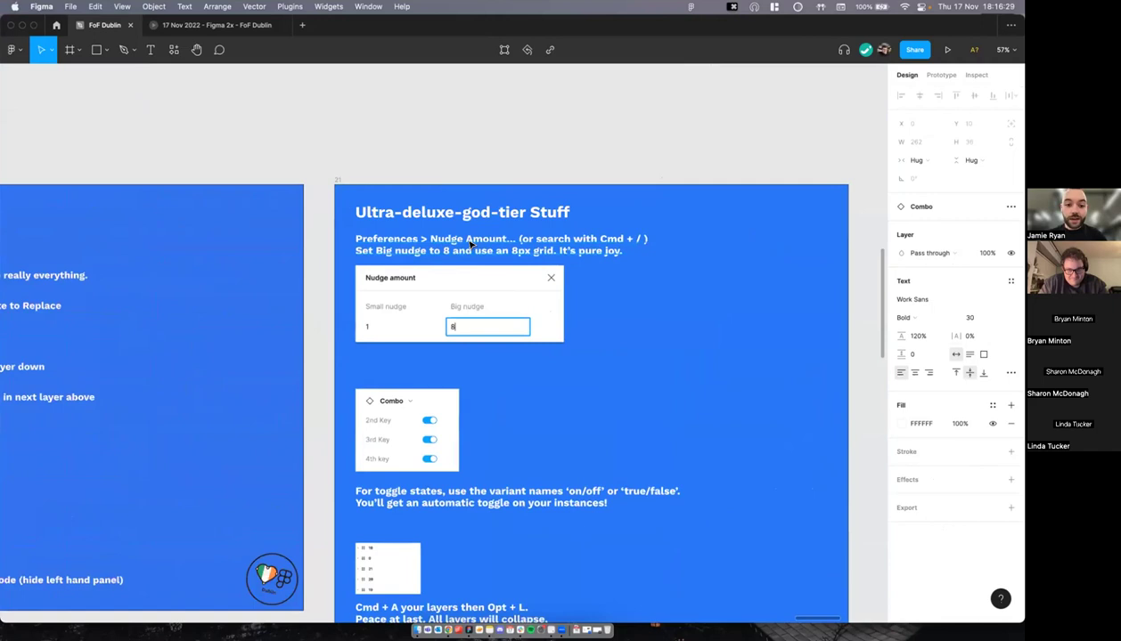
scroll(571, 115, "up", 4)
scroll(571, 116, "right", 2)
left_click(595, 116)
scroll(595, 116, "down", 3)
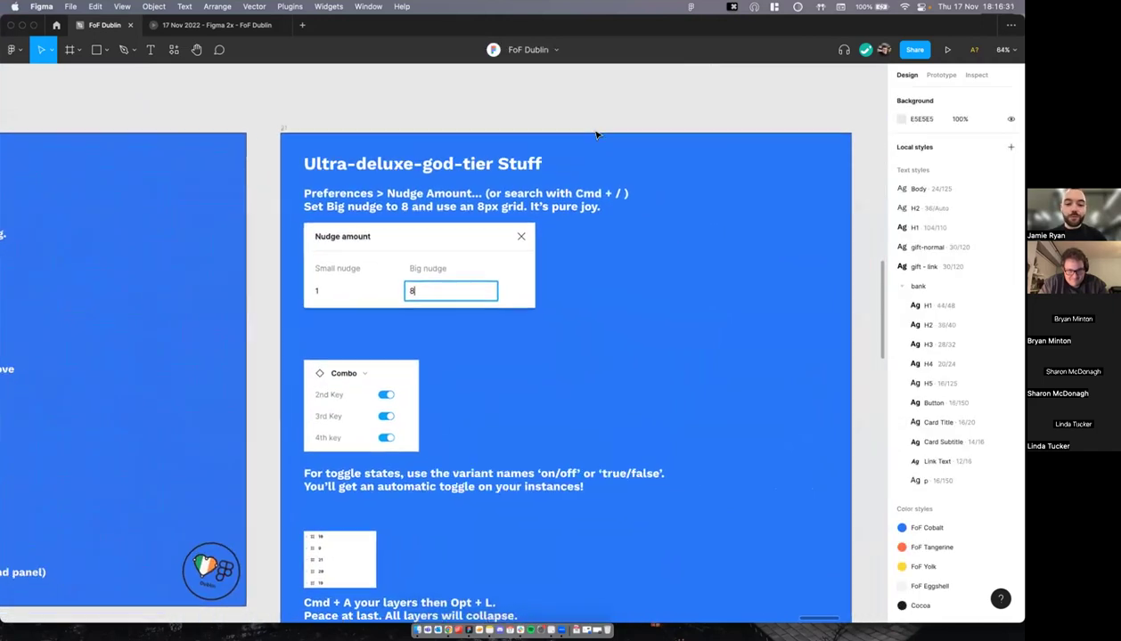
scroll(597, 114, "right", 2)
scroll(597, 114, "up", 2)
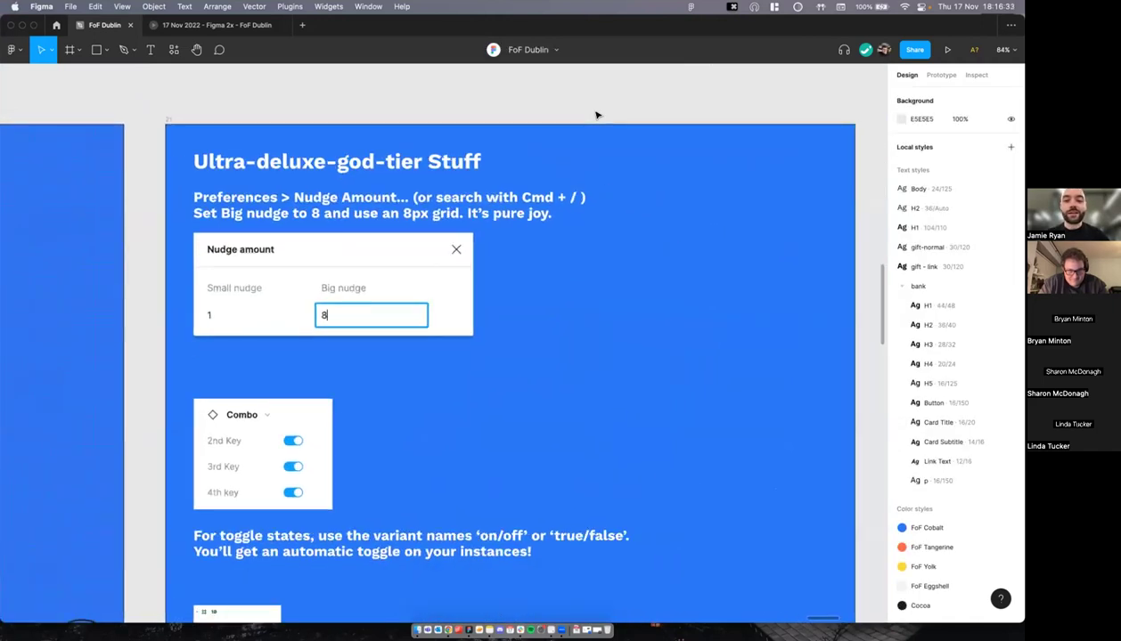
scroll(597, 115, "down", 2)
scroll(597, 115, "right", 2)
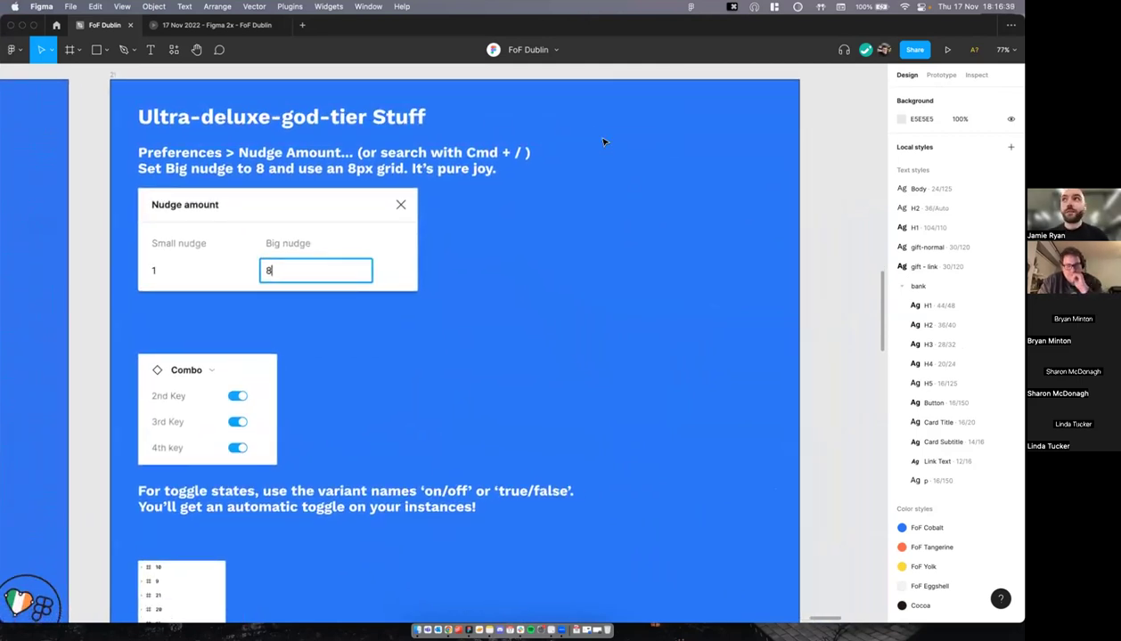
scroll(324, 211, "down", 2)
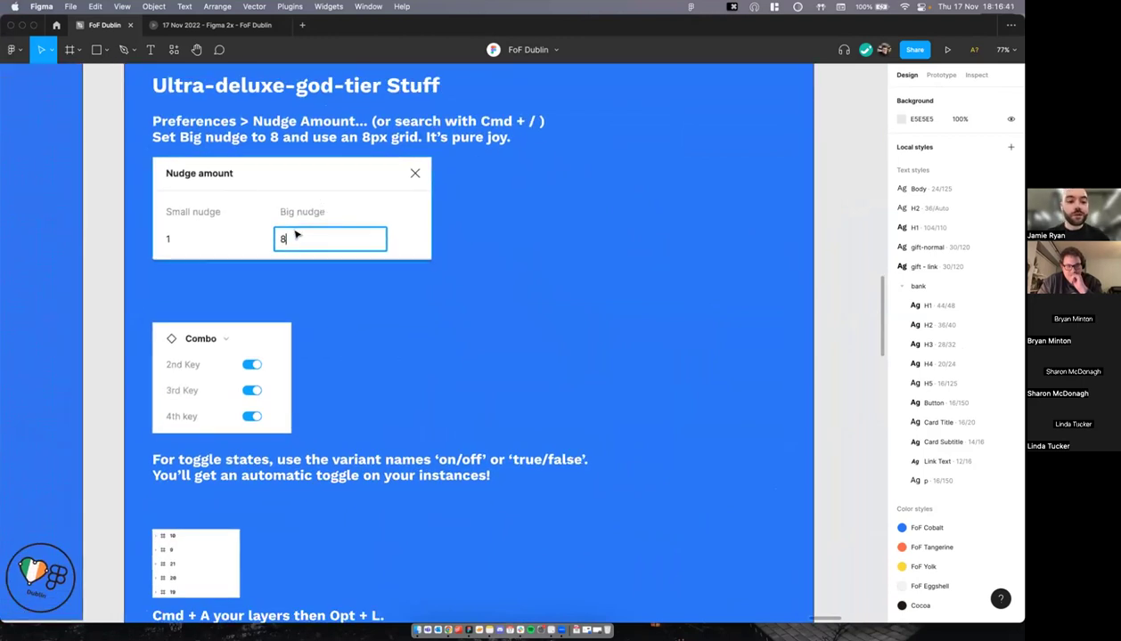
scroll(314, 226, "up", 1)
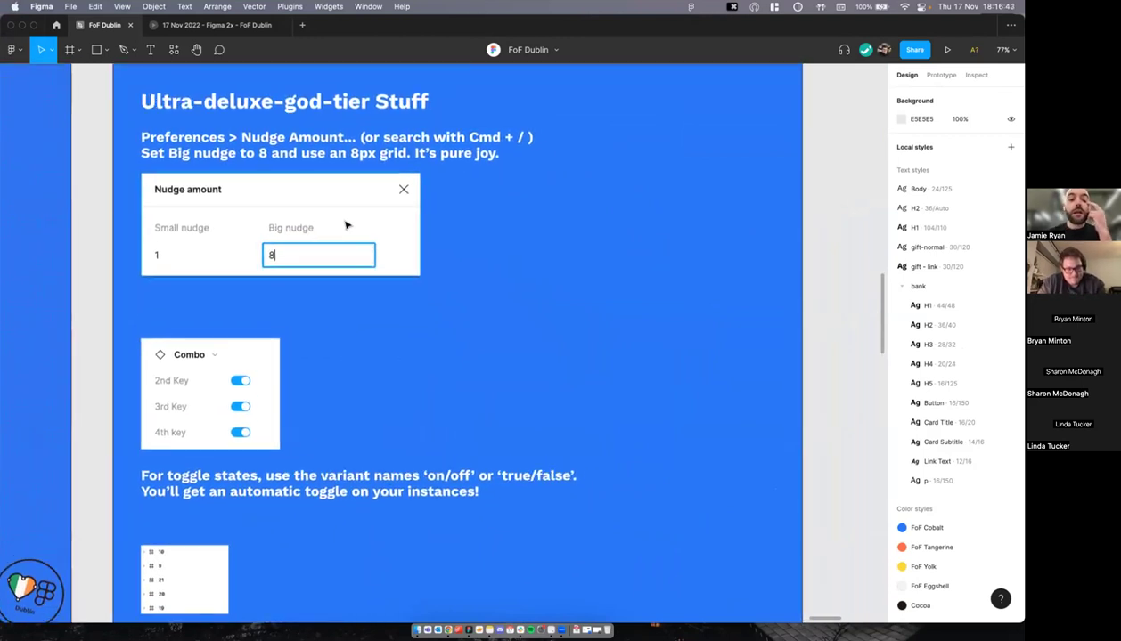
scroll(347, 225, "up", 1)
scroll(397, 217, "left", 1)
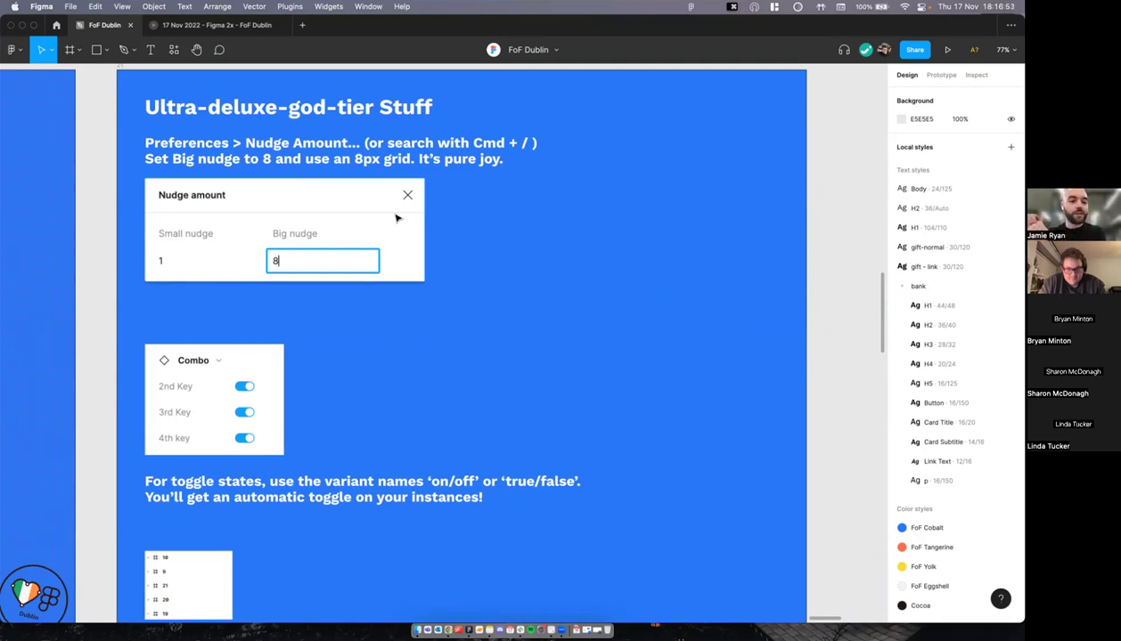
scroll(406, 189, "down", 3)
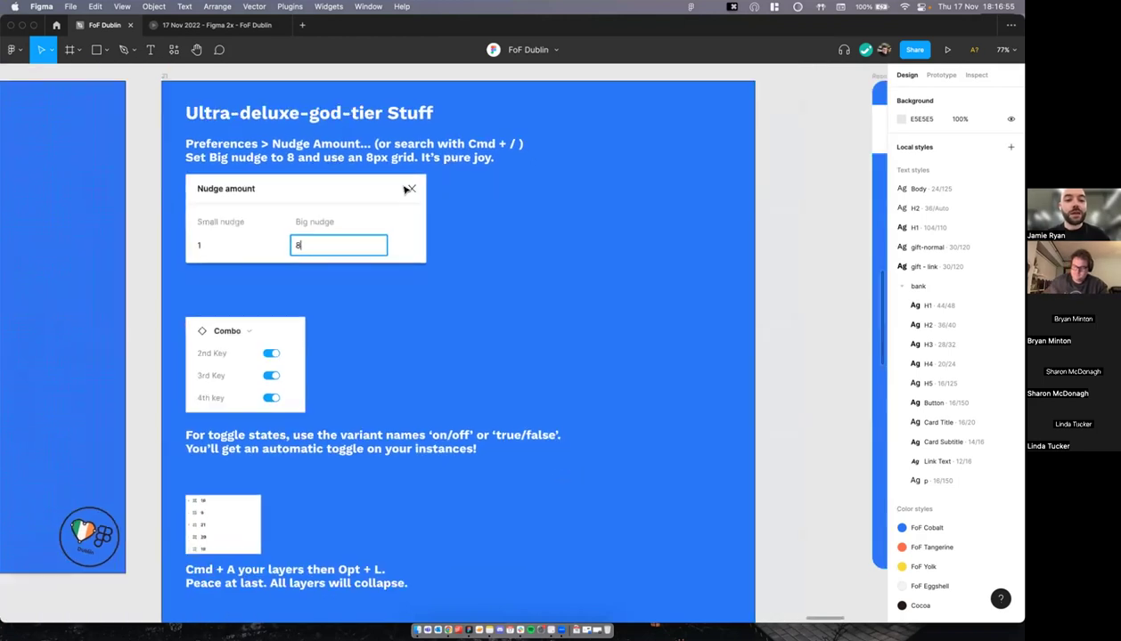
scroll(276, 285, "up", 2)
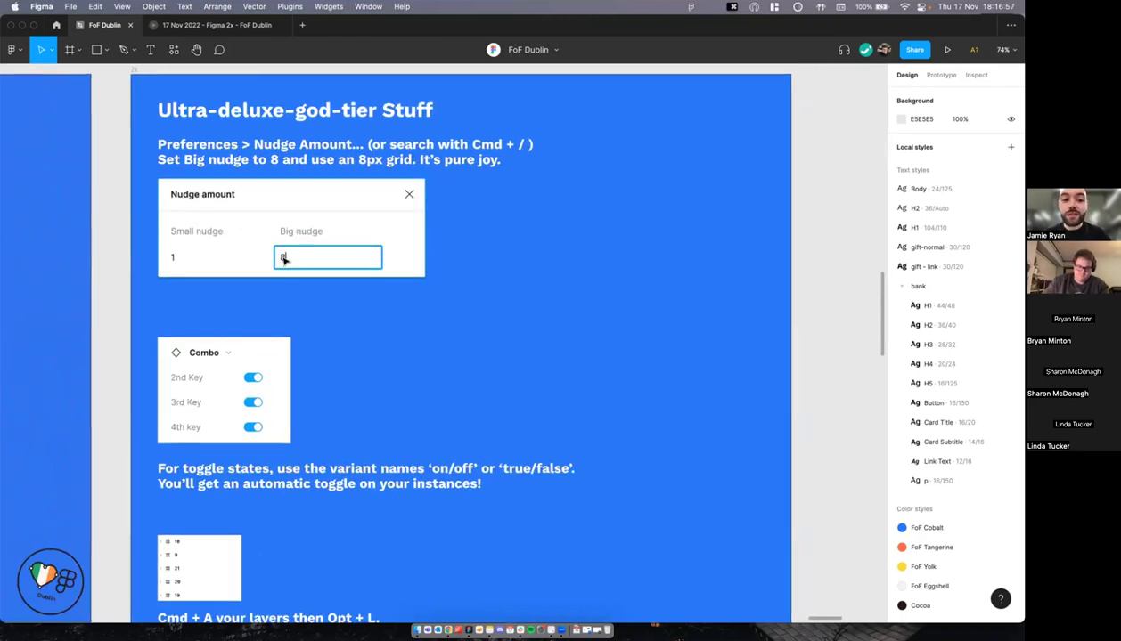
Step: Select the Nudge Amount tip text and move it 8 px right and back three times with the big nudge
scroll(283, 257, "right", 1)
left_click(321, 158)
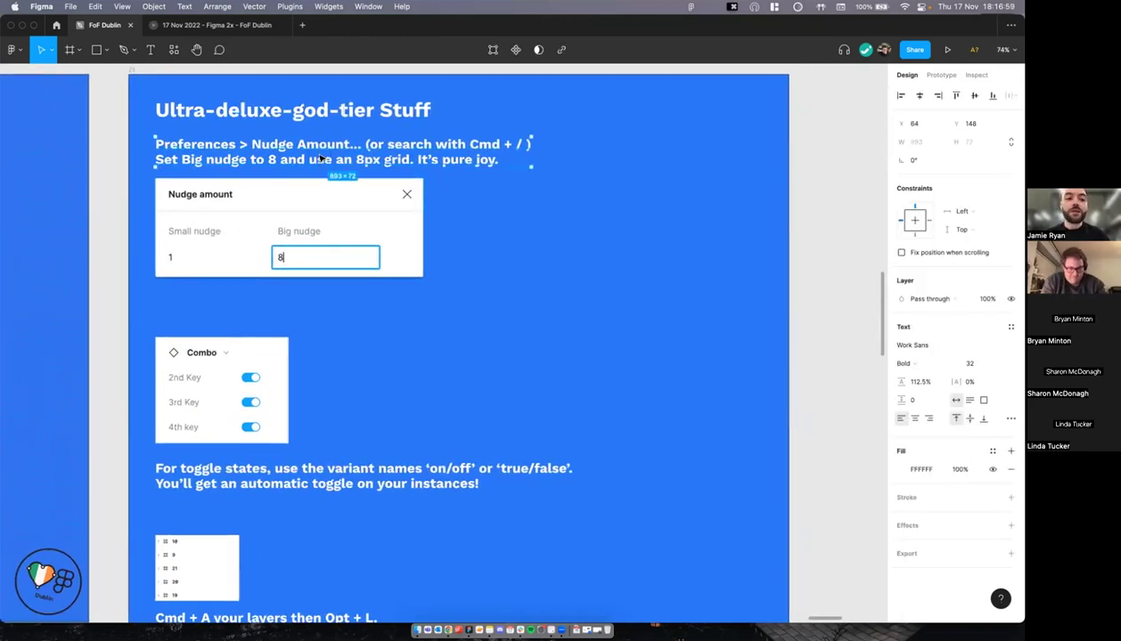
key("shift+Right")
key("shift+Left")
key("shift+Right")
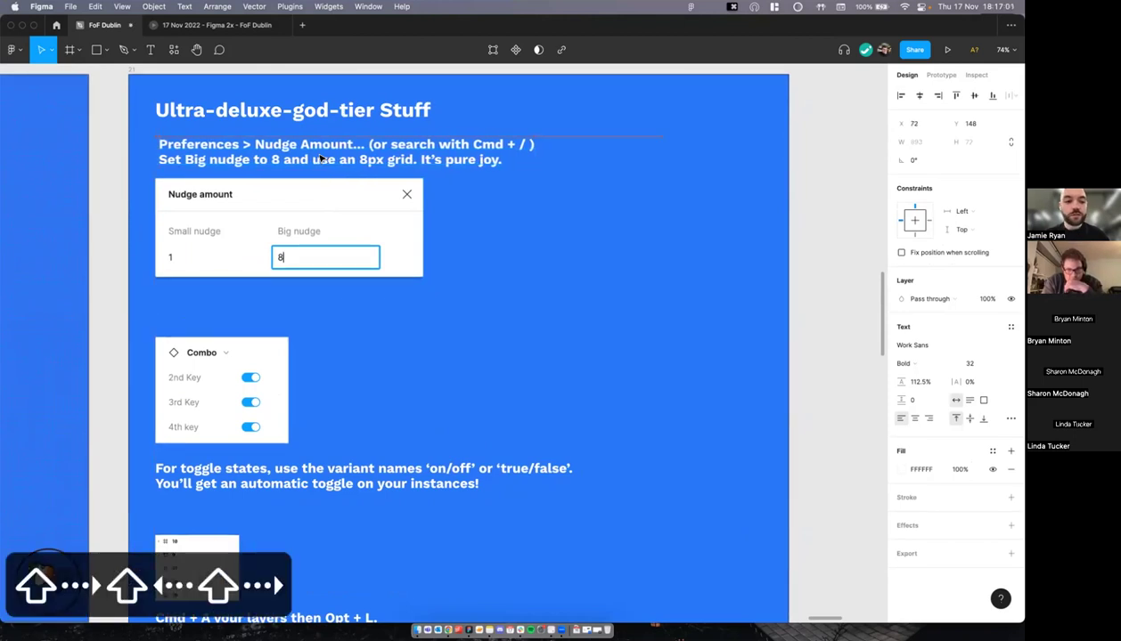
key("shift+Left")
key("shift+Right")
key("shift+Left")
scroll(319, 157, "up", 3)
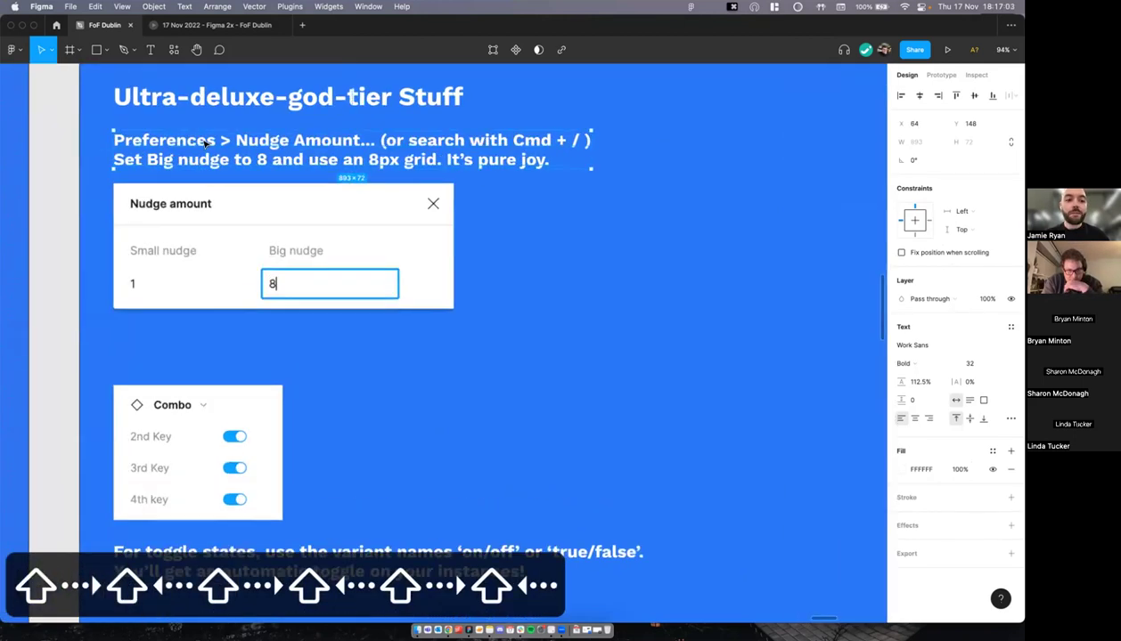
Step: Clear the selection, search the commands for "nud" to find Nudge amount, and dismiss the search
scroll(250, 154, "left", 1)
left_click(98, 153)
scroll(98, 152, "down", 3)
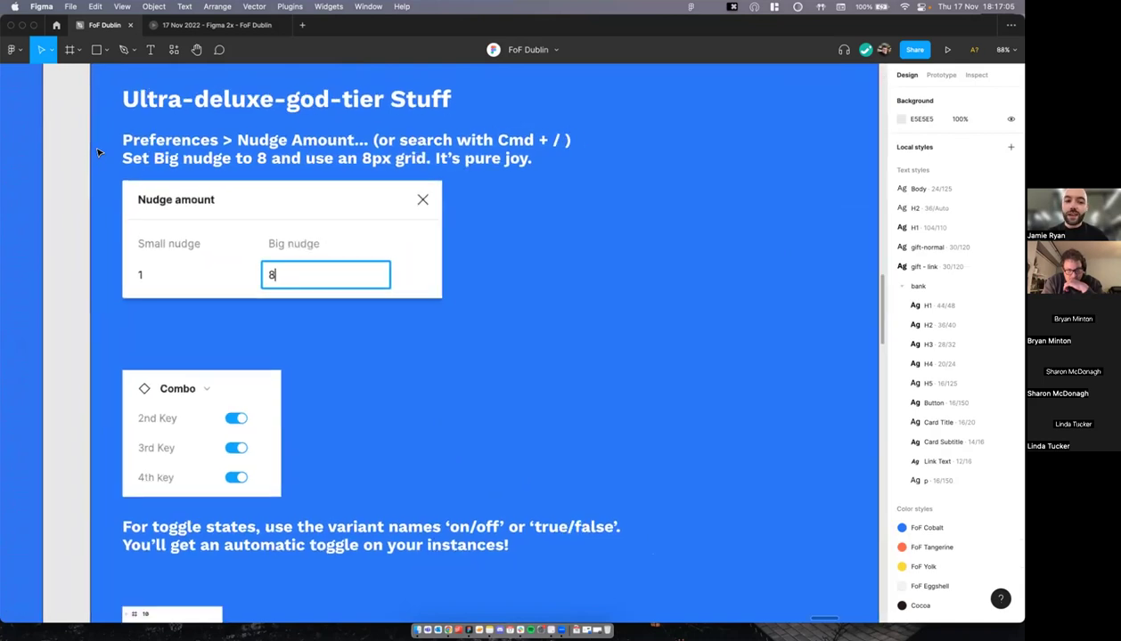
scroll(192, 217, "down", 2)
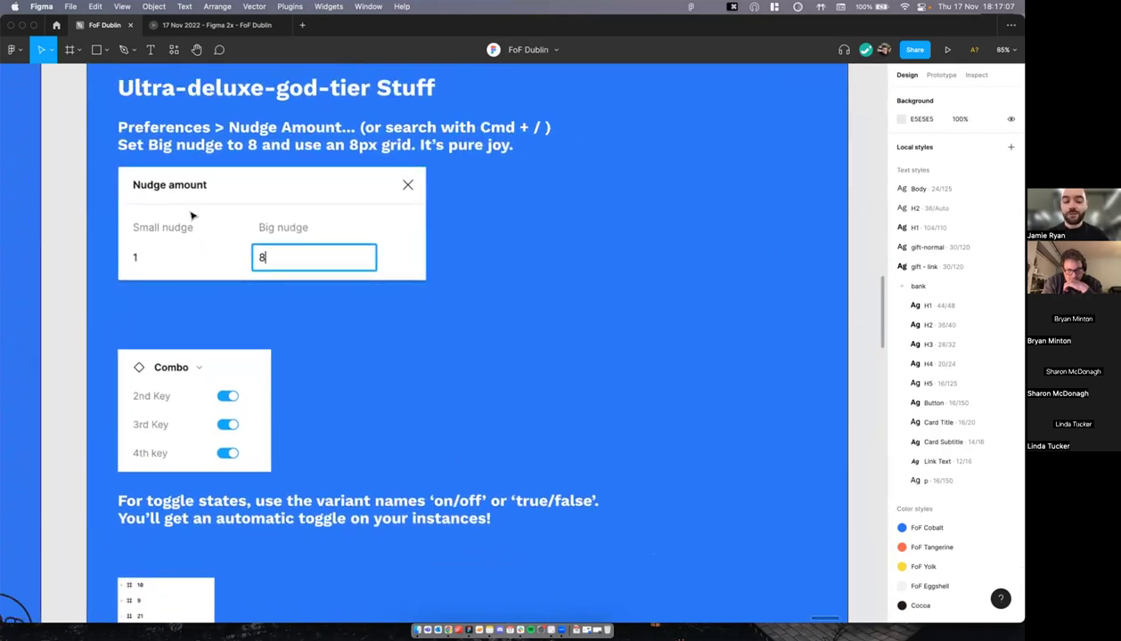
key("super+slash")
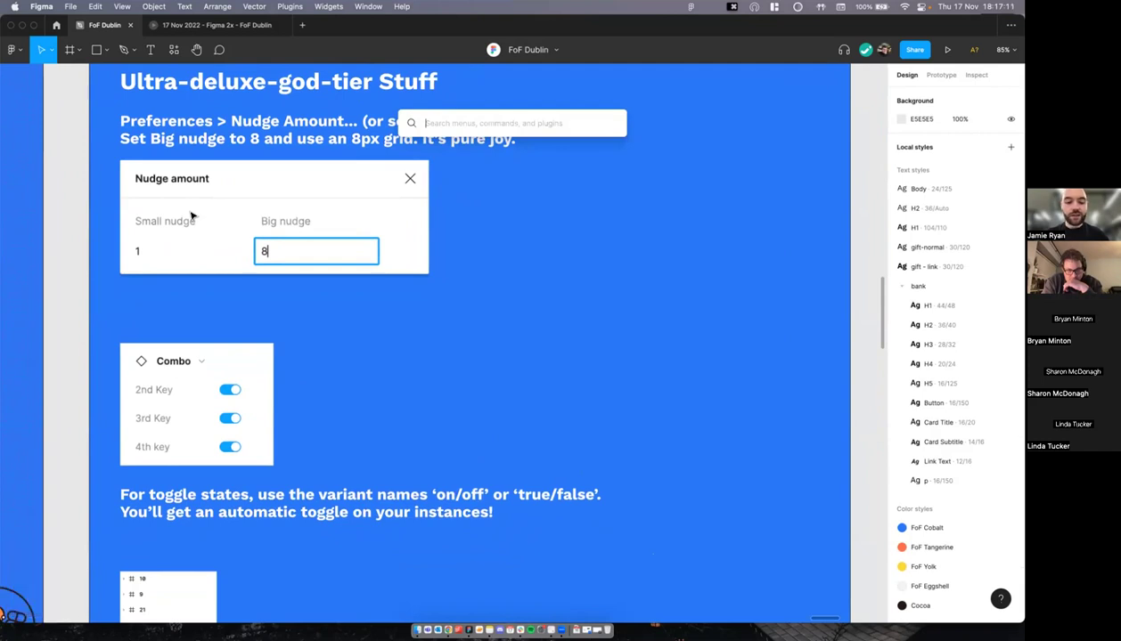
type("nud")
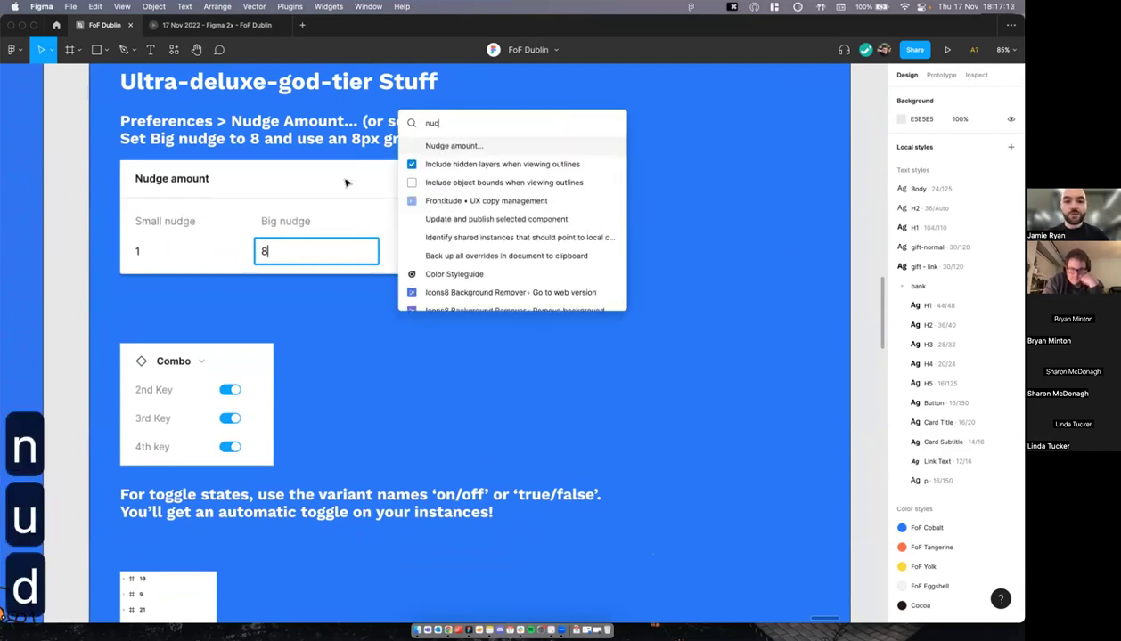
left_click(64, 212)
Step: Search the components for "com" and place a Combo instance on the slide beside the toggle-states tip
scroll(287, 343, "down", 3)
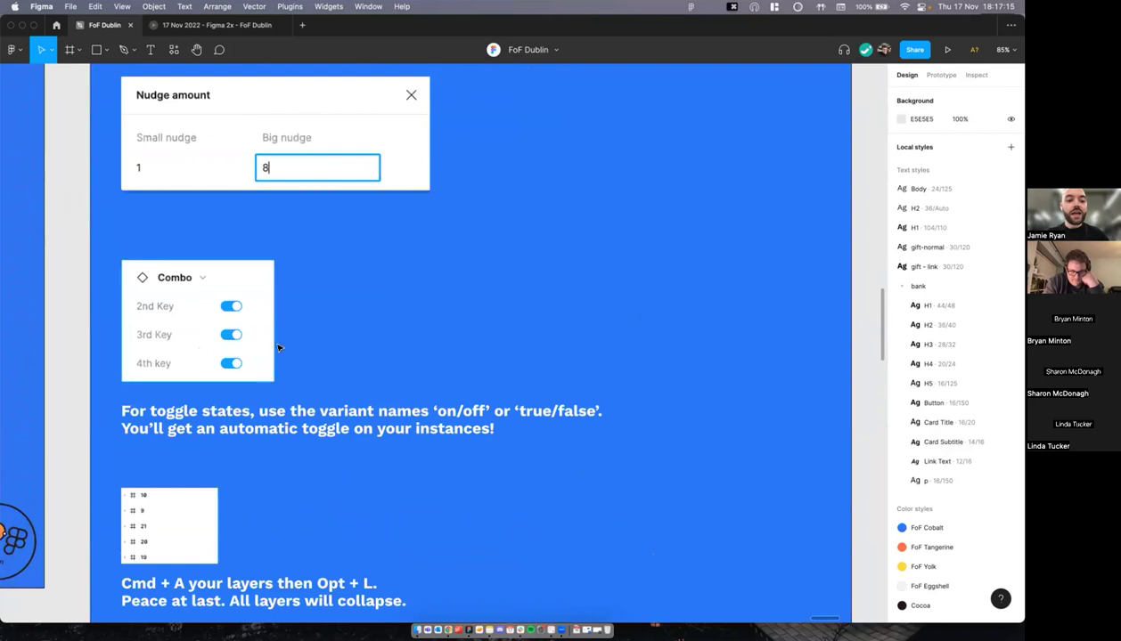
scroll(268, 374, "down", 1)
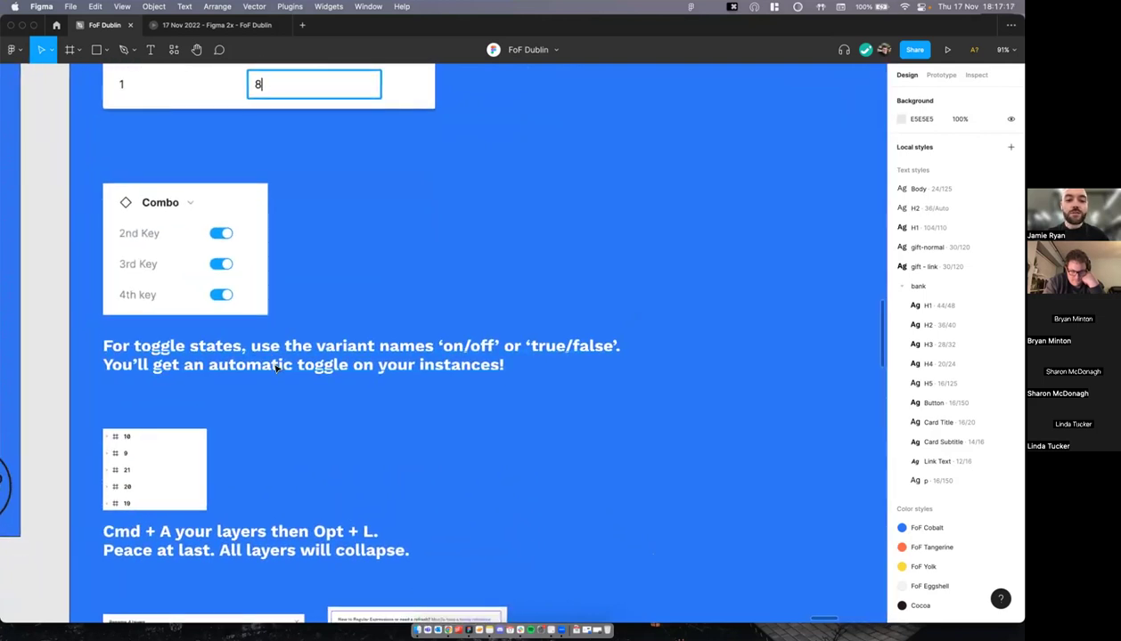
scroll(269, 374, "up", 3, "ctrl")
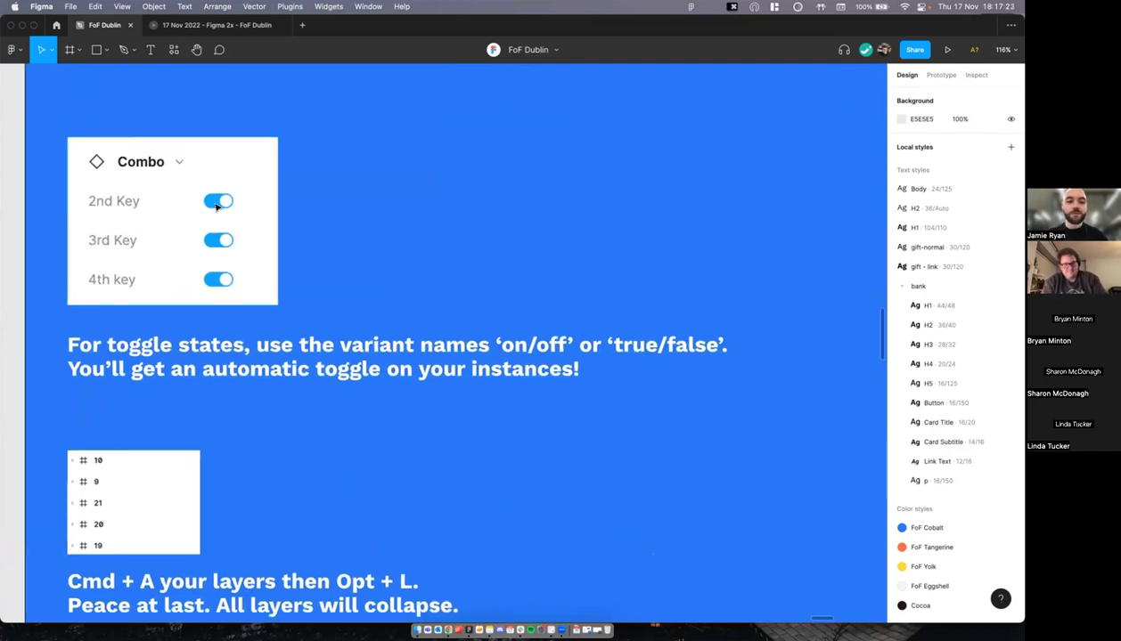
key("shift+i")
type("com")
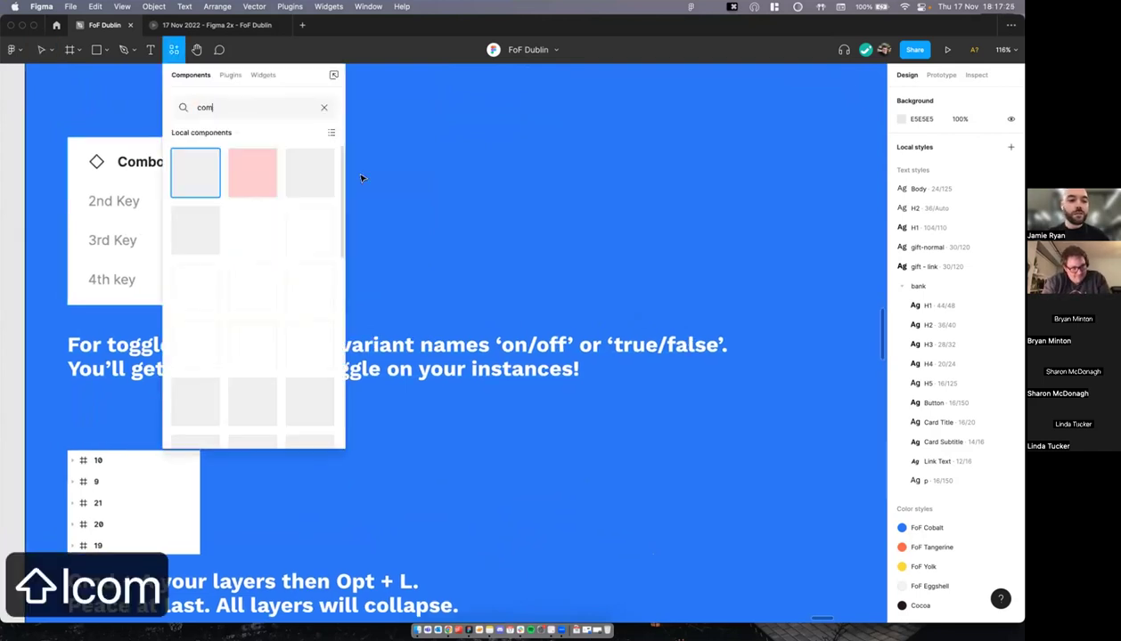
scroll(363, 177, "down", 3, "ctrl")
left_click_drag(258, 181, 603, 200)
scroll(604, 200, "down", 3, "ctrl")
left_click(740, 218)
scroll(678, 200, "up", 5, "ctrl")
left_click(678, 200)
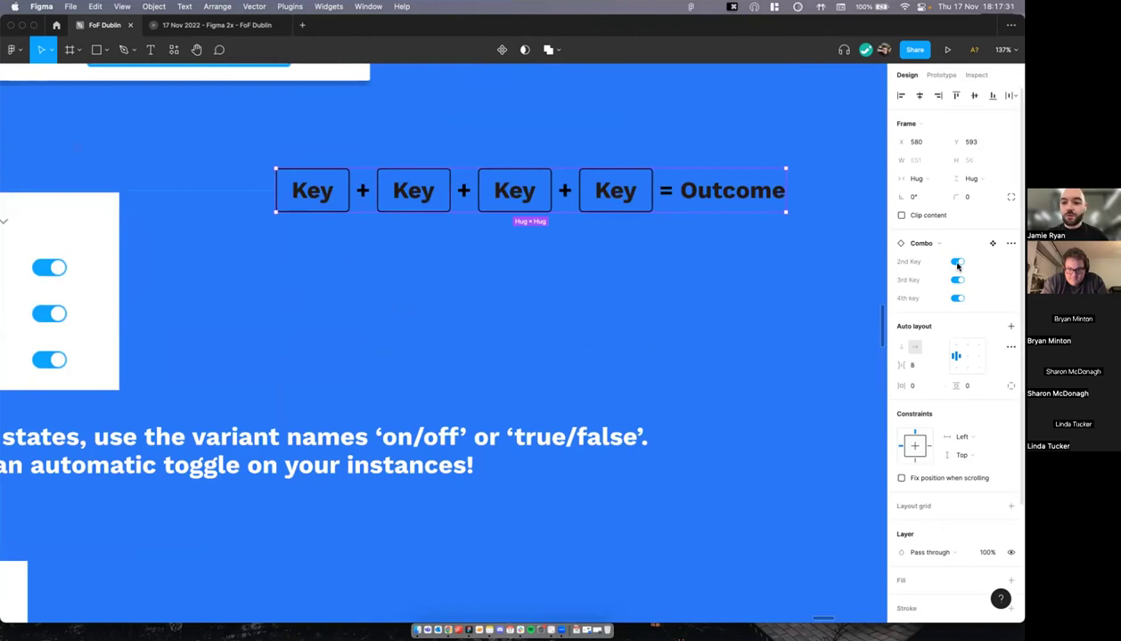
Step: Switch off 2nd Key and 4th key on the placed Combo instance, and delete the instance
left_click(957, 261)
left_click(957, 280)
left_click(957, 298)
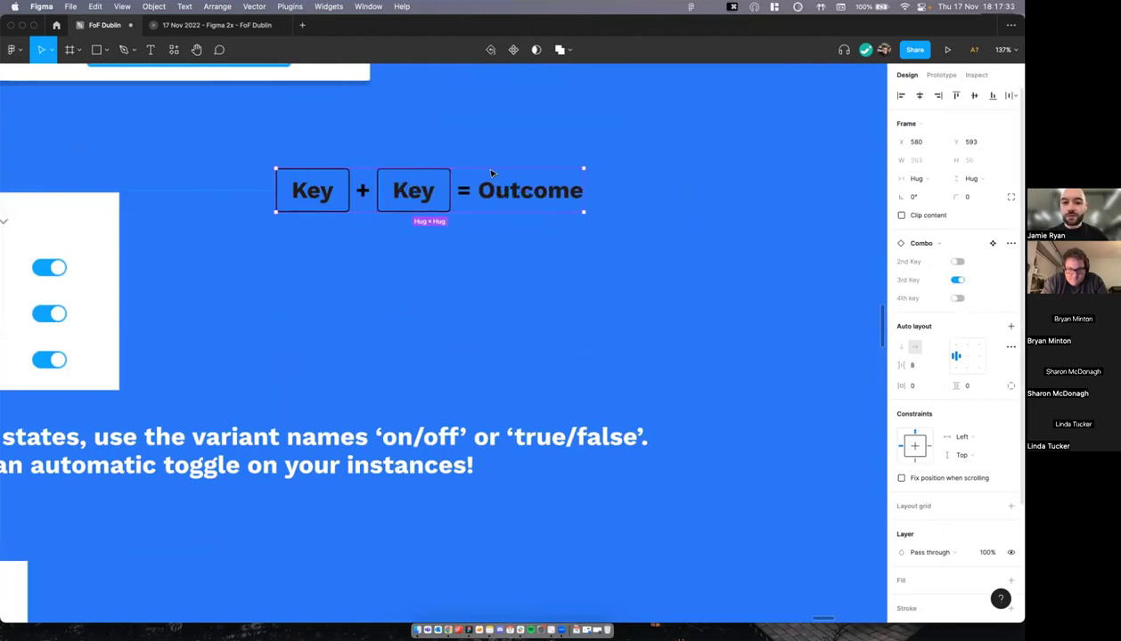
scroll(516, 187, "left", 3)
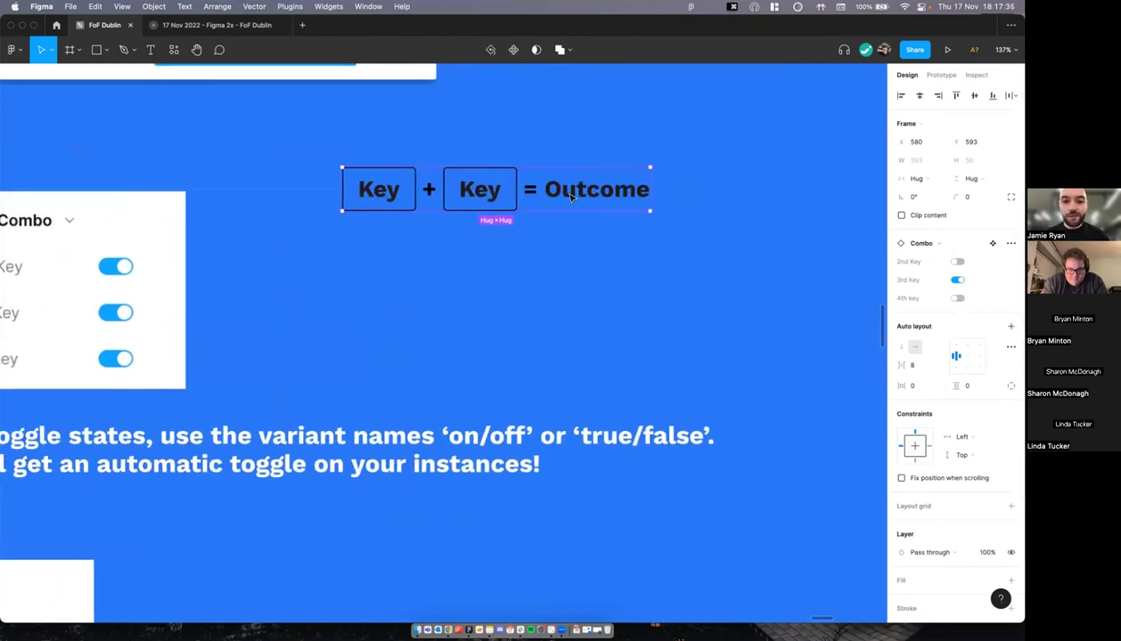
key("BackSpace")
Step: Go to the tip on collapsing layers and show the hidden left-hand panel
scroll(570, 197, "down", 5)
scroll(571, 197, "down", 10)
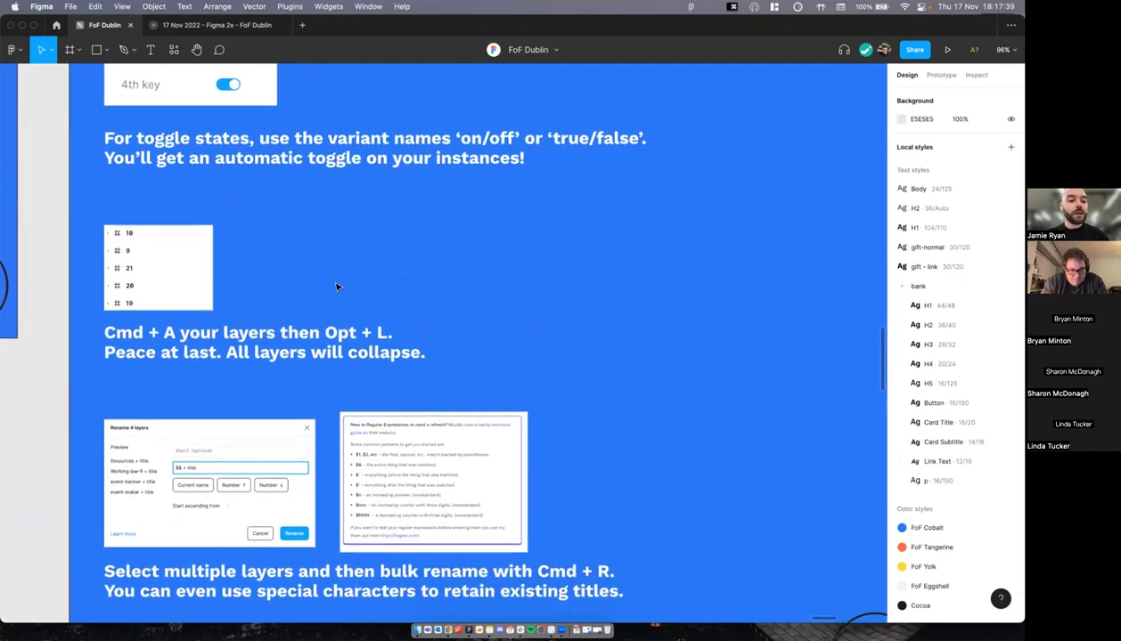
key("super+shift+slash")
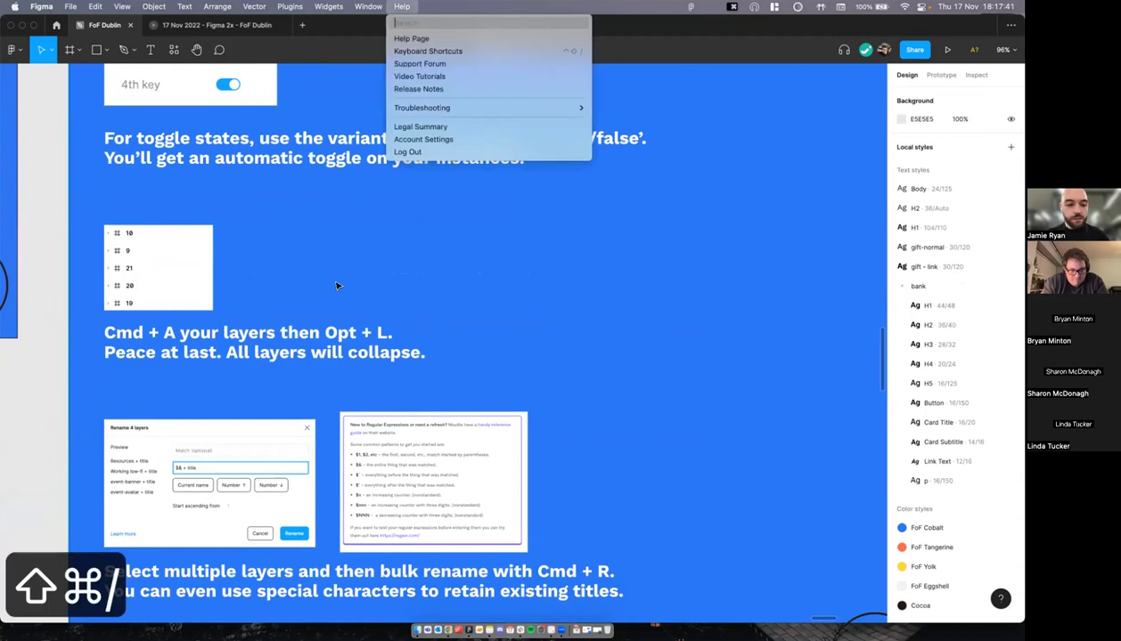
key("super+shift+backslash")
scroll(336, 283, "left", 6)
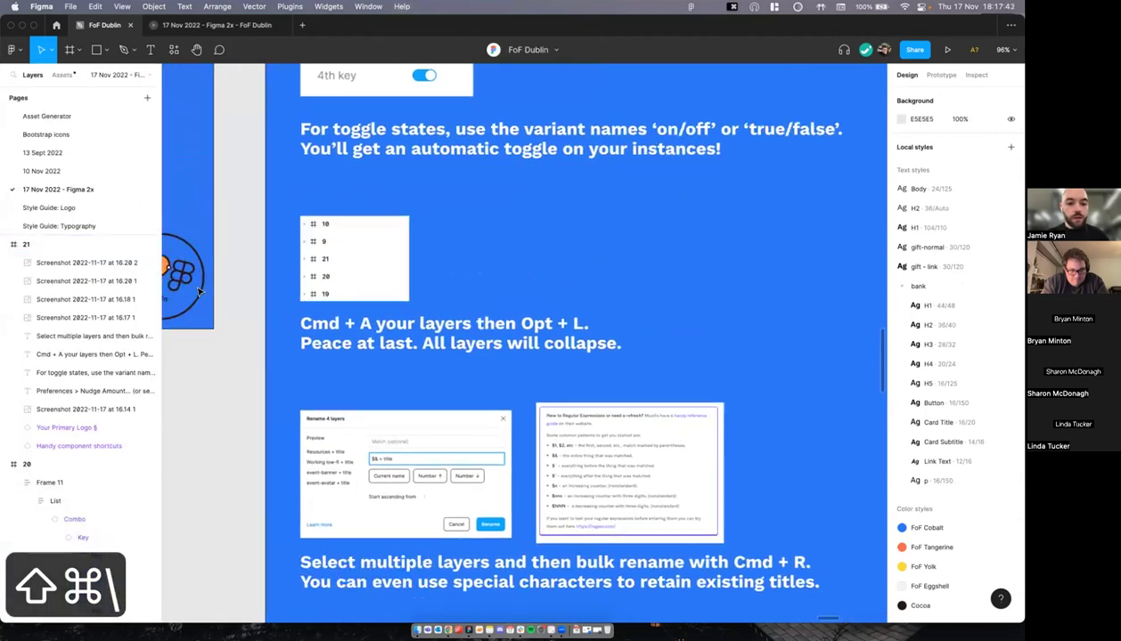
scroll(164, 322, "right", 2)
Step: Select a Key layer inside a Combo of frame 20 with all its sibling layers, and collapse the layers
scroll(96, 325, "down", 8)
left_click(92, 314)
scroll(92, 325, "up", 8)
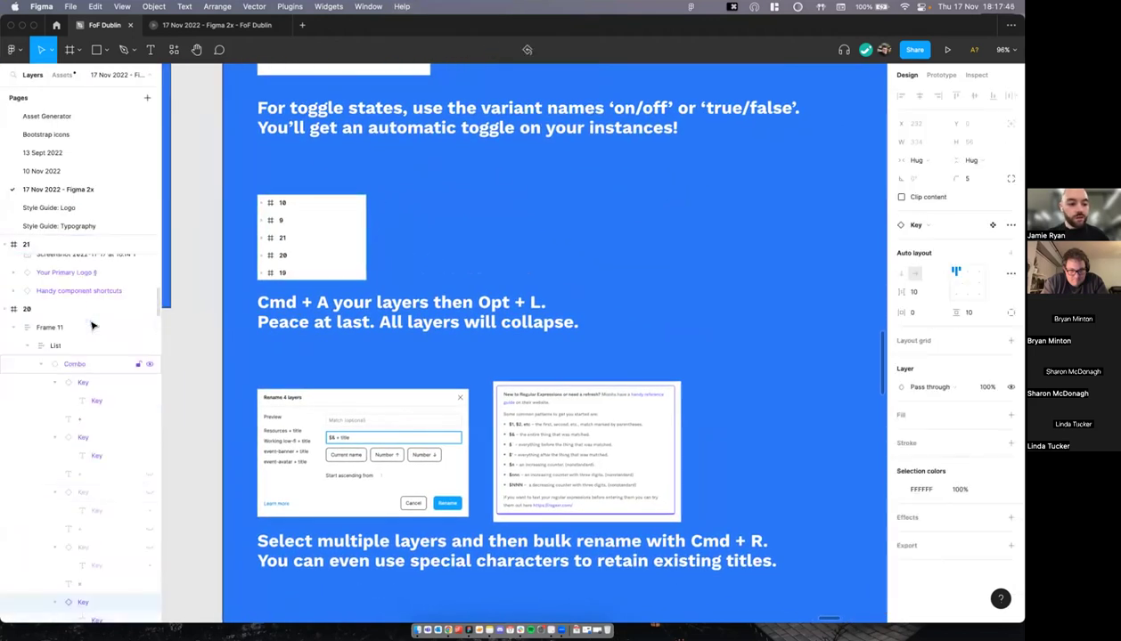
scroll(93, 324, "down", 12)
scroll(92, 326, "down", 5)
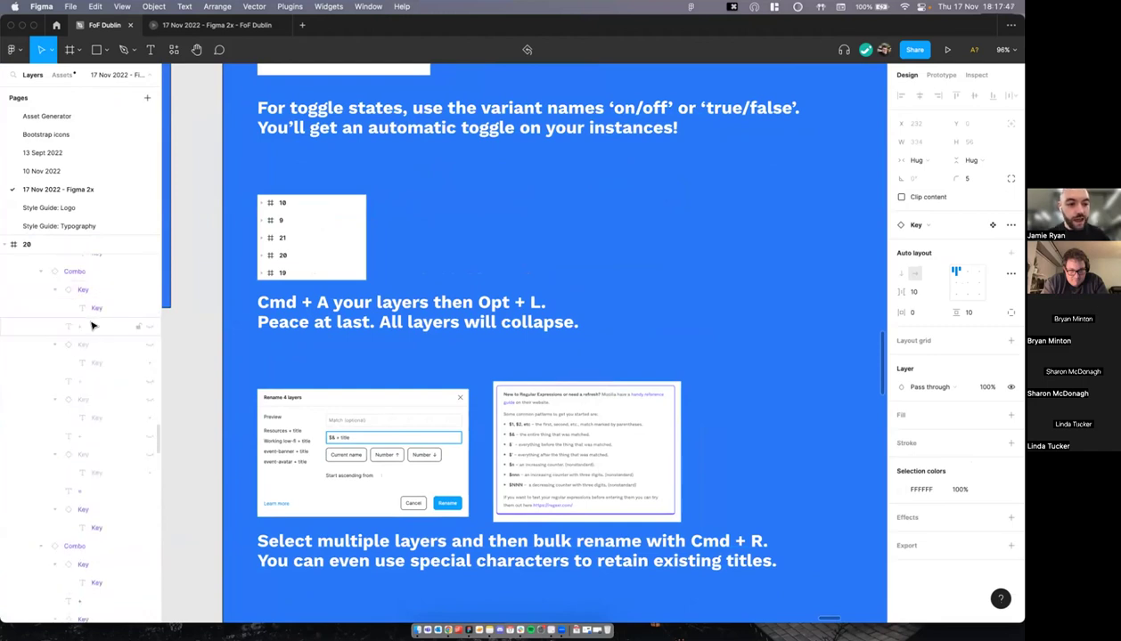
key("super+a")
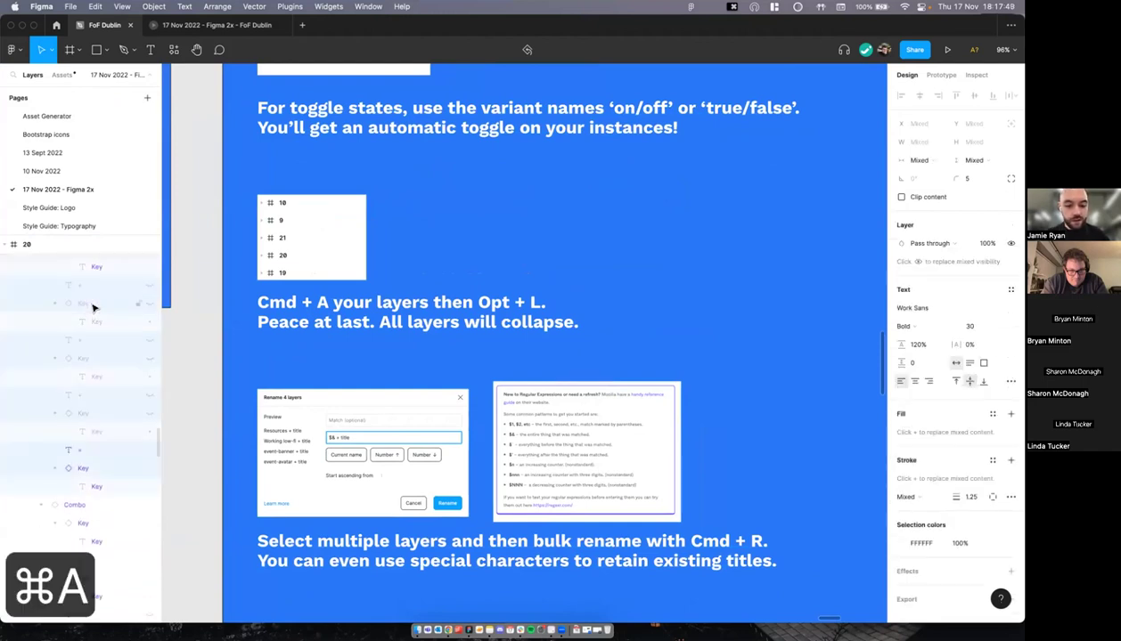
key("alt+l")
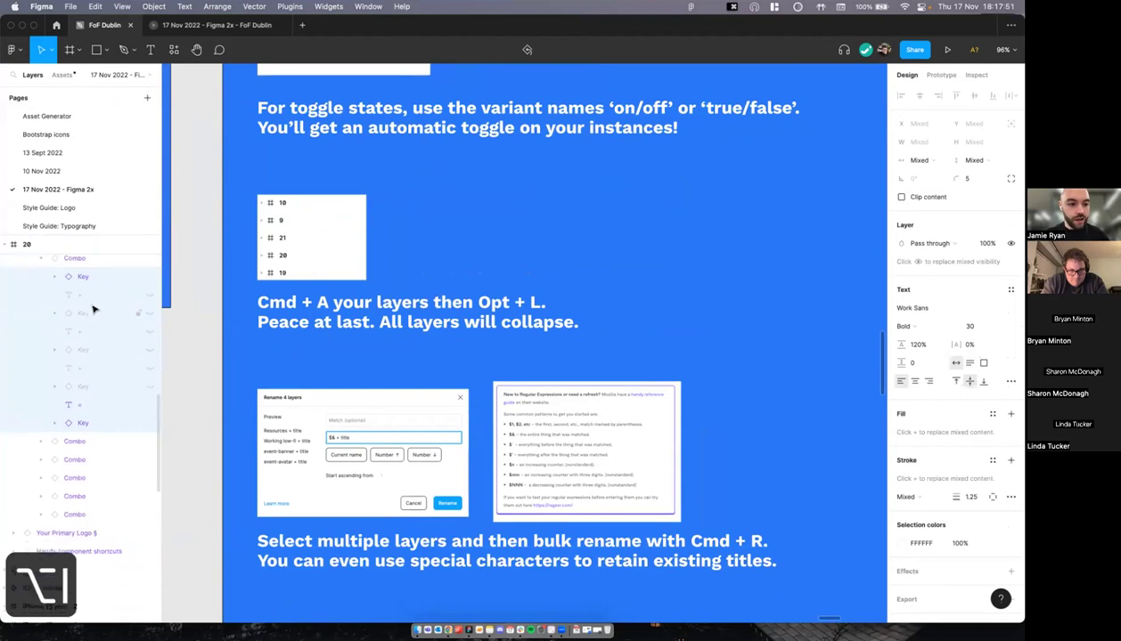
Step: Select all top-level layers on the page starting from Component Slots, collapse them, and look through the collapsed layer list
key("super+a")
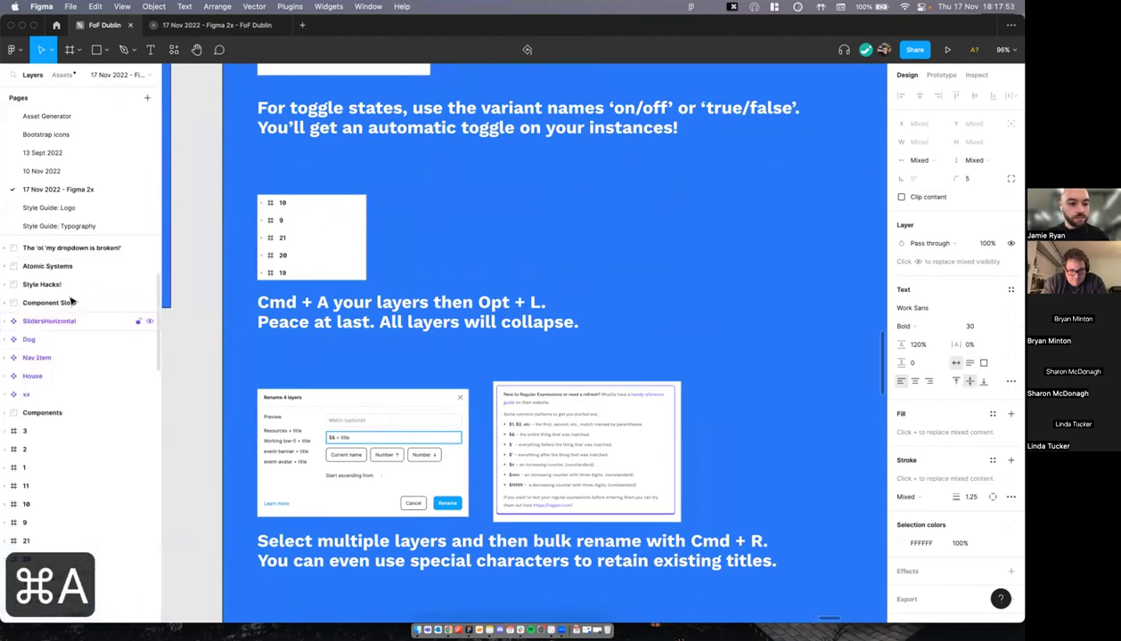
left_click(71, 302)
key("super+a")
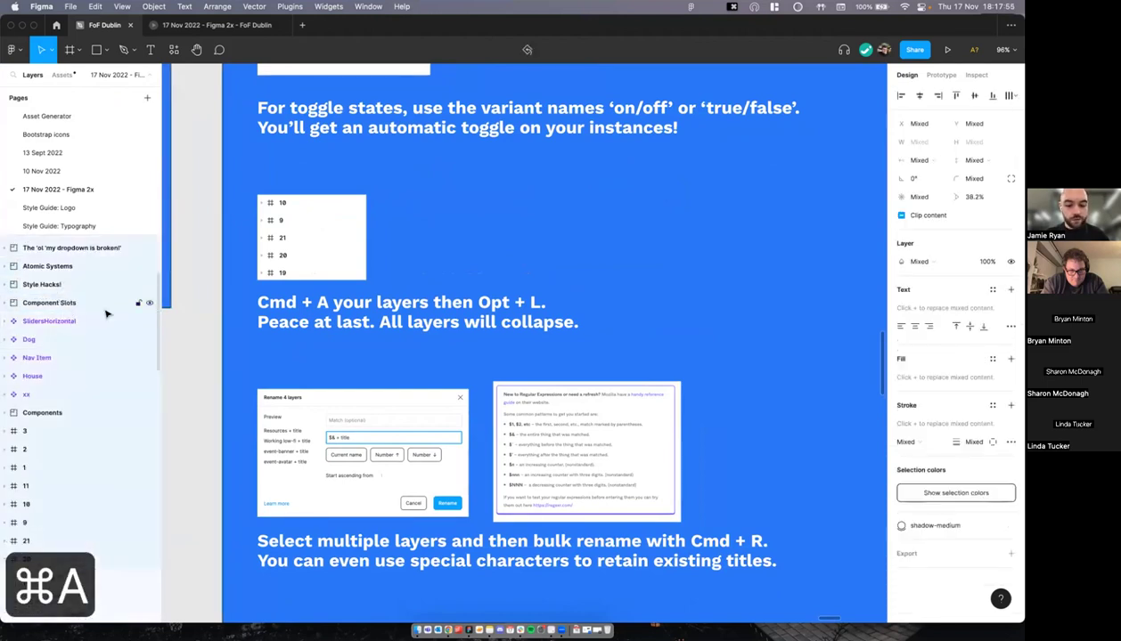
key("alt+l")
scroll(103, 310, "down", 2)
left_click(101, 307)
scroll(100, 307, "down", 3)
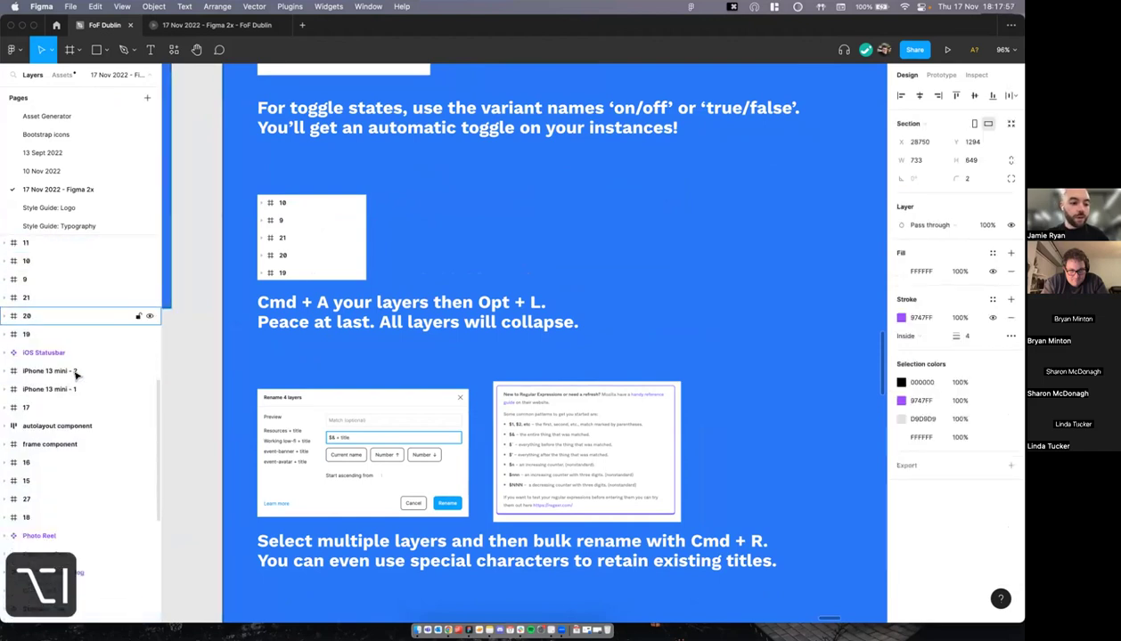
scroll(75, 375, "up", 5)
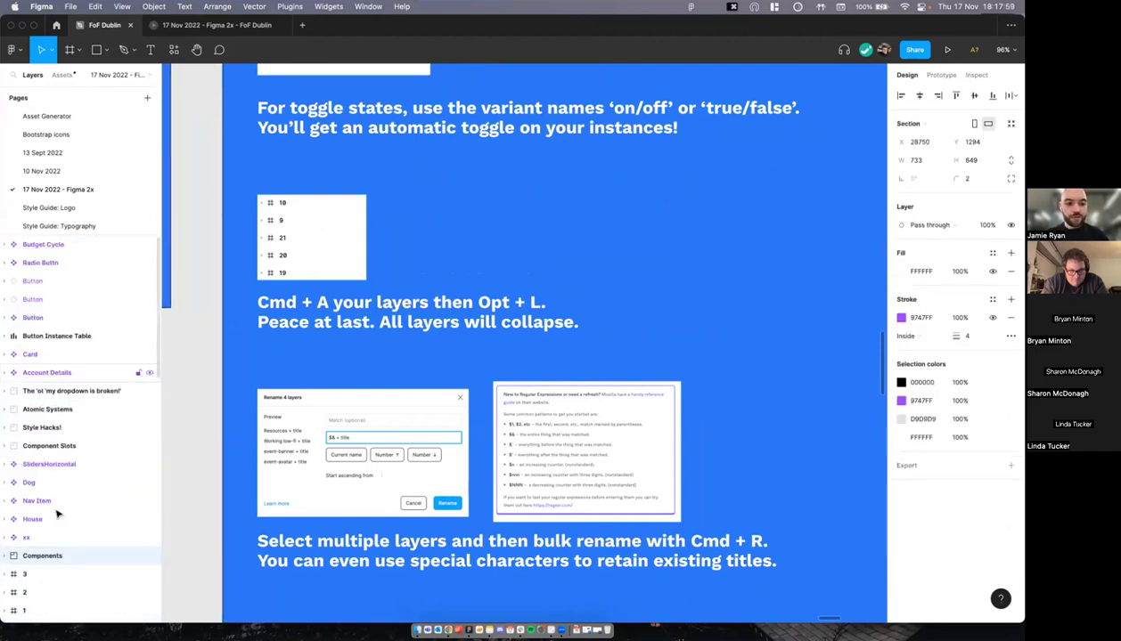
scroll(287, 322, "down", 1)
scroll(126, 432, "down", 1)
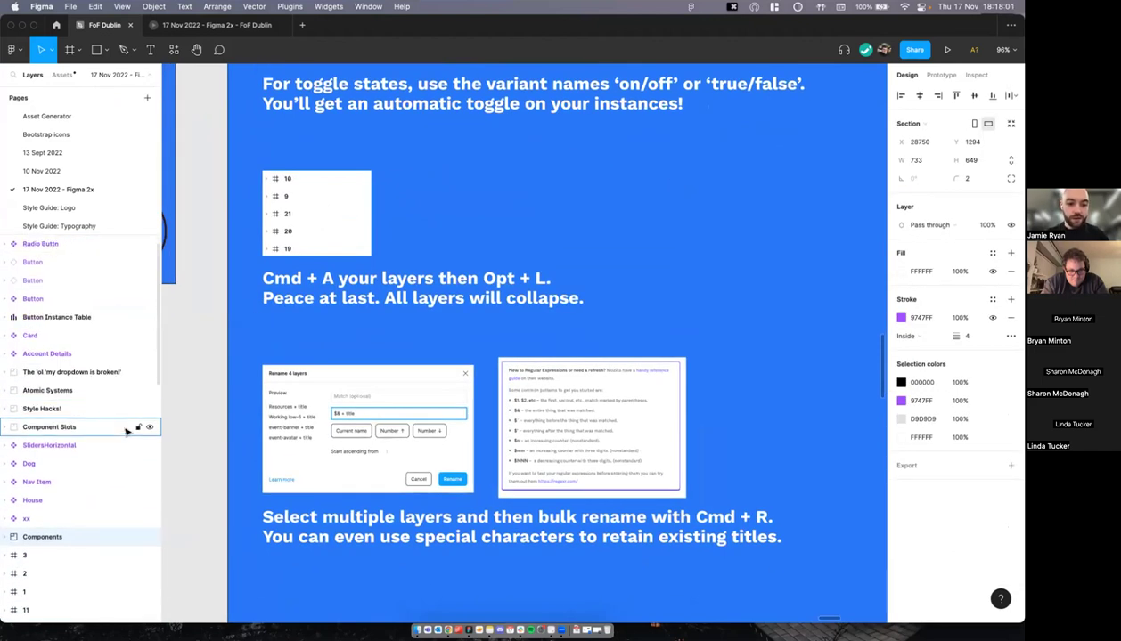
Step: Go to the bulk rename tip and select the consecutive slide frames from 3 through 19 in the layer list
scroll(230, 412, "down", 3)
left_click(232, 413)
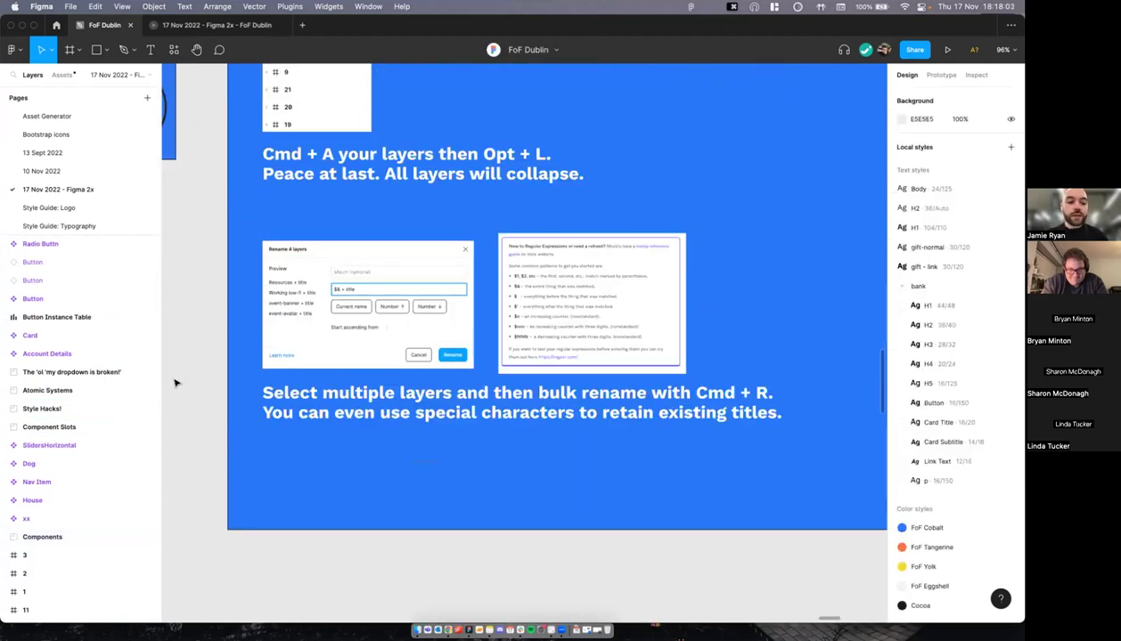
scroll(176, 383, "down", 1)
left_click(68, 376)
scroll(69, 365, "down", 2)
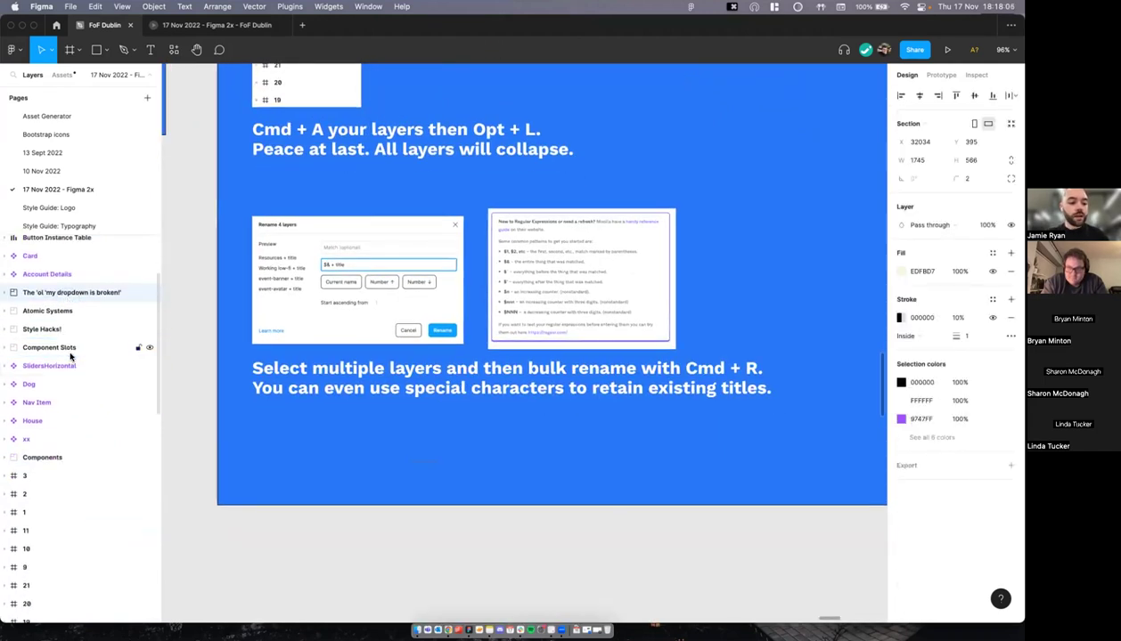
scroll(80, 348, "down", 2)
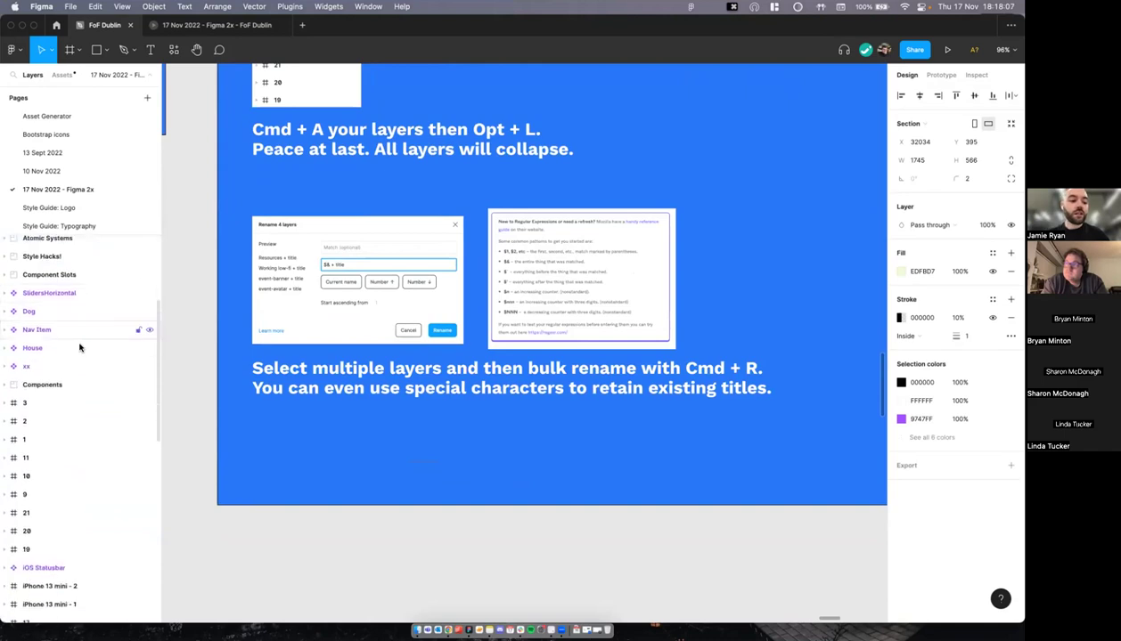
left_click(56, 400)
scroll(56, 400, "down", 3)
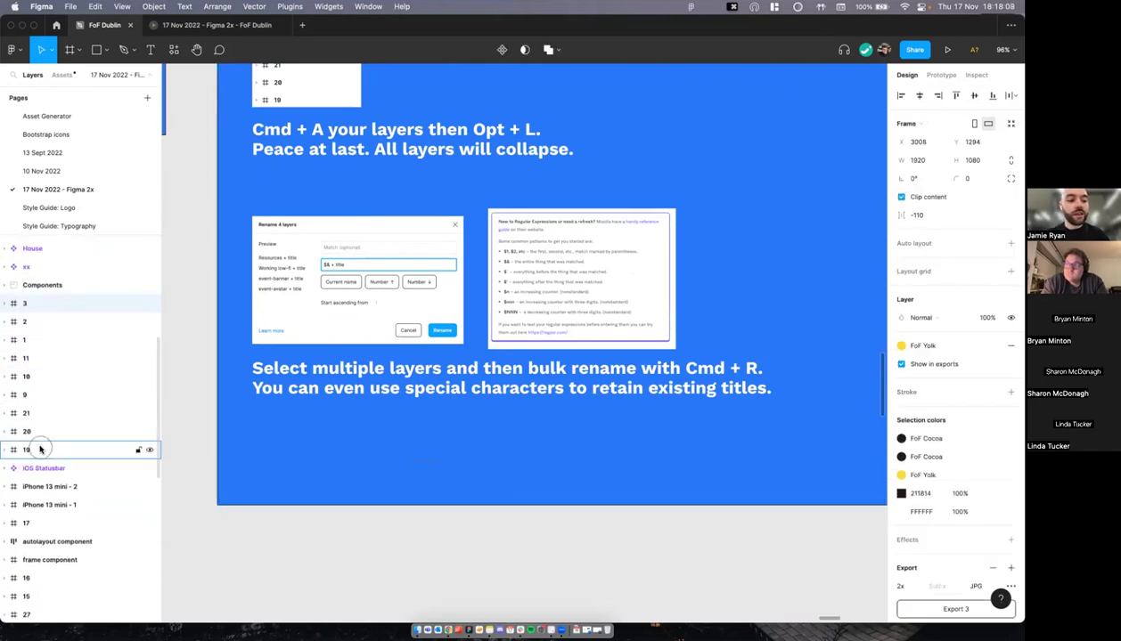
left_click(45, 449, "shift")
scroll(137, 319, "up", 1)
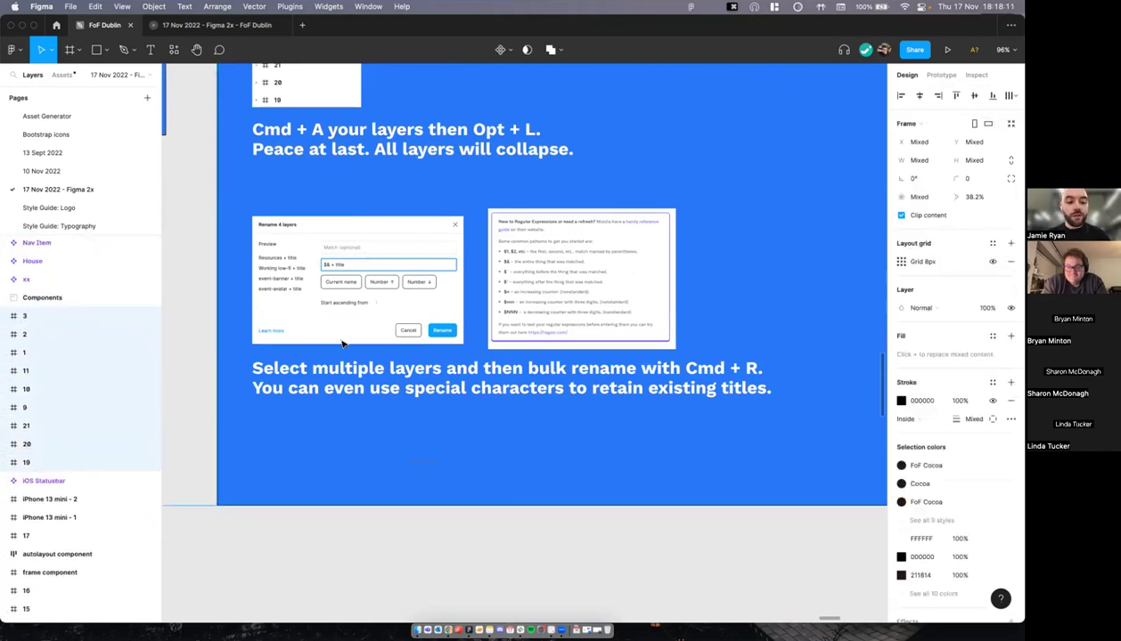
scroll(343, 344, "down", 1)
scroll(342, 344, "up", 1)
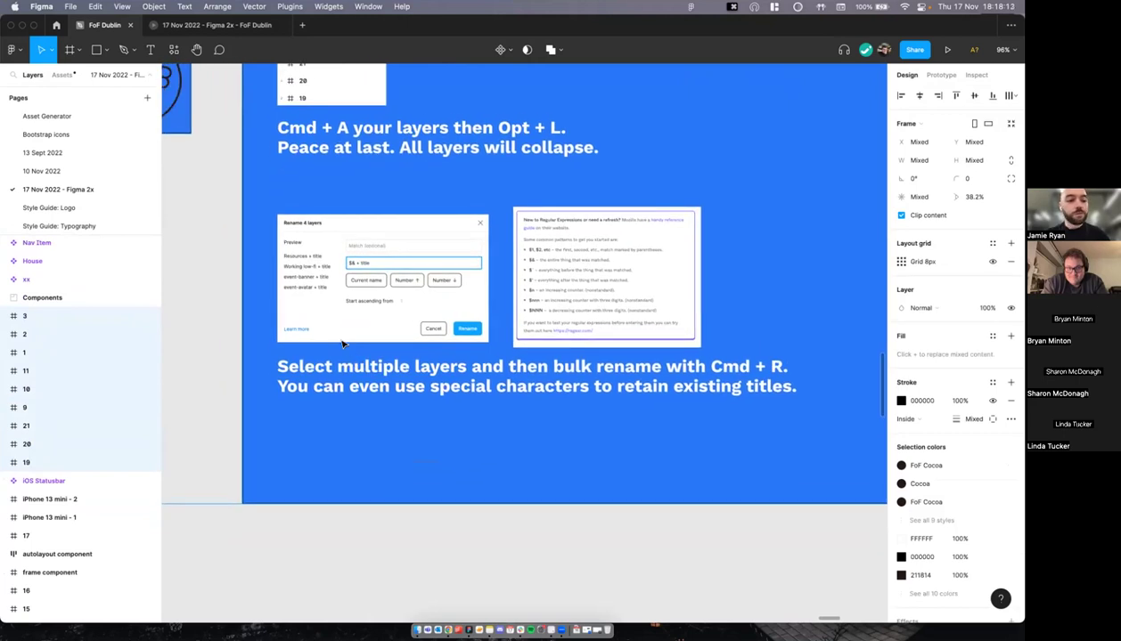
scroll(359, 352, "right", 2)
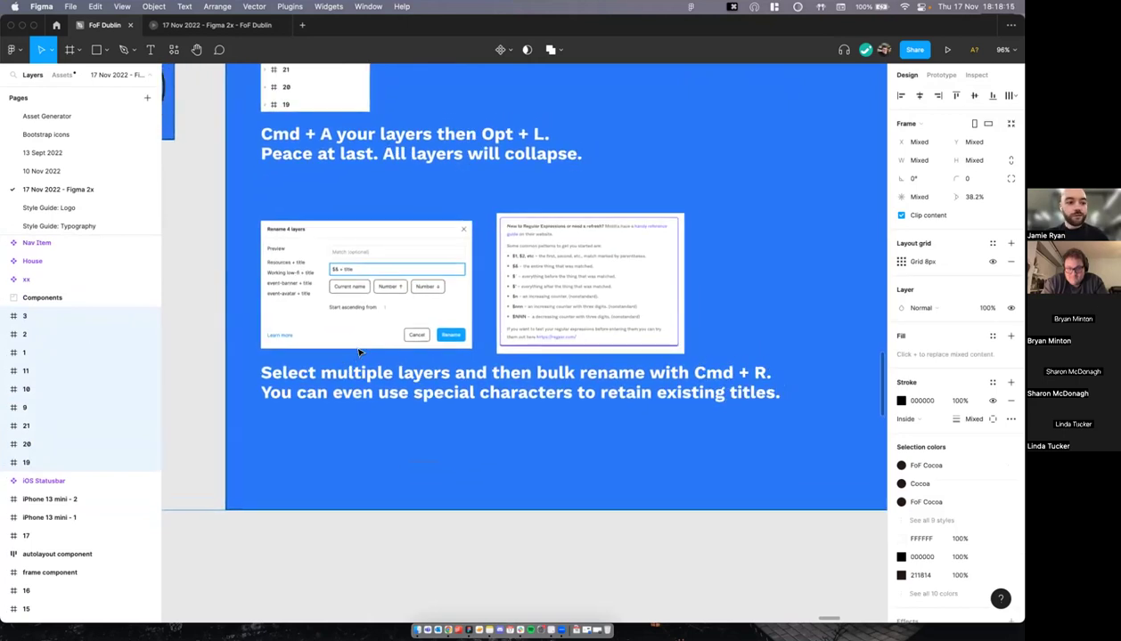
Step: Set up a bulk rename of the nine selected slide frames with the pattern "Slide $&", and cancel it
key("super+r")
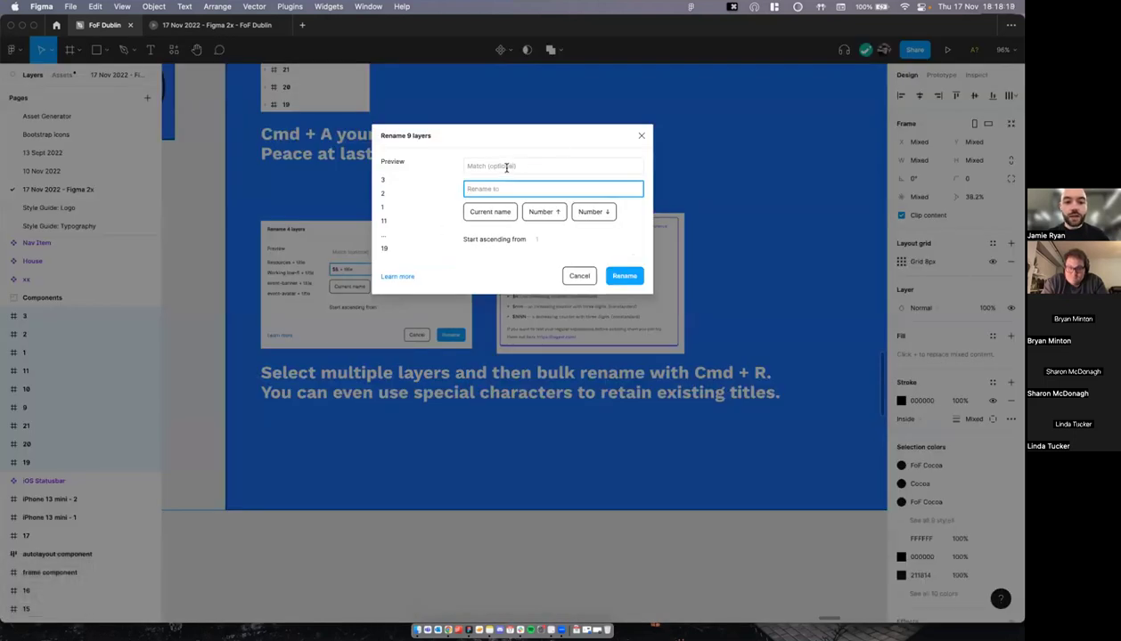
left_click(487, 105)
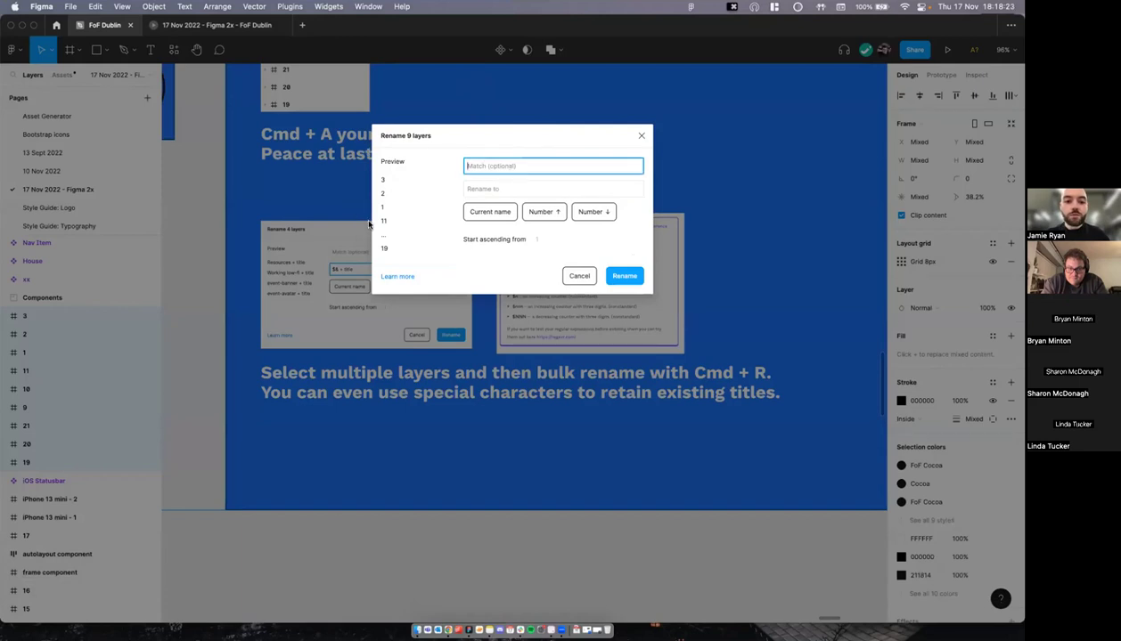
key("Tab")
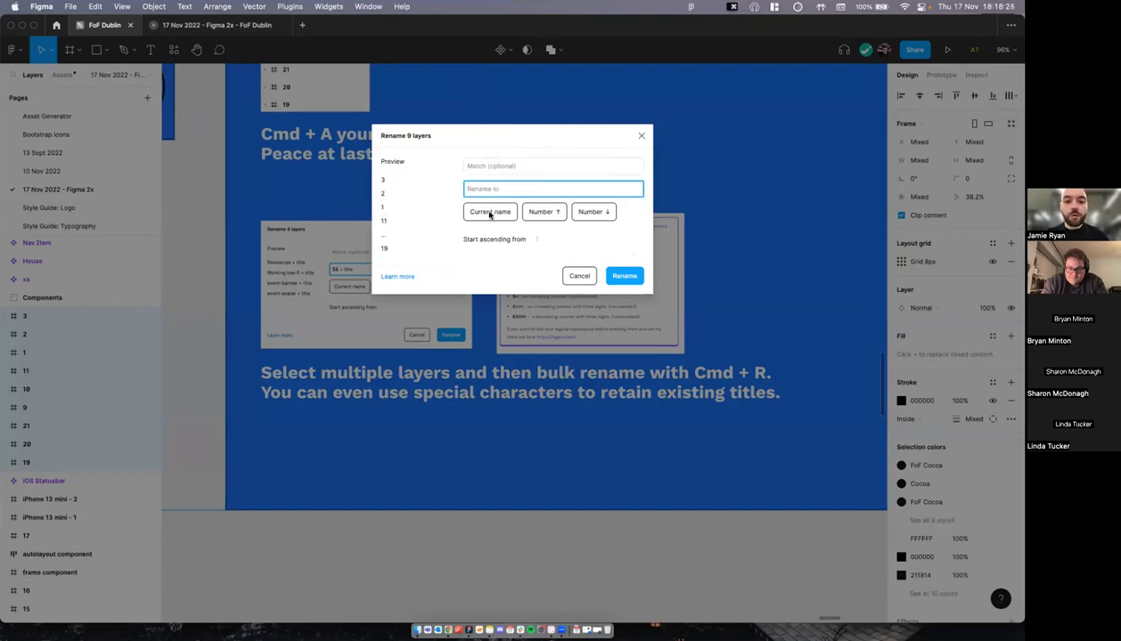
type("$&")
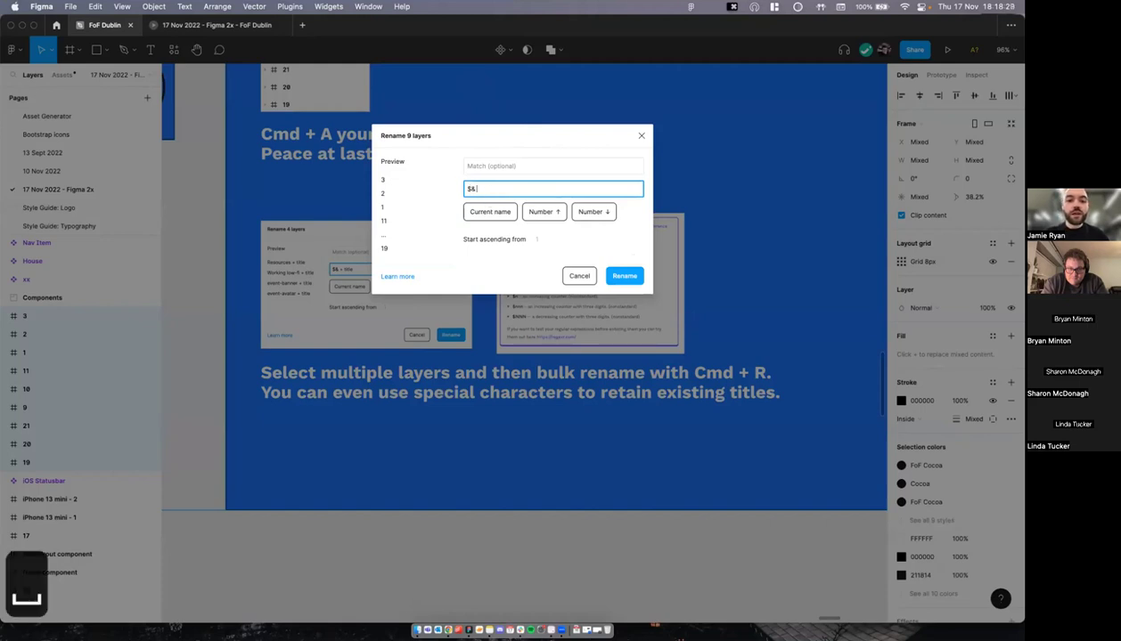
key("Left")
key("Left")
key("Left")
type("Slide")
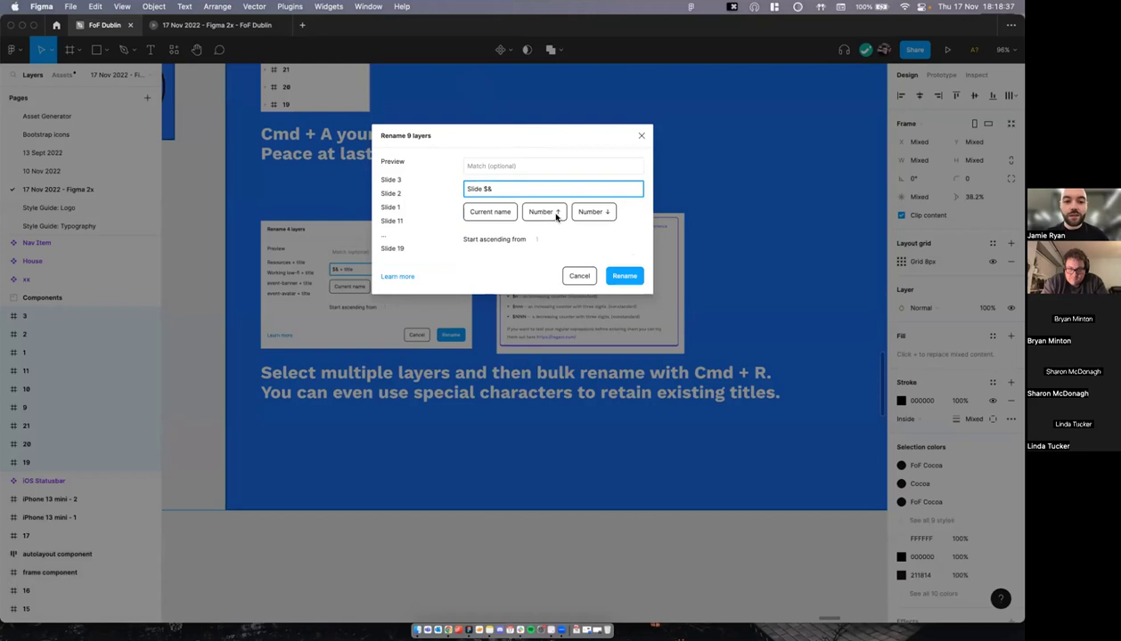
left_click(527, 163)
left_click(475, 189)
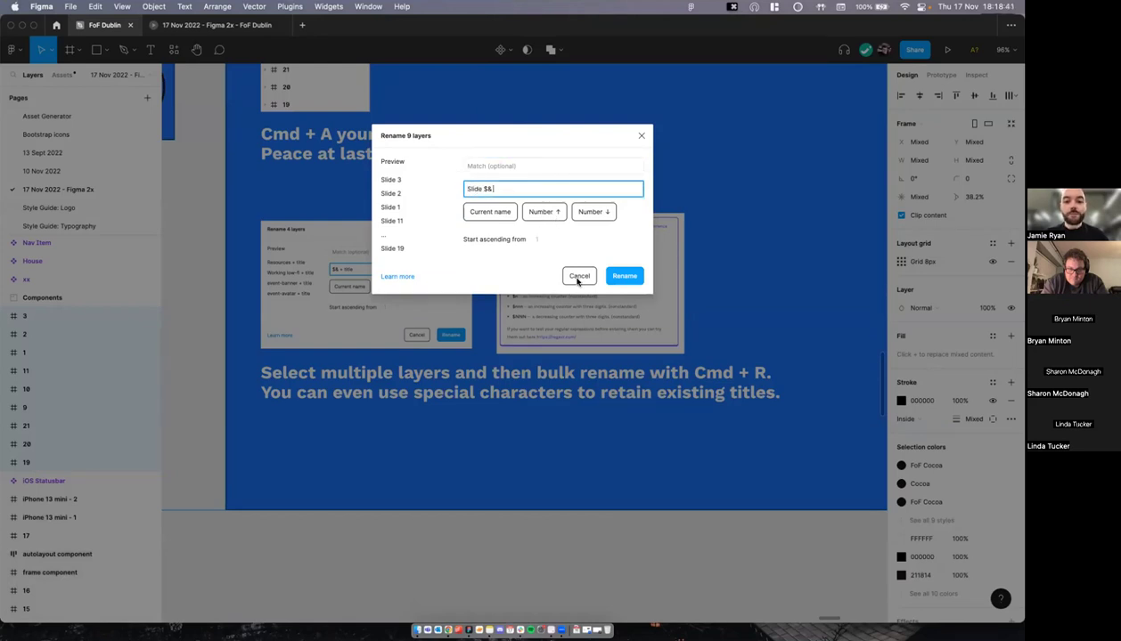
left_click(577, 277)
Step: Examine the screenshot of common regular expression patterns beside the bulk rename tip
left_click(579, 283)
scroll(562, 284, "up", 10)
scroll(535, 285, "down", 3)
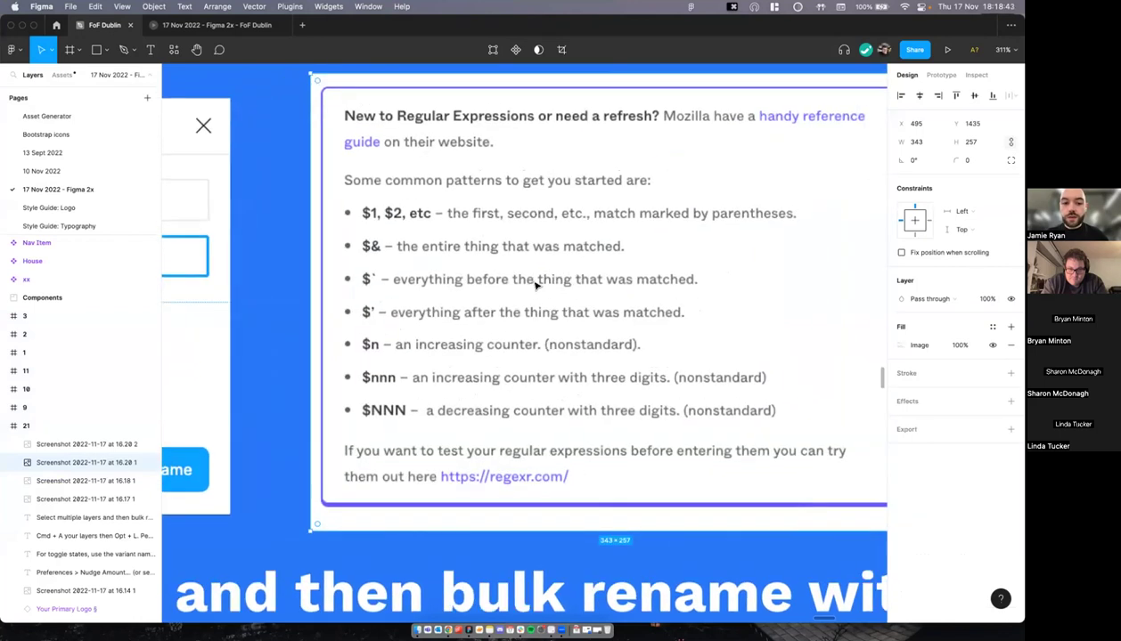
scroll(528, 253, "down", 2)
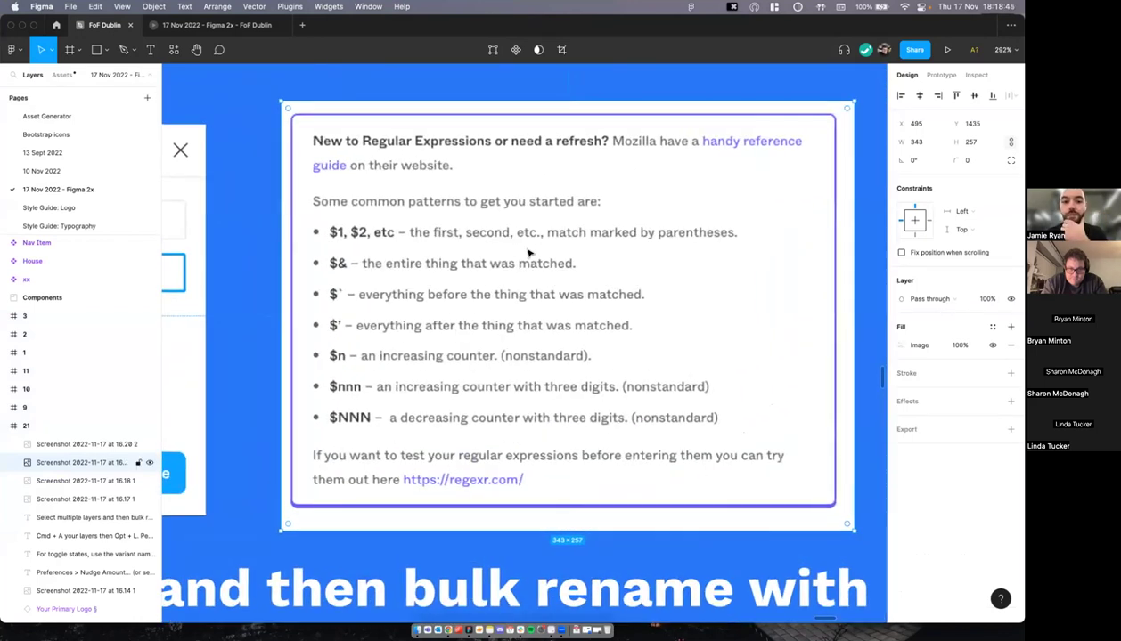
scroll(571, 286, "down", 6)
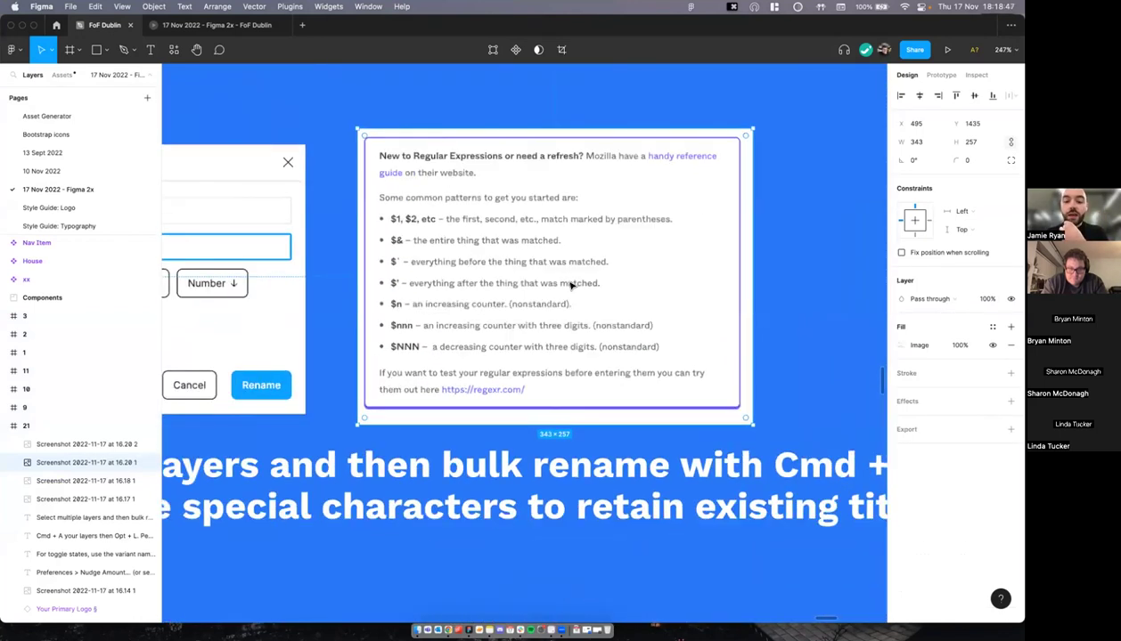
left_click(562, 141)
scroll(562, 142, "right", 2)
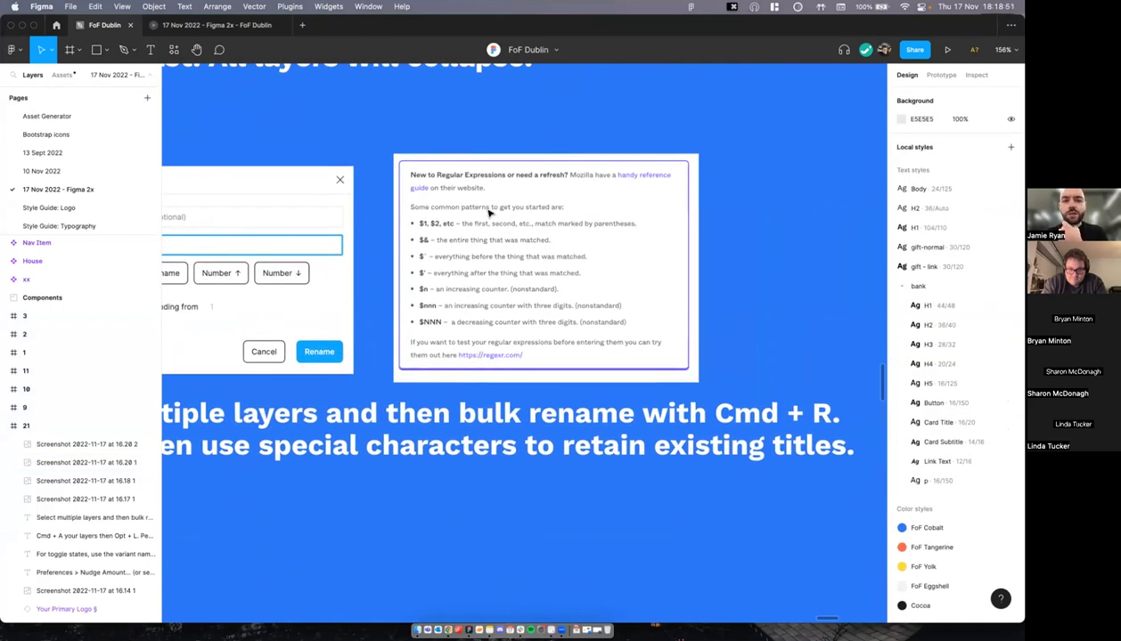
scroll(489, 213, "right", 2)
scroll(463, 209, "up", 4)
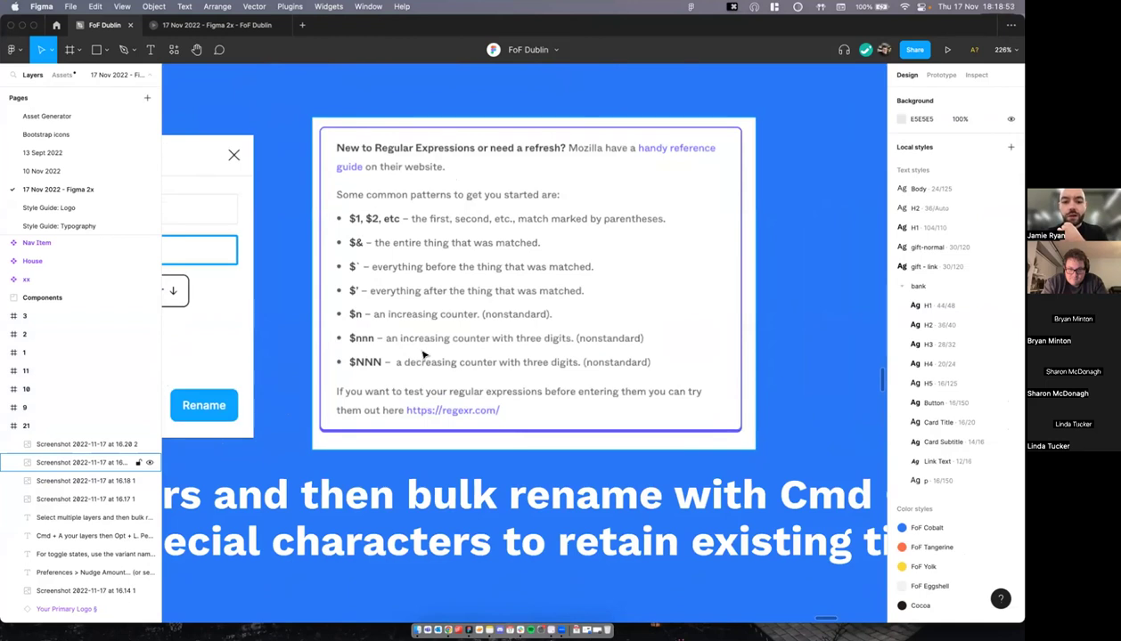
scroll(486, 324, "up", 4)
scroll(486, 326, "down", 4)
scroll(487, 326, "down", 5)
Step: Look over the whole Ultra-deluxe-god-tier Stuff slide and the Resources slide, and go back through the deck to slide 6
scroll(487, 326, "down", 8)
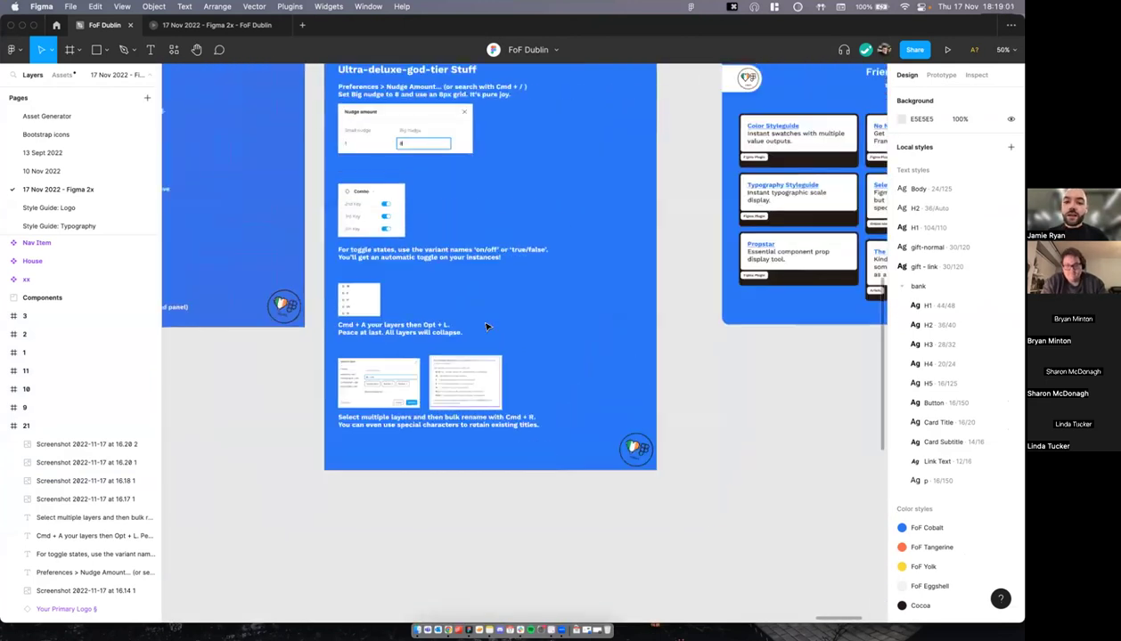
scroll(485, 326, "down", 4)
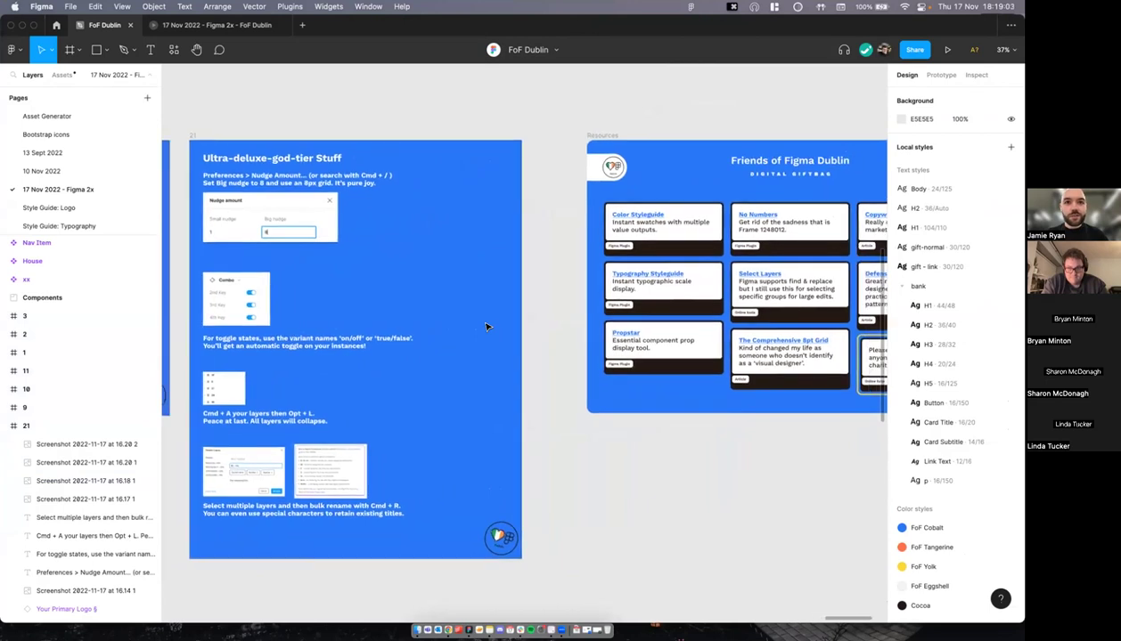
scroll(490, 334, "right", 4)
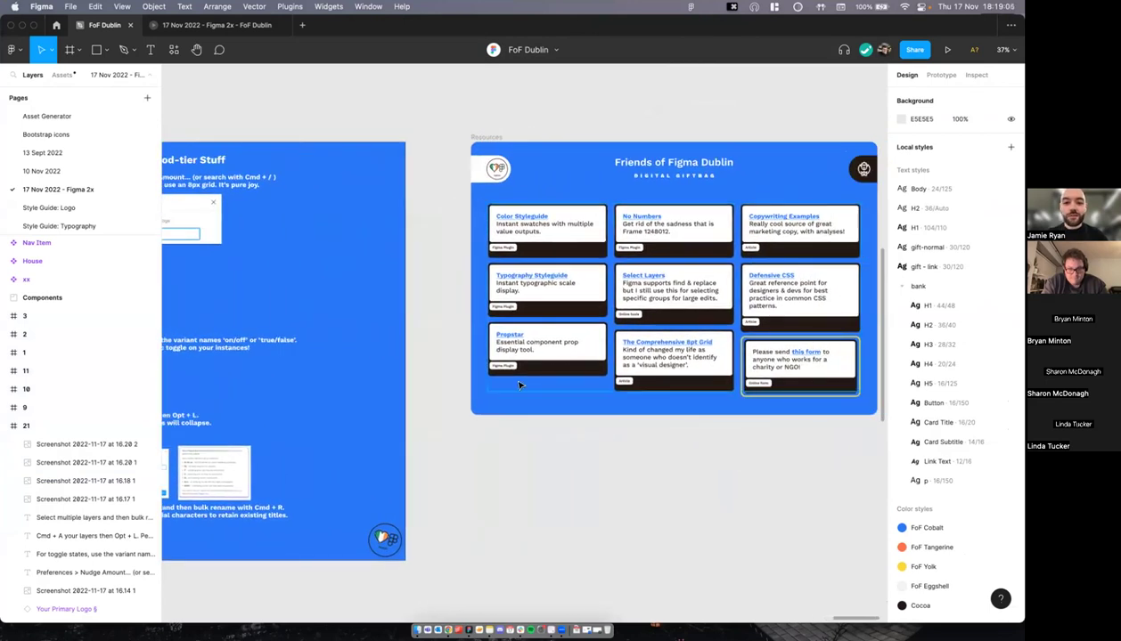
scroll(520, 467, "right", 2)
scroll(525, 472, "left", 10)
scroll(527, 470, "down", 5)
scroll(527, 471, "left", 10)
scroll(644, 269, "down", 3)
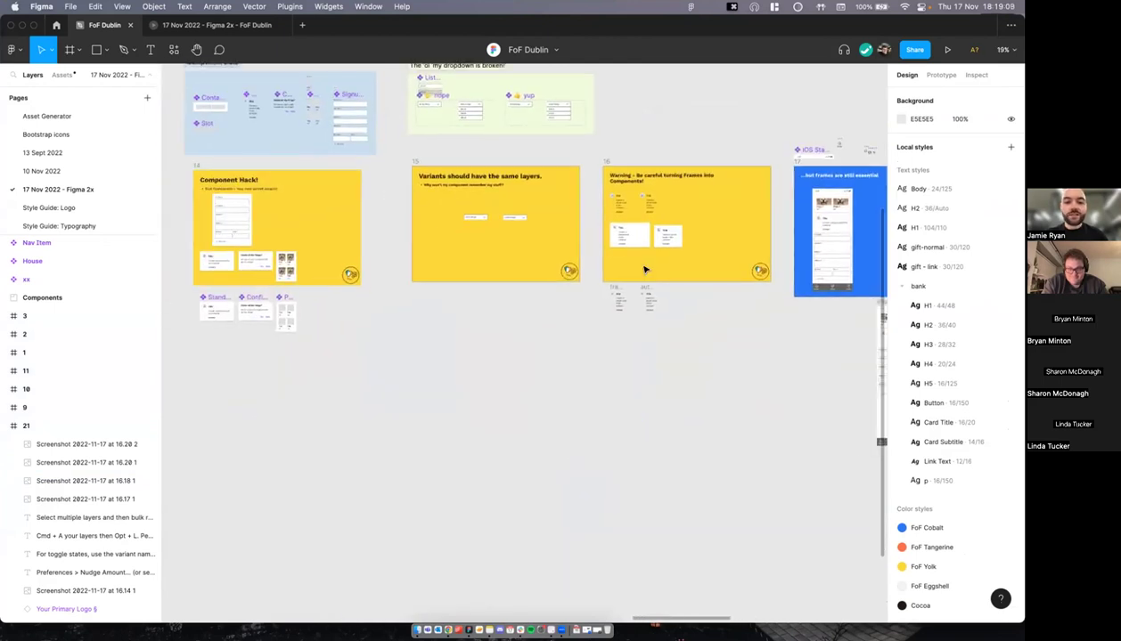
scroll(644, 269, "left", 10)
scroll(644, 269, "up", 1)
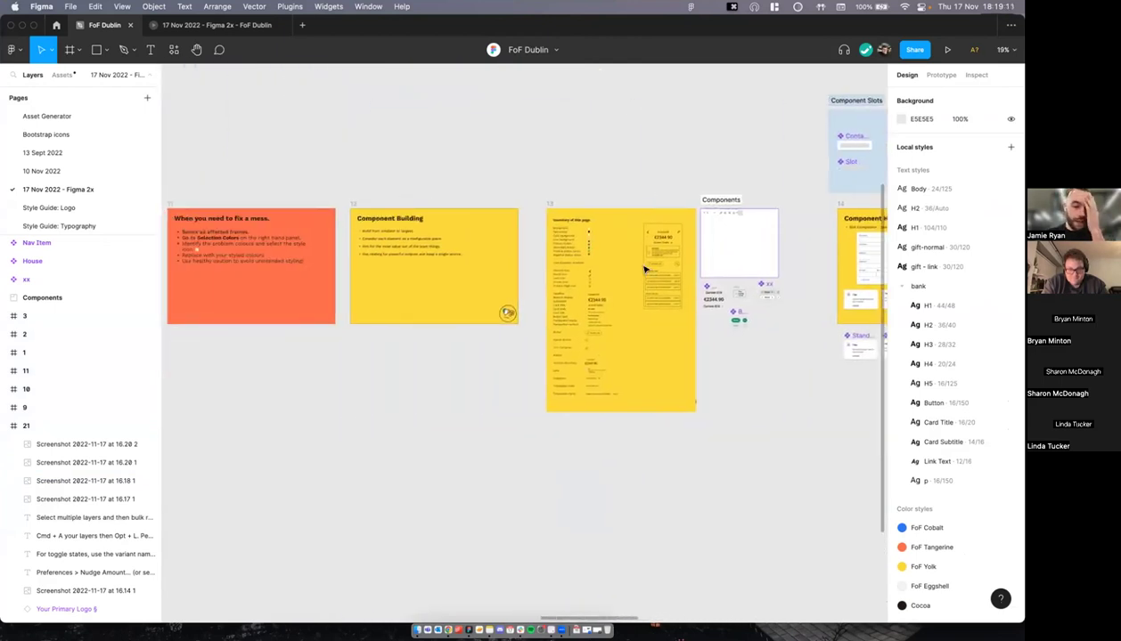
scroll(644, 269, "left", 10)
scroll(645, 269, "left", 5)
scroll(544, 260, "up", 3)
scroll(503, 265, "left", 10)
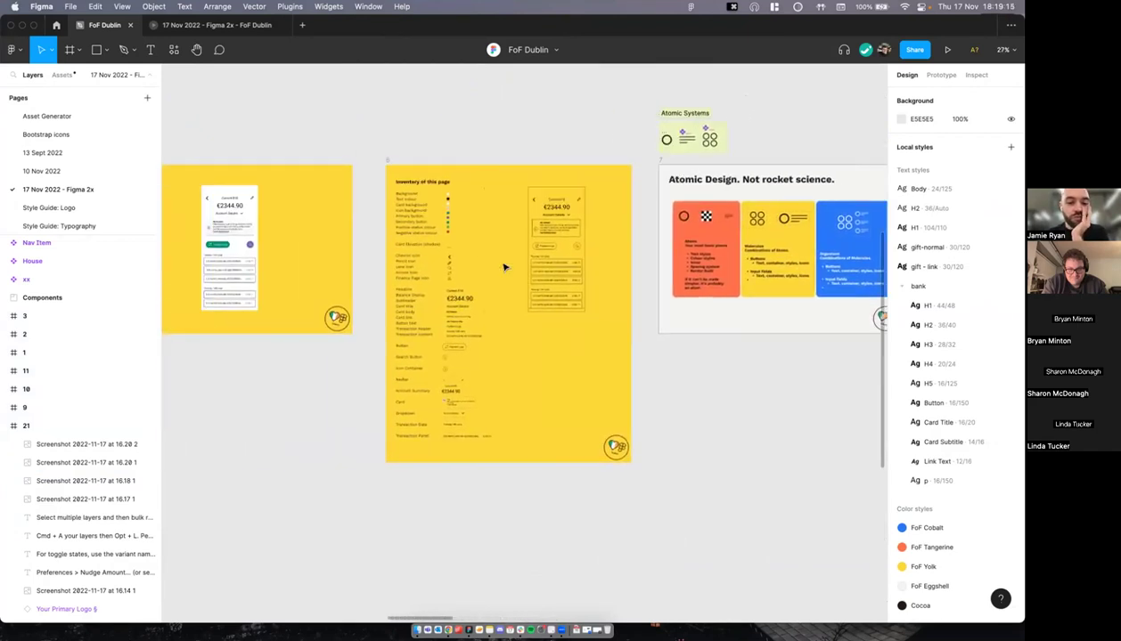
Step: Examine the inventory of colours, icons, text styles and components on the "Inventory of this page" slide 6
scroll(483, 277, "up", 1)
scroll(484, 277, "right", 10)
scroll(380, 291, "left", 2)
scroll(380, 290, "up", 3)
scroll(379, 291, "up", 3)
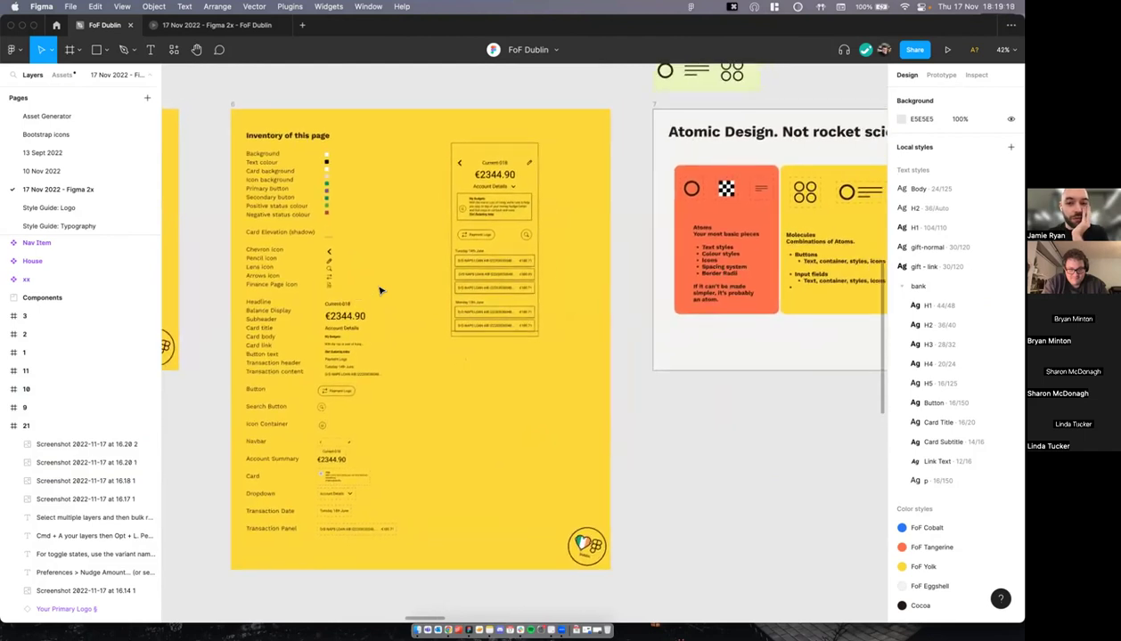
scroll(379, 290, "up", 3)
scroll(379, 291, "down", 2)
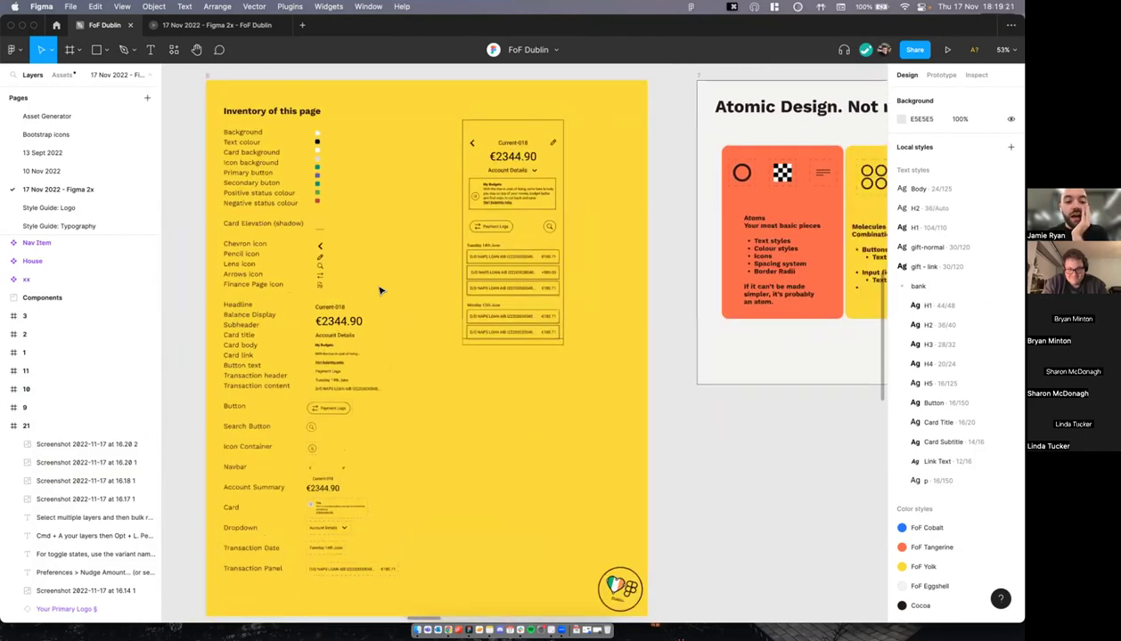
scroll(380, 290, "up", 1)
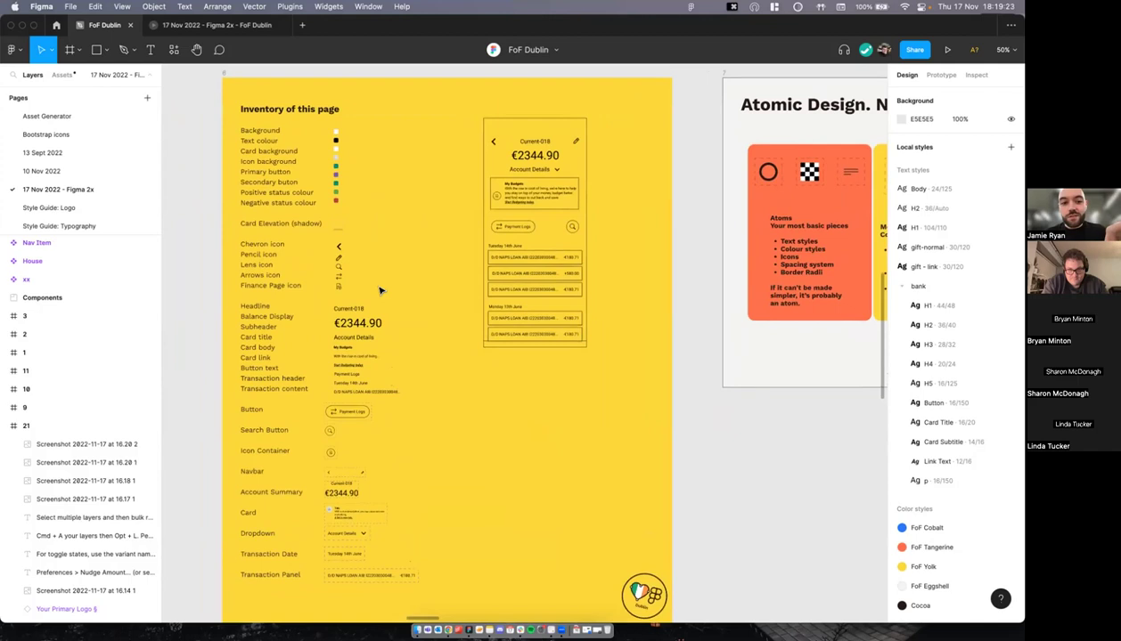
scroll(379, 290, "up", 2)
scroll(379, 291, "down", 3)
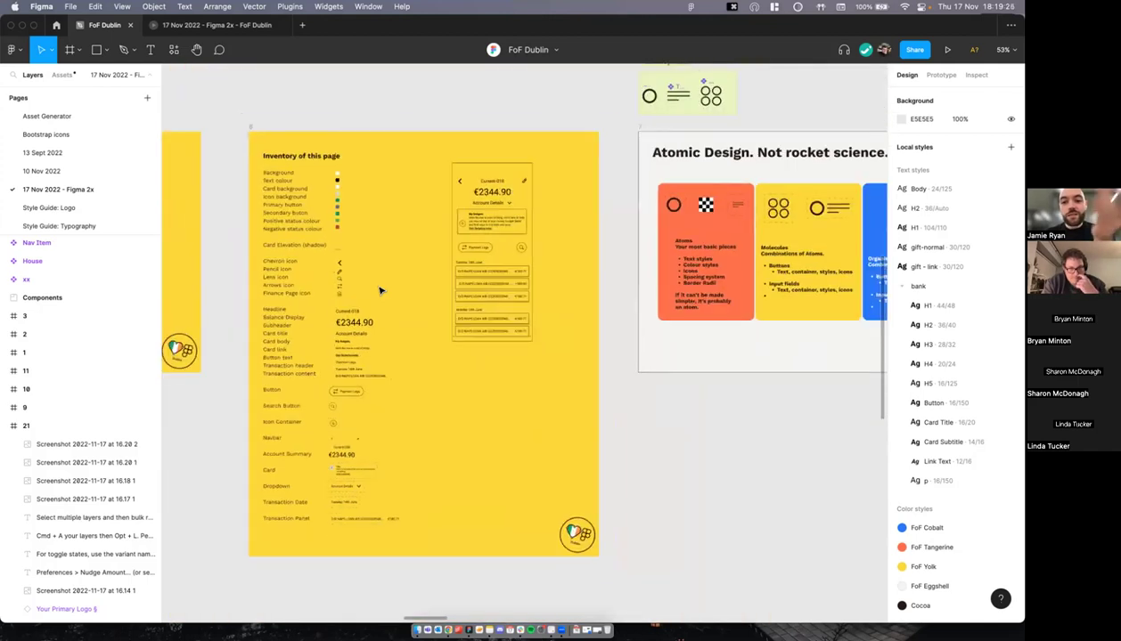
scroll(379, 291, "down", 2)
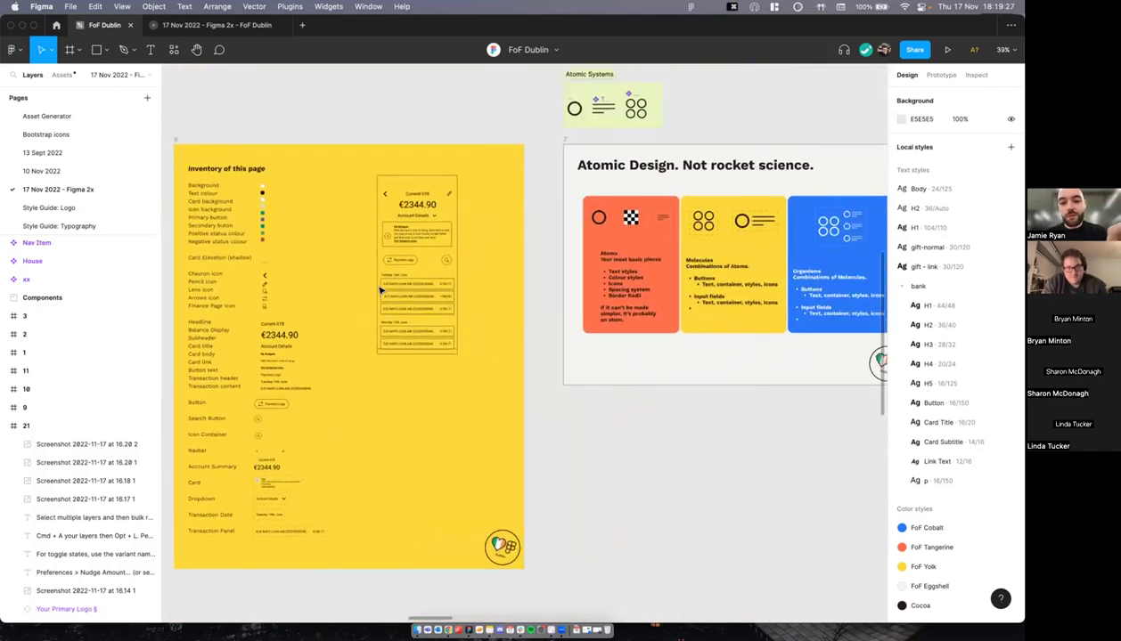
Step: Look through the slides from Atomic Design, Colors and Style Hacks to Component Building and frames, ending at the Resources slide
scroll(380, 291, "right", 5)
scroll(379, 290, "right", 5)
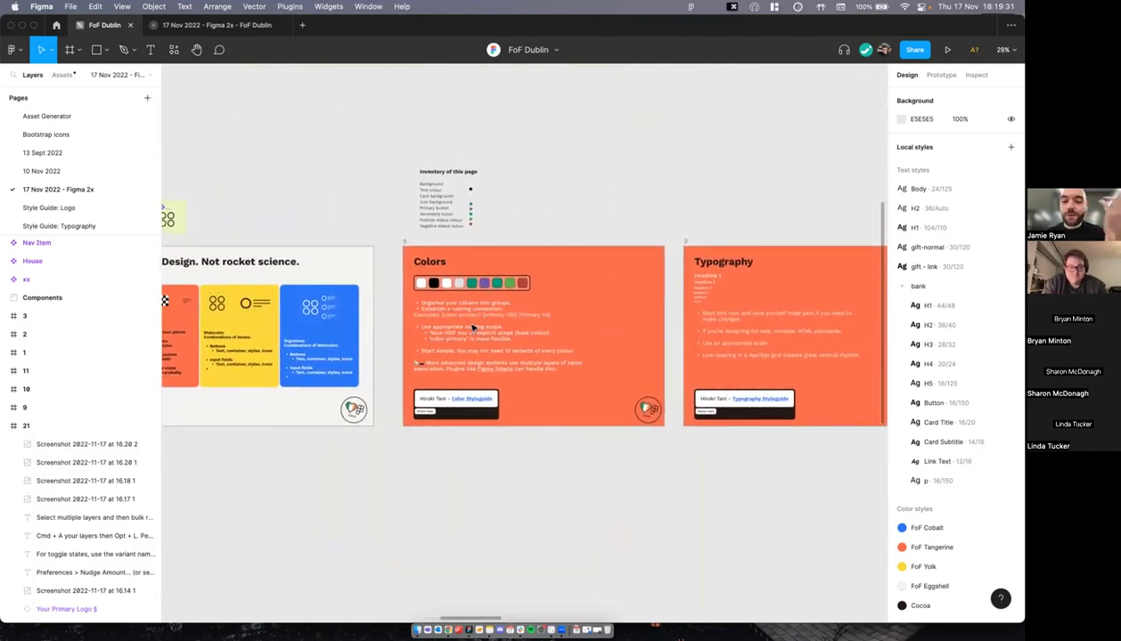
scroll(477, 320, "right", 3)
scroll(473, 328, "right", 10)
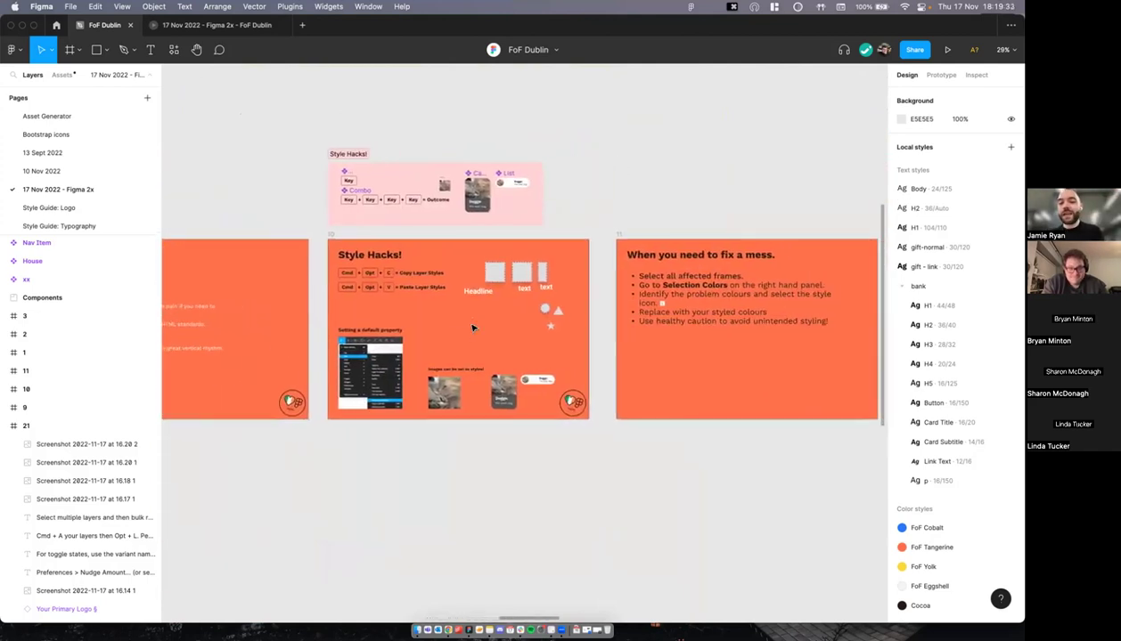
scroll(423, 324, "right", 2)
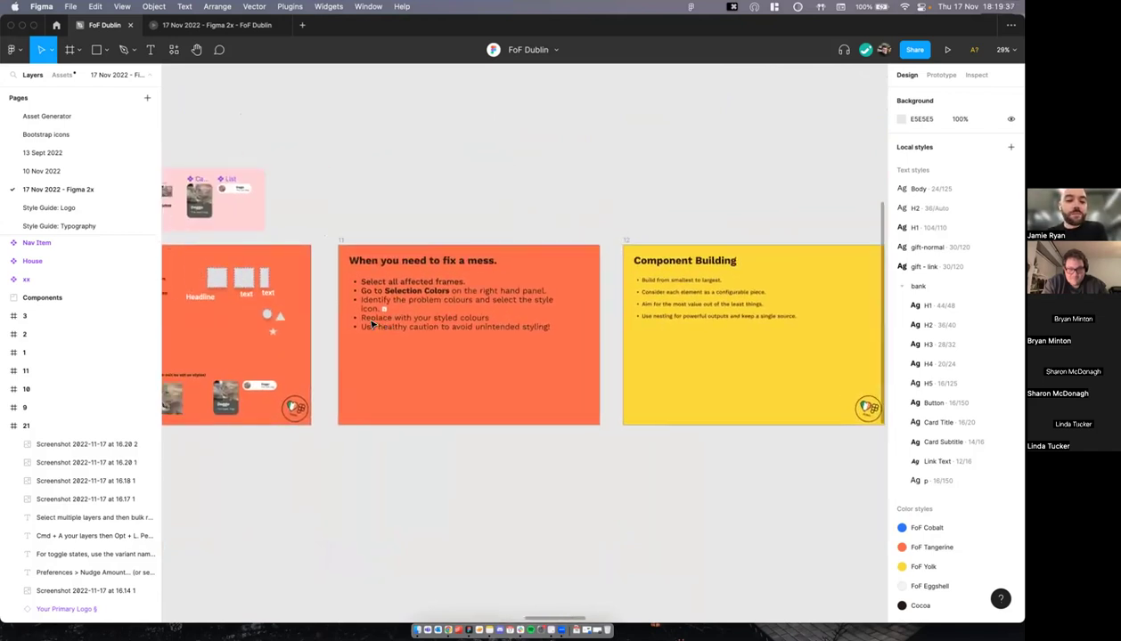
scroll(371, 324, "right", 8)
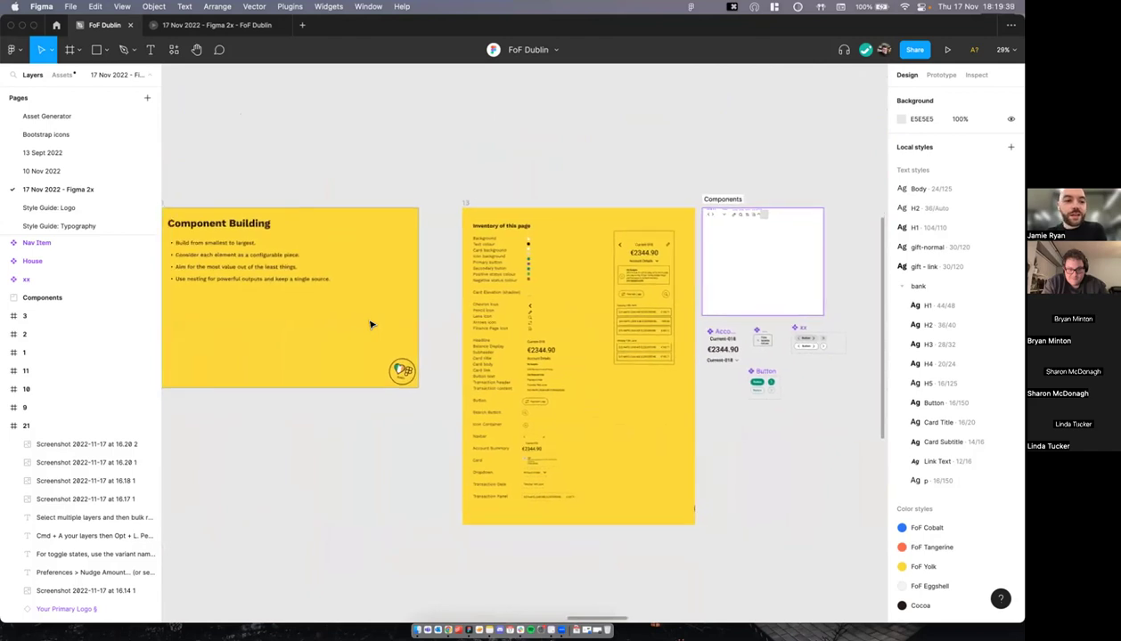
scroll(446, 294, "right", 3)
scroll(448, 296, "up", 5)
scroll(448, 296, "right", 2)
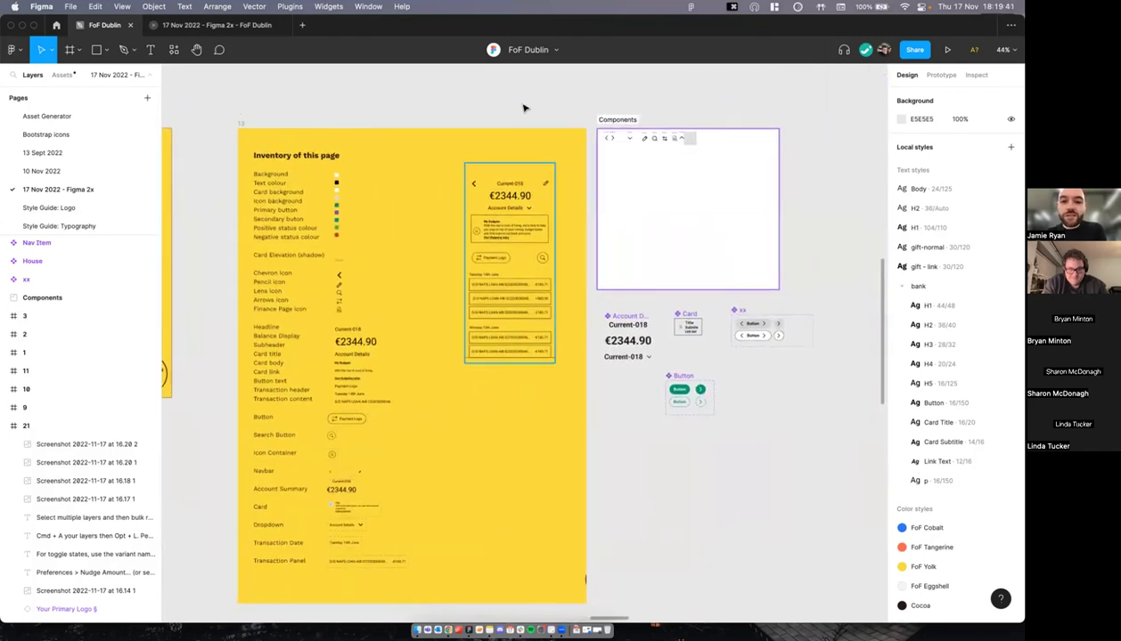
scroll(523, 108, "right", 10)
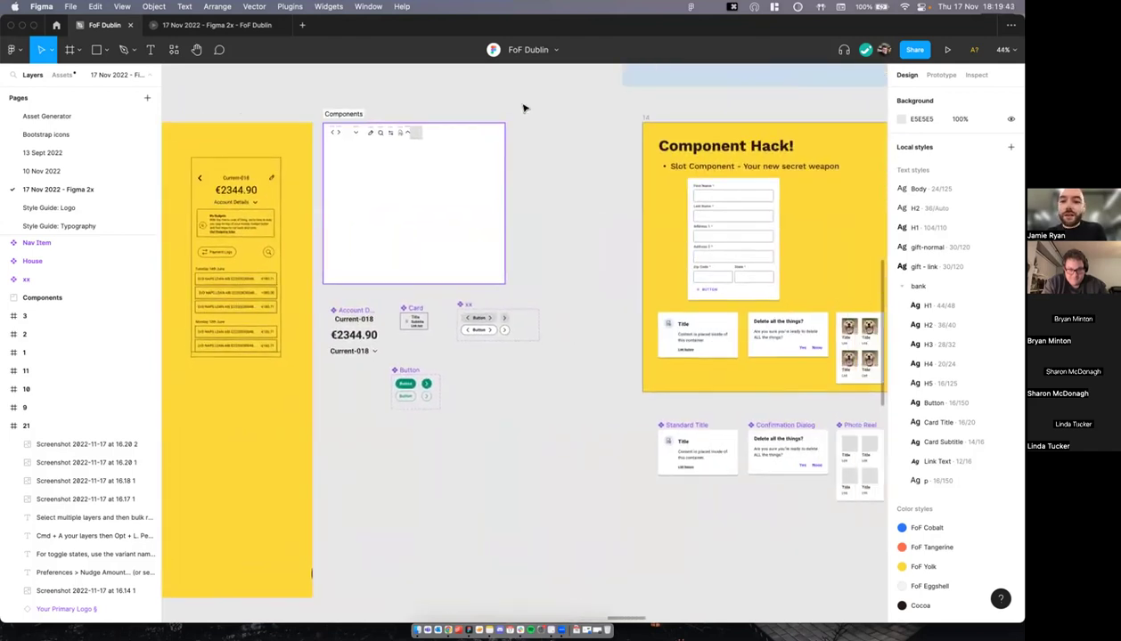
scroll(523, 108, "right", 20)
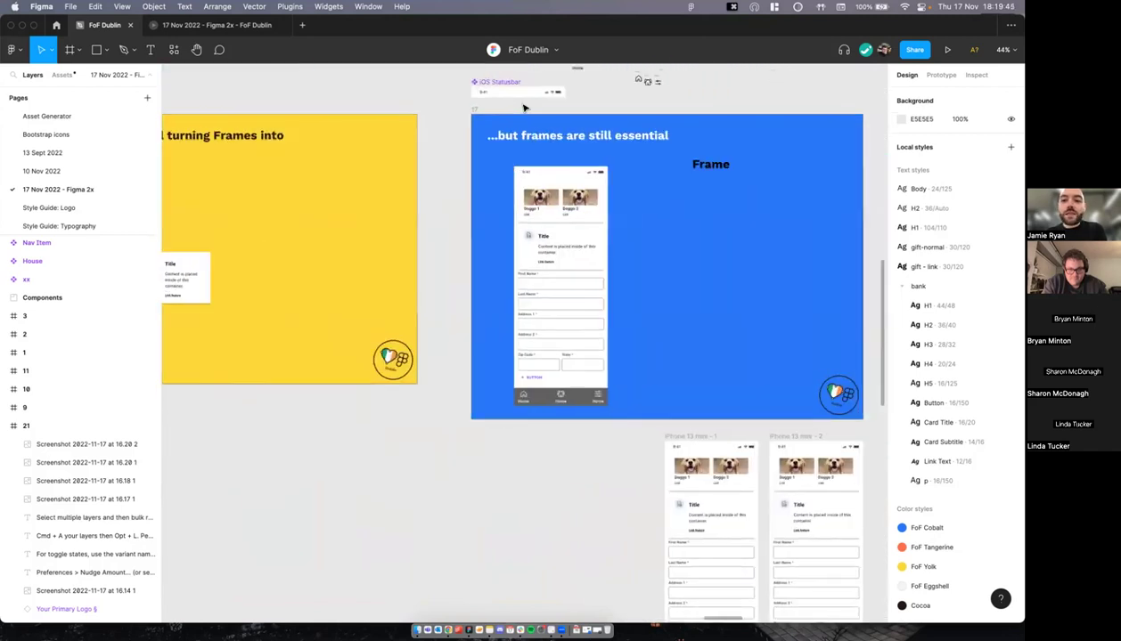
scroll(523, 108, "right", 20)
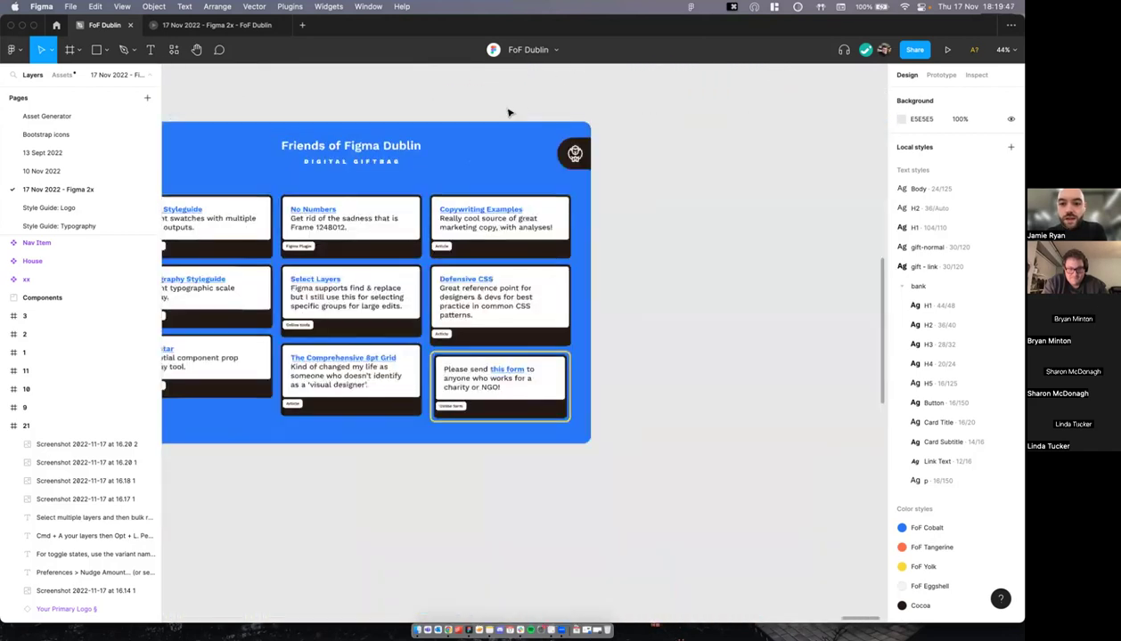
Step: Show the Digital Giftbag slide with the interface hidden, and select its grid of resource cards
scroll(523, 136, "up", 3)
key("super+backslash")
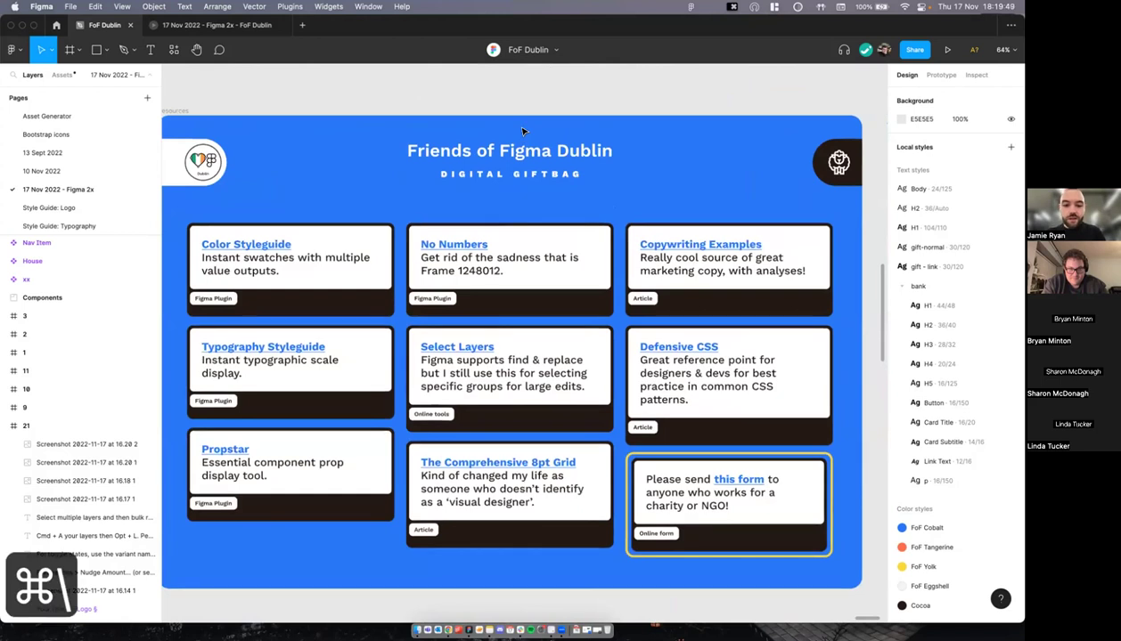
scroll(536, 98, "down", 2)
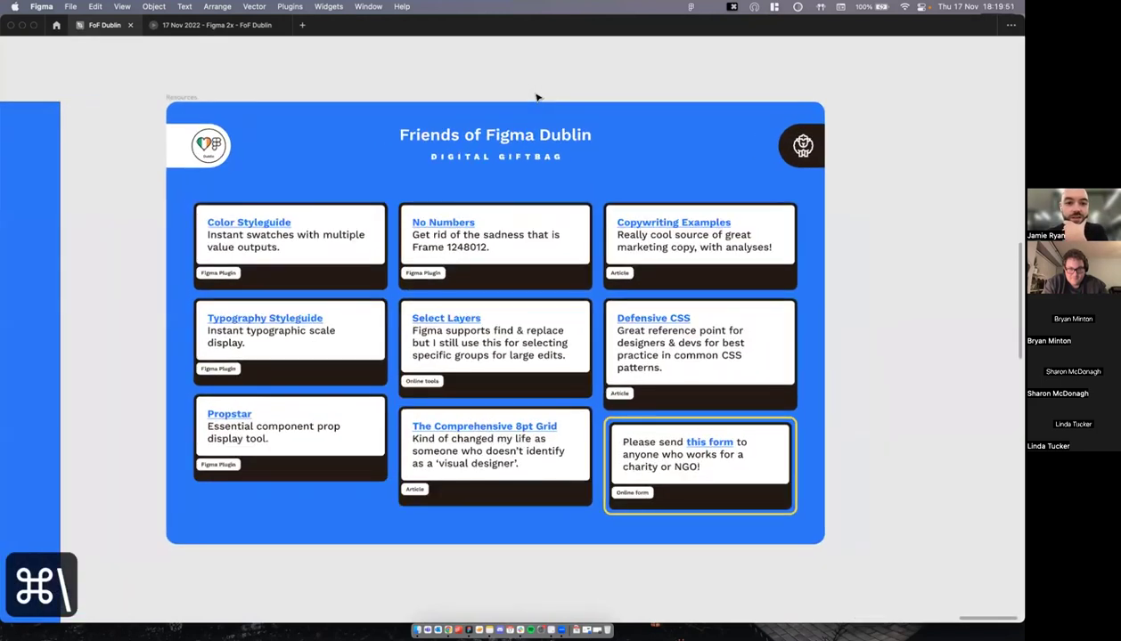
scroll(536, 98, "down", 1)
scroll(536, 98, "right", 1)
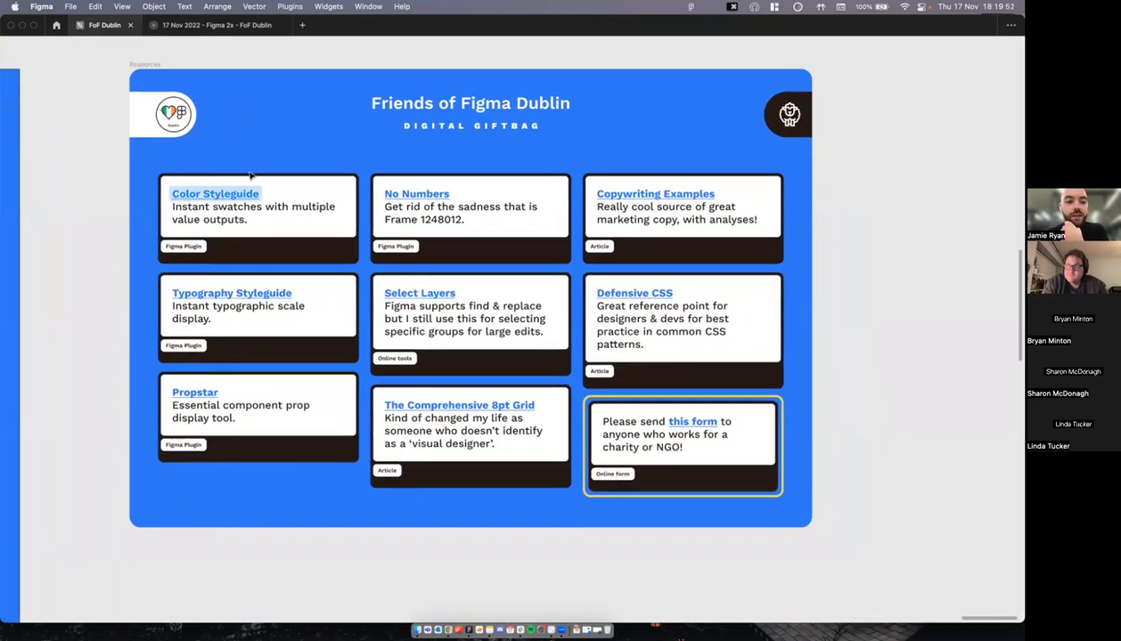
scroll(283, 220, "left", 1)
scroll(283, 220, "down", 2)
right_click(283, 220)
left_click(130, 293)
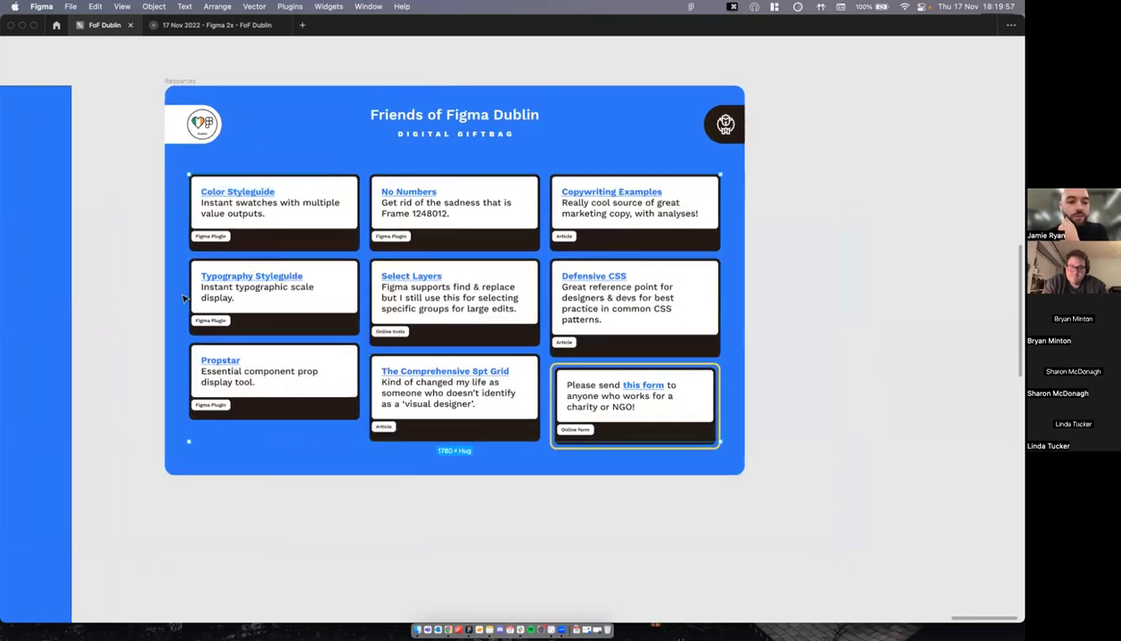
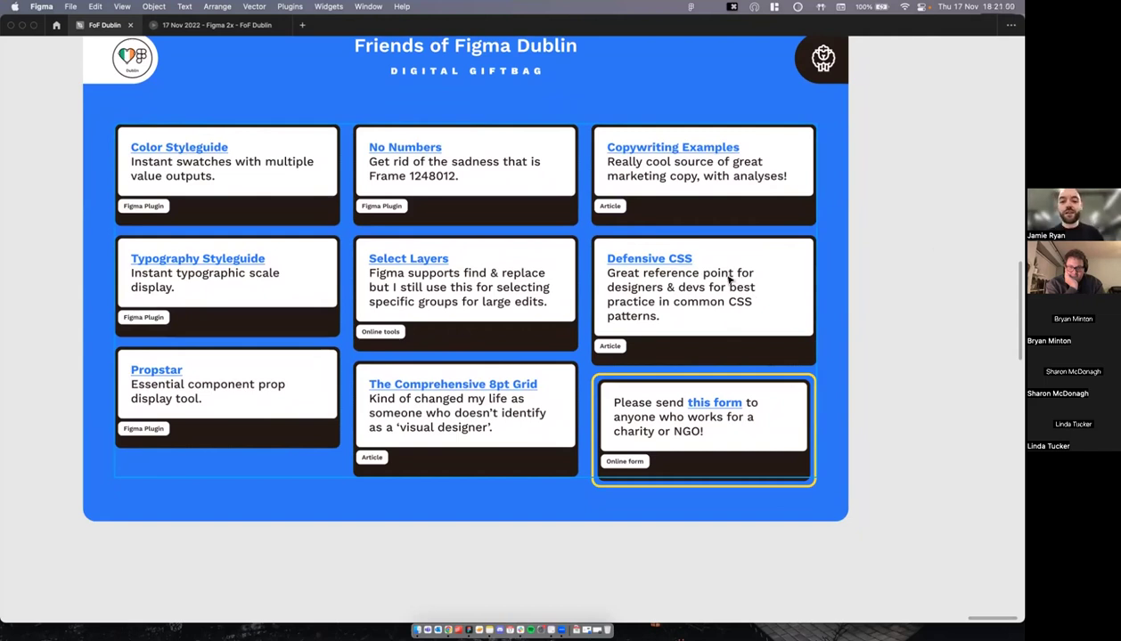
Step: Look over the Digital Giftbag resource cards, zooming in on the highlighted online form card for charities and NGOs
scroll(732, 278, "down", 1)
scroll(731, 278, "down", 2)
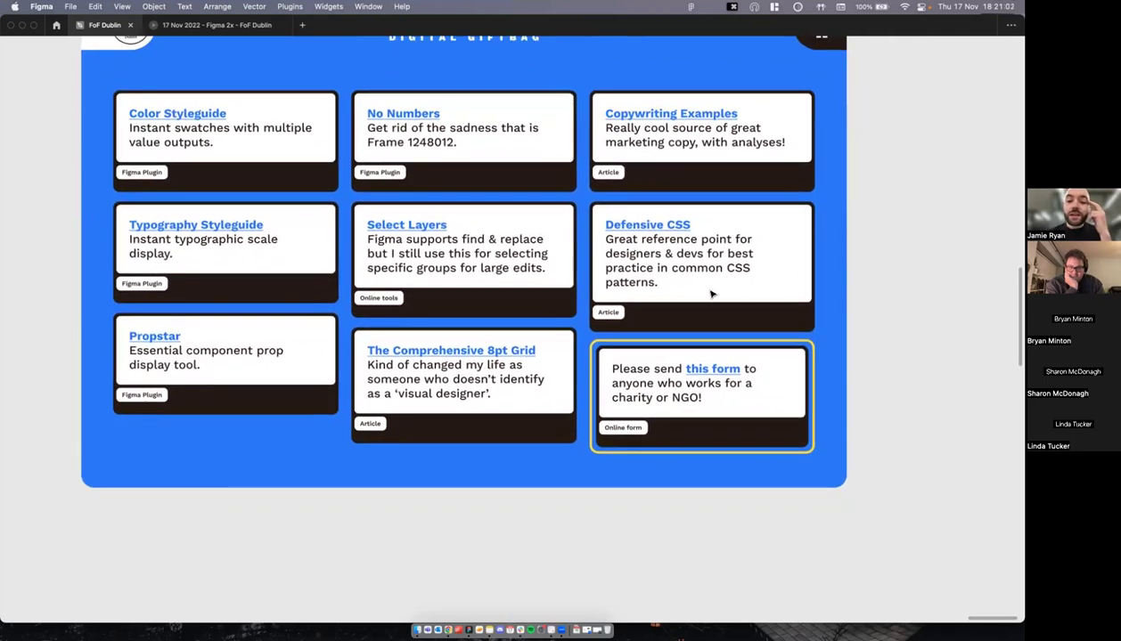
scroll(644, 367, "down", 1)
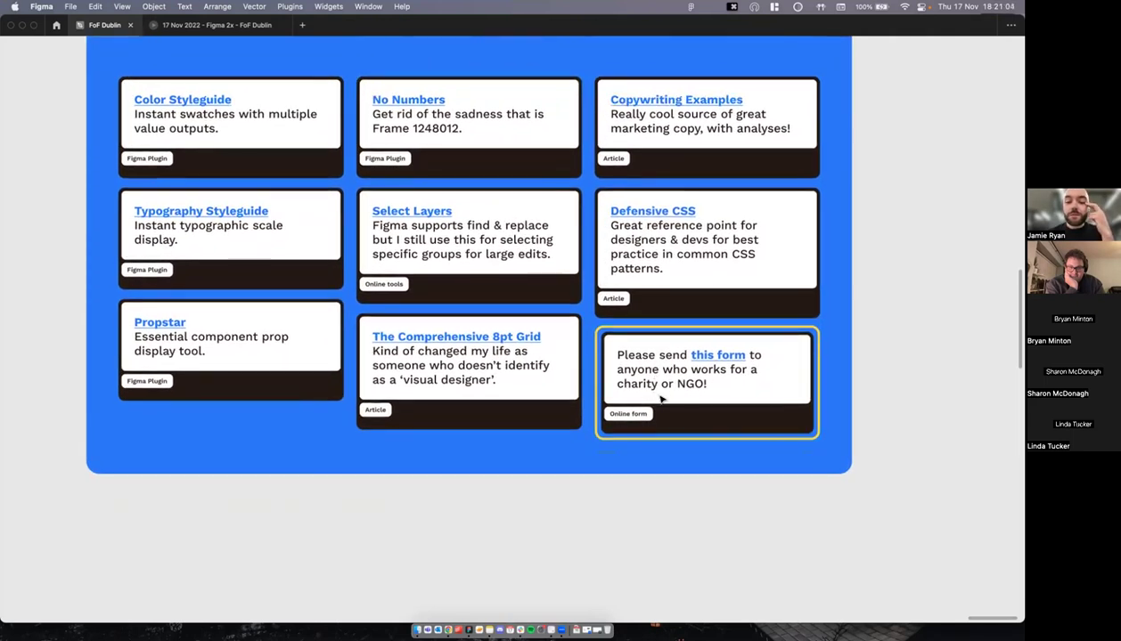
scroll(659, 398, "down", 1)
scroll(695, 392, "up", 3)
scroll(711, 389, "up", 3)
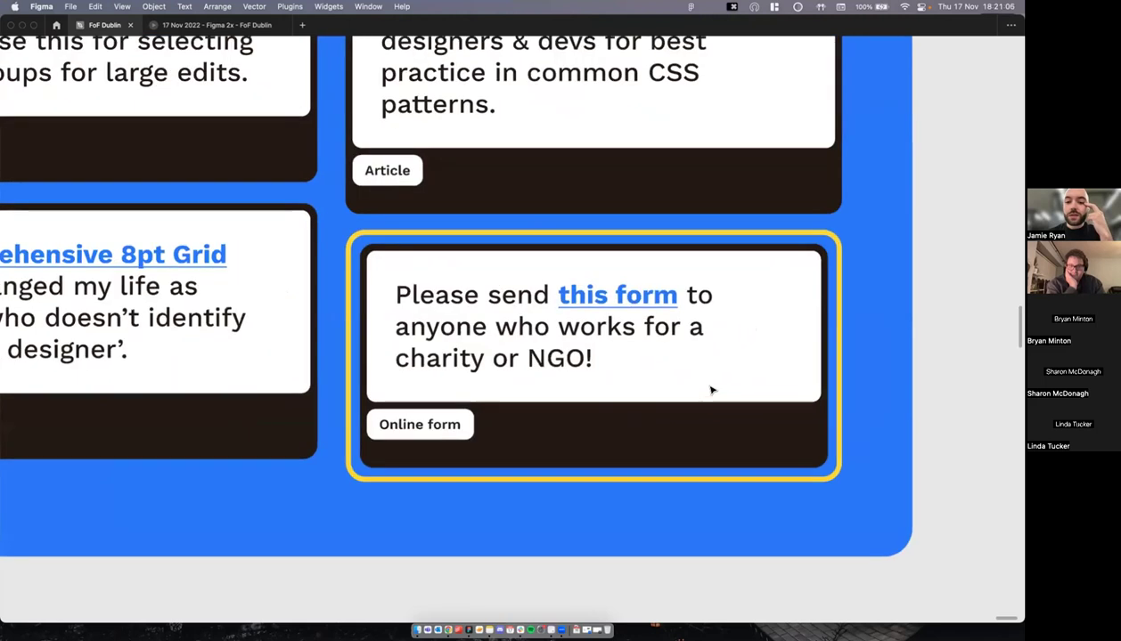
scroll(710, 390, "right", 1)
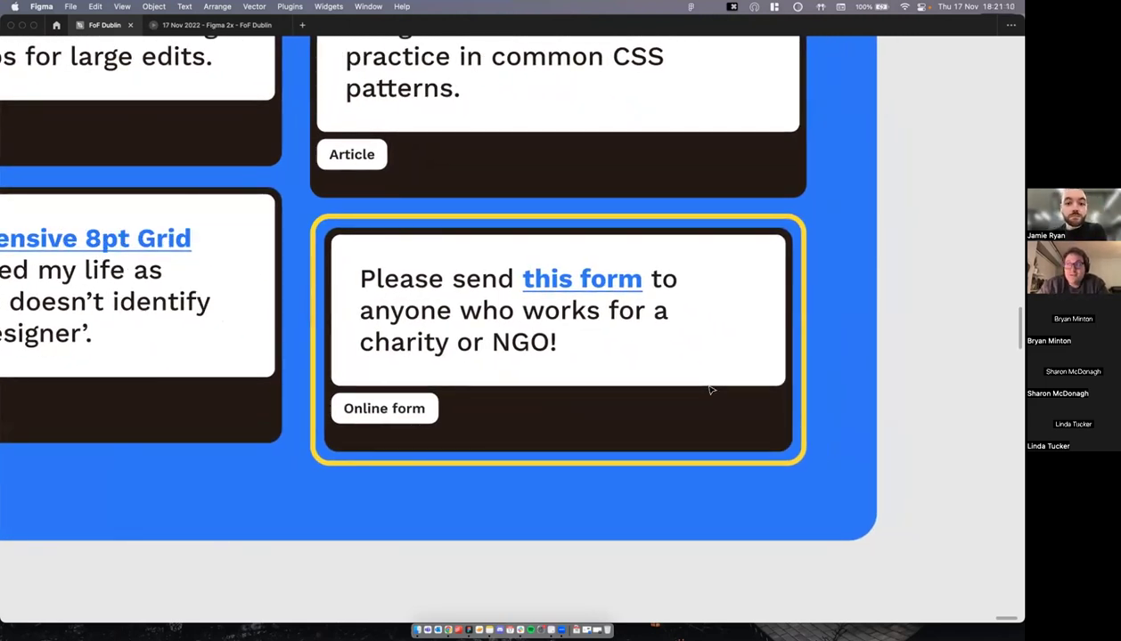
scroll(711, 390, "down", 4)
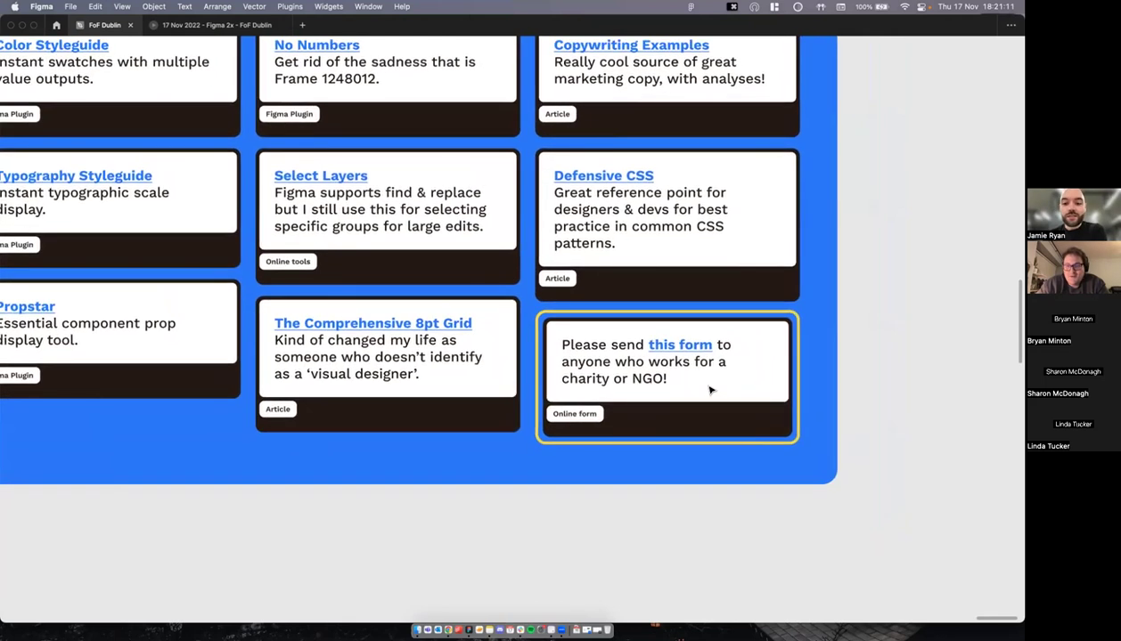
scroll(711, 389, "up", 4)
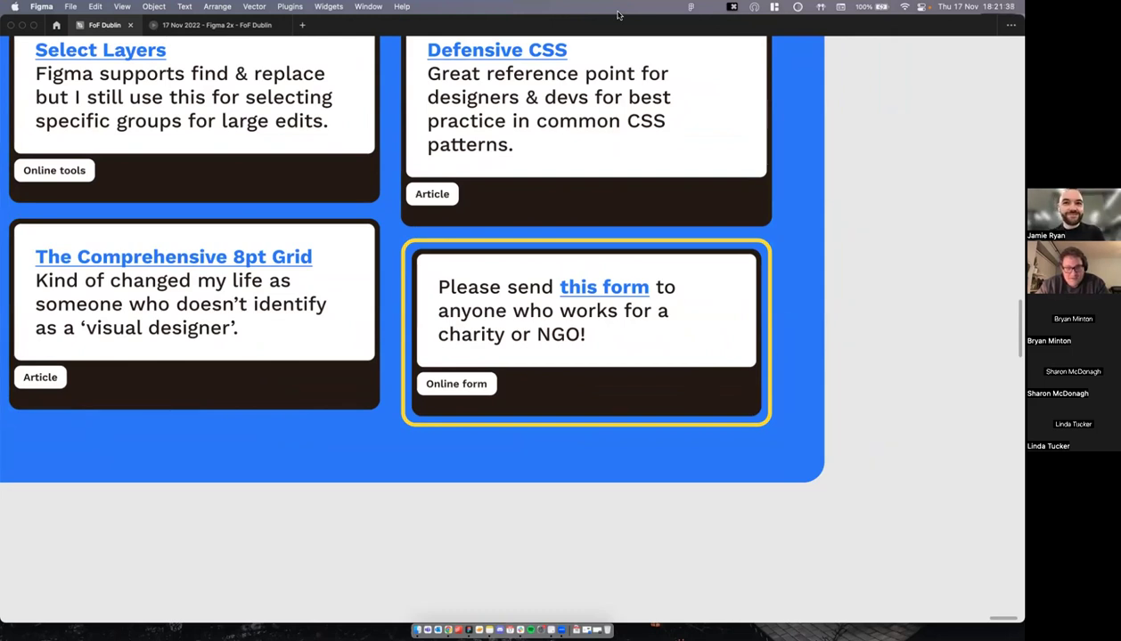
scroll(858, 148, "down", 3)
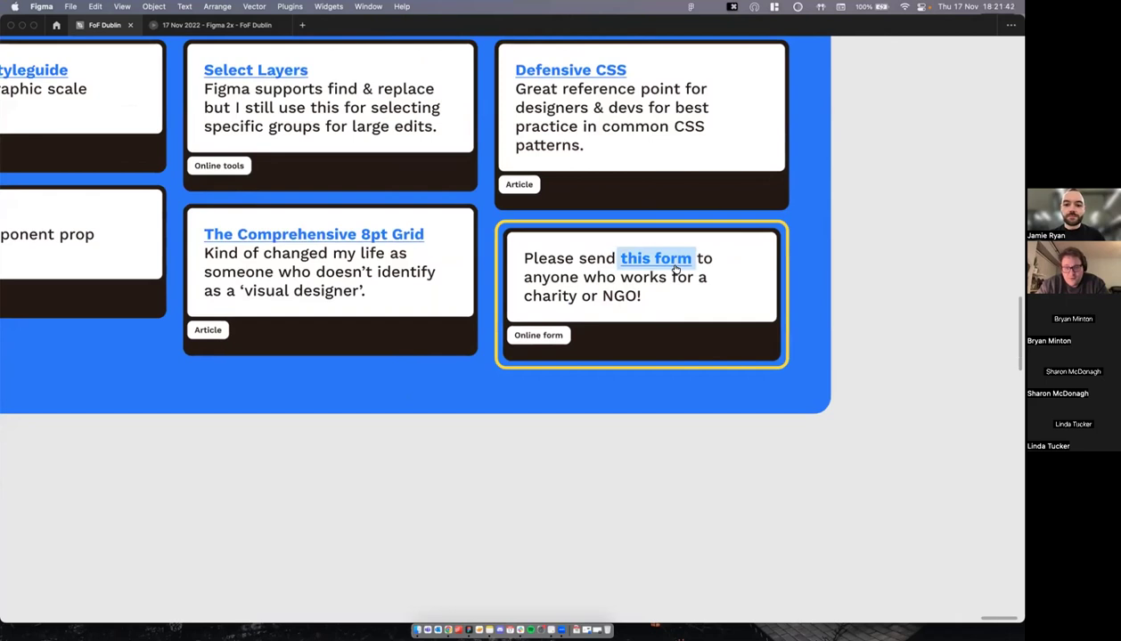
Step: Open the "this form" link from the charity card in Chrome, view the Design for Good form, and return to Figma
mouse_move(675, 270)
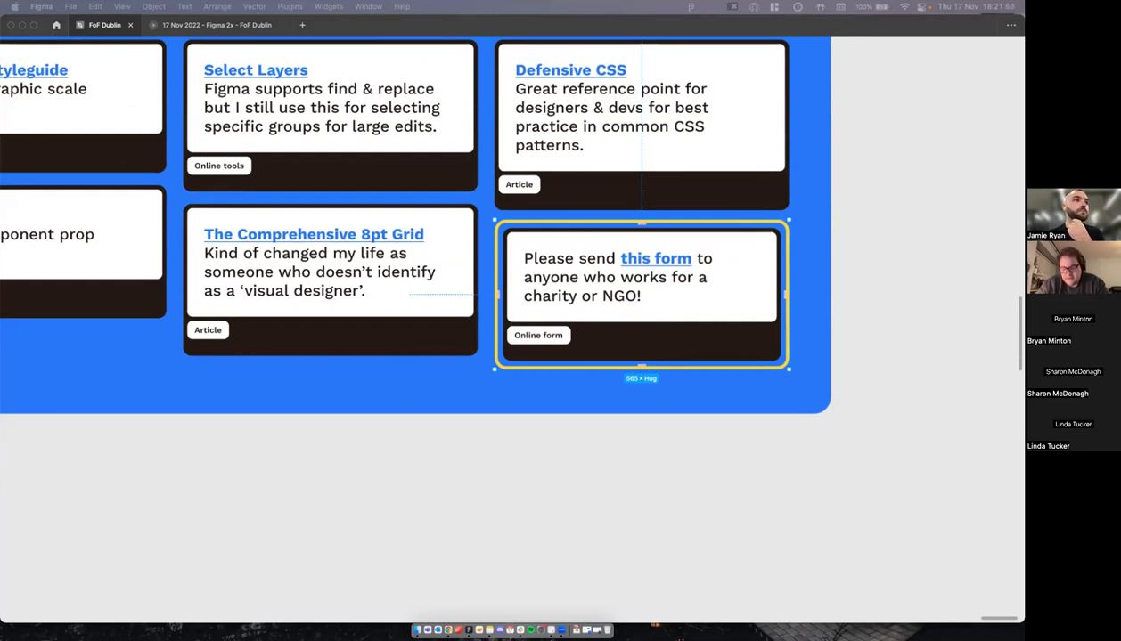
mouse_move(125, 0)
left_mouse_down()
mouse_move(361, 0)
mouse_move(448, 72)
left_mouse_up()
double_click(455, 60)
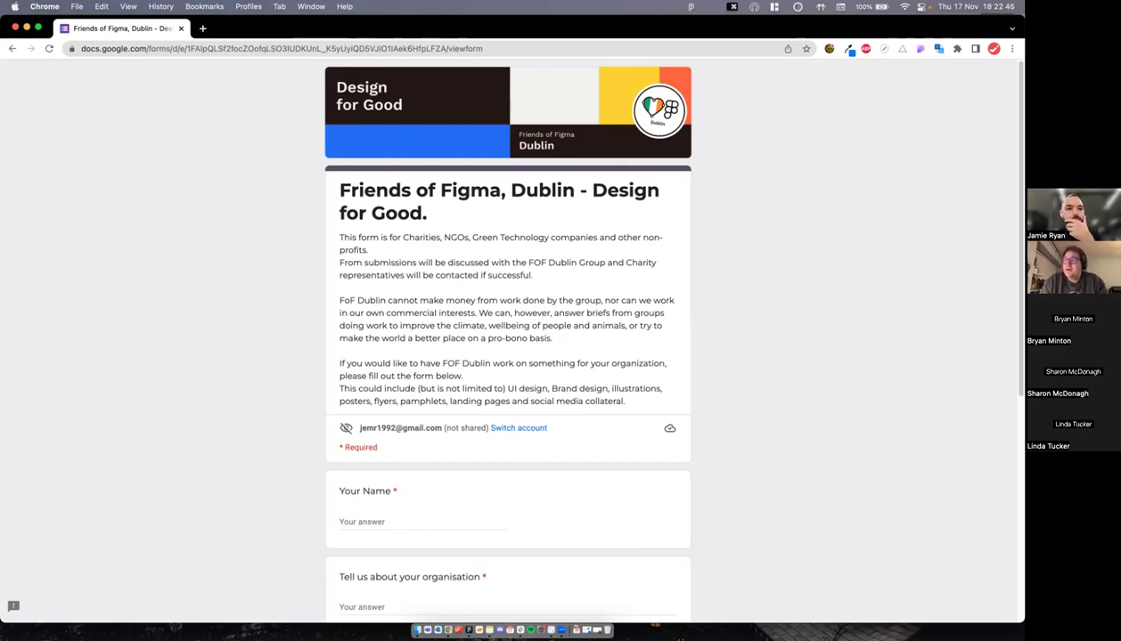
left_click(27, 26)
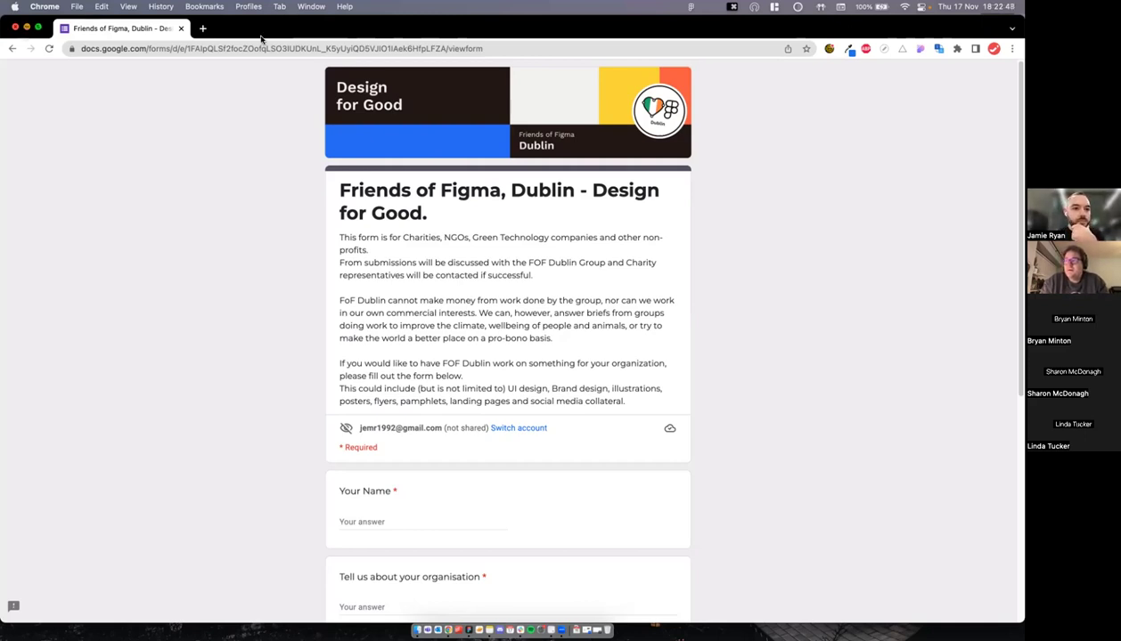
left_click(448, 526)
Step: Go back through the deck from the Resources slide to the "Components as 'interactive sets'" slide and examine it
scroll(448, 526, "down", 3)
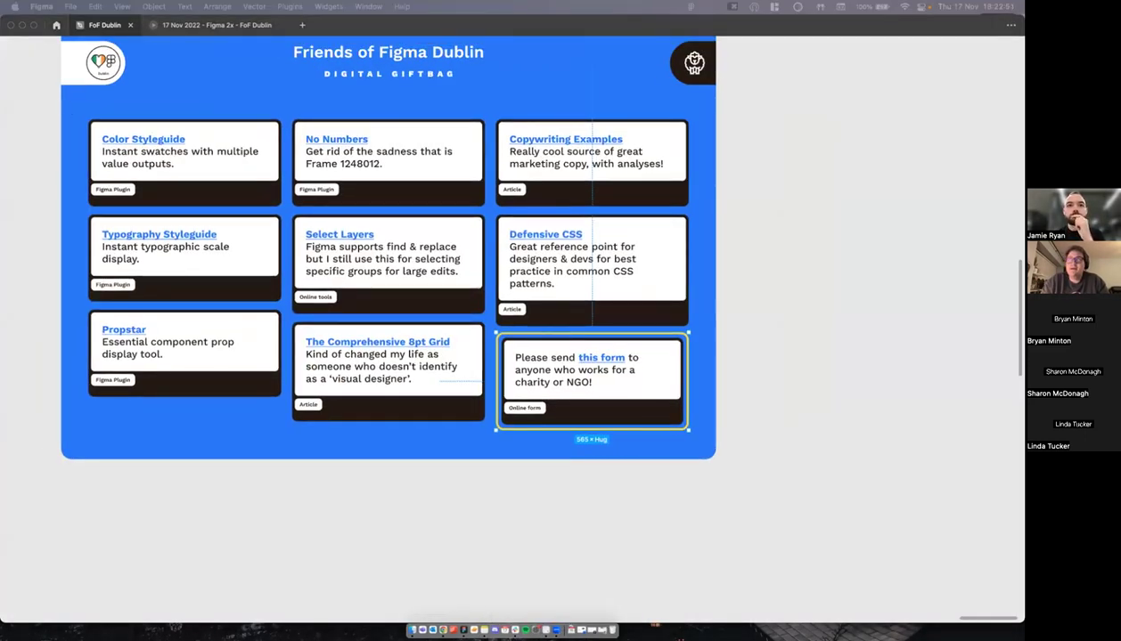
scroll(769, 132, "down", 3)
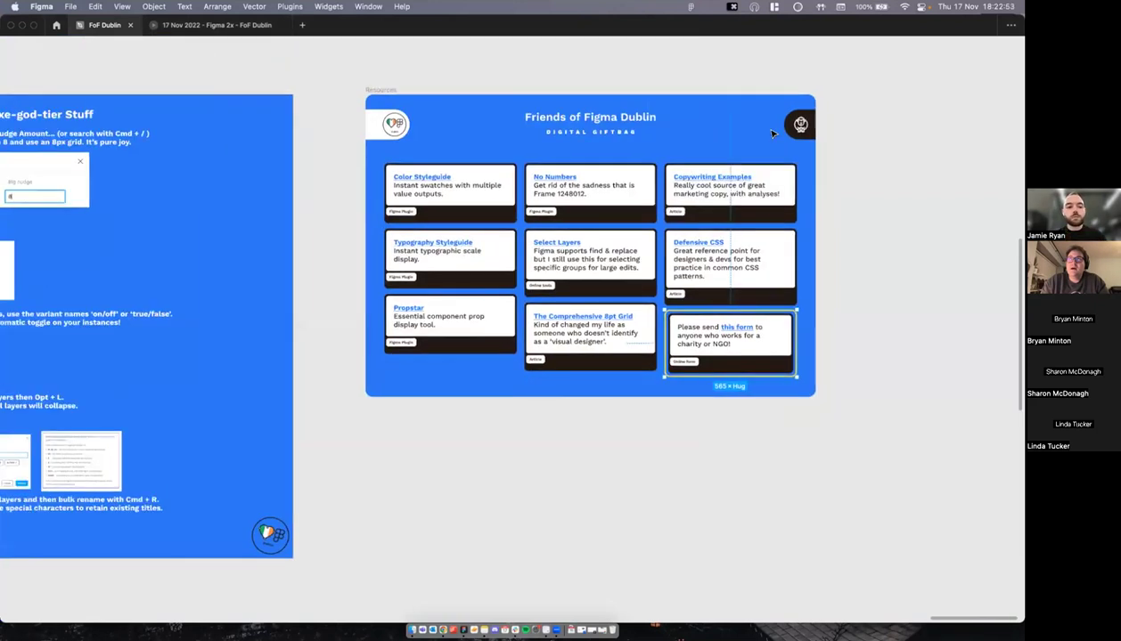
scroll(772, 132, "down", 3)
scroll(772, 133, "left", 10)
scroll(771, 132, "right", 1)
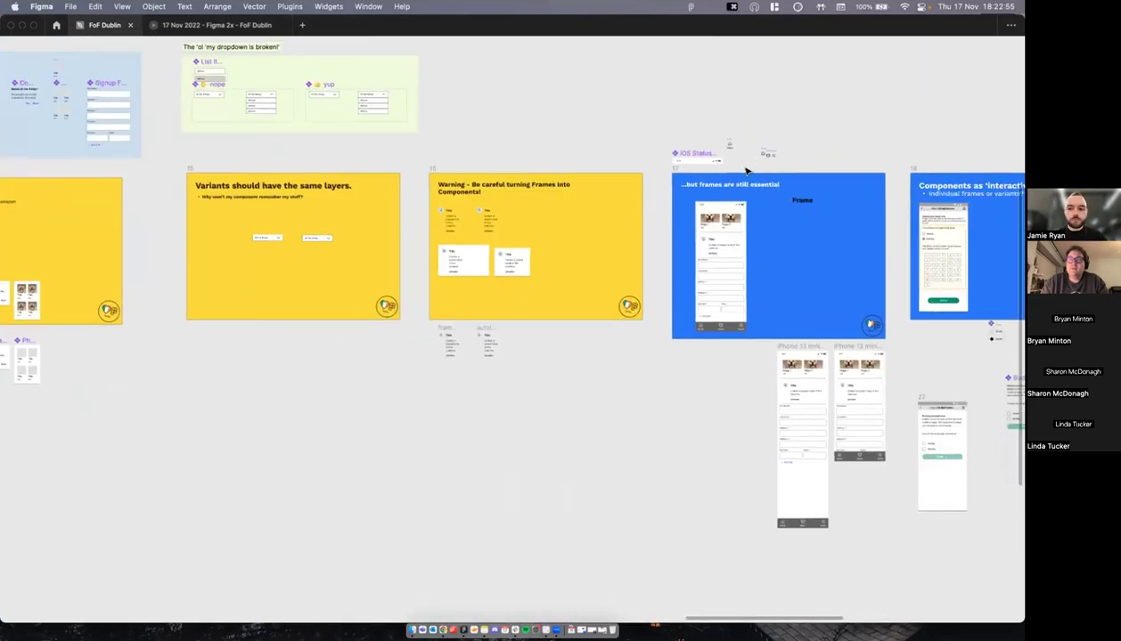
scroll(746, 170, "right", 10)
scroll(624, 223, "up", 5)
scroll(575, 252, "down", 5)
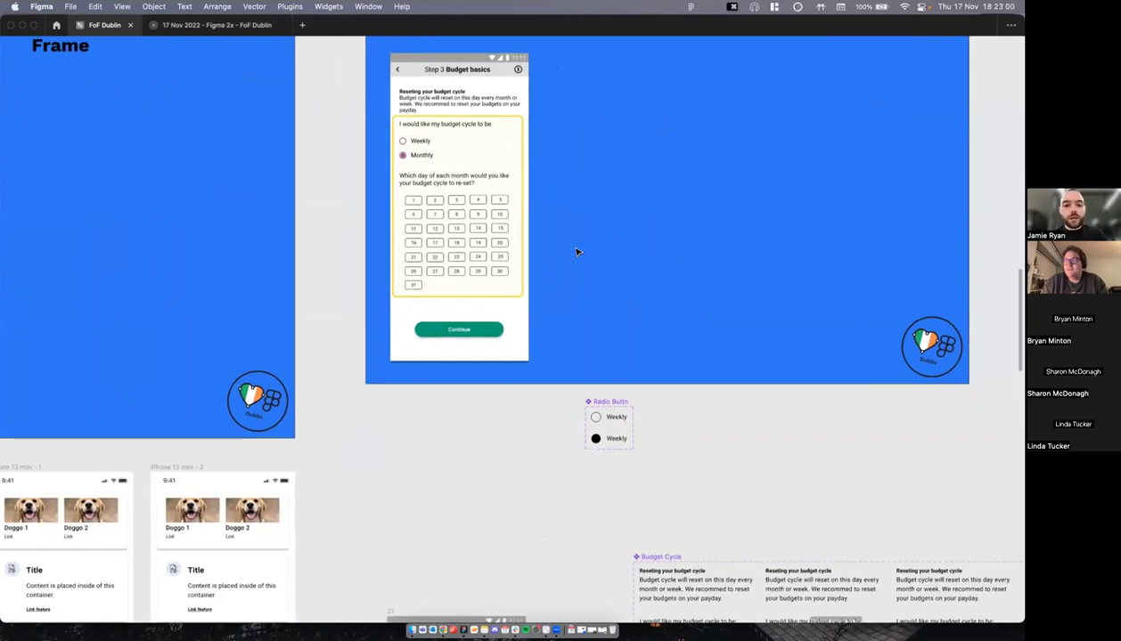
scroll(576, 253, "down", 5)
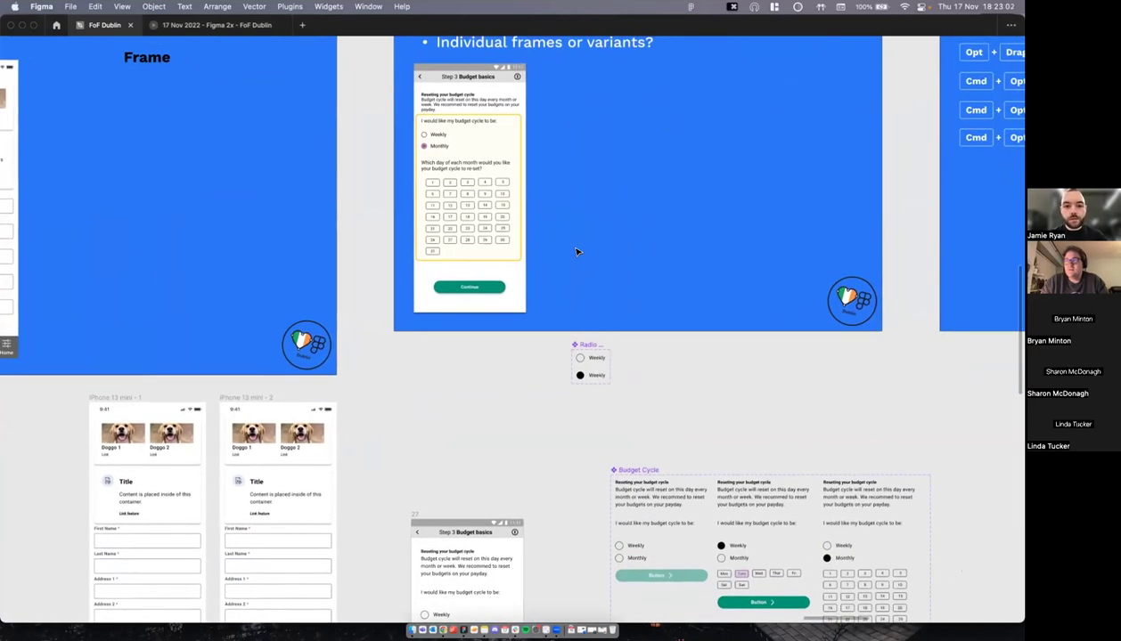
scroll(576, 252, "down", 5)
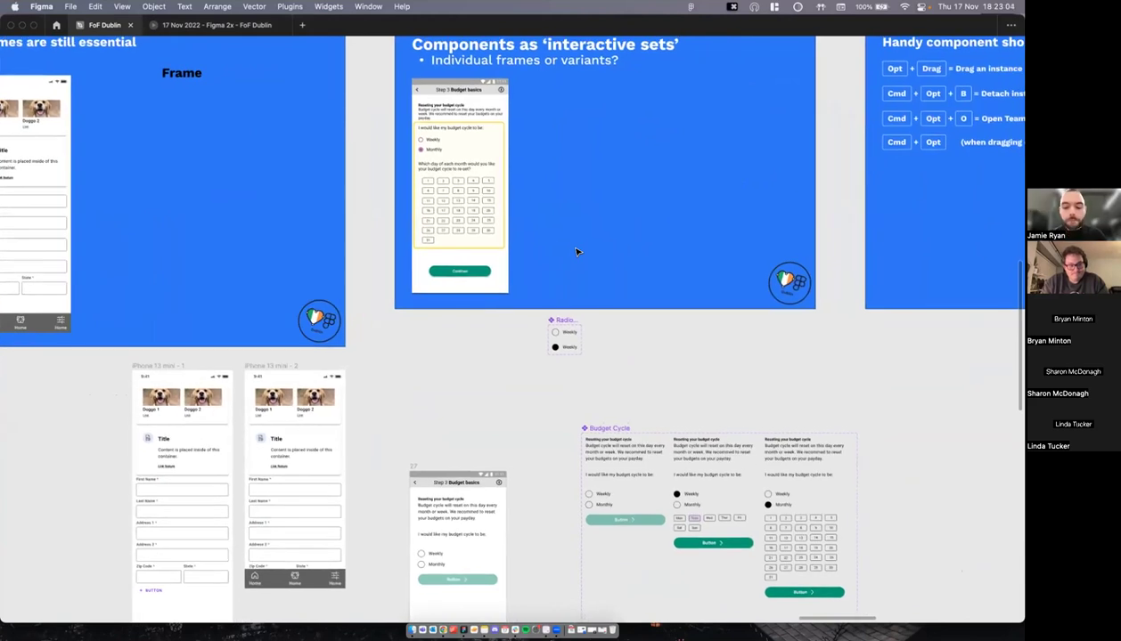
Step: Show the Figma interface again and bring up the Budget Cycle component set below the "interactive sets" slide
key("super+backslash")
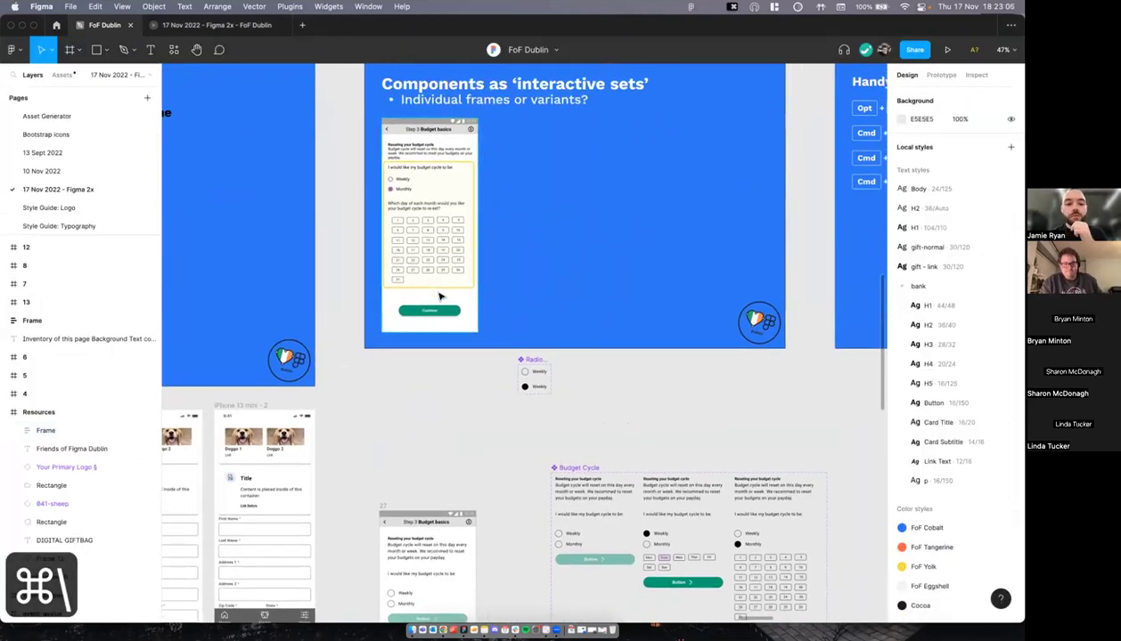
scroll(440, 296, "up", 3)
scroll(422, 303, "down", 3)
scroll(405, 311, "right", 1)
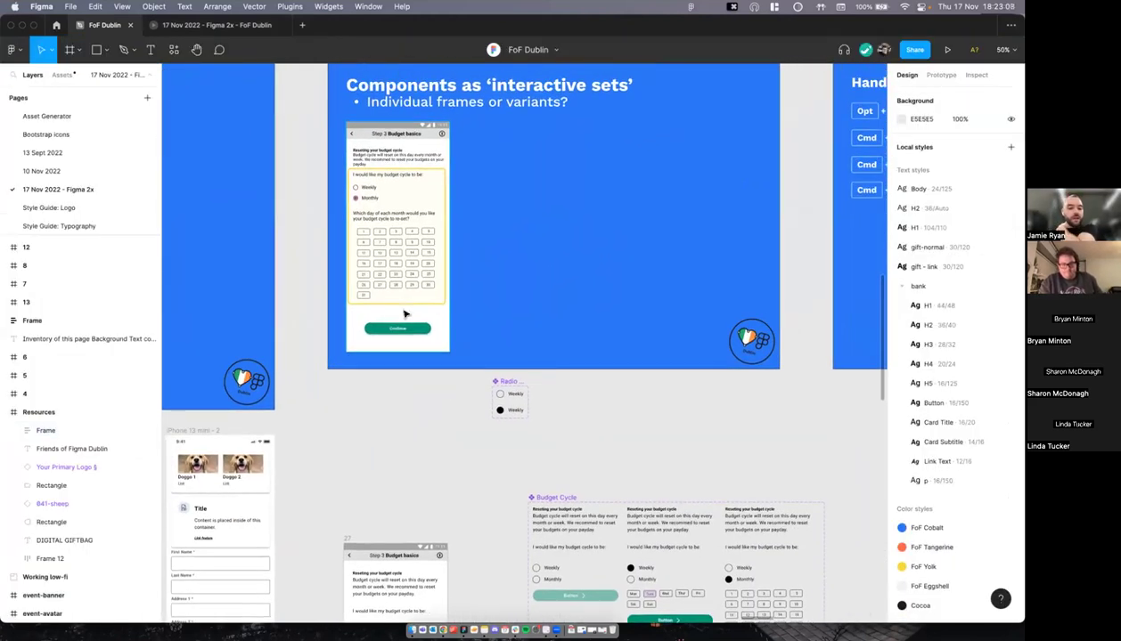
scroll(405, 314, "down", 5)
scroll(501, 426, "right", 2)
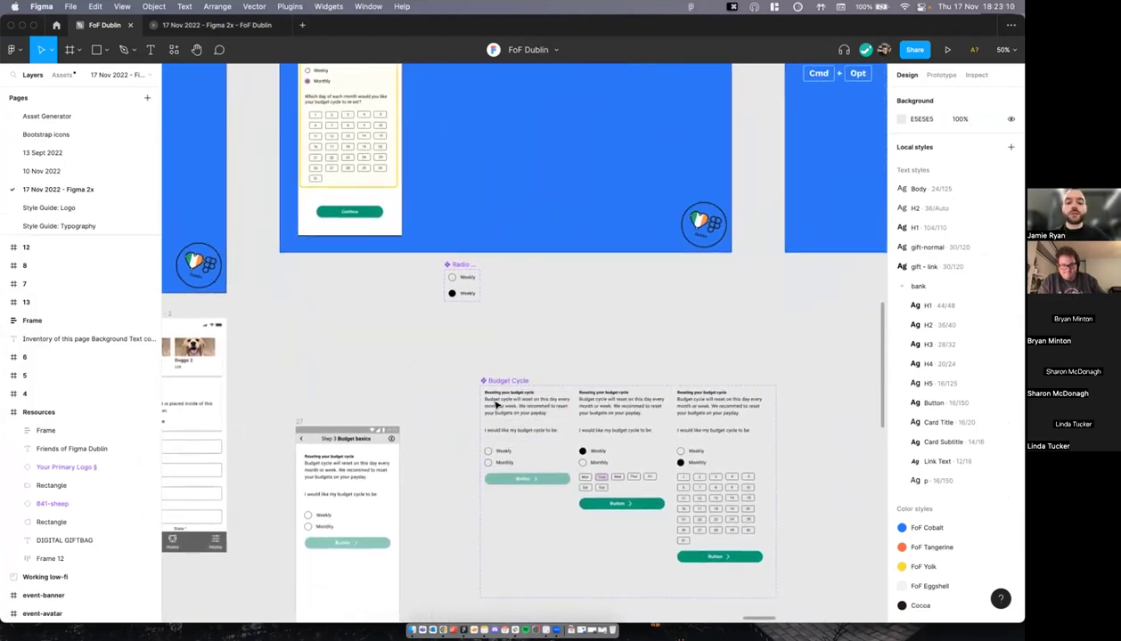
scroll(496, 403, "down", 2)
scroll(383, 350, "up", 5)
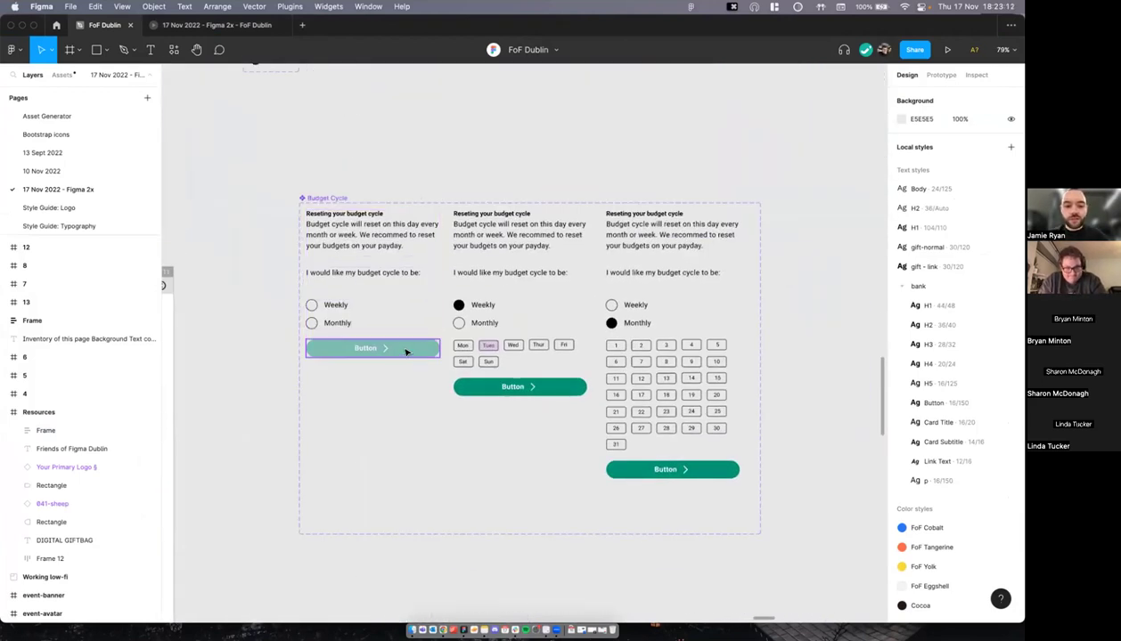
Step: Inspect the Button in the first Budget Cycle variant, deselect it and look over all three variants
left_click(405, 353)
scroll(325, 263, "down", 2)
scroll(318, 257, "up", 3)
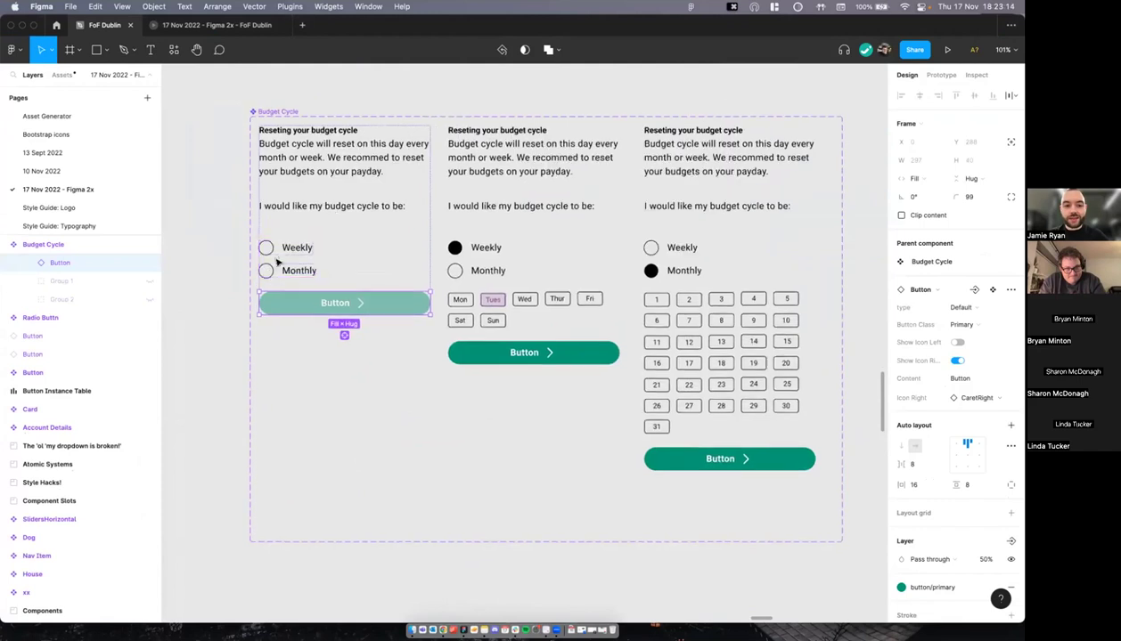
left_click(212, 200)
scroll(303, 225, "left", 1)
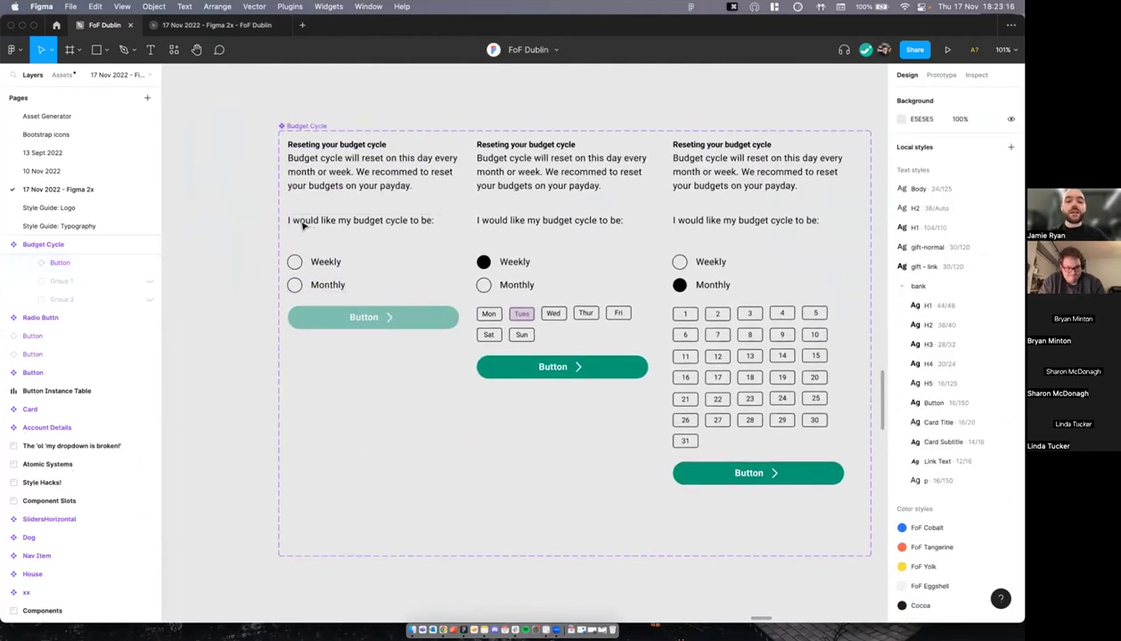
scroll(381, 236, "down", 3)
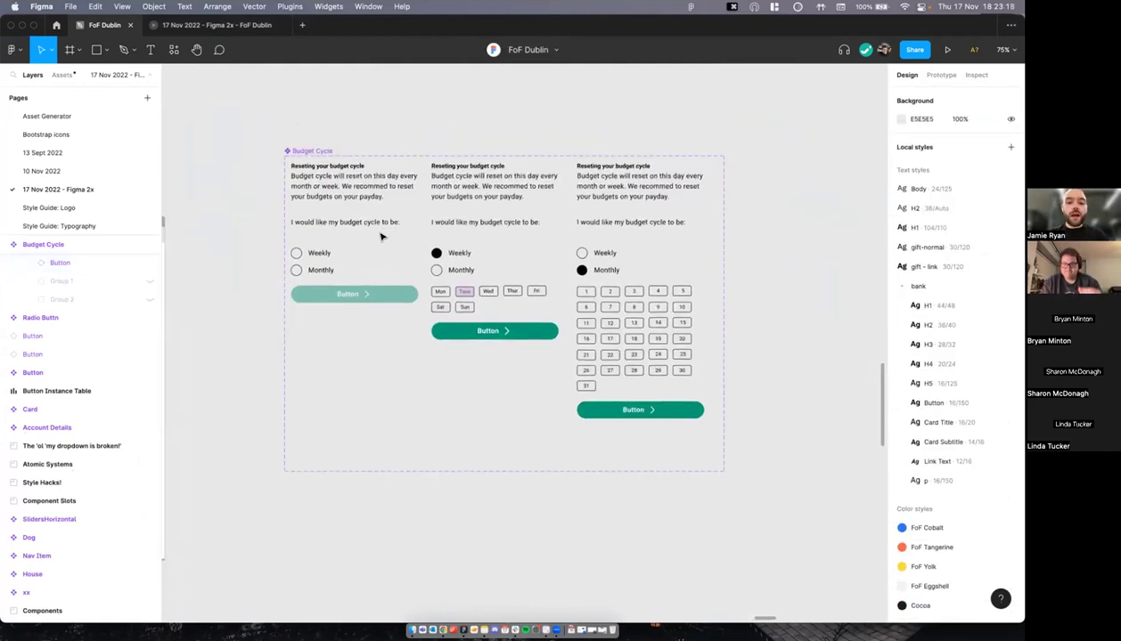
scroll(363, 230, "up", 3)
scroll(370, 225, "down", 2)
Step: Select all three Budget Cycle variants and set their height sizing to Fixed height
left_click(363, 225)
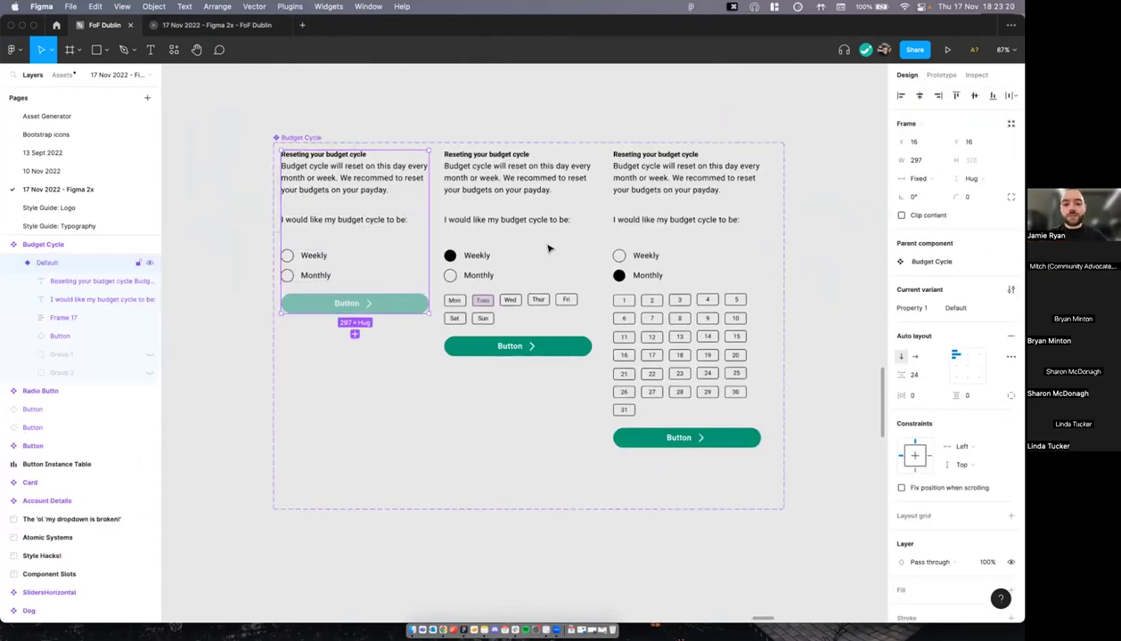
left_click(549, 250, "shift")
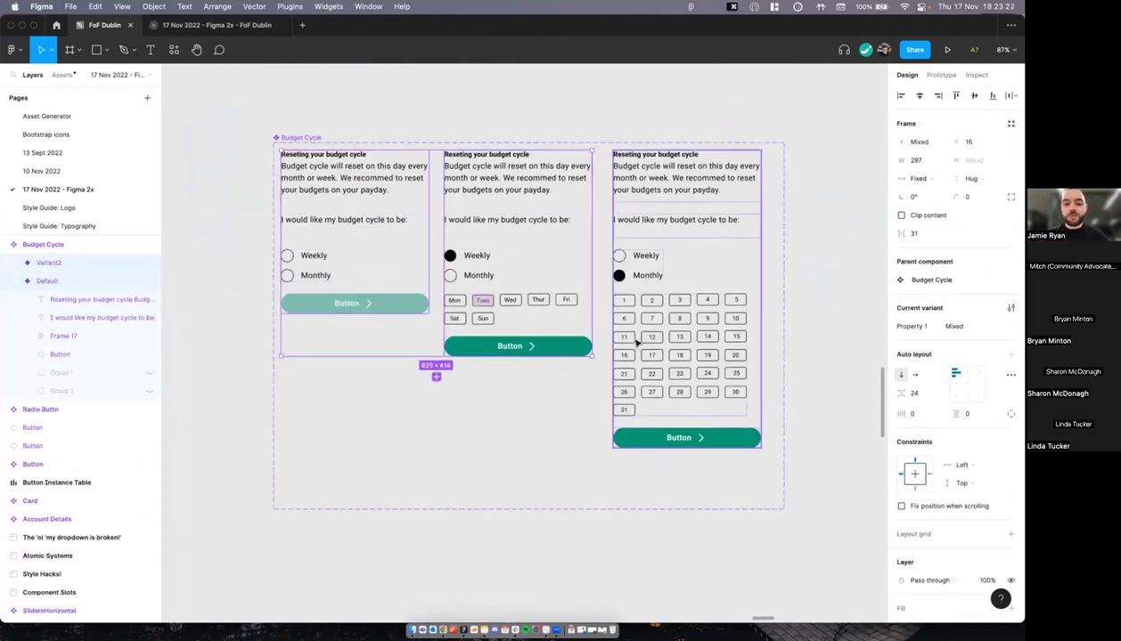
left_click(636, 342, "shift")
left_click(978, 177)
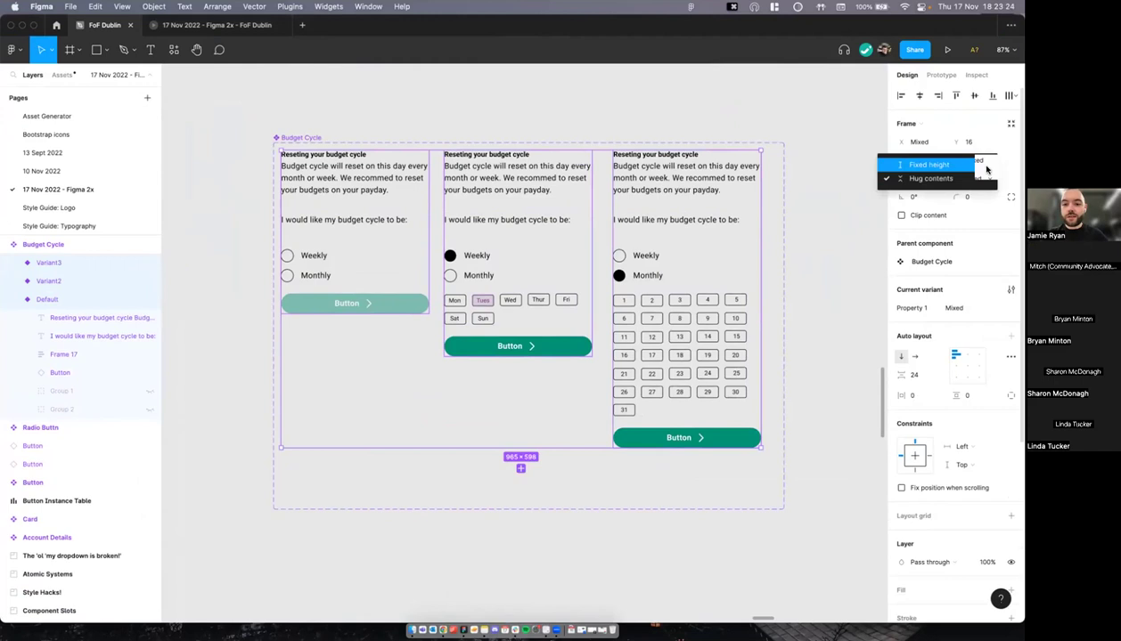
left_click(986, 169)
Step: Try stretching the first two Budget Cycle variants to the third variant's height, and undo the resize and the fixed-height change
left_click(518, 254)
left_click(354, 232, "shift")
left_click_drag(538, 356, 541, 446)
key("cmd+z")
key("cmd+z")
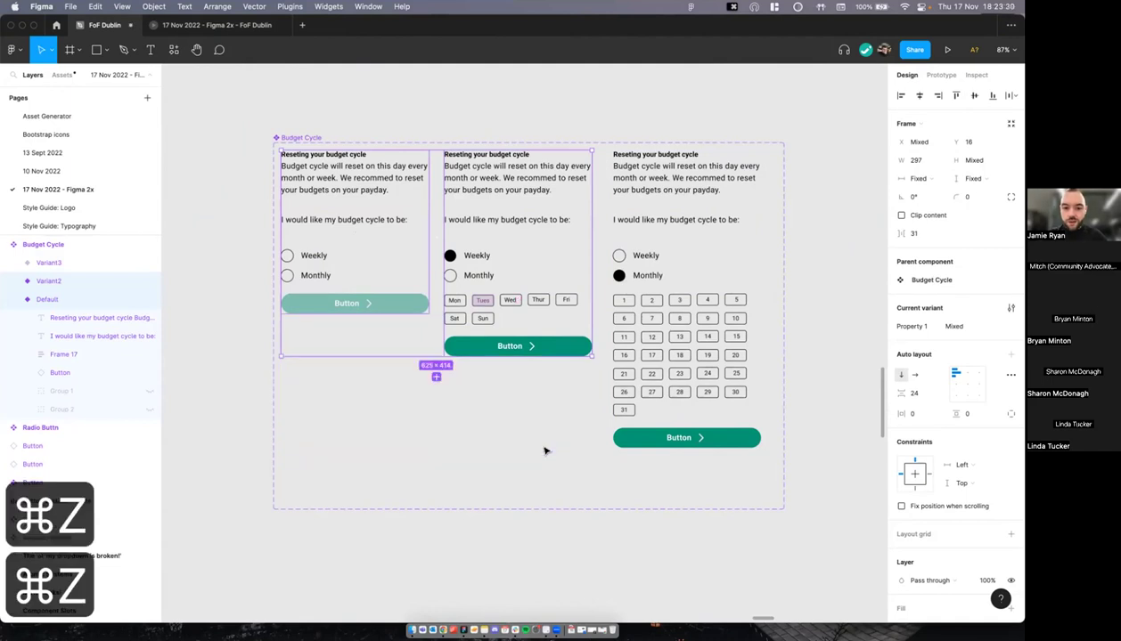
key("super+z")
Step: Wrap the two text blocks and the radio button group of the first Budget Cycle variant in an auto layout frame
left_click(660, 385)
left_click(489, 299)
double_click(308, 264)
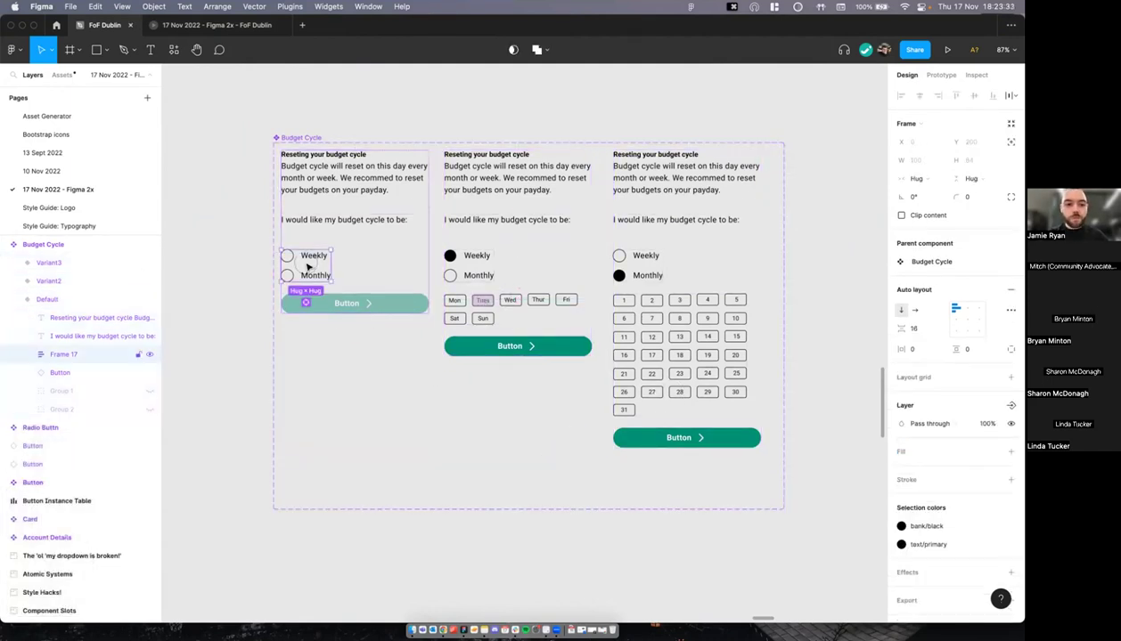
left_click(349, 223, "shift")
left_click(347, 187, "shift")
scroll(349, 188, "down", 1)
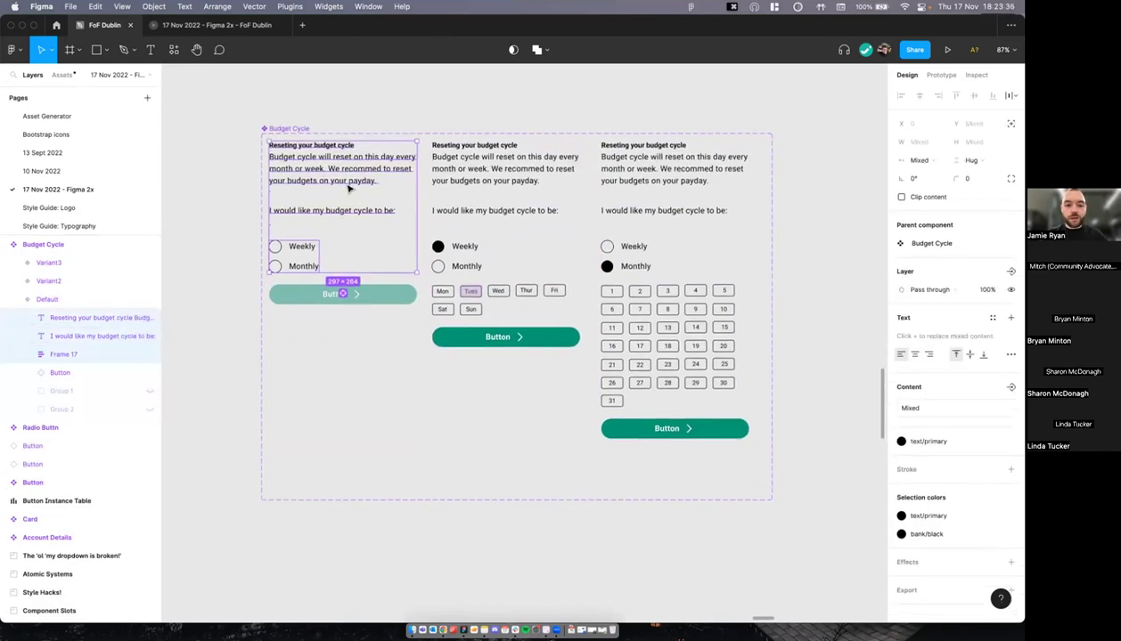
scroll(349, 188, "right", 1)
scroll(350, 188, "left", 1)
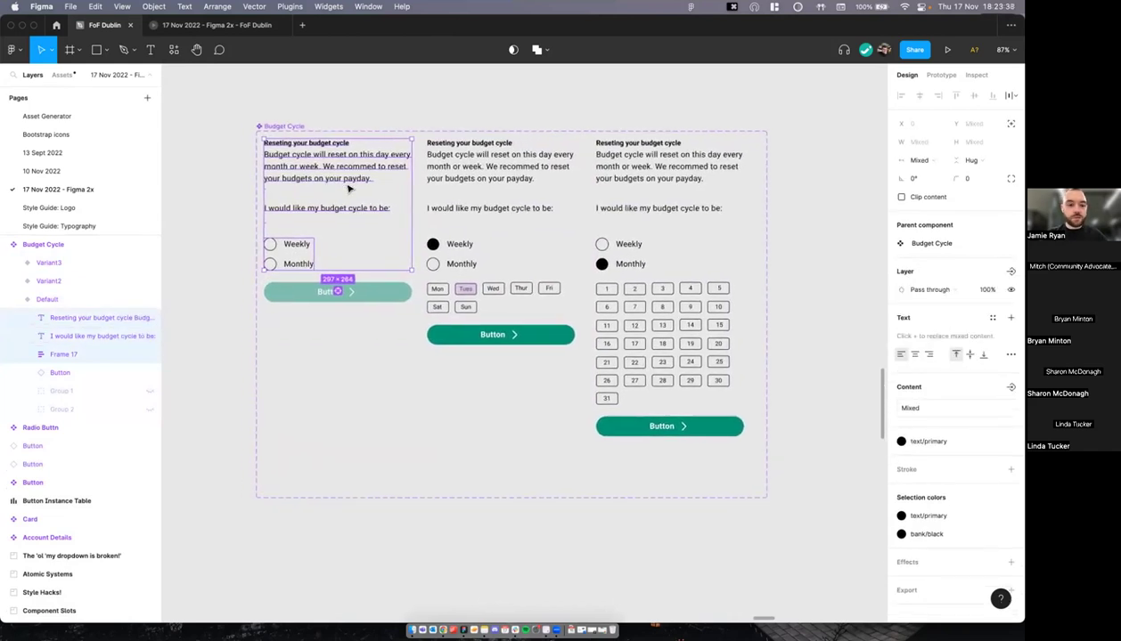
key("shift+a")
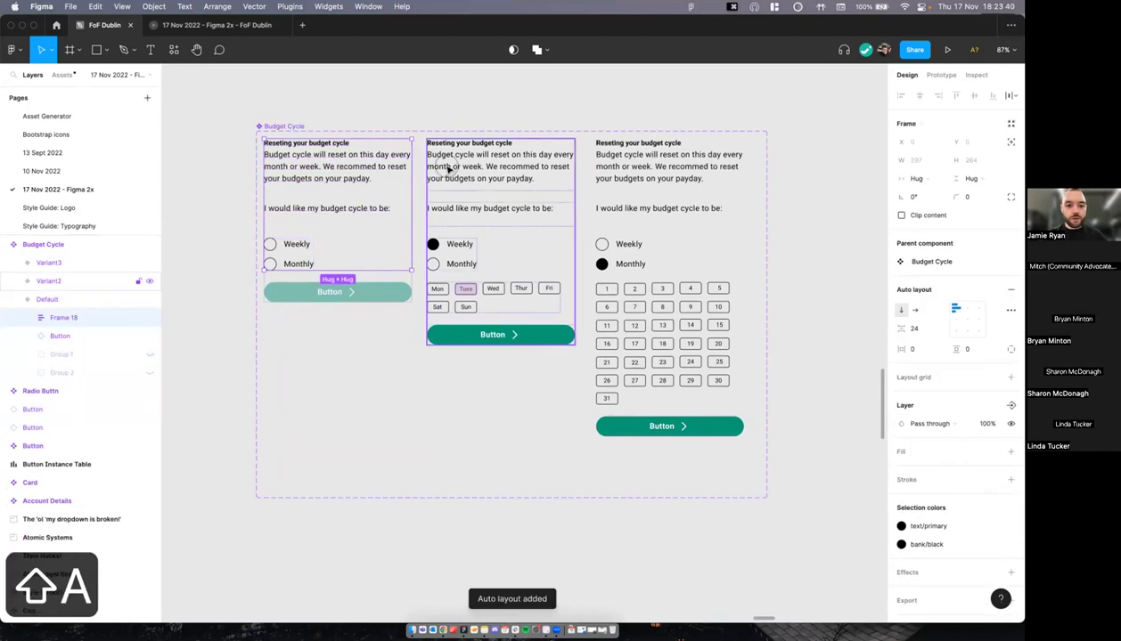
Step: Wrap the second variant's two text blocks, radio buttons and weekday group in an auto layout frame
double_click(448, 168)
left_click(448, 222)
left_click(462, 175)
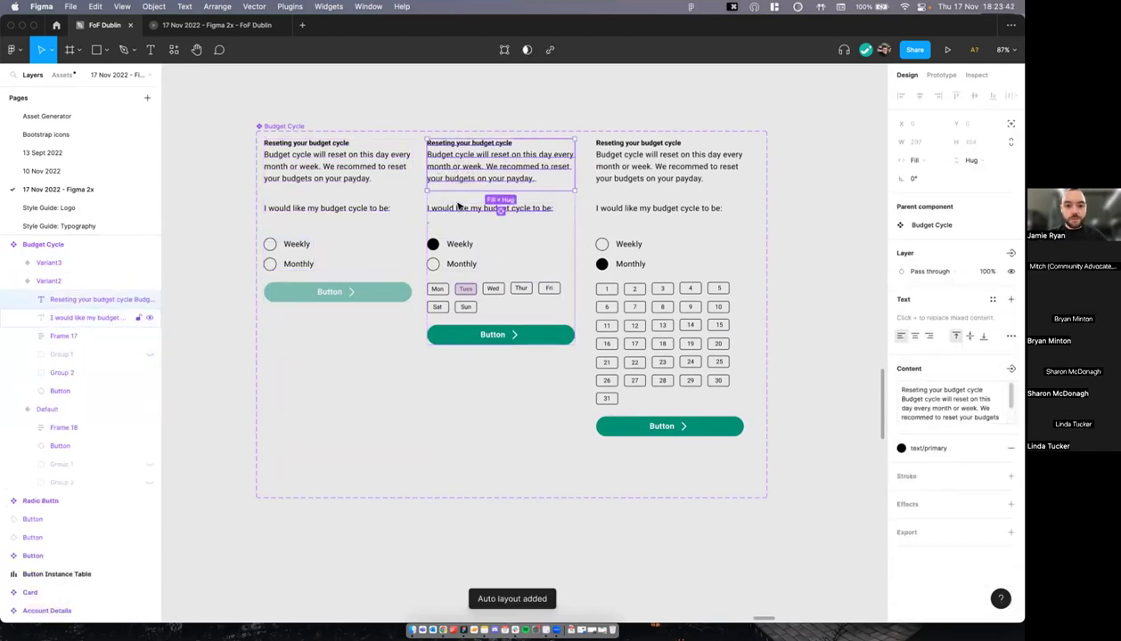
left_click(457, 207, "shift")
left_click(449, 254, "shift")
left_click(489, 297, "shift")
key("shift+a")
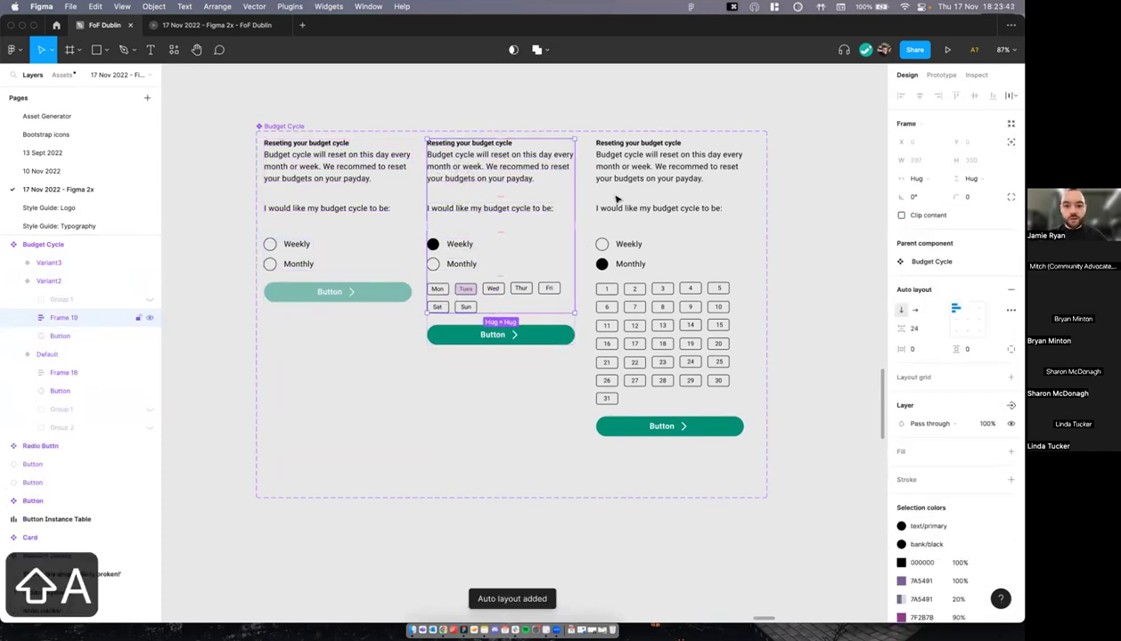
Step: Wrap the third variant's two text blocks, radio buttons and date grid in an auto layout frame
left_click(618, 192)
left_click(613, 178)
left_click(614, 209, "shift")
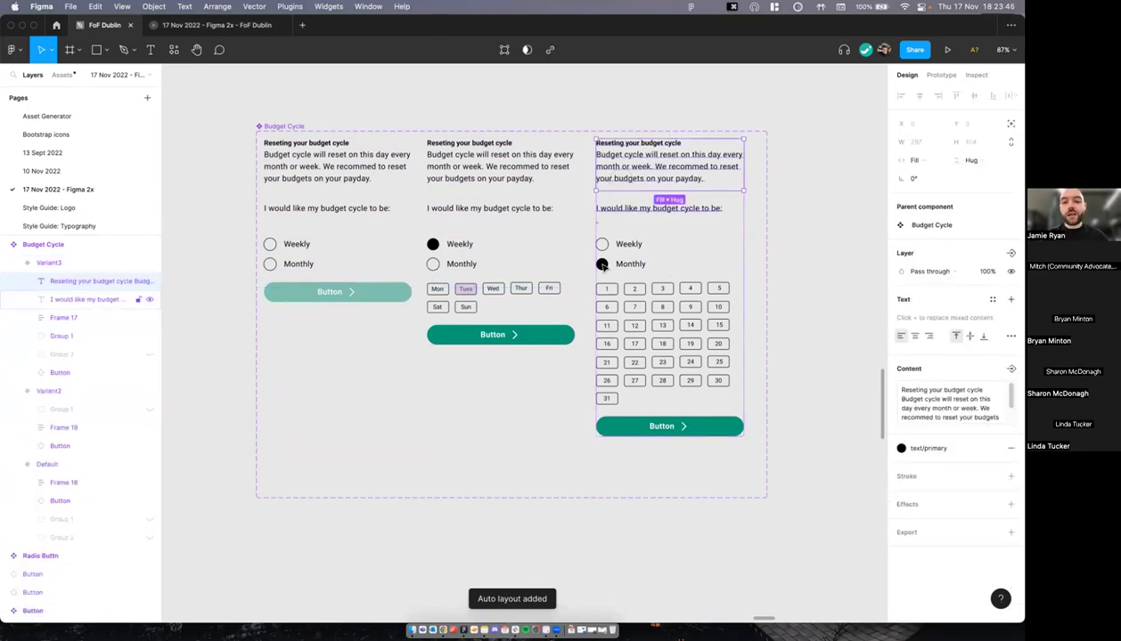
left_click(602, 266, "shift")
left_click(608, 328, "shift")
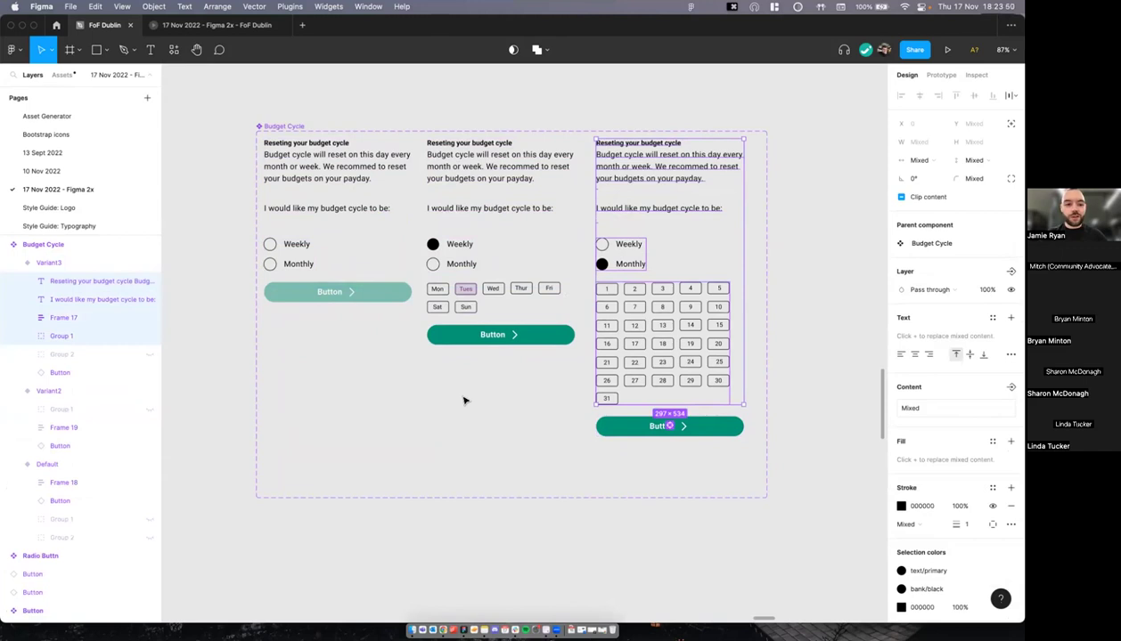
key("shift+a")
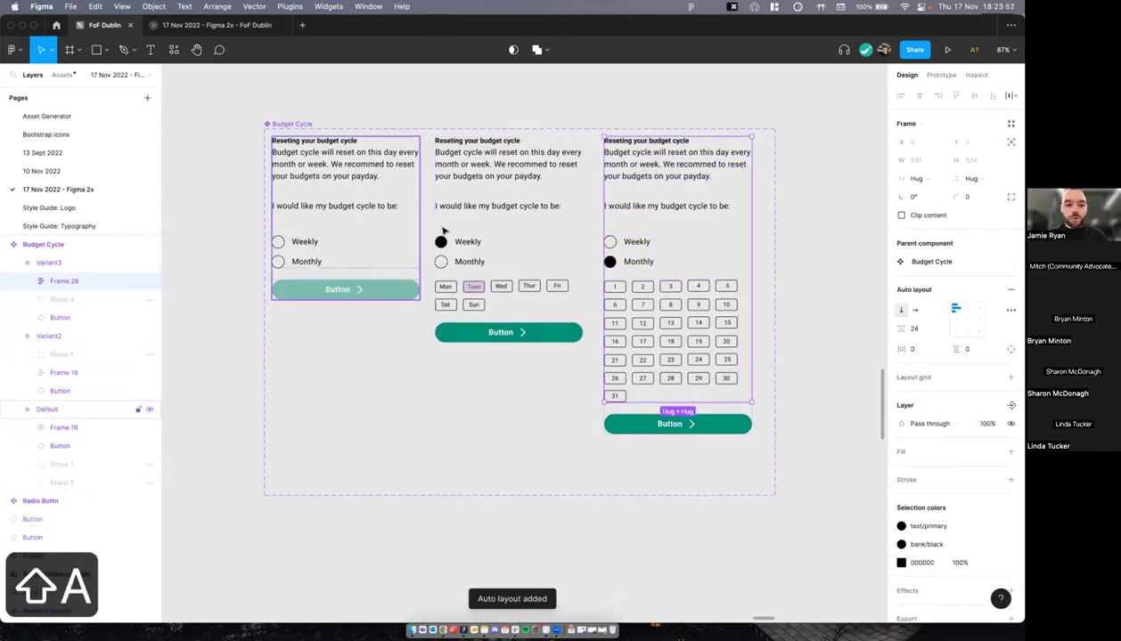
Step: Set the default Budget Cycle variant's auto layout spacing mode to Space between
left_click(317, 212)
left_click(460, 220)
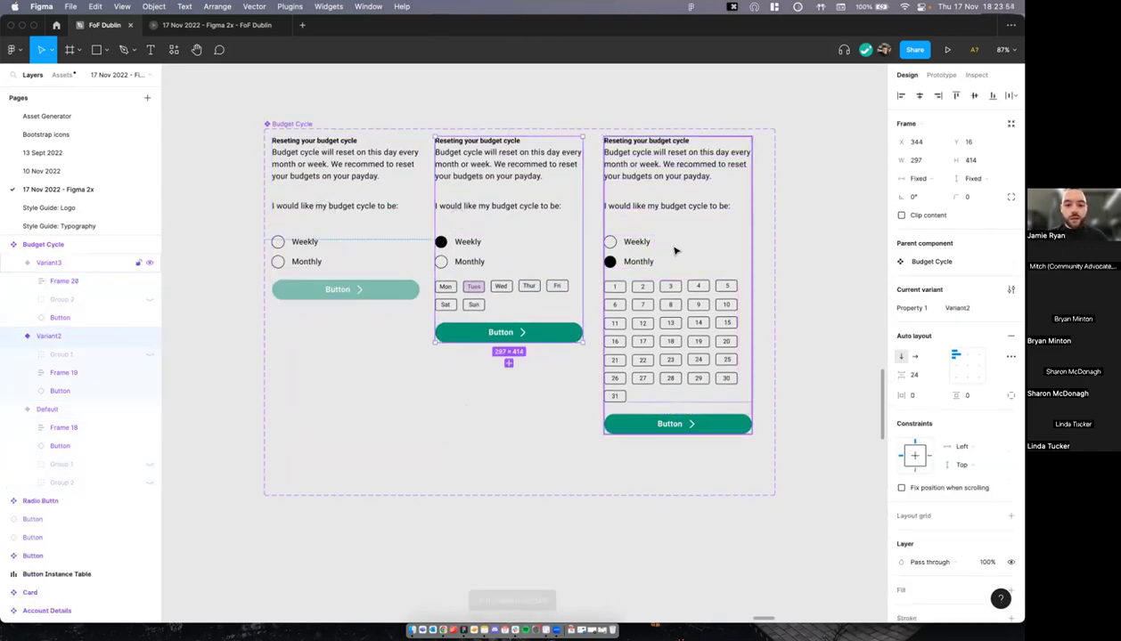
left_click(370, 241)
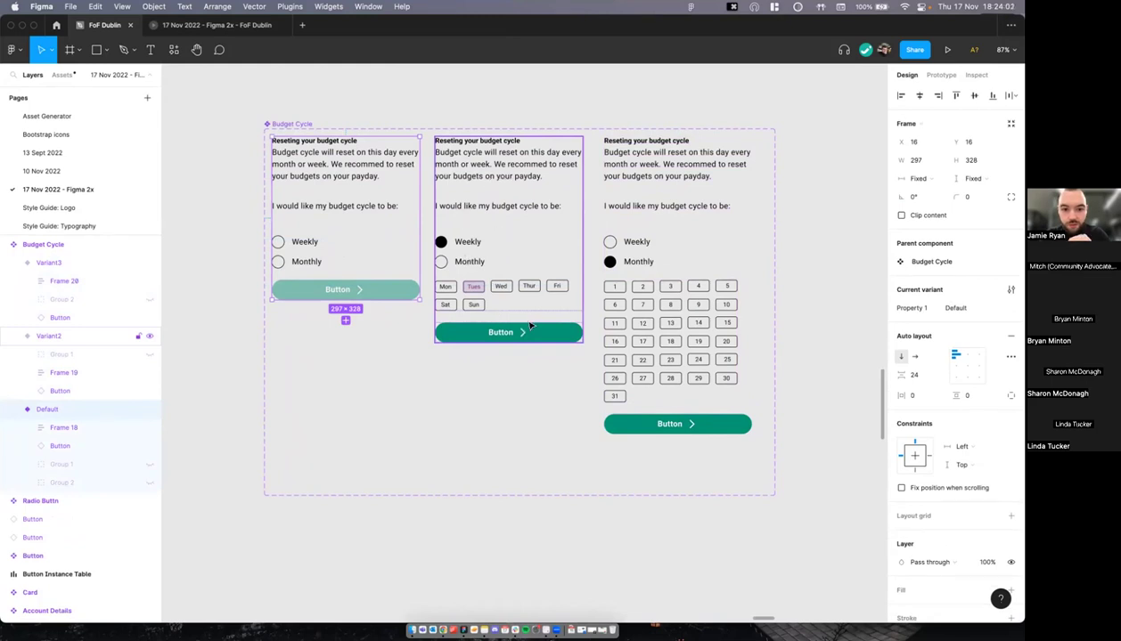
double_click(955, 357)
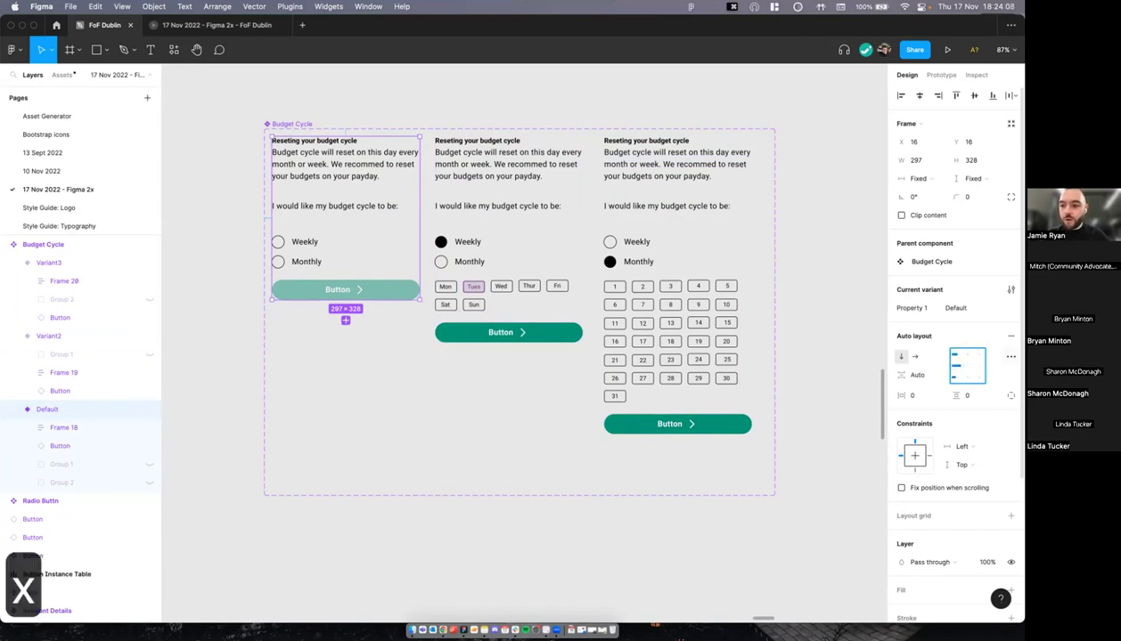
left_click(1010, 356)
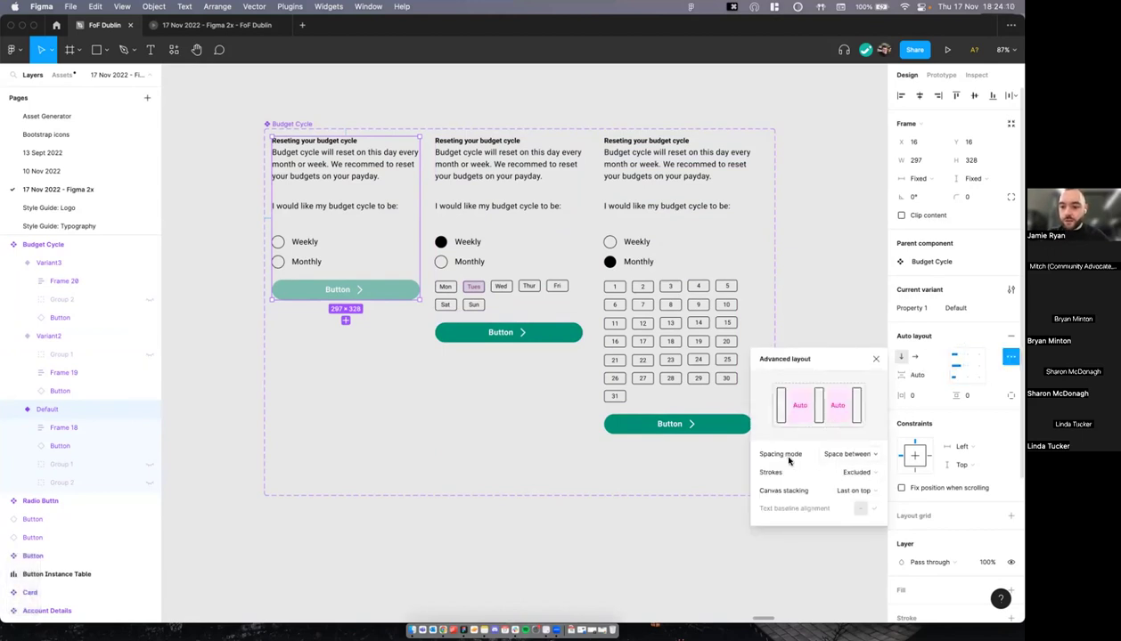
left_click(815, 253)
scroll(815, 253, "down", 5)
scroll(403, 316, "up", 3)
left_click(402, 317)
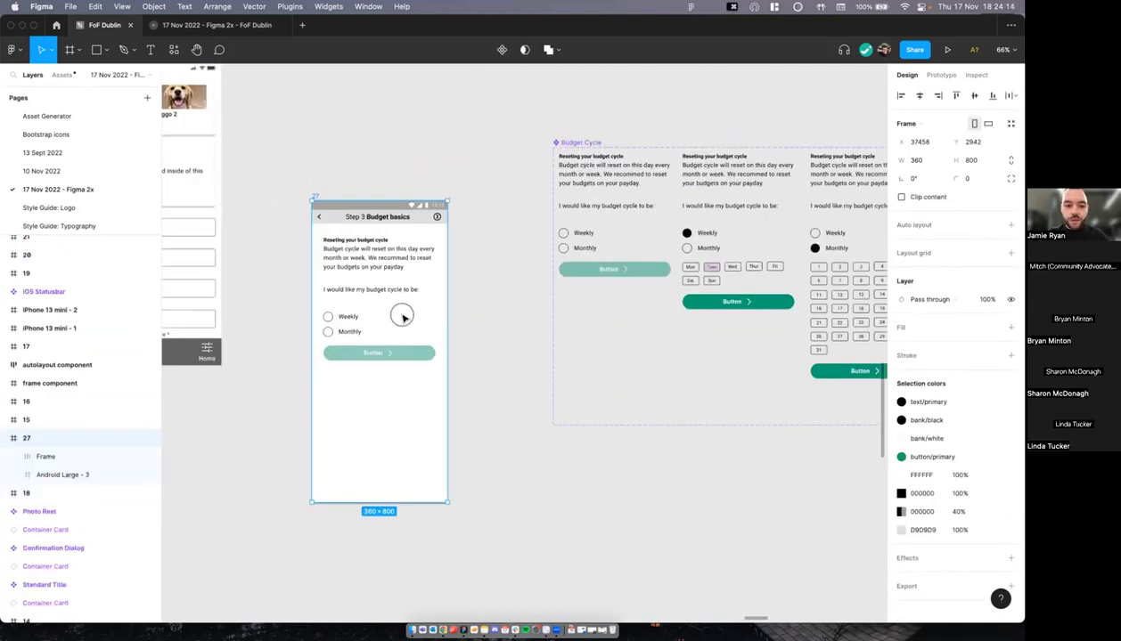
double_click(403, 315)
scroll(407, 256, "down", 2)
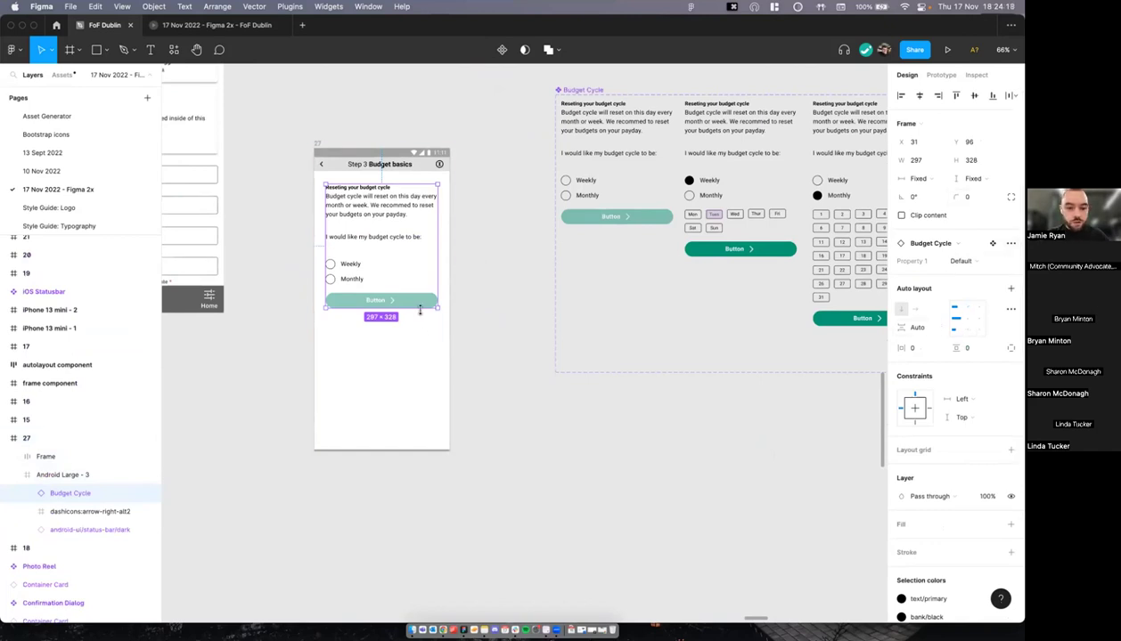
key("alt")
double_click(419, 309)
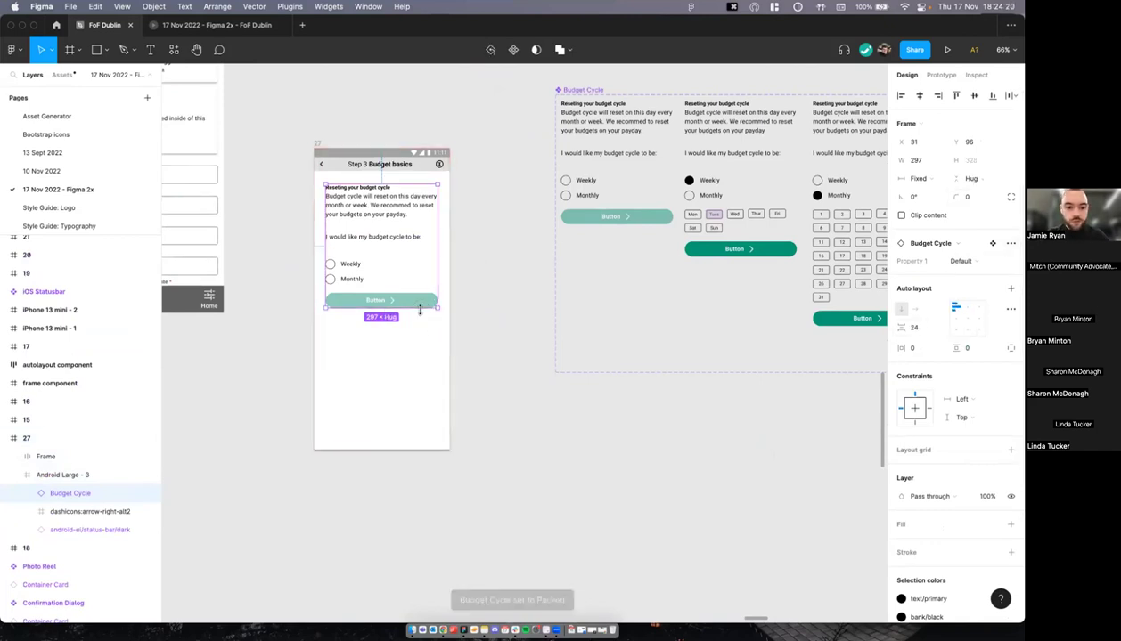
key("super+z")
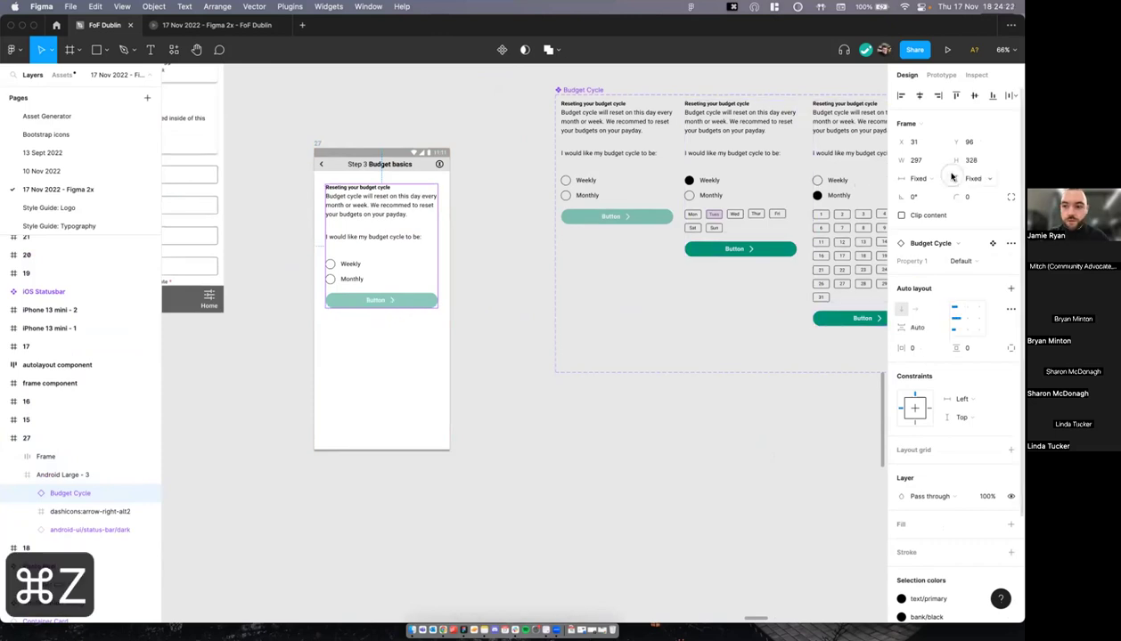
left_click(949, 183)
left_click(949, 180)
scroll(413, 242, "up", 5)
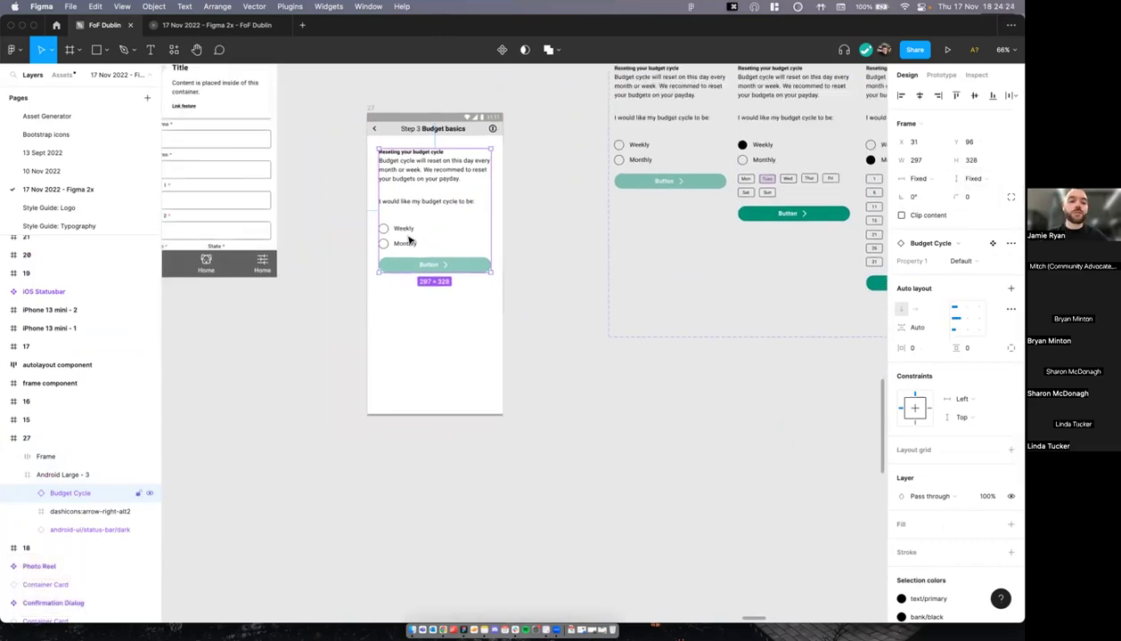
Step: Stretch the Budget Cycle instance on the Budget basics screen downward to a height of 650
left_click(282, 132)
scroll(337, 211, "down", 5)
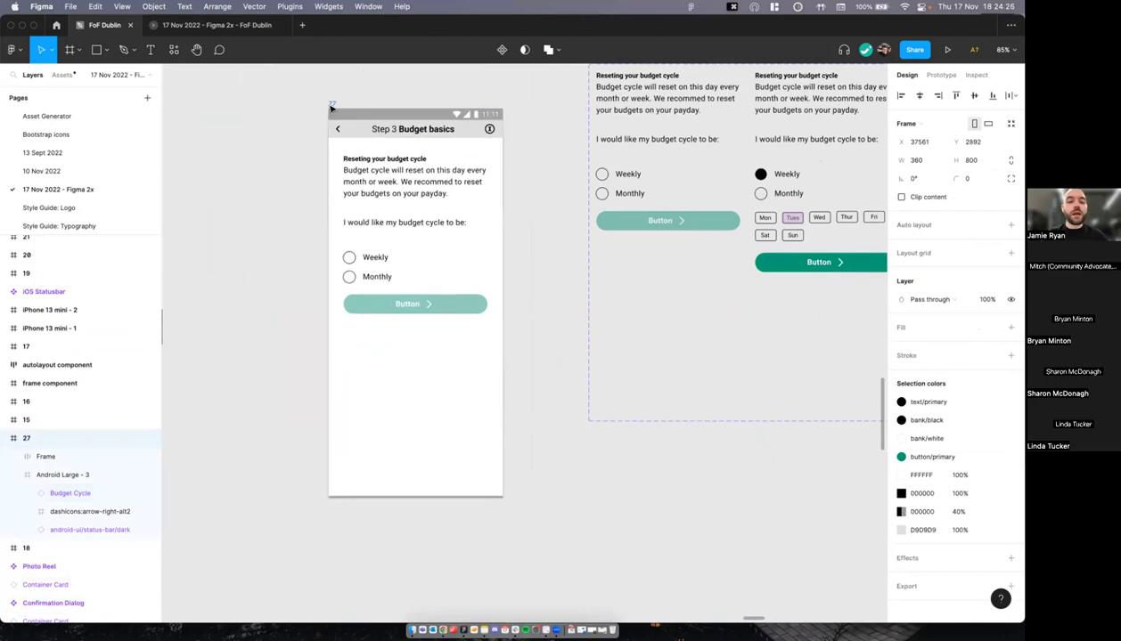
scroll(337, 211, "up", 2)
left_click(336, 211)
left_click(372, 286)
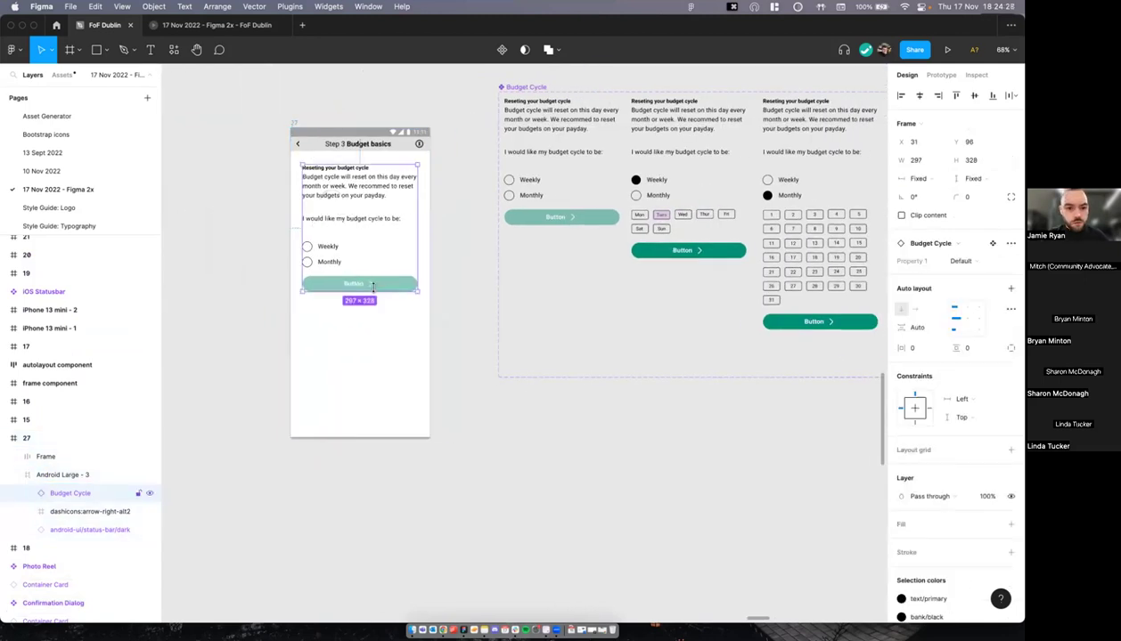
left_click_drag(385, 351, 397, 417)
left_click(463, 372)
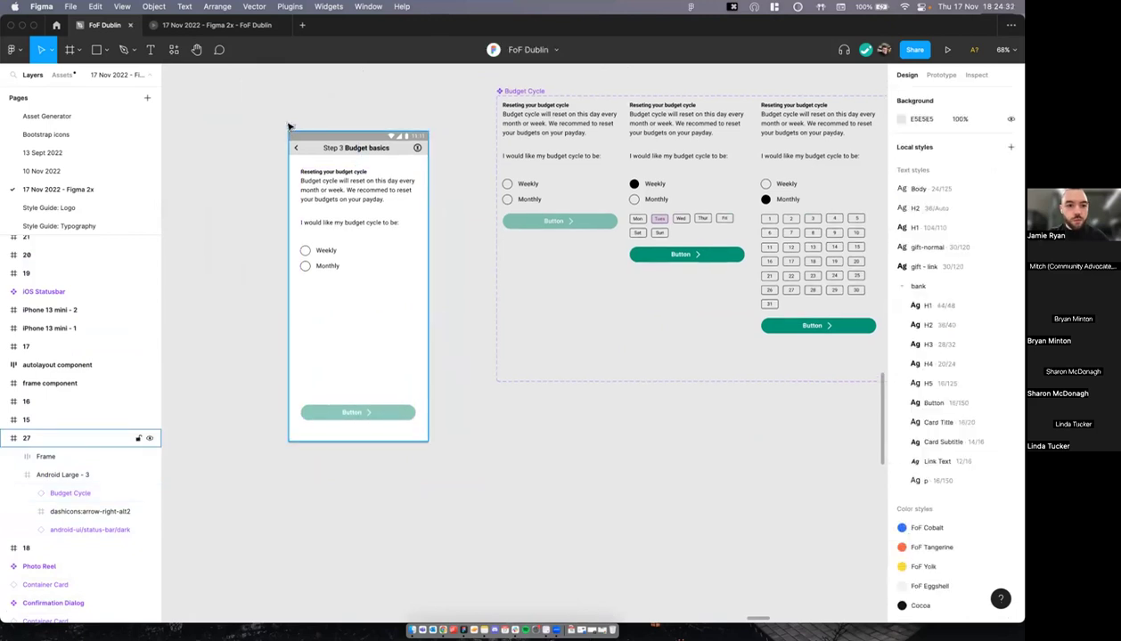
Step: Examine the stretched Budget Cycle instance and its nested content frame and button on the Budget basics screen
left_click(291, 125)
scroll(372, 166, "left", 1)
left_click(383, 90)
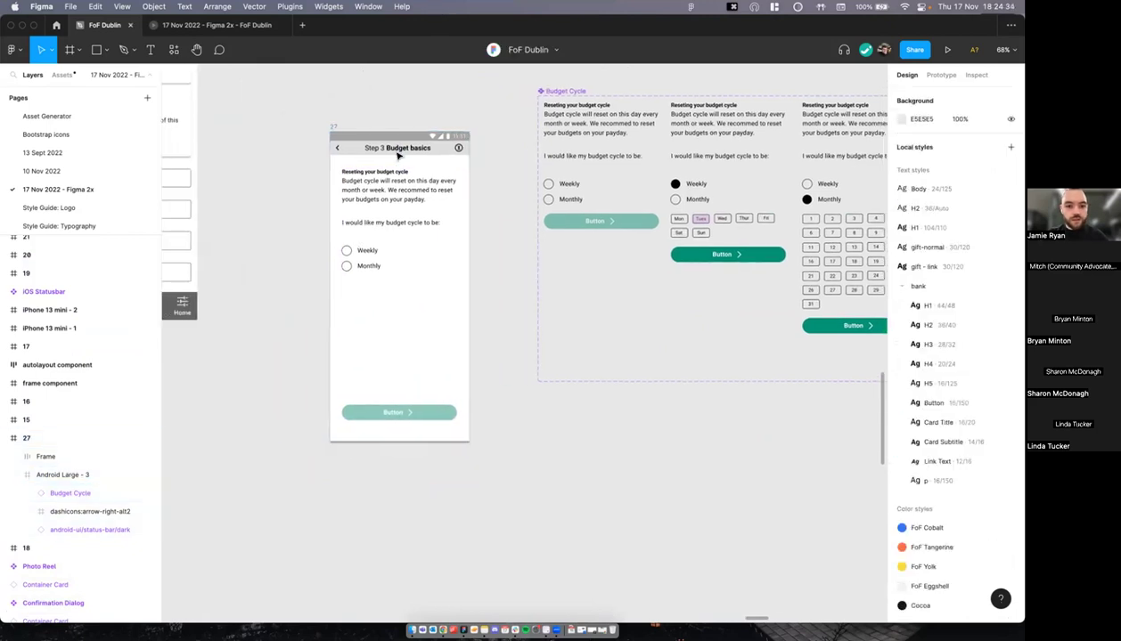
scroll(372, 318, "right", 3)
scroll(351, 226, "right", 1)
left_click(342, 234)
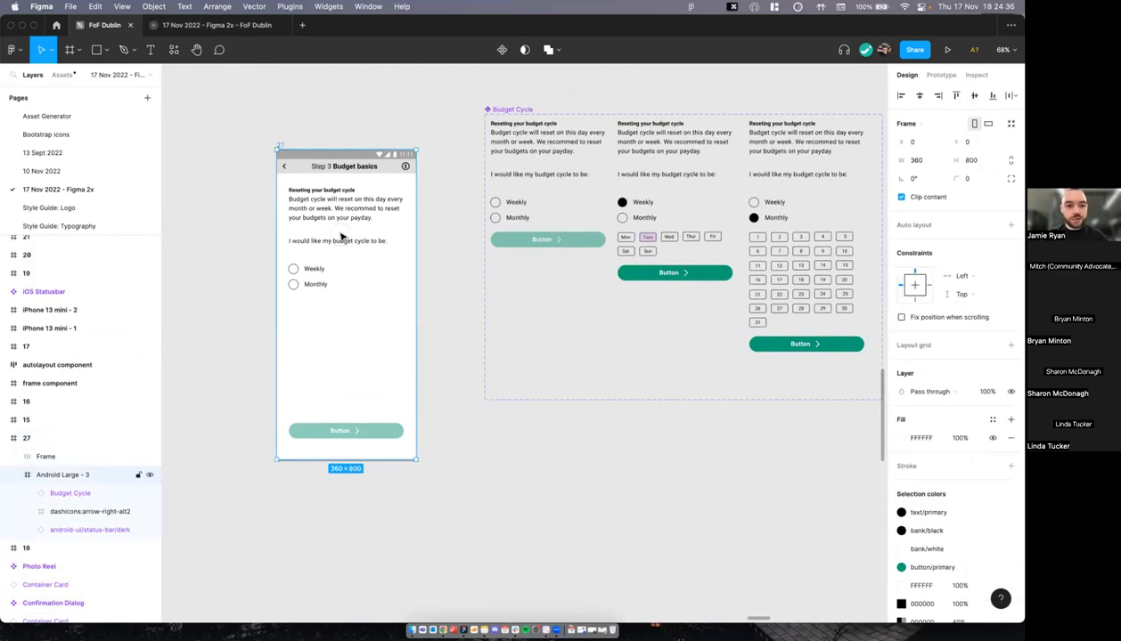
scroll(351, 221, "down", 1)
double_click(359, 208)
scroll(356, 236, "up", 3)
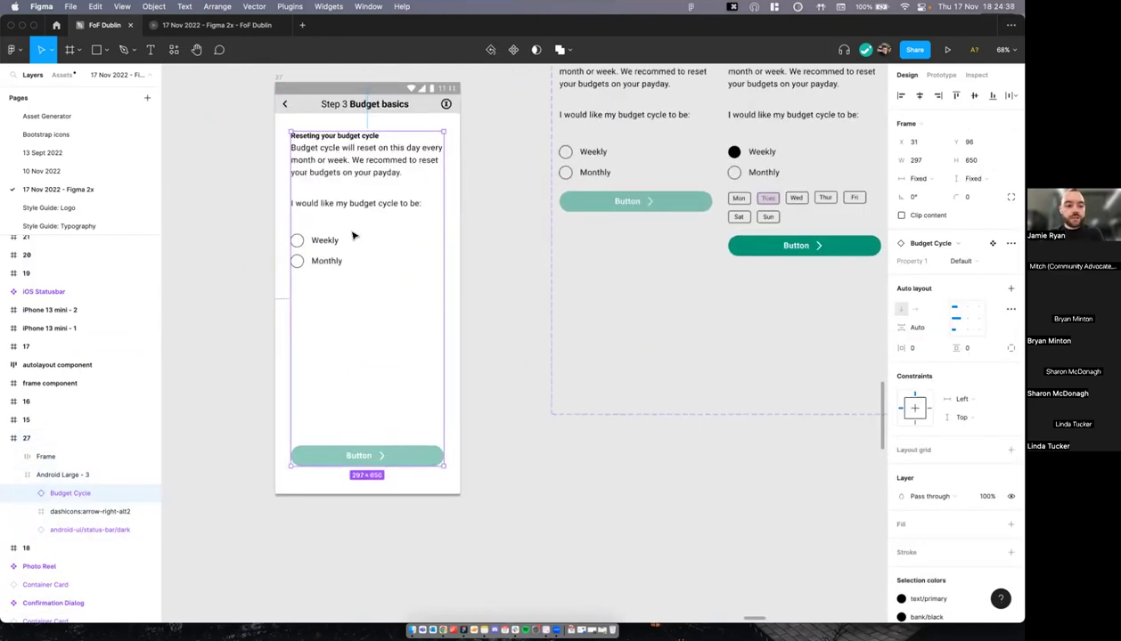
scroll(338, 218, "up", 1)
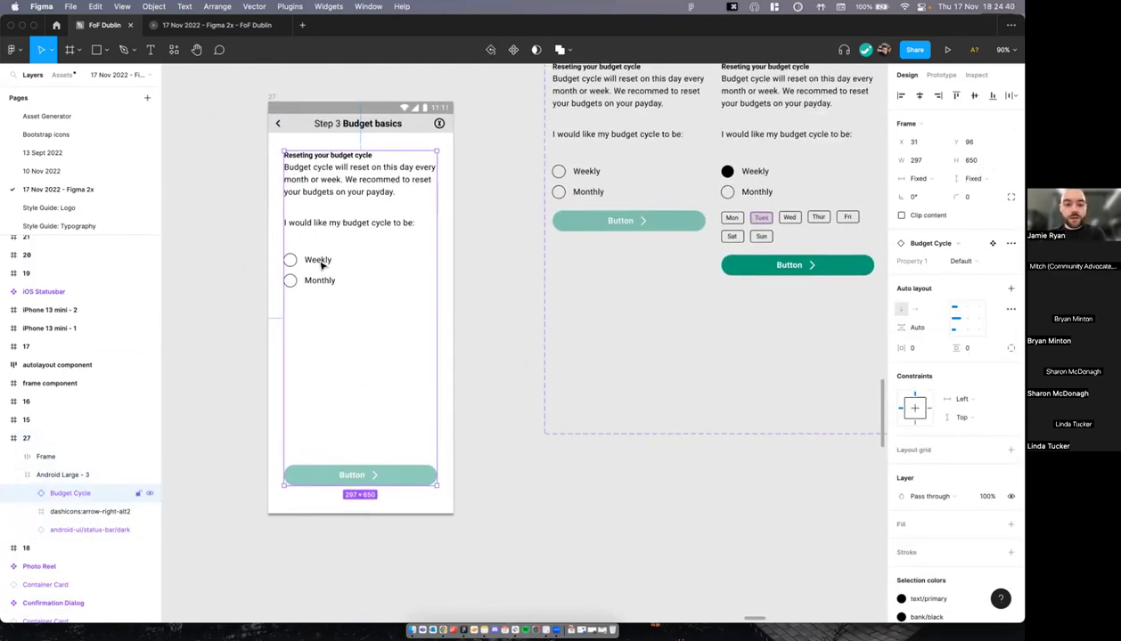
double_click(322, 257)
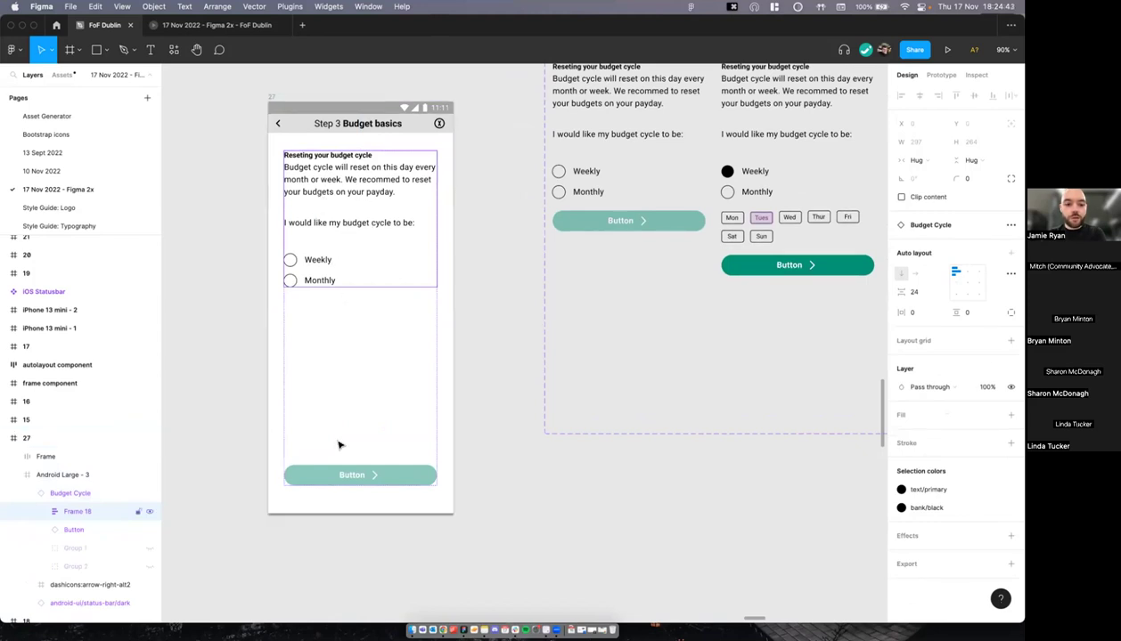
left_click(350, 475)
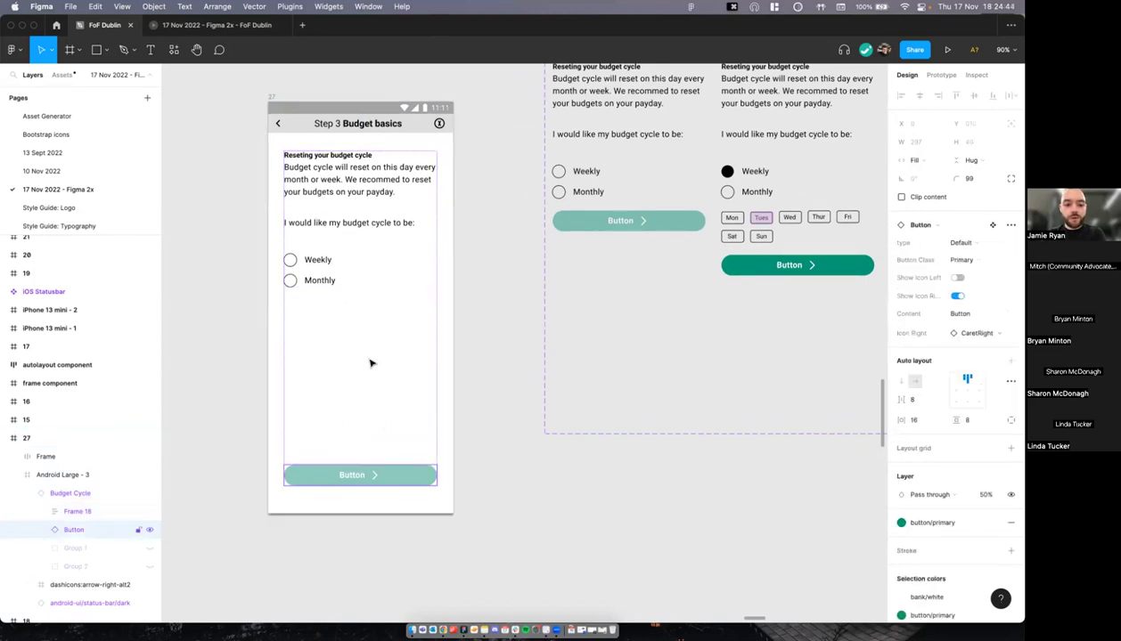
left_click(465, 282)
Step: Switch the Budget Cycle instance on the Budget basics screen to Variant2
left_click(408, 291)
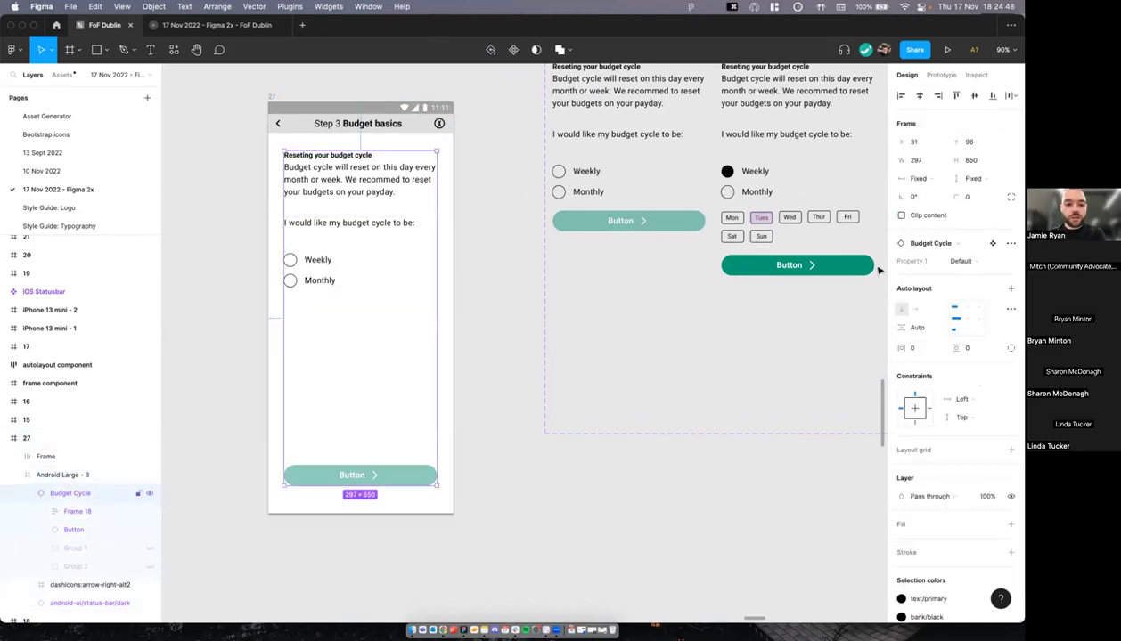
left_click(960, 273)
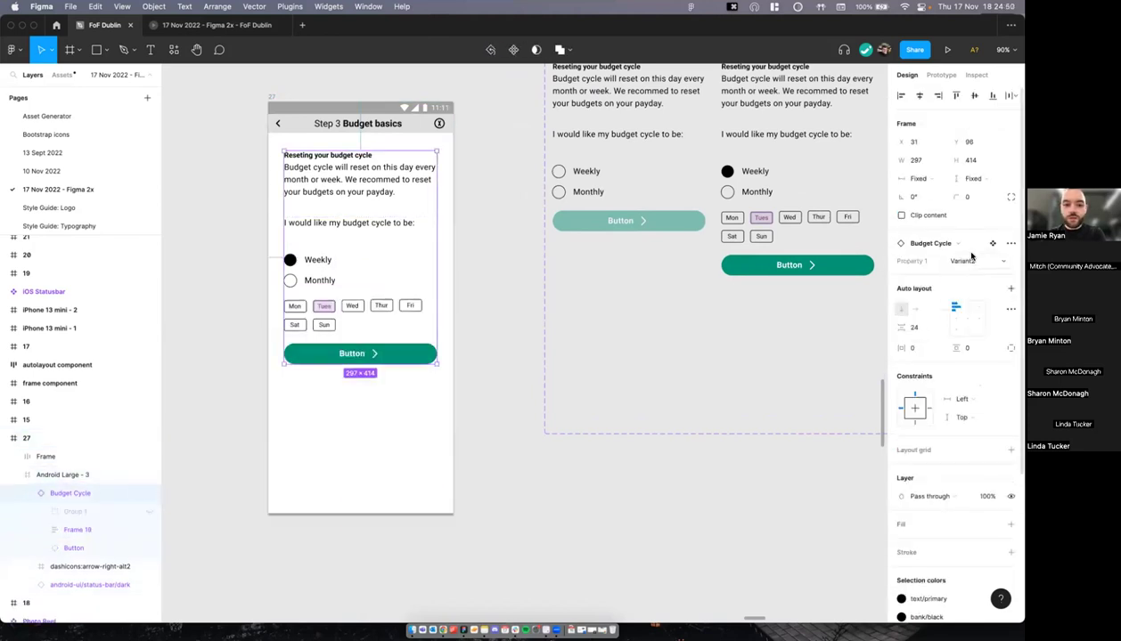
scroll(650, 248, "down", 2)
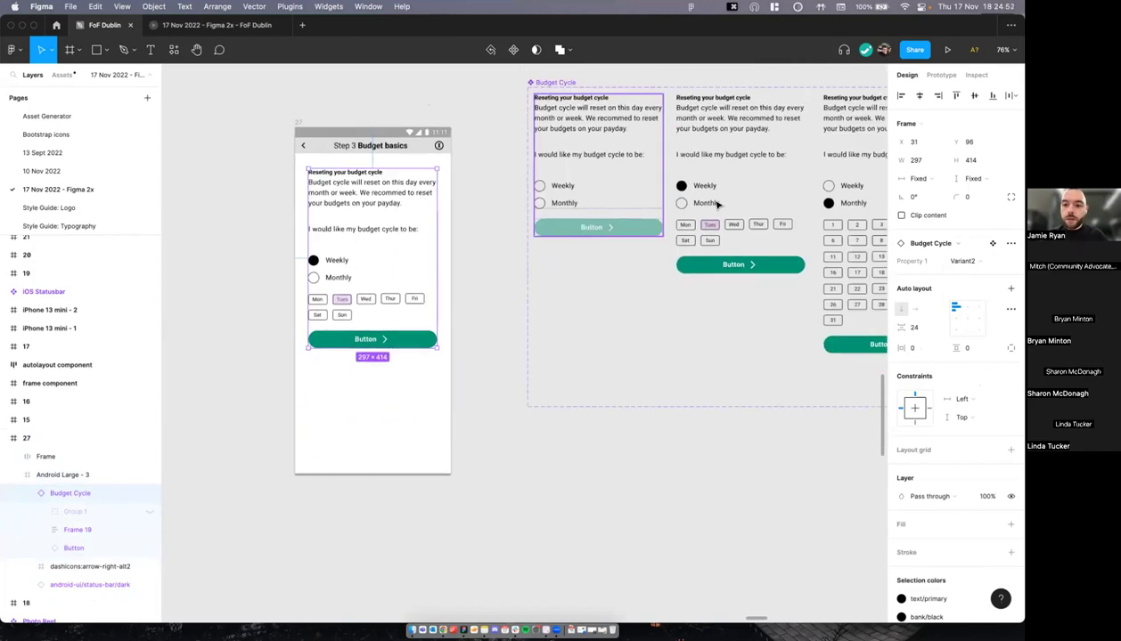
Step: Try stretching Variant2 and the default variant to roughly the third variant's height, and undo both resizes
left_click(718, 204)
left_click(555, 179)
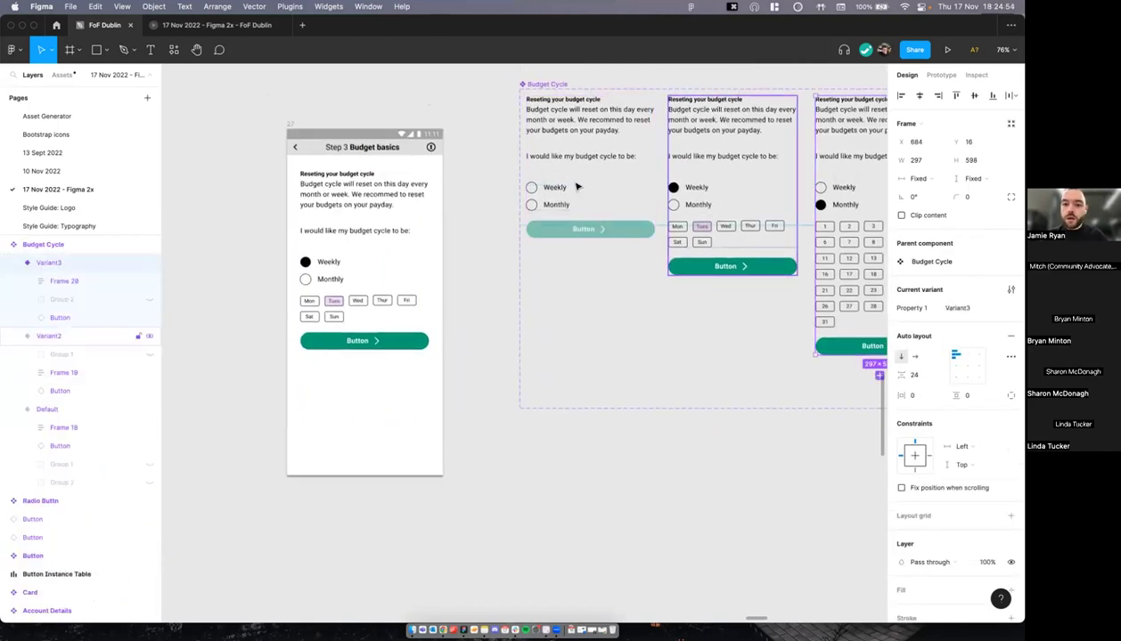
scroll(570, 183, "down", 2)
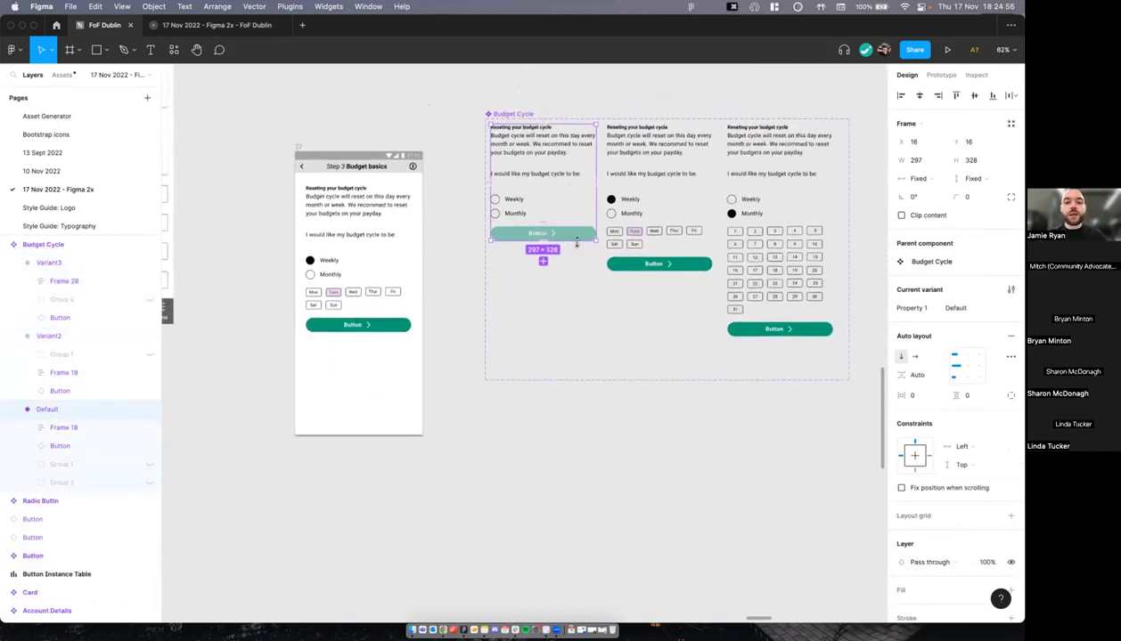
scroll(576, 240, "right", 2)
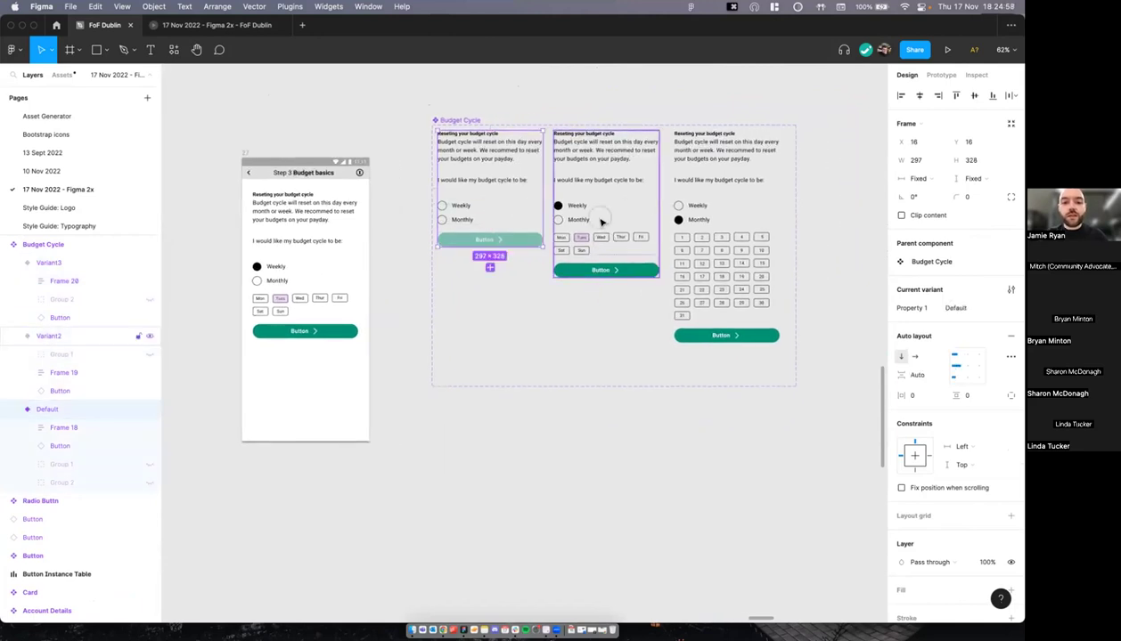
left_click(649, 264)
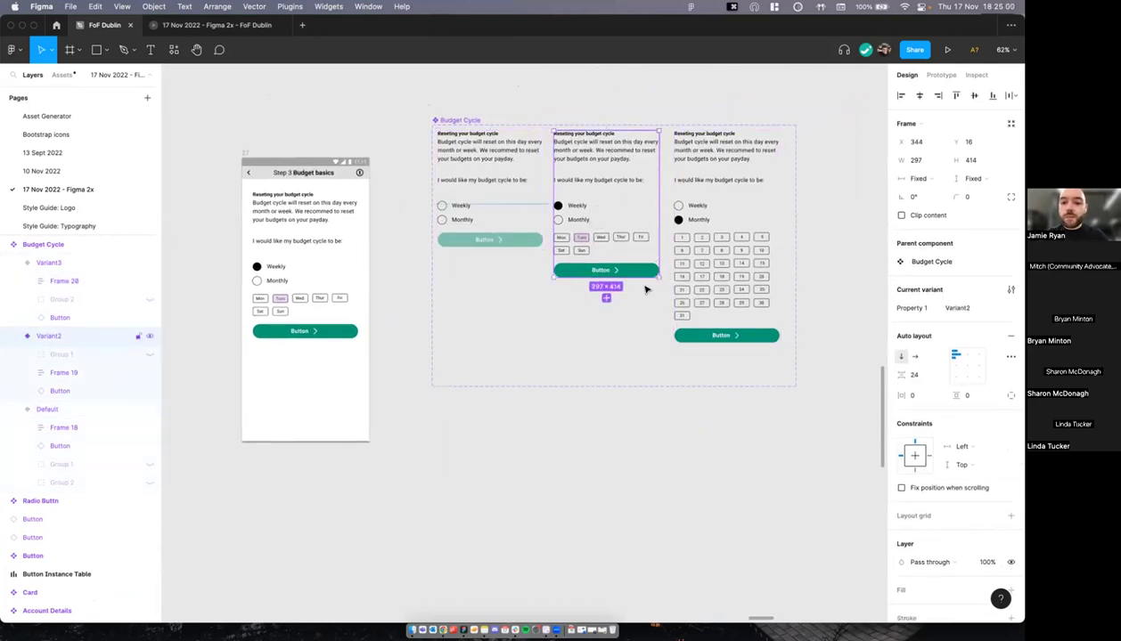
left_click_drag(645, 277, 646, 331)
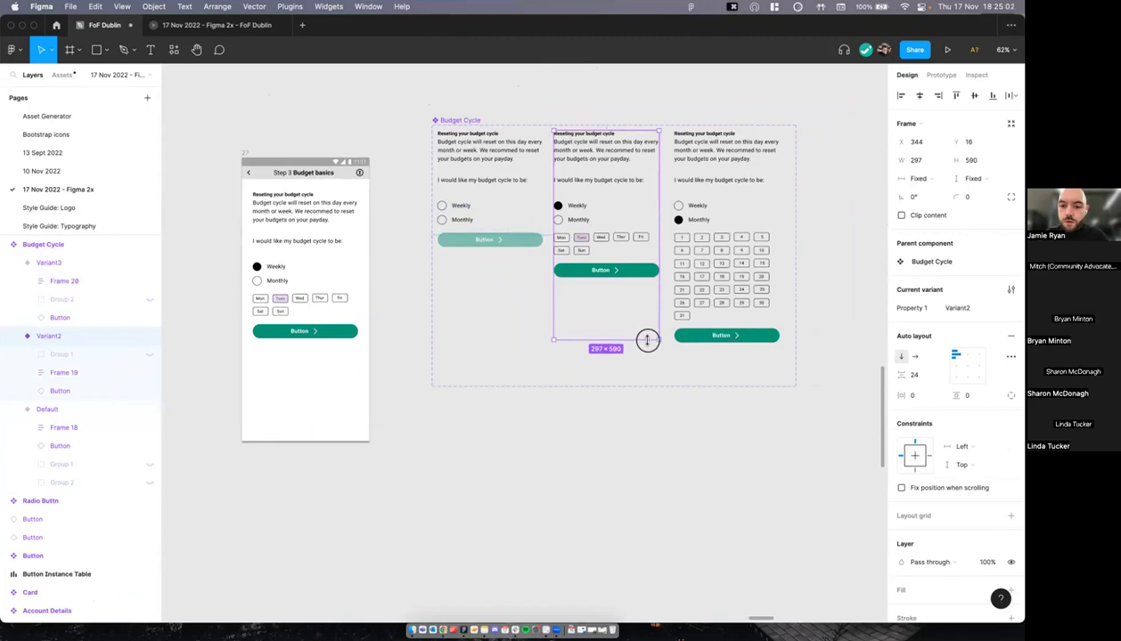
left_click_drag(520, 244, 524, 347)
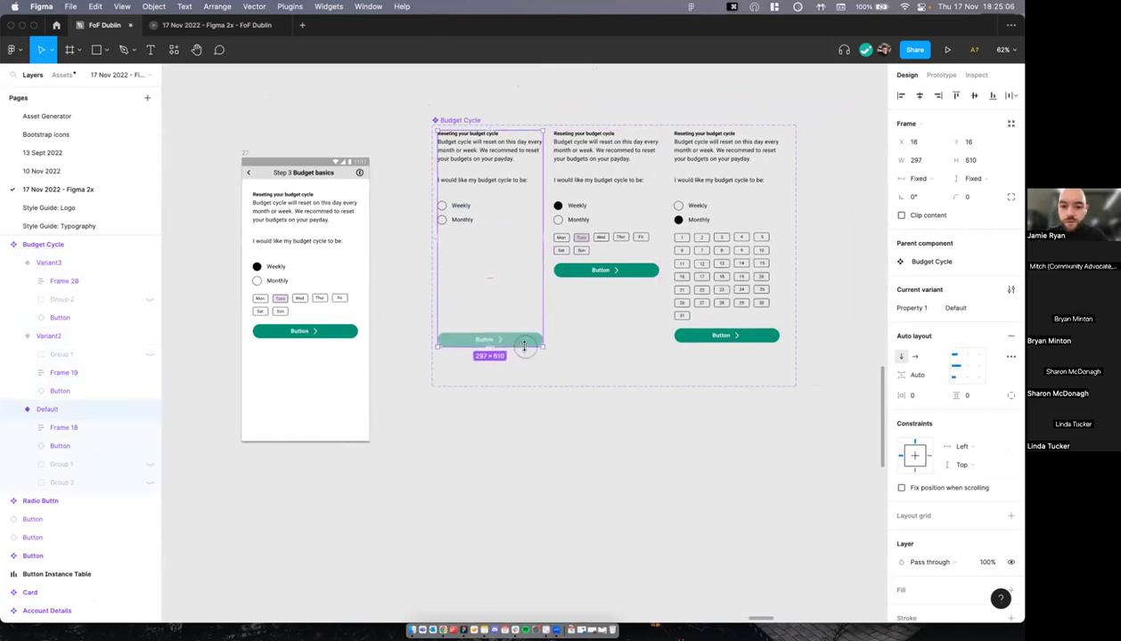
key("super+z")
key("super+z")
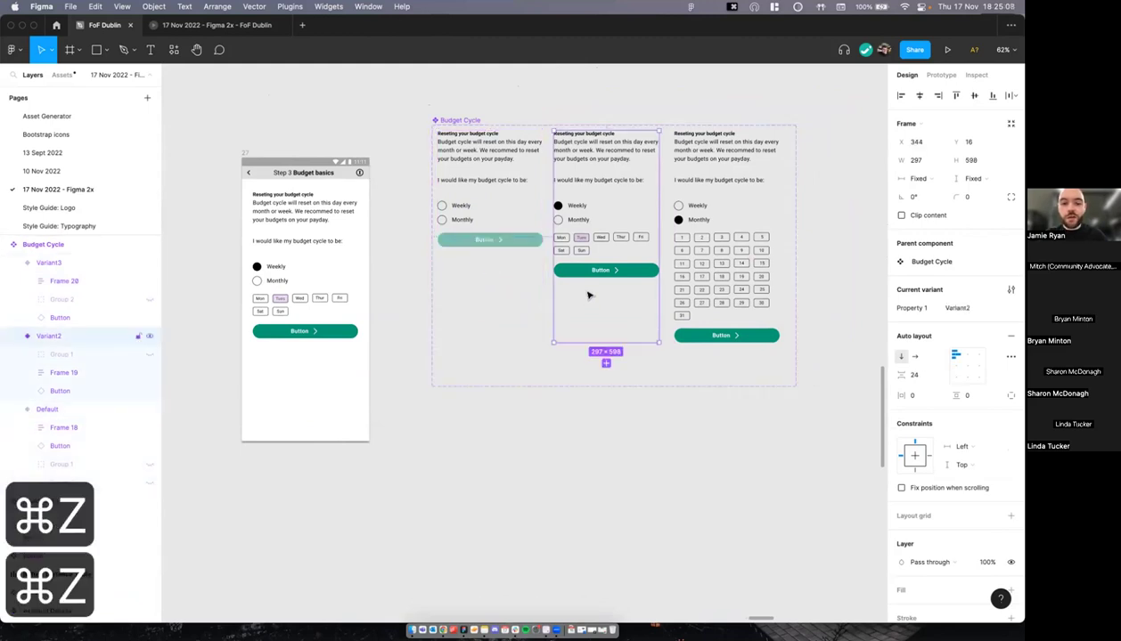
key("super+z")
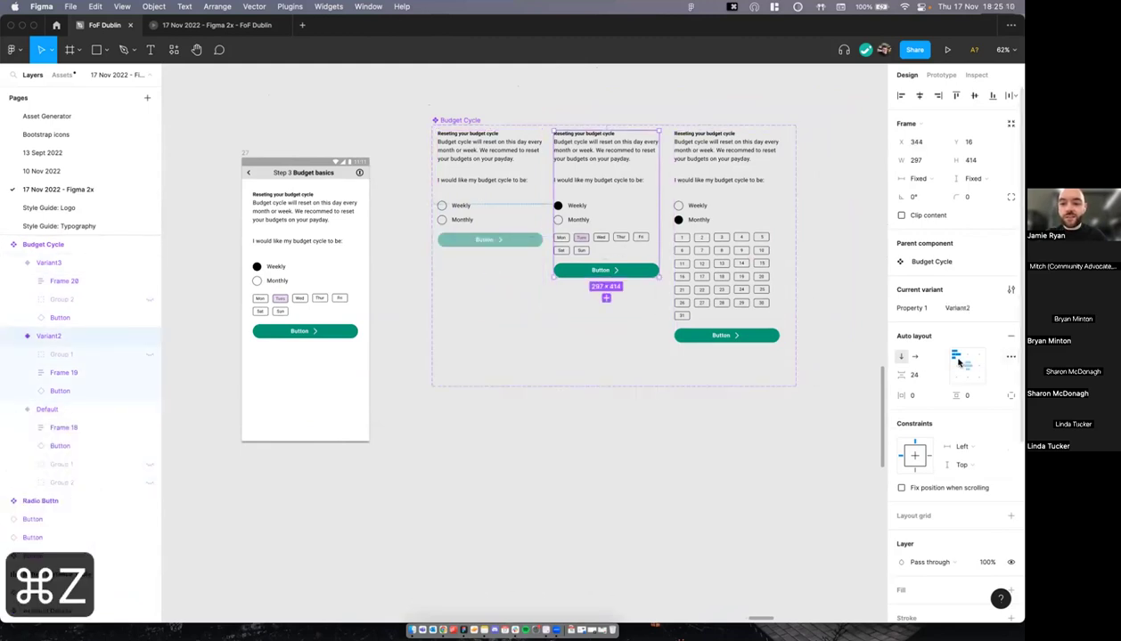
Step: Set the auto layout spacing of Variant2 and Variant3 in the Budget Cycle component to Auto (space between)
left_click(704, 223)
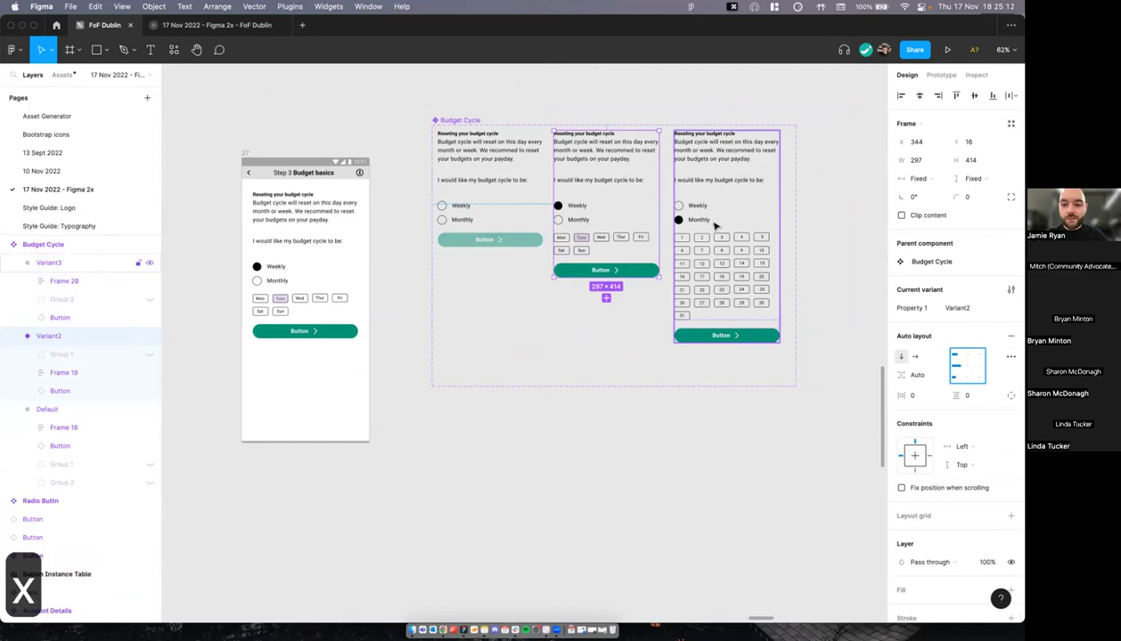
key("super+z")
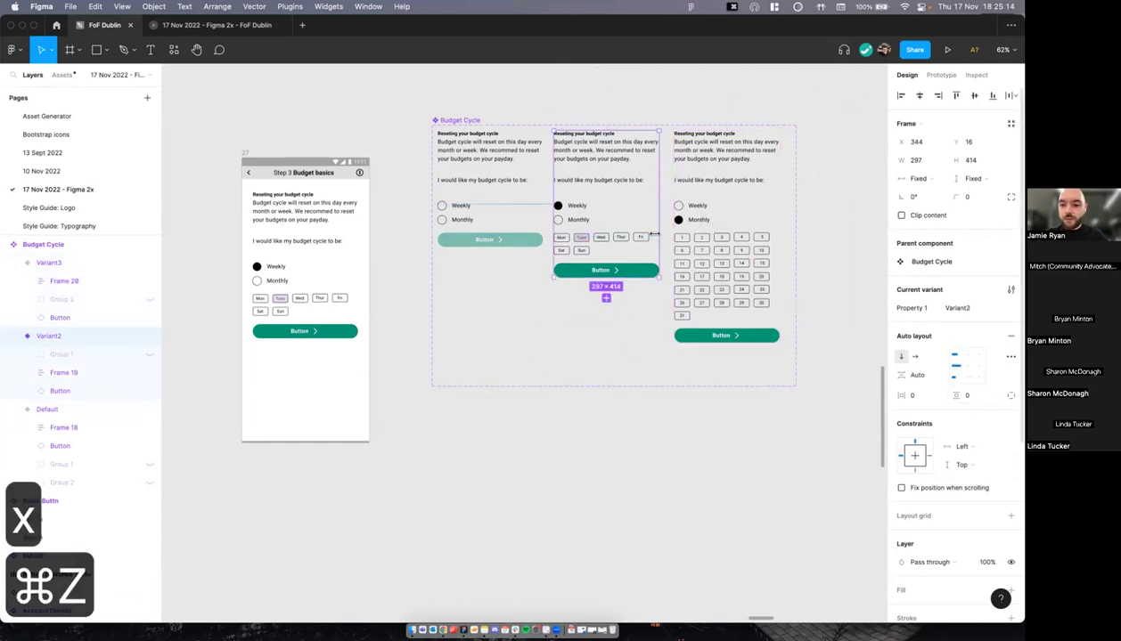
key("shift+super+z")
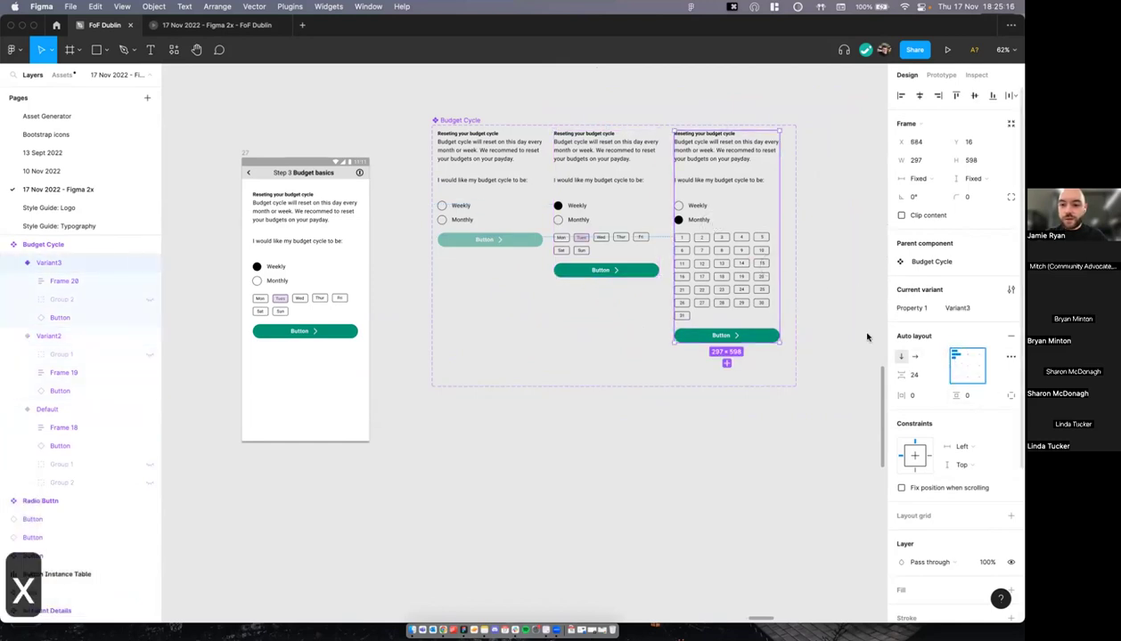
Step: Place a new instance of the default Budget Cycle variant on the canvas below the component set
left_click(294, 272)
left_click(311, 272)
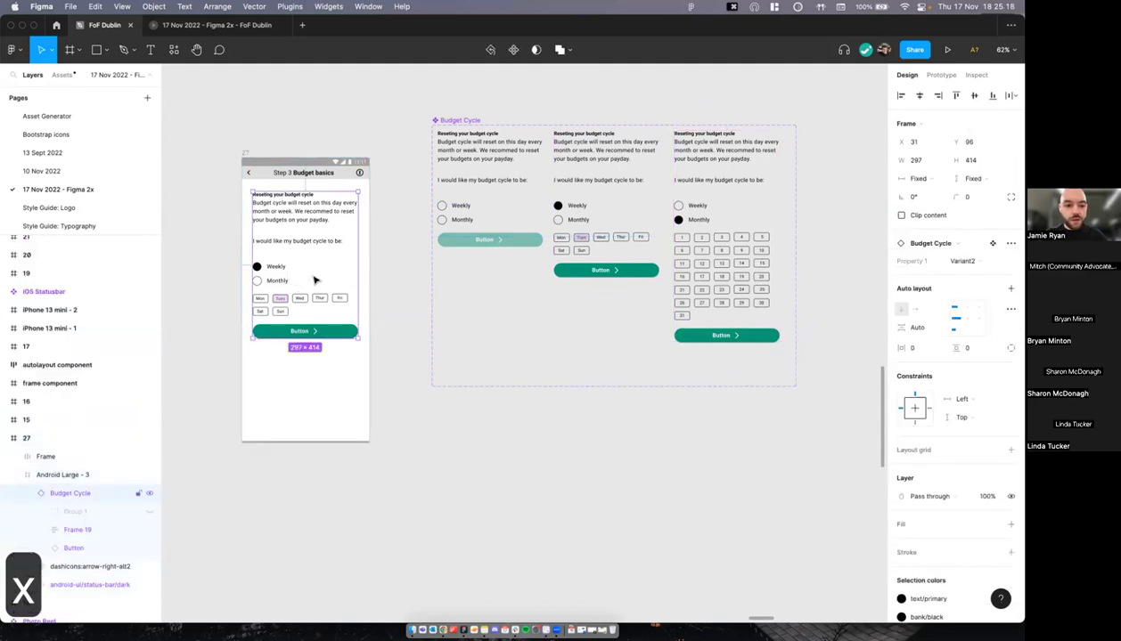
left_click(949, 257)
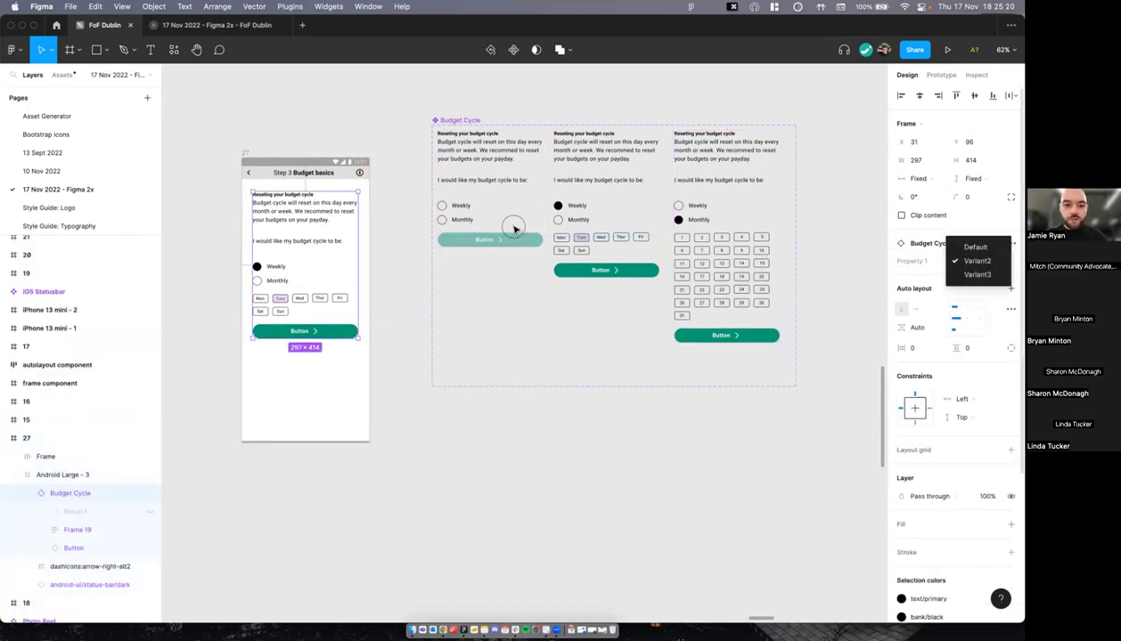
left_click(514, 228)
left_click_drag(472, 198, 509, 475)
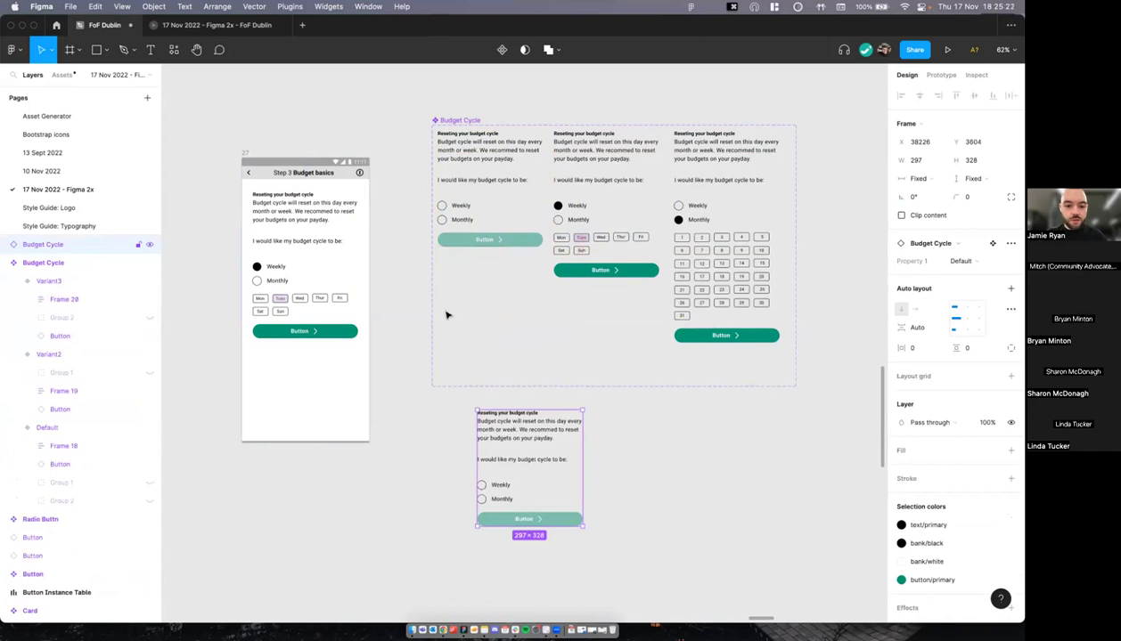
Step: Delete the Variant2 instance from the Budget basics screen and move the new default instance into its place
scroll(404, 222, "left", 2)
scroll(404, 222, "down", 2)
left_click(399, 215)
left_click(398, 214)
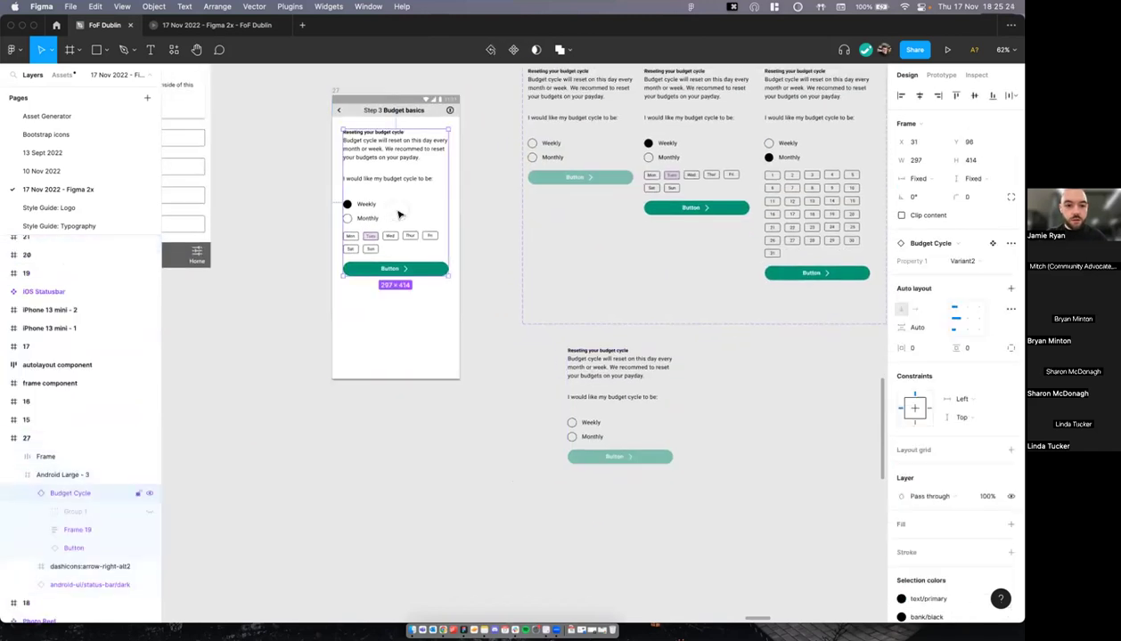
key("BackSpace")
left_click_drag(627, 387, 393, 175)
scroll(392, 183, "up", 3)
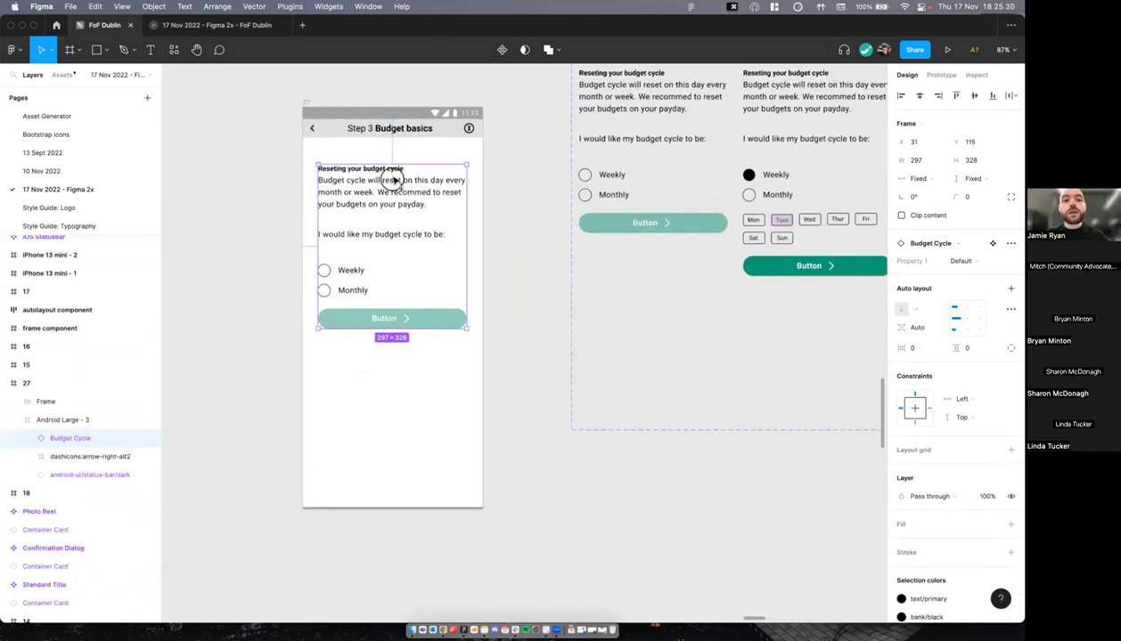
Step: Compare the content and button placement of the three Budget Cycle variants with the instance on the Budget basics screen
scroll(392, 180, "down", 3)
scroll(393, 180, "right", 2)
scroll(521, 243, "down", 2)
scroll(433, 313, "right", 2)
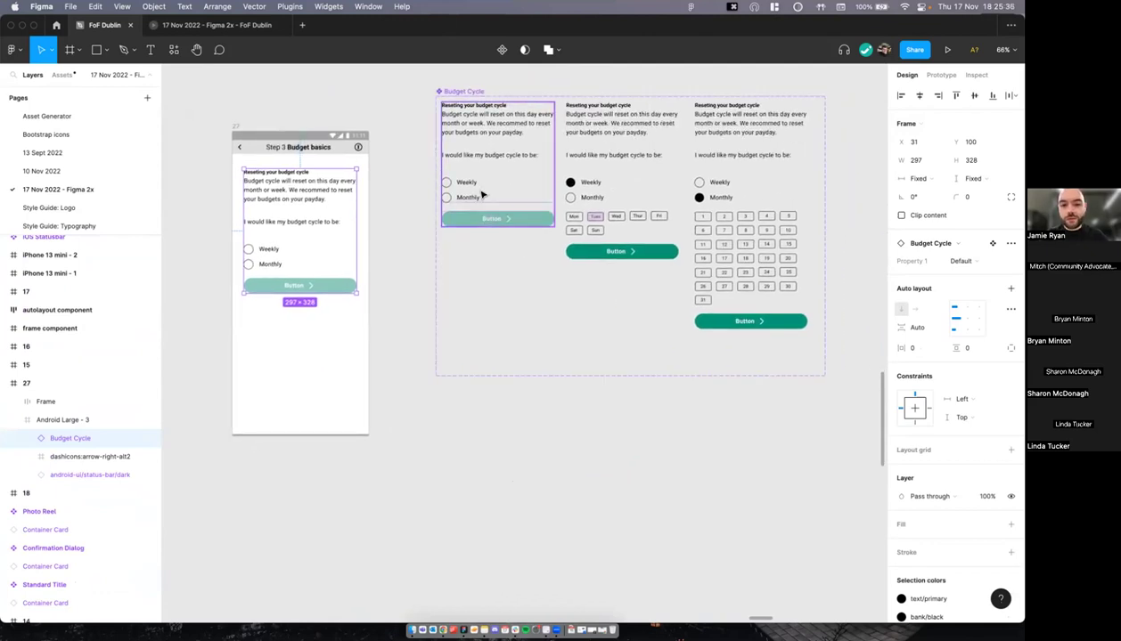
scroll(481, 195, "up", 8)
scroll(488, 268, "down", 3)
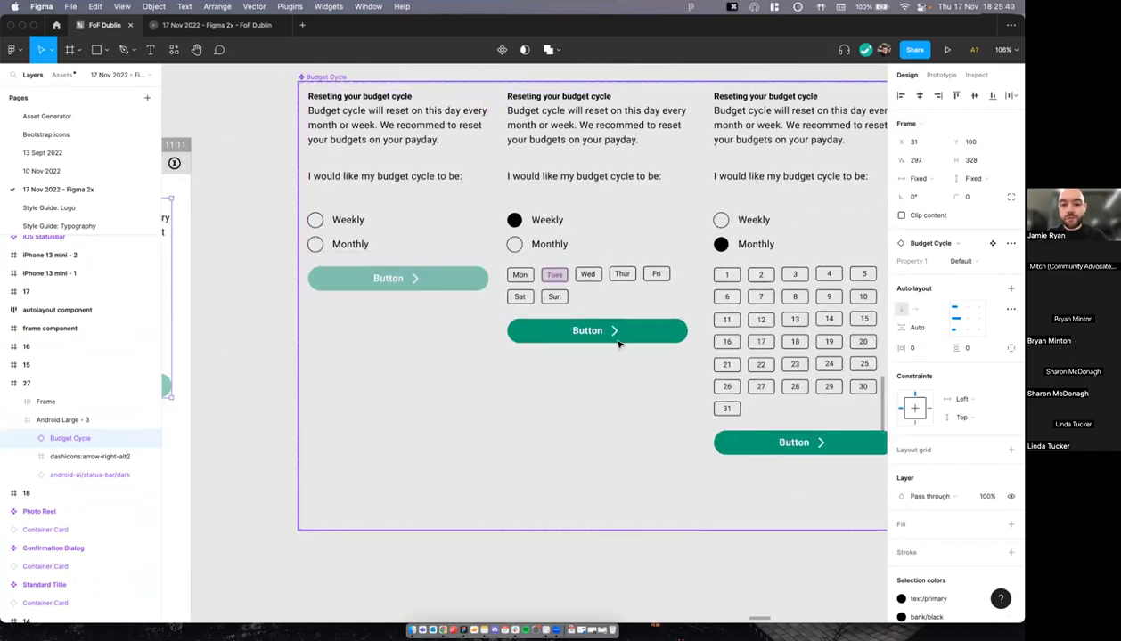
scroll(615, 332, "down", 5)
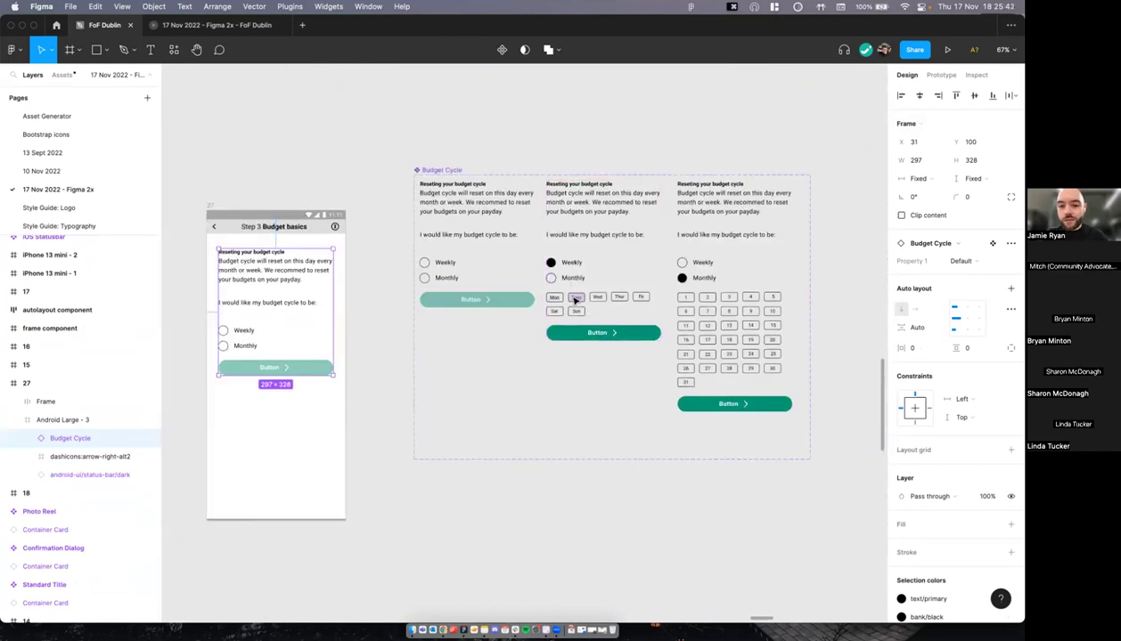
scroll(575, 300, "down", 5)
scroll(325, 287, "up", 3)
scroll(322, 264, "down", 1)
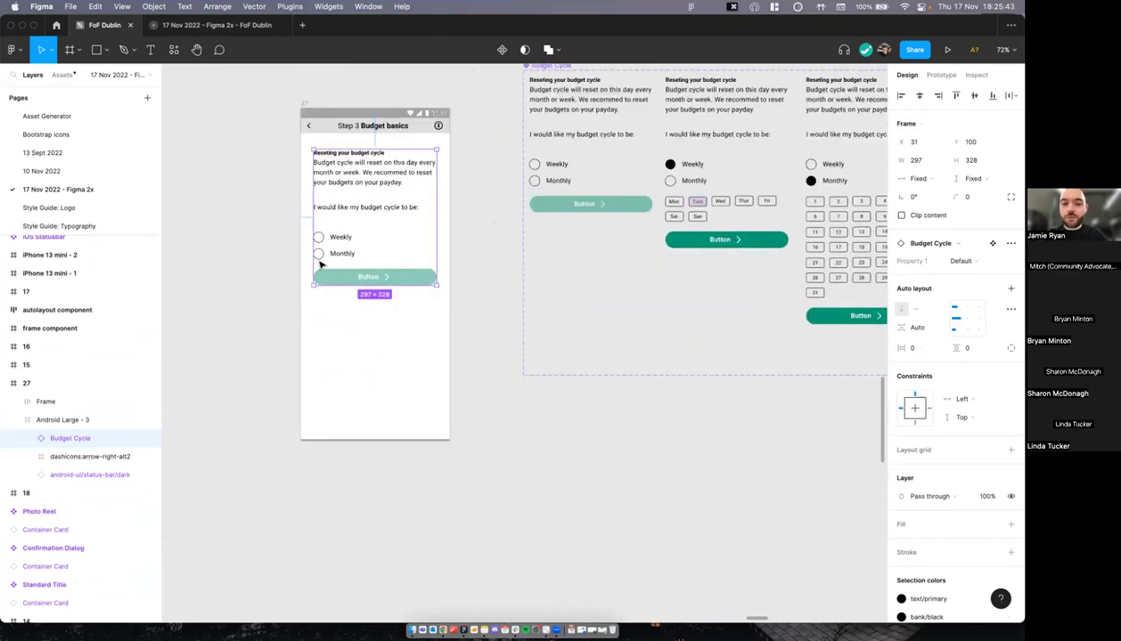
Step: Stretch the Budget Cycle instance on the Budget basics screen to a height of 616 and switch it to Variant2
scroll(339, 285, "down", 2)
scroll(347, 288, "right", 1)
left_click_drag(353, 285, 353, 379)
left_click(966, 261)
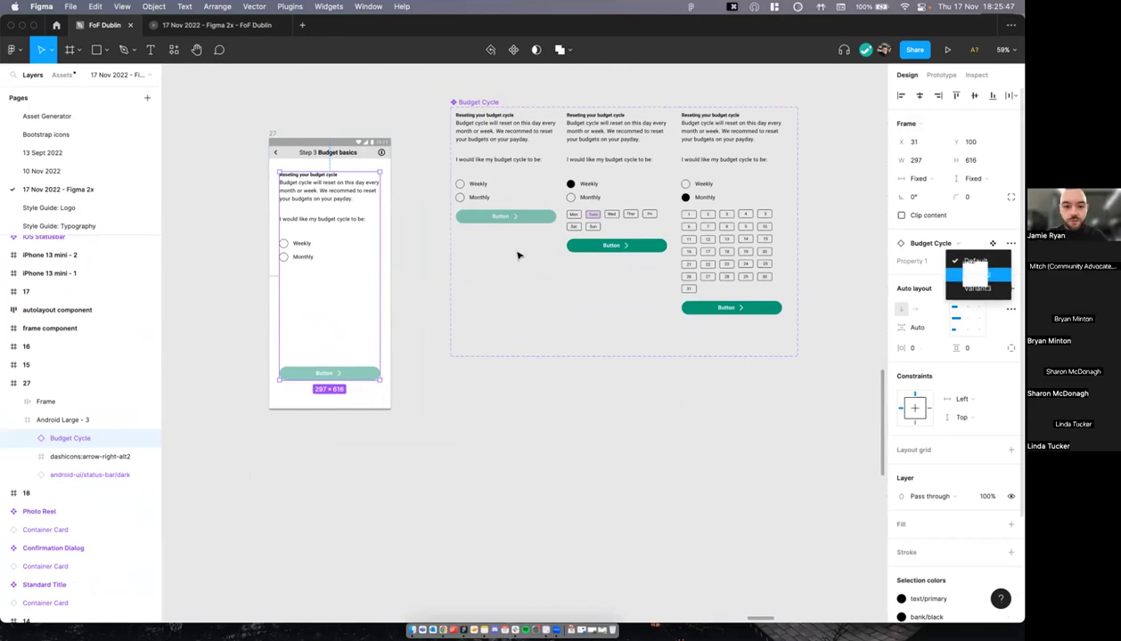
key("Return")
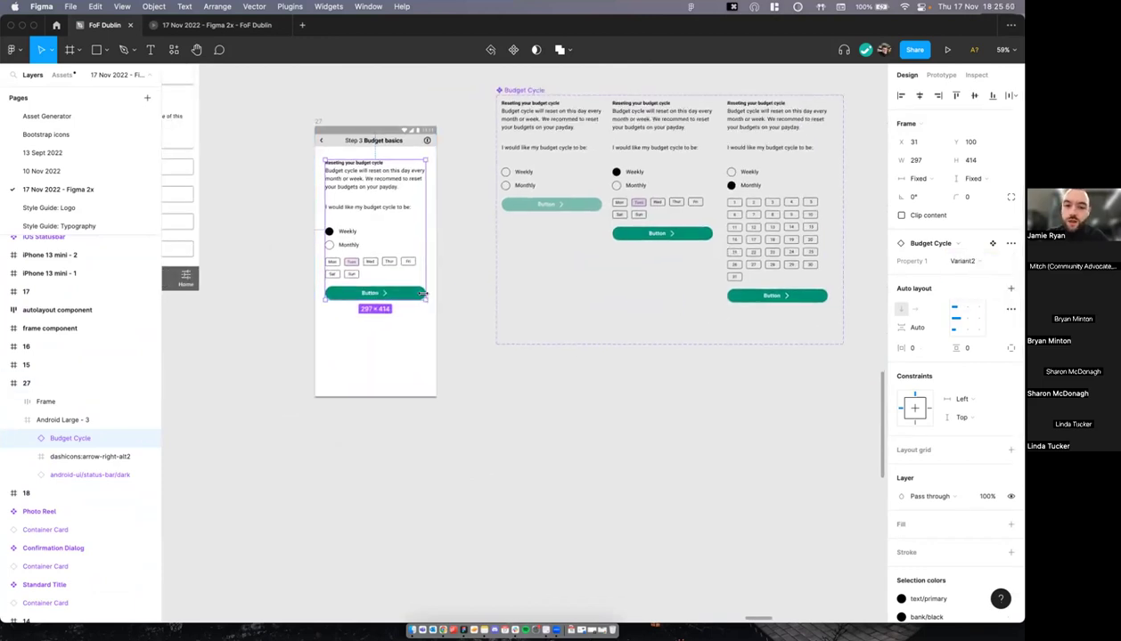
Step: Set the height of all three Budget Cycle variants to 600
scroll(535, 241, "left", 2)
left_click(566, 222)
left_click(629, 200, "shift")
left_click(723, 213)
left_click(622, 199, "shift")
left_click(532, 191, "shift")
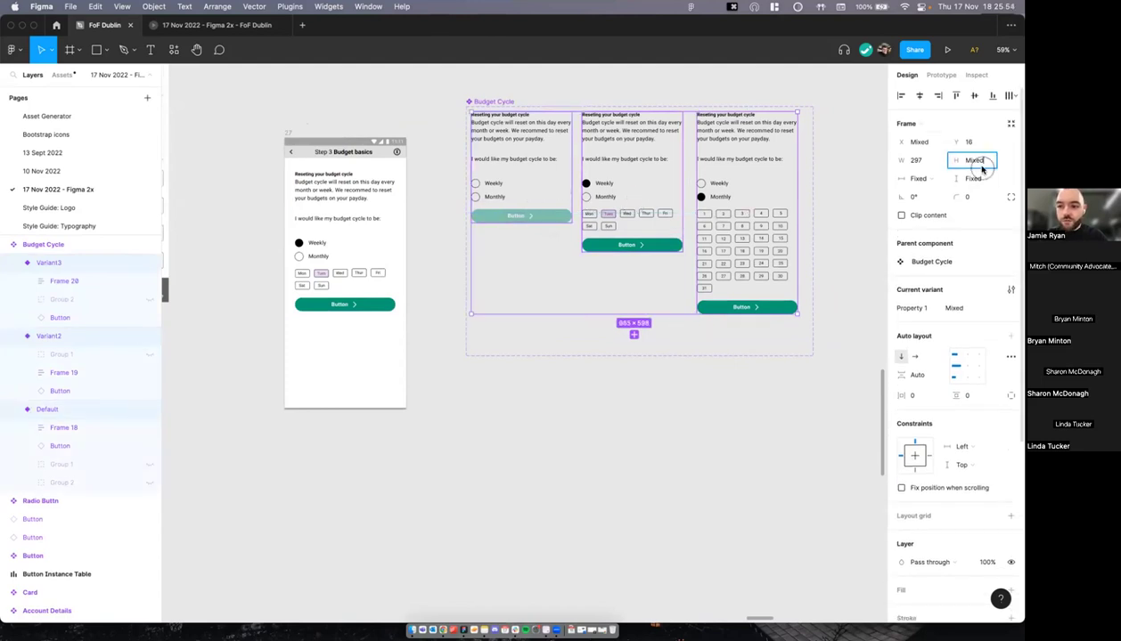
type("600")
key("Return")
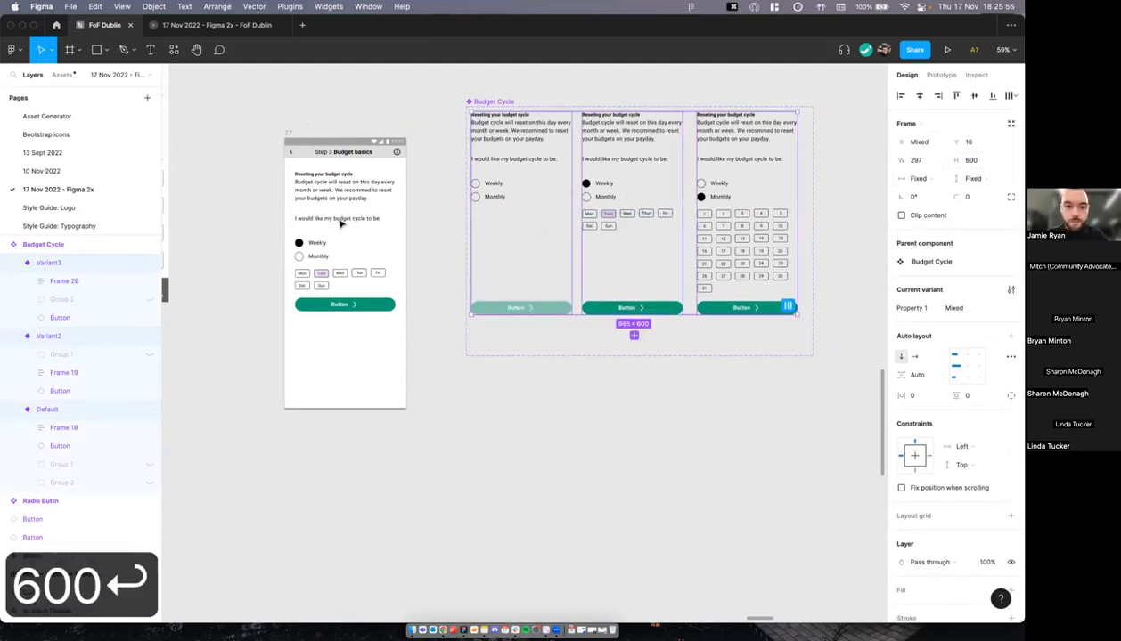
Step: Reset all changes on the Budget Cycle instance on the Budget basics screen, after undoing its accidental deletion
left_click(340, 224)
left_click(340, 223)
key("BackSpace")
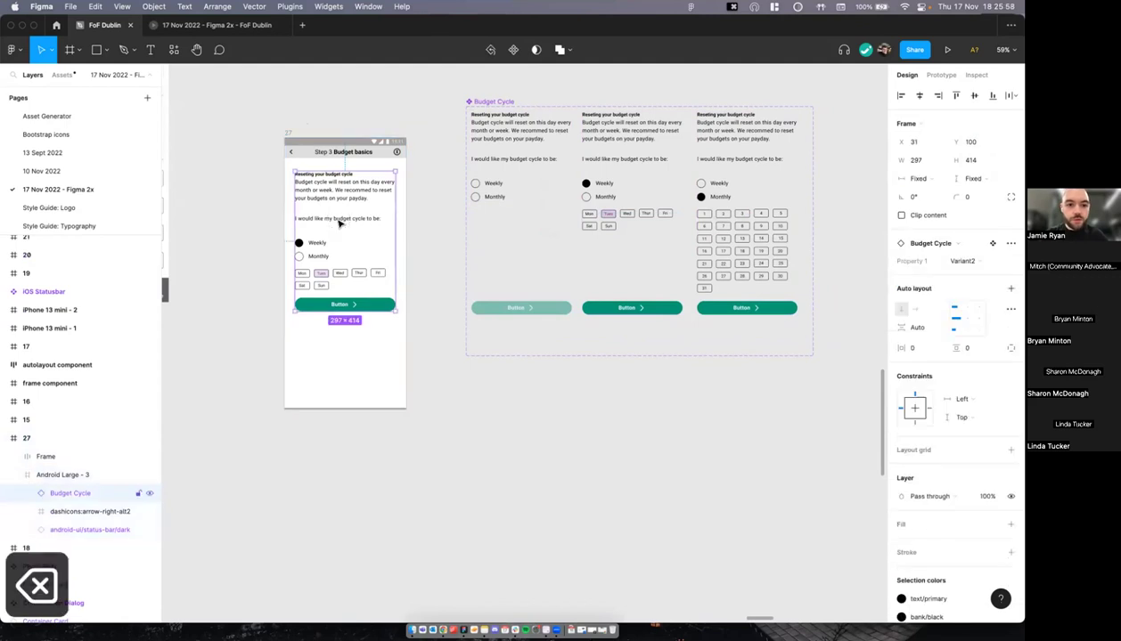
key("super+z")
right_click(346, 223)
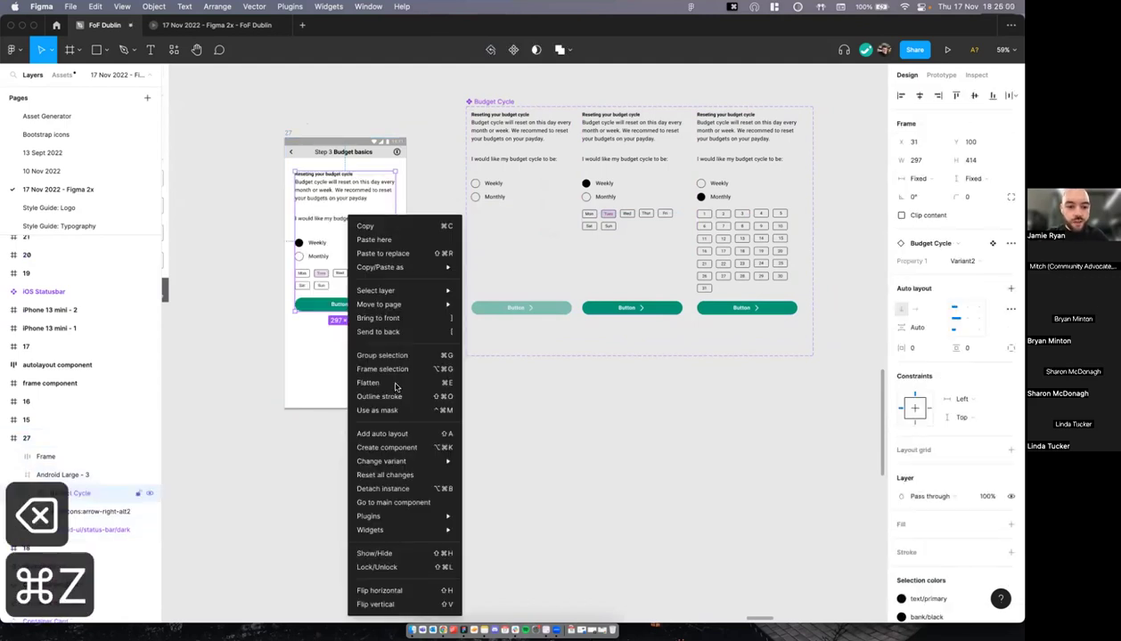
left_click(385, 475)
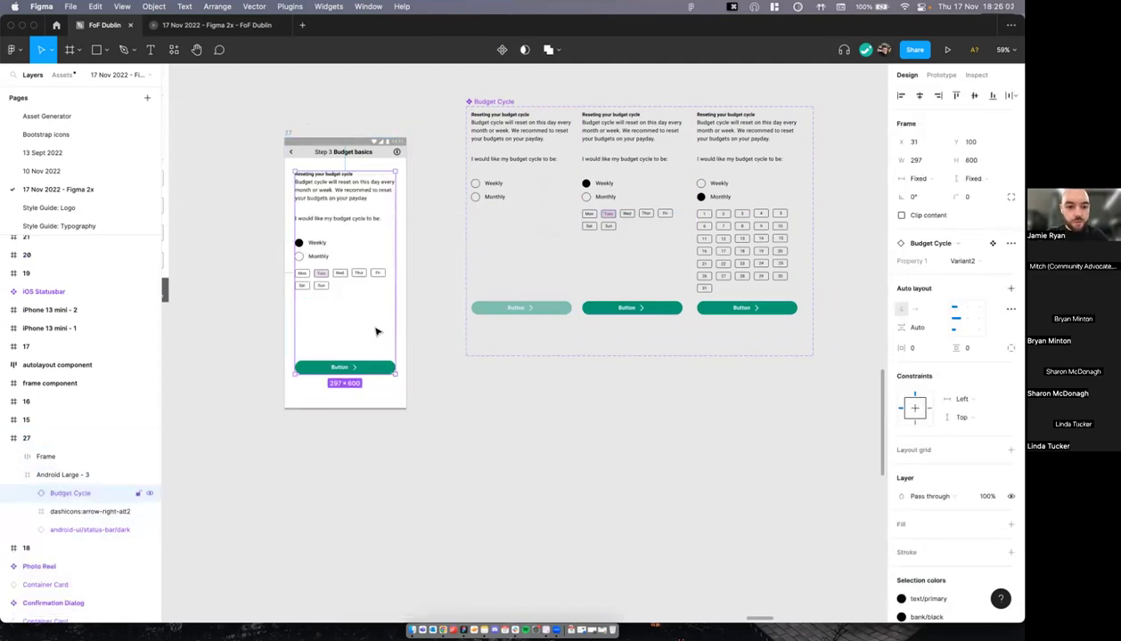
Step: Test the Budget Cycle instance by switching it to Default and Variant2, and leave it on the Default variant
scroll(670, 190, "right", 1)
left_click(965, 261)
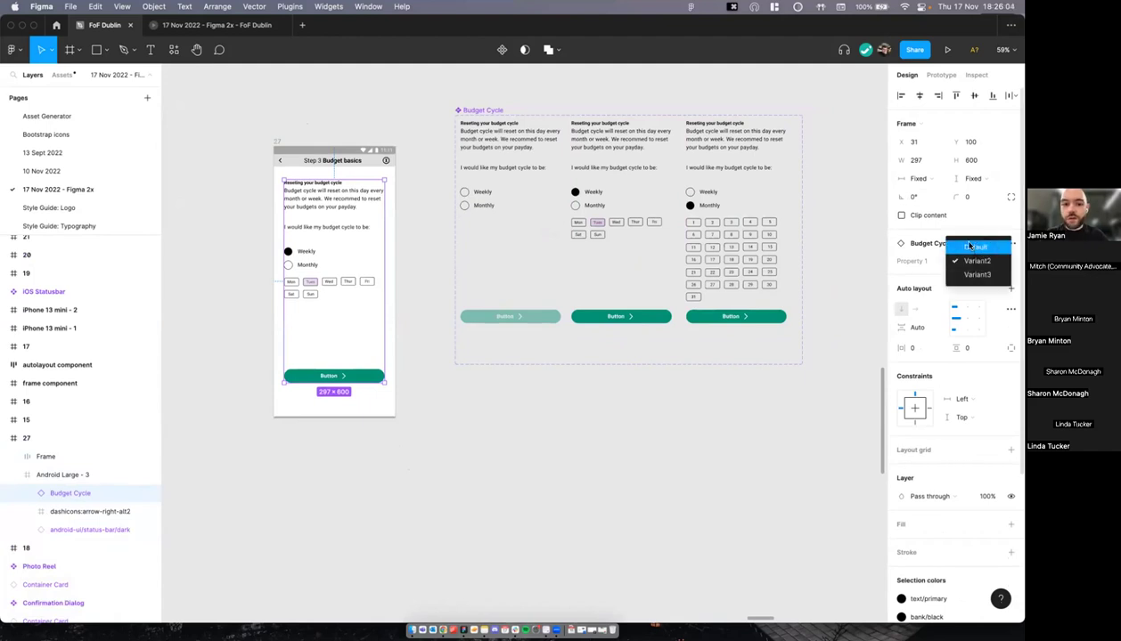
left_click(971, 246)
left_click(960, 262)
left_click(962, 274)
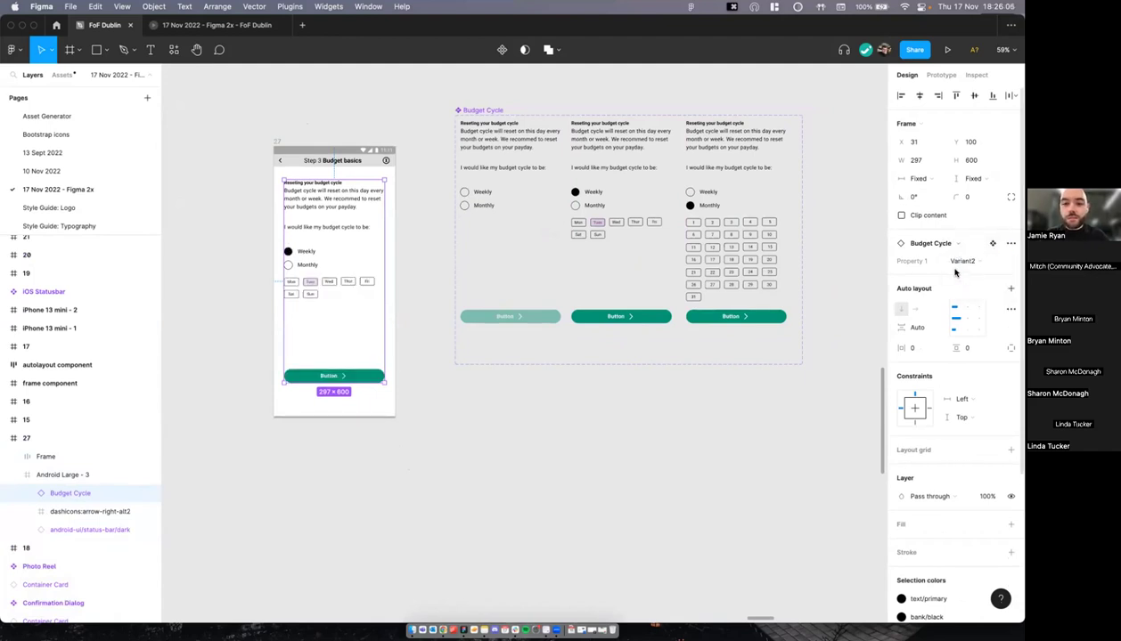
left_click(969, 262)
left_click(952, 248)
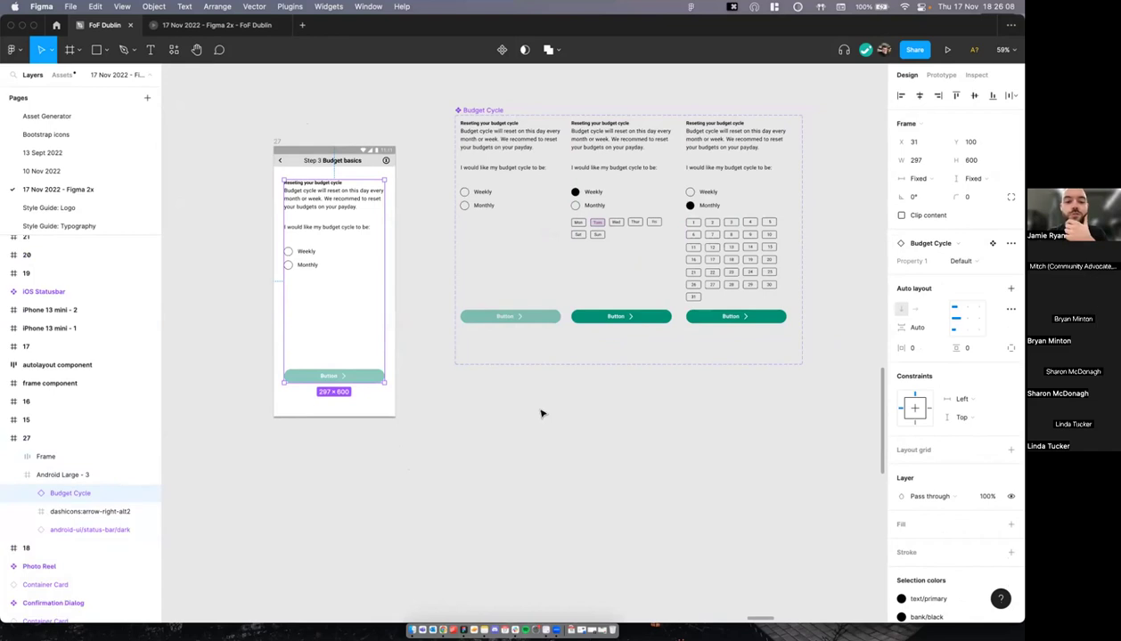
Step: Examine the nested content frames and the space above the button in the Budget Cycle variants
left_click(547, 411)
scroll(276, 310, "up", 5)
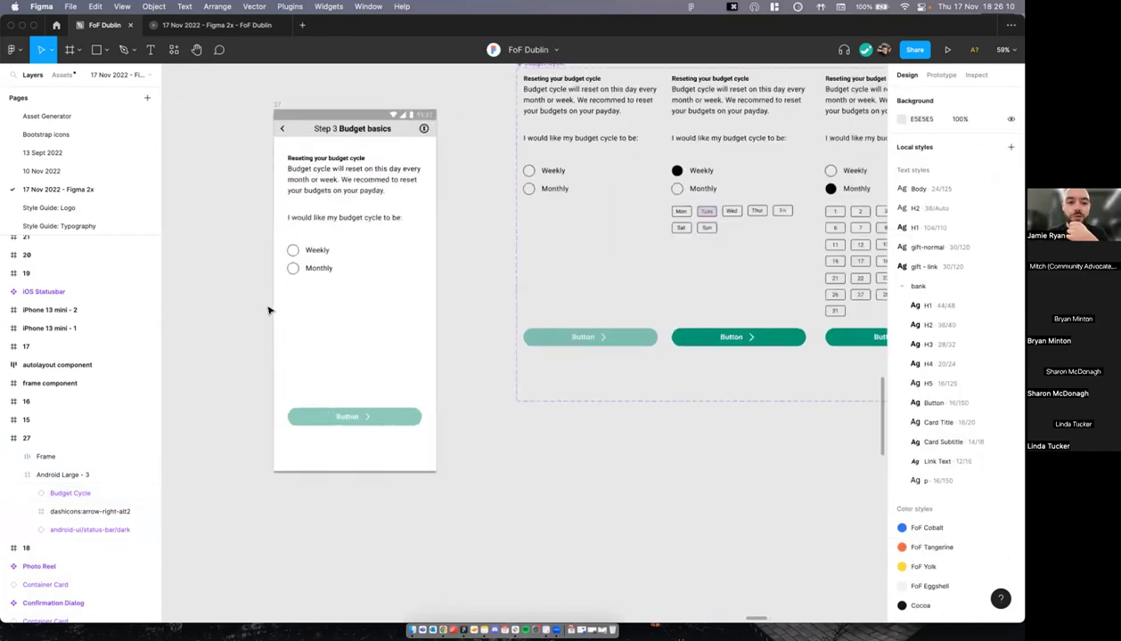
scroll(276, 307, "down", 3)
left_click(466, 225)
left_click(628, 215)
left_click(695, 222)
double_click(562, 161)
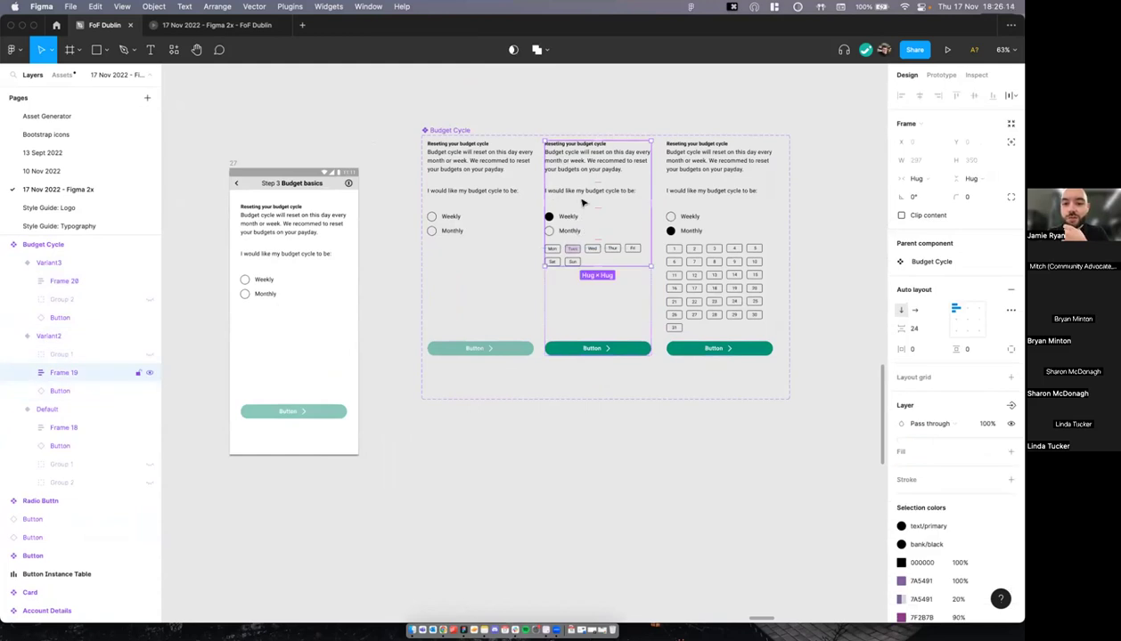
scroll(534, 294, "down", 2)
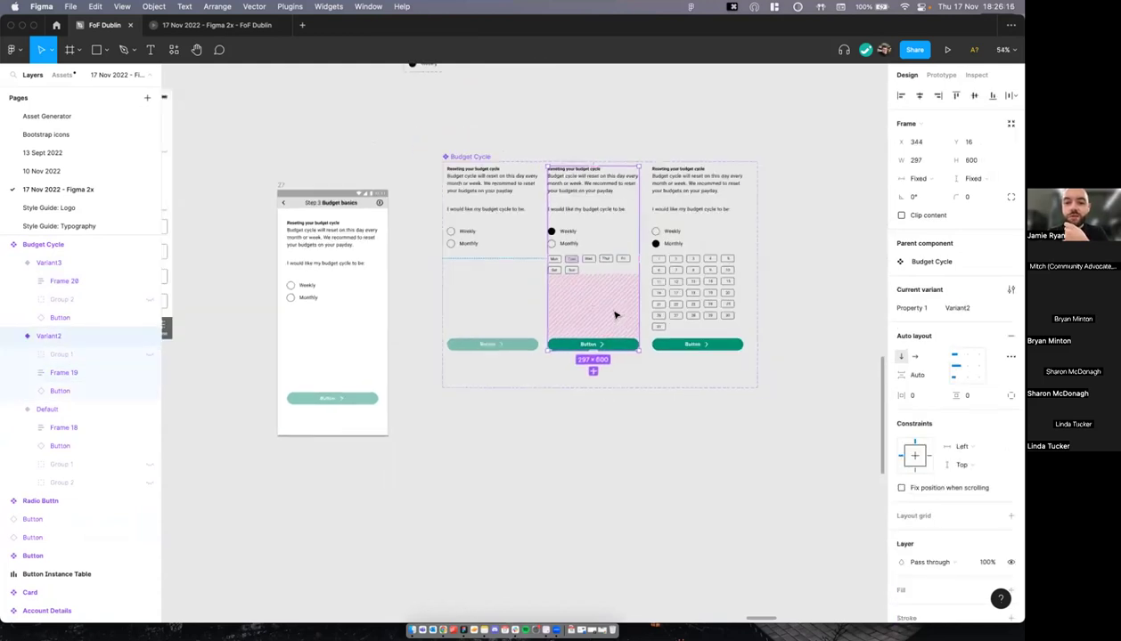
Step: Play frame 27 as a prototype and toggle the budget cycle choice between Weekly and Monthly
left_click(353, 301)
left_click(325, 255)
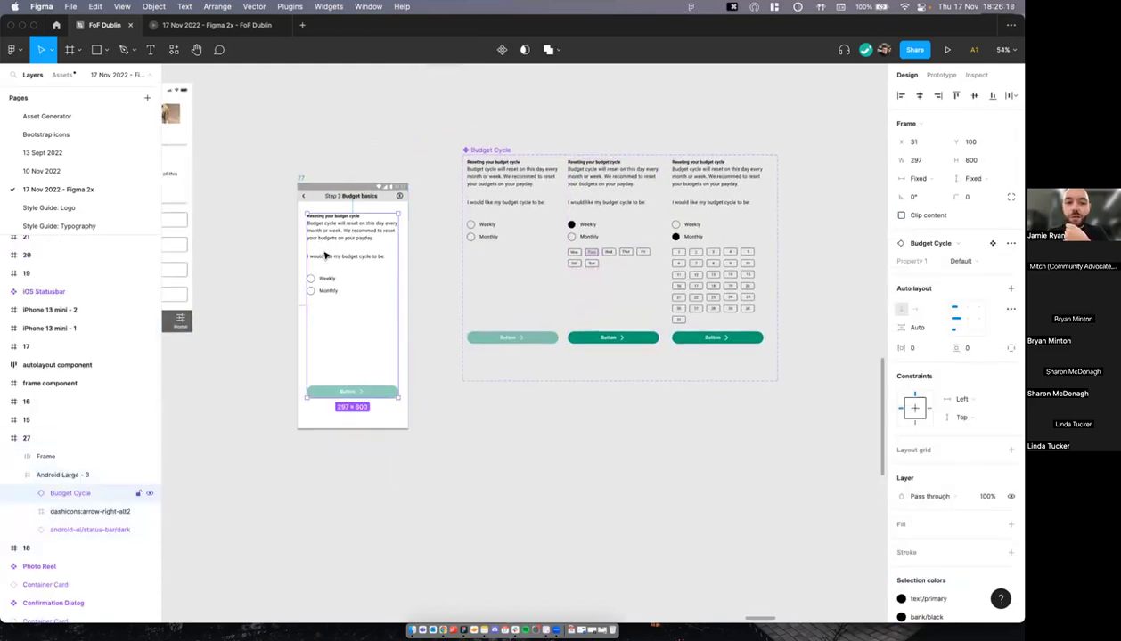
scroll(322, 149, "up", 2)
left_click(300, 159)
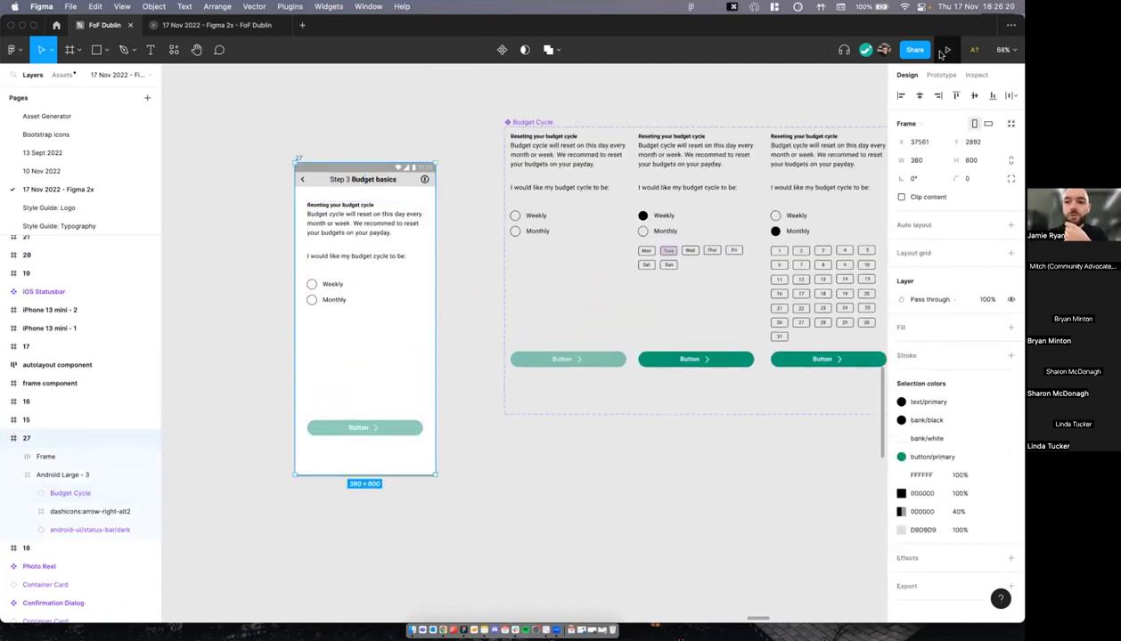
left_click(943, 51)
left_click(498, 275)
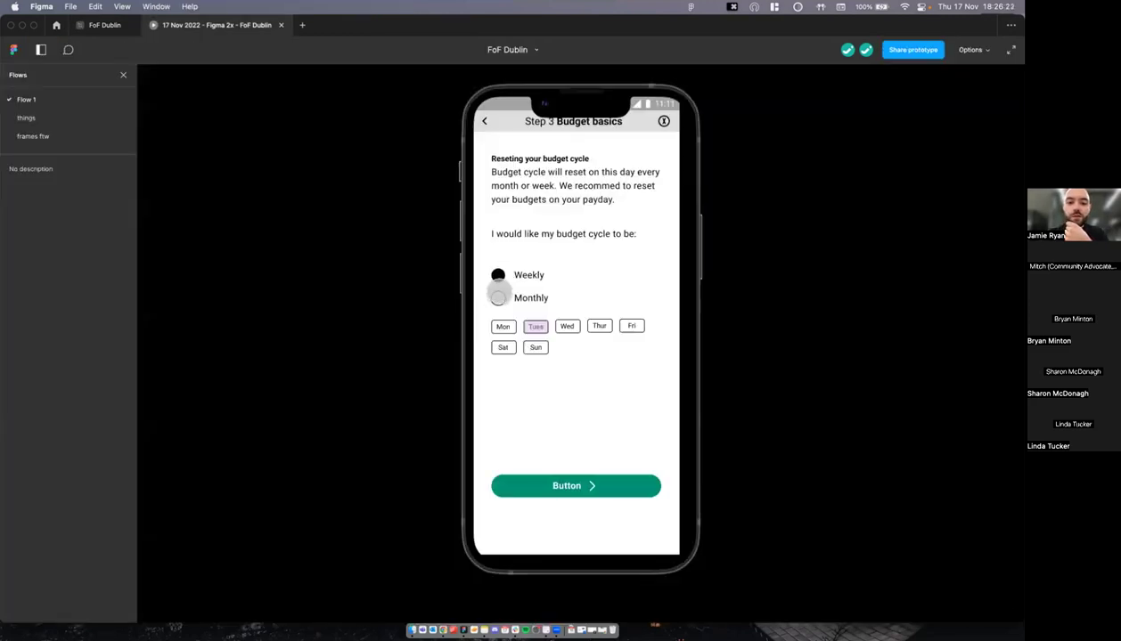
left_click(497, 297)
left_click(498, 275)
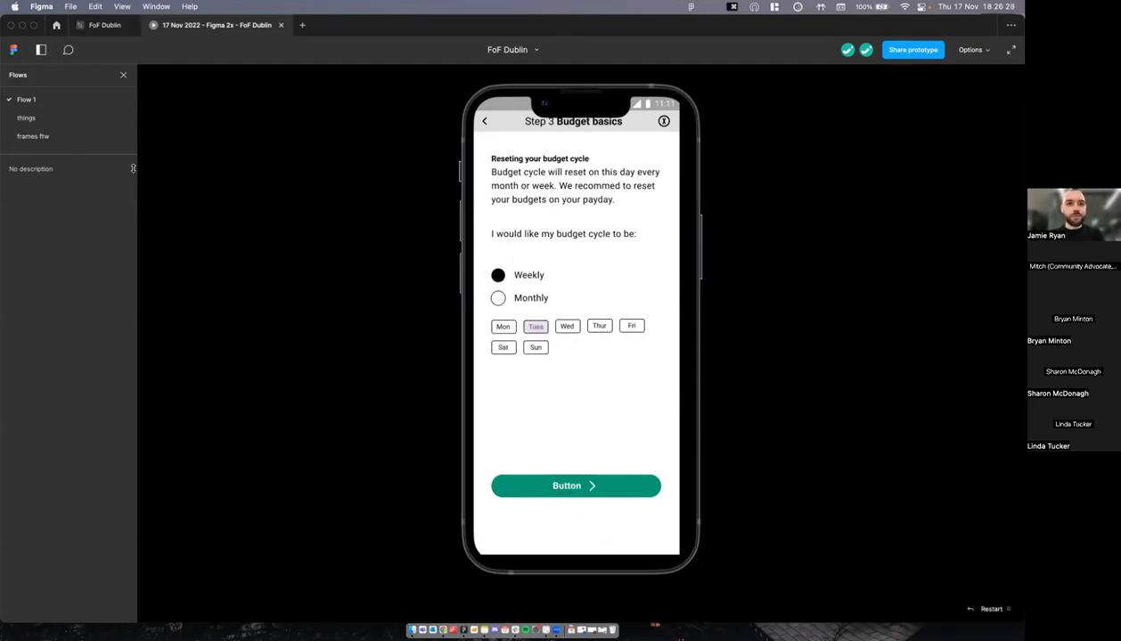
Step: Return to the FoF Dublin design file and inspect the Budget Cycle instance and its button on the Budget basics screen
left_click(104, 26)
left_click(476, 278)
scroll(476, 278, "right", 1)
left_click_drag(265, 171, 293, 136)
left_click(309, 129)
scroll(310, 128, "down", 2)
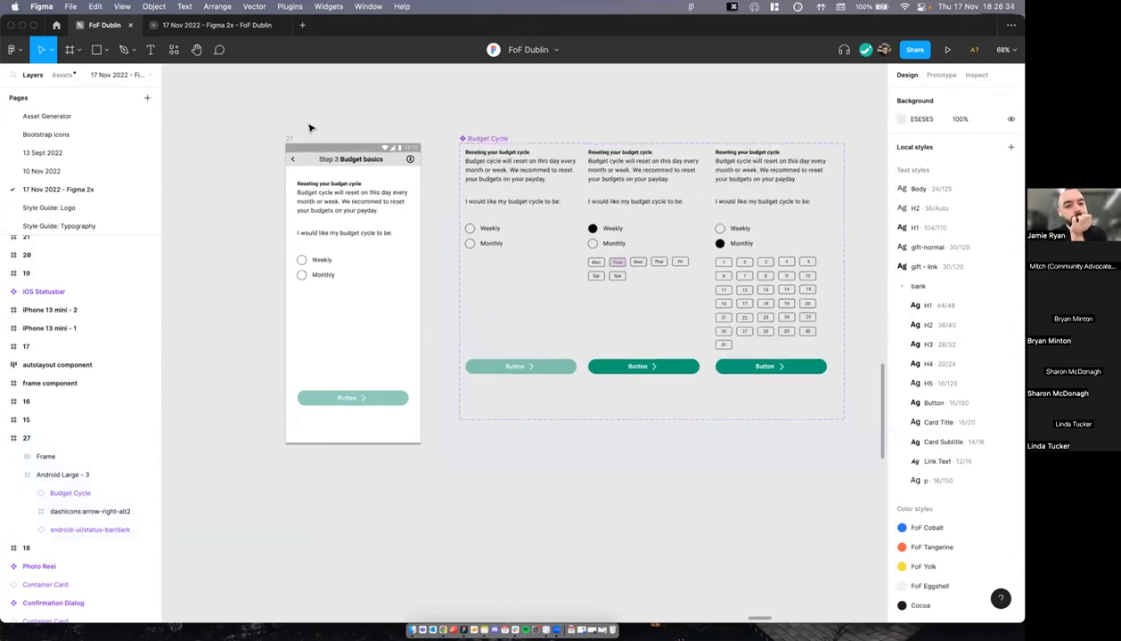
left_click(357, 392)
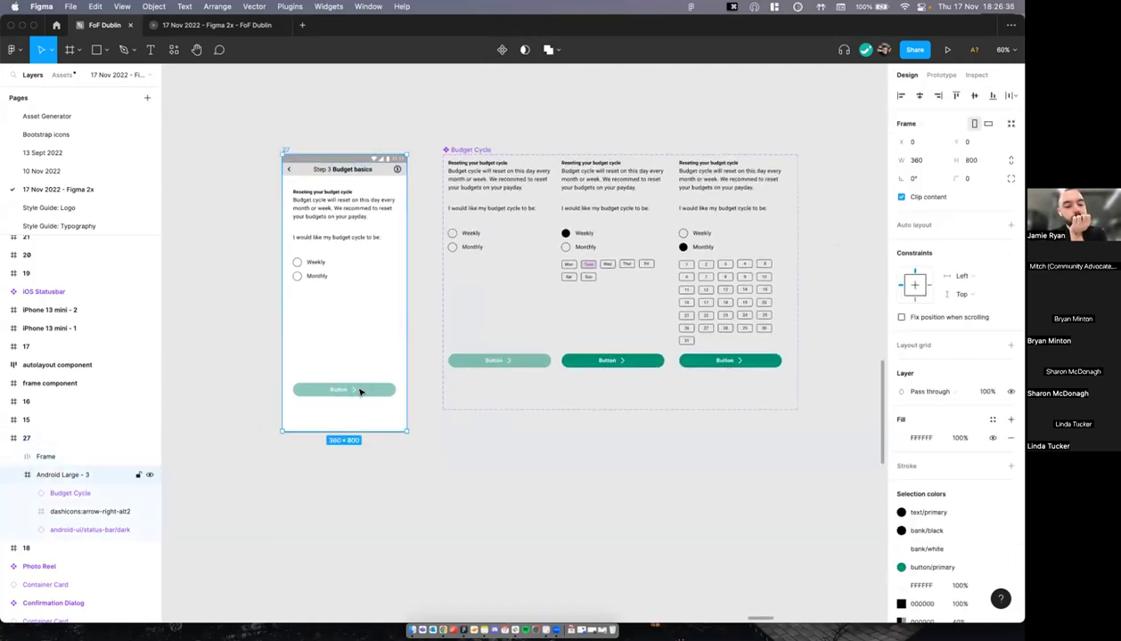
left_click_drag(361, 392, 370, 392)
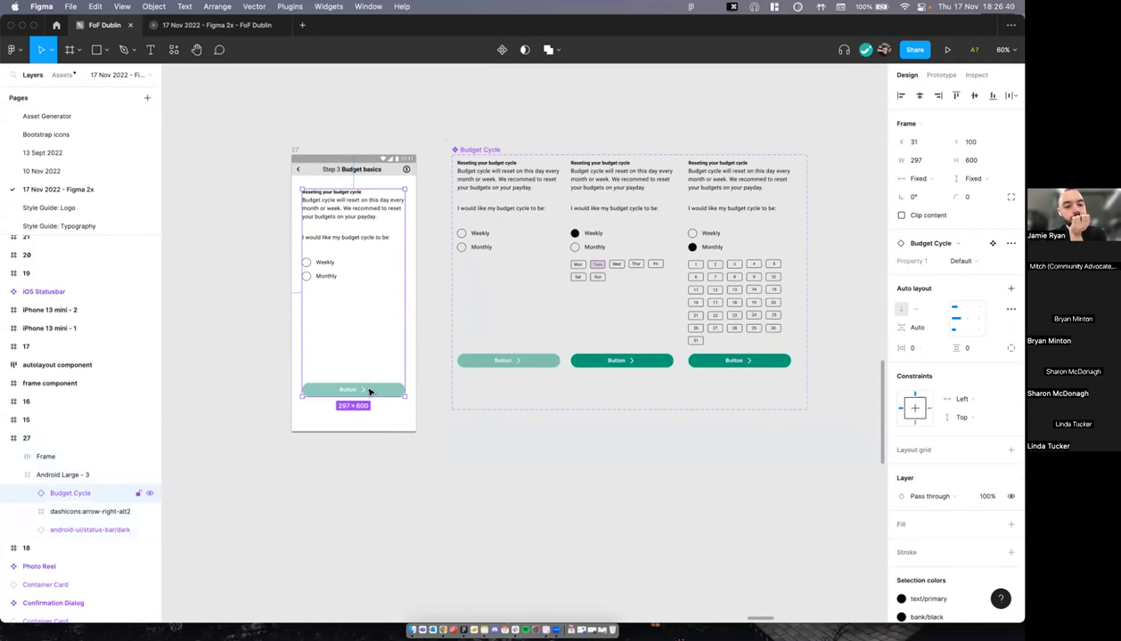
double_click(370, 391)
scroll(267, 356, "left", 2)
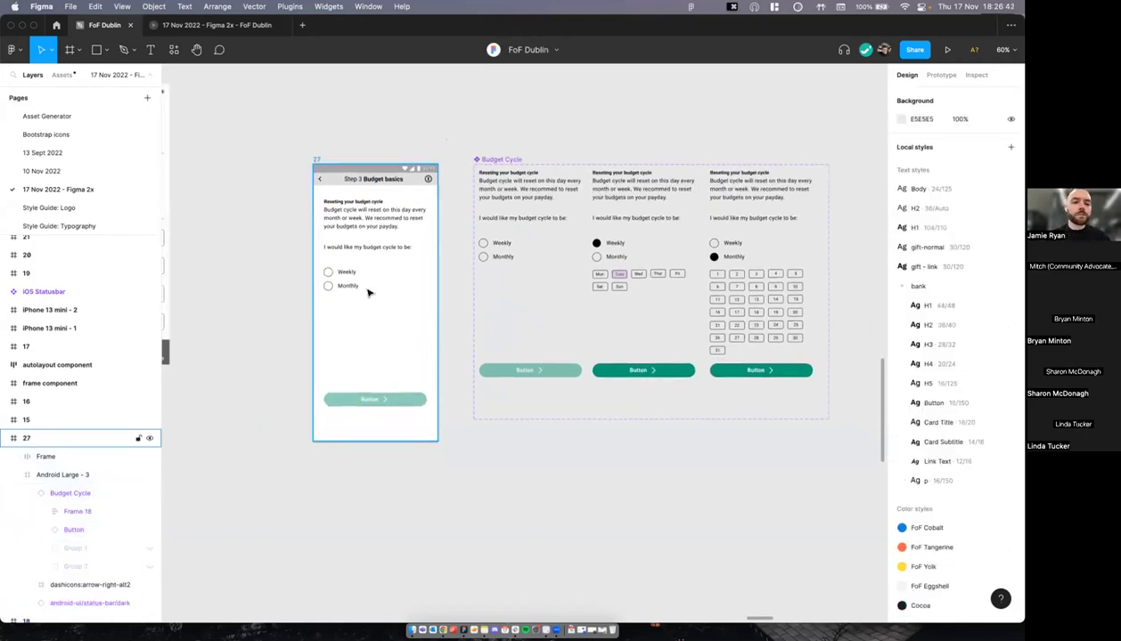
Step: Inspect the sizing settings of the content frame and button inside the default Budget Cycle variant
left_click(510, 260)
scroll(513, 265, "down", 1)
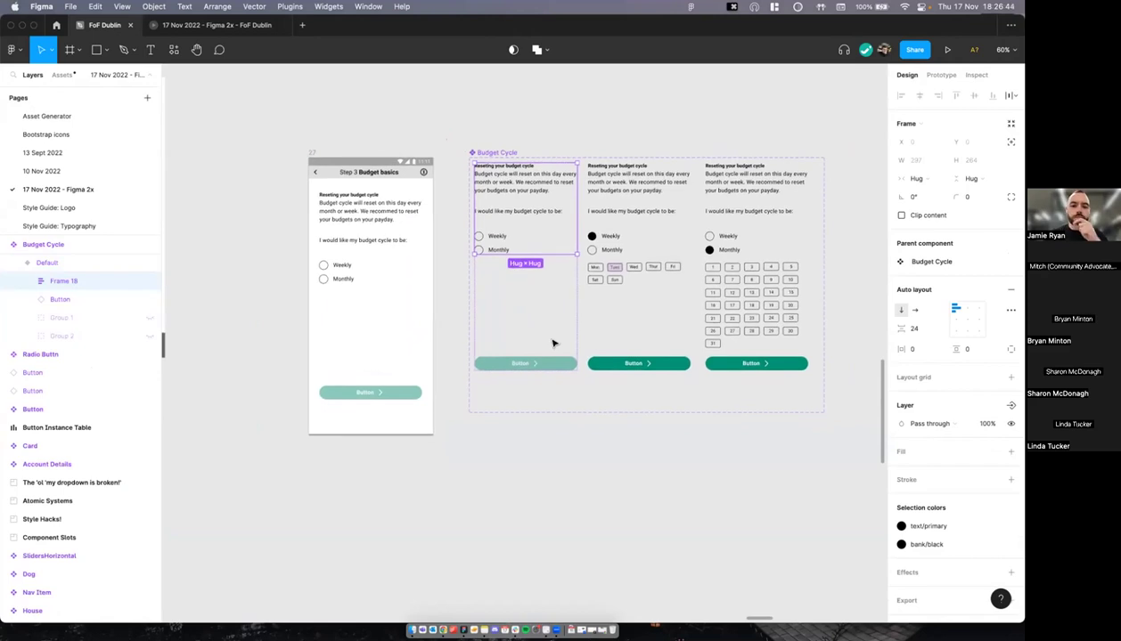
left_click(543, 372)
scroll(570, 328, "right", 1)
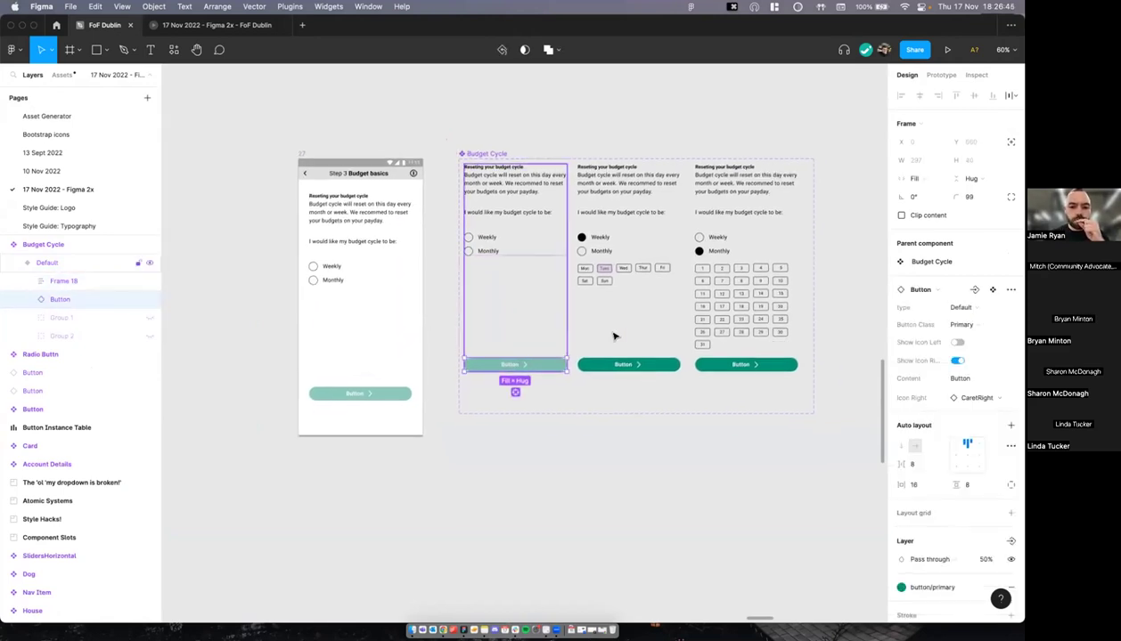
Step: Shorten the Budget Cycle component set by raising its lower edge to just beneath the variants' buttons
left_click(668, 331)
left_click(696, 425)
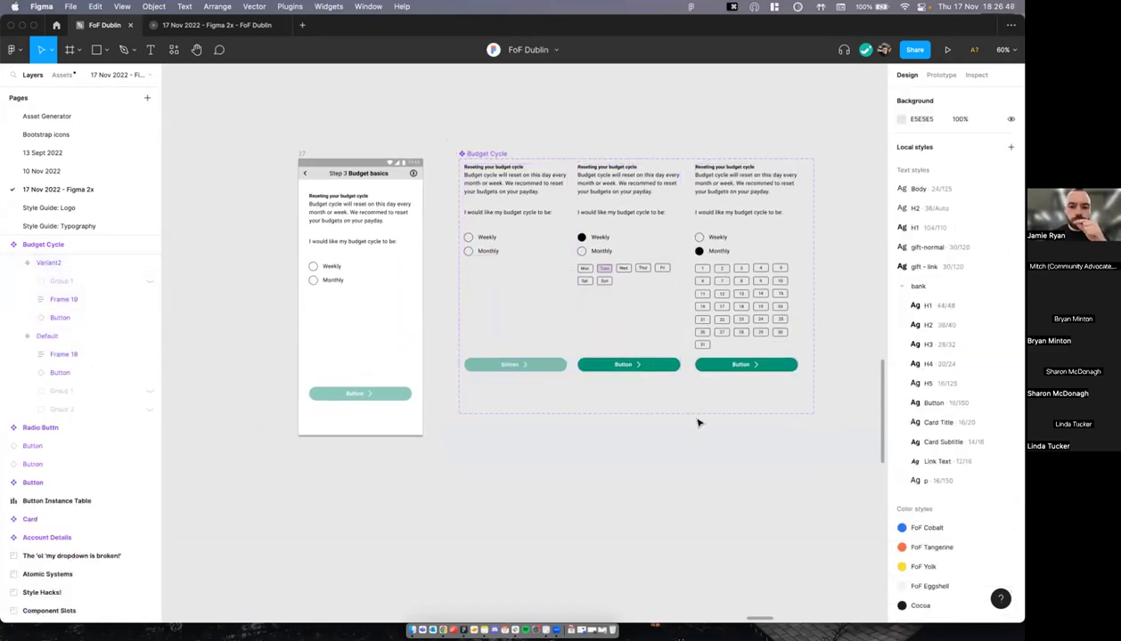
left_click(702, 410)
left_click_drag(703, 413, 703, 390)
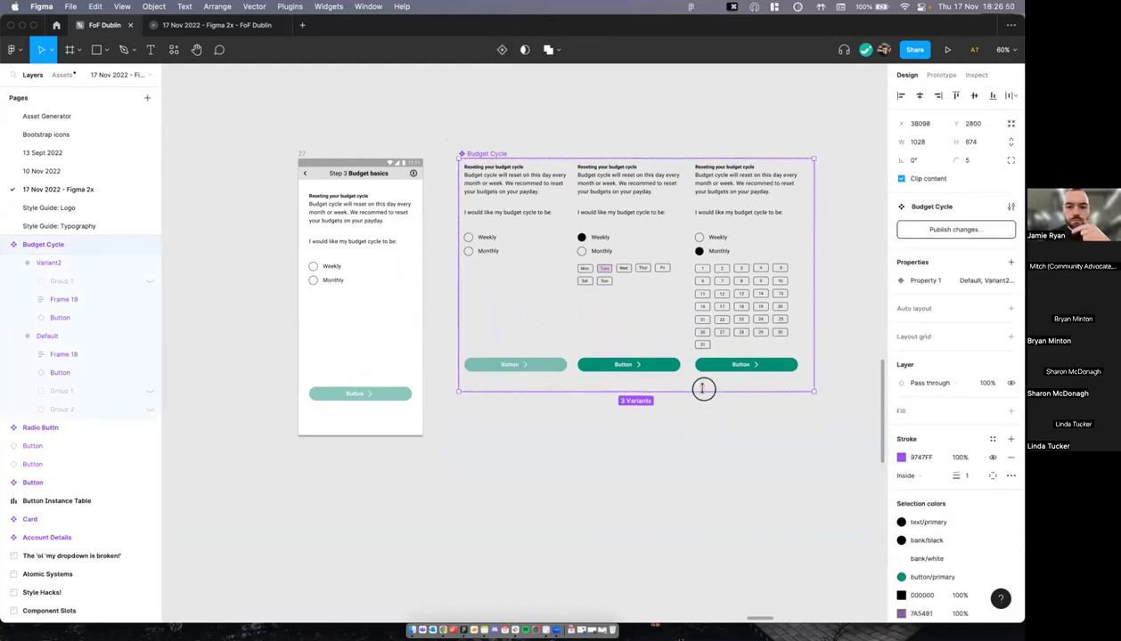
left_click(699, 422)
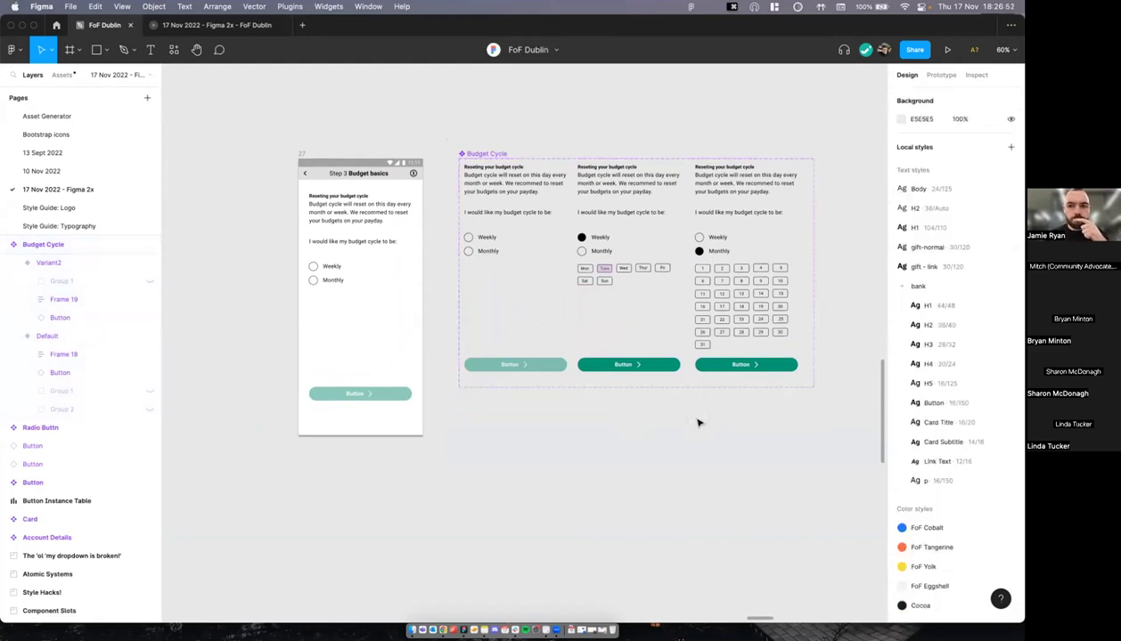
scroll(699, 422, "up", 1)
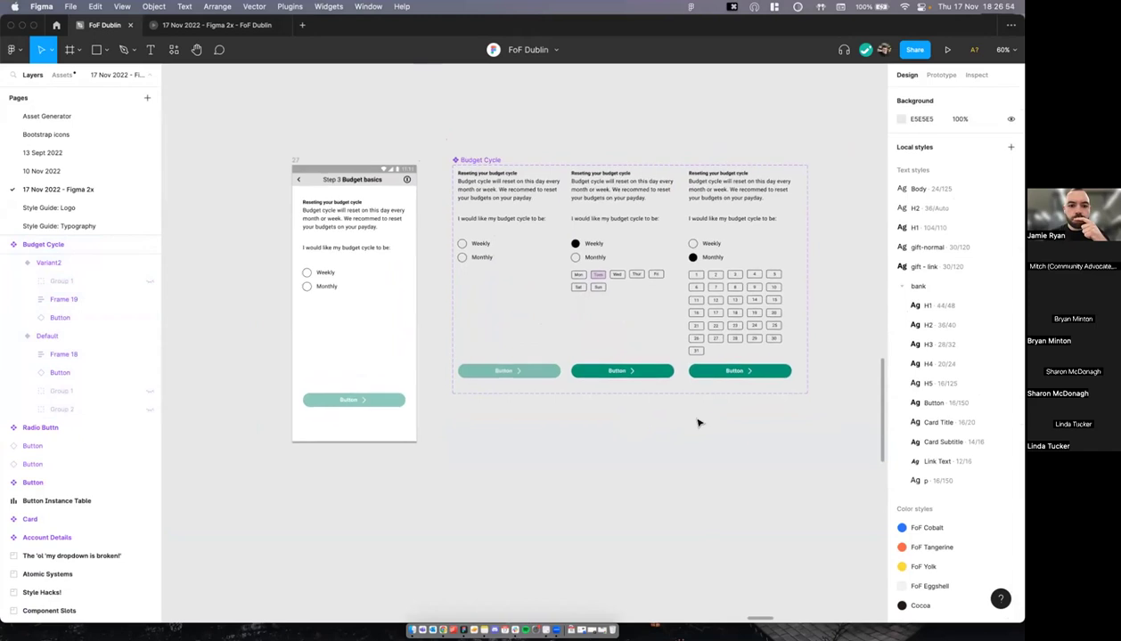
scroll(698, 423, "right", 1)
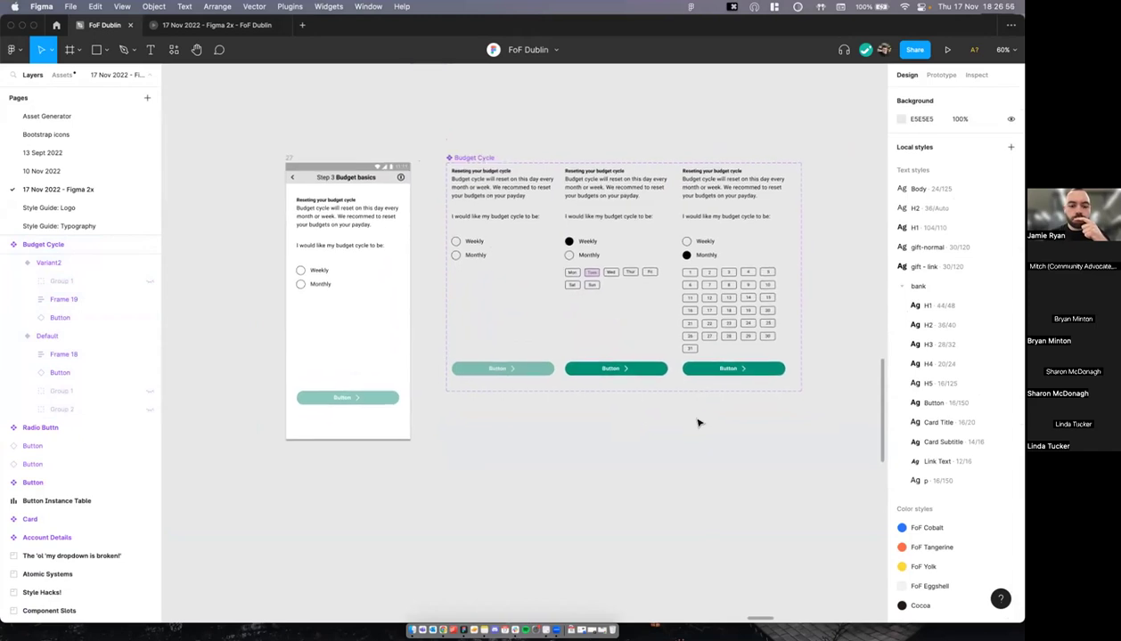
scroll(698, 423, "right", 1)
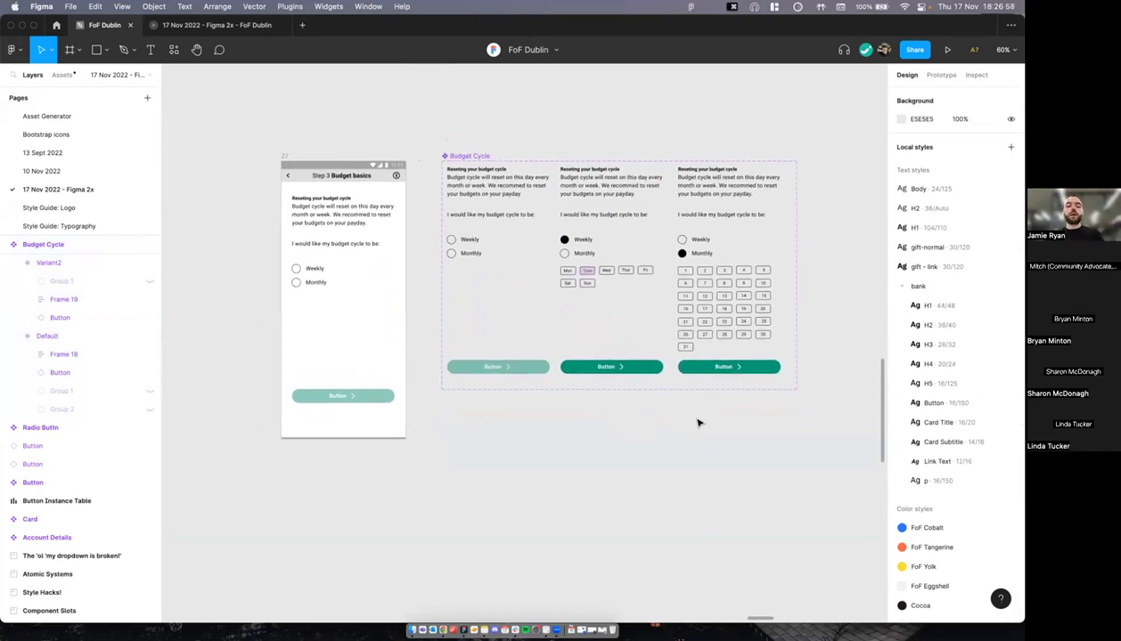
scroll(658, 421, "left", 3)
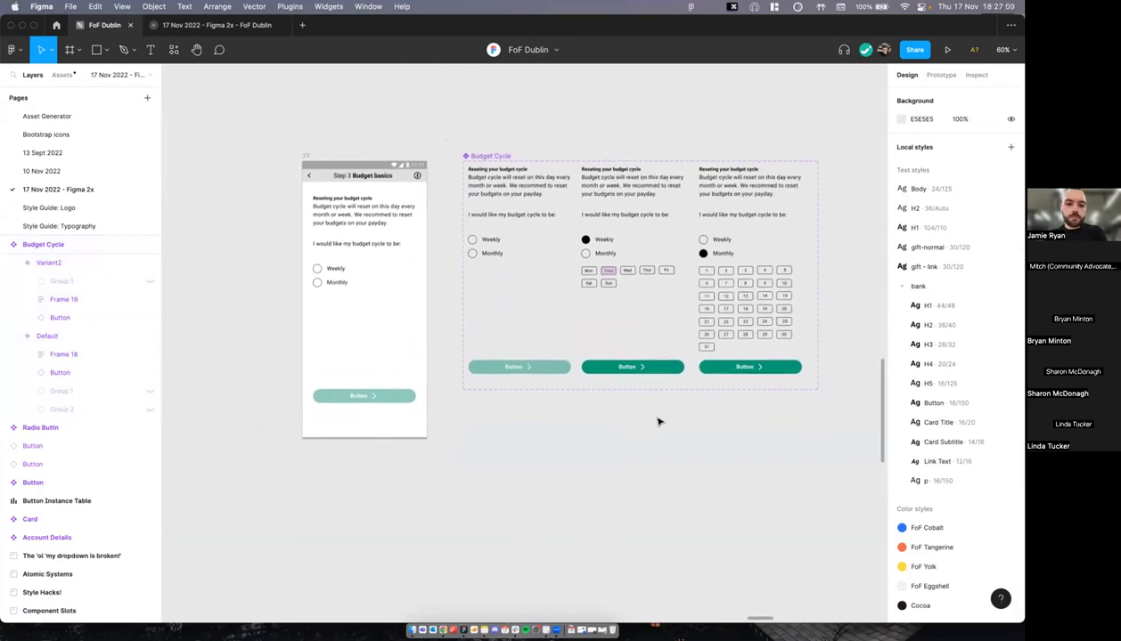
scroll(658, 421, "left", 5)
scroll(659, 421, "up", 3)
scroll(658, 421, "down", 2, "ctrl")
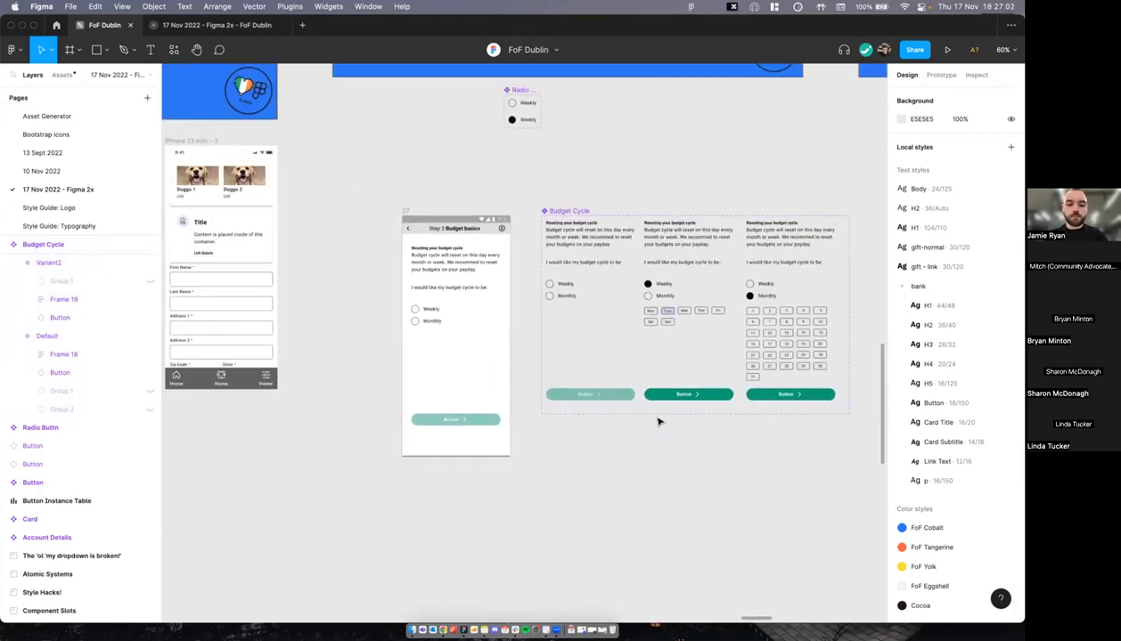
scroll(658, 421, "down", 3)
scroll(658, 422, "right", 4)
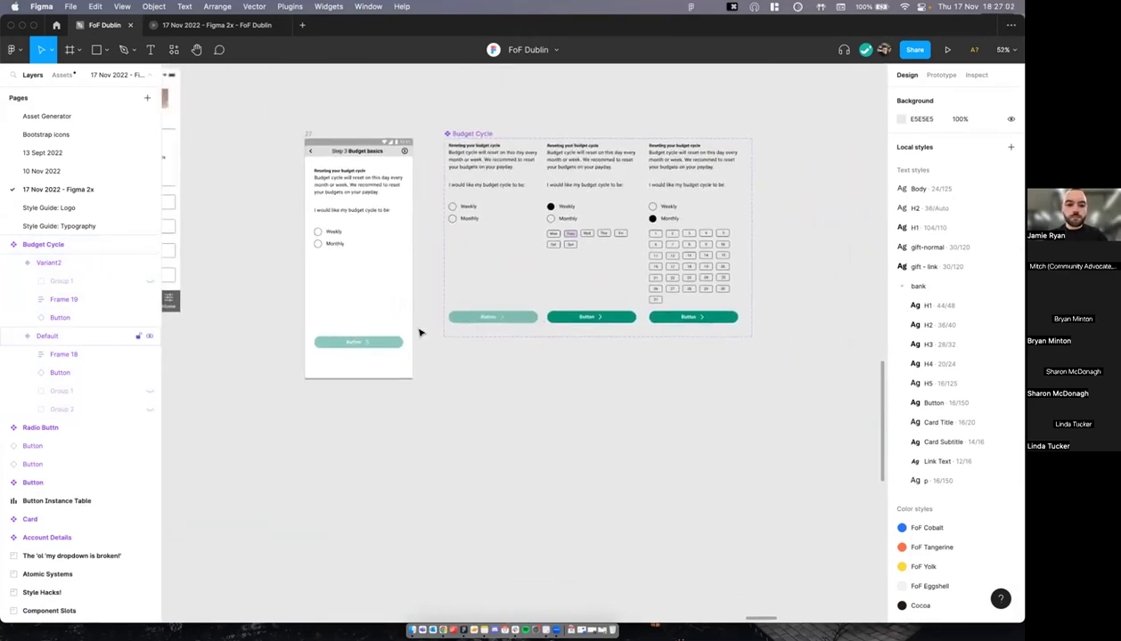
Step: Move screen 27 below the Budget Cycle component set and duplicate it twice in a row beside it
scroll(421, 330, "down", 2, "ctrl")
left_click_drag(353, 149, 418, 346)
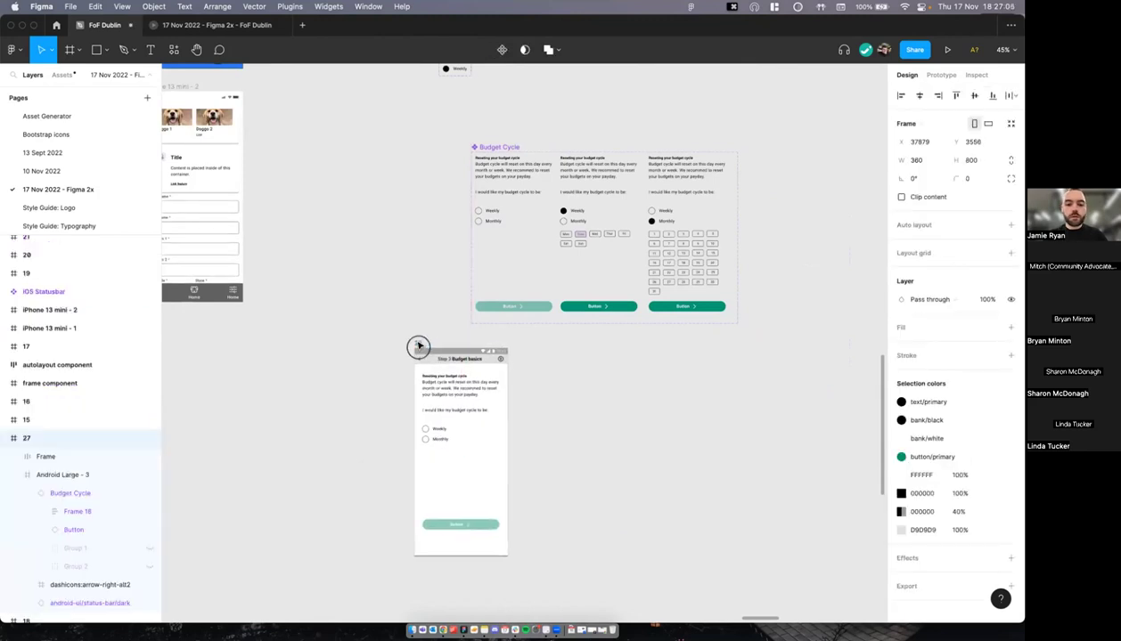
left_click_drag(500, 349, 650, 343, "alt")
scroll(585, 354, "down", 1)
Step: Switch the Budget Cycle instance on screen 28 to Variant2
left_click(586, 354)
scroll(585, 354, "down", 2)
scroll(471, 289, "up", 3, "ctrl")
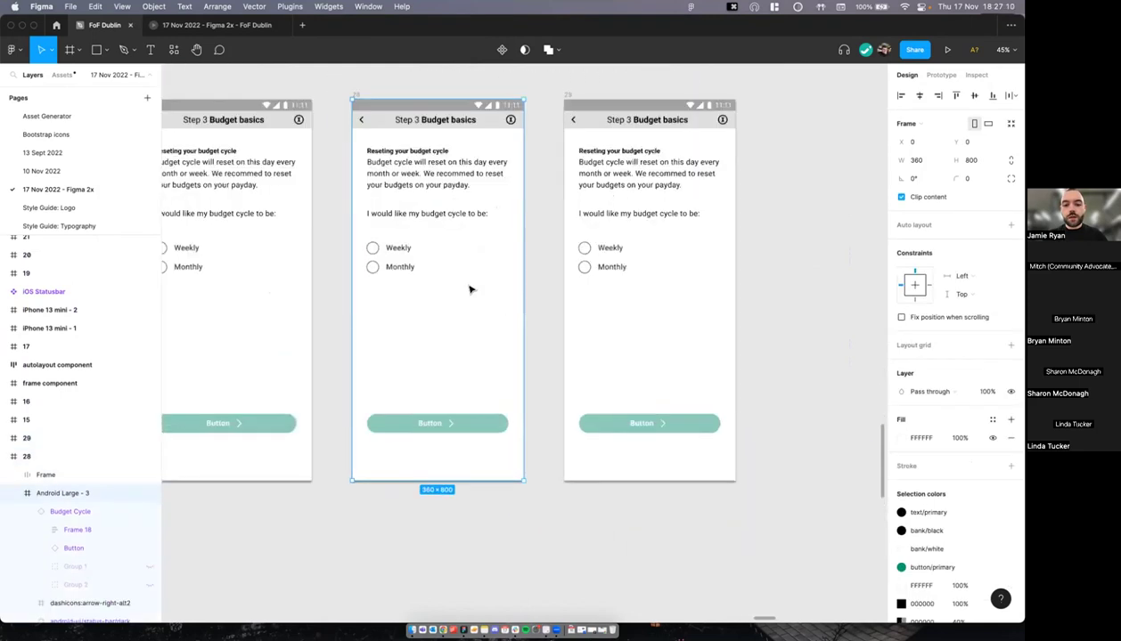
left_click(470, 290)
scroll(513, 293, "up", 5, "ctrl")
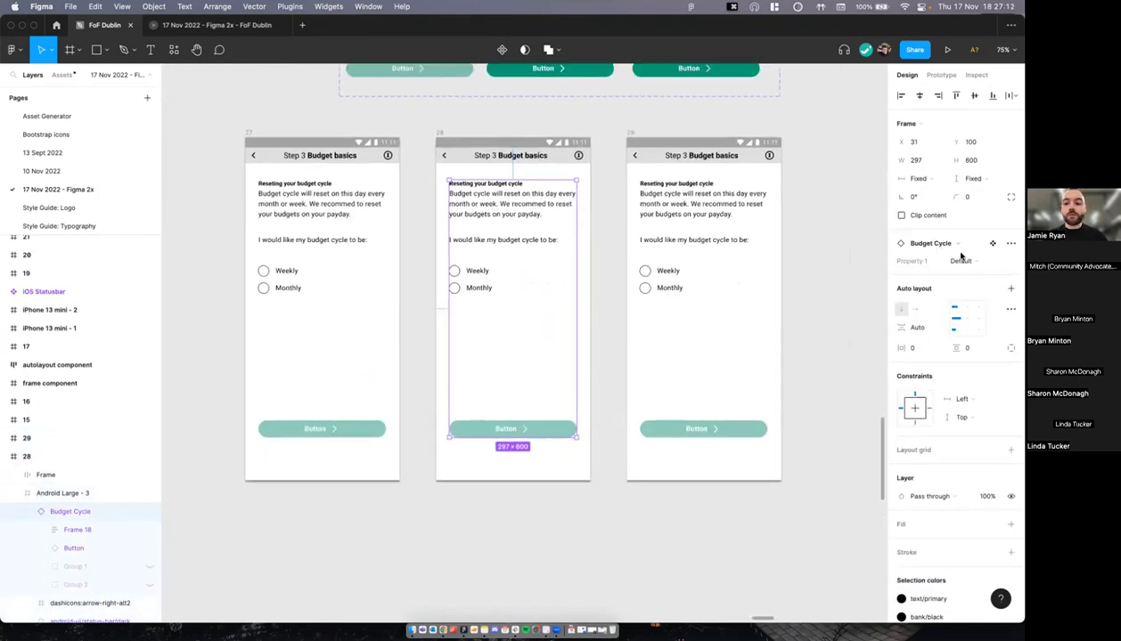
left_click(961, 260)
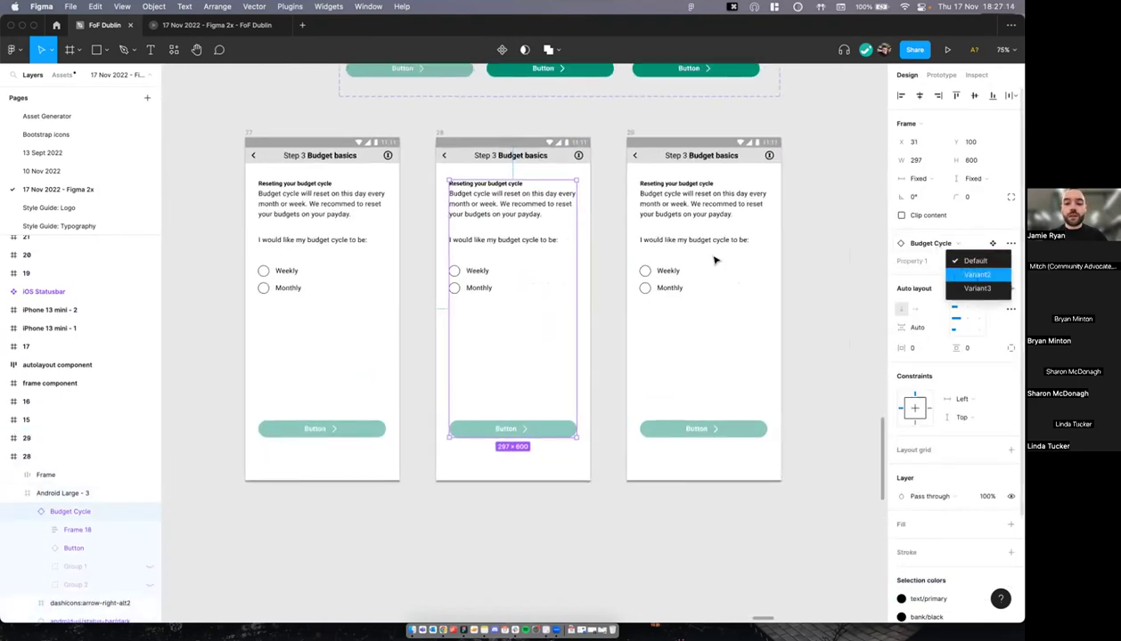
left_click(977, 274)
Step: Switch the Budget Cycle instance on screen 29 to Variant3
left_click(716, 260)
double_click(717, 260)
left_click(962, 260)
left_click(960, 288)
left_click(828, 260)
scroll(605, 213, "up", 1)
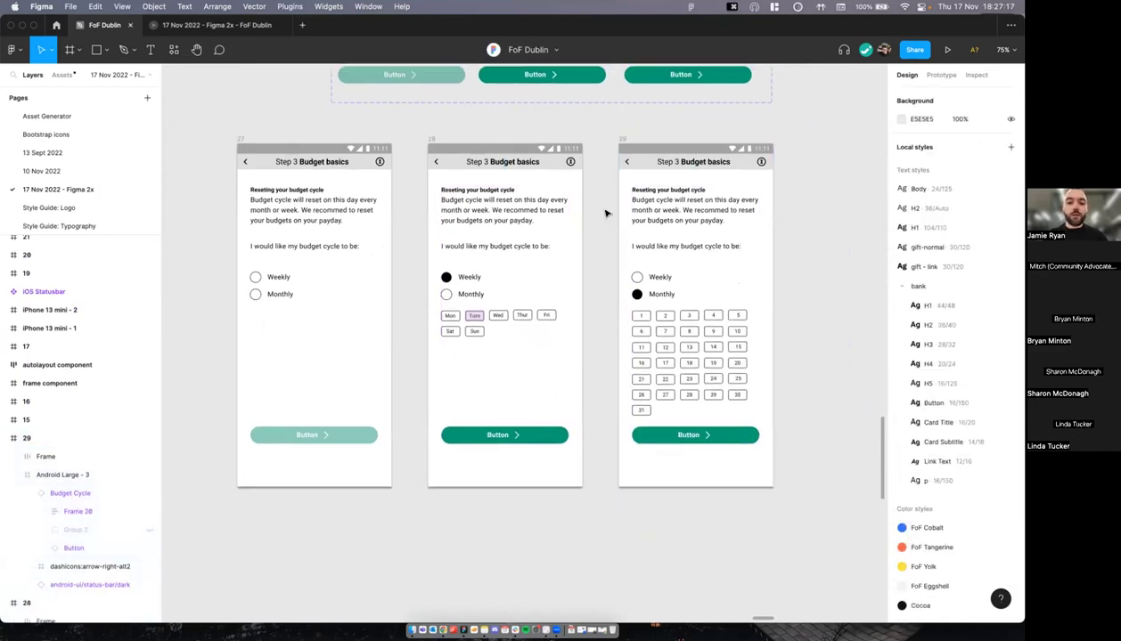
Step: Move screens 27, 28 and 29 together farther down, away from the Budget Cycle component set
scroll(605, 213, "down", 3)
left_click_drag(379, 157, 801, 441)
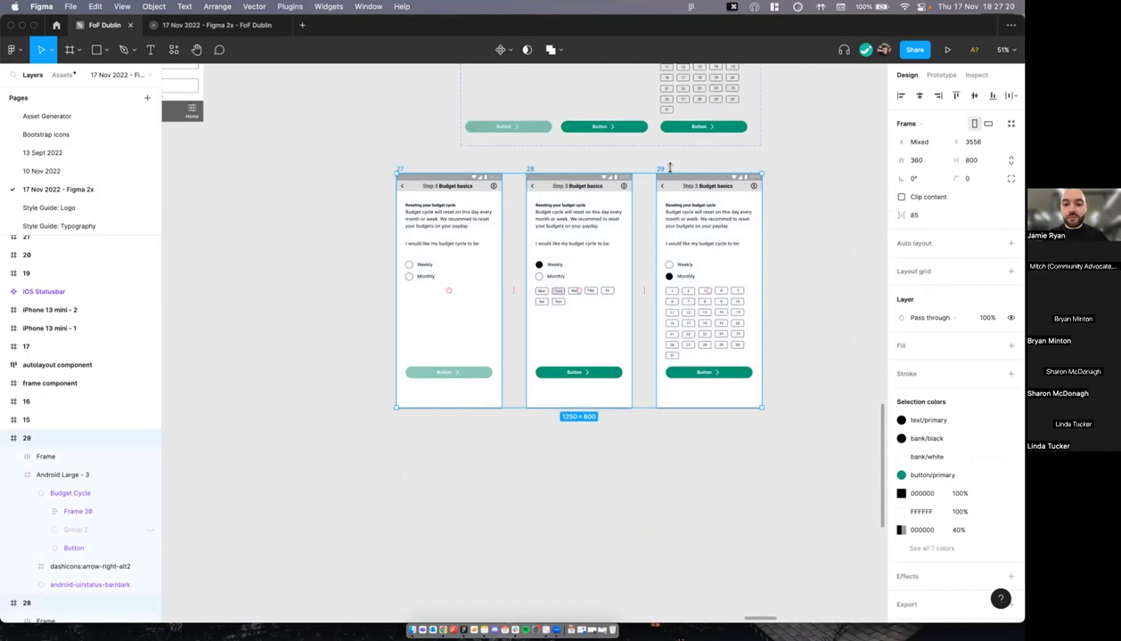
left_click_drag(659, 172, 658, 217)
left_click(586, 160)
Step: Compare the layout and button position across the three Budget basics screens
scroll(584, 151, "up", 5)
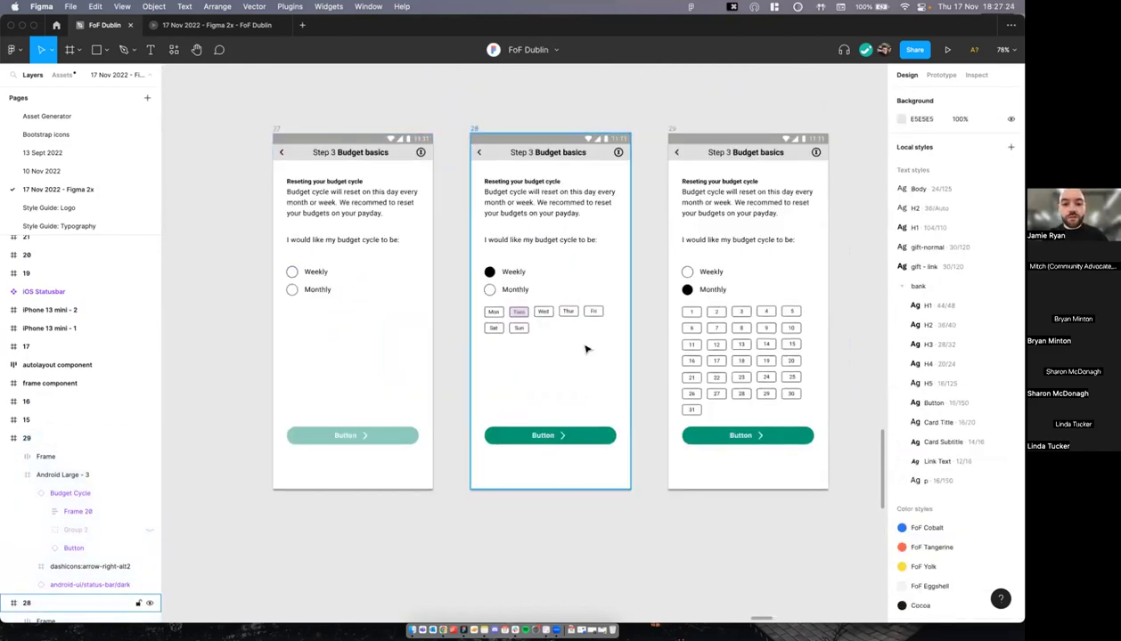
scroll(549, 241, "up", 2)
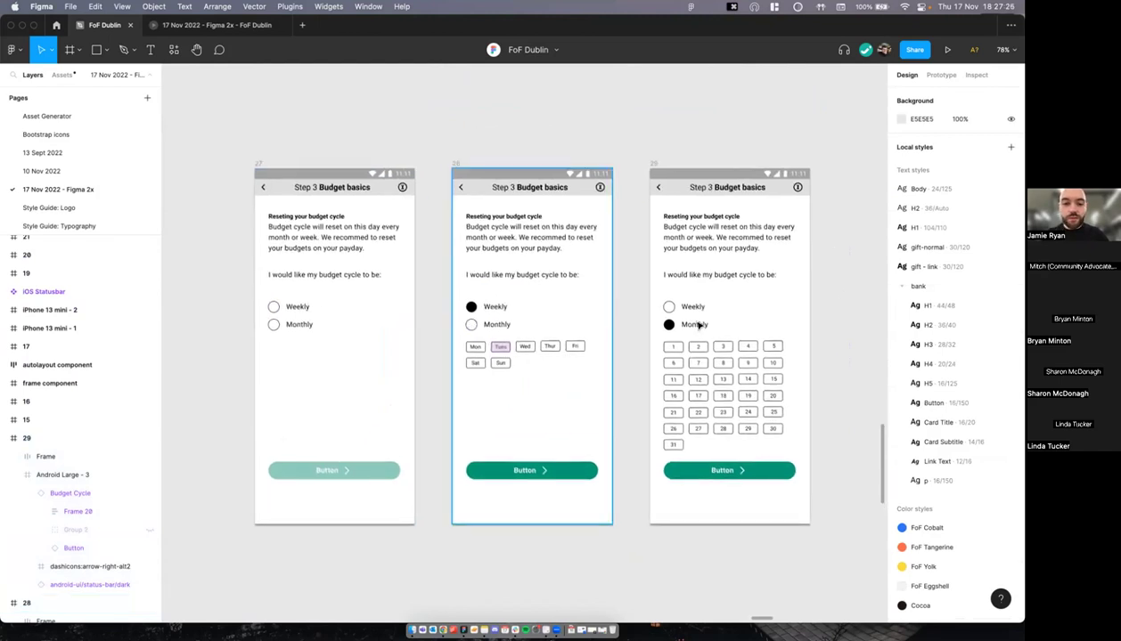
scroll(677, 214, "right", 1)
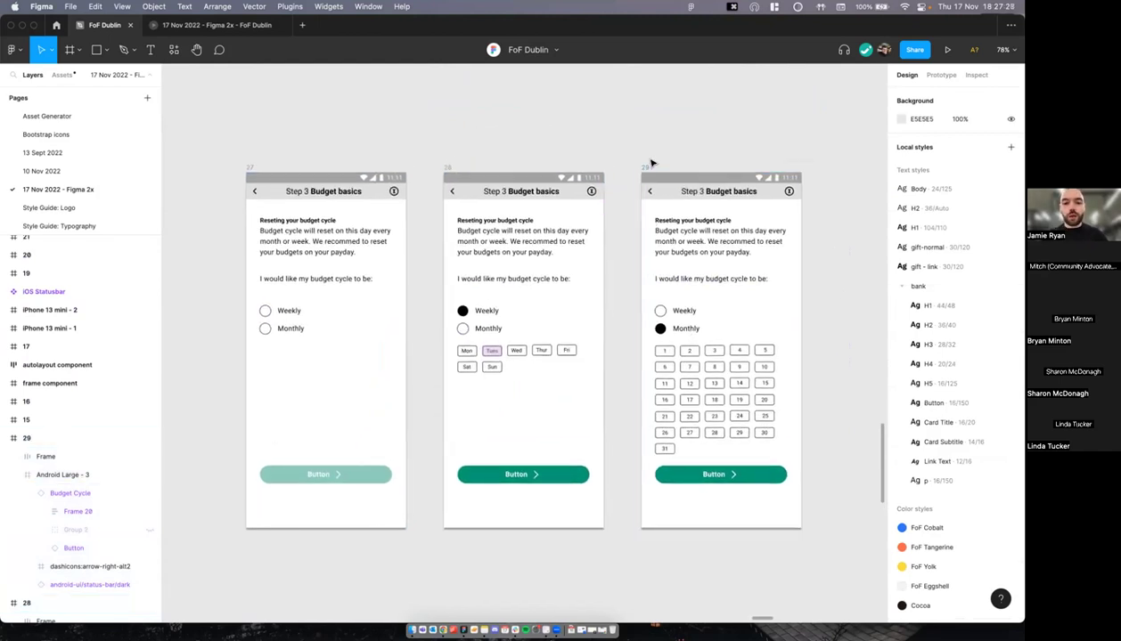
scroll(651, 163, "right", 2)
scroll(651, 163, "down", 3)
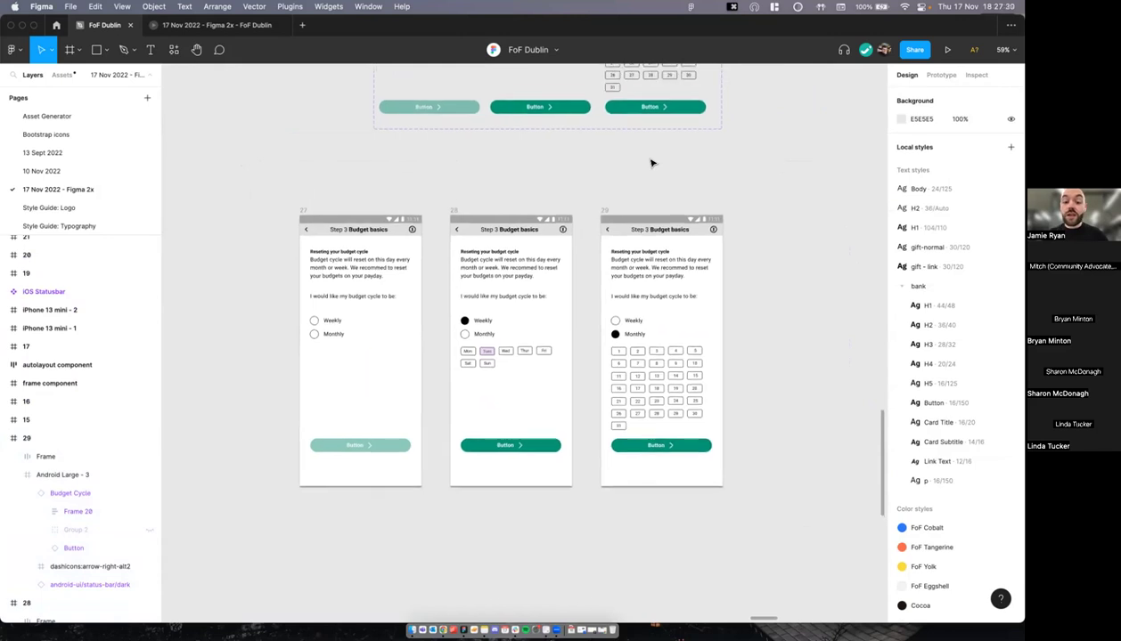
scroll(408, 355, "down", 2)
scroll(408, 355, "right", 2)
scroll(377, 425, "down", 1)
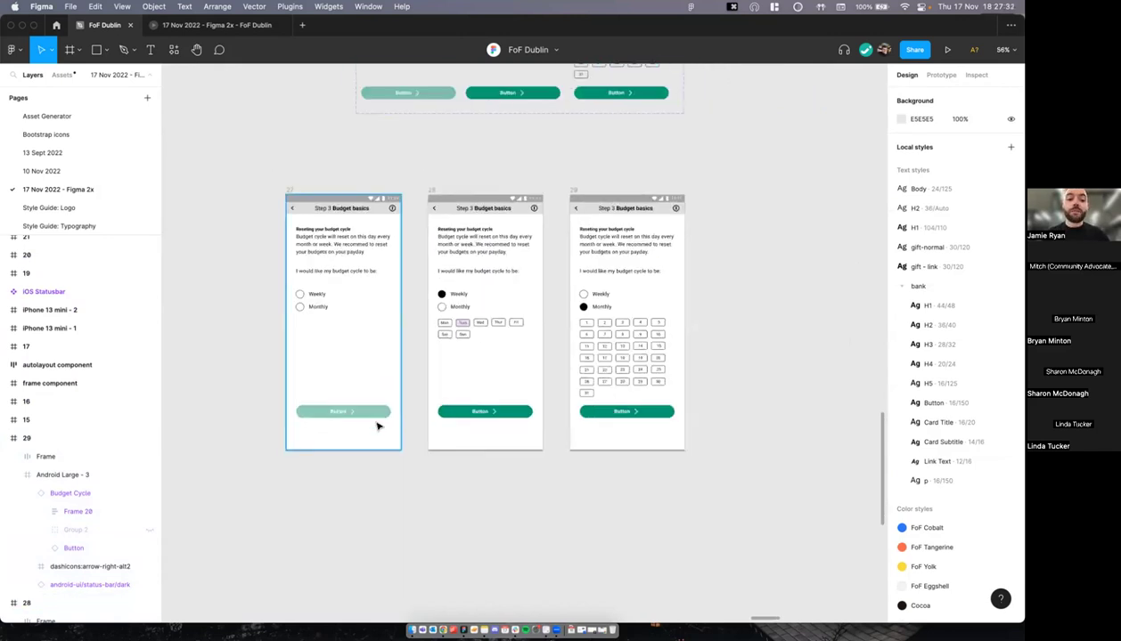
Step: Try to delete the button inside the Budget Cycle instance on each of the three screens
left_click(382, 412)
left_click(525, 413, "shift+super")
left_click(652, 411, "shift+super")
scroll(484, 274, "up", 1)
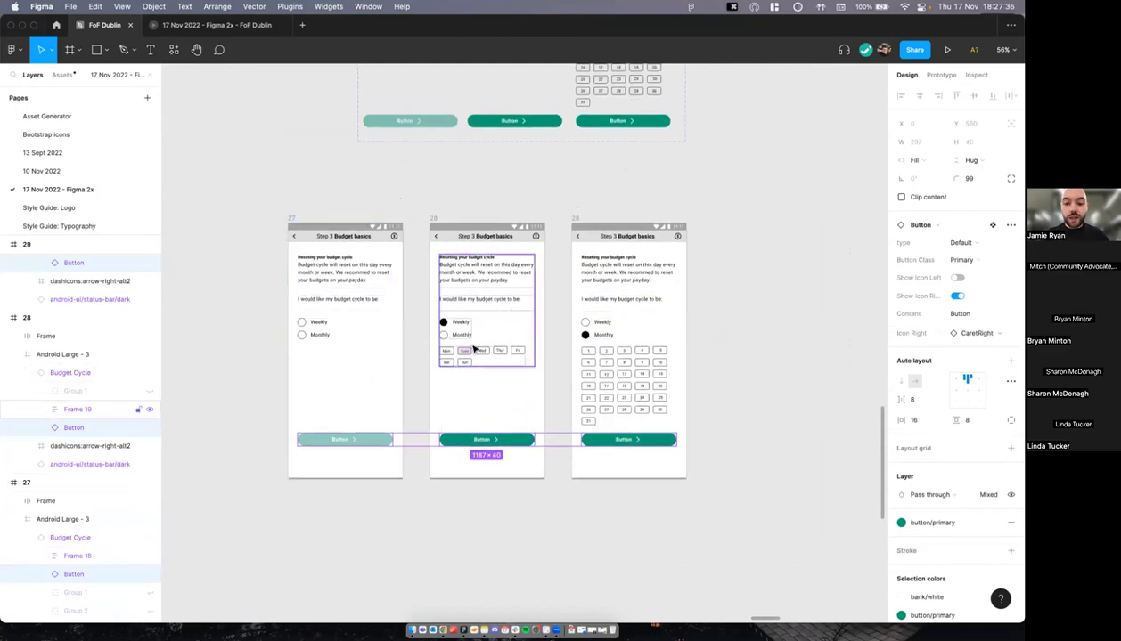
scroll(463, 383, "down", 2)
scroll(463, 383, "left", 2)
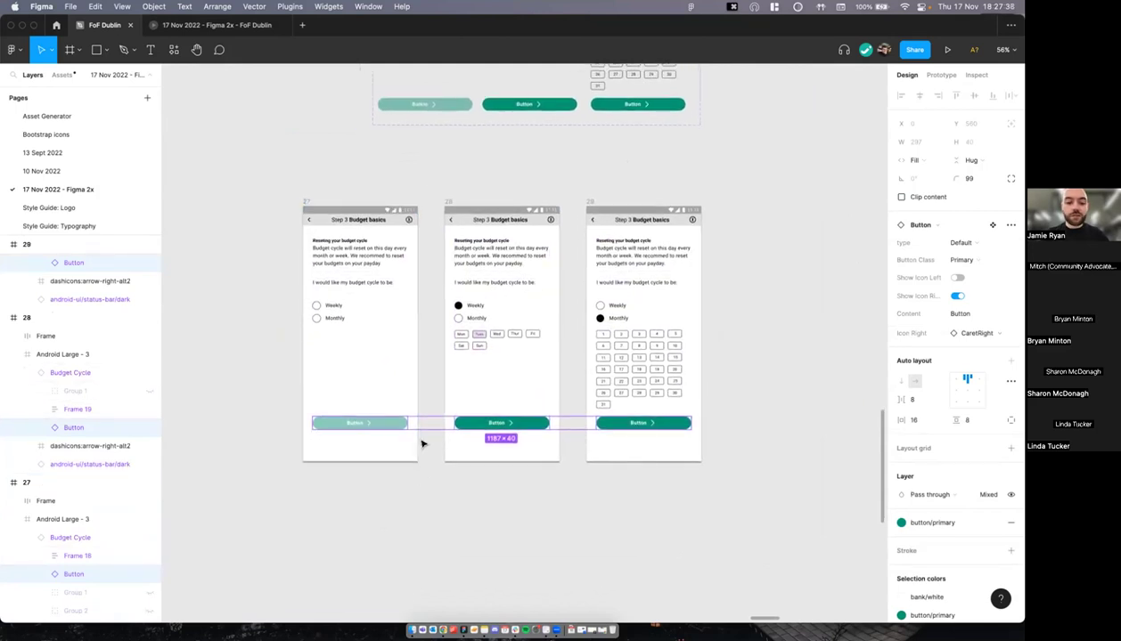
key("BackSpace")
key("super+z")
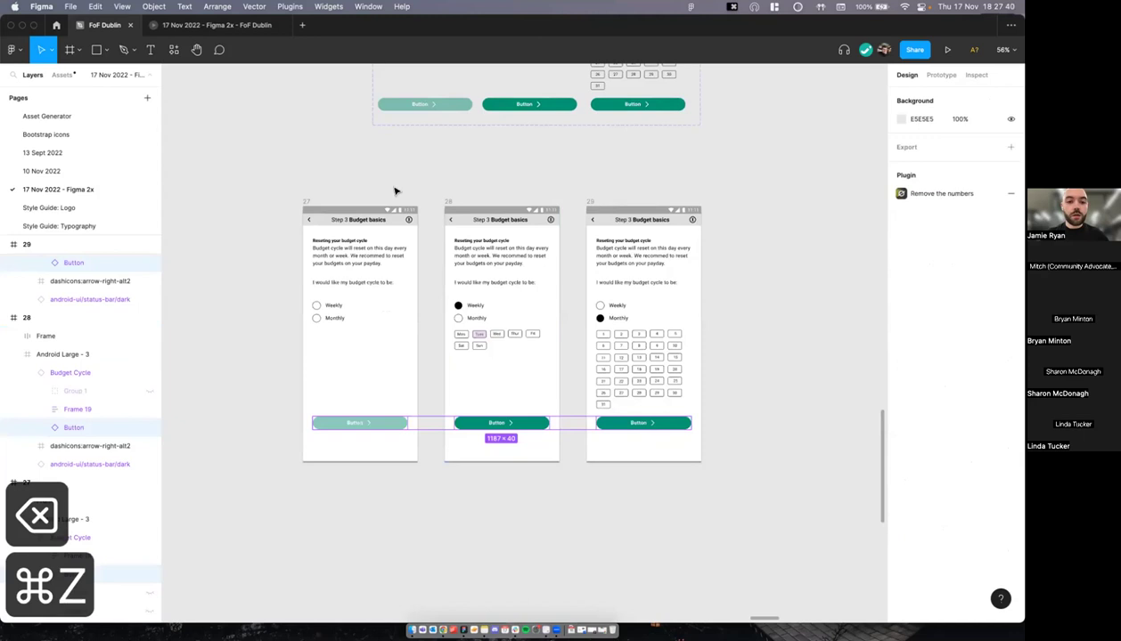
Step: Delete the buttons from all three variants in the Budget Cycle component set
scroll(428, 179, "up", 2)
left_click(462, 168)
left_click(562, 166, "shift")
left_click(673, 169, "shift")
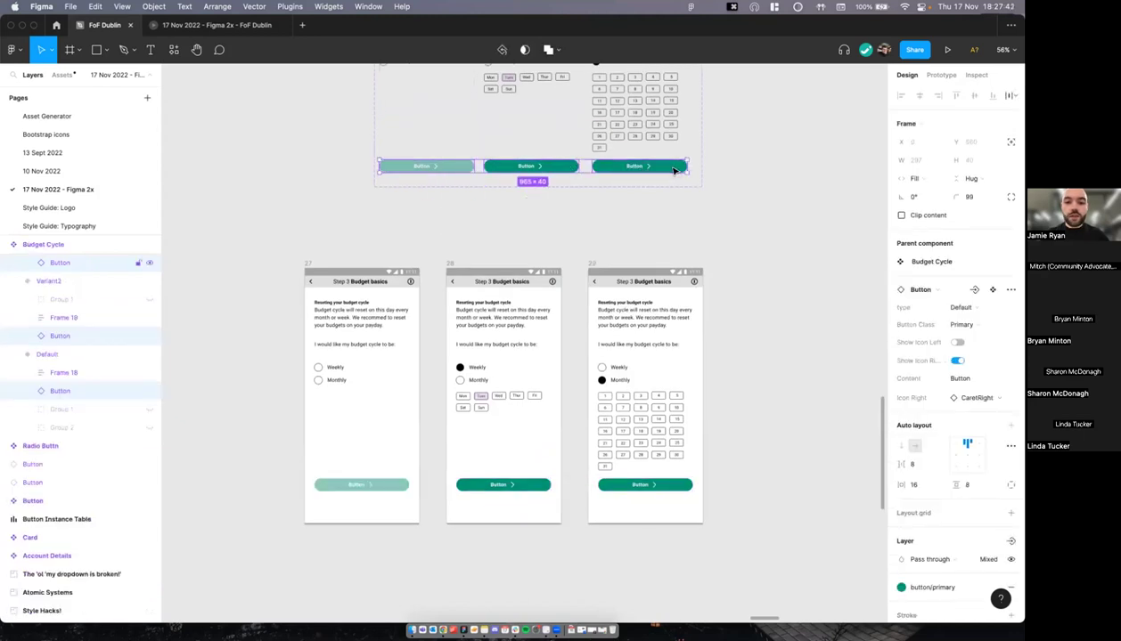
key("BackSpace")
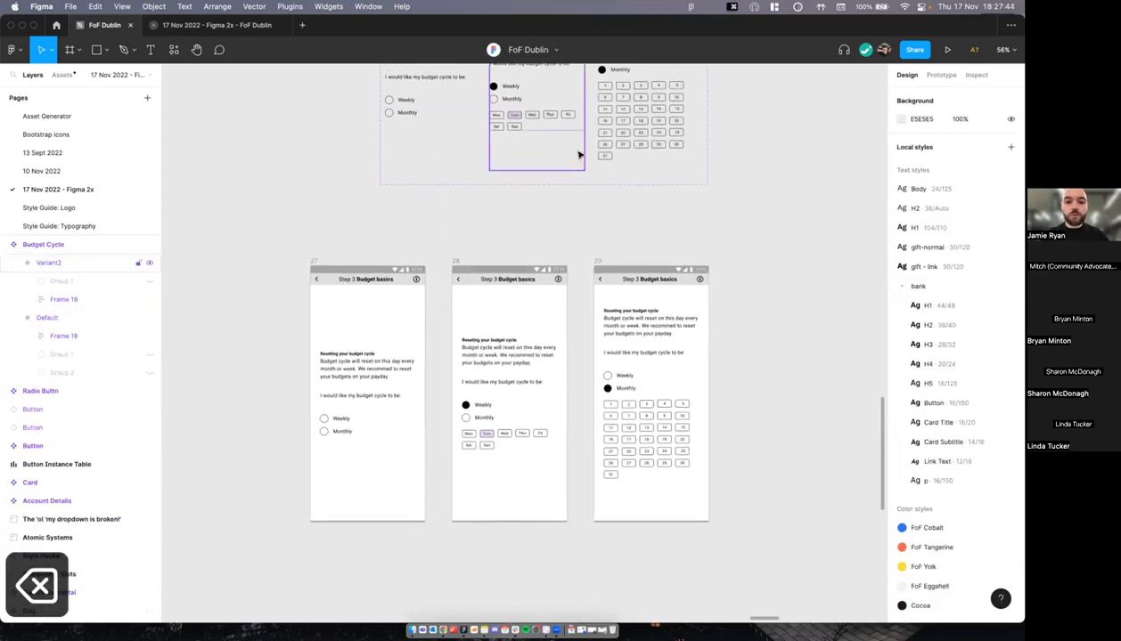
Step: Align the auto layout content of all three Budget Cycle variants to the top
scroll(579, 154, "up", 2)
left_click(453, 170)
left_click(520, 161, "shift")
left_click(648, 158, "shift")
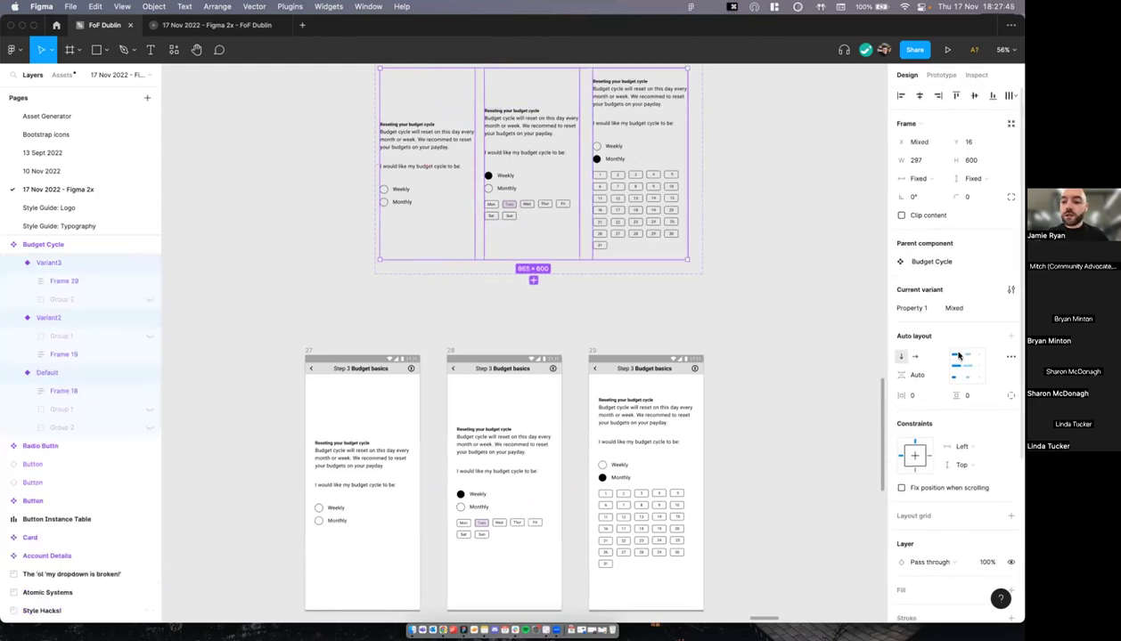
left_click(750, 310)
scroll(750, 311, "down", 5)
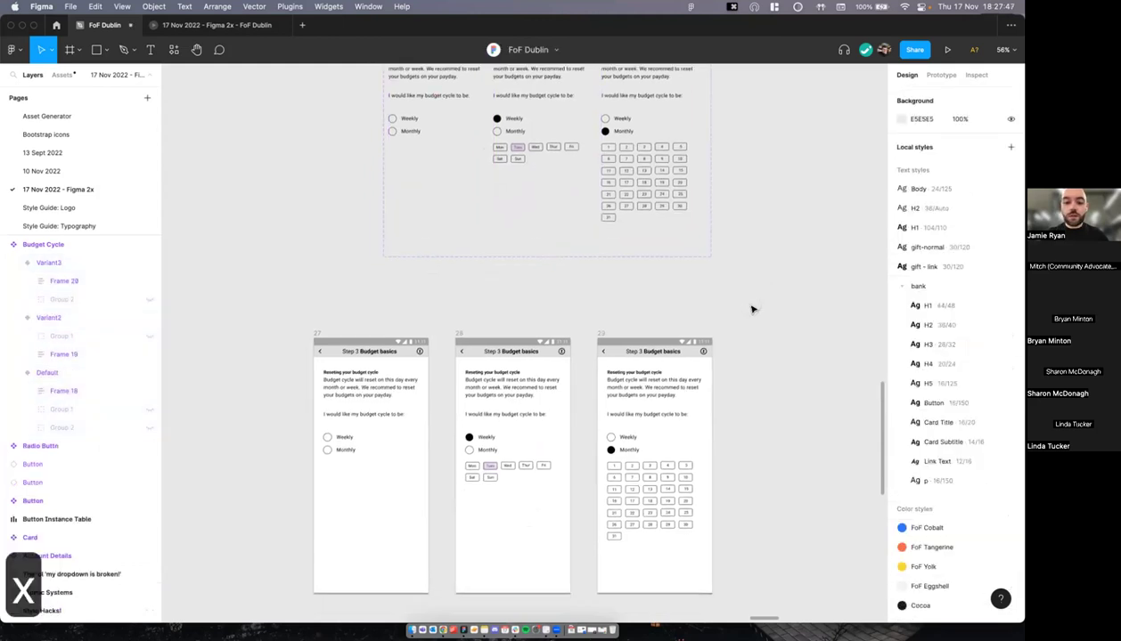
Step: Insert a Button component near the lower edge of screen 27, 312 wide, and set its opacity to 50%
key("shift+i")
type("butt")
left_click_drag(453, 430, 442, 416)
scroll(446, 426, "up", 5)
key("5")
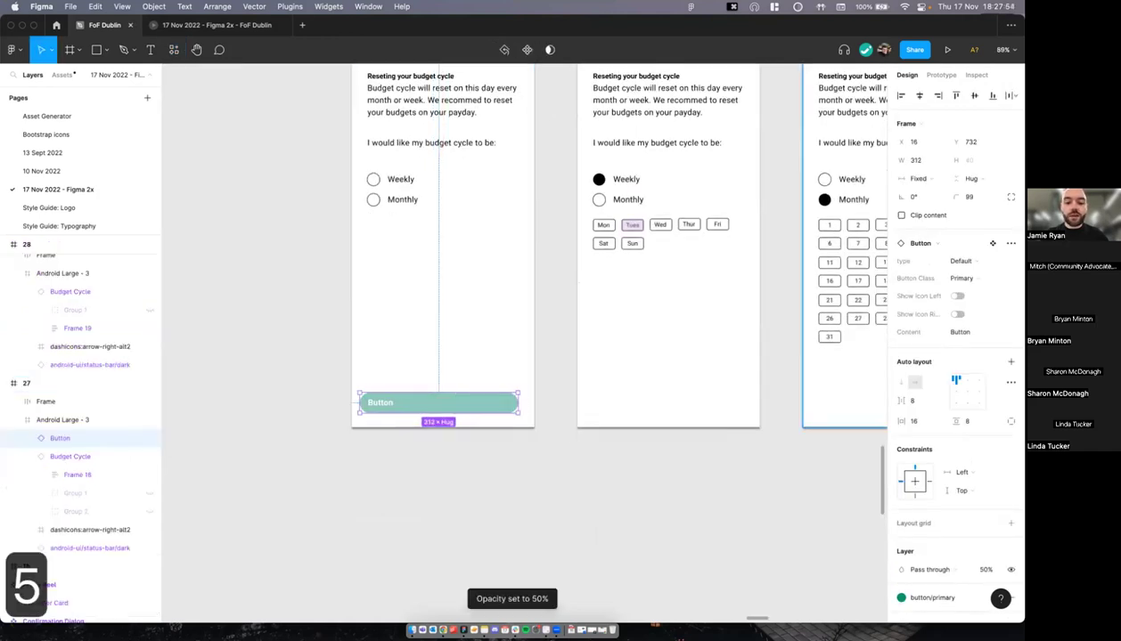
Step: Align the button's auto layout content to bottom center and center the button horizontally on screen 27
scroll(510, 381, "down", 3)
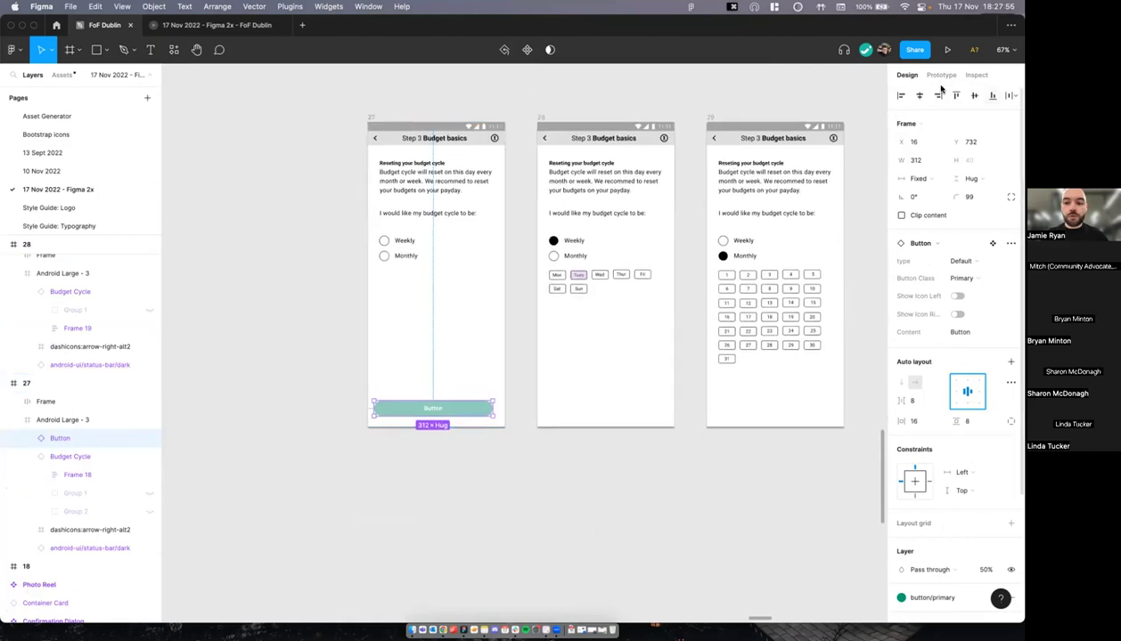
key("alt+s")
key("alt+h")
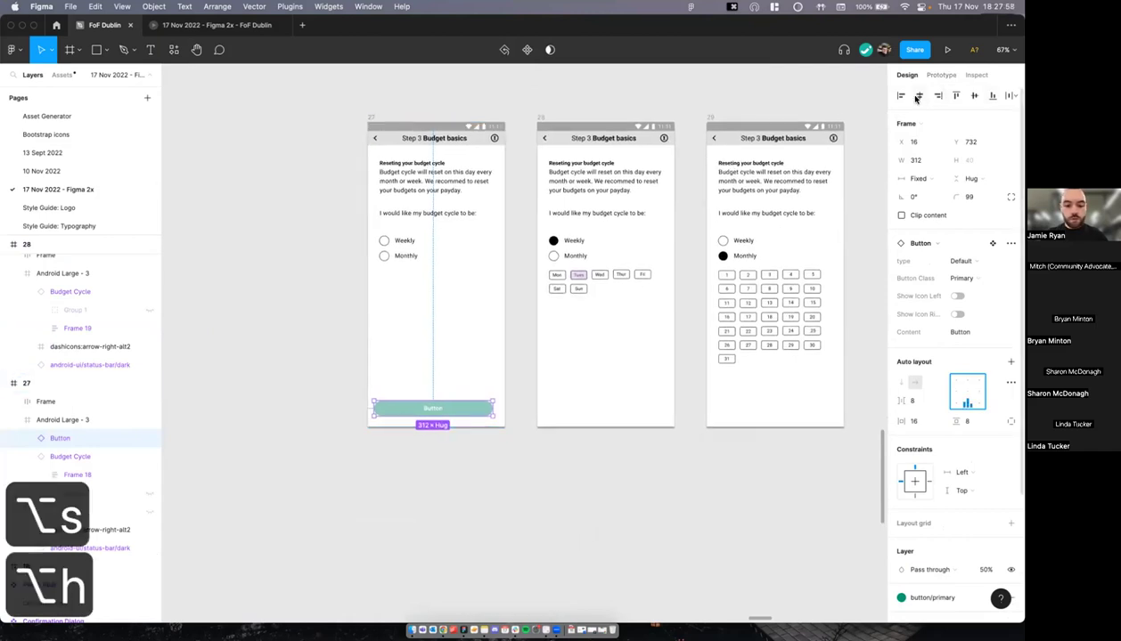
Step: Duplicate the button onto screen 28 and set the copy's opacity to 100%
left_click(457, 410)
left_click_drag(459, 409, 629, 410)
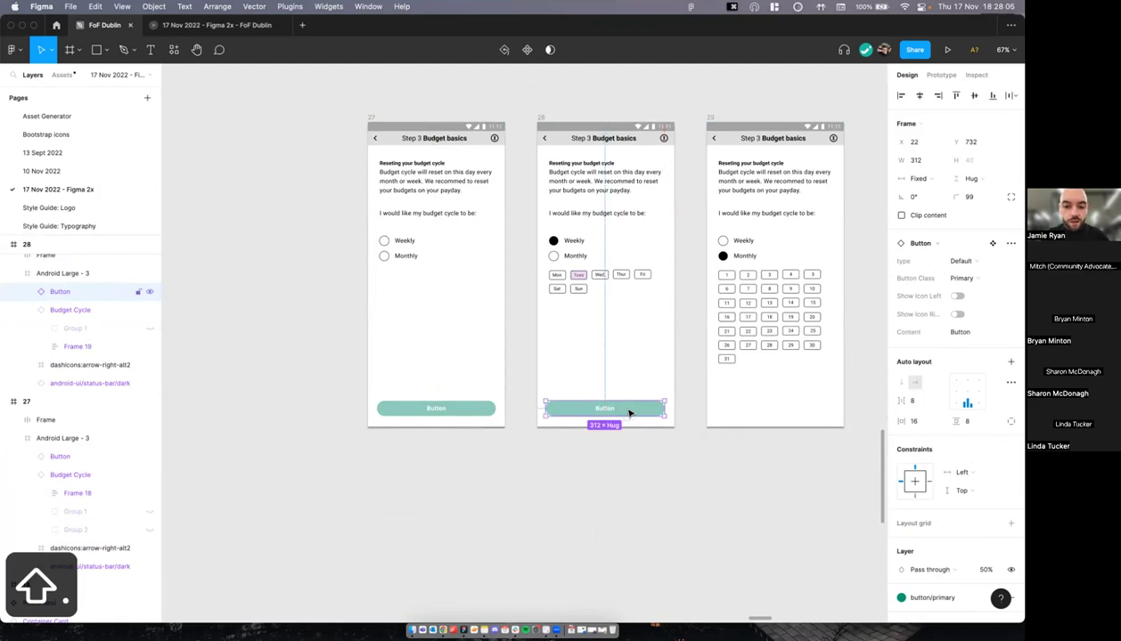
key("0")
Step: Copy the full-opacity button from screen 28 to the same position on screen 29
scroll(622, 413, "right", 3)
key("super+c")
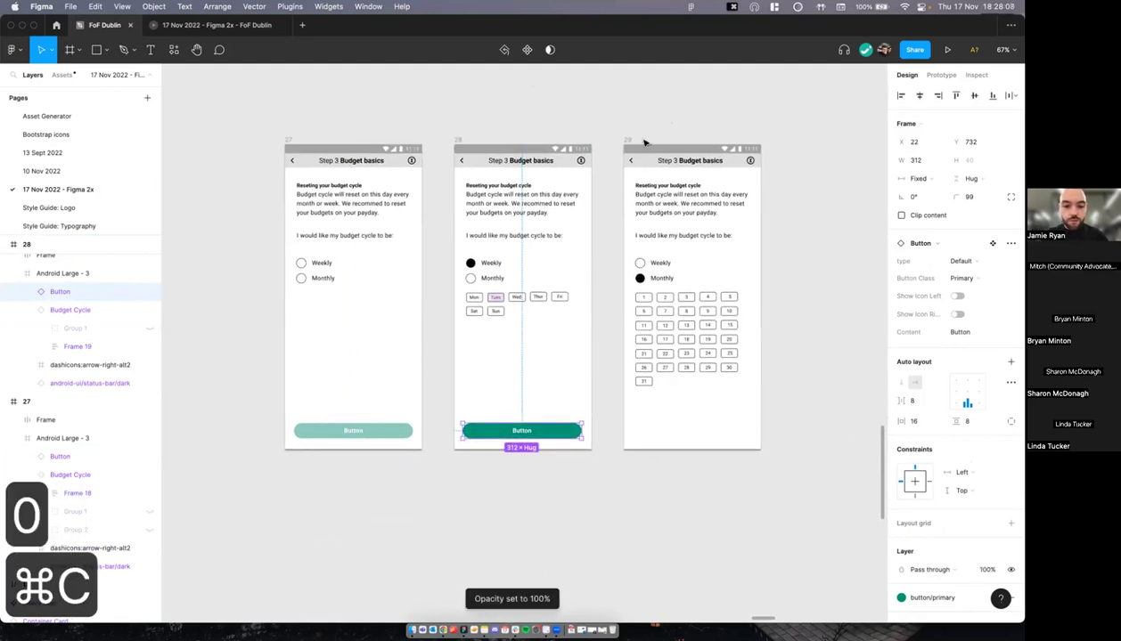
left_click(628, 140)
key("super+v")
scroll(669, 499, "right", 2)
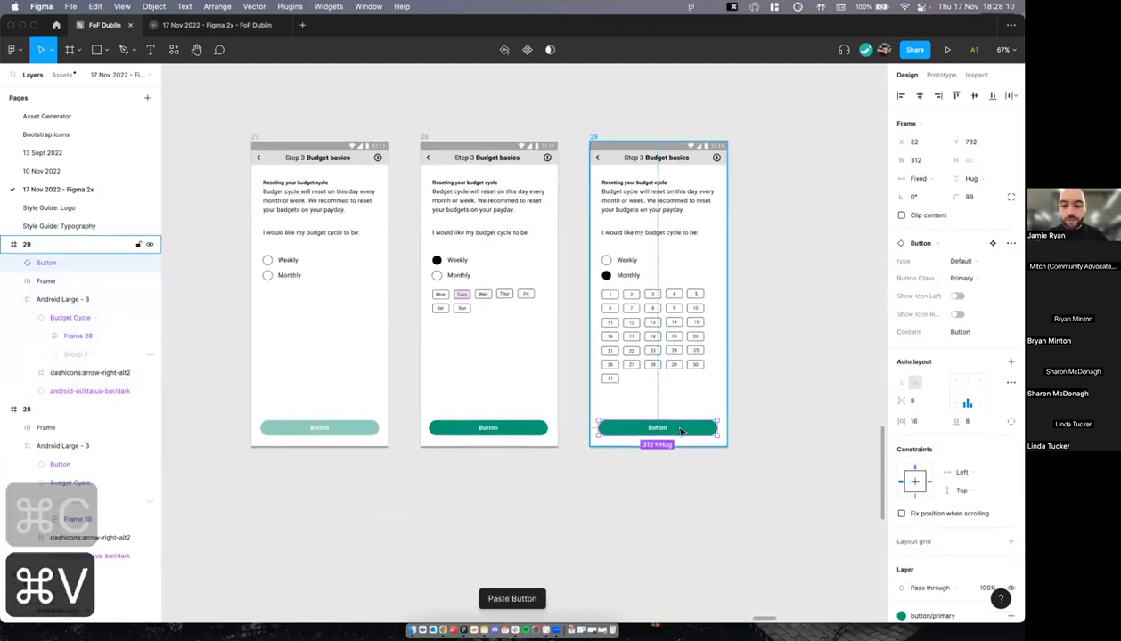
left_click(668, 504)
scroll(325, 383, "up", 2)
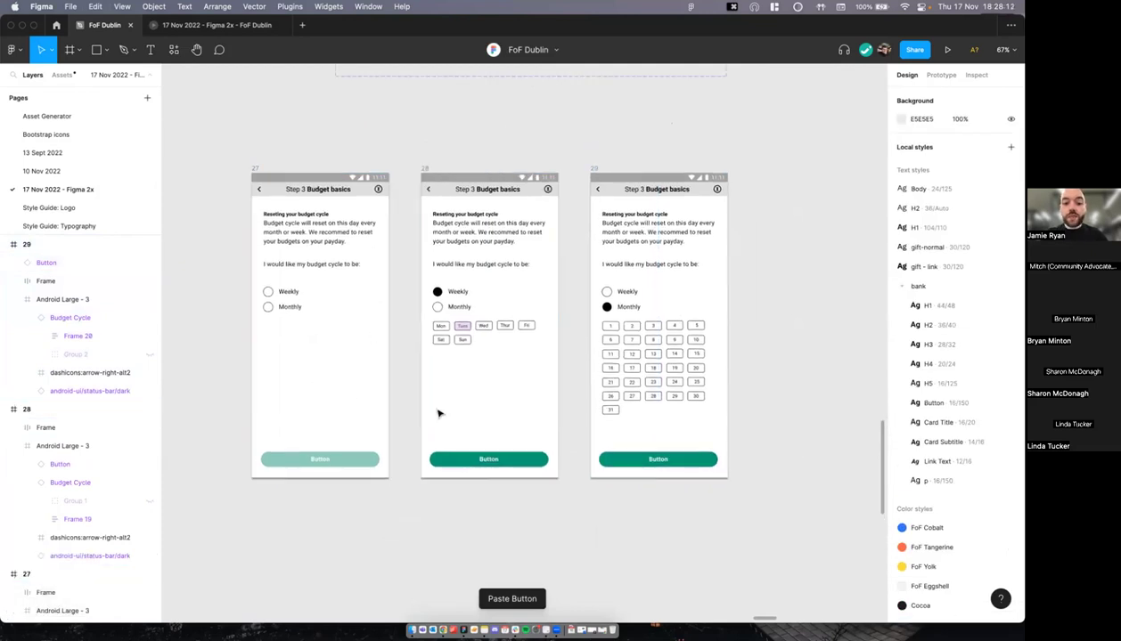
scroll(397, 492, "up", 3)
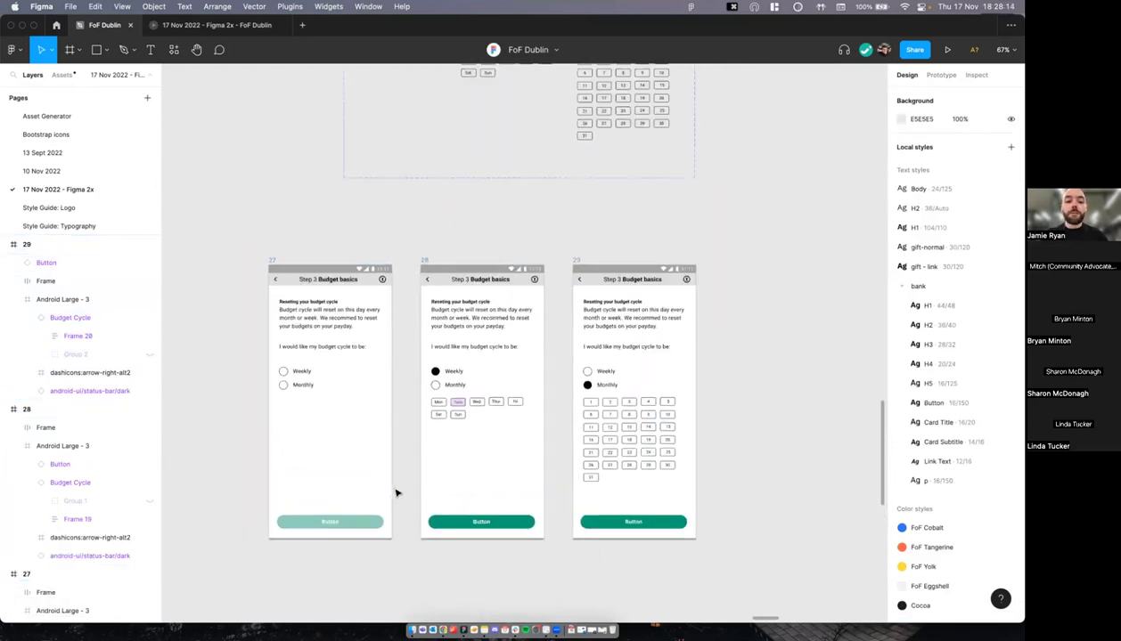
Step: Examine the repeated introductory text and layout across the three Budget Cycle variants
scroll(398, 493, "up", 5)
scroll(433, 246, "up", 3)
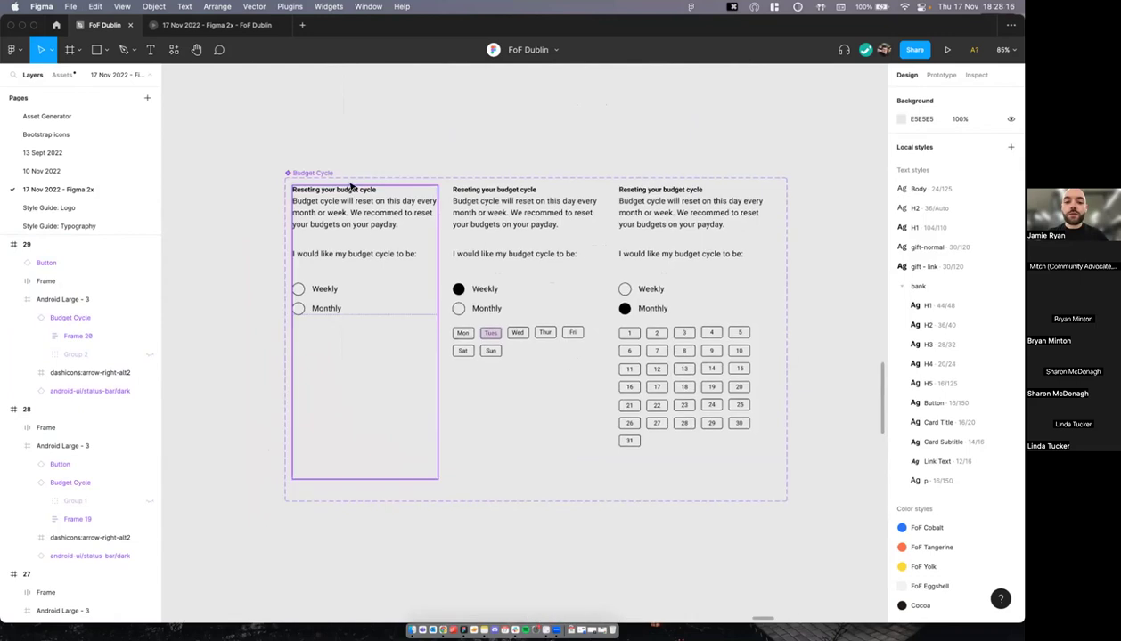
scroll(353, 215, "up", 3)
scroll(339, 187, "down", 4)
scroll(328, 173, "up", 4)
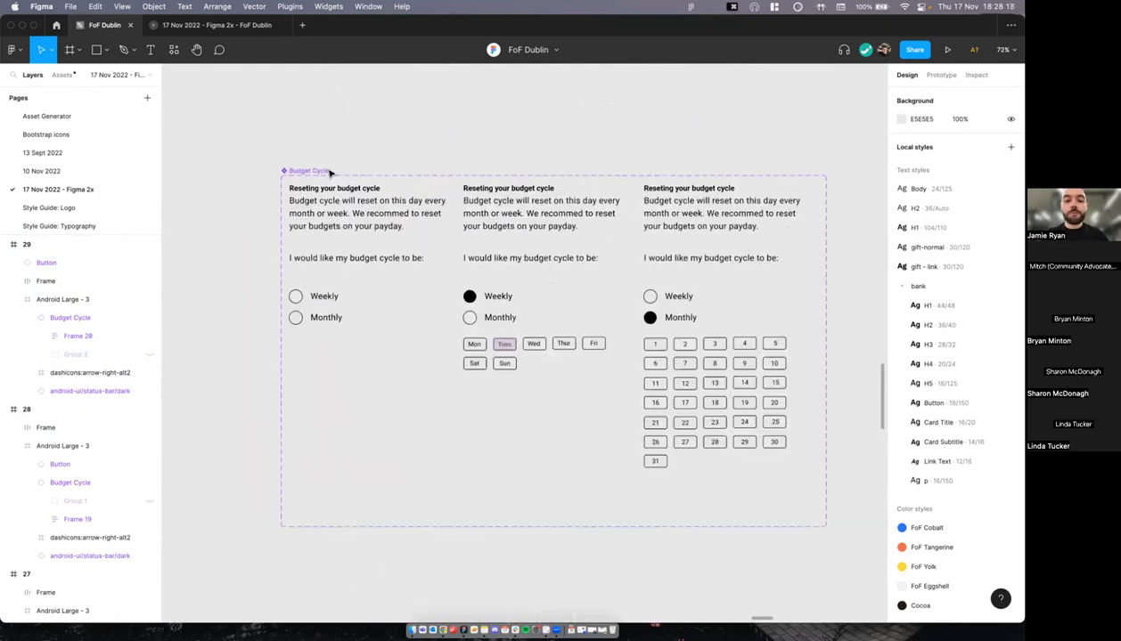
scroll(330, 173, "down", 3)
left_click(341, 240)
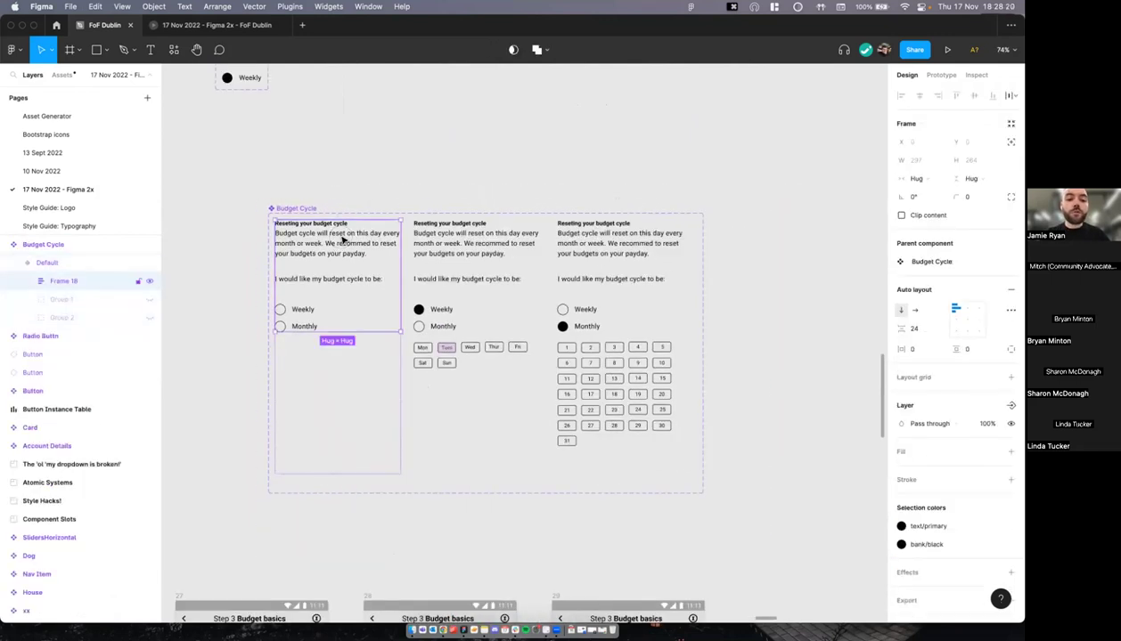
scroll(283, 228, "up", 3)
left_click(297, 248)
scroll(303, 238, "up", 5)
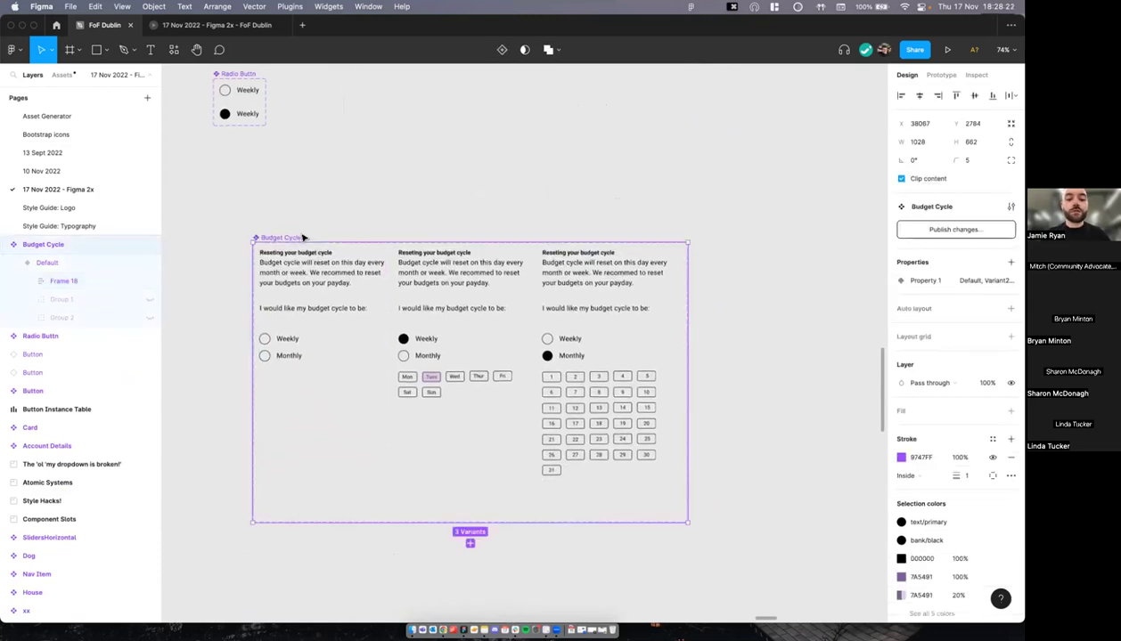
scroll(353, 258, "down", 2)
scroll(353, 255, "down", 3)
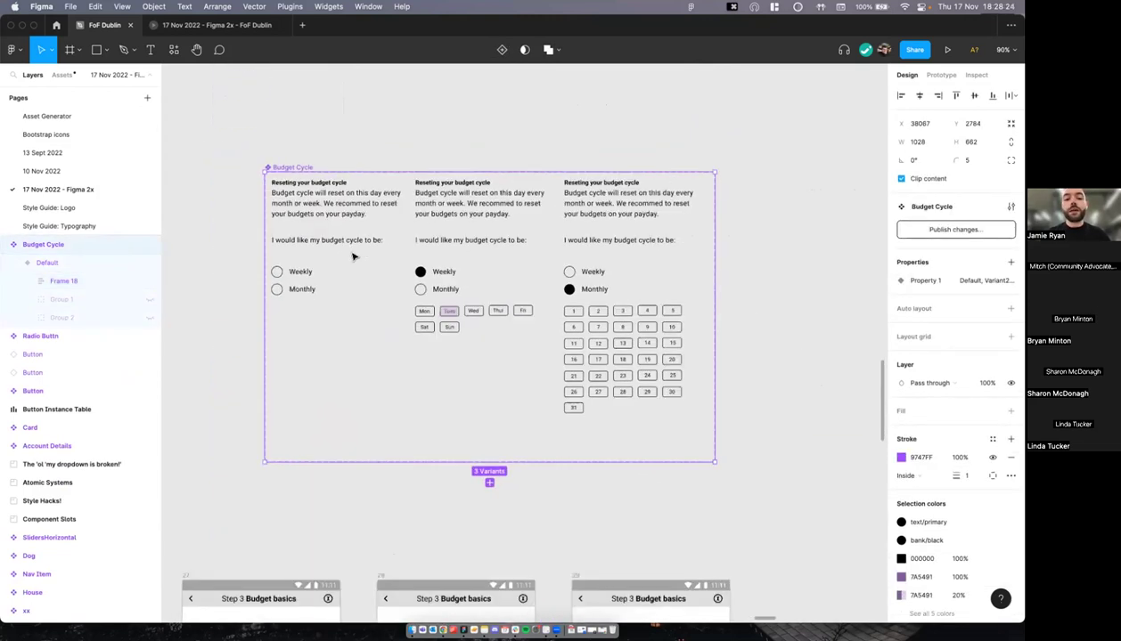
left_click(397, 164)
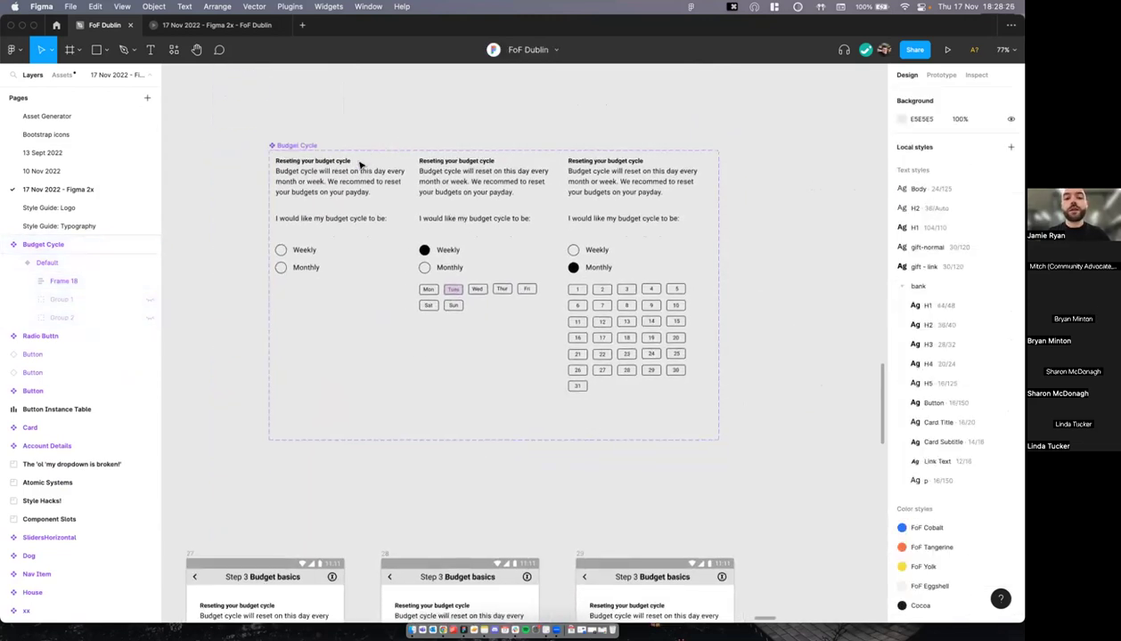
scroll(357, 167, "up", 4)
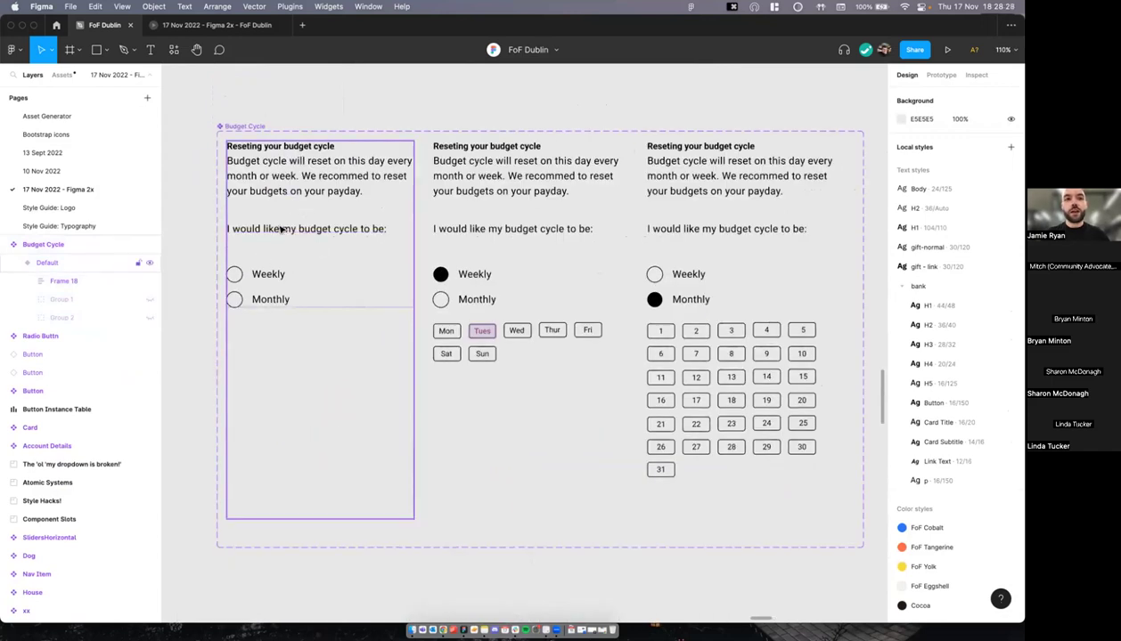
scroll(289, 244, "up", 2)
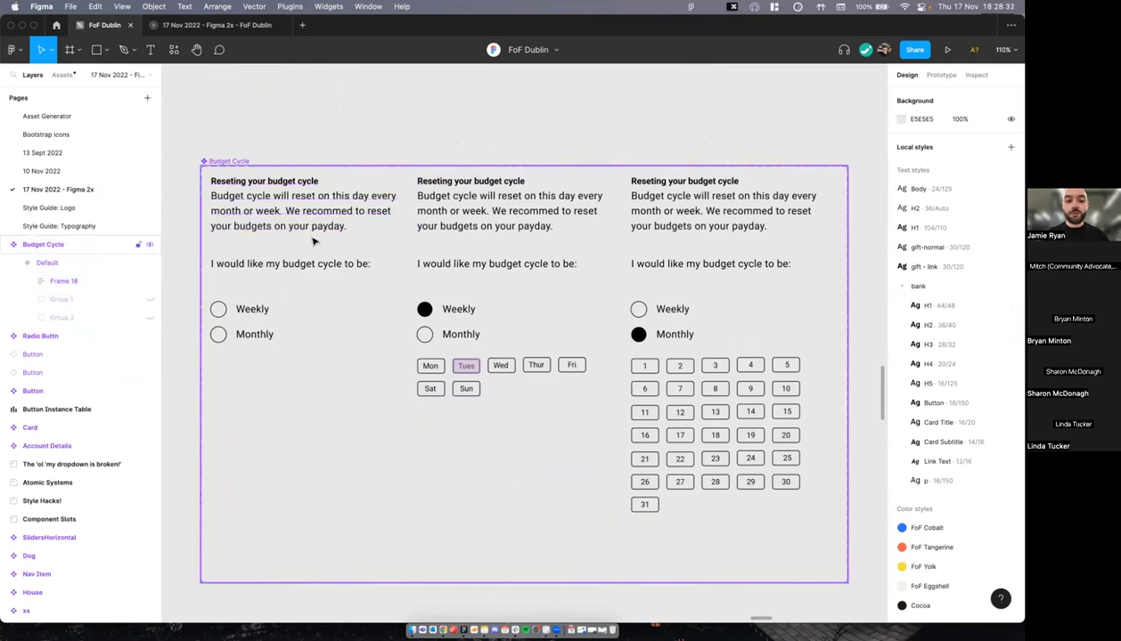
scroll(294, 227, "up", 3)
scroll(338, 183, "down", 3)
scroll(339, 184, "up", 3)
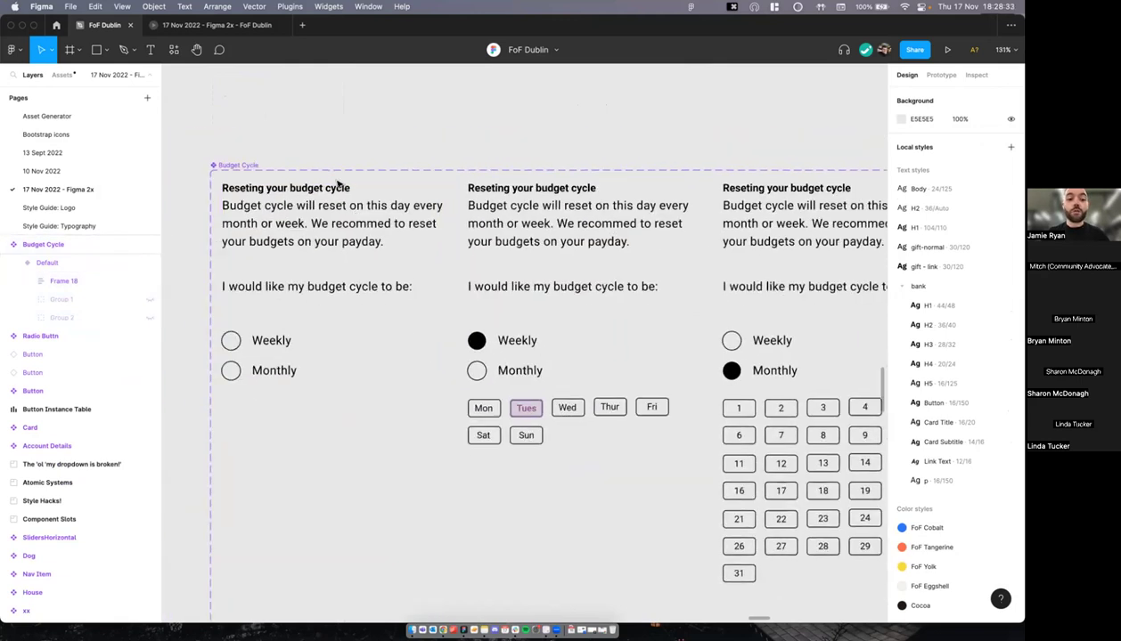
Step: Duplicate the first variant's introductory text above the Budget Cycle set, turn the copy into a component and name it txt.budget
left_click(343, 291, "super")
scroll(347, 224, "down", 3)
left_click_drag(339, 313, 339, 222, "alt")
key("alt+super+k")
scroll(338, 214, "up", 2)
double_click(318, 185)
type("txt.budget")
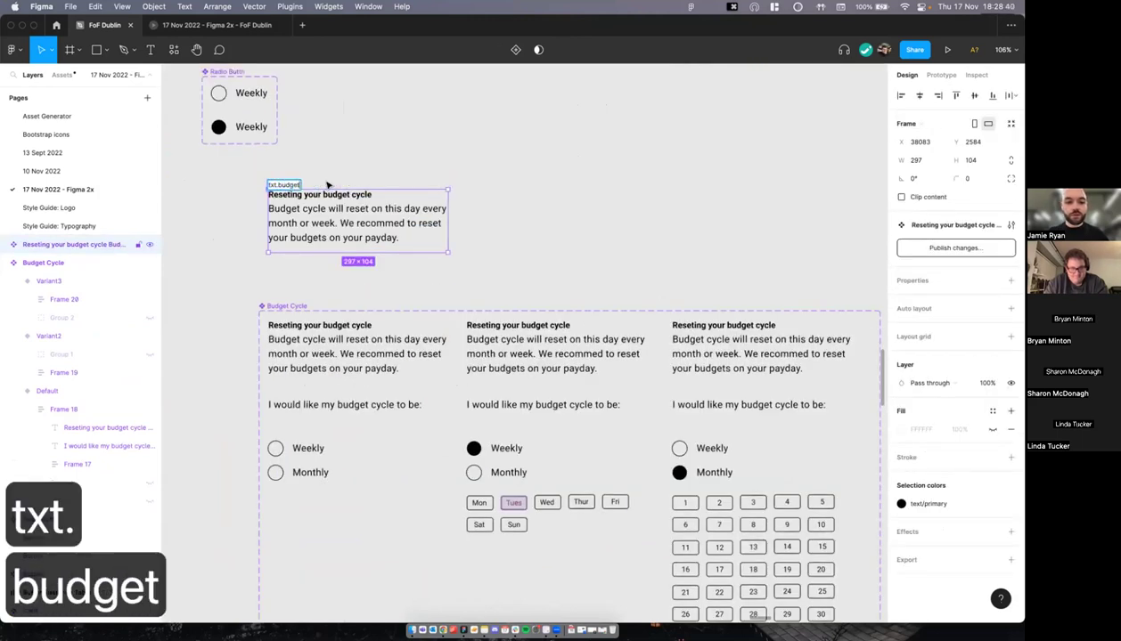
Step: Replace the introductory text in all three Budget Cycle variants with a copied txt.budget instance, and delete the spare instance
left_click_drag(354, 206, 535, 216)
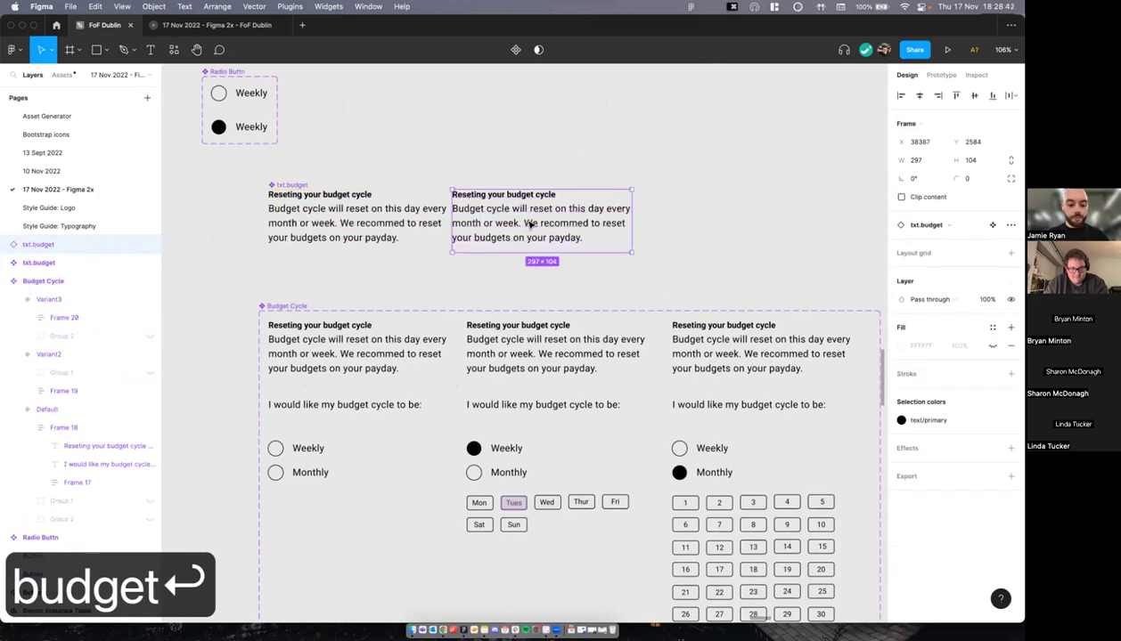
key("super+c")
left_click(588, 359)
left_click(777, 354, "shift")
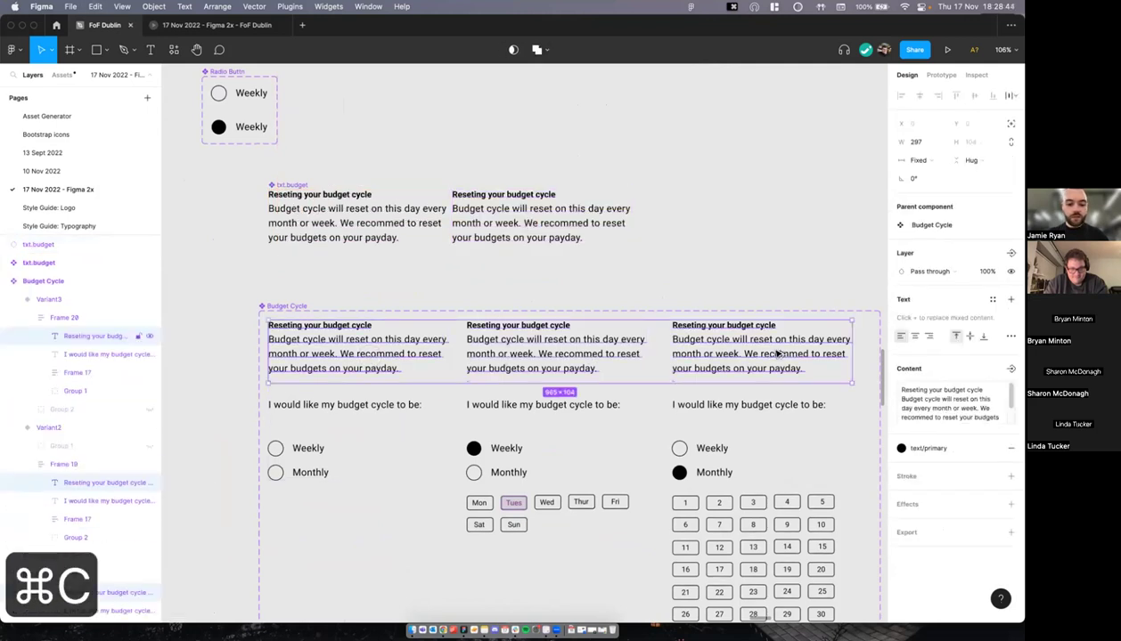
key("alt+shift+super+v")
left_click(751, 250)
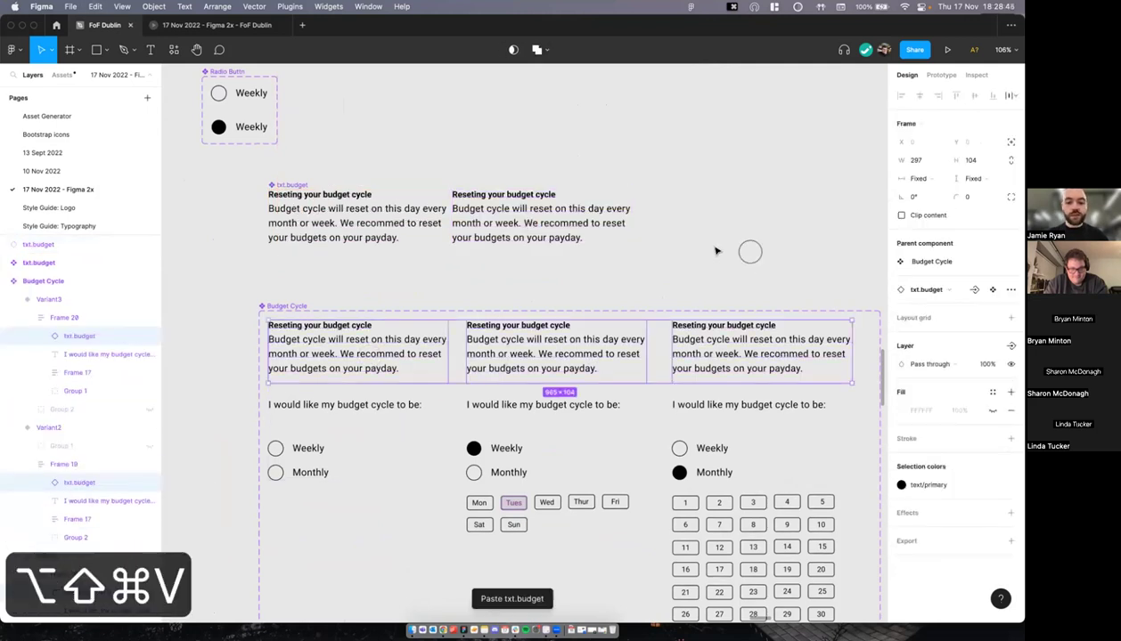
left_click(500, 198)
key("BackSpace")
Step: Change the heading in the txt.budget main component to "Reseting your budget schedule"
left_click(361, 193)
double_click(359, 193)
double_click(359, 194)
type("sched")
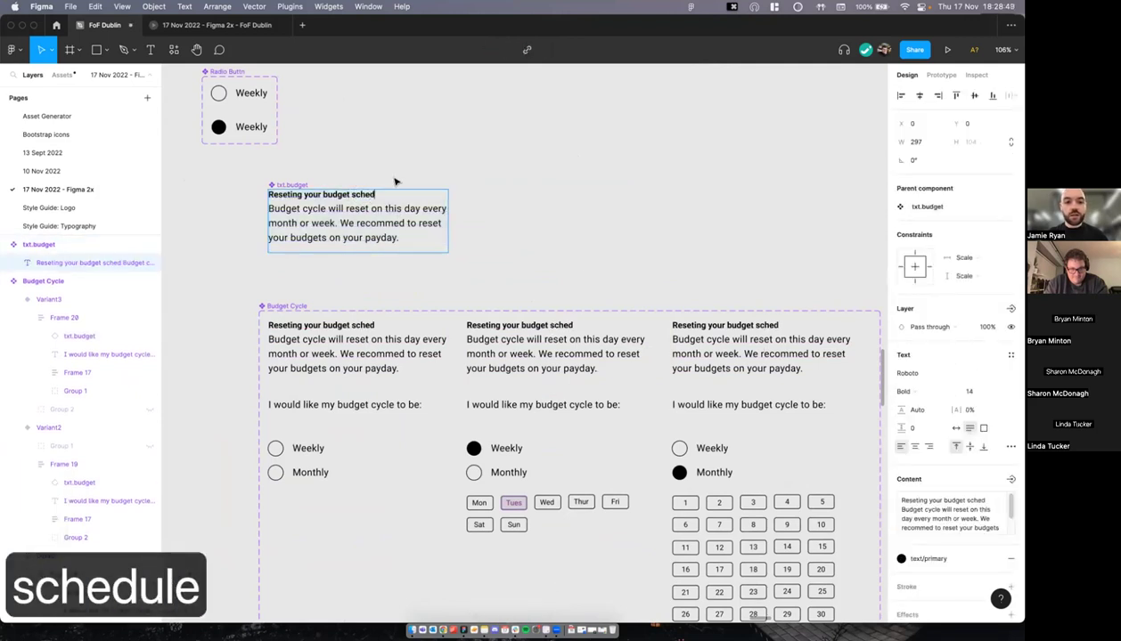
left_click(394, 178)
Step: Check the heading text across the Budget Cycle variants and on screens 27, 28 and 29
scroll(653, 307, "right", 2)
scroll(700, 312, "down", 3)
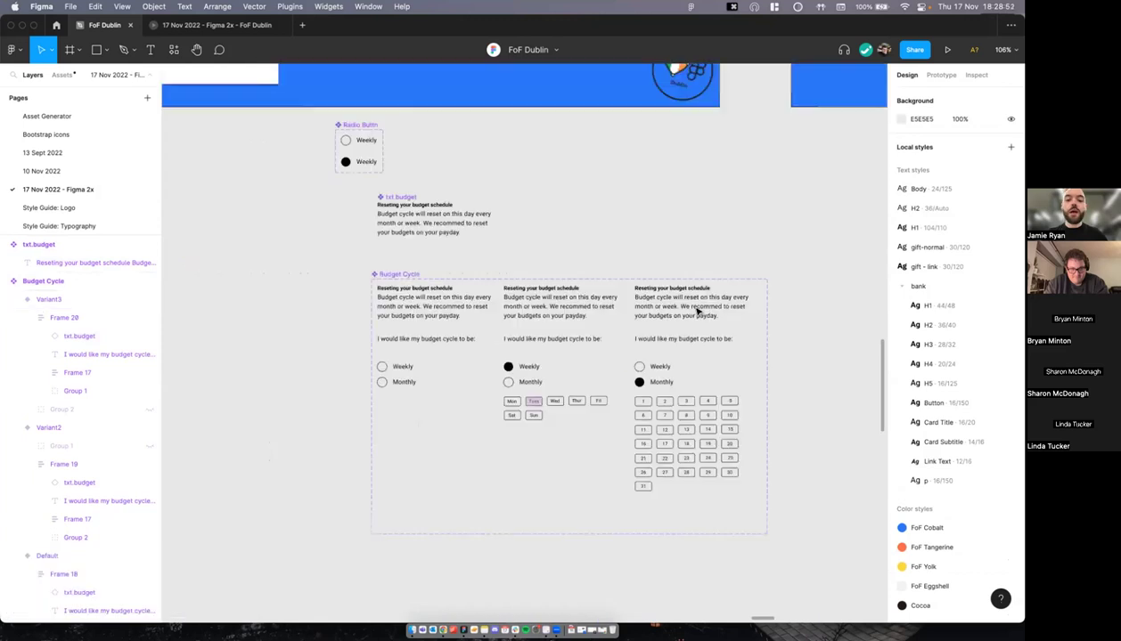
scroll(656, 238, "down", 8)
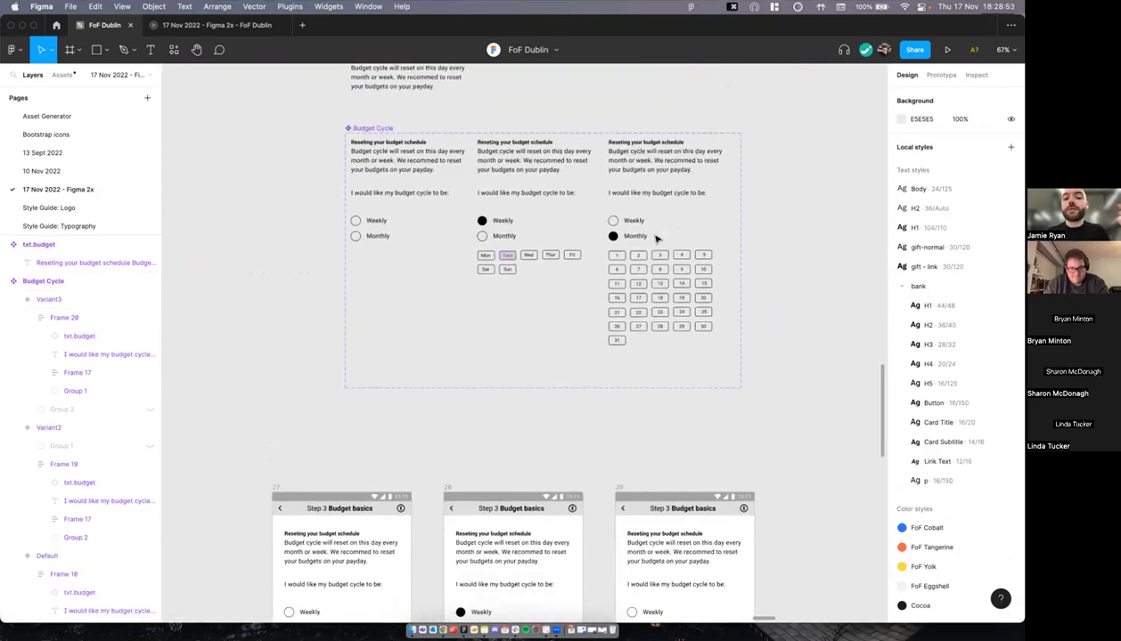
scroll(449, 220, "up", 6)
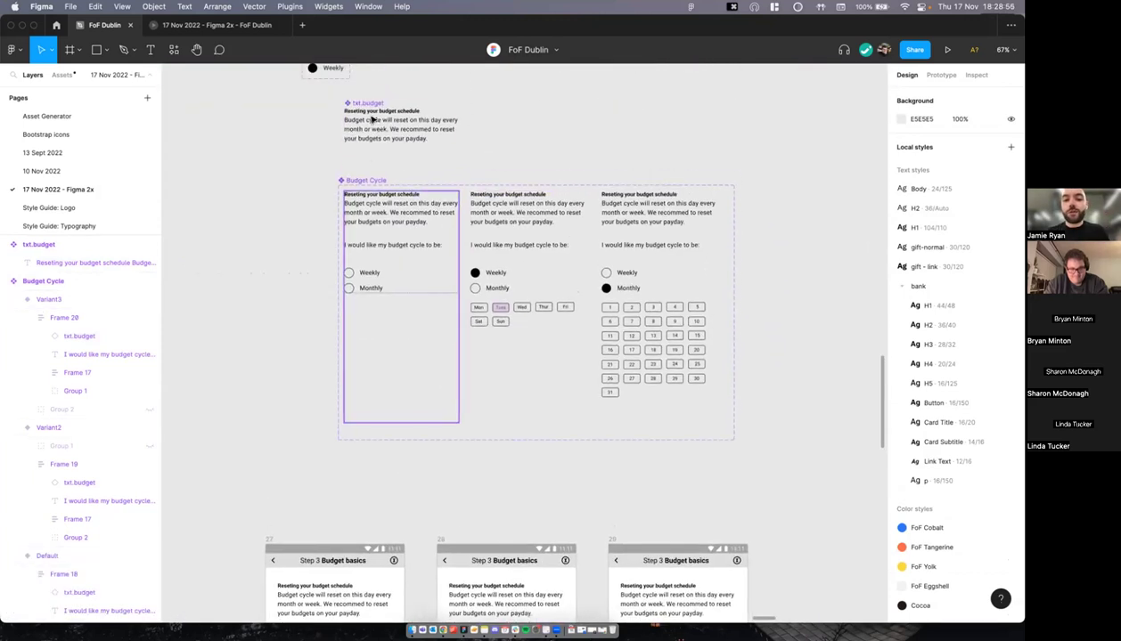
scroll(381, 114, "down", 1)
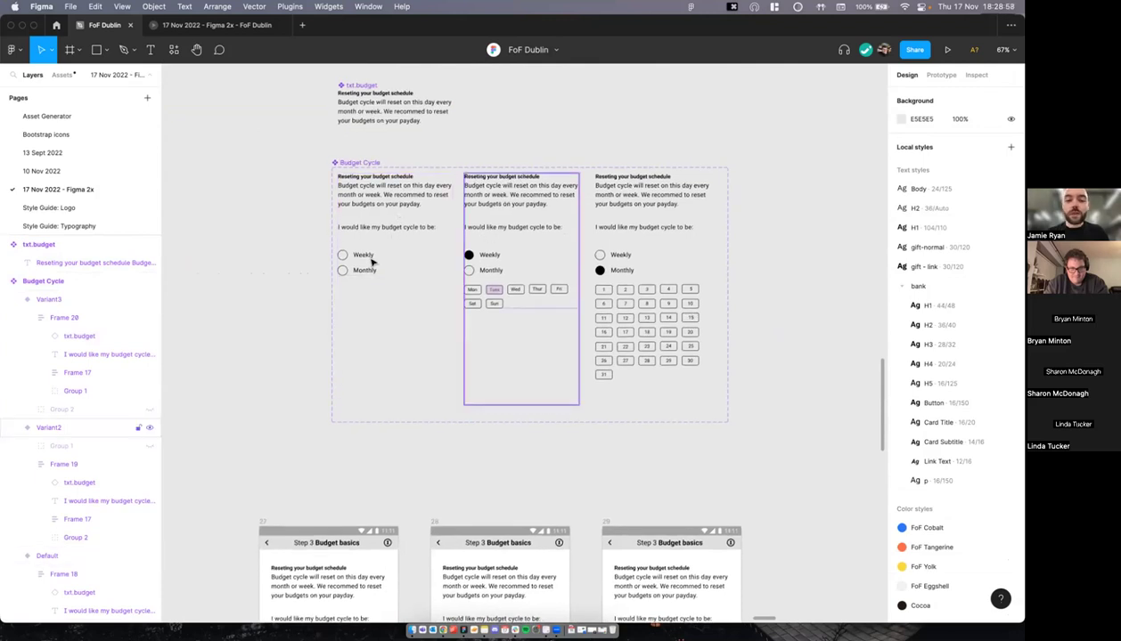
scroll(430, 310, "down", 7)
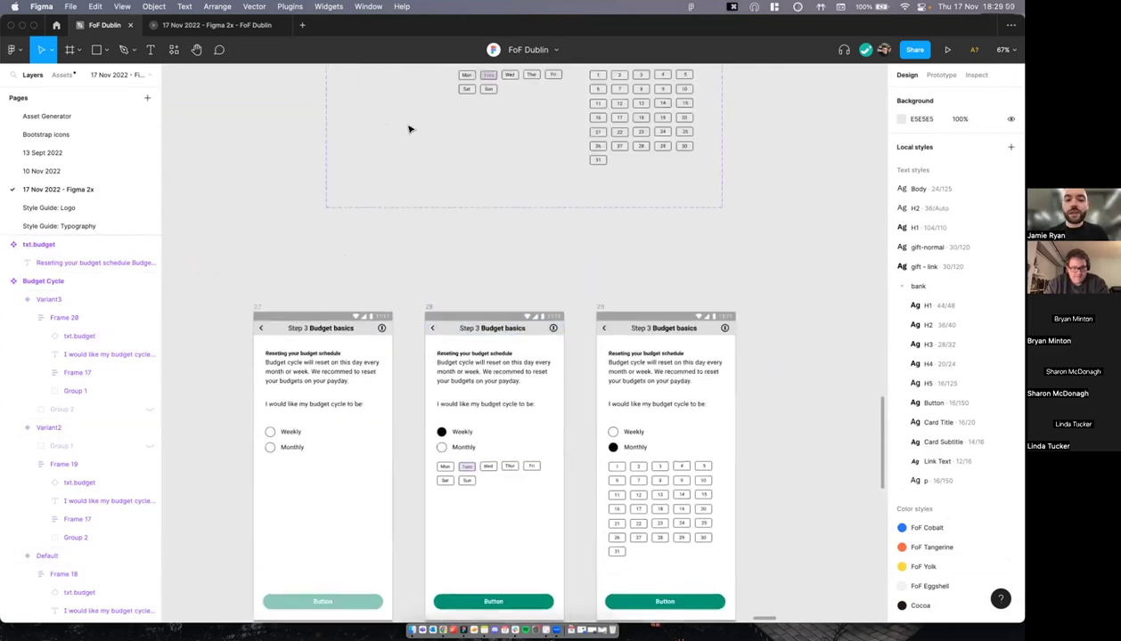
scroll(545, 217, "up", 5)
scroll(454, 223, "down", 9)
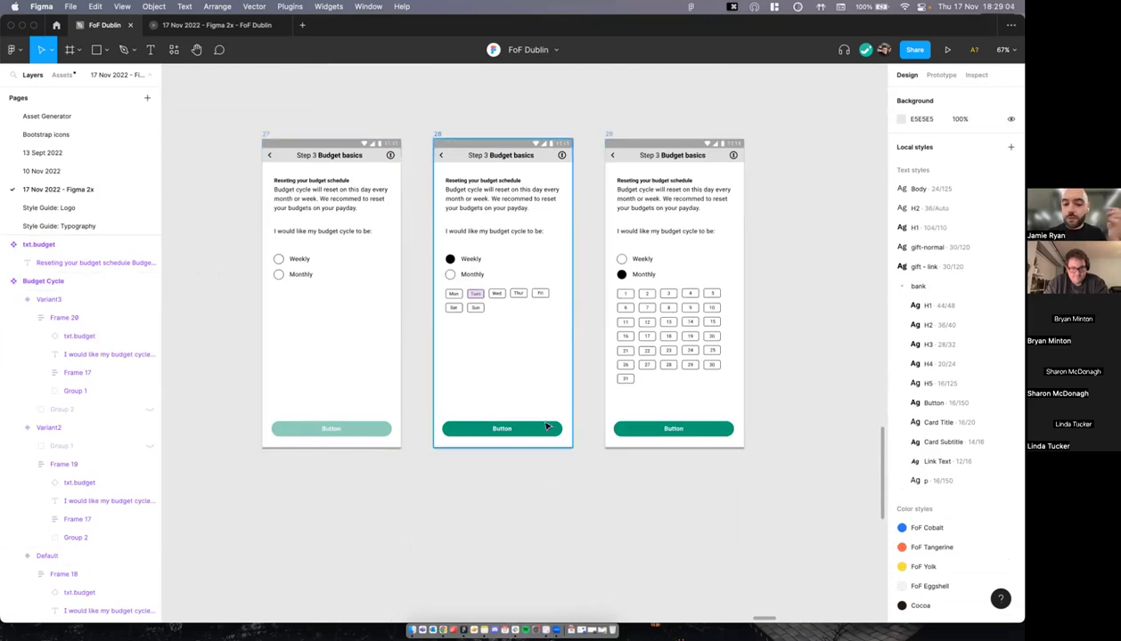
scroll(547, 440, "up", 2)
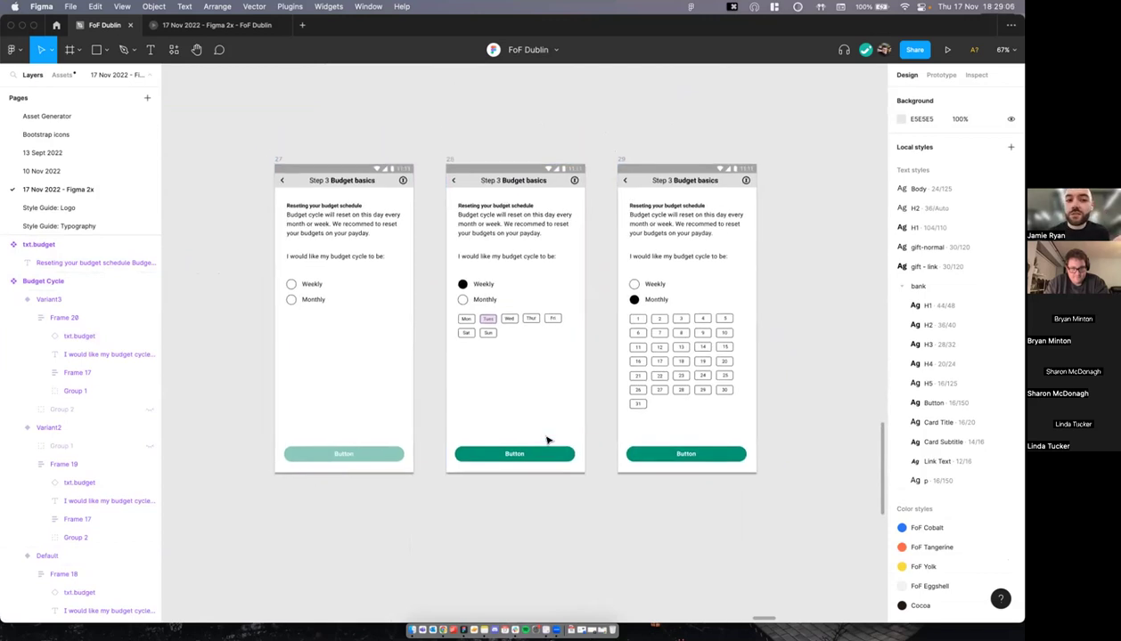
scroll(547, 440, "up", 2)
scroll(547, 440, "down", 5, "ctrl")
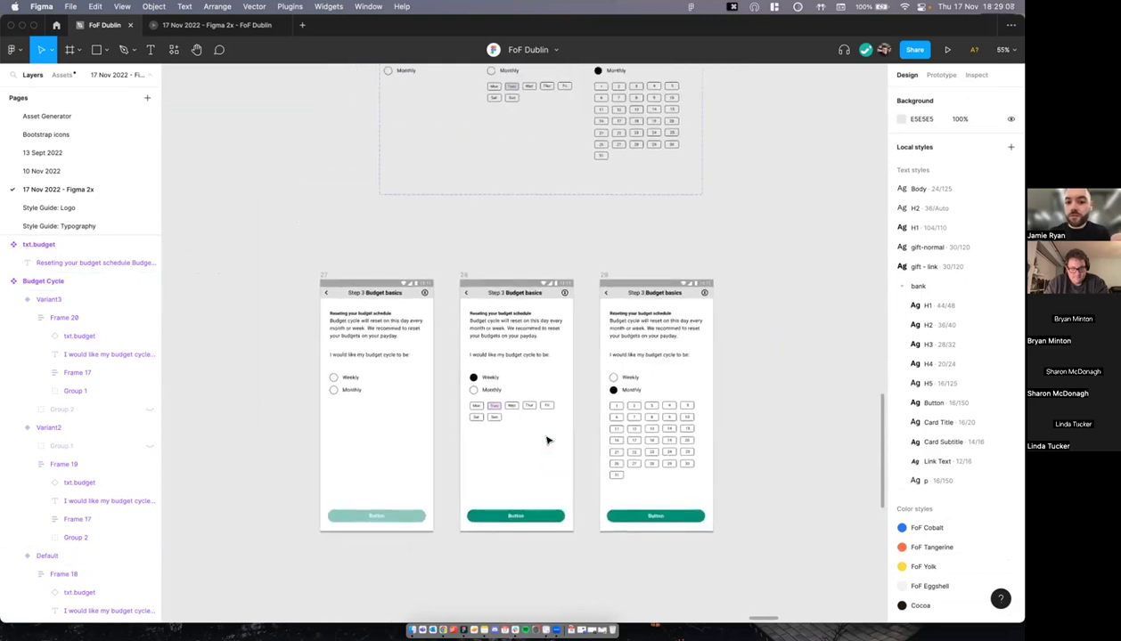
scroll(528, 452, "up", 4, "ctrl")
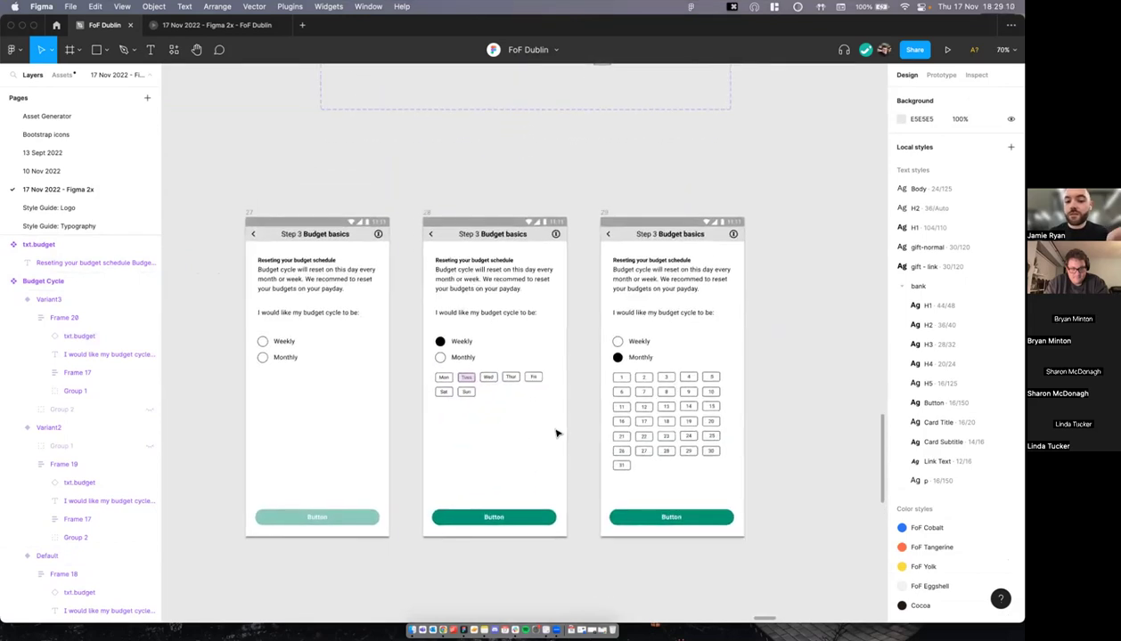
scroll(581, 378, "down", 6, "ctrl")
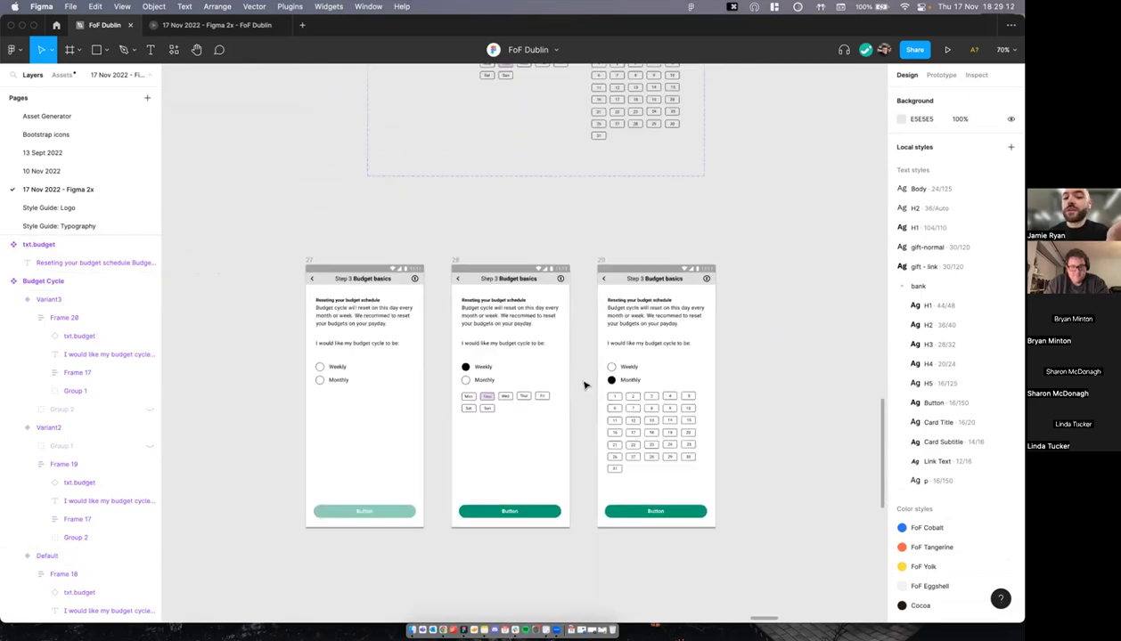
scroll(584, 386, "up", 3)
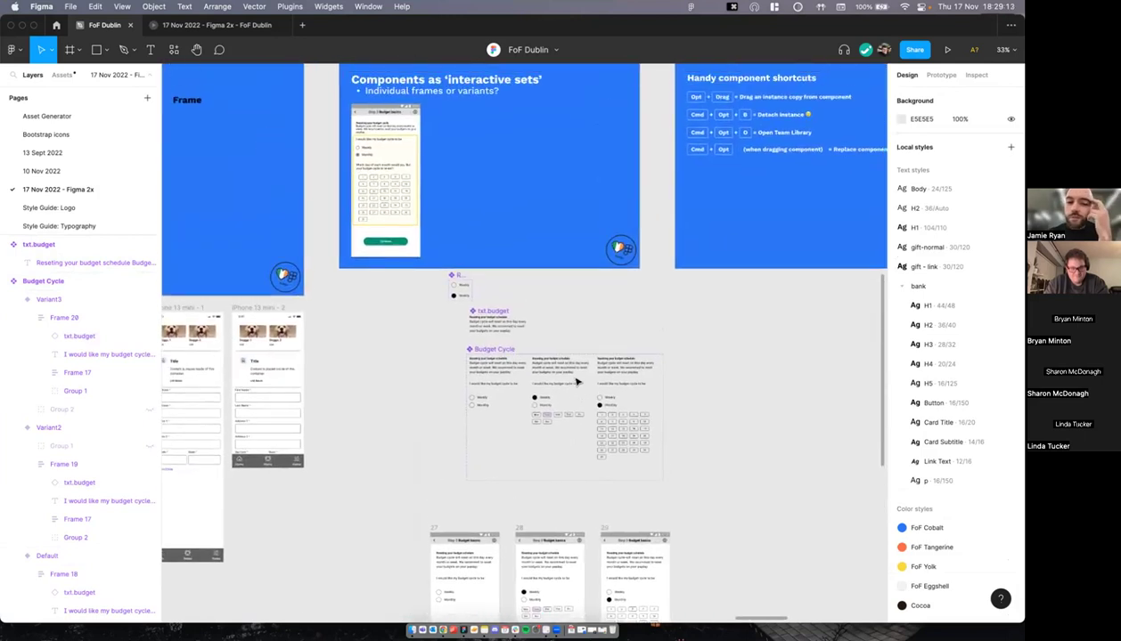
scroll(512, 337, "down", 4)
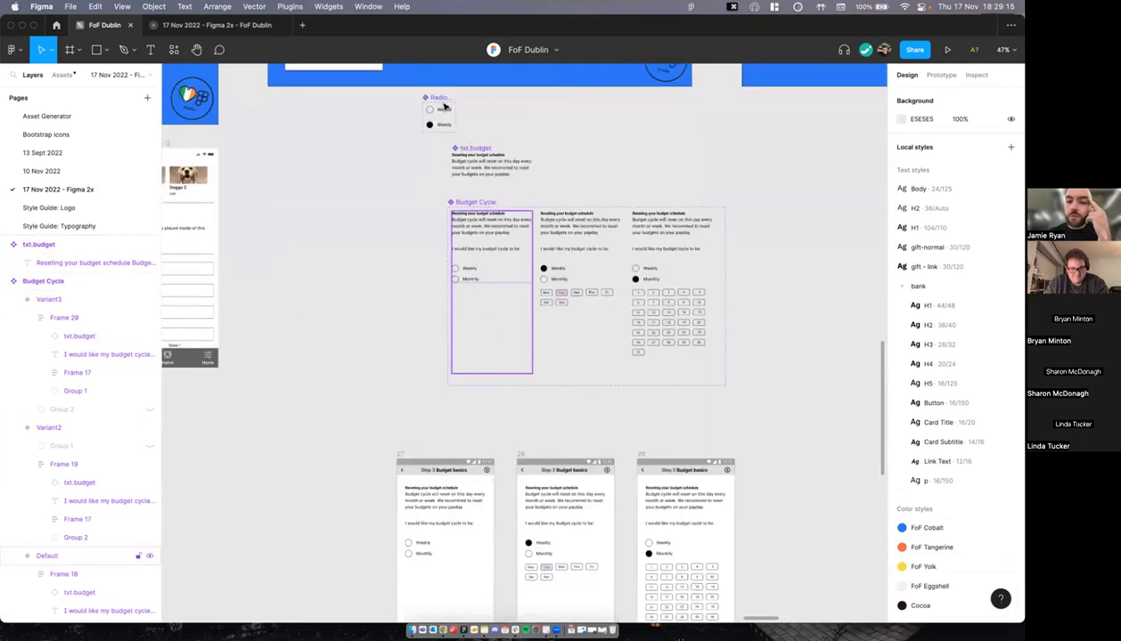
scroll(495, 207, "up", 2, "ctrl")
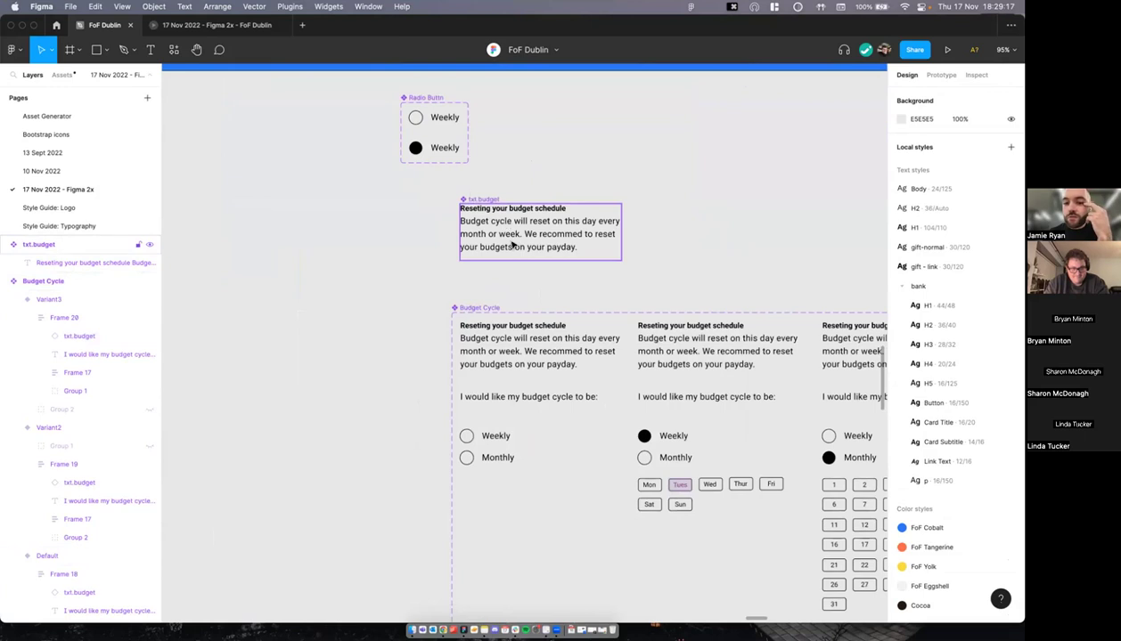
scroll(504, 259, "down", 3, "ctrl")
scroll(507, 241, "down", 3, "ctrl")
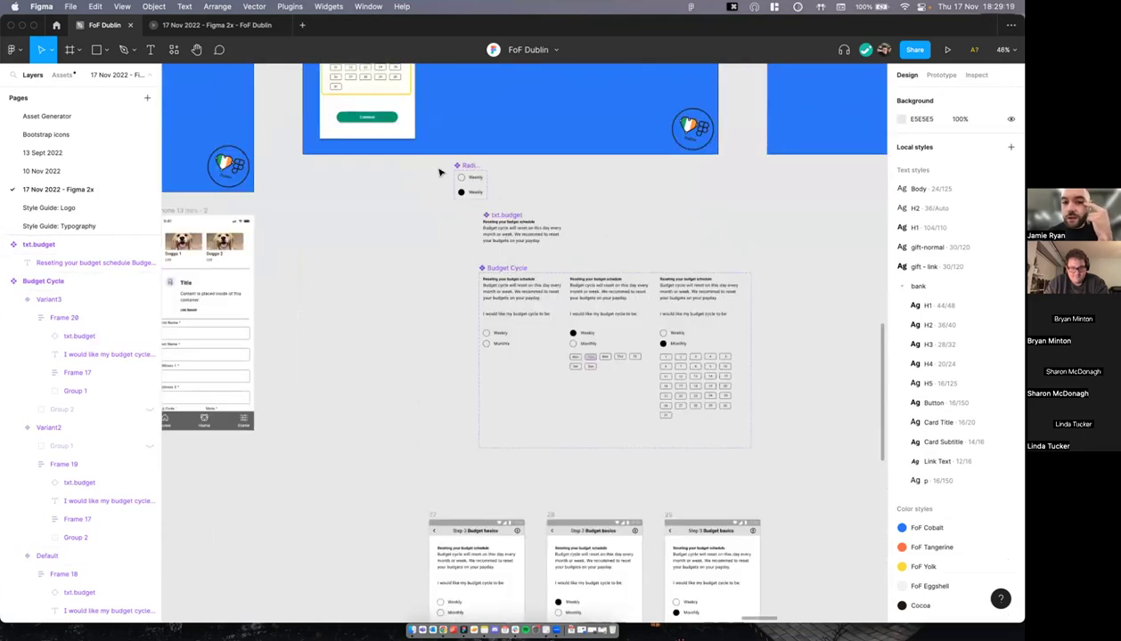
scroll(529, 262, "down", 2)
scroll(529, 262, "down", 2, "ctrl")
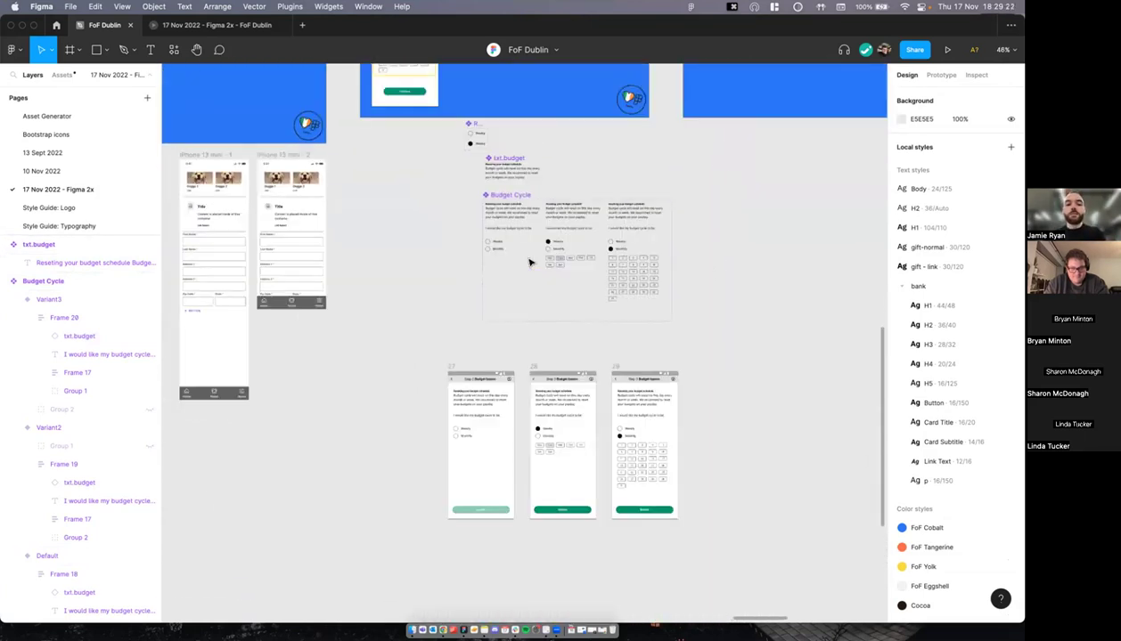
Step: Select screens 27, 28 and 29 and move them together up and to the left, closer beneath the Budget Cycle set
scroll(525, 285, "down", 2)
scroll(526, 306, "up", 3, "ctrl")
scroll(391, 318, "down", 2, "ctrl")
left_click_drag(387, 312, 804, 586)
scroll(649, 472, "left", 2)
left_click_drag(638, 482, 598, 435)
left_click(754, 389)
Step: Shorten the Budget Cycle component set's frame by raising its lower edge toward the variants
scroll(744, 357, "up", 2)
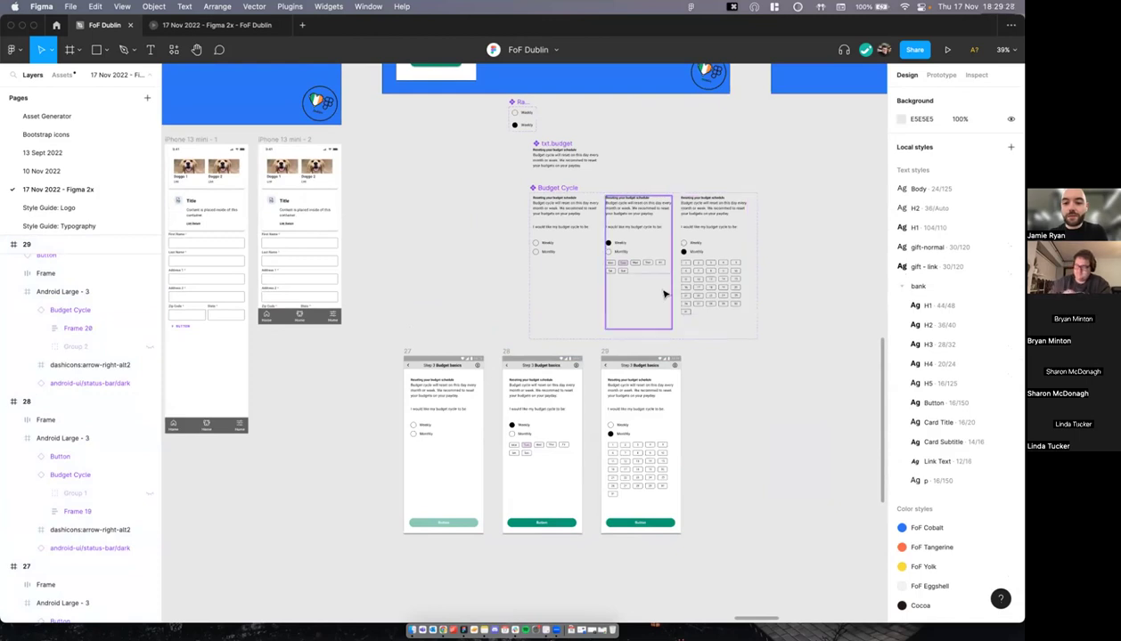
scroll(664, 294, "up", 4, "ctrl")
scroll(492, 155, "down", 2, "ctrl")
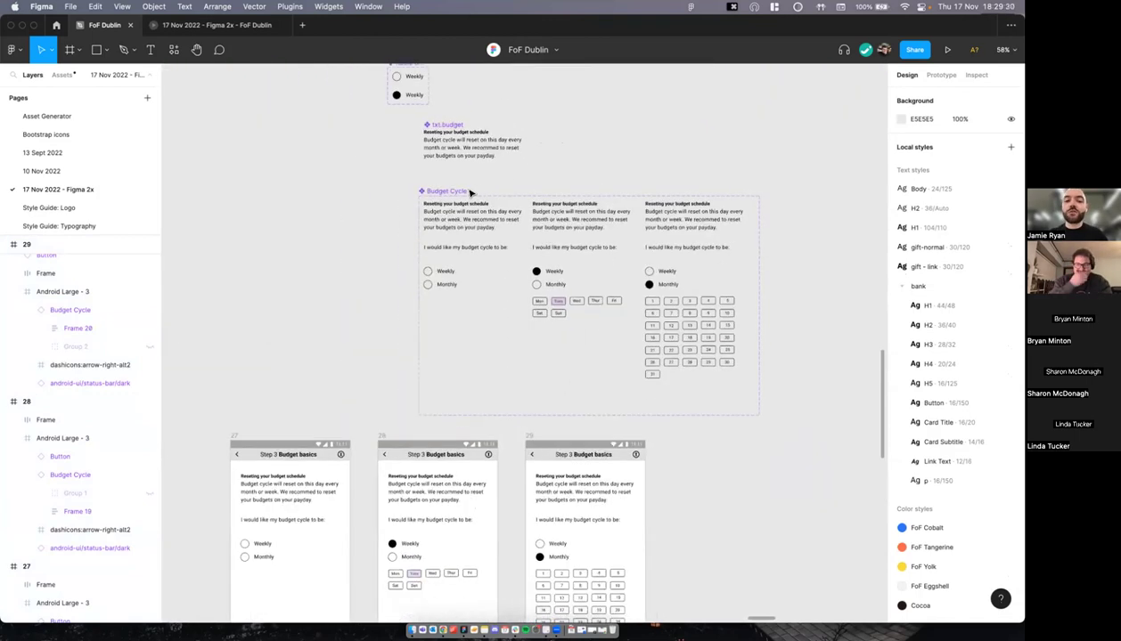
left_click(634, 406)
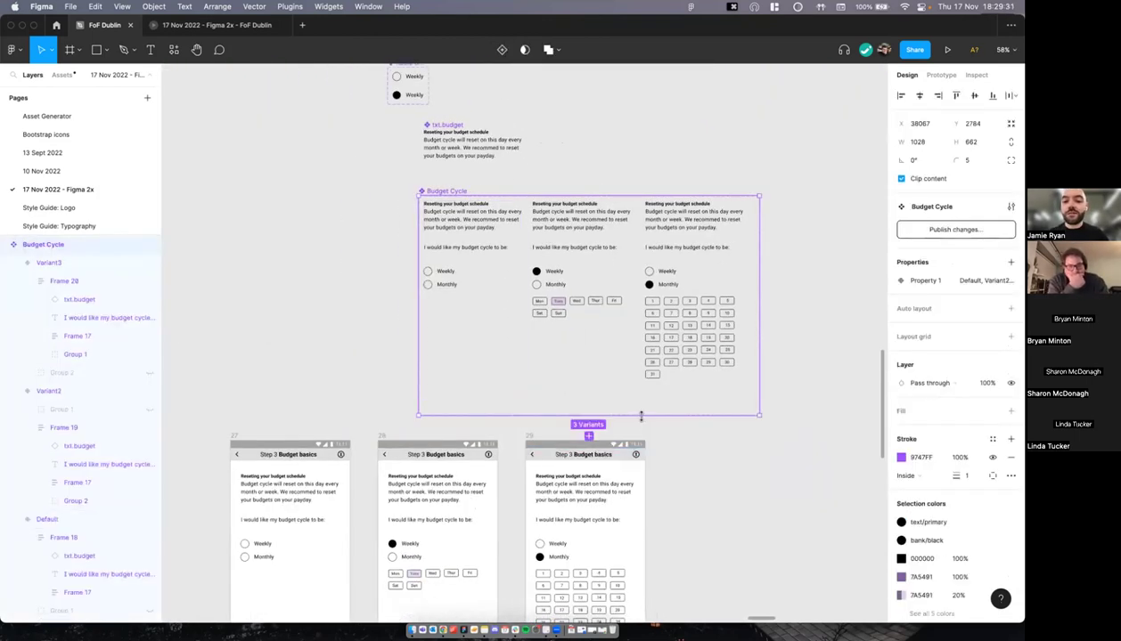
left_click(662, 415)
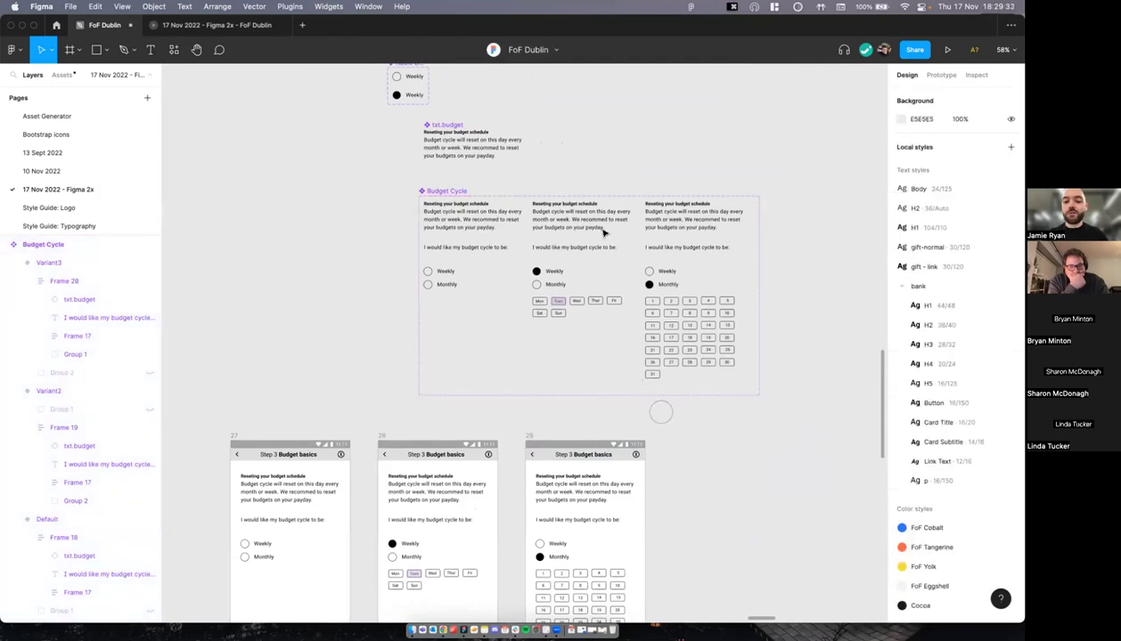
scroll(475, 258, "up", 2)
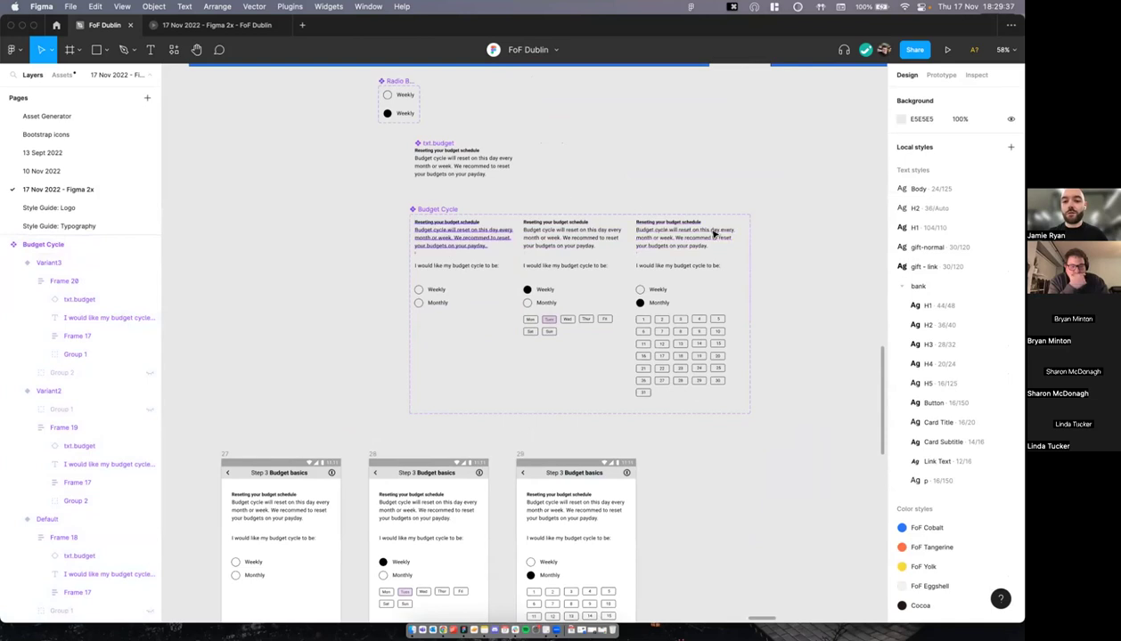
scroll(712, 206, "down", 4)
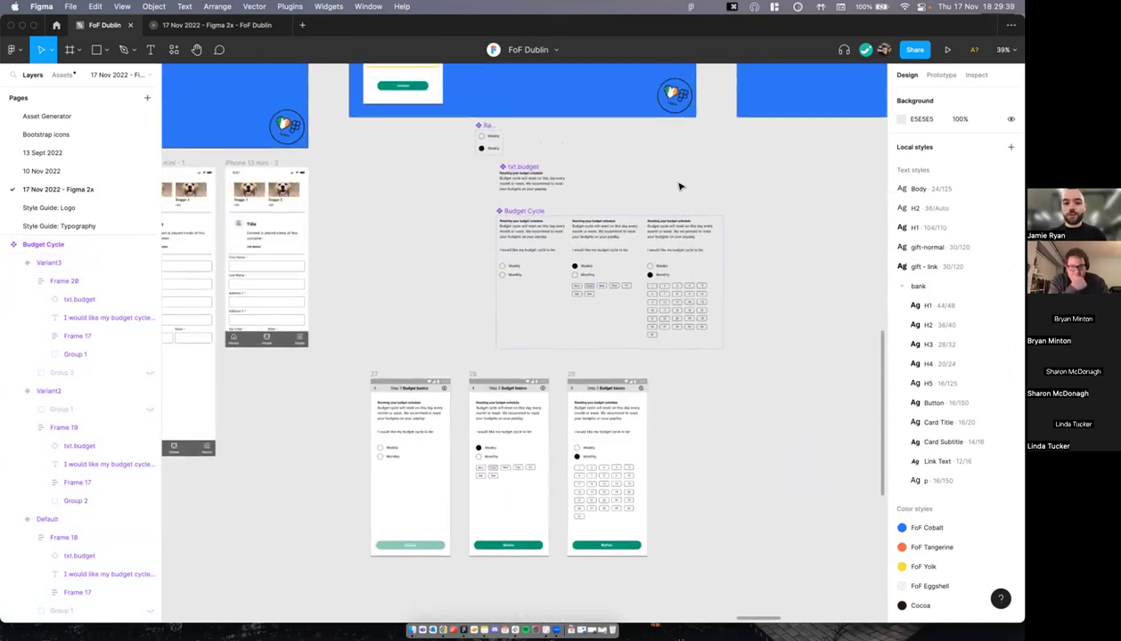
Step: Look back over the earlier slides on the page, from the Budget Cycle screens to the Component Hack and inventory slides
scroll(677, 207, "down", 4)
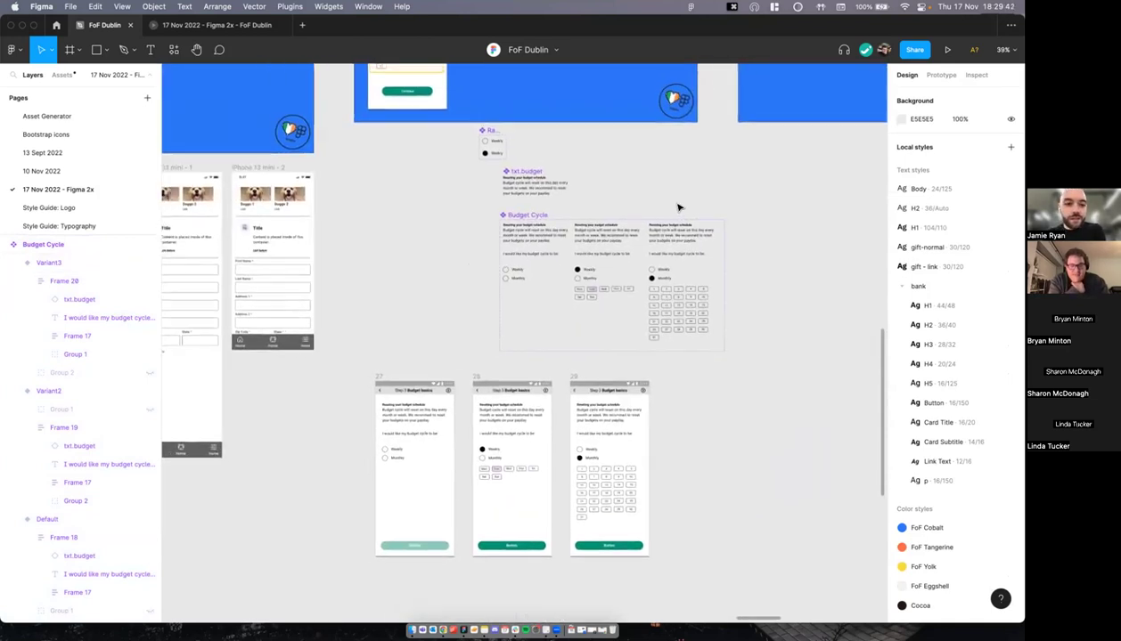
scroll(677, 208, "up", 2)
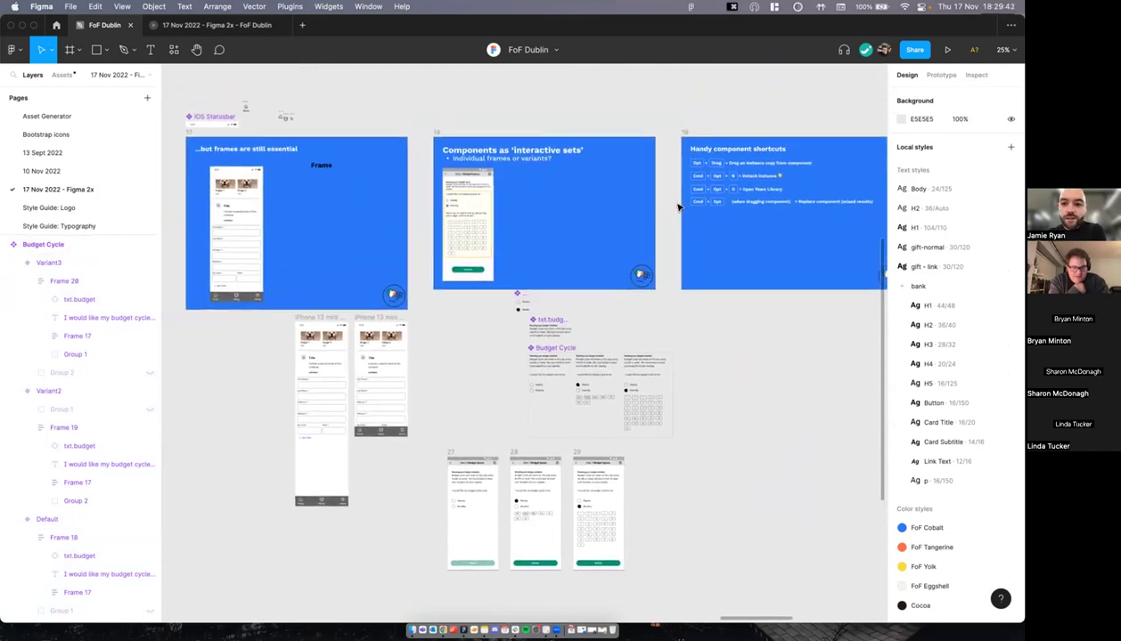
scroll(676, 208, "left", 5)
scroll(677, 208, "left", 15)
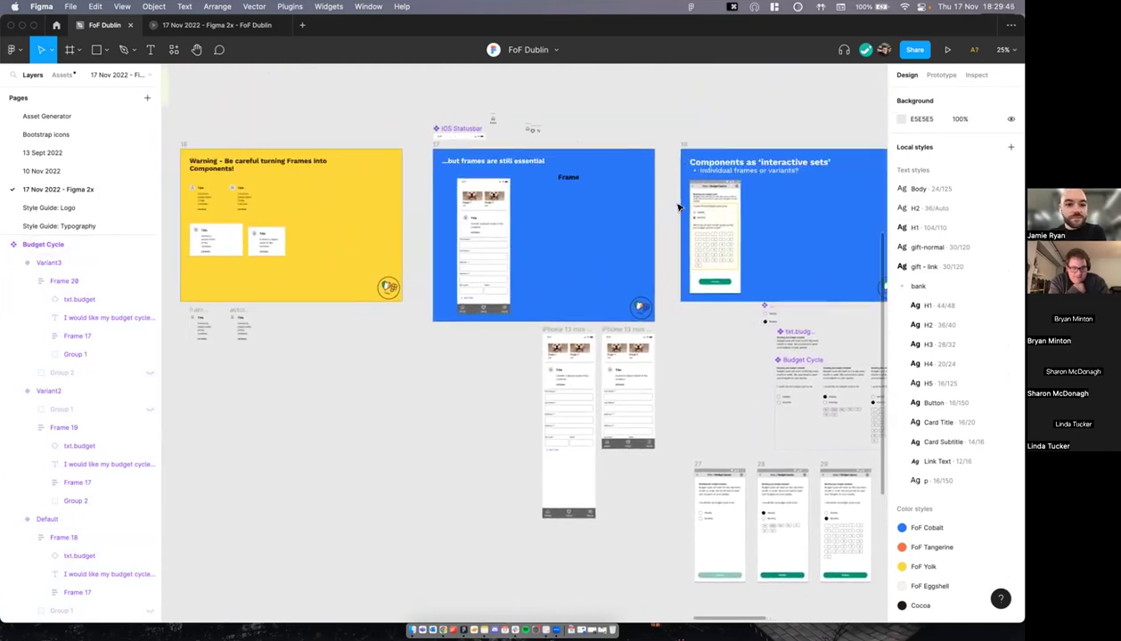
scroll(676, 208, "up", 2)
scroll(677, 207, "left", 4)
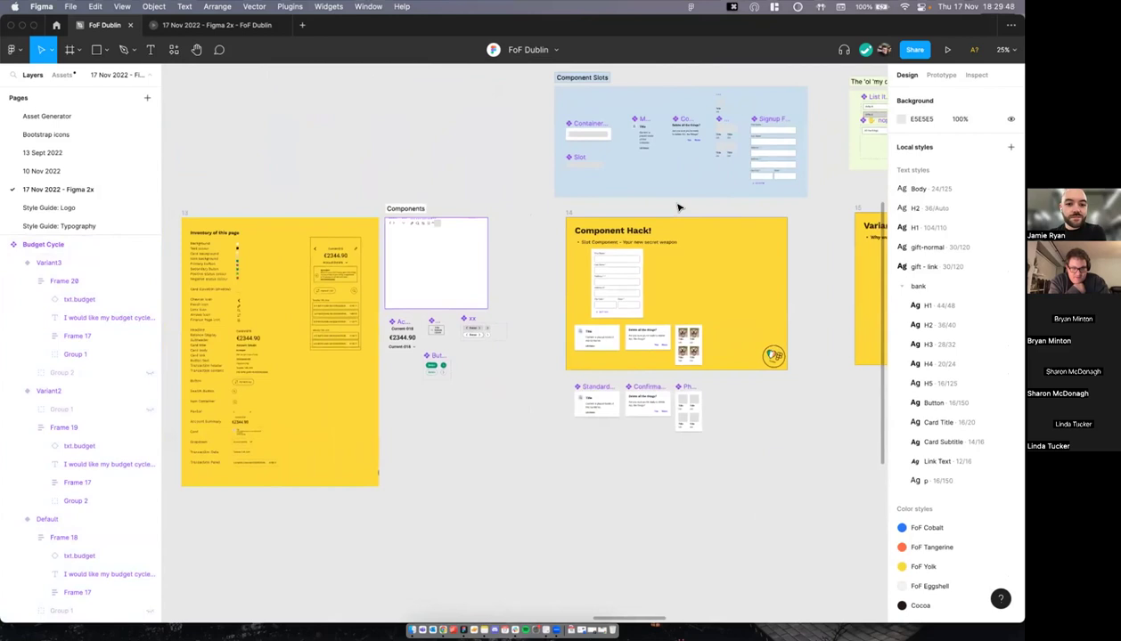
Step: Go past the shortcut slides to the Resources frame and examine the whole Friends of Figma Dublin Digital Giftbag
scroll(677, 207, "up", 5)
scroll(677, 207, "right", 1)
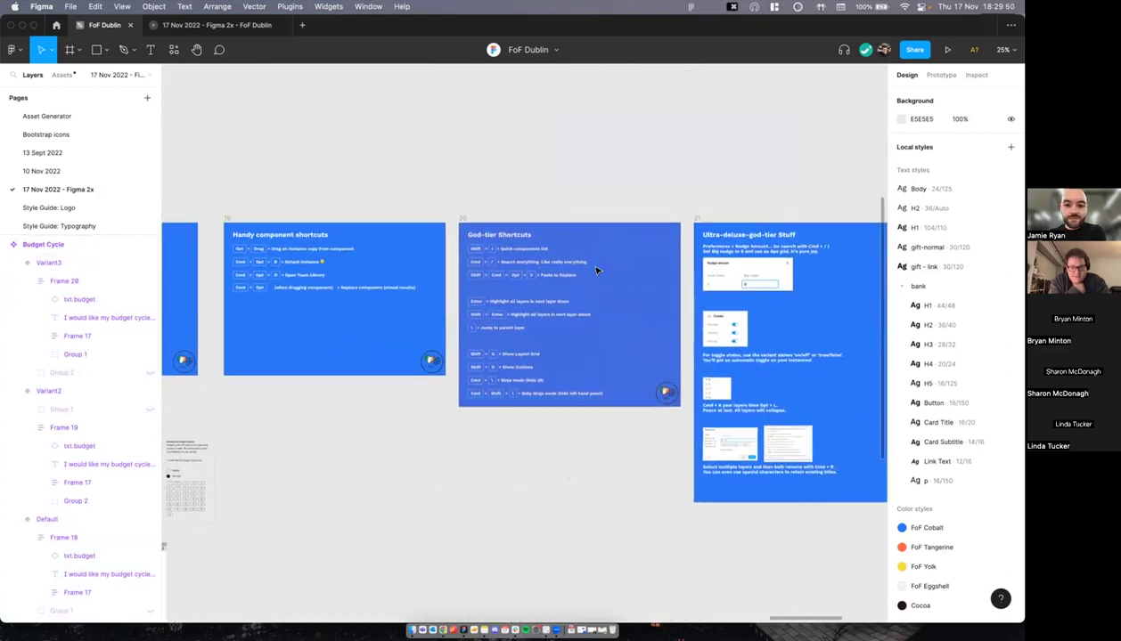
scroll(595, 269, "up", 5)
scroll(595, 270, "down", 2)
scroll(595, 270, "right", 5)
scroll(595, 269, "right", 6)
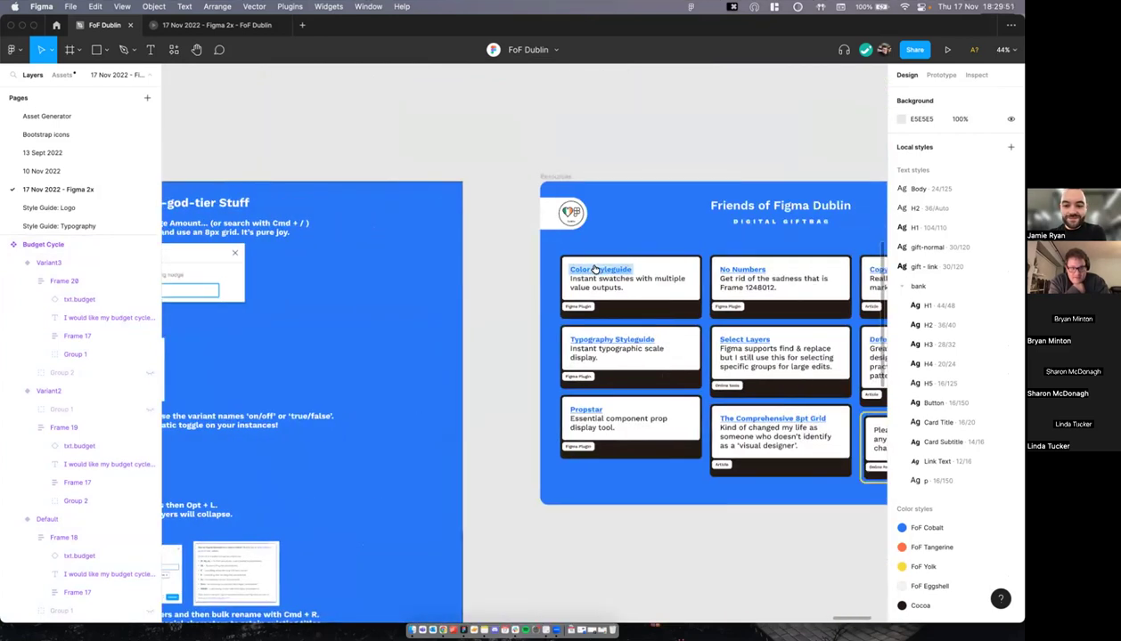
scroll(648, 325, "up", 3)
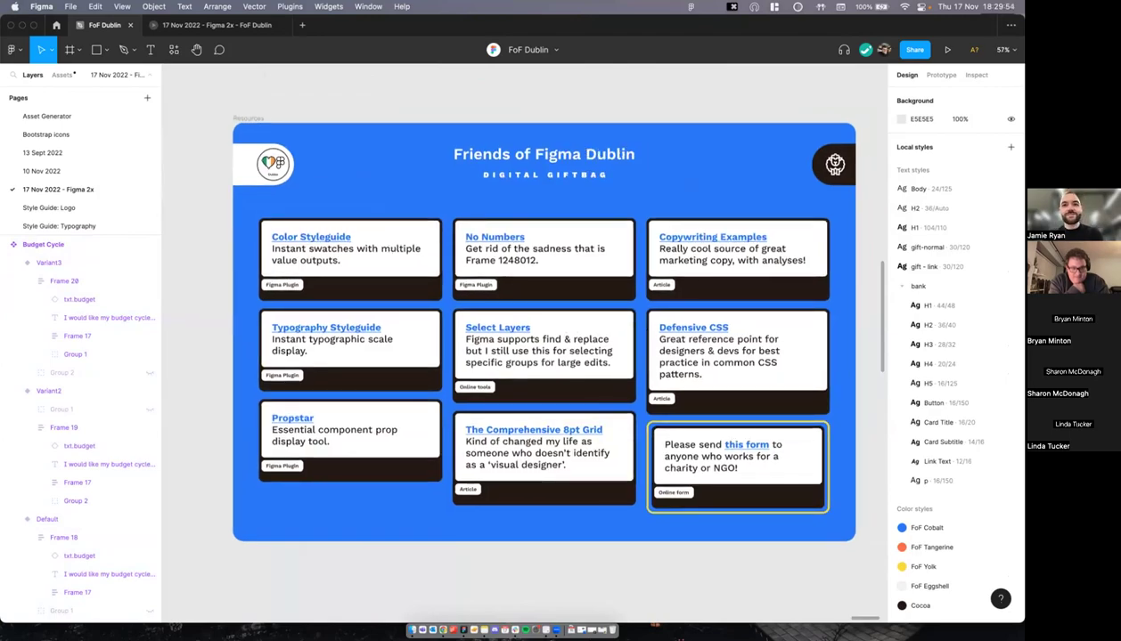